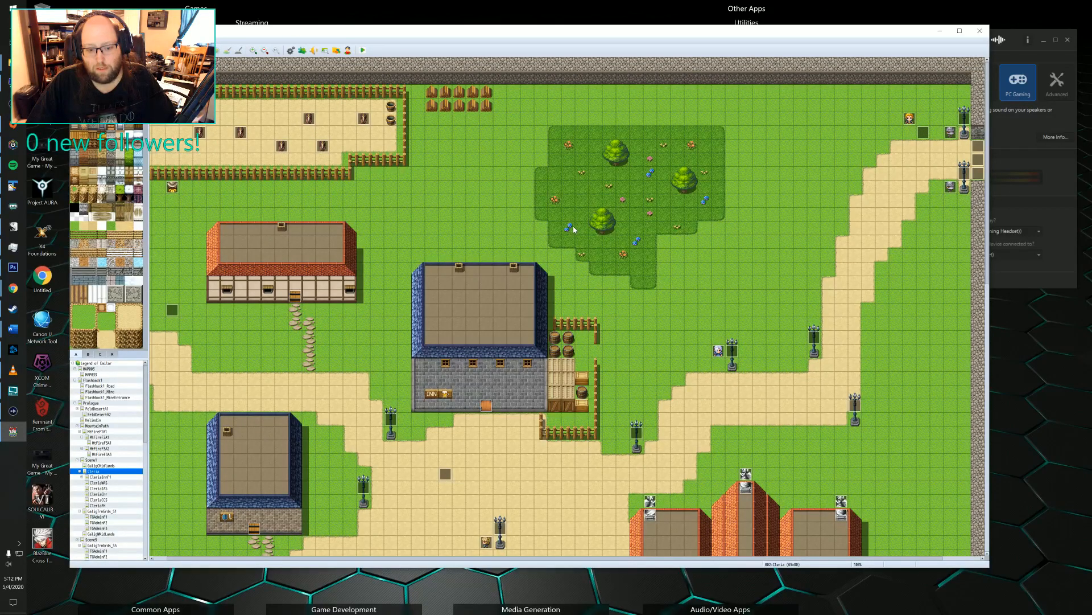
Look over the Scene1 town map, examining its buildings, paths and placed events from the northern edge down to the southern fields.
scroll(568, 228, down, 6)
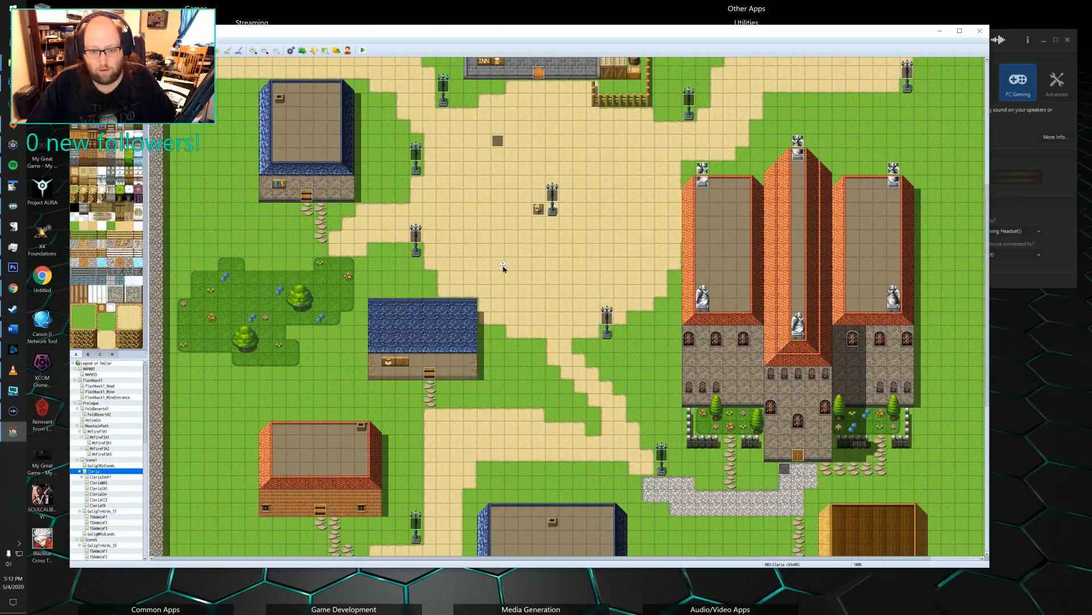
scroll(504, 268, down, 5)
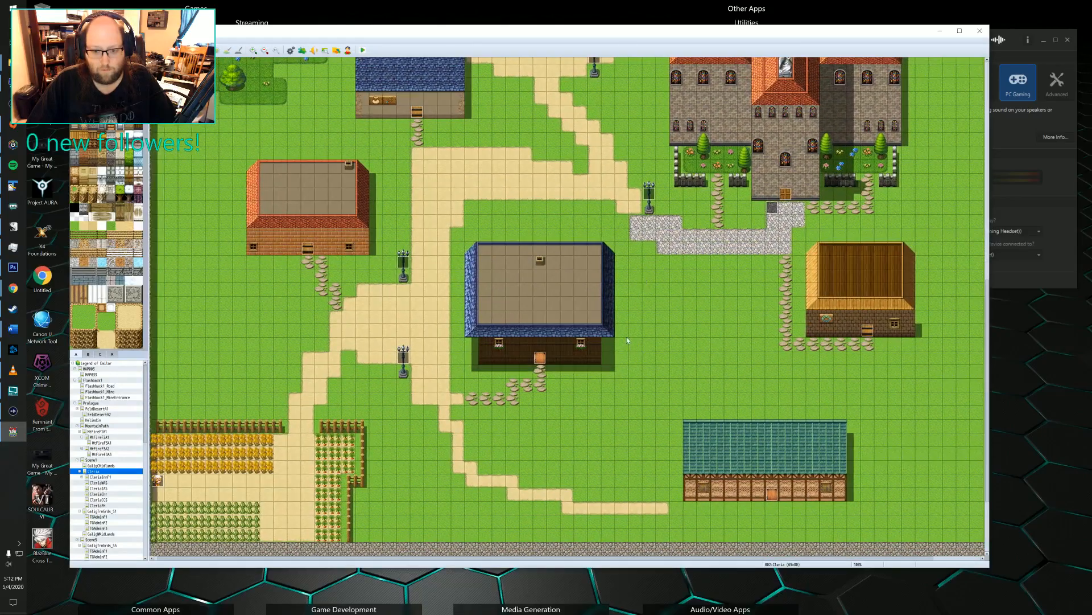
scroll(501, 353, up, 8)
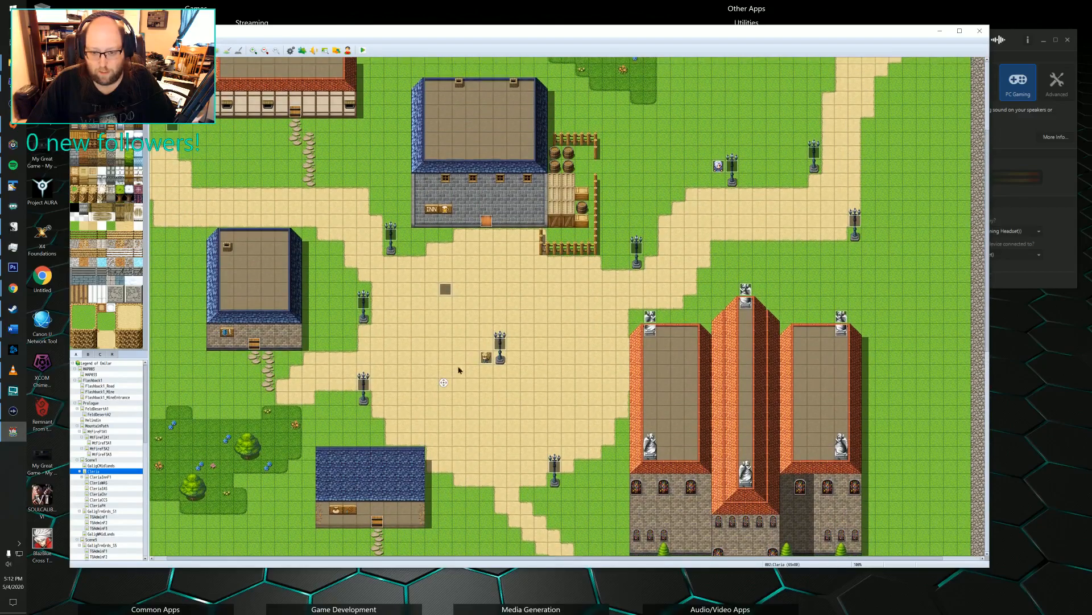
scroll(459, 370, up, 3)
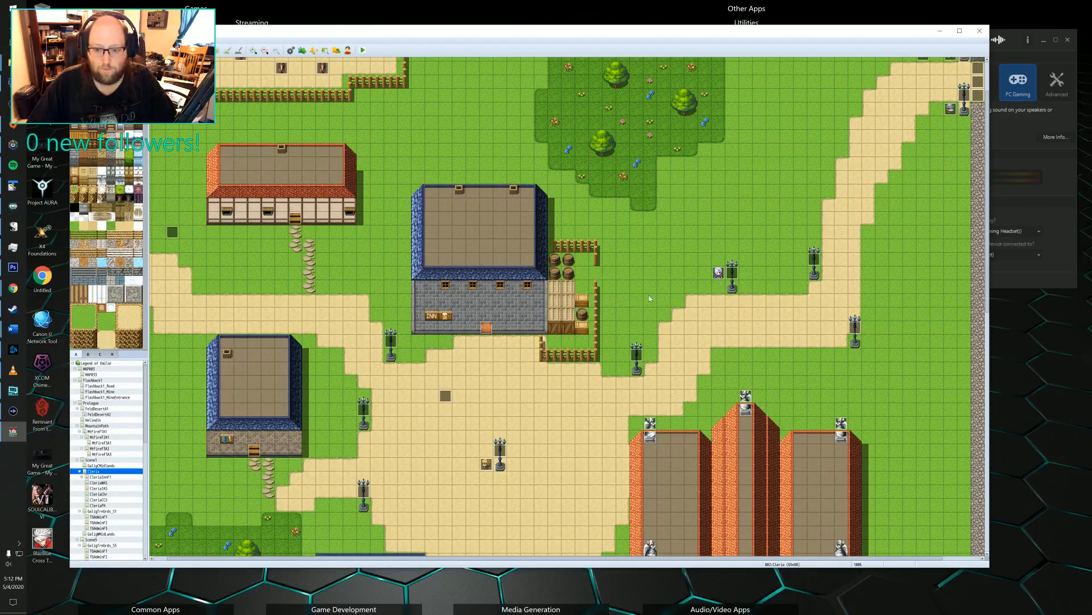
click(714, 279)
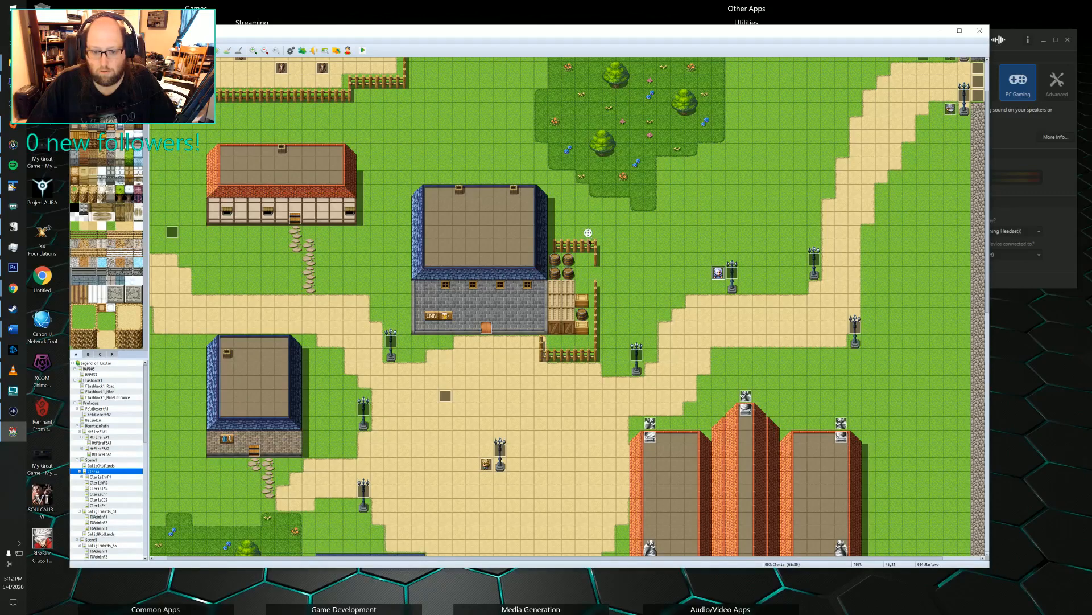
scroll(501, 431, down, 9)
scroll(501, 432, left, 2)
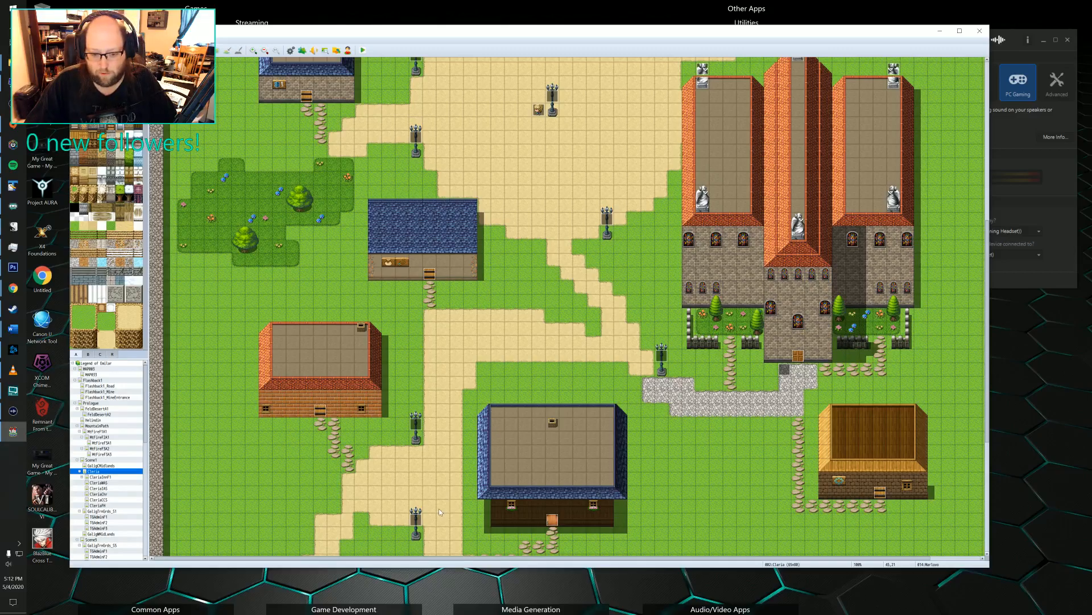
scroll(440, 512, up, 5)
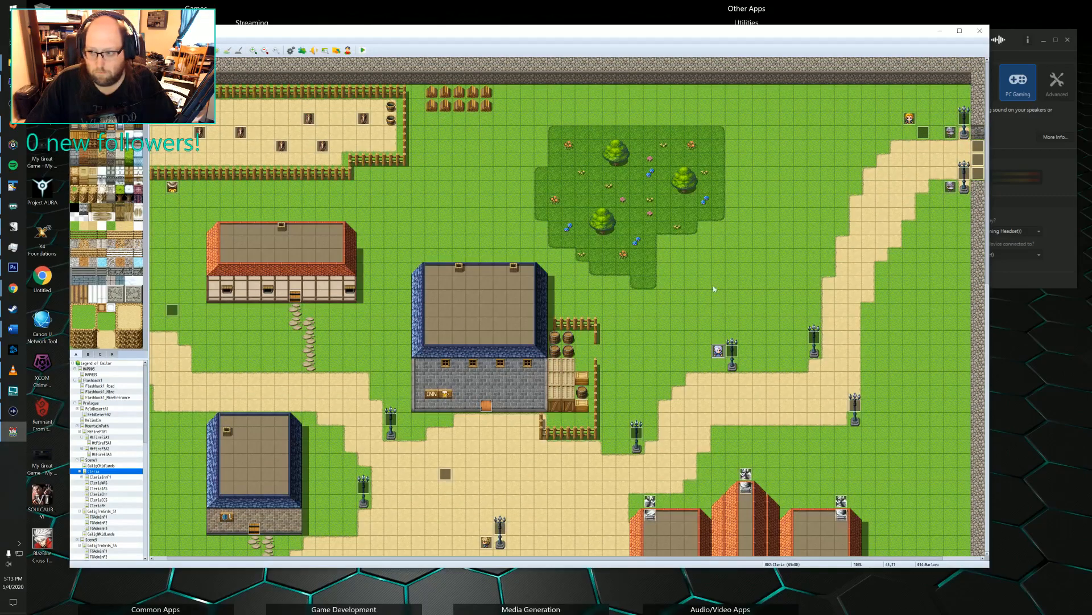
scroll(714, 289, down, 2)
scroll(627, 354, up, 2)
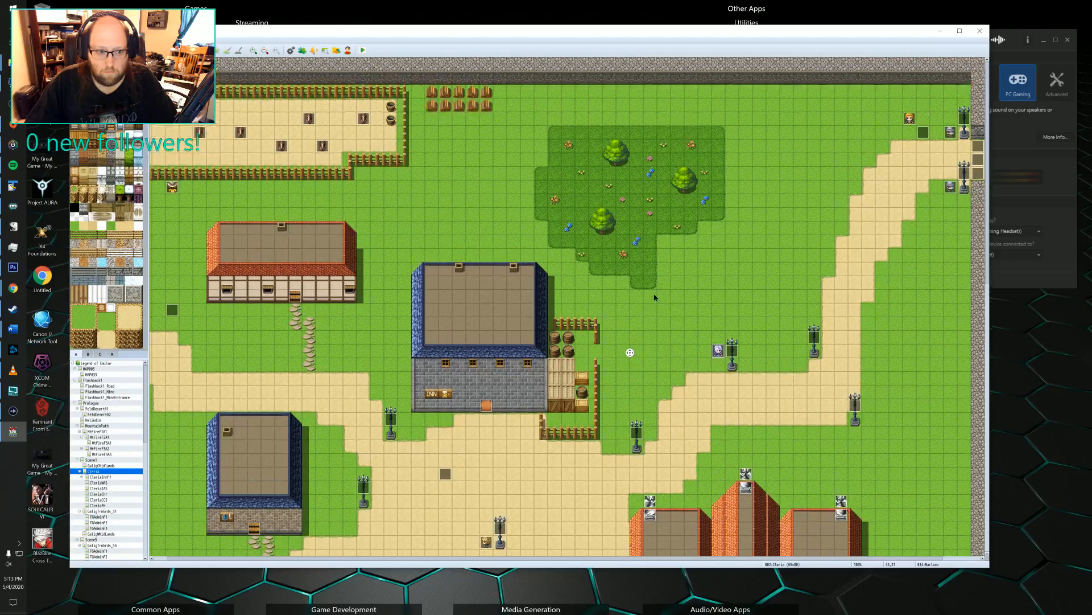
scroll(671, 318, down, 3)
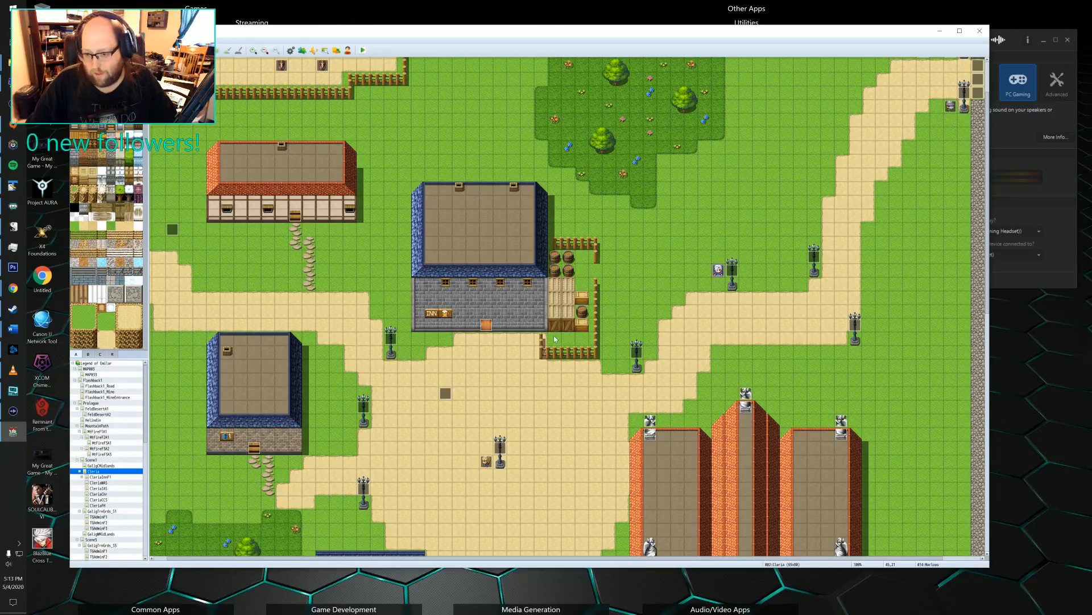
scroll(692, 259, up, 2)
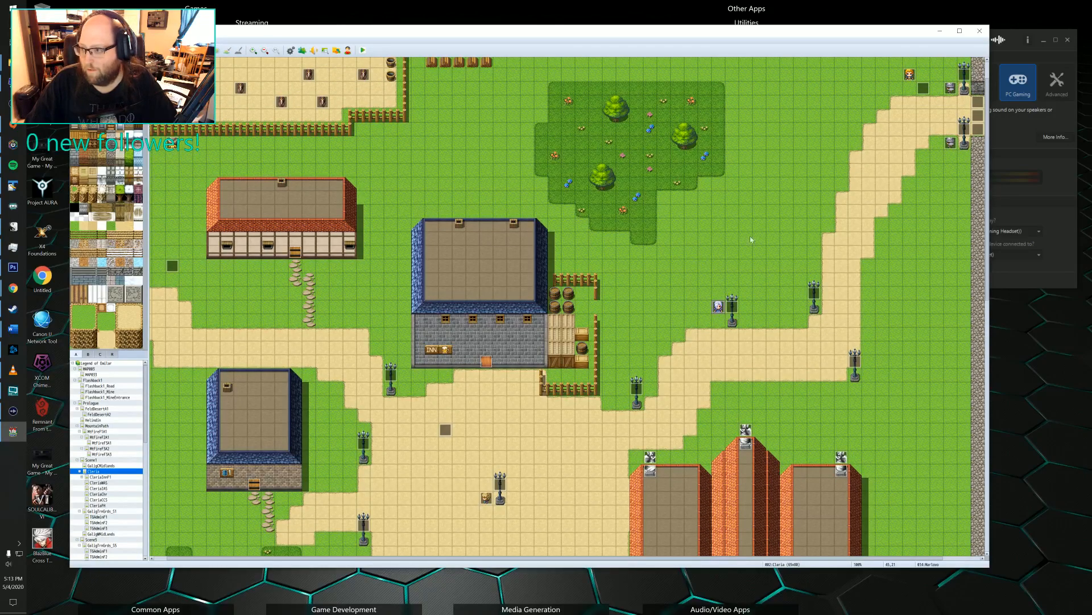
middle_drag(764, 177, 757, 206)
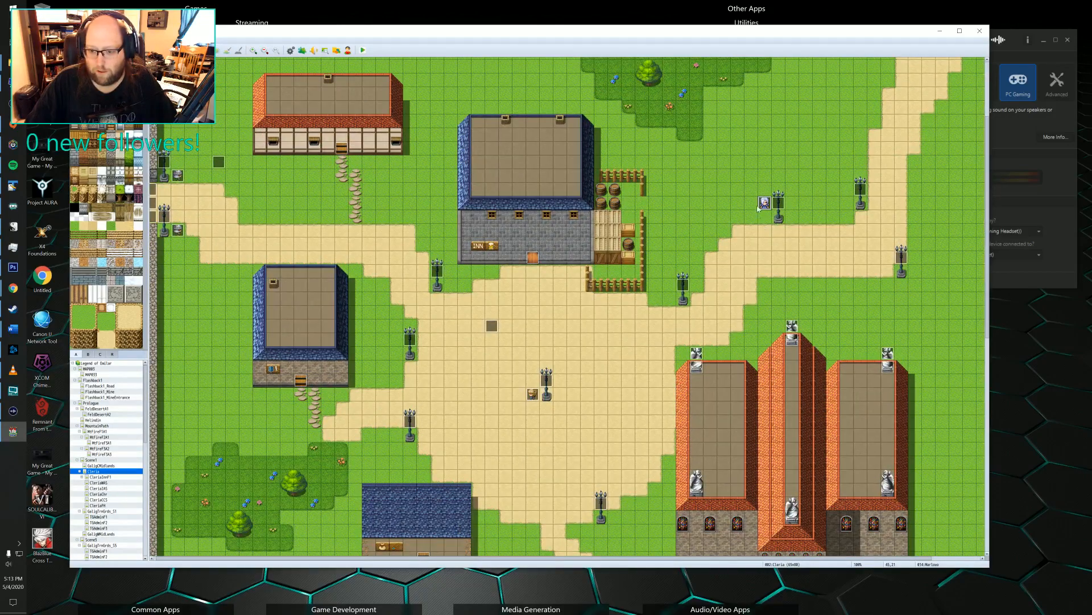
middle_drag(380, 350, 388, 299)
middle_drag(463, 353, 407, 183)
scroll(510, 379, down, 10)
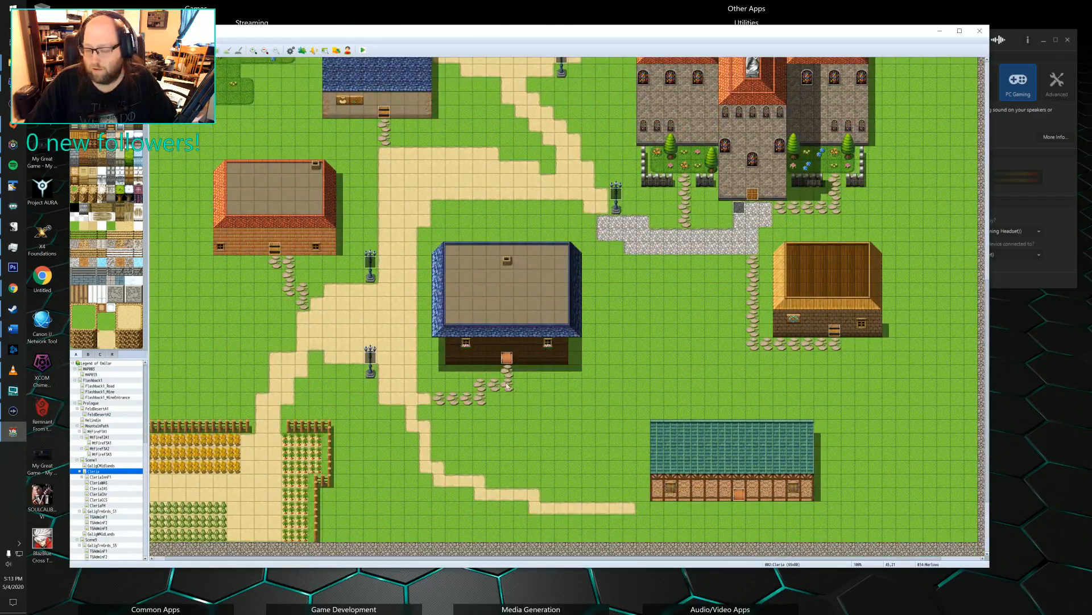
middle_drag(476, 328, 435, 252)
middle_drag(458, 305, 360, 265)
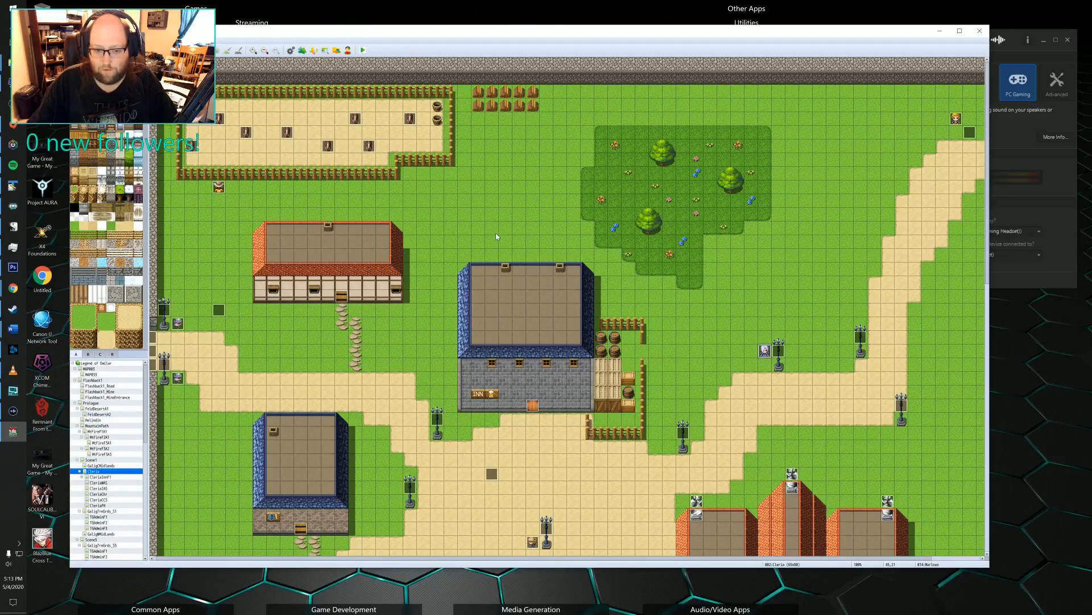
scroll(497, 237, down, 8)
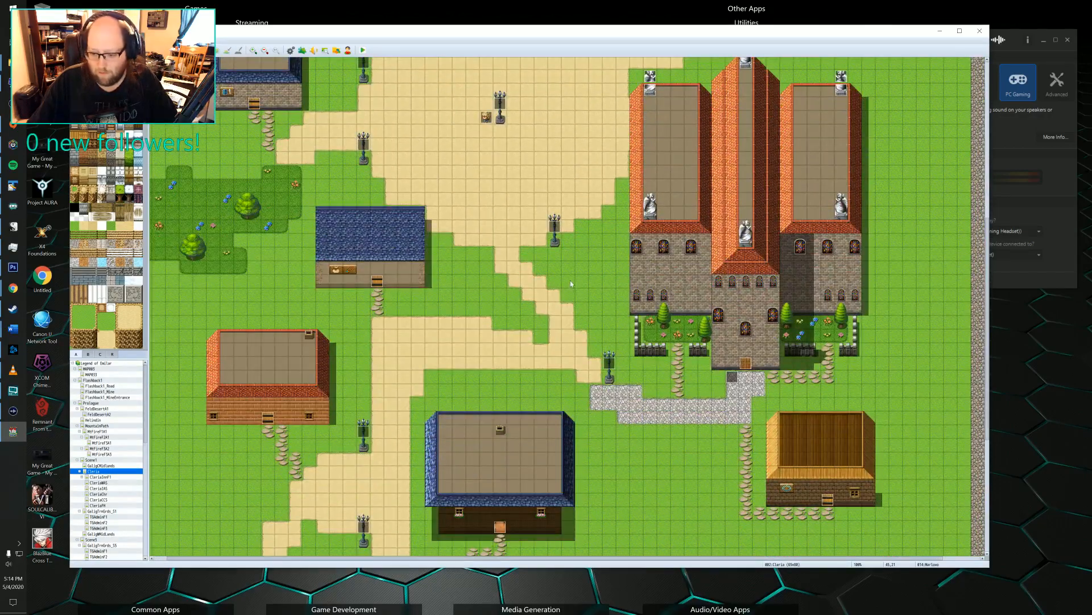
scroll(571, 283, down, 3)
scroll(613, 311, left, 1)
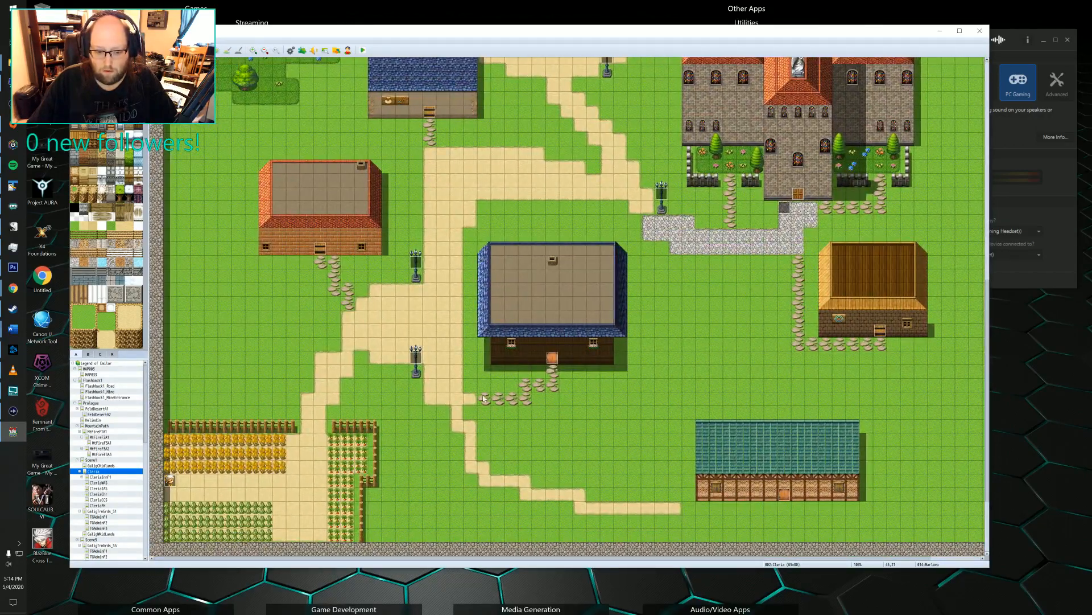
scroll(451, 411, up, 10)
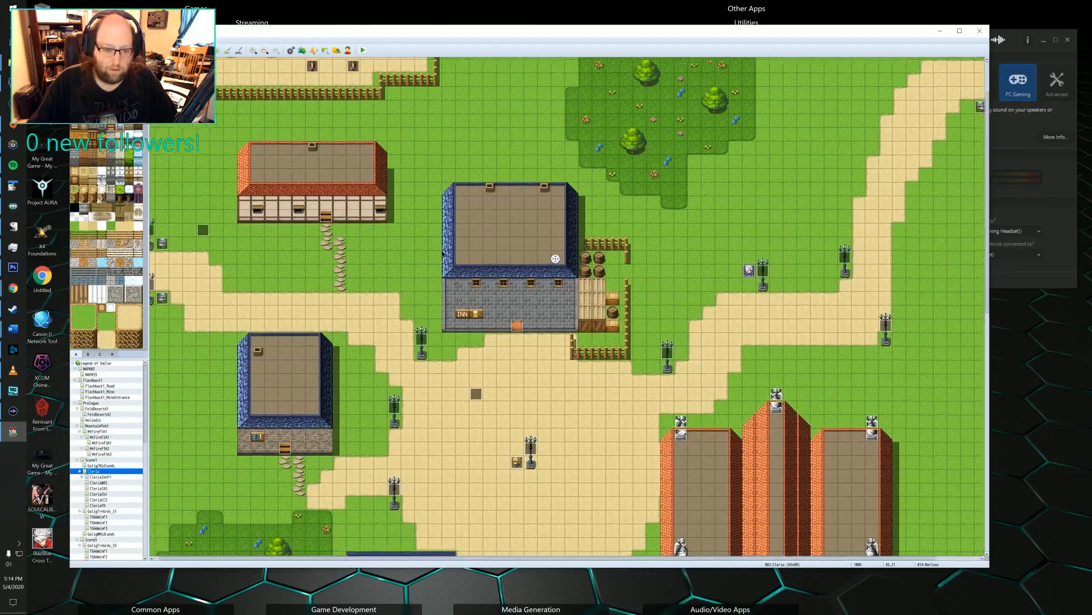
middle_drag(443, 255, 398, 256)
mouse_move(385, 299)
middle_down()
mouse_move(457, 247)
mouse_move(525, 236)
middle_up()
middle_drag(639, 178, 604, 197)
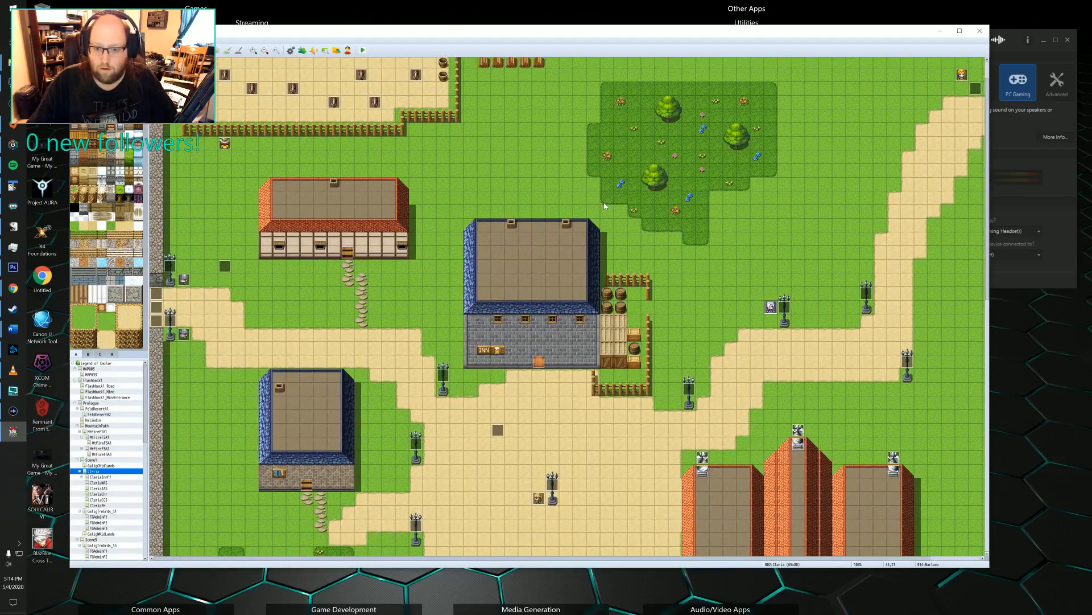
mouse_move(502, 190)
middle_down()
mouse_move(693, 200)
mouse_move(686, 206)
middle_up()
middle_drag(611, 293, 630, 225)
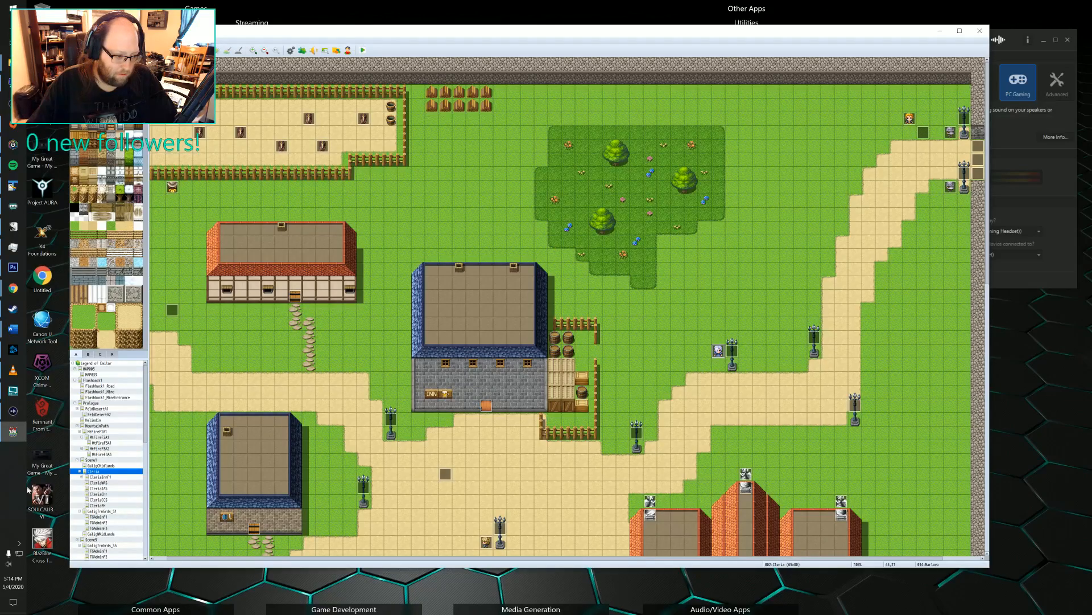
Open the later scene's version of the Cleria town map from the project's map tree.
scroll(95, 471, down, 2)
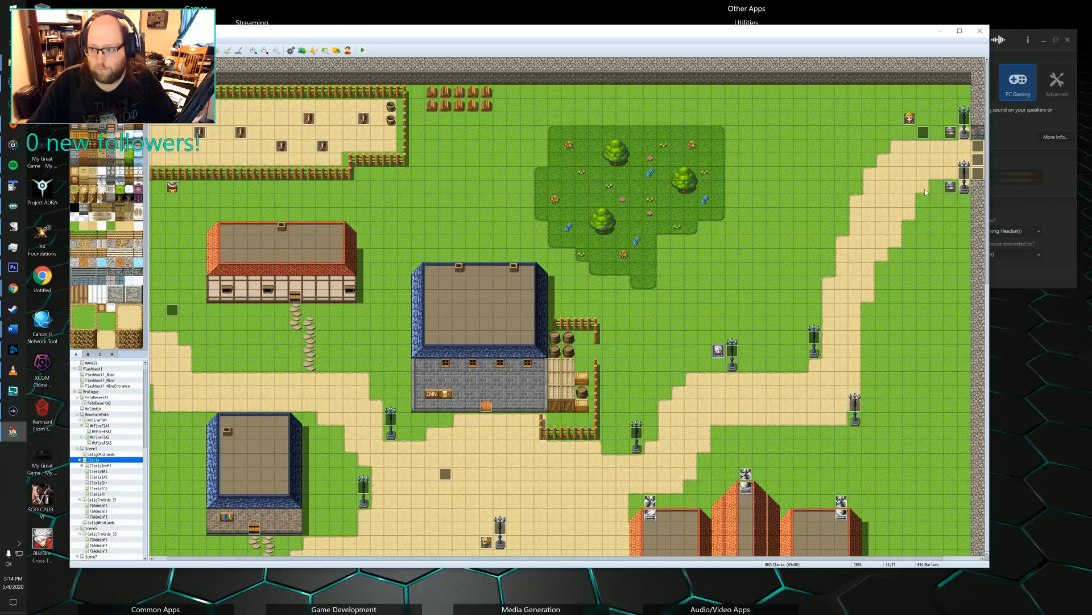
scroll(110, 479, down, 5)
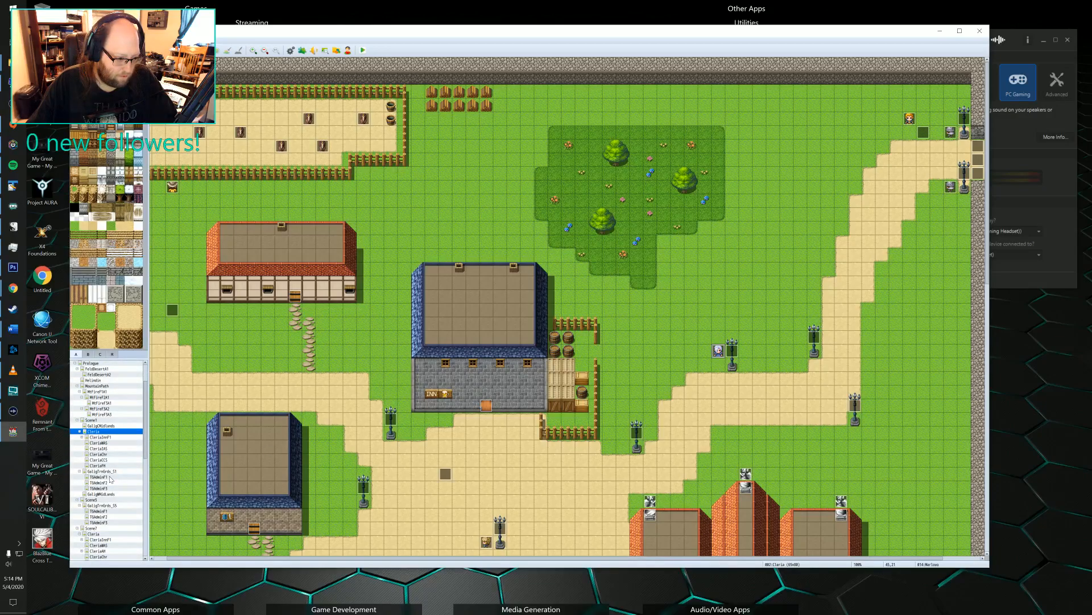
scroll(109, 479, down, 2)
click(99, 488)
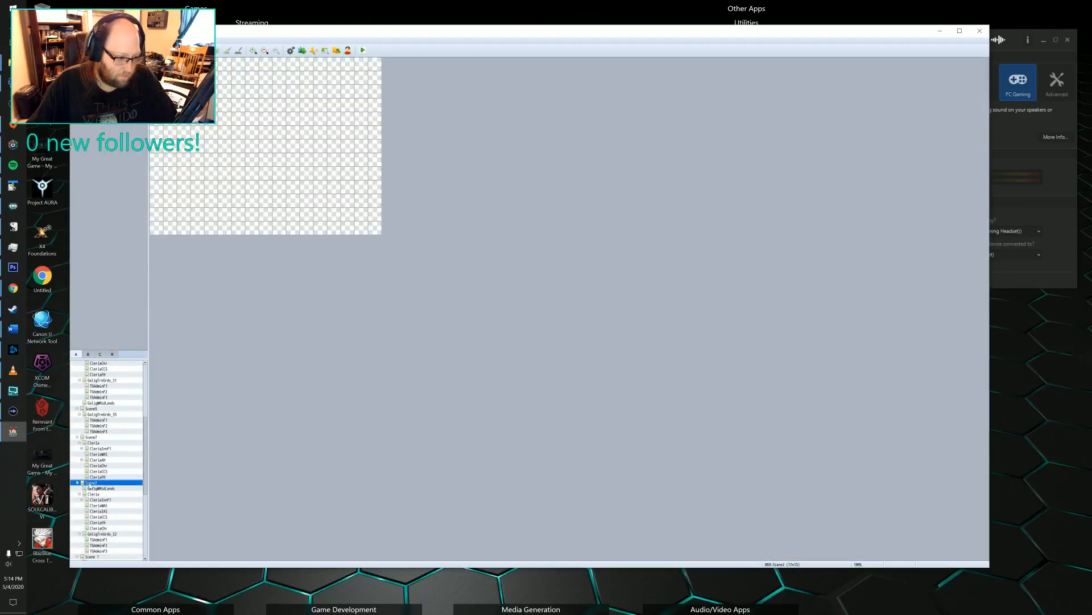
click(95, 494)
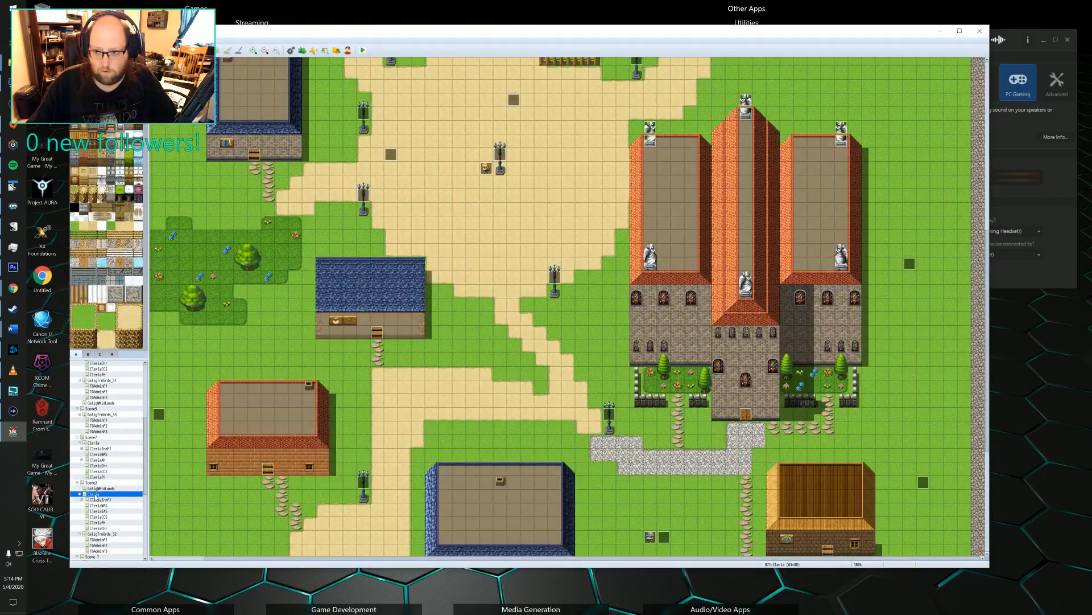
Review both pages of the Warrior Elric guard event by the town's eastern entrance, leaving the event unchanged.
middle_click(506, 447)
middle_click(506, 448)
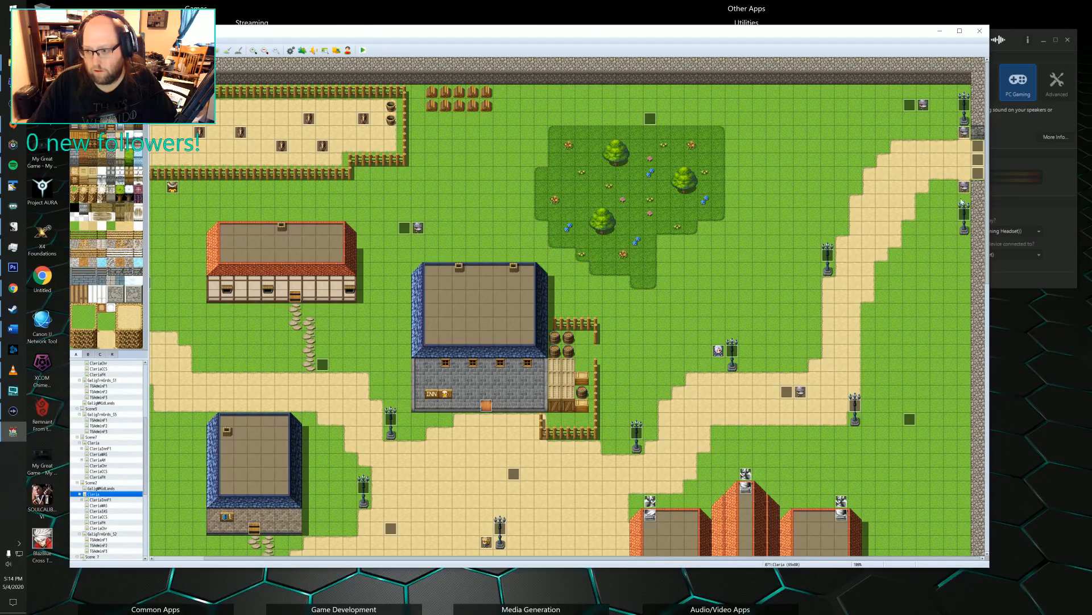
middle_drag(886, 233, 825, 273)
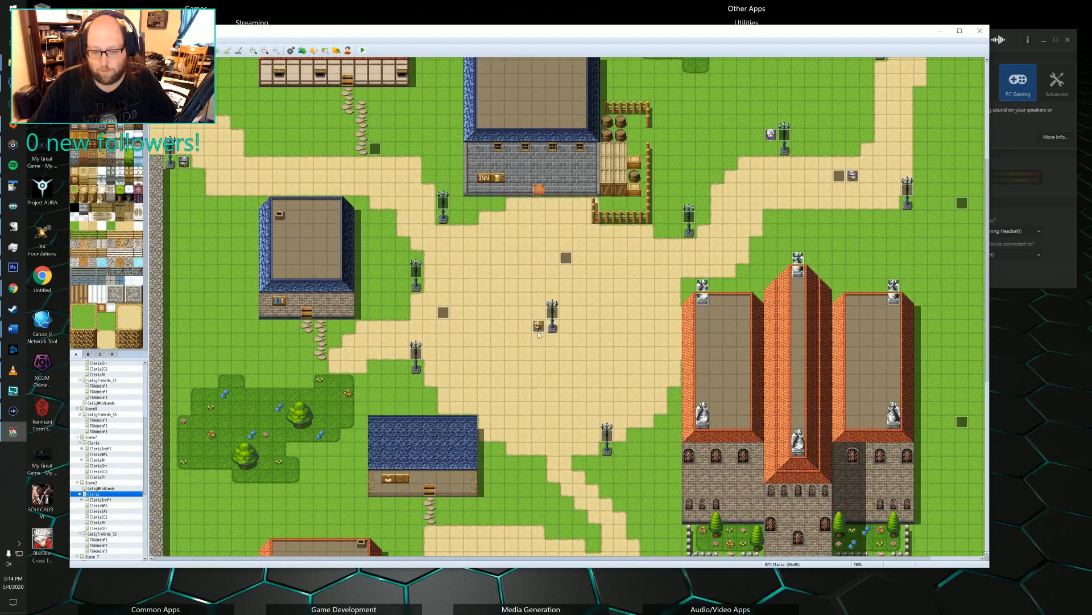
middle_drag(524, 377, 643, 279)
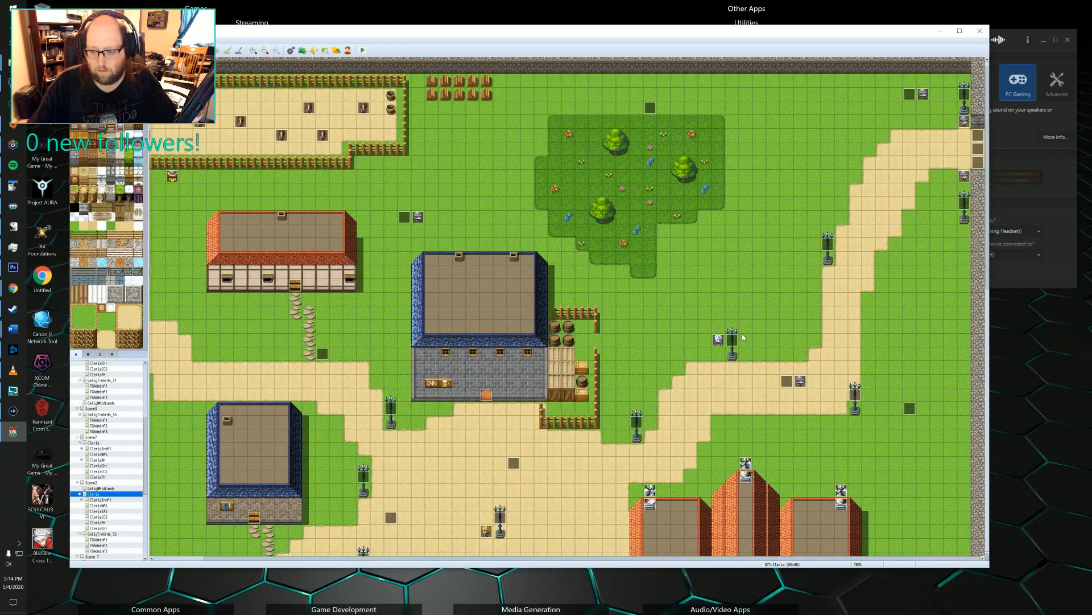
double_click(964, 177)
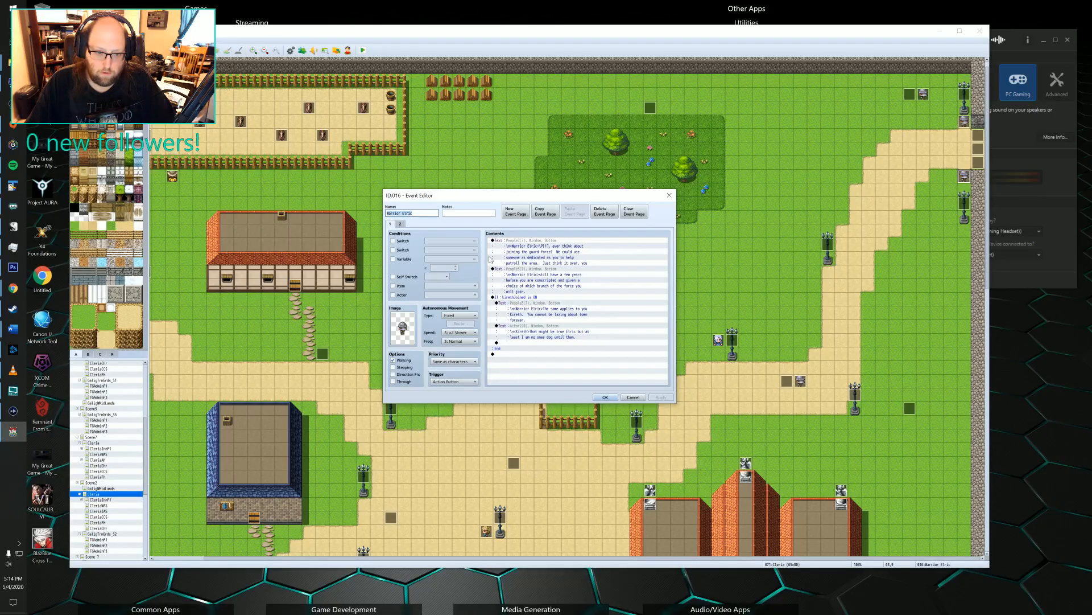
click(400, 224)
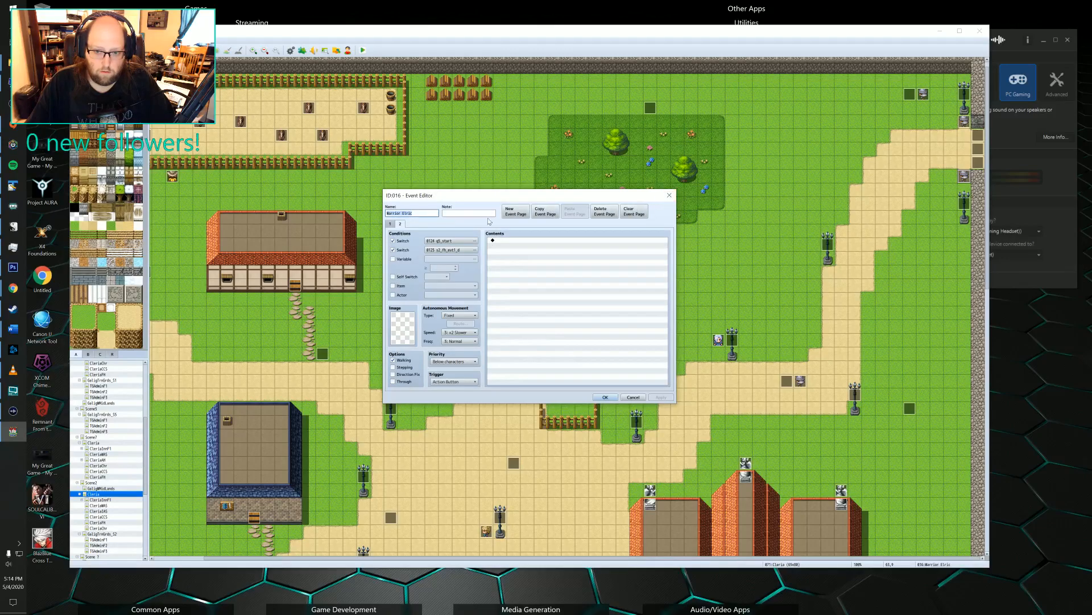
click(390, 224)
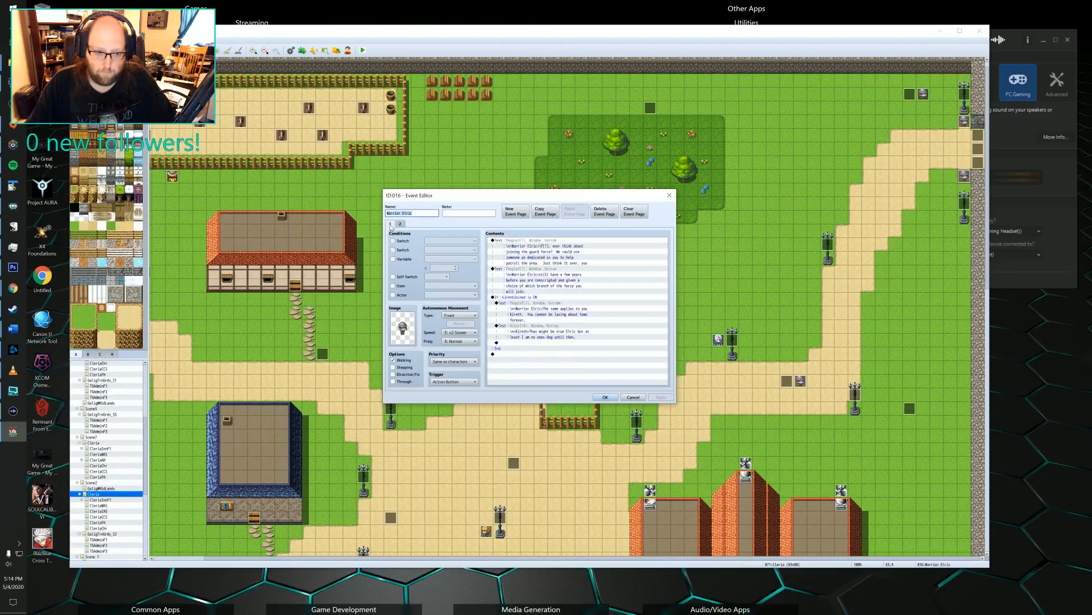
click(669, 196)
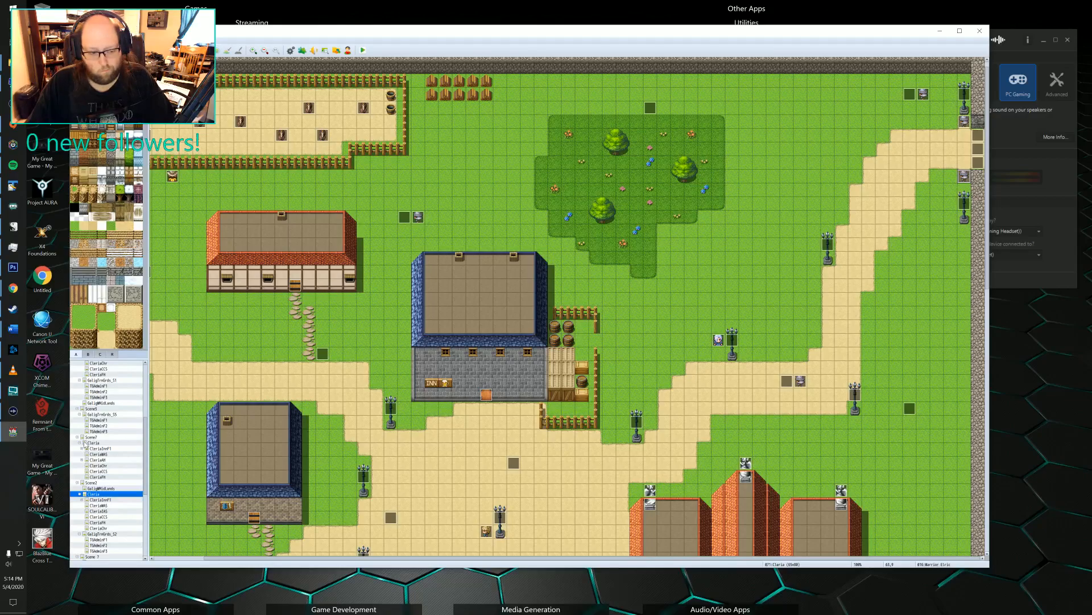
Reopen the Scene1 version of the Cleria town map.
scroll(104, 421, up, 4)
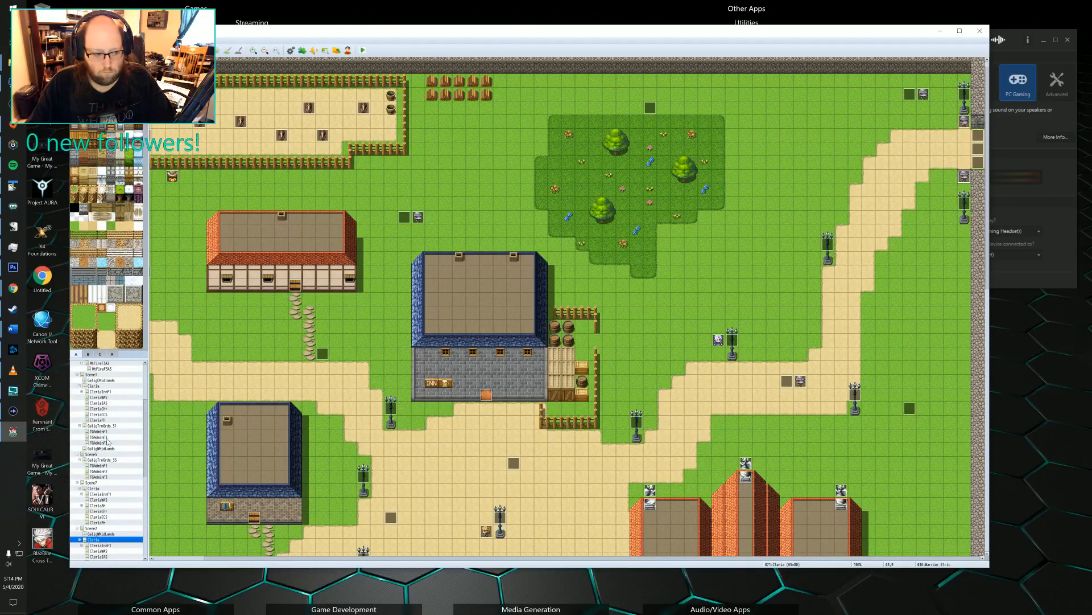
scroll(107, 441, up, 2)
click(99, 442)
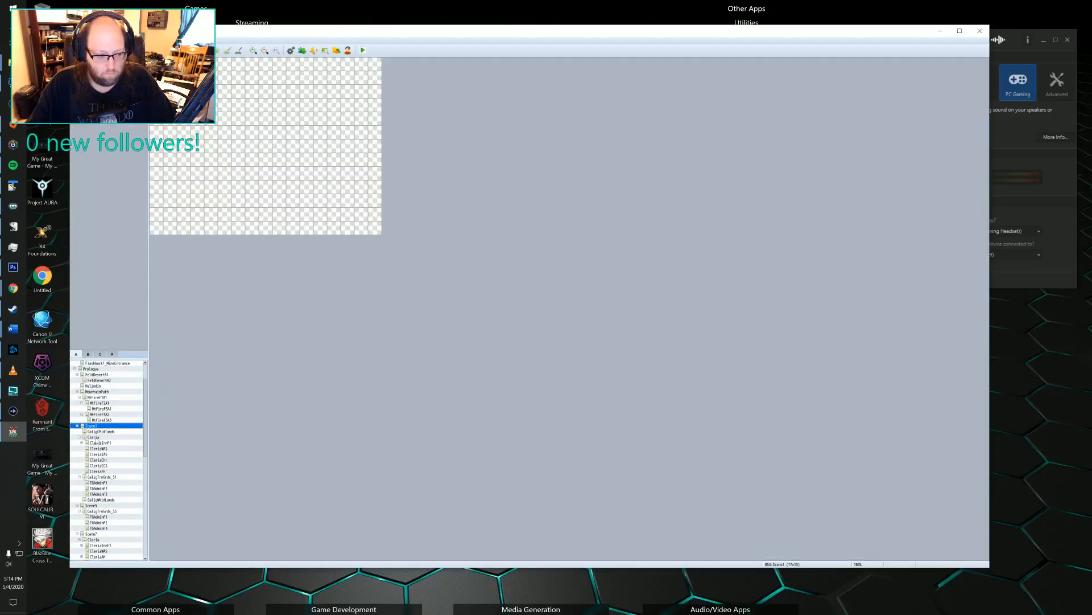
click(94, 436)
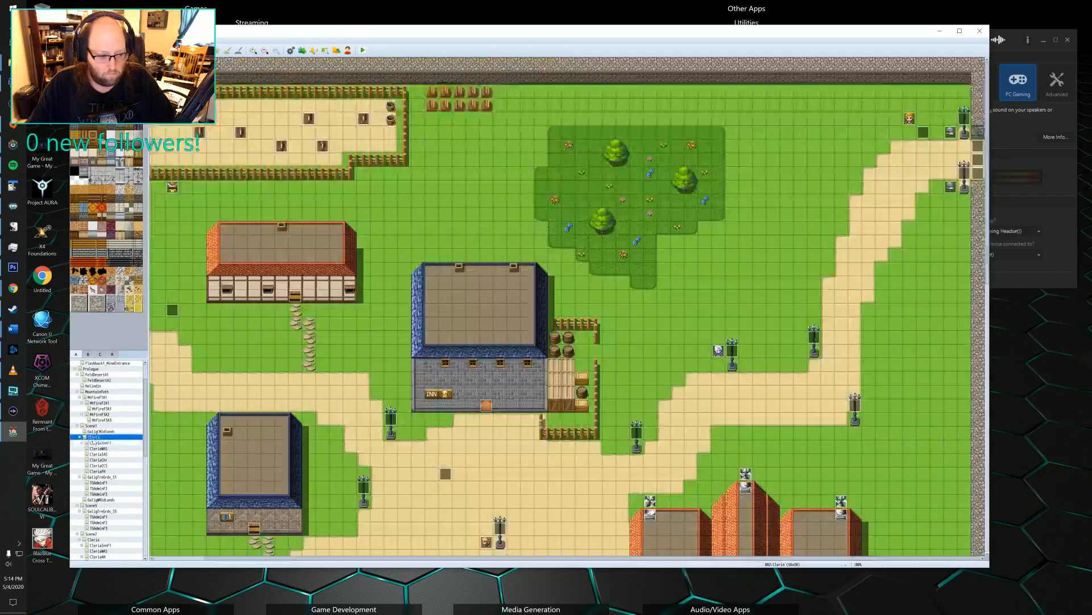
Review the first two pages of the Warrior Elric guard event by the Scene1 town's eastern entrance, including its quest dialogue, choices and switches.
double_click(952, 187)
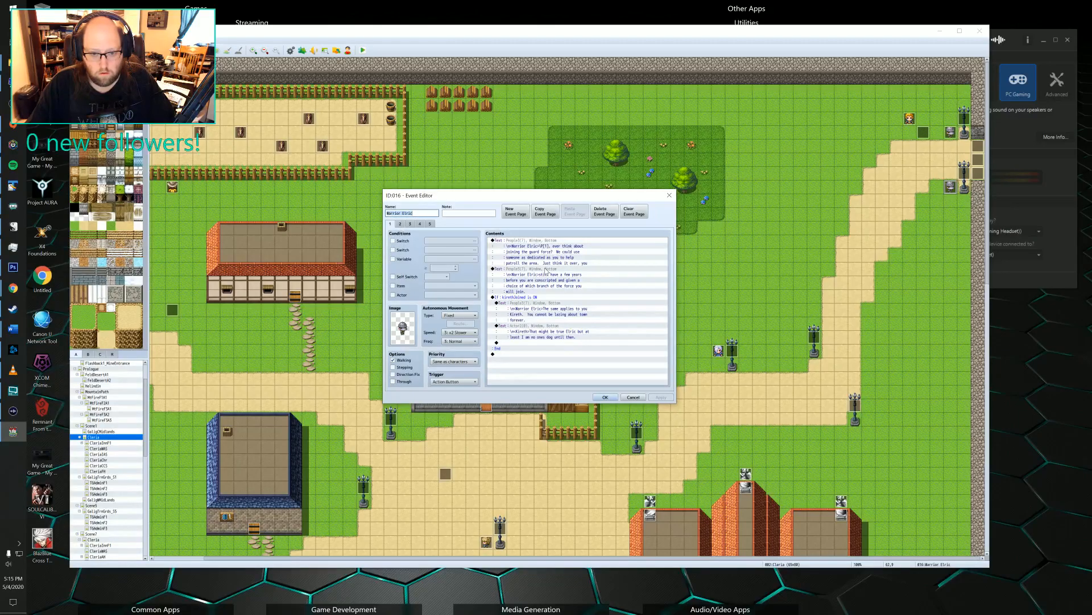
click(400, 224)
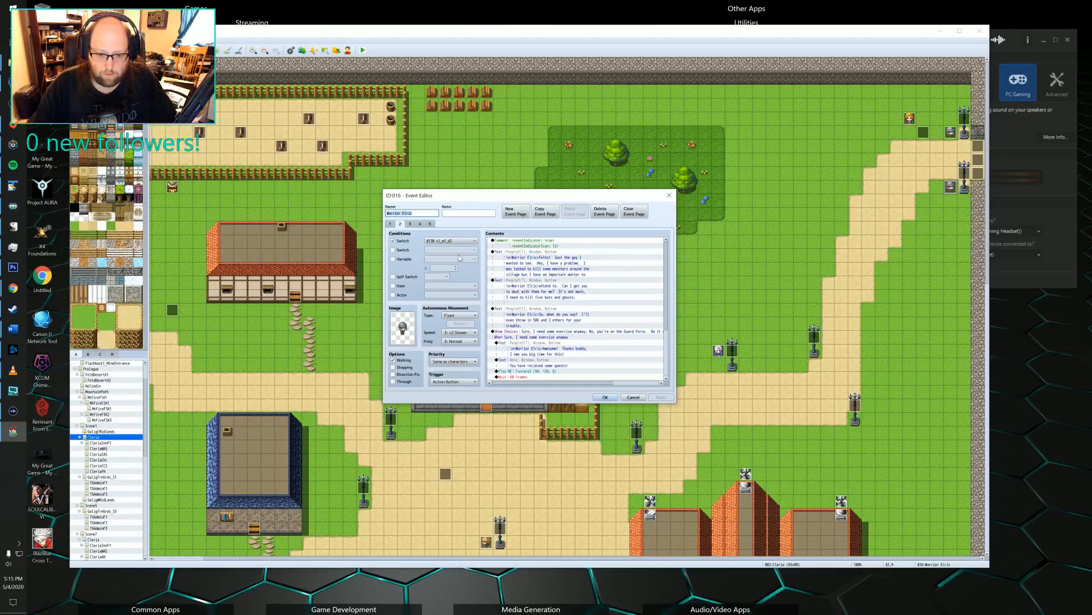
scroll(561, 265, down, 1)
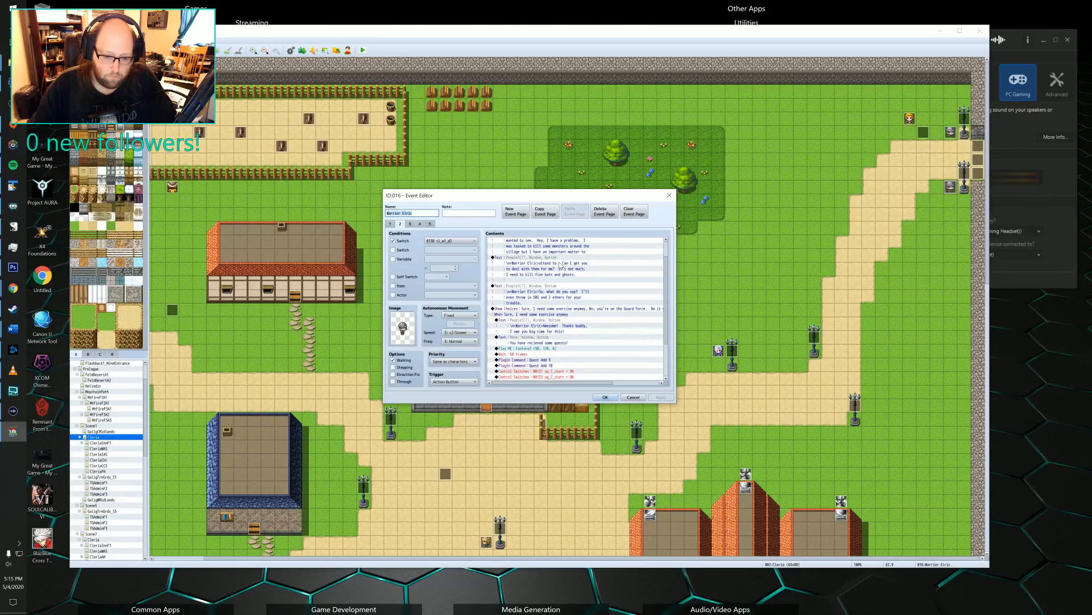
scroll(560, 265, down, 3)
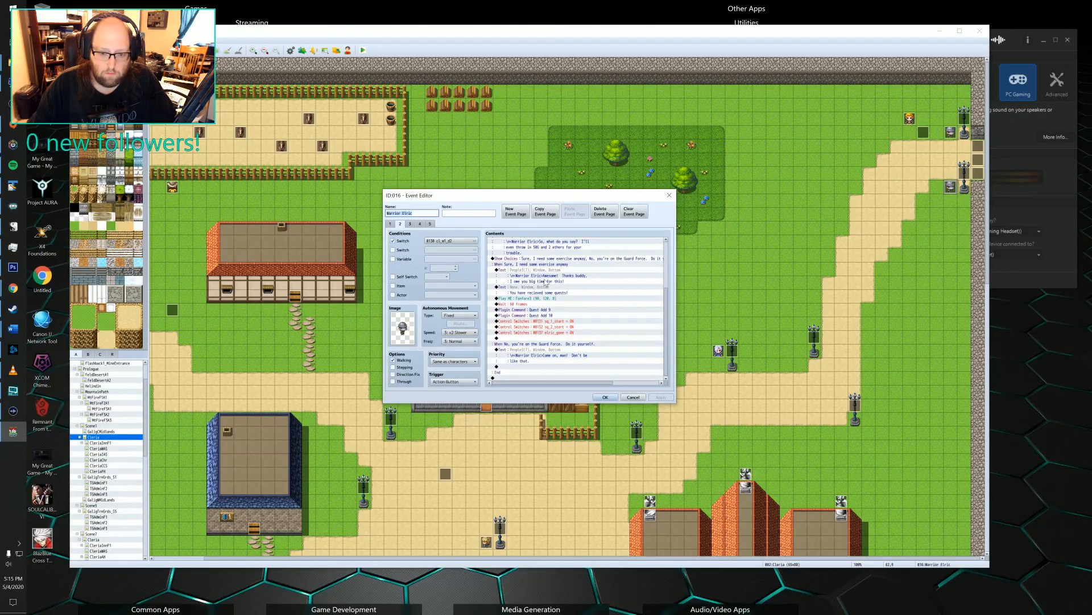
scroll(546, 282, up, 4)
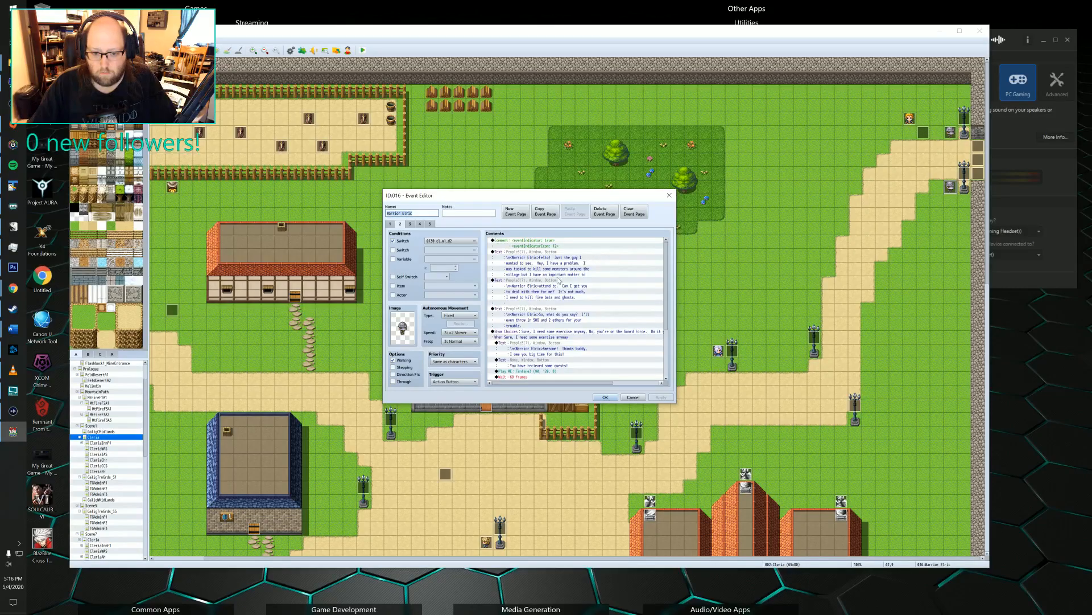
scroll(548, 296, down, 1)
scroll(547, 296, up, 1)
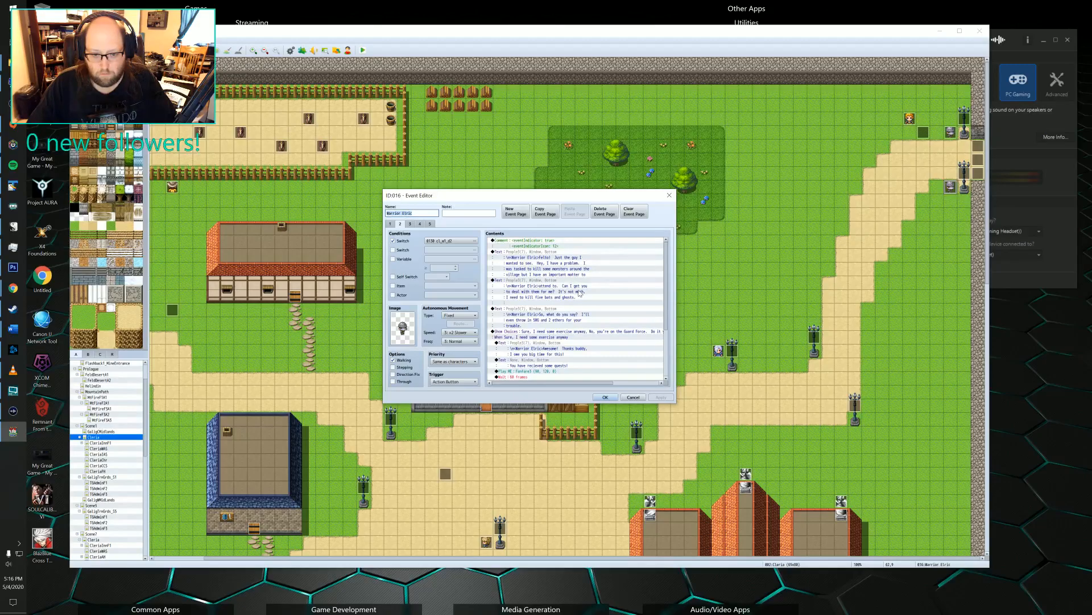
scroll(584, 280, down, 4)
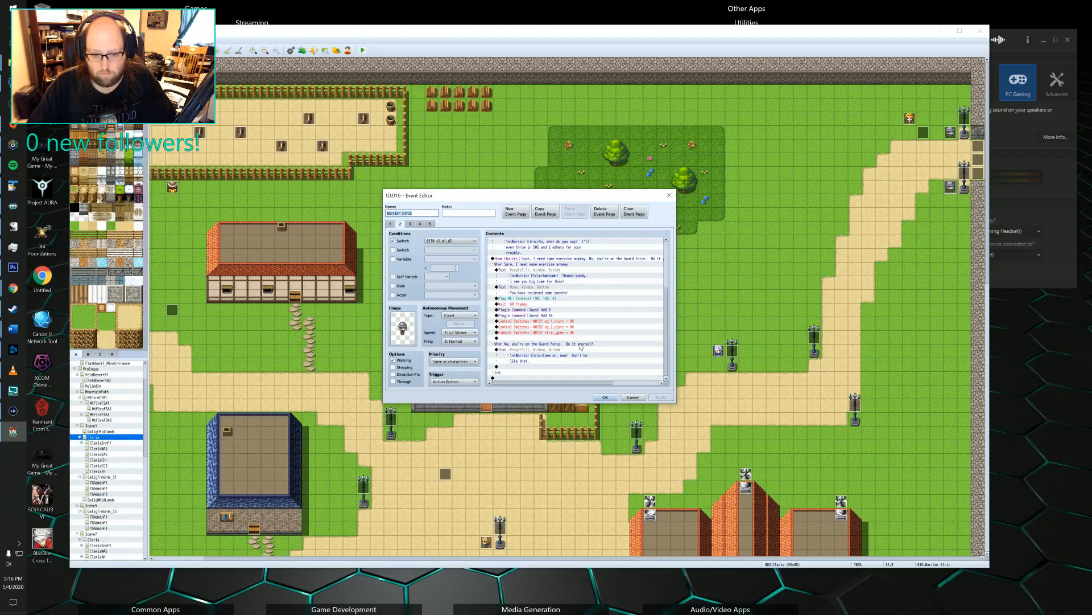
scroll(580, 346, up, 4)
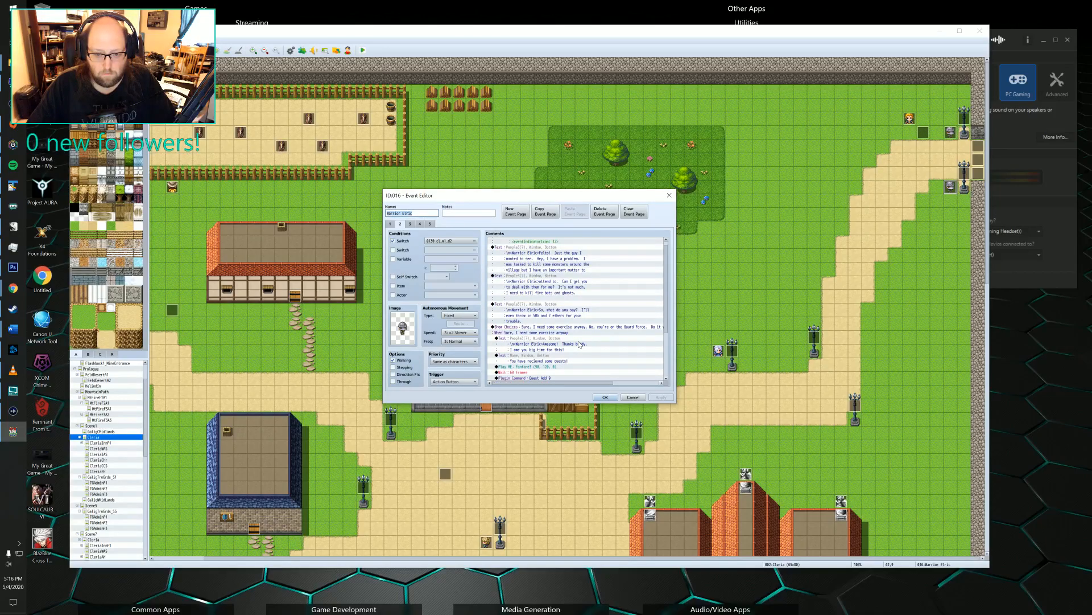
scroll(579, 344, up, 1)
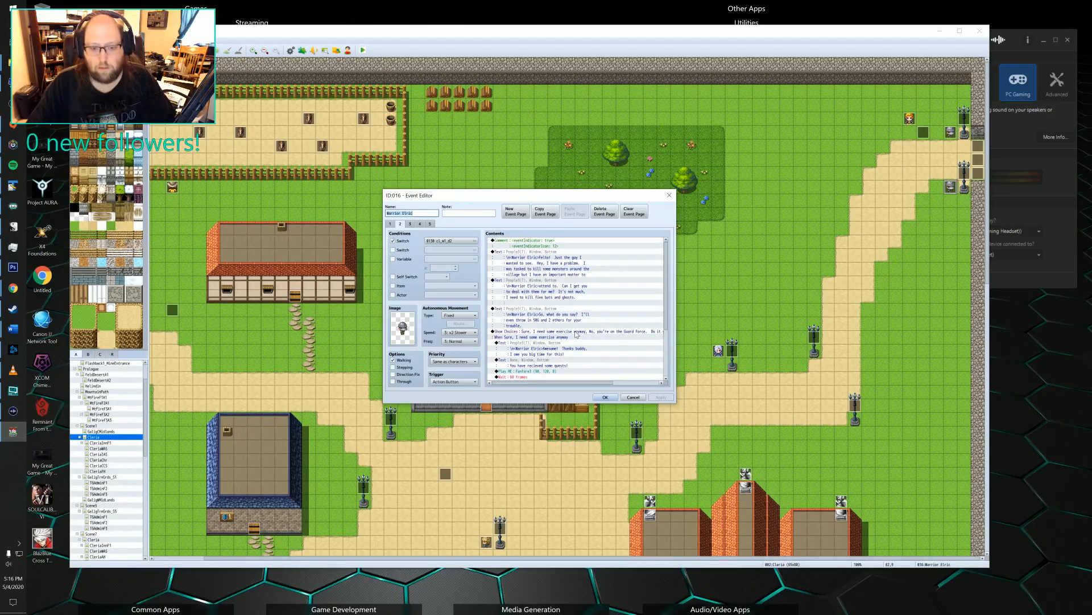
scroll(574, 319, down, 4)
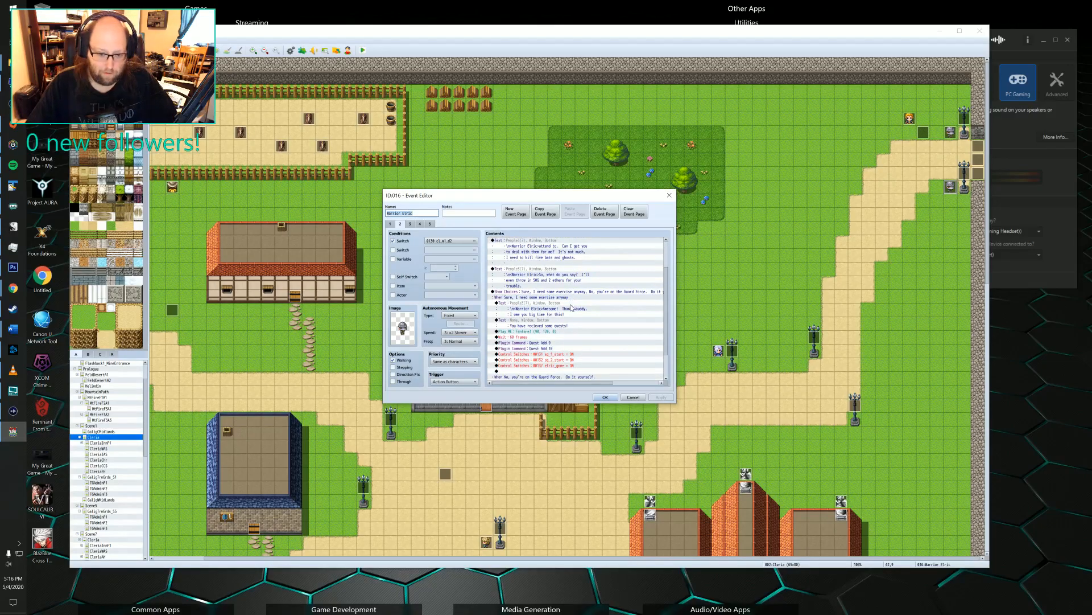
click(669, 195)
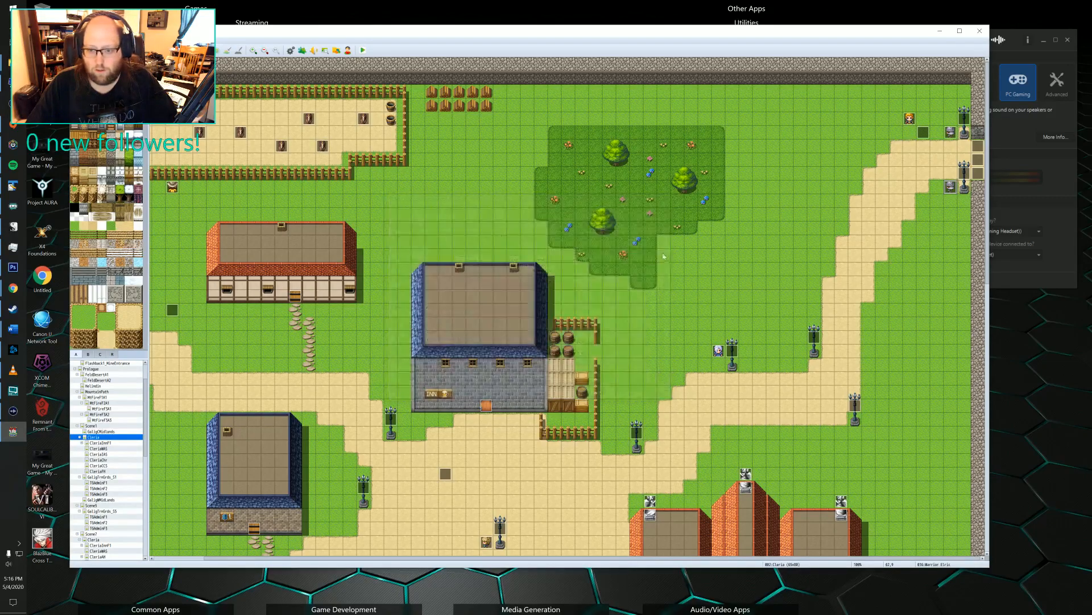
Look over the Scene1 town from the square to the southern fields and inspect one of the animal events in the northern pen.
middle_drag(676, 243, 546, 330)
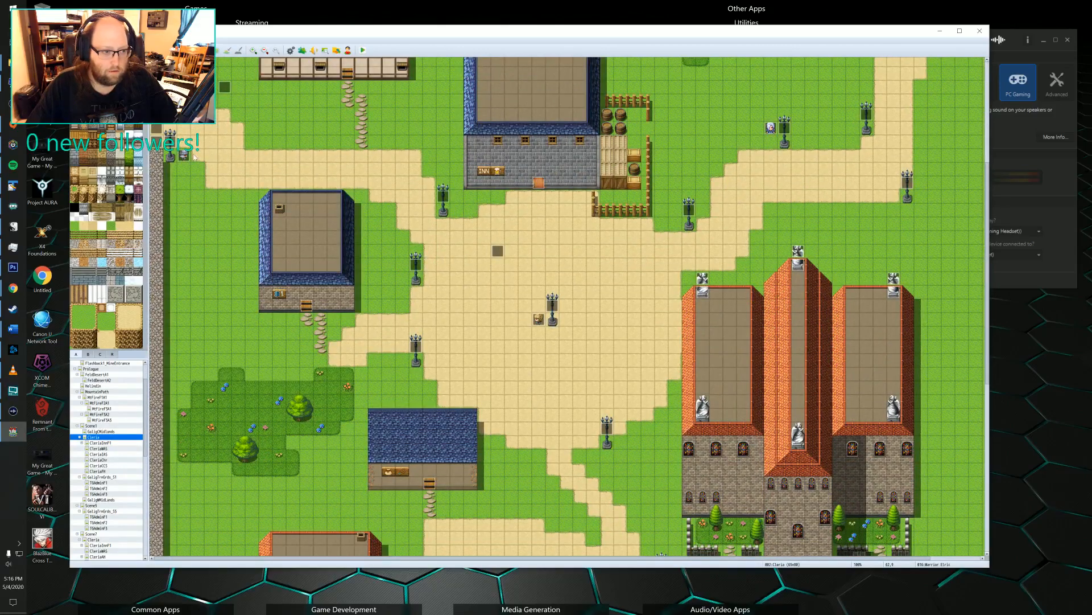
middle_drag(307, 274, 441, 326)
middle_drag(478, 243, 433, 376)
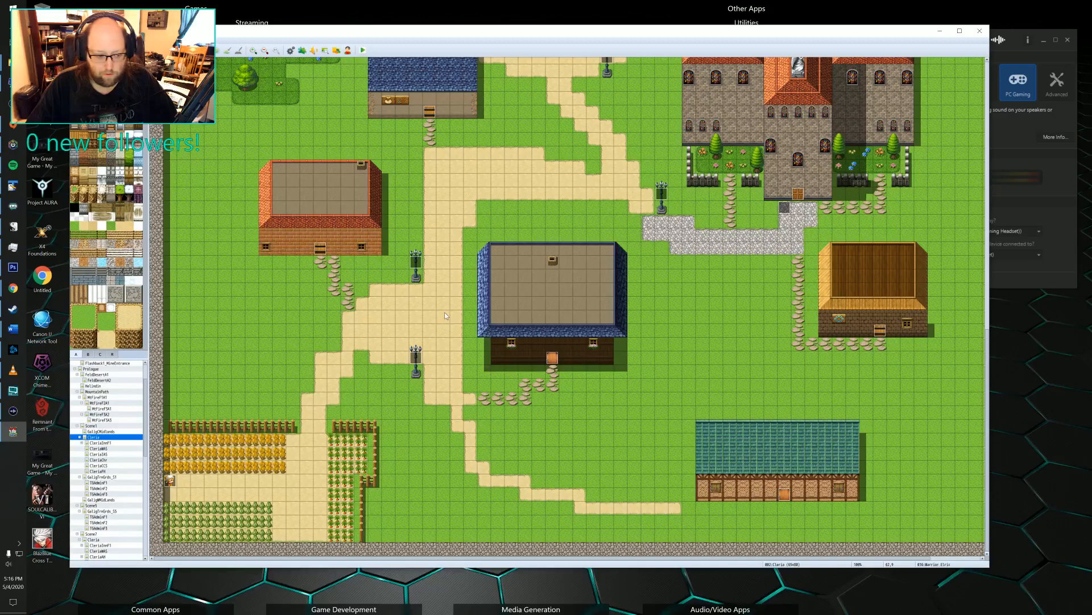
mouse_move(444, 312)
middle_down()
mouse_move(360, 348)
mouse_move(383, 265)
mouse_move(376, 242)
middle_up()
middle_drag(558, 241, 437, 257)
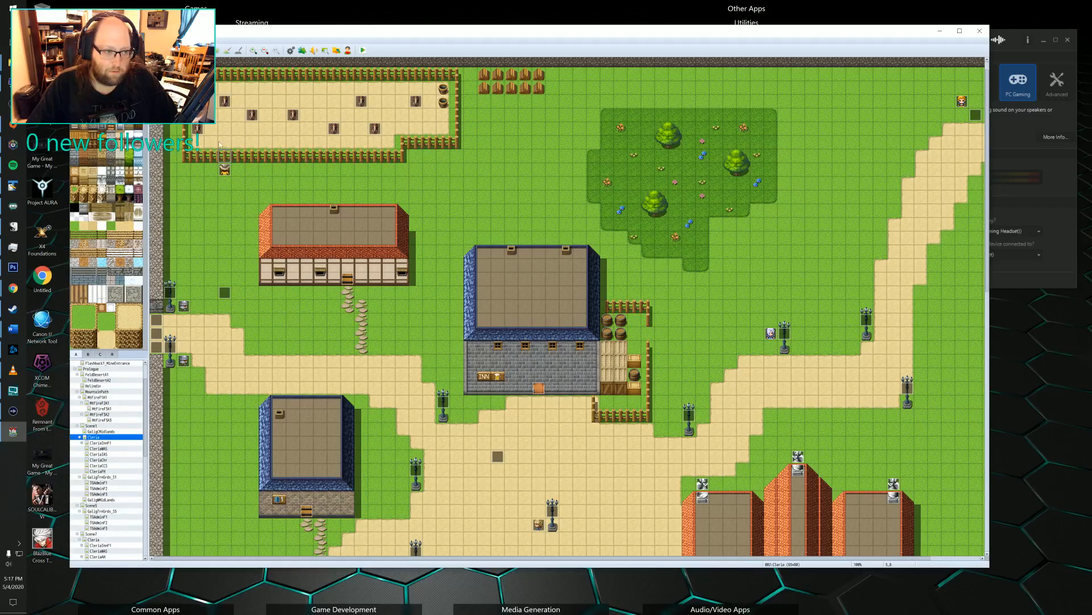
double_click(252, 116)
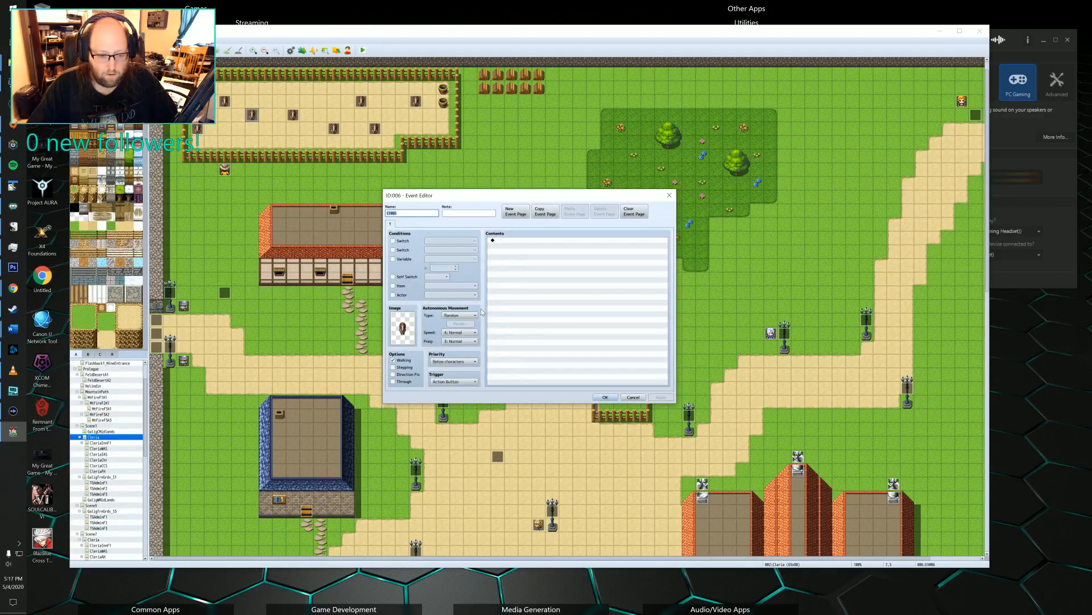
click(670, 196)
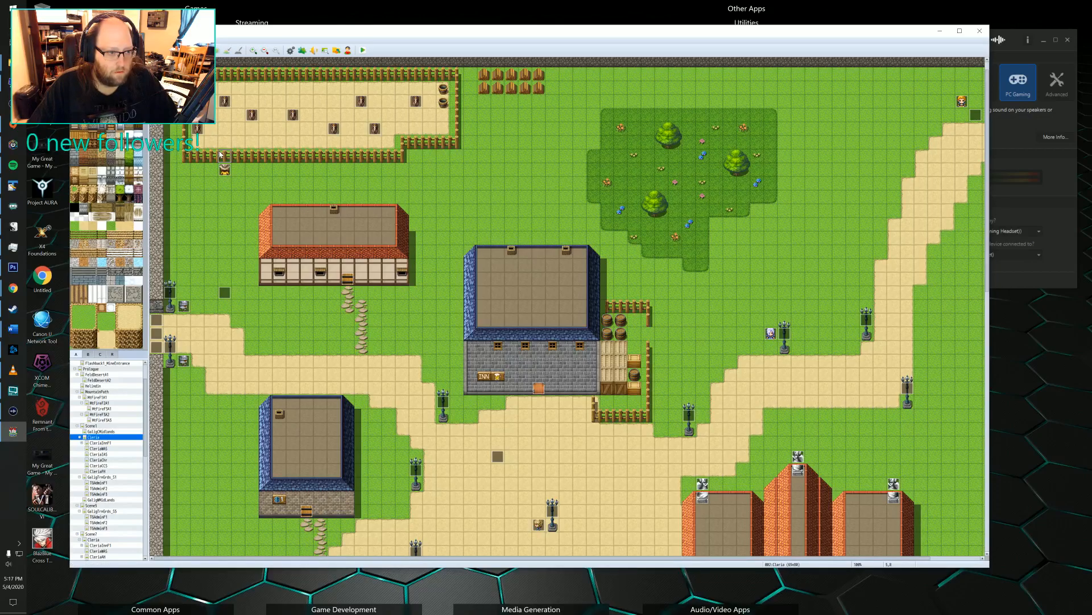
Open a gap near the western end of the pen's southern fence and move the Polonish event six tiles east.
click(168, 50)
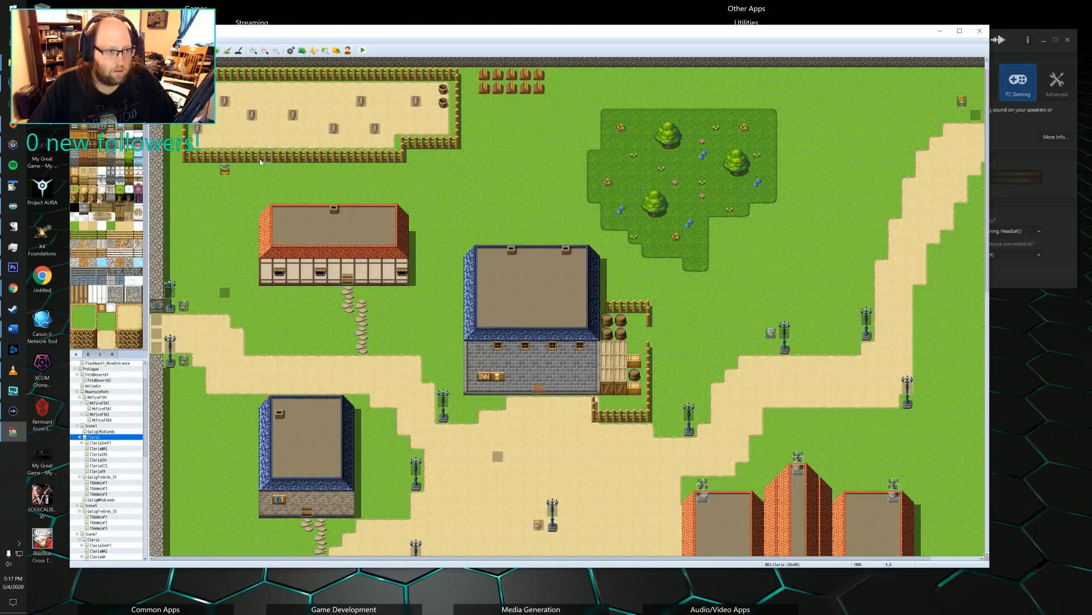
click(213, 157)
click(224, 157)
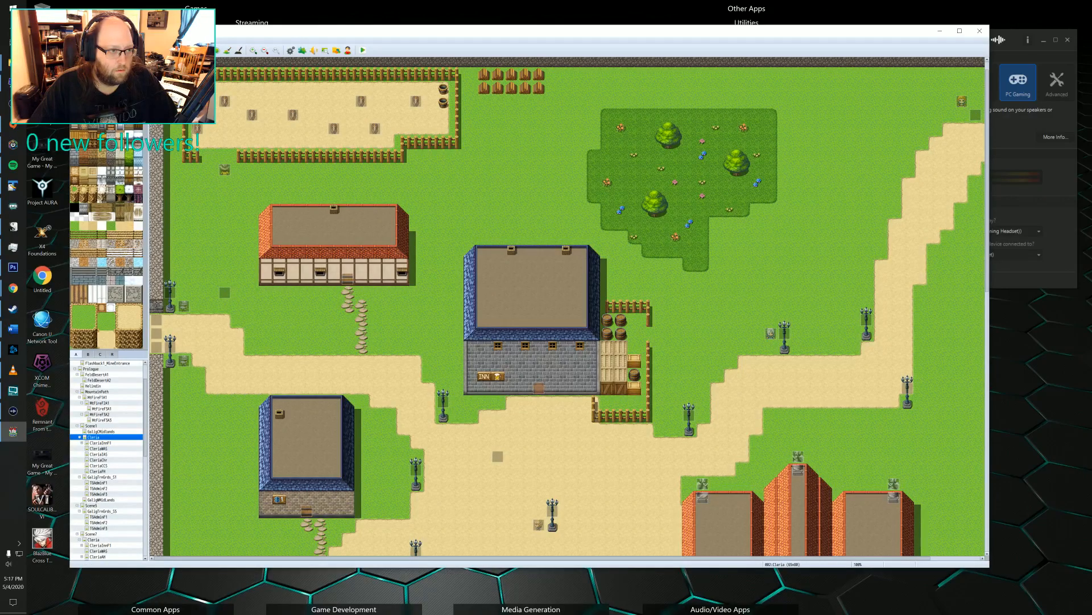
key(F6)
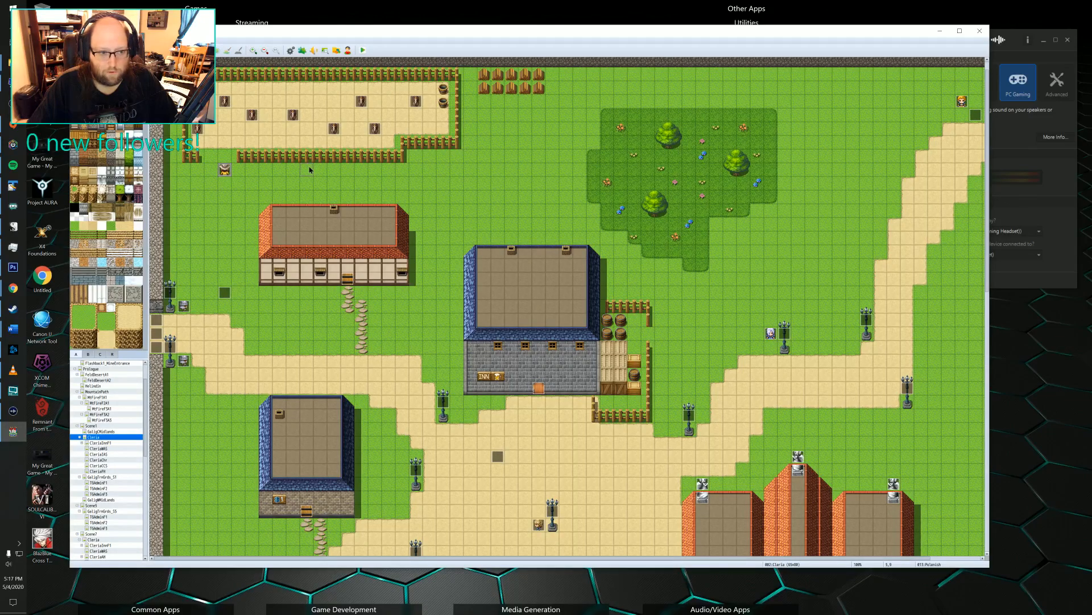
drag(224, 169, 310, 169)
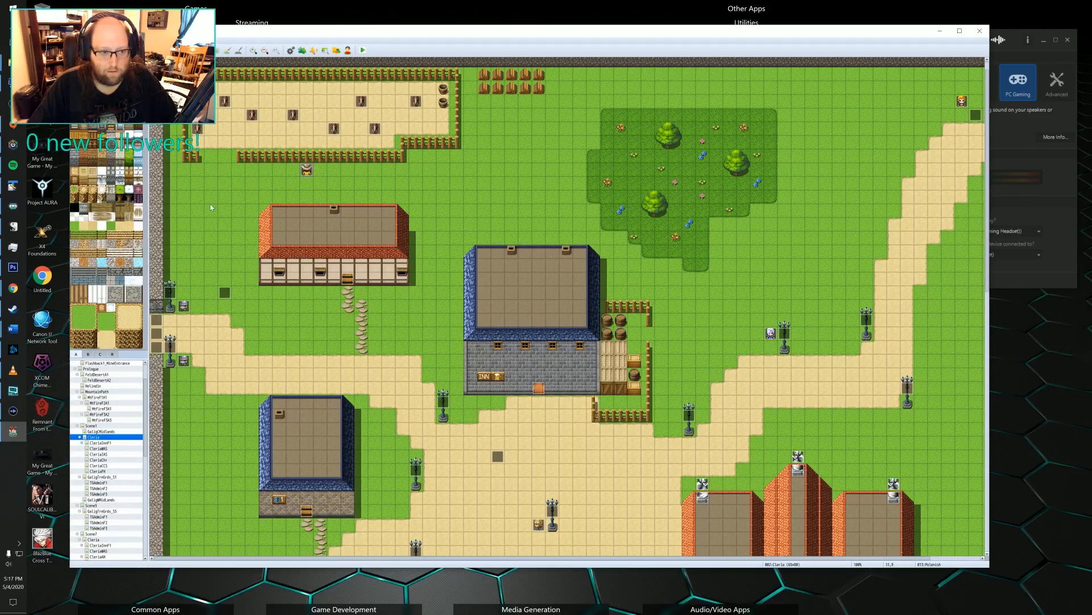
Review the conditions and dialogue on all four pages of the Polonish event below the animal pen.
double_click(306, 169)
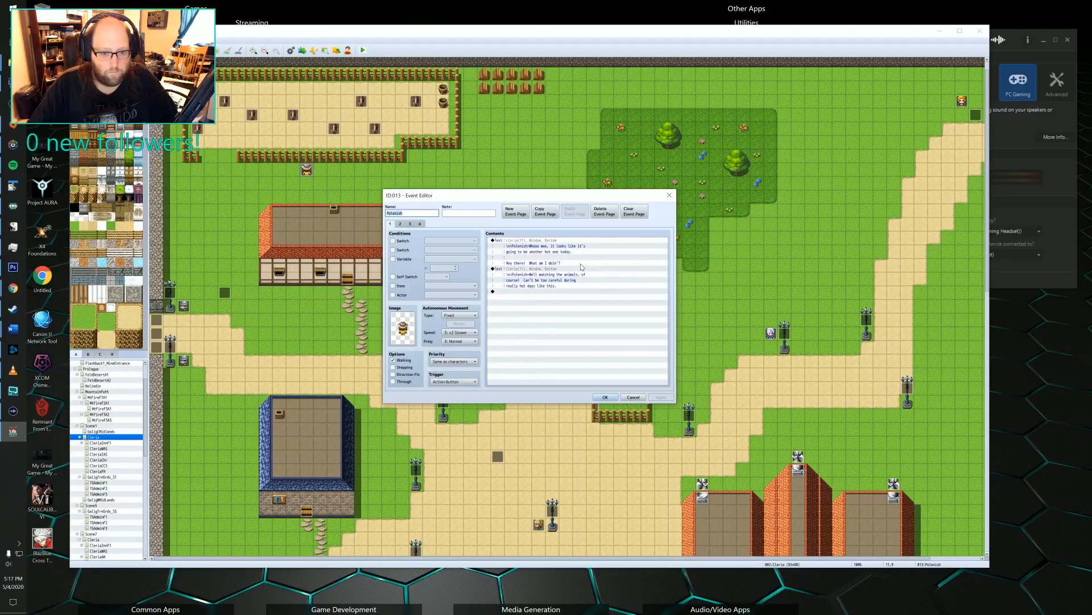
click(401, 225)
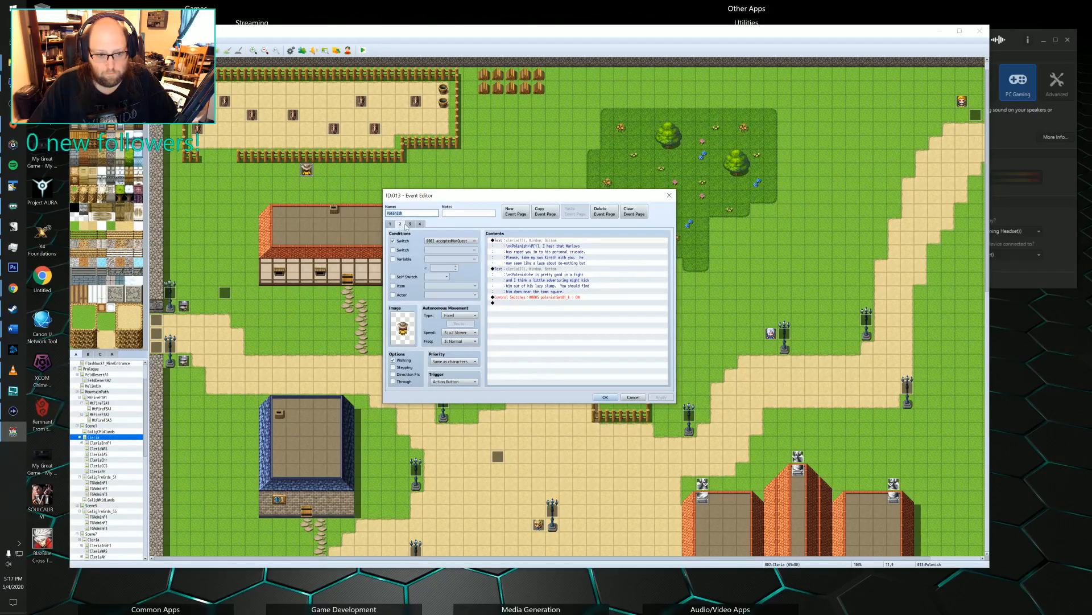
click(421, 225)
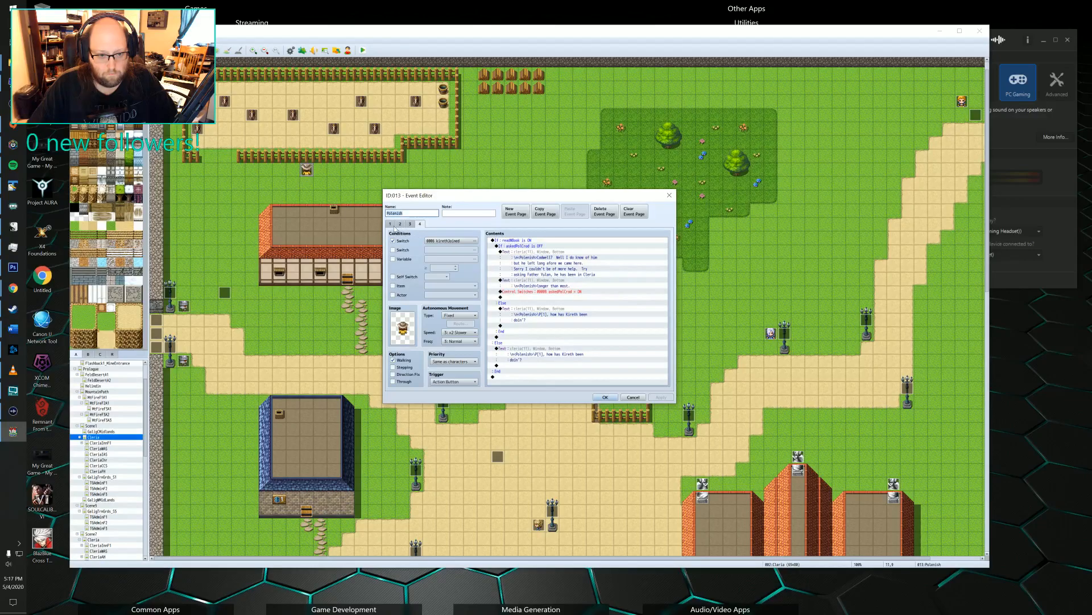
click(391, 225)
click(400, 224)
click(409, 224)
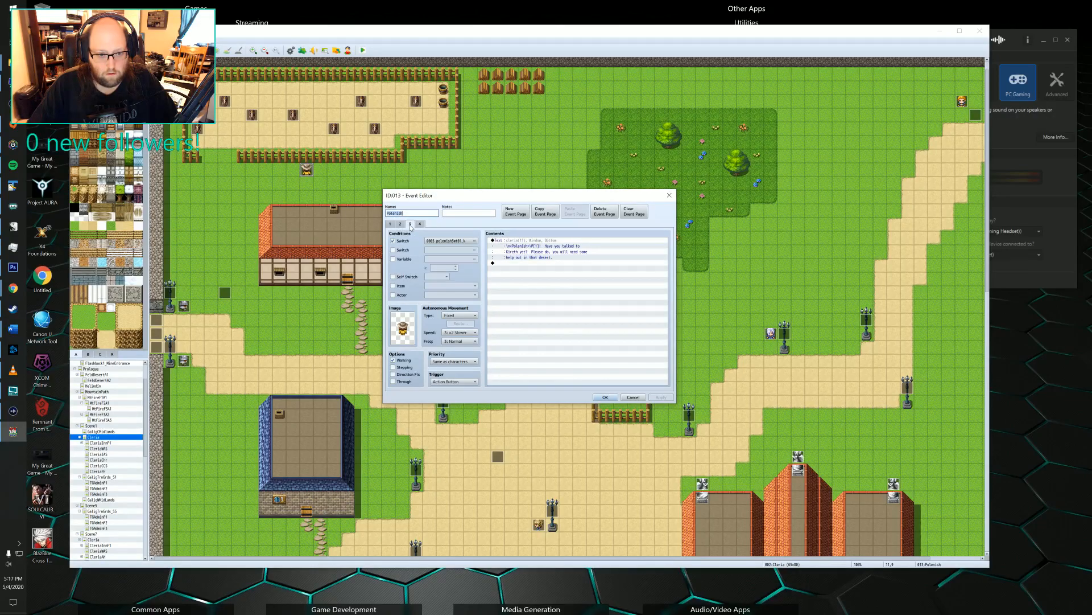
click(421, 225)
click(390, 225)
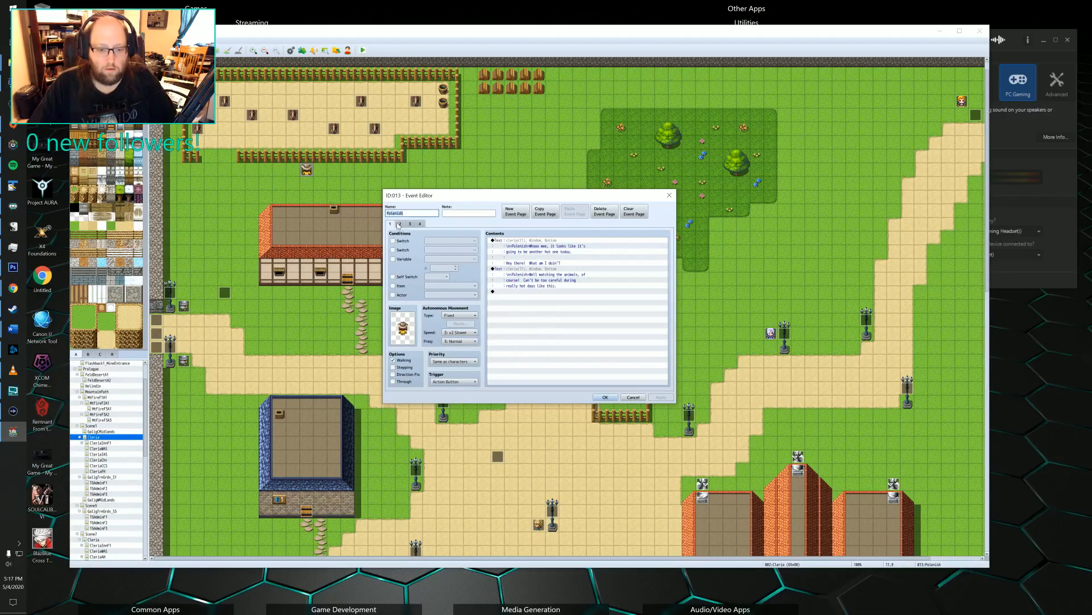
click(400, 224)
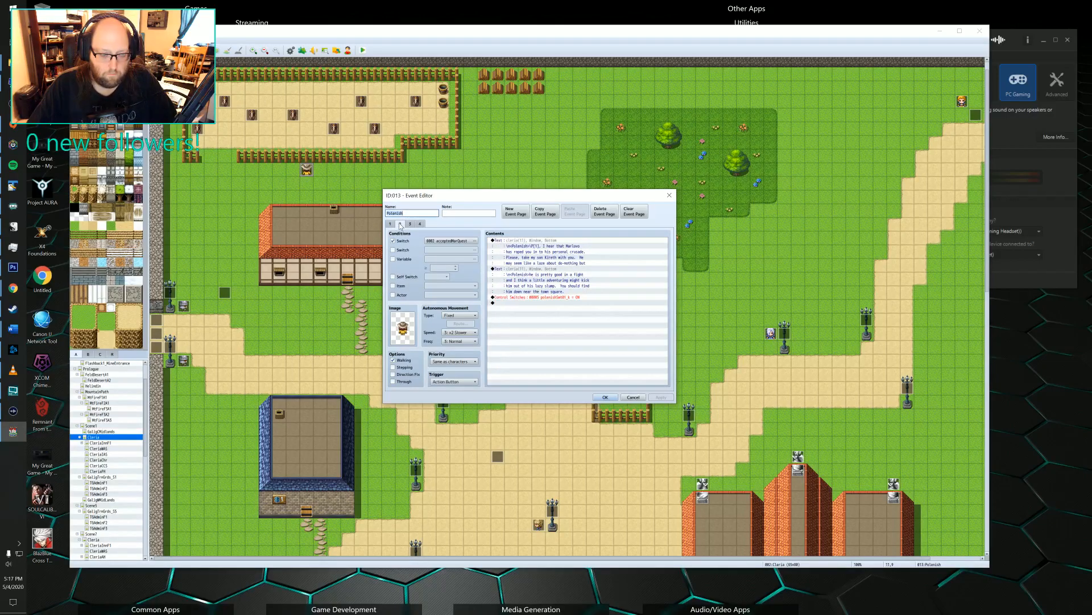
Add a blank fifth page after the existing pages of the Polonish event.
click(514, 211)
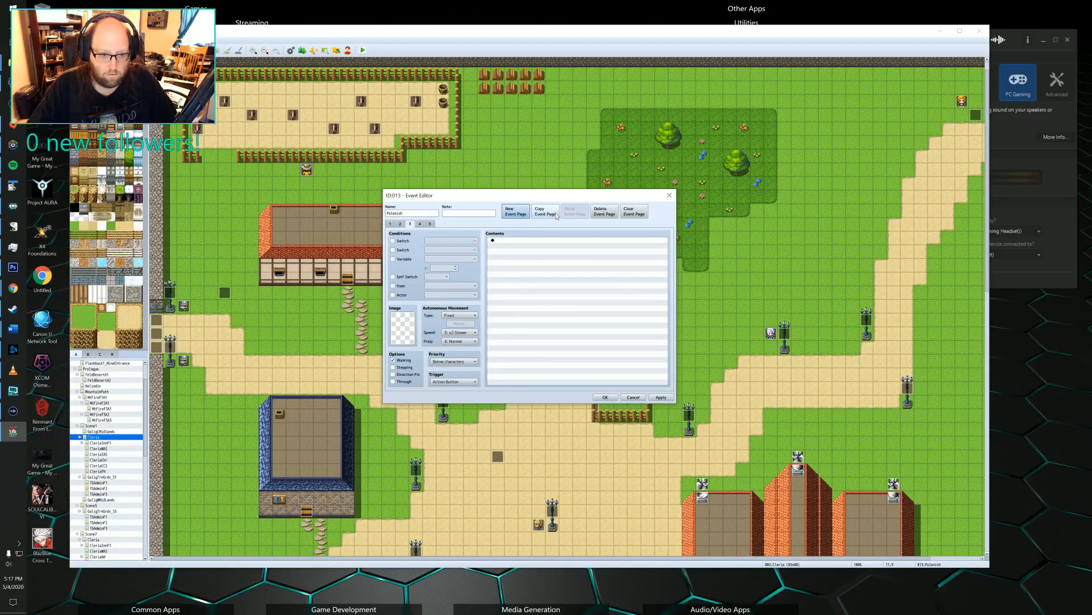
click(604, 211)
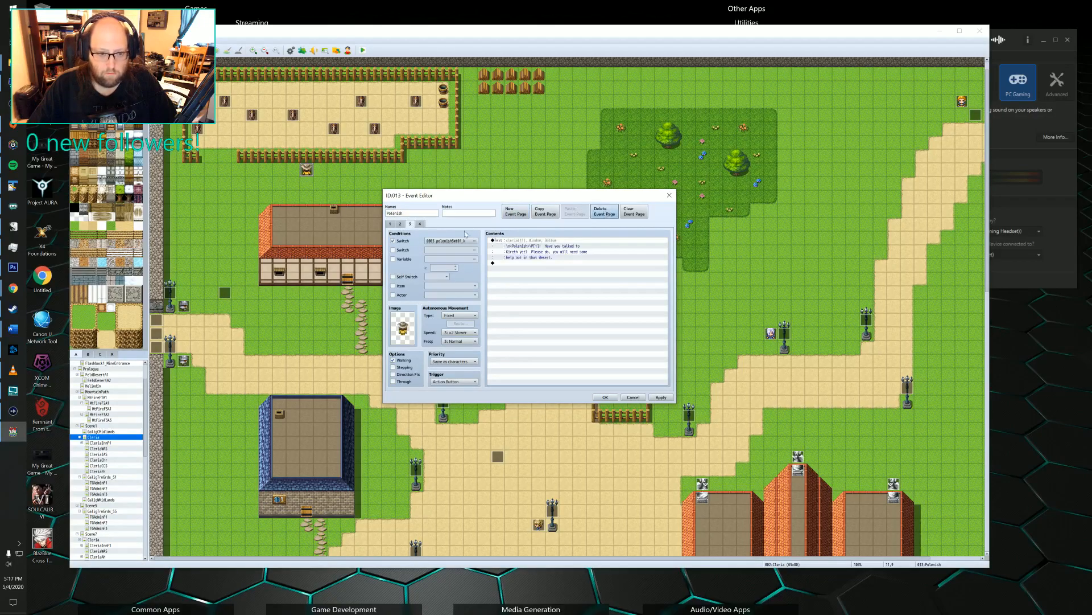
click(510, 211)
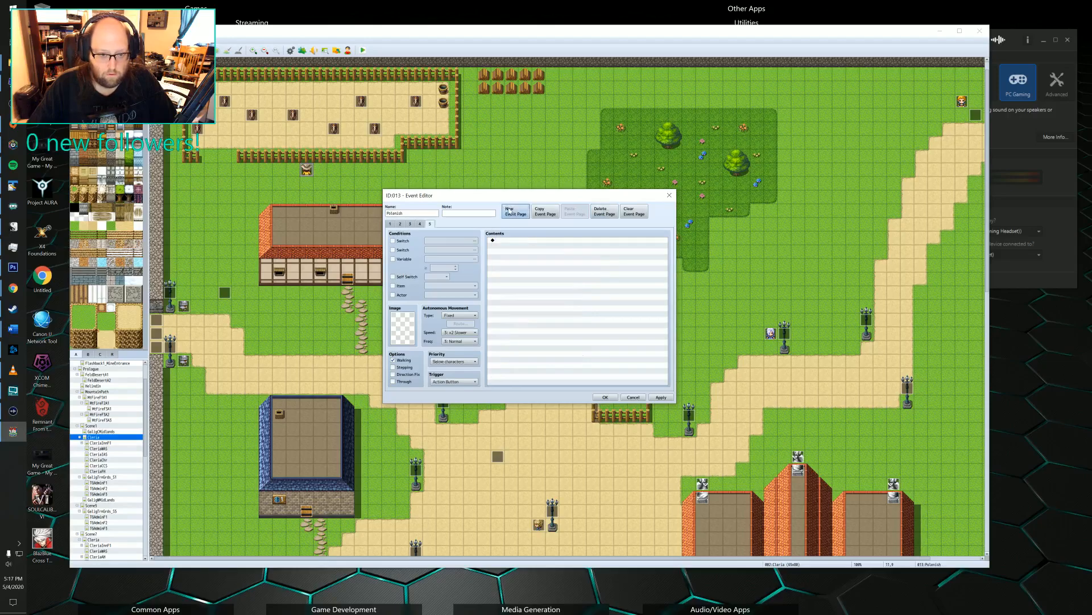
Make switch 0130 the condition for the Polonish event's fifth page.
click(401, 242)
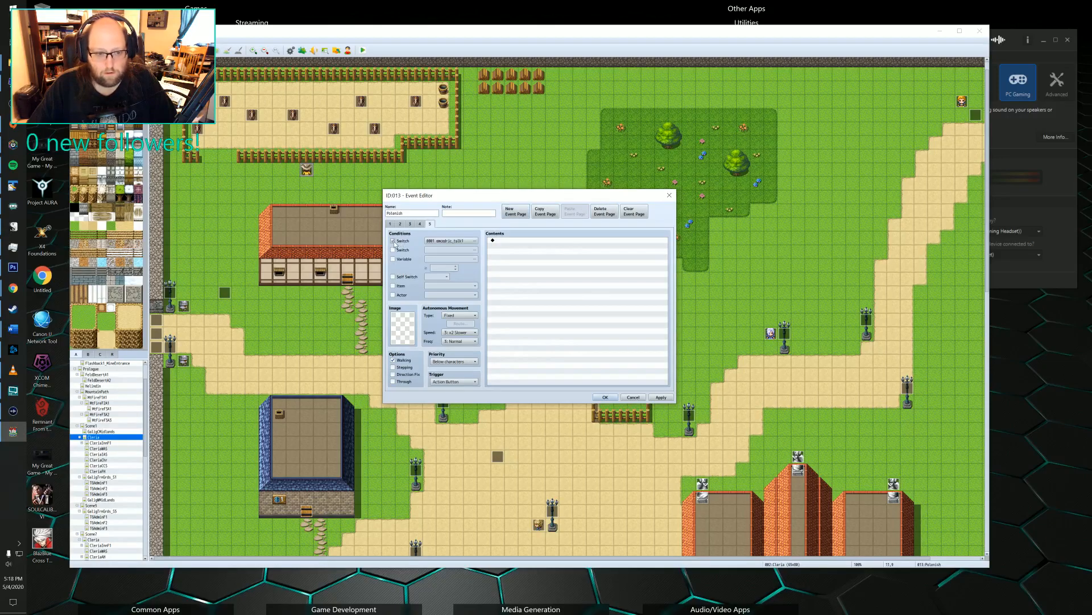
click(455, 241)
click(488, 267)
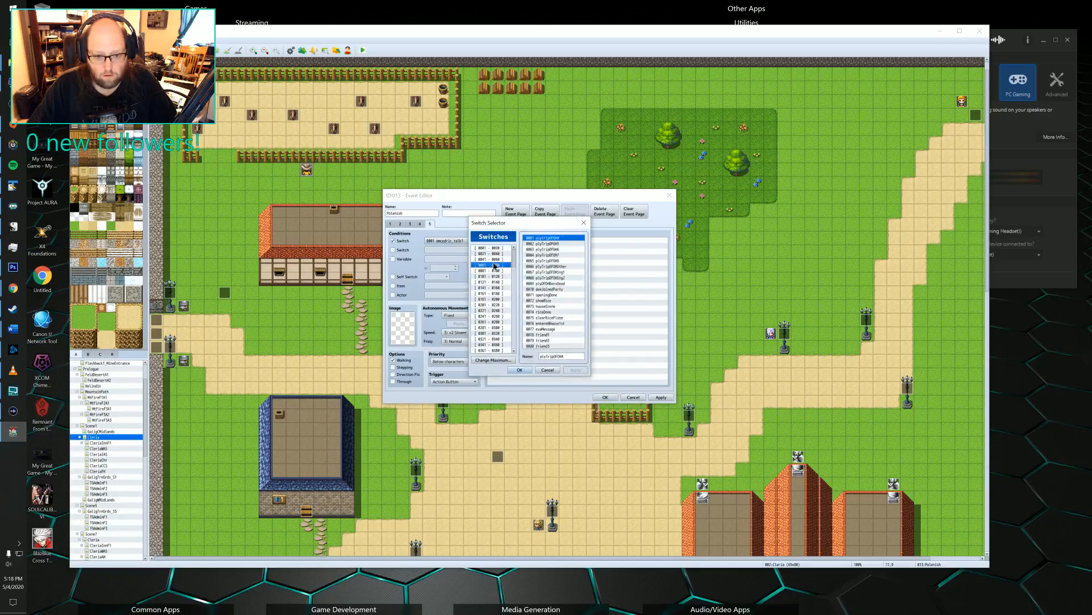
click(487, 293)
click(488, 282)
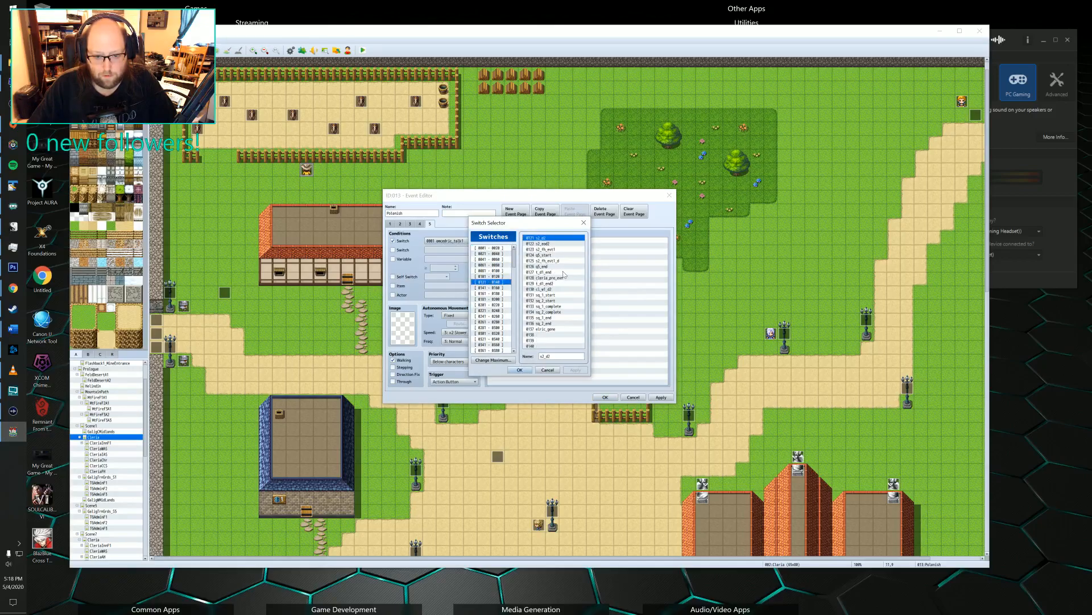
click(541, 289)
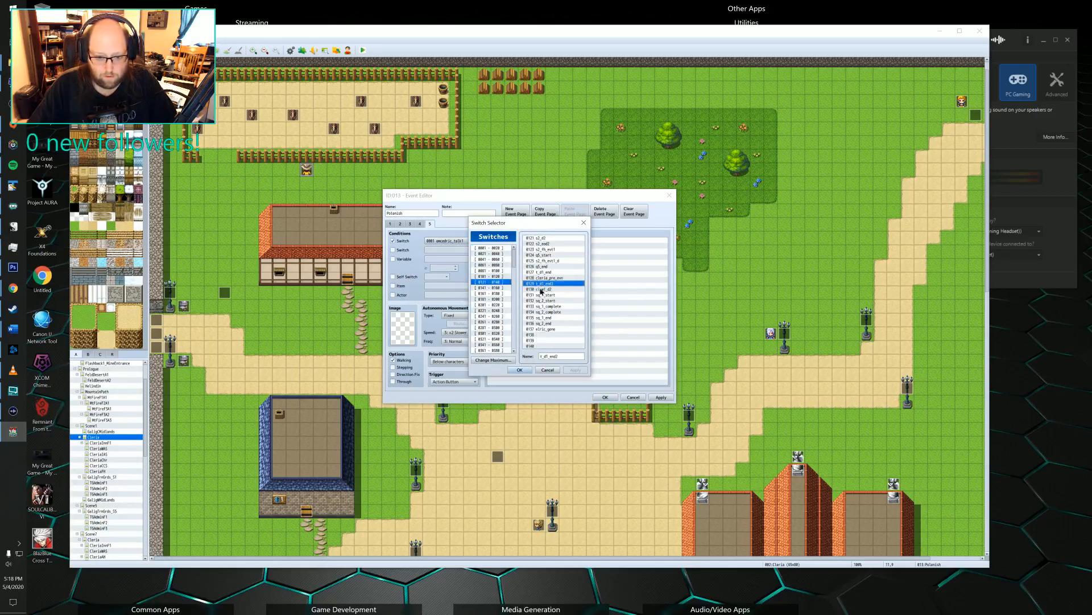
click(522, 370)
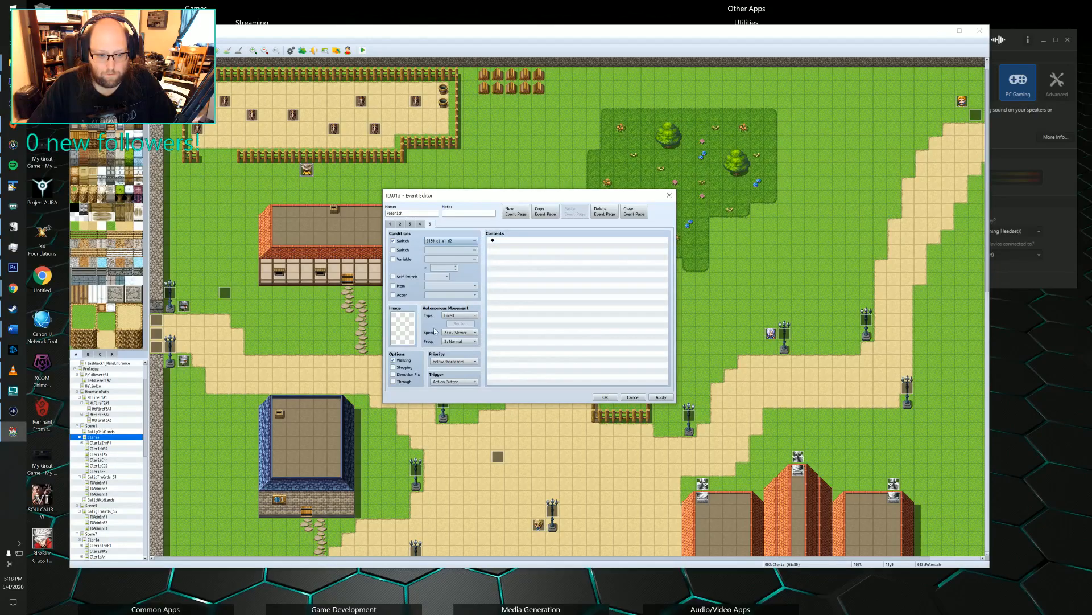
Keep Action Button as the trigger on Polonish's fifth page and save the event.
click(455, 381)
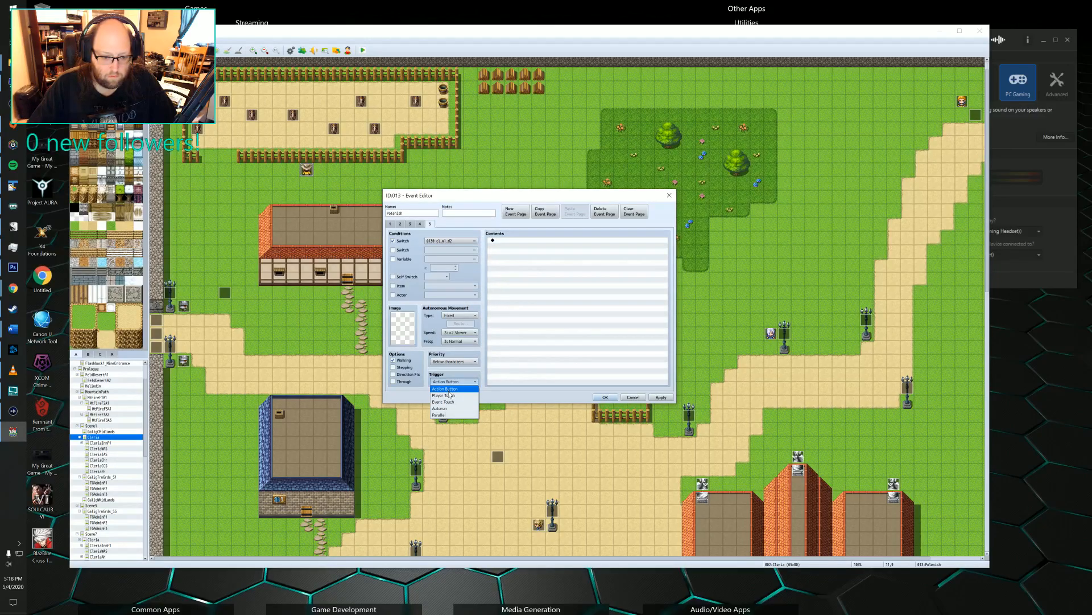
click(457, 367)
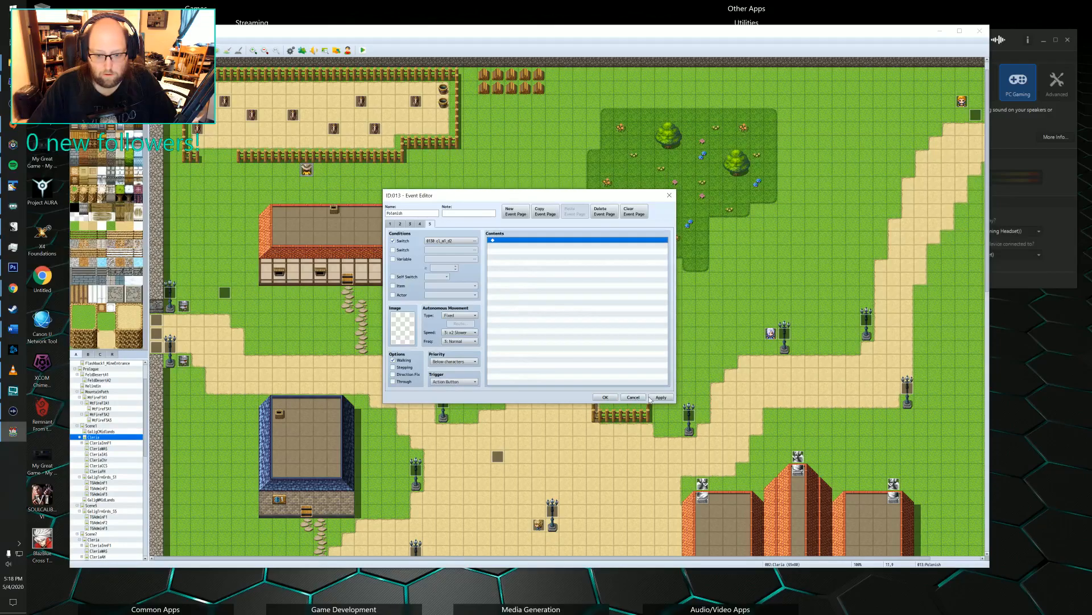
click(603, 396)
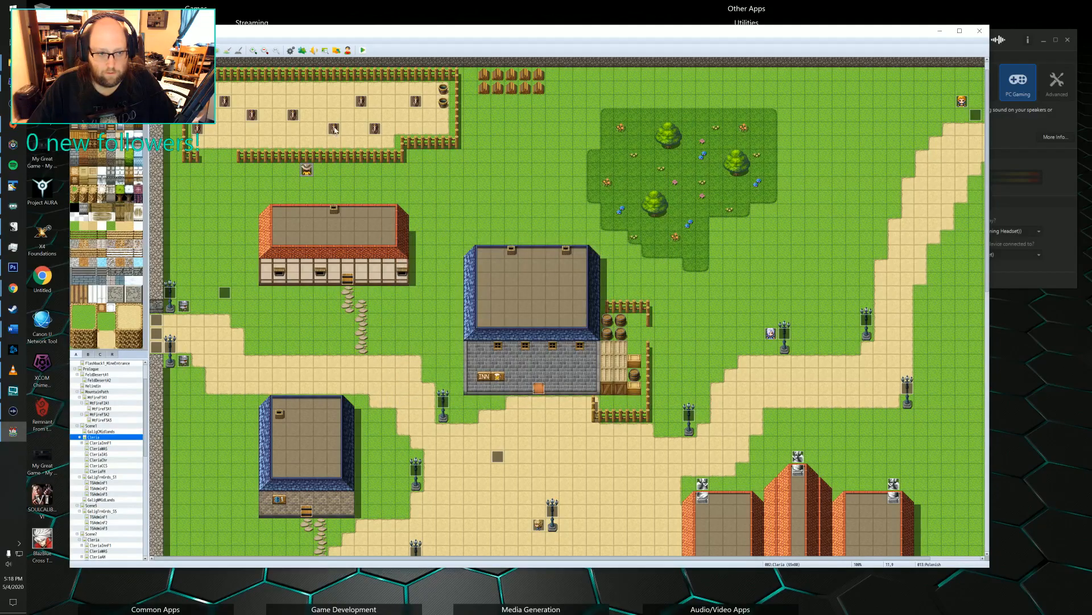
Add a second page to the pen's EV008 animal event, using the side-facing brown horse from the Nature sheet.
double_click(334, 129)
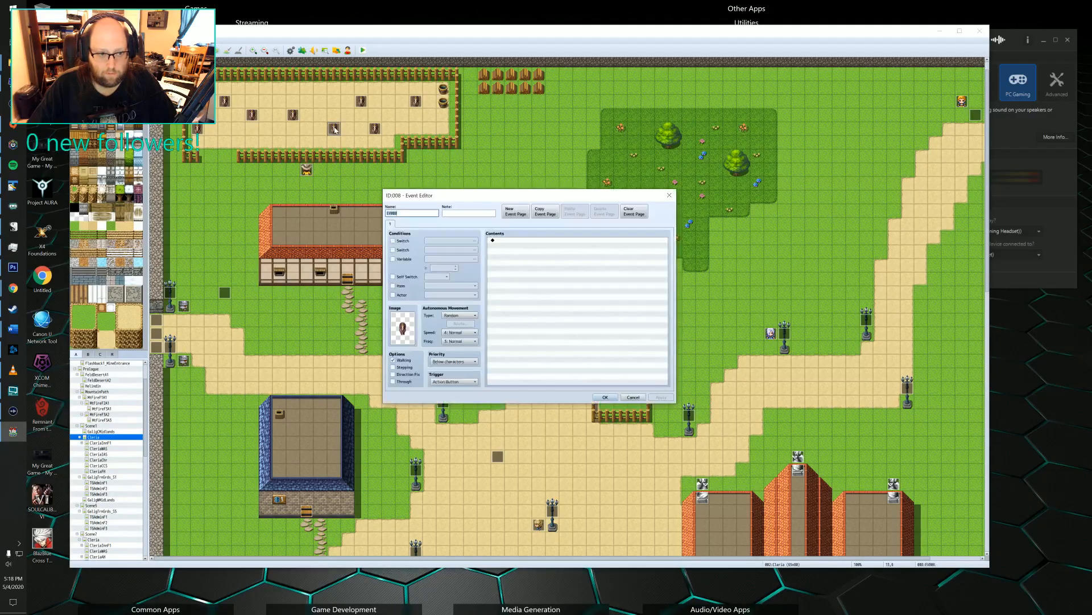
click(521, 213)
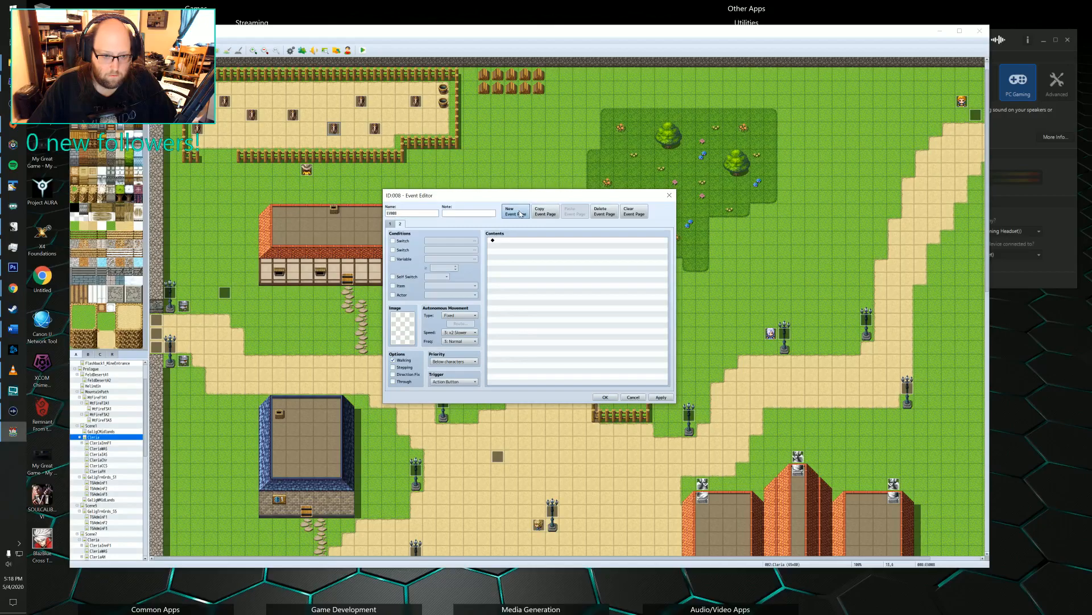
double_click(401, 327)
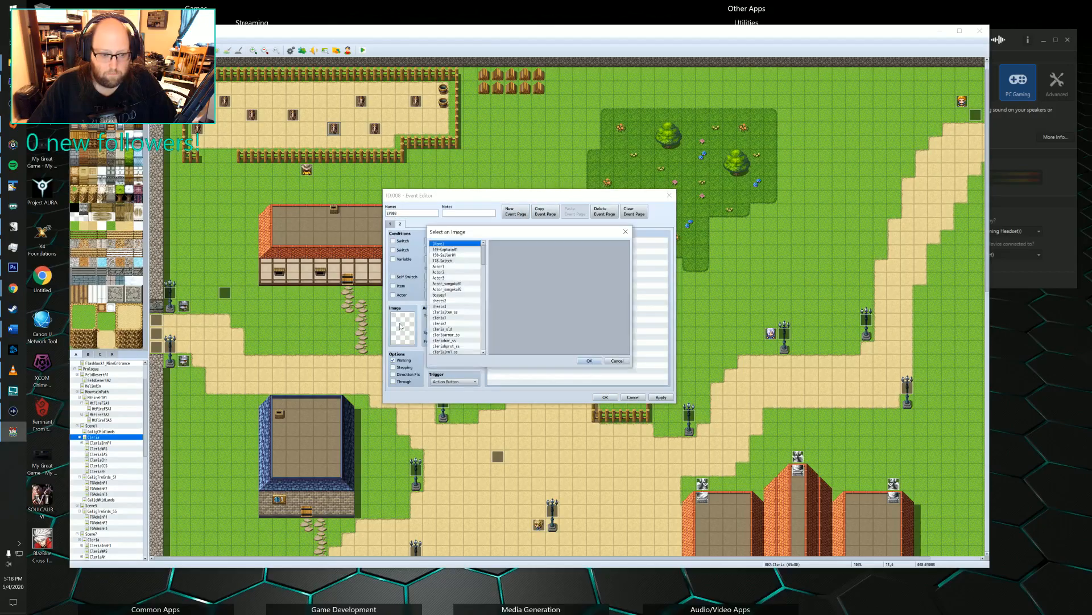
click(451, 284)
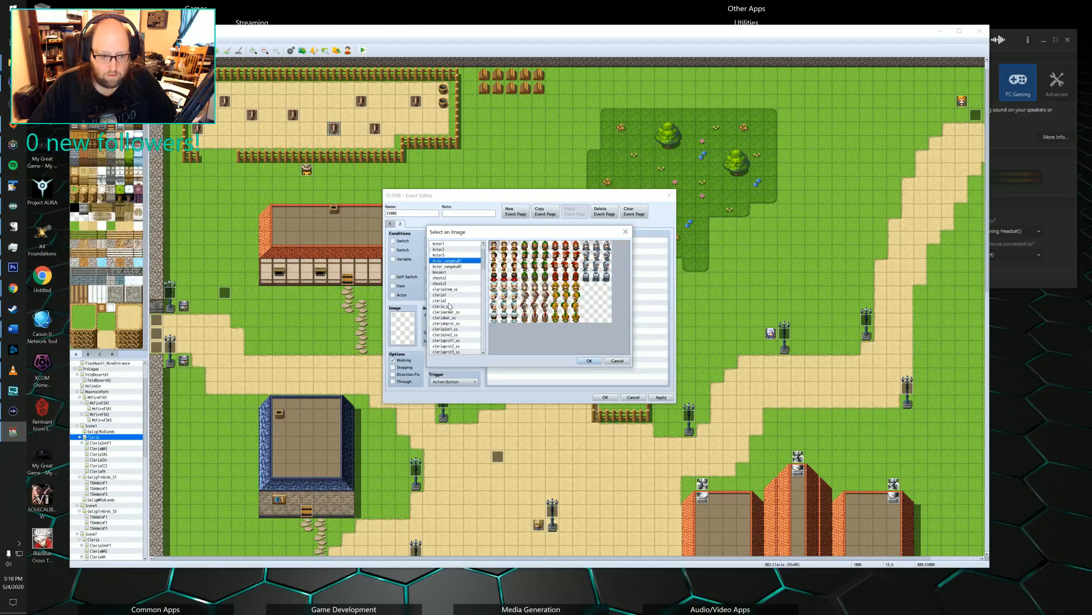
scroll(450, 299, down, 10)
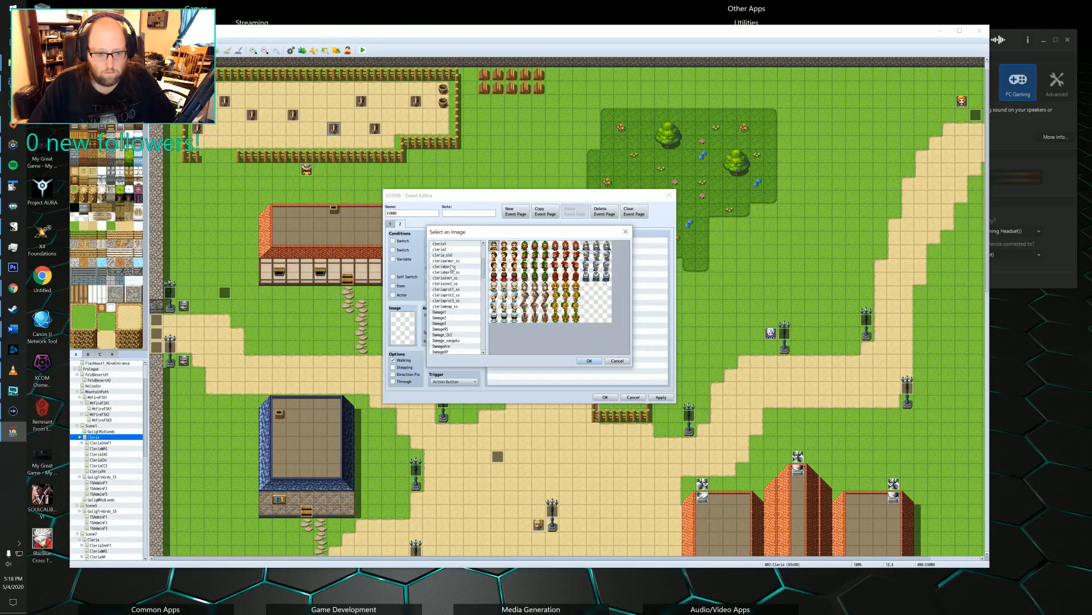
scroll(450, 281, down, 2)
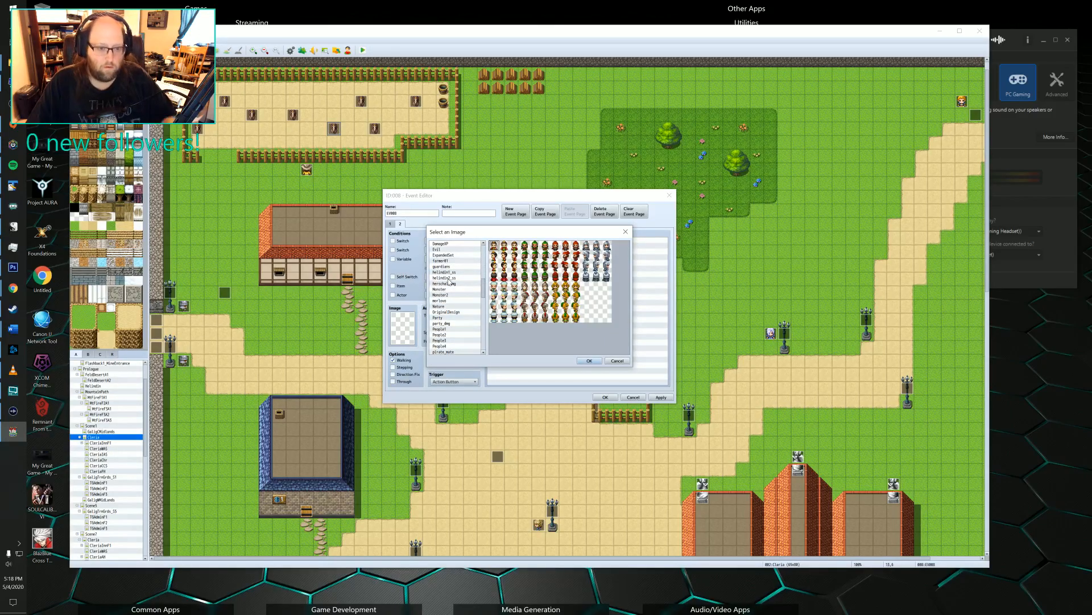
click(442, 307)
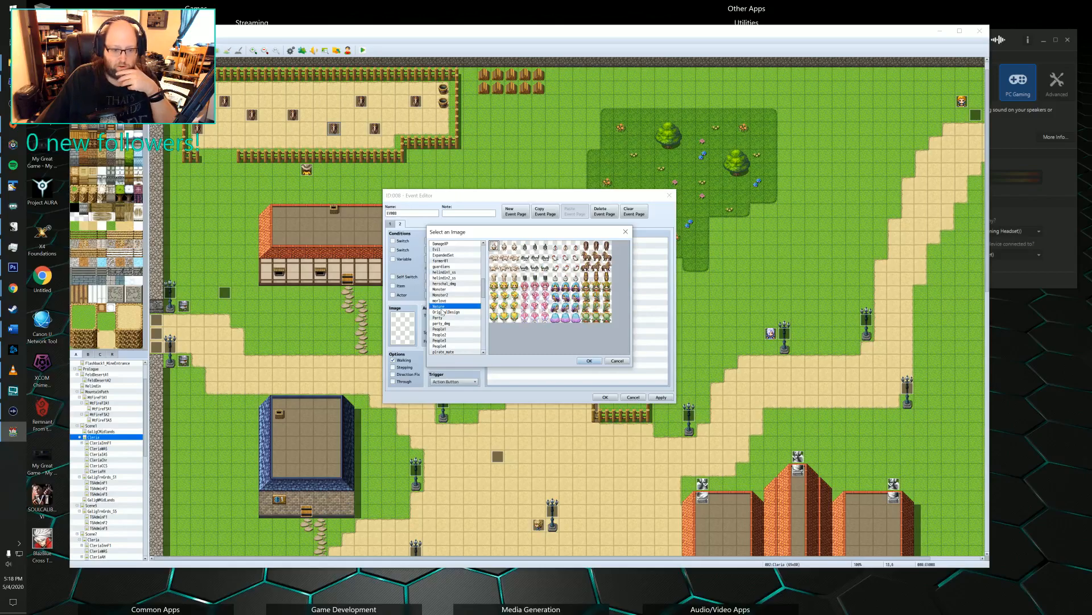
click(596, 246)
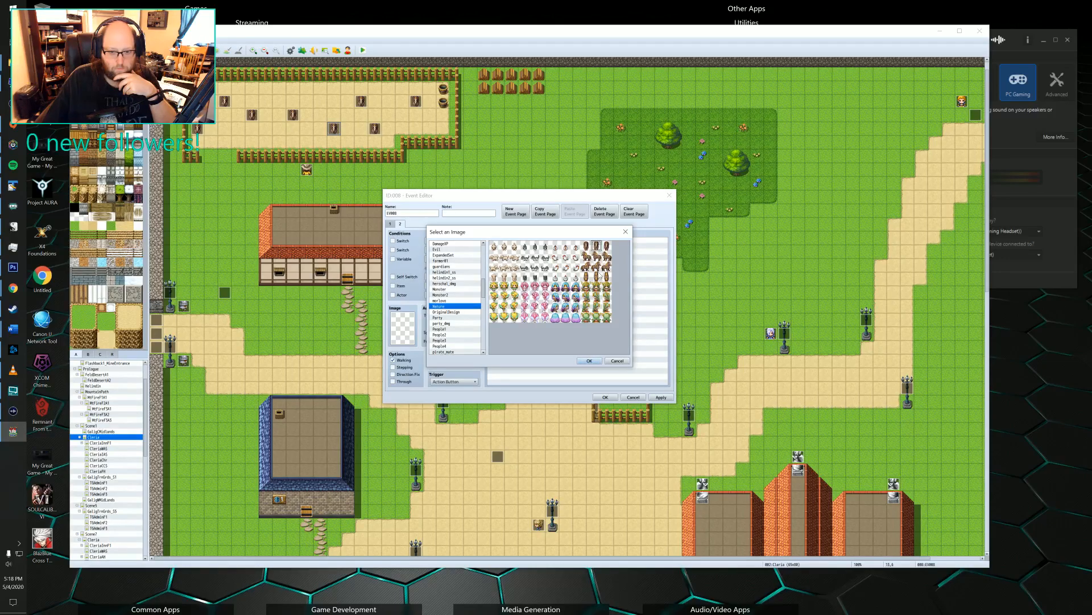
click(596, 256)
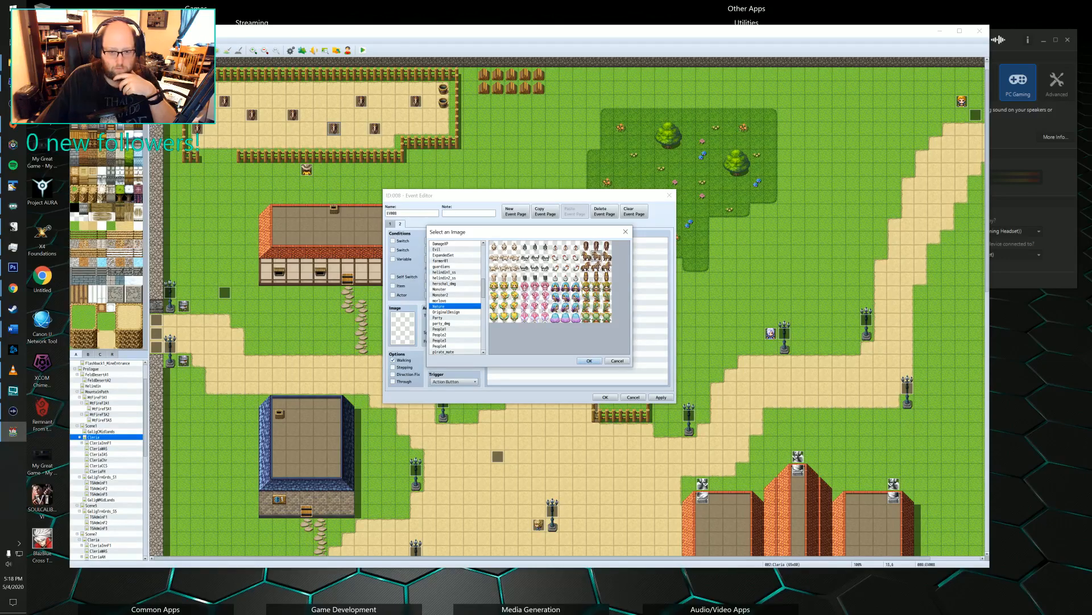
click(590, 361)
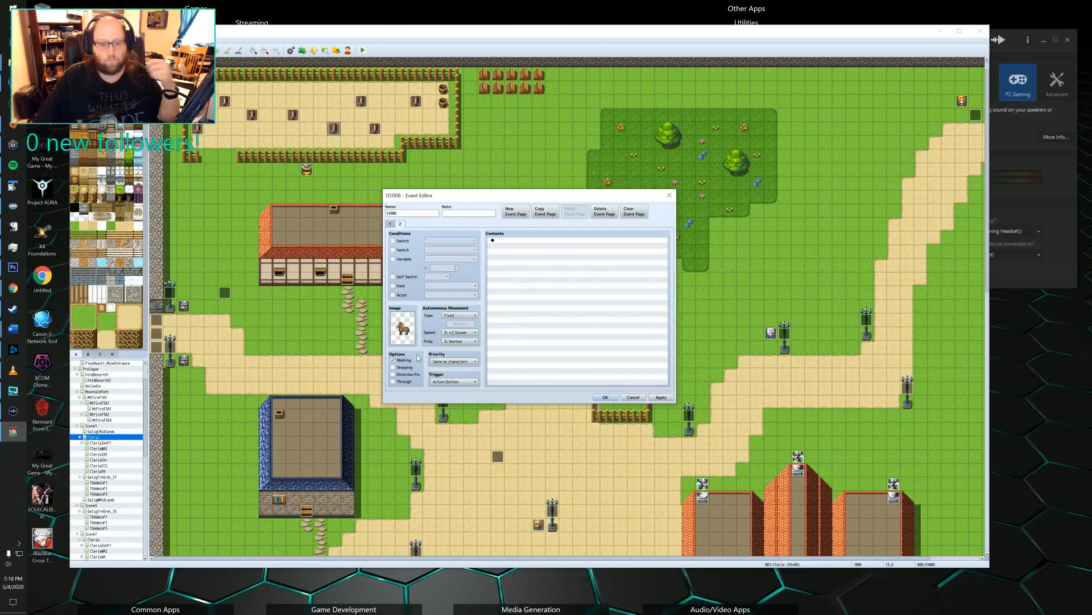
Set EV008's second page to Below characters priority with switch 0130 as its condition, and save the event.
click(454, 362)
click(453, 369)
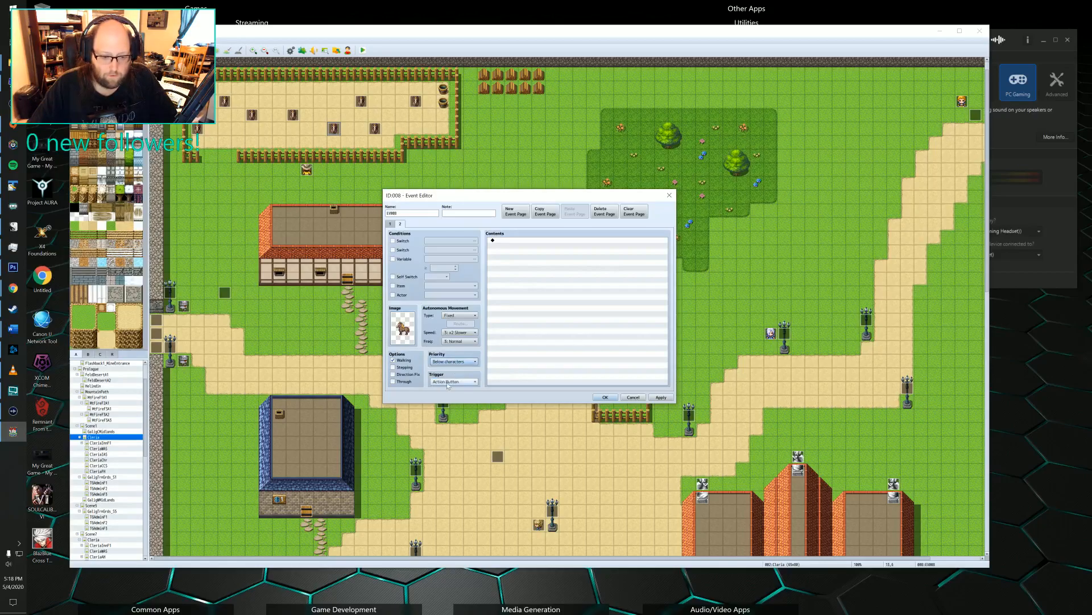
click(393, 241)
click(453, 241)
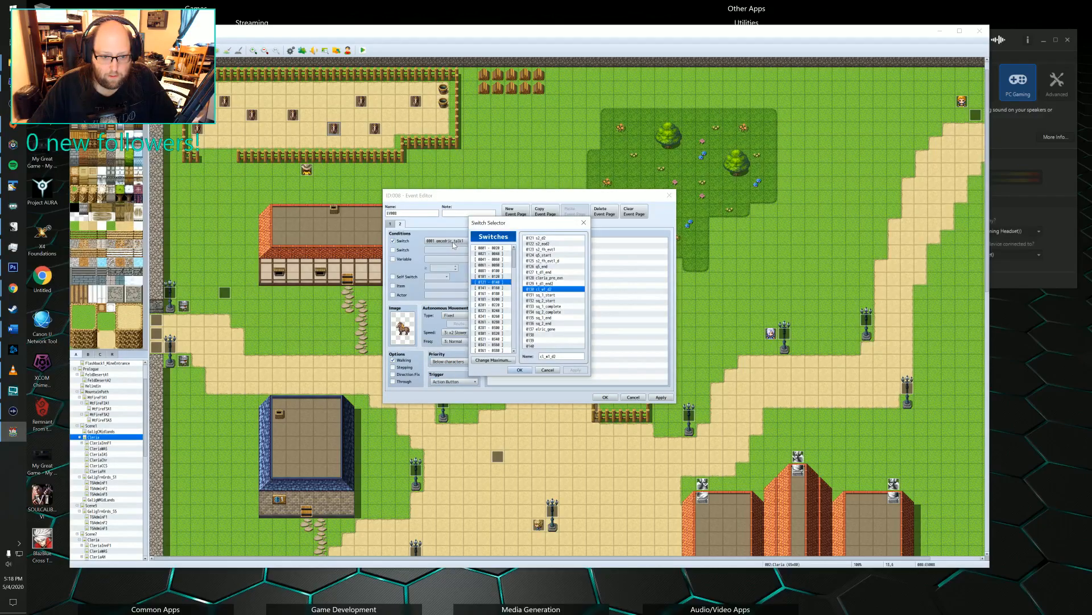
click(523, 370)
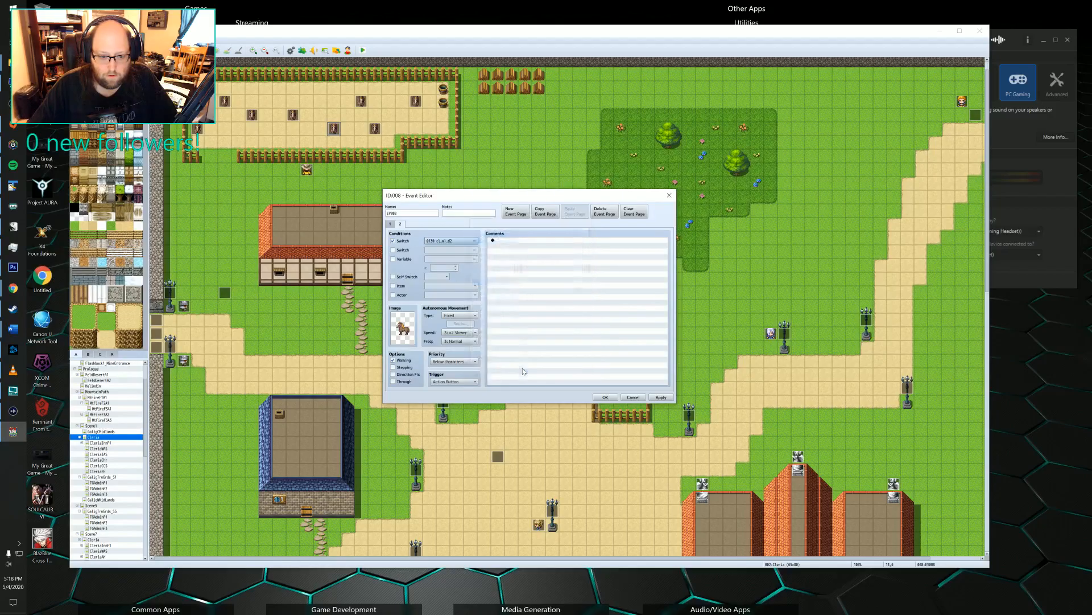
click(606, 397)
Copy the Polonish event below the pen onto the tile directly beneath the EV008 animal.
click(307, 169)
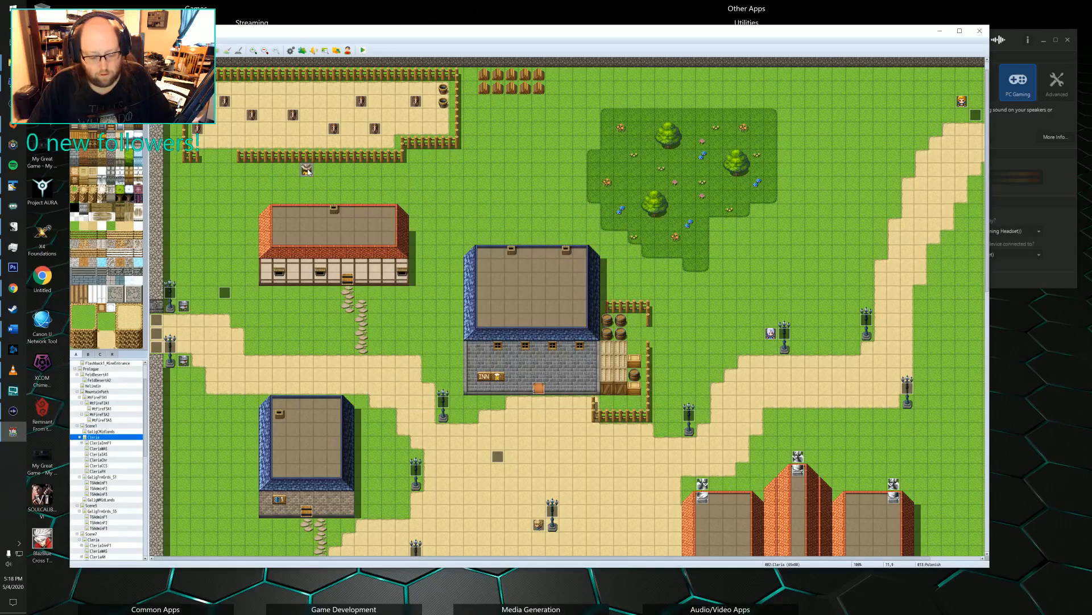
click(337, 148)
key(ctrl+v)
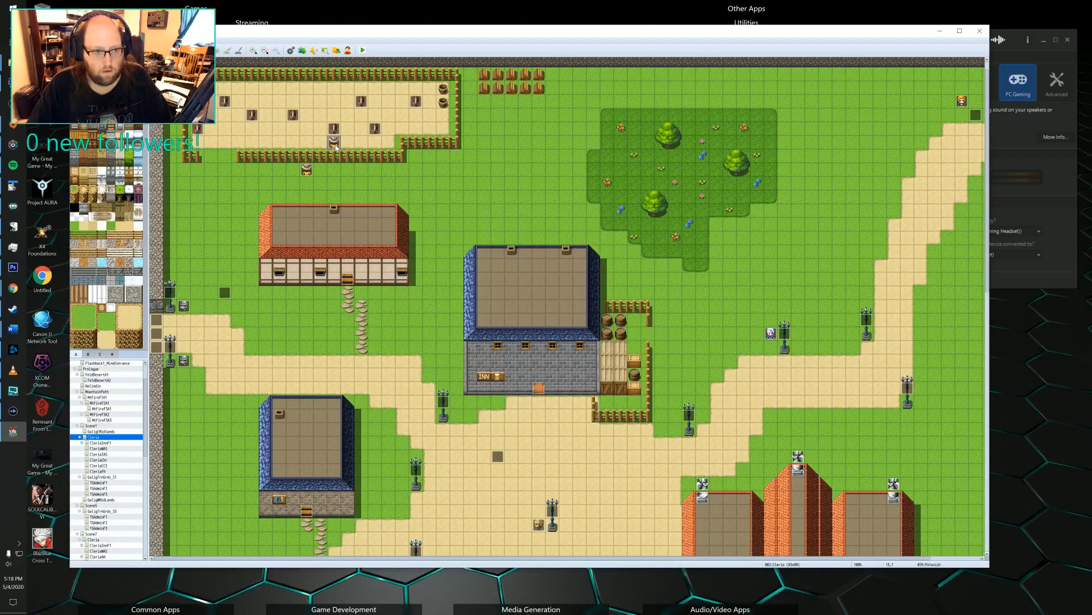
Delete the first four pages of the copied Polonish event, leaving only the blank page conditioned on switch 0130.
double_click(336, 146)
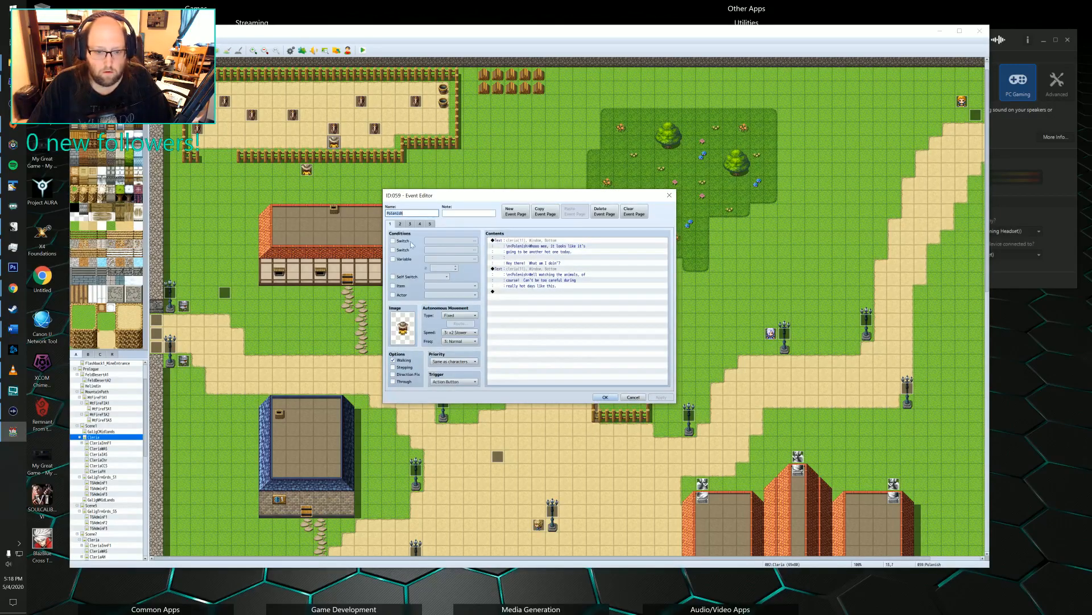
click(430, 224)
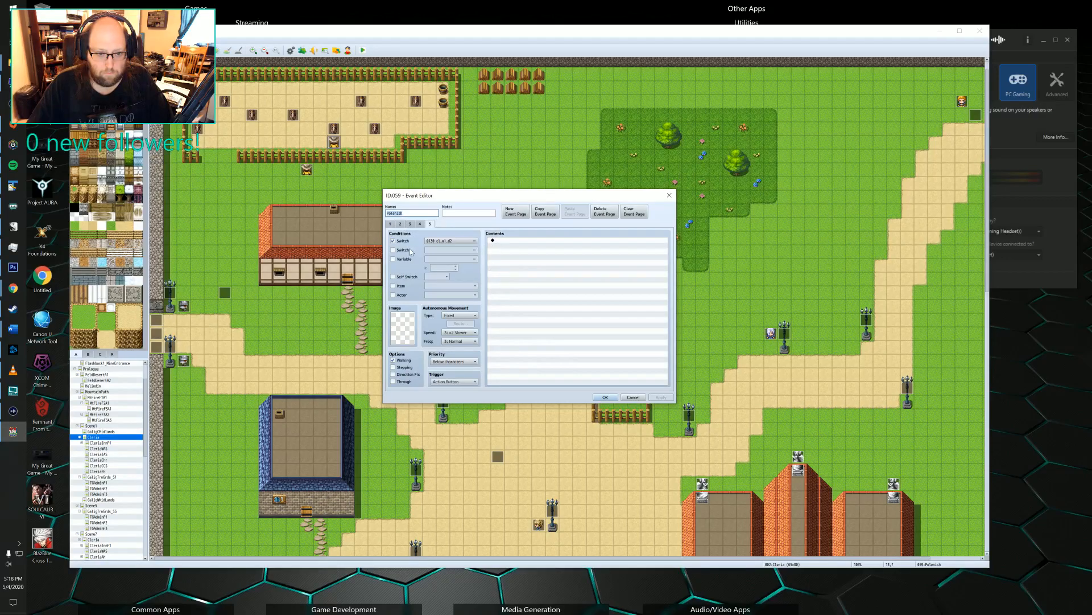
click(390, 224)
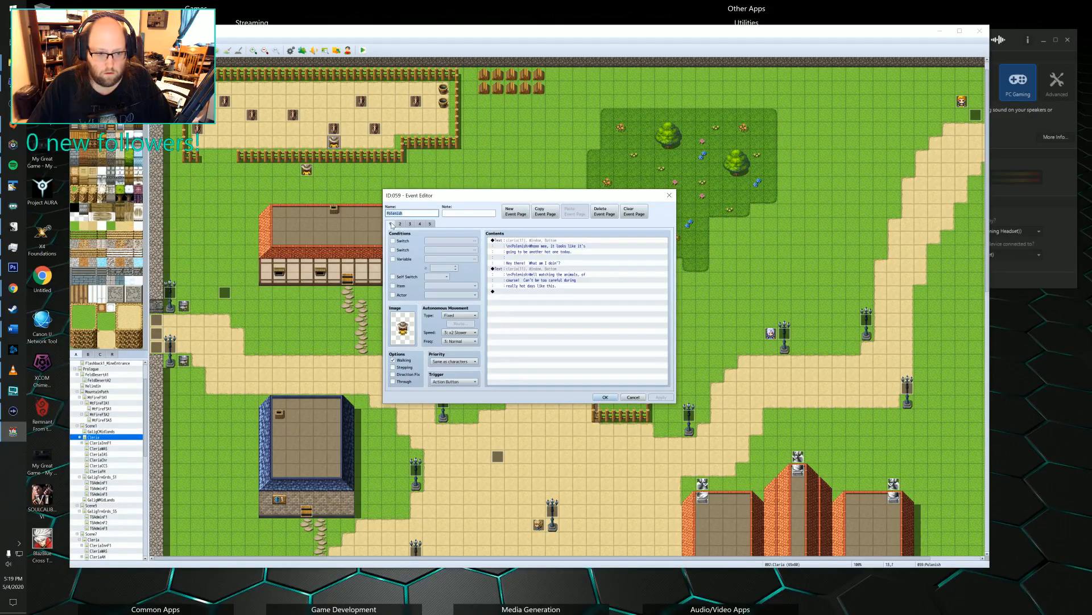
click(604, 214)
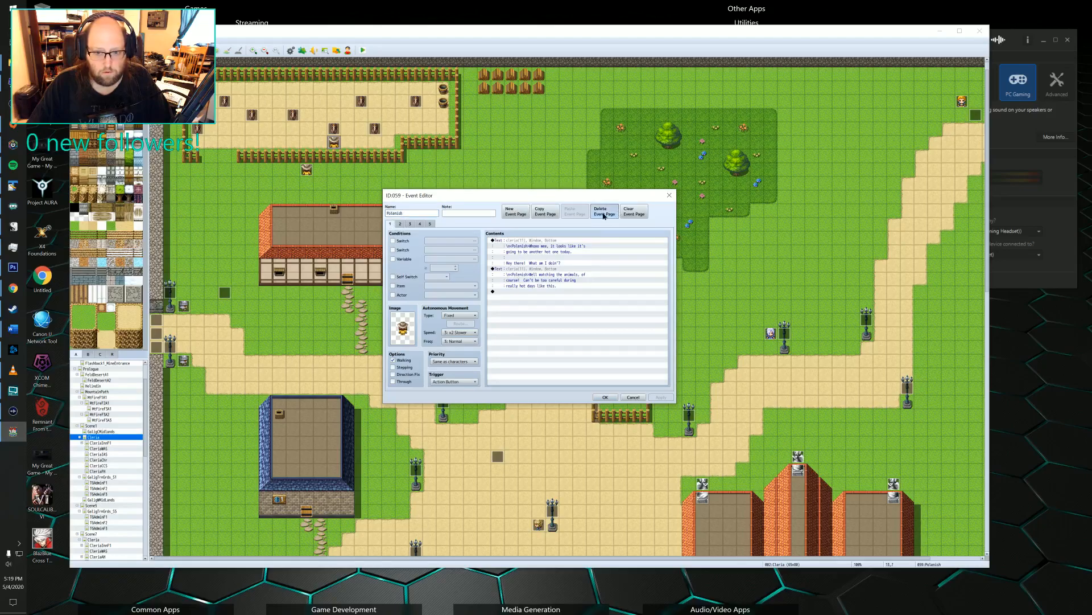
click(605, 215)
click(604, 215)
click(604, 215)
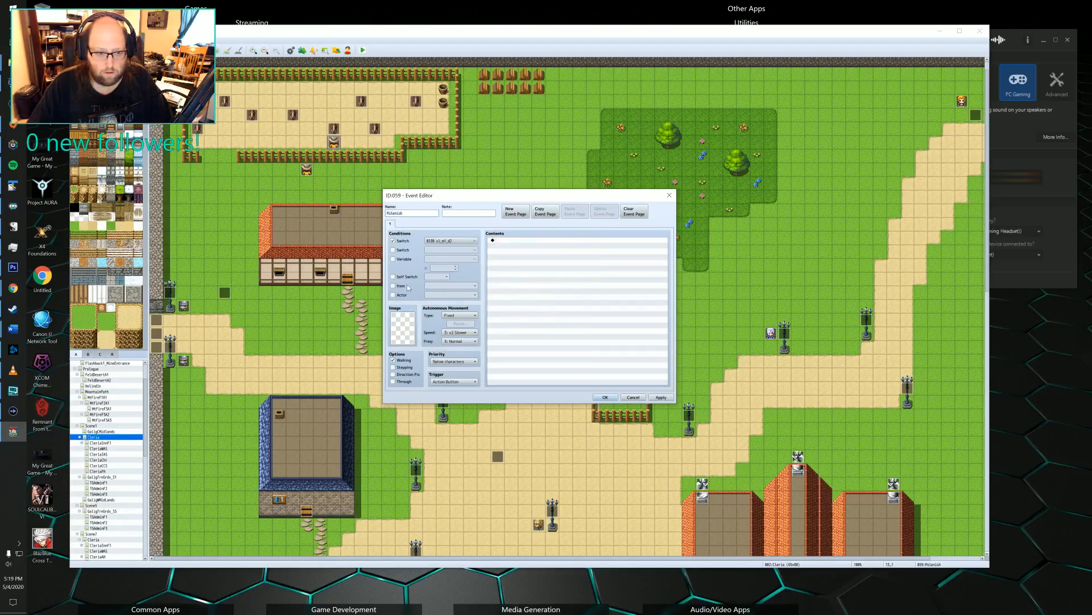
Set the copied Polonish event's image to the front-facing man in a hat from the cleria2 sheet.
double_click(401, 320)
click(448, 289)
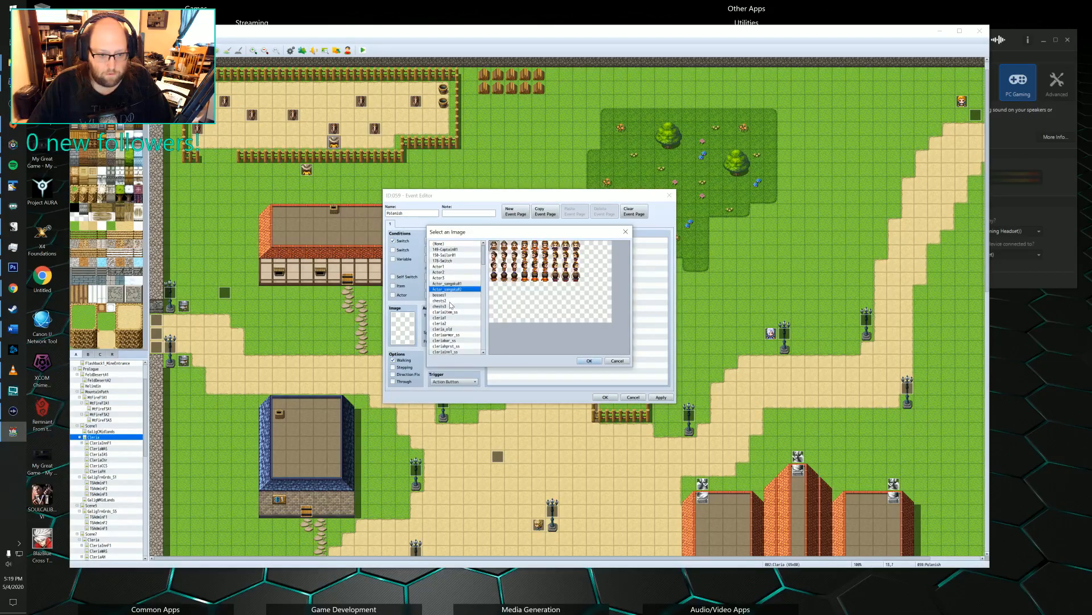
click(446, 272)
scroll(445, 275, down, 3)
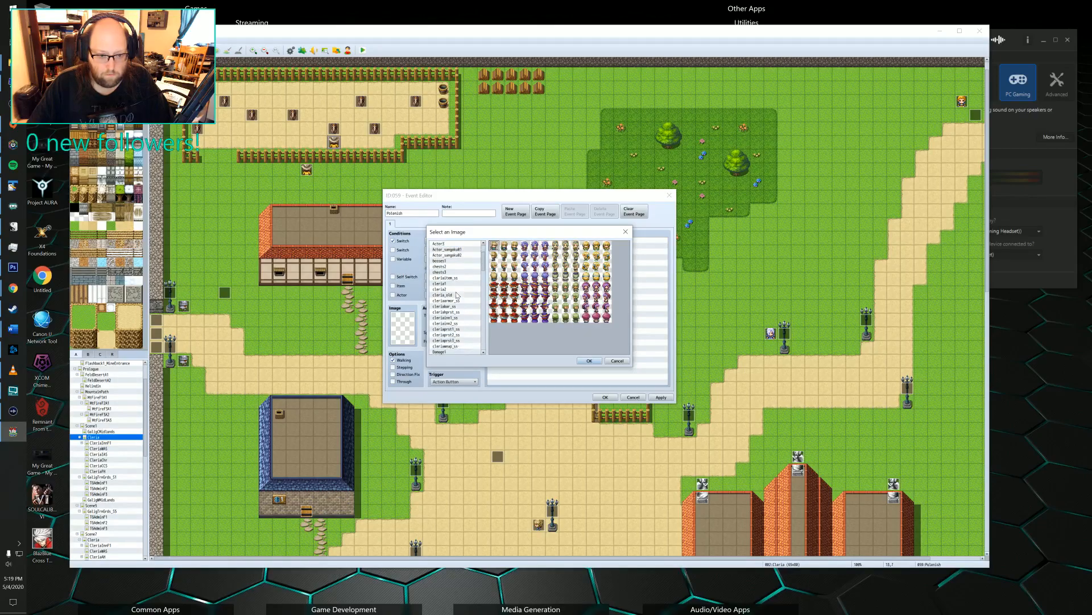
click(445, 273)
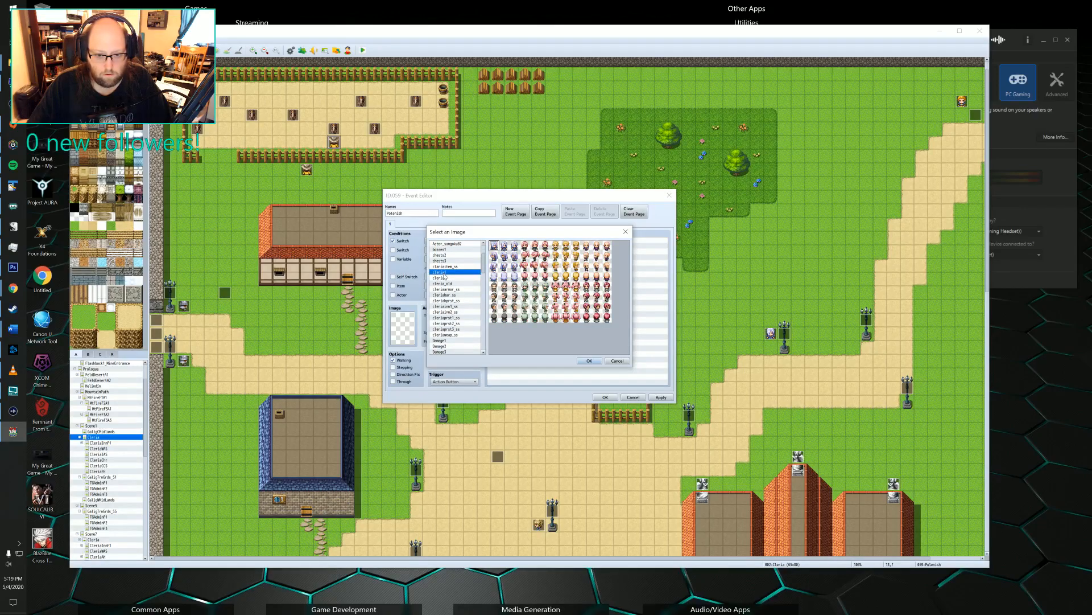
click(444, 278)
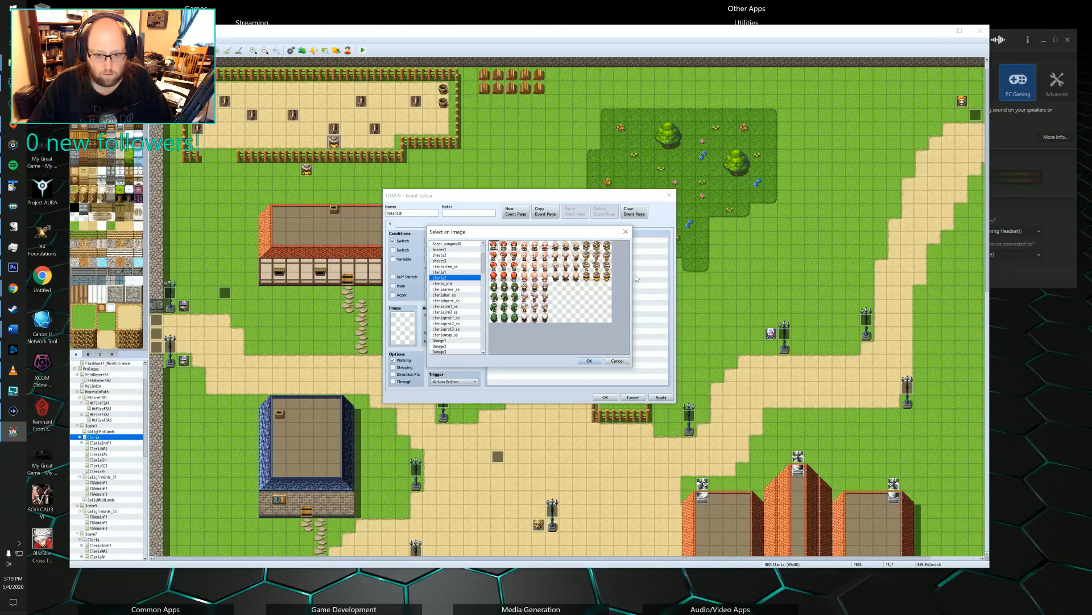
click(596, 276)
click(589, 361)
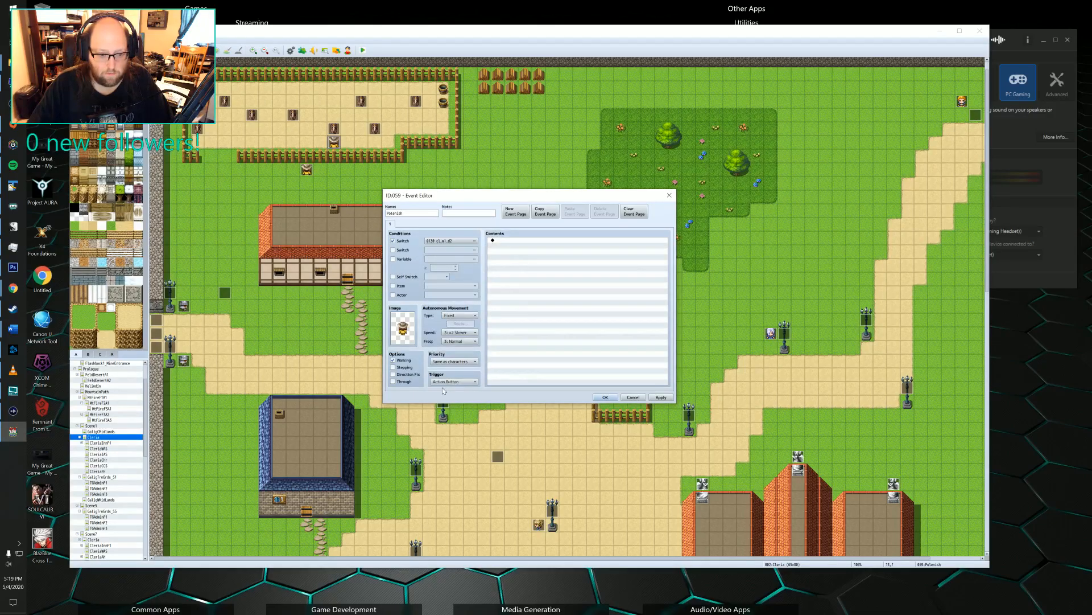
Add a Show Text command to the copied Polonish event with the hatted man's face from the cleria set and Batch Entry enabled.
double_click(503, 243)
click(542, 241)
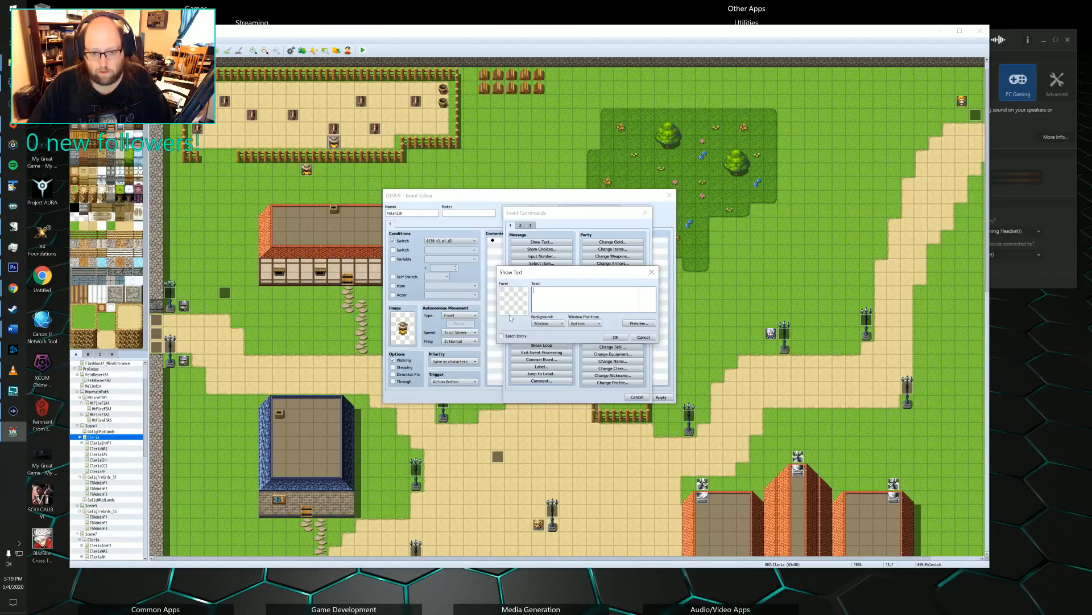
double_click(513, 301)
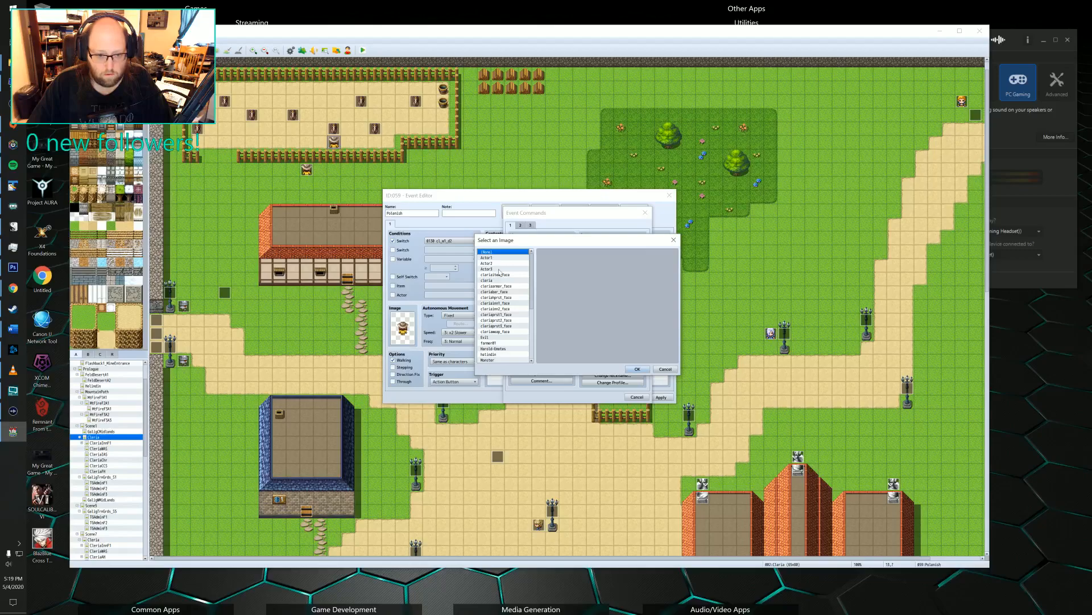
click(498, 280)
click(632, 316)
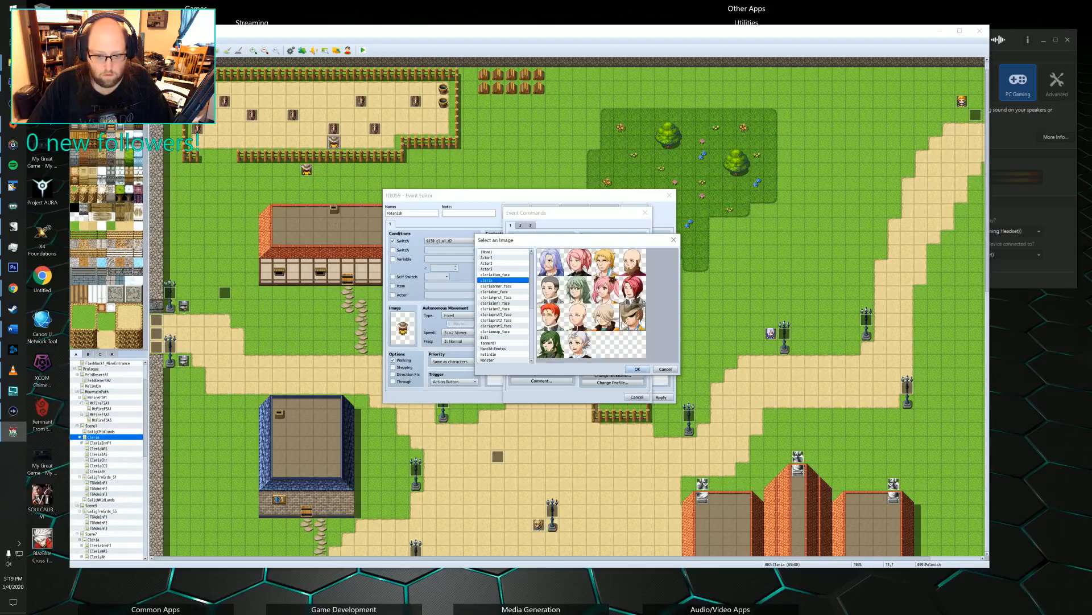
click(637, 369)
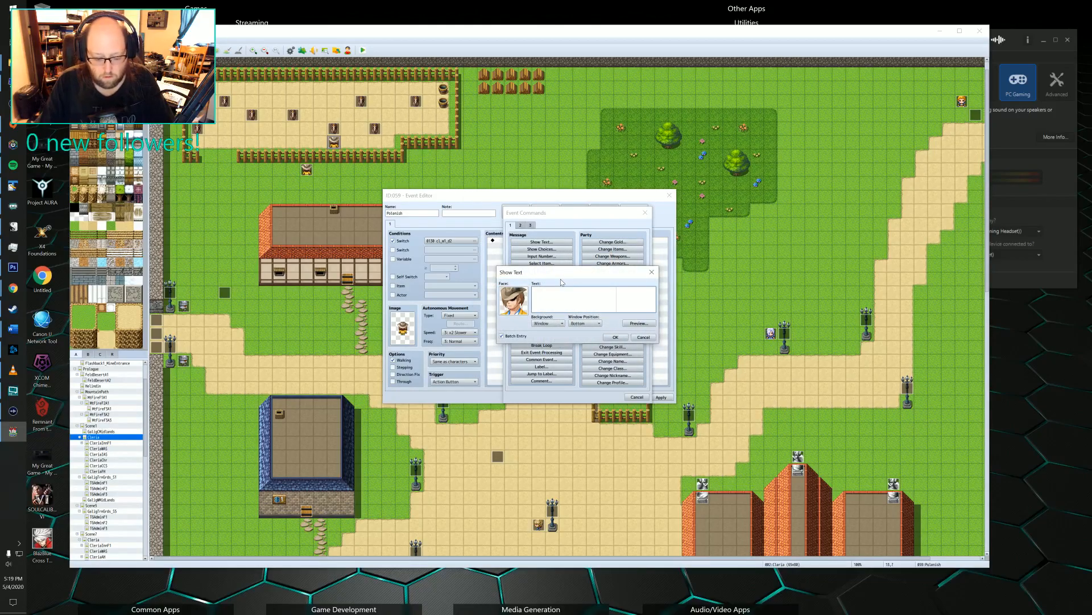
Enter the first message line with the name tag \n<Polinesh>: "Hey there Felto, can I ask you to do me a favor?".
text(n<Pol)
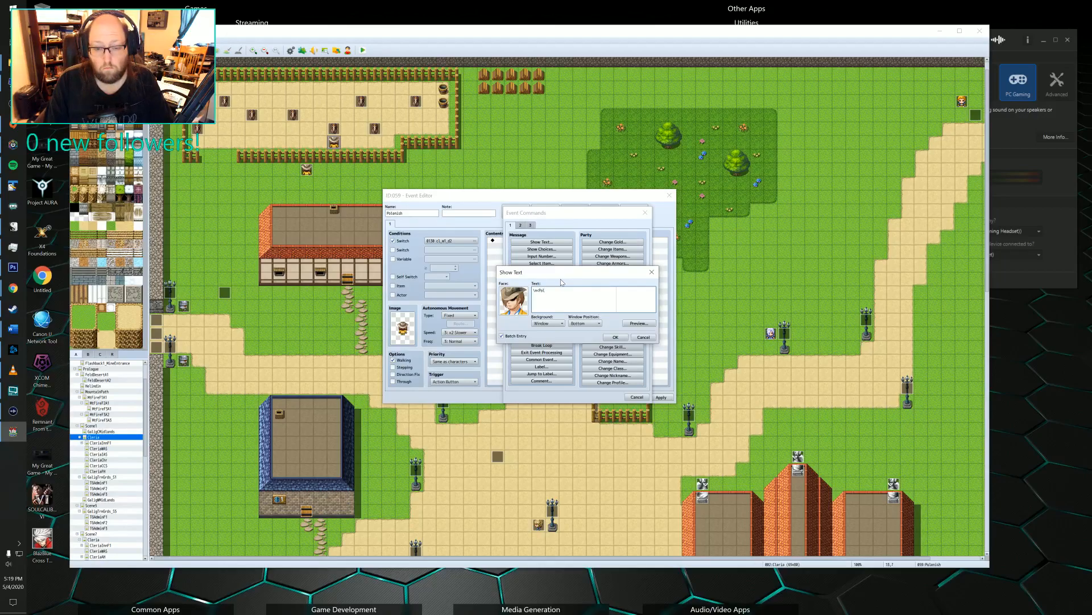
text(inesh)
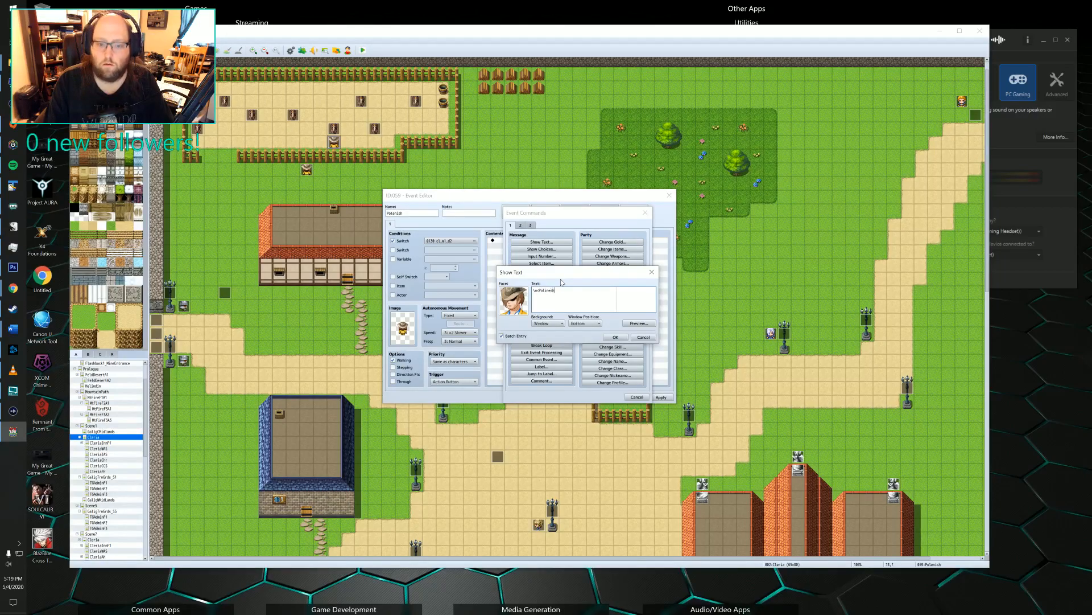
text(>)
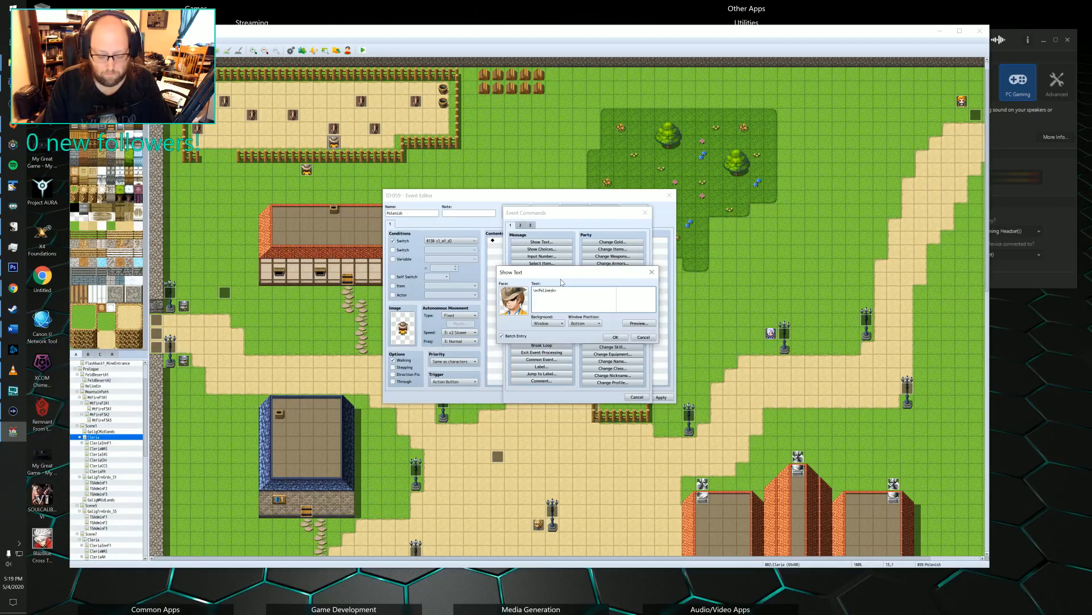
text(:Hey )
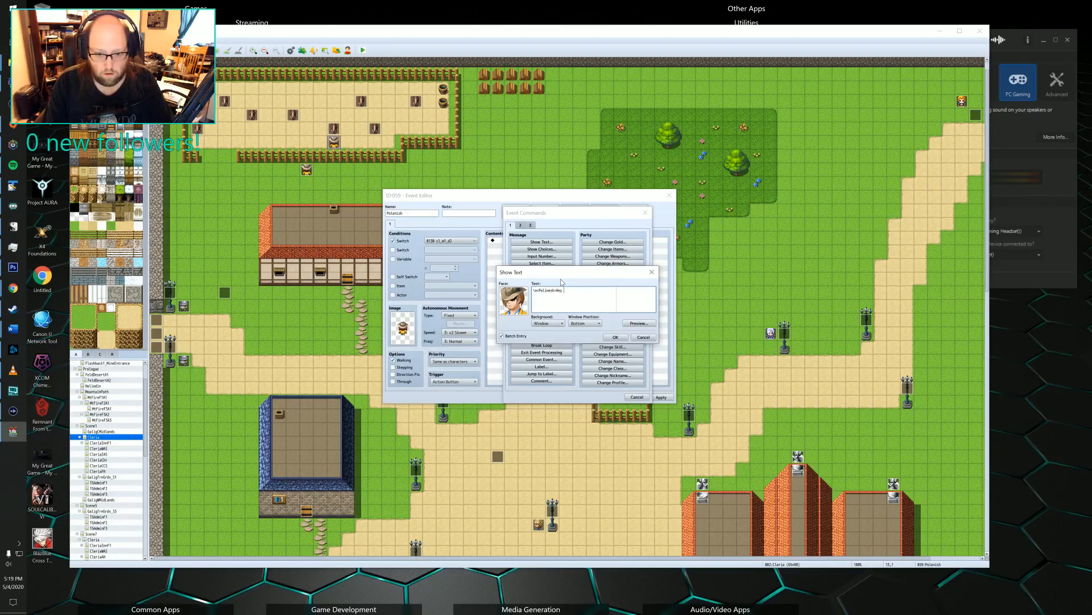
text(there Felto)
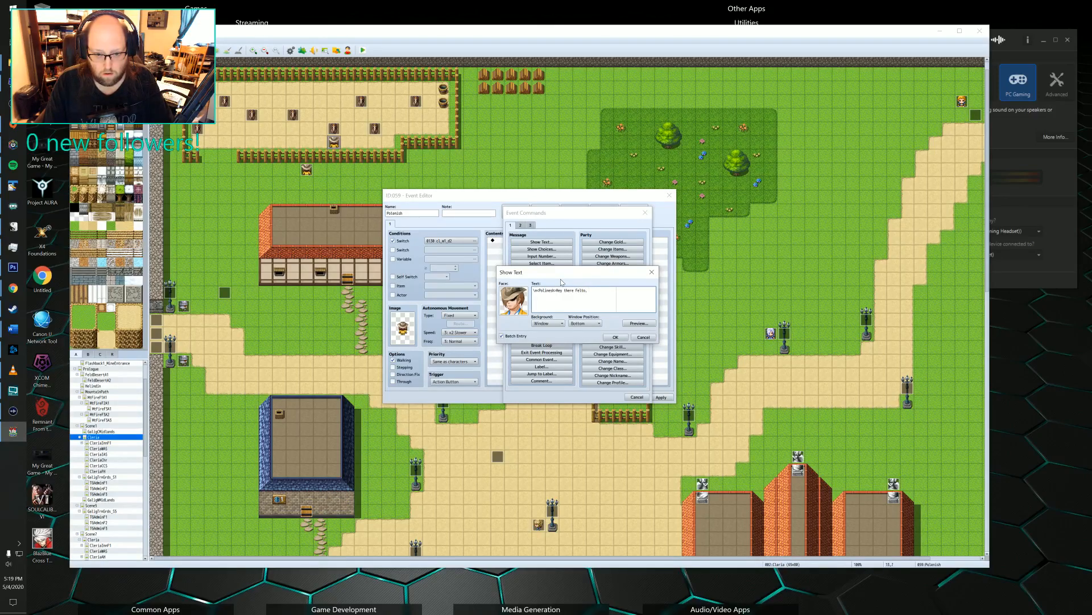
text(, c)
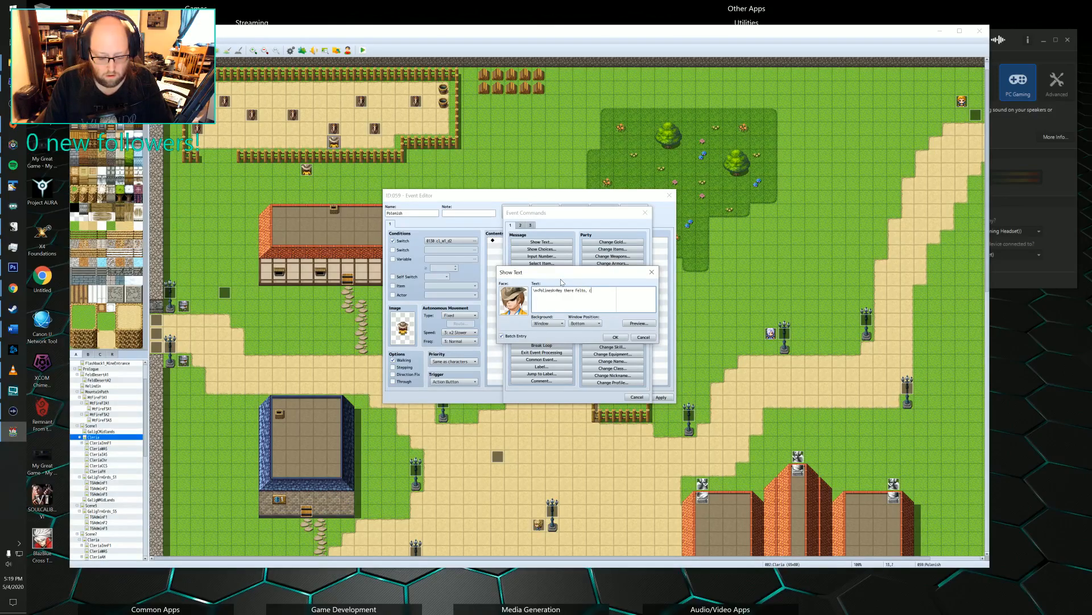
text(an I askl yo)
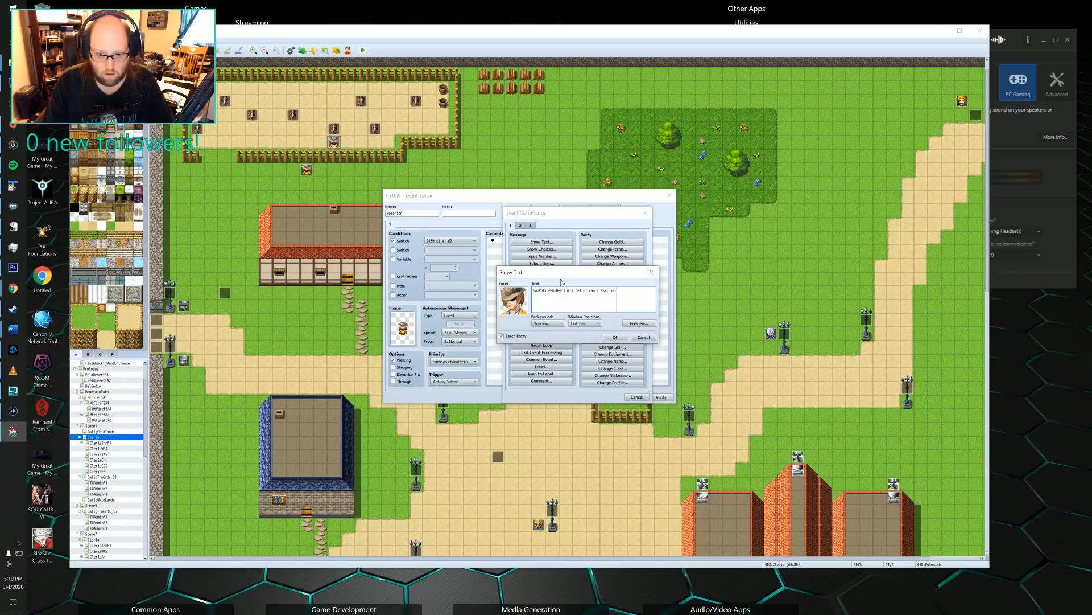
key(BackSpace)
key(BackSpace)
key(BackSpace)
key(BackSpace)
text( you)
key(Return)
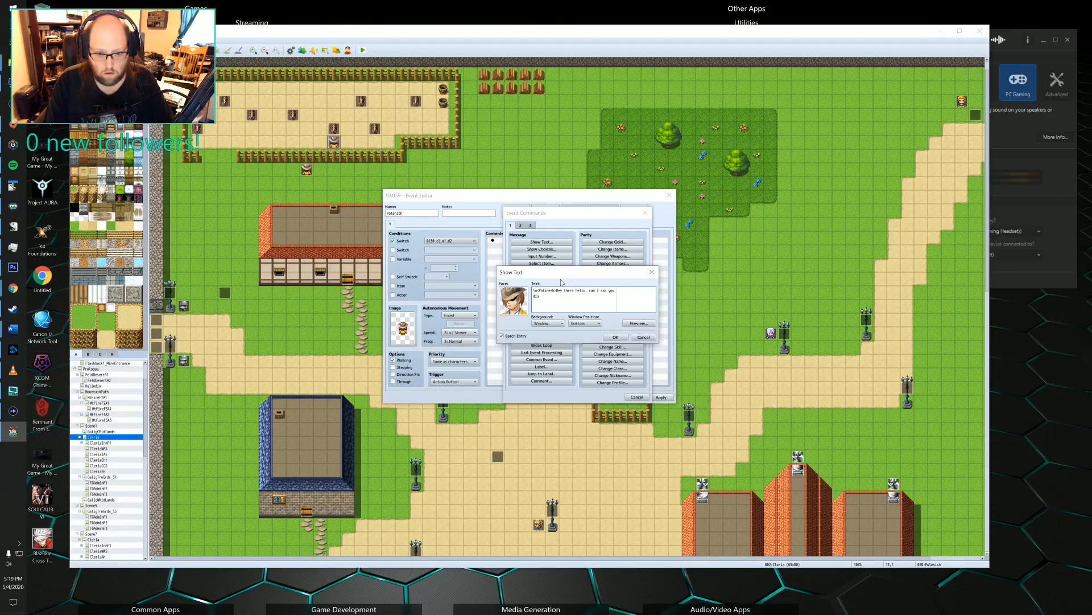
text(to do me a favcor)
text(or?)
text(  This)
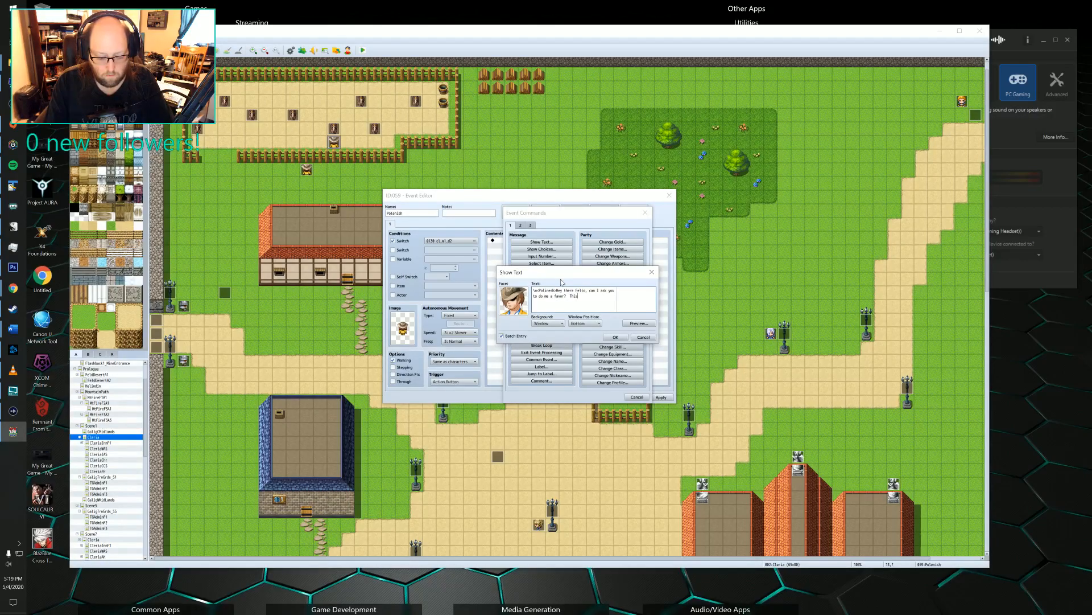
text( hor)
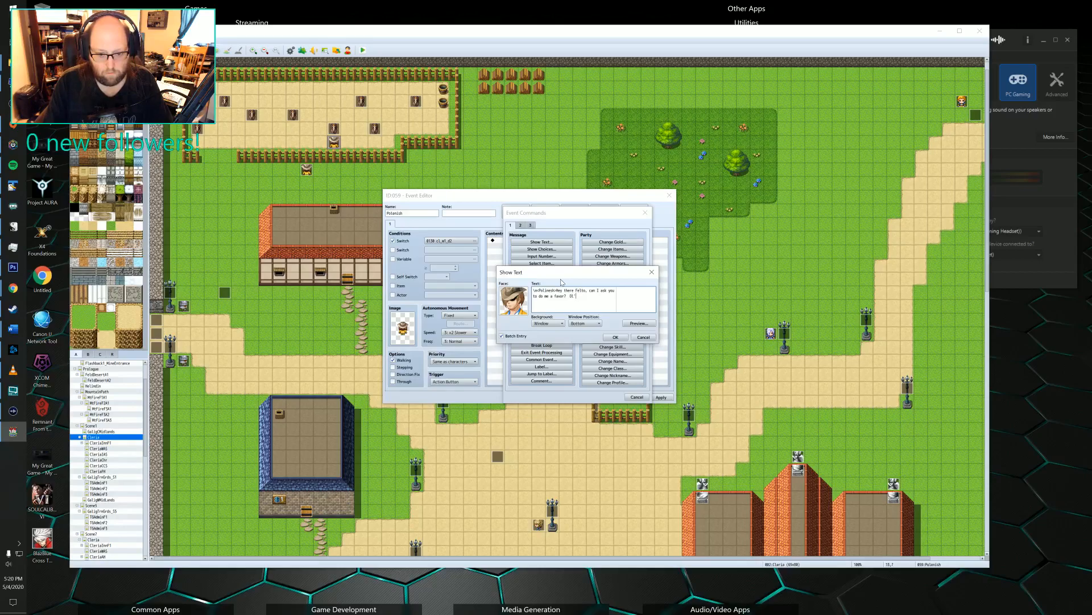
Add that the animal "fractured her leg. Can you run to the item shop and pick up the splint I ordered?" to the message.
text(here)
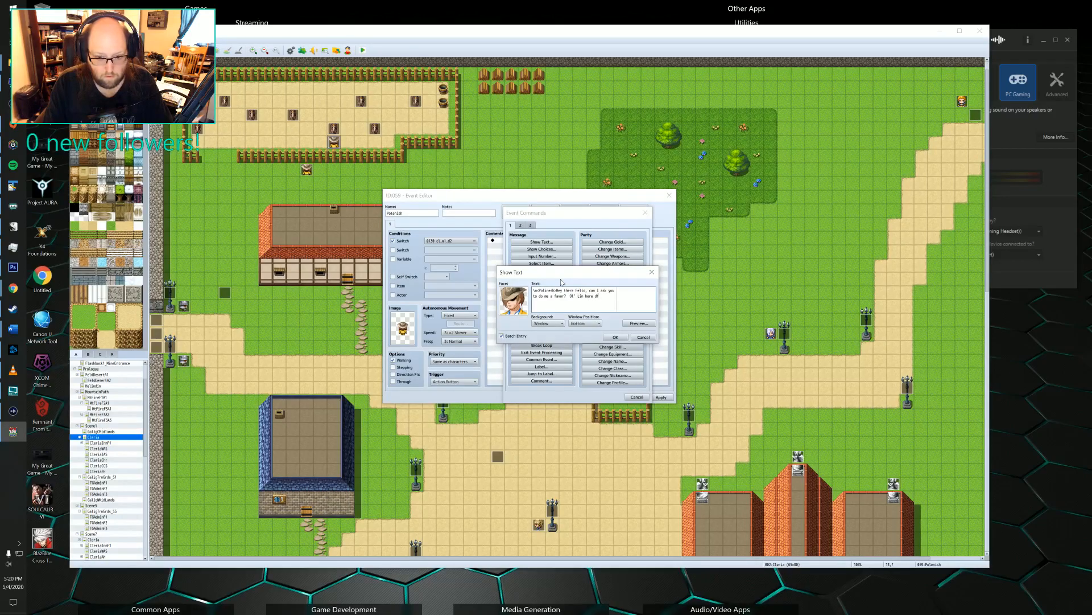
text( fractured)
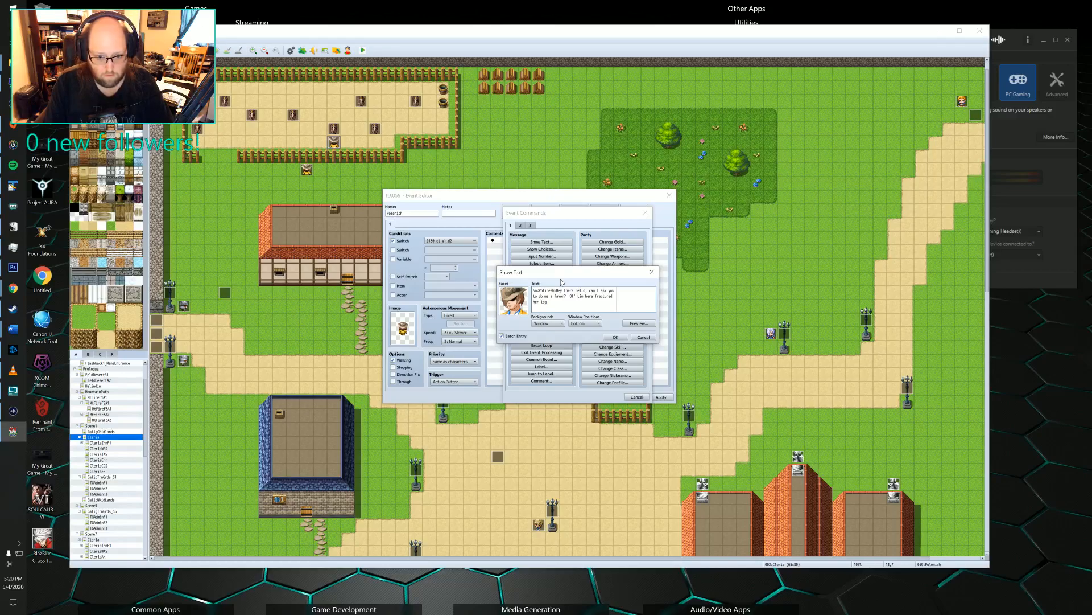
text( her leg.  Can you)
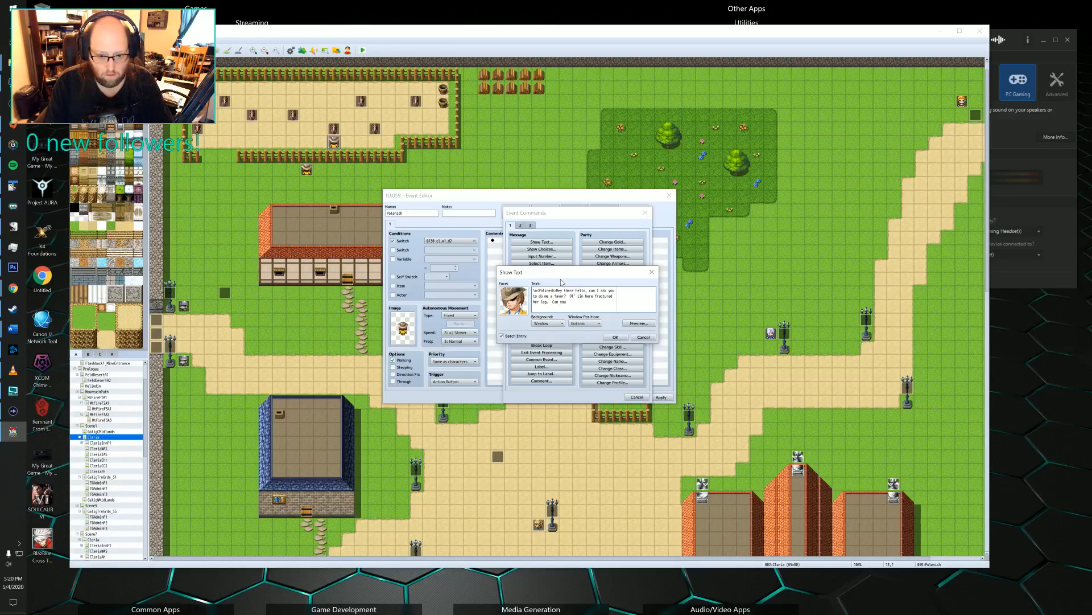
text( run to the item shop and)
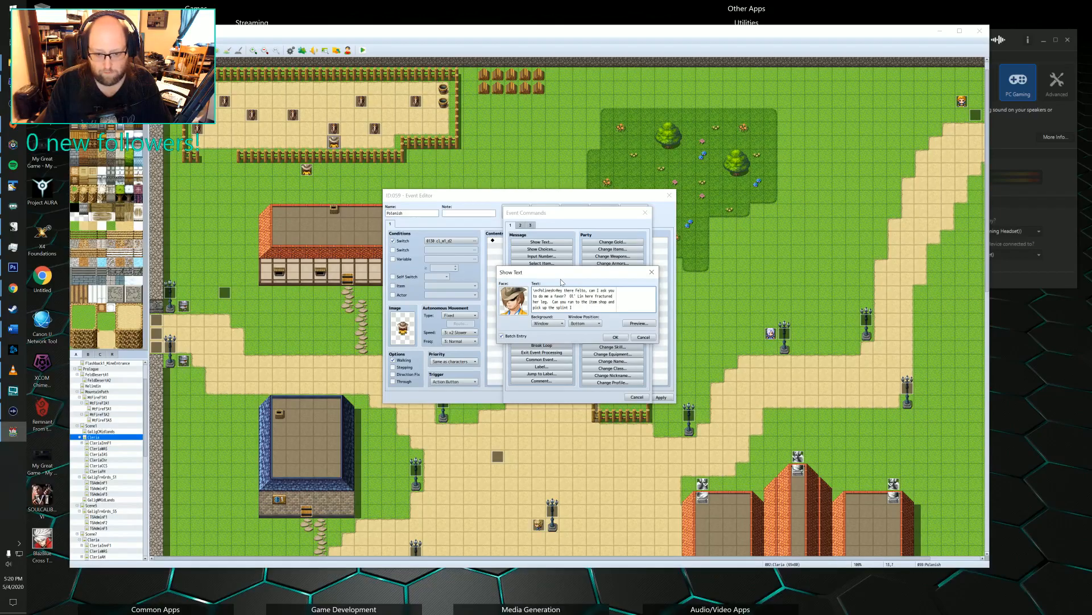
text(ered?)
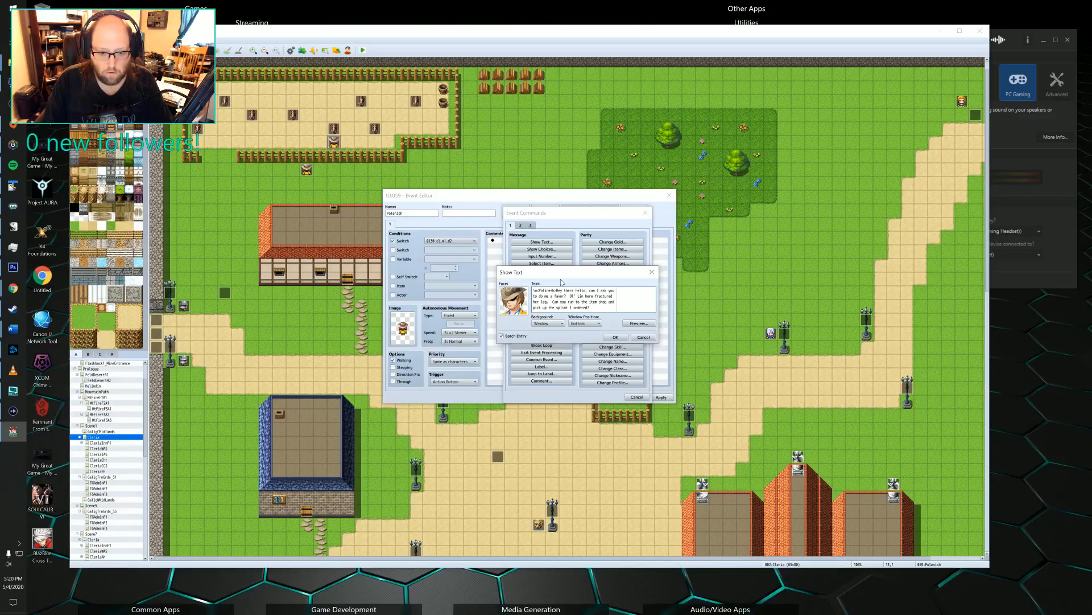
Copy the \n<Polinesh> name tag onto a new line below the first message to start a second one.
drag(557, 290, 533, 290)
key(ctrl+c)
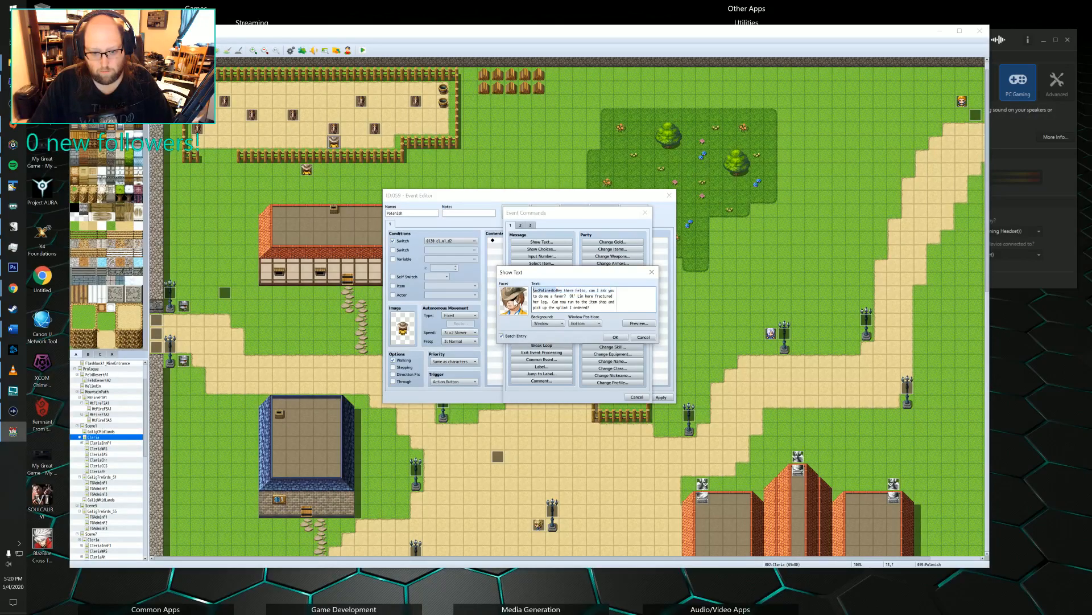
click(560, 302)
key(BackSpace)
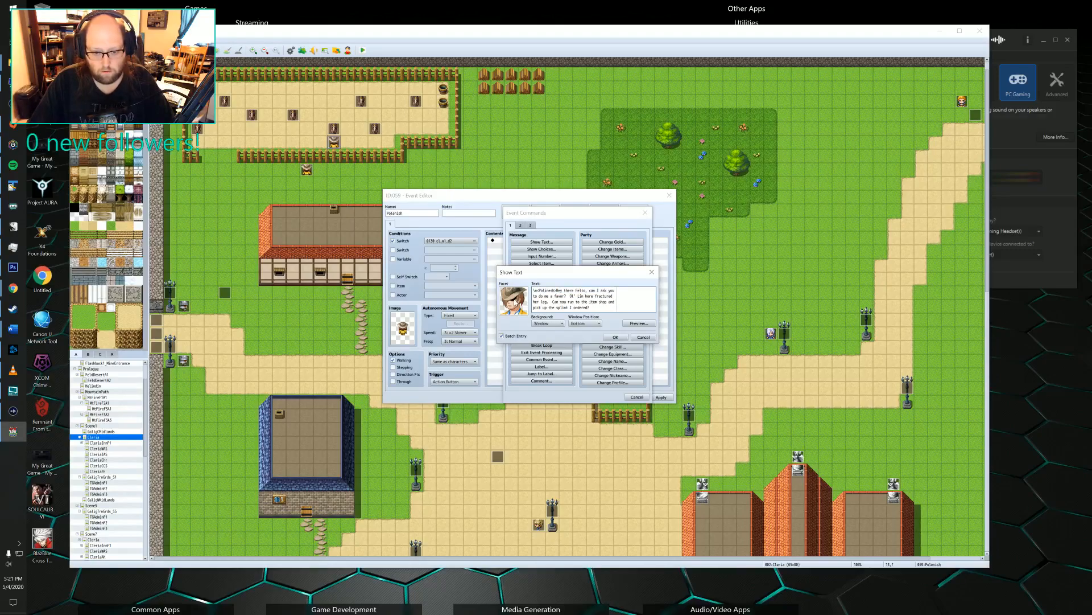
key(Return)
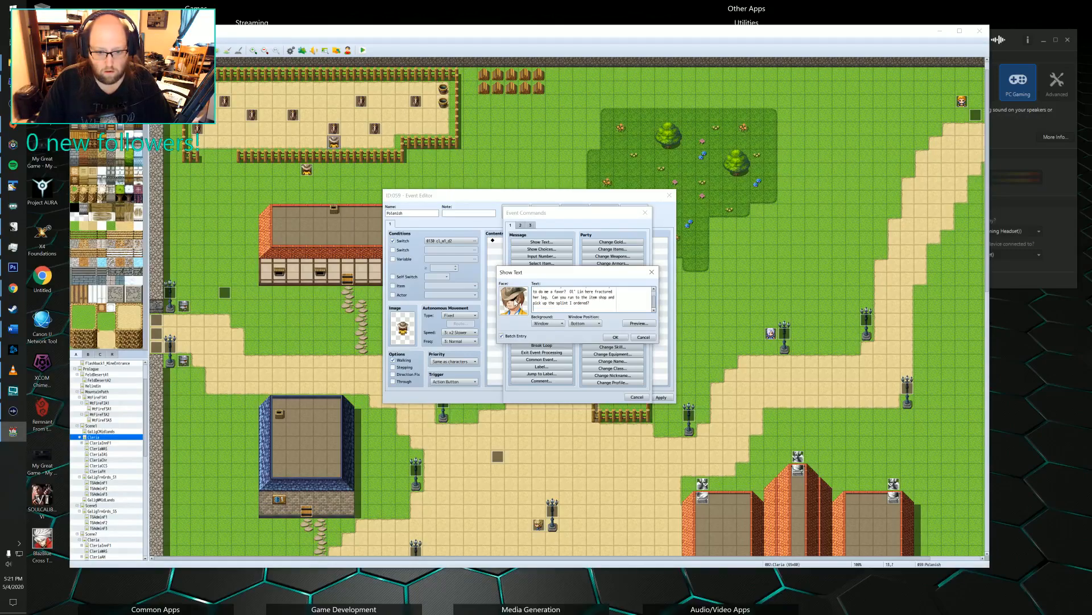
key(ctrl+v)
key(BackSpace)
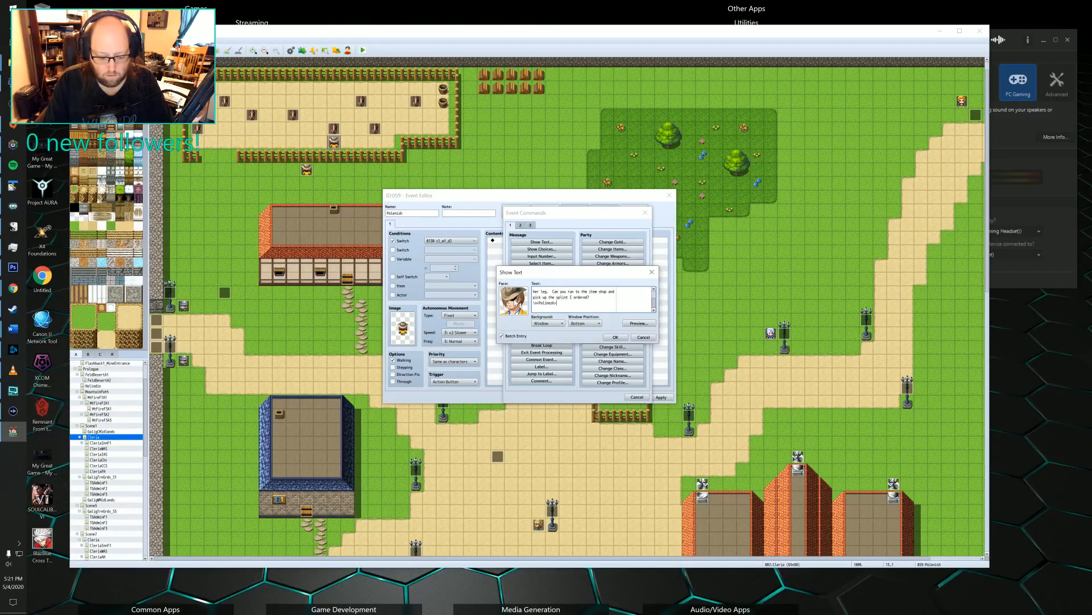
Complete the second message with "I need to stay here to make sure she doesn't injure herself further." and accept the batch text.
text(I need to s)
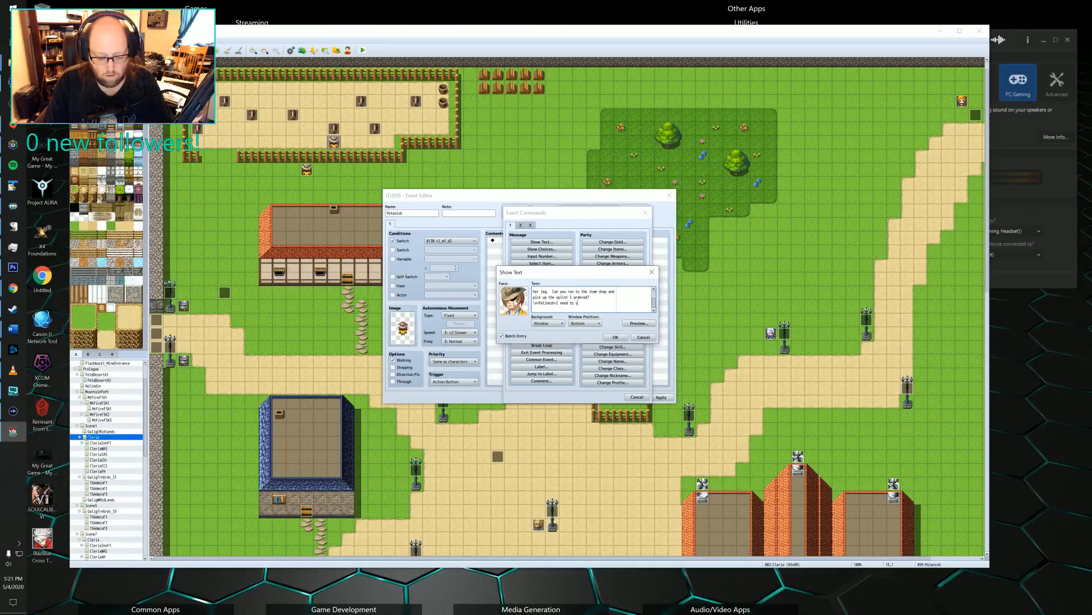
text(tayu)
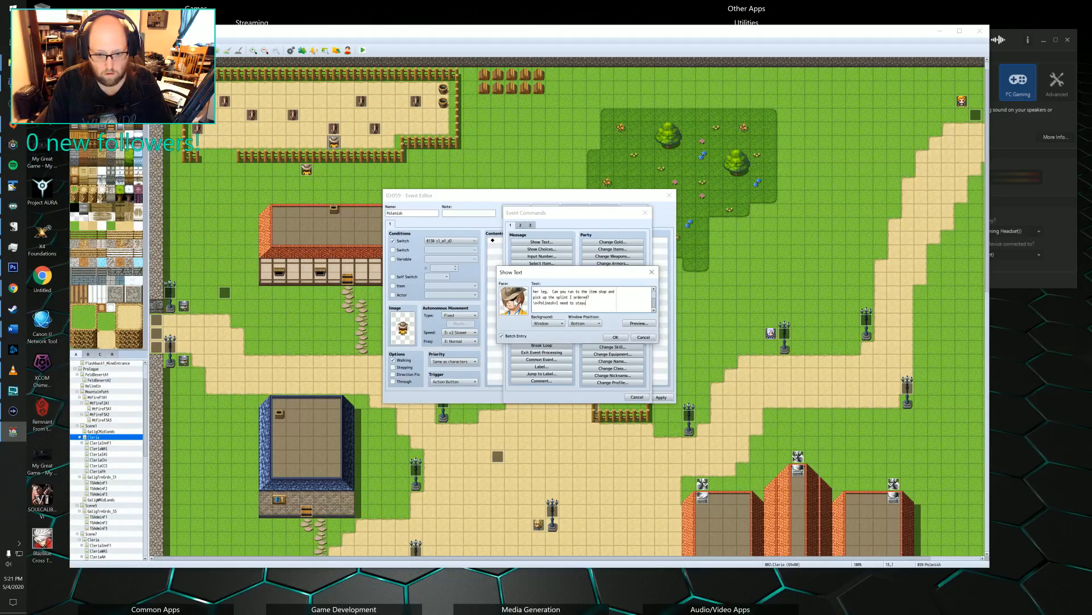
text( here  here to make sure)
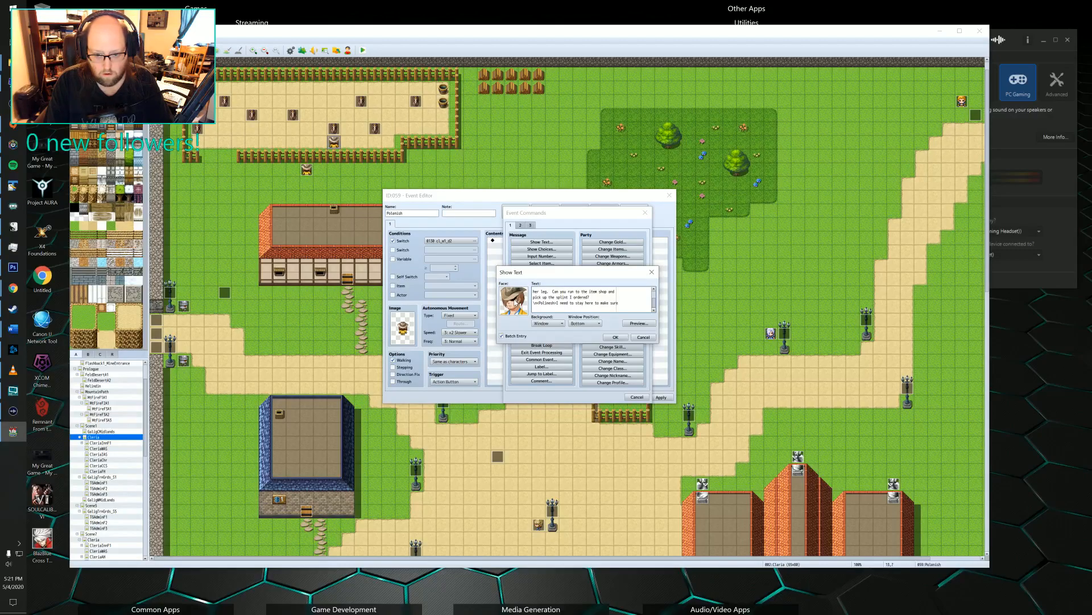
key(BackSpace)
key(BackSpace)
text(suyre)
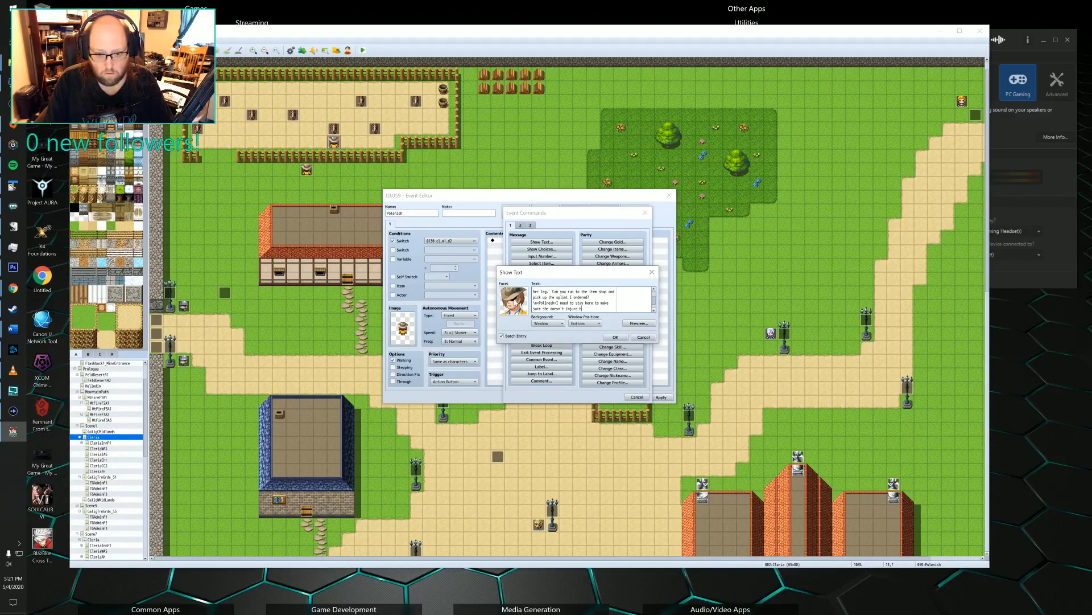
text(erself further.)
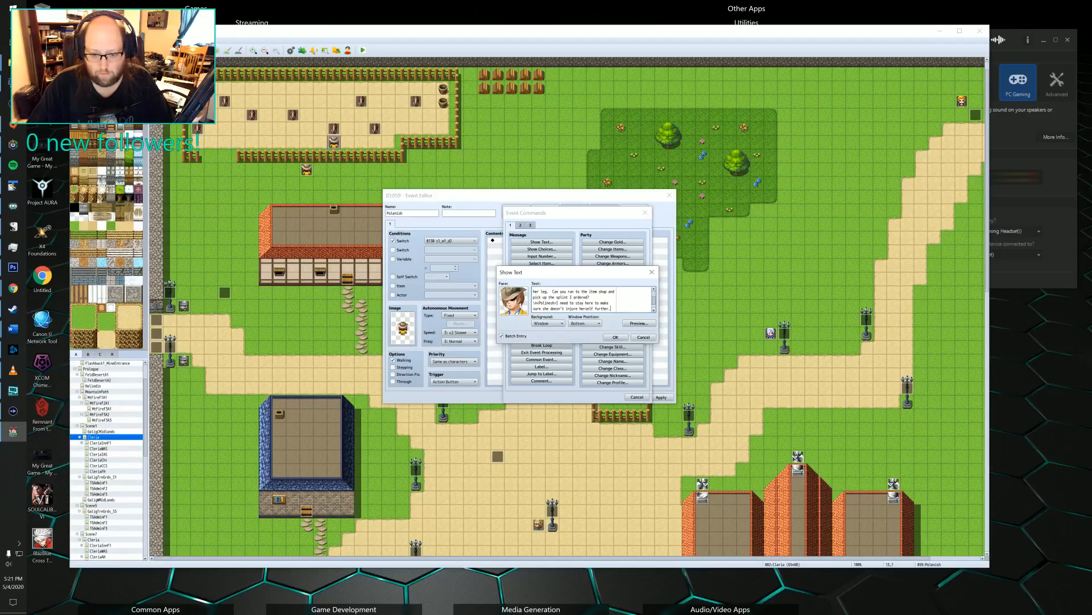
click(625, 338)
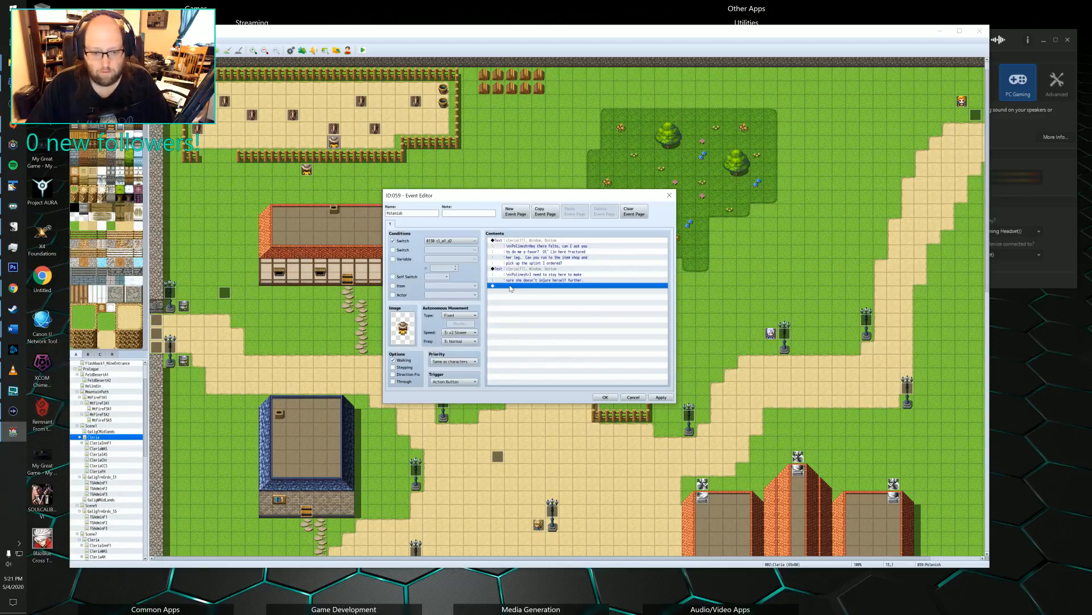
Add a Show Choices command after the two messages with the options "Sure" and "I can't right now".
double_click(510, 288)
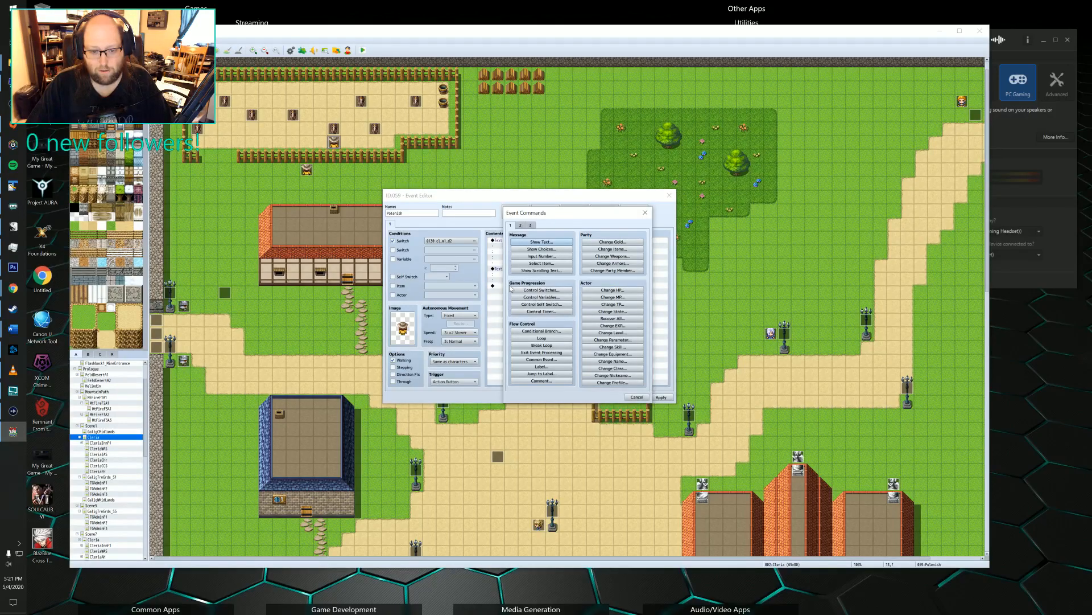
click(541, 250)
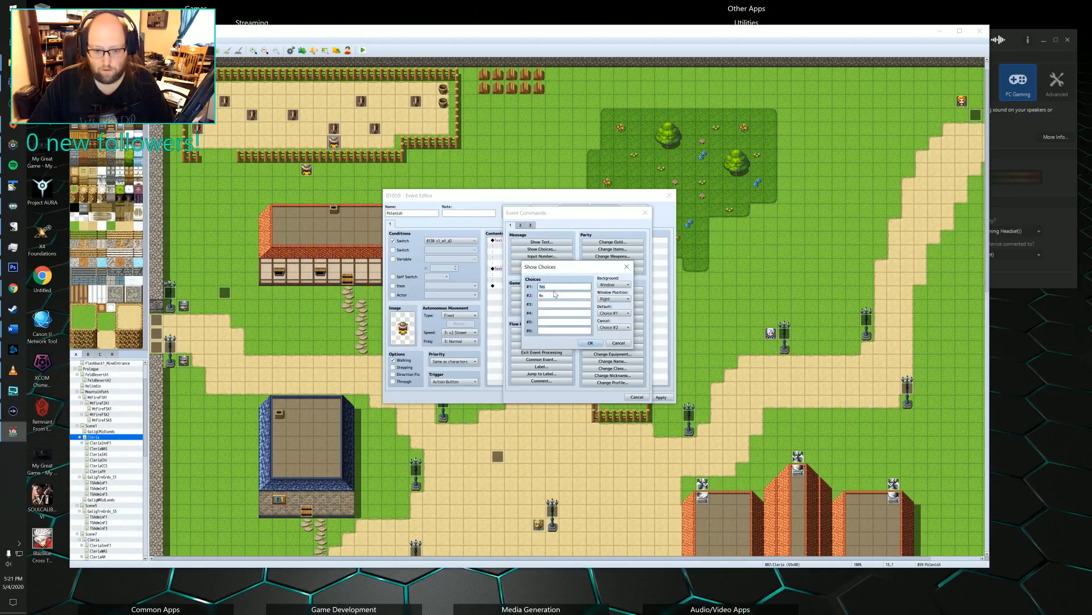
text(Sure)
key(Tab)
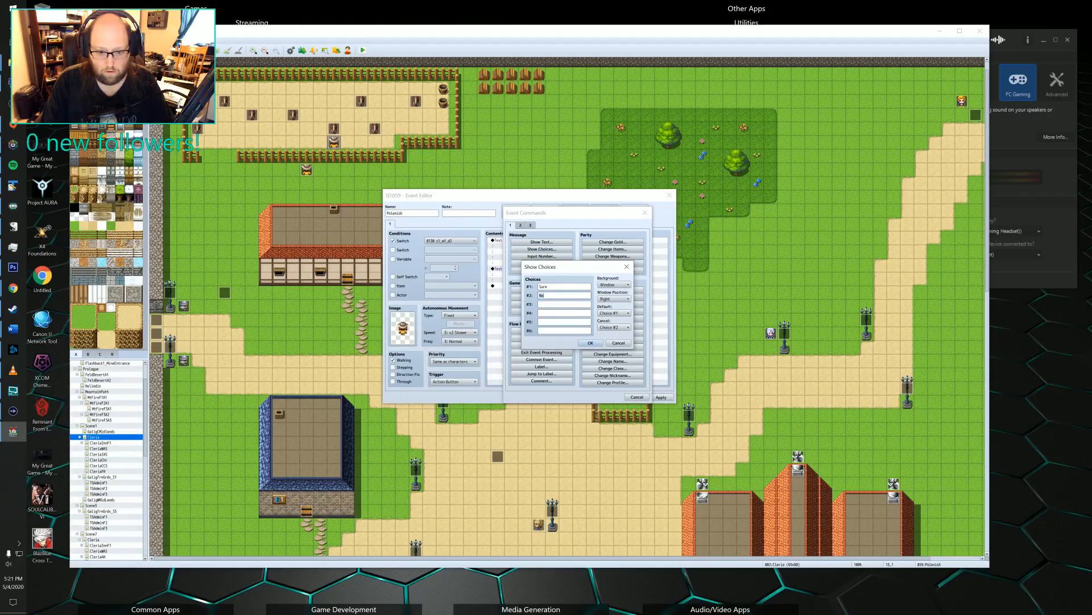
text(I can't right now)
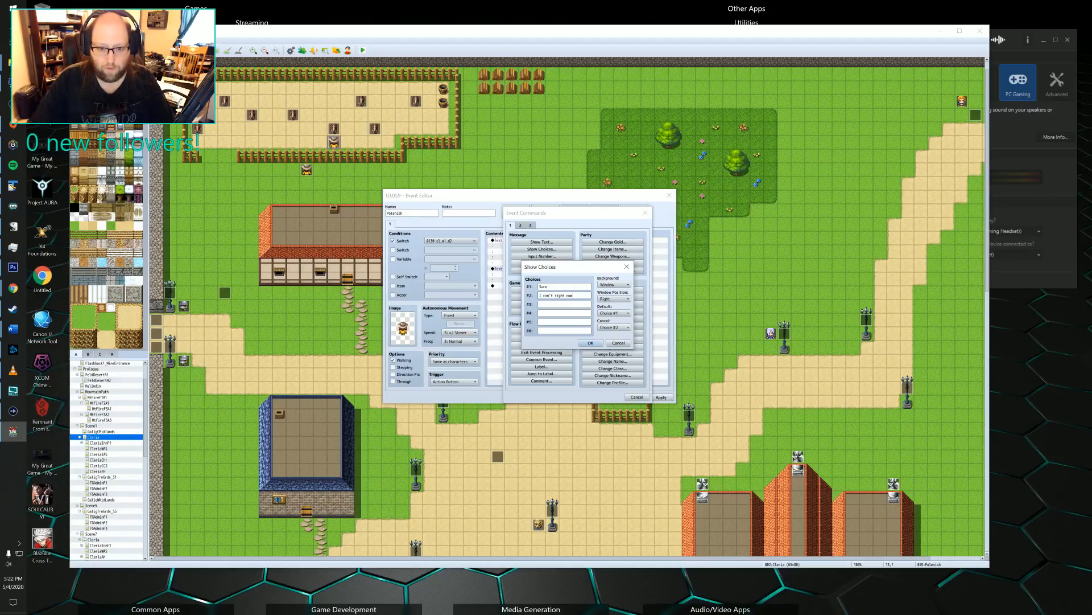
click(590, 342)
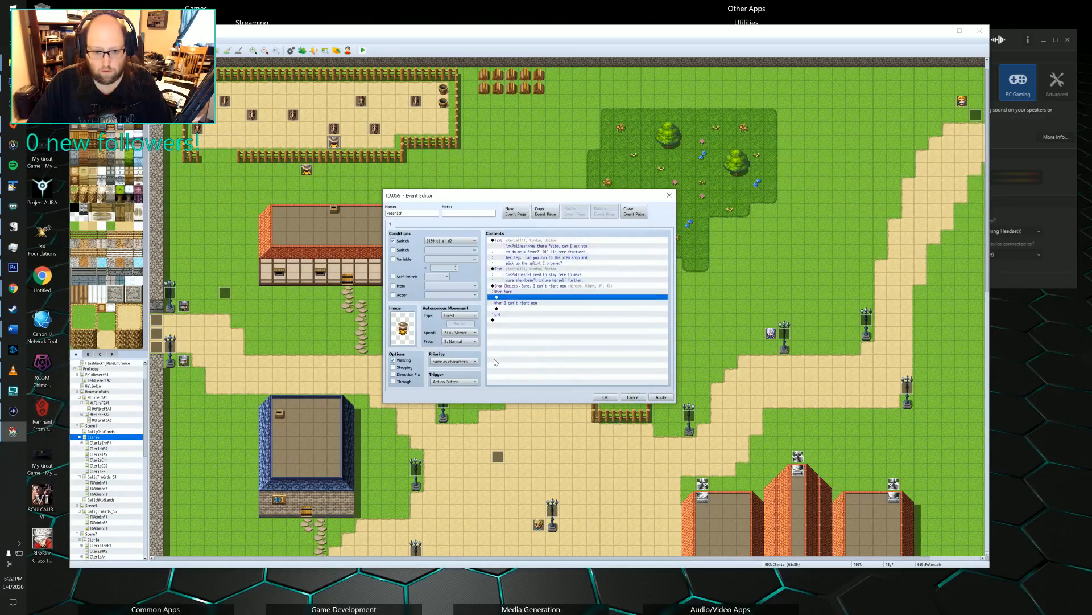
Copy the second message into the "Sure" branch of the choices.
click(526, 273)
key(ctrl+c)
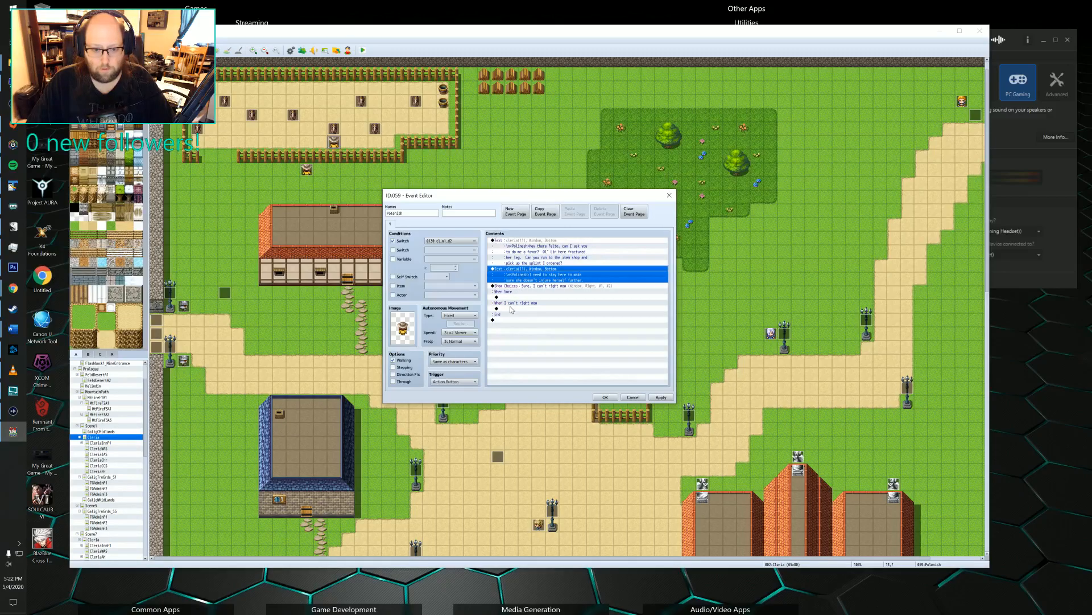
click(512, 297)
key(ctrl+v)
Replace the copied message in the "Sure" branch with "Thanks! Here is the gold you will need." after the name tag.
double_click(513, 298)
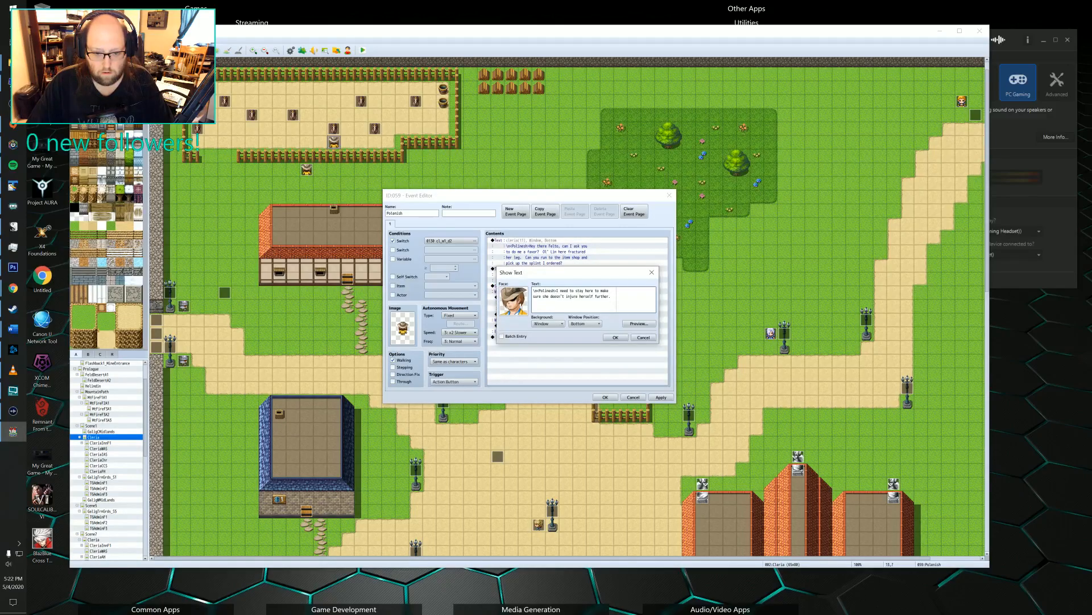
drag(611, 297, 558, 291)
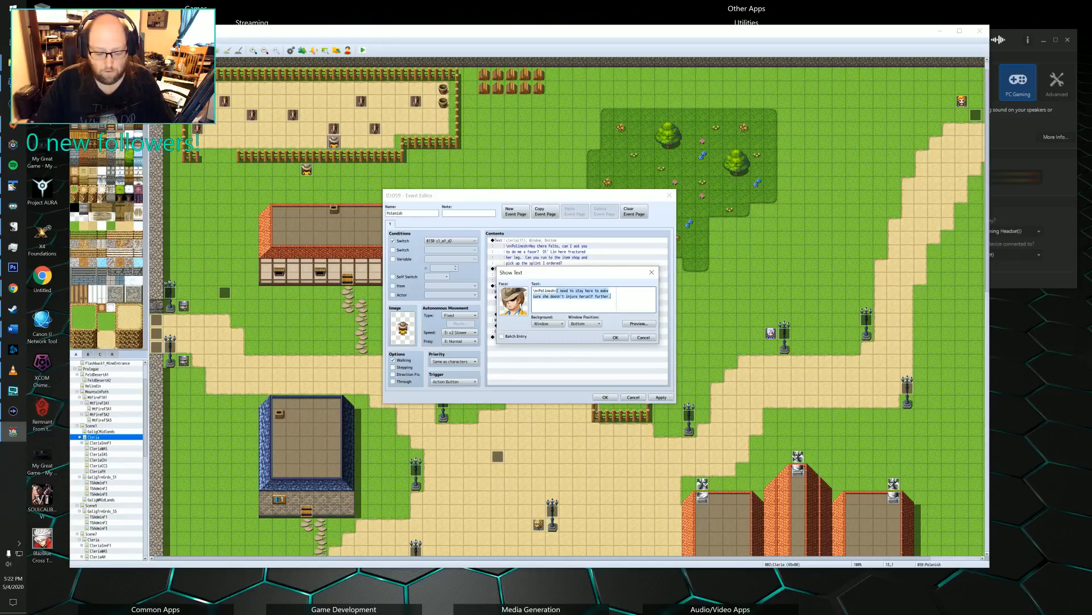
text(Thanks!  Her)
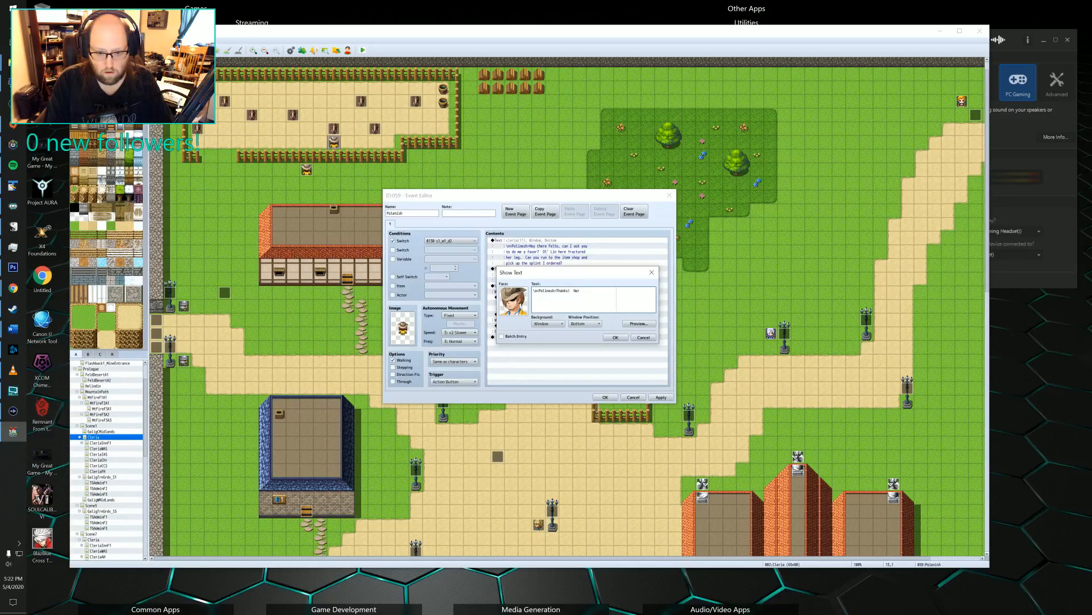
text(e is the )
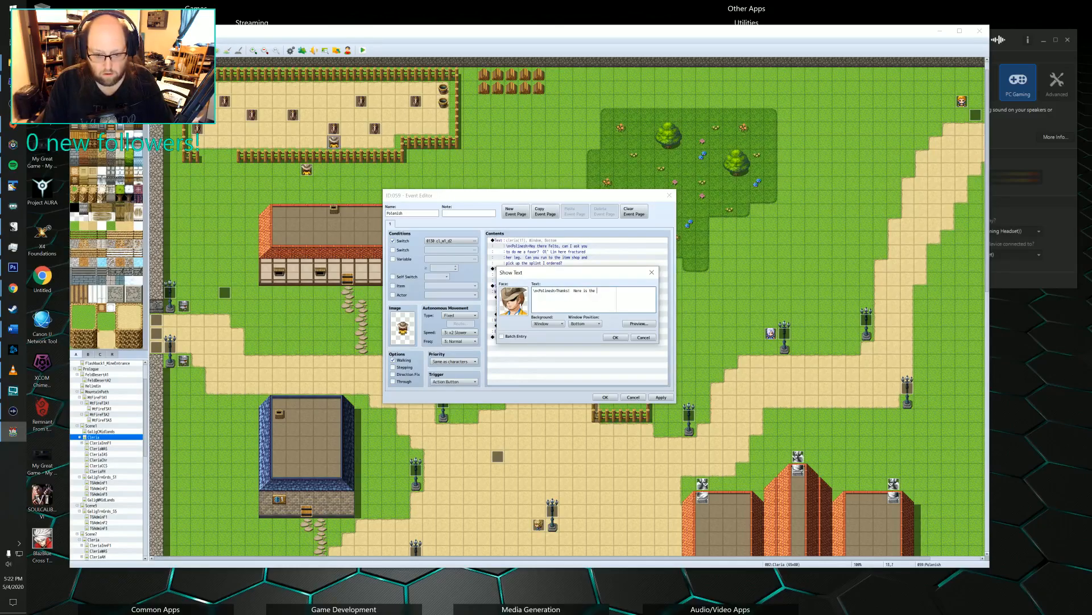
text(gold you)
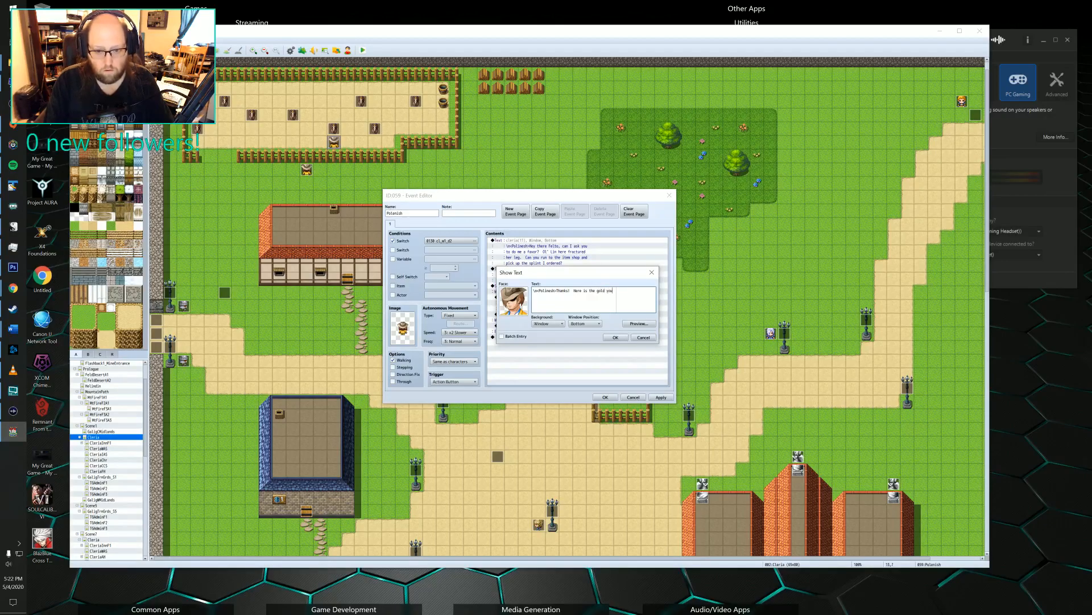
key(Return)
text(wi)
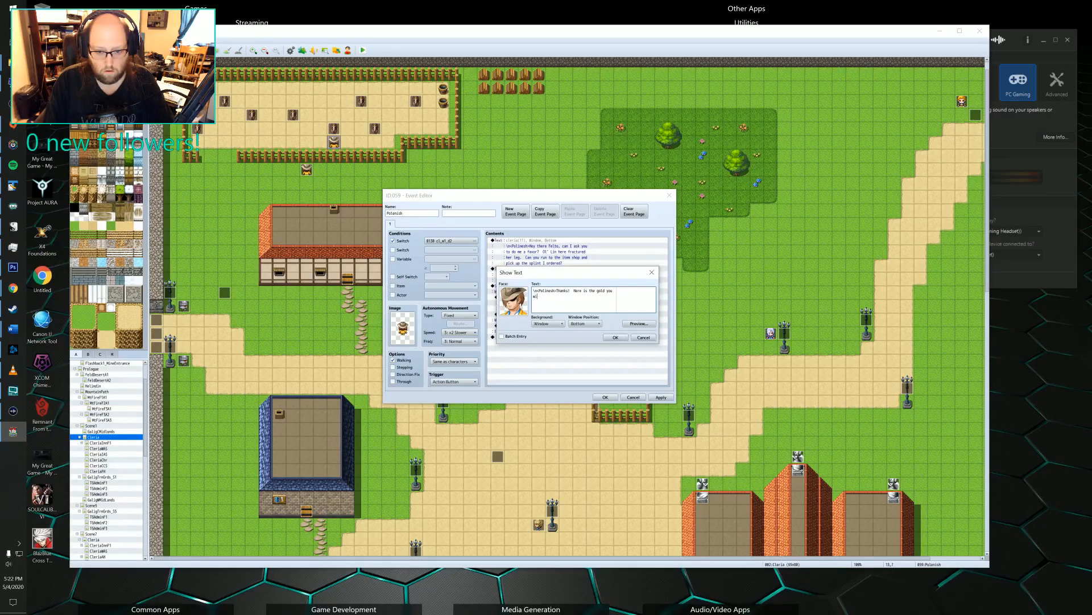
text(ll need.)
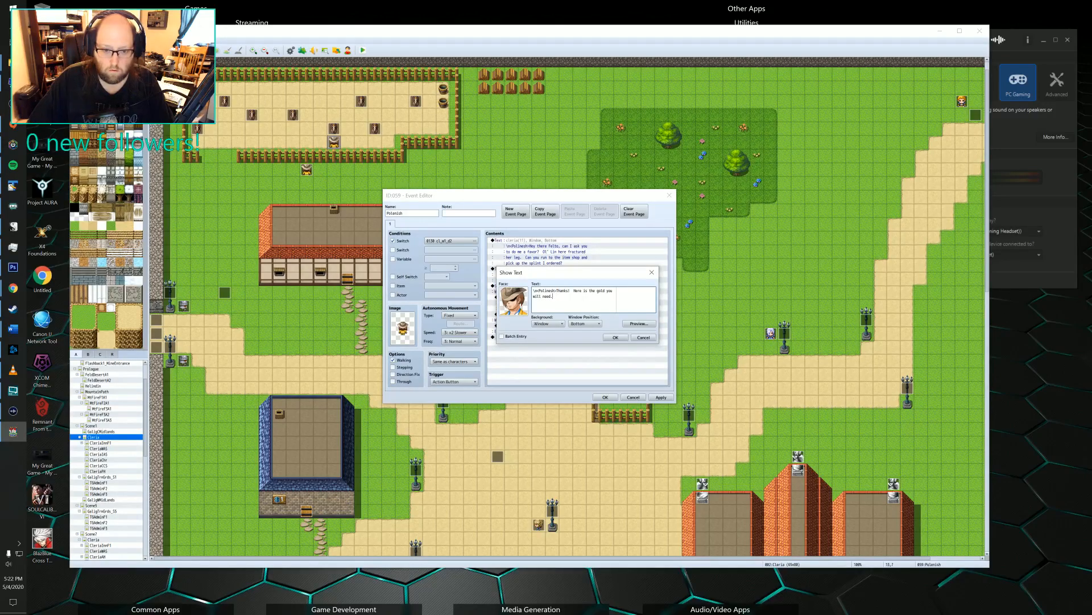
click(608, 338)
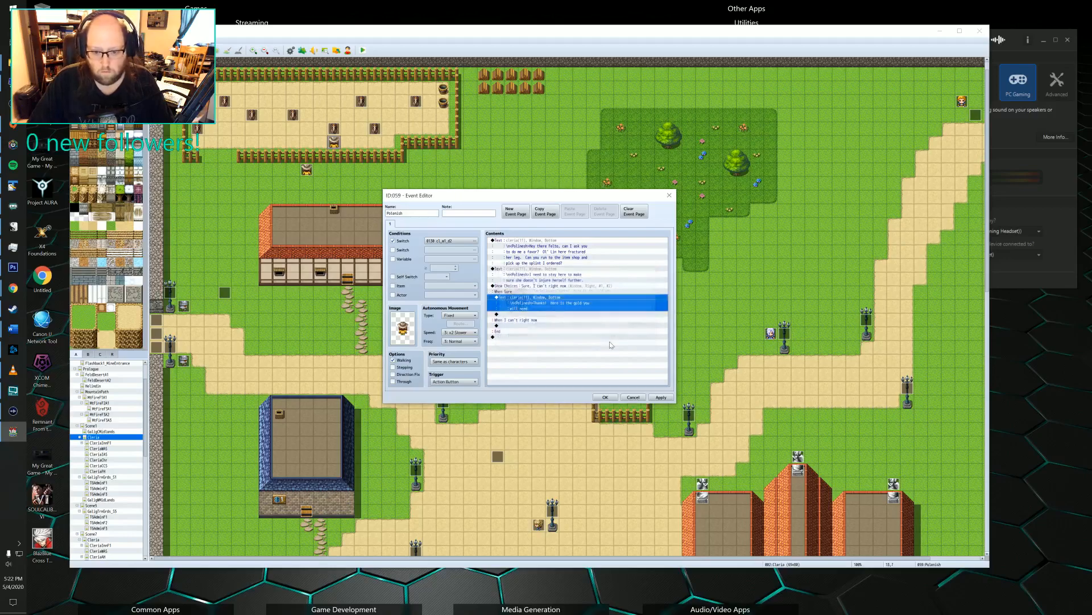
Accept the Polonish event's changes and close the event.
double_click(535, 315)
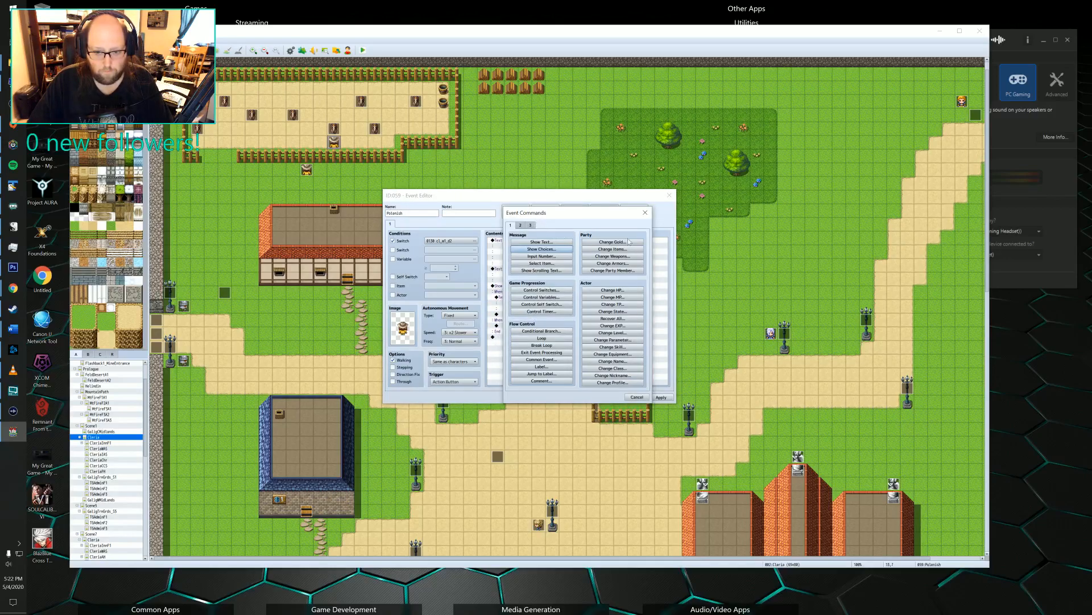
click(636, 397)
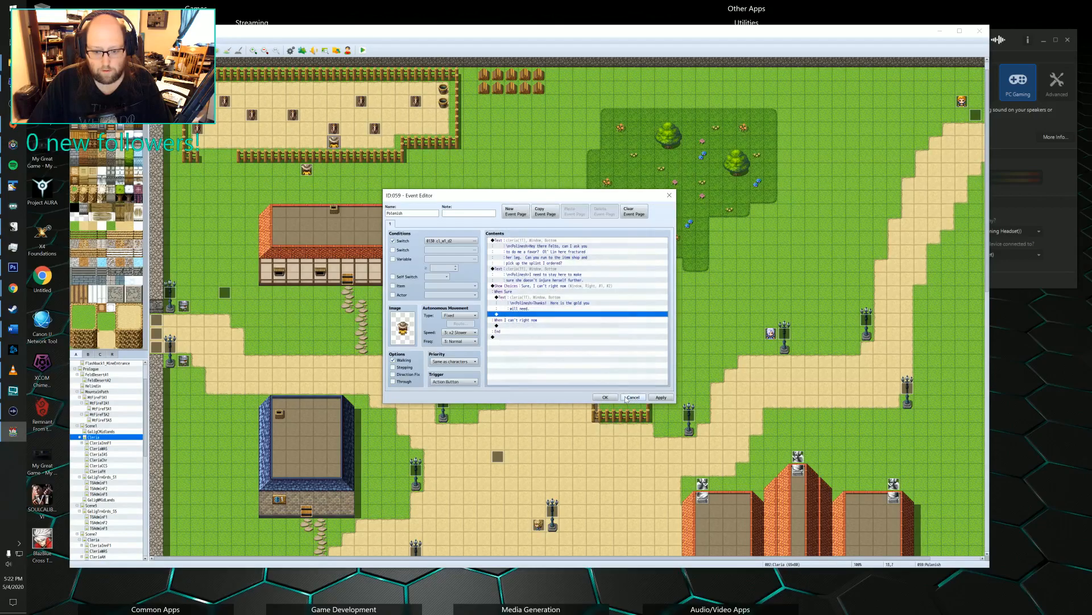
click(610, 396)
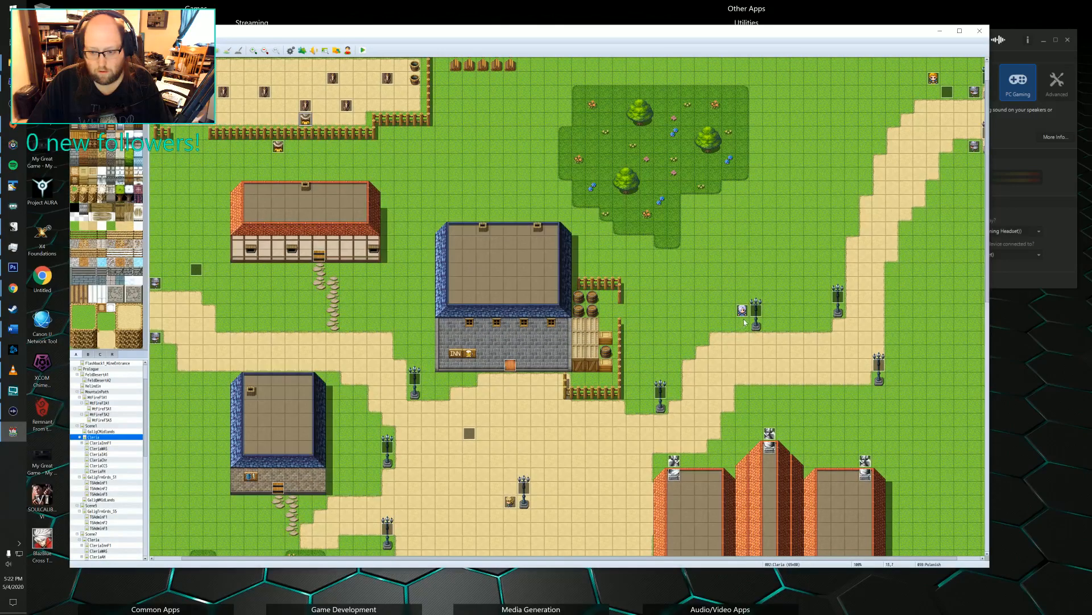
Open page 3 of the Marlowe event and preview the Fanfare1 sound in its Play ME command.
double_click(743, 312)
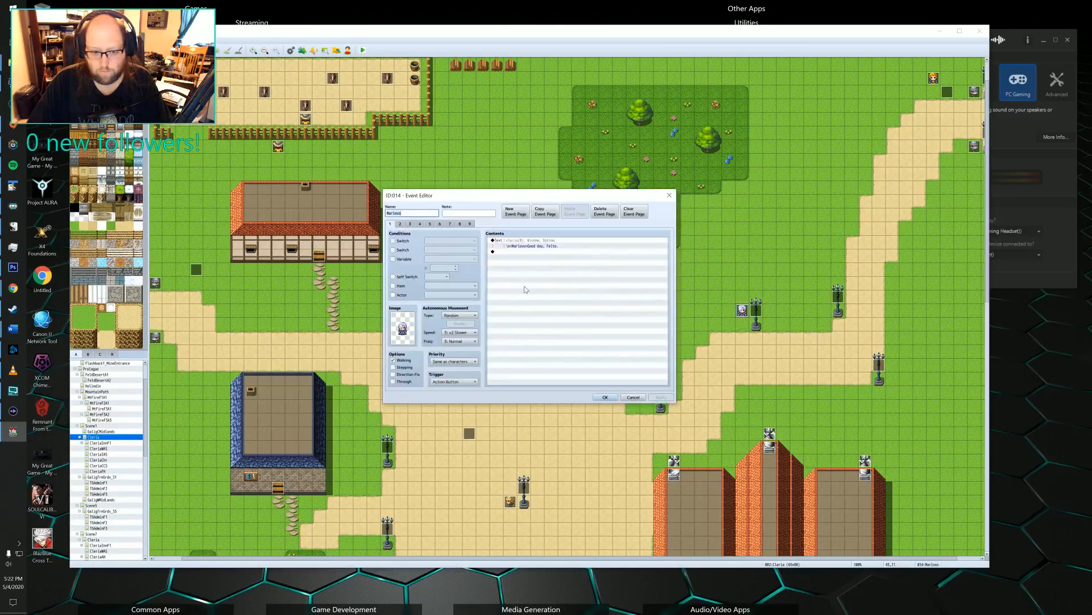
click(412, 224)
scroll(606, 285, down, 1)
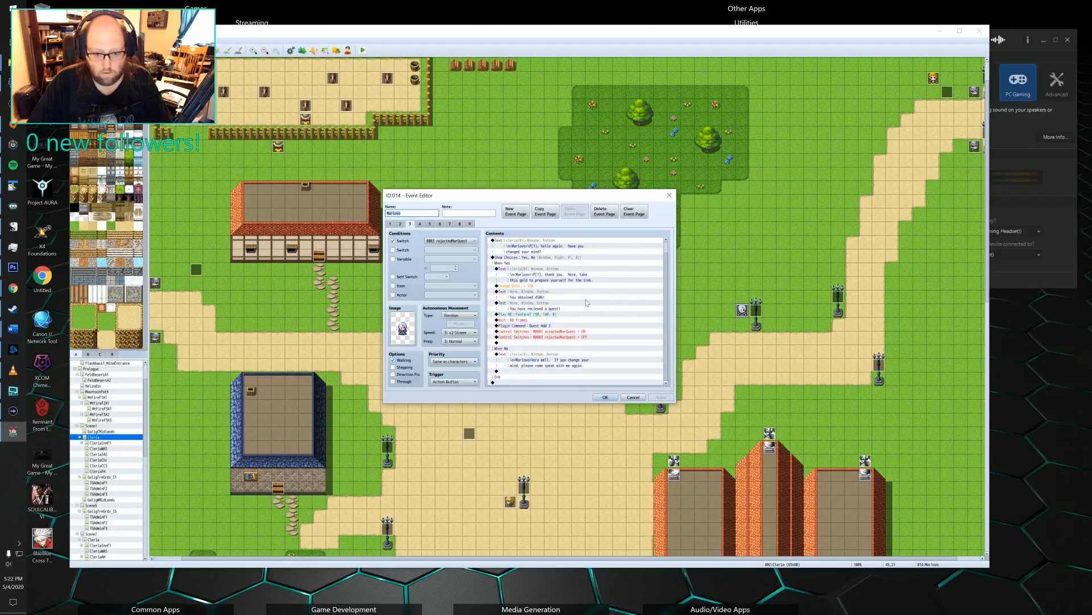
click(529, 314)
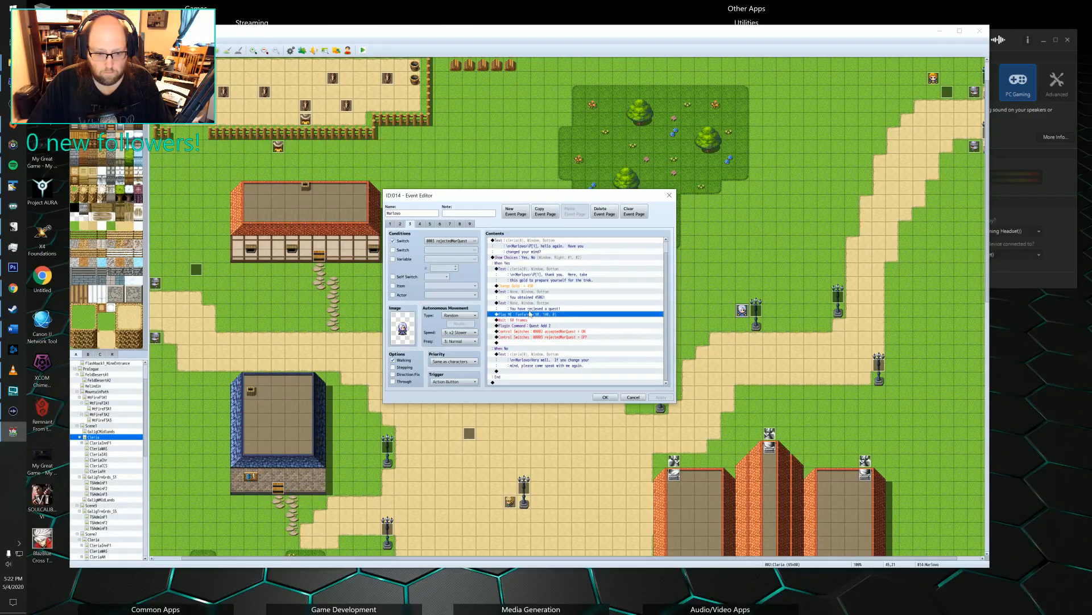
key(Insert)
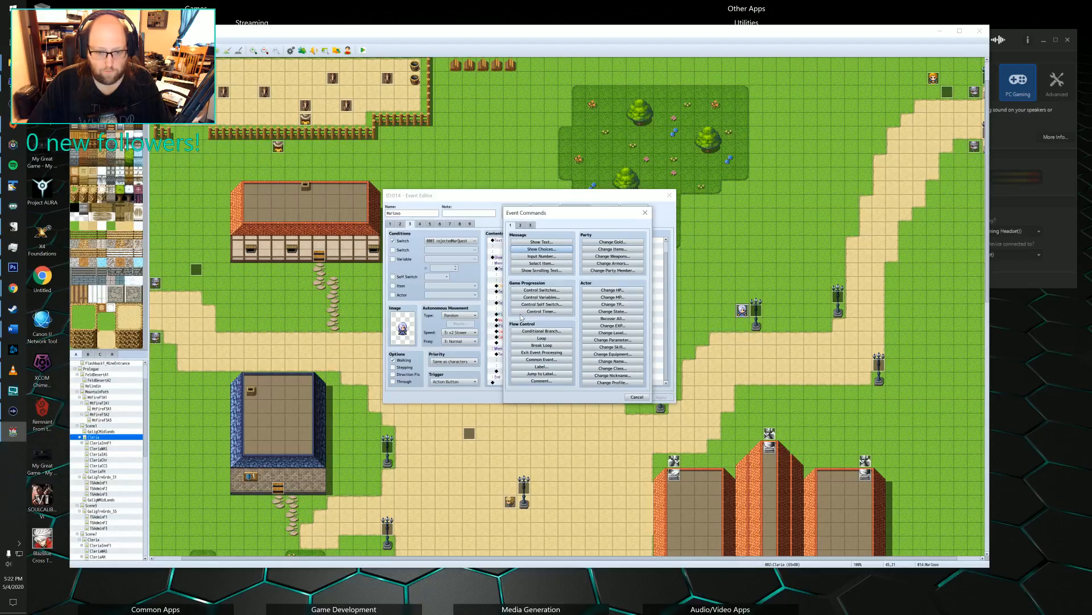
click(645, 213)
double_click(569, 314)
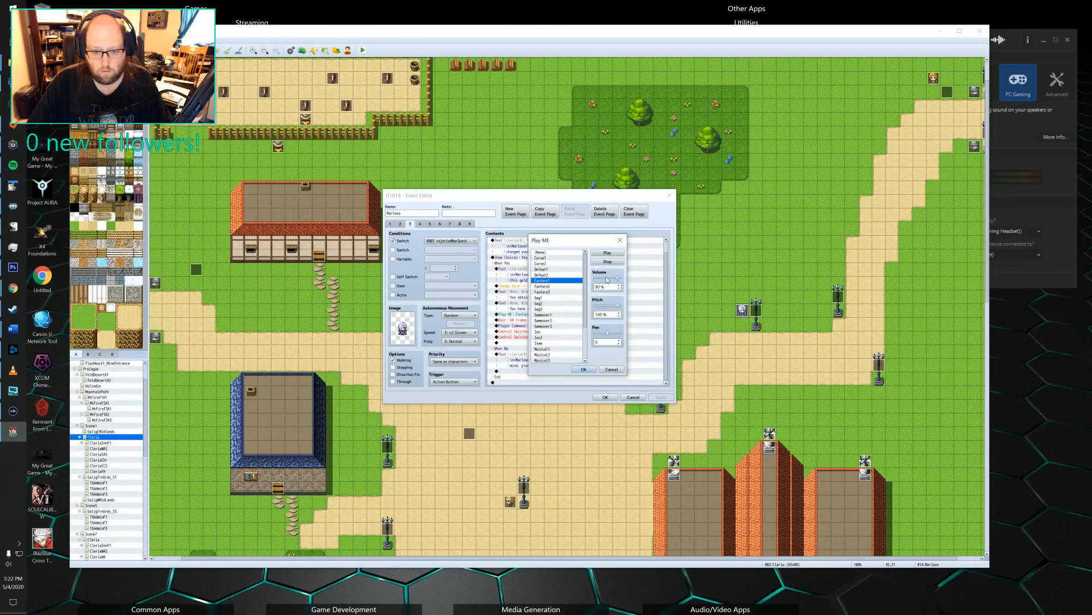
click(611, 252)
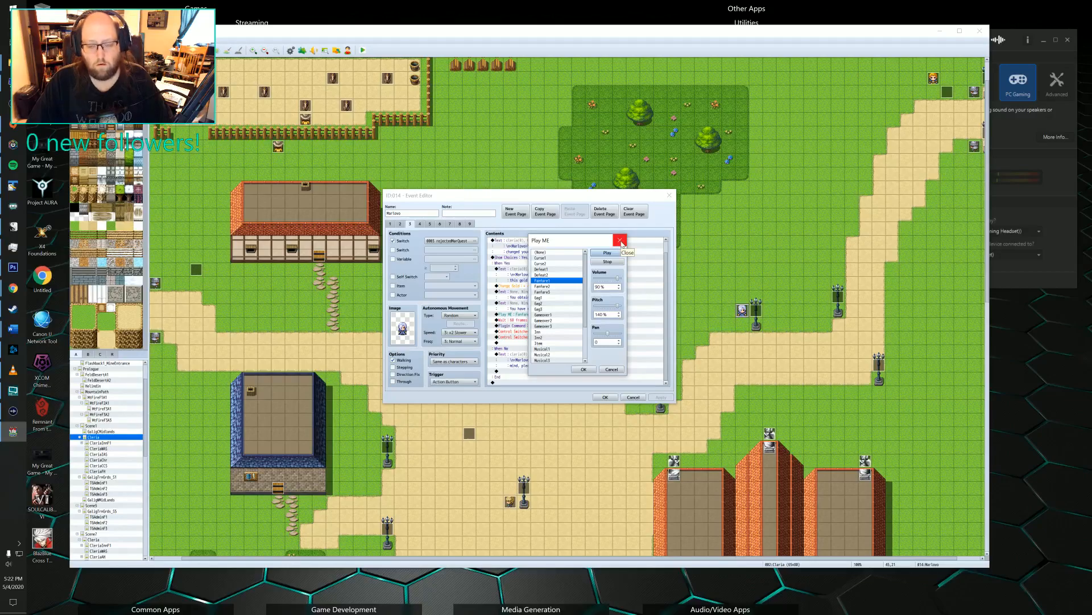
click(620, 240)
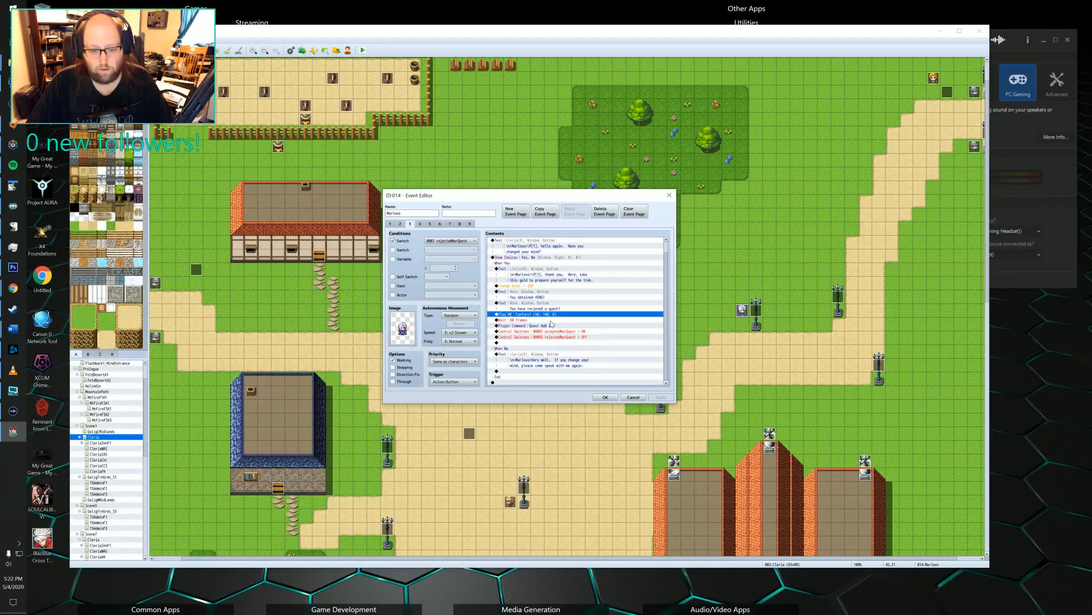
Review the settings of the Play ME fanfare command once more and close them.
double_click(530, 317)
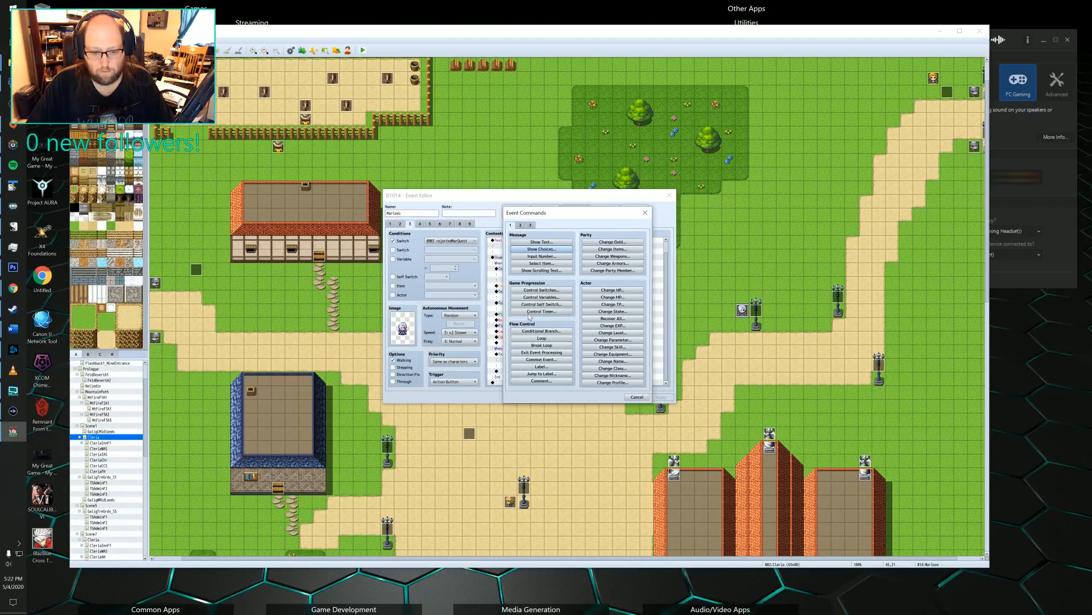
click(636, 397)
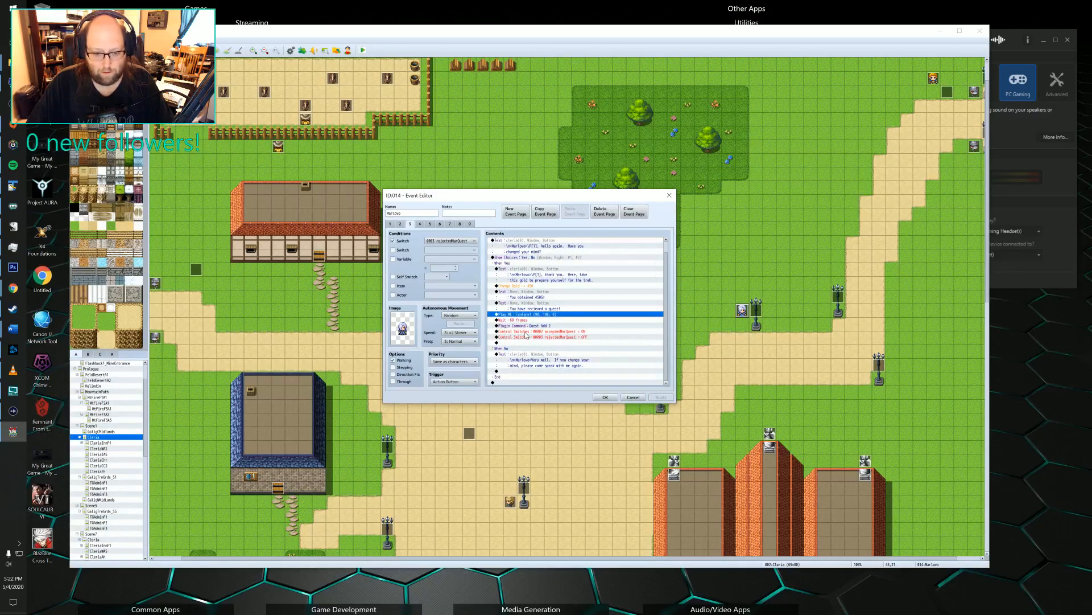
key(Return)
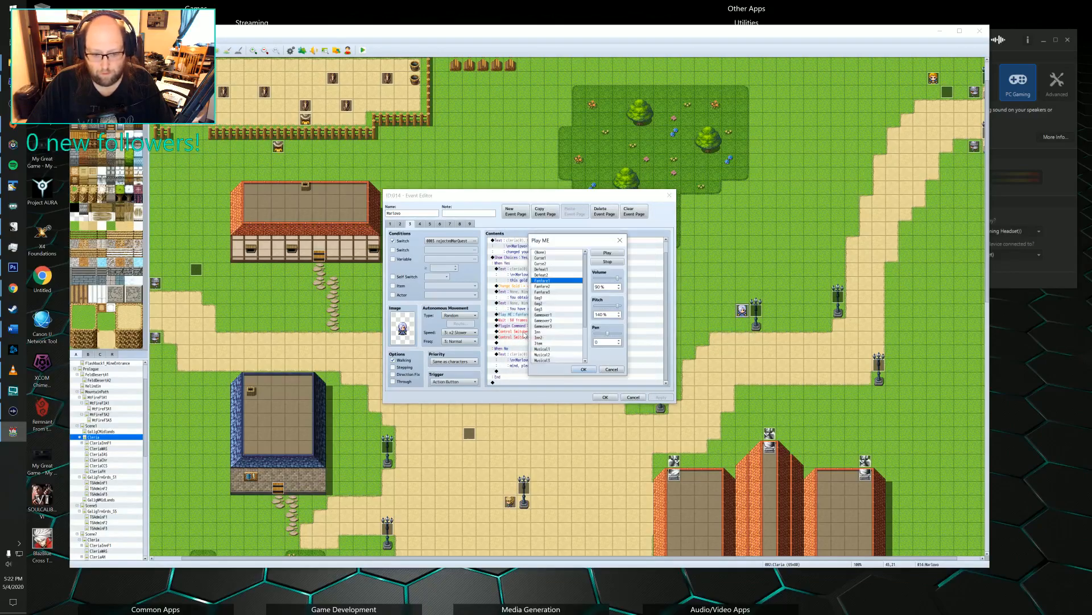
click(611, 369)
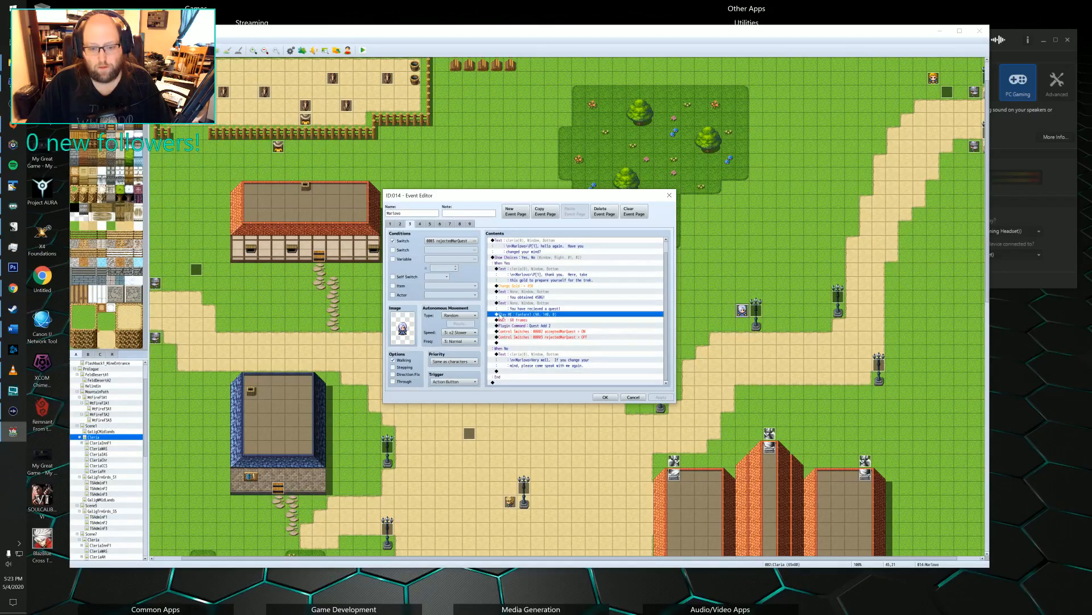
Start a Play SE command at the fanfare line and sample sound effects such as Absorb2, Battle3 and Coin.
double_click(539, 316)
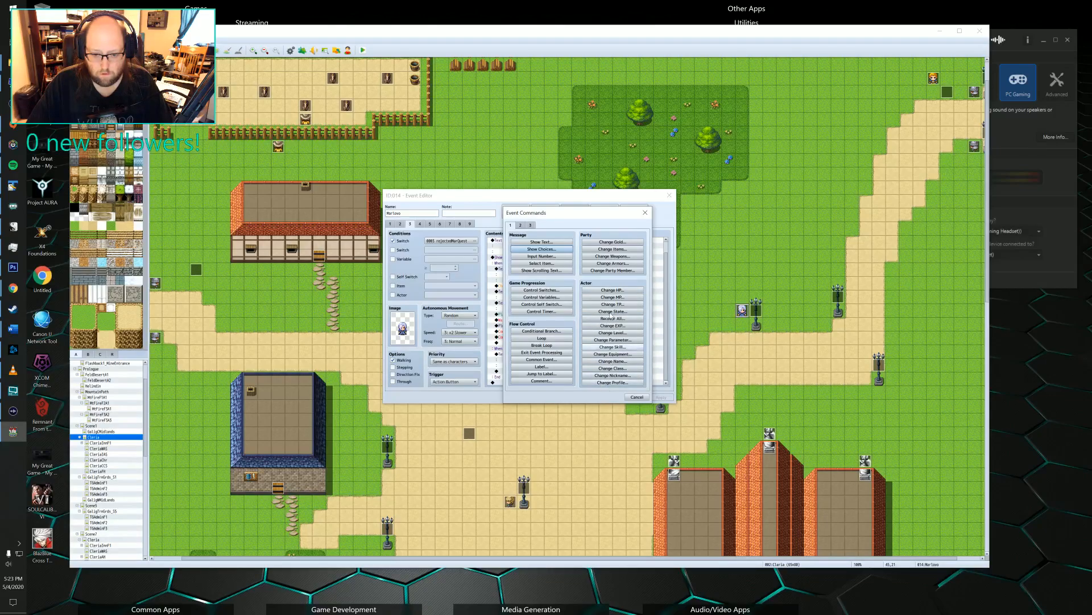
click(529, 227)
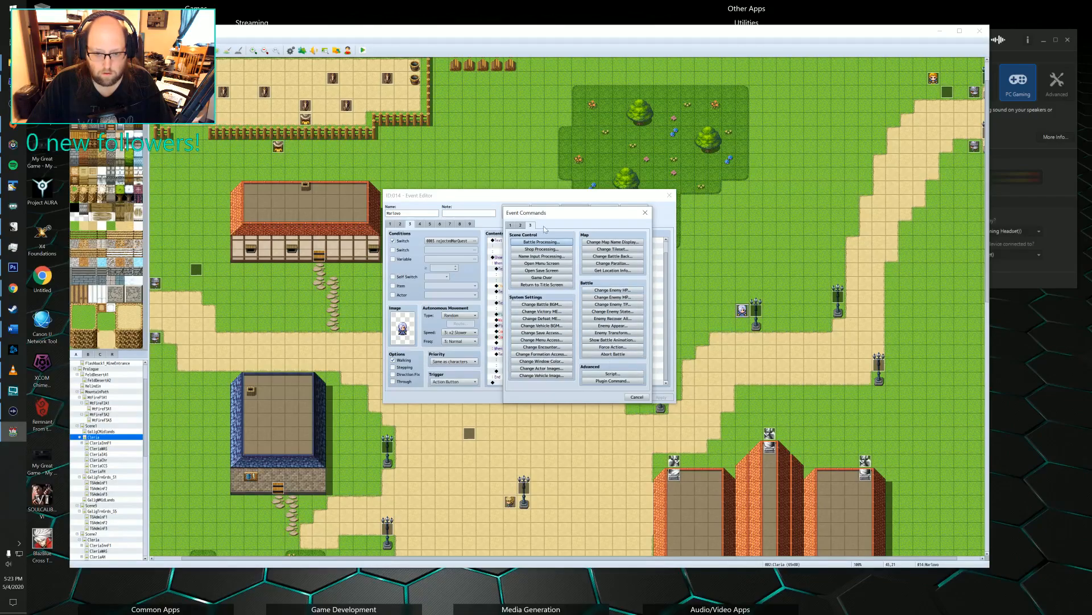
click(520, 226)
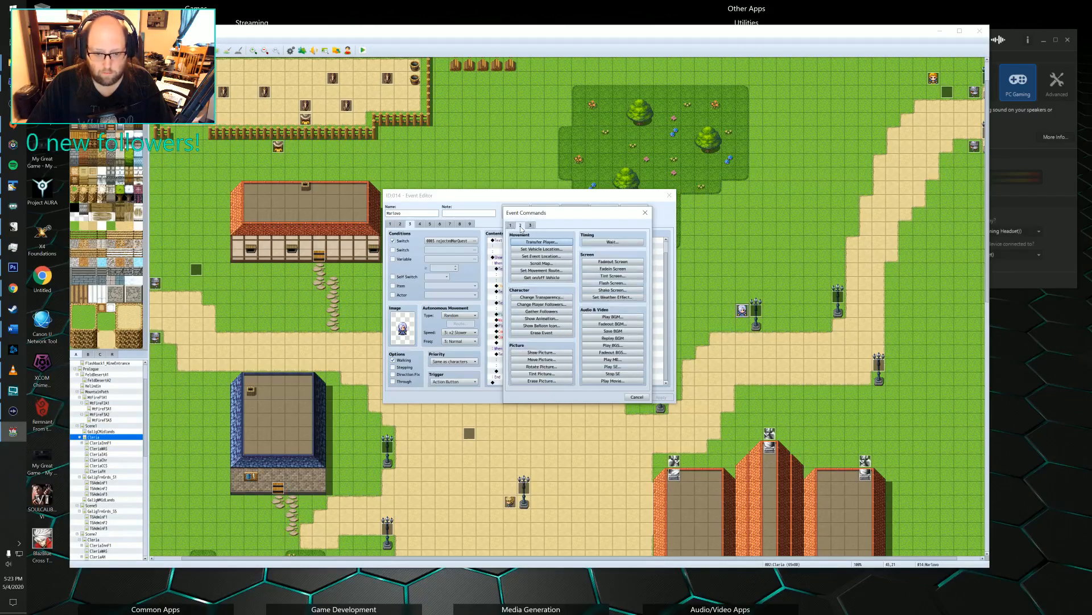
click(611, 367)
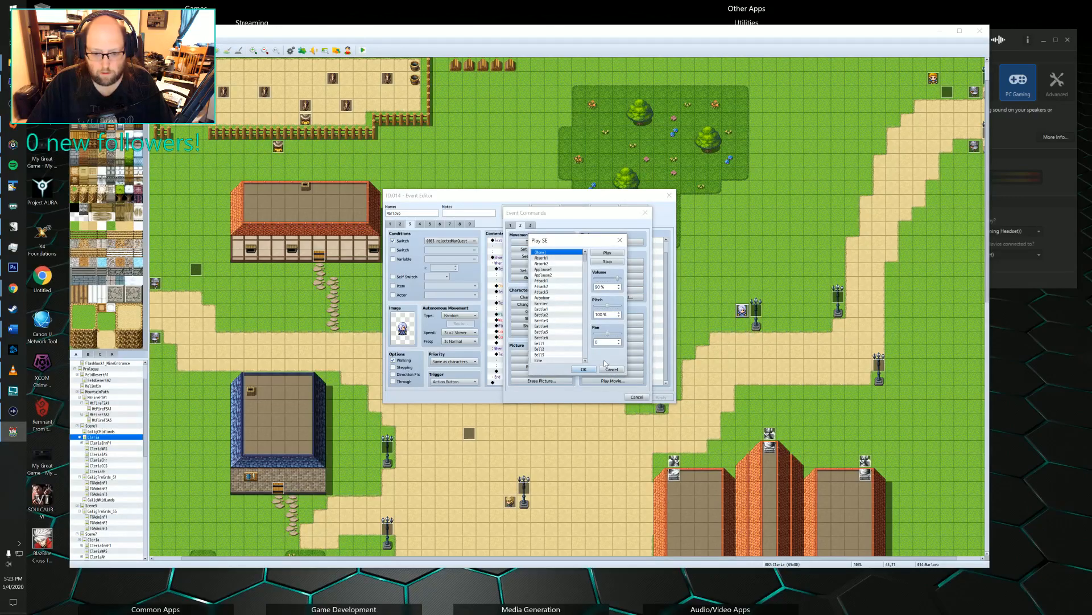
click(537, 264)
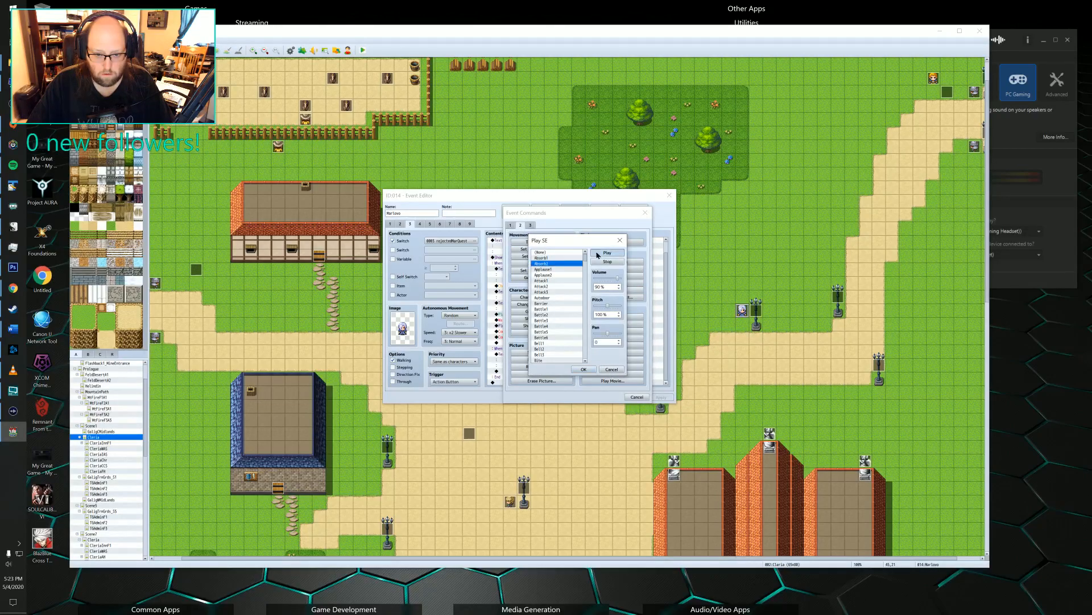
scroll(547, 308, down, 7)
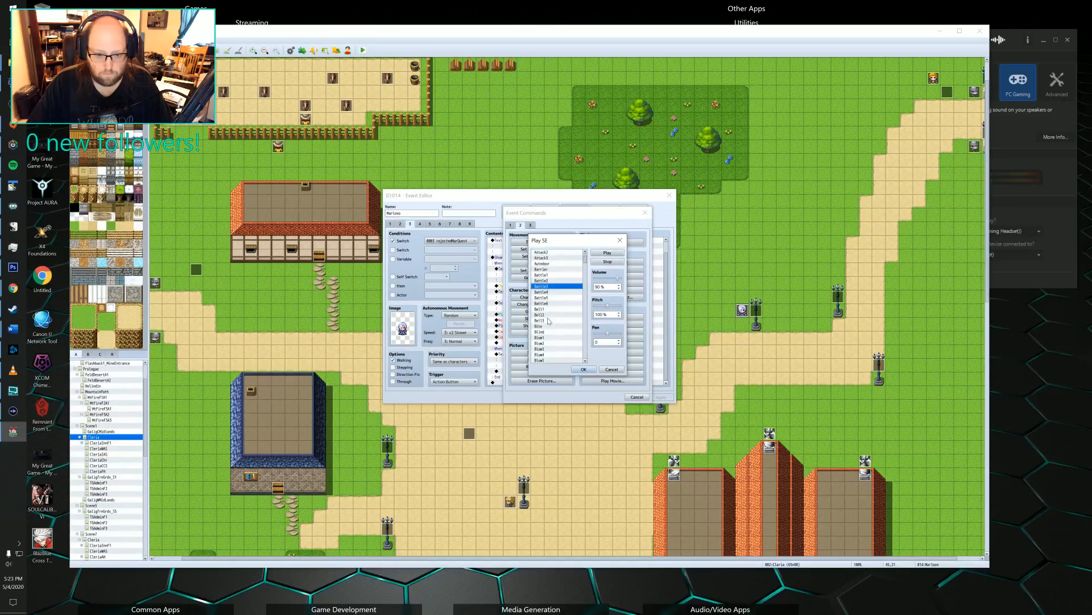
scroll(550, 321, down, 8)
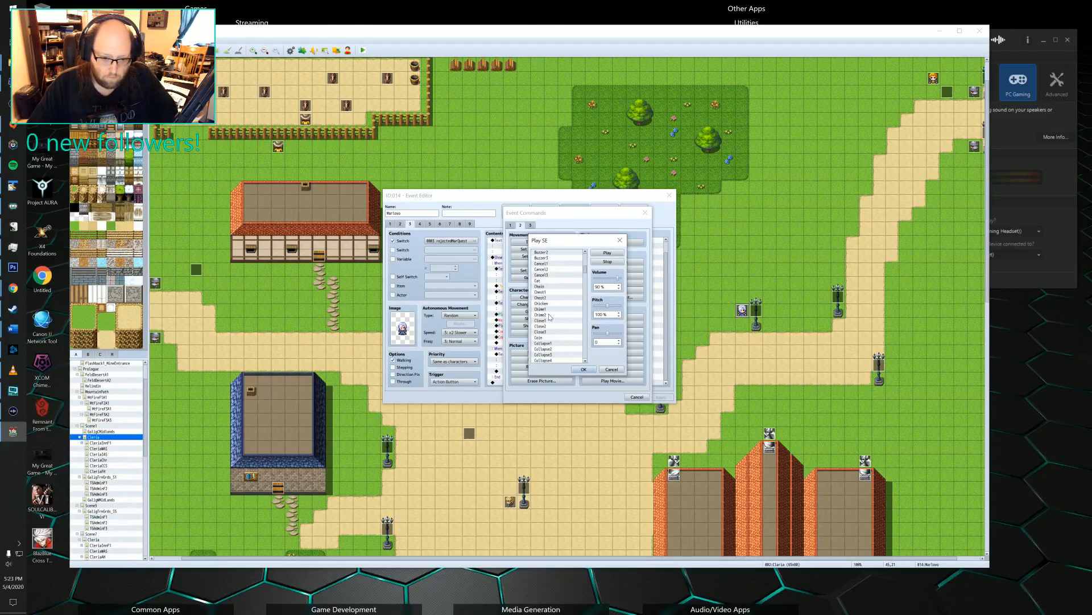
scroll(550, 317, up, 1)
click(546, 314)
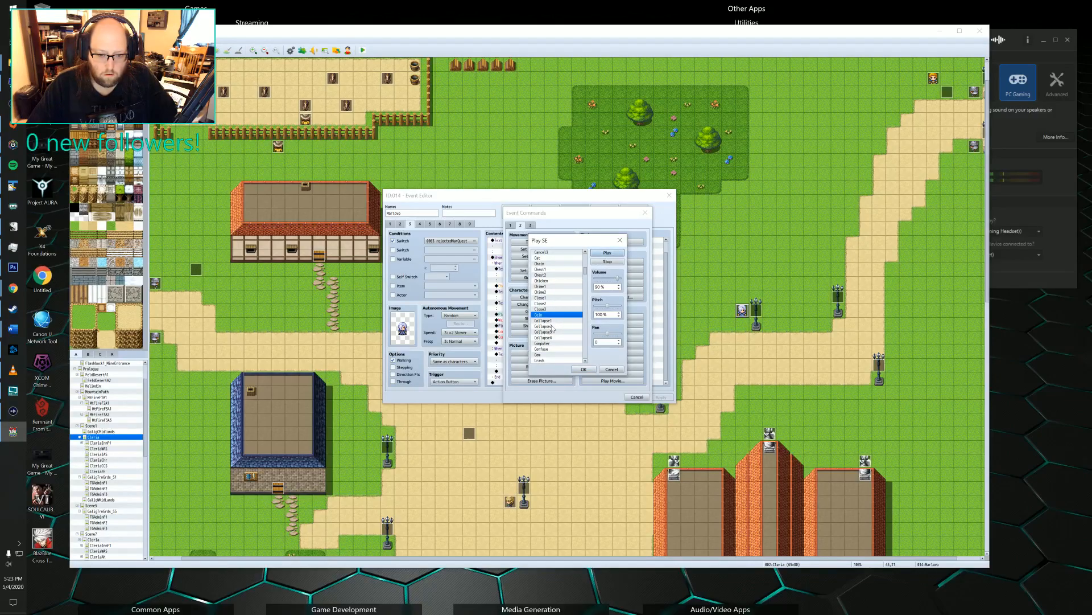
Browse the Play SE sound effects beyond Coin and sample Cow and Horse.
scroll(556, 316, down, 3)
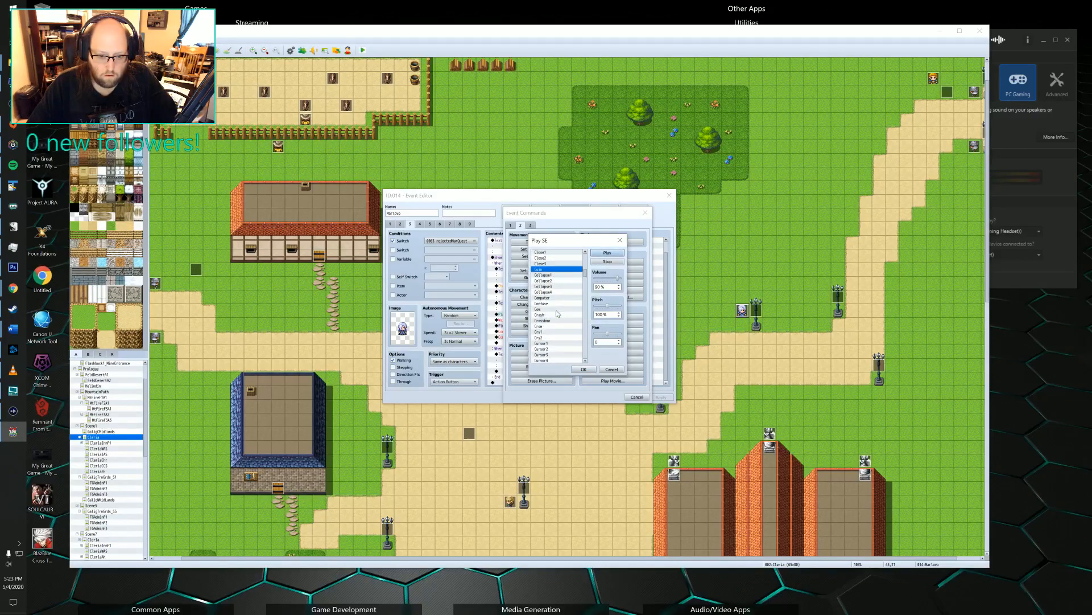
click(557, 310)
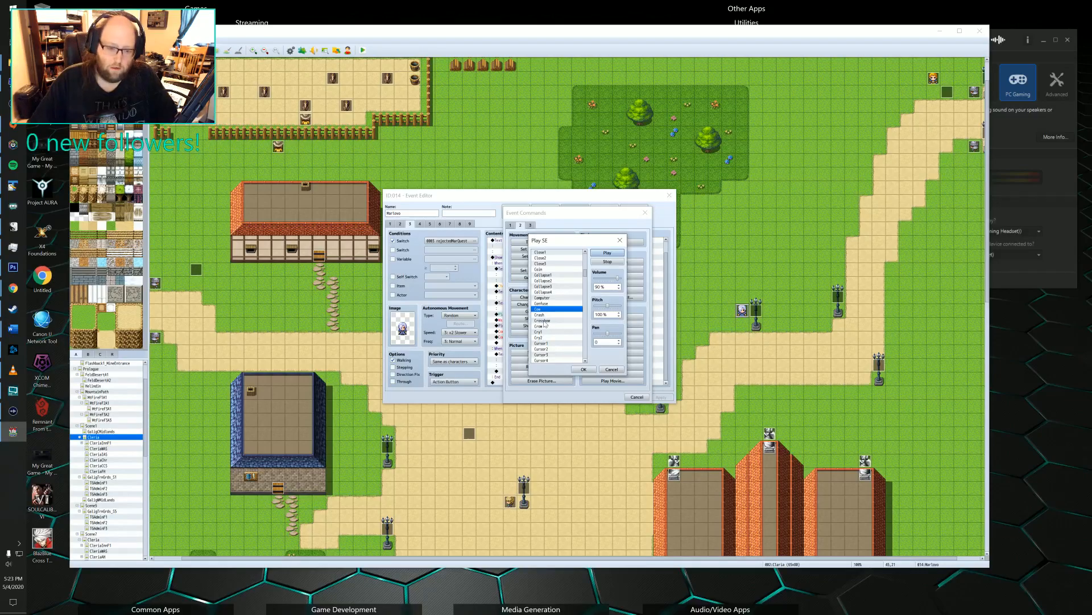
scroll(555, 313, down, 2)
scroll(555, 312, down, 5)
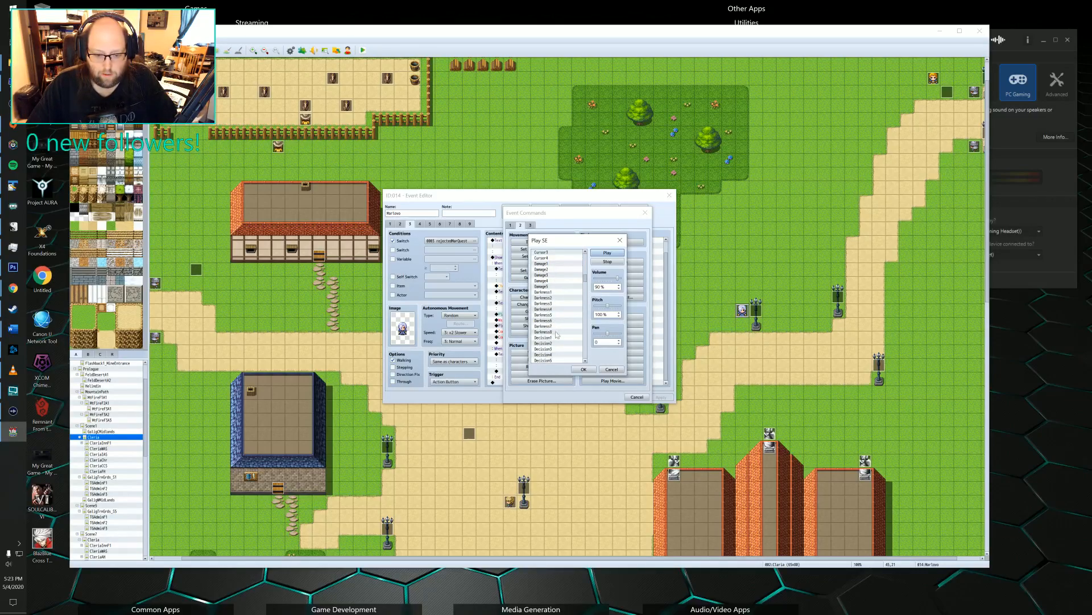
scroll(552, 315, down, 4)
scroll(561, 321, down, 3)
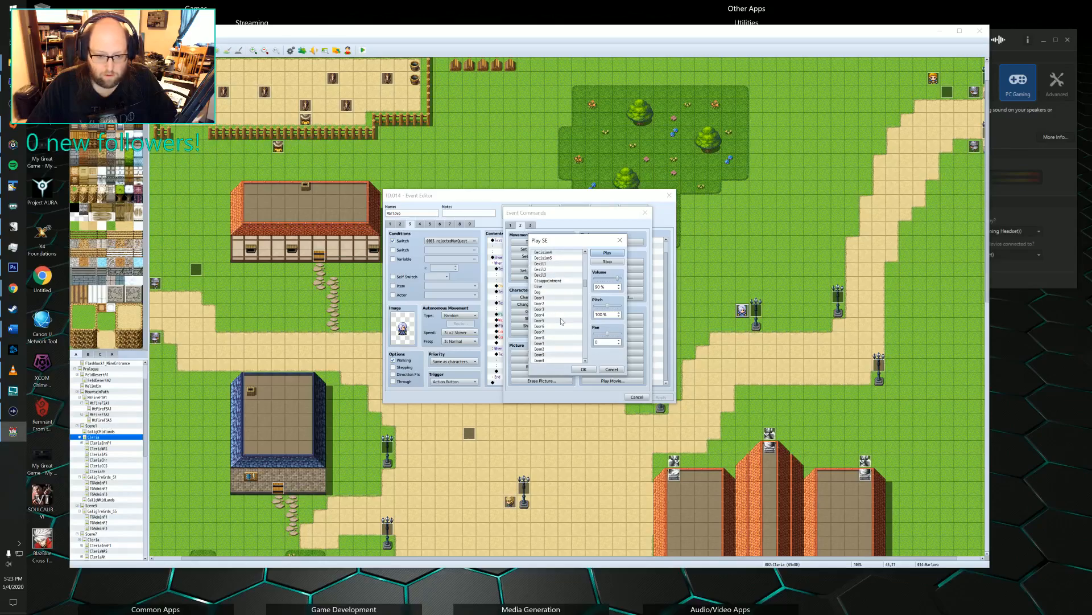
scroll(560, 308, down, 3)
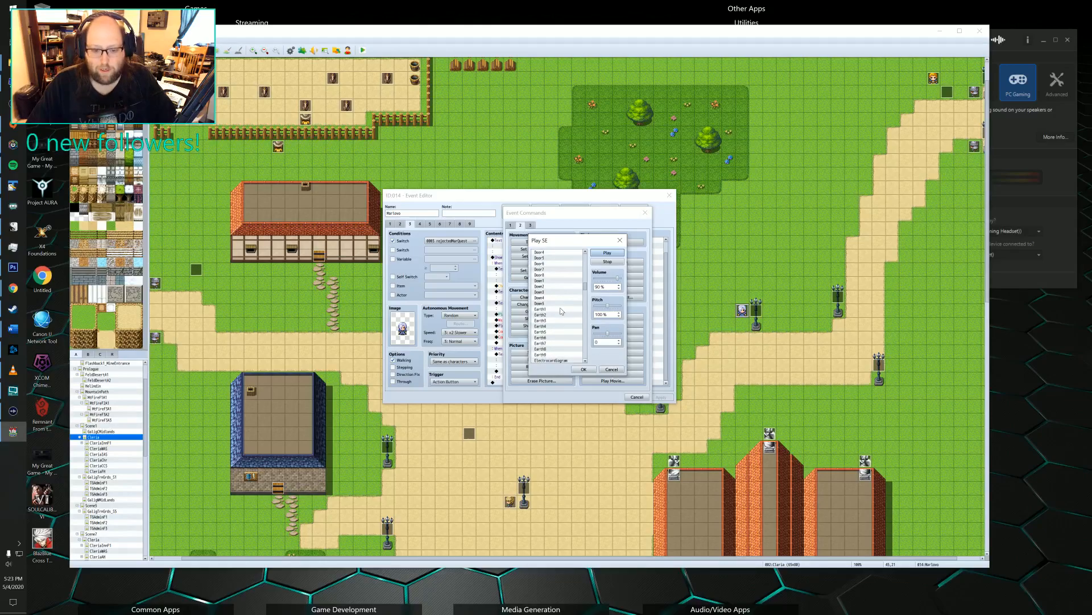
scroll(560, 307, down, 2)
scroll(552, 317, down, 3)
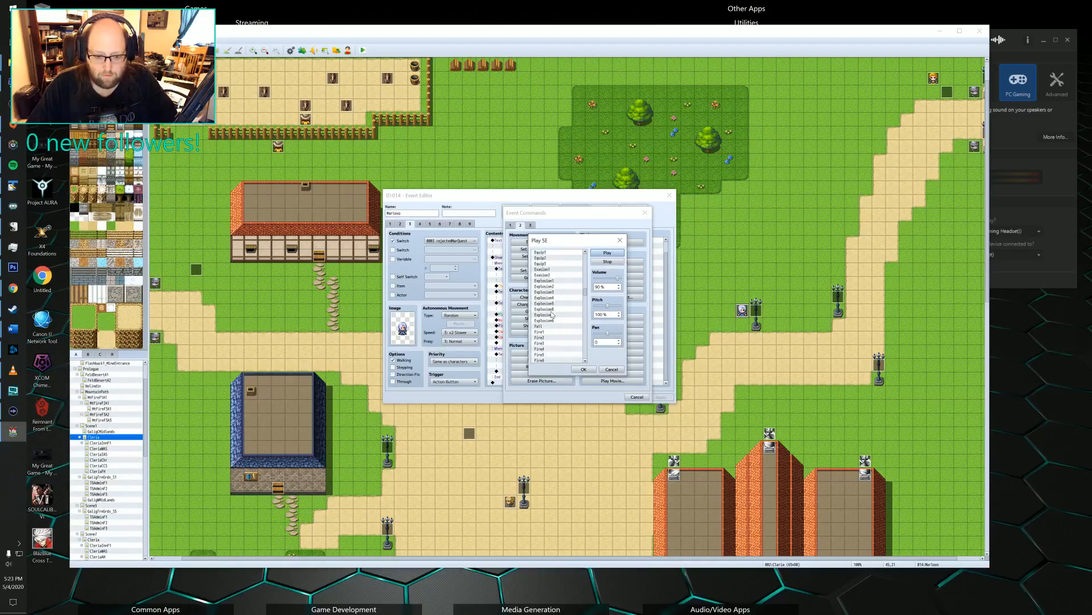
scroll(552, 315, down, 4)
scroll(552, 314, down, 8)
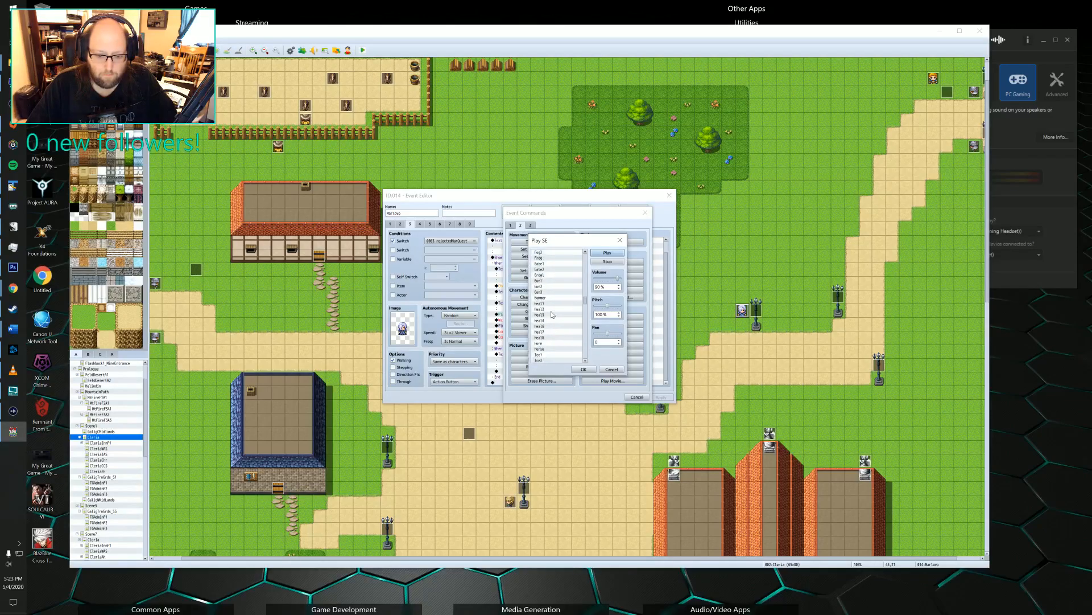
scroll(552, 314, down, 1)
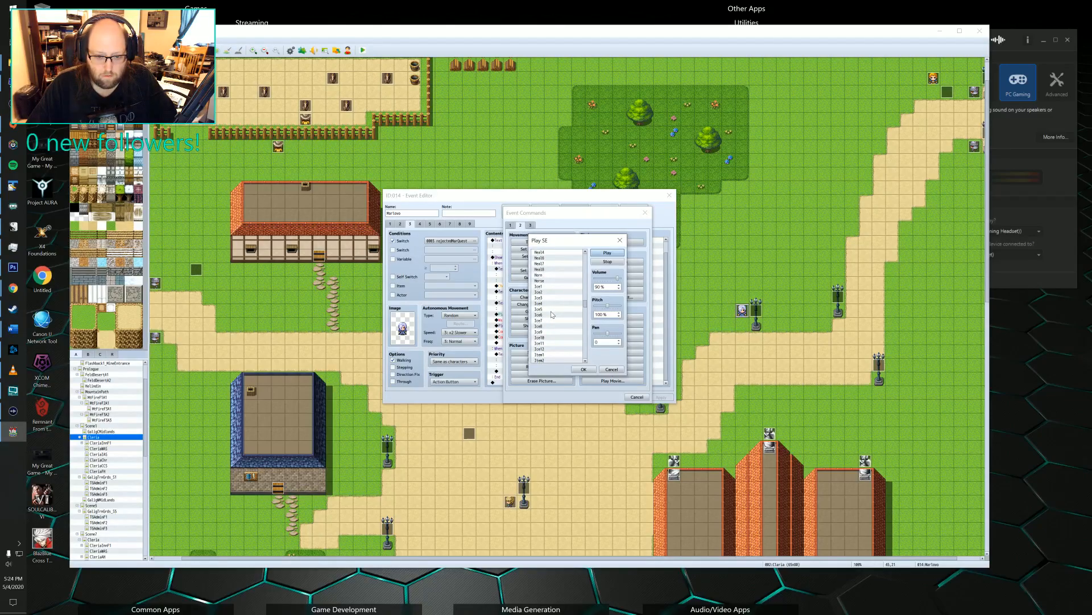
click(556, 280)
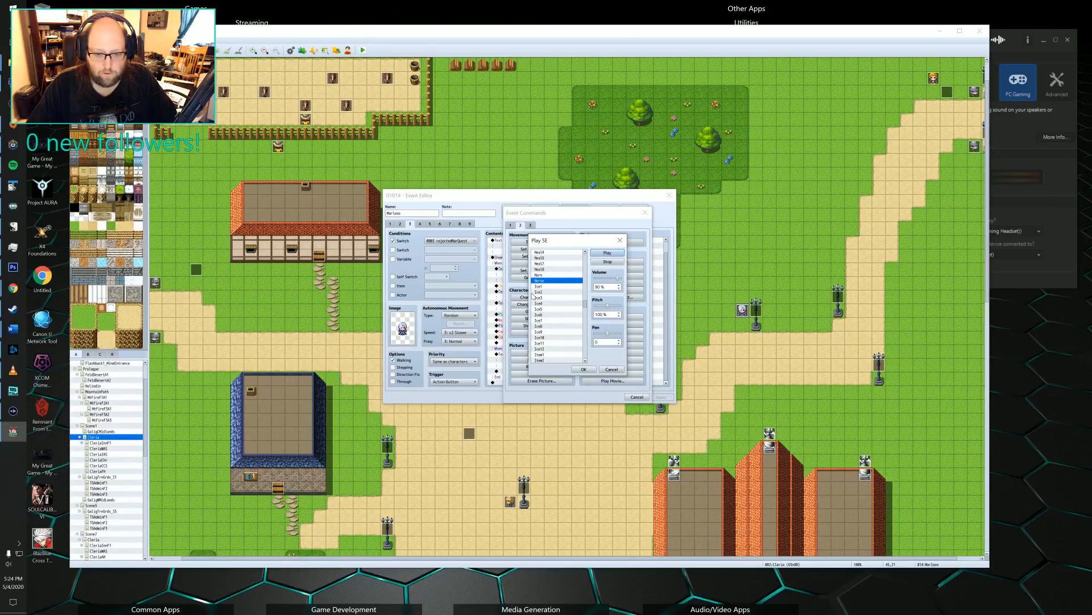
Look further through the sound effects, past the Magic and Monster entries, and preview the News sound.
scroll(556, 335, down, 5)
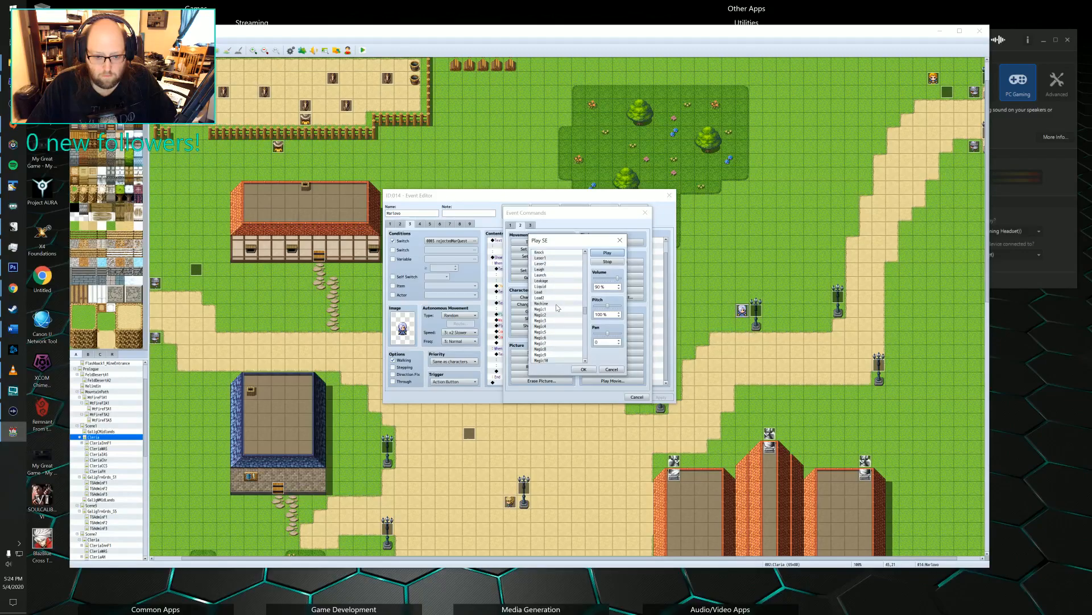
scroll(556, 306, down, 4)
scroll(557, 308, down, 6)
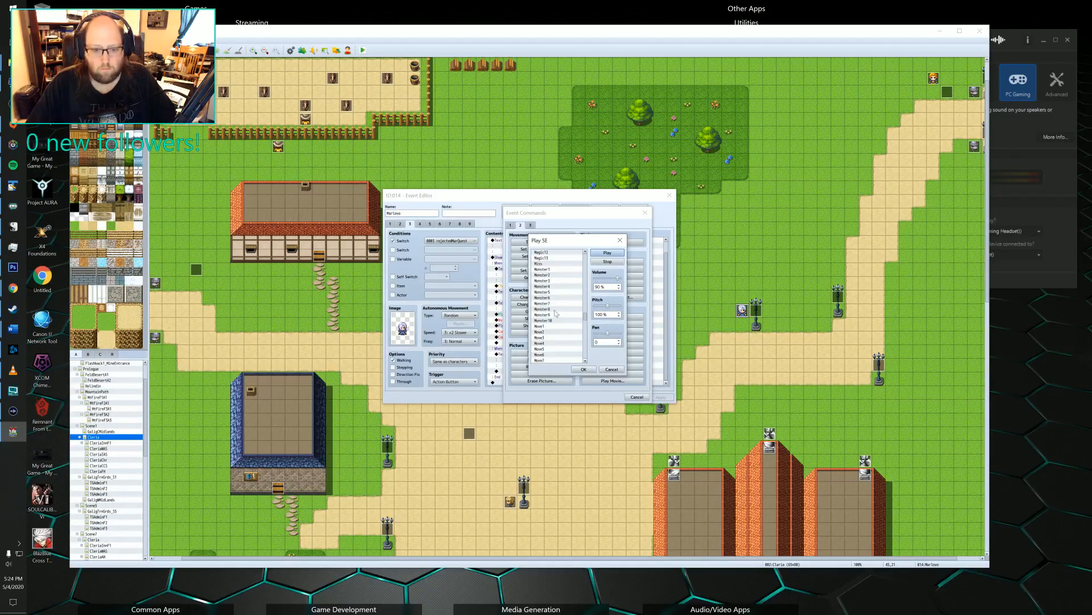
scroll(553, 307, down, 5)
scroll(553, 308, down, 1)
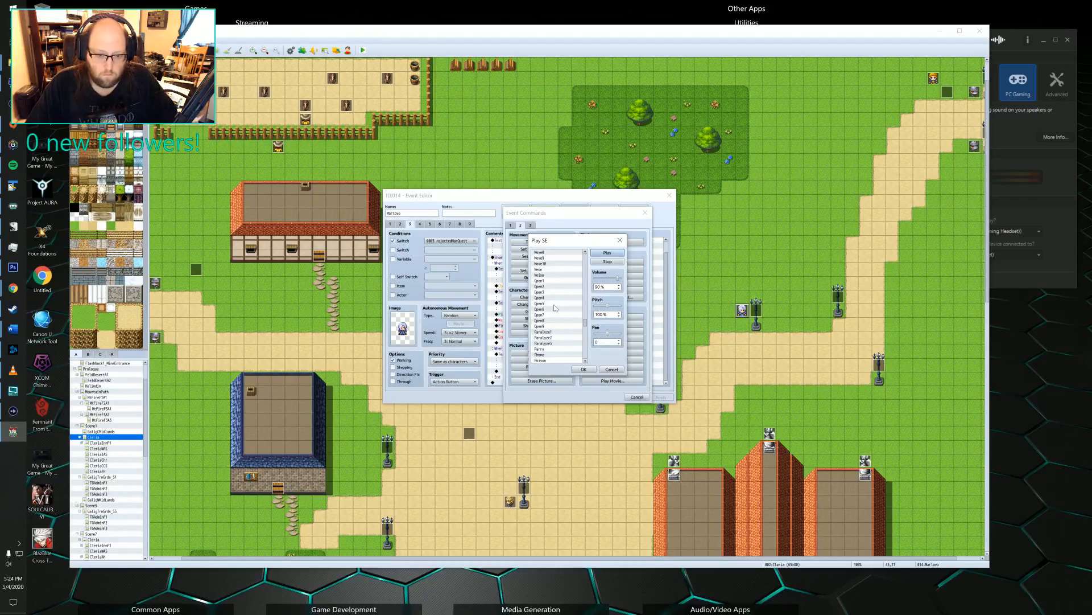
scroll(554, 308, down, 1)
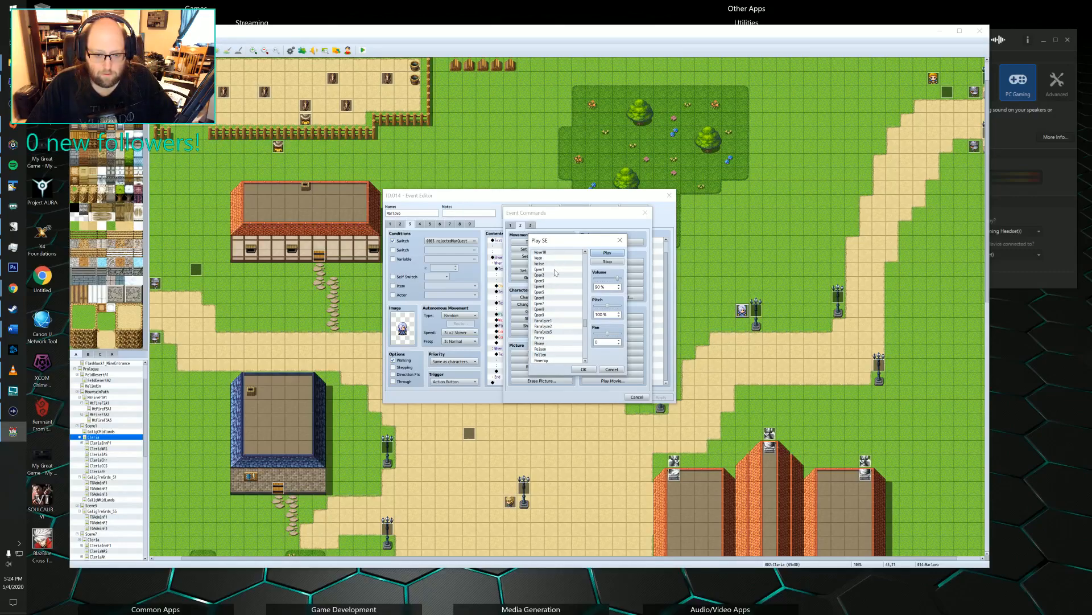
click(557, 259)
click(606, 253)
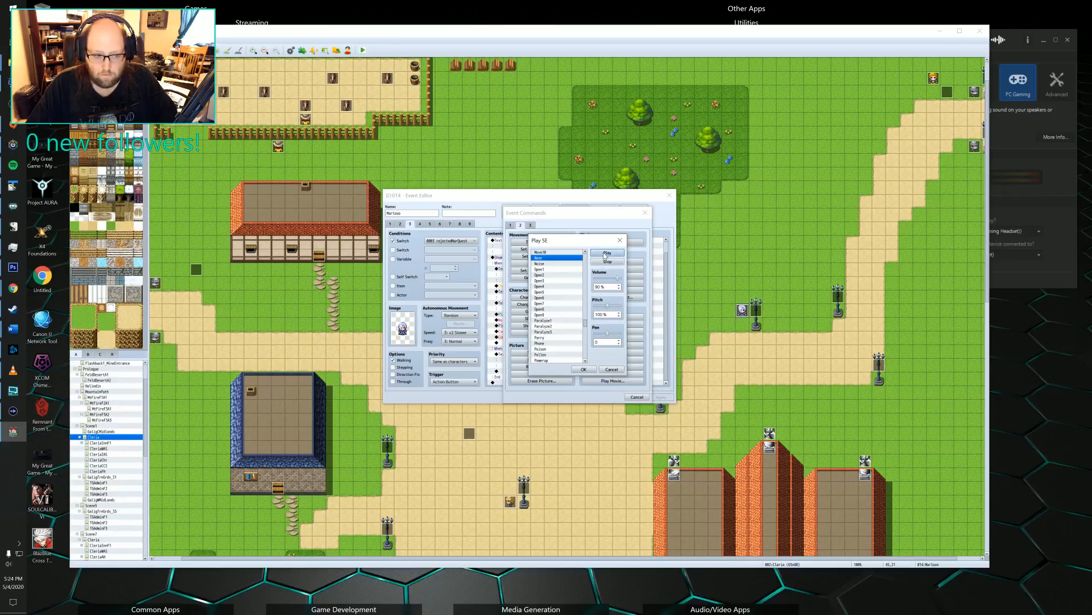
Find the Powerup sound effect and preview it.
scroll(568, 291, down, 4)
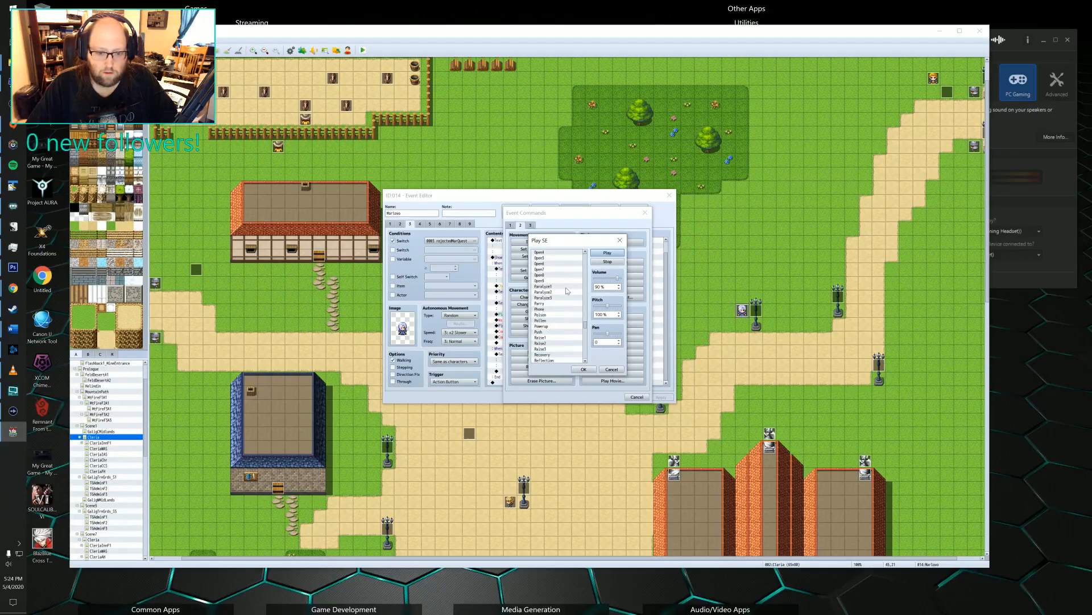
scroll(567, 290, down, 2)
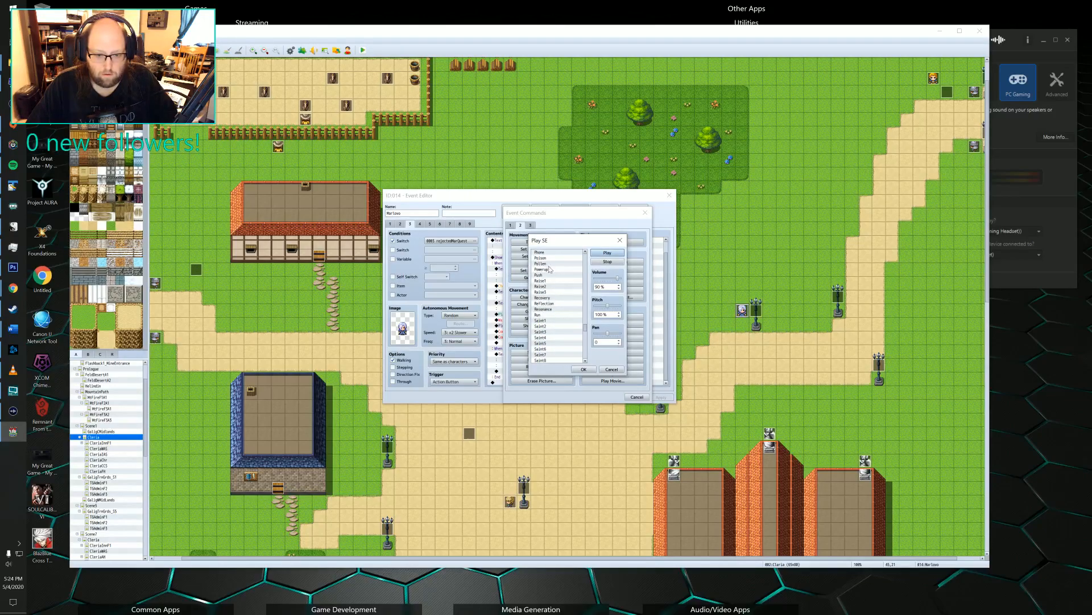
click(552, 269)
click(620, 255)
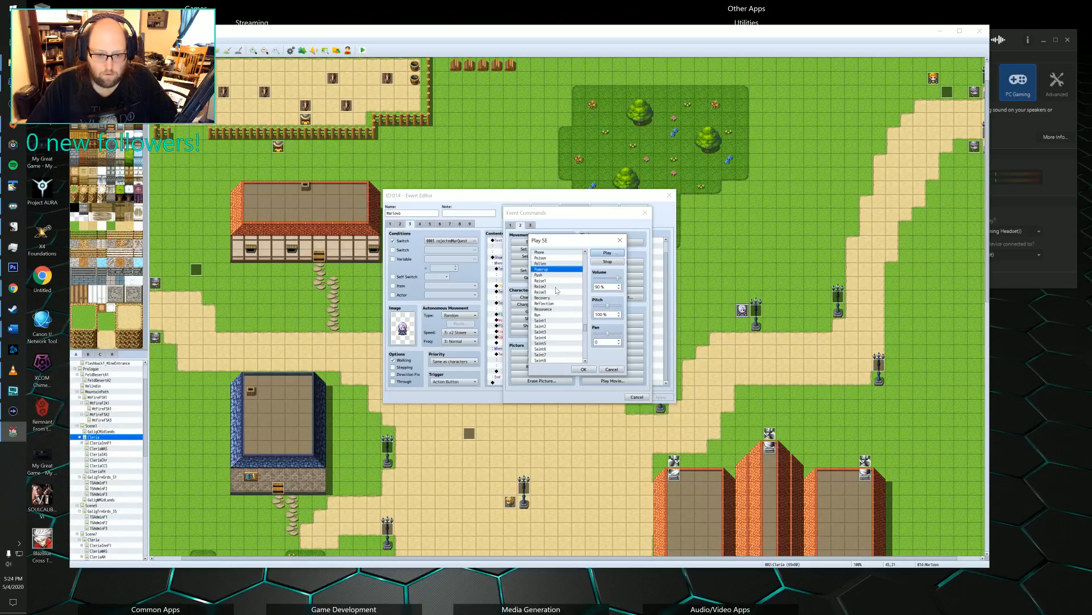
Look through the Saint, Skill, Slash and Sound effects and preview the Summon sound.
scroll(566, 288, down, 2)
scroll(565, 288, down, 2)
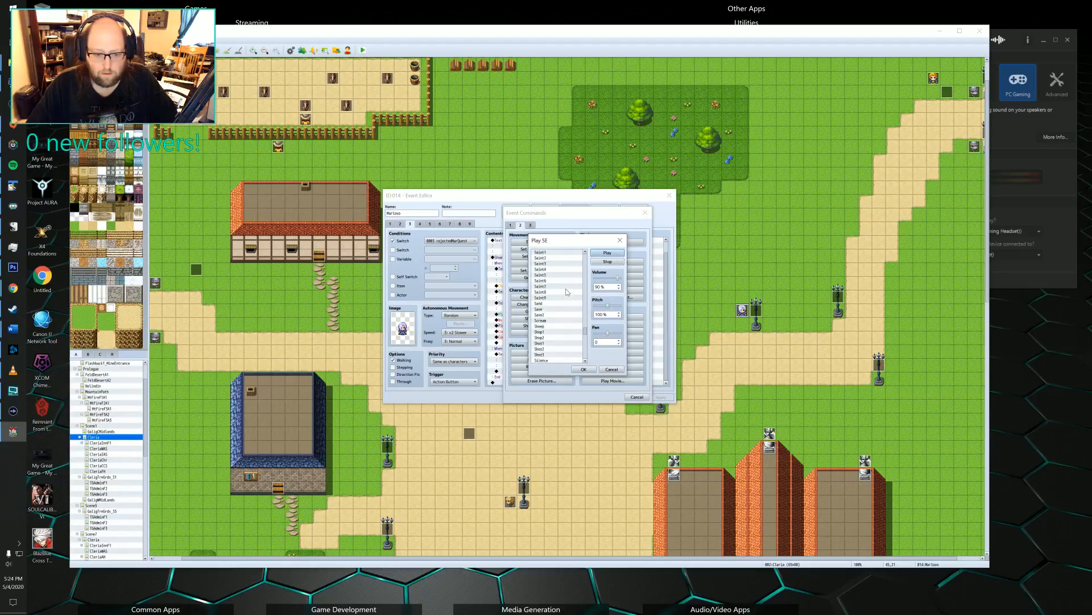
scroll(566, 289, down, 5)
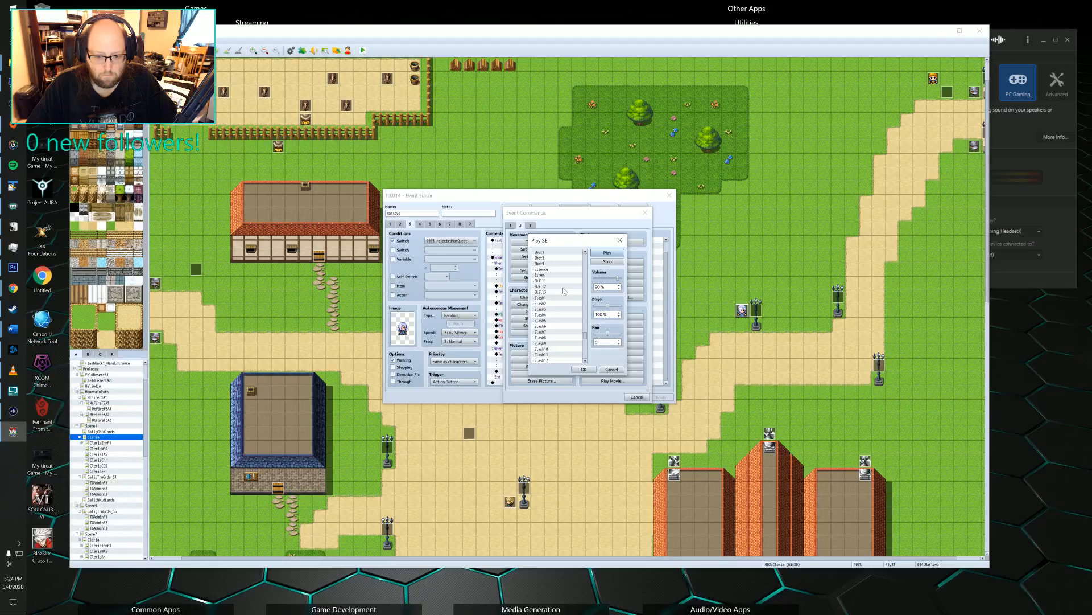
scroll(562, 288, down, 6)
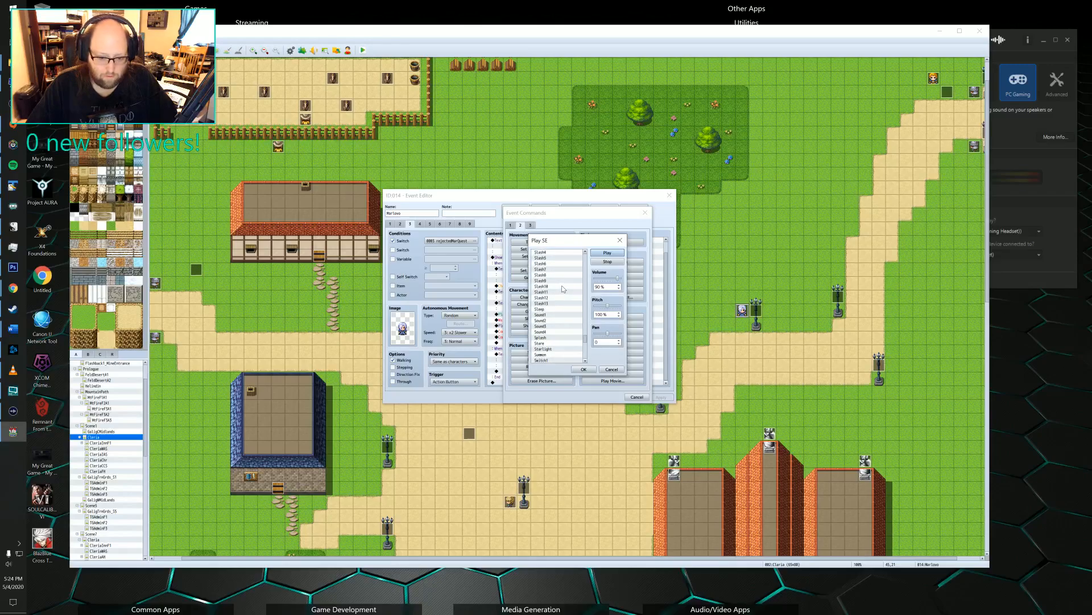
scroll(562, 285, down, 2)
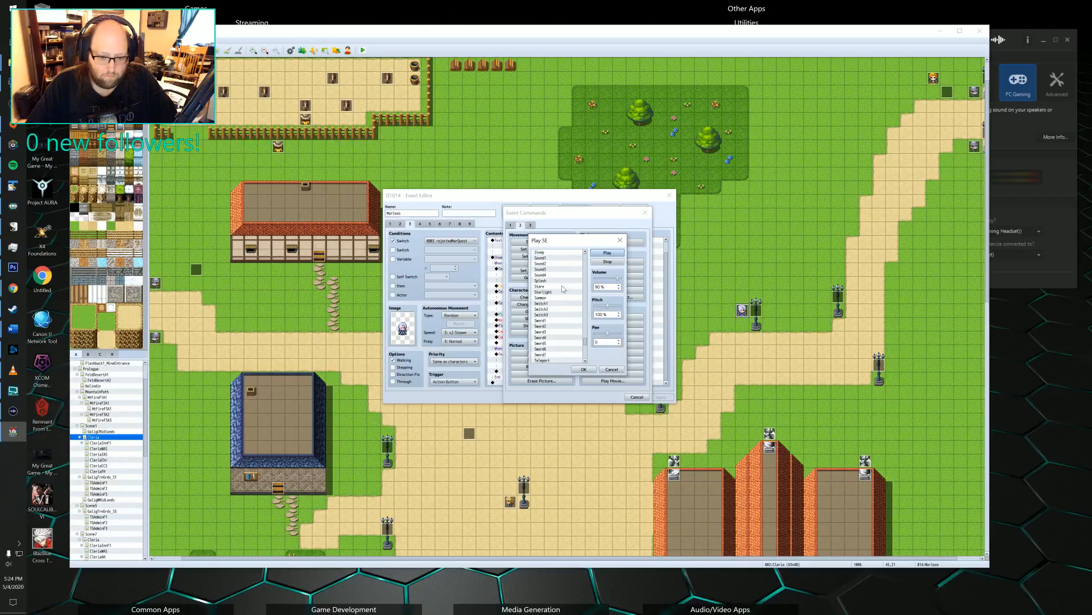
scroll(562, 285, down, 2)
click(545, 269)
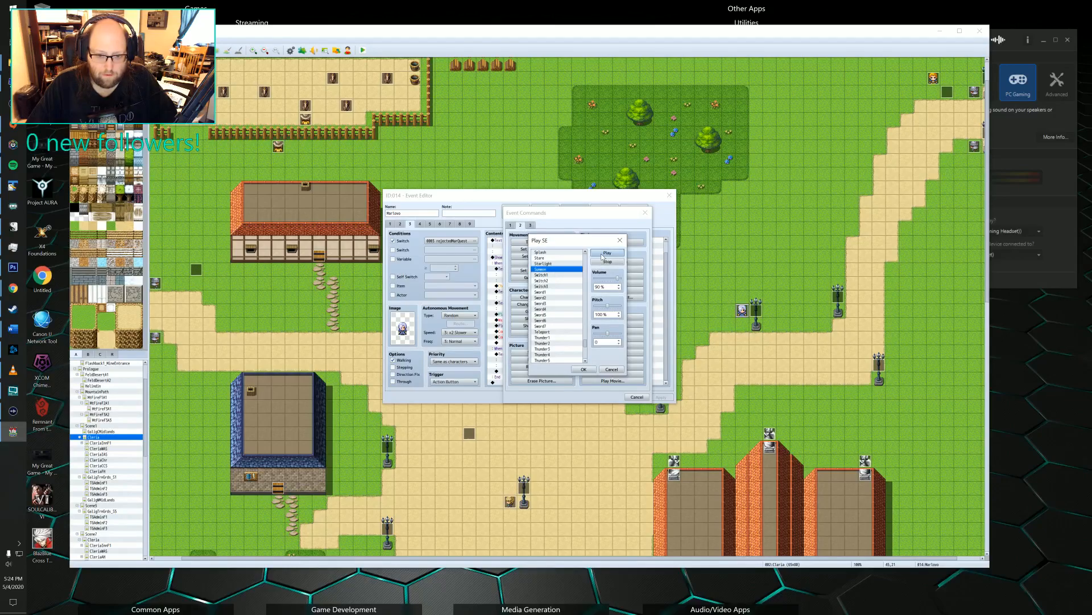
click(604, 252)
Check the remaining sound effects through the Water and Wind entries and return to preview Item1.
scroll(558, 315, down, 1)
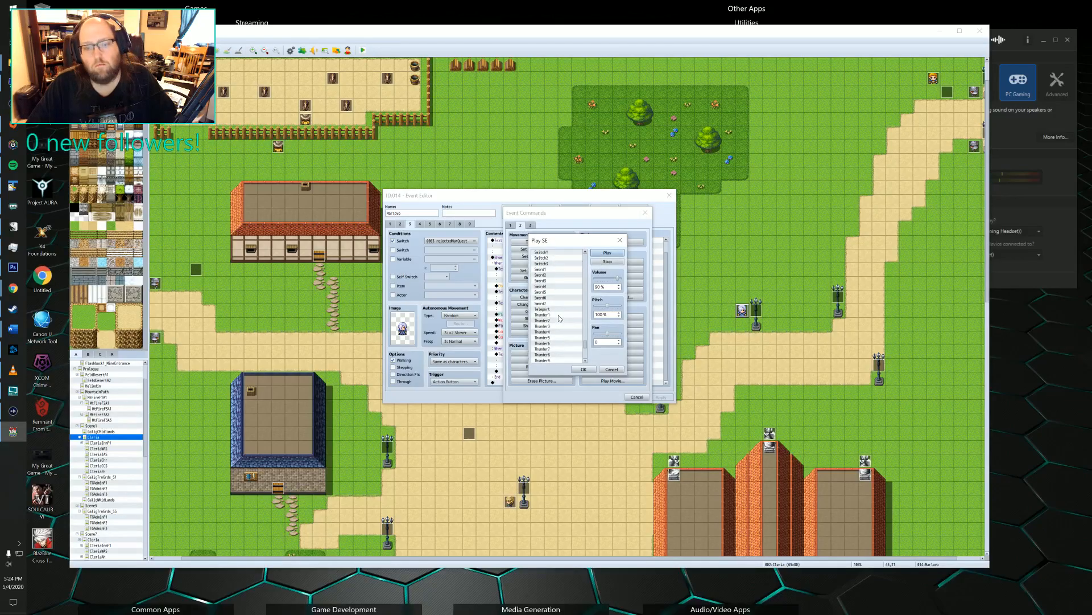
scroll(559, 315, down, 7)
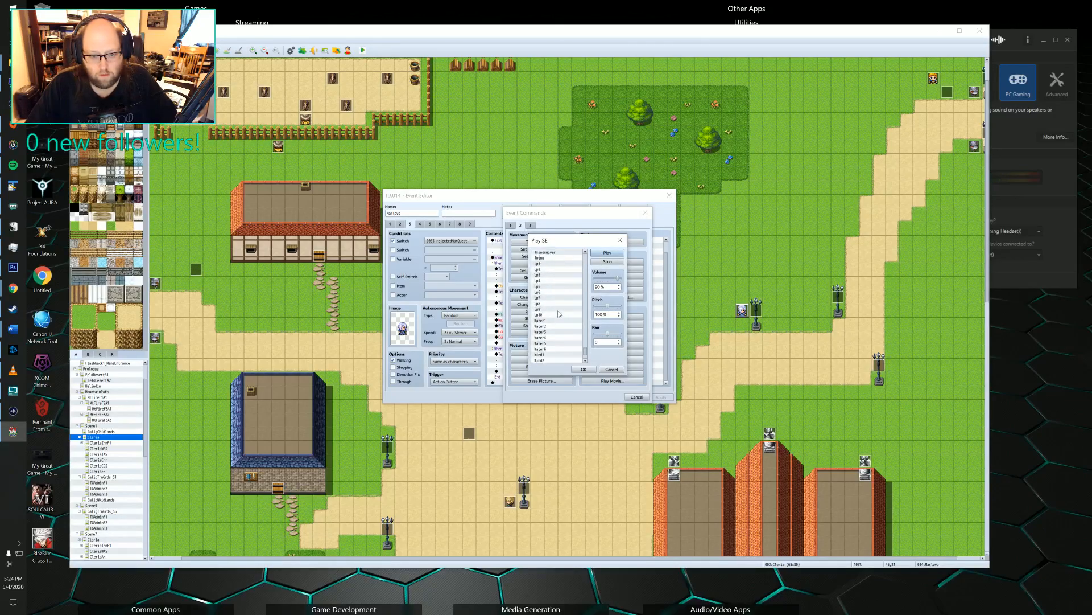
scroll(559, 314, down, 4)
scroll(557, 312, up, 20)
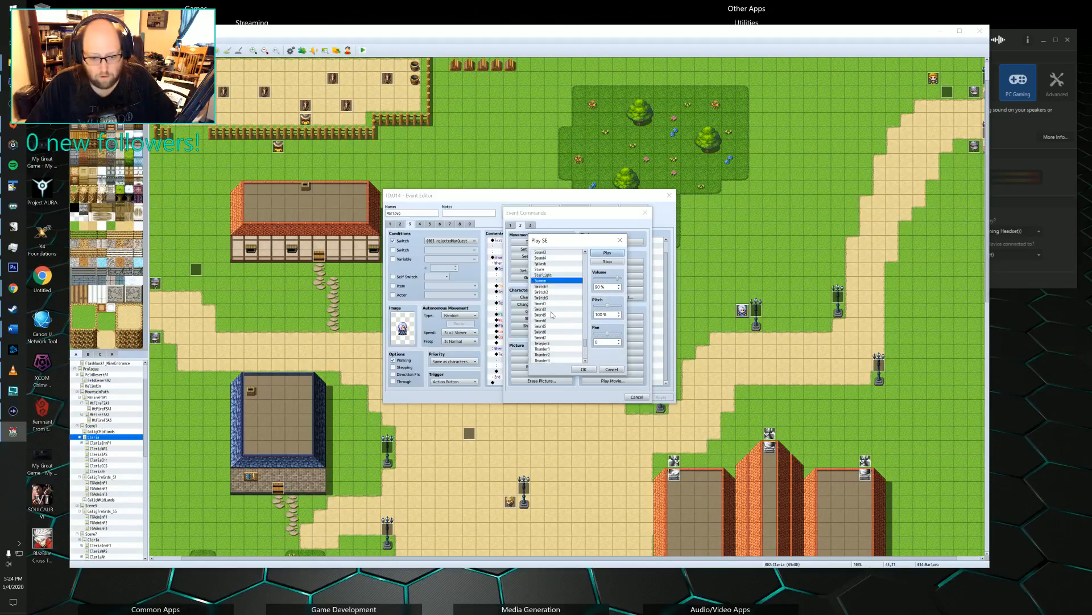
scroll(551, 310, down, 10)
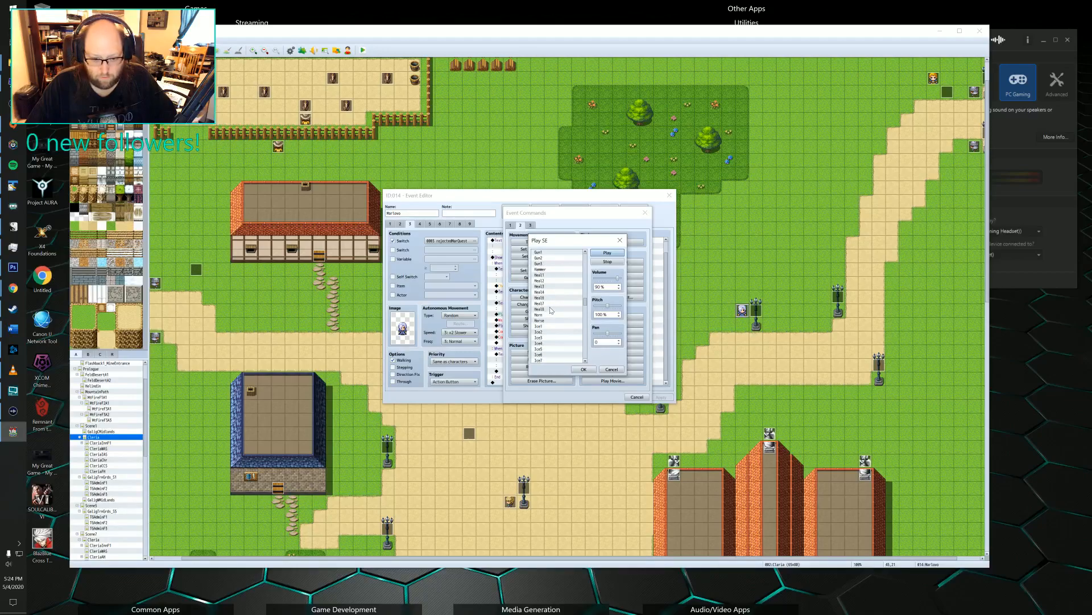
scroll(549, 325, down, 5)
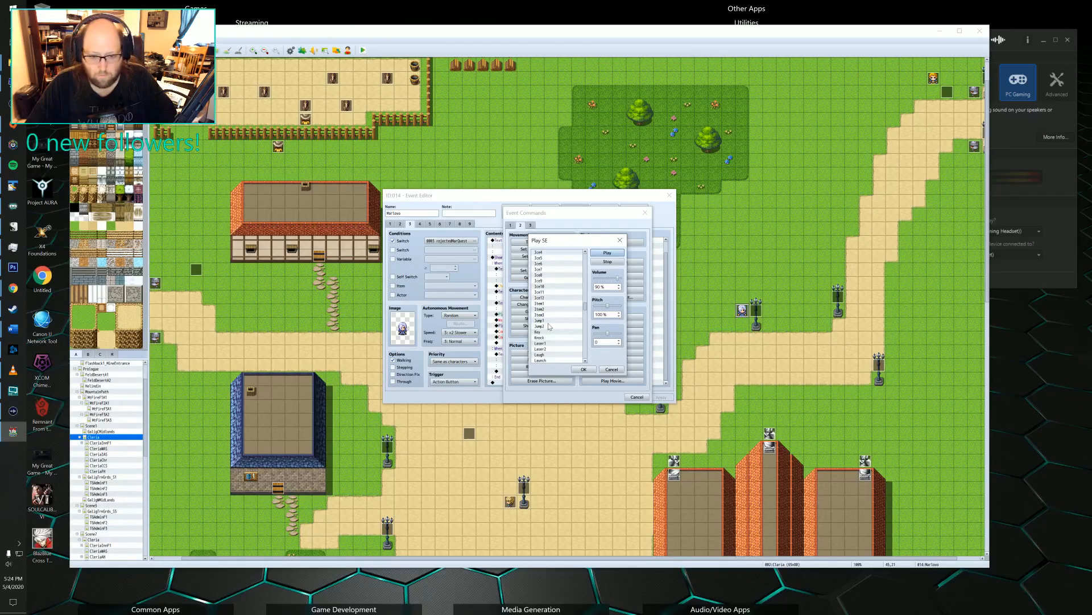
scroll(551, 318, up, 1)
click(553, 309)
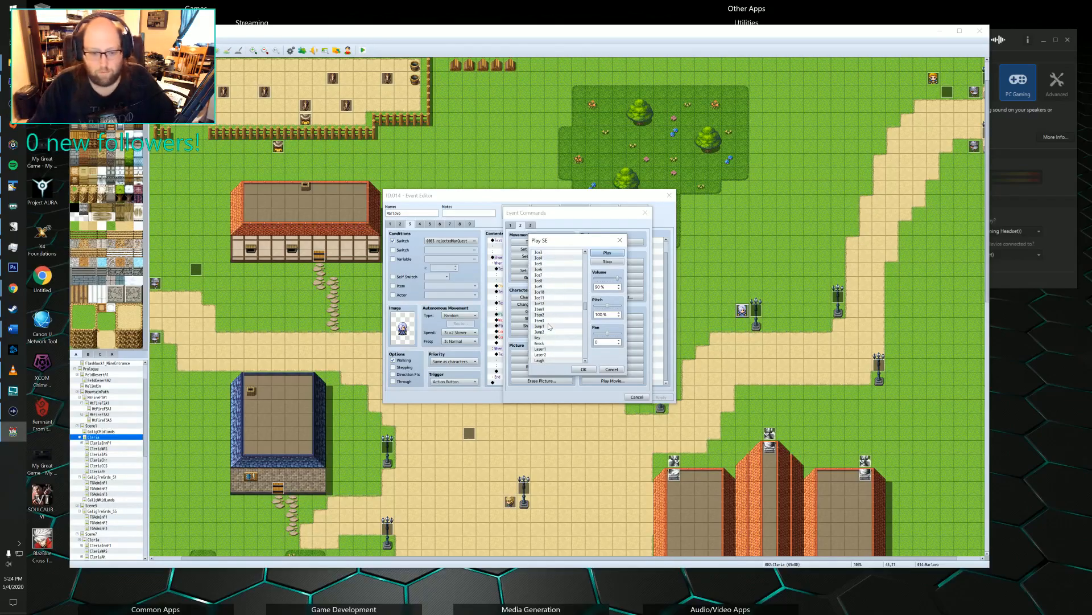
click(606, 253)
Compare the Item2 and Item3 sound effects, and preview Item1 again.
click(544, 315)
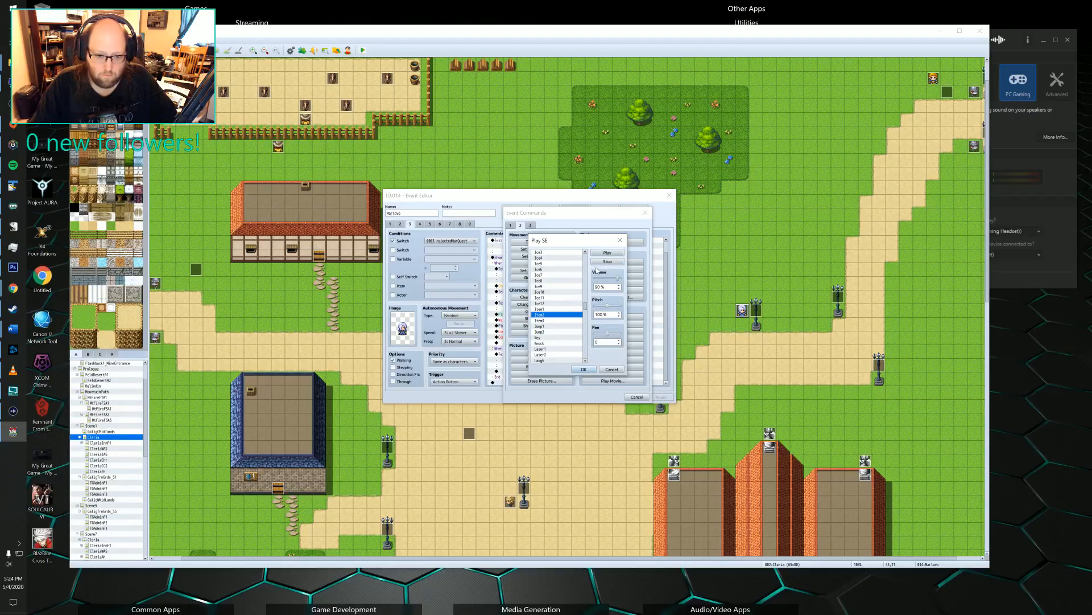
click(605, 256)
click(552, 320)
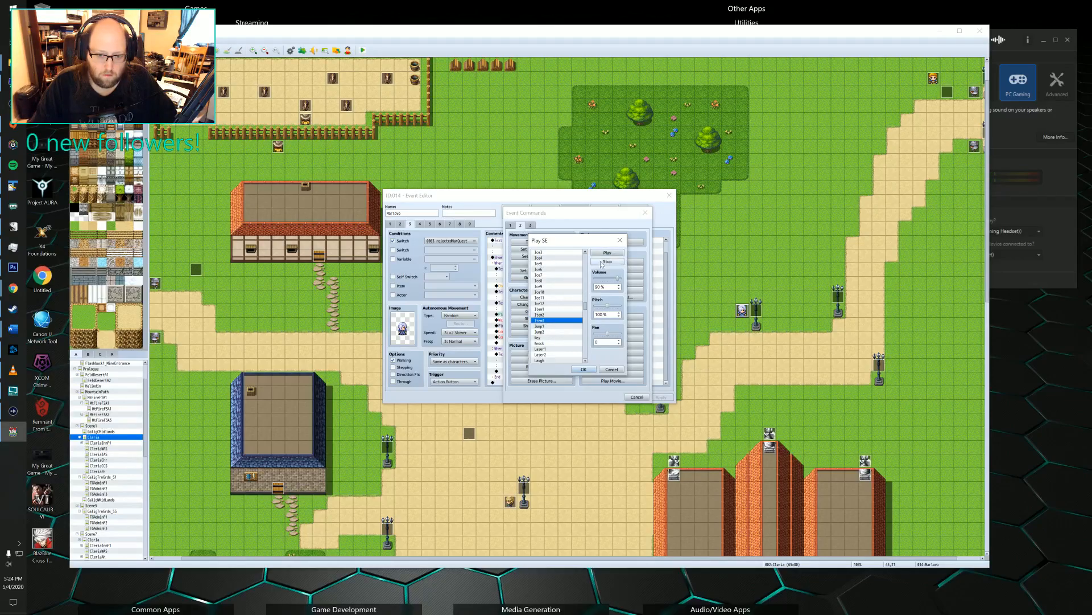
click(548, 314)
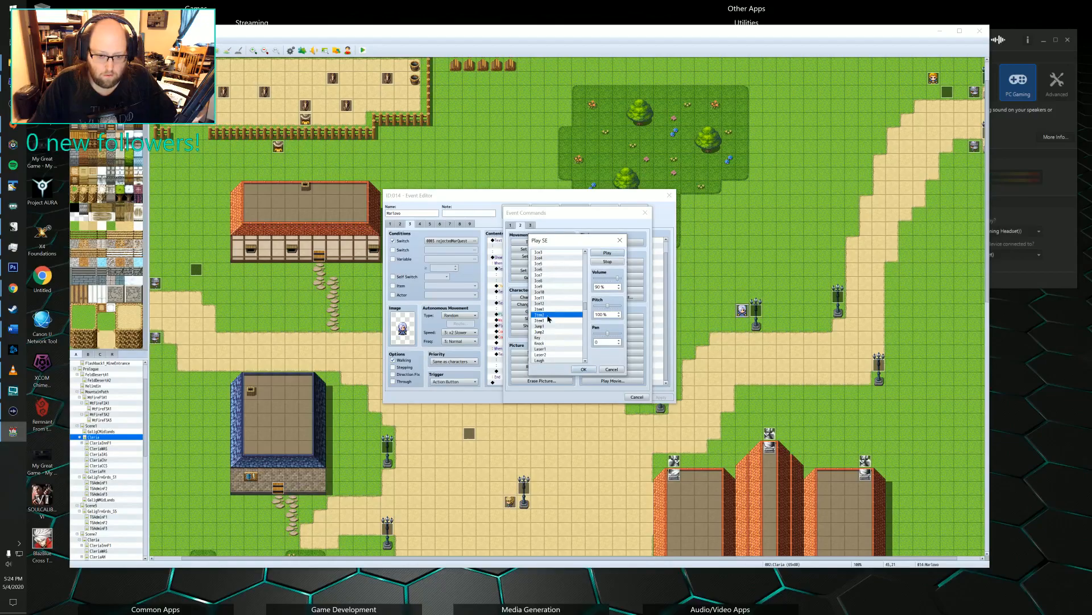
click(599, 253)
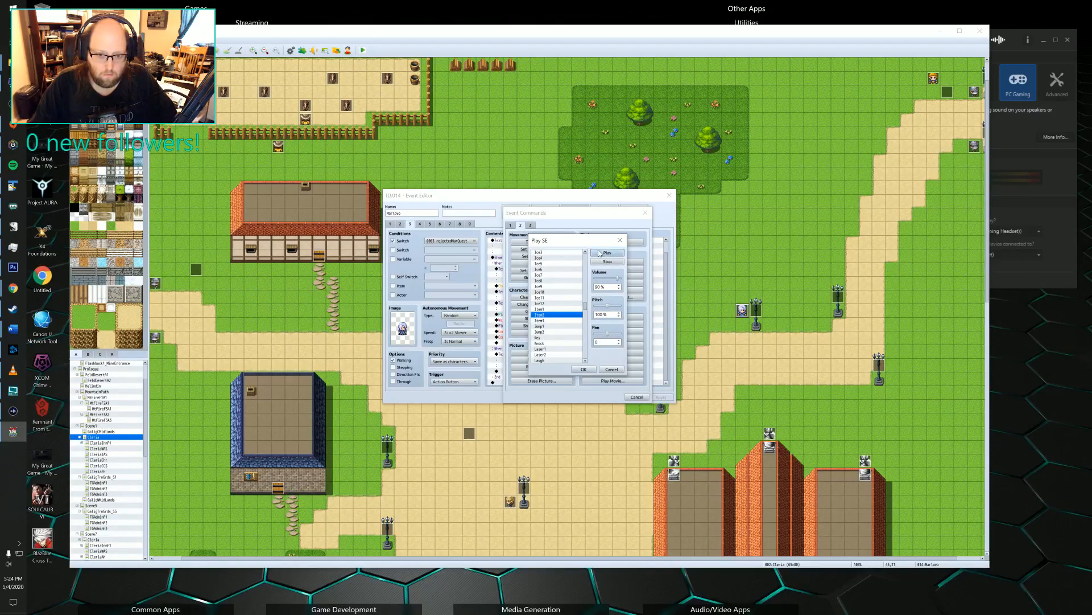
click(556, 309)
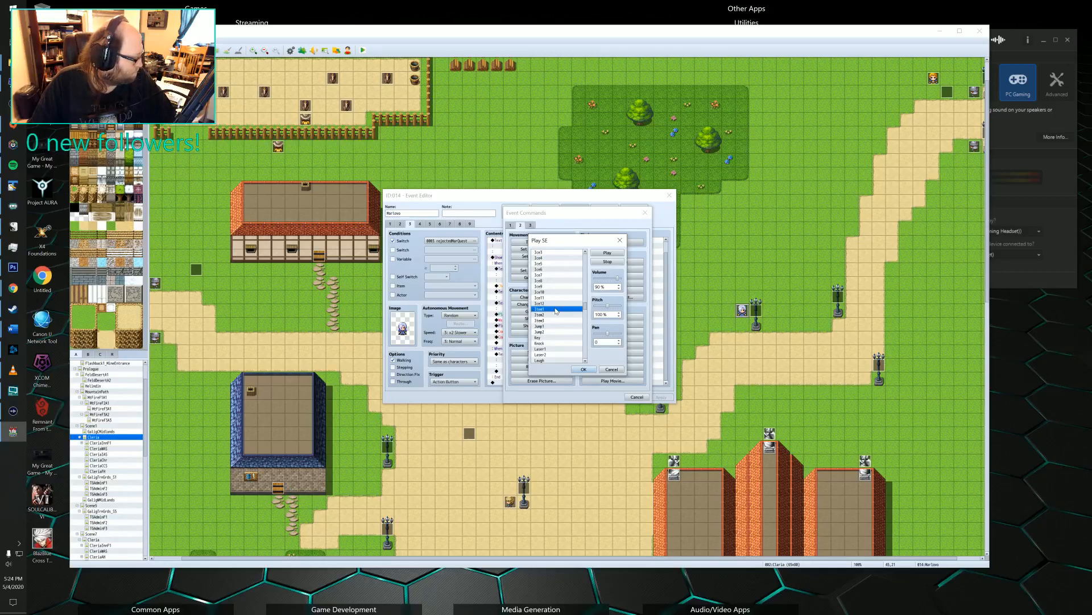
click(604, 253)
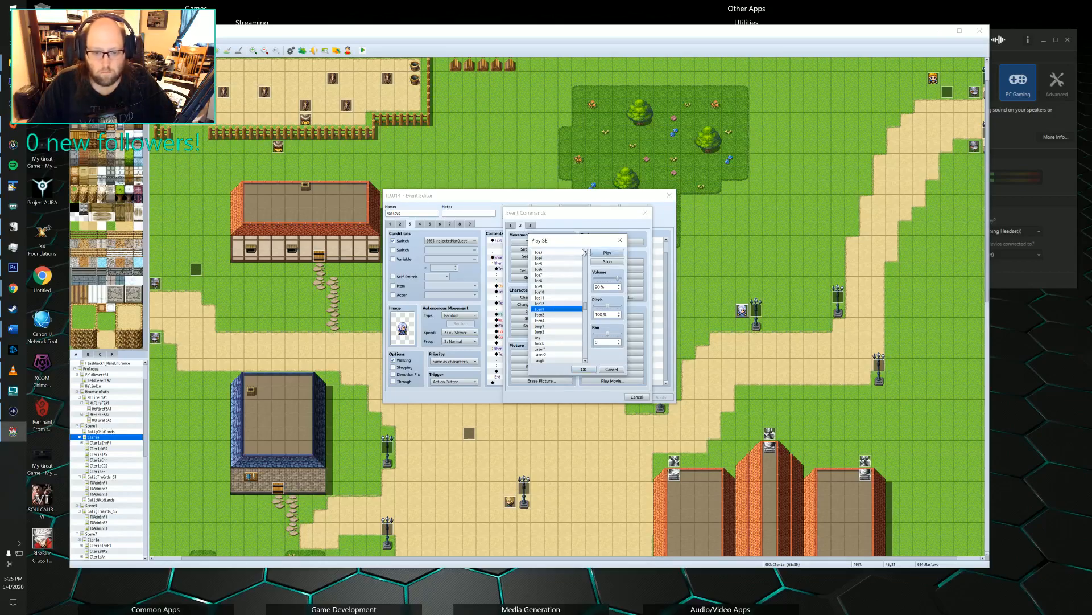
Recheck the candidates around Item1 and add Item1 as the Play SE command before the Fanfare in Marlowe's quest event.
click(548, 321)
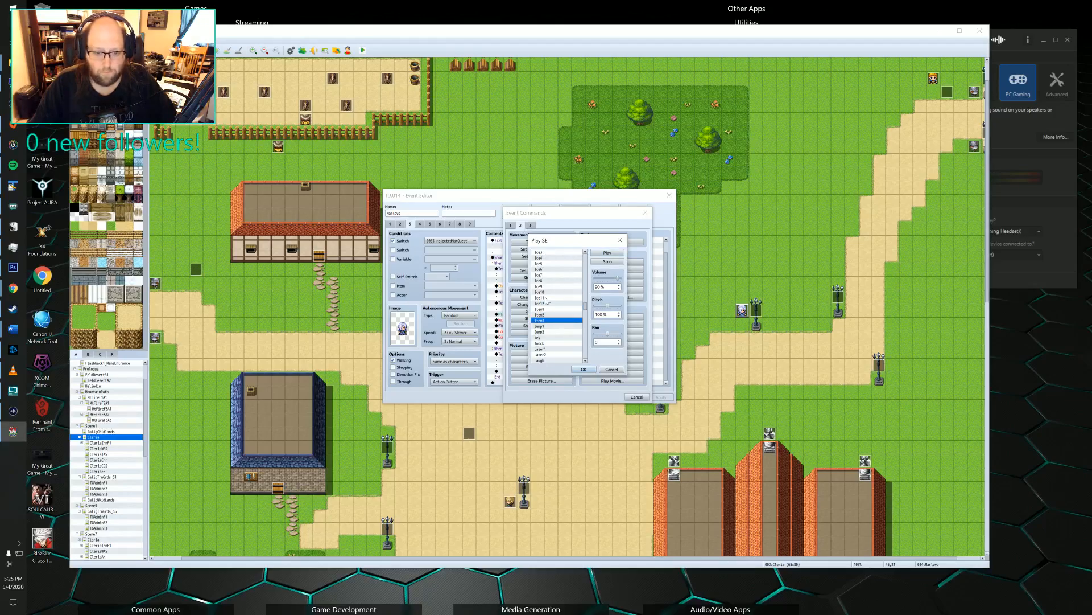
click(543, 310)
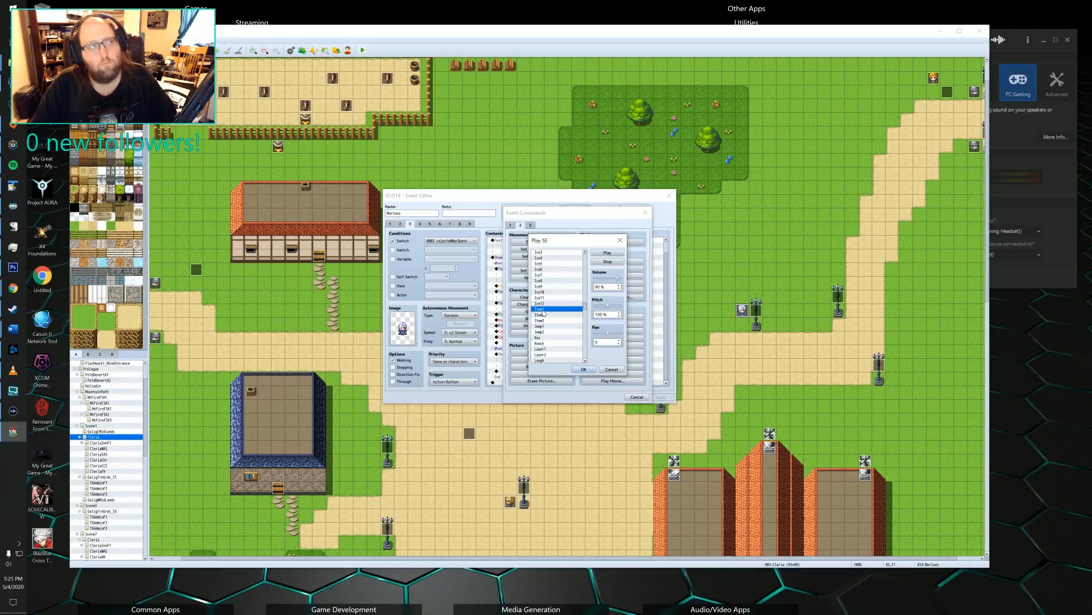
click(617, 255)
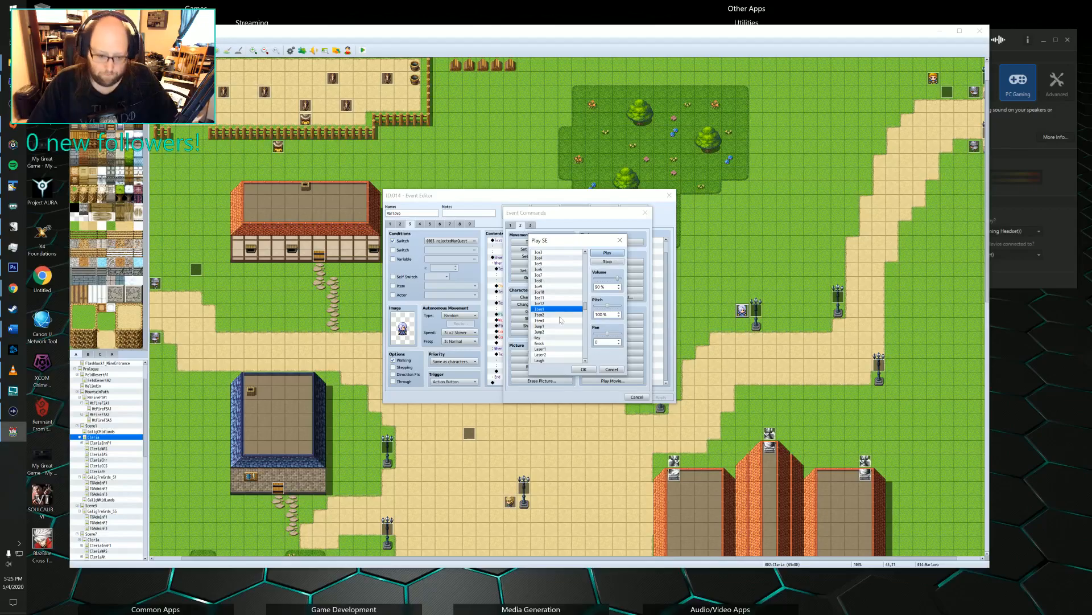
click(546, 338)
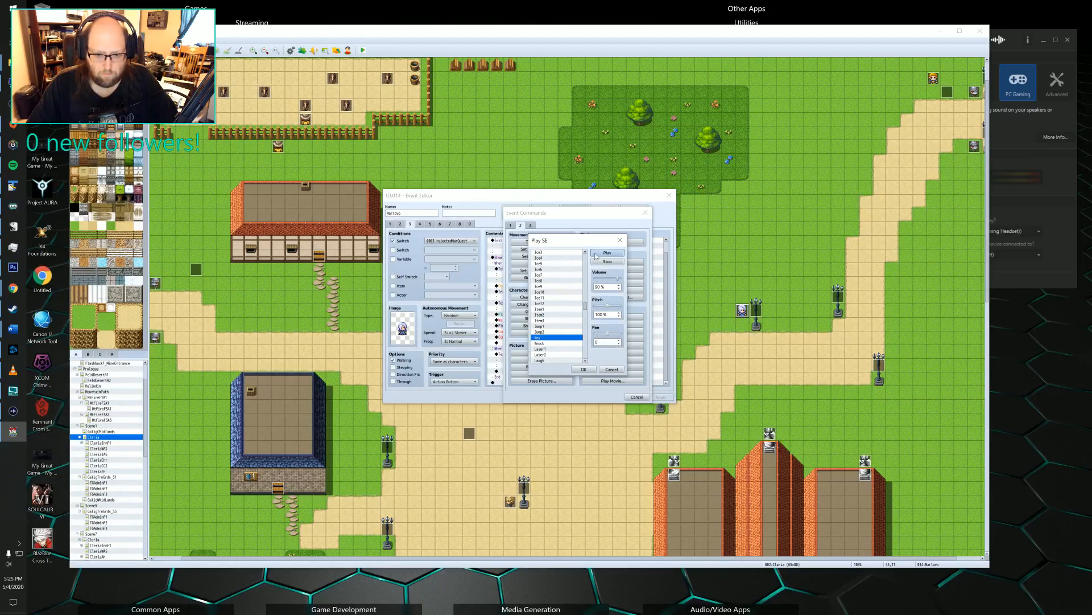
click(544, 309)
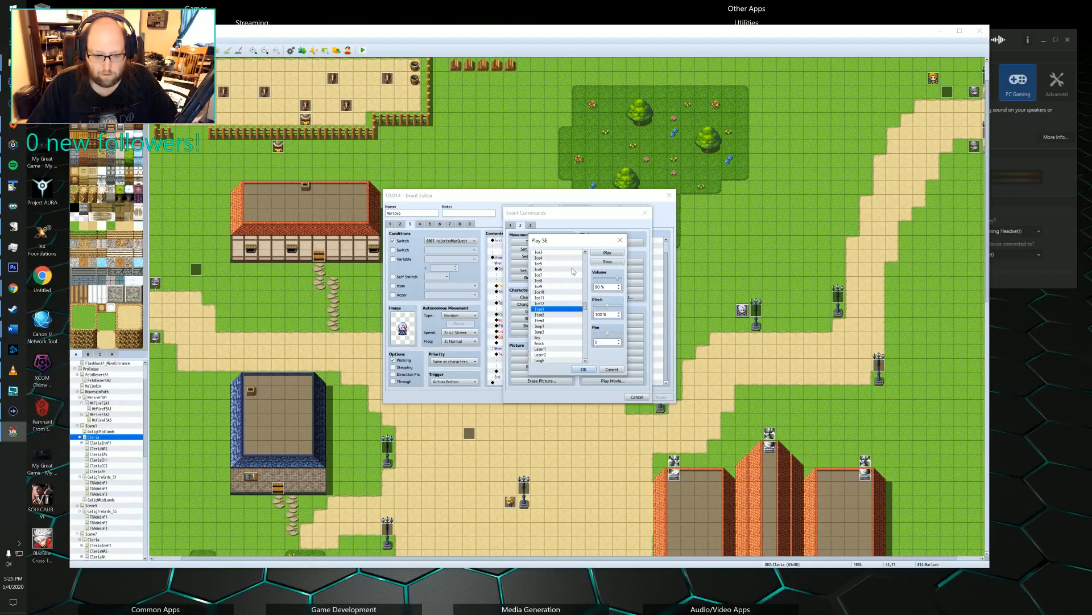
click(583, 370)
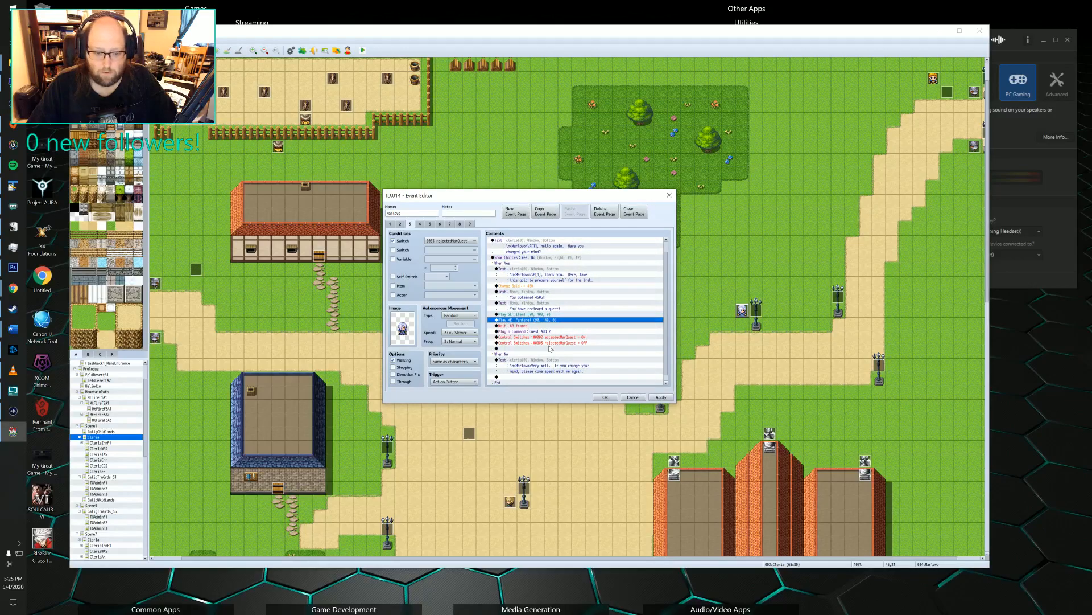
Copy the "You have recieved a quest!" message to directly after the Quest Add 2 plugin command.
click(510, 333)
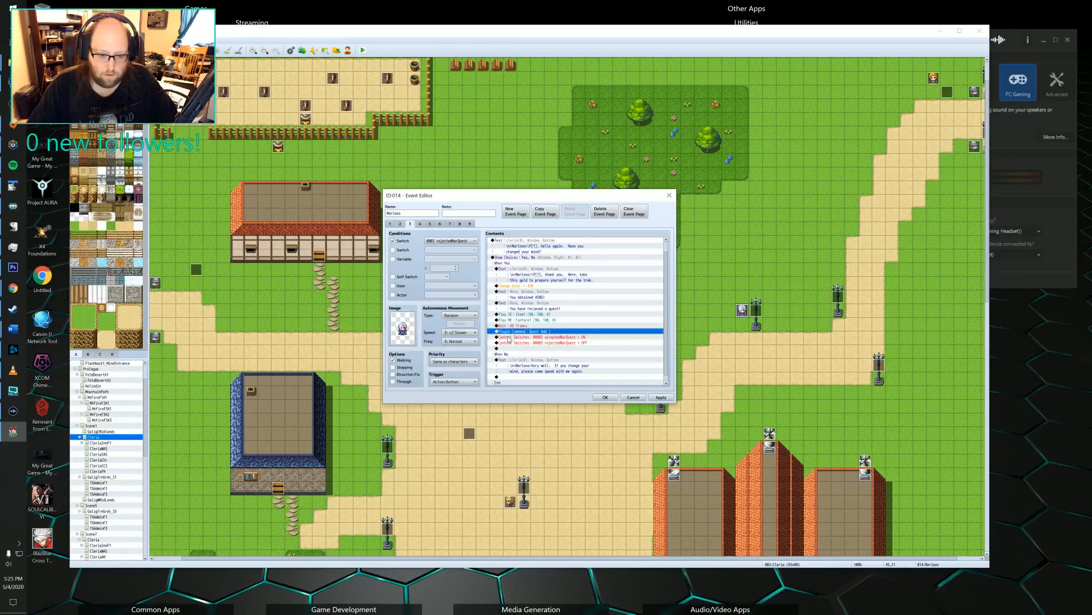
click(517, 319)
click(515, 316)
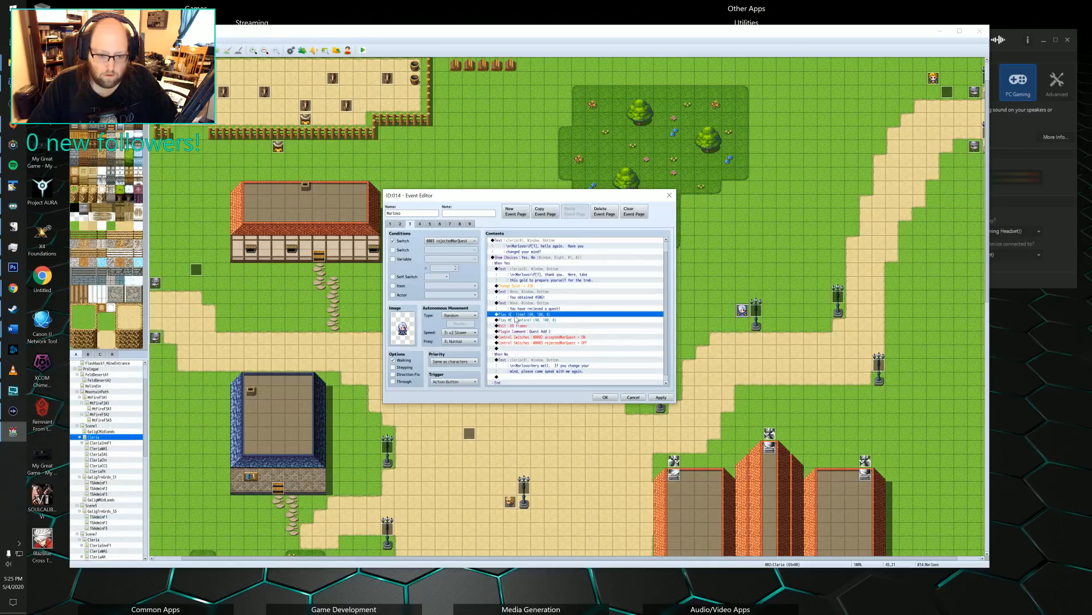
mouse_move(515, 317)
mouse_down()
mouse_move(517, 338)
mouse_move(519, 321)
mouse_up()
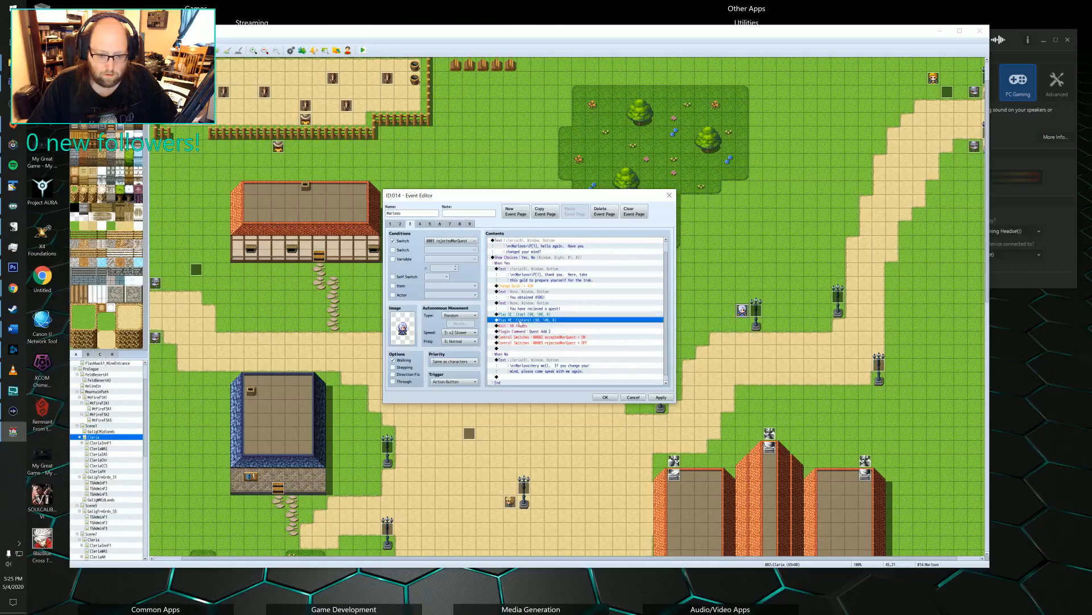
click(524, 309)
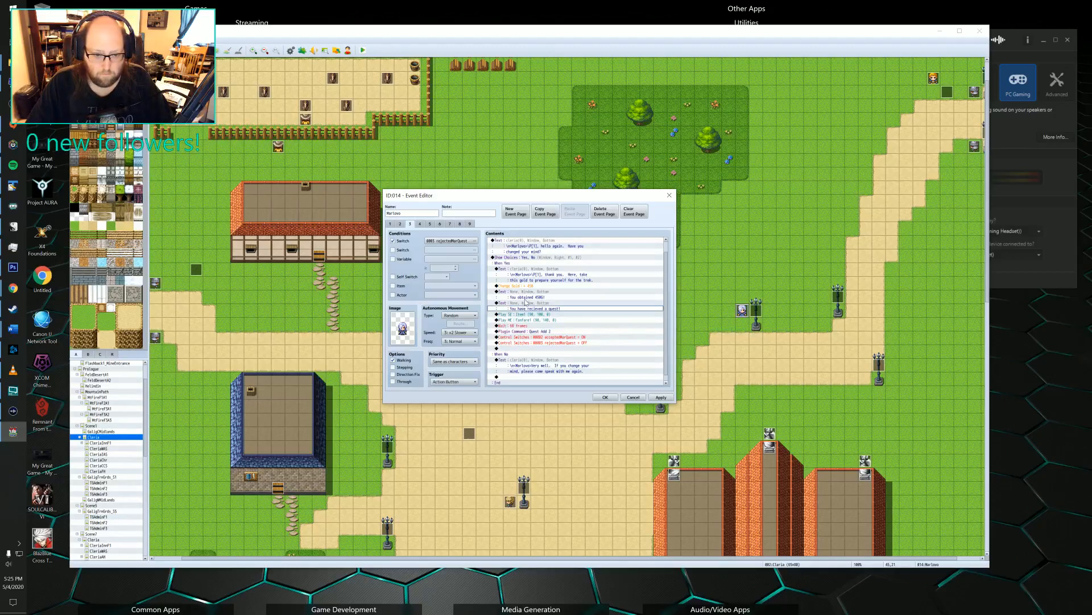
click(522, 304)
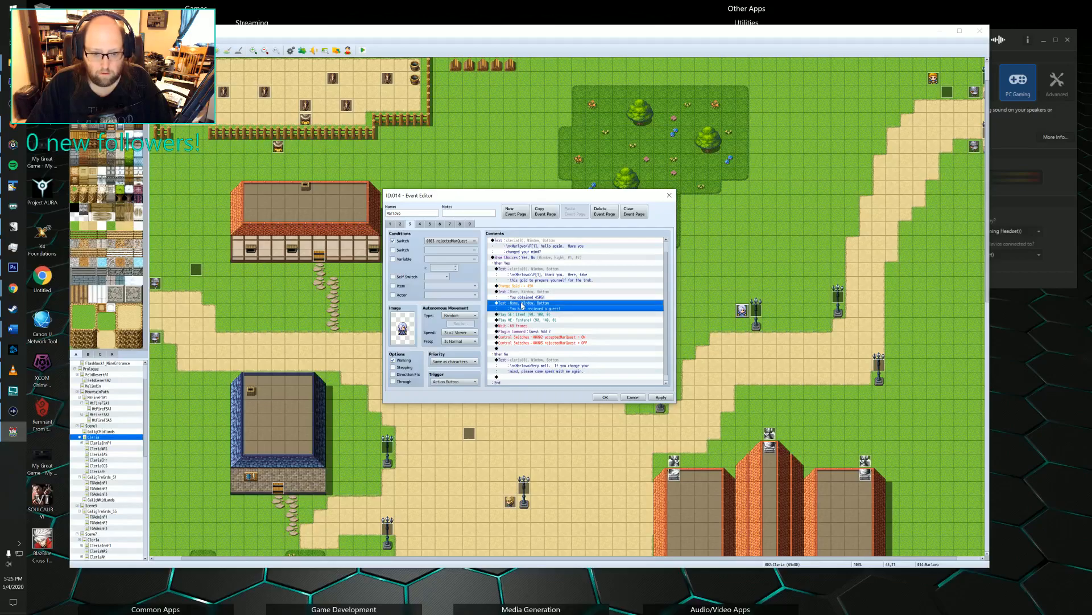
click(523, 337)
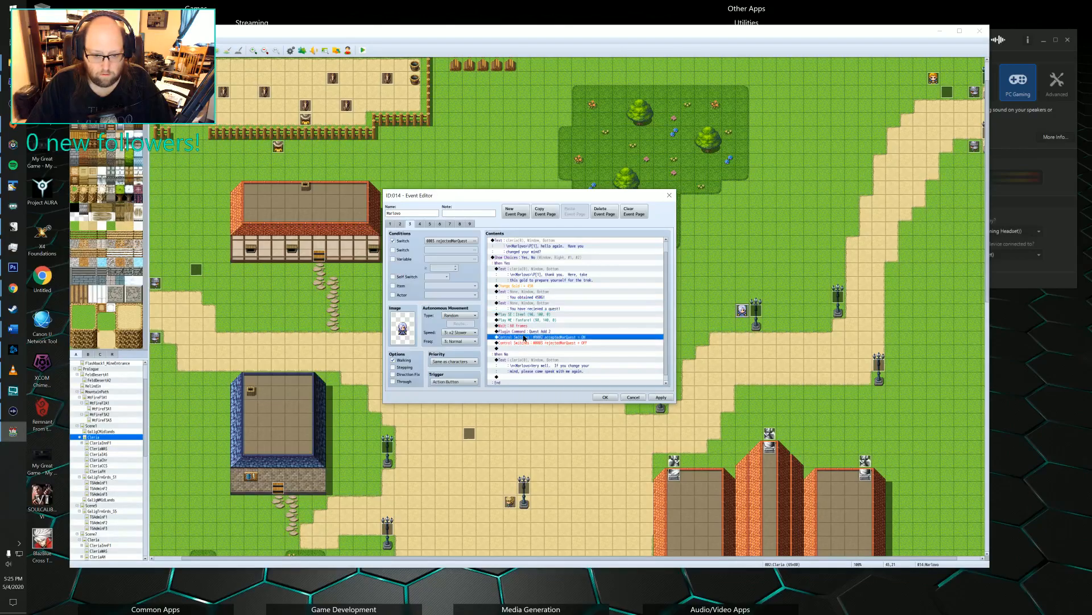
key(ctrl+v)
Place a copy of the Item1 sound effect after the copied quest message and delete the original message and sound effect.
click(514, 319)
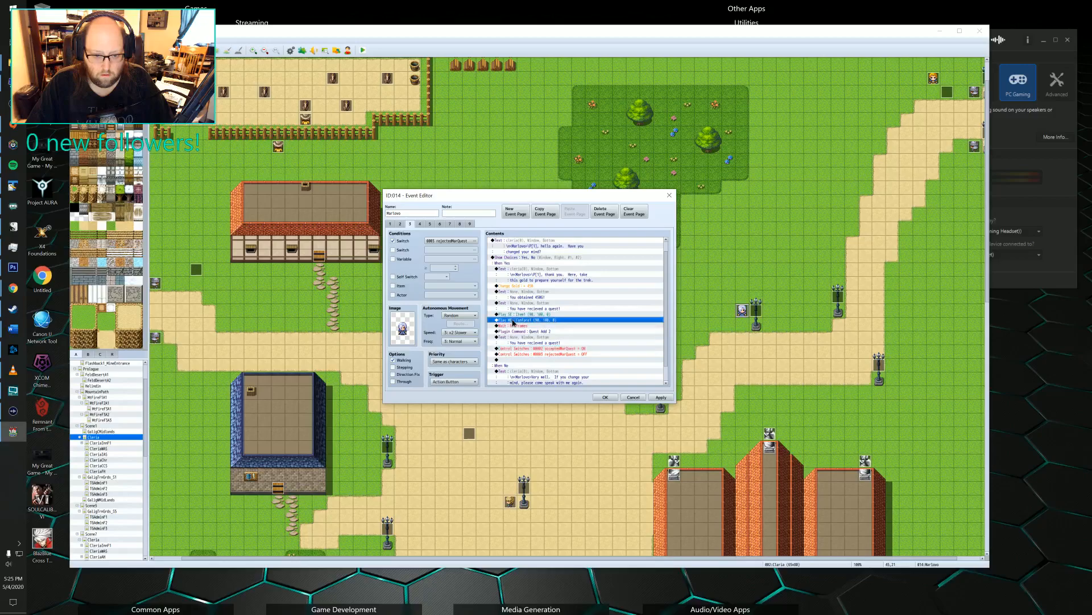
click(519, 348)
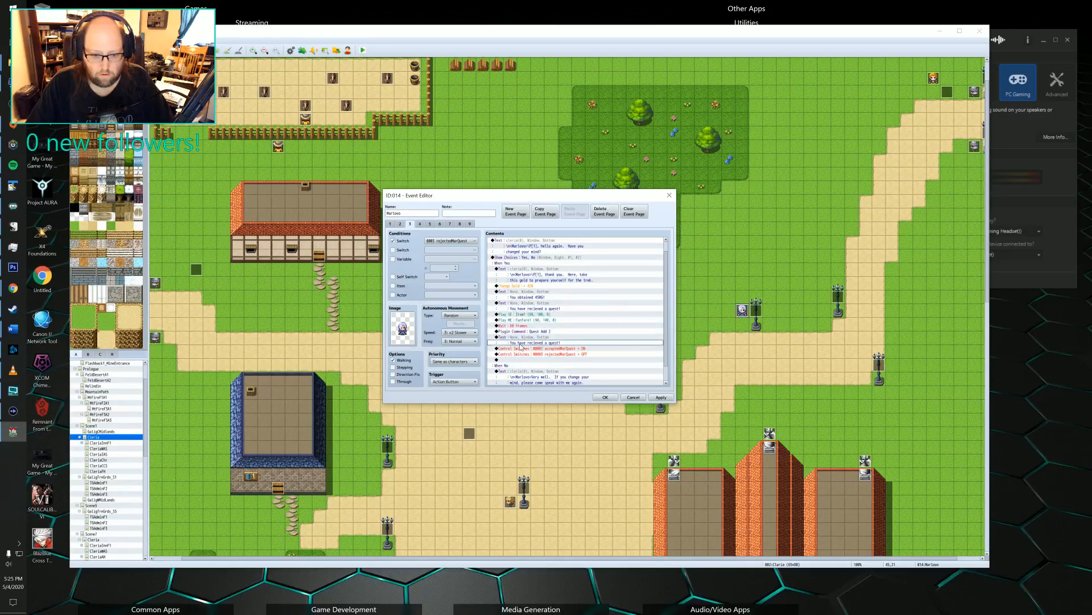
text(Play SE : Item1 (90, 100, 0))
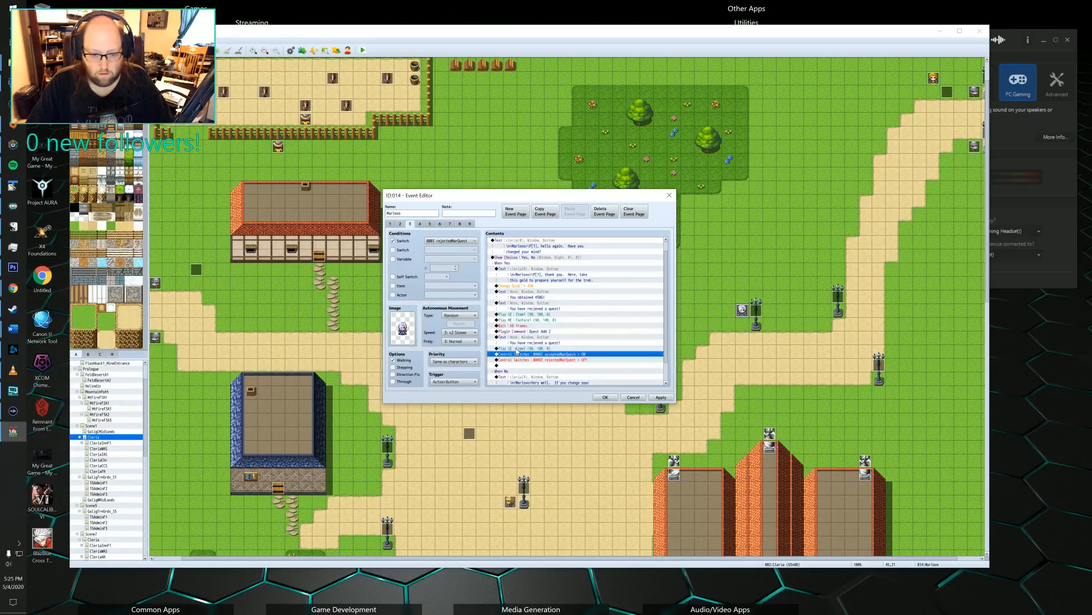
click(524, 315)
key(Delete)
key(Up)
key(Delete)
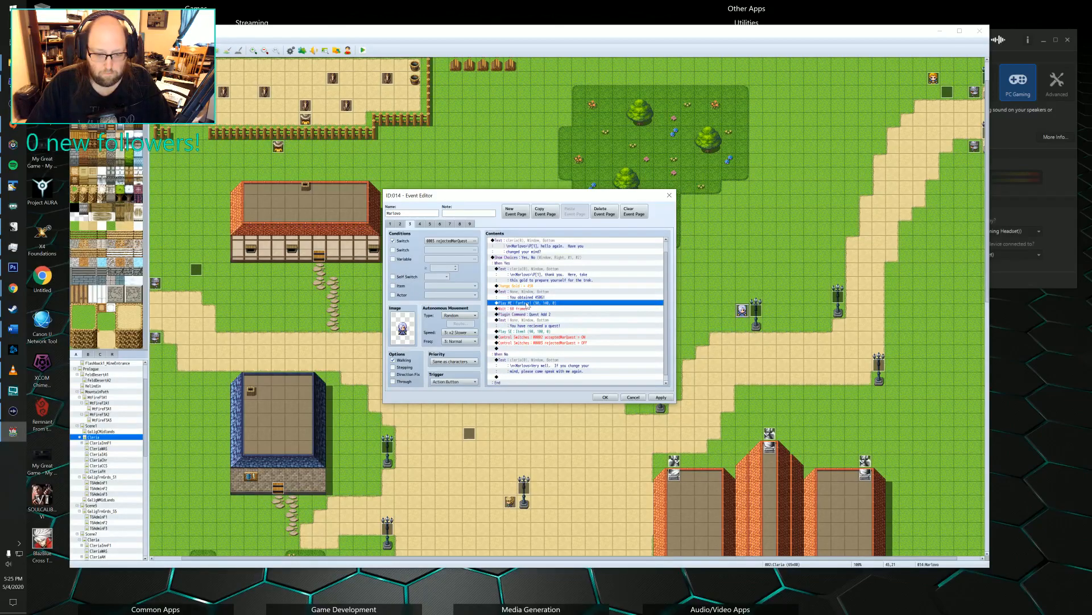
Copy the Item1 sound effect to between the gold message and the Fanfare, and copy the Fanfare command.
click(522, 332)
key(ctrl+c)
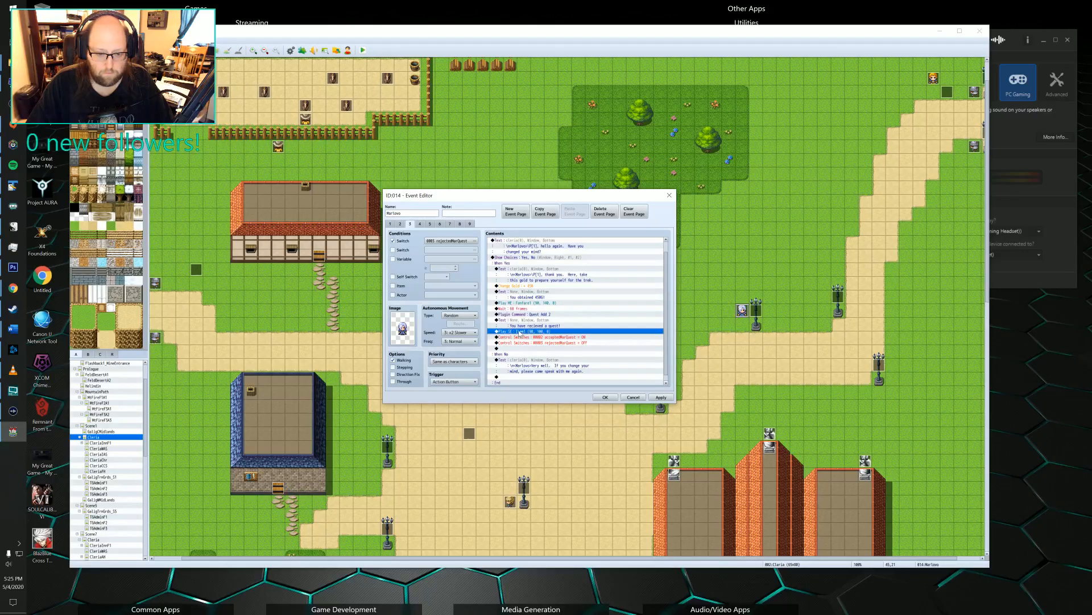
click(521, 303)
key(ctrl+v)
key(ctrl+c)
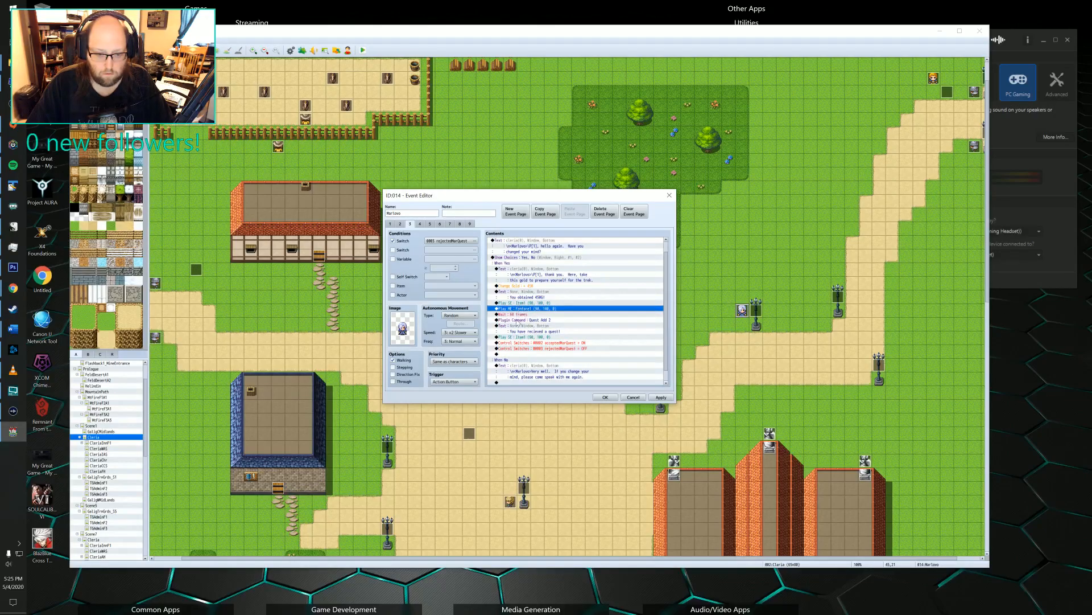
Replace the Item1 sound effect after the quest message with the Fanfare and delete the original Fanfare under the gold message.
click(515, 338)
key(ctrl+v)
key(Delete)
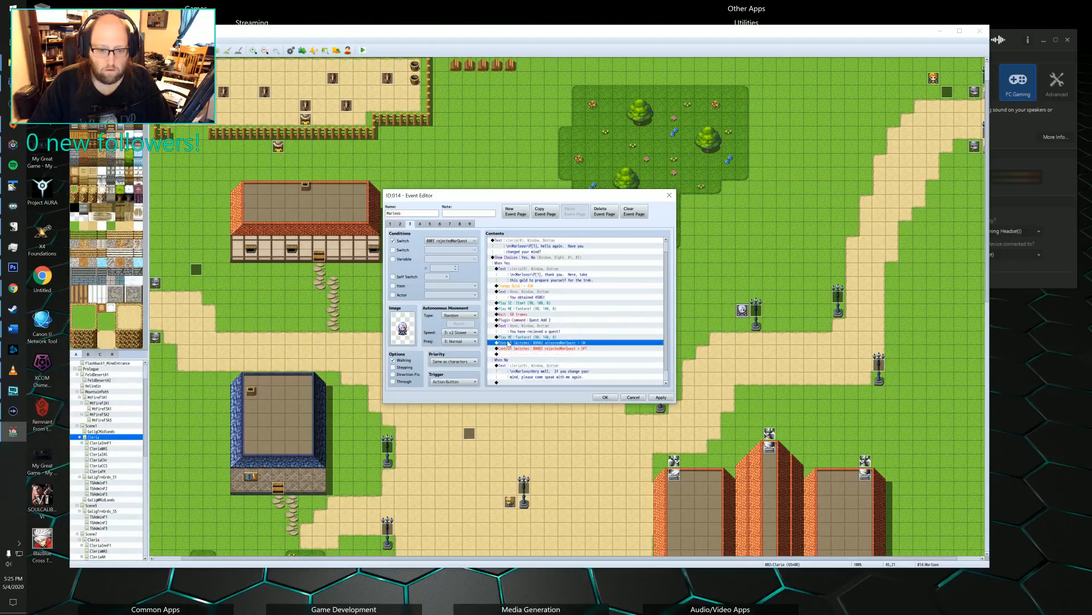
click(515, 309)
key(Delete)
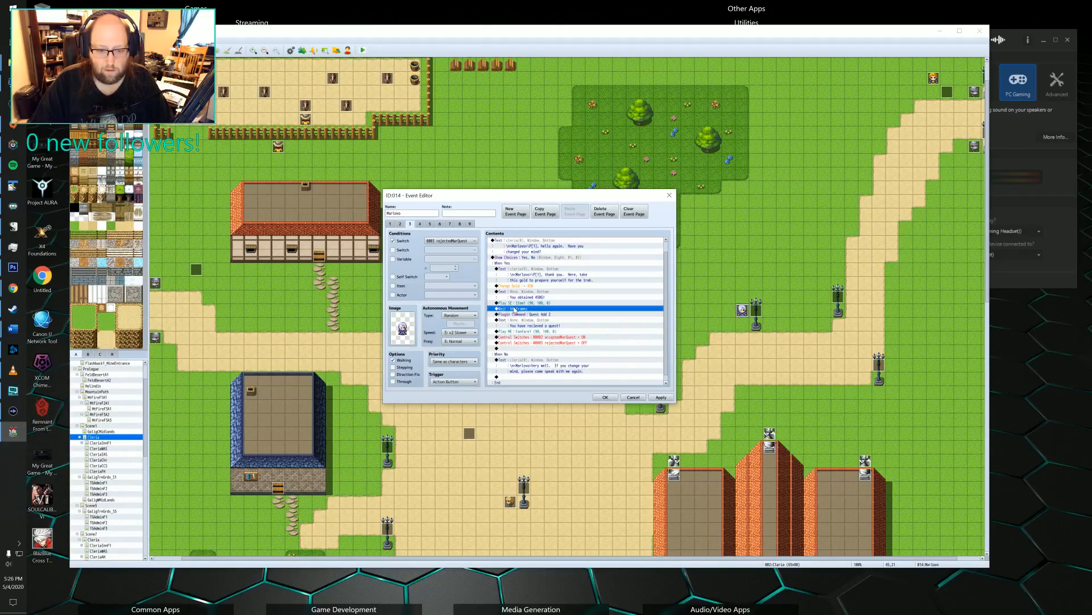
Change the sound effect after Marlowe's gold message from Item1 to Coin, previewing it first.
double_click(518, 303)
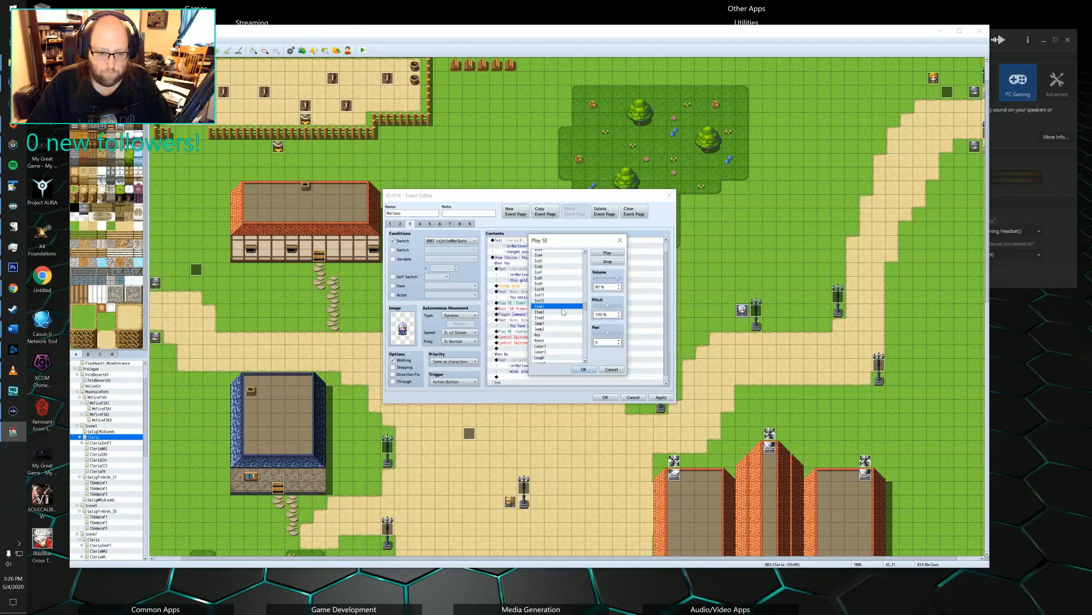
scroll(547, 342, down, 10)
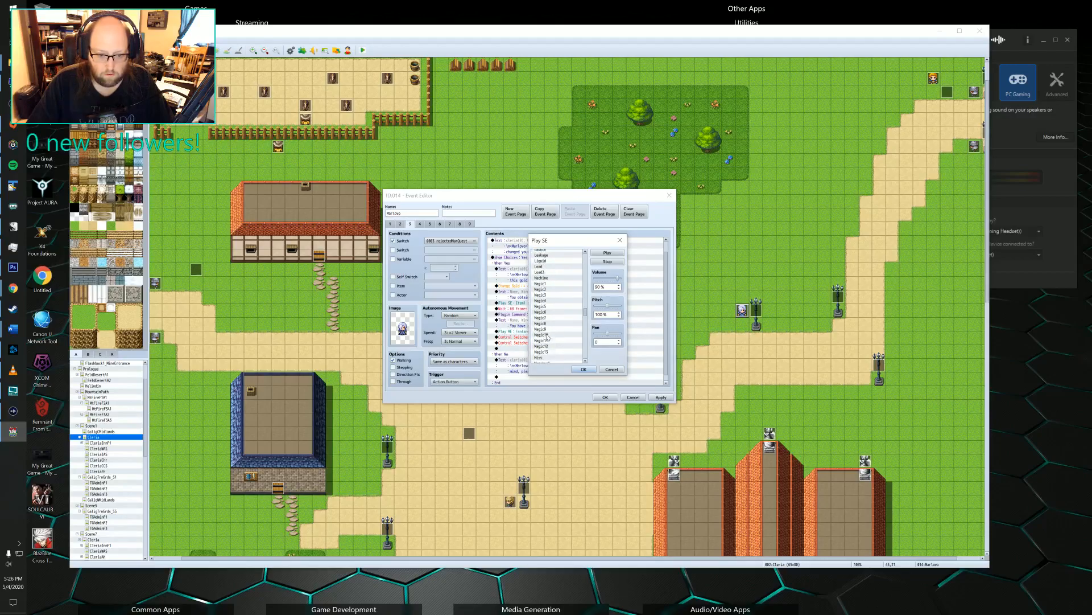
scroll(548, 335, down, 6)
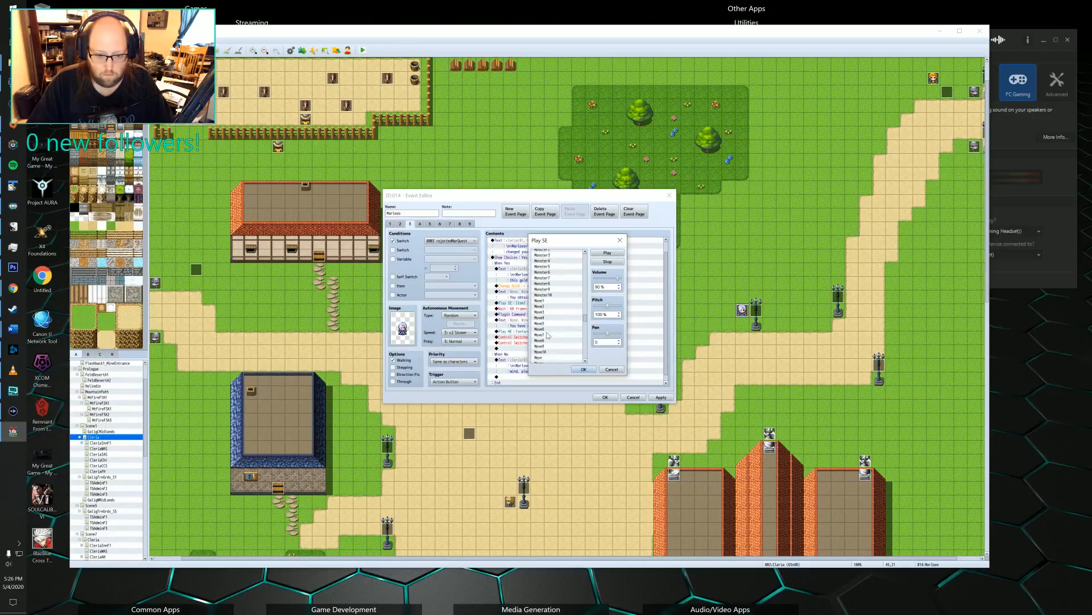
scroll(548, 332, down, 7)
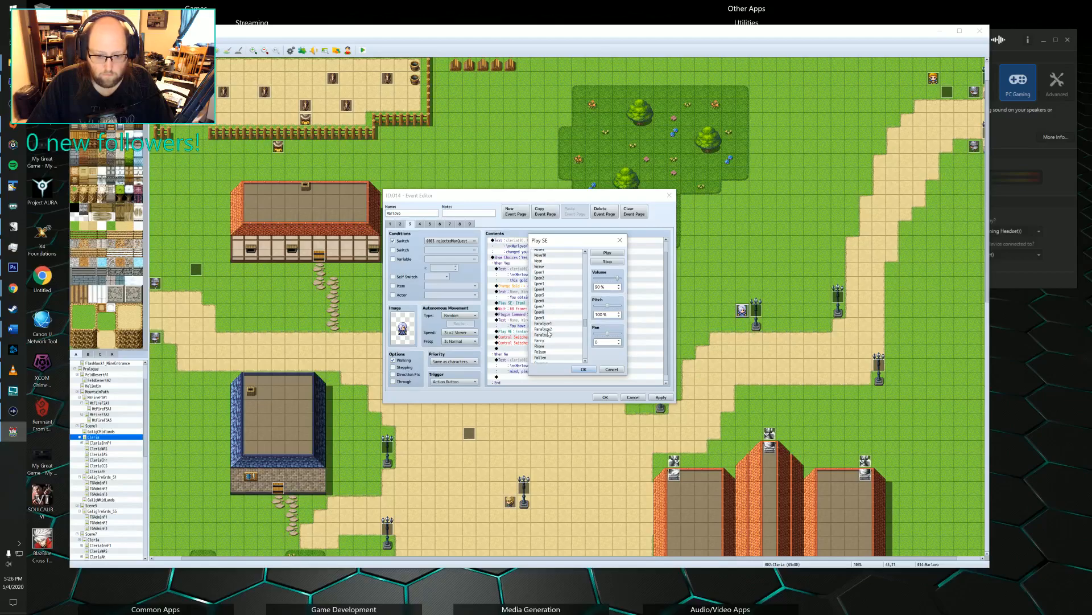
scroll(549, 333, up, 15)
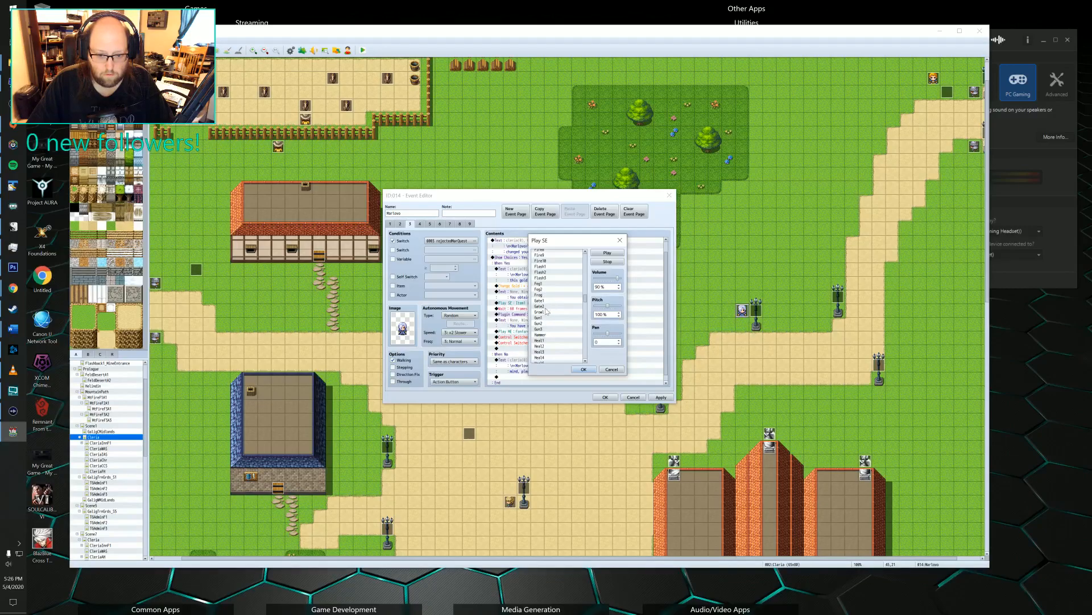
scroll(545, 321, up, 2)
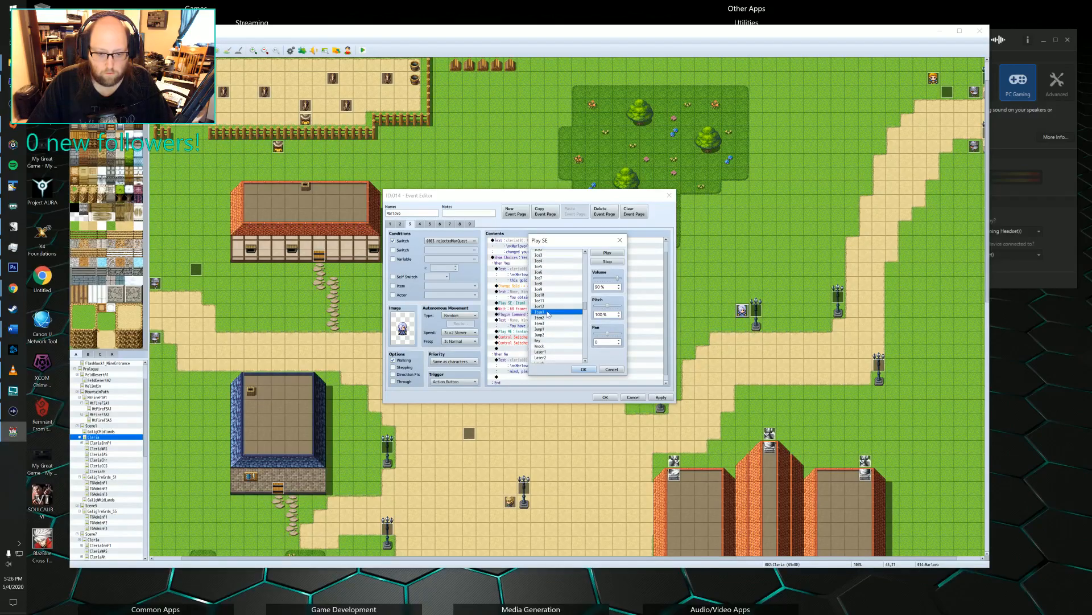
scroll(546, 320, up, 10)
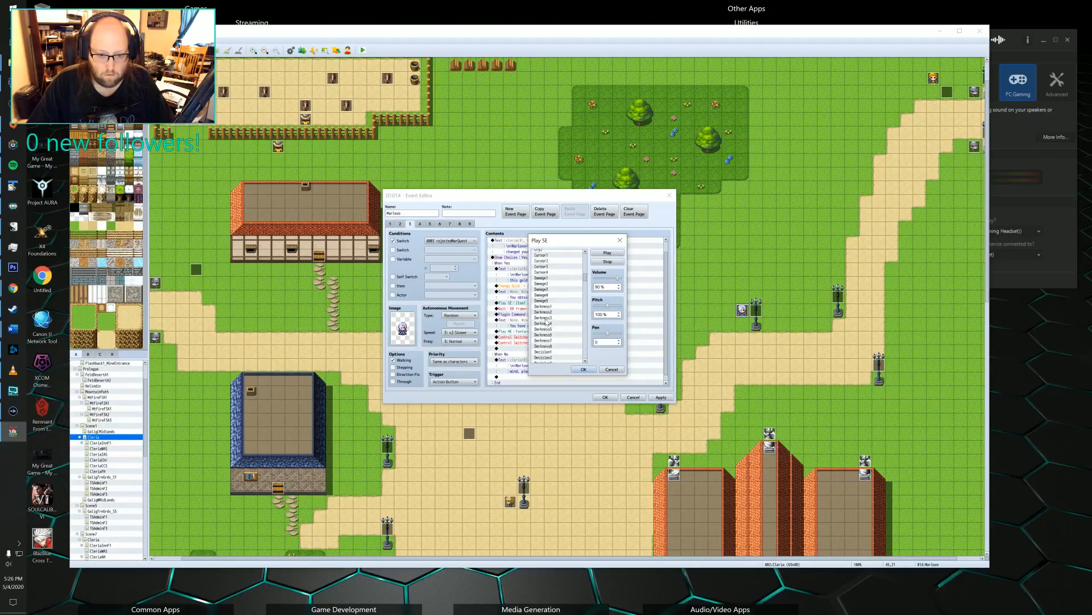
scroll(546, 322, up, 1)
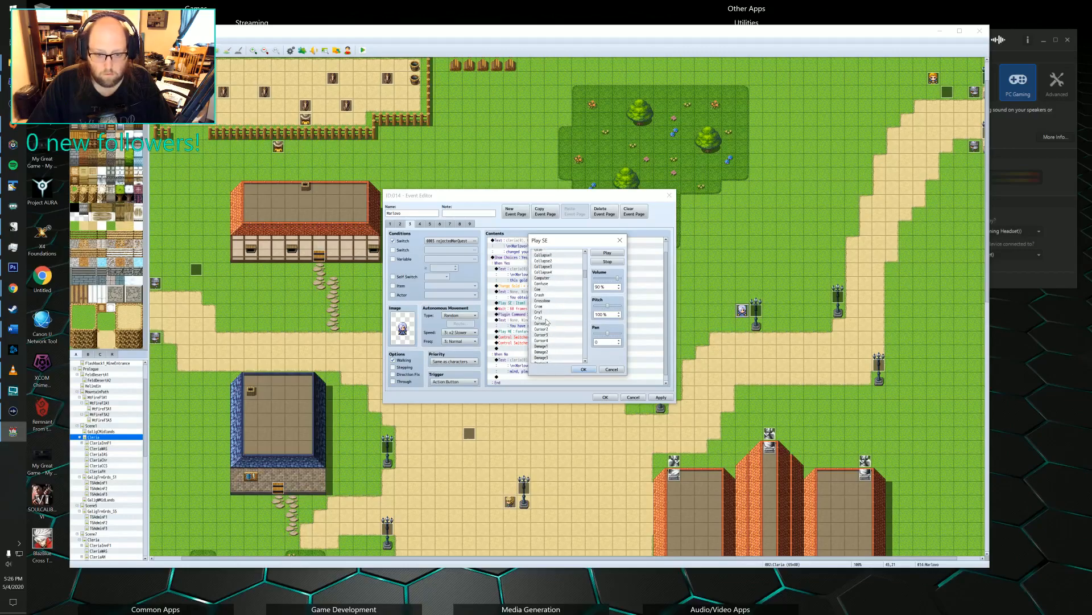
scroll(543, 310, up, 2)
scroll(544, 310, up, 1)
click(545, 277)
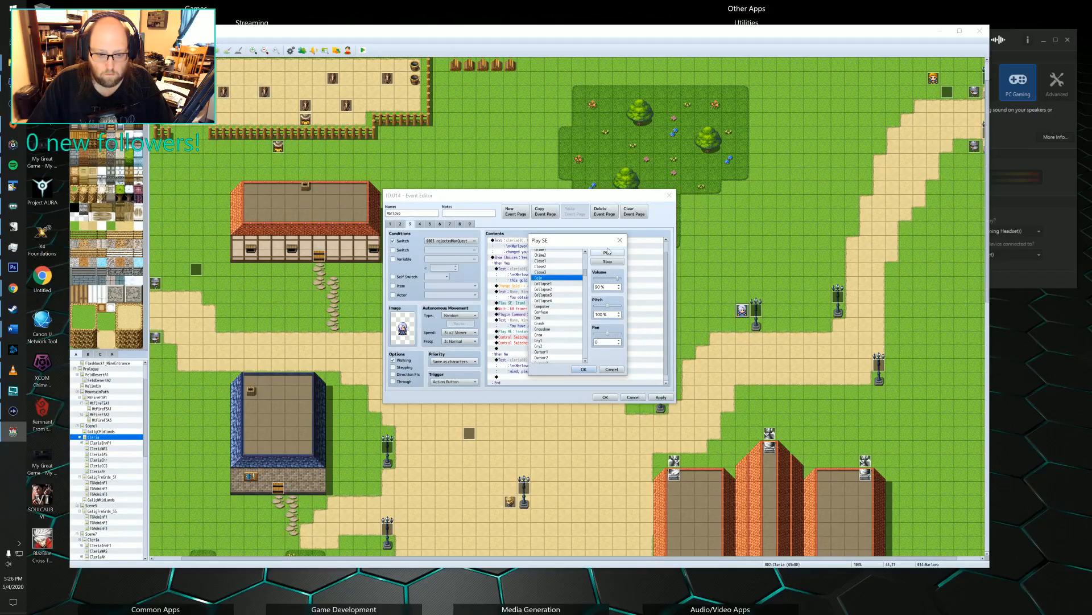
click(607, 253)
click(583, 369)
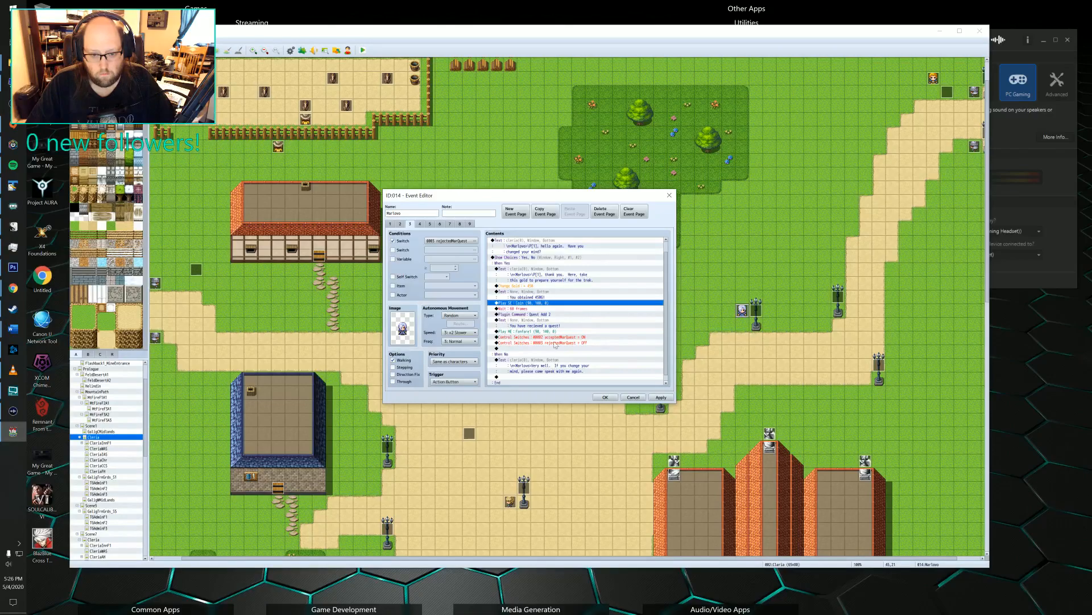
Examine Marlowe's fifth event page, covering the Blood Ruby necklace exchange, item and gold changes, quest plugin commands and the quest-received message.
scroll(552, 333, up, 1)
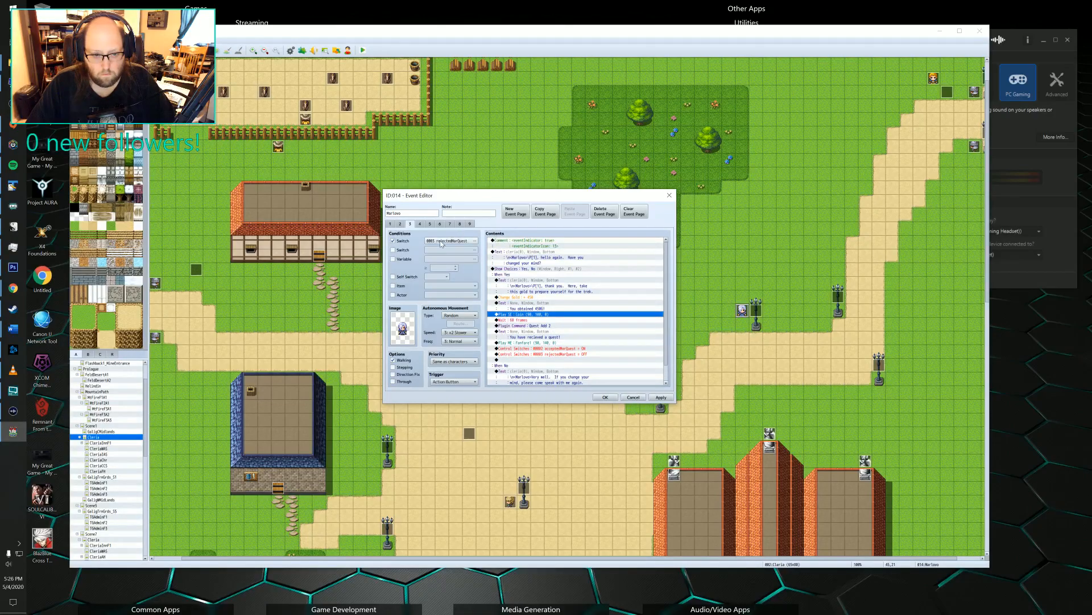
click(419, 224)
click(430, 224)
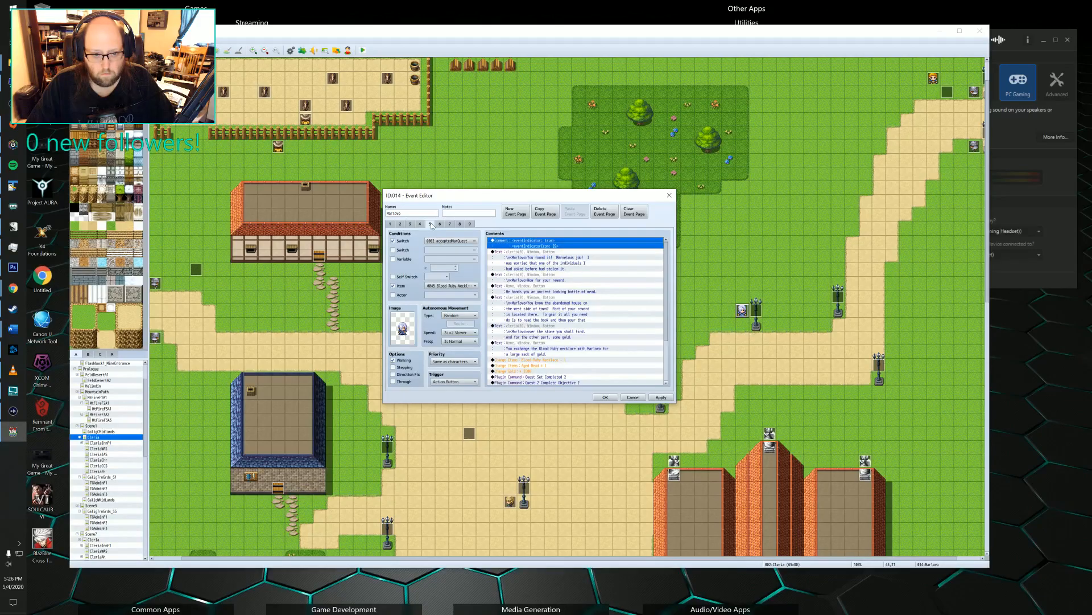
scroll(557, 303, down, 3)
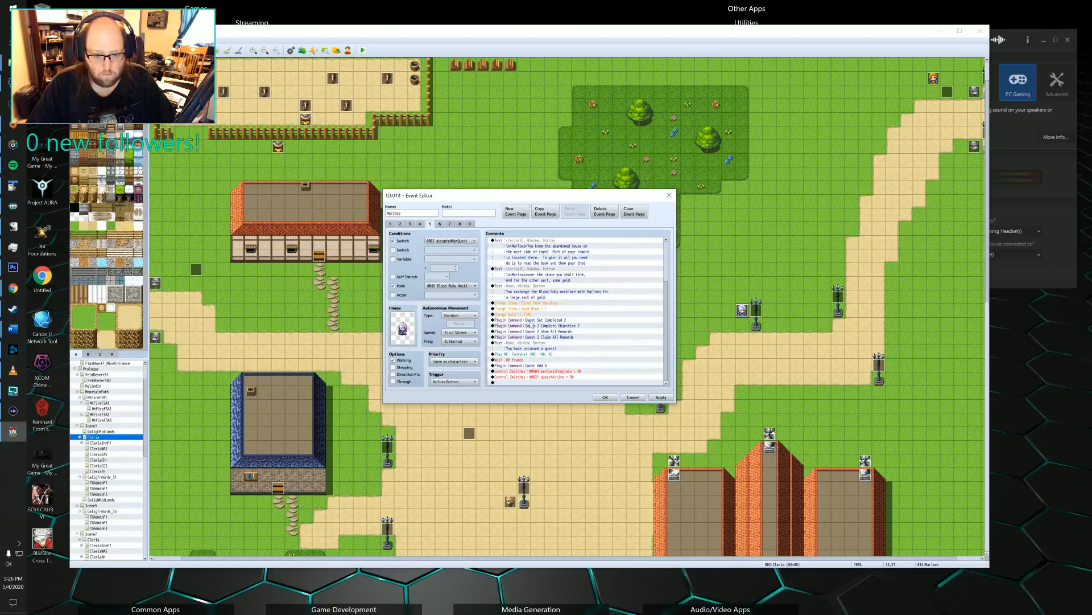
click(525, 355)
click(527, 348)
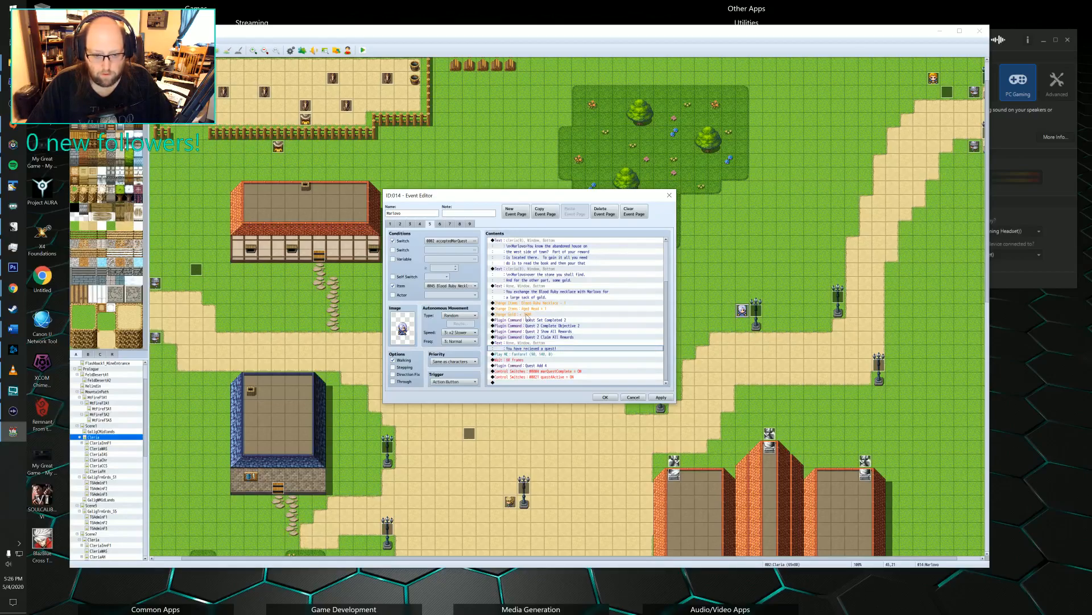
click(526, 320)
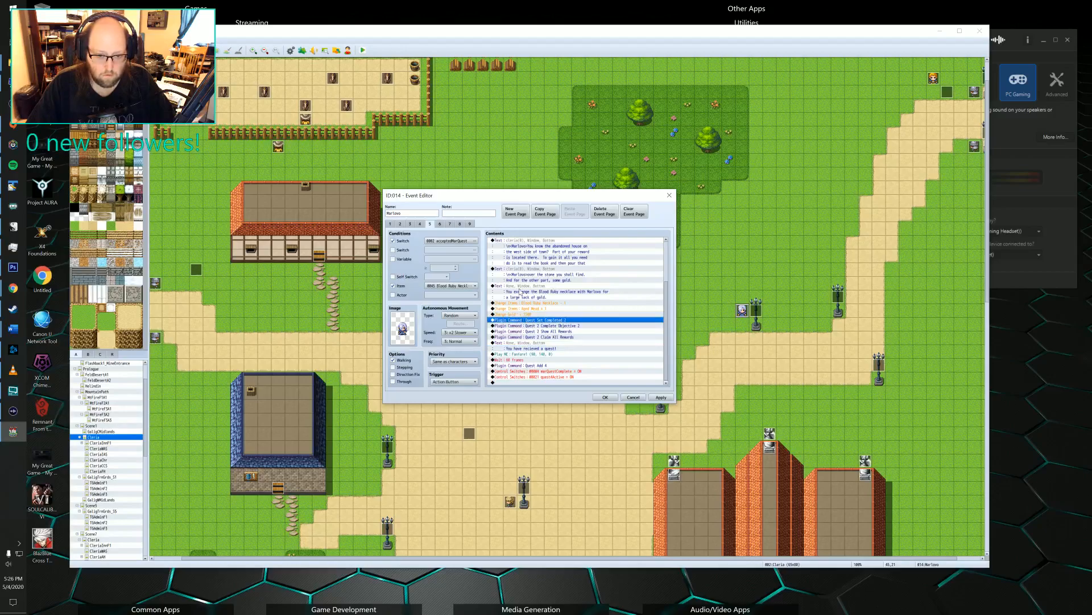
click(521, 303)
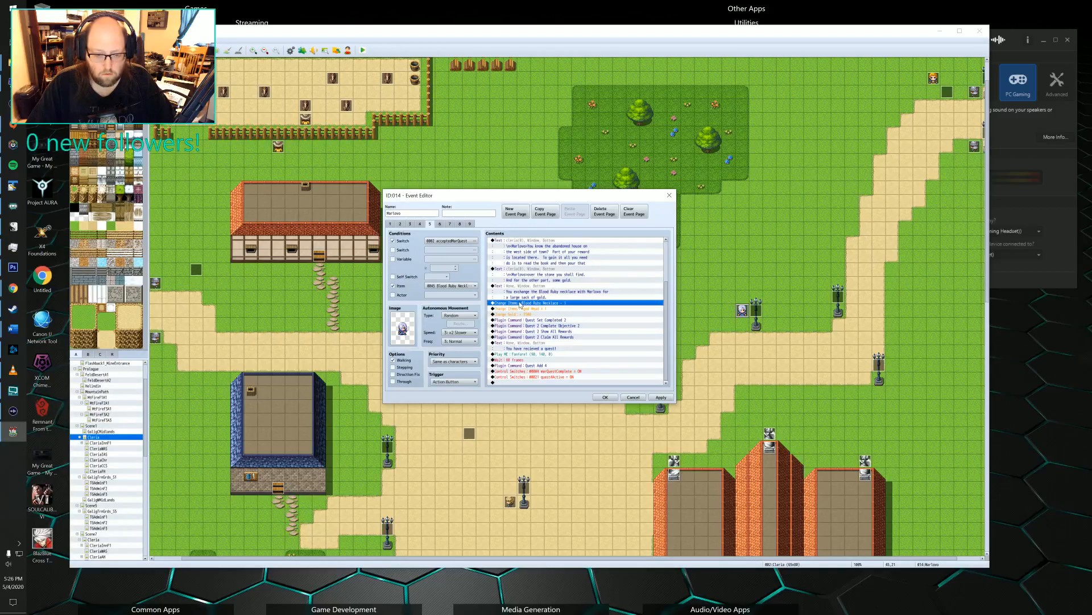
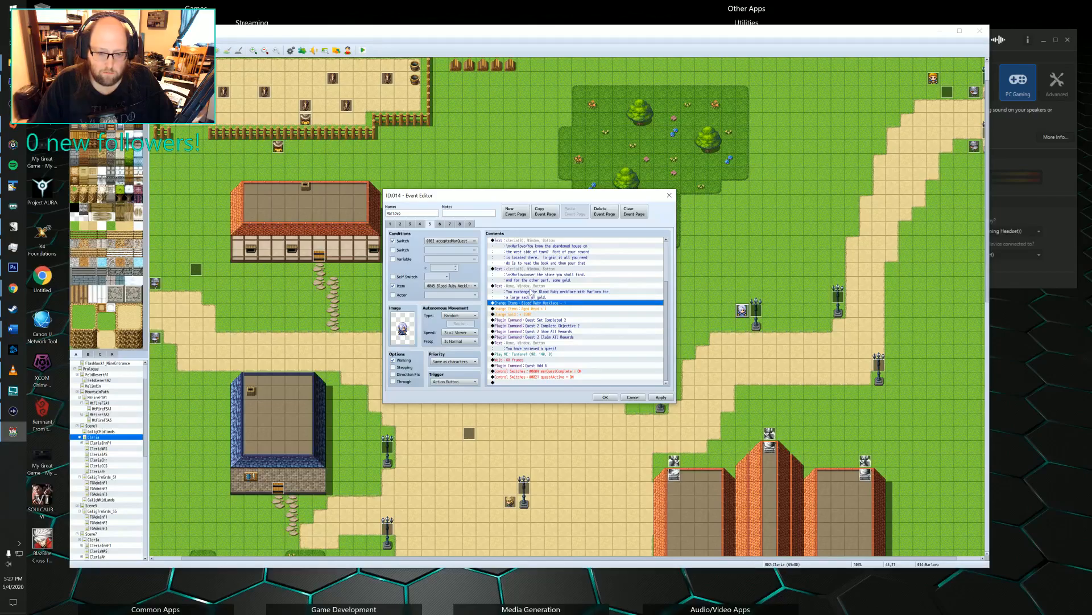
Insert a Coin sound effect before the Blood Ruby necklace exchange message on Marlowe's fifth event page.
click(532, 290)
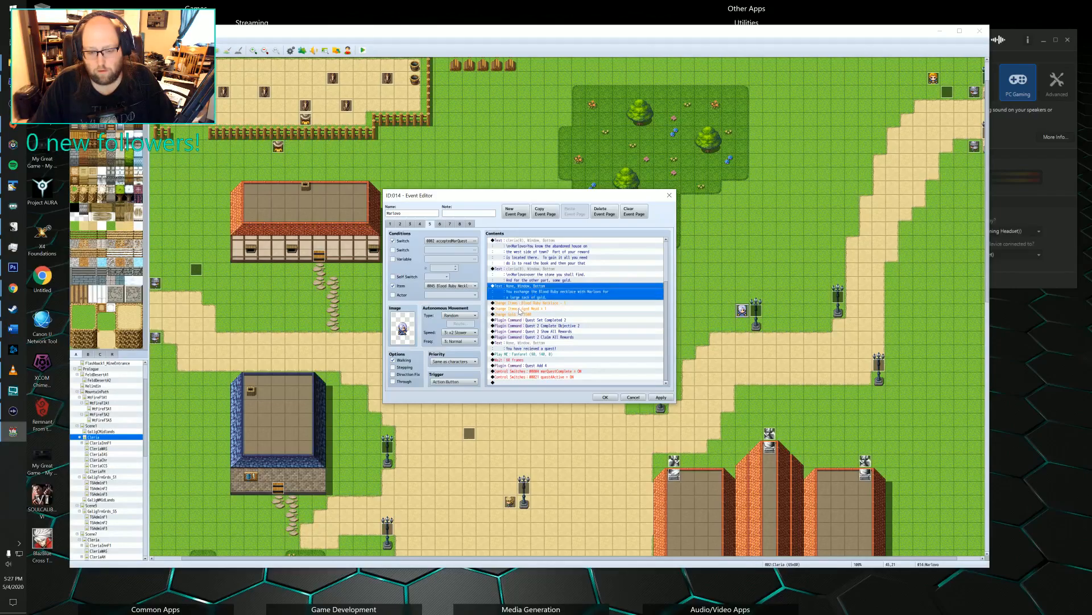
click(526, 282)
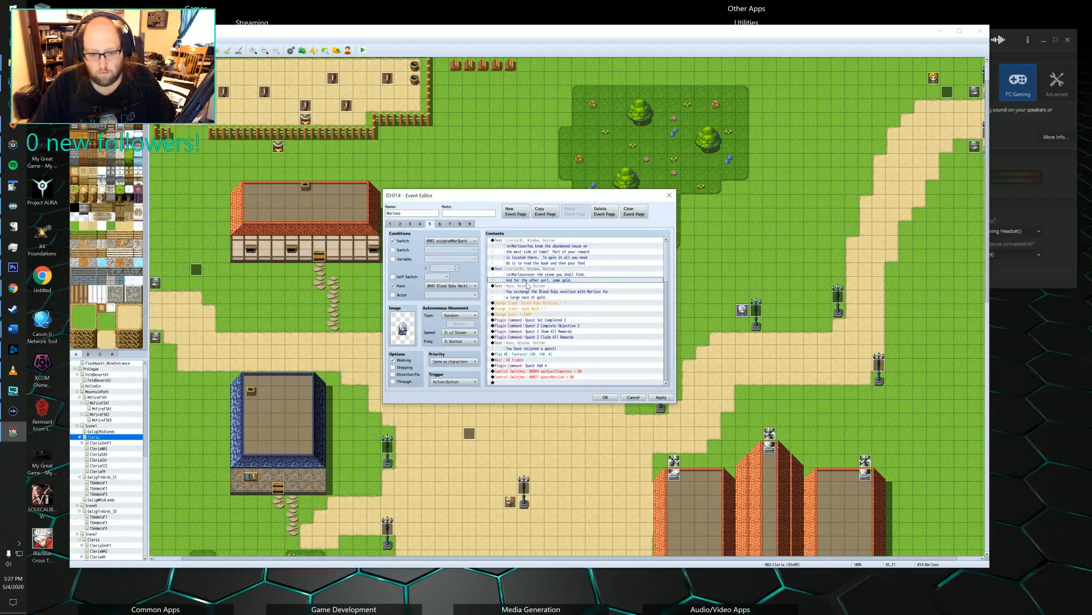
click(522, 286)
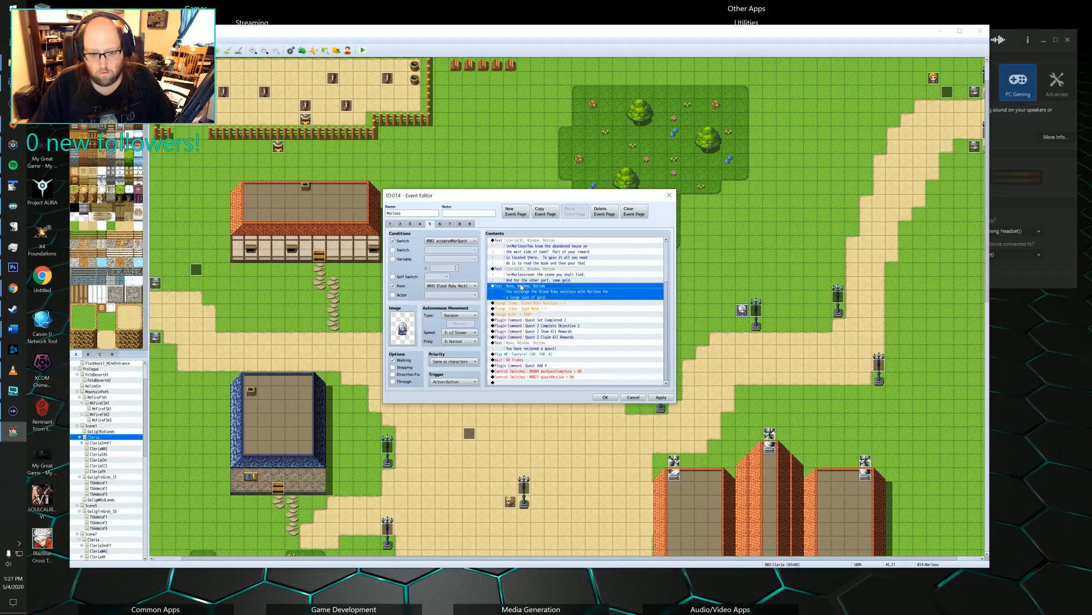
double_click(521, 287)
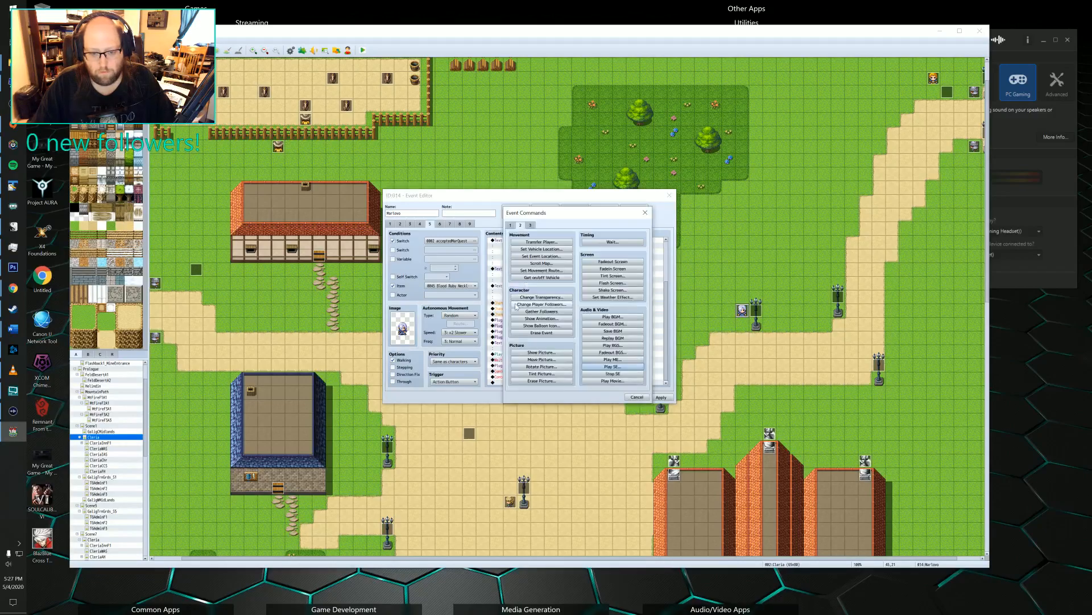
click(612, 366)
scroll(557, 277, down, 10)
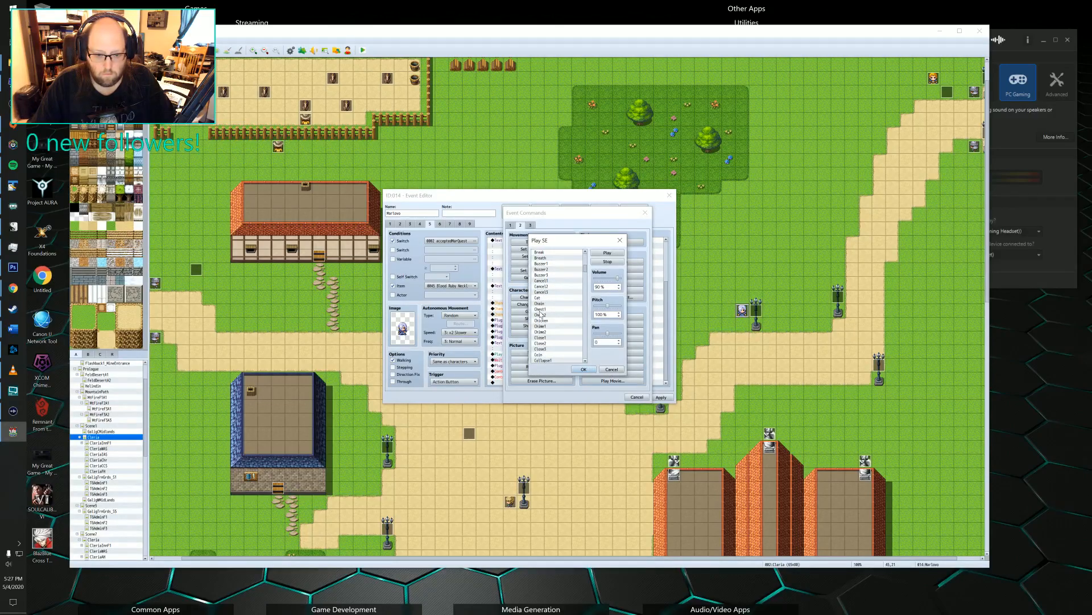
click(545, 354)
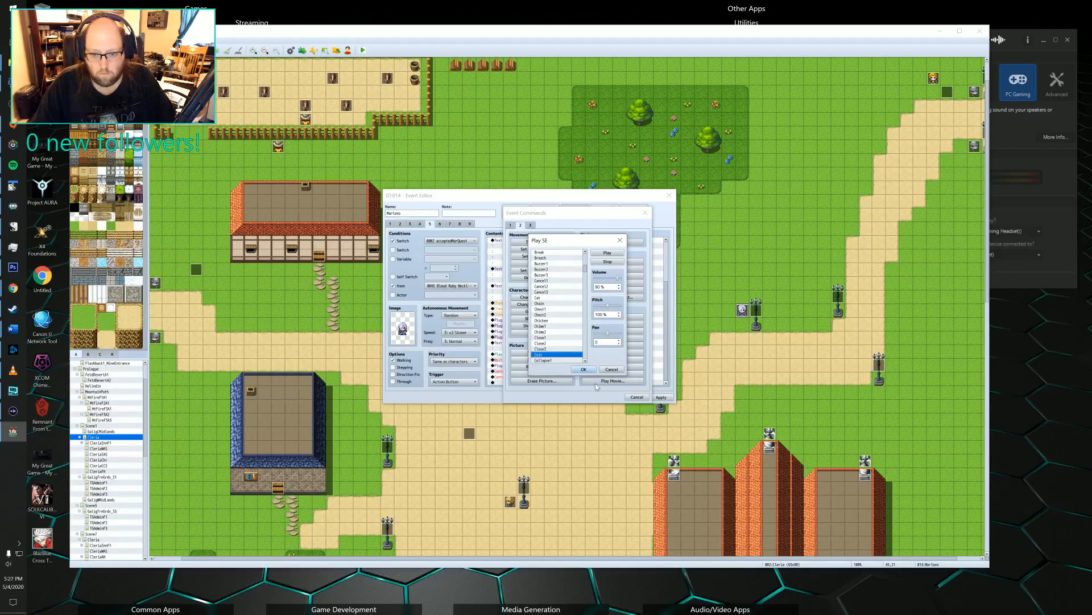
click(583, 369)
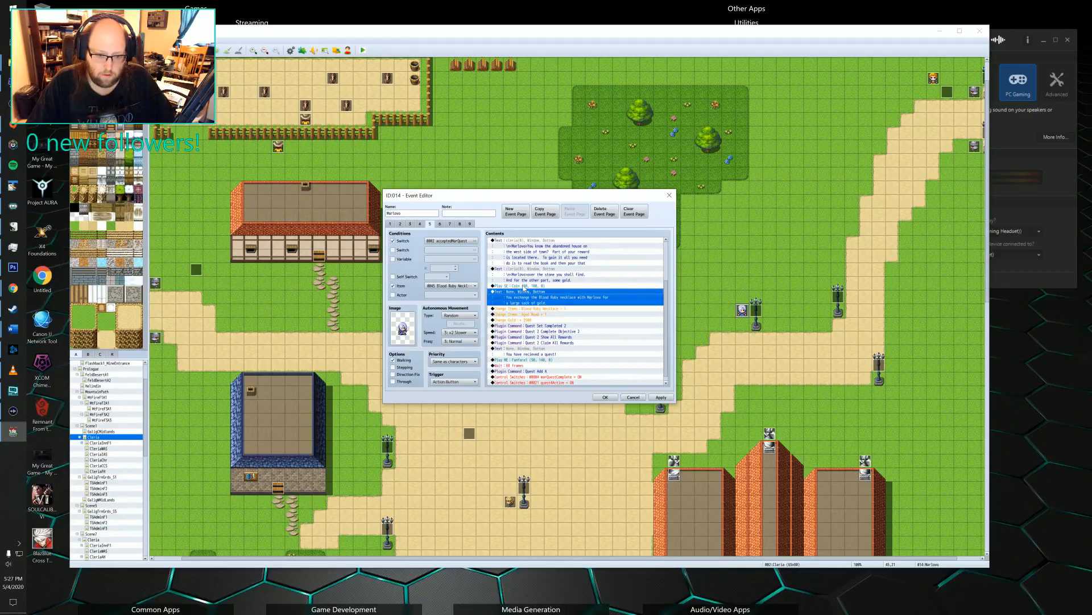
Duplicate the Blood Ruby necklace exchange message directly below itself, above the Blood Ruby necklace item change.
click(517, 309)
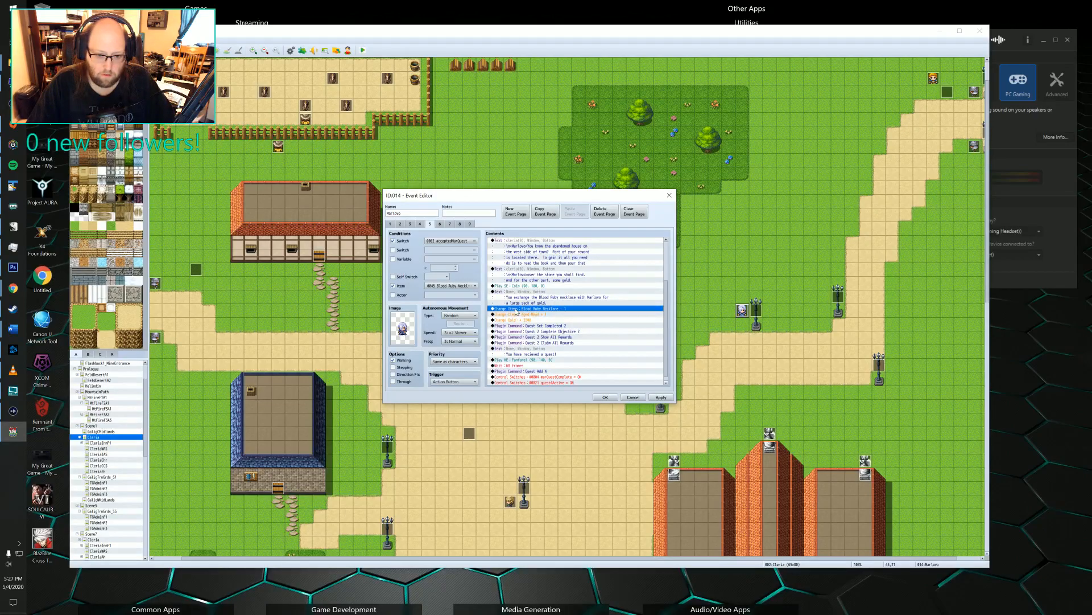
double_click(516, 311)
click(638, 397)
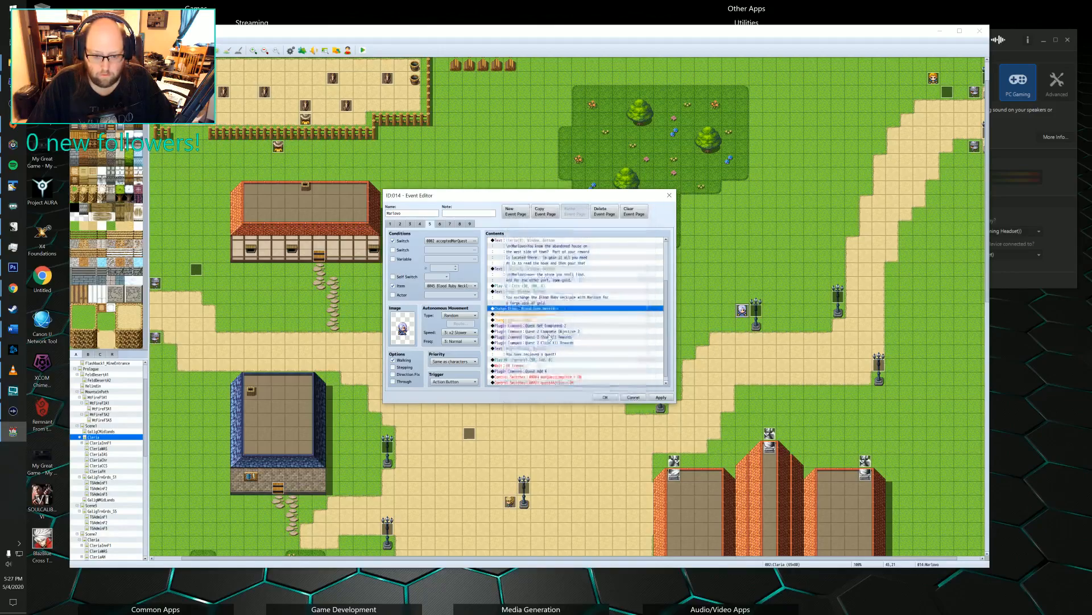
click(541, 297)
key(ctrl+c)
click(535, 309)
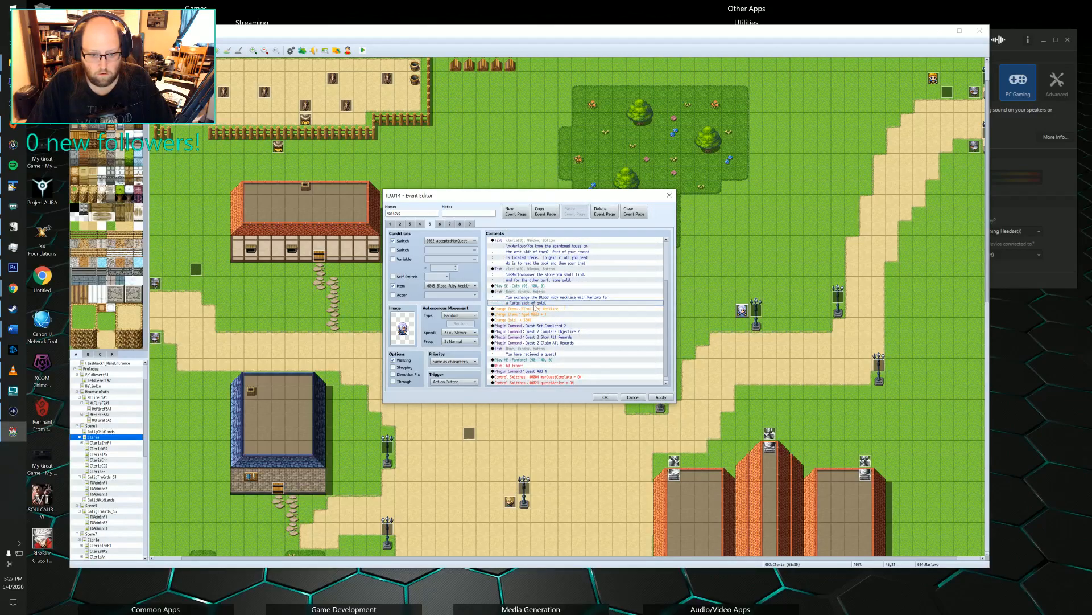
key(ctrl+v)
Rewrite the duplicated message to say he also hands you a dusty, old bottle that seems to contain some kind of liquor.
double_click(536, 312)
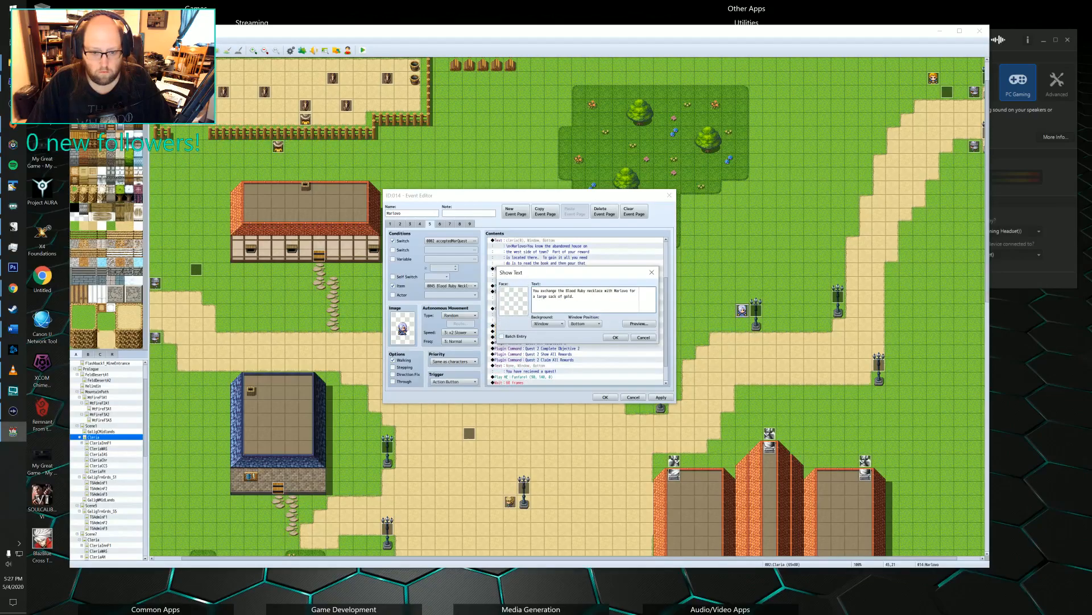
key(ctrl+a)
text(He)
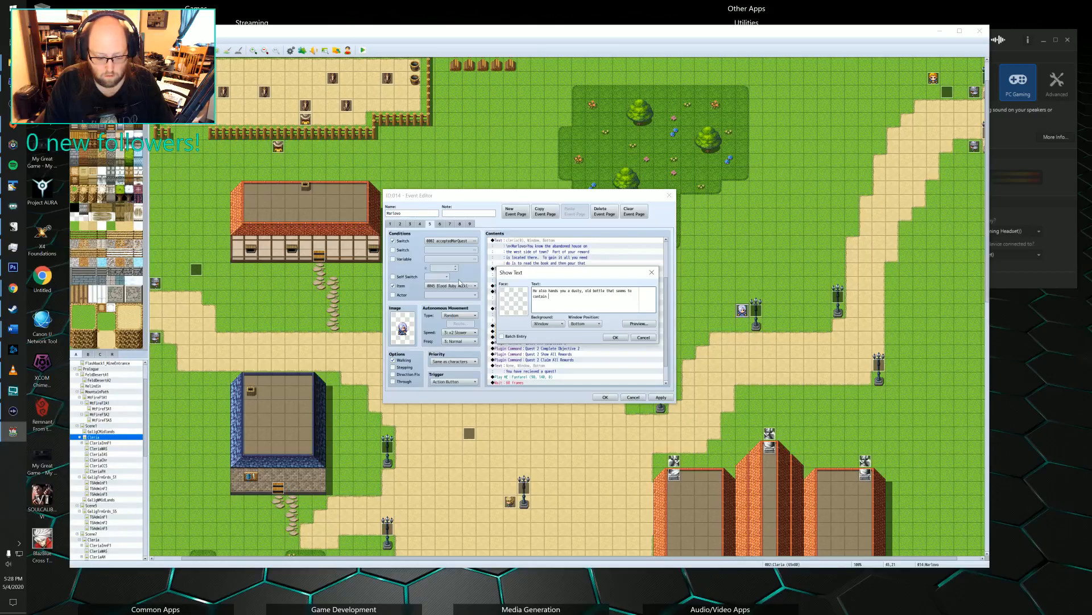
text(ind of liqure.)
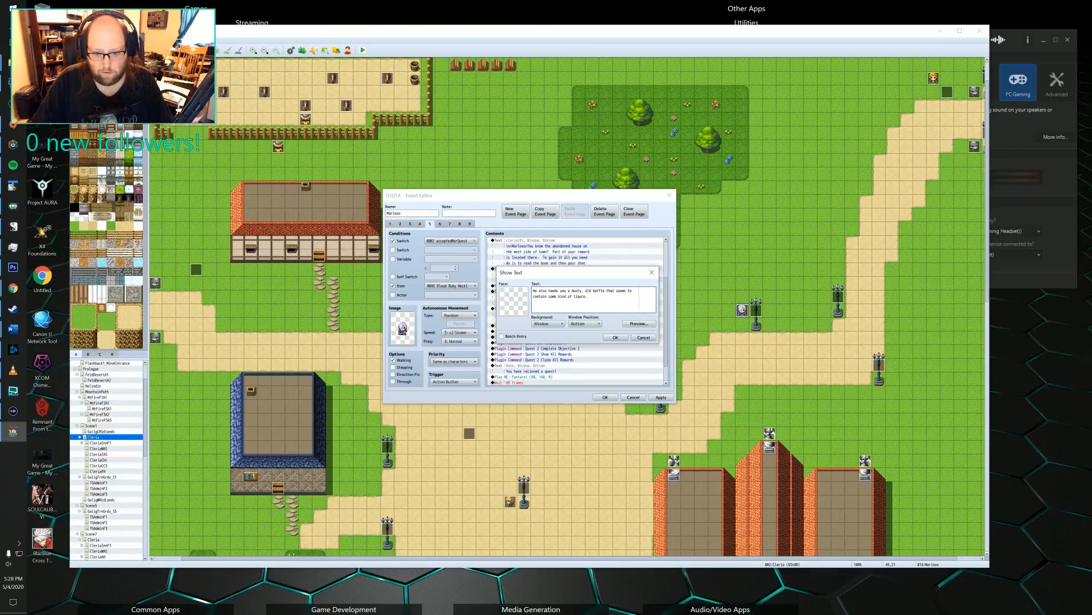
text(o)
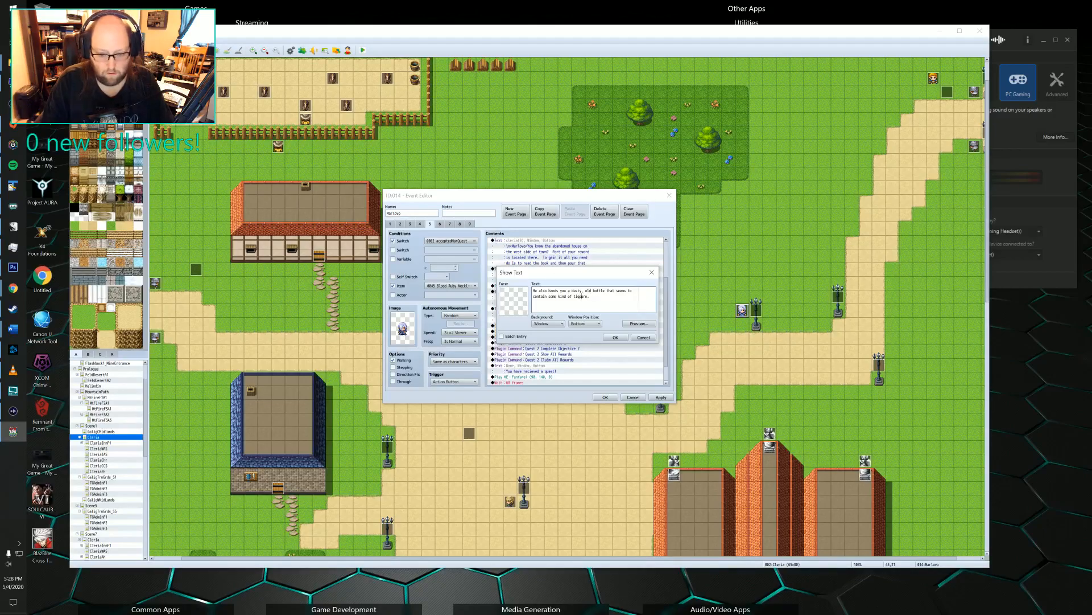
Copy the message's last word, switch to Word and paste it on a new line at the end of the FF7R Theory Video Script document.
double_click(576, 297)
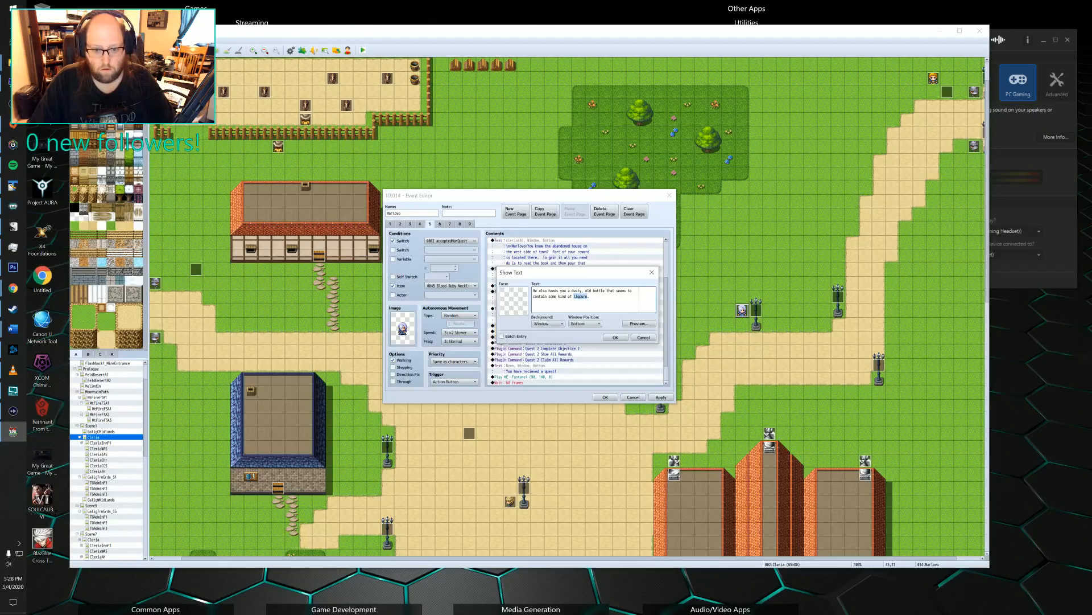
click(12, 330)
click(72, 364)
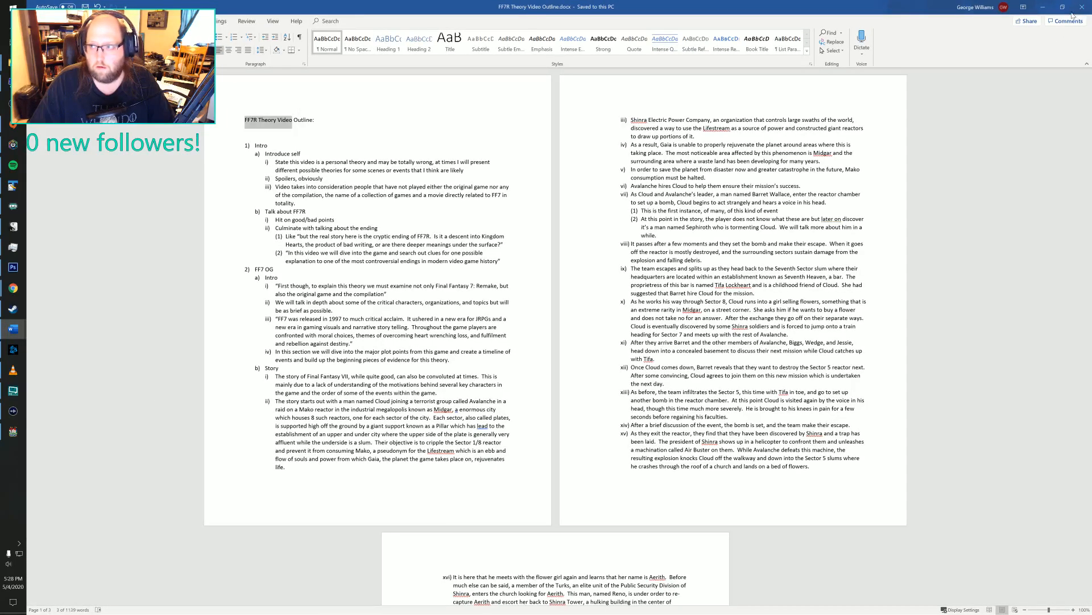
click(1043, 7)
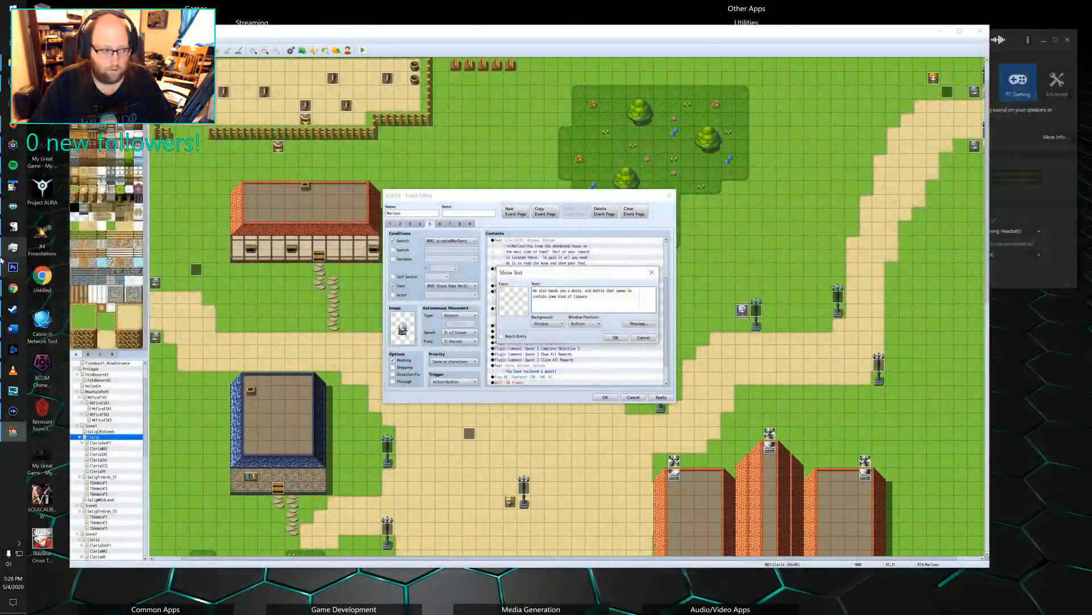
click(12, 328)
key(Return)
key(Return)
key(Return)
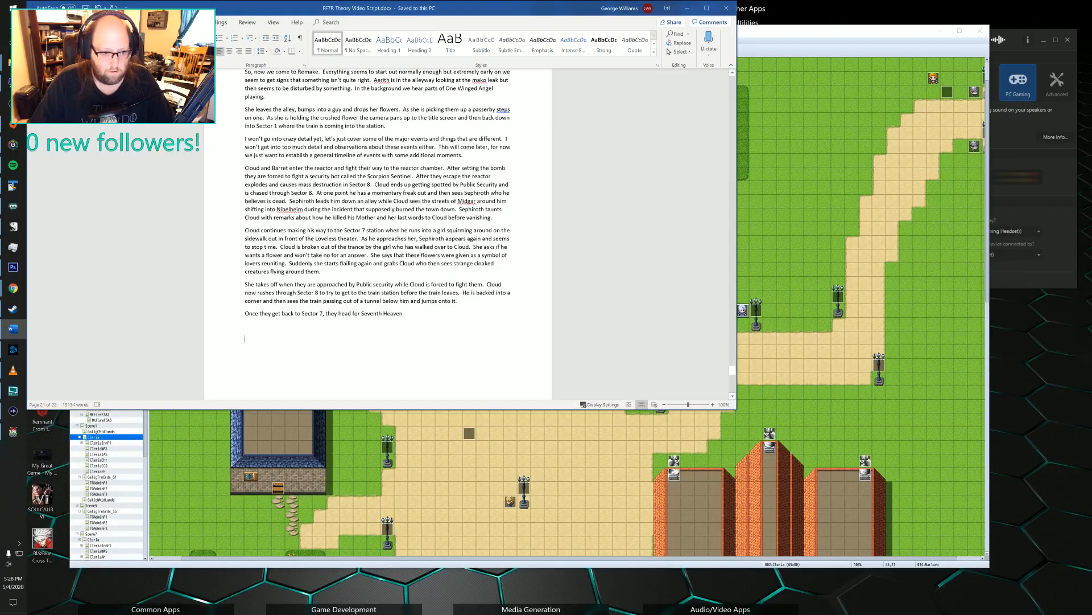
key(ctrl+v)
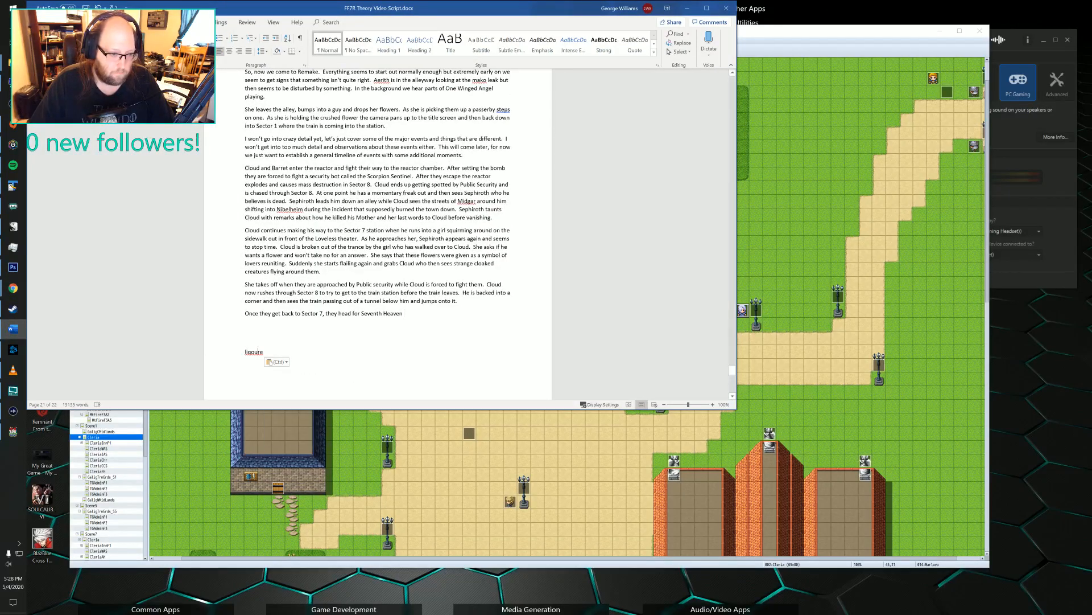
Correct the pasted word to "liquor", return to RPG Maker and replace the misspelled word in Marlowe's bottle message with it.
right_click(255, 351)
click(299, 367)
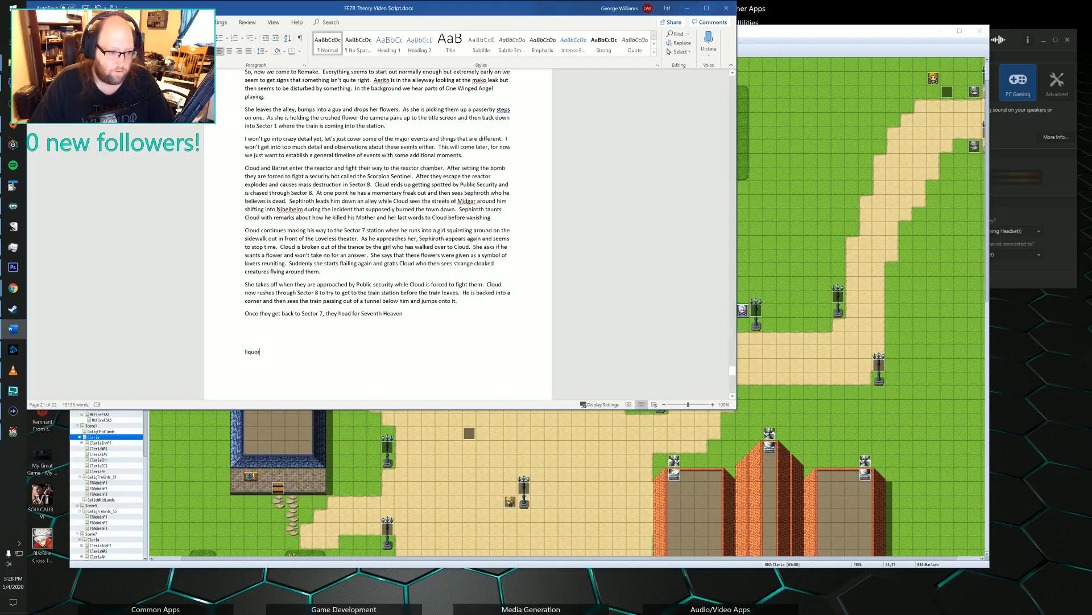
double_click(255, 351)
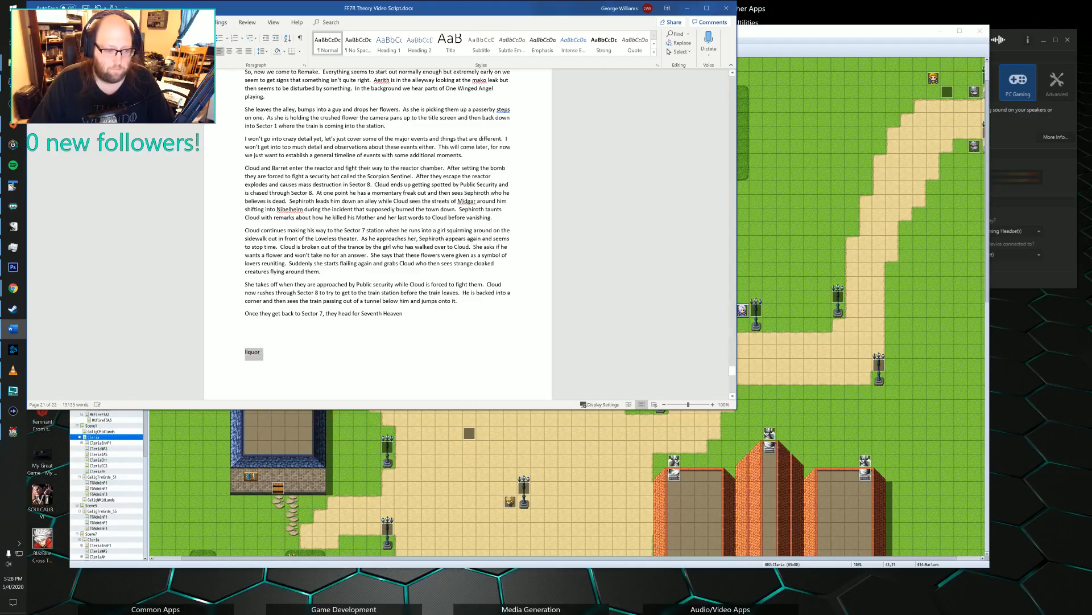
key(alt+Tab)
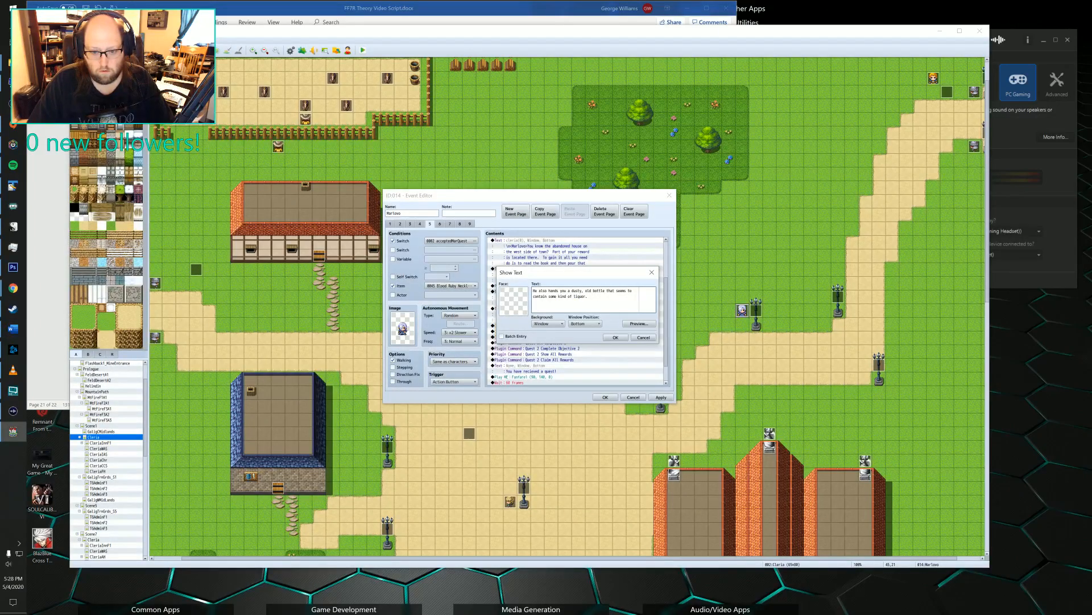
click(615, 337)
Insert an Item1 sound effect between the bottle message and the Blood Ruby necklace item change.
double_click(530, 326)
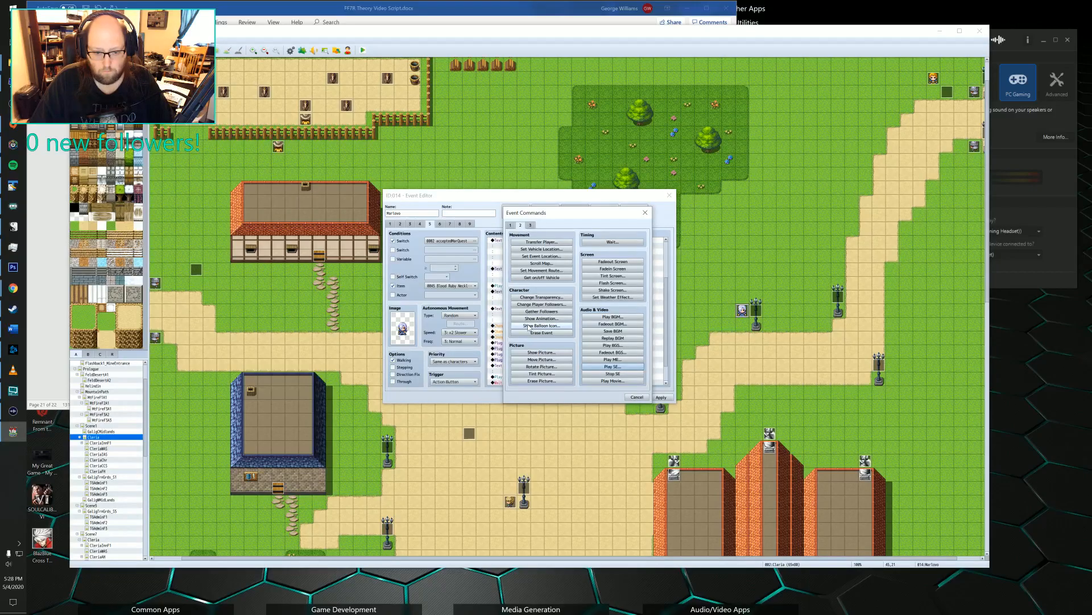
click(600, 366)
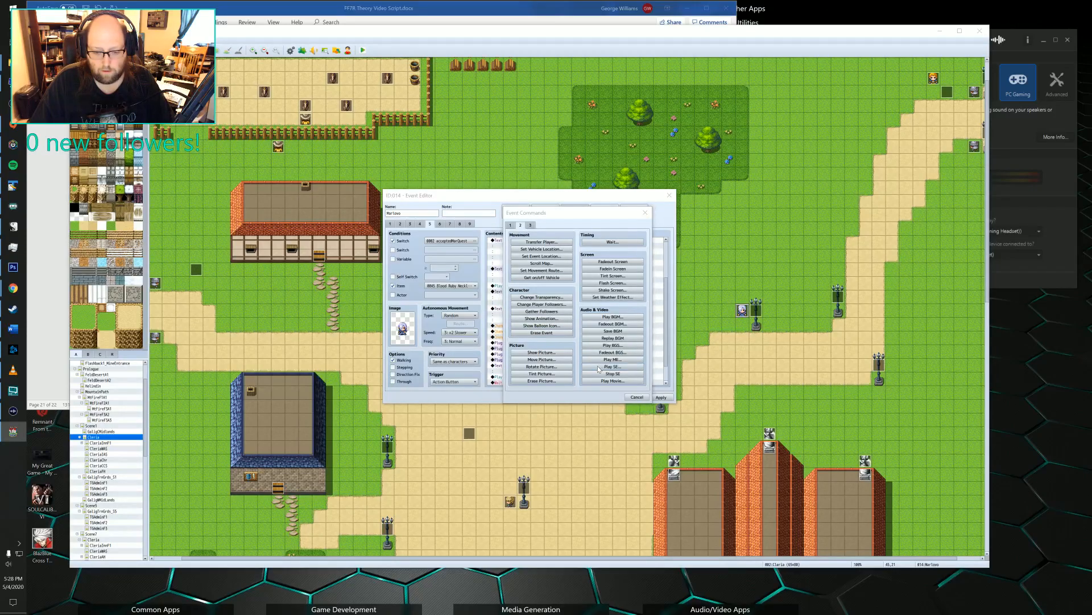
scroll(551, 316, down, 12)
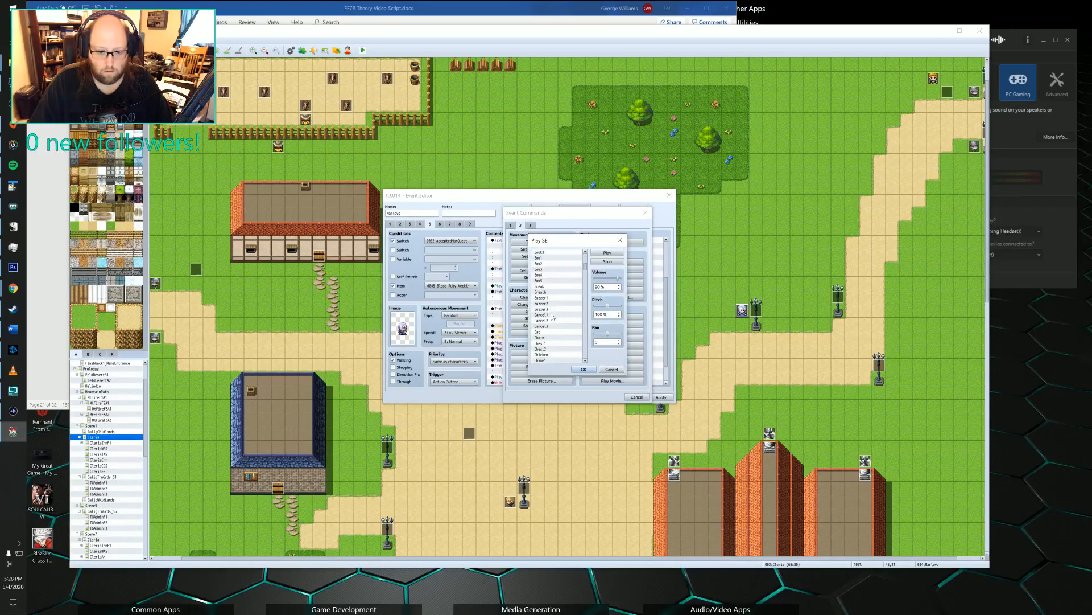
scroll(552, 316, down, 12)
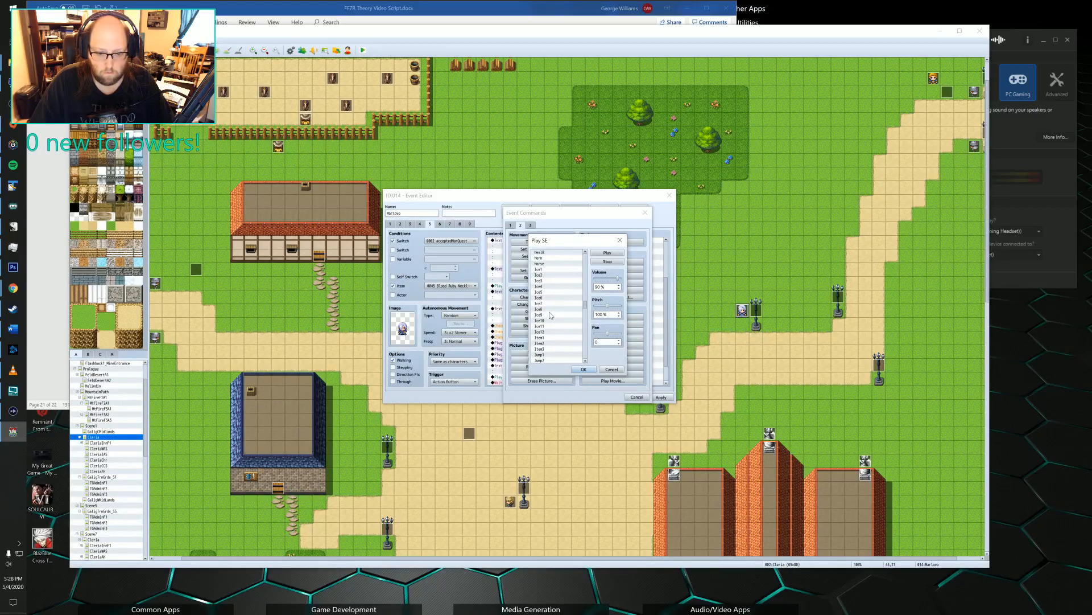
scroll(552, 316, down, 6)
click(542, 282)
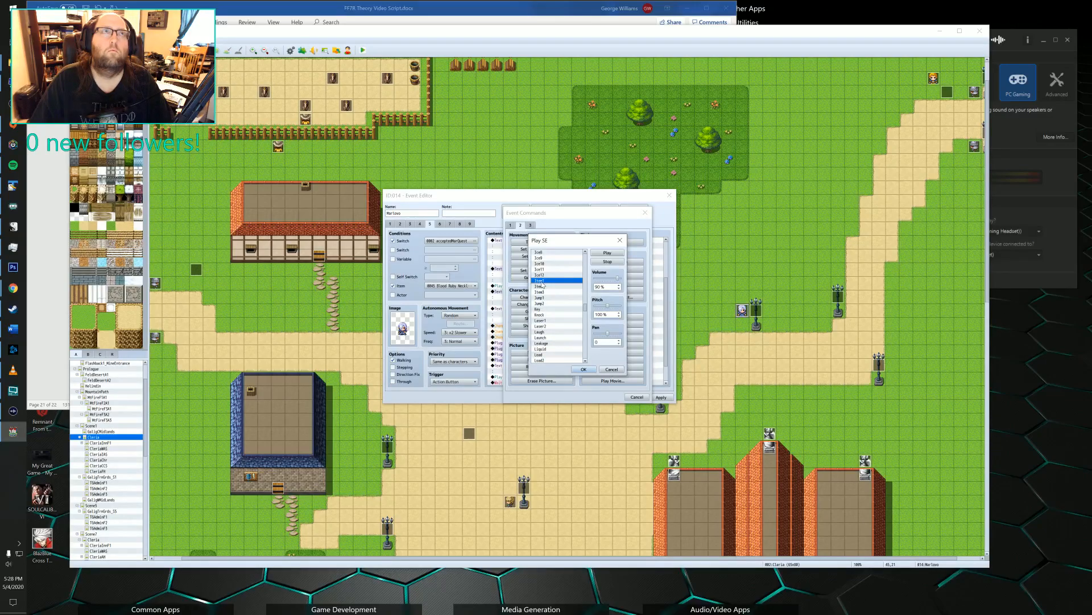
click(574, 370)
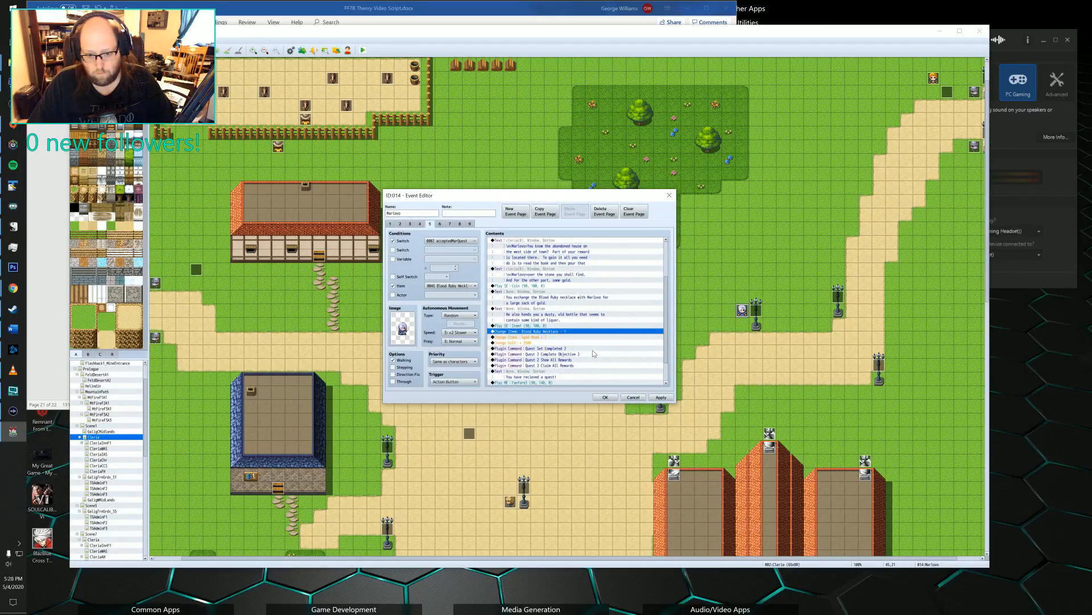
Check the remaining commands on Marlowe's fifth page, then apply the changes and close his event.
scroll(576, 341, down, 1)
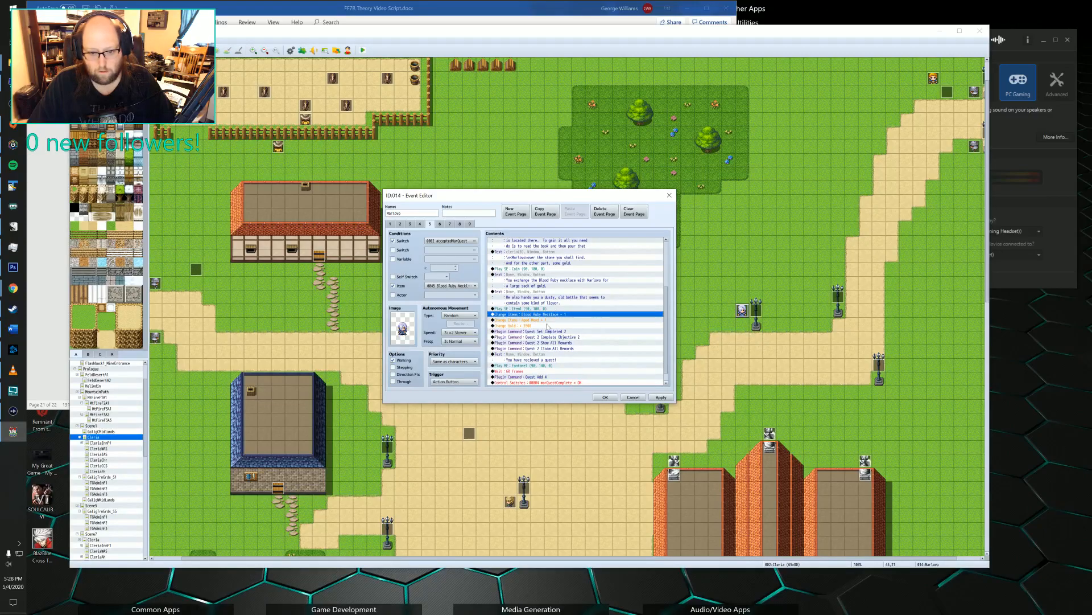
scroll(548, 332, down, 1)
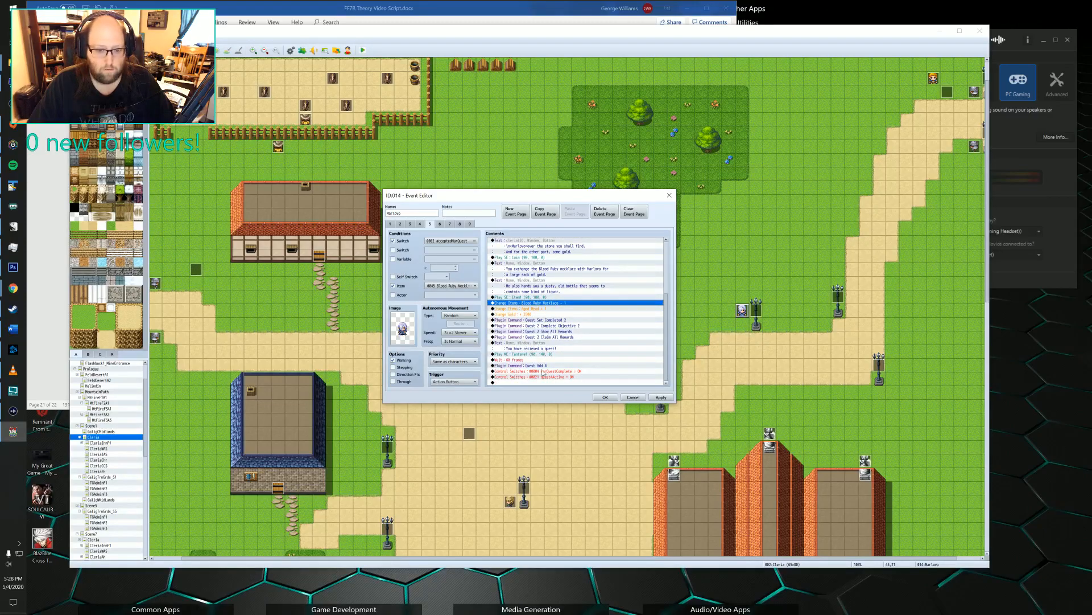
click(660, 397)
click(605, 398)
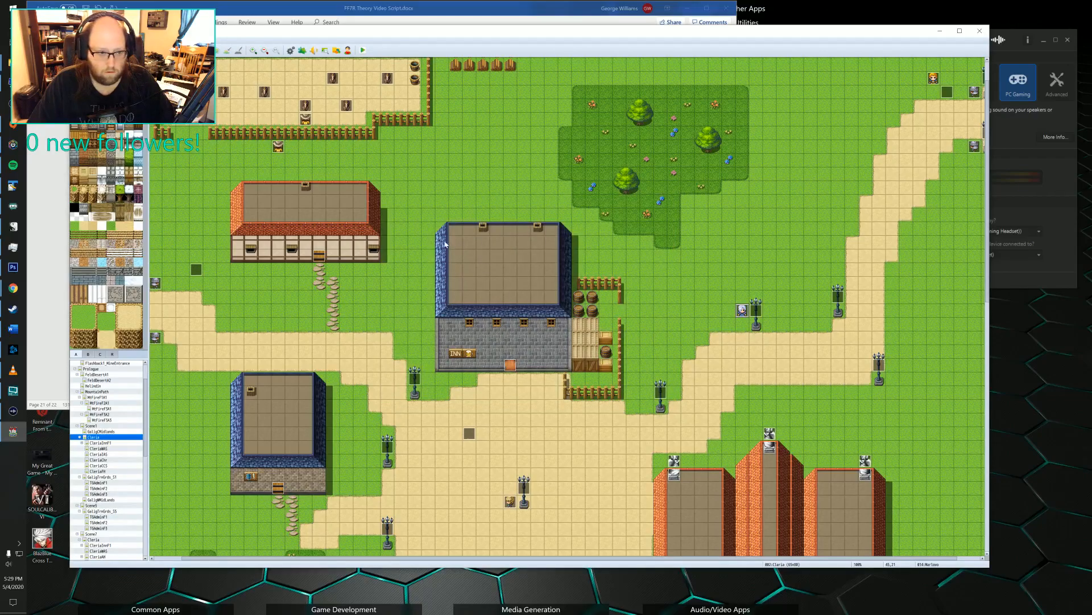
Open Polonish's event and start a text message with a transparent background after the gold message in the "Sure" branch.
double_click(309, 120)
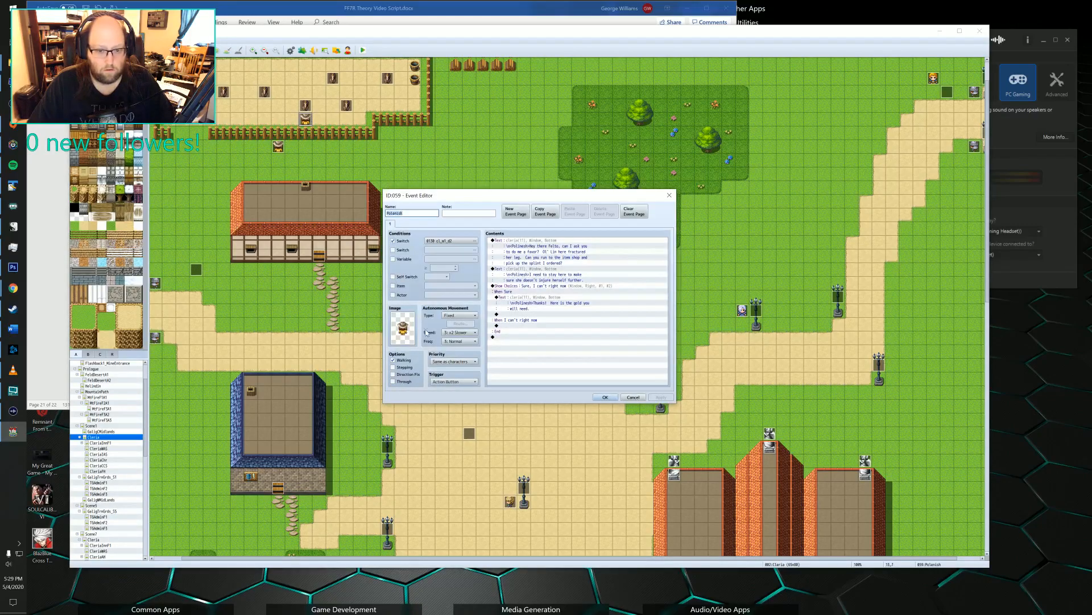
click(531, 314)
double_click(531, 315)
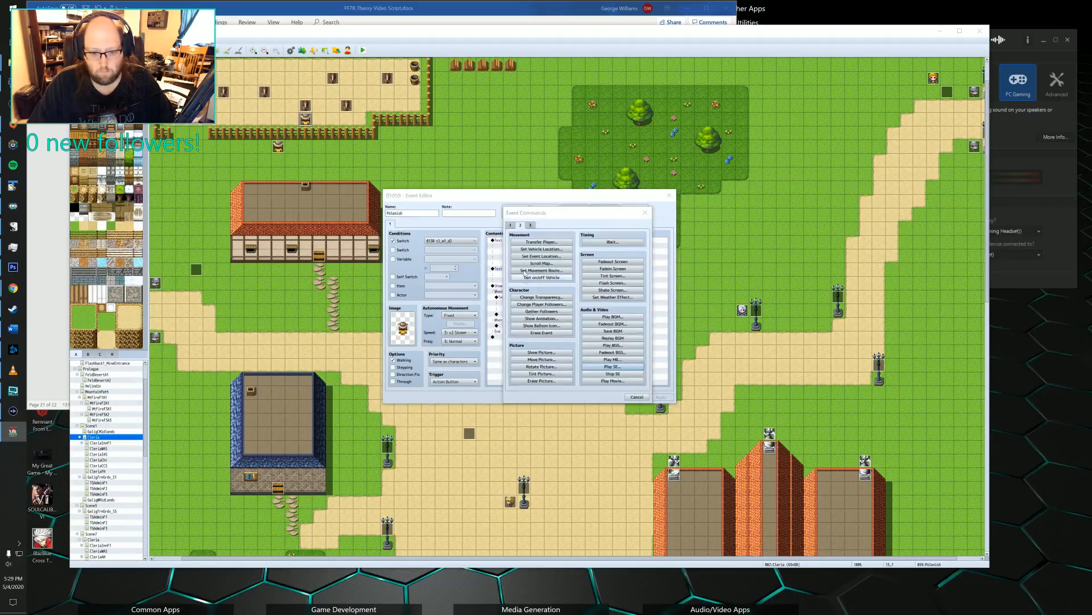
click(542, 242)
click(607, 349)
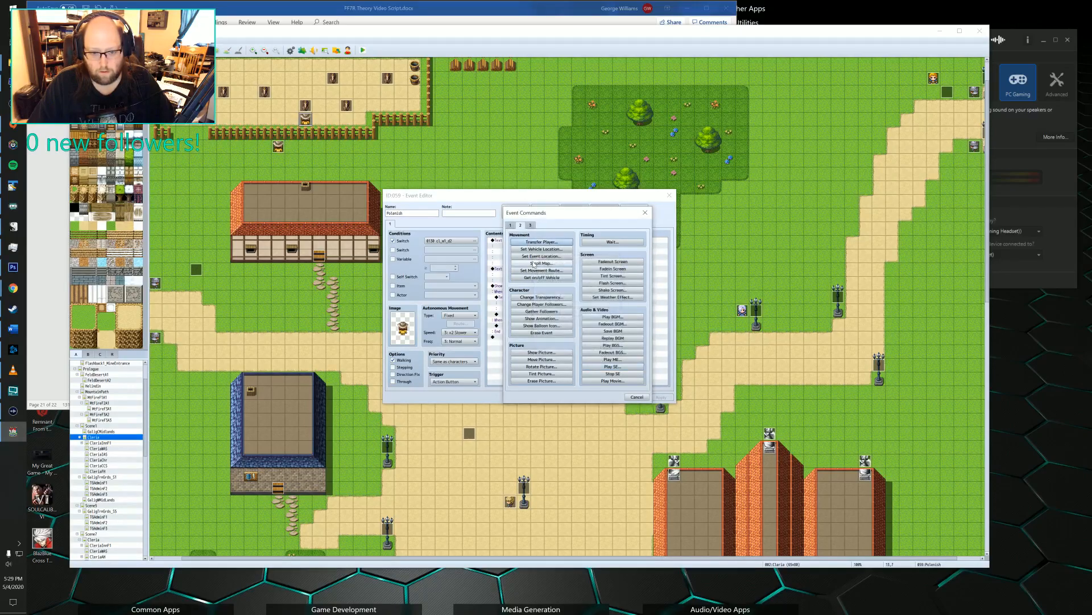
click(510, 225)
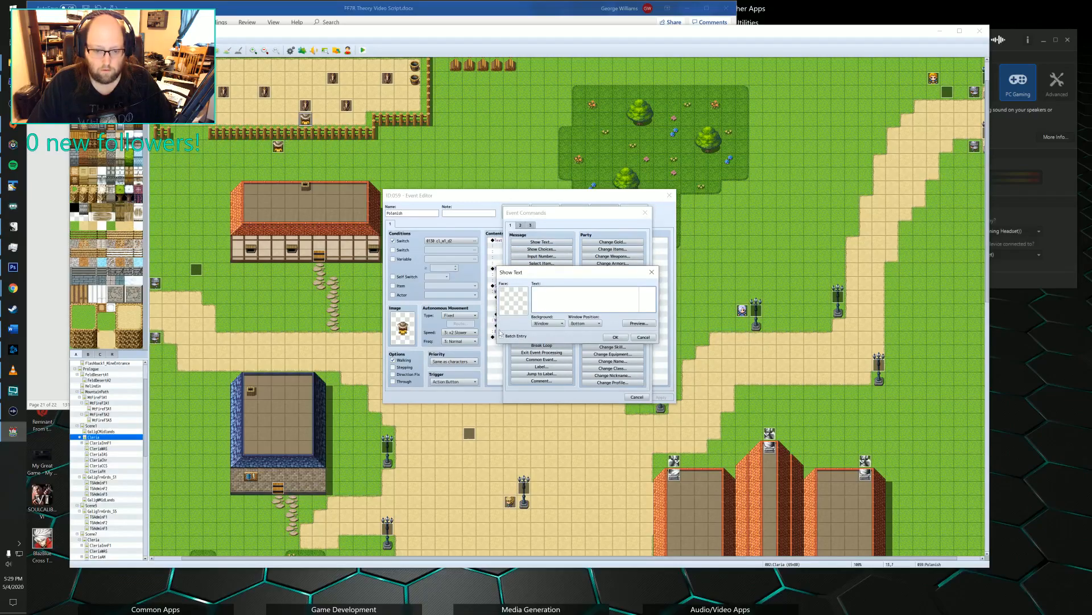
click(547, 323)
click(545, 343)
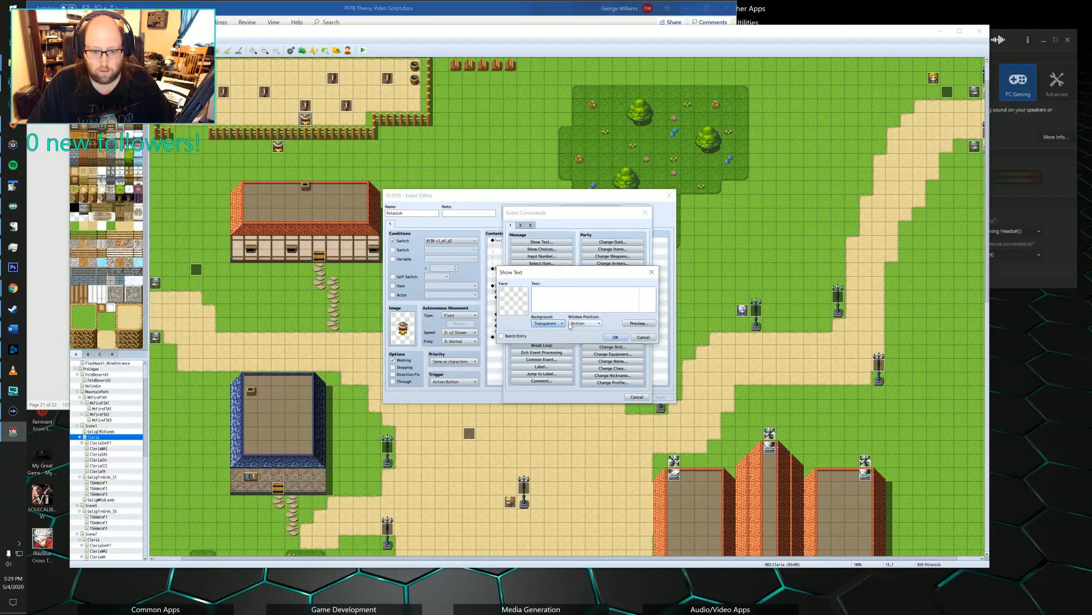
Enter "Ploinesh hands you 600G." as the transparent message's text and confirm it.
click(547, 298)
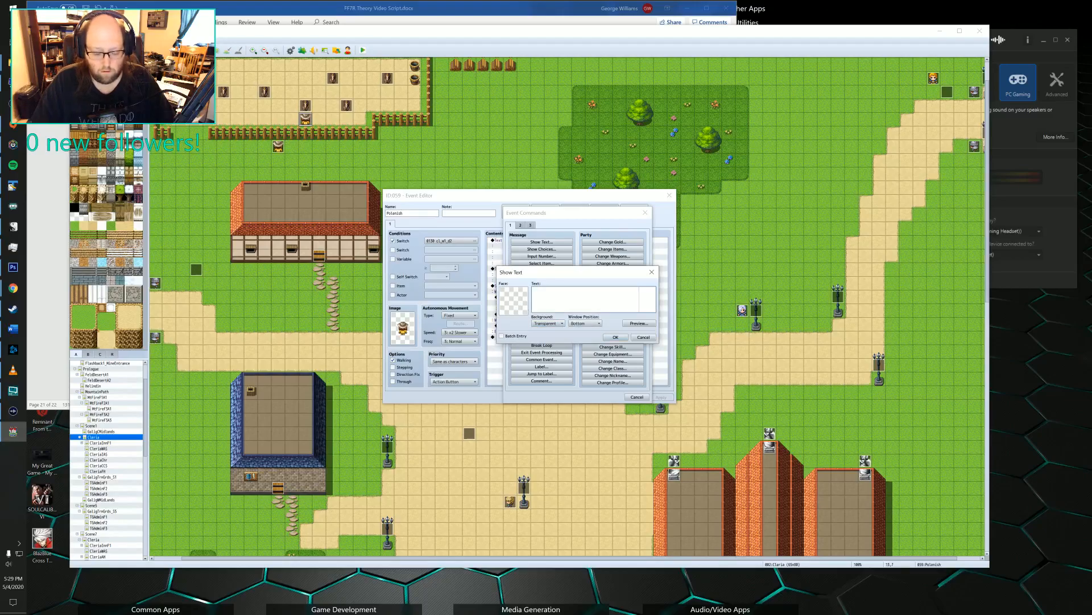
text(Plo)
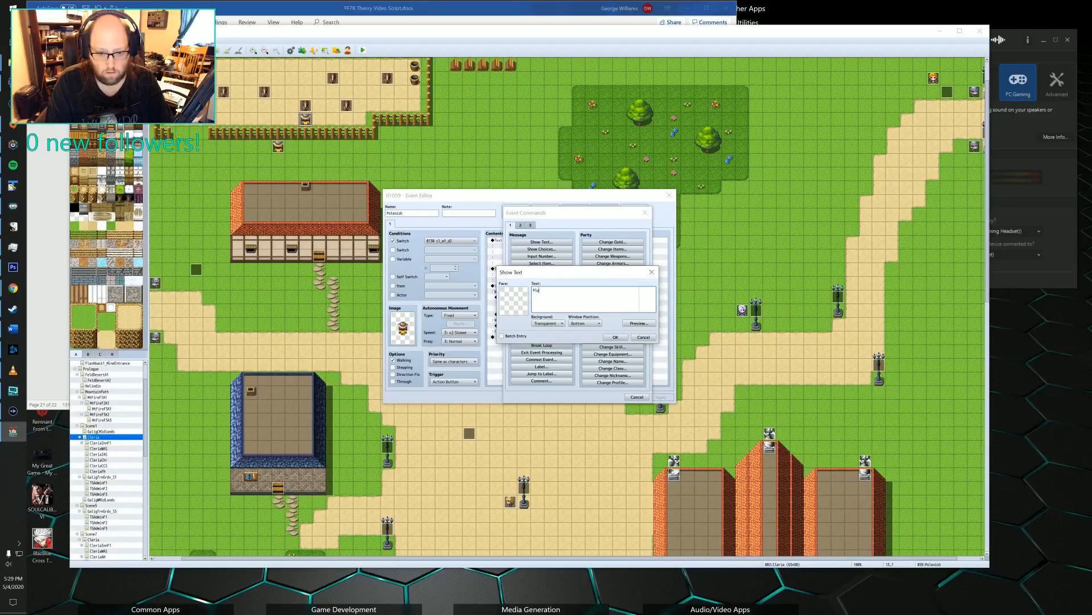
text(inesh )
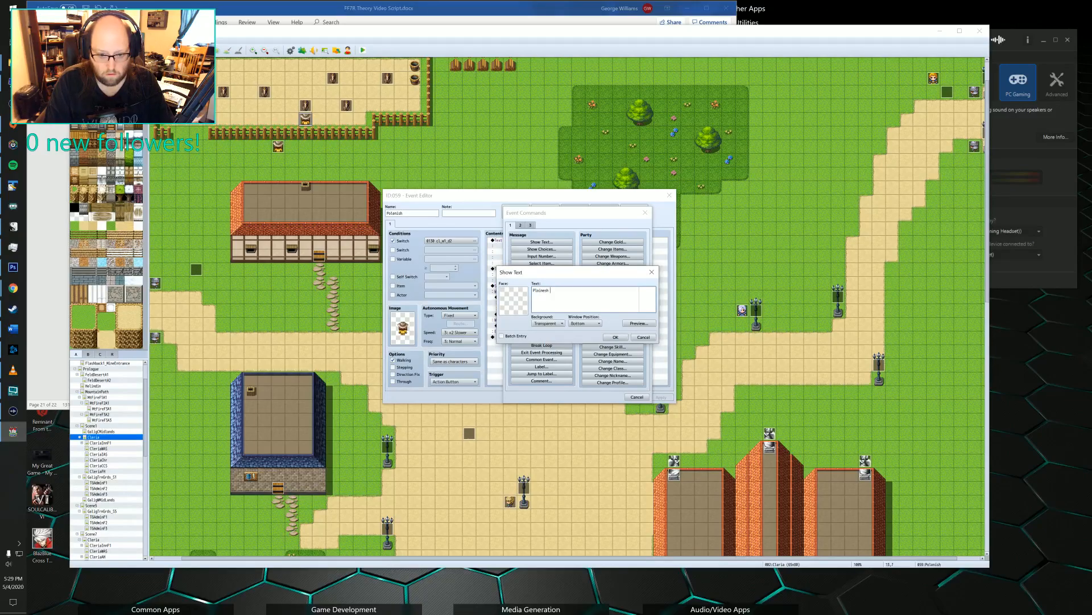
text(hands)
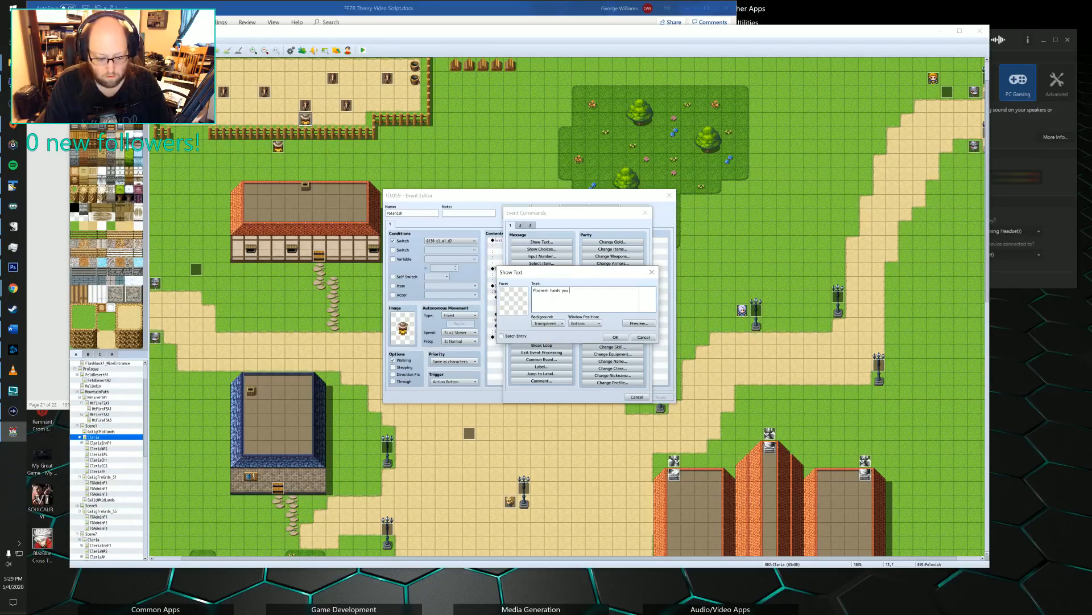
text( you )
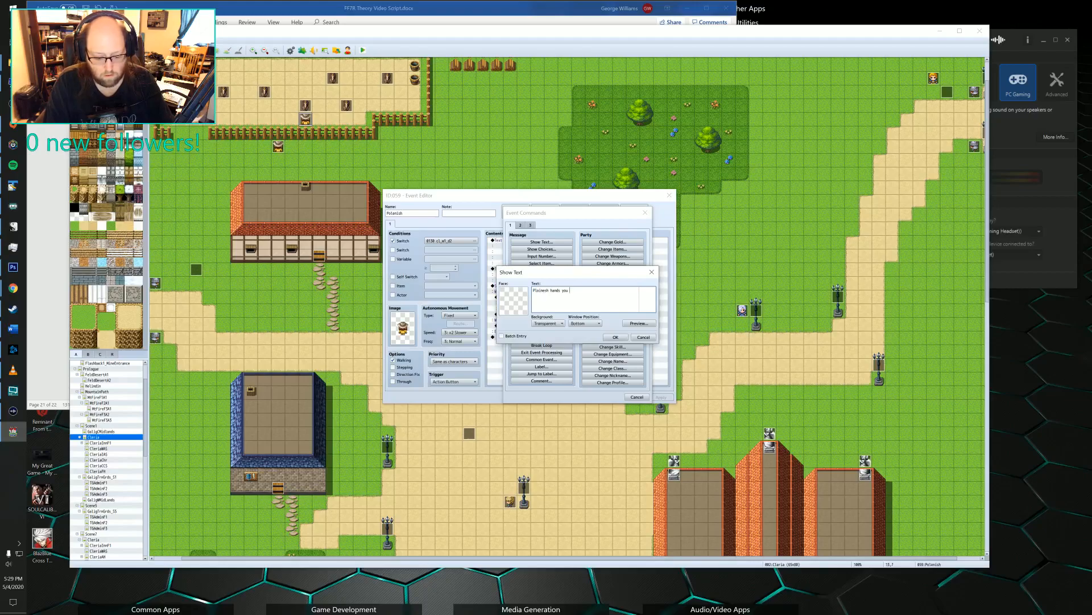
text(600G.)
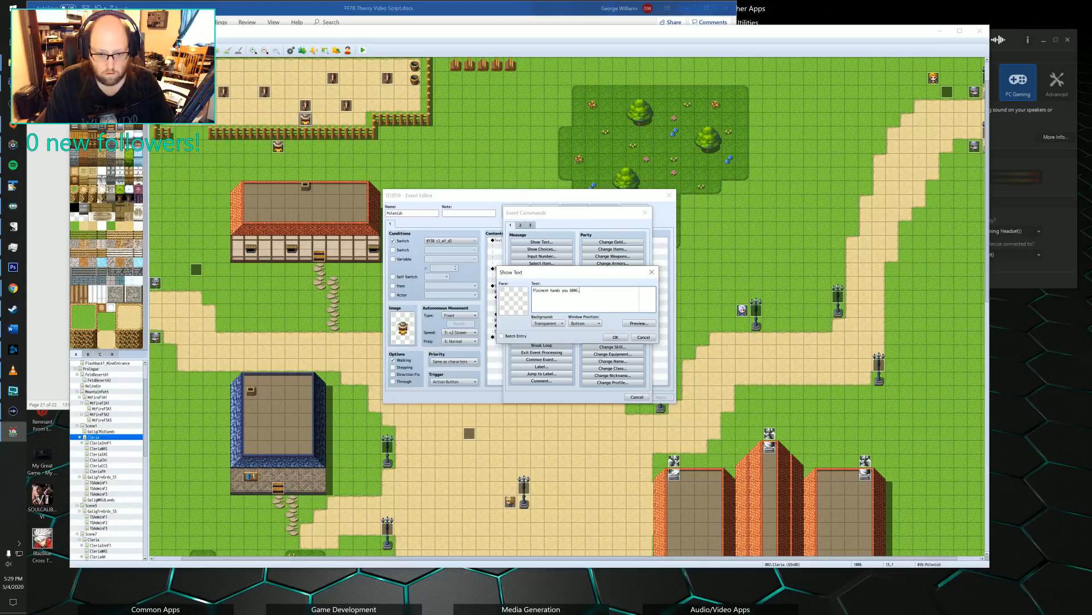
click(615, 337)
Add a Change Gold command after the 600G message that increases the party's gold by a constant 600.
double_click(543, 325)
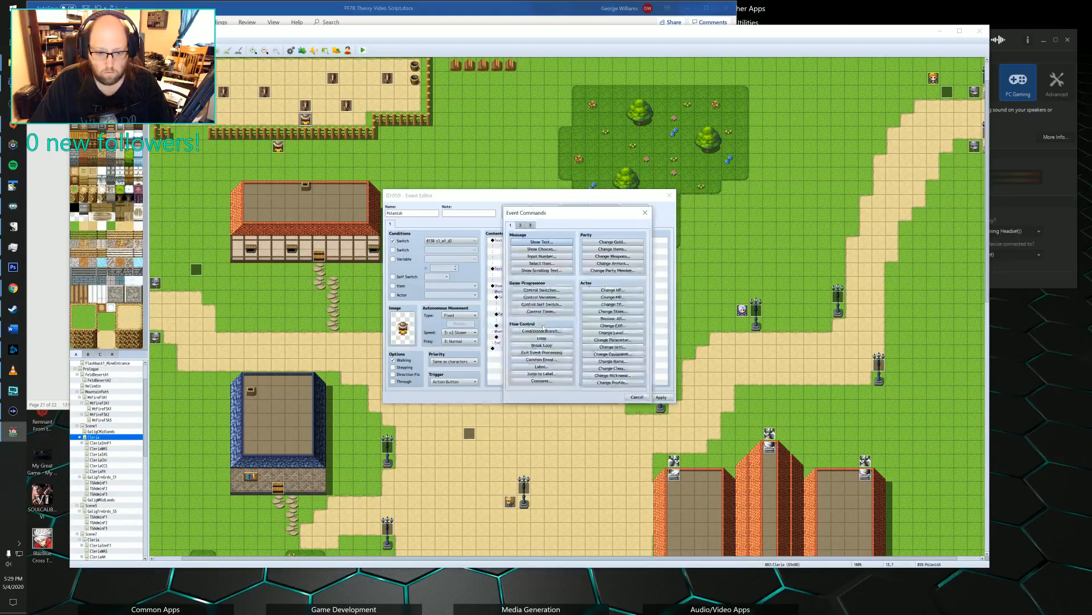
click(614, 242)
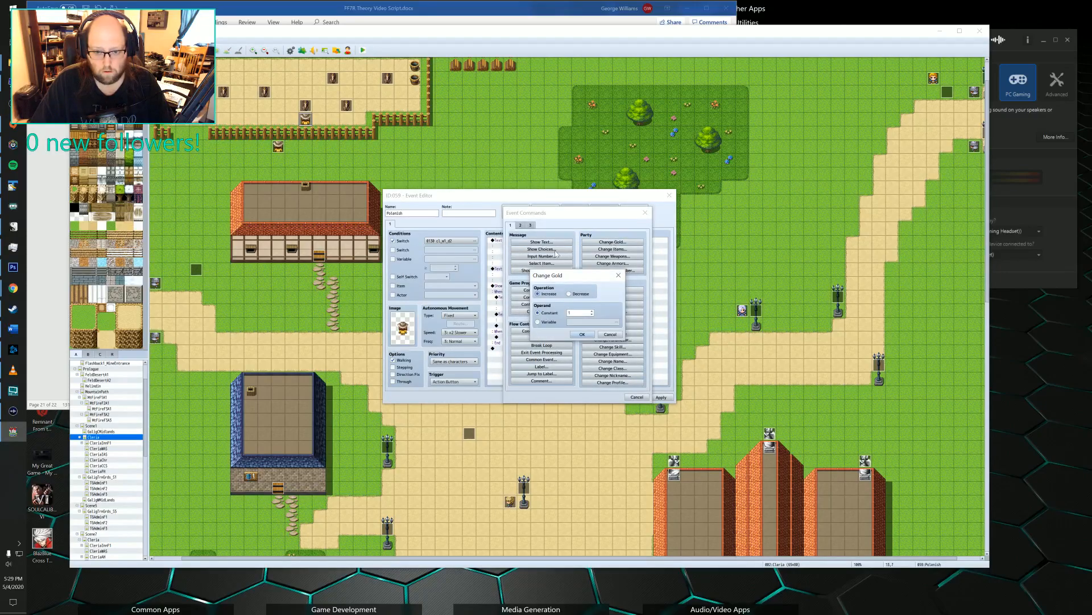
text(60)
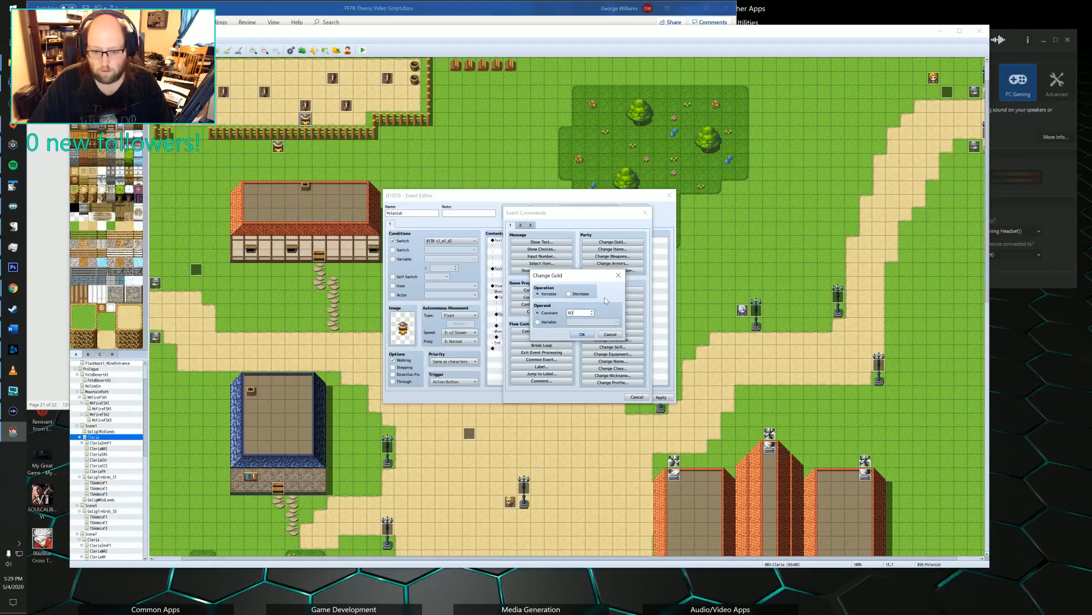
text(0)
click(583, 334)
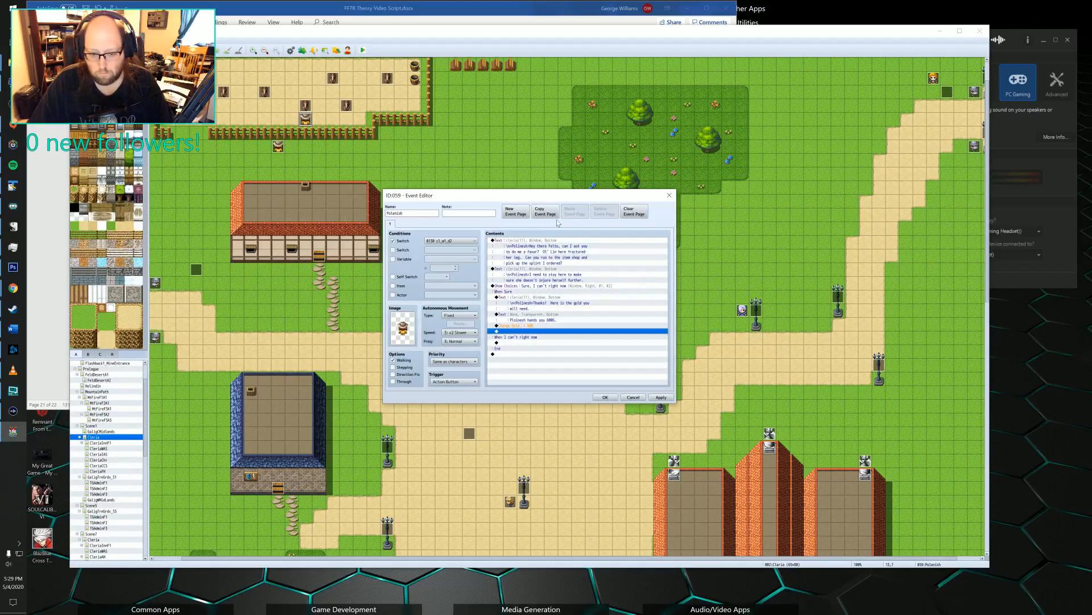
Add a Play SE command with the Coin sound effect after the gold increase.
double_click(516, 333)
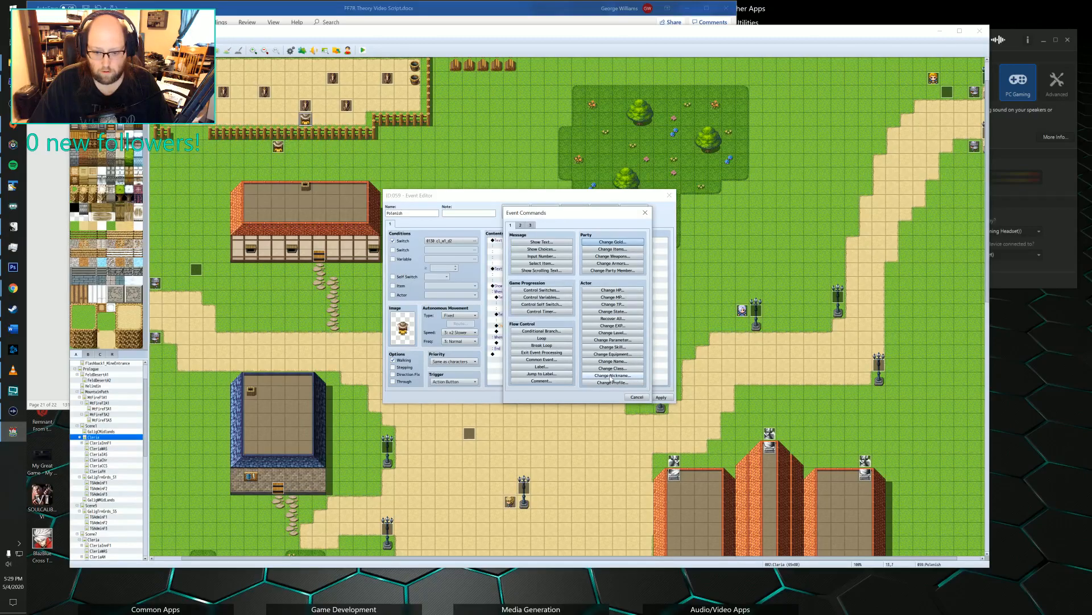
click(531, 225)
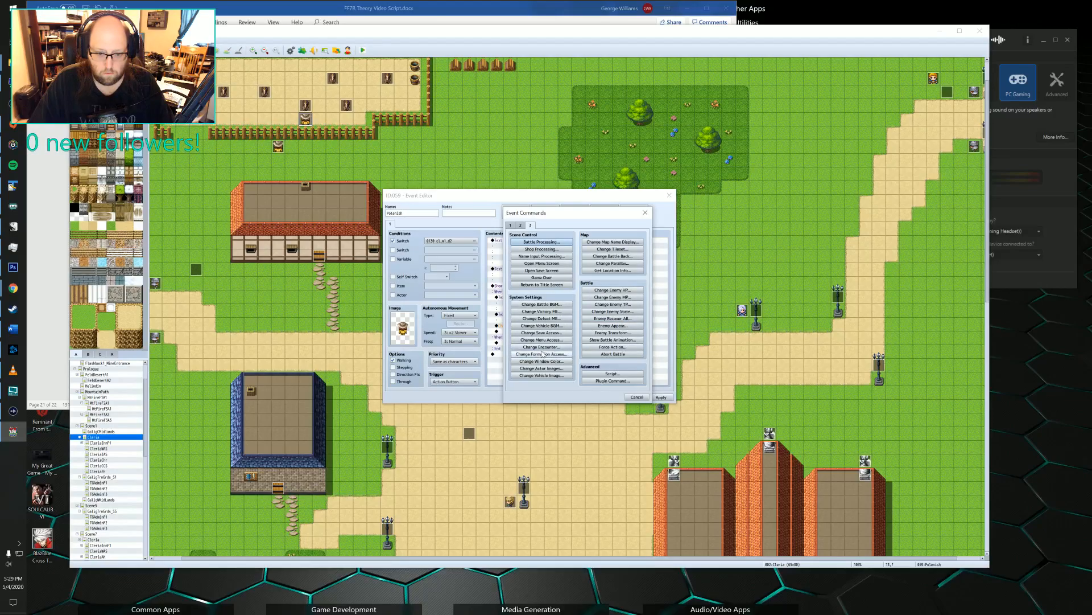
click(521, 225)
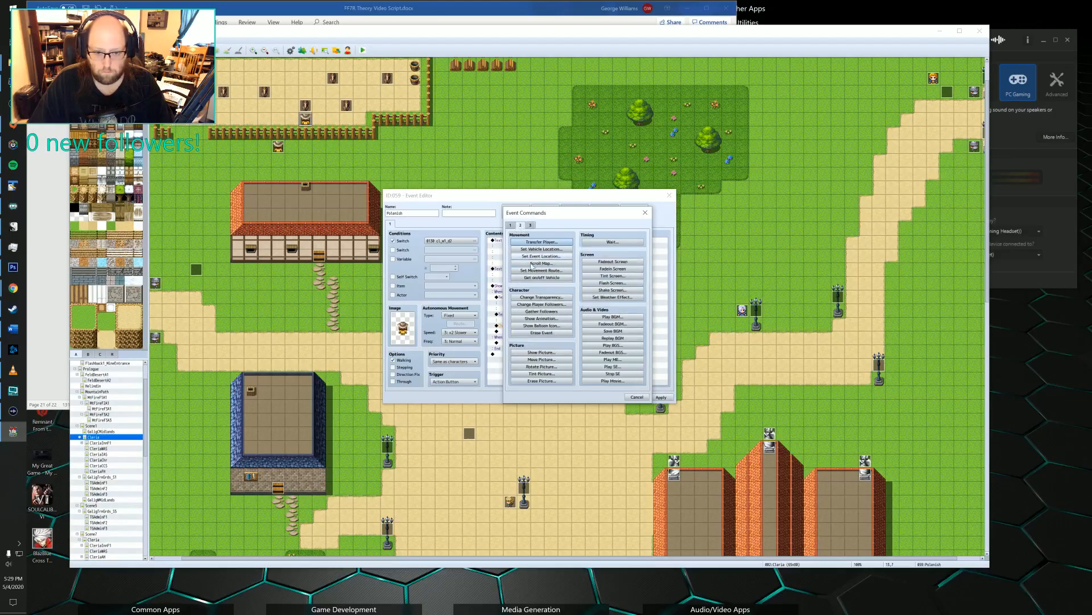
click(612, 369)
scroll(546, 305, down, 7)
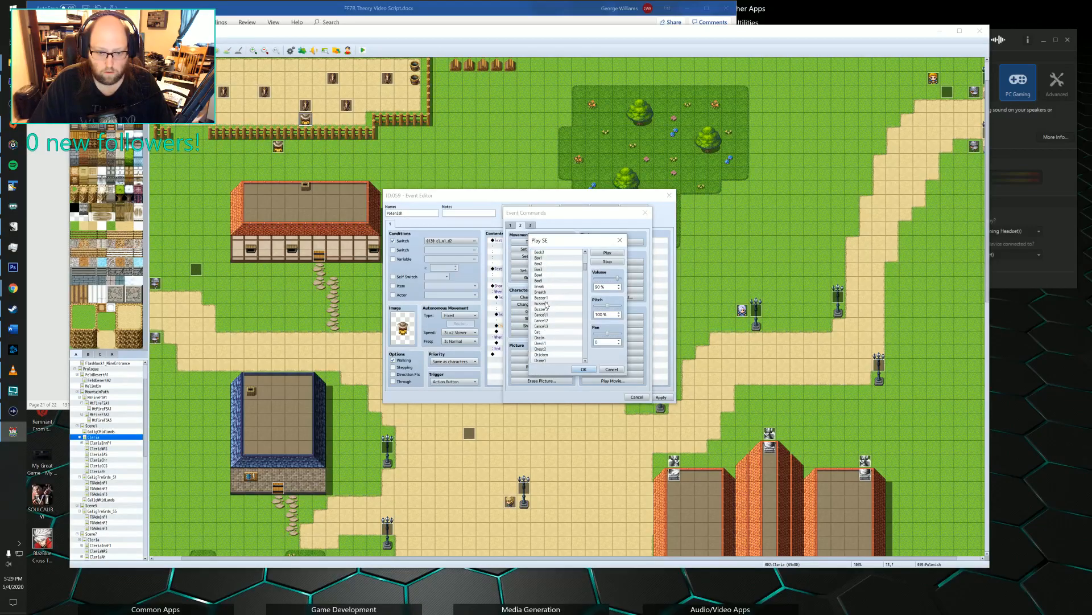
scroll(546, 305, down, 2)
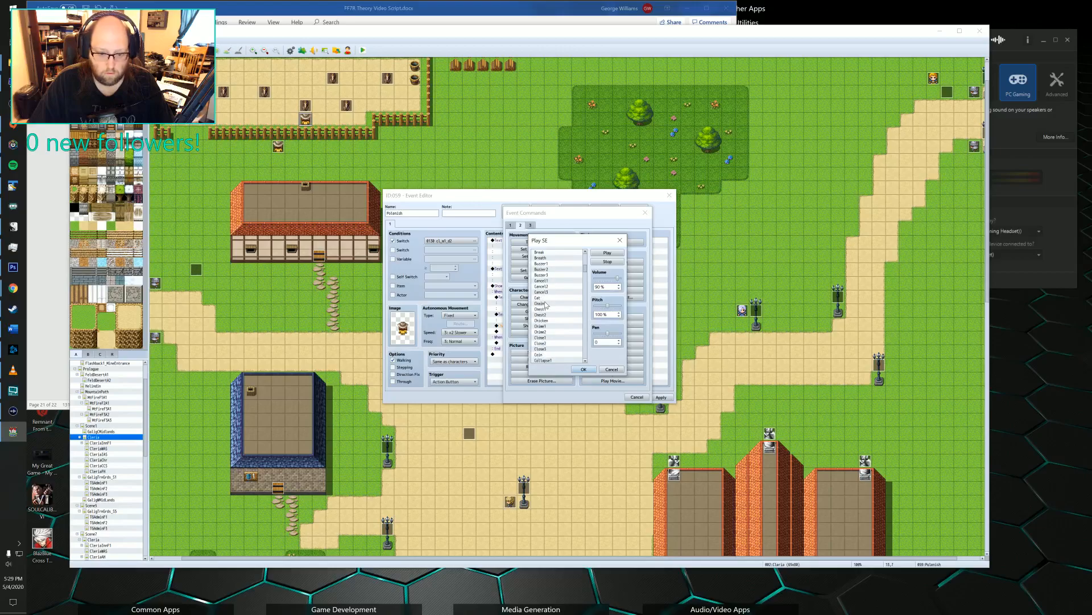
click(541, 354)
click(583, 370)
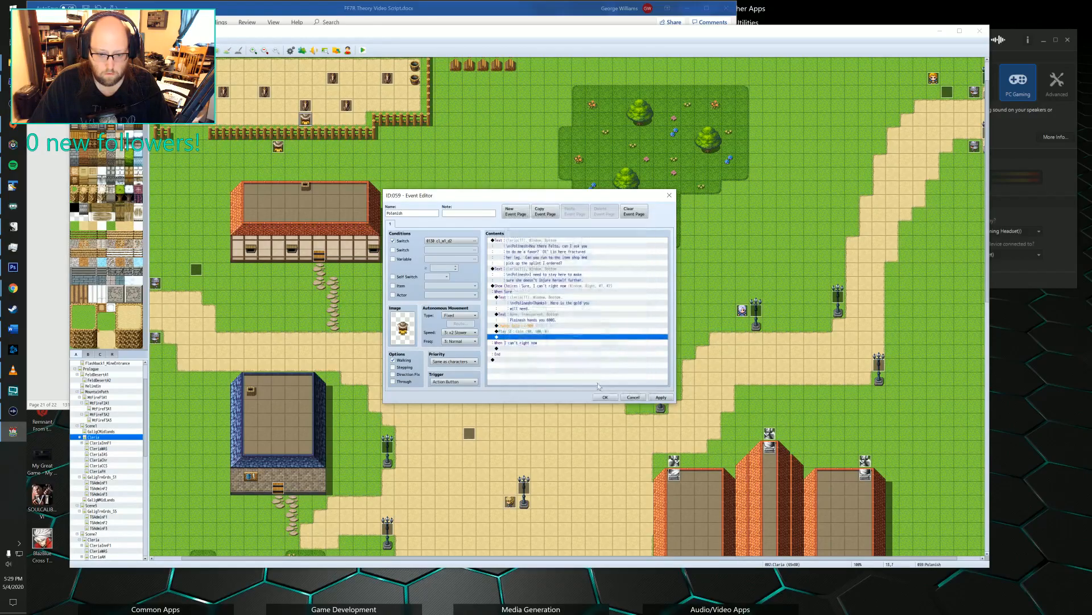
Copy the transparent 600G message and paste it after the Coin sound effect.
double_click(537, 337)
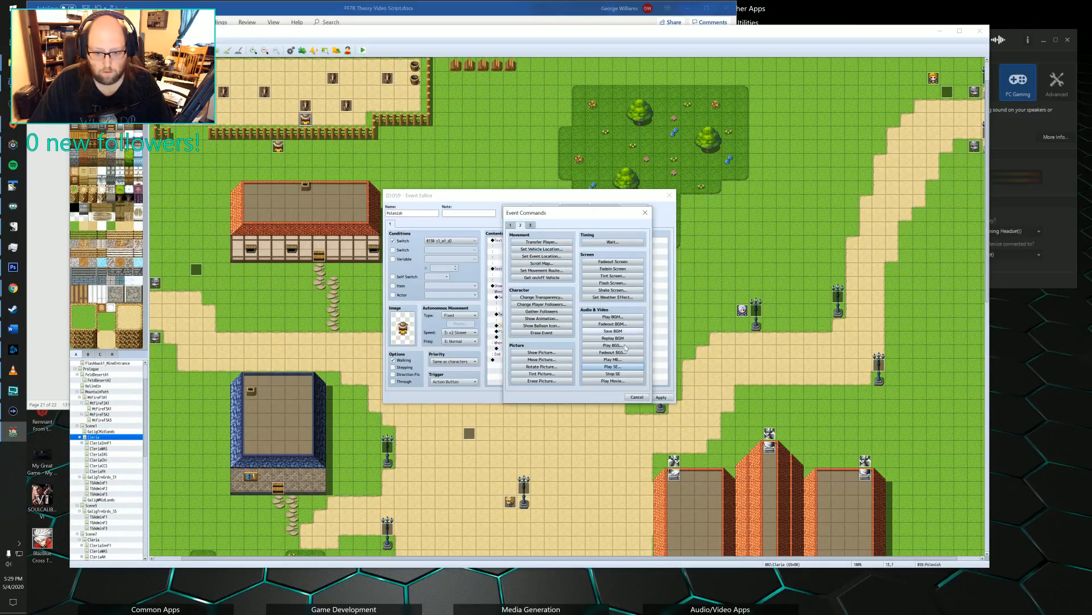
click(637, 397)
click(515, 293)
click(515, 298)
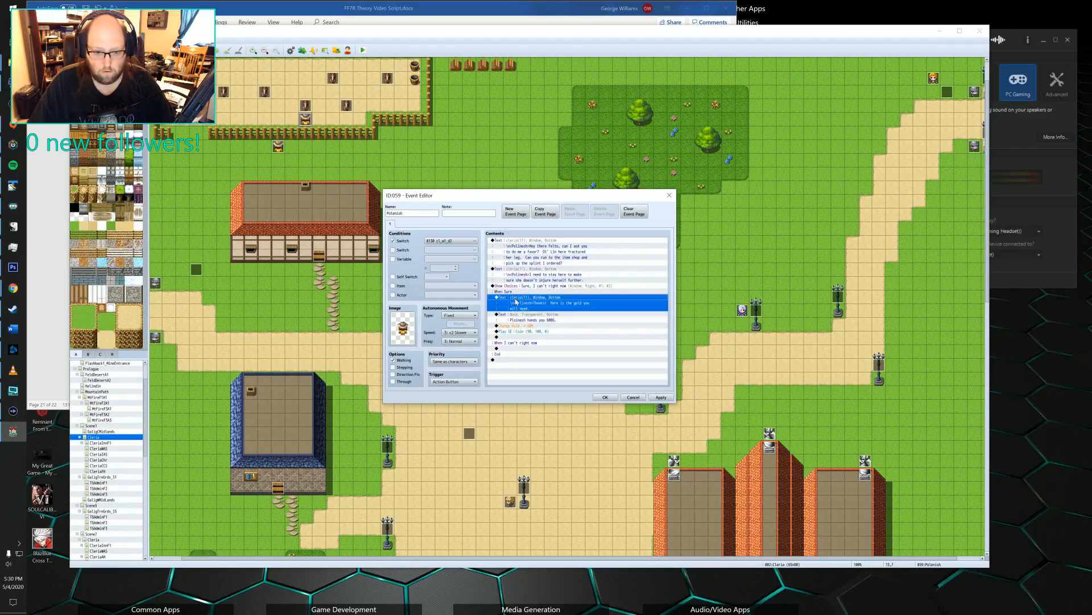
click(513, 318)
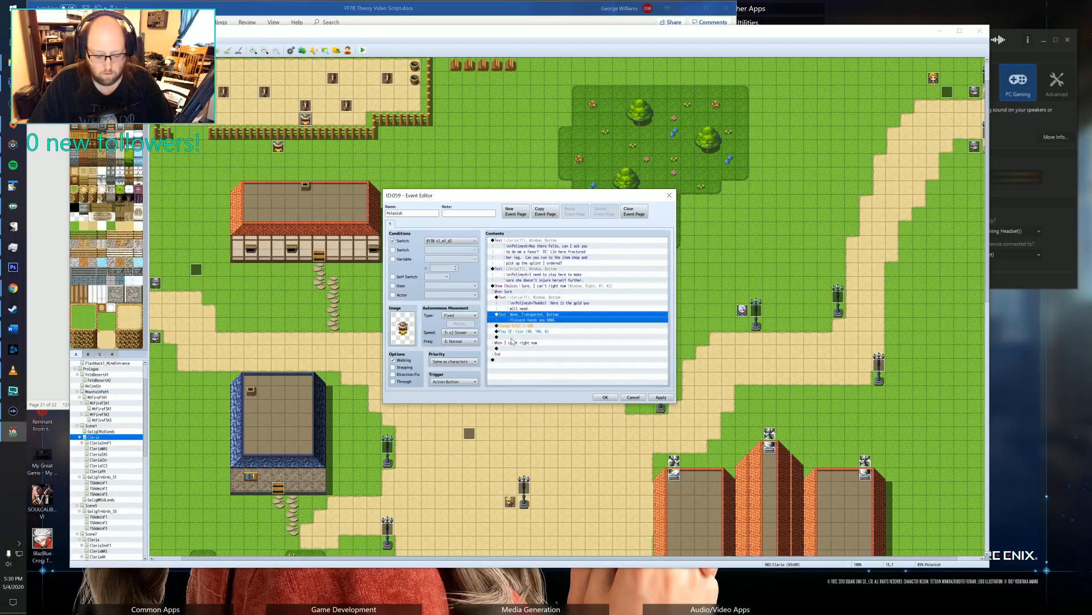
click(510, 337)
key(ctrl+v)
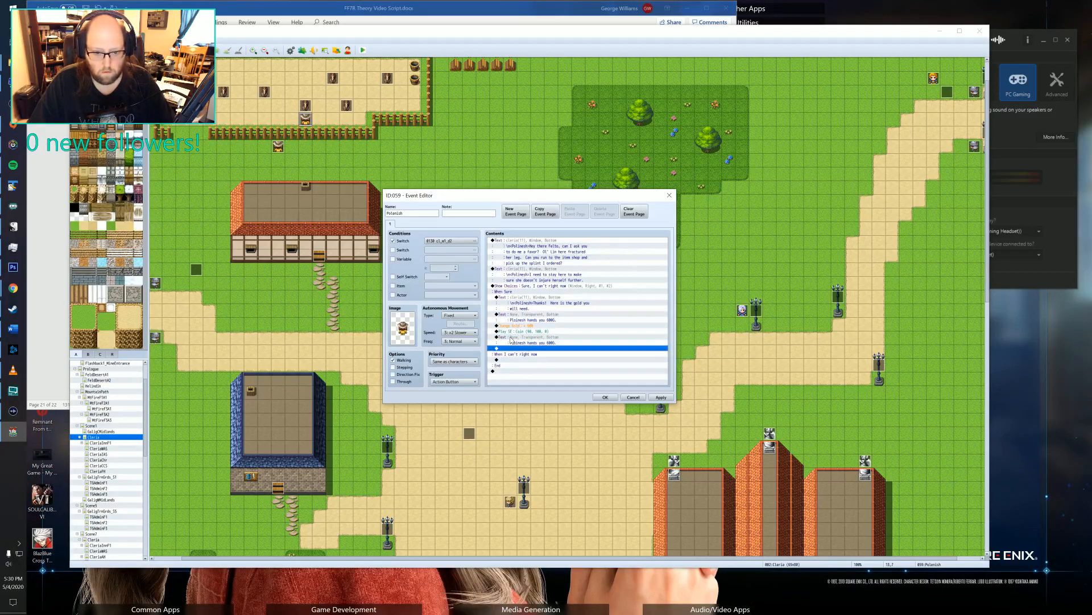
Replace the pasted message's text with "You have gotten a quest!".
double_click(510, 337)
drag(581, 291, 498, 296)
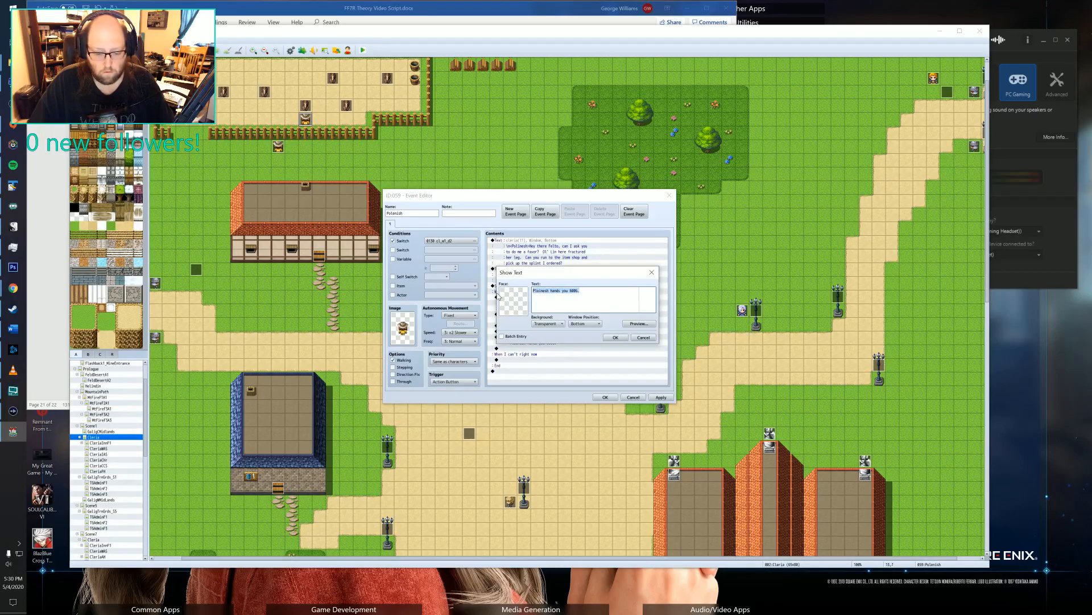
text(You have)
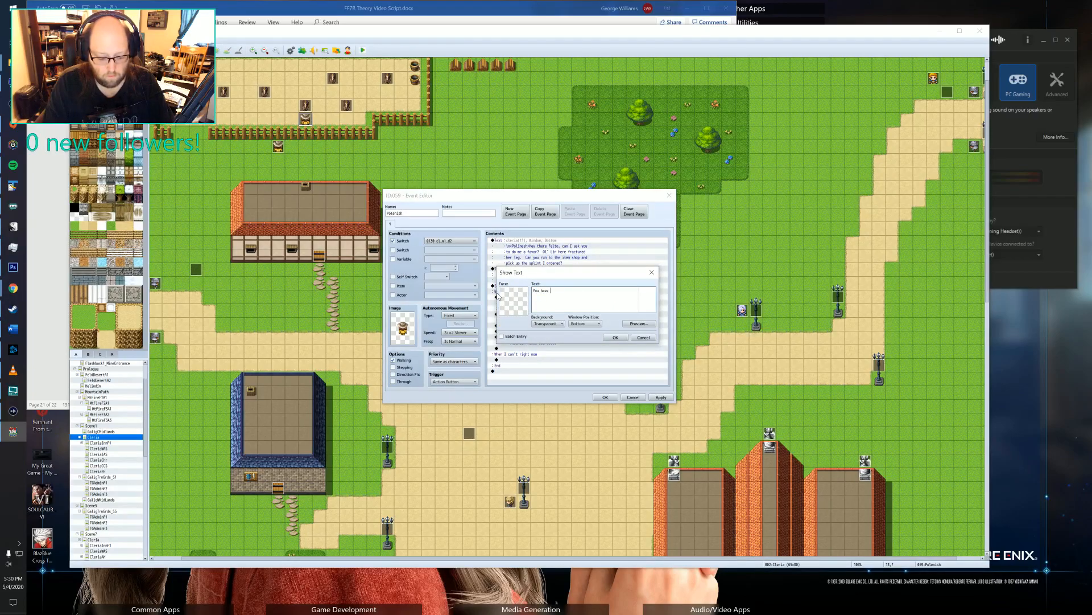
text( gotten a quest!)
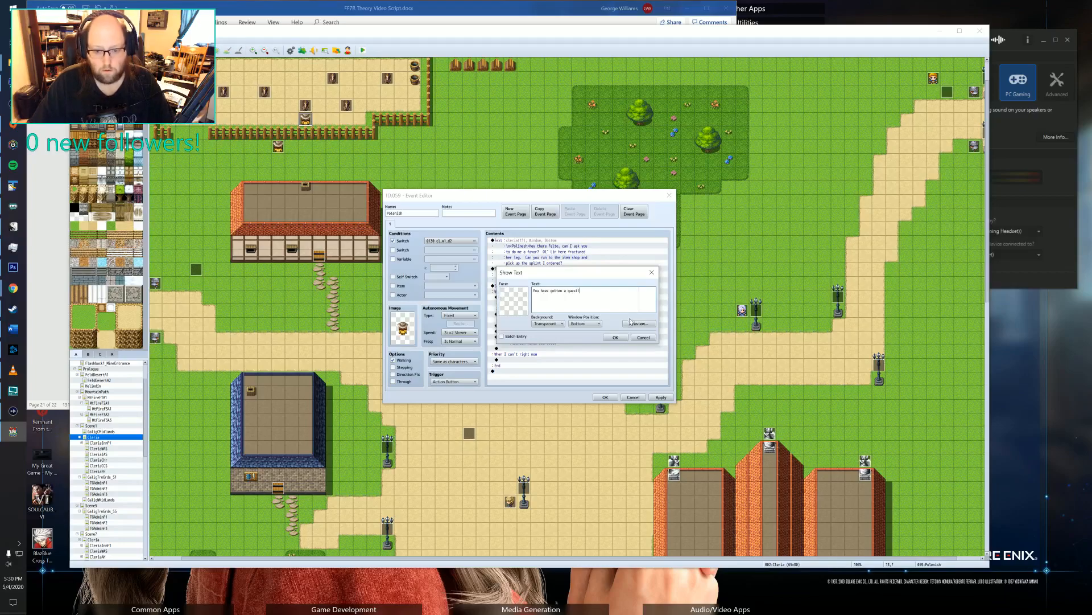
click(615, 337)
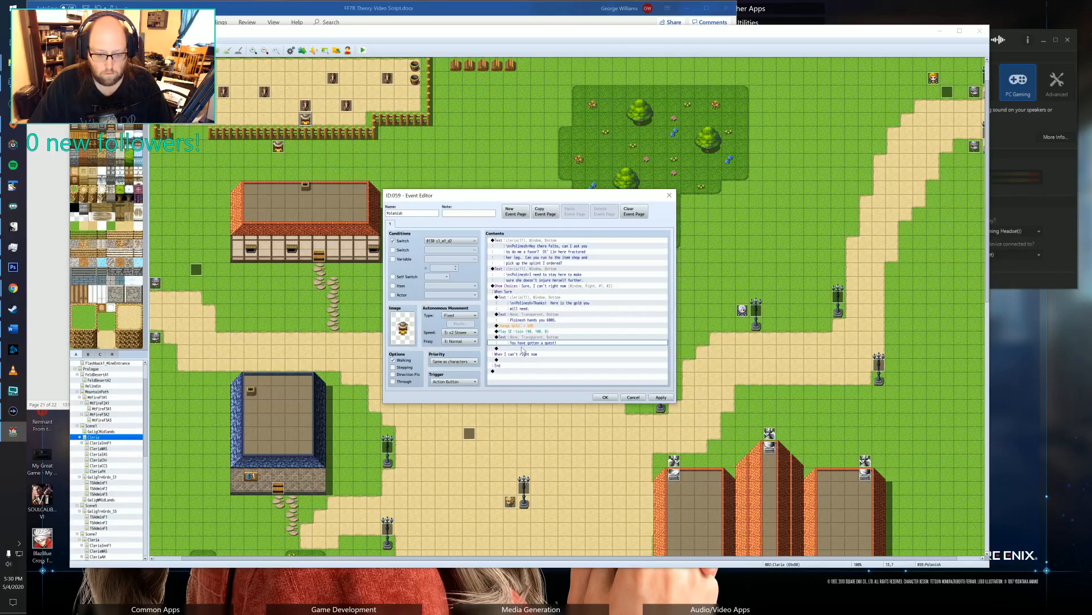
Add a Play ME command with Fanfare1 after the quest message, then save and close Polonish's event.
double_click(522, 348)
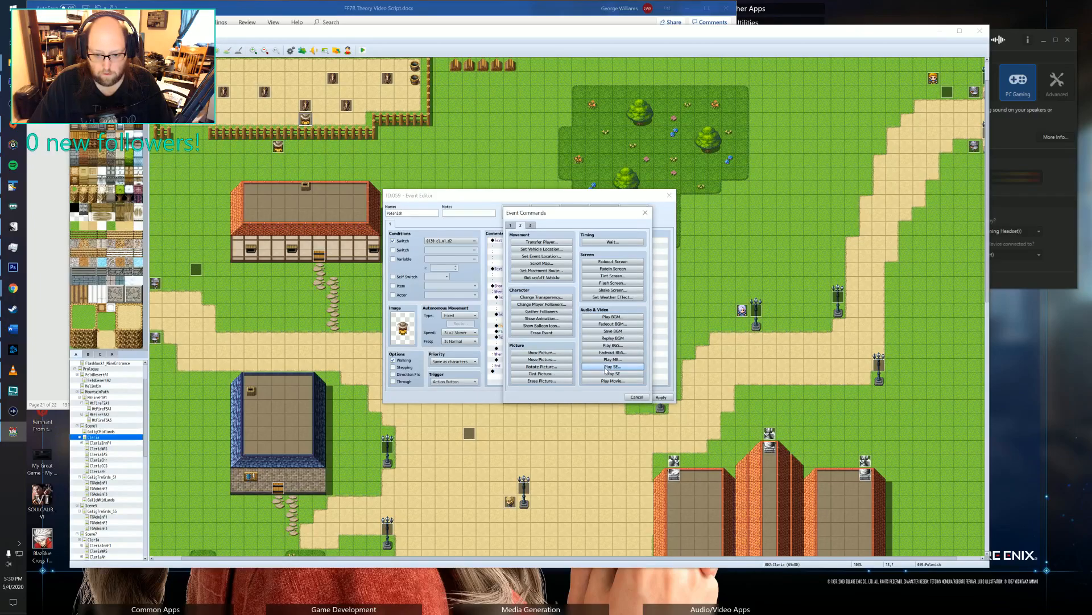
click(609, 360)
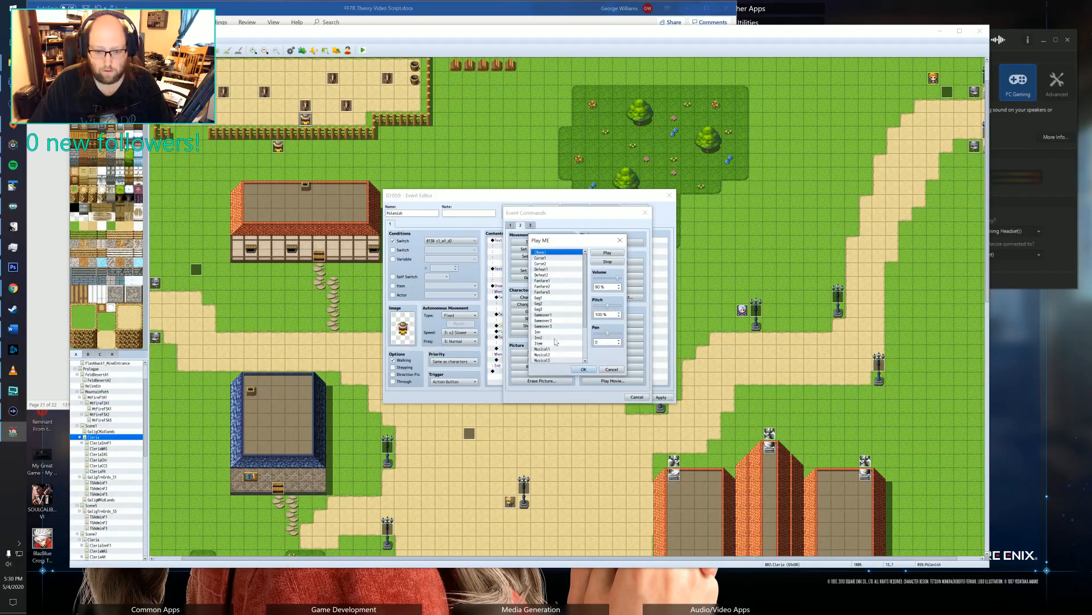
click(554, 281)
click(584, 369)
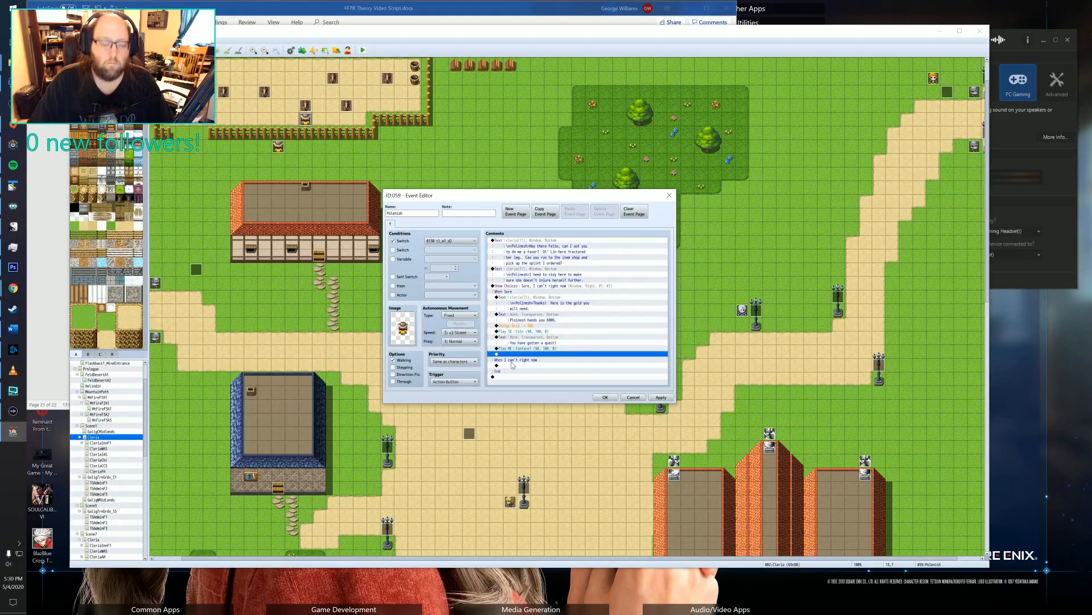
click(603, 398)
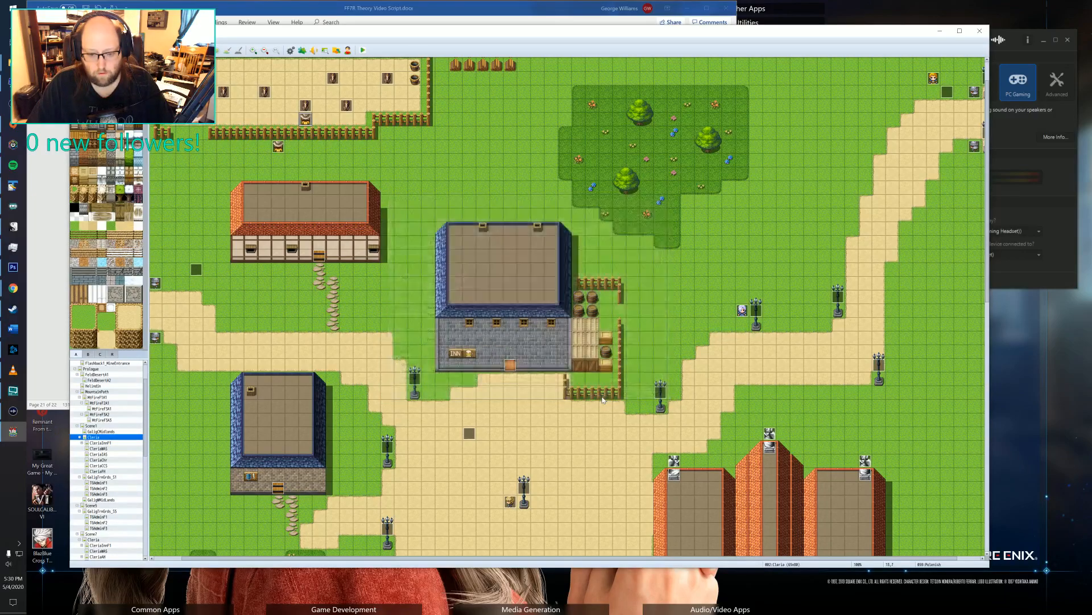
Open the empty Quest 11 entry in the YEP_QuestJournal plugin and title it "A Horse of a Problem", keeping the icon code.
click(302, 50)
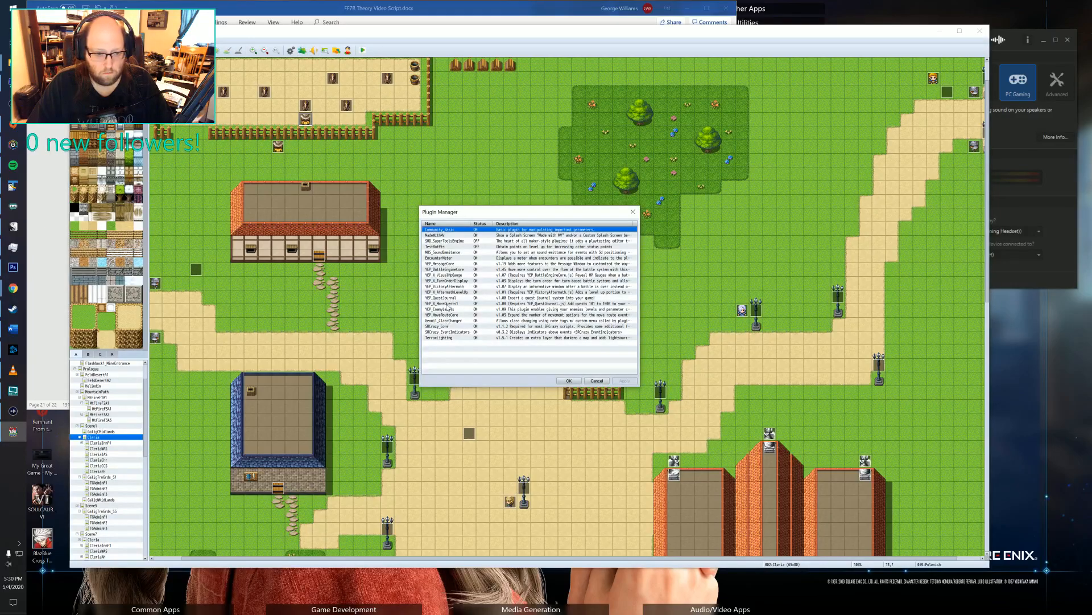
double_click(448, 298)
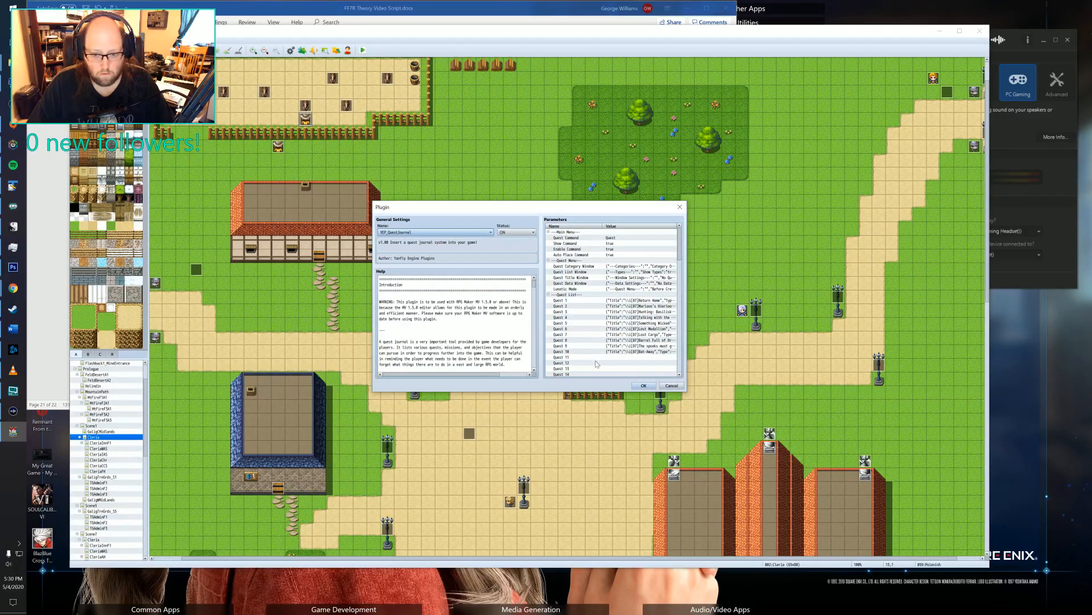
double_click(612, 358)
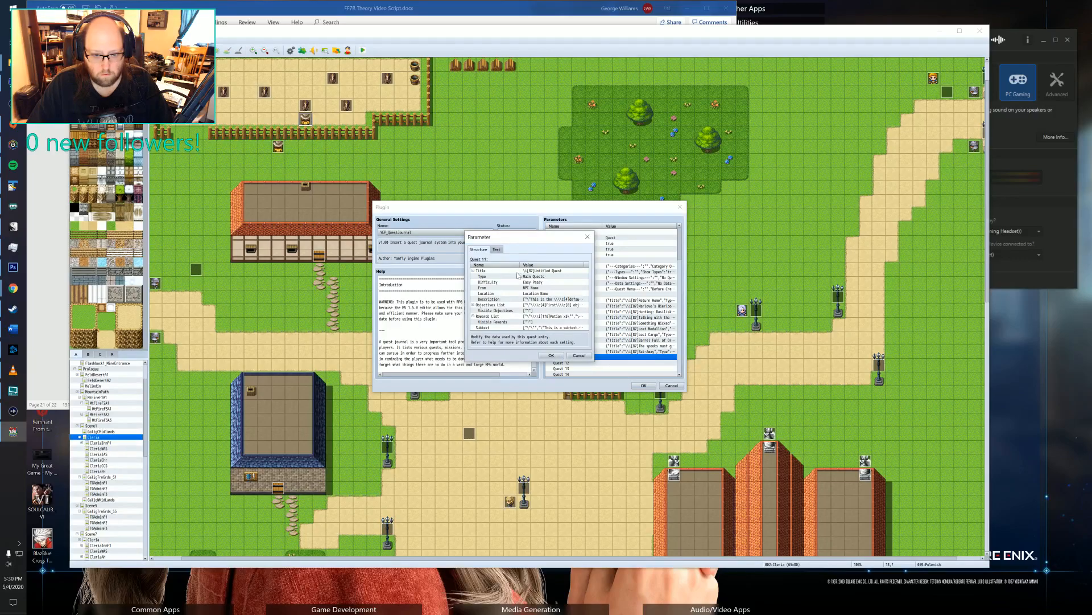
double_click(519, 271)
click(509, 296)
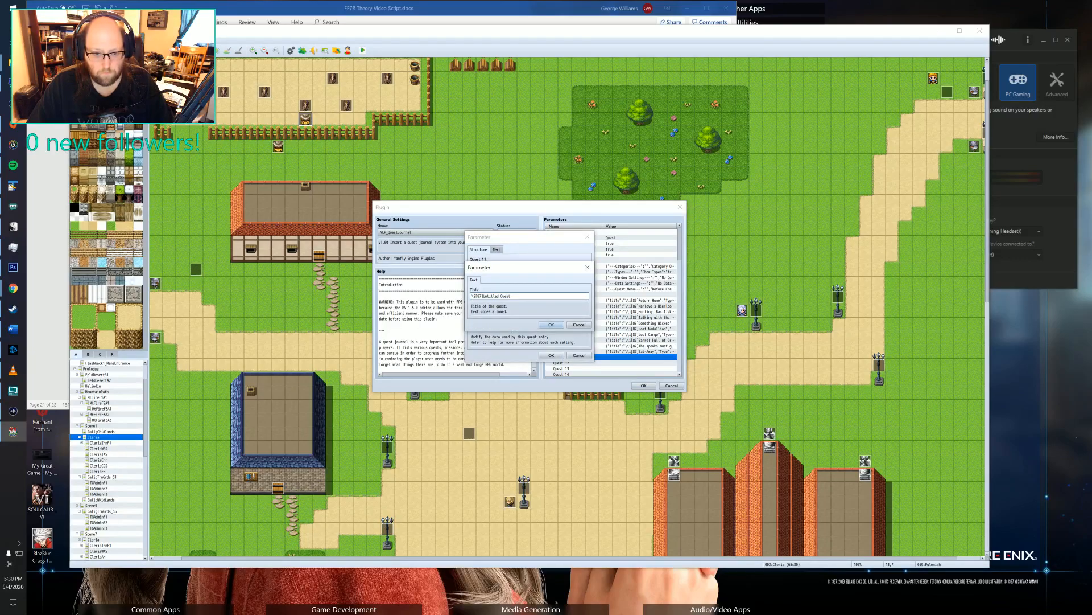
drag(510, 296, 460, 297)
key(Right)
key(BackSpace)
key(BackSpace)
key(BackSpace)
key(BackSpace)
key(BackSpace)
key(BackSpace)
key(BackSpace)
key(BackSpace)
key(BackSpace)
key(BackSpace)
key(BackSpace)
key(BackSpace)
key(BackSpace)
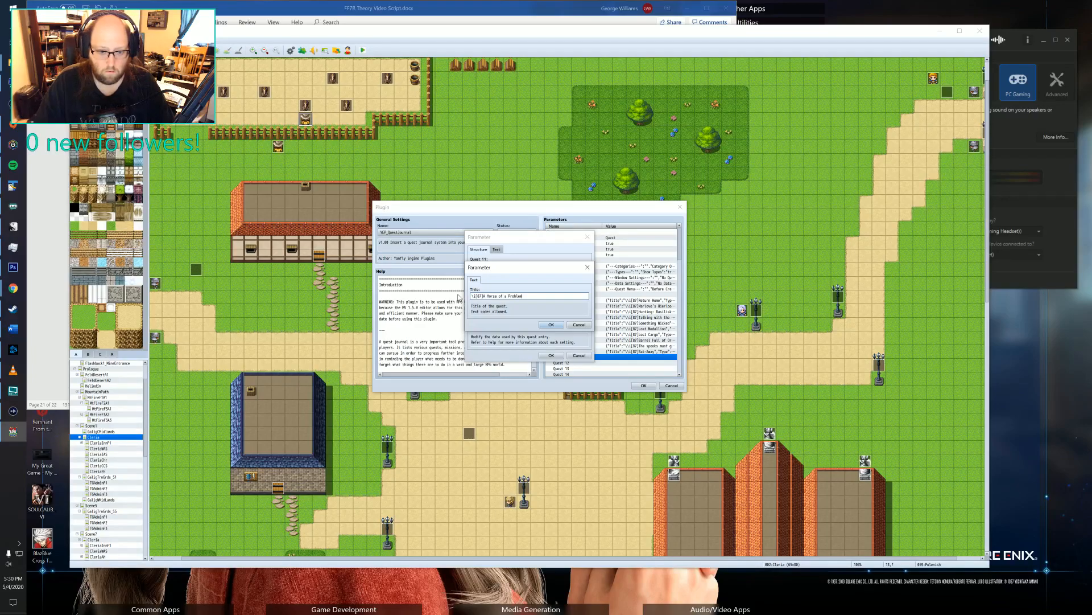
text(m)
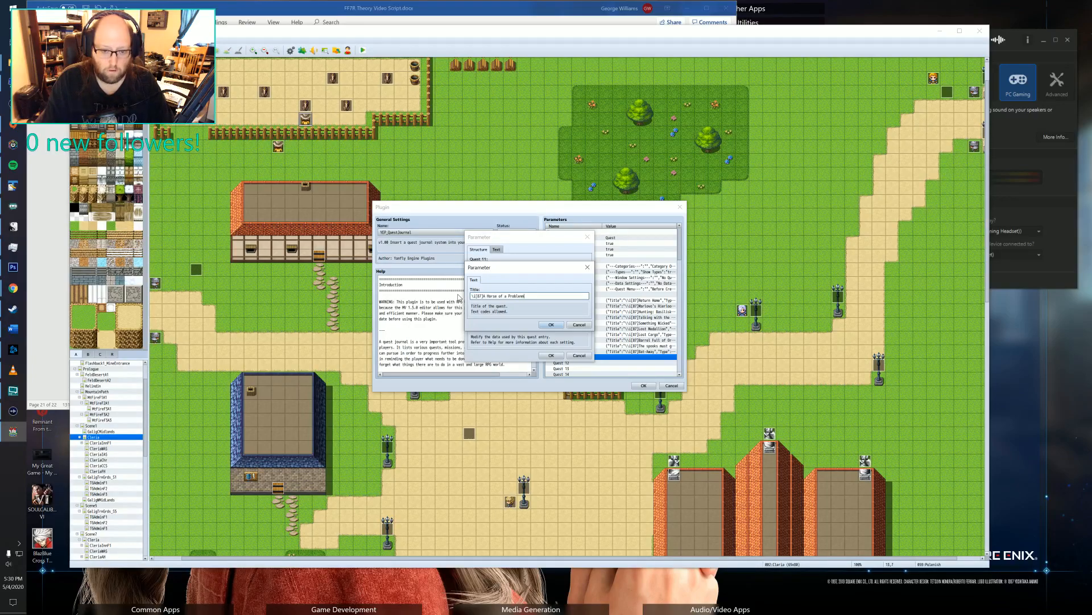
click(549, 324)
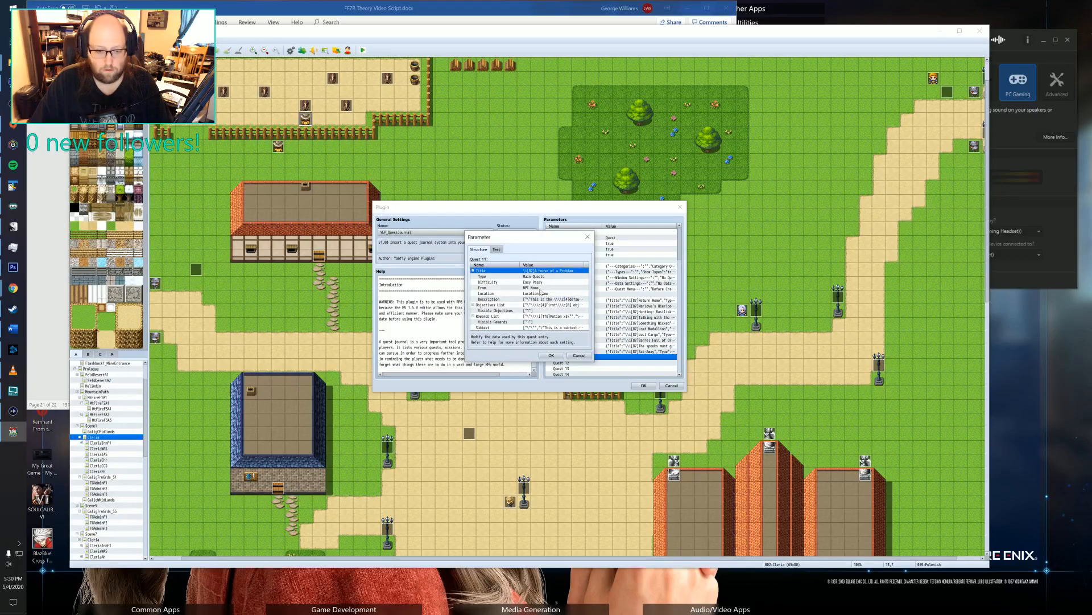
Set the type of Quest 11 to Side Quests.
double_click(527, 276)
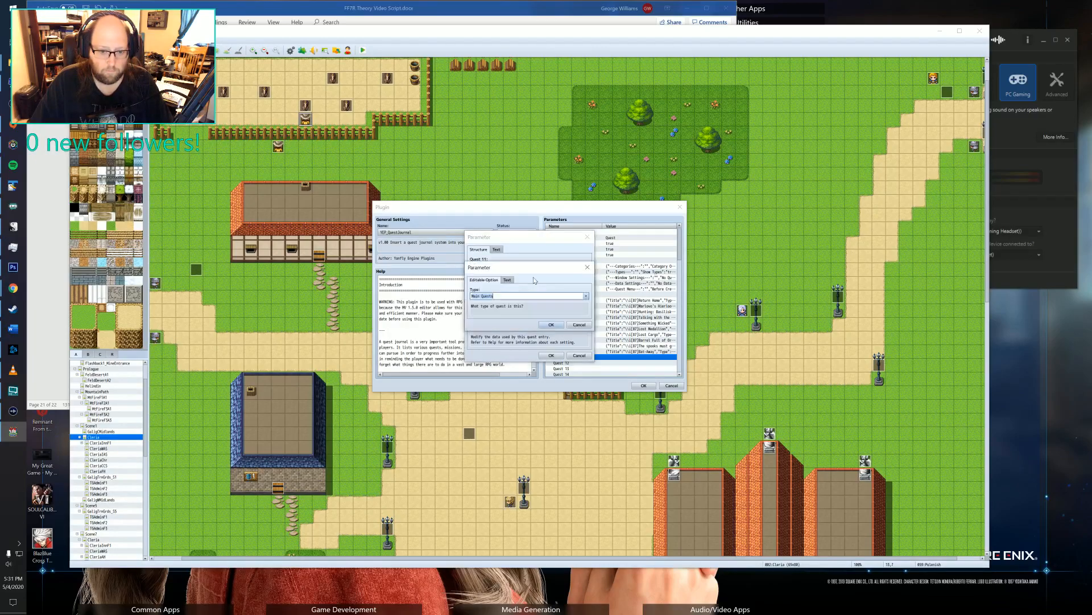
click(586, 296)
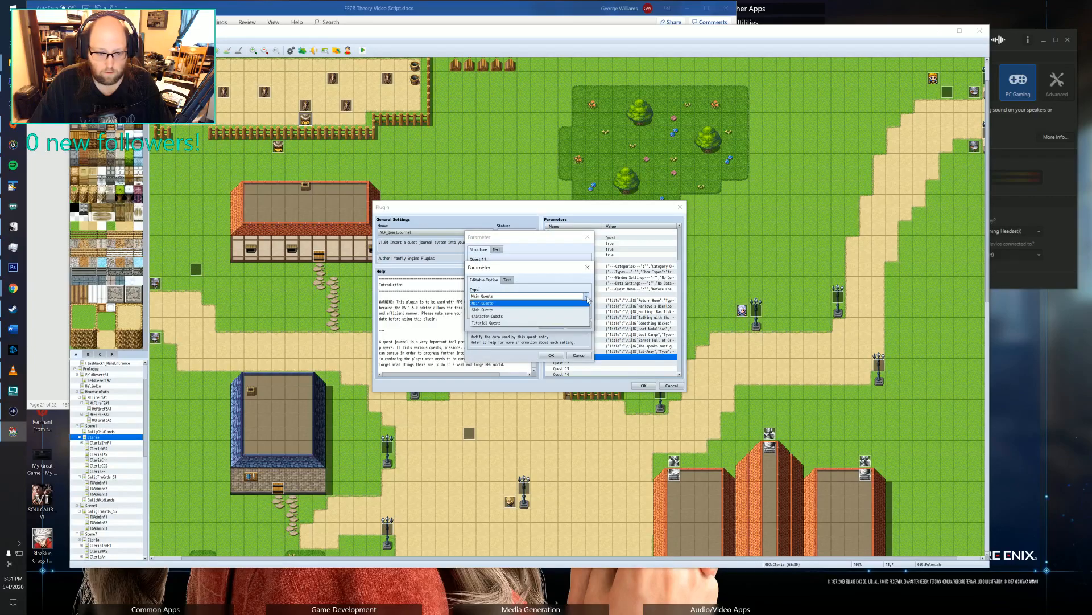
click(491, 310)
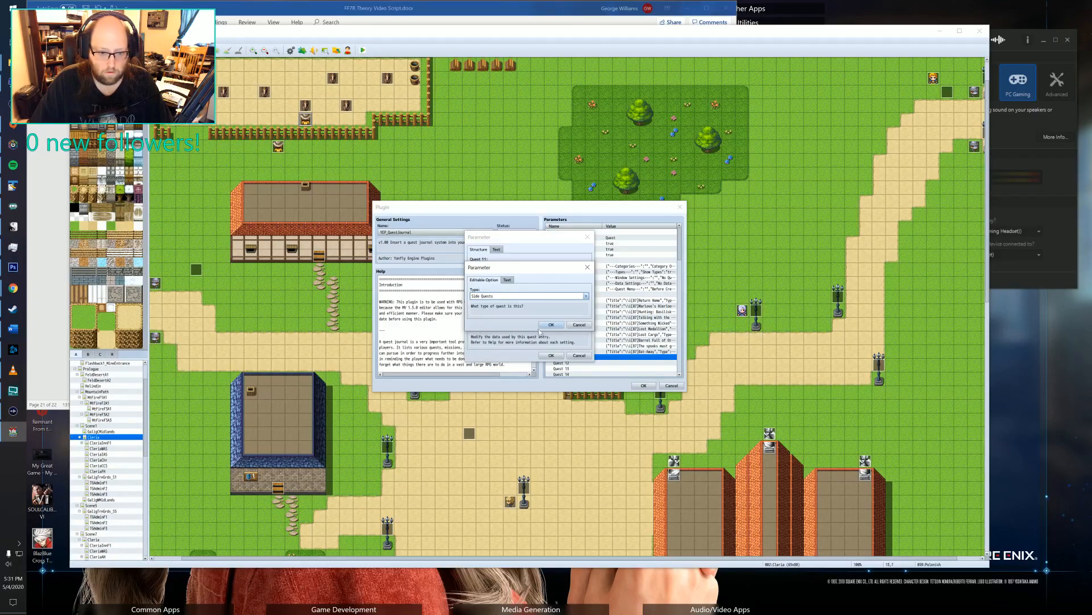
click(551, 324)
Set the difficulty of Quest 11 to "Lv" and save the quest entry.
click(542, 282)
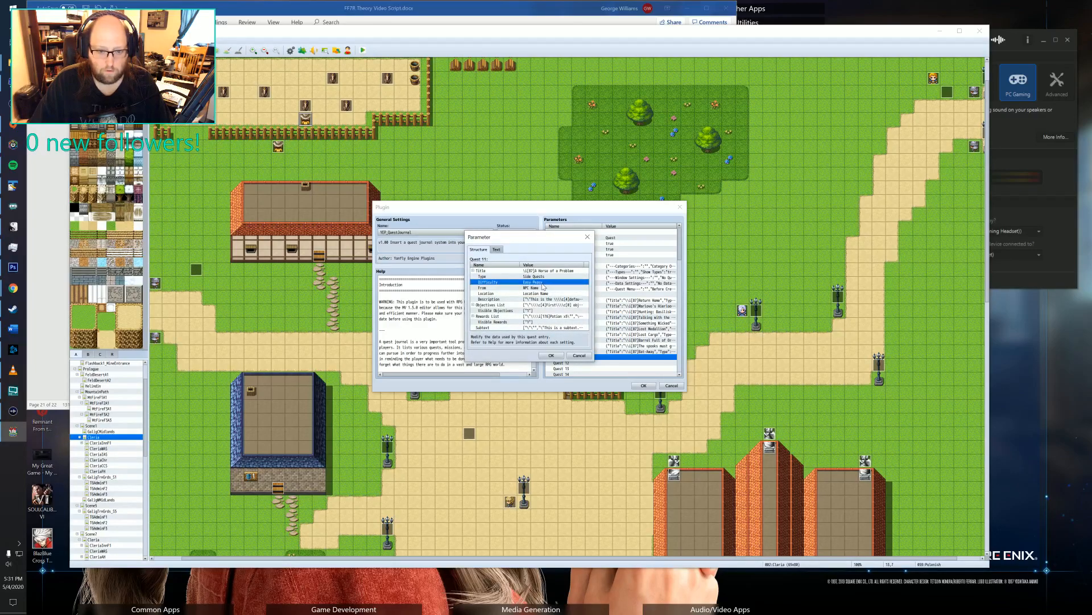
double_click(540, 283)
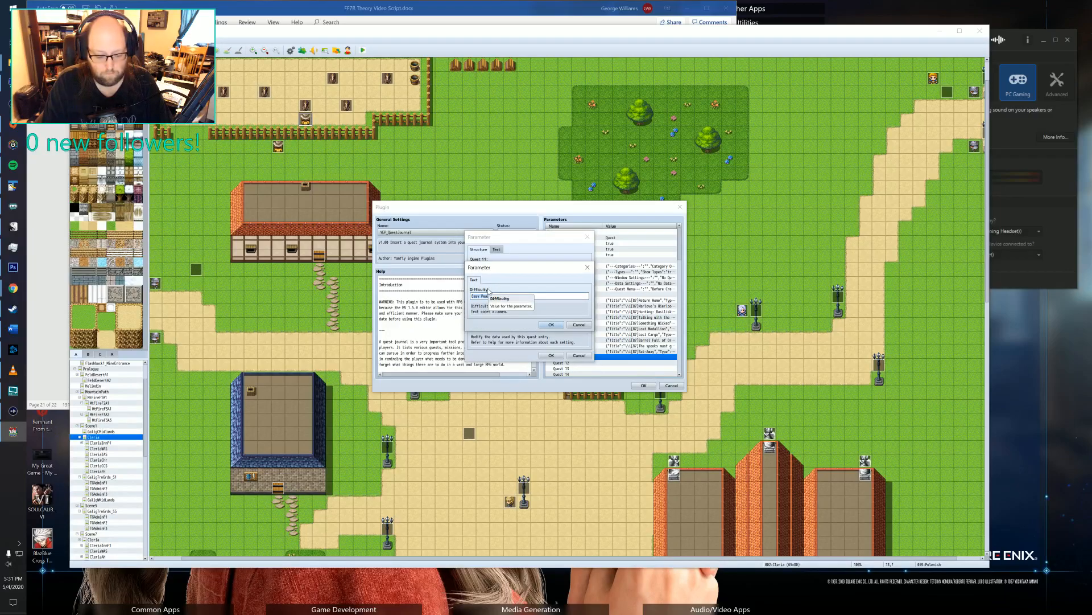
key(BackSpace)
text(L)
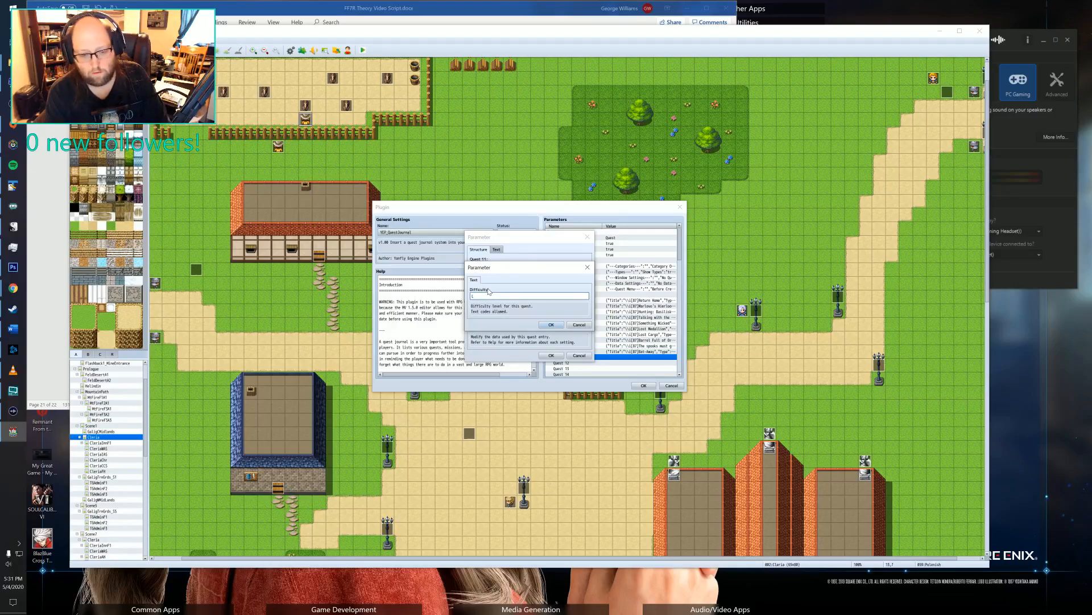
text(V.v)
click(551, 325)
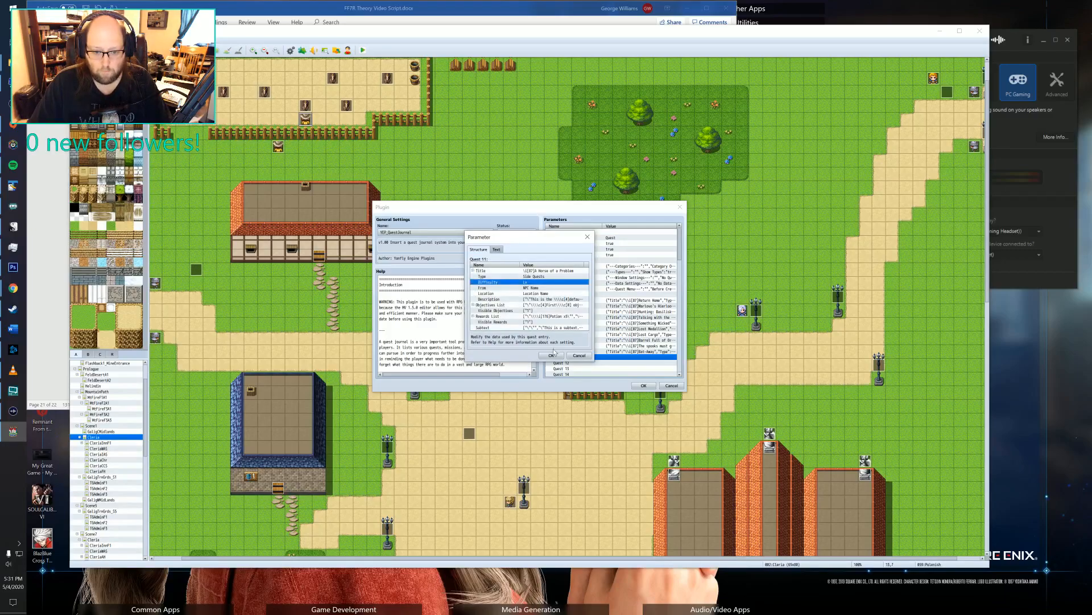
click(551, 354)
Check how the existing Quest 10 and Quest 1 entries specify their difficulty.
double_click(637, 351)
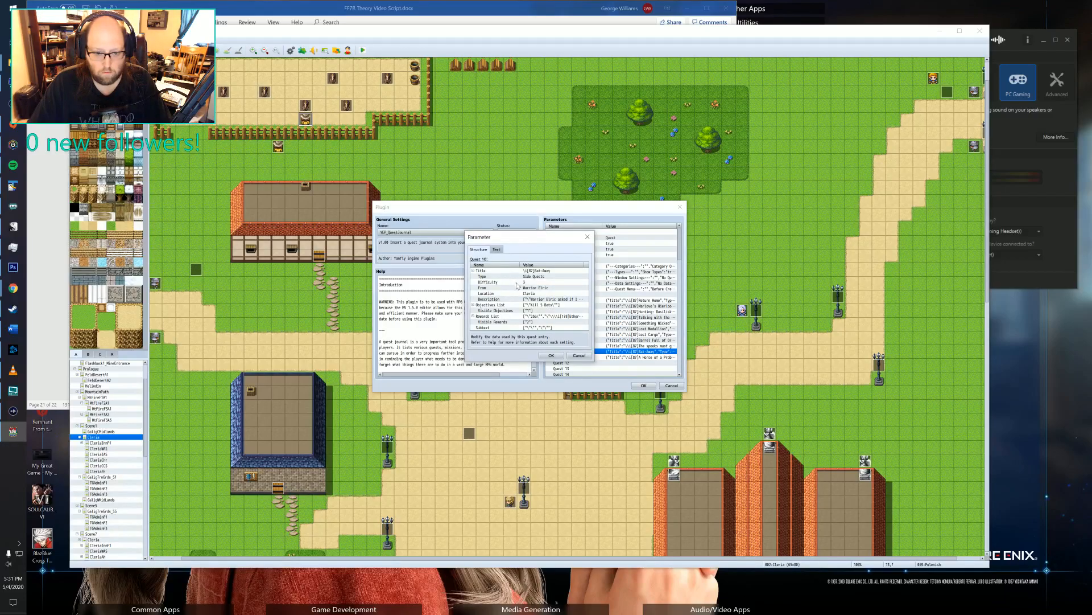
click(575, 356)
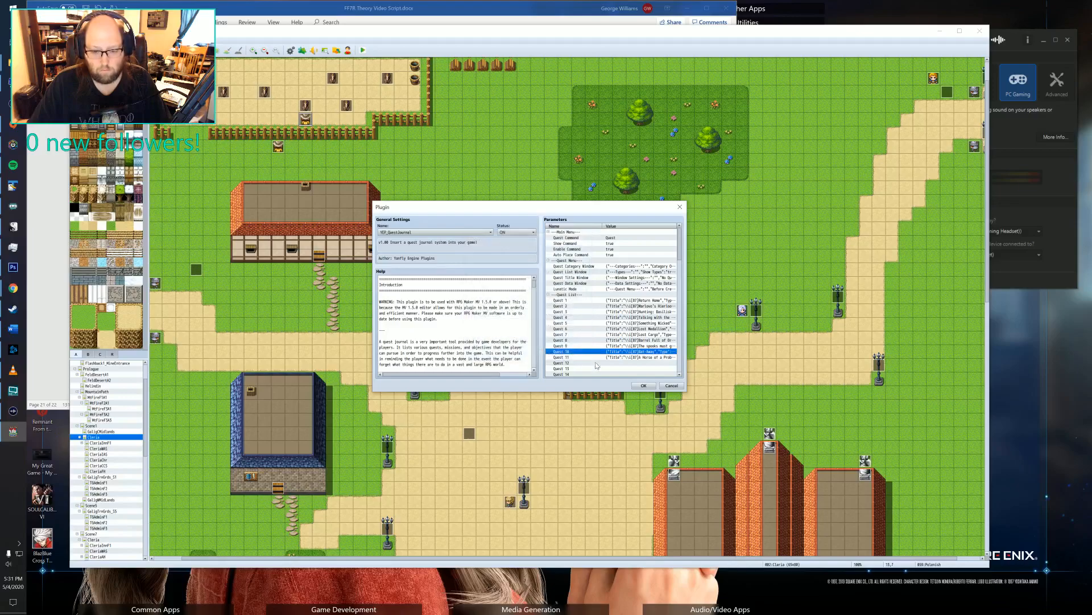
click(638, 345)
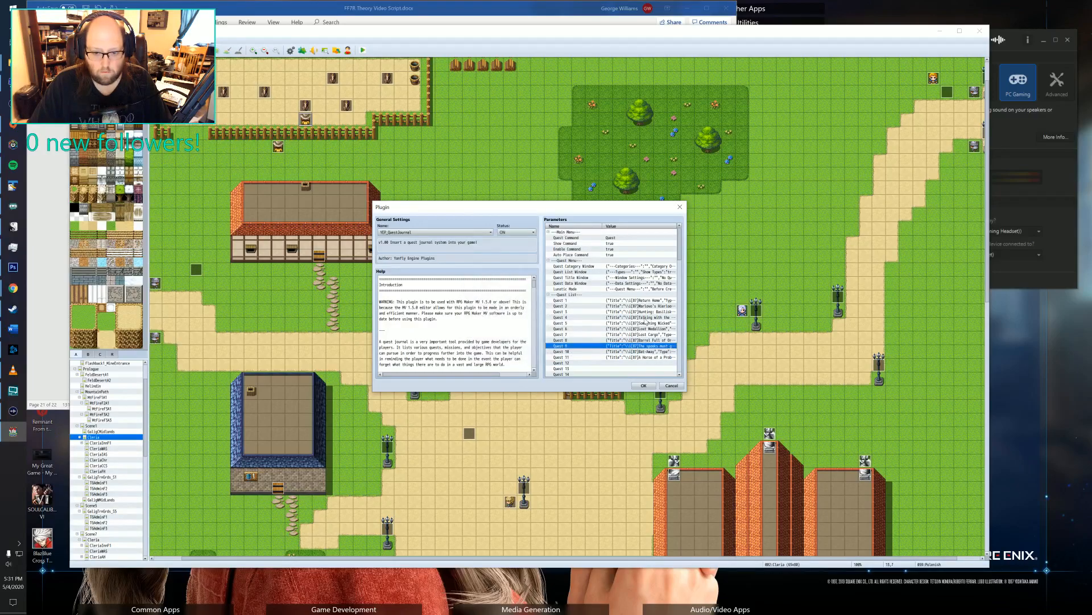
double_click(637, 300)
click(581, 355)
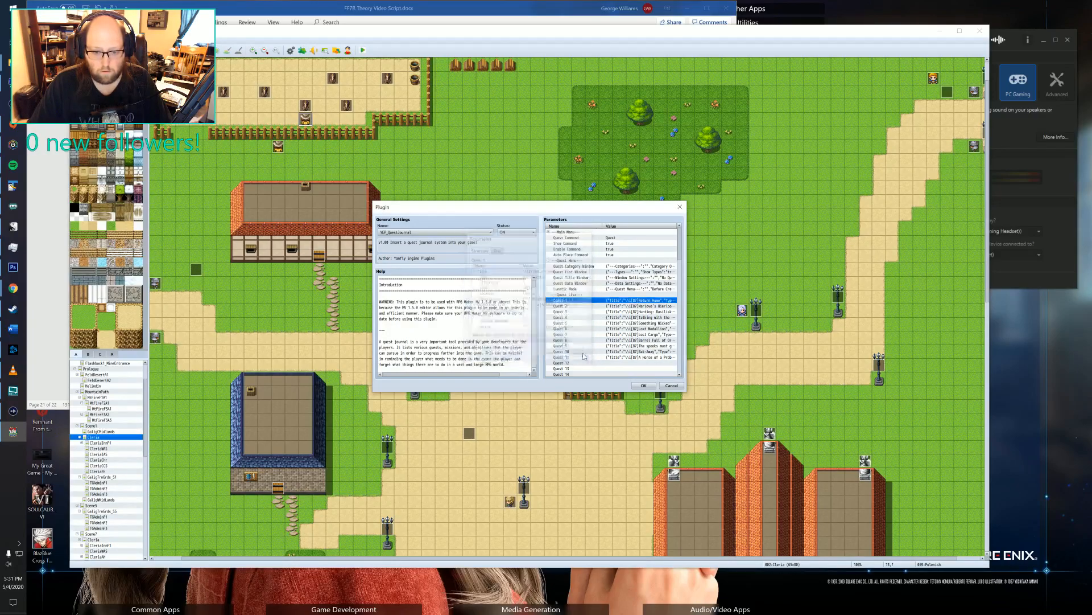
Reopen Quest 11 and set its difficulty to 1.
double_click(583, 356)
click(526, 282)
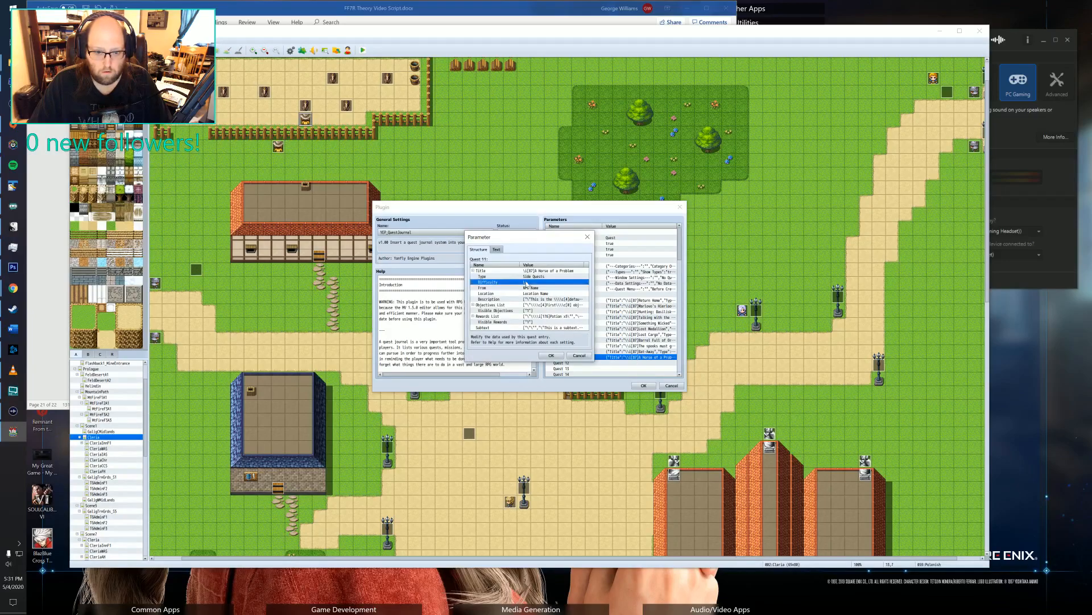
double_click(526, 283)
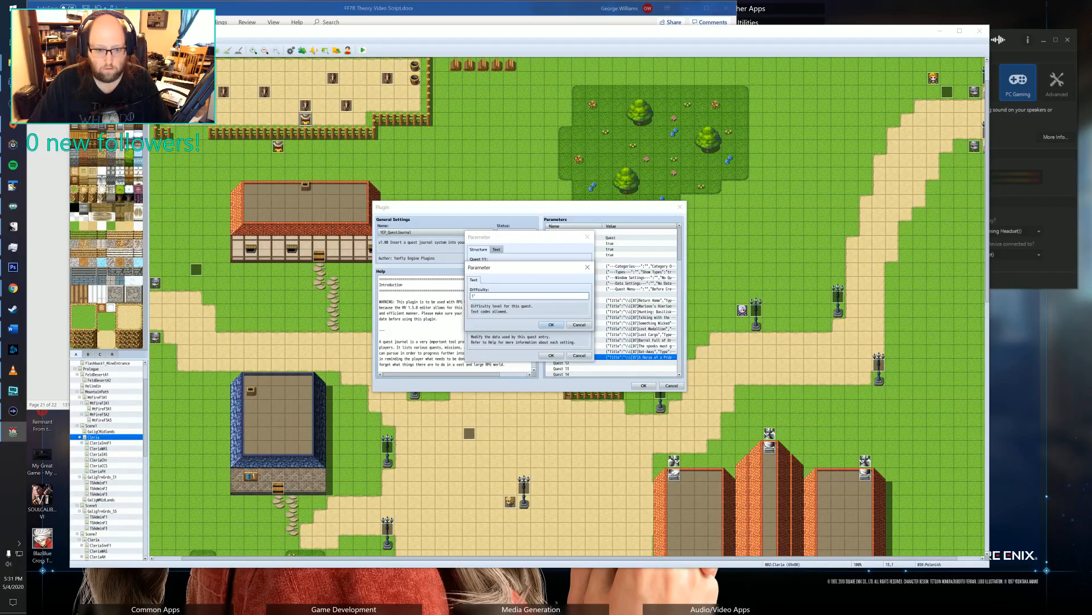
click(551, 324)
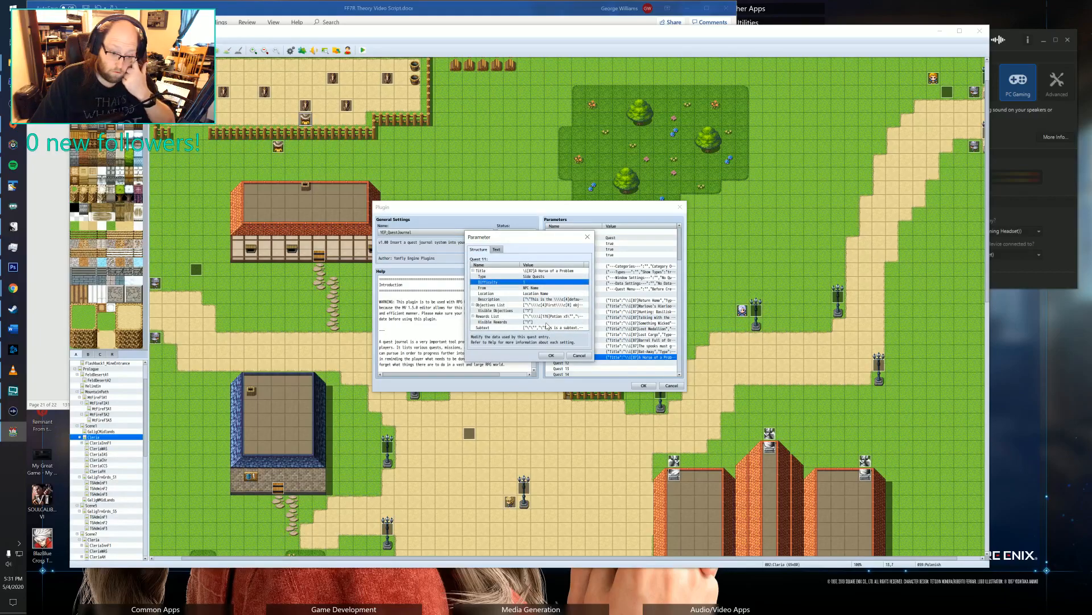
Set the quest giver of Quest 11 to Polonish and the location to Cleria.
click(543, 288)
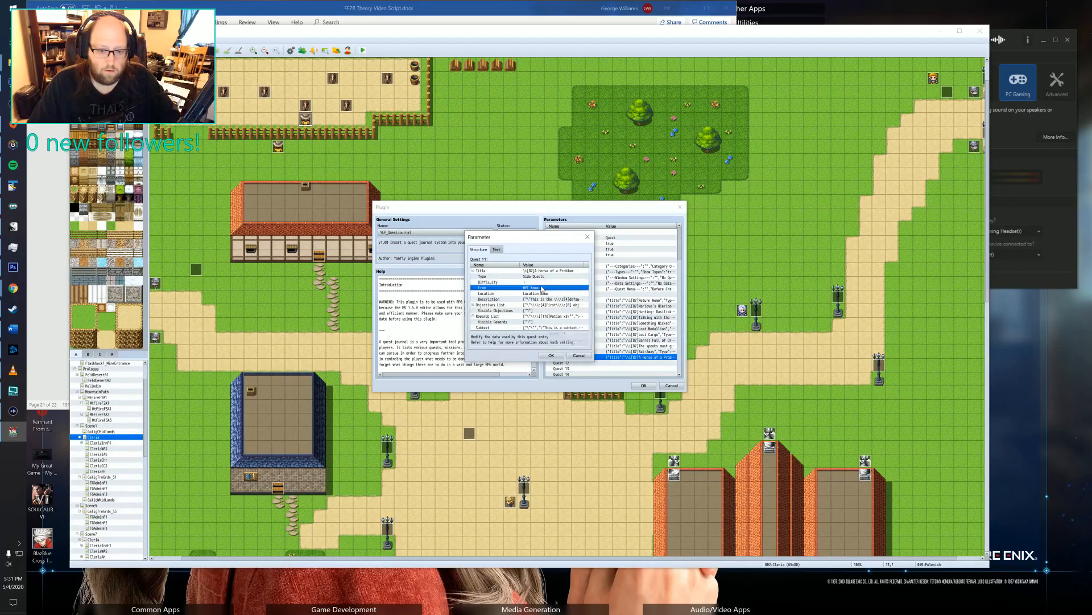
double_click(543, 288)
text(M)
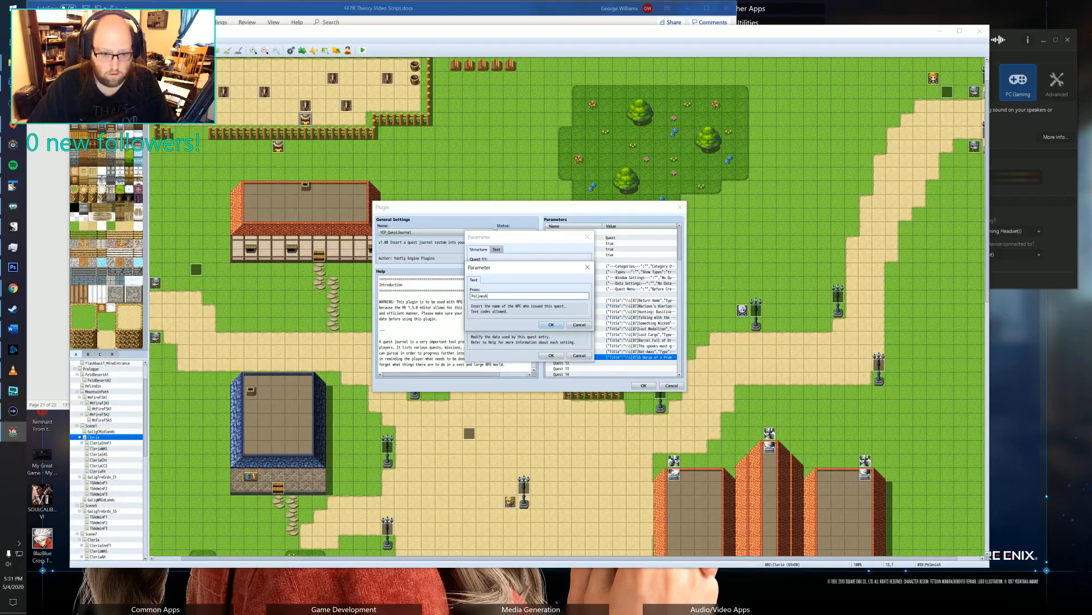
click(551, 324)
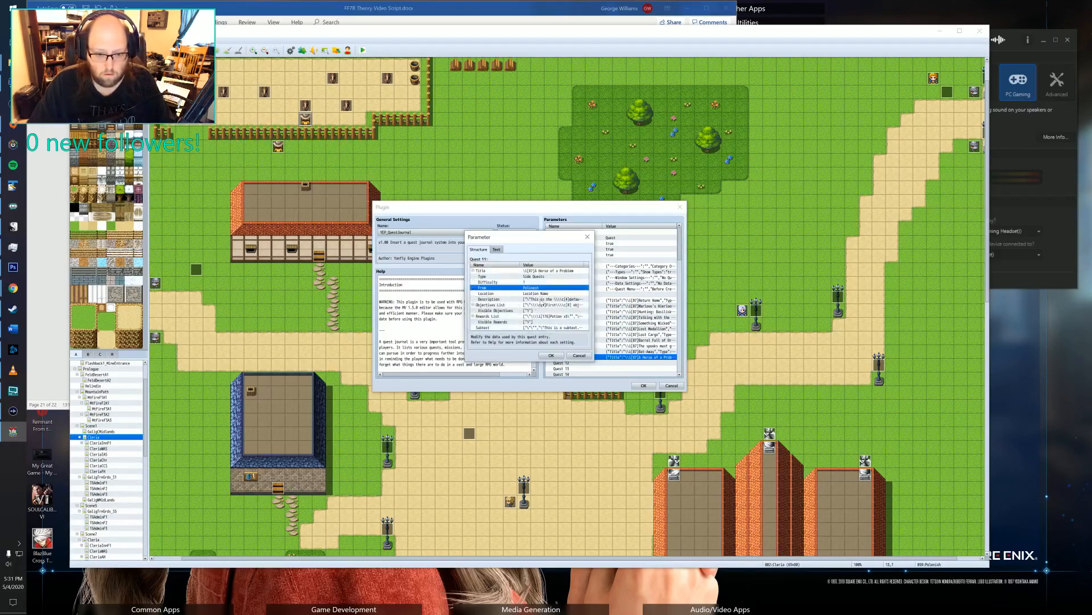
double_click(547, 294)
key(BackSpace)
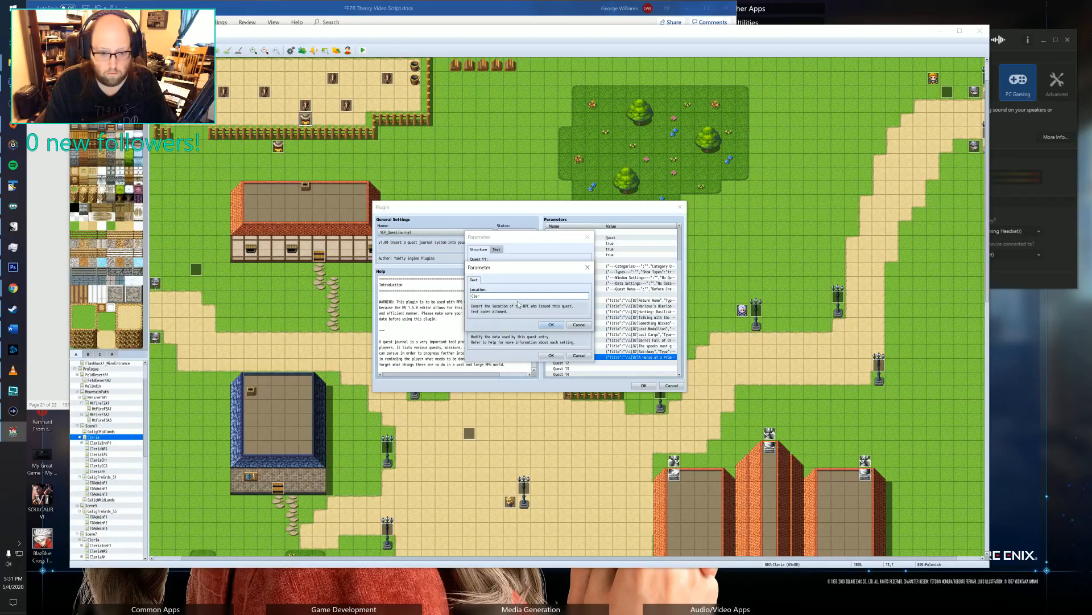
click(551, 324)
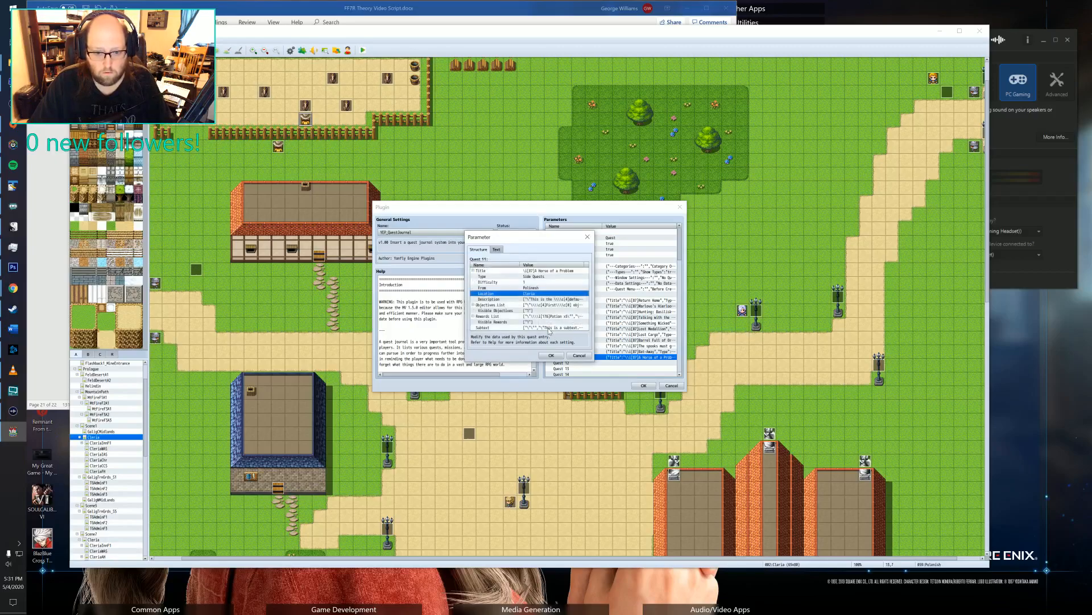
Replace Quest 11's default description with "Polonish has requested that I go get a medical item that he ordered for his injured horse from the Item Shop.".
click(542, 300)
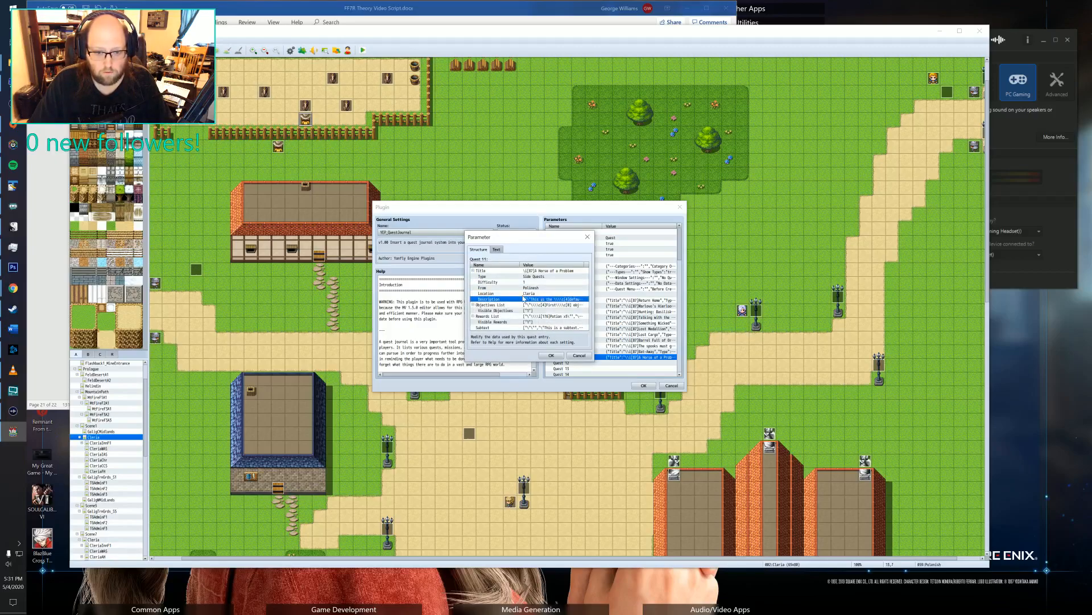
double_click(527, 301)
click(519, 271)
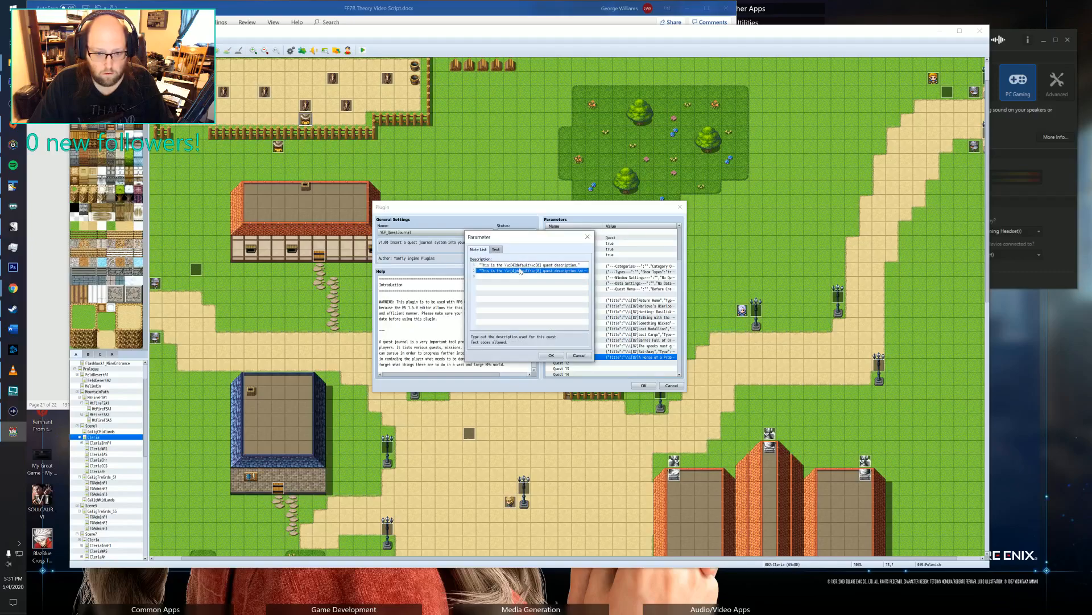
double_click(520, 271)
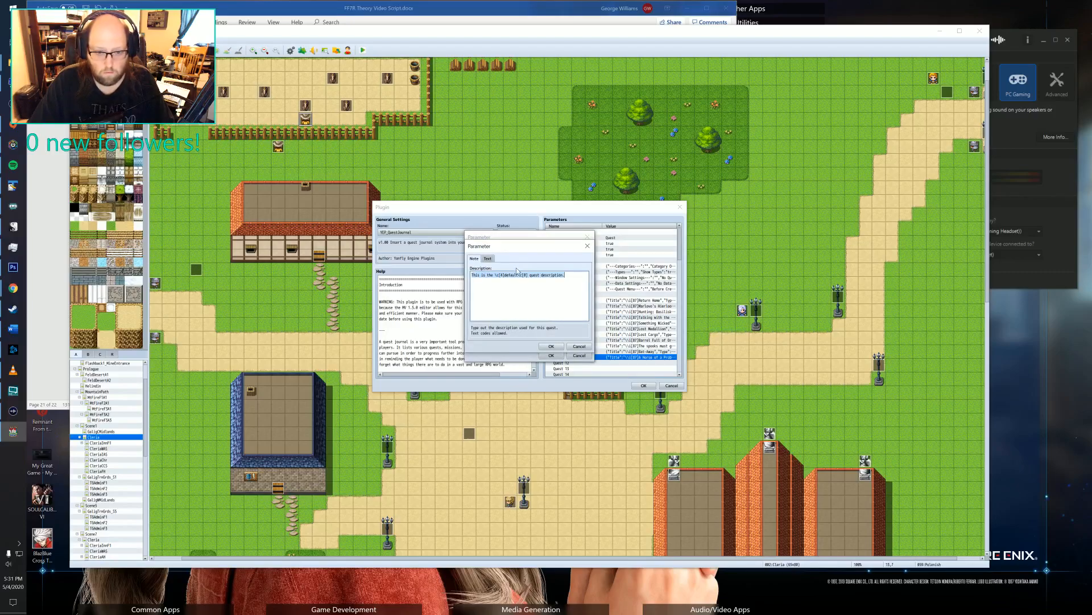
key(Delete)
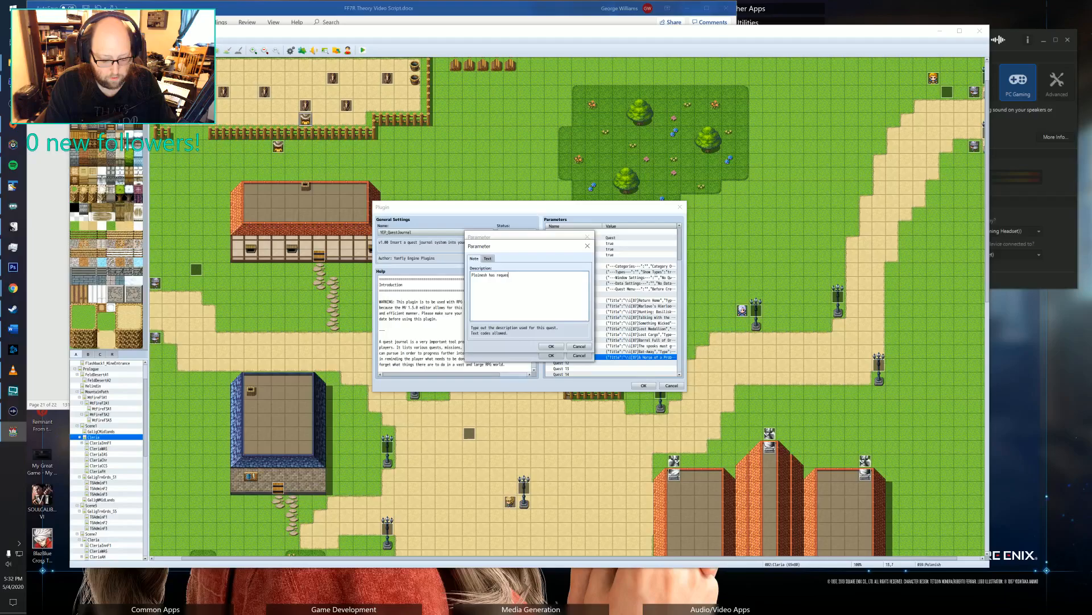
text(t I go get a medi)
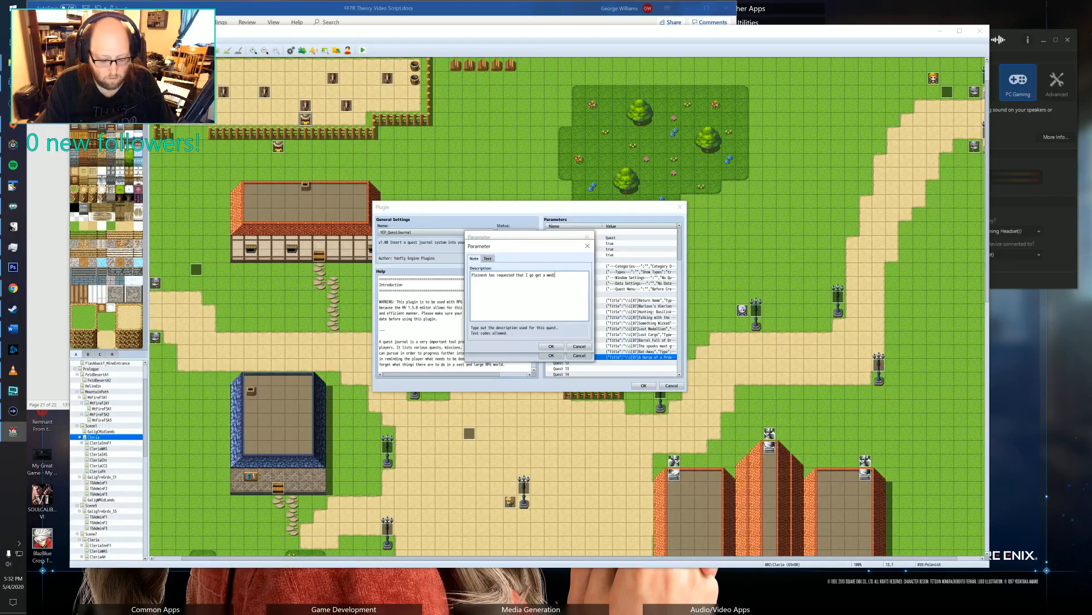
text(cal item that he)
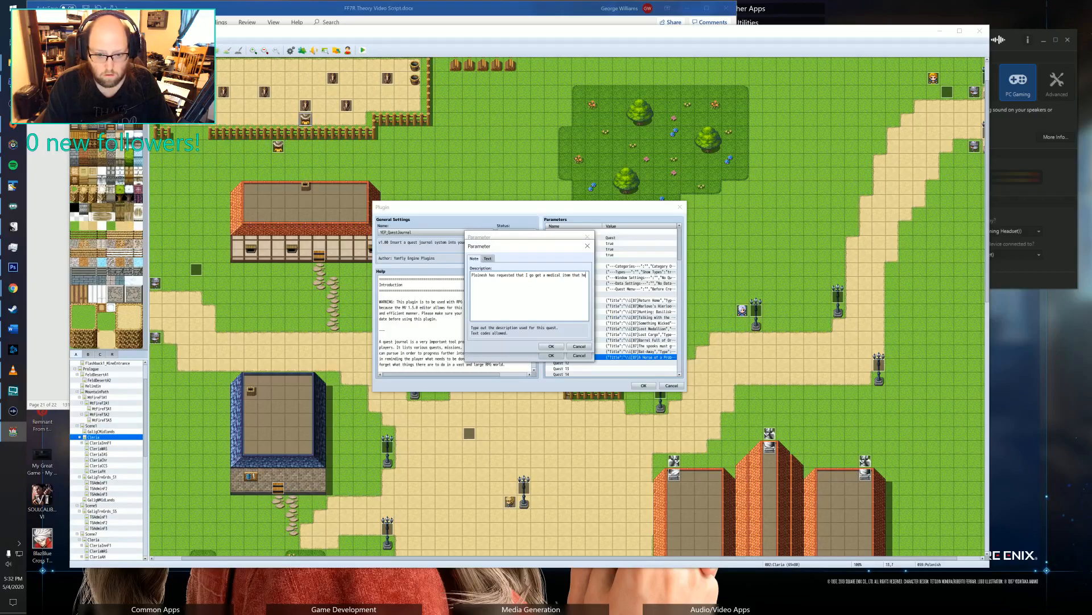
text( ordered)
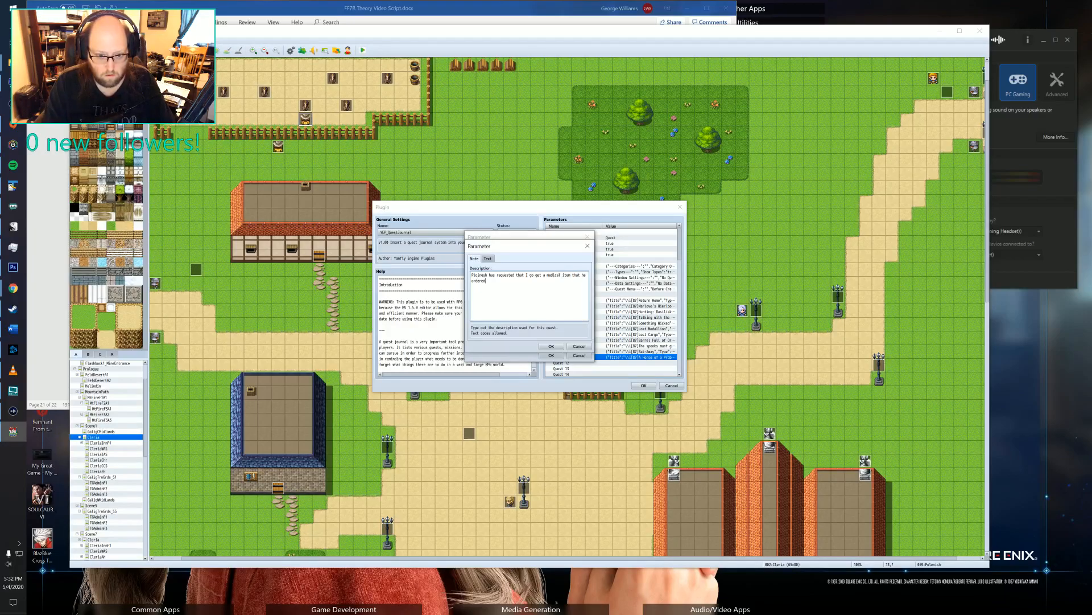
text( for his injure)
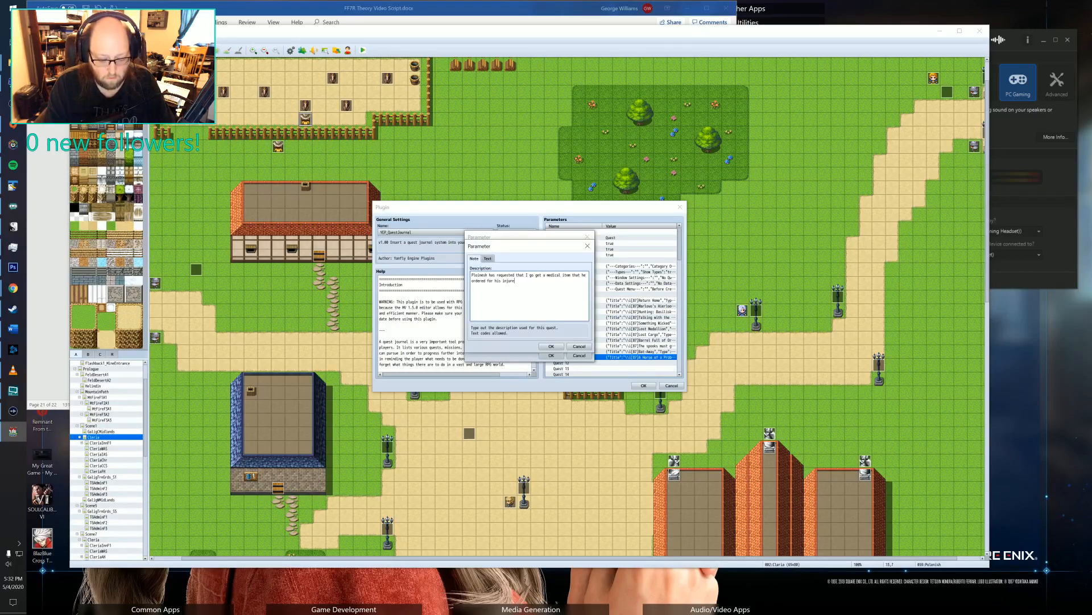
text(d horse from the I)
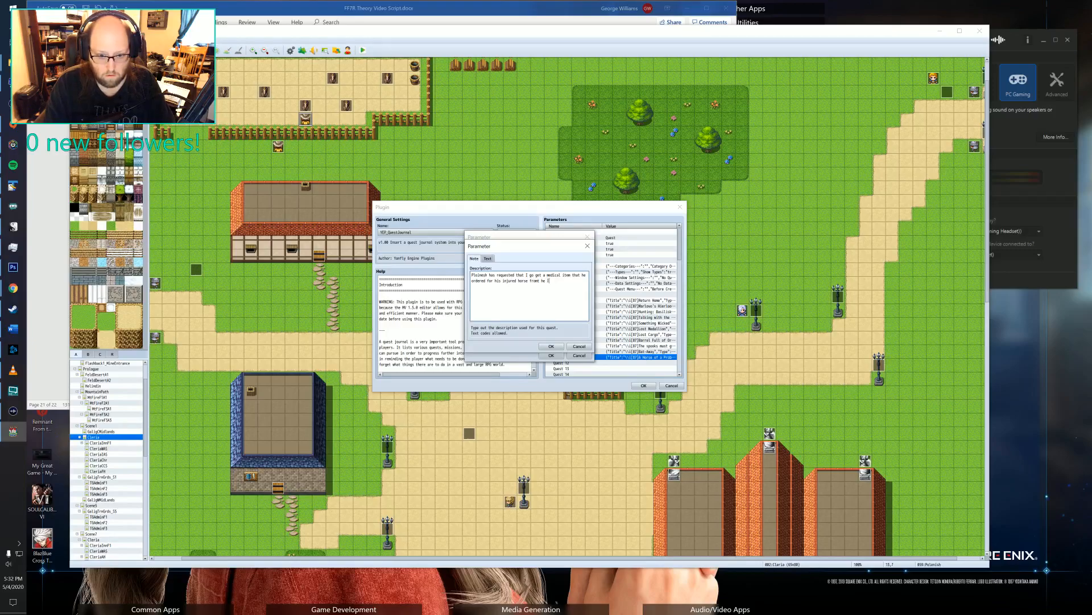
text(tem Shop.)
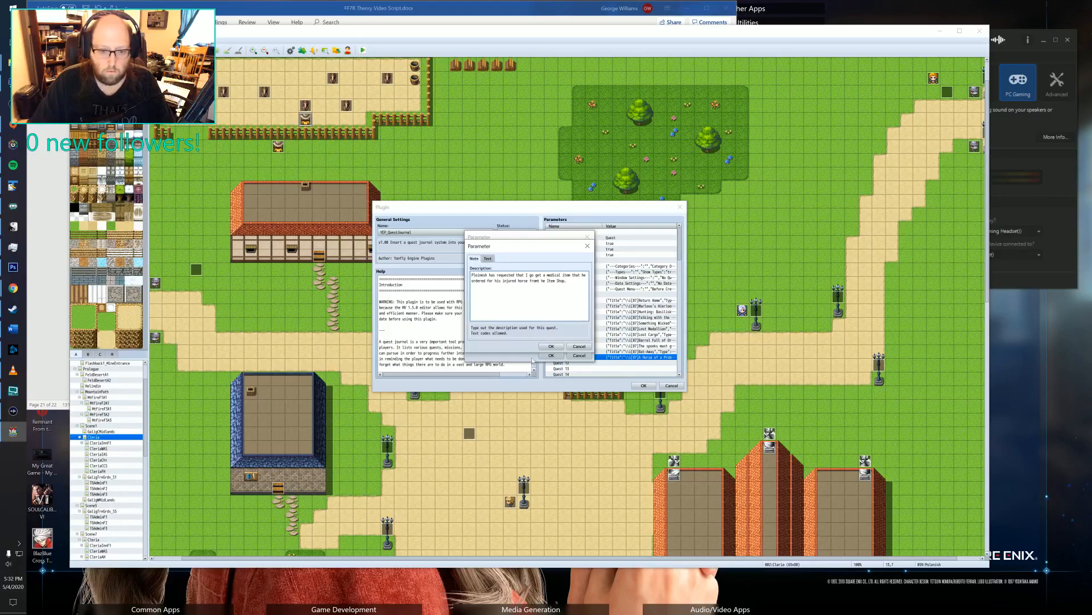
click(551, 346)
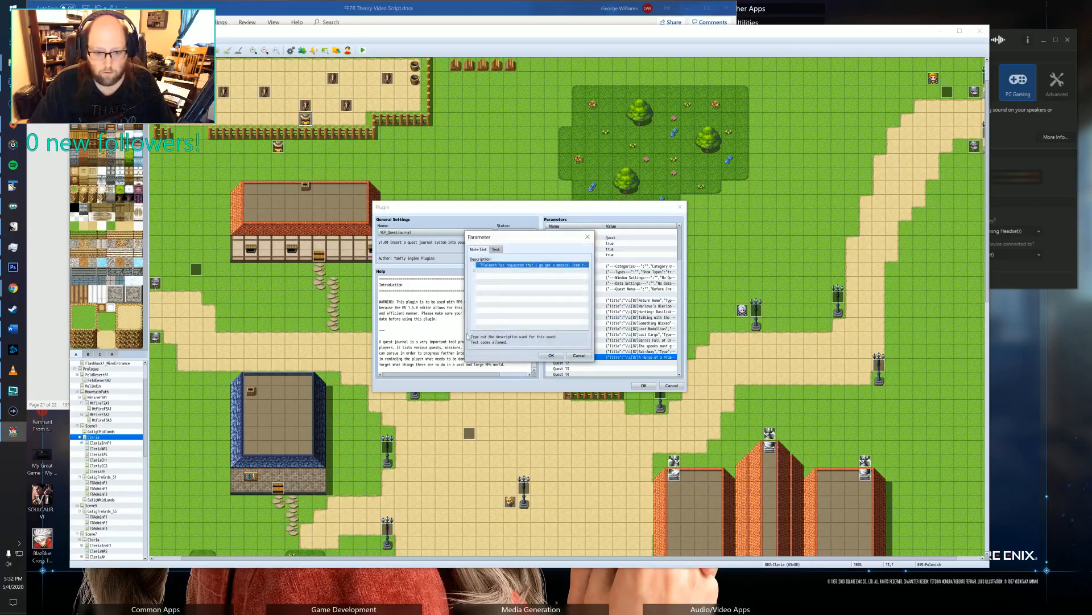
click(550, 357)
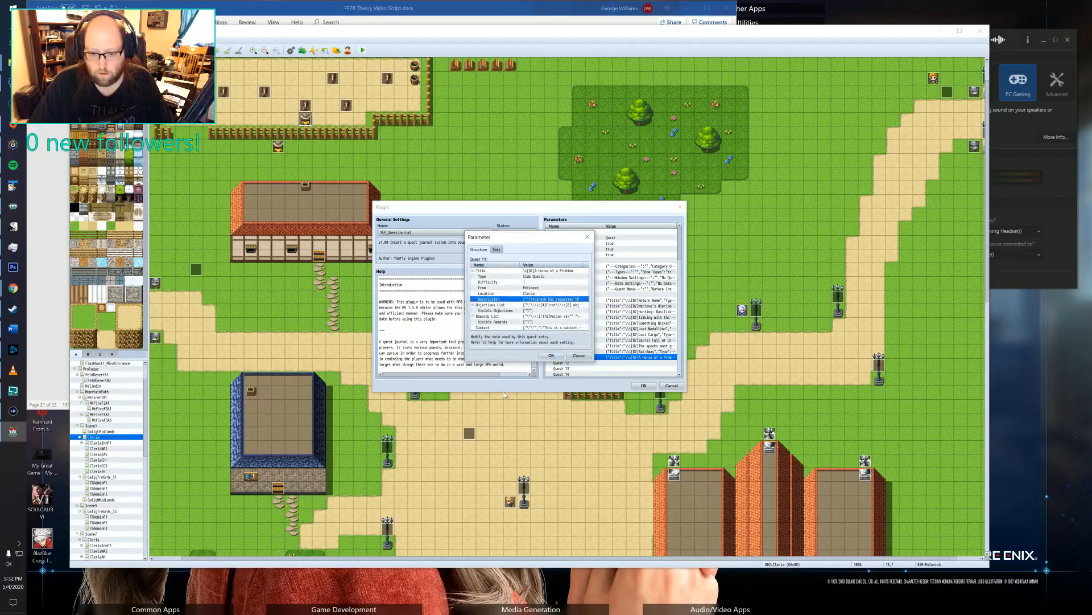
Delete the second and third default entries from Quest 11's objectives list.
double_click(552, 305)
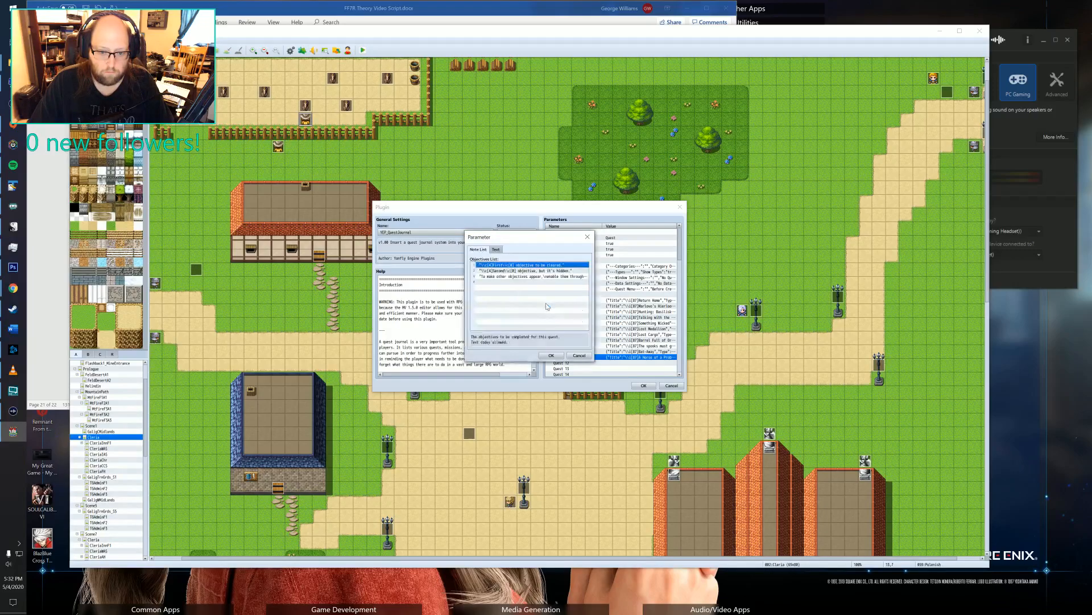
click(511, 271)
key(Delete)
key(Delete)
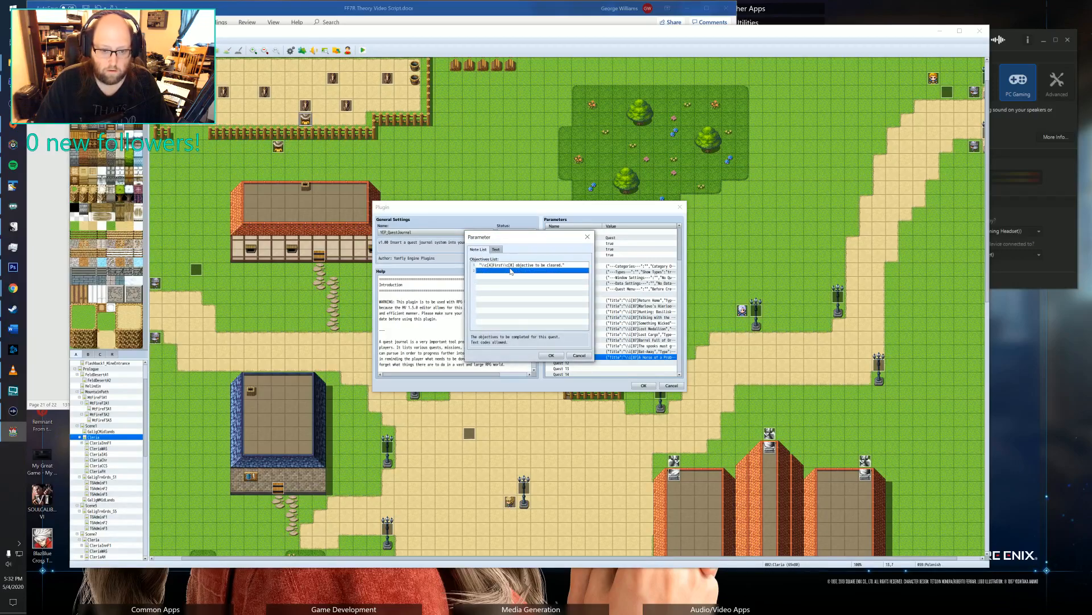
Replace the remaining default objective with "Go to the Item Shop and pick up the splint".
click(516, 265)
double_click(516, 266)
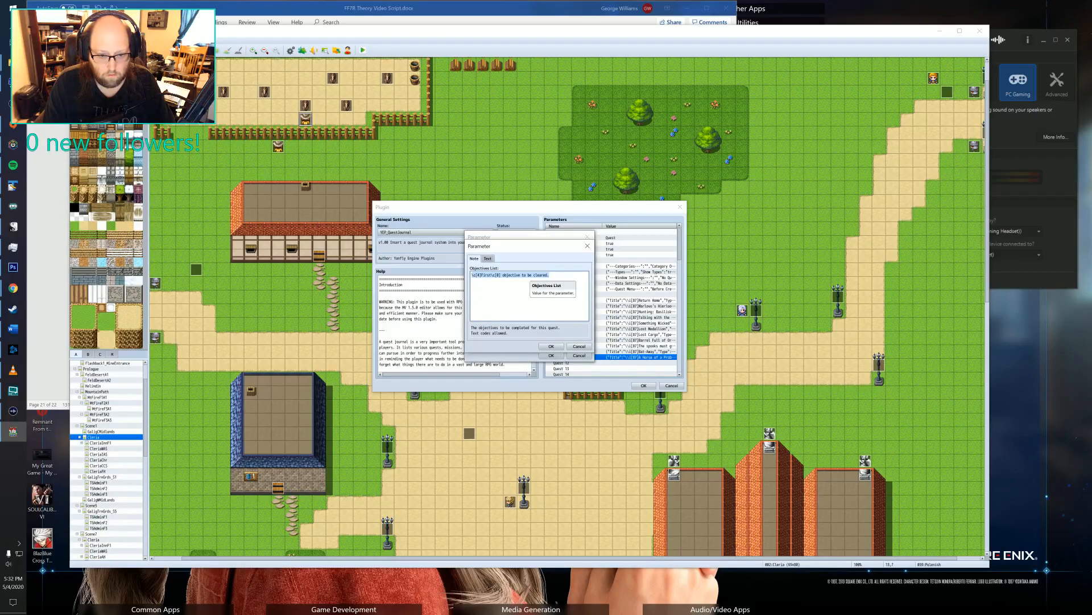
key(Right)
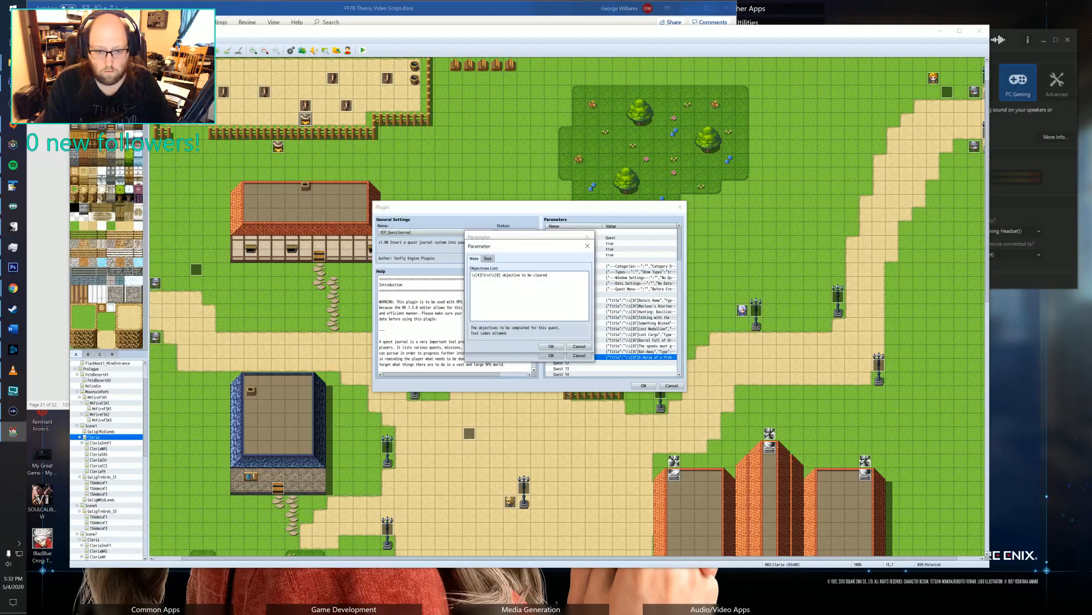
key(ctrl+a)
key(BackSpace)
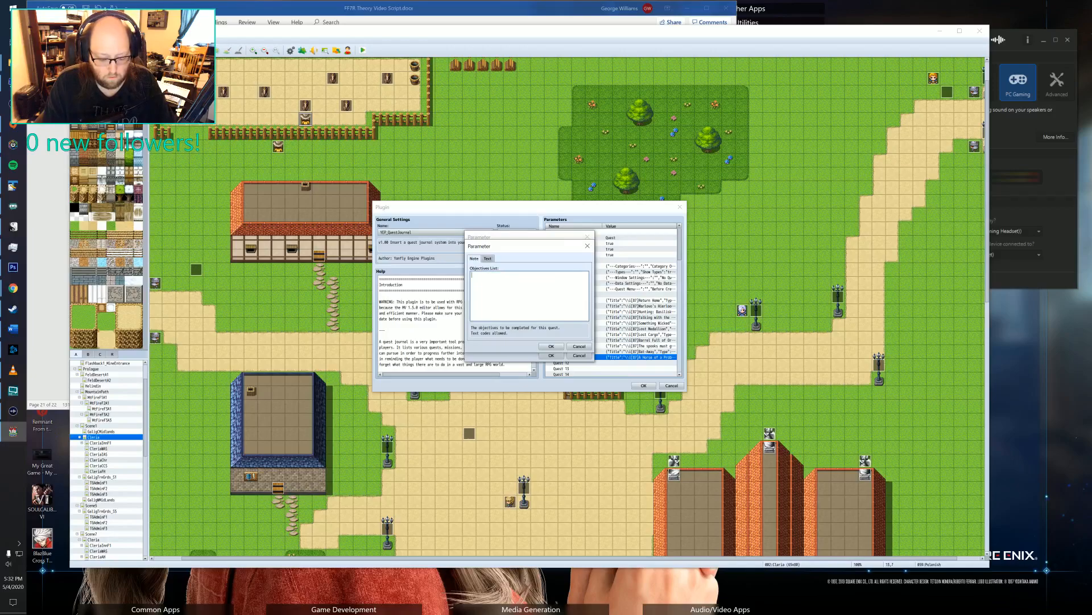
text(Go to the Item Shop and pick up the splint)
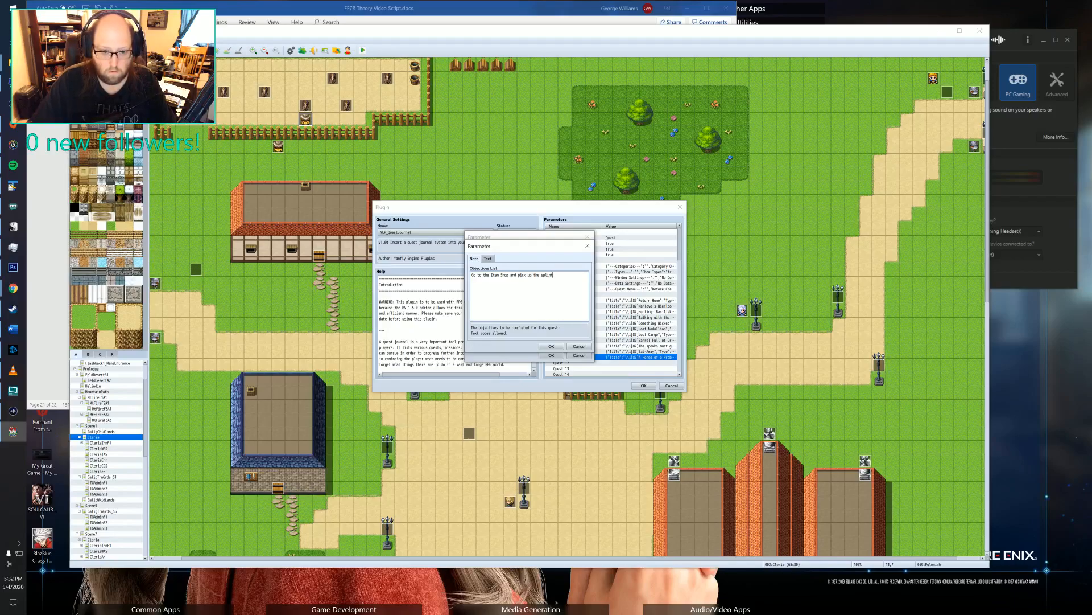
click(550, 346)
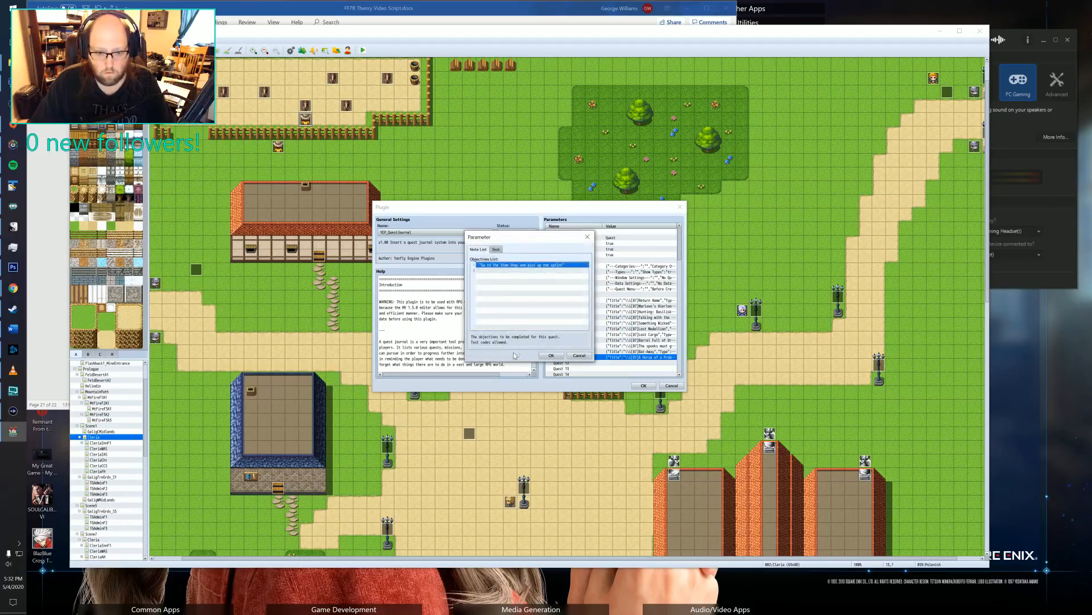
Add a second objective, "Return to Polonish", and save Quest 11's objectives list.
double_click(523, 273)
text(Return to Polinesh)
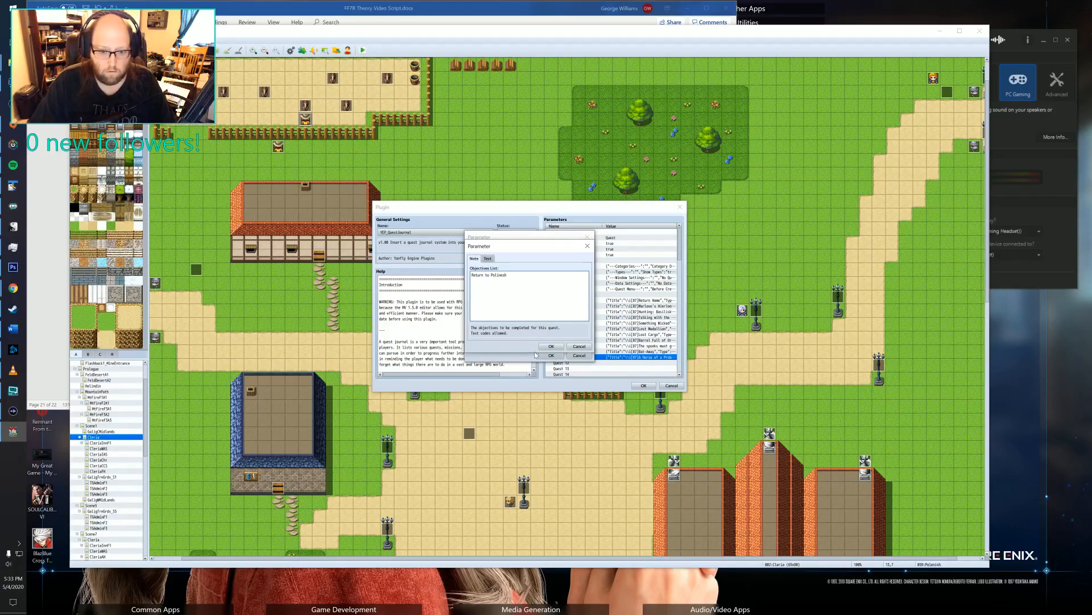
click(551, 346)
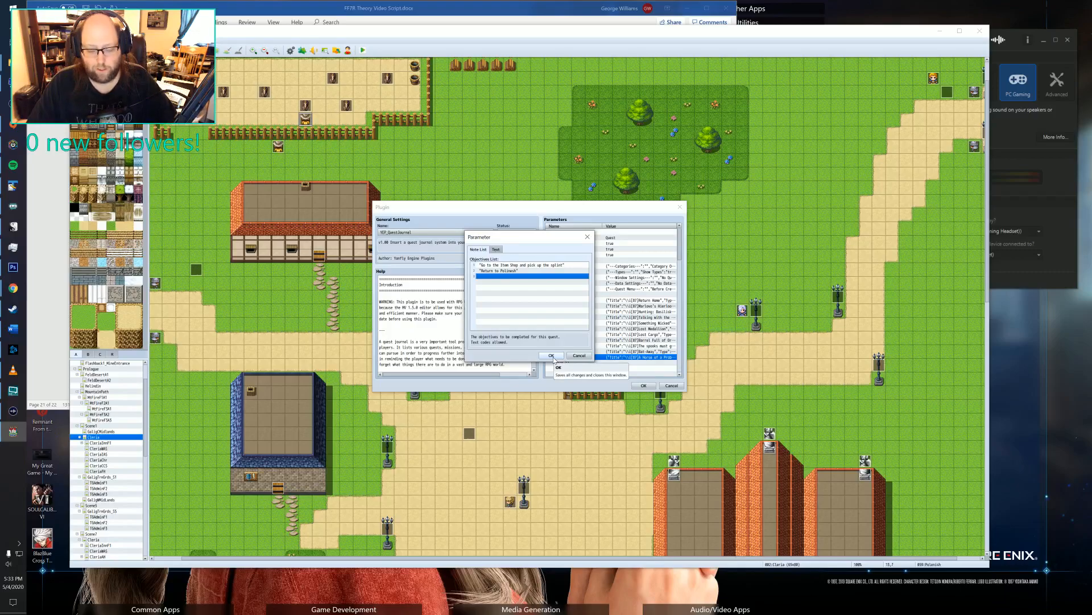
click(552, 355)
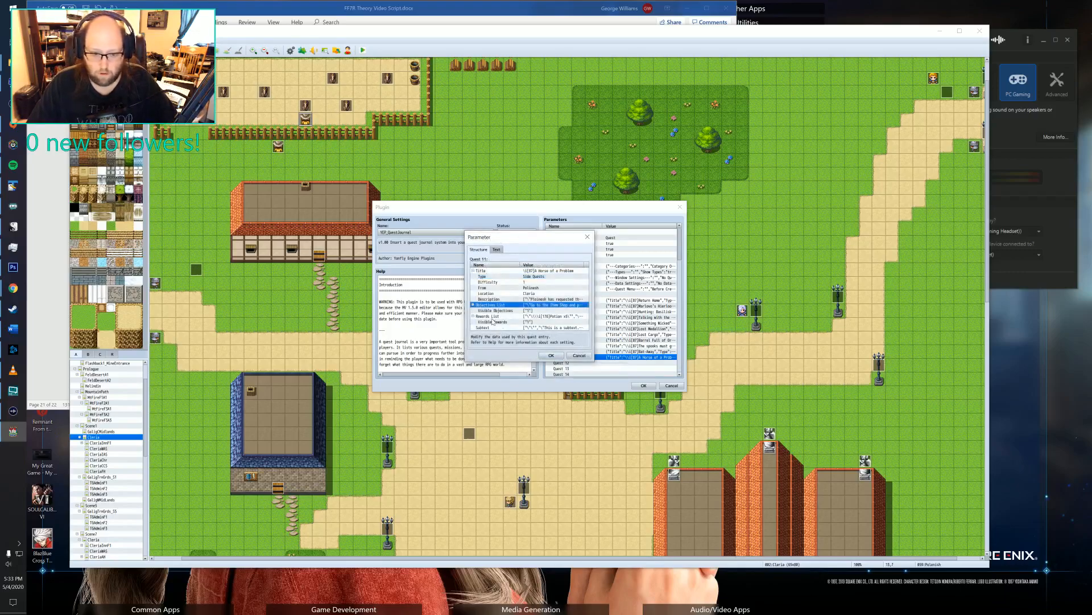
Change the Potion entry in Quest 11's rewards list to 200G, keeping its icon code.
click(539, 312)
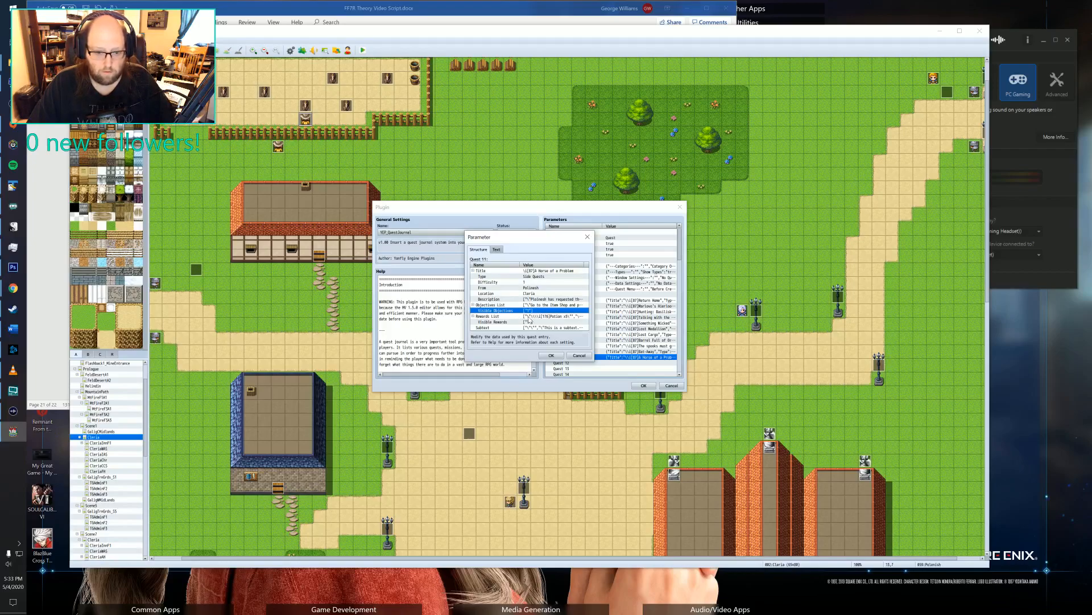
click(540, 317)
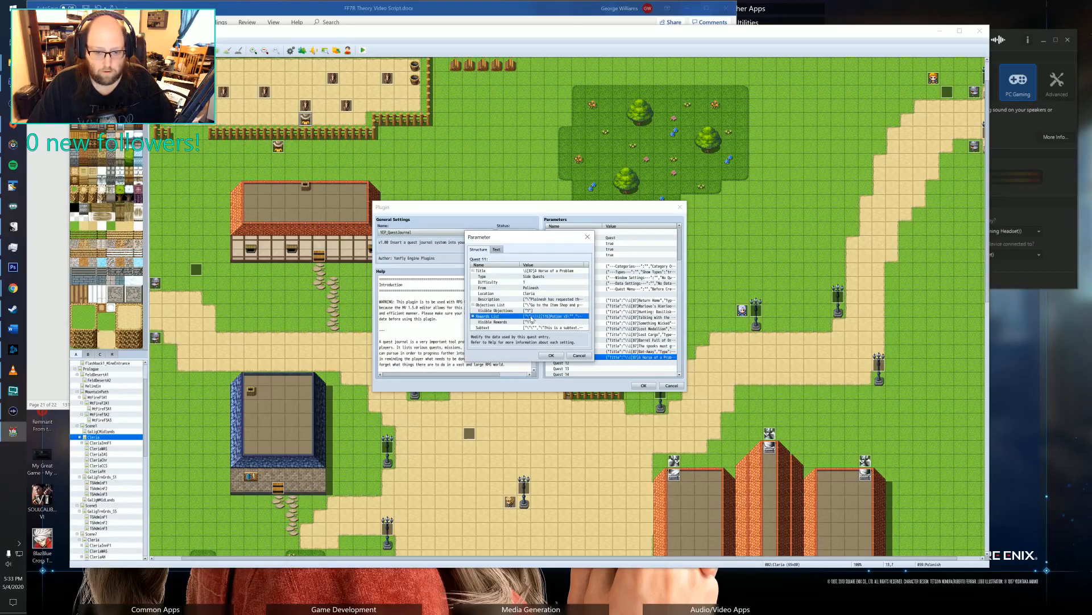
double_click(533, 316)
click(503, 276)
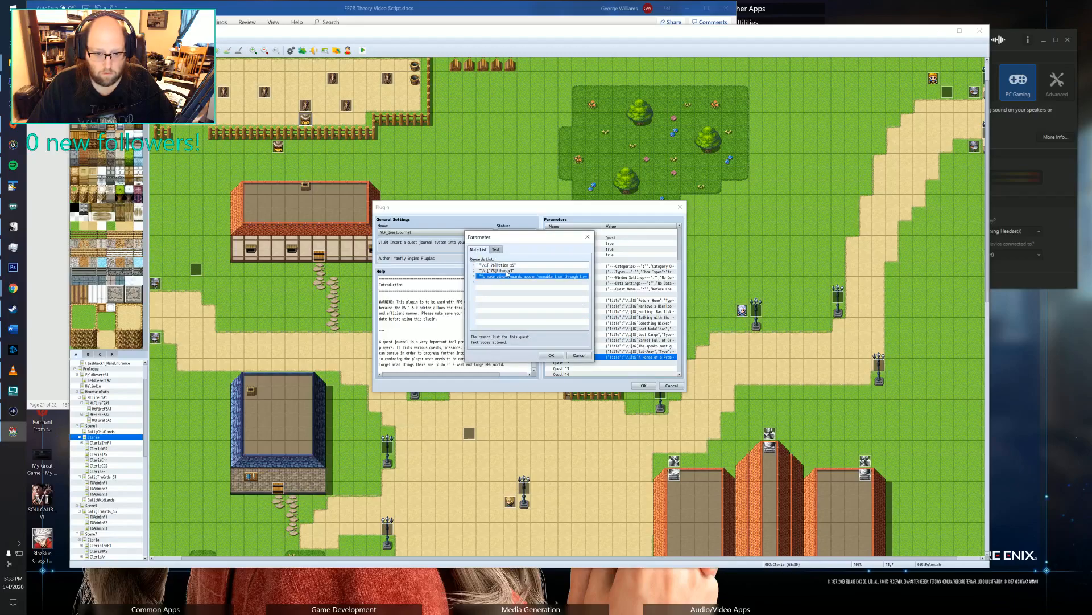
click(509, 266)
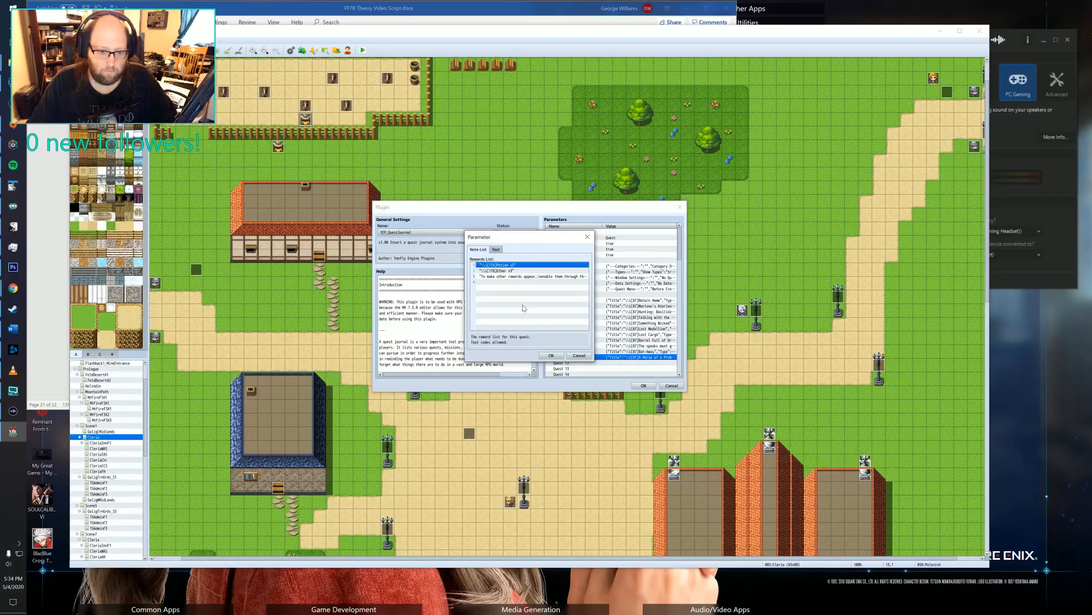
double_click(519, 267)
click(521, 274)
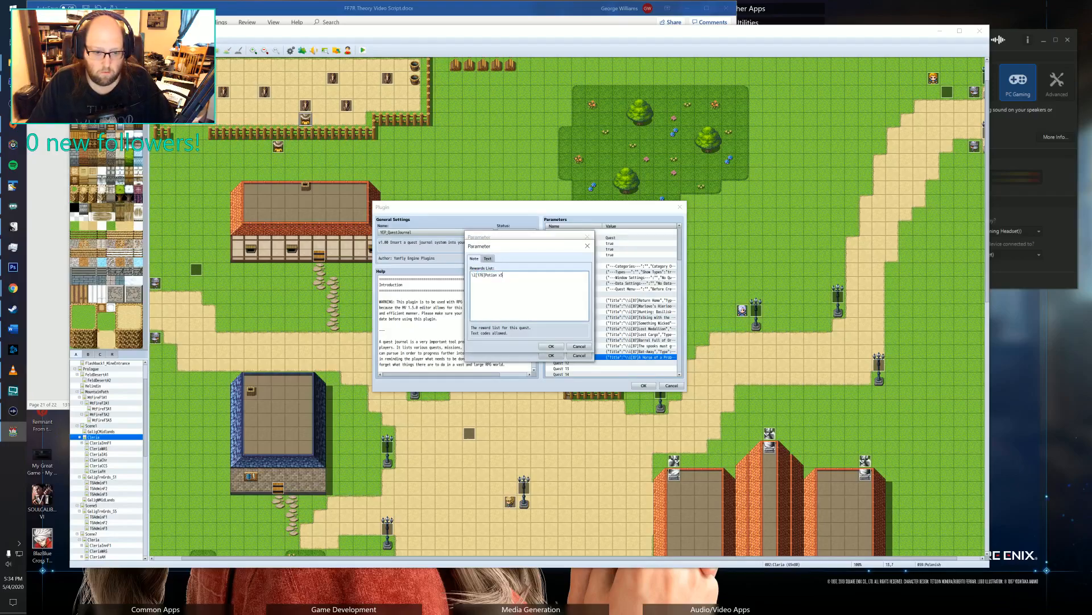
drag(485, 275, 503, 275)
key(BackSpace)
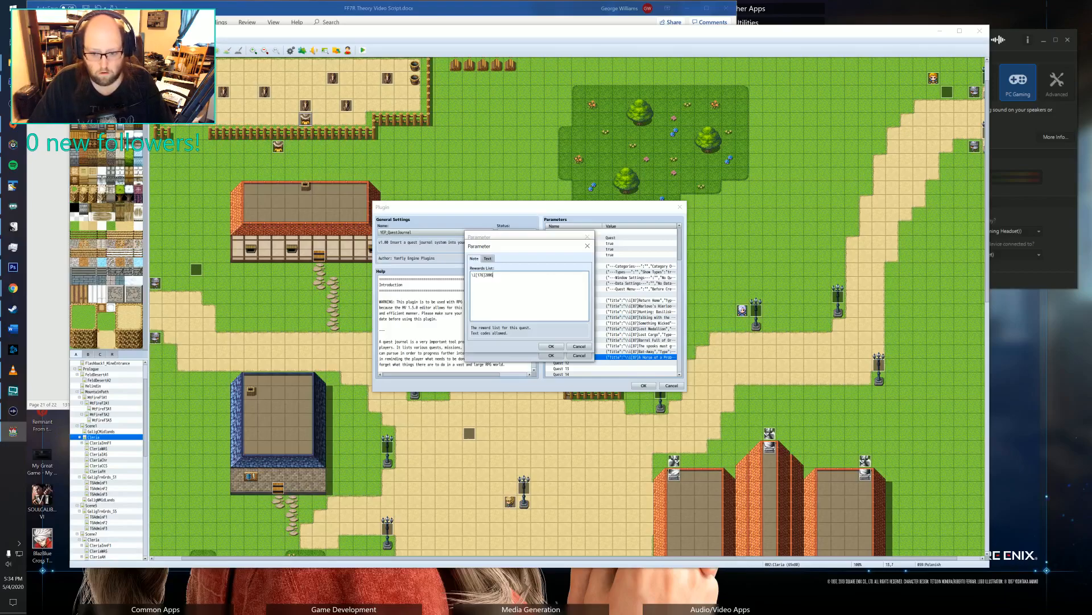
click(552, 346)
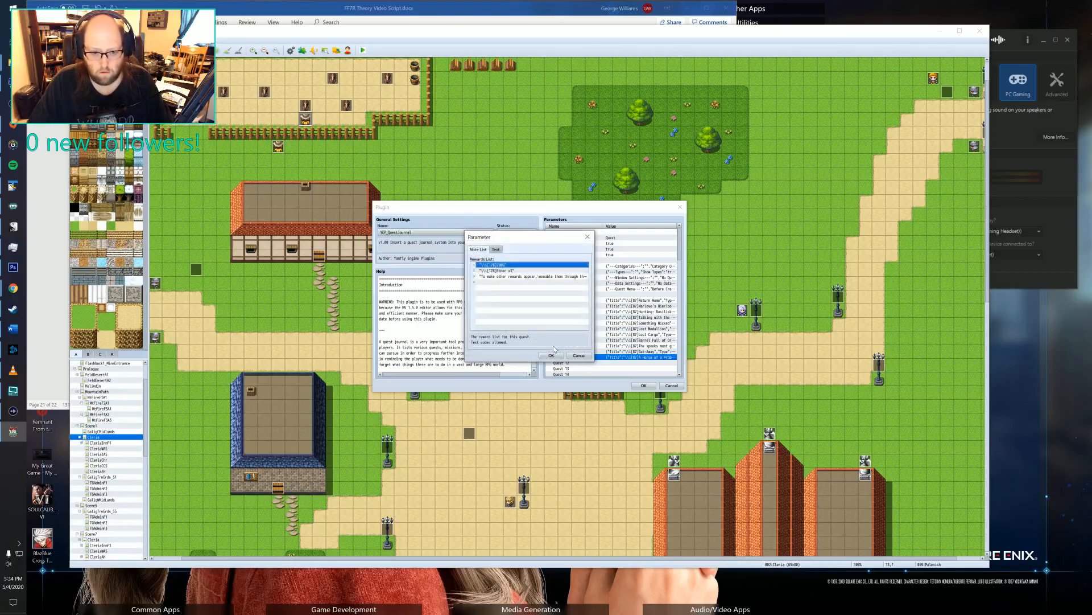
Delete the Ether and placeholder entries from the rewards and save the list.
click(515, 272)
key(Delete)
key(Delete)
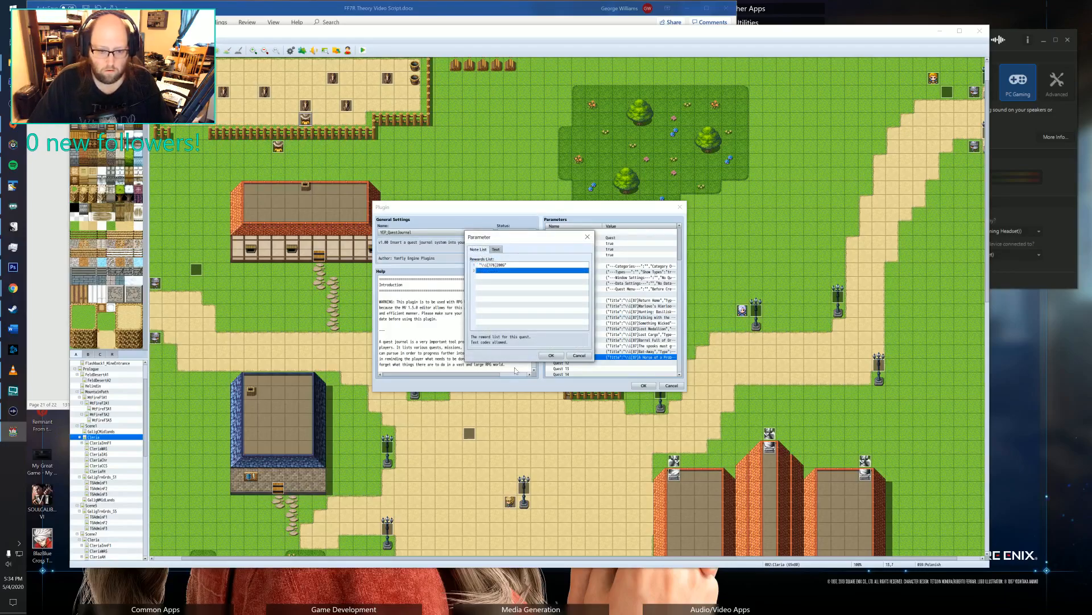
click(551, 355)
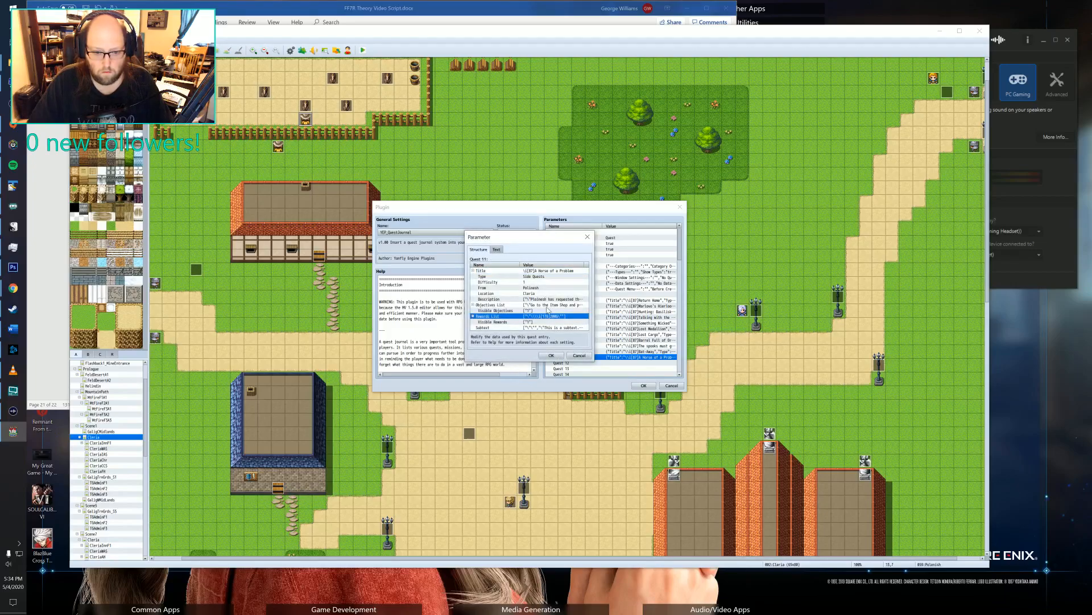
Remove all default lines from Quest 11's subtext and save the empty list.
click(543, 328)
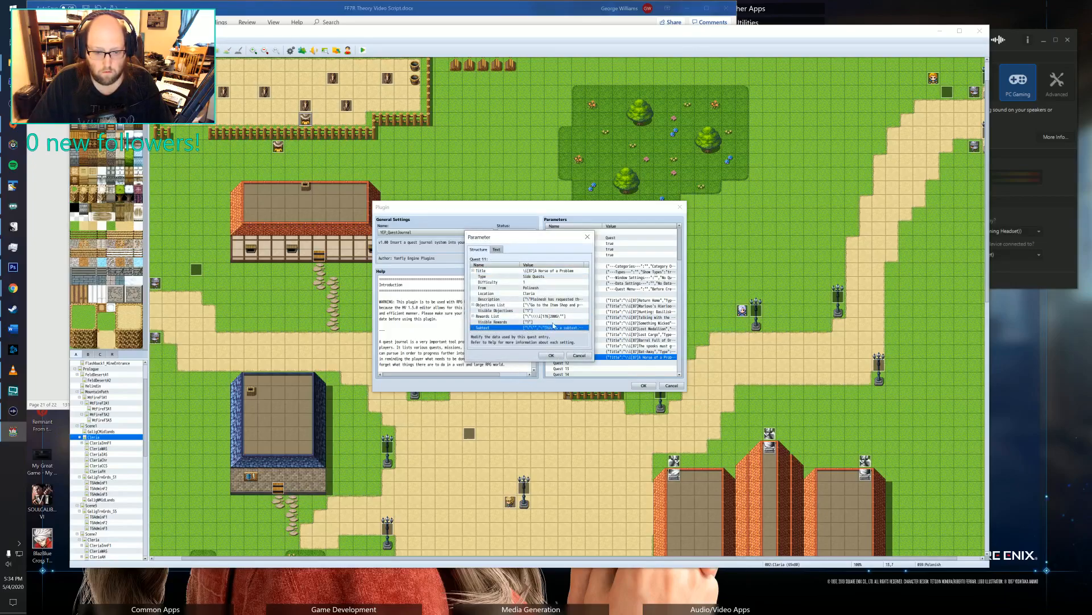
double_click(555, 328)
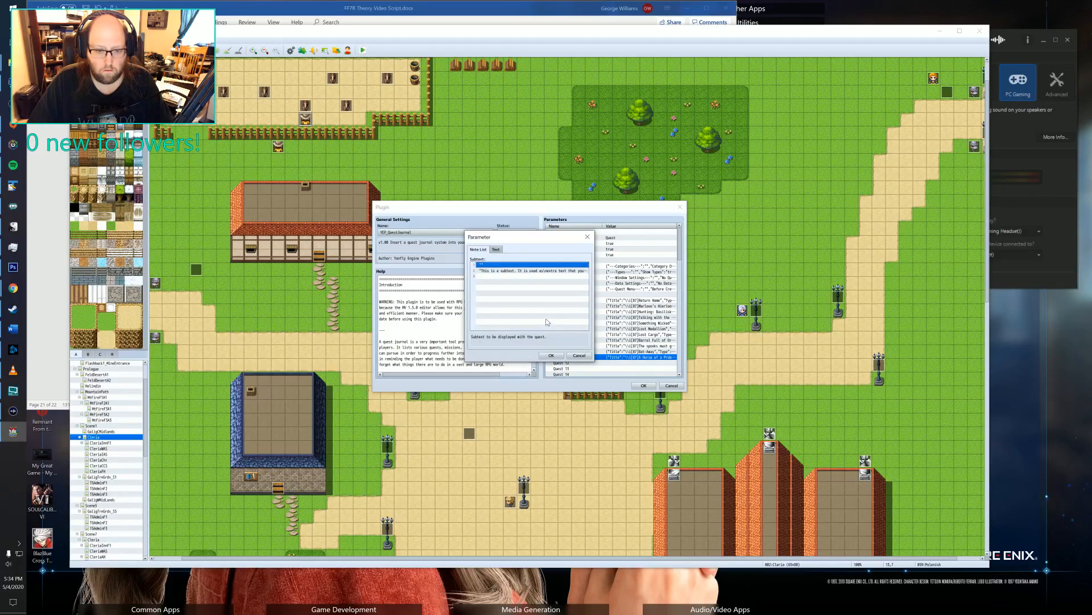
key(Delete)
key(Delete)
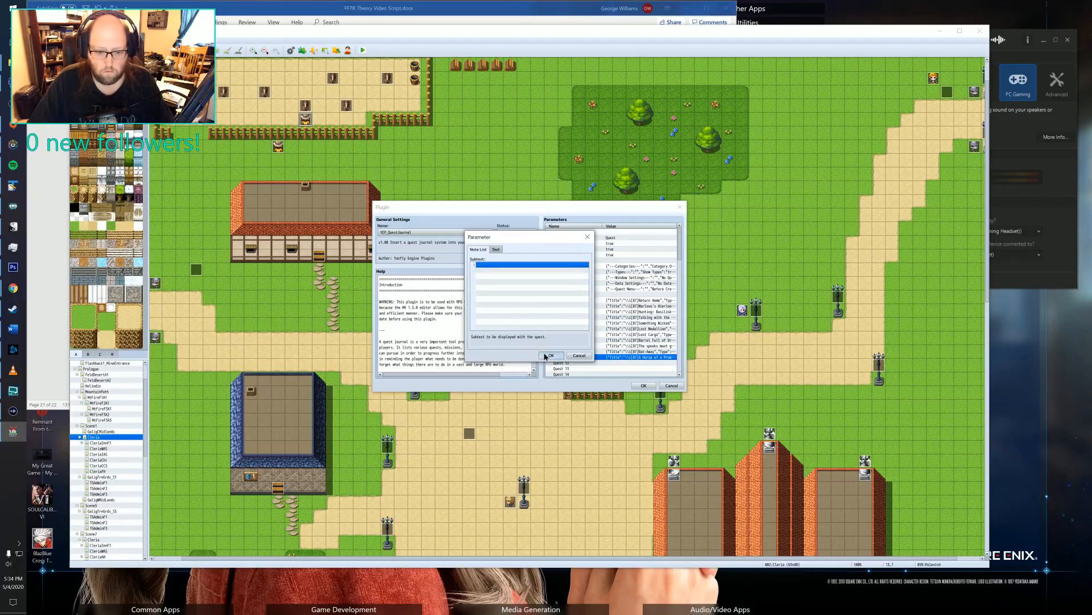
click(545, 355)
click(538, 306)
click(537, 301)
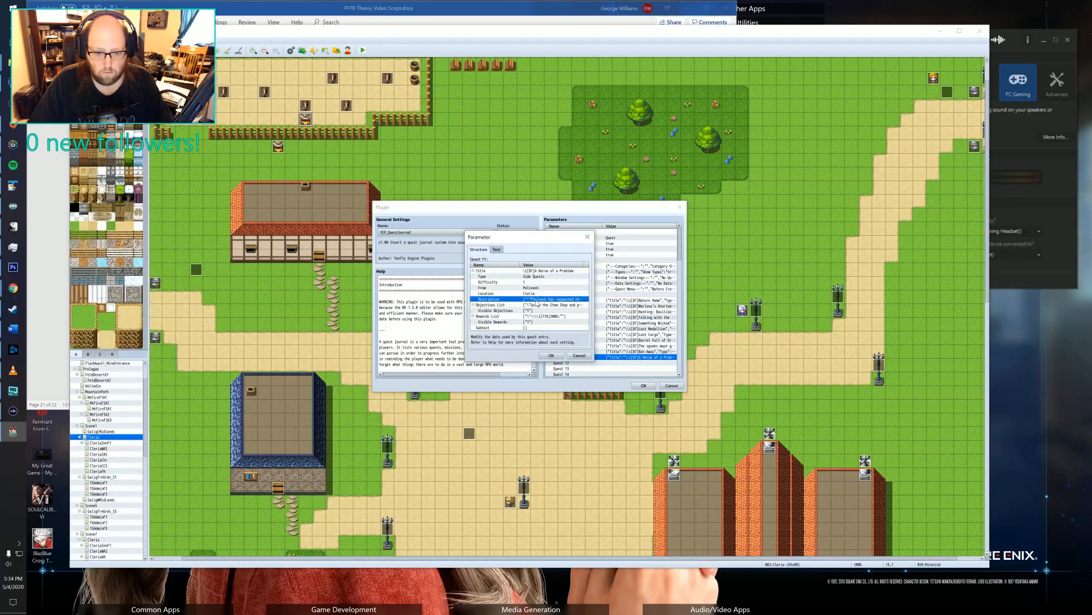
Correct the spelling of the quest giver's name at the start of Quest 11's description and save the description.
double_click(536, 301)
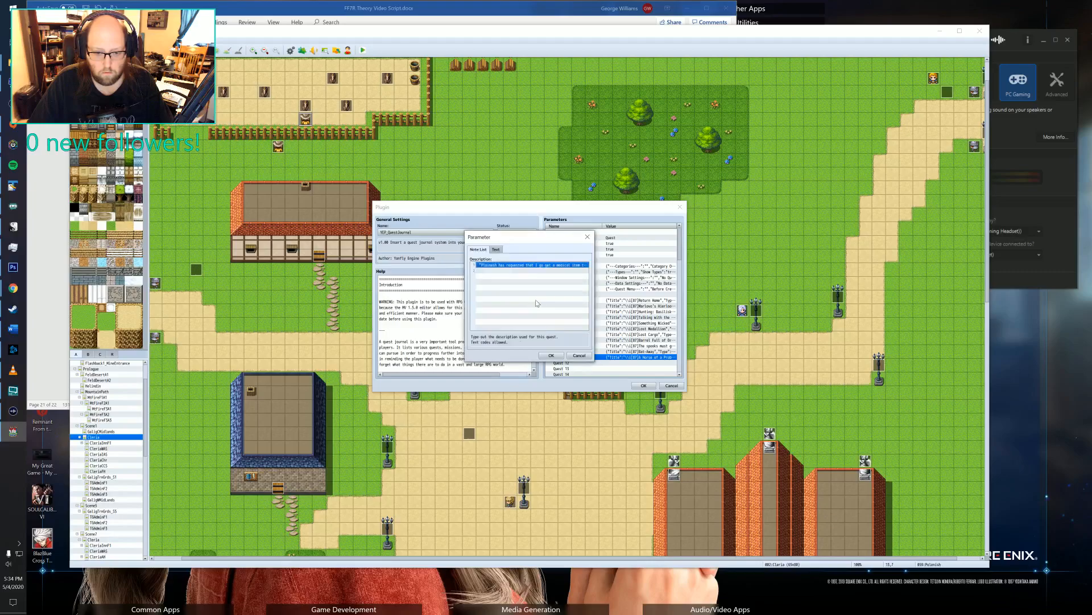
double_click(491, 269)
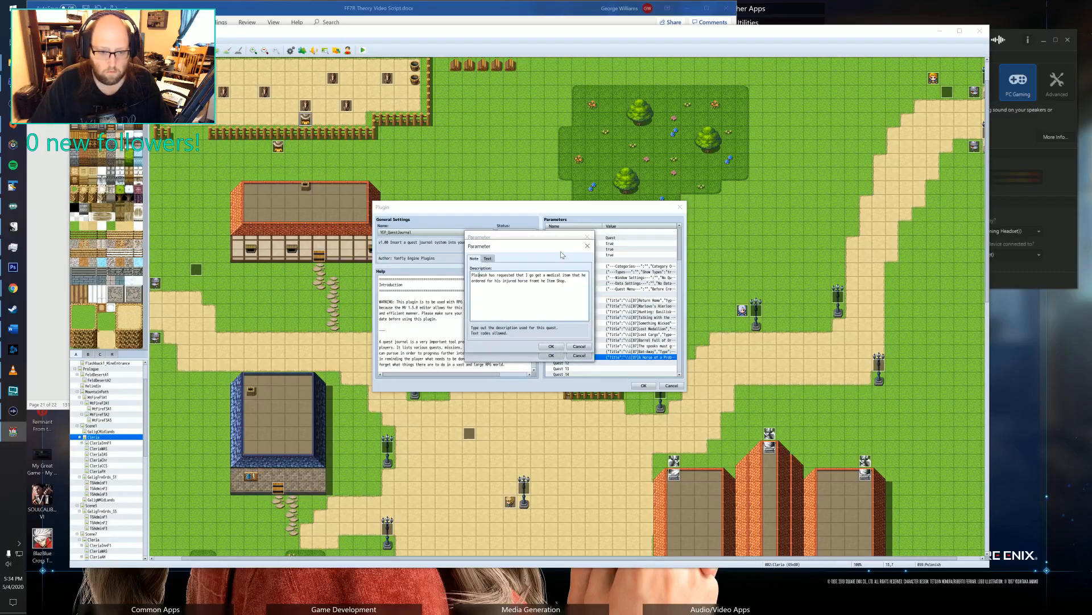
text(n)
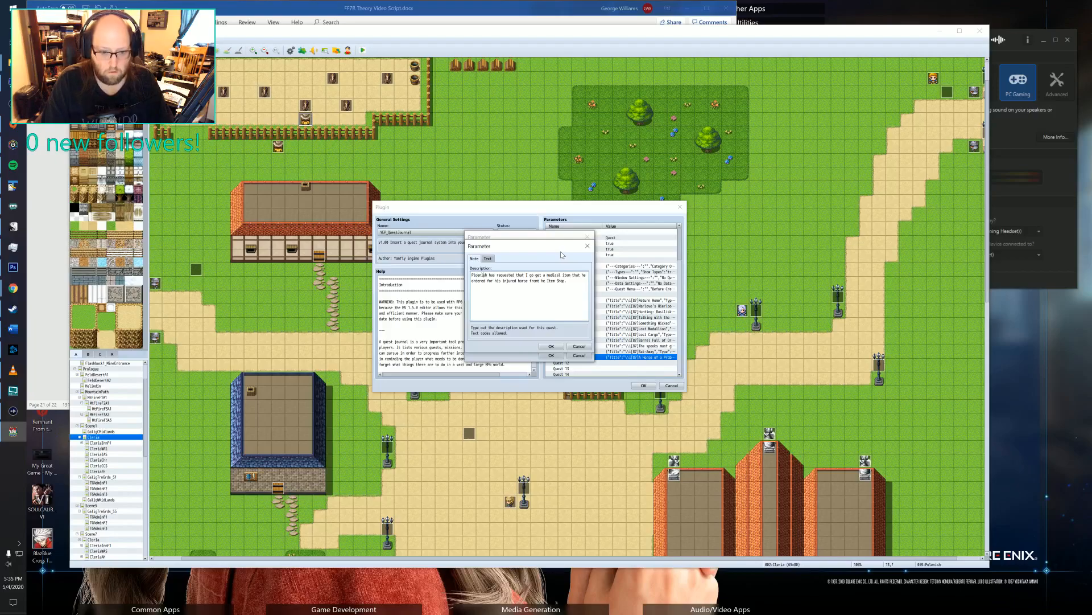
text(i)
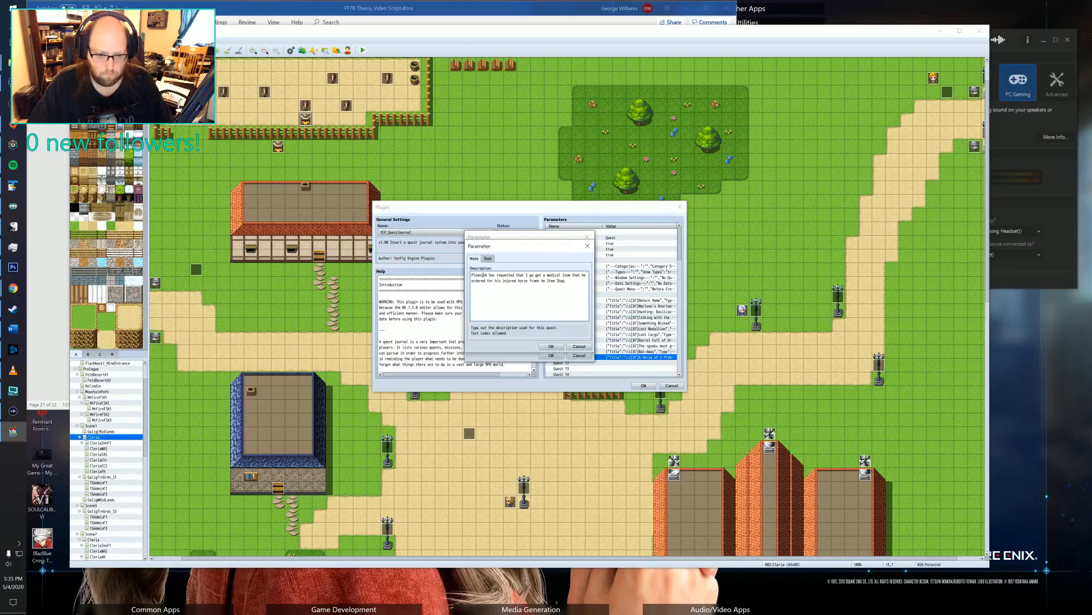
click(551, 346)
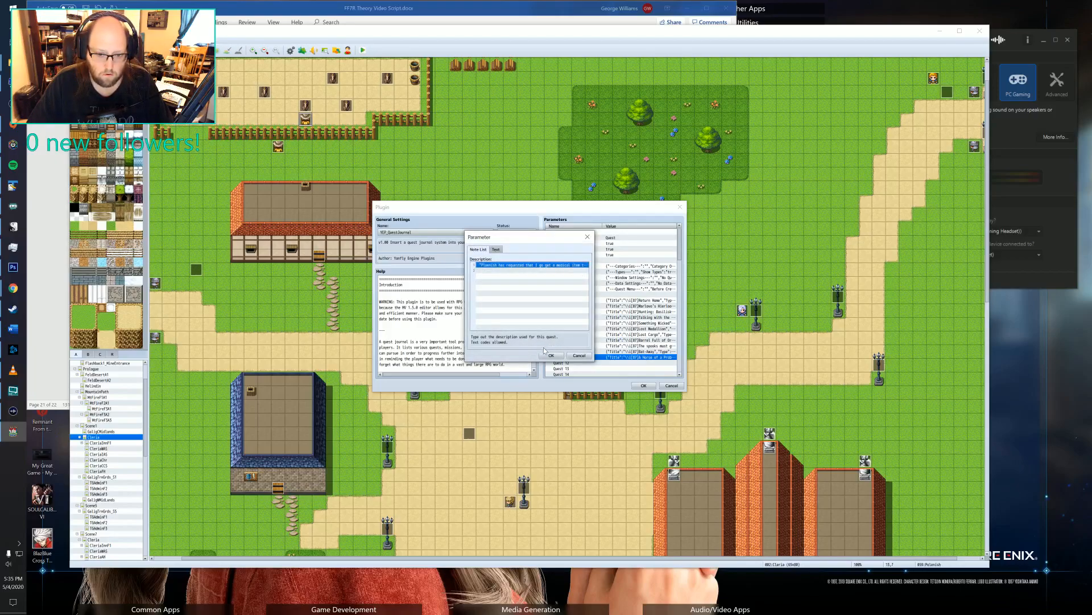
click(549, 355)
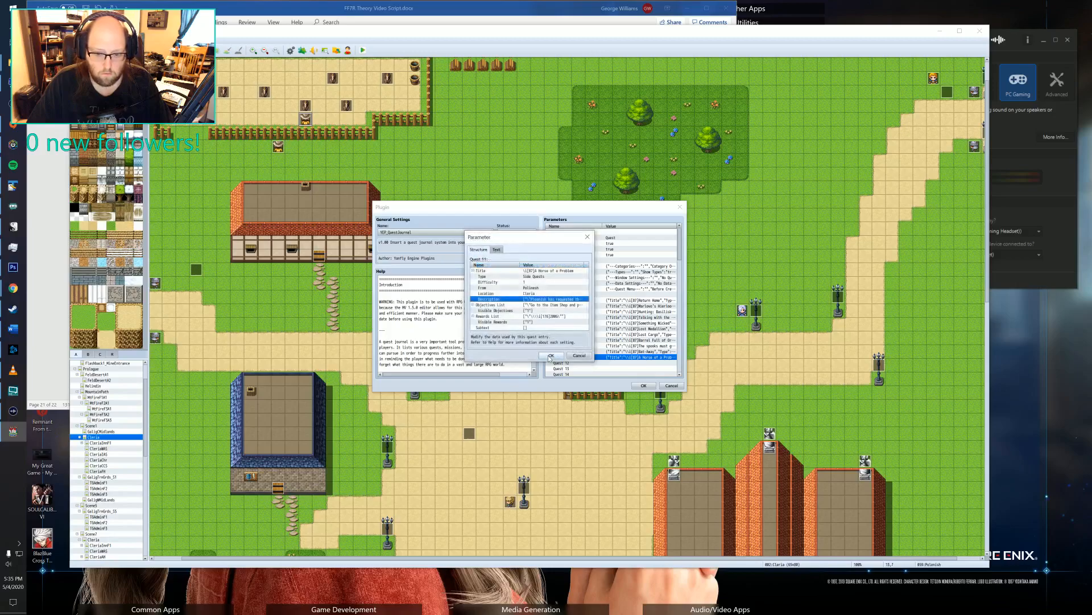
Set Quest 11's From value to Polenish, then save the quest entry and the quest journal plugin settings.
double_click(536, 293)
click(481, 295)
key(BackSpace)
text(enish)
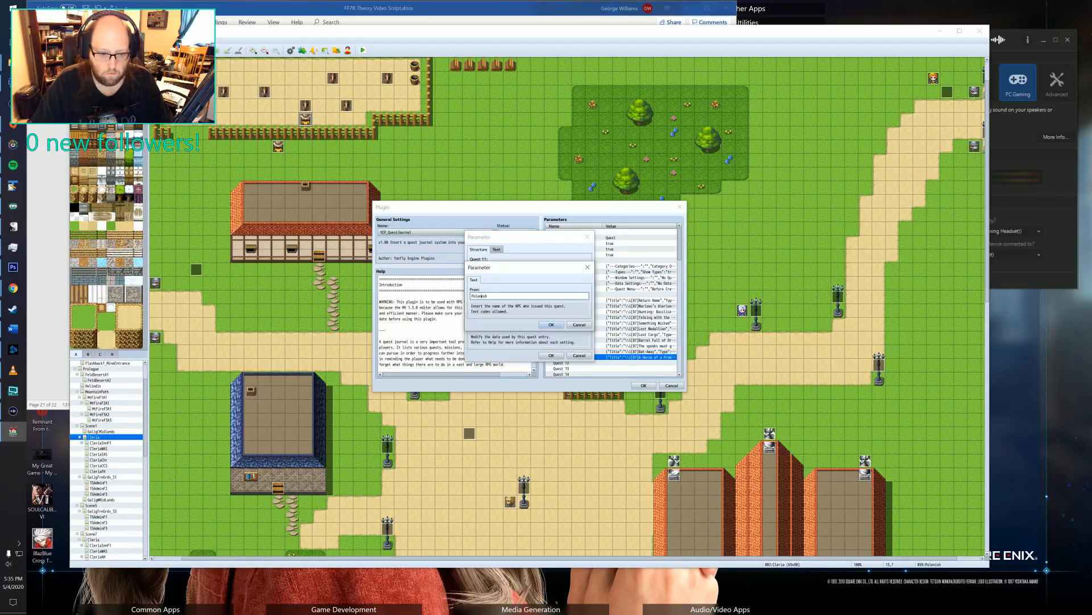
text(i)
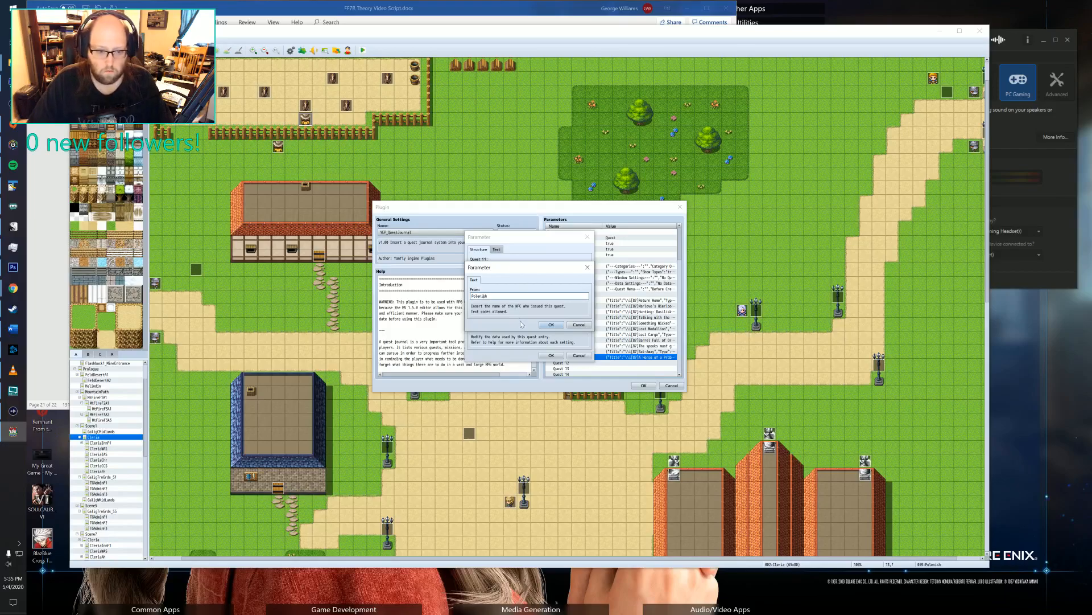
click(551, 324)
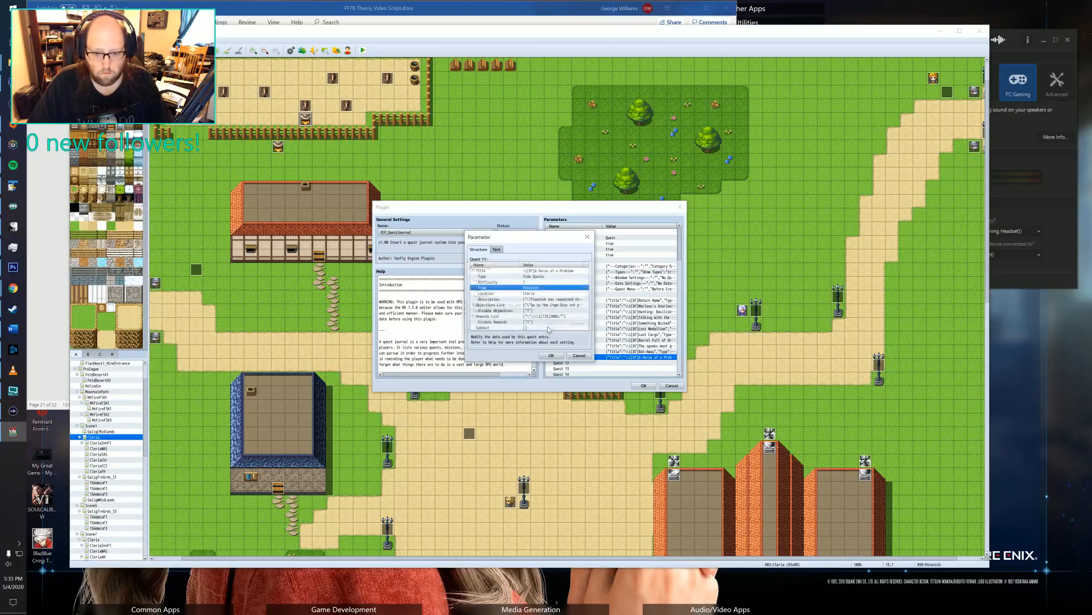
click(552, 355)
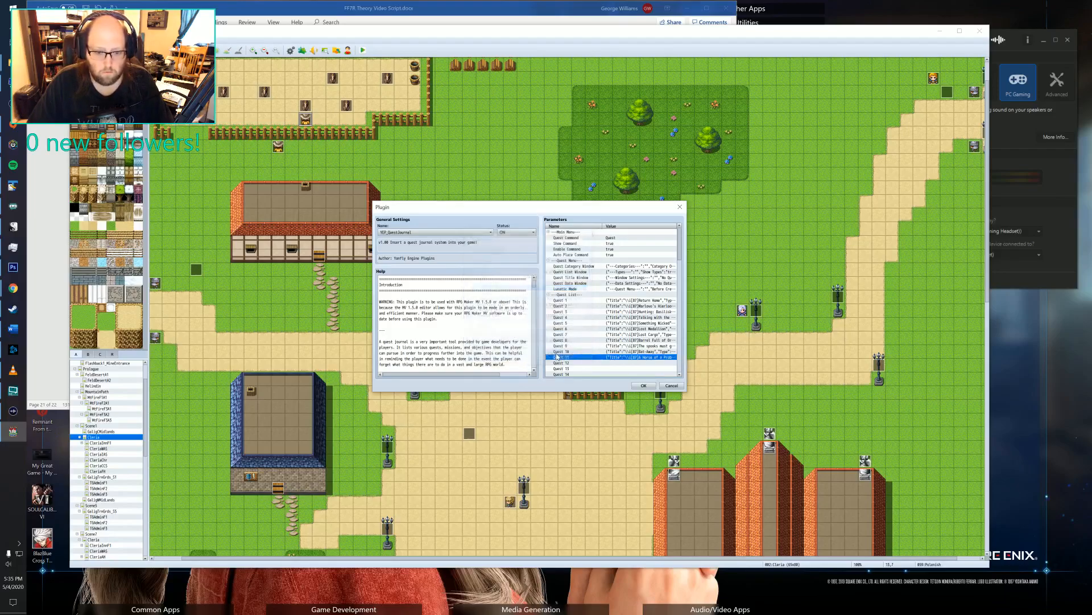
click(649, 388)
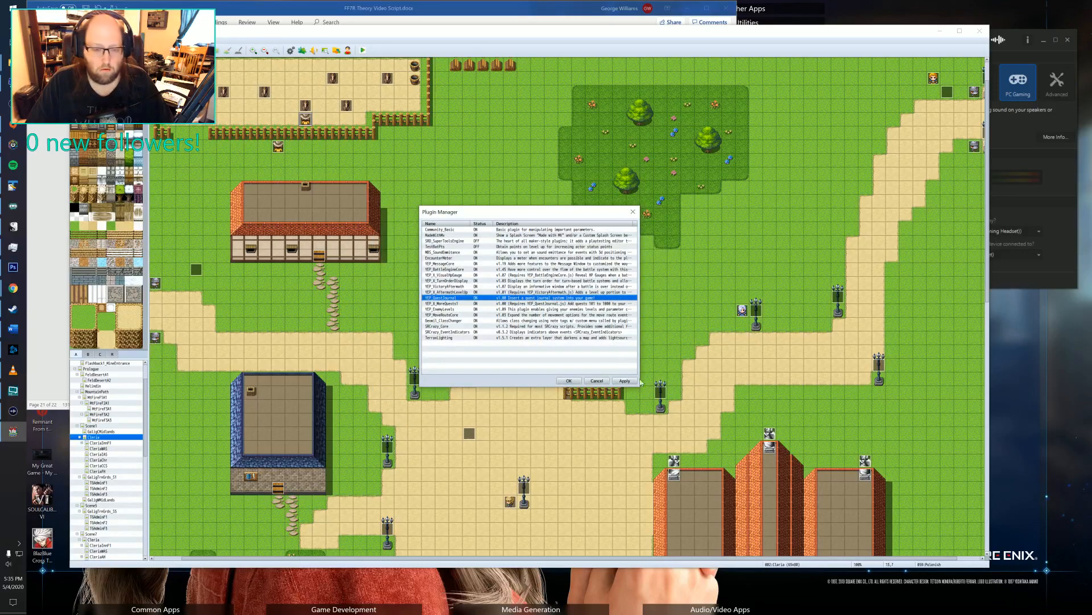
click(567, 381)
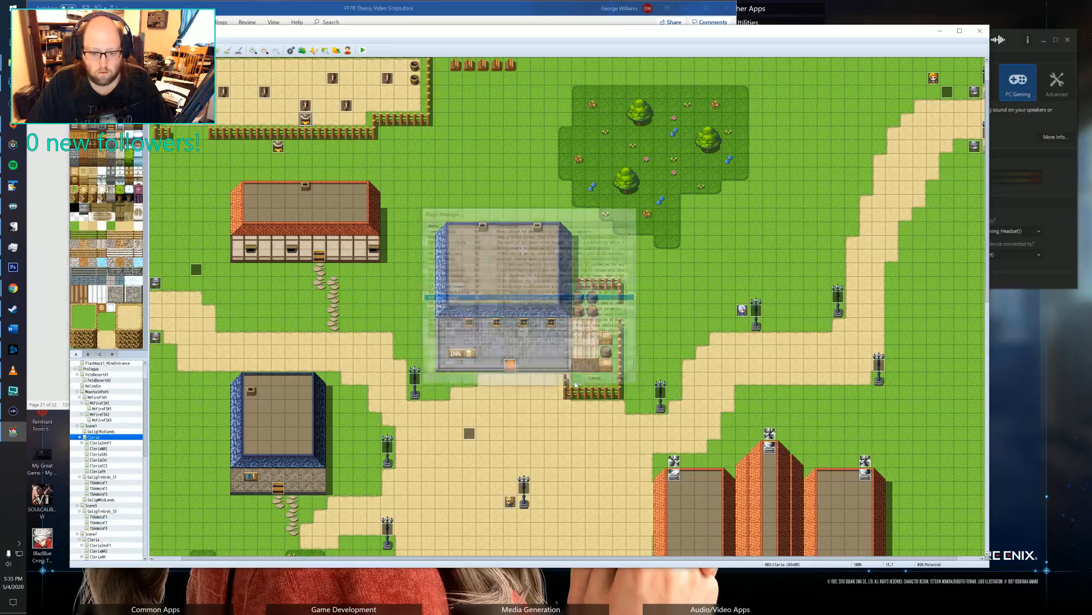
Correct the speaker name to Polenish in the first message of the splint quest event inside the fenced yard.
double_click(305, 121)
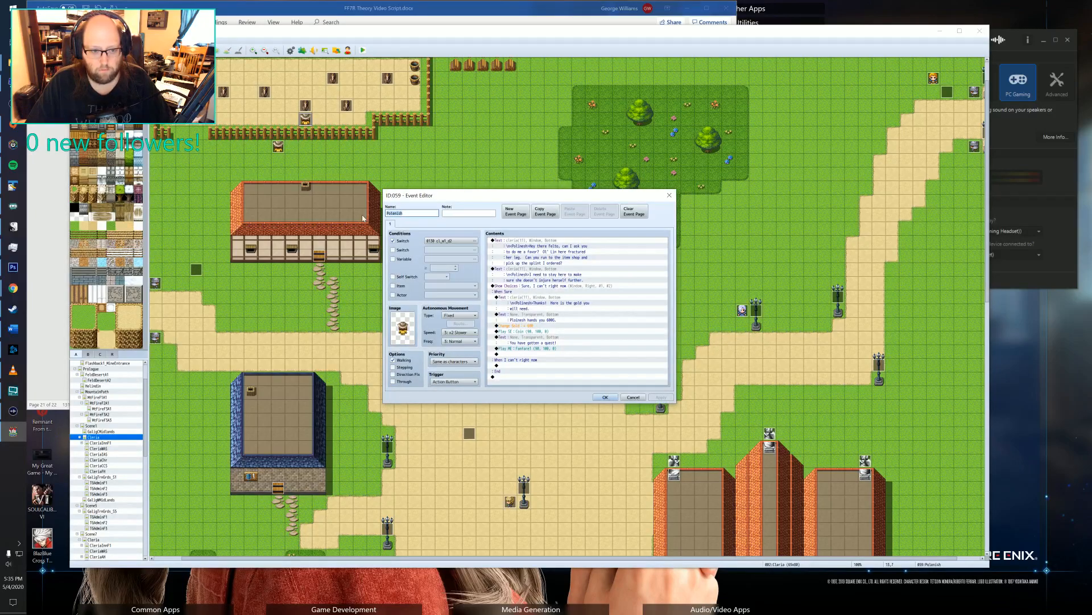
click(537, 246)
double_click(513, 249)
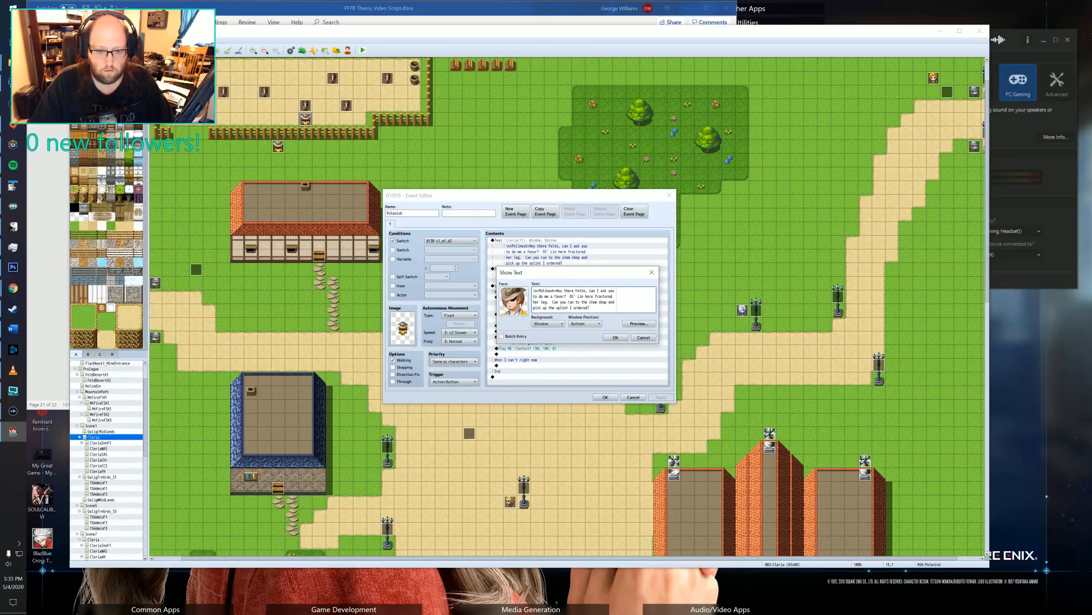
key(BackSpace)
key(BackSpace)
key(BackSpace)
key(BackSpace)
key(BackSpace)
key(BackSpace)
key(BackSpace)
text(olenish)
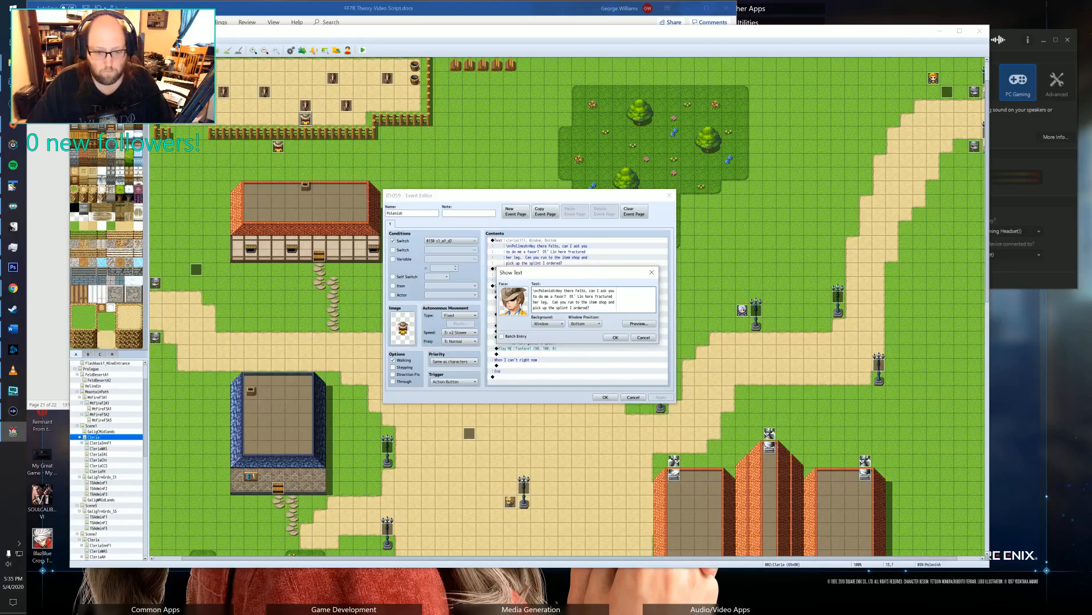
click(615, 337)
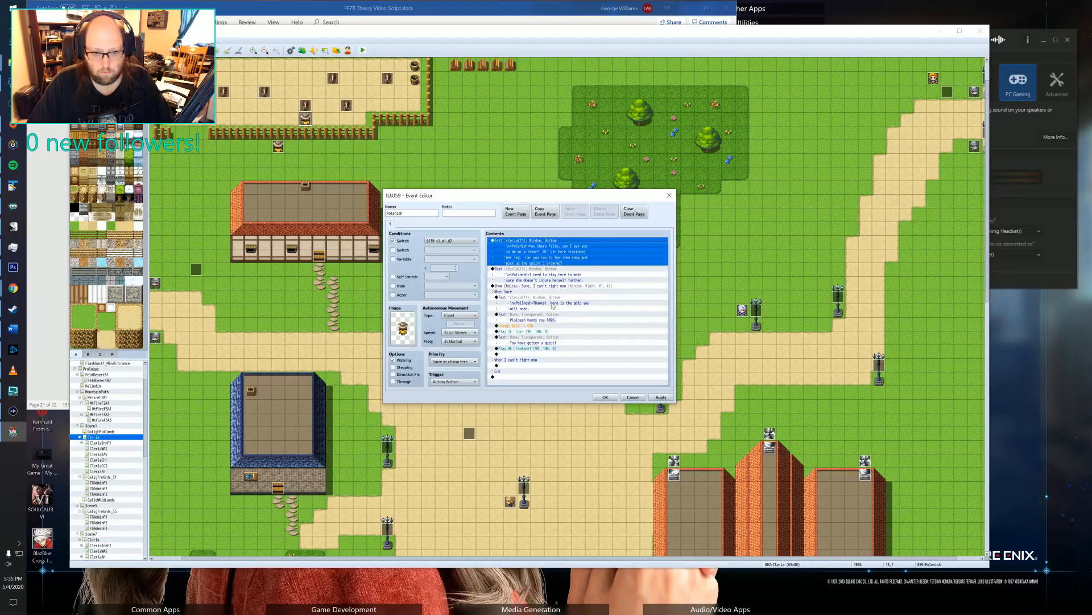
Correct the speaker name to Polenish in the second message, about staying so the horse doesn't injure herself further.
click(521, 273)
double_click(522, 273)
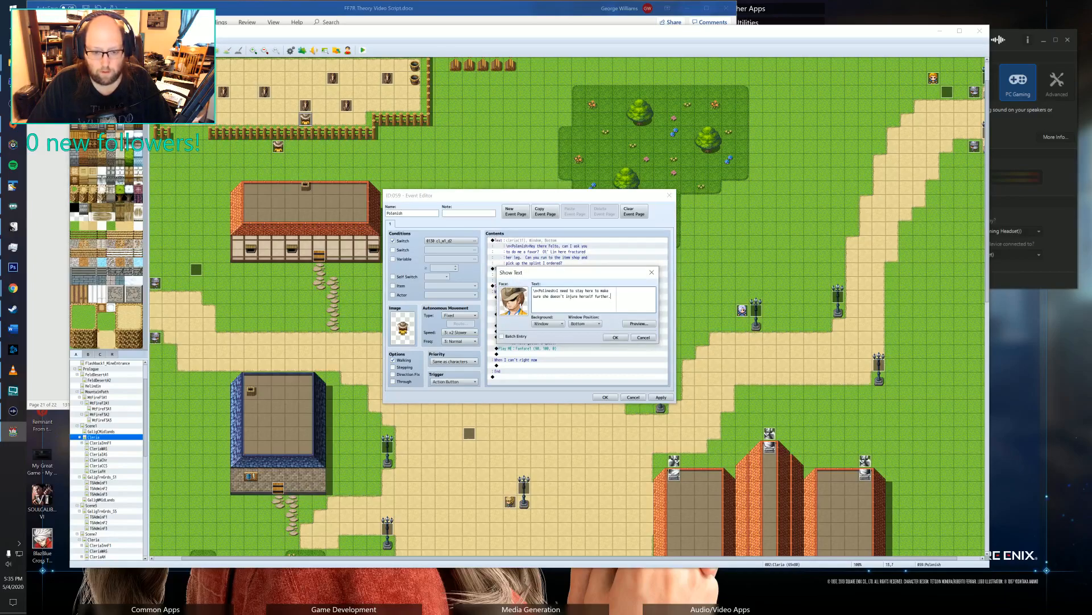
click(545, 291)
key(Delete)
text(en)
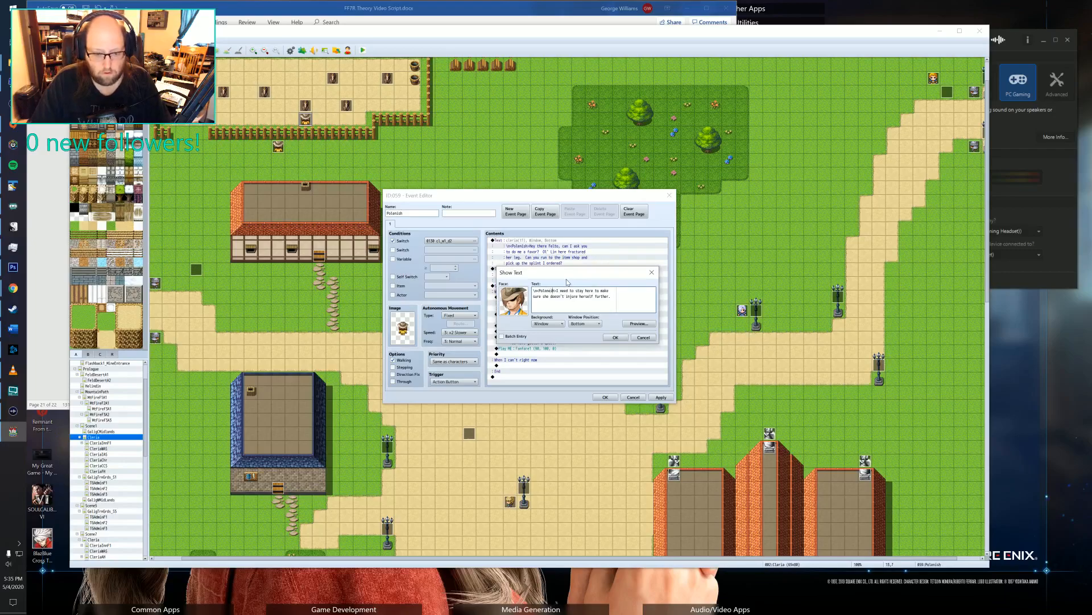
key(BackSpace)
key(BackSpace)
text(ish)
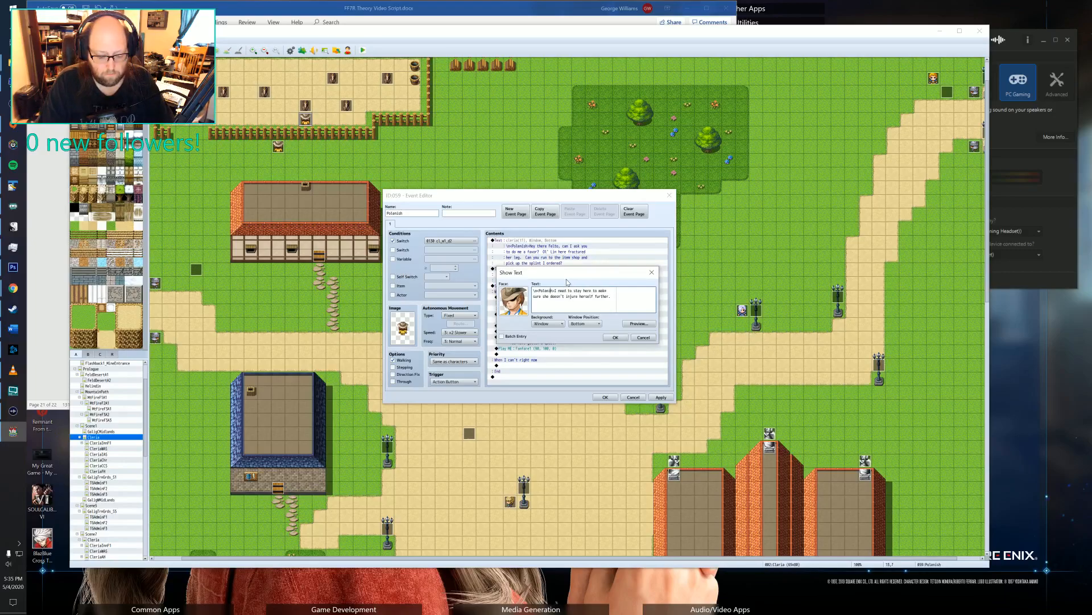
key(BackSpace)
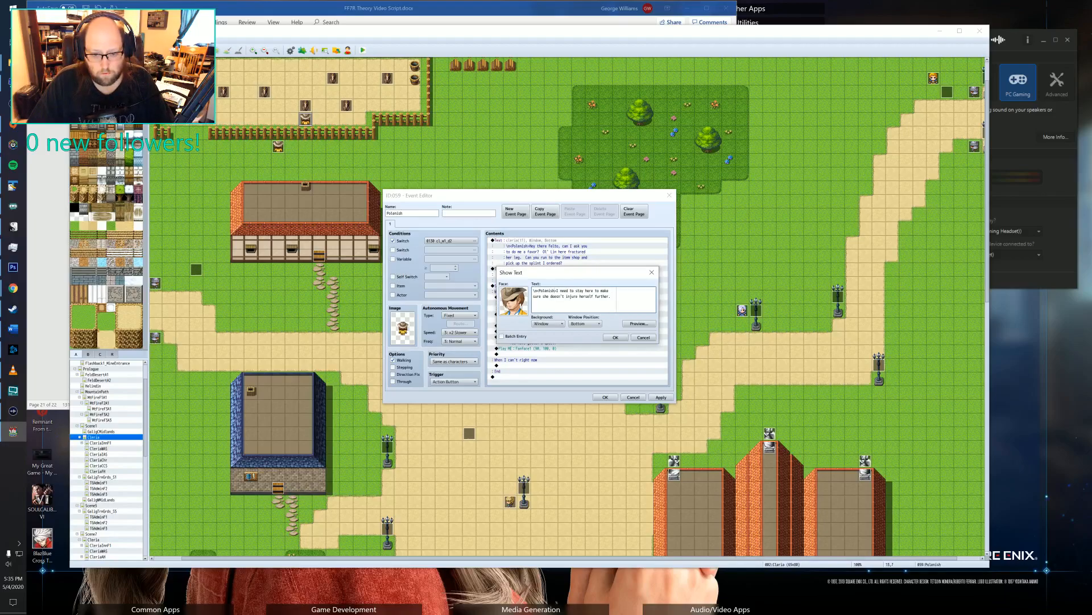
click(615, 337)
Correct the speaker name to Polenish in the thank-you message under the Sure choice and save the event.
click(557, 303)
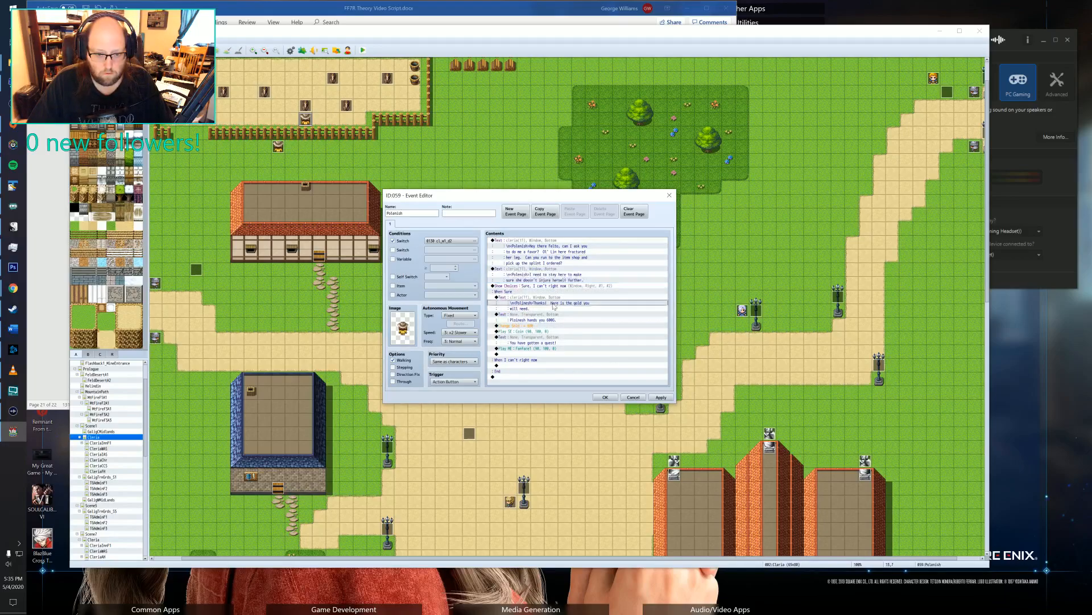
double_click(557, 304)
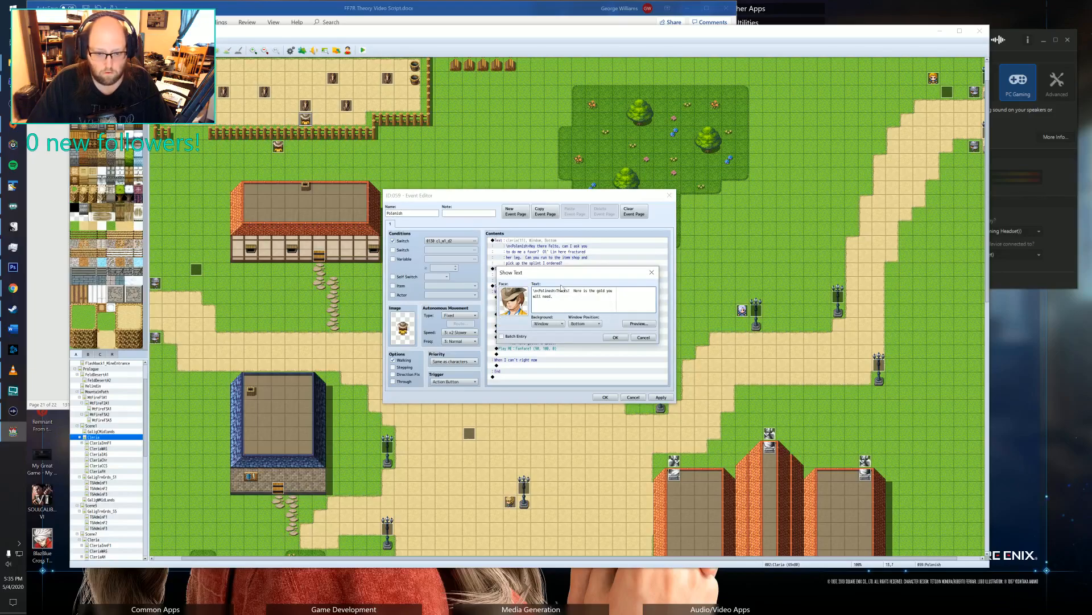
text(0)
key(Right)
key(Right)
key(Right)
key(BackSpace)
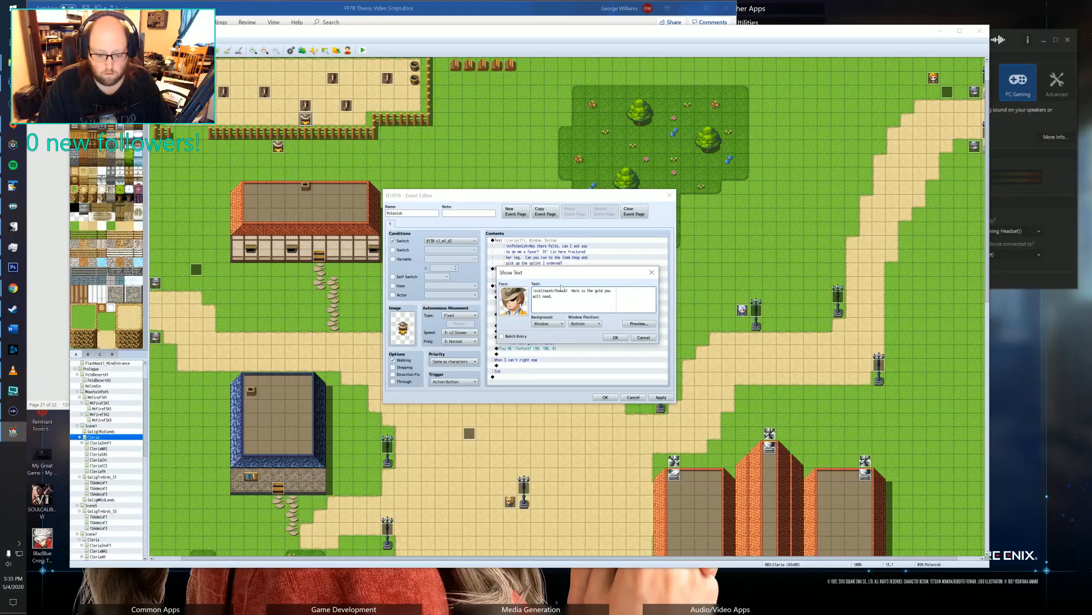
key(BackSpace)
key(BackSpace)
key(BackSpace)
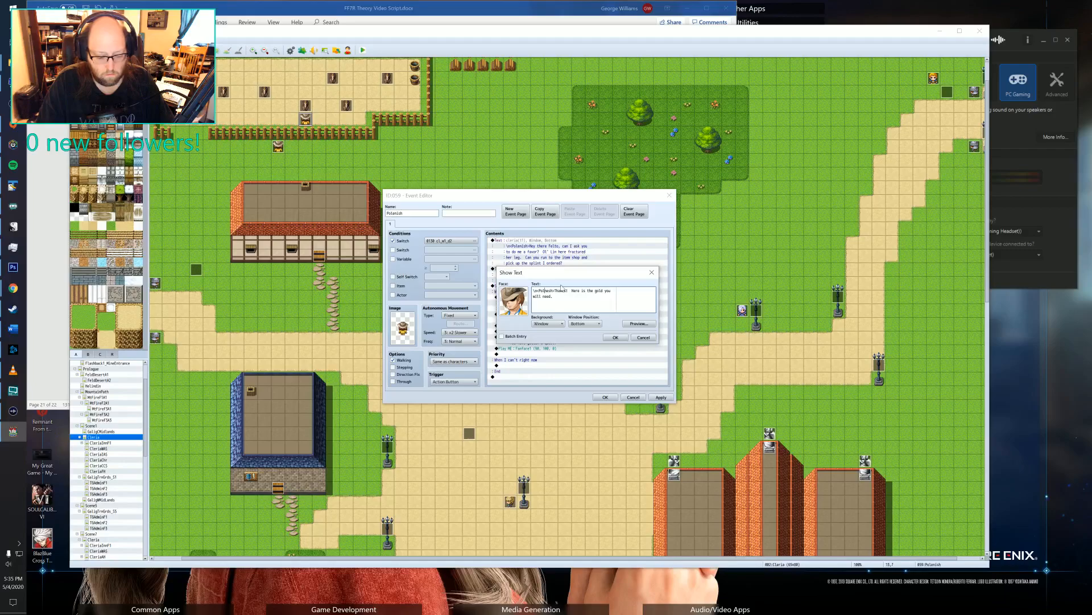
text(eni)
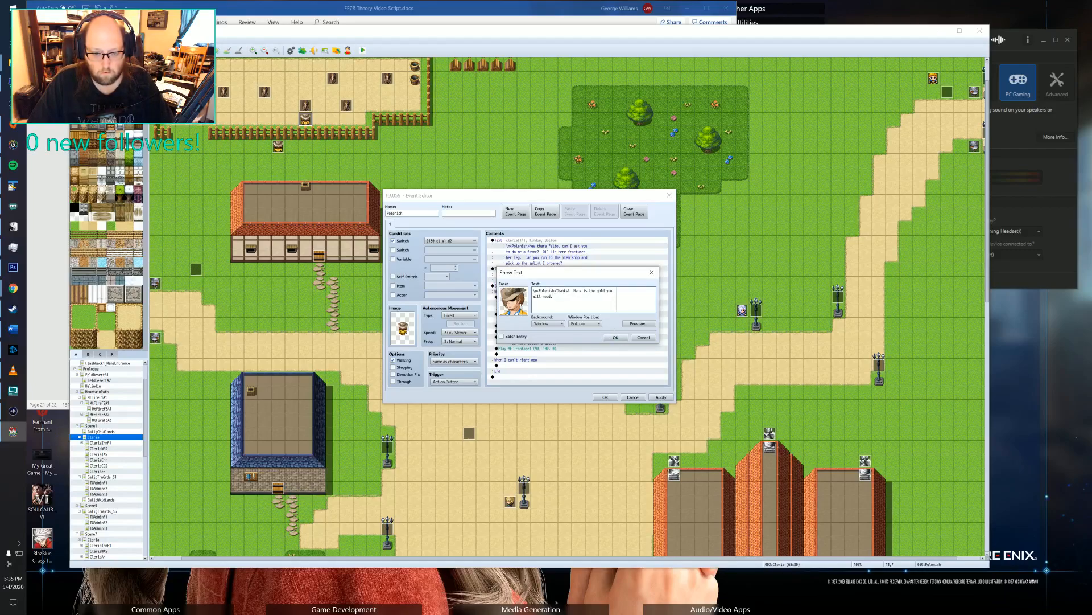
click(614, 338)
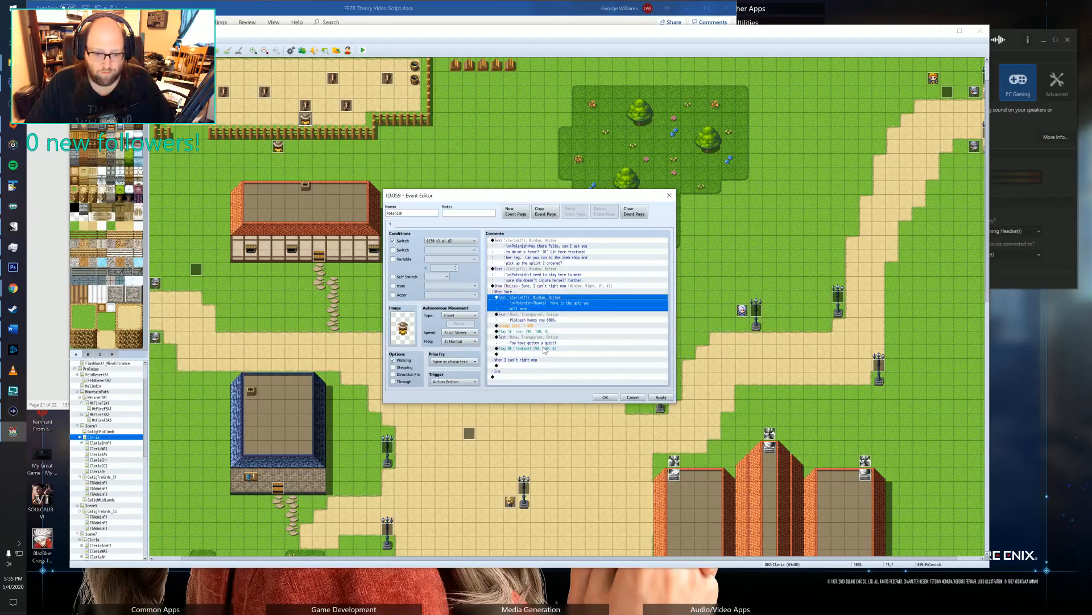
click(539, 354)
click(605, 397)
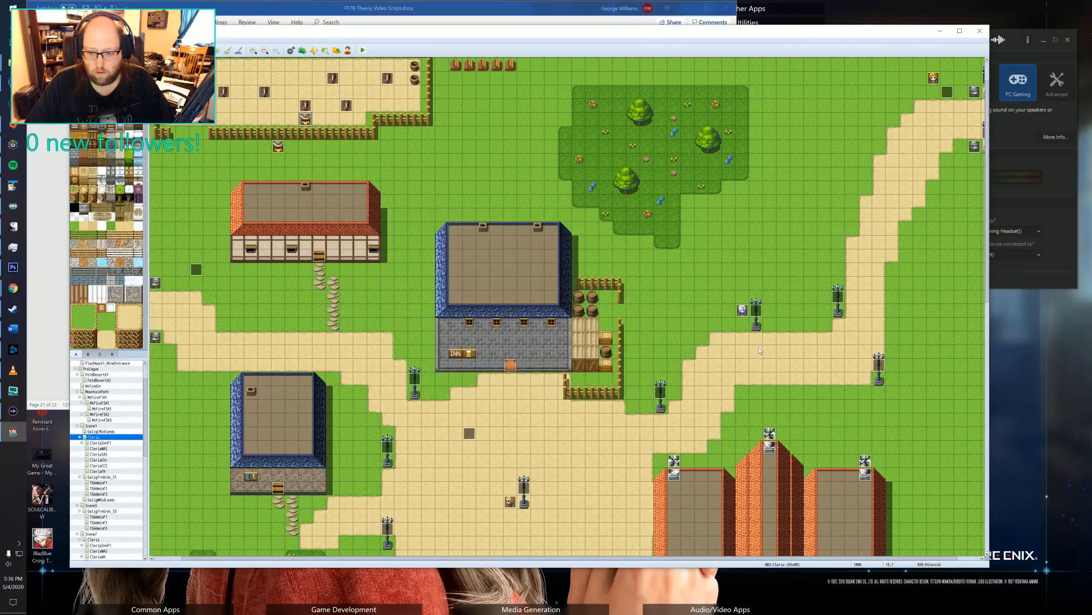
Copy the four consecutive Quest 2 plugin commands, from Set Completed to Claim All Rewards, from page 5 of Marlous's event.
double_click(743, 310)
click(430, 225)
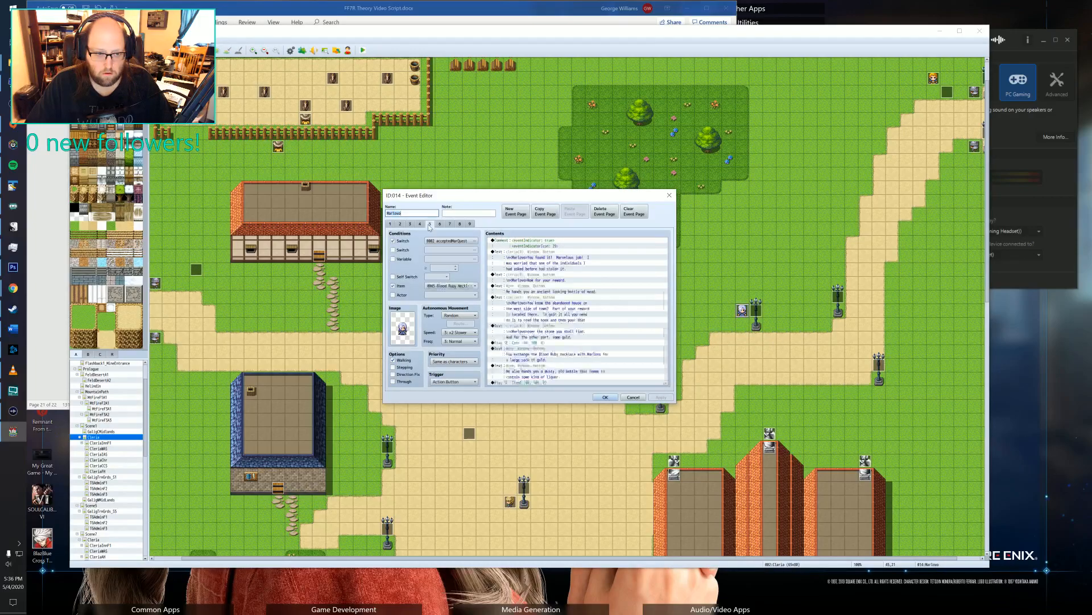
scroll(533, 298, down, 5)
scroll(533, 297, down, 1)
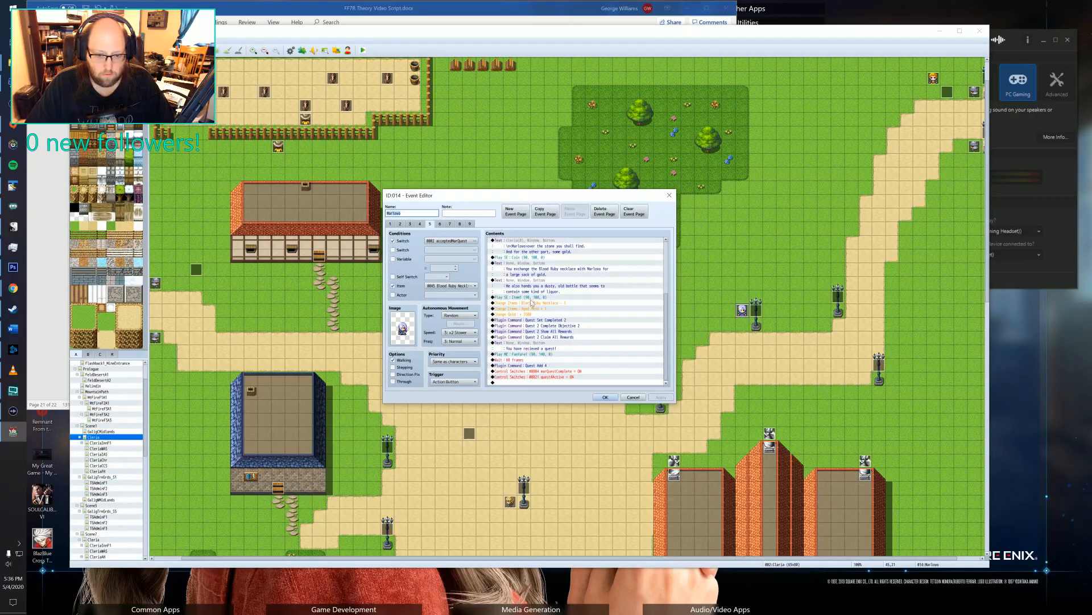
drag(529, 321, 529, 338)
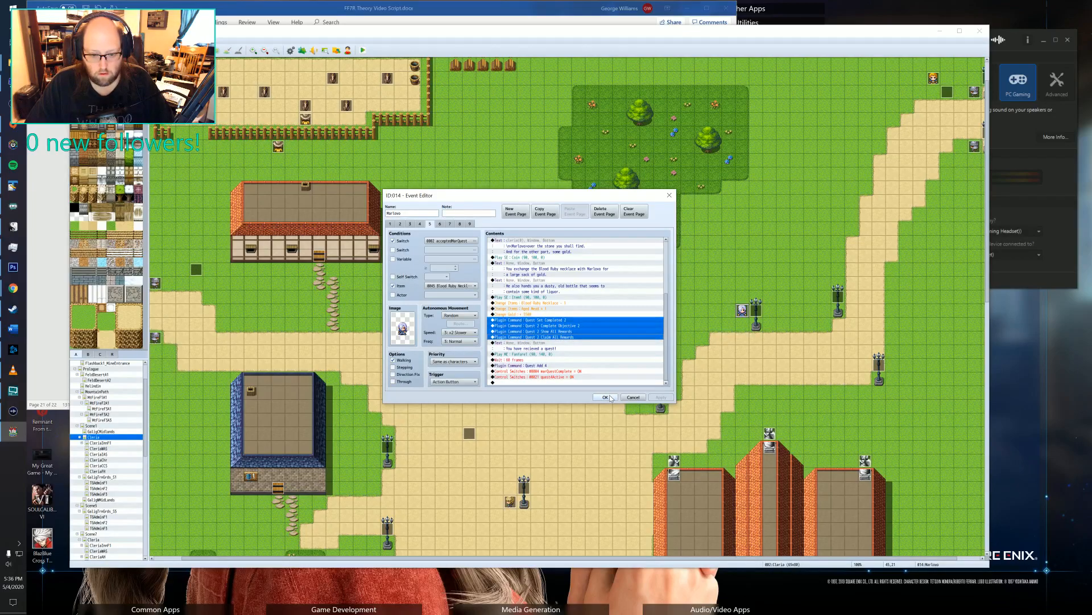
key(Escape)
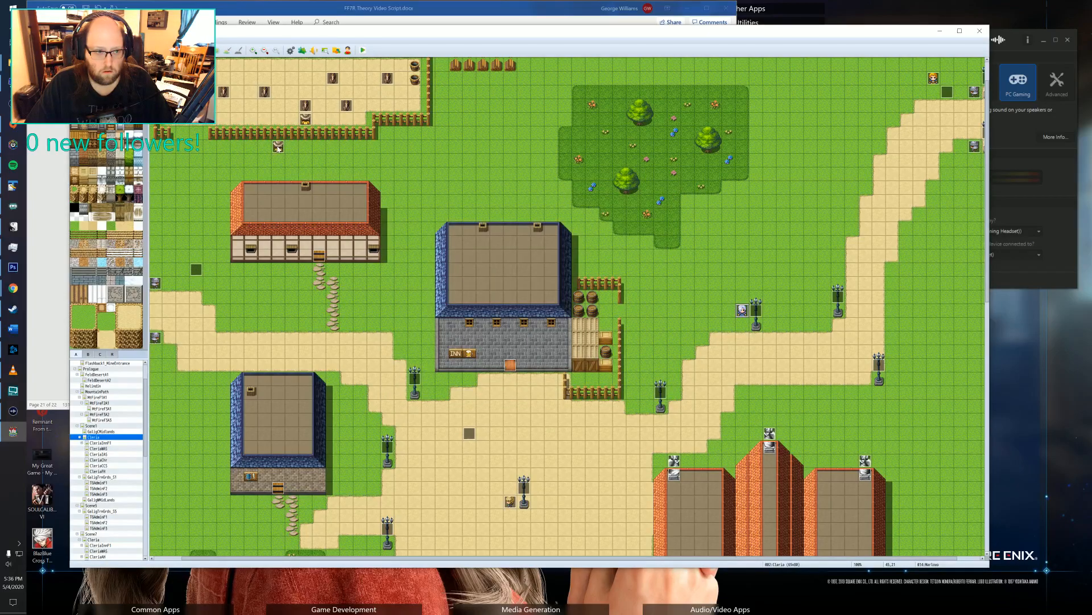
Paste the copied quest plugin commands after the fanfare in the Sure branch of Polenish's splint quest event.
double_click(278, 147)
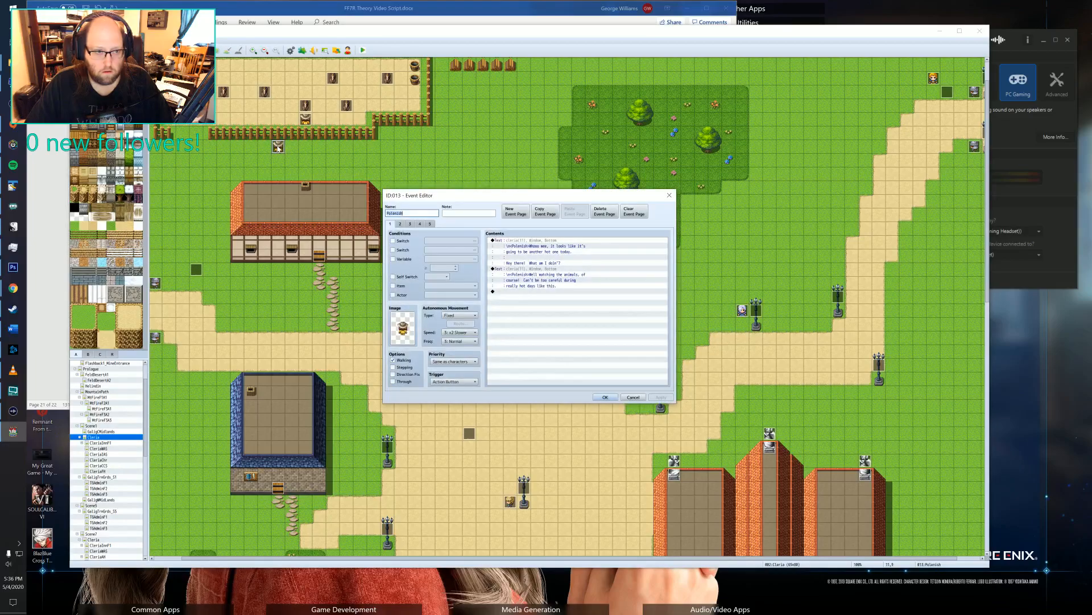
click(670, 194)
double_click(305, 118)
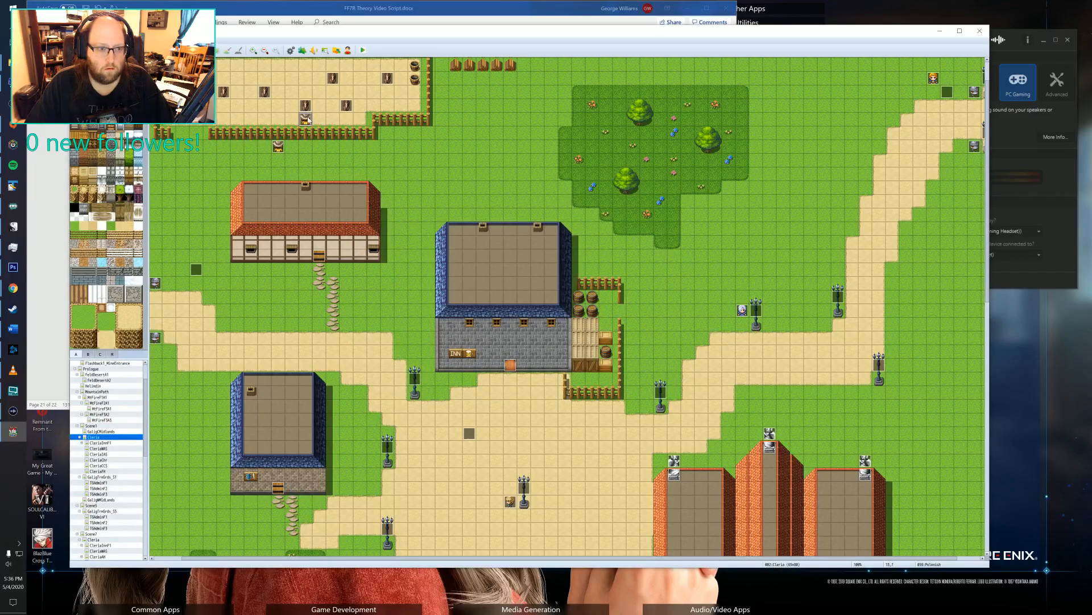
click(525, 354)
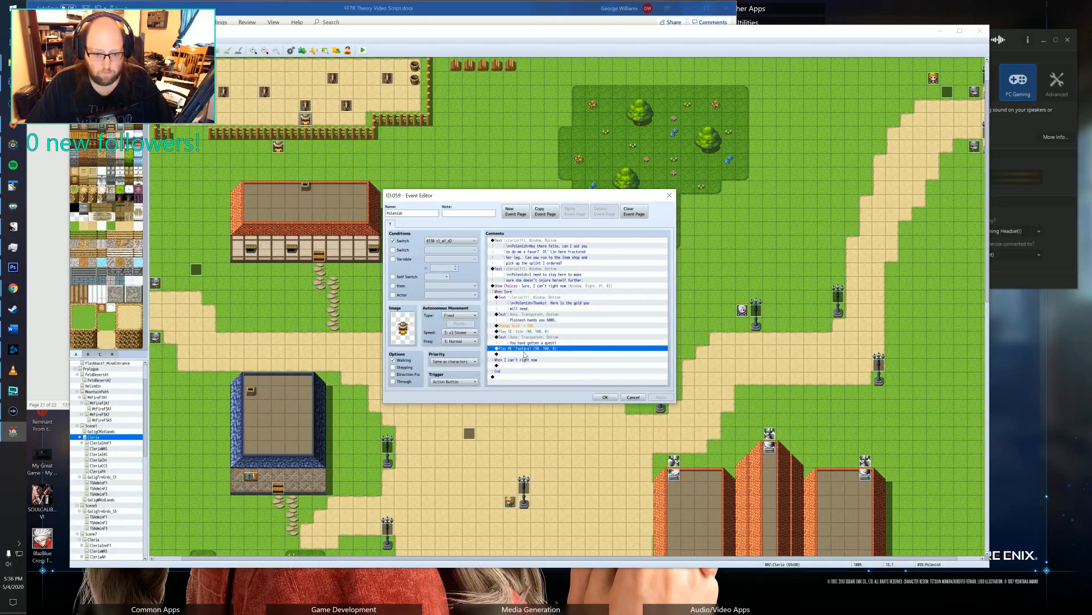
key(ctrl+v)
click(524, 355)
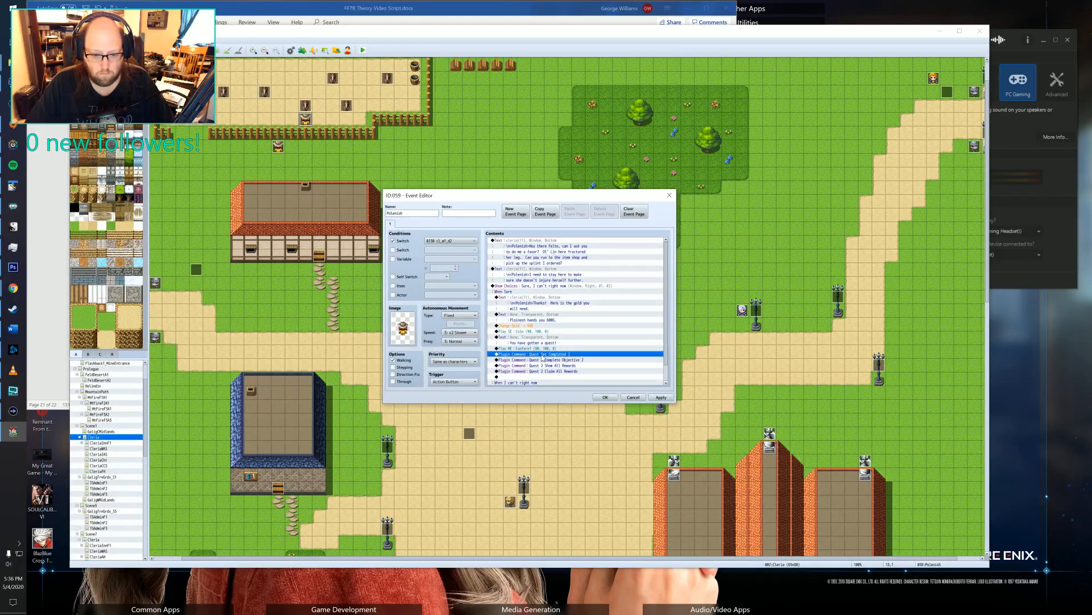
Delete the four Quest 2 plugin commands from the Sure branch and duplicate Polenish's event page as a second page.
shift+click(567, 374)
key(Delete)
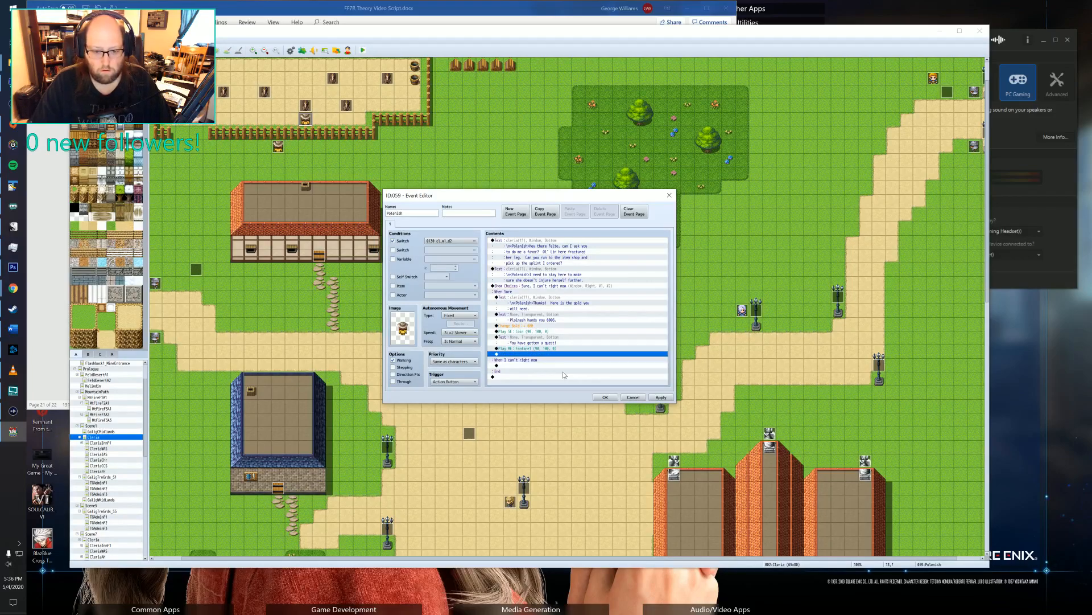
click(545, 211)
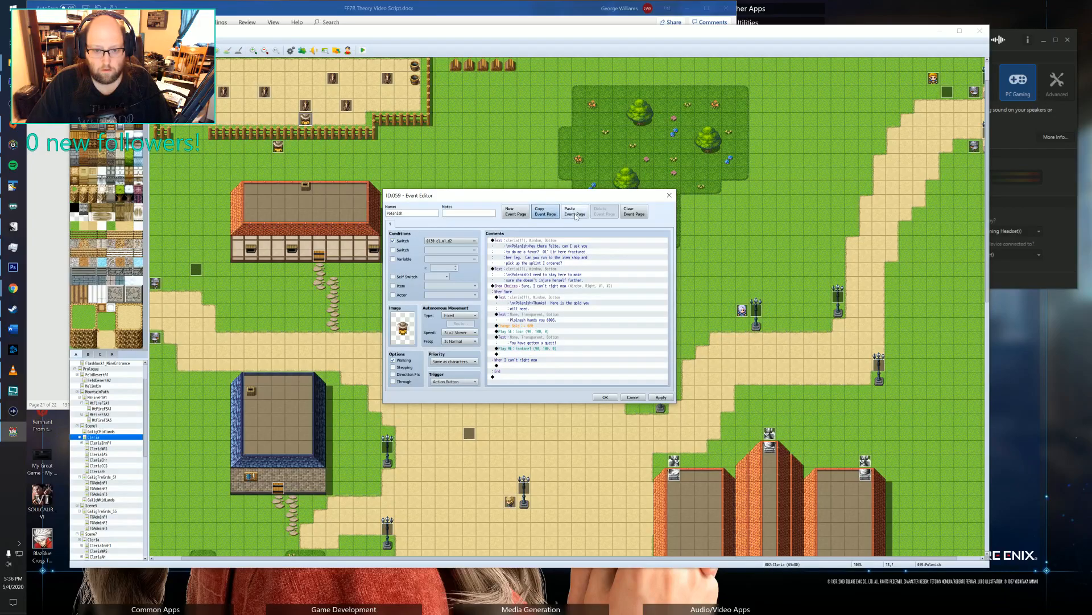
click(575, 211)
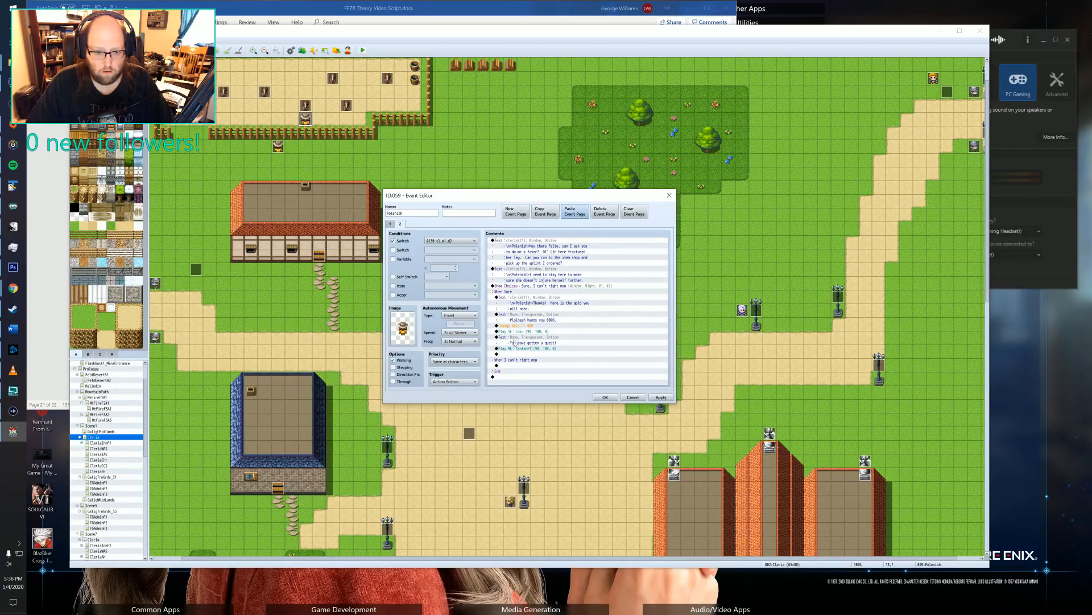
click(509, 376)
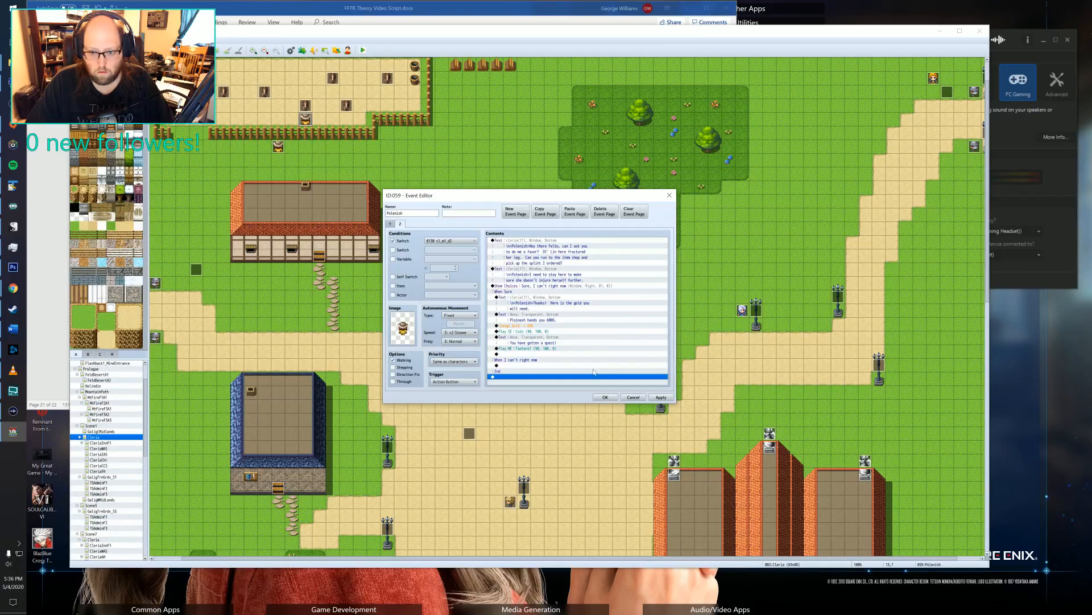
click(605, 397)
Copy the Quest Add 2 plugin command from page 3 of Marlous's event.
double_click(742, 310)
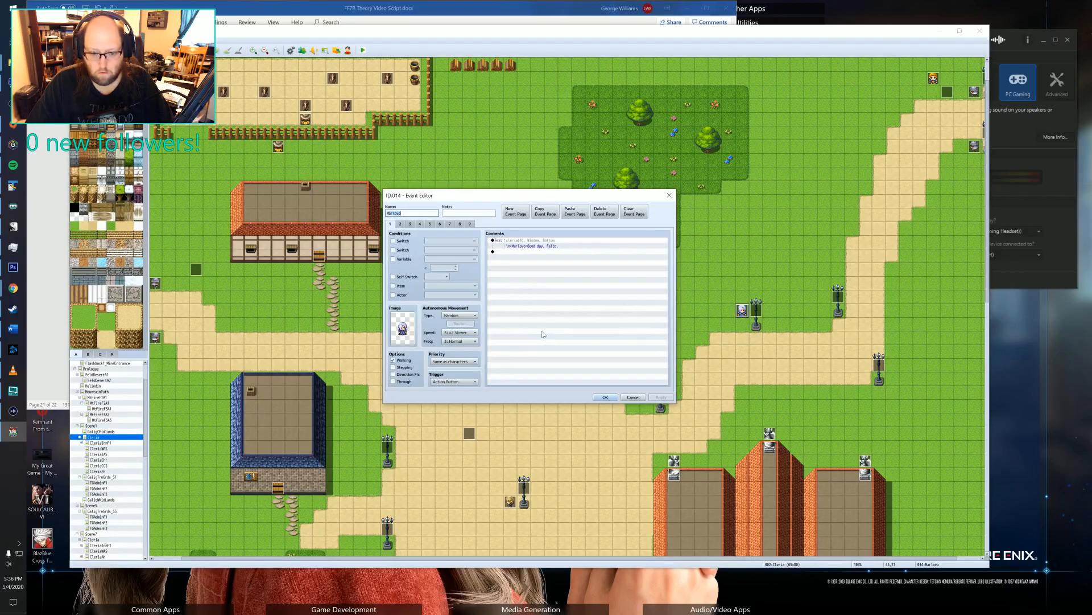
click(431, 224)
click(419, 224)
click(410, 223)
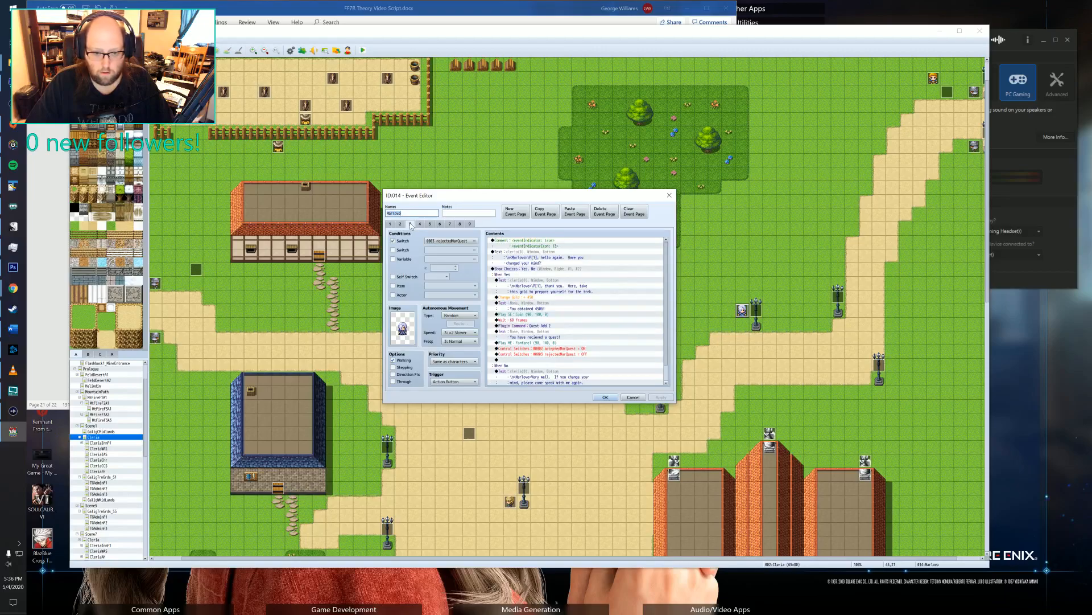
scroll(567, 305, down, 1)
click(537, 310)
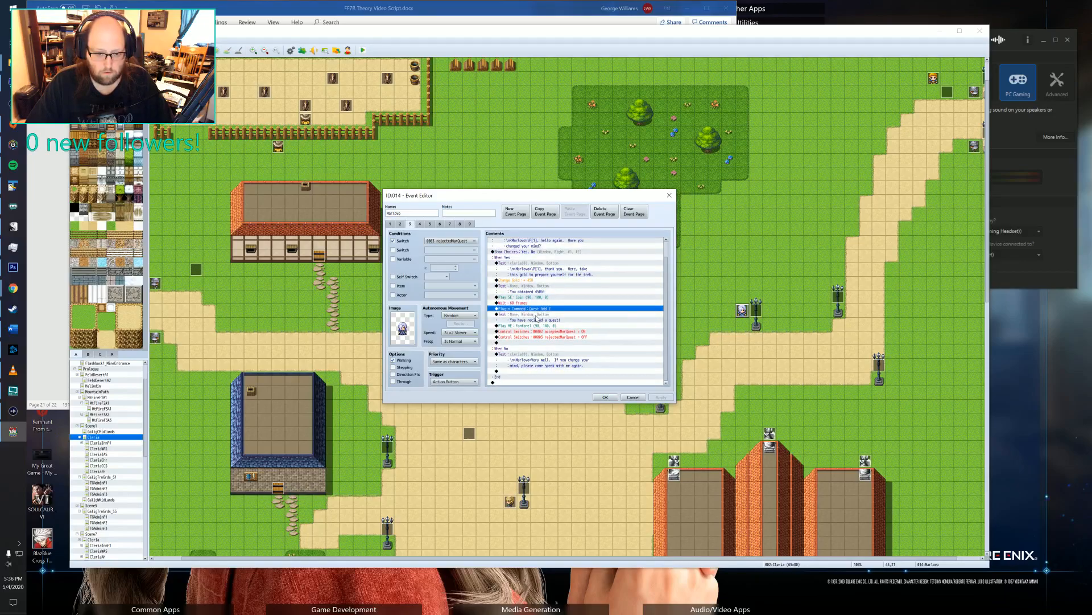
click(670, 196)
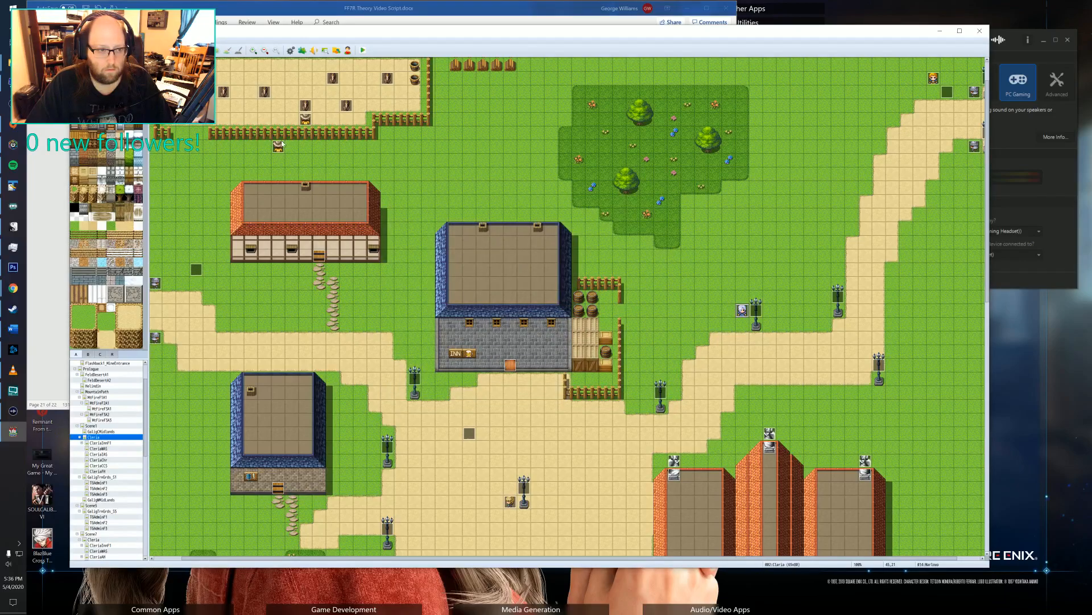
Paste the plugin command after the fanfare in the Sure branch on page 1 of Polenish's splint quest event and change it to Quest Add 10.
double_click(513, 279)
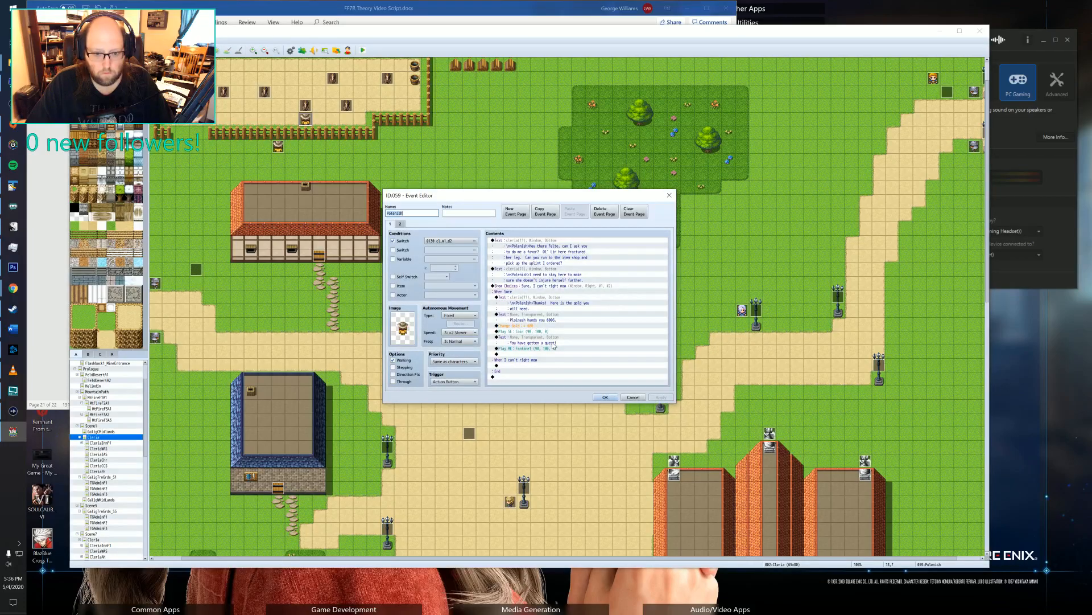
click(538, 353)
key(ctrl+v)
click(539, 355)
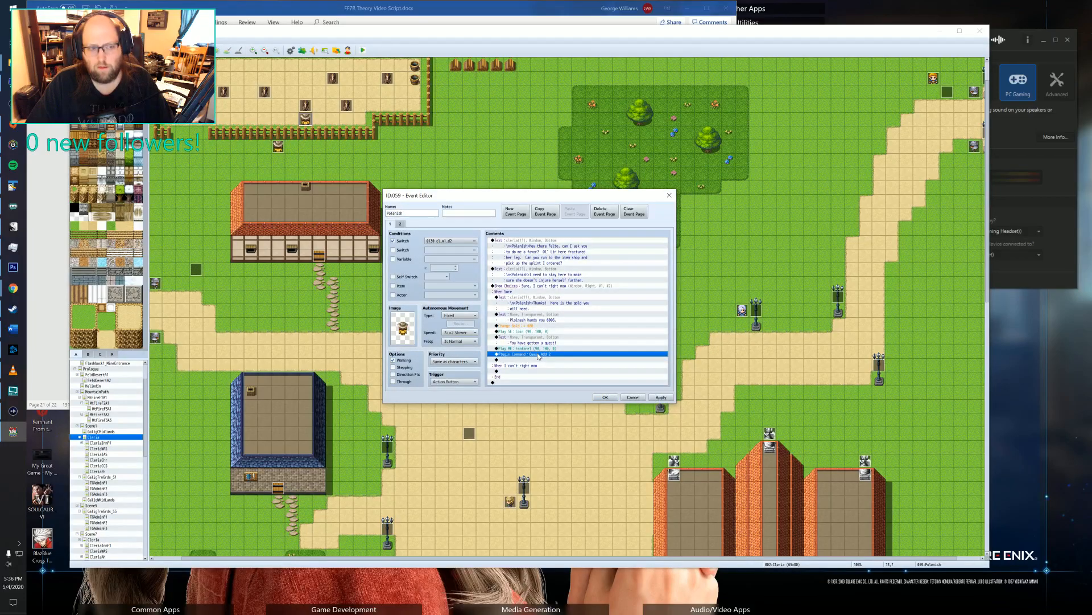
double_click(539, 354)
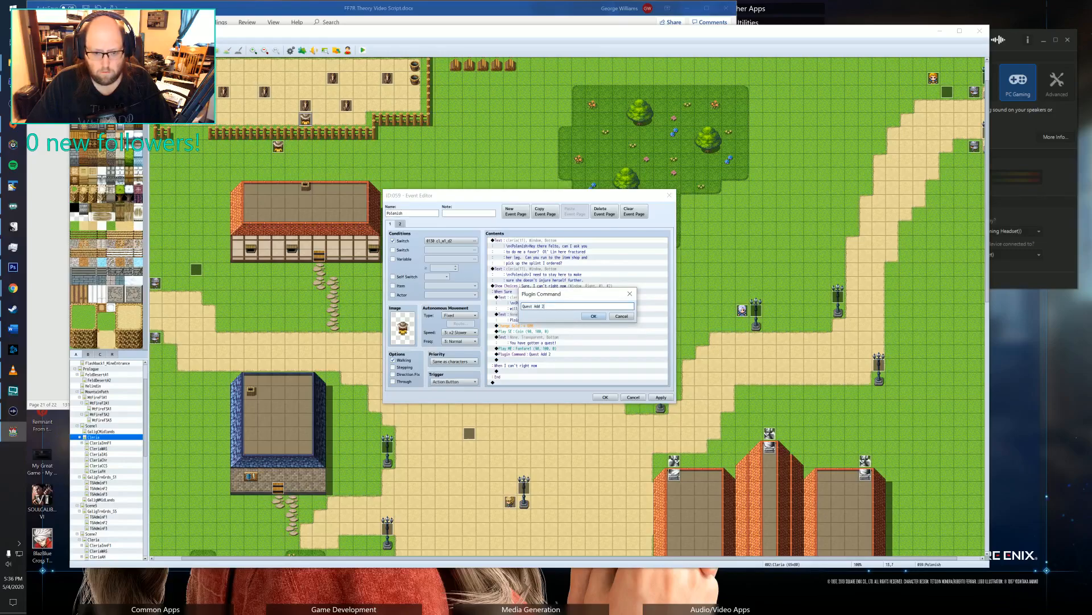
key(BackSpace)
text(1)
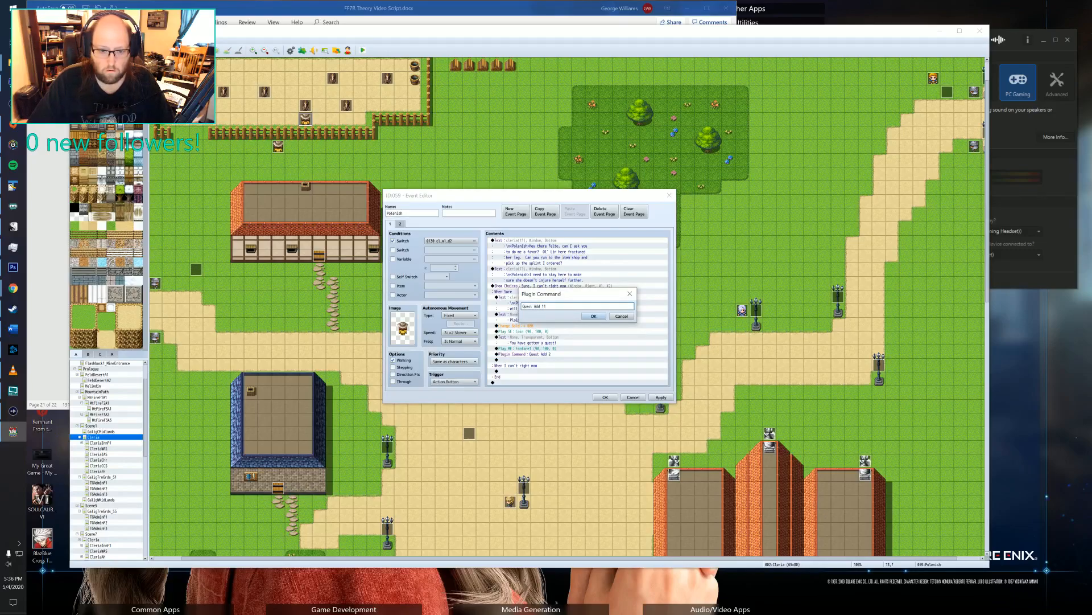
text(0)
click(593, 315)
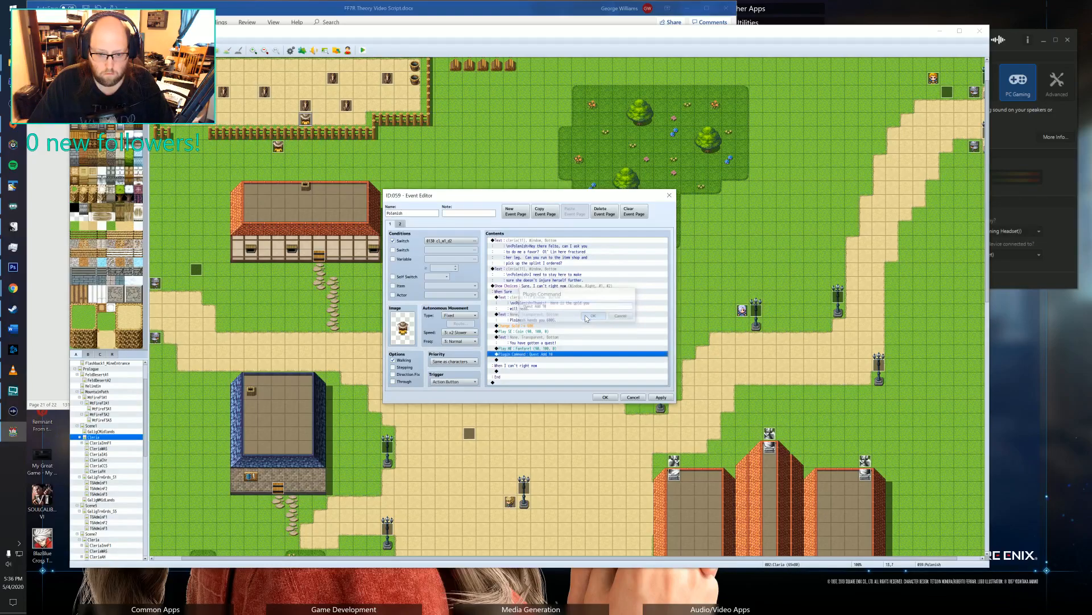
click(521, 359)
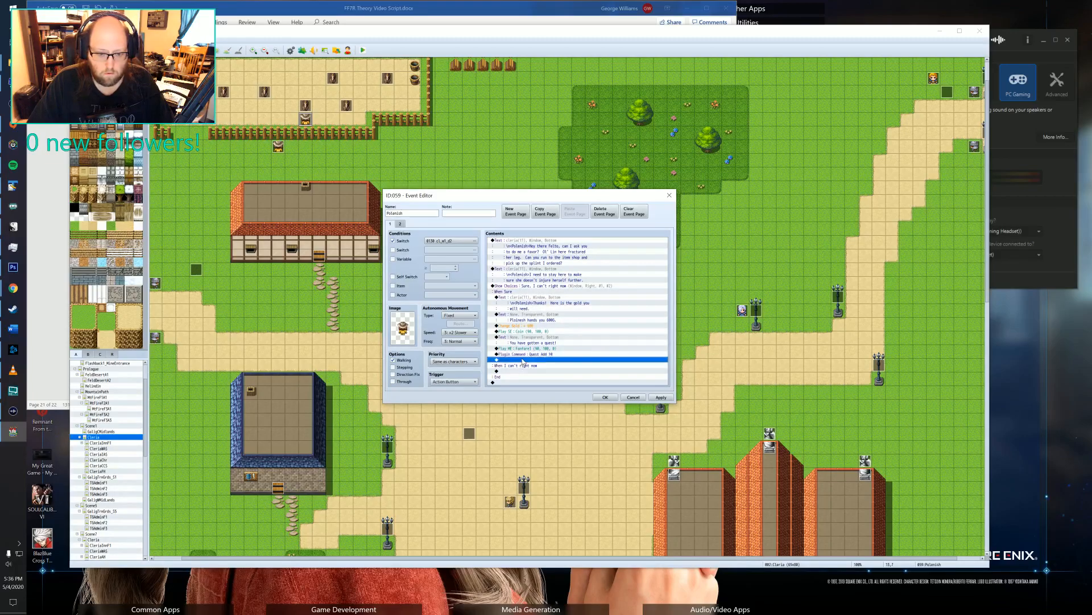
click(399, 223)
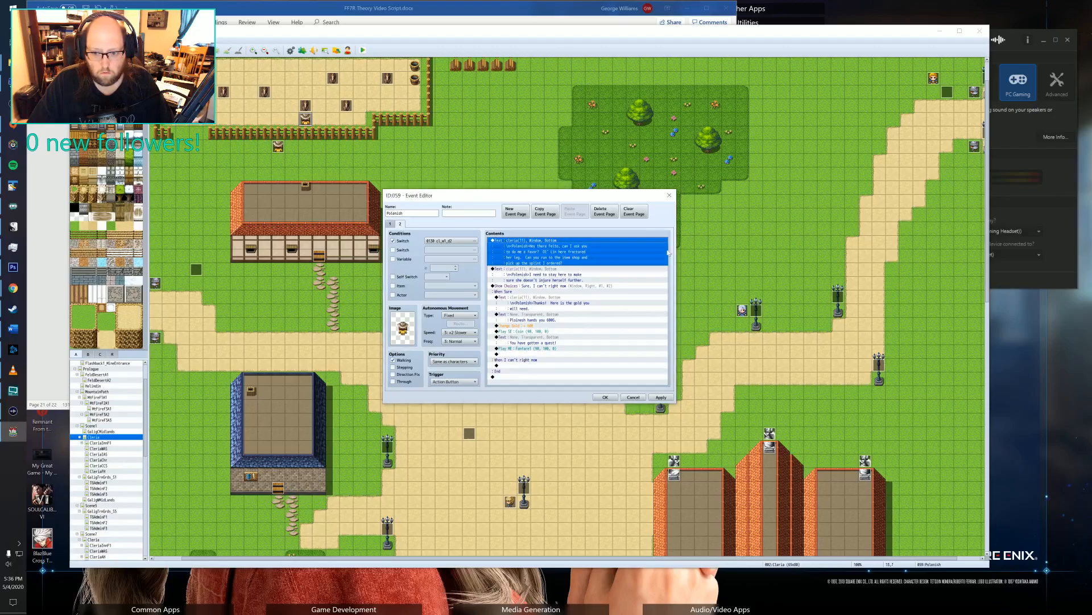
click(606, 397)
Copy the four Quest 2 plugin commands, from Set Completed to Claim All Rewards, from page 5 of Marlous's event again.
click(742, 313)
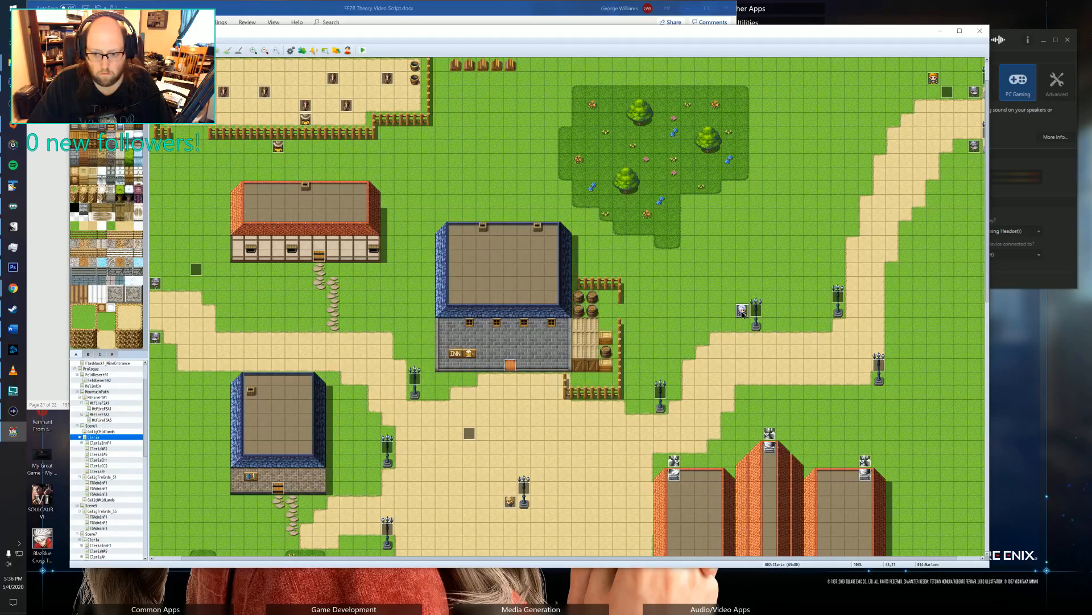
double_click(742, 313)
click(430, 224)
scroll(528, 360, down, 5)
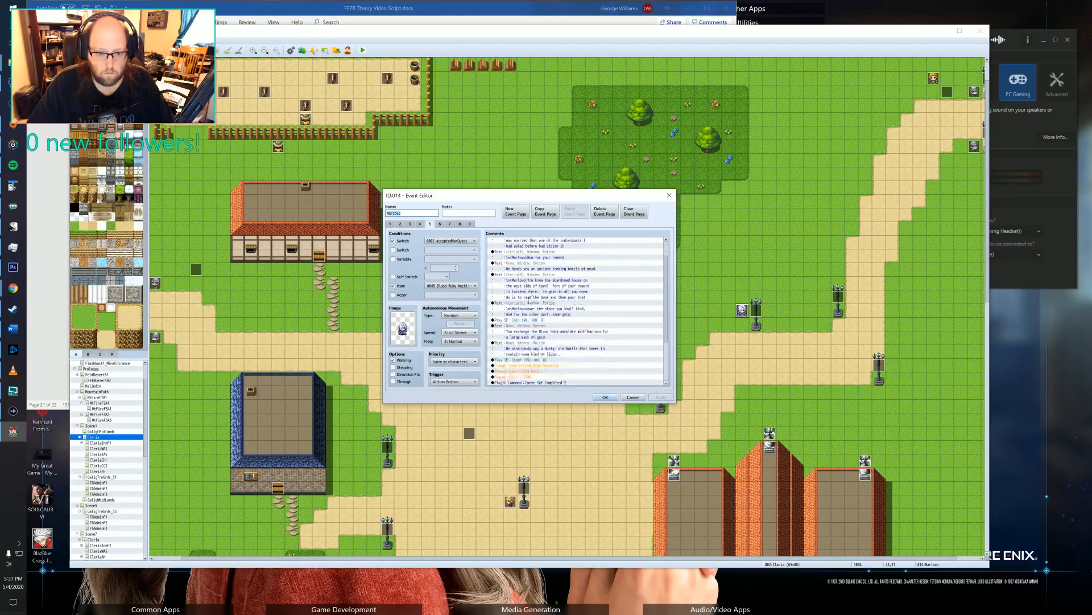
drag(539, 320, 535, 338)
click(605, 397)
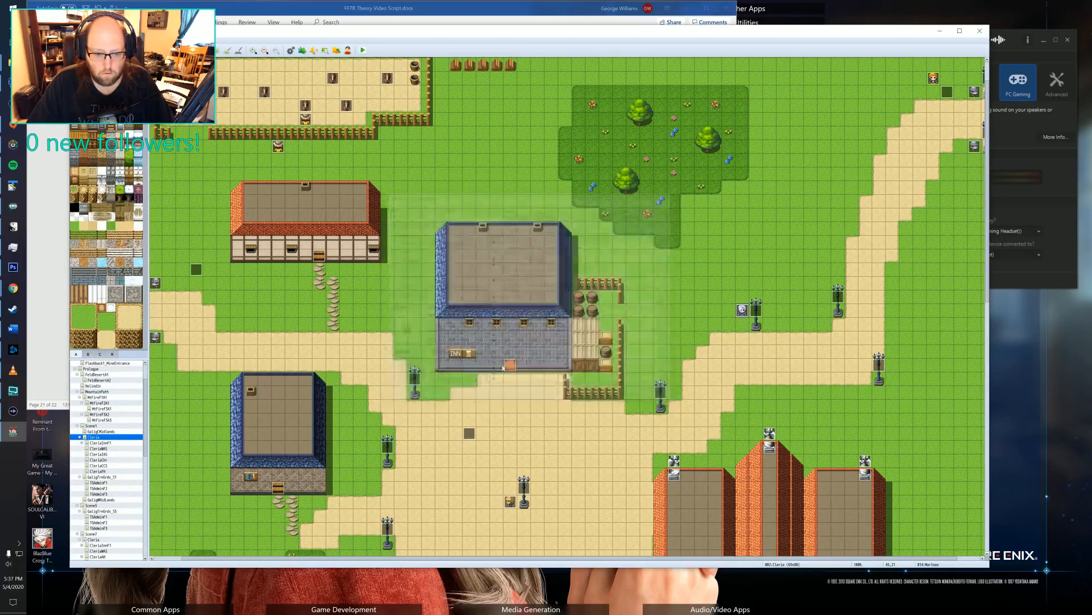
Paste the copied quest plugin commands at the end of page 2 of Polenish's splint quest event.
double_click(278, 147)
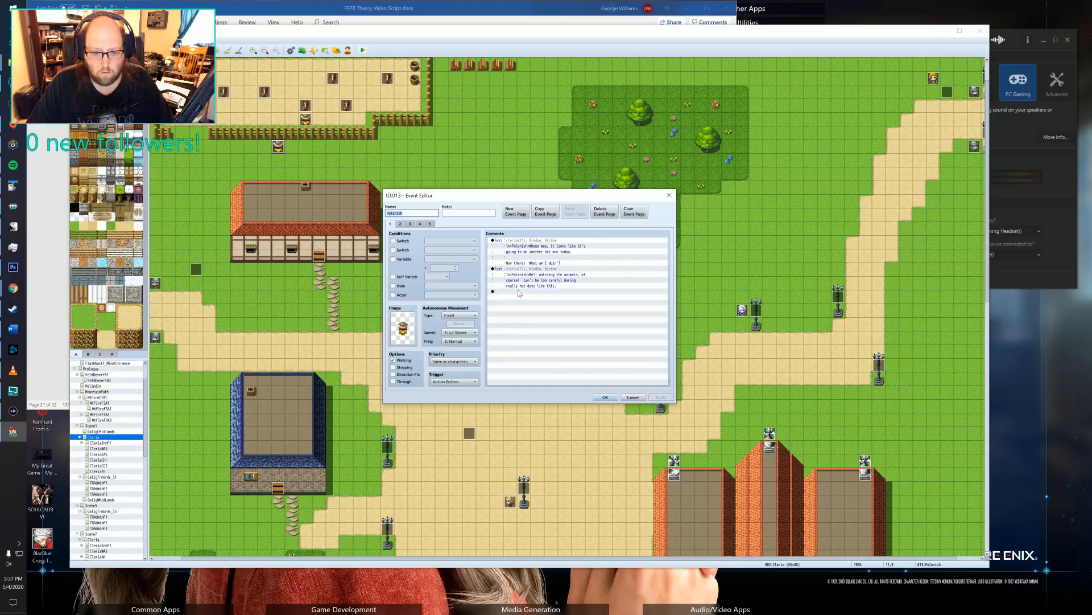
click(669, 195)
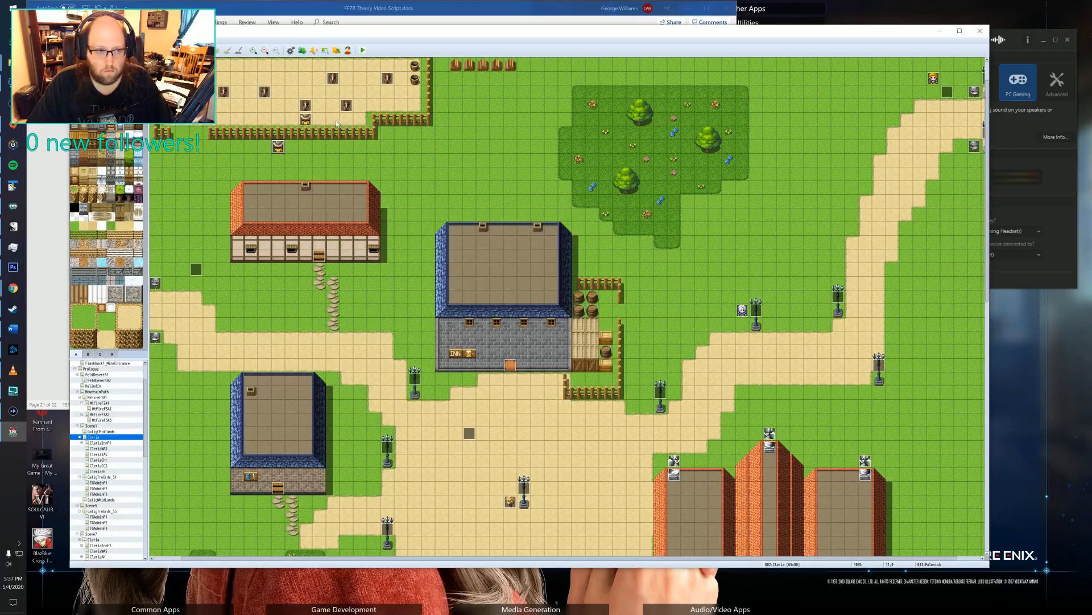
double_click(311, 120)
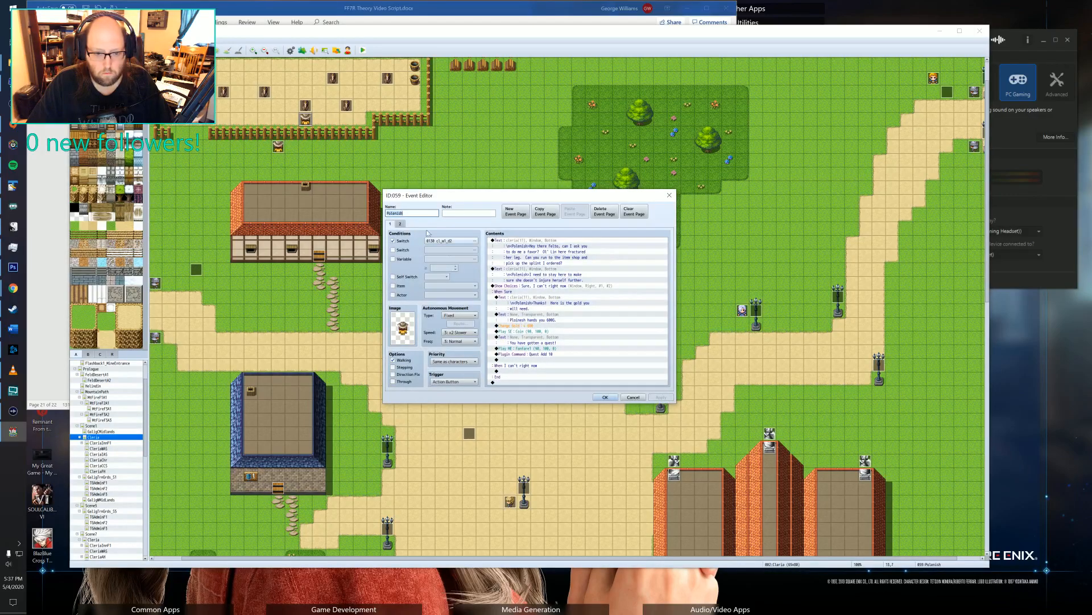
click(525, 354)
key(Delete)
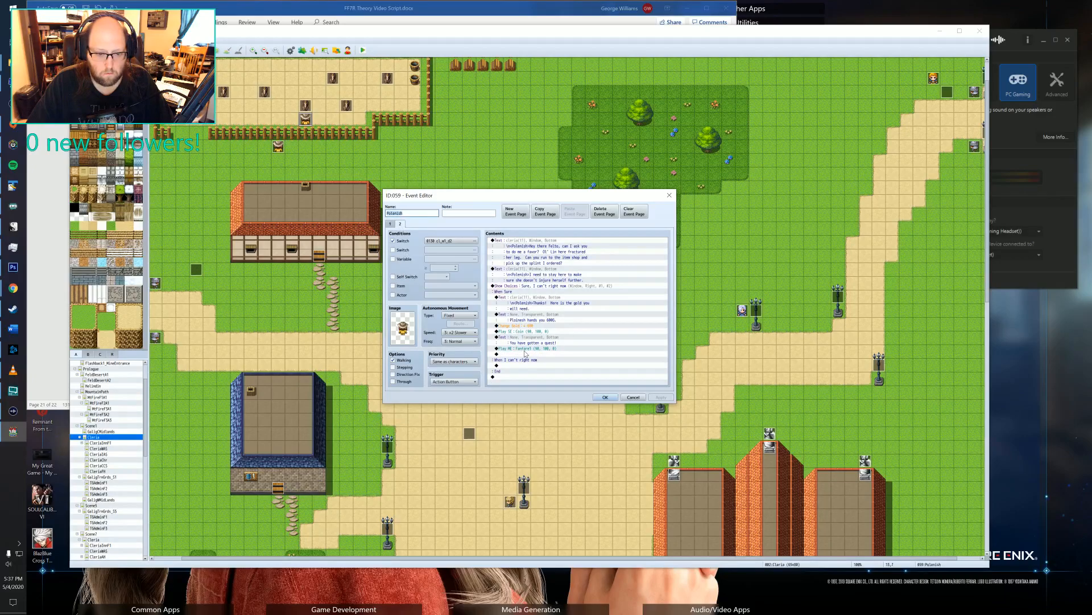
click(517, 377)
key(ctrl+v)
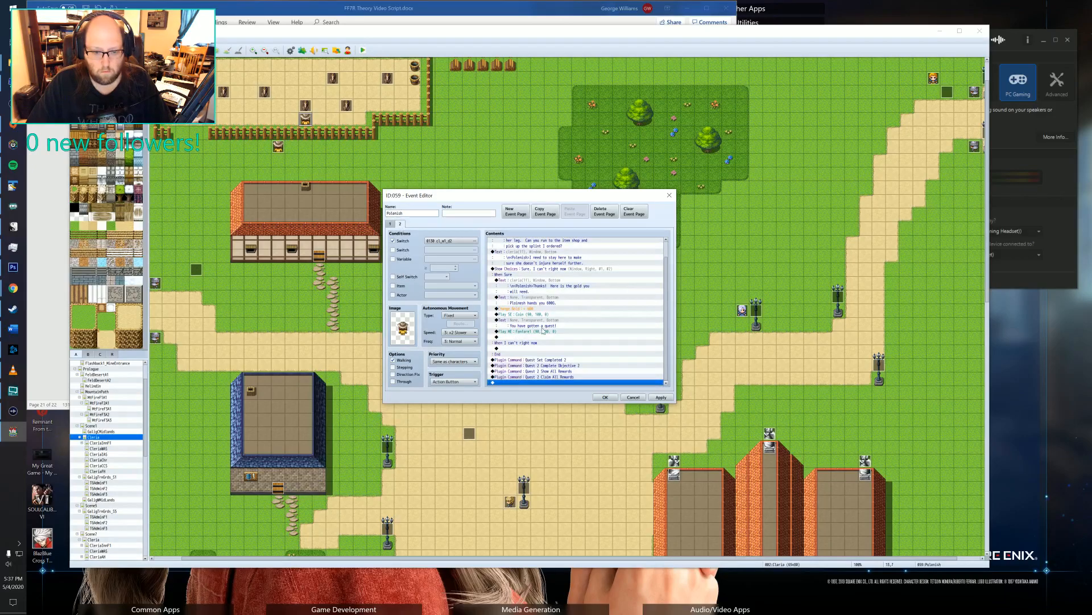
Enable the second switch condition on page 2 and name switch 0138 sq_3_start.
click(402, 250)
click(475, 250)
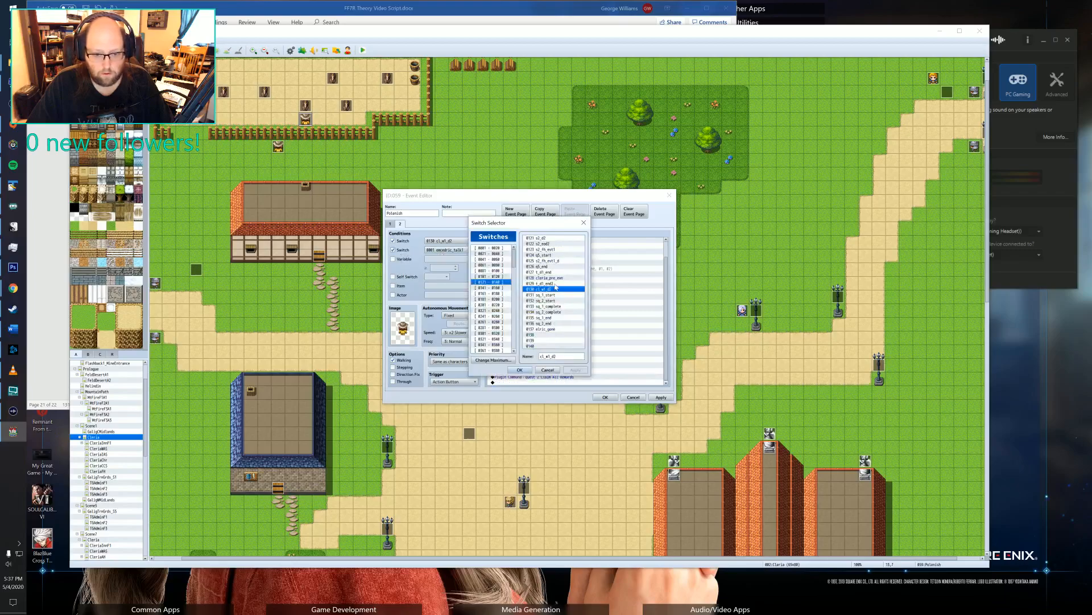
click(546, 336)
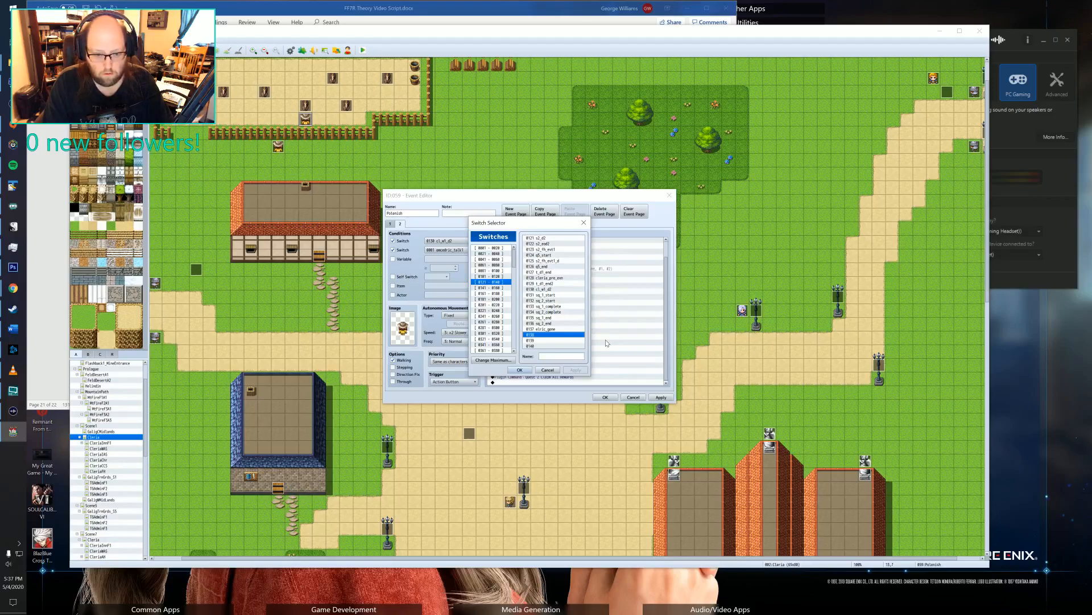
click(560, 356)
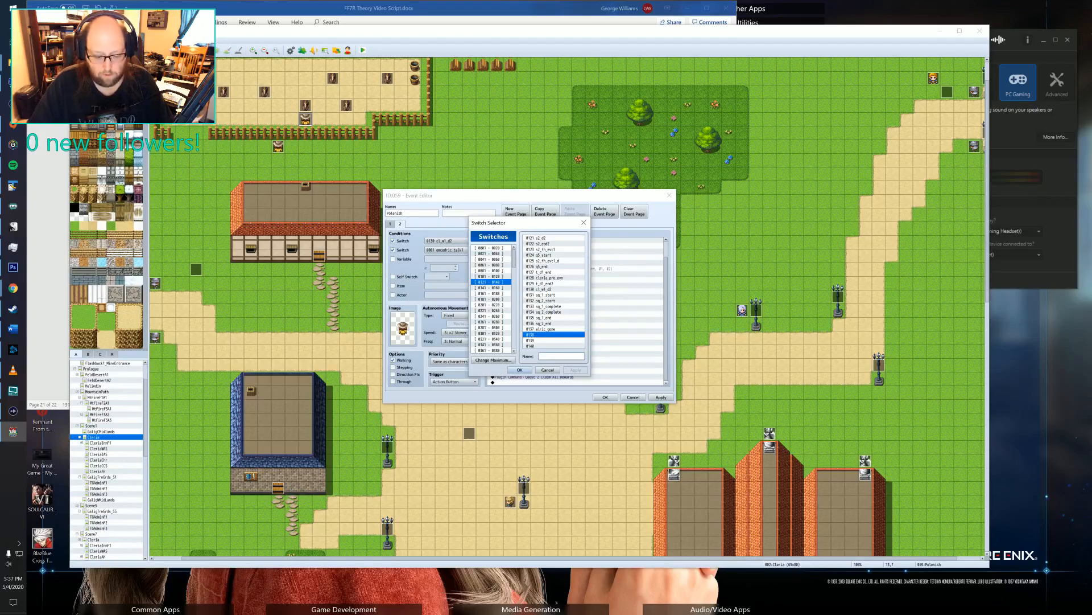
text(sq_3_start)
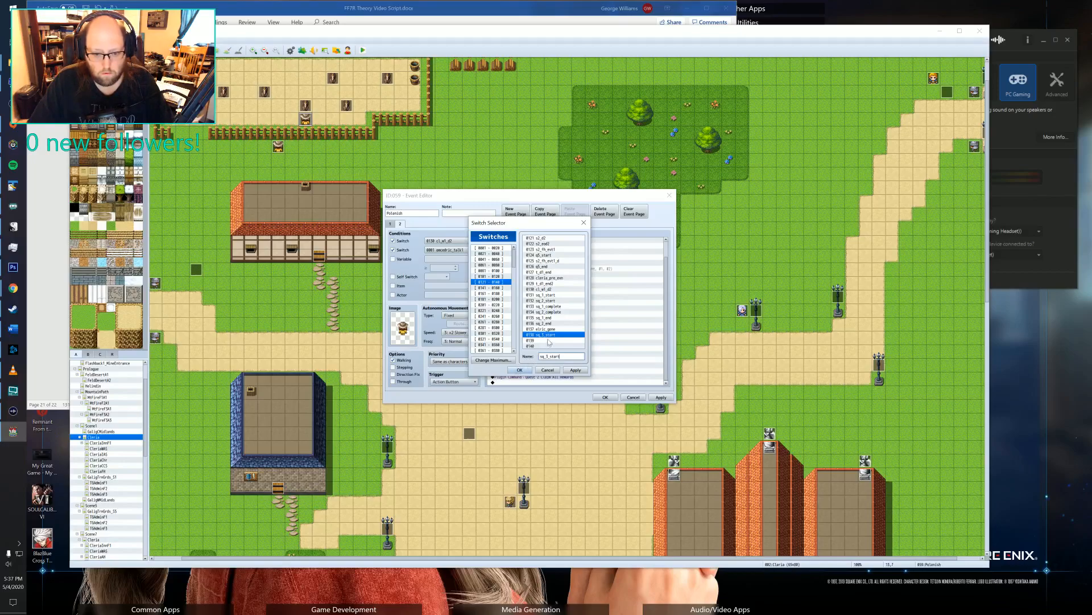
drag(552, 356, 530, 357)
key(ctrl+c)
click(543, 334)
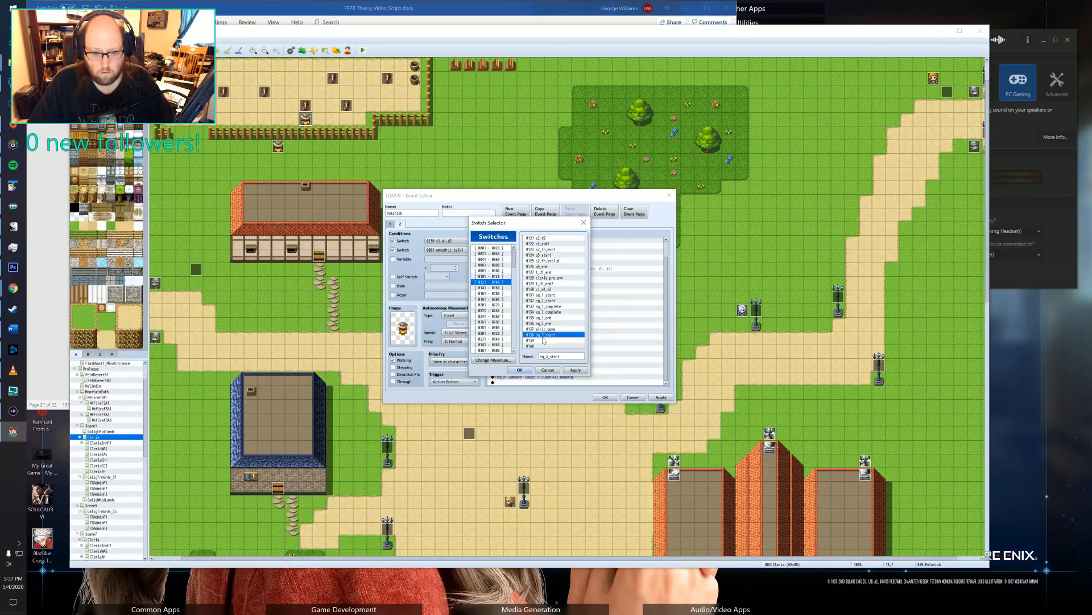
Name switch 0139 sq_3_complete and assign it to page 2's second switch condition.
click(542, 340)
key(Tab)
key(ctrl+v)
key(BackSpace)
key(BackSpace)
key(BackSpace)
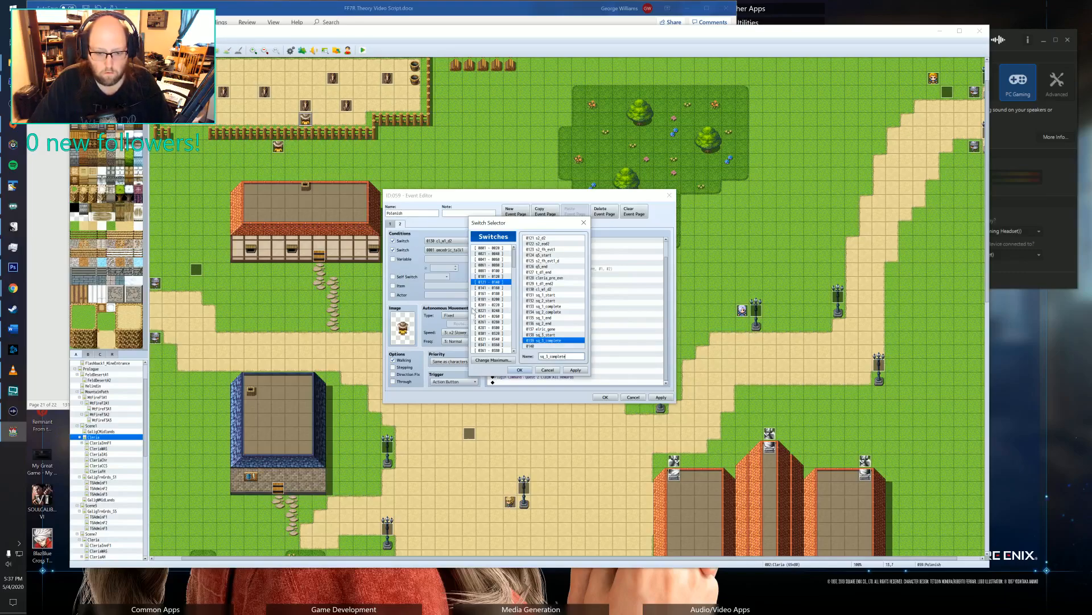
click(529, 370)
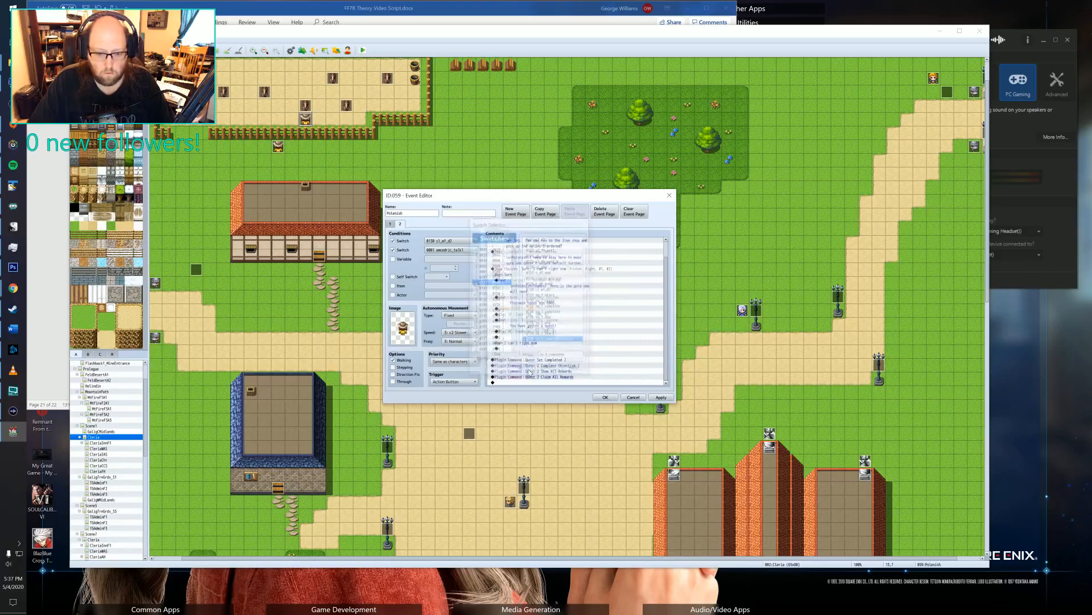
Set page 2's second switch condition to 0138 sq_3_start.
click(449, 249)
click(548, 329)
click(547, 334)
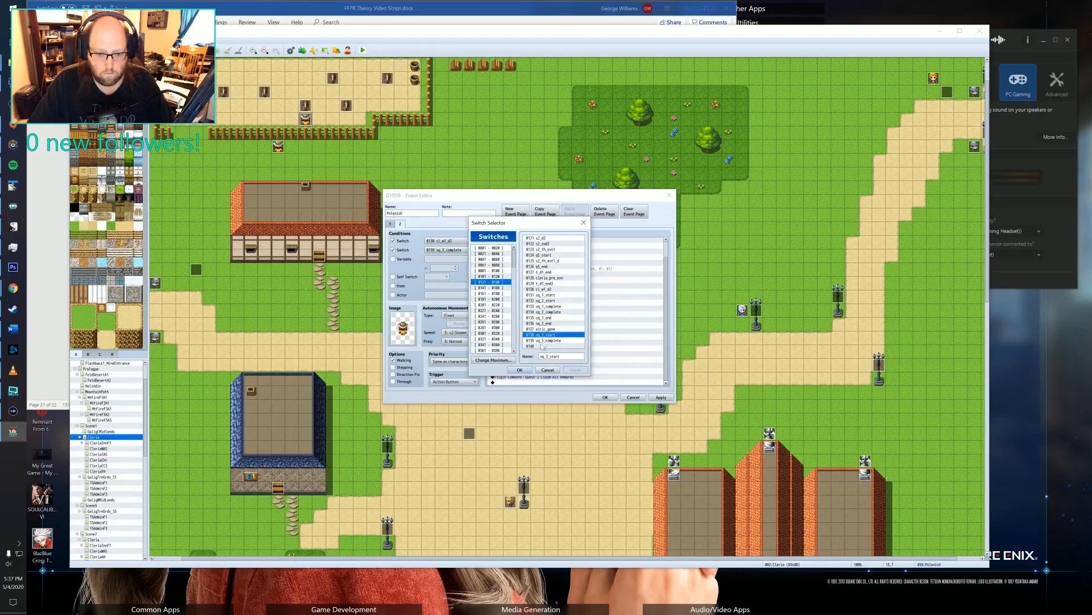
click(519, 370)
Add a Control Switches command turning sq_3_start ON after the Quest Add 10 command in page 1's Sure branch.
click(390, 224)
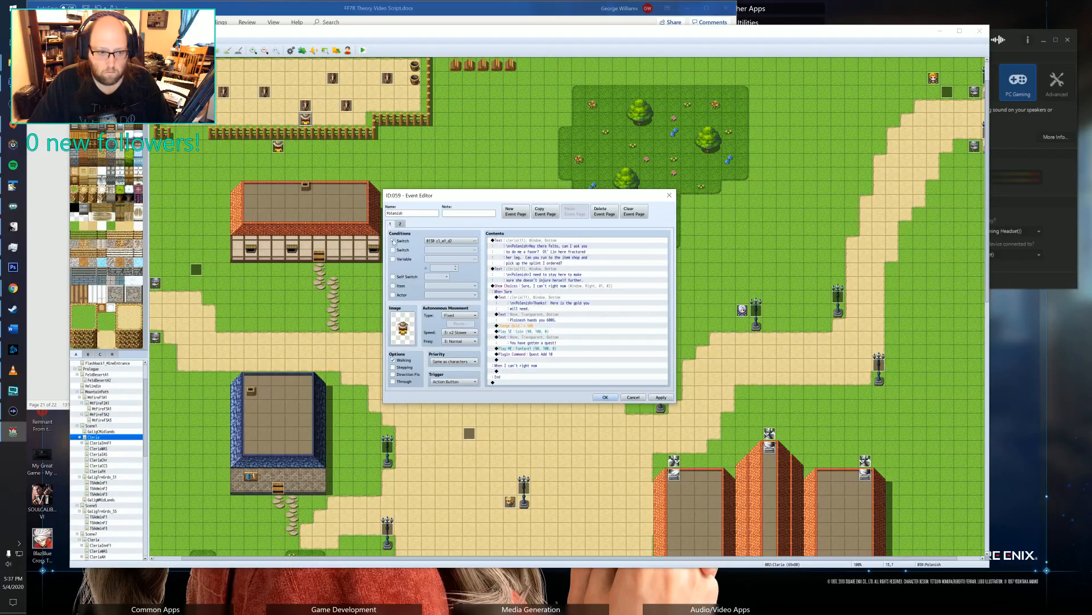
click(539, 360)
double_click(539, 361)
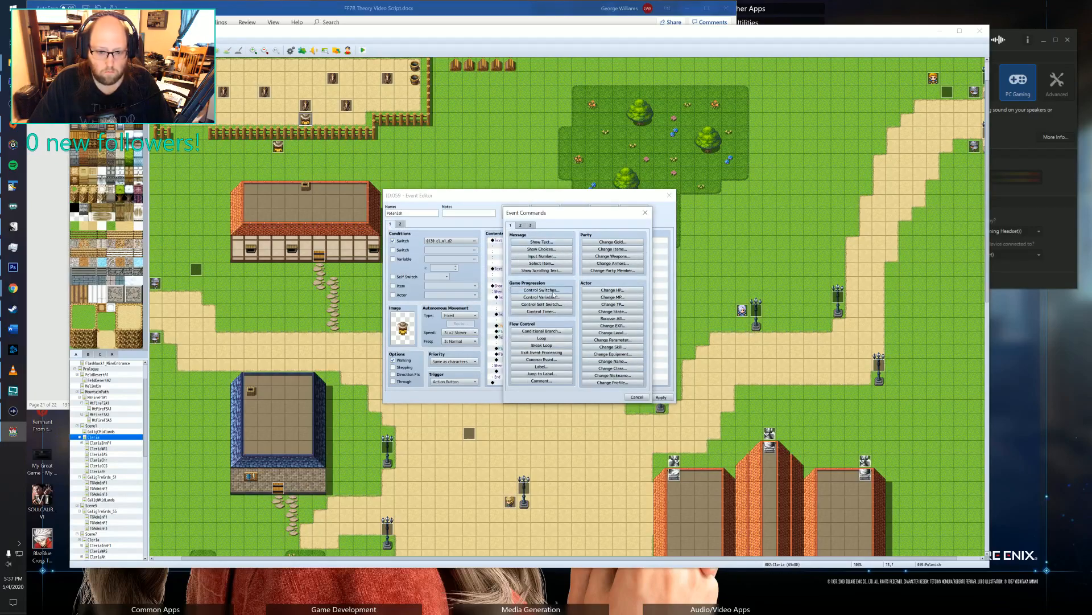
click(542, 289)
click(617, 295)
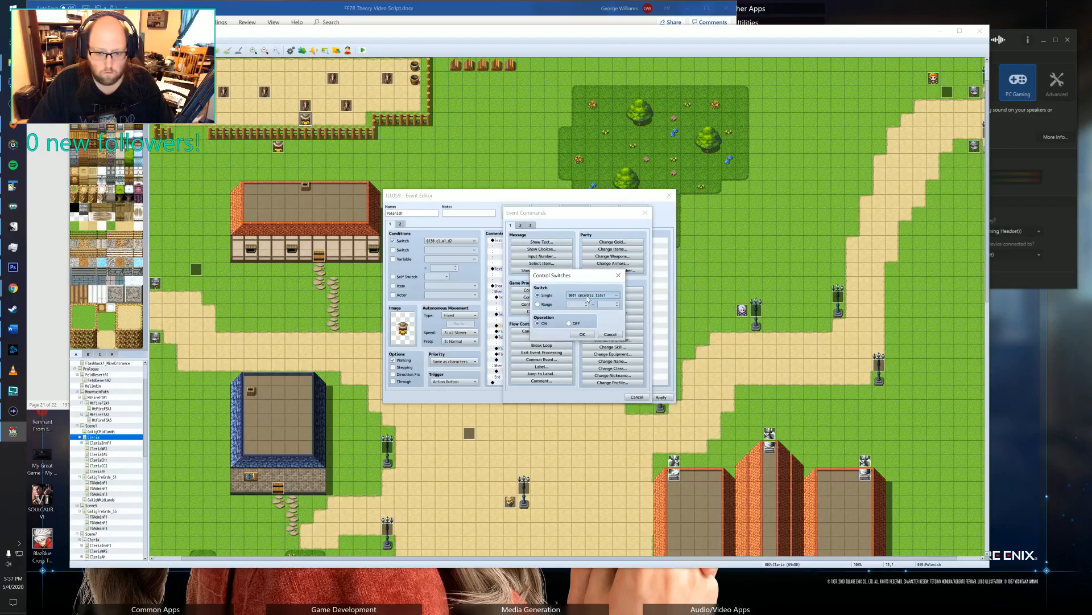
click(577, 379)
click(574, 339)
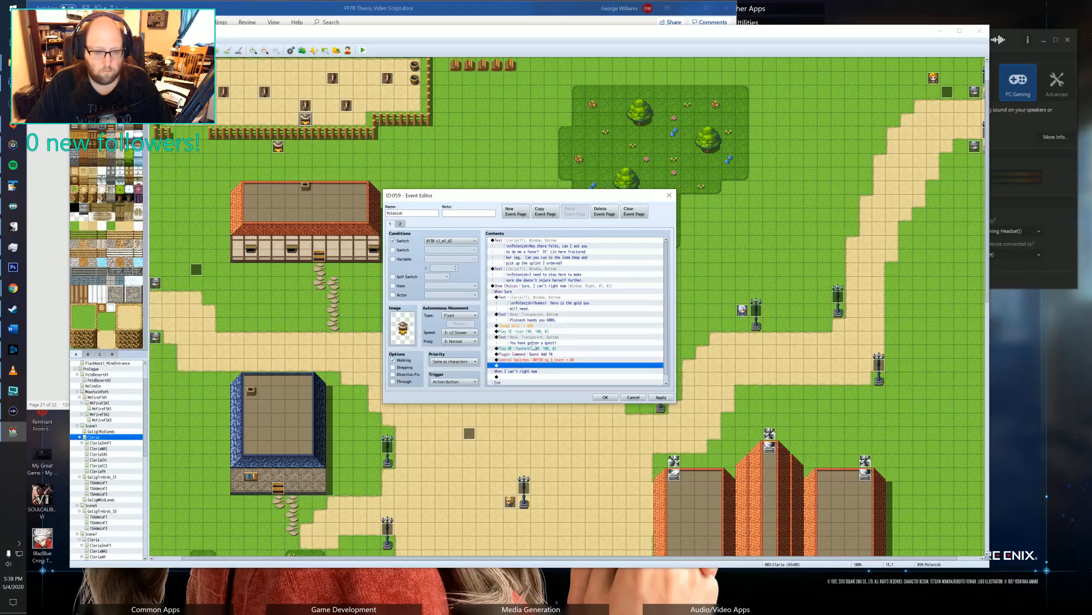
On Polenish's page 2, set the first switch condition to 0138 sq_3_start and disable the second switch condition.
click(400, 224)
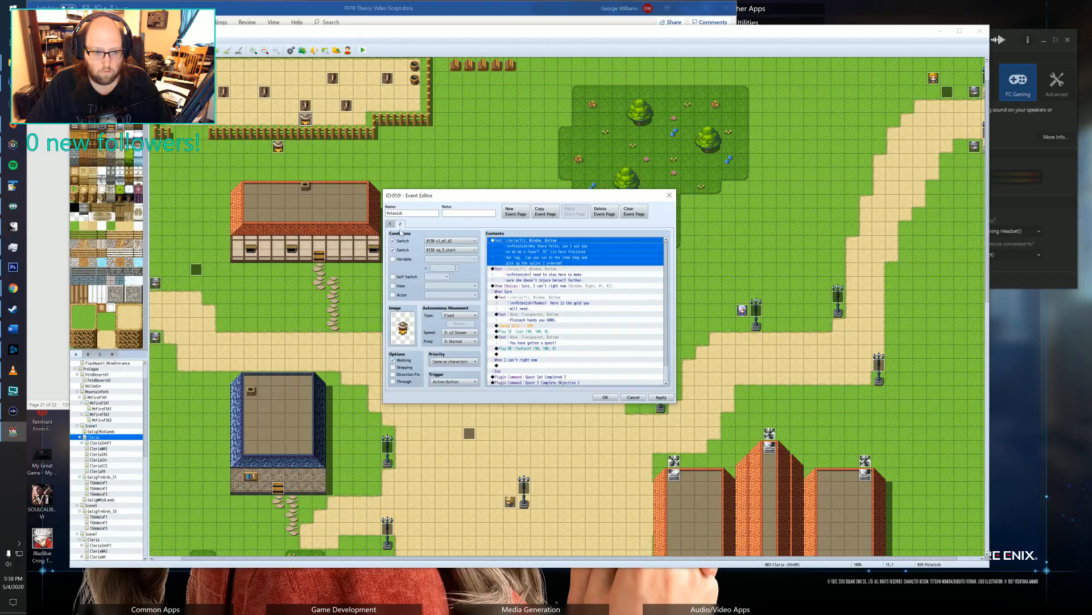
click(392, 241)
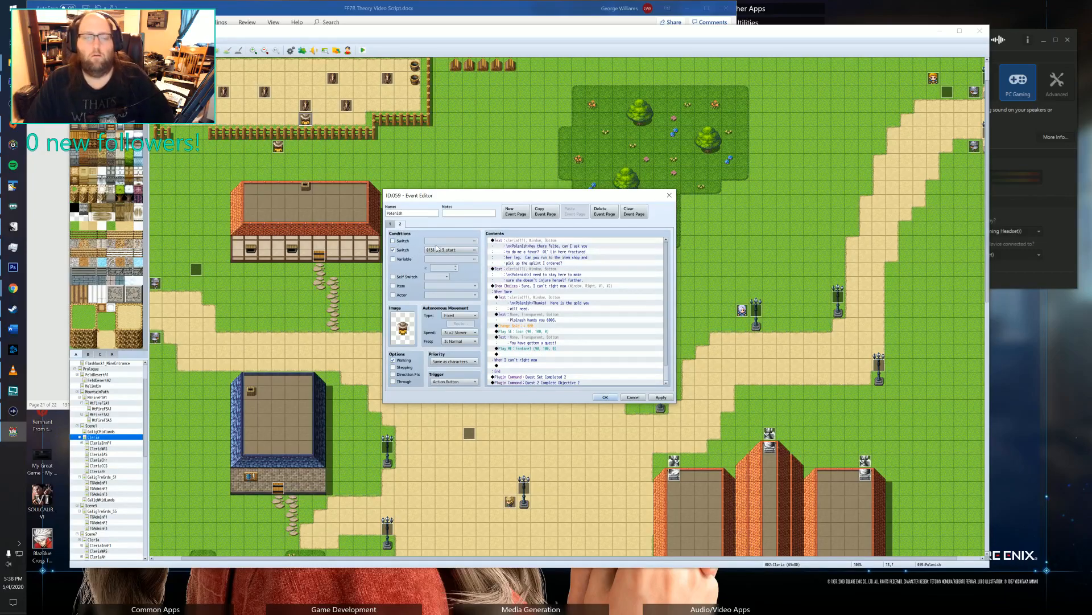
click(390, 225)
click(400, 224)
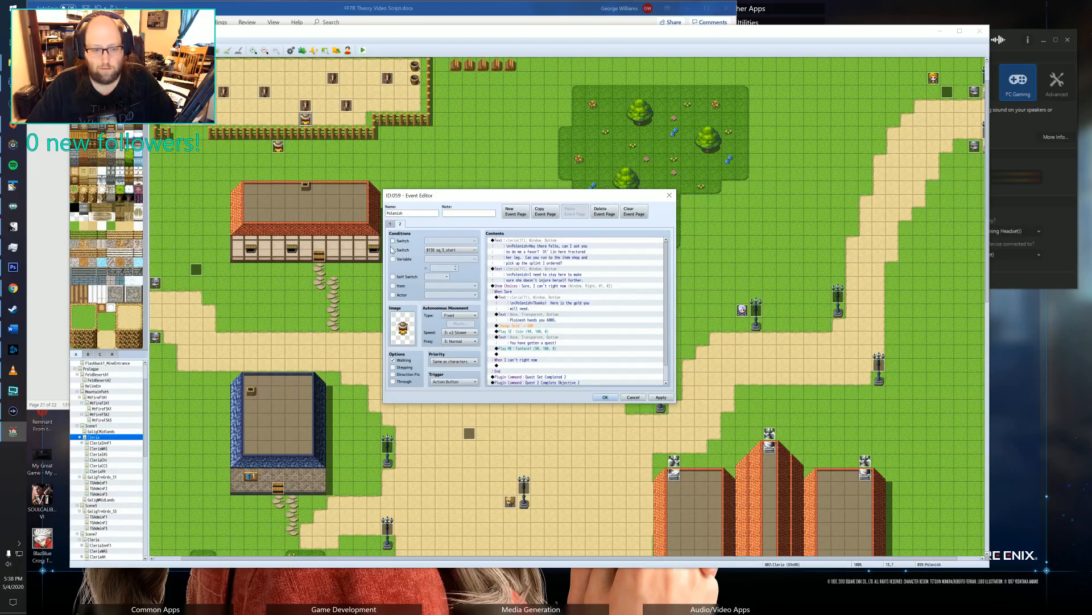
click(394, 243)
click(474, 240)
click(544, 335)
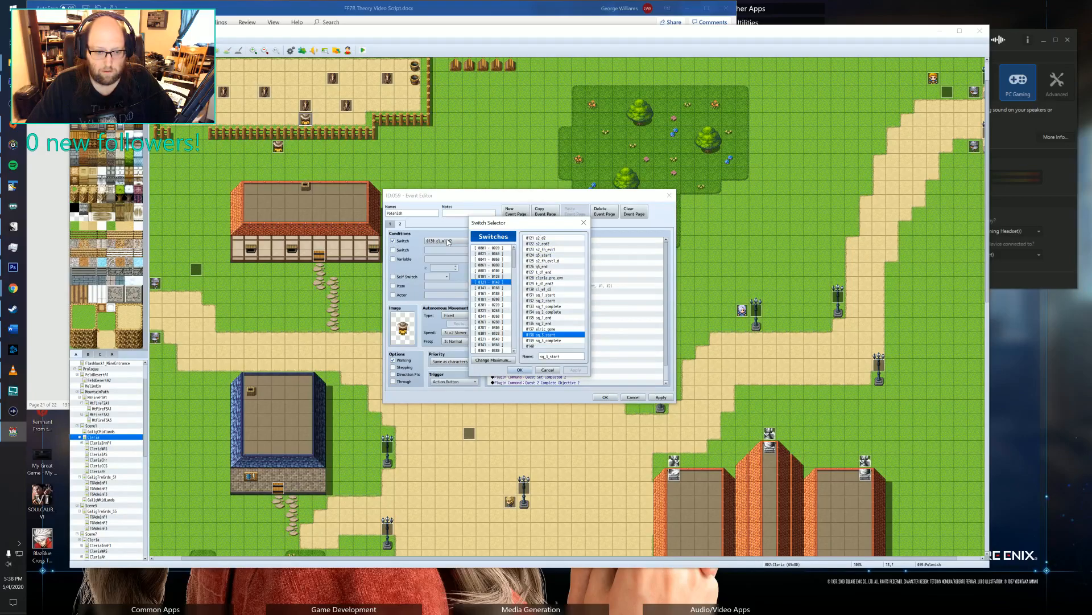
click(518, 370)
Compare both event pages, delete the opening text asking for the splint favor from page 2, and save the Polenish event.
click(575, 304)
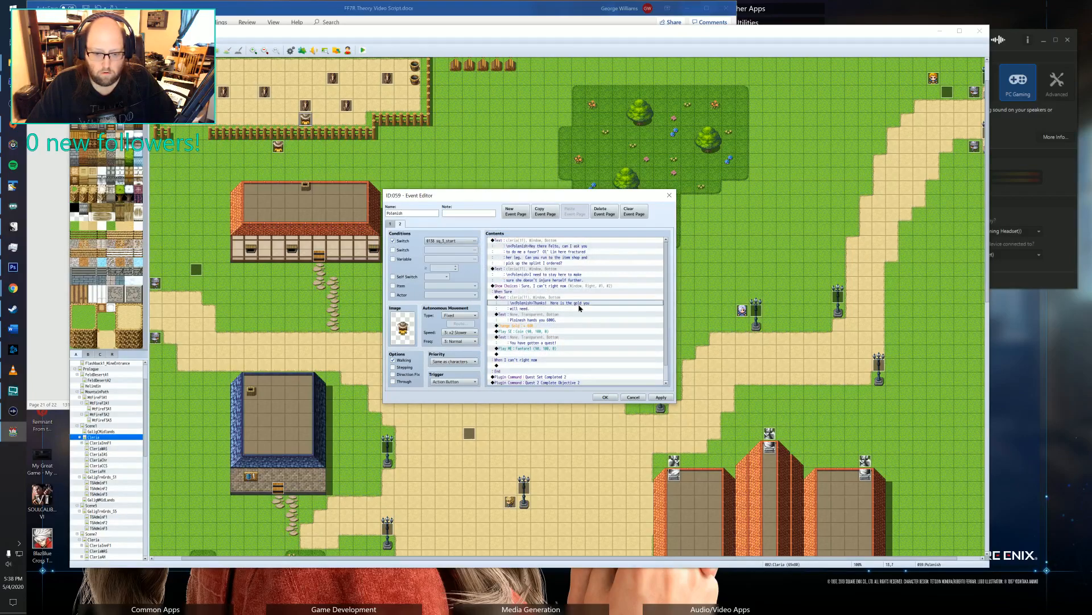
scroll(568, 299, down, 1)
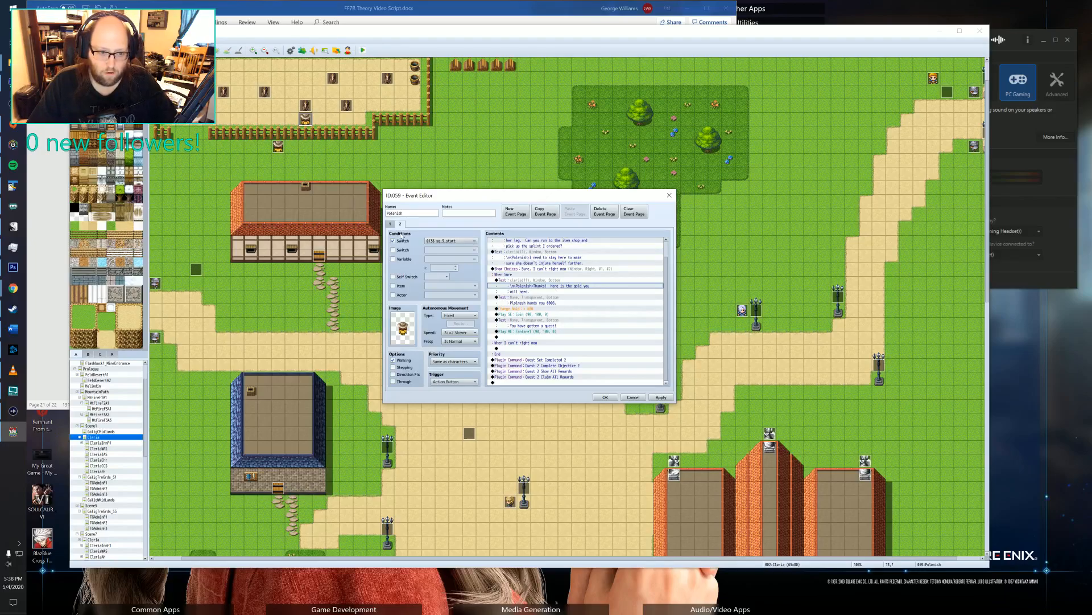
click(390, 224)
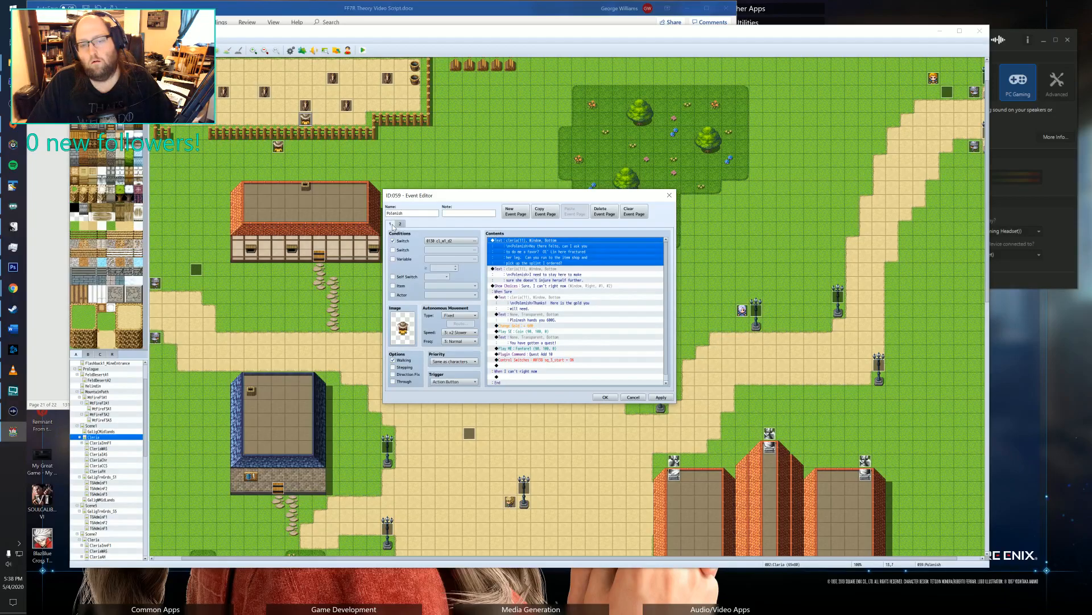
scroll(551, 308, down, 1)
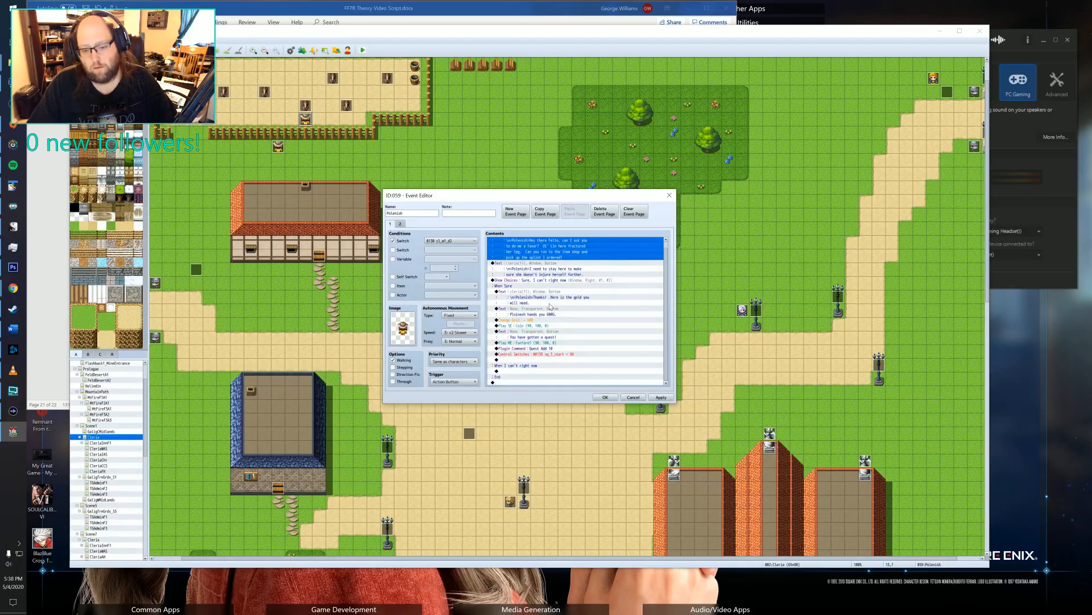
scroll(551, 308, up, 1)
click(400, 223)
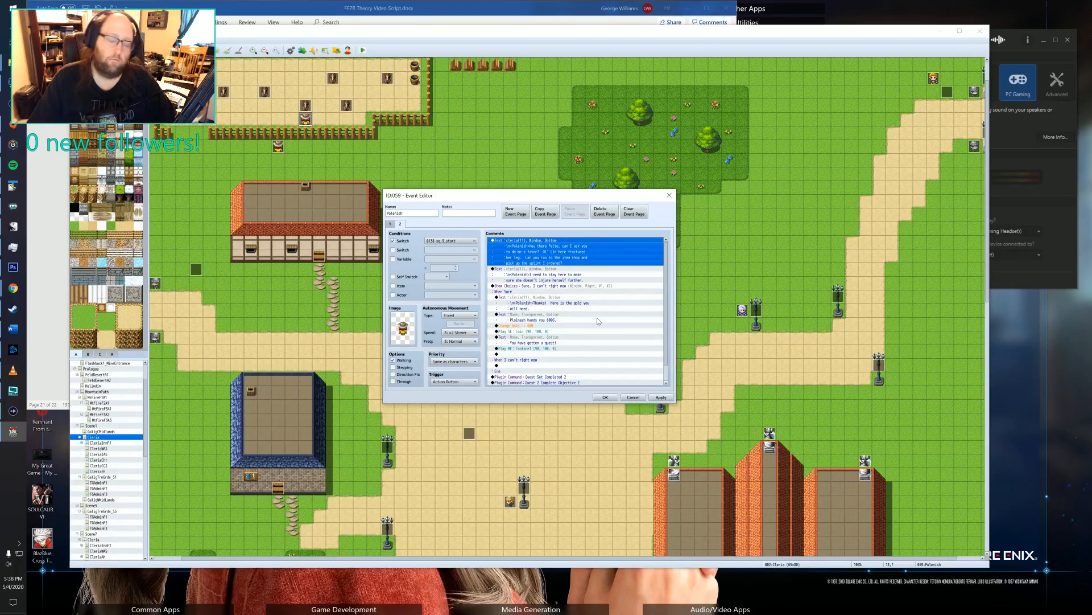
scroll(582, 335, down, 1)
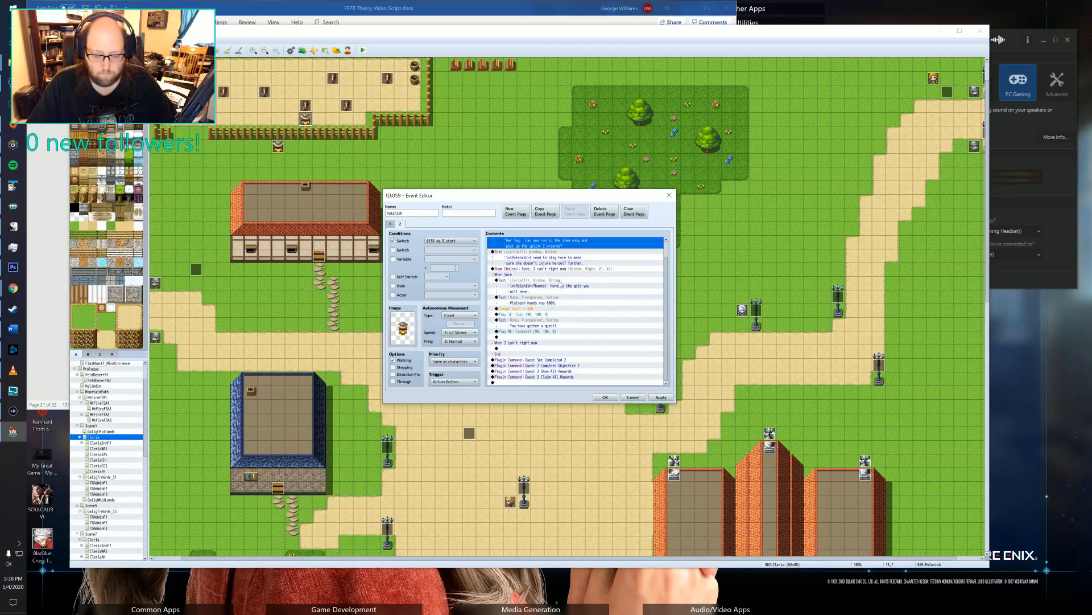
scroll(571, 342, up, 1)
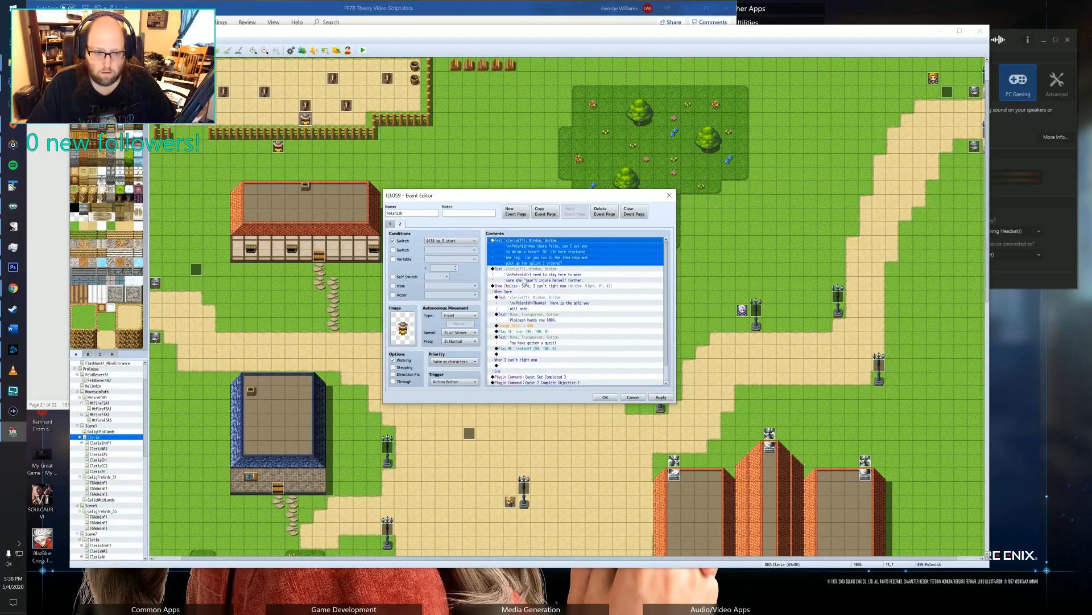
key(Delete)
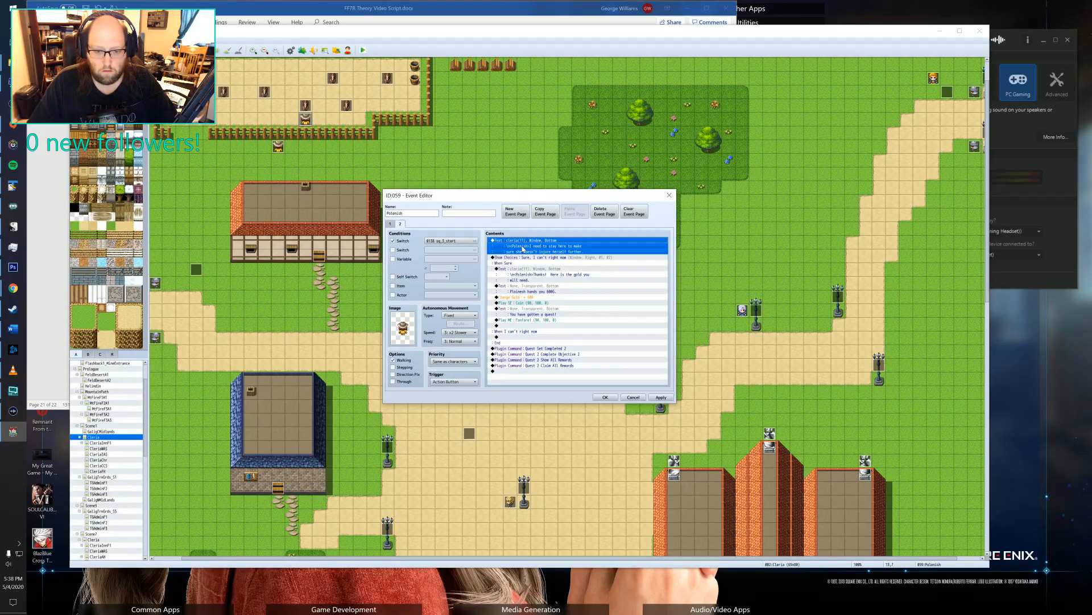
click(605, 397)
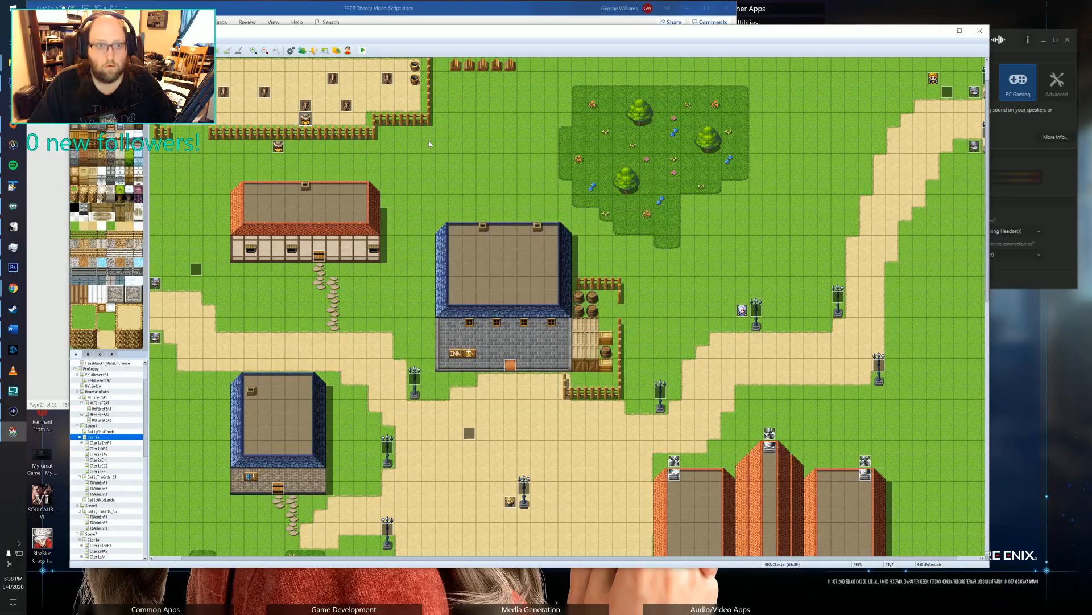
Create a new database item named Horse Splint in the empty slot 0059 after Pirate's Chest.
click(291, 50)
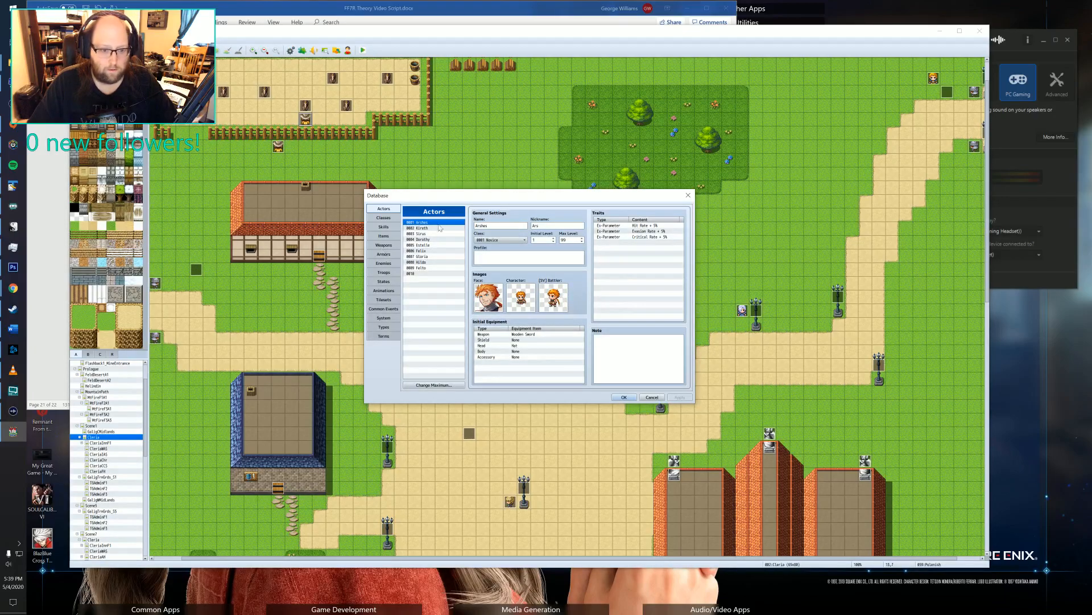
click(390, 235)
scroll(433, 293, down, 15)
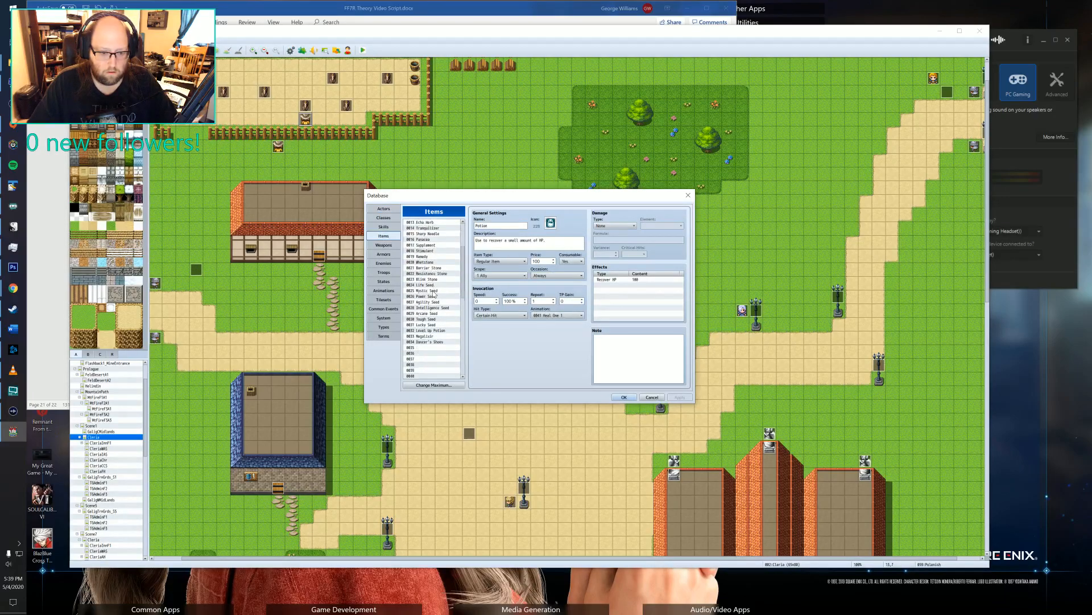
scroll(433, 294, up, 4)
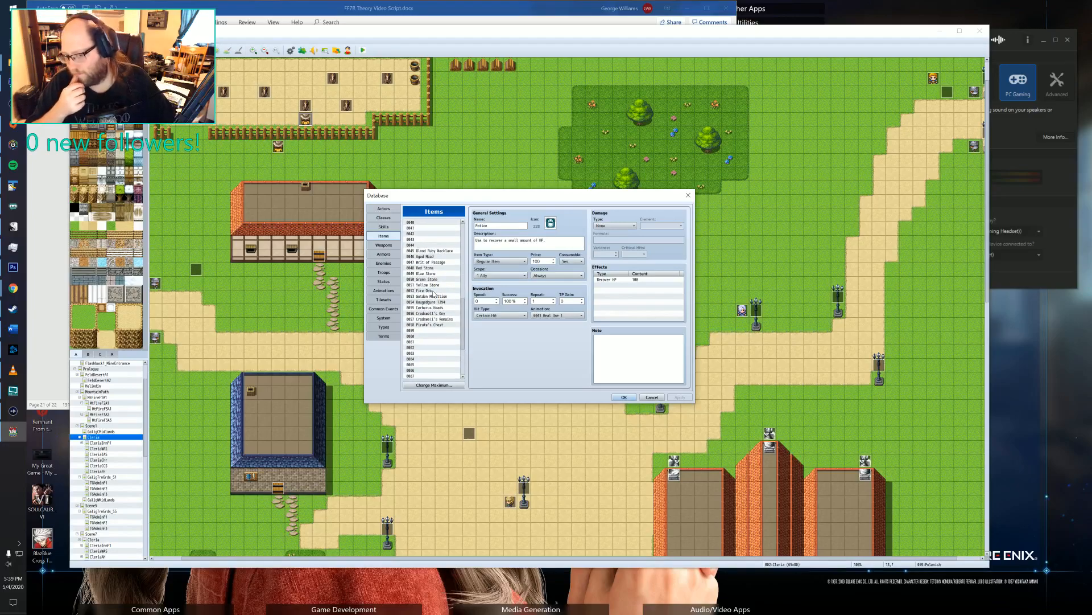
click(435, 331)
click(498, 226)
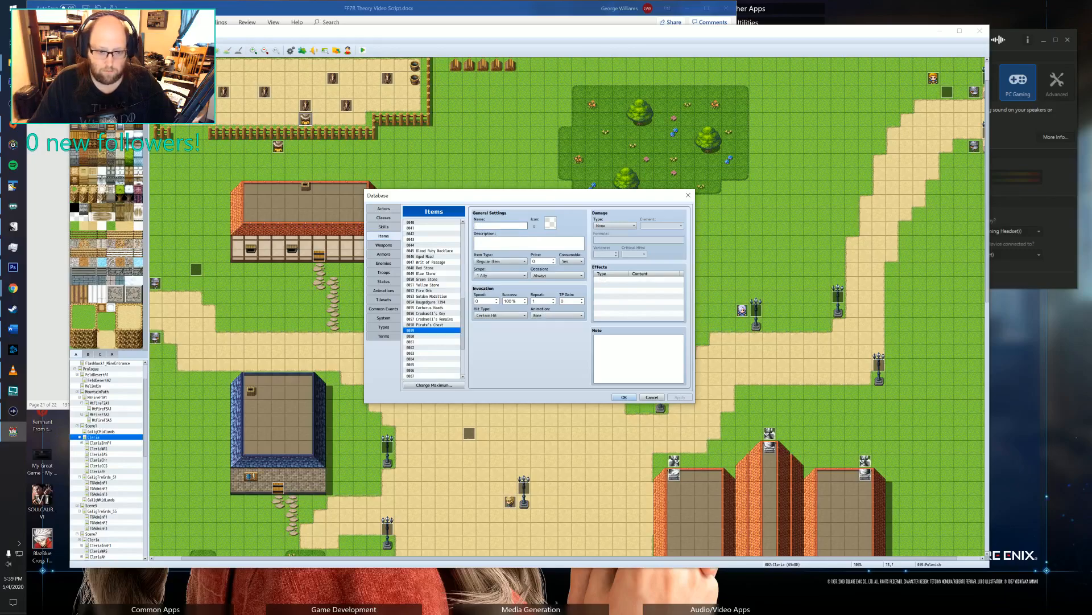
text(Horse Splint)
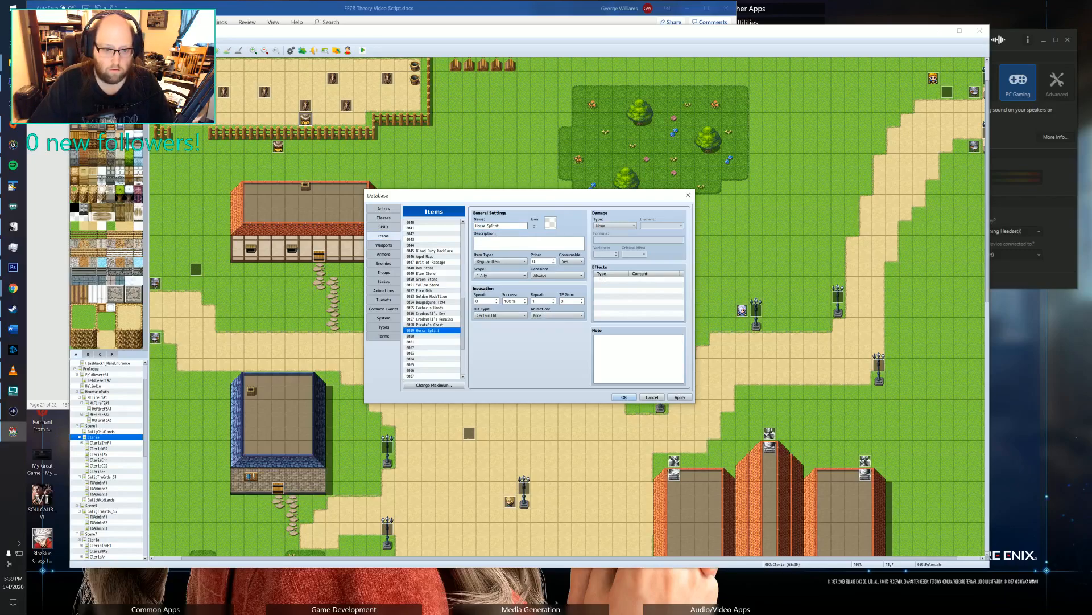
Assign the first icon of the blue item icon group to the Horse Splint.
double_click(549, 223)
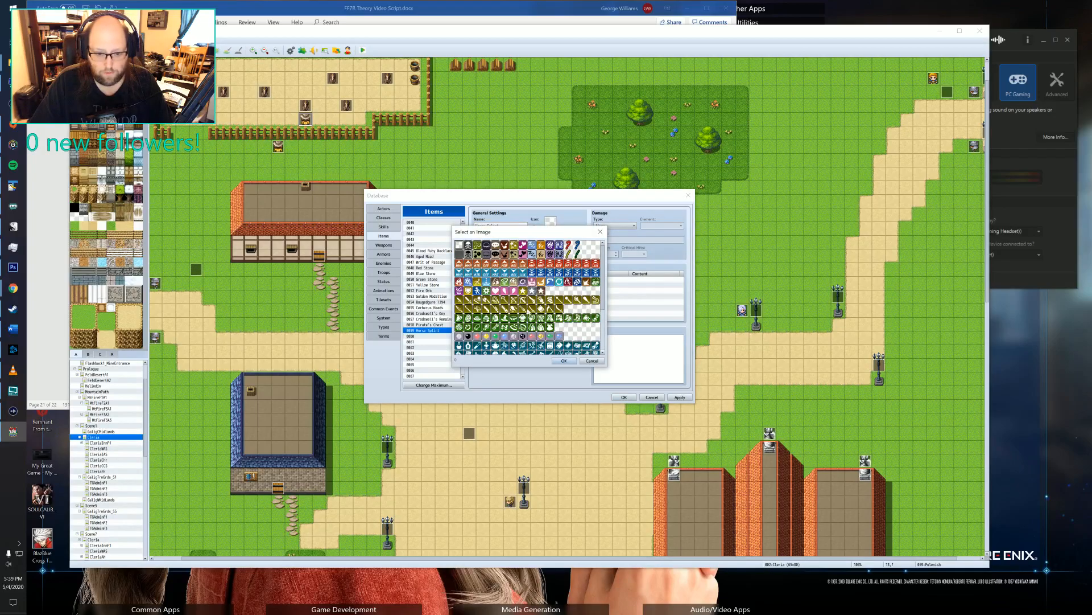
scroll(576, 307, down, 5)
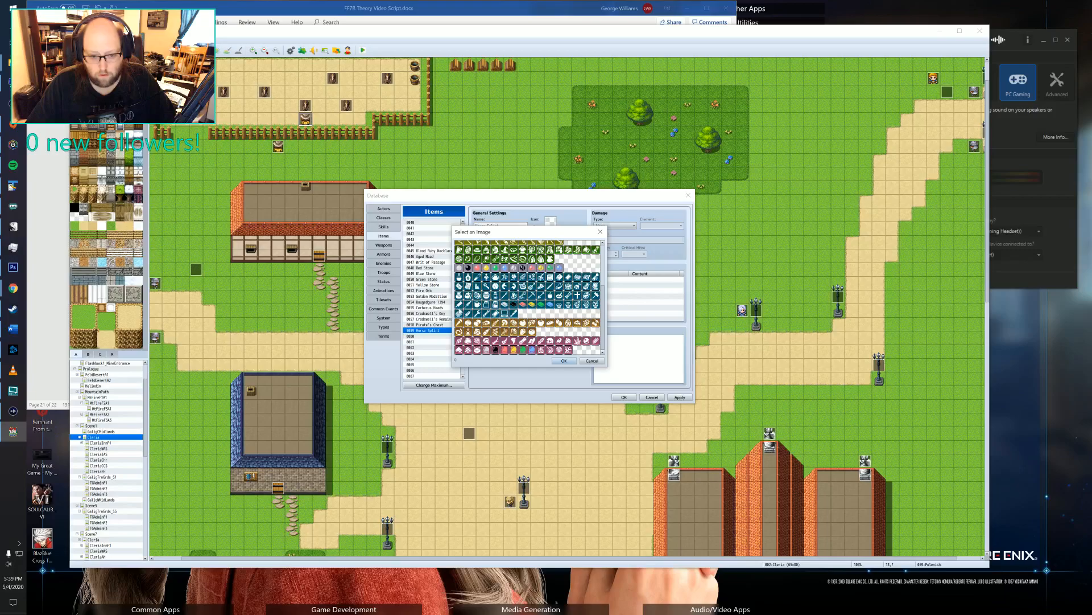
click(459, 313)
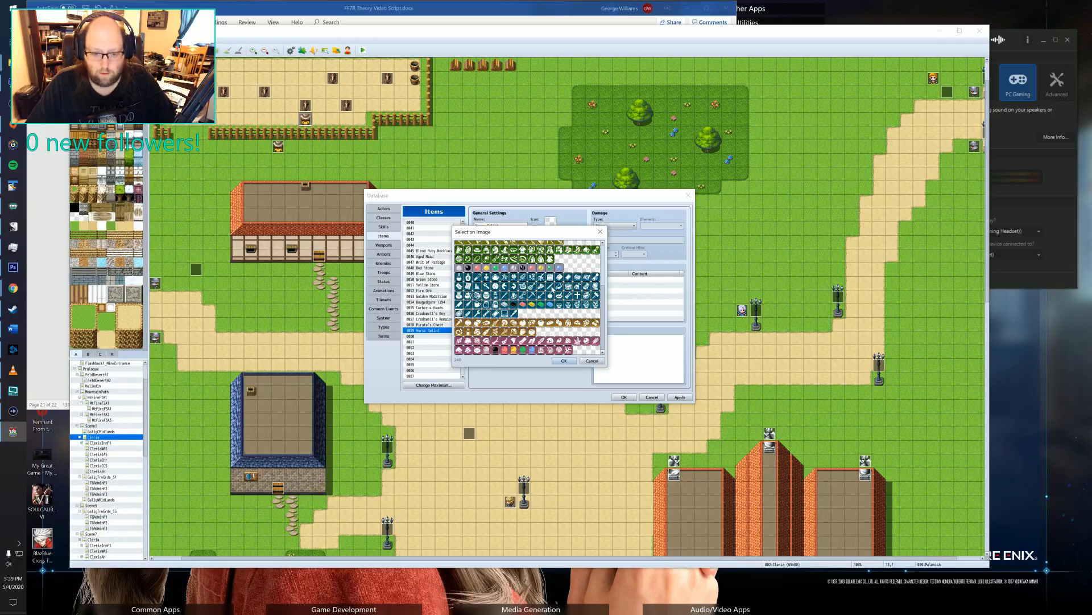
scroll(515, 288, up, 1)
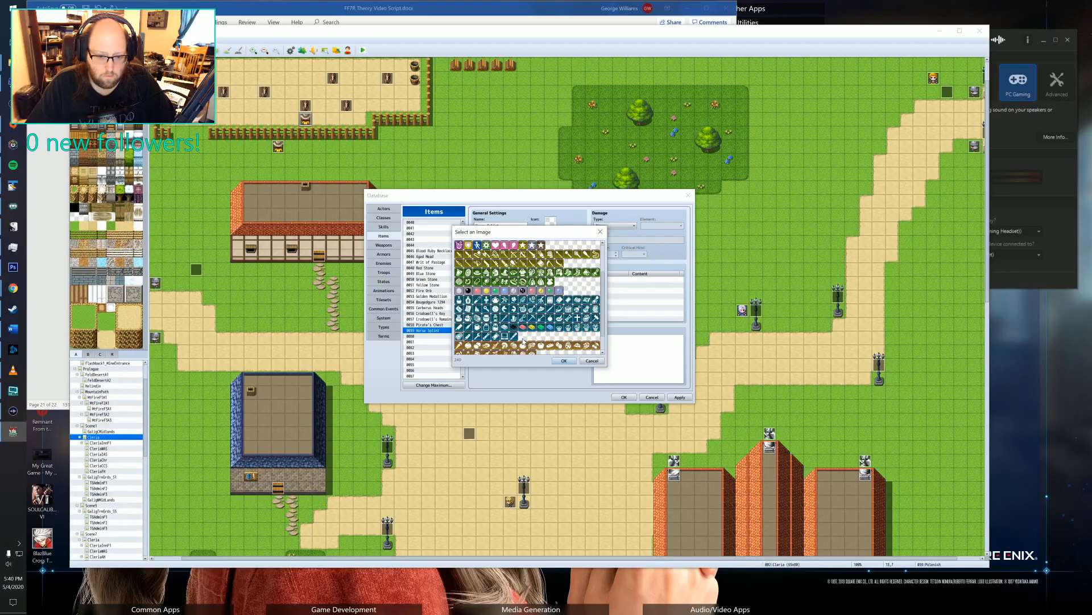
click(460, 300)
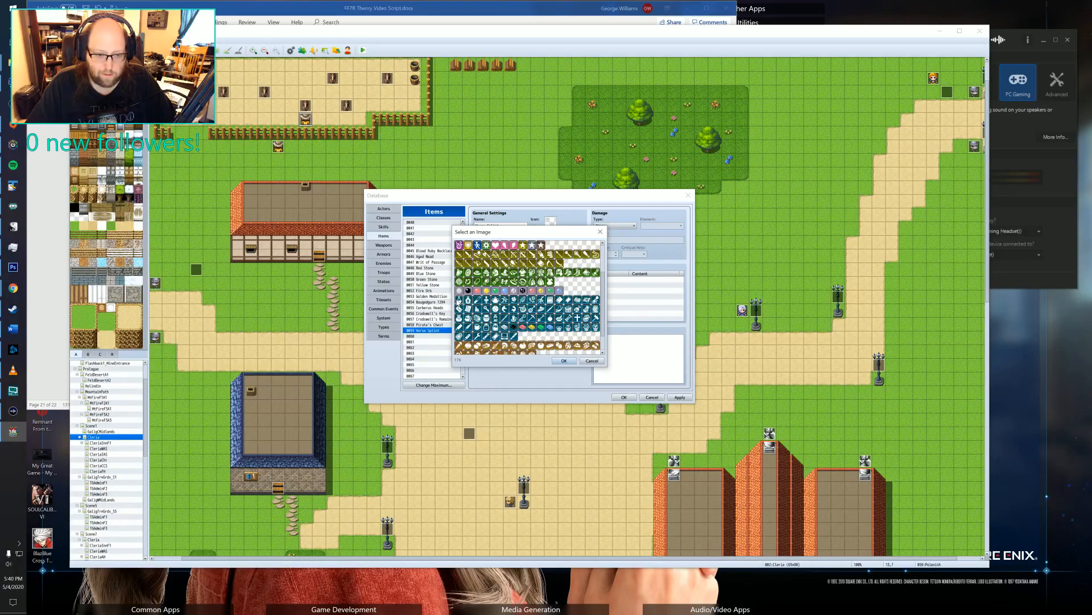
scroll(485, 301, down, 1)
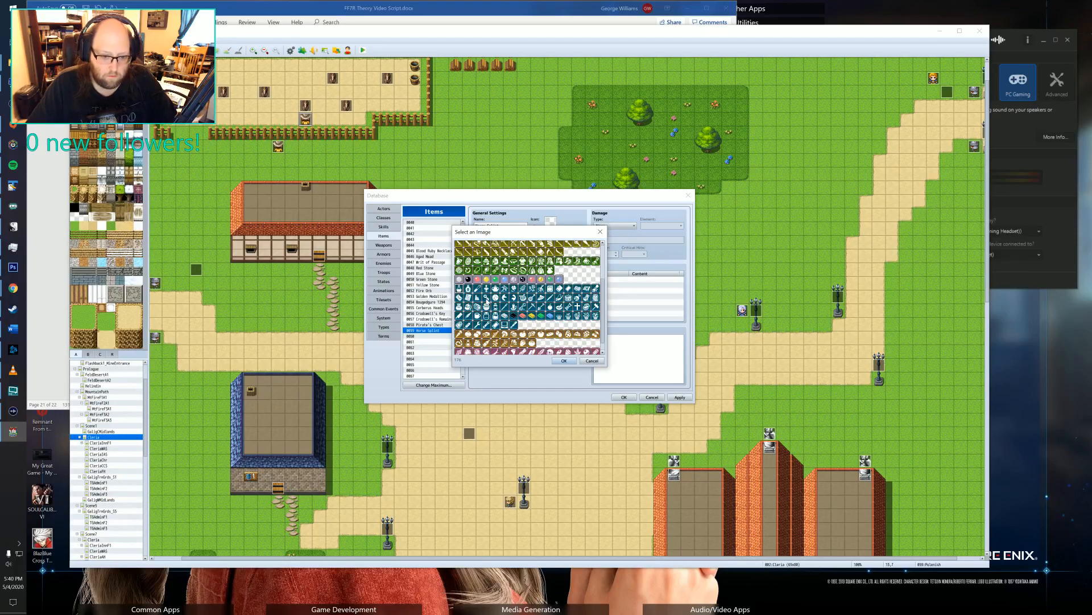
scroll(485, 301, down, 1)
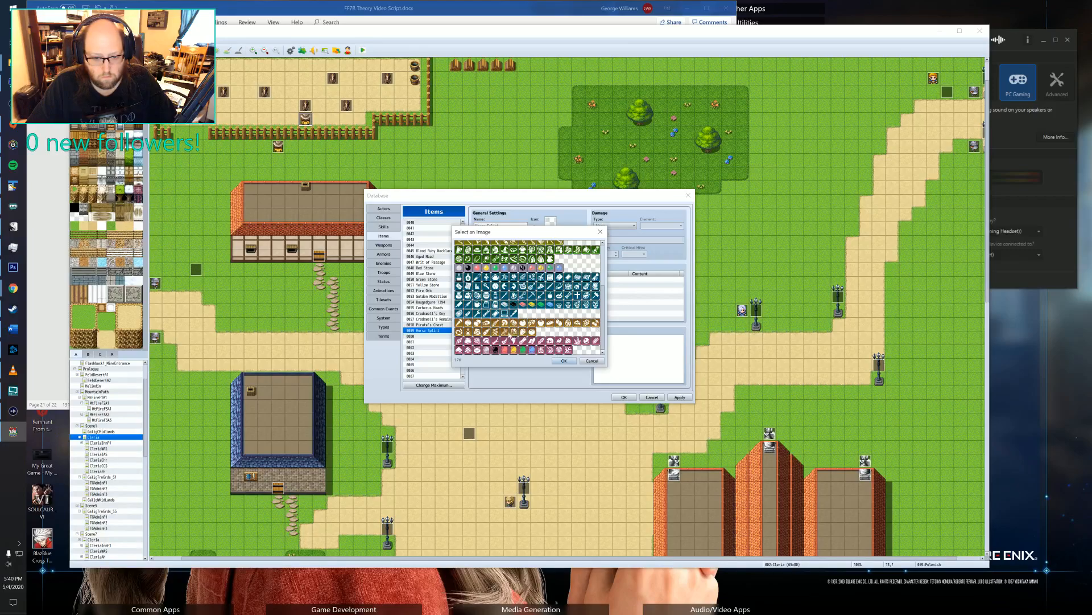
scroll(500, 332, up, 4)
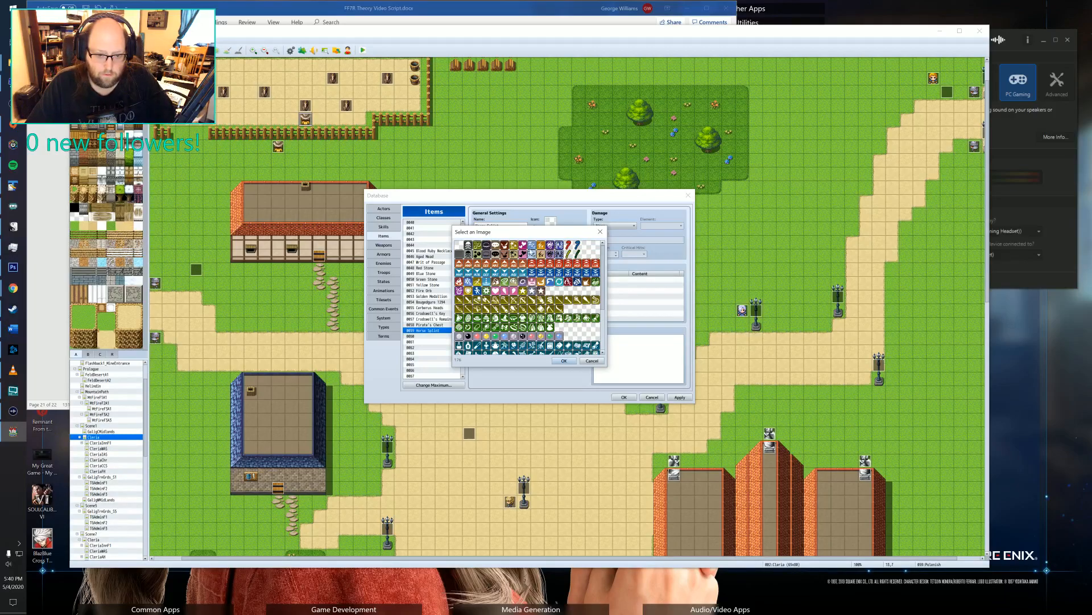
scroll(533, 255, down, 2)
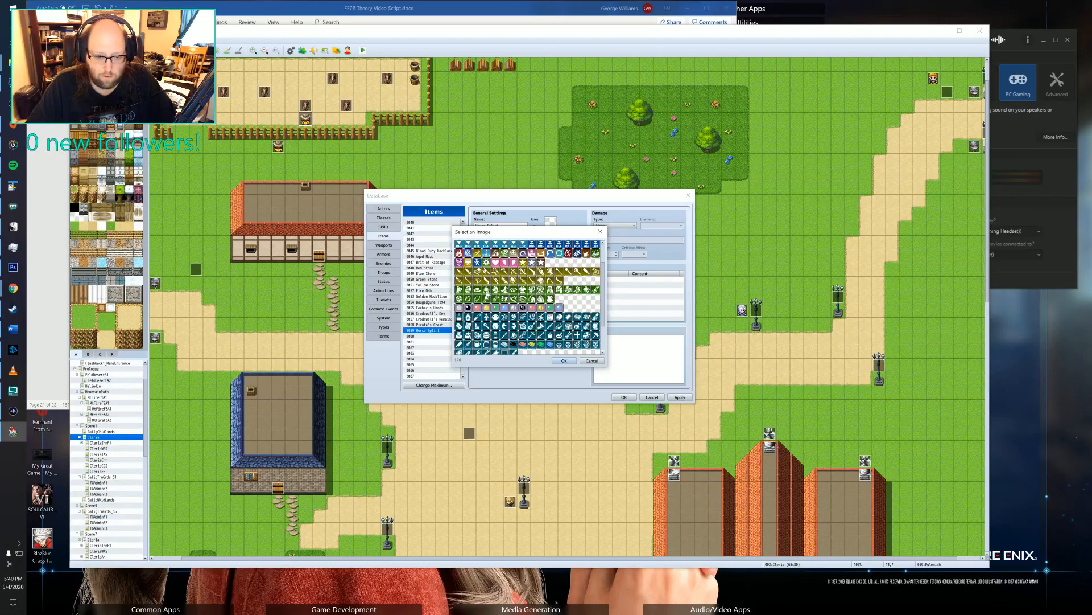
scroll(578, 290, down, 2)
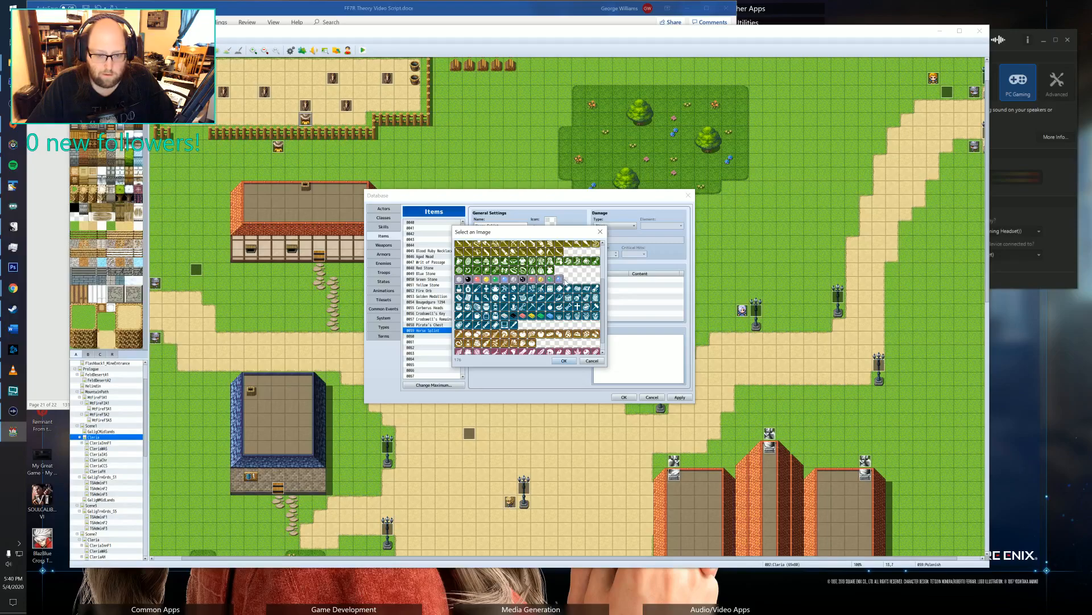
scroll(522, 280, down, 1)
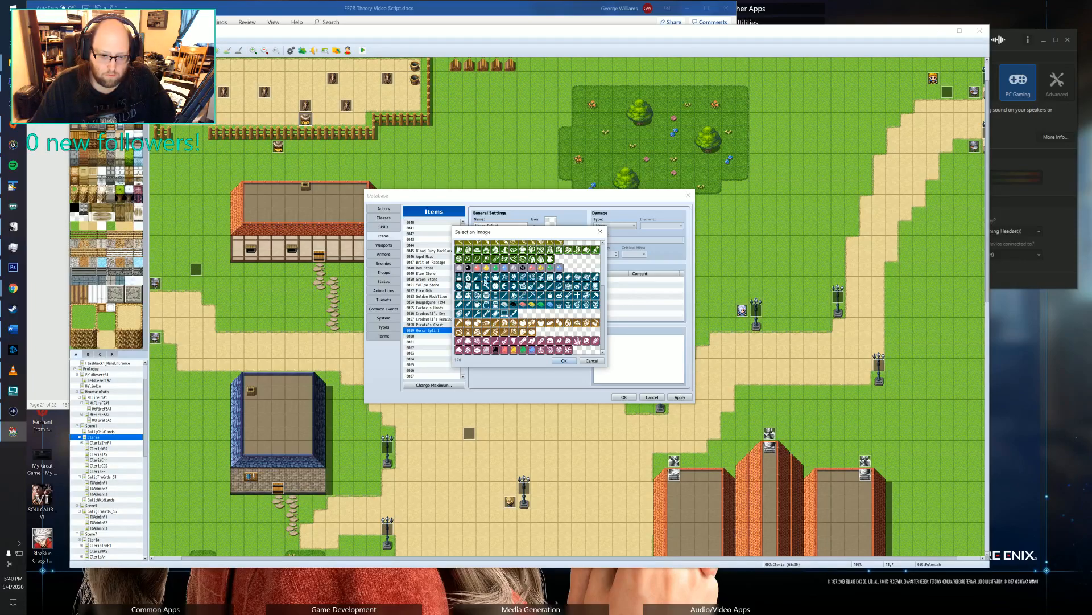
double_click(462, 279)
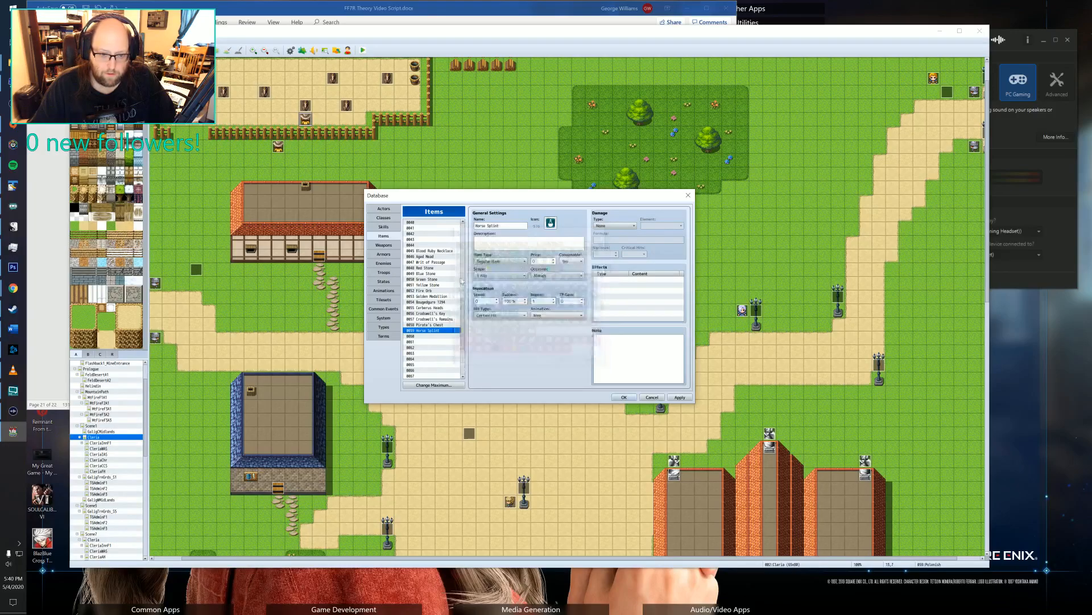
Start the Horse Splint's description with "A splint made to keep".
click(514, 239)
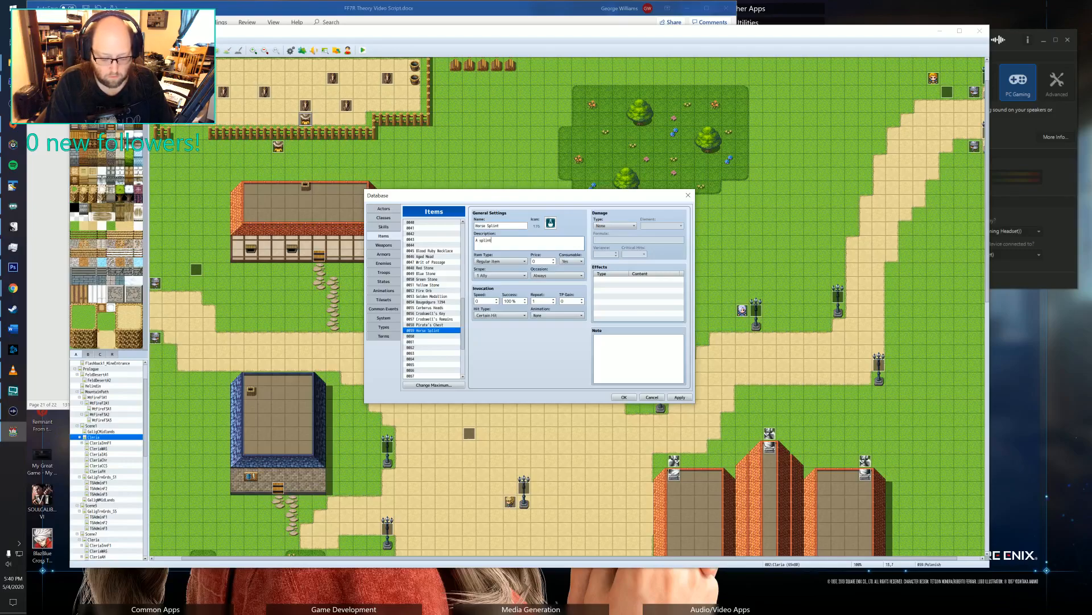
text(A splint made to )
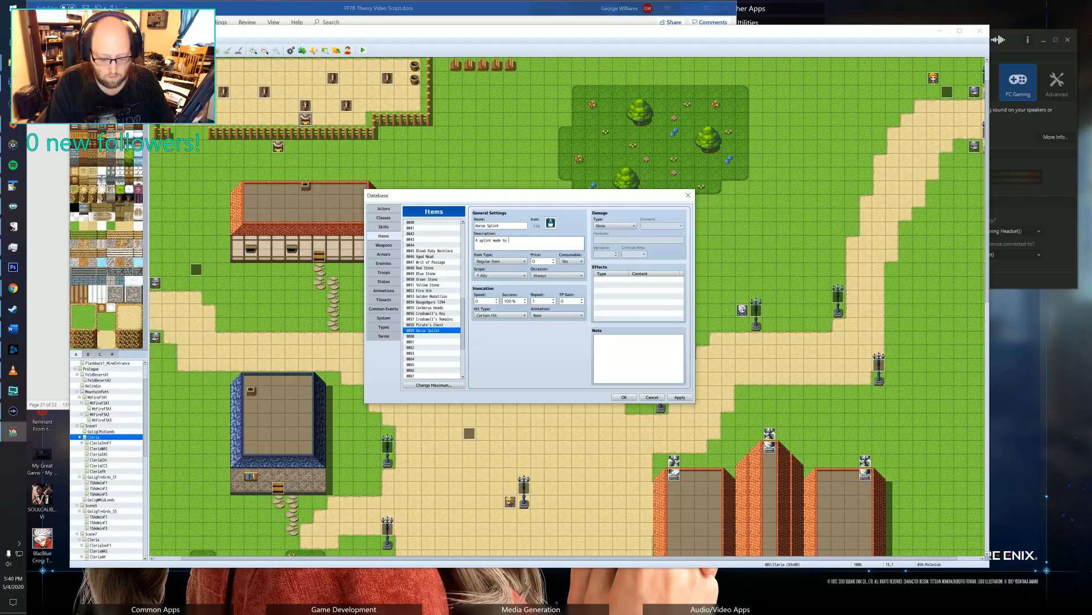
text(keep a)
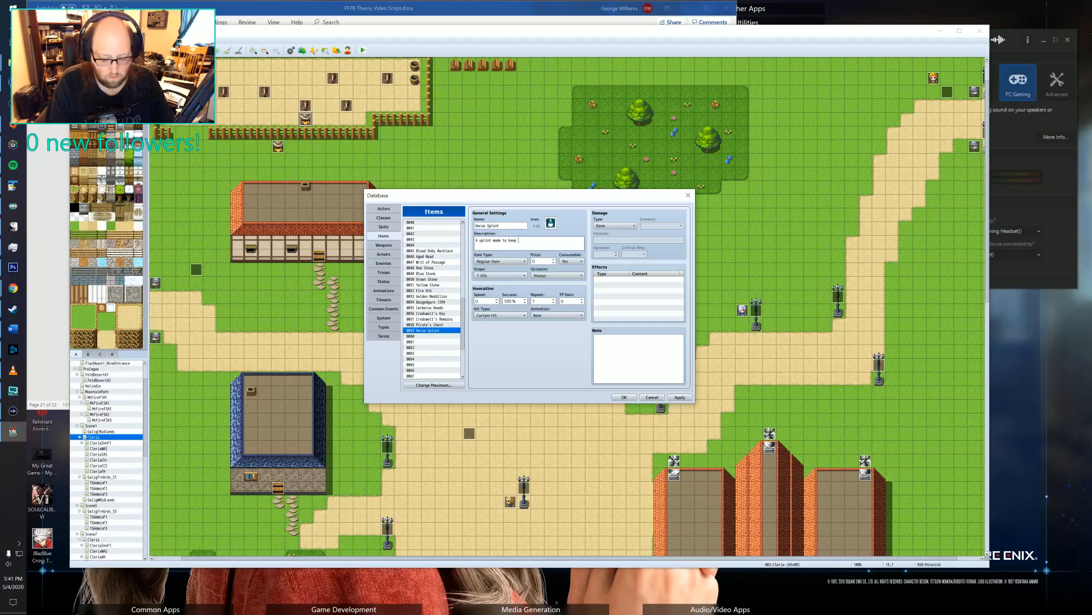
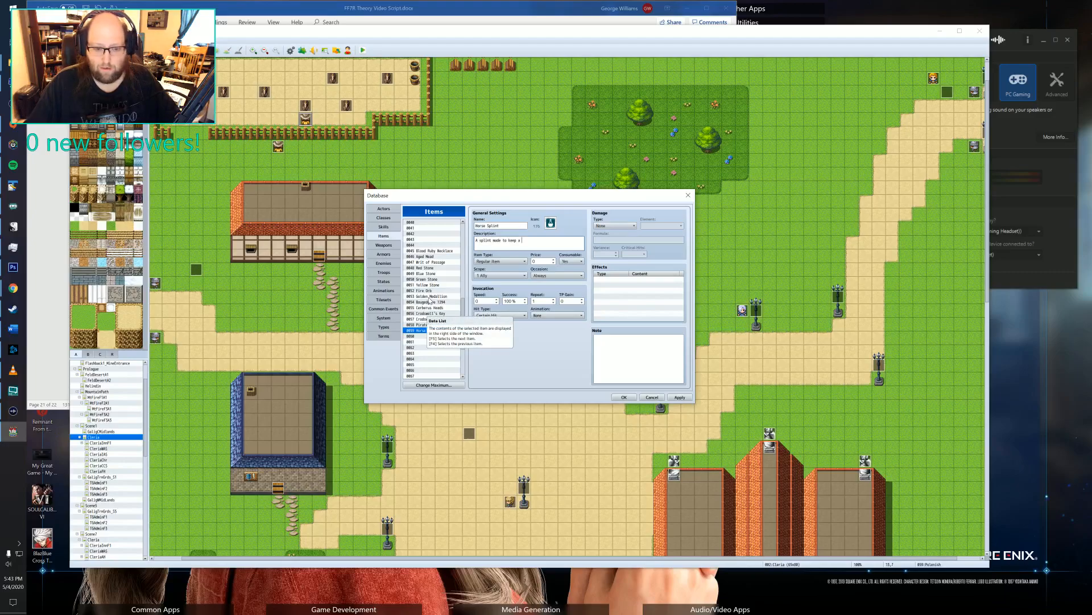
Review the Golden Medallion and Pirate's Chest item entries as references for the Horse Splint's description and settings.
click(429, 297)
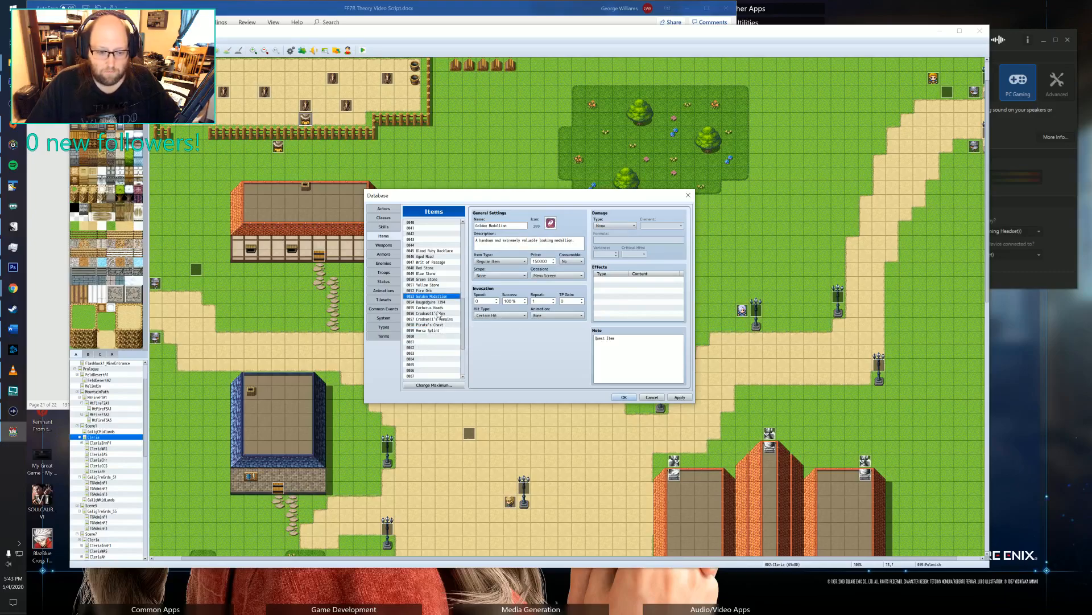
click(428, 325)
click(430, 330)
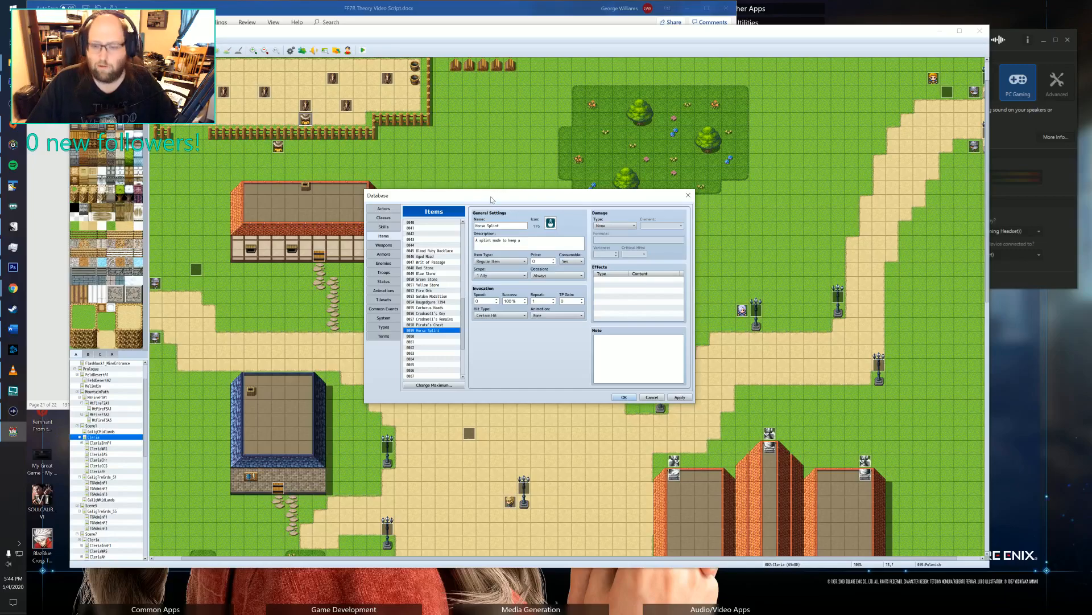
drag(477, 196, 558, 230)
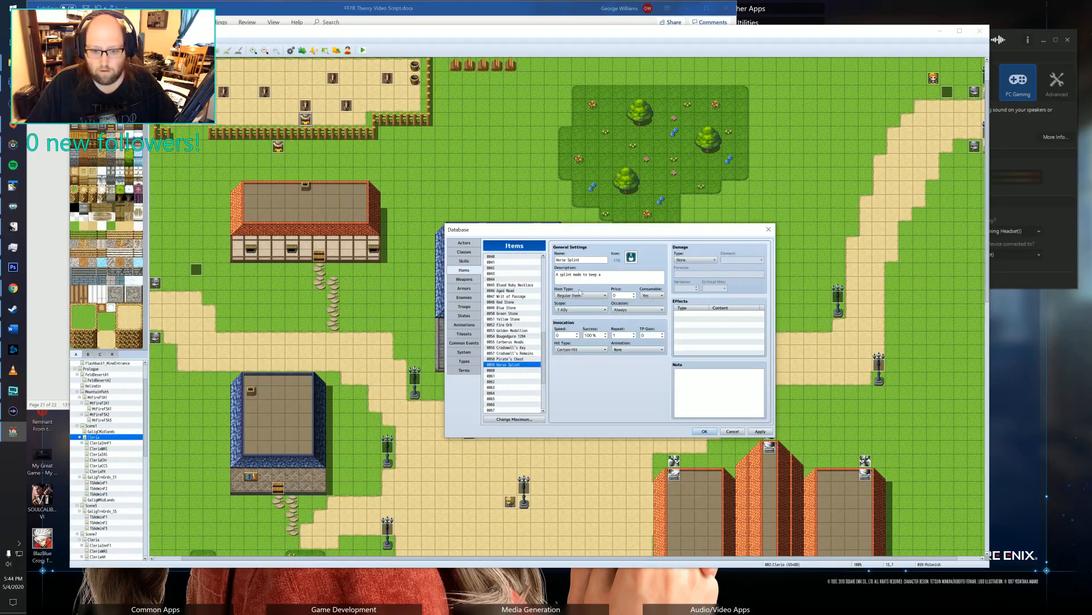
click(618, 268)
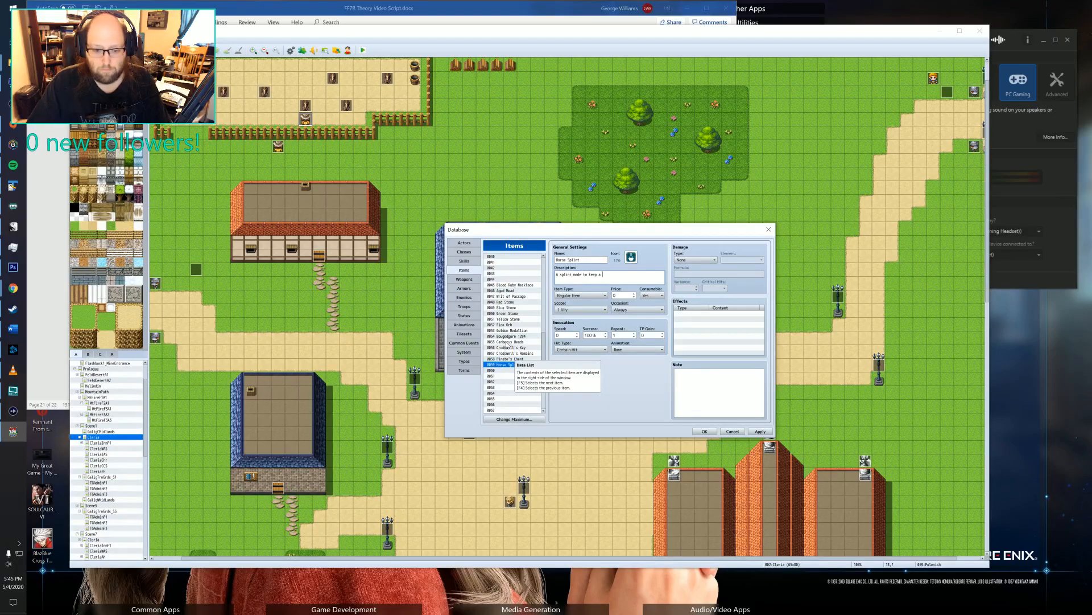
click(509, 331)
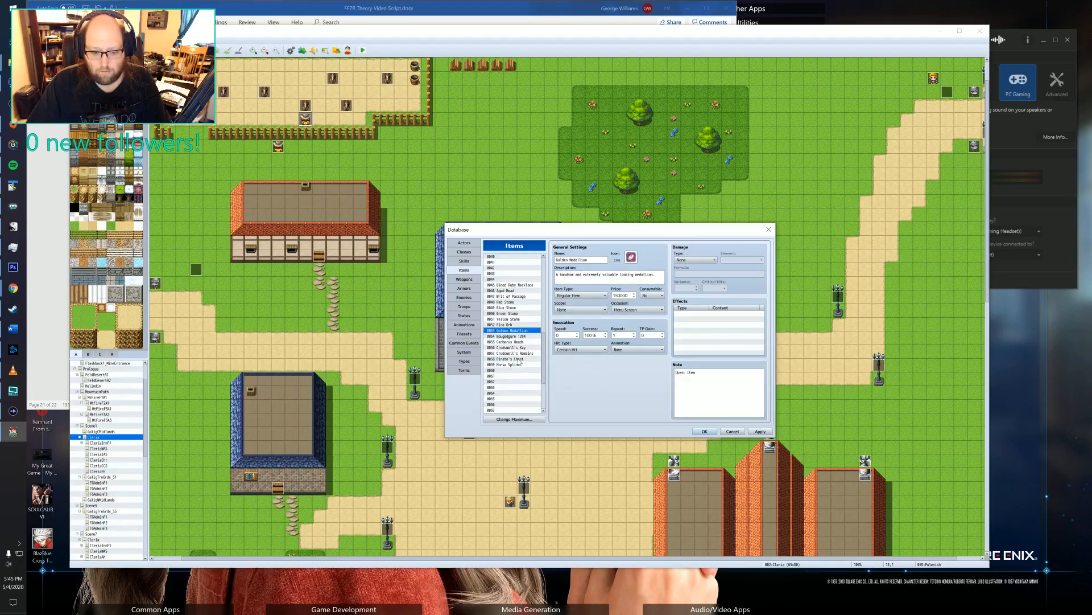
click(518, 359)
click(508, 365)
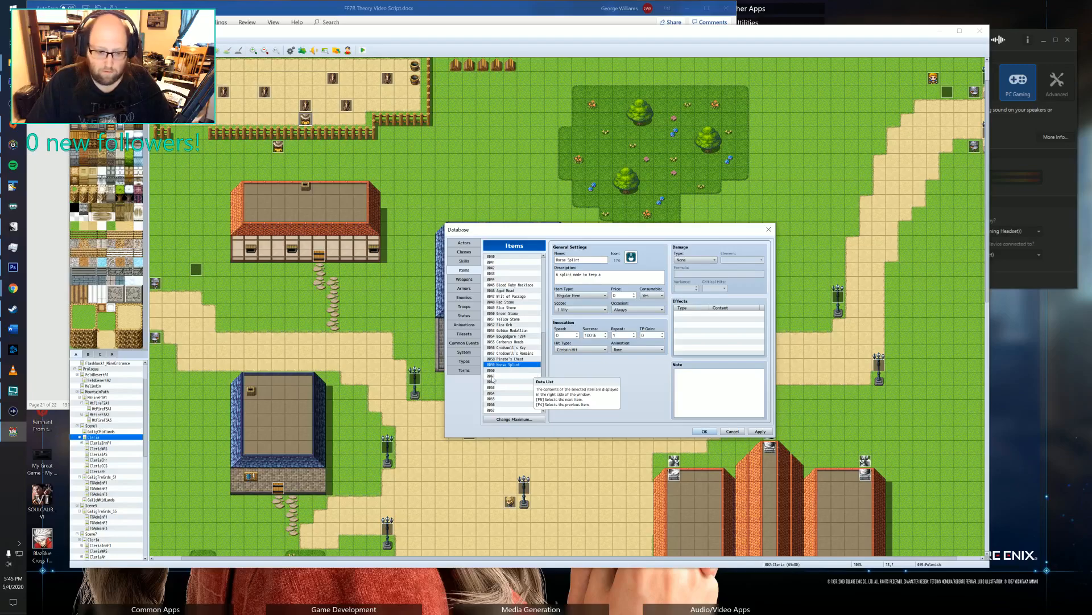
Complete the Horse Splint's description as "A splint made to keep a fractured bone in place." and save the database.
click(622, 274)
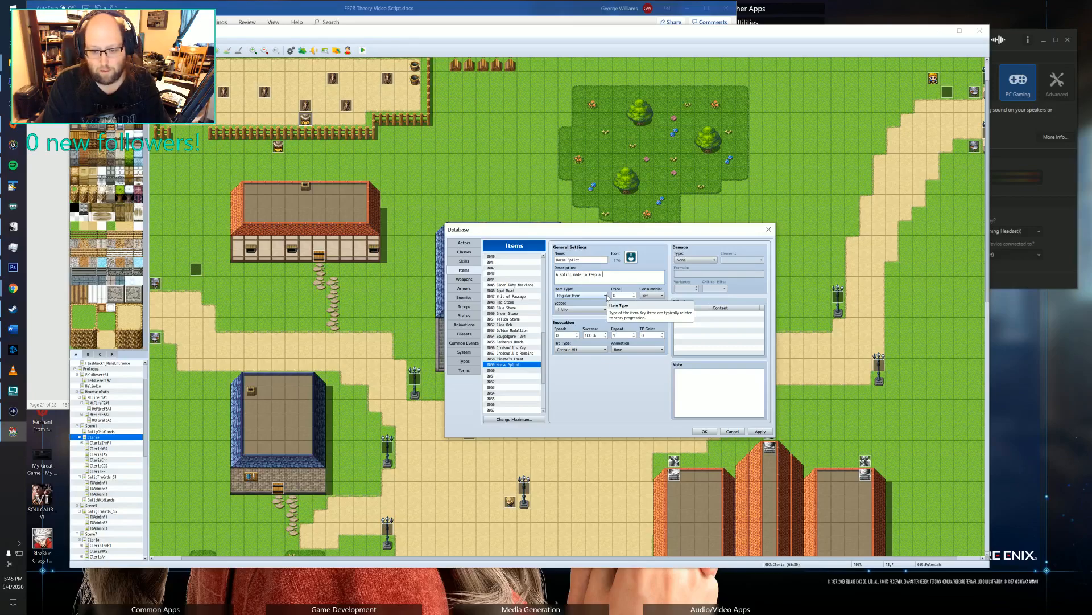
text(fract)
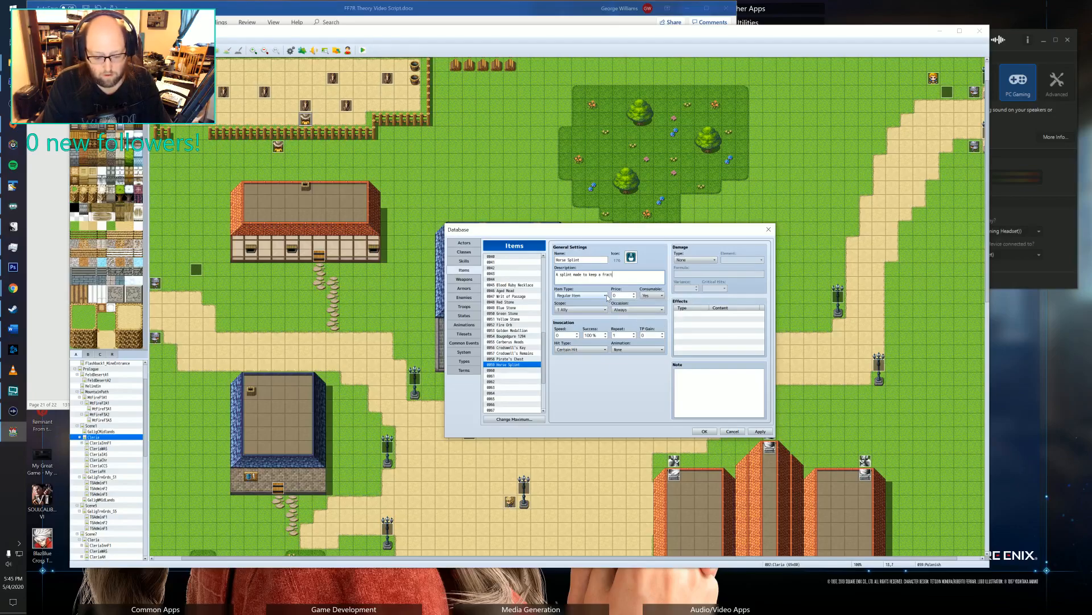
text(ured)
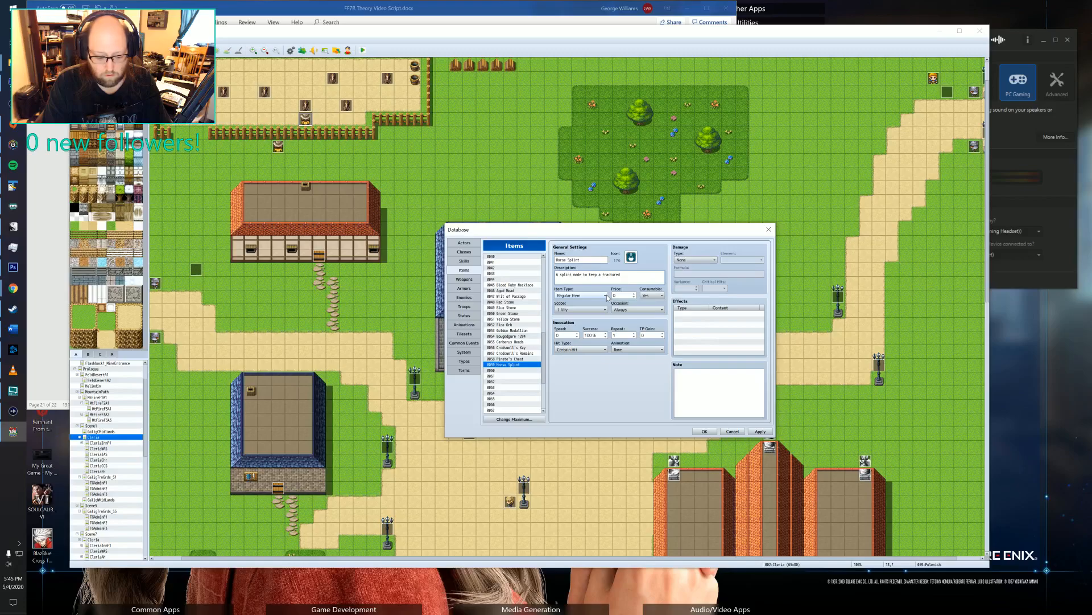
text( bone in place)
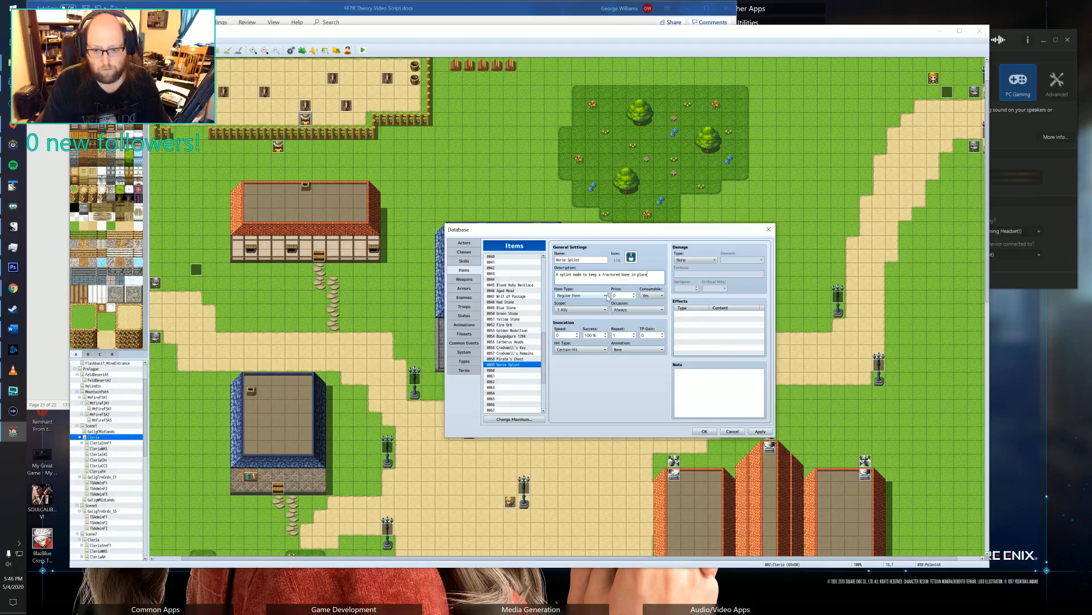
text(.)
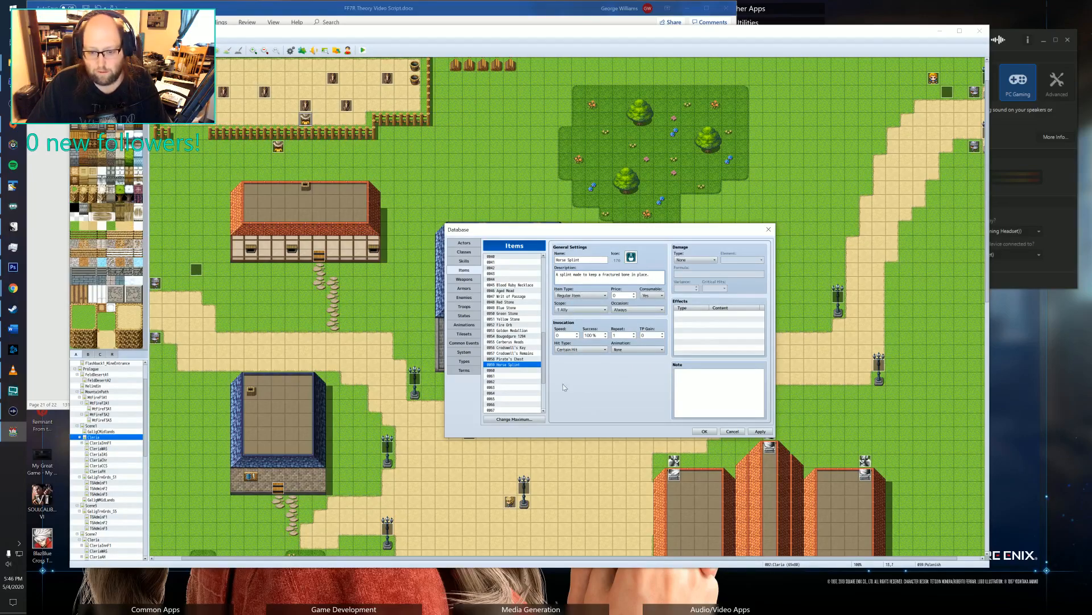
click(589, 296)
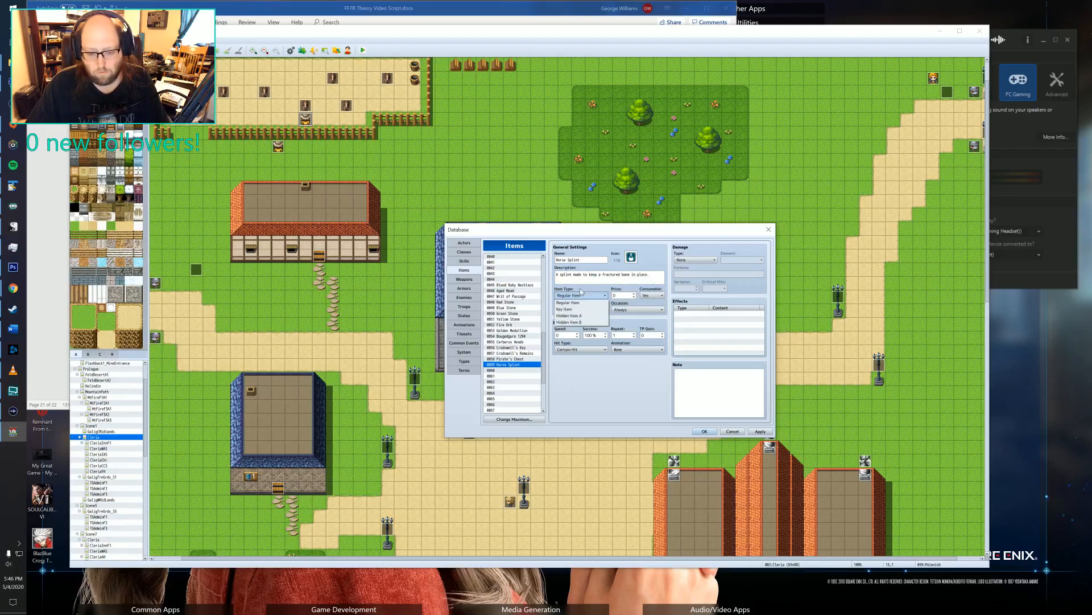
click(580, 289)
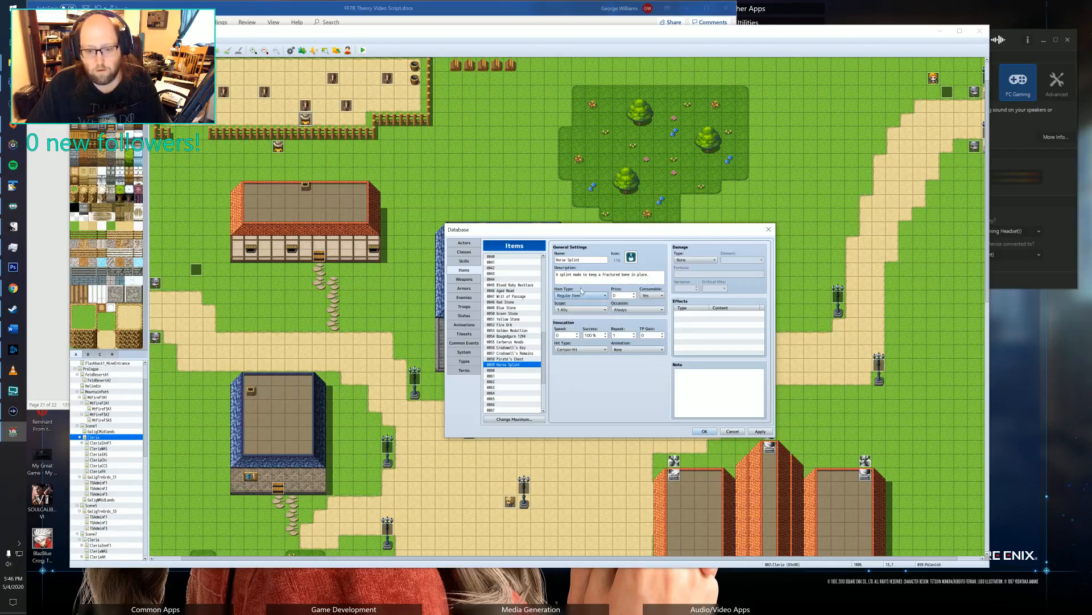
click(709, 432)
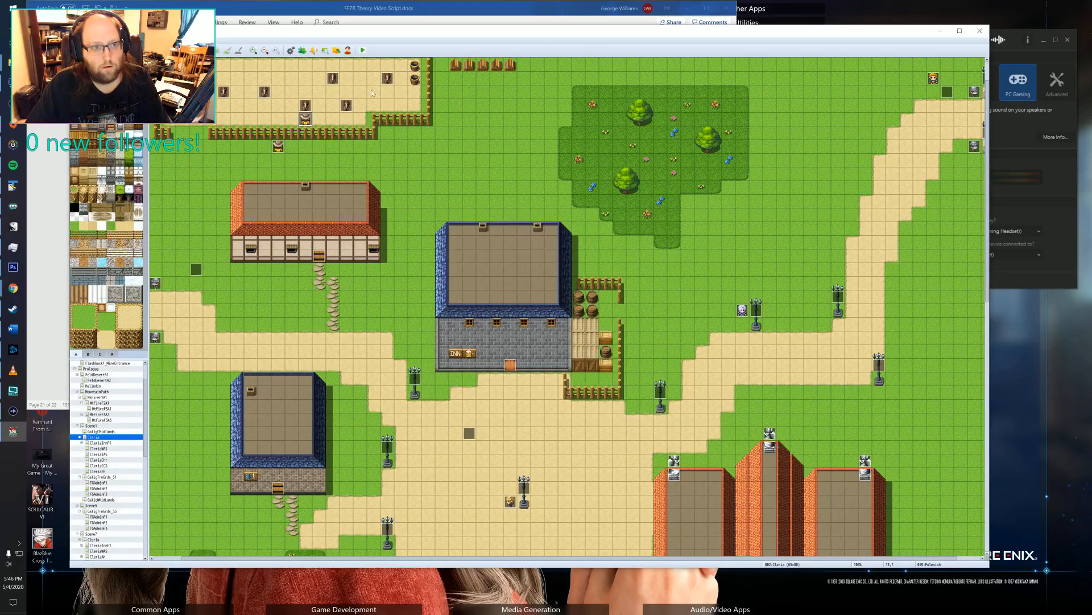
Reopen the Horse Splint item in the database and set its item type to Key Item and its scope to None.
click(291, 51)
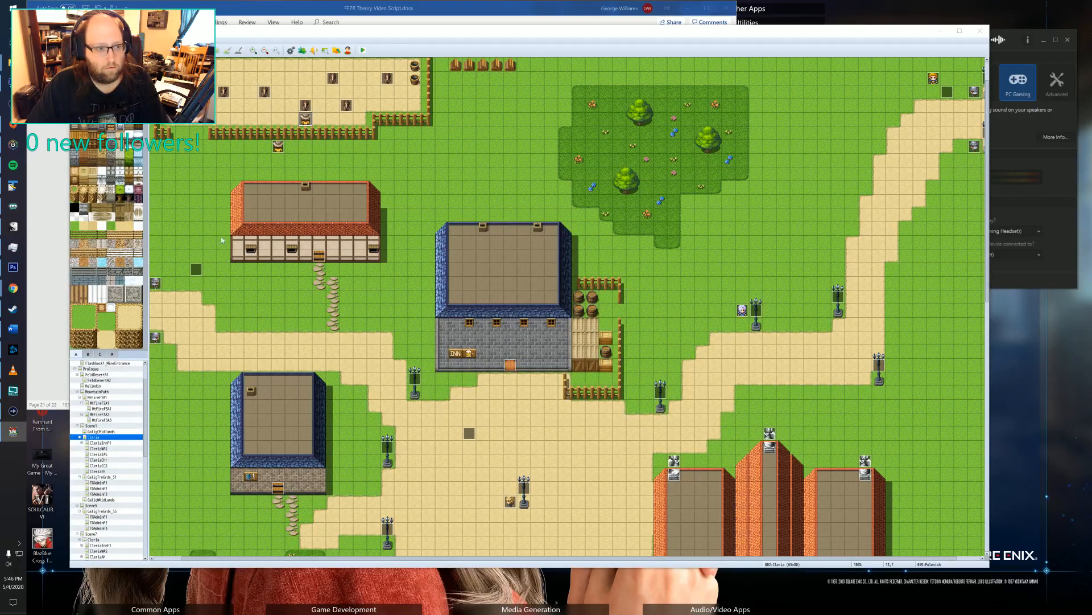
click(384, 317)
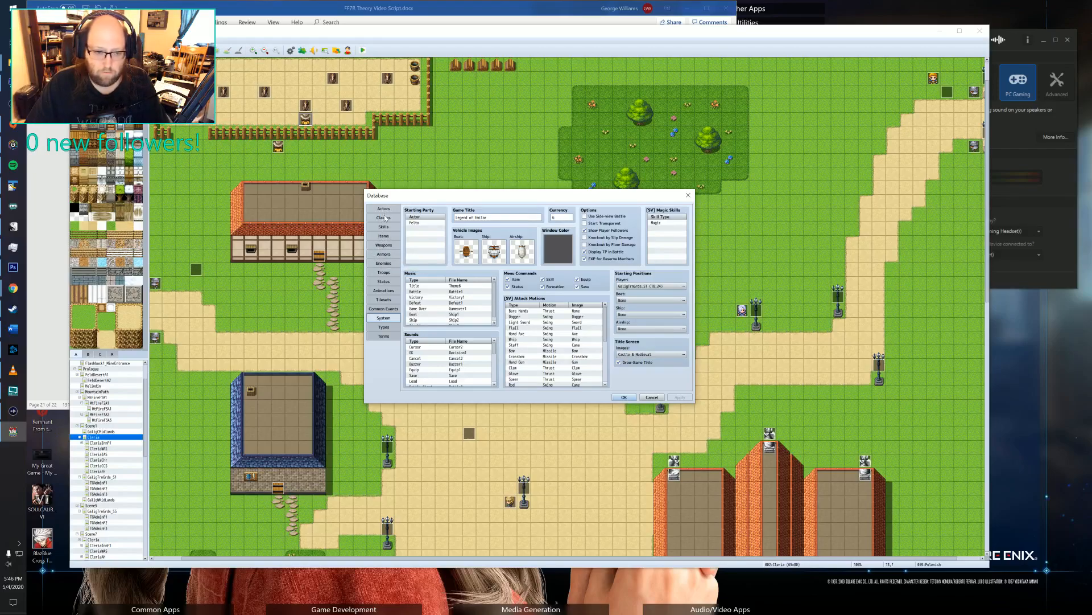
click(384, 236)
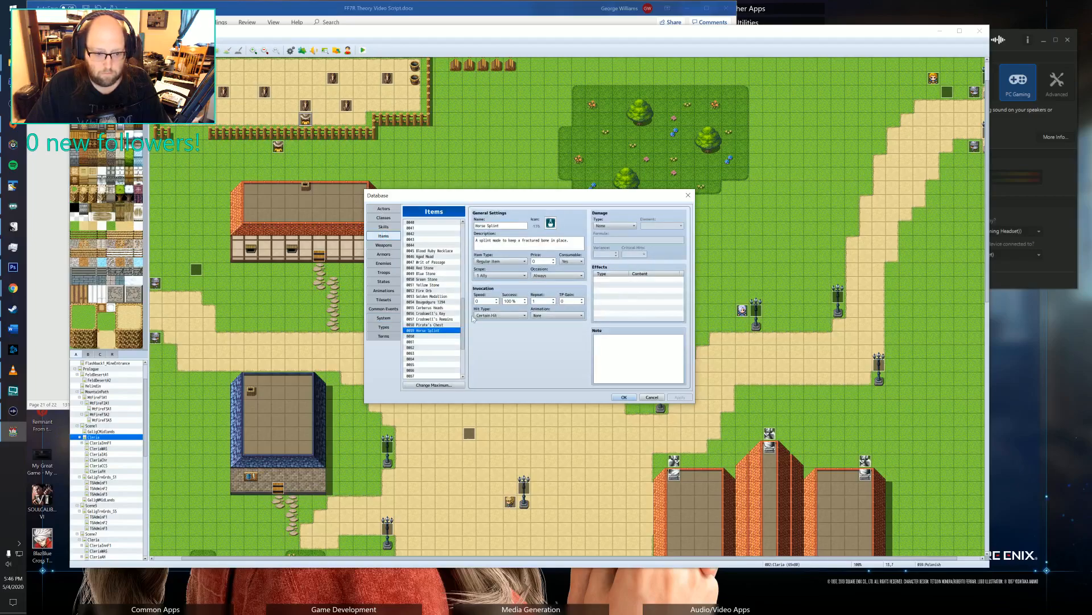
click(504, 262)
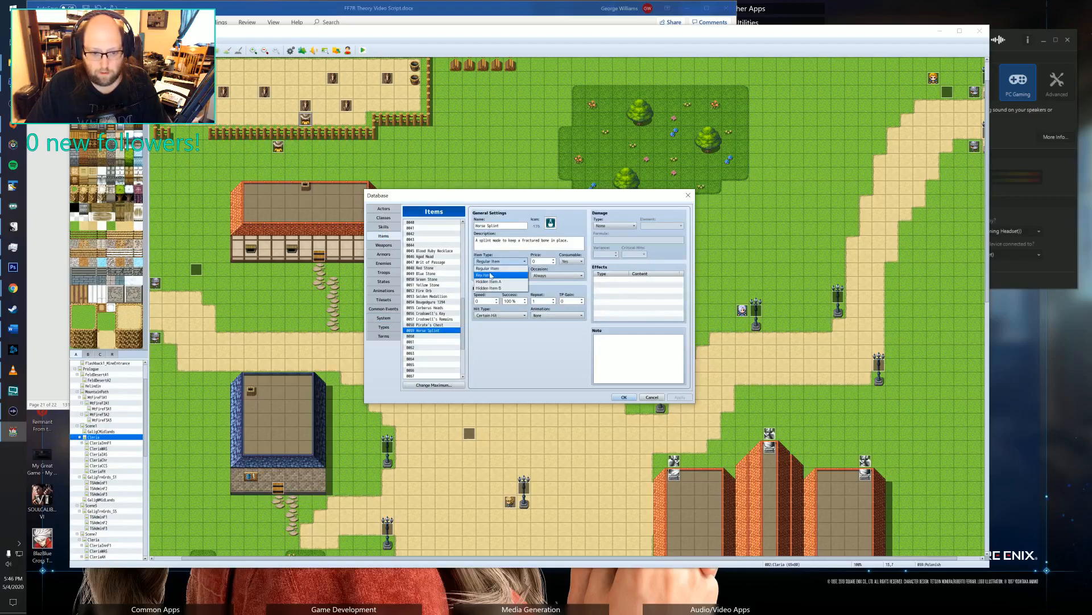
click(505, 275)
click(500, 276)
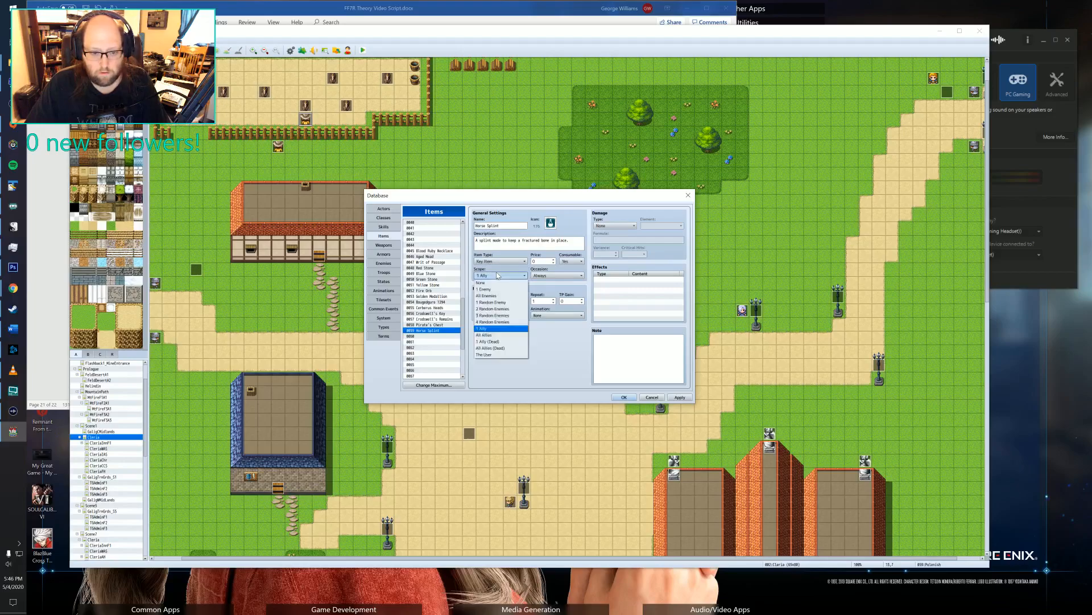
click(498, 283)
Make the Horse Splint non-consumable with its occasion set to Never, and save the database.
click(579, 261)
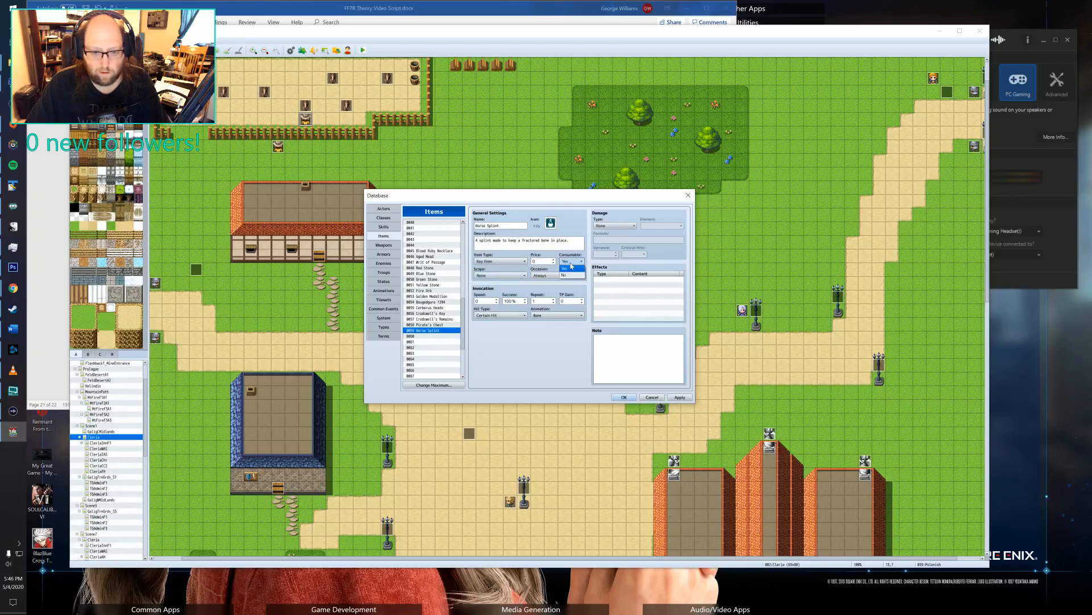
click(571, 275)
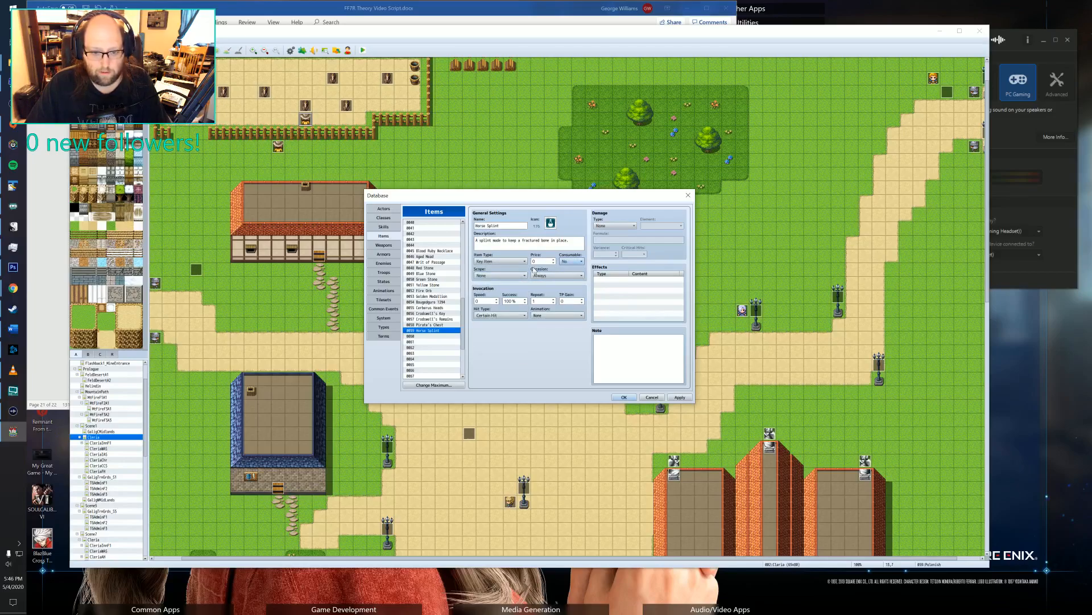
click(565, 276)
click(565, 276)
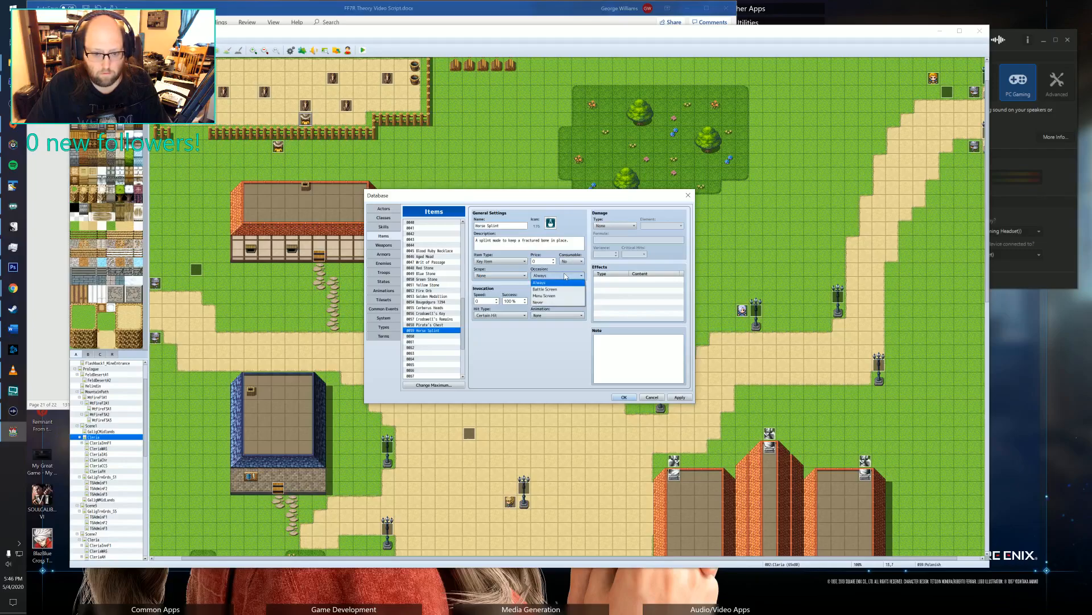
click(538, 302)
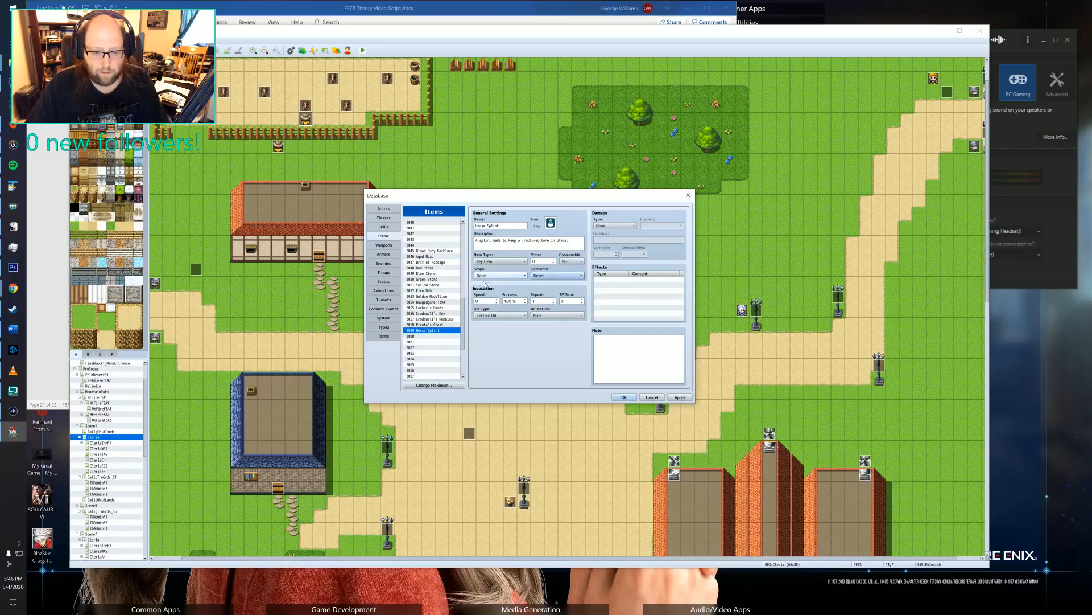
click(535, 301)
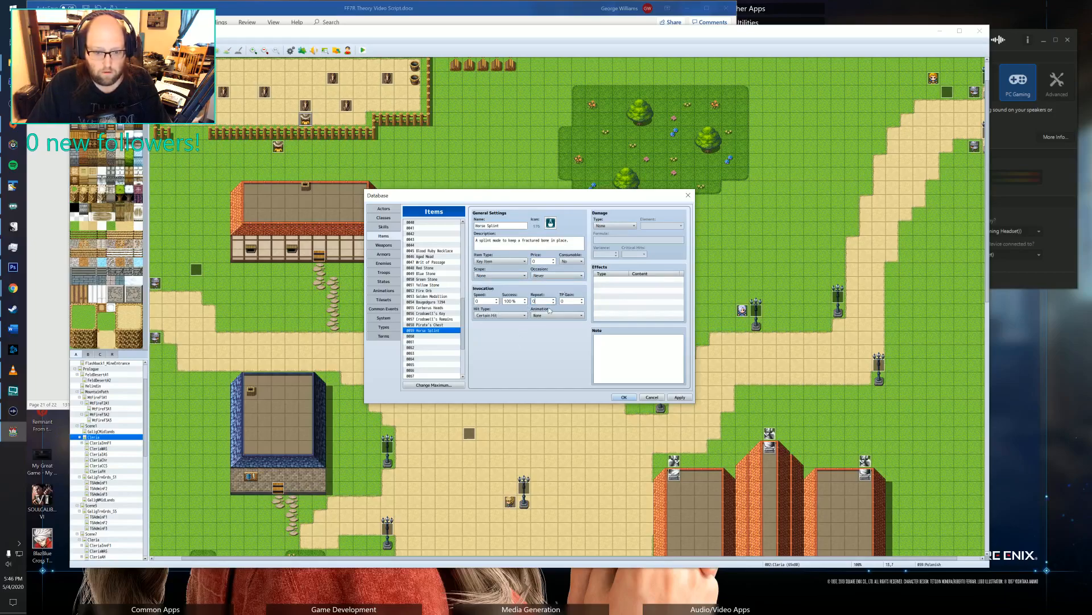
click(509, 319)
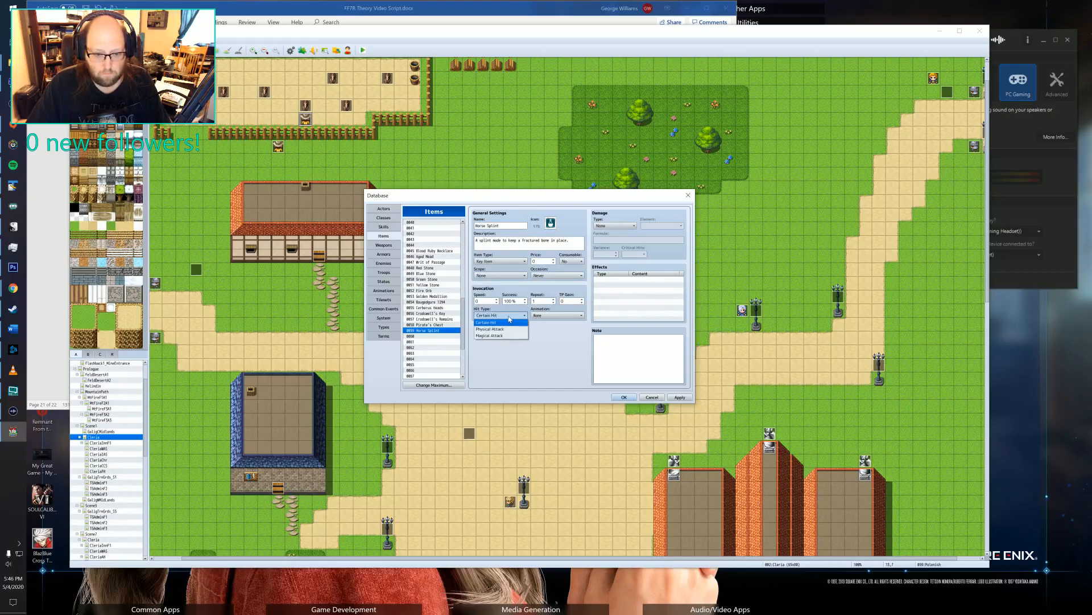
click(508, 317)
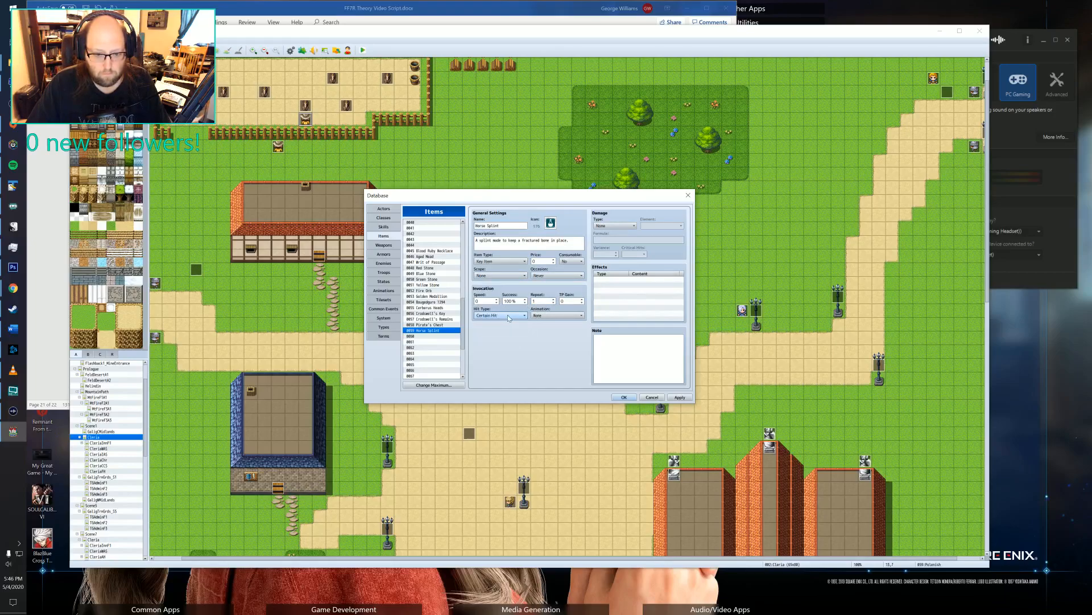
click(615, 226)
click(535, 349)
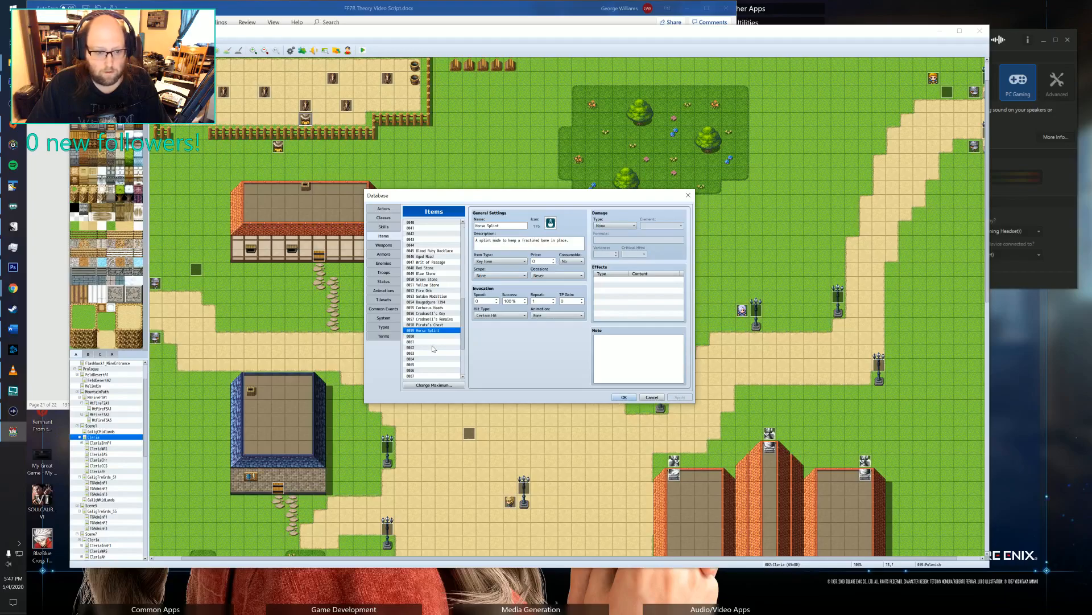
click(631, 396)
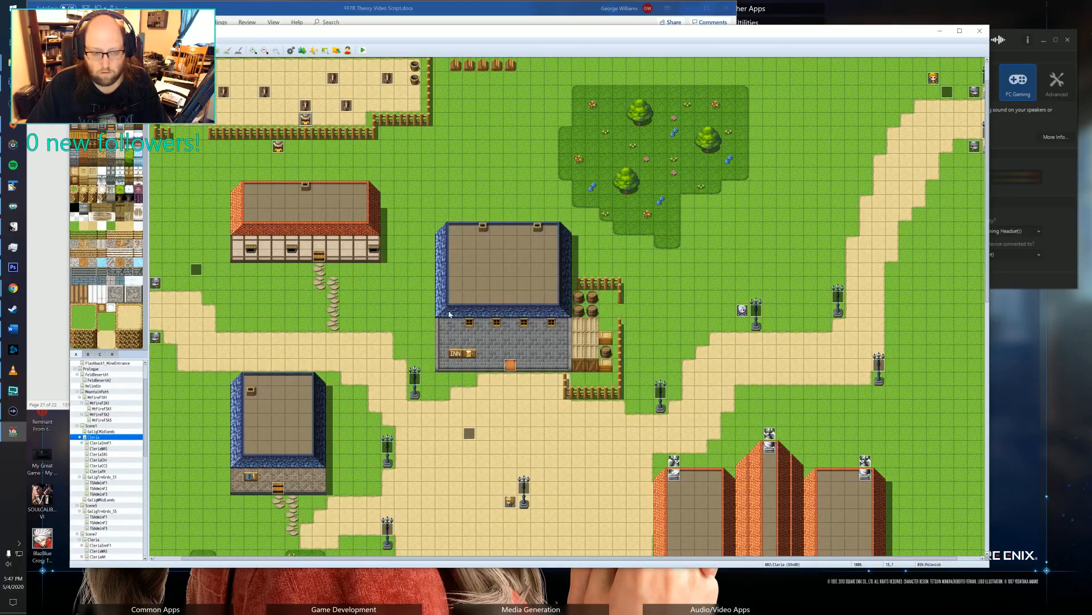
On page 2 of Polenish's event, insert a Conditional Branch before the first message, checking for the Horse Splint item and including an Else branch.
double_click(306, 121)
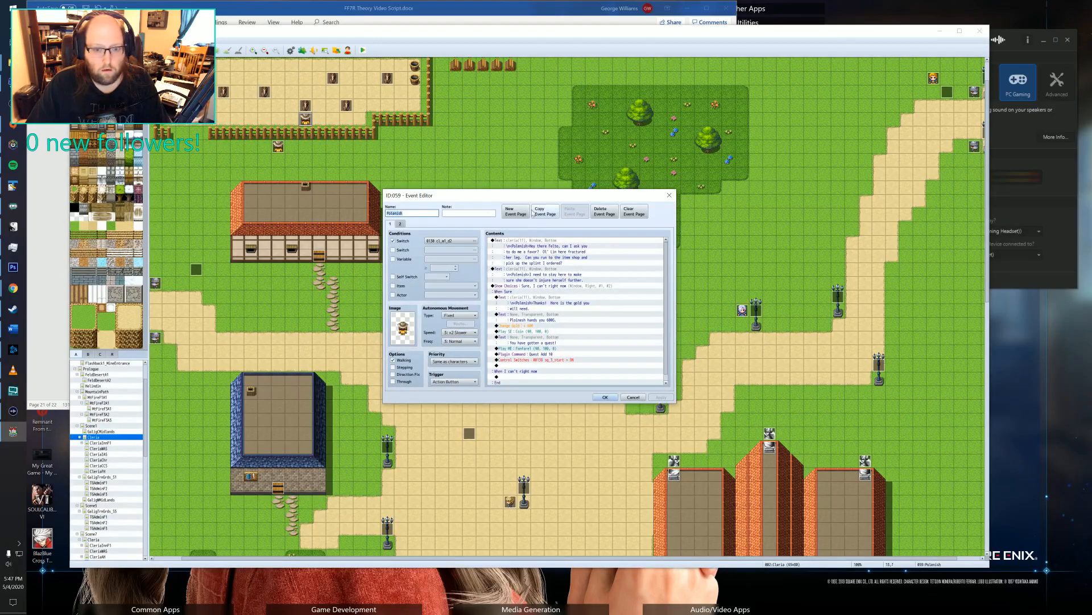
click(400, 223)
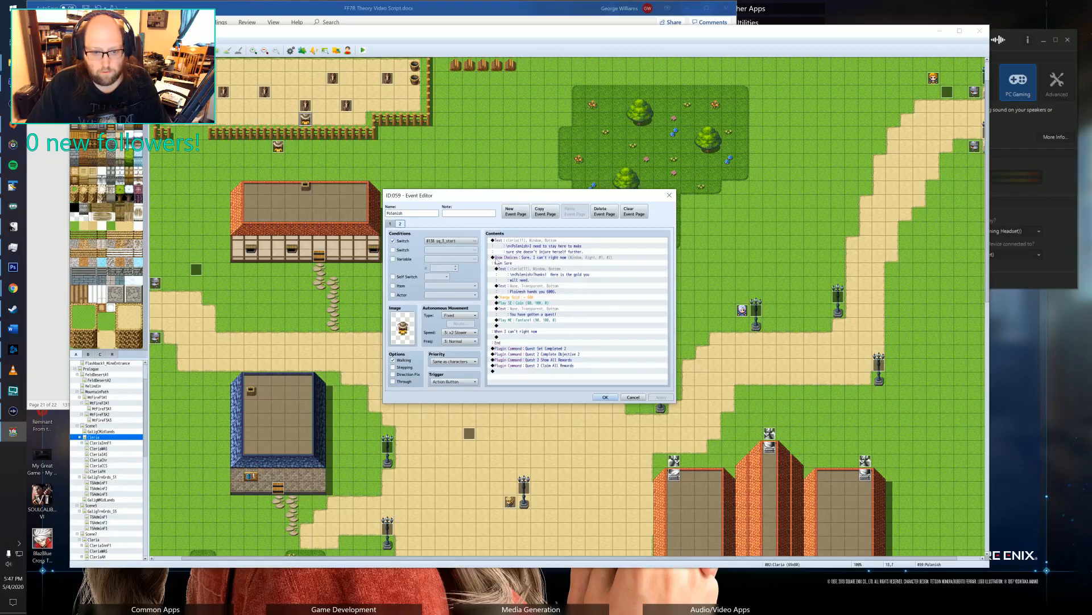
click(546, 243)
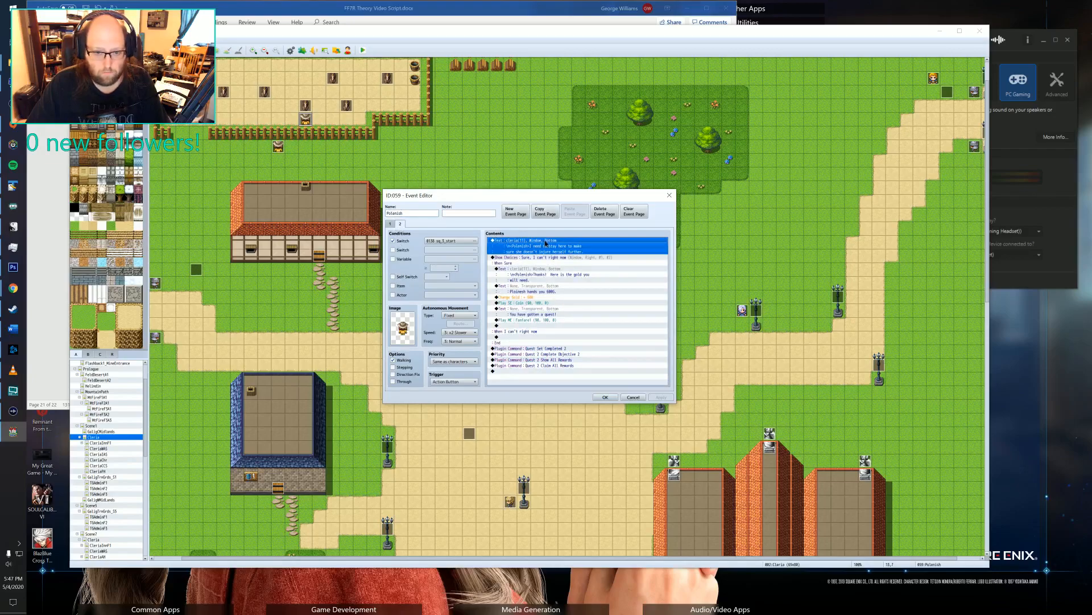
key(Insert)
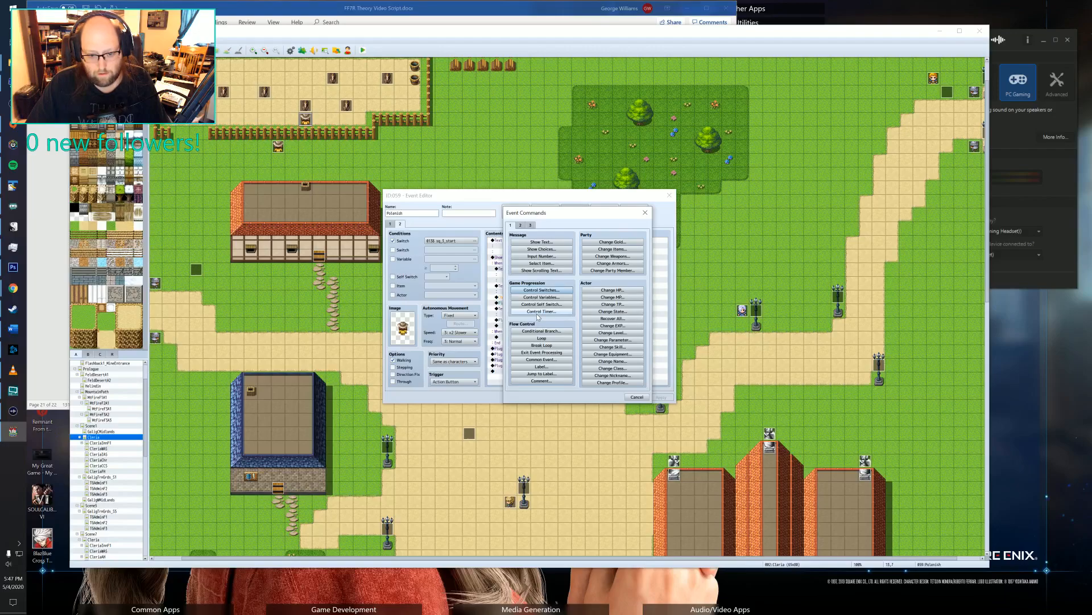
click(535, 331)
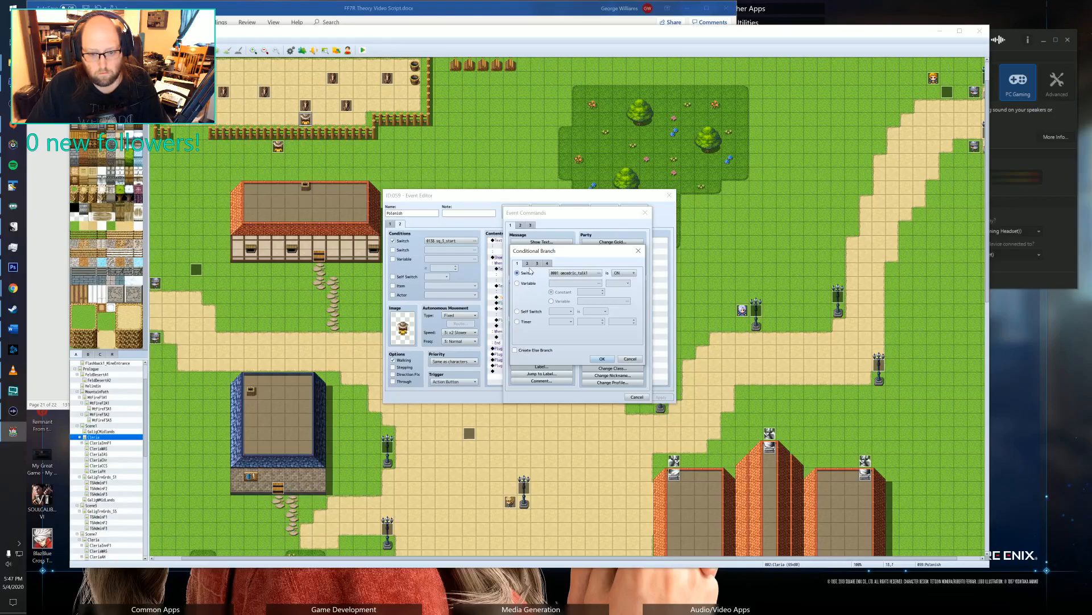
click(527, 263)
click(537, 263)
click(548, 263)
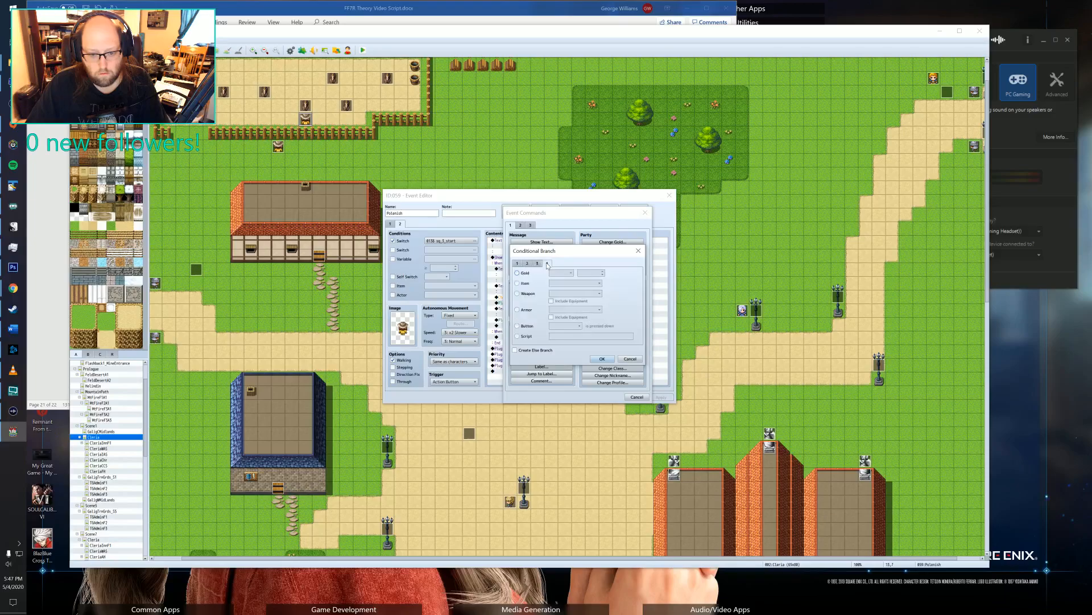
click(526, 283)
click(572, 283)
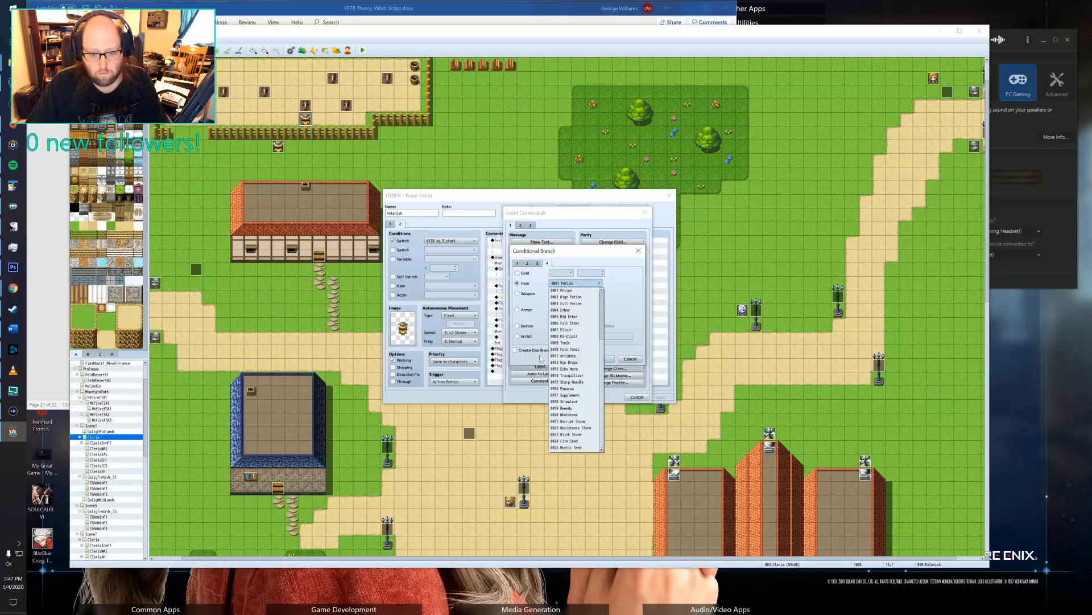
scroll(568, 376, down, 8)
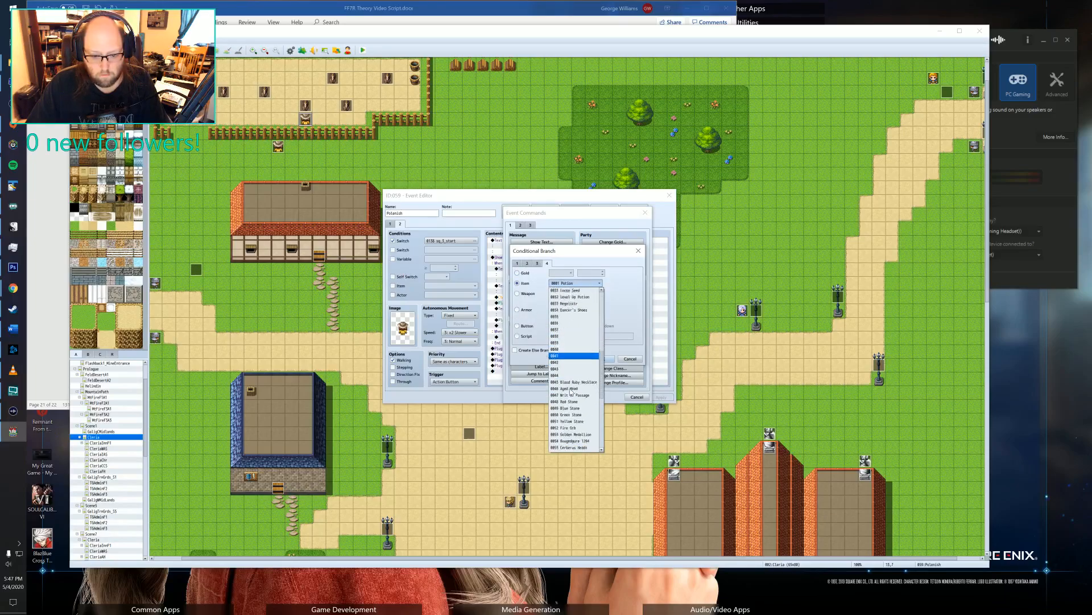
click(569, 434)
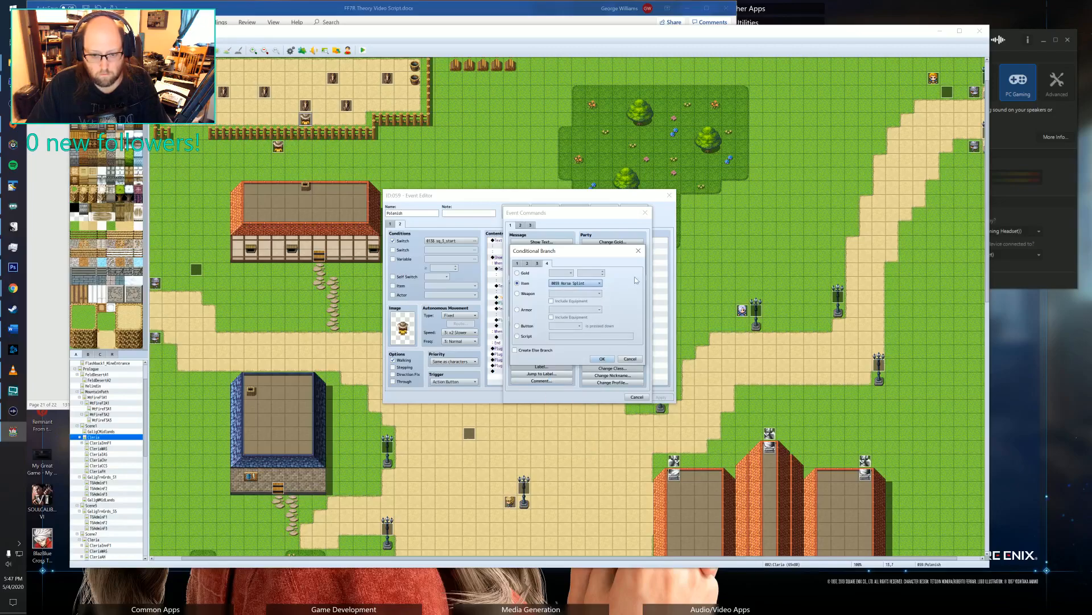
click(526, 351)
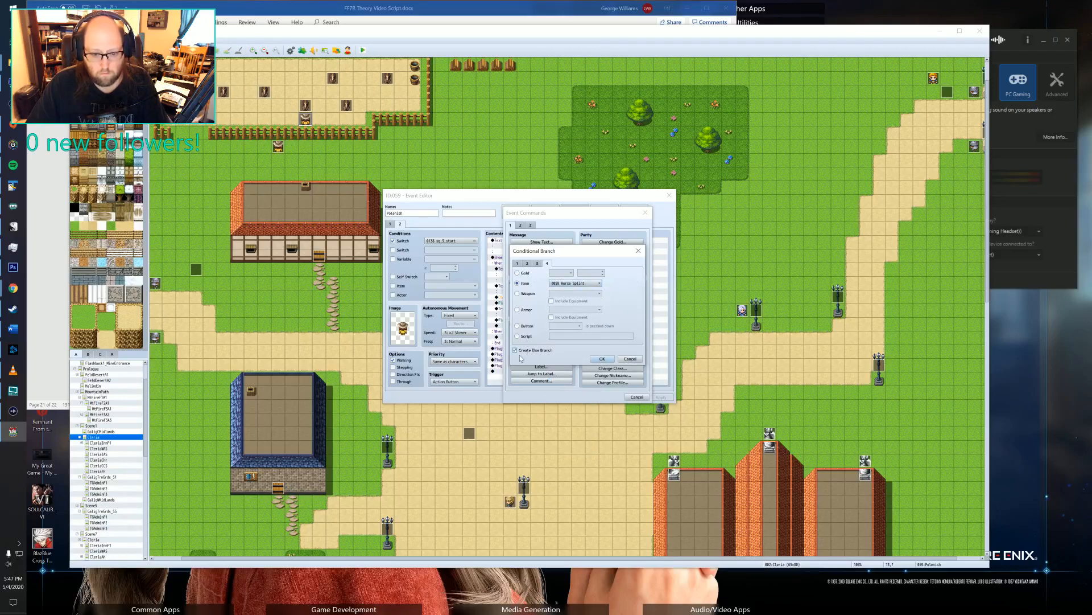
click(603, 359)
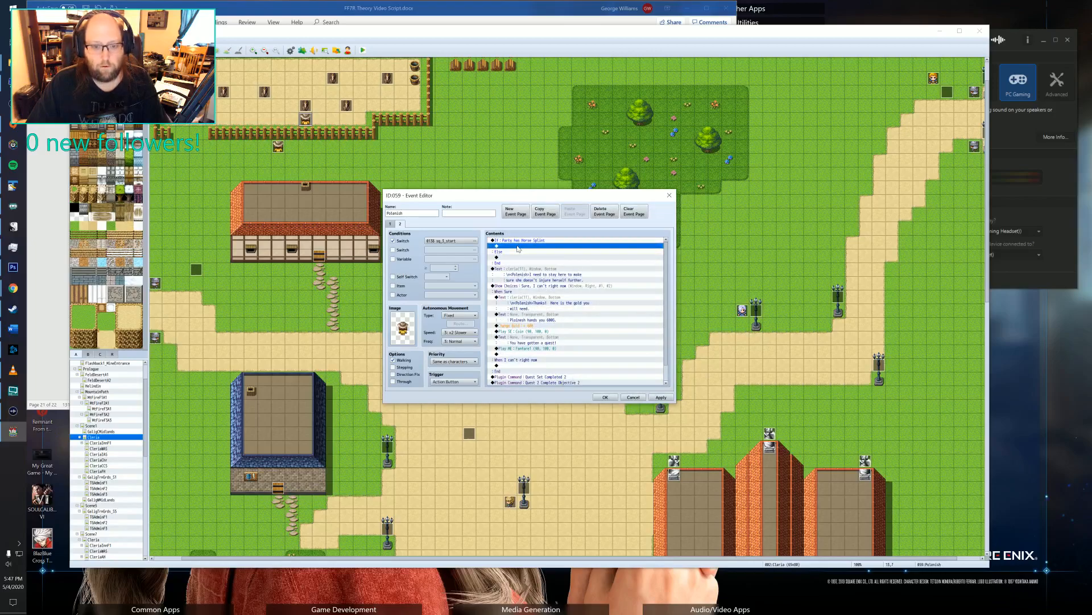
Copy Polenish's "I need to stay here" message into the branch for when the party has the Horse Splint.
click(517, 269)
key(ctrl+c)
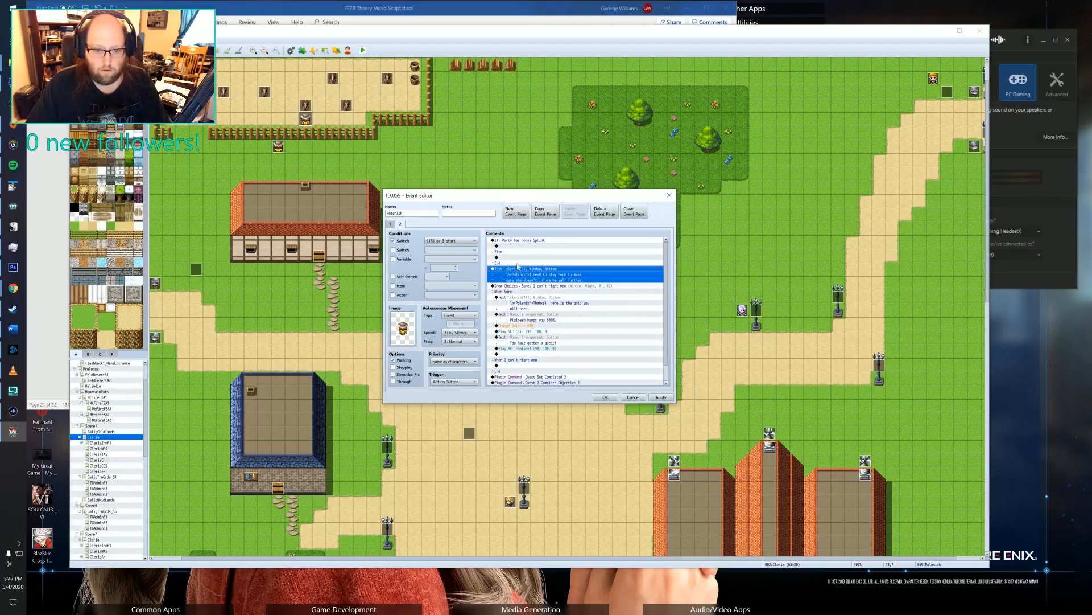
click(519, 246)
key(ctrl+v)
Rewrite the copied message as "Thanks, you are a life saver! Here, take this 200 gold for your time.".
double_click(520, 248)
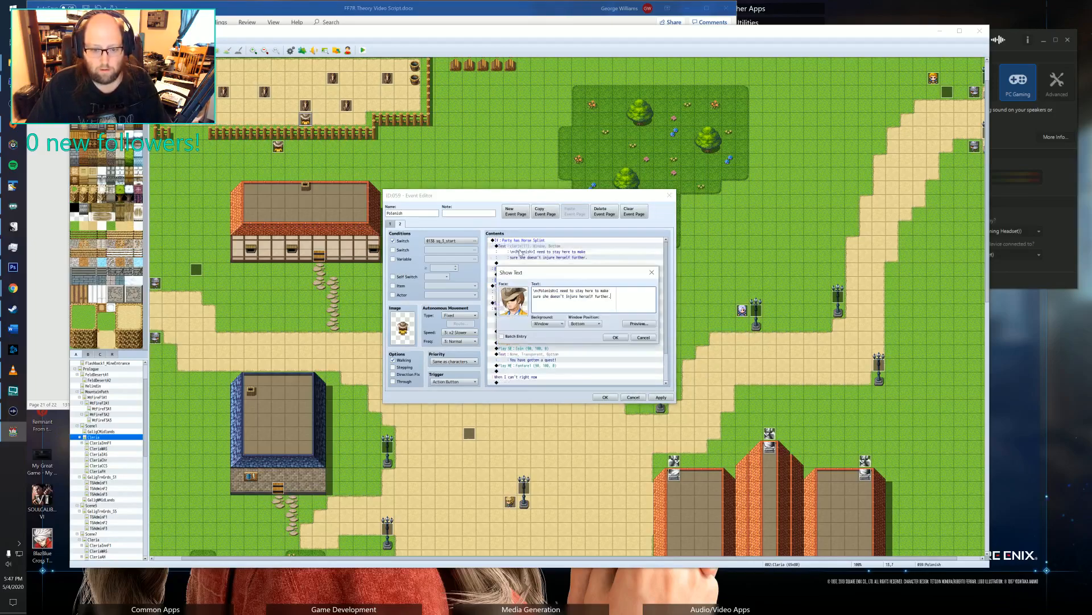
click(557, 290)
key(ctrl+shift+End)
text(Thanks,)
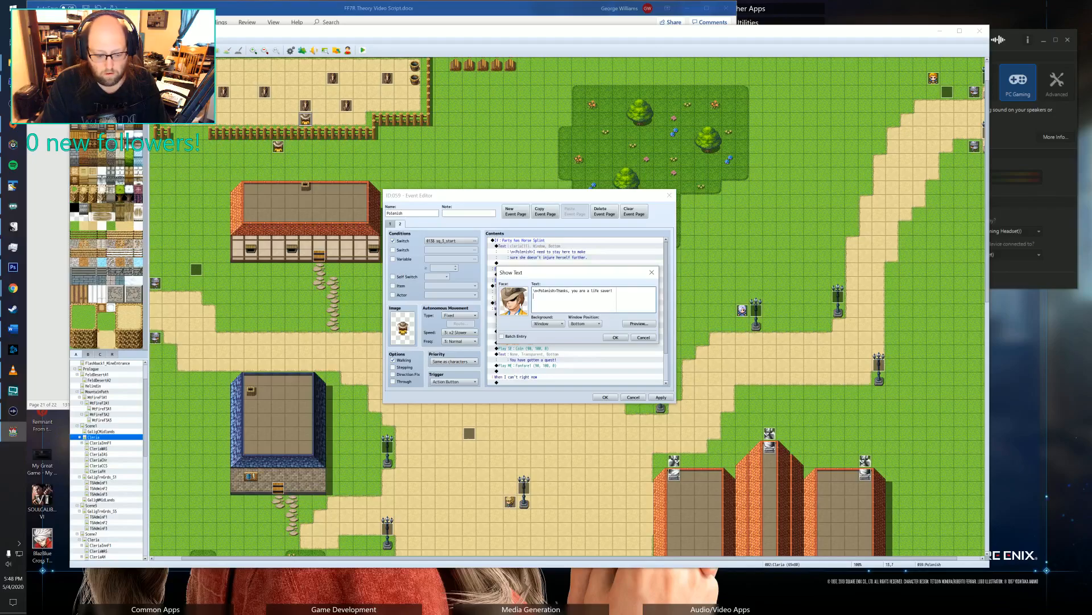
text(take this)
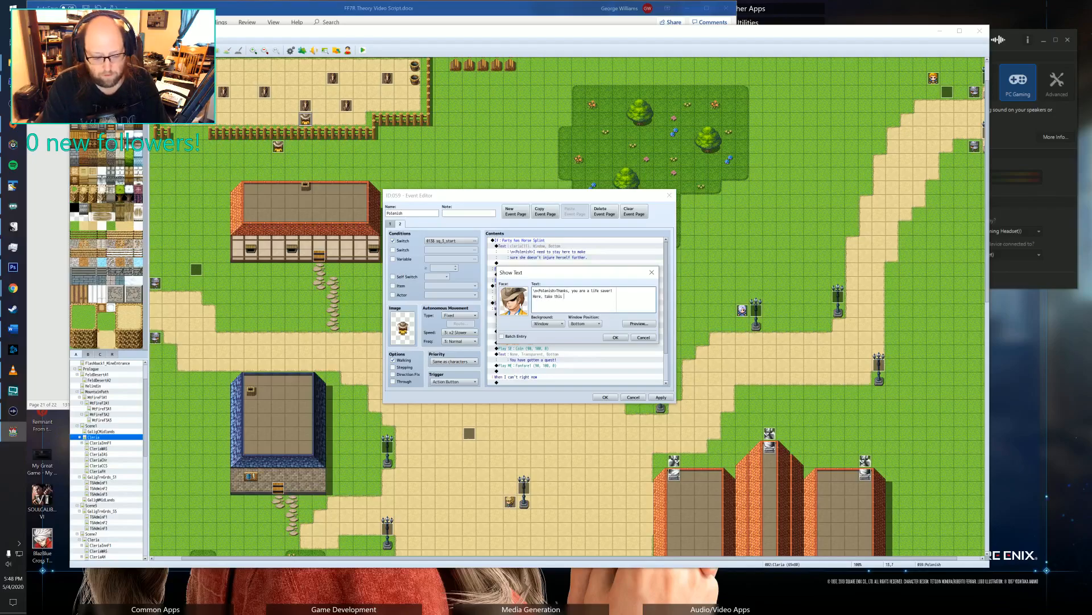
text( 20)
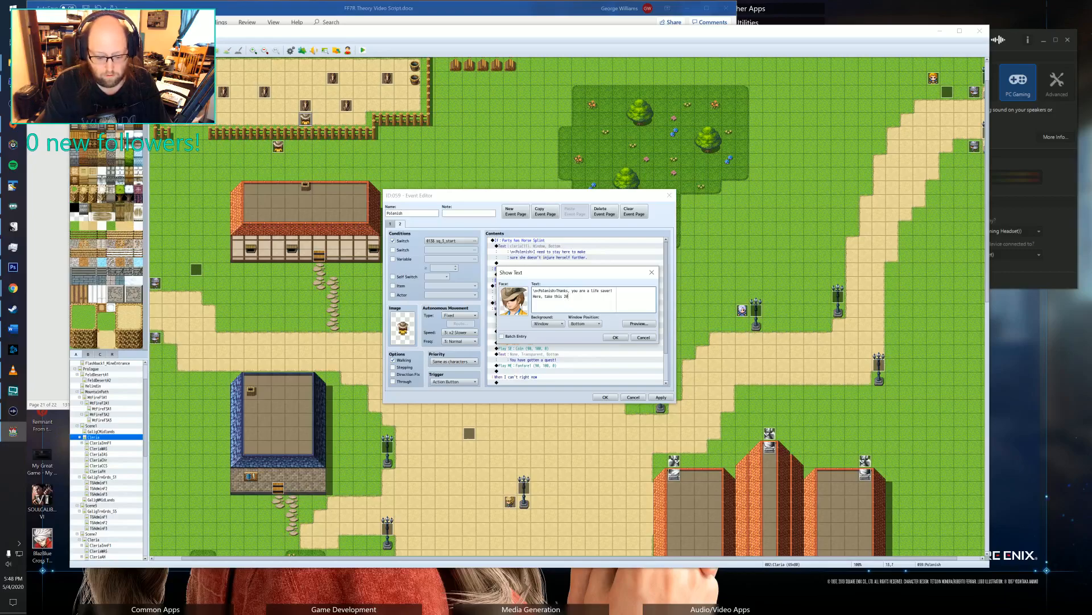
text(0 gold for your ti)
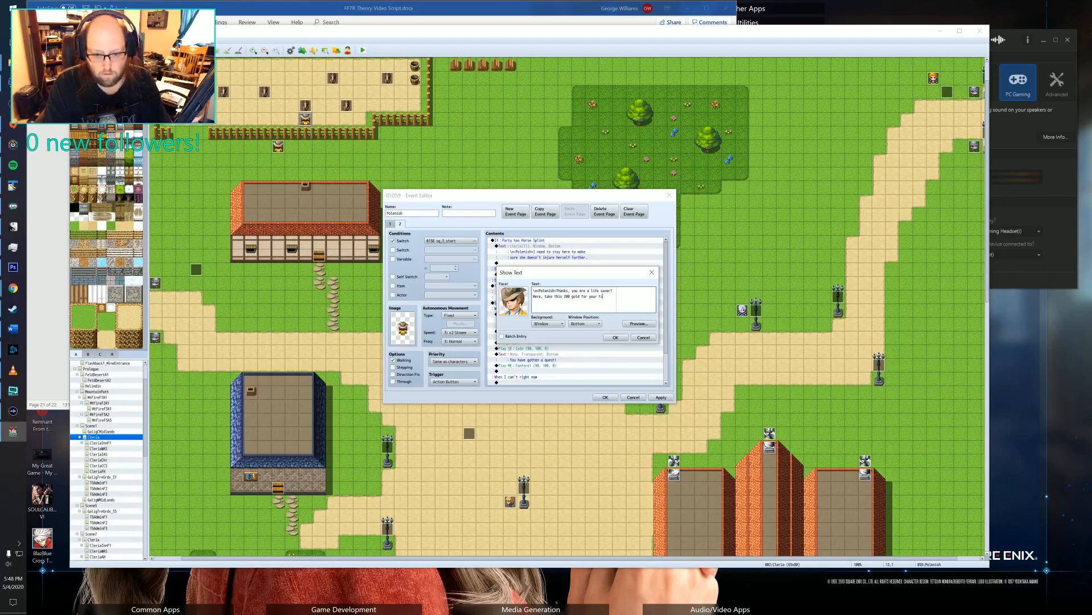
text(me.)
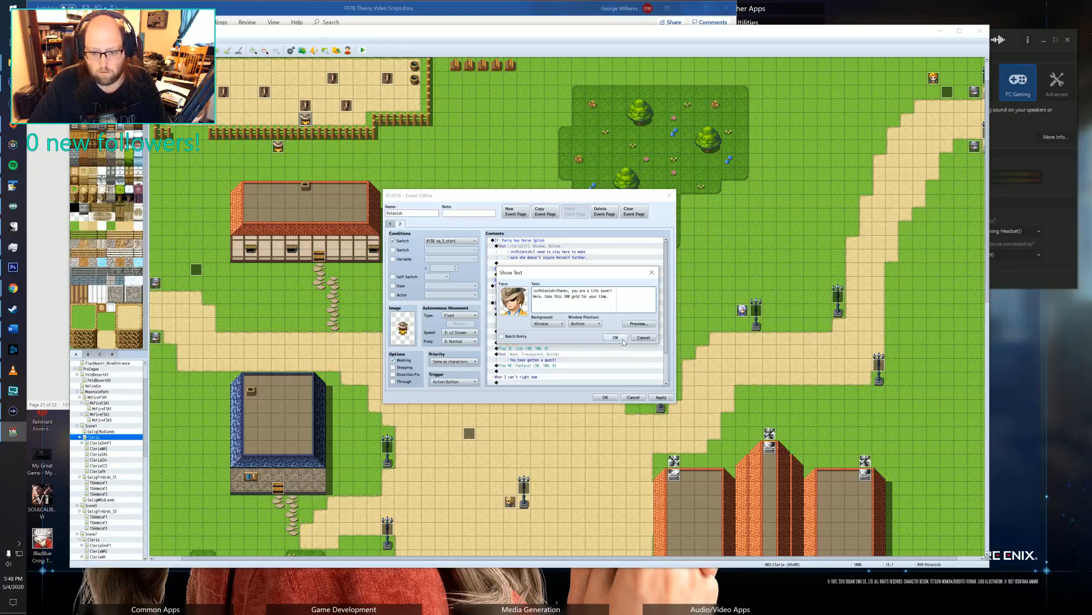
click(622, 341)
Copy the Change Gold and coin sound commands from the Sure choice to below the thank-you message in the Horse Splint branch.
click(538, 343)
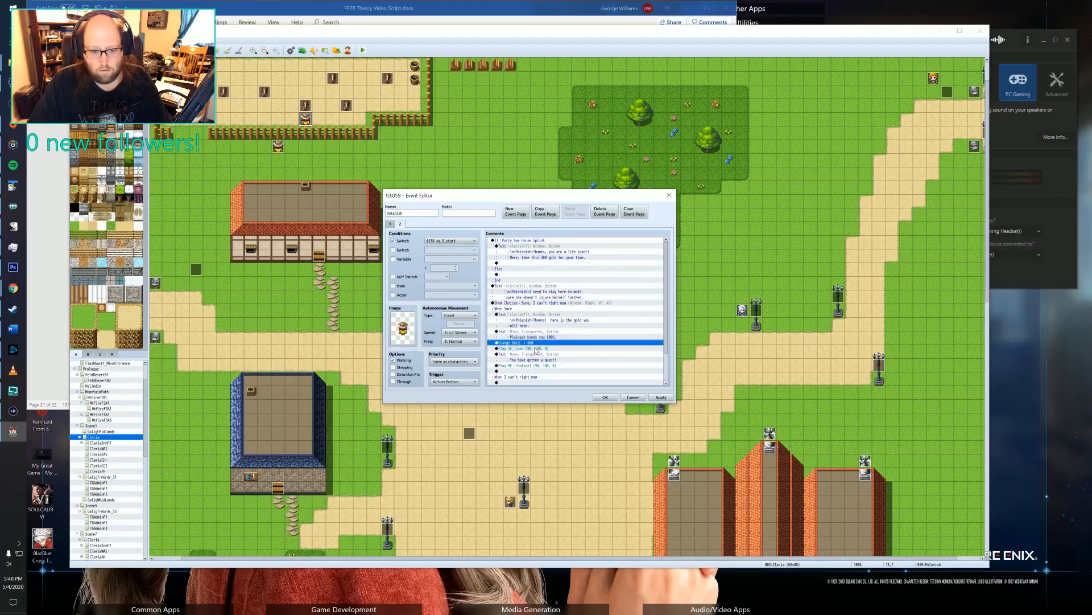
drag(535, 349, 533, 345)
key(ctrl+c)
click(535, 262)
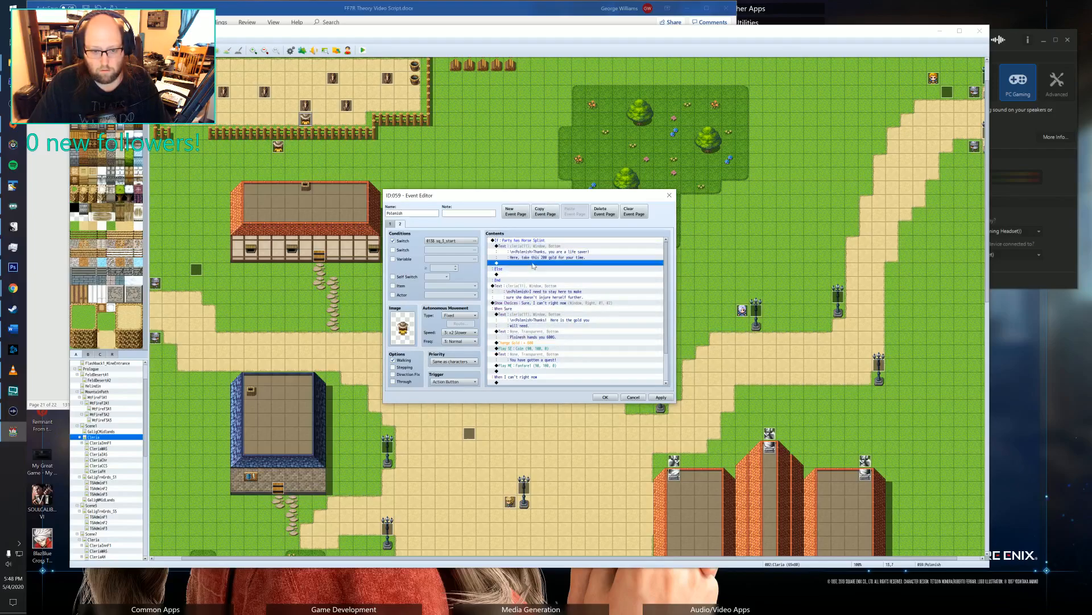
key(ctrl+v)
Set the Horse Splint branch's gold increase to 200 and save Polenish's event.
double_click(534, 263)
drag(579, 313, 548, 317)
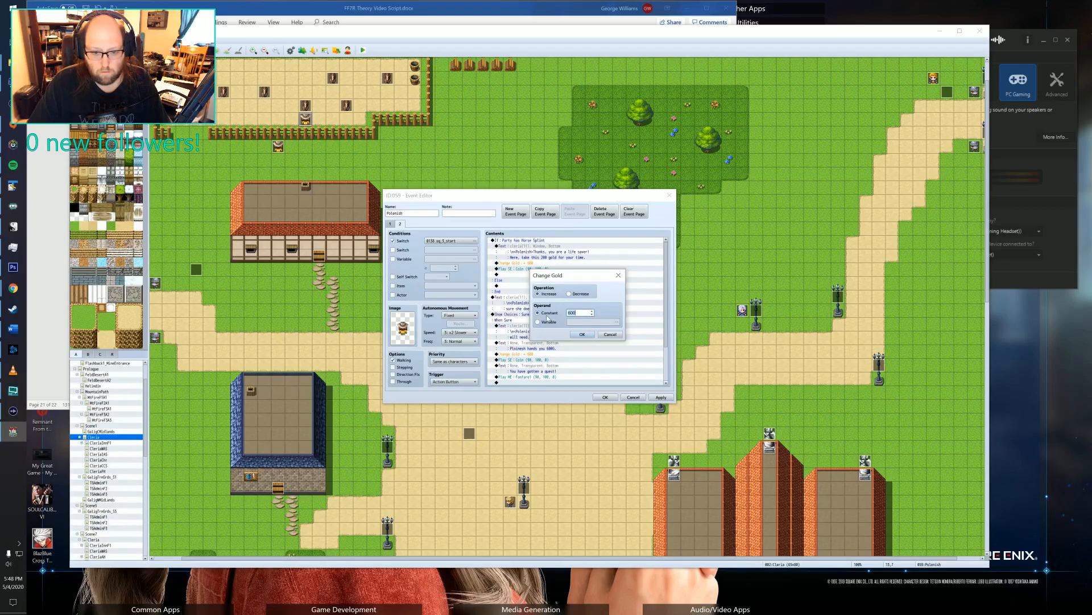
text(200)
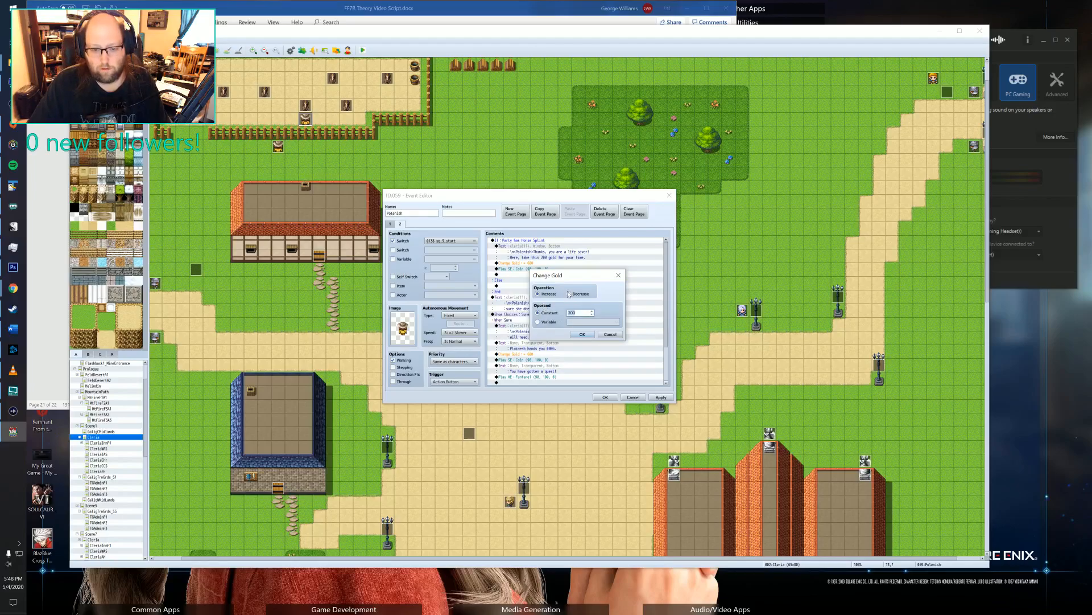
click(583, 334)
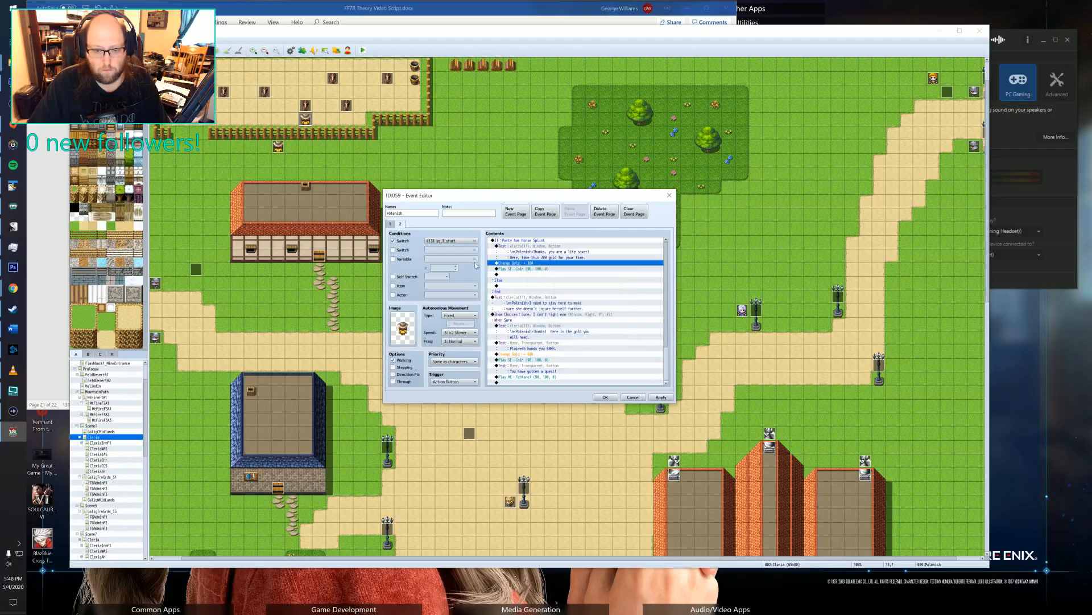
scroll(541, 273, down, 1)
click(541, 268)
scroll(498, 324, down, 3)
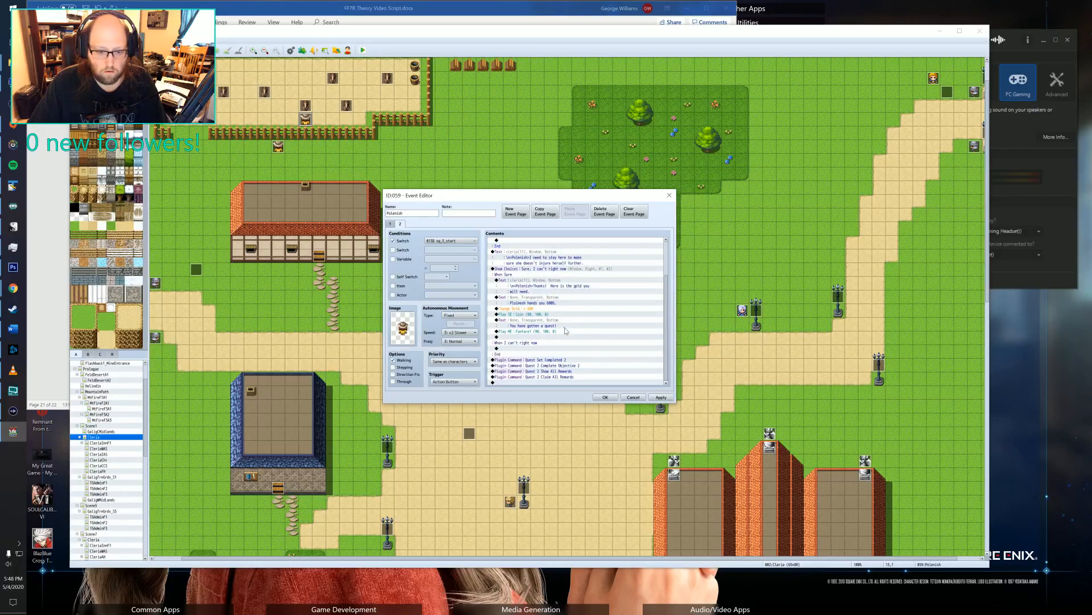
click(605, 398)
Examine pages 2 and 3 of the white-haired villager's event for how quest acceptance and rejection are scripted.
double_click(743, 310)
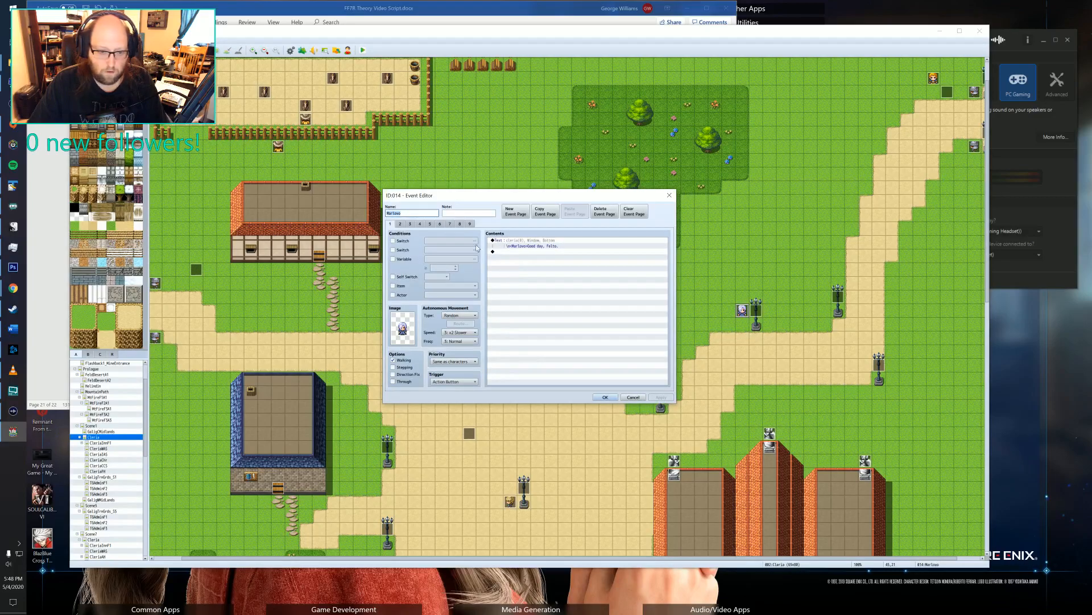
click(401, 224)
scroll(404, 235, down, 6)
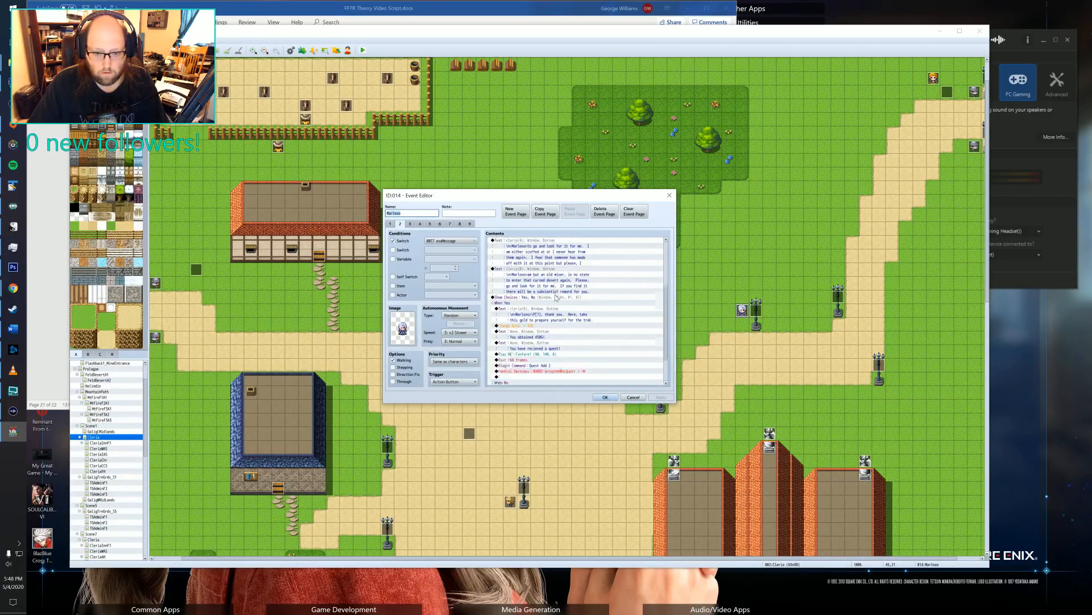
click(410, 224)
scroll(513, 284, down, 1)
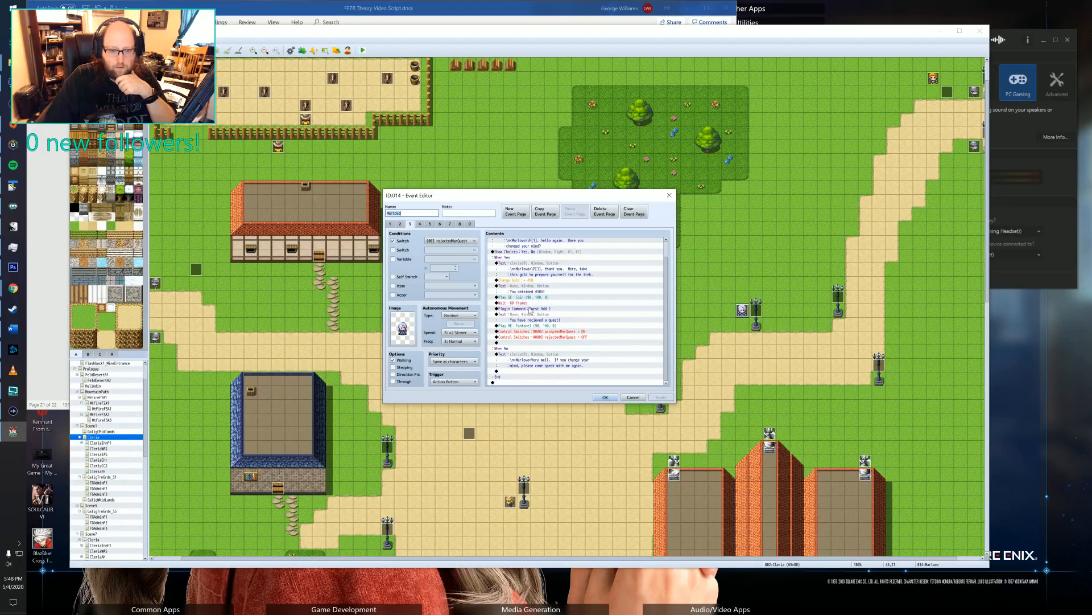
scroll(581, 313, up, 1)
scroll(583, 308, down, 1)
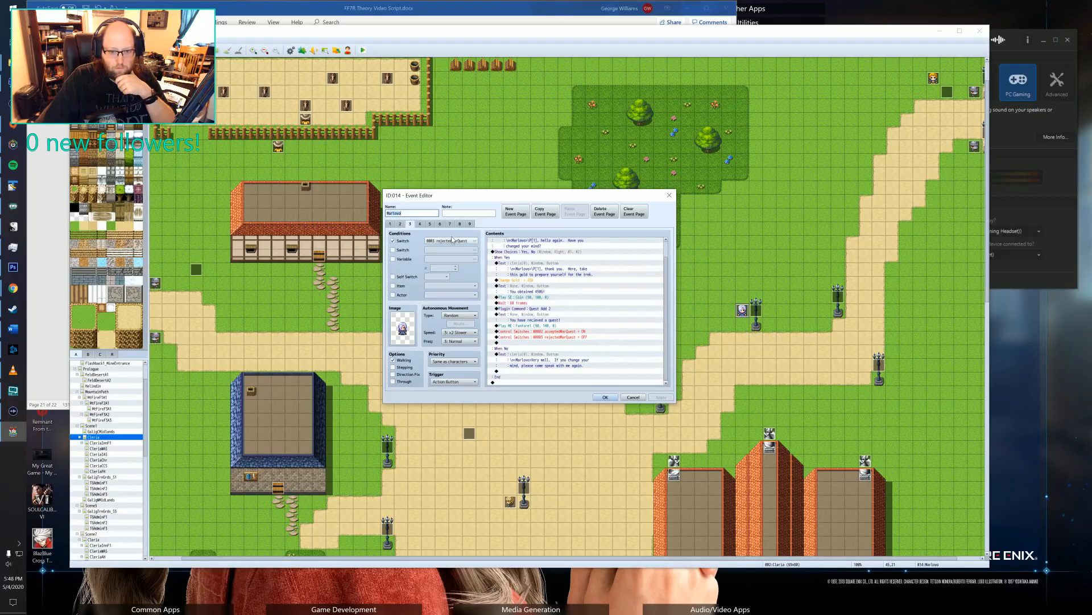
click(401, 225)
scroll(591, 315, down, 3)
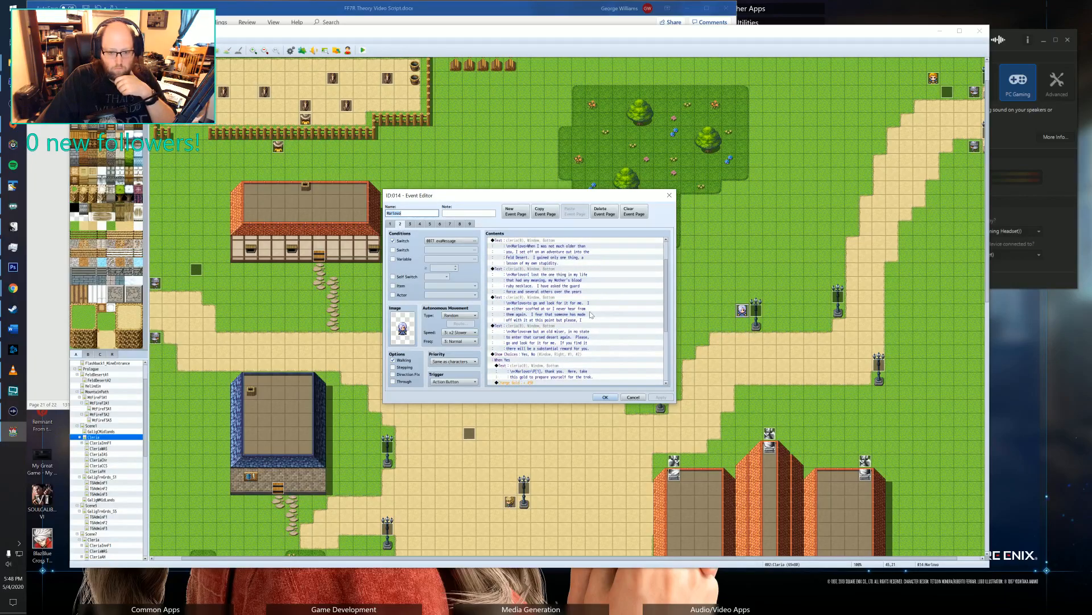
scroll(591, 315, down, 1)
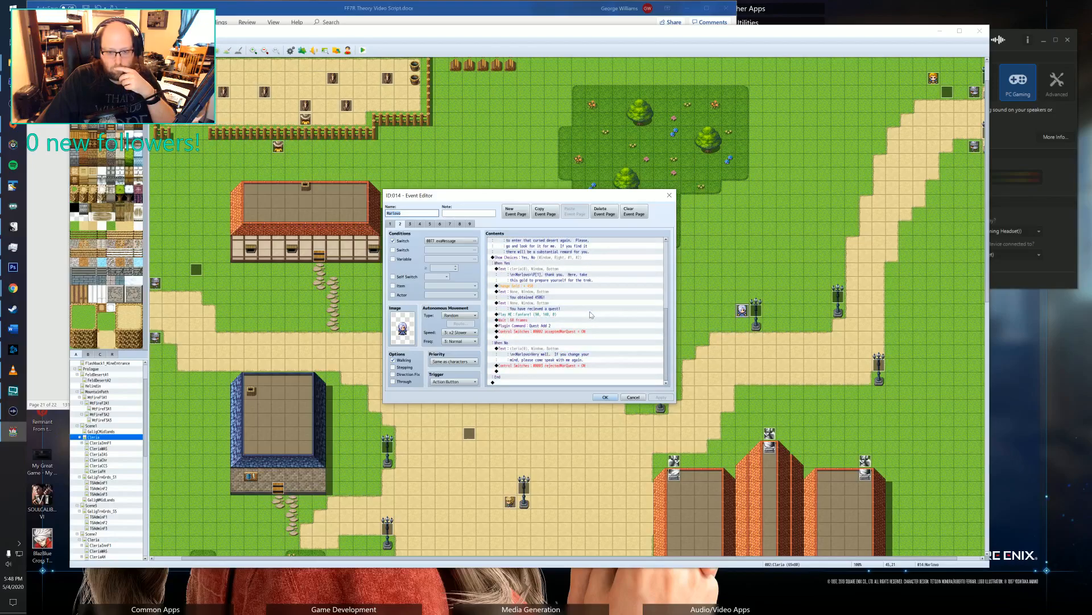
scroll(589, 315, up, 2)
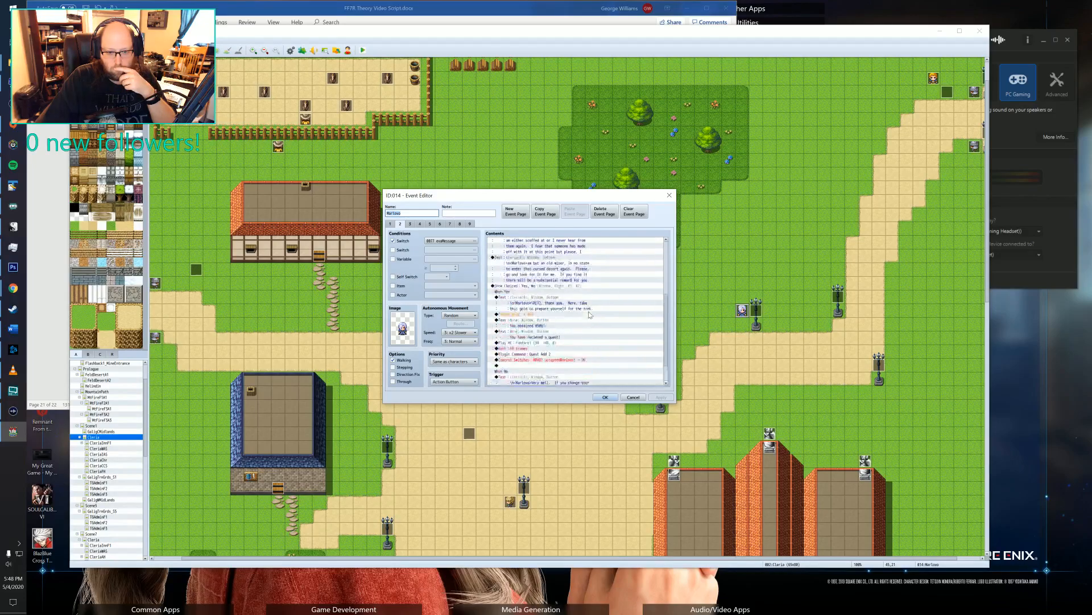
Examine pages 4 and 5 of the villager's event for the in-progress dialogue and quest completion commands, and close the event.
click(420, 224)
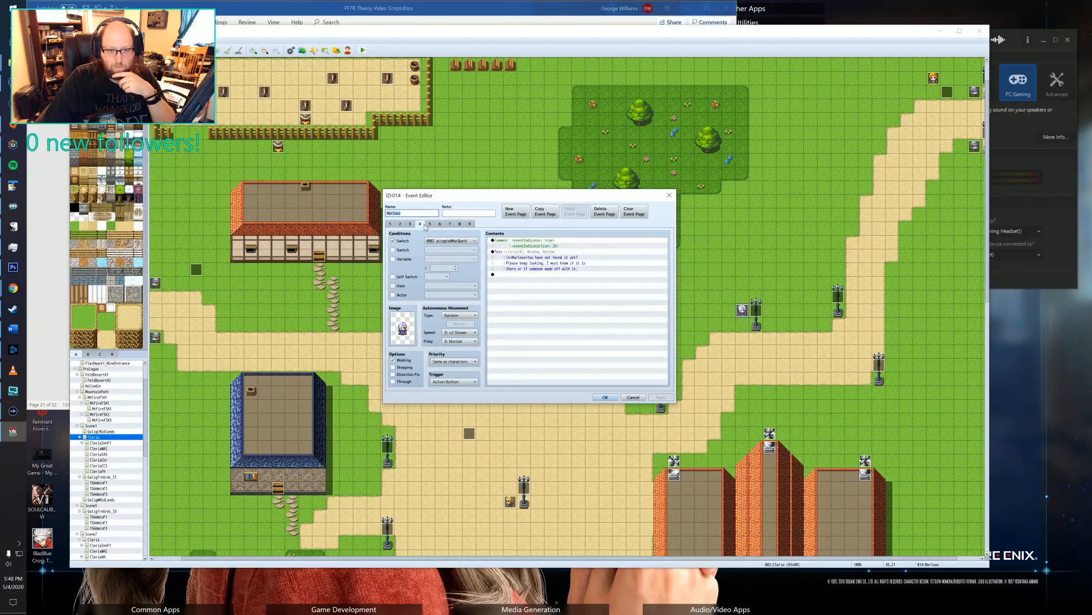
click(429, 223)
scroll(585, 333, down, 5)
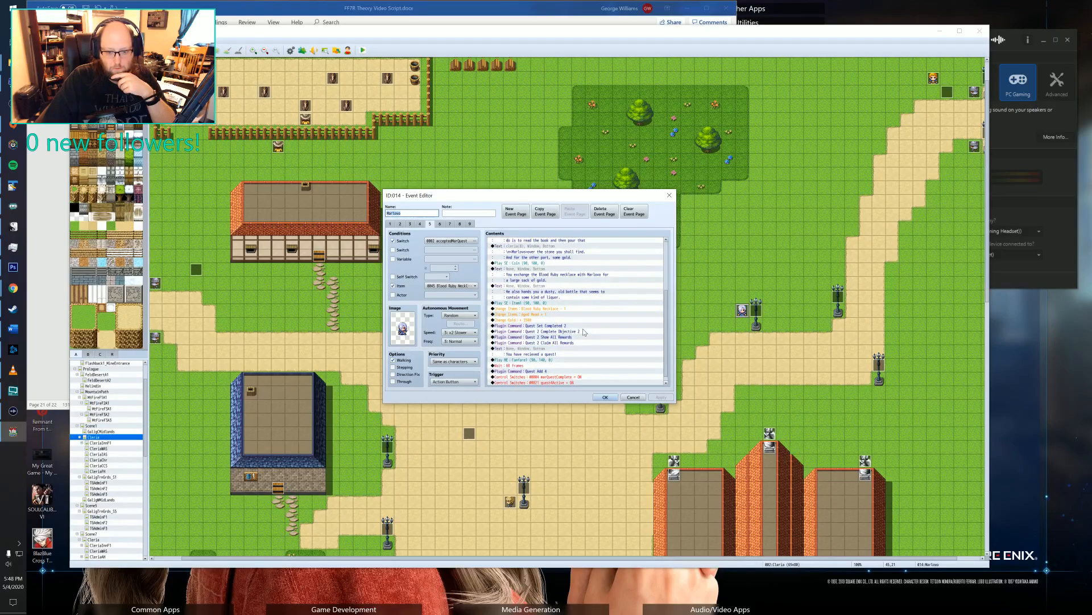
scroll(583, 329, down, 1)
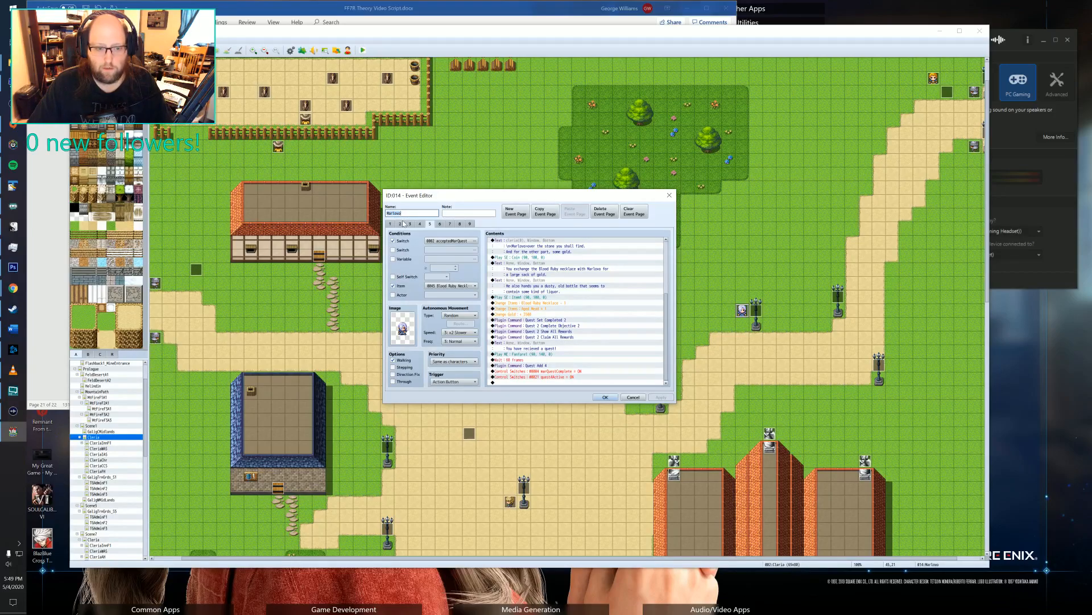
click(606, 397)
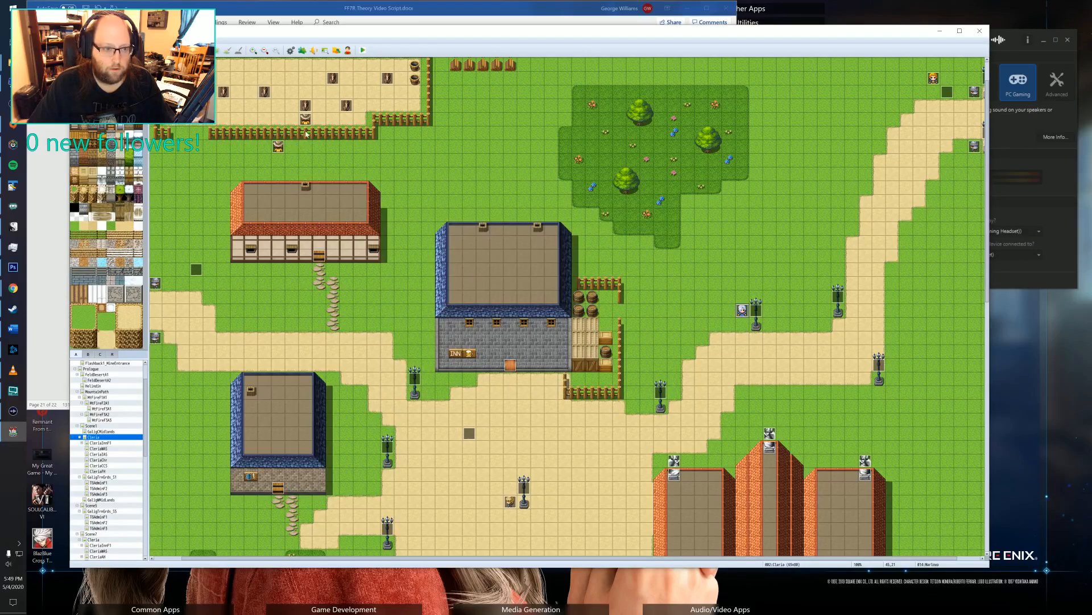
Copy the four quest completion plugin commands from the end of Polenish's event page 2 into the Horse Splint branch below the coin sound.
double_click(278, 147)
scroll(583, 302, down, 1)
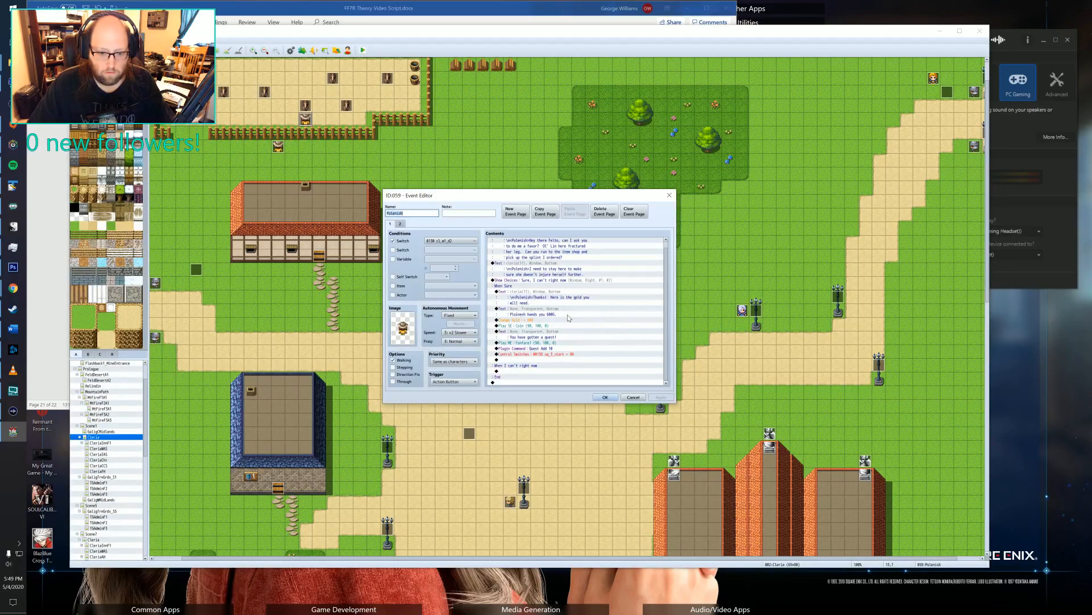
click(400, 224)
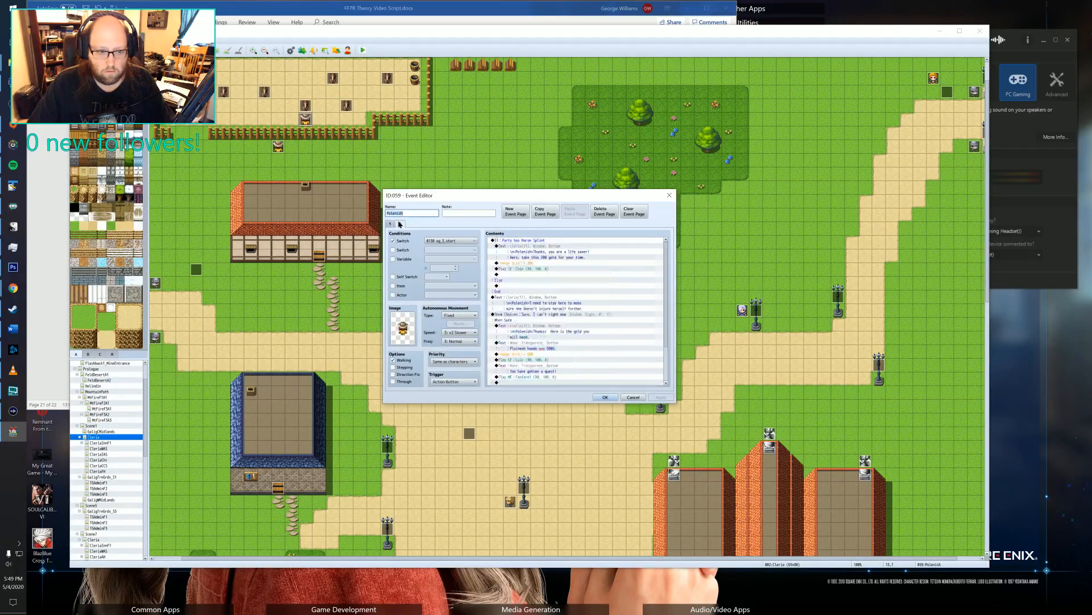
scroll(542, 376, down, 2)
drag(538, 366, 538, 377)
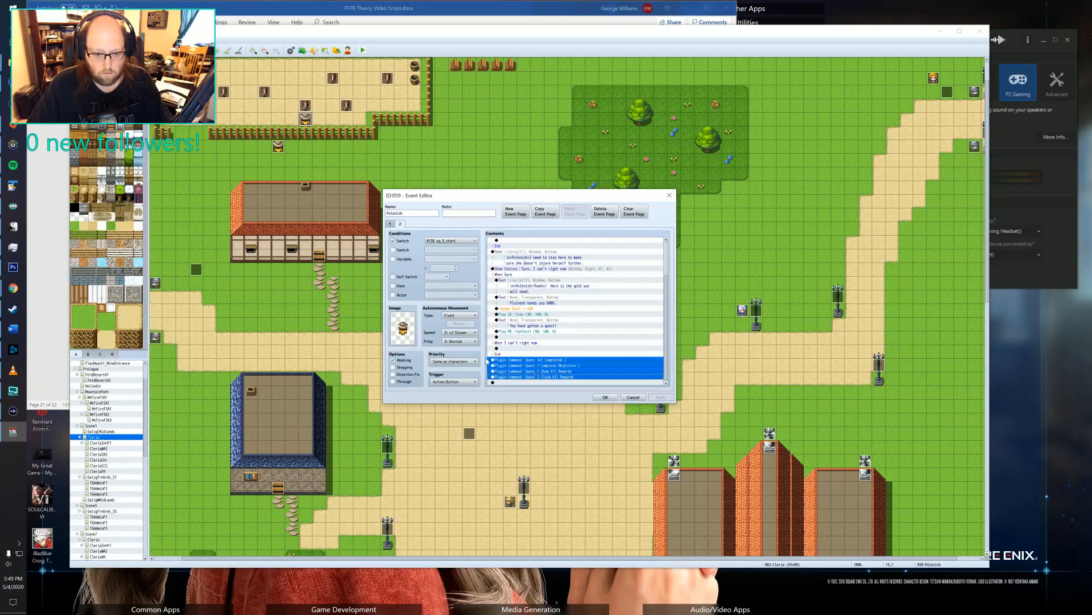
scroll(487, 356, up, 1)
scroll(521, 259, up, 2)
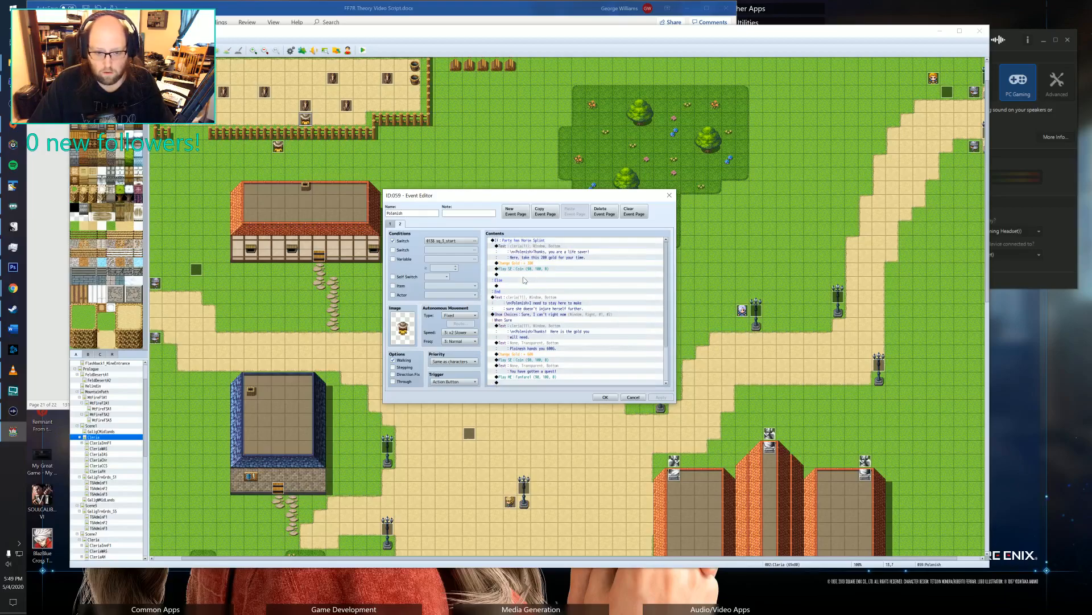
click(522, 276)
key(ctrl+v)
scroll(523, 285, down, 4)
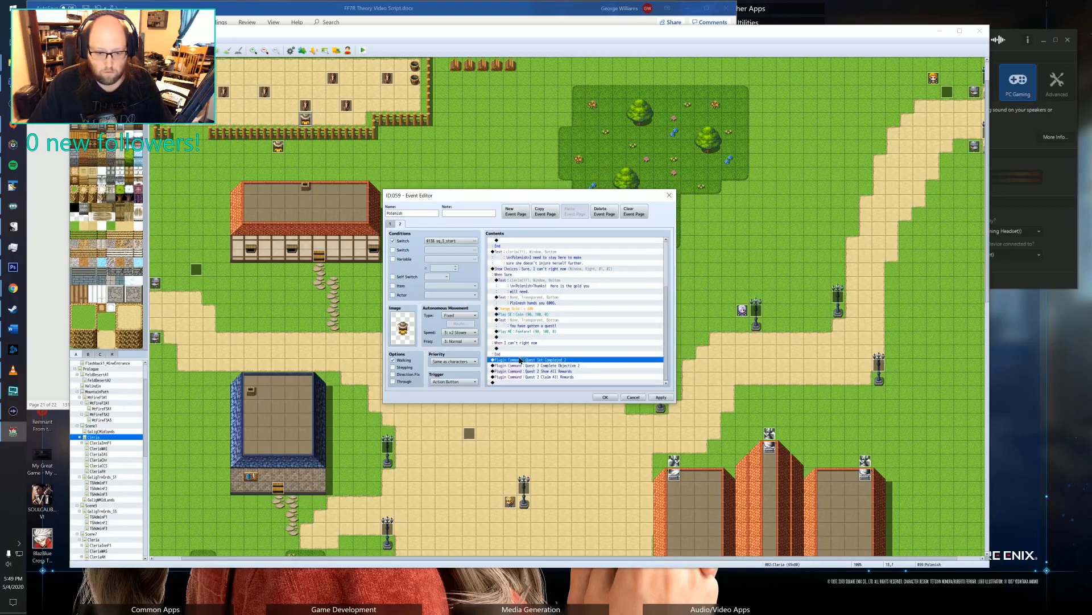
Delete the four original quest plugin commands at the end of event page 2, below the choice block.
click(522, 360)
click(521, 377)
key(Delete)
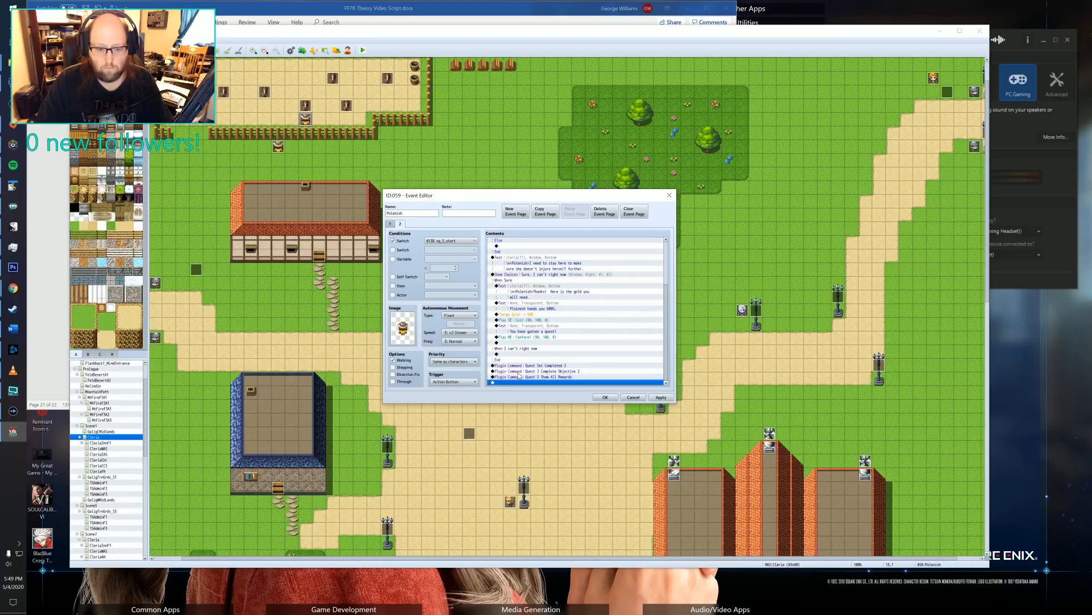
click(528, 361)
click(527, 371)
key(Down)
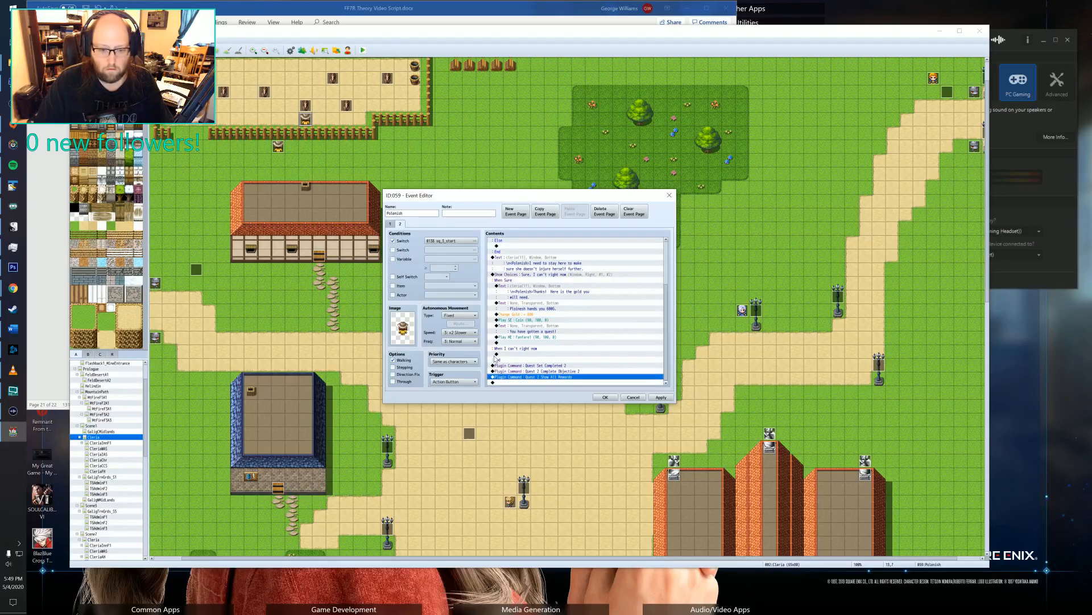
key(Up)
key(Up)
key(shift+Down)
key(shift+Down)
key(Delete)
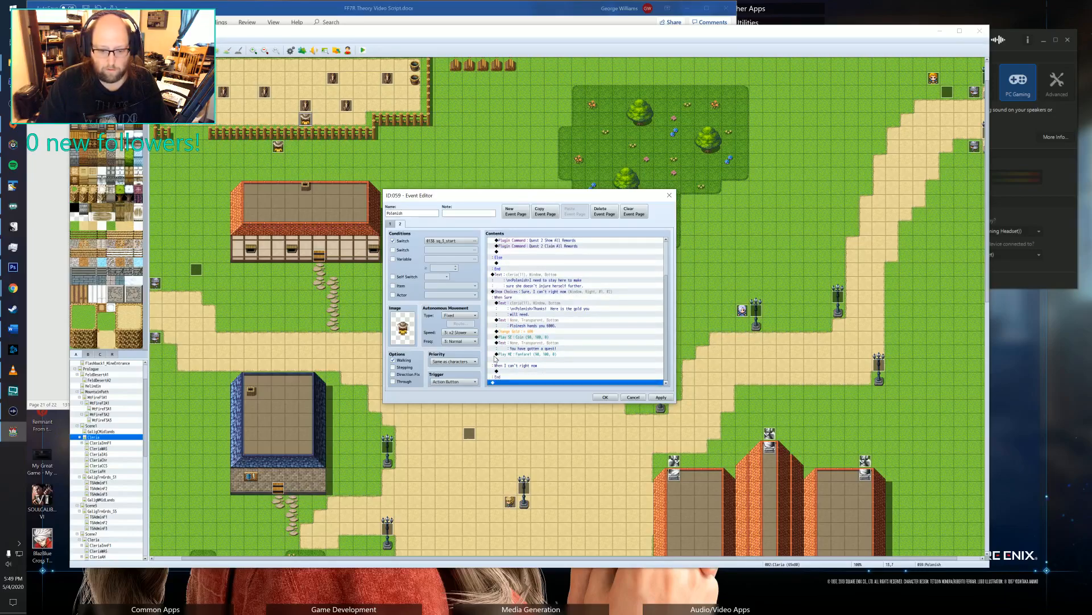
key(ctrl+z)
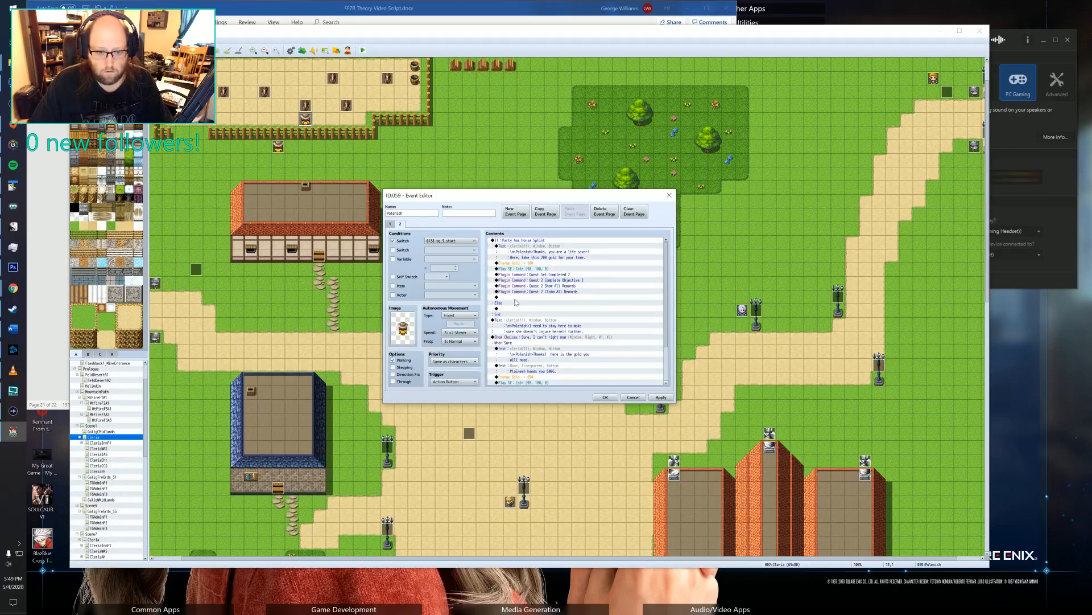
Change the Set Completed plugin command in the Horse Splint branch to "Quest Set Completed 10".
click(544, 276)
double_click(544, 275)
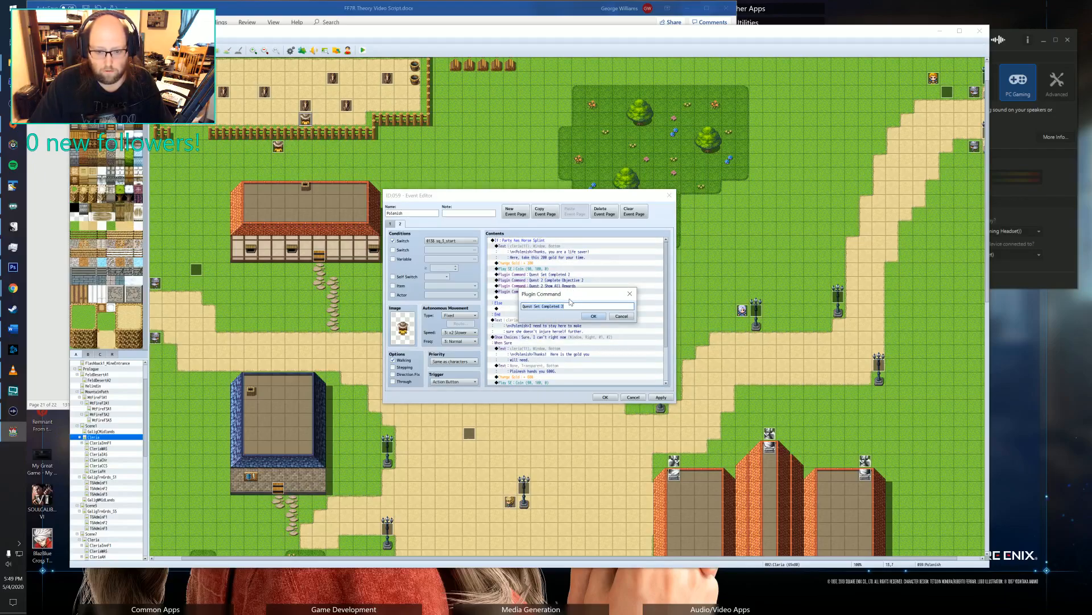
key(BackSpace)
text(\)
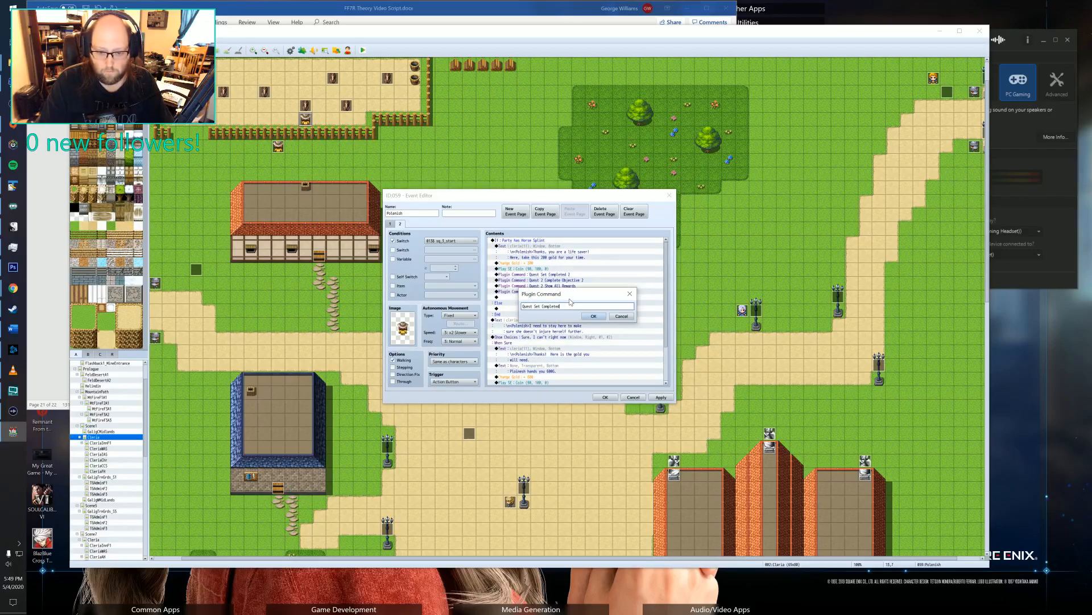
text(1)
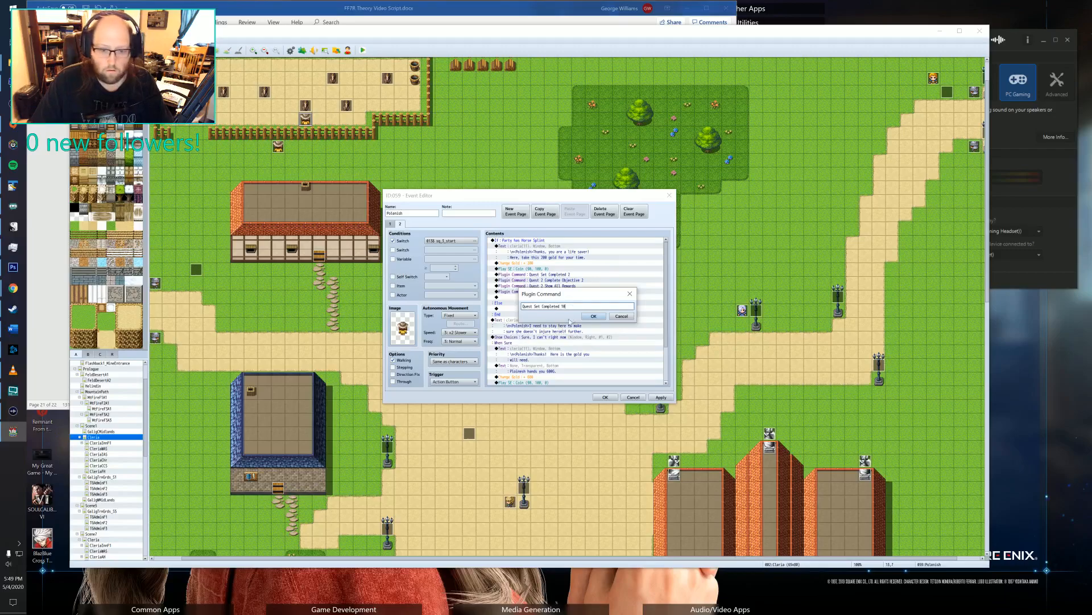
click(592, 316)
double_click(563, 277)
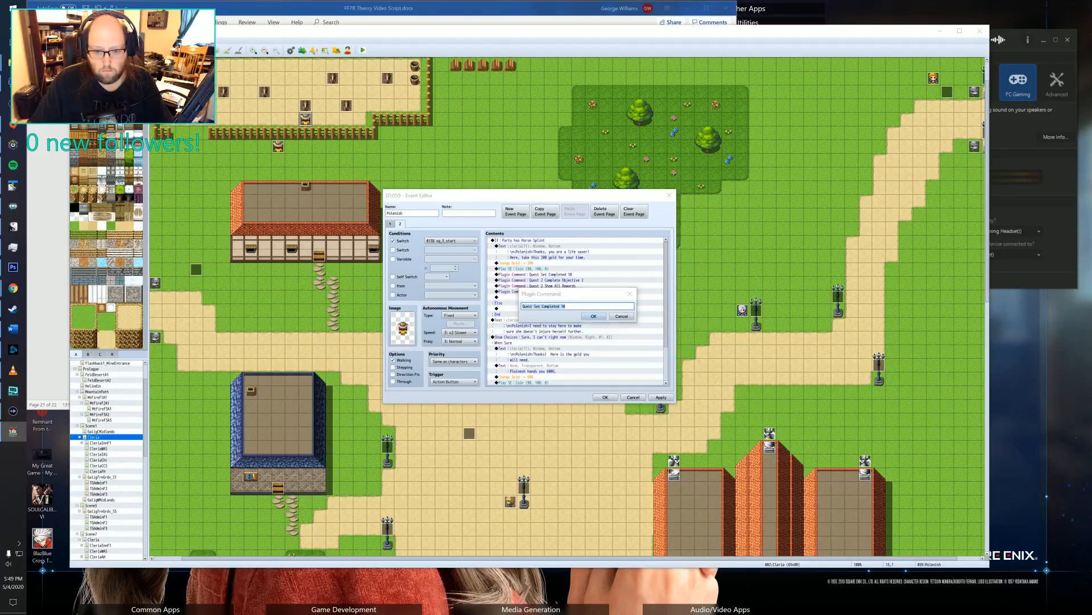
click(621, 316)
Change the objective plugin command in the Horse Splint branch to "Quest 10 Complete Objective" and save the event.
click(580, 280)
double_click(580, 280)
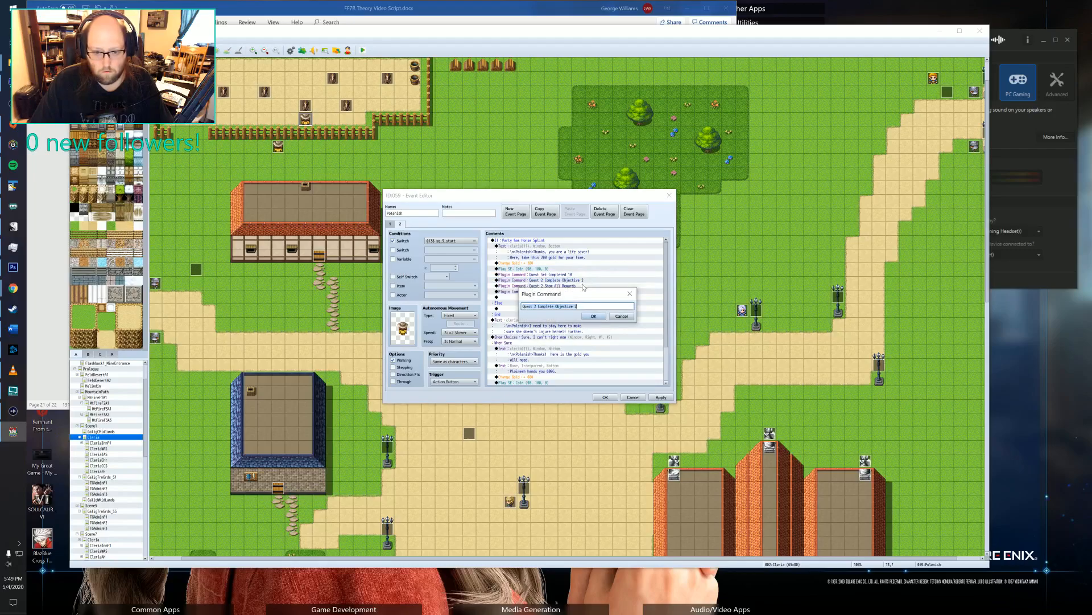
click(576, 307)
key(BackSpace)
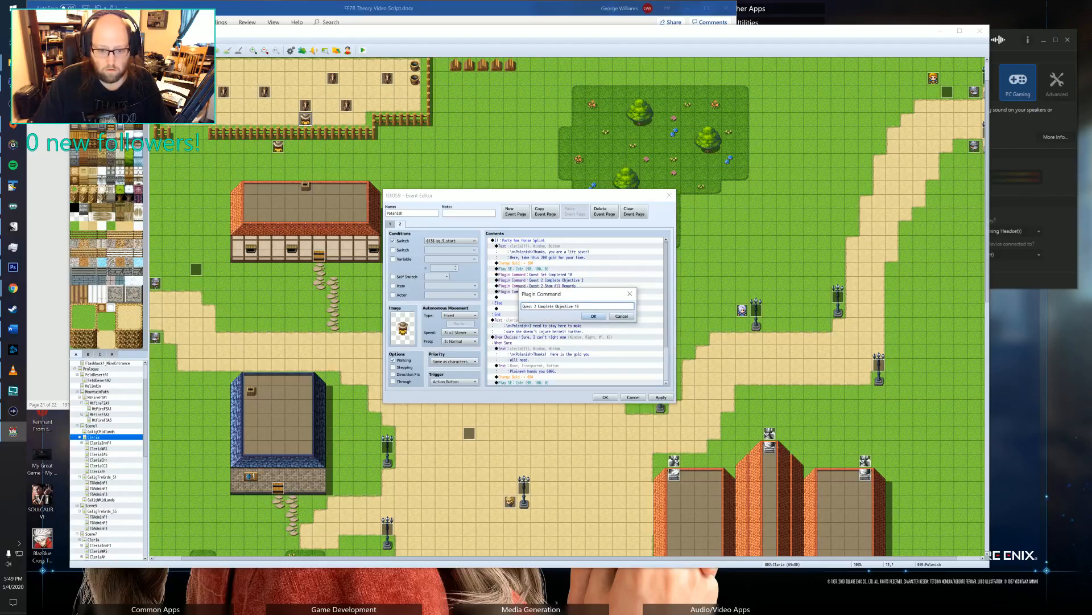
key(BackSpace)
key(BackSpace)
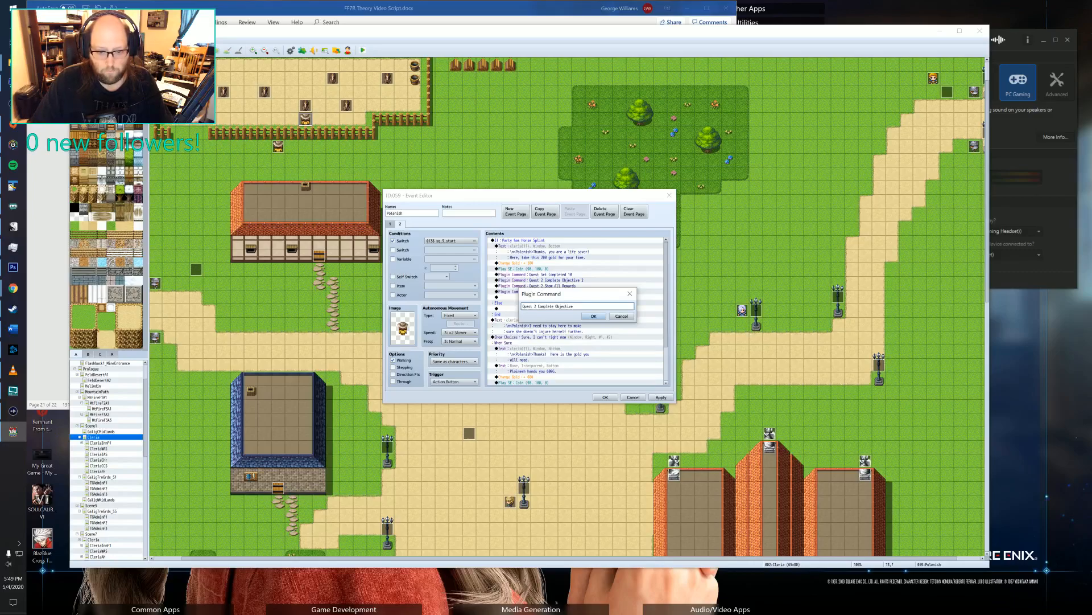
click(539, 306)
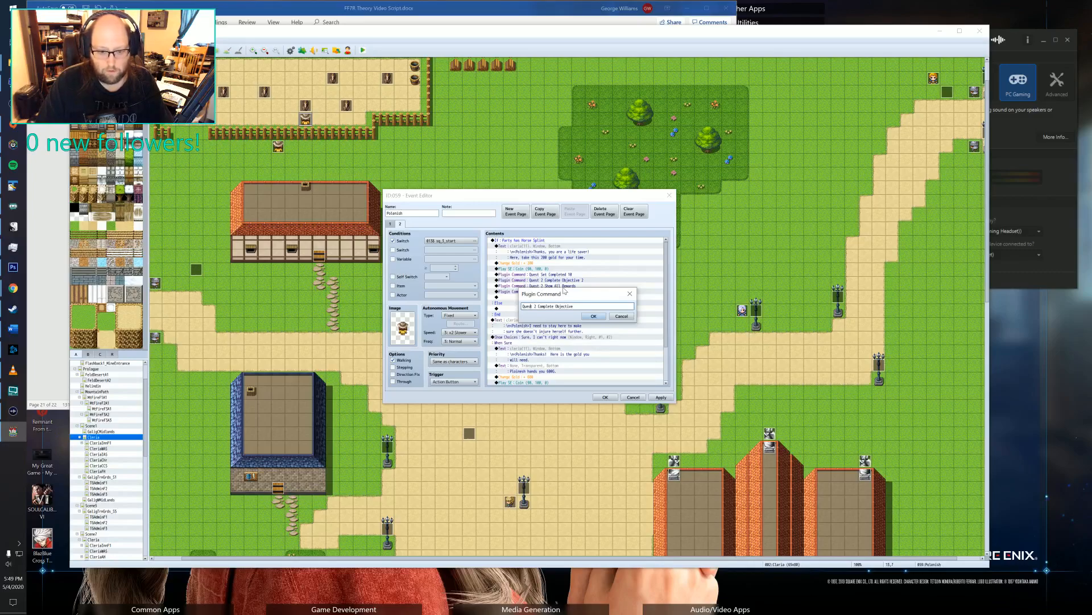
key(BackSpace)
text(10)
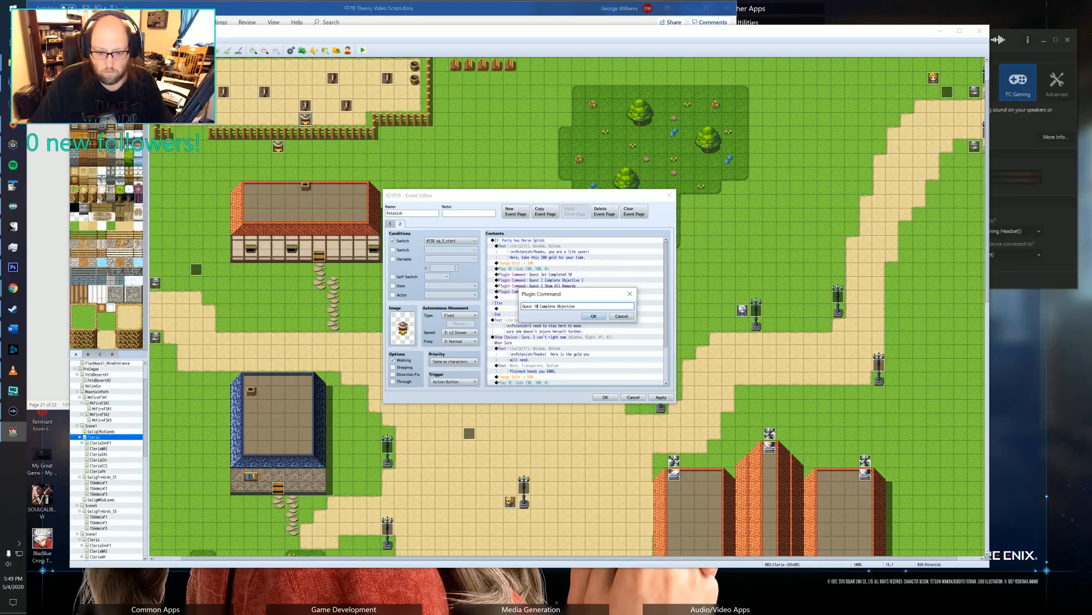
click(593, 316)
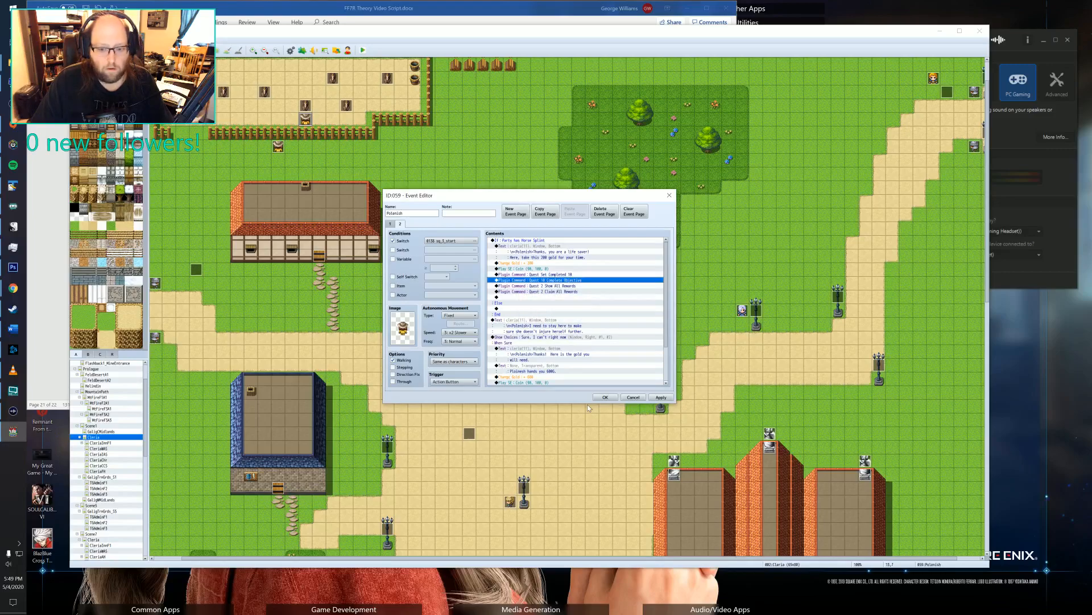
click(605, 396)
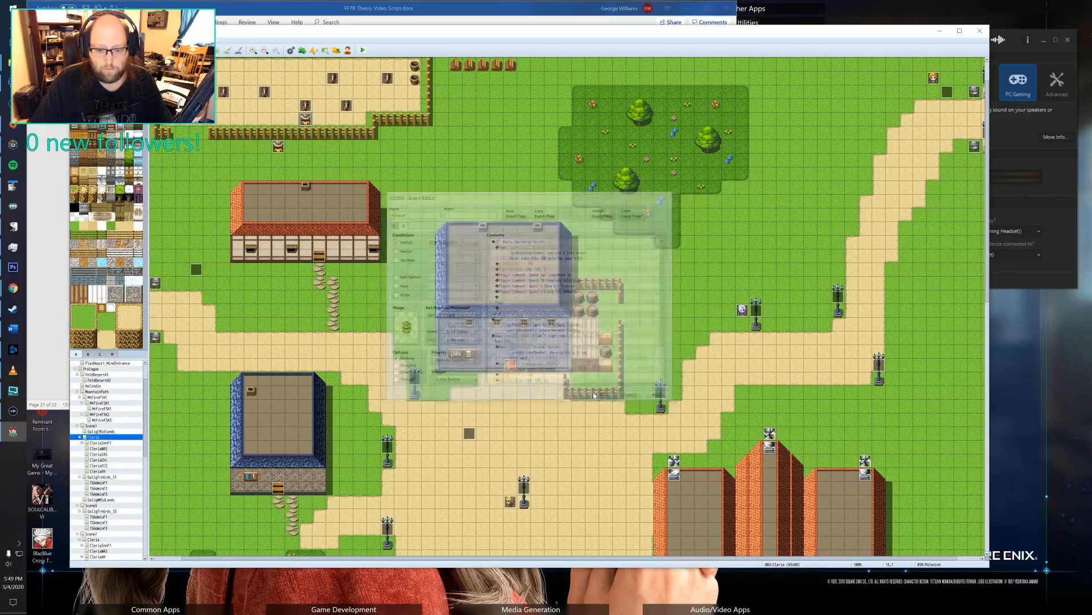
Open the YEP_QuestJournal plugin and examine its help on the available, completed, failed, all and cancel category texts.
click(302, 50)
click(443, 303)
click(444, 298)
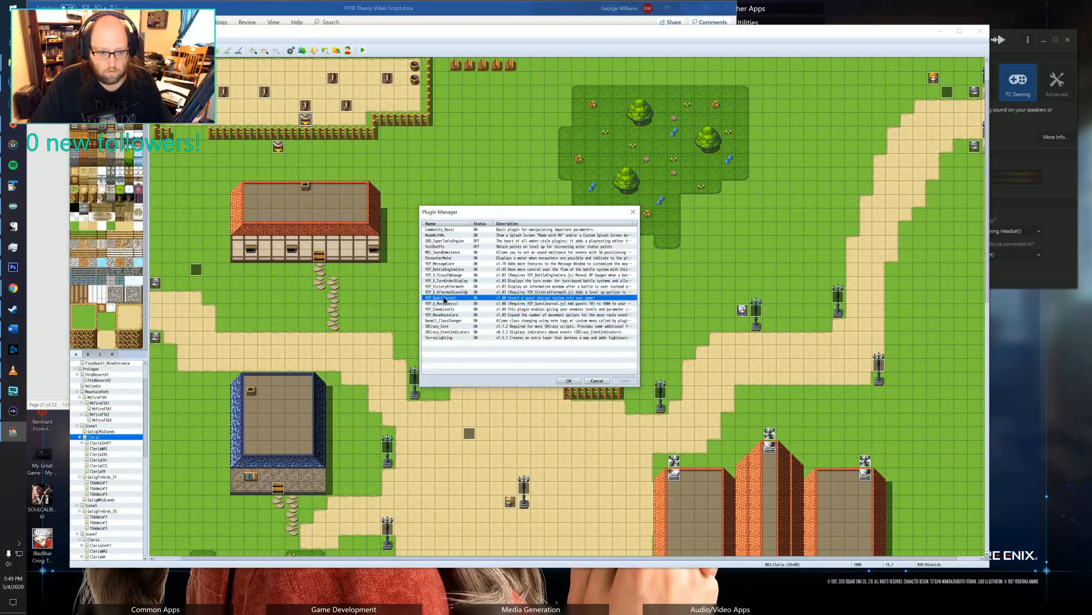
double_click(444, 297)
scroll(455, 324, down, 5)
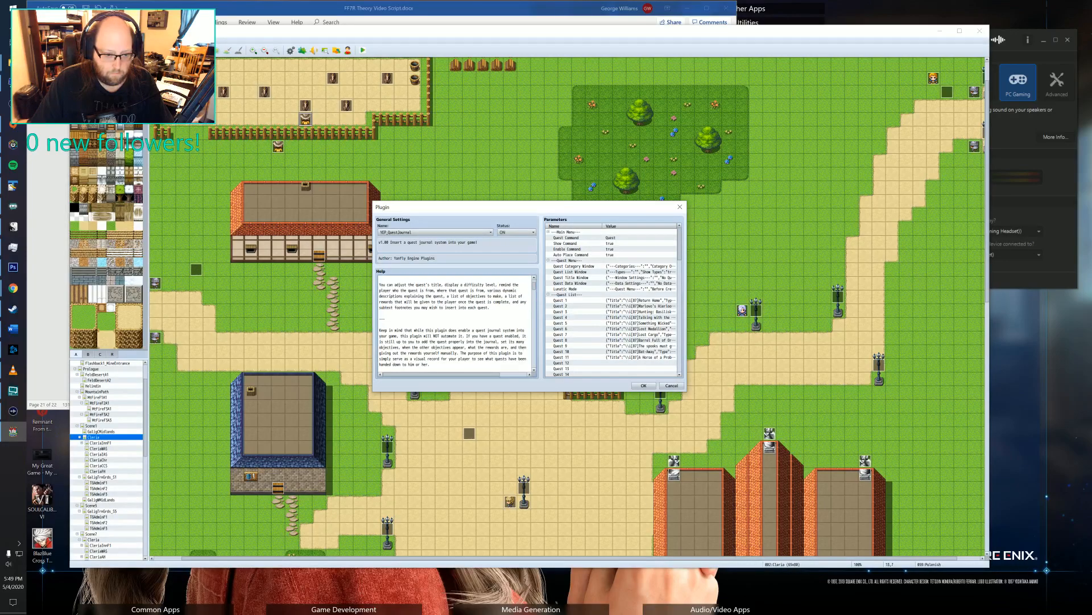
scroll(455, 324, down, 15)
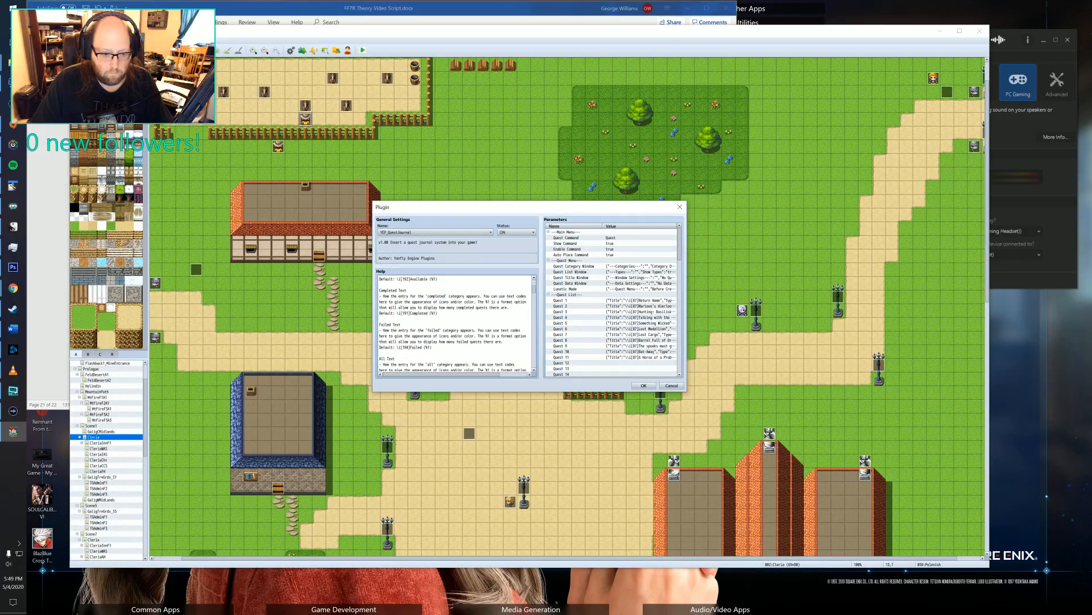
scroll(456, 324, down, 2)
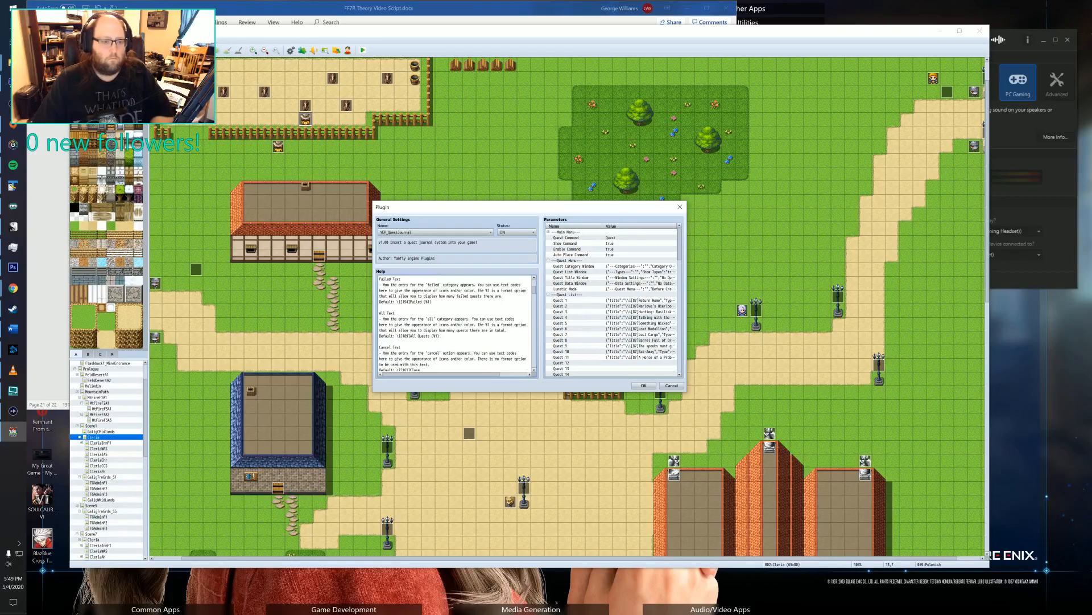
scroll(456, 324, up, 2)
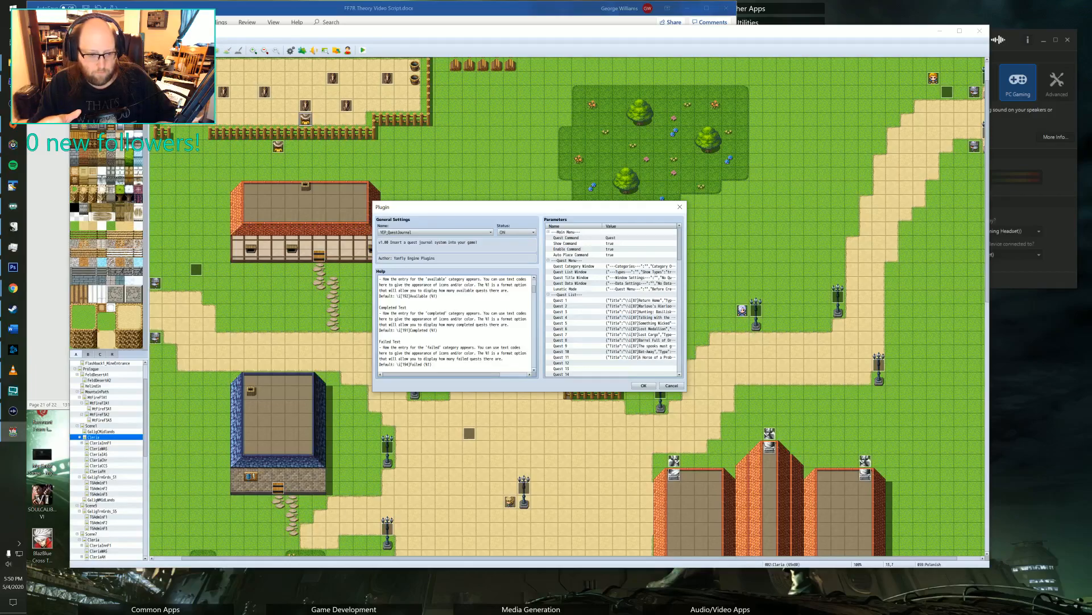
scroll(455, 322, down, 2)
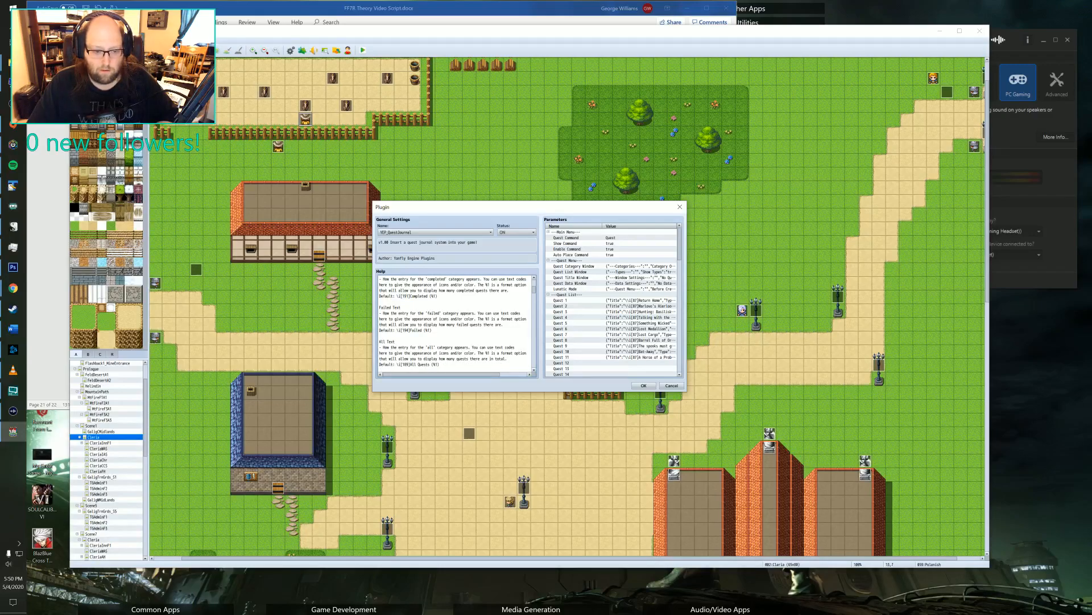
drag(410, 296, 423, 296)
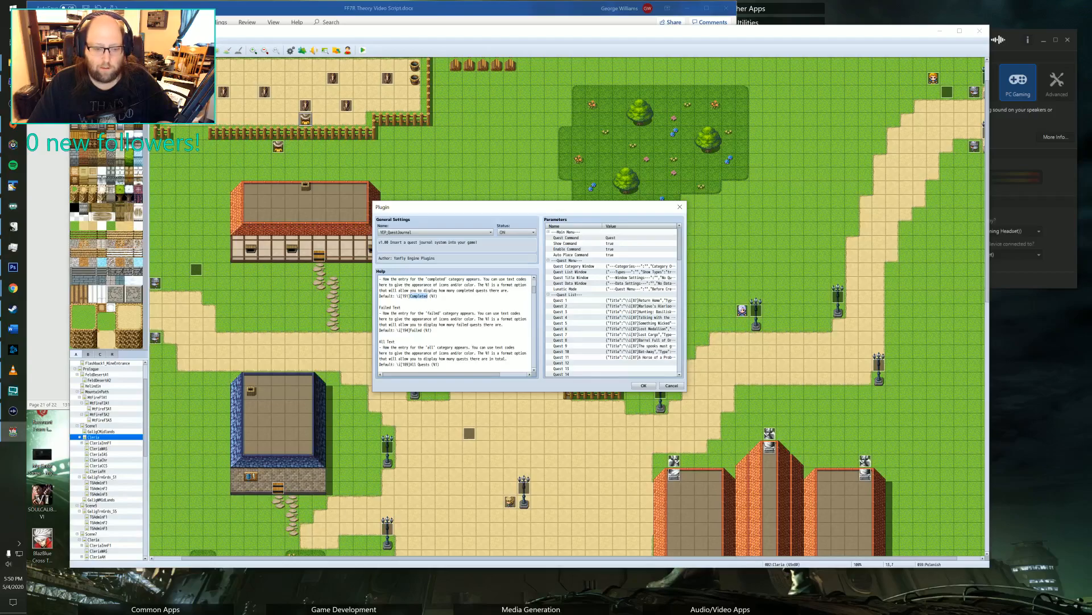
scroll(455, 321, down, 4)
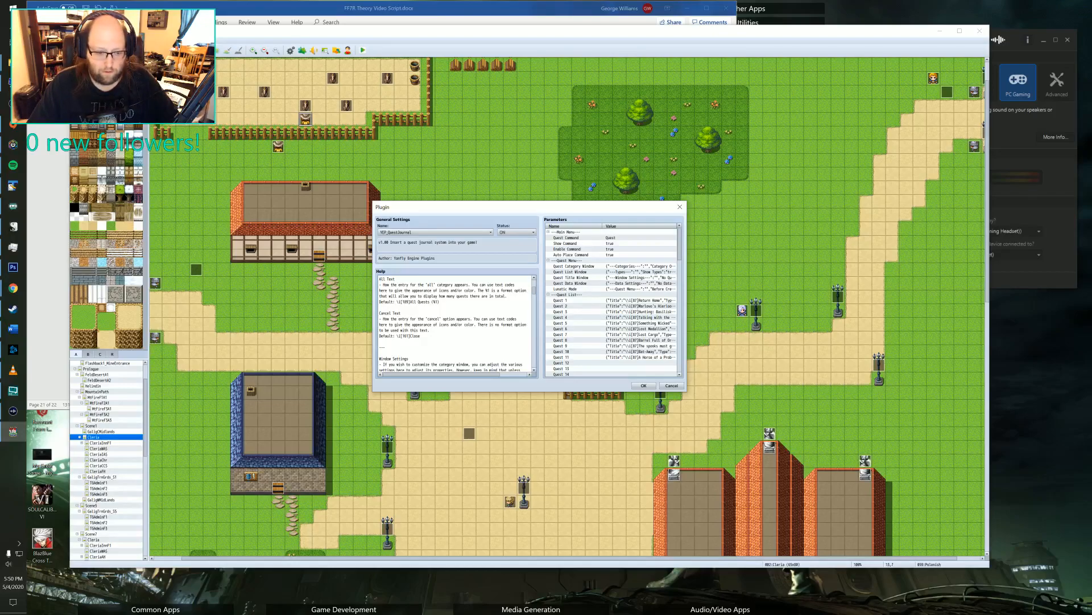
scroll(456, 322, up, 3)
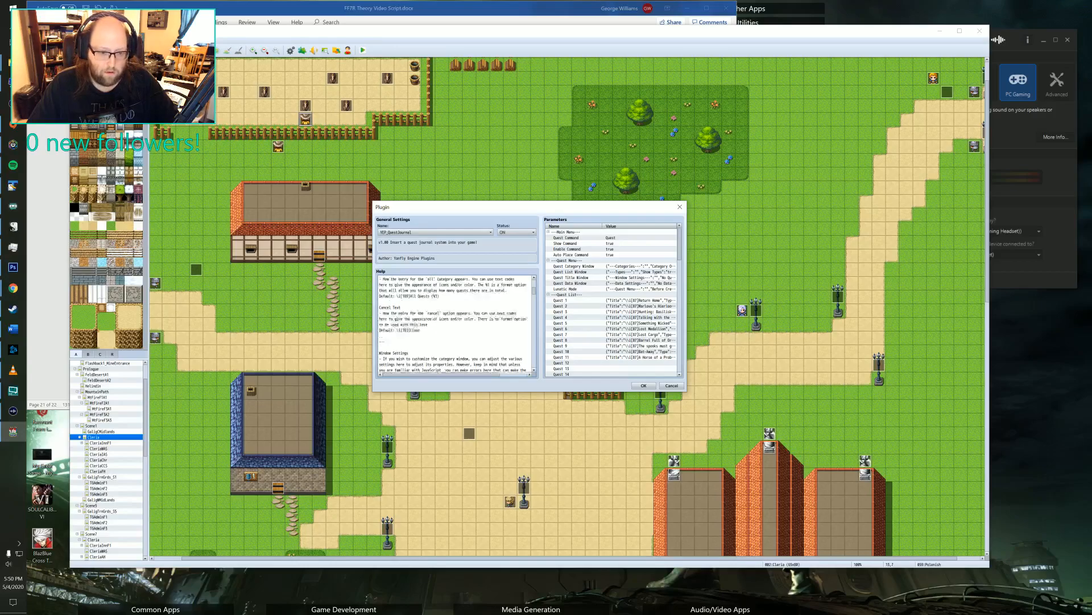
scroll(455, 321, up, 1)
Examine the YEP_QuestJournal help on the category window settings, quest list window and quest title window, and close the plugin manager.
scroll(456, 322, down, 3)
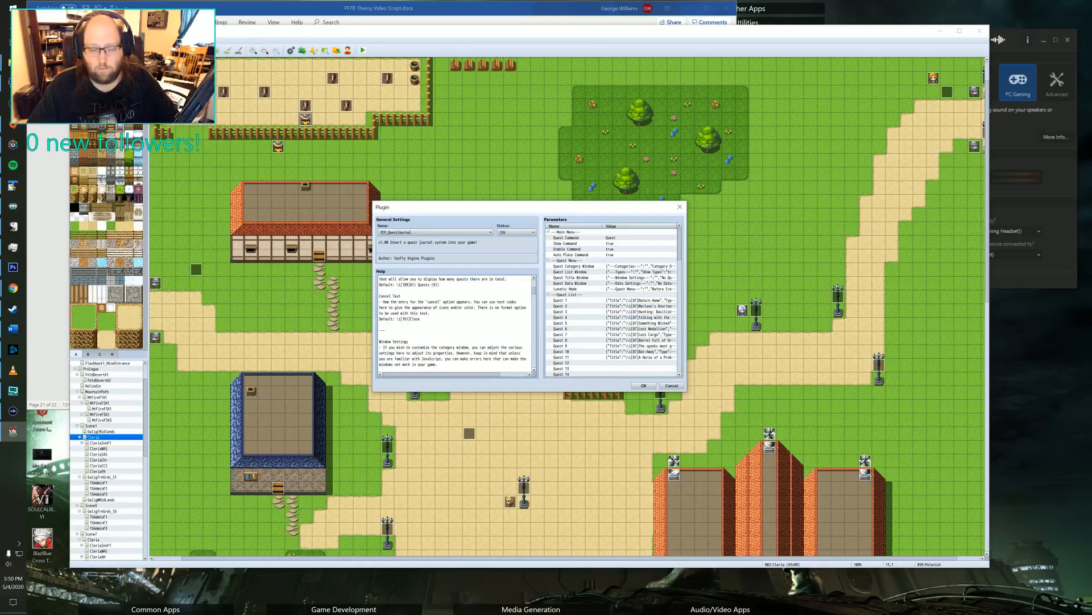
scroll(456, 322, down, 3)
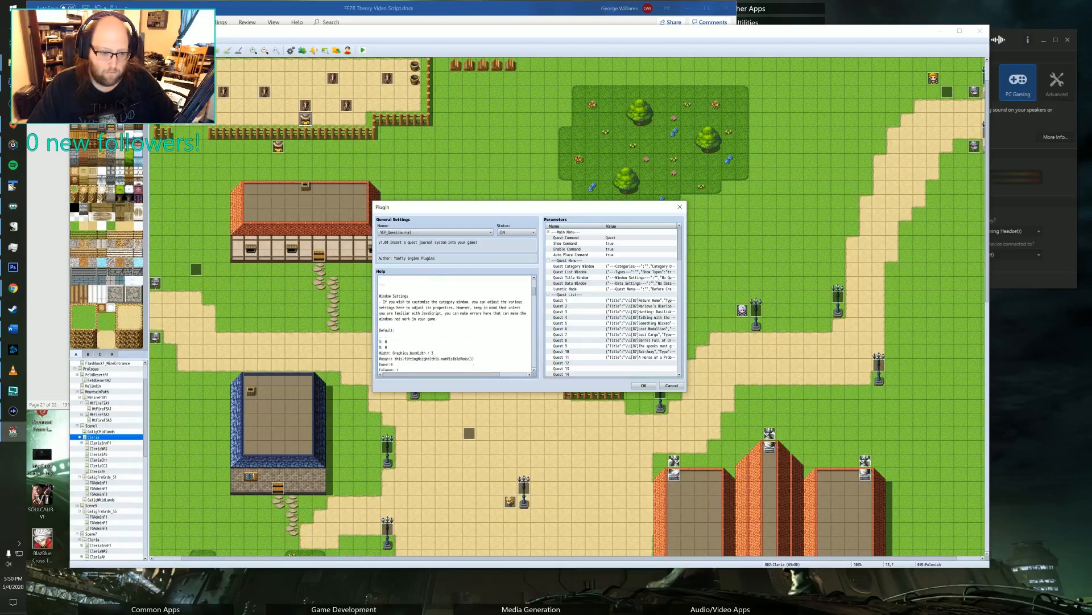
scroll(455, 322, down, 1)
scroll(455, 321, down, 5)
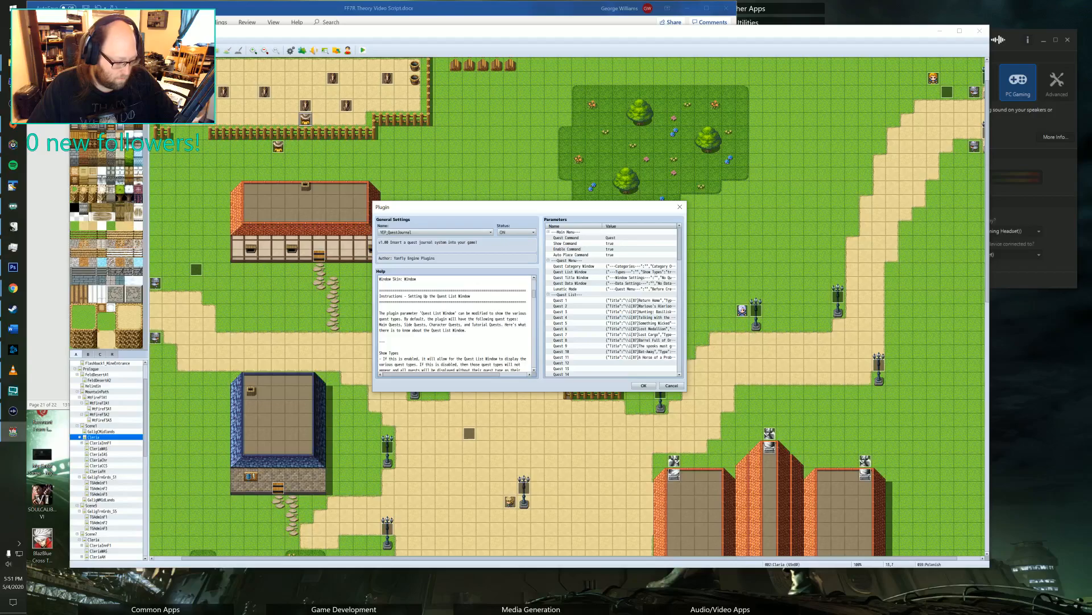
scroll(455, 321, down, 6)
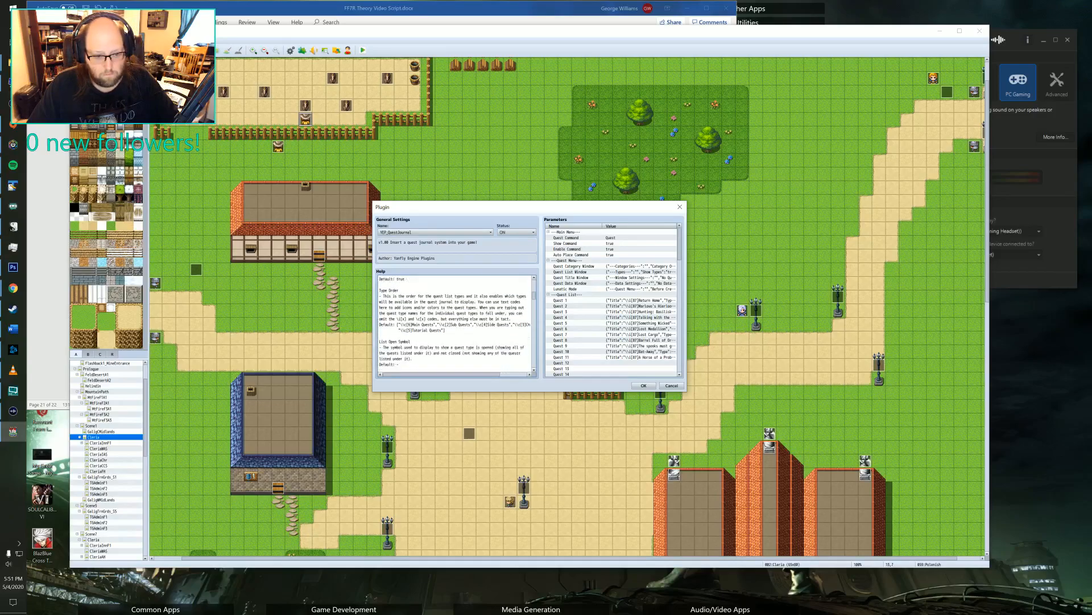
scroll(455, 322, down, 4)
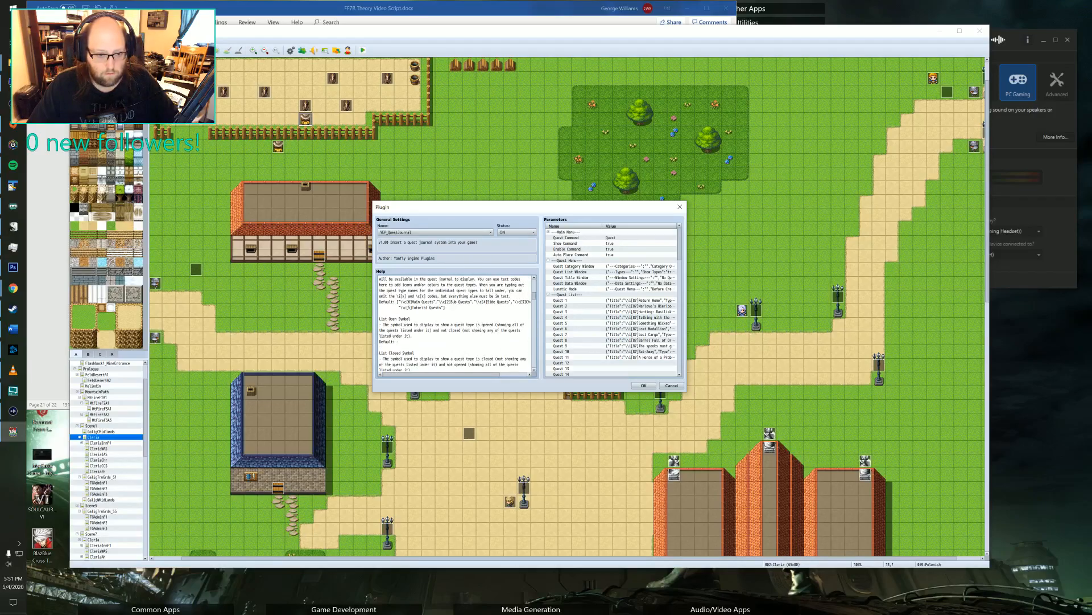
scroll(455, 321, down, 5)
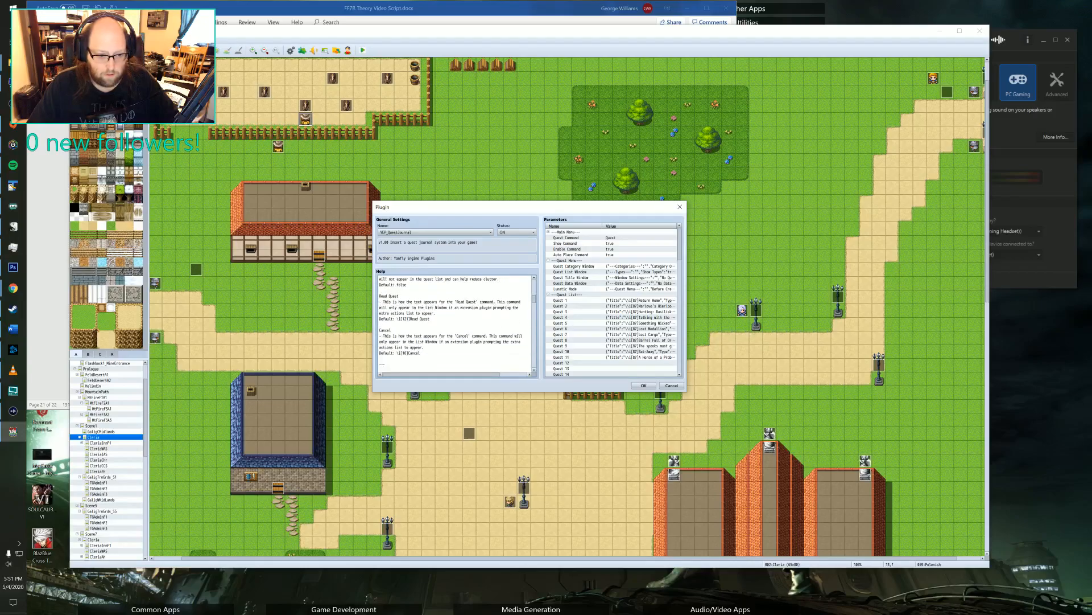
scroll(455, 322, down, 5)
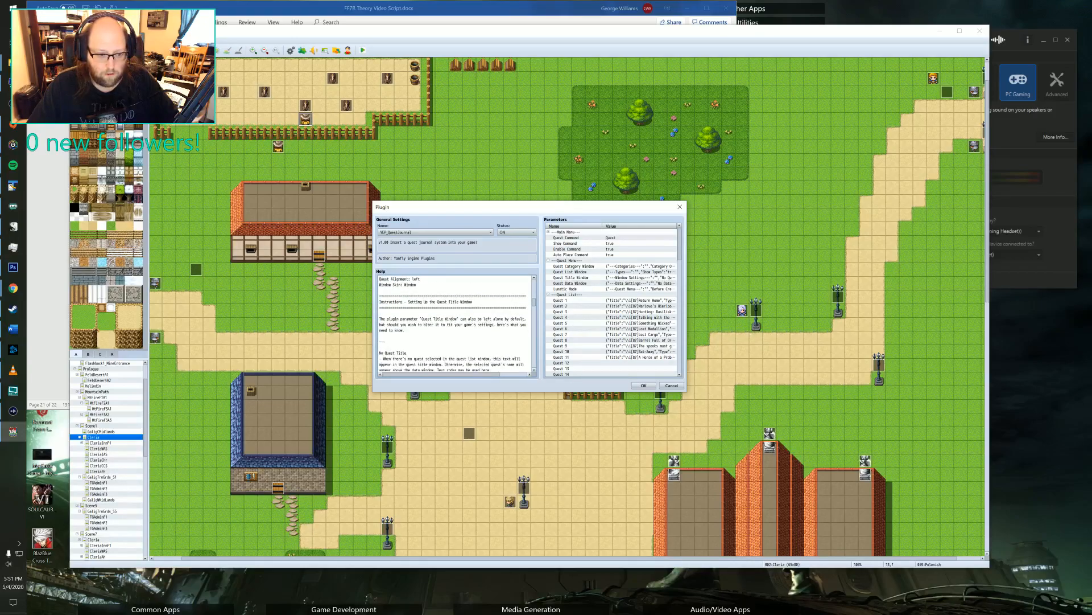
scroll(455, 321, down, 5)
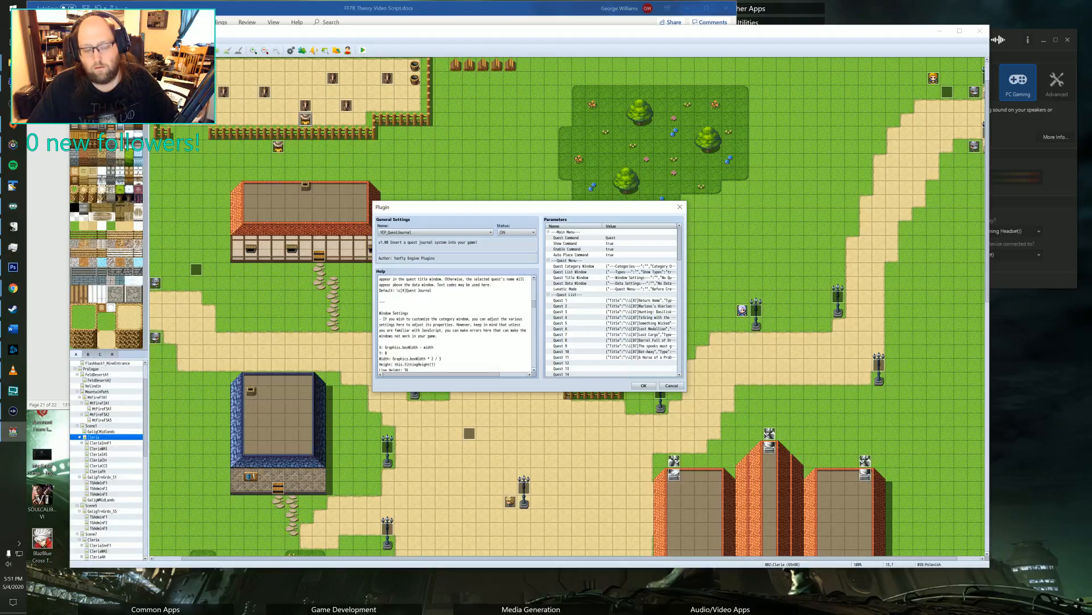
click(679, 206)
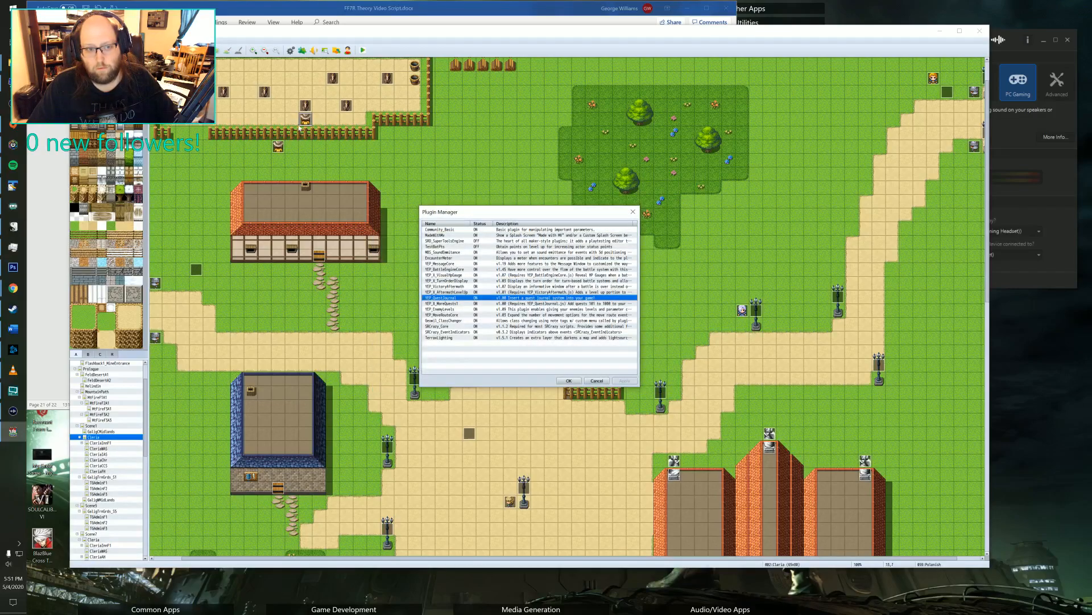
click(634, 212)
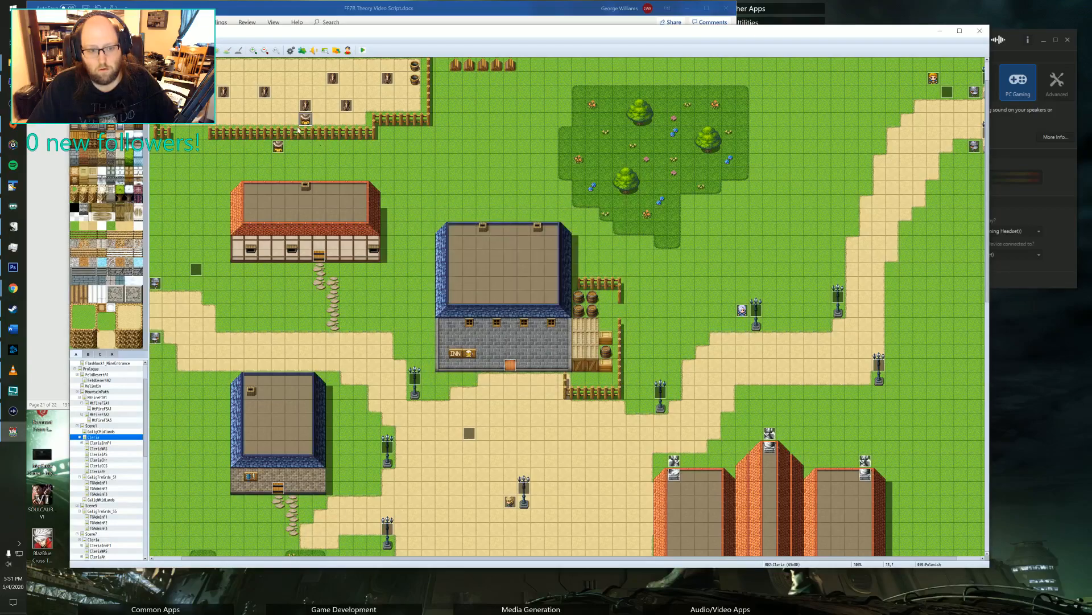
Reopen the Polenish event and change the objective plugin command on page 2 to "Quest 10 Complete Objective 2".
double_click(302, 121)
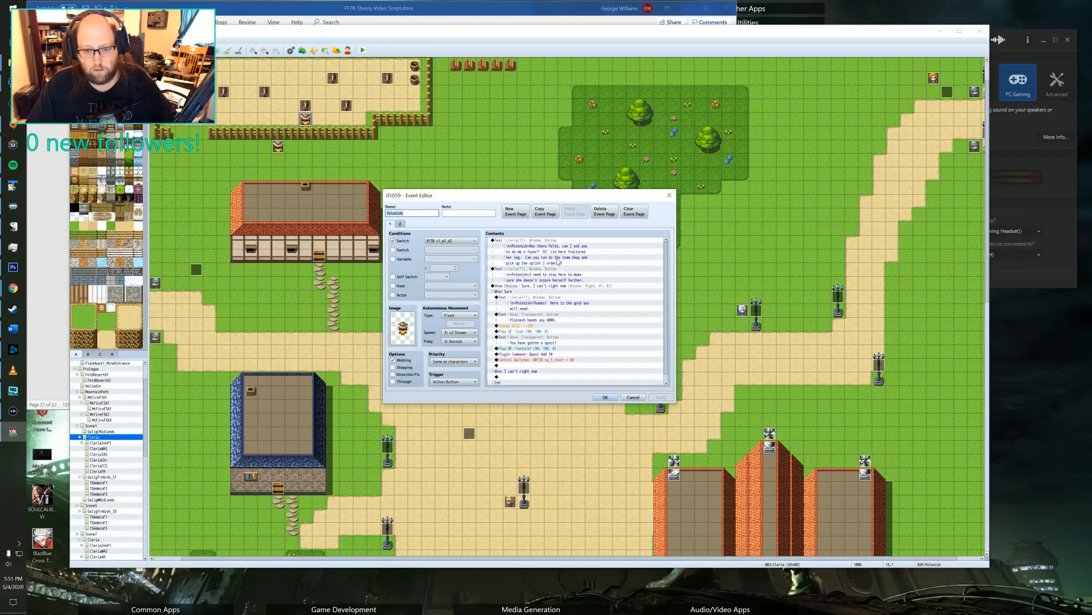
click(547, 276)
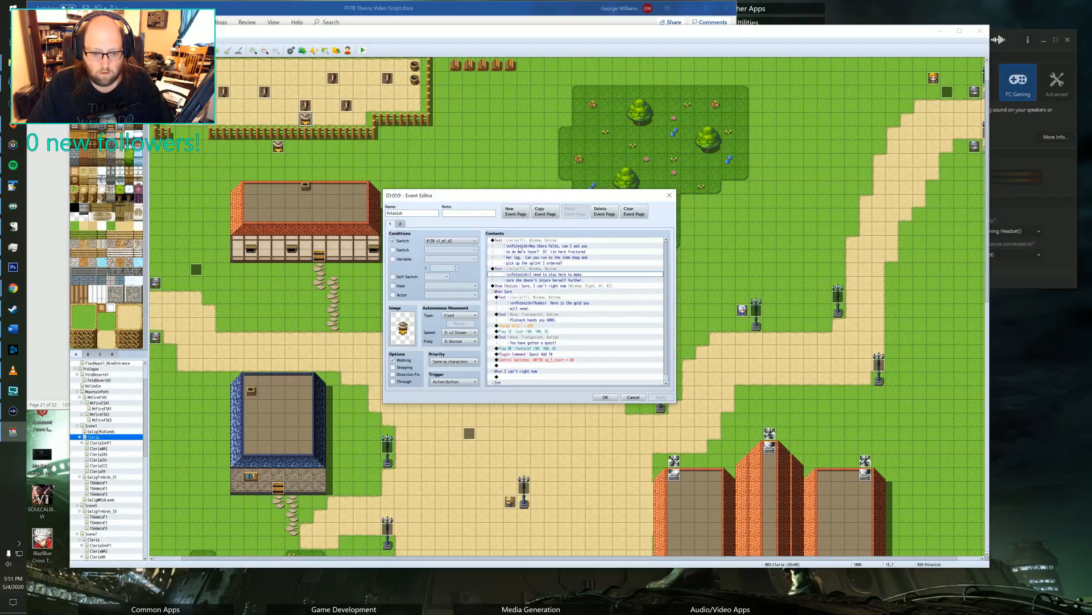
click(400, 224)
click(561, 305)
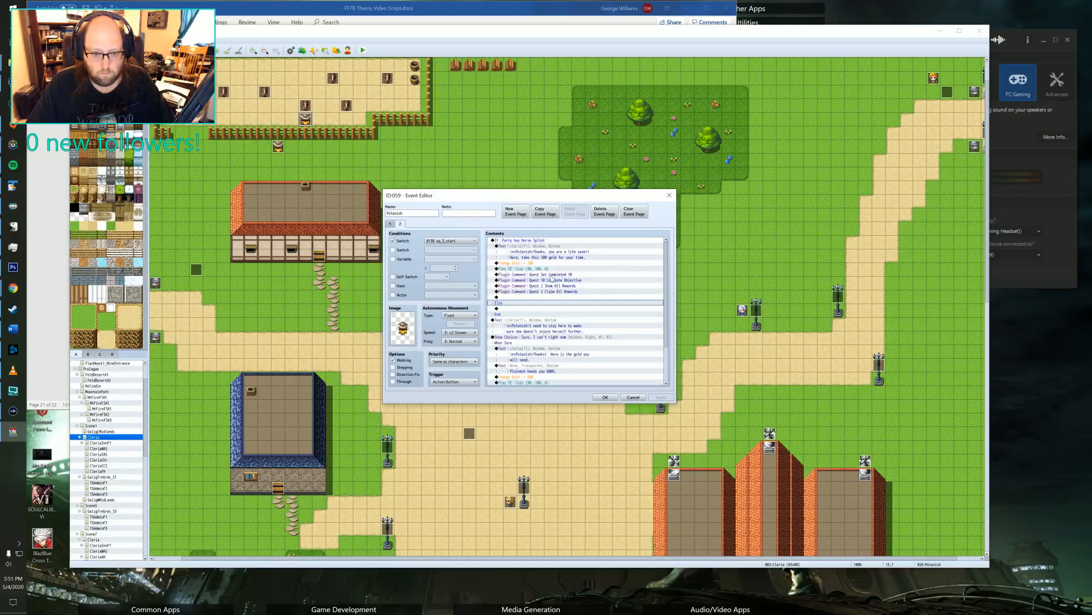
double_click(550, 280)
key(End)
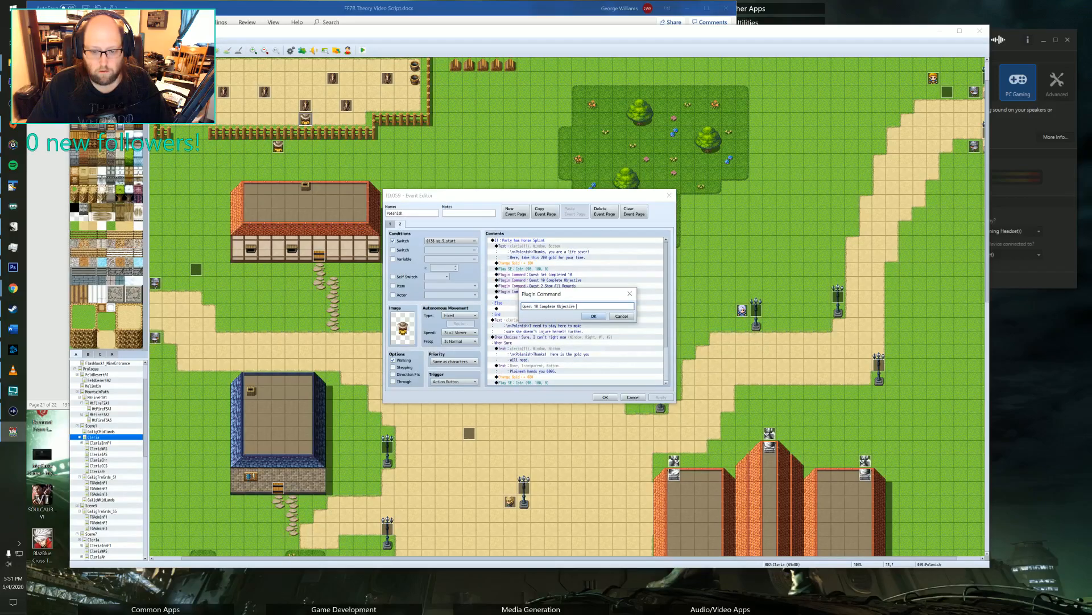
text(2)
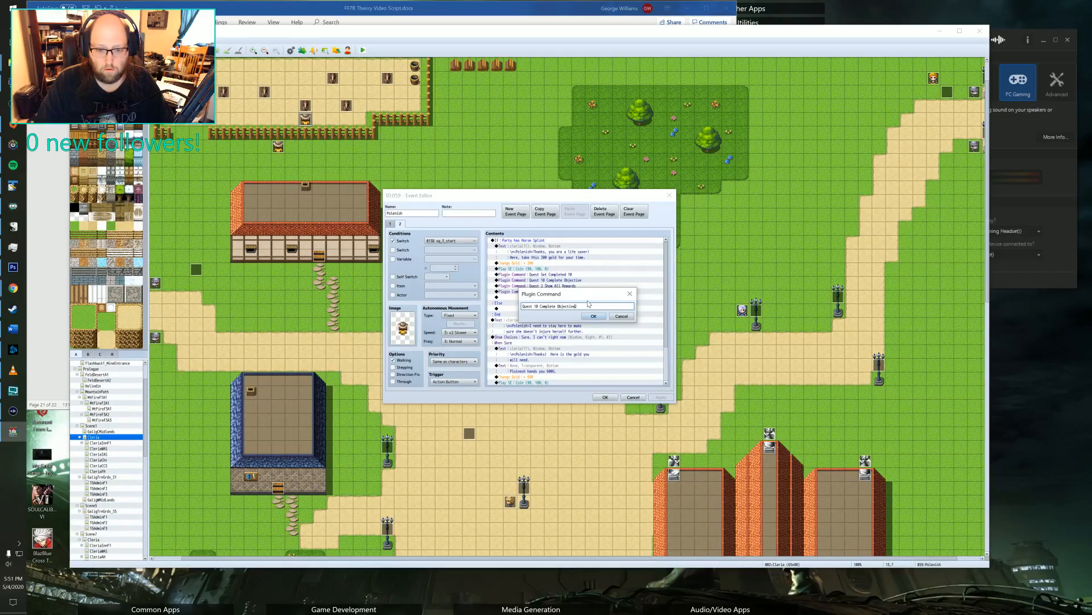
click(594, 316)
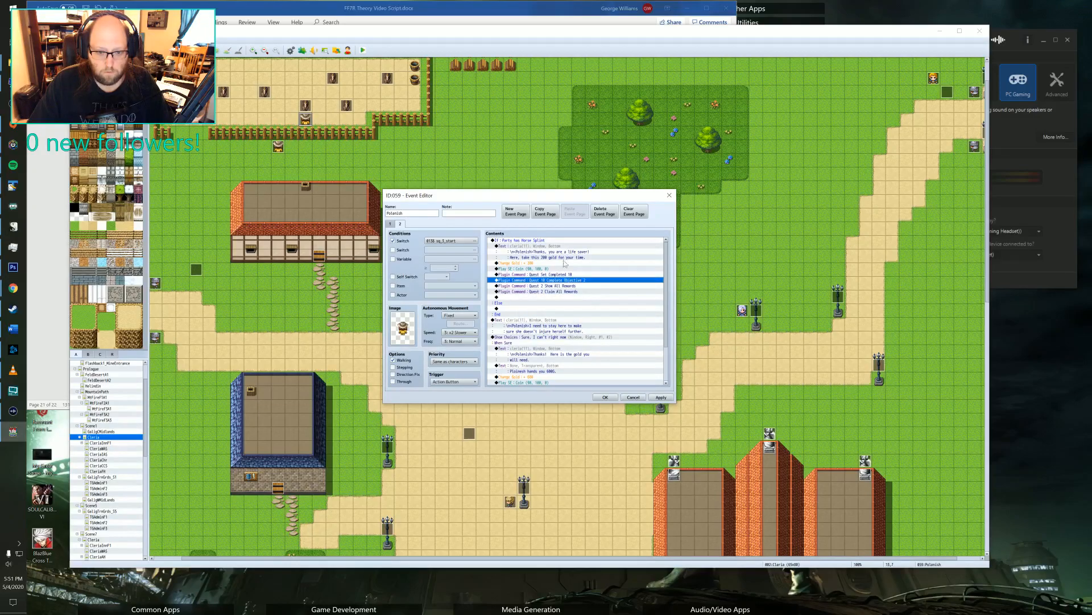
Change the Show All Rewards plugin command in the Horse Splint branch to "Quest 10 Show All Rewards".
click(548, 285)
click(535, 291)
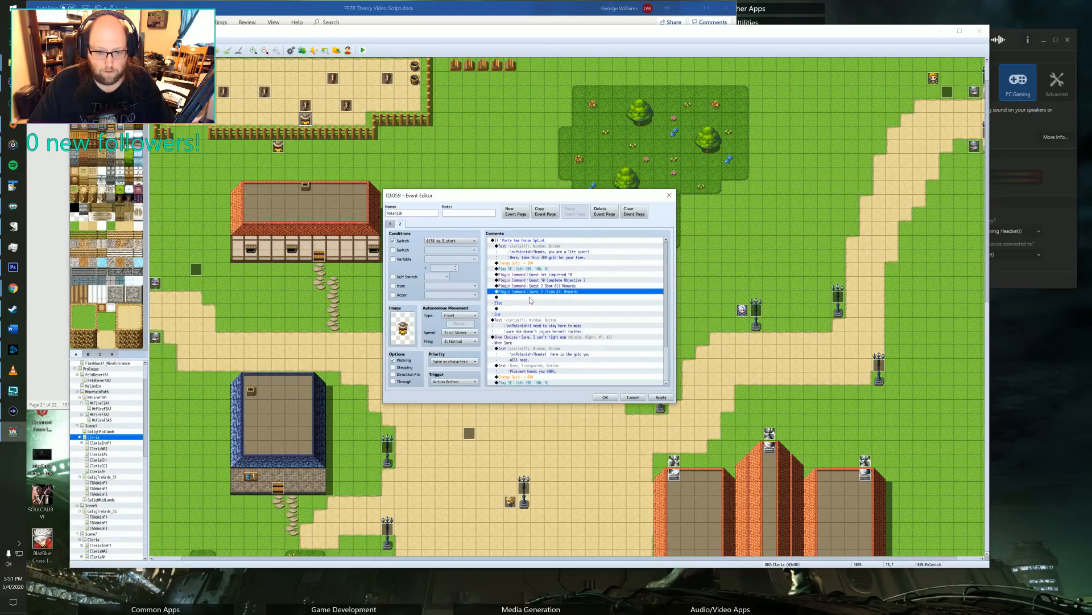
click(531, 299)
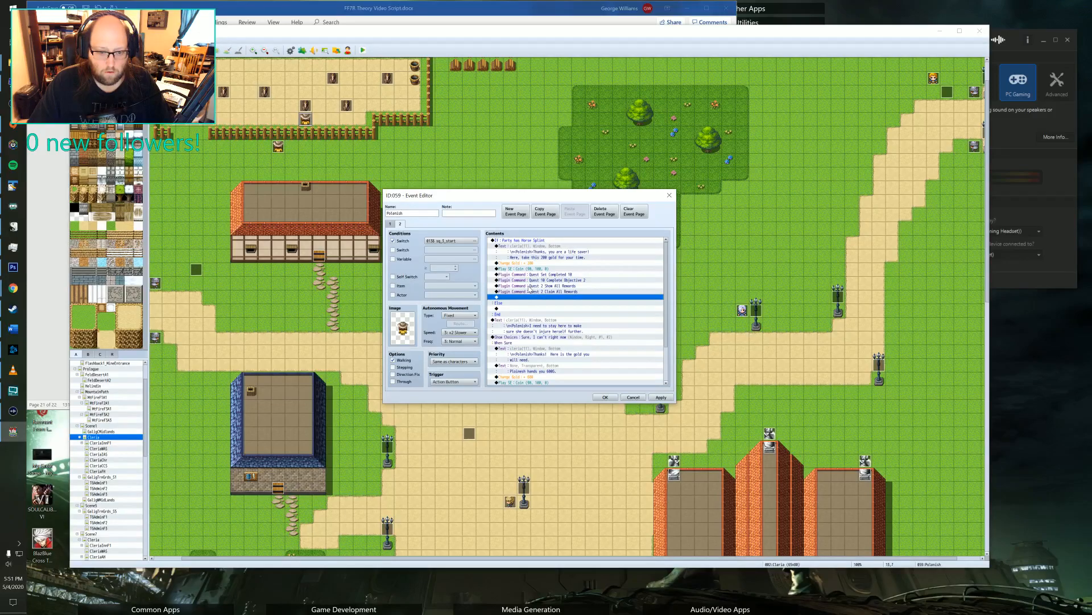
double_click(544, 287)
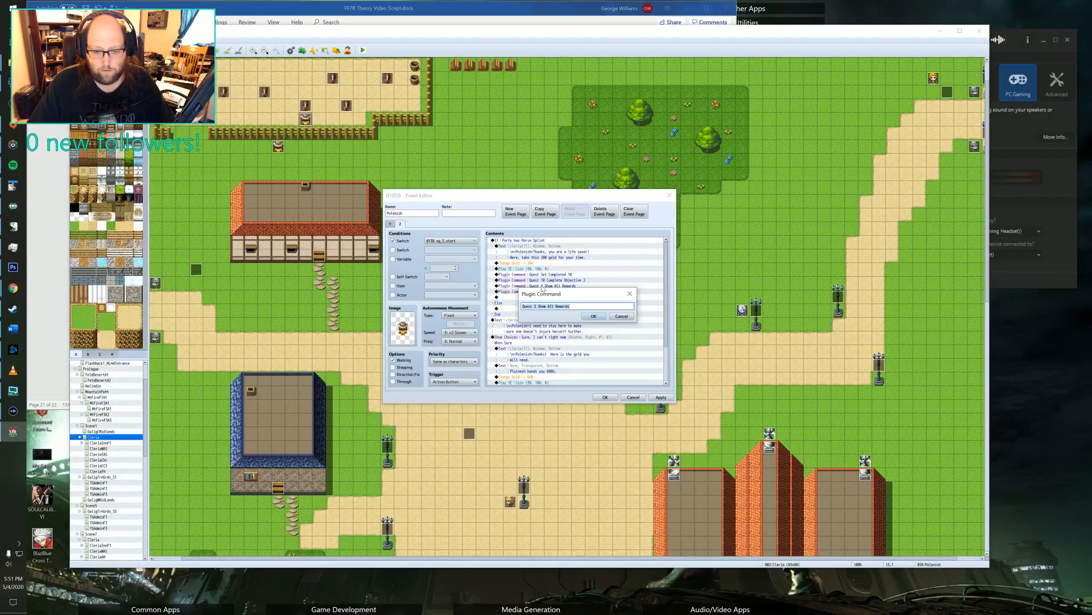
click(532, 307)
key(BackSpace)
text(10)
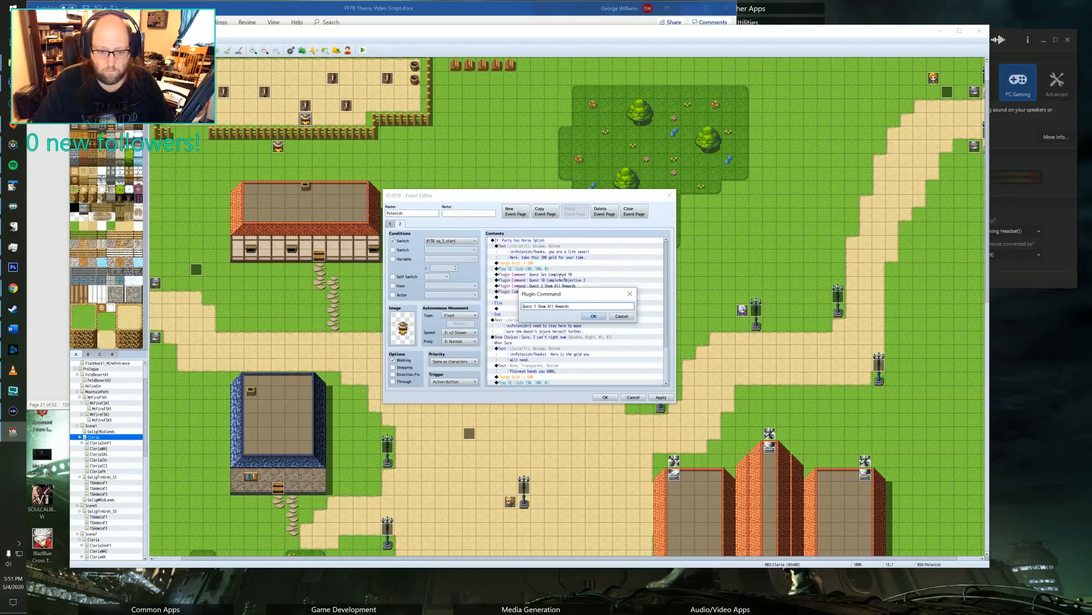
click(593, 316)
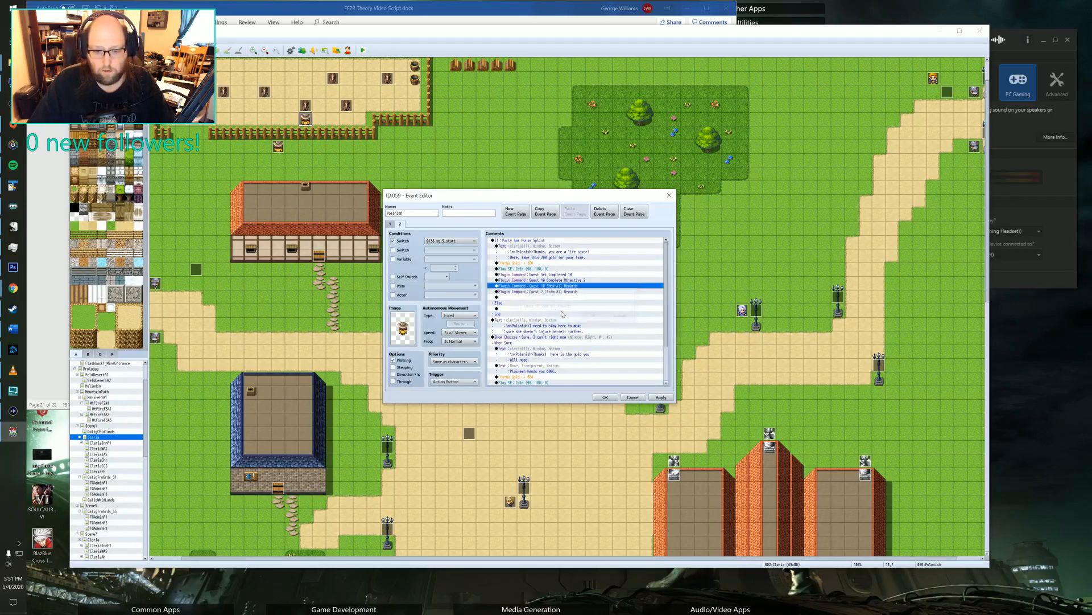
Change the Claim All Rewards plugin command in the Horse Splint branch to "Quest 10 Claim All Rewards".
double_click(531, 292)
click(535, 306)
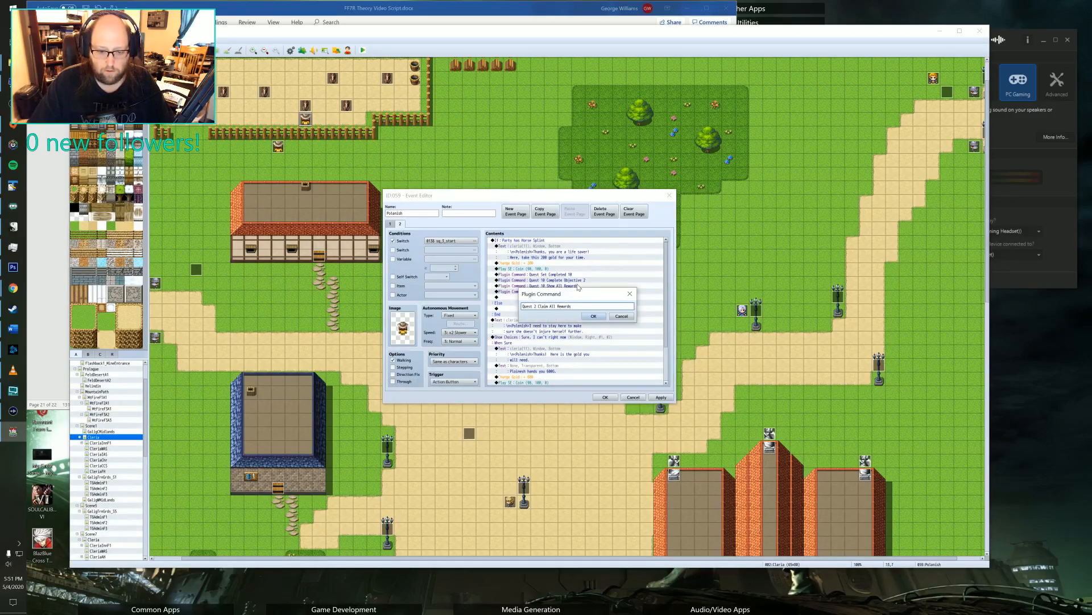
key(BackSpace)
text(10)
click(592, 316)
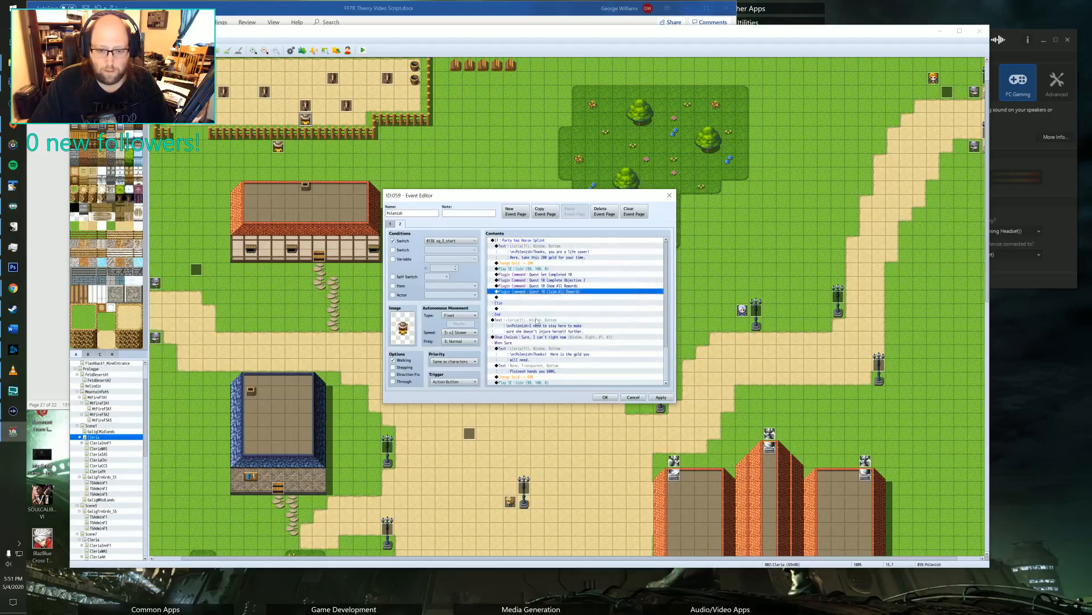
Add a Control Switches command at the end of the Horse Splint branch that sets sq_3_start to OFF.
click(523, 297)
double_click(524, 298)
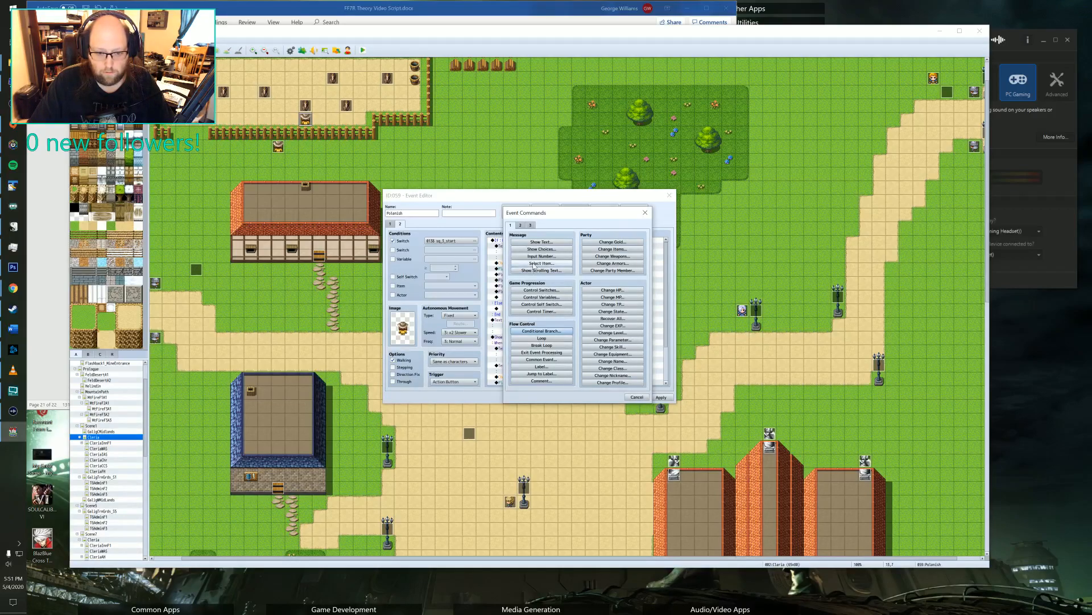
click(541, 290)
click(593, 295)
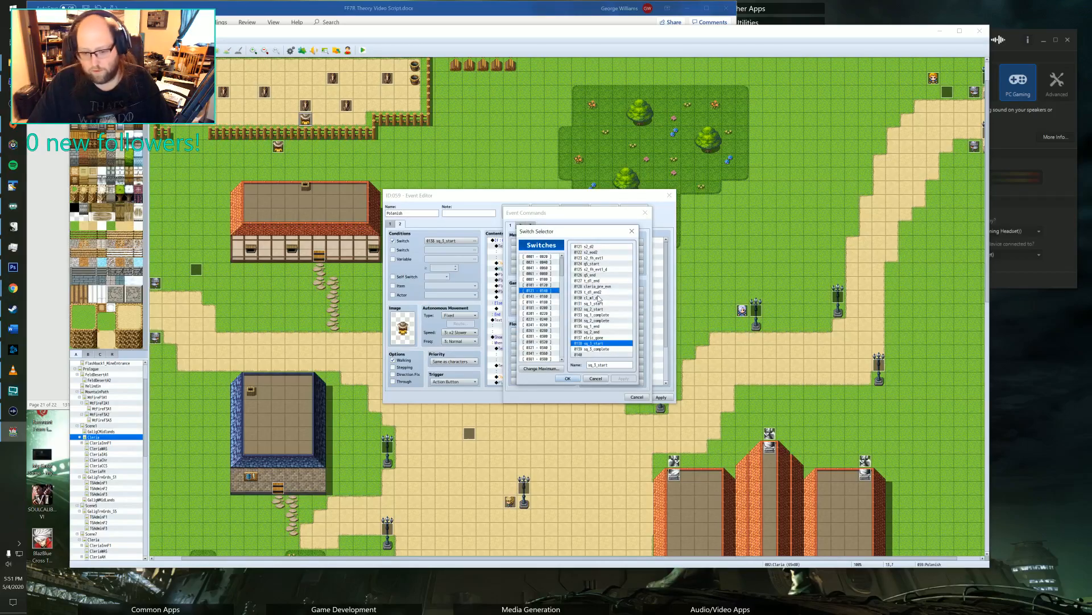
click(568, 378)
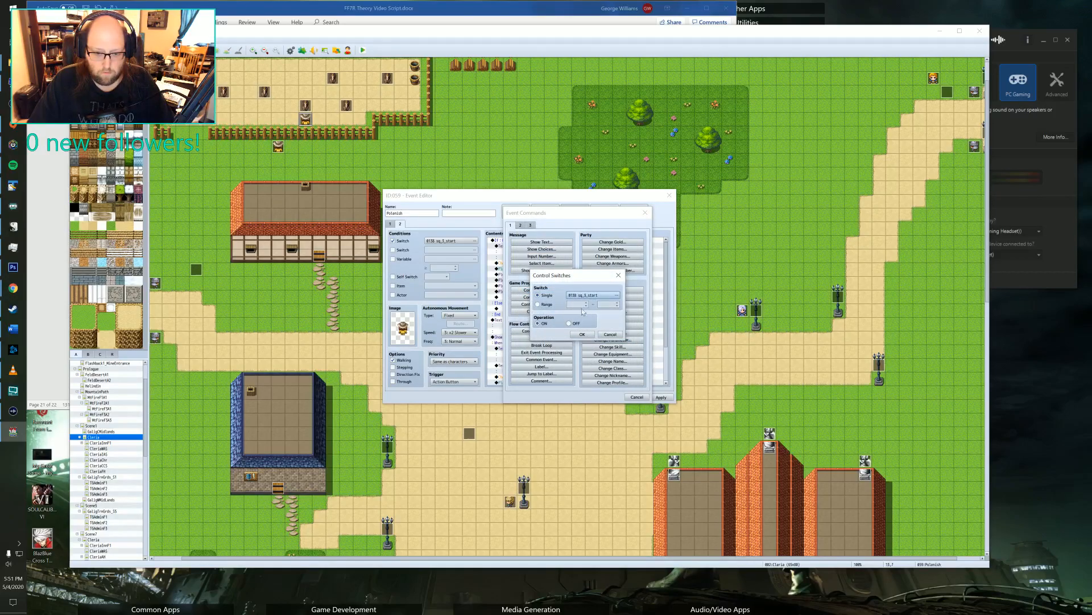
click(569, 323)
click(582, 334)
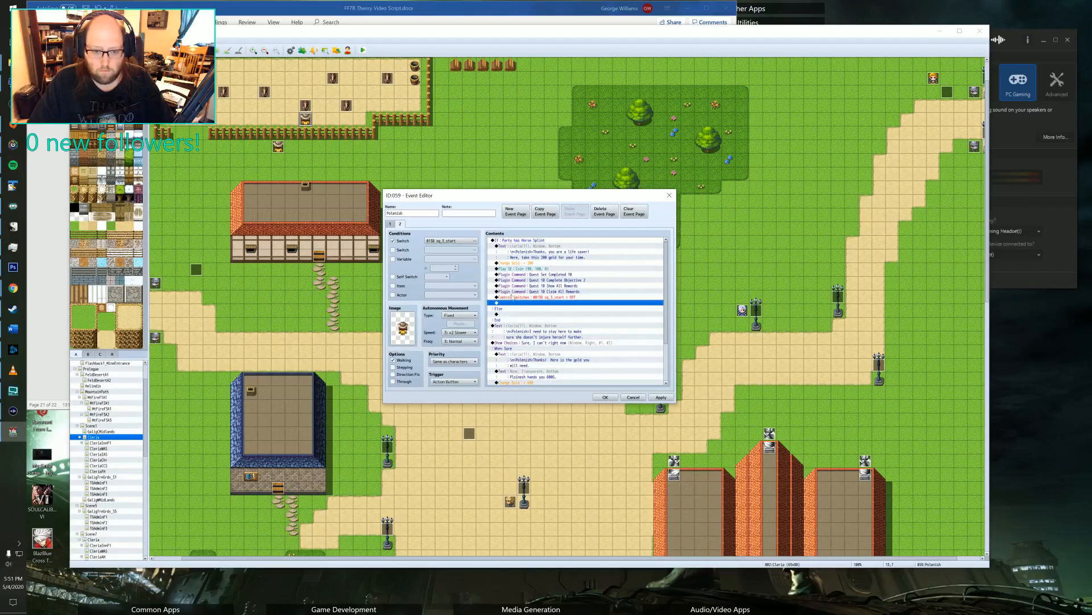
Duplicate the sq_3_start switch command directly below itself and point the copy at sq_3_complete, keeping the OFF operation.
click(513, 297)
key(ctrl+c)
click(514, 302)
key(ctrl+v)
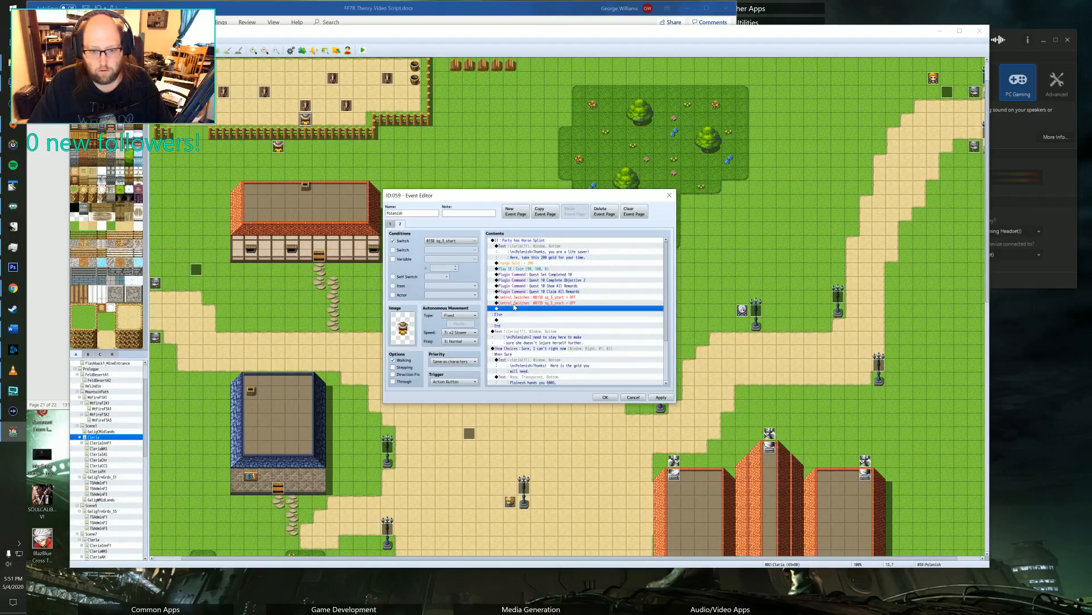
double_click(514, 302)
click(592, 295)
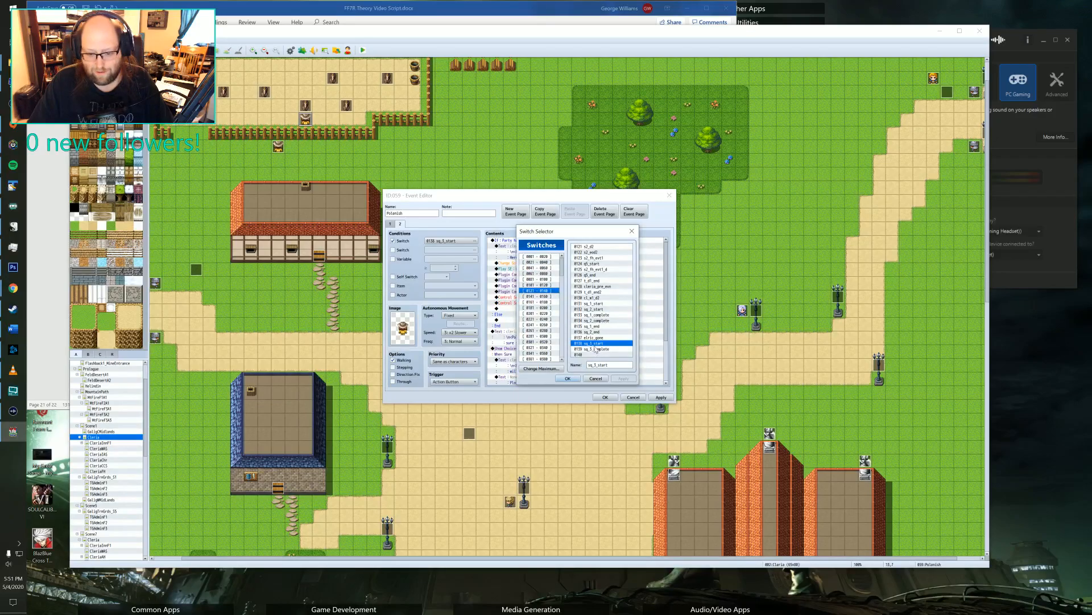
click(591, 348)
click(575, 377)
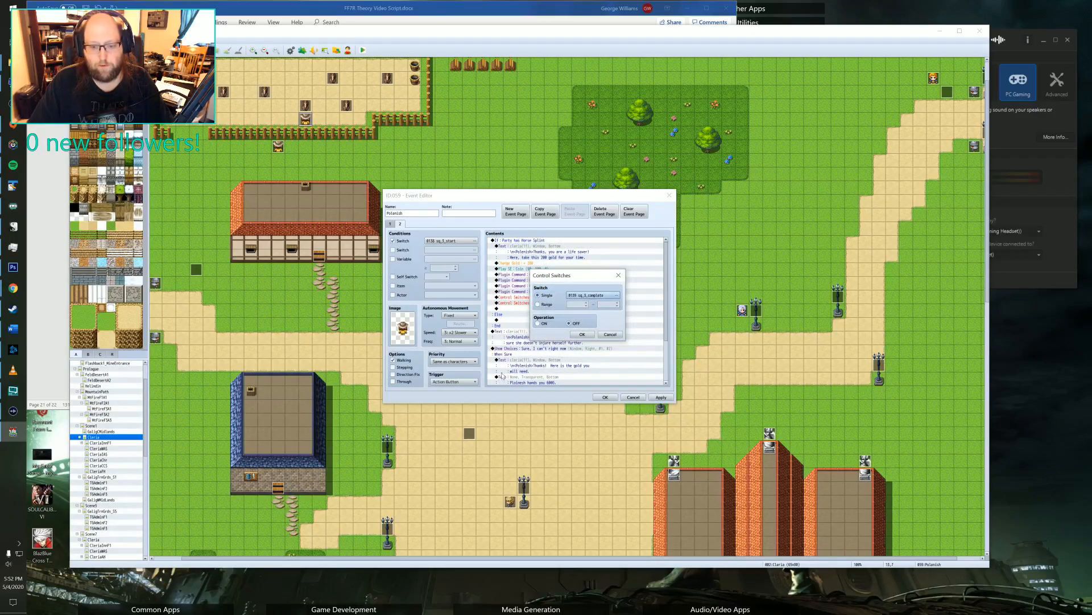
click(582, 335)
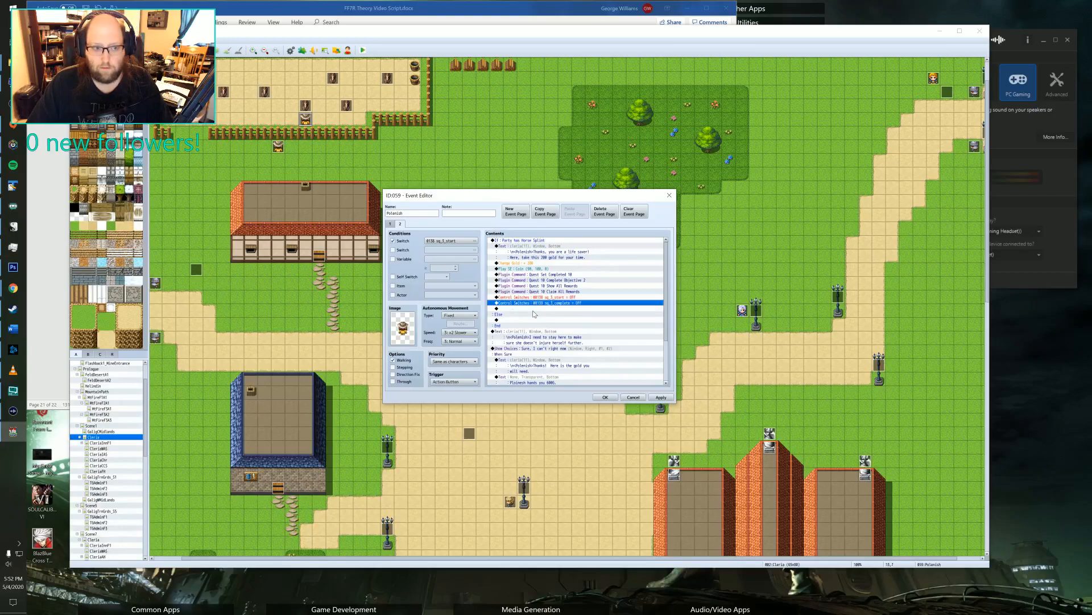
click(541, 298)
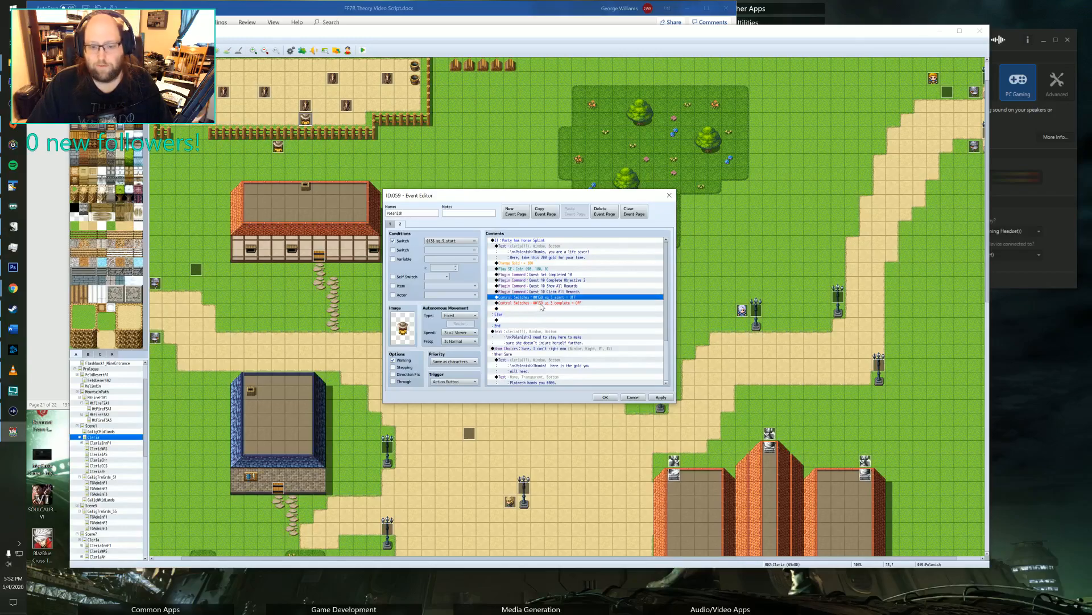
click(541, 303)
click(541, 297)
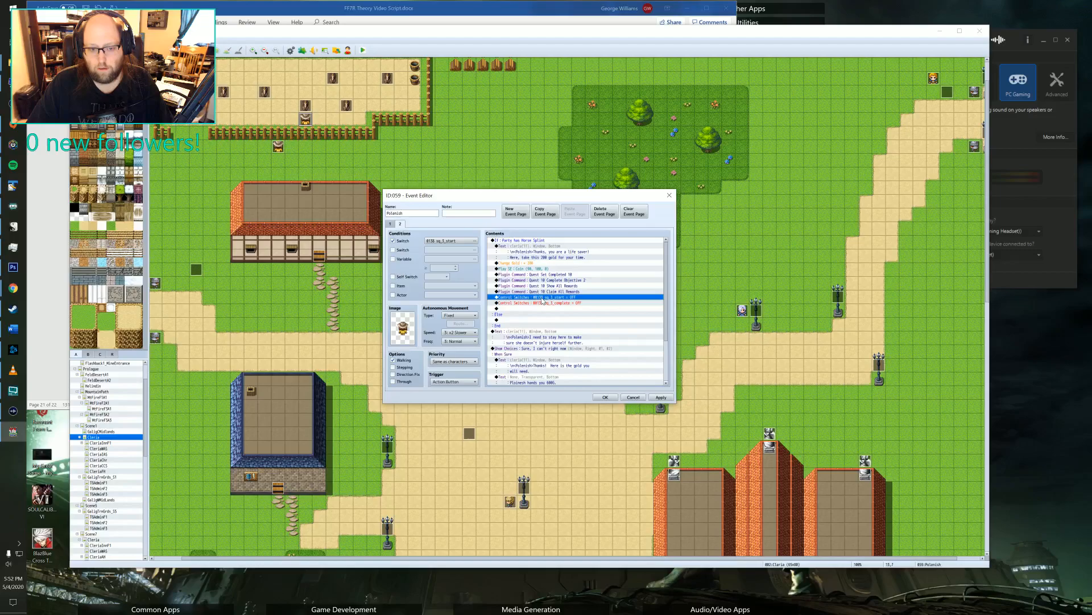
click(391, 224)
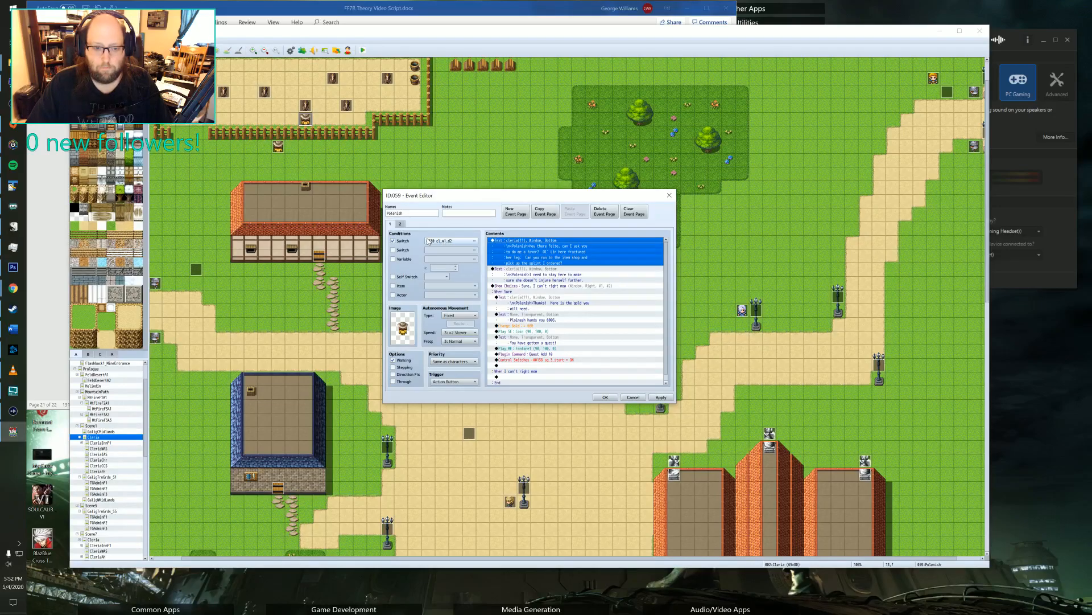
click(399, 225)
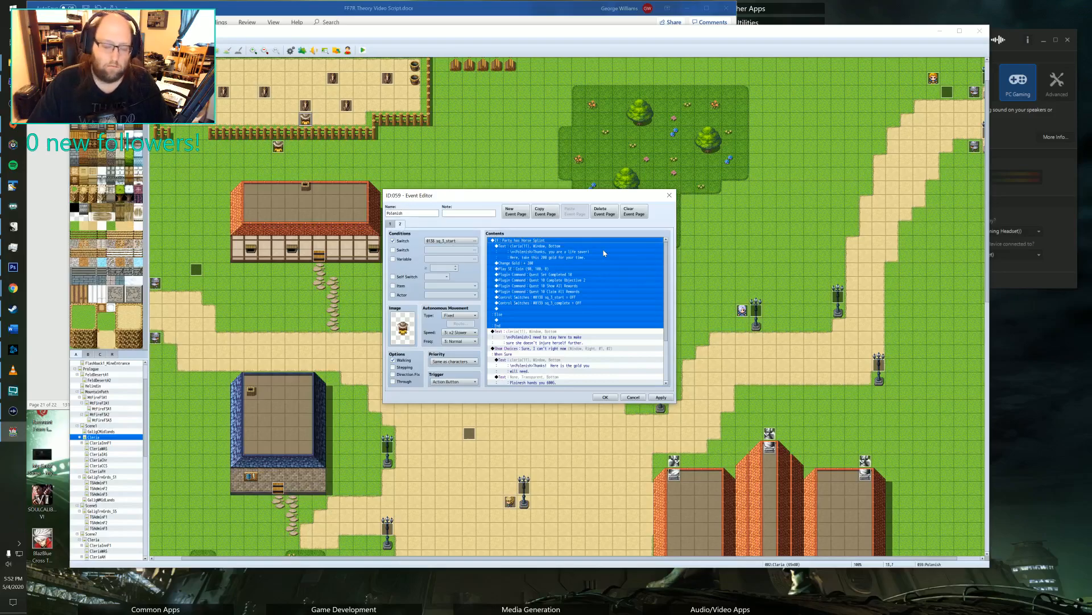
Review the Horse Splint branch commands and the old dialogue and choices that follow it on page 2.
scroll(567, 286, down, 3)
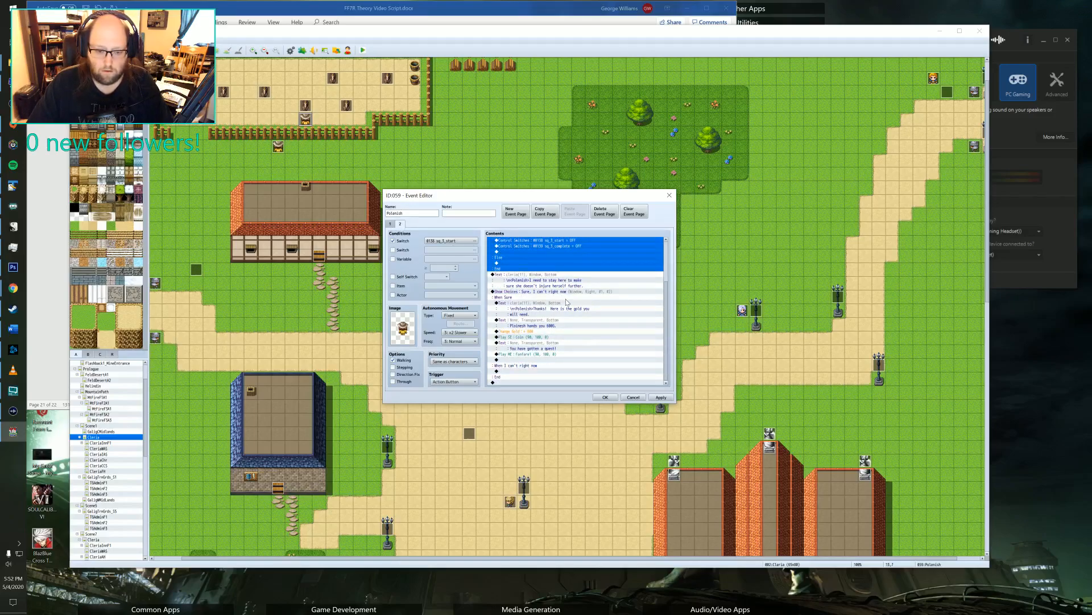
scroll(566, 309, up, 3)
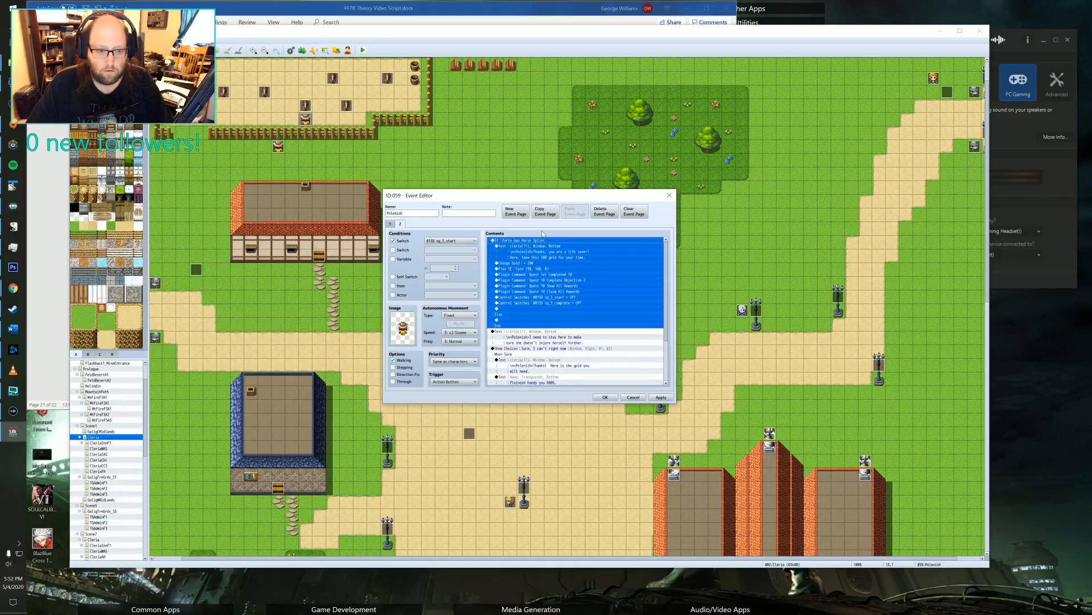
scroll(550, 274, down, 3)
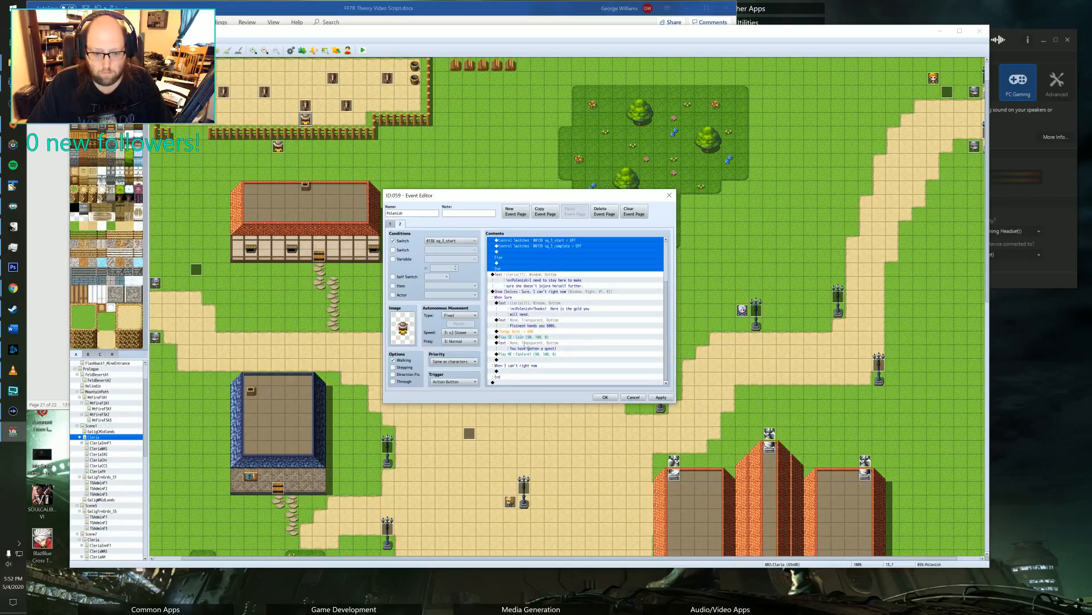
scroll(523, 345, up, 1)
click(535, 268)
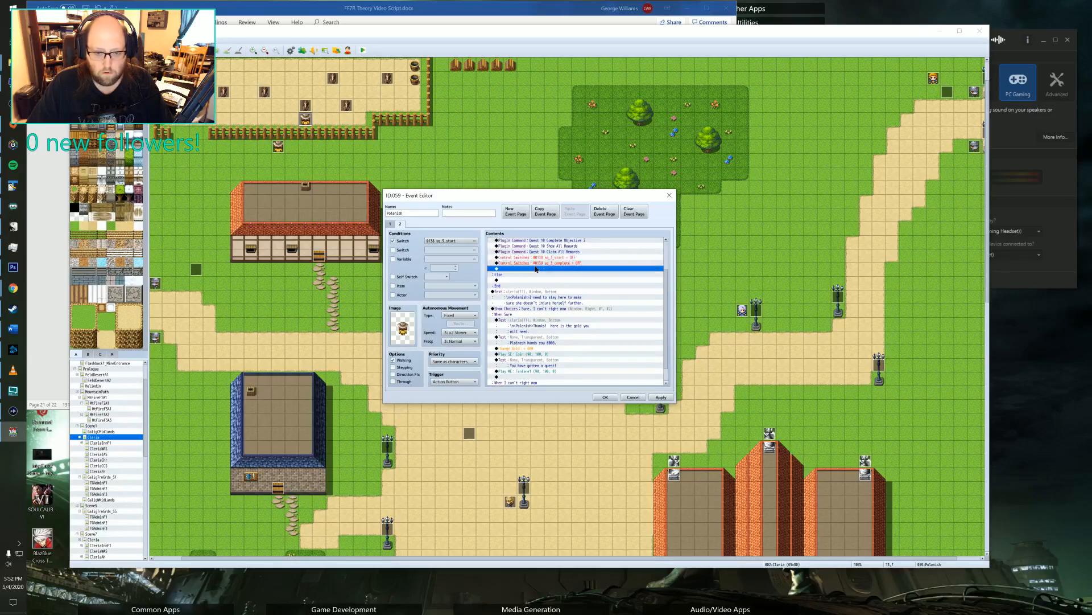
click(536, 264)
scroll(537, 265, up, 2)
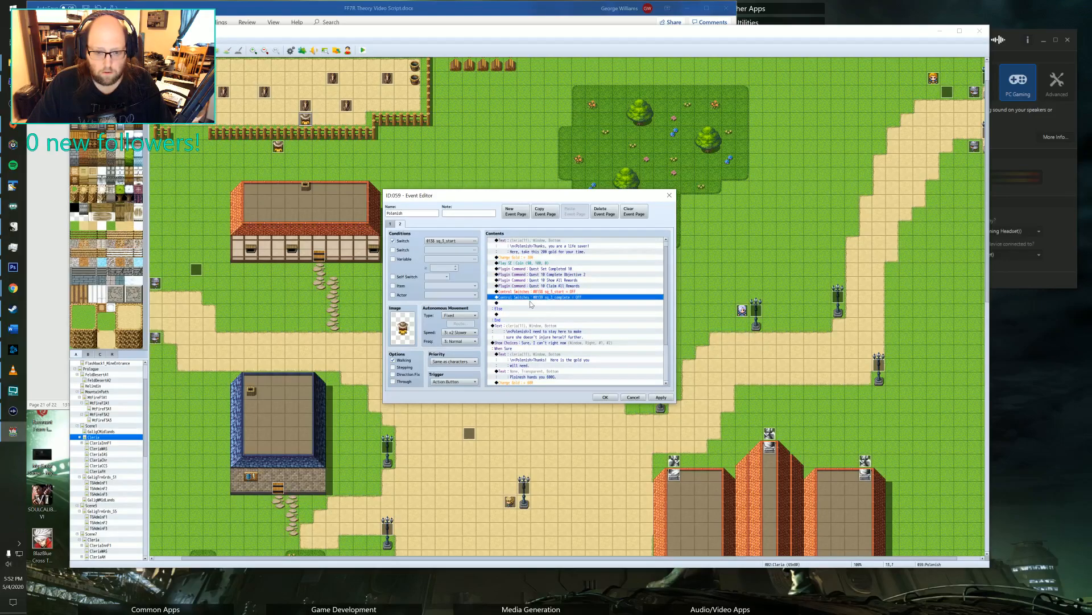
scroll(530, 304, down, 3)
Copy the "I need to stay here to make sure she doesn't injure herself further" message into the empty Else branch.
click(528, 263)
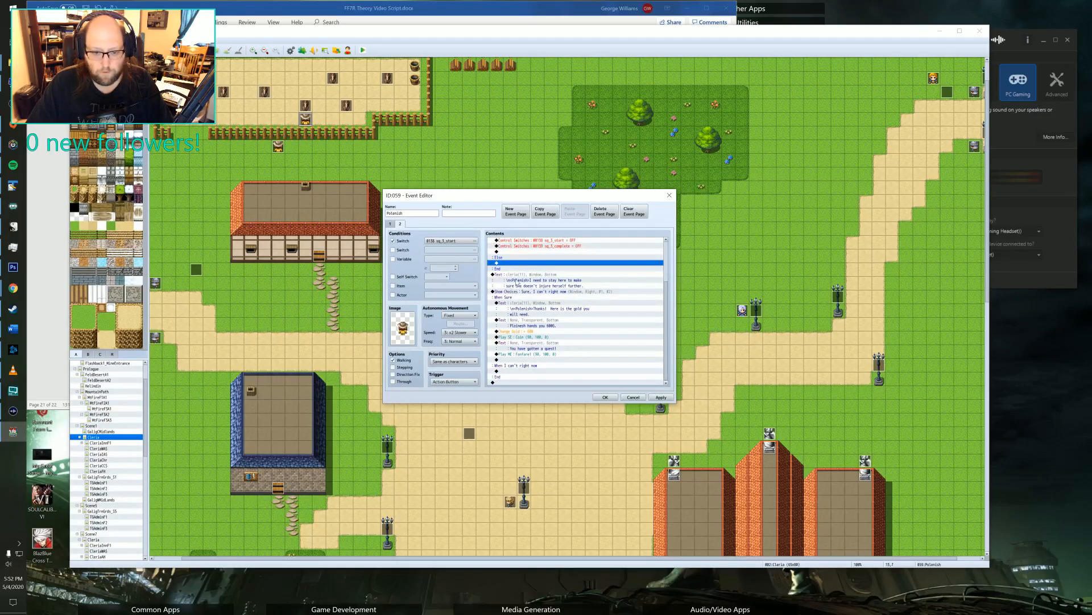
click(521, 276)
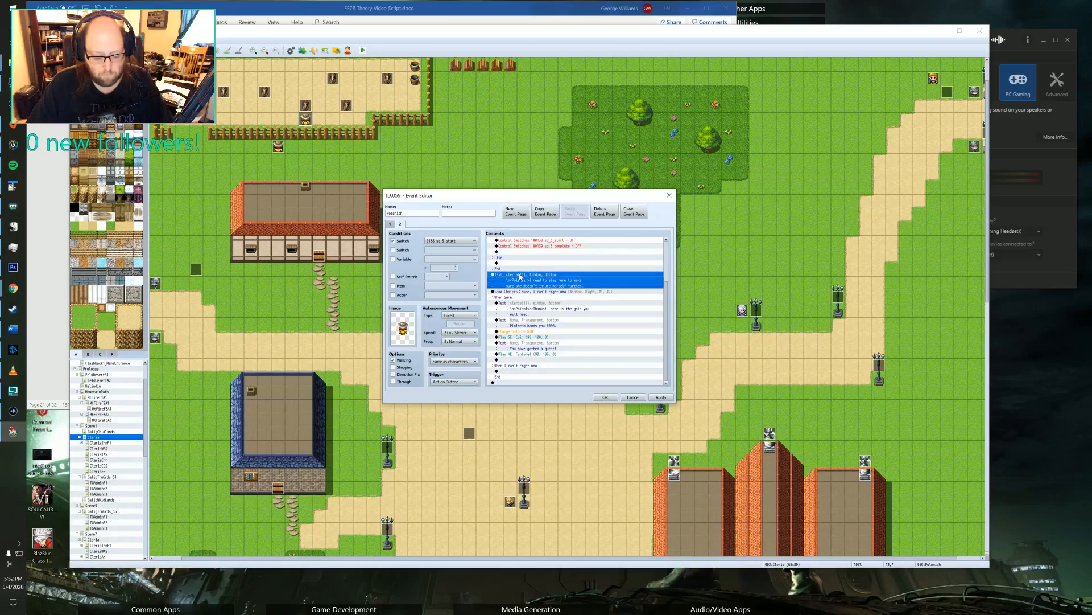
click(520, 264)
key(ctrl+v)
Rewrite the Else branch message as "You haven't gotten the splint yet? Please come back when you get it, sooner would be appriciated.".
double_click(520, 267)
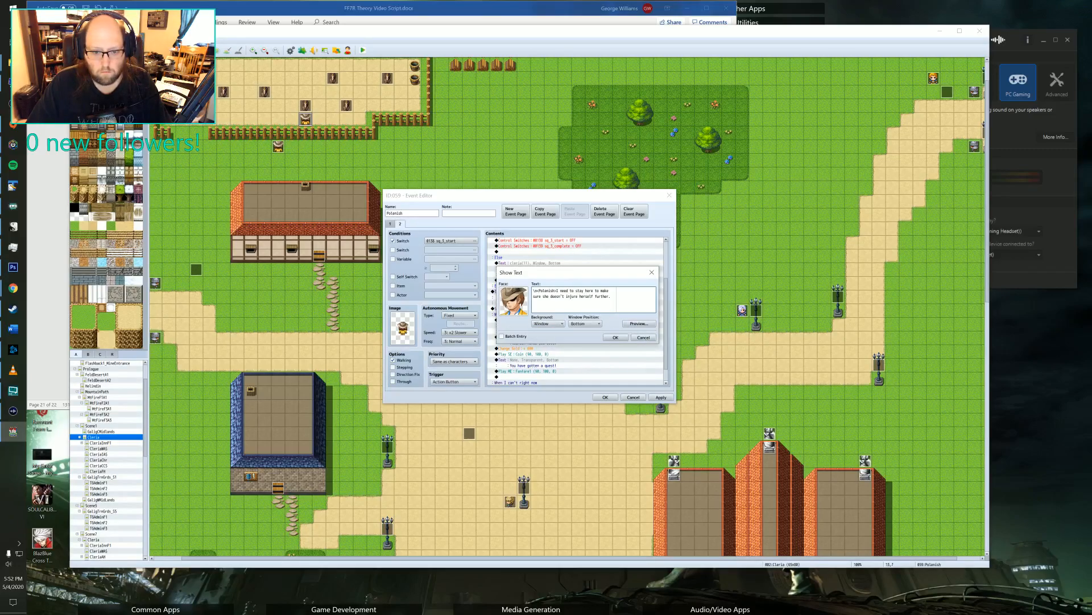
drag(557, 291, 610, 296)
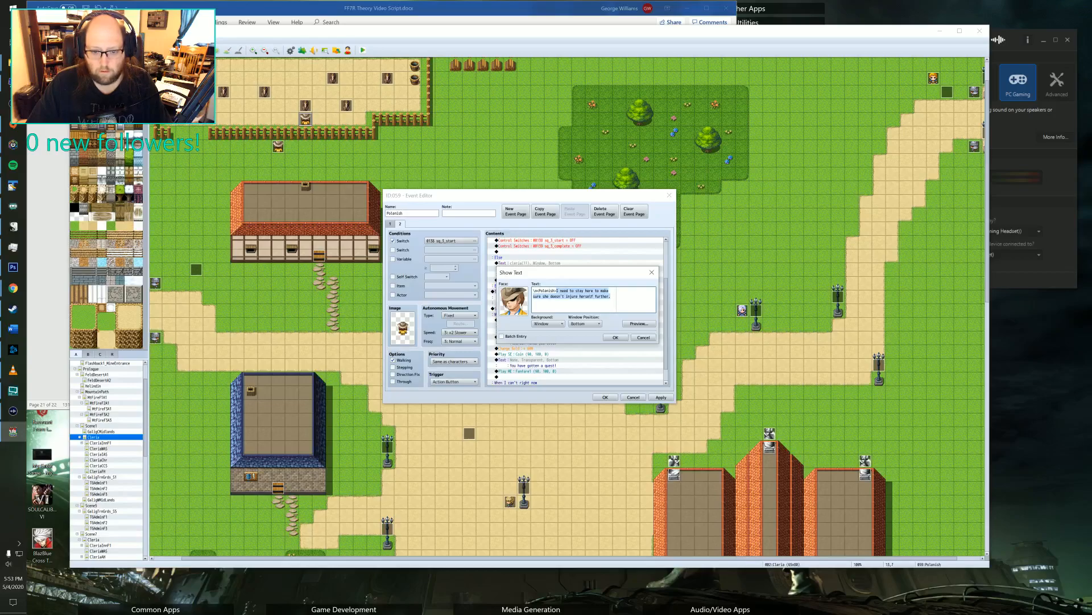
key(Delete)
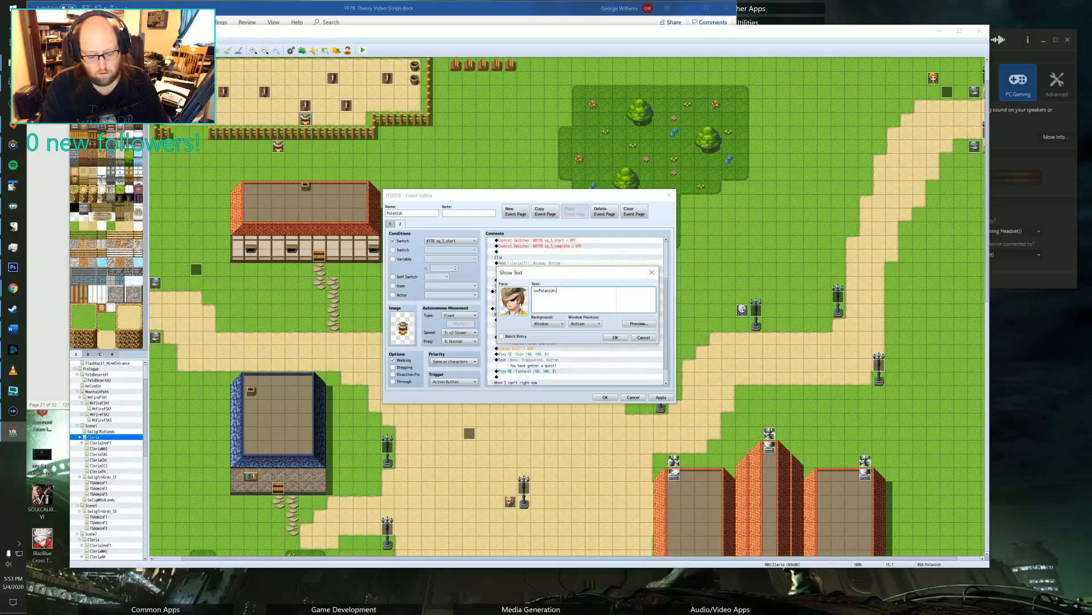
text(You)
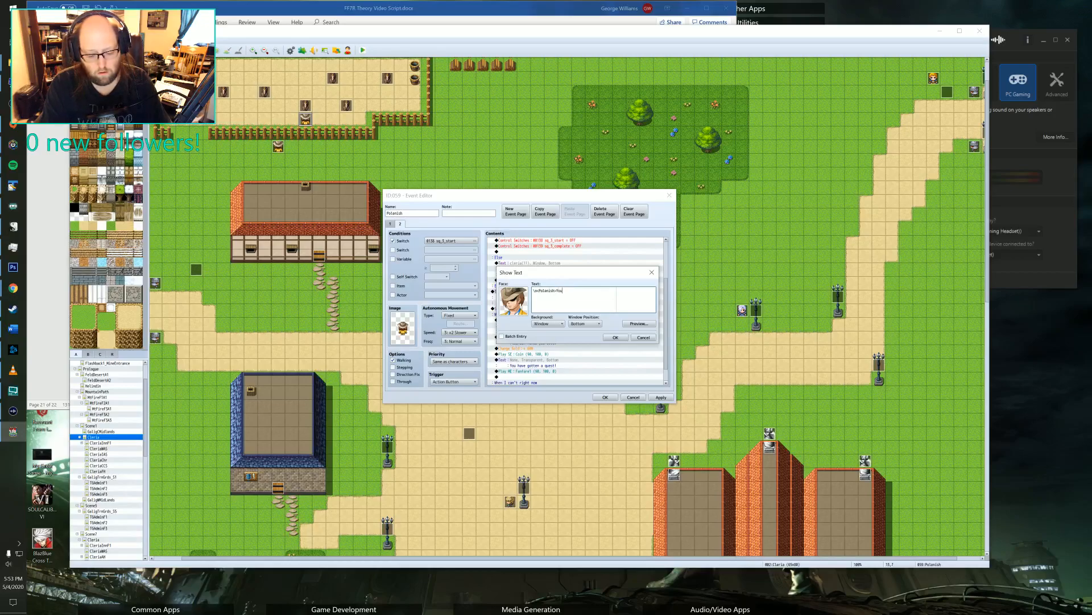
text( haven't gotten the)
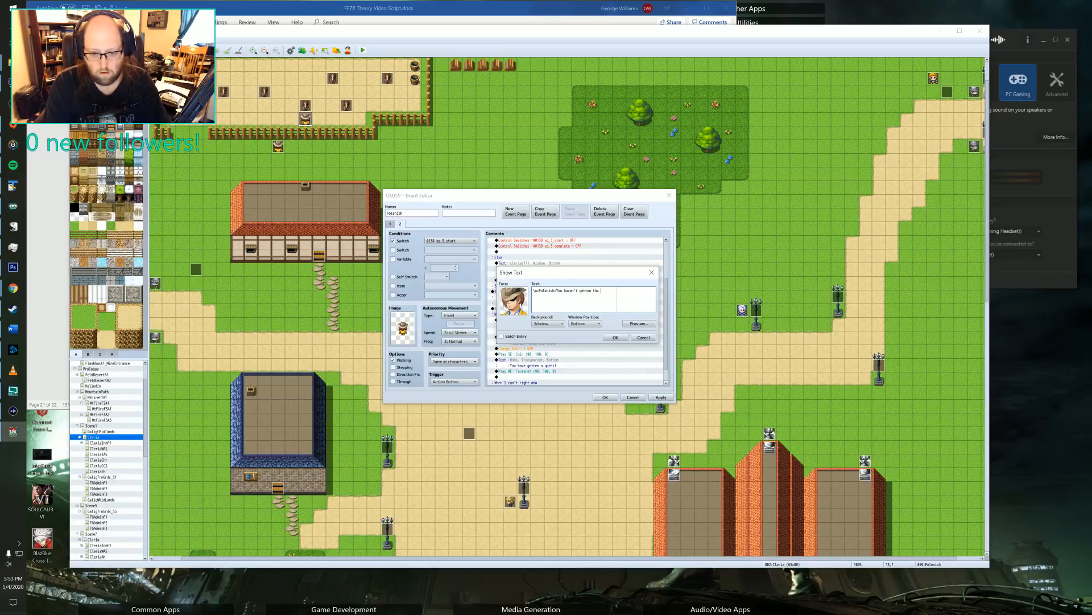
text(yet)
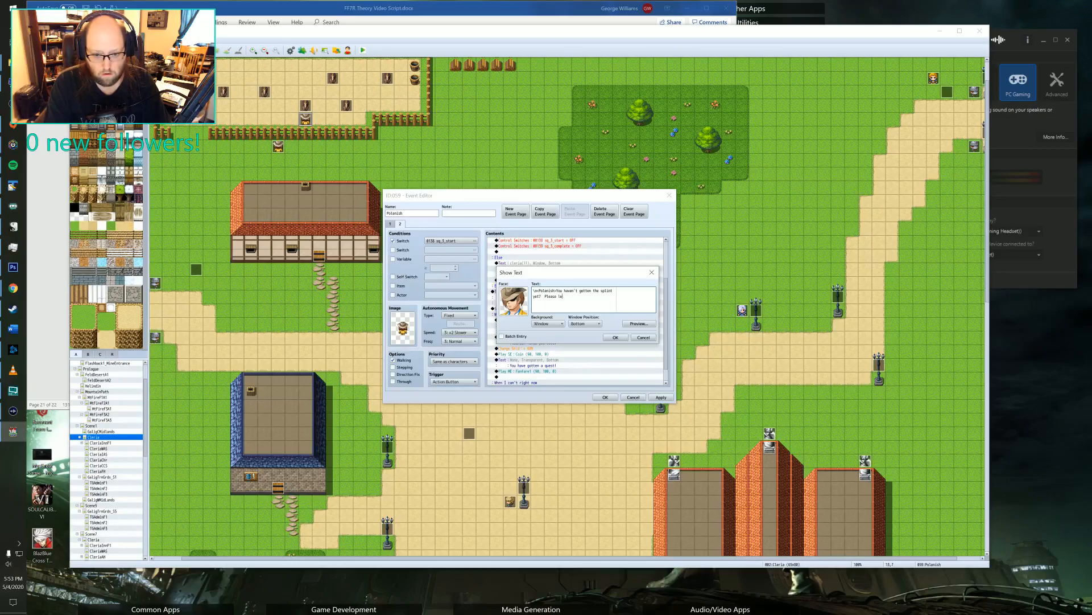
text(?  Please come back when you get it,)
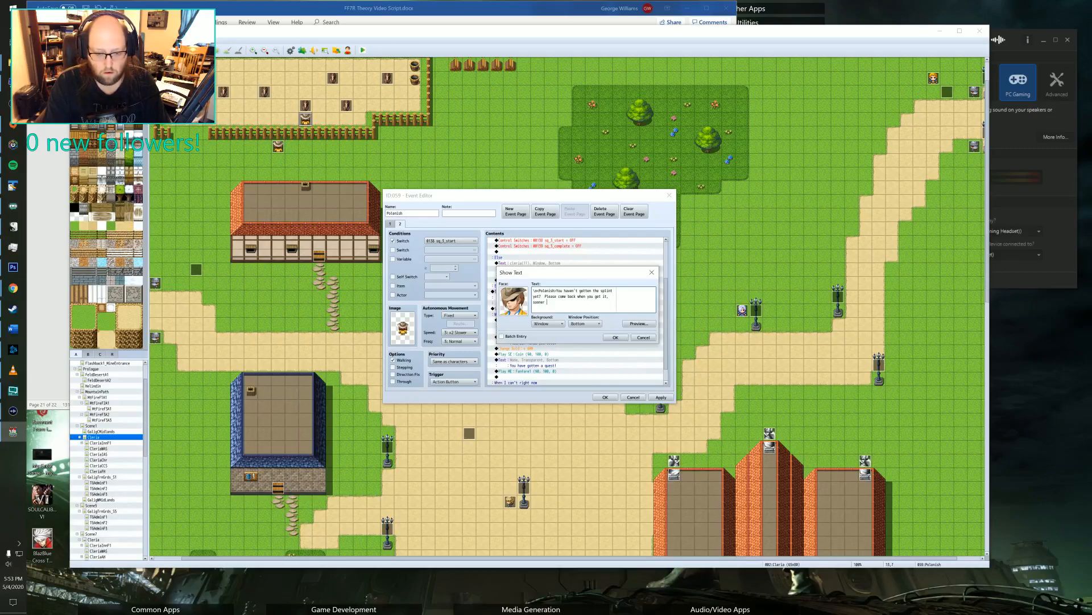
text(would be appri)
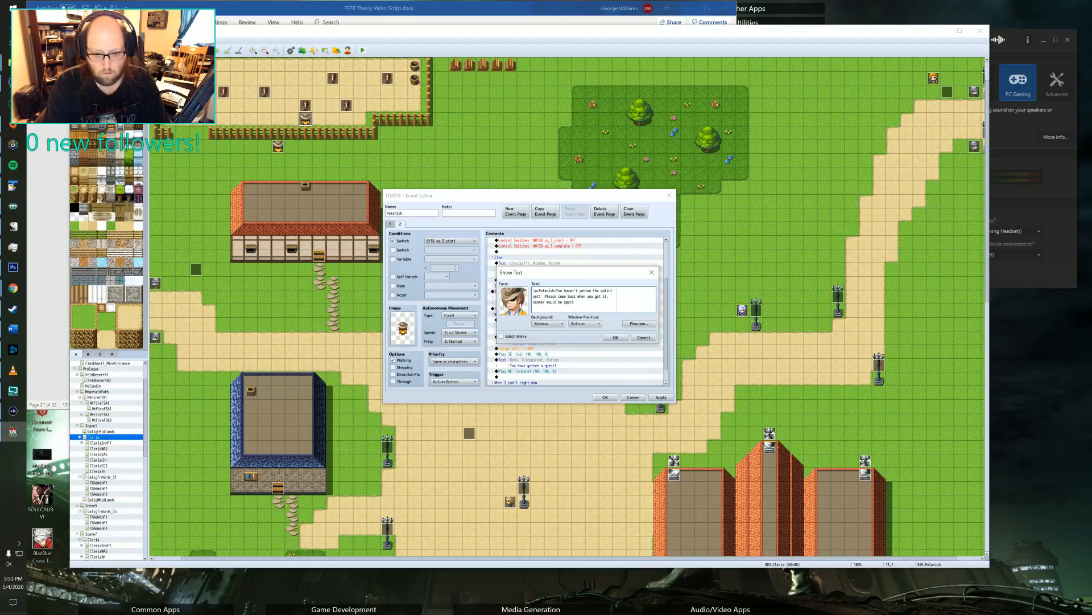
text(ciated.)
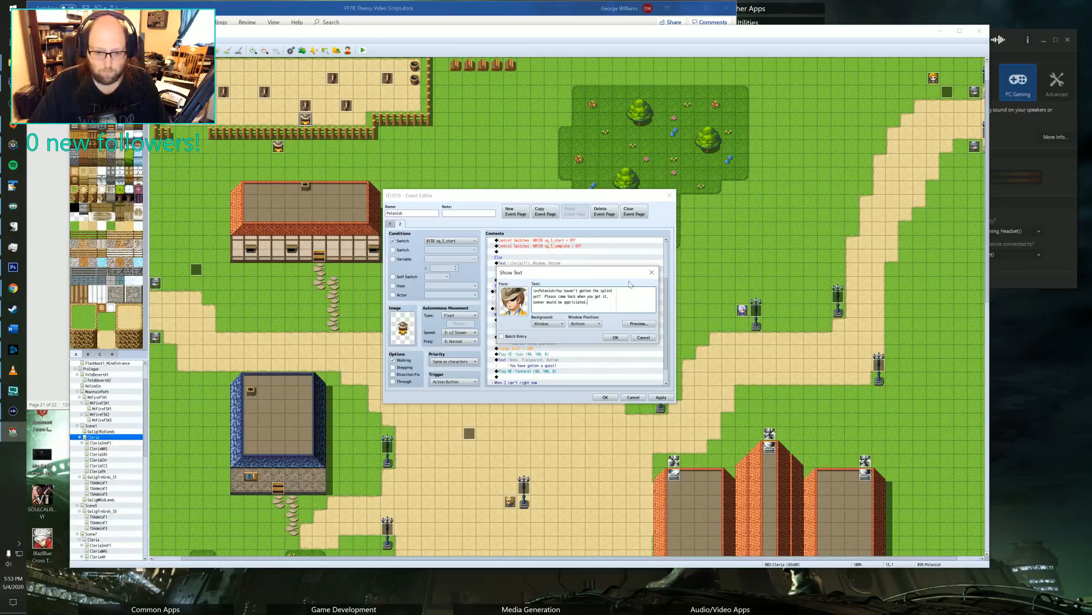
click(615, 338)
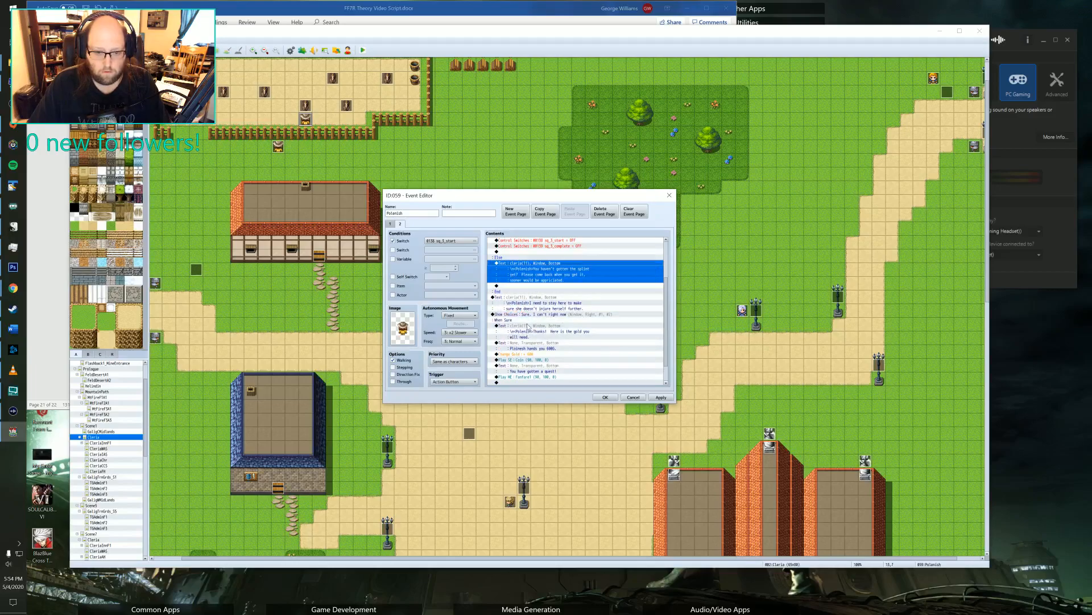
Delete the old dialogue message and the entire Show Choices block below the Horse Splint conditional branch.
click(514, 303)
scroll(517, 308, down, 2)
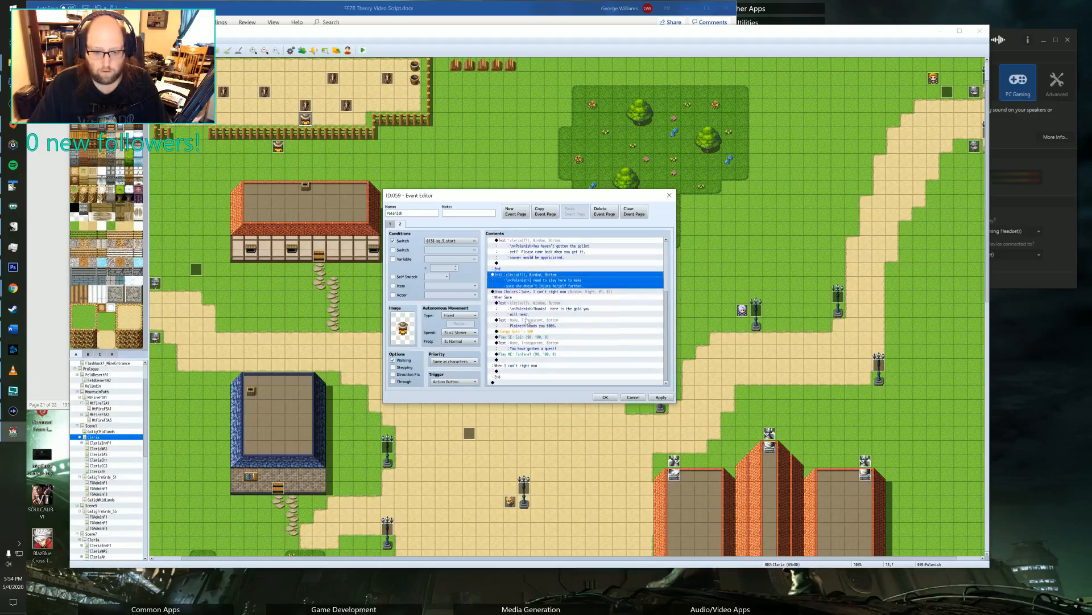
shift+click(516, 368)
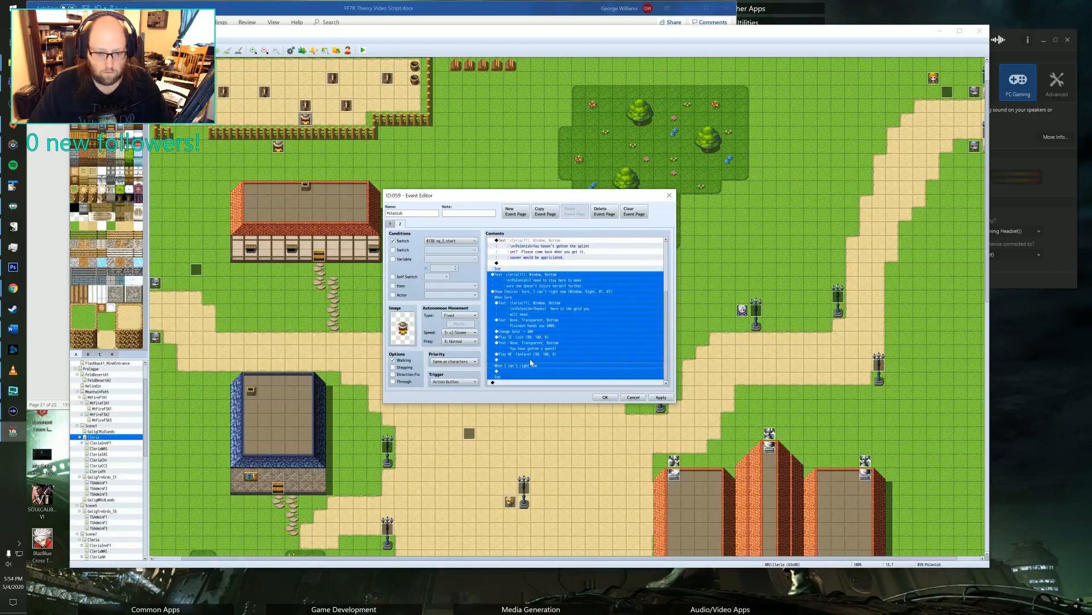
key(Delete)
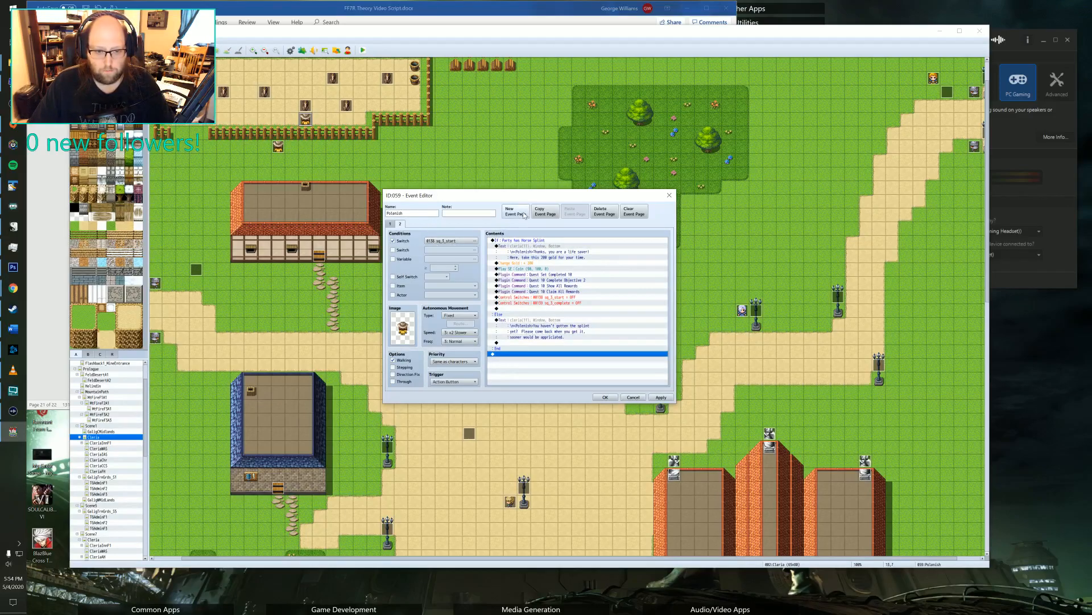
Duplicate Polenish's event page 2 as page 3 and set the copy's switch condition to sq_3_complete.
click(545, 212)
click(574, 212)
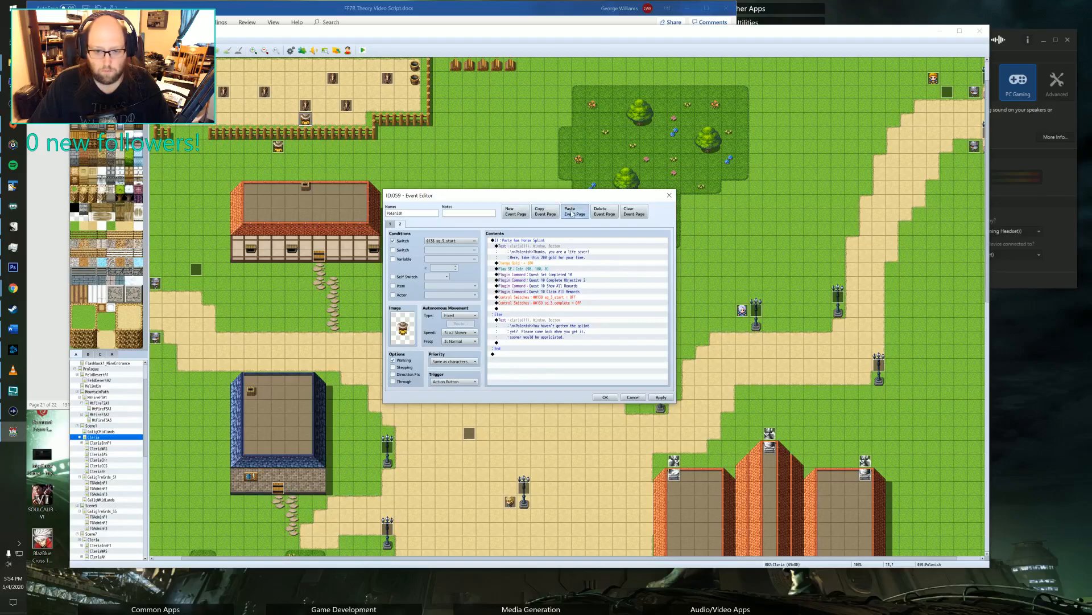
click(437, 241)
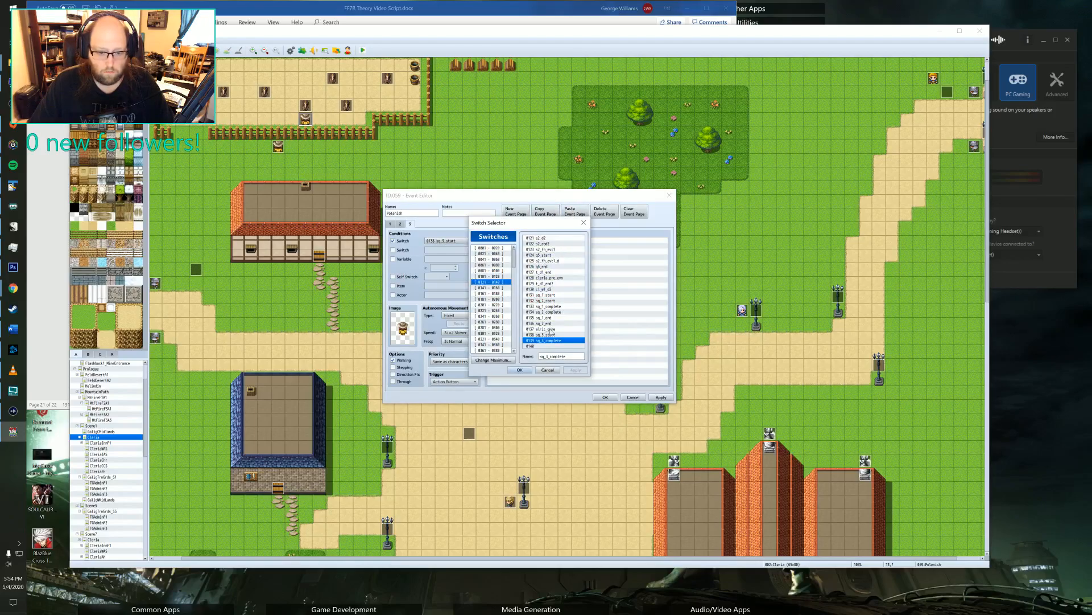
click(519, 369)
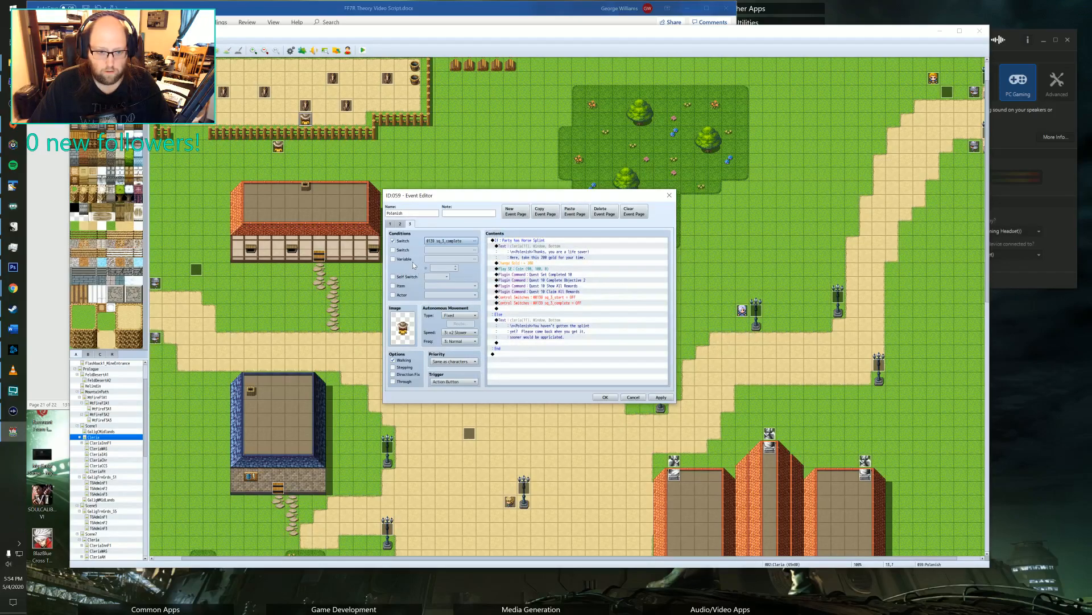
Replace all copied commands on page 3 with a Show Text command using the hatted man's face from the cleria set.
click(543, 241)
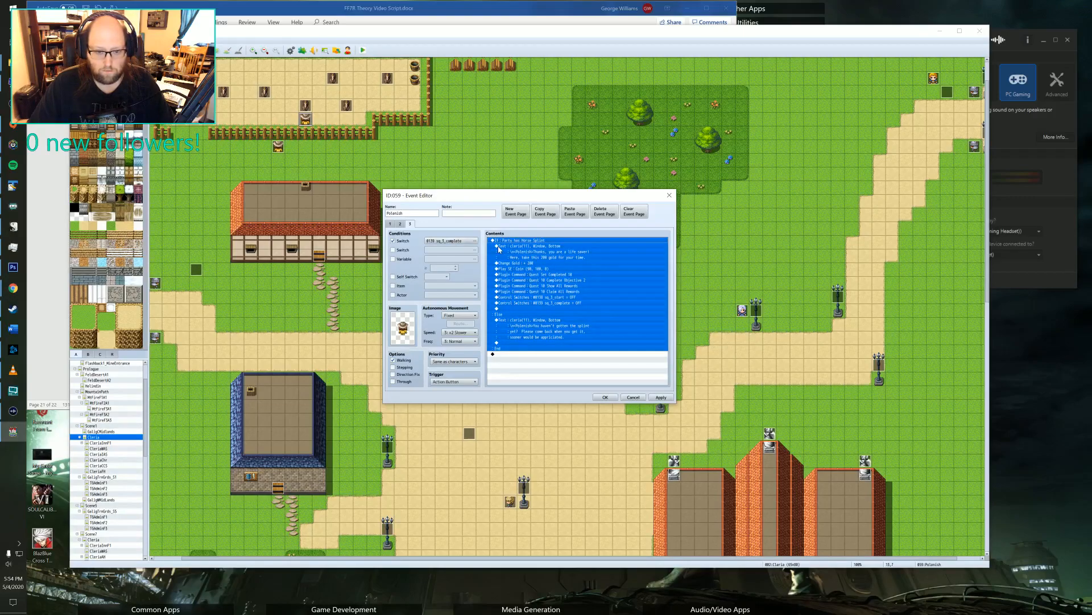
key(Delete)
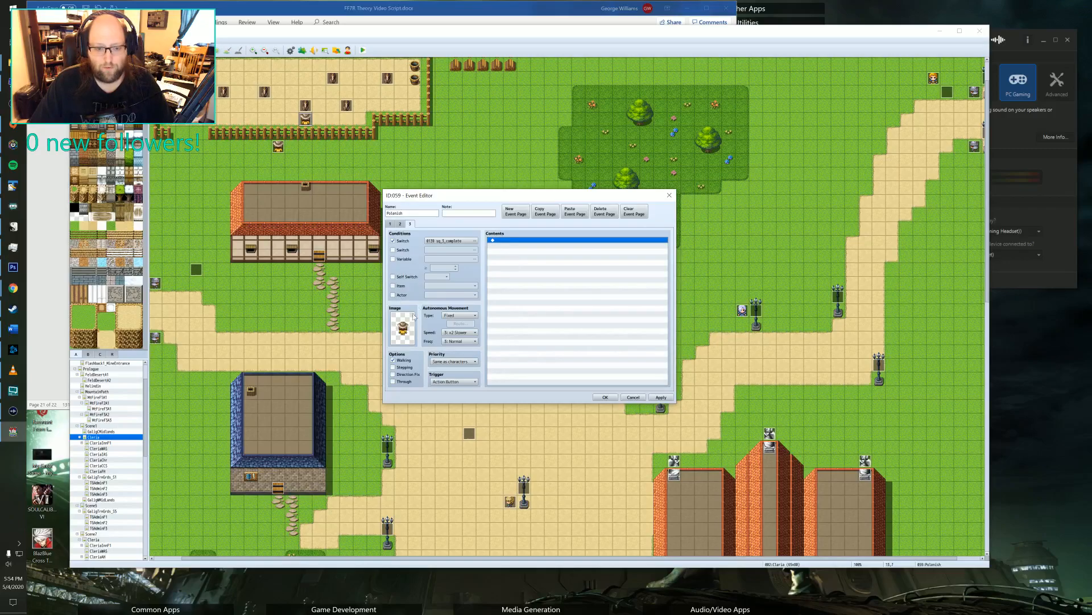
double_click(506, 242)
click(524, 242)
double_click(520, 300)
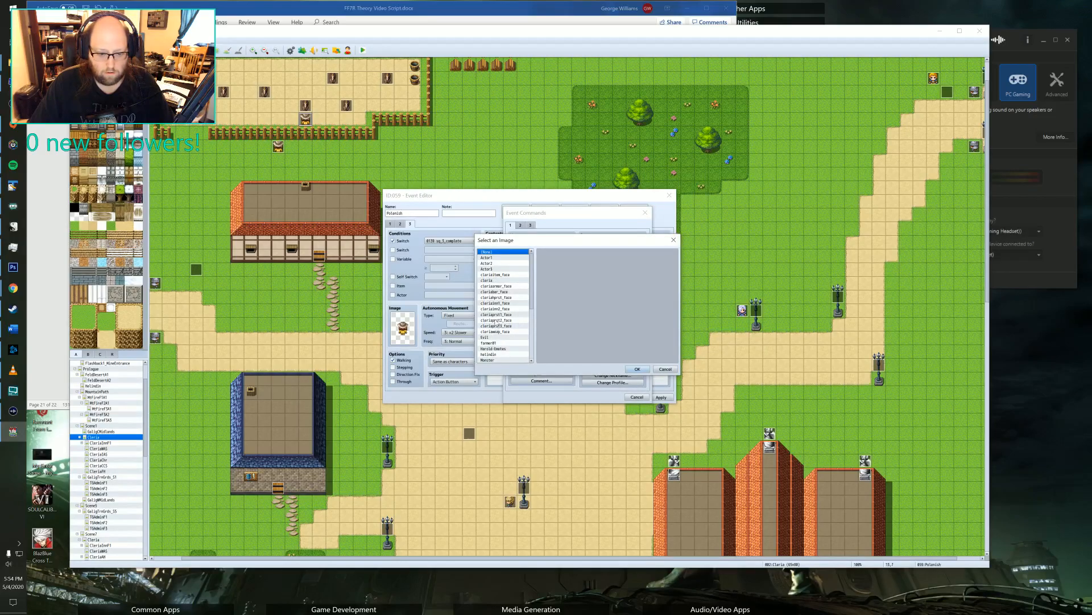
click(501, 275)
click(505, 285)
click(508, 281)
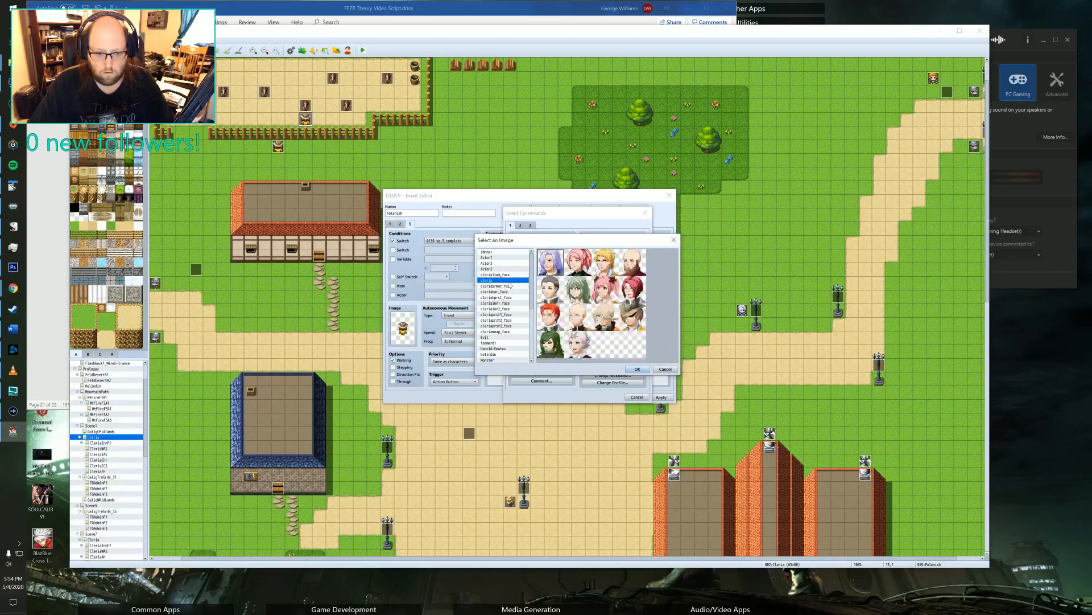
click(632, 316)
click(636, 369)
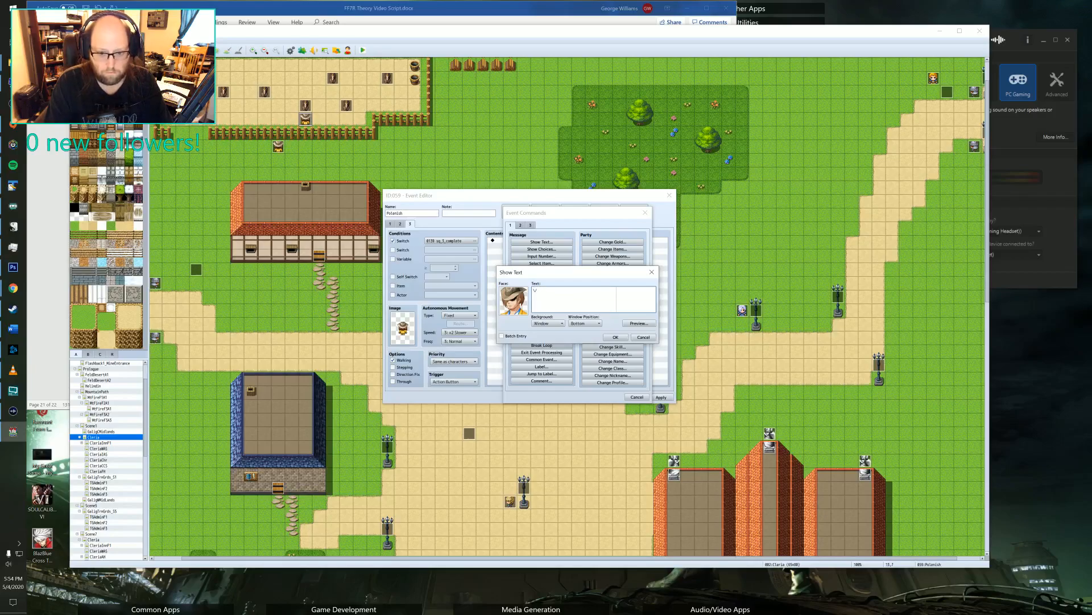
Set the page 3 message to "\n<Polenish>Hey Felto, thanks for the help!" and apply the event changes.
text(\n<Pol)
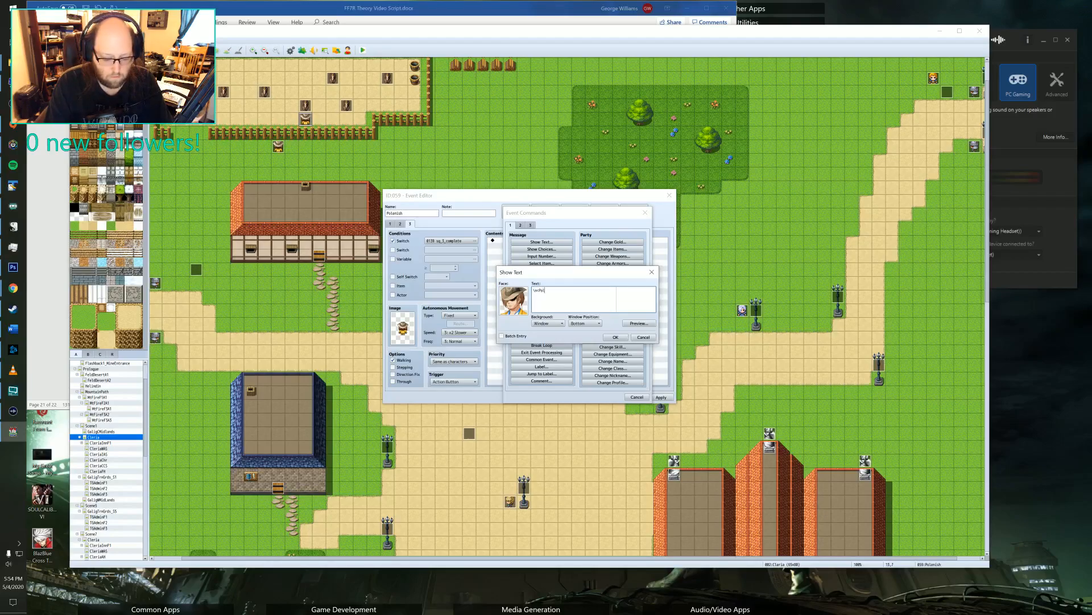
text(enish>)
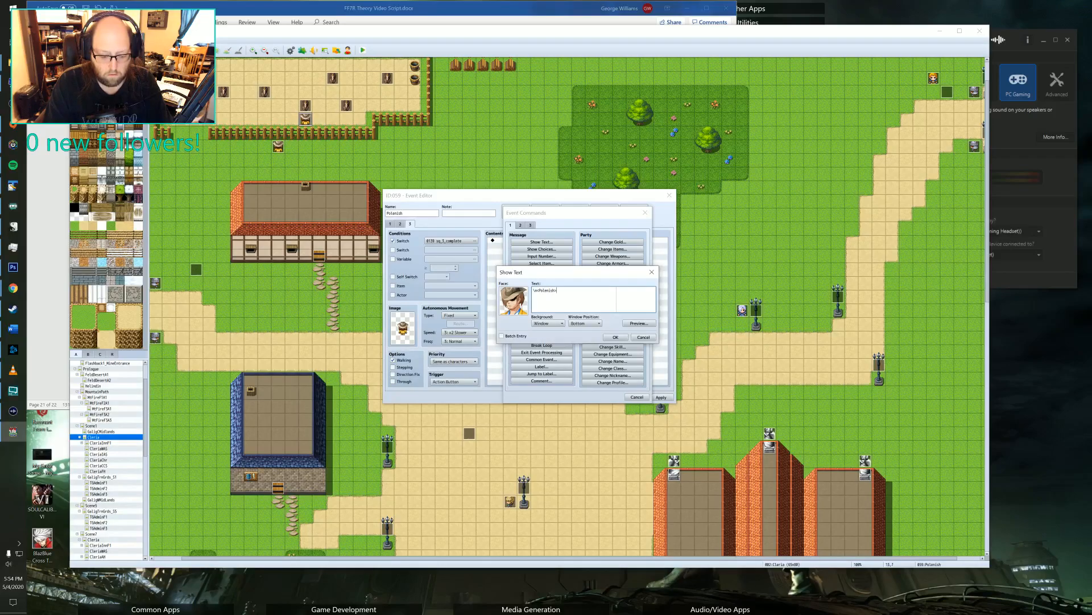
text(Hey Felto, H)
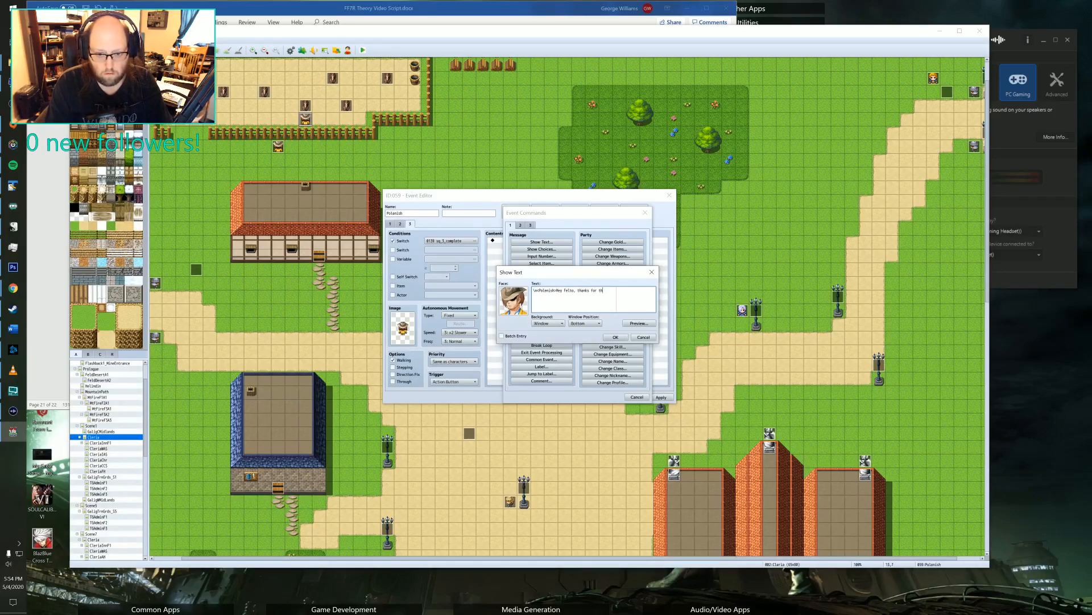
text(hanks for the th)
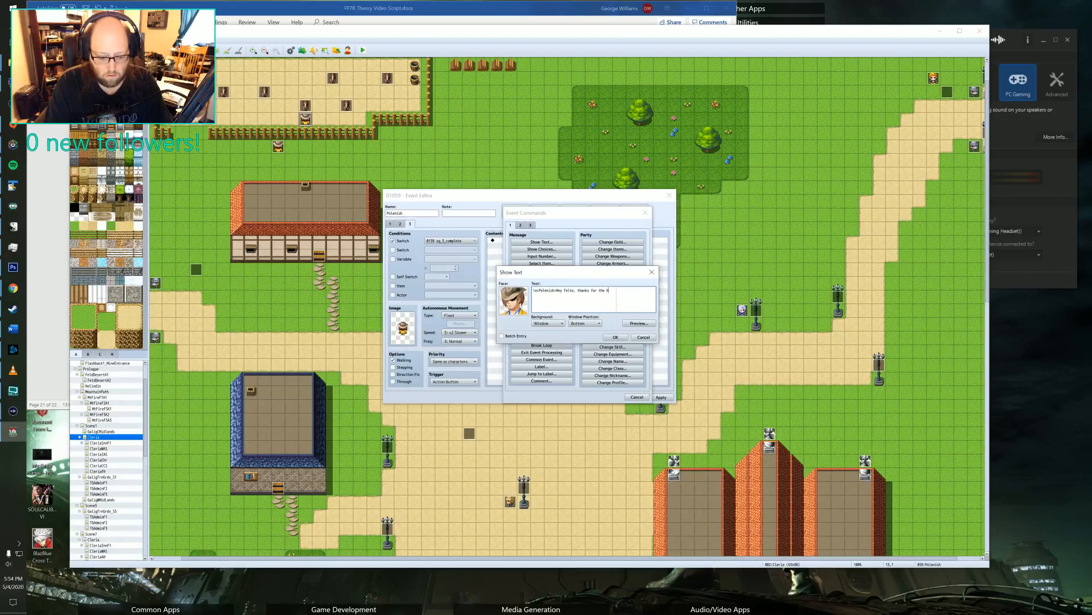
text(elp!)
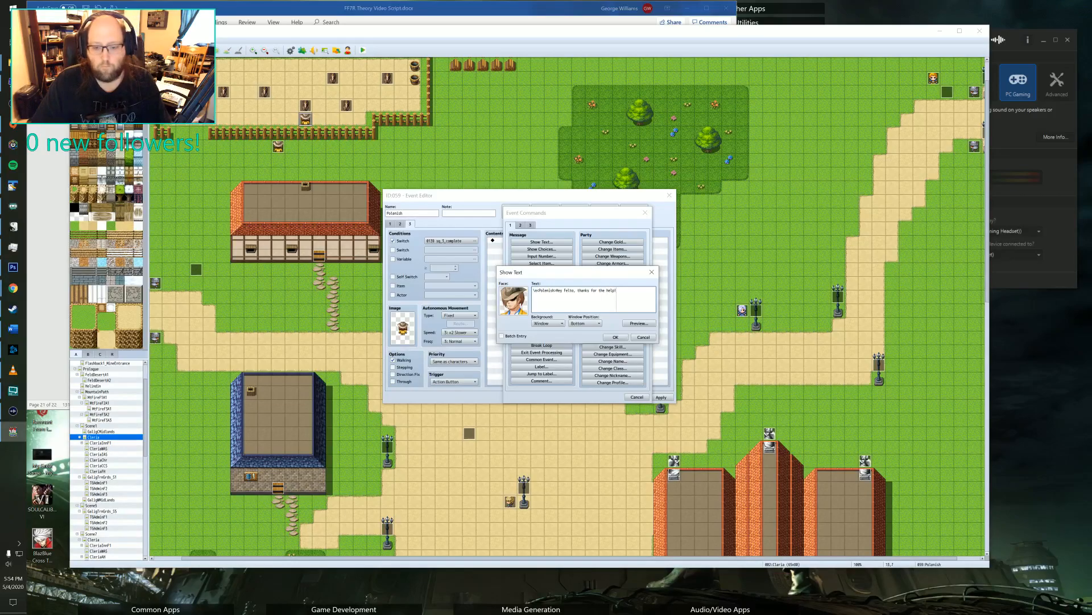
click(615, 337)
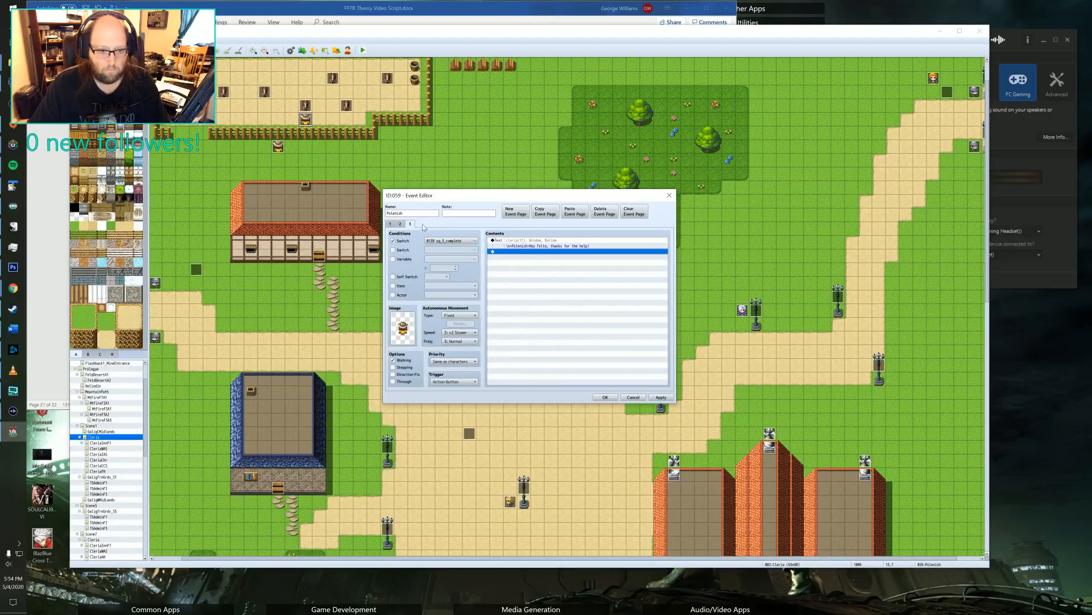
click(654, 397)
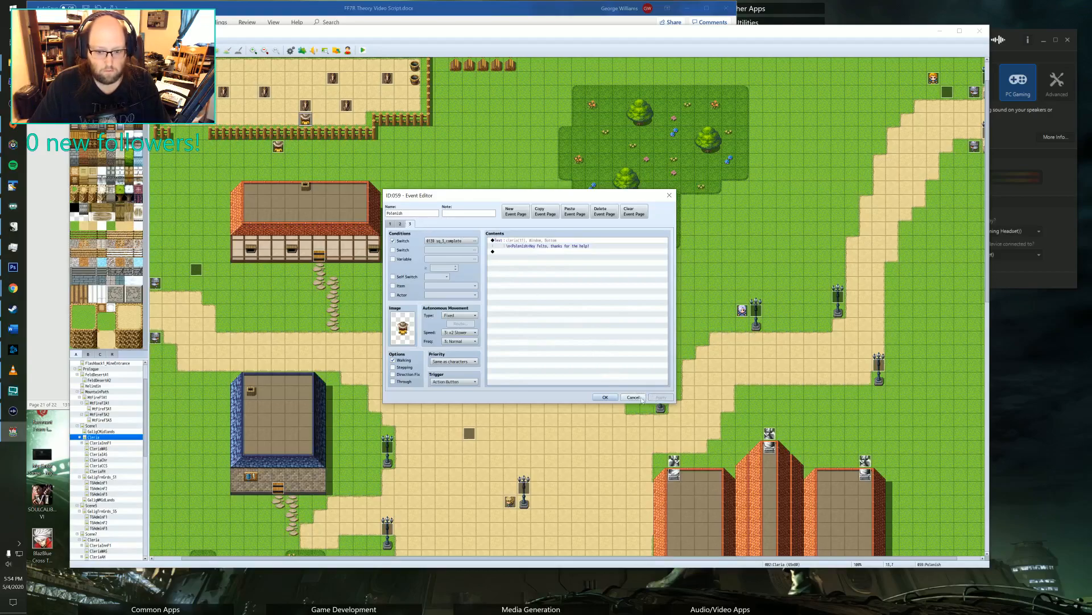
Save Polenish's event and duplicate page 1 of the horse event in the fenced yard as page 3.
click(606, 398)
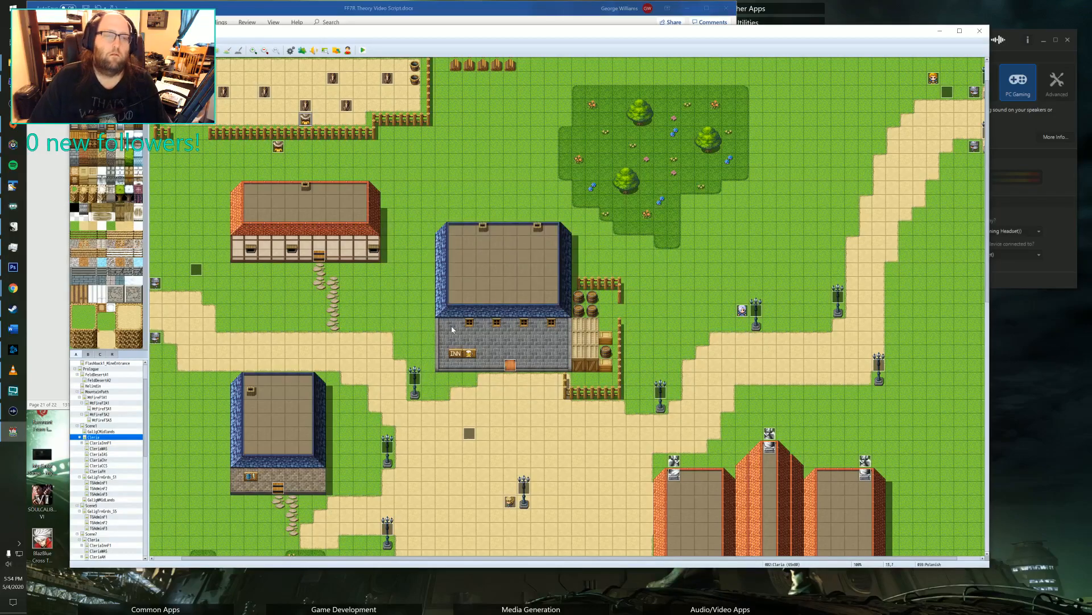
scroll(452, 325, up, 2)
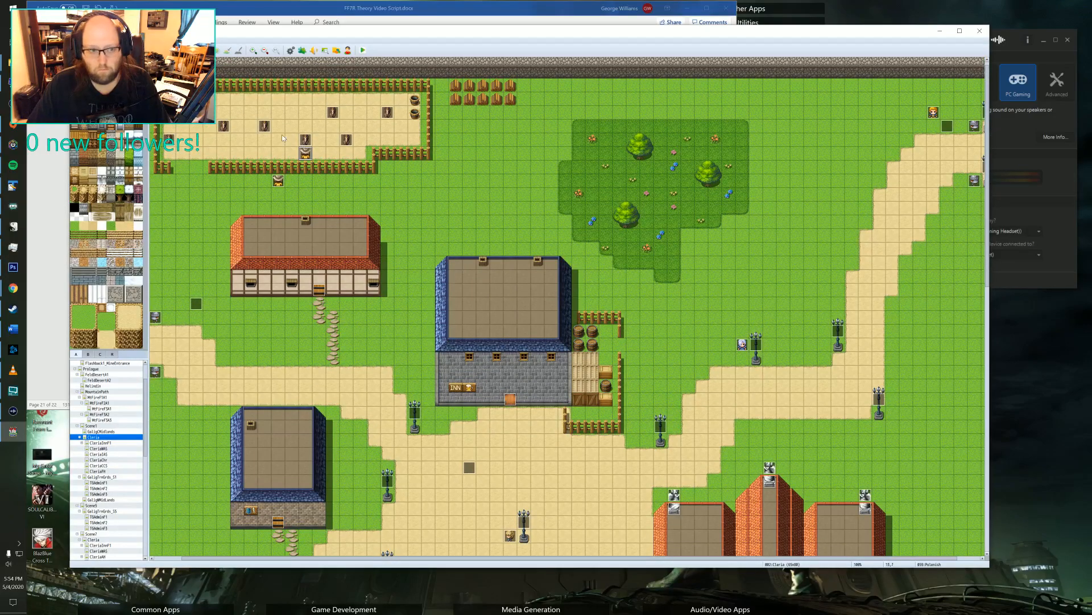
double_click(305, 140)
click(400, 223)
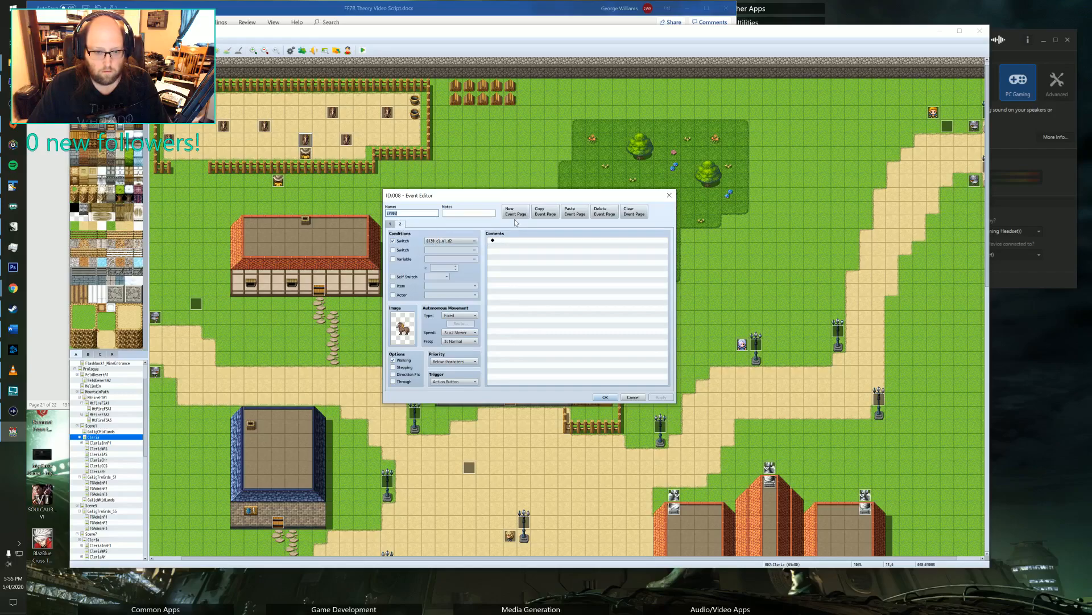
click(391, 223)
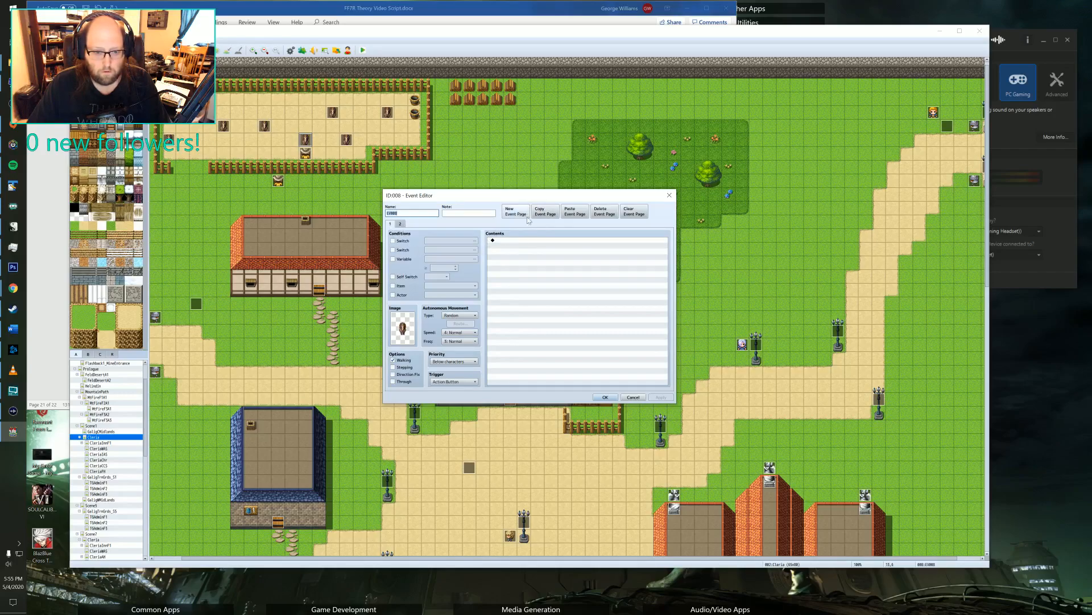
click(545, 212)
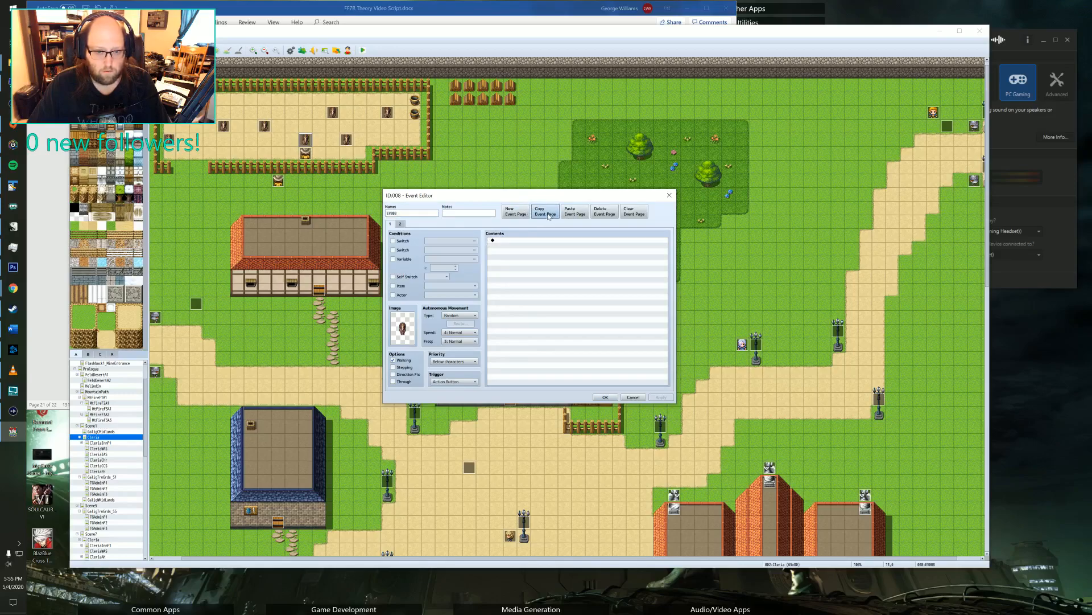
click(400, 224)
click(569, 214)
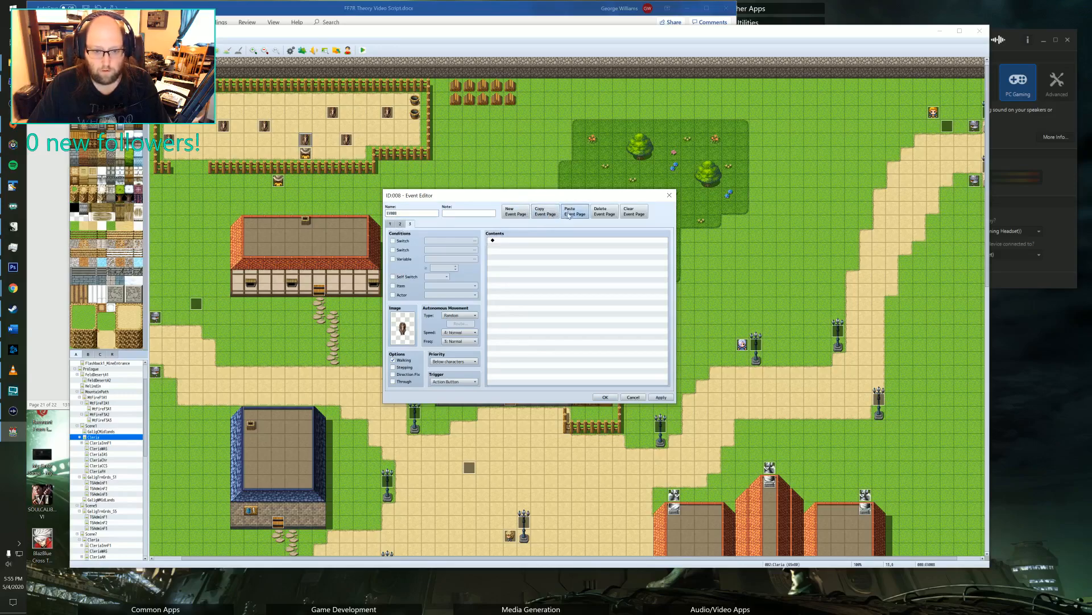
Enable the switch condition on page 3 of the horse event and set it to sq_3_complete.
click(392, 240)
click(443, 241)
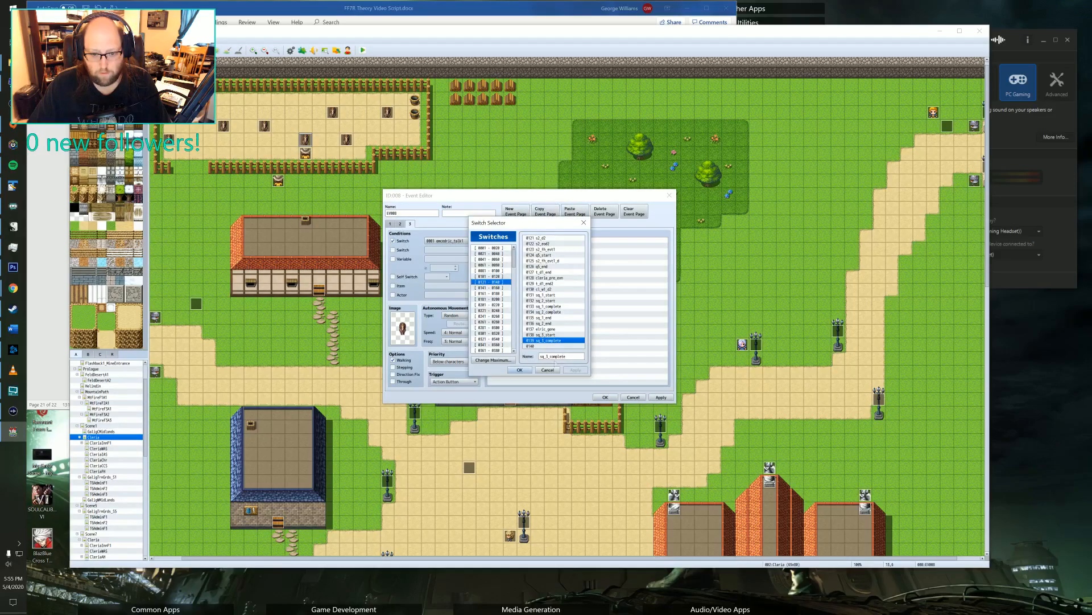
click(519, 370)
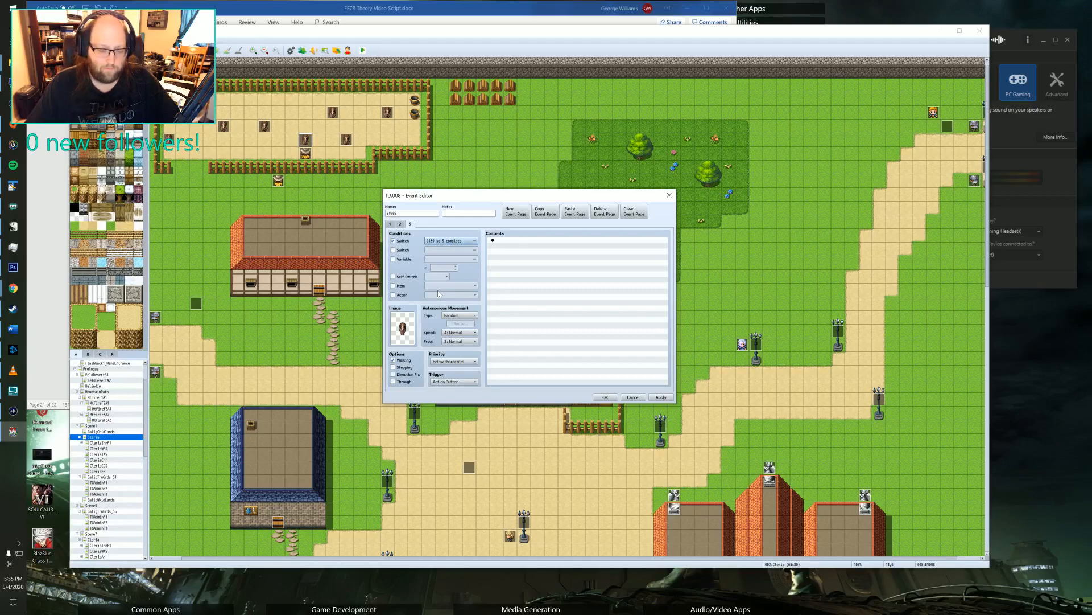
Compare the conditions, images and movement settings across the horse event's three pages and save the event.
click(401, 223)
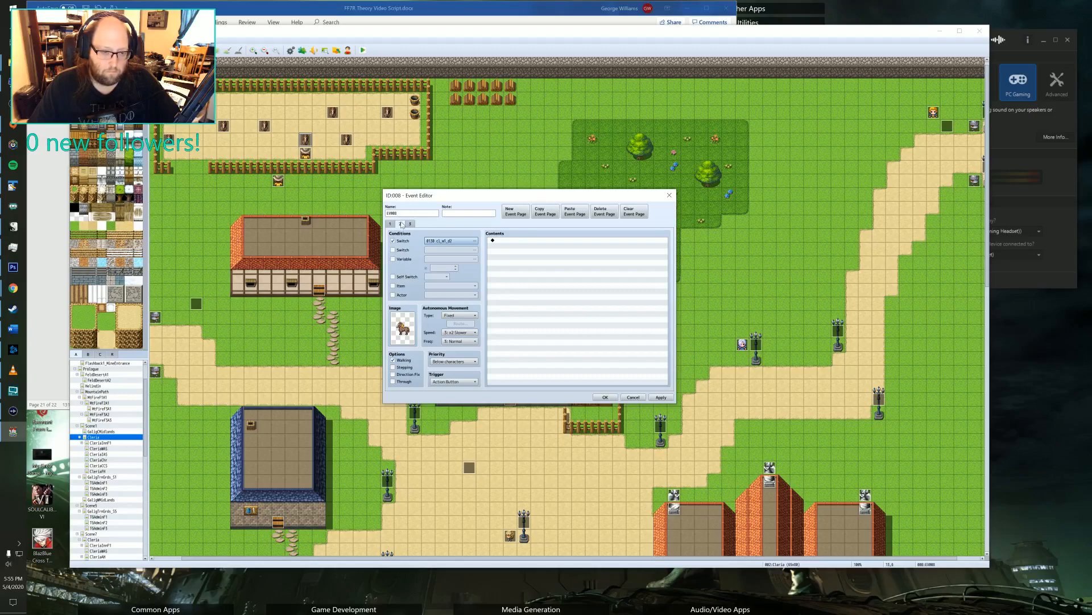
click(409, 223)
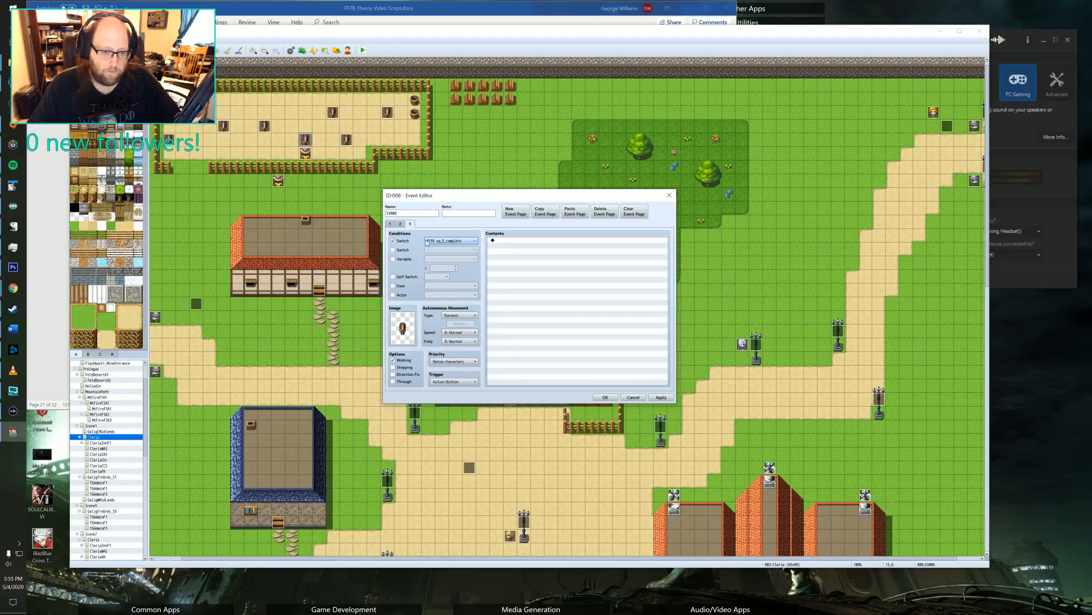
click(400, 223)
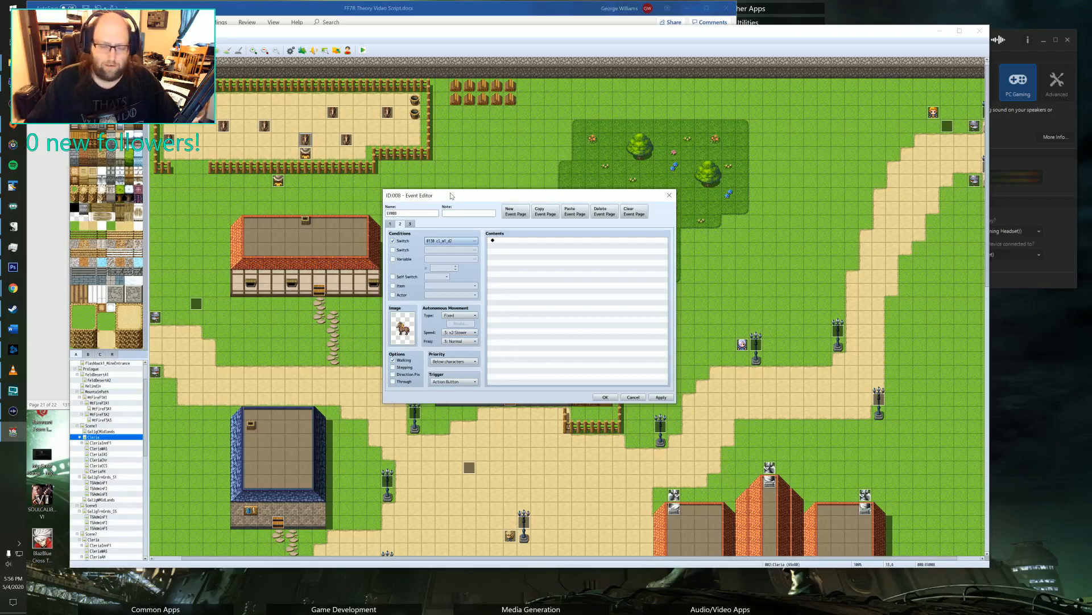
click(410, 223)
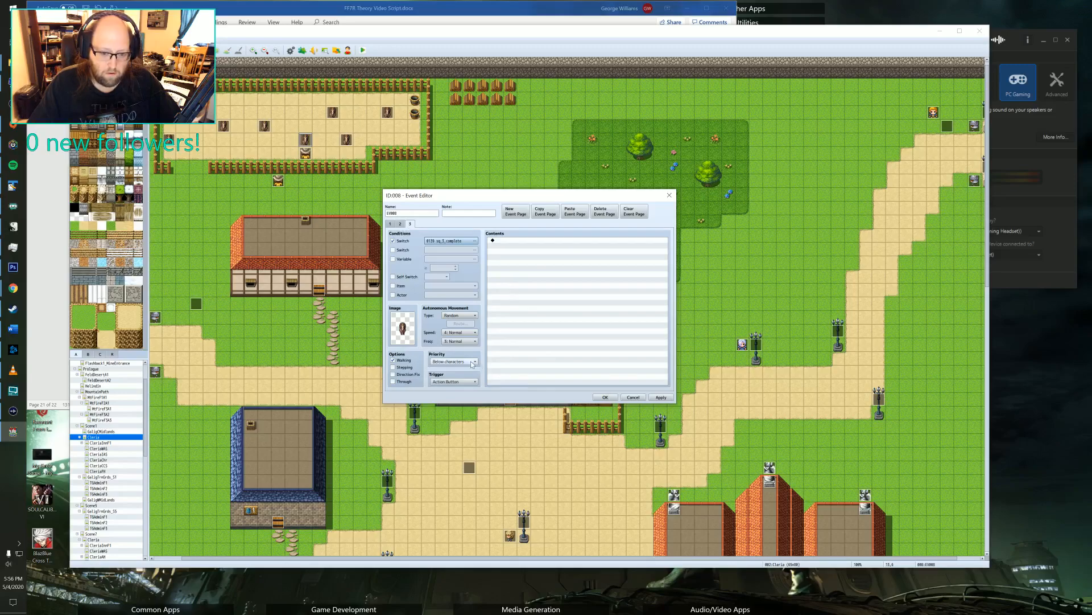
click(392, 224)
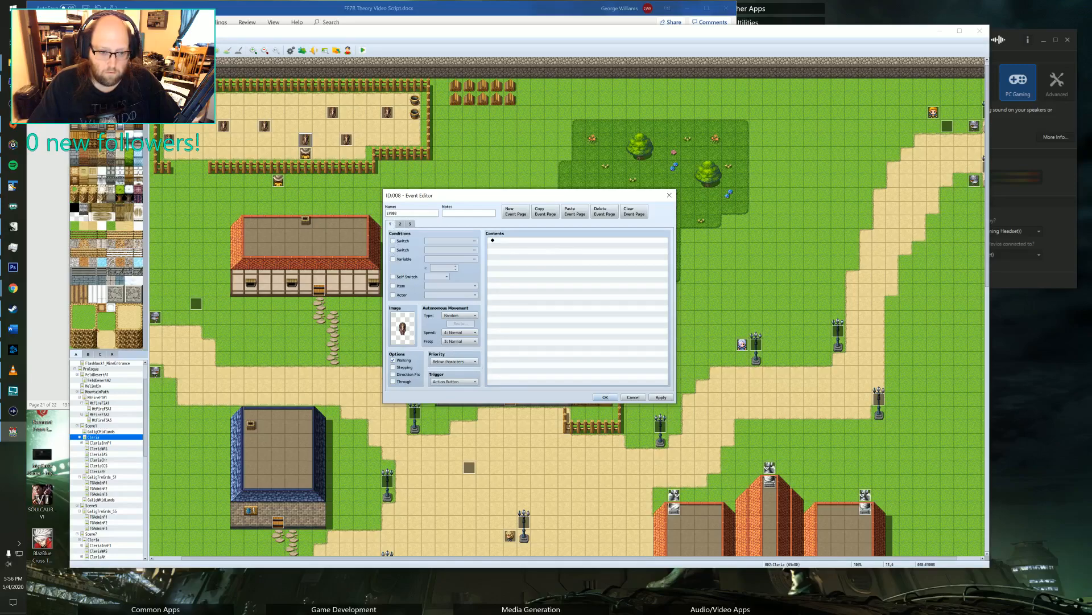
click(400, 223)
click(410, 223)
click(391, 224)
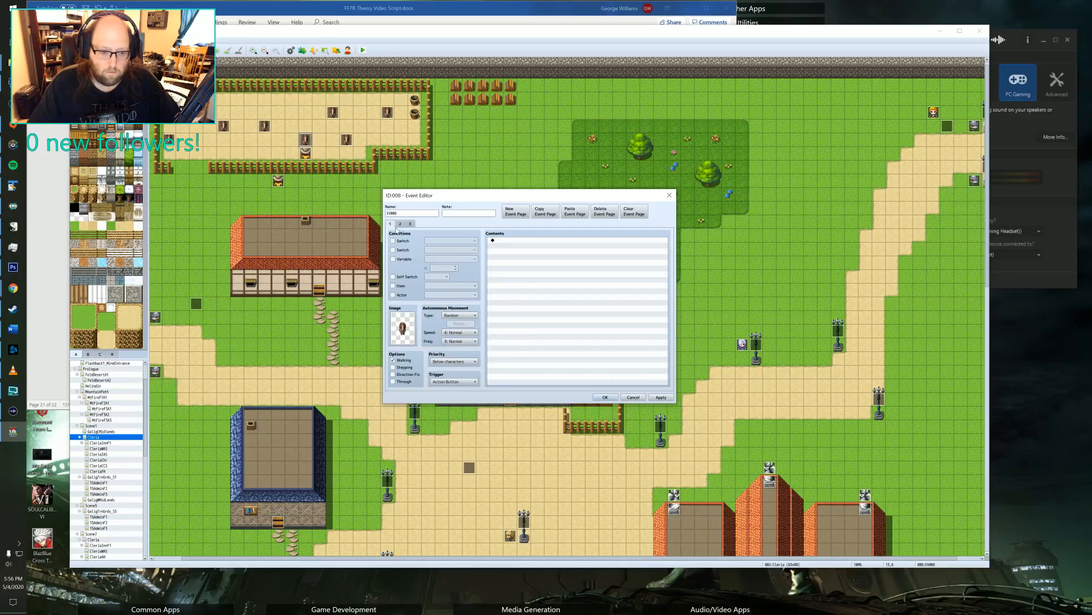
click(402, 224)
click(409, 224)
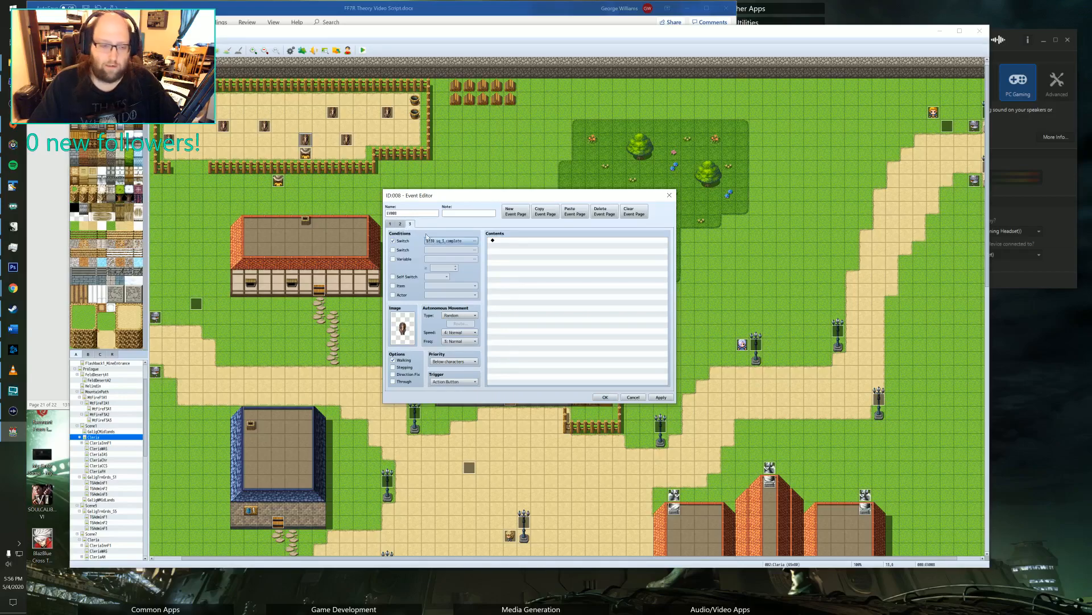
click(391, 224)
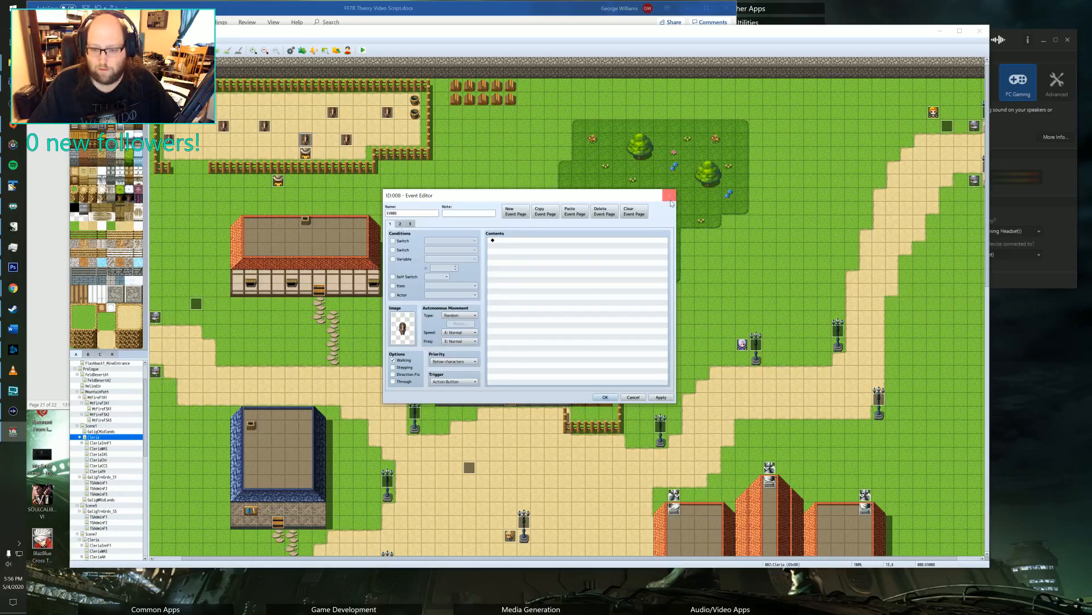
click(605, 398)
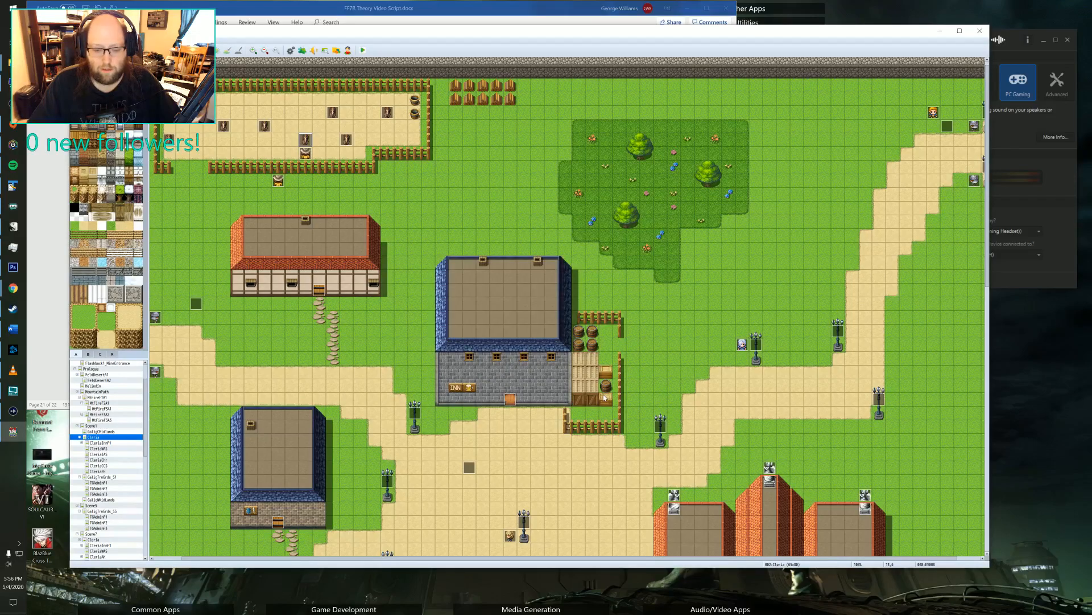
scroll(654, 399, right, 1)
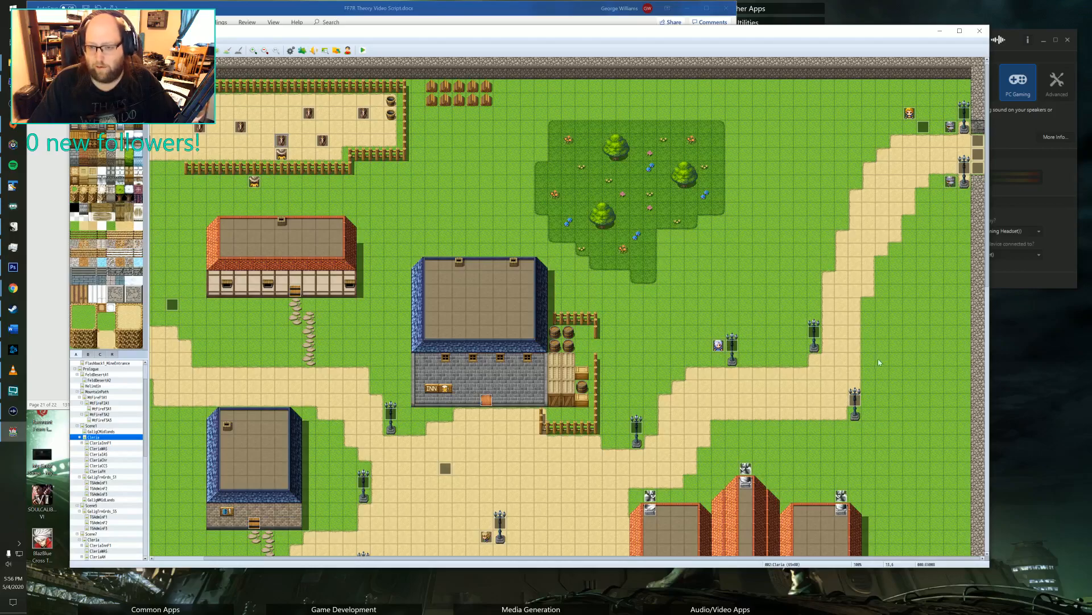
scroll(644, 312, left, 2)
scroll(588, 309, down, 1)
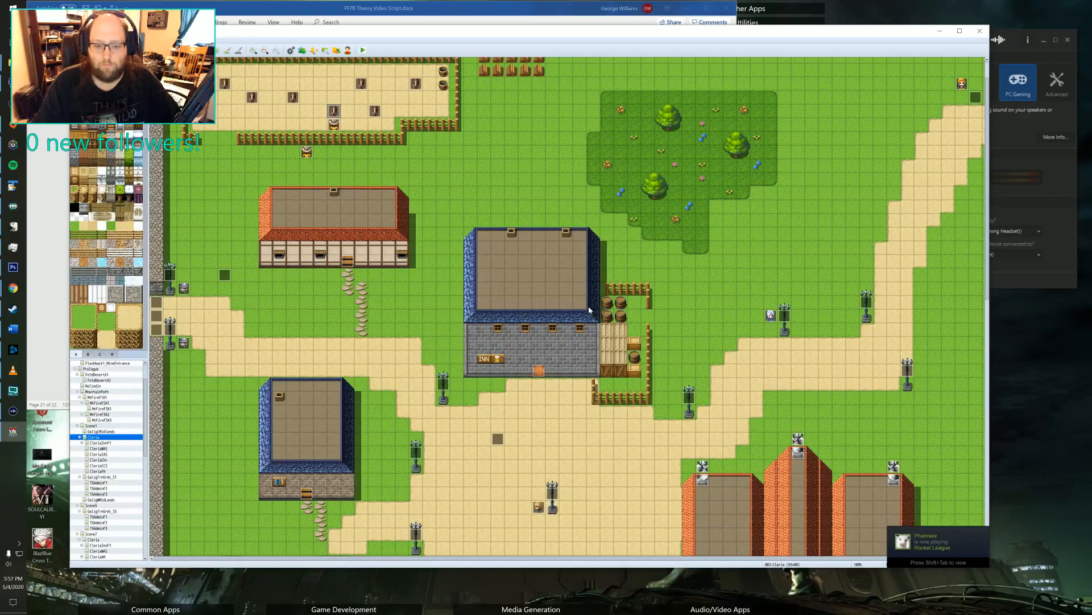
scroll(569, 244, up, 2)
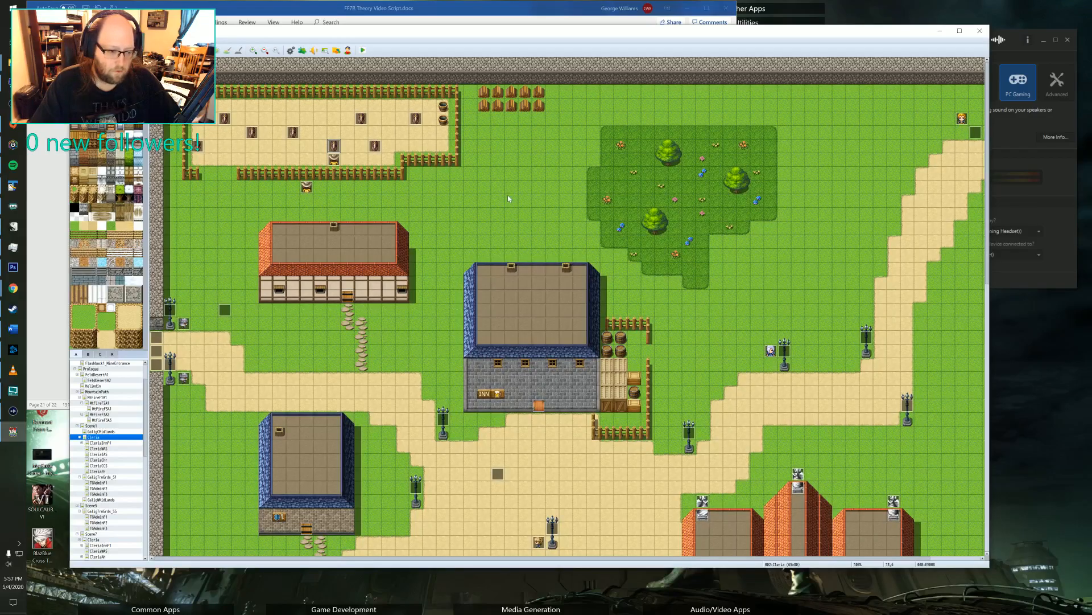
middle_drag(507, 194, 700, 142)
middle_drag(622, 190, 418, 253)
middle_drag(575, 275, 508, 217)
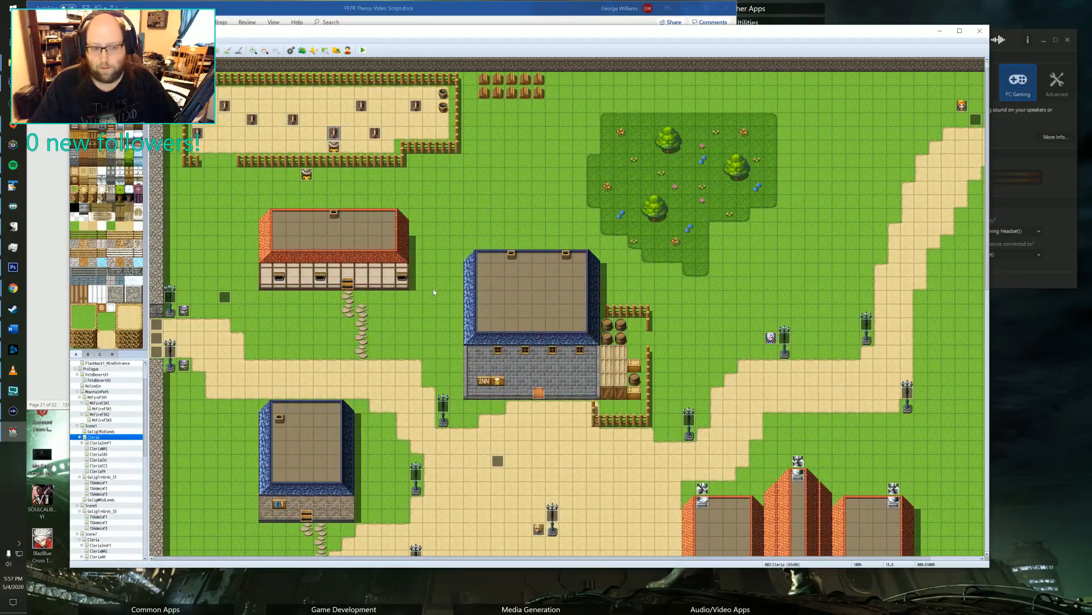
middle_drag(446, 230, 442, 355)
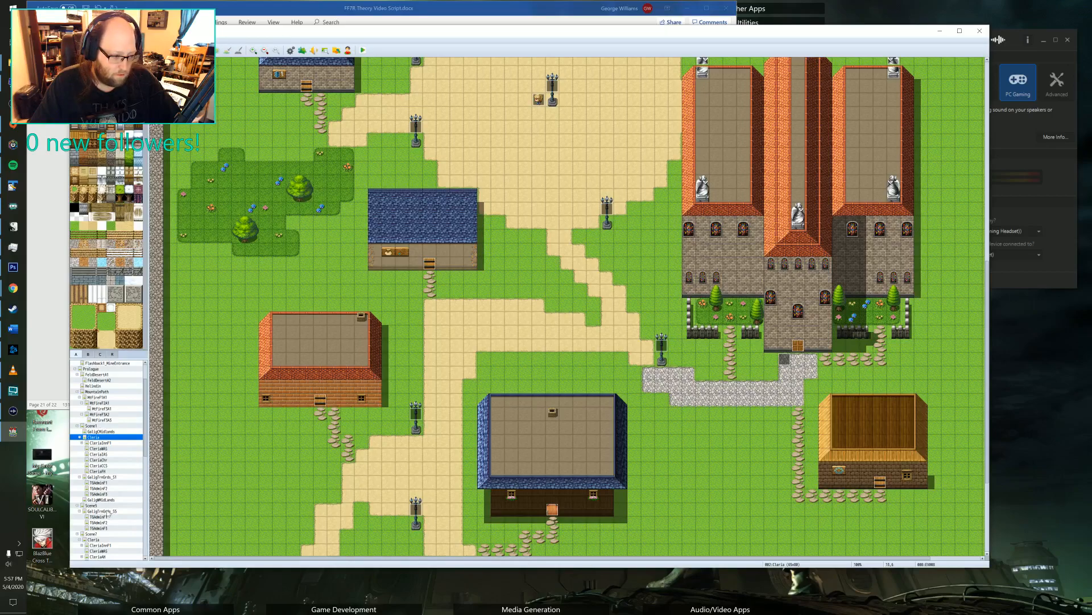
Open Cleria's item shop map under Scene1 and add a second page to the shop counter event.
click(103, 455)
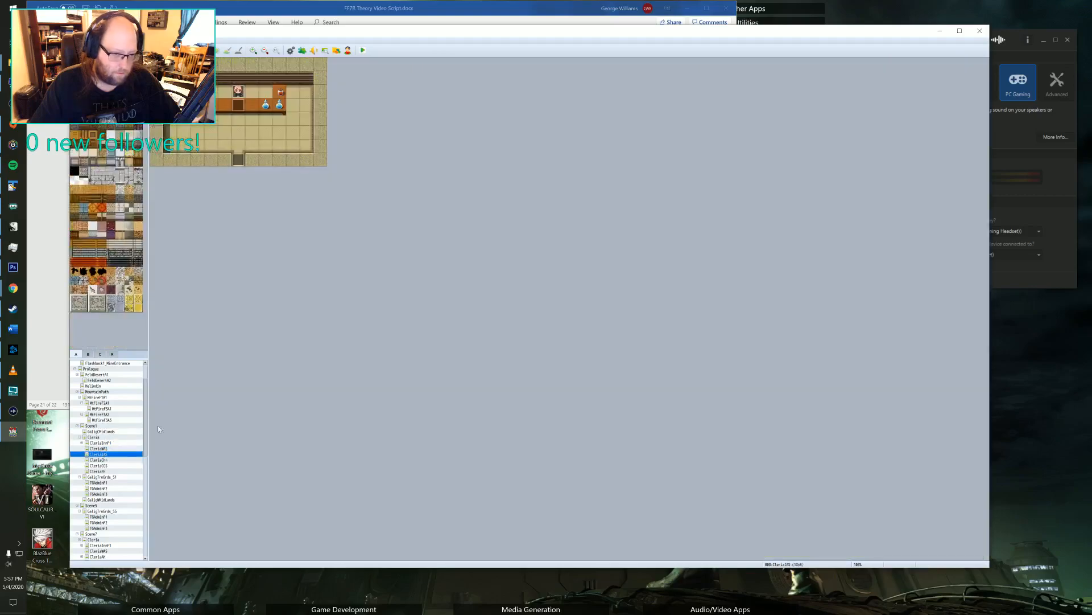
double_click(239, 92)
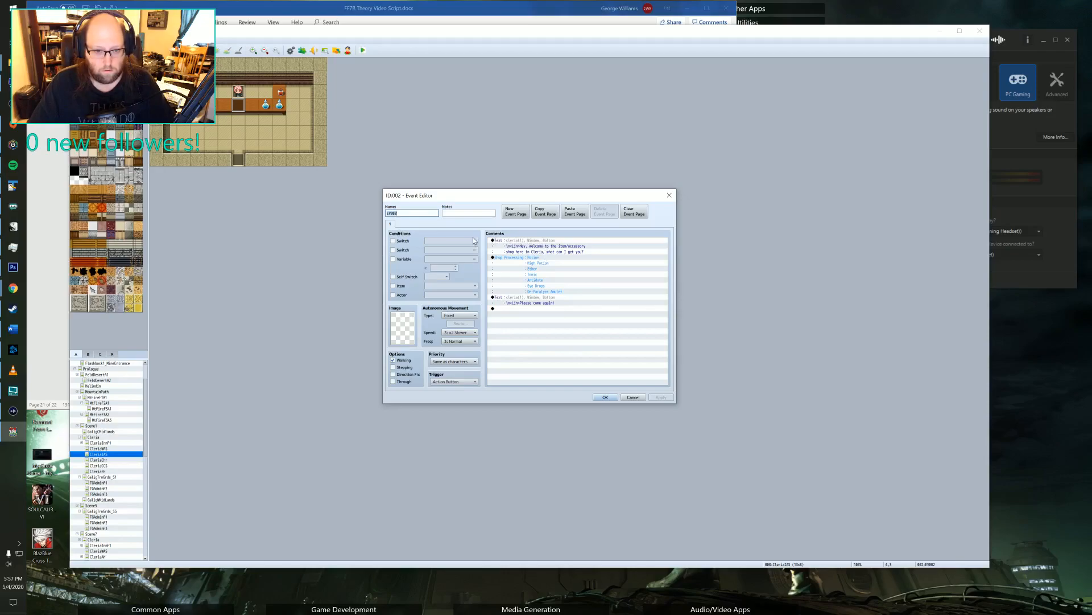
click(512, 215)
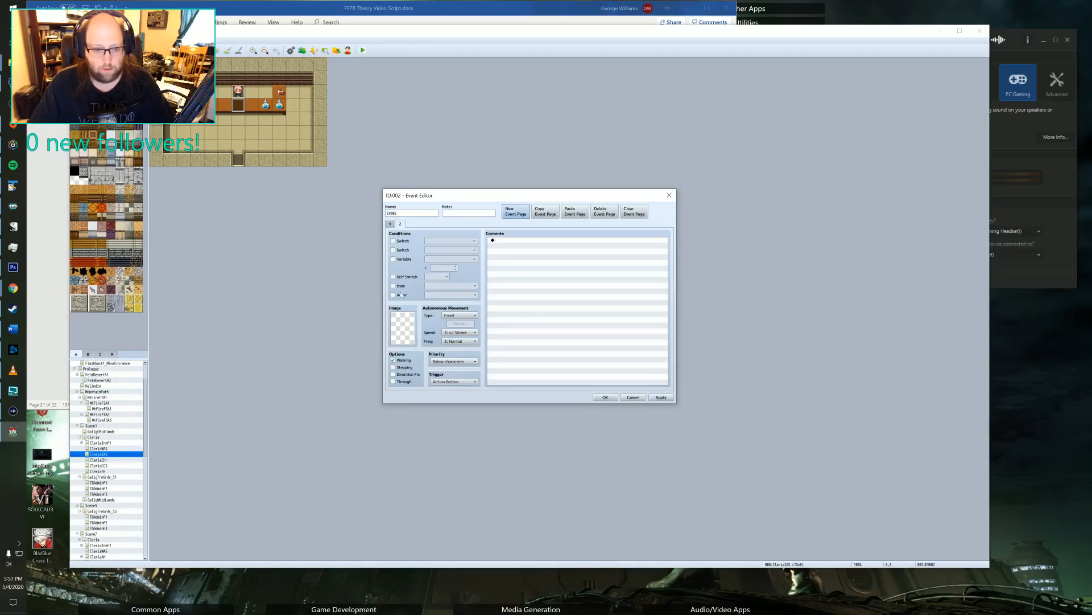
Set the counter event's page 2 switch condition to sq_3_start and save the event.
click(393, 241)
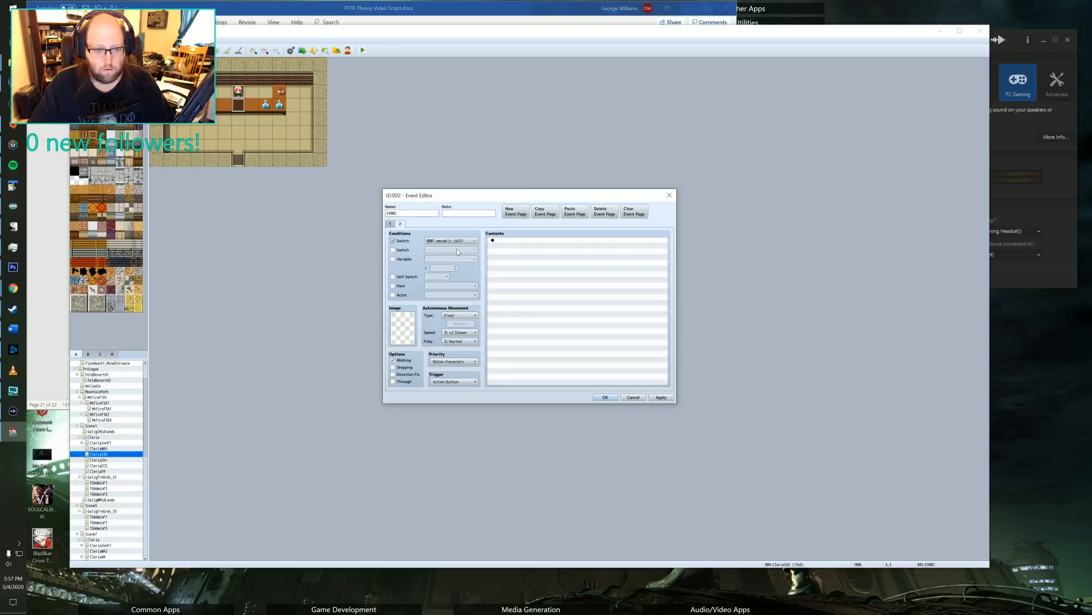
click(459, 242)
click(545, 335)
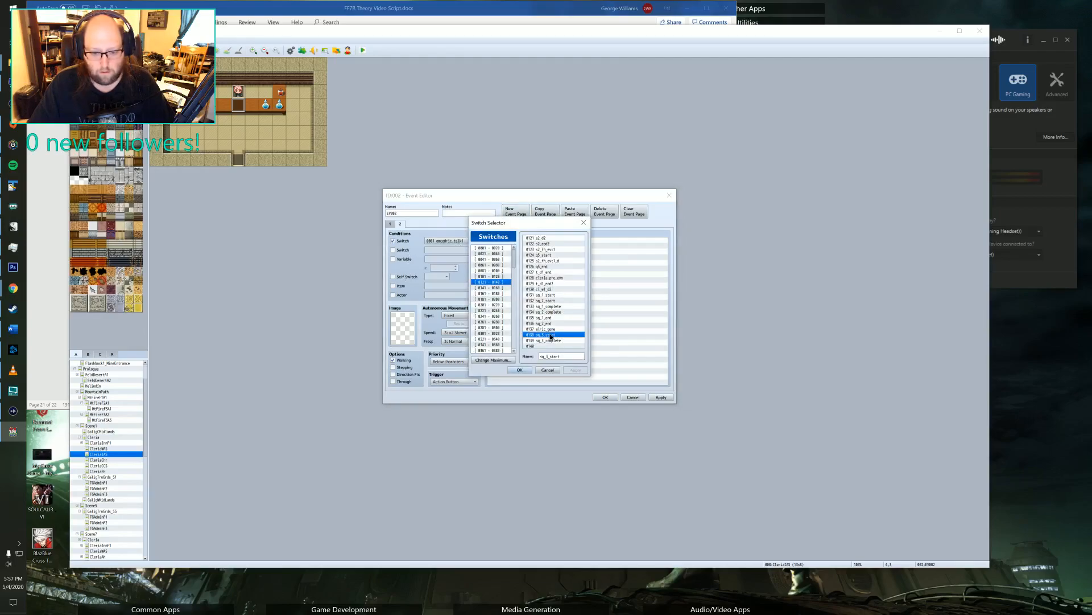
click(519, 370)
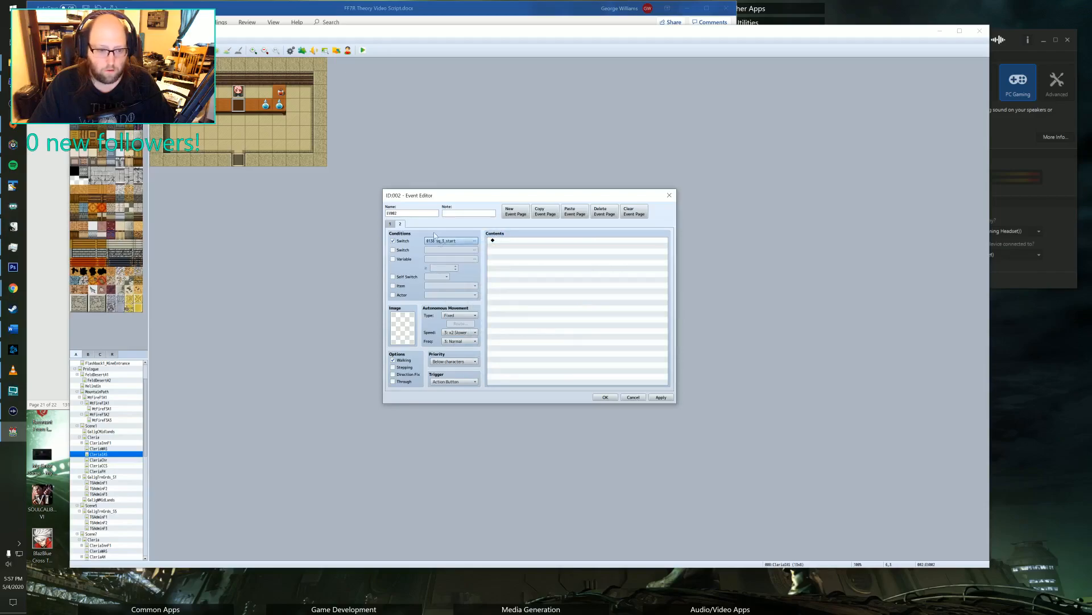
click(660, 397)
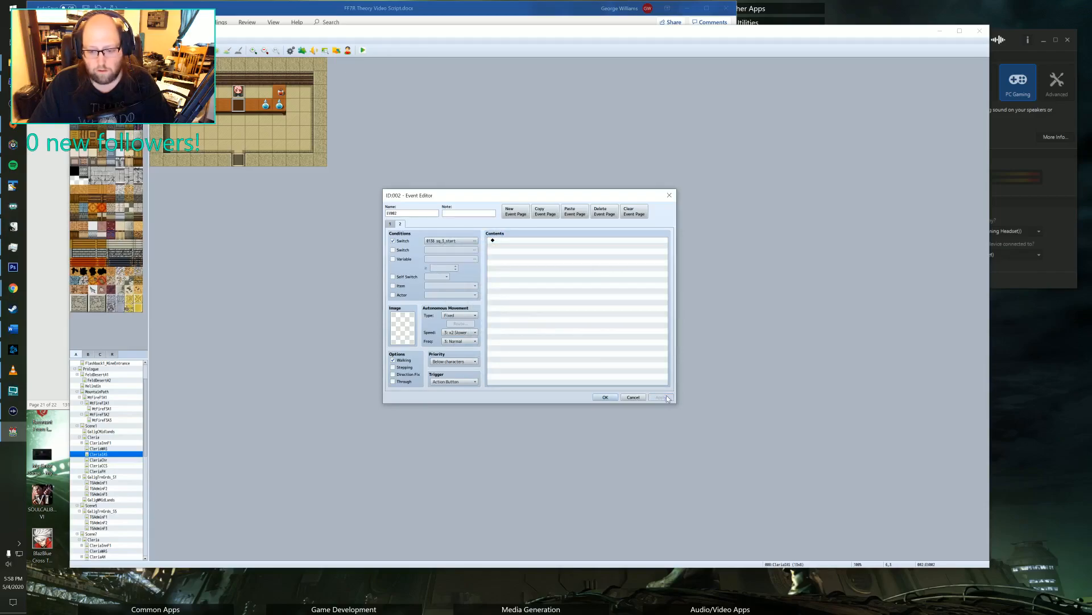
click(615, 397)
Check the shopkeeper's character event and both pages of the counter event for their commands.
double_click(236, 96)
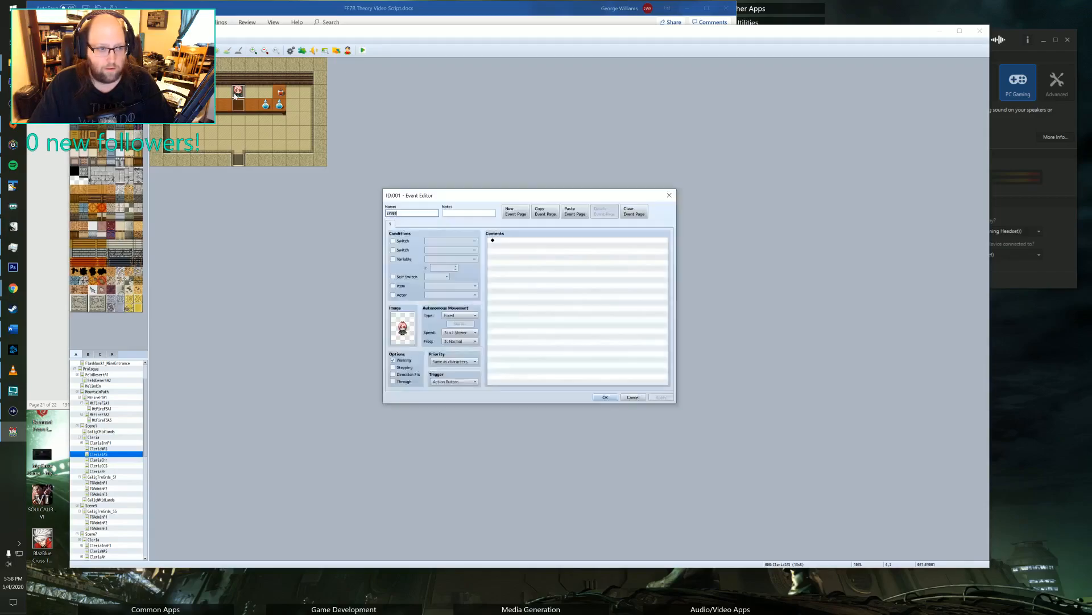
click(669, 196)
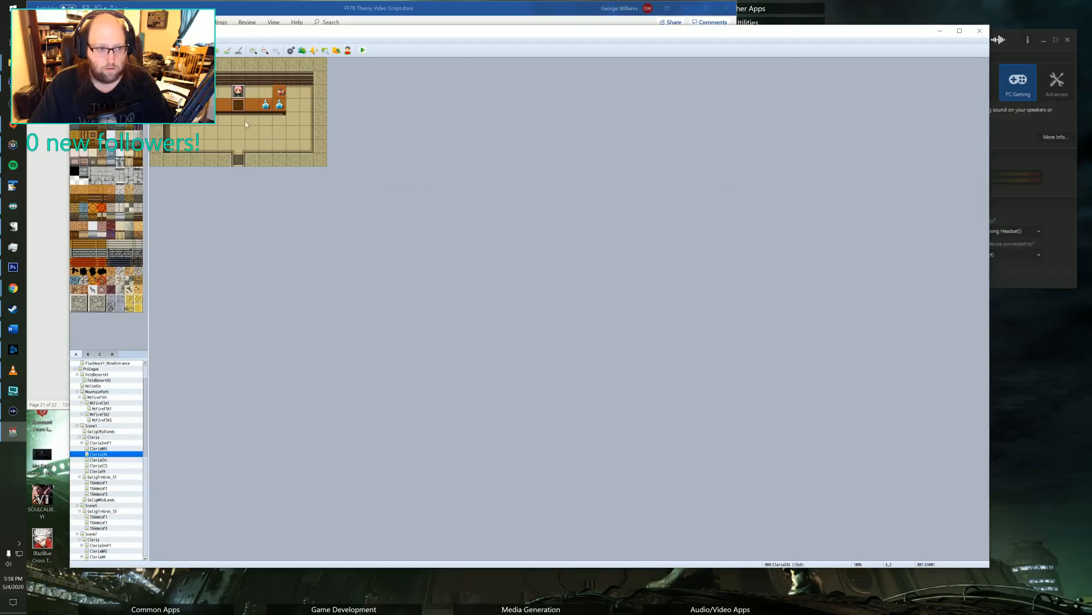
double_click(238, 105)
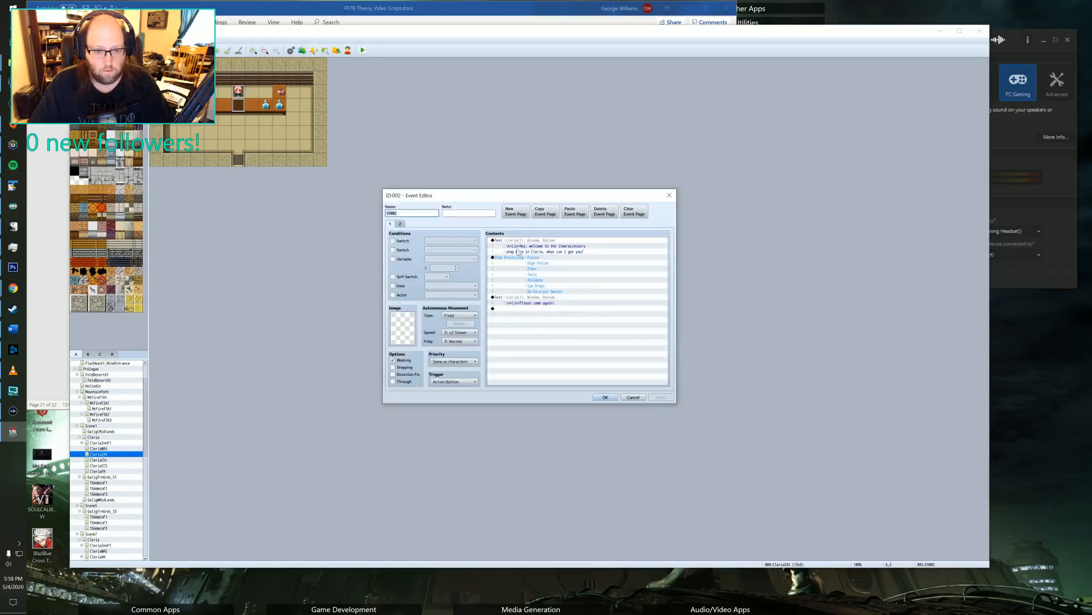
click(400, 223)
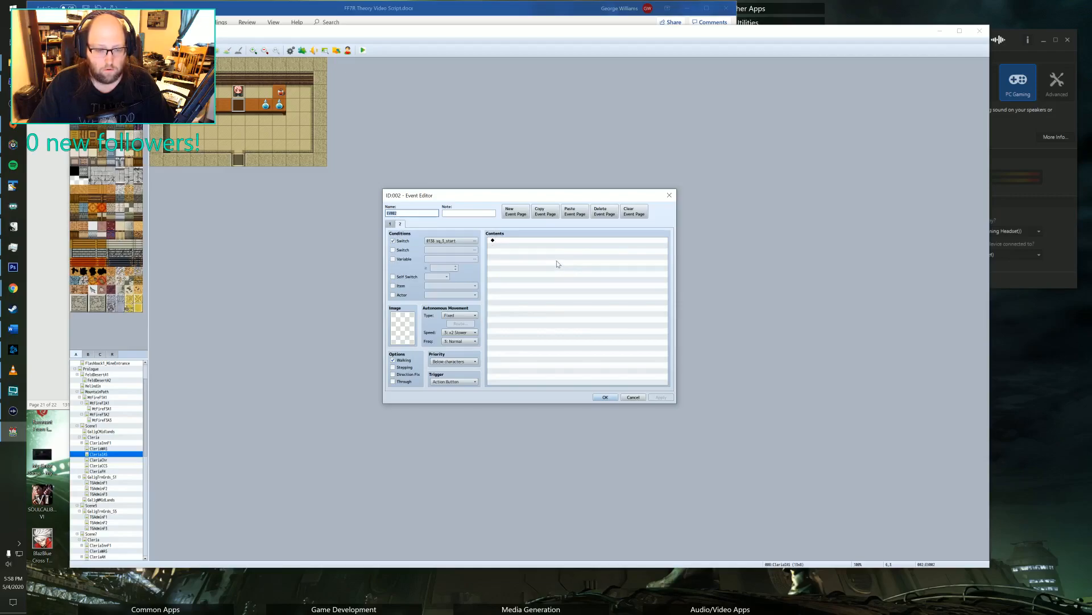
click(605, 398)
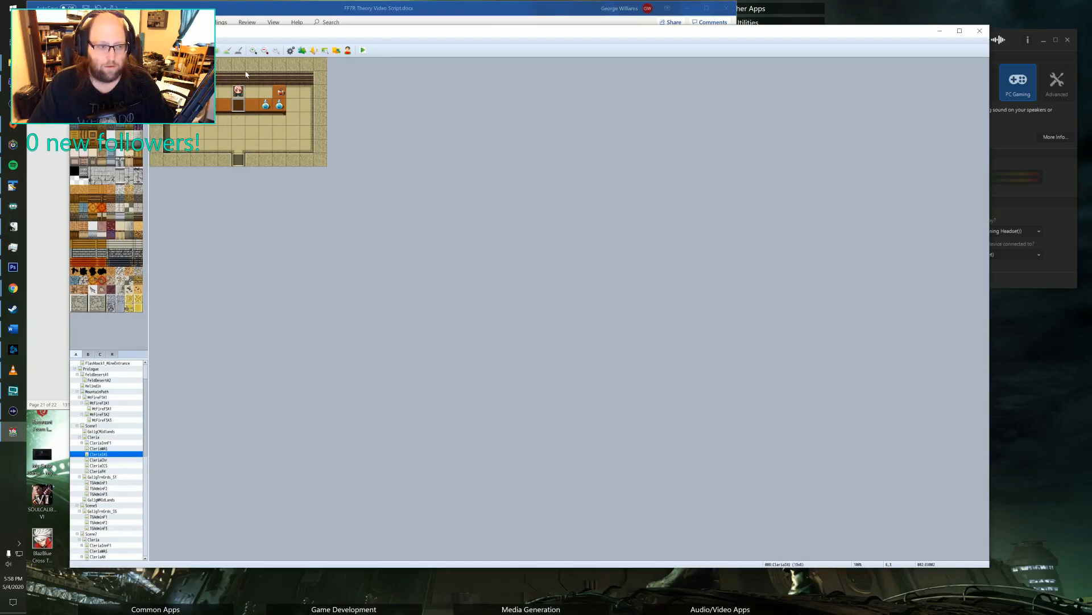
Start a Show Text command on page 2 of the shop counter event, using the blue-haired hero's face image.
double_click(238, 109)
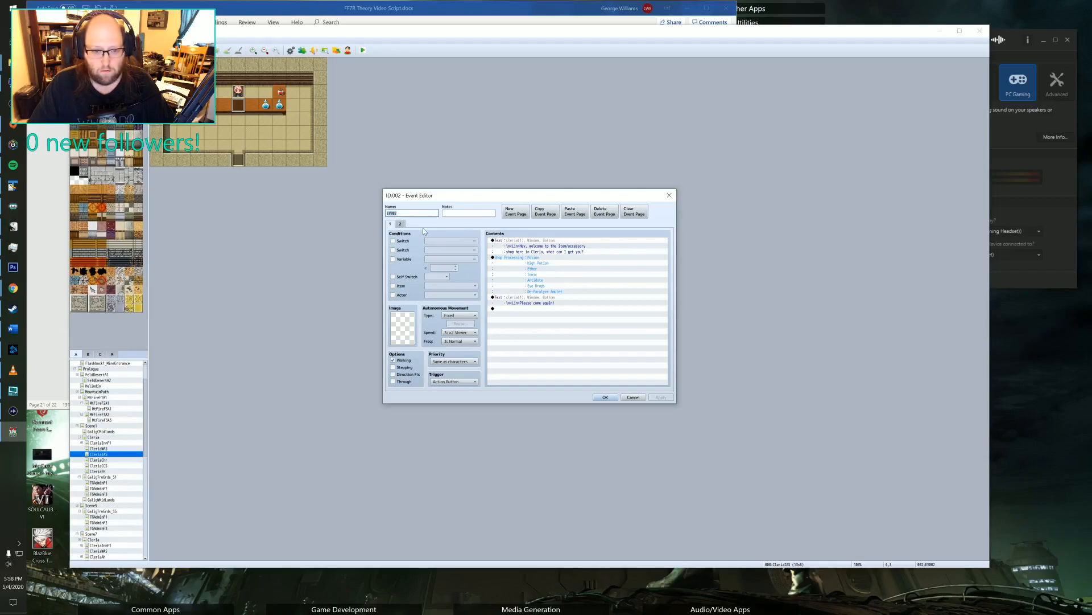
click(400, 223)
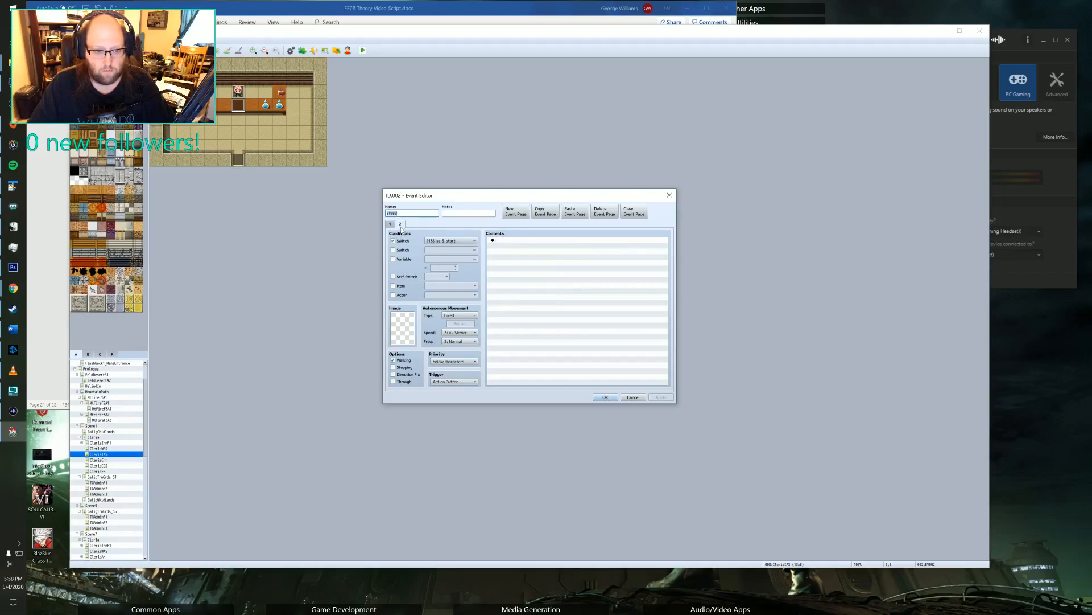
click(501, 240)
double_click(504, 242)
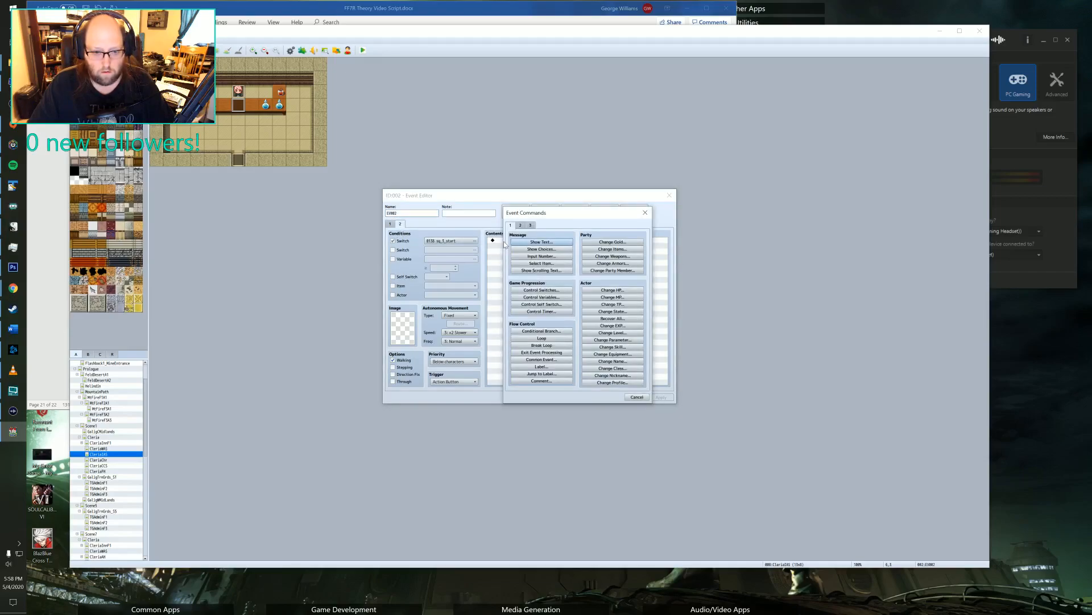
click(542, 242)
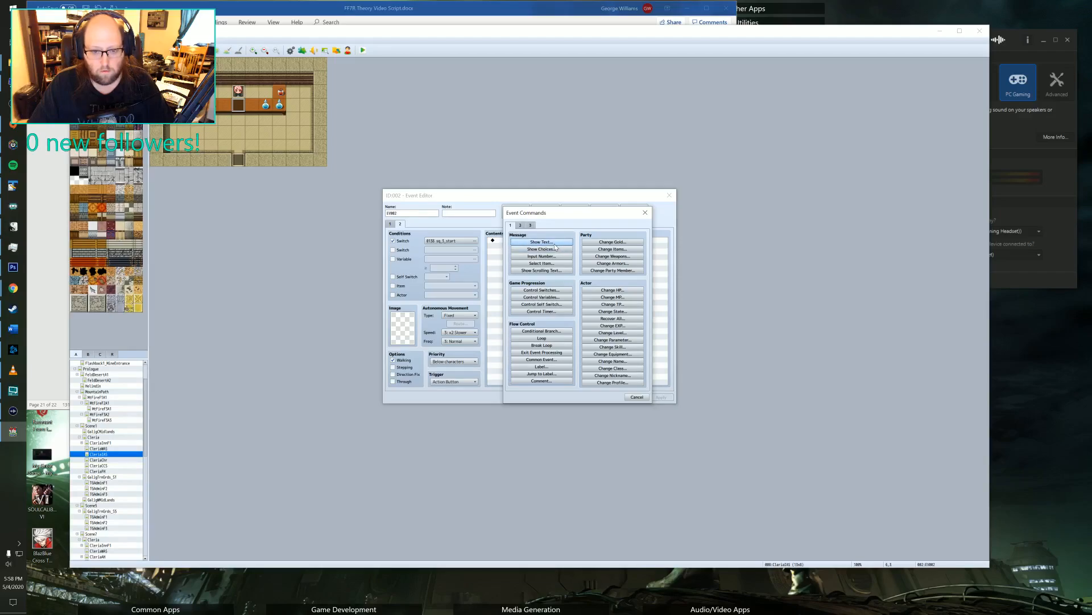
double_click(514, 299)
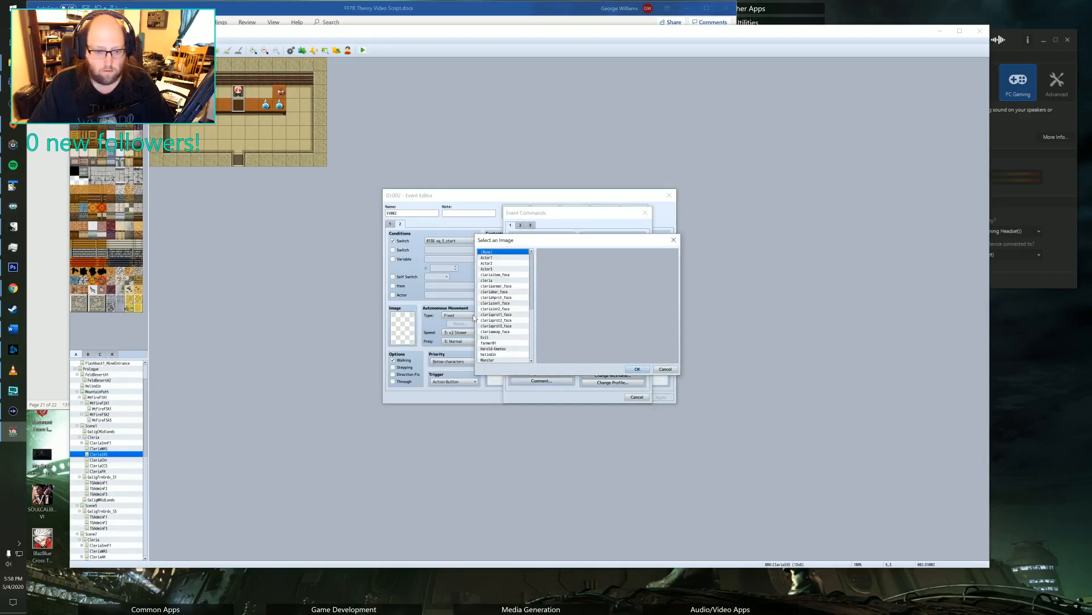
scroll(494, 302, down, 5)
click(491, 314)
click(491, 309)
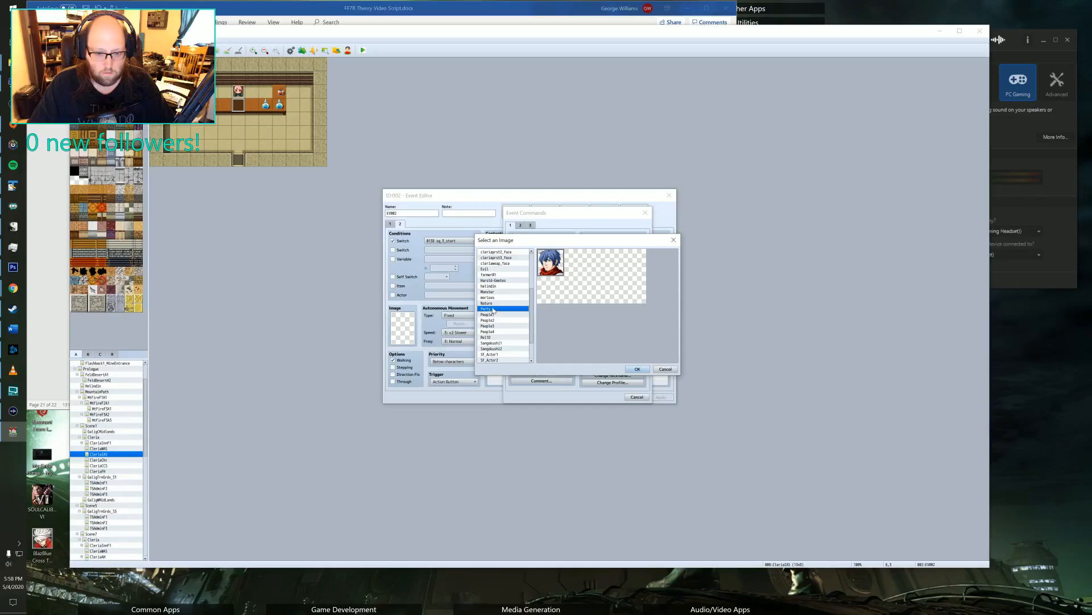
click(636, 369)
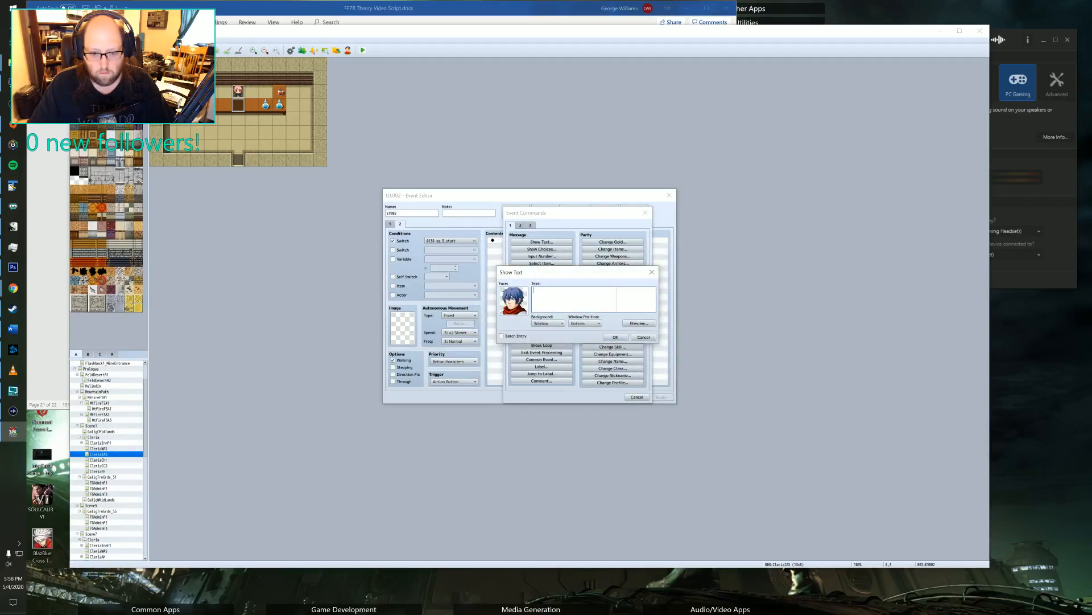
Enter the message "\n<Felto>Hey Lin, I am here to pick up an item for Polenish." over two lines and confirm it.
text([)
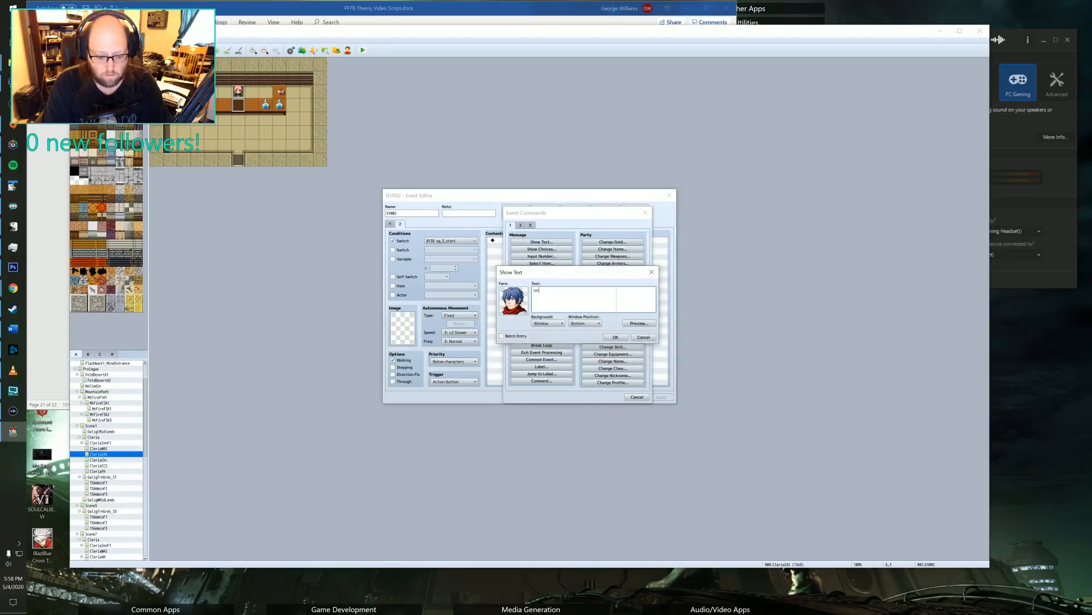
text(Felto>)
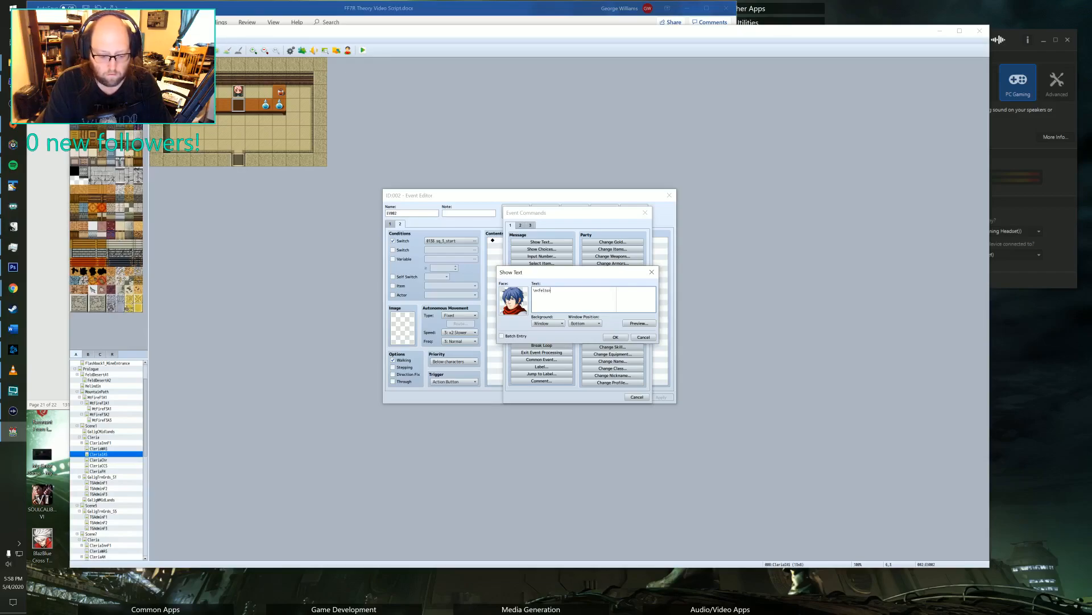
text(Hey Lin, I am here to pic)
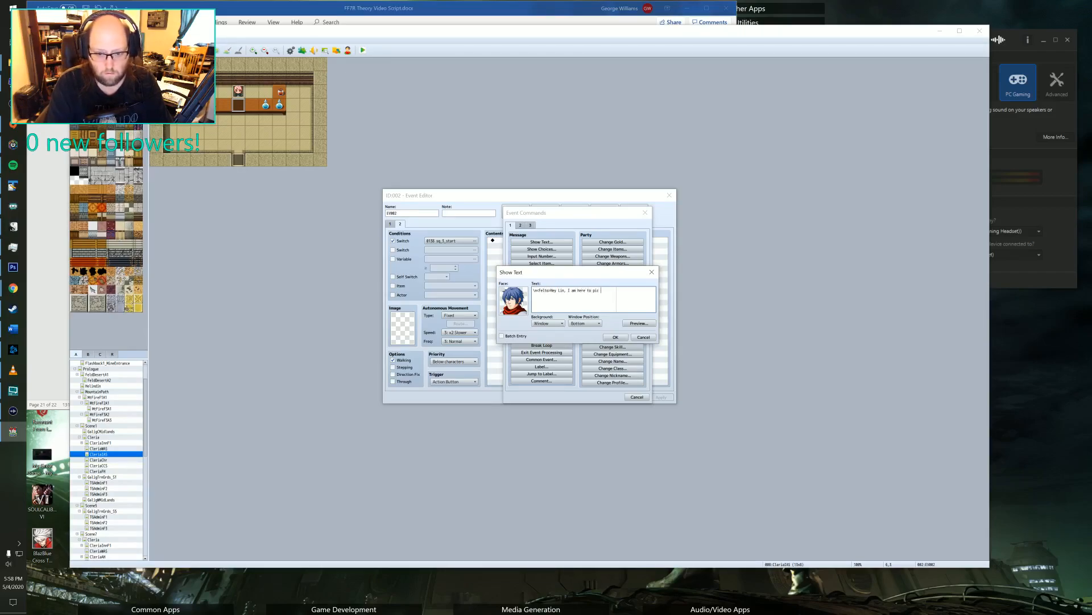
key(BackSpace)
text(k up an)
key(Return)
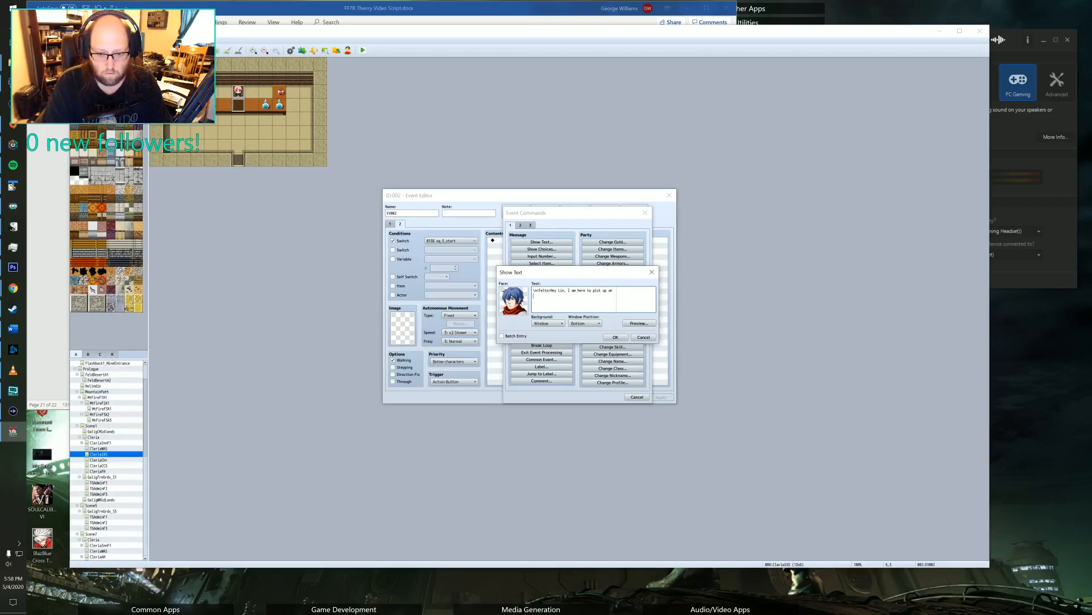
text(item for Pol)
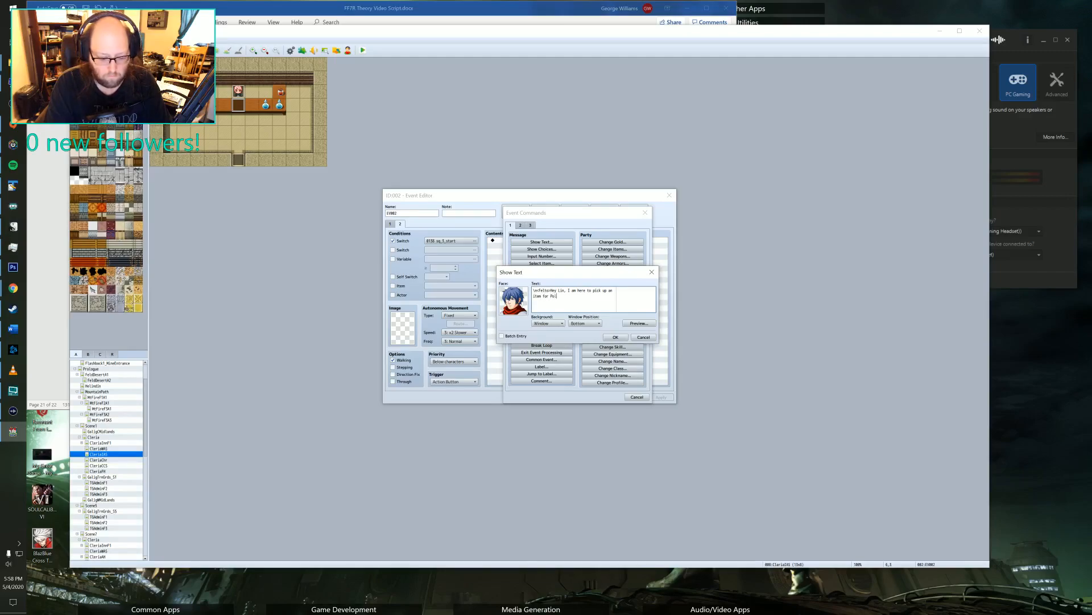
text(enish.)
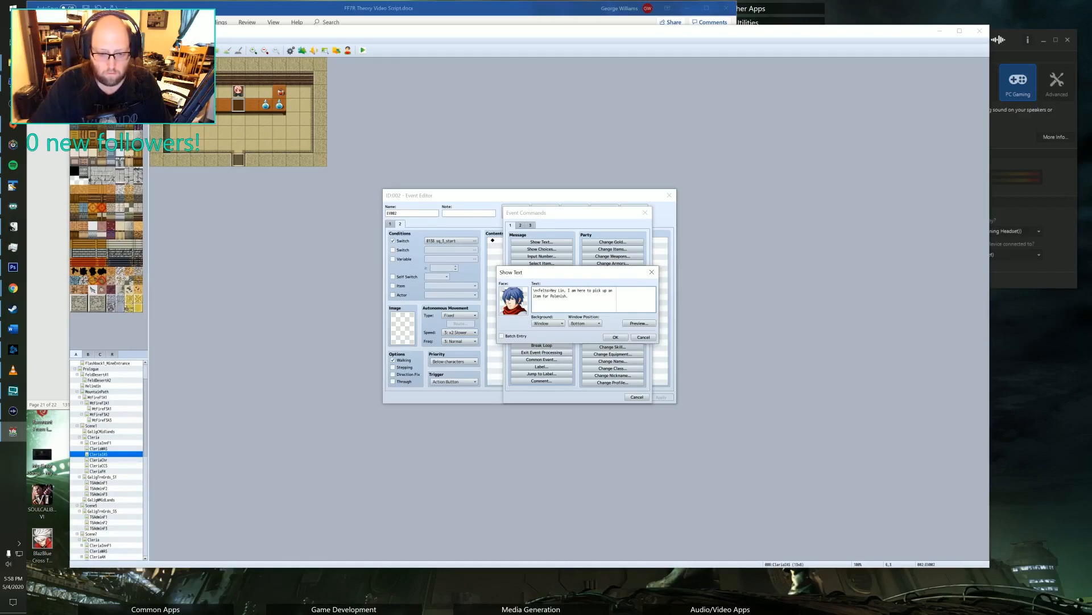
click(615, 337)
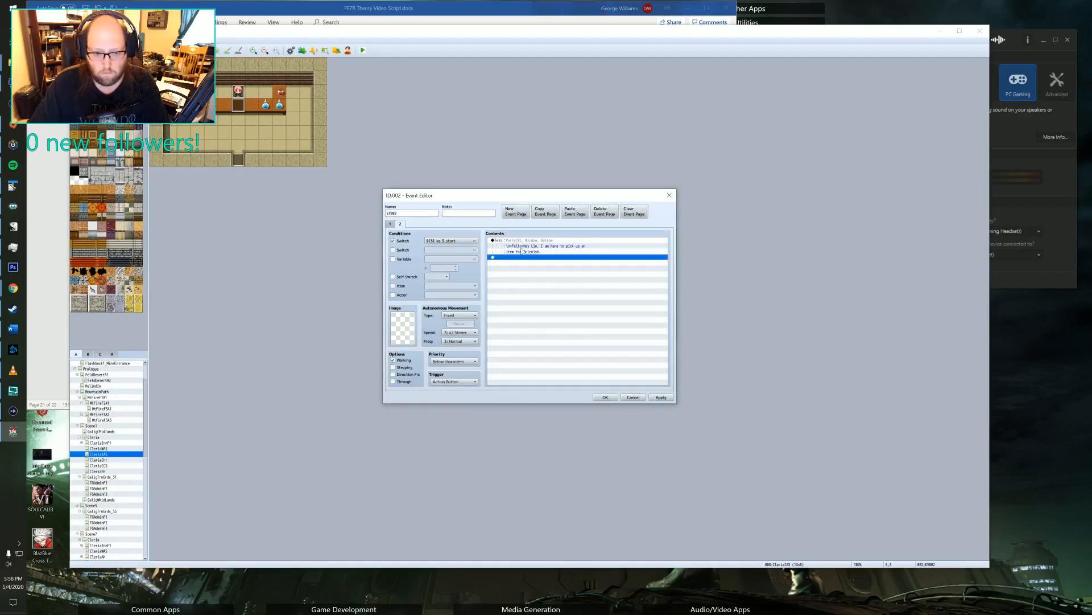
Start a second Show Text command below Felto's line, using the pink-haired face from the cleria face set.
double_click(519, 257)
click(532, 242)
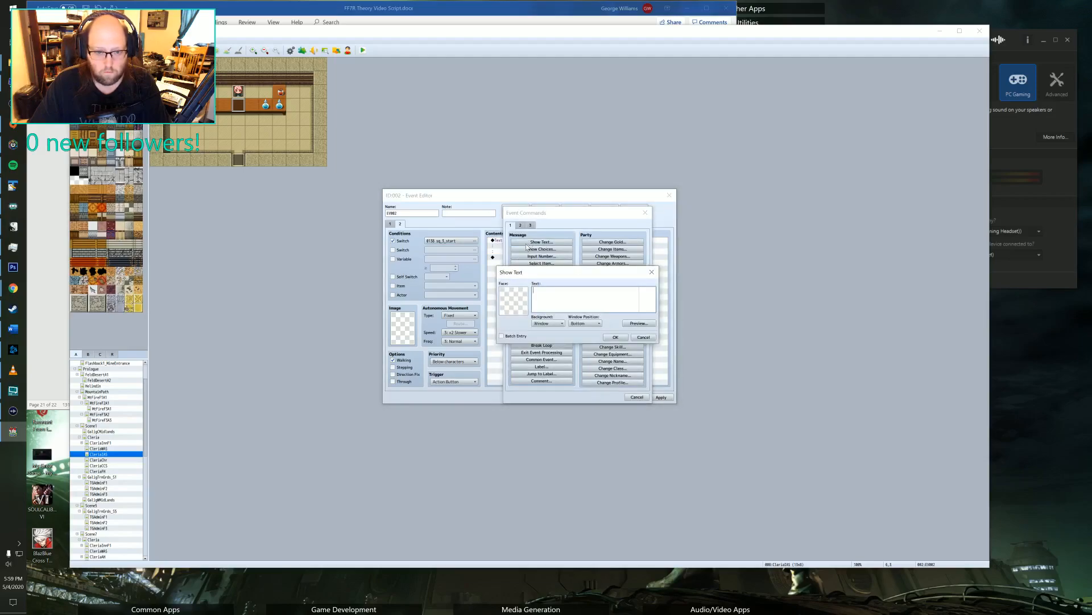
double_click(514, 297)
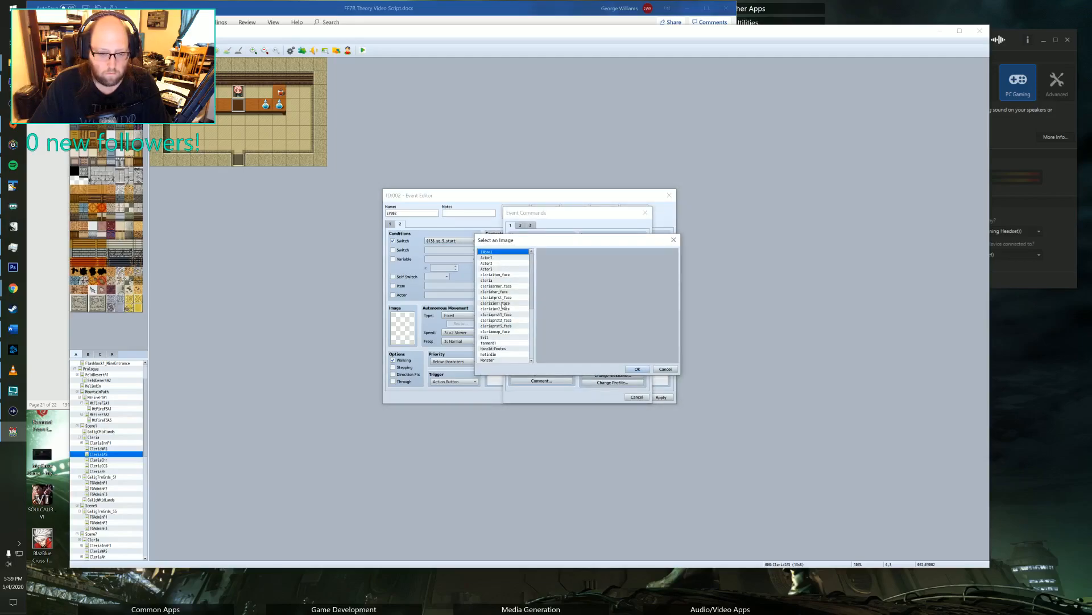
click(497, 280)
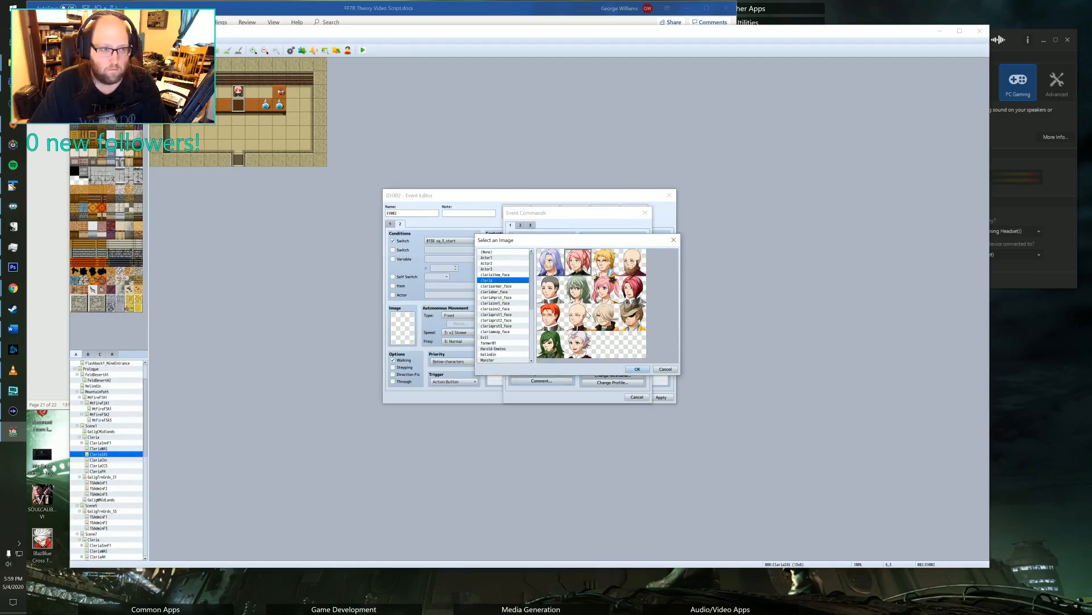
click(637, 369)
Enter the reply "\n<Lin>Oh, hi Felto. The splint, right? I have it here, that will be 600 gold." and confirm it.
text(\n<Lin>)
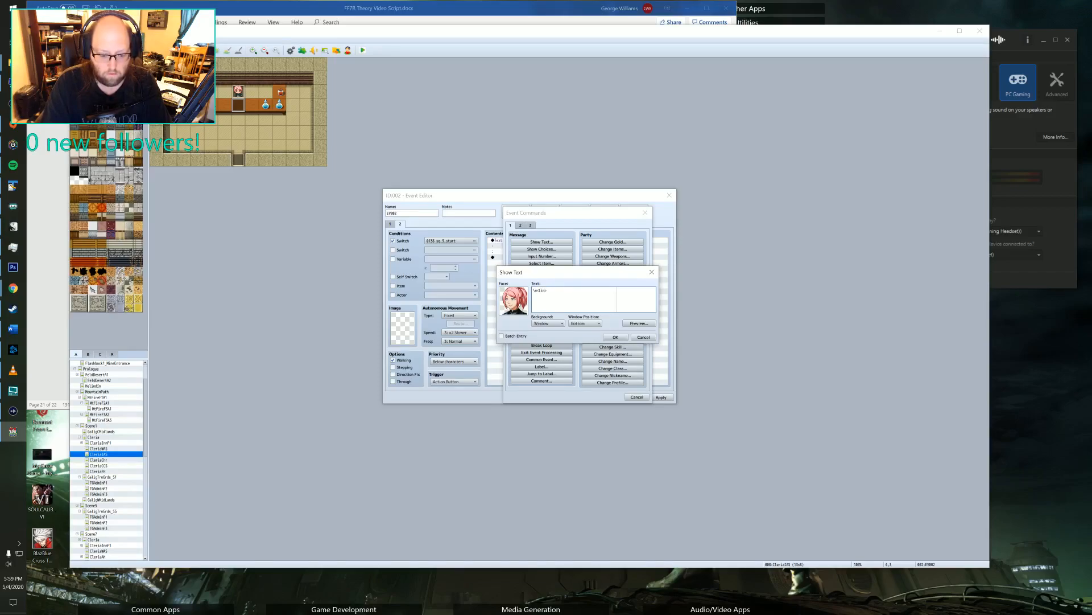
text(Oh,)
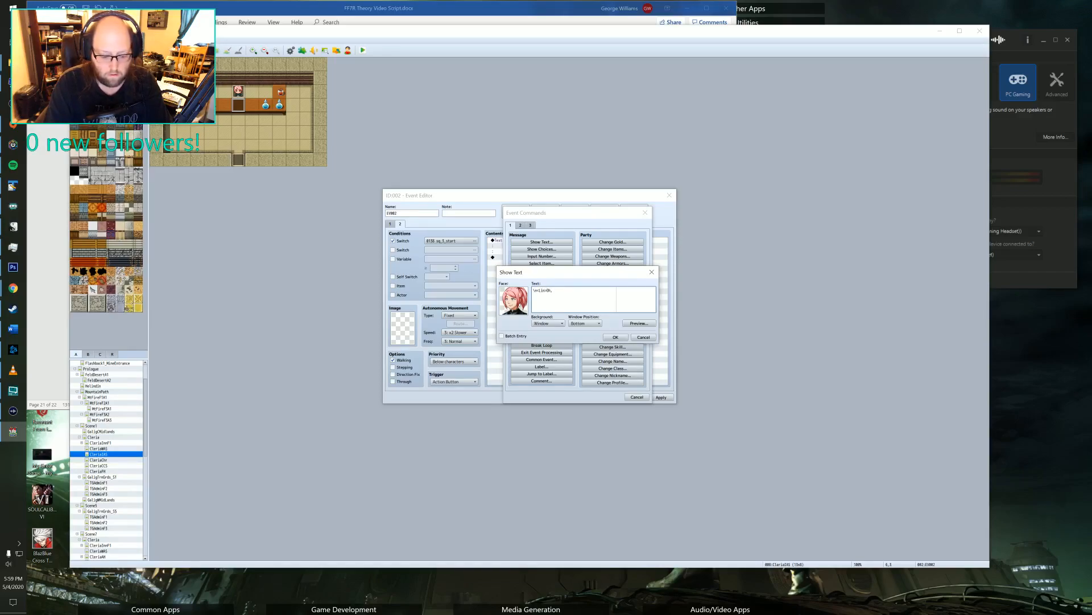
text( hi Felto.  The splint)
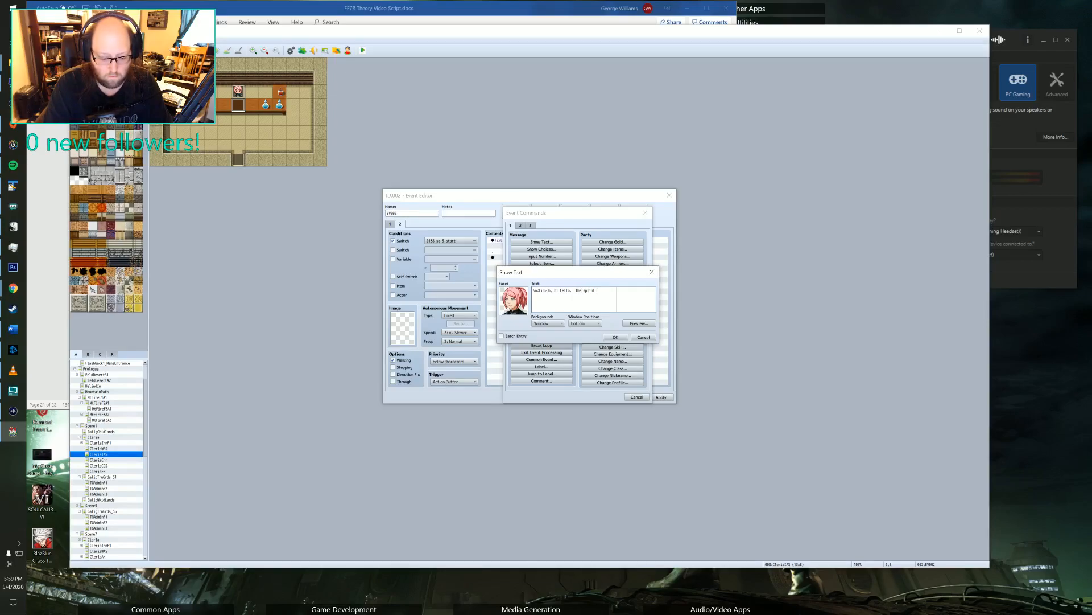
text(ht?\)
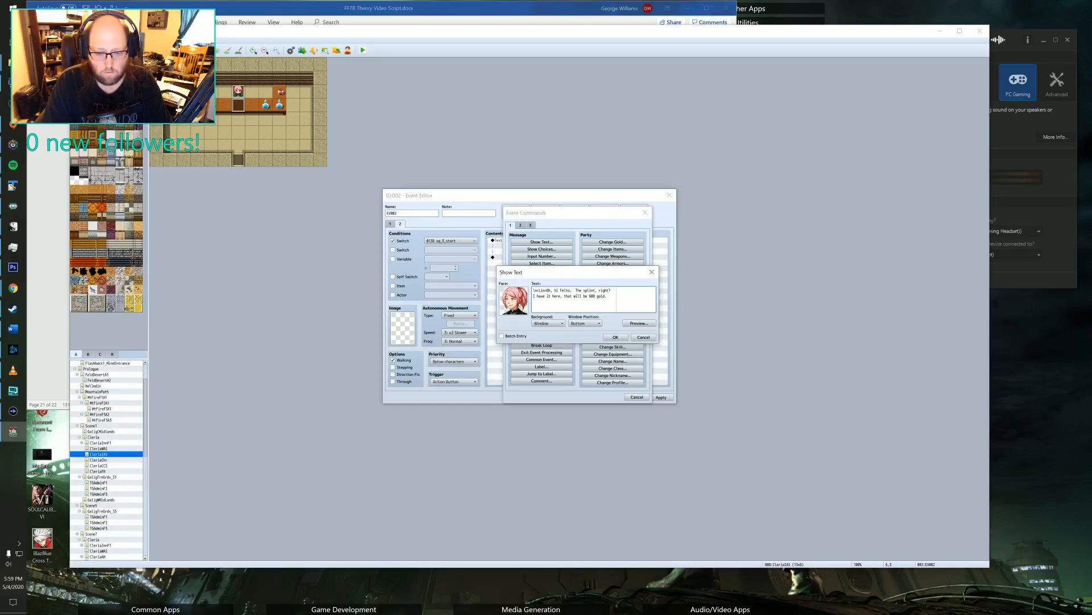
click(616, 338)
double_click(517, 275)
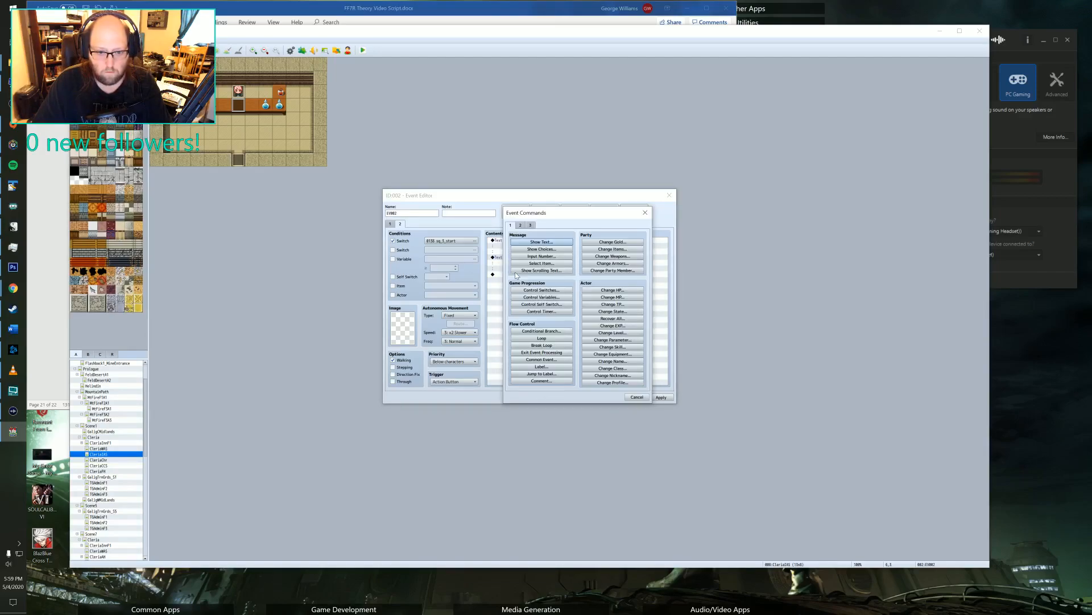
click(623, 244)
click(569, 294)
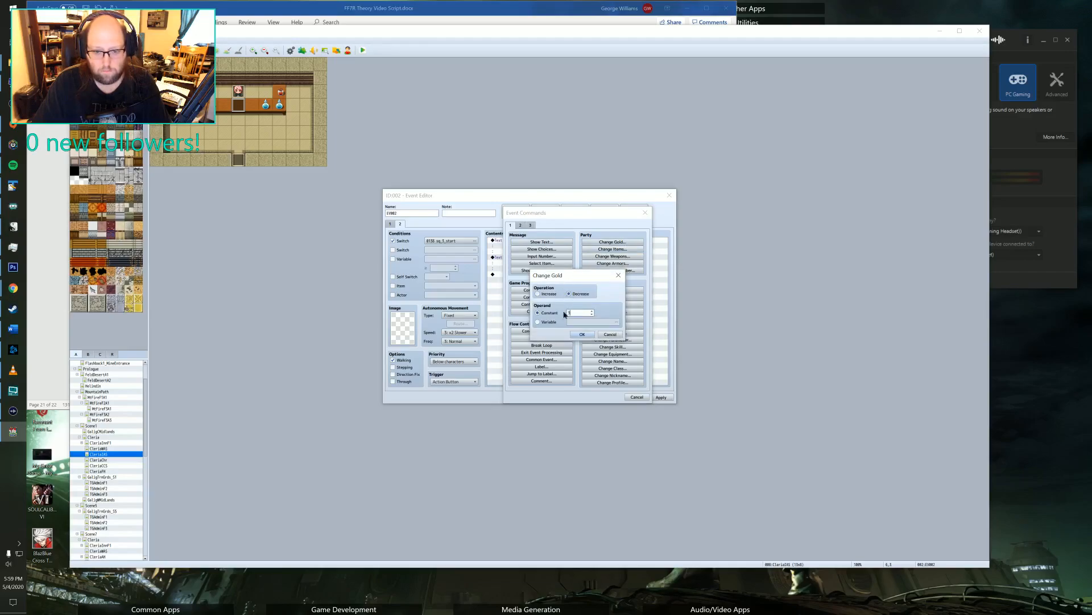
click(610, 334)
click(637, 397)
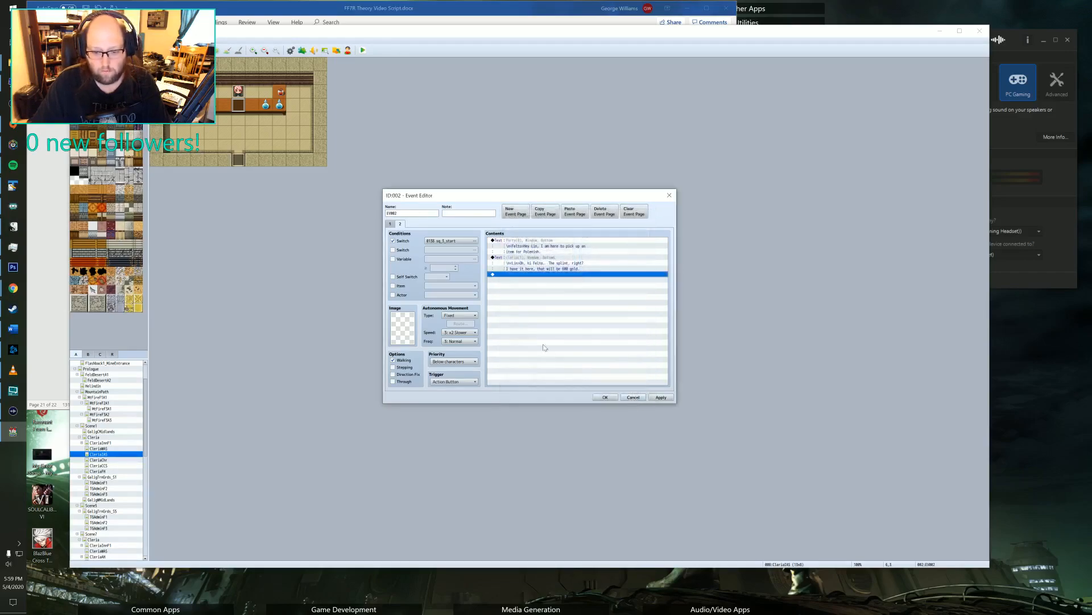
Add a conditional branch after Lin's reply that checks for gold ≥ 600 and includes an Else branch.
double_click(505, 275)
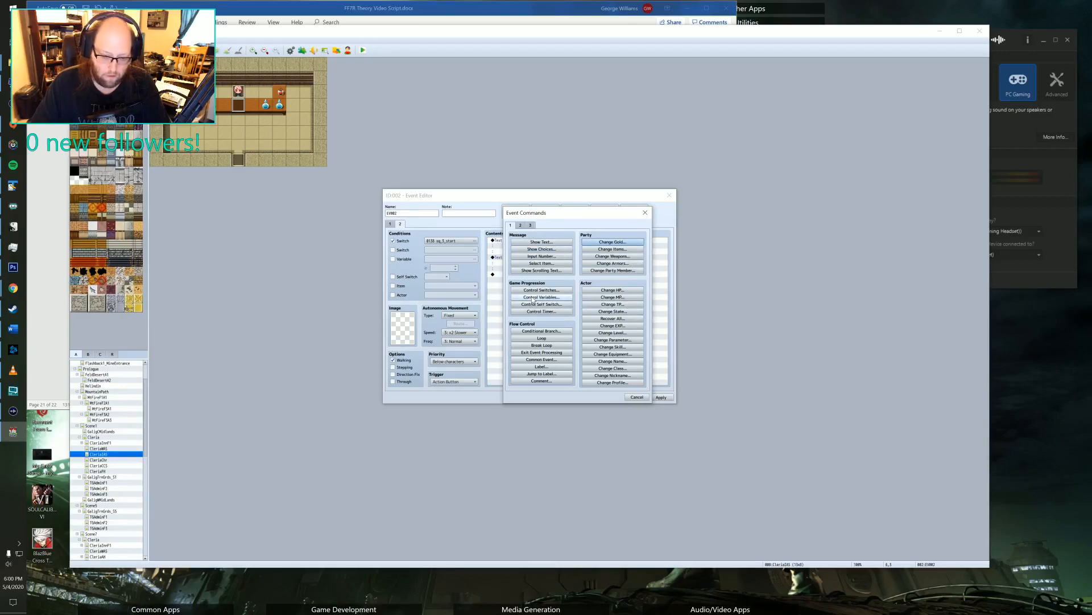
click(528, 332)
click(536, 264)
click(547, 264)
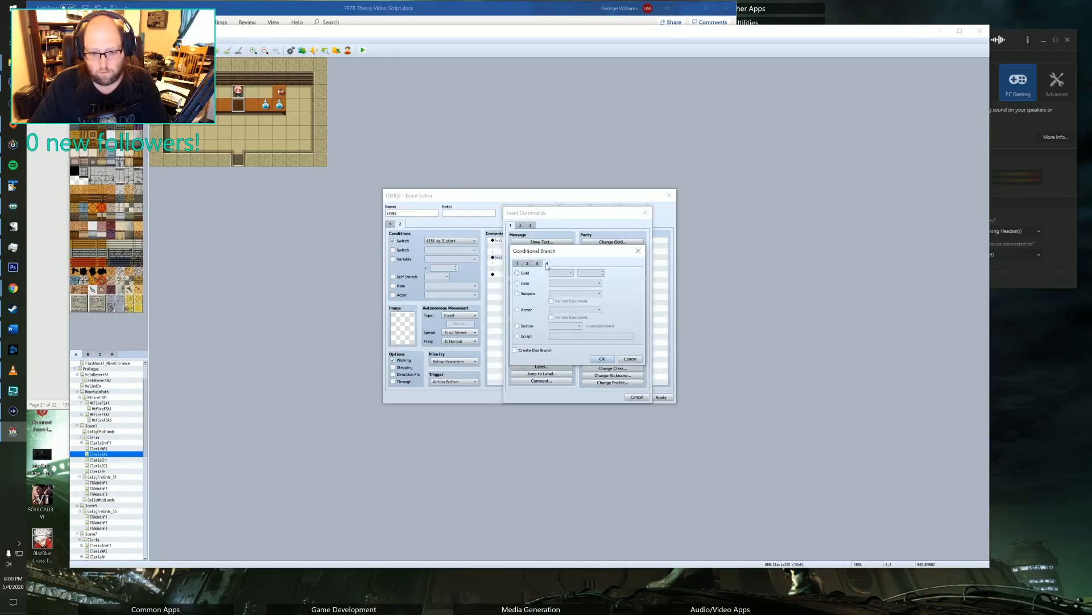
click(535, 264)
click(547, 263)
click(526, 274)
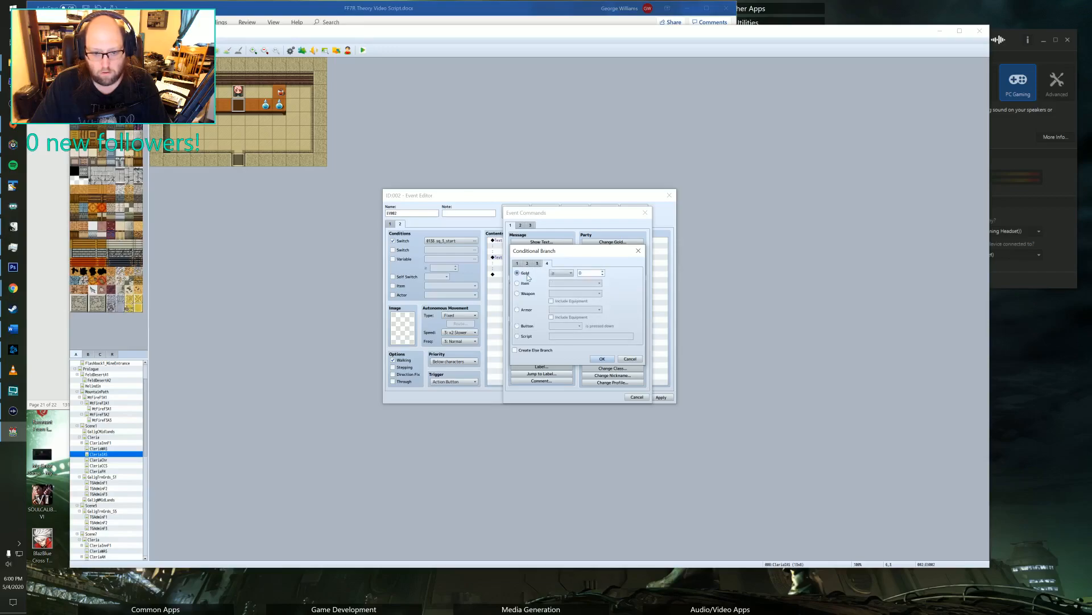
click(555, 275)
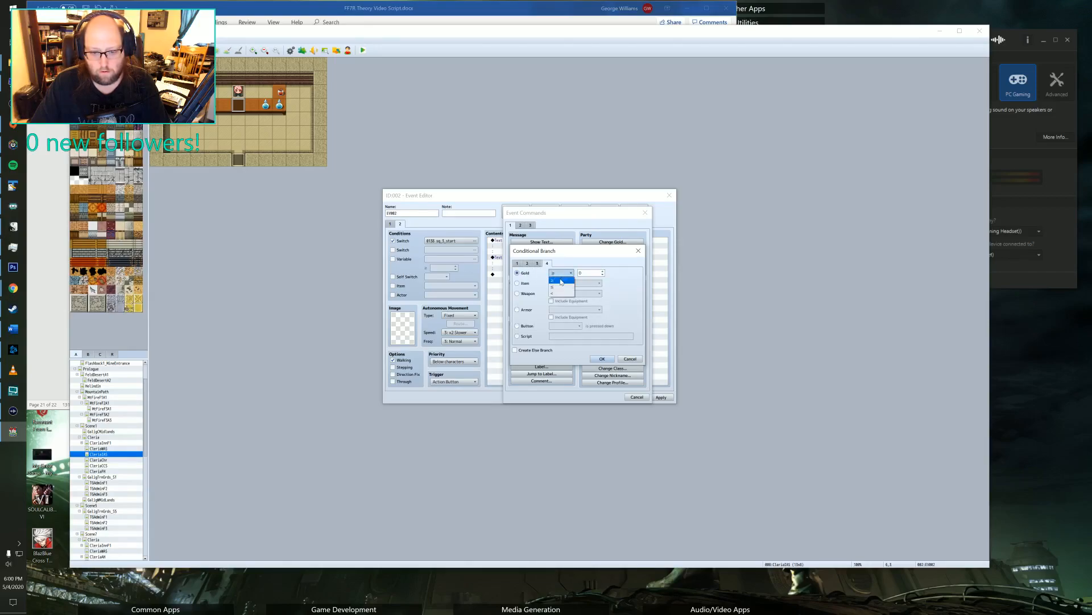
click(561, 280)
click(581, 273)
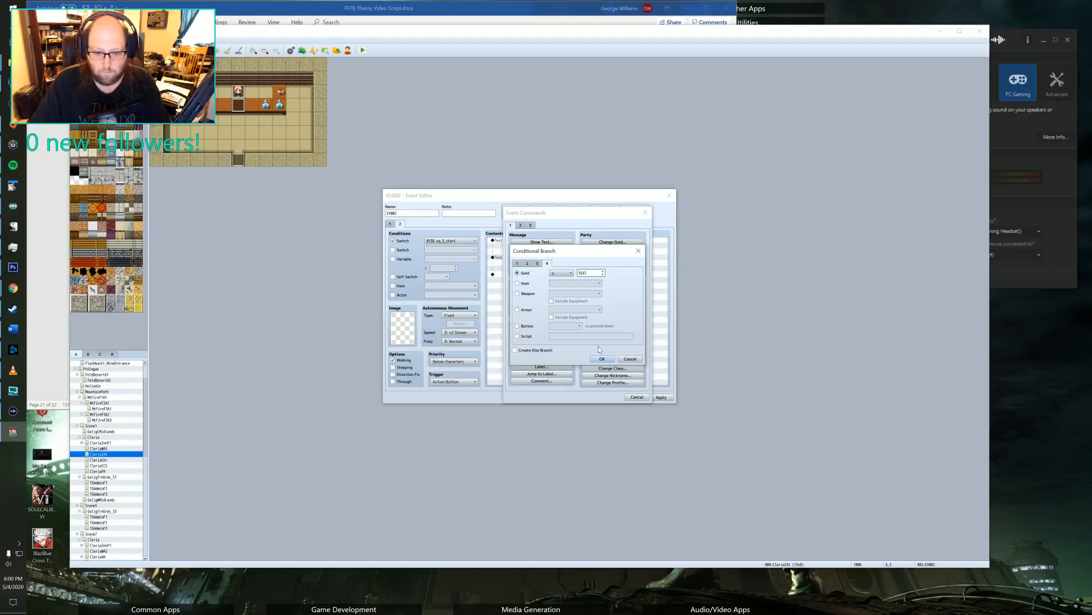
text(600)
click(534, 351)
click(602, 360)
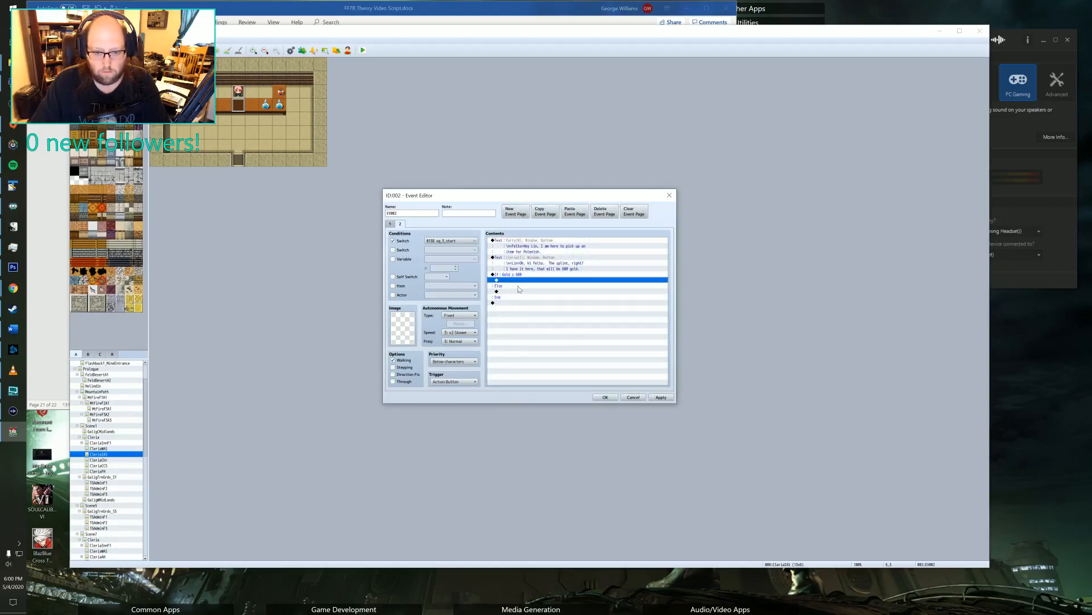
Add a Change Gold command inside the gold branch that decreases the party's gold by 600.
double_click(516, 280)
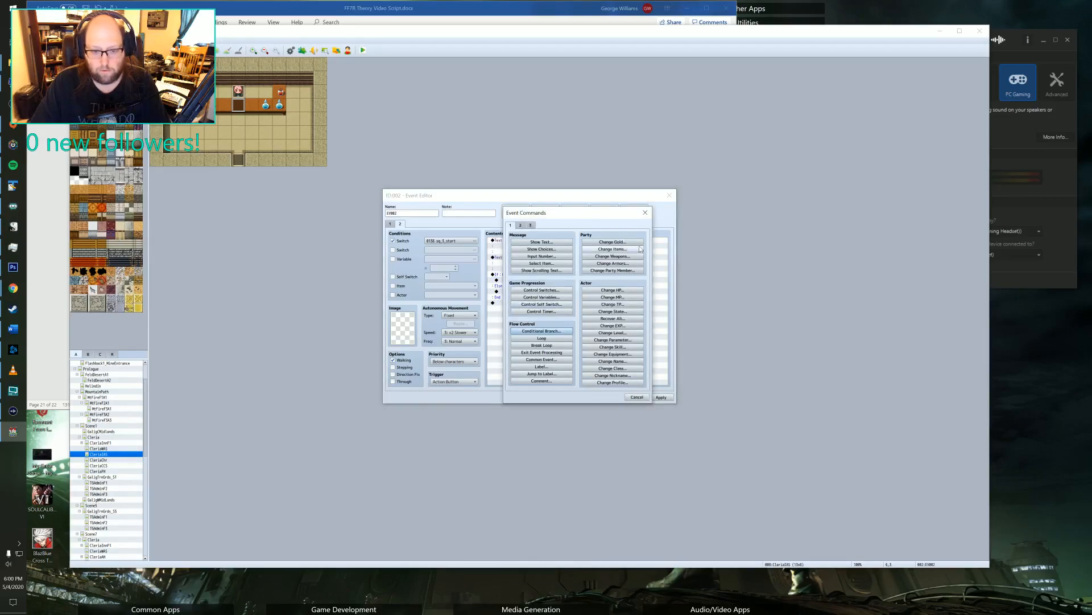
click(613, 242)
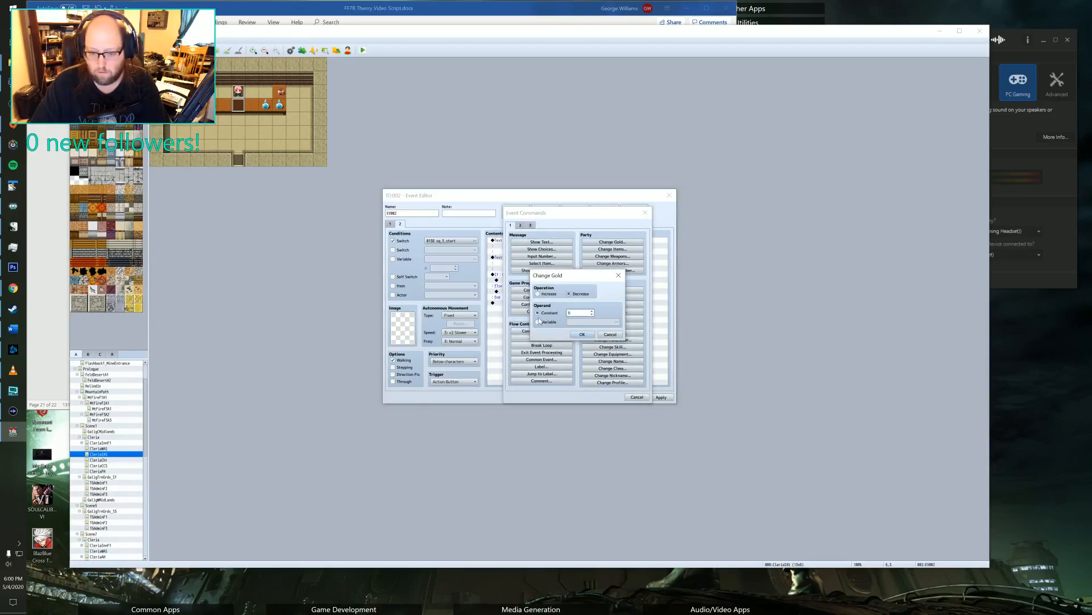
click(582, 334)
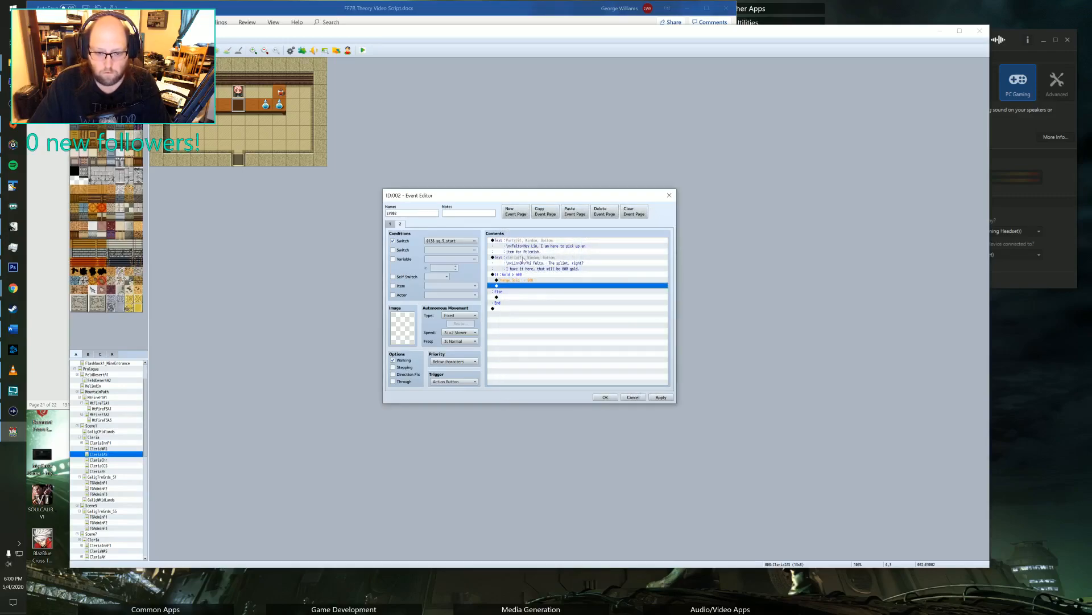
Copy Lin's message and paste it below the gold deduction inside the conditional branch.
click(523, 259)
key(ctrl+c)
click(514, 287)
key(ctrl+v)
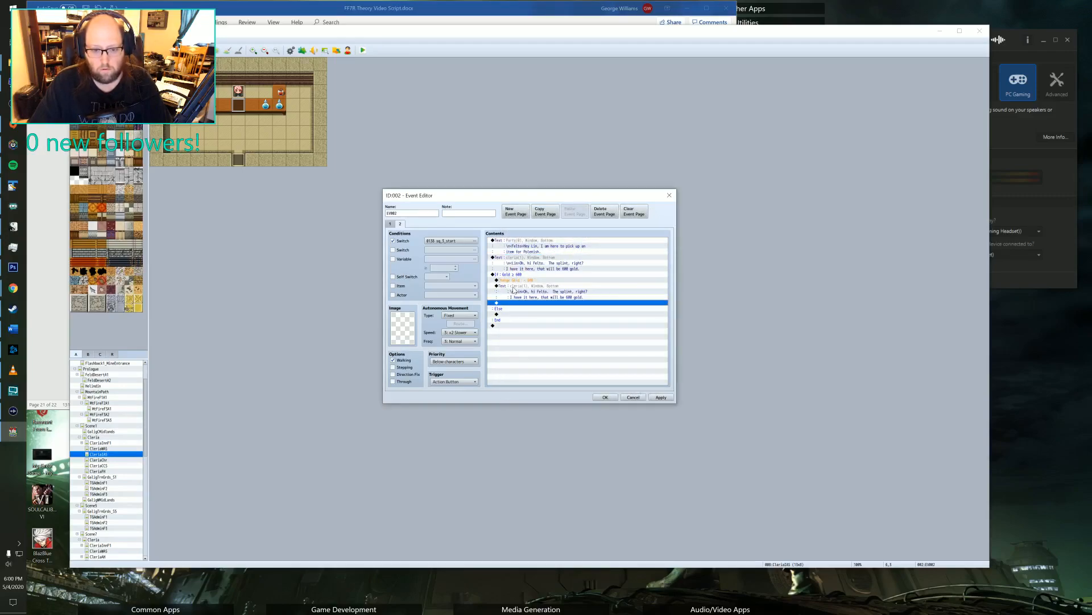
Rewrite Lin's pasted message in the gold branch as "\n<Lin>Okay, here you go. Tell Polenish that I hope his horse recovers!".
double_click(514, 288)
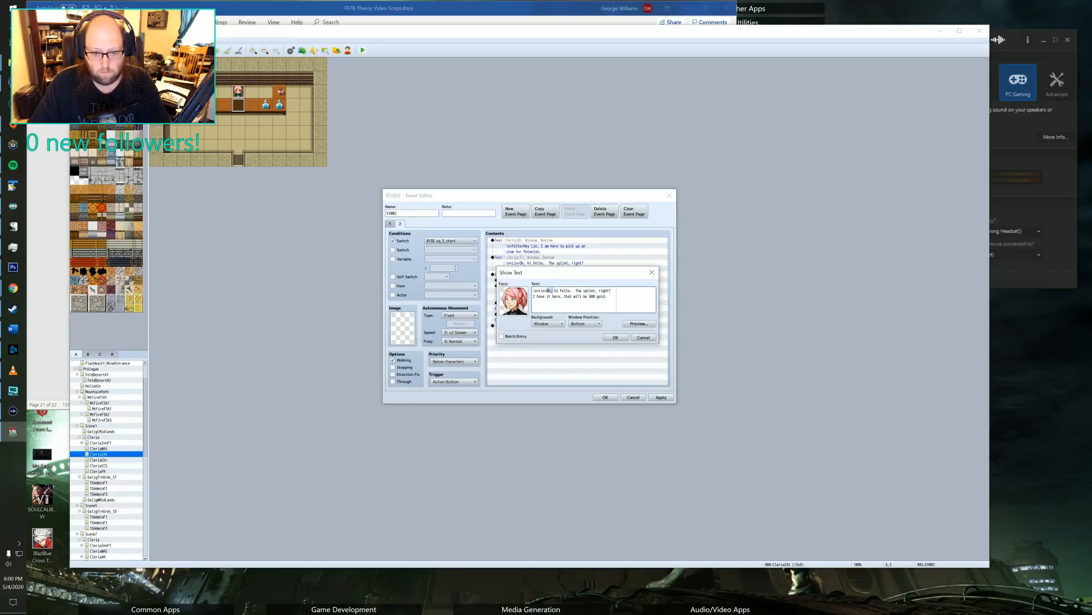
key(ctrl+shift+End)
text(Okay, here you go.  Tell Polenish)
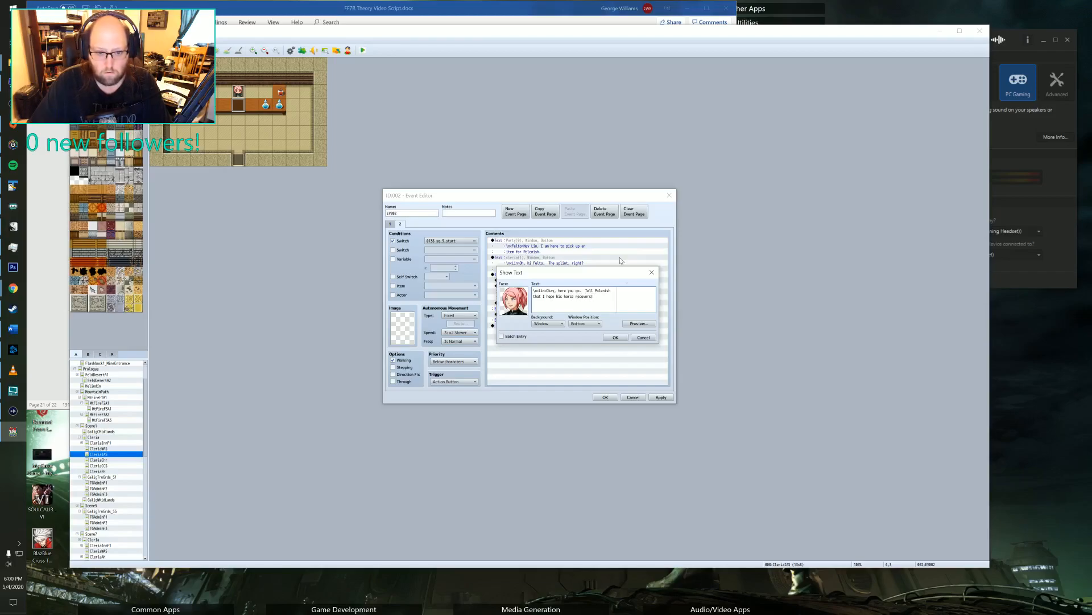
click(615, 337)
Add a Change Items command after Lin's message that increases Horse Splint by 1.
double_click(513, 302)
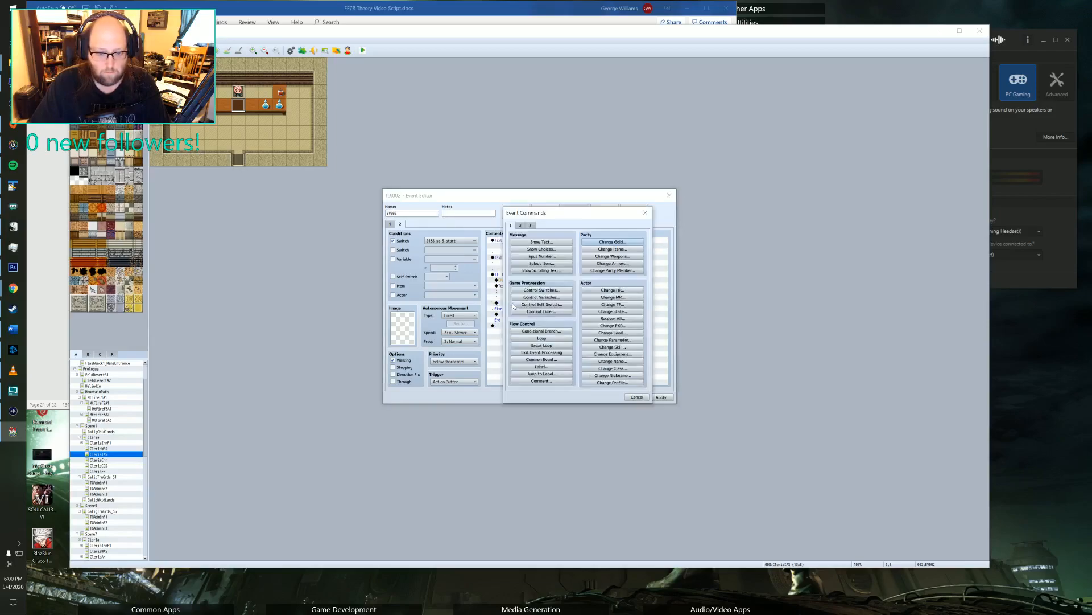
click(592, 249)
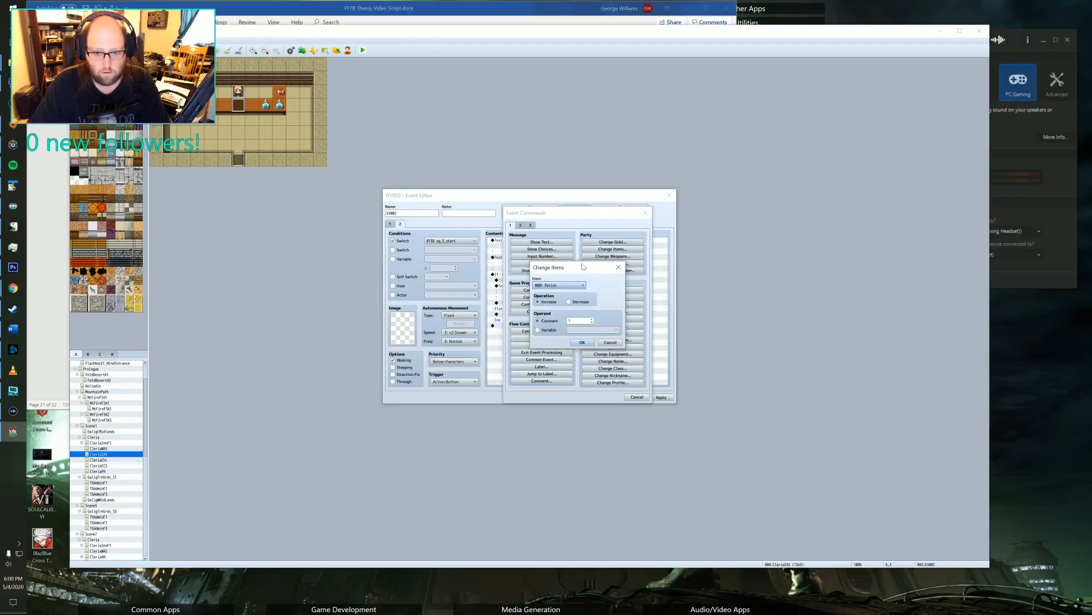
click(558, 285)
scroll(558, 337, down, 15)
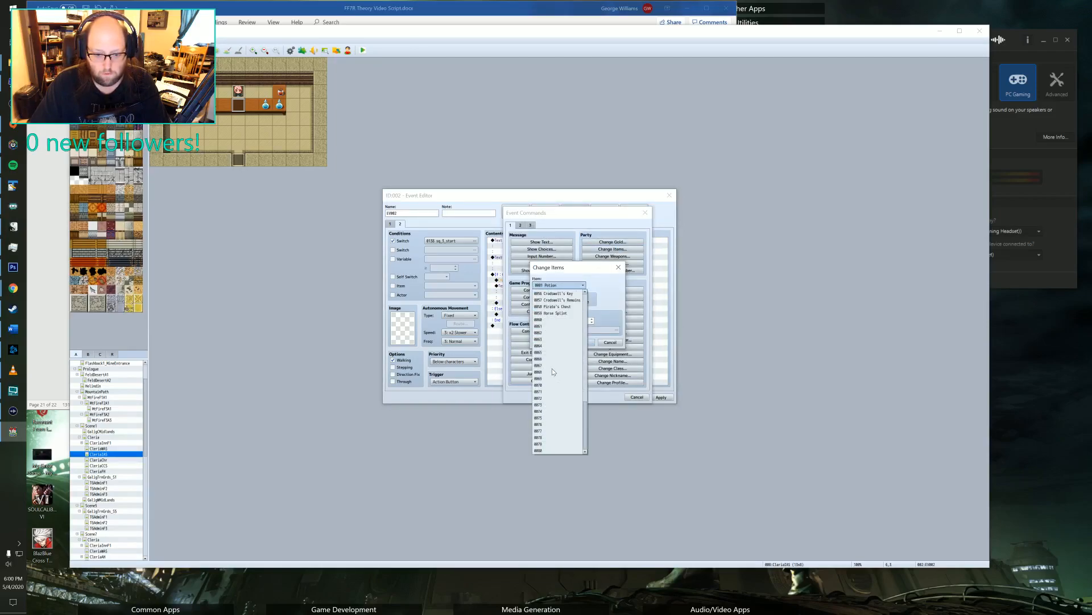
click(555, 319)
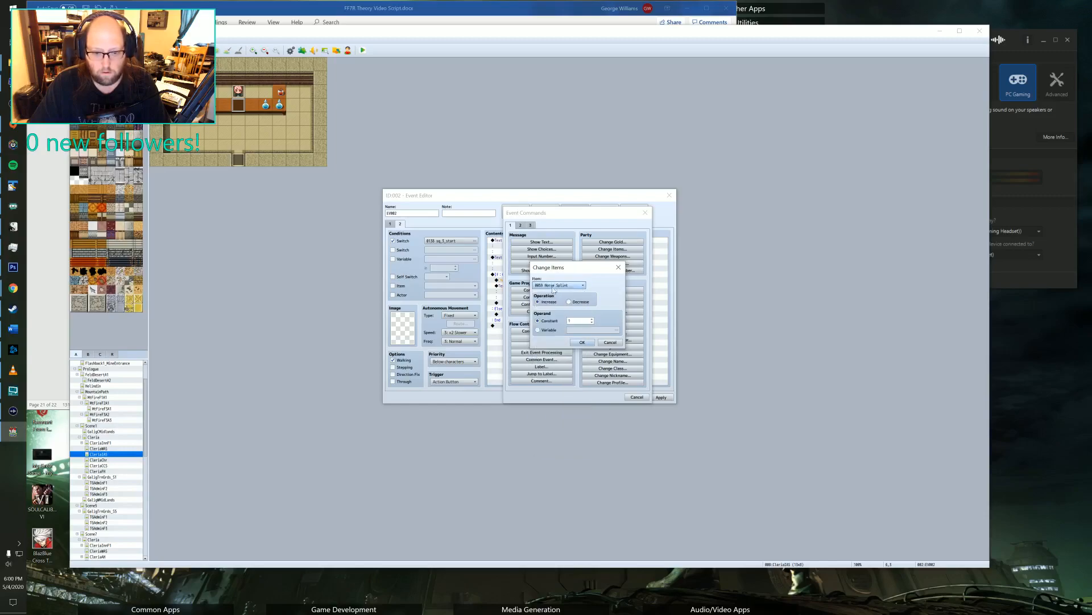
click(579, 342)
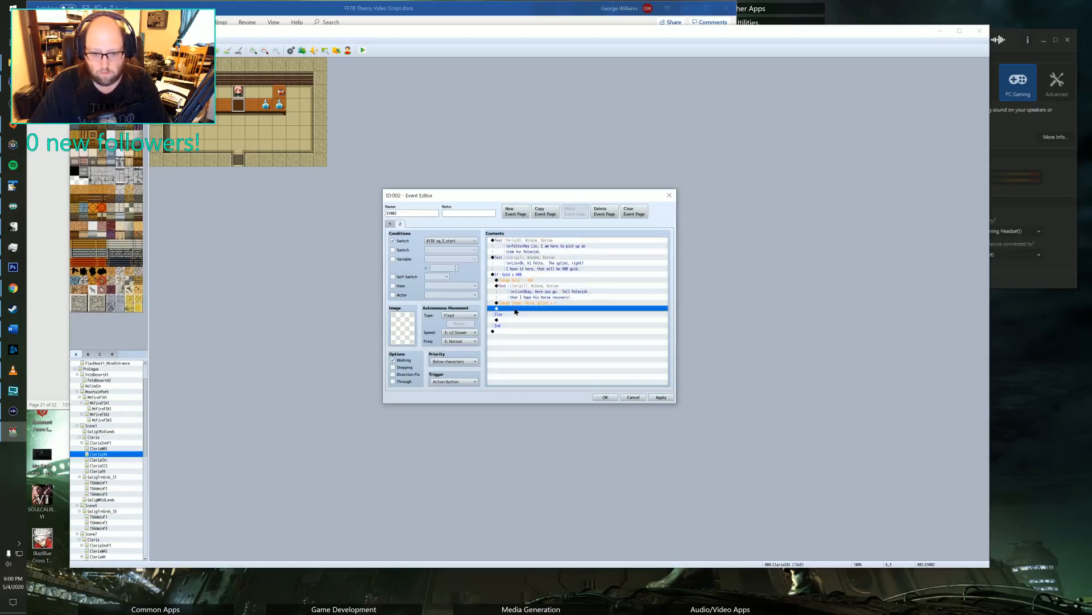
Add a Play SE command after the item change that plays the Item1 sound.
double_click(516, 309)
click(520, 226)
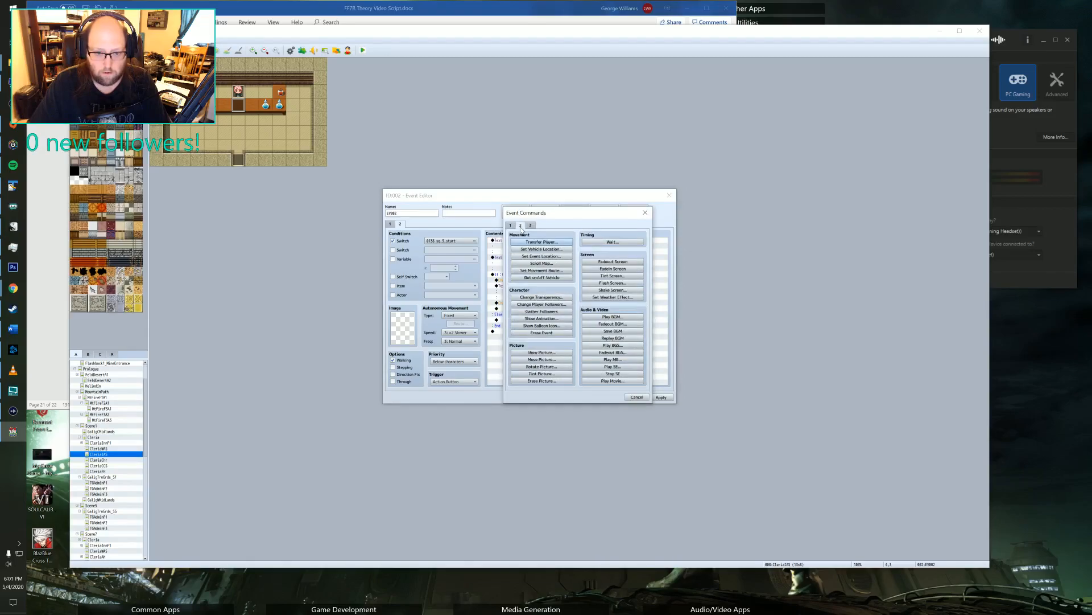
click(612, 359)
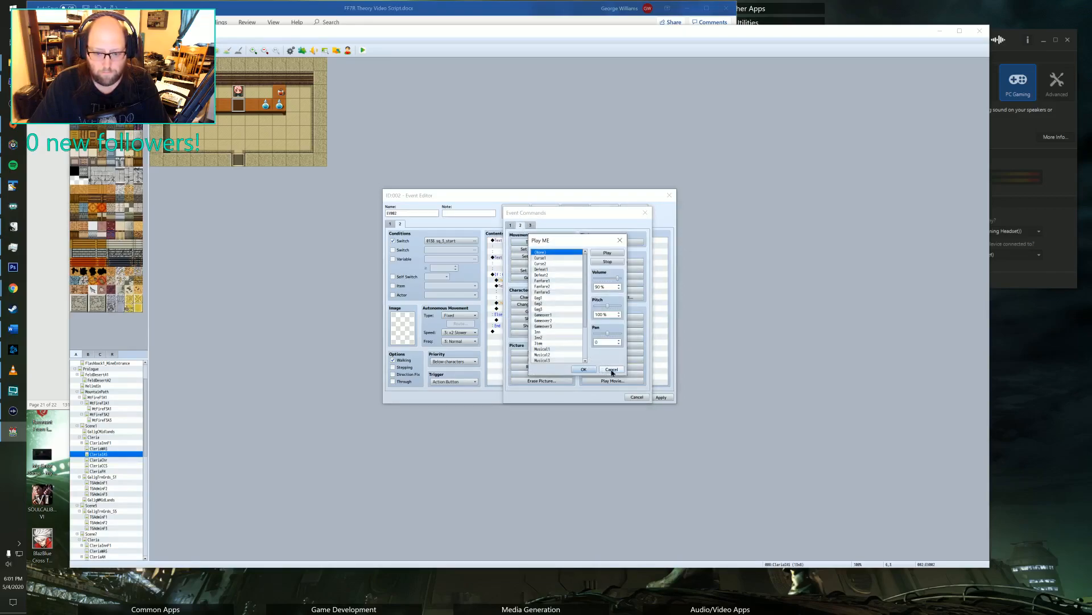
click(612, 369)
click(613, 367)
scroll(551, 319, down, 8)
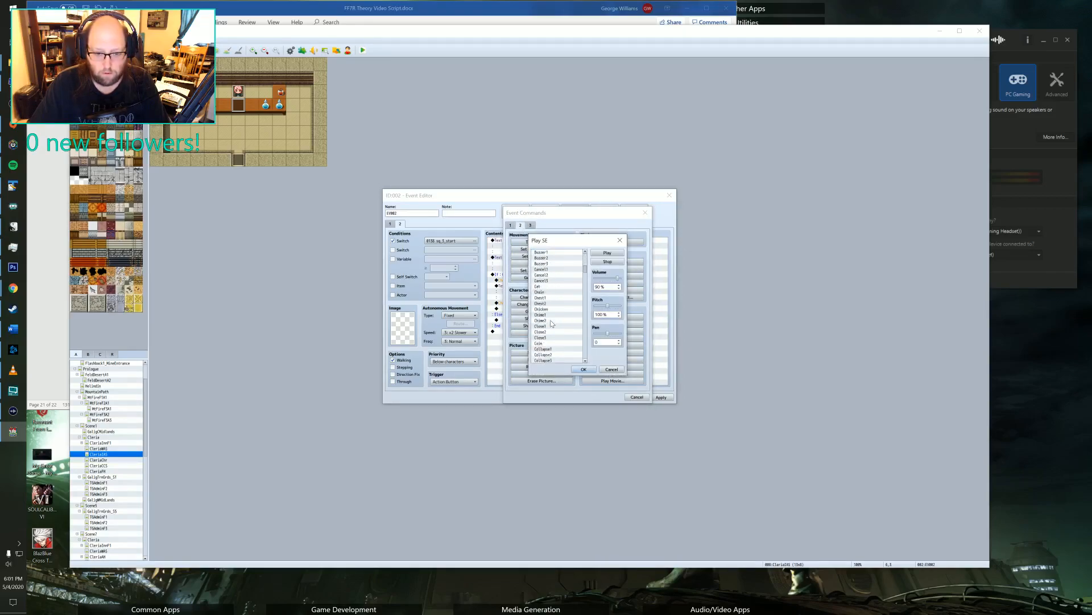
scroll(551, 321, down, 20)
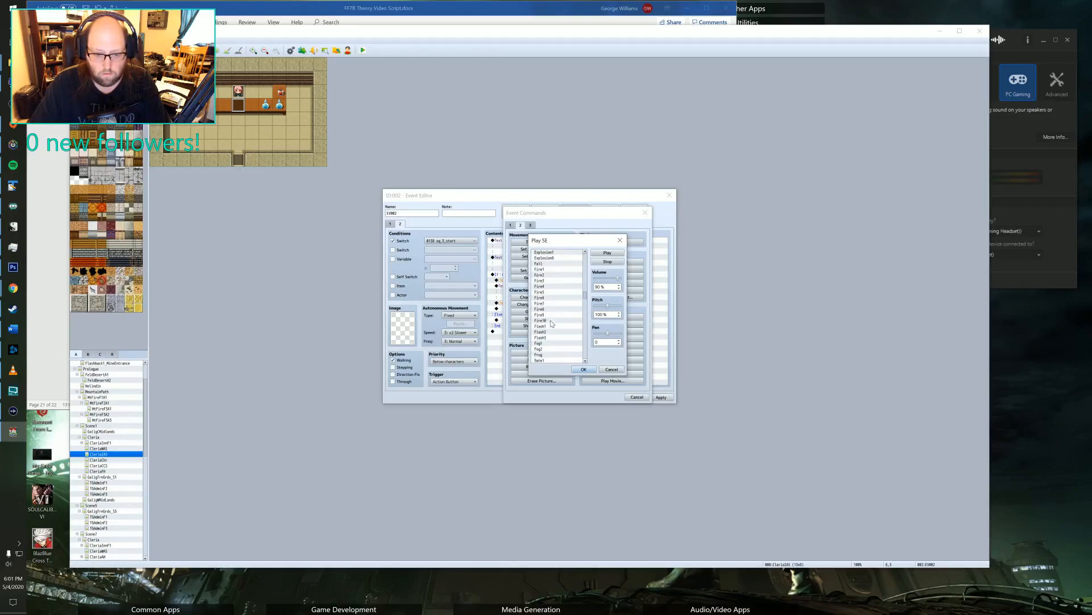
scroll(551, 323, down, 10)
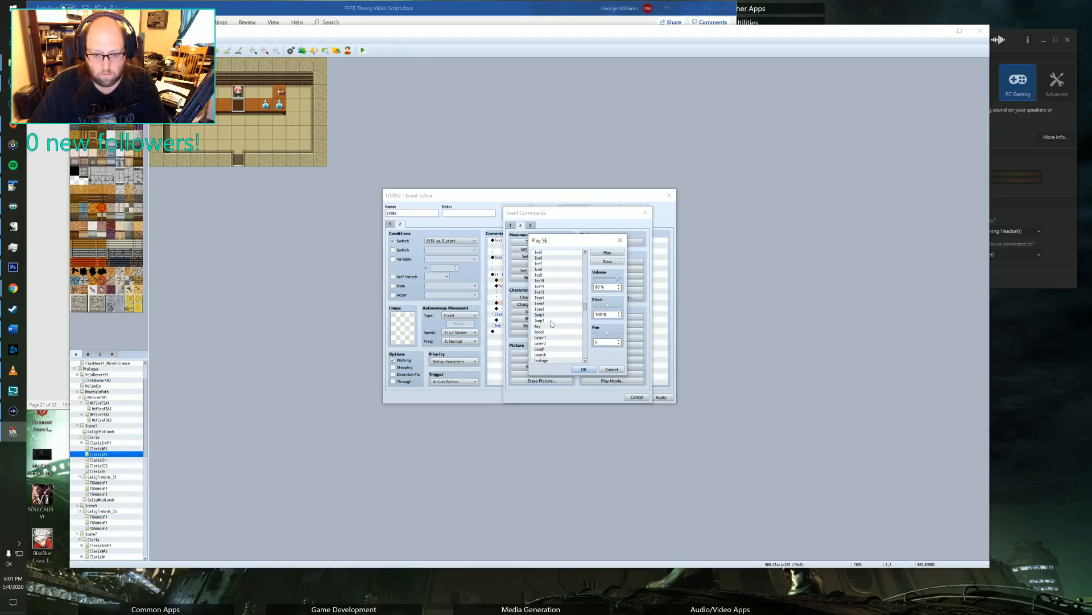
click(548, 292)
click(548, 298)
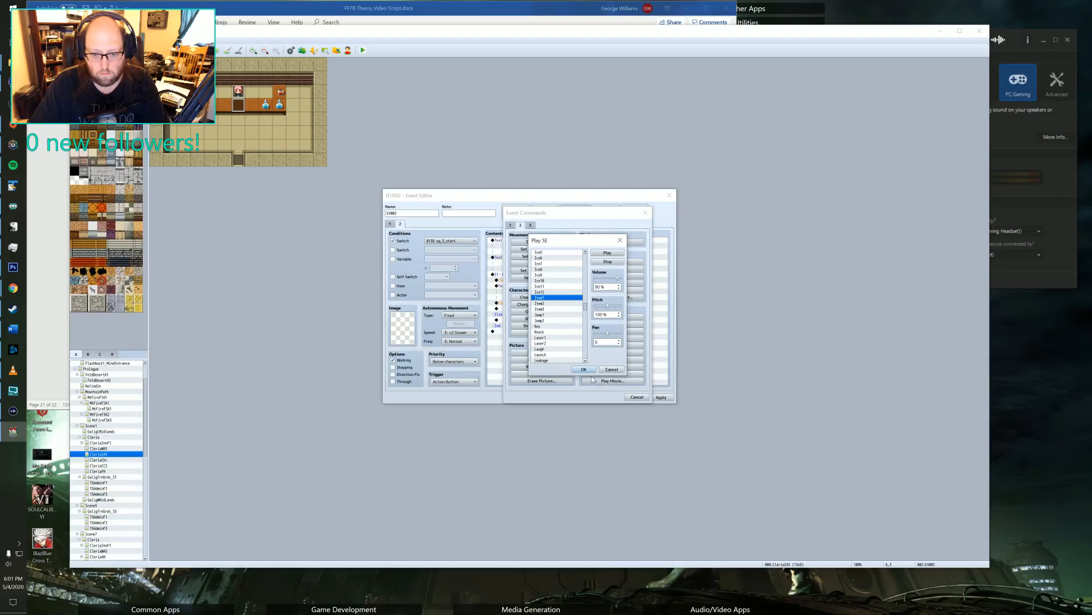
click(583, 370)
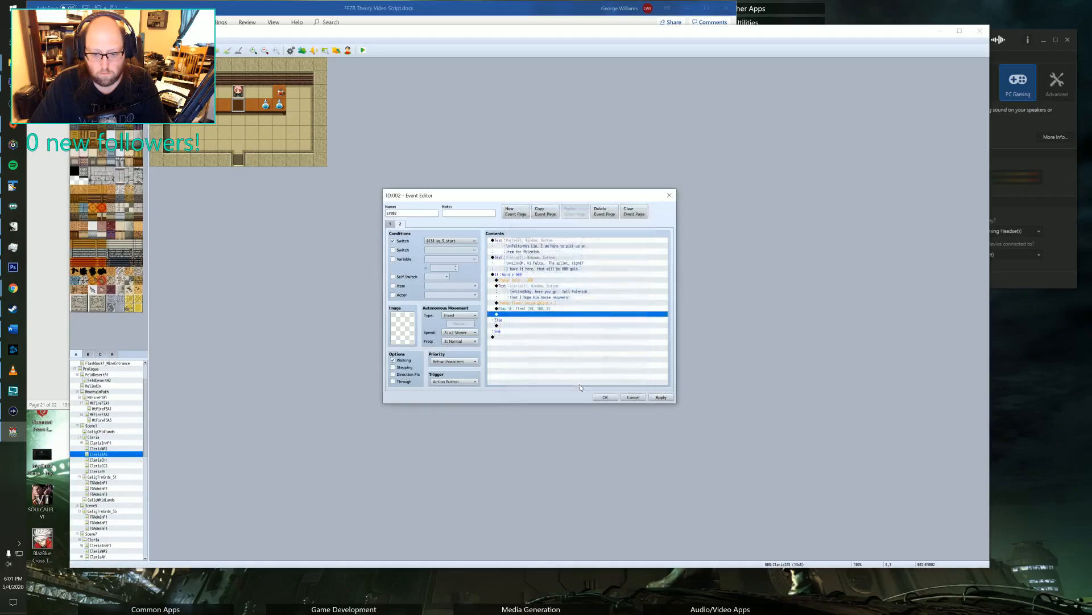
Add an empty Plugin Command below the sound effect in the gold branch and save the shop counter event.
double_click(516, 314)
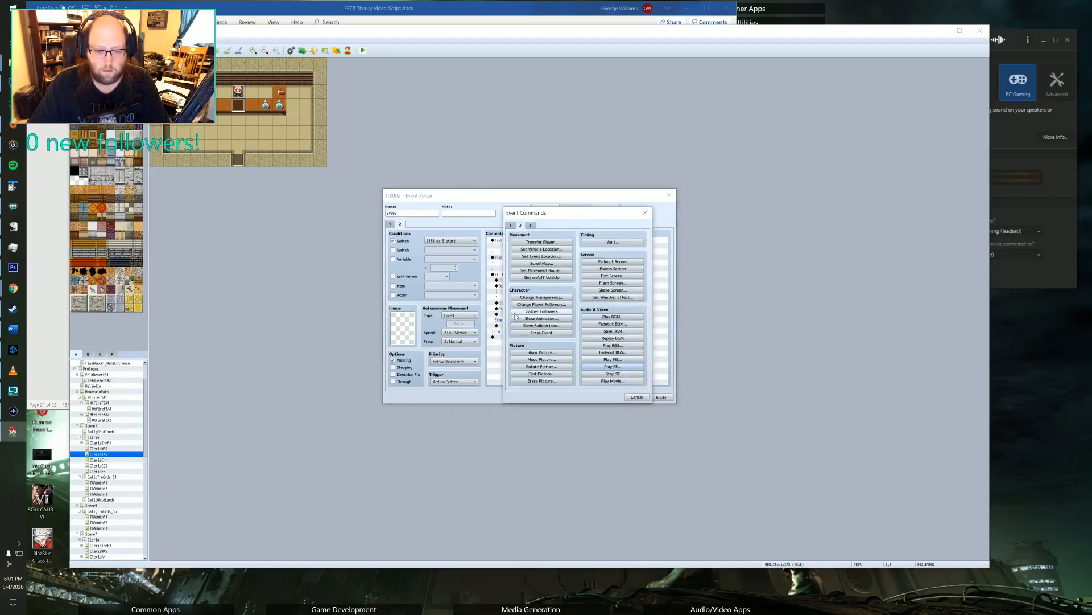
click(531, 225)
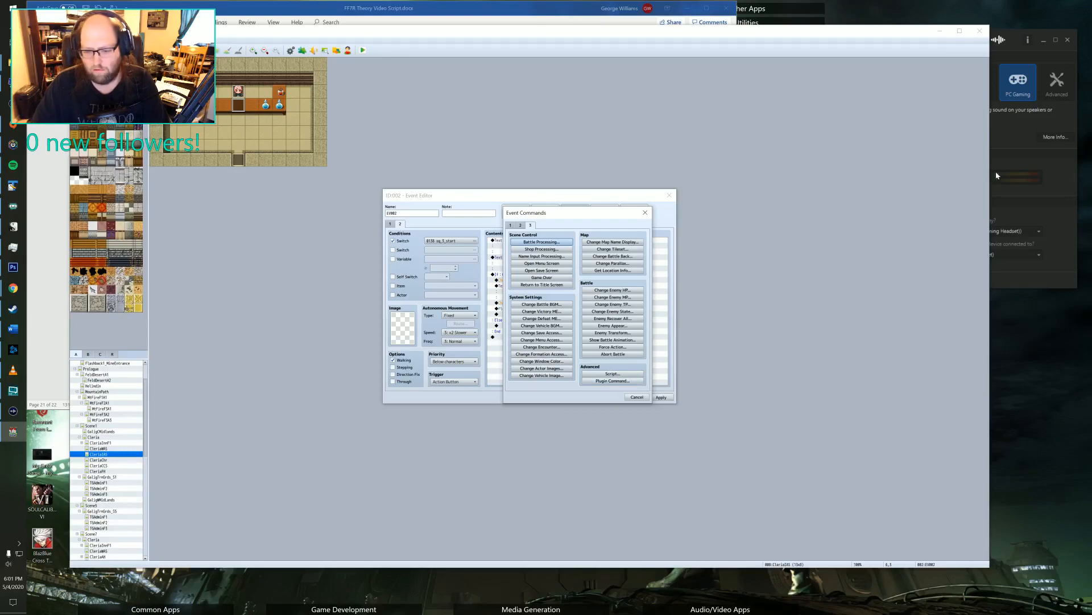
click(617, 381)
key(Return)
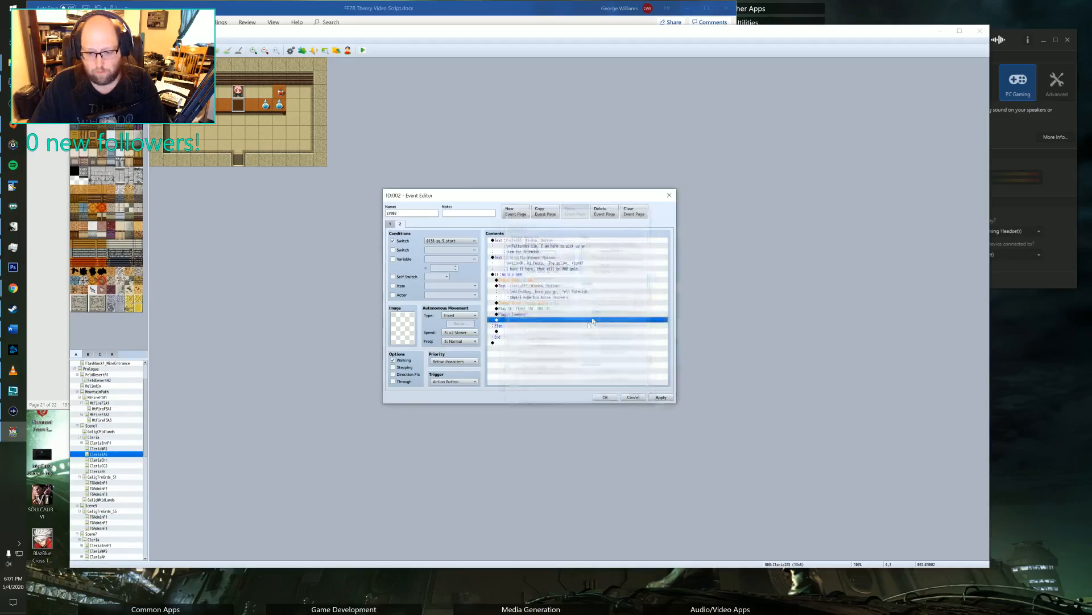
click(602, 397)
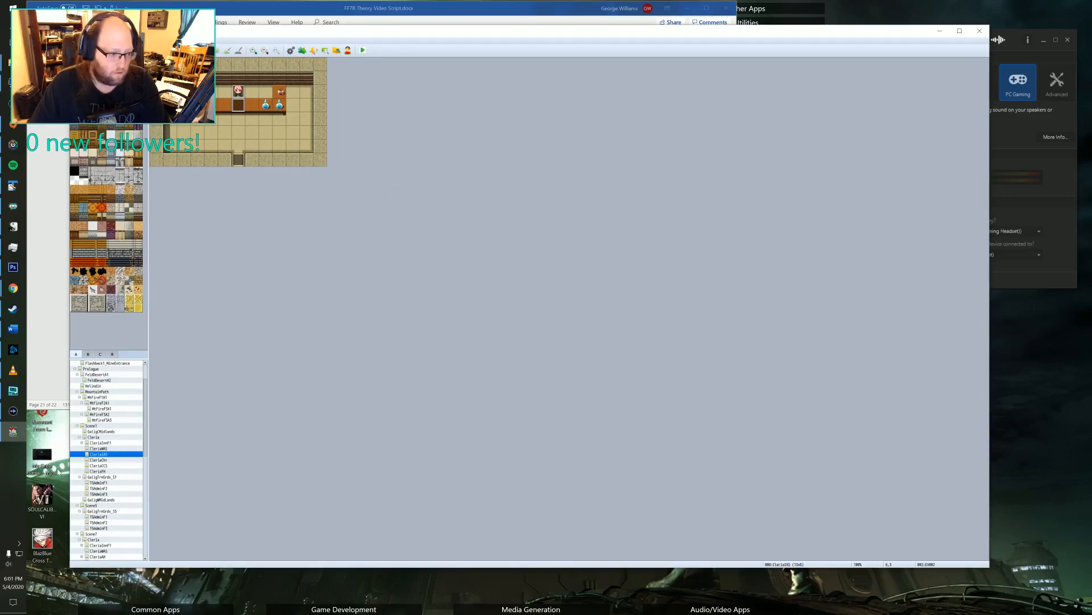
Examine the Cleria map's two Polenish events, including the sq_3_start page of the one inside the fence, for the quest commands used.
click(96, 443)
click(95, 448)
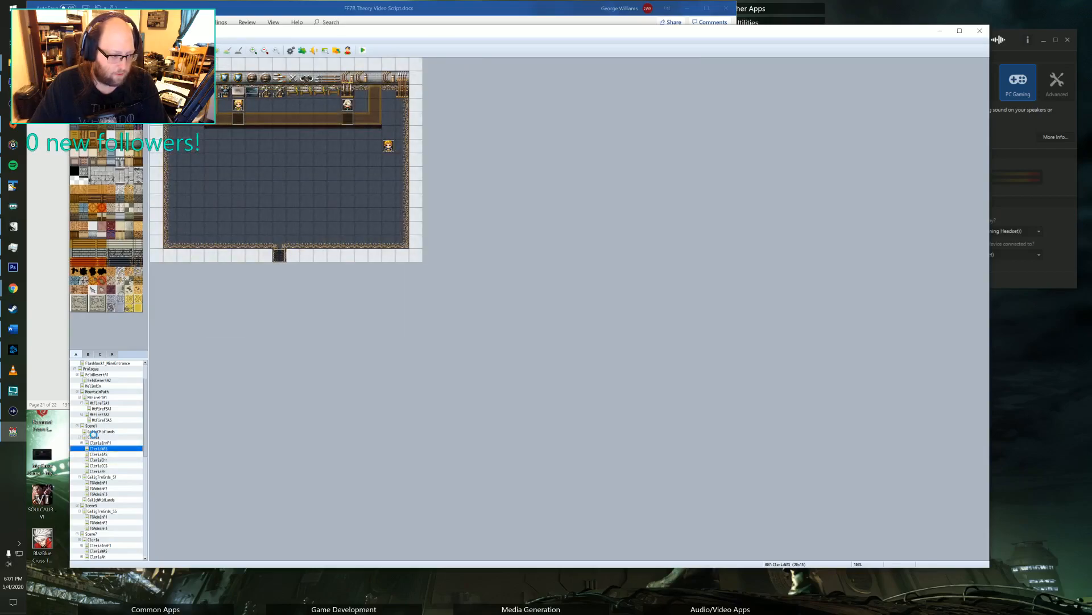
click(93, 436)
scroll(310, 101, up, 10)
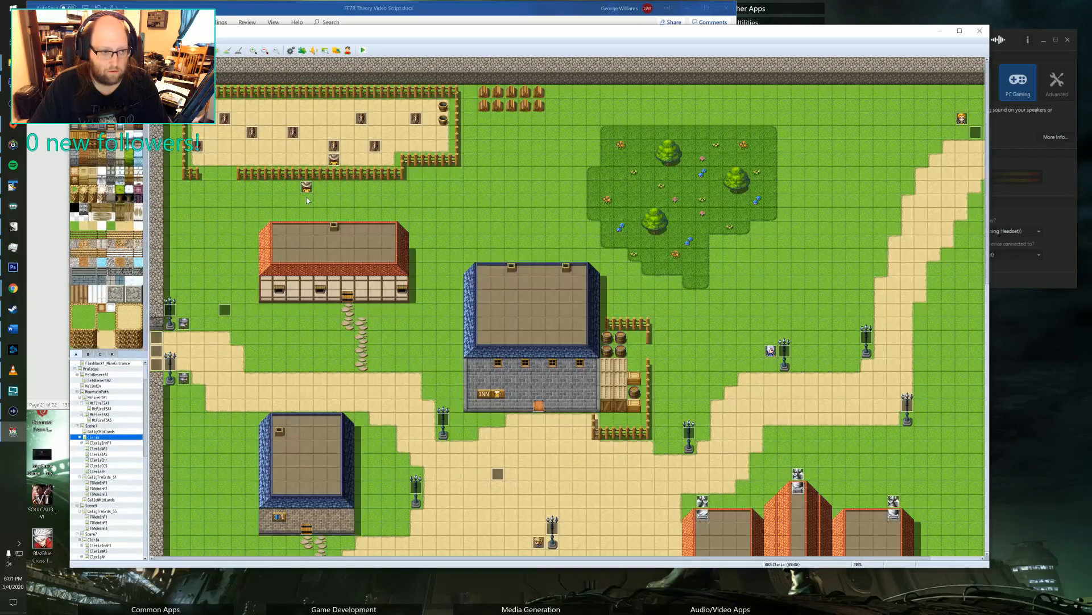
double_click(307, 193)
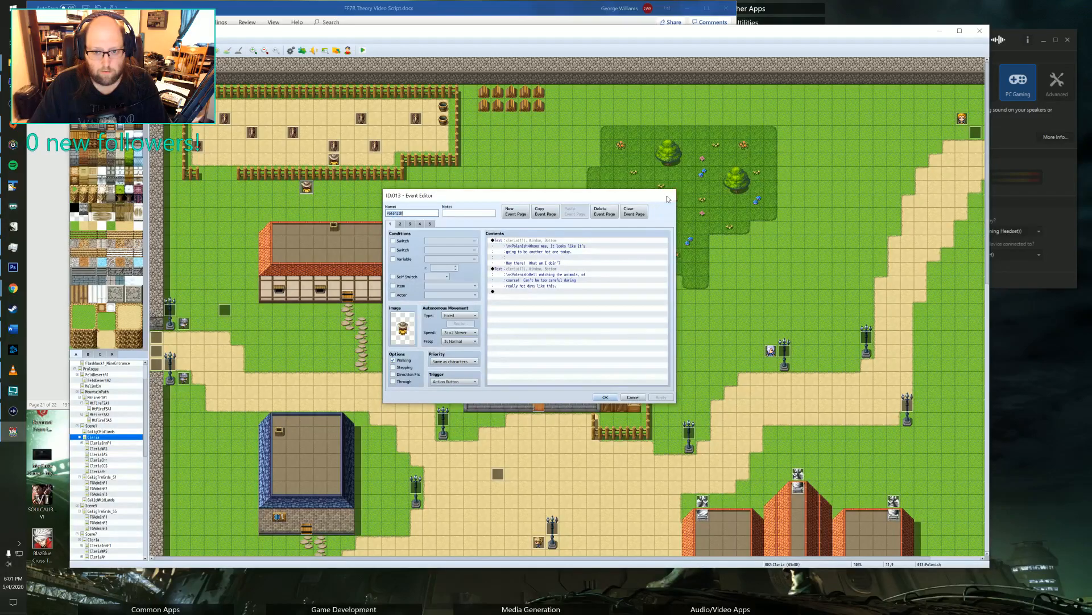
key(Escape)
double_click(334, 160)
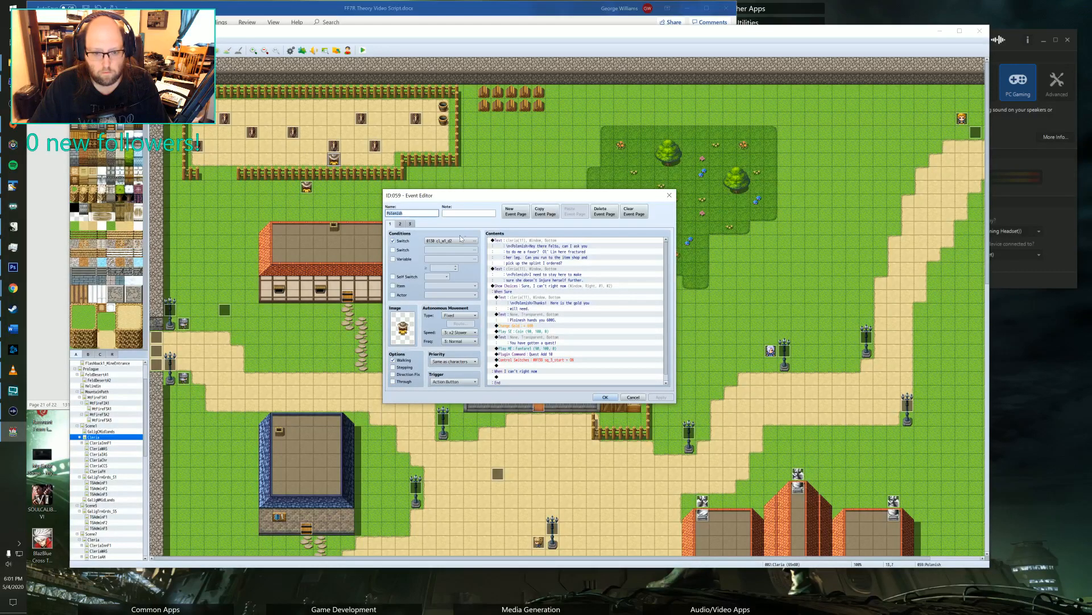
click(398, 224)
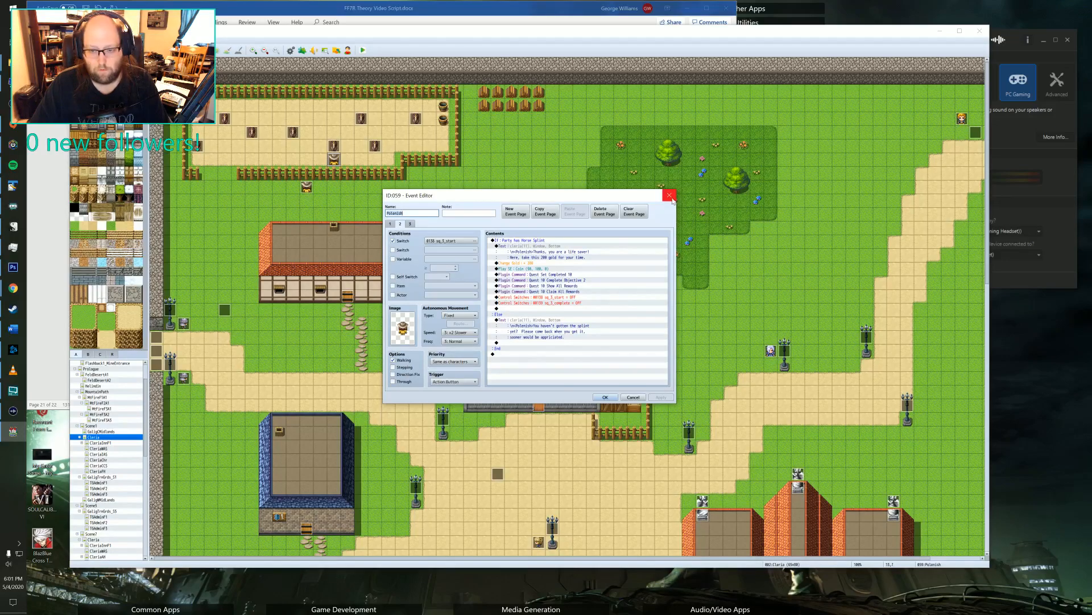
click(669, 195)
Check the objectives list of Quest 11 in the YEP_QuestJournal plugin's parameters.
scroll(402, 319, down, 1)
scroll(401, 320, down, 2)
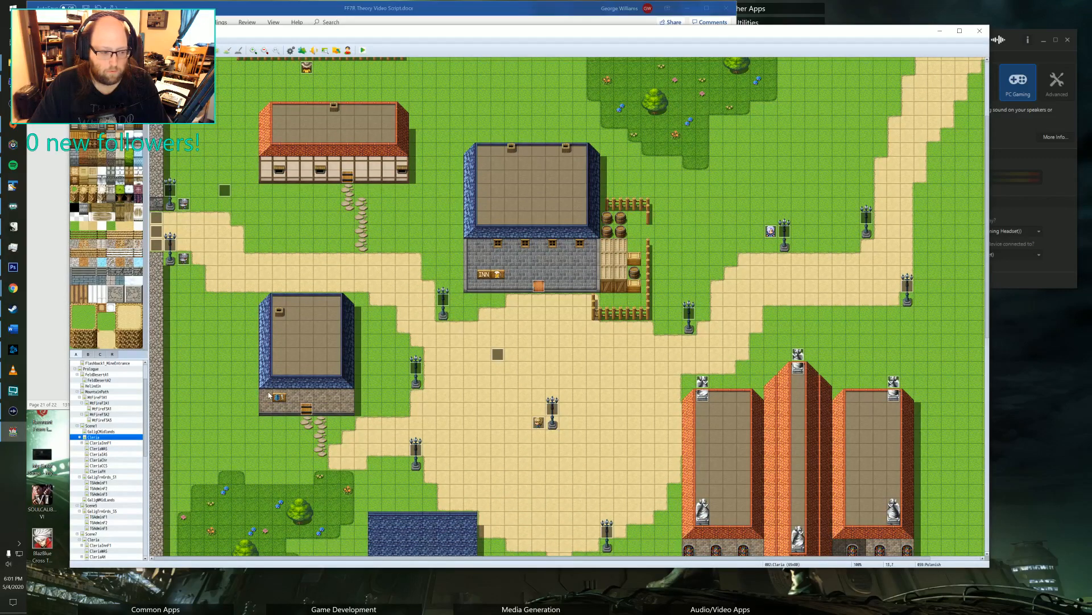
scroll(306, 203, up, 2)
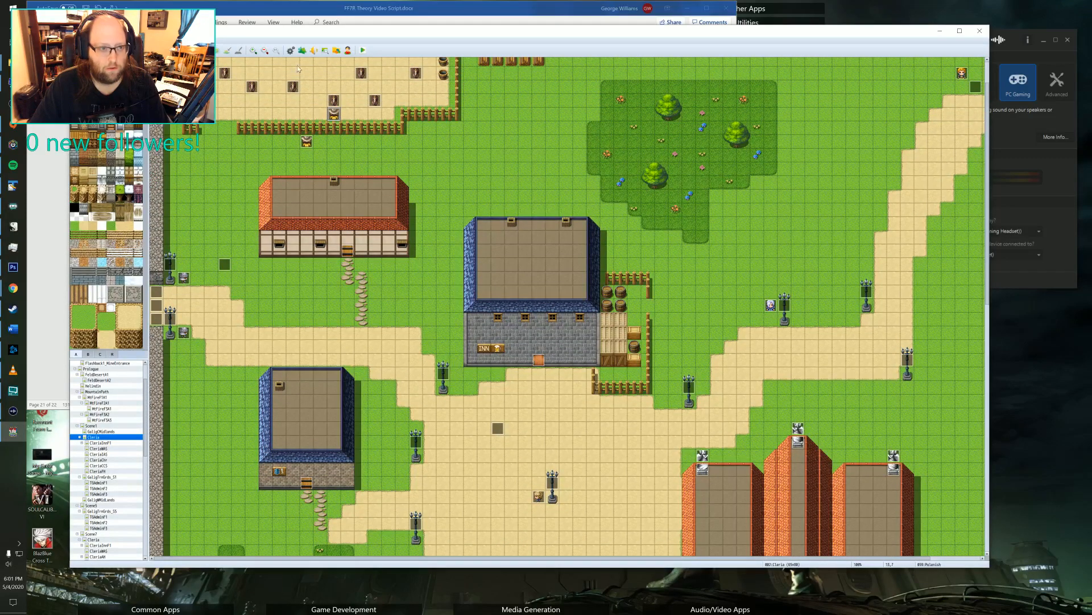
click(302, 50)
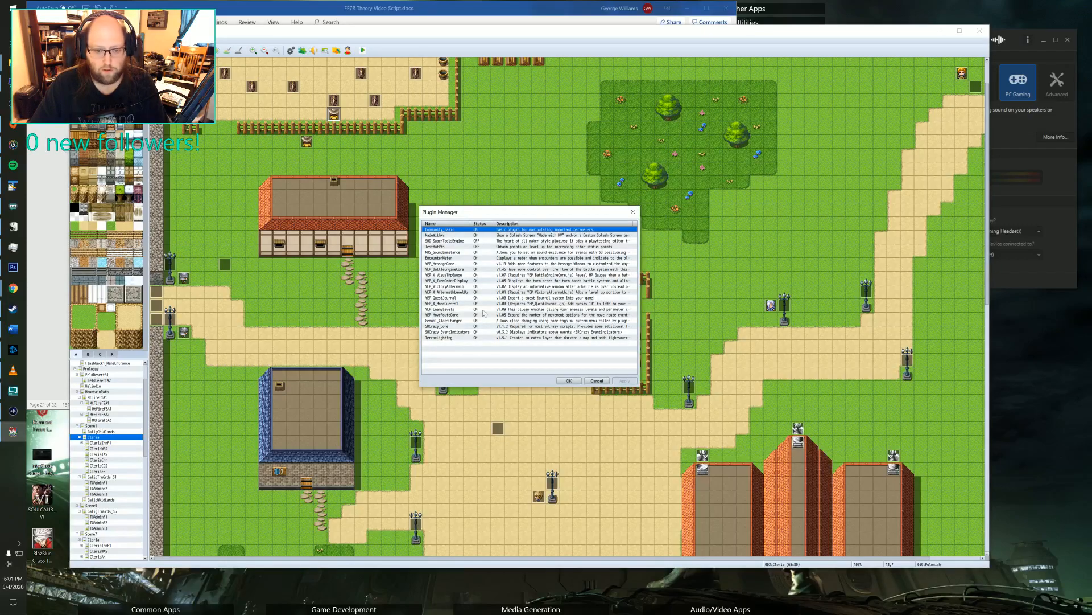
click(447, 298)
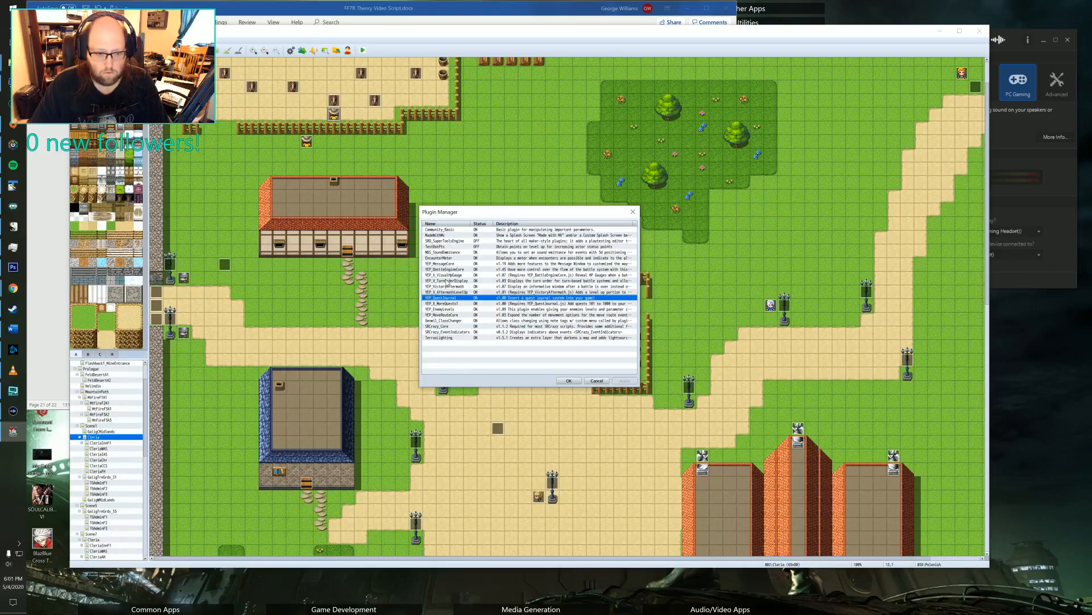
double_click(450, 298)
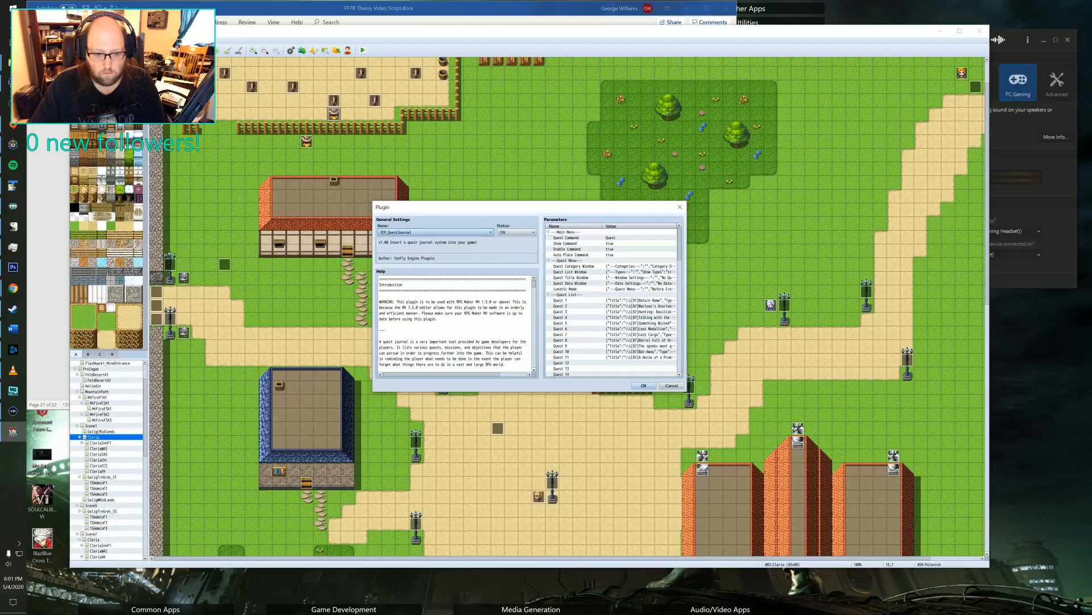
click(617, 307)
double_click(620, 357)
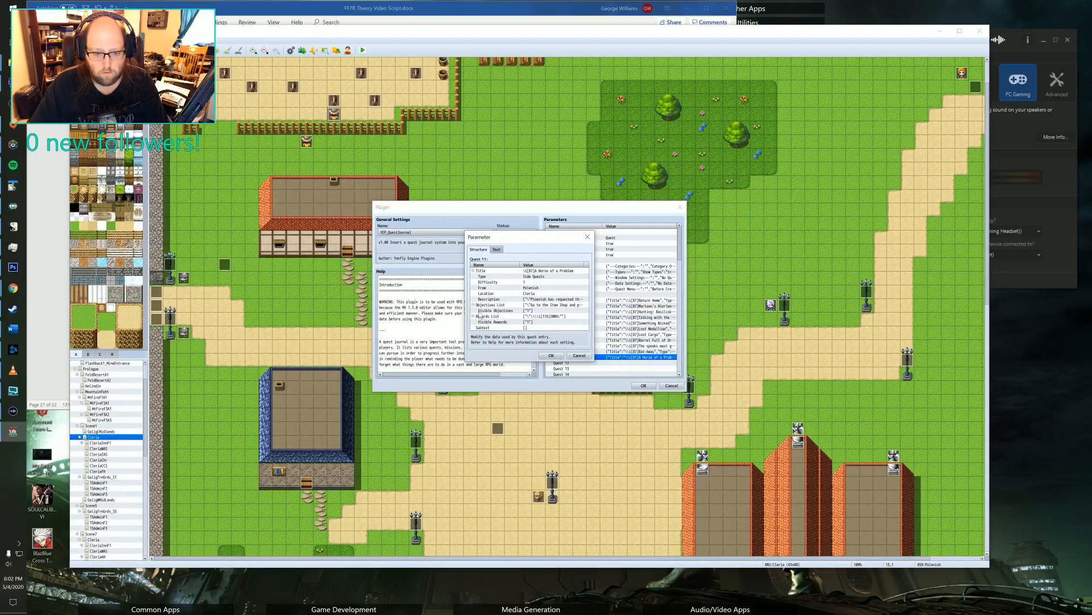
double_click(537, 305)
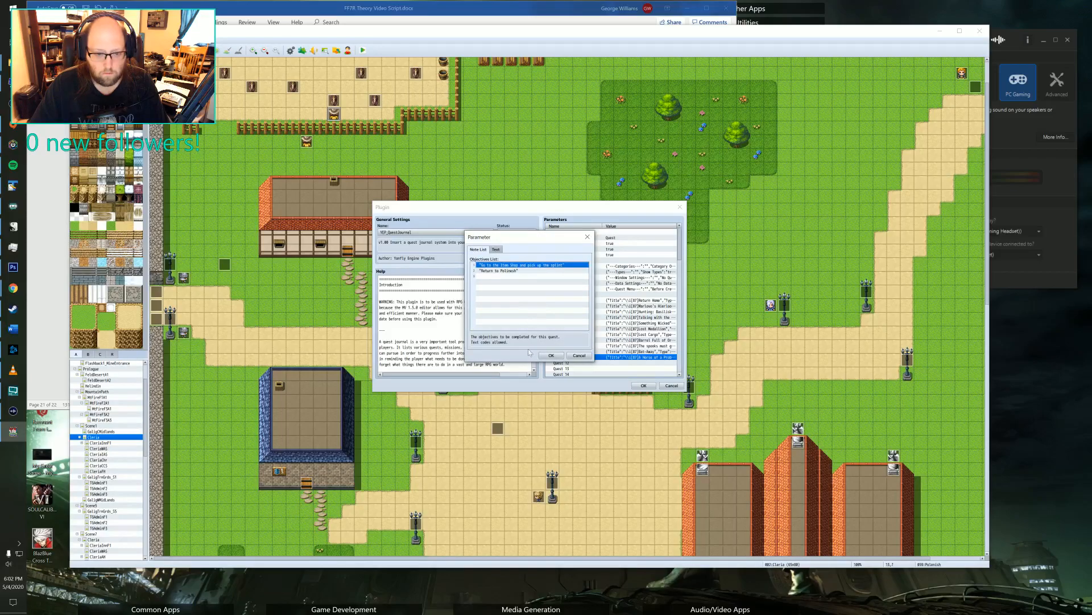
click(549, 355)
click(550, 355)
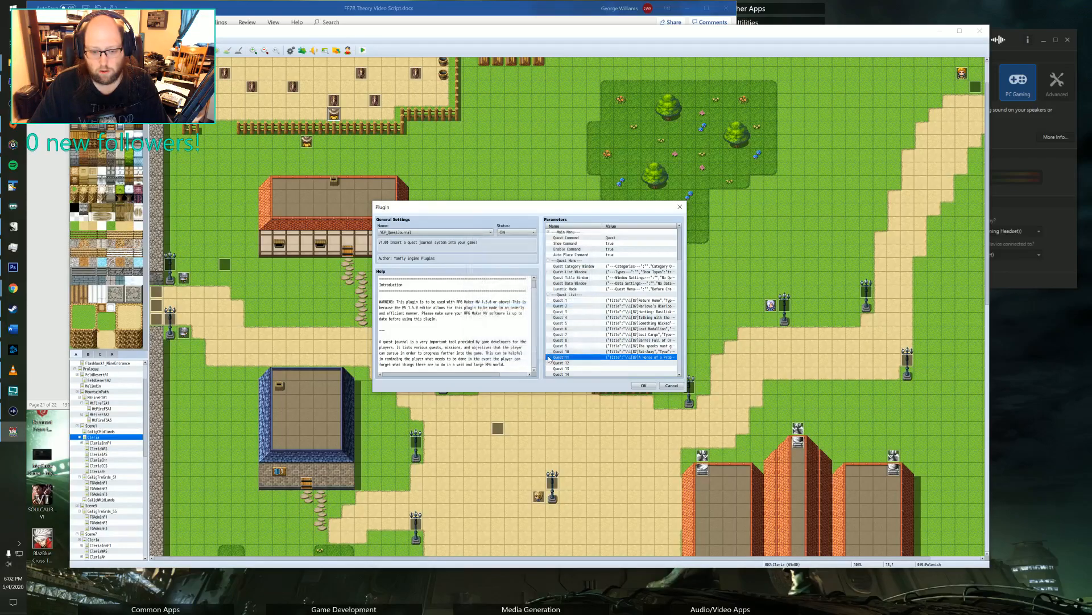
Copy the entire help text of the YEP_QuestJournal plugin into a new TextPad document.
scroll(455, 324, down, 10)
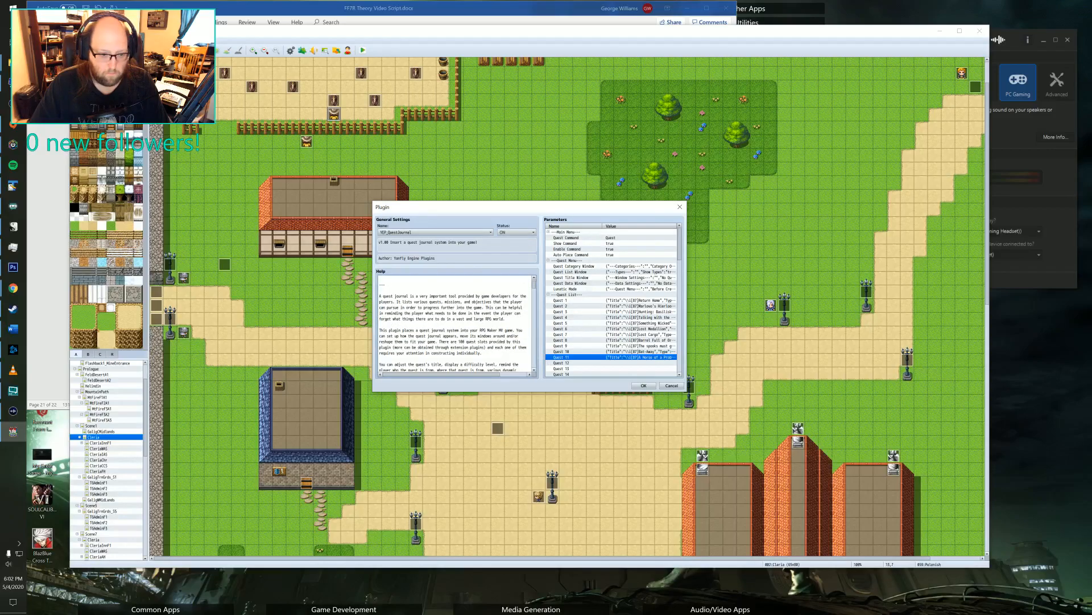
scroll(455, 324, down, 5)
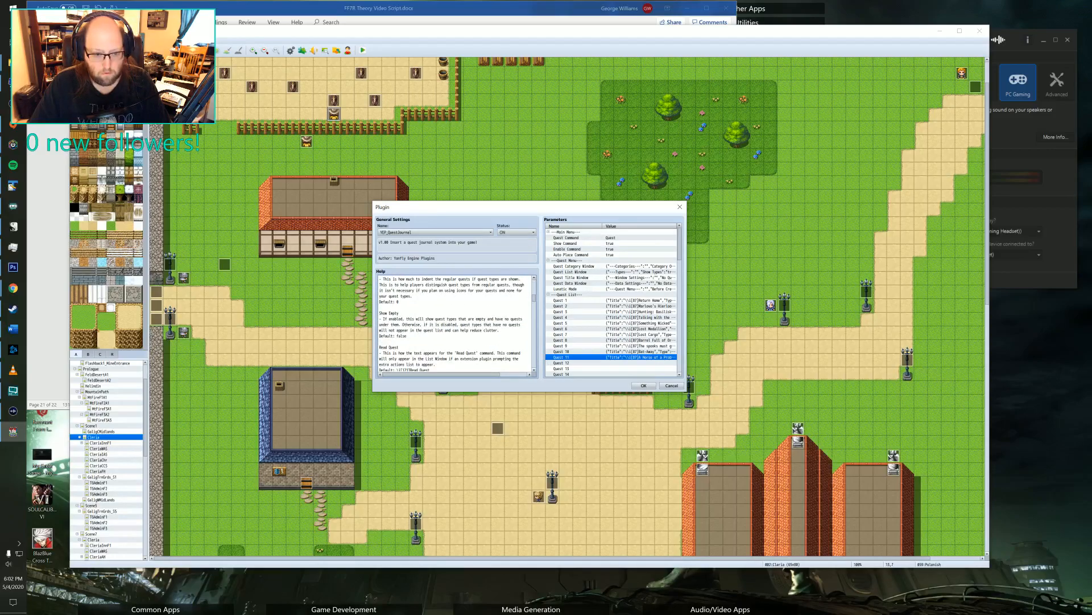
scroll(455, 325, down, 5)
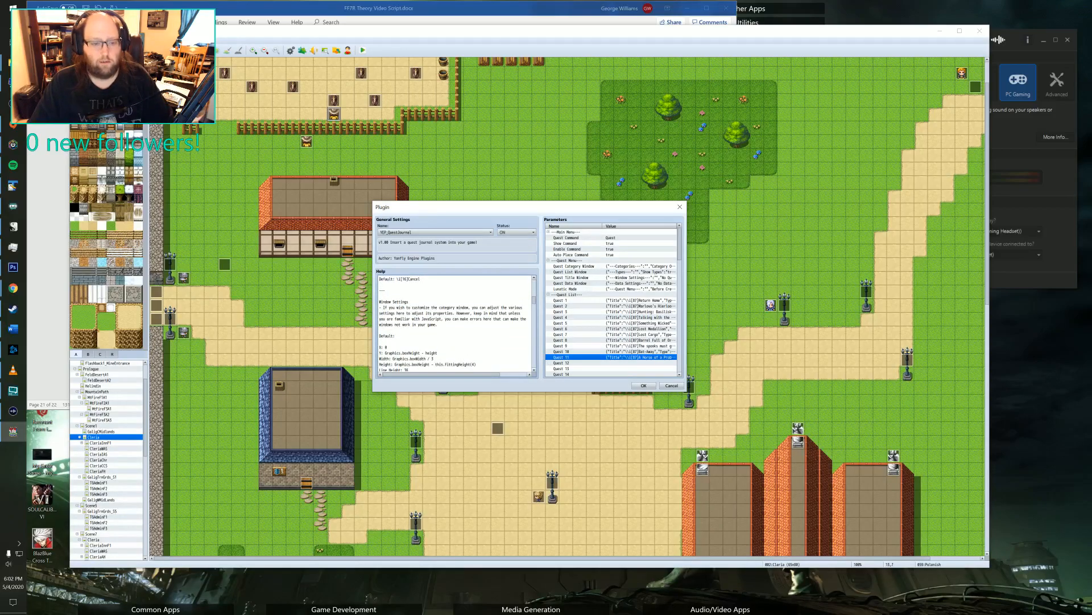
key(ctrl+a)
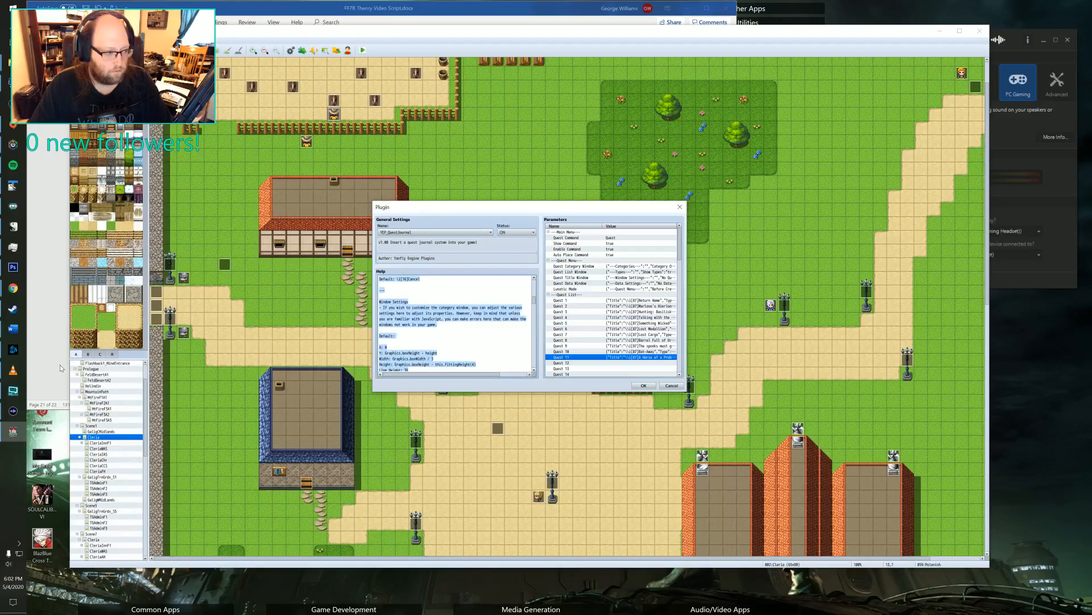
click(12, 185)
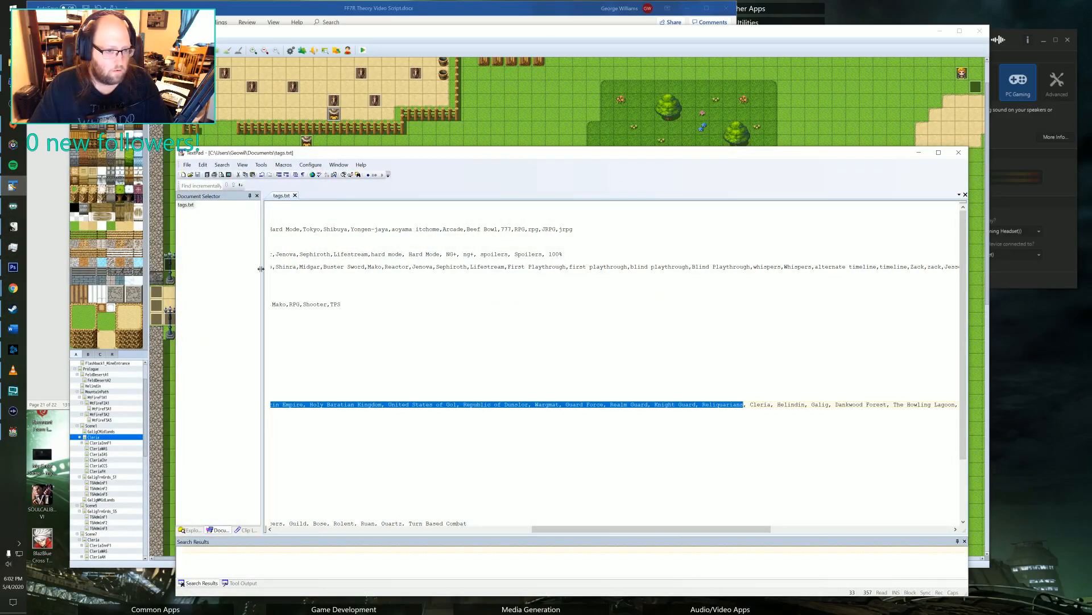
key(ctrl+n)
key(ctrl+v)
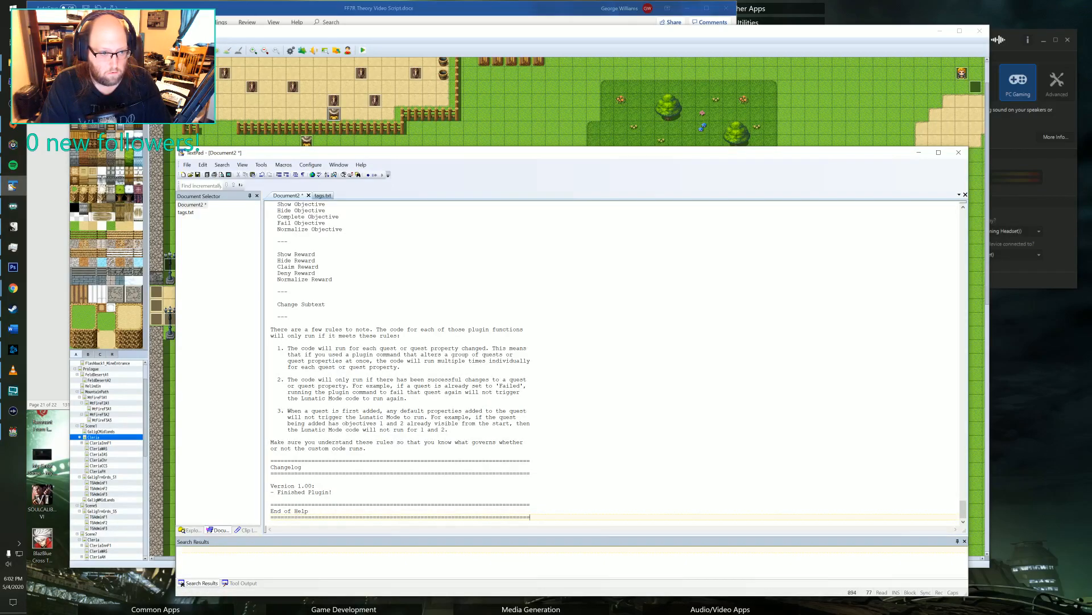
Search the pasted help text for "Show Objective" to find the plugin command syntax for quest objectives.
scroll(569, 364, up, 7)
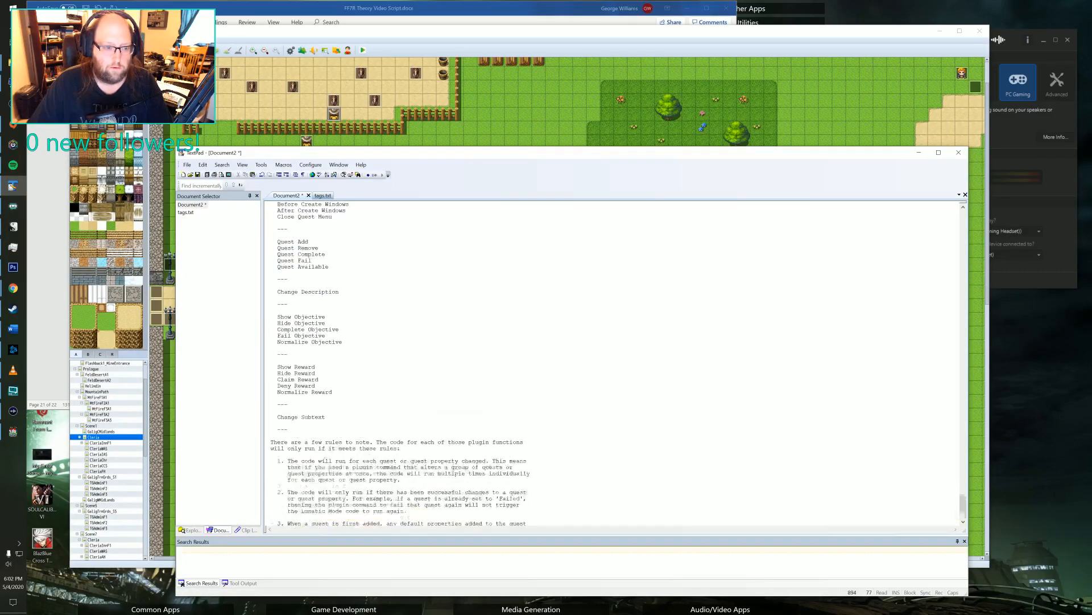
click(284, 342)
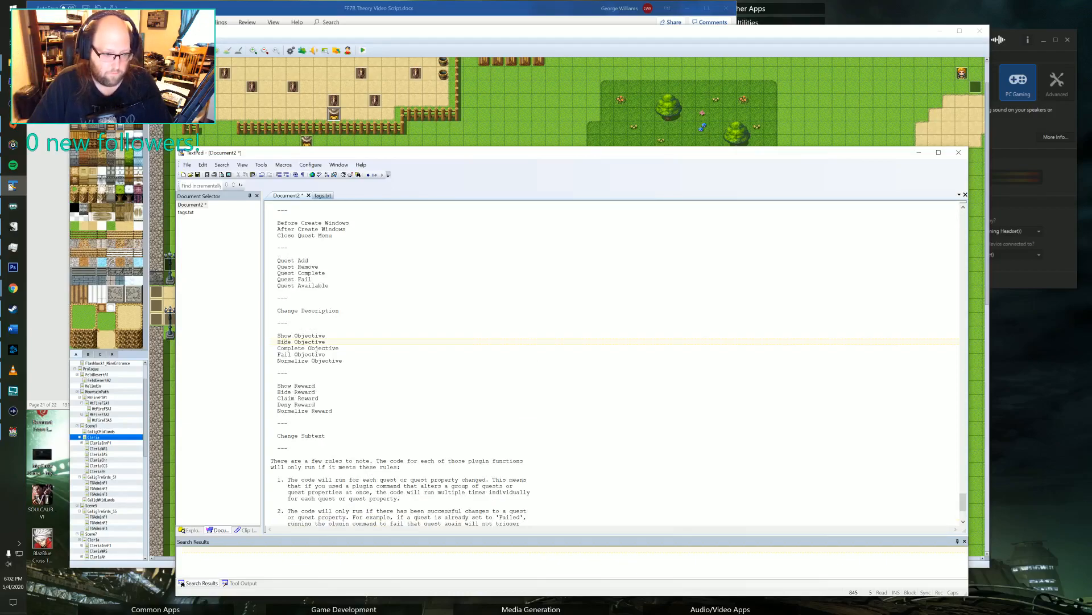
key(Up)
key(Home)
key(shift+End)
key(ctrl+c)
key(End)
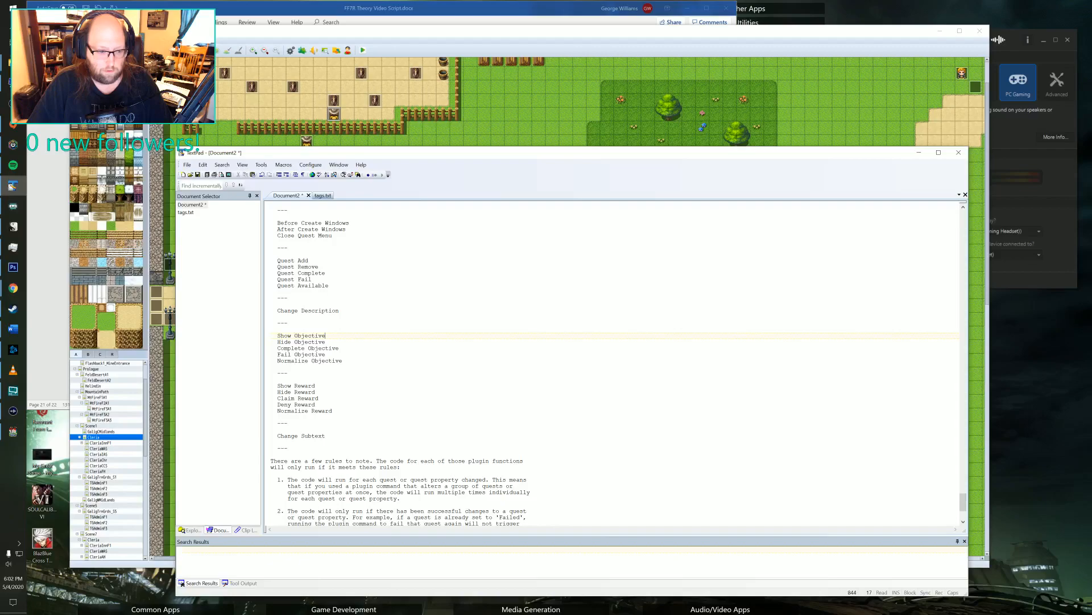
key(shift+Left)
key(shift+Left)
key(shift+Left)
key(shift+Left)
key(shift+Left)
key(shift+Left)
key(shift+Left)
key(shift+Left)
key(shift+Left)
key(shift+Left)
key(shift+Left)
key(shift+Left)
key(shift+Left)
key(shift+Left)
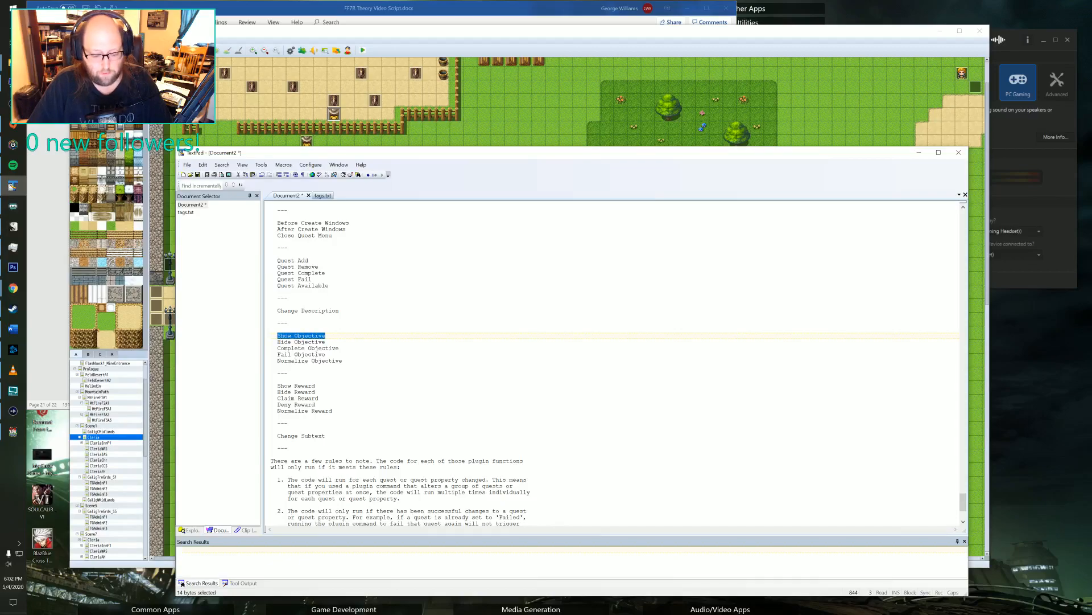
key(ctrl+f)
key(ctrl+v)
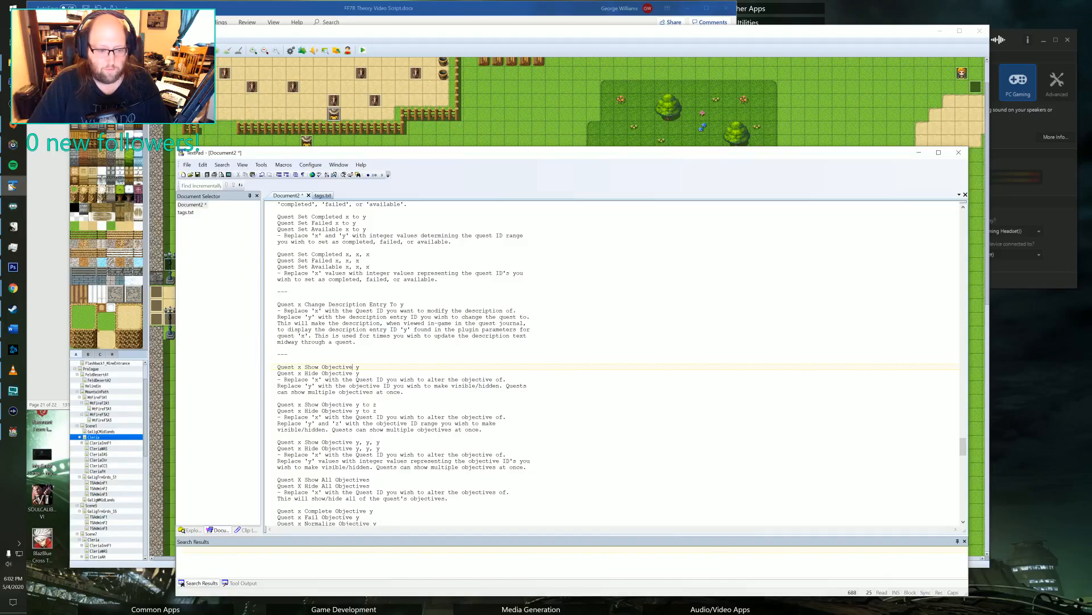
Return to RPG Maker, close the plugin settings and open the second page of the item shop's counter event.
click(919, 153)
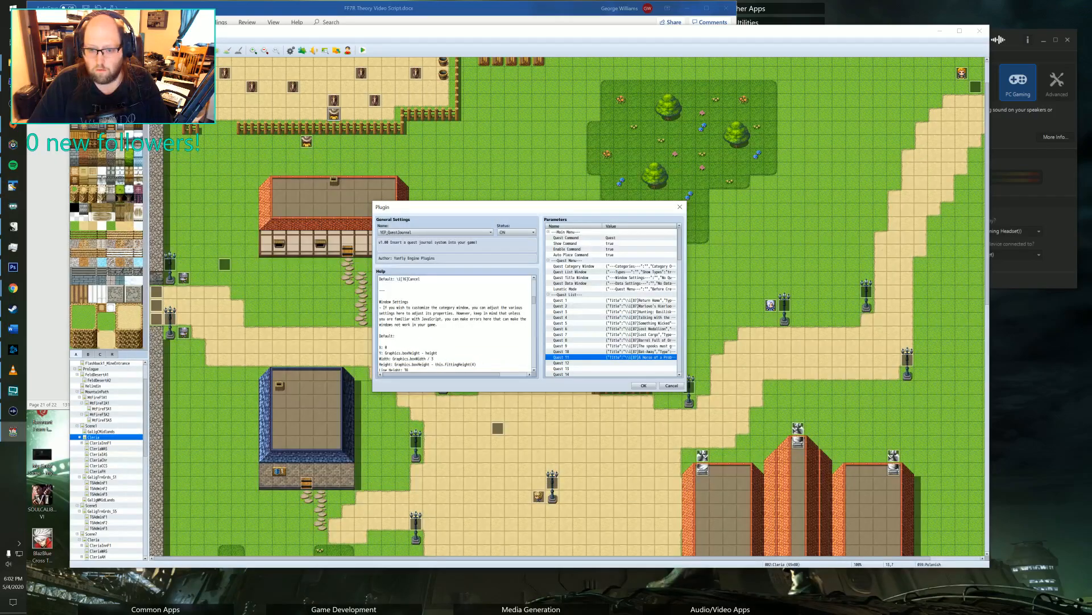
click(672, 386)
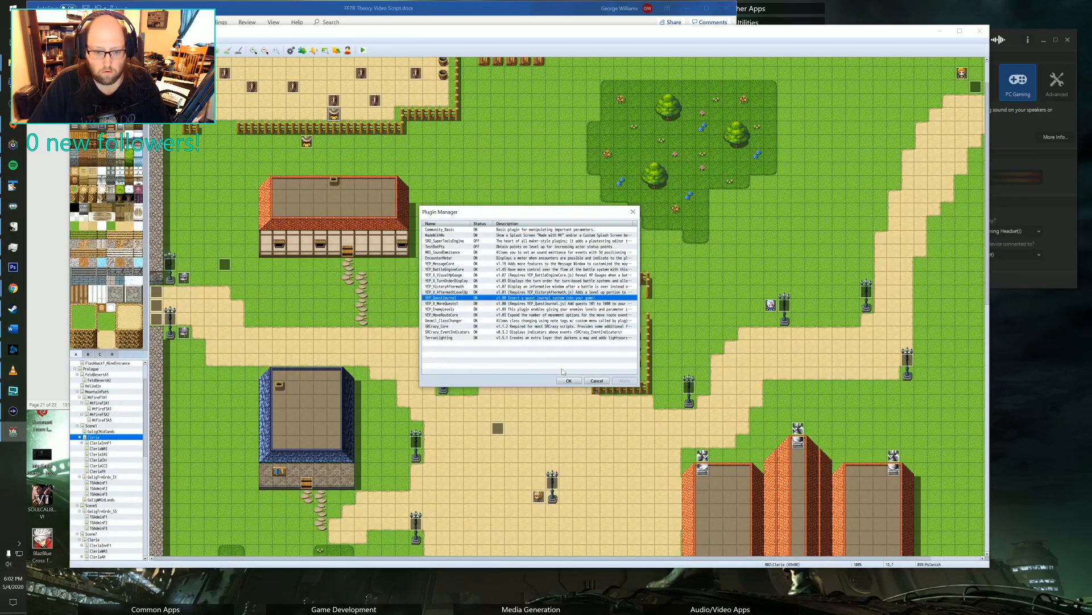
click(570, 383)
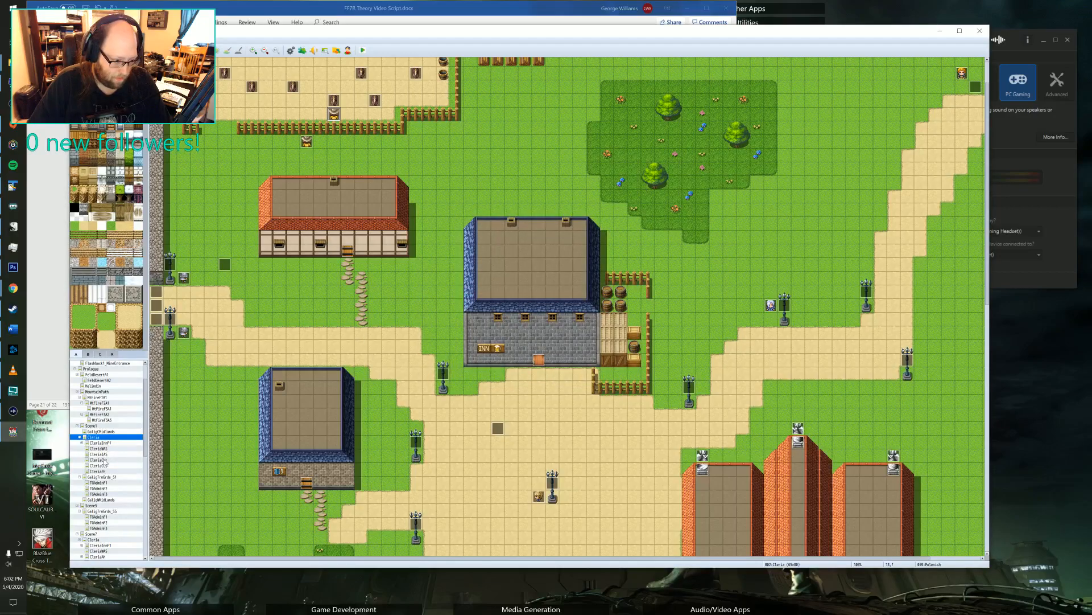
click(103, 449)
click(103, 454)
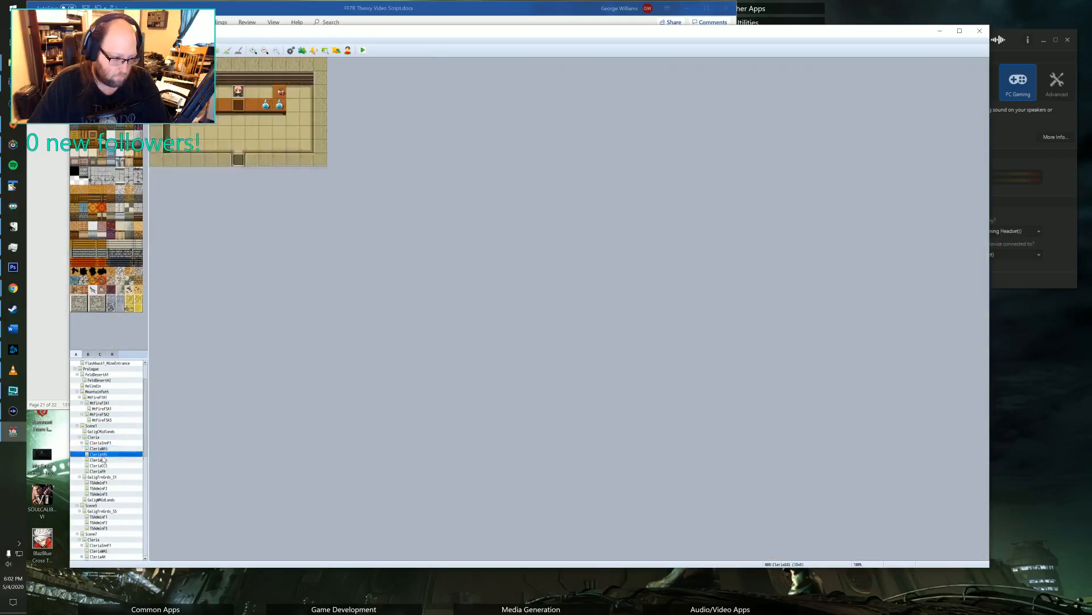
double_click(239, 105)
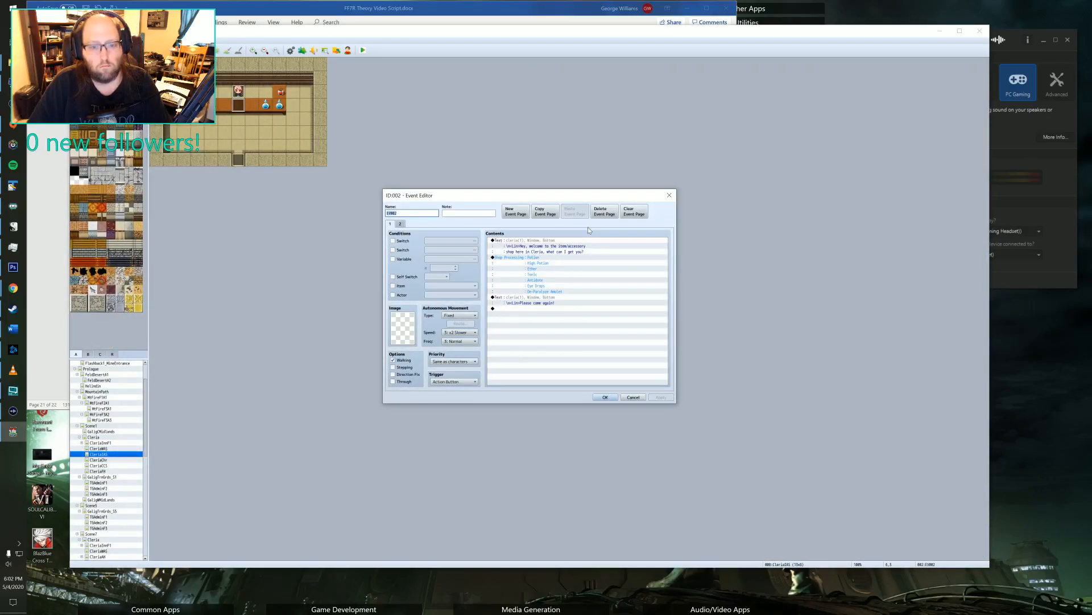
click(400, 224)
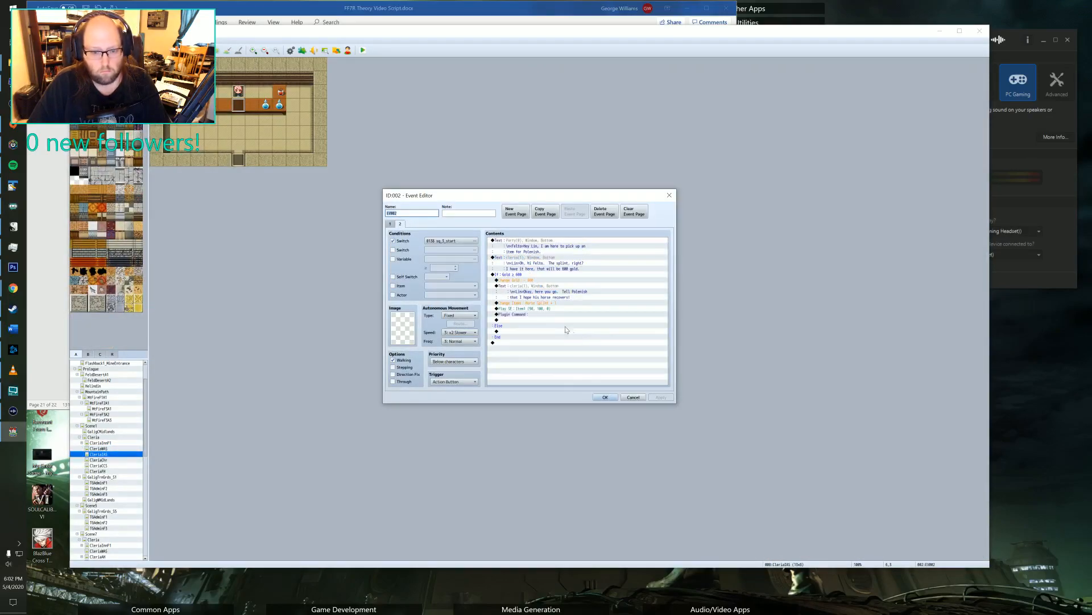
Fill in the empty plugin command of the gold branch with "Quest 10 Show Objective 2".
click(533, 320)
double_click(531, 314)
text(Quest W)
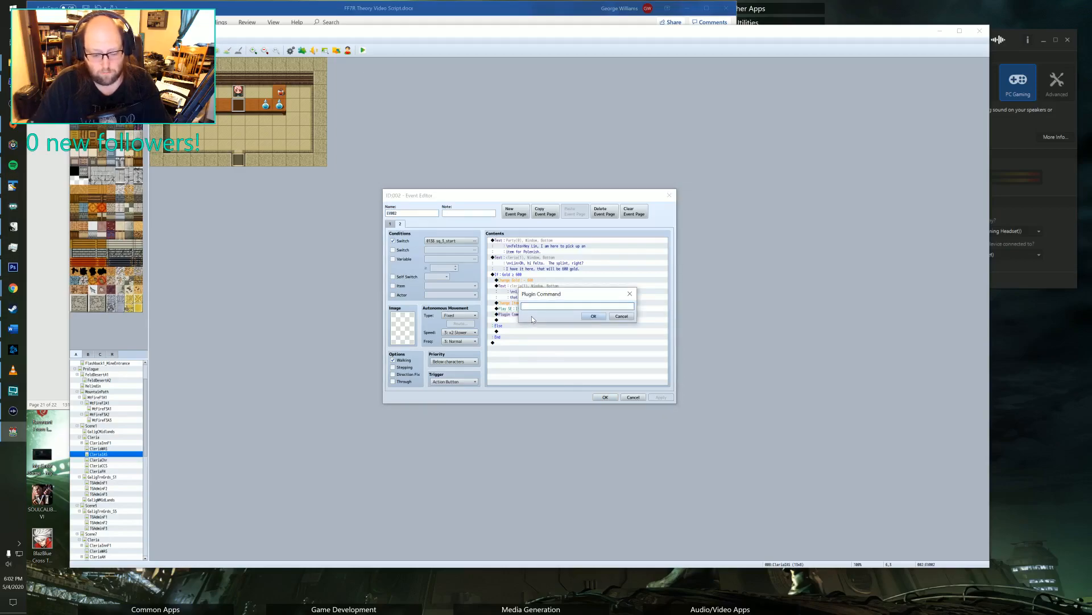
text( Show Obj)
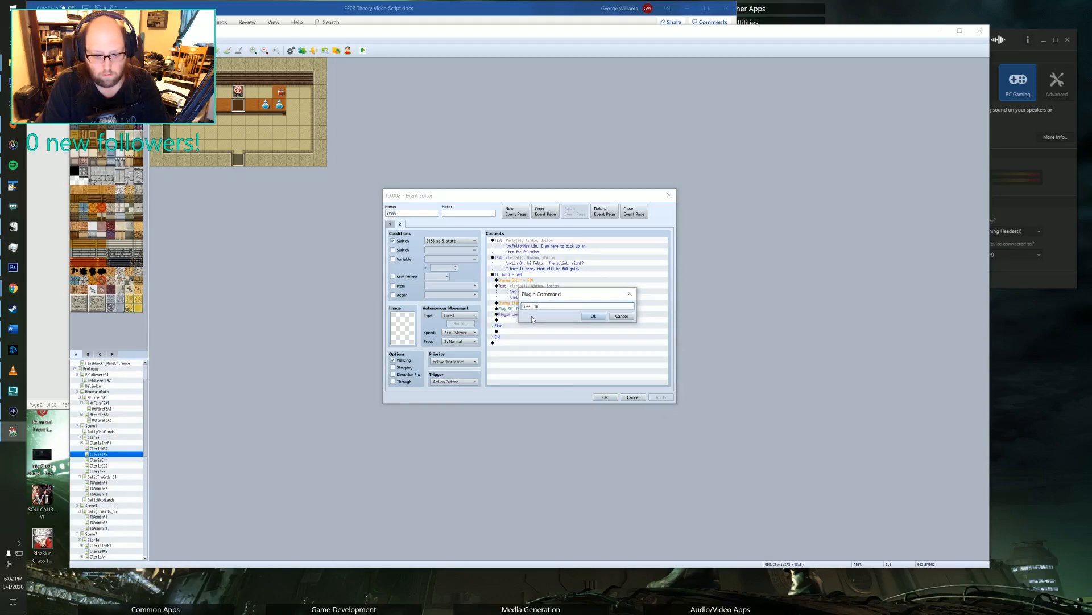
text(ec)
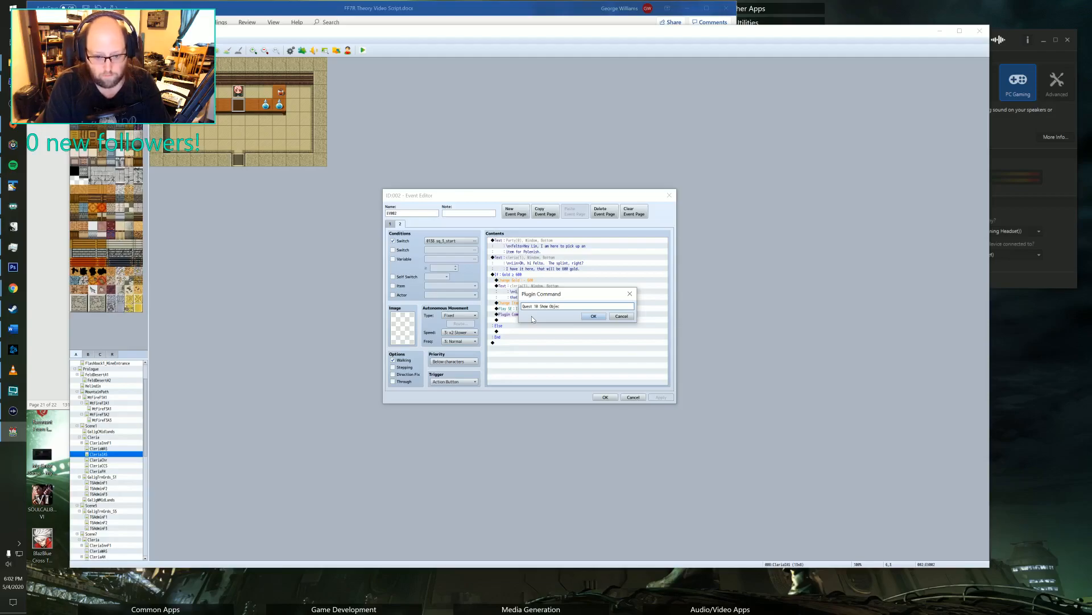
text(tive 2)
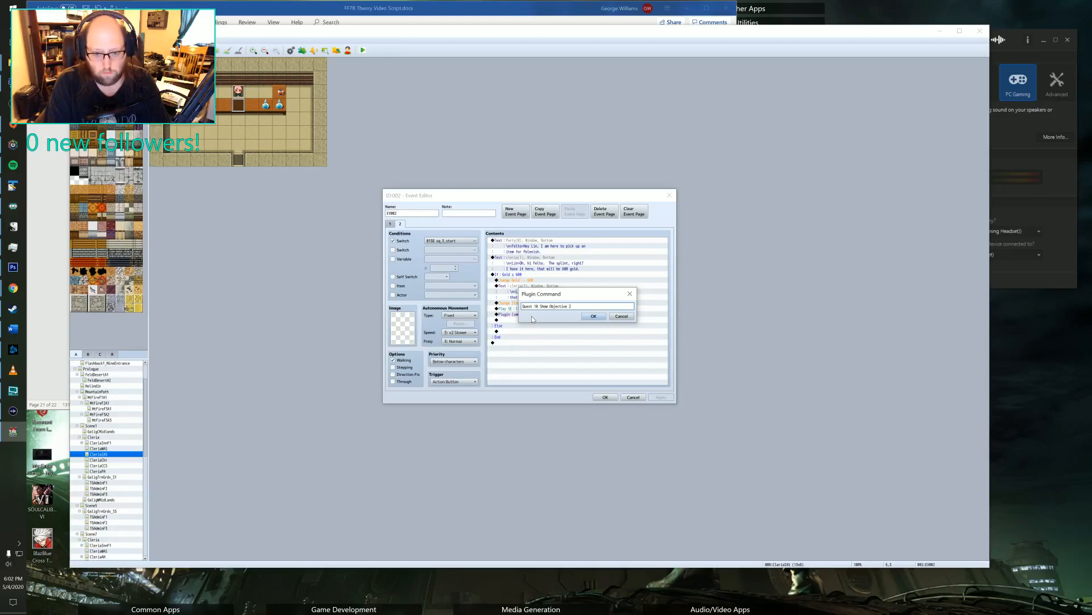
click(593, 317)
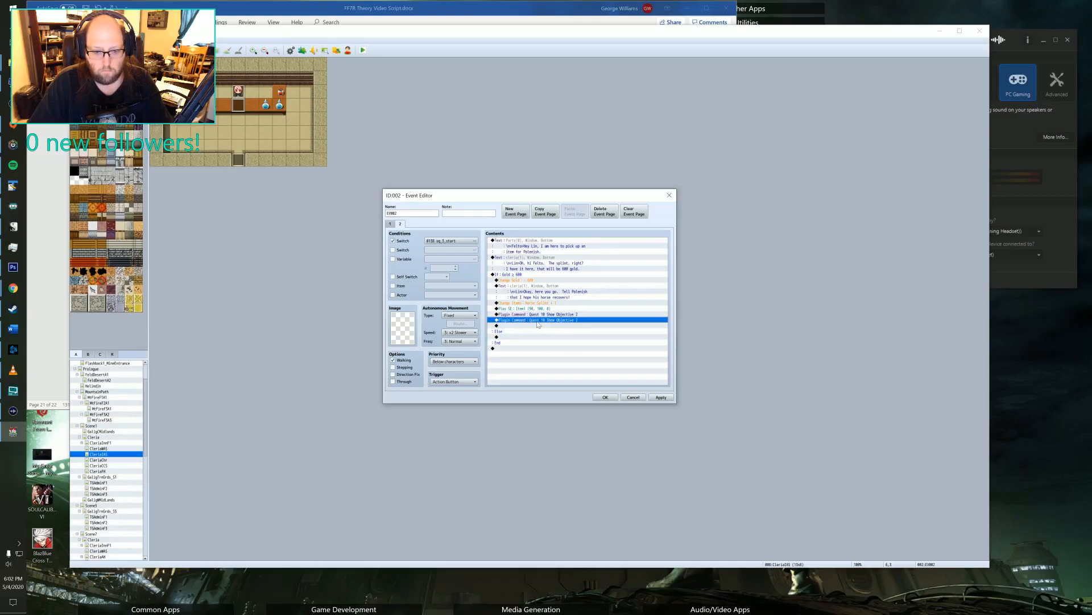
Change the second plugin command in the gold branch to "Quest 10 Complete Objective 1".
double_click(521, 321)
click(544, 306)
text(C)
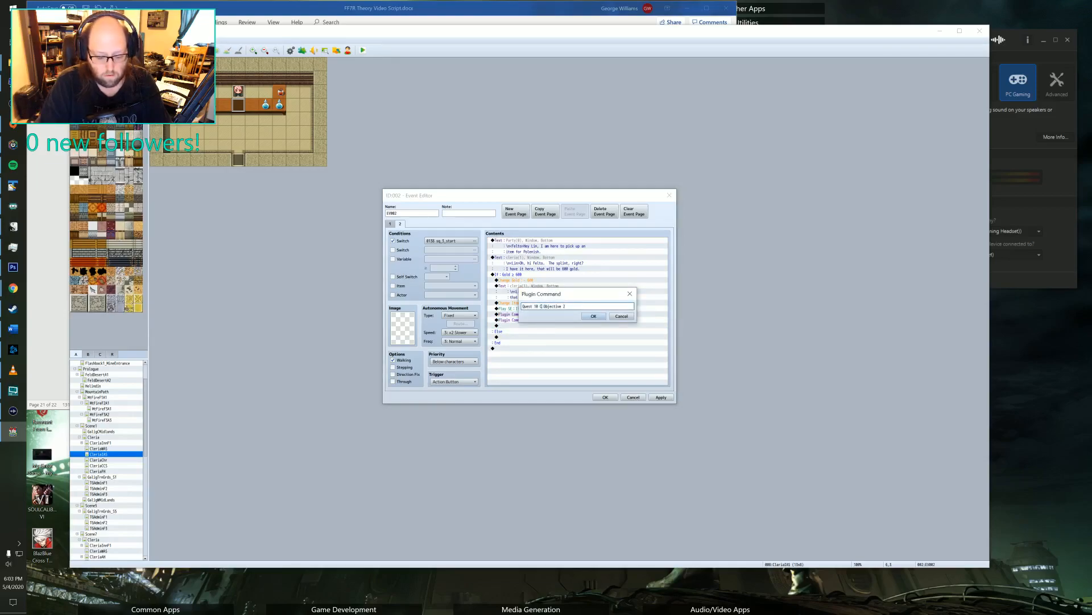
text(omplete)
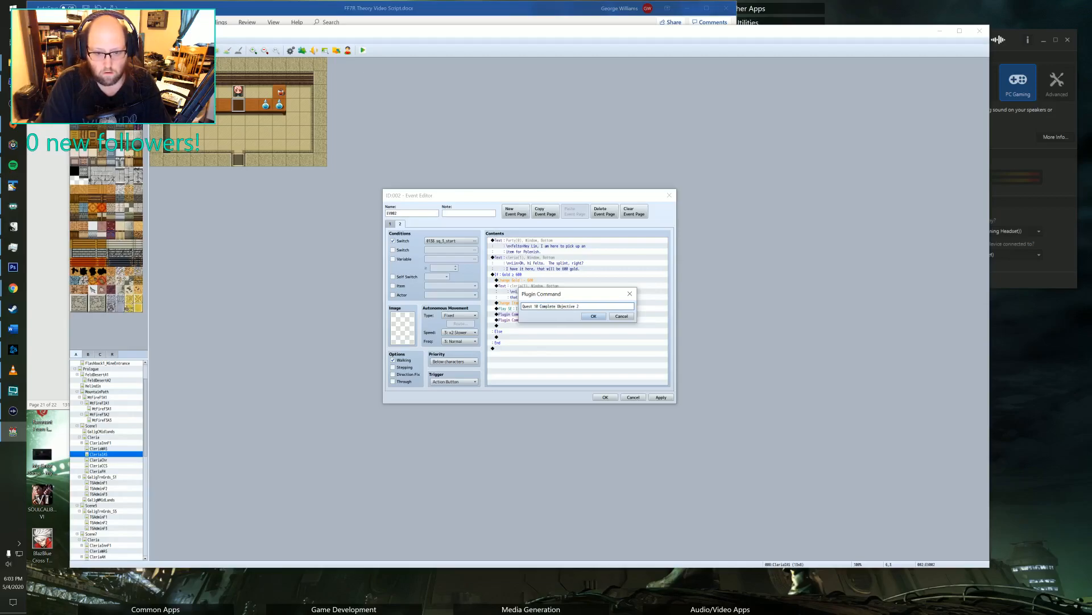
click(590, 316)
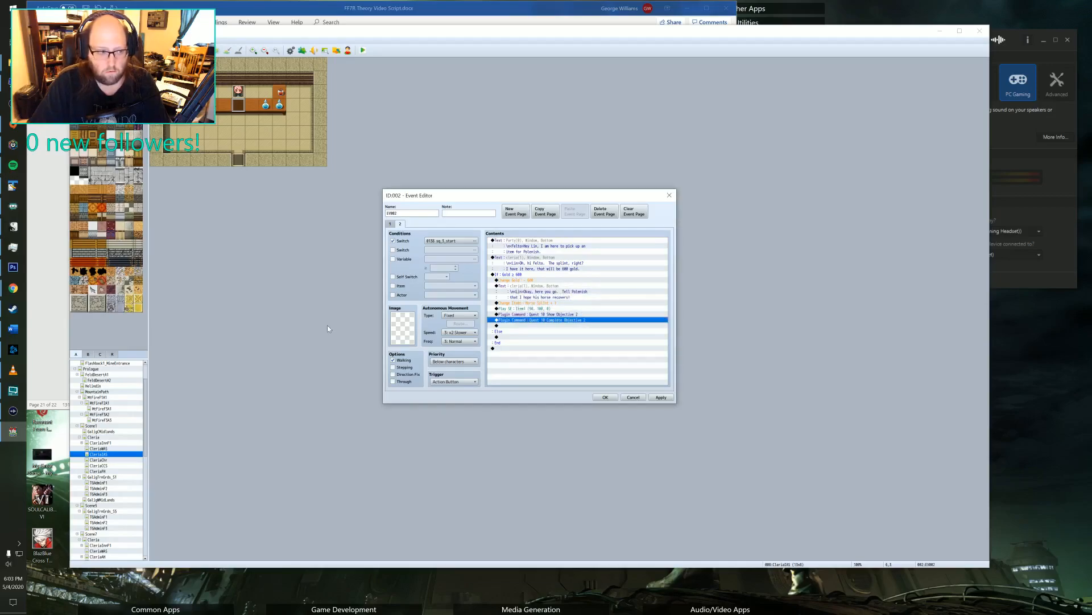
Check the plugin help text in TextPad for the syntax of the Show Objective and Complete Objective commands.
key(super+Tab)
key(Return)
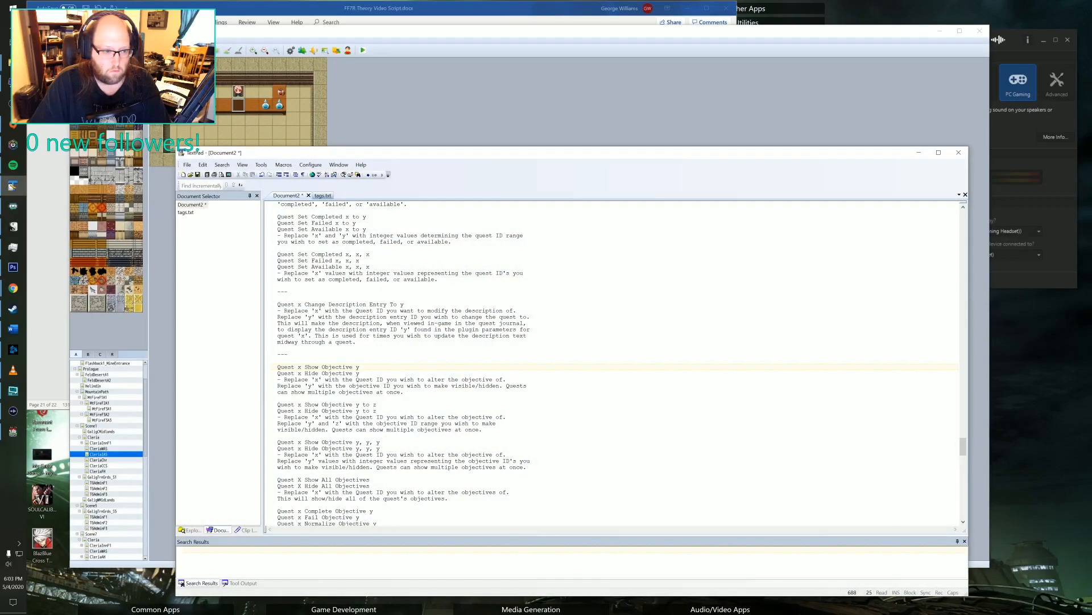
scroll(612, 365, up, 4)
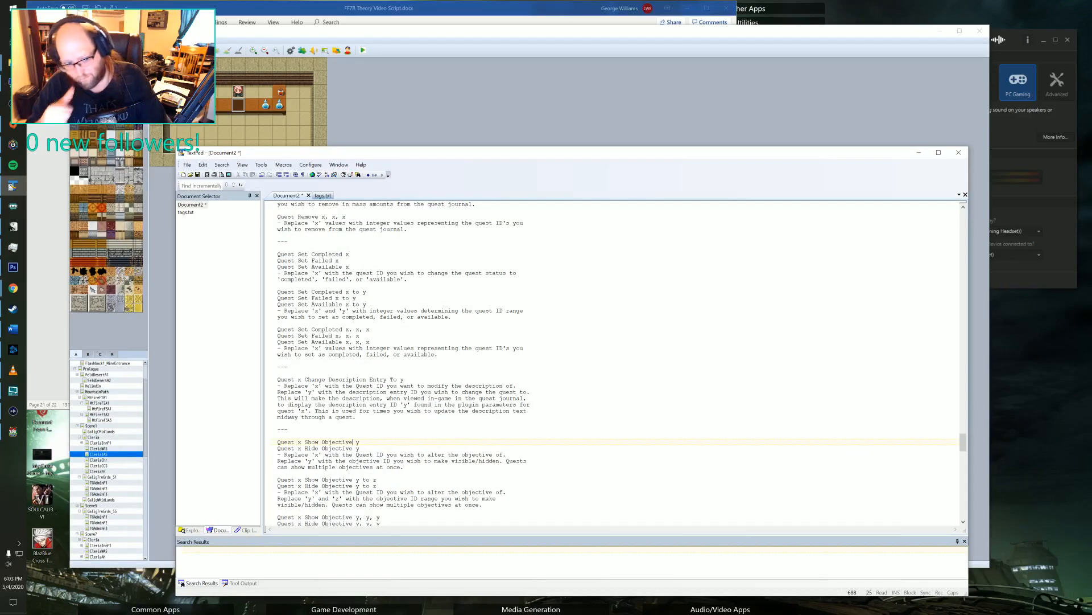
scroll(612, 365, down, 9)
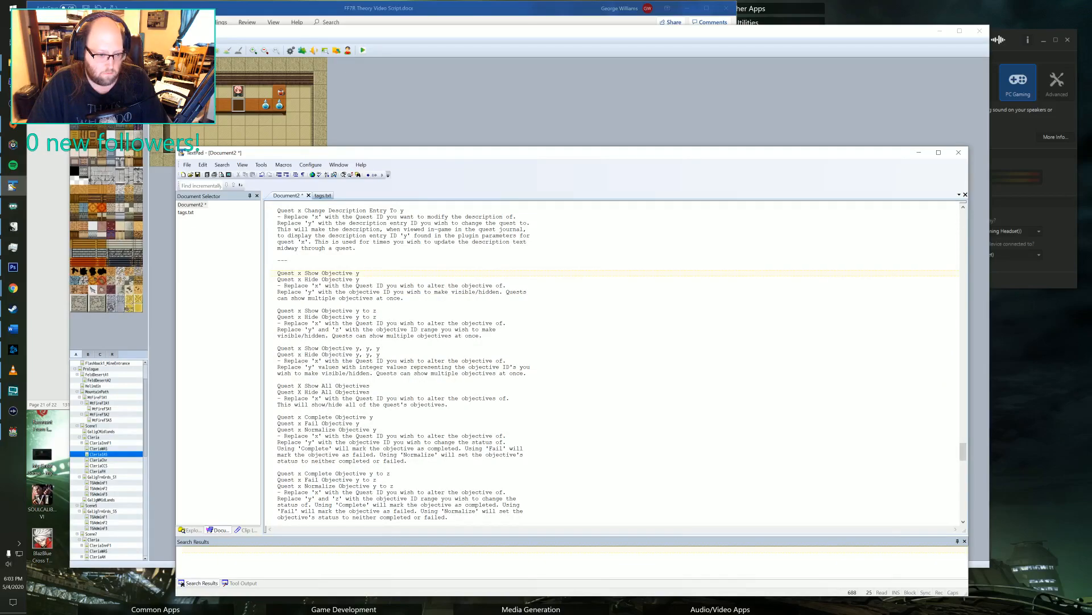
scroll(611, 364, down, 3)
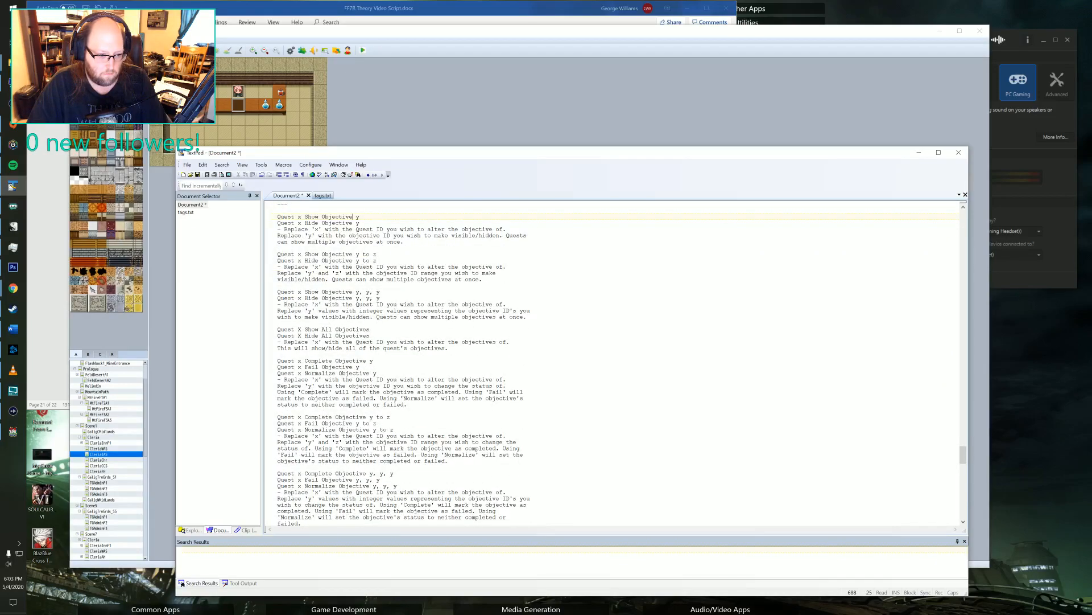
key(alt+Tab)
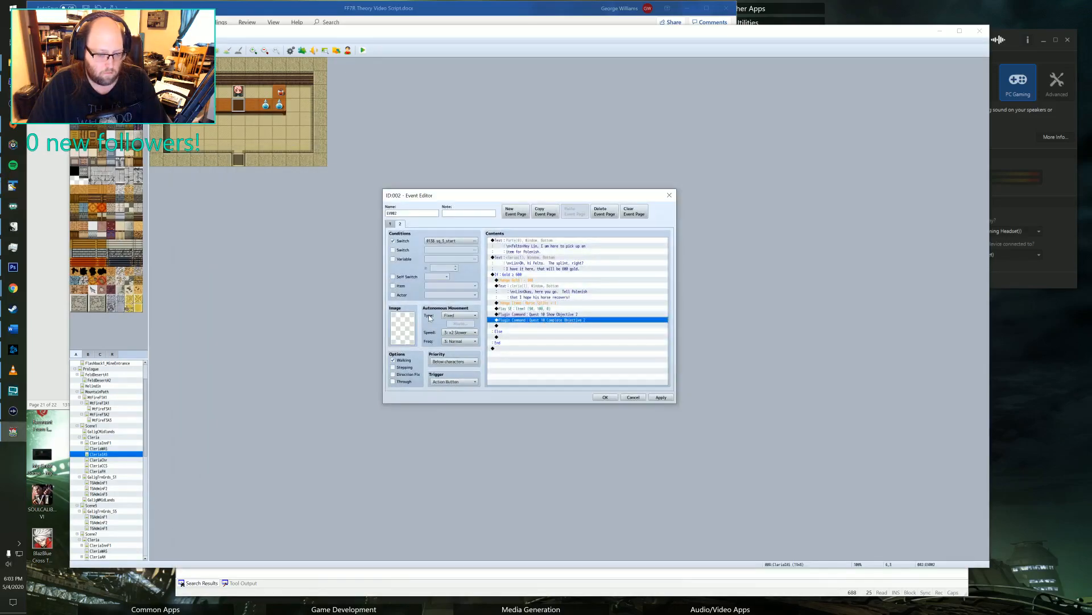
key(alt+Tab)
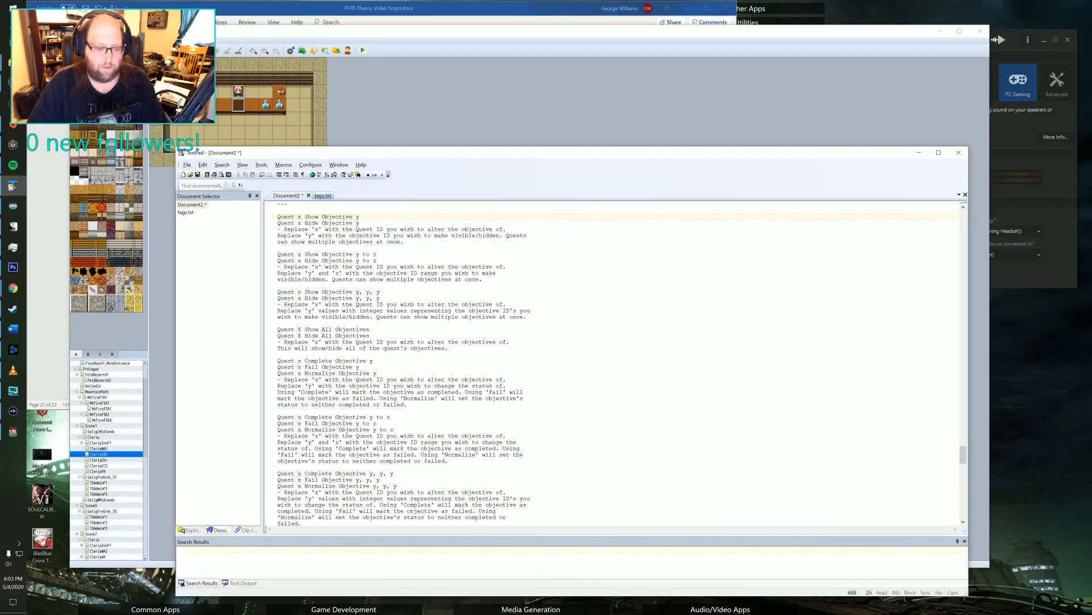
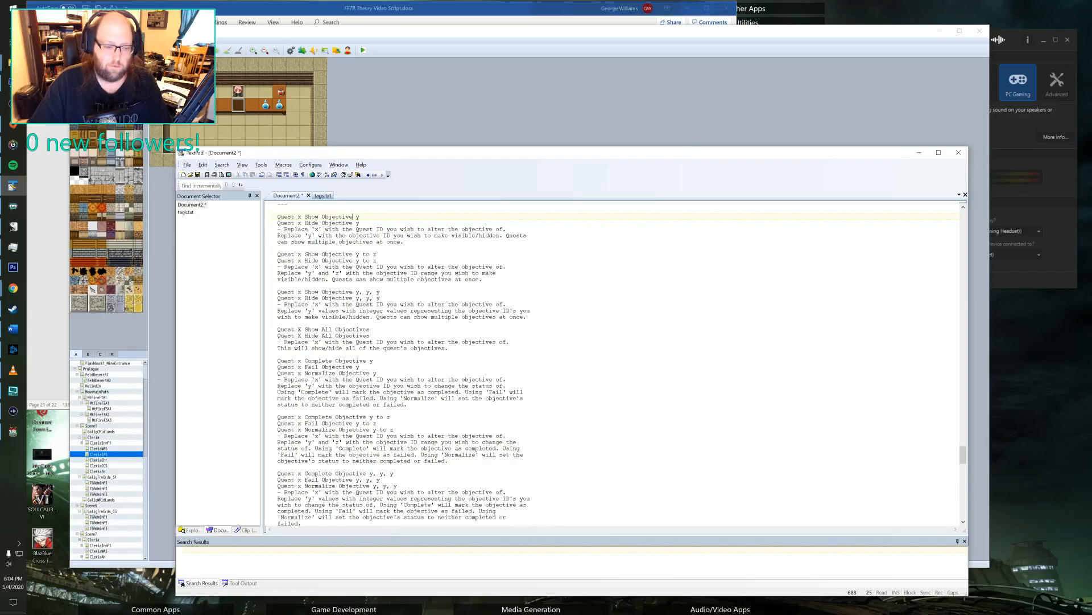
Return to the event editor from the help text and set the objective number of the Complete Objective plugin command to 1.
scroll(358, 418, down, 5)
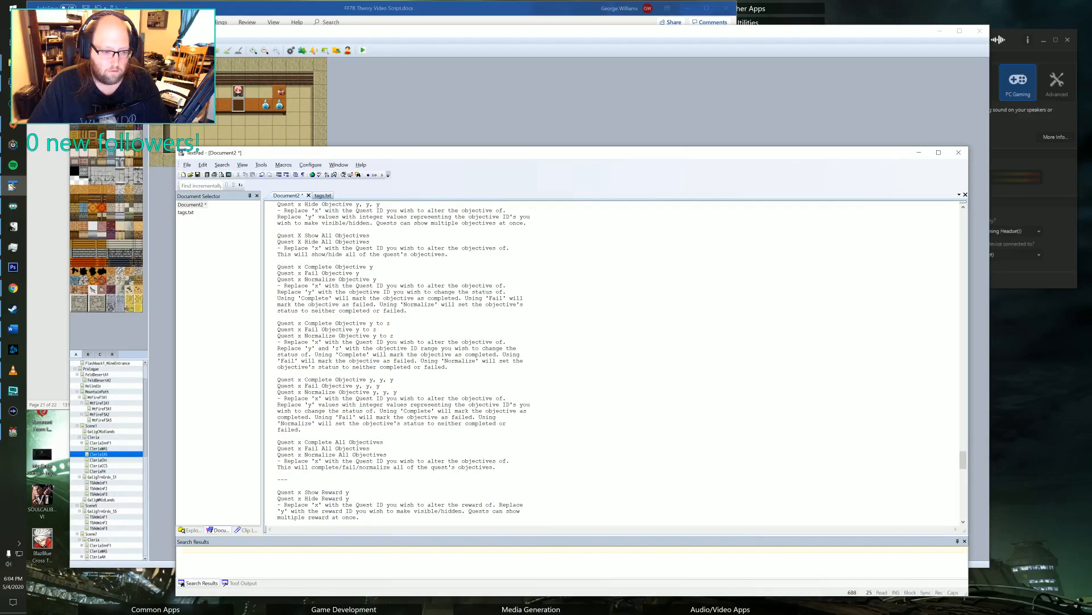
scroll(359, 418, up, 4)
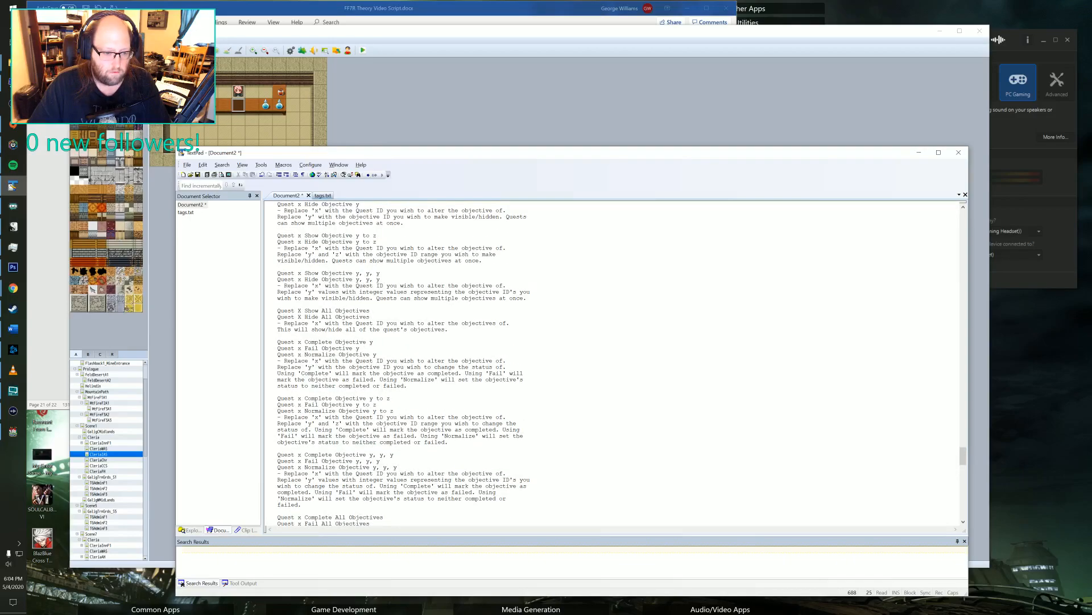
click(919, 153)
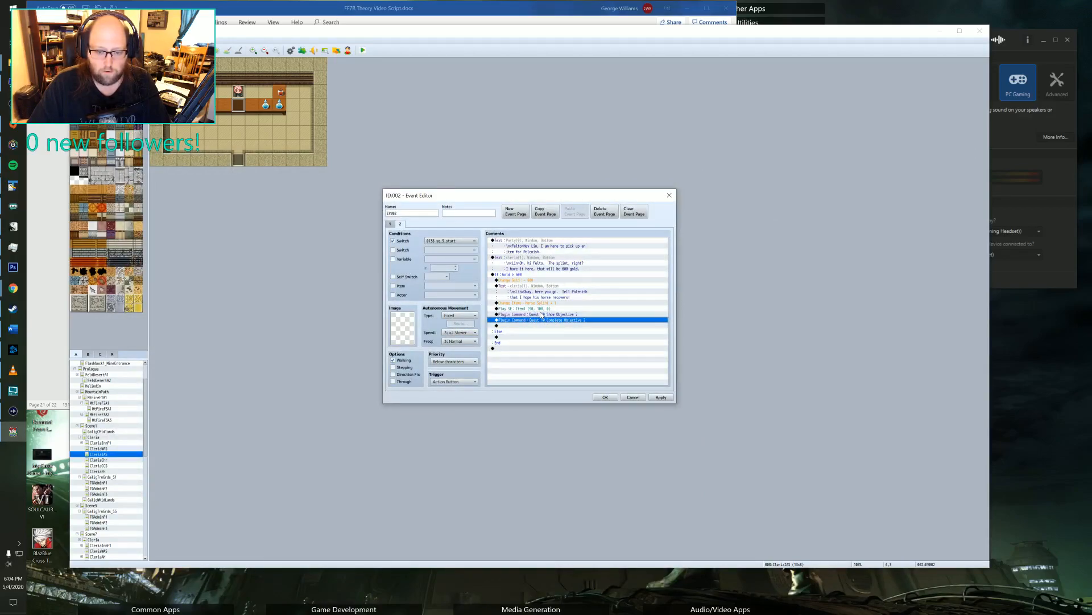
double_click(555, 321)
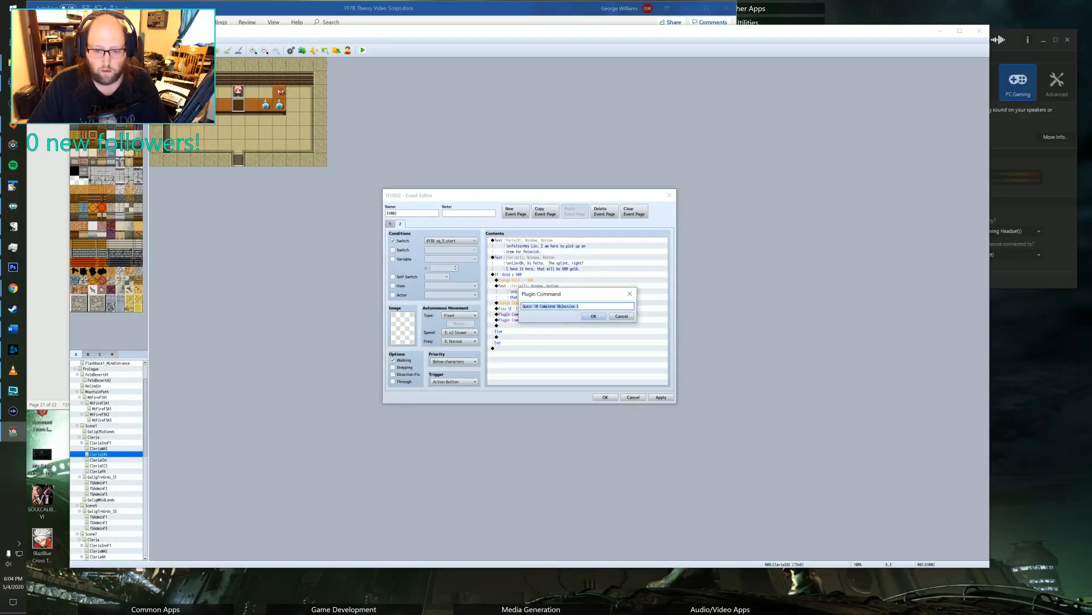
key(End)
key(BackSpace)
text(1)
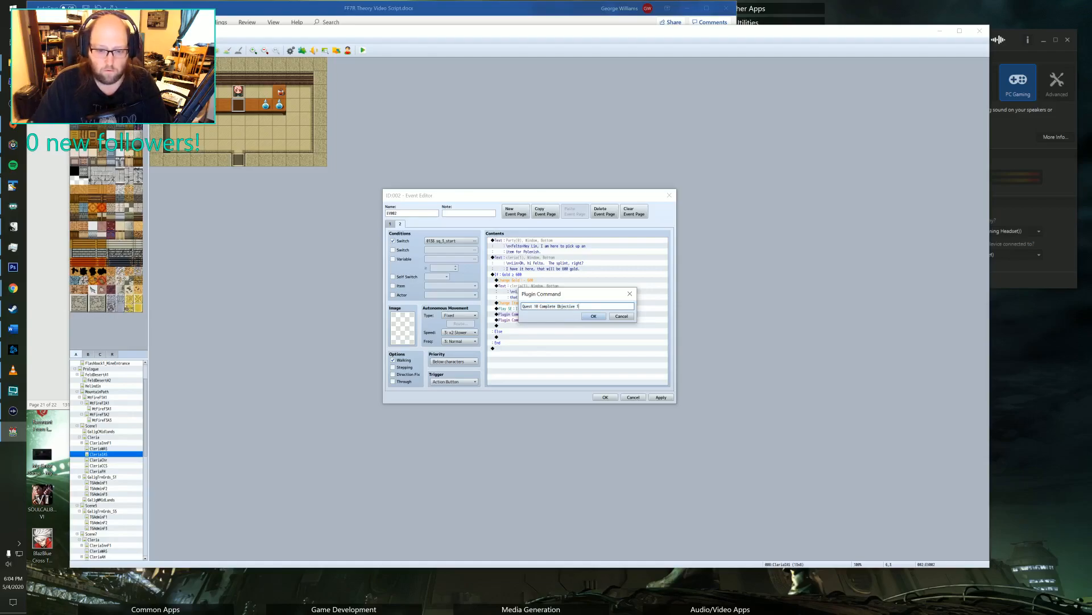
click(588, 317)
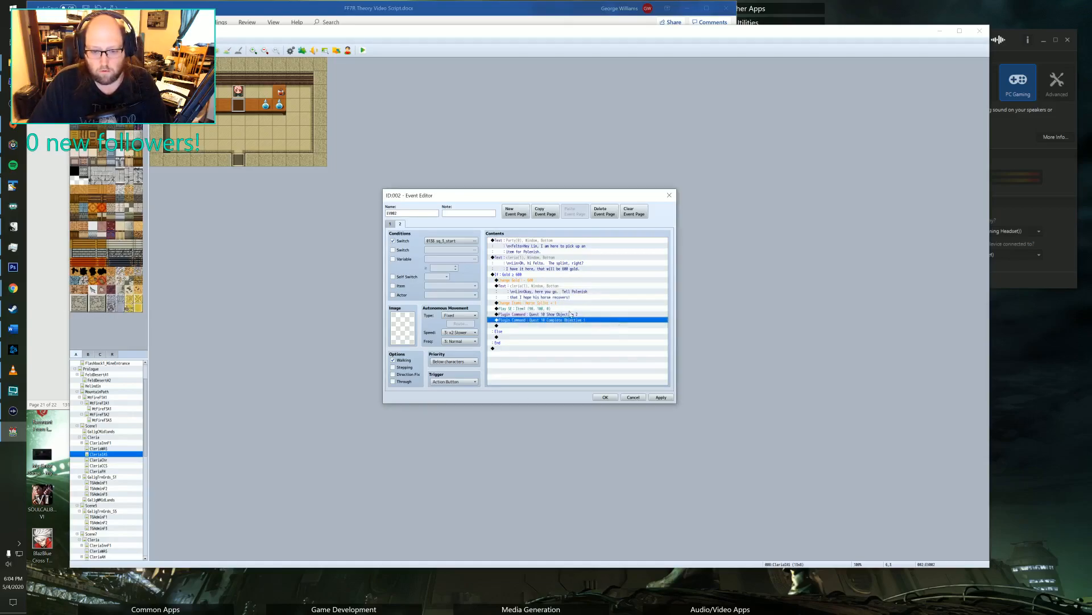
Copy the shopkeeper's message asking for 600 gold into the empty Else branch of the gold condition.
click(512, 337)
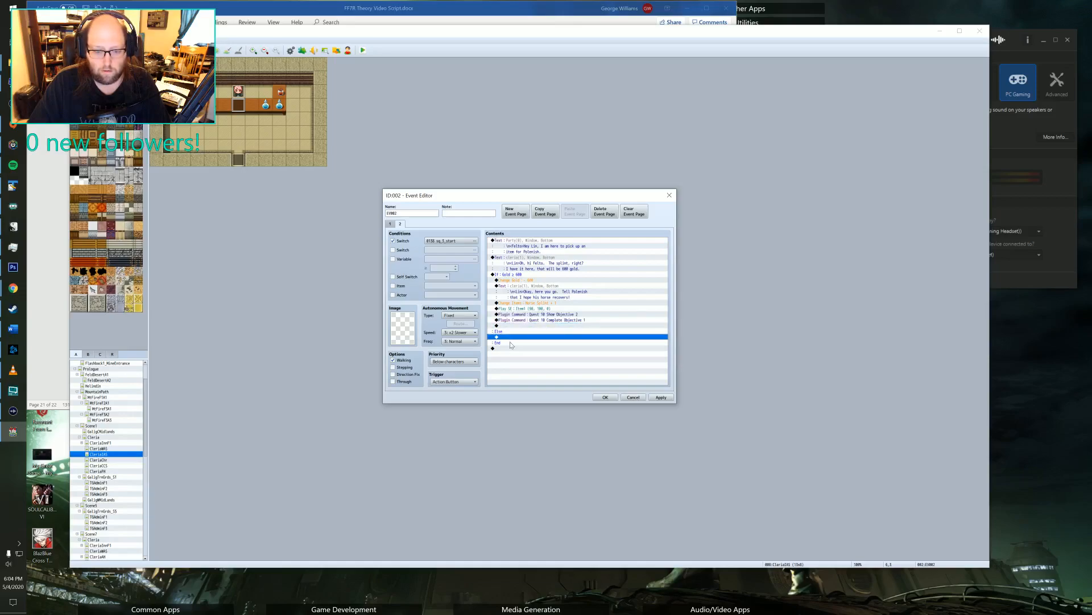
click(519, 263)
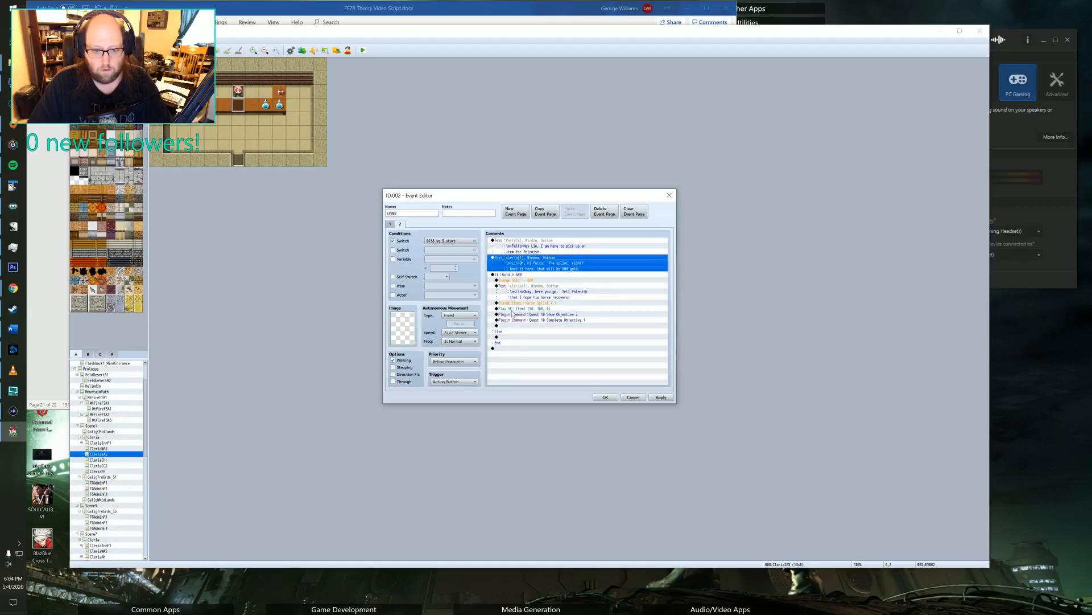
click(507, 338)
key(ctrl+v)
Rewrite the copied message as "Oh, it seems you don't have enough gold Felto.... Sorry, but I can't give it to you without payment." and save the event.
double_click(522, 343)
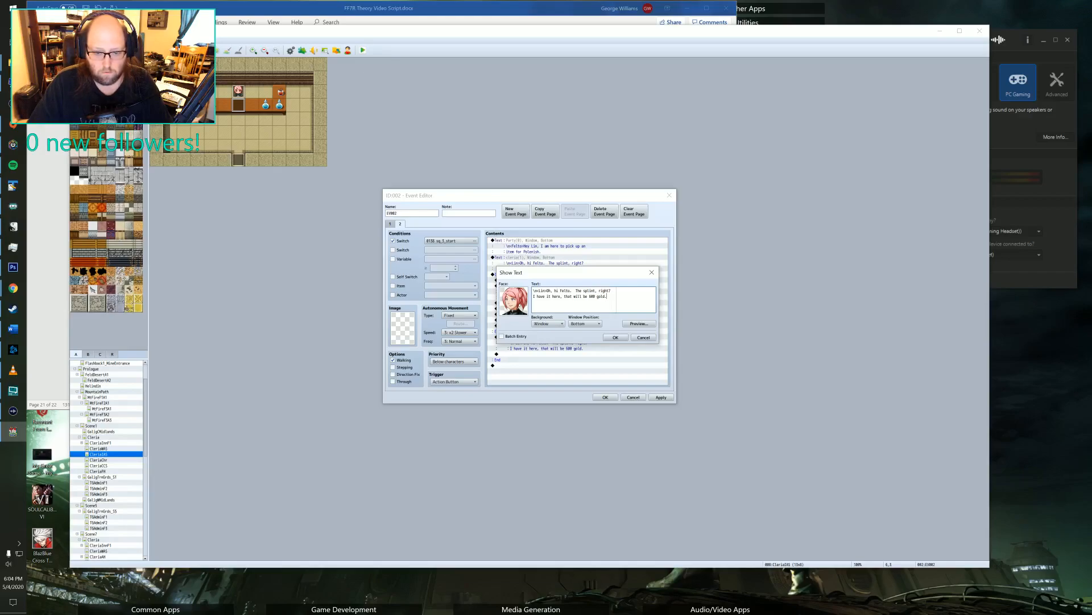
drag(554, 290, 608, 297)
key(BackSpace)
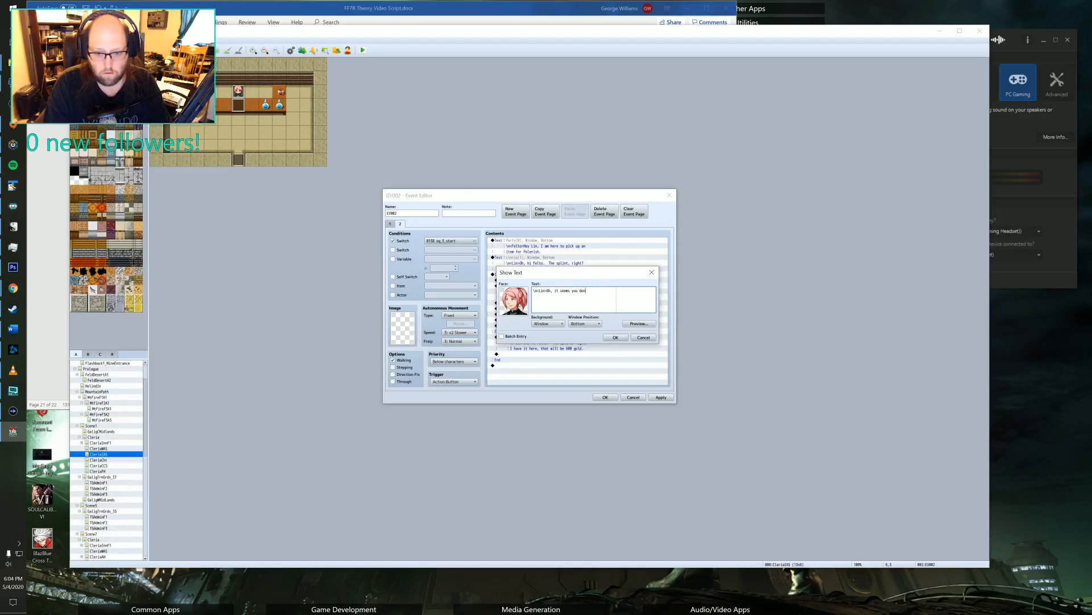
text(it seems you don't have enough)
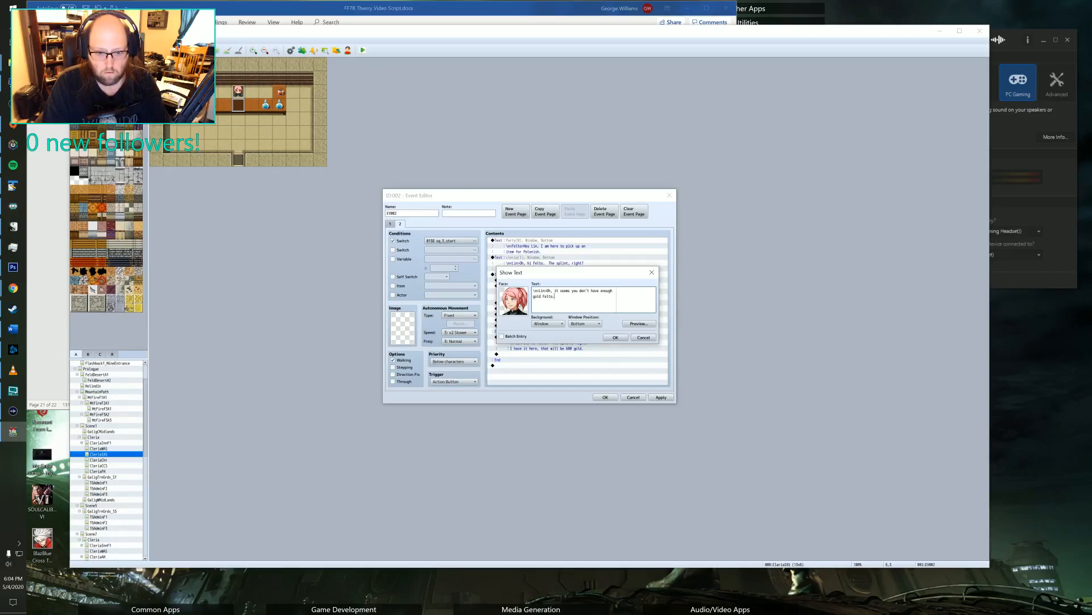
text(rry, but I can't give it)
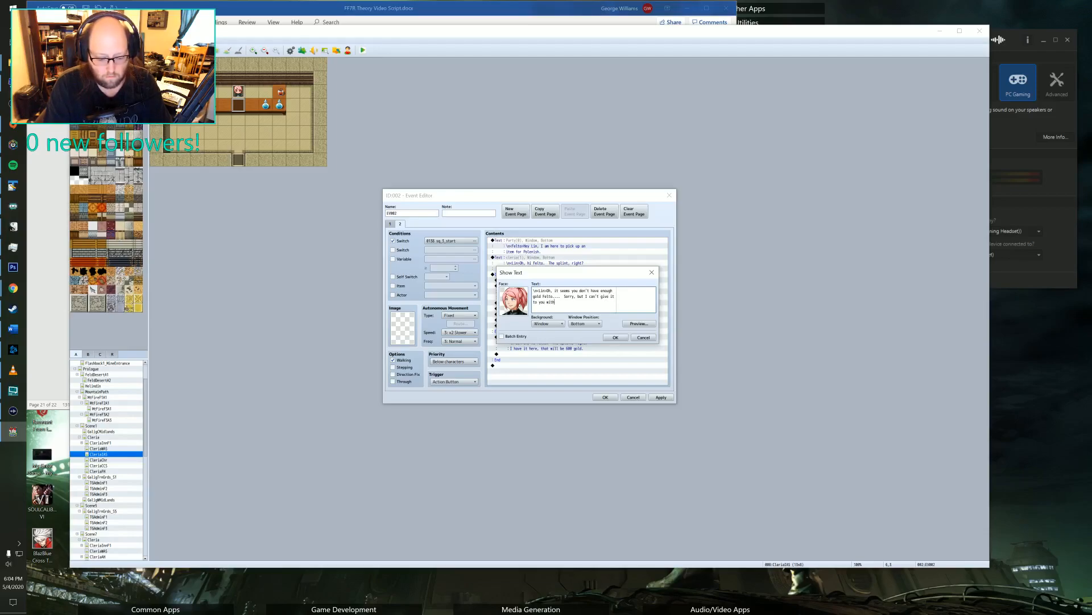
text(ment.)
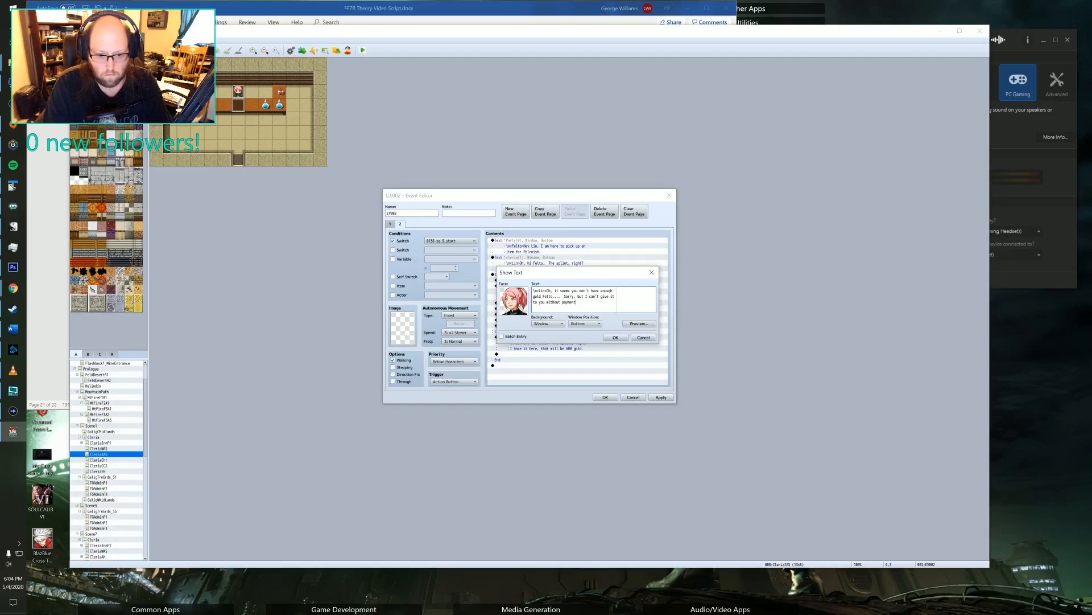
click(615, 337)
click(668, 398)
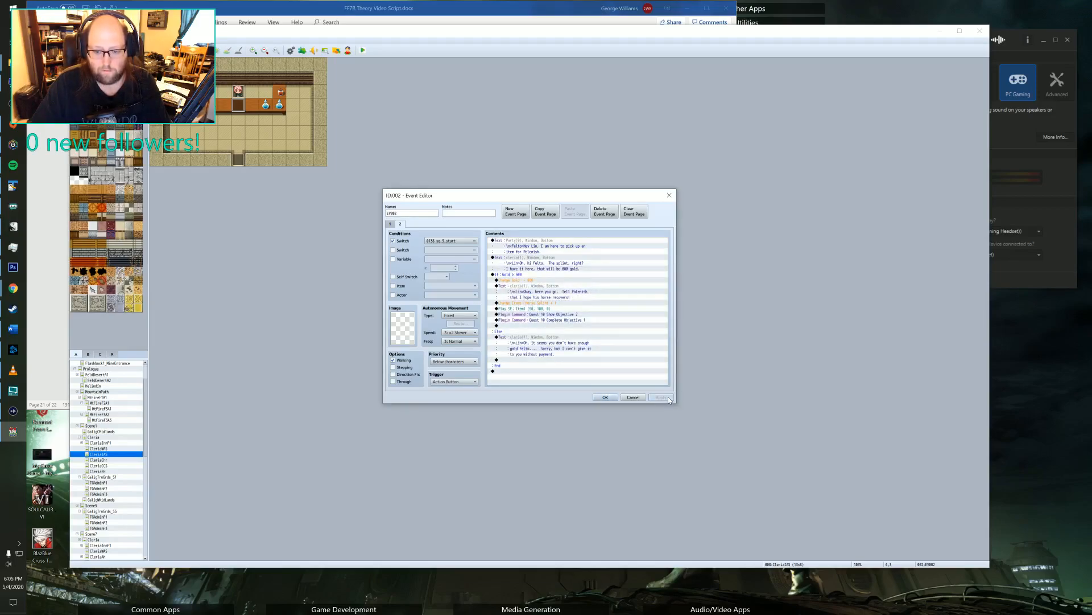
click(605, 397)
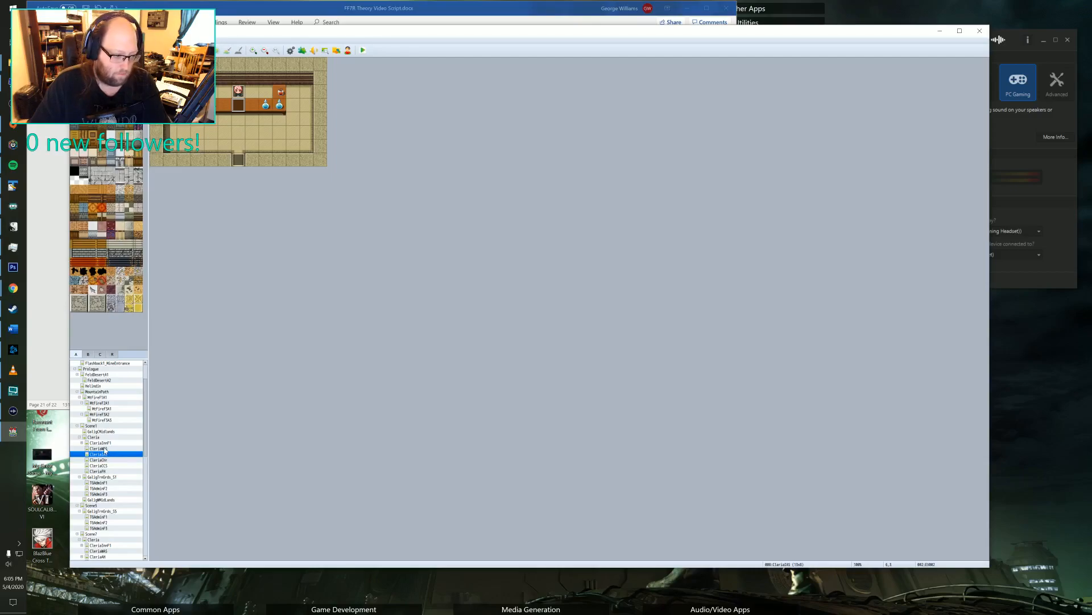
Open the Scene1 Cleria map and inspect the event placed just above the western road entrance.
click(97, 437)
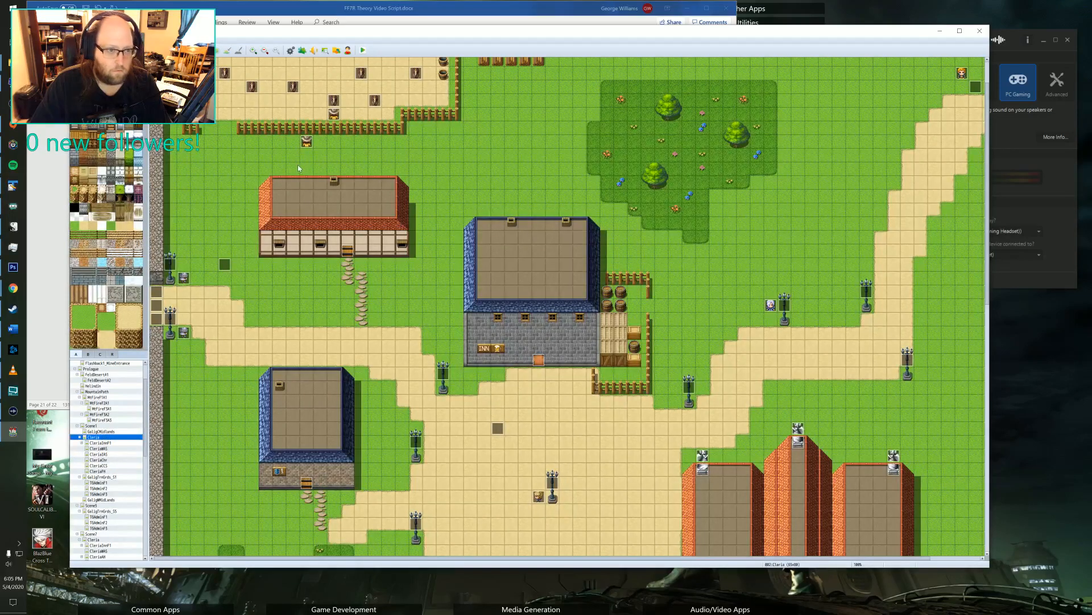
scroll(216, 284, up, 1)
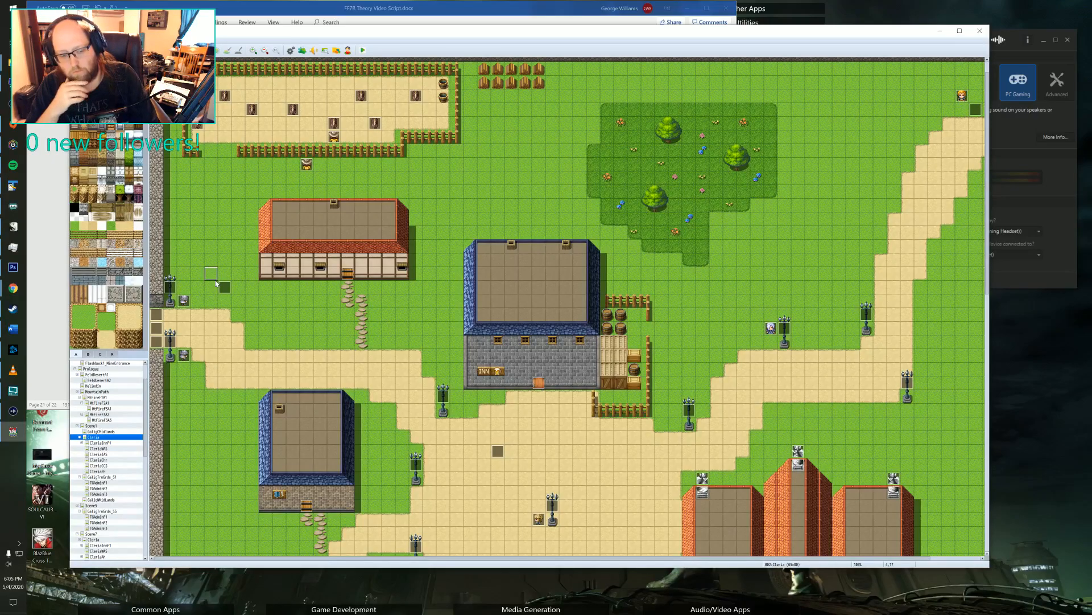
scroll(219, 276, down, 1)
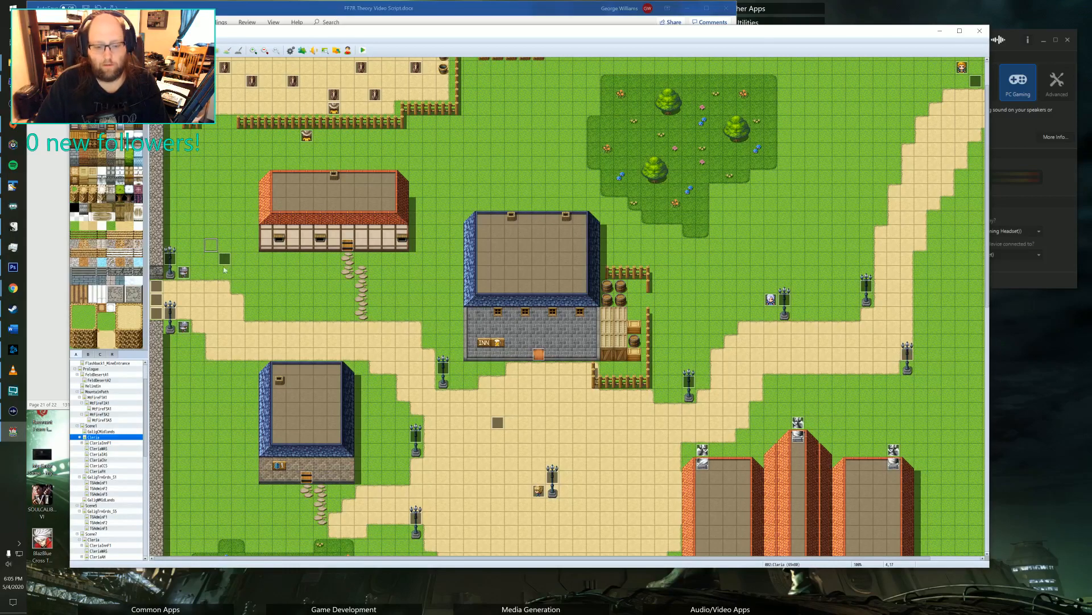
scroll(219, 276, down, 1)
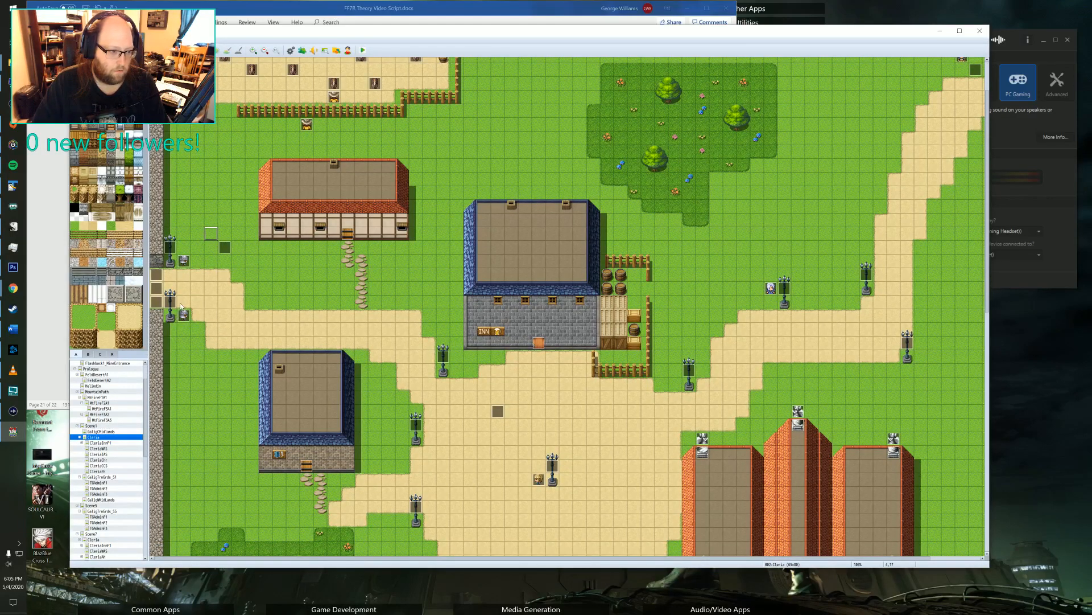
double_click(226, 249)
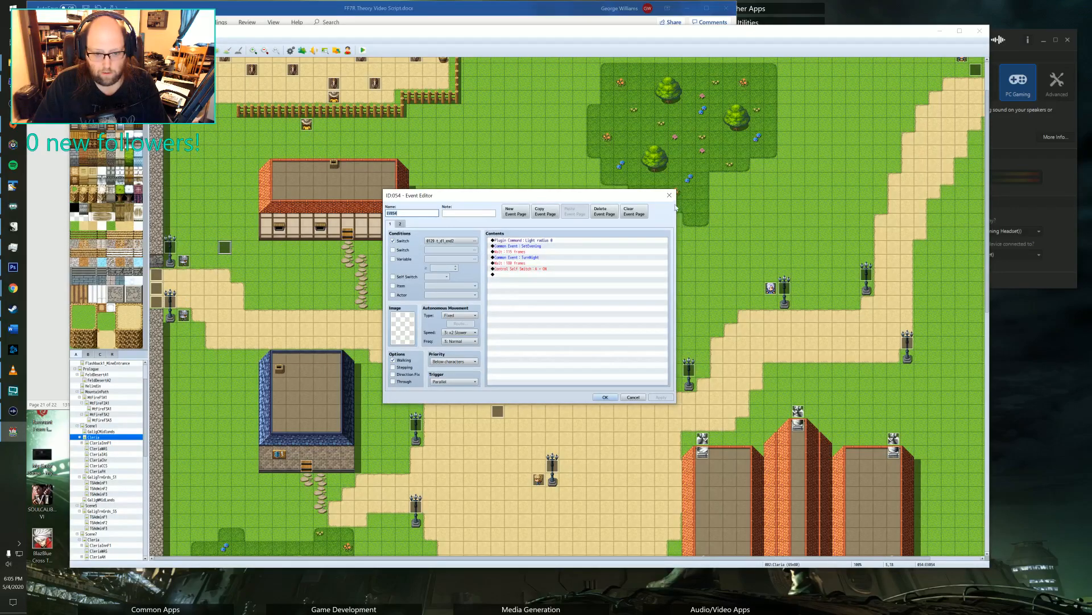
click(669, 195)
middle_click(604, 234)
middle_drag(609, 404, 610, 406)
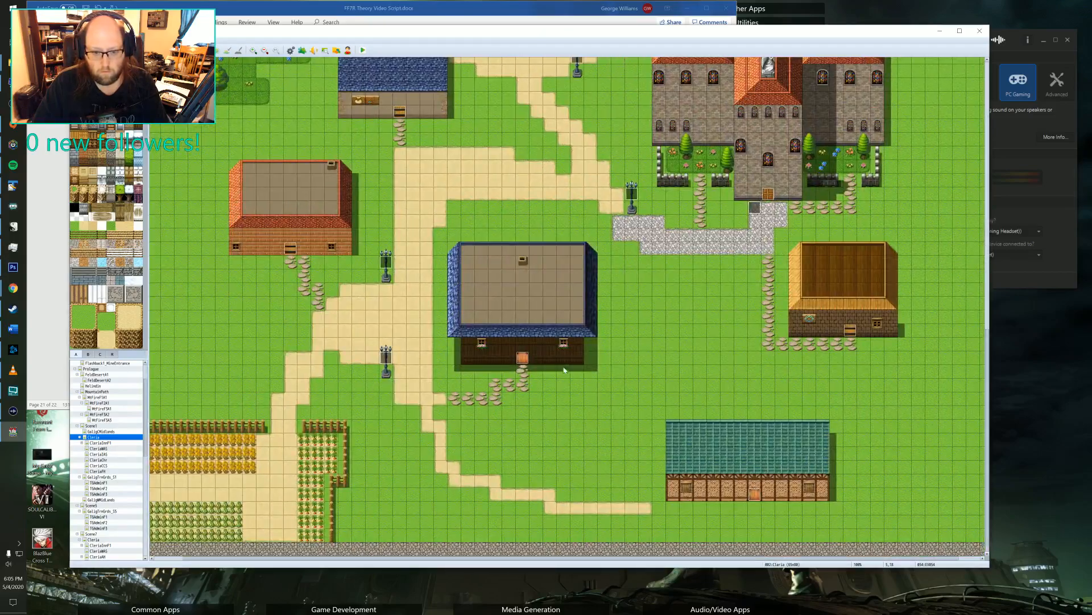
Open the CleriaFH house interior map and check the first page of the event beside the lower-left corner furniture.
scroll(86, 494, up, 2)
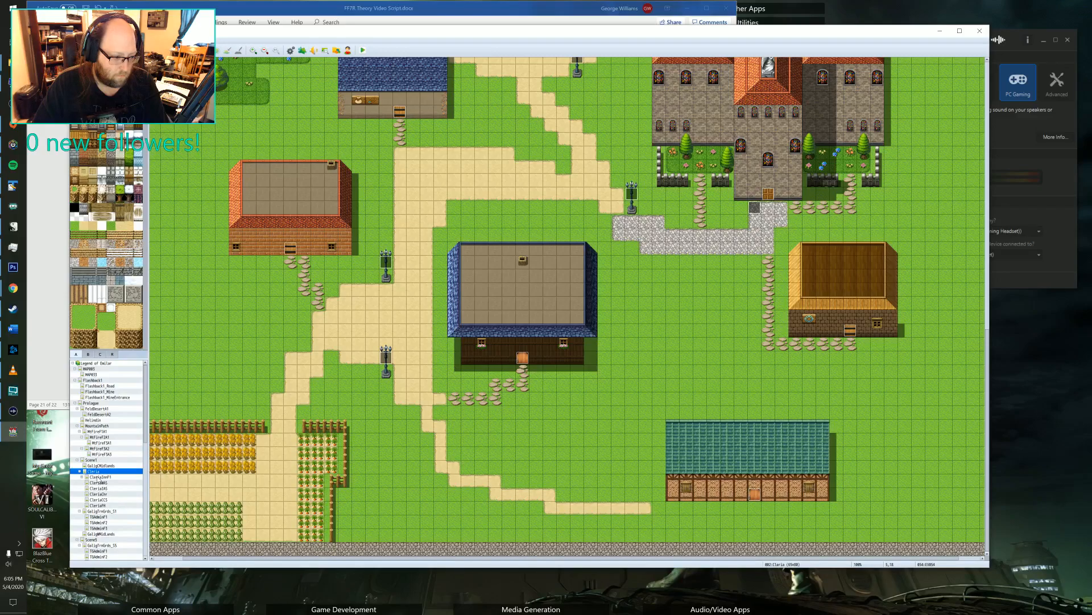
click(98, 505)
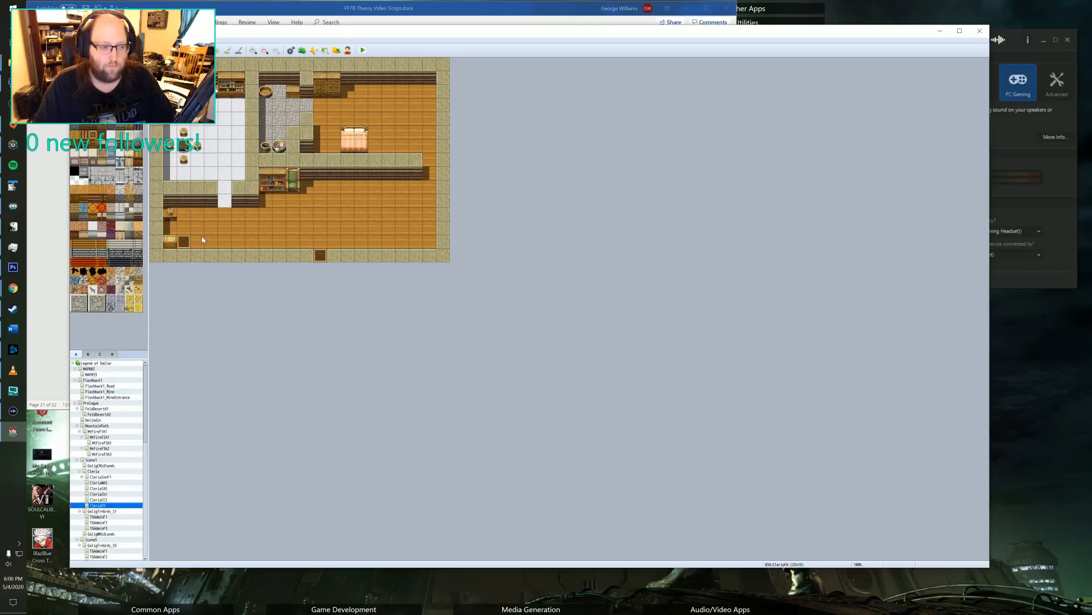
double_click(184, 243)
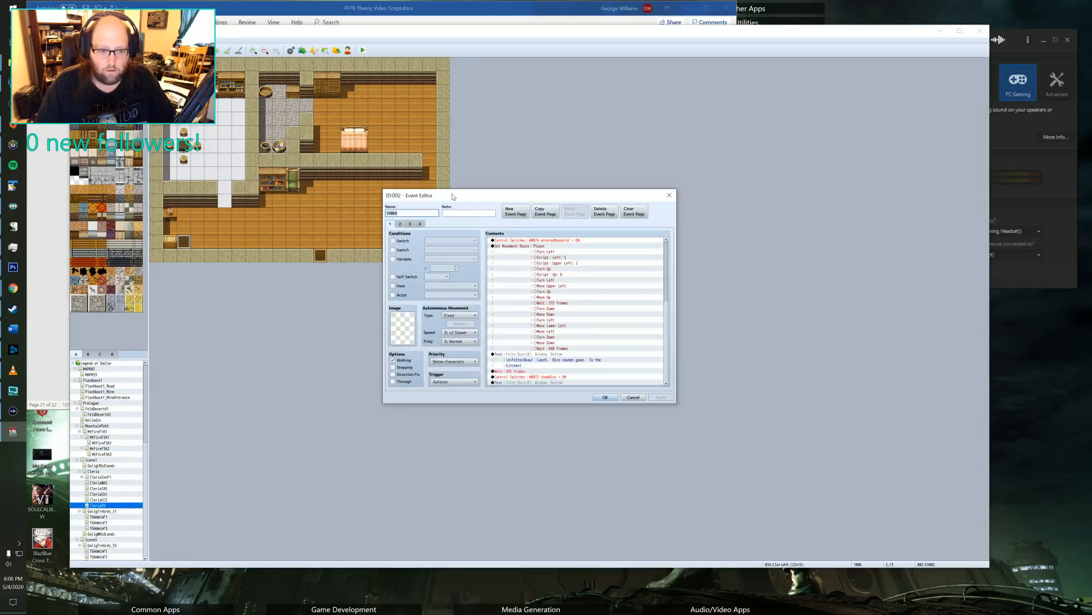
scroll(558, 256, down, 1)
scroll(558, 256, up, 1)
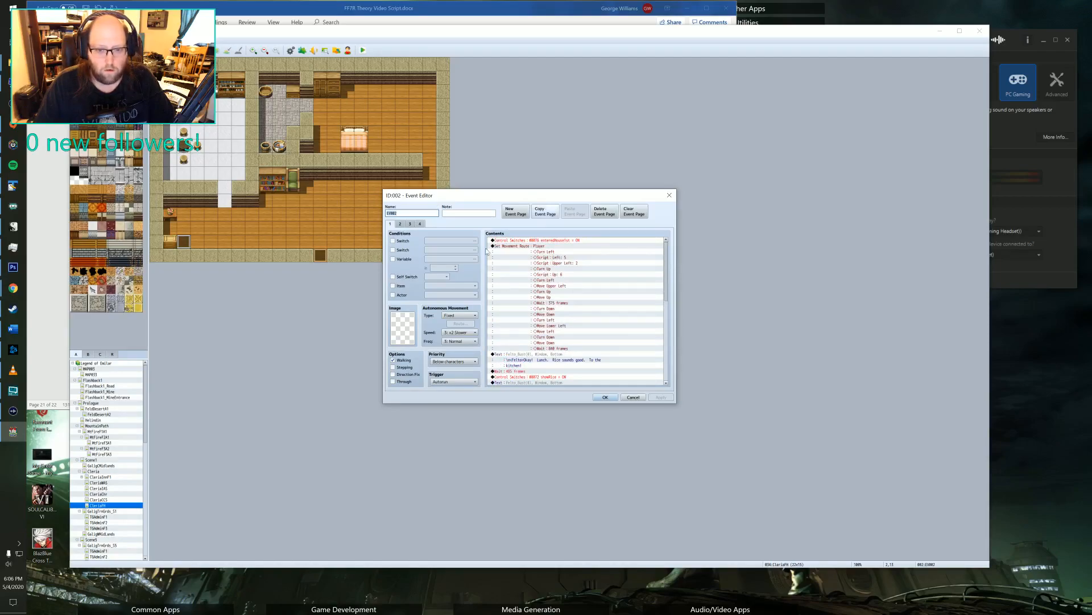
click(552, 240)
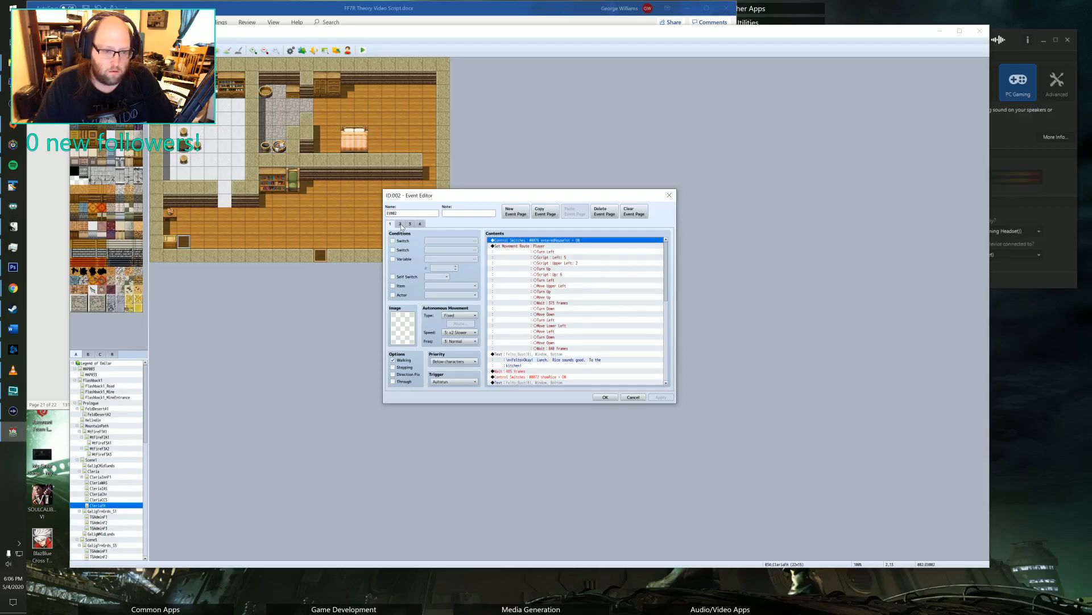
click(670, 195)
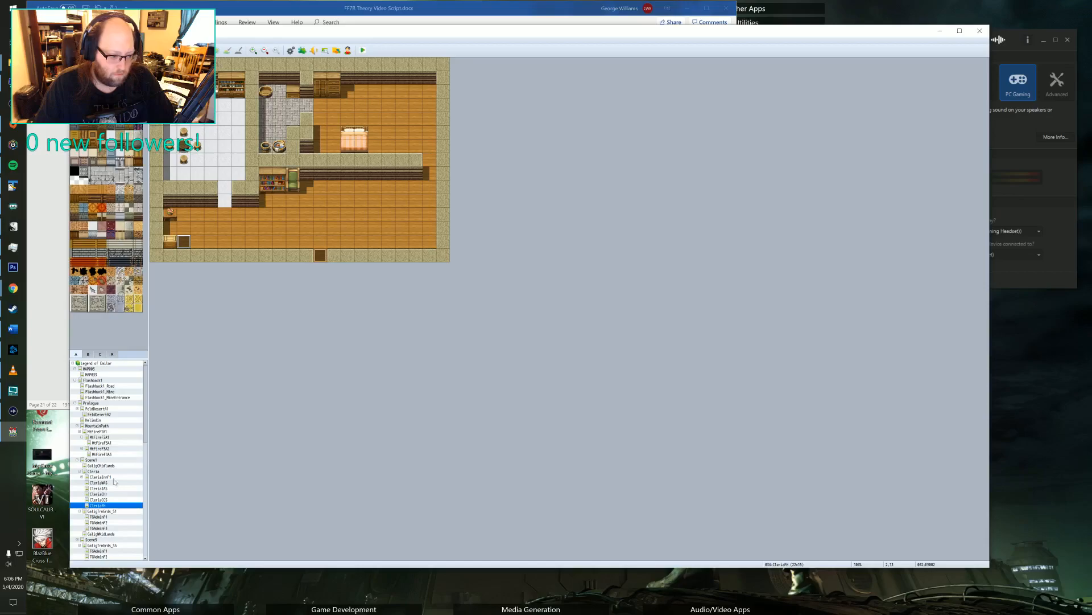
Return to the Cleria map and compare both pages of the blue-roofed house's door event that transfers the player to CleriaFH.
click(97, 472)
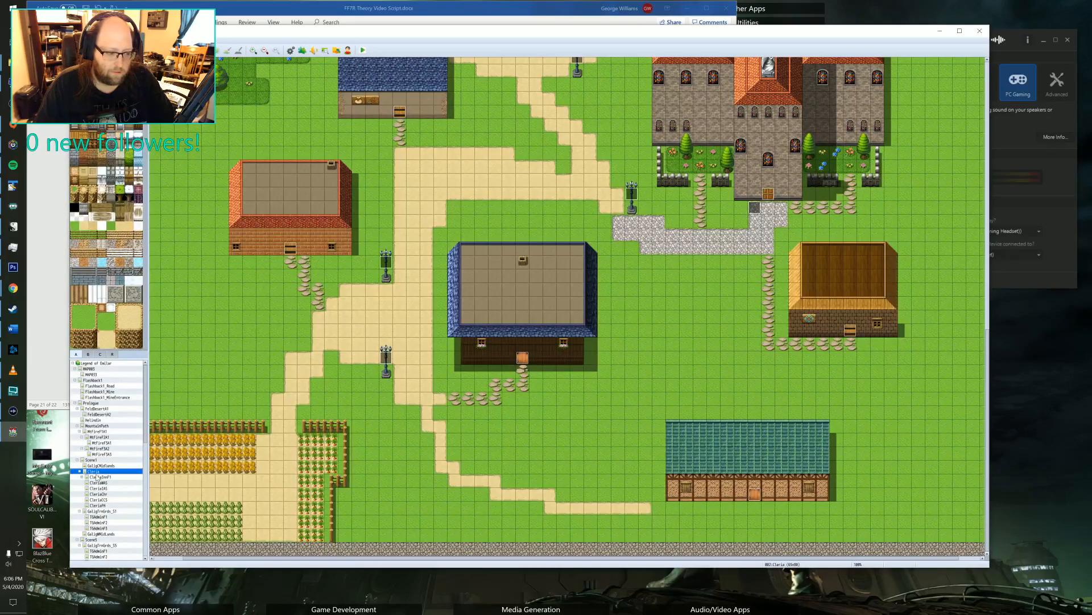
double_click(523, 358)
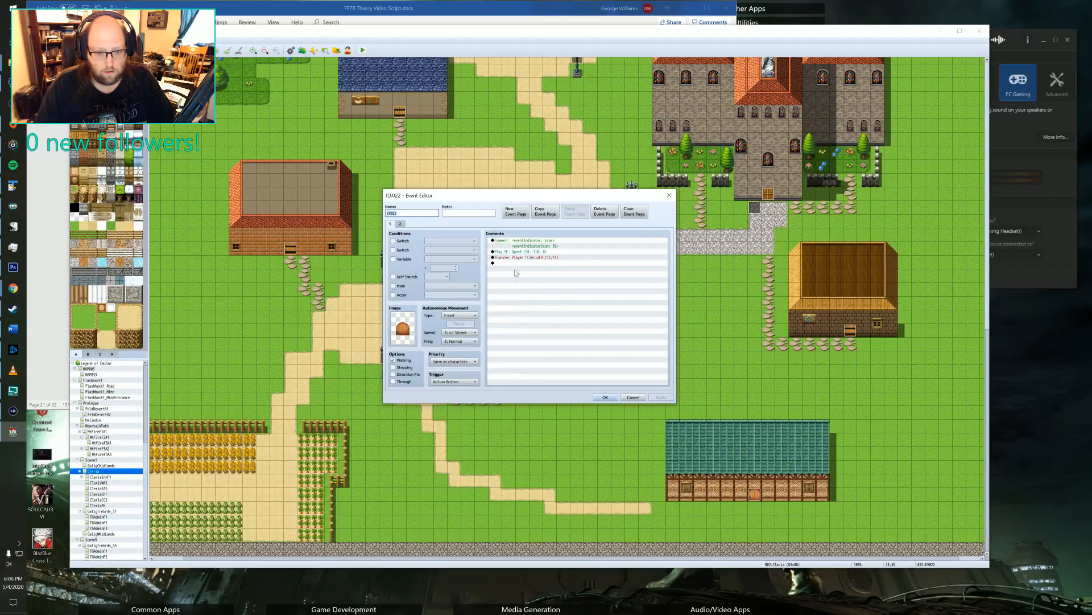
click(545, 252)
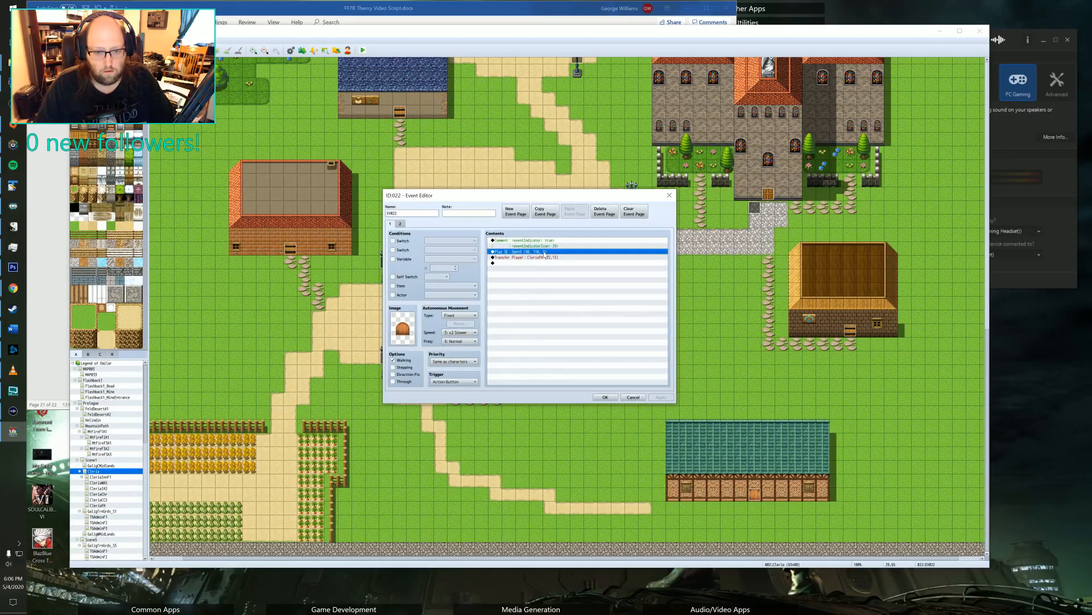
click(401, 224)
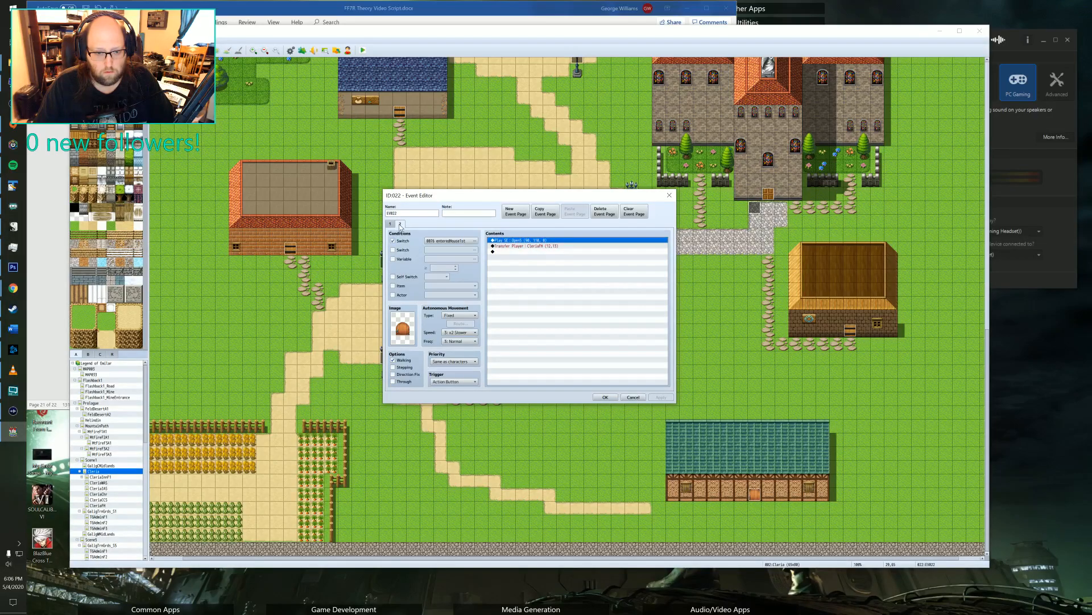
click(390, 224)
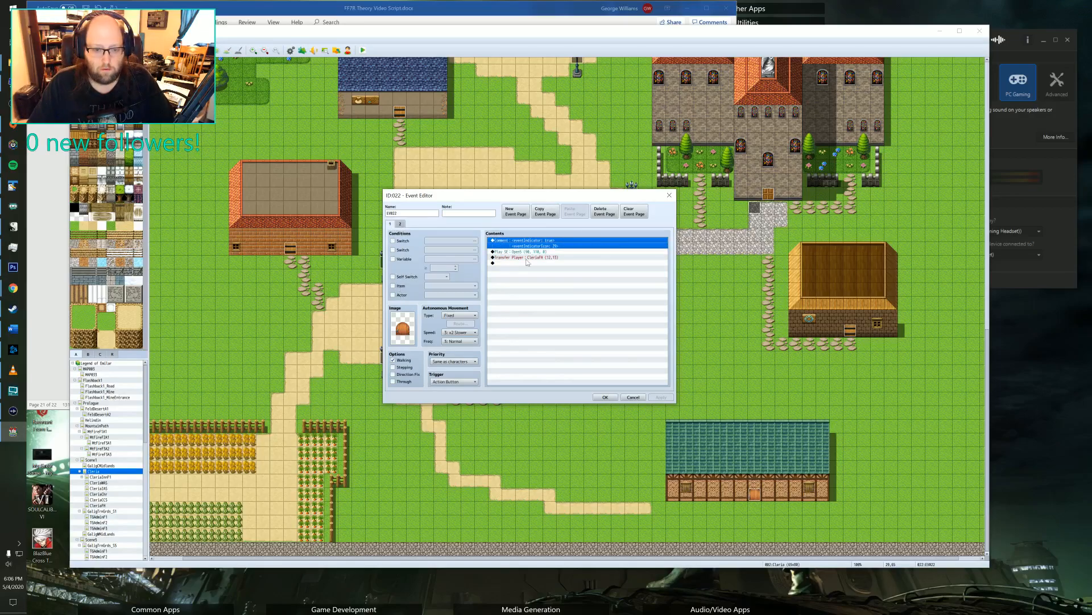
click(401, 224)
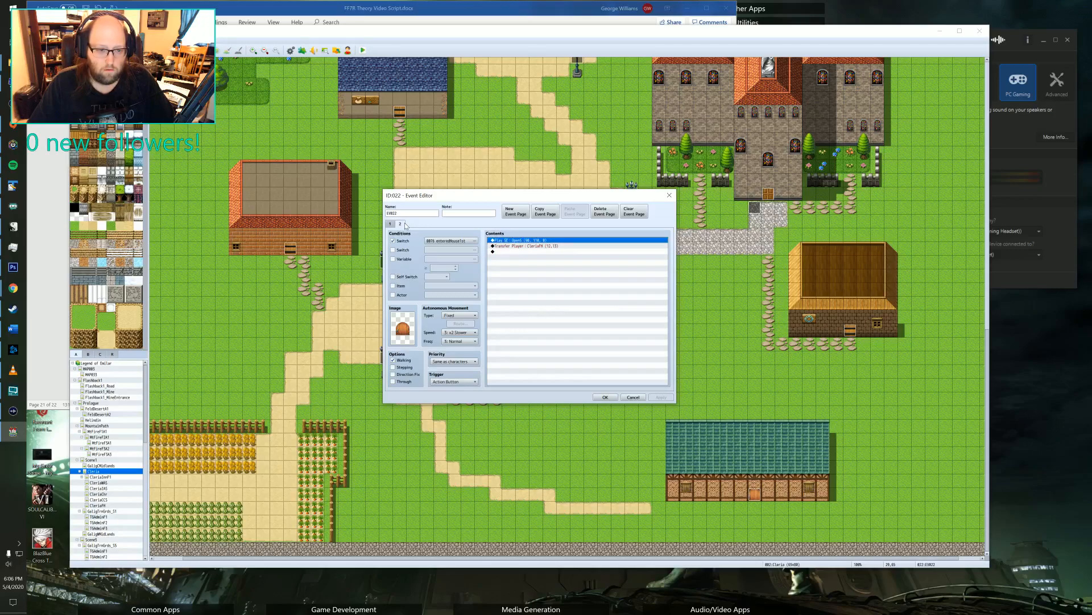
click(389, 224)
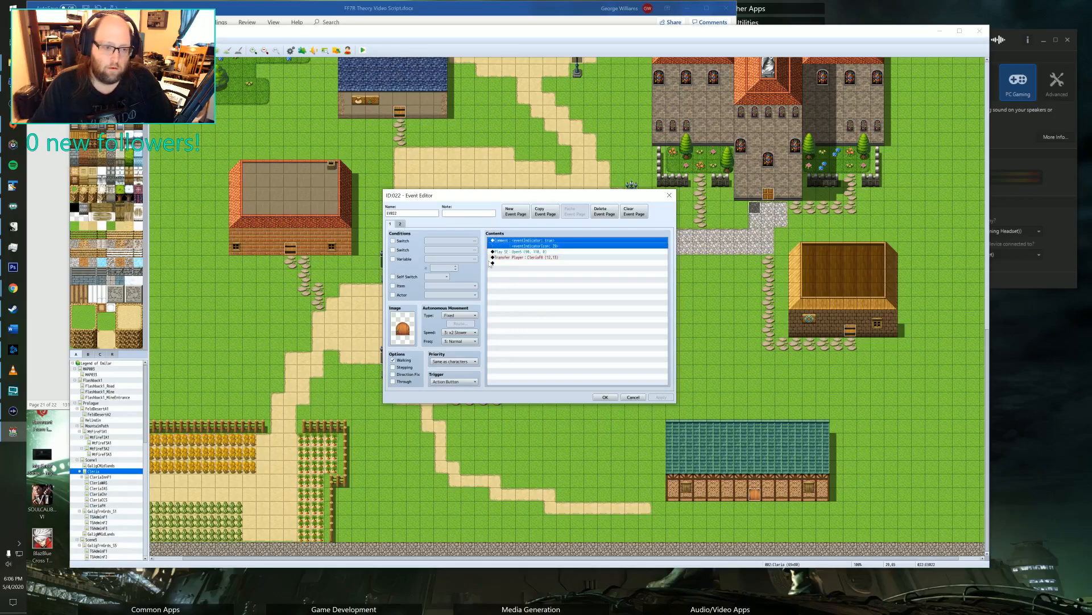
click(402, 225)
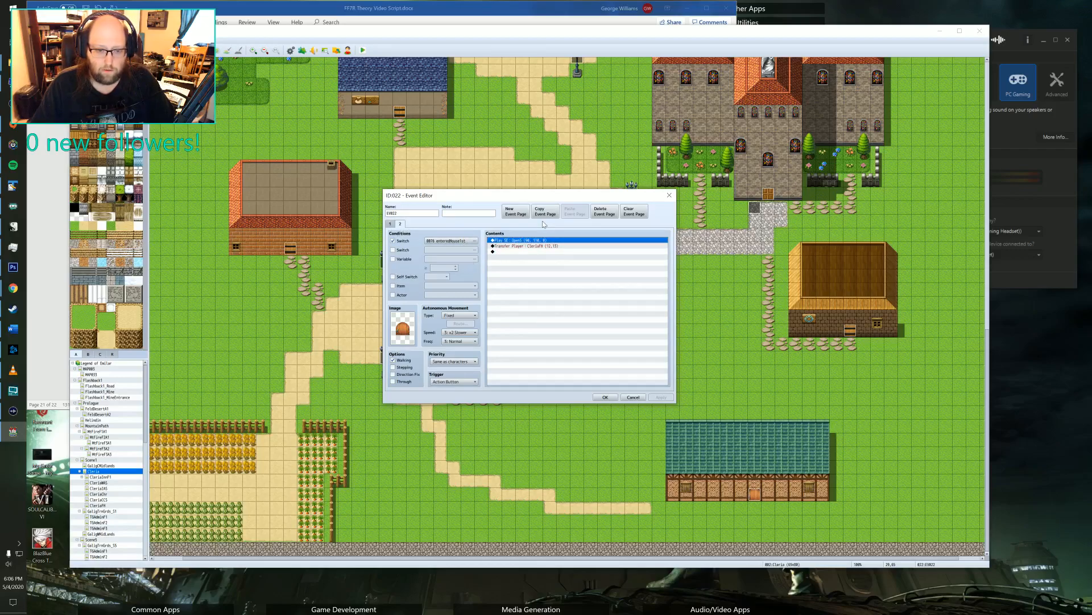
Duplicate the first page of the CleriaFH door event as page 3, delete its comment command, and save the event.
click(390, 224)
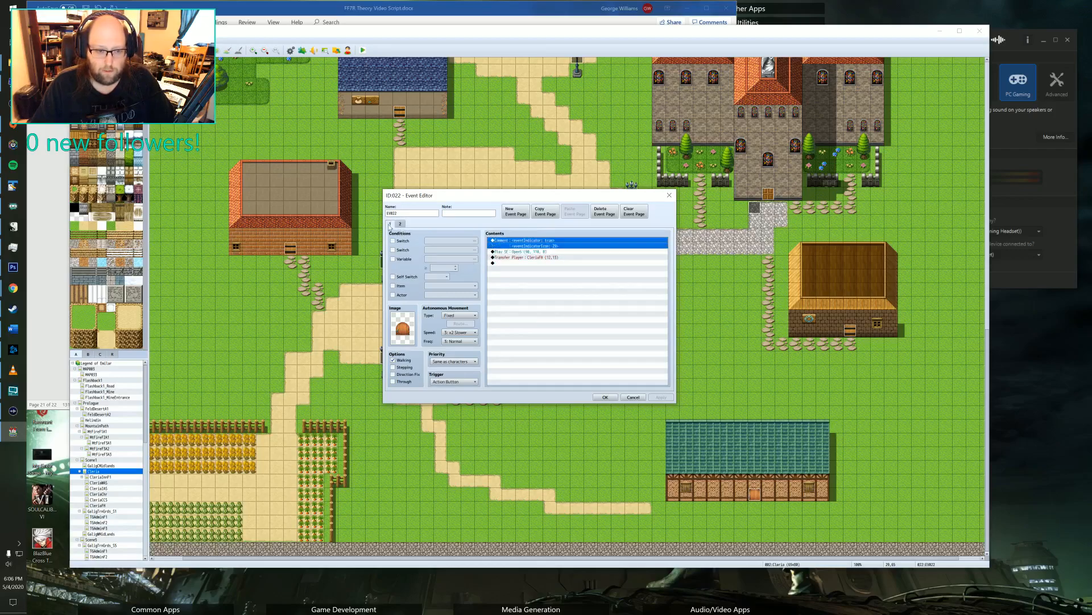
click(545, 212)
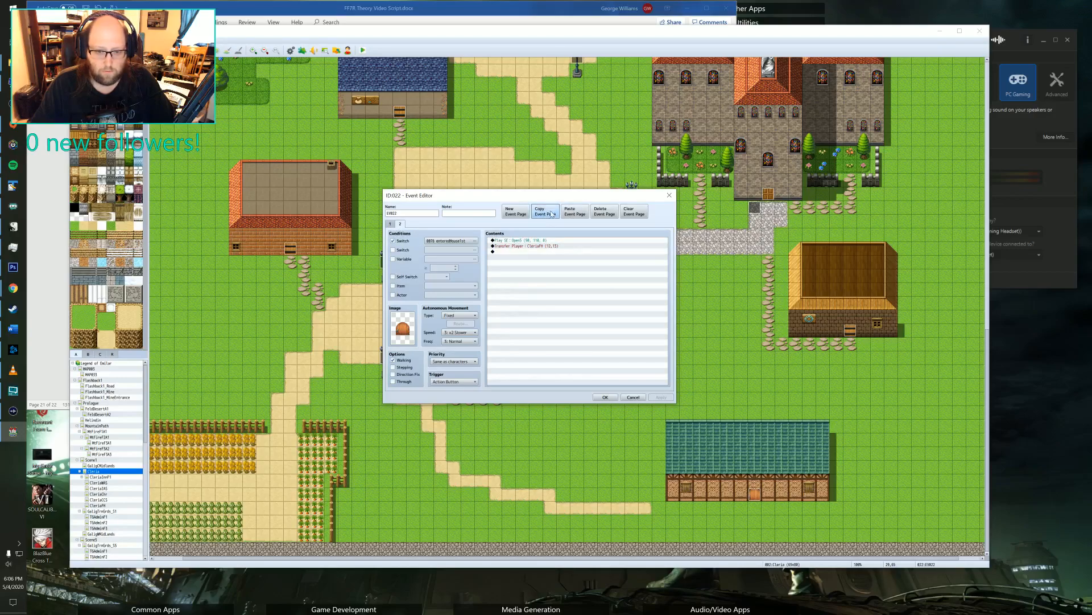
click(574, 211)
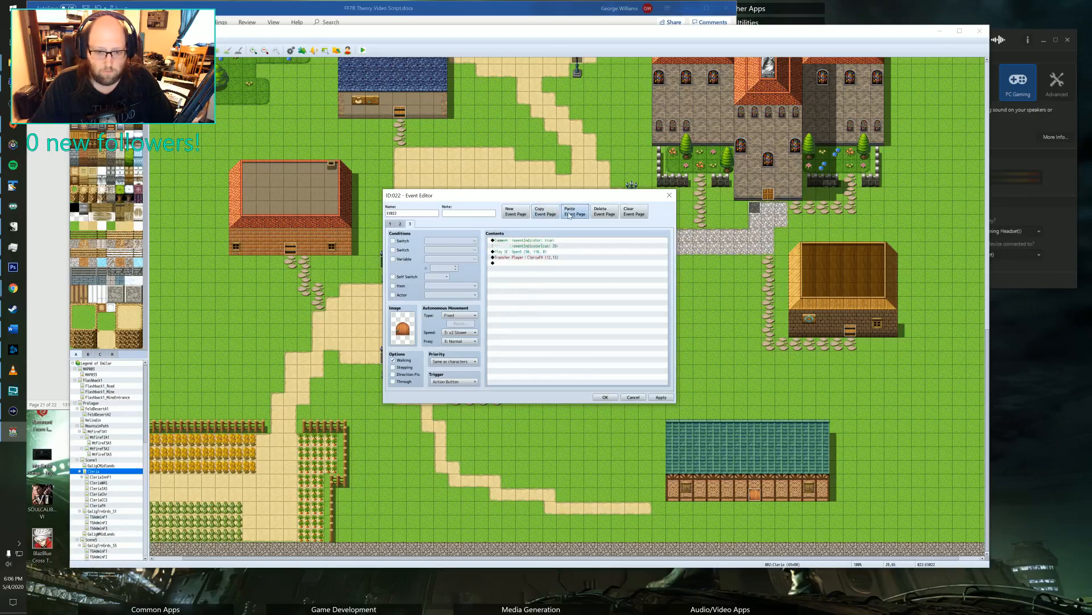
click(510, 240)
key(Delete)
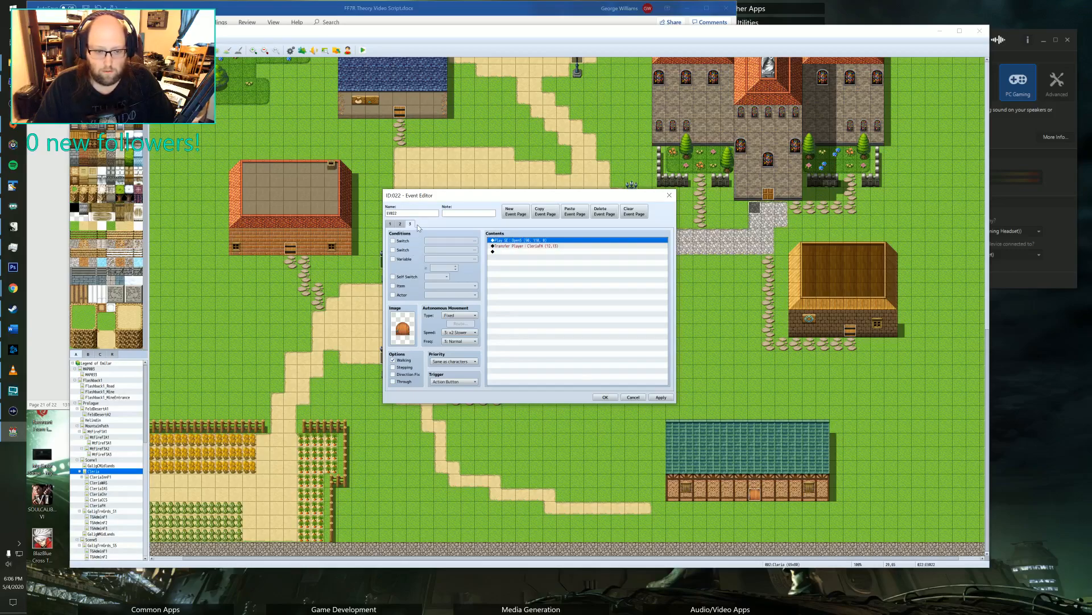
click(661, 397)
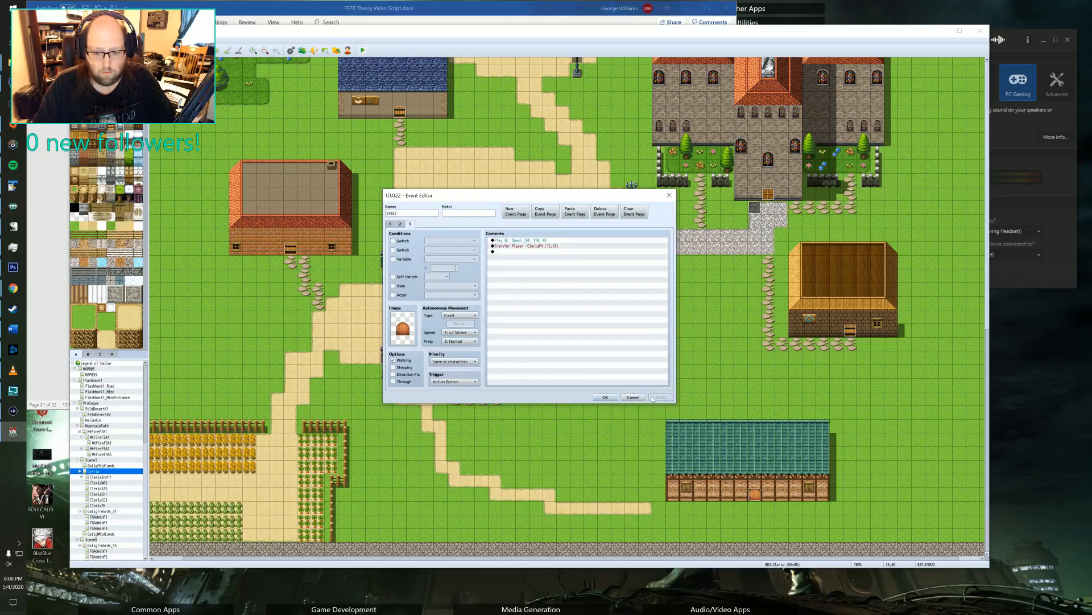
click(605, 398)
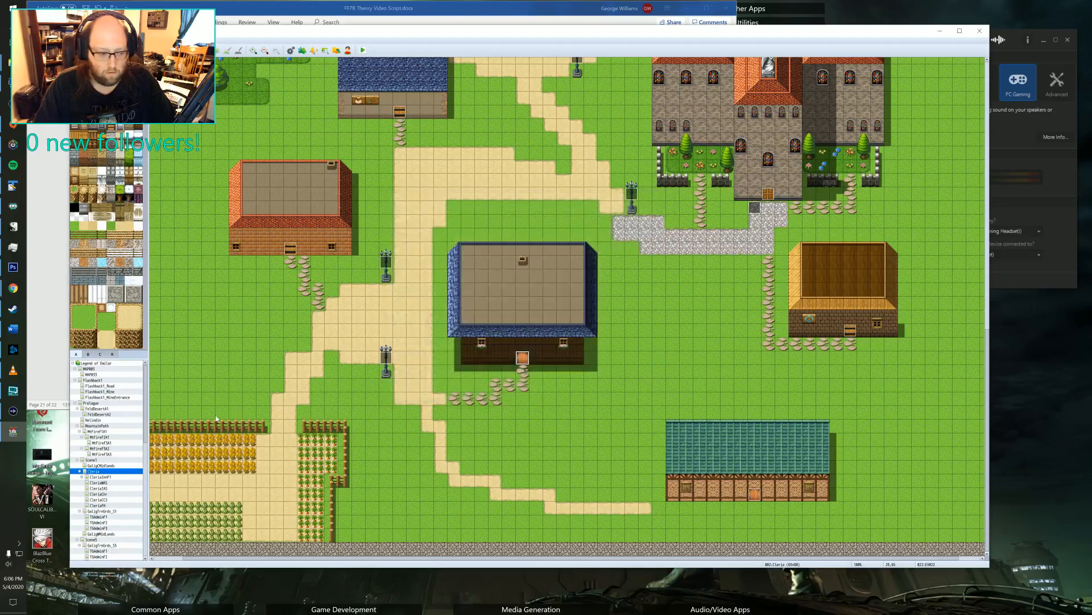
Open the CleriaFH interior map and review the pages of the autorun event EV002 in the lower-left corner of the house.
click(98, 499)
click(105, 506)
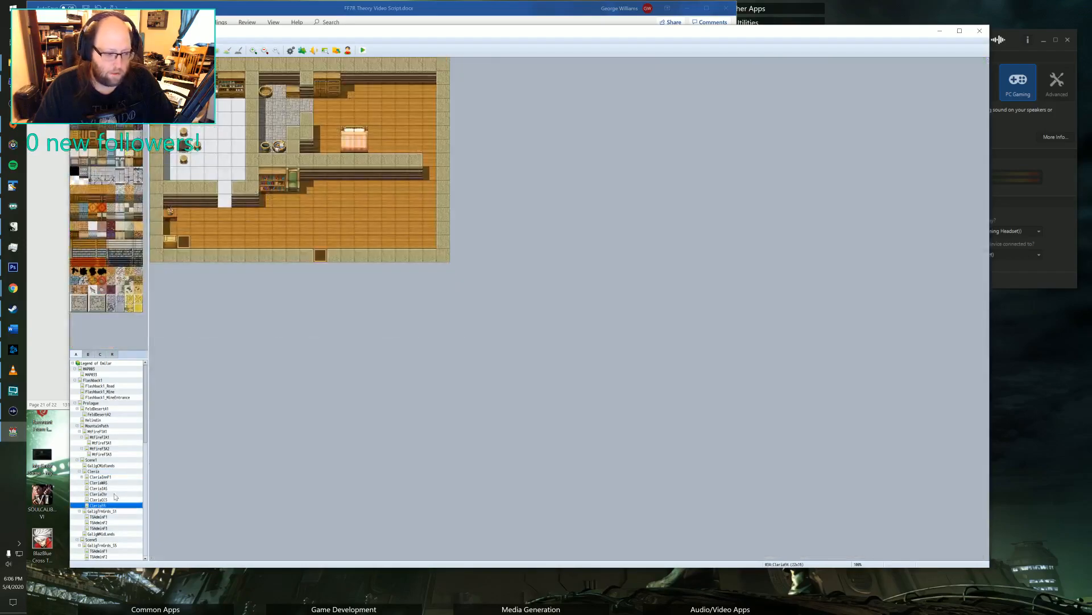
double_click(321, 254)
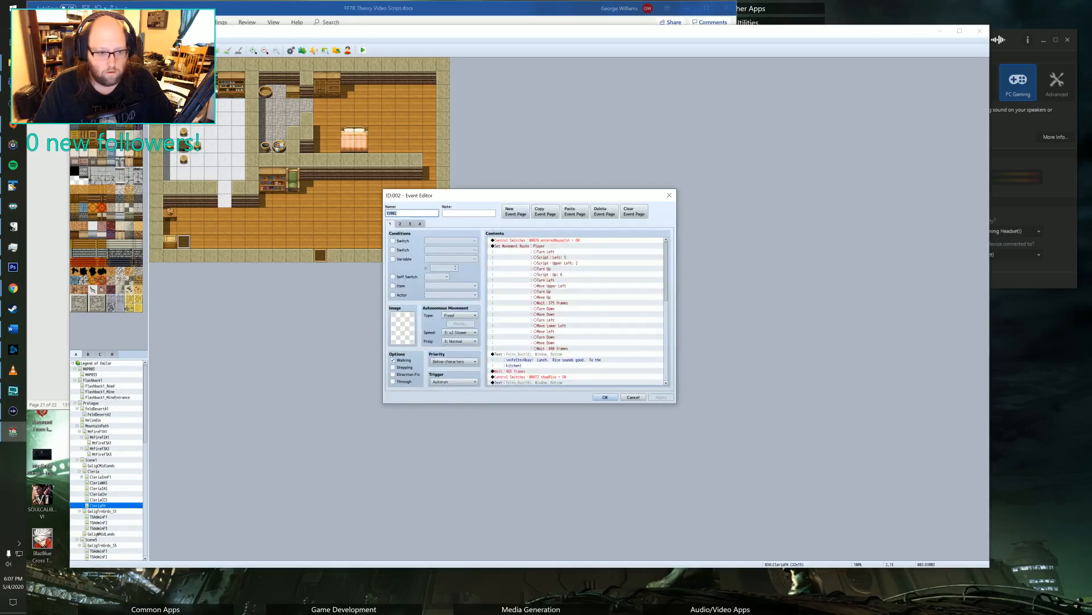
click(401, 224)
click(410, 224)
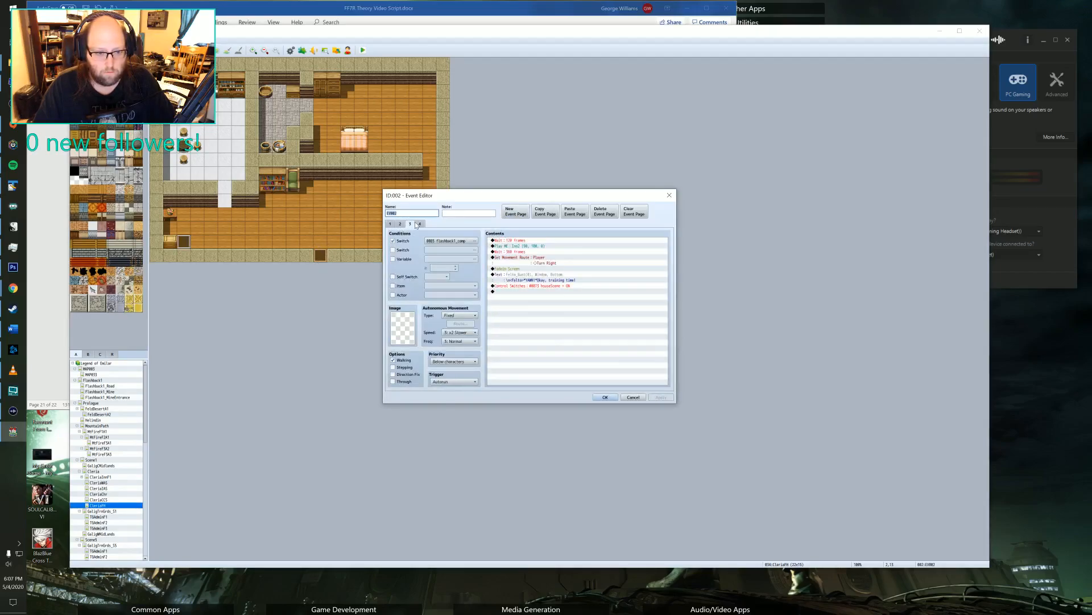
click(401, 225)
click(409, 224)
click(422, 224)
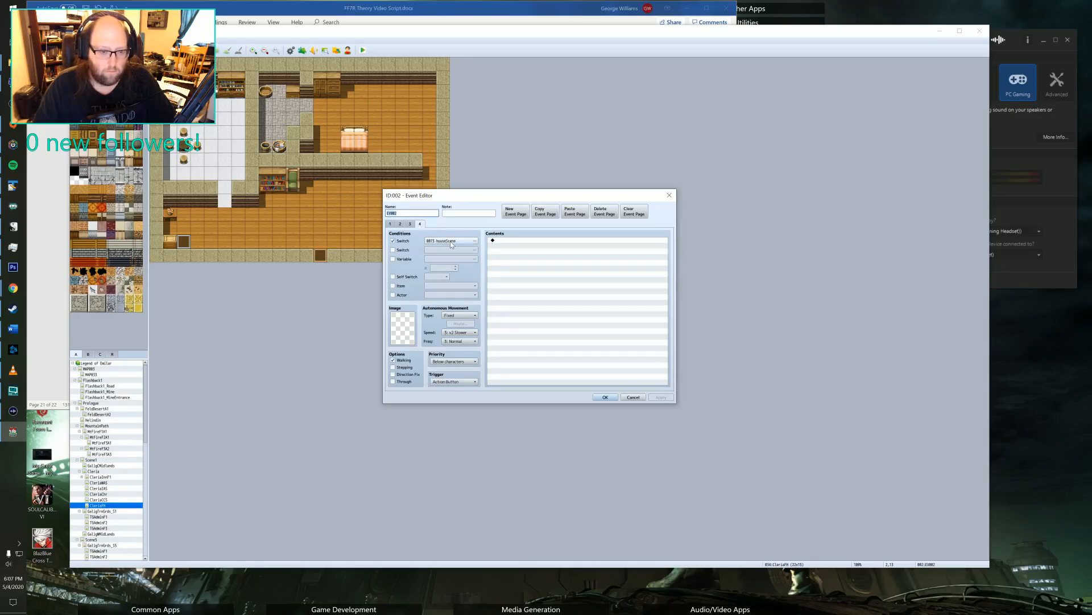
Copy page 1's commands from the first player movement route through Fadeout Screen into the empty page 4 of EV002.
click(391, 225)
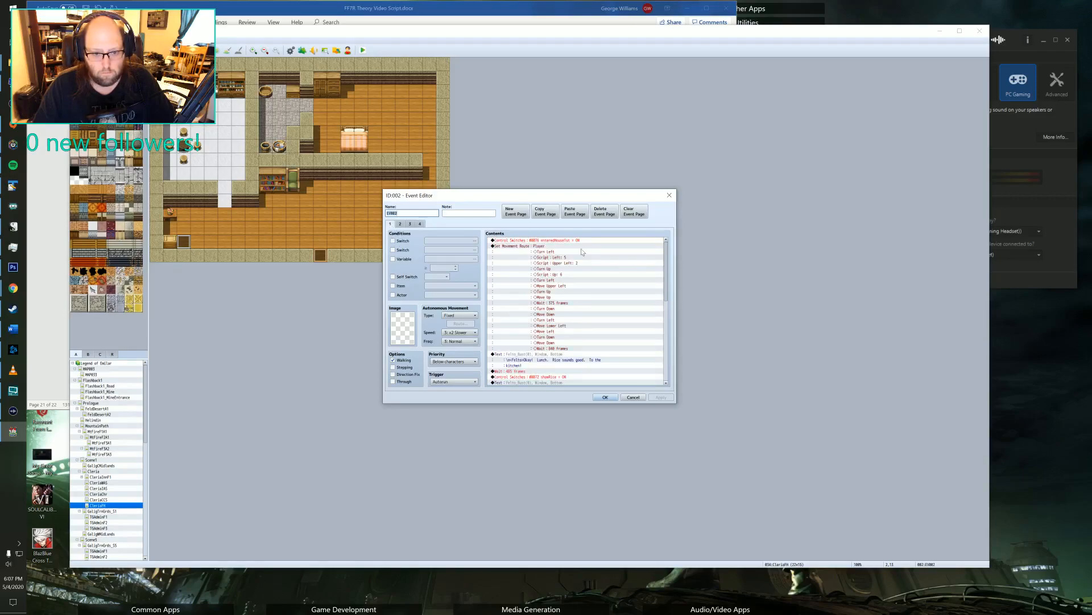
click(549, 246)
scroll(550, 268, down, 5)
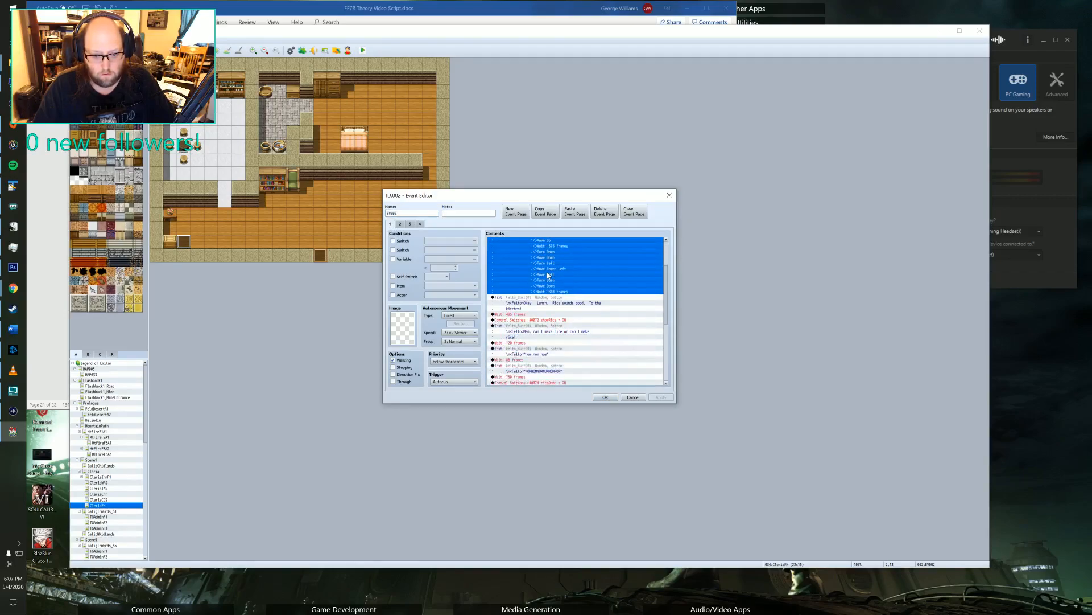
scroll(549, 280, down, 7)
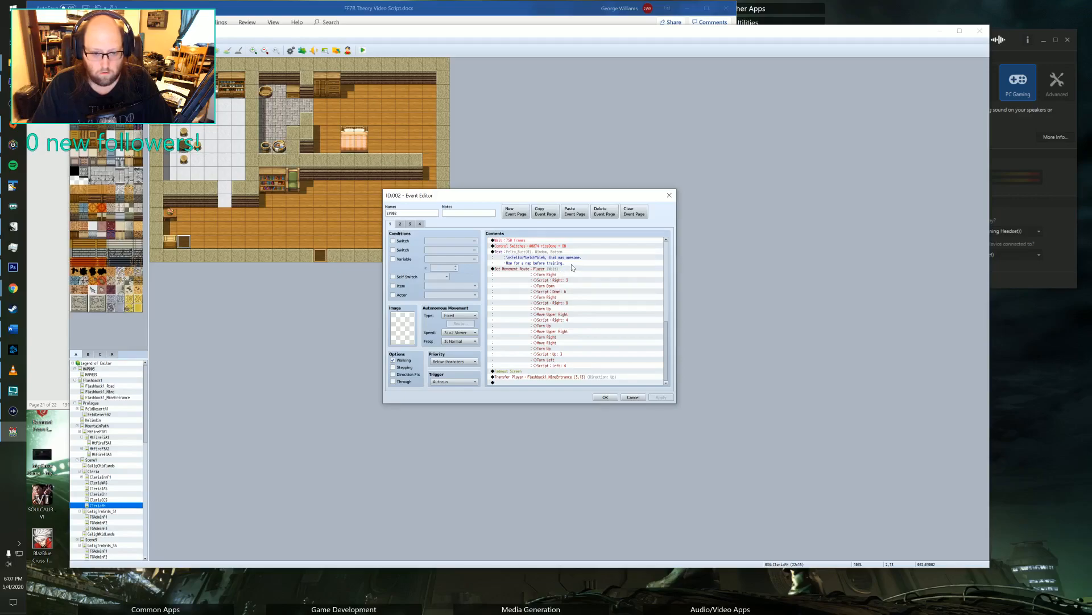
shift+click(533, 366)
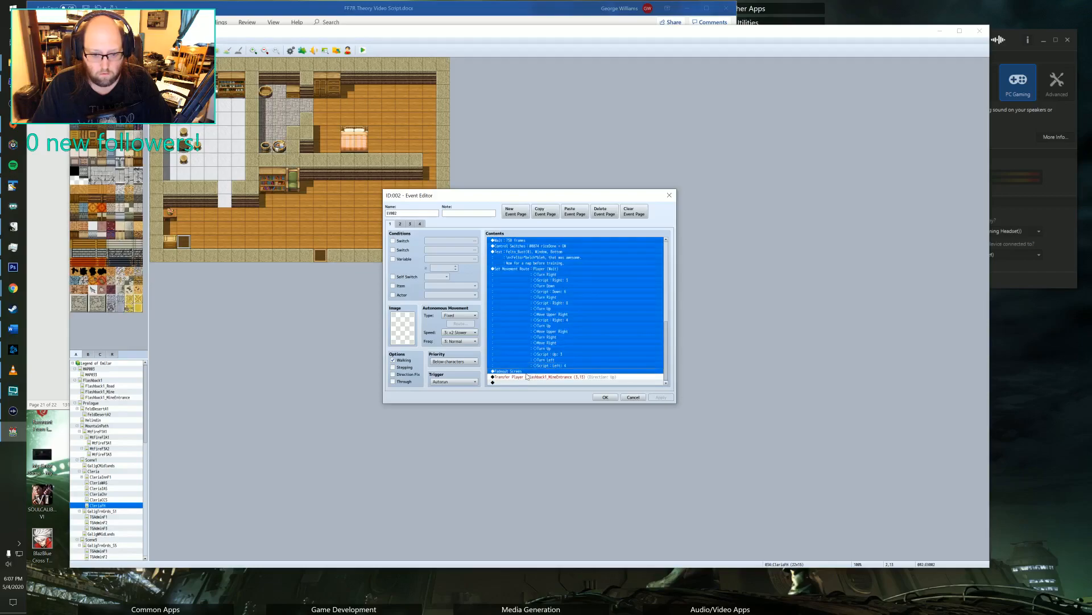
scroll(529, 369, up, 10)
scroll(526, 371, up, 3)
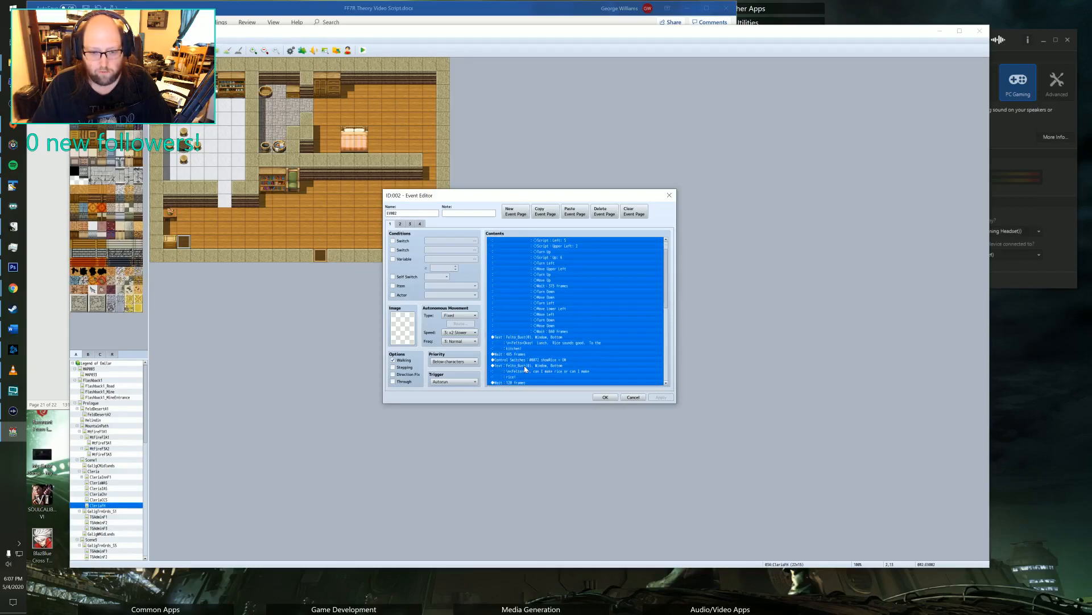
key(ctrl+c)
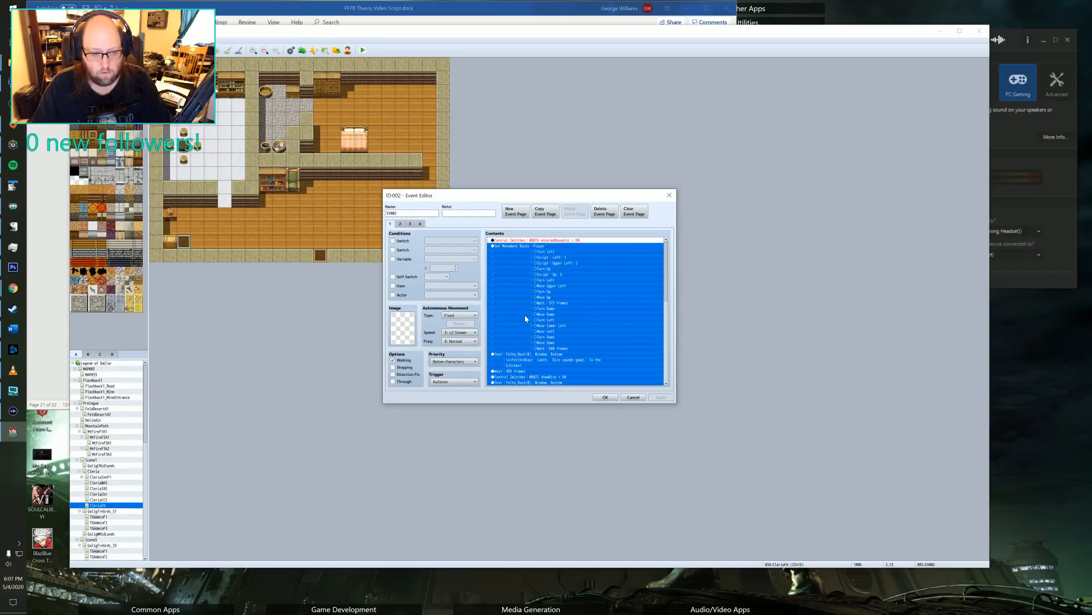
click(420, 224)
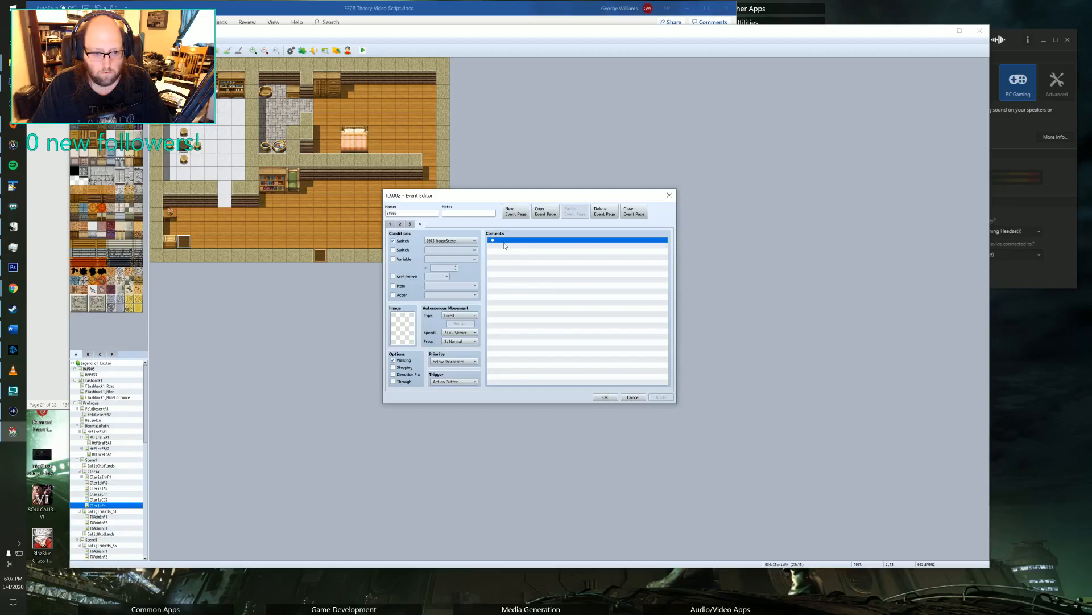
key(ctrl+v)
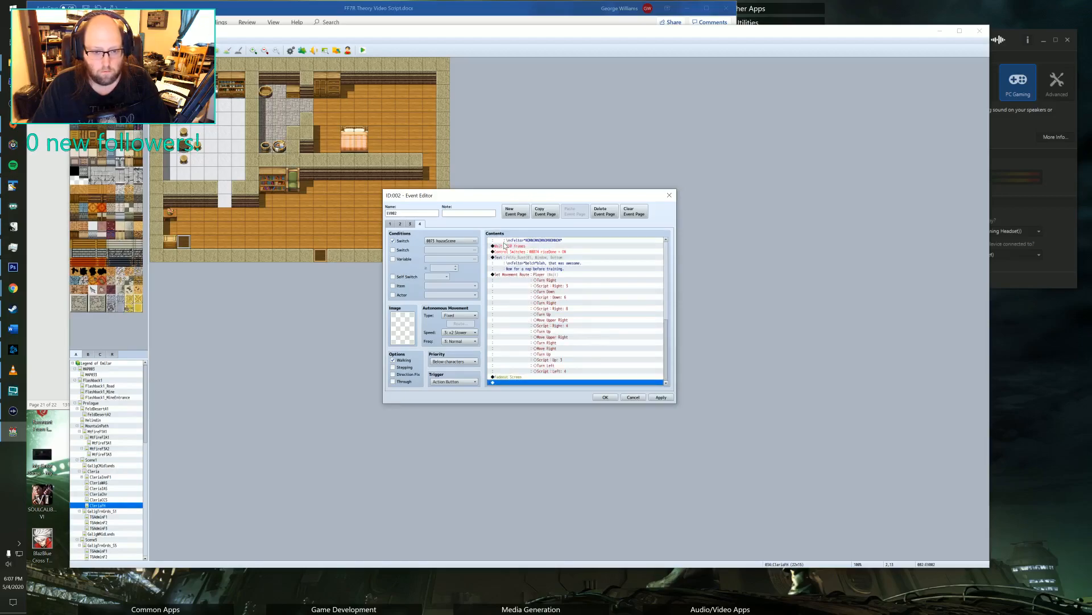
scroll(496, 274, up, 10)
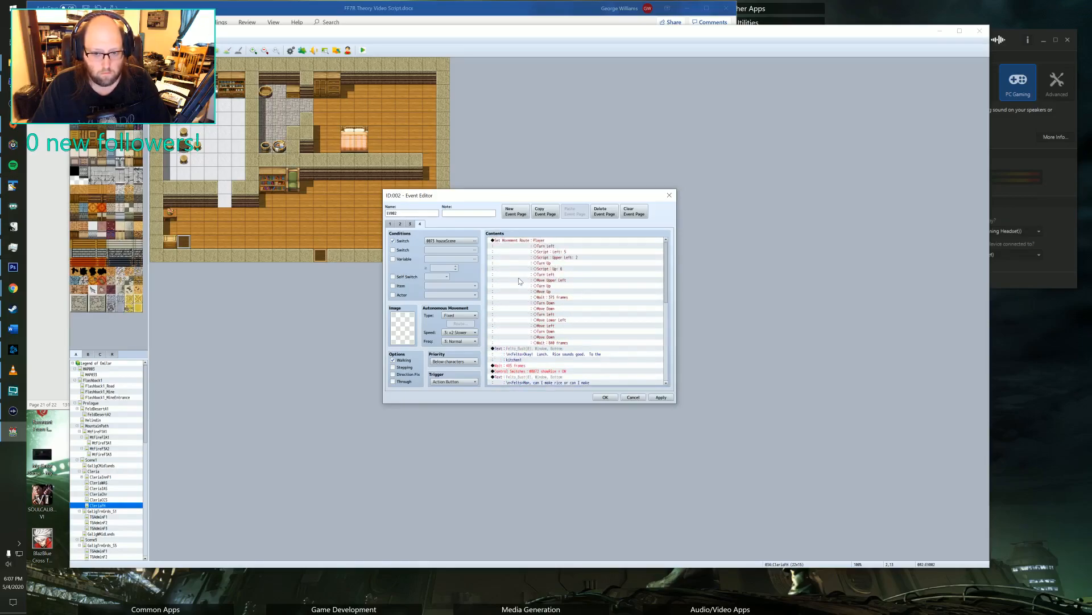
Change page 4's switch condition to switch 0129.
click(436, 243)
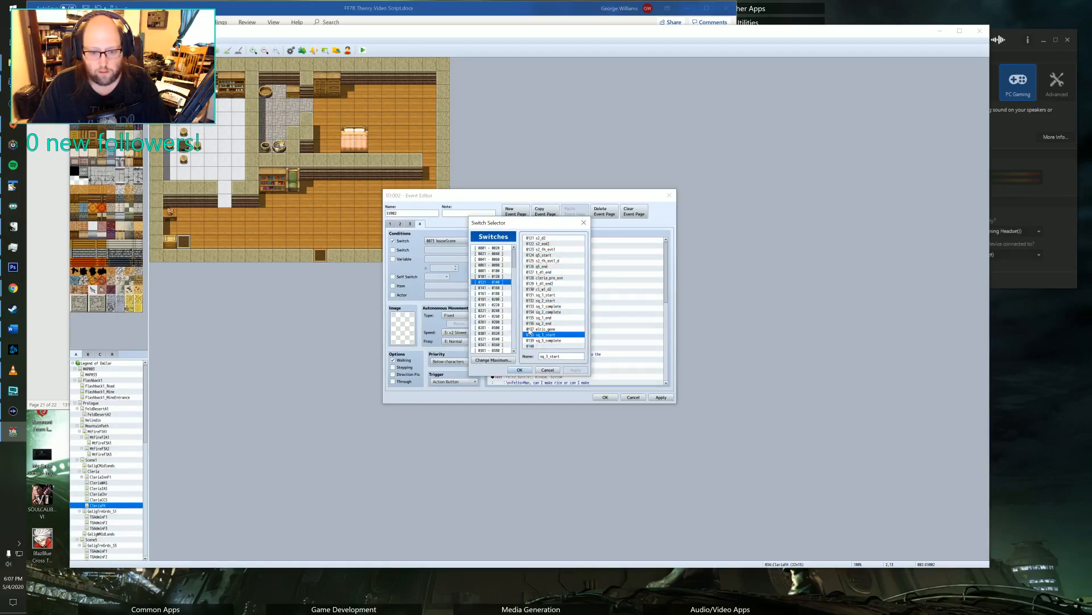
click(493, 288)
click(493, 282)
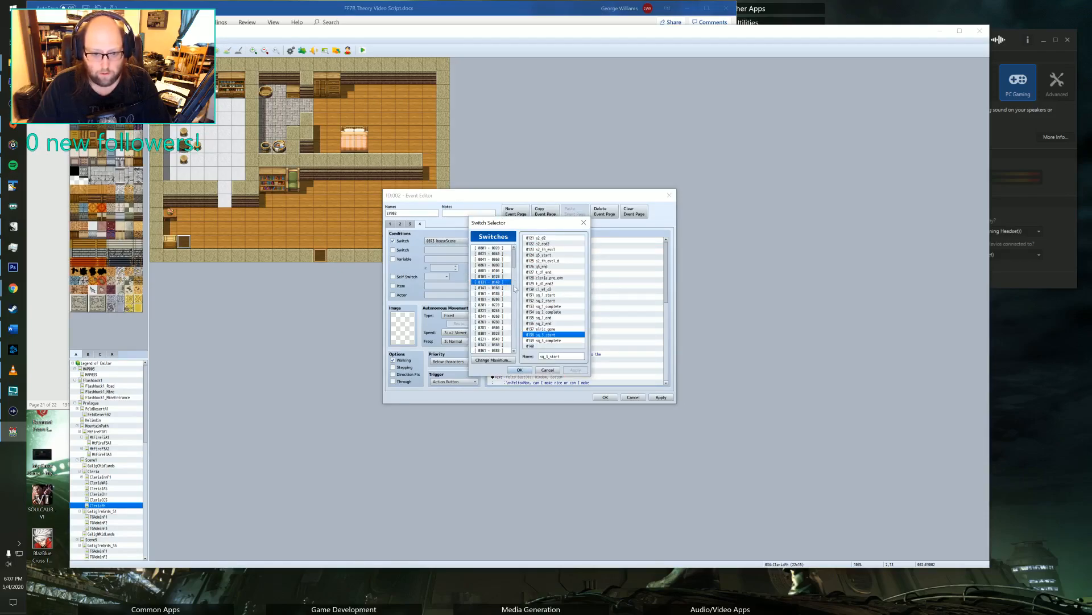
click(548, 291)
click(546, 283)
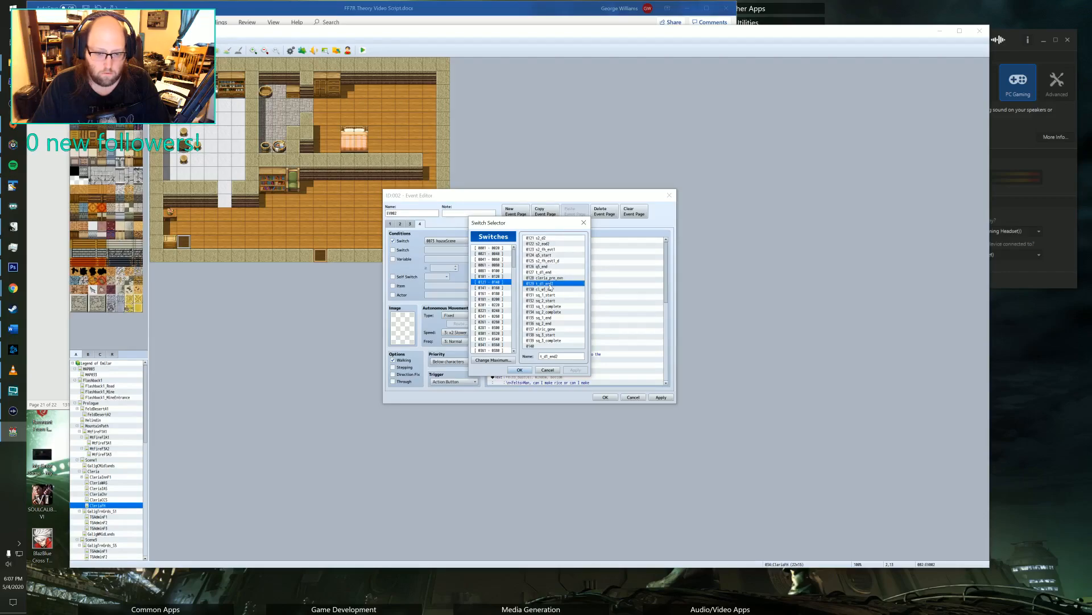
click(521, 370)
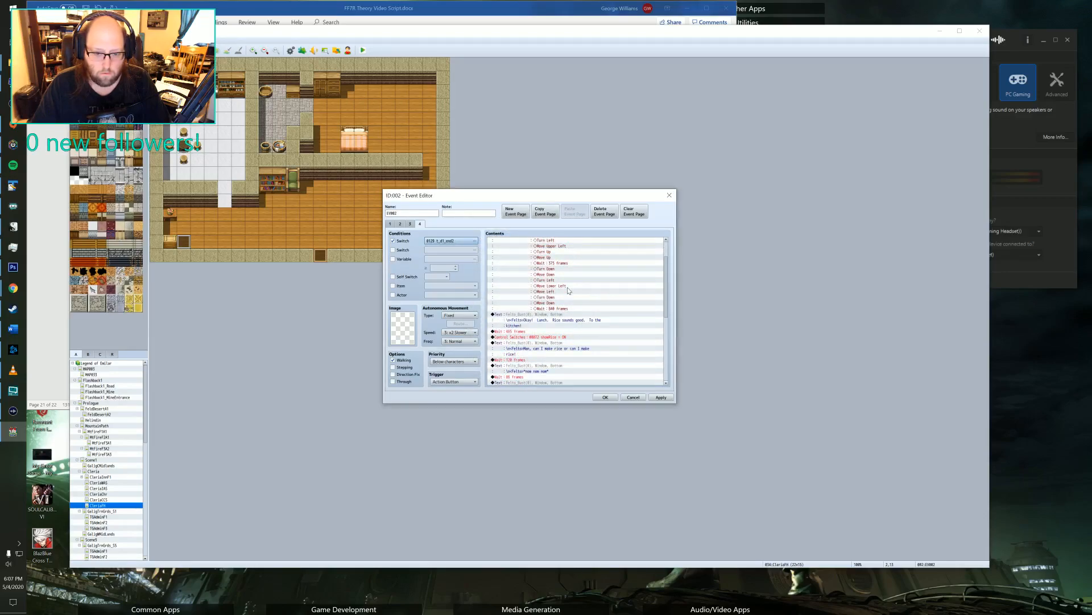
Set the face image of page 4's first lunch message to the blue-haired portrait from the Party face set.
scroll(561, 264, down, 2)
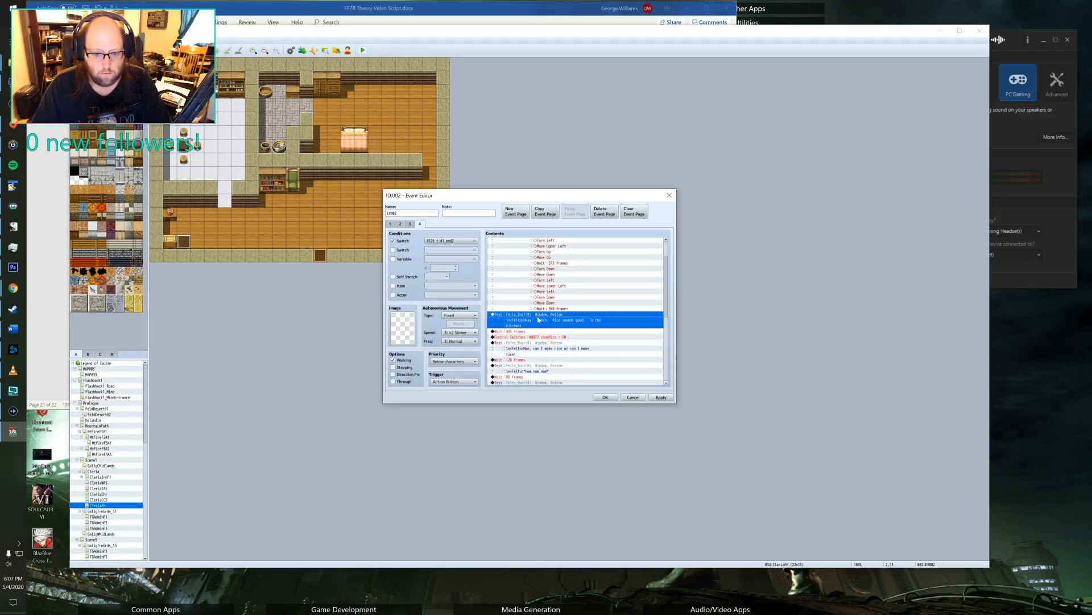
double_click(541, 319)
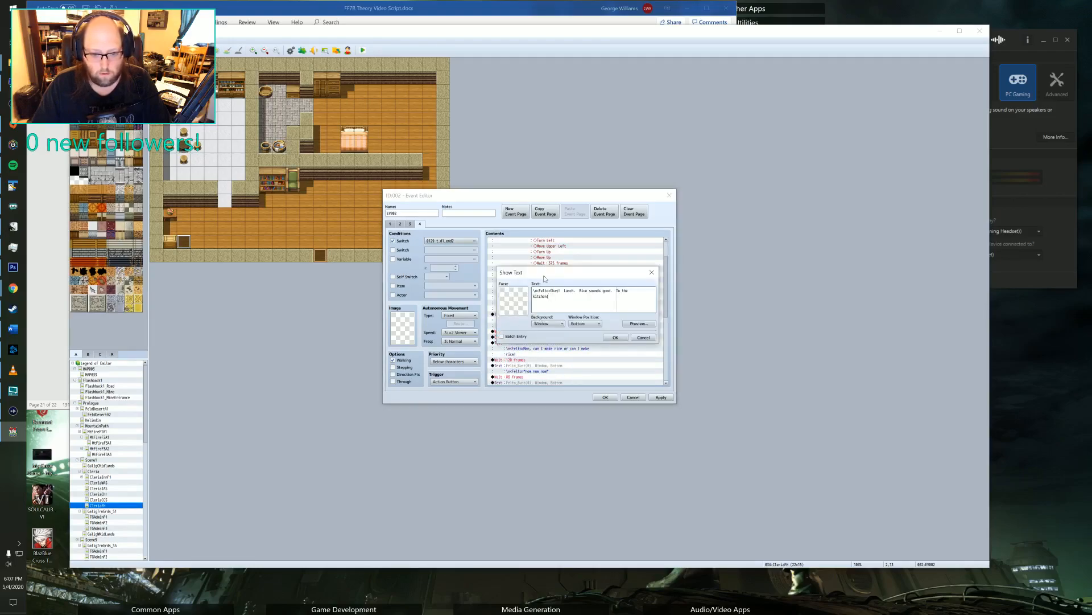
double_click(518, 301)
click(495, 314)
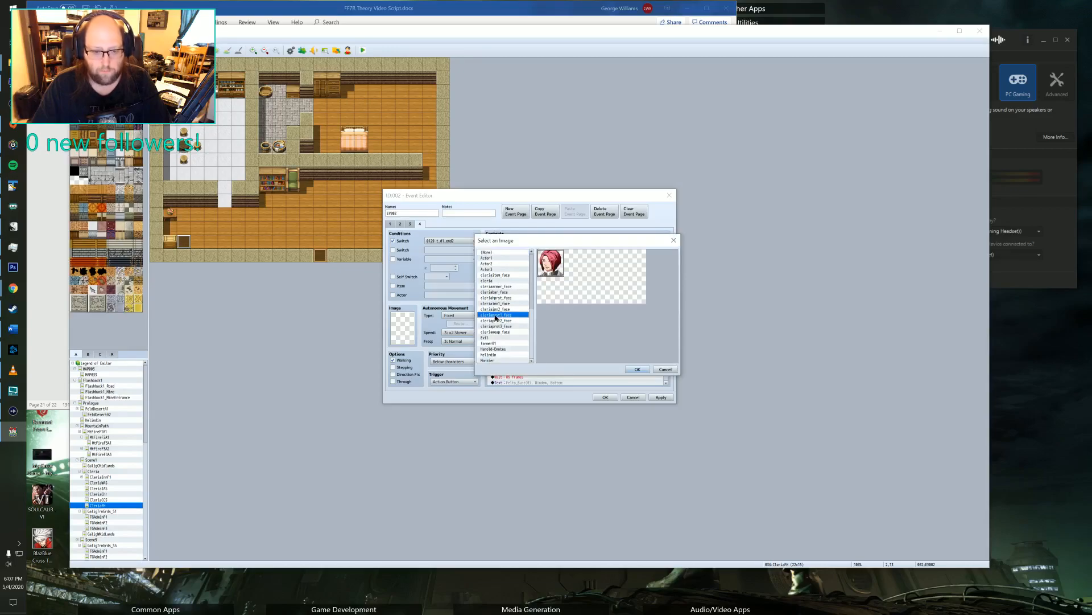
scroll(504, 301, down, 1)
scroll(503, 302, down, 2)
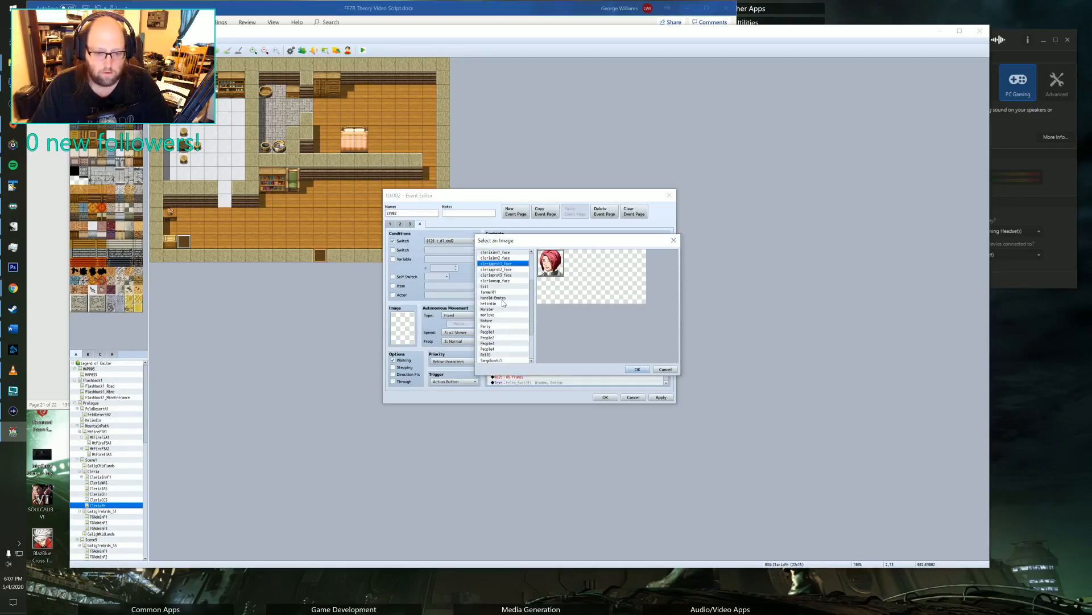
scroll(502, 305, up, 4)
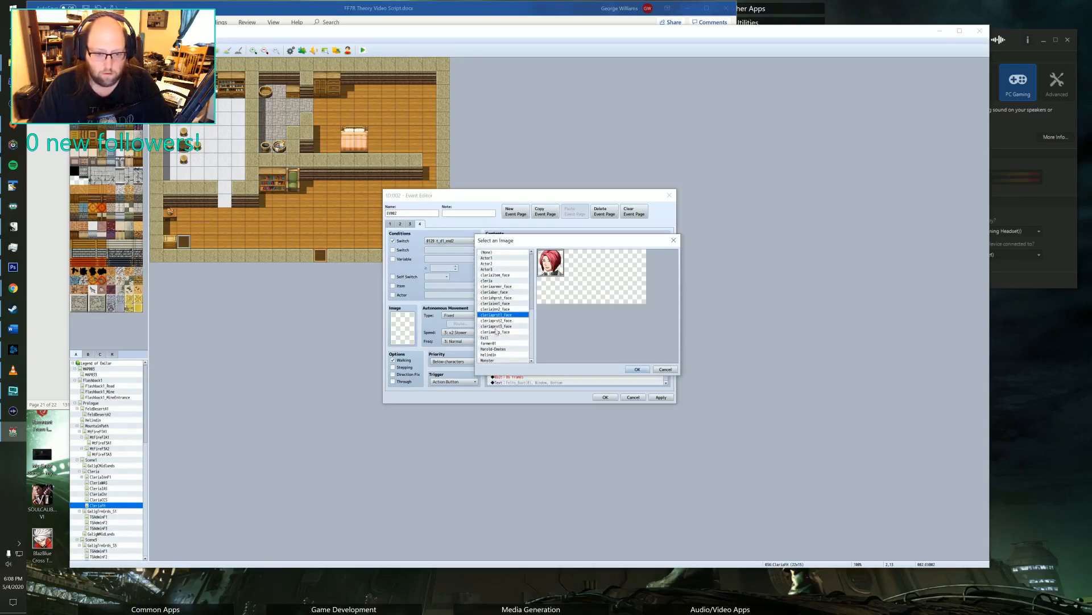
scroll(498, 336, down, 6)
click(492, 281)
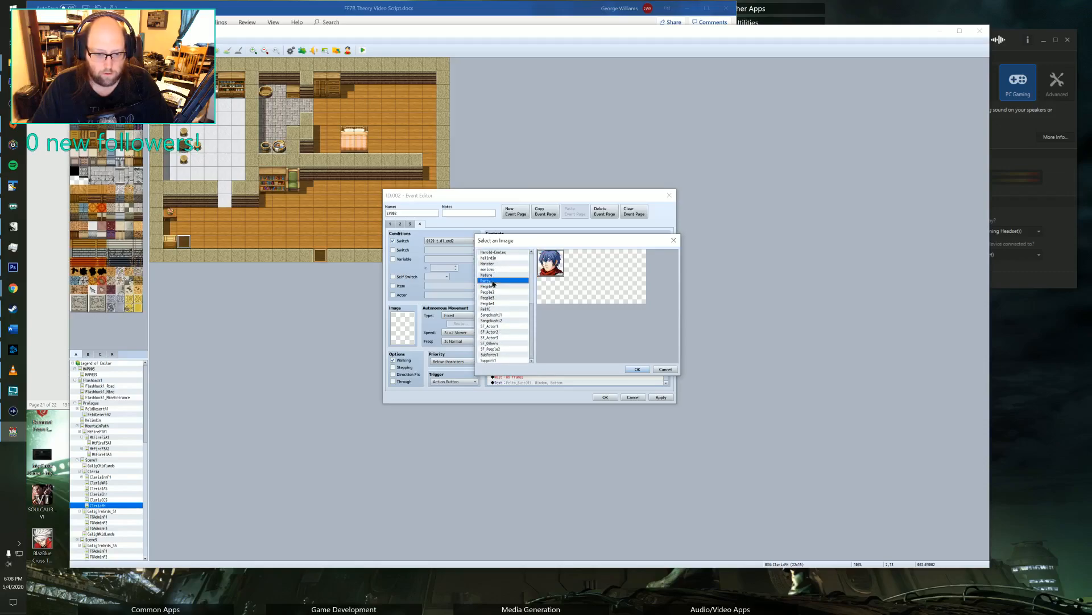
click(637, 369)
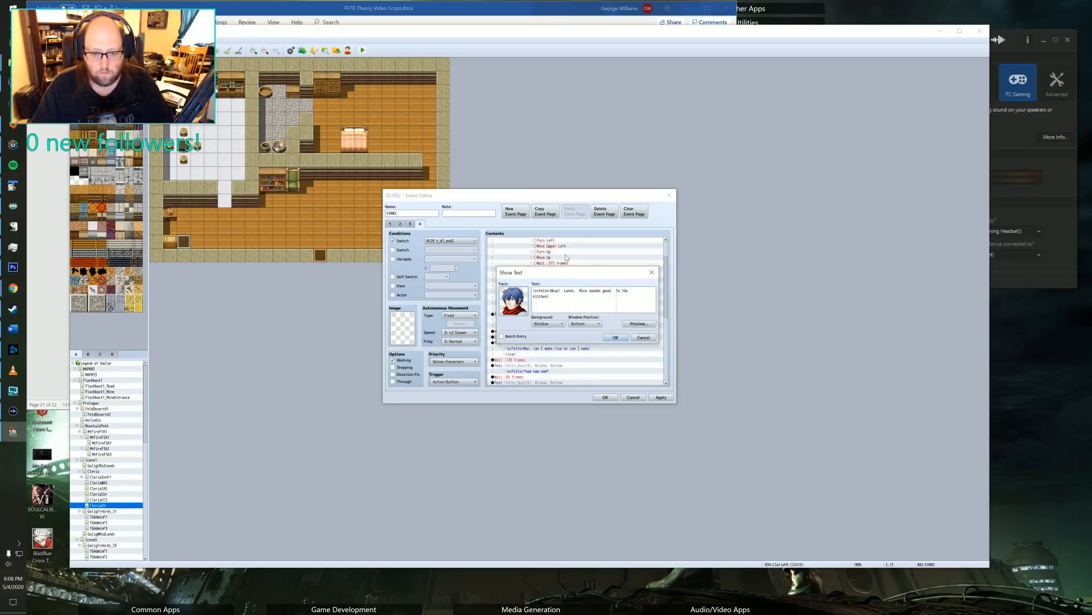
Replace "Lunch" with "Dinner" in the message and put "To the kitchen!" on its own second line.
double_click(570, 291)
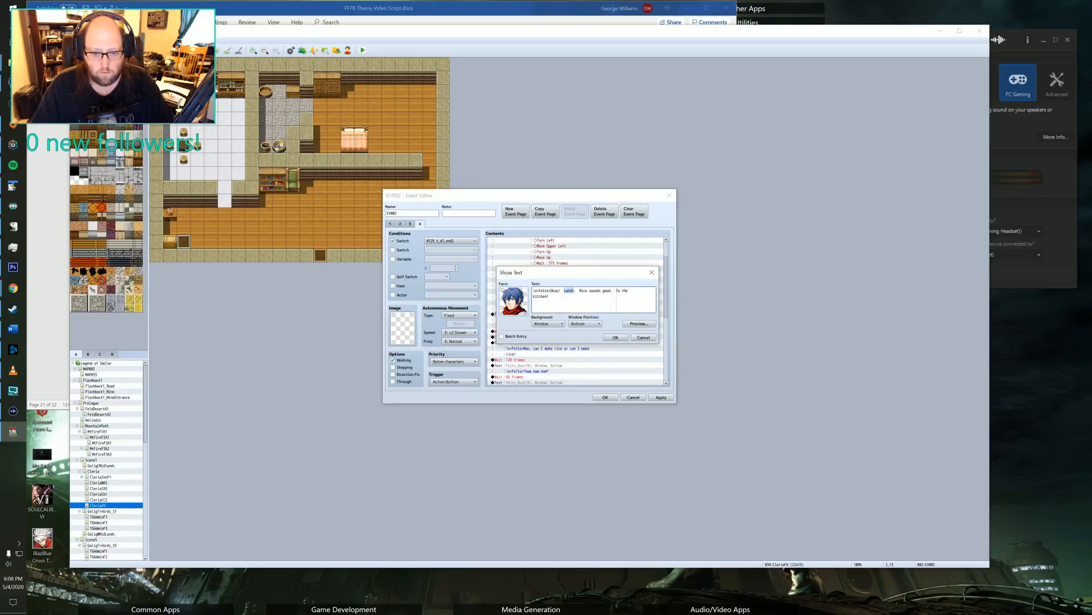
text(Dinner)
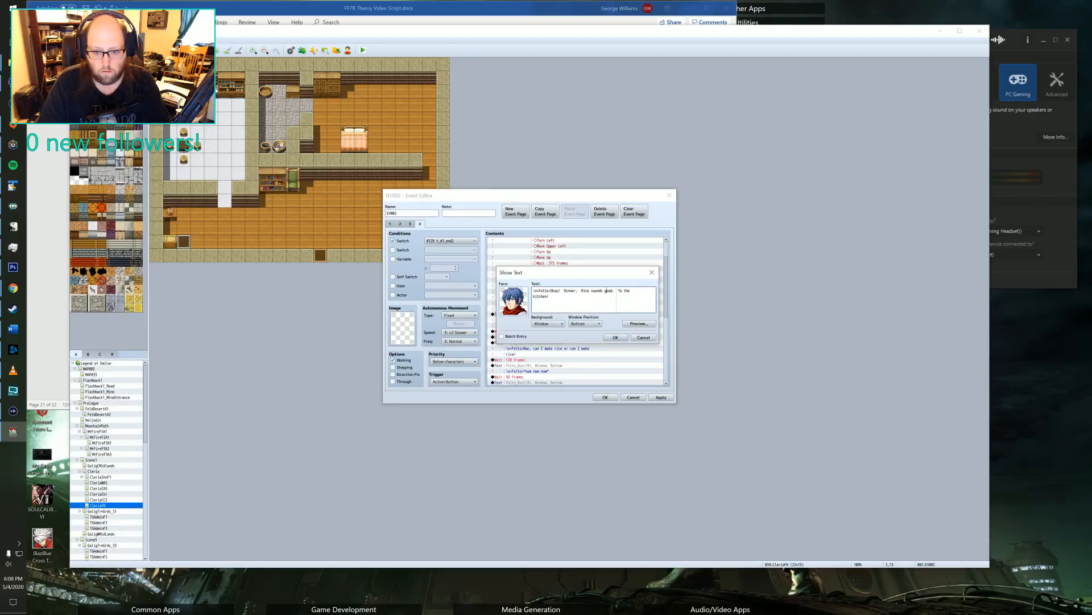
key(Return)
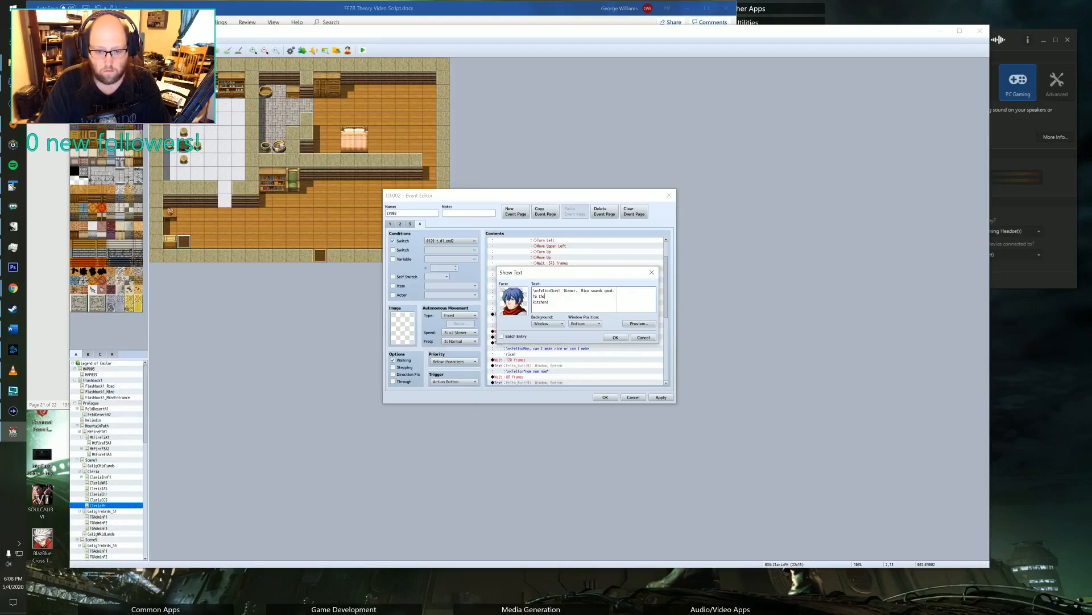
key(Delete)
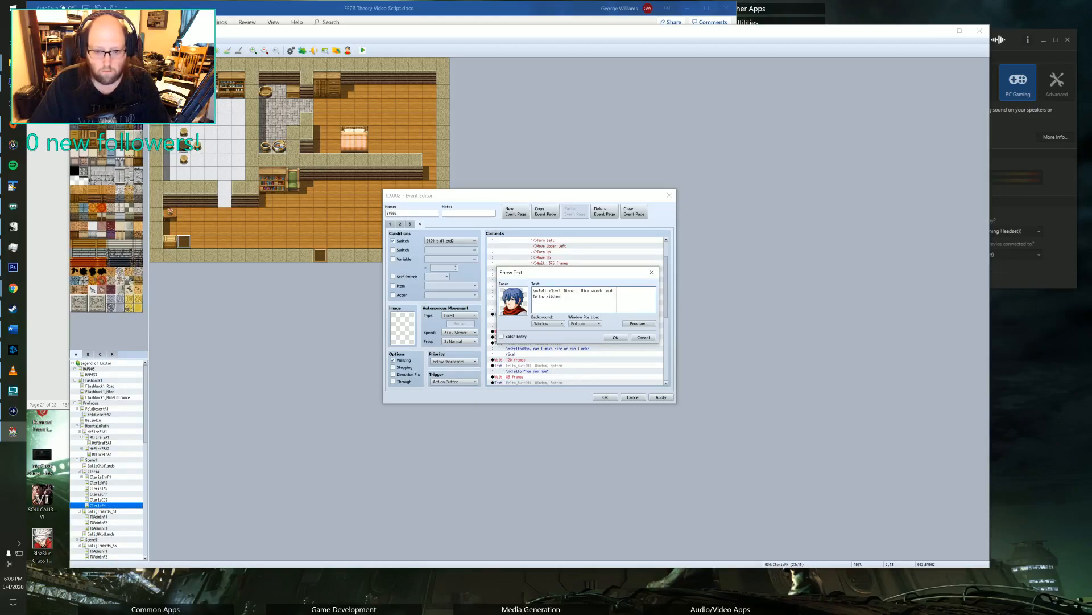
click(615, 337)
Set the face image of page 4's "can I make rice" message to the blue-haired portrait from the Party face set.
scroll(544, 330, down, 3)
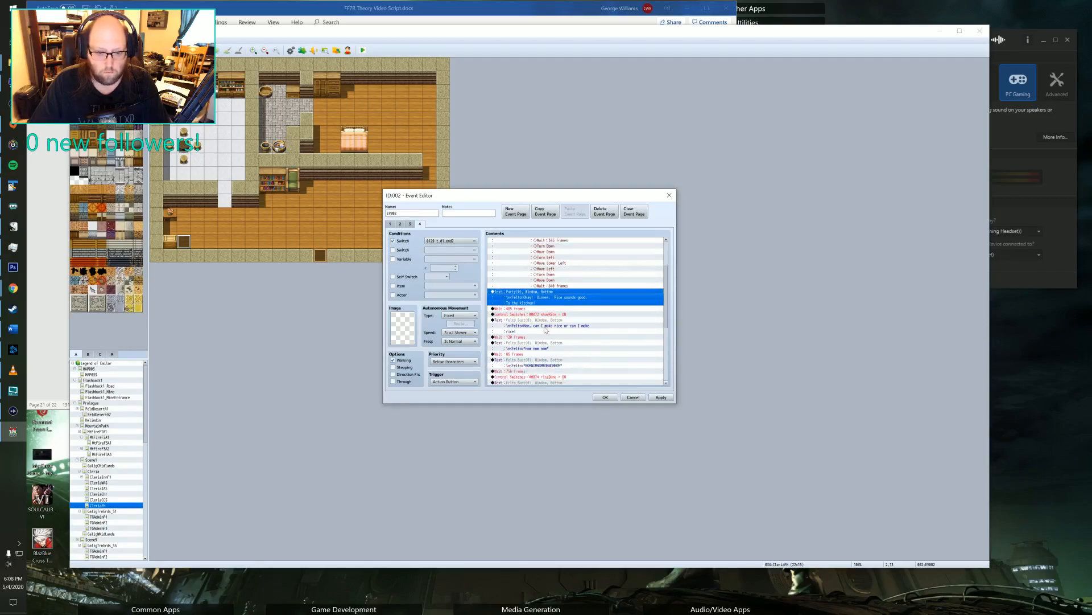
click(542, 314)
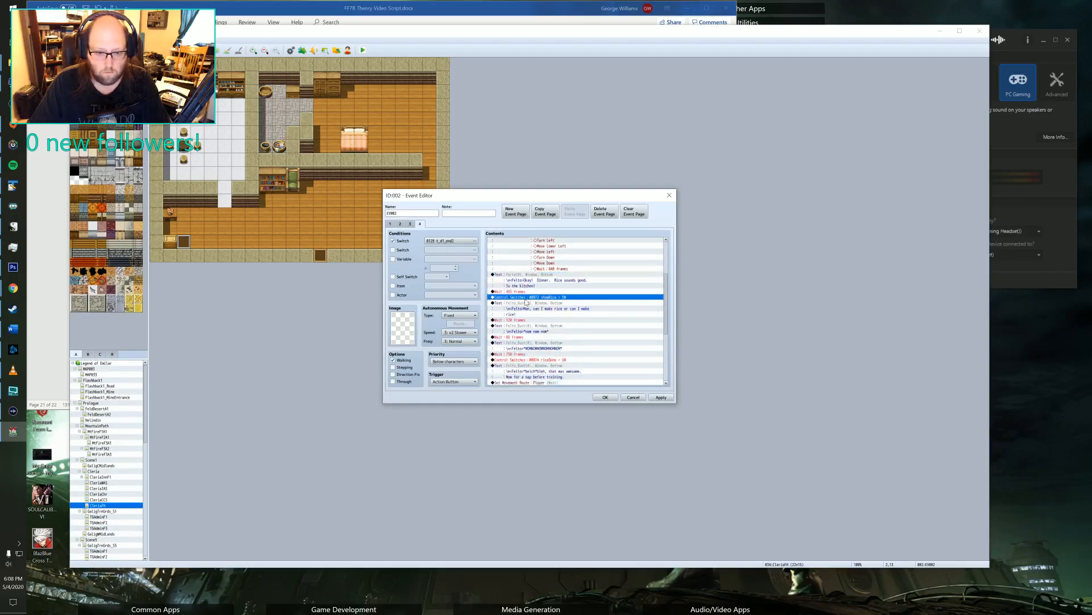
double_click(520, 306)
double_click(520, 307)
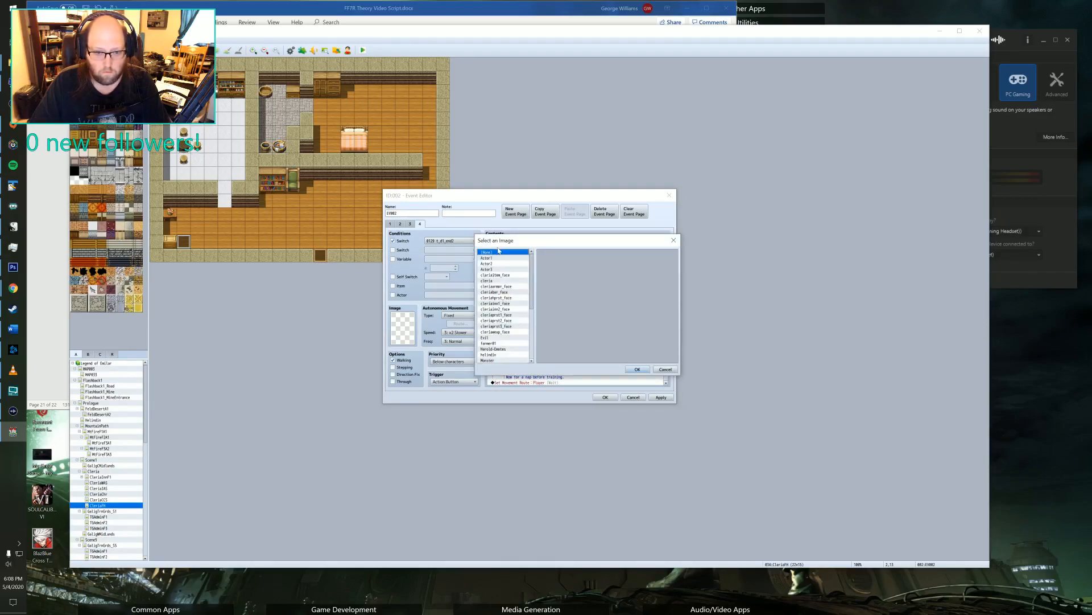
click(496, 315)
scroll(496, 318, down, 2)
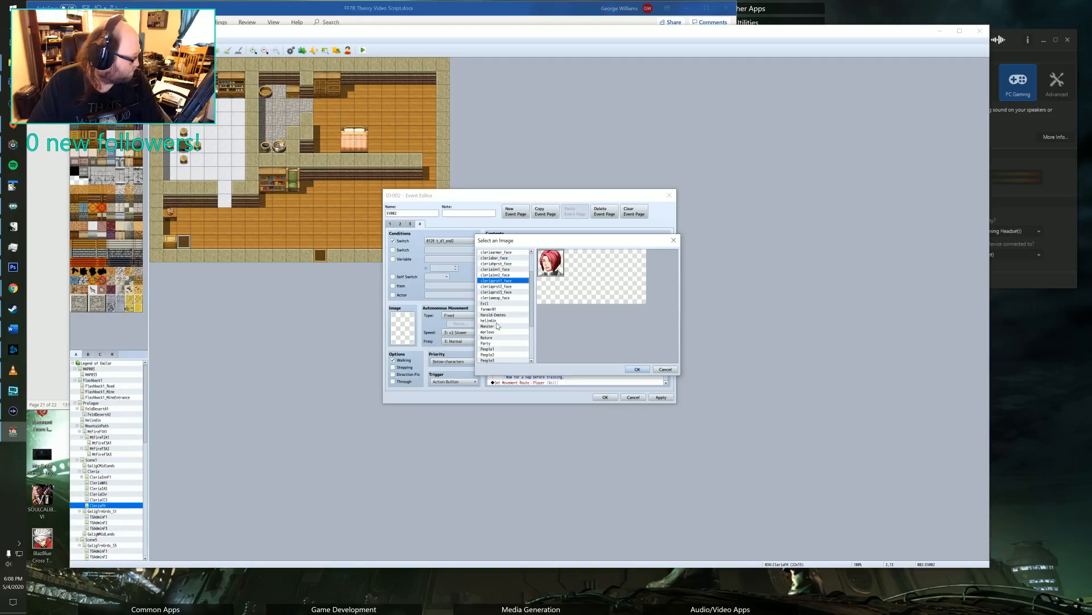
scroll(498, 325, down, 1)
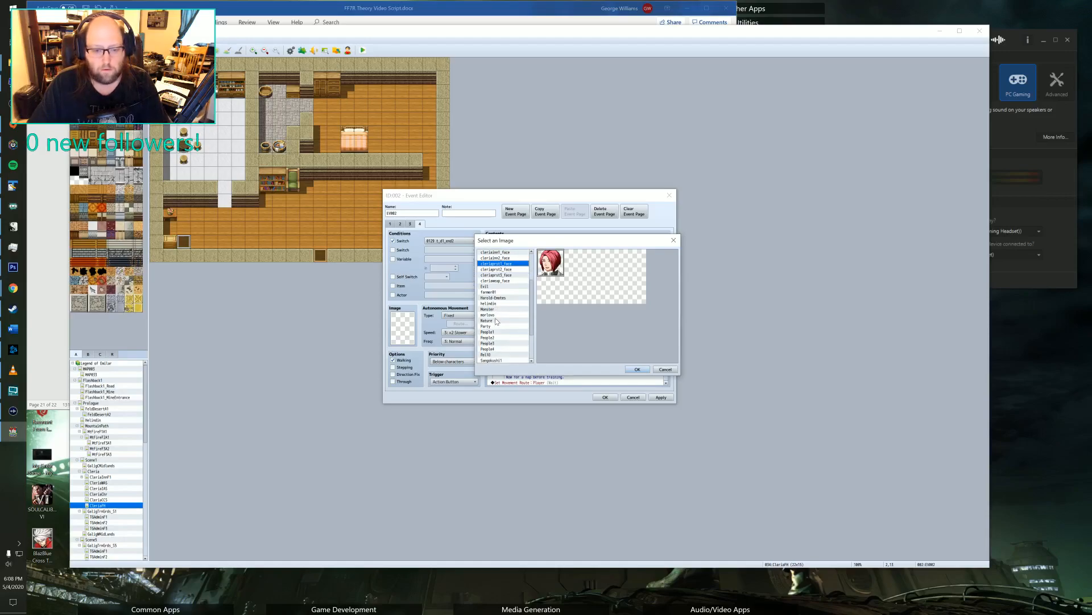
scroll(503, 291, down, 3)
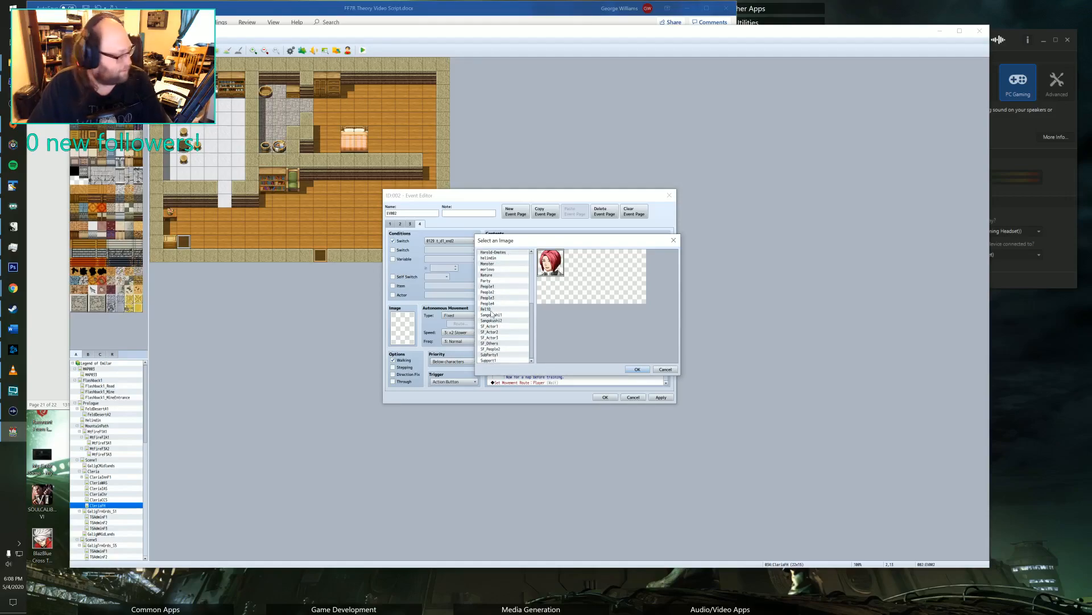
scroll(492, 313, up, 2)
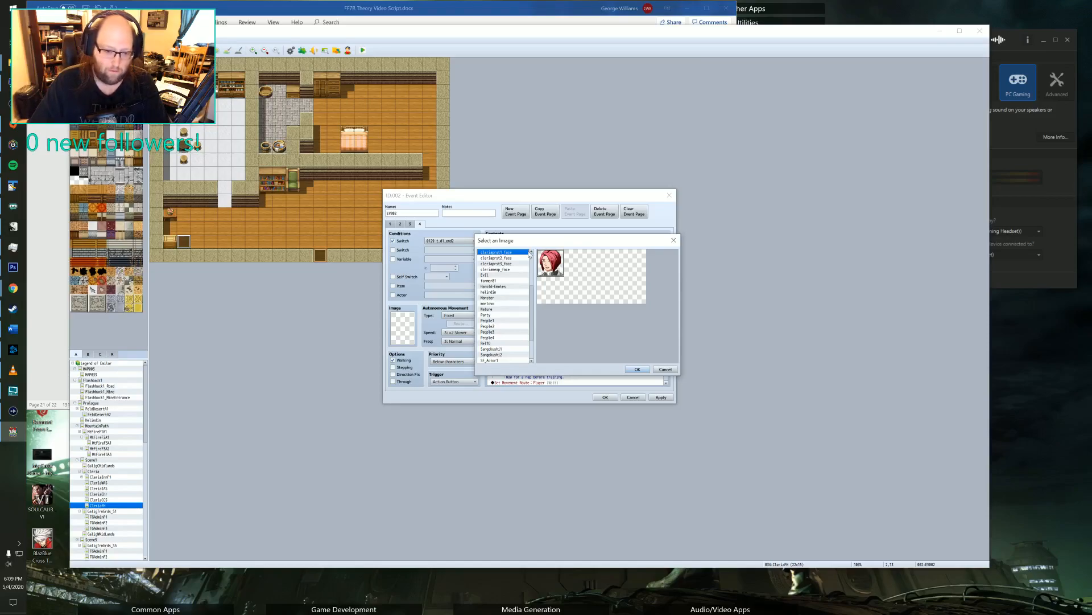
scroll(505, 308, down, 2)
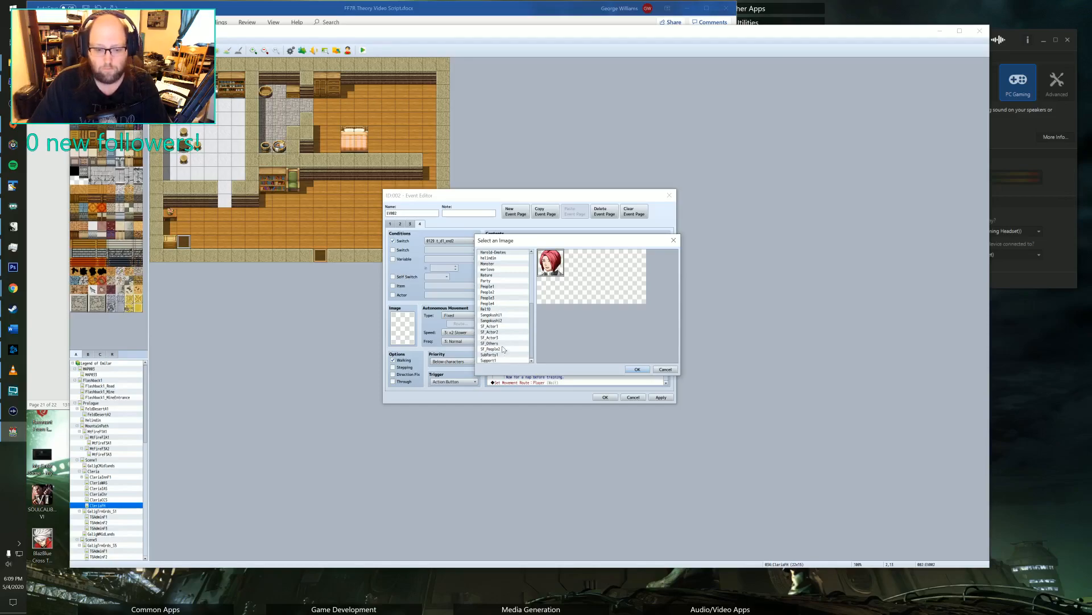
scroll(505, 340, up, 6)
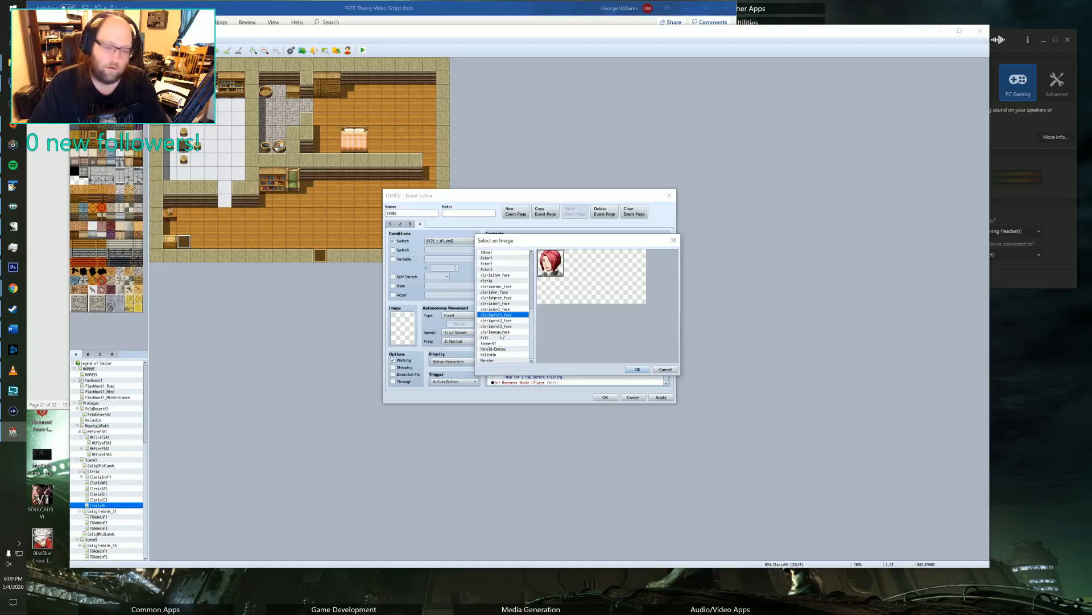
scroll(496, 353, down, 3)
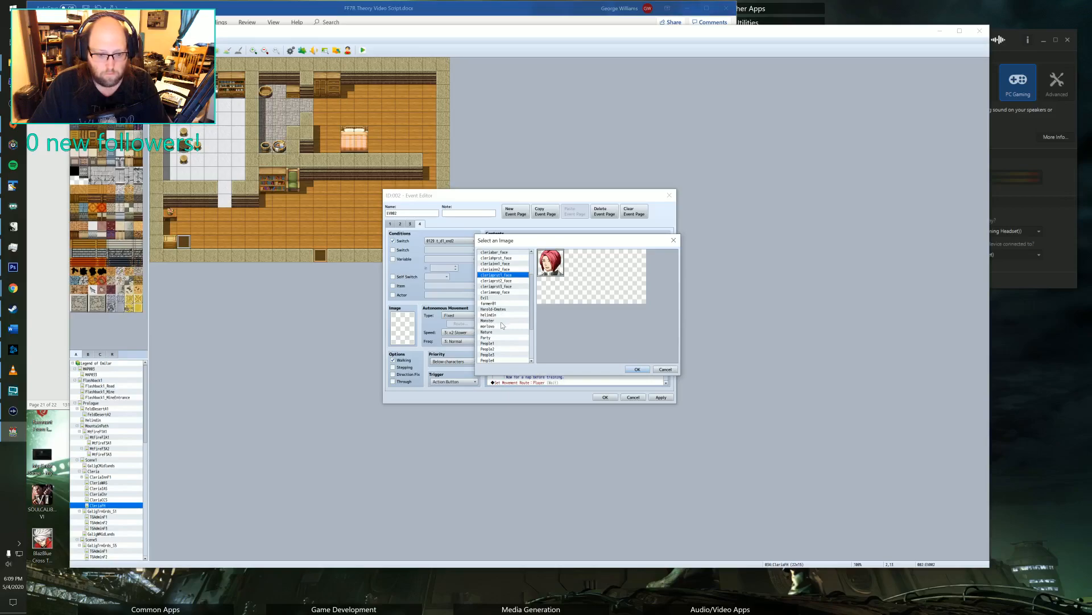
scroll(501, 325, down, 2)
scroll(499, 326, up, 5)
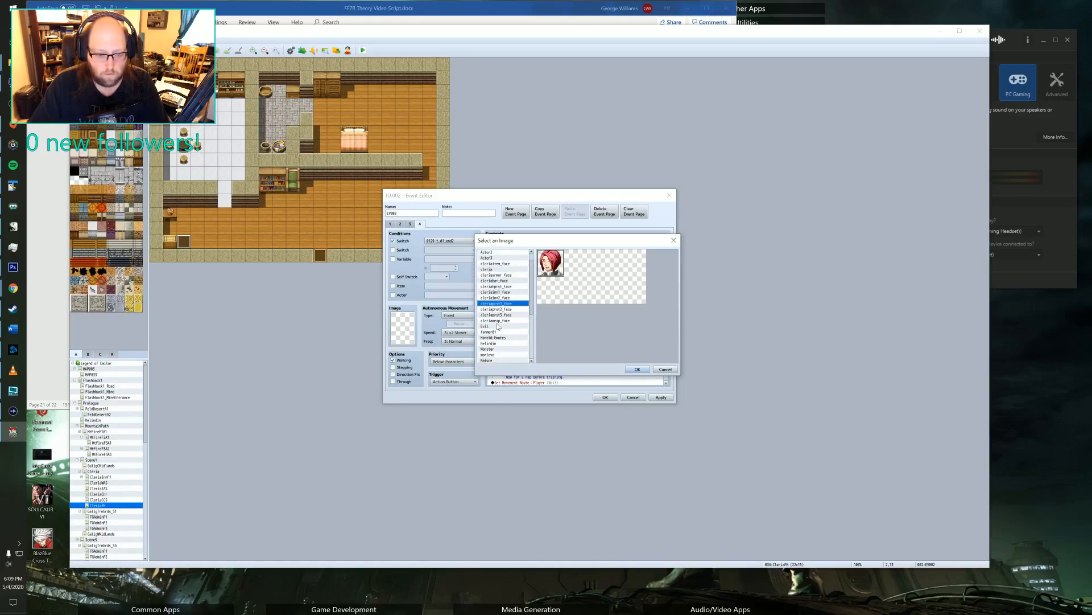
scroll(498, 326, down, 4)
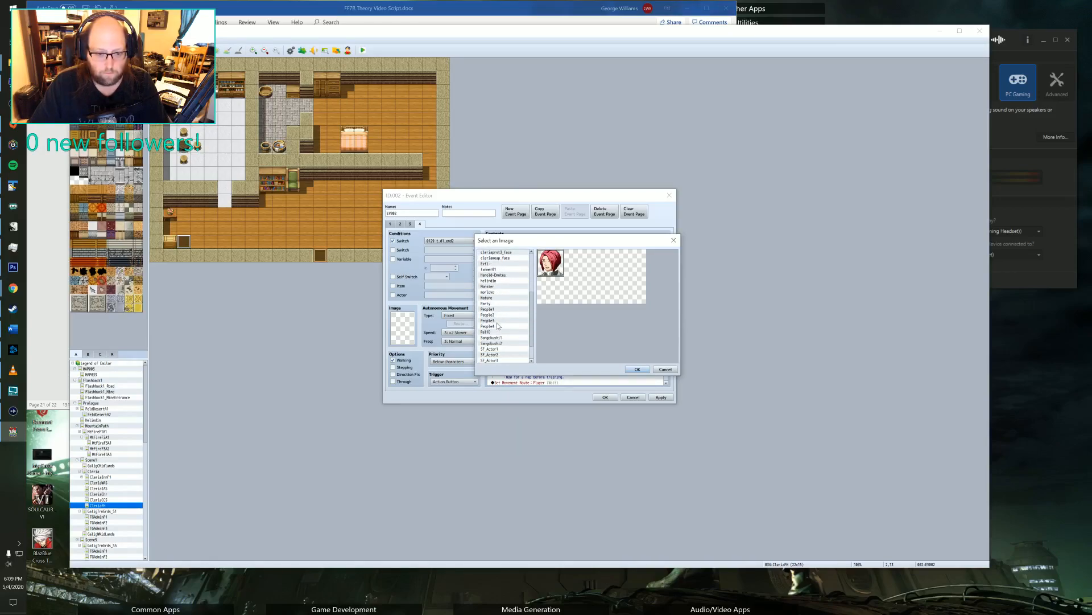
click(494, 305)
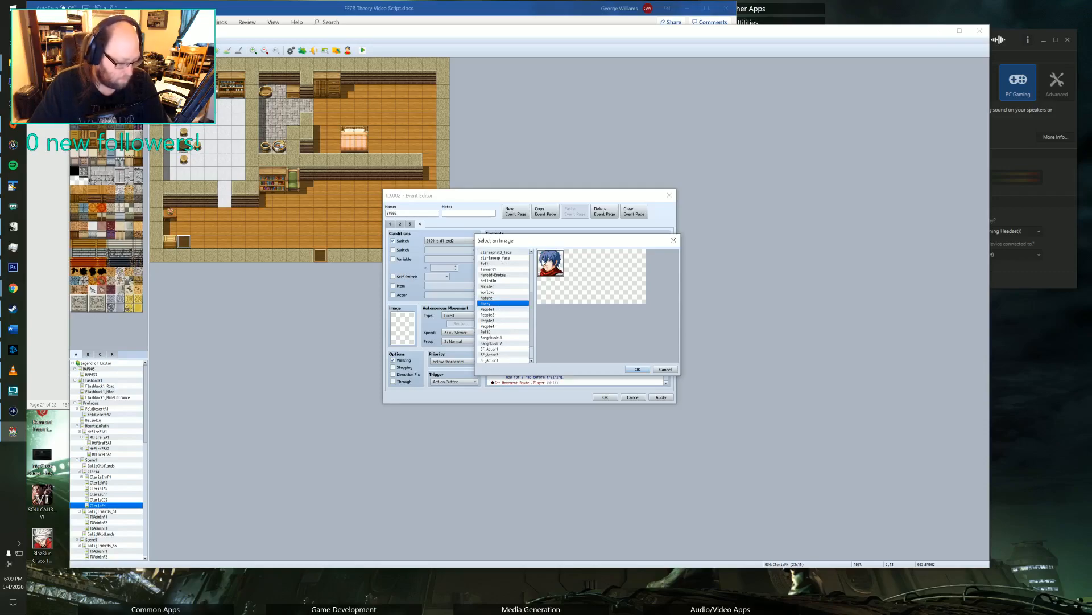
click(637, 369)
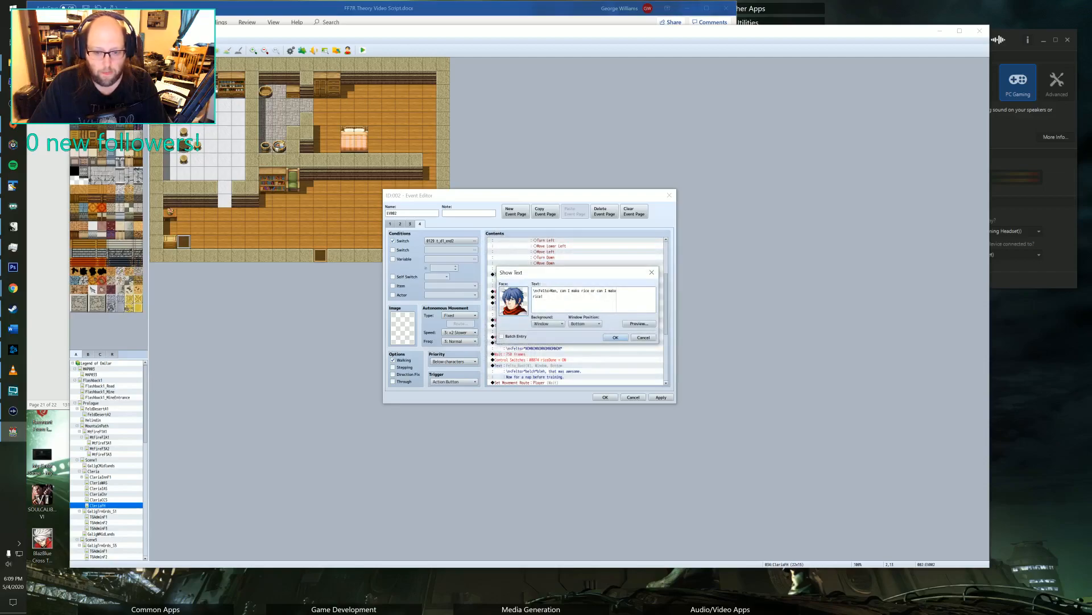
click(615, 337)
Give the "nom nom nom" message the blue-haired portrait from the Party face set.
scroll(582, 295, down, 2)
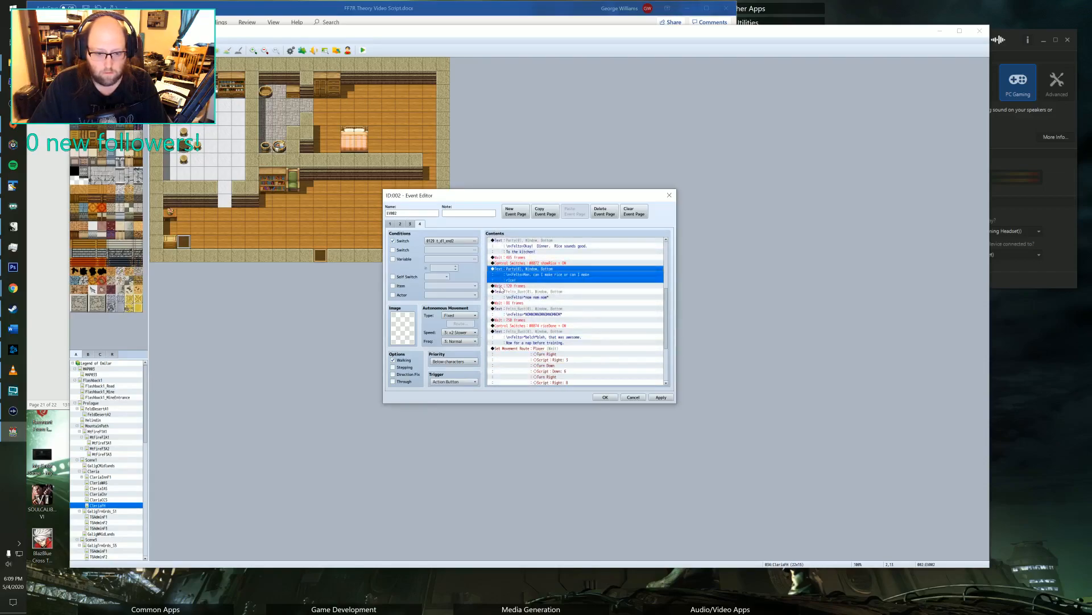
scroll(555, 287, down, 2)
double_click(526, 252)
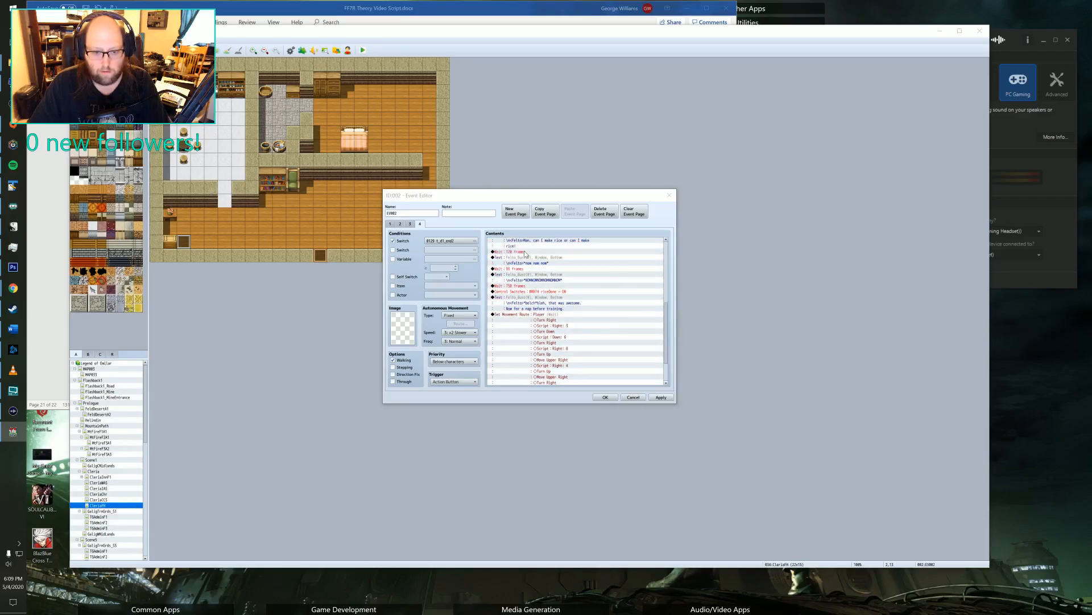
click(591, 321)
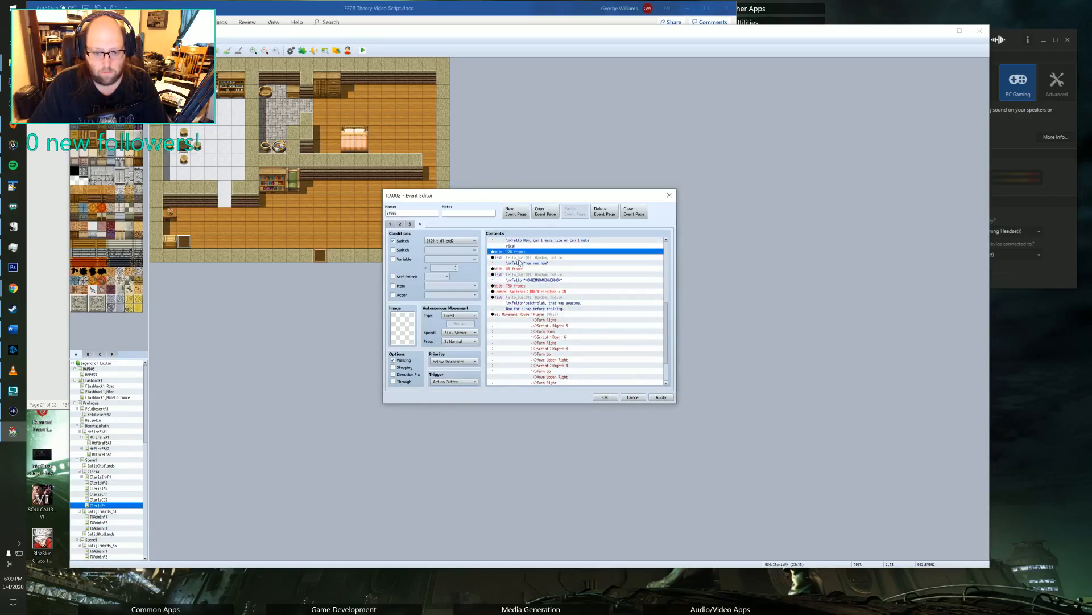
double_click(519, 259)
double_click(522, 295)
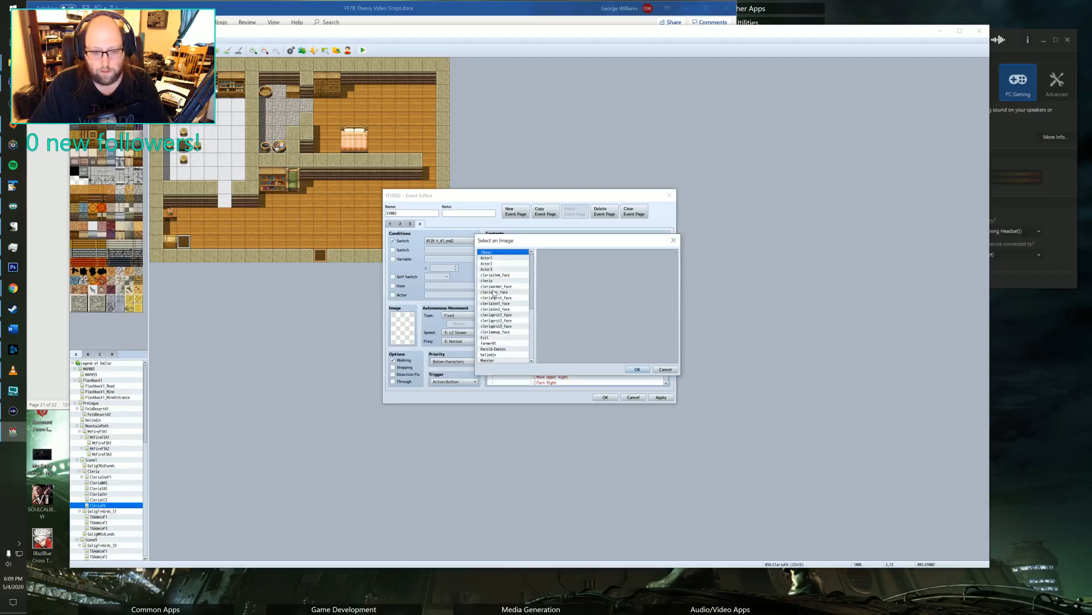
scroll(492, 299, down, 5)
scroll(492, 299, down, 1)
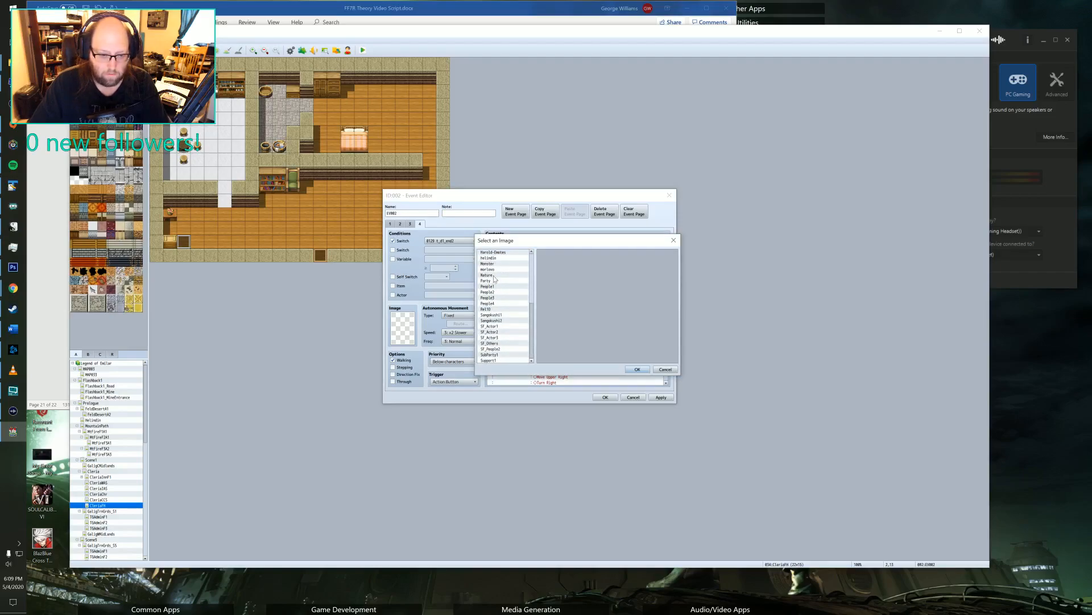
click(493, 280)
click(557, 270)
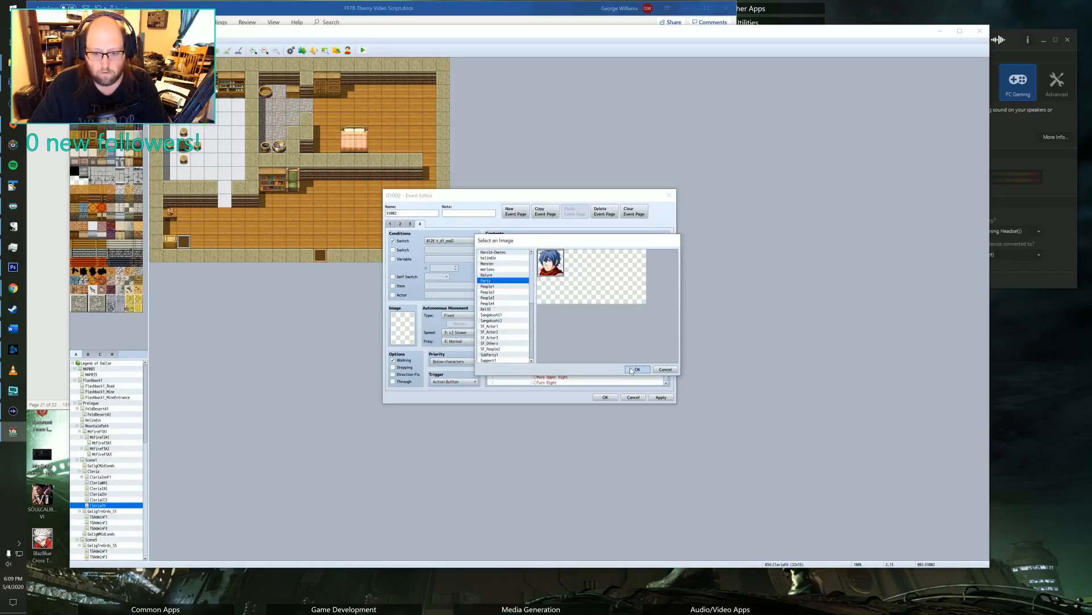
click(637, 370)
click(616, 338)
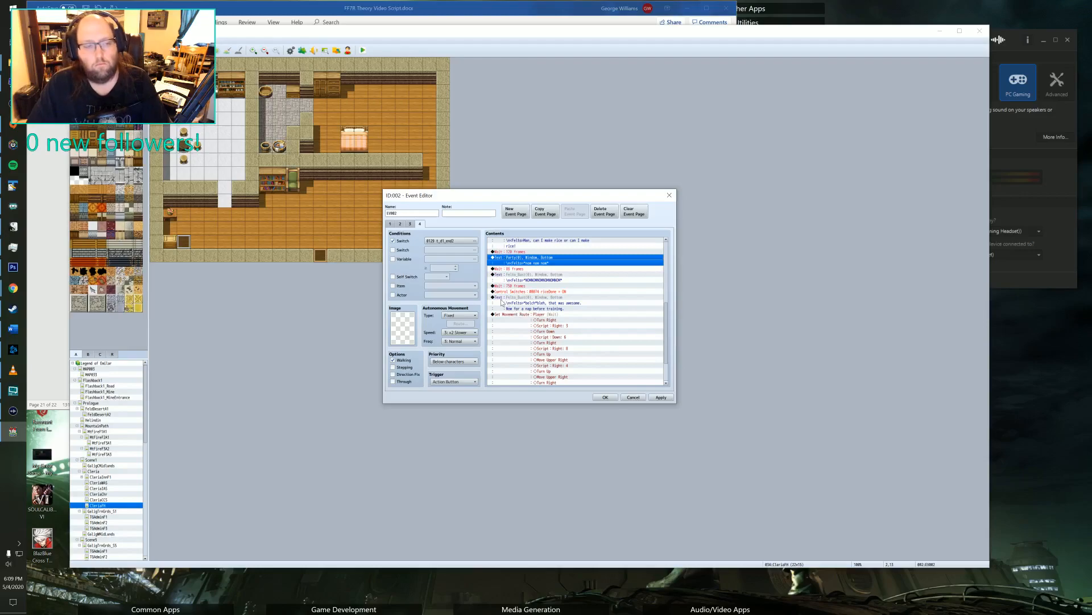
Assign the Party set's blue-haired portrait to the all-caps "NOMNOM" message.
click(525, 275)
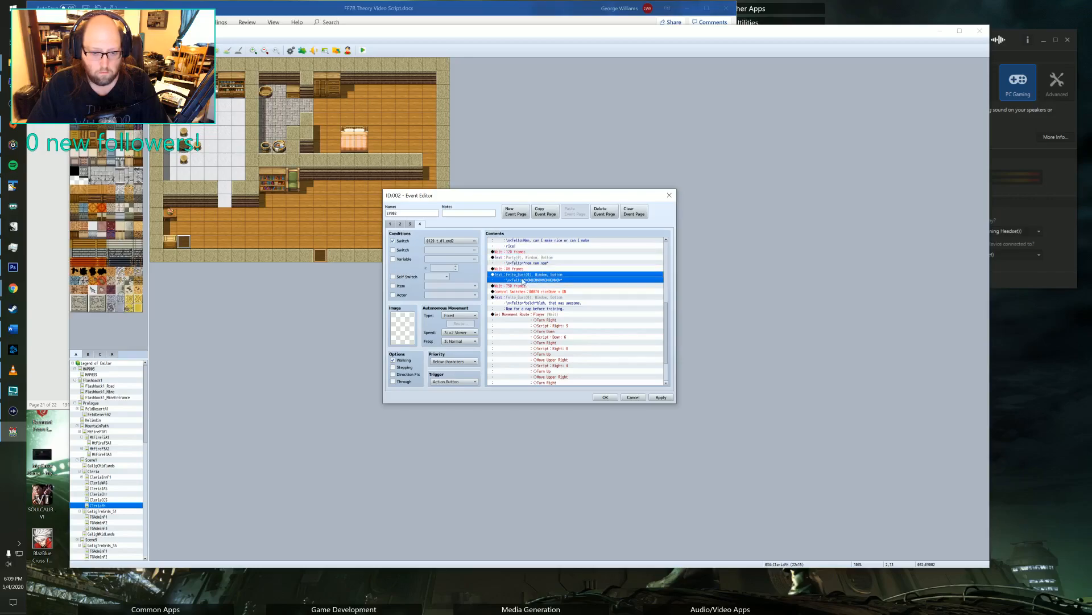
double_click(521, 277)
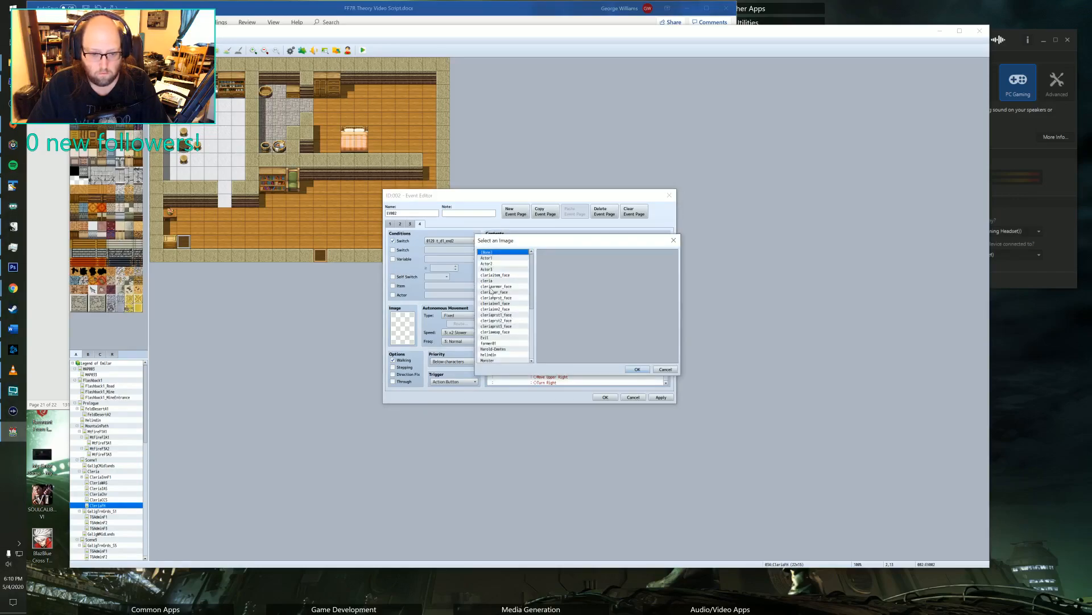
click(491, 290)
scroll(493, 319, down, 4)
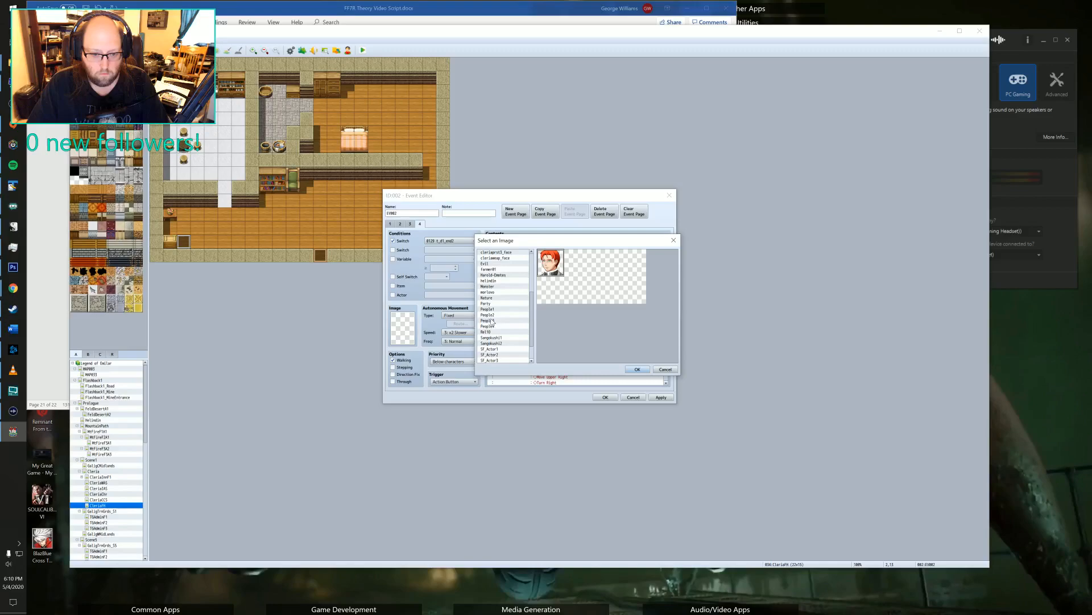
click(492, 304)
click(637, 369)
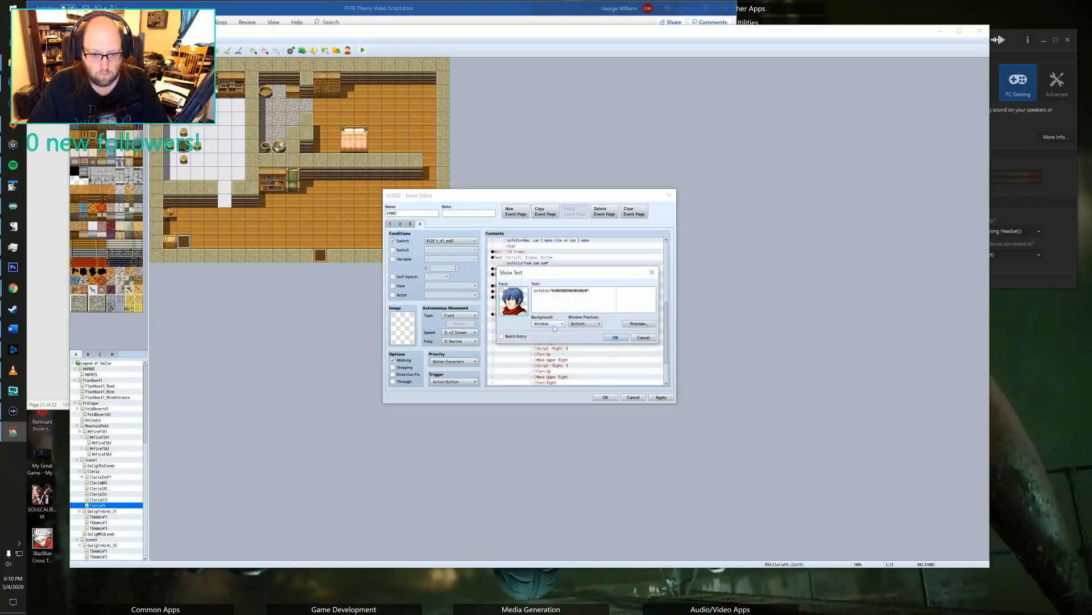
click(615, 338)
Set the face image of the "that was awesome" message to the blue-haired portrait from the Party set.
scroll(507, 319, down, 1)
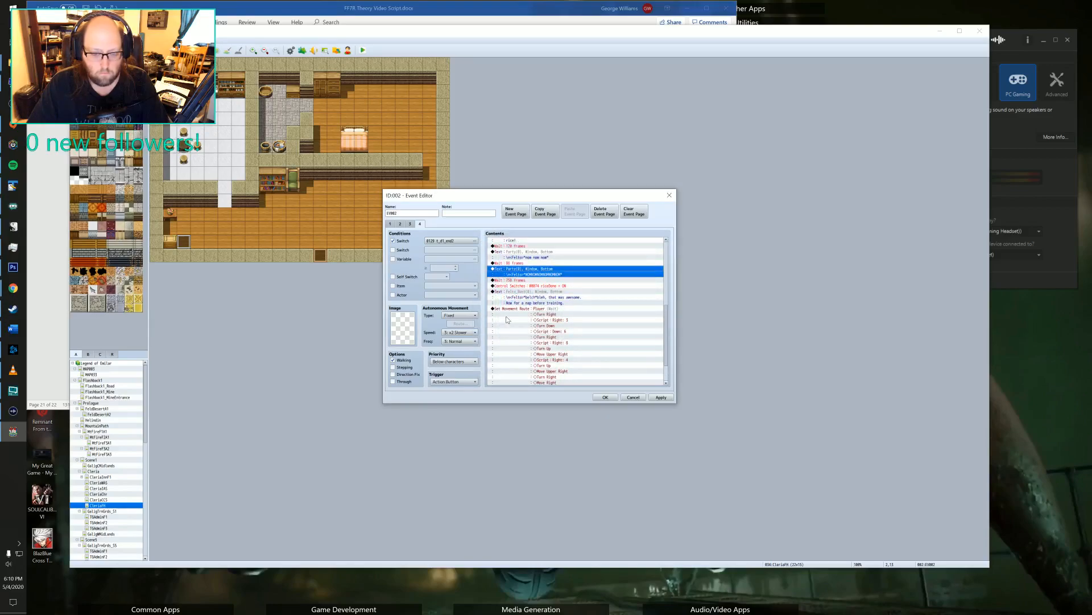
scroll(546, 307, down, 2)
double_click(505, 270)
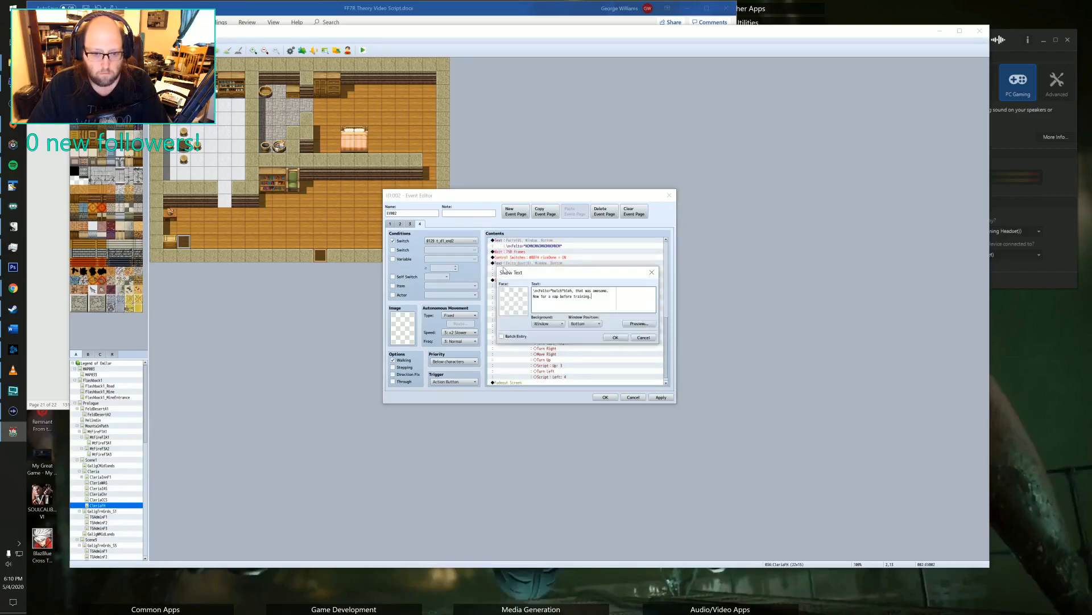
double_click(509, 301)
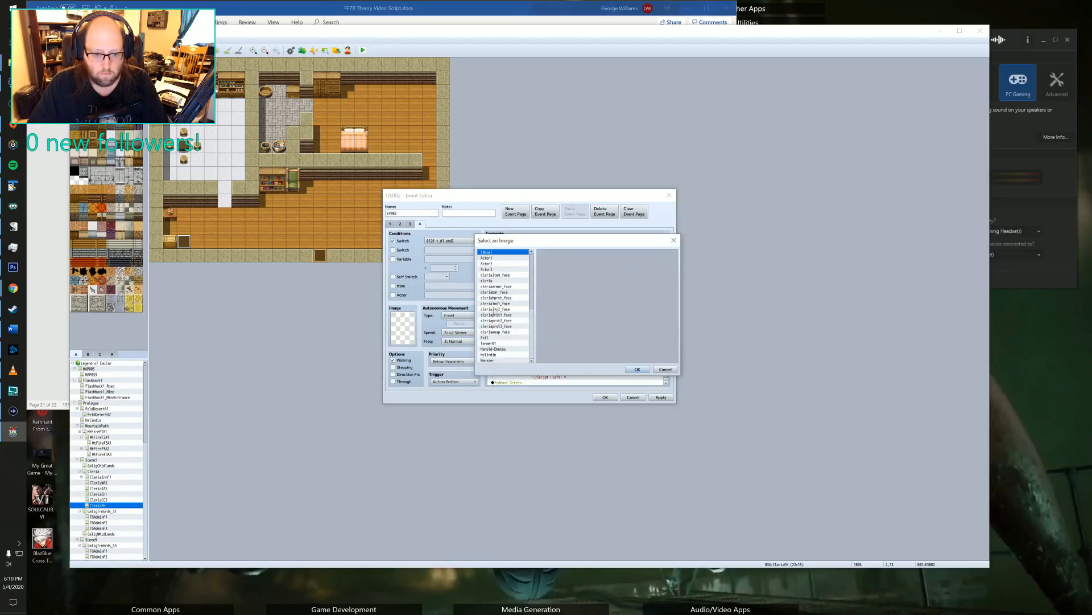
click(494, 349)
scroll(495, 341, down, 5)
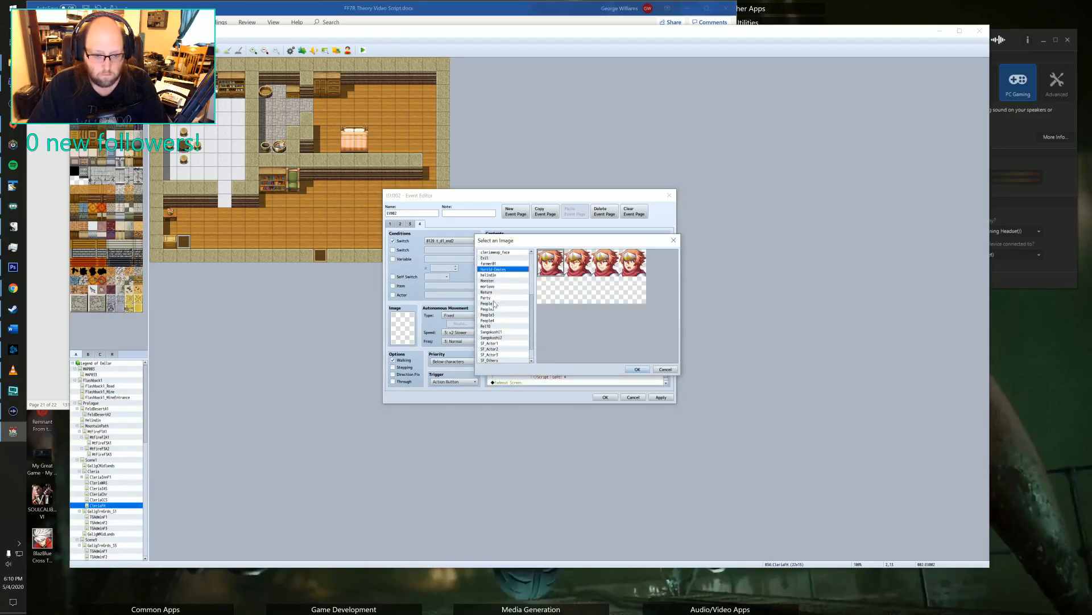
click(494, 297)
click(631, 369)
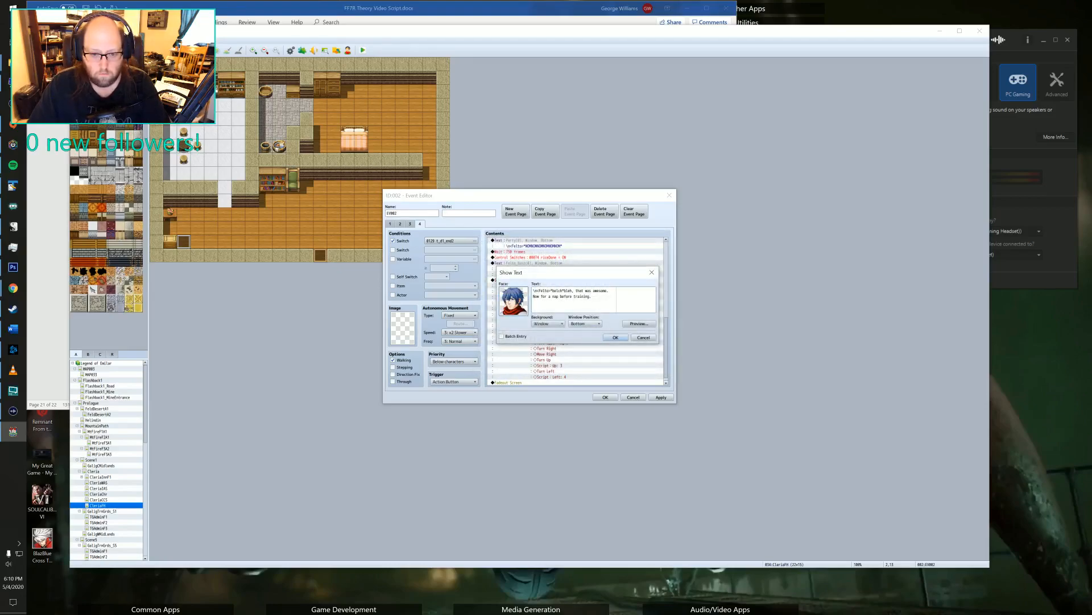
Replace the message's second line about napping before training with "Okay, time for bed.".
drag(594, 297, 509, 301)
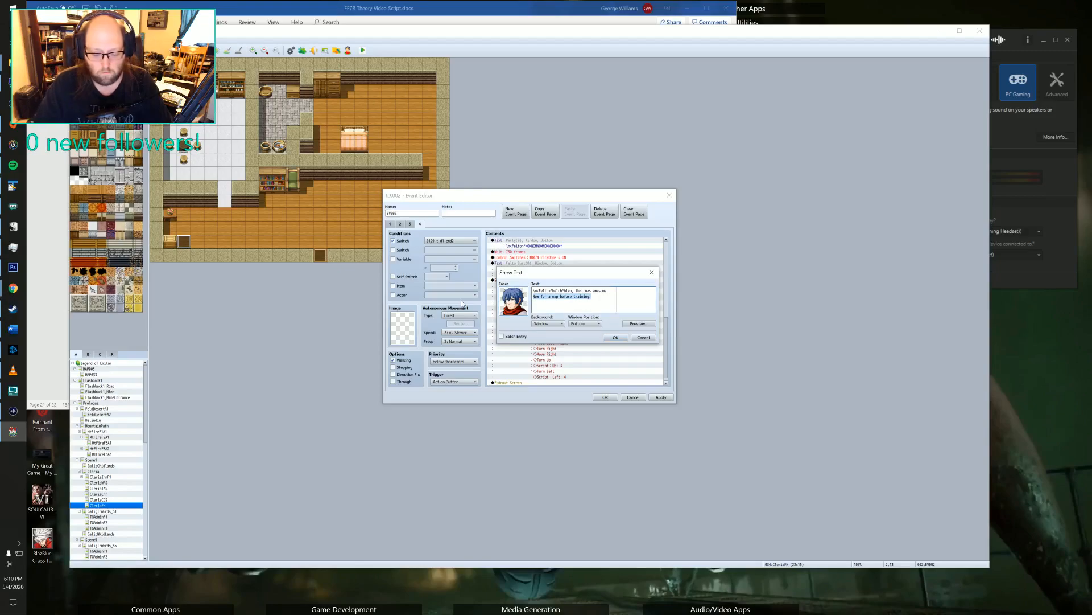
text(Okay, time for bed.)
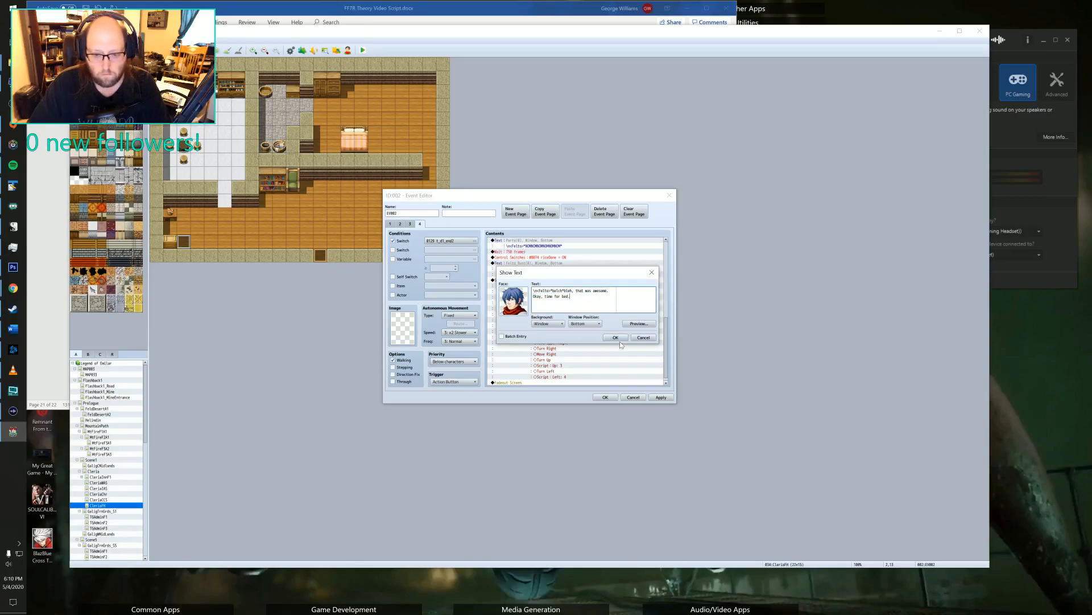
click(617, 338)
End page 4 with a Control Switches command turning switch 0130 ON, and set the page's trigger to Parallel.
scroll(580, 299, down, 1)
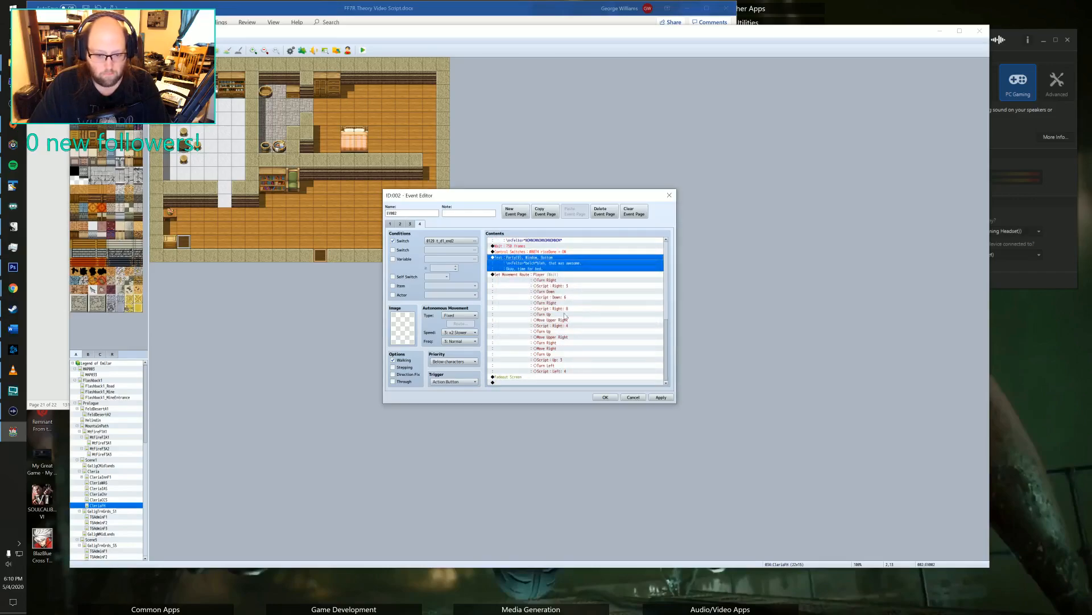
double_click(531, 381)
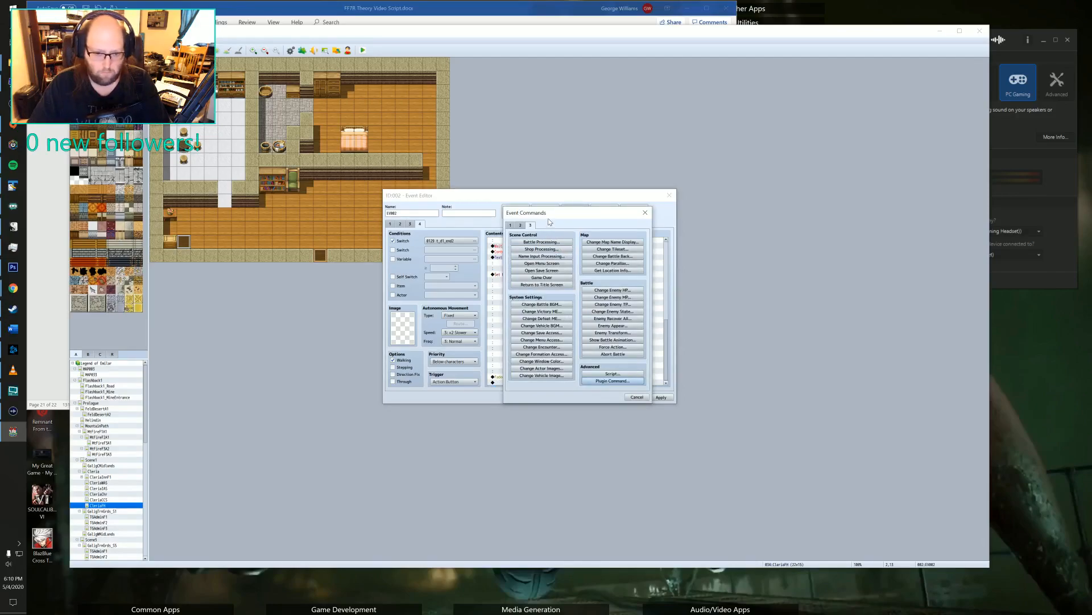
click(511, 226)
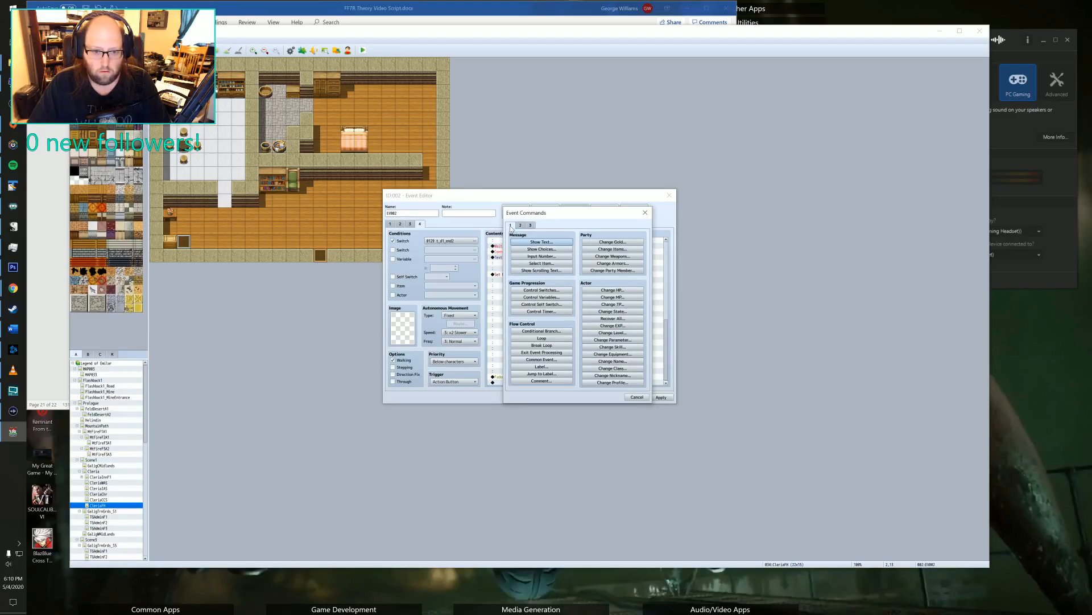
click(541, 290)
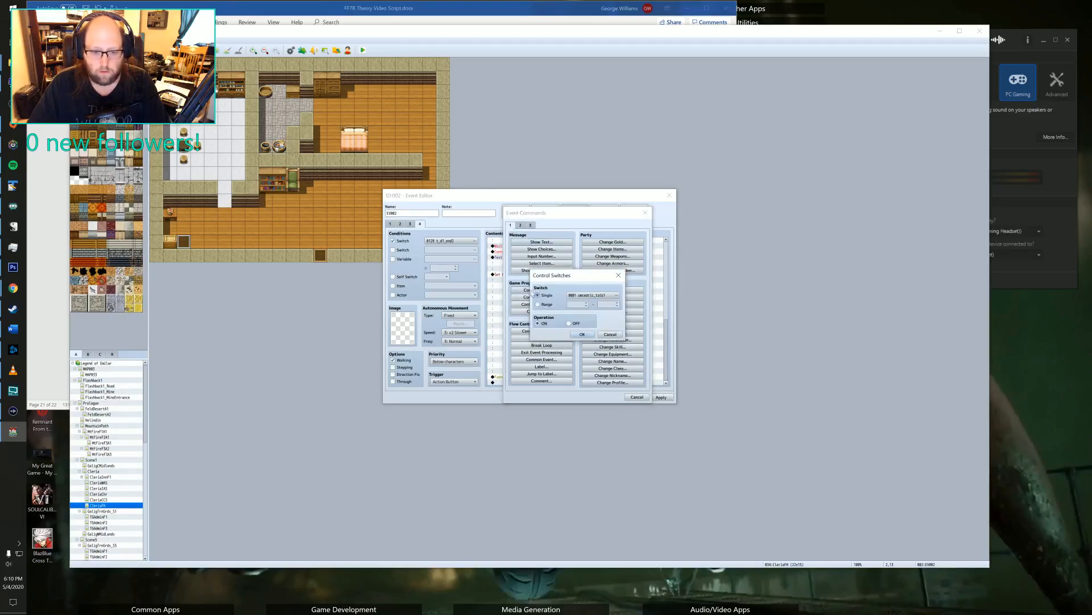
click(614, 296)
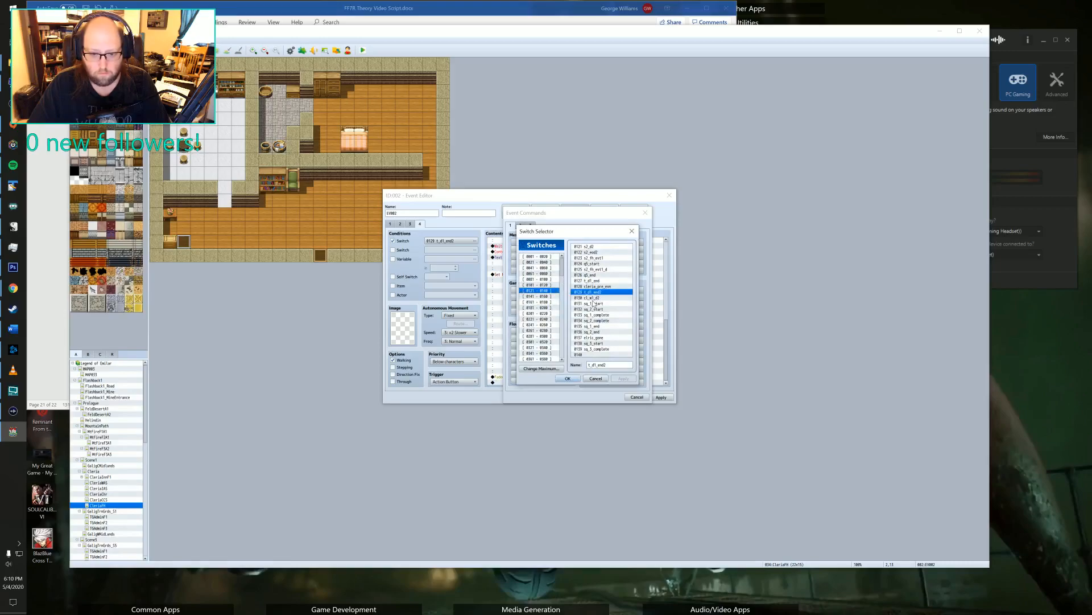
click(593, 301)
click(591, 297)
click(567, 378)
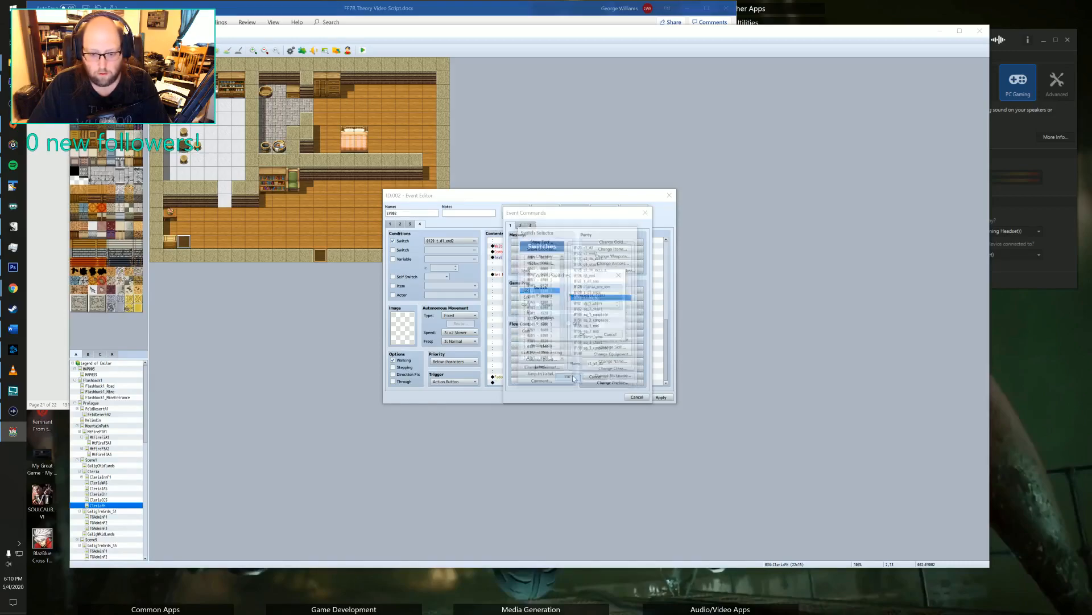
click(582, 334)
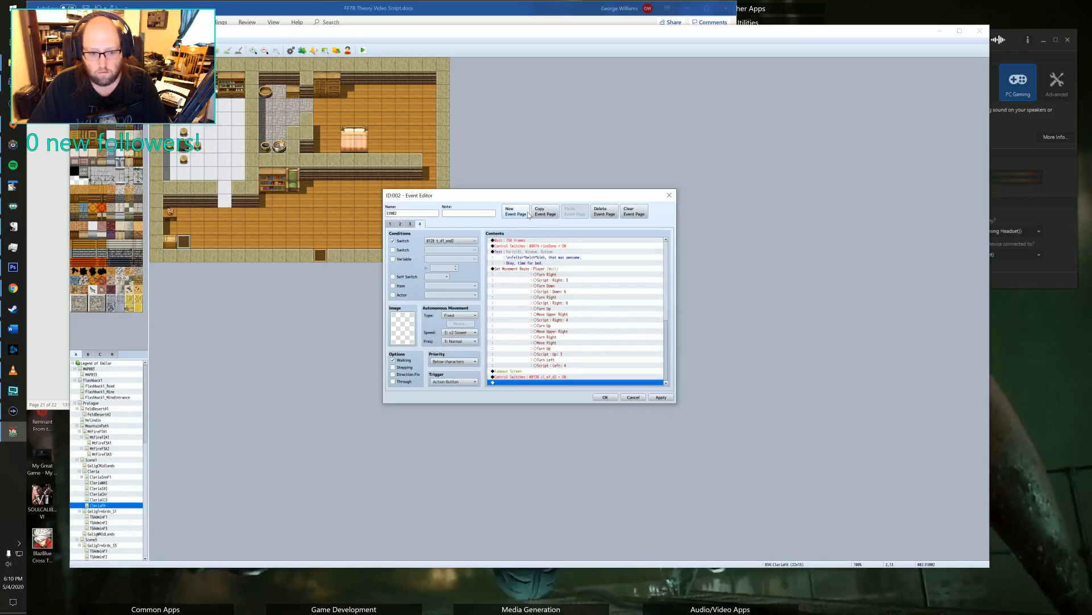
click(456, 381)
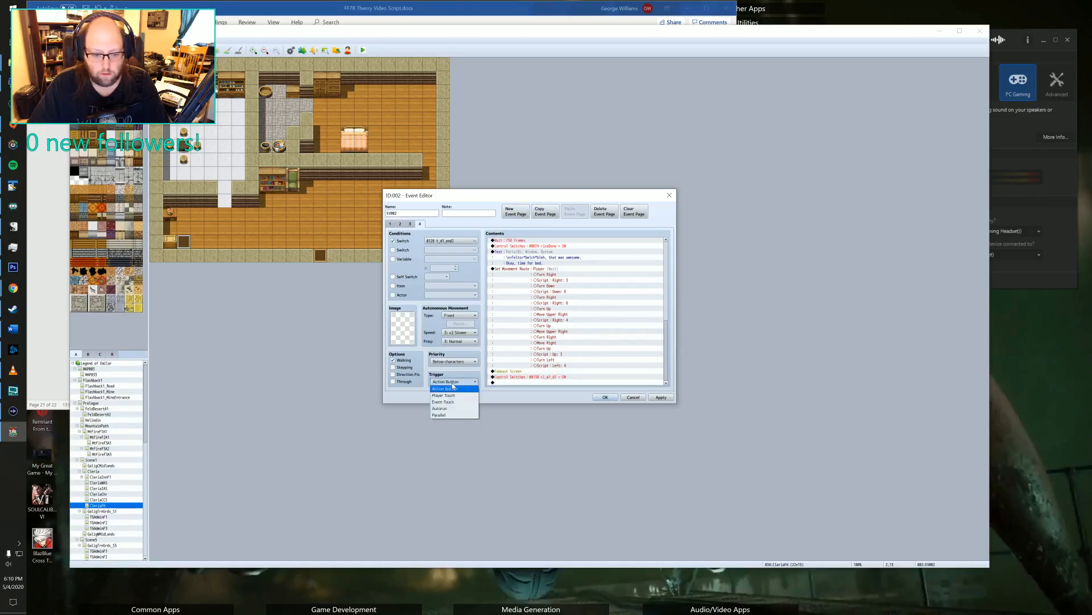
click(443, 415)
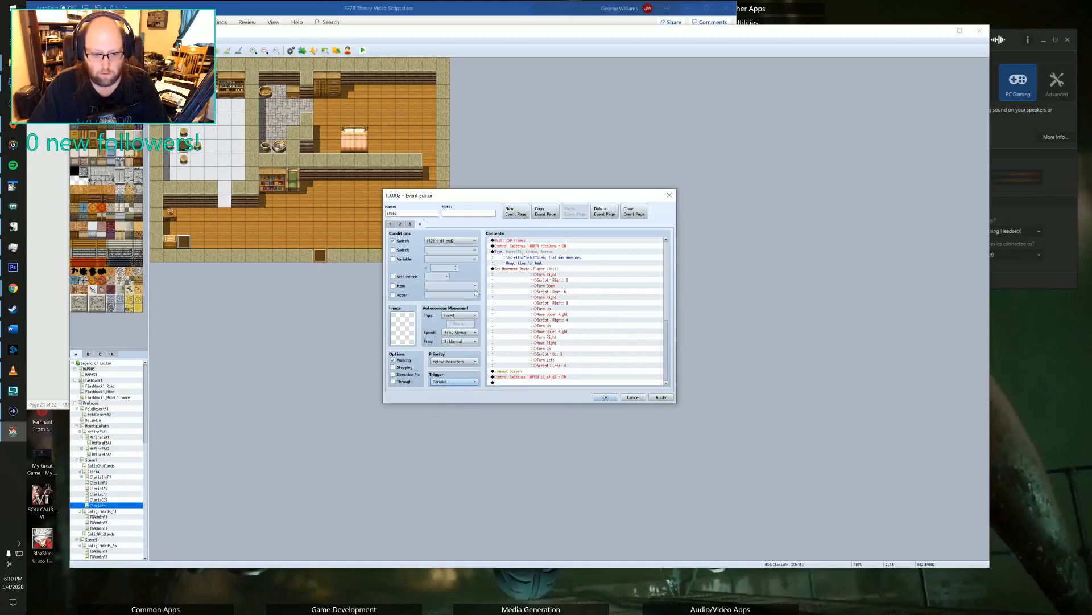
Delete event page 2, which holds only the player transfer to Flashback1_MineEntrance.
click(410, 224)
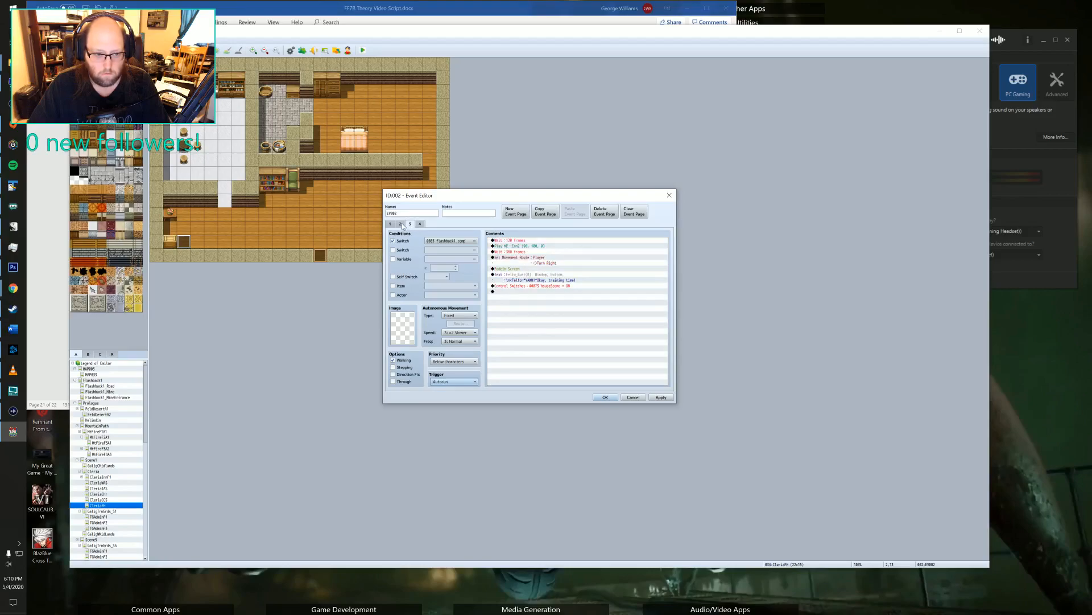
click(396, 225)
click(391, 224)
click(400, 224)
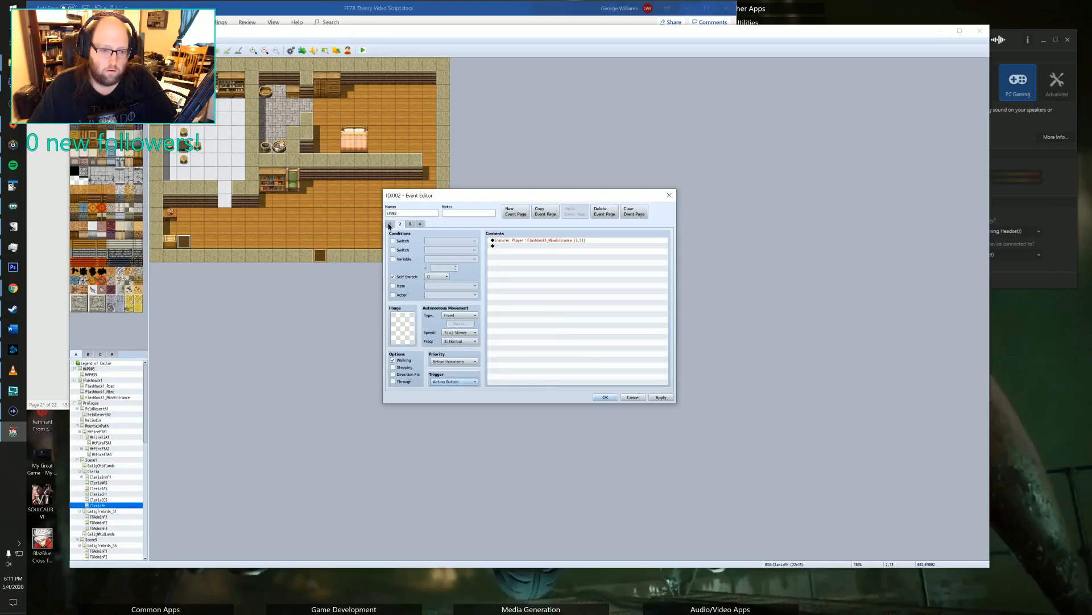
click(390, 225)
click(401, 224)
click(390, 224)
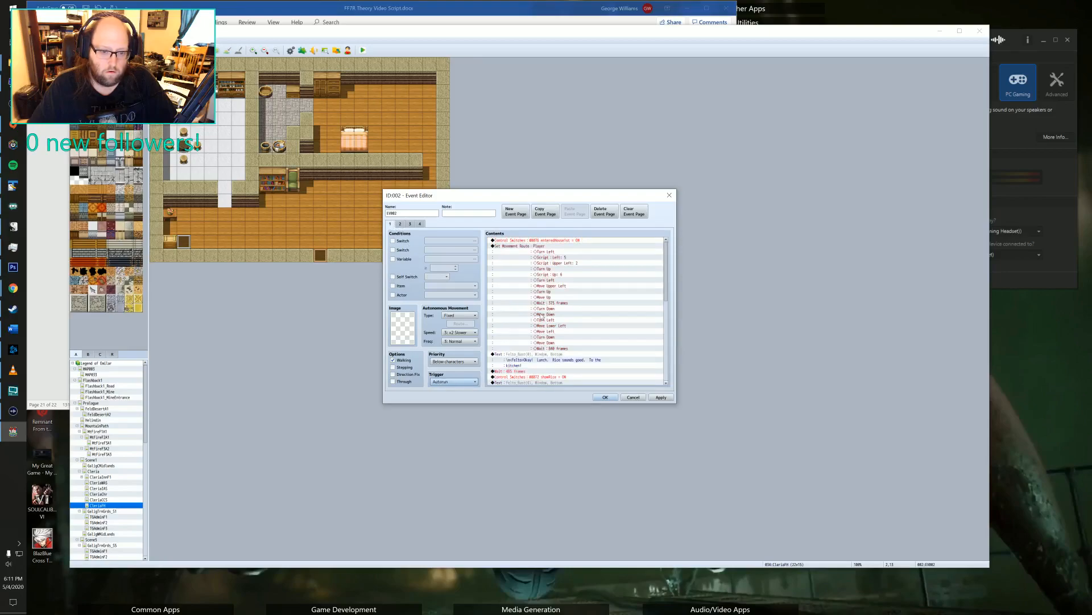
scroll(545, 322, down, 10)
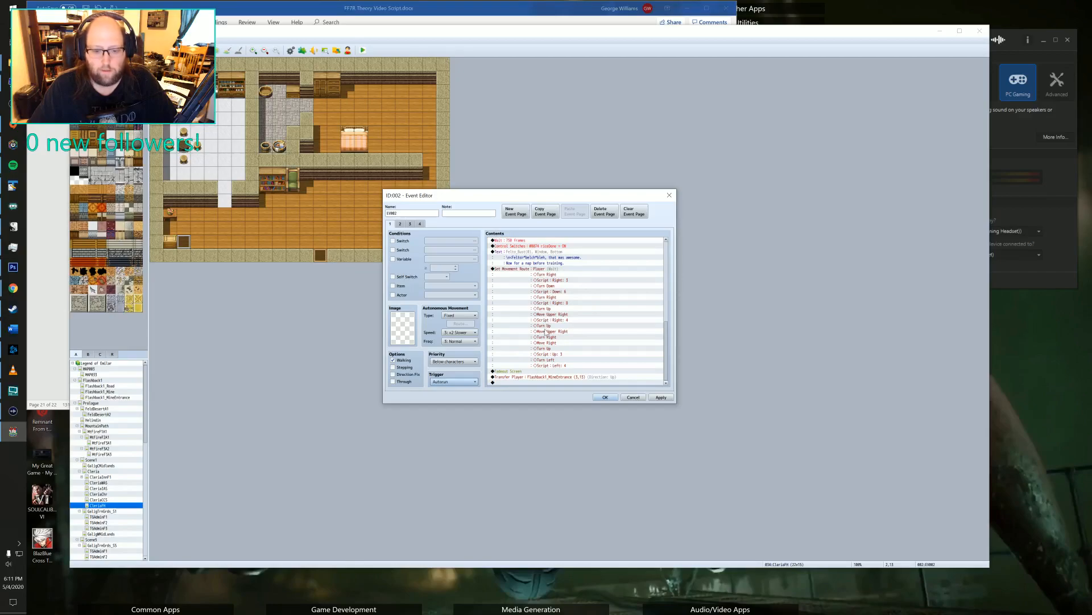
scroll(528, 358, up, 5)
click(400, 224)
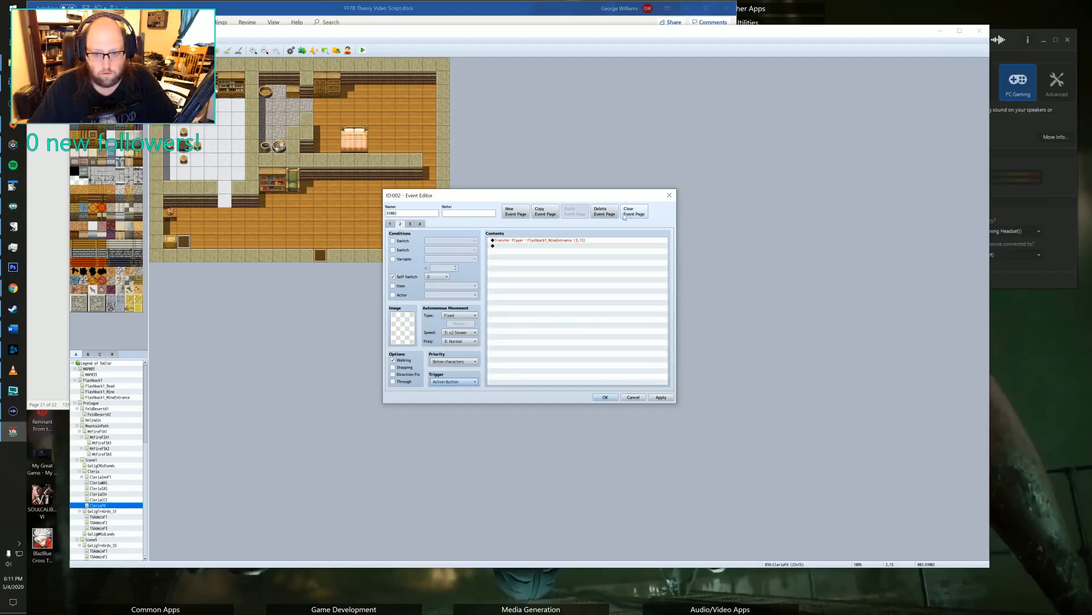
click(606, 213)
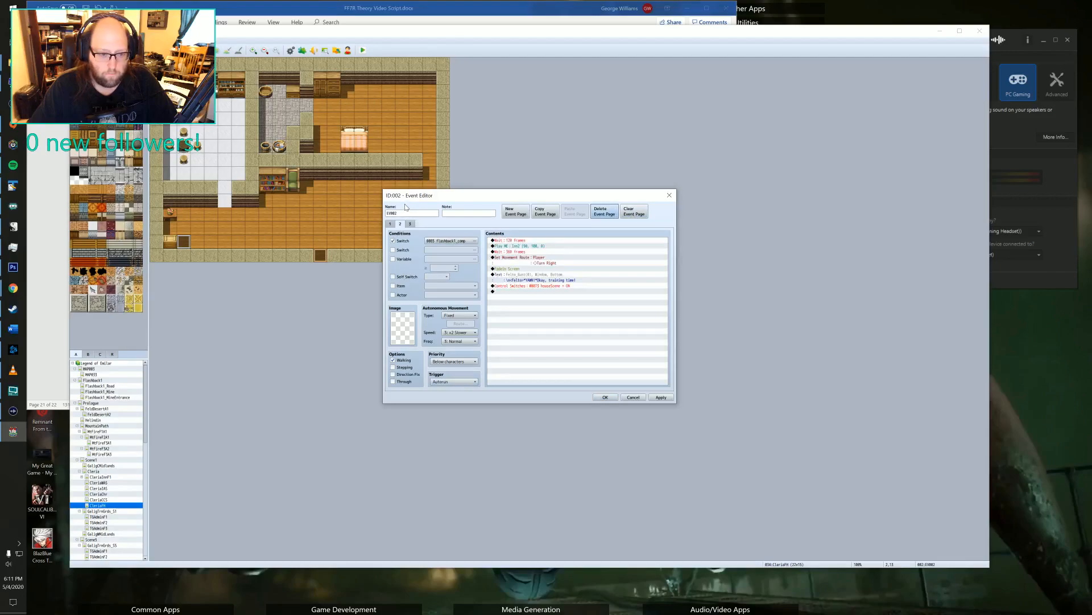
Remove the Control Switches command that follows the "training time" message on the Flashback1 completion page.
click(390, 225)
click(401, 225)
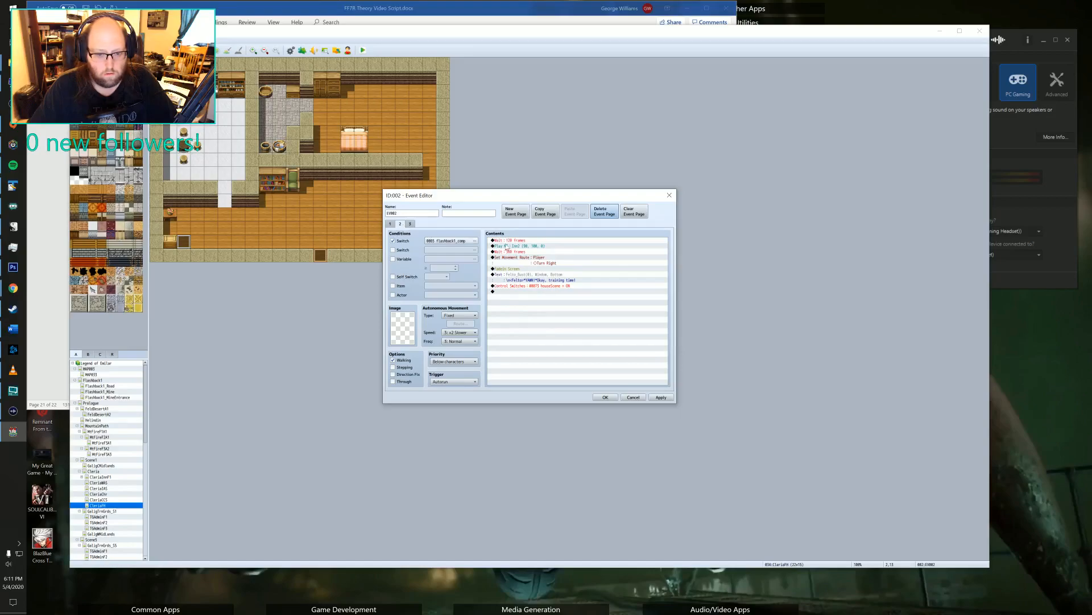
click(560, 287)
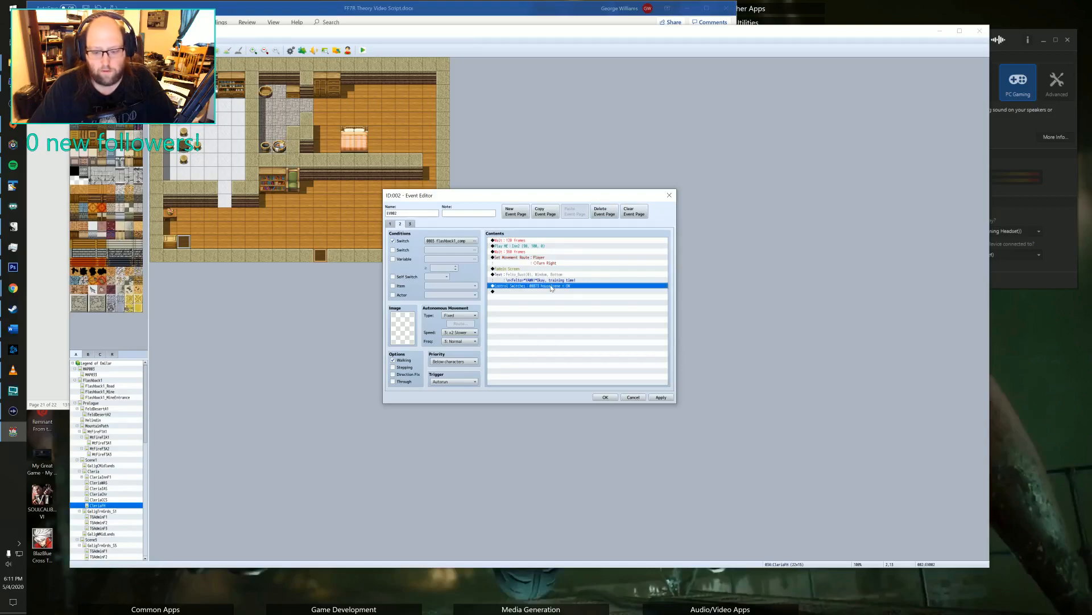
key(Delete)
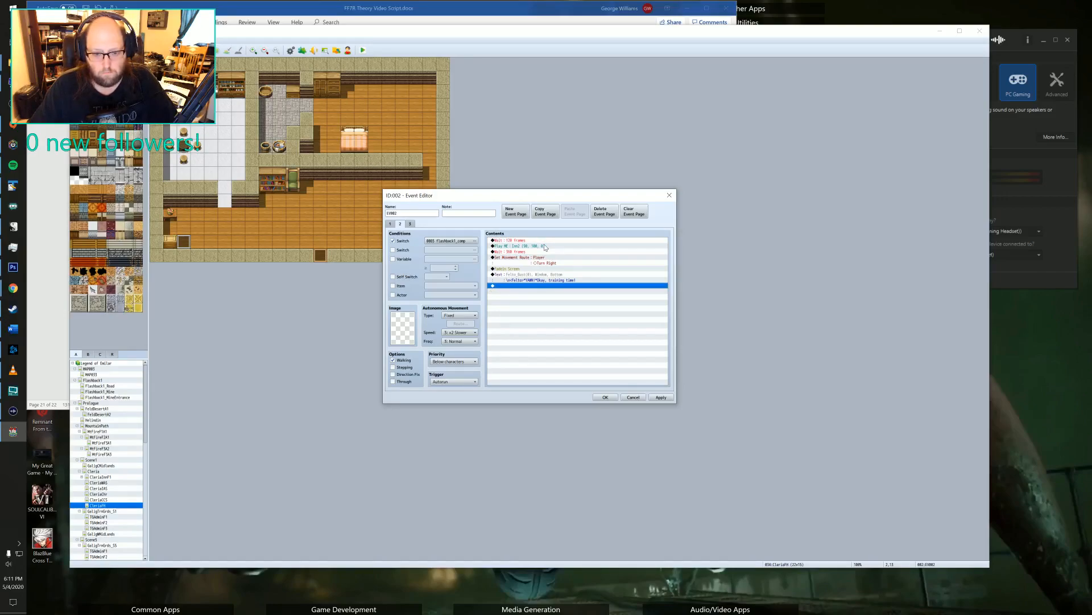
Set the yawning "training time" message's face image to the blue-haired portrait from the Party set.
click(552, 279)
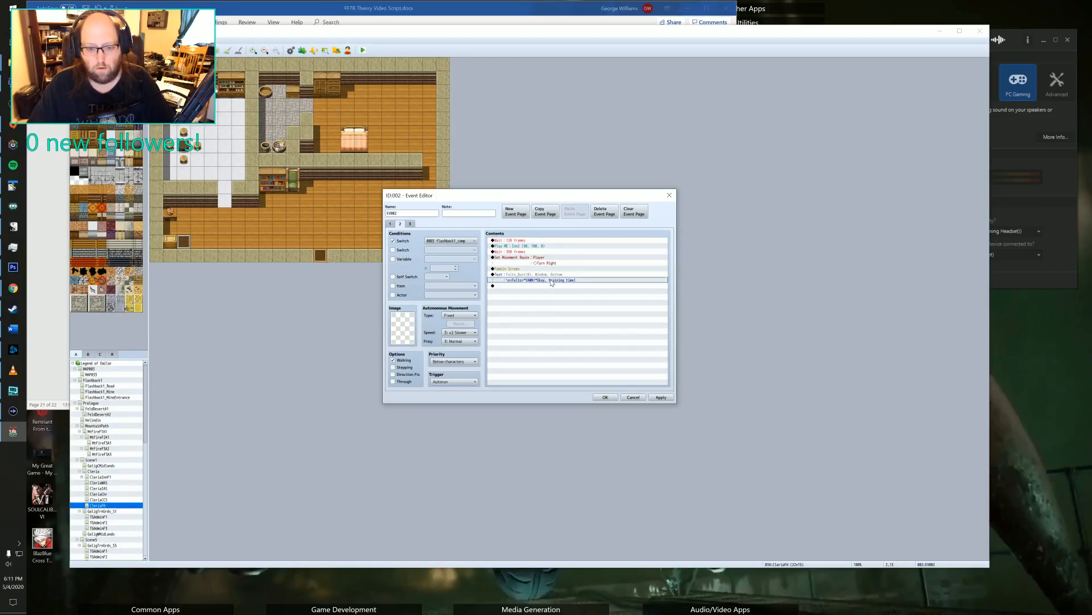
double_click(549, 275)
double_click(502, 304)
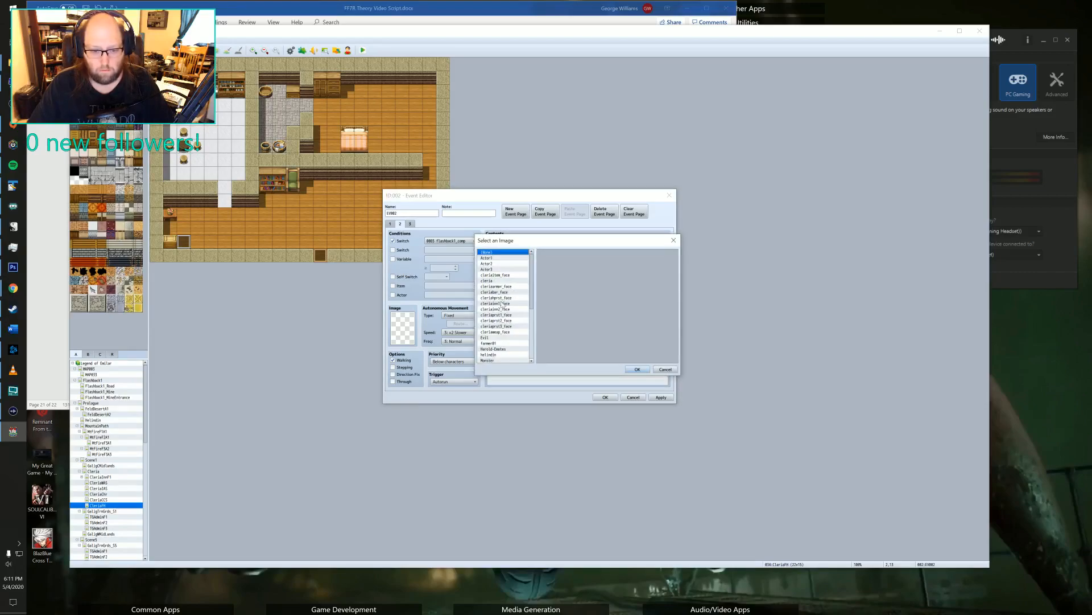
scroll(487, 349, down, 3)
click(488, 344)
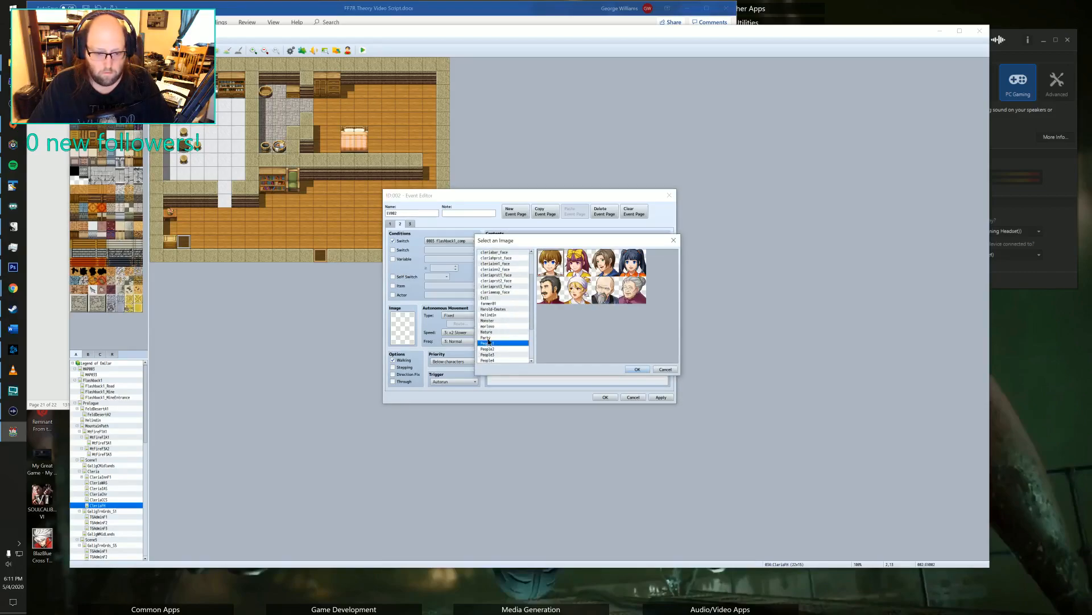
click(487, 337)
click(645, 371)
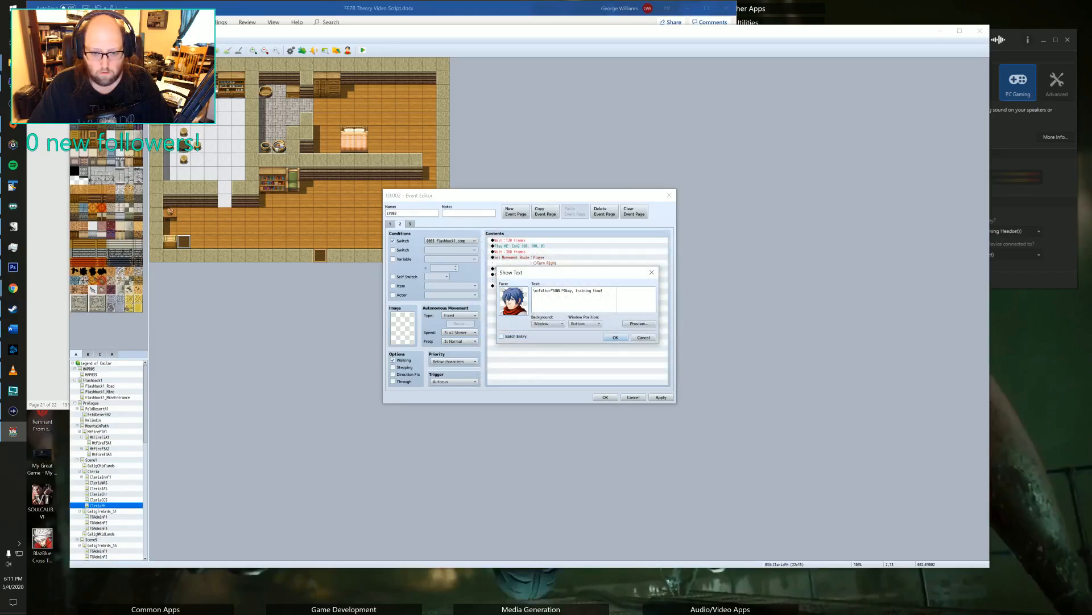
Replace "training time" in the yawn message with "I should head for" followed by the fort's name, and apply the event changes.
drag(607, 292, 575, 291)
text(I should head fo)
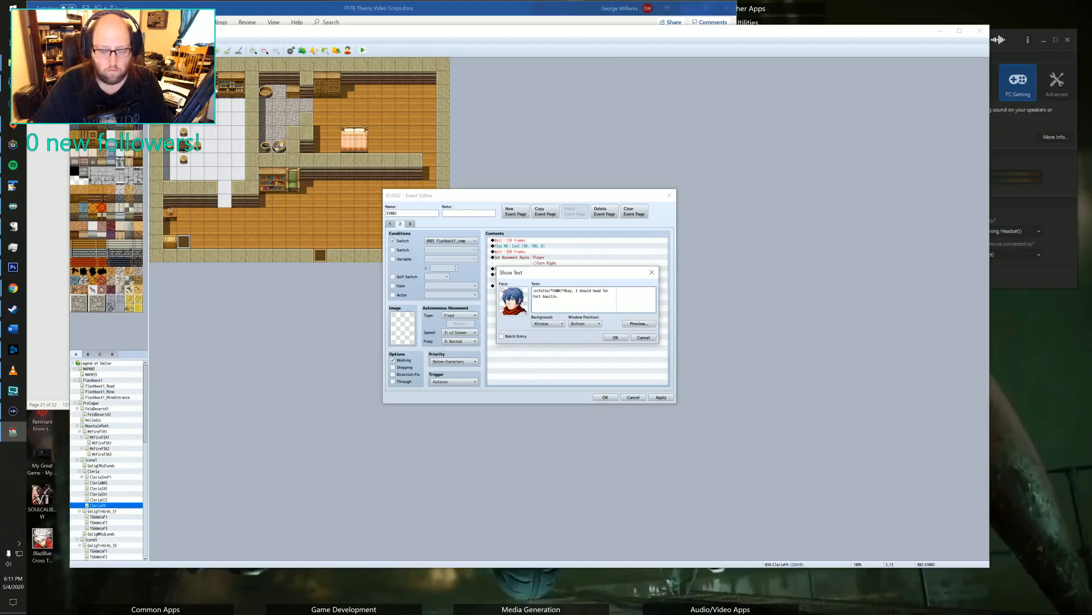
click(622, 338)
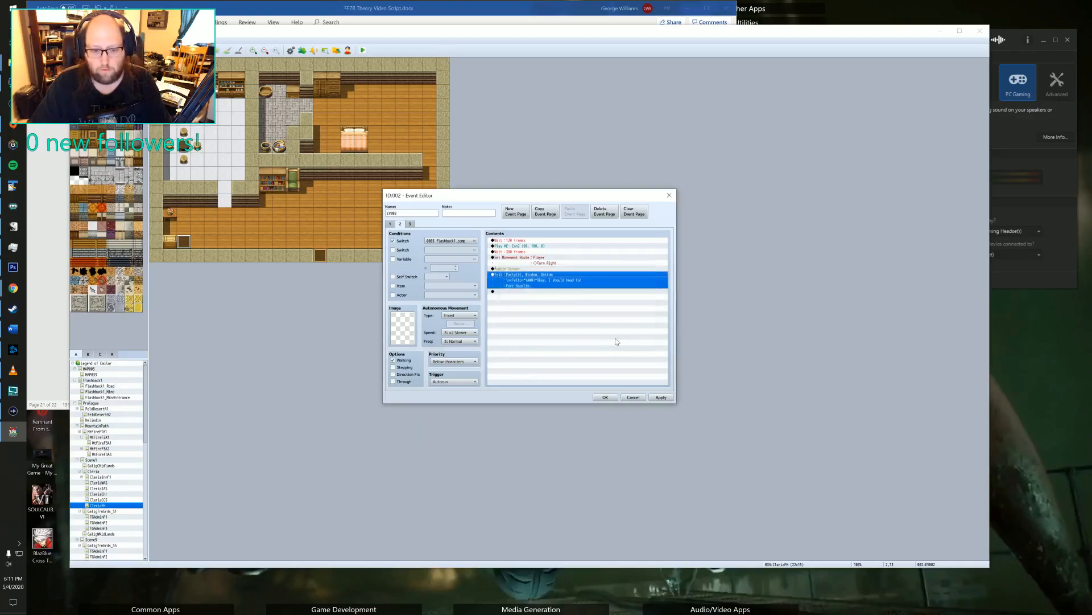
click(509, 292)
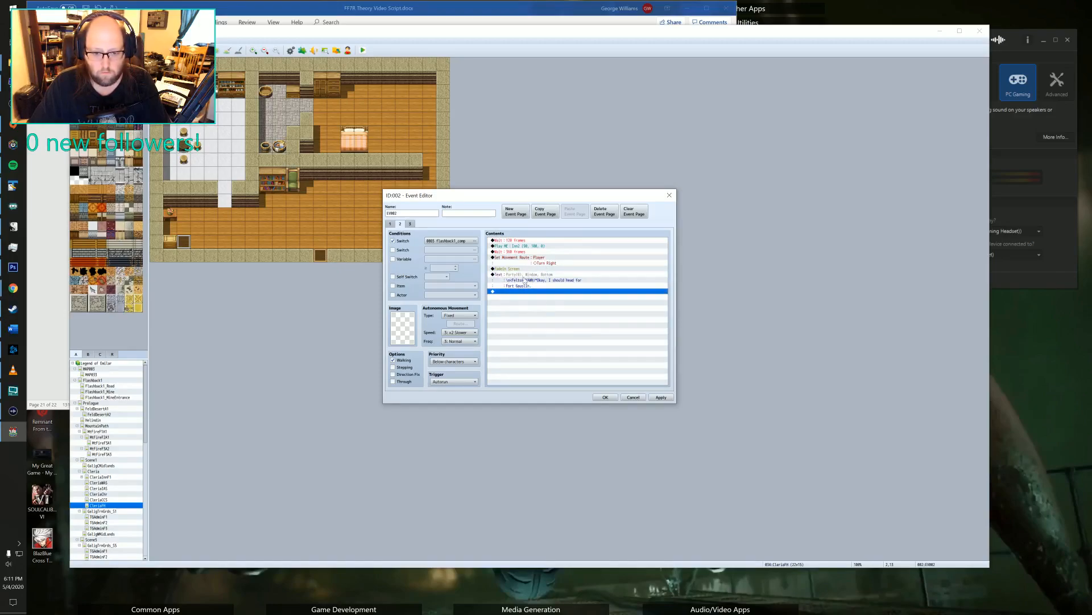
click(661, 397)
click(410, 224)
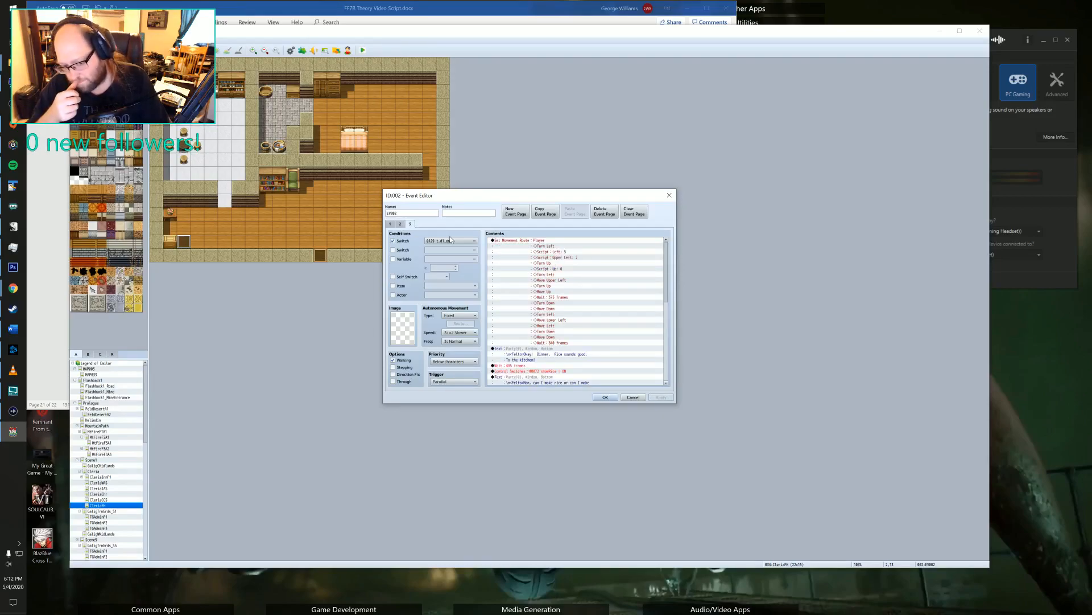
click(514, 215)
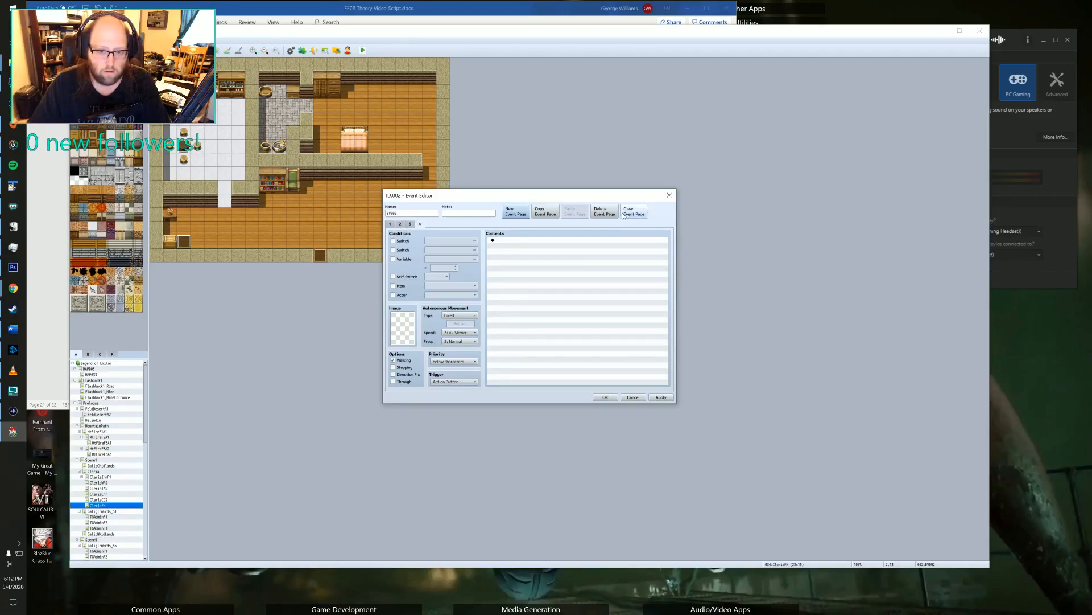
click(604, 212)
Place a blank event page before the lunch cutscene by adding a new page, pasting a copy of the cutscene after it, and deleting the original.
click(394, 225)
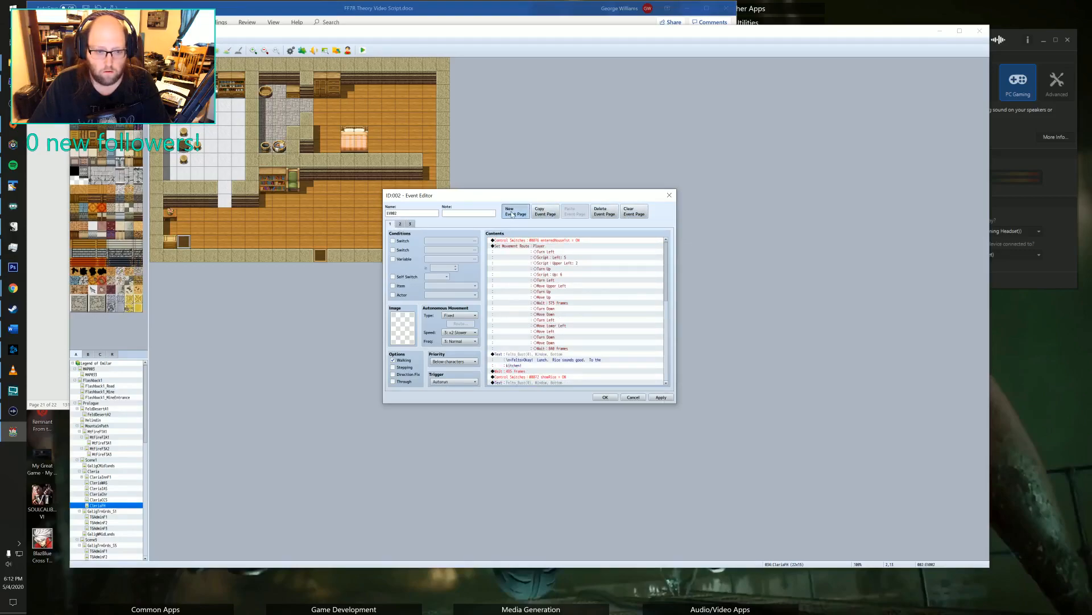
click(514, 214)
click(390, 224)
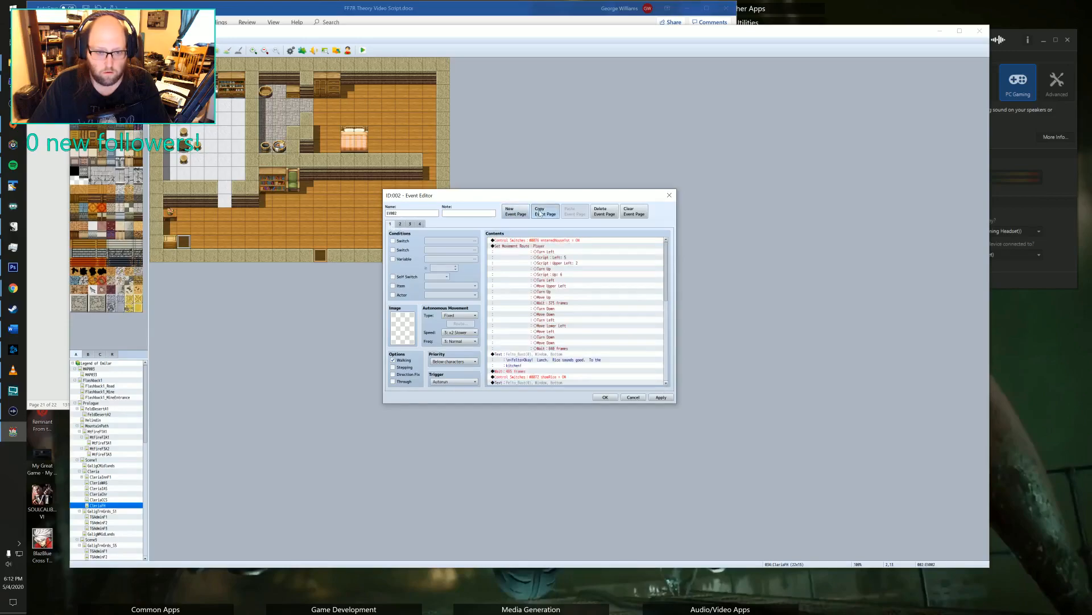
click(545, 211)
click(400, 224)
click(515, 211)
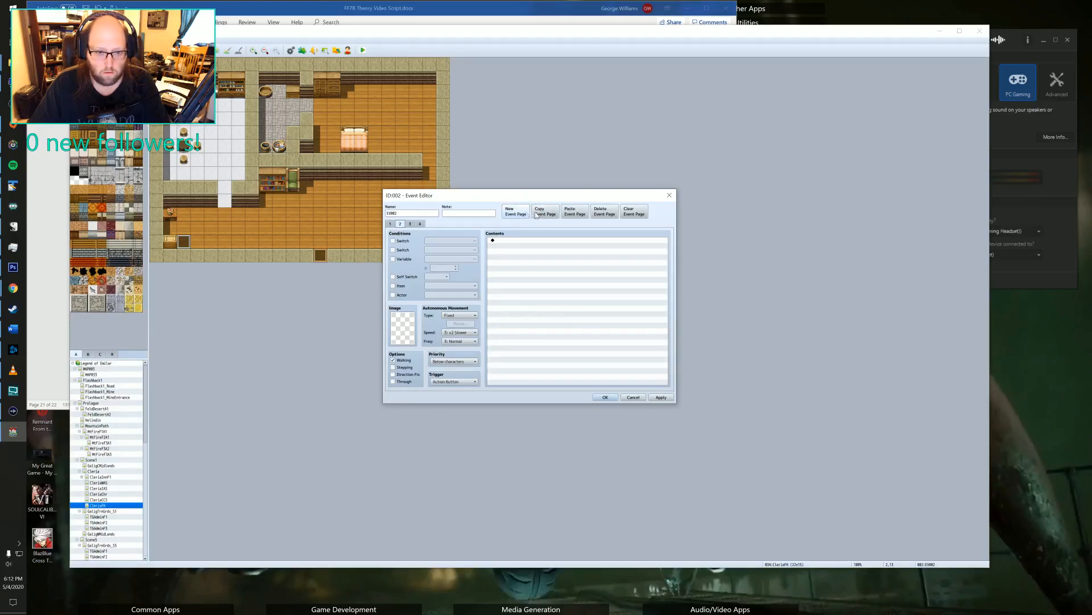
click(575, 211)
click(391, 224)
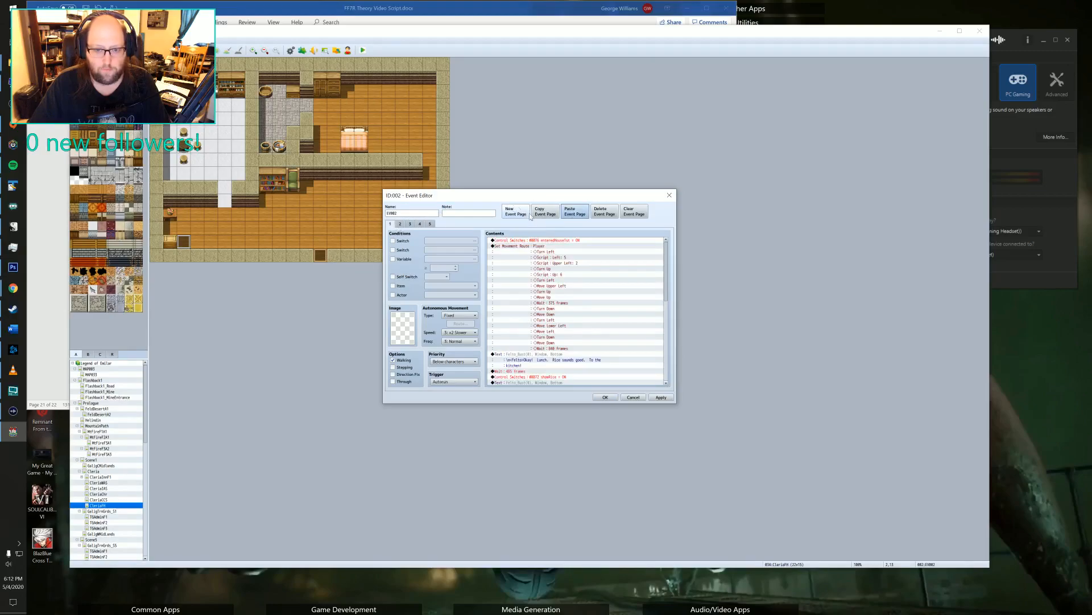
click(611, 214)
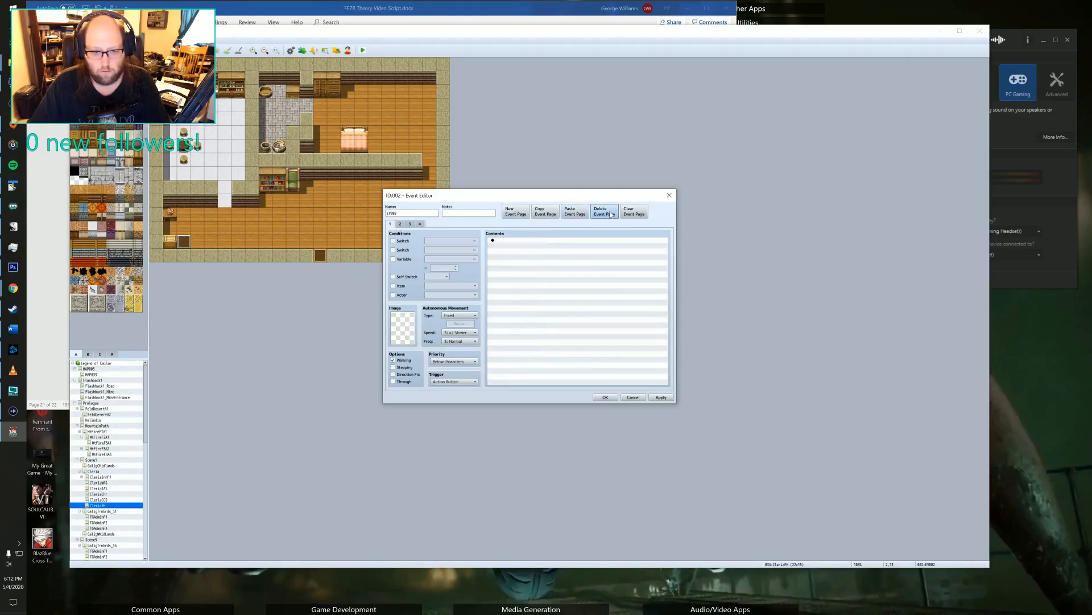
Enable the first switch condition on EV002's page 2 lunch cutscene and open its switch selection.
click(400, 223)
click(410, 223)
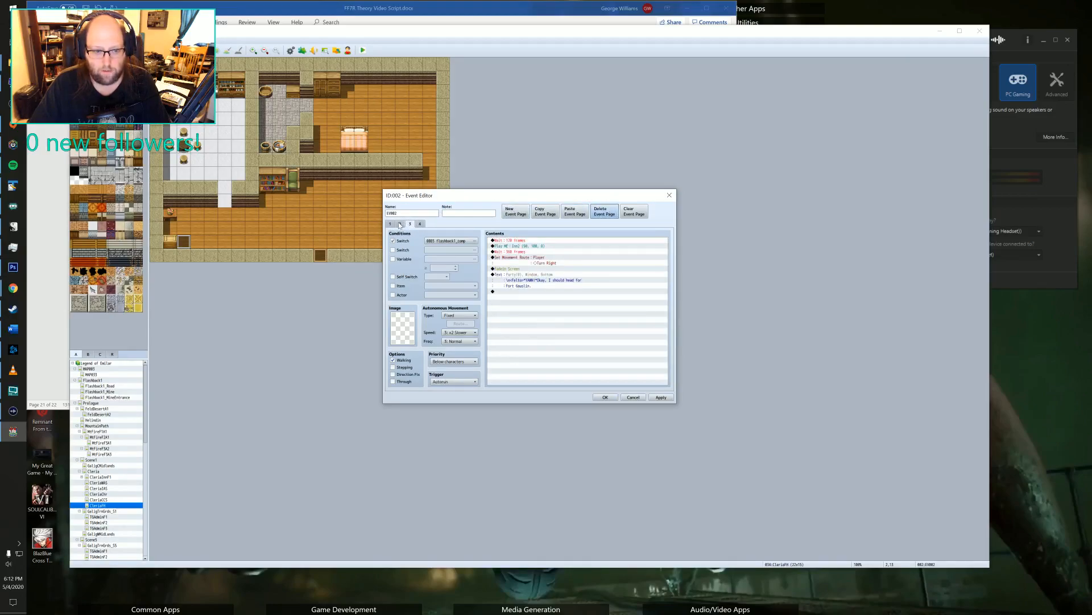
click(400, 224)
click(410, 224)
click(400, 224)
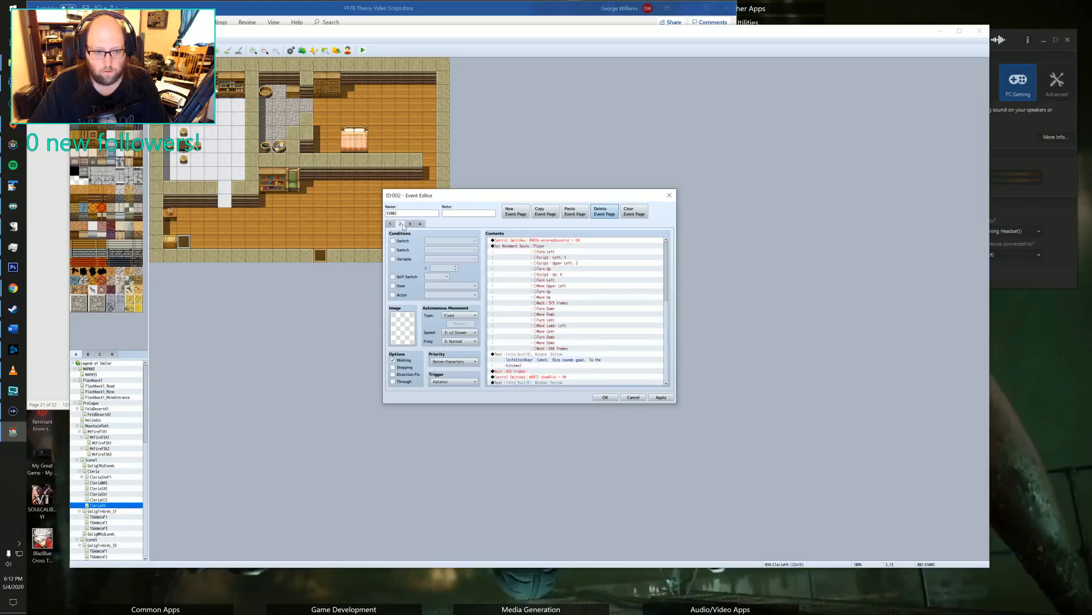
click(466, 243)
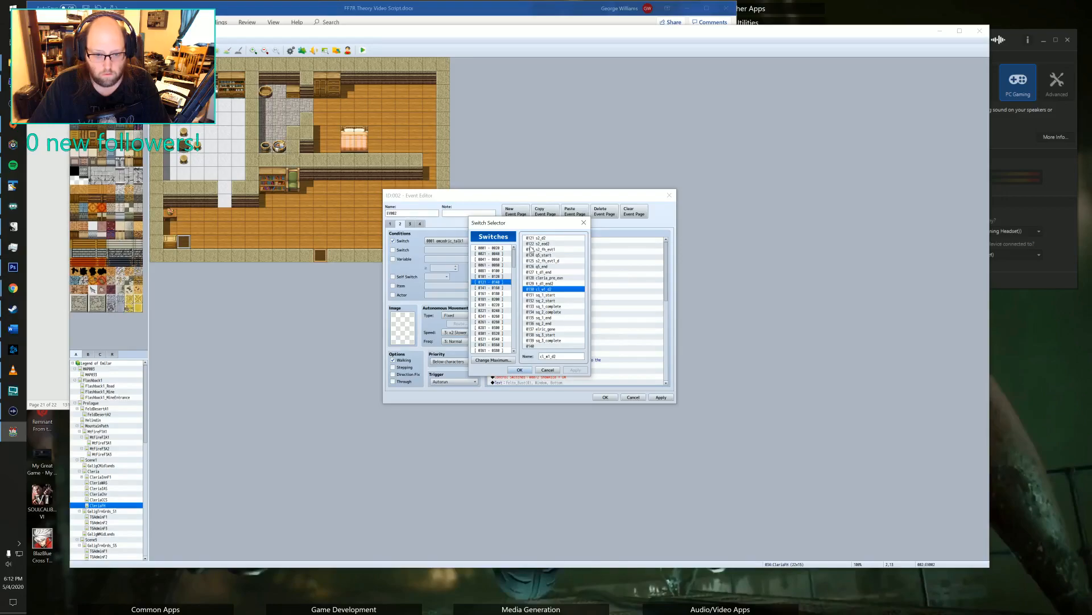
Look through the existing switch ranges for a suitable or unused switch for the lunch cutscene page.
click(491, 248)
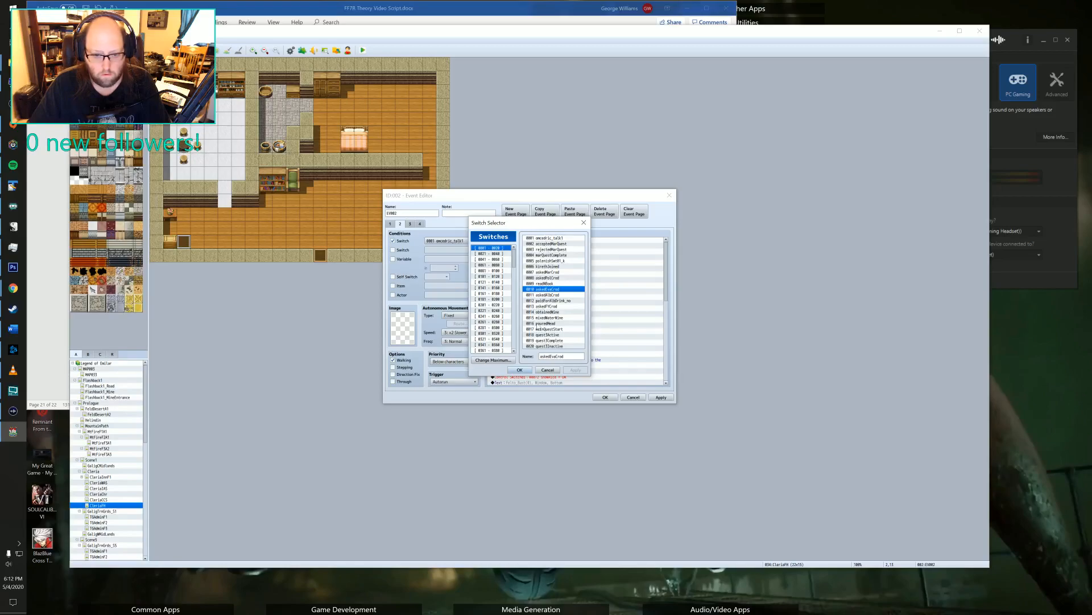
click(496, 254)
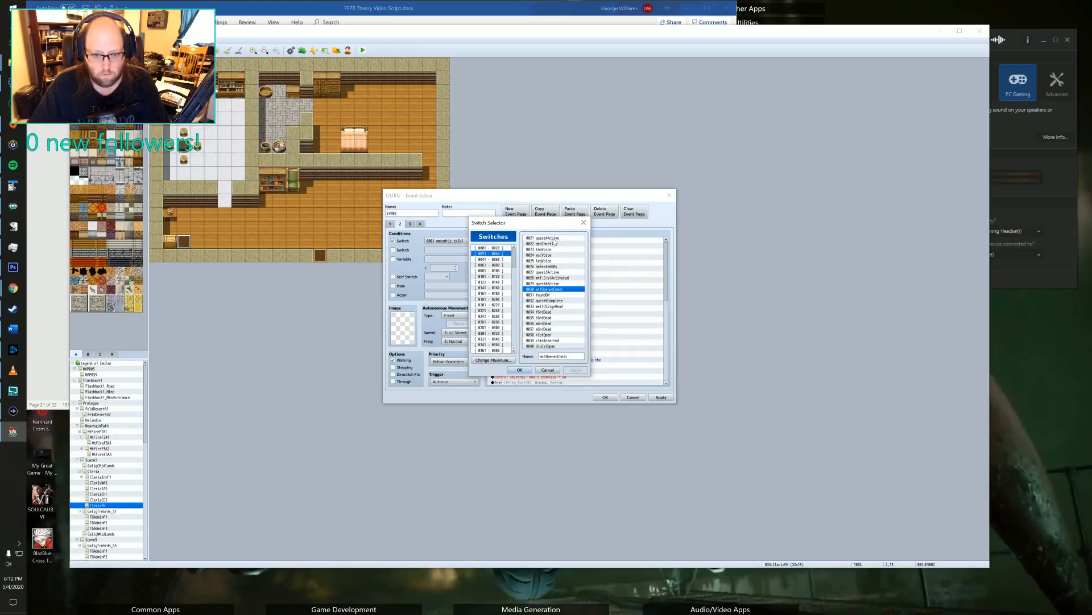
click(493, 260)
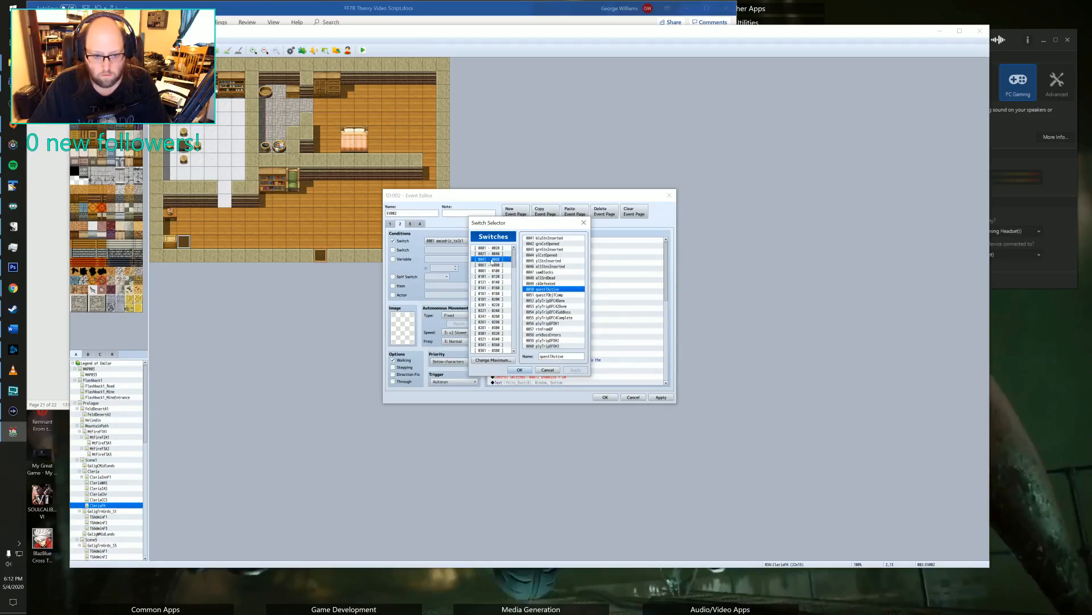
click(492, 266)
click(491, 271)
click(489, 276)
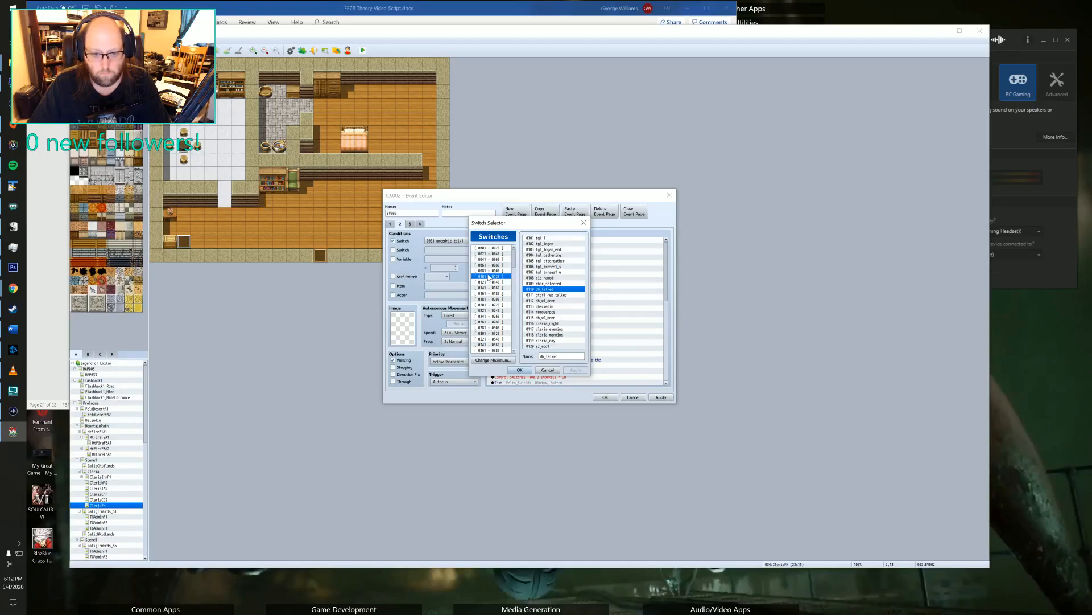
click(487, 282)
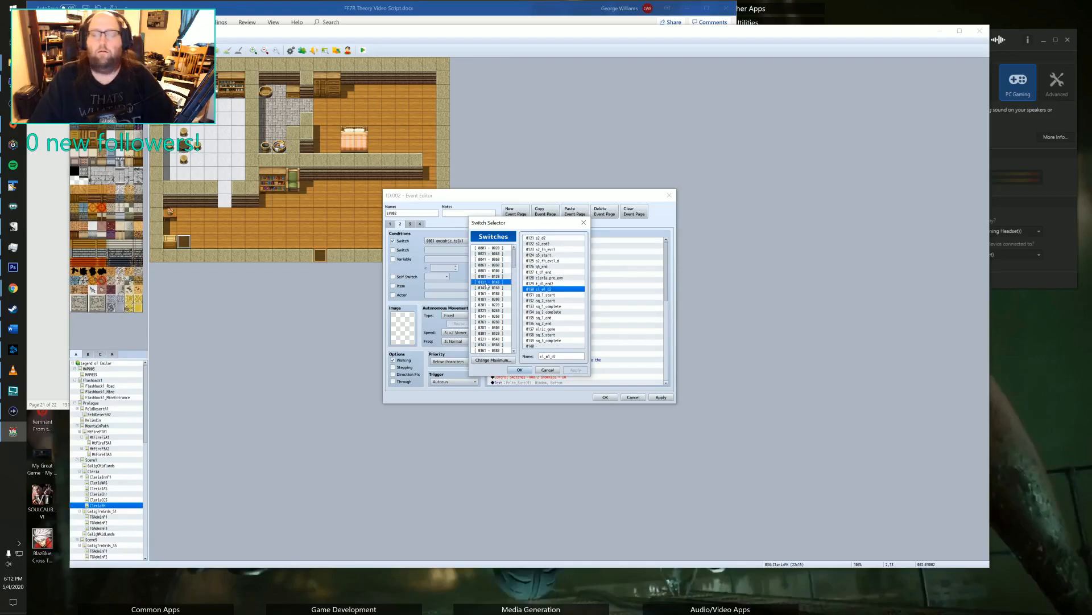
click(488, 288)
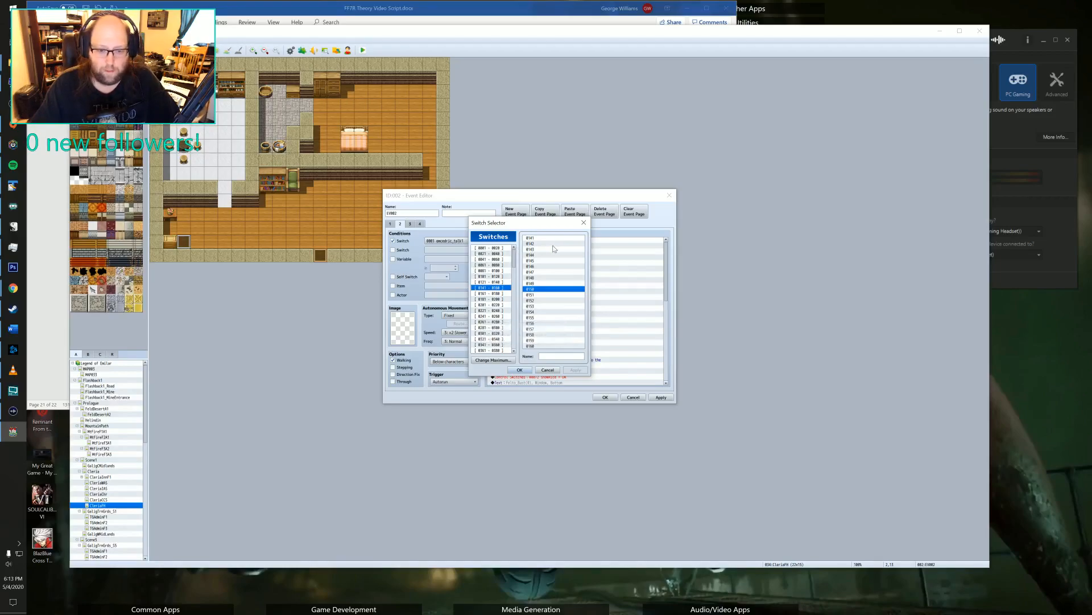
key(Up)
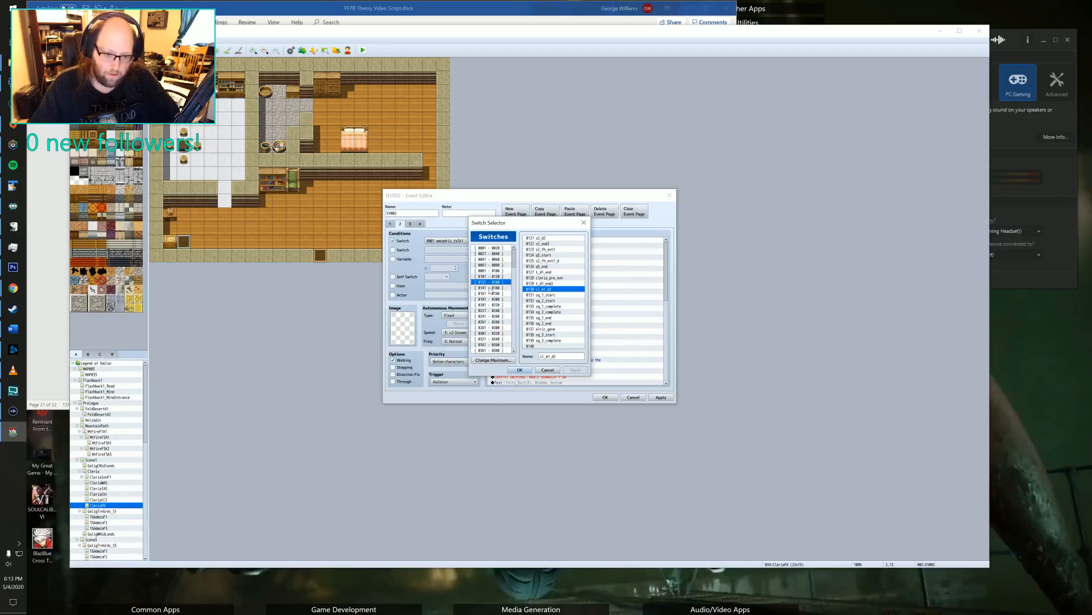
click(490, 288)
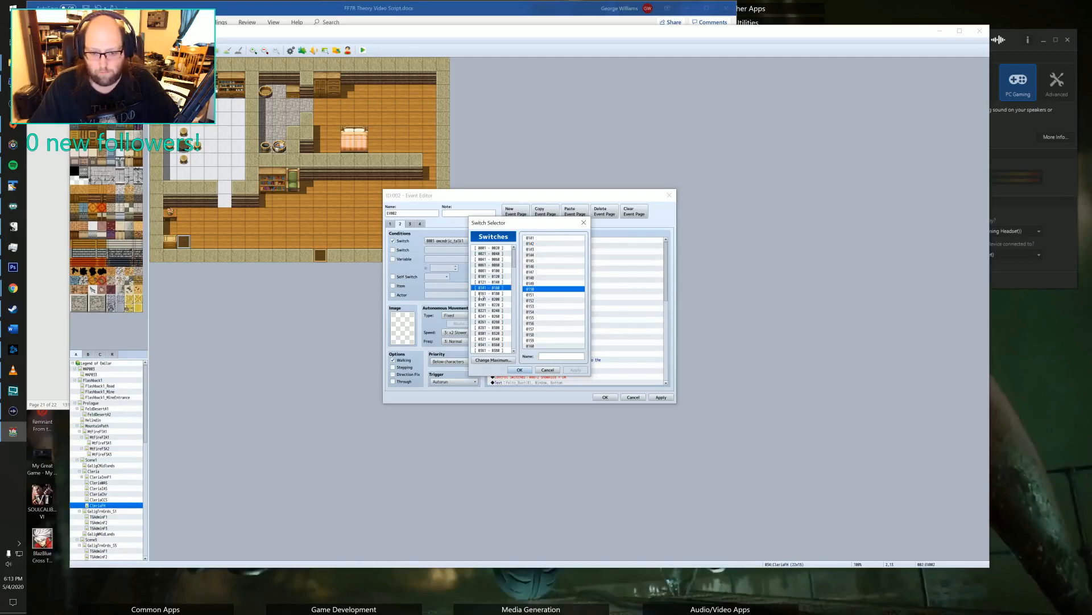
click(479, 293)
click(481, 283)
click(487, 288)
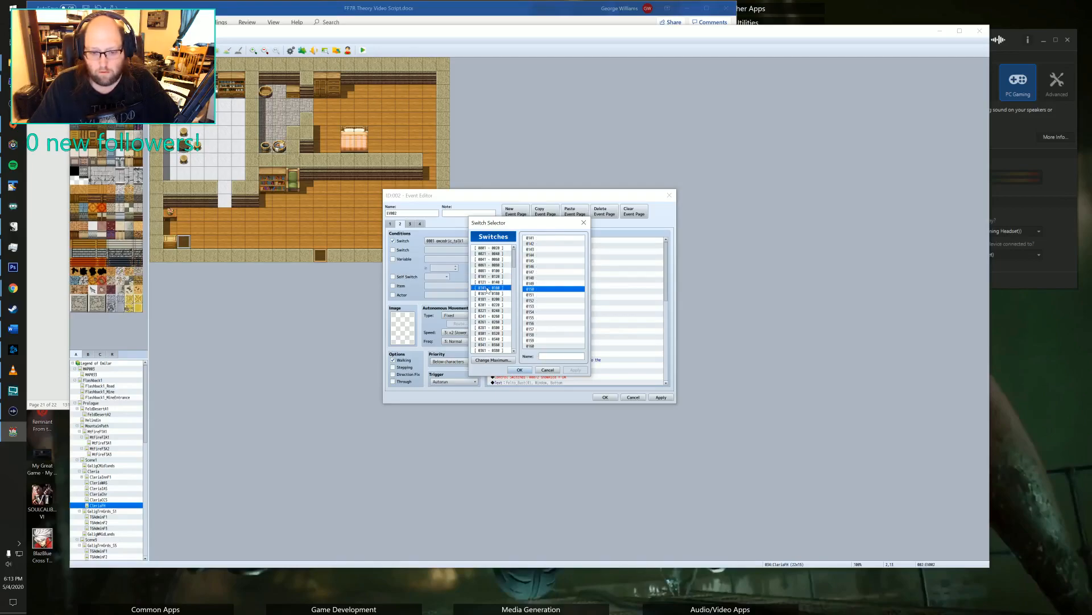
click(501, 282)
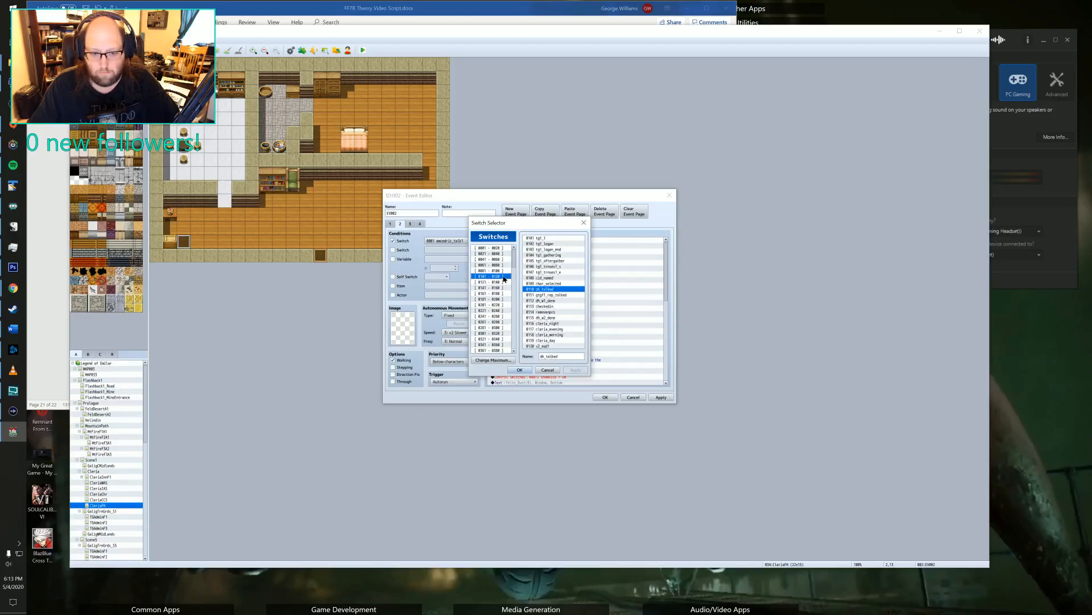
Name switch 0140 p_mq1_start, assign it as the lunch cutscene page's condition, and confirm the event.
click(548, 346)
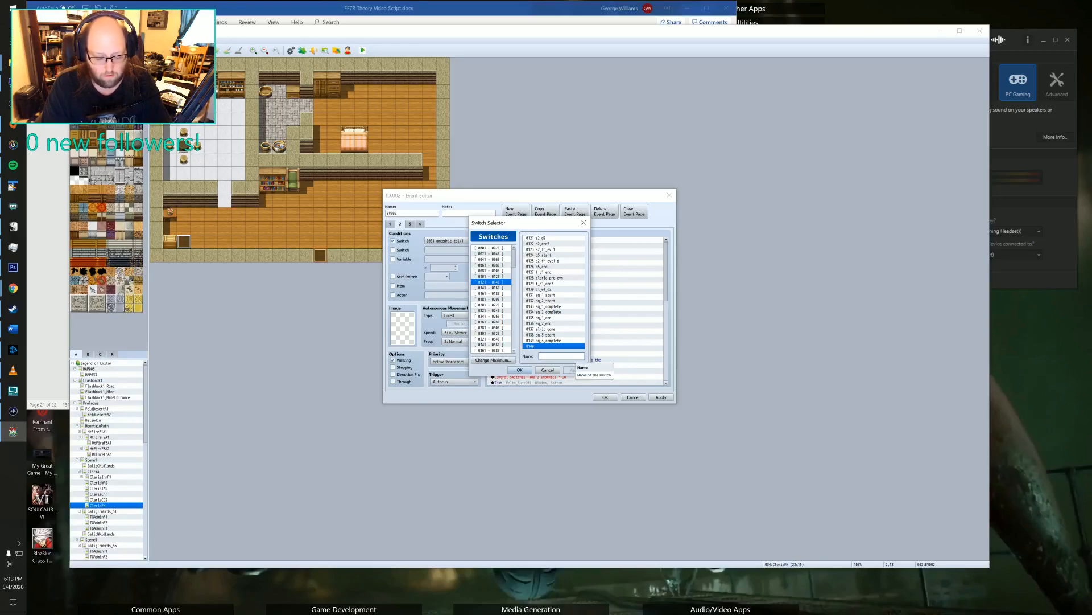
text(p_mq1_start)
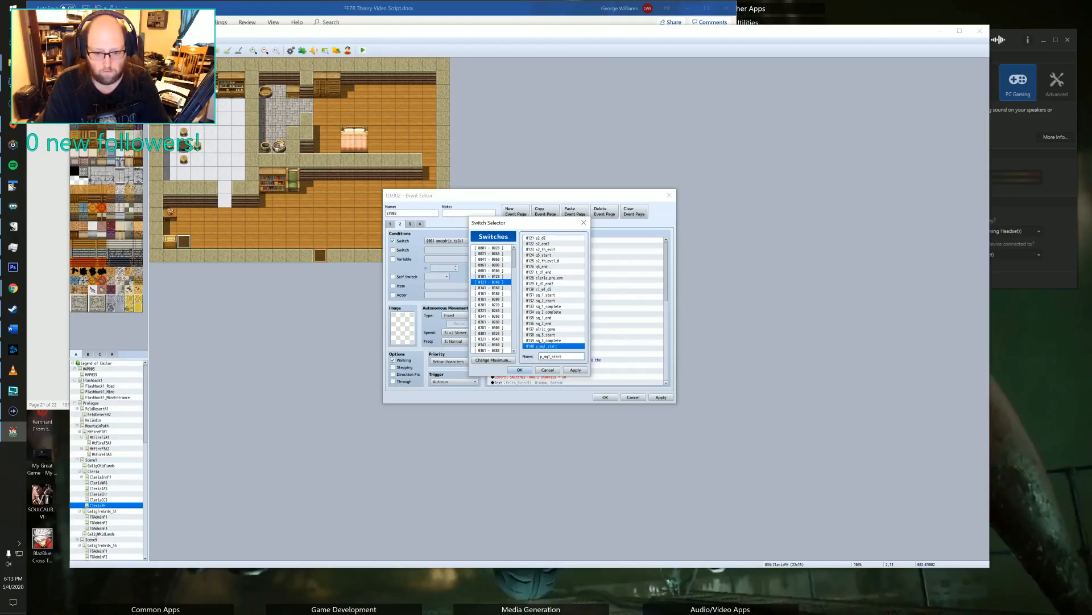
click(575, 369)
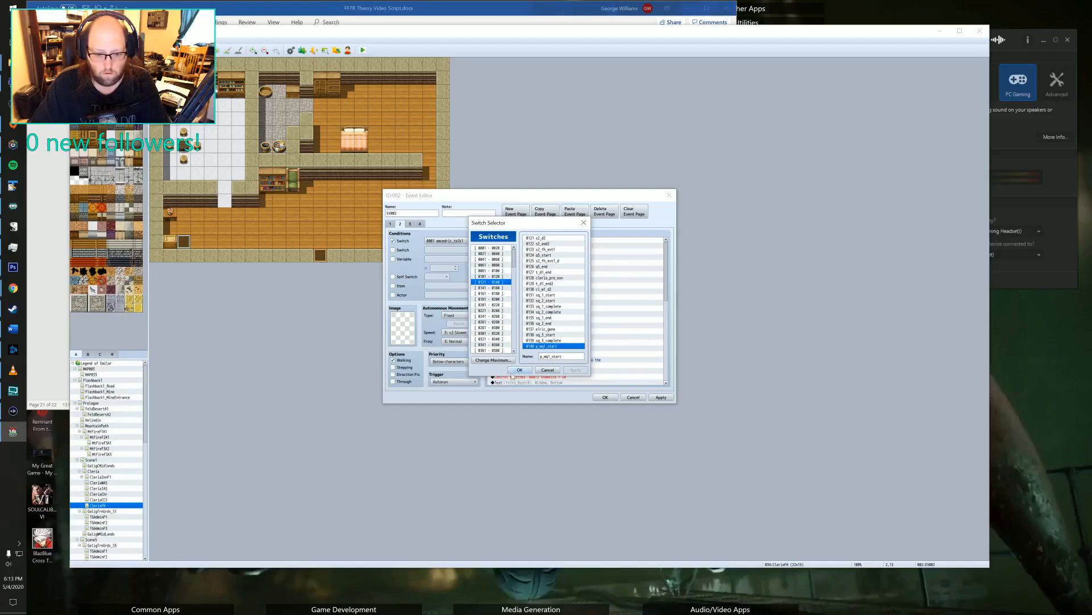
click(513, 373)
key(Return)
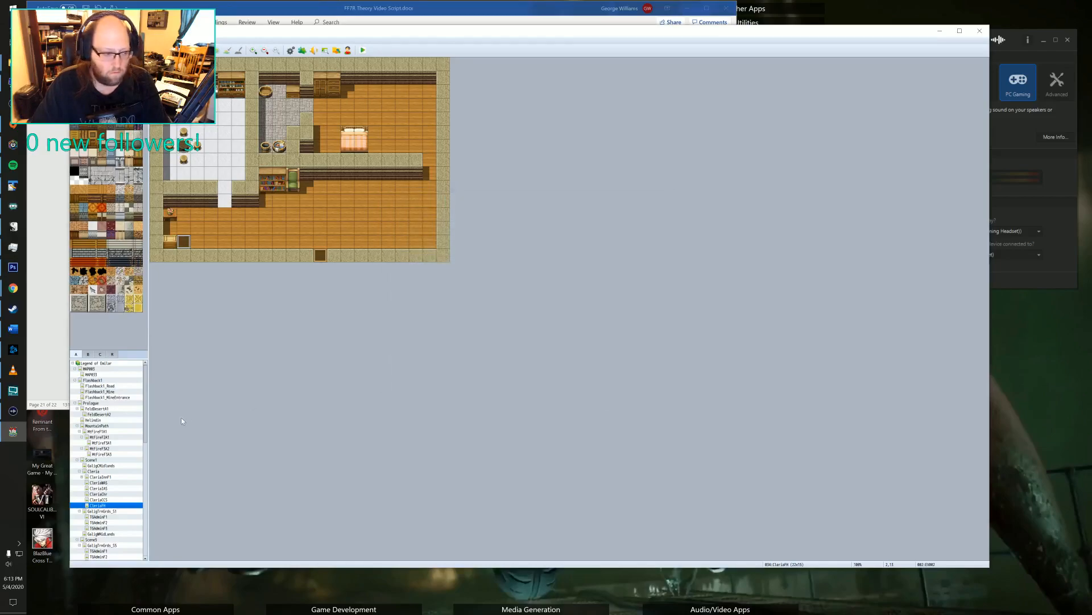
Open exercise cutscene event EV021 on the first Midlands map under Scene1.
click(107, 410)
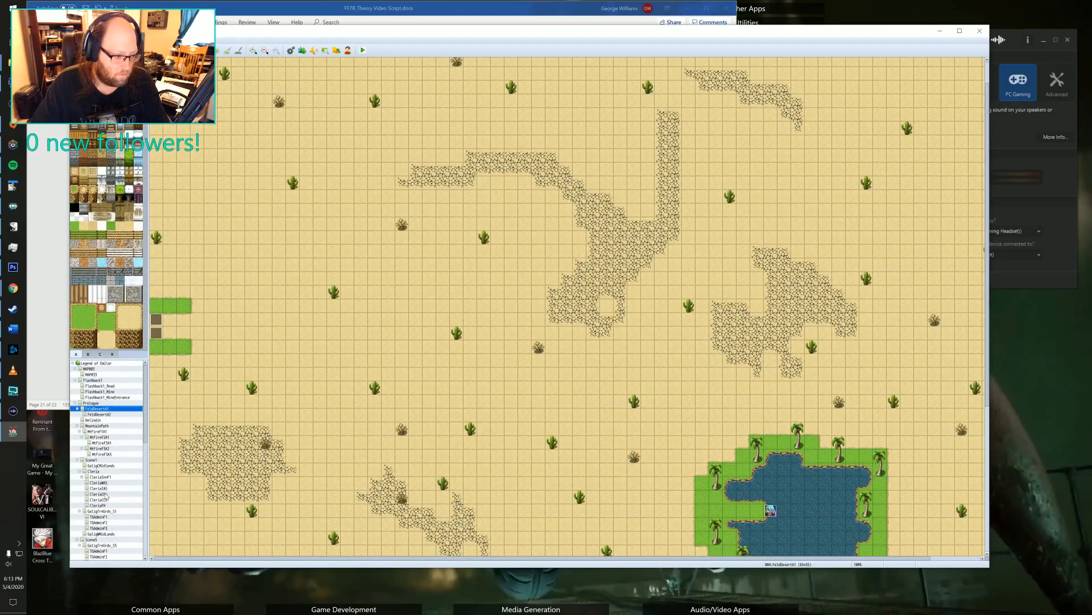
click(101, 465)
scroll(526, 325, down, 10)
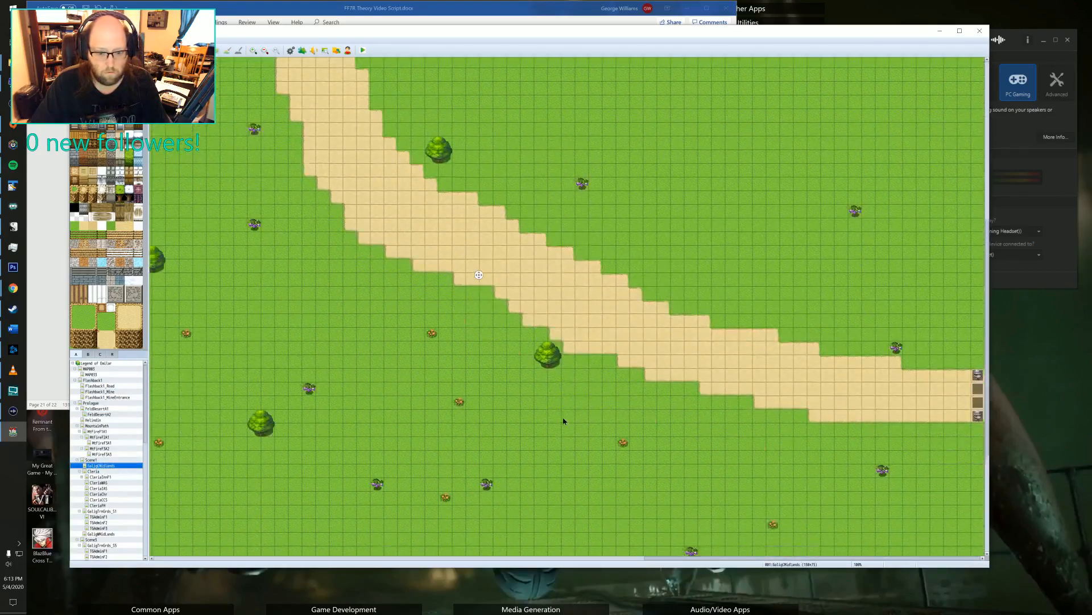
scroll(500, 375, up, 3)
middle_click(595, 351)
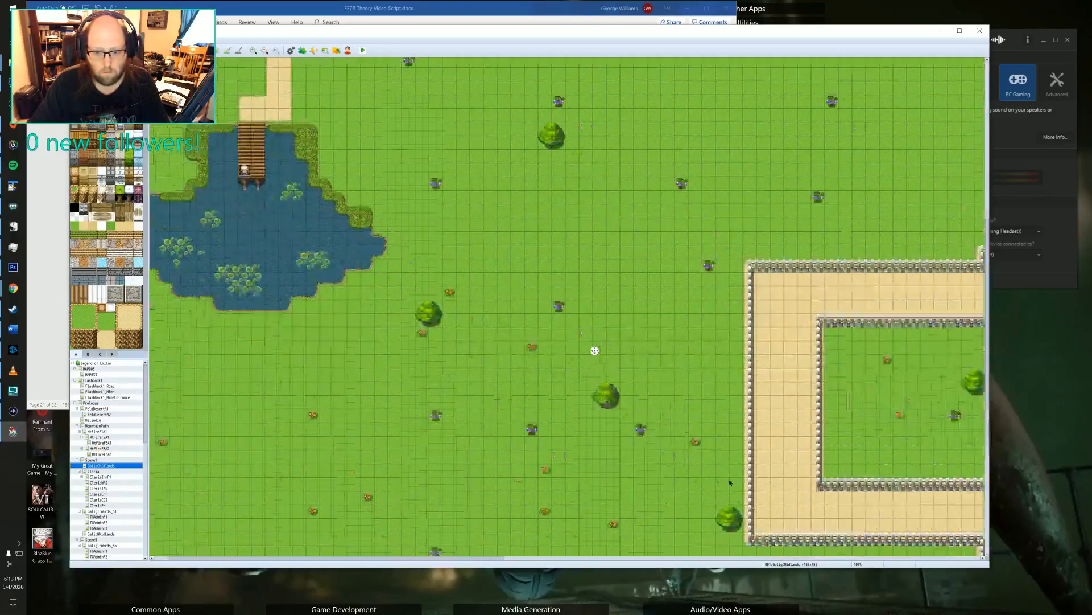
middle_click(589, 335)
middle_drag(609, 258, 703, 265)
double_click(734, 177)
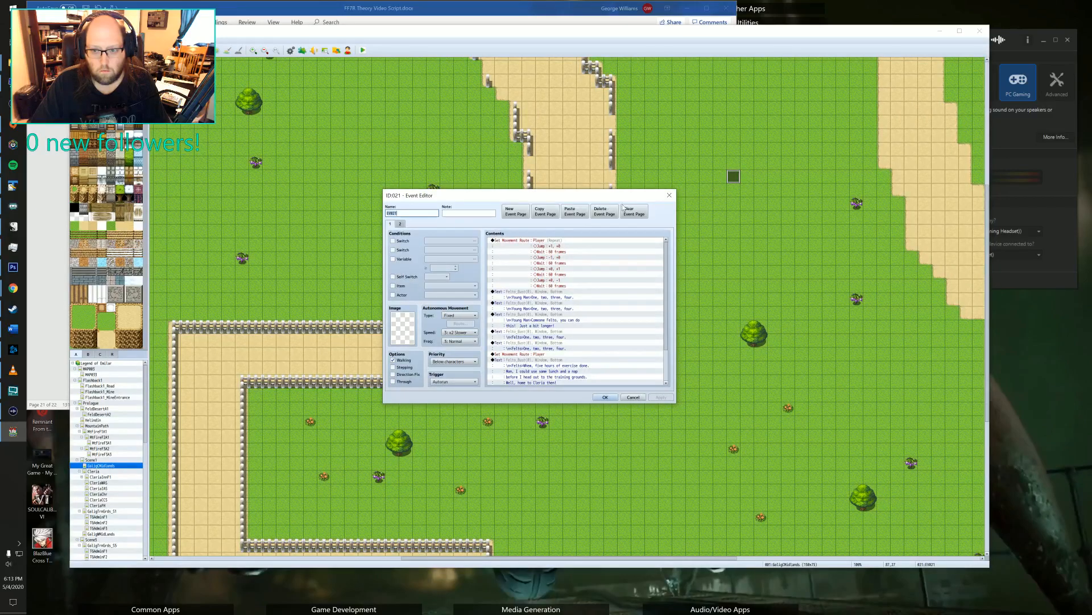
Set the face image of the Young Man's first "One, two, three, four." message to the blue-haired portrait from the Party set.
scroll(540, 286, down, 3)
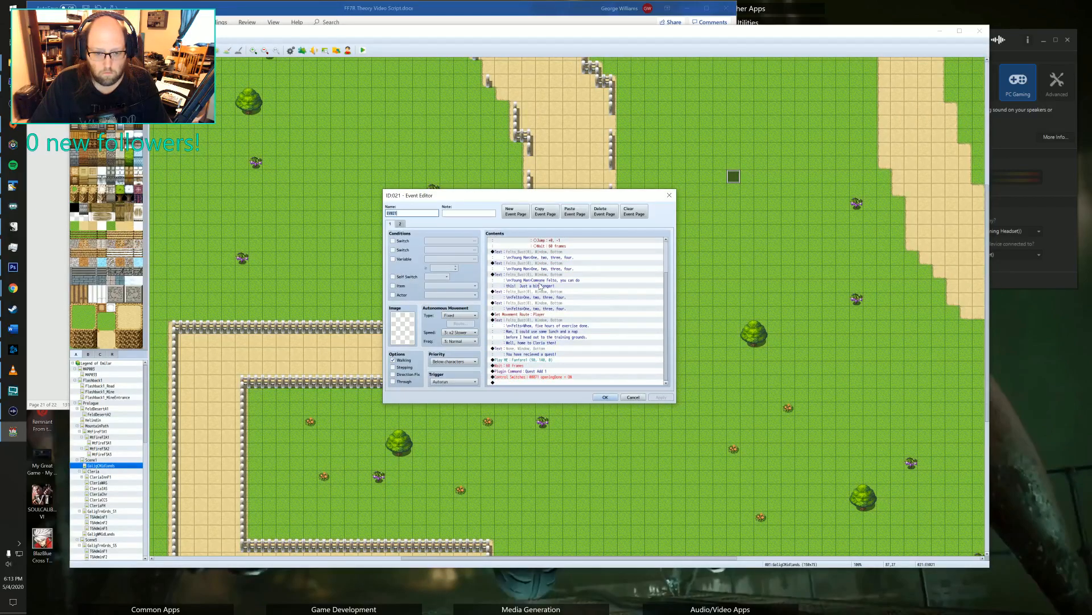
double_click(530, 254)
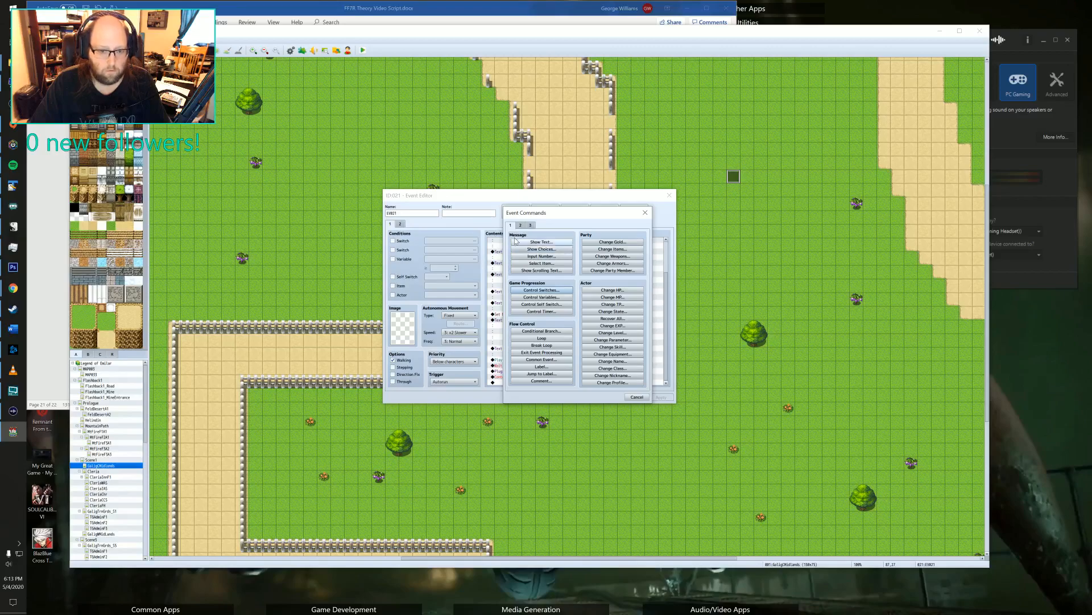
click(645, 212)
key(space)
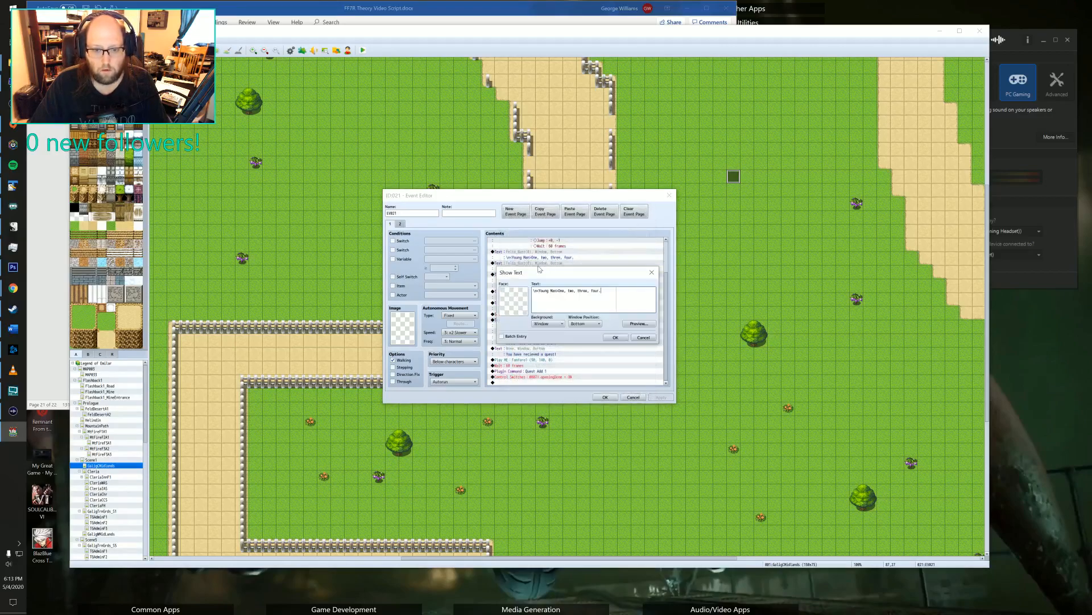
double_click(507, 312)
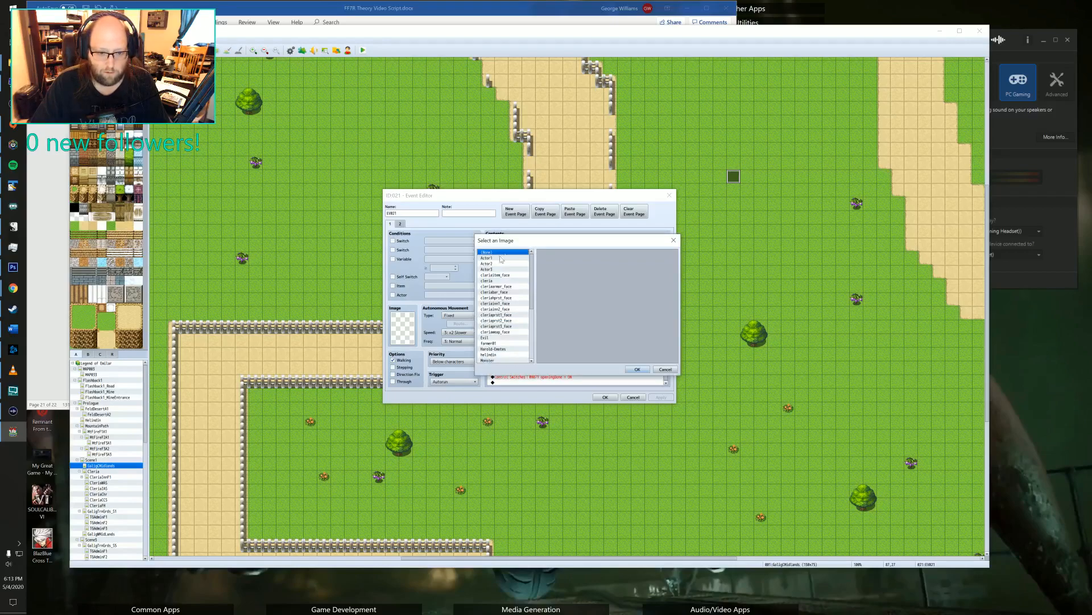
scroll(496, 302, down, 6)
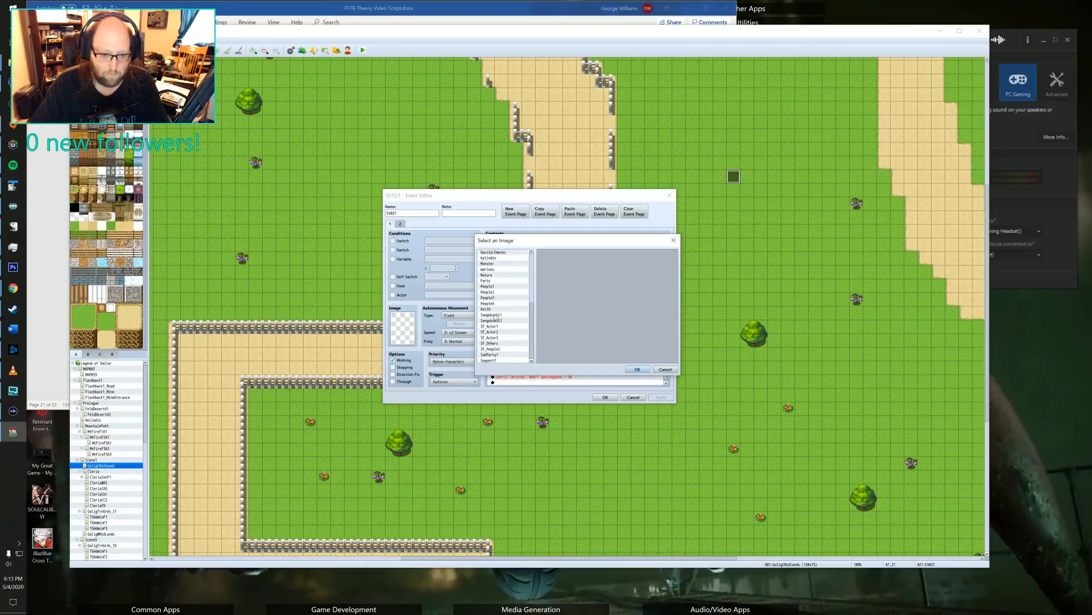
click(488, 280)
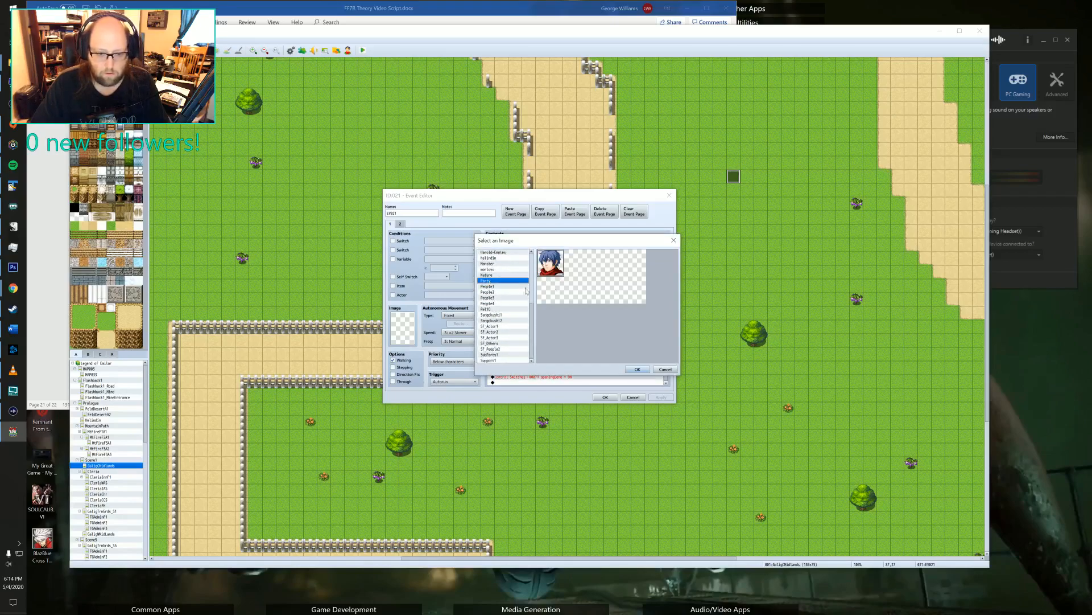
click(637, 369)
click(605, 336)
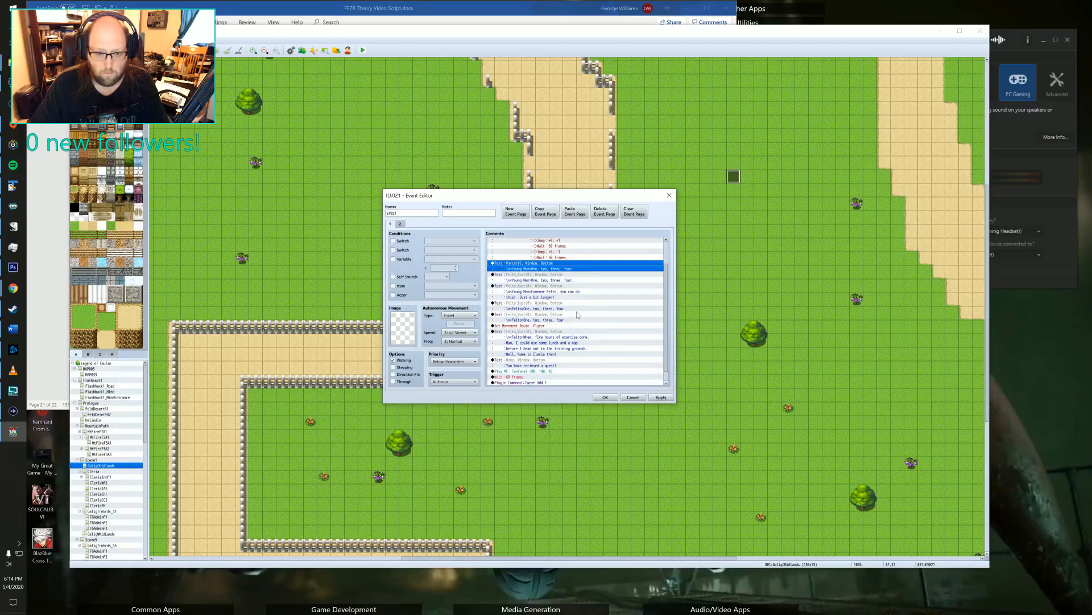
Set the face image of the Young Man's second "One, two, three, four." message to the blue-haired Party portrait.
click(527, 281)
double_click(526, 279)
double_click(515, 299)
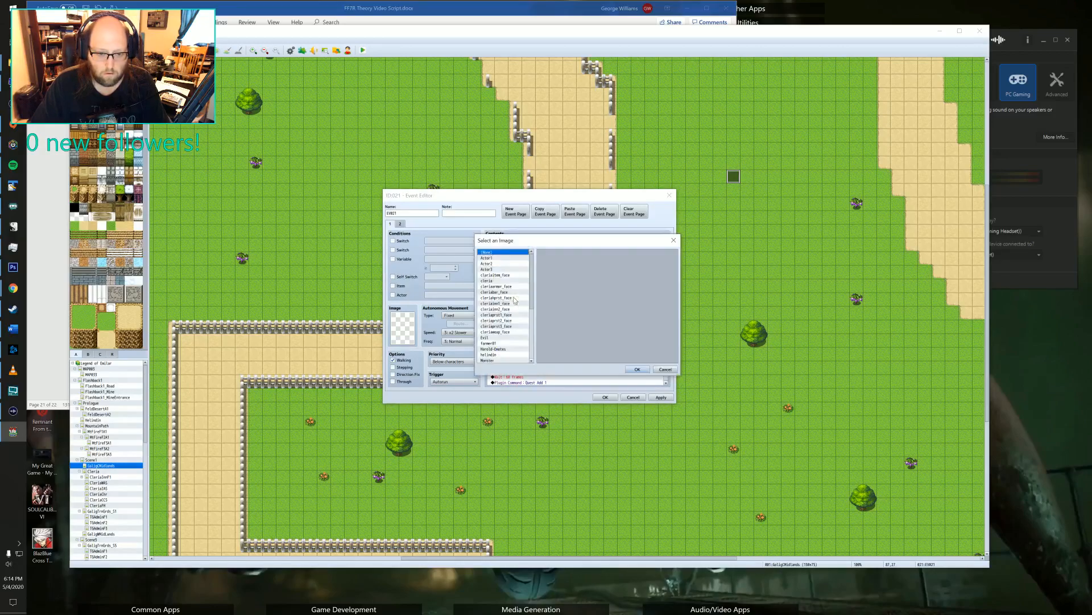
click(500, 337)
scroll(503, 336, down, 4)
click(506, 298)
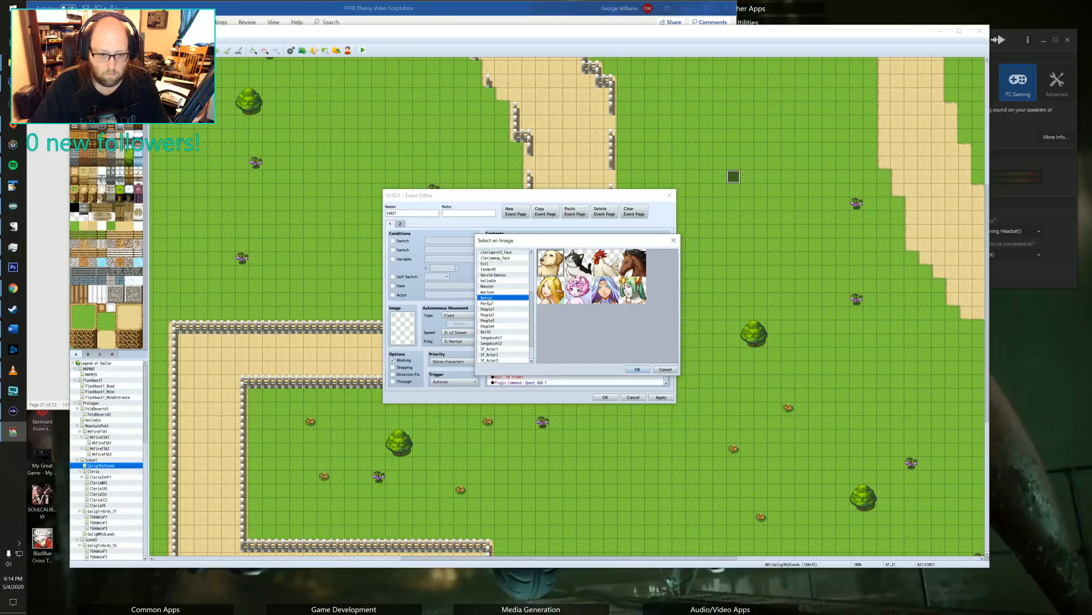
click(507, 303)
click(638, 369)
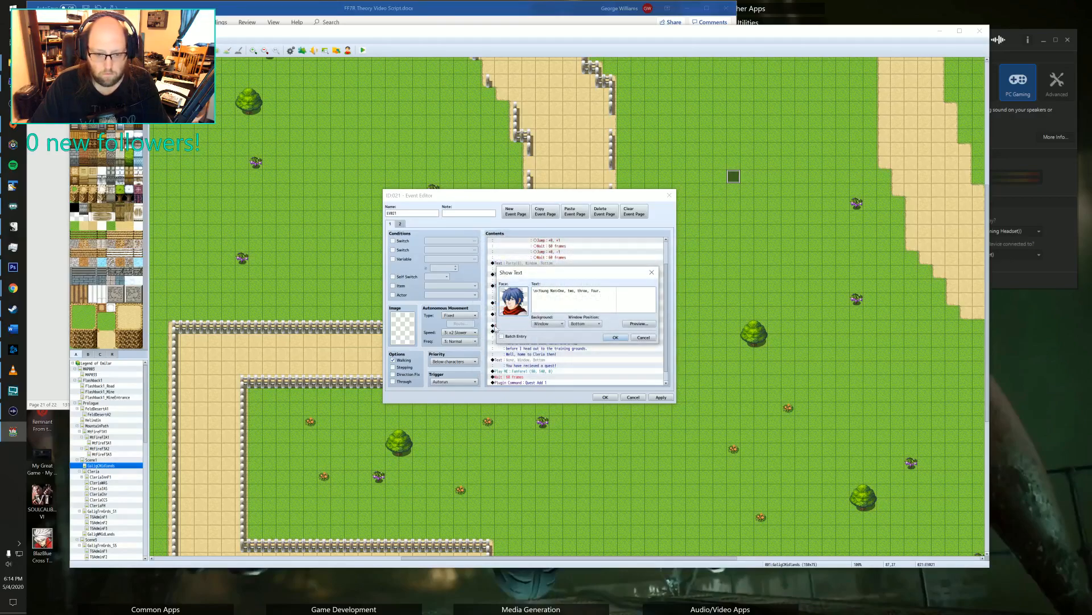
click(615, 338)
Set the face image of the Young Man's "Just a bit longer!" message to the blue-haired Party portrait.
double_click(512, 289)
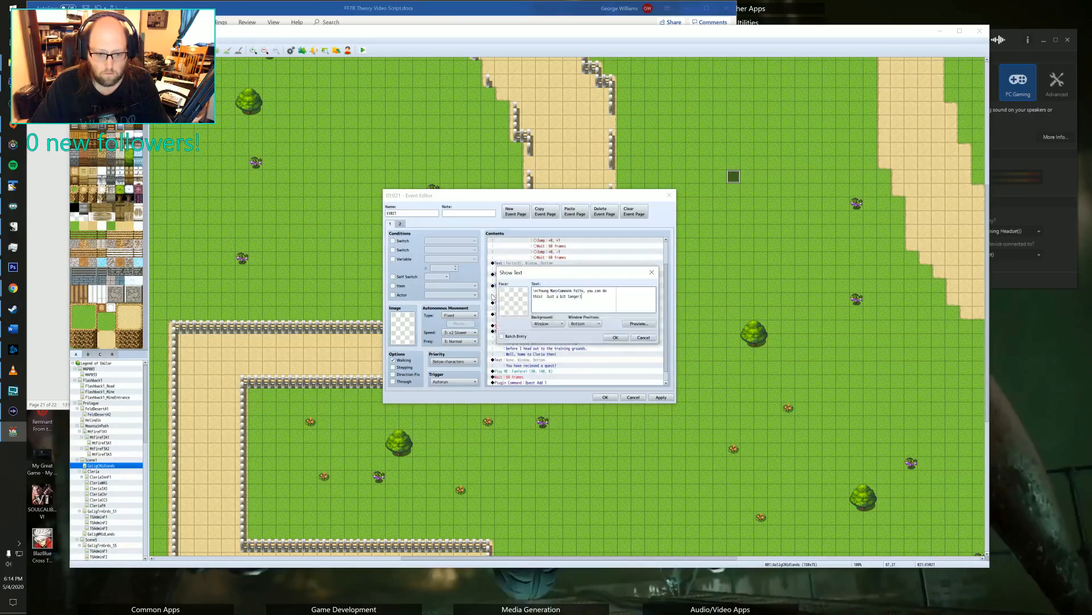
double_click(507, 306)
scroll(497, 327, down, 5)
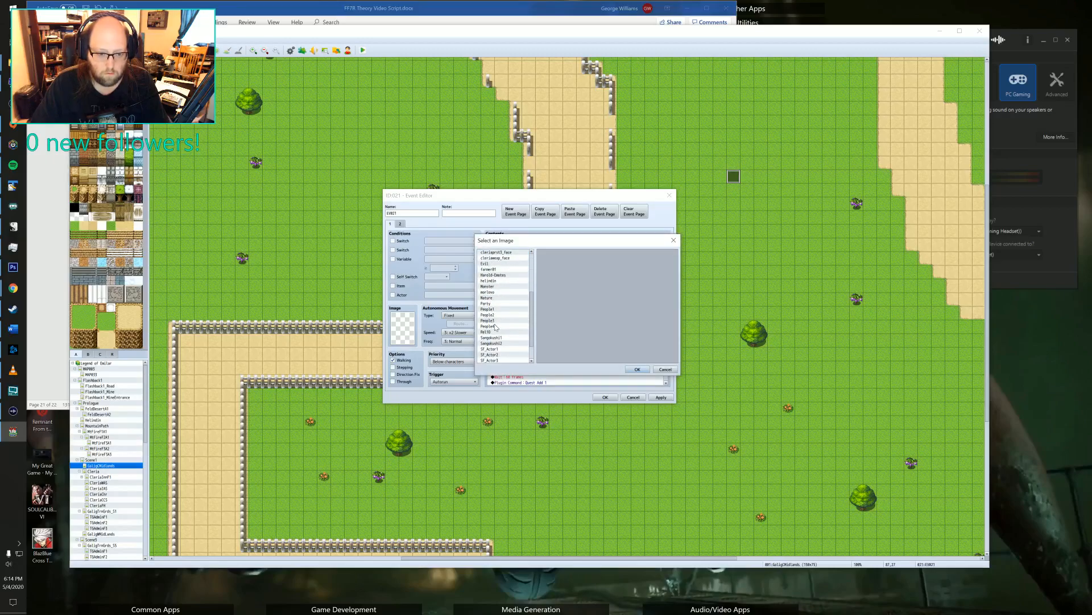
click(491, 304)
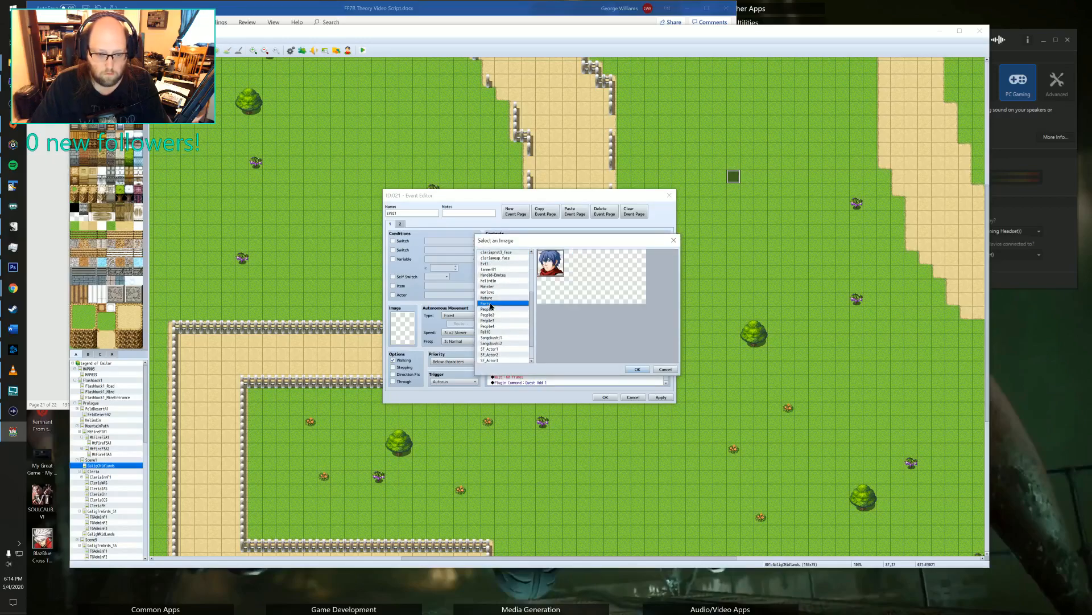
click(624, 370)
click(617, 337)
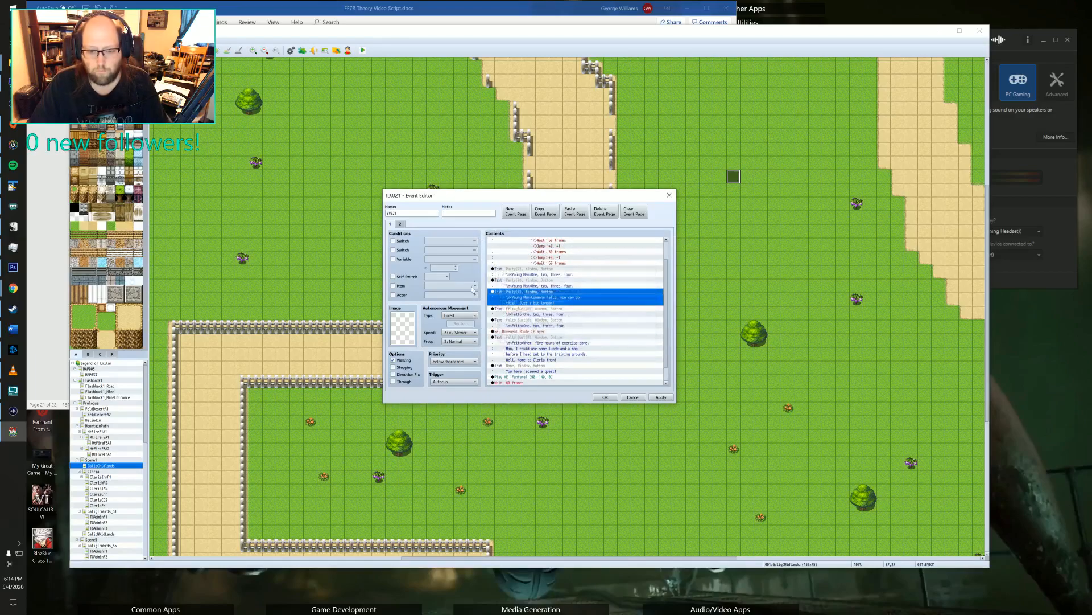
Set the face image of Felto's first "One, two, three, four." message to the blue-haired Party portrait.
click(513, 303)
double_click(509, 309)
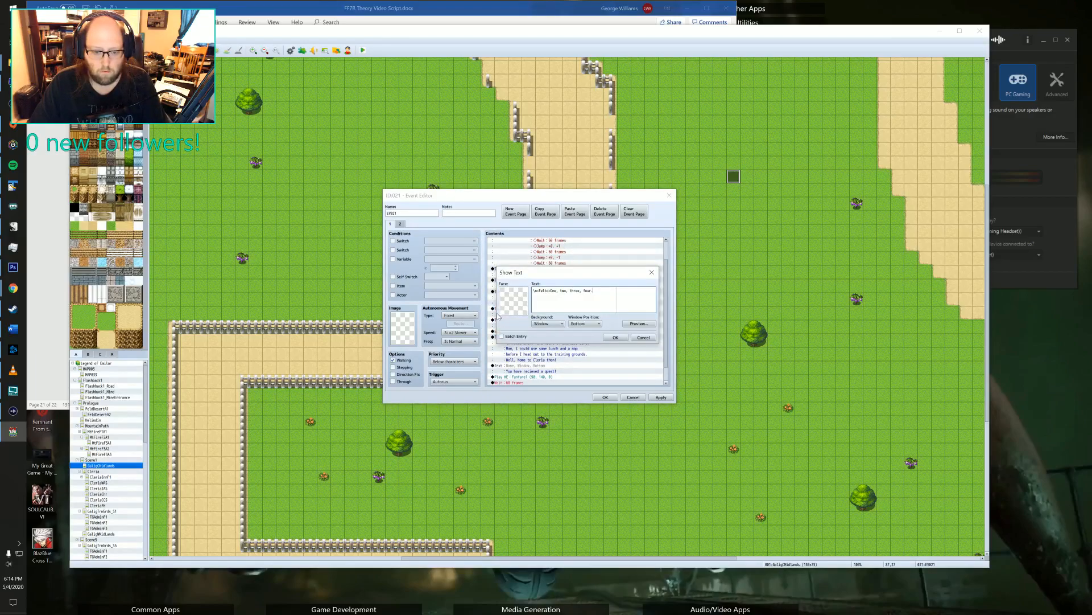
double_click(507, 307)
scroll(505, 296, down, 2)
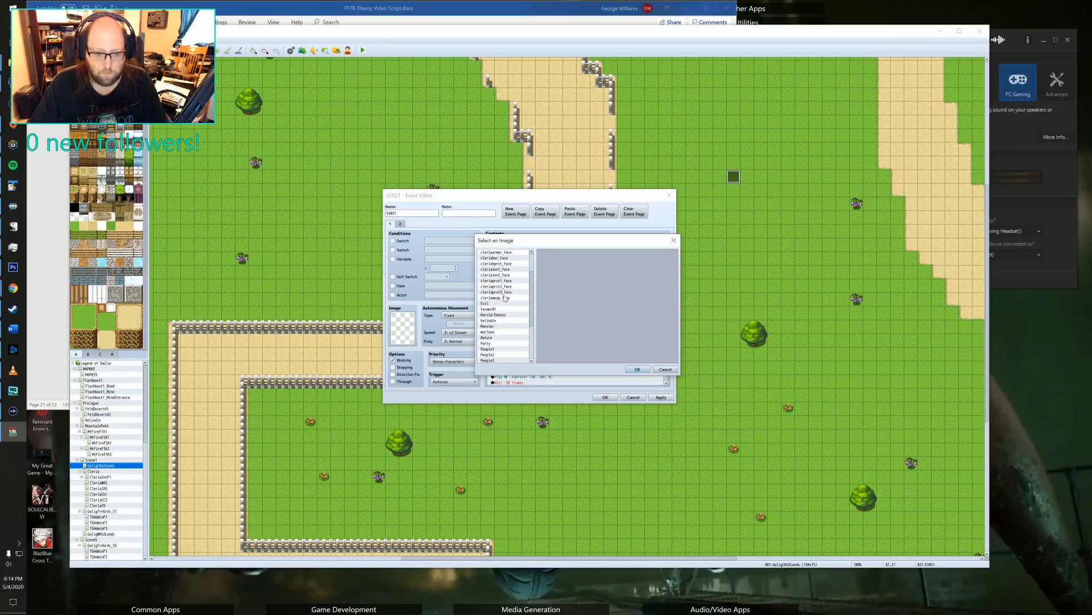
scroll(500, 299, down, 3)
click(495, 305)
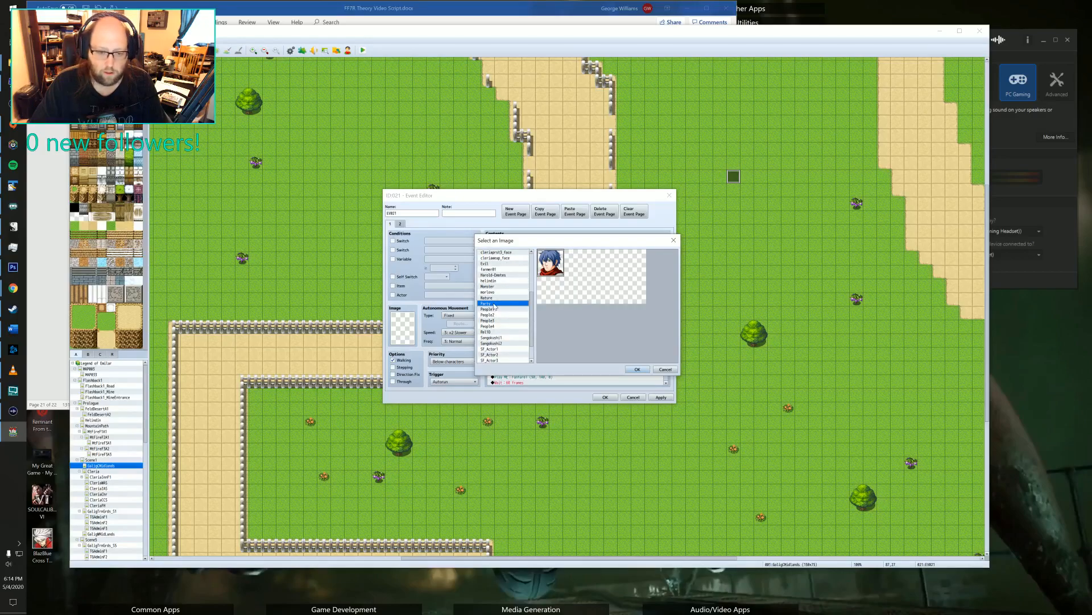
click(637, 369)
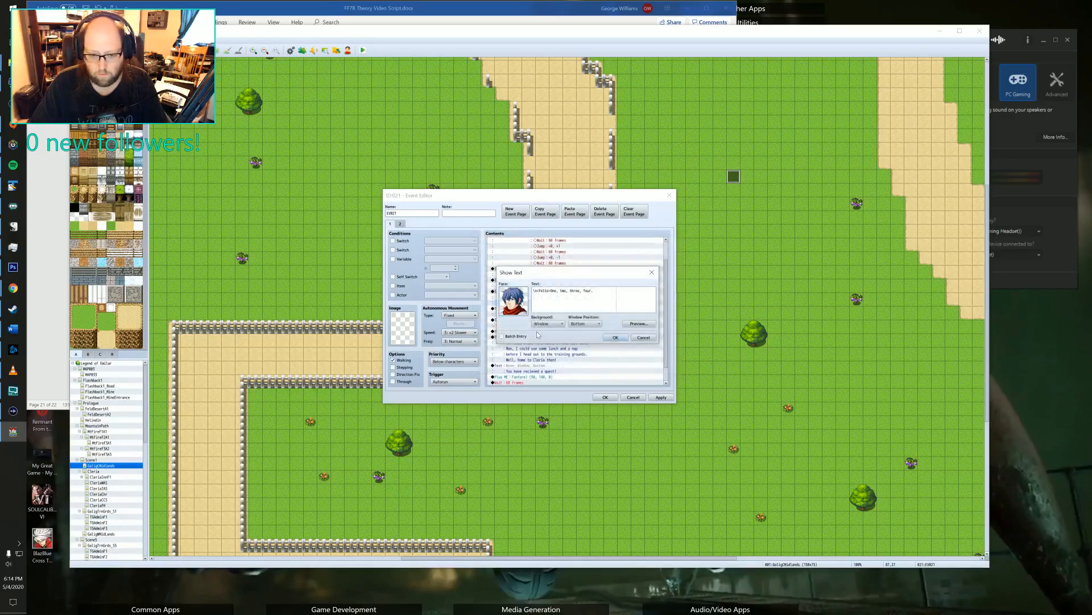
click(609, 340)
Set the face image of Felto's second "One, two, three, four." message to the blue-haired Party portrait.
scroll(522, 316, down, 1)
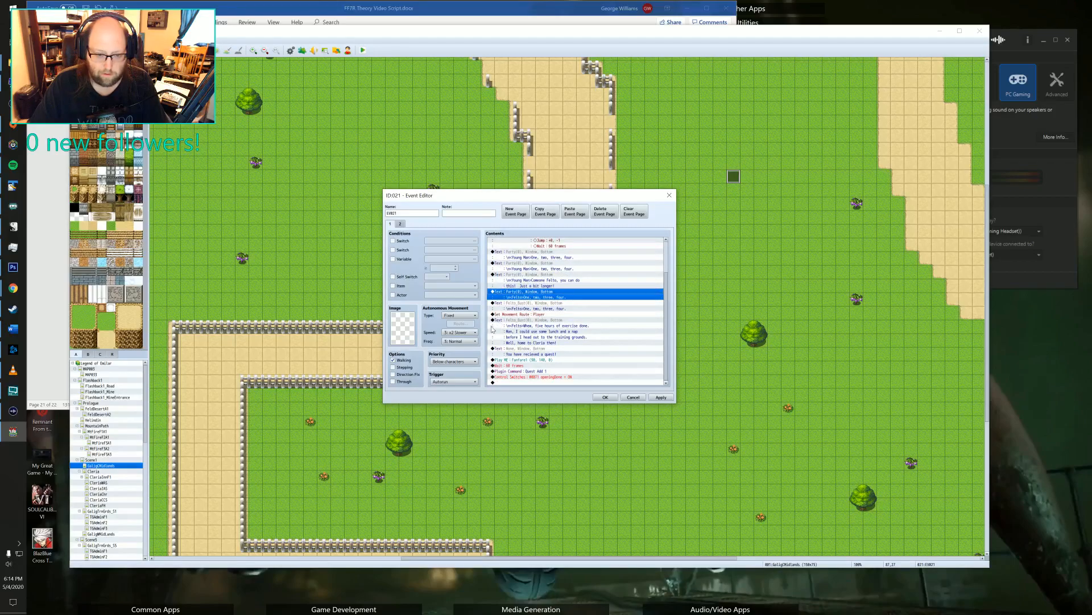
double_click(500, 306)
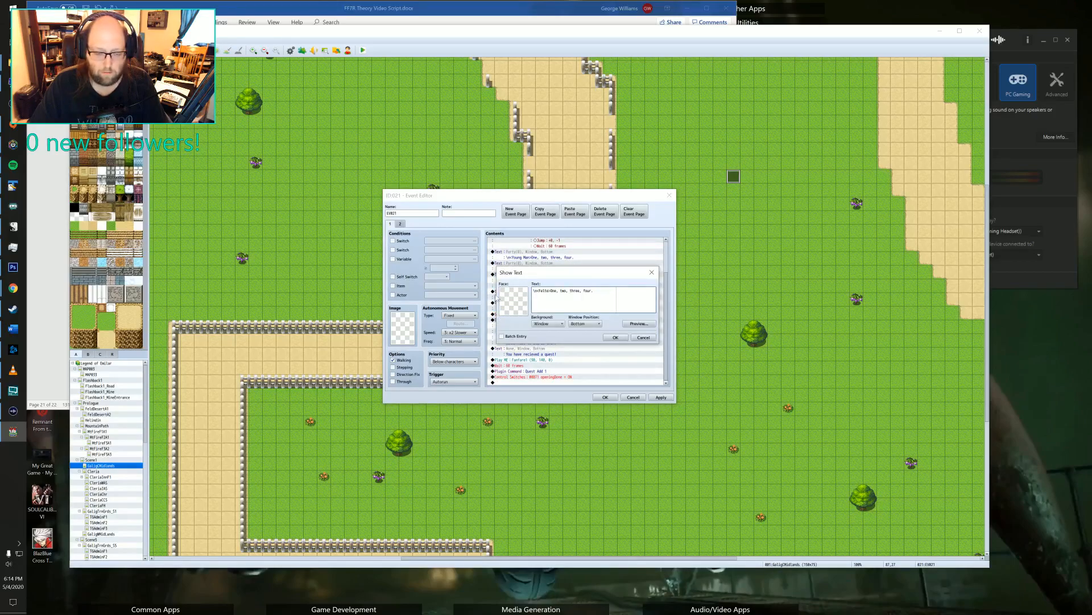
double_click(507, 297)
scroll(509, 293, down, 5)
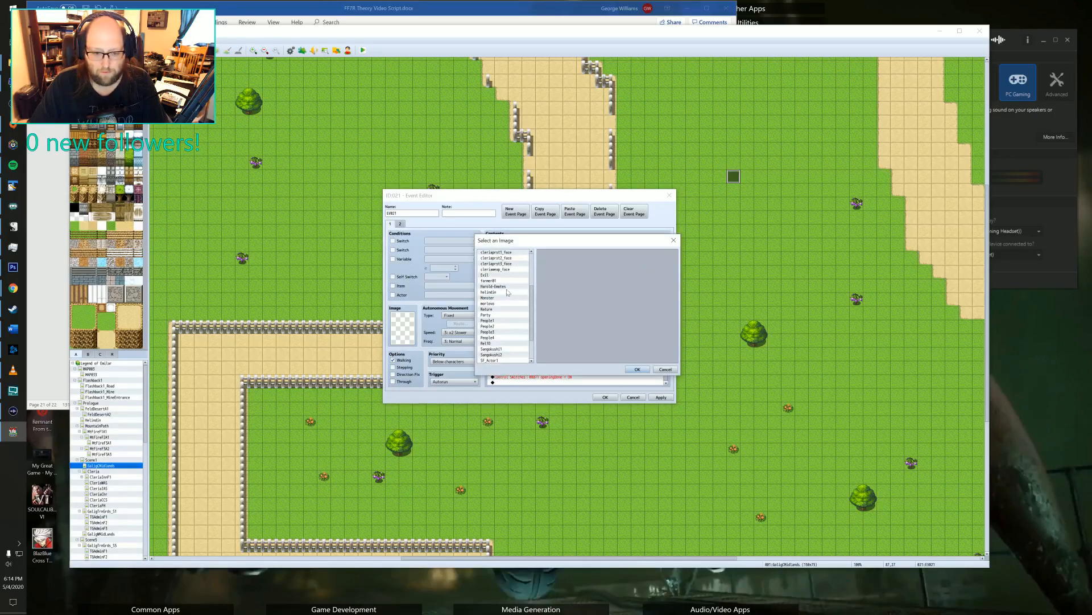
click(488, 314)
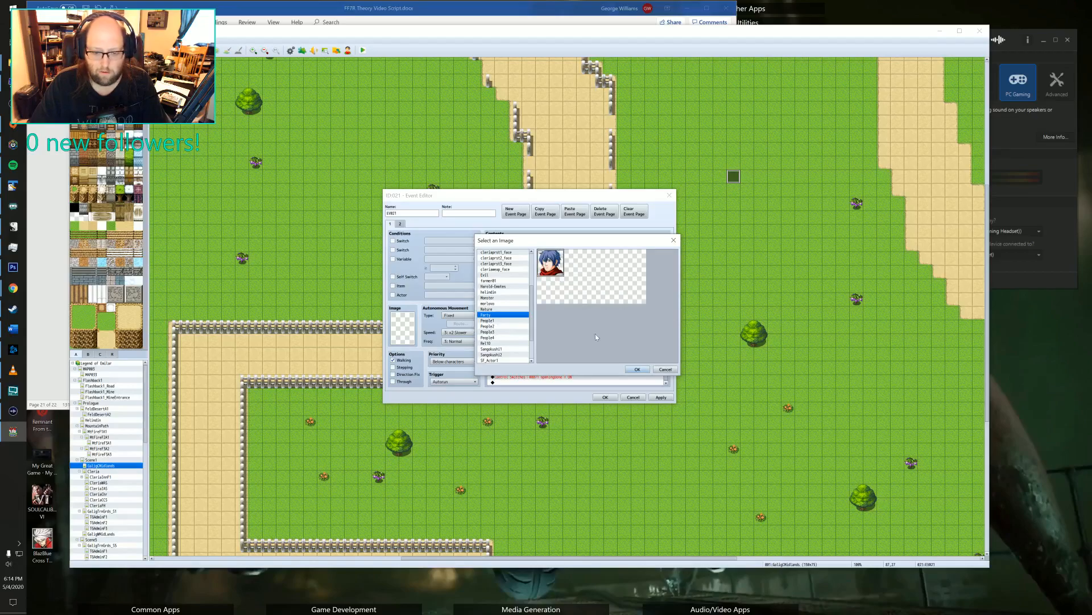
click(635, 369)
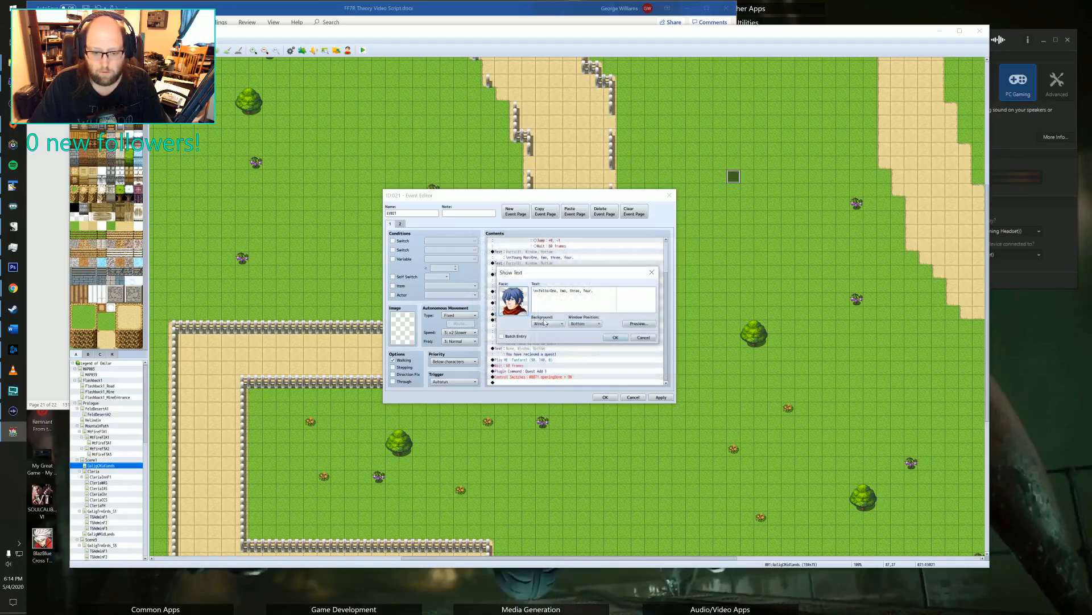
click(615, 337)
Set the face image of Felto's "five hours of exercise done" message to the blue-haired Party portrait.
double_click(549, 317)
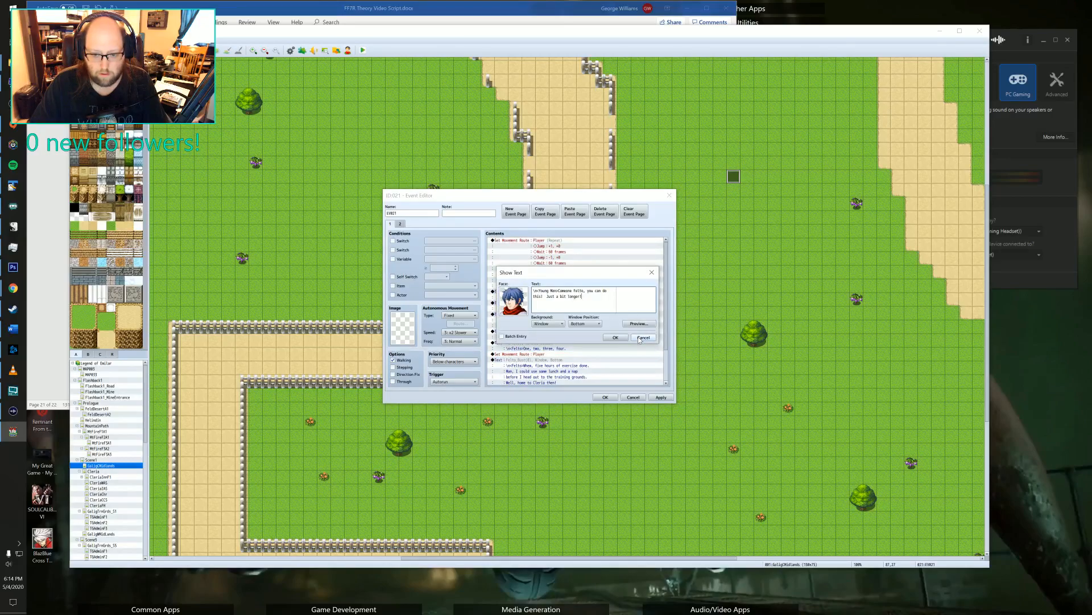
click(644, 338)
scroll(560, 299, down, 2)
click(545, 315)
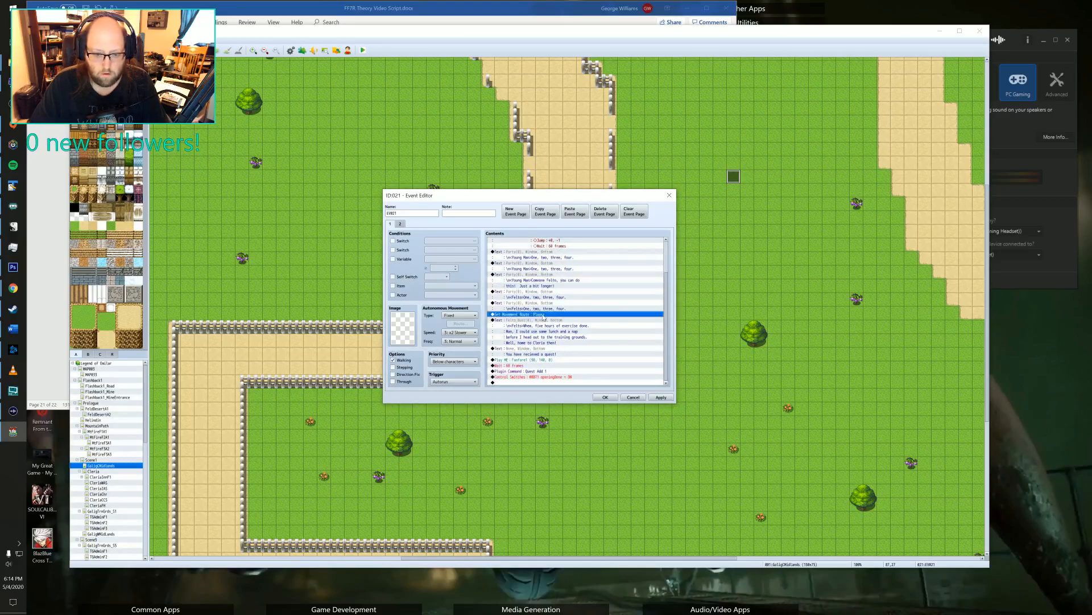
double_click(544, 322)
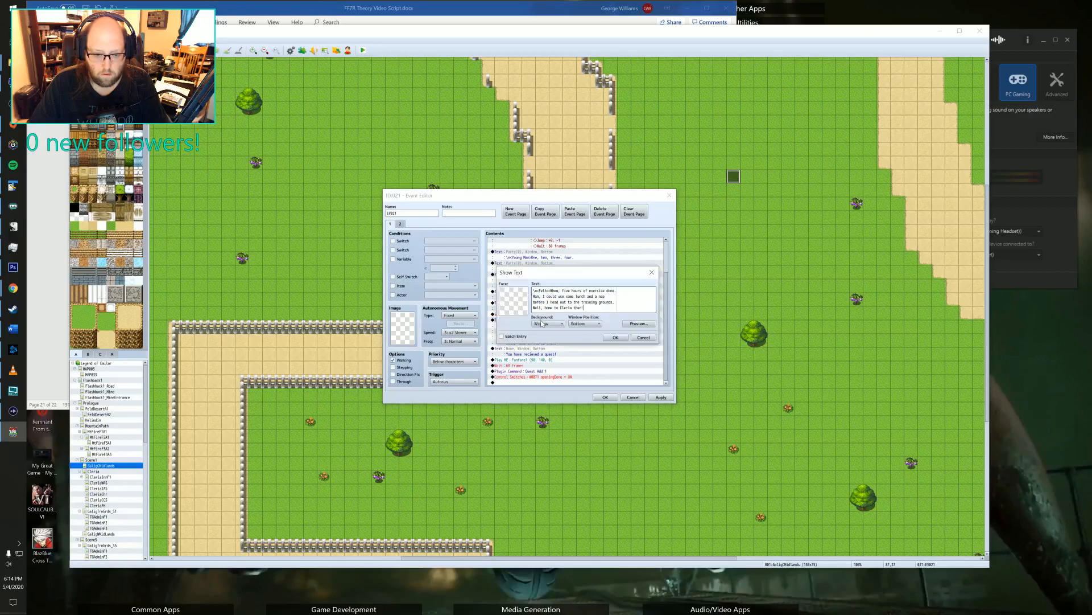
double_click(524, 295)
scroll(506, 299, down, 4)
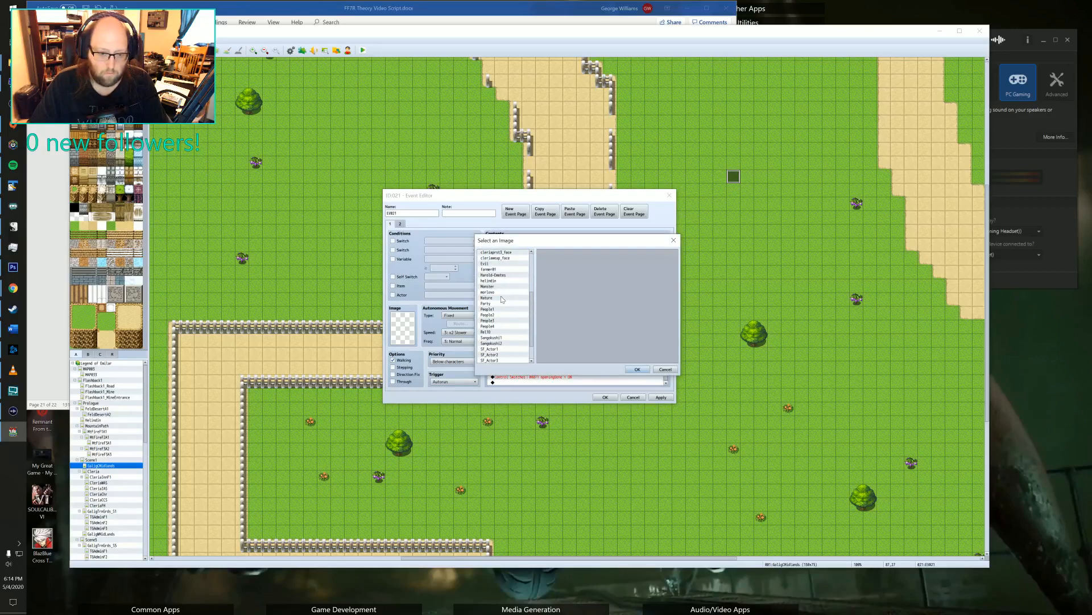
click(487, 303)
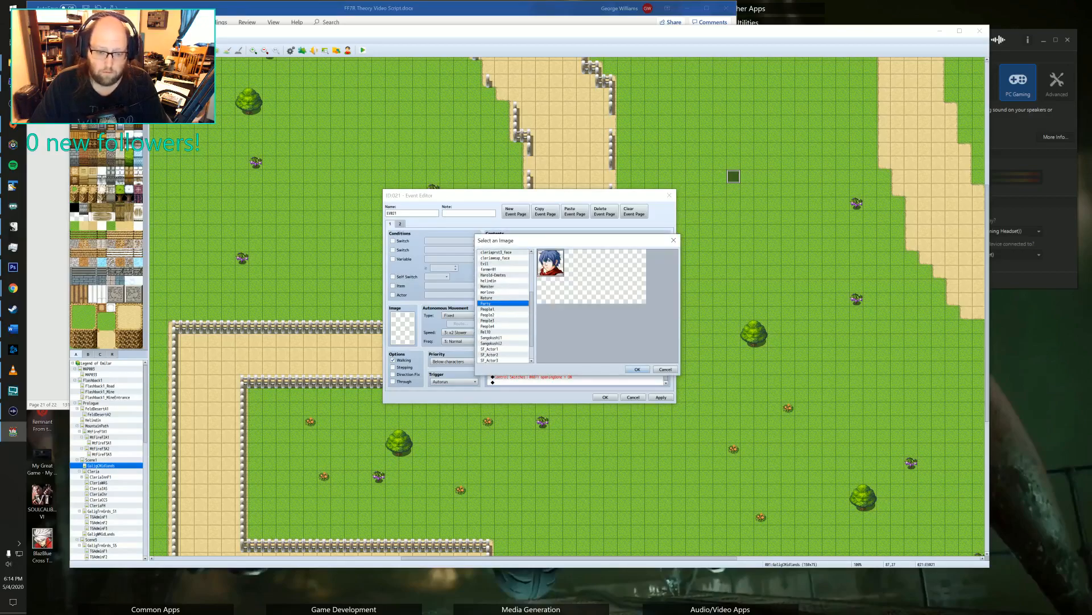
click(638, 368)
click(617, 339)
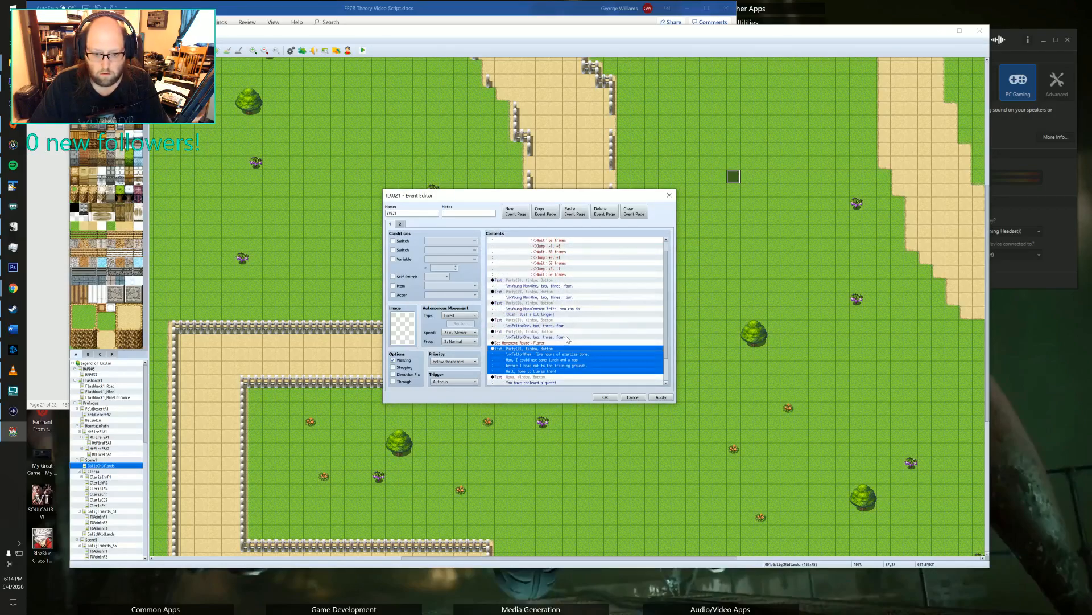
scroll(555, 336, down, 2)
double_click(550, 332)
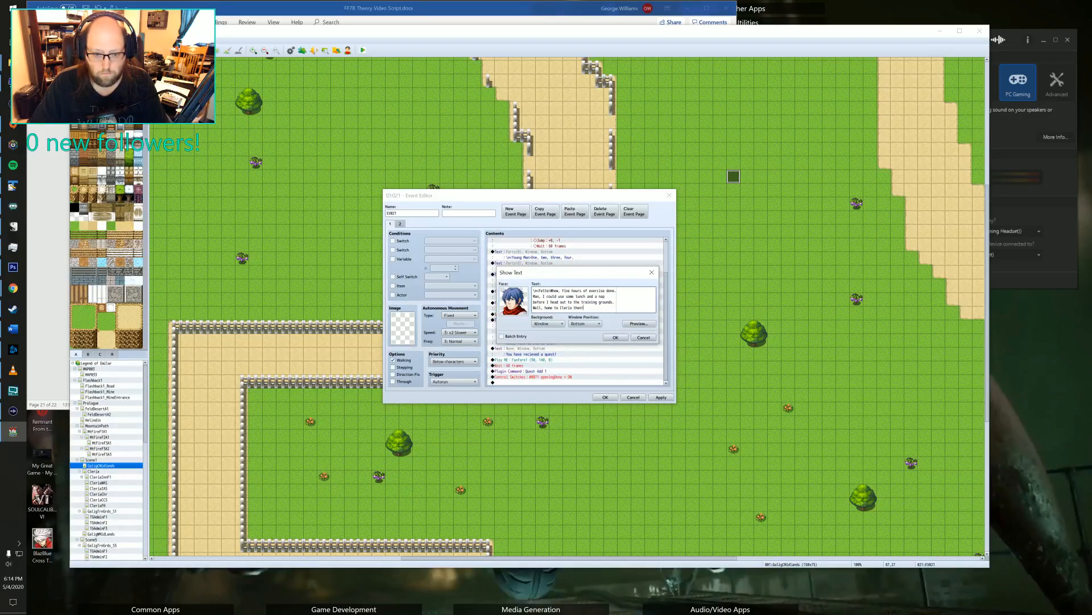
click(616, 338)
Add a Control Switches command at the end of the event contents that turns switch 0140 p_mq1_start ON.
scroll(584, 341, down, 2)
click(523, 351)
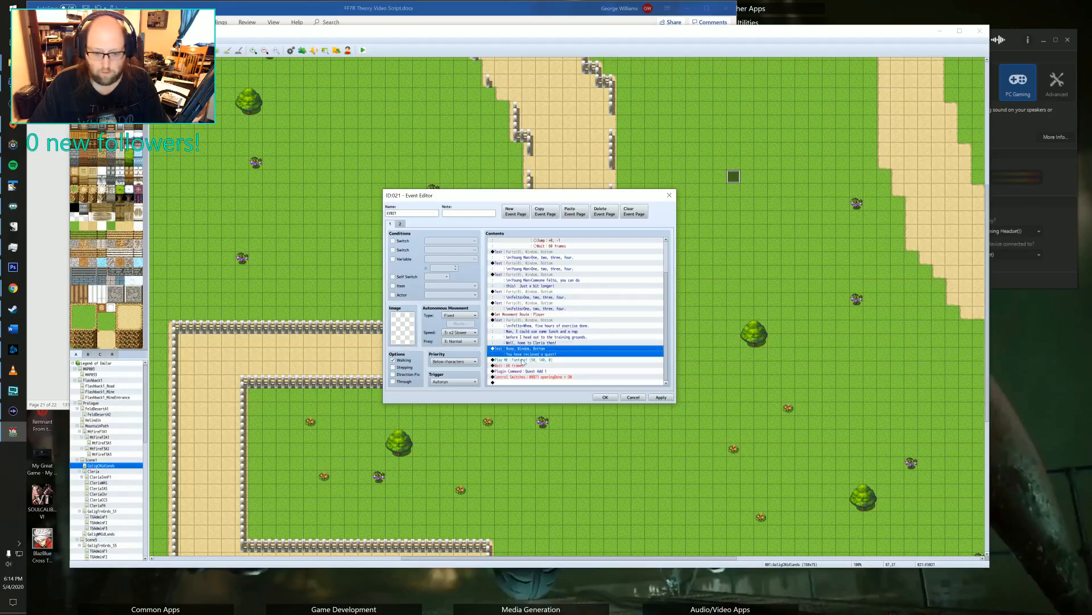
click(530, 377)
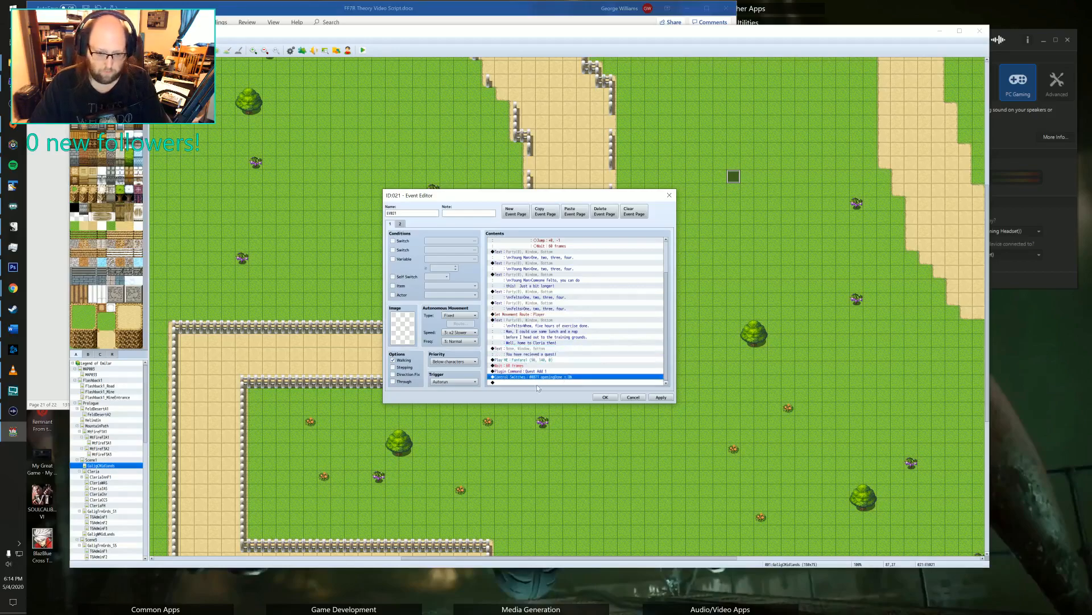
click(517, 382)
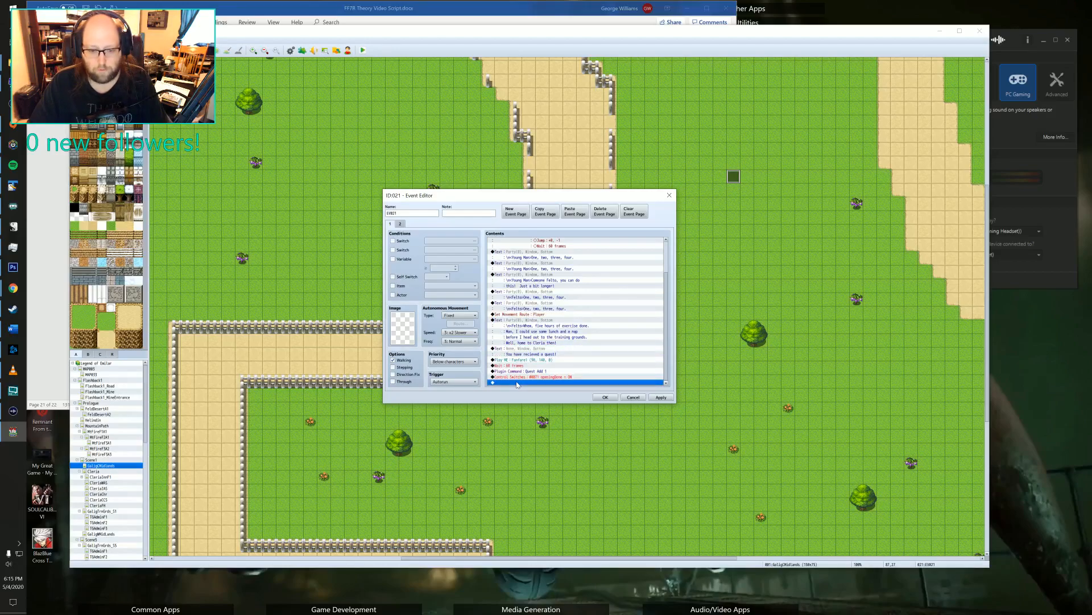
double_click(517, 382)
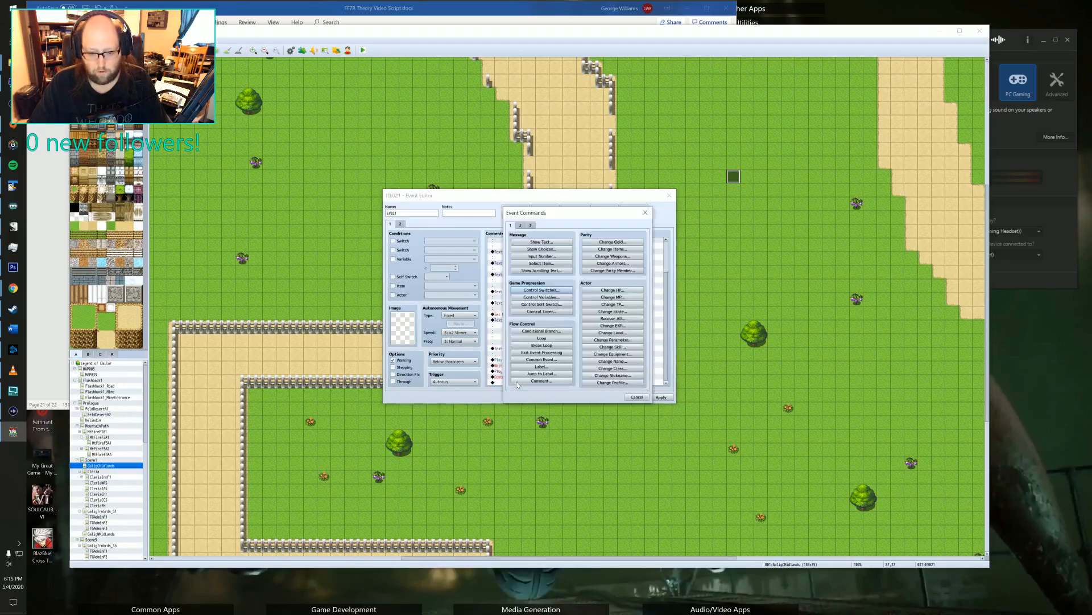
click(546, 289)
click(595, 295)
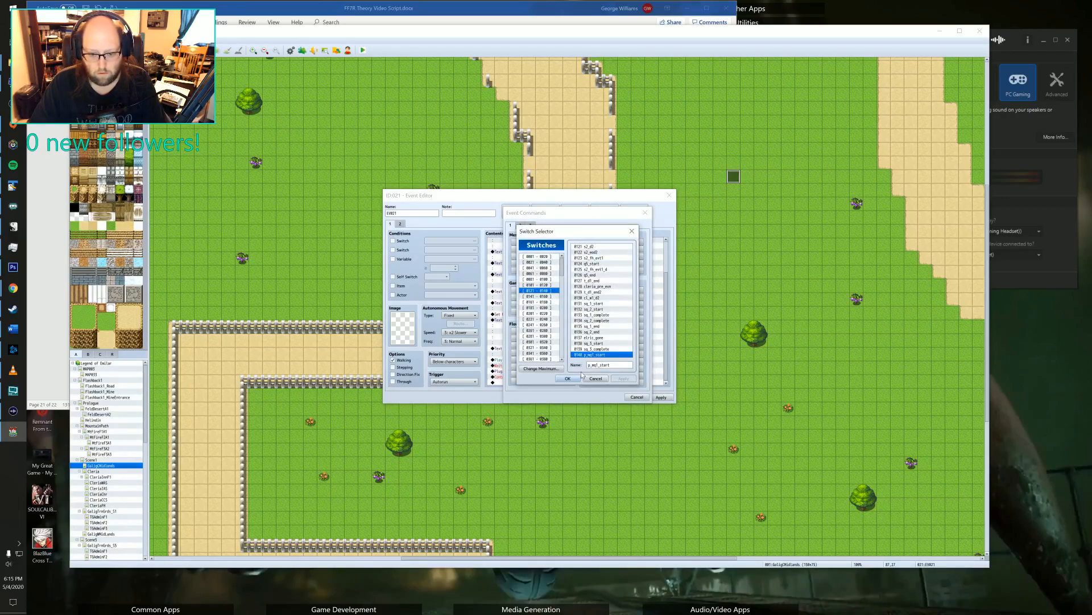
click(584, 374)
click(582, 334)
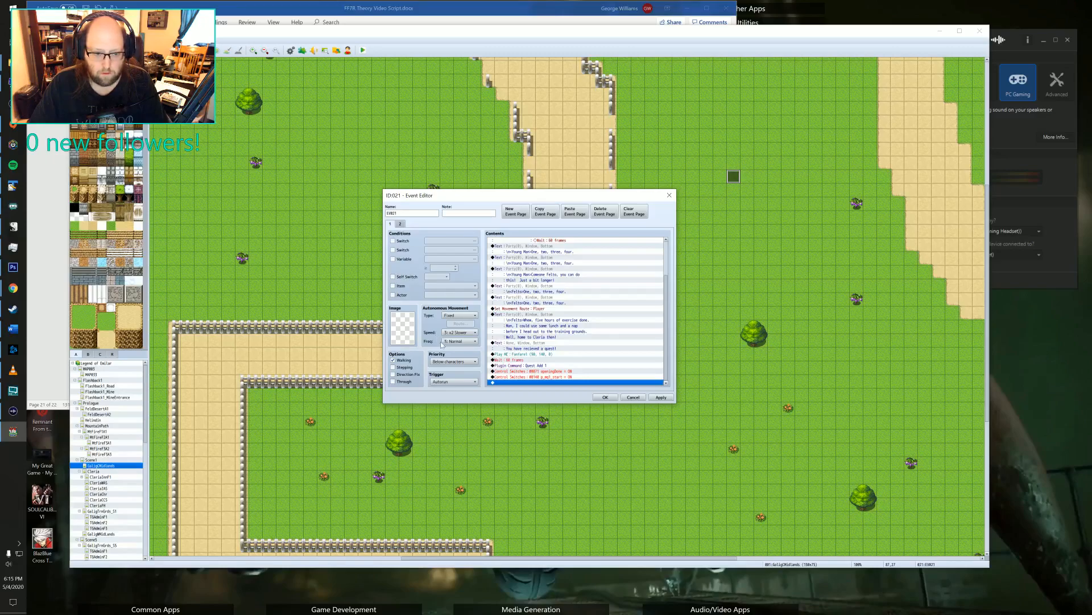
Set the event's character image to the blue-haired Party sprite, then apply the changes and close EV021.
double_click(401, 330)
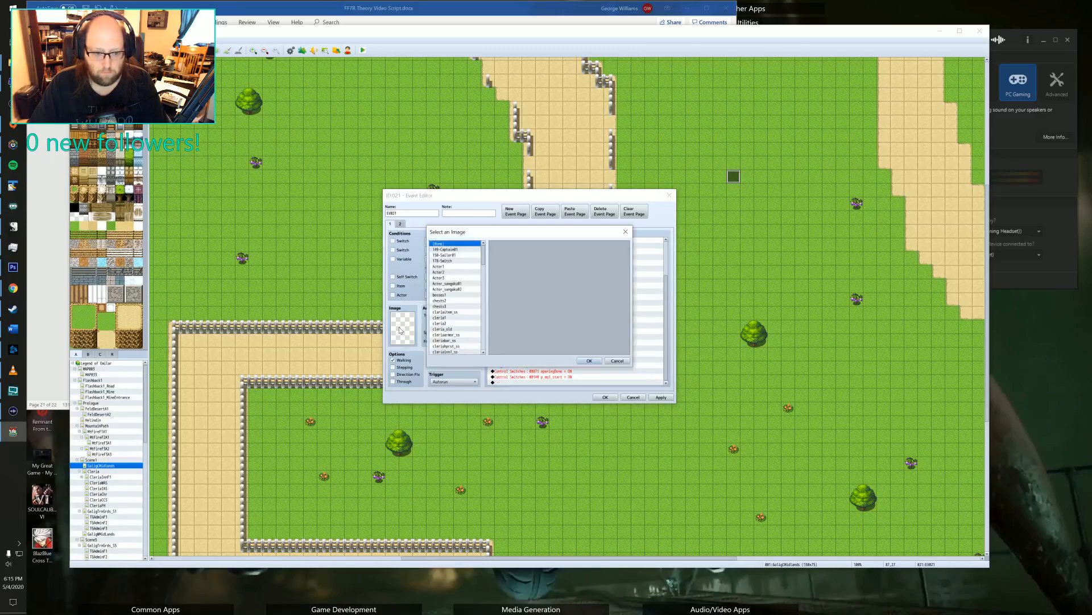
click(462, 260)
scroll(463, 280, down, 2)
scroll(463, 286, down, 12)
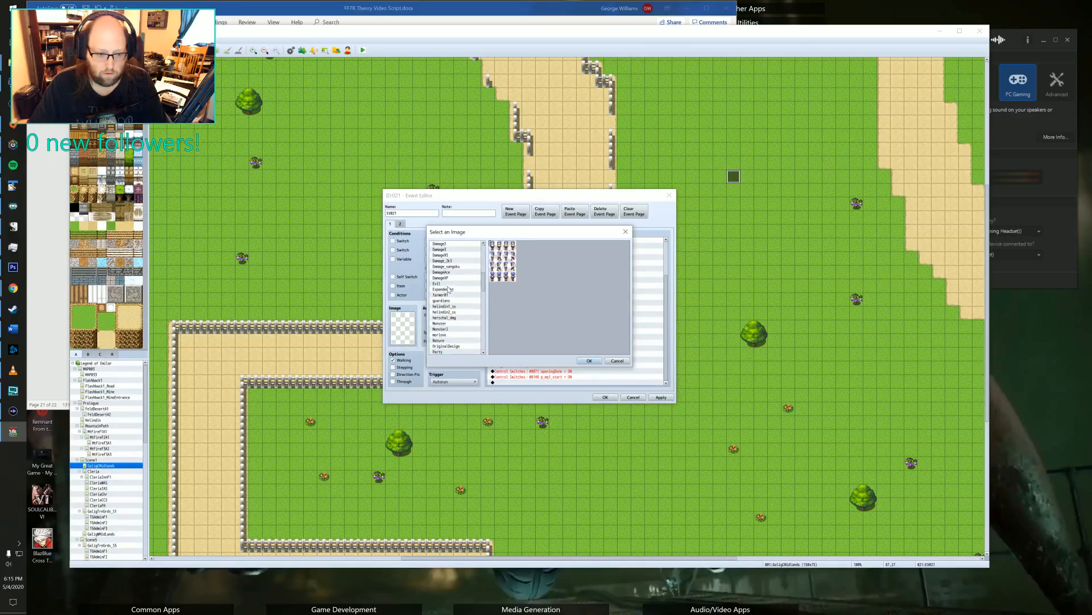
click(443, 289)
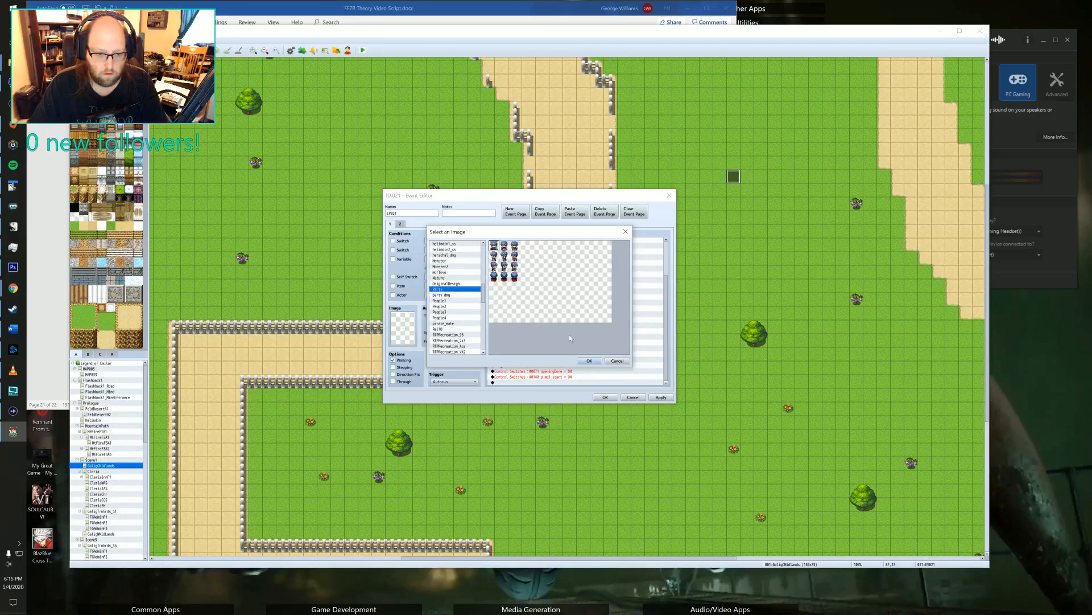
click(589, 361)
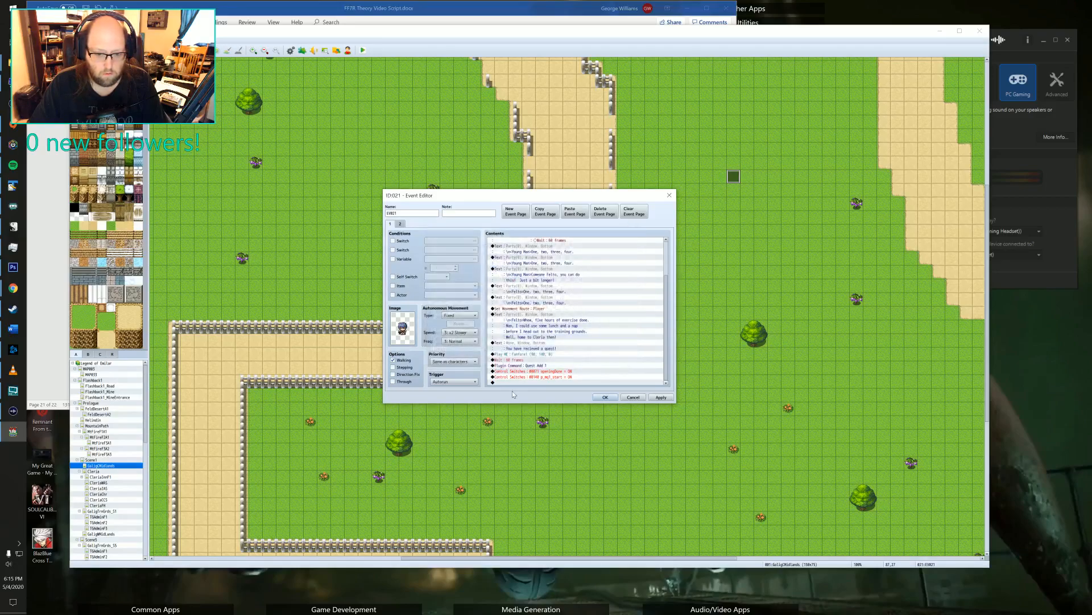
click(661, 397)
click(605, 397)
Review the messages in the Realm Guard lieutenant's event on the walled path and in Old Man Cedric's event on the pier.
scroll(619, 542, up, 10)
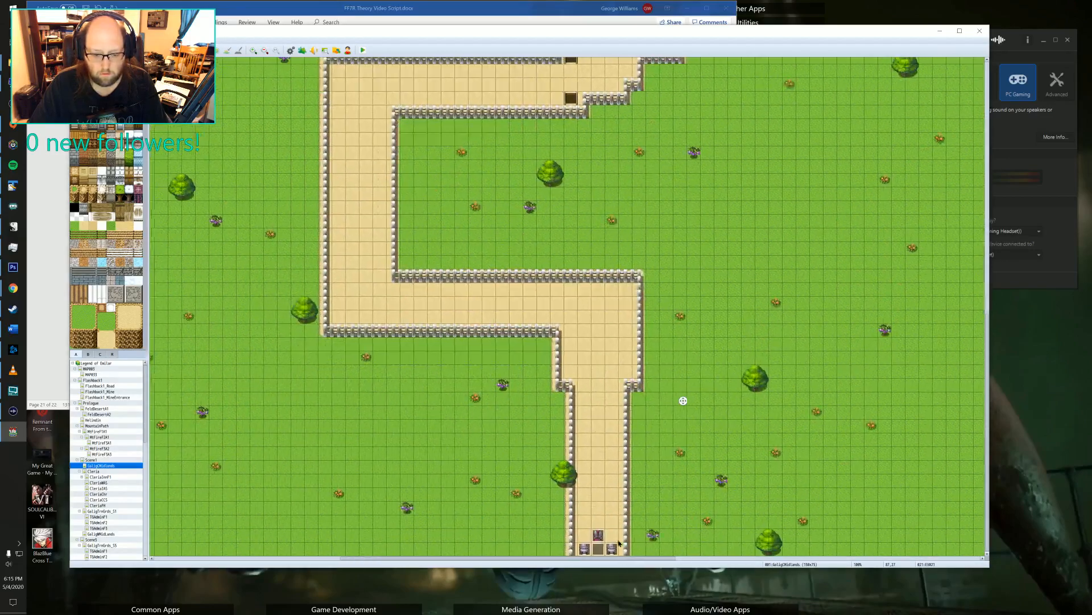
scroll(619, 542, left, 5)
double_click(730, 535)
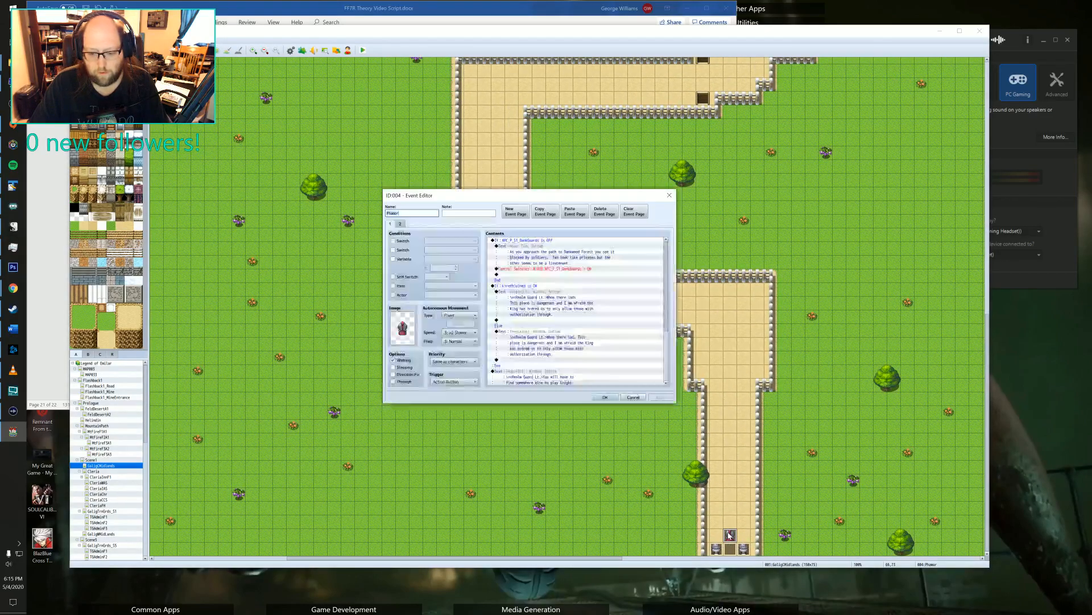
click(529, 292)
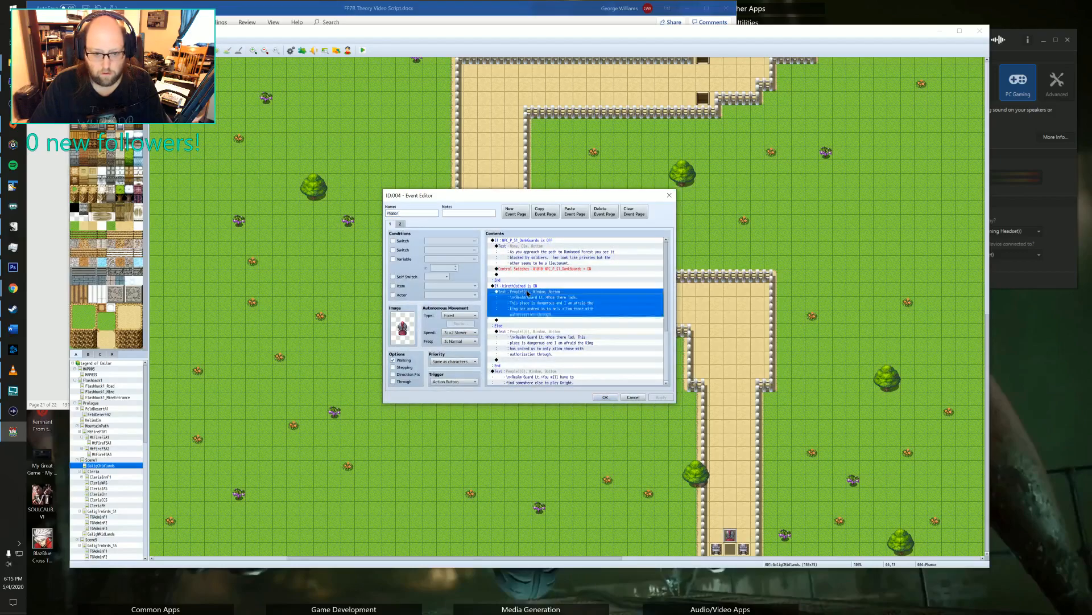
scroll(528, 320, down, 3)
click(634, 397)
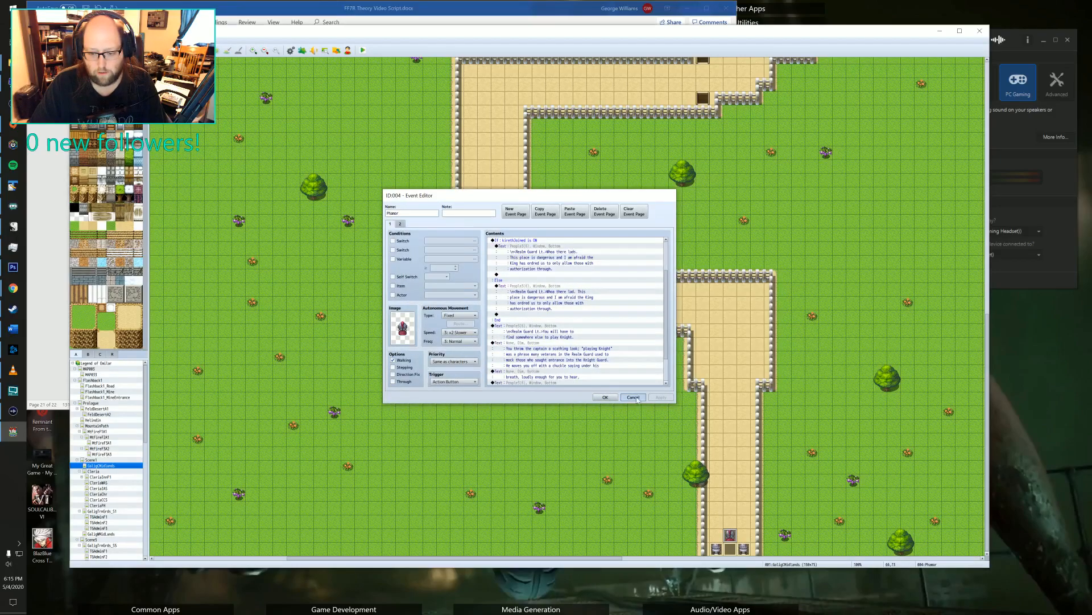
scroll(605, 200, up, 10)
scroll(392, 337, down, 3)
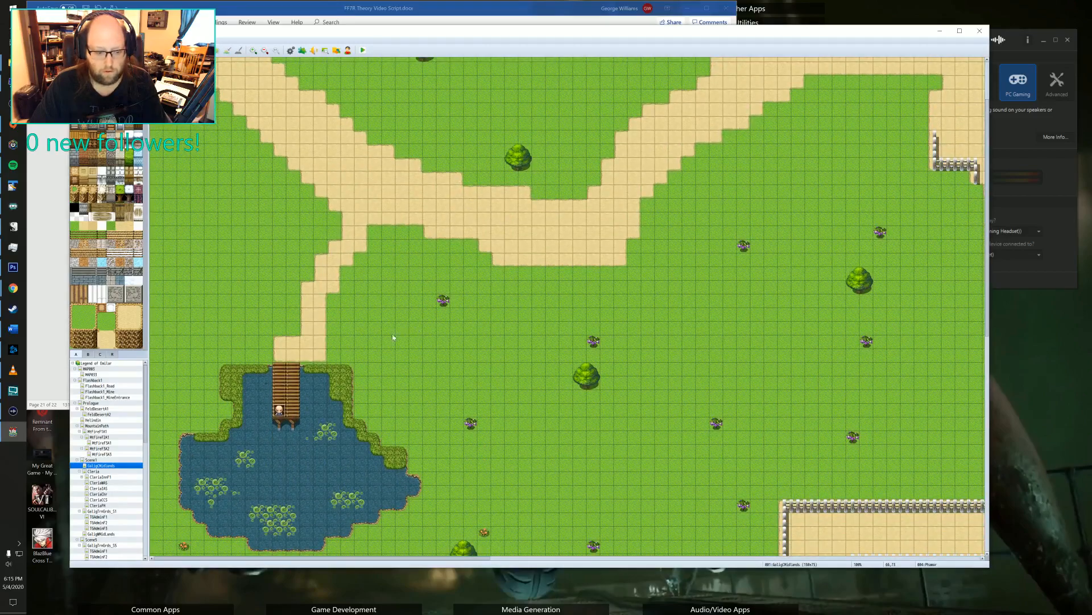
double_click(281, 410)
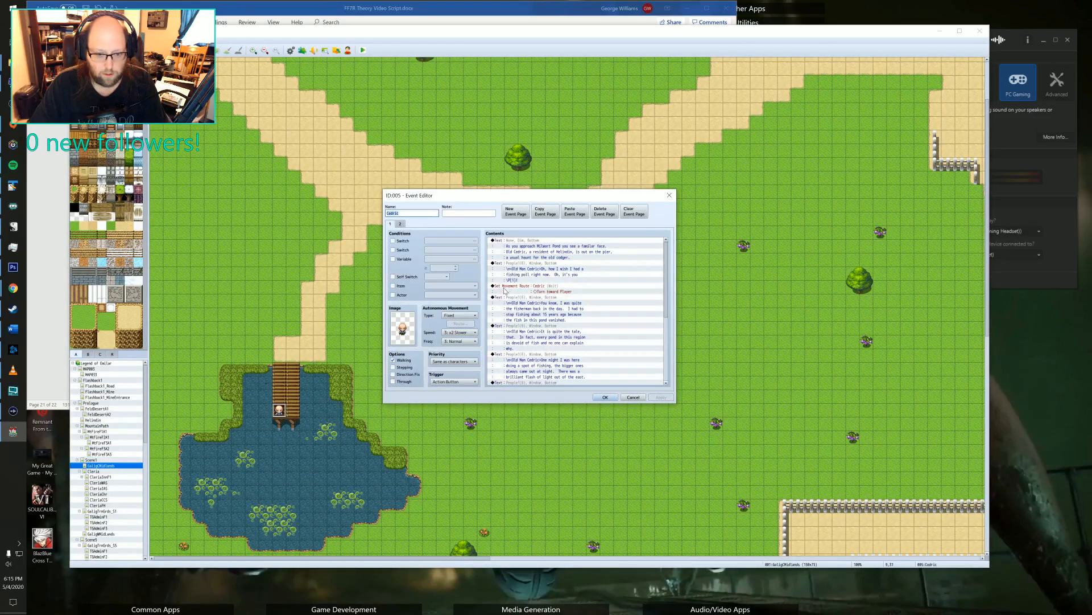
click(529, 308)
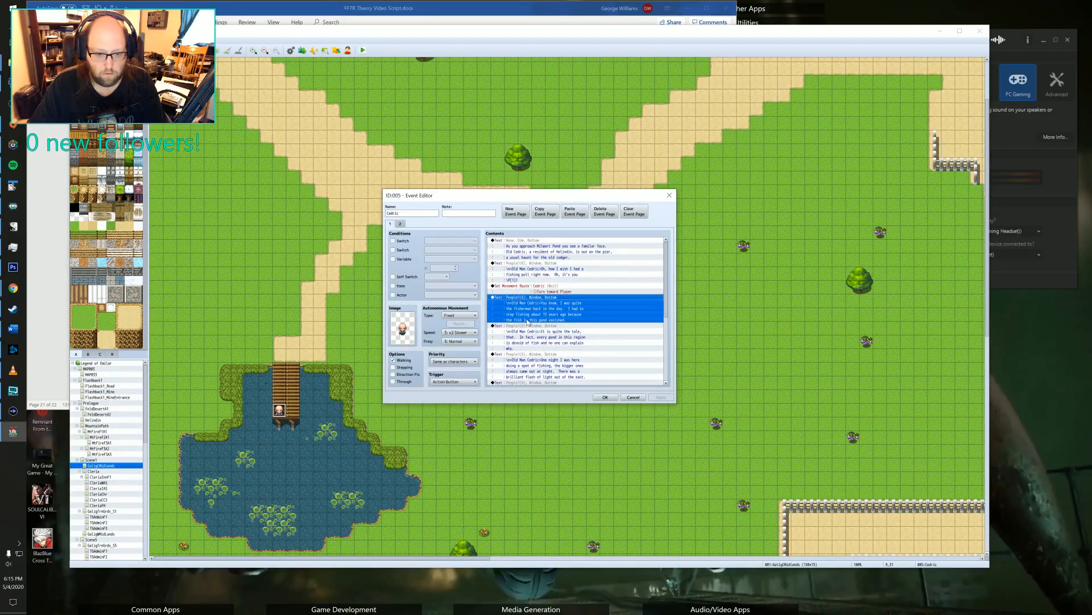
click(603, 397)
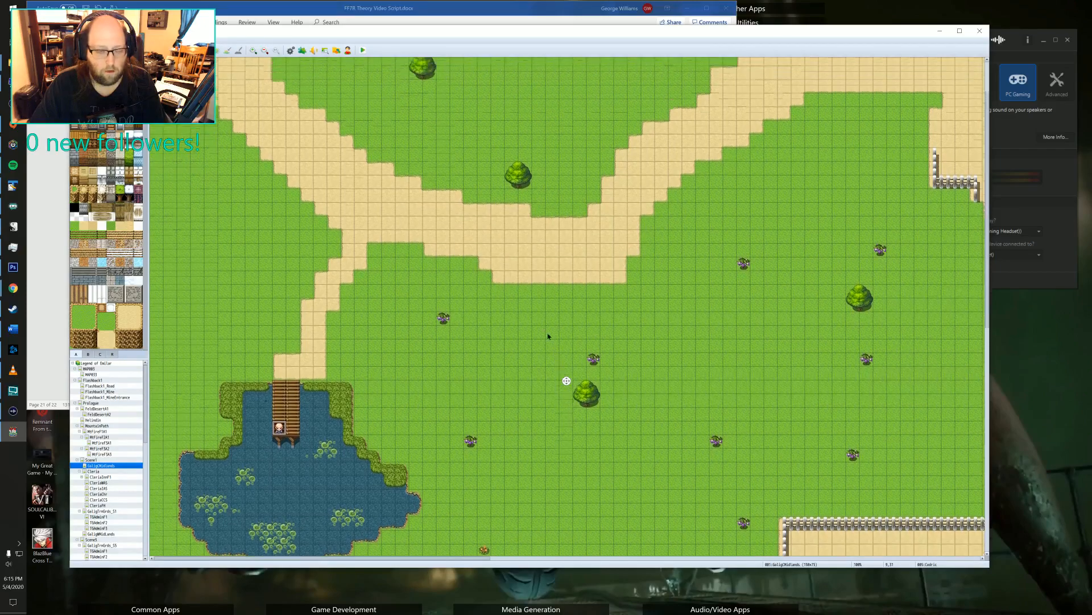
scroll(569, 307, up, 5)
scroll(742, 261, right, 5)
mouse_move(741, 261)
middle_down()
mouse_move(583, 222)
mouse_move(565, 181)
mouse_move(609, 320)
middle_up()
middle_drag(462, 297, 647, 197)
middle_drag(690, 243, 409, 181)
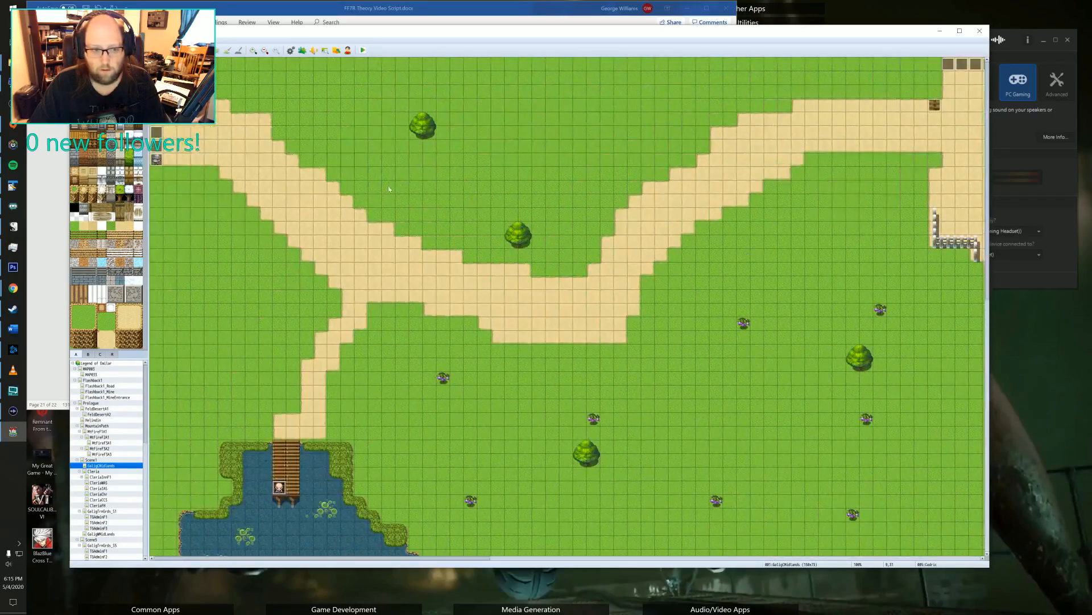
On the Cleria map, open the central blue-roofed house's door event, duplicate page 3's plain transfer page near the front, and delete the surplus page.
click(94, 471)
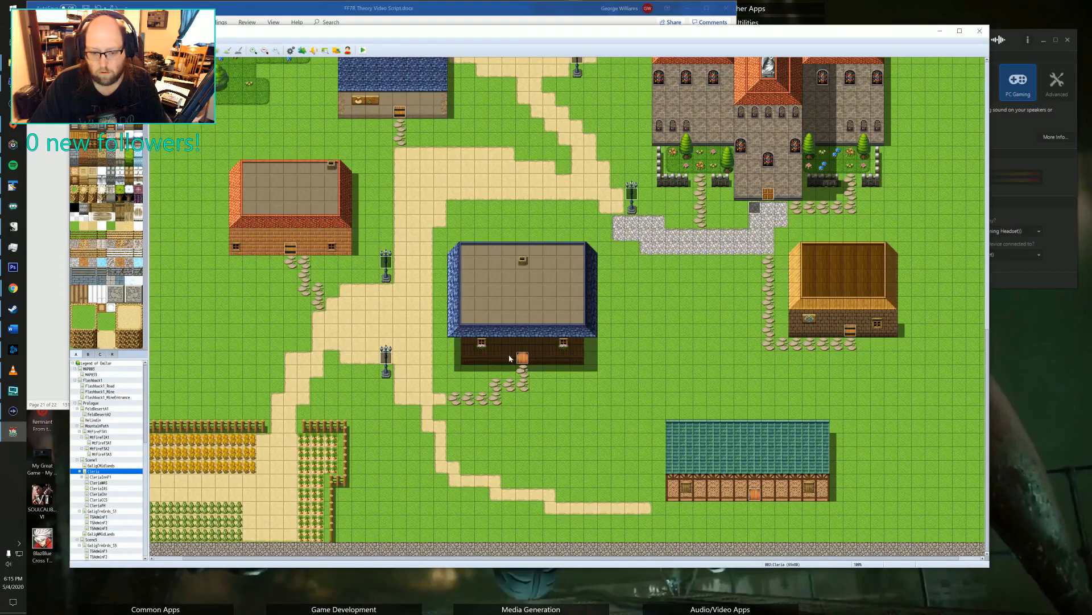
double_click(527, 361)
click(631, 396)
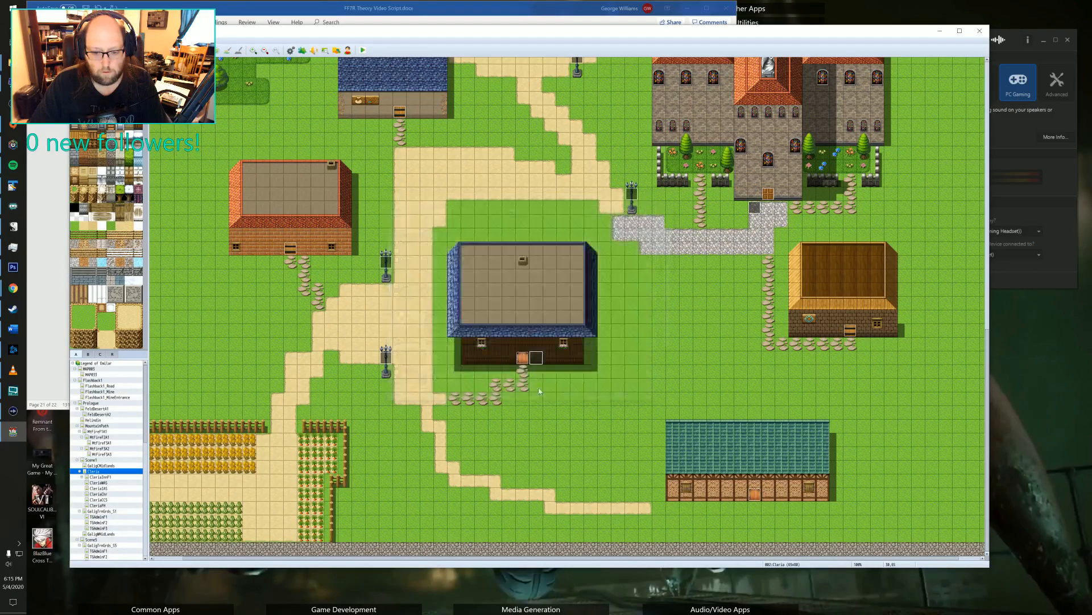
double_click(522, 359)
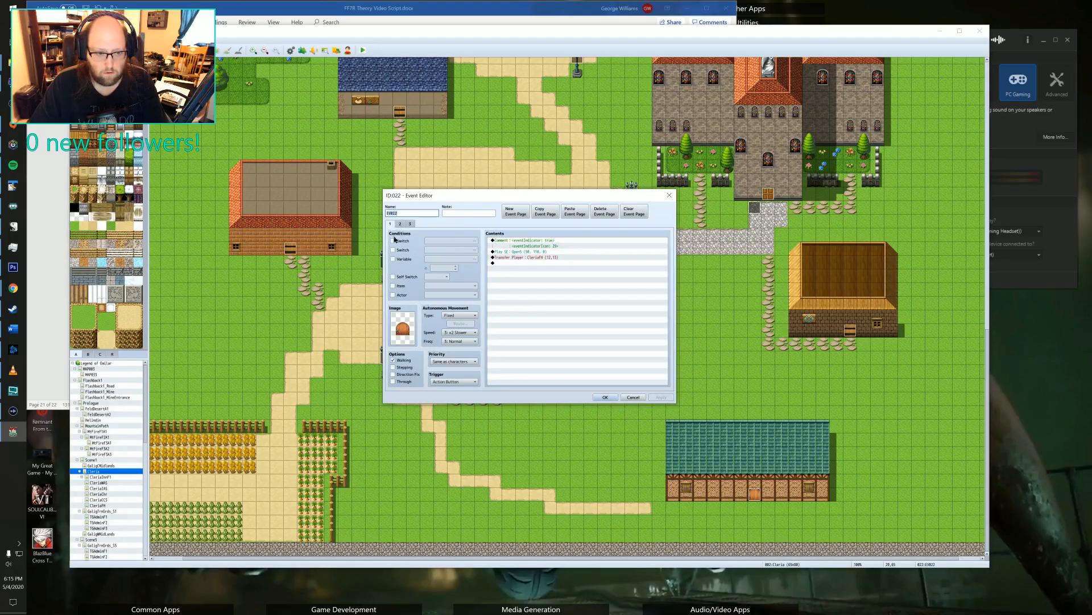
click(400, 224)
click(411, 224)
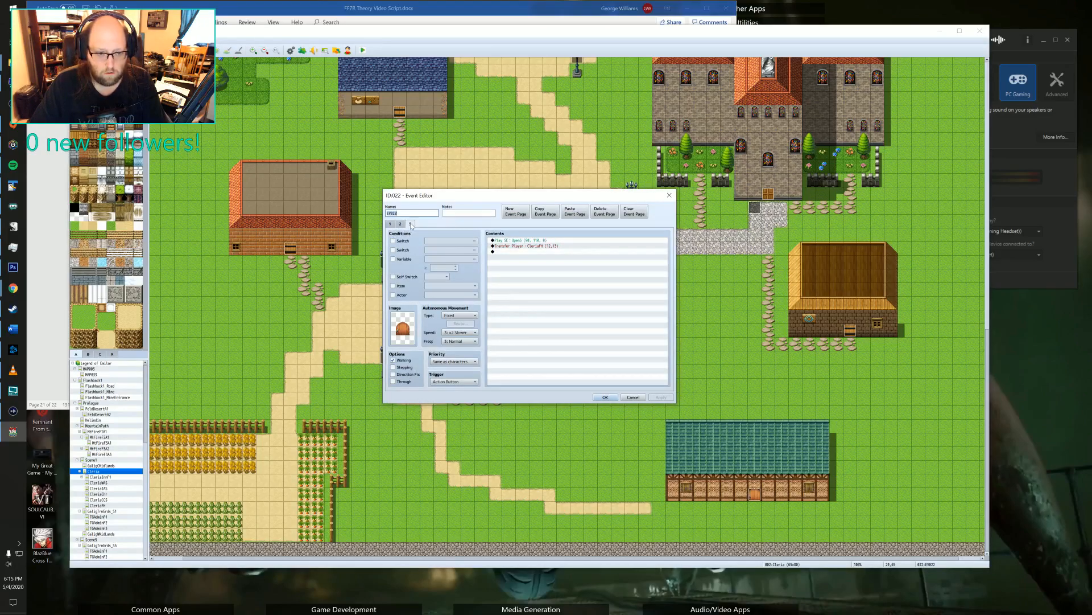
click(545, 211)
click(390, 223)
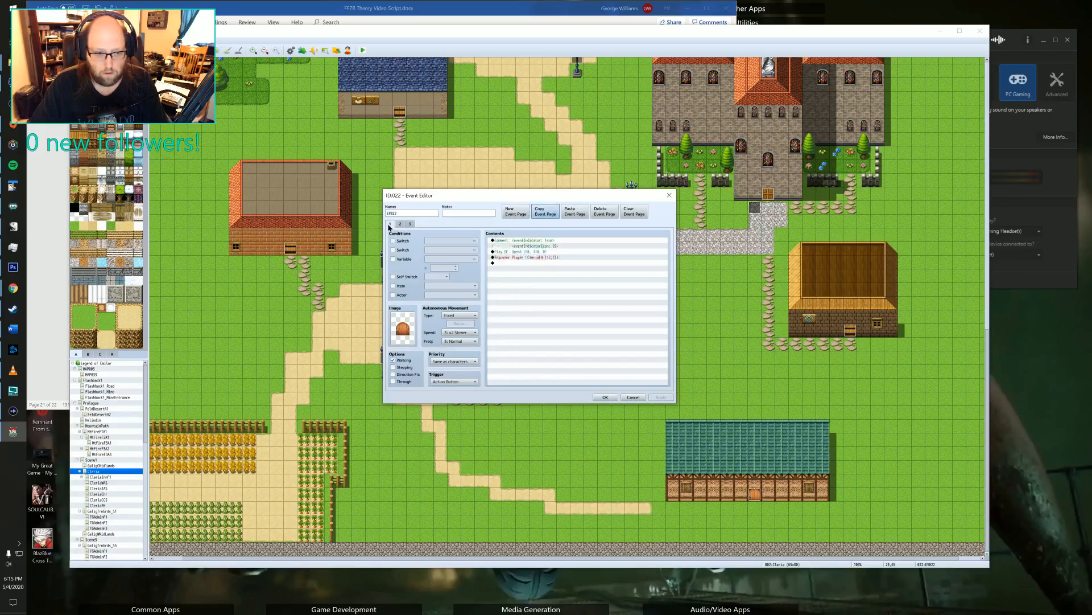
click(574, 212)
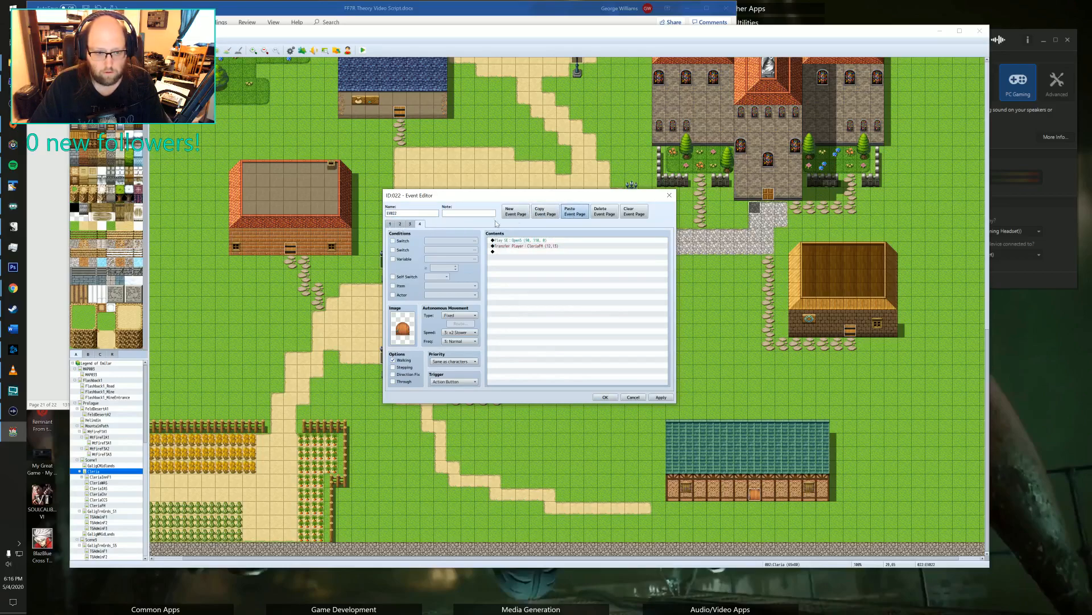
click(604, 212)
click(391, 225)
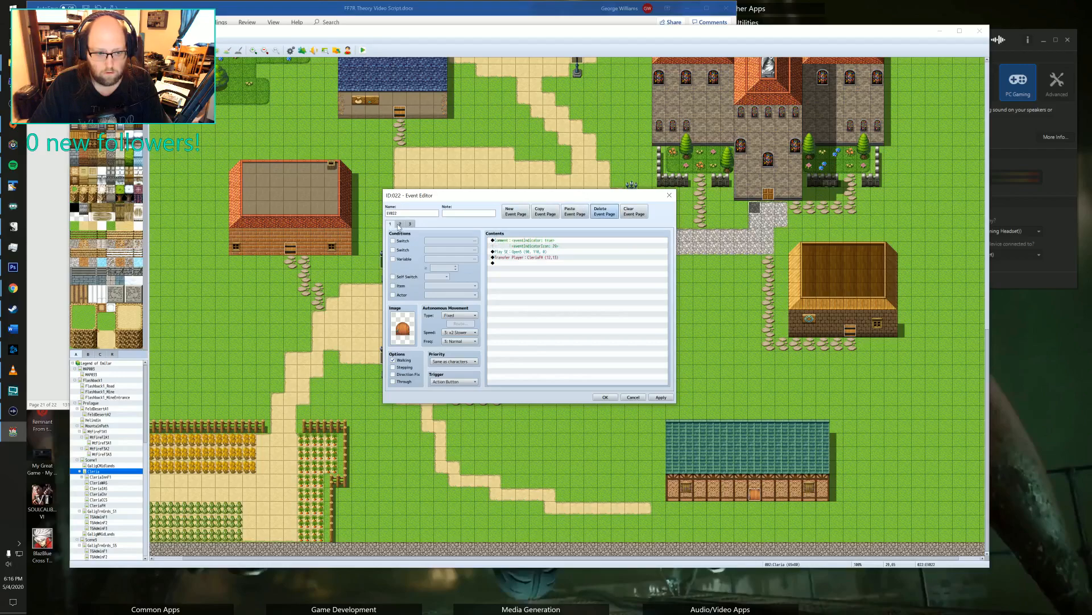
Copy the door event's page with the indicator comment behind the plain transfer page and delete the original first page.
click(401, 224)
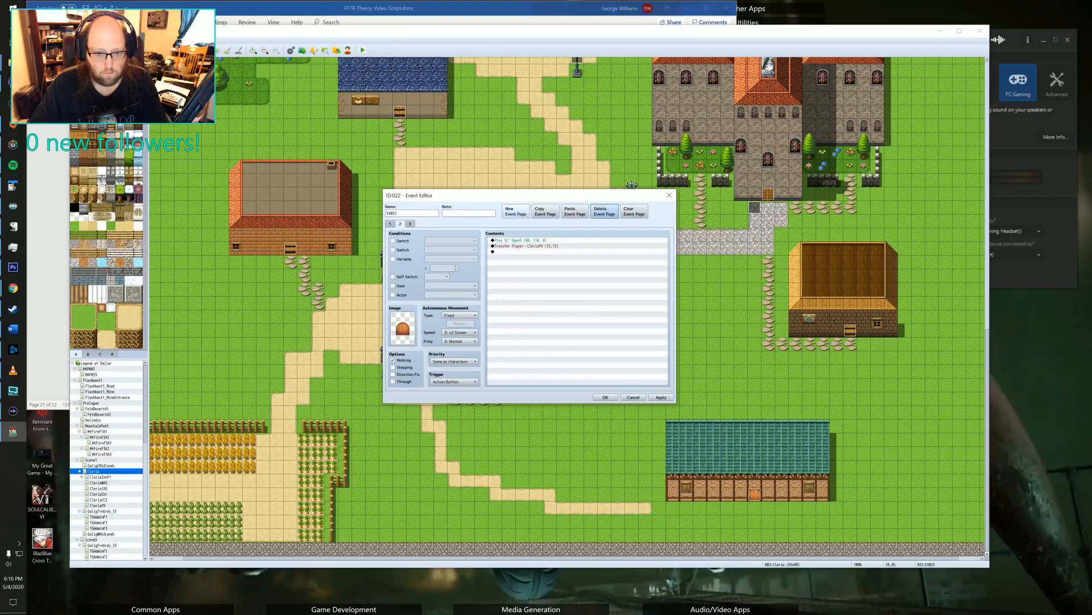
click(390, 224)
click(545, 211)
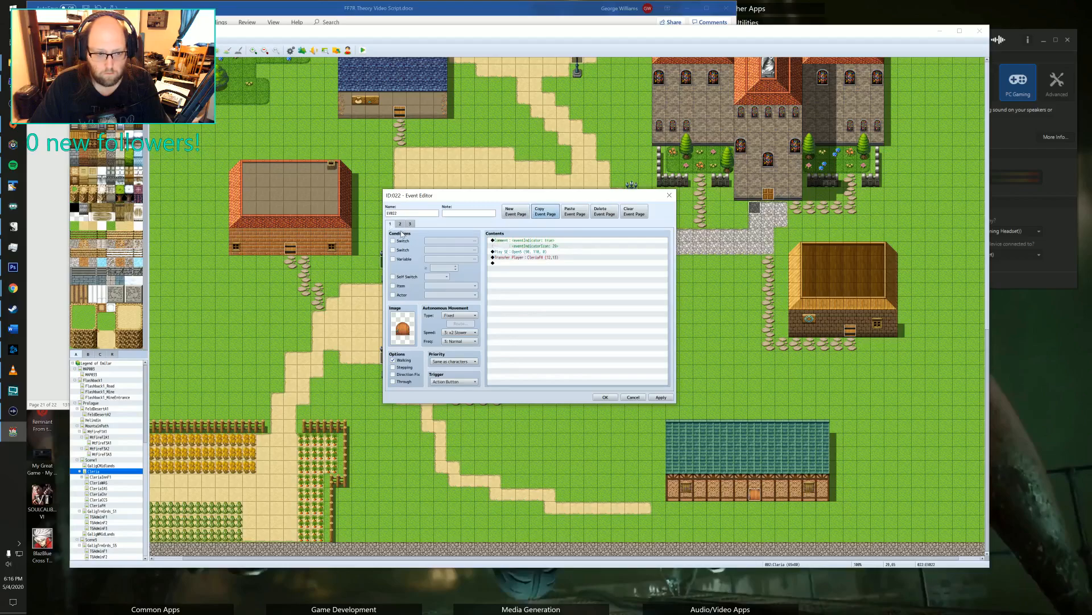
click(575, 211)
click(604, 212)
Make switch 0140 p_mq1_start the condition of the door event's page 2, then apply the changes and close the event.
click(400, 224)
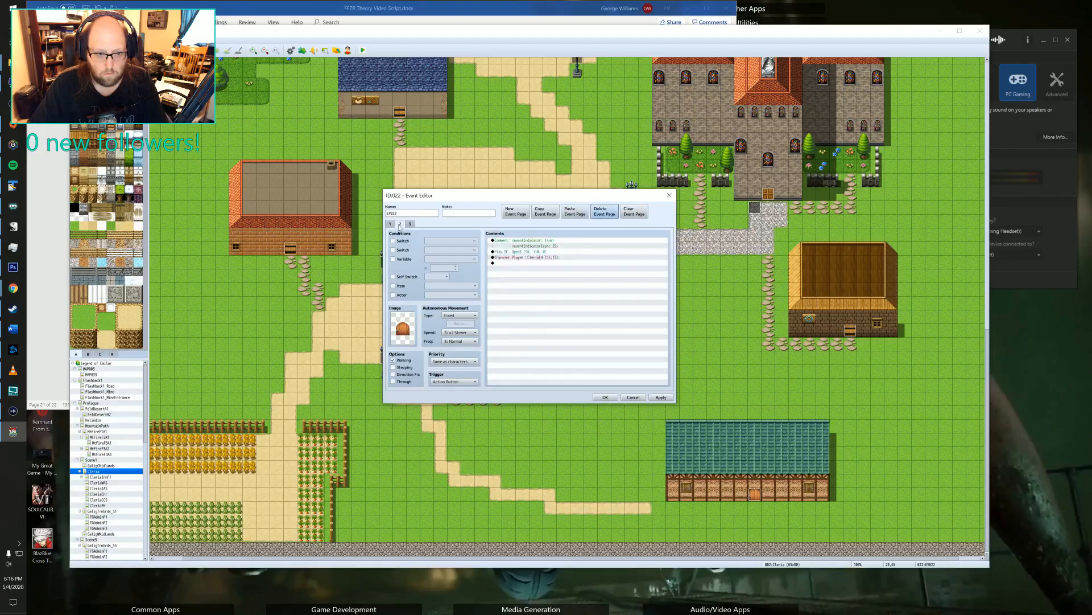
click(392, 241)
click(441, 241)
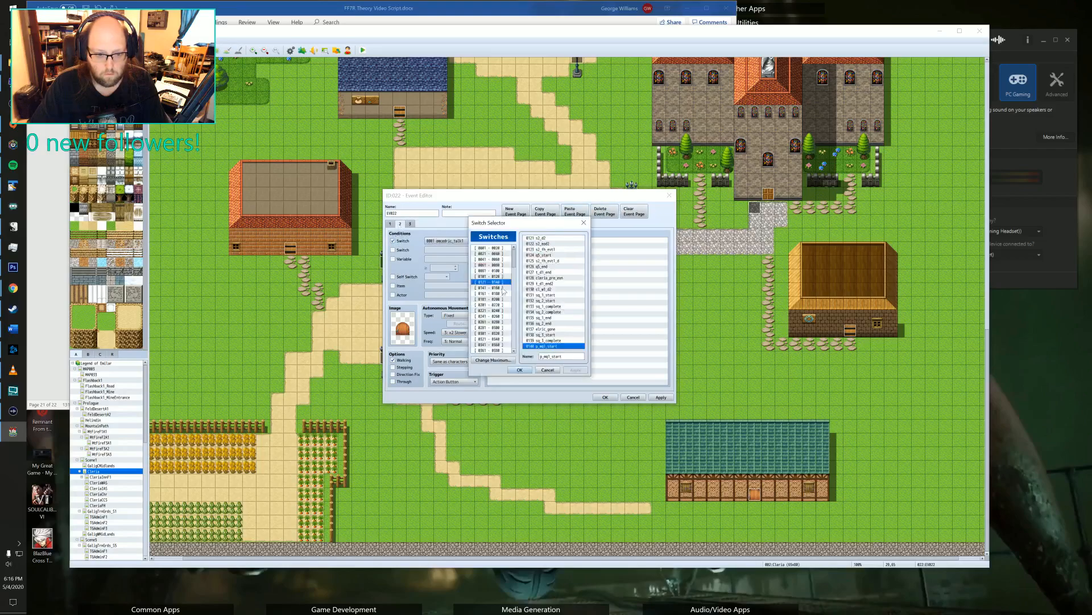
click(520, 370)
click(660, 398)
click(605, 397)
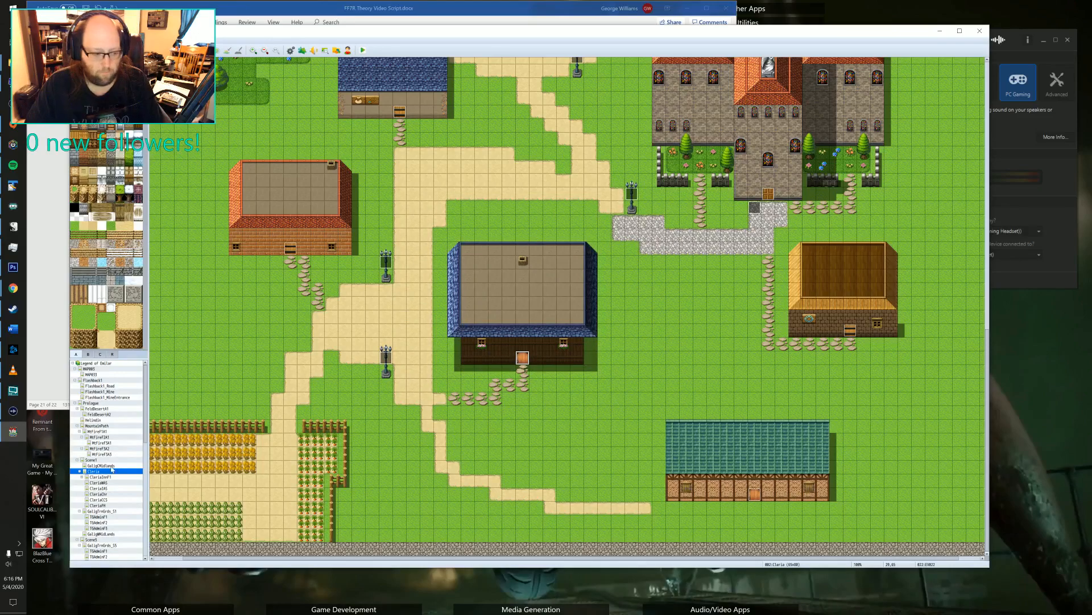
On page 2 of the door event, insert a Control Switches command before Transfer Player that turns 0140 p_mq1_start OFF.
double_click(519, 360)
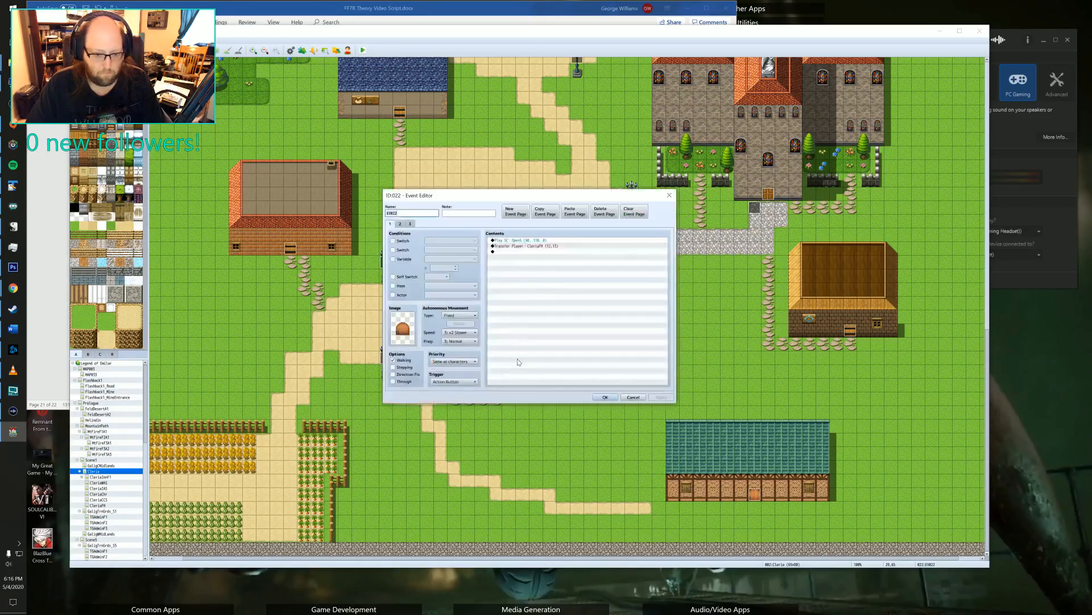
click(400, 223)
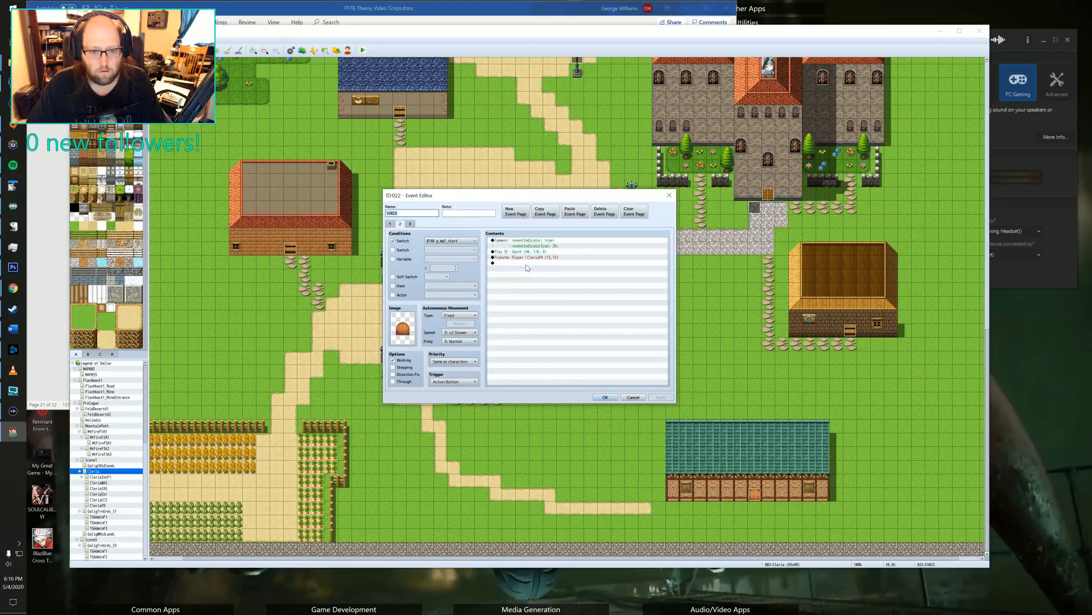
double_click(542, 258)
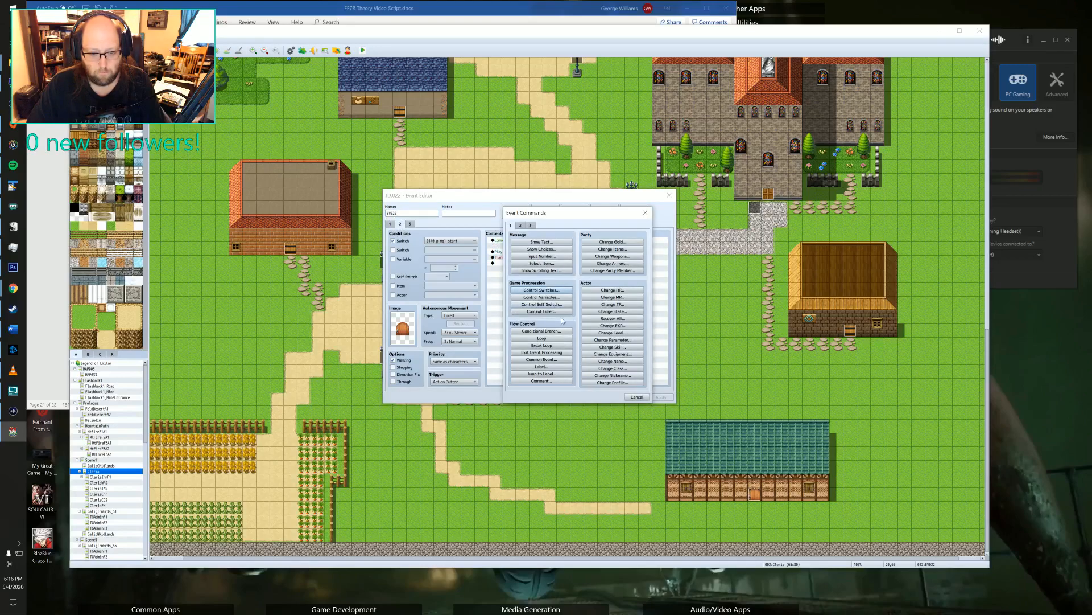
click(552, 291)
click(599, 297)
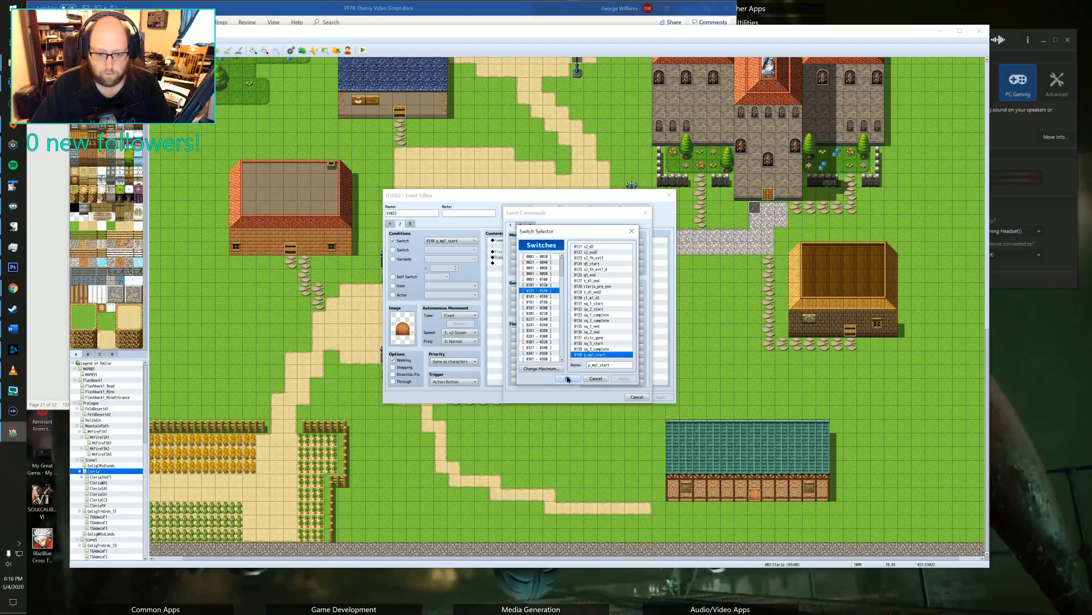
click(568, 378)
click(582, 334)
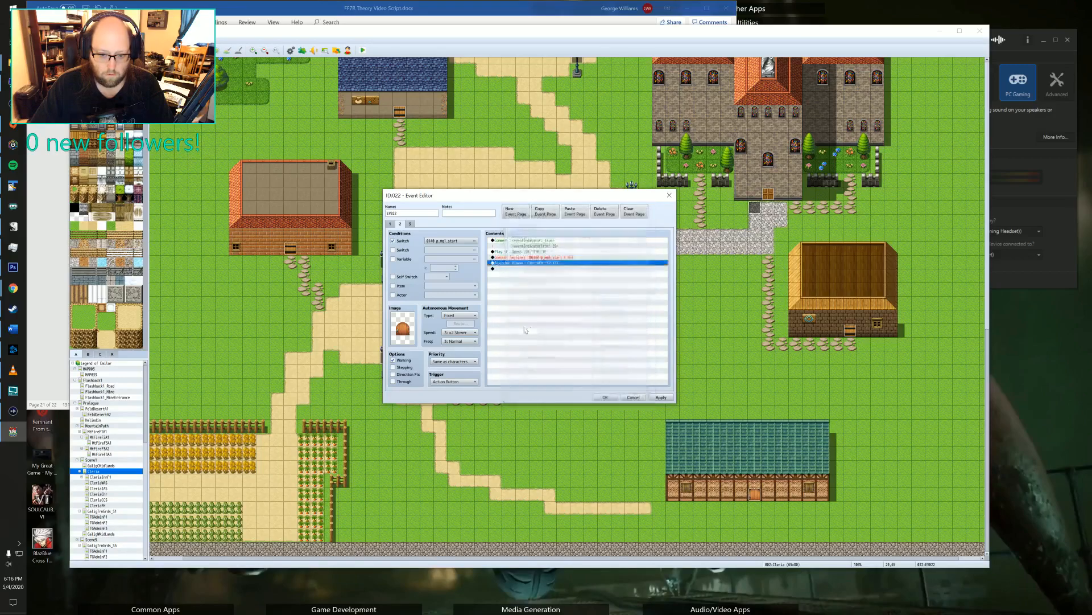
click(508, 268)
double_click(511, 272)
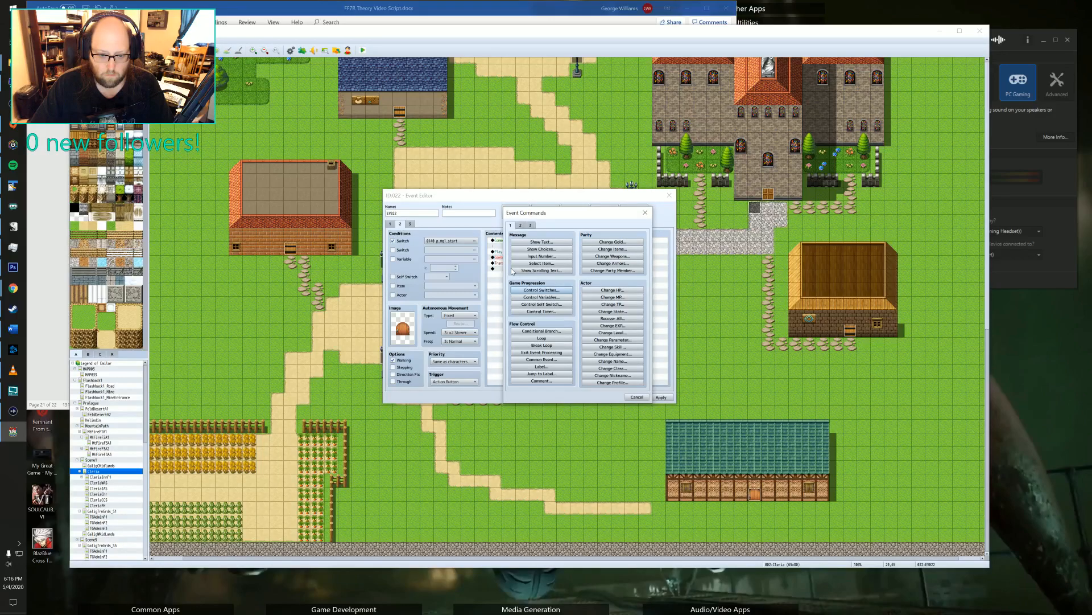
click(637, 397)
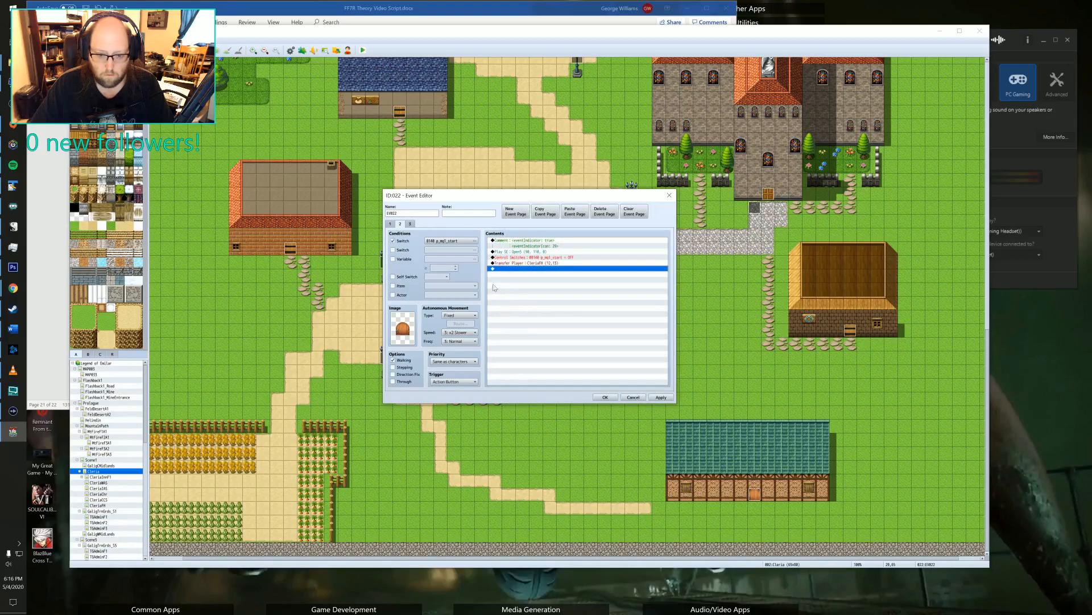
Start another Control Switches command and name the empty switch 0141 p_mq1_complete, leaving switch 0160 unnamed.
double_click(522, 269)
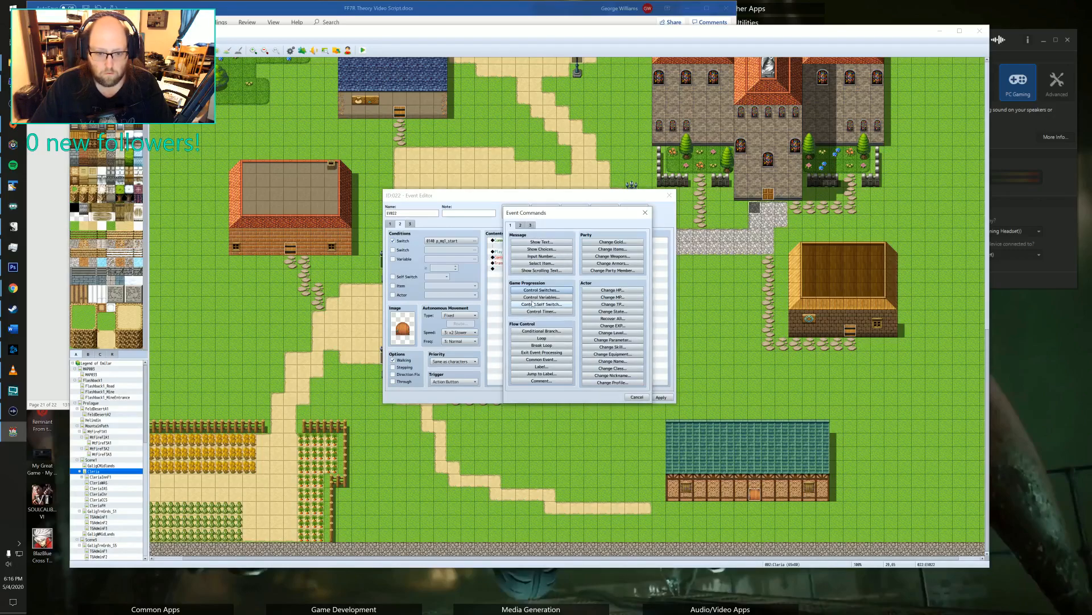
click(541, 290)
click(574, 295)
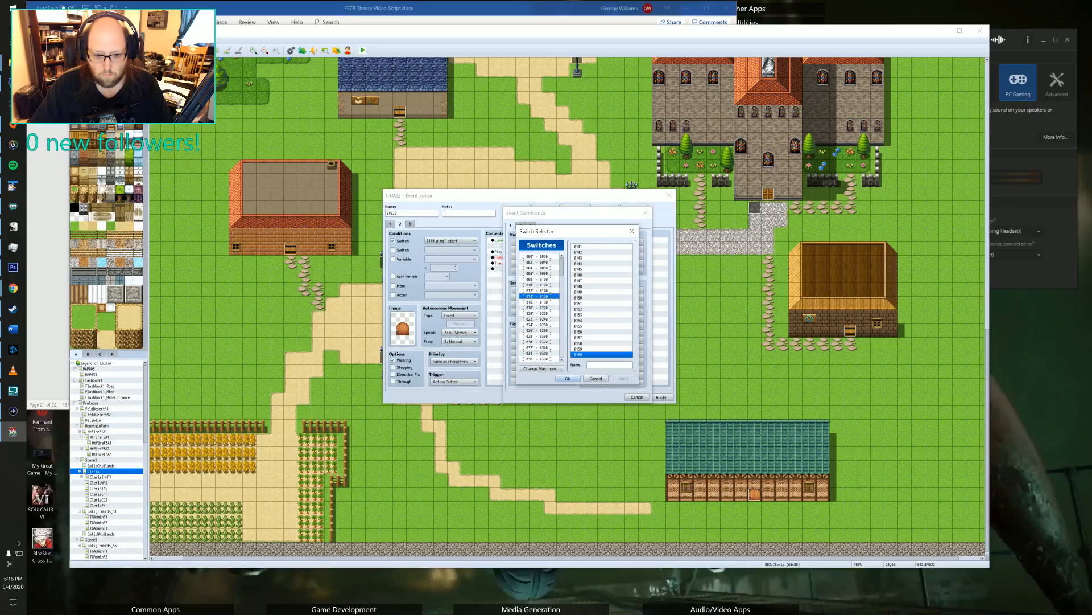
text(p_)
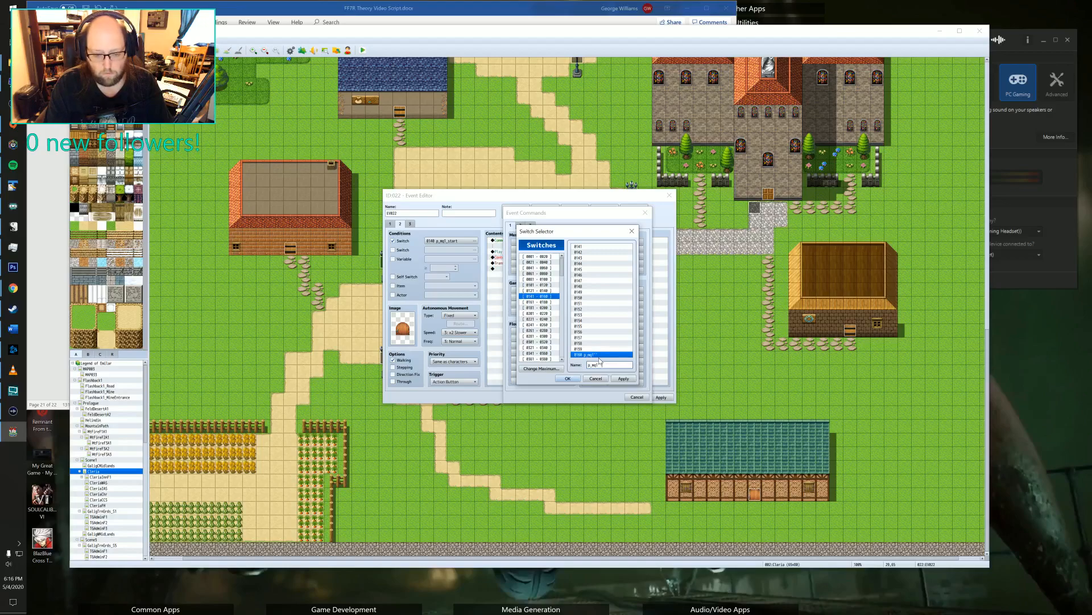
text(mq1_complete)
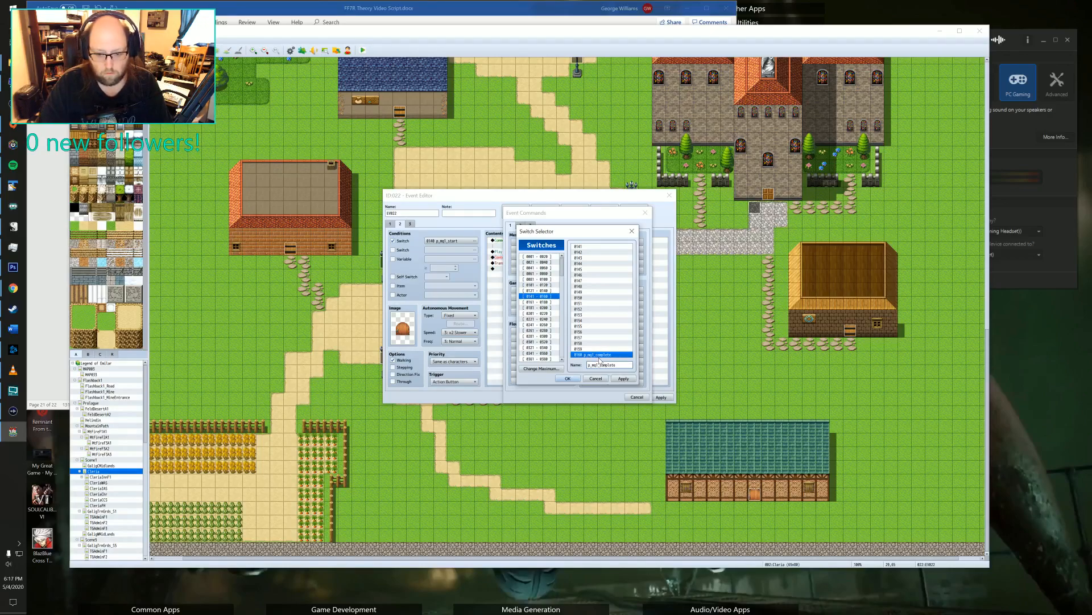
drag(618, 365, 532, 365)
key(BackSpace)
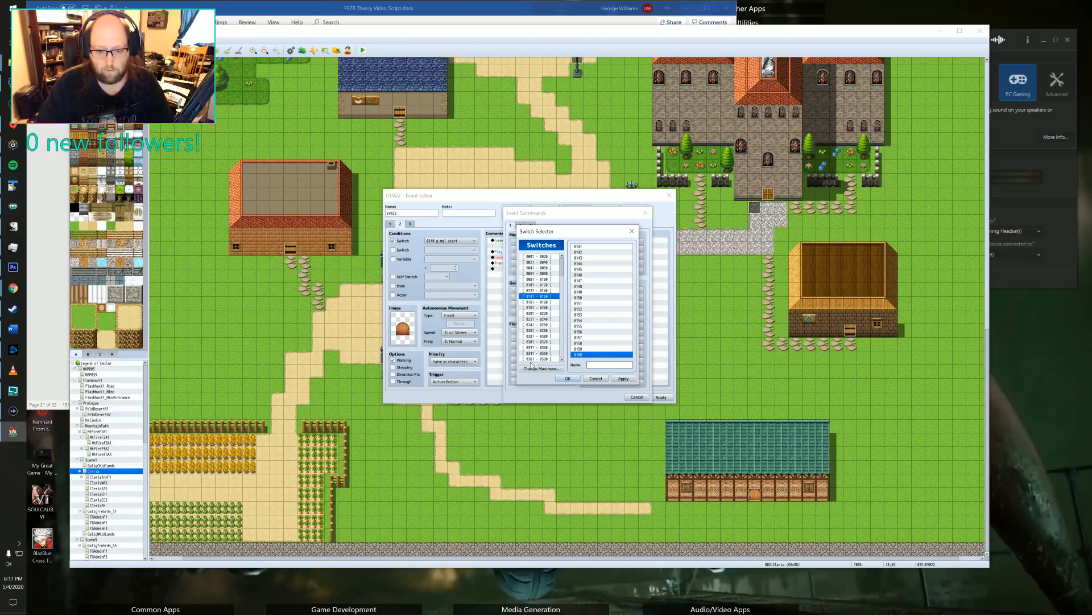
click(581, 246)
key(ctrl+v)
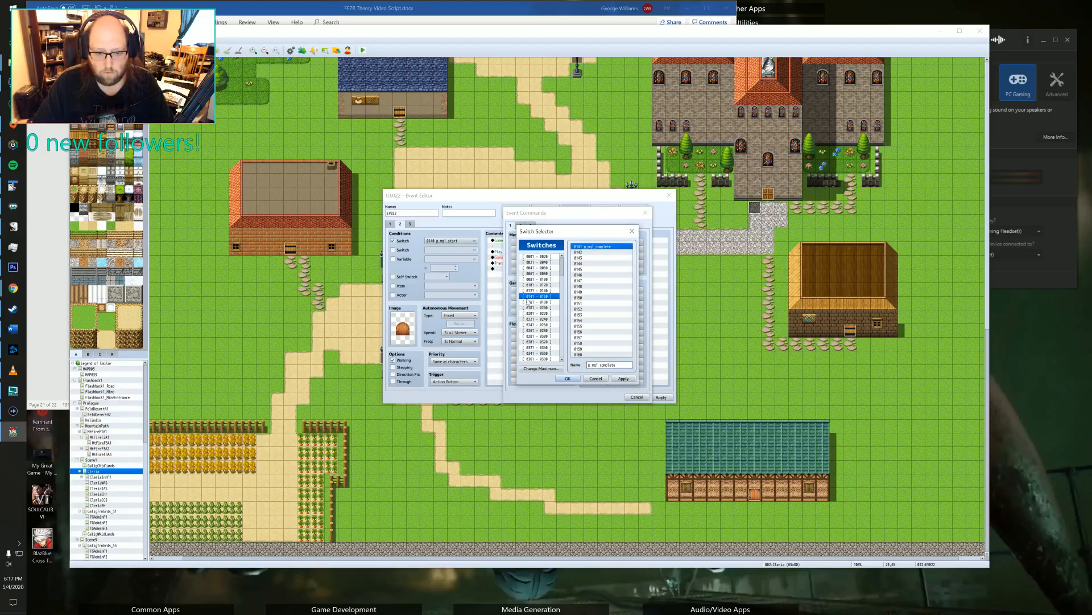
Set the new Control Switches command to turn 0141 p_mq1_complete ON and add it before Transfer Player.
click(533, 290)
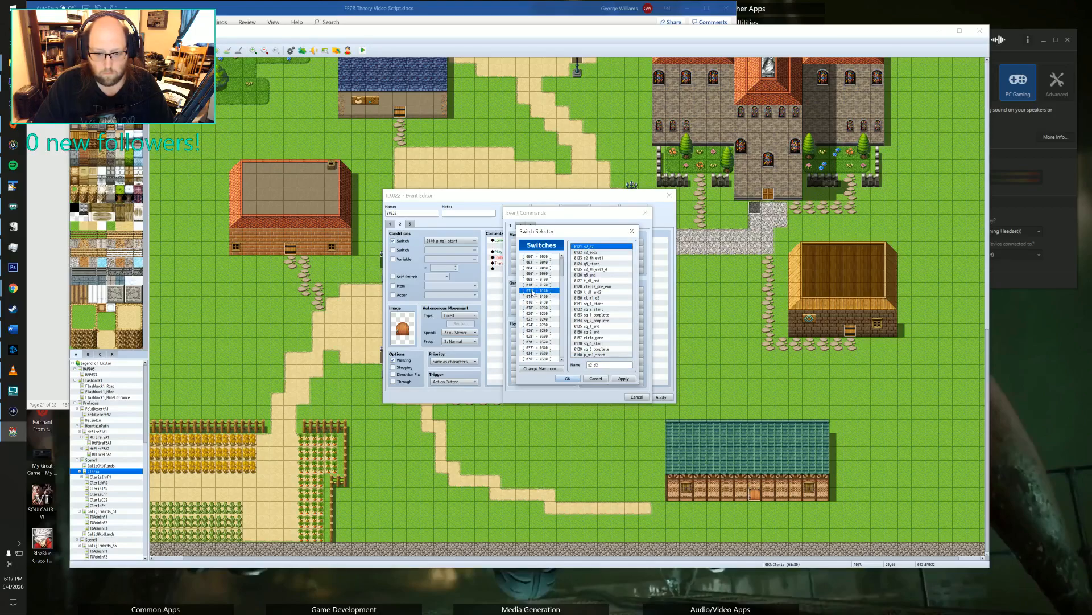
click(569, 379)
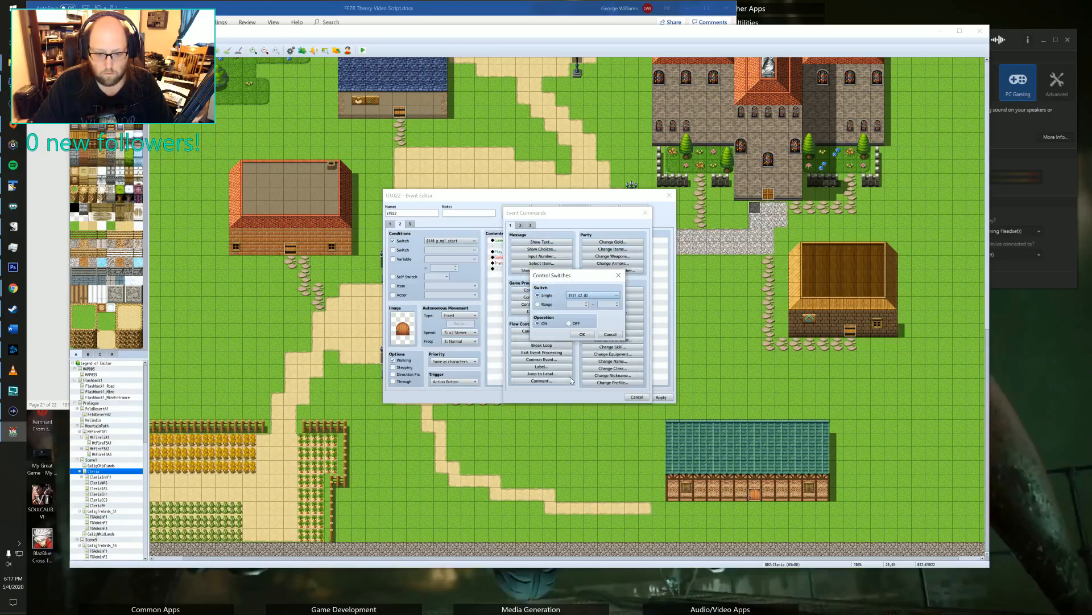
click(574, 295)
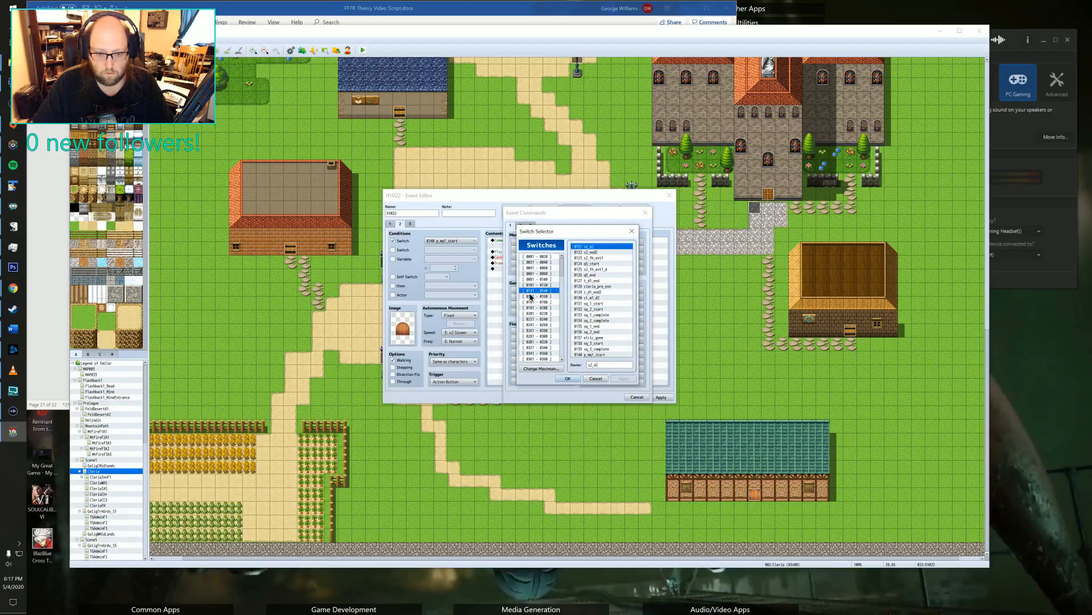
click(531, 296)
click(568, 379)
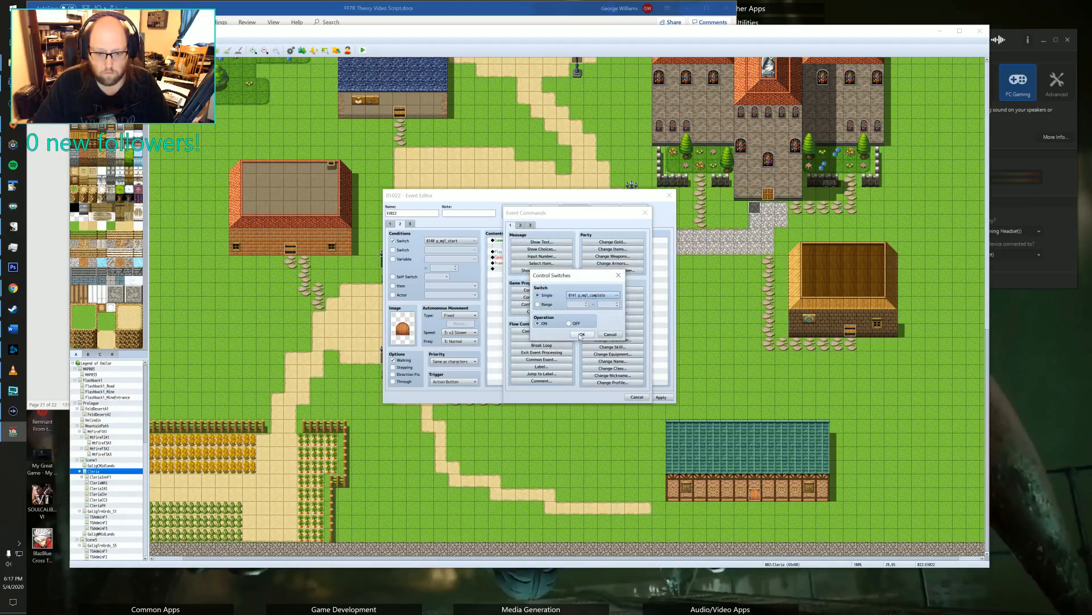
click(580, 335)
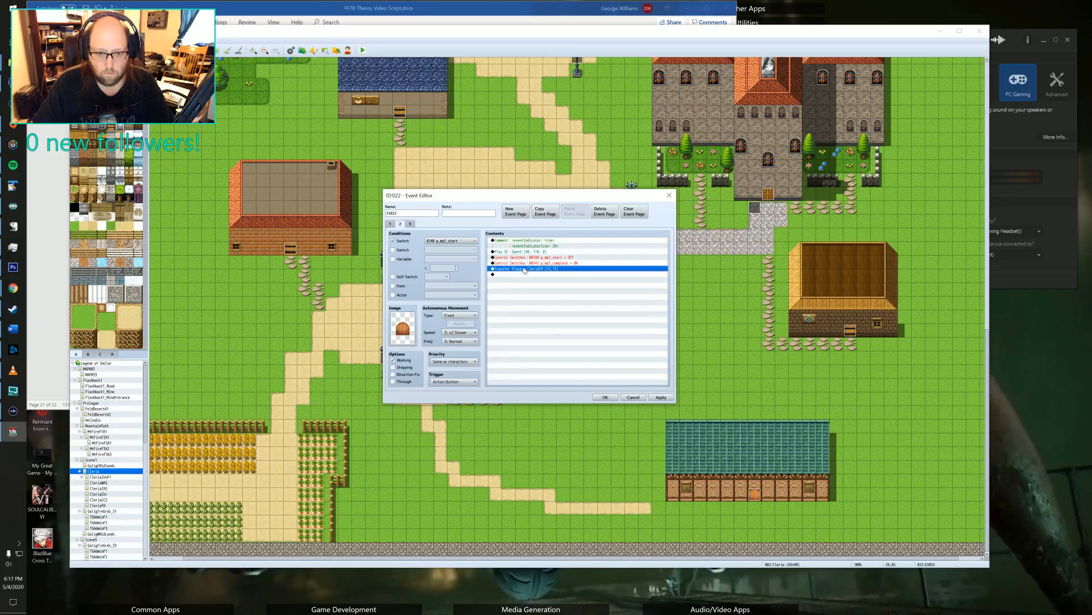
Start a Plugin Command before Transfer Player on page 2 of the door event, beginning its text with Quest 1.
double_click(523, 274)
click(530, 225)
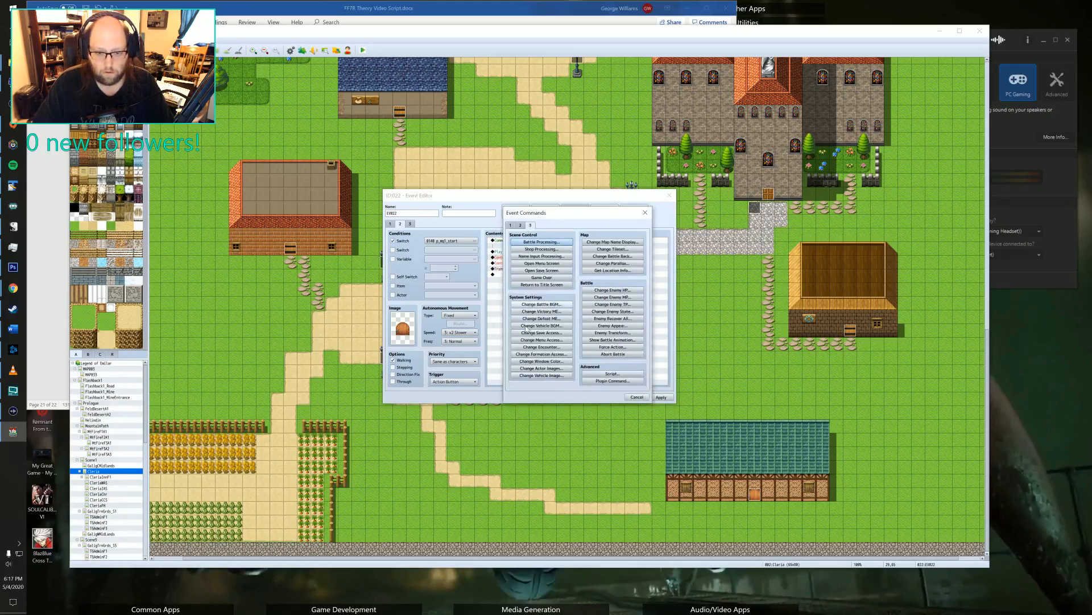
click(617, 380)
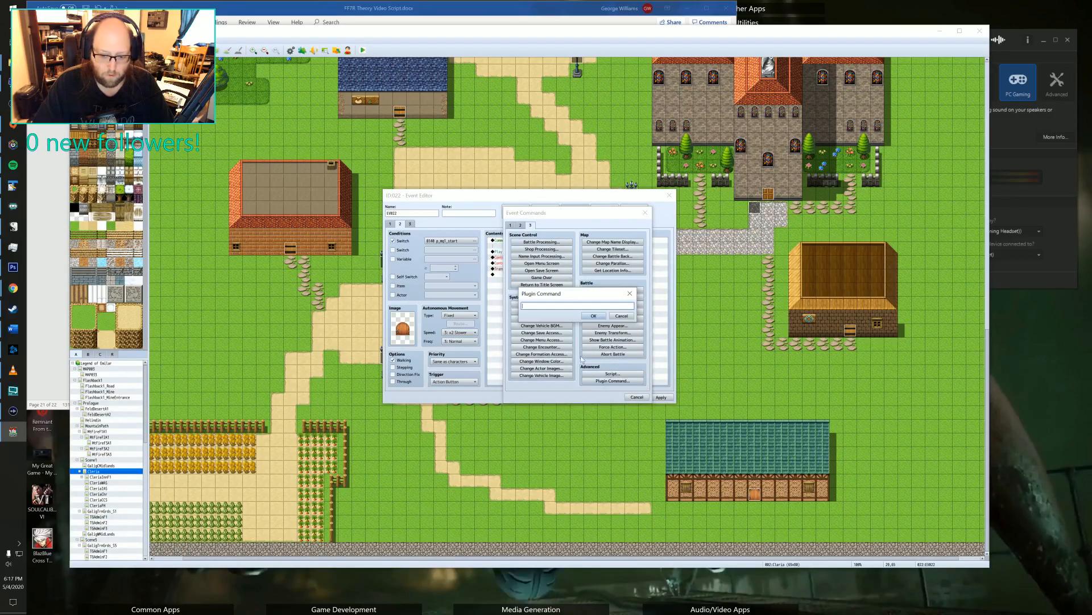
text(Quest 1)
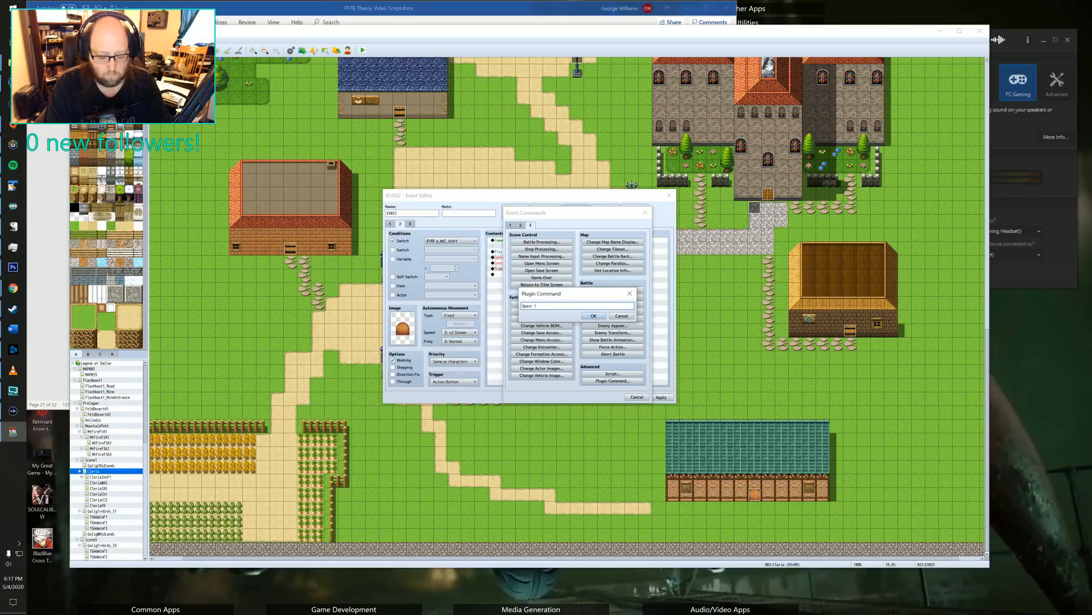
Switch to the TextPad notes and look up the plugin command syntax for completing quest objectives.
key(alt+Tab)
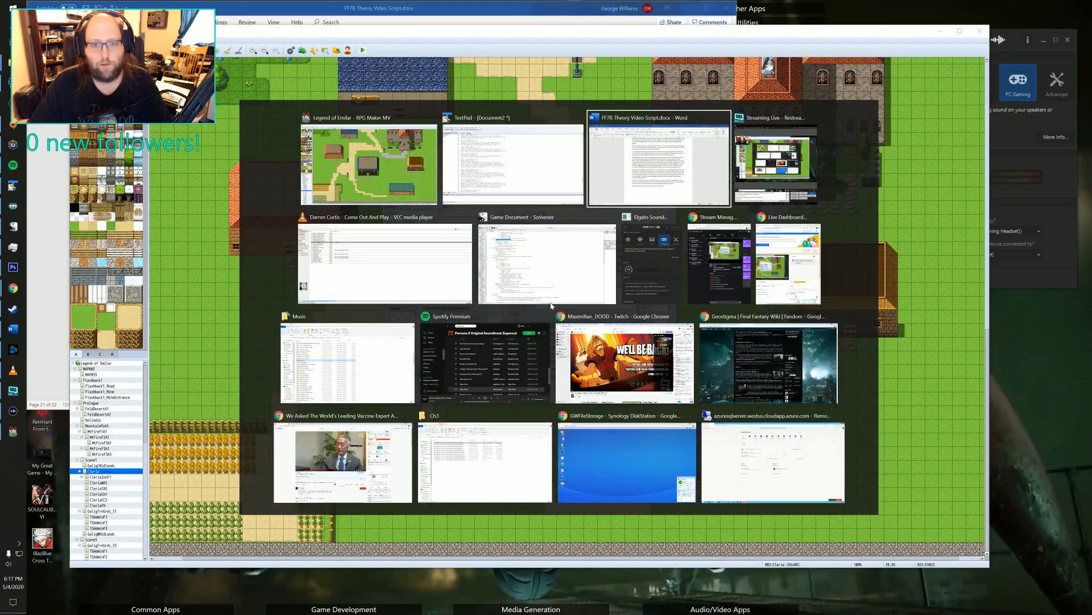
key(alt+shift+Tab)
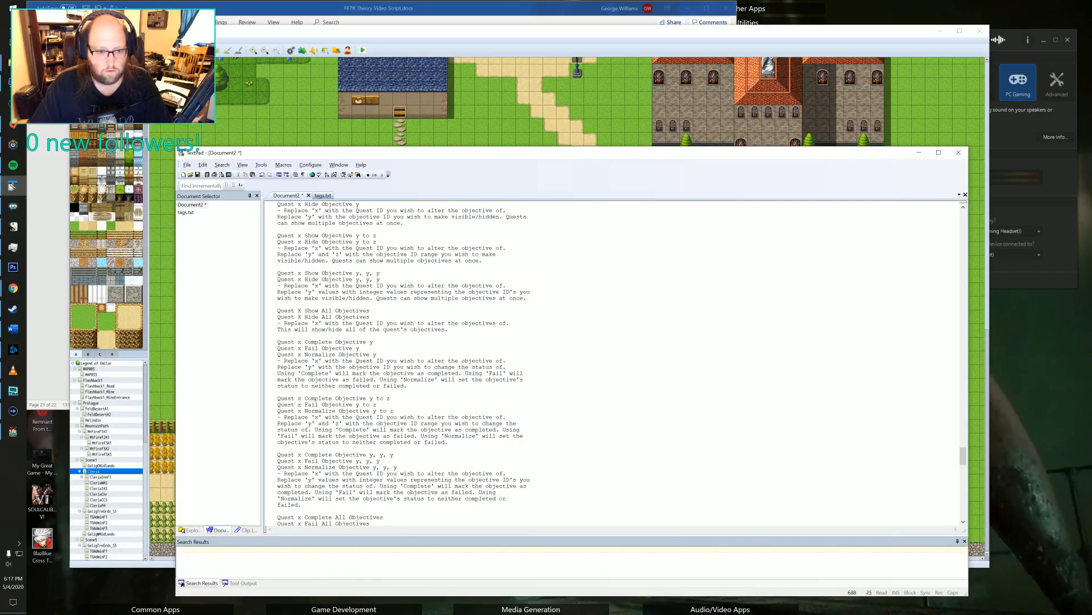
scroll(615, 364, up, 6)
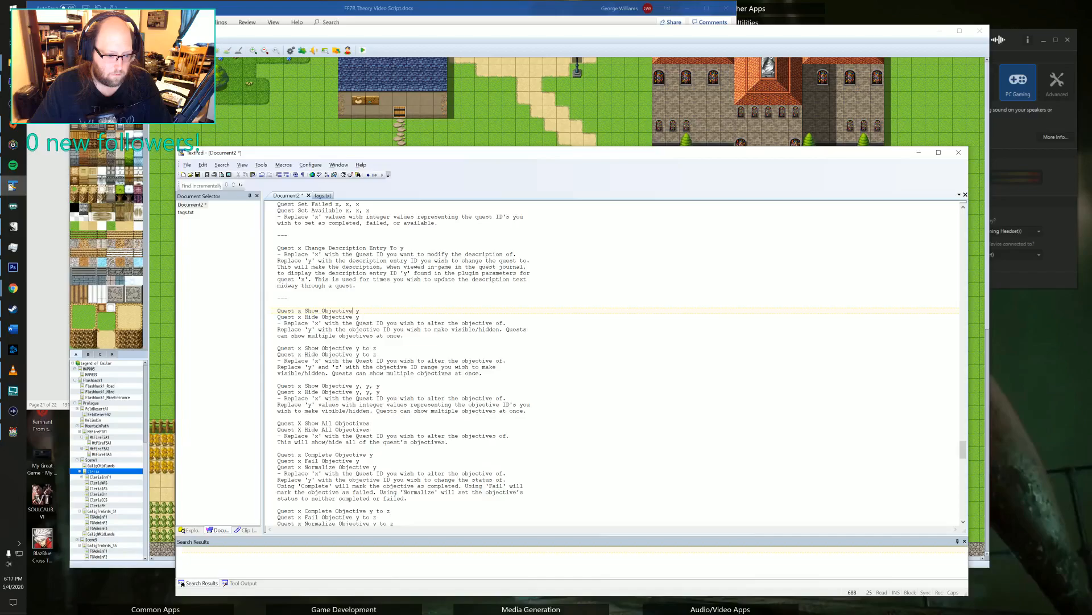
scroll(614, 364, up, 1)
scroll(615, 365, down, 5)
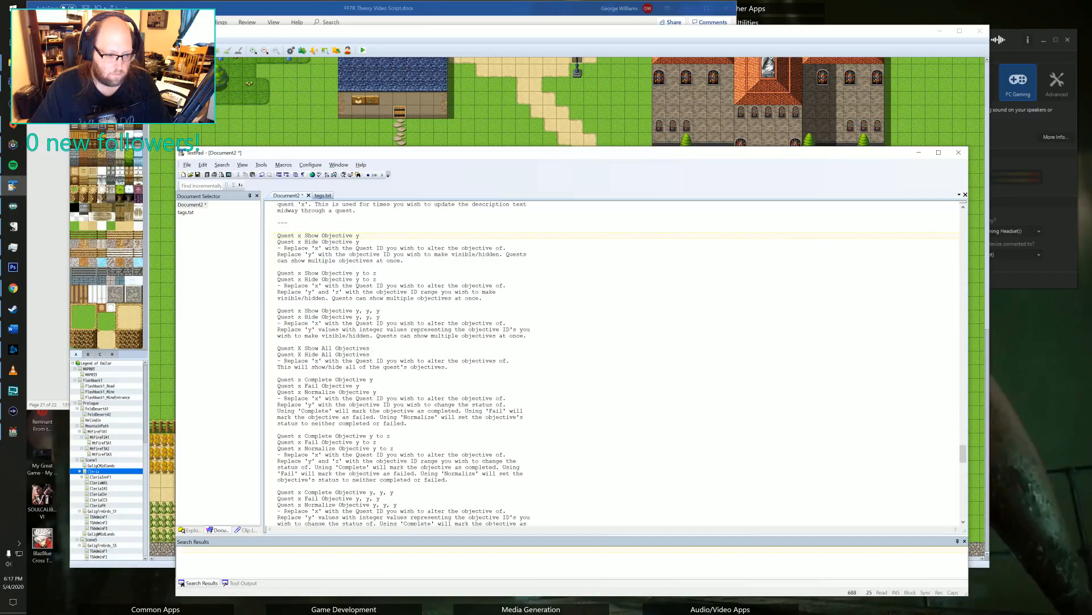
scroll(615, 364, down, 4)
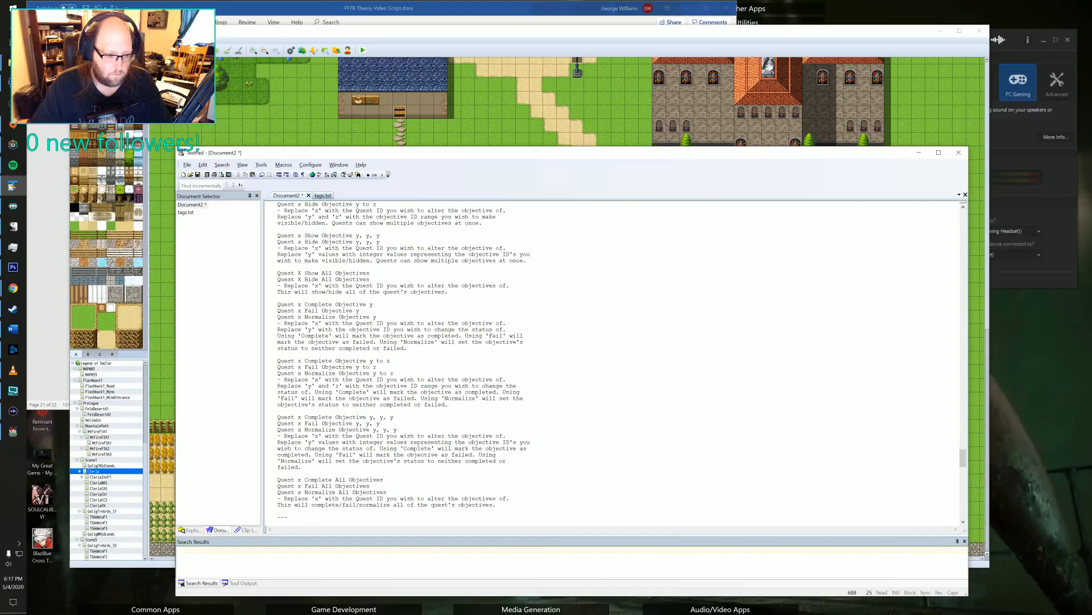
scroll(614, 364, down, 8)
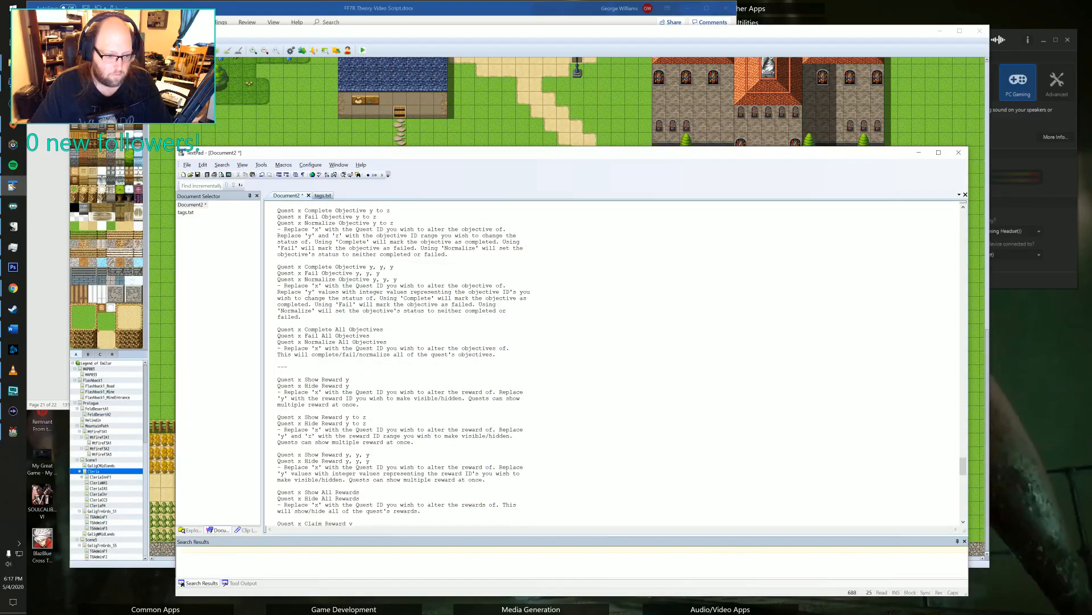
Back in RPG Maker MV, finish the plugin command as Quest 1 Complete All Objectives and add it before Transfer Player.
key(alt+Tab)
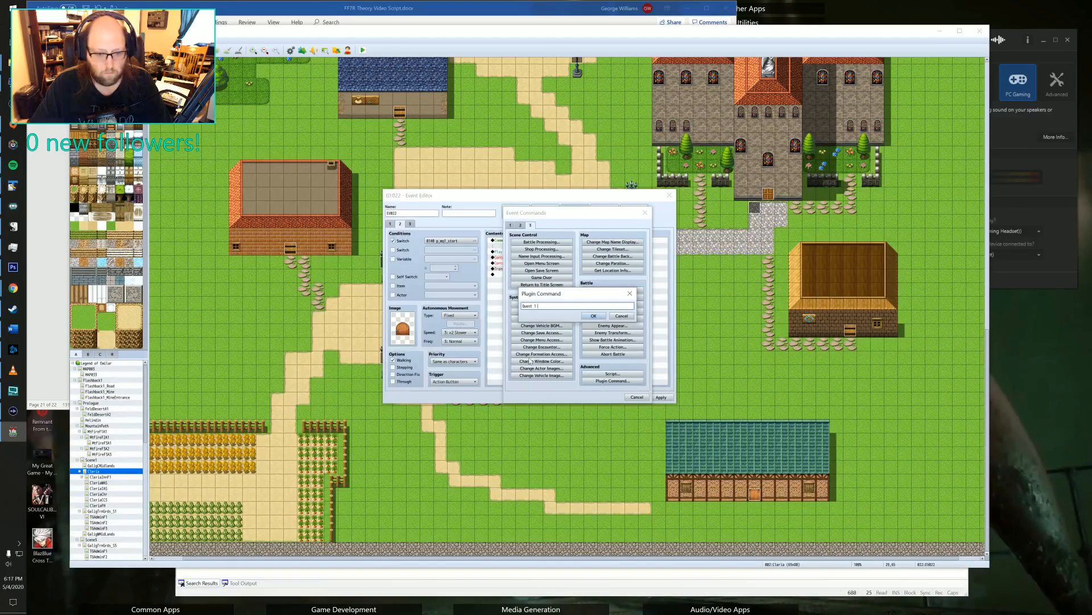
text(Comple)
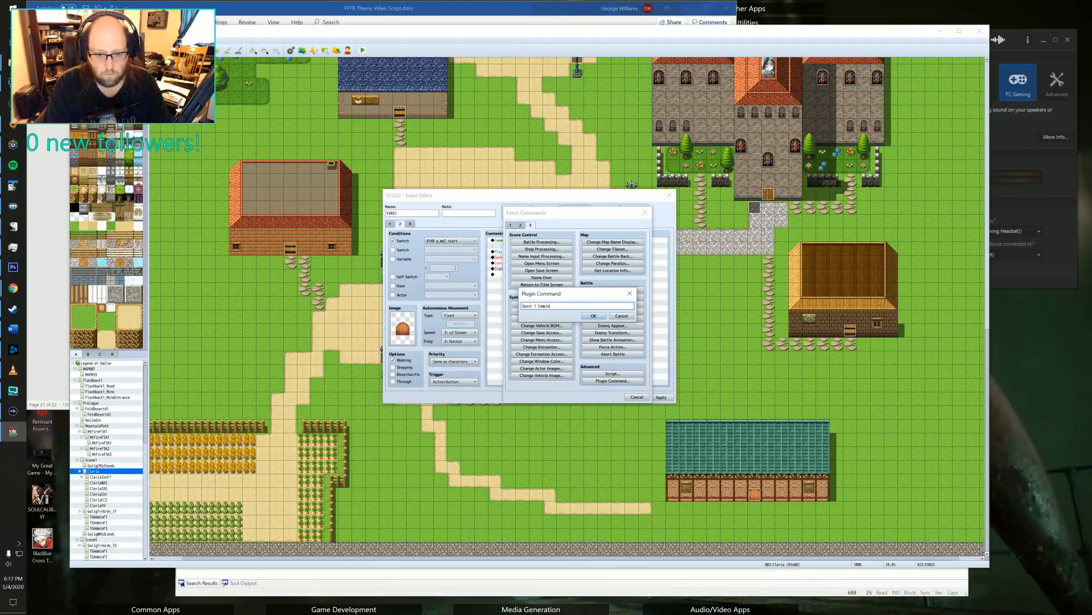
text(te All Objective)
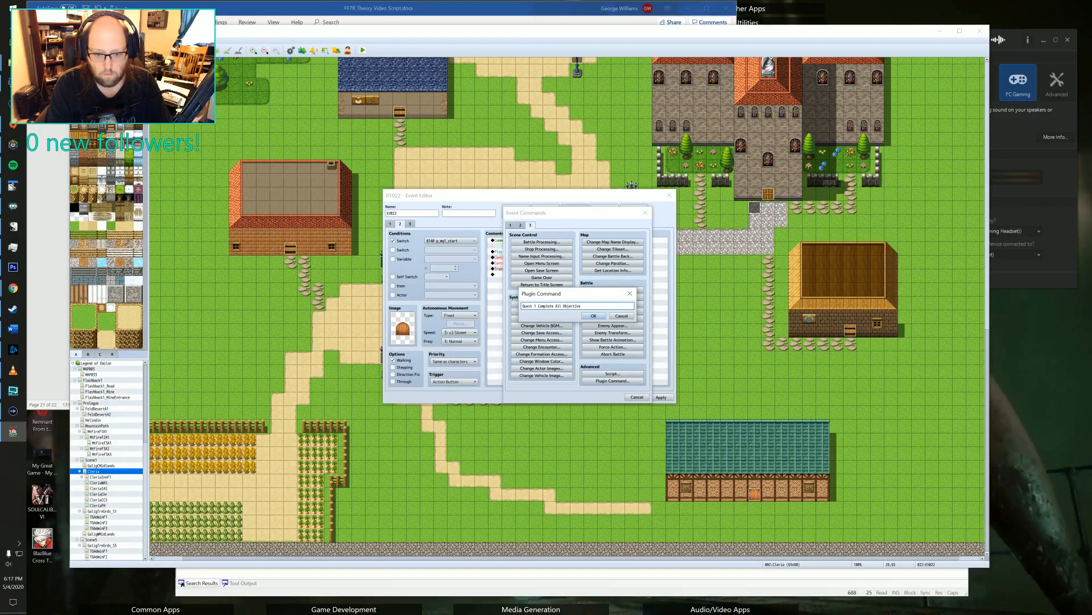
text(s)
click(586, 315)
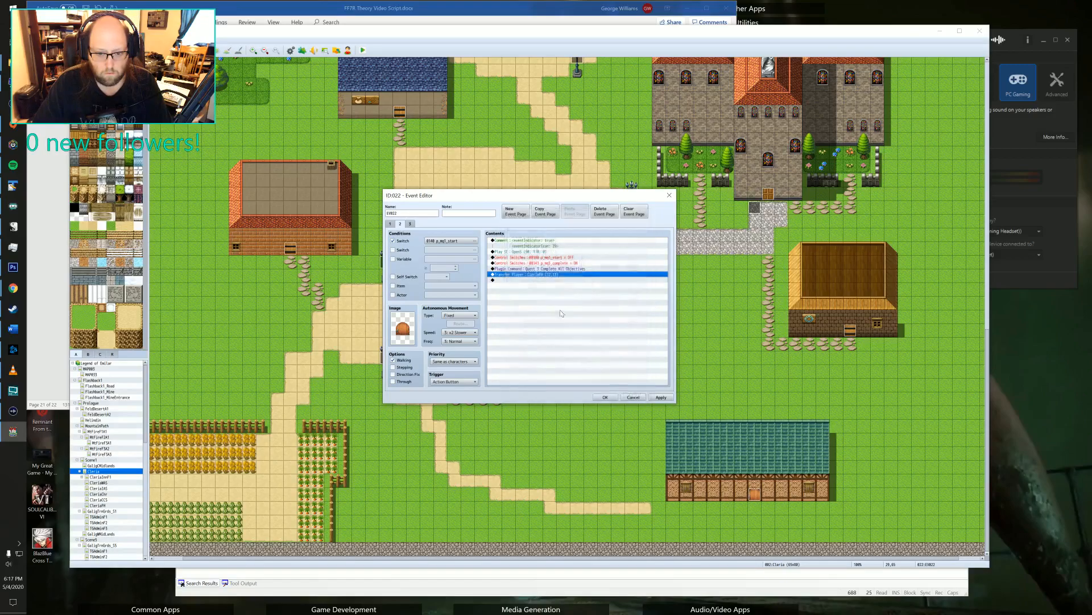
Duplicate the Quest 1 Complete All Objectives plugin command within the door event's page 2.
click(515, 269)
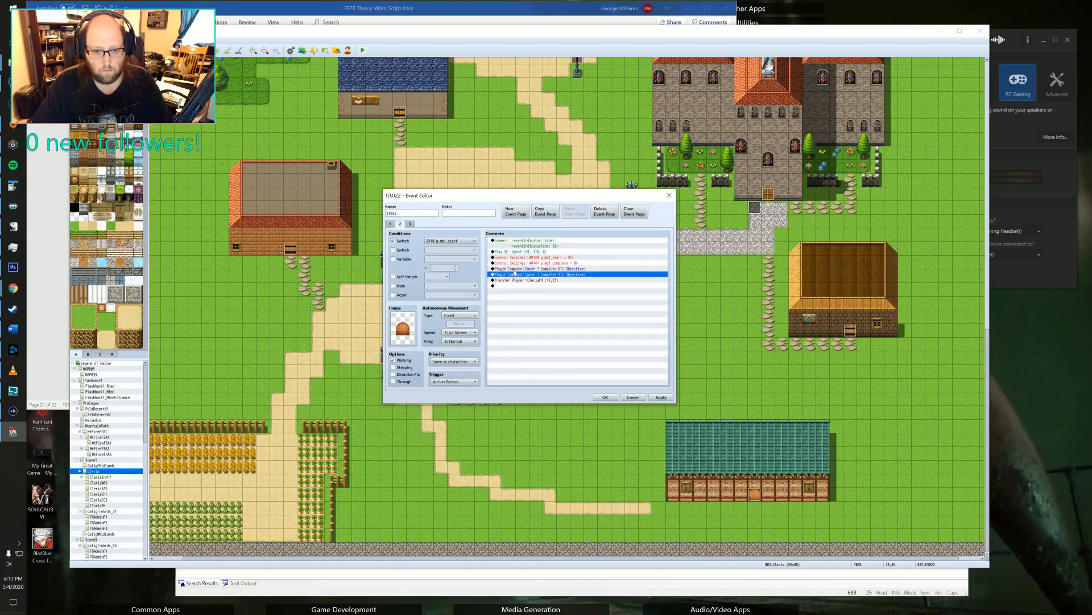
key(ctrl+c)
key(ctrl+v)
Change one of the two identical plugin commands to Quest Set Completed 1, checking the syntax in the TextPad notes, and save the door event.
double_click(513, 275)
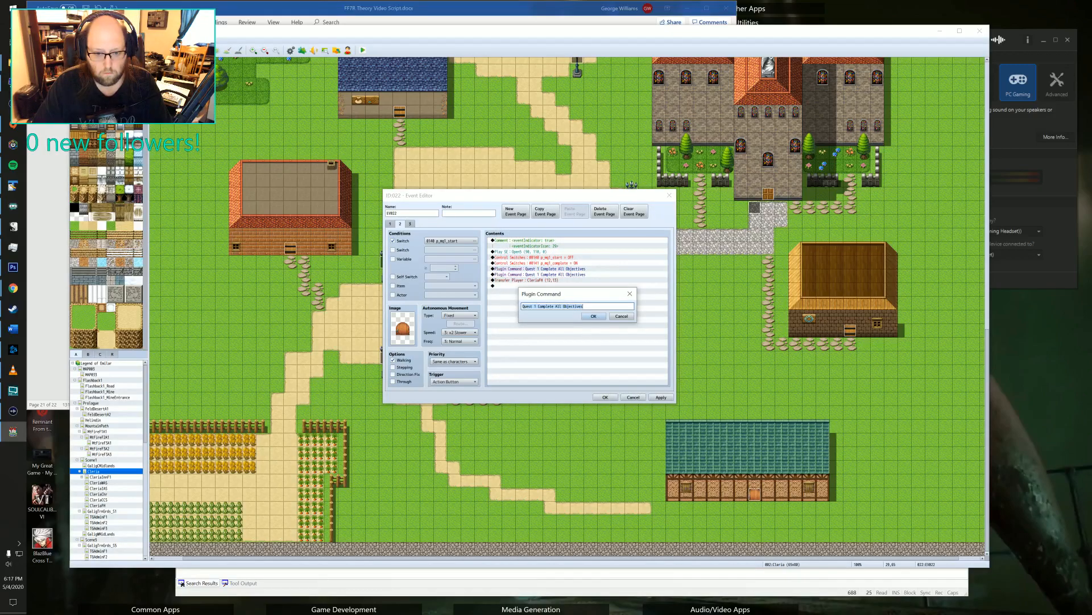
click(584, 306)
key(alt+Tab)
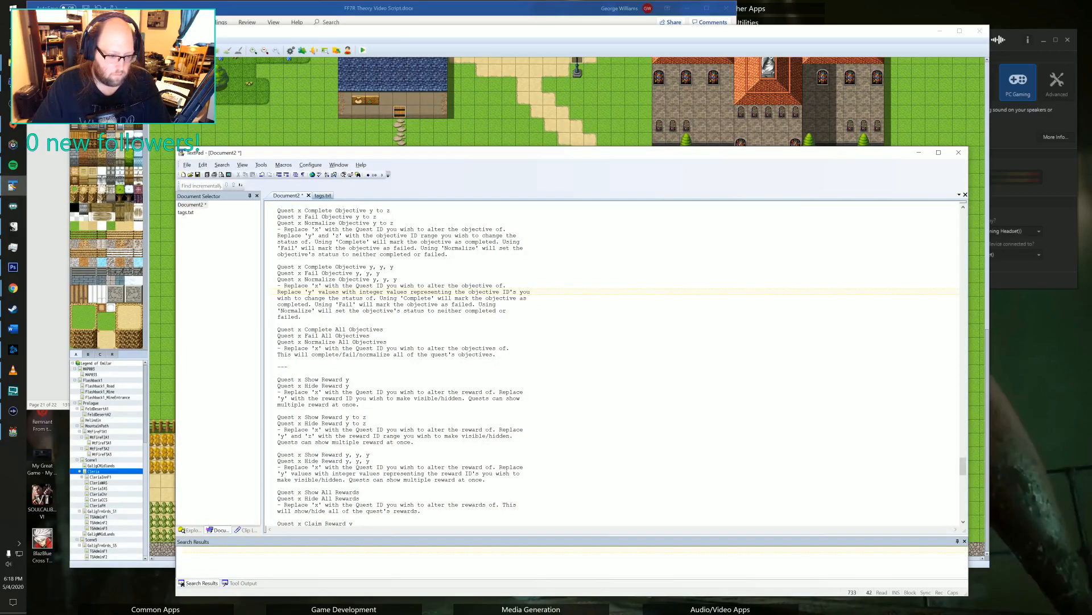
scroll(569, 364, up, 13)
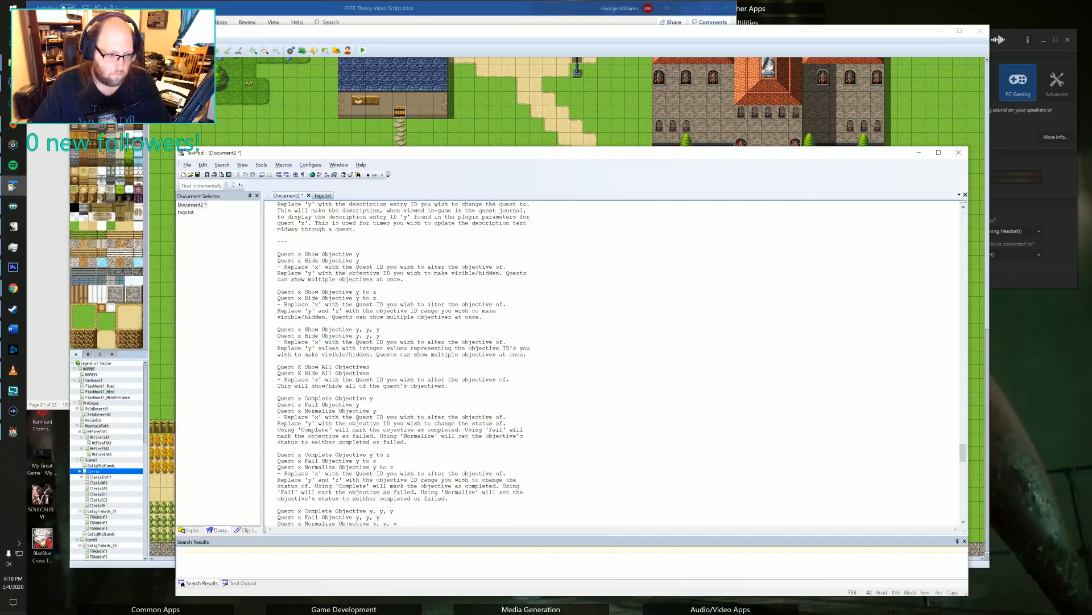
scroll(569, 364, up, 14)
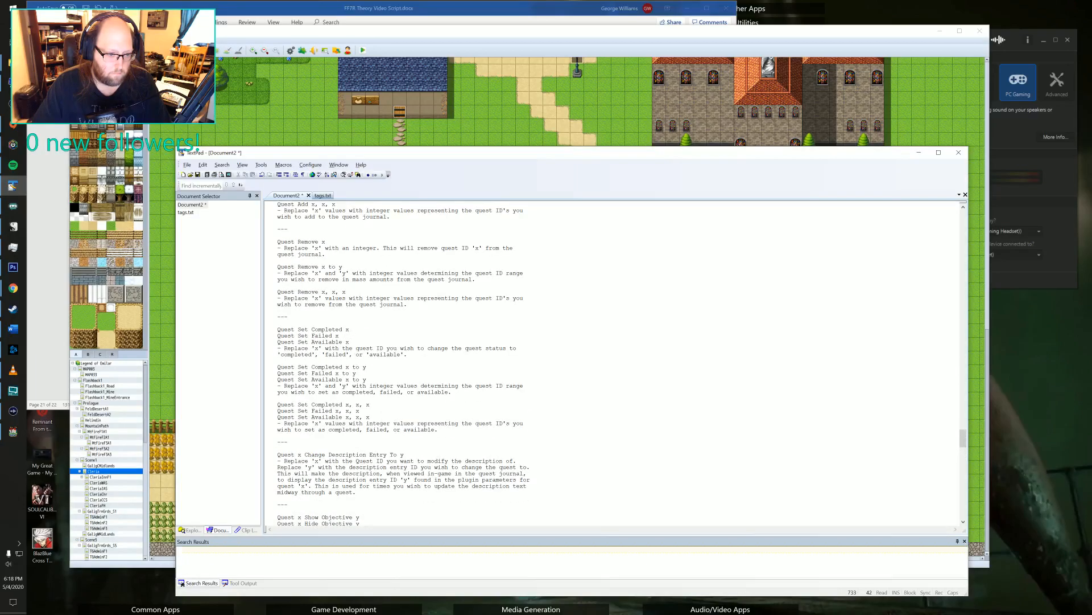
key(alt+Tab)
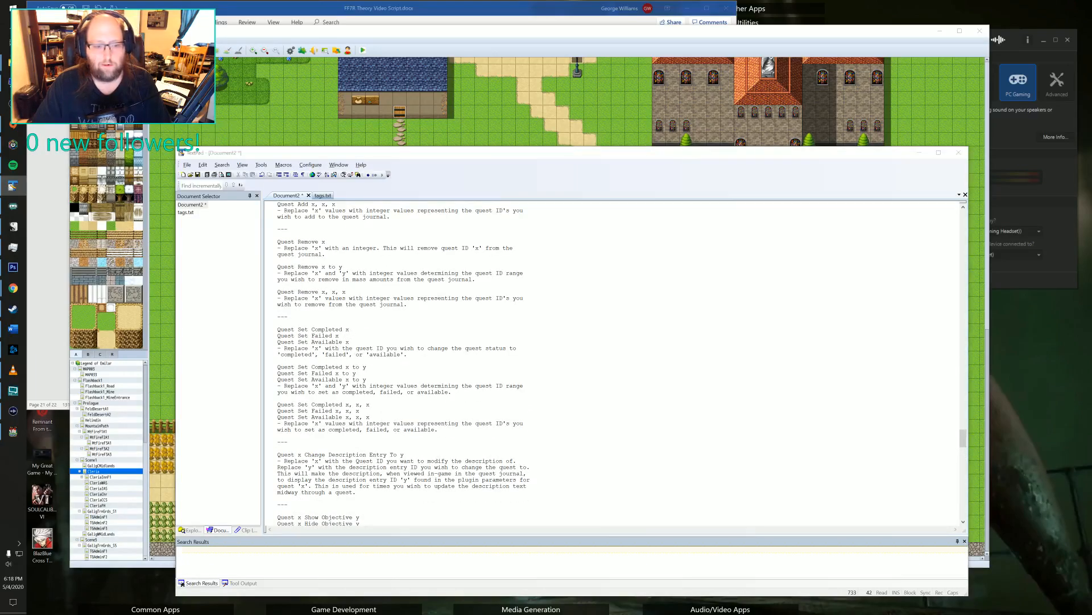
drag(538, 306, 642, 314)
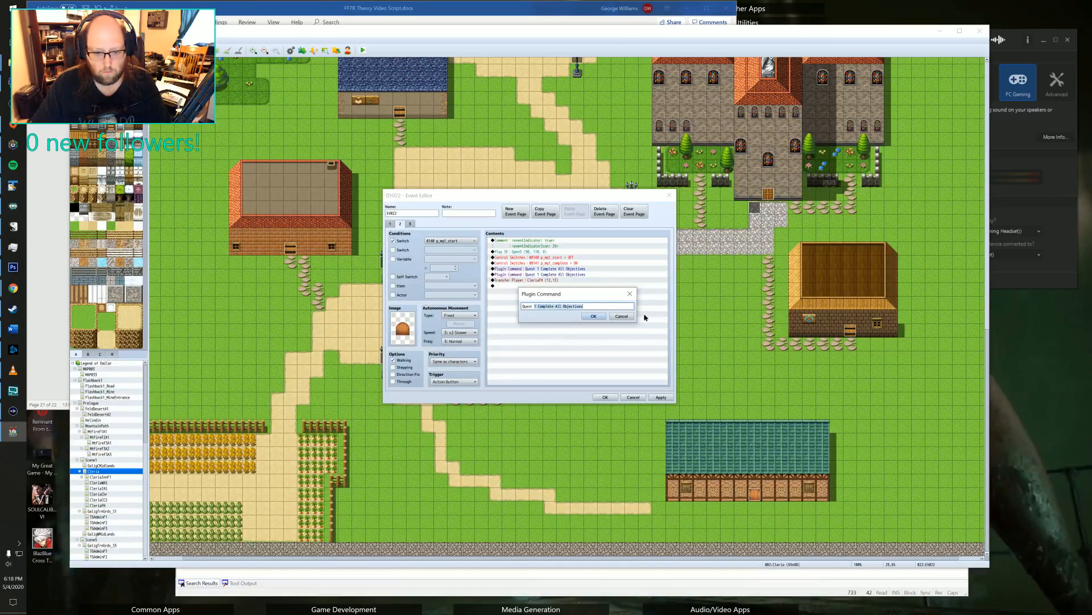
text(Set)
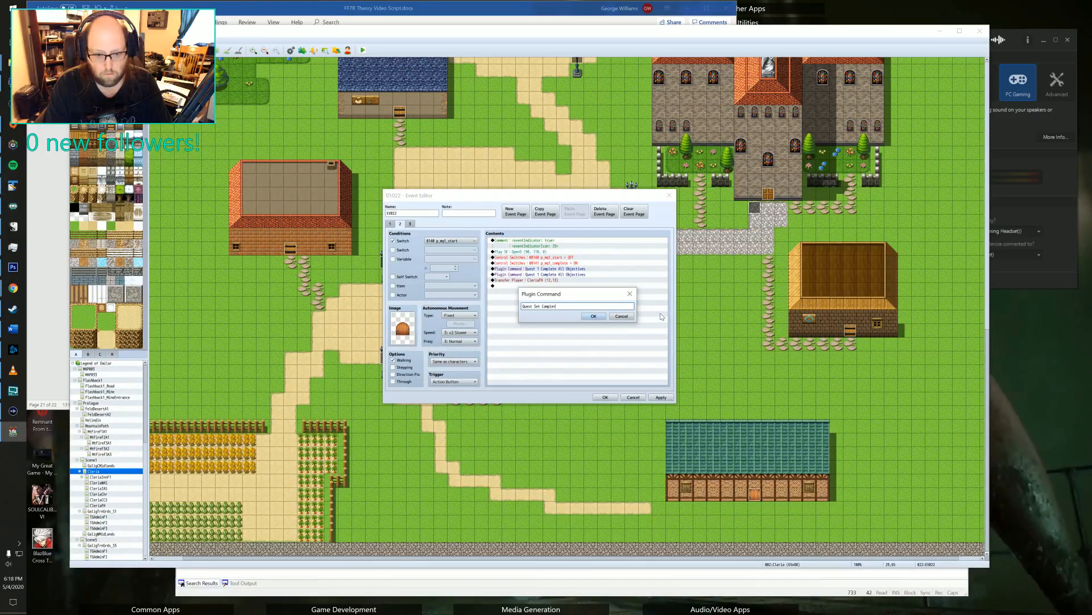
click(594, 317)
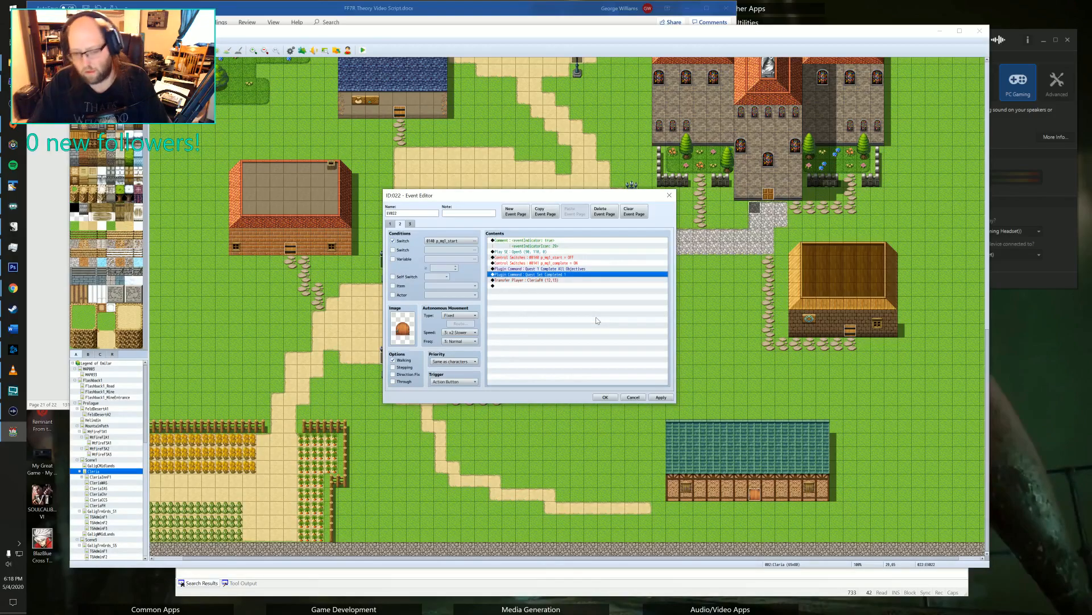
click(660, 397)
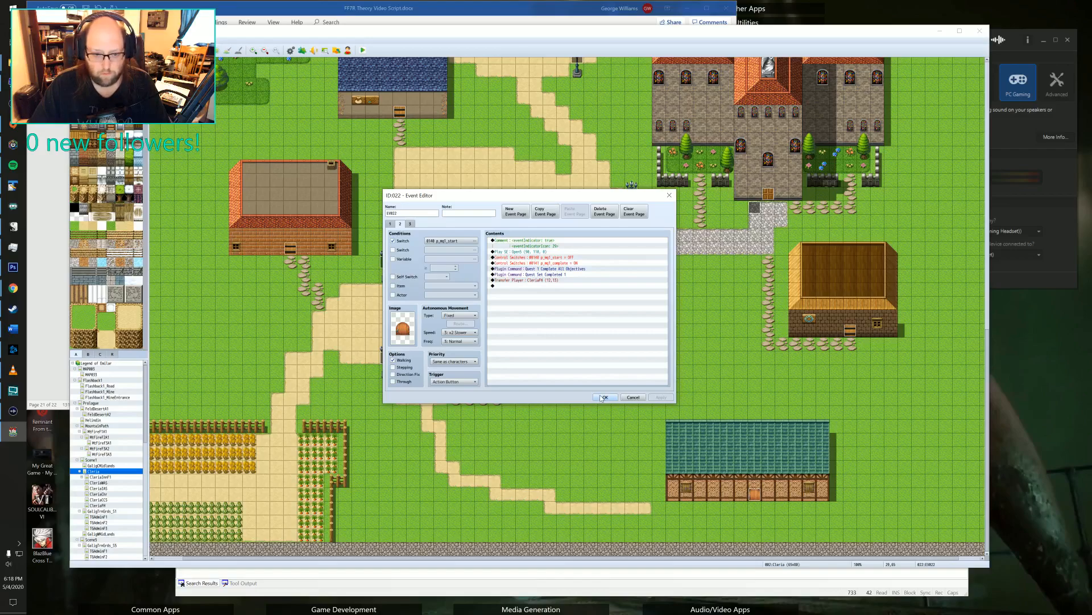
click(605, 397)
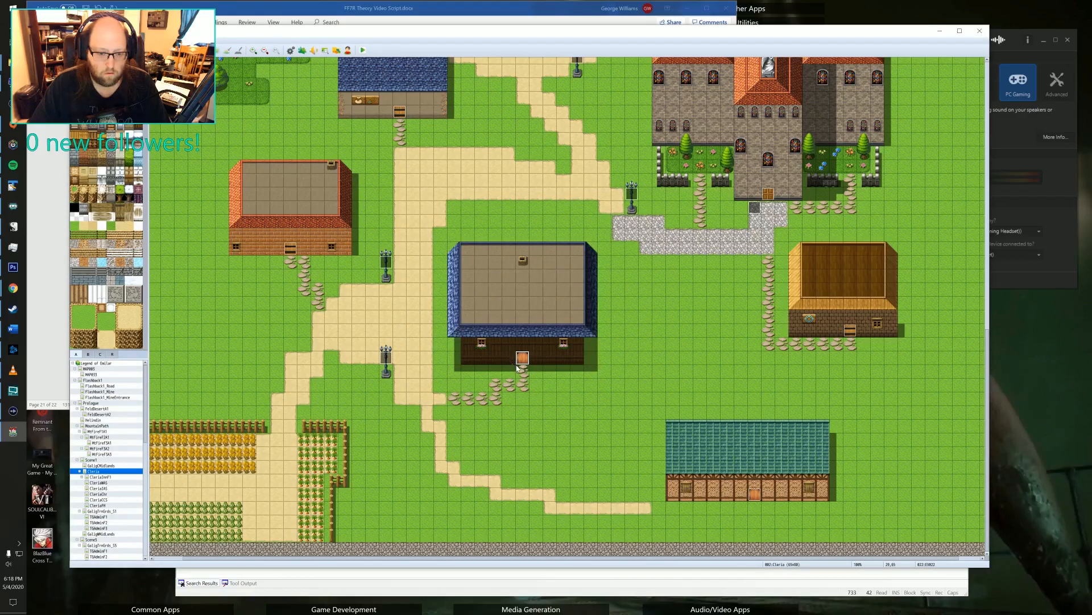
On the house interior map, make switch 0141 p_mq1_complete the condition for page 2 of event 002 beside the lower-left furniture.
click(98, 506)
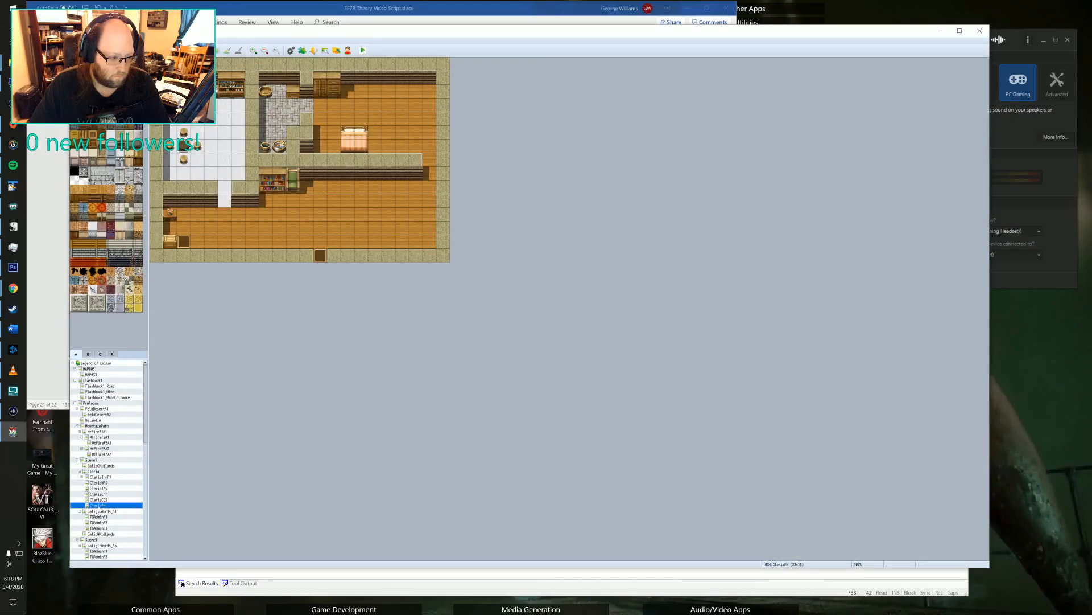
double_click(184, 241)
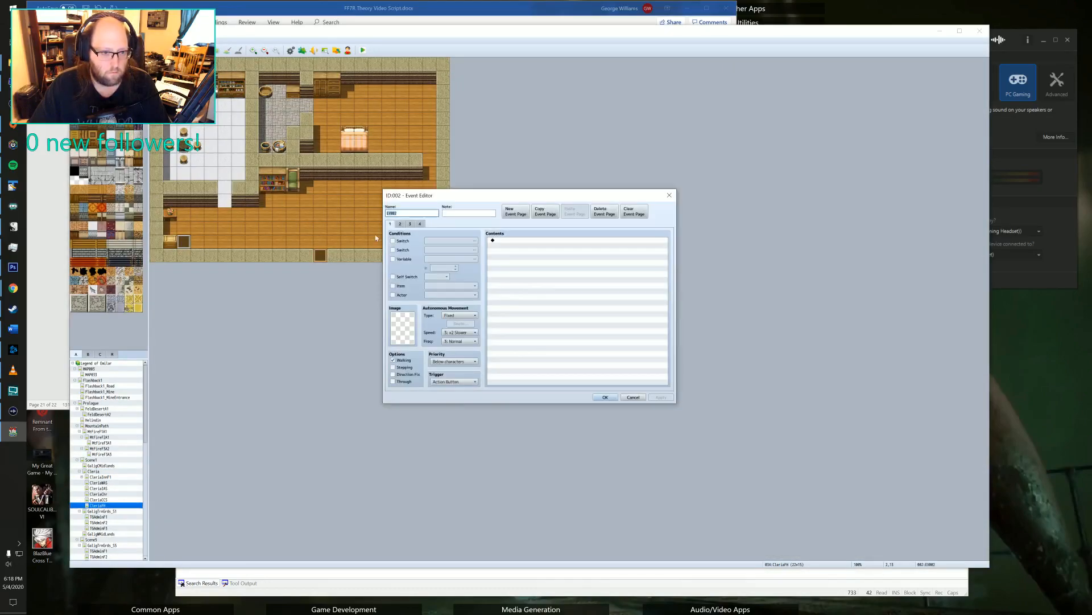
click(400, 224)
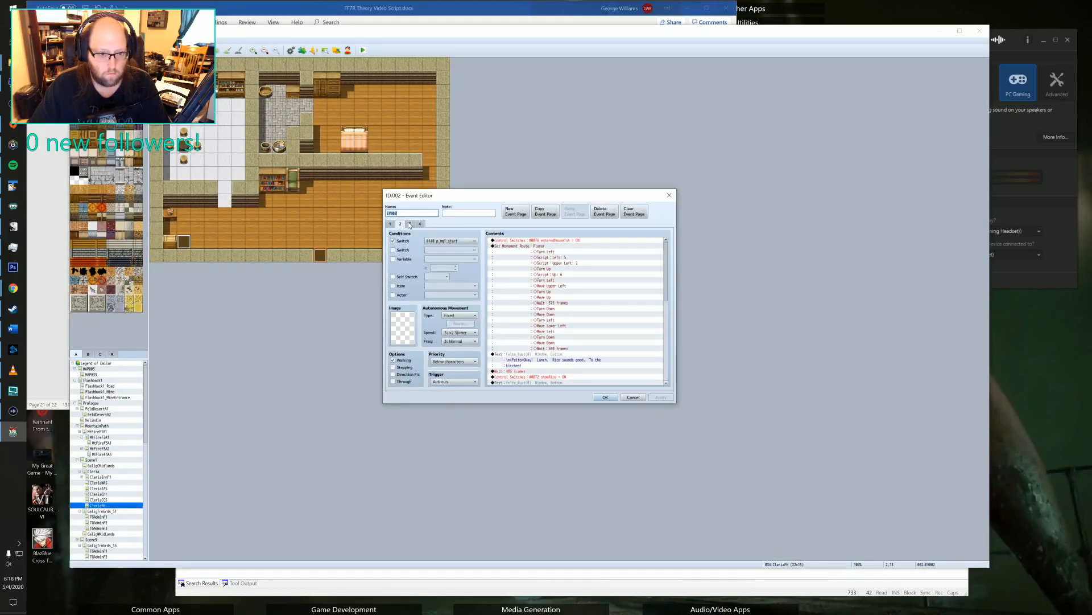
click(445, 241)
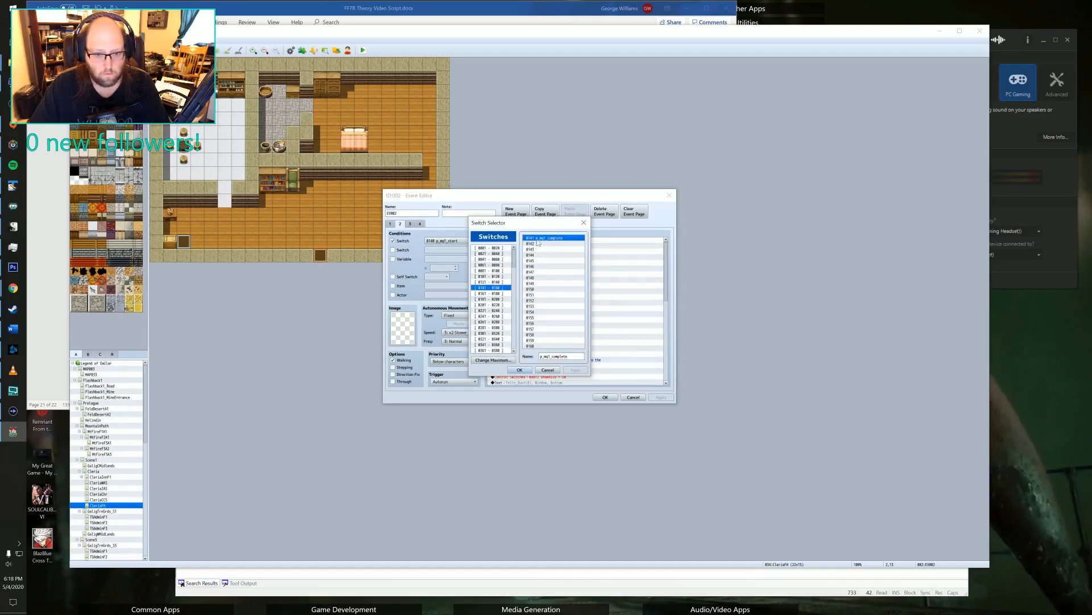
click(519, 370)
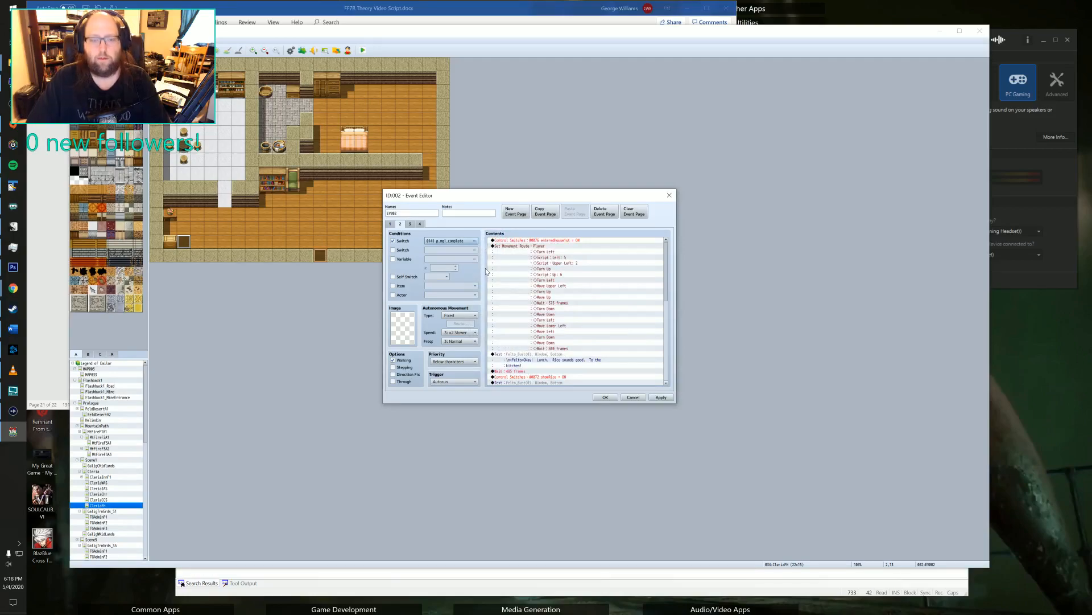
Review pages 3 and 4 of the interior event, return to page 2, and save and close the event.
click(410, 224)
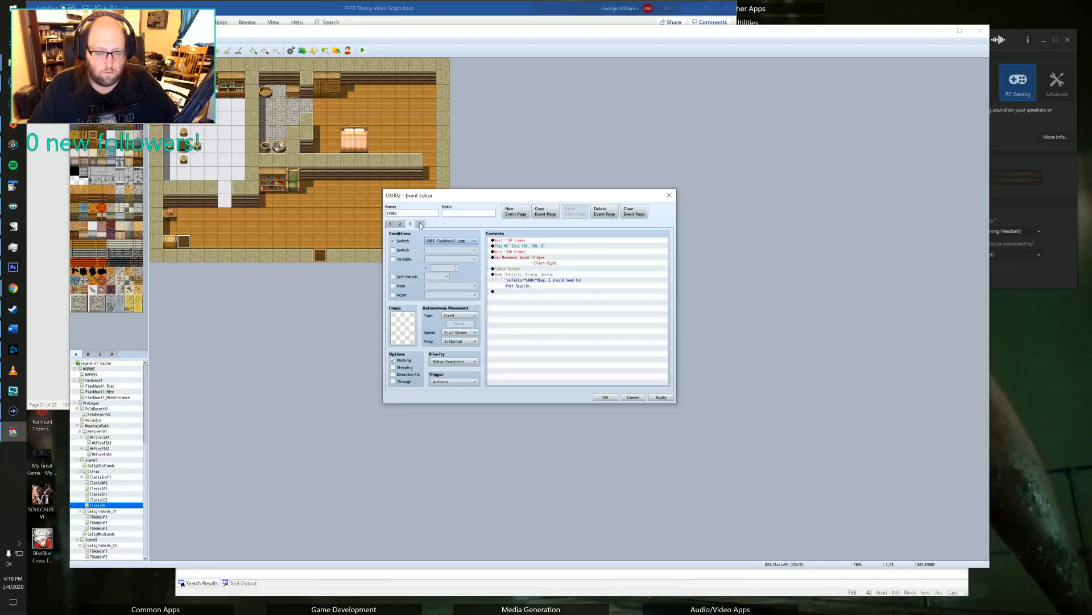
click(421, 224)
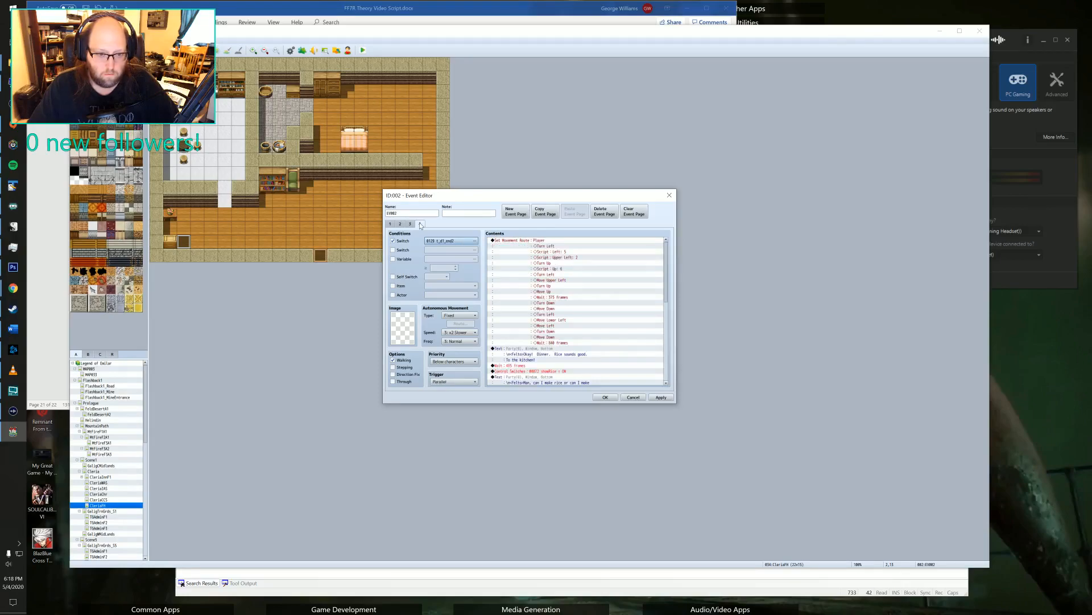
click(401, 224)
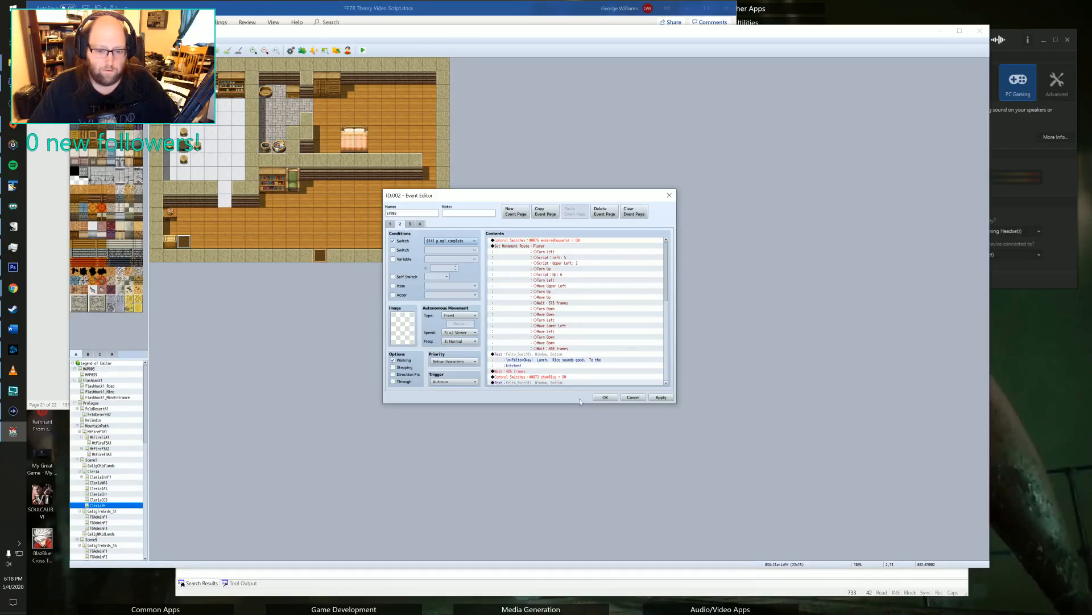
click(604, 397)
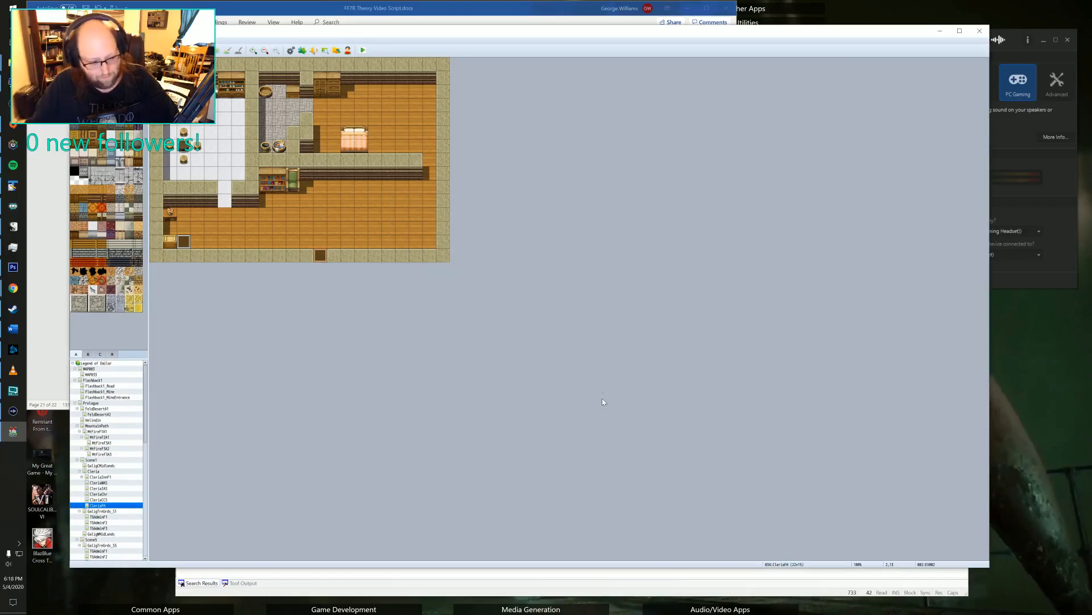
On the Cleria map, copy the two switch commands and two quest 1 plugin commands from page 2 of the house door event, and close it.
click(94, 471)
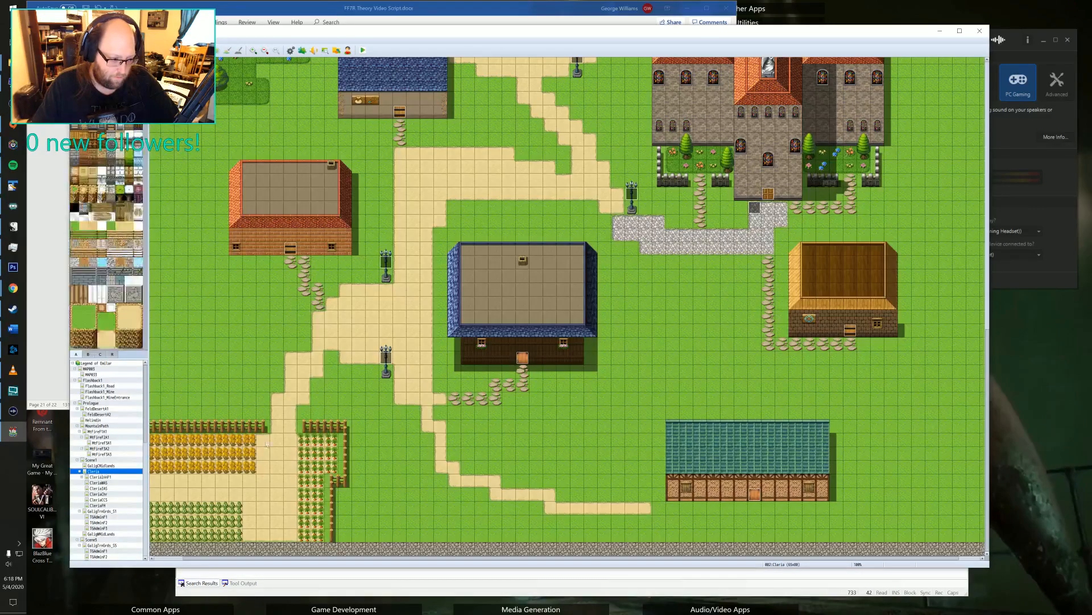
double_click(525, 357)
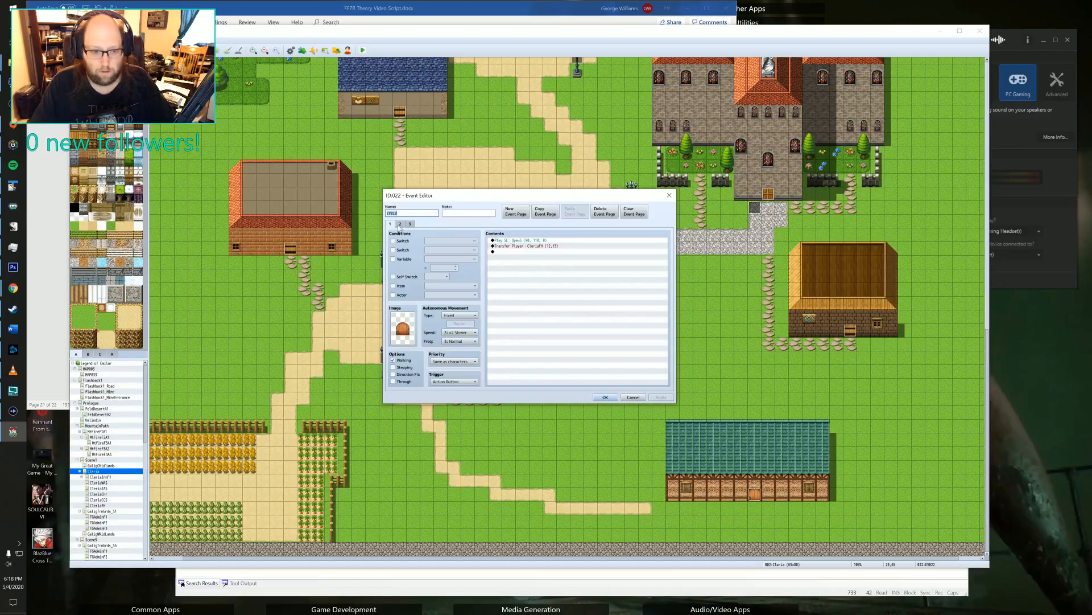
click(552, 258)
shift+click(538, 275)
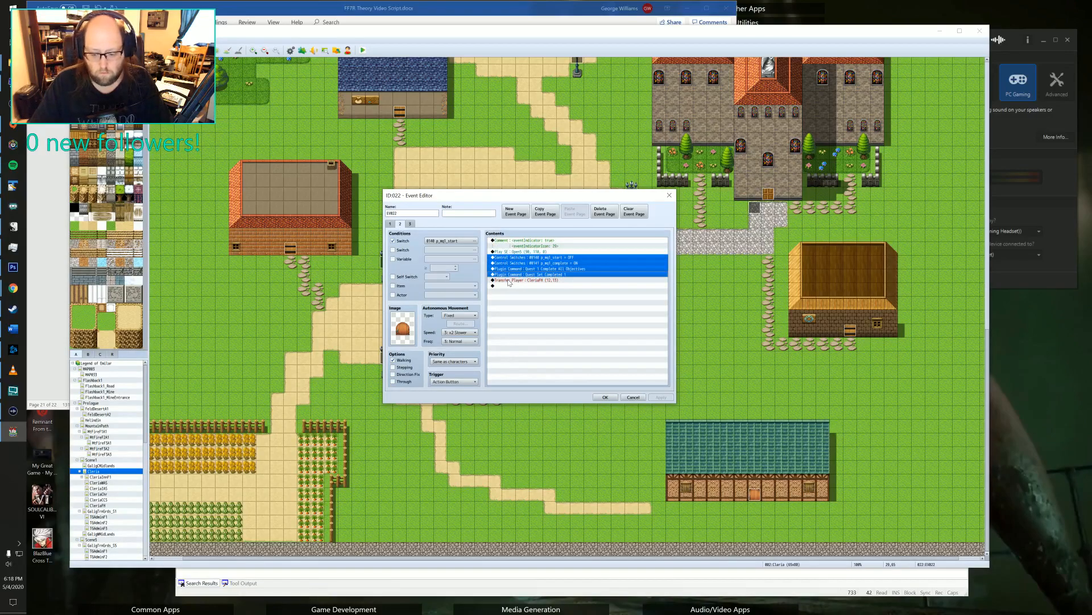
click(605, 398)
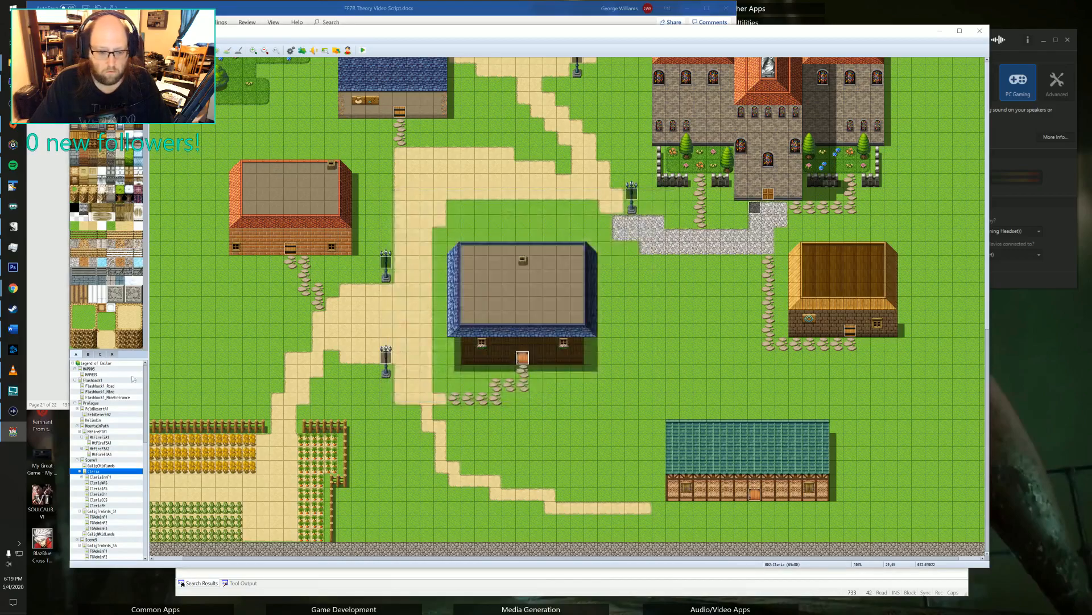
On the house interior map, change the page 2 switch condition of event 002 to 0140 p_mq1_start.
click(98, 504)
double_click(189, 234)
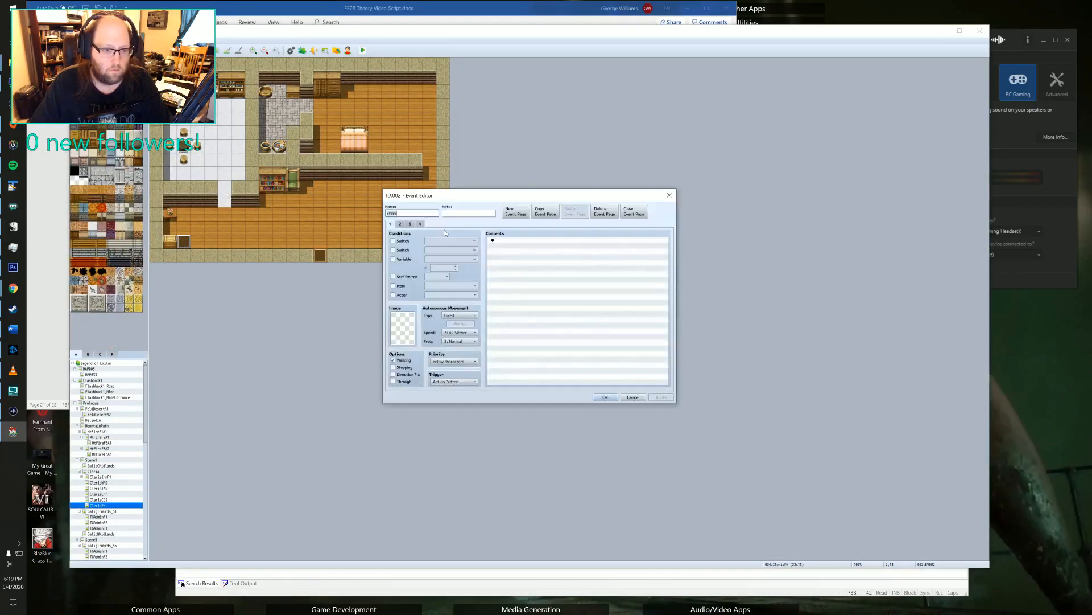
click(400, 223)
click(449, 241)
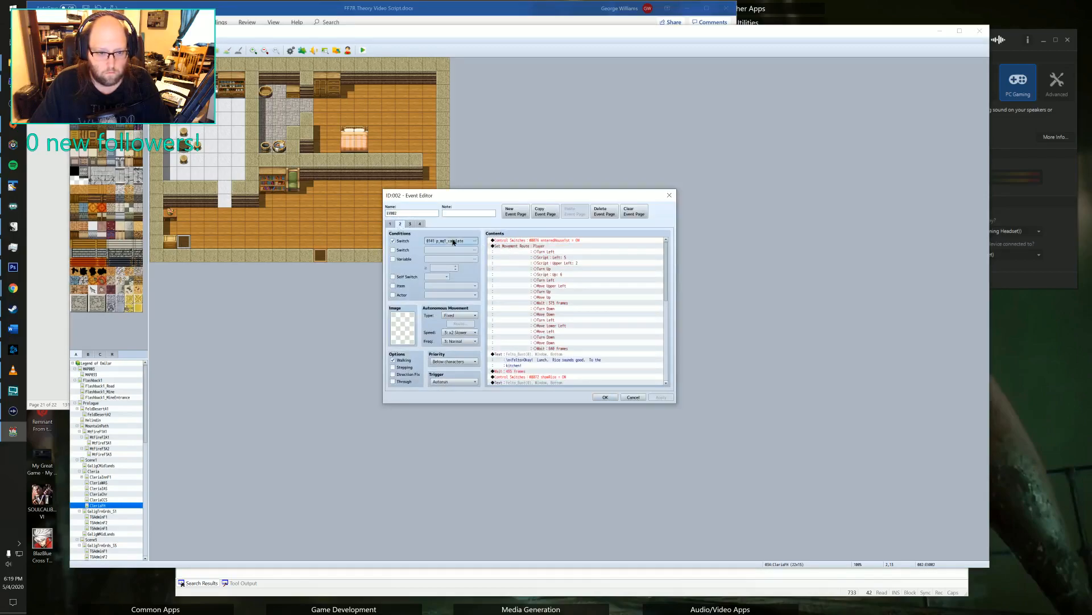
click(490, 282)
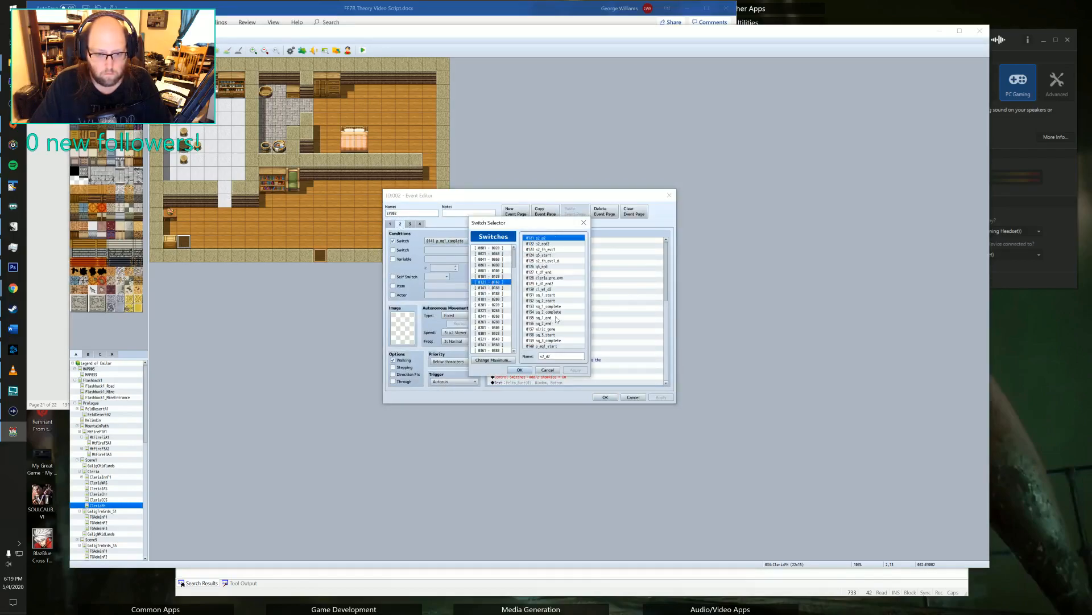
double_click(550, 346)
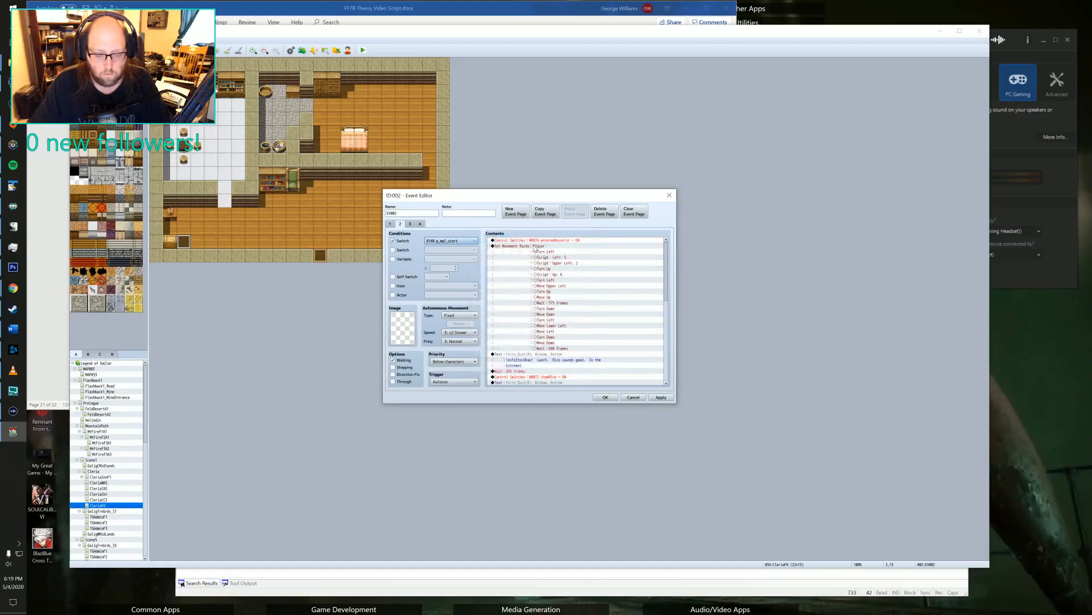
Paste the copied quest 1 commands at the start of page 2, delete the entered-house switch command below them, and apply the changes.
click(543, 241)
scroll(541, 247, up, 2)
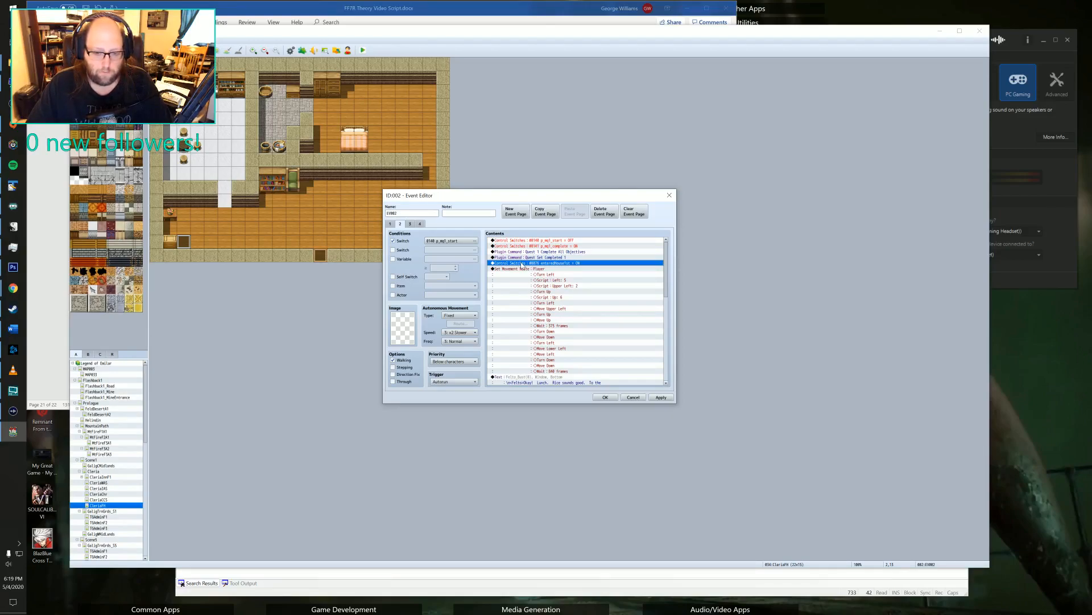
key(Delete)
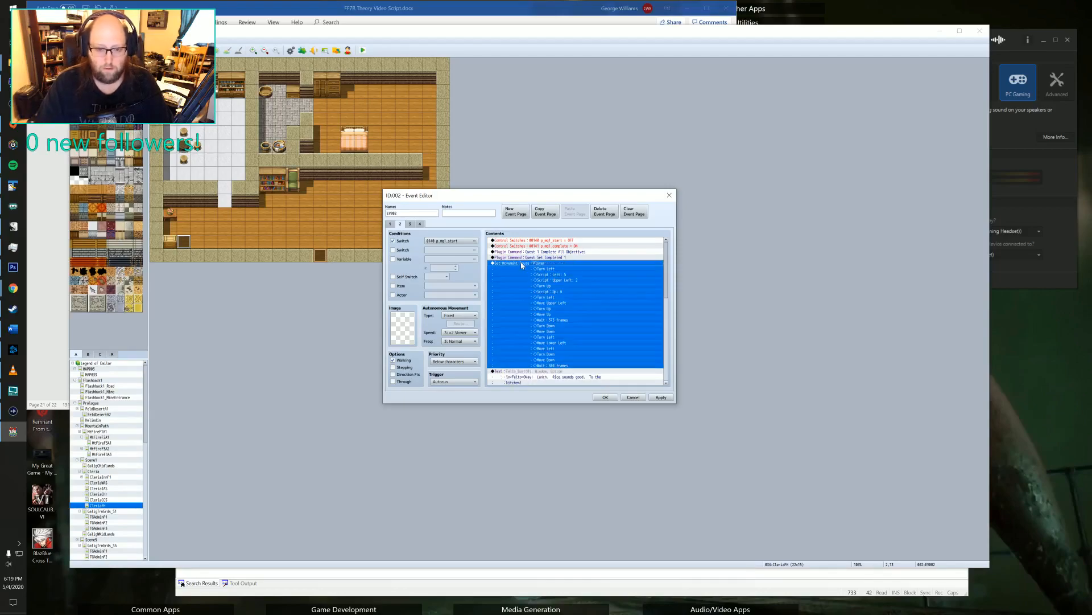
scroll(568, 265, down, 8)
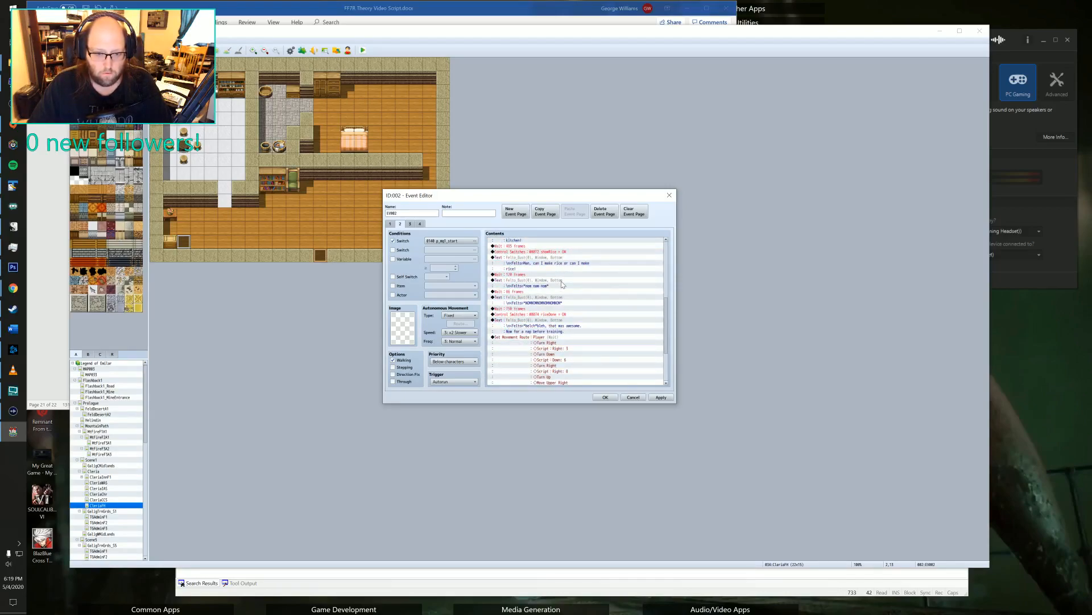
scroll(562, 284, down, 4)
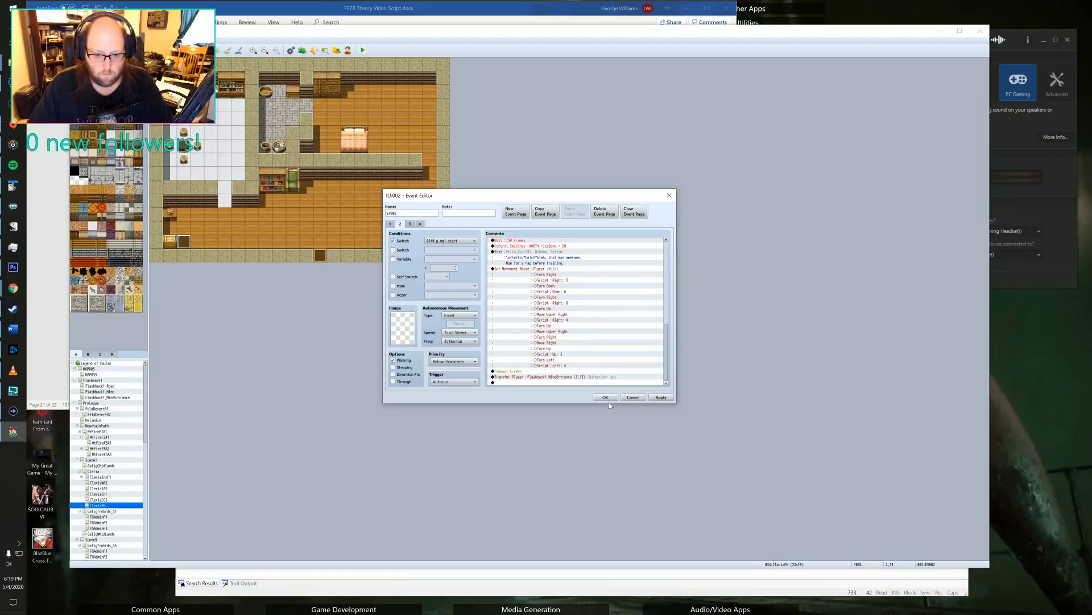
click(660, 398)
Check the conditions and contents of pages 3 and 4 of event 002, and close the event.
click(410, 224)
click(420, 225)
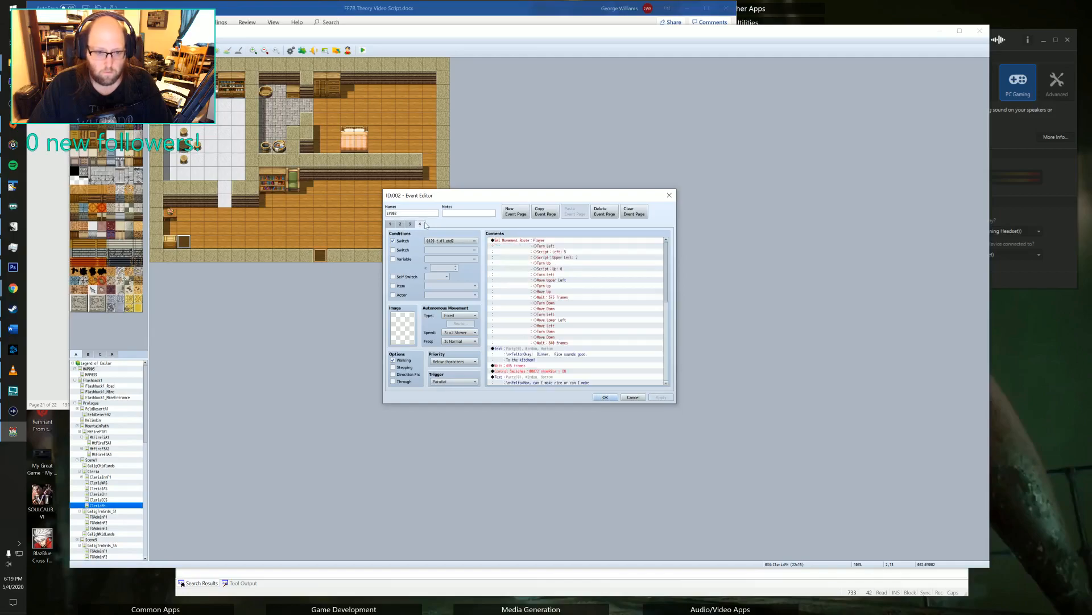
click(411, 225)
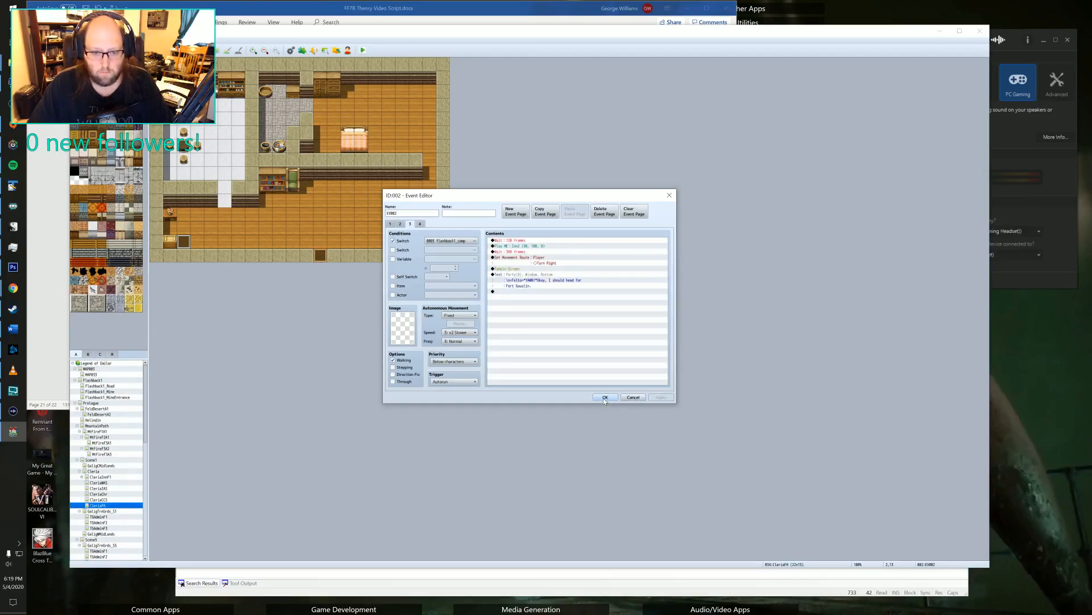
click(605, 398)
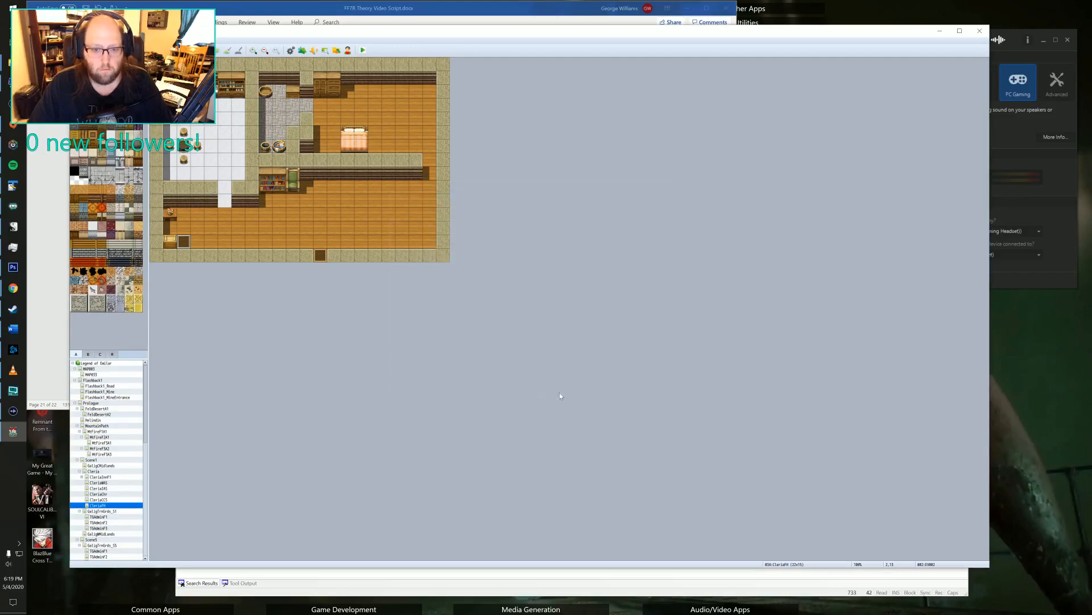
Review pages 2 to 4 of event 001 at the kitchen table, and close it without changes.
double_click(185, 146)
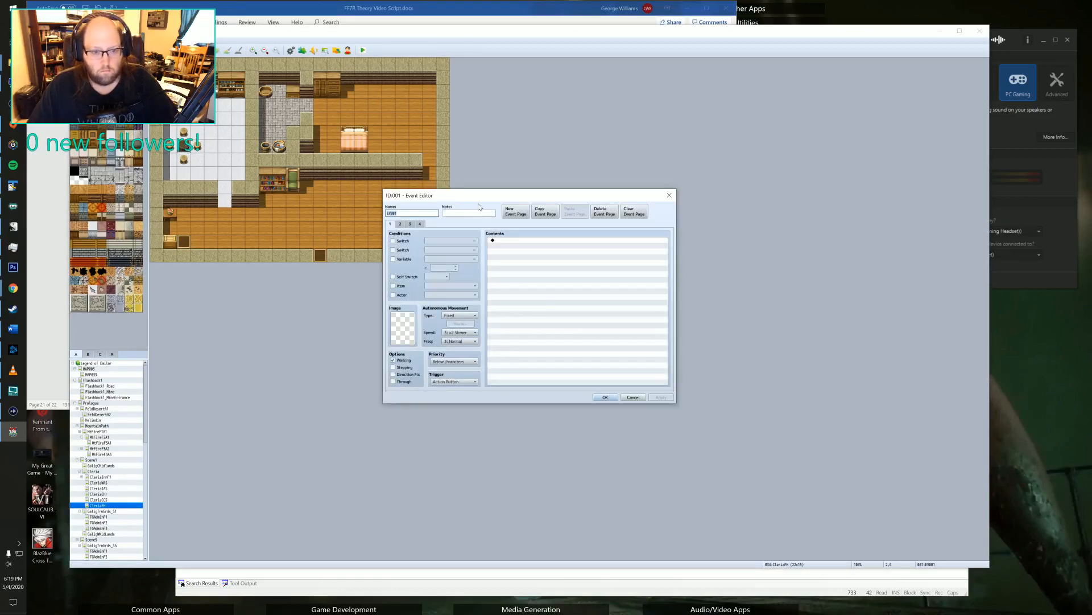
click(400, 224)
click(410, 224)
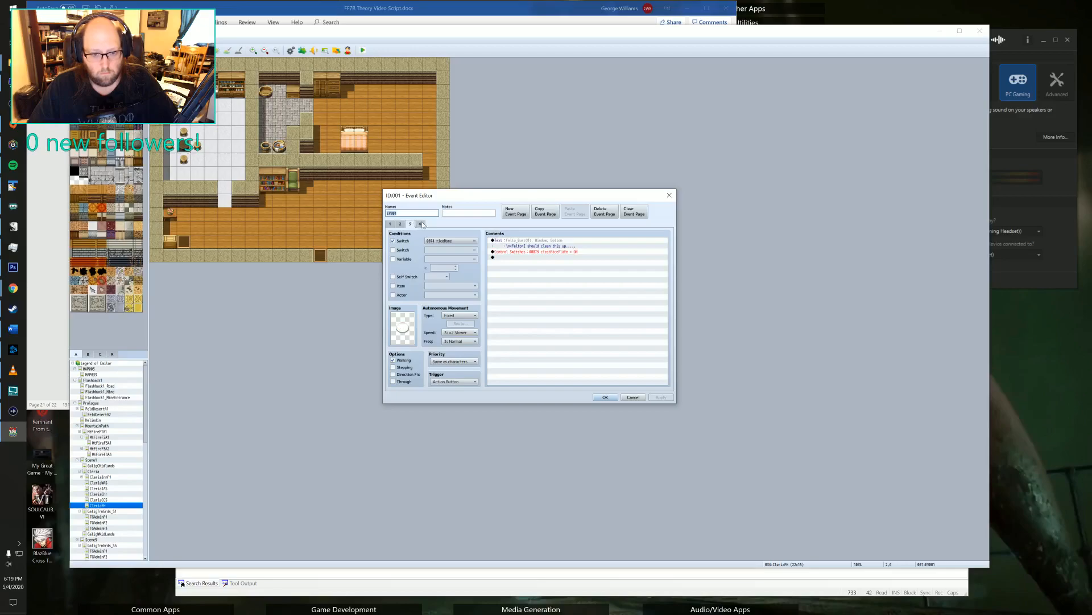
click(421, 224)
click(410, 224)
click(670, 195)
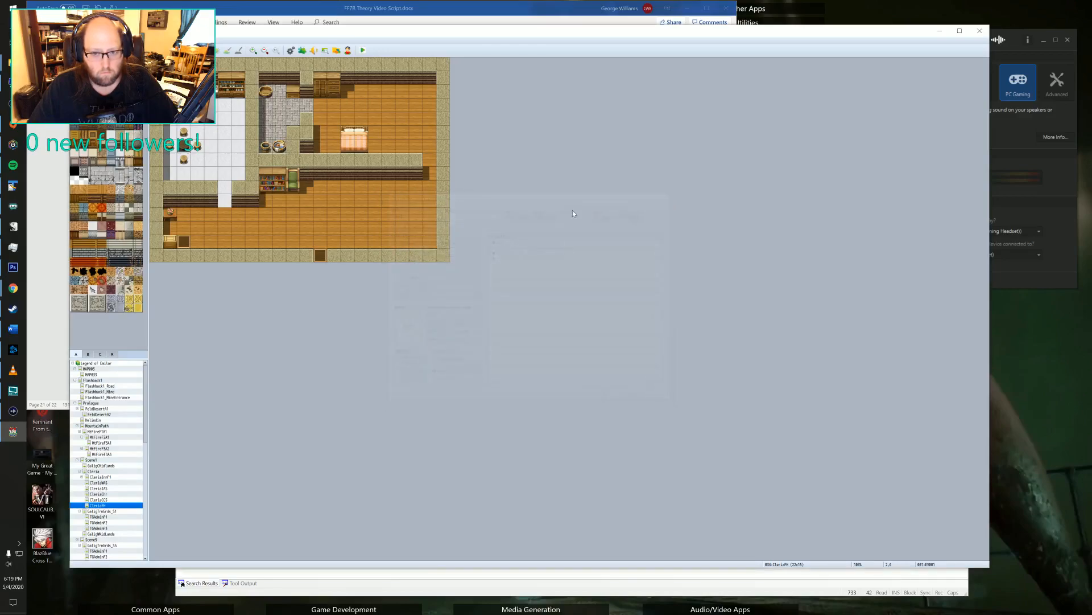
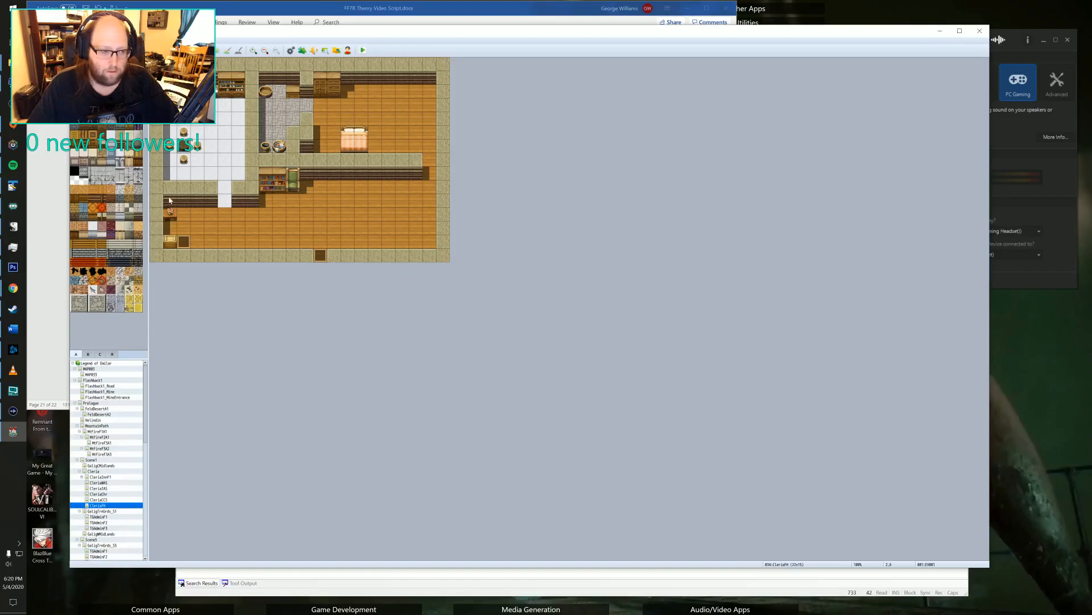
Append a Fadein Screen command at the end of the fourth page of the event beside the lower-left table in the house map.
double_click(183, 241)
click(419, 224)
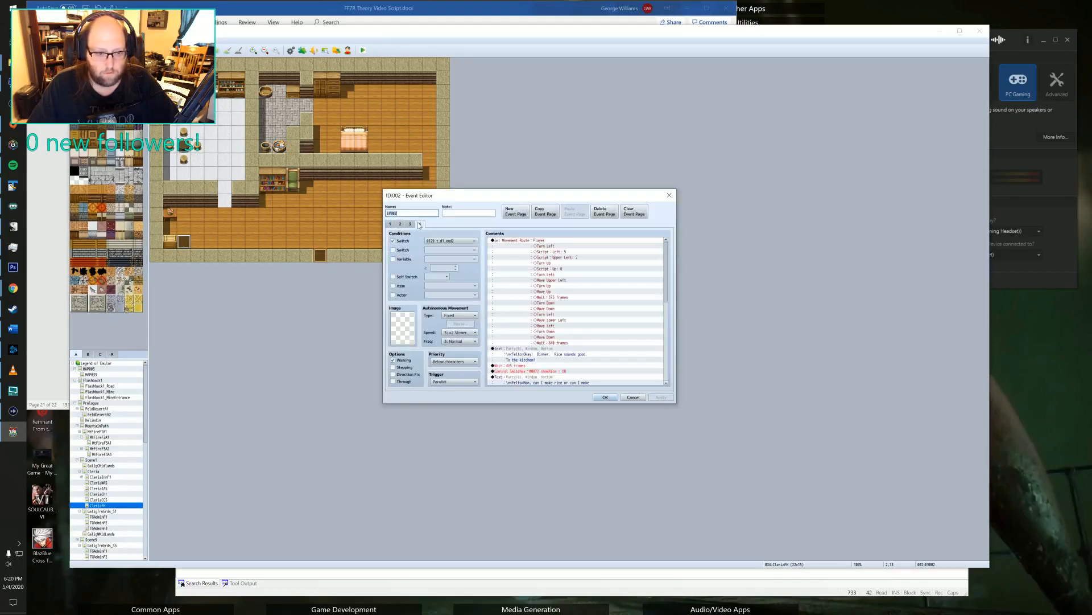
scroll(578, 316, down, 6)
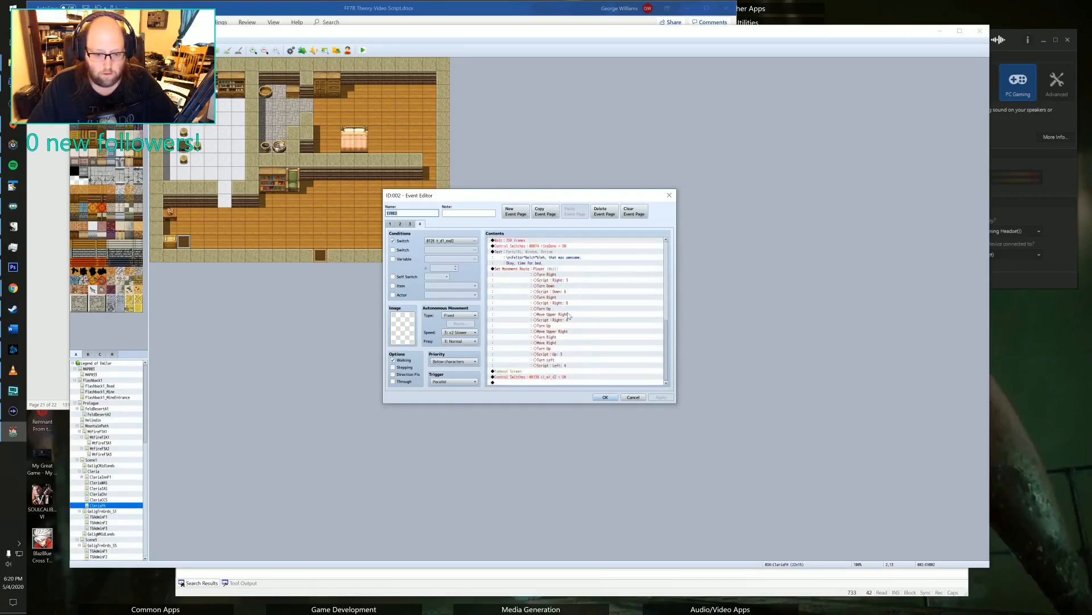
click(502, 378)
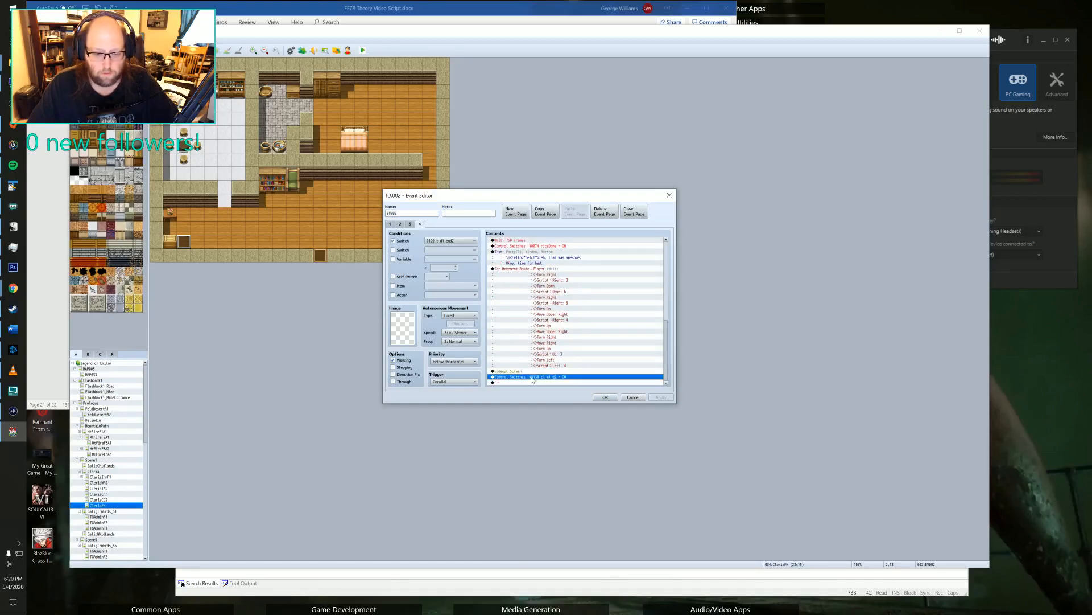
double_click(533, 382)
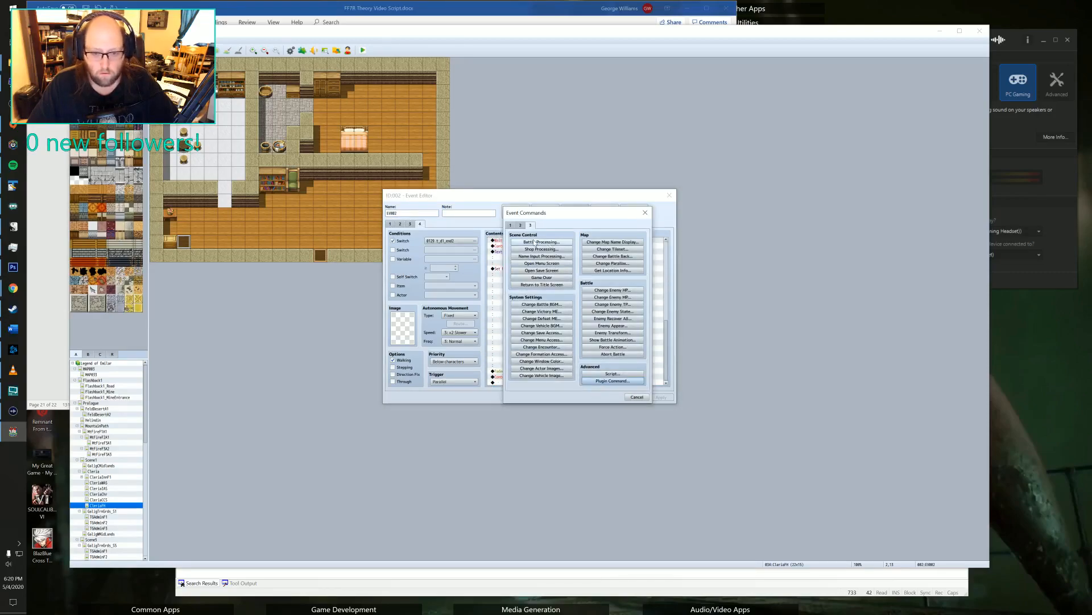
drag(548, 213, 675, 230)
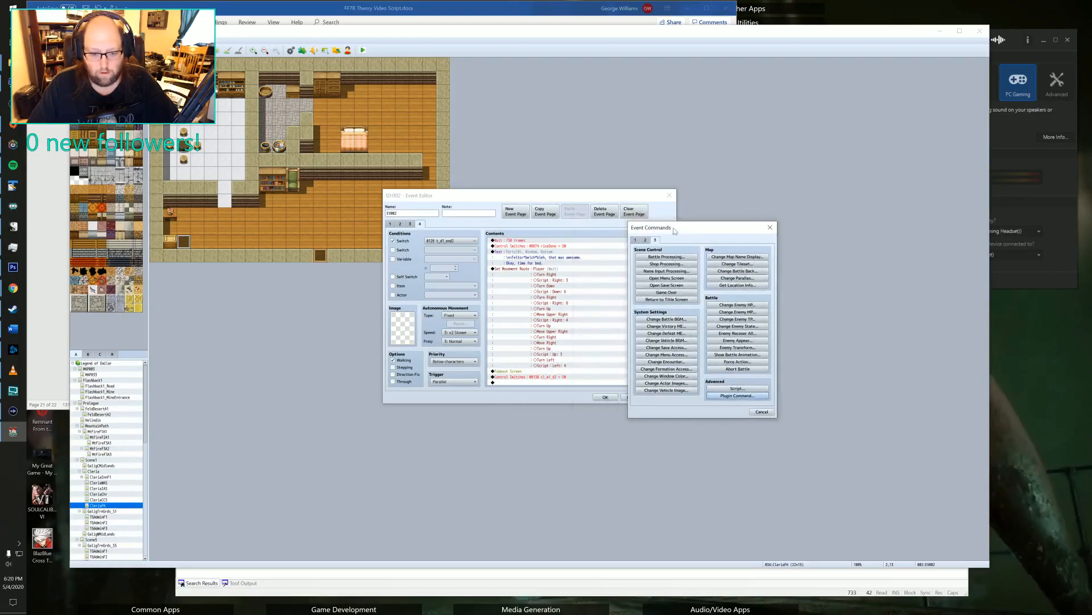
click(644, 240)
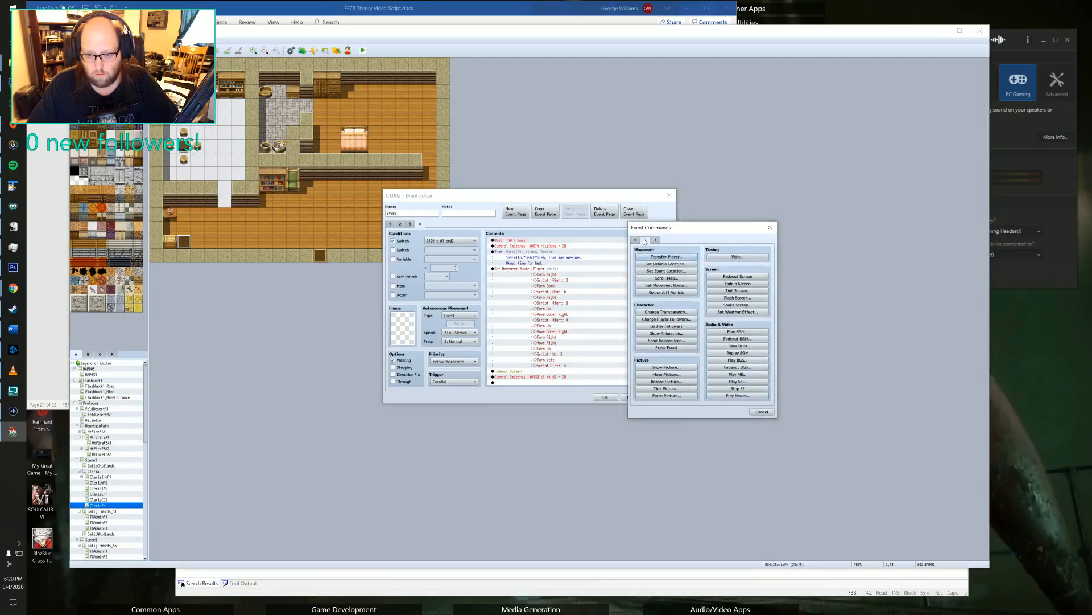
click(738, 283)
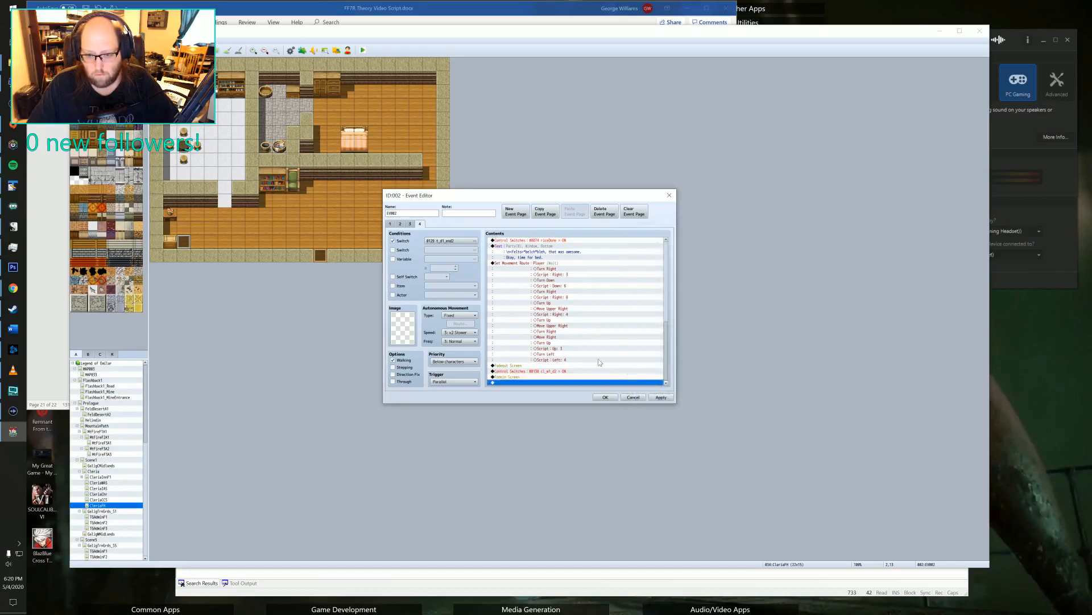
Append a Wait command of 120 frames after the Fadein Screen command.
double_click(524, 382)
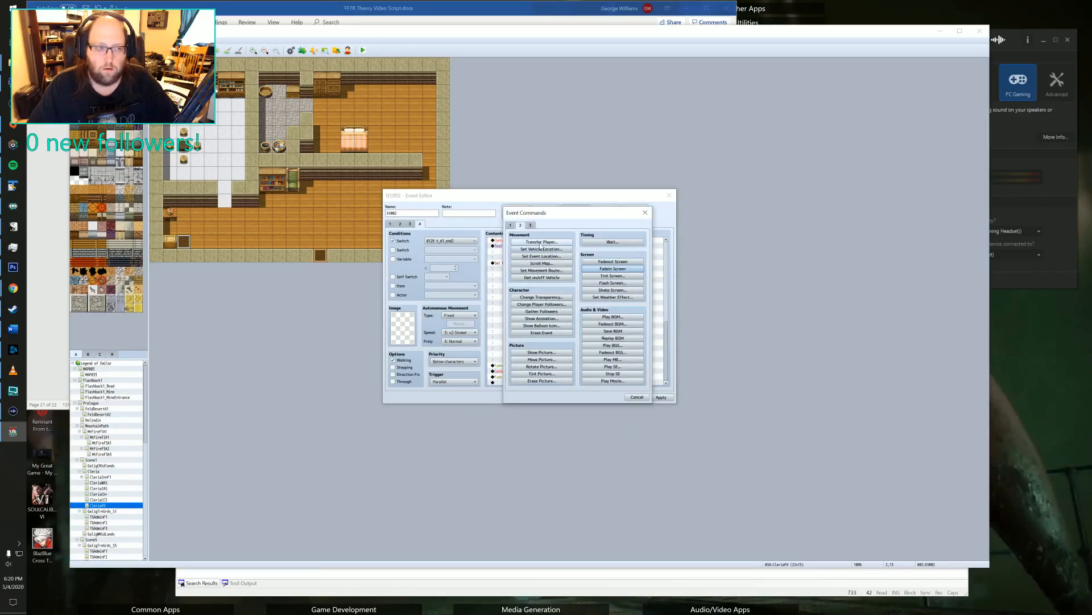
click(620, 242)
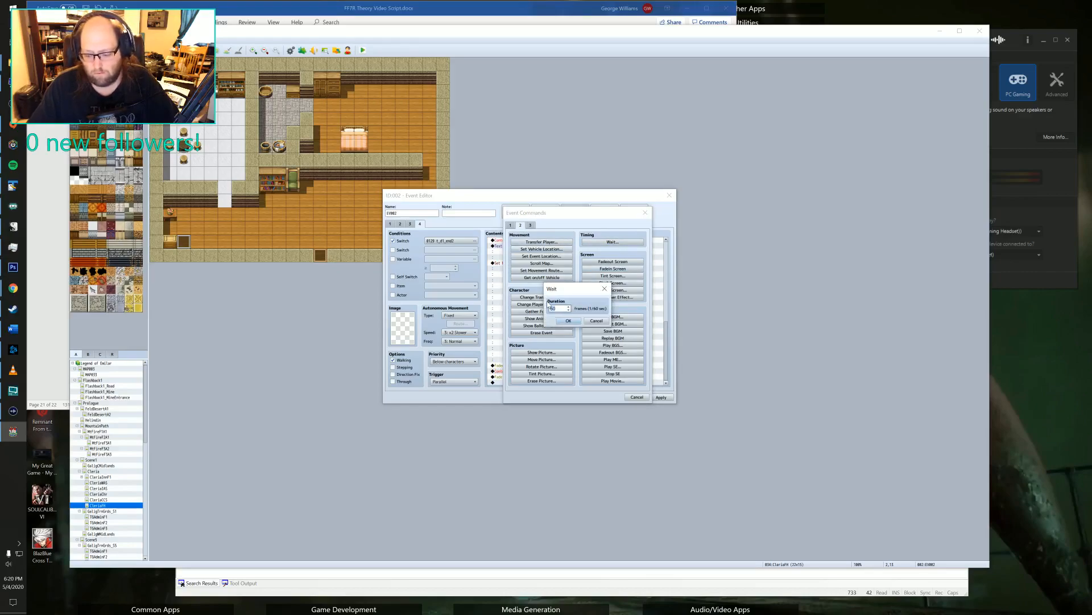
text(120)
click(568, 322)
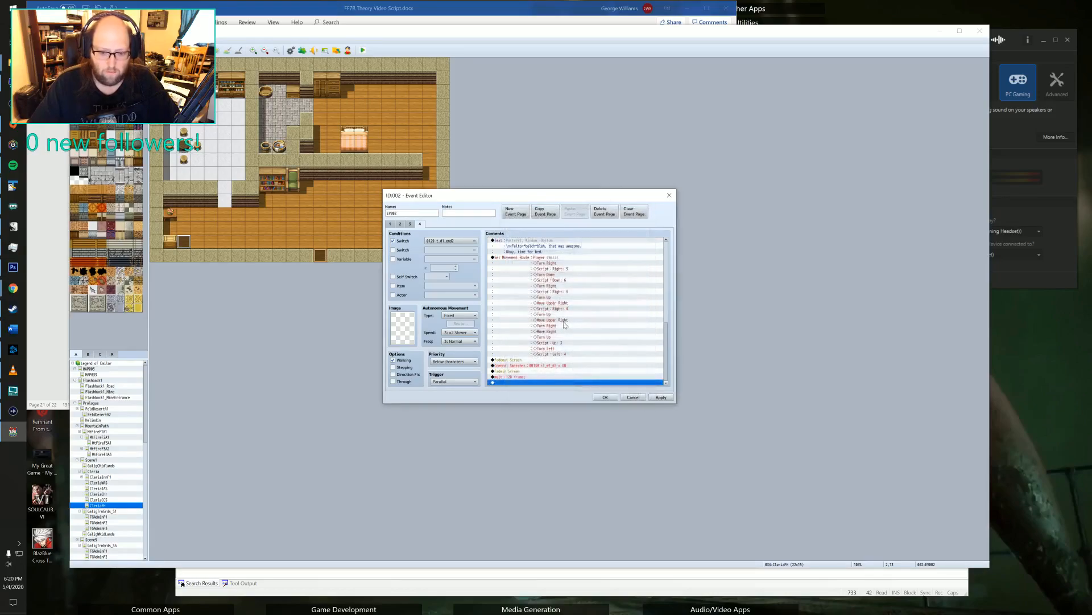
Add a Show Text command after the wait, using the blue-haired face from the Party face set.
double_click(513, 386)
click(510, 224)
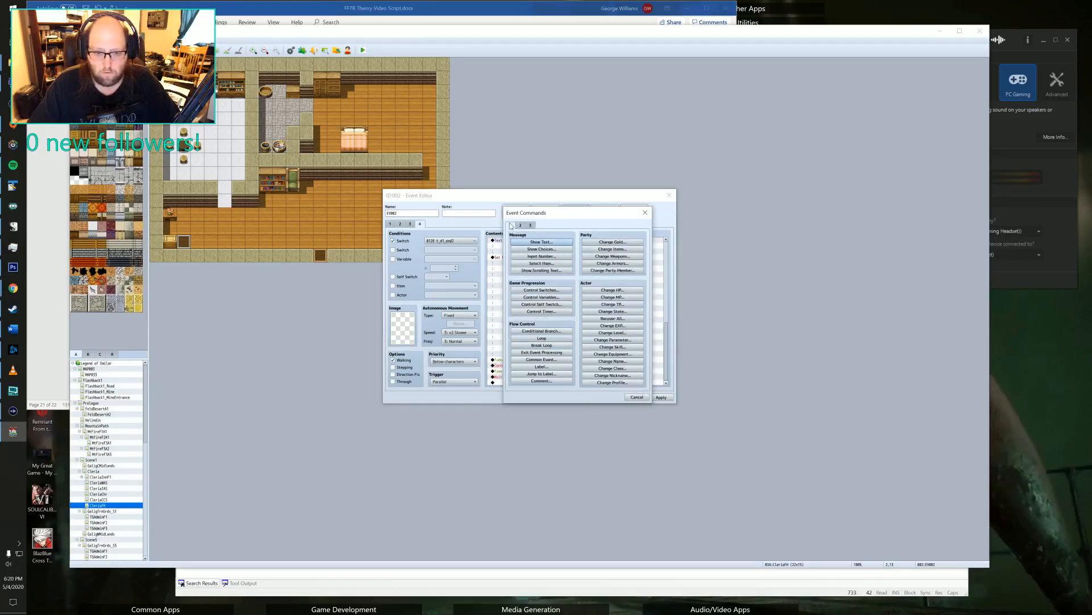
click(520, 243)
double_click(513, 307)
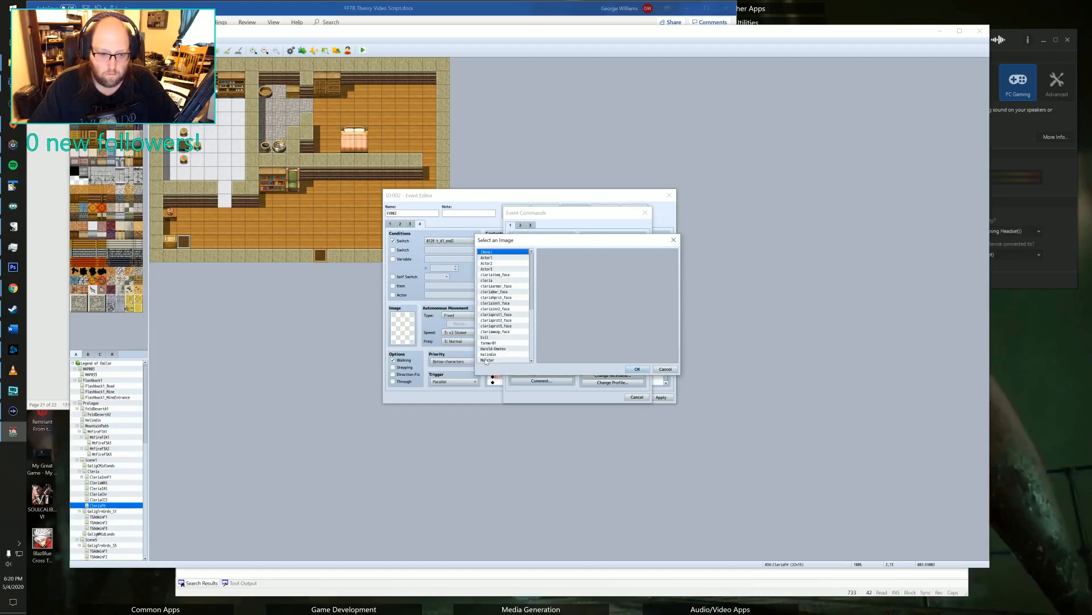
scroll(499, 282, down, 4)
click(490, 314)
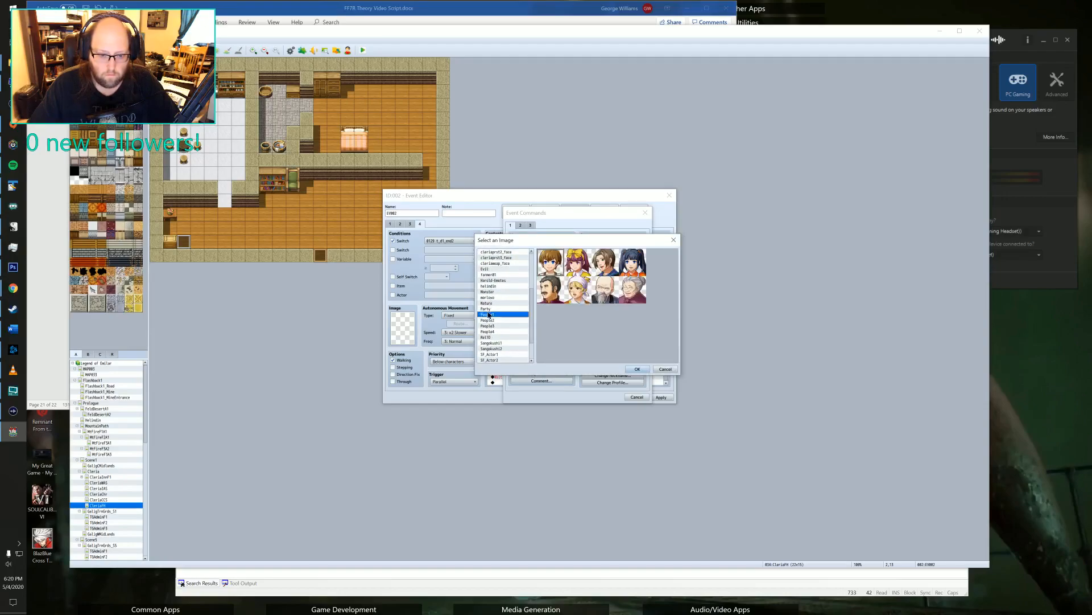
click(489, 309)
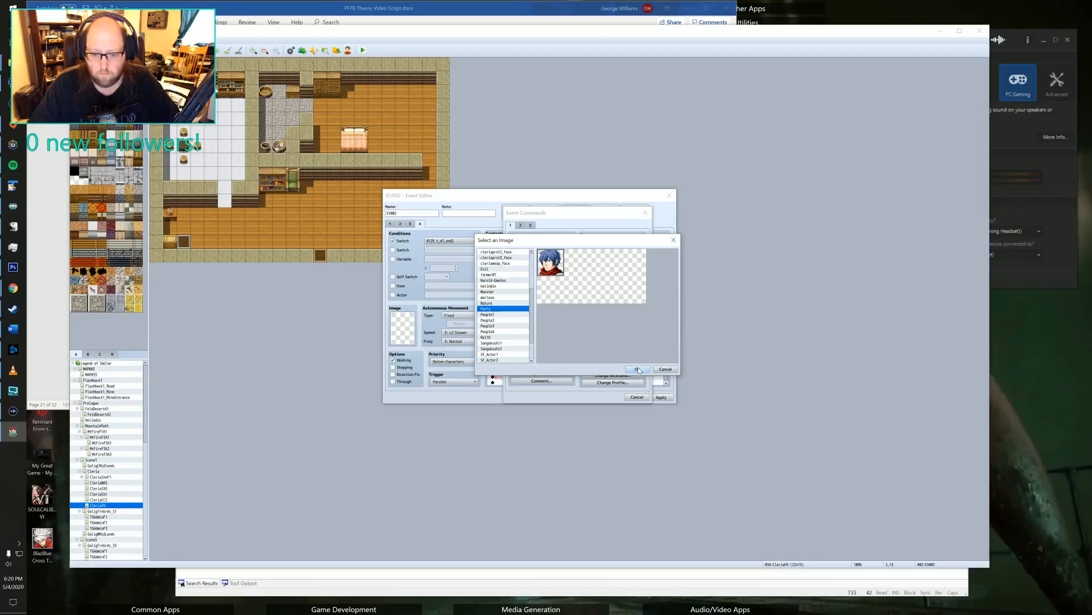
click(638, 369)
Enter the message text "\nc<Felto>*Yawn*..... Morning, huh?" as the start of the dialogue.
text(\)
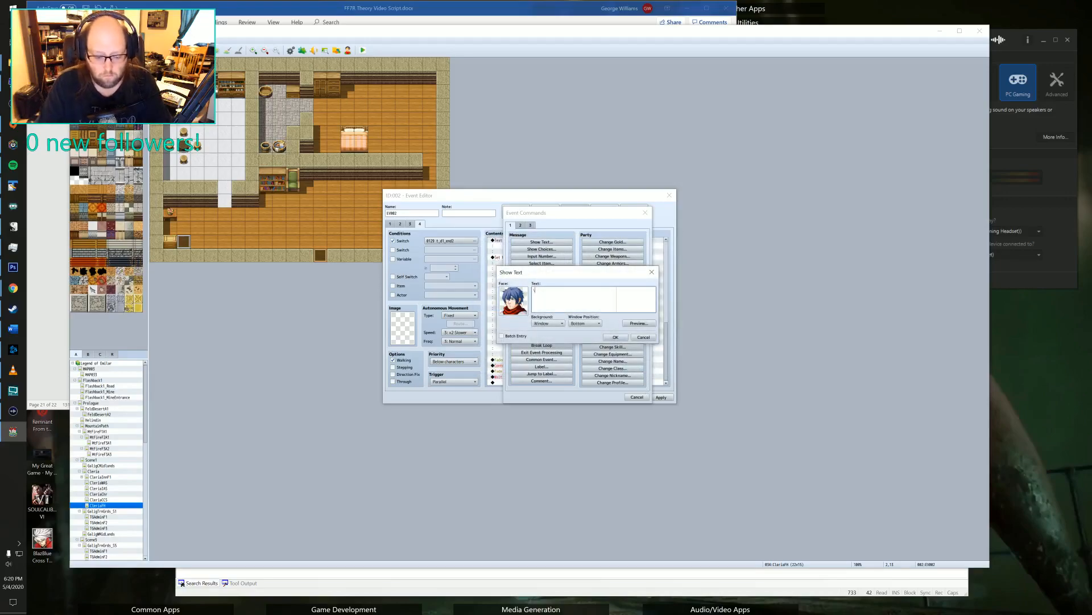
text(nc<Felto>*Yawn*..)
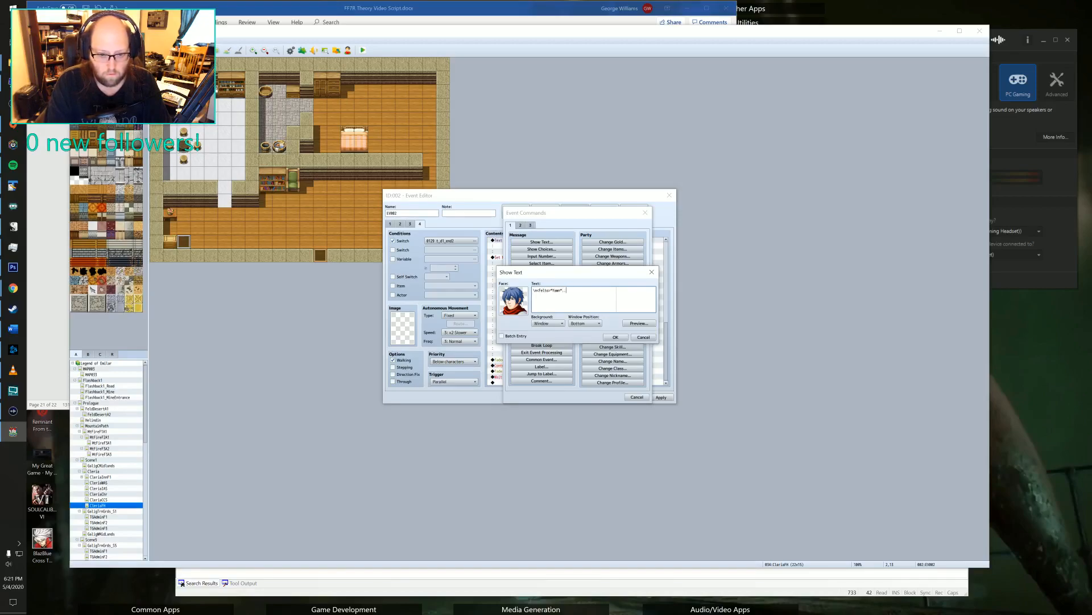
text(... Morning)
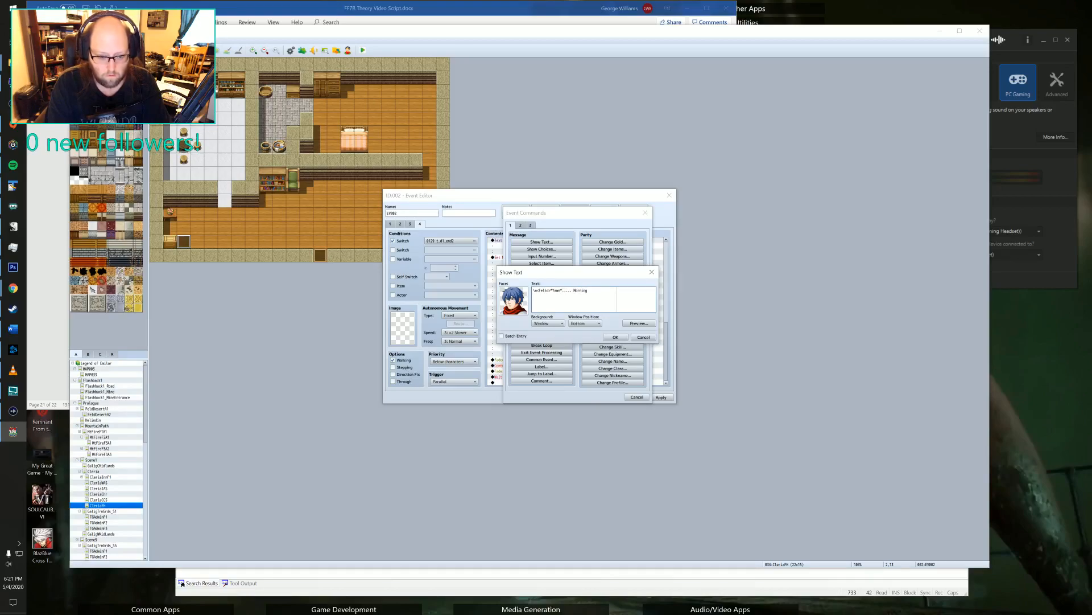
text(, huh?)
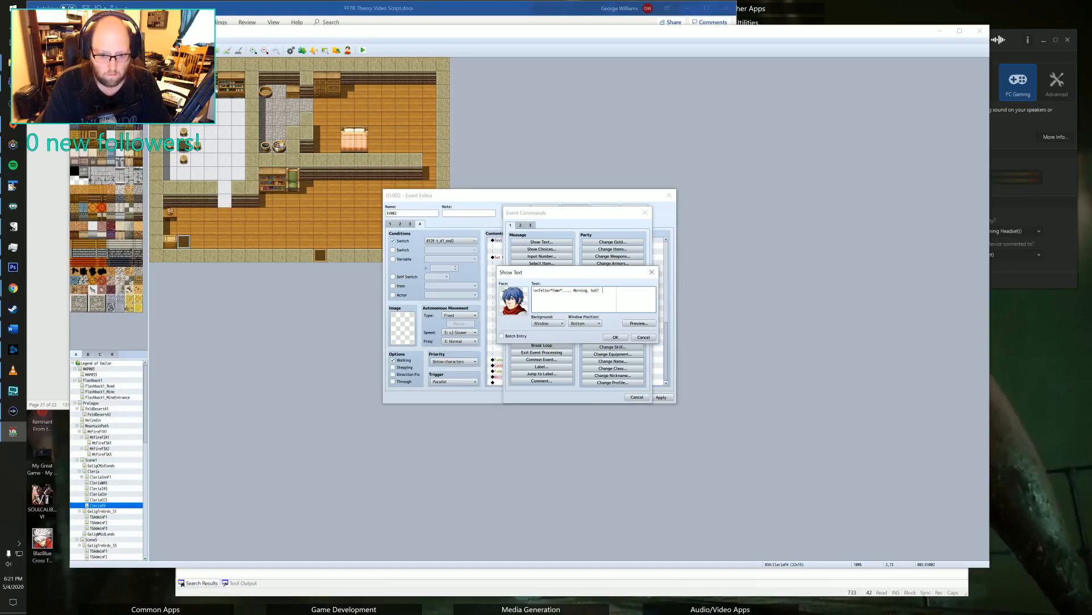
text(  Ok)
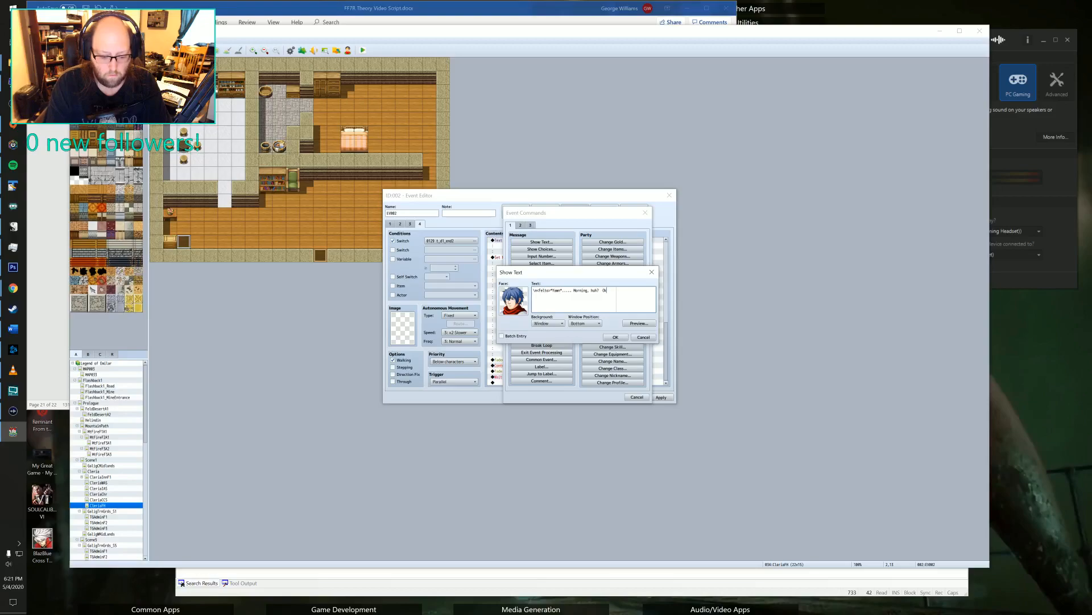
text(ay,)
key(Return)
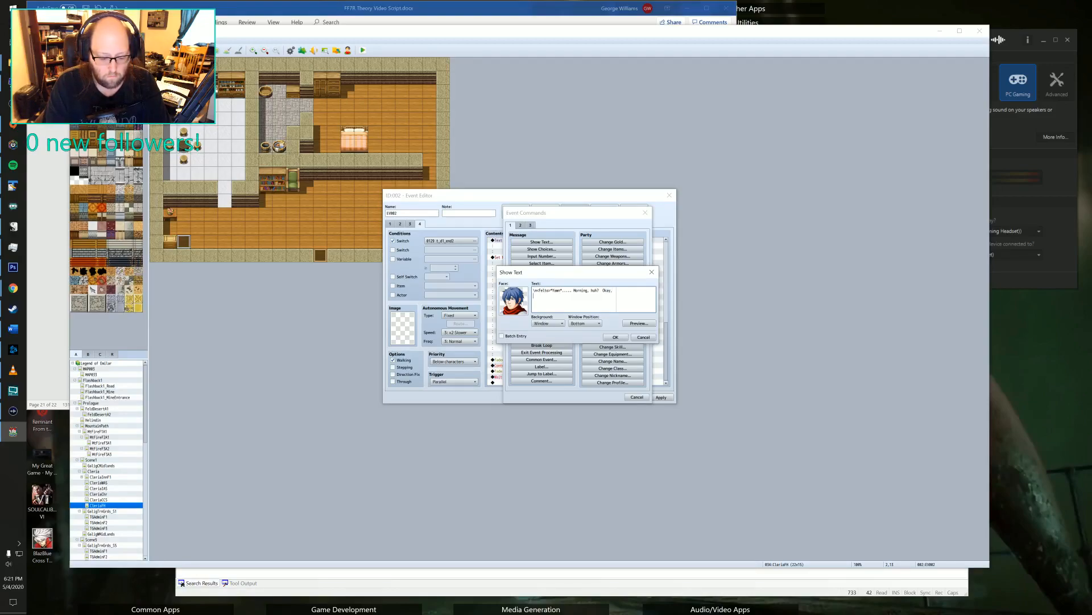
text(time to)
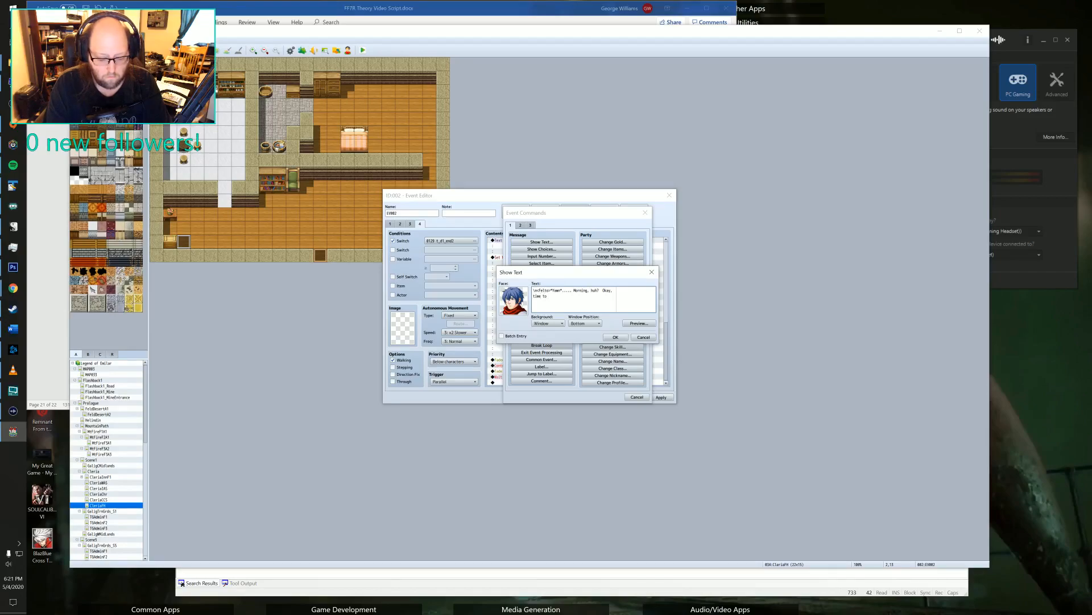
text( get up and)
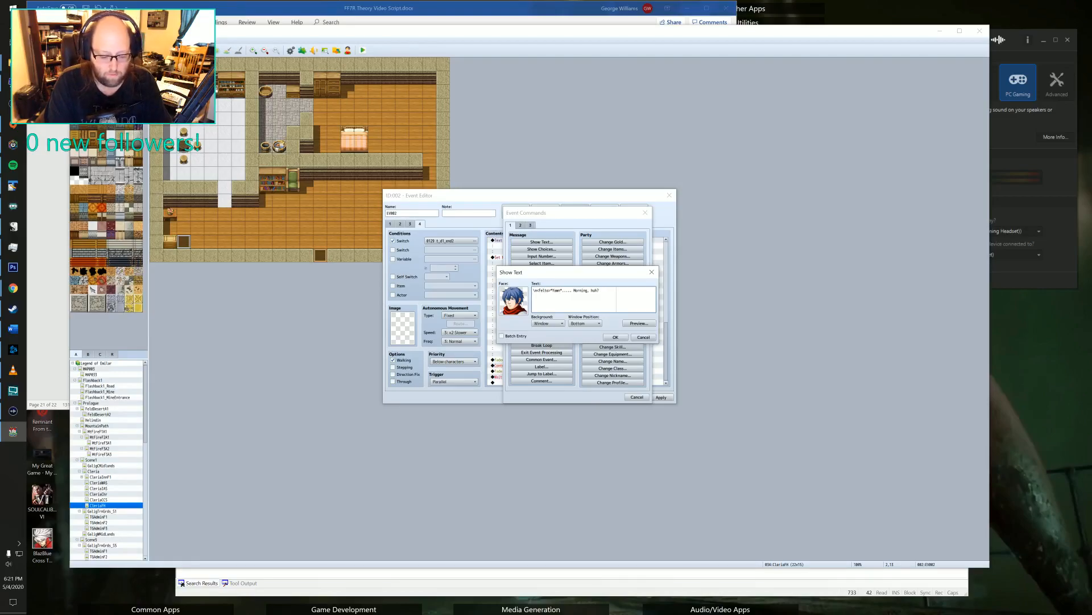
Complete the message with "Okay," and a second line "time for another day of training!", and confirm the text command.
text(ay,)
key(Return)
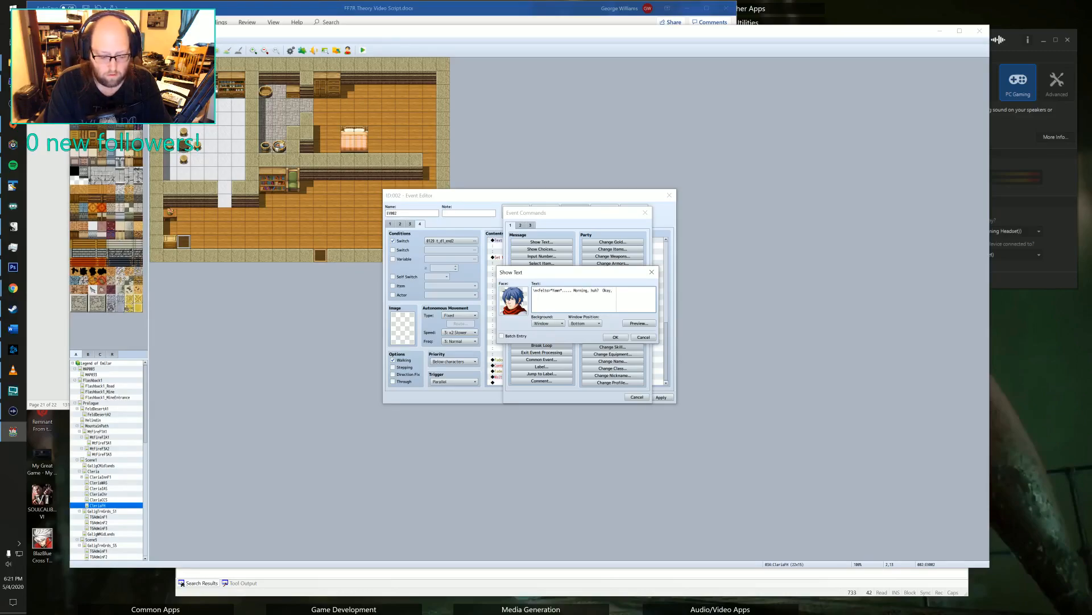
text(time)
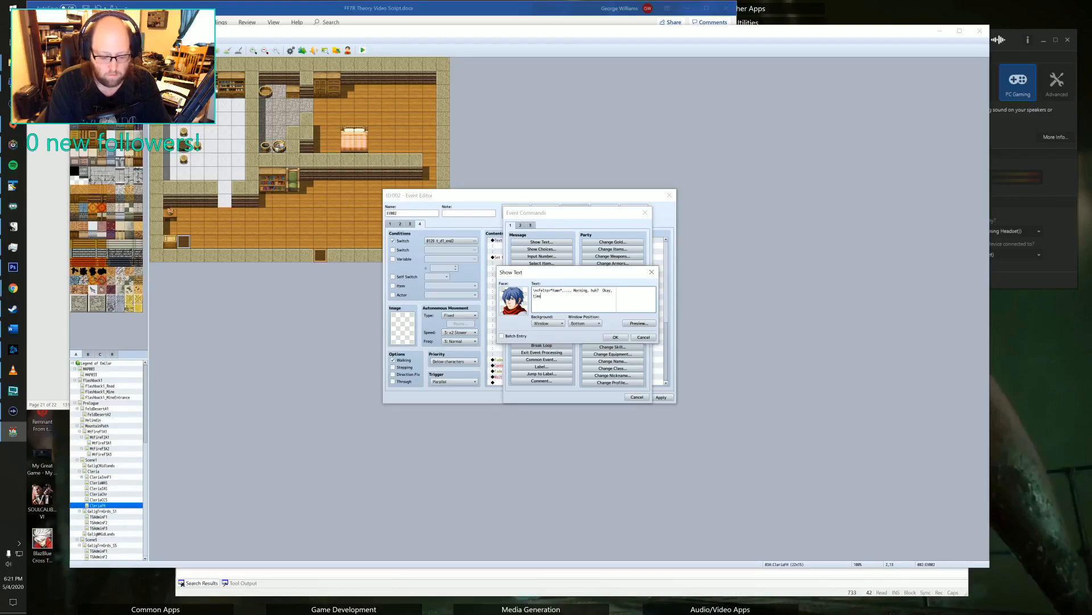
text( for another)
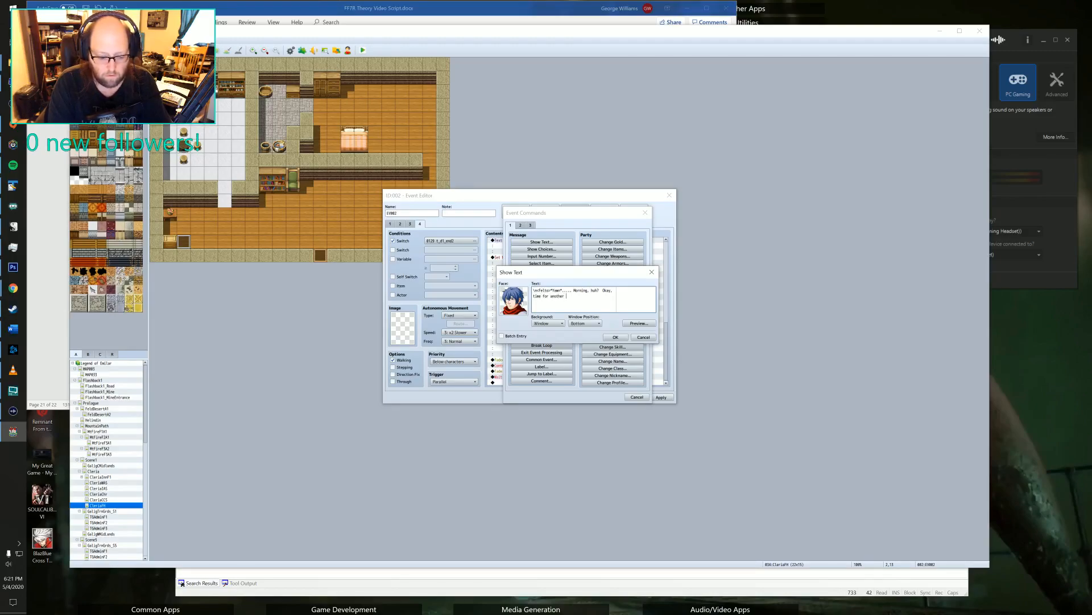
text( day of )
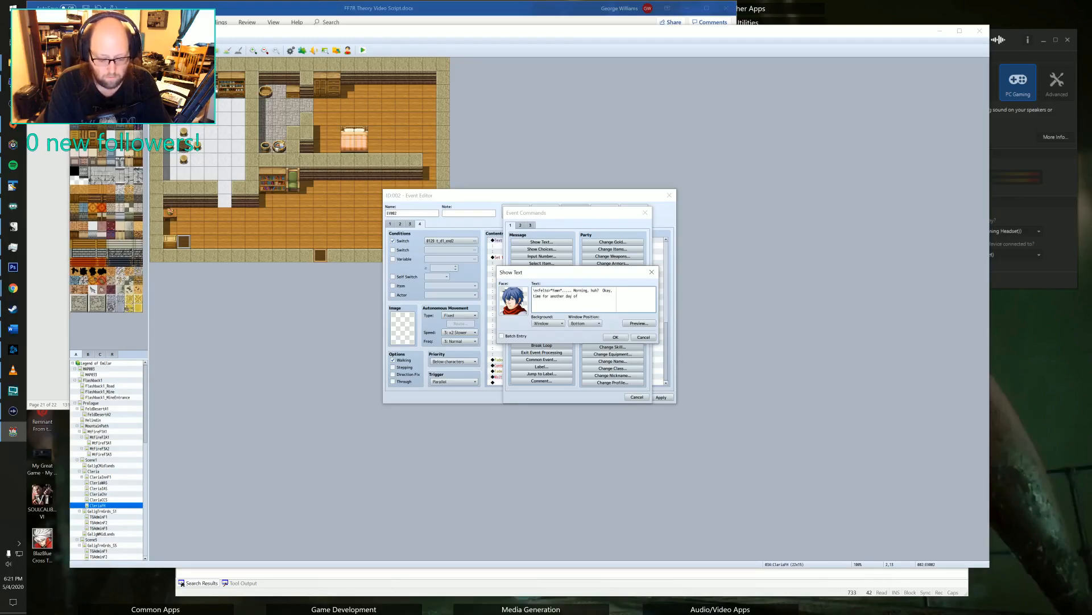
text(training!)
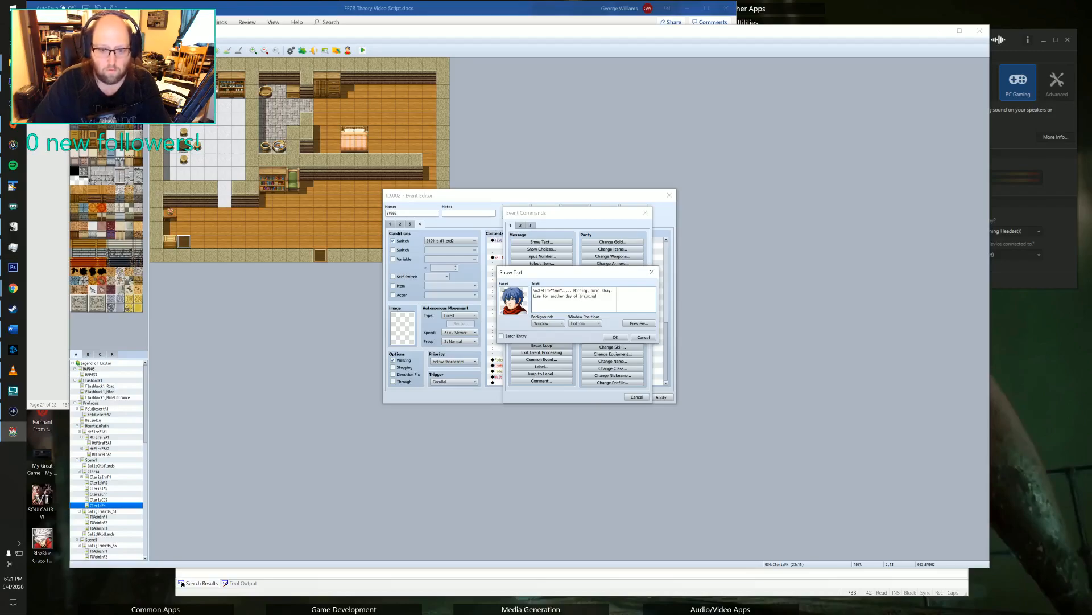
click(615, 336)
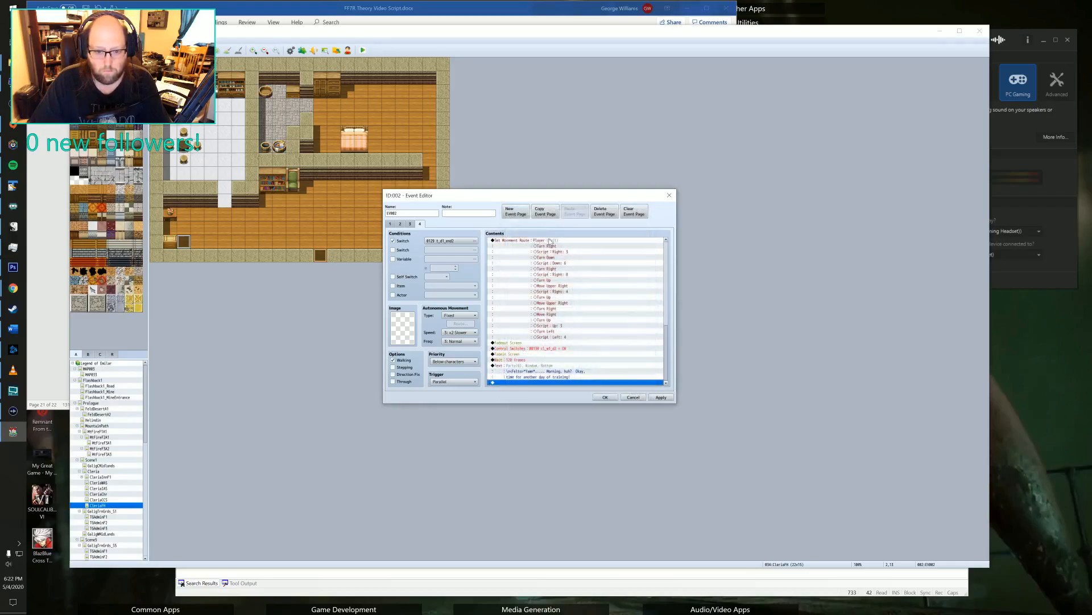
Append a Set Movement Route command for the player after the dialogue, starting with a Jump of X 1, Y 0.
double_click(503, 382)
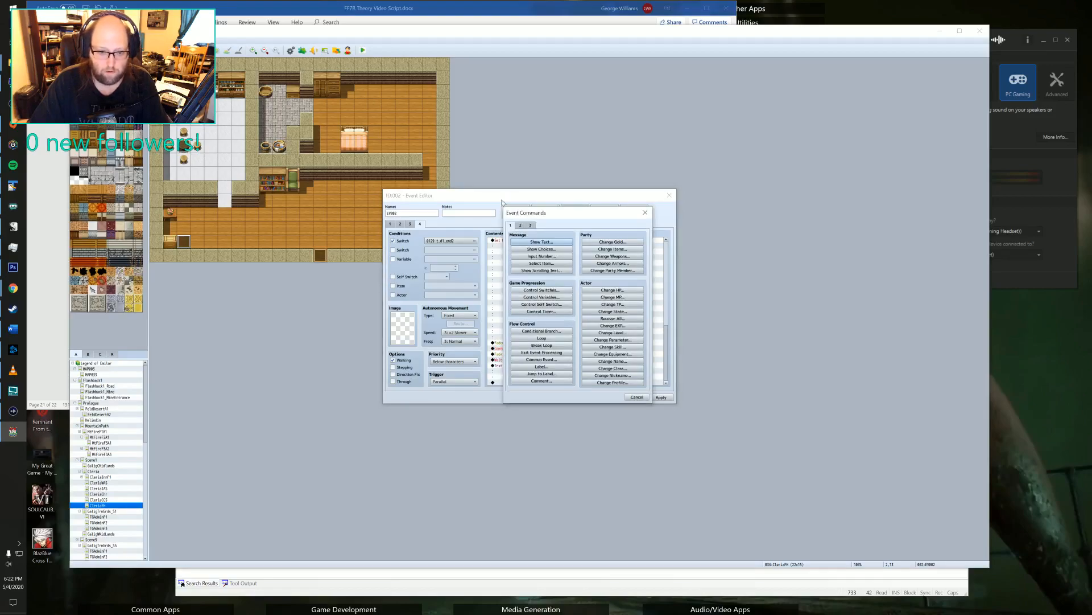
click(520, 226)
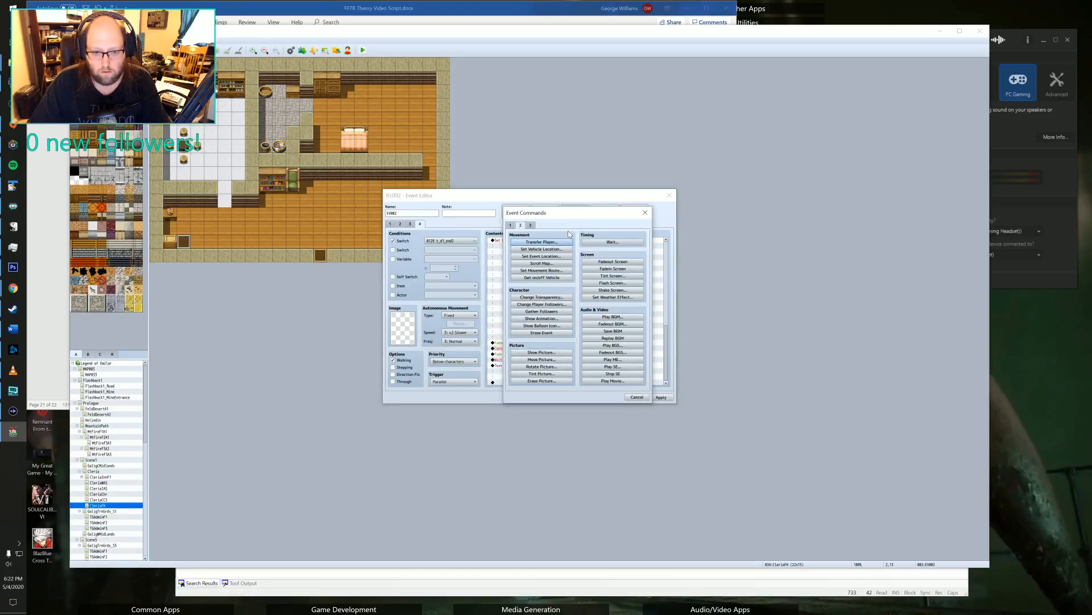
click(513, 225)
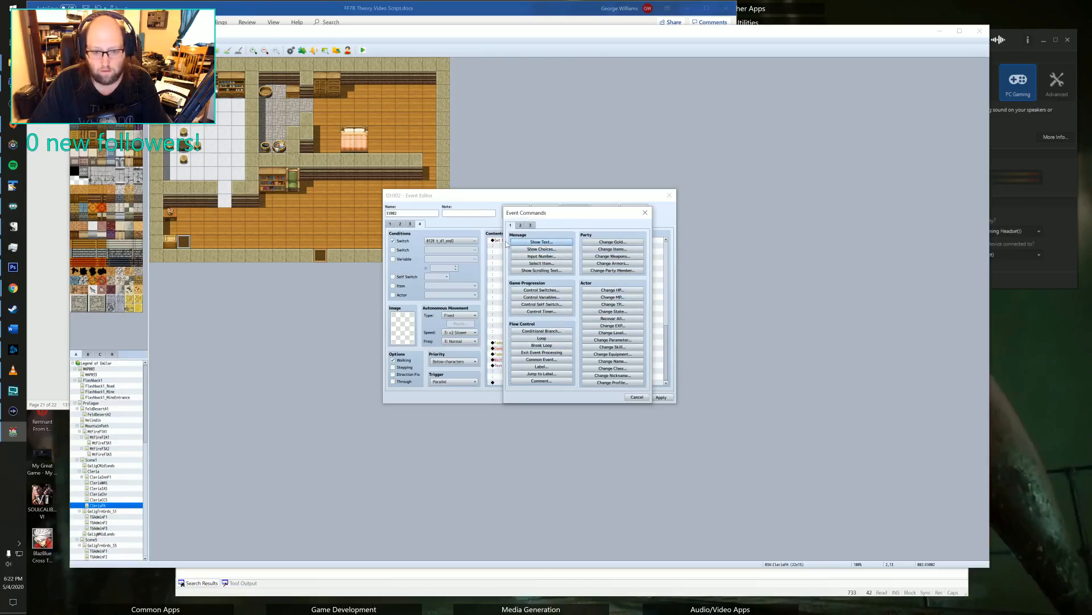
click(521, 225)
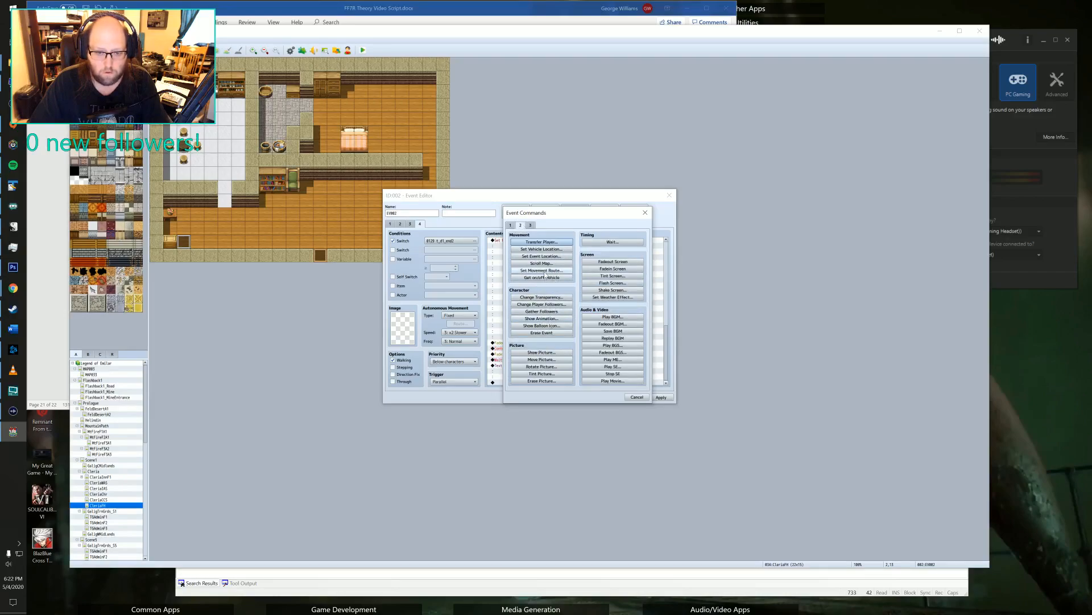
click(541, 271)
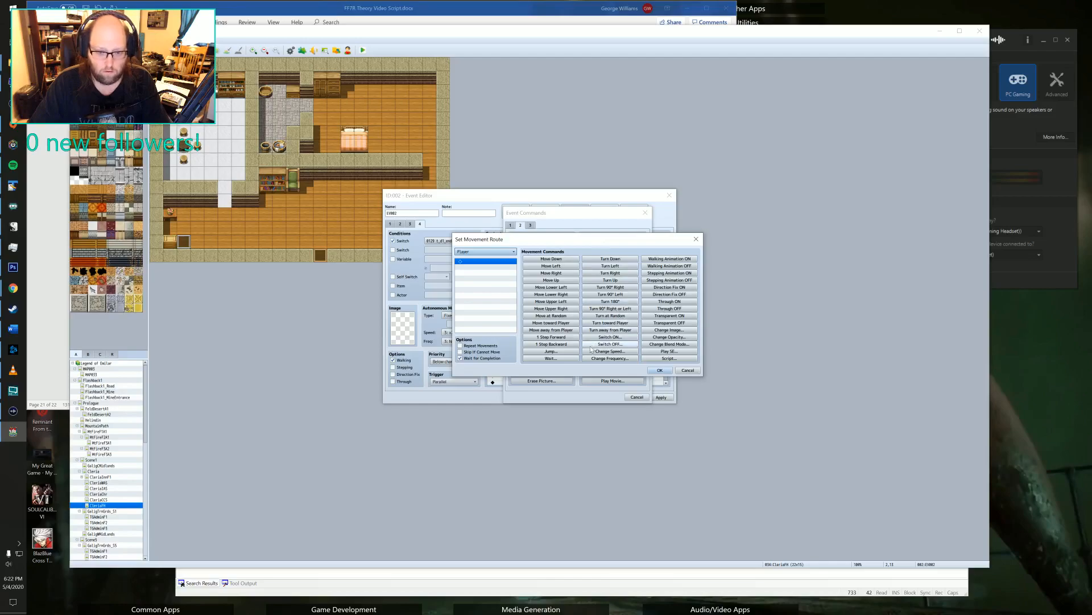
click(559, 351)
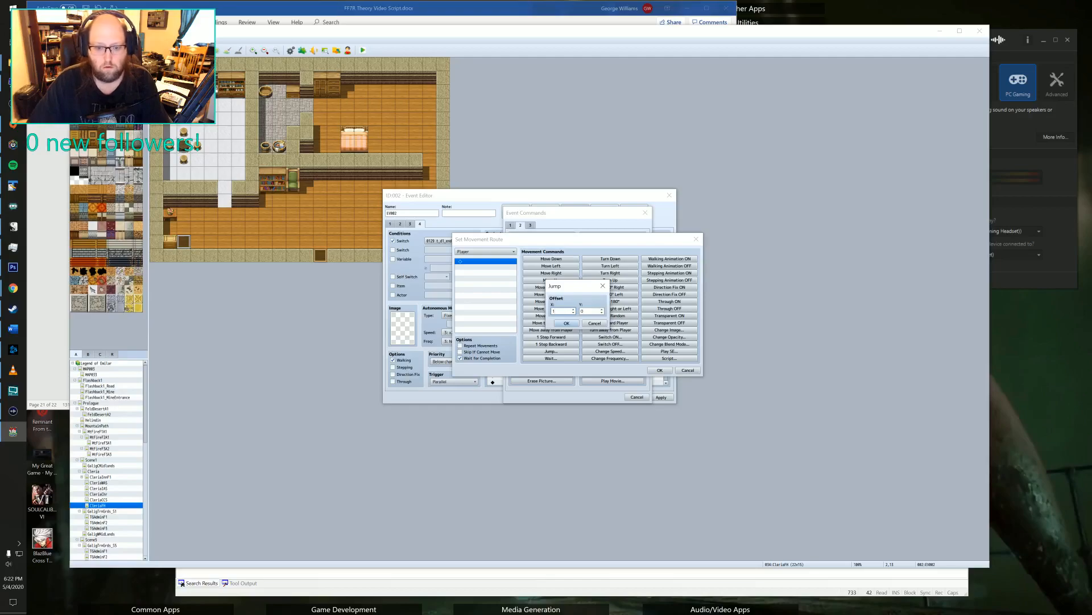
click(567, 324)
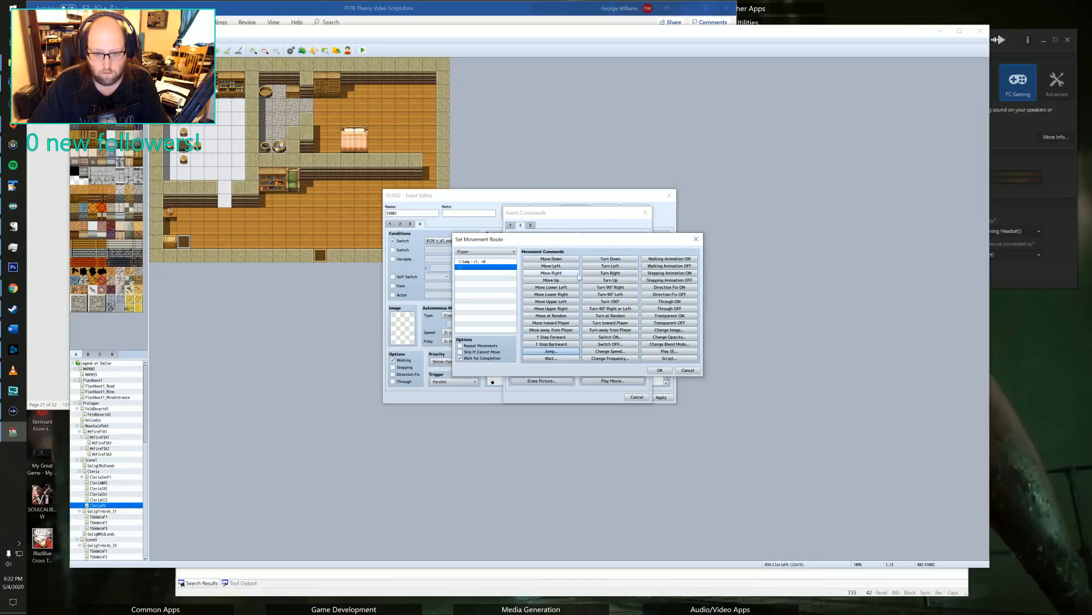
Add Turn Right to the player's route, confirm the command, and save the cutscene event.
click(618, 275)
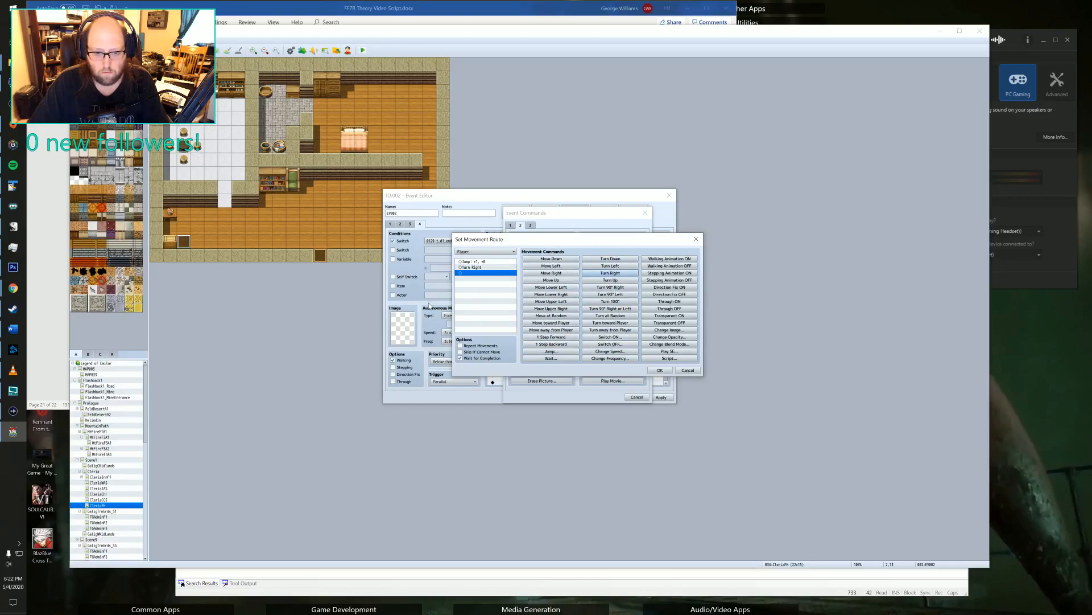
click(658, 370)
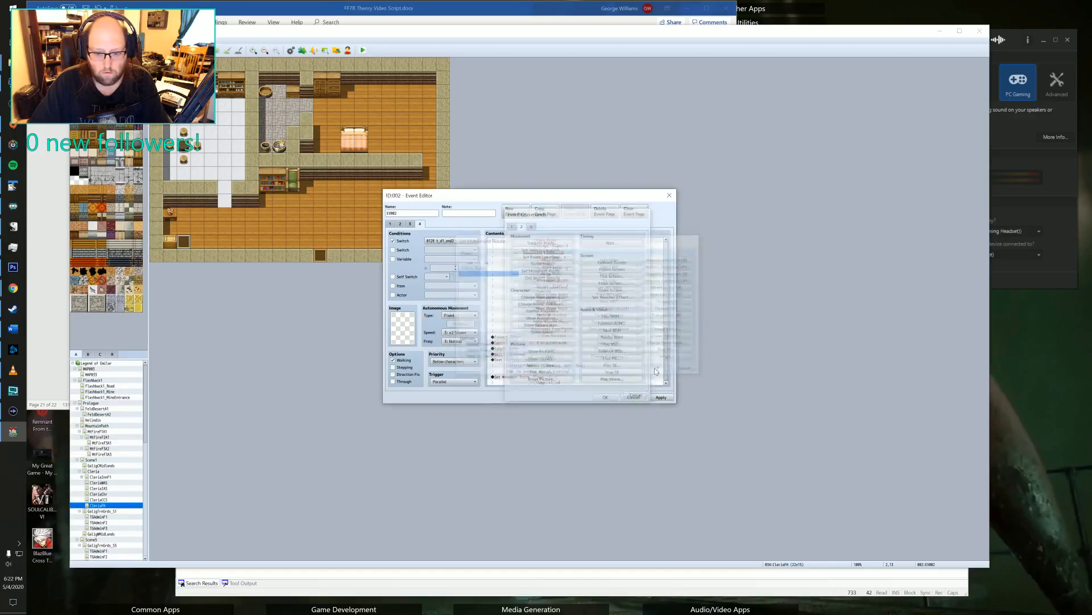
click(662, 397)
click(605, 396)
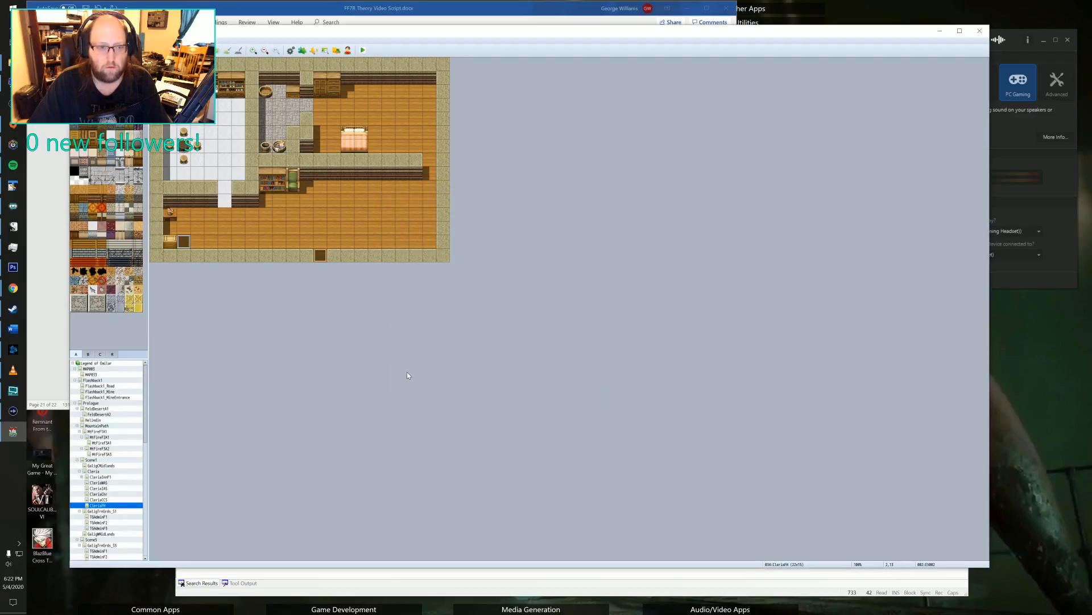
Duplicate the page of the house's exit event and make the copy conditional on switch 0130.
double_click(320, 259)
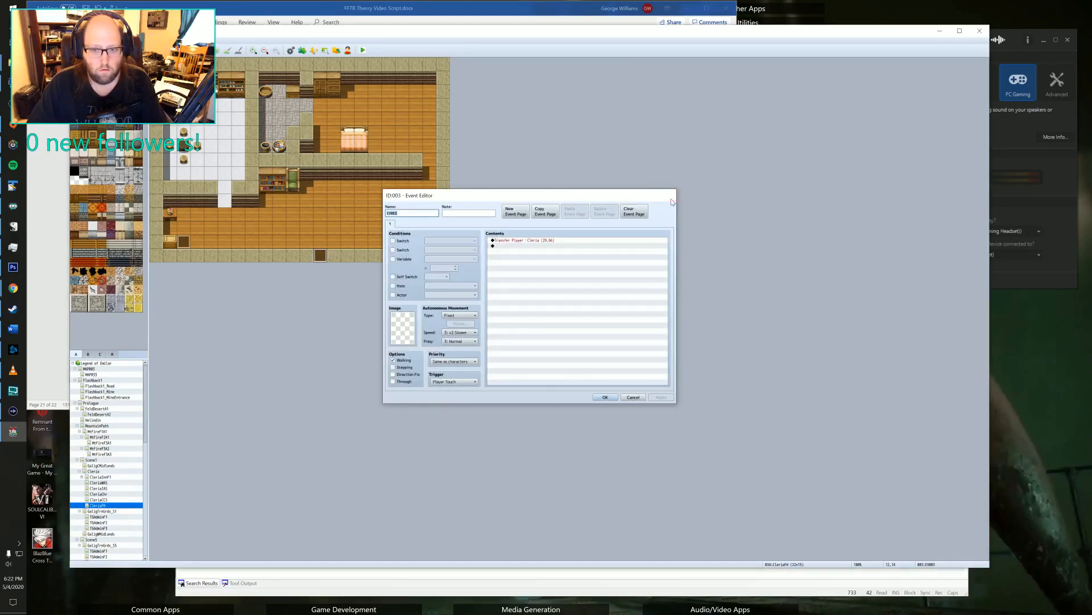
click(669, 195)
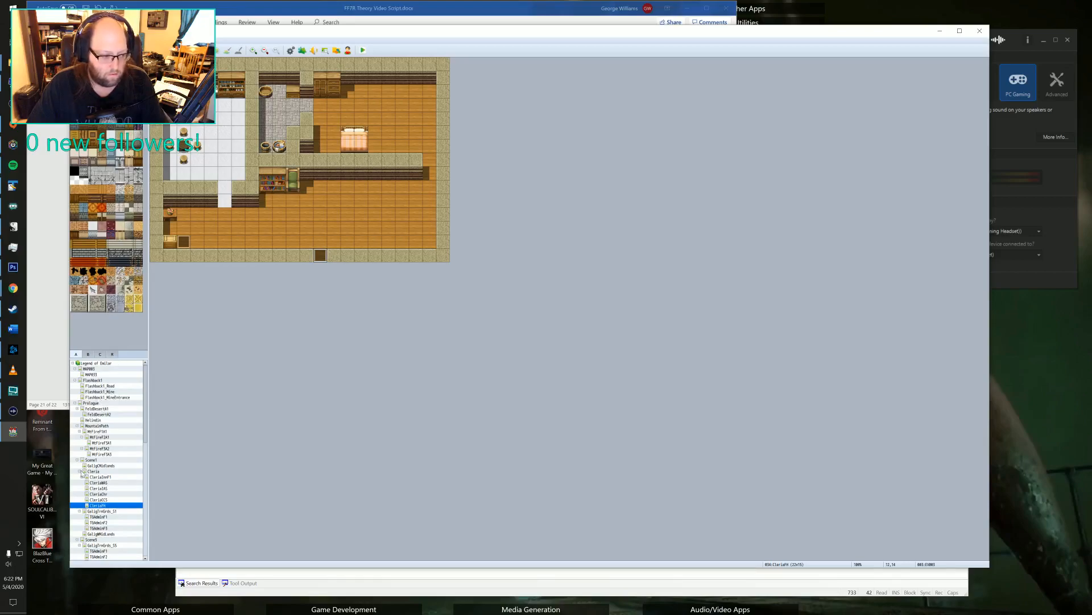
scroll(103, 467, down, 2)
scroll(103, 468, down, 4)
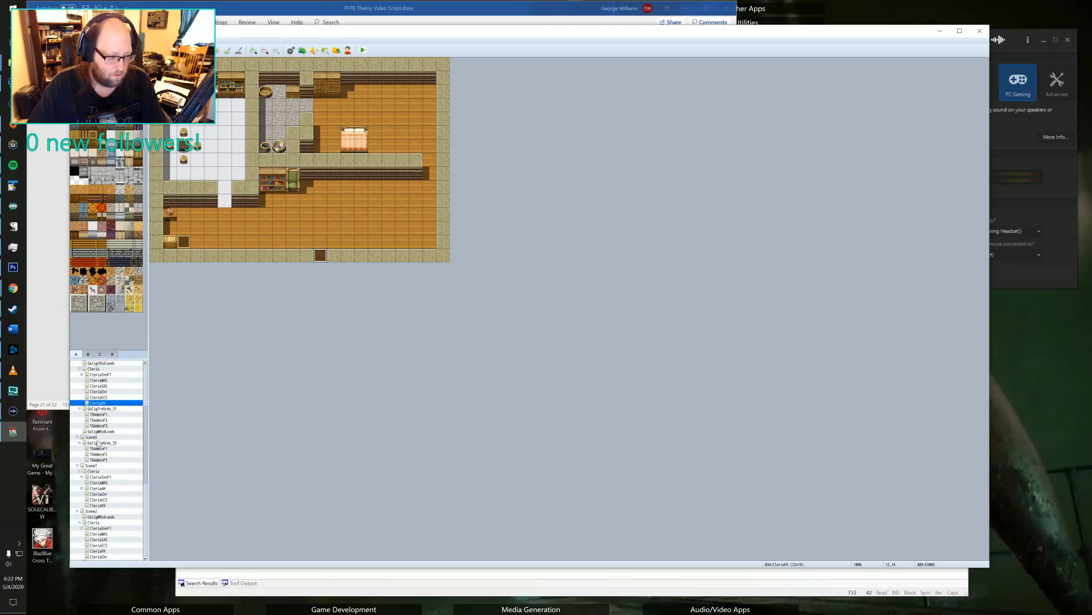
double_click(321, 255)
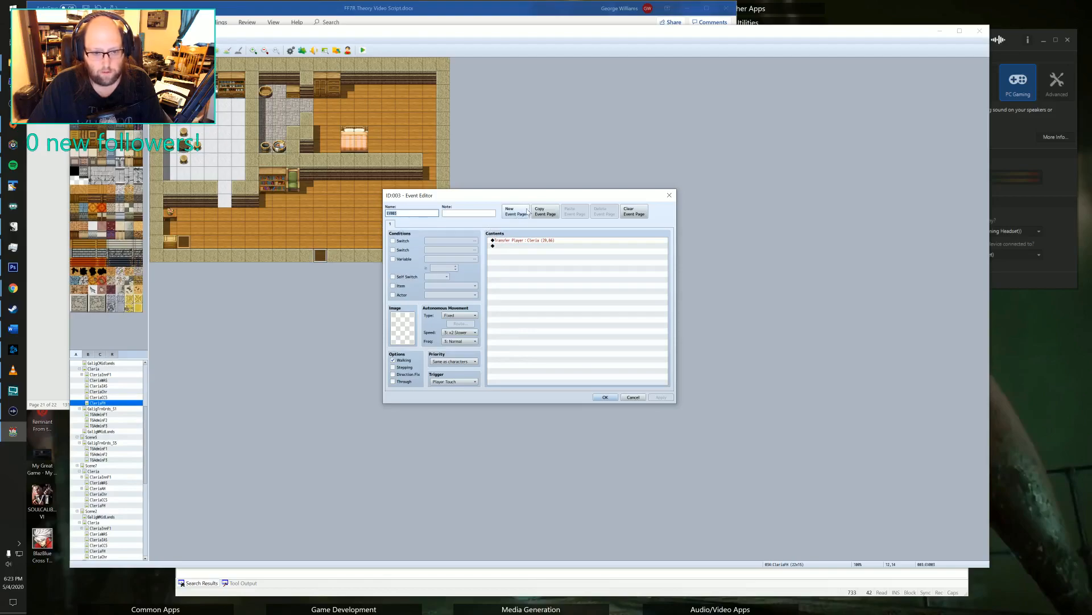
click(545, 211)
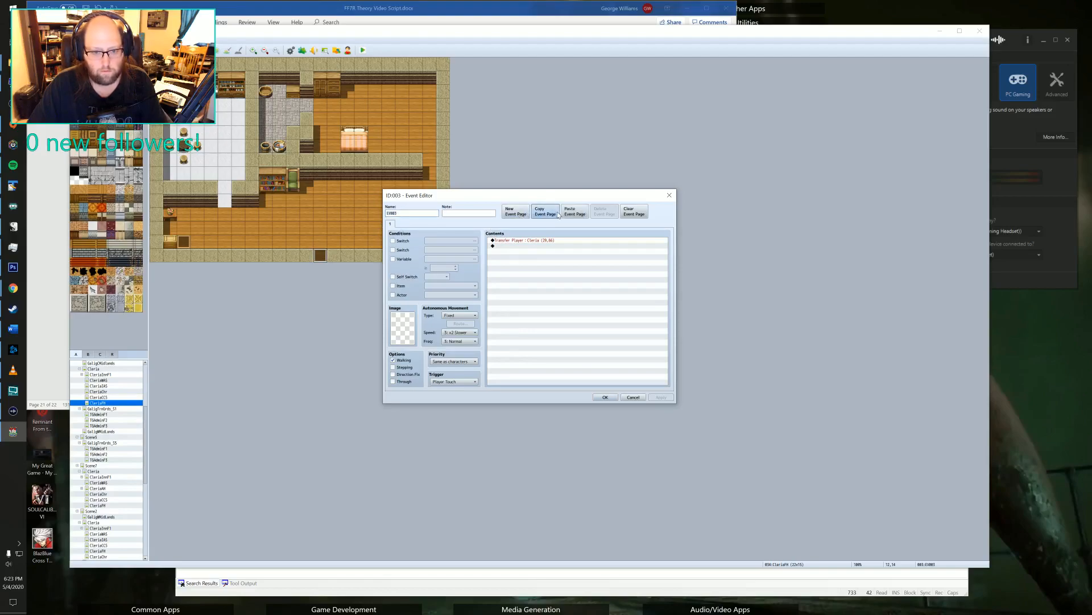
click(574, 212)
click(393, 241)
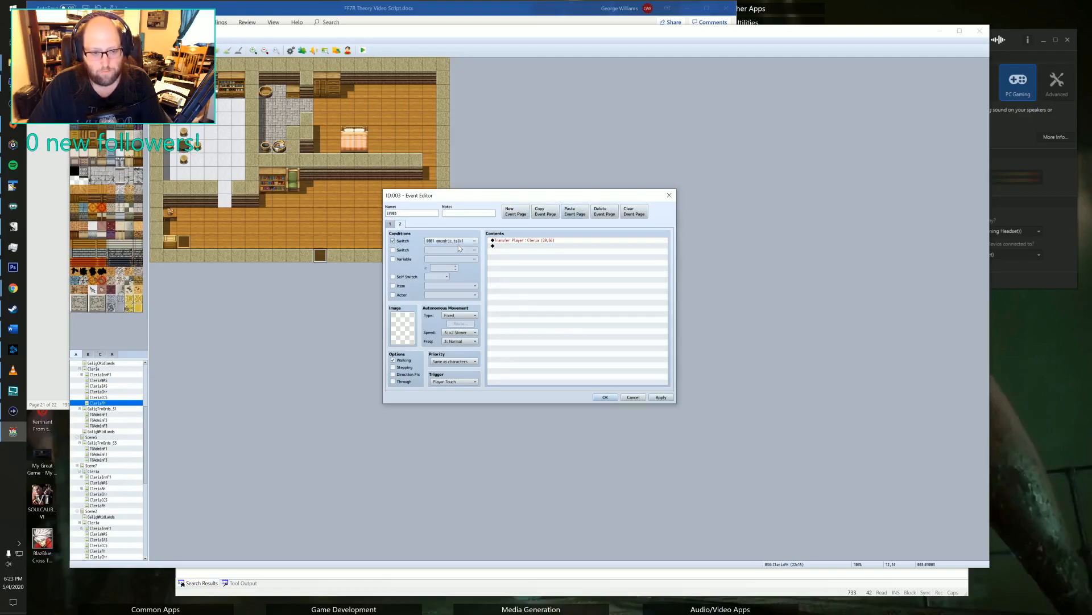
click(449, 240)
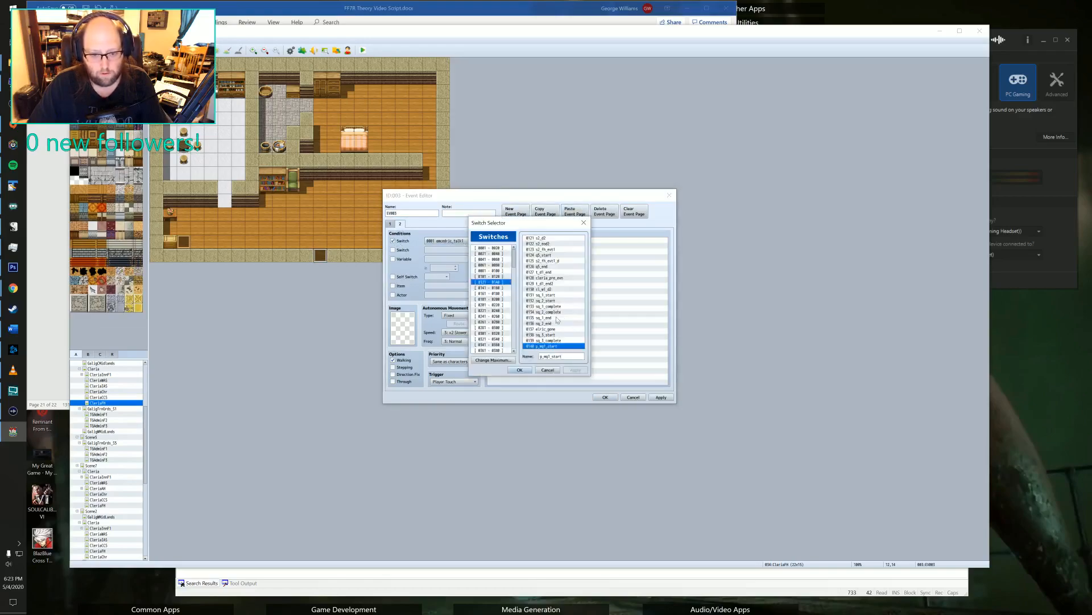
click(540, 289)
click(516, 370)
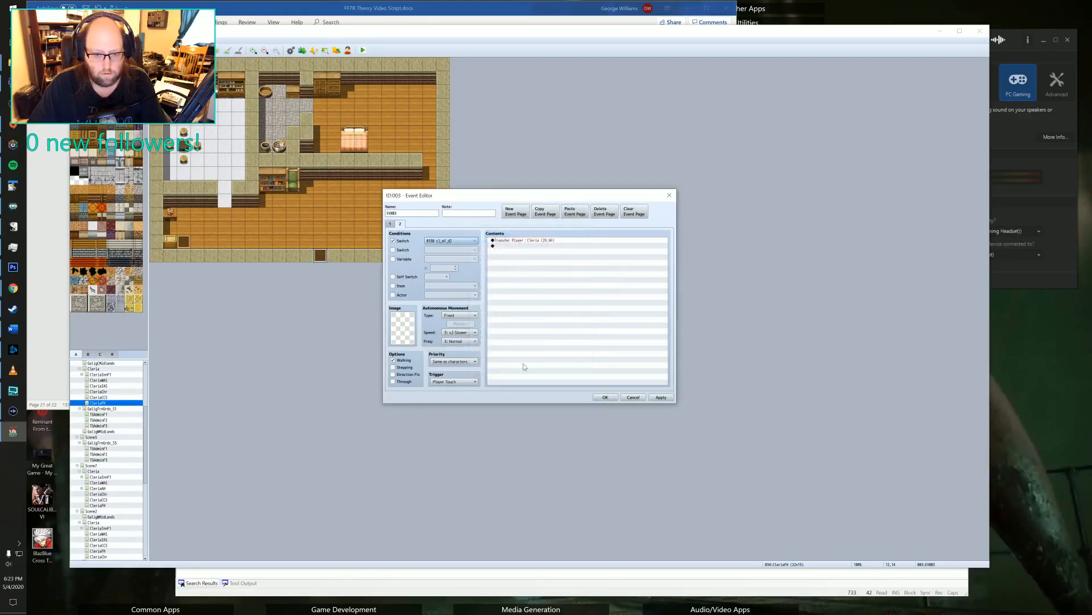
double_click(535, 241)
click(572, 287)
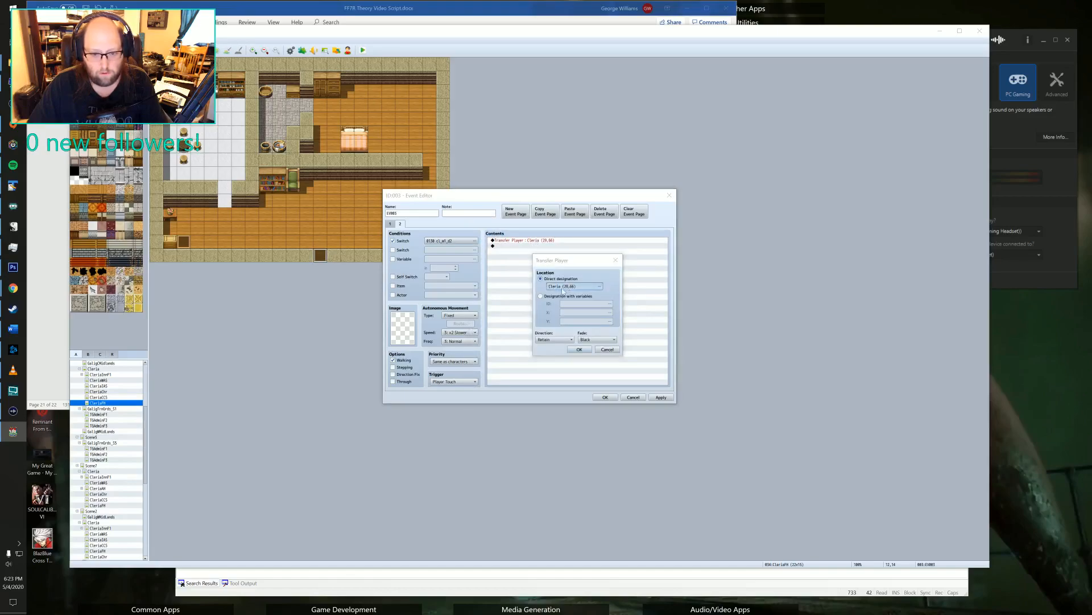
click(427, 316)
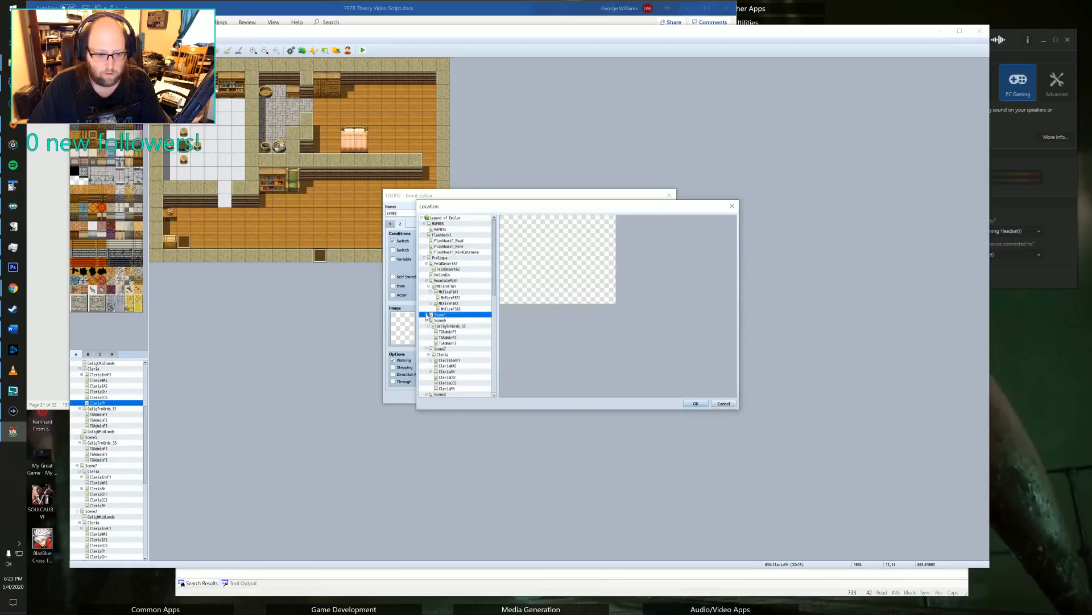
scroll(445, 326, down, 3)
scroll(446, 325, up, 1)
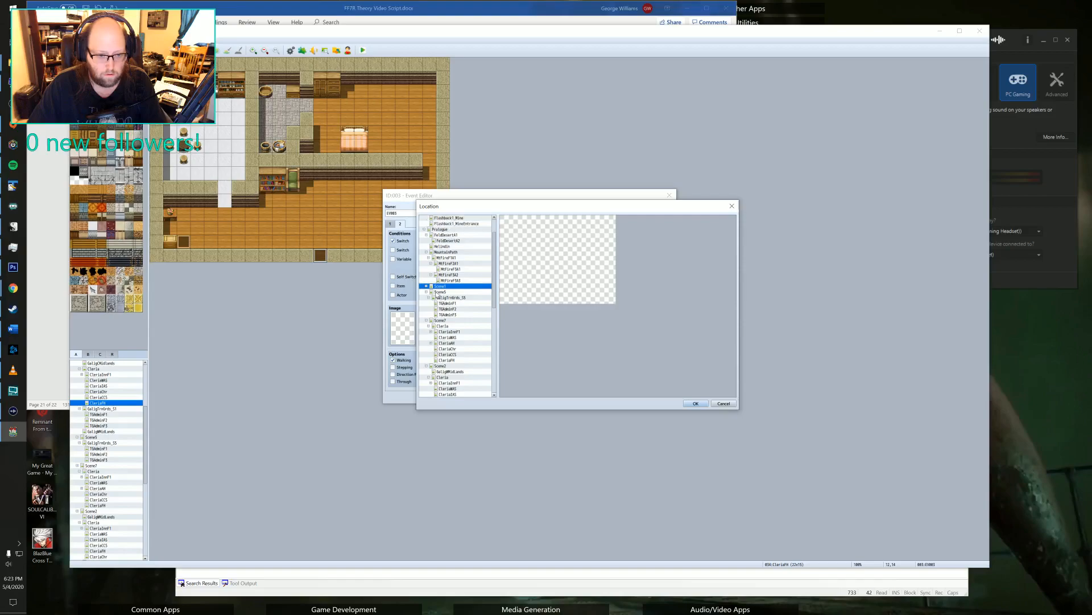
click(426, 286)
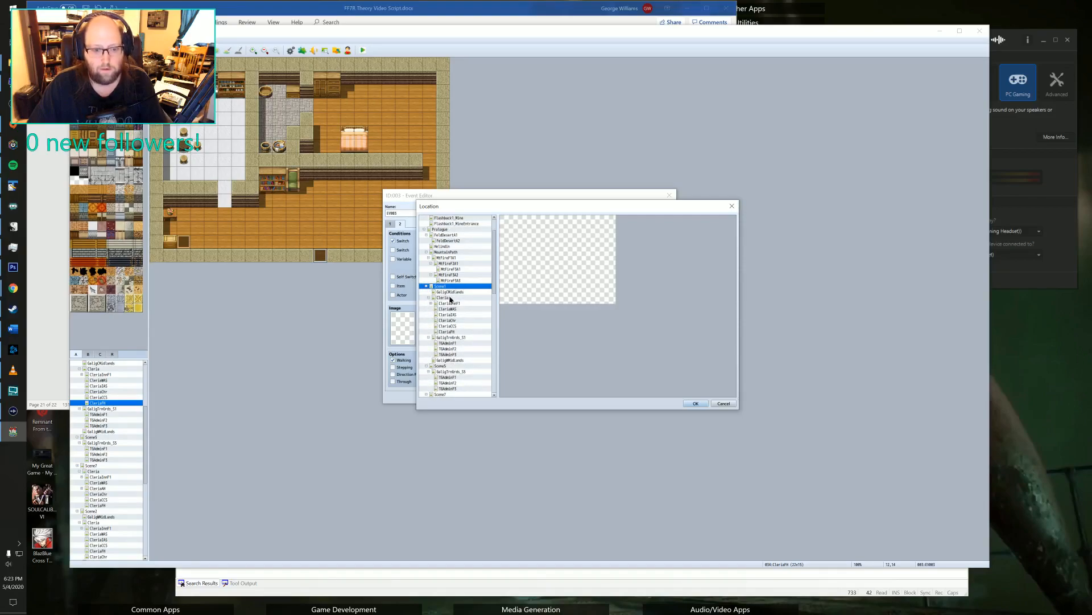
click(448, 298)
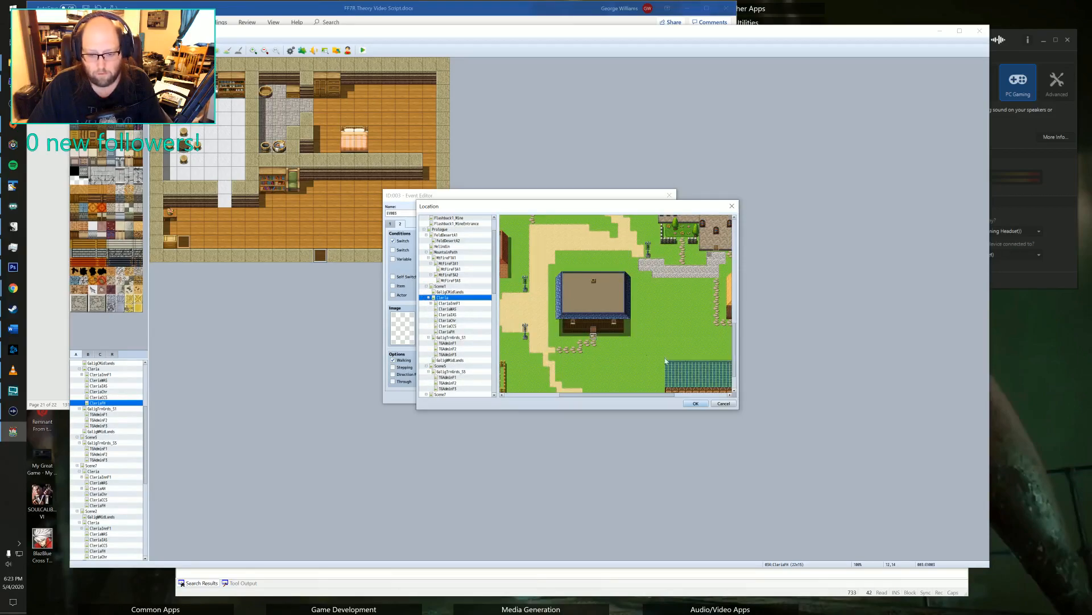
click(723, 403)
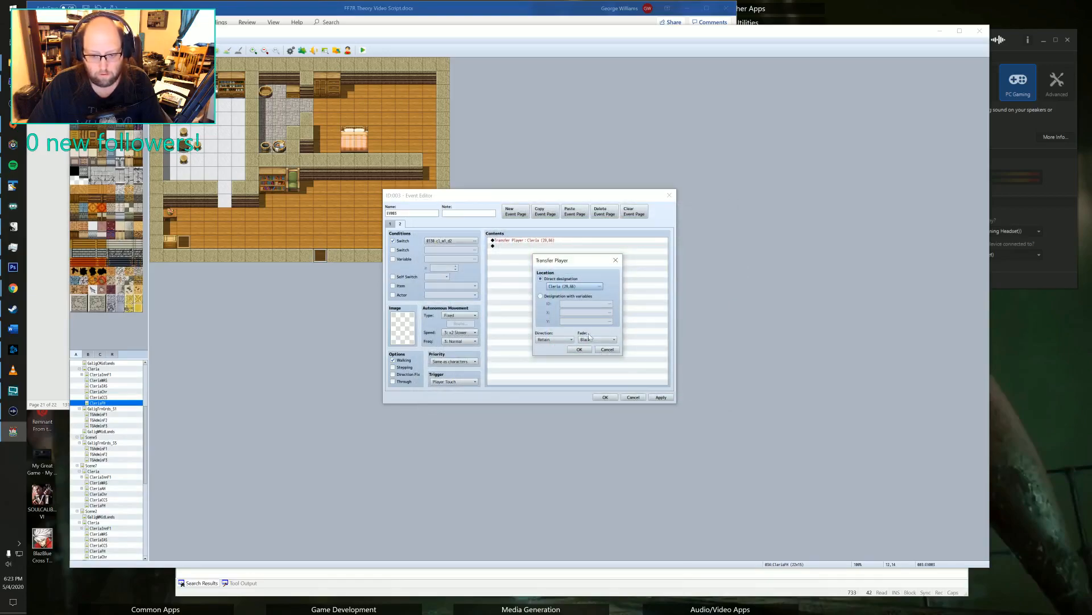
click(607, 348)
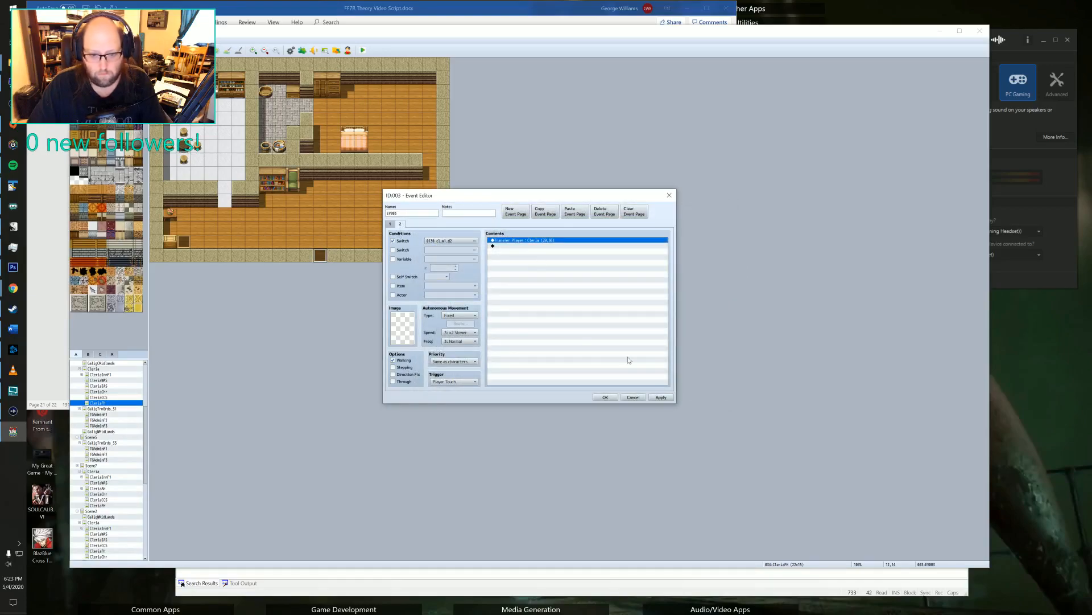
Delete the duplicated second page from the exit event and close the event.
click(604, 211)
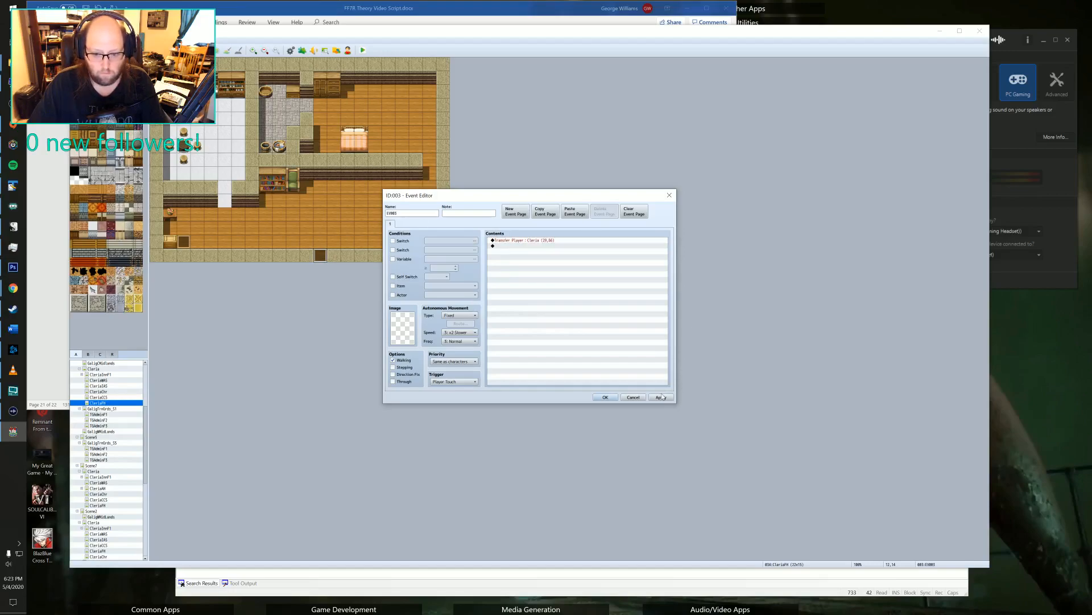
click(607, 397)
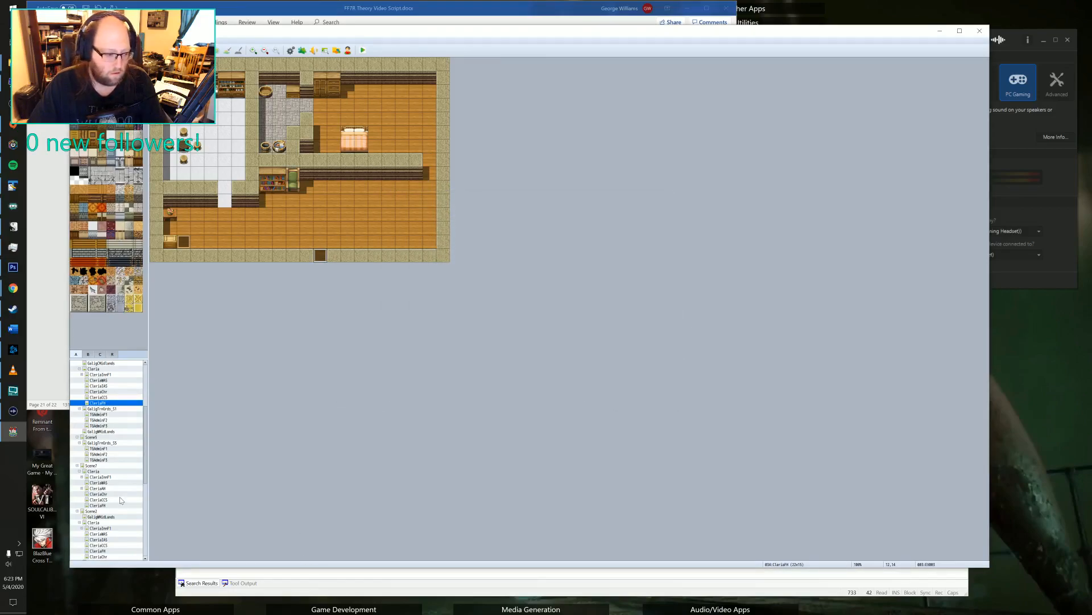
Open Scene1's Cloria town map at the square below the inn.
scroll(98, 409, up, 1)
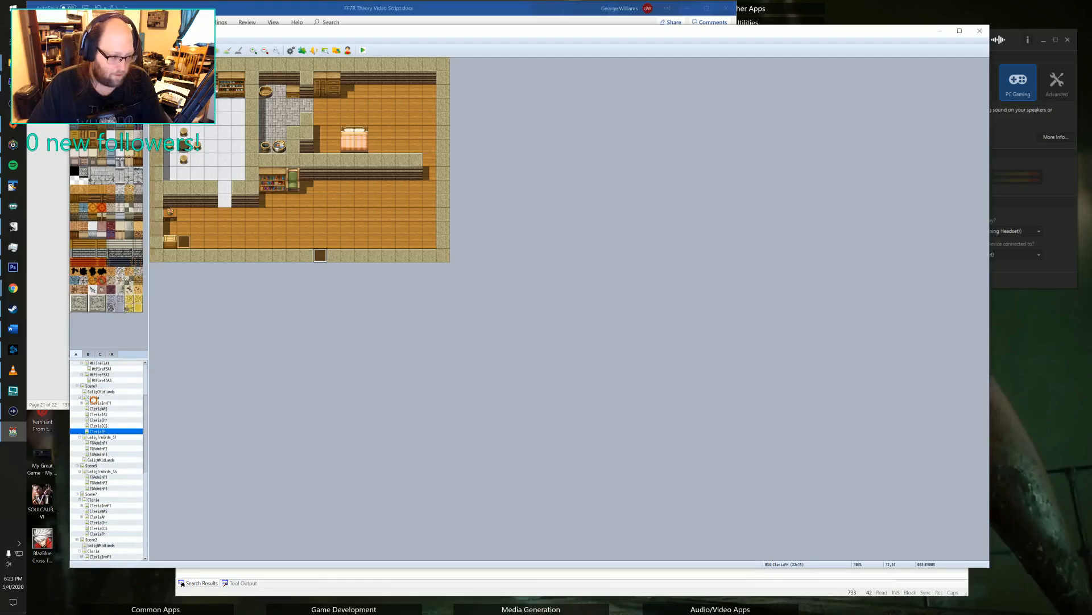
click(94, 401)
click(94, 397)
middle_click(669, 287)
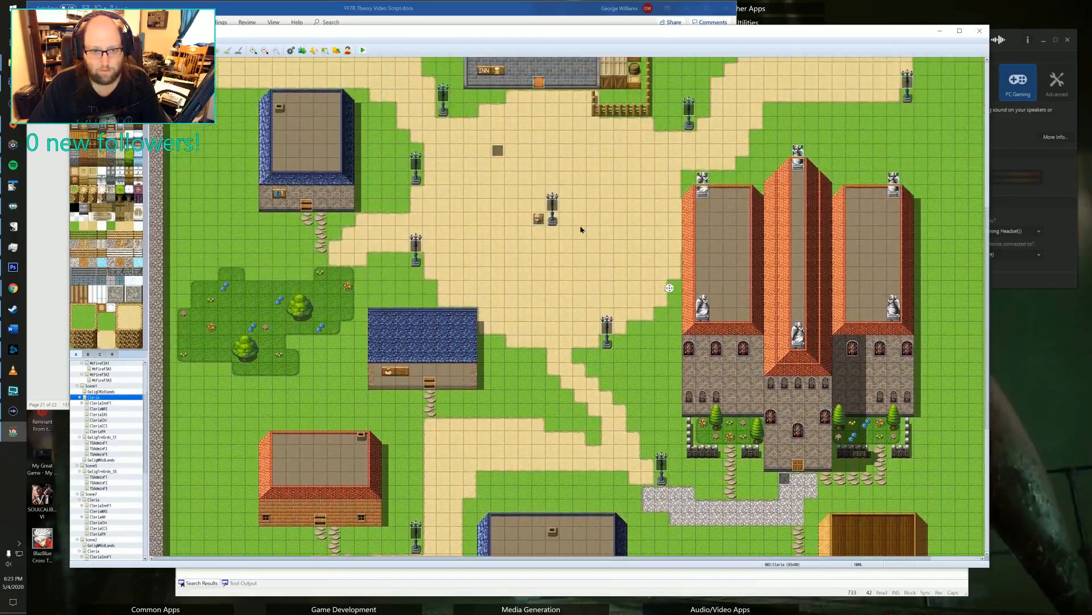
middle_drag(581, 230, 533, 288)
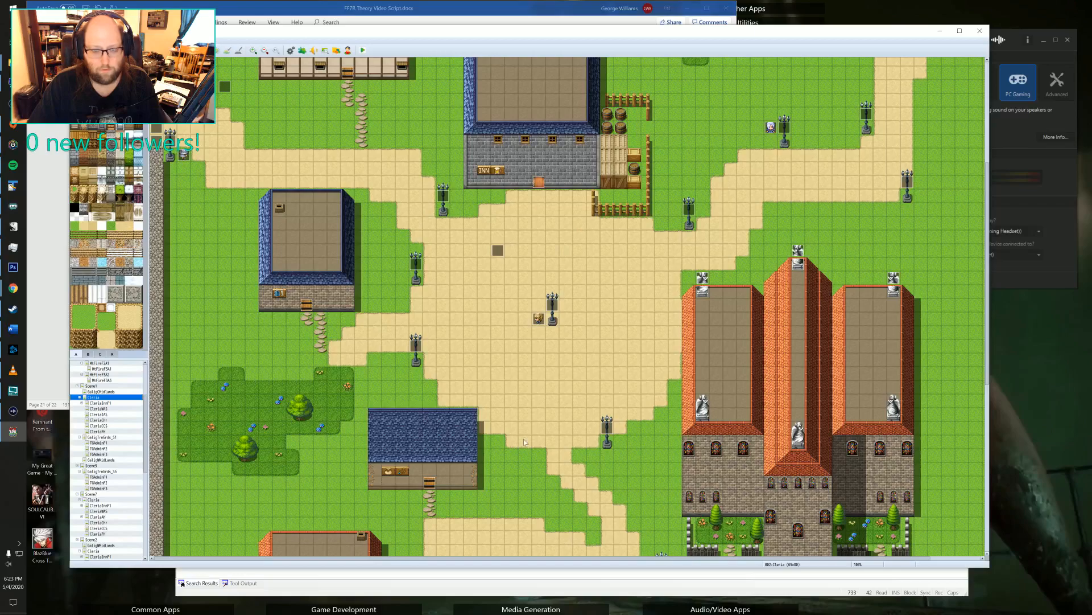
middle_drag(523, 440, 497, 391)
Review the pages of villager event EV020 in the town square and delete its second and third pages, including the party-recruitment dialogue.
double_click(535, 376)
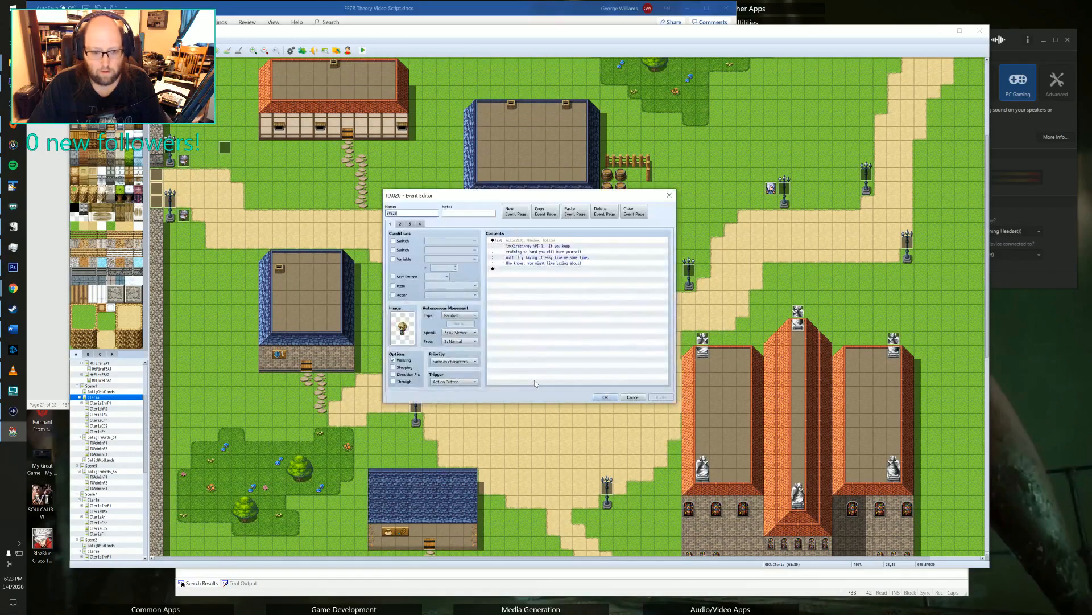
click(400, 225)
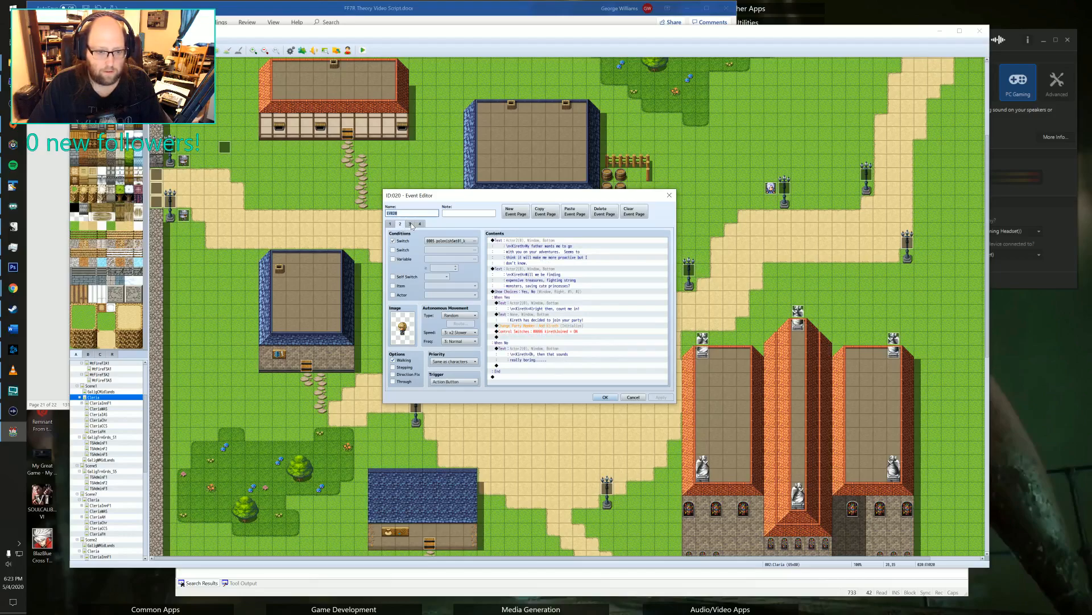
click(411, 226)
click(420, 225)
click(400, 224)
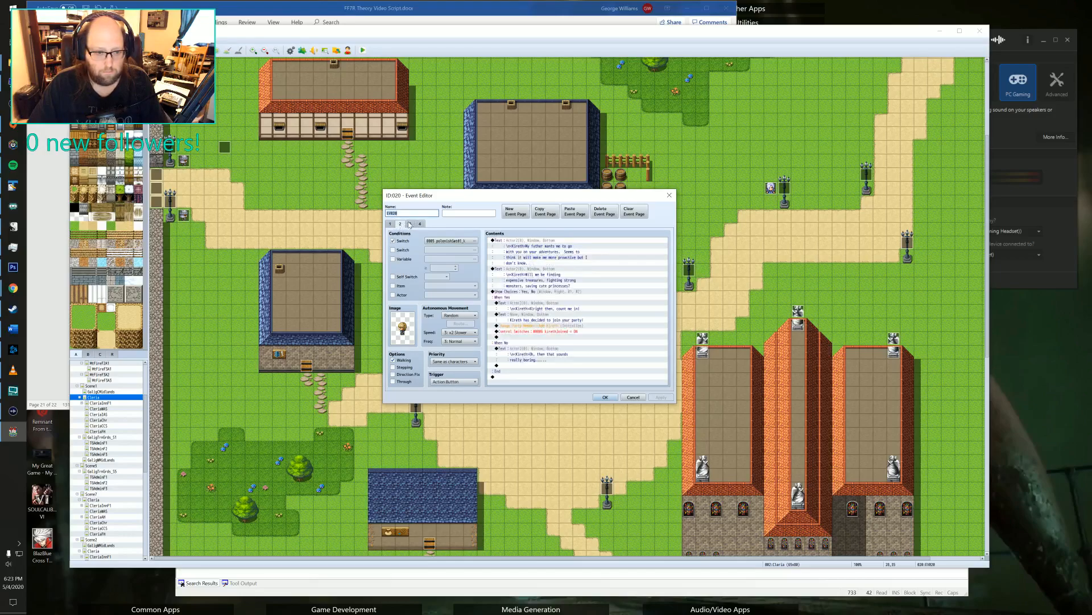
click(421, 225)
click(401, 224)
click(605, 211)
click(605, 211)
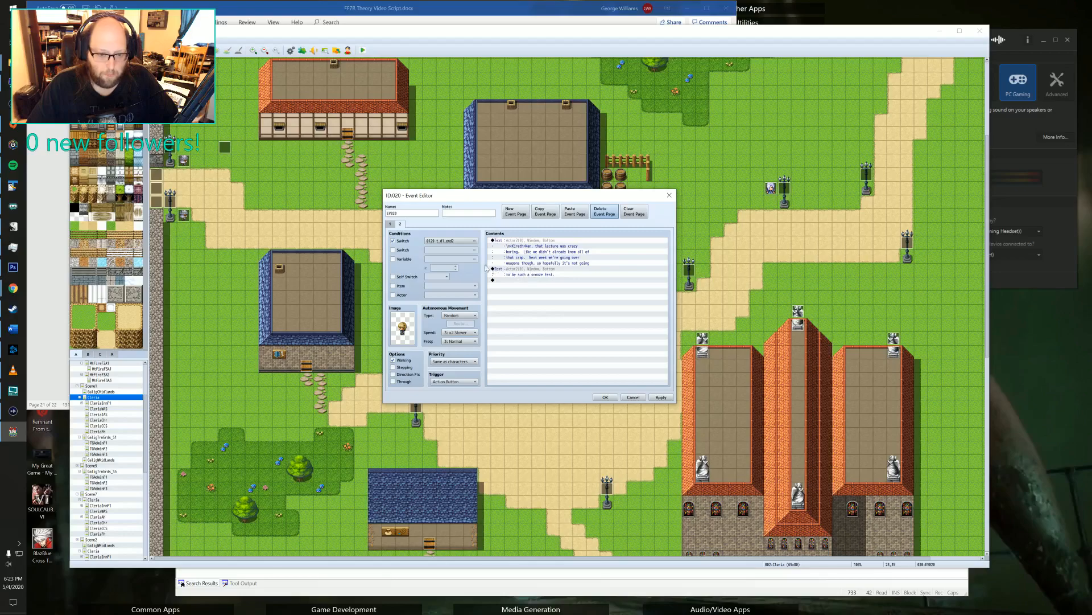
click(546, 211)
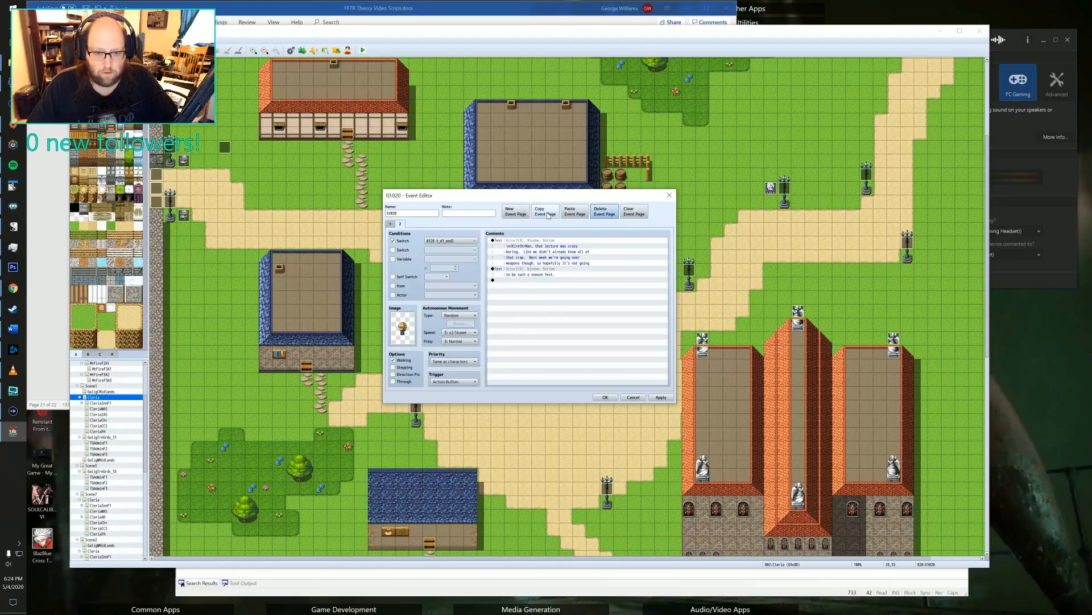
click(596, 213)
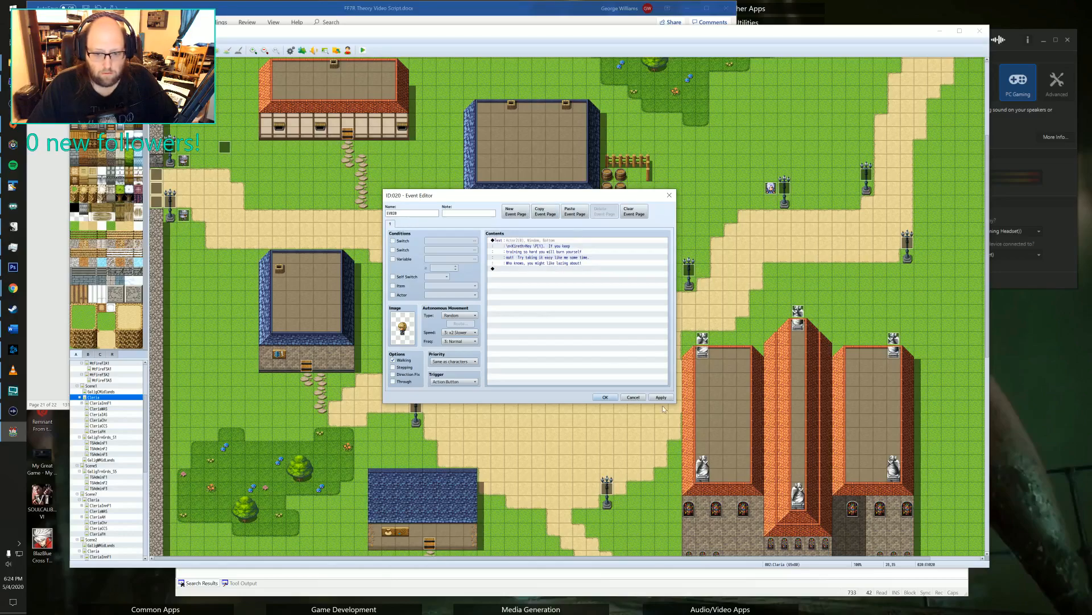
click(633, 397)
click(524, 311)
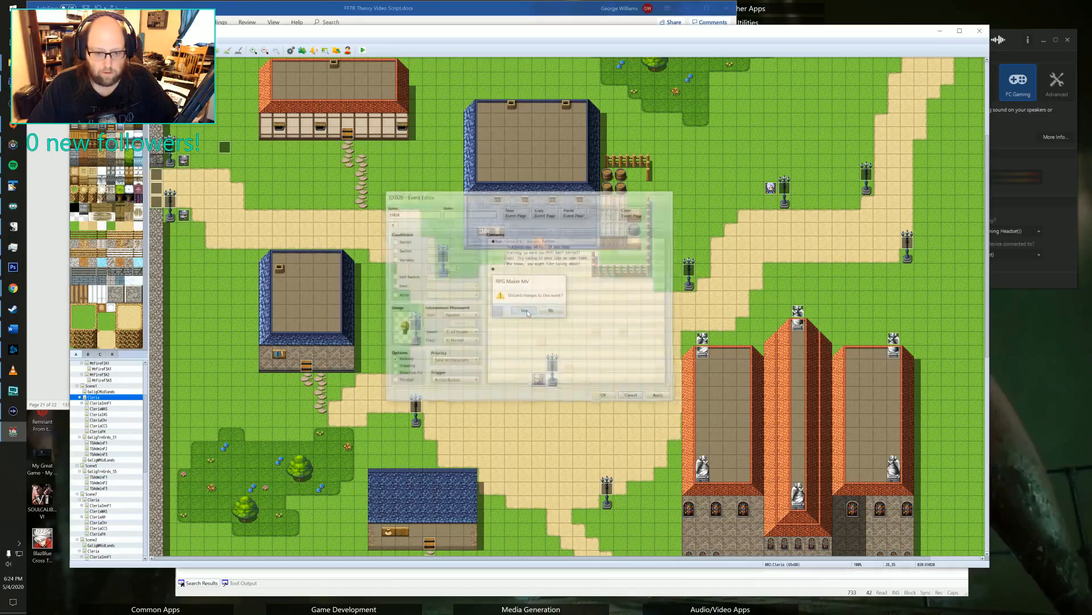
Reopen villager event EV020 in the town square and delete its second and third pages, including the party-recruitment dialogue.
double_click(536, 379)
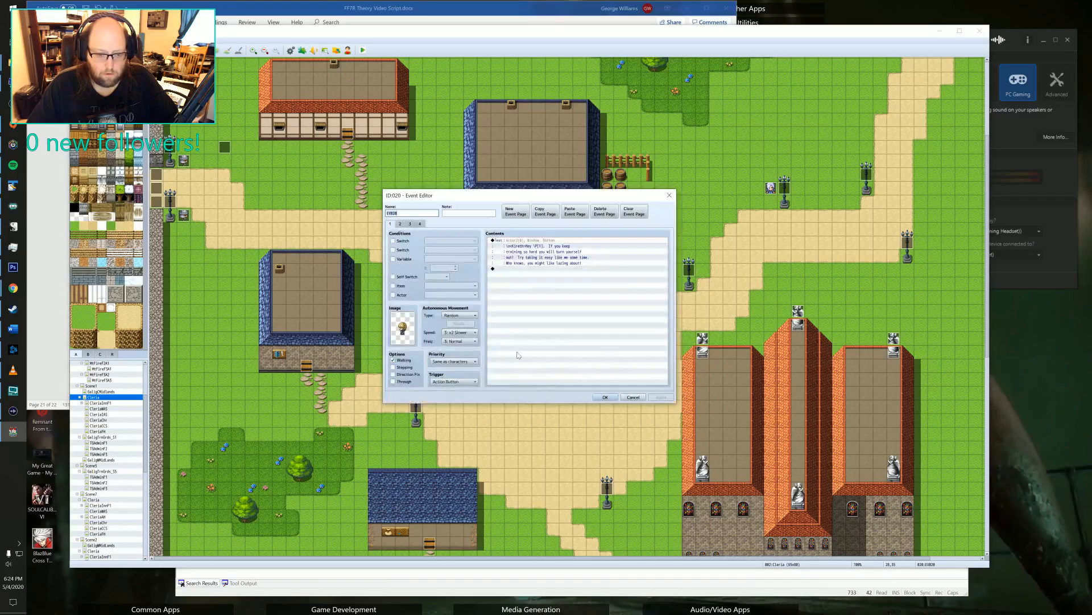
click(400, 224)
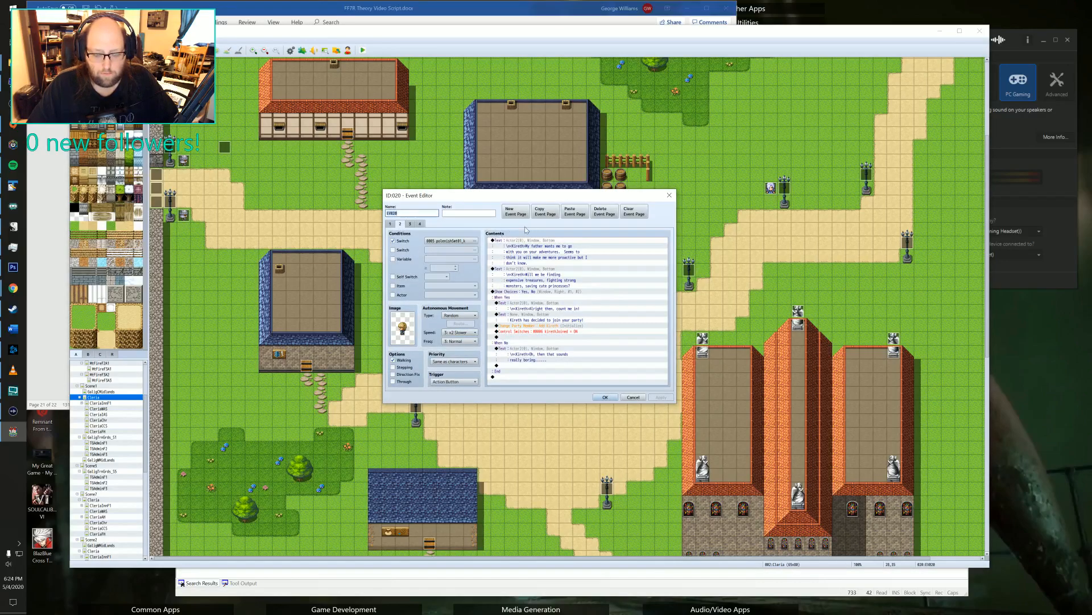
click(597, 215)
click(597, 216)
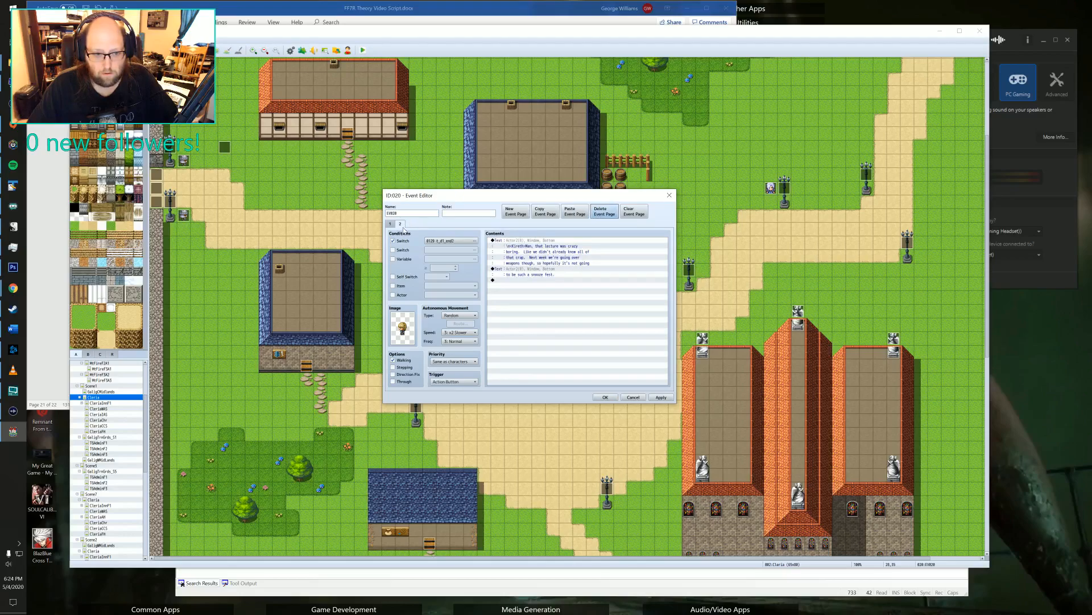
Duplicate EV020's remaining lecture-dialogue page and make the copy conditional on switch 0130.
click(547, 216)
click(575, 212)
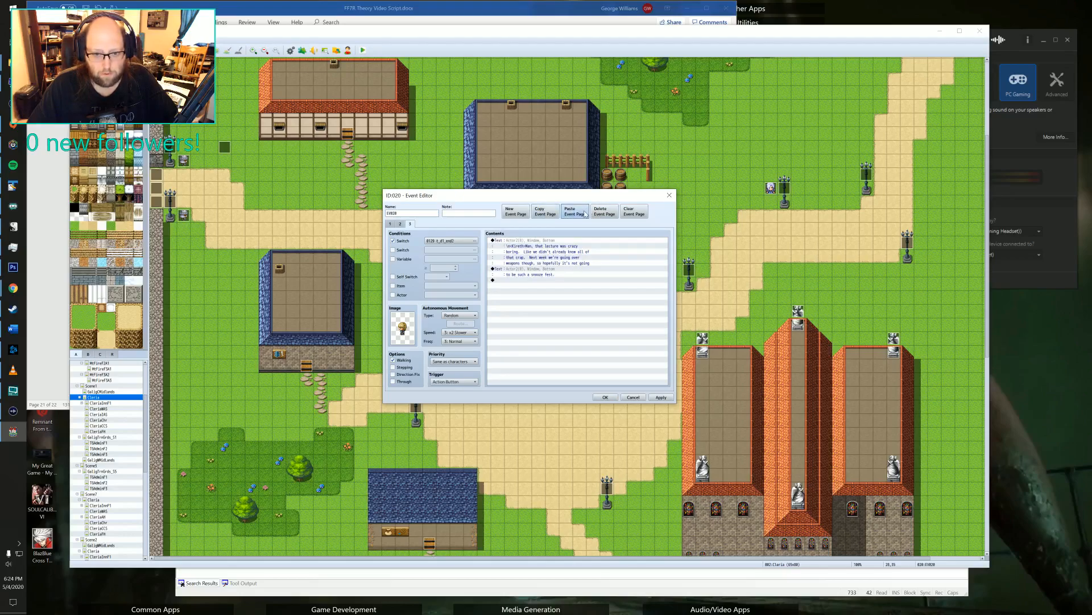
double_click(443, 240)
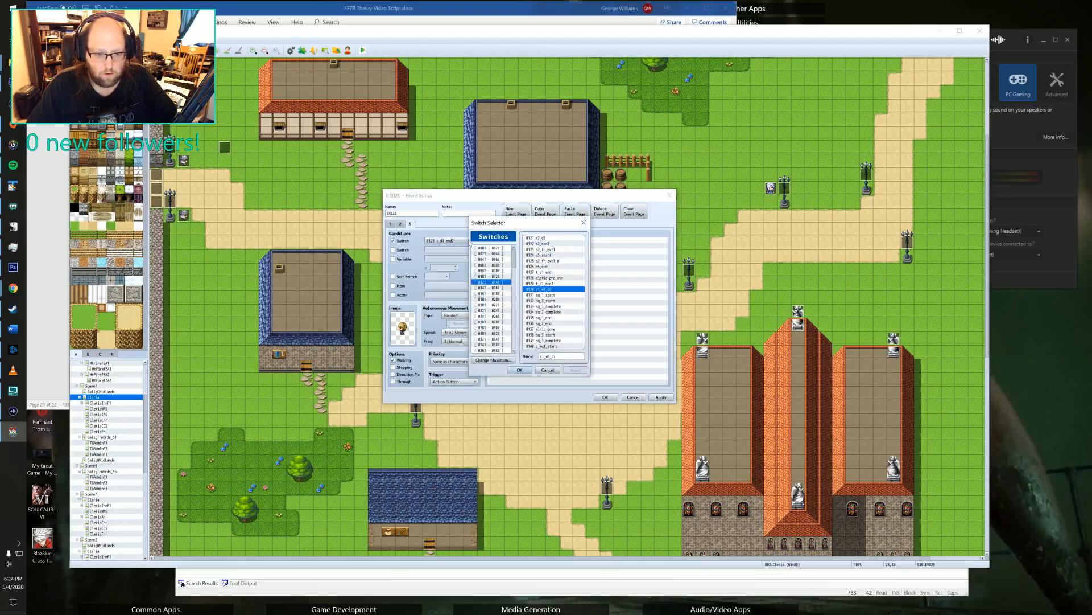
click(550, 283)
click(546, 289)
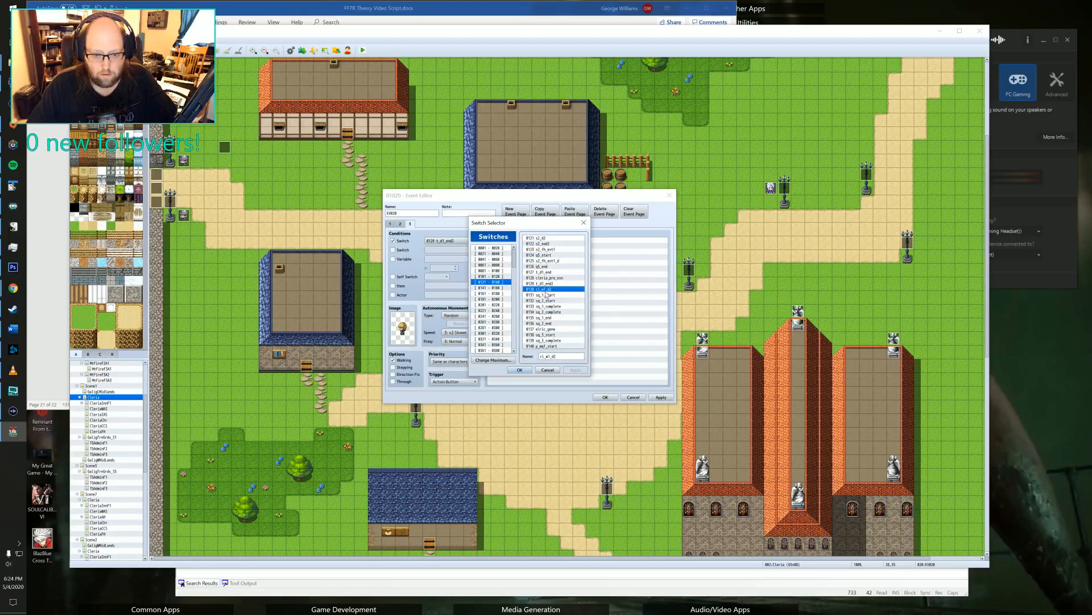
click(521, 370)
Replace Kireth's lecture message on the new page with "*Yawn*Morning Felts. I know what you'll be doing till this afternoon and I want no part of it".
double_click(554, 252)
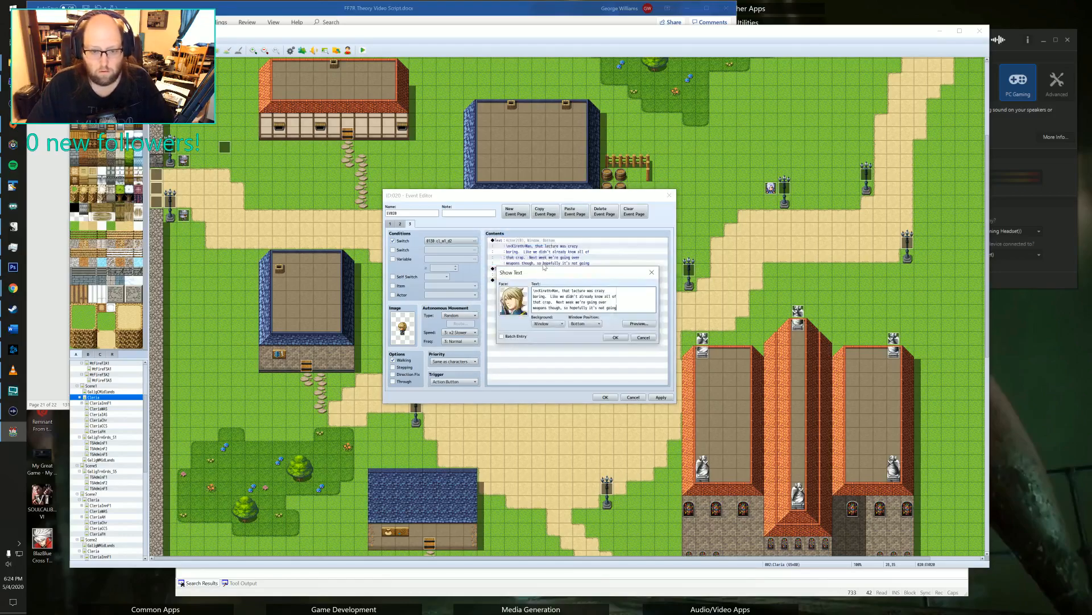
drag(534, 290, 617, 308)
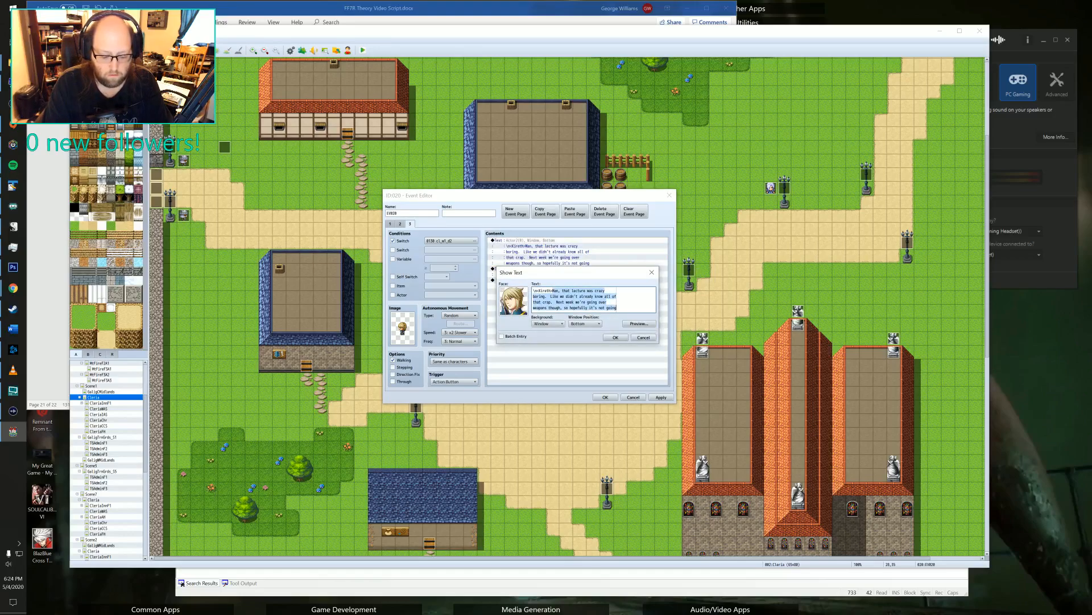
key(BackSpace)
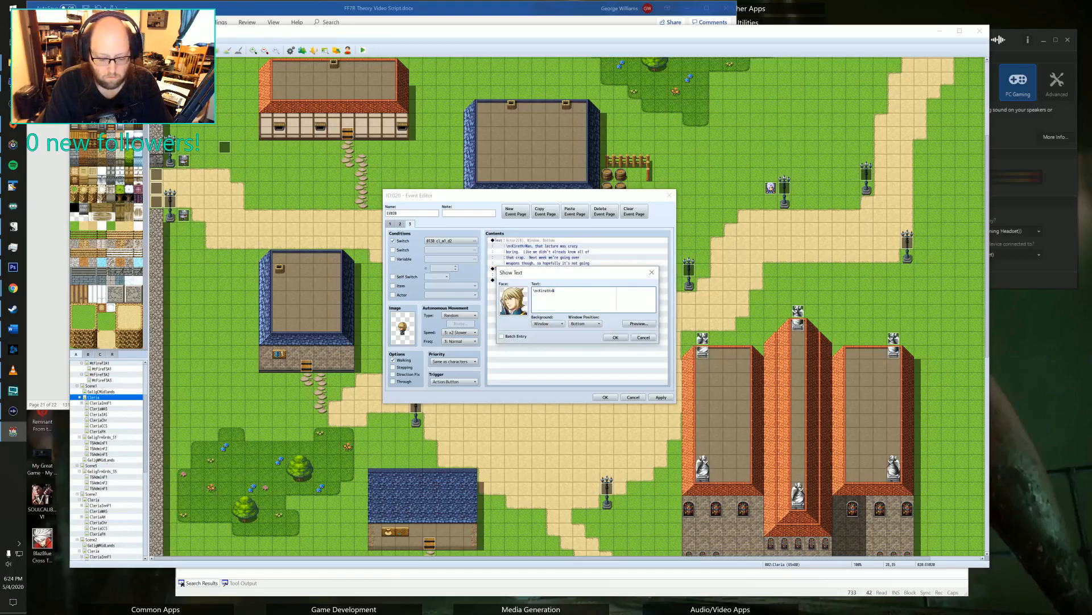
text(*Y)
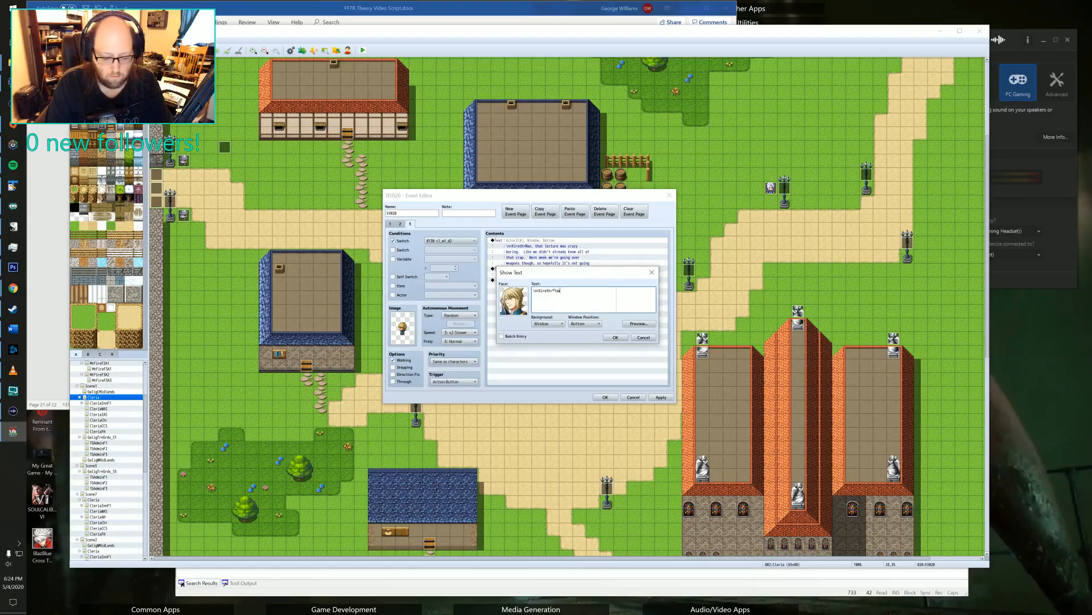
text(awn*Morning)
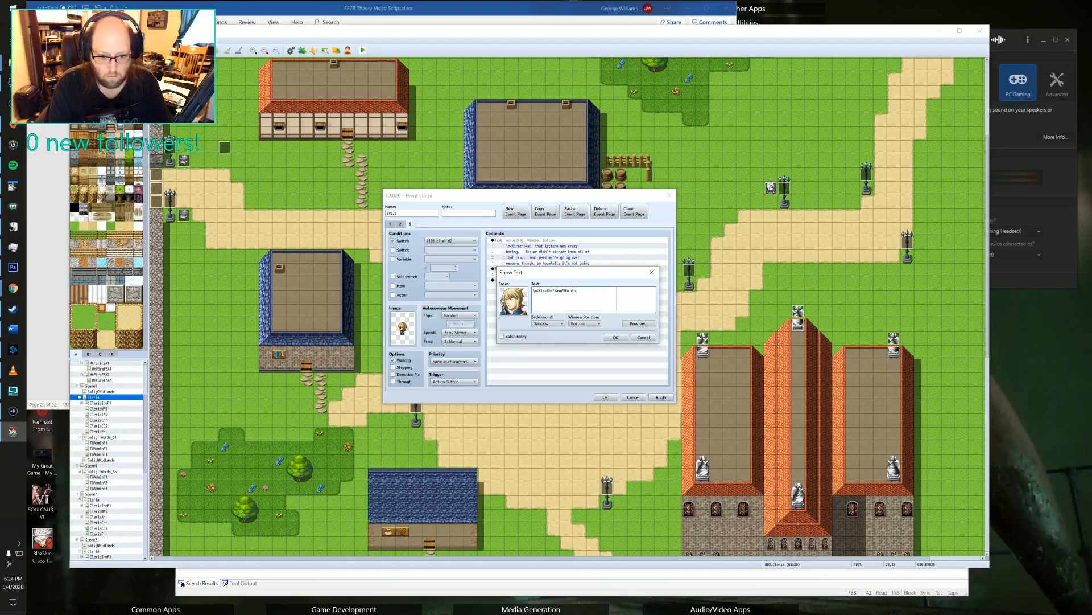
key(BackSpace)
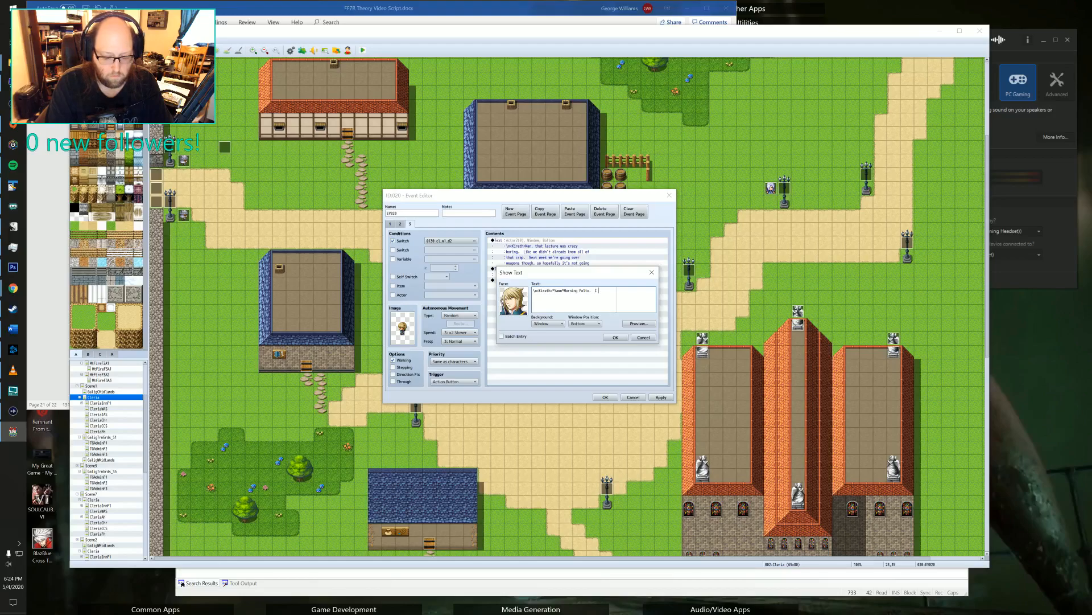
text(know what)
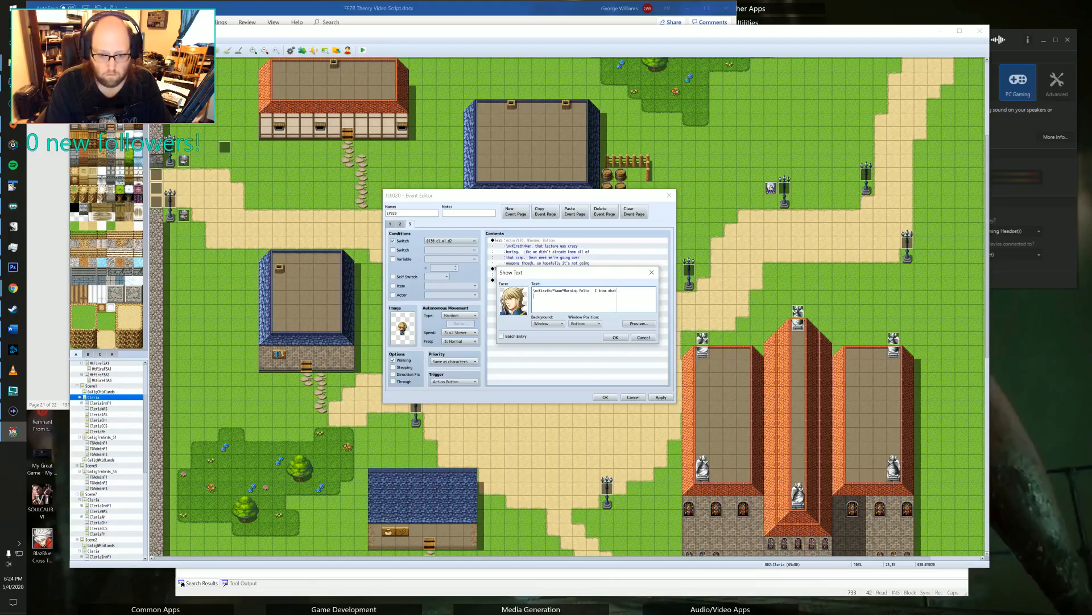
key(Return)
text(you'll b)
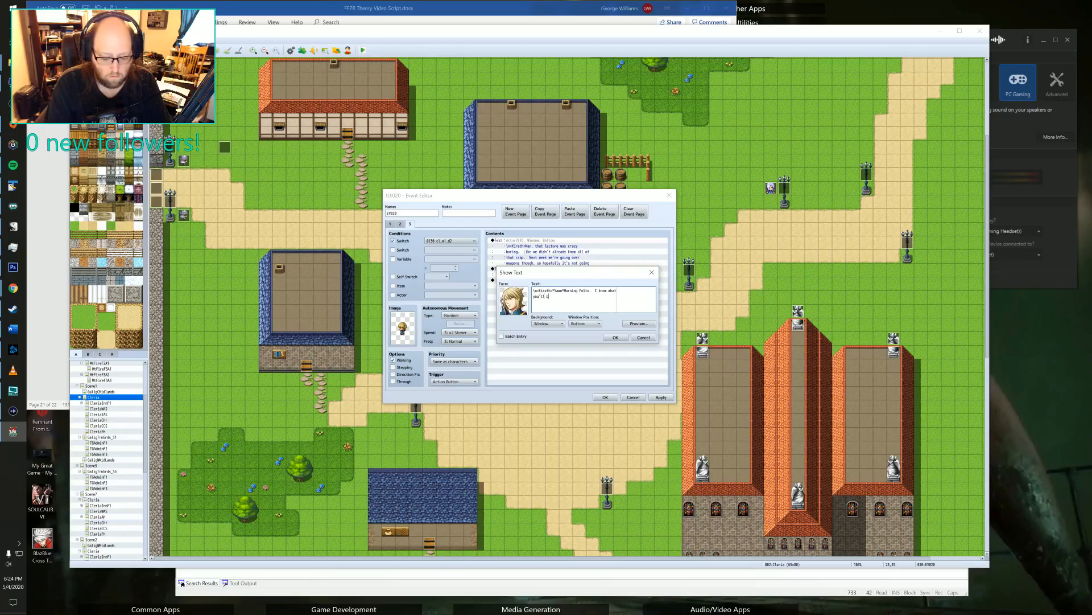
text(e doing till this)
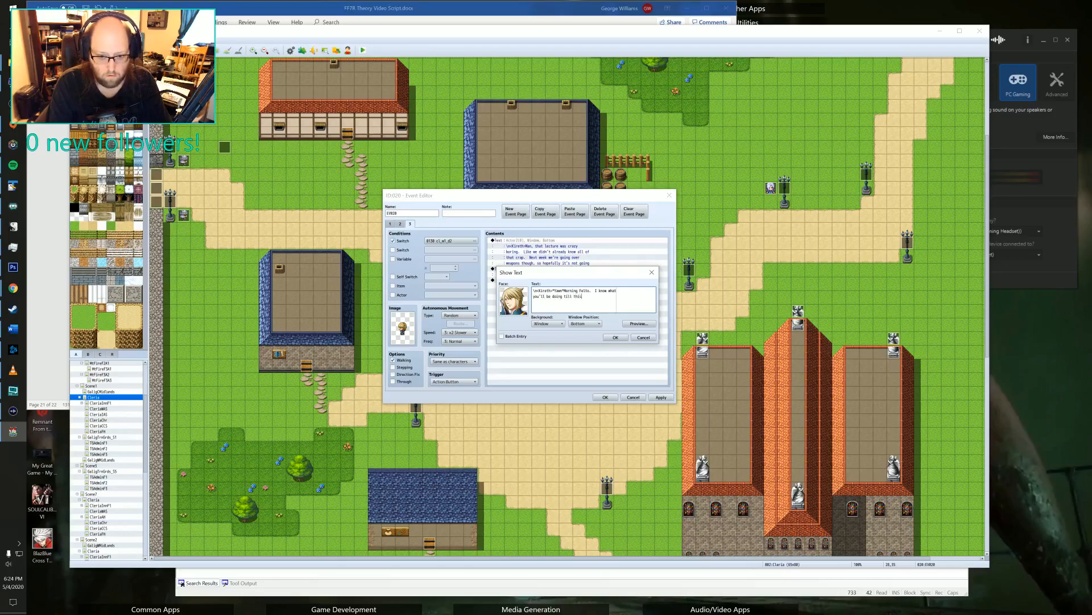
text( afternoon and I )
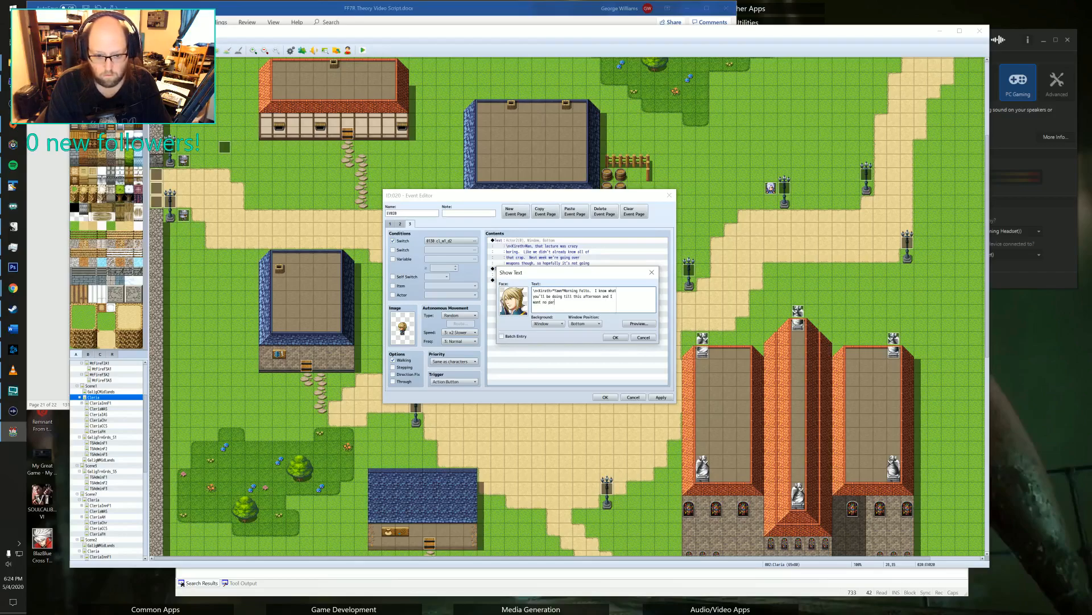
text(want no part of it)
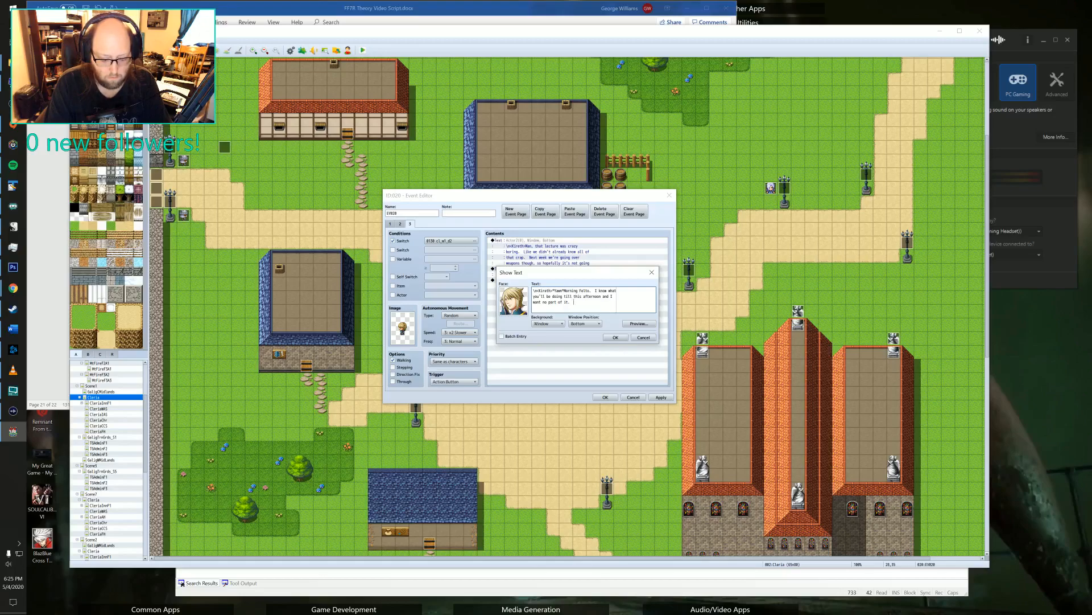
text(.  Lazing )
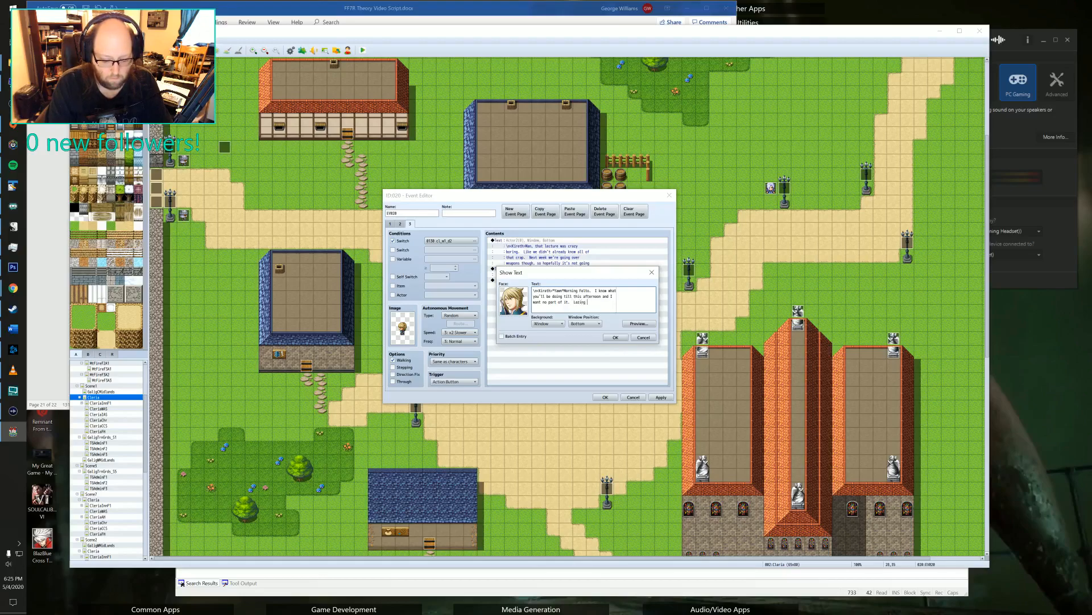
text(about is whate)
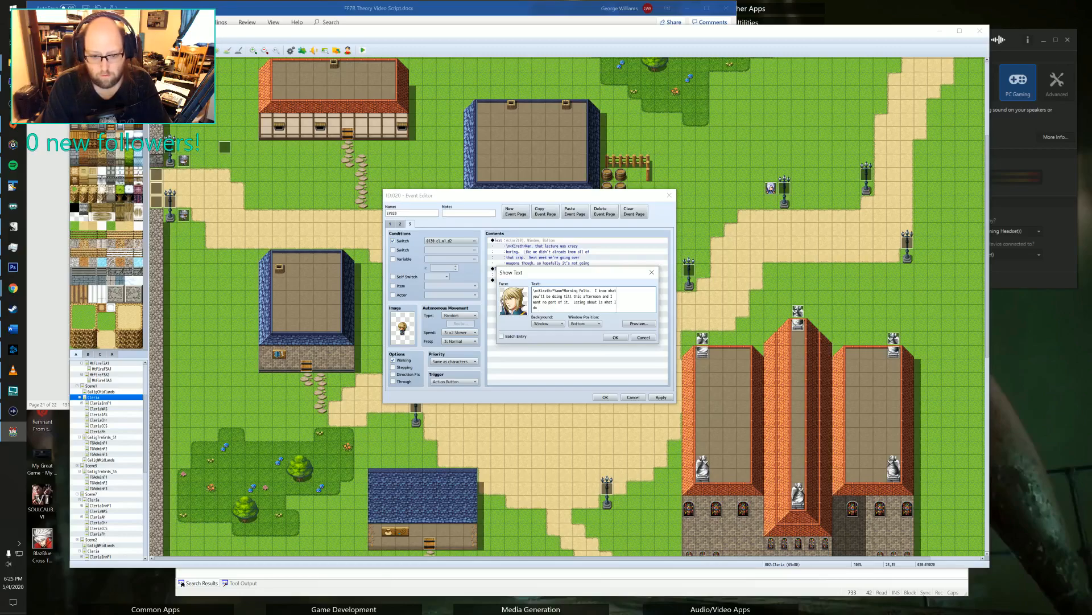
Finish Kireth's message with "Lazing about is what I do best and do it I shall!" and confirm it.
text(best)
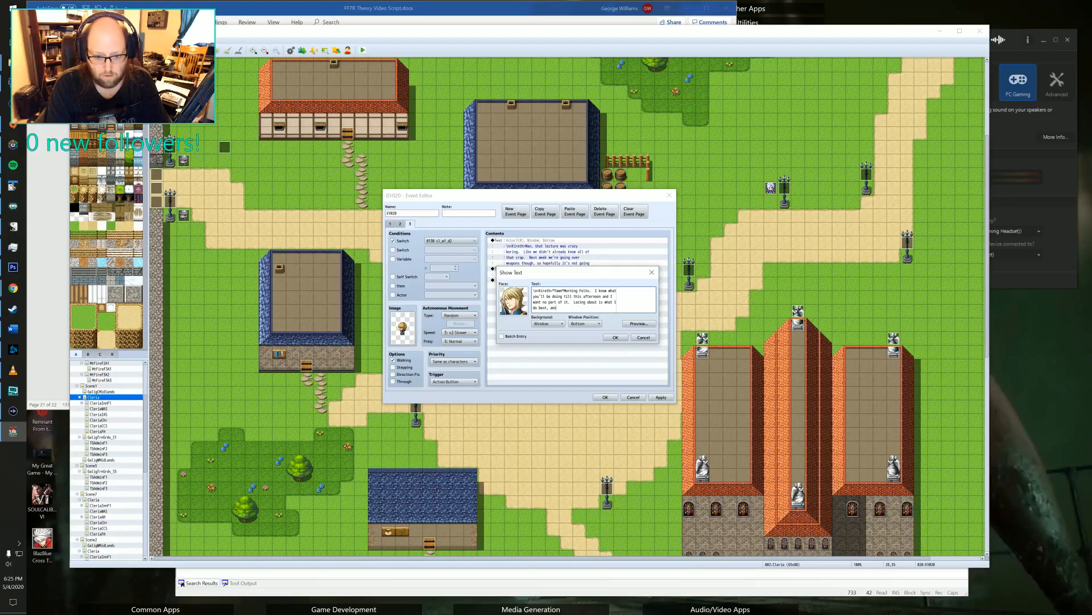
text( and do it)
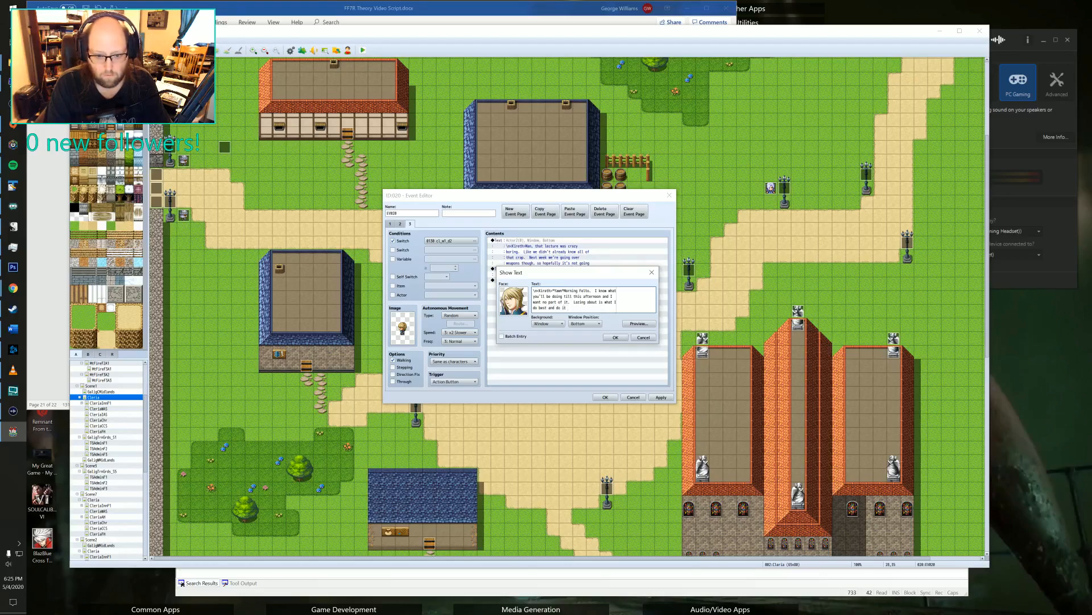
text( i shall!)
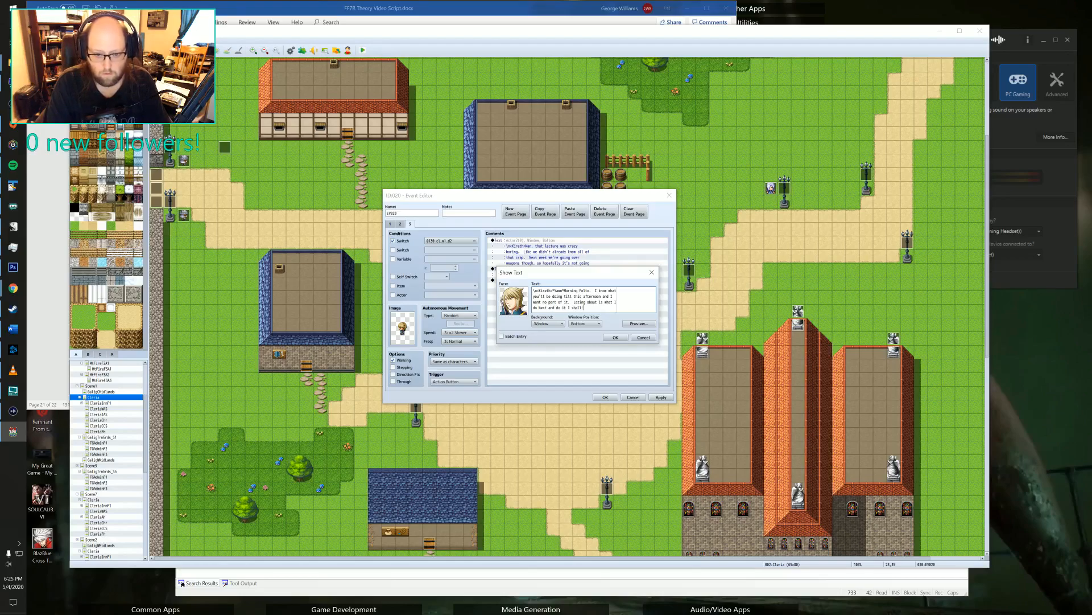
click(615, 337)
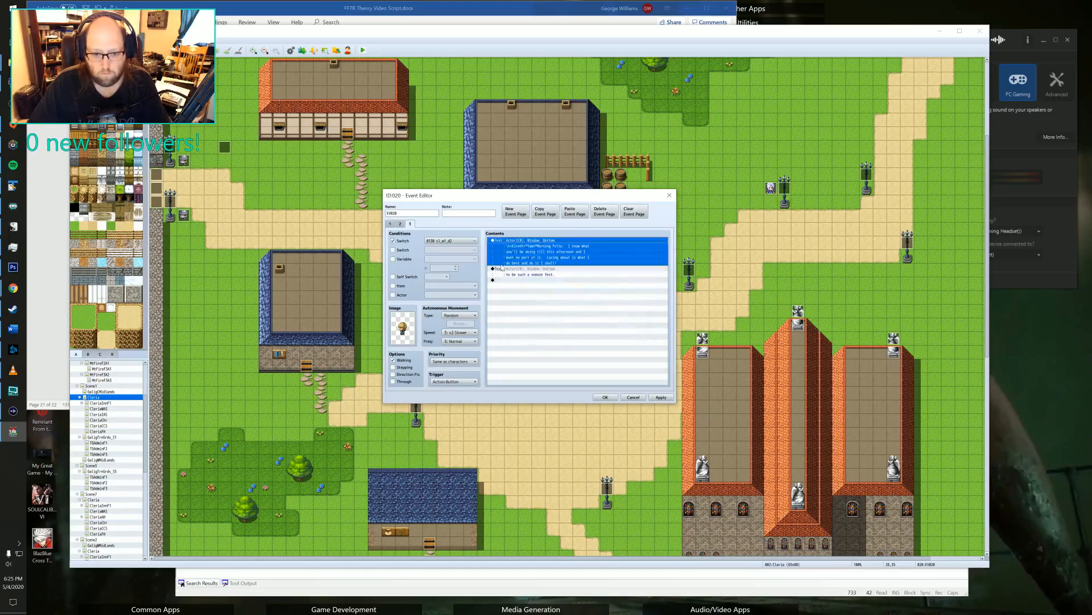
Delete the leftover "to be such a snooze fest" message from the new page and save event EV020.
click(528, 272)
key(Delete)
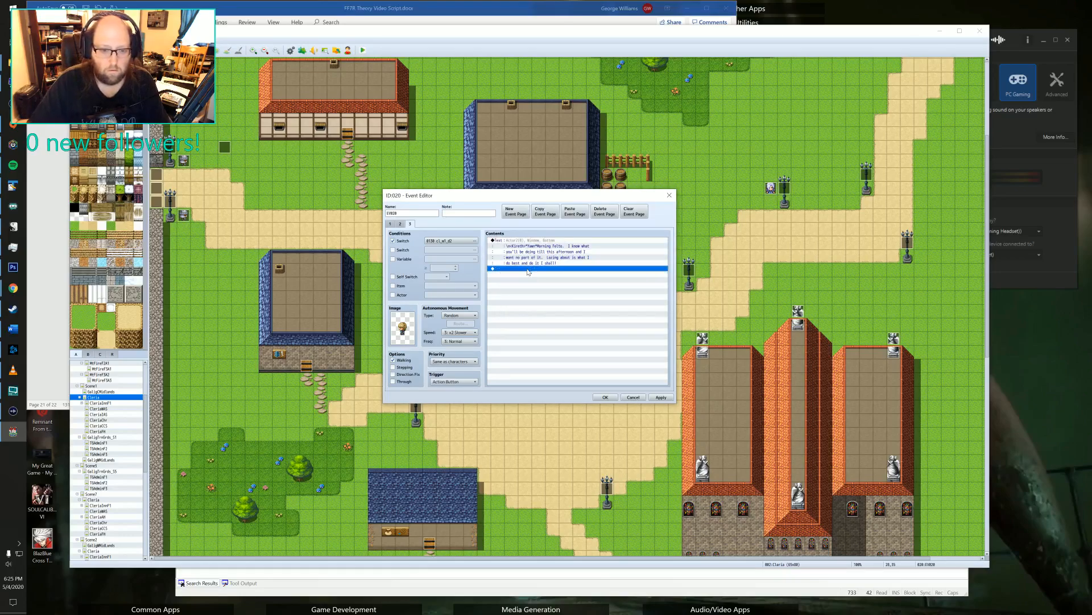
click(655, 399)
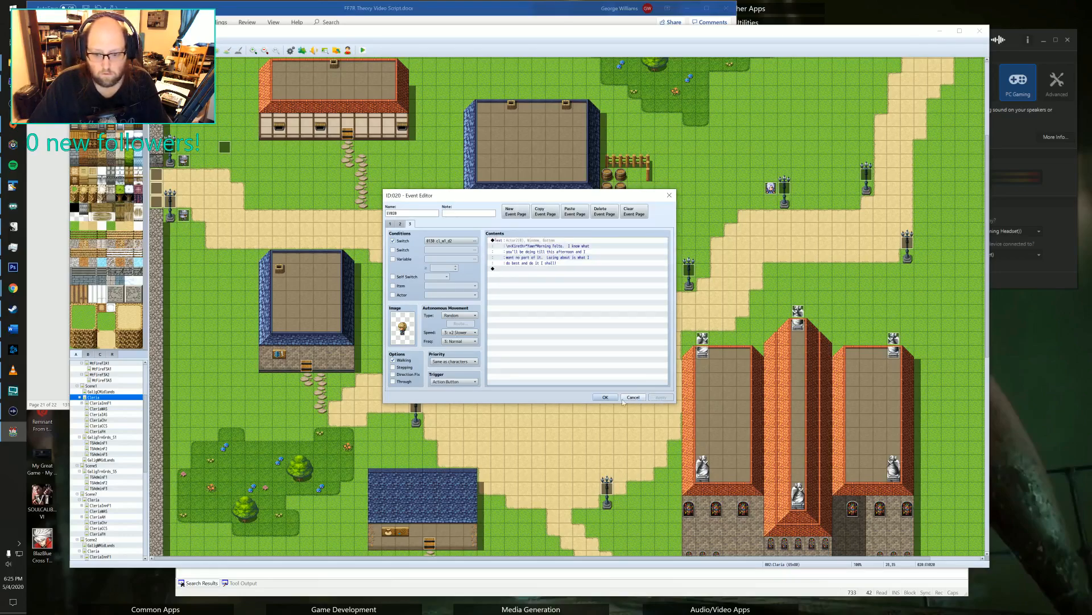
click(611, 398)
Examine the first four pages of the Marlowe event east of the inn, including the quest dialogue, and close it.
middle_drag(499, 392, 570, 324)
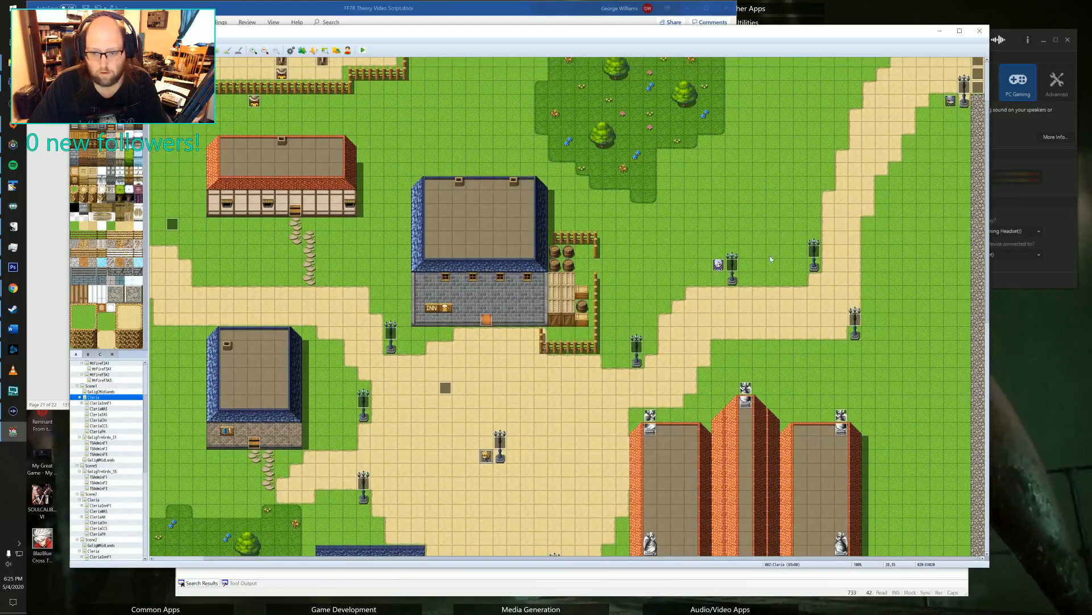
double_click(719, 264)
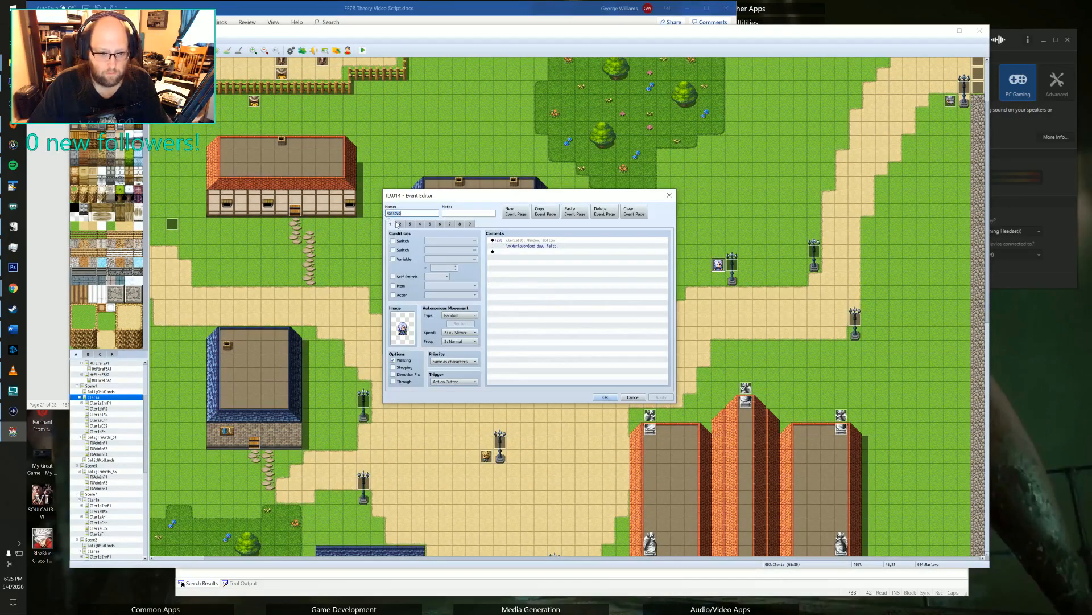
click(400, 224)
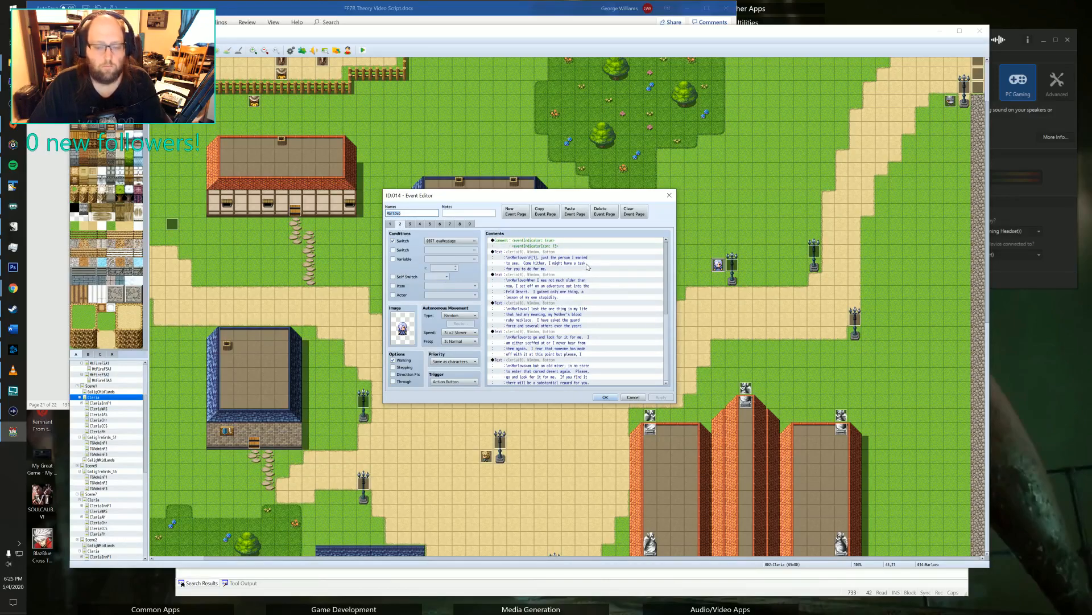
scroll(539, 282, down, 3)
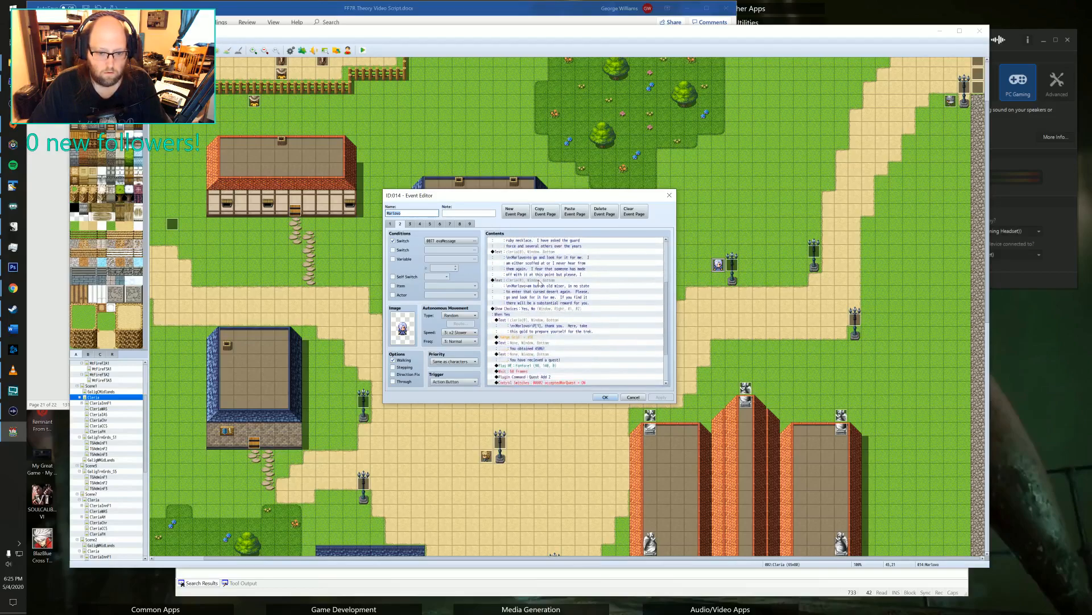
scroll(539, 282, up, 5)
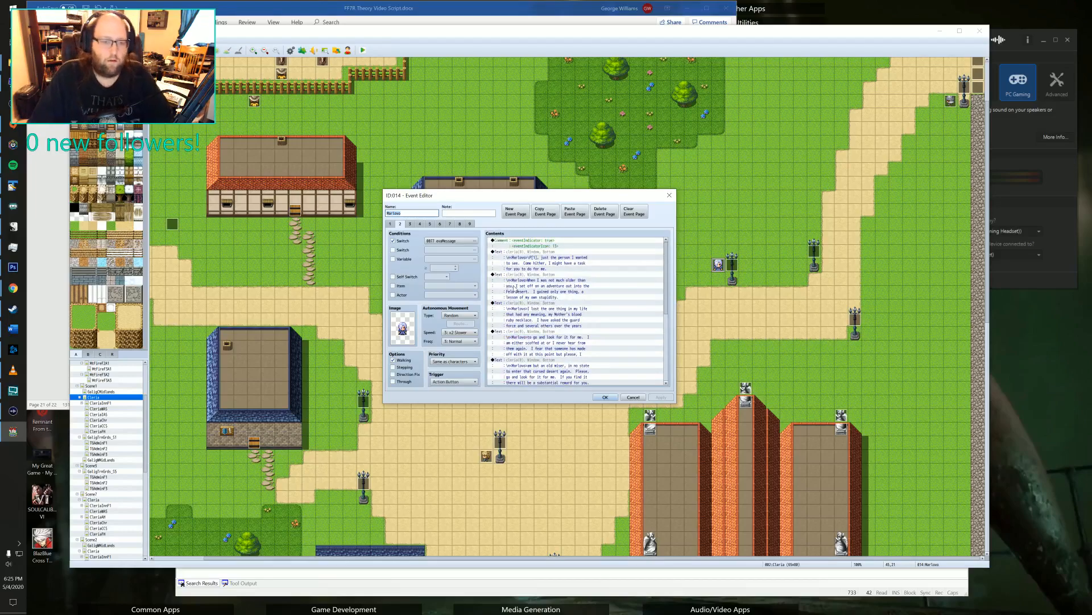
click(410, 224)
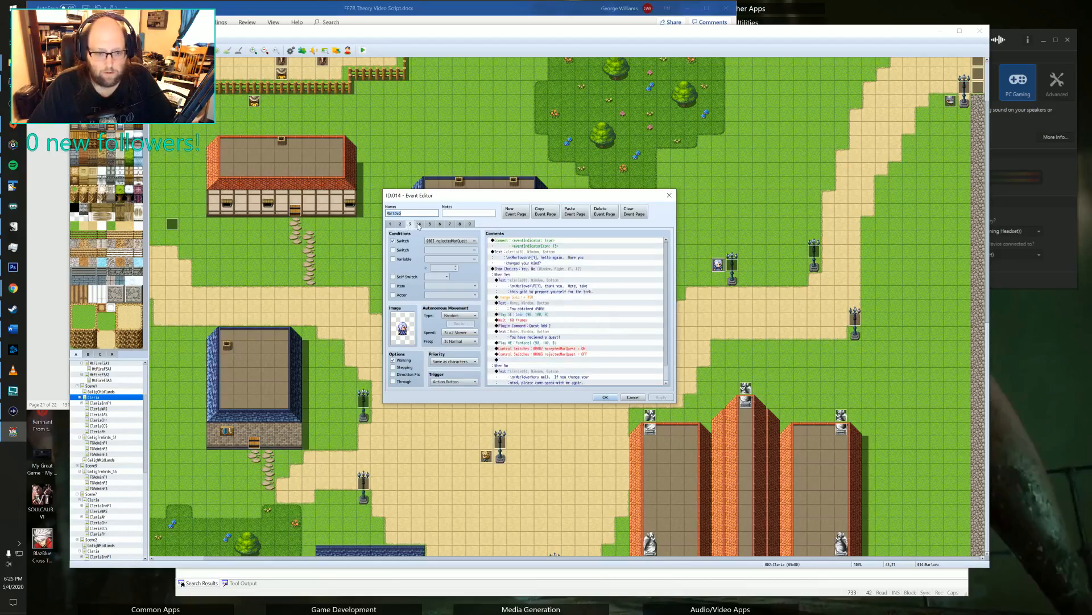
click(420, 224)
click(675, 196)
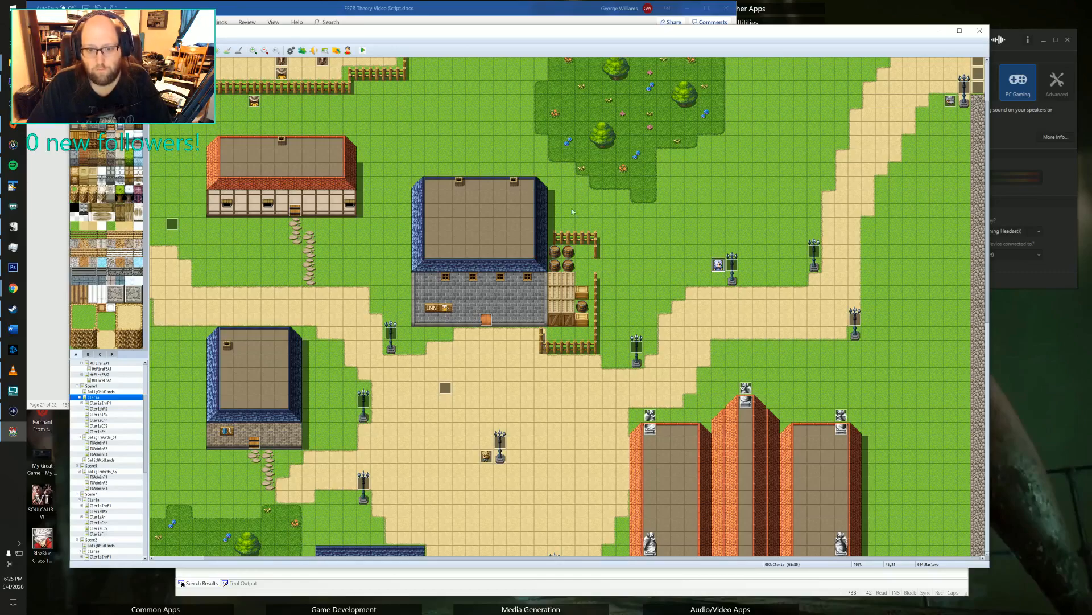
Place a copy of the Marlowe event on the inn's roof.
click(499, 212)
key(ctrl+v)
click(720, 265)
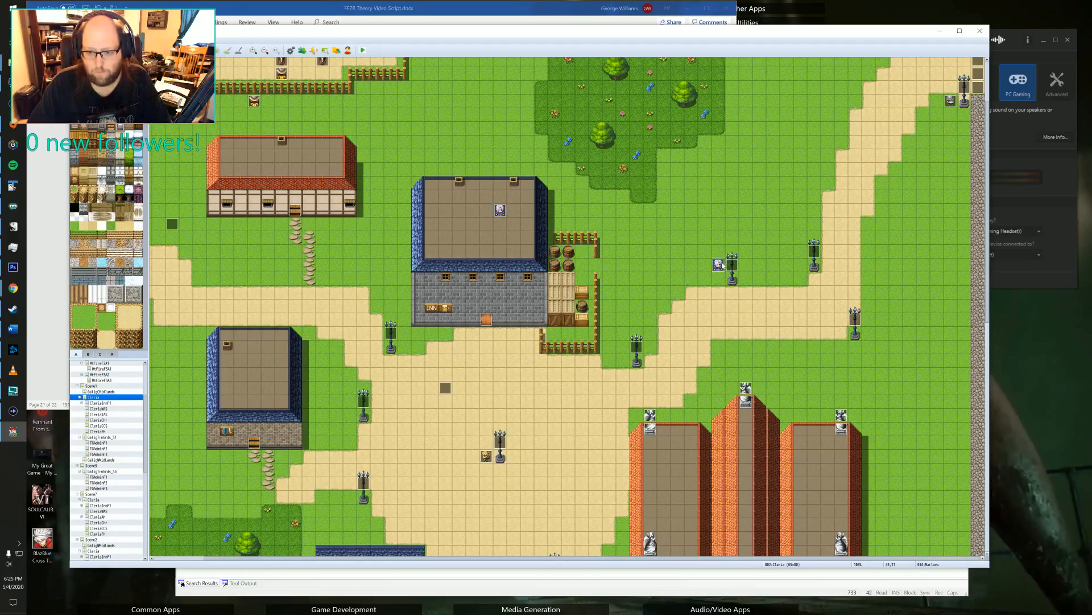
Examine the conditions and dialogue on the pages of the original Marlowe event east of the inn.
double_click(719, 265)
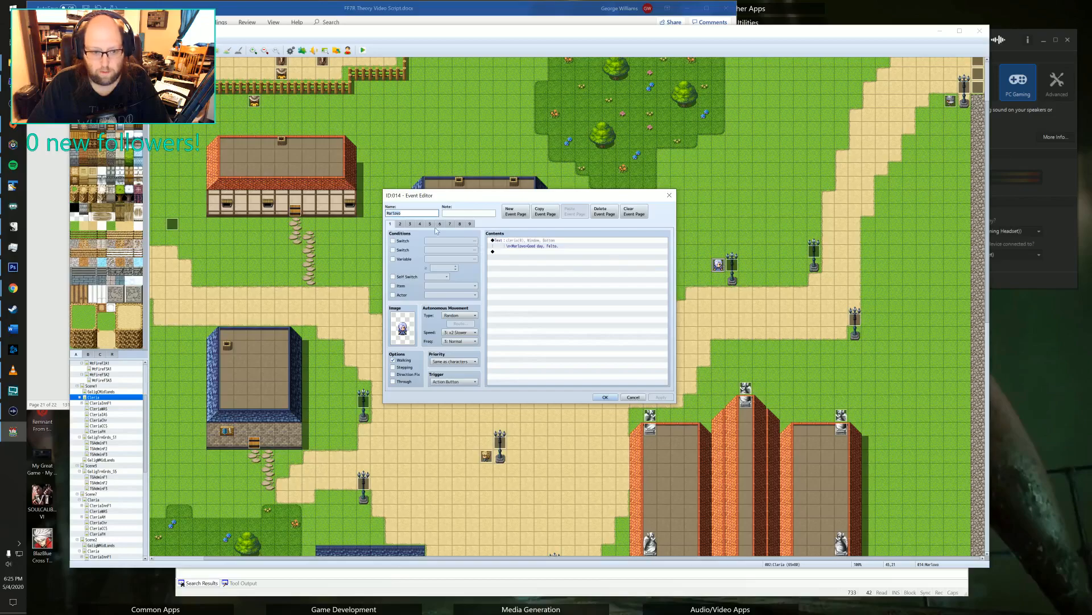
click(470, 223)
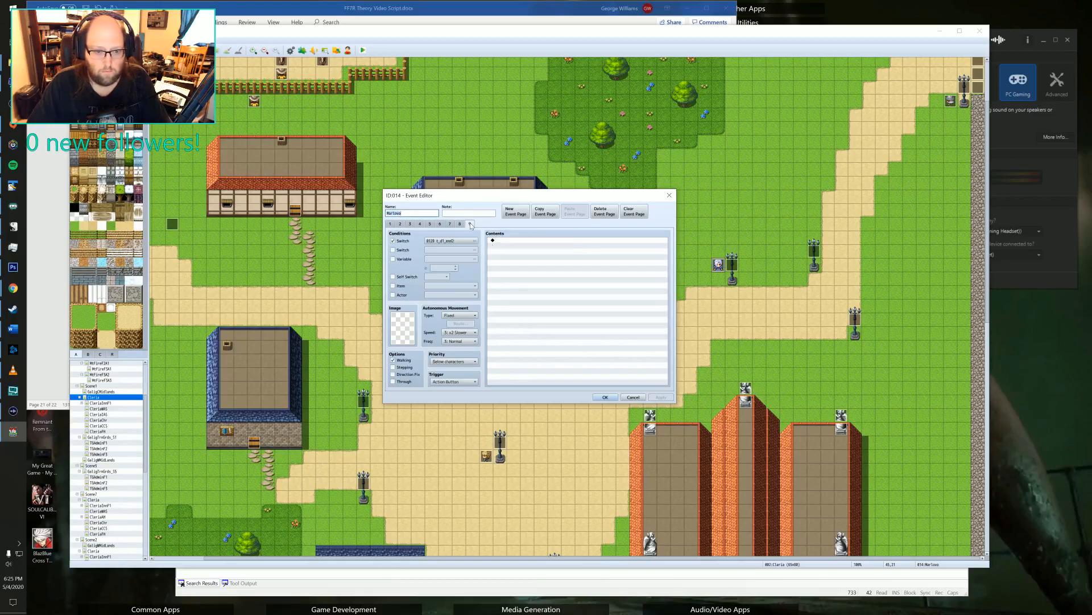
click(460, 223)
click(450, 223)
click(440, 224)
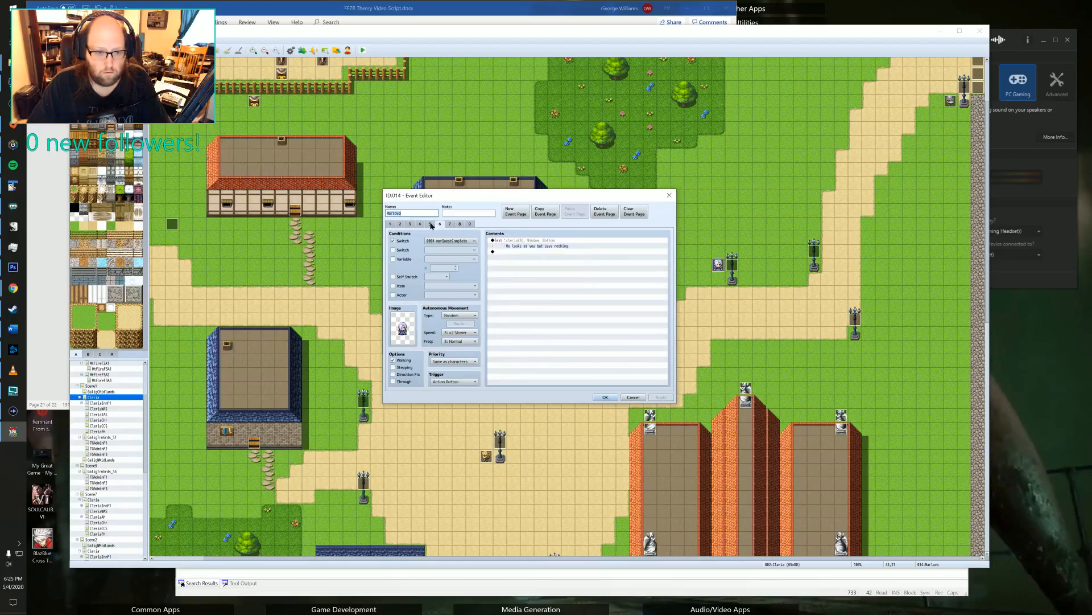
click(430, 223)
click(420, 223)
click(411, 224)
click(390, 224)
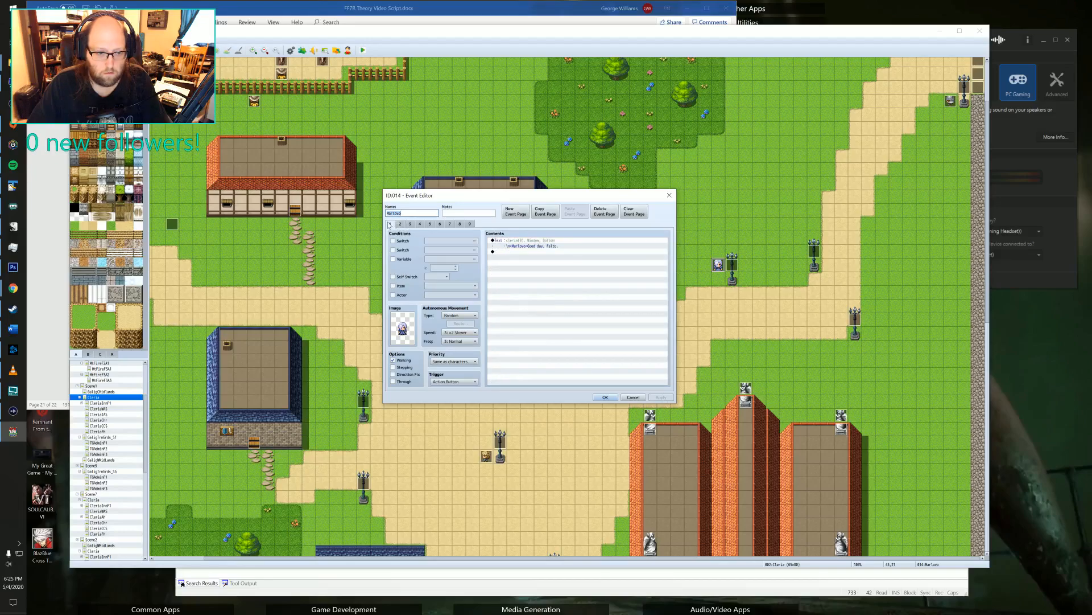
click(401, 224)
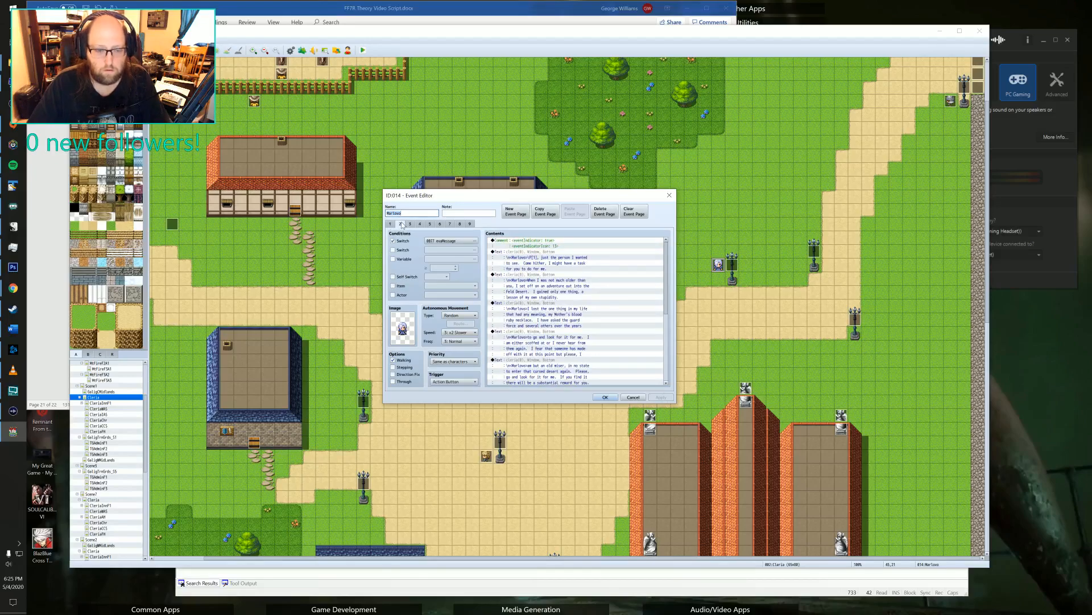
Delete pages 2 to 8 of the original Marlowe event, keeping only its first and last pages.
key(BackSpace)
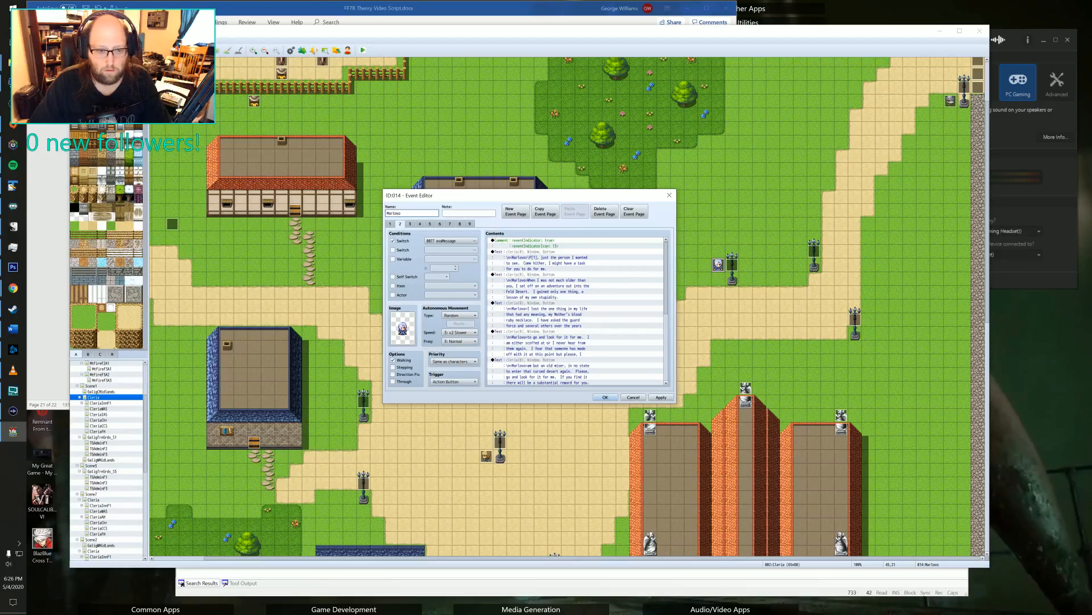
click(599, 214)
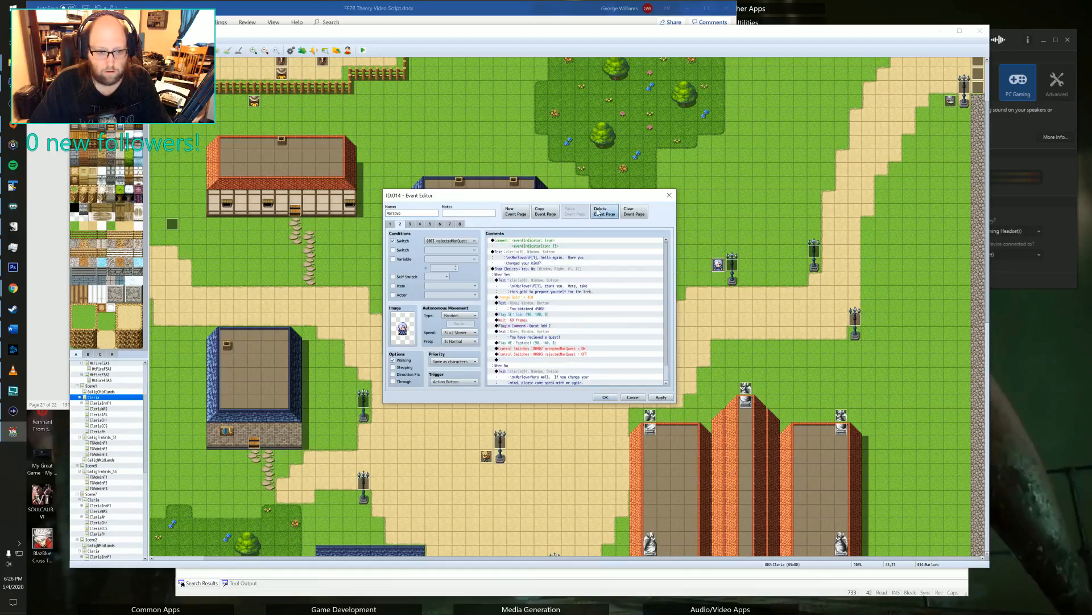
click(598, 213)
click(598, 213)
click(598, 213)
click(598, 213)
click(598, 212)
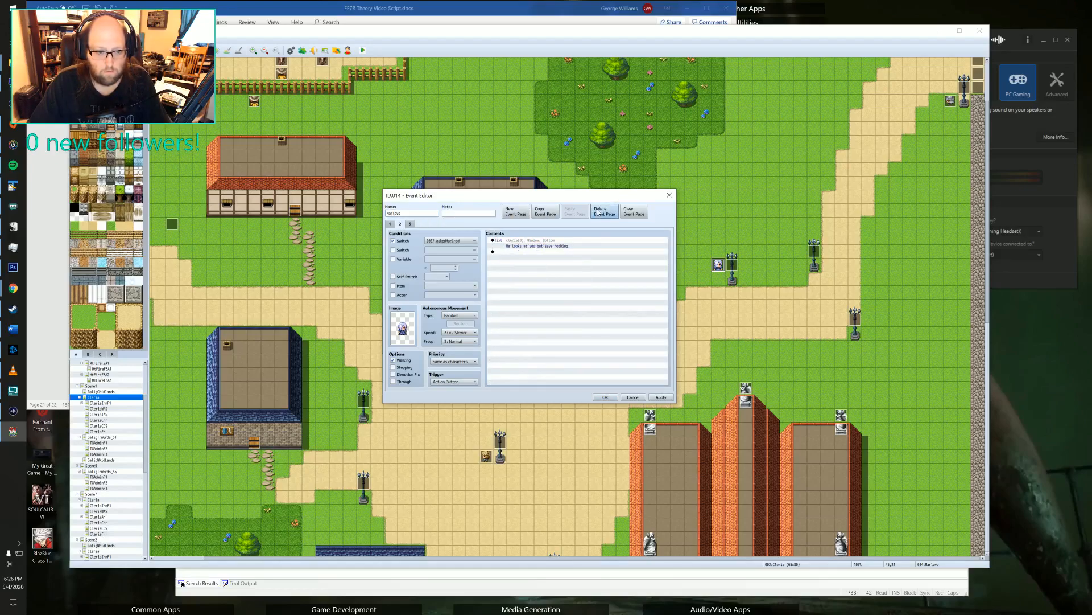
click(598, 213)
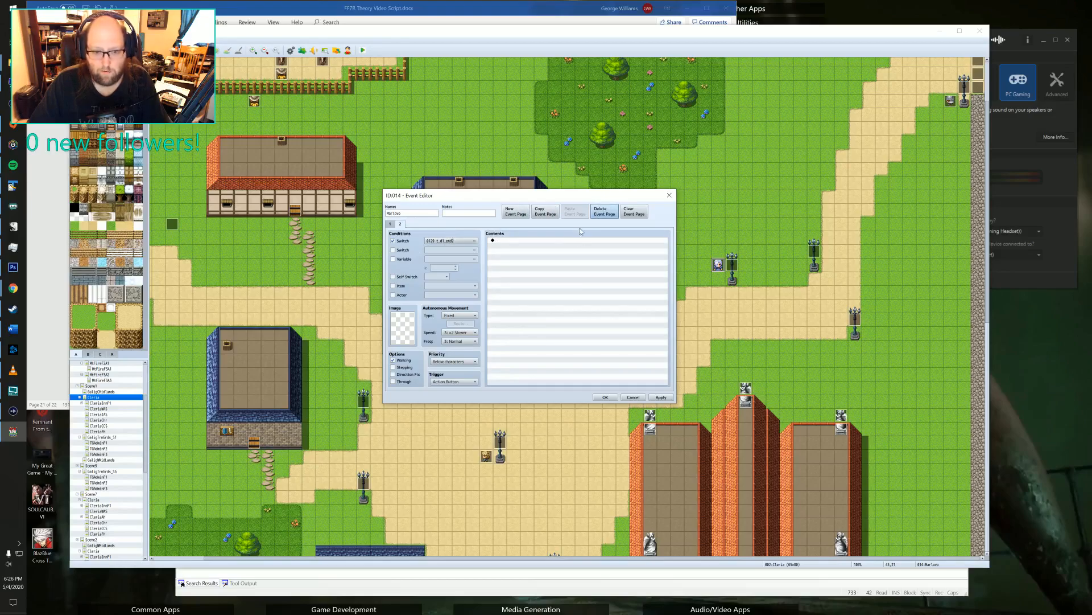
click(555, 217)
click(580, 215)
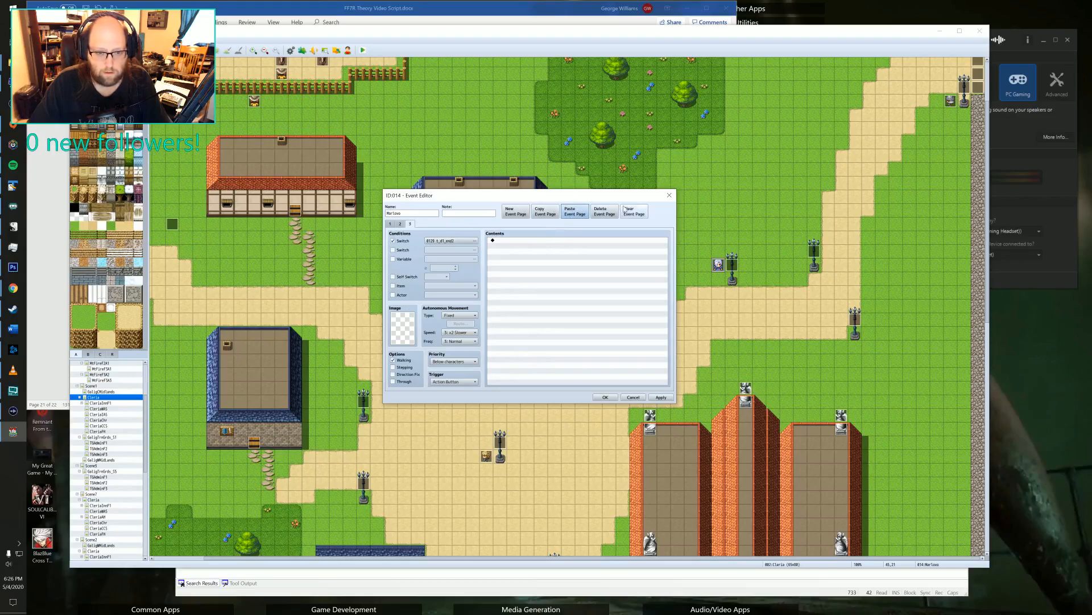
click(607, 215)
click(391, 224)
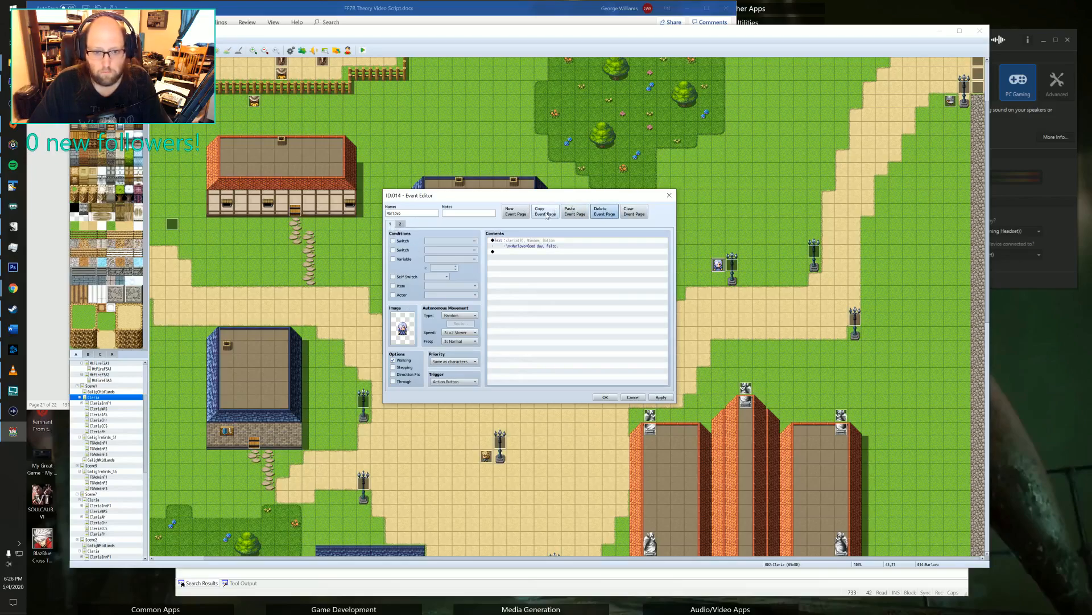
click(515, 212)
click(574, 212)
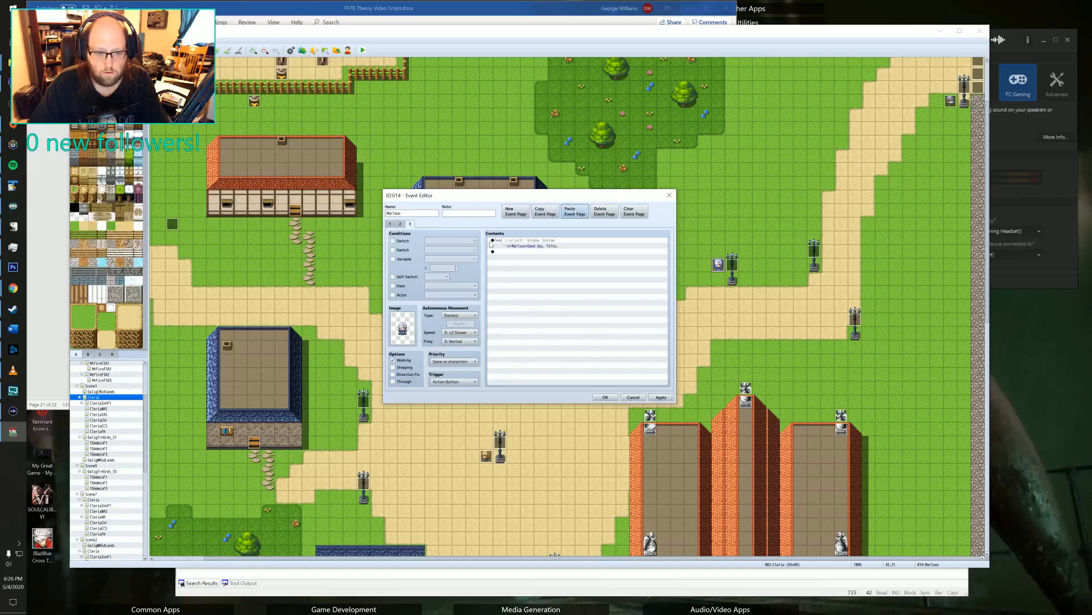
click(505, 245)
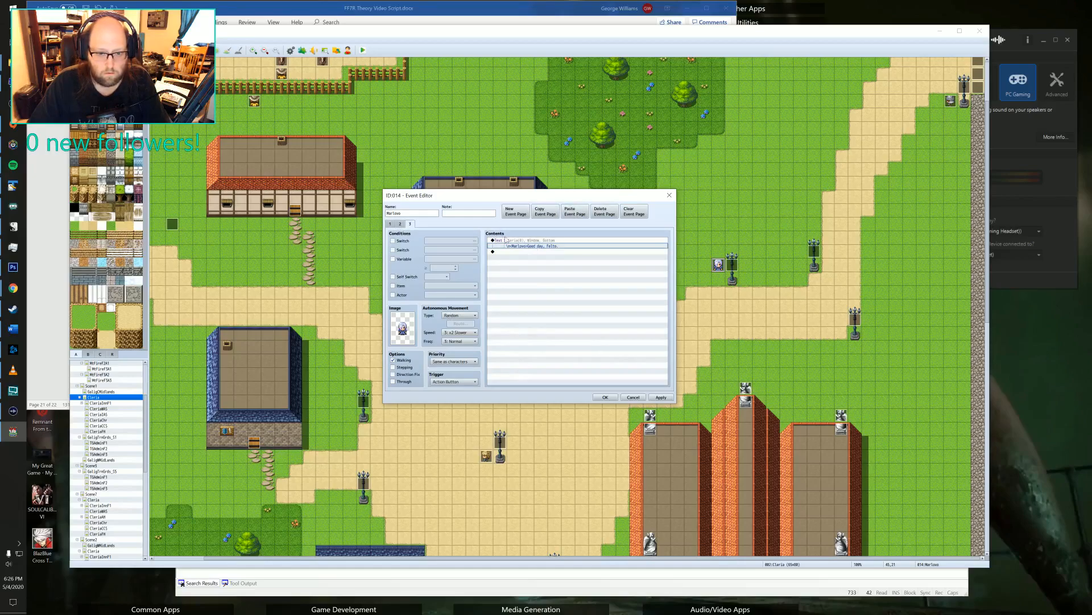
click(393, 241)
click(450, 240)
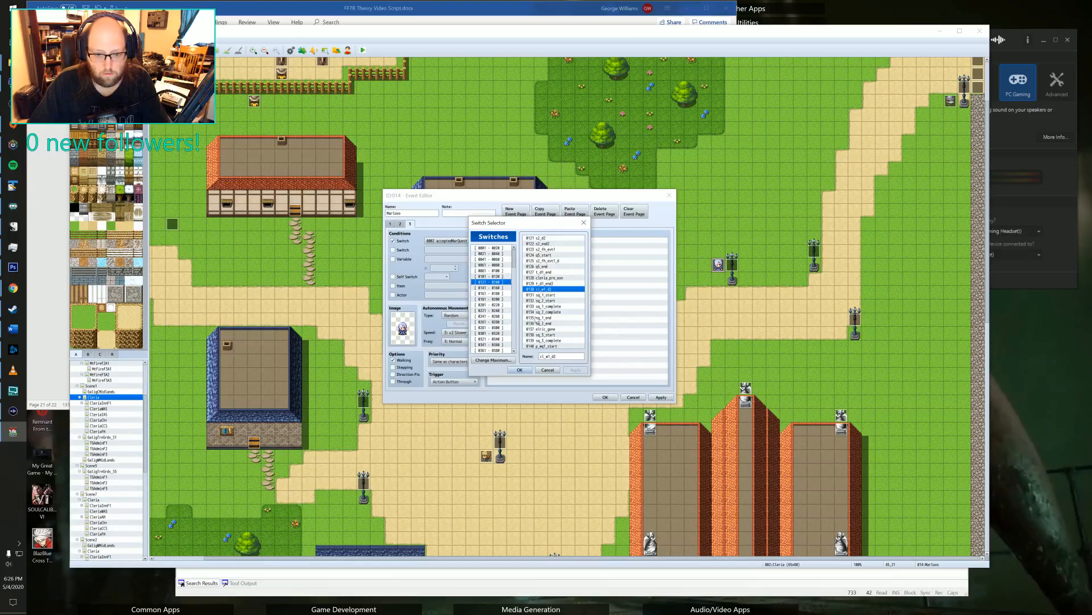
click(547, 370)
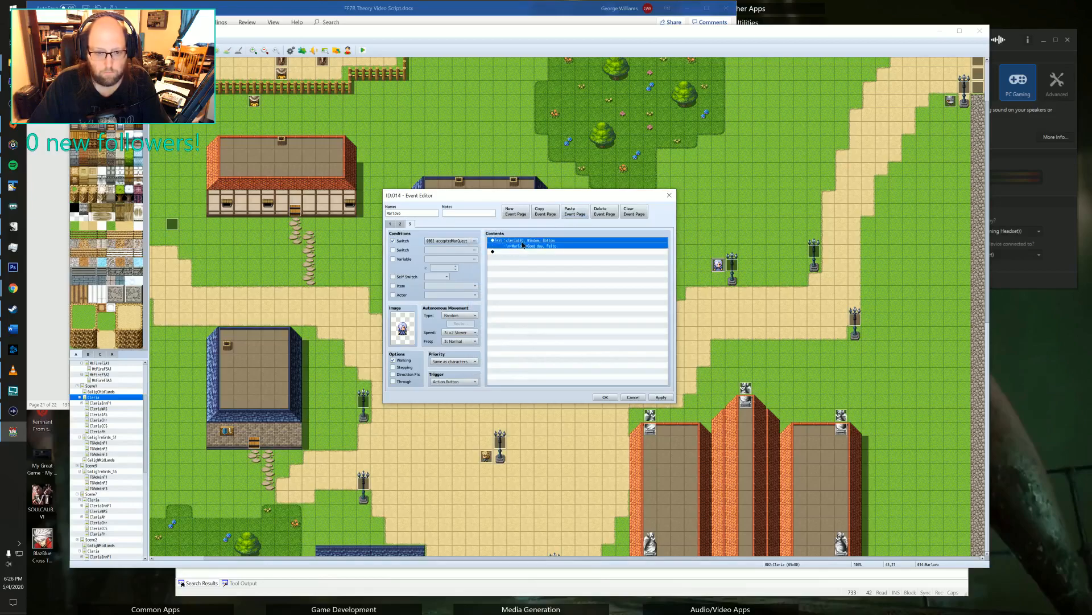
click(604, 214)
Return to the first page of the trimmed Marlowe event and save the event.
click(391, 224)
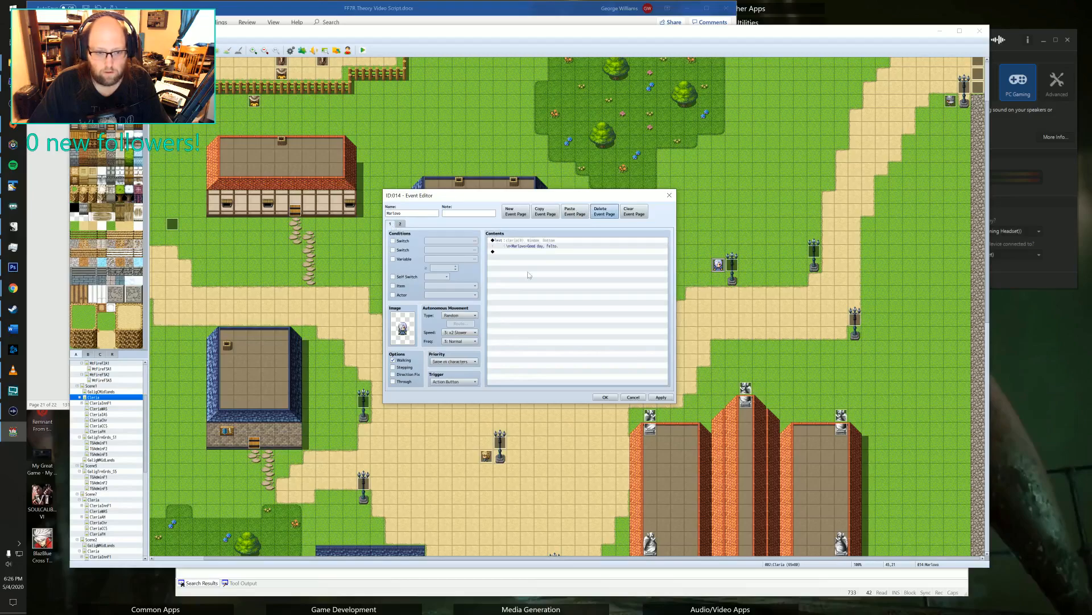
click(605, 397)
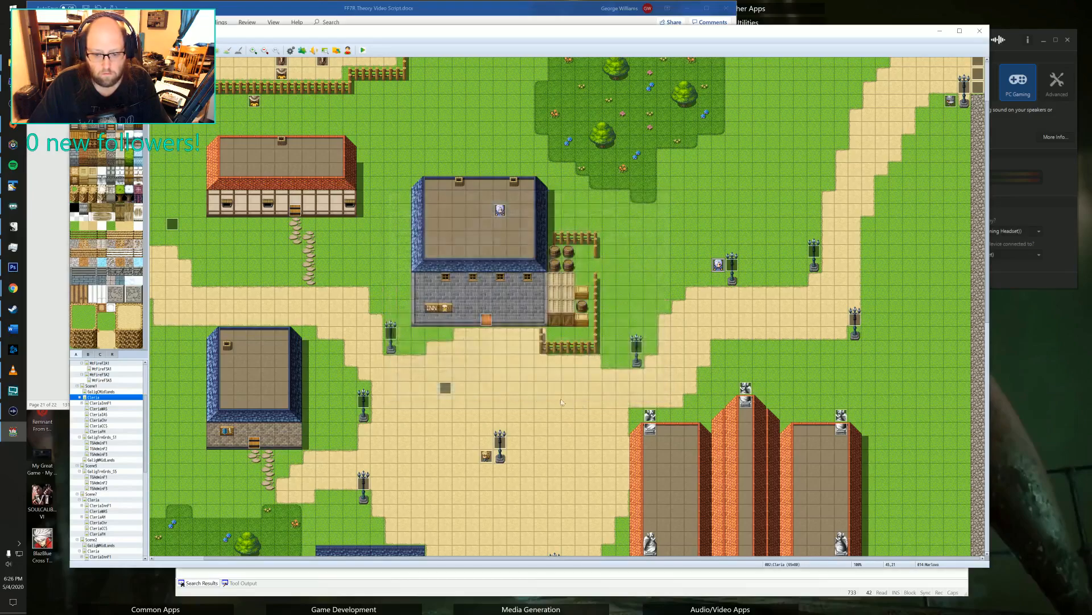
Examine the quest pages of the Warrior Elric event and the message of the Warrior Edward event by the east gate.
scroll(661, 317, up, 3)
double_click(949, 188)
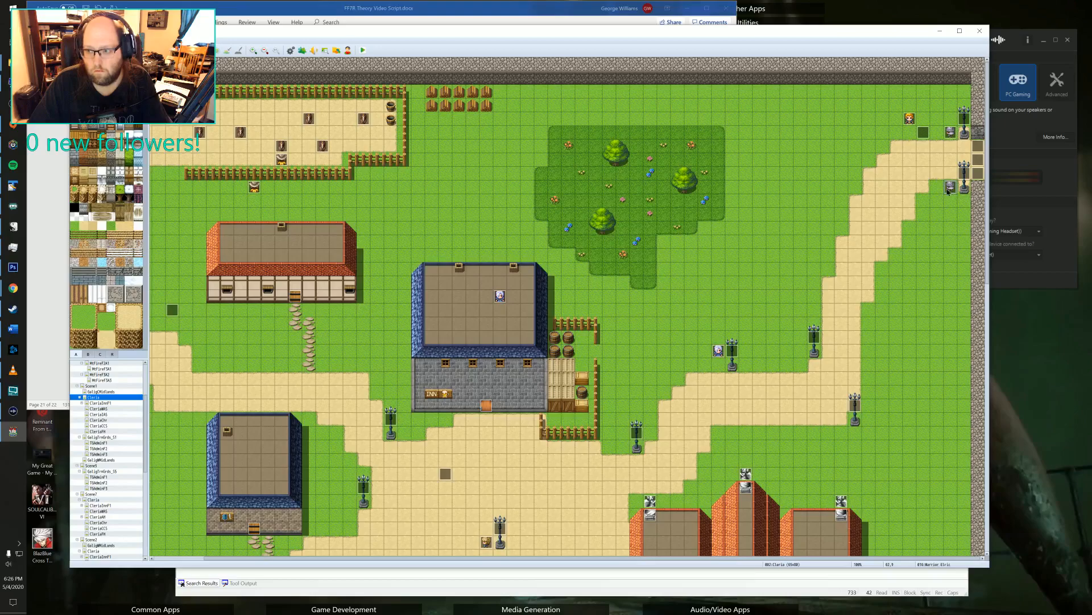
click(400, 223)
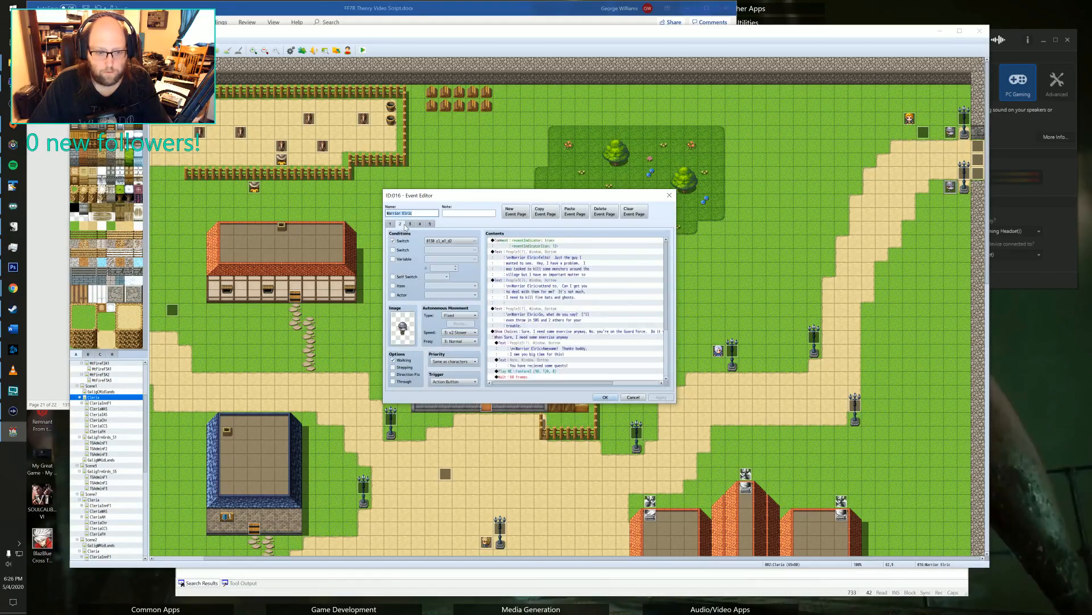
click(409, 223)
click(420, 223)
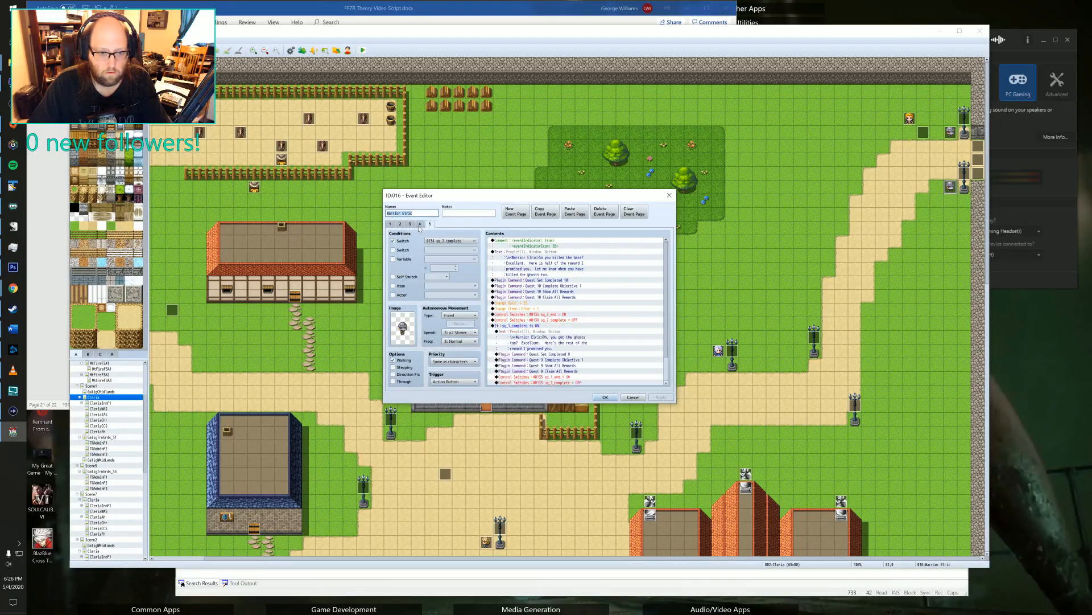
click(401, 224)
click(670, 196)
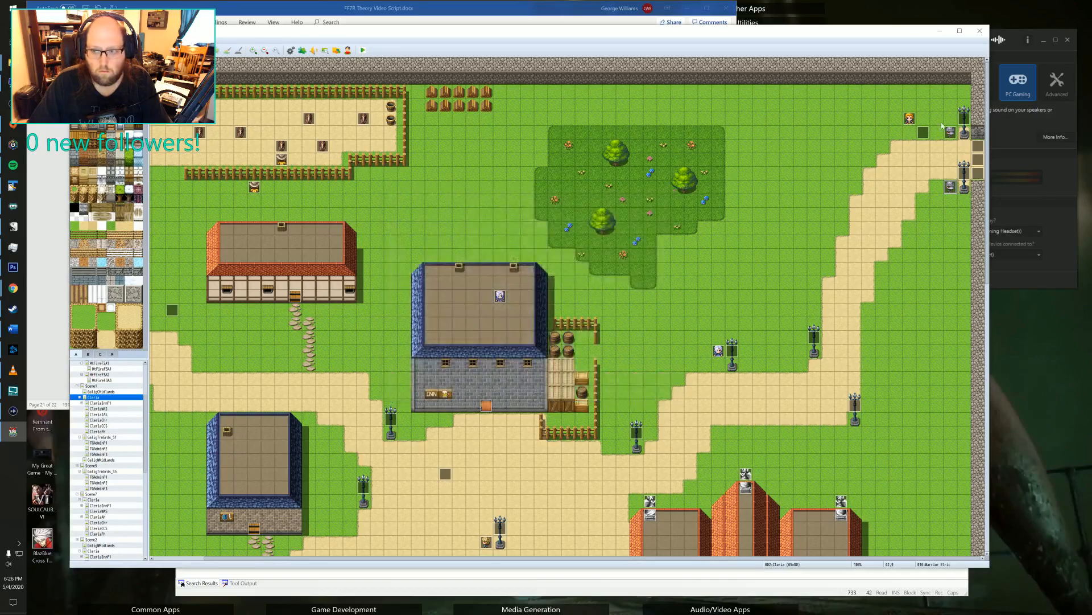
double_click(951, 132)
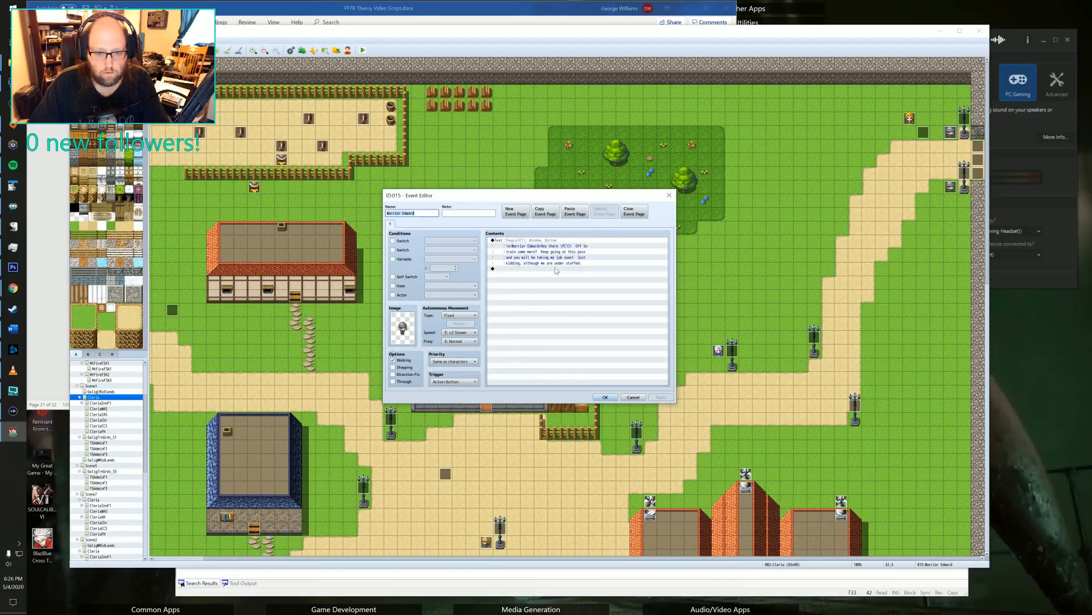
click(668, 196)
Examine all three pages of the Eva event in the southwest farm field and close it unchanged.
middle_drag(758, 140, 449, 278)
scroll(529, 243, down, 5)
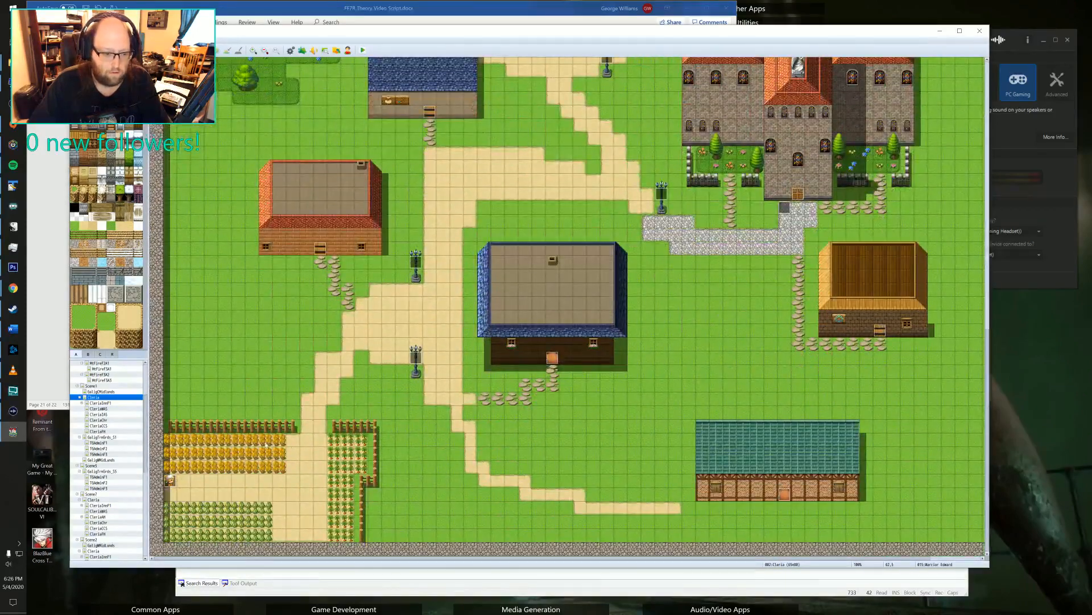
double_click(171, 480)
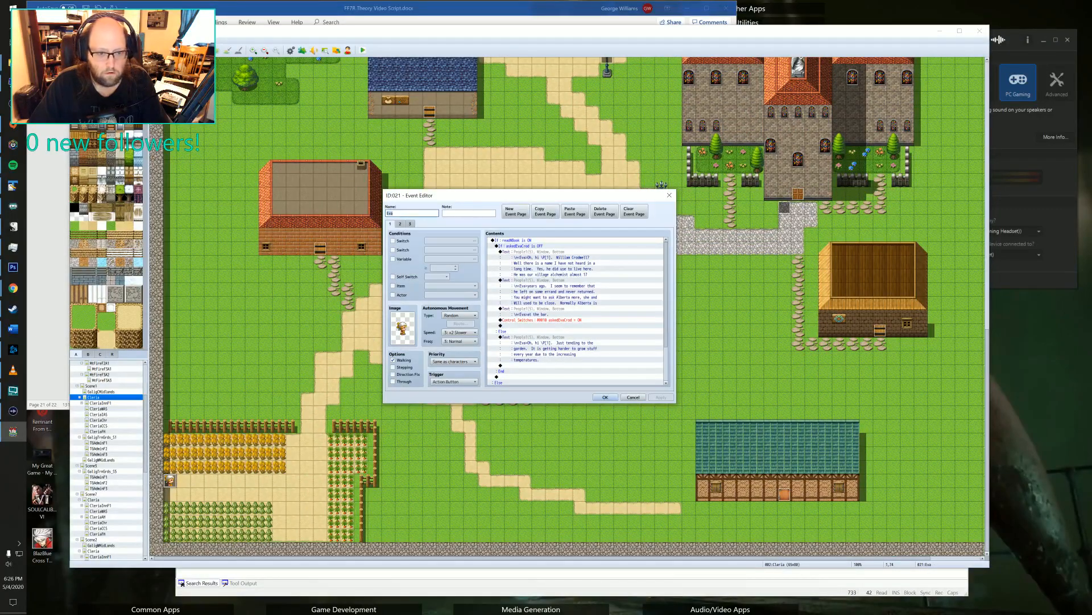
click(400, 224)
click(409, 225)
click(401, 225)
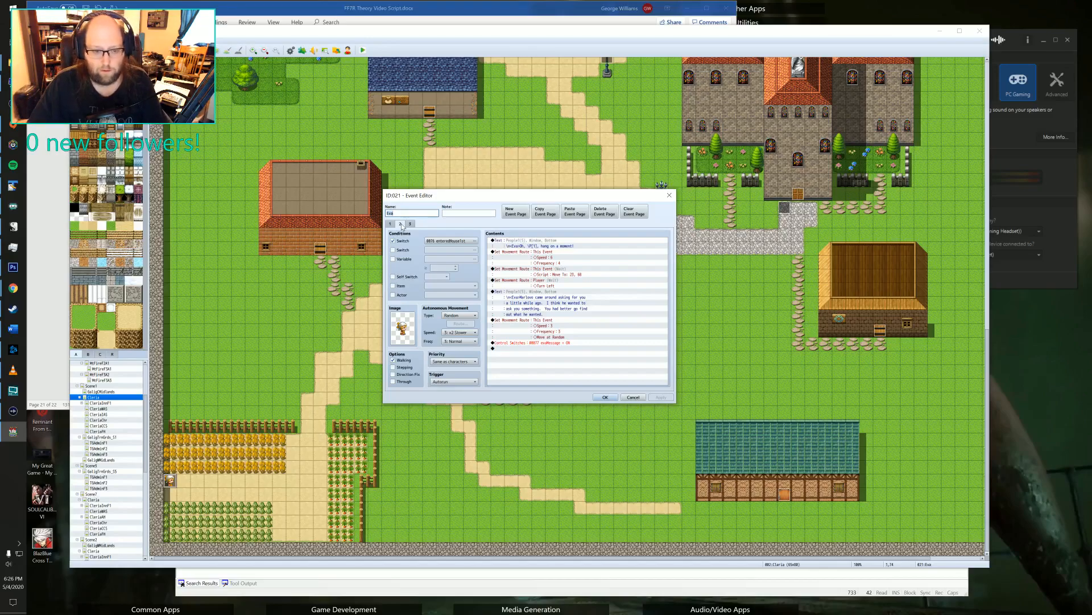
click(669, 195)
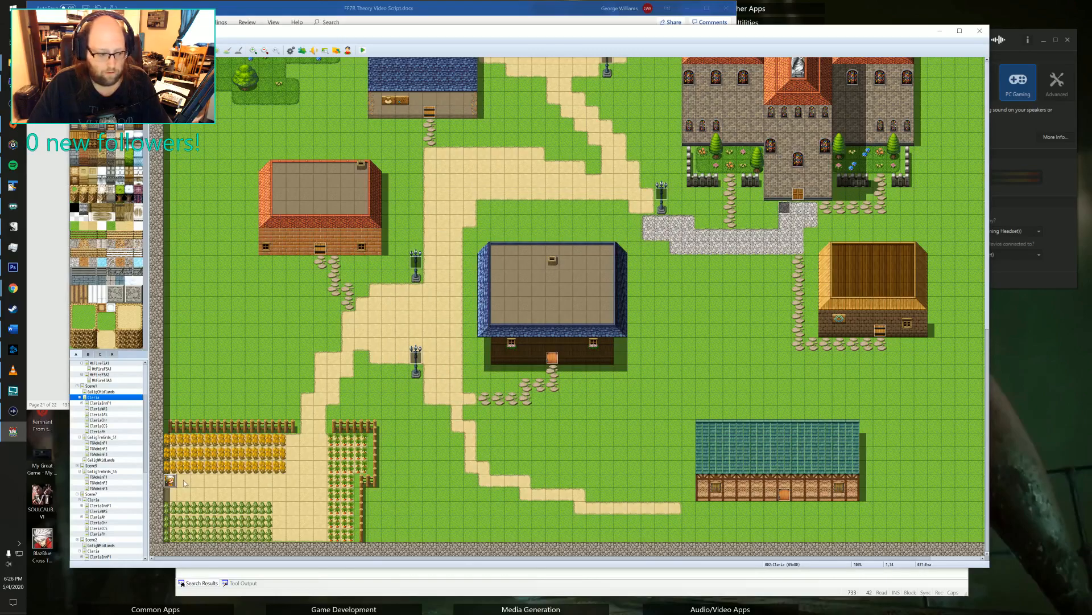
Place a copy of the Eva event on the inn's roof, directly west of the Marlowe copy.
middle_drag(265, 450, 373, 295)
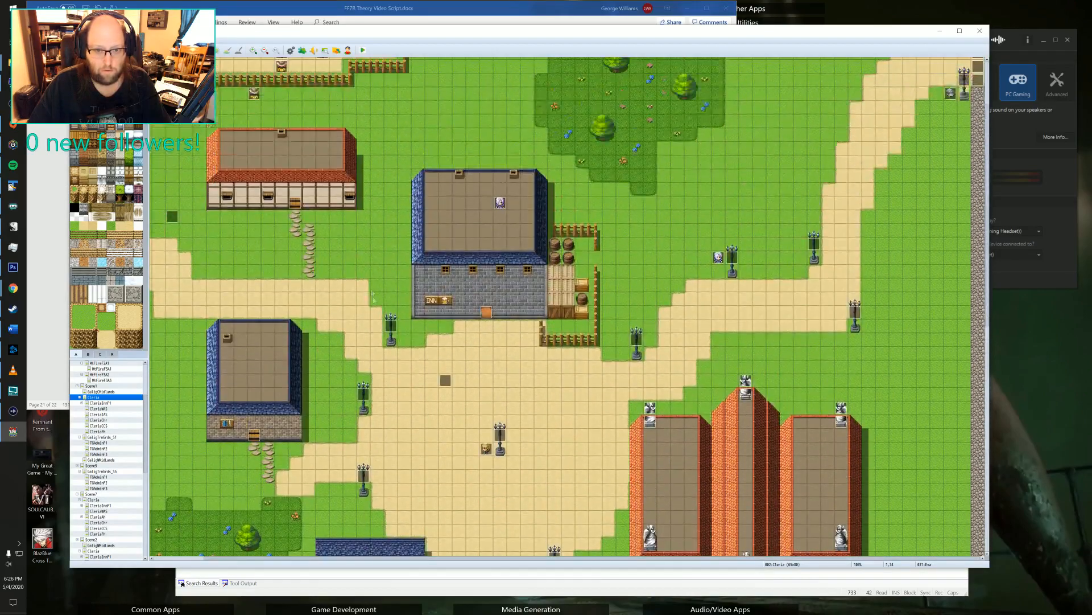
click(488, 200)
key(ctrl+v)
middle_drag(384, 350, 188, 469)
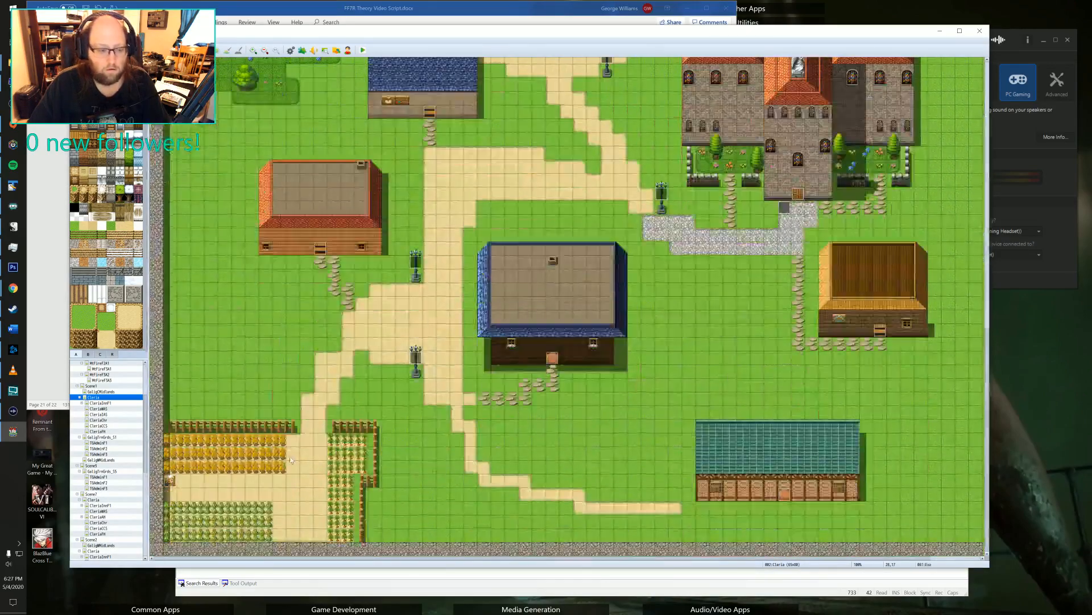
Copy Eva's "Just tending to the garden" message to the end of her original event's first page, outside the conditional branches.
double_click(170, 479)
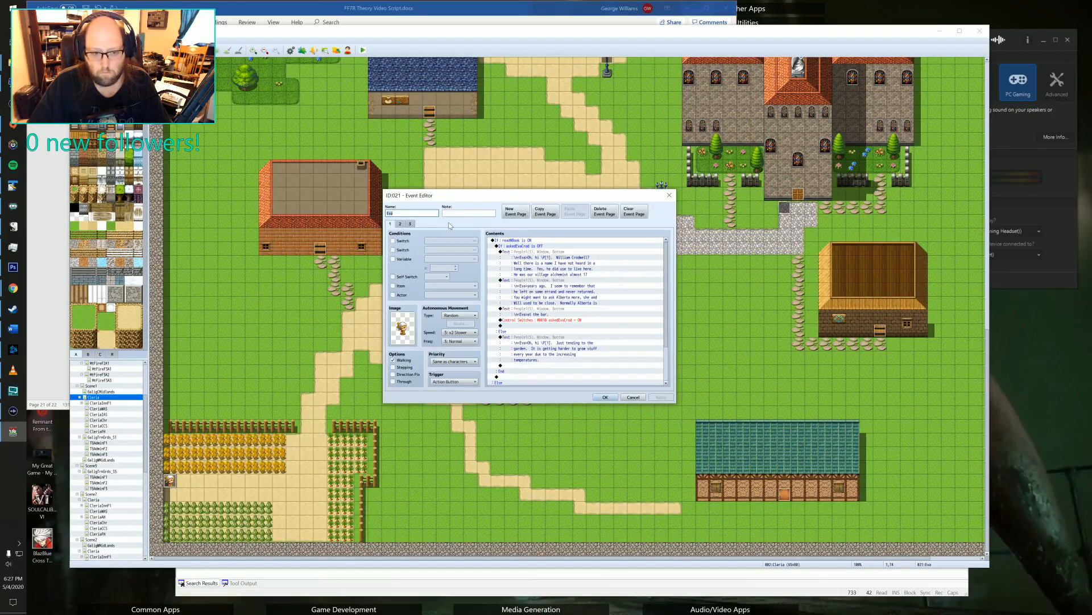
click(399, 225)
click(390, 225)
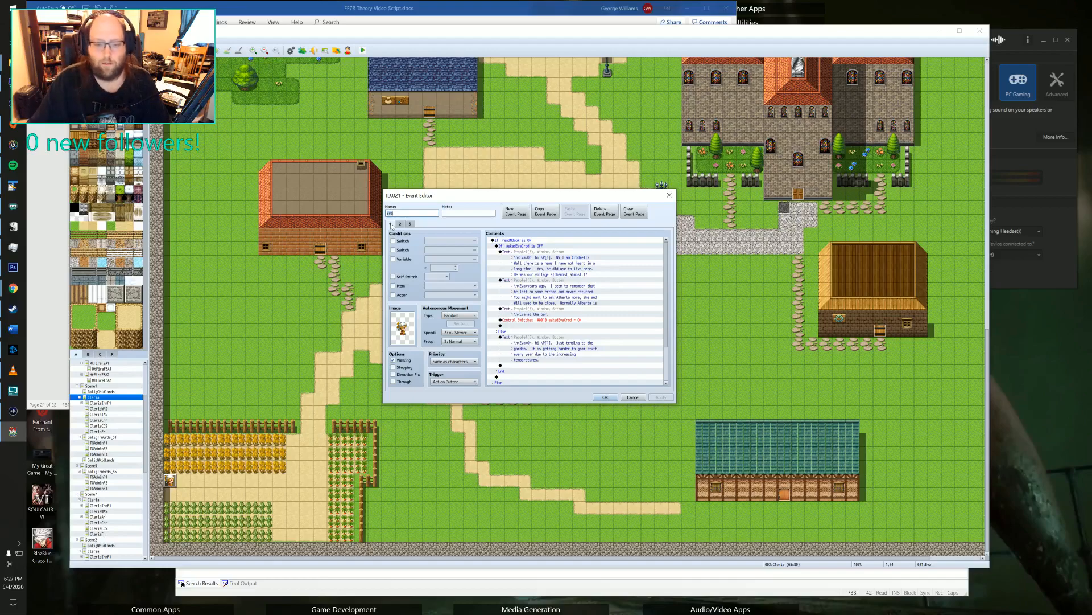
click(558, 337)
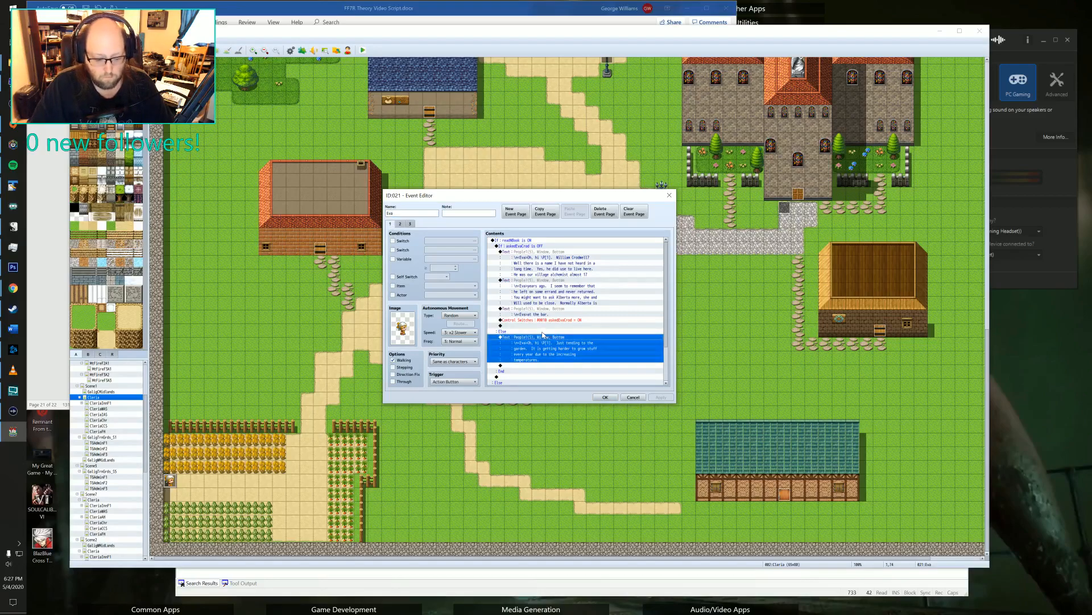
scroll(517, 378, down, 2)
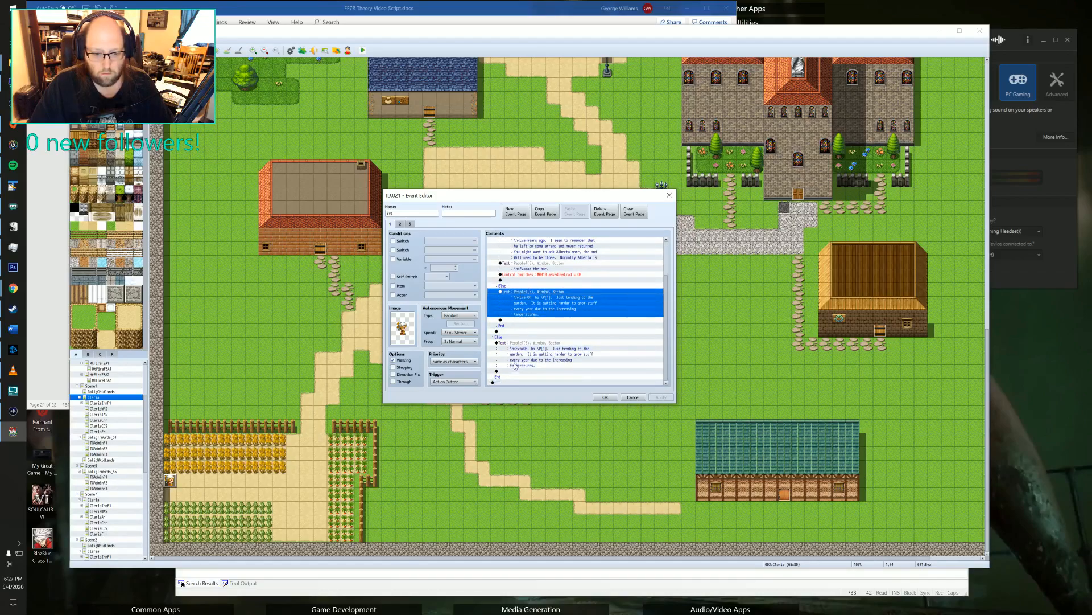
click(523, 382)
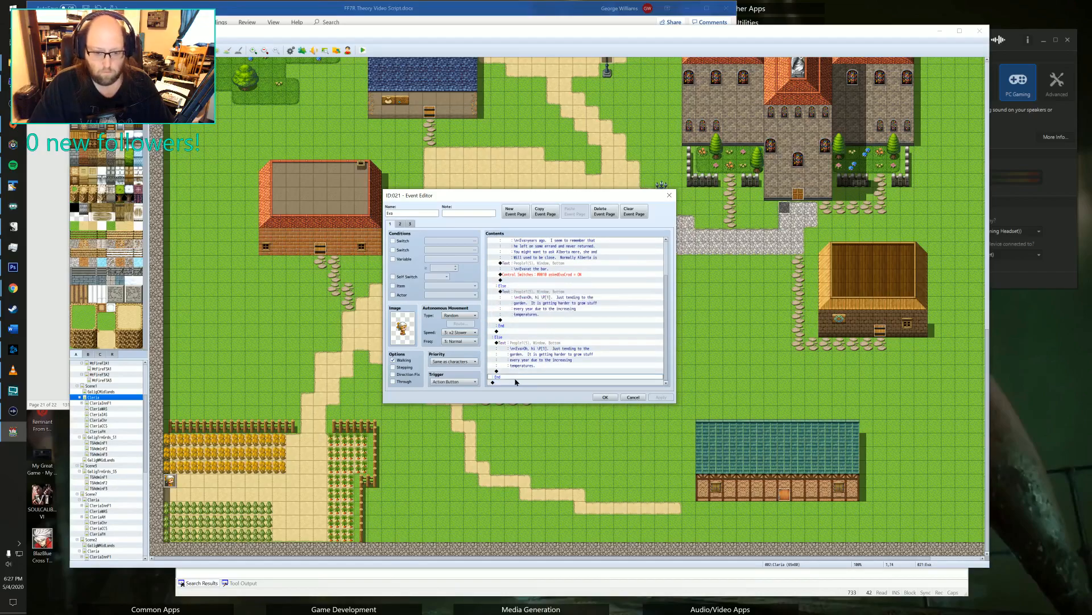
key(ctrl+v)
scroll(515, 341, up, 5)
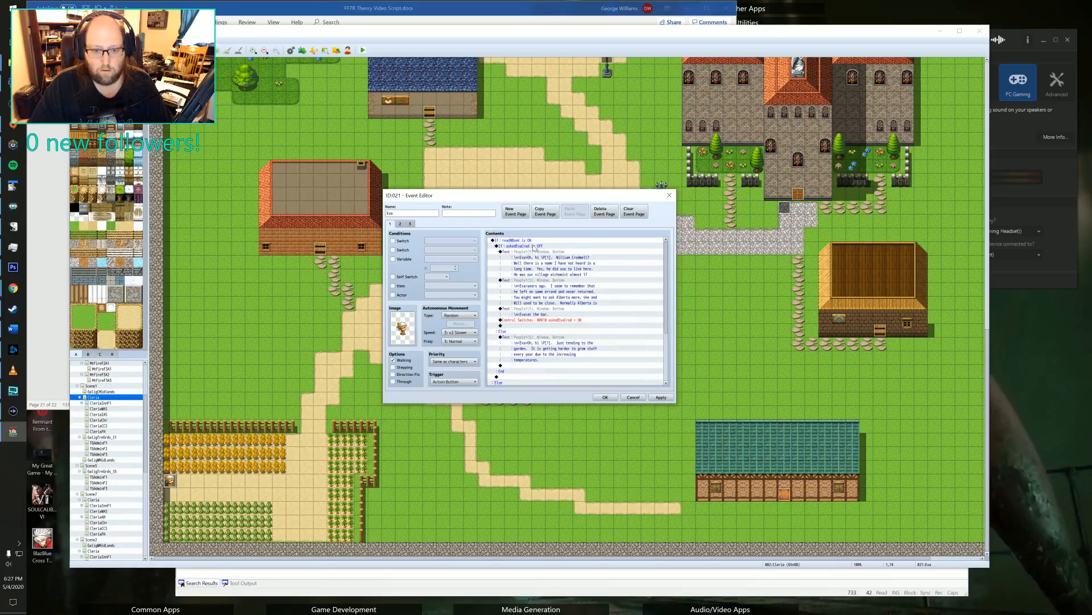
Delete the conditional branches from Eva's first page, keeping only the garden message, and remove her second and third event pages.
shift+click(532, 241)
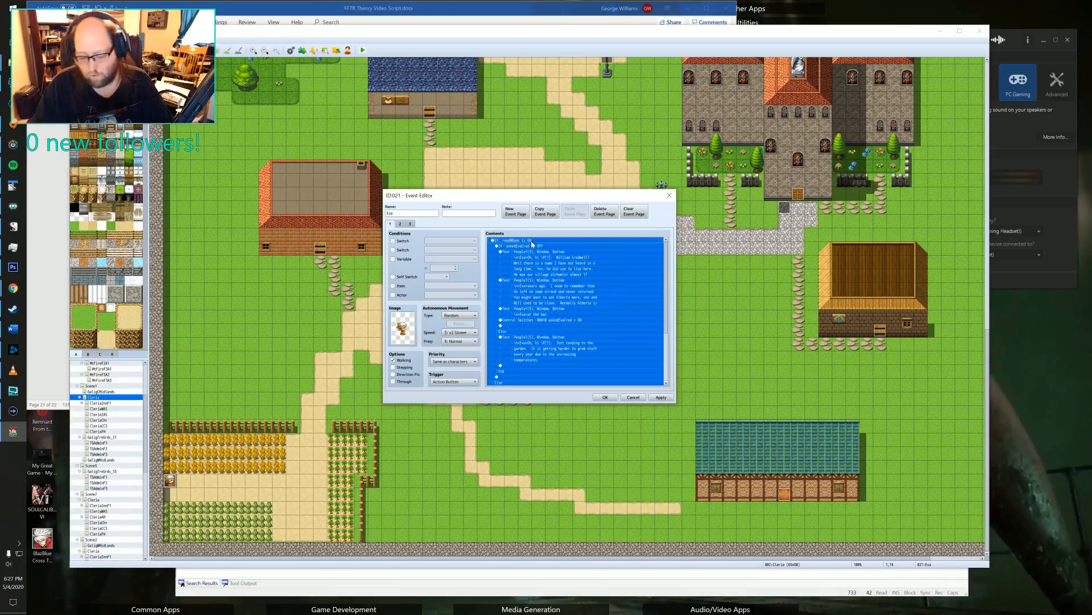
click(532, 243)
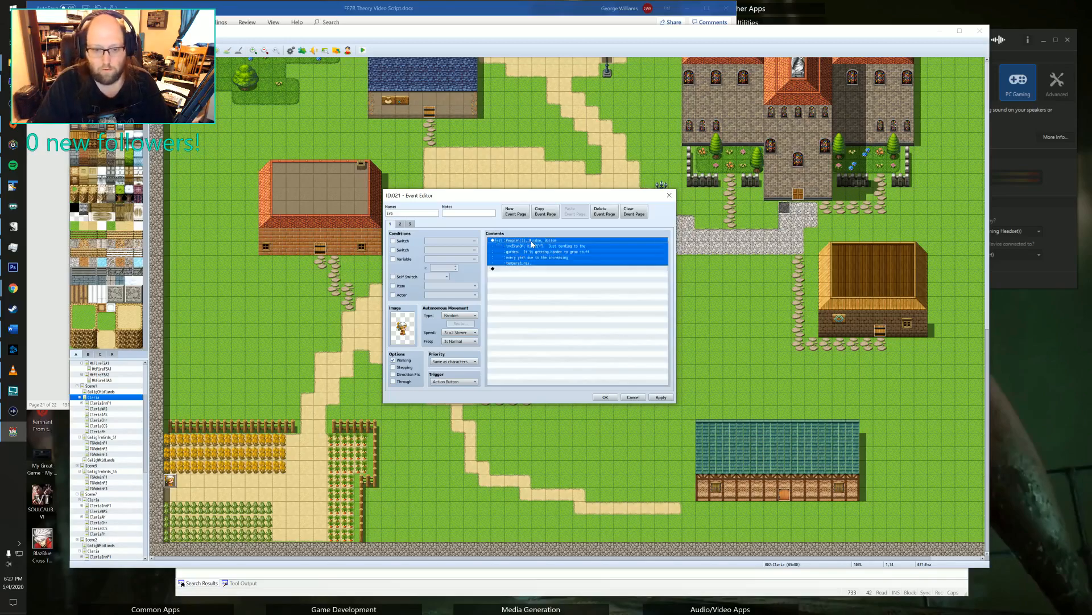
click(401, 224)
click(409, 225)
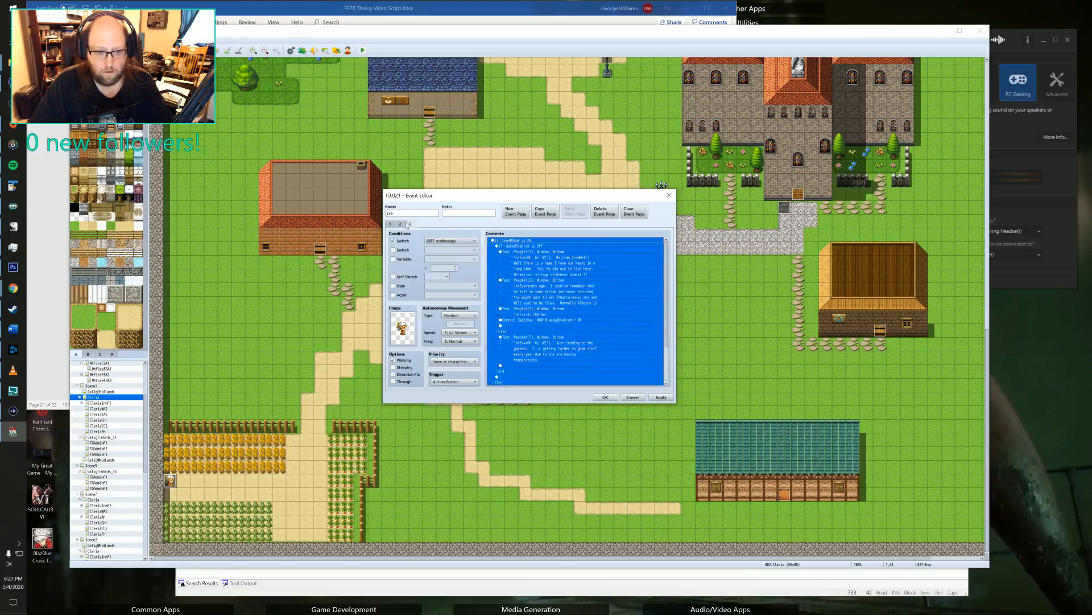
click(401, 225)
click(605, 214)
click(604, 213)
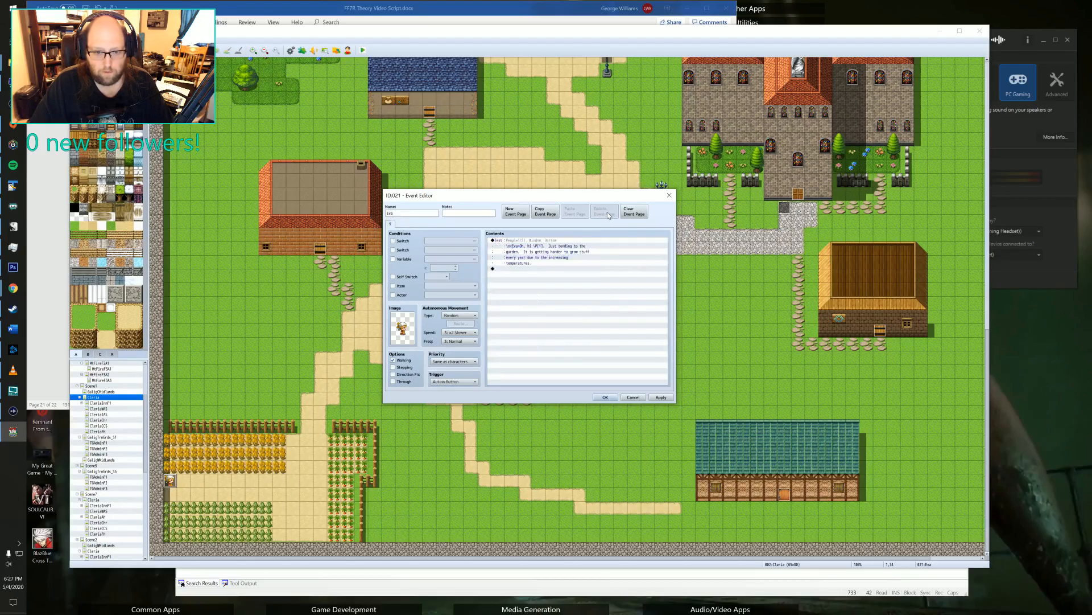
click(661, 397)
click(598, 398)
Check the commands of the inn's front door event and close it unchanged.
scroll(469, 281, up, 10)
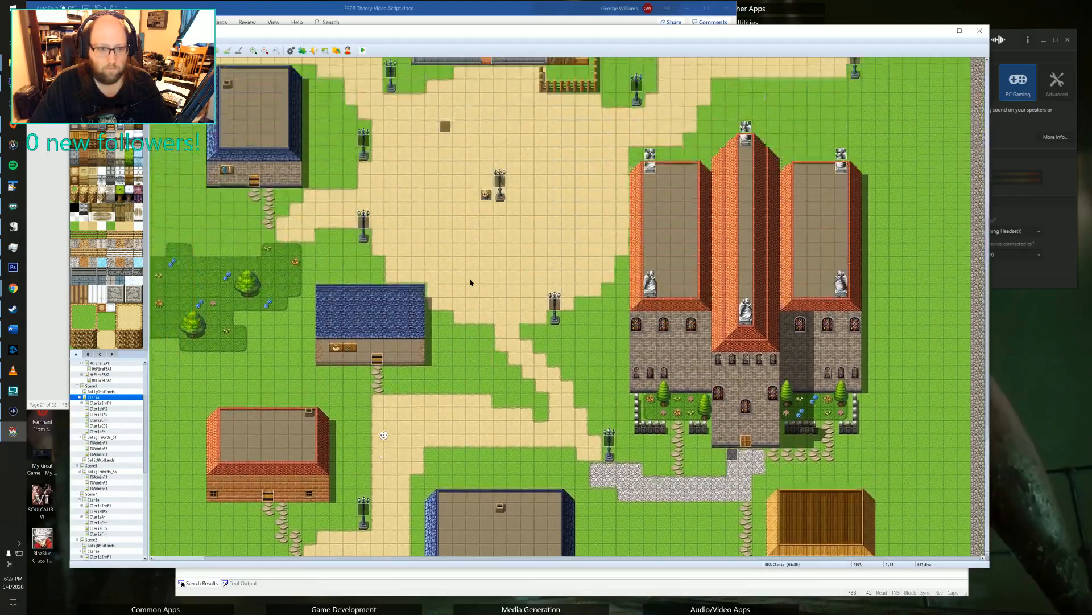
scroll(449, 318, down, 3)
scroll(441, 342, left, 3)
scroll(490, 353, up, 3)
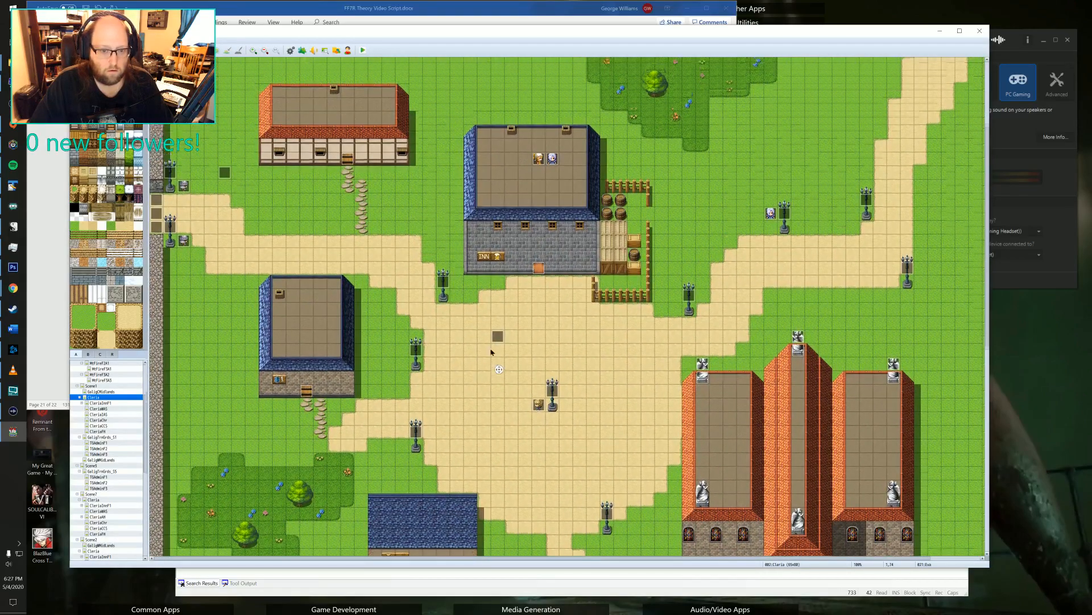
scroll(539, 341, up, 2)
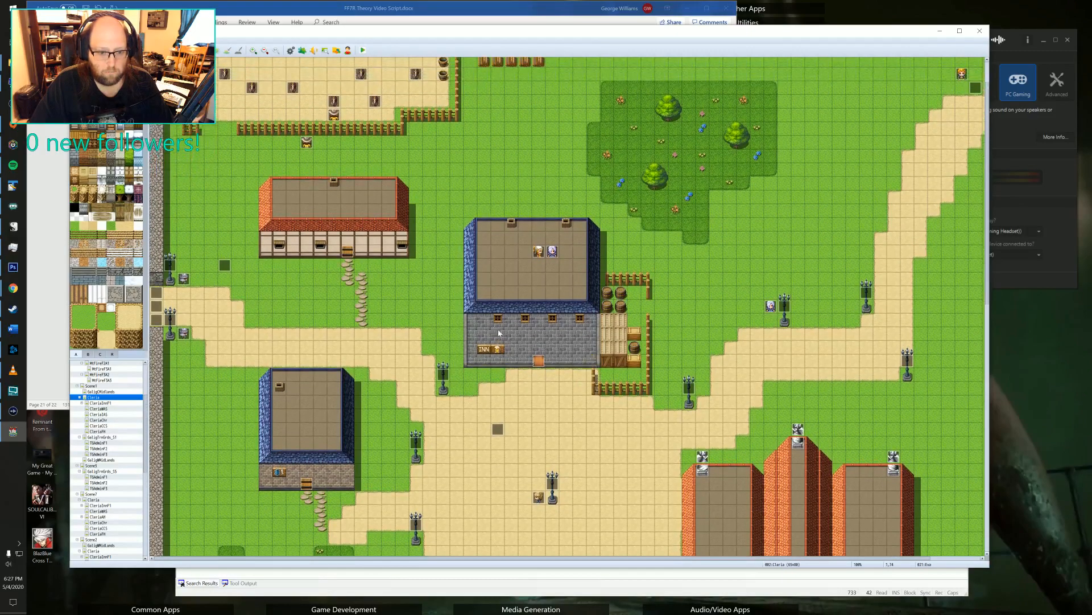
double_click(538, 360)
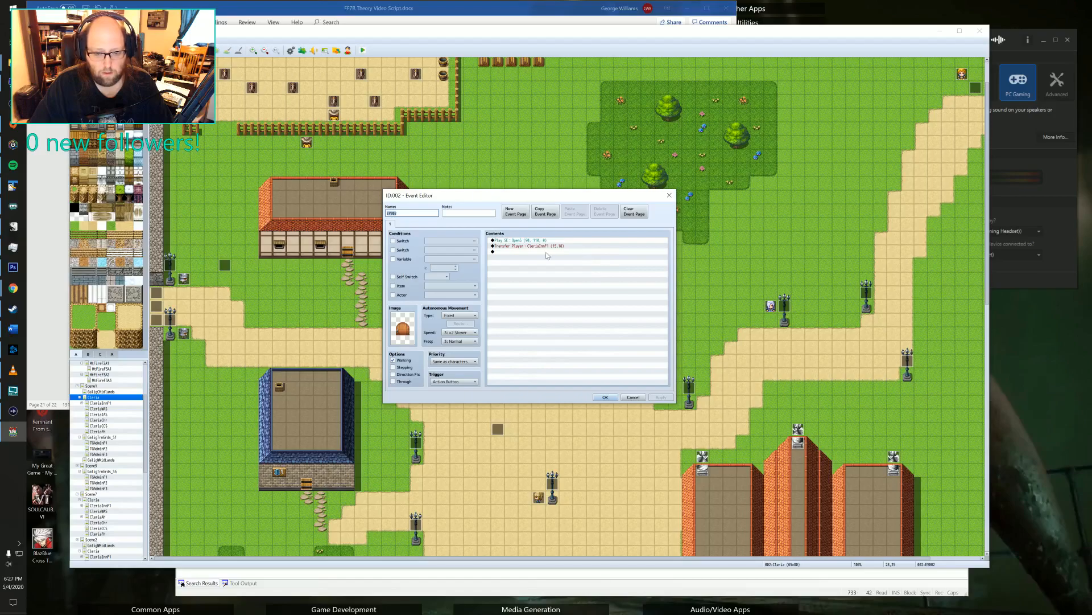
click(669, 195)
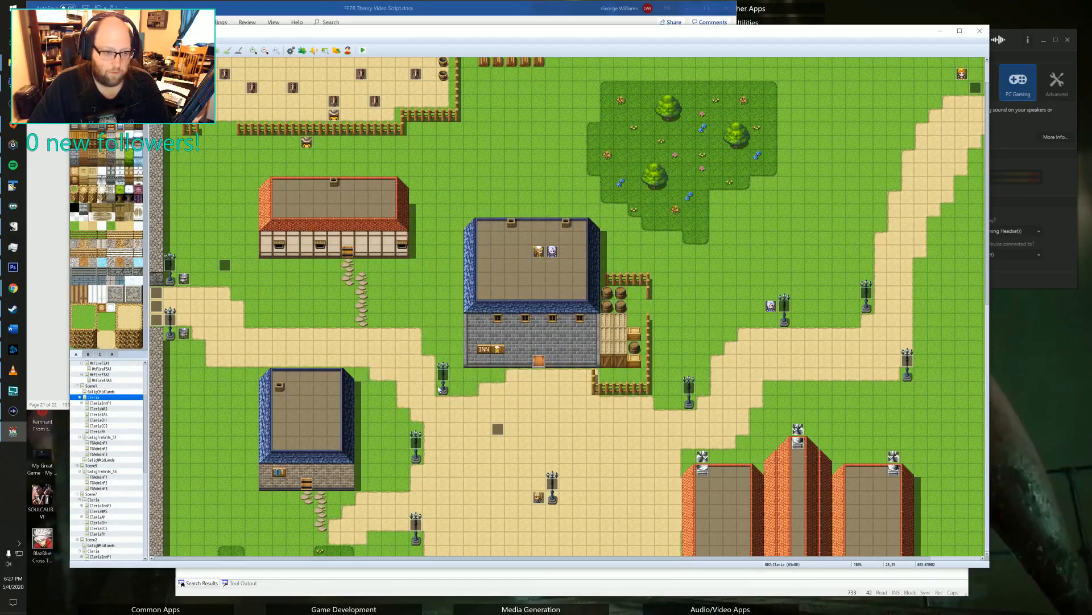
Examine both pages of the event just outside the church entrance and close it unchanged.
scroll(456, 449, down, 1)
scroll(456, 449, down, 5)
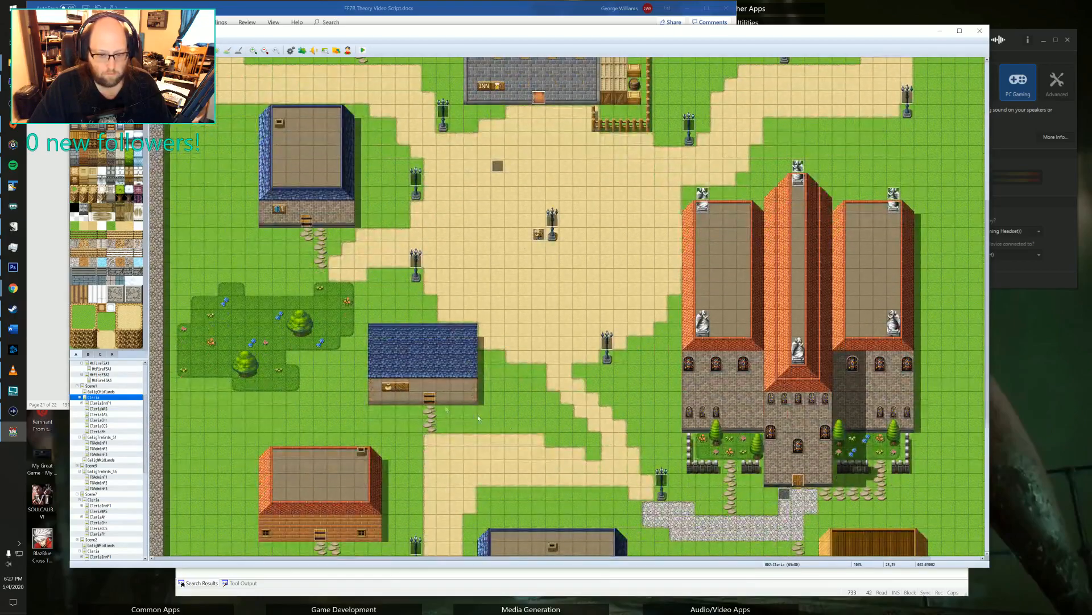
scroll(687, 434, down, 2)
double_click(732, 415)
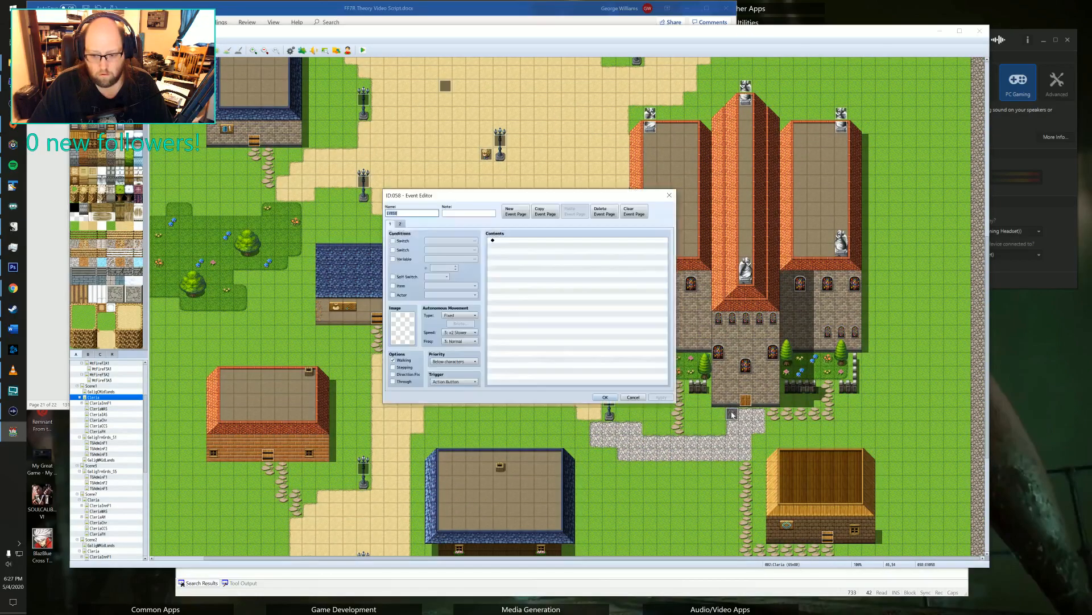
click(400, 224)
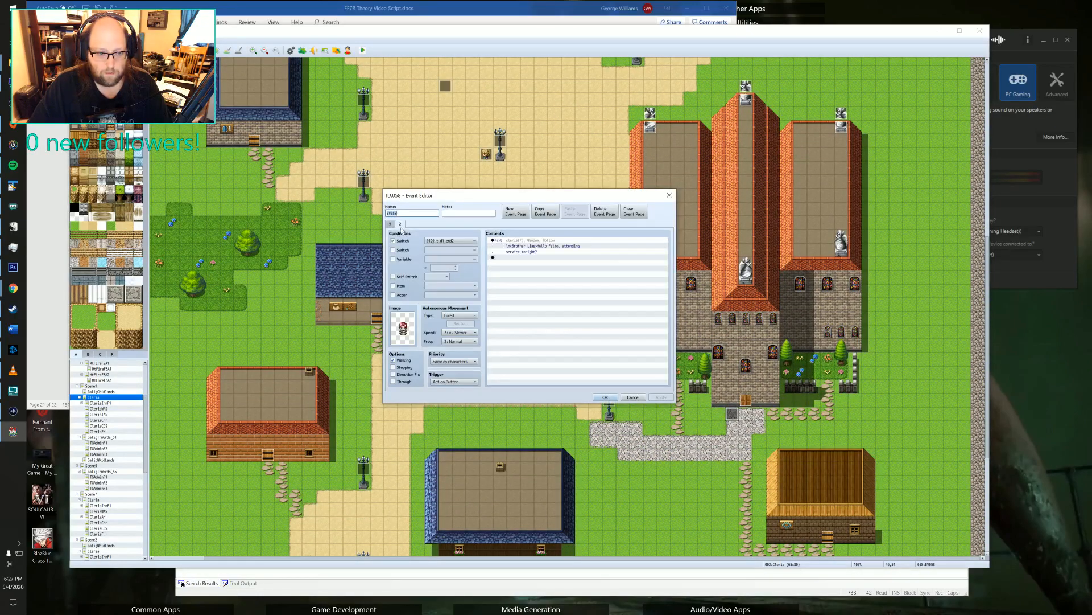
click(391, 225)
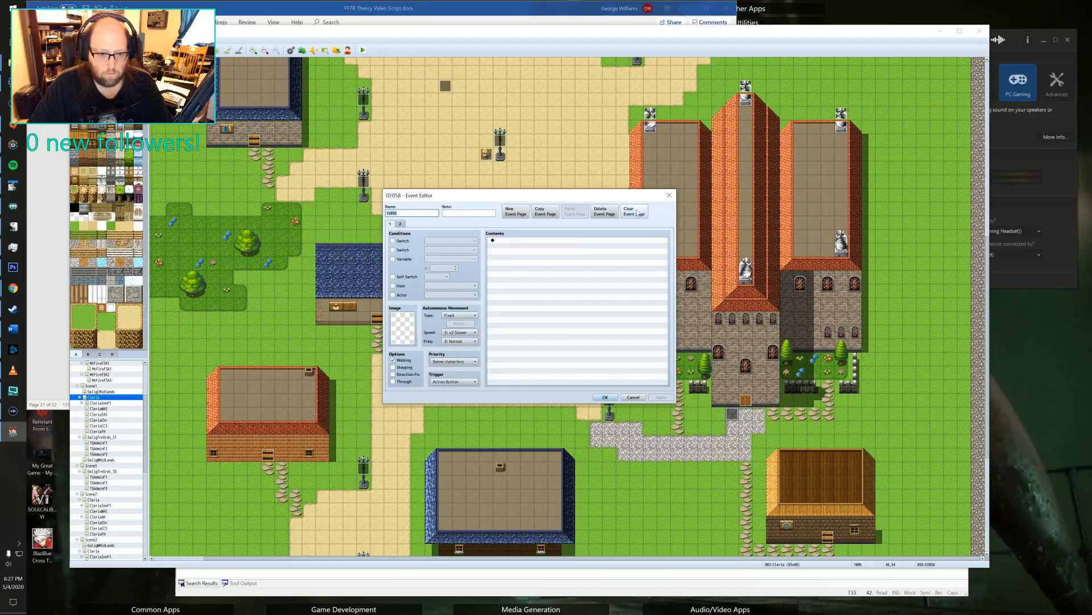
click(670, 195)
Check the door event of the teal-roofed building in the southeast and place a copy of it on the roof above the door.
middle_click(599, 360)
middle_drag(494, 378, 495, 371)
middle_drag(496, 370, 484, 462)
middle_drag(448, 376, 570, 393)
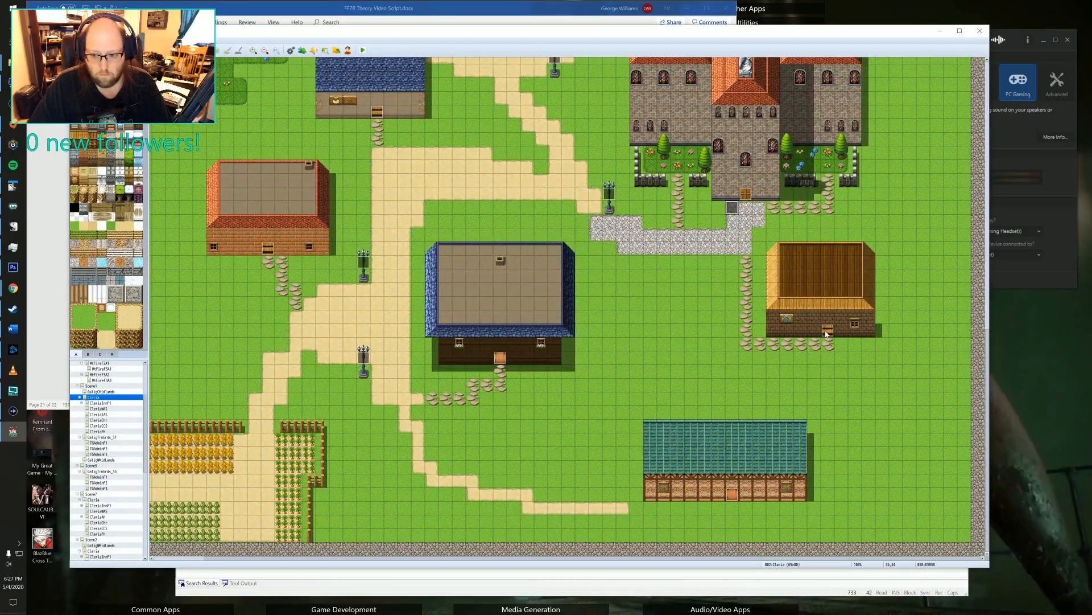
middle_drag(445, 414, 790, 596)
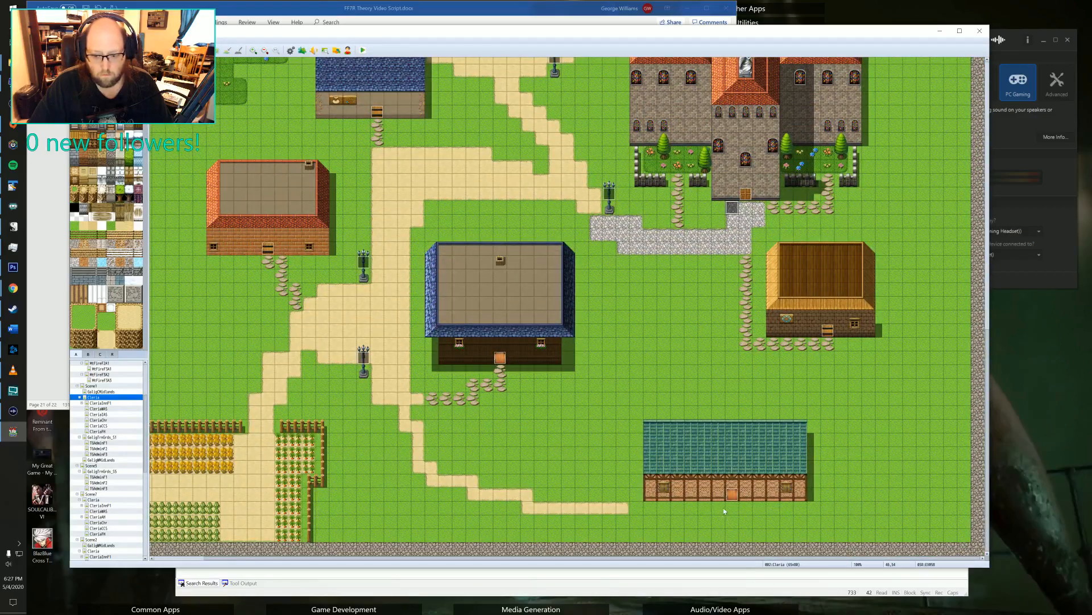
double_click(732, 494)
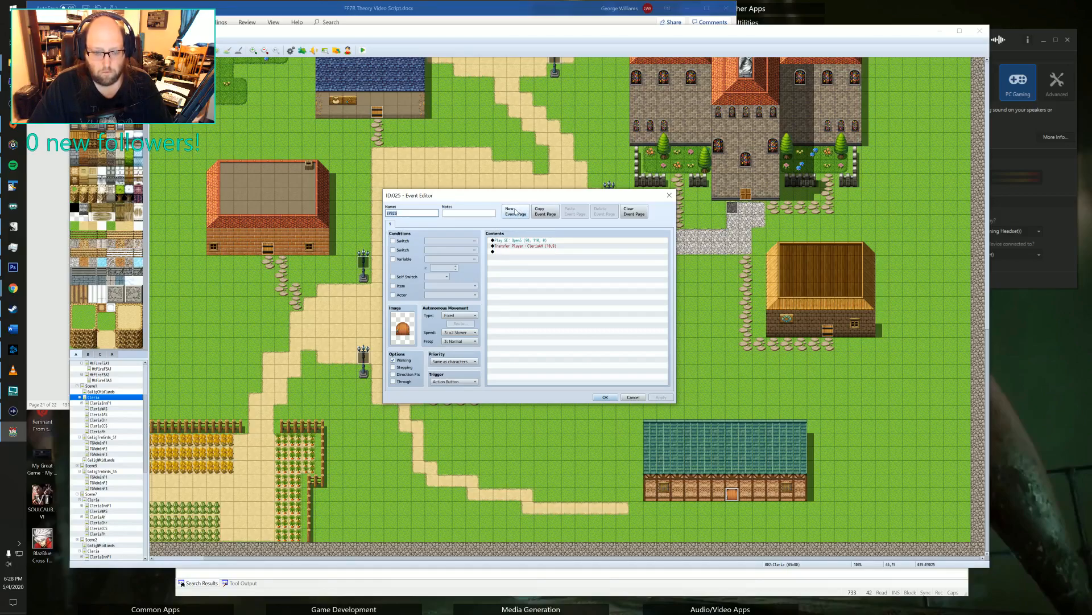
click(669, 195)
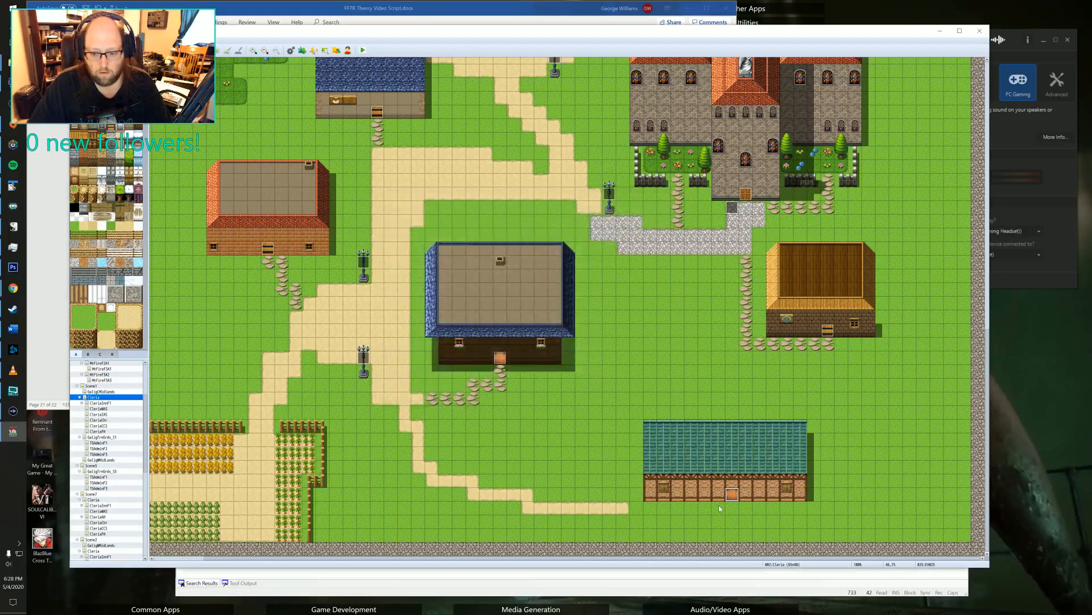
click(733, 467)
key(ctrl+v)
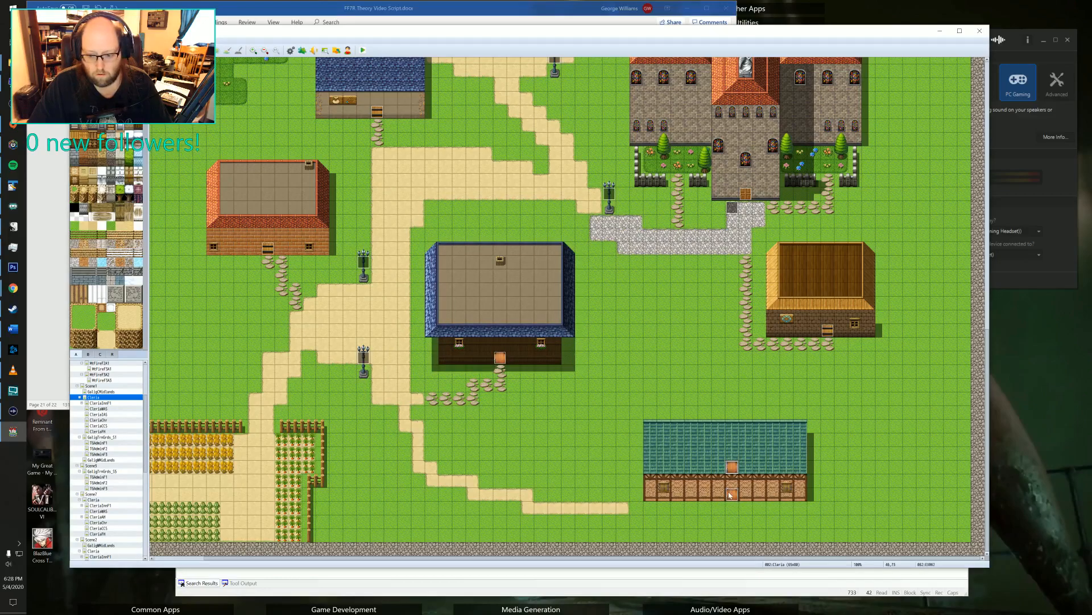
Delete the Play SE and Transfer Player commands from the teal-roofed building's original door event.
click(730, 497)
double_click(730, 498)
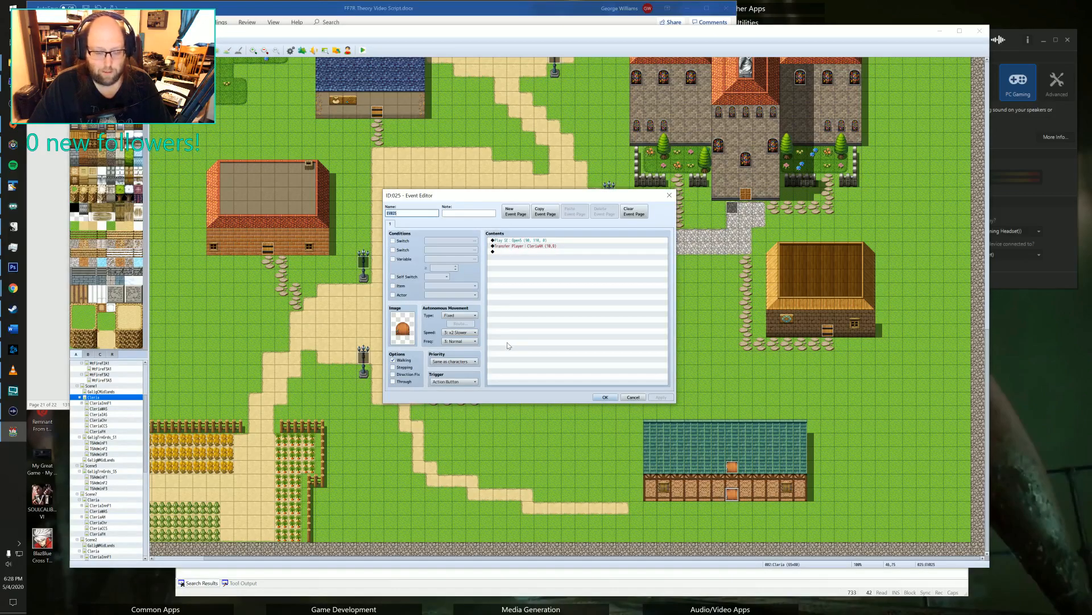
click(504, 240)
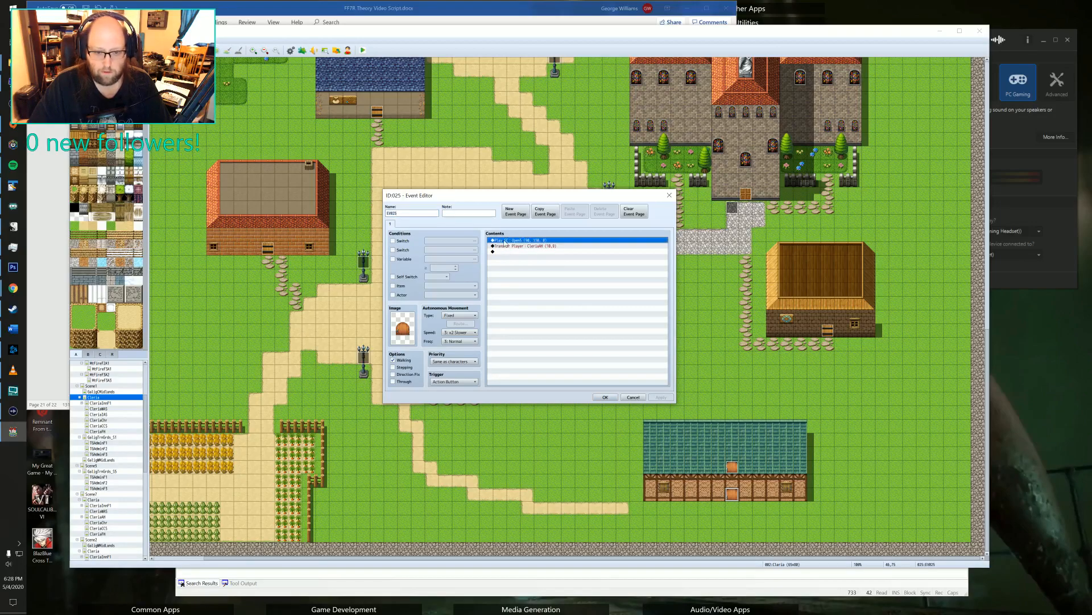
key(Delete)
key(Delete)
Add a Show Text command with a transparent background reading "*The door seems to be locked*" to the door event and save it.
double_click(505, 241)
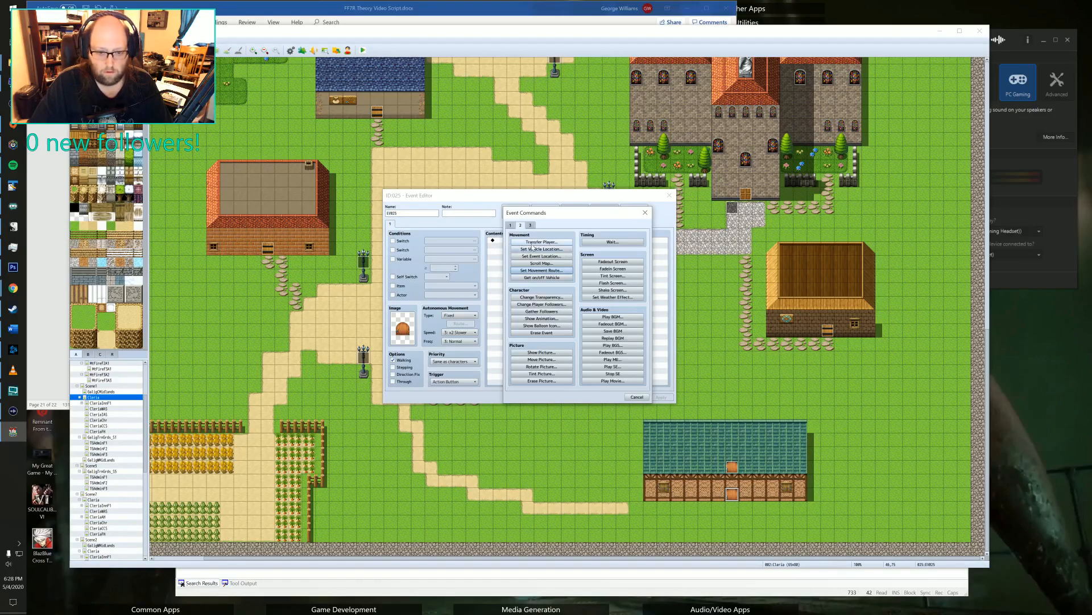
click(511, 225)
click(525, 243)
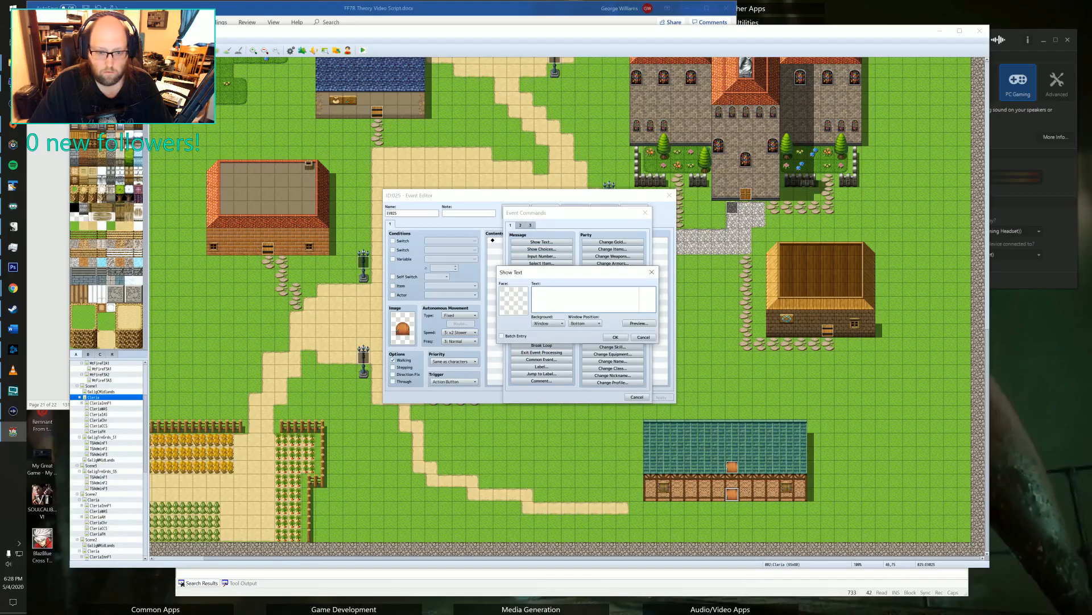
click(547, 324)
click(546, 343)
click(560, 289)
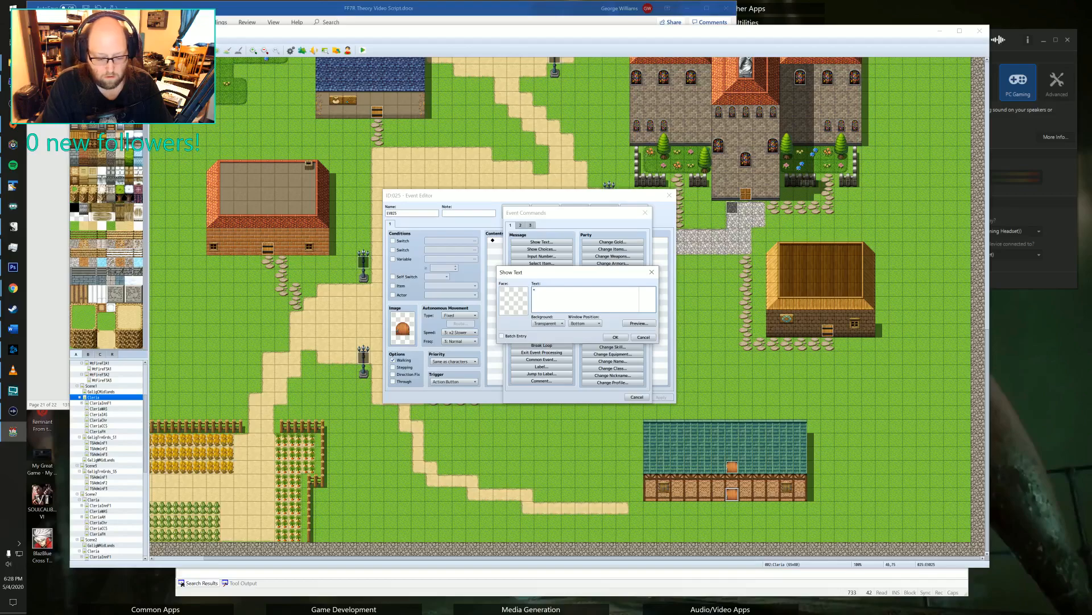
text(*The dogs)
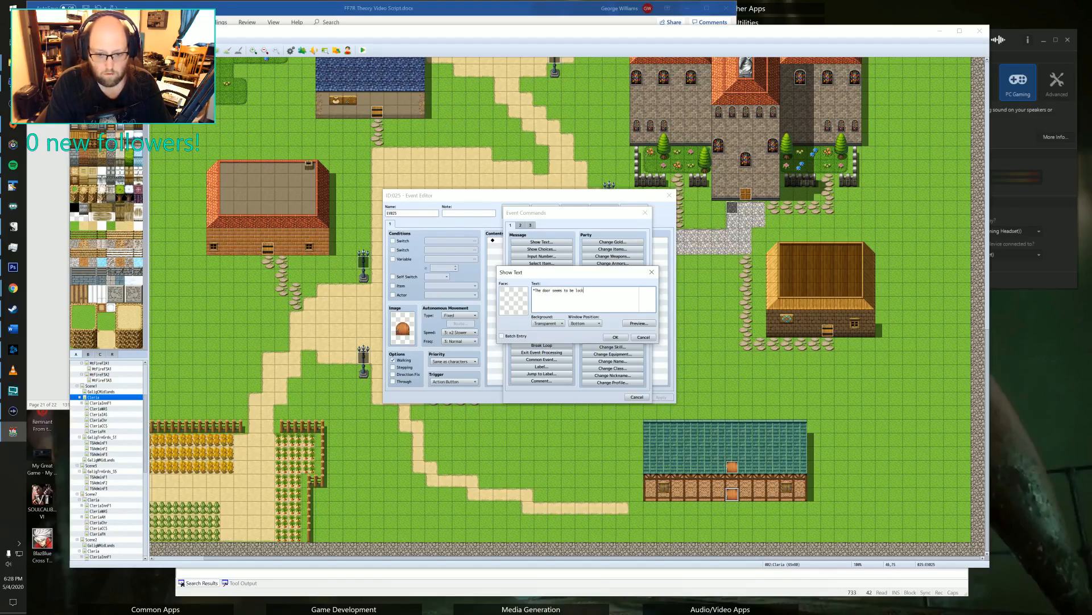
key(BackSpace)
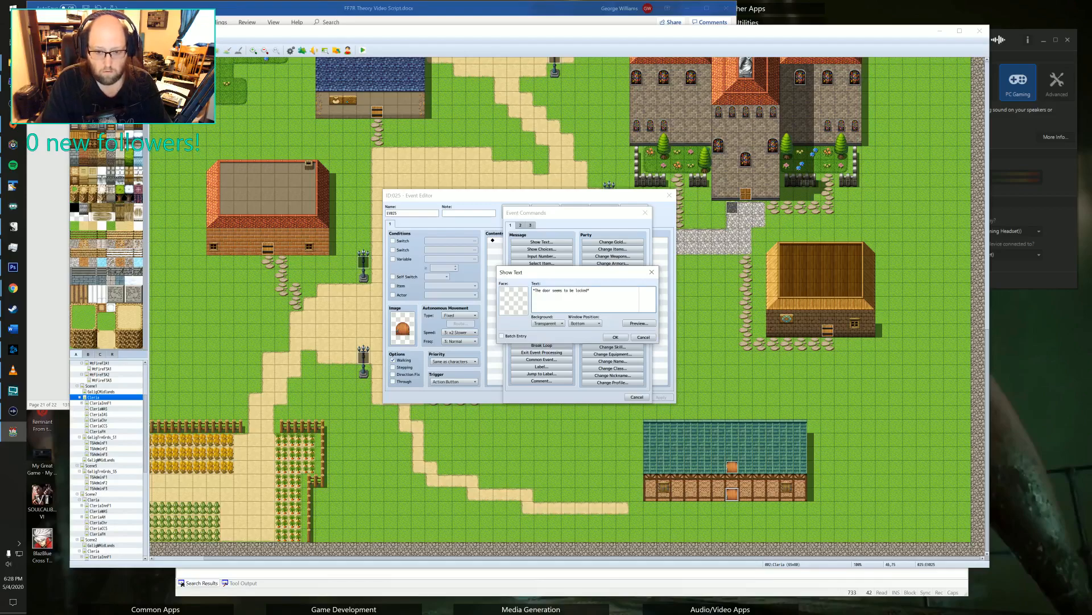
click(615, 337)
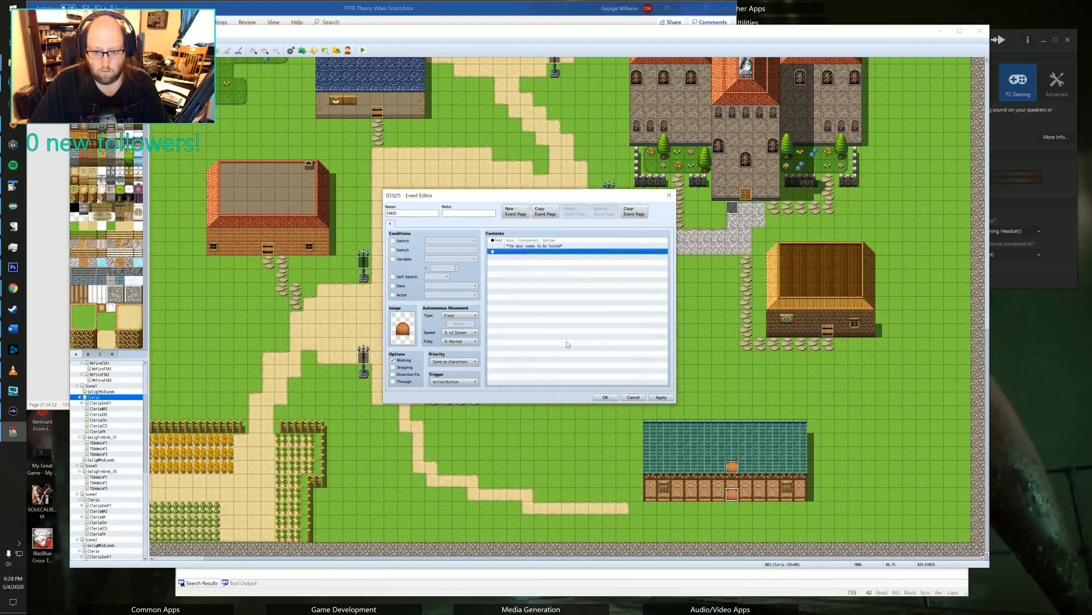
click(605, 397)
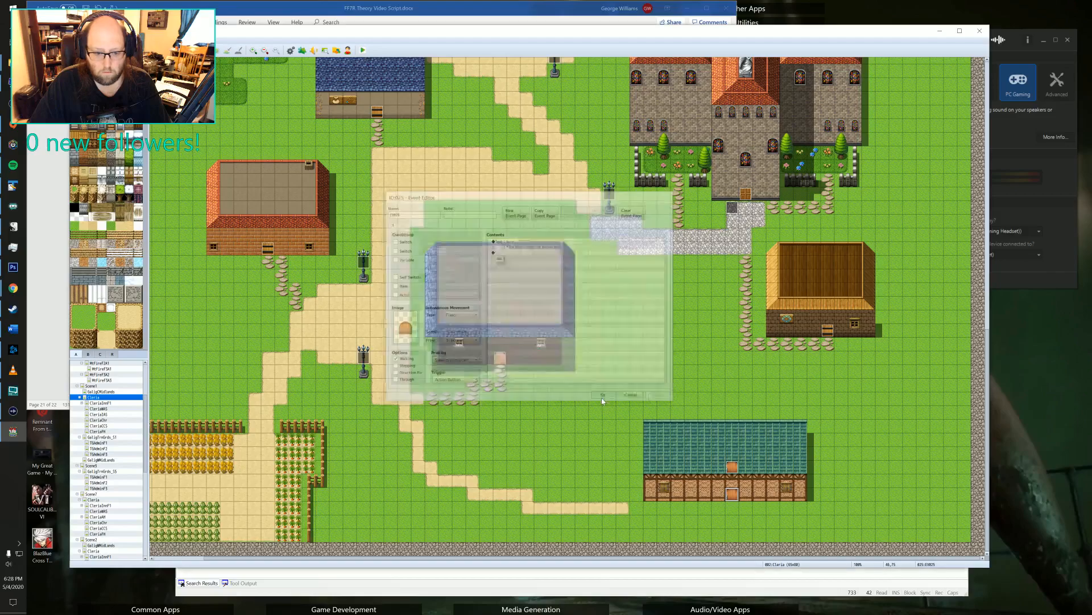
middle_click(499, 405)
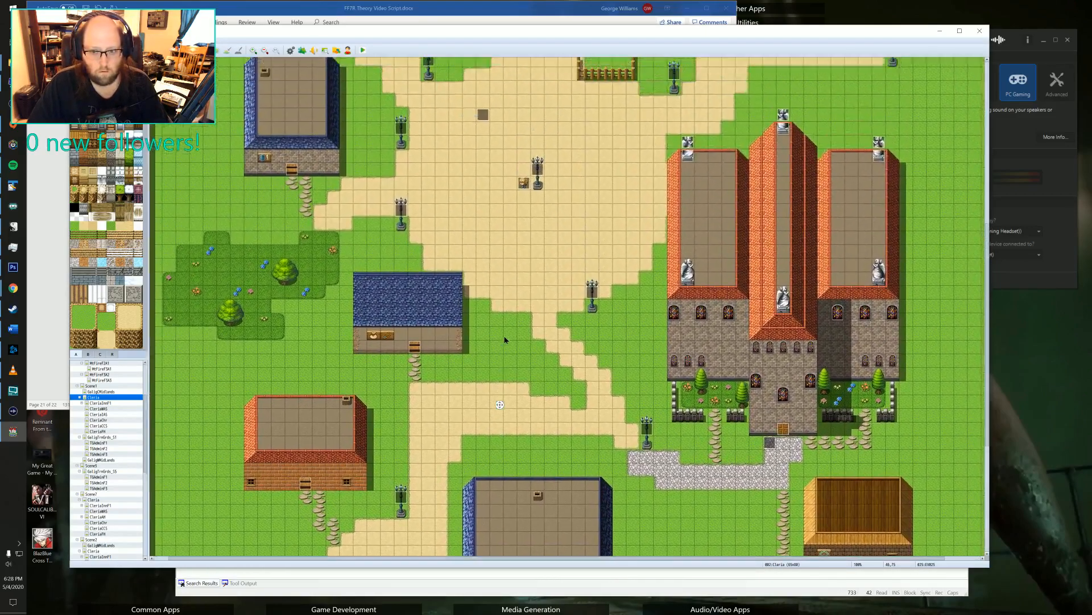
middle_drag(504, 340, 572, 424)
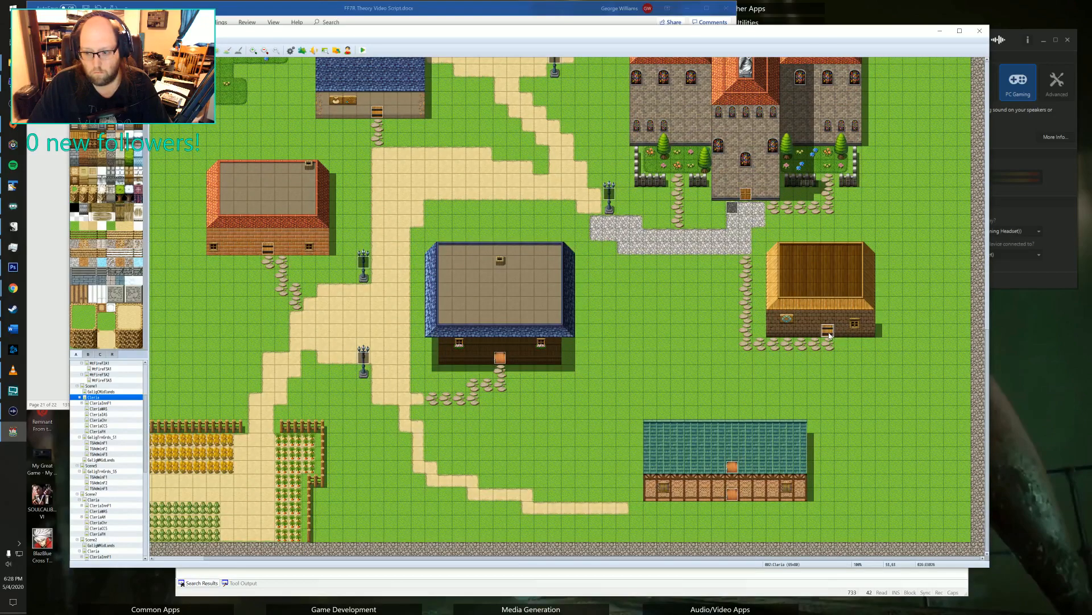
middle_drag(815, 353, 630, 255)
middle_drag(552, 345, 512, 247)
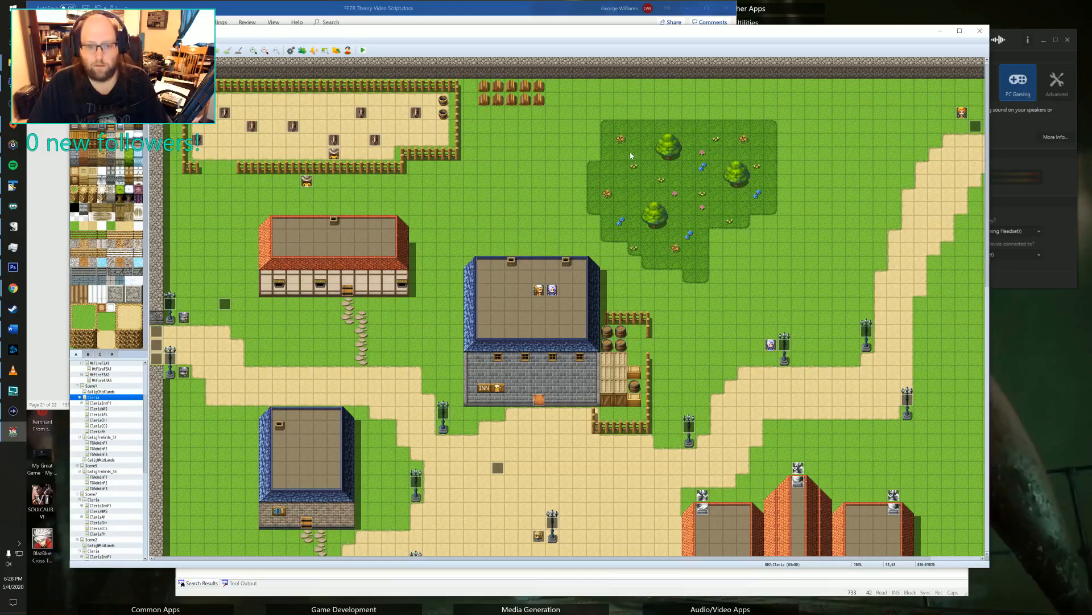
scroll(454, 232, down, 3)
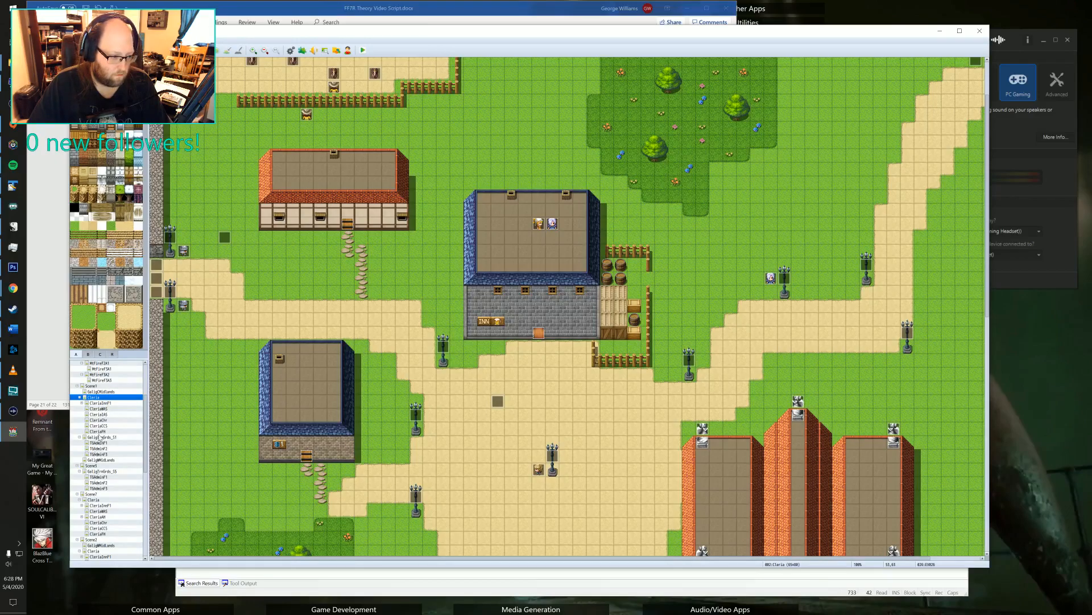
Open the midlands map below the training grounds maps and check the destination of the north path's transfer event.
click(101, 461)
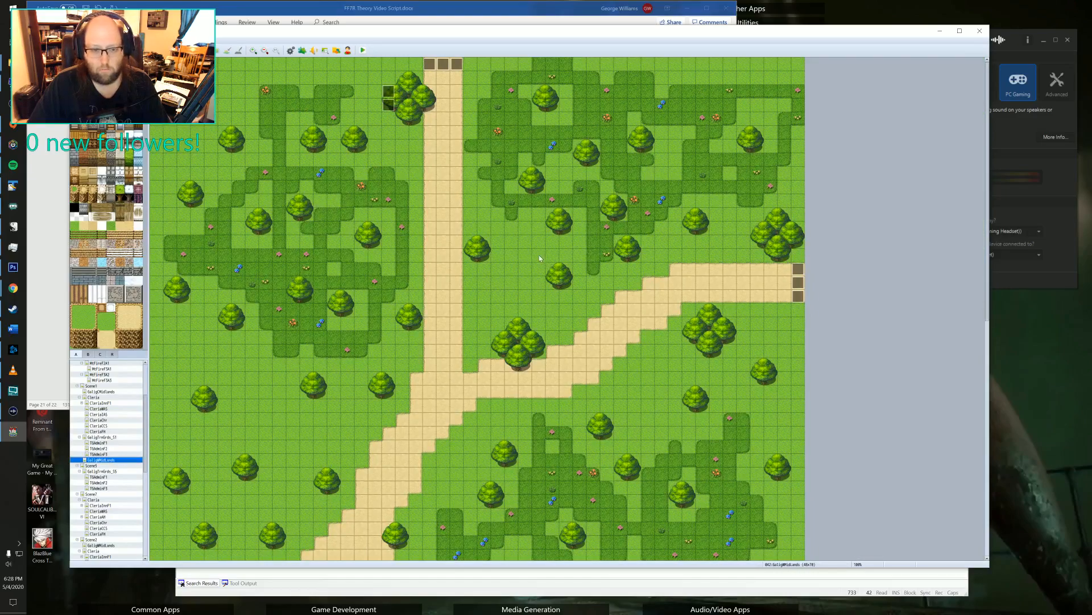
double_click(445, 65)
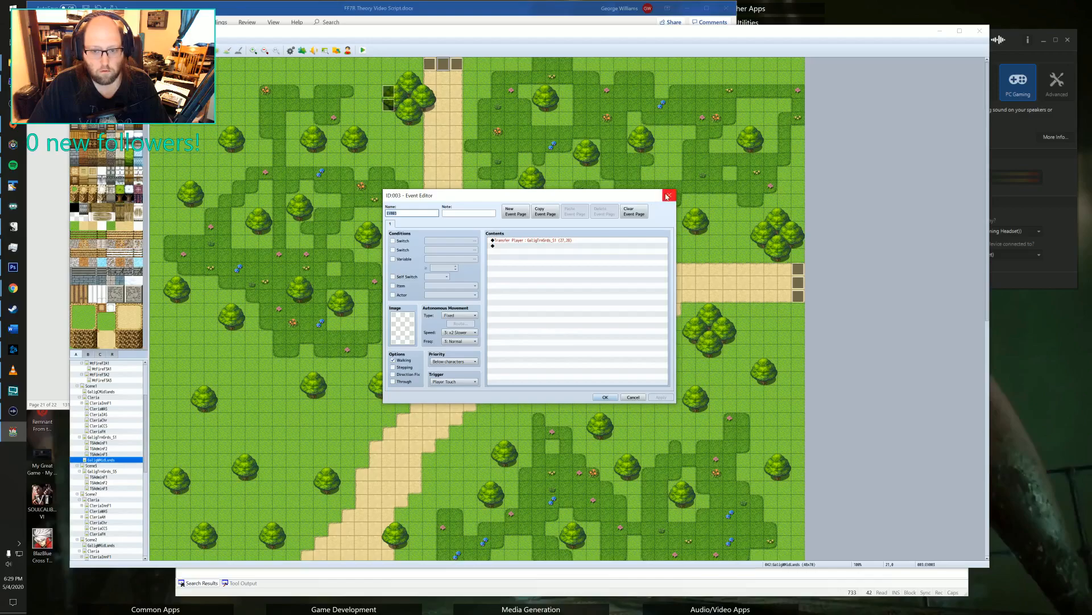
click(670, 197)
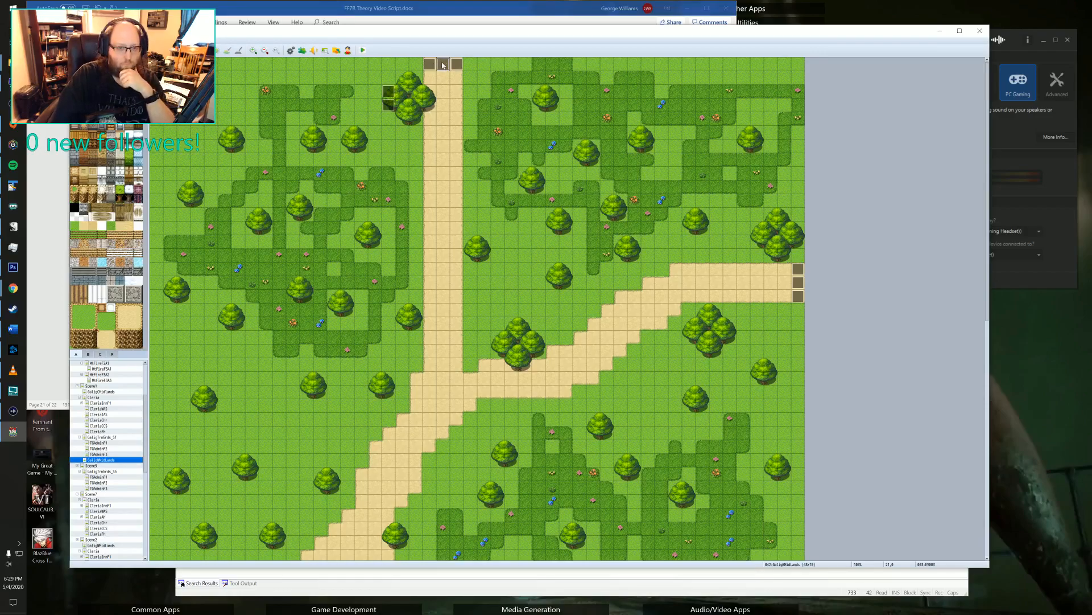
Add a duplicate second page to the north path's middle transfer event and condition it on switch 0130.
double_click(443, 65)
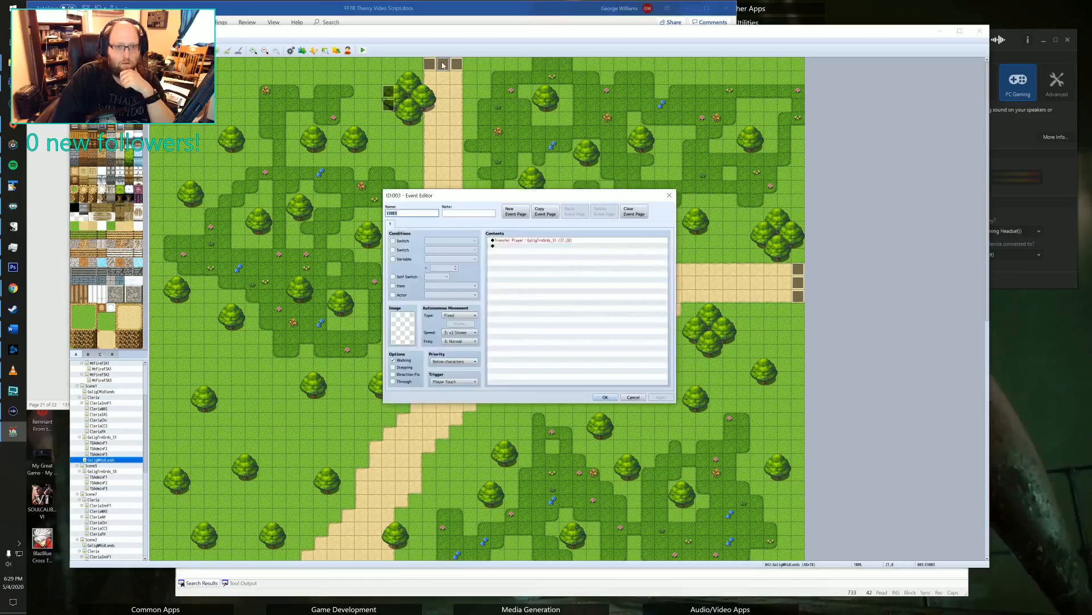
click(546, 213)
click(574, 212)
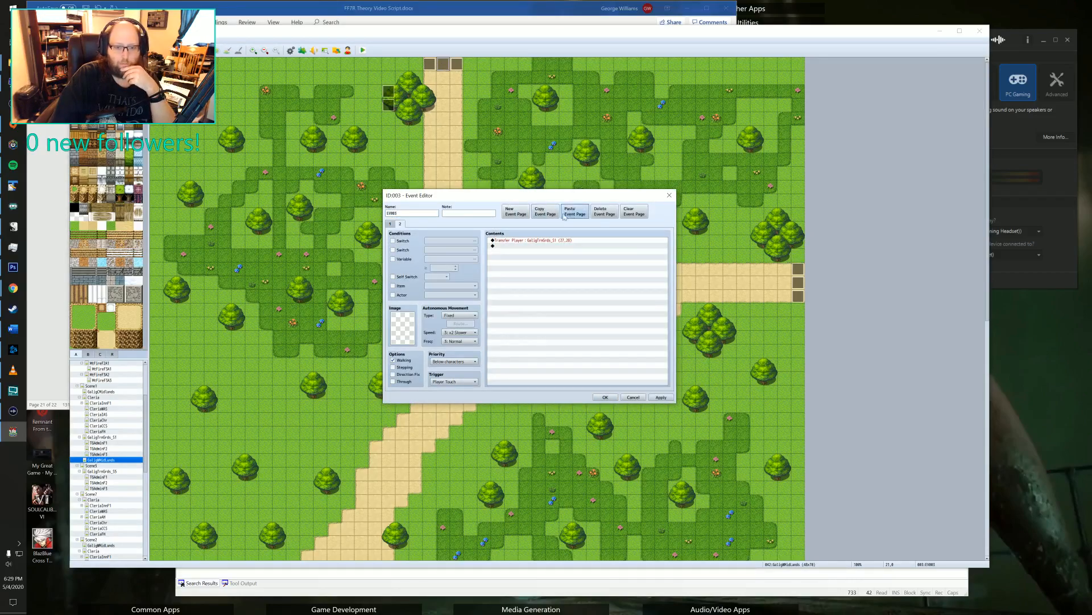
click(393, 240)
click(449, 241)
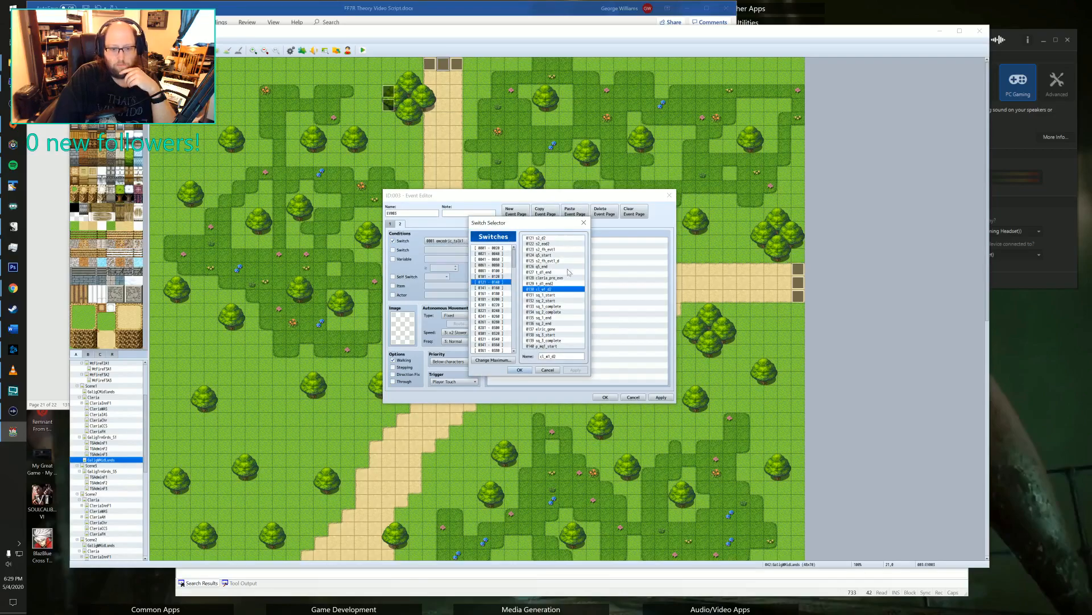
click(520, 370)
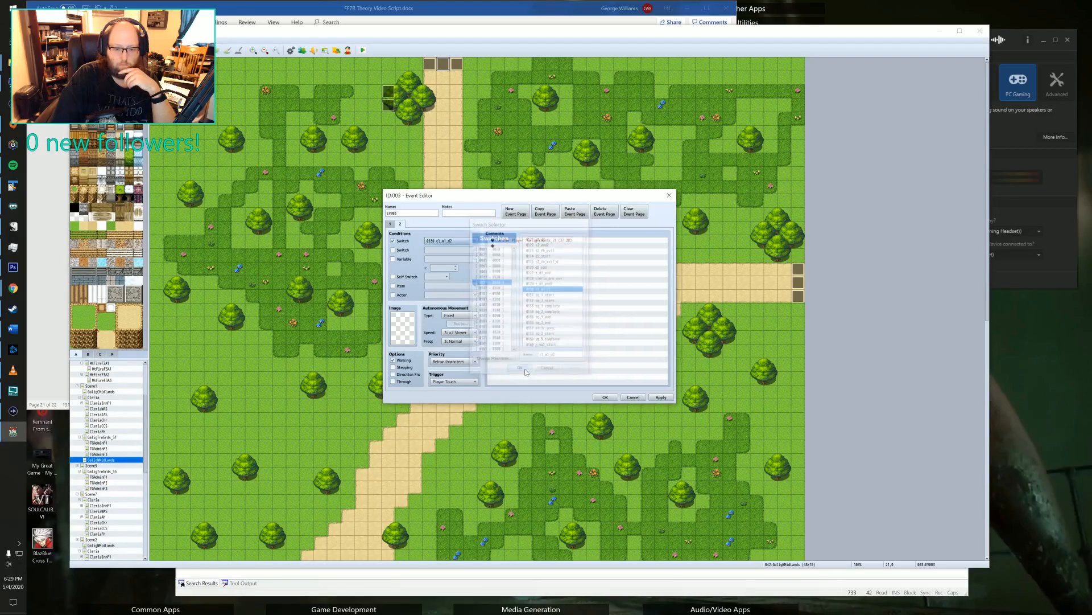
Remove the Transfer Player command from the second event page, keeping the event open for editing.
click(509, 246)
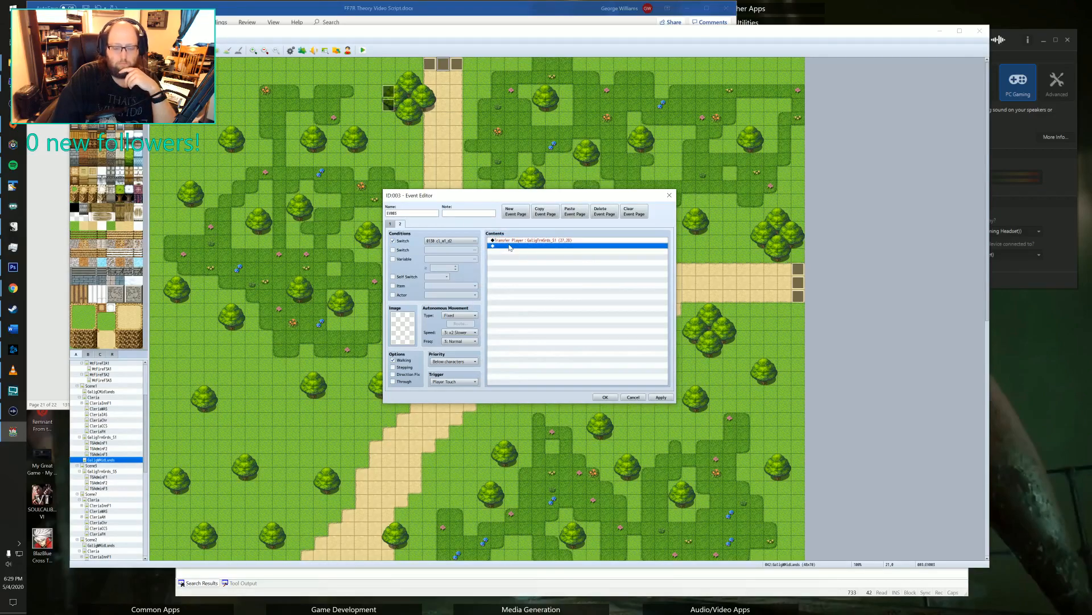
double_click(510, 246)
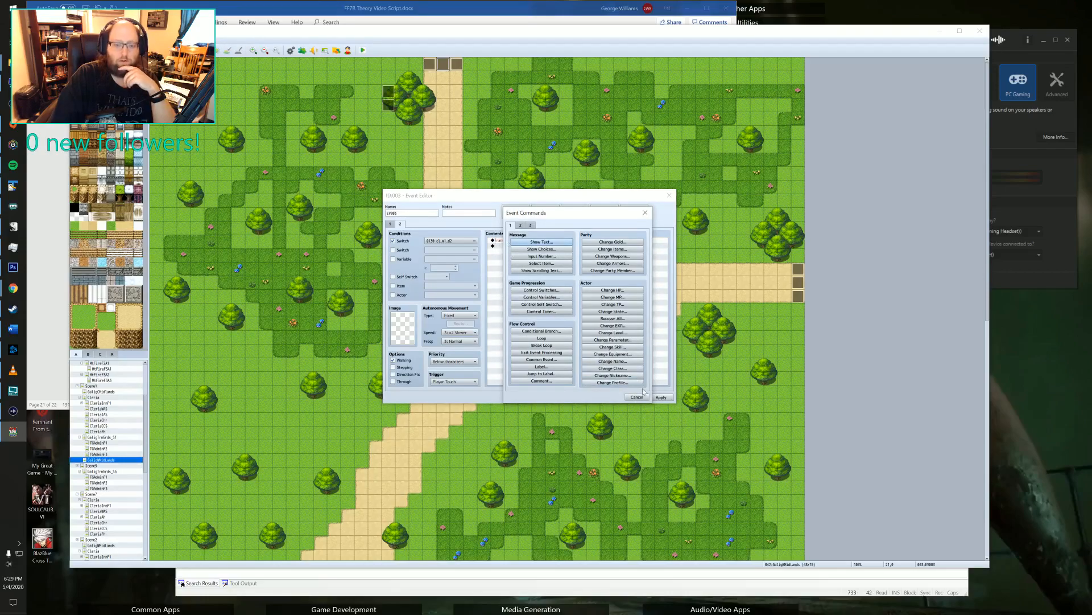
click(633, 396)
click(500, 239)
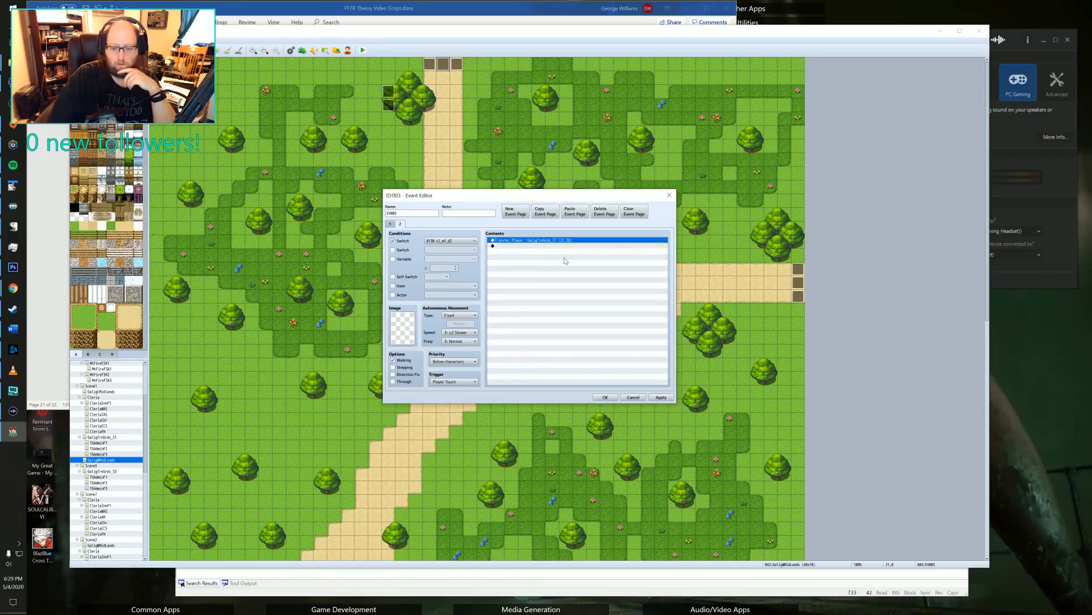
key(Delete)
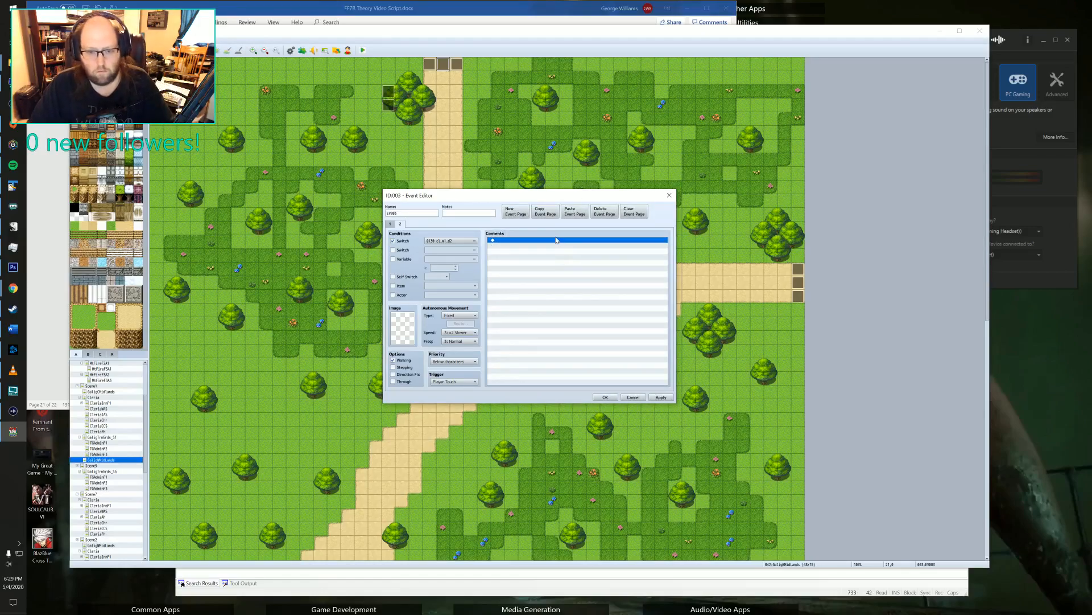
double_click(554, 239)
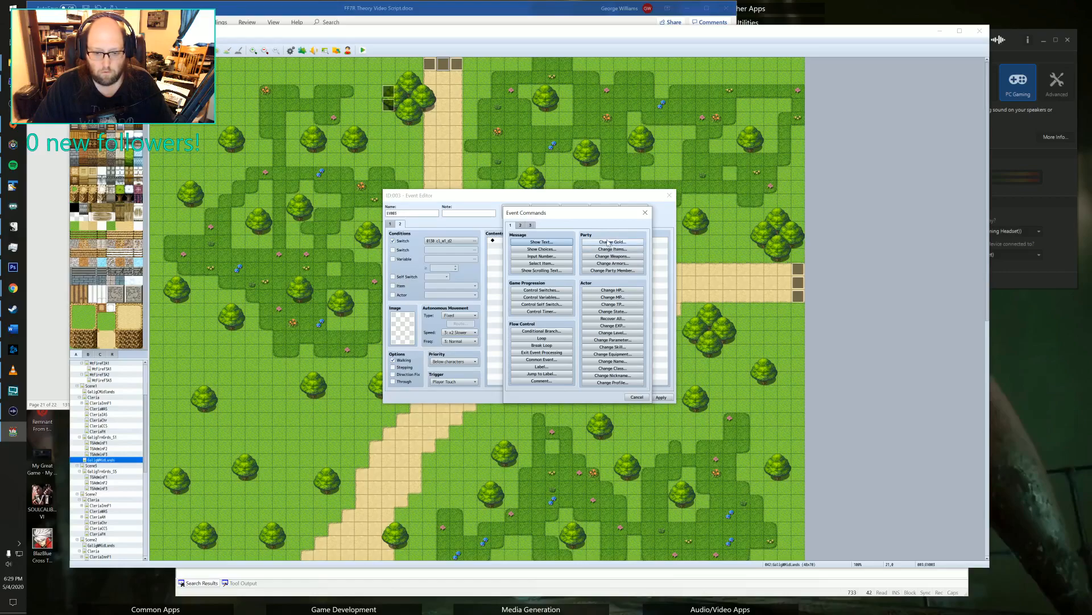
click(636, 397)
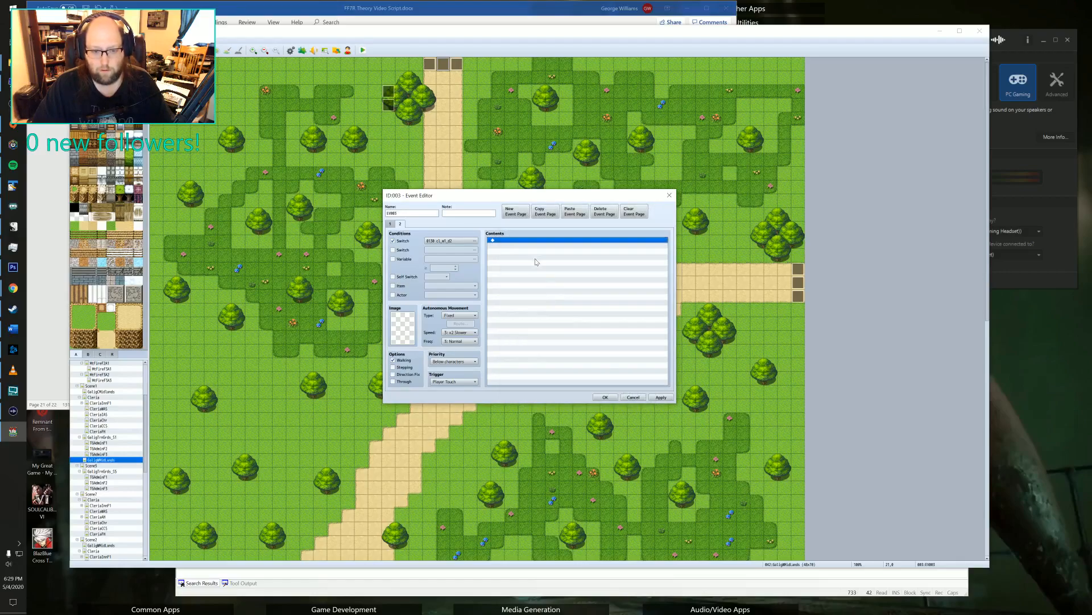
click(634, 397)
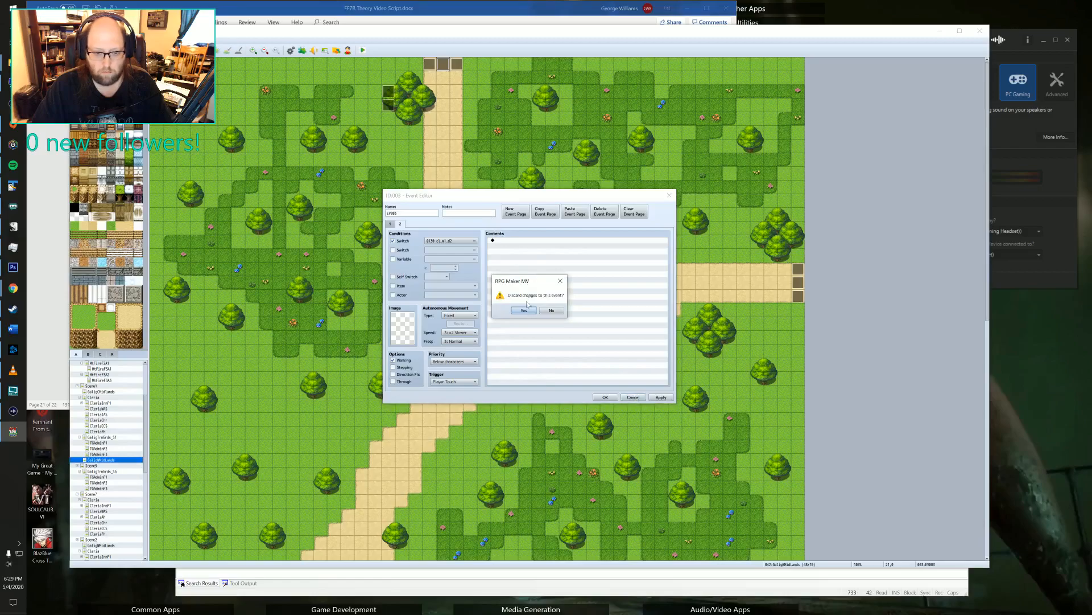
click(552, 310)
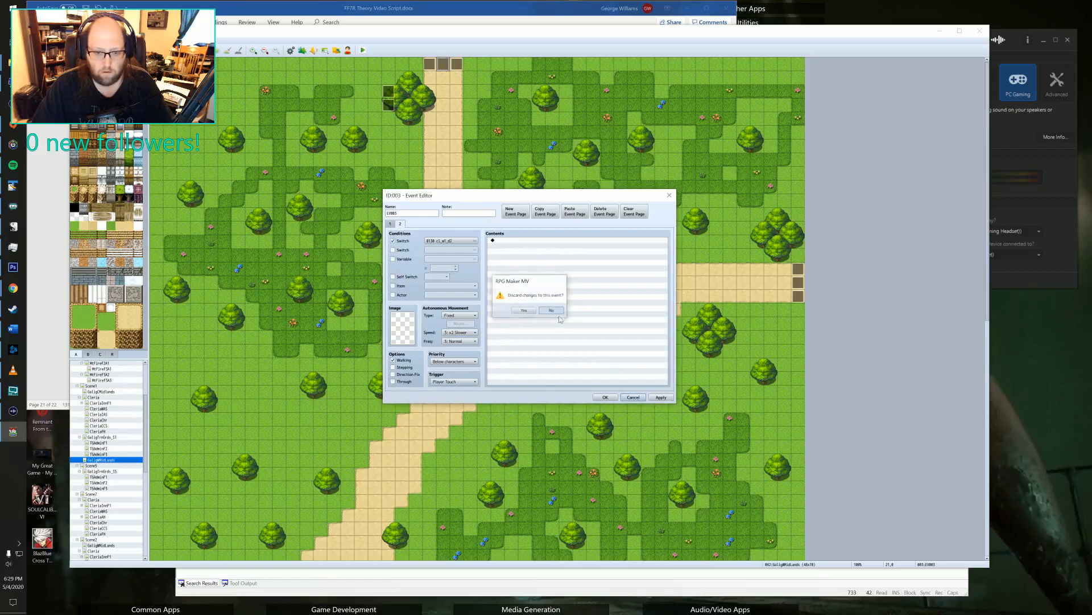
Delete the second page of the north path's transfer event and save the event with its original page only.
click(394, 225)
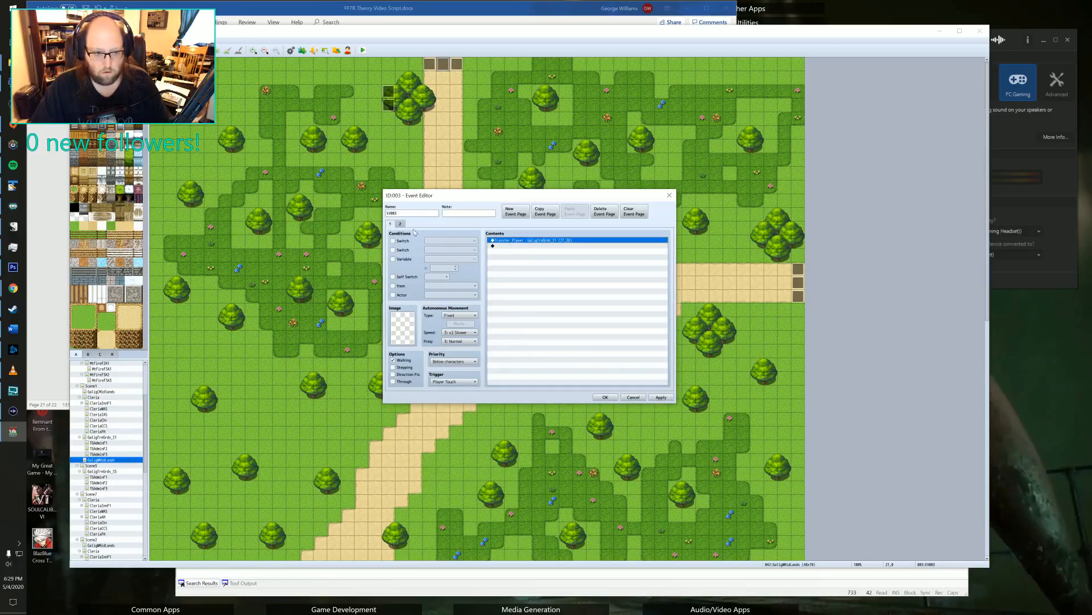
click(526, 246)
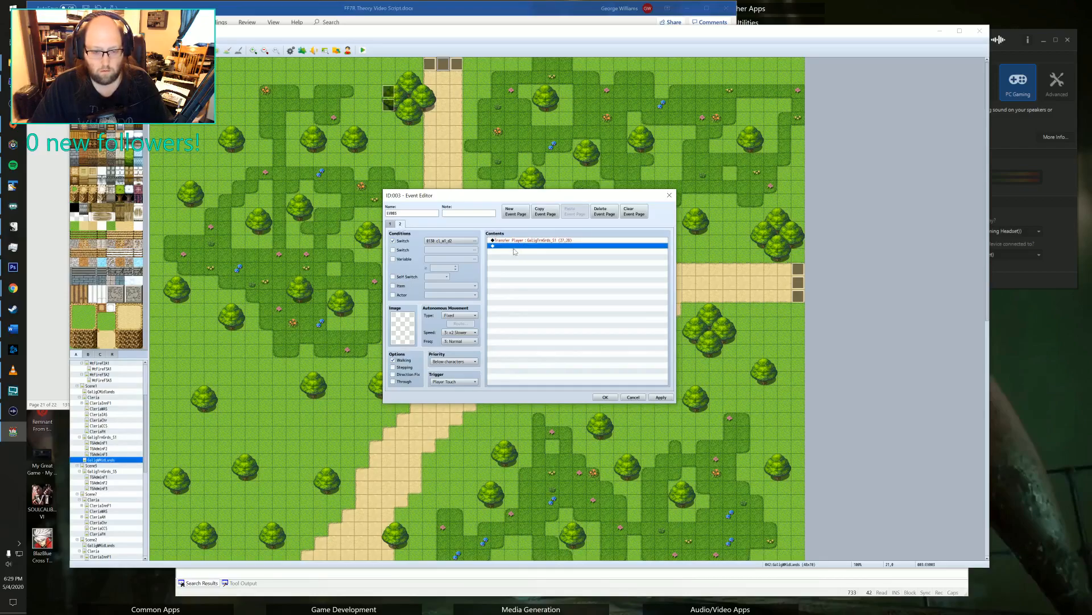
click(512, 240)
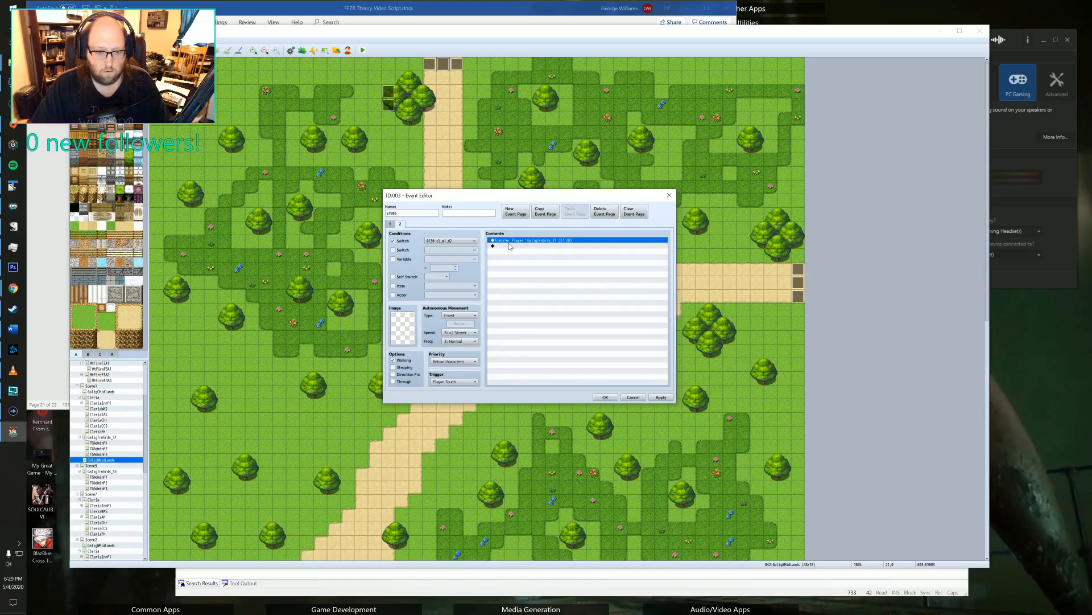
click(600, 215)
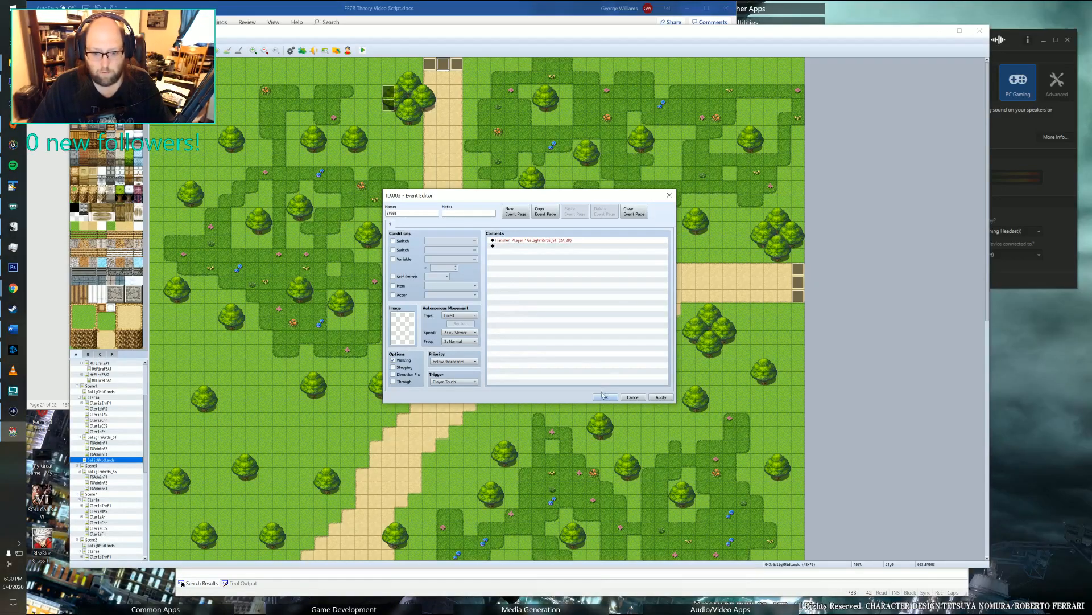
click(604, 396)
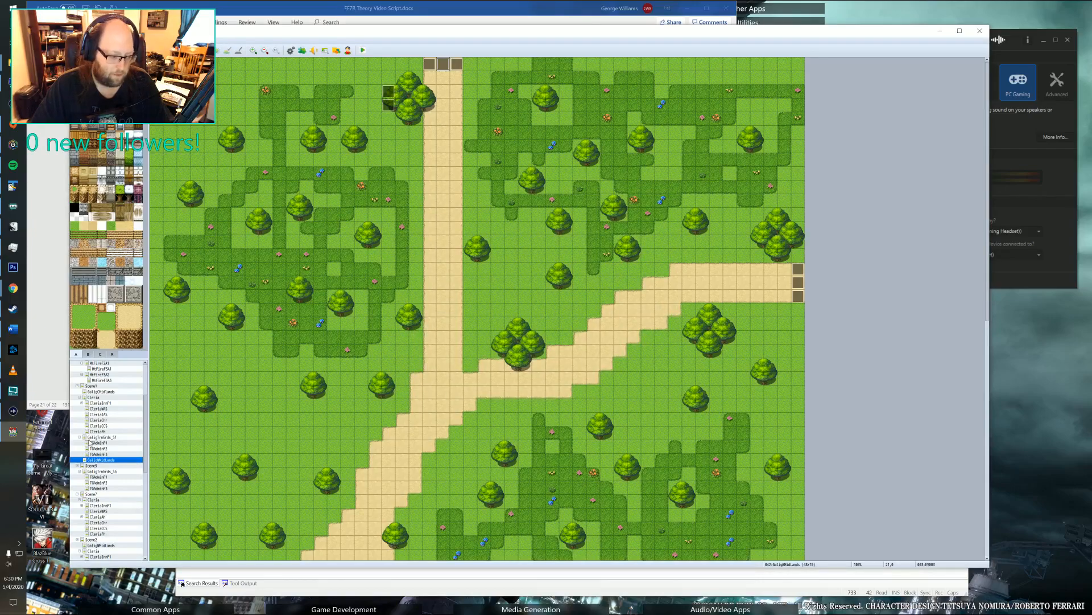
Open the training grounds map and examine the events of both entrance guards and the event on the building's roof.
click(101, 436)
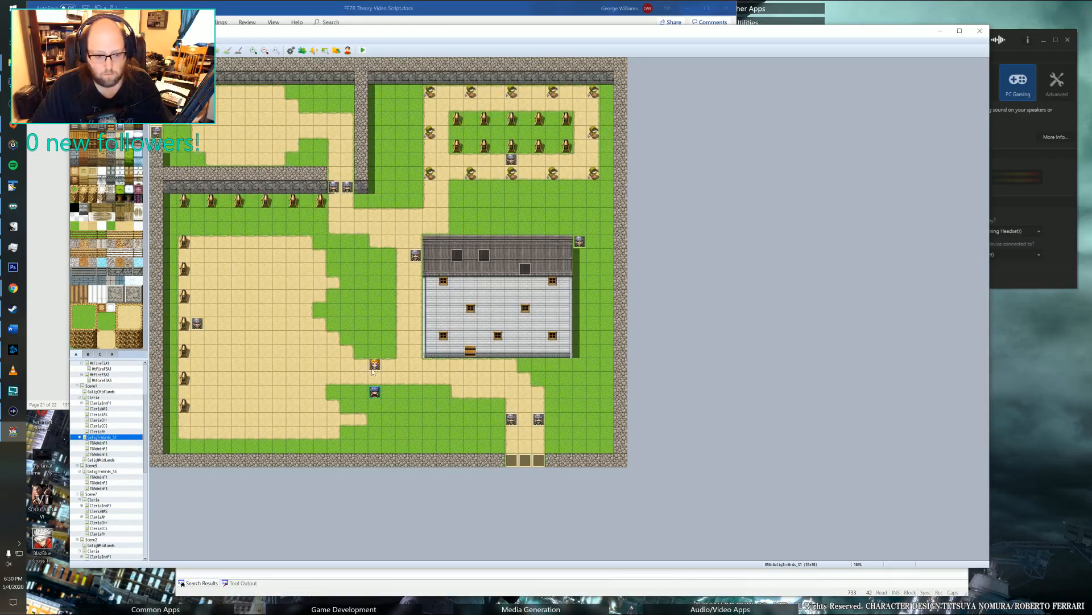
double_click(508, 416)
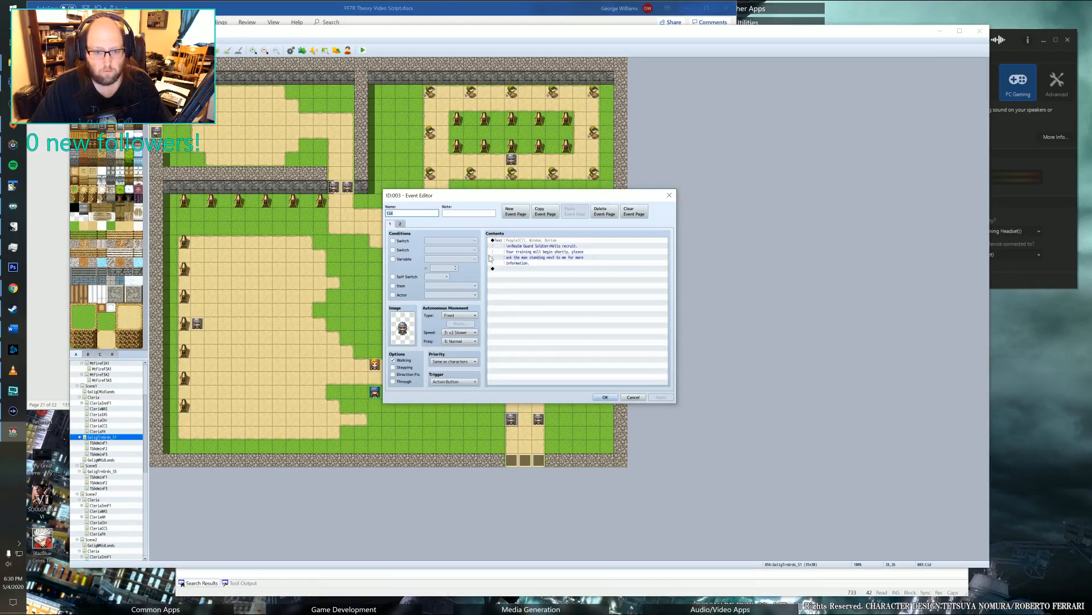
click(669, 197)
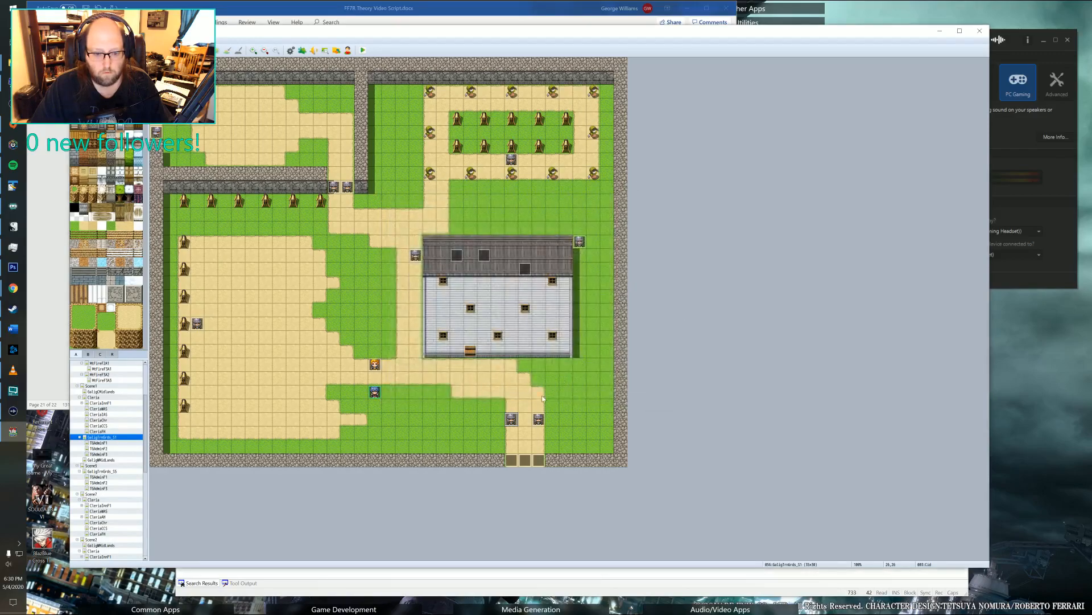
double_click(538, 419)
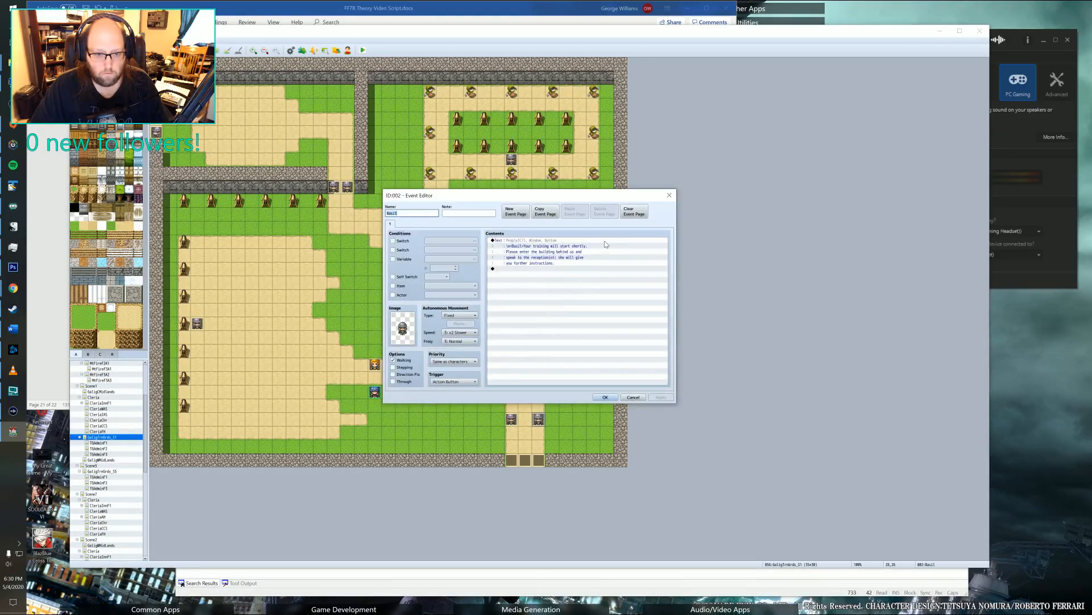
click(669, 196)
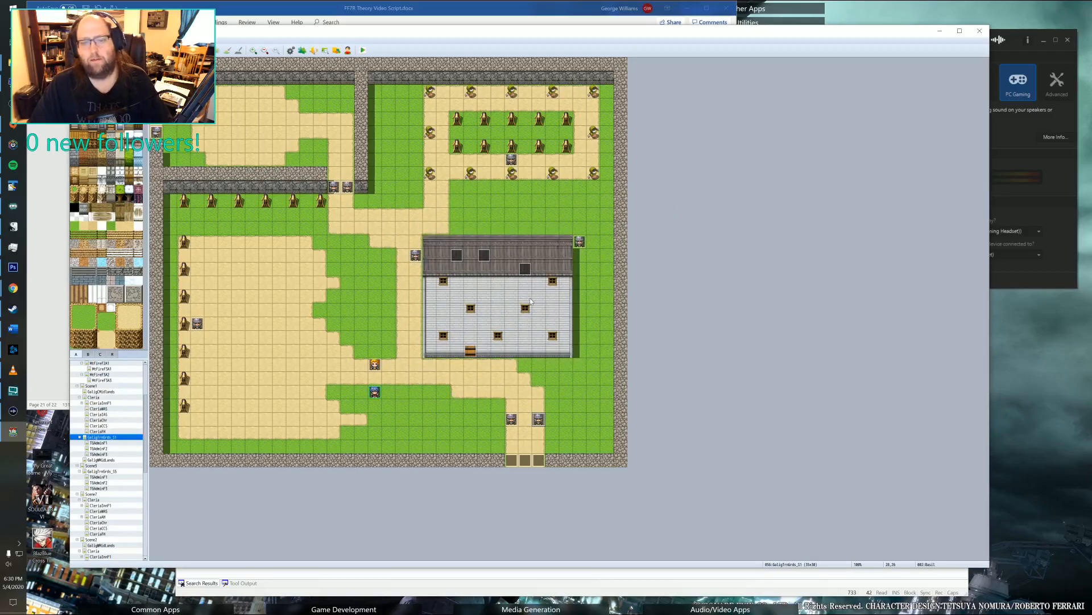
double_click(526, 268)
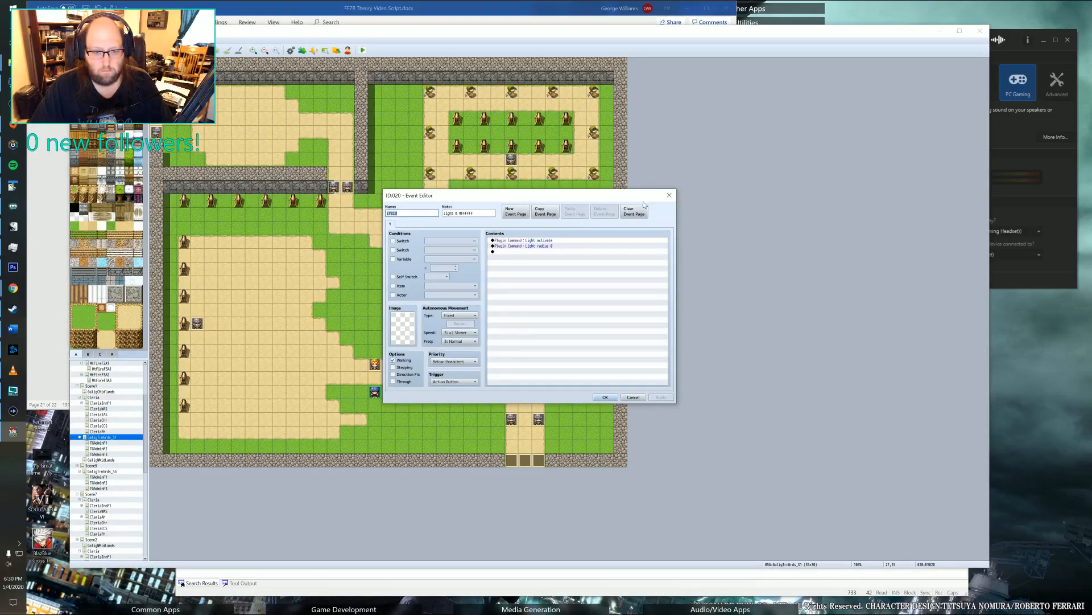
click(670, 195)
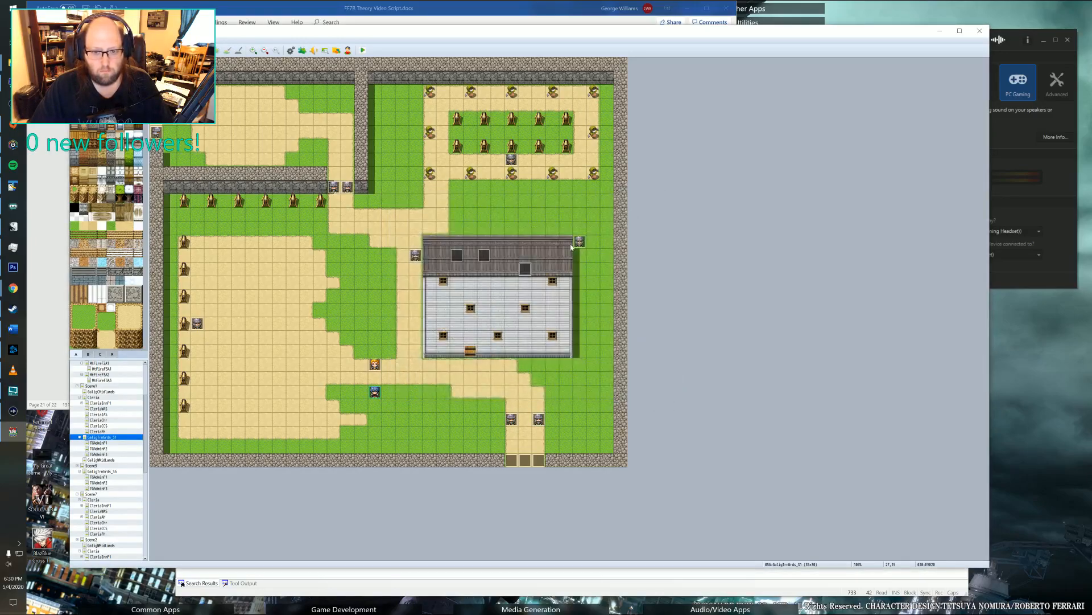
double_click(539, 421)
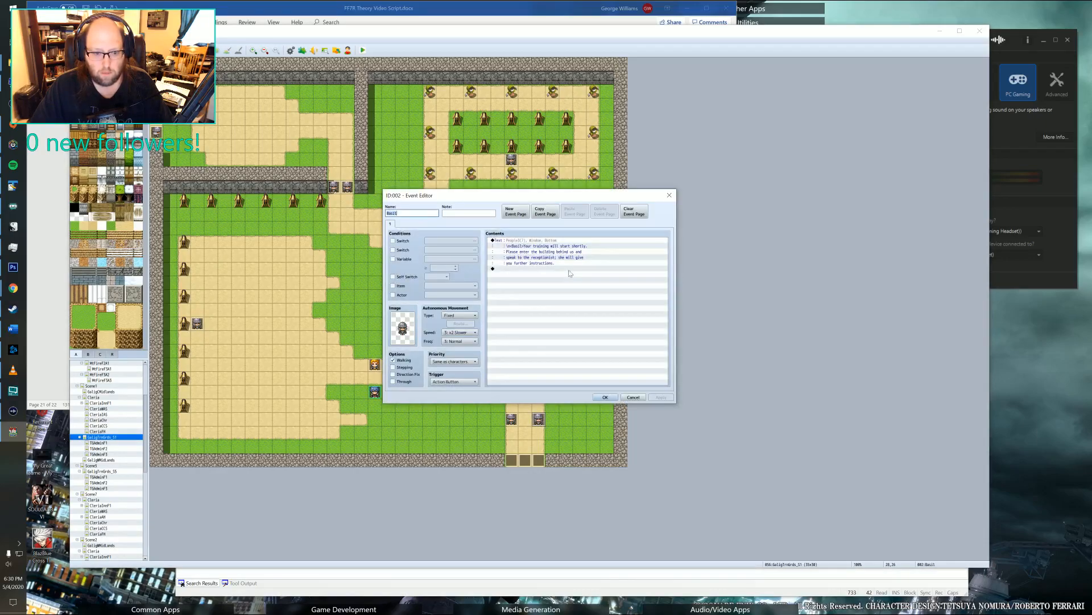
click(669, 197)
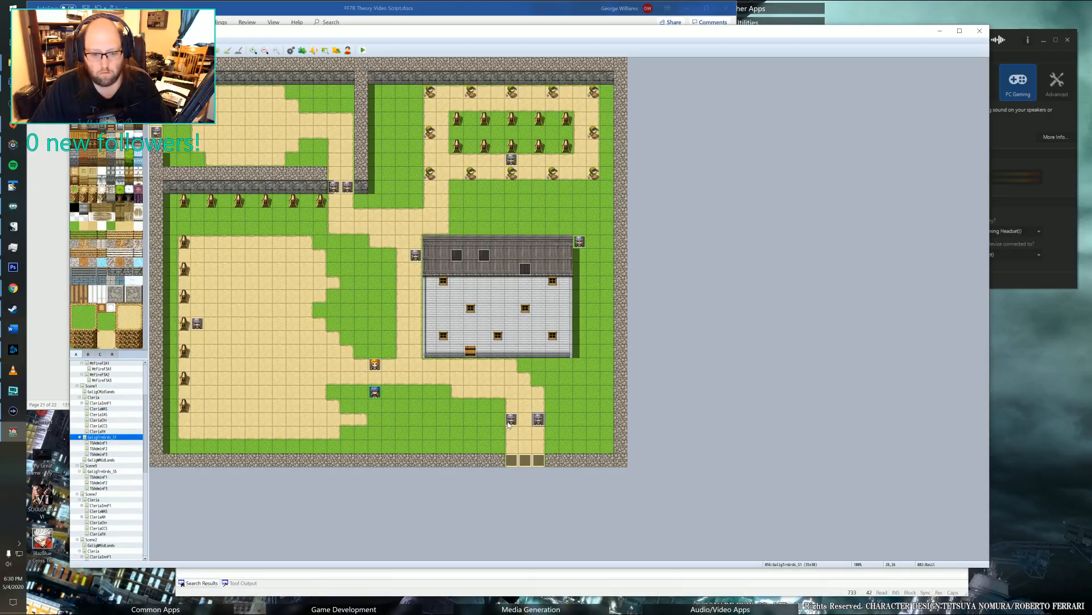
Create an event on the grass west of the entrance guards and condition it on switch 0130.
click(429, 422)
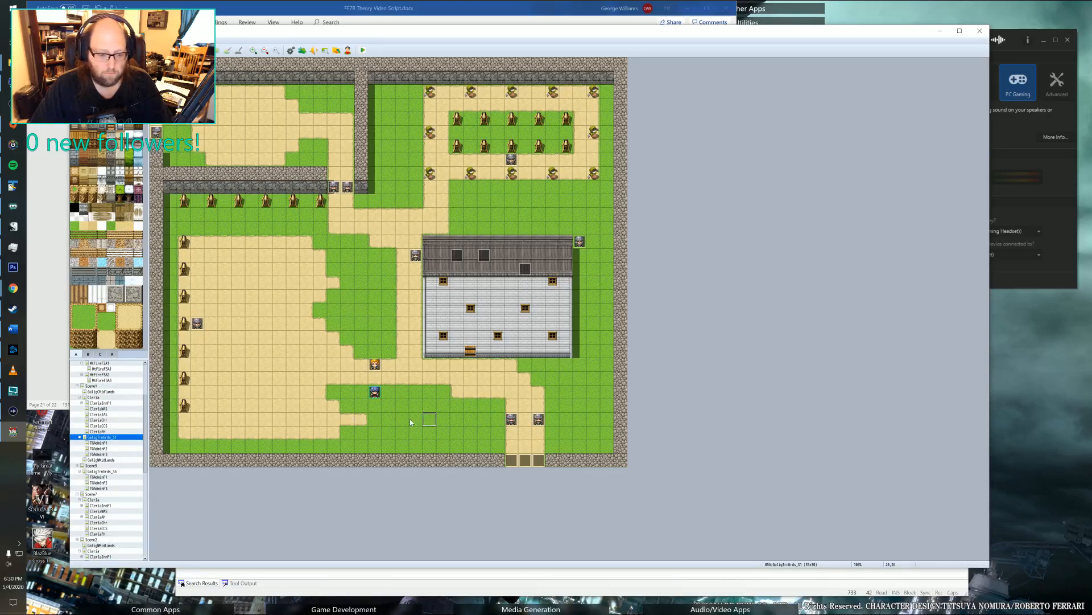
click(412, 422)
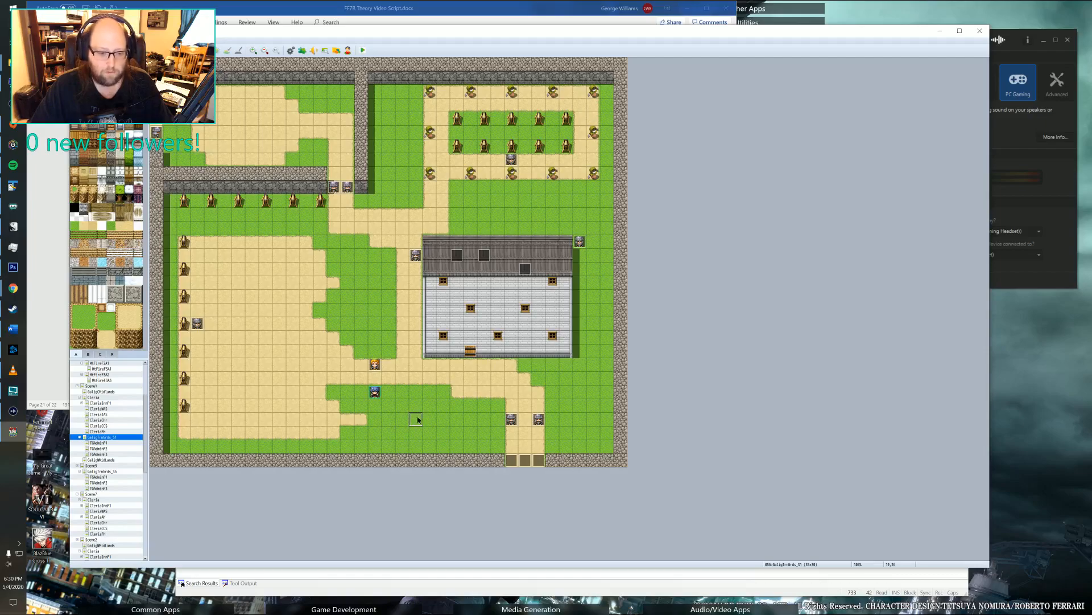
double_click(416, 420)
click(405, 240)
click(450, 241)
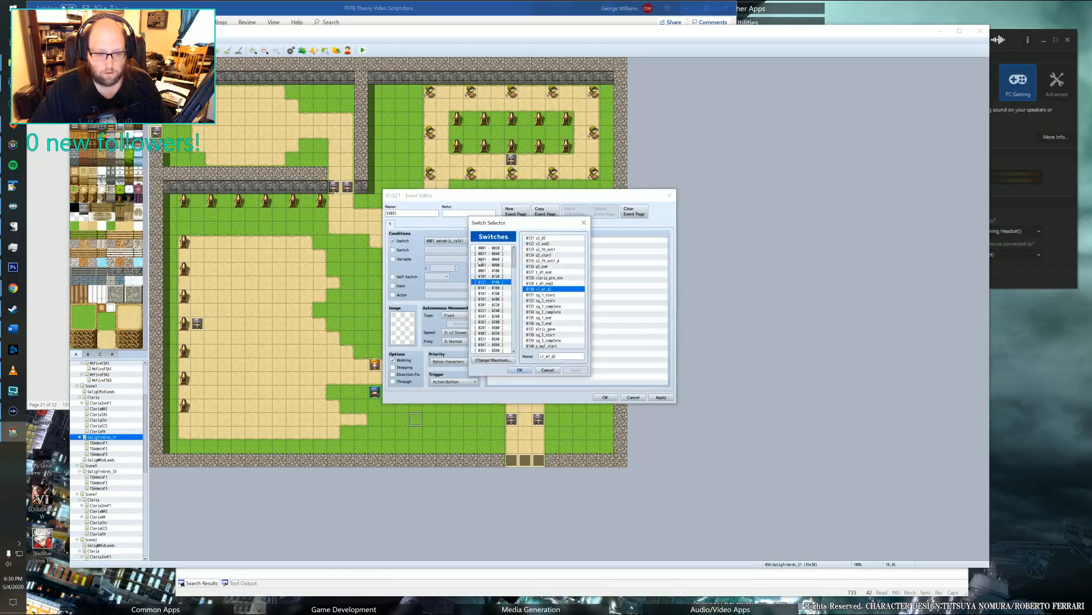
click(520, 369)
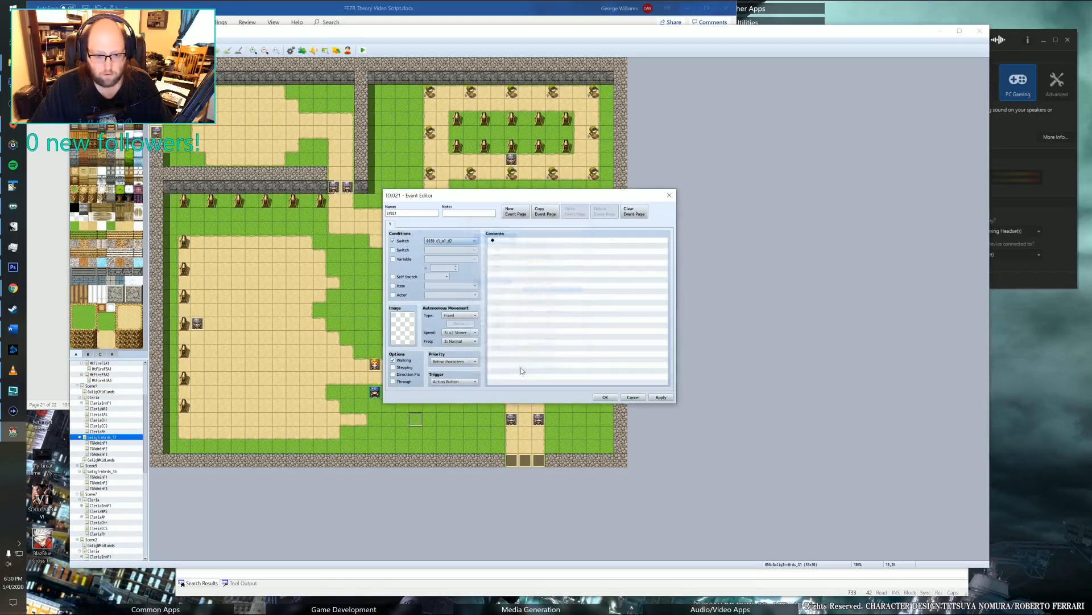
Set the new event's trigger to Parallel with its priority at Below characters.
click(453, 381)
click(445, 415)
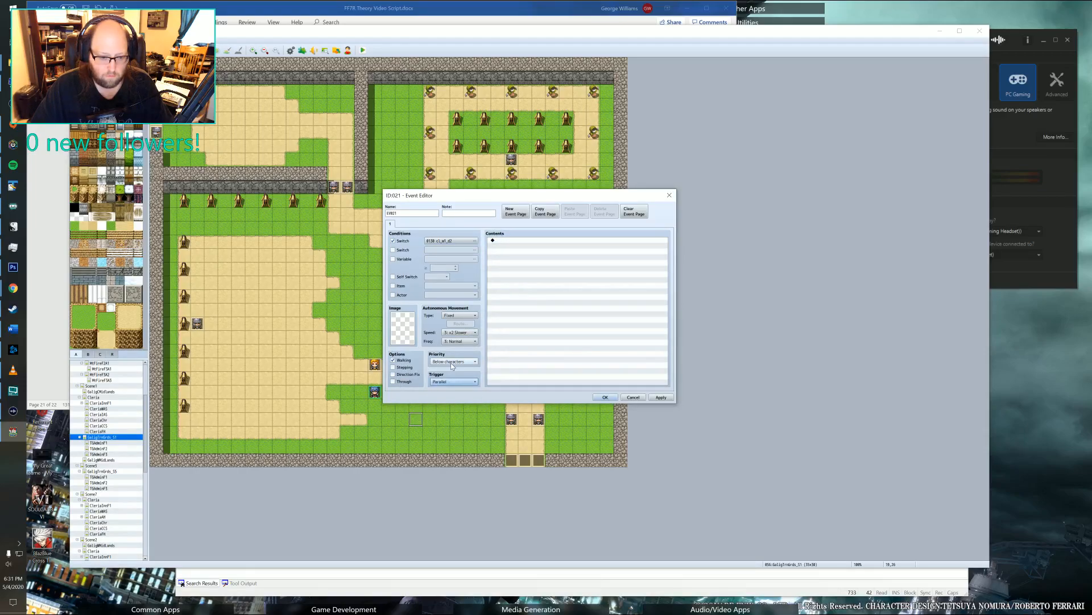
click(453, 362)
click(454, 368)
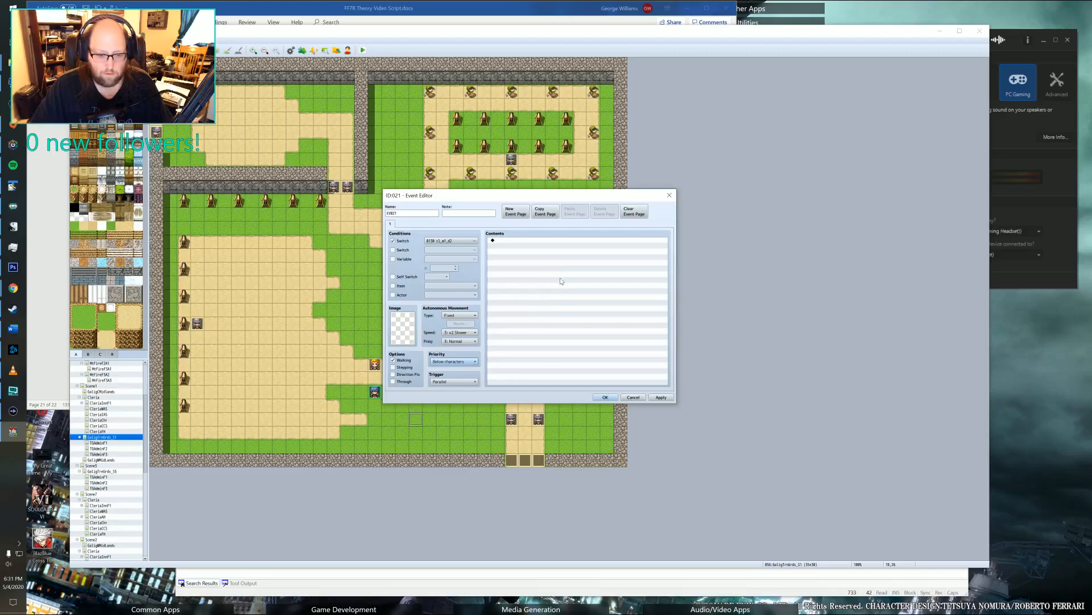
Start a Set Movement Route command for the player in the new event's contents.
double_click(530, 242)
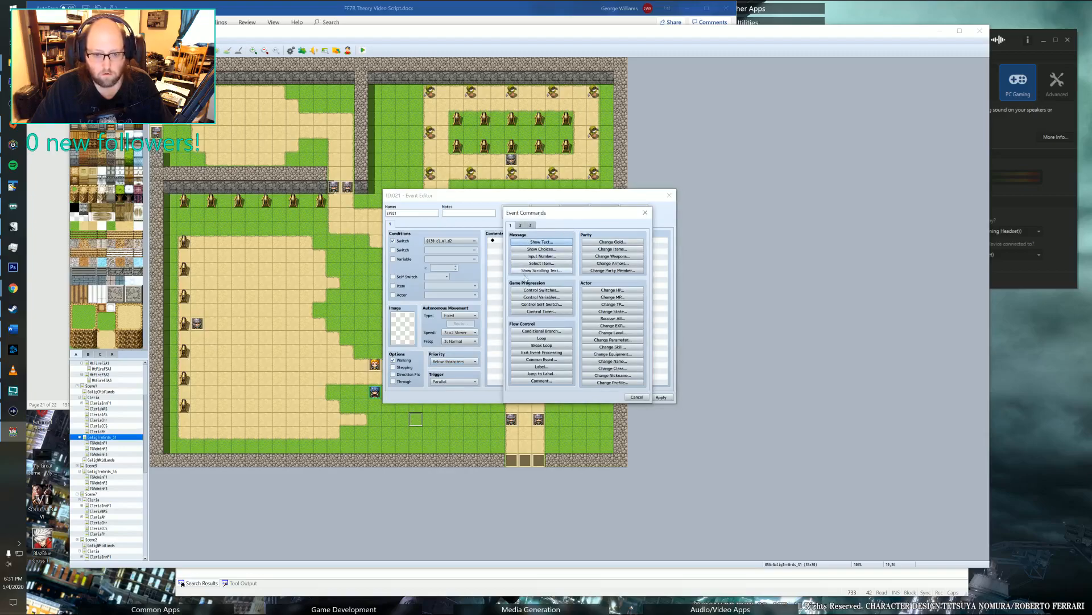
click(522, 226)
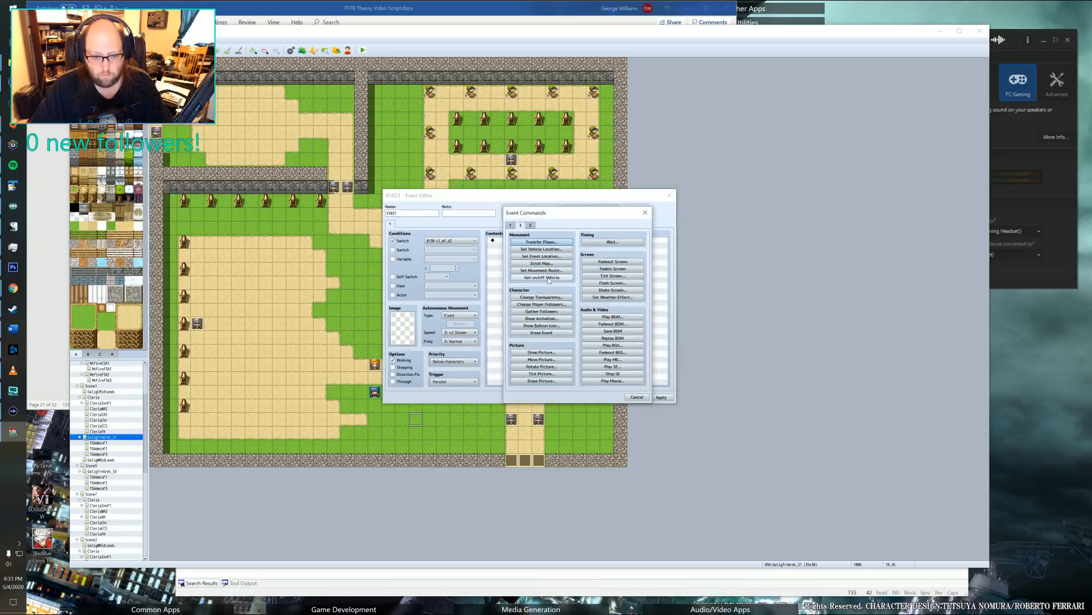
click(535, 271)
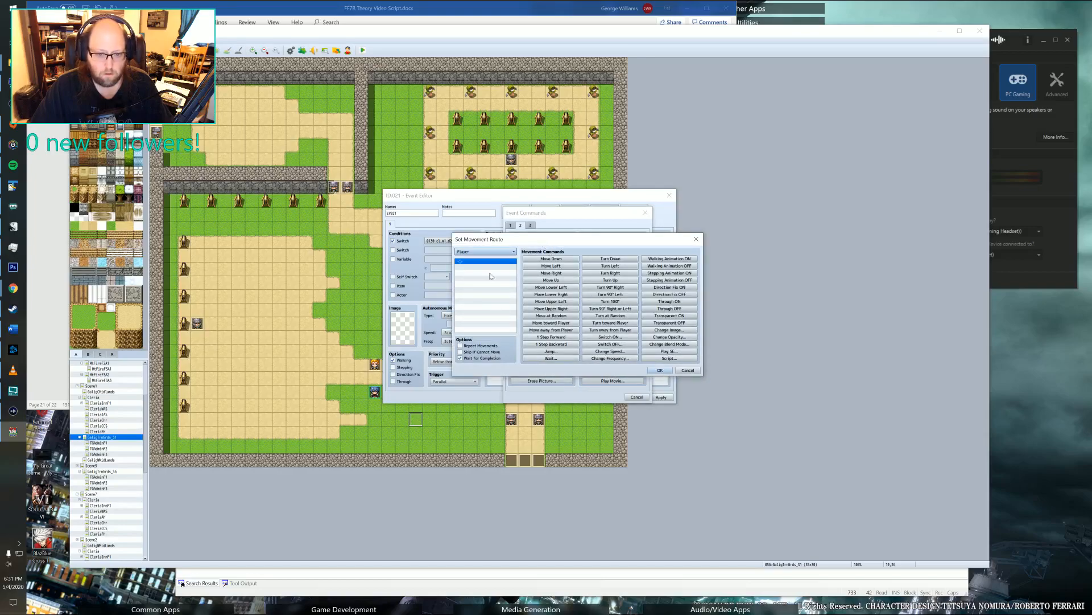
click(552, 280)
click(553, 279)
click(552, 280)
click(553, 280)
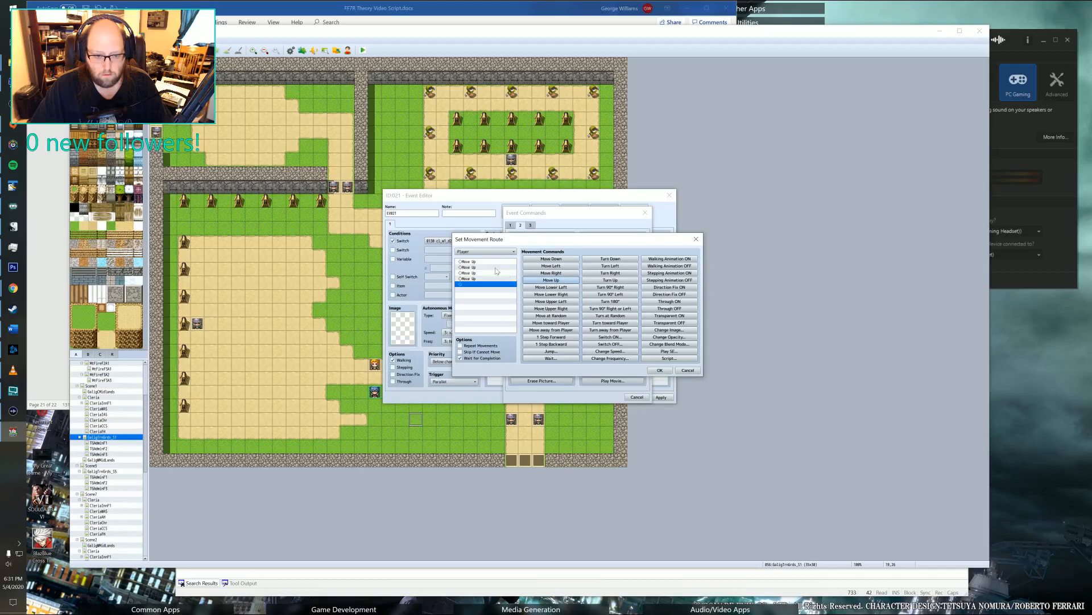
click(494, 262)
shift+click(491, 278)
key(Delete)
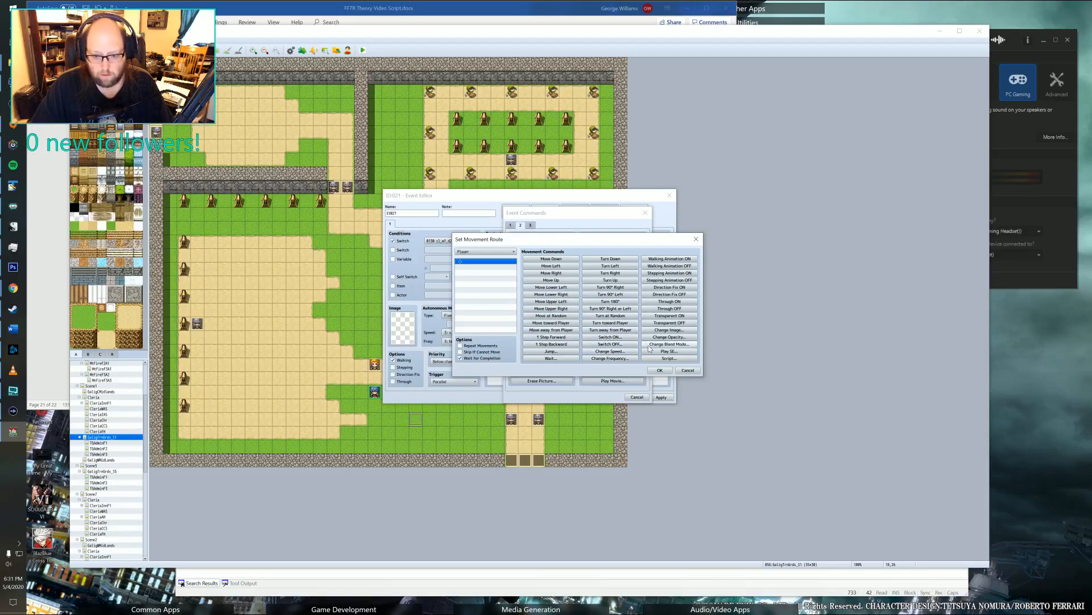
Add a Change Speed entry with speed 3 to the player's movement route.
click(613, 345)
click(591, 320)
click(611, 351)
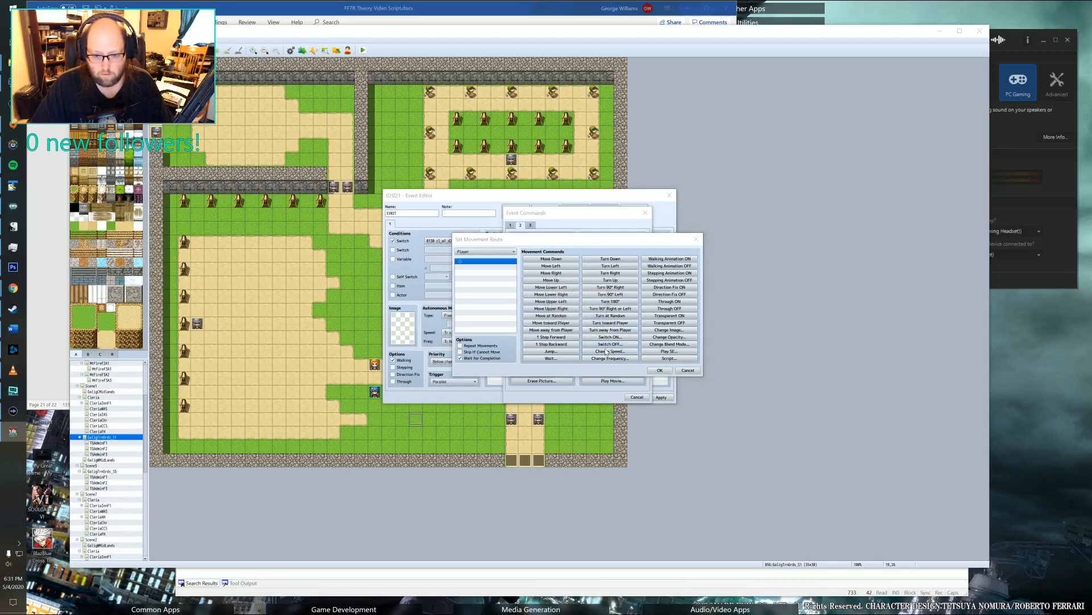
click(565, 309)
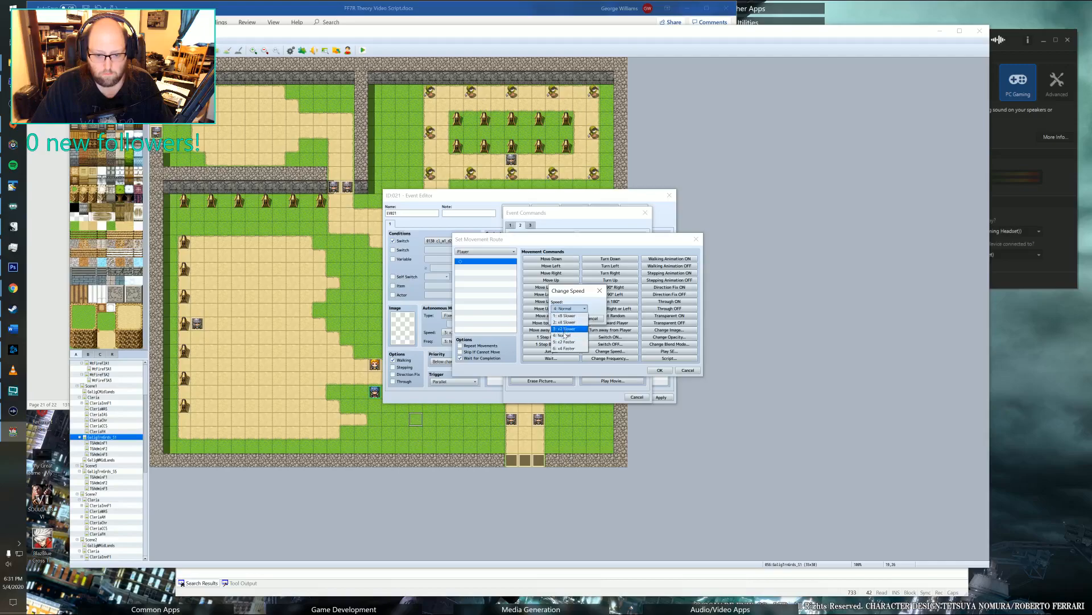
click(562, 342)
click(569, 319)
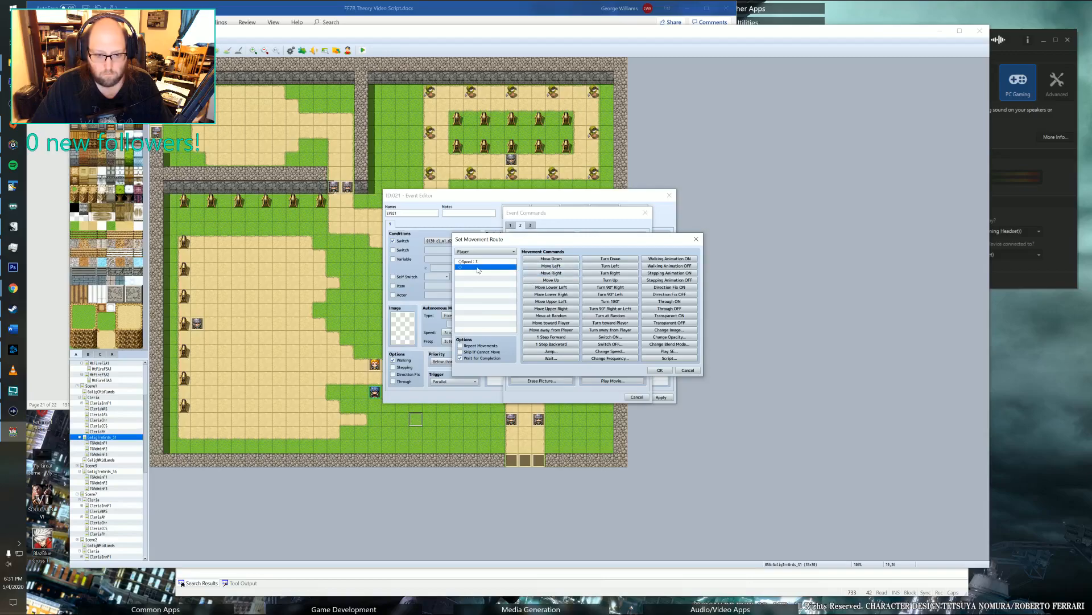
Add the script entry "Move Up: 4" to the movement route and save the event.
click(669, 358)
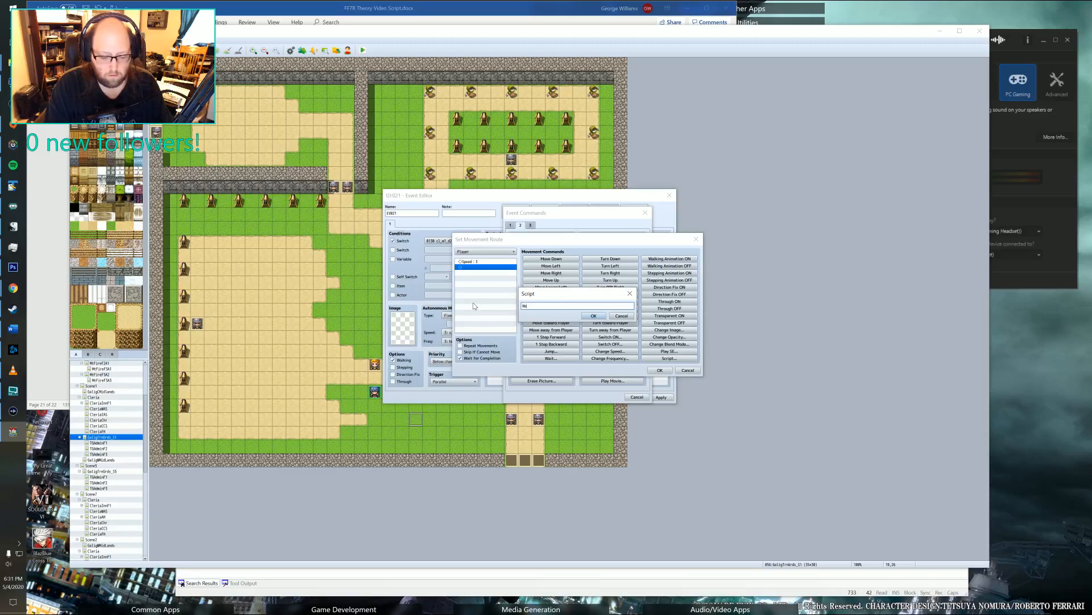
text(Move Up: 4)
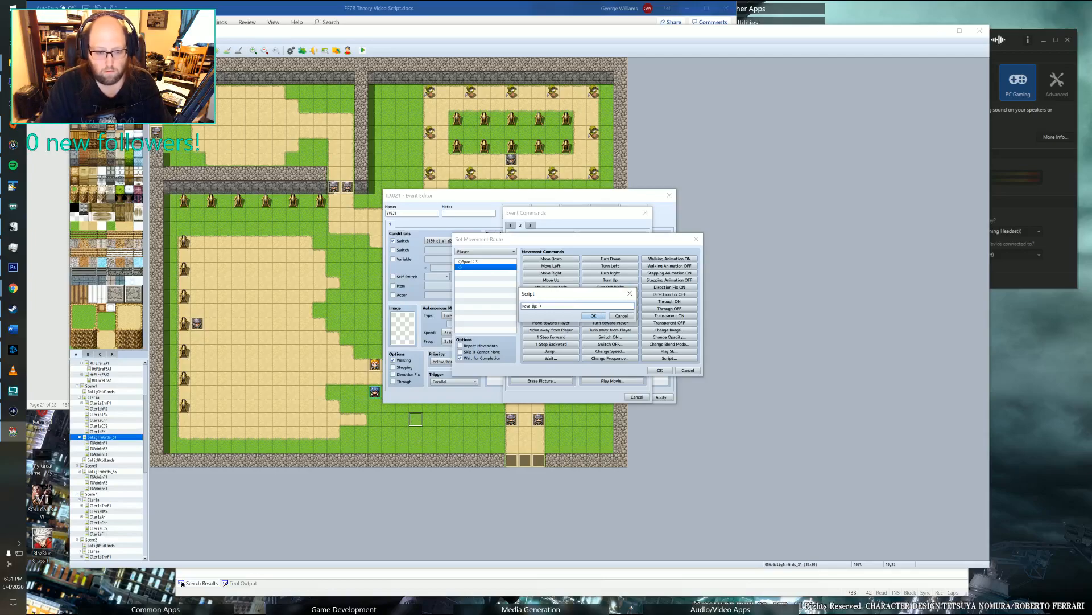
key(BackSpace)
text(2)
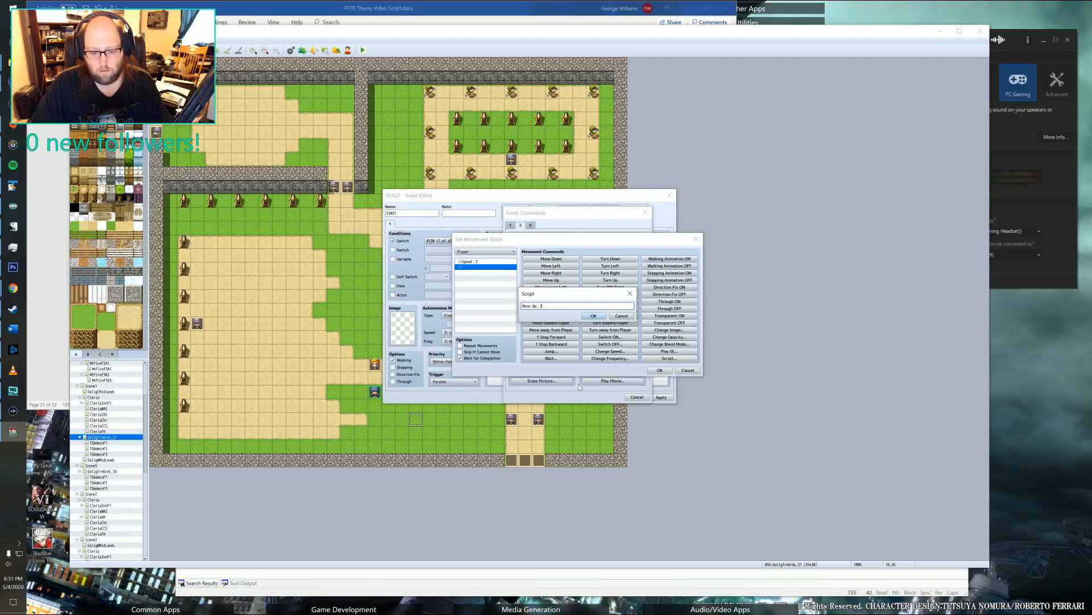
key(BackSpace)
text(4)
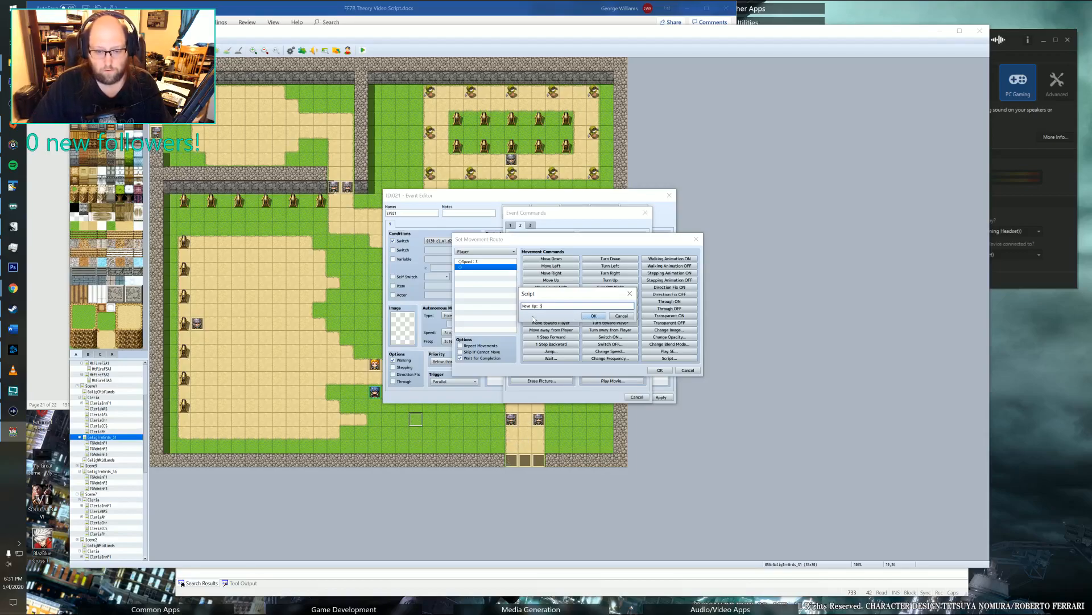
click(594, 315)
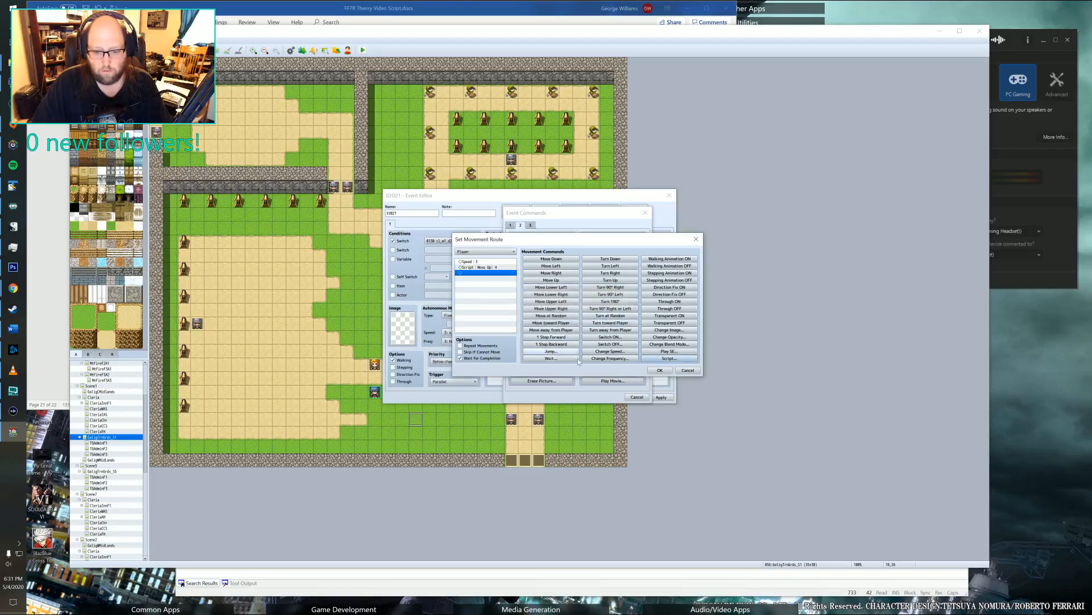
click(660, 370)
click(605, 397)
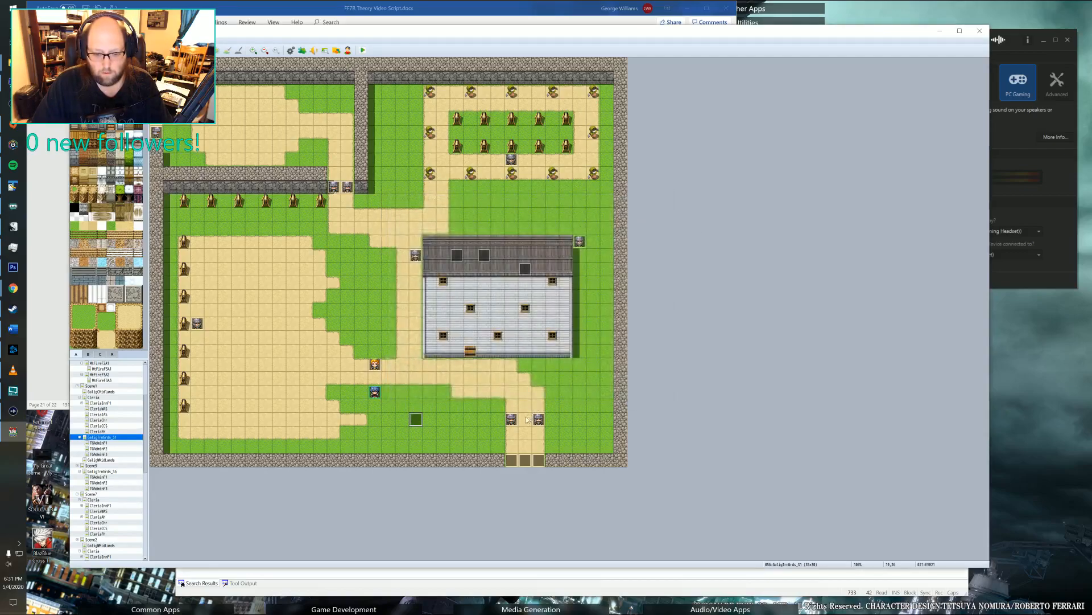
Move the two entrance guards one tile outward, off both sides of the path.
drag(541, 420, 552, 421)
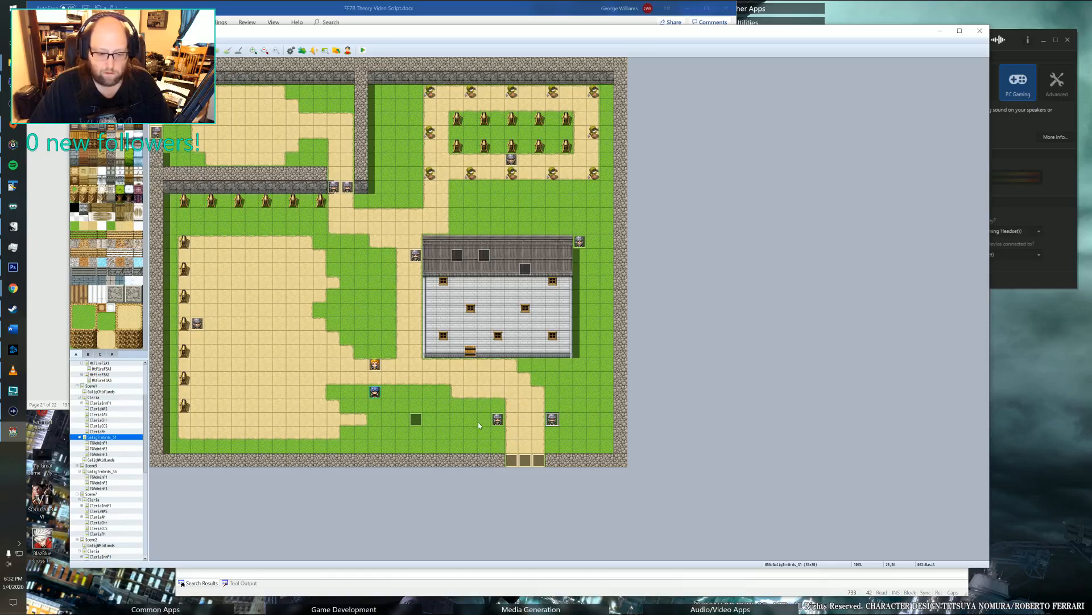
Reopen the parallel event on the grass and add a Fadeout Screen command after the movement route.
double_click(414, 421)
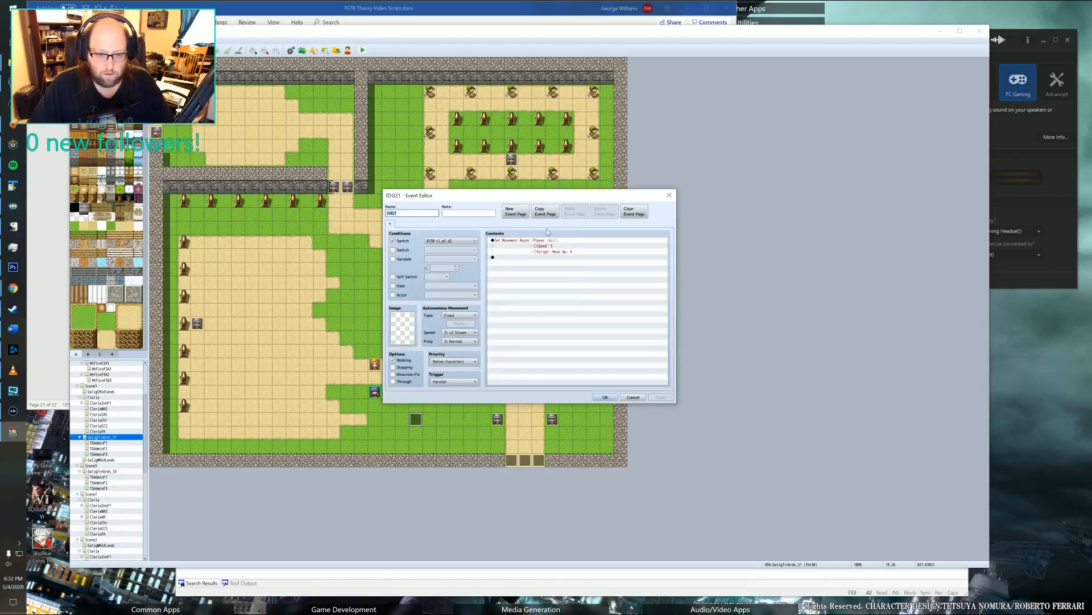
click(519, 242)
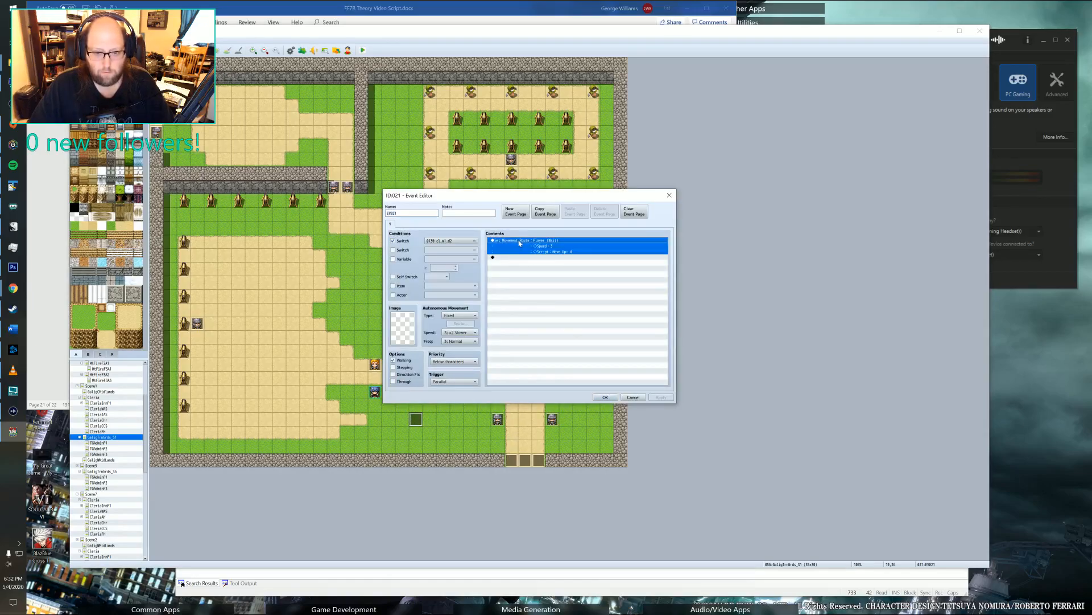
click(500, 258)
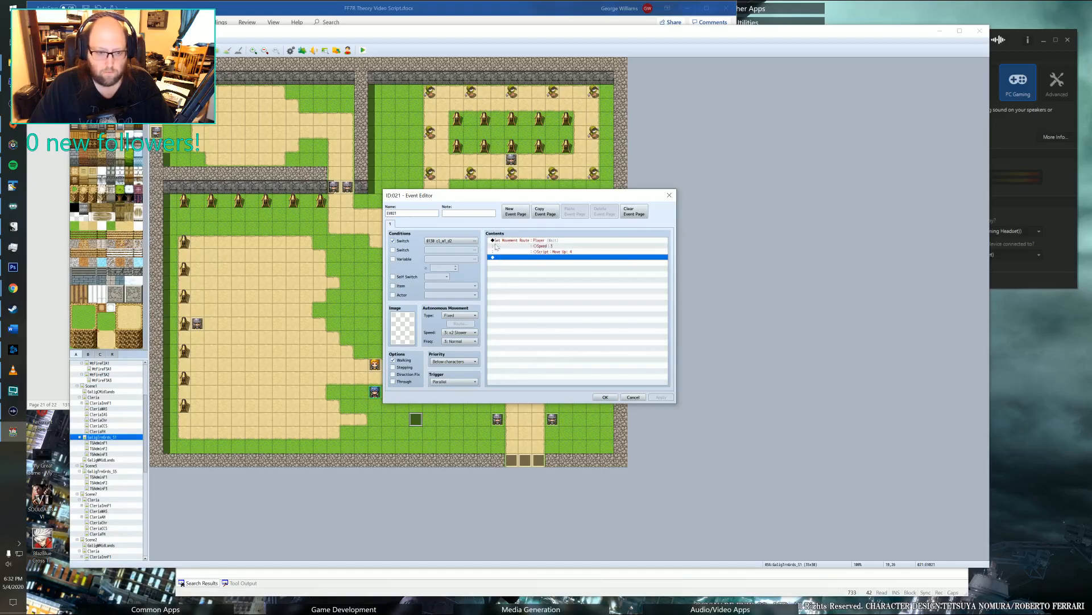
double_click(517, 257)
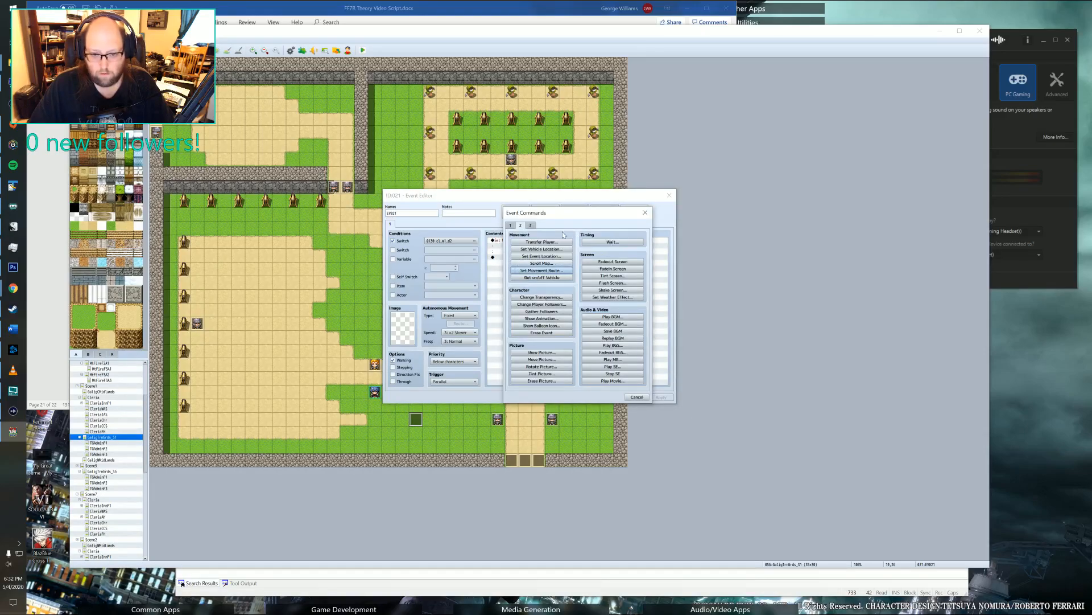
click(613, 261)
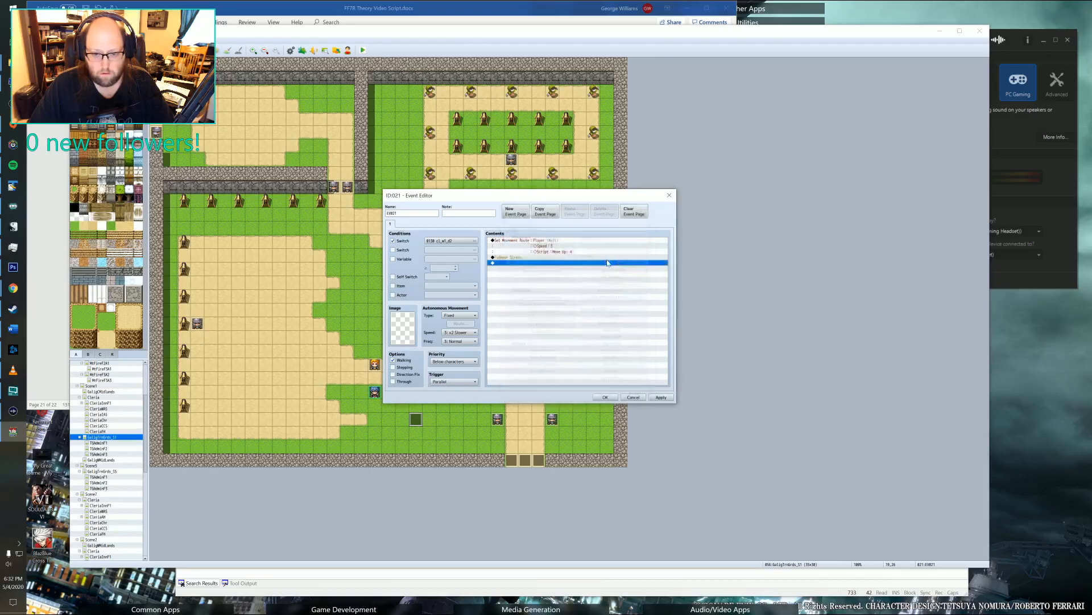
Add a Transfer Player command to the northeast part of the TGAdminF1 map with direction Up, and apply the event changes.
double_click(508, 264)
click(532, 243)
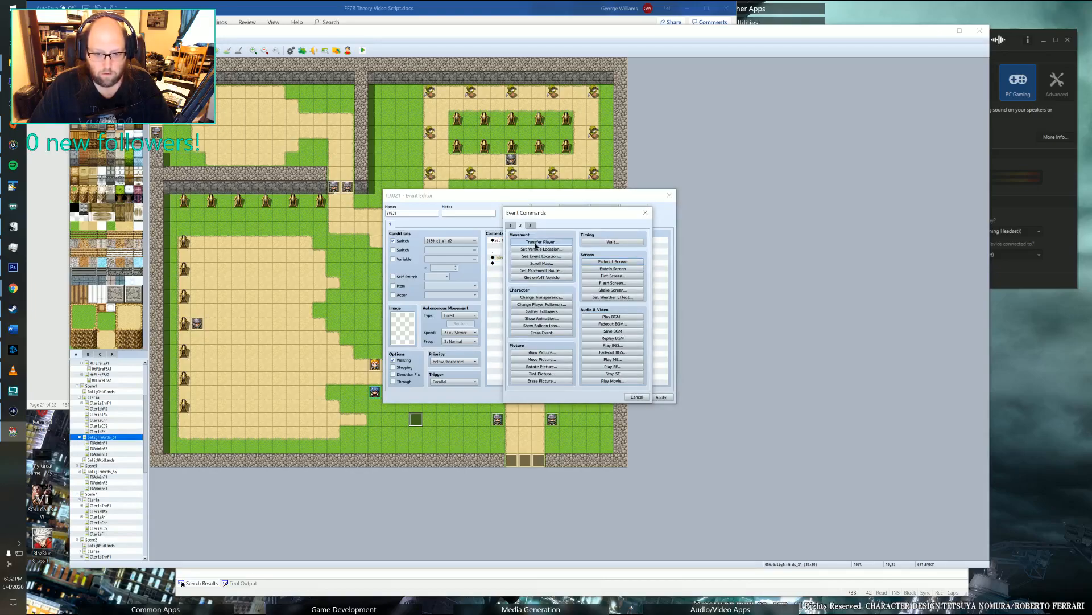
click(571, 286)
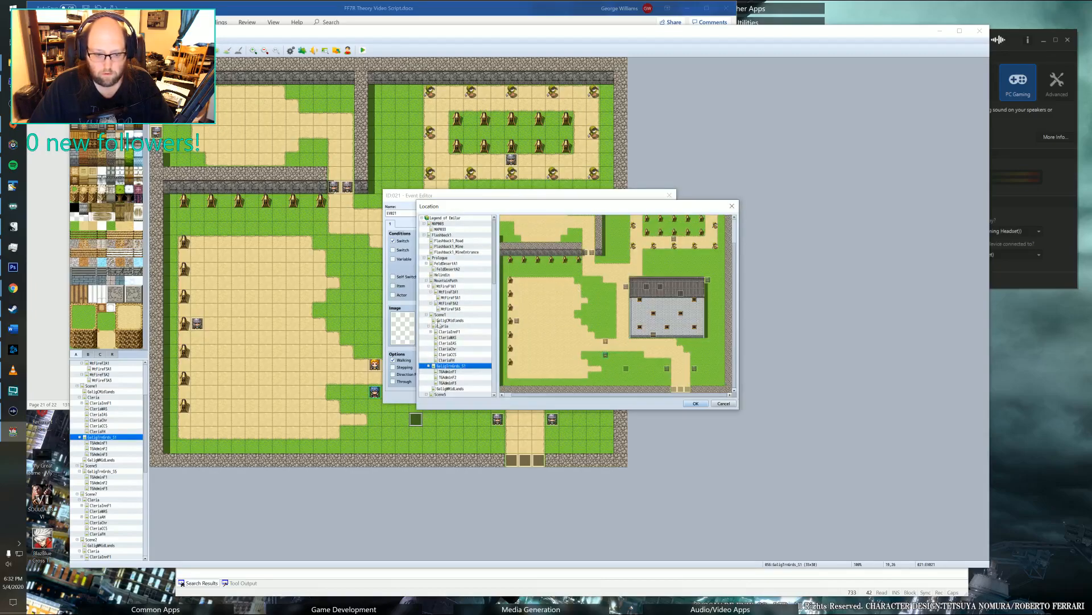
click(448, 372)
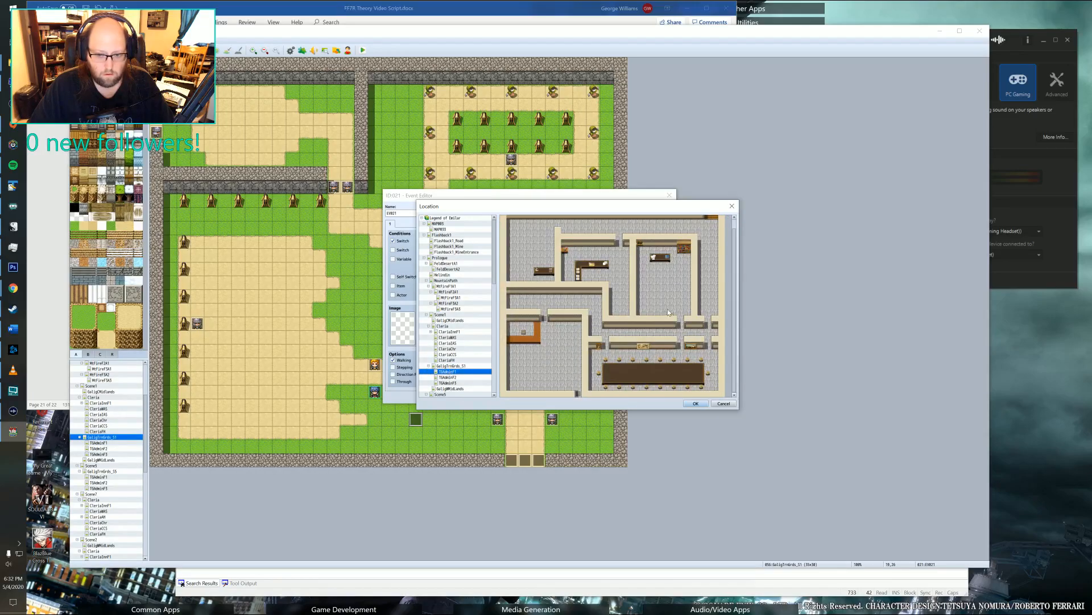
scroll(668, 313, up, 1)
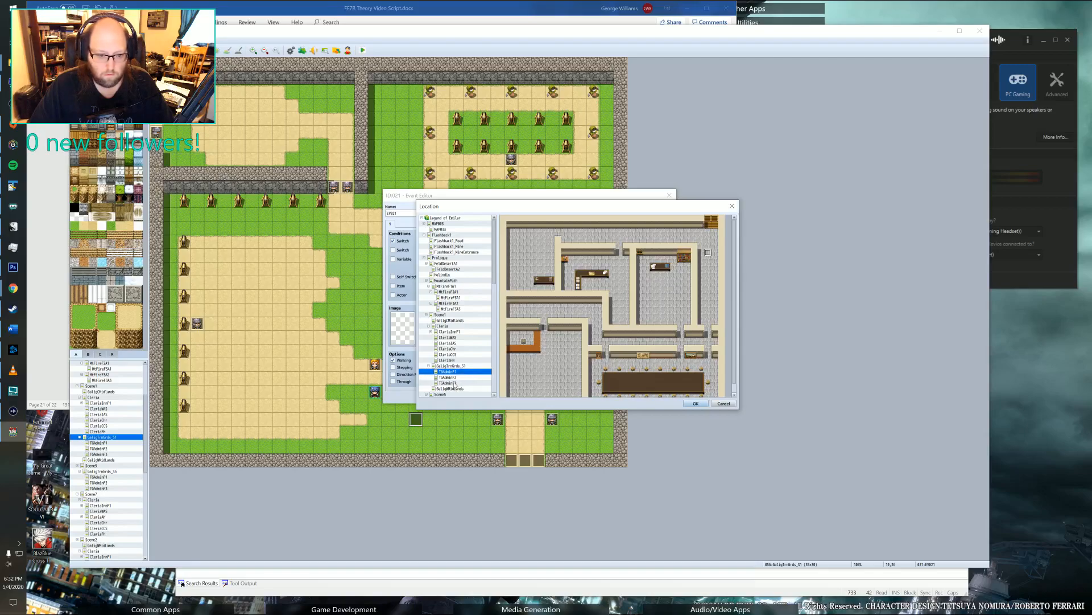
click(694, 403)
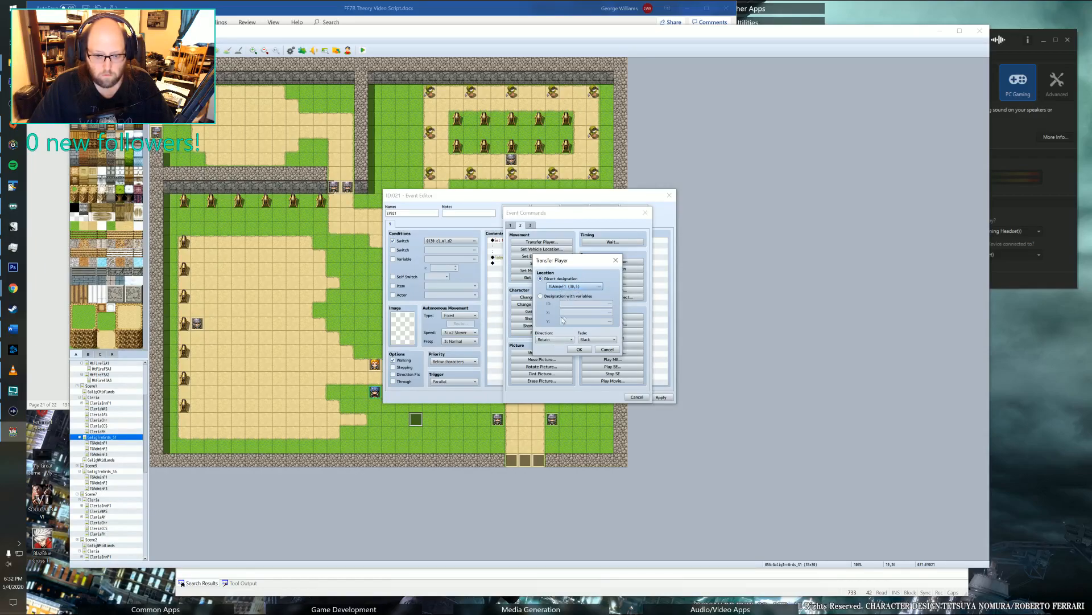
click(560, 339)
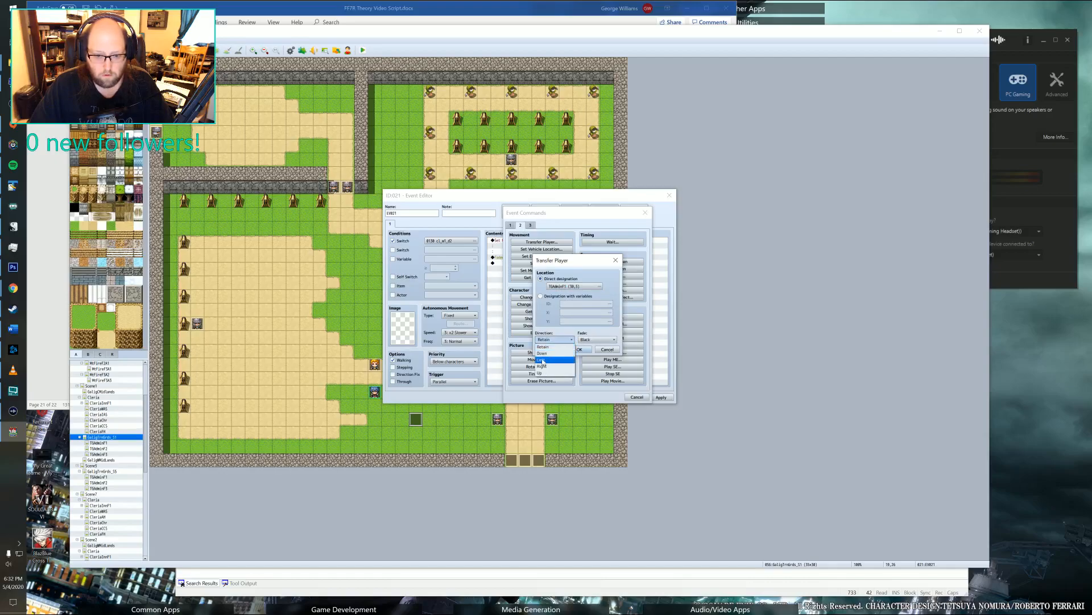
click(559, 374)
click(578, 349)
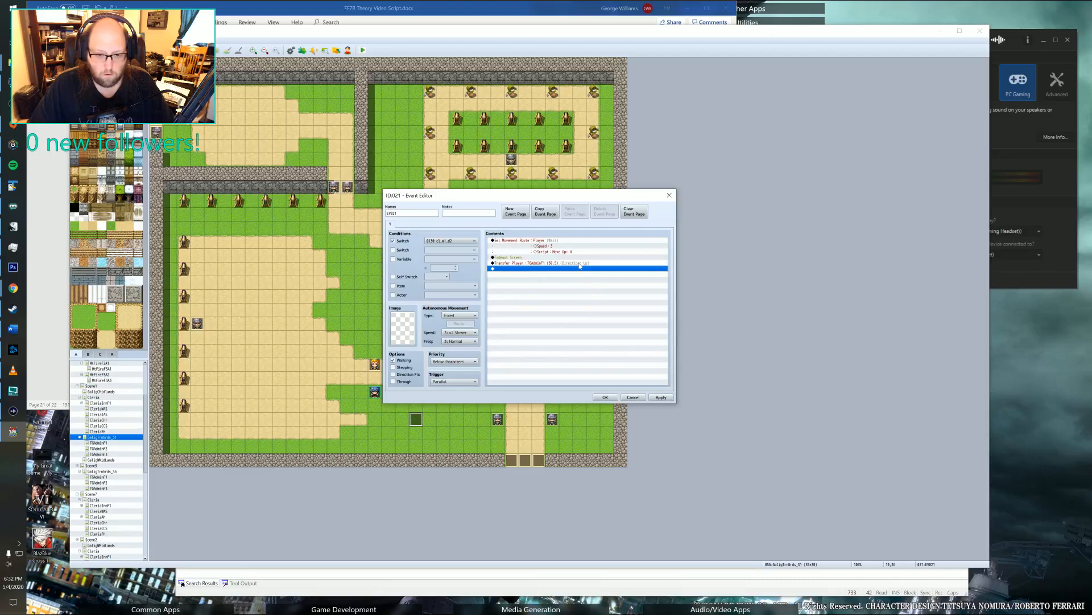
click(658, 396)
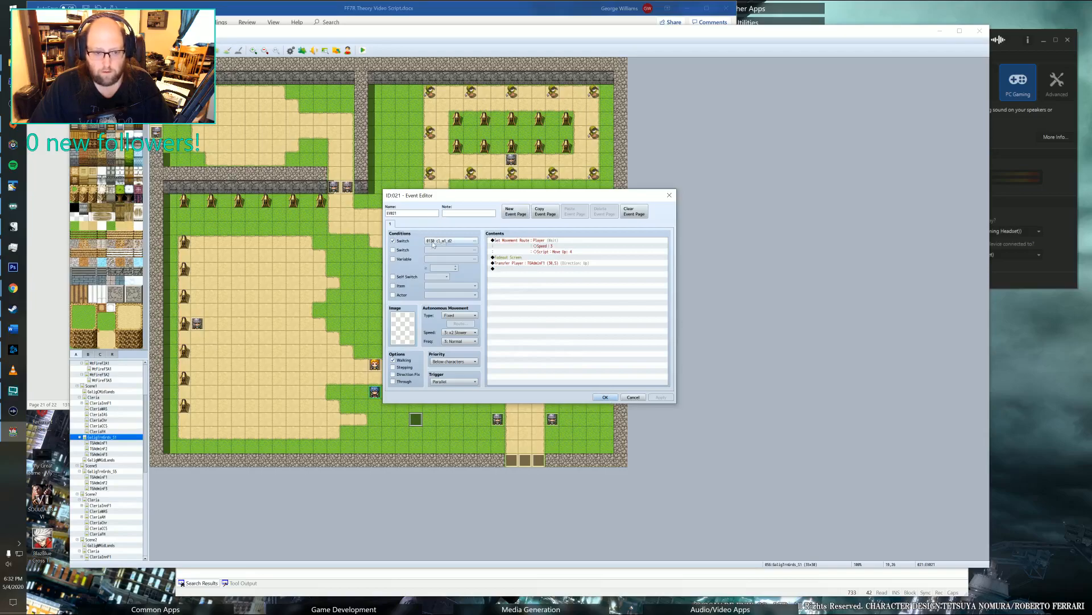
click(517, 264)
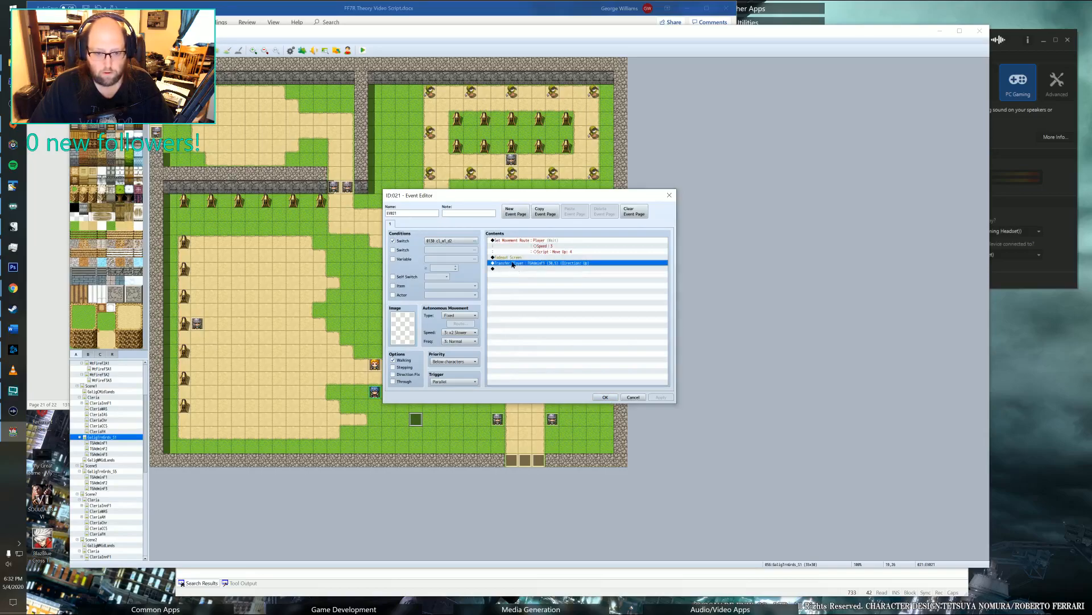
double_click(513, 269)
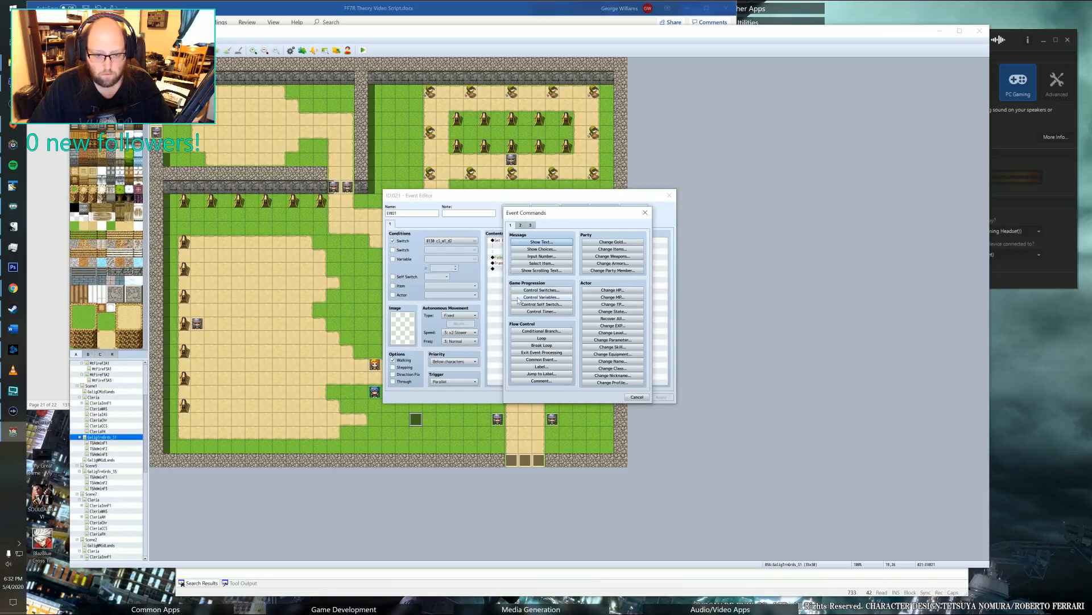
click(542, 304)
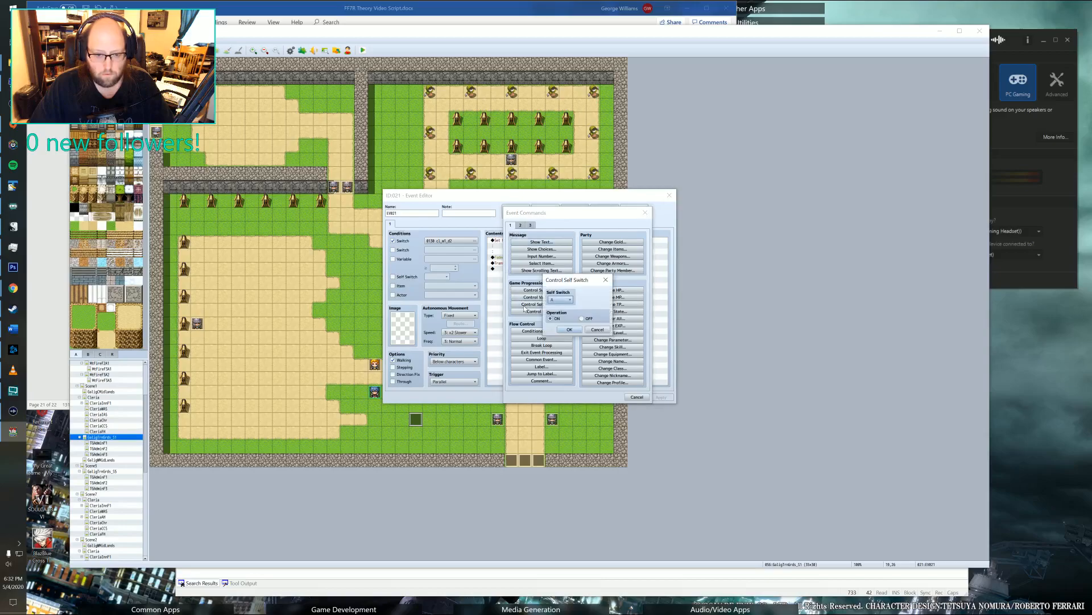
click(597, 329)
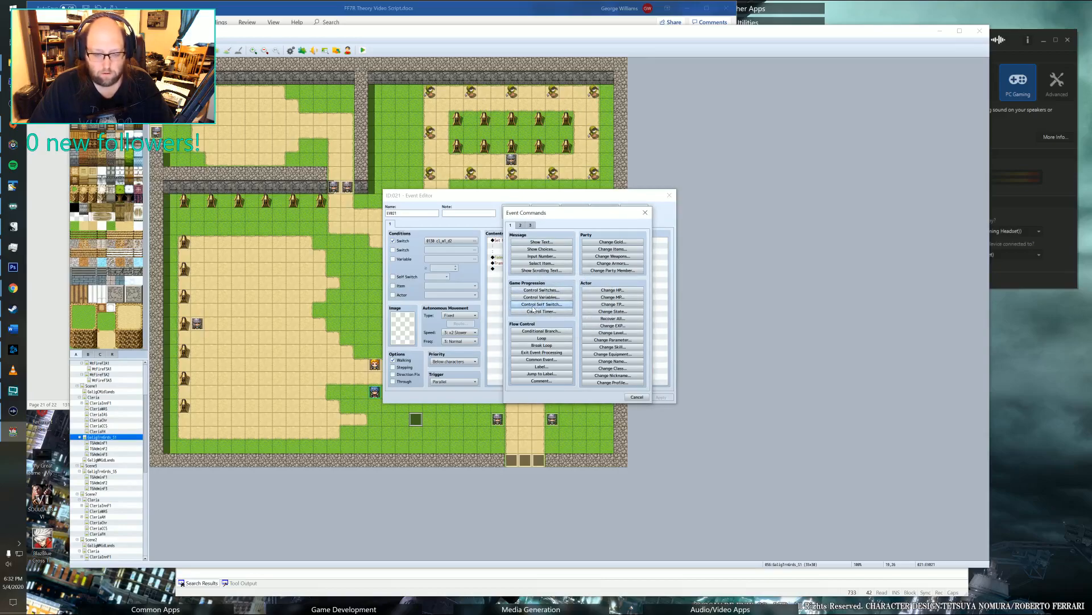
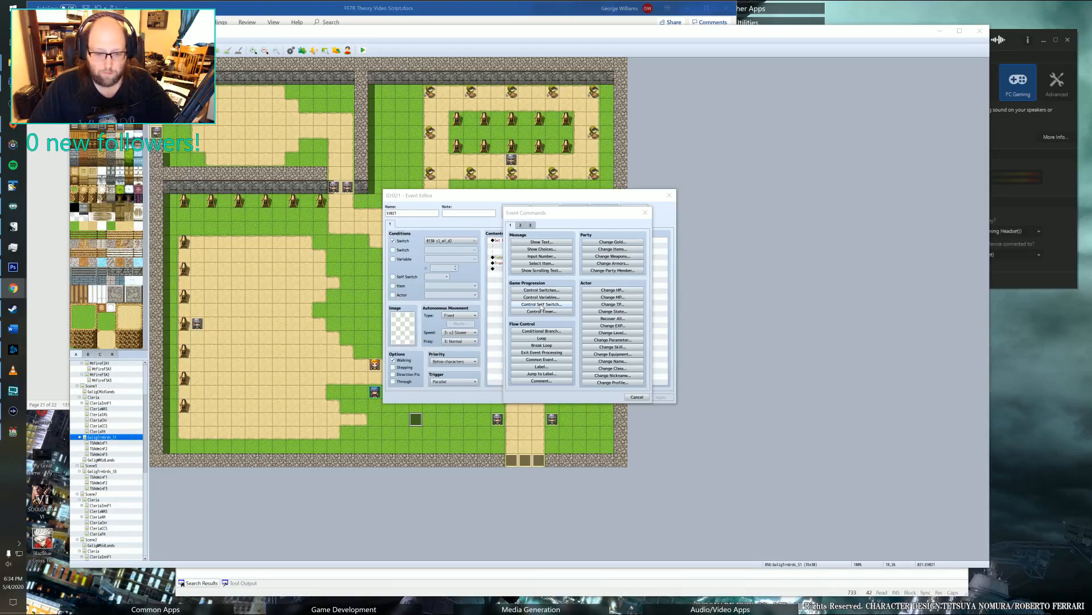
Add Control Self Switch A = ON before the player transfer, add a blank second event page conditioned on Self Switch A, and save the event.
click(542, 305)
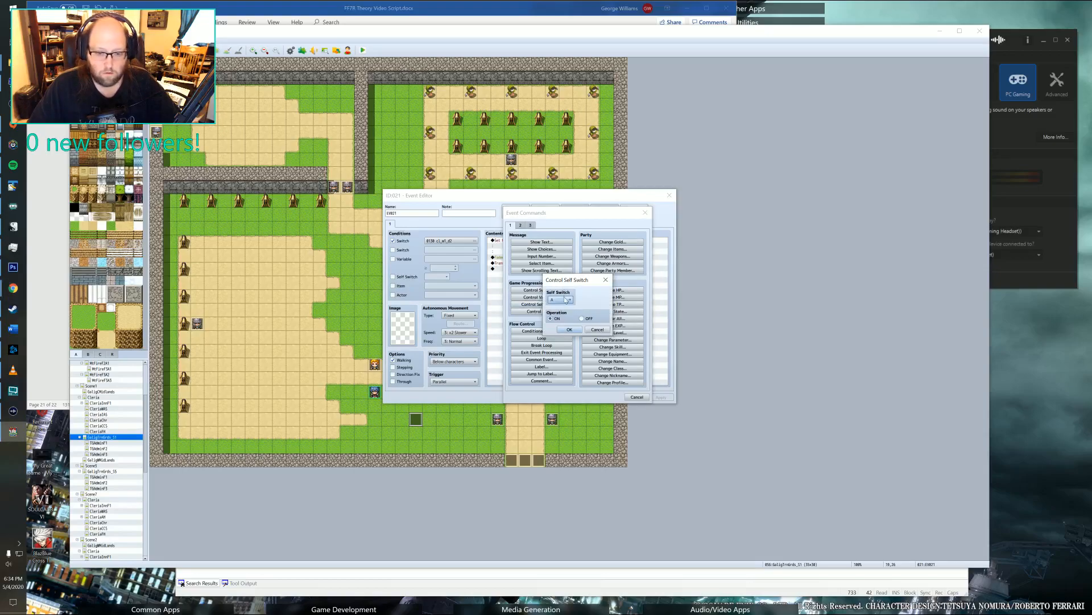
click(569, 329)
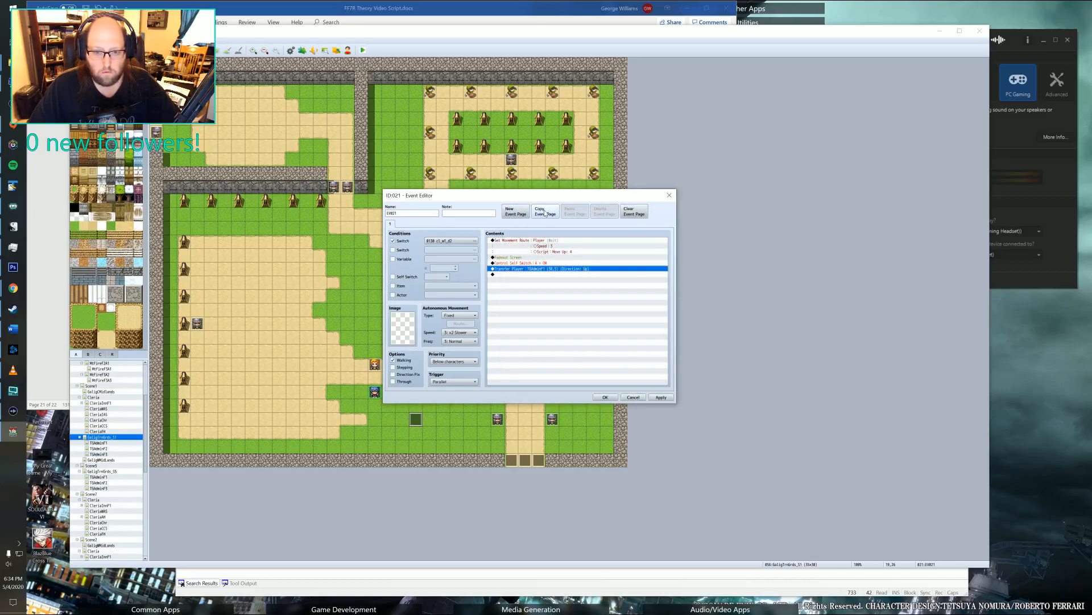
click(516, 213)
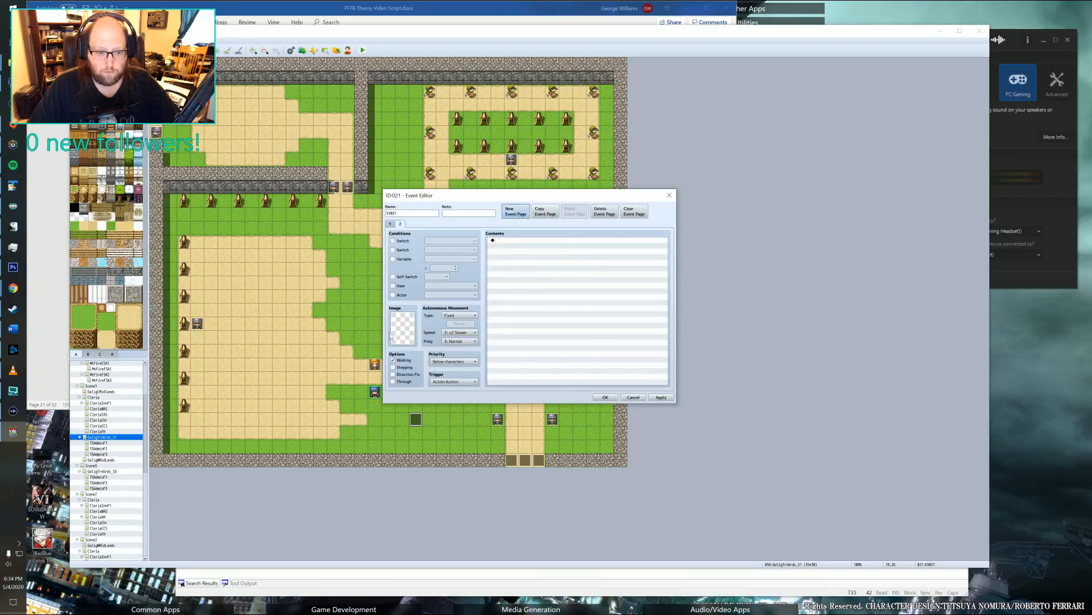
click(445, 383)
click(454, 362)
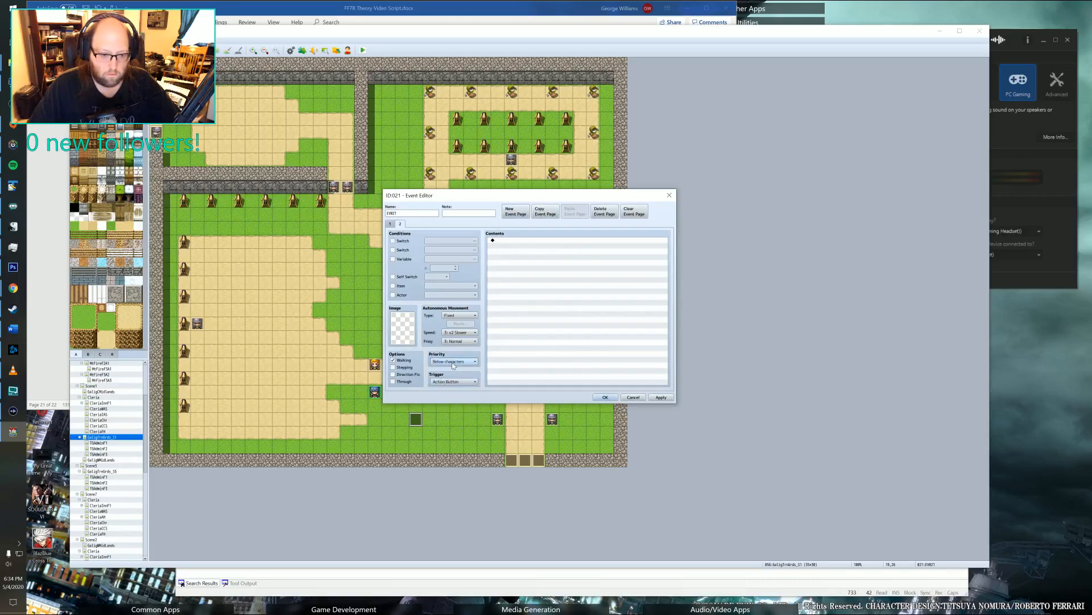
click(454, 361)
click(393, 277)
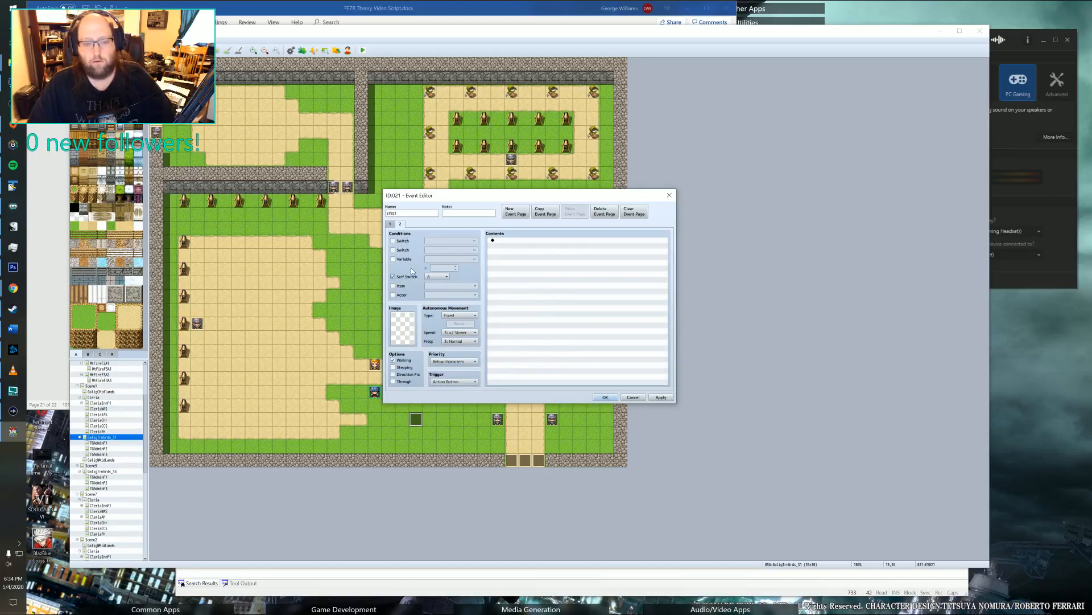
click(393, 225)
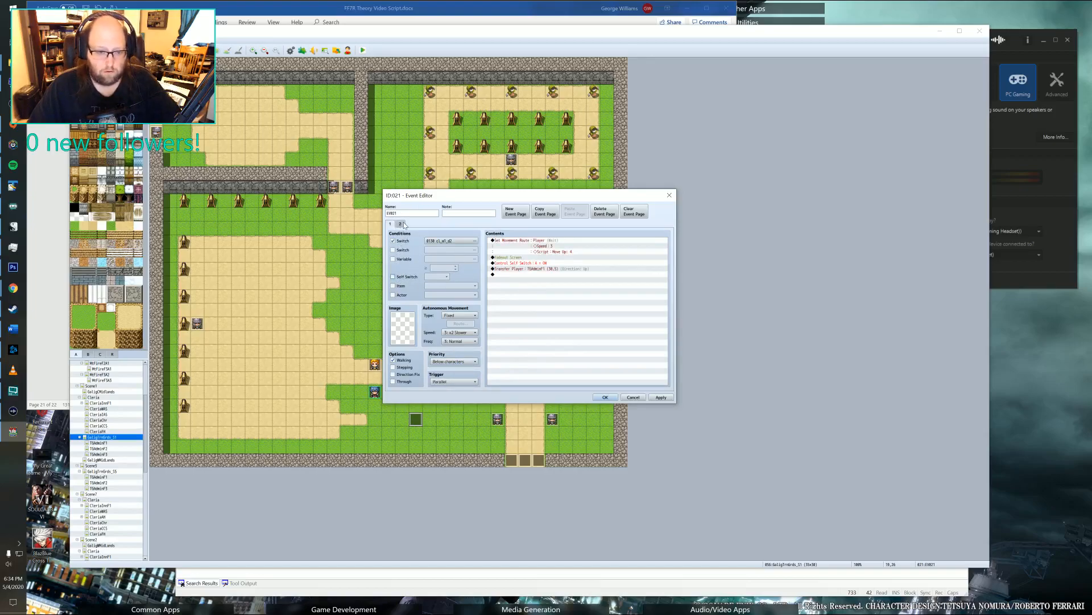
click(401, 224)
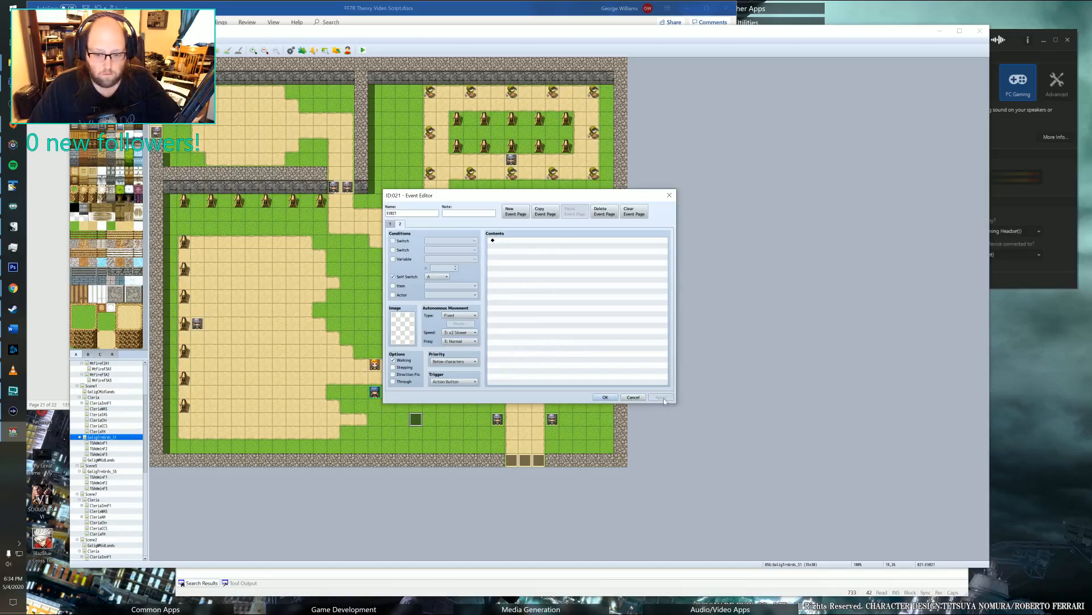
click(611, 398)
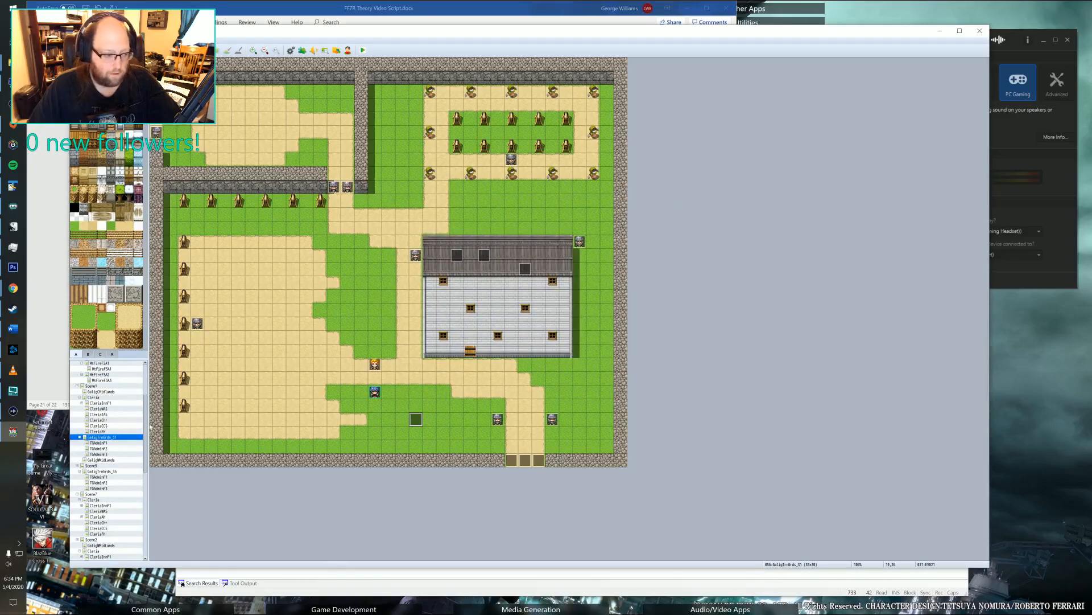
On the TGAdminF1 map, create an event in the upper corridor conditioned on switch 0130, with a Parallel trigger.
click(98, 443)
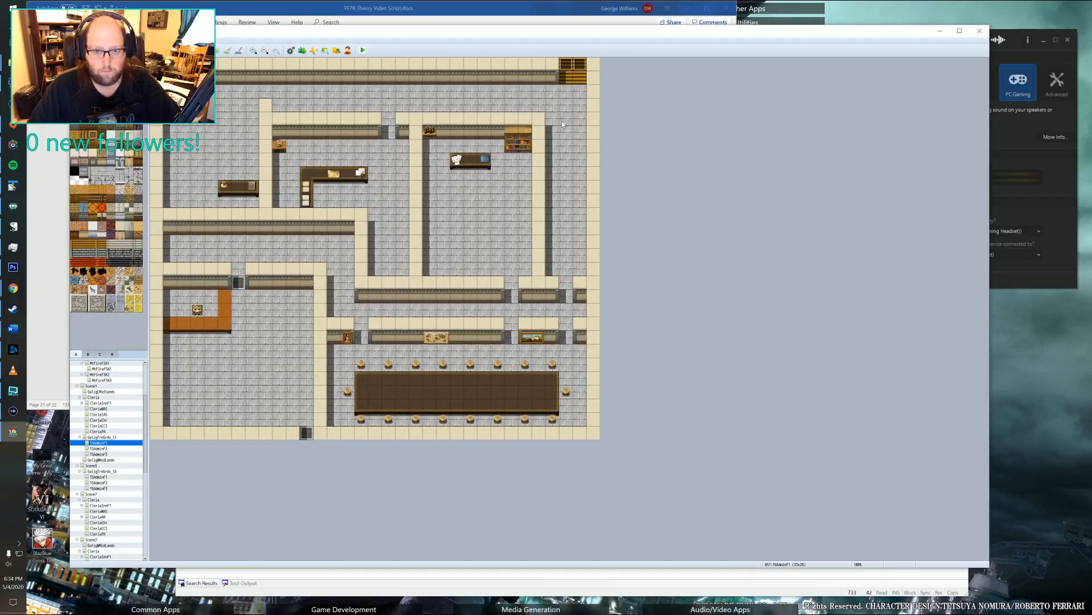
double_click(484, 91)
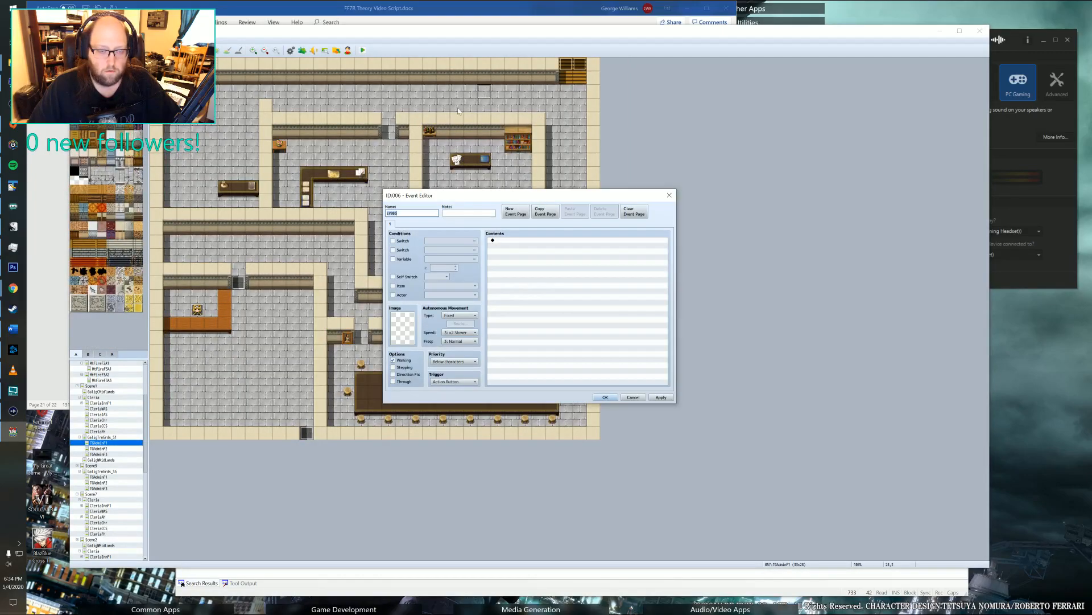
click(413, 240)
click(472, 241)
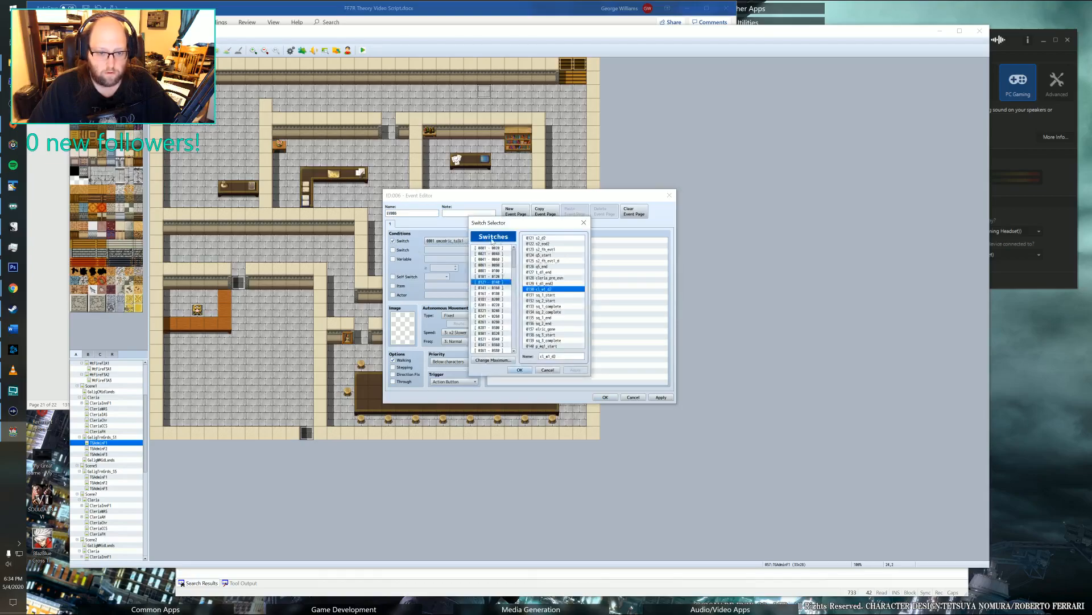
click(519, 370)
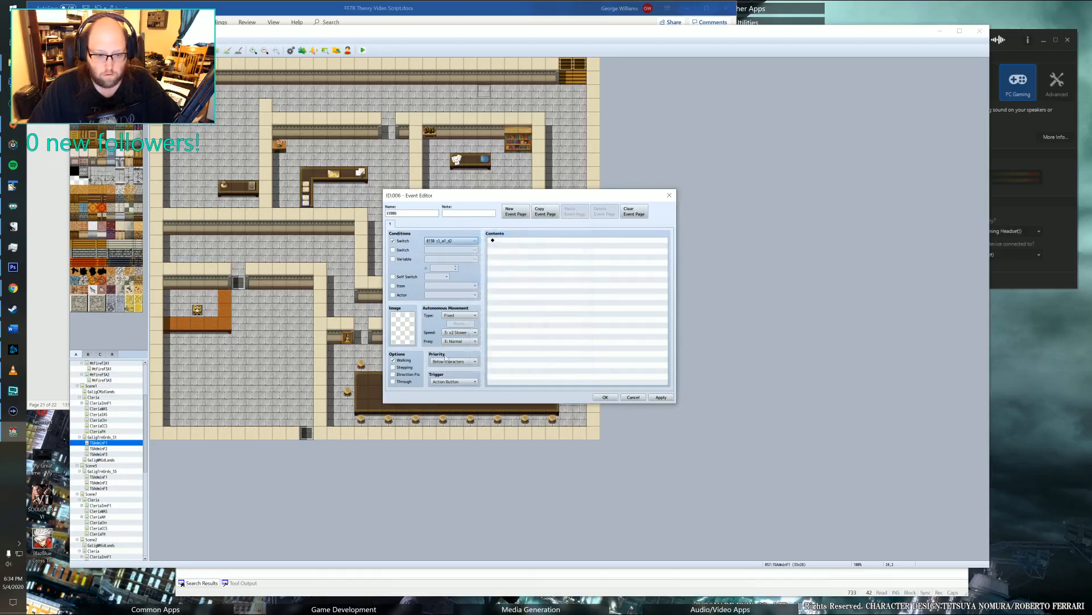
click(453, 382)
click(452, 416)
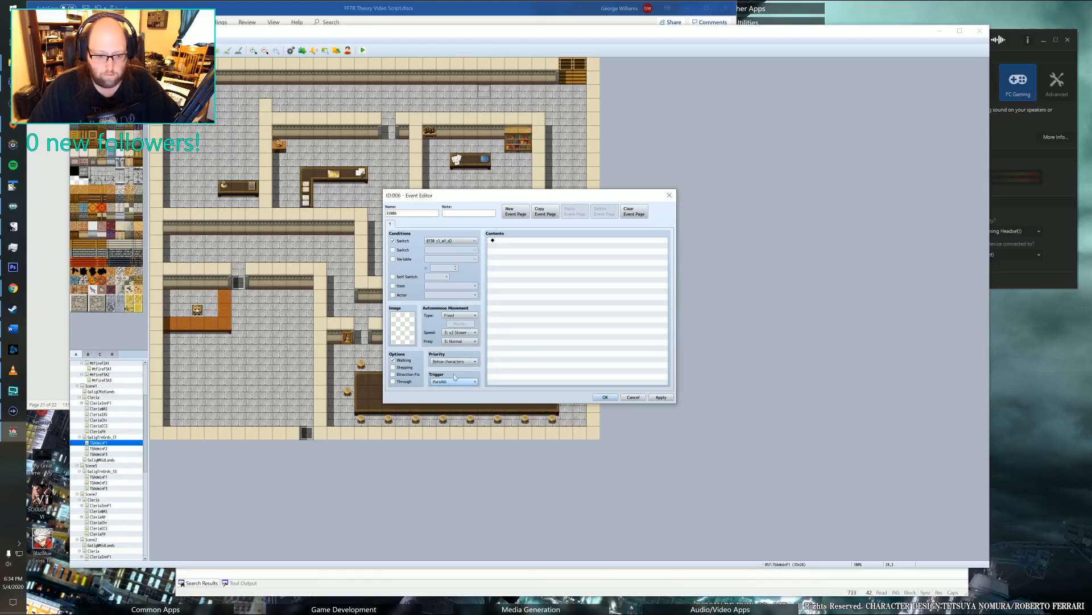
Add a Set Movement Route command that moves the player up three times, waiting for completion.
double_click(513, 241)
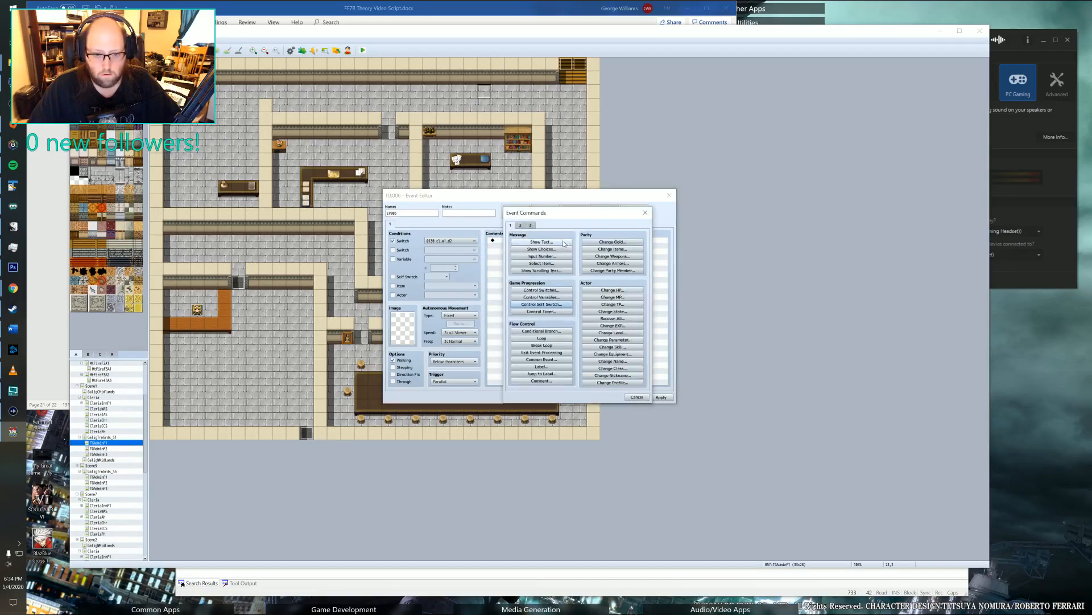
click(520, 225)
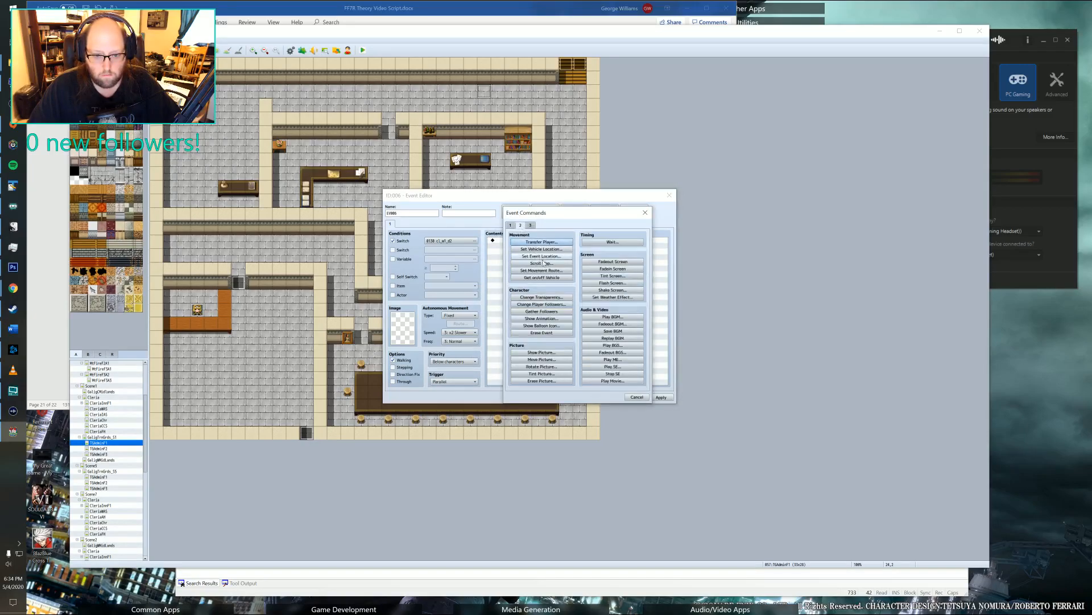
click(534, 271)
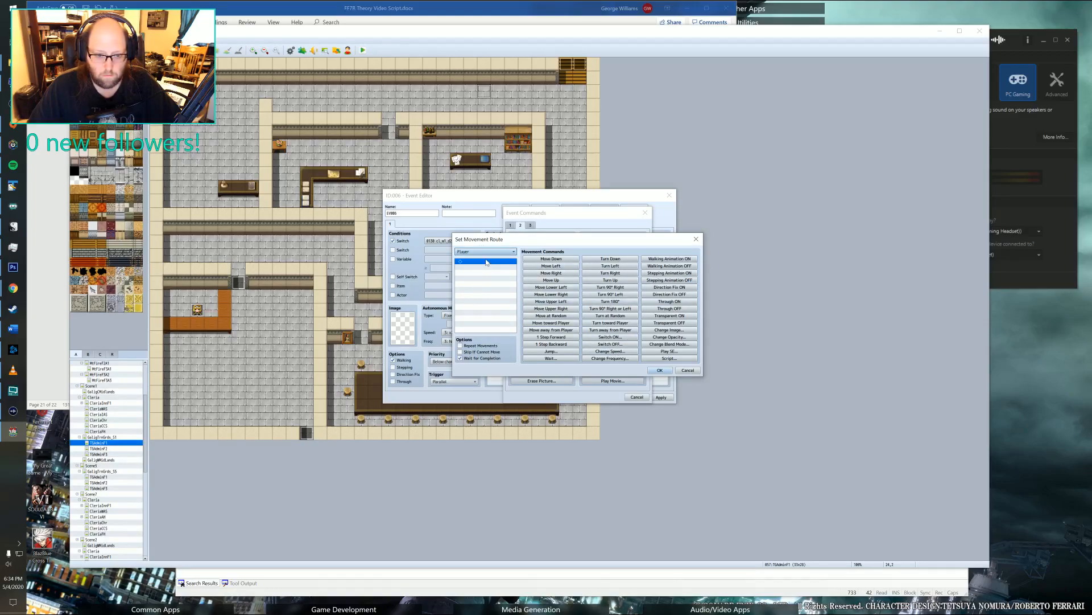
click(557, 281)
click(557, 280)
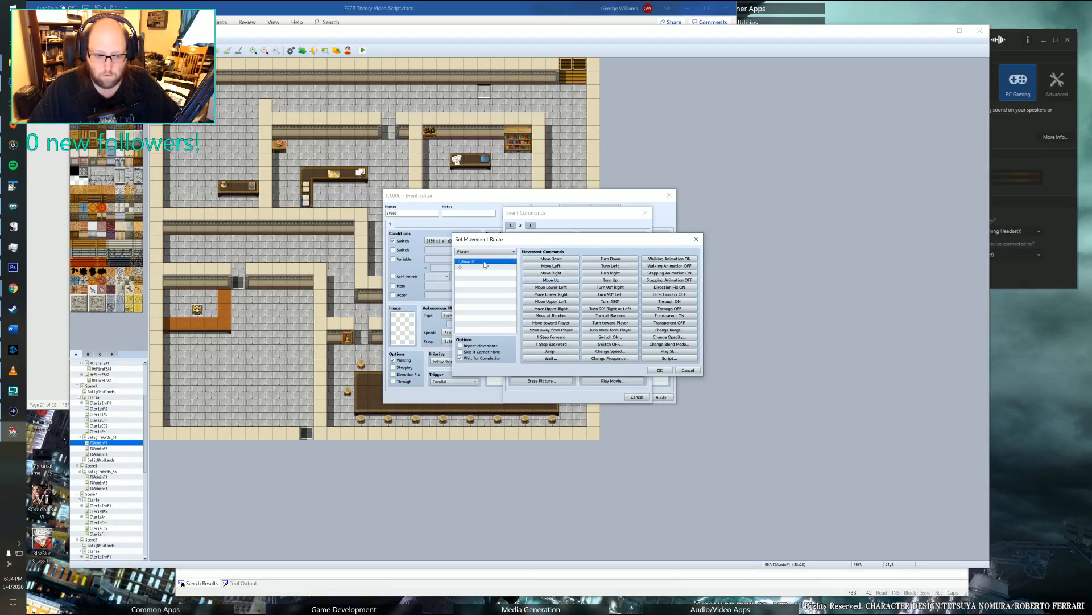
click(557, 280)
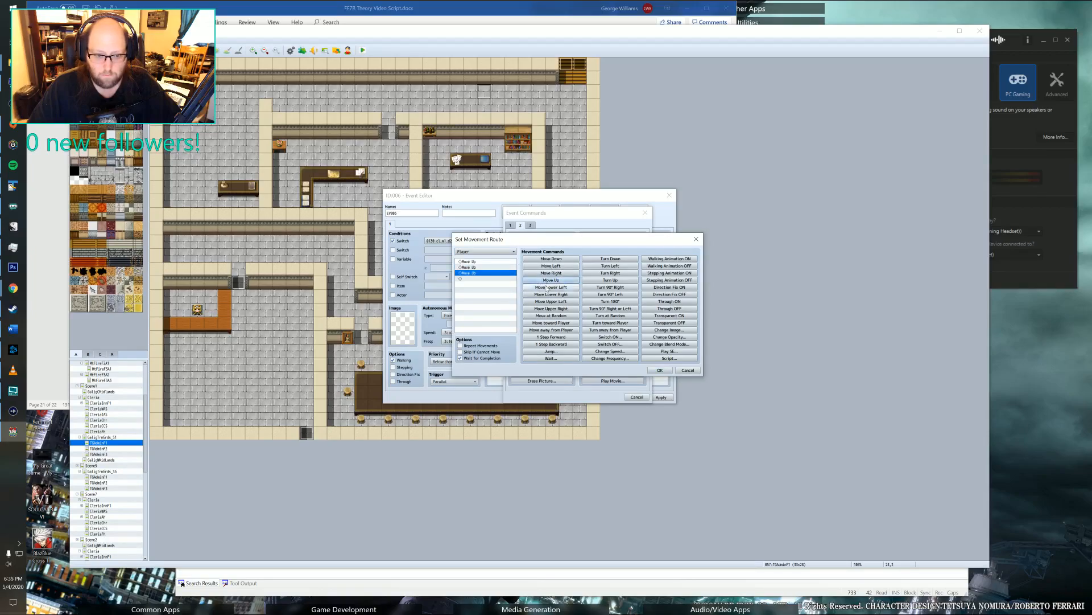
click(660, 370)
Add a Control Self Switch command setting A to ON after the corridor event's movement route.
double_click(522, 266)
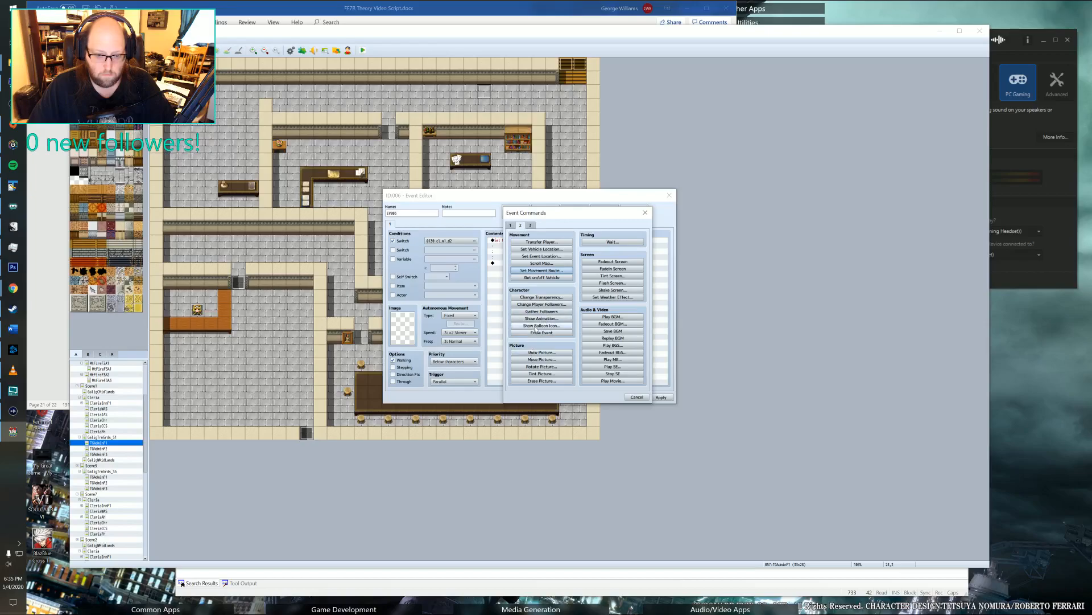
click(510, 225)
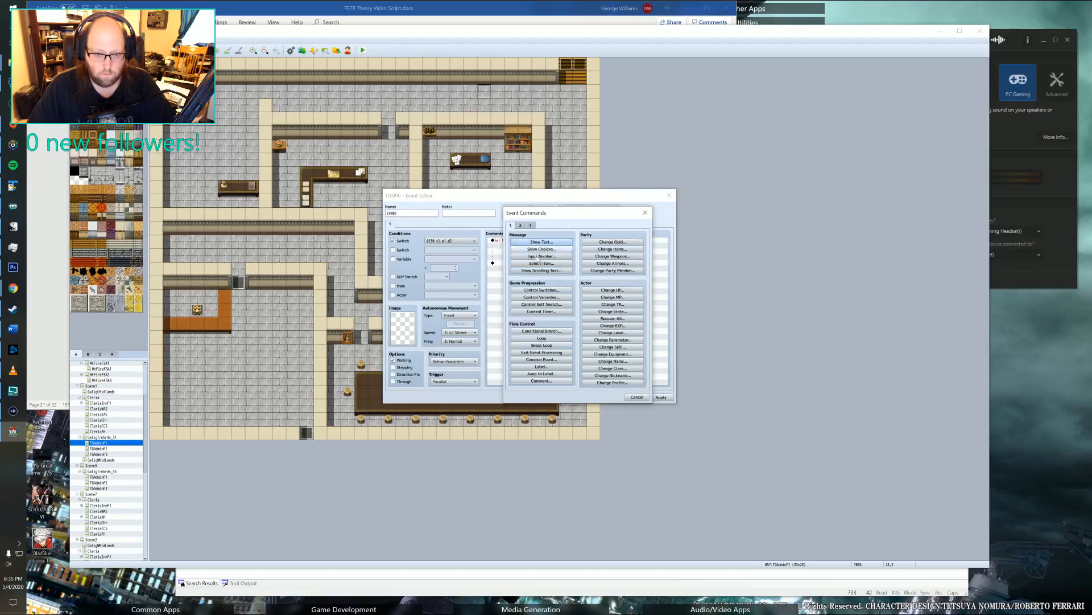
click(541, 304)
click(570, 329)
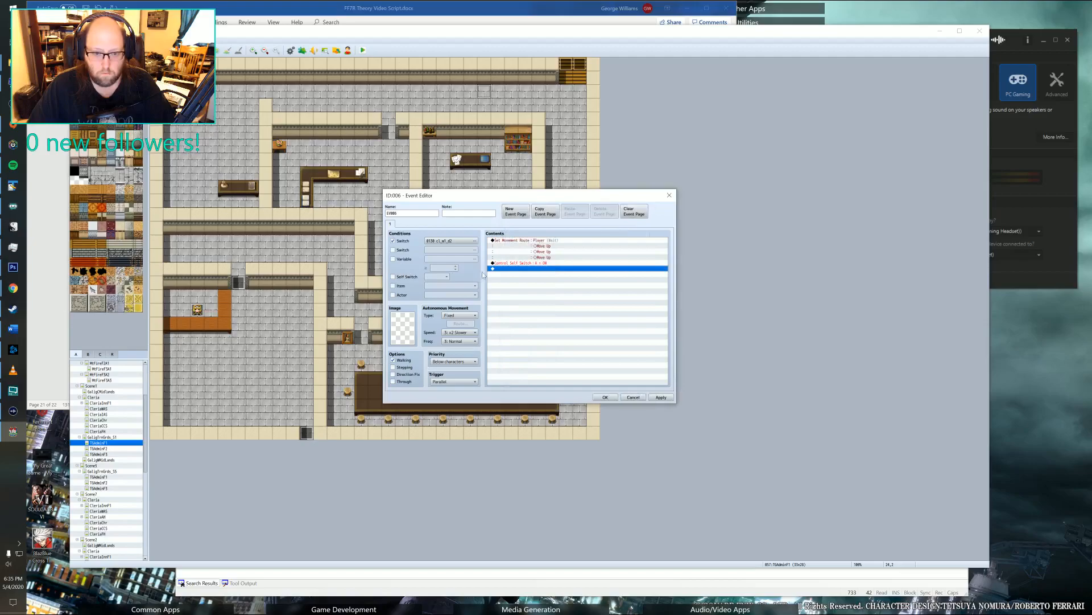
Add a Transfer Player command to the third seat in the middle row of the TGAdminF2 classroom.
double_click(507, 271)
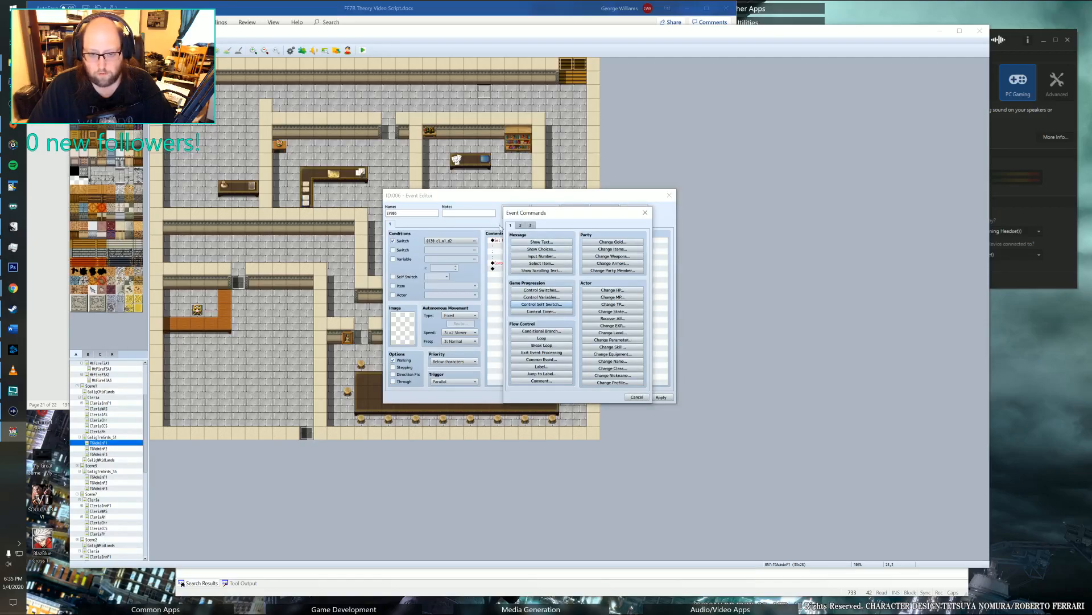
click(522, 226)
click(528, 242)
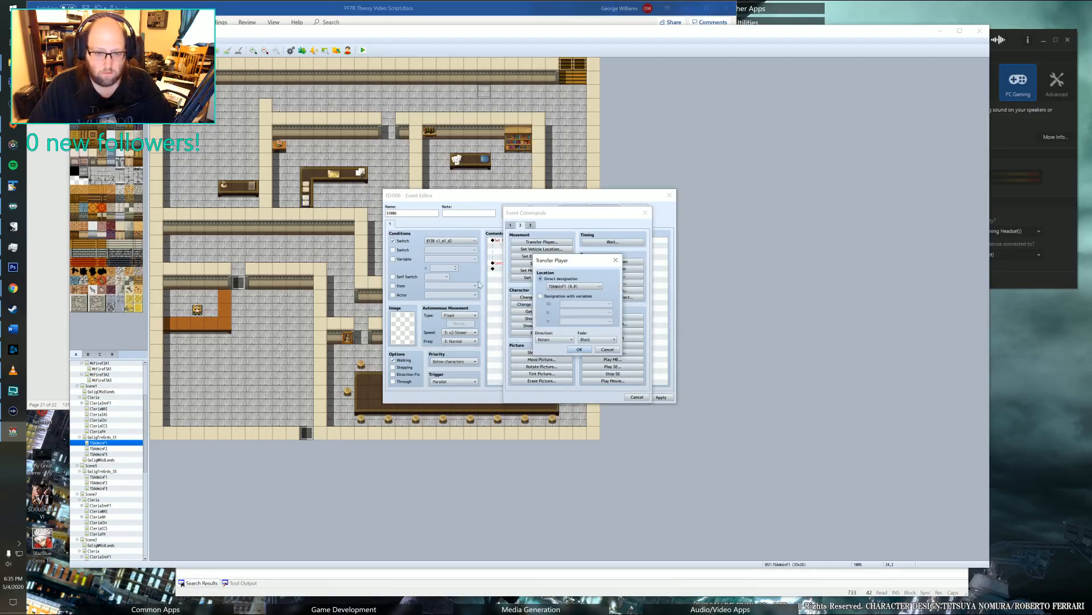
click(567, 291)
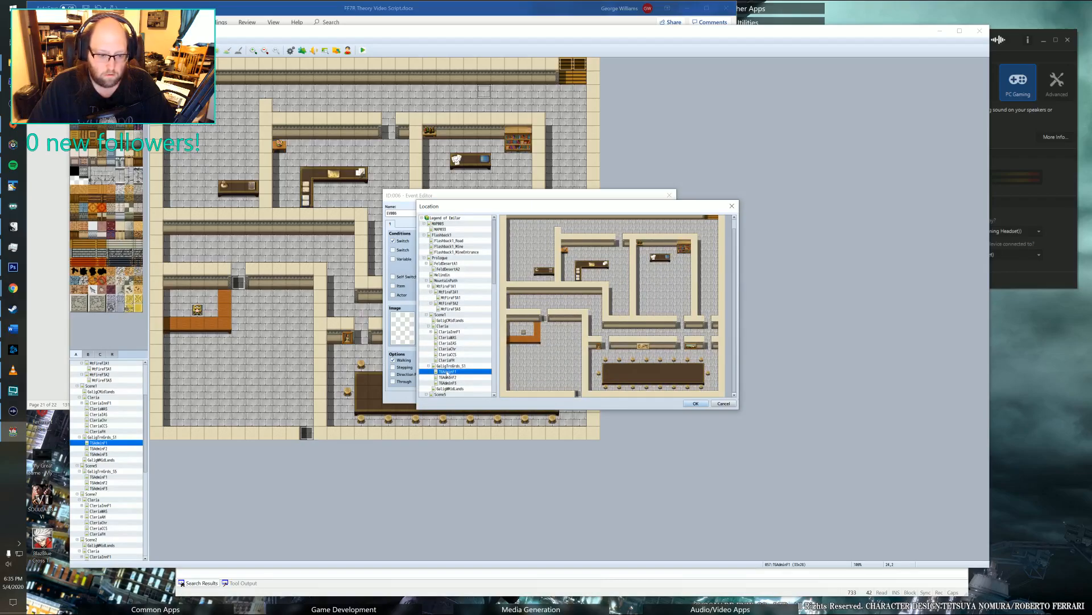
click(445, 378)
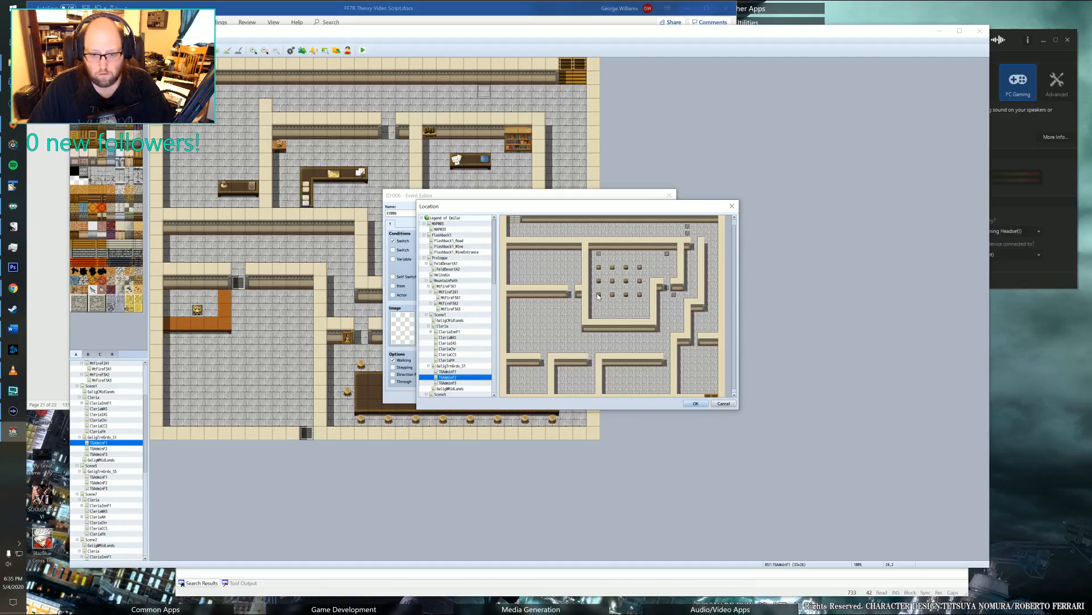
click(626, 295)
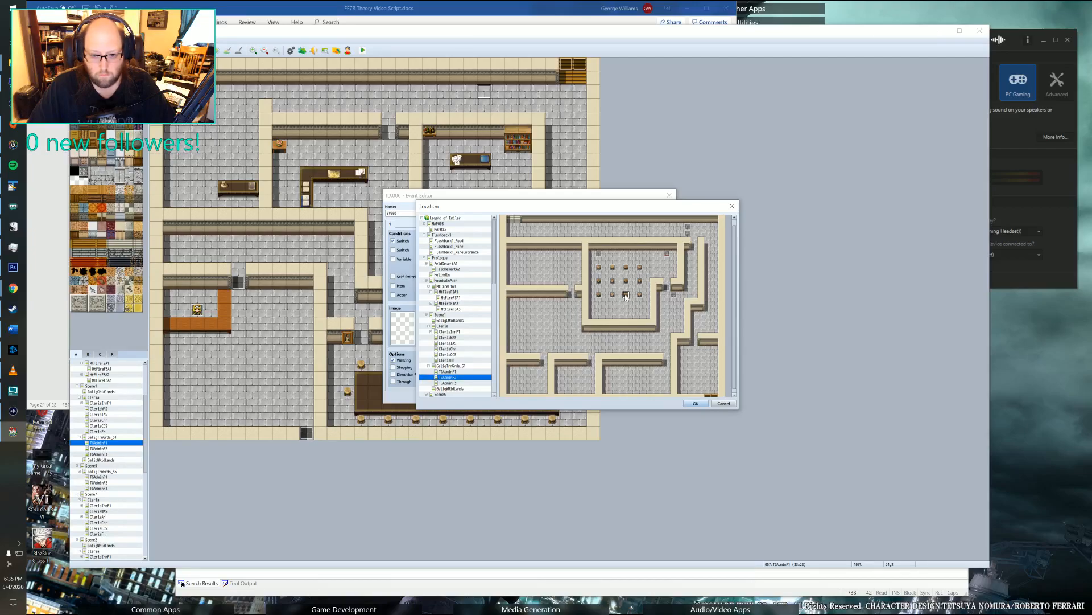
click(626, 282)
double_click(627, 281)
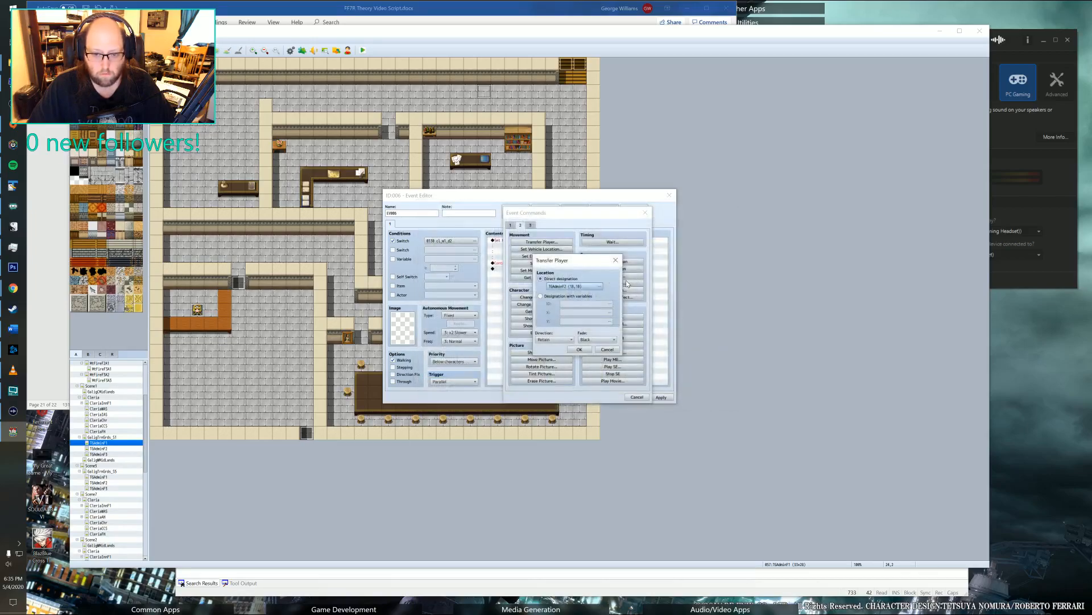
click(546, 343)
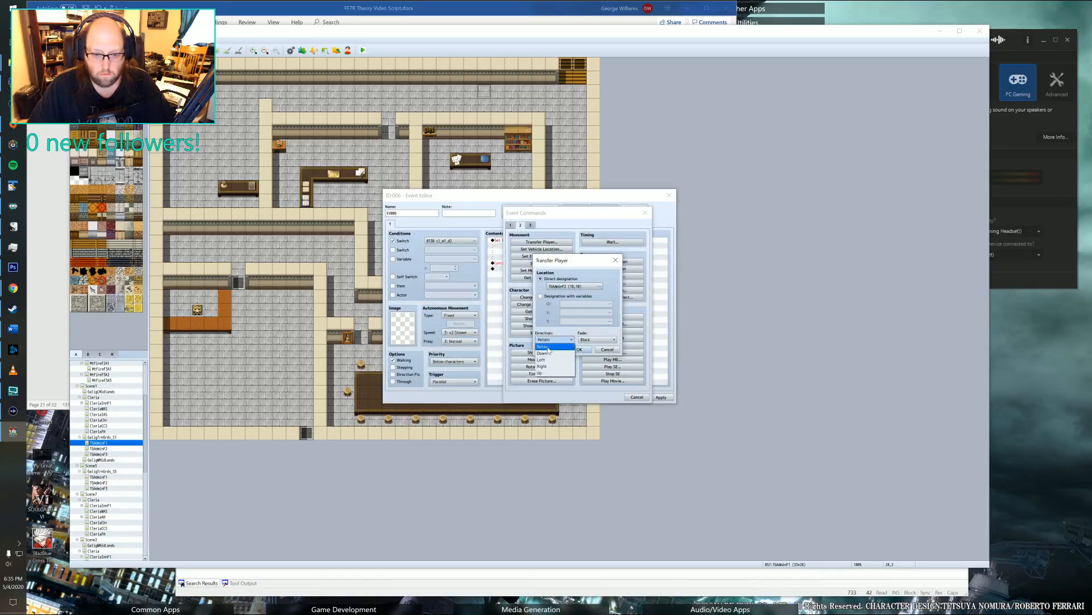
click(550, 364)
click(572, 350)
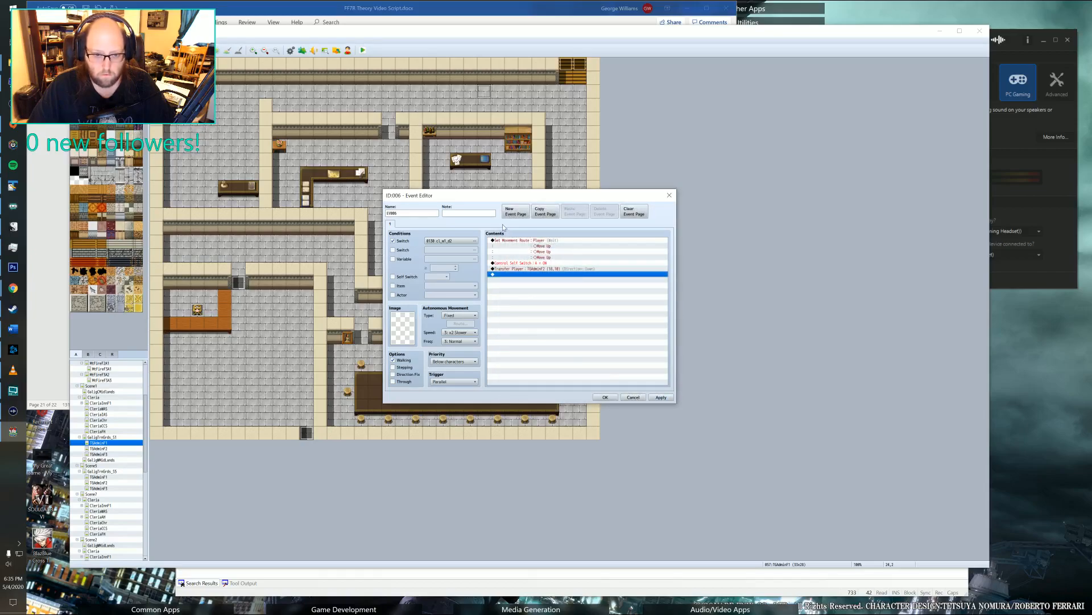
Give the corridor event an empty second page conditioned on Self Switch A, and save the event.
click(517, 214)
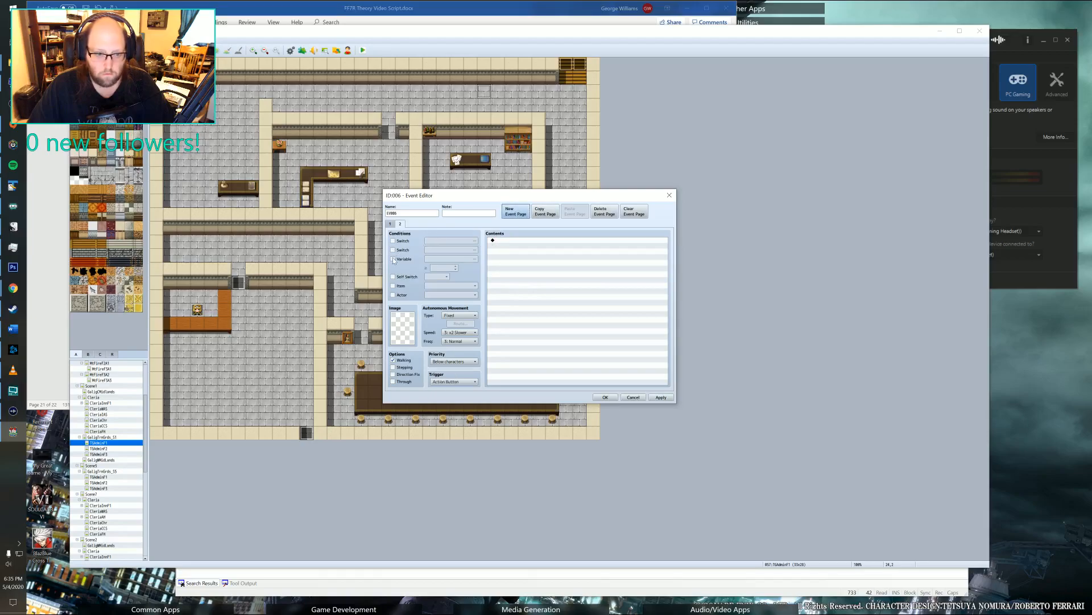
click(393, 277)
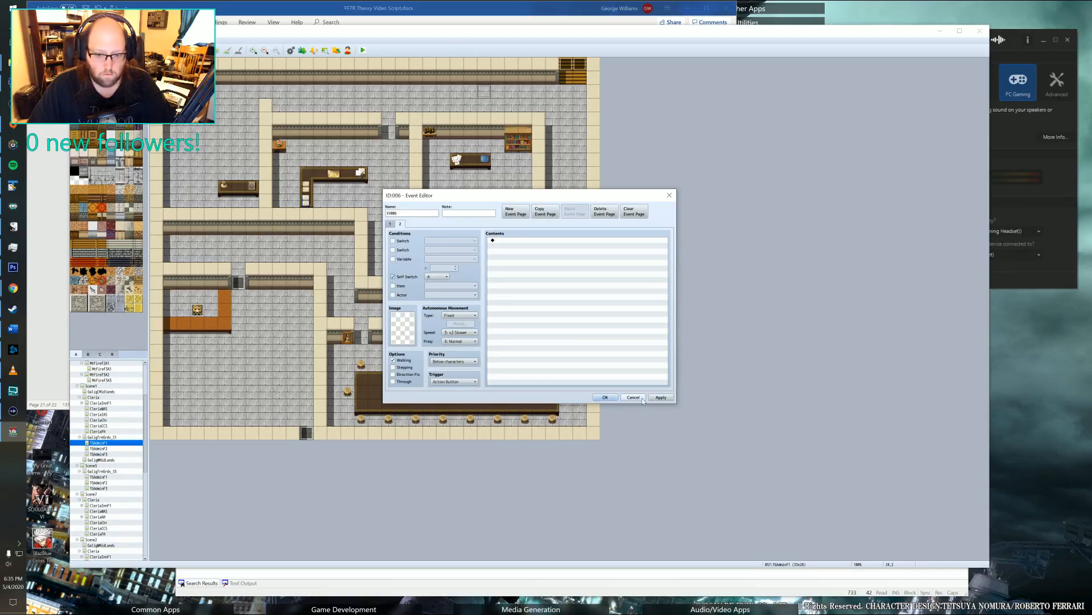
click(659, 398)
click(605, 397)
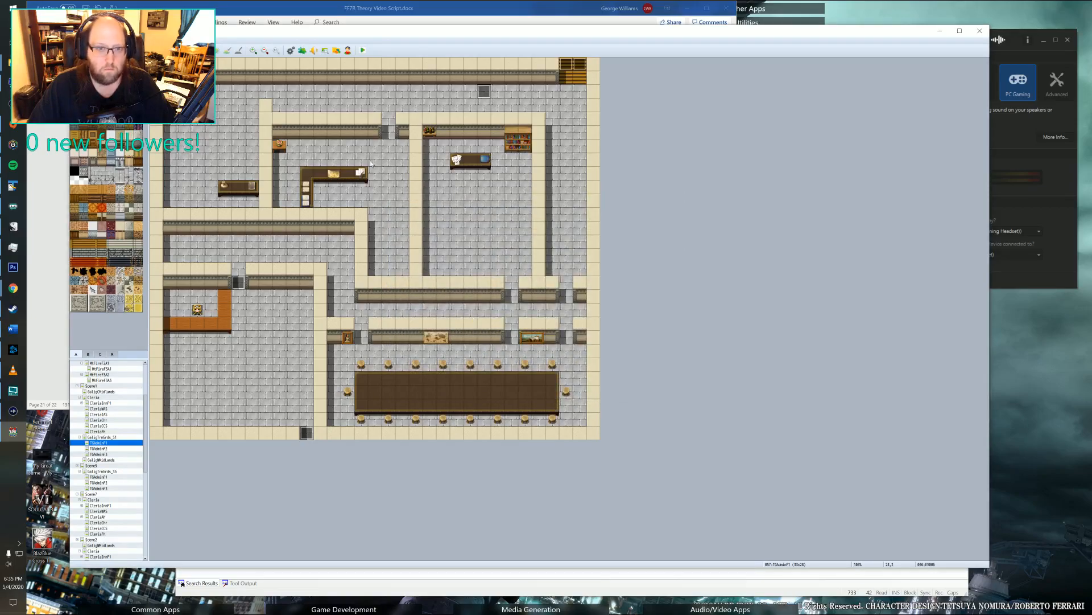
Add an empty third page conditioned on switch 0130 to the event at the middle row's third seat in TGAdminF2, and save it.
click(98, 447)
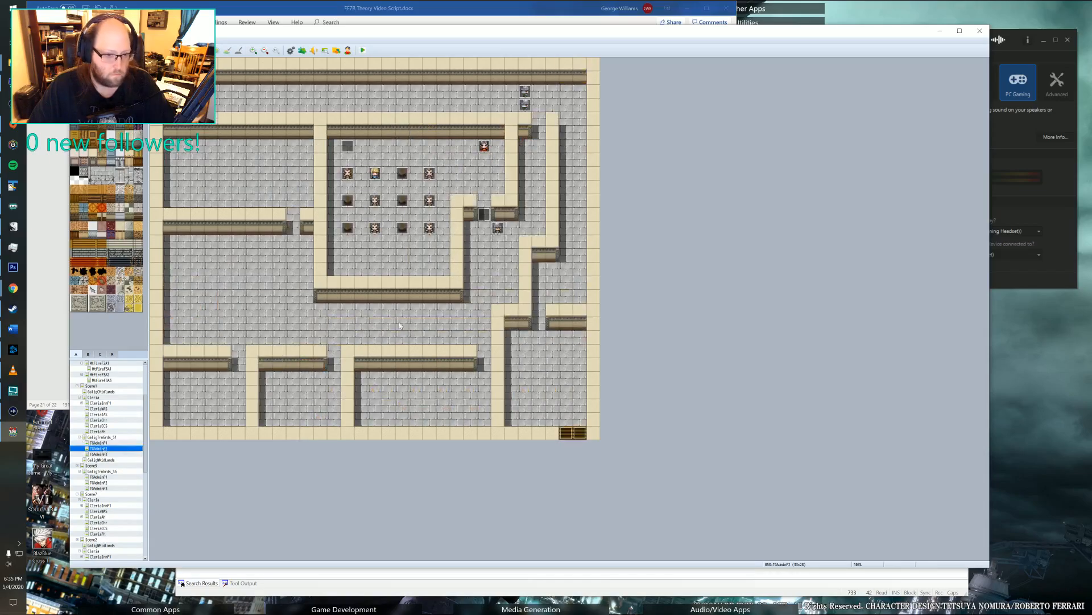
double_click(405, 205)
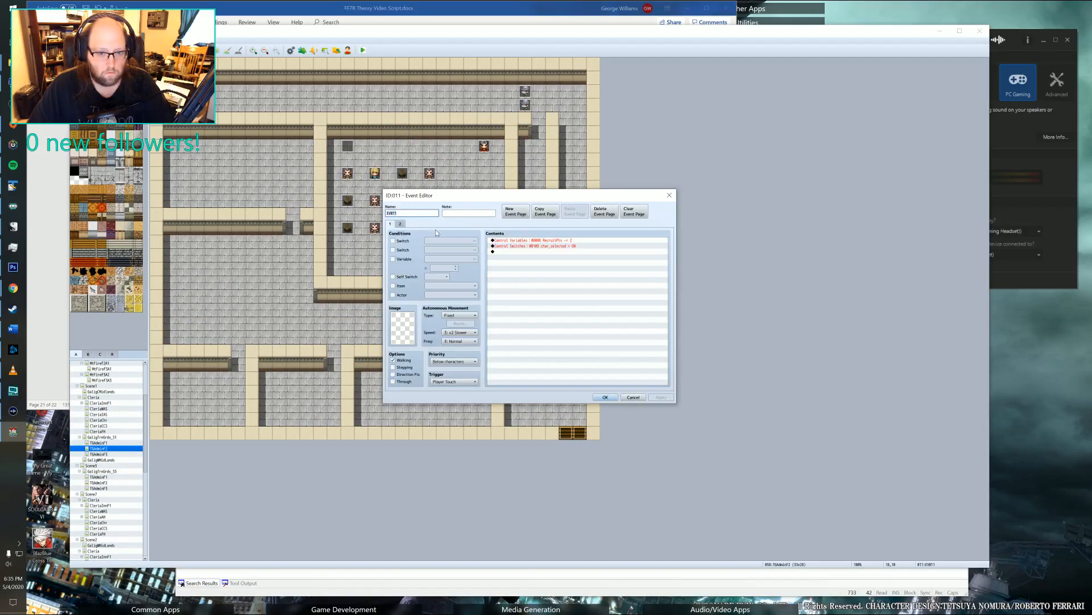
click(401, 224)
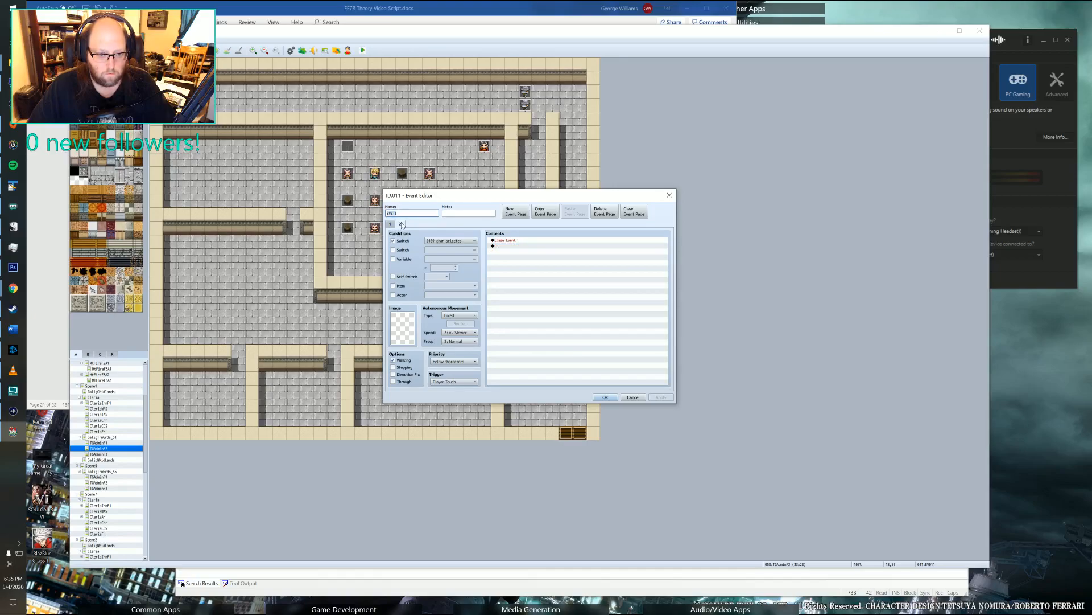
click(391, 225)
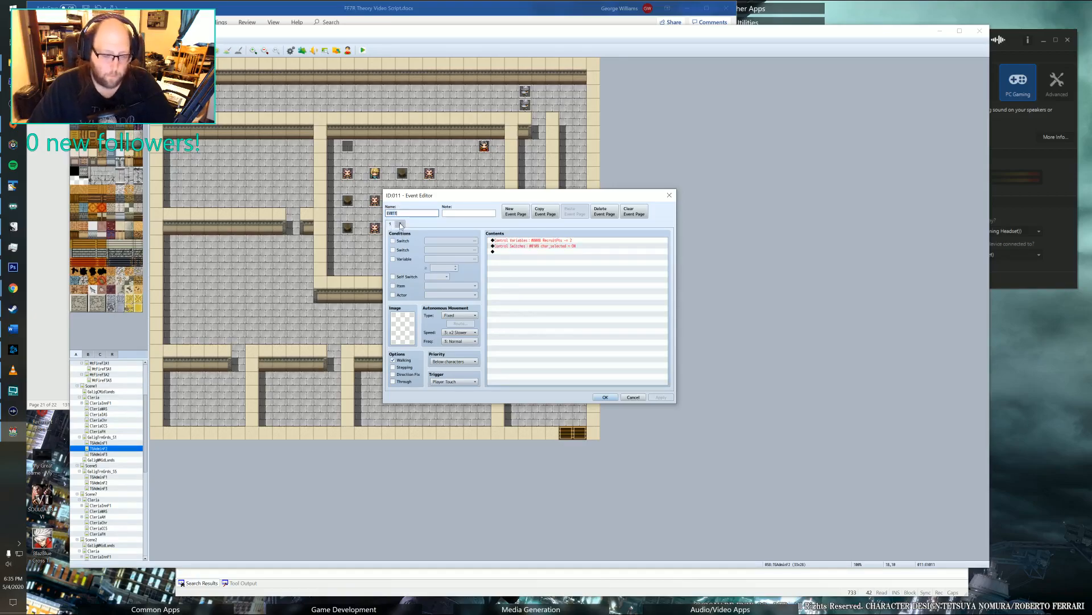
click(401, 224)
click(518, 213)
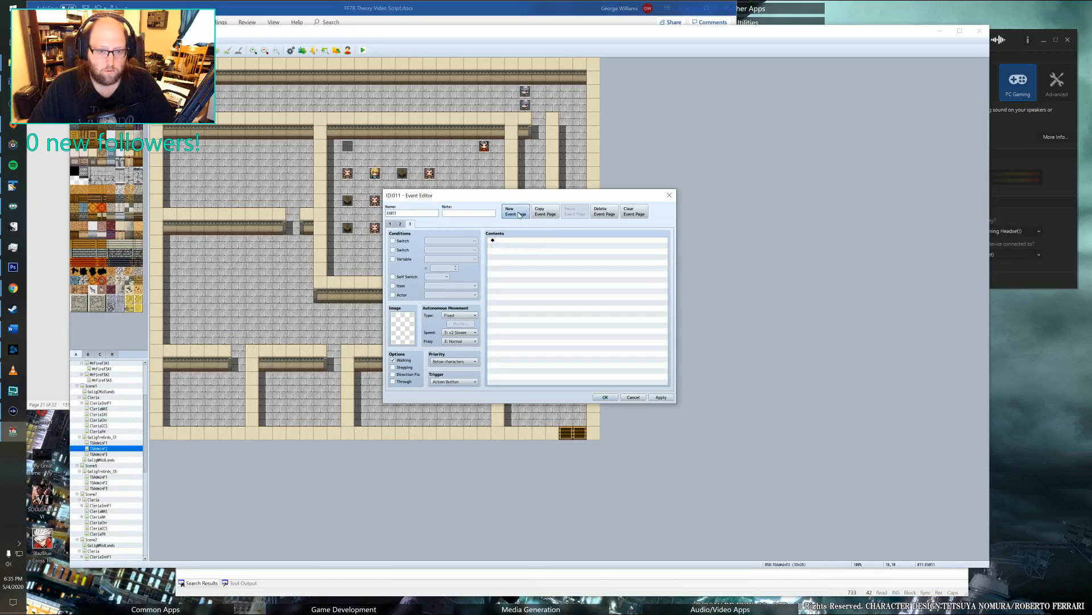
click(392, 241)
click(455, 240)
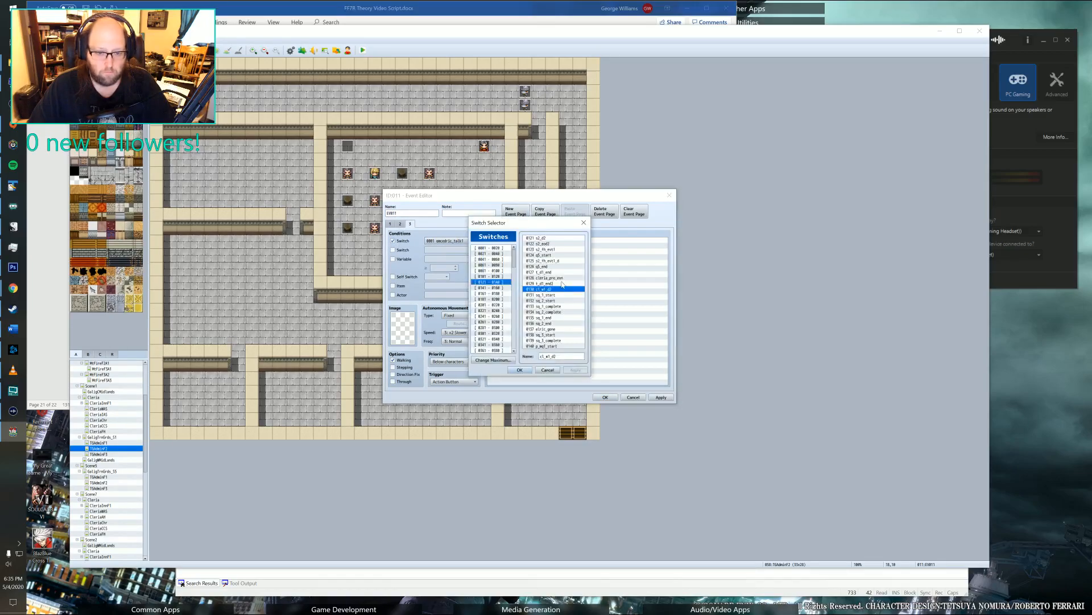
click(521, 370)
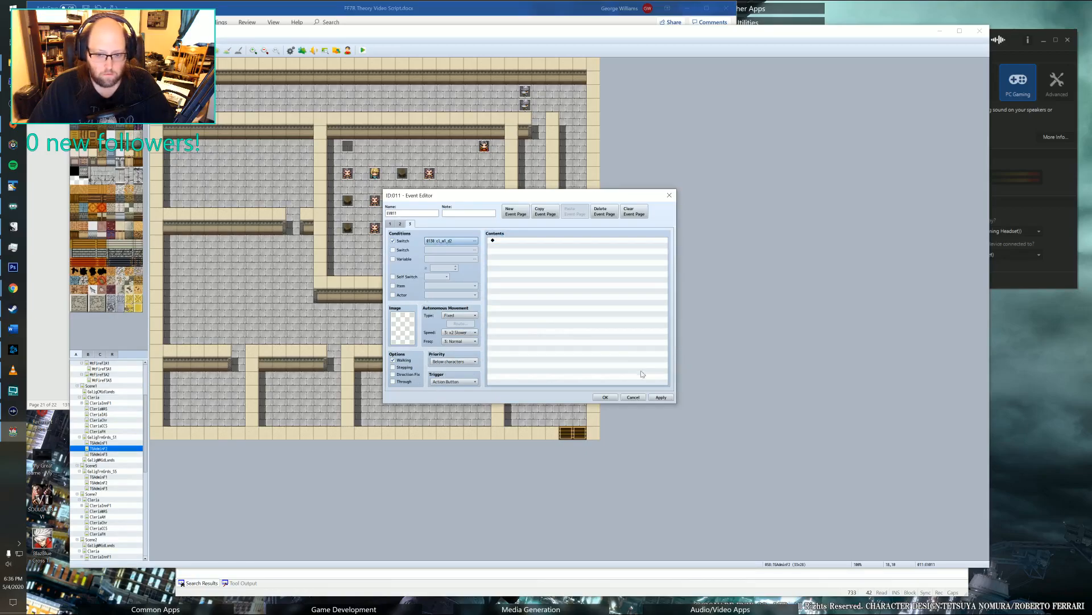
click(606, 397)
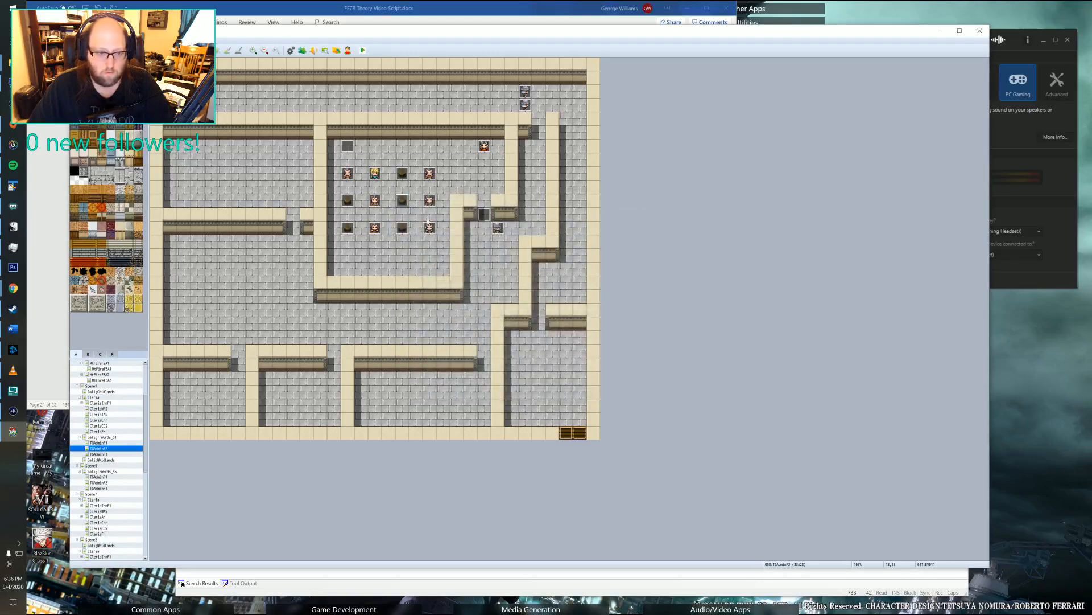
Examine the conditions and contents of the three existing pages of the event in the classroom's upper-left corner.
double_click(348, 146)
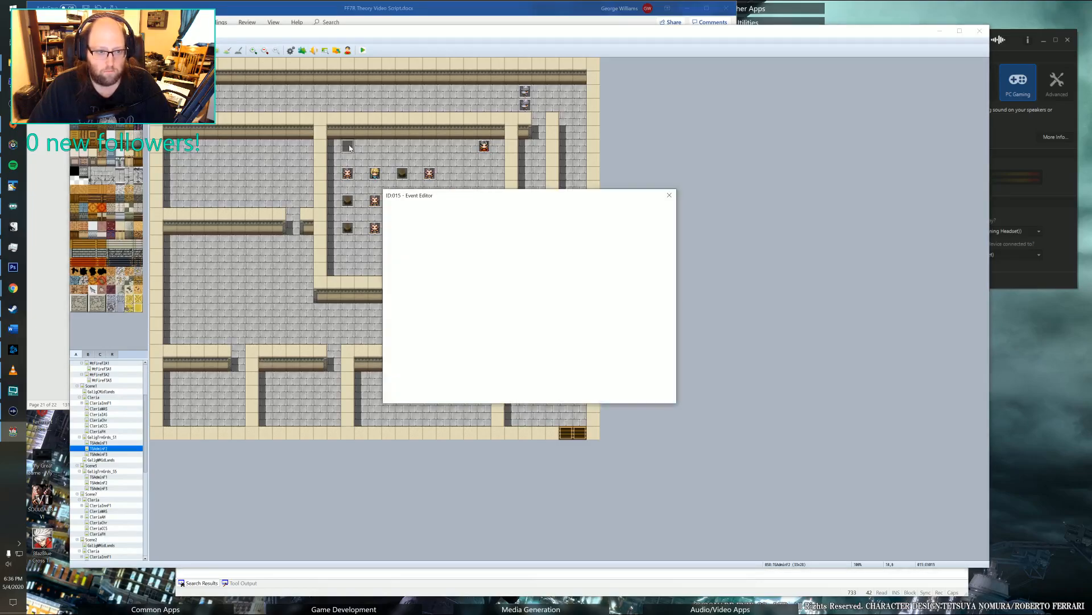
click(403, 223)
click(409, 225)
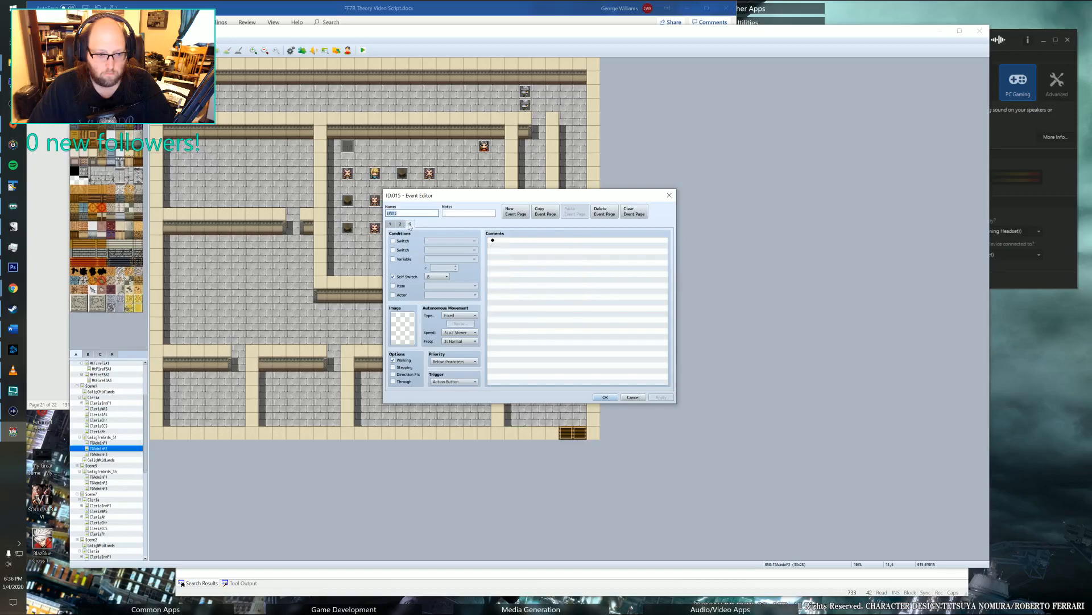
click(401, 225)
click(391, 225)
click(408, 225)
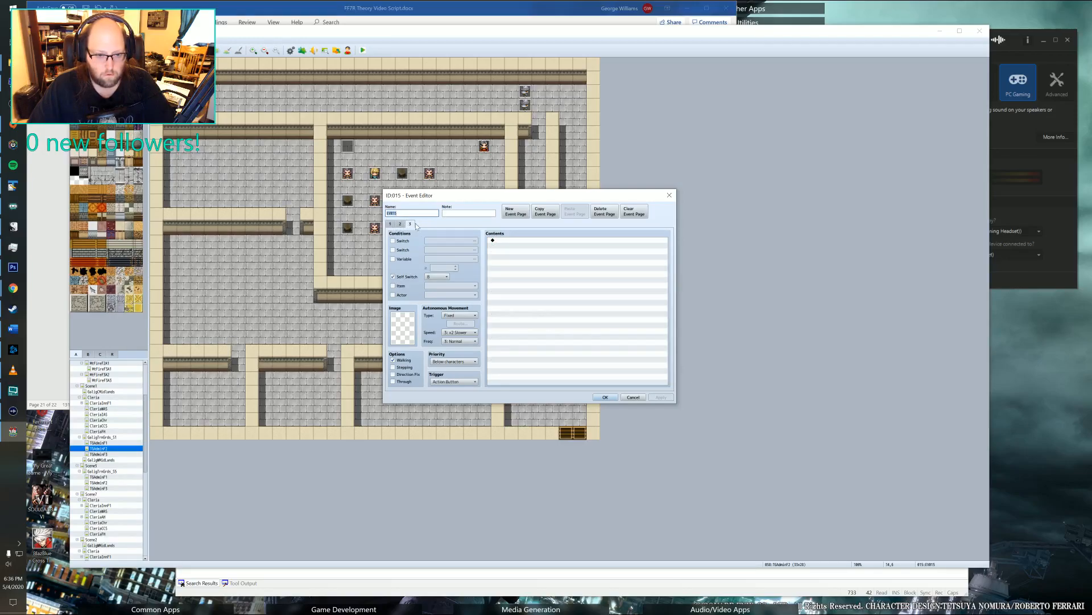
click(391, 224)
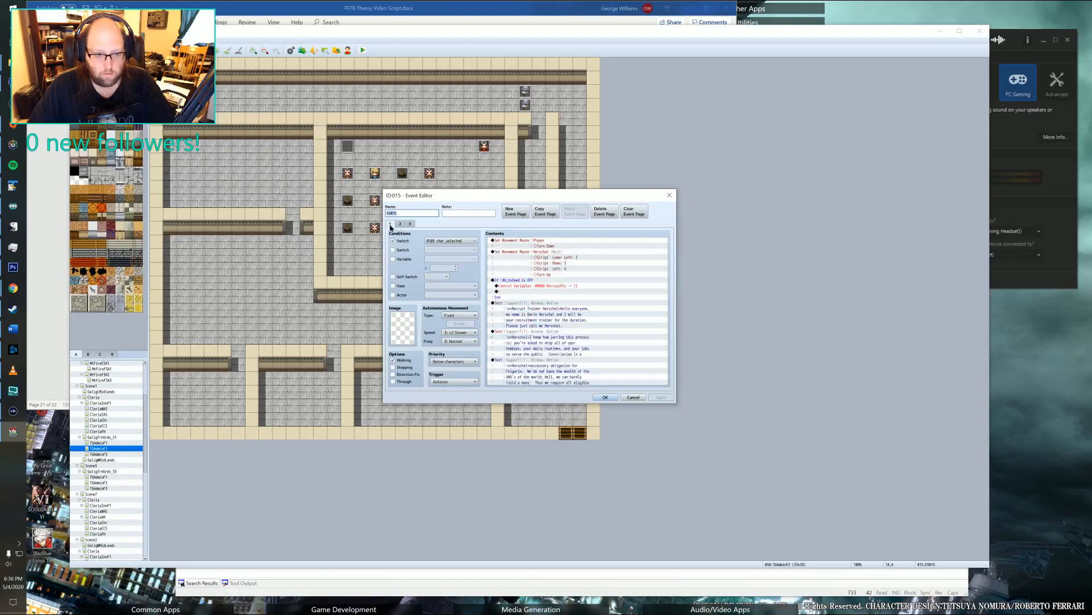
click(401, 224)
click(410, 224)
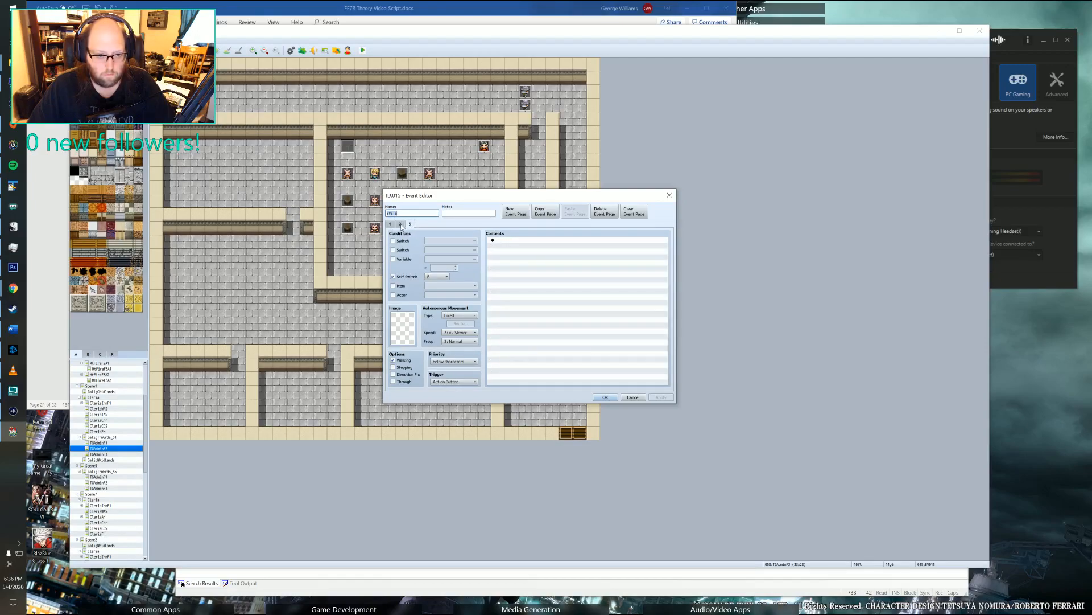
click(401, 225)
click(410, 224)
Add a fourth page to the classroom corner event and condition it on switch 0130.
click(510, 215)
click(398, 242)
click(451, 241)
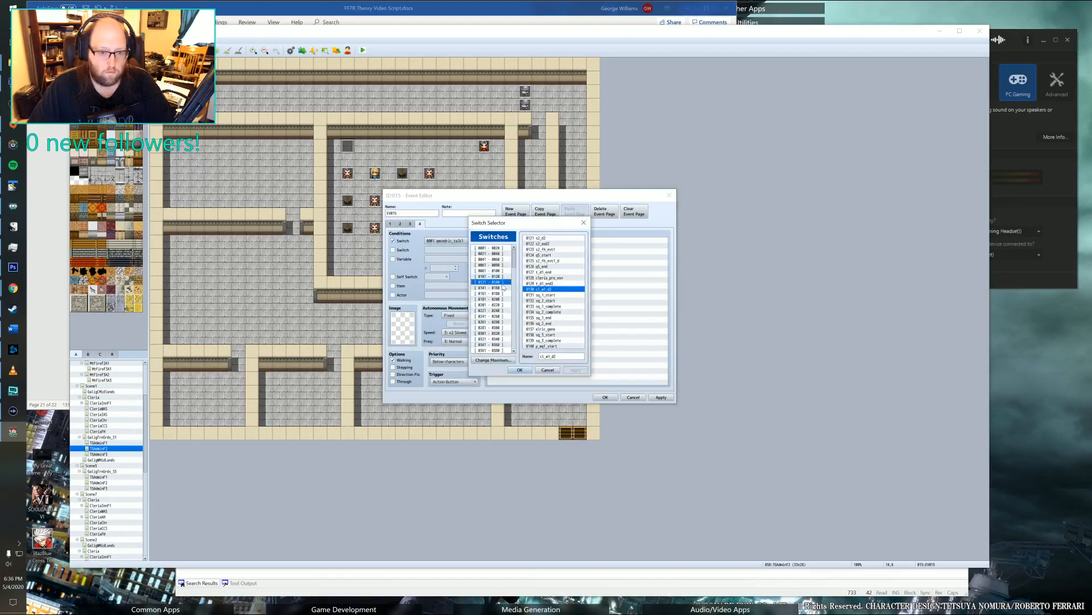
click(520, 370)
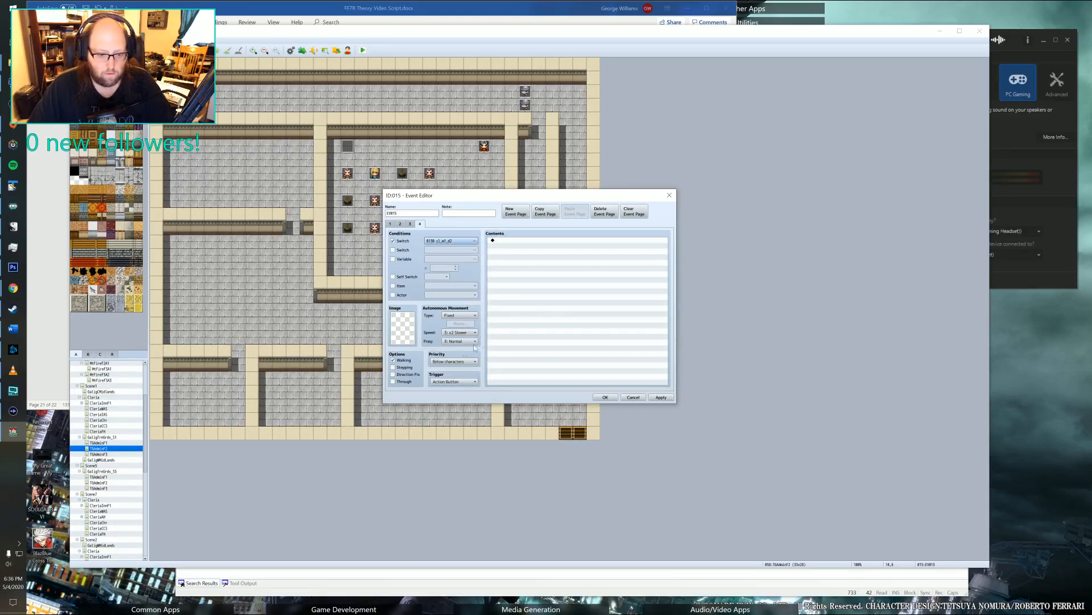
double_click(514, 242)
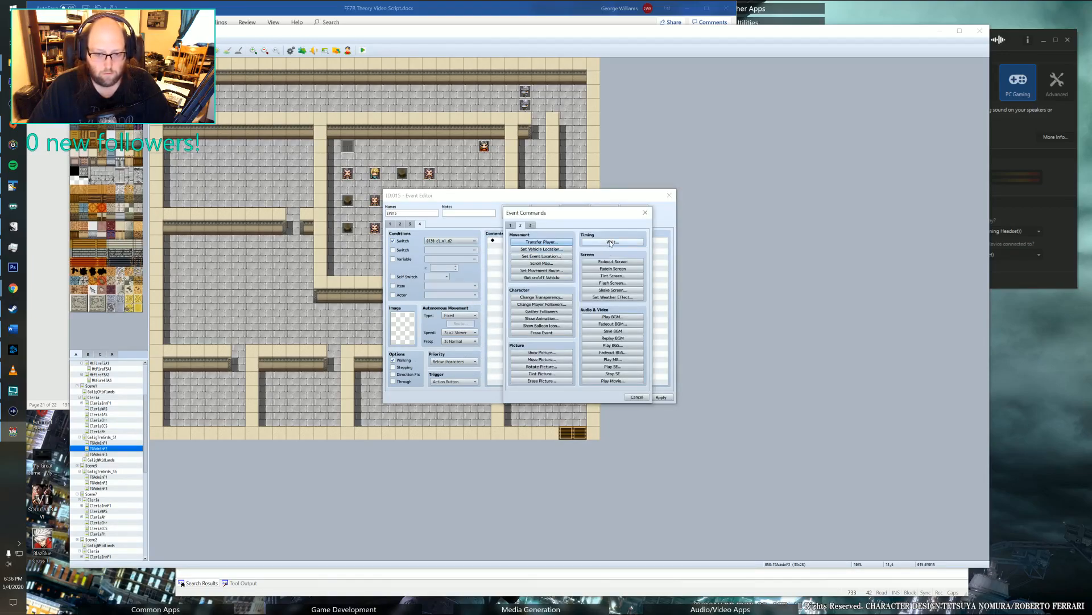
click(610, 242)
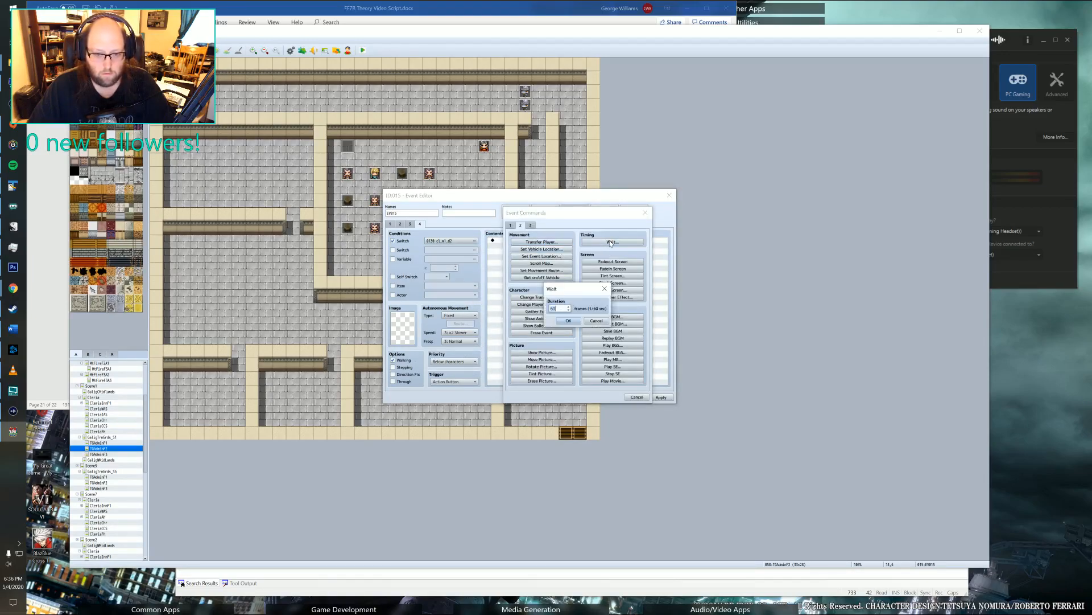
click(597, 321)
click(636, 397)
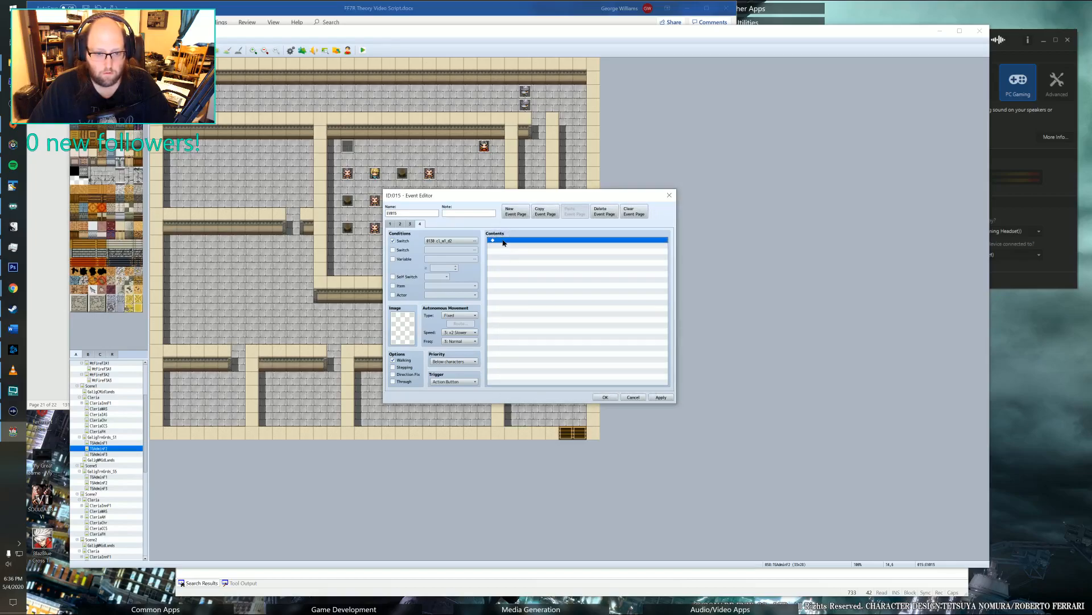
Start a Set Movement Route command for the recruit trainer on the fourth page, with a change of speed to 2: x4 Slower.
double_click(503, 240)
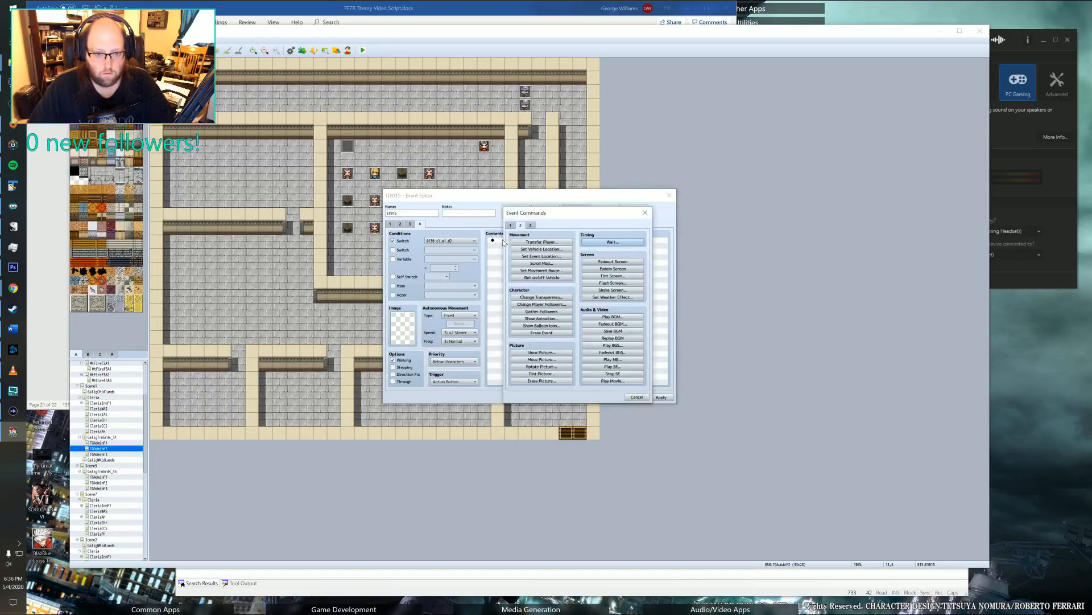
click(531, 271)
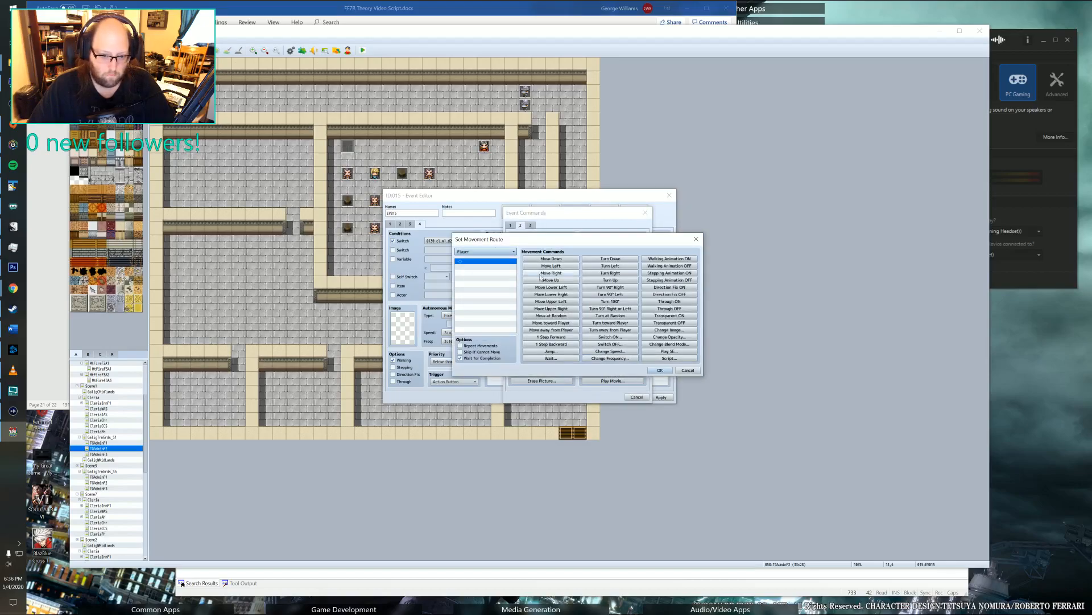
click(484, 253)
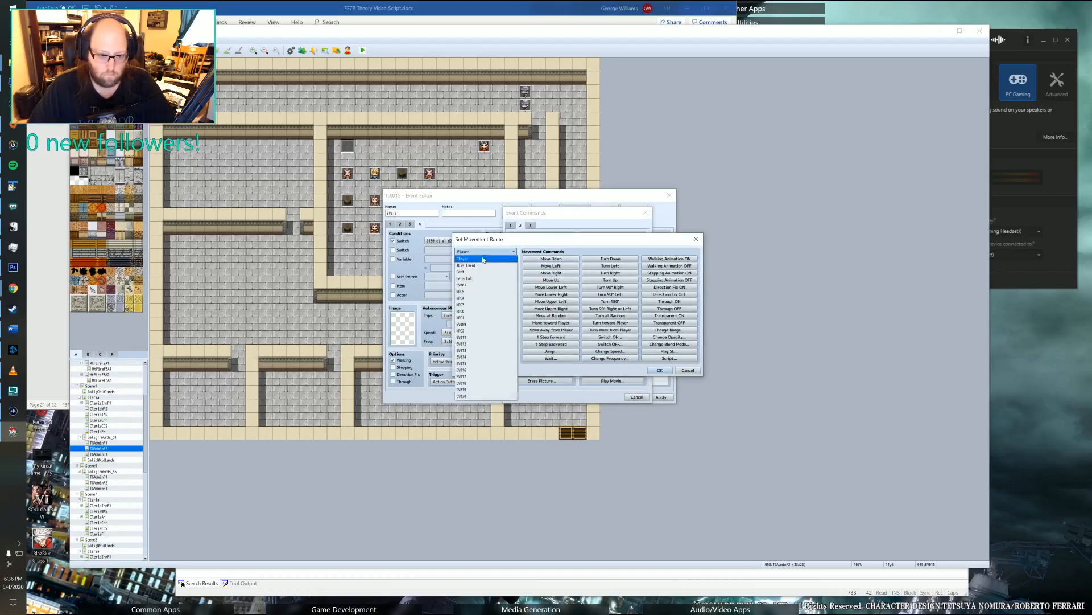
click(474, 291)
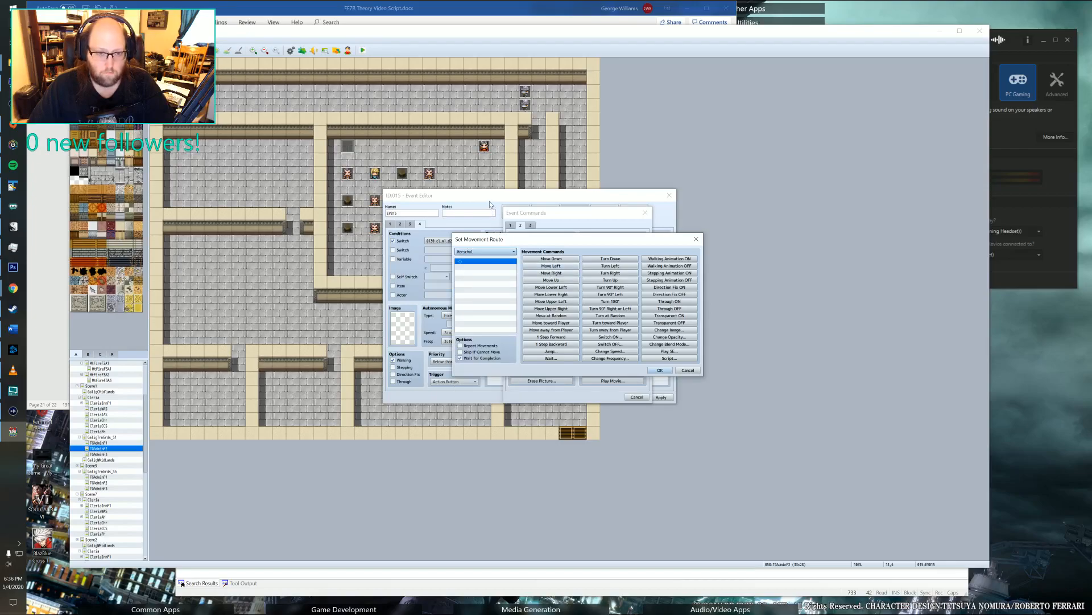
click(576, 214)
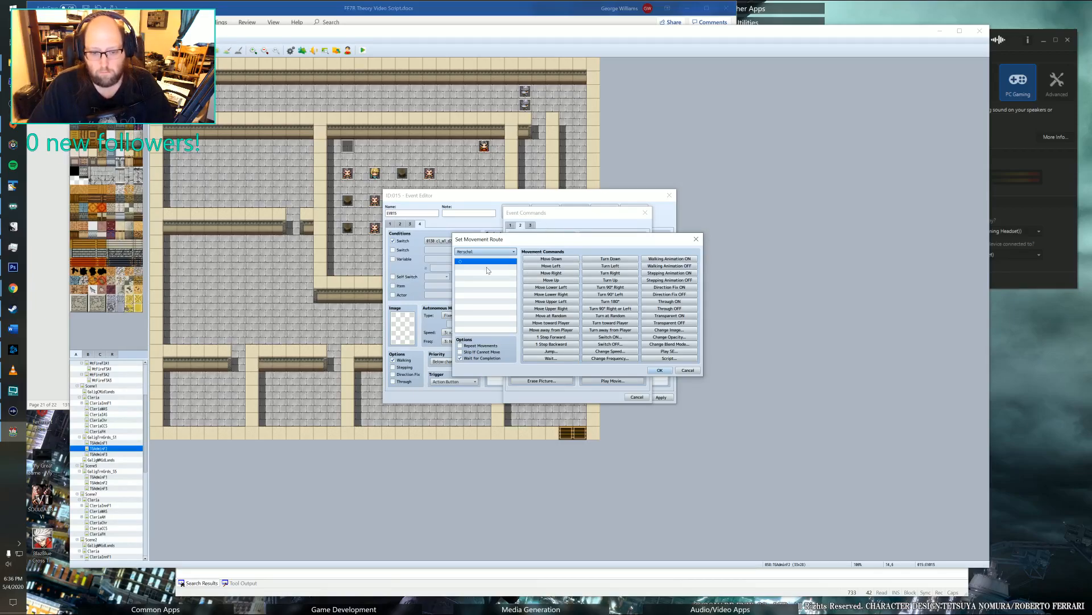
click(611, 351)
click(584, 308)
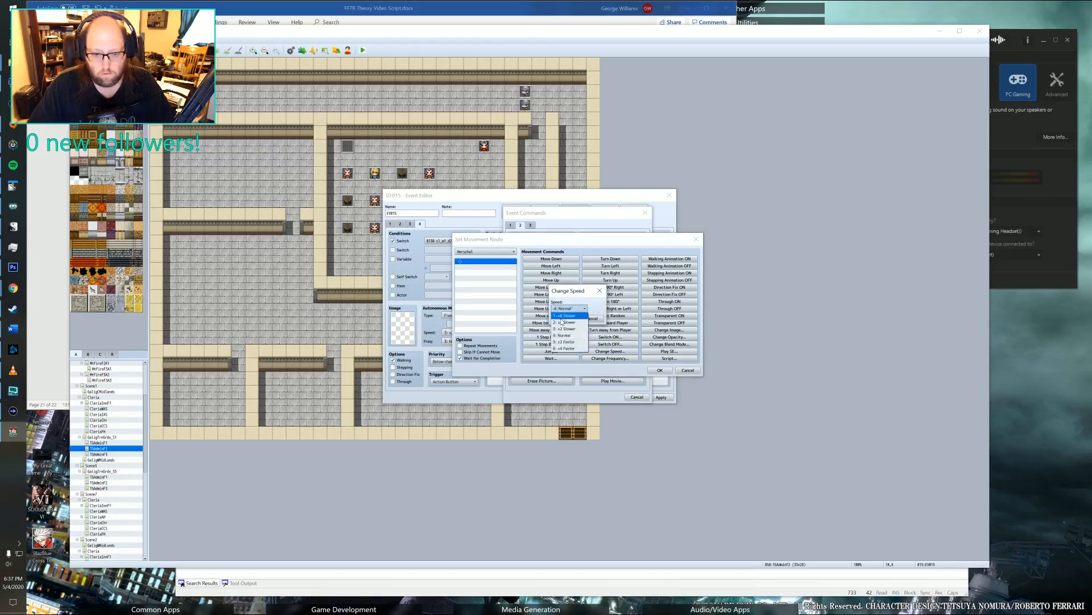
click(563, 322)
click(563, 318)
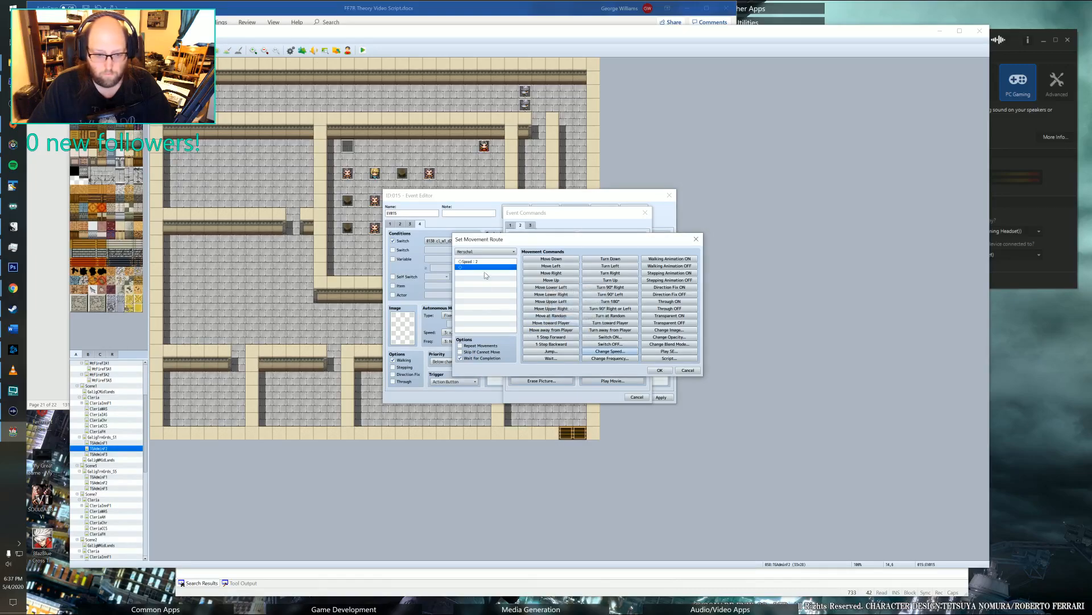
Add the script "Move Right: 3" and a Turn Up command to the trainer's movement route.
click(663, 359)
text(H)
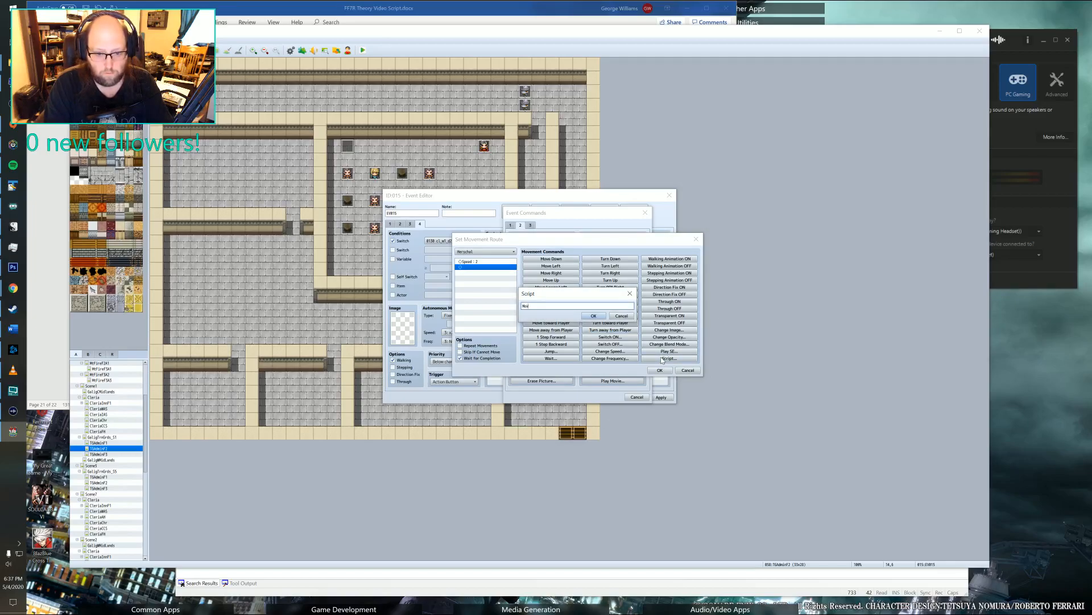
text(ove Rig)
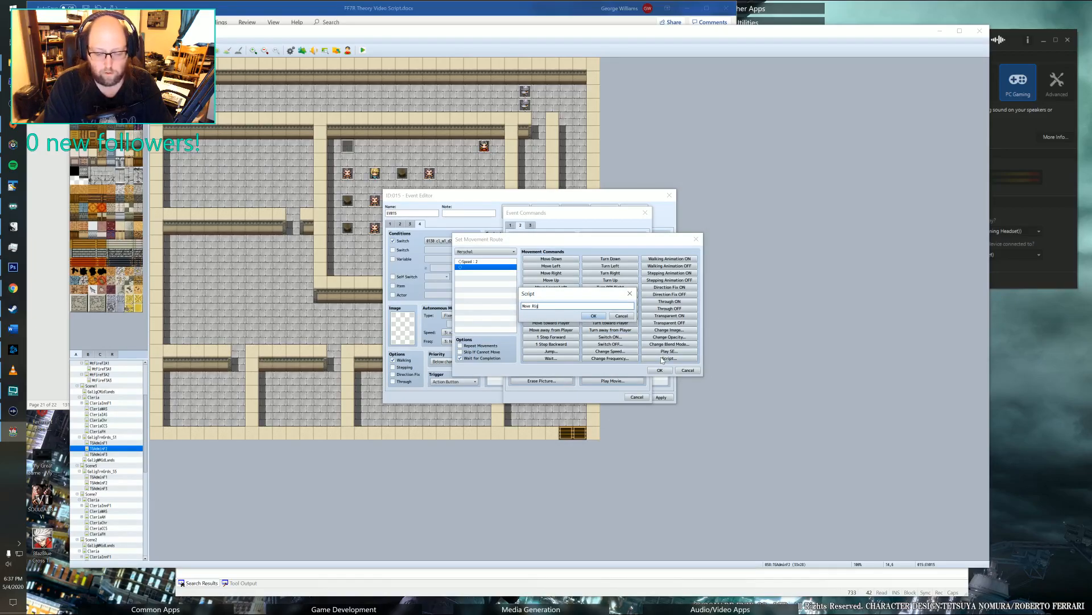
text(ht: 8)
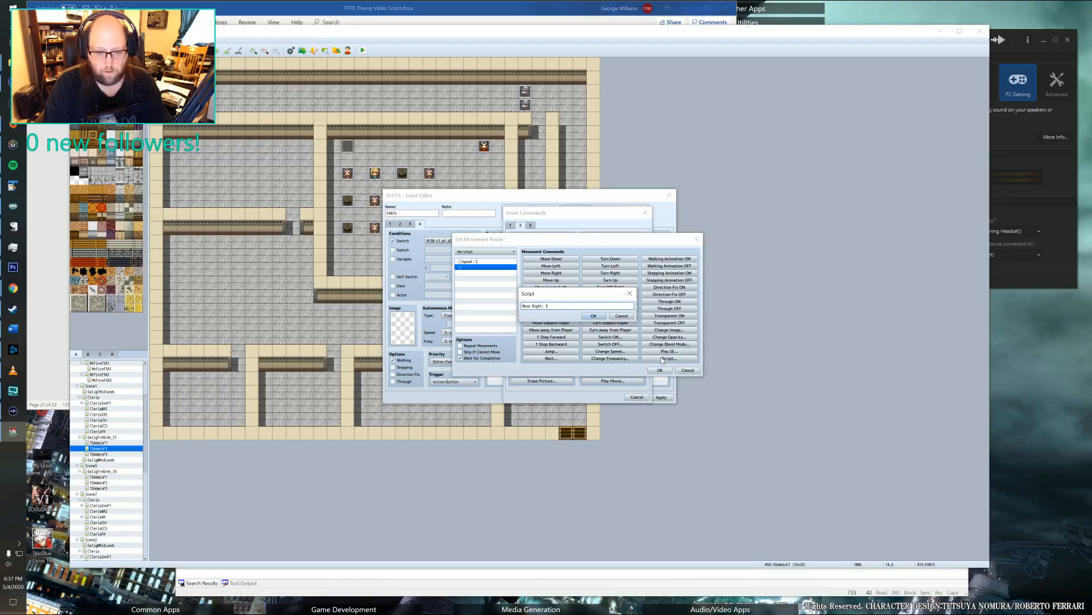
text( 3)
click(593, 315)
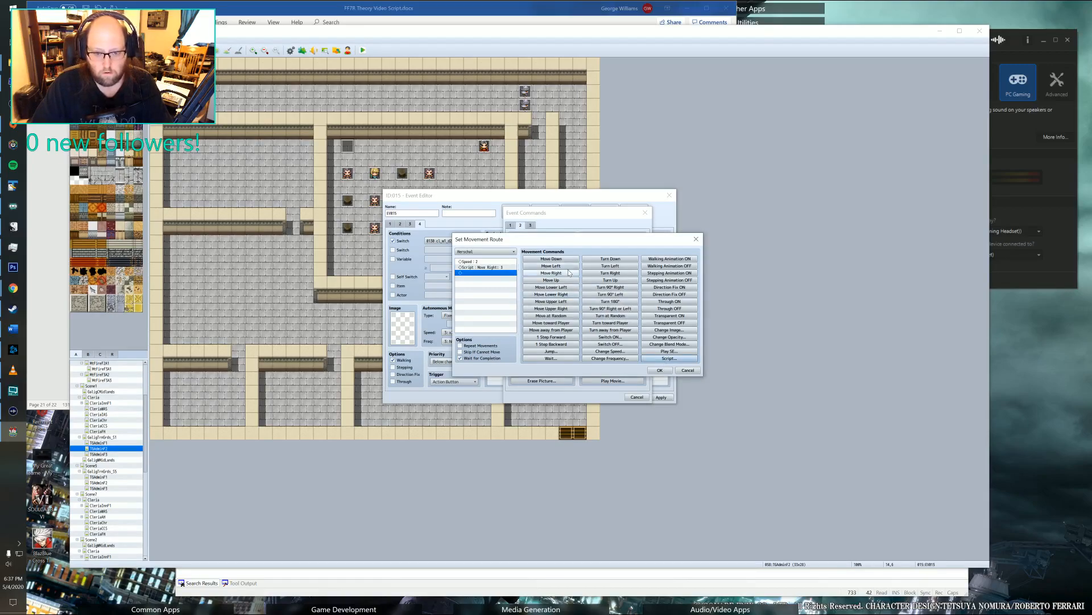
click(611, 279)
Add the script "Move Left: 1" and a Turn Down command to the trainer's route, and save the movement route.
click(654, 358)
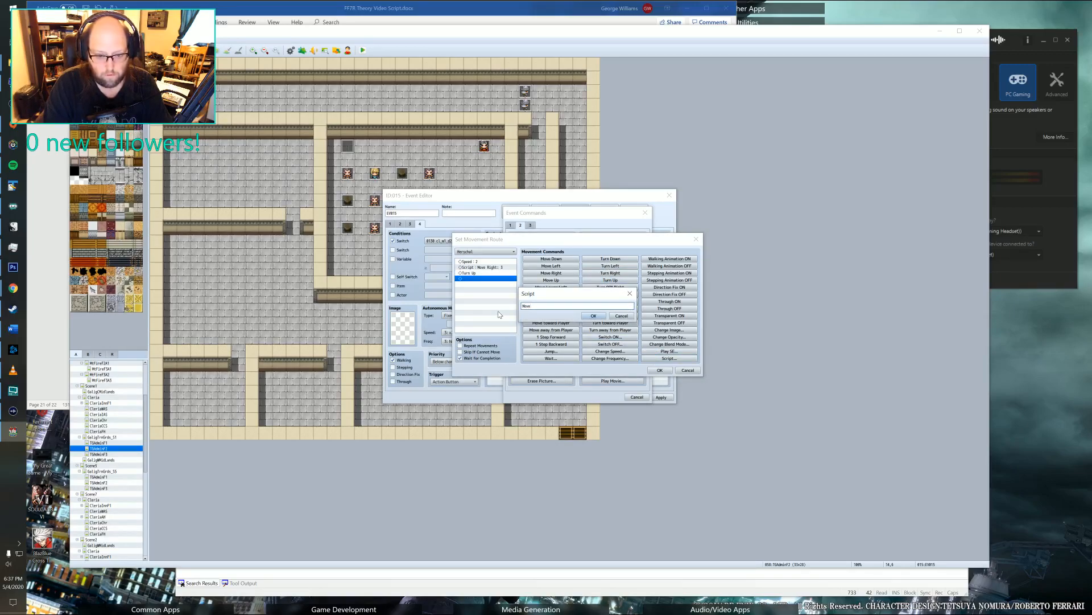
text(Move Left: 1)
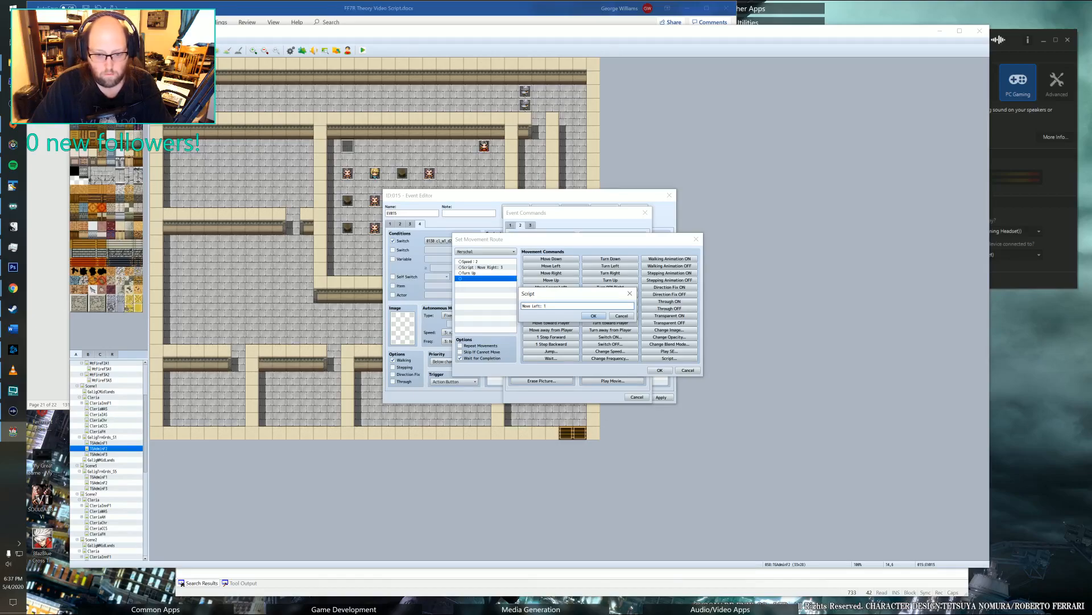
click(593, 316)
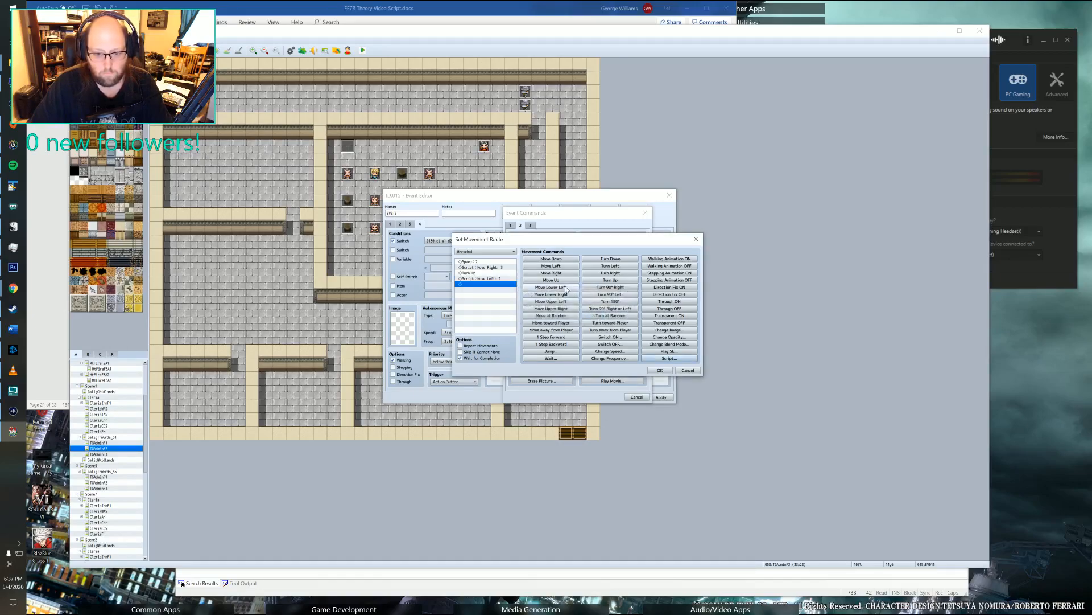
click(611, 258)
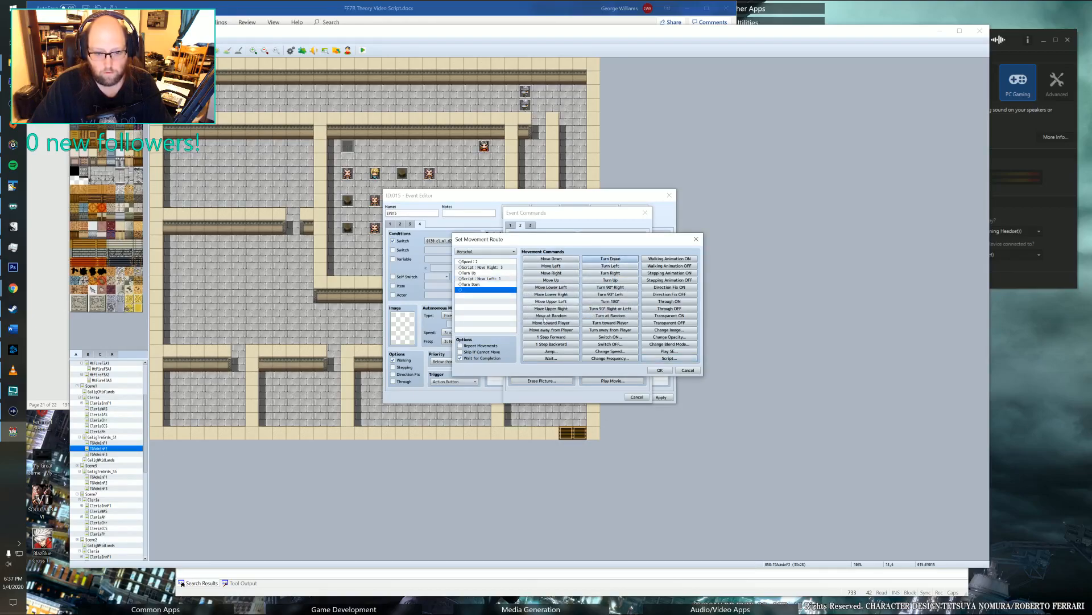
click(660, 370)
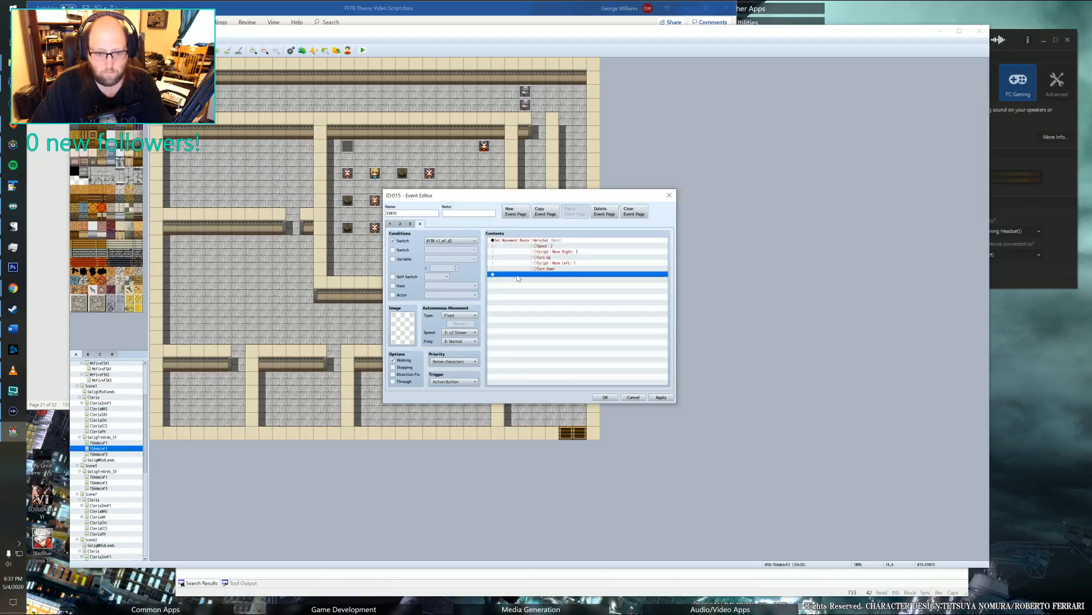
Add a Fadeout Screen command after the trainer's movement route and start a Control Switches command just before the fadeout.
double_click(494, 277)
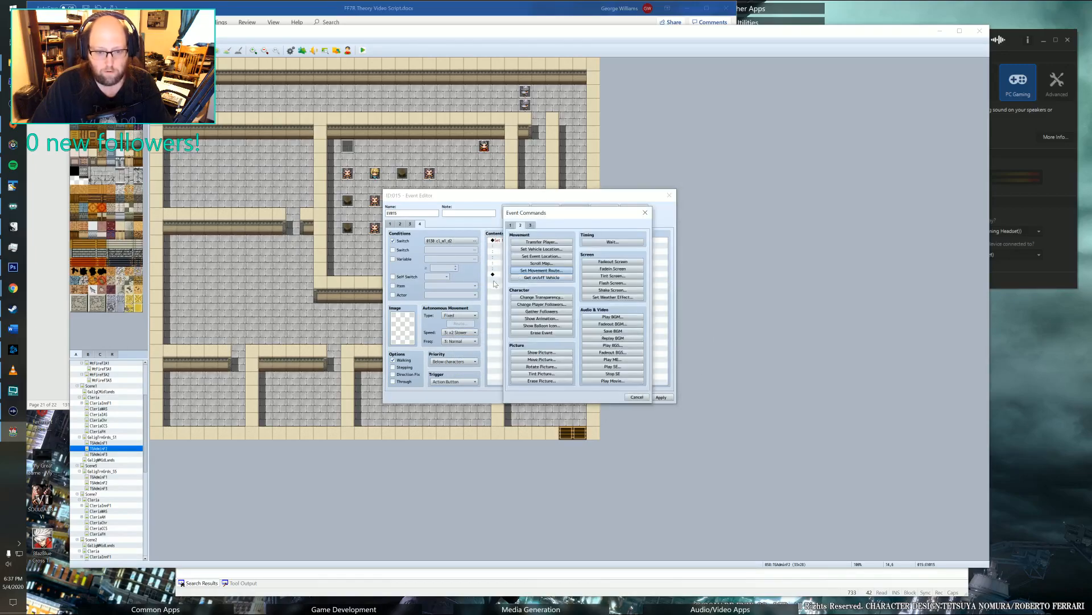
click(604, 262)
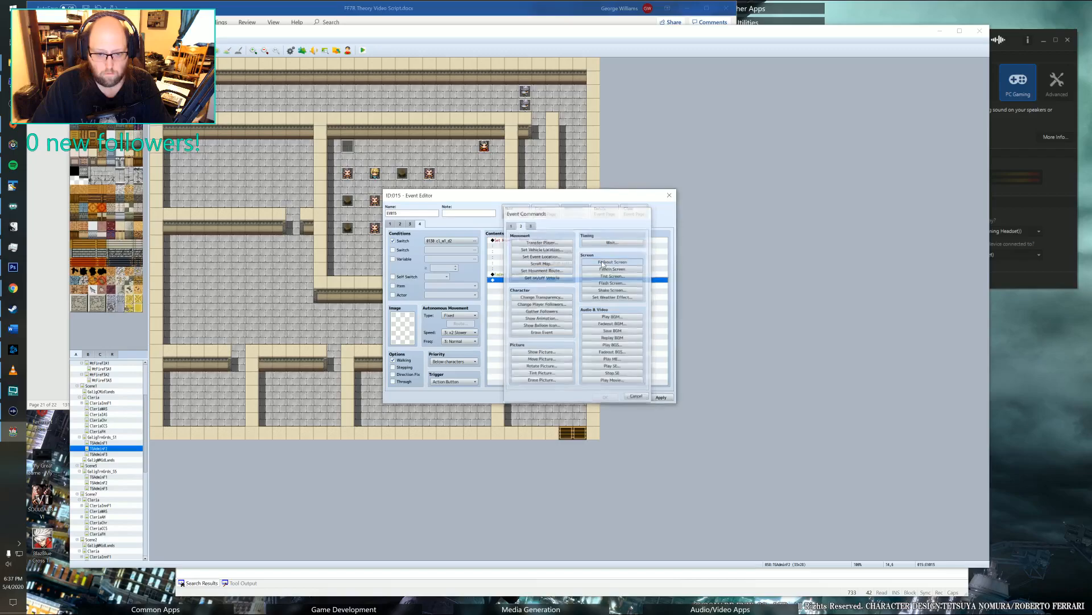
double_click(519, 278)
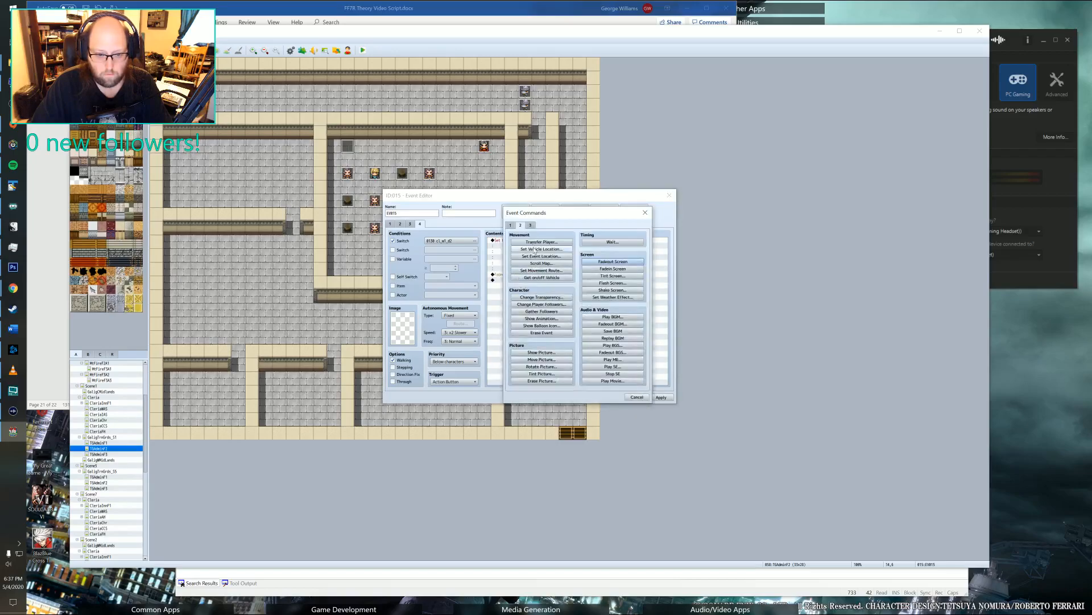
click(511, 225)
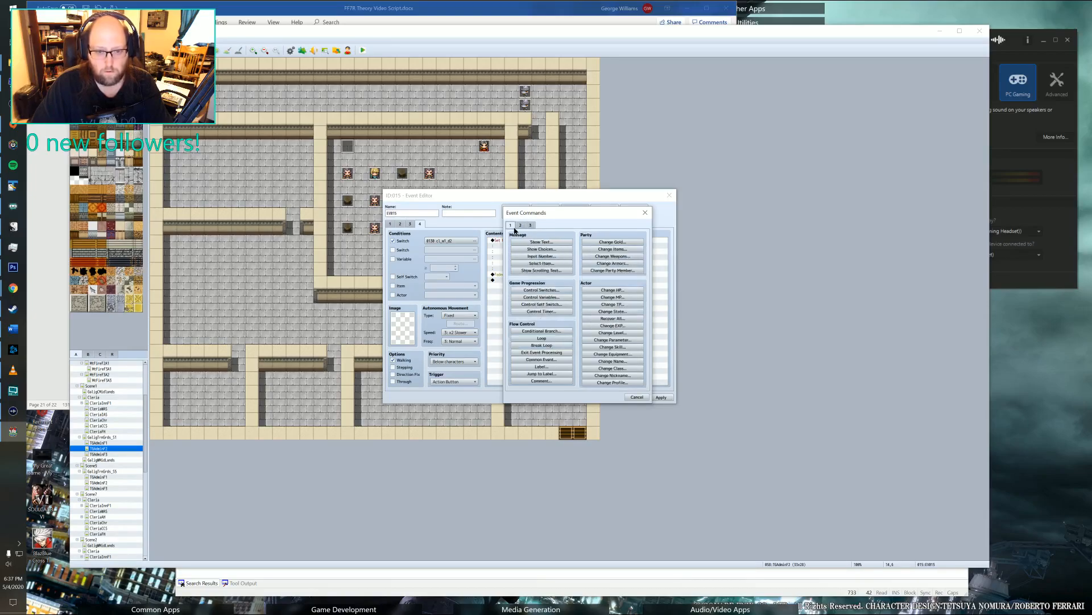
click(526, 291)
click(575, 296)
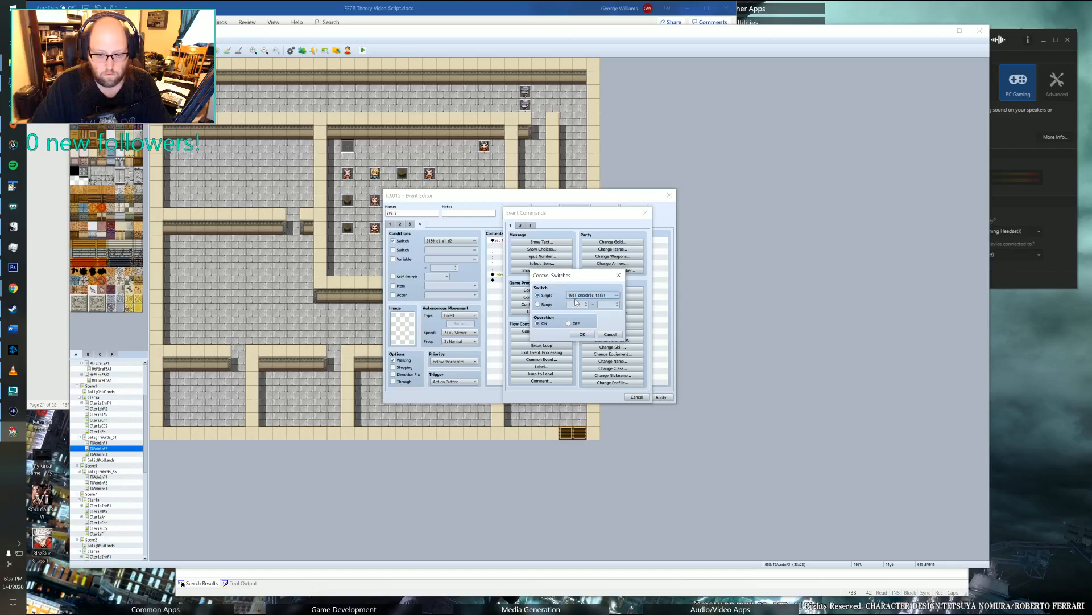
Name the unused switch 0142 as this scene's "_end" switch and set the Control Switches command to turn it ON.
click(537, 296)
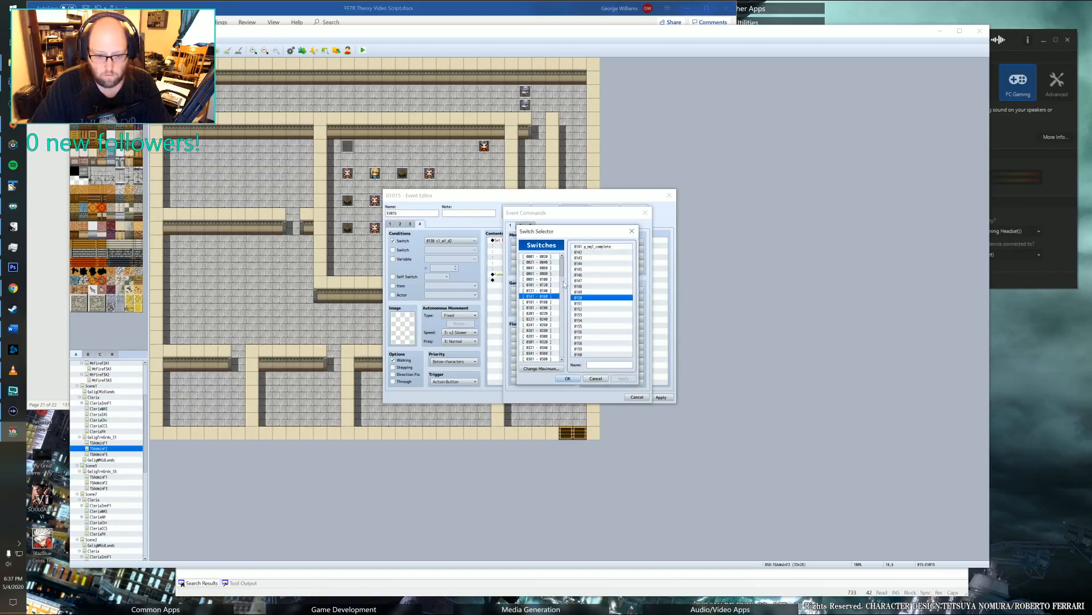
click(592, 251)
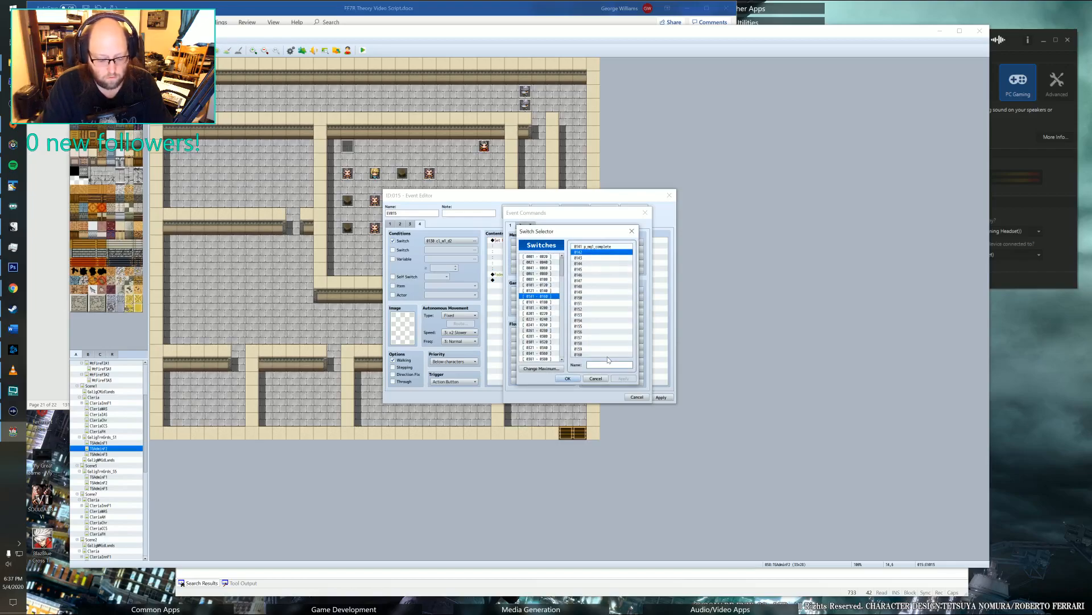
click(538, 285)
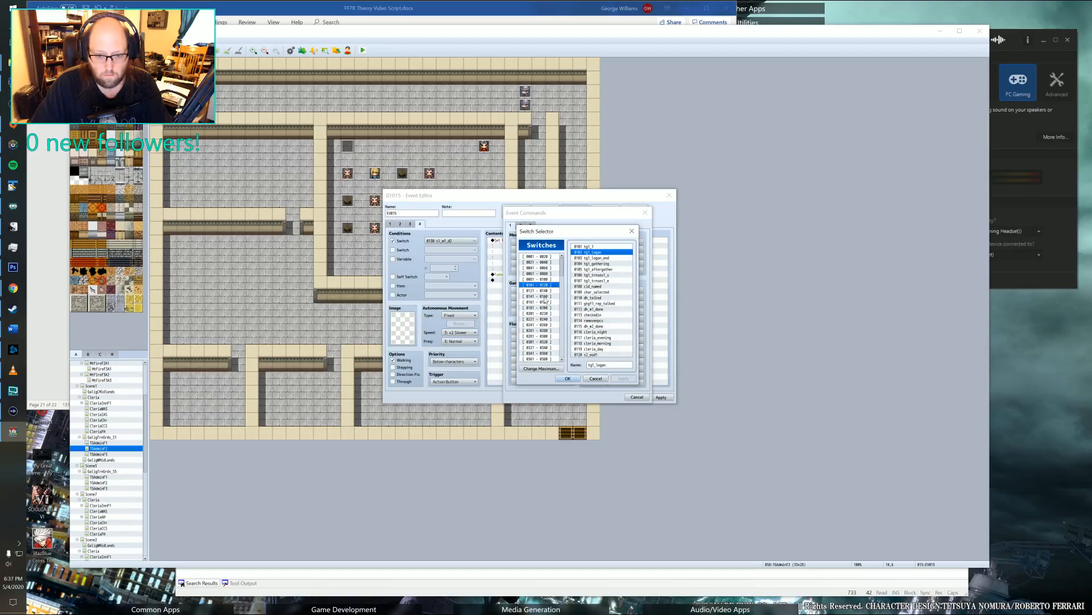
click(543, 291)
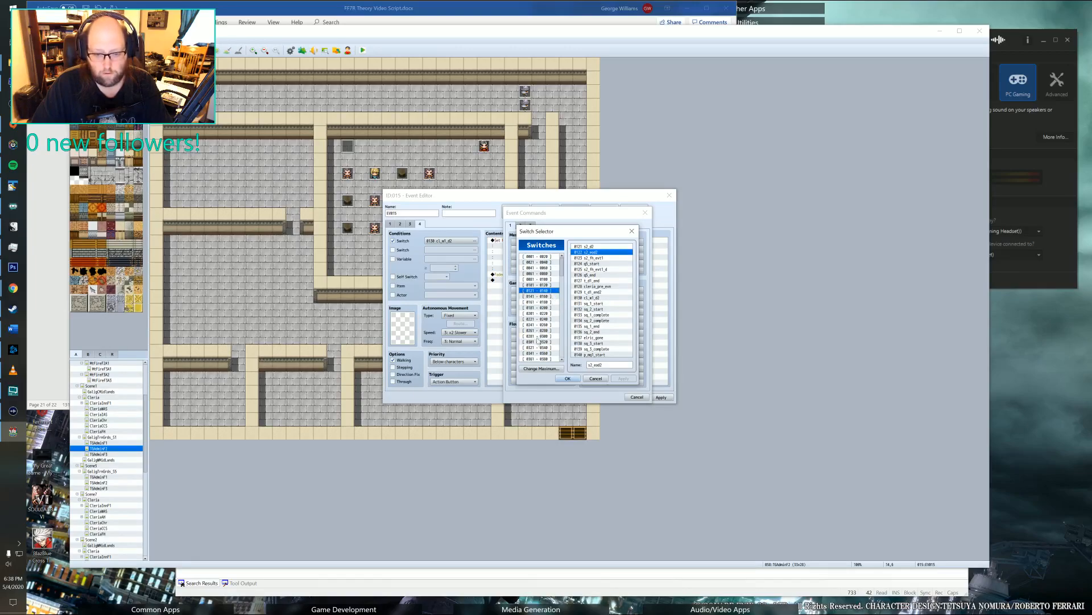
click(537, 297)
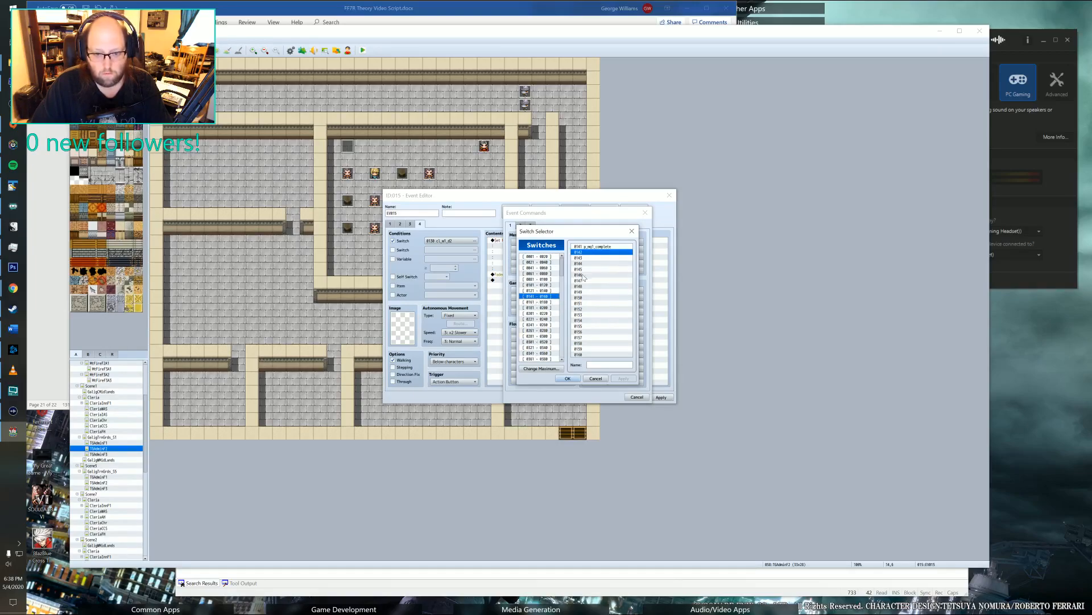
click(589, 365)
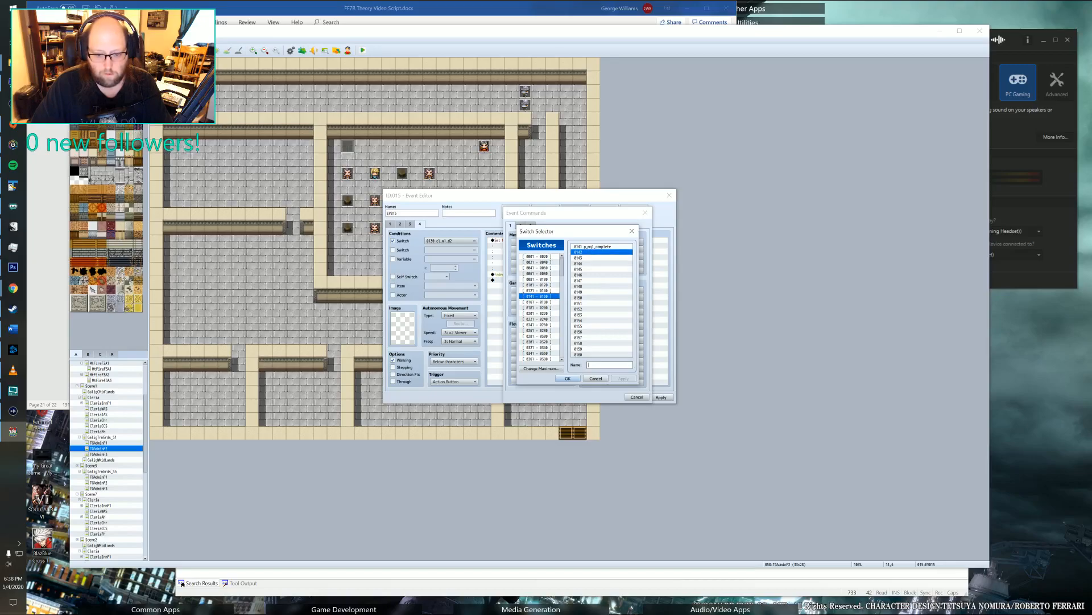
text(cl_w1_d2_1_end)
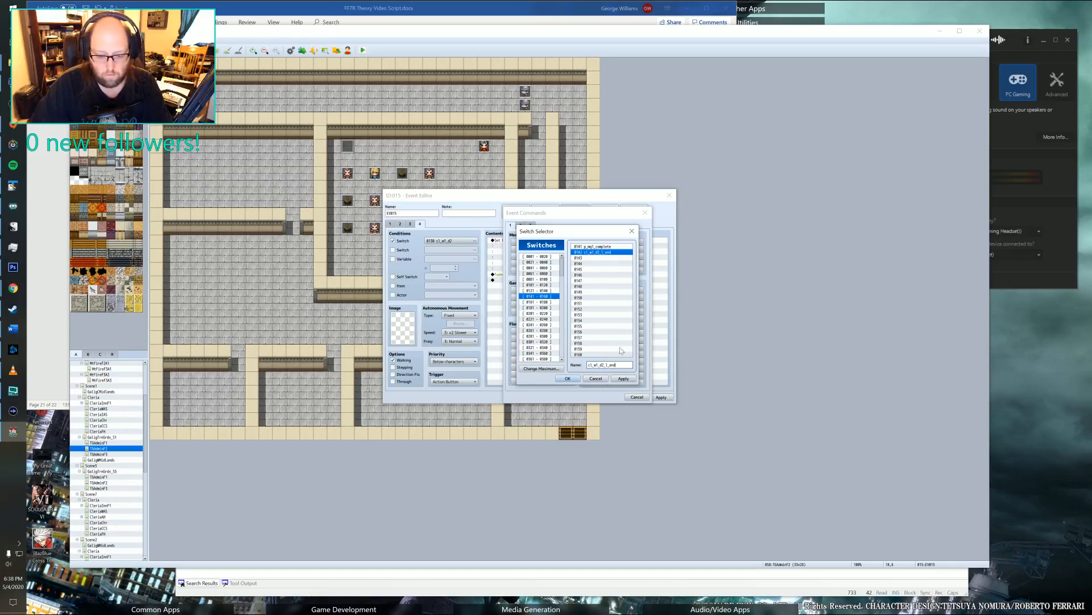
click(567, 378)
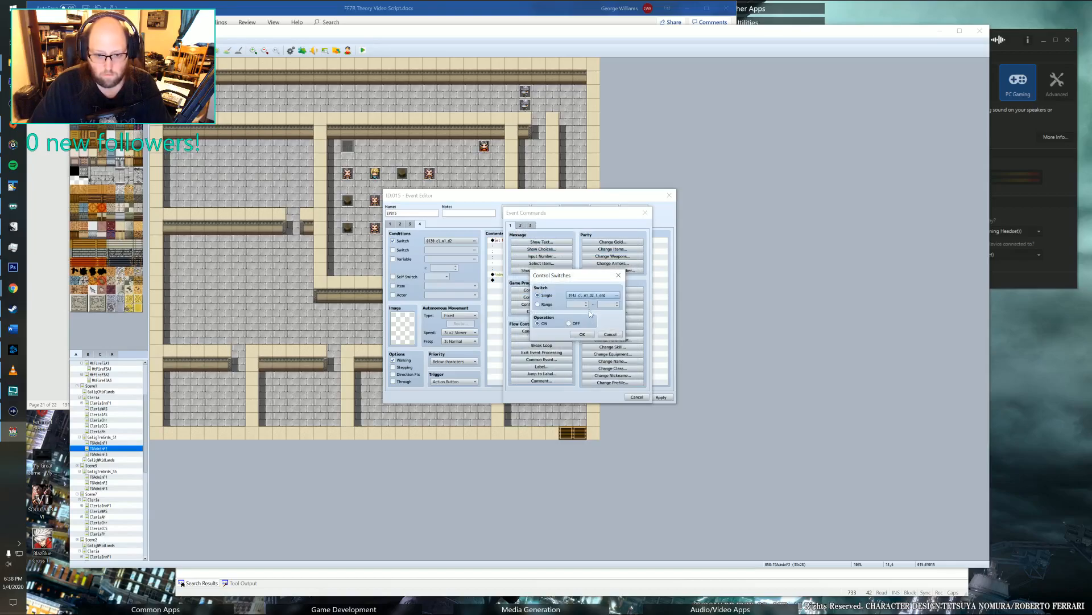
click(582, 334)
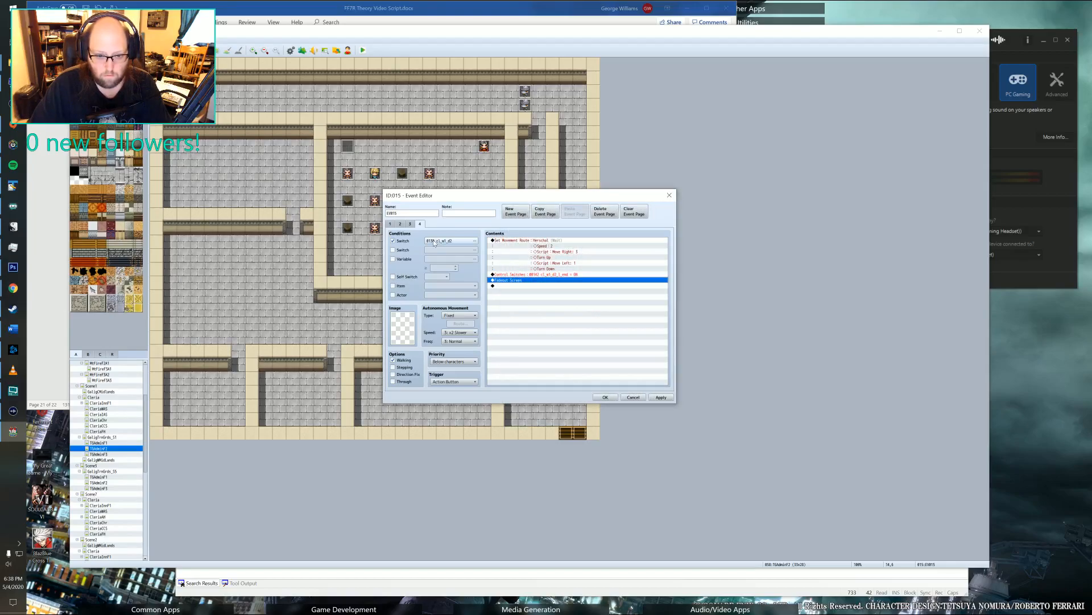
Add a blank fifth page to the classroom corner event, set the fourth page's trigger to Parallel, and save the event.
click(521, 212)
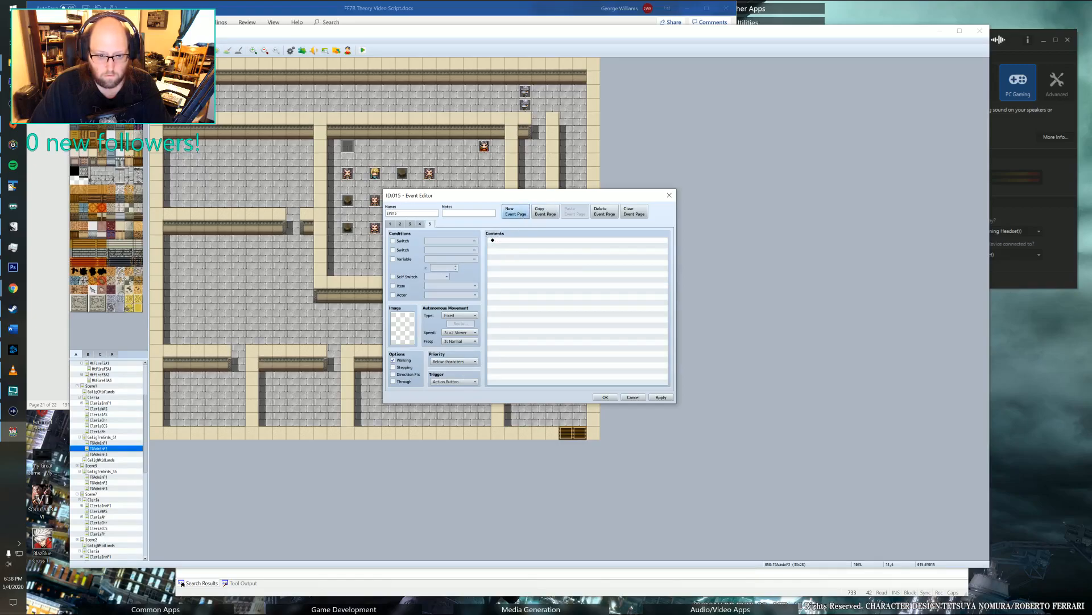
click(420, 224)
click(454, 381)
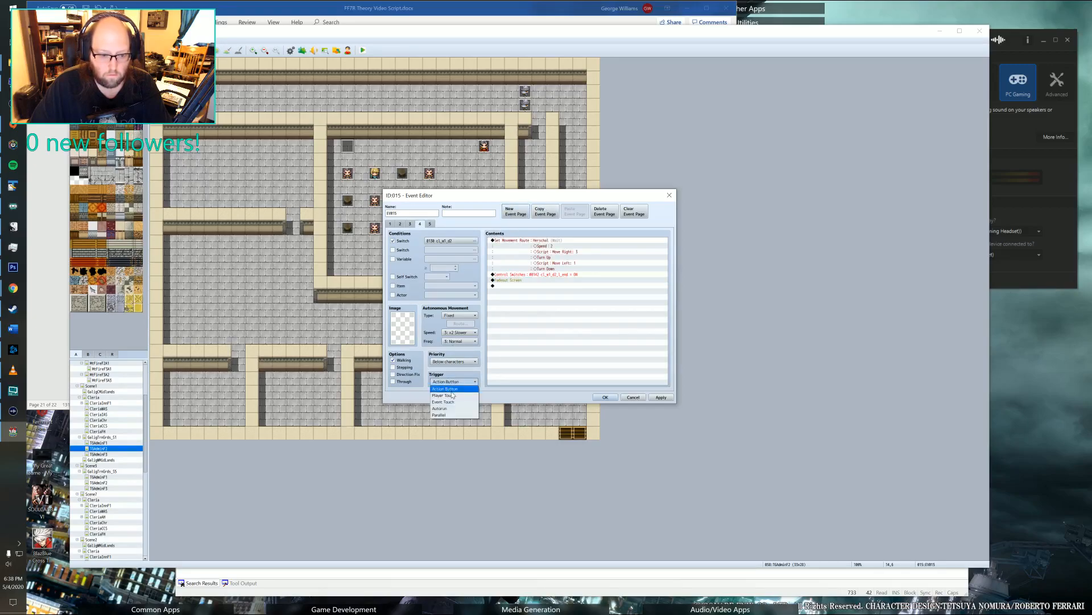
click(454, 398)
click(454, 381)
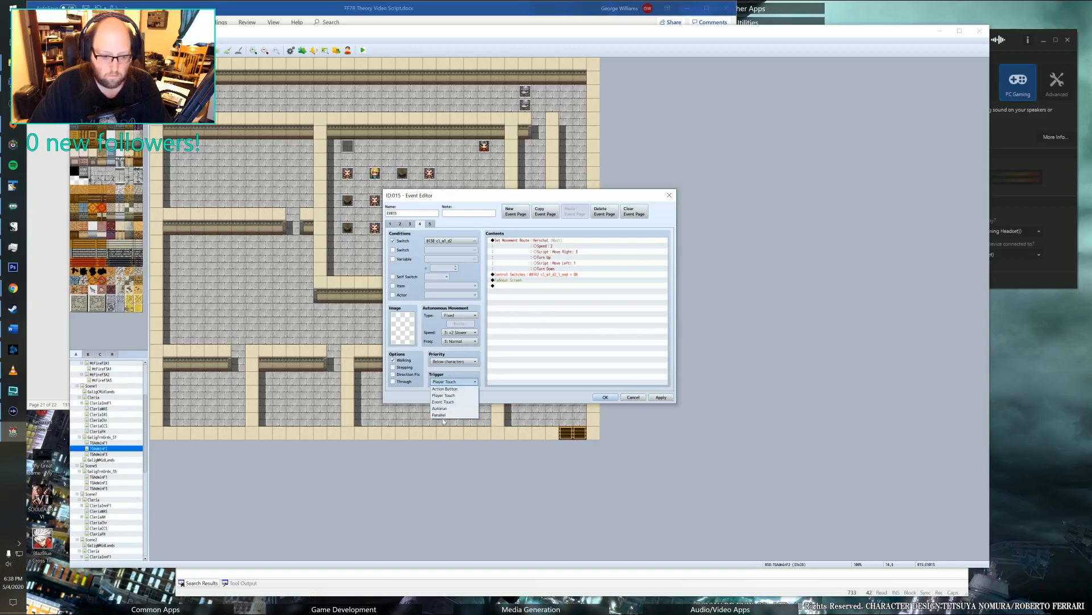
click(440, 415)
click(410, 224)
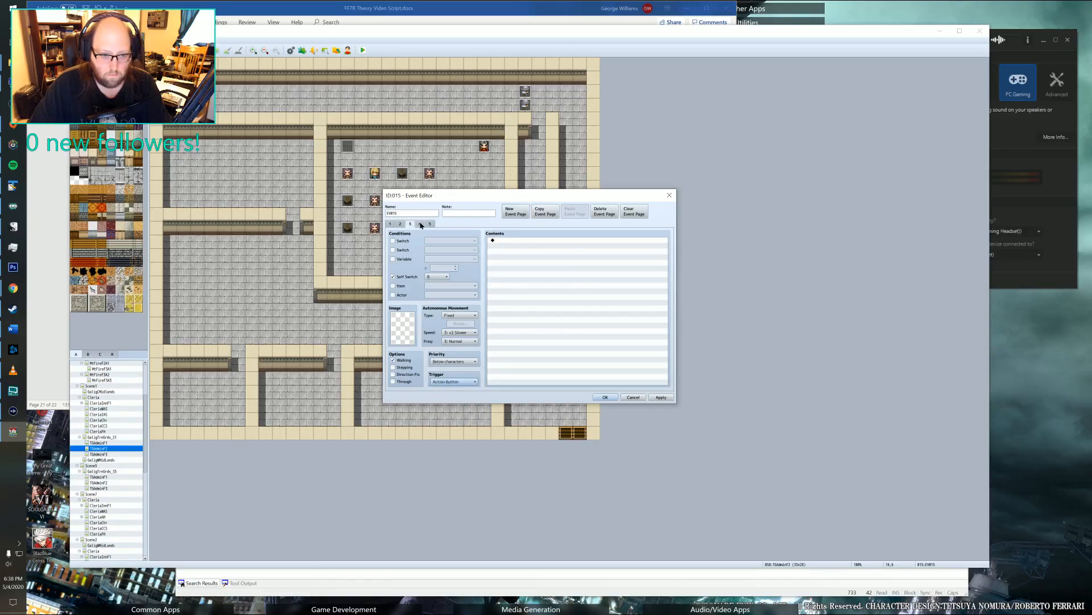
click(419, 224)
click(661, 397)
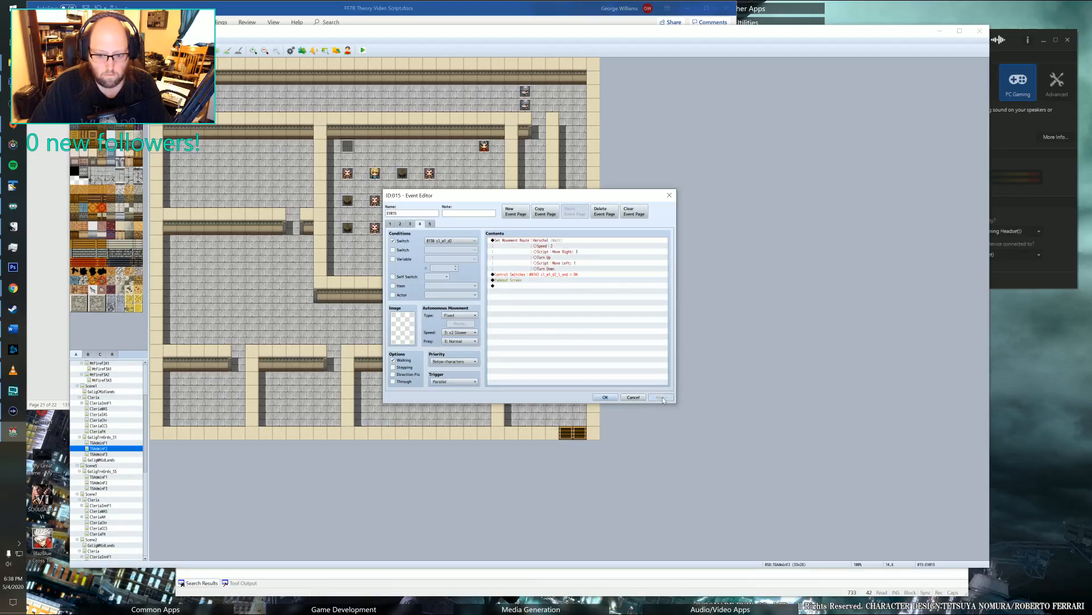
click(606, 397)
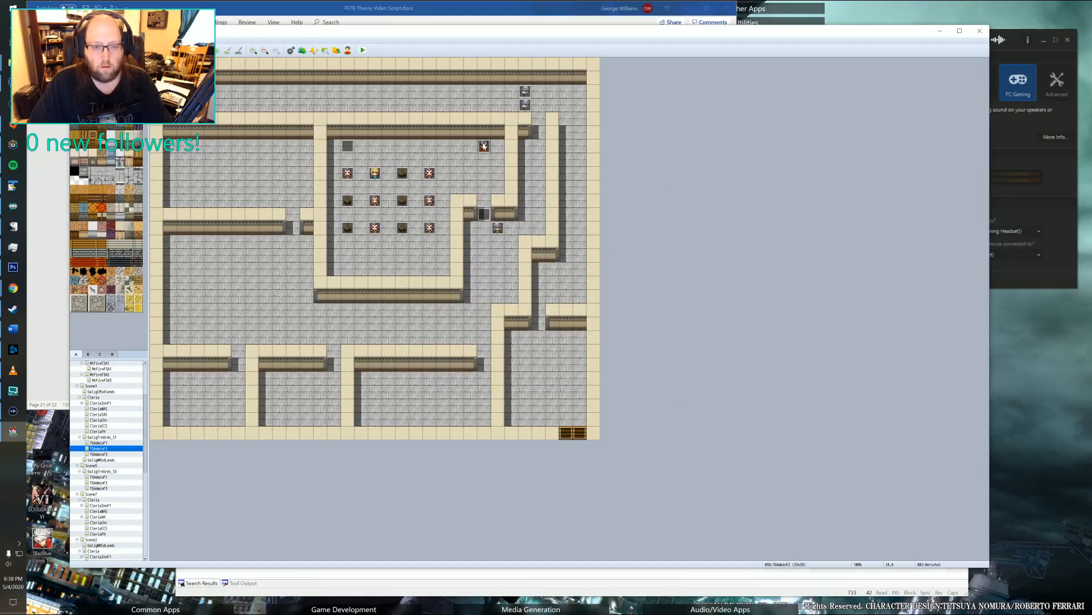
Duplicate the second page of the recruit trainer's classroom event as a third page.
double_click(484, 146)
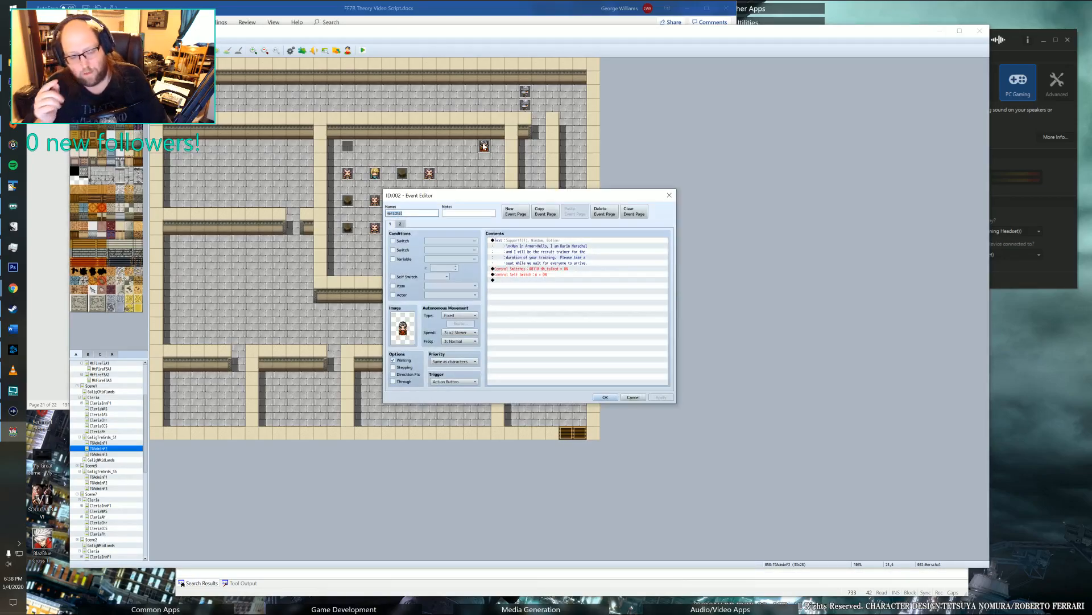
click(401, 224)
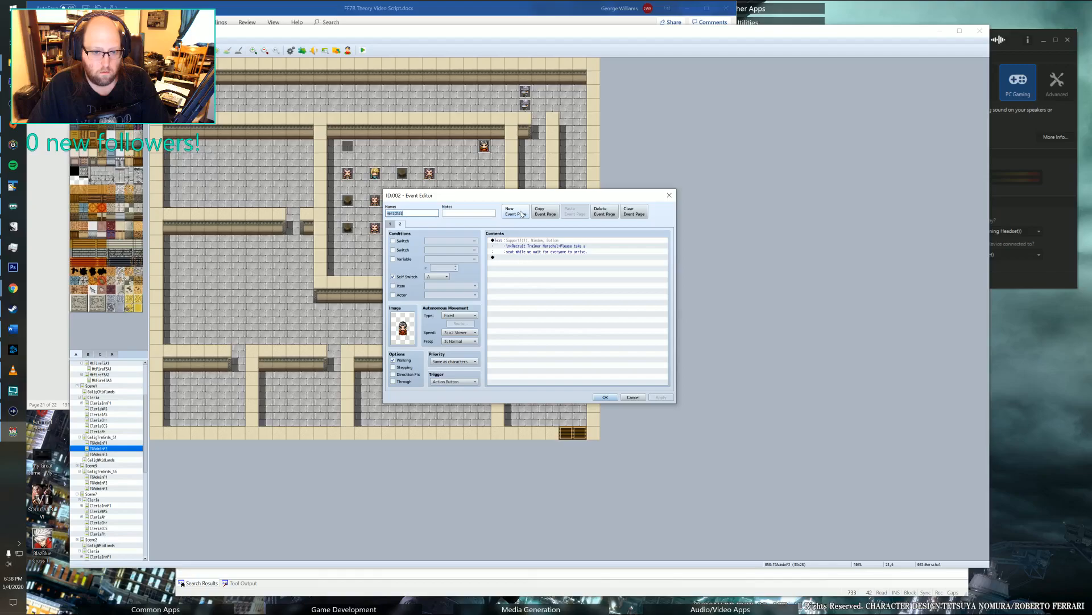
click(545, 212)
click(574, 211)
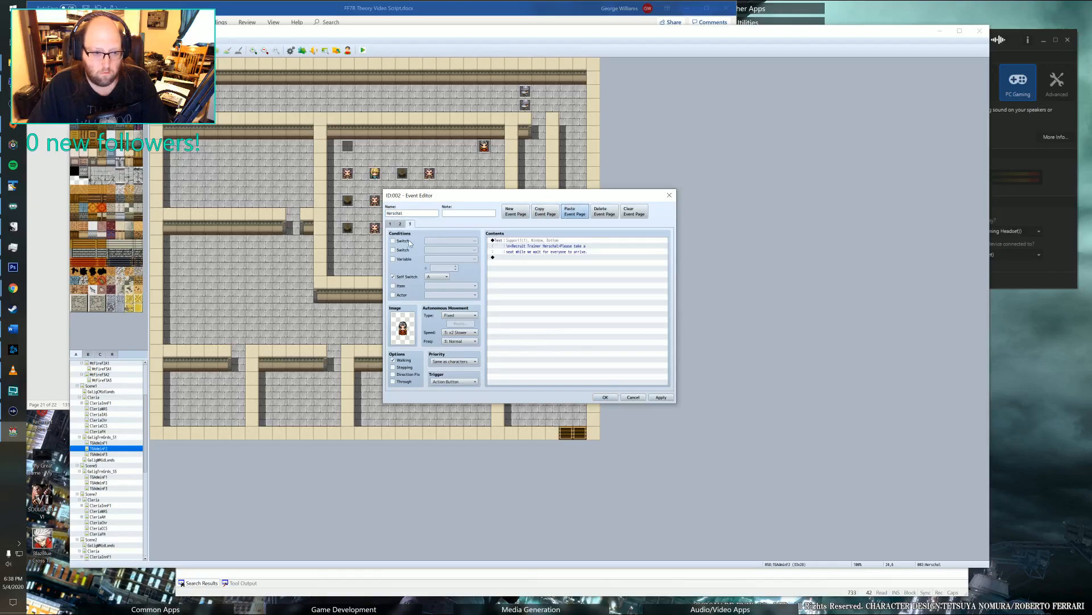
Set the character image on the trainer event's third page to none.
double_click(396, 330)
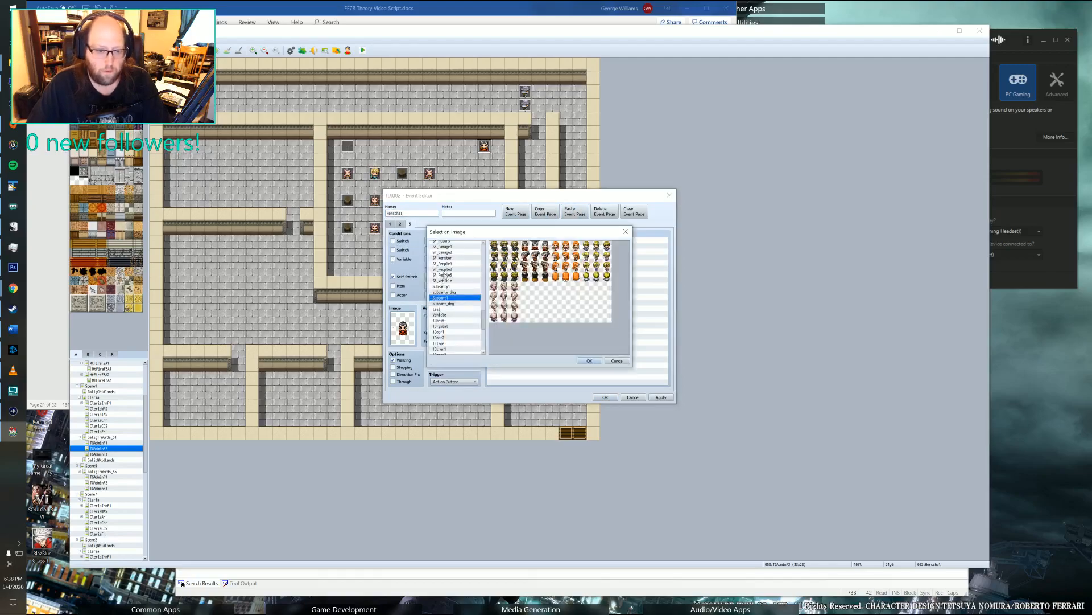
scroll(462, 251, up, 15)
click(456, 245)
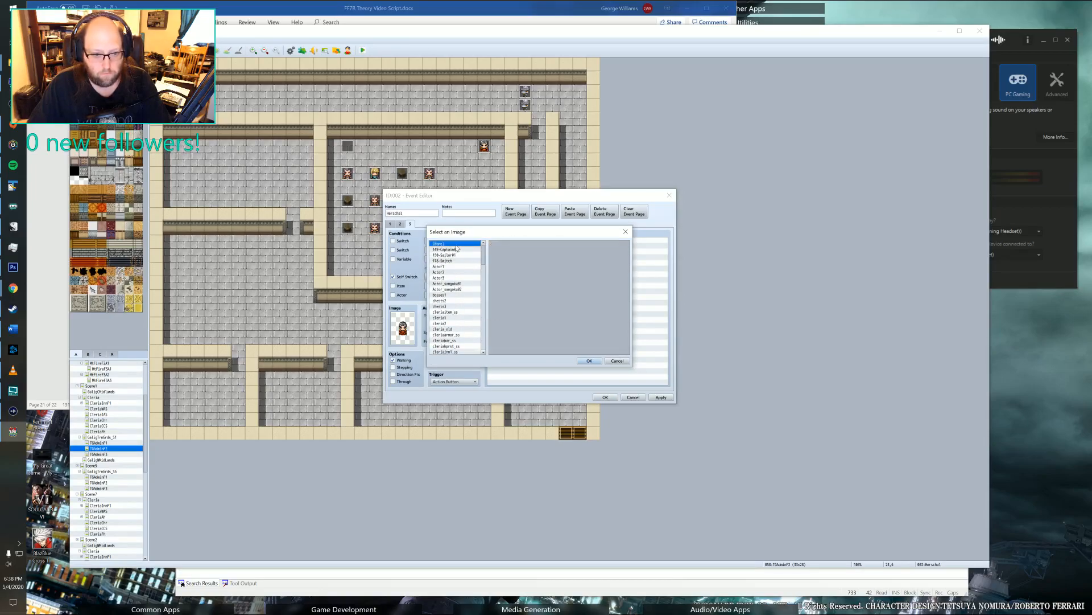
click(589, 361)
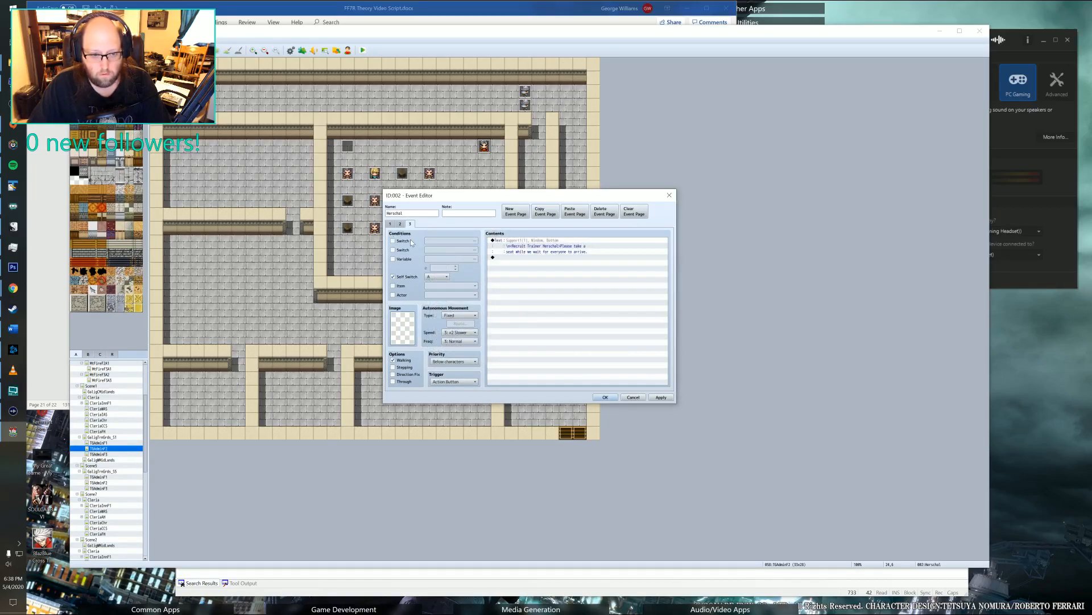
Condition the trainer's third page on switch 0130 instead of self switch A, and save the event.
click(412, 242)
click(447, 241)
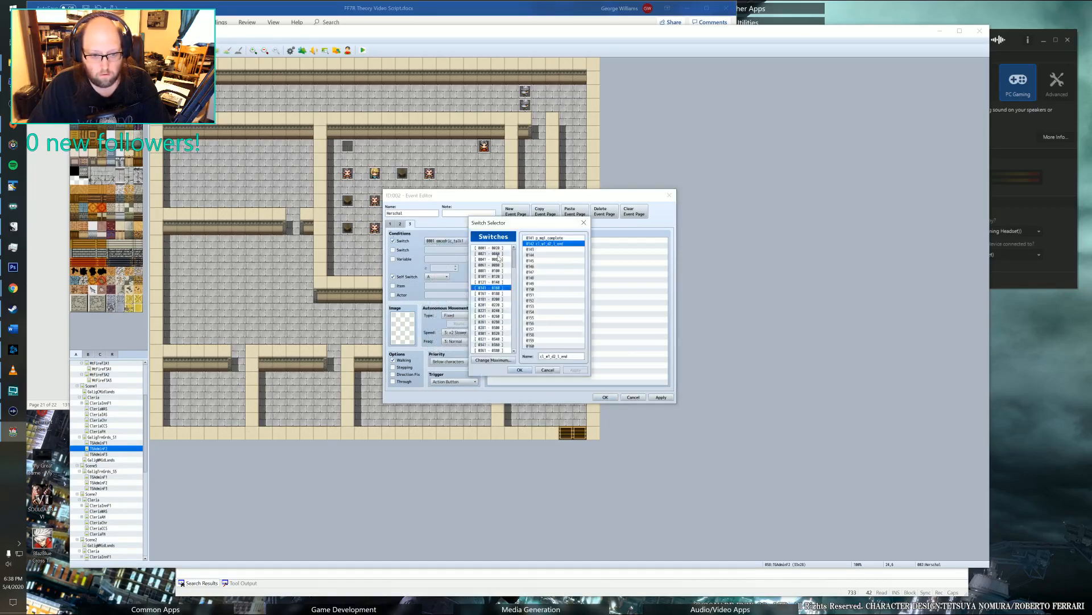
click(493, 282)
click(544, 289)
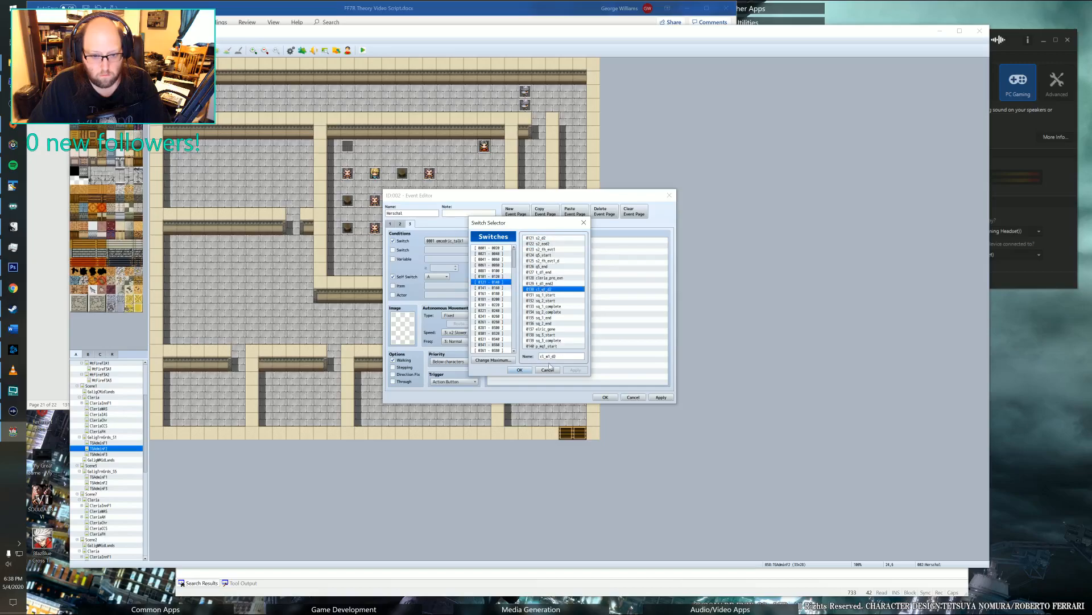
click(519, 369)
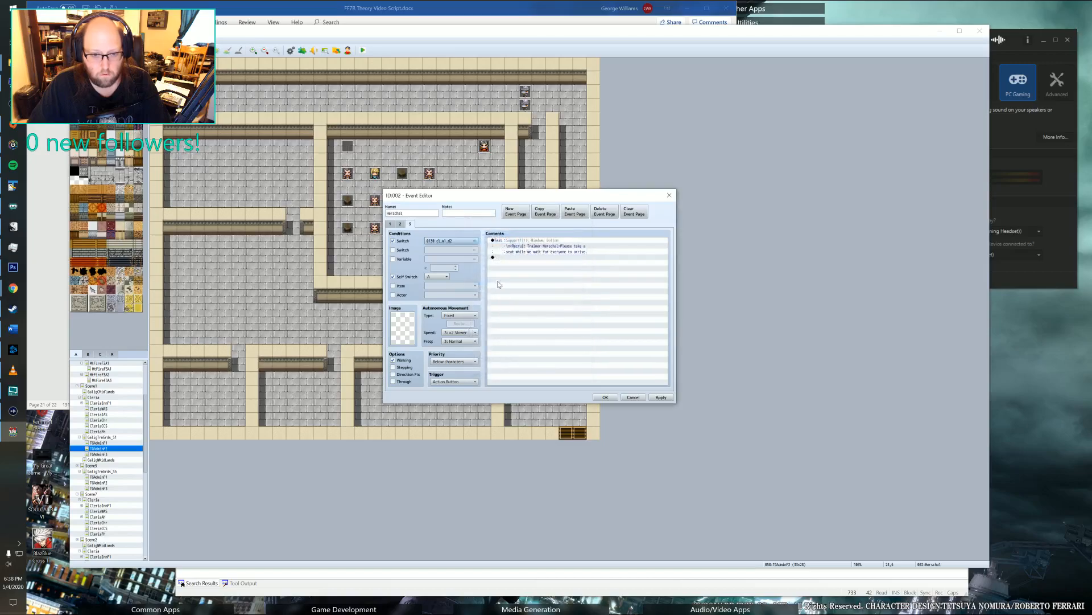
click(394, 276)
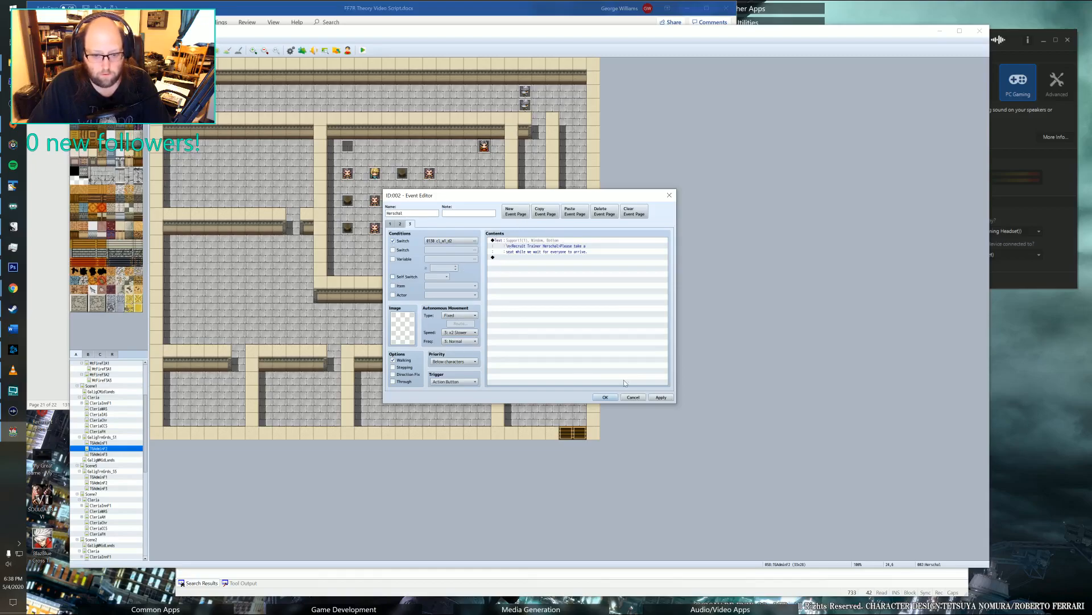
click(661, 397)
click(605, 398)
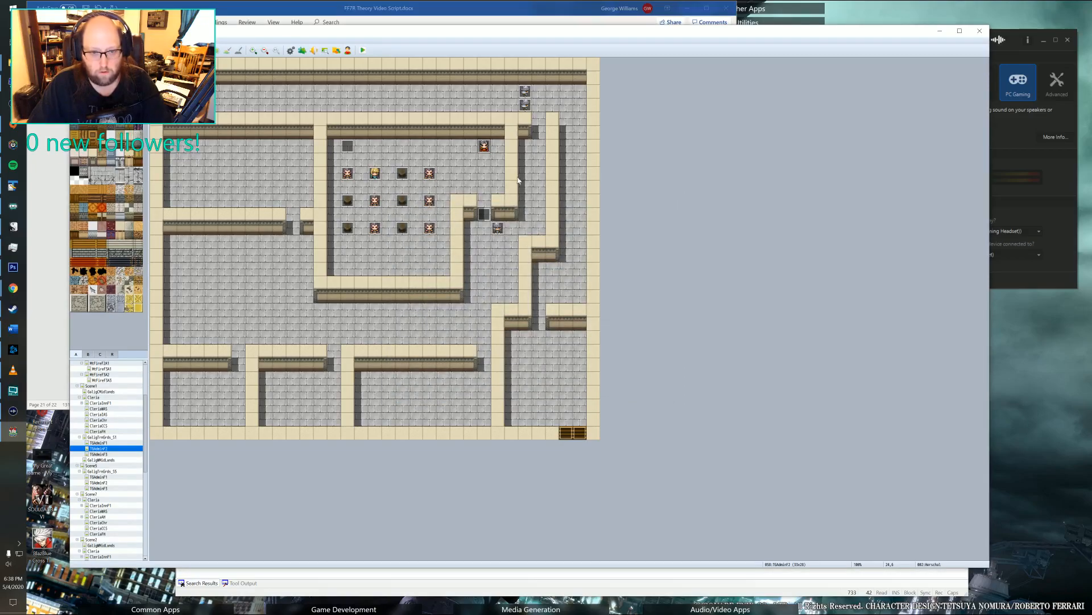
Delete the text command from the third page of the recruit trainer's event, keep its trigger as Action Button, and save the event.
double_click(484, 148)
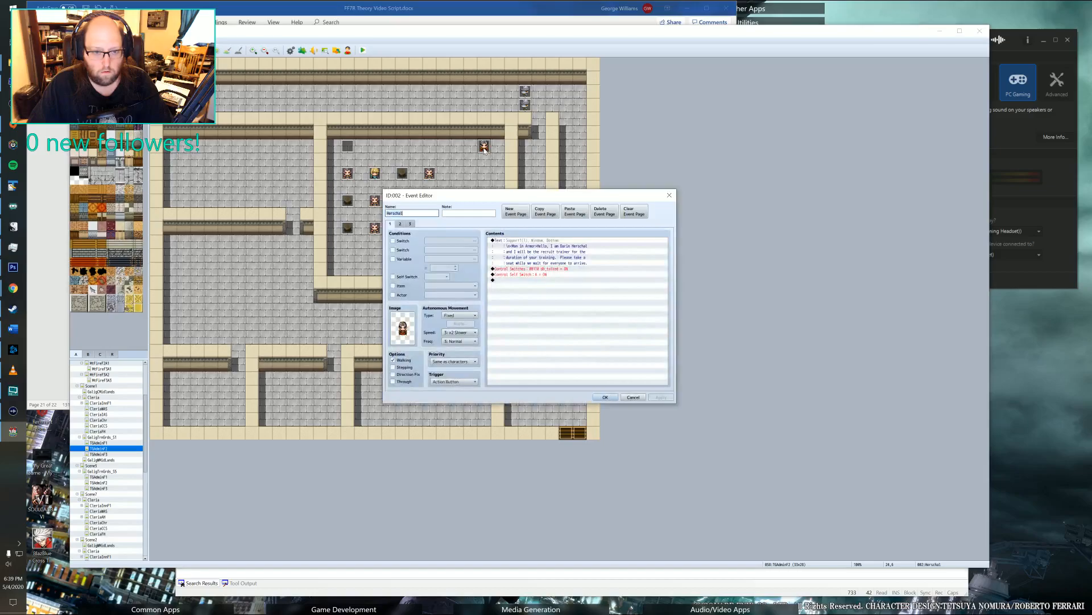
click(410, 224)
click(518, 243)
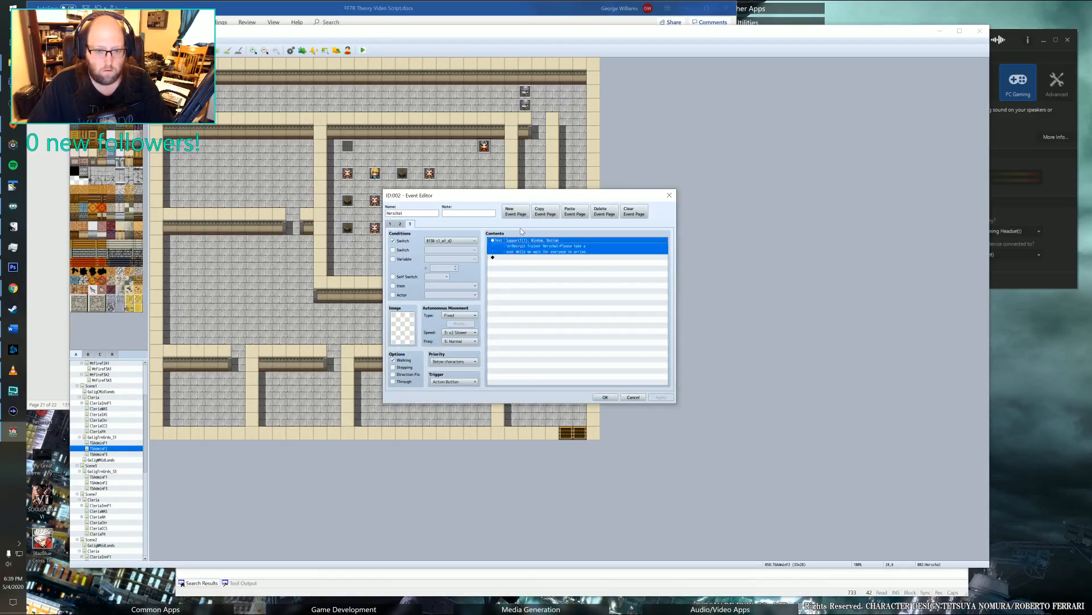
key(Delete)
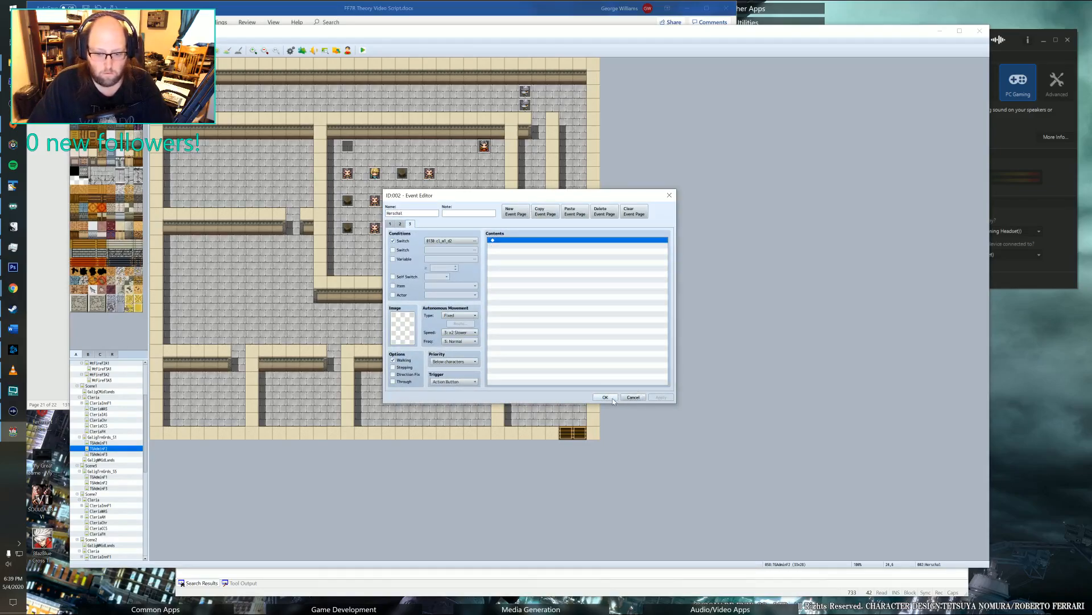
click(466, 382)
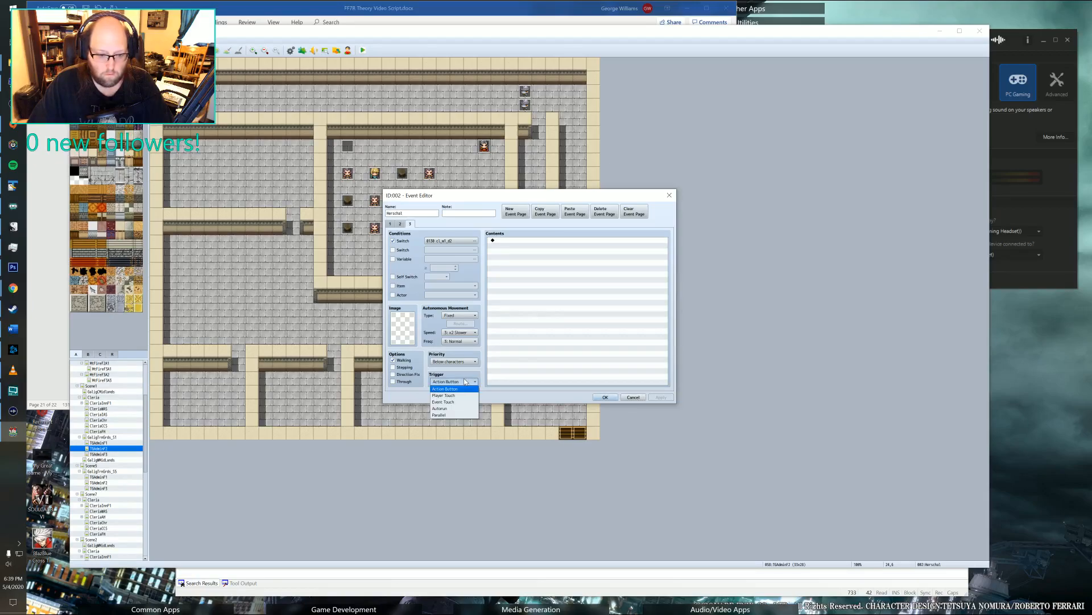
click(447, 389)
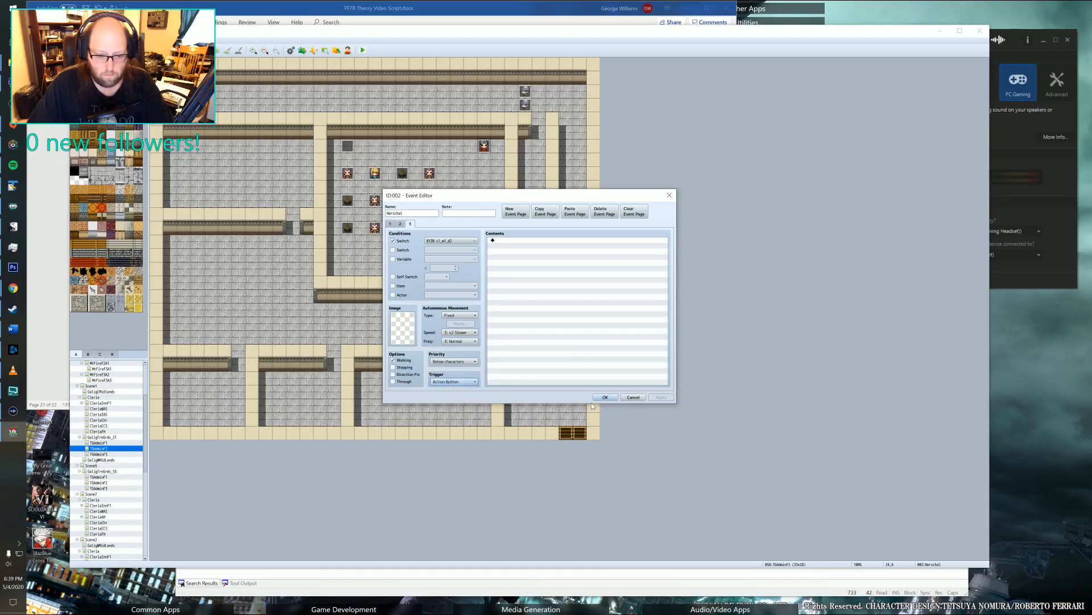
click(605, 396)
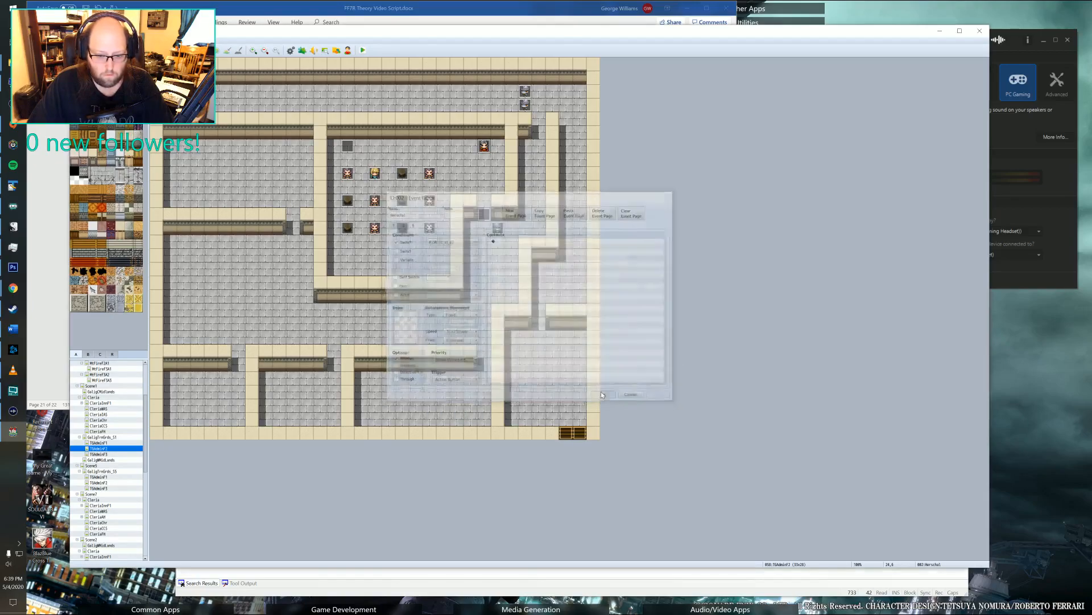
Paste a copy of the trainer's event at the back of the classroom behind the first desk column and clear its first page's commands.
click(348, 256)
key(ctrl+v)
double_click(347, 255)
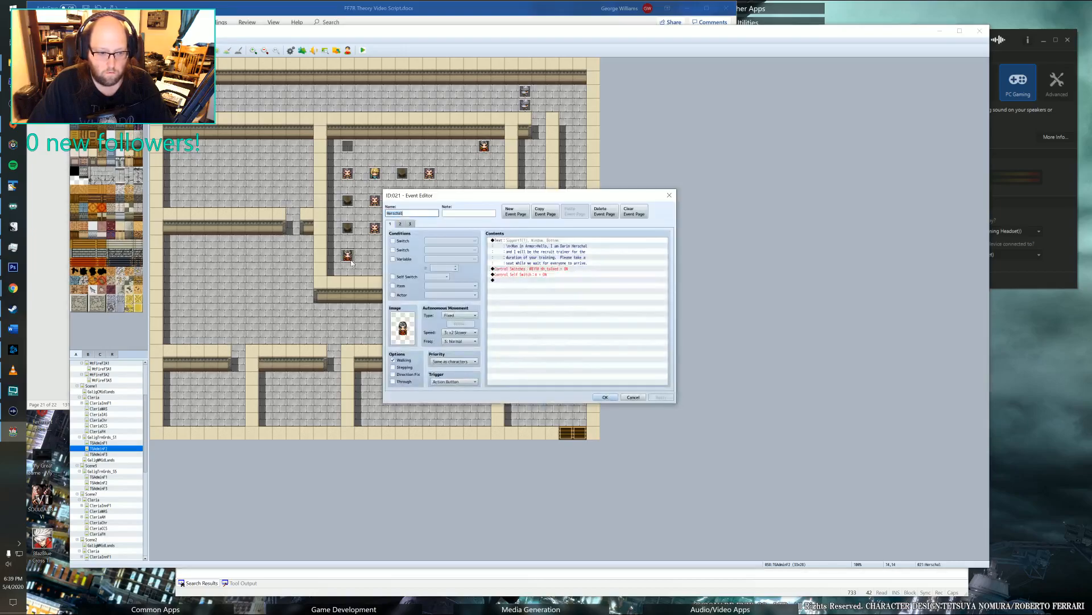
click(501, 242)
key(Delete)
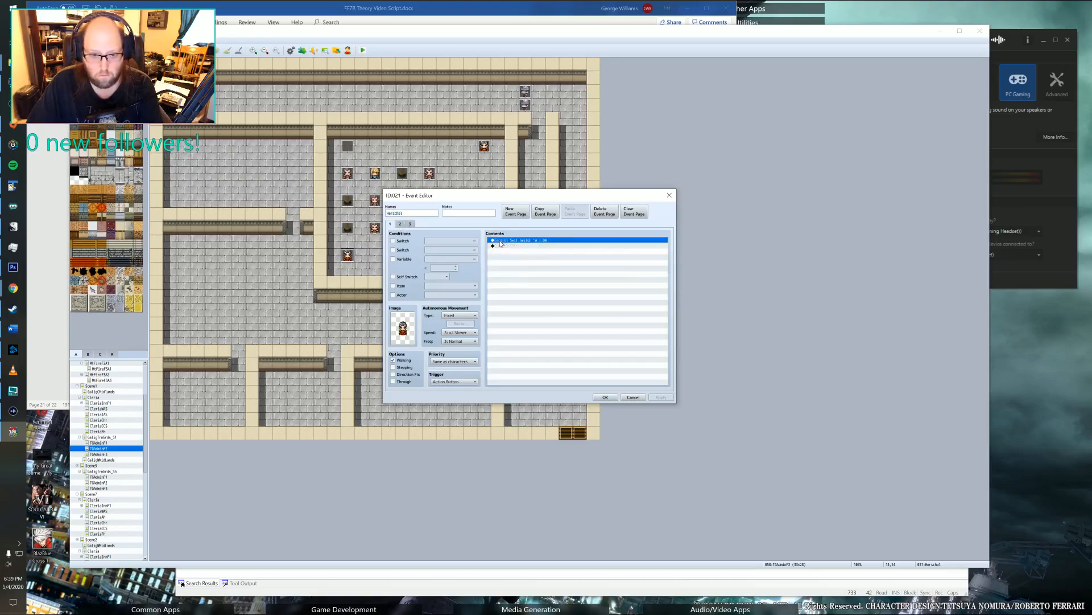
key(Delete)
key(Delete)
Delete the self switch A page from the copied trainer event, keeping its first page and its switch 0130 page.
click(400, 223)
click(410, 224)
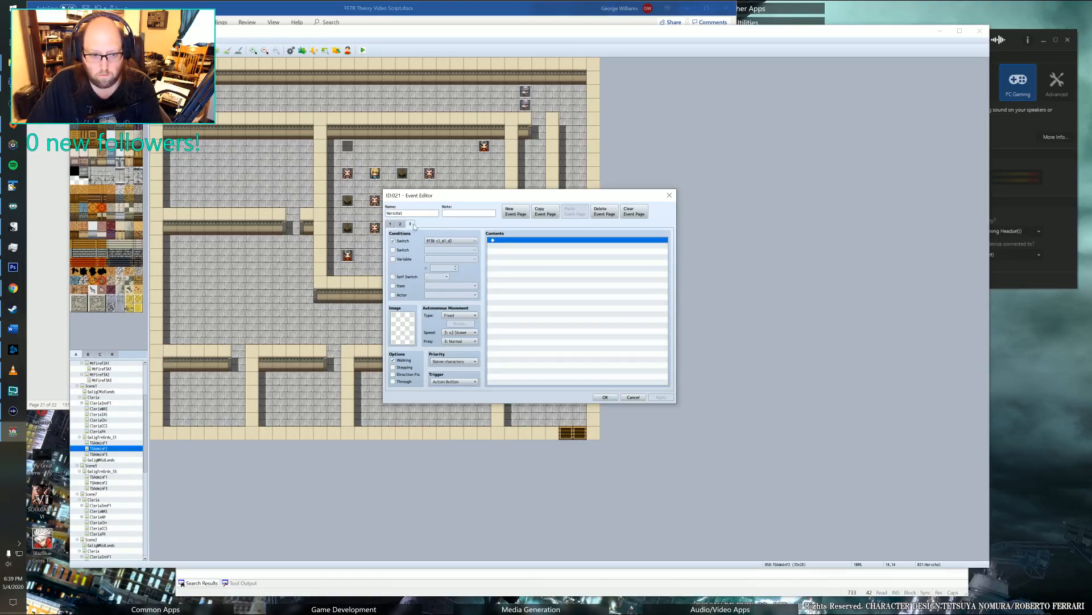
click(400, 223)
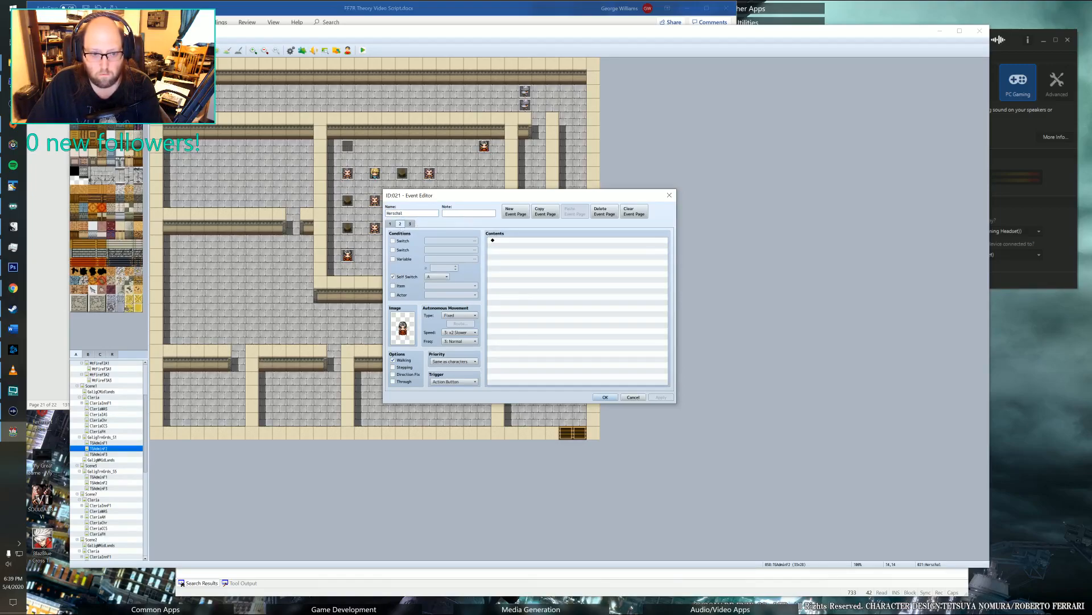
click(599, 212)
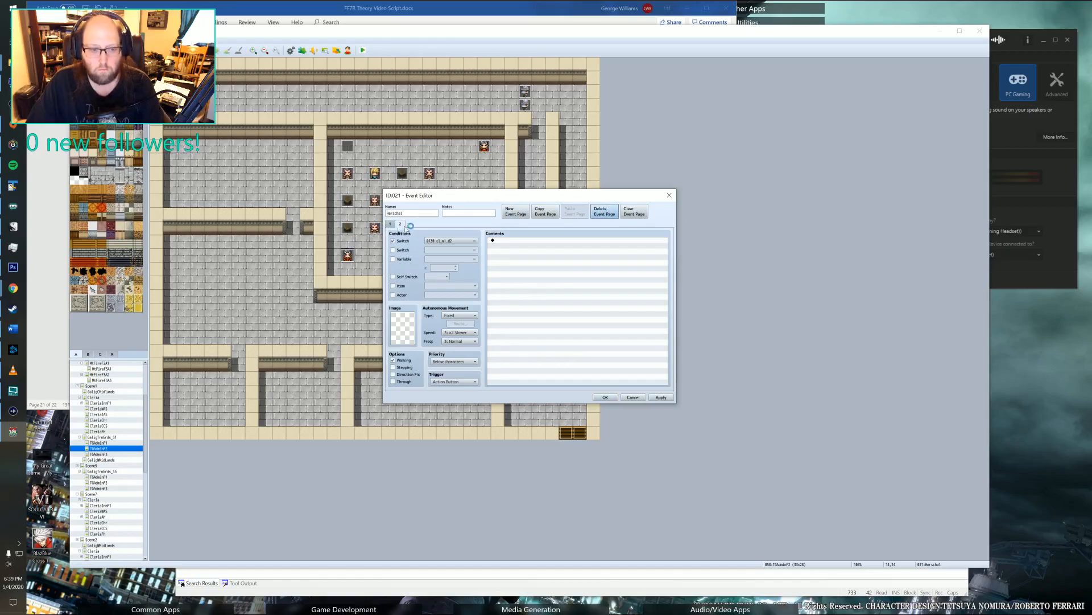
Set the character image on the copied event's first page to none and keep its trigger as Action Button.
click(392, 223)
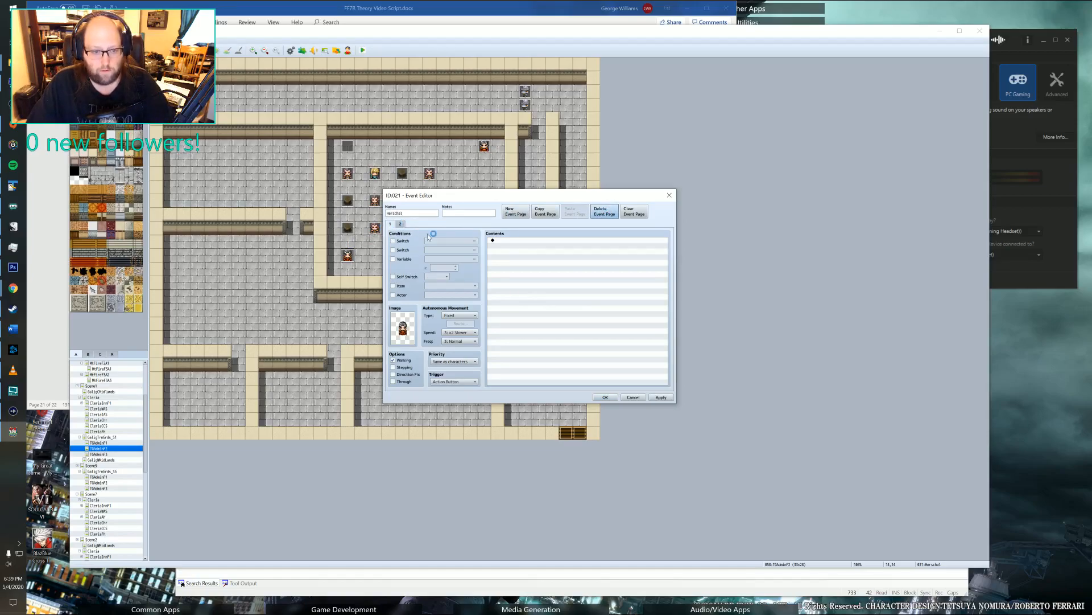
double_click(405, 337)
scroll(450, 258, up, 10)
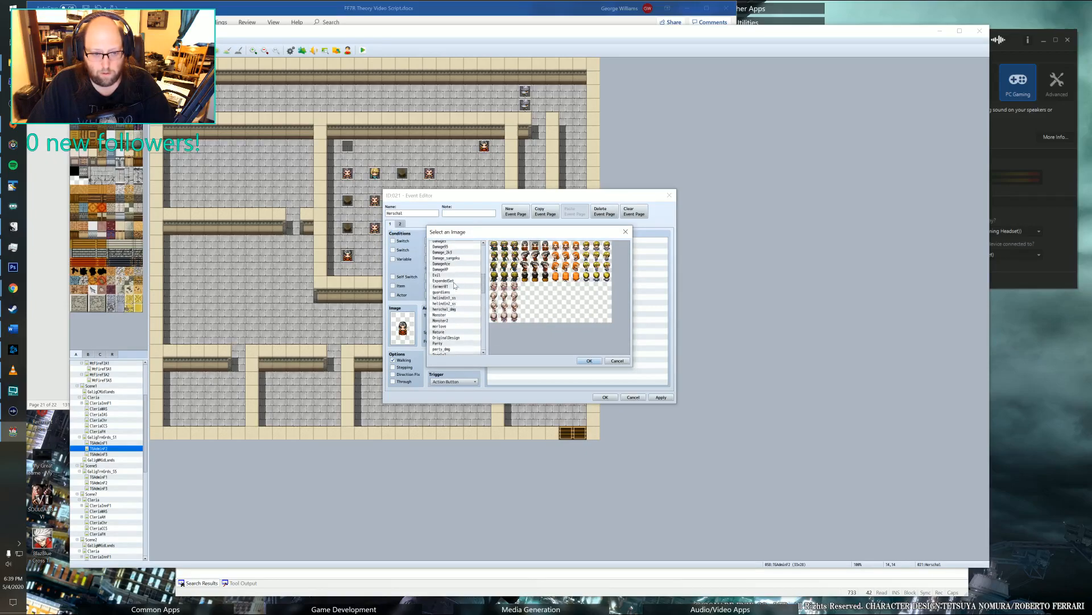
click(444, 245)
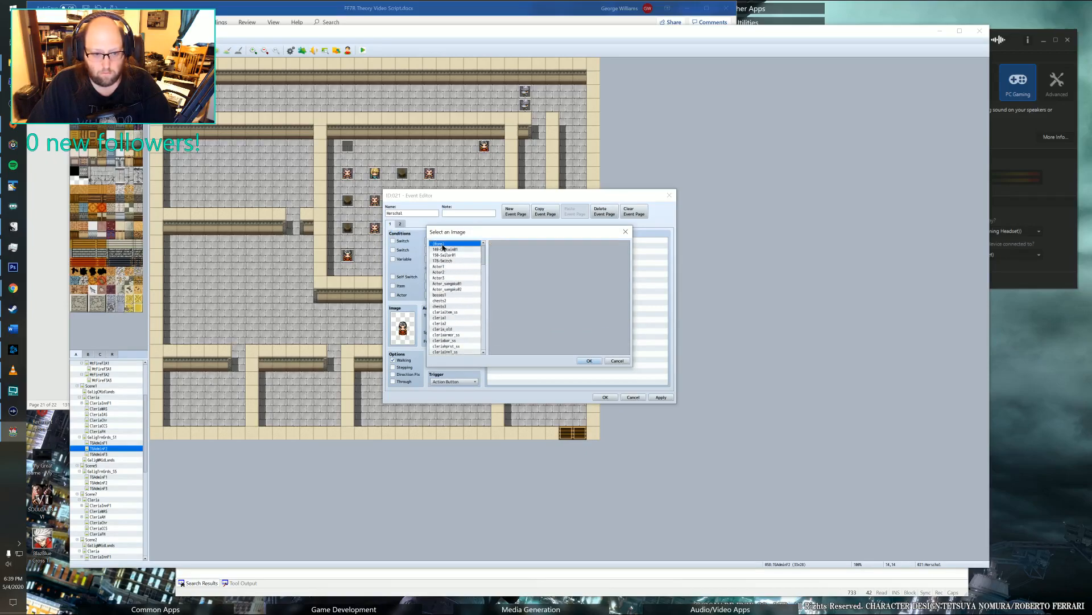
click(586, 362)
click(454, 383)
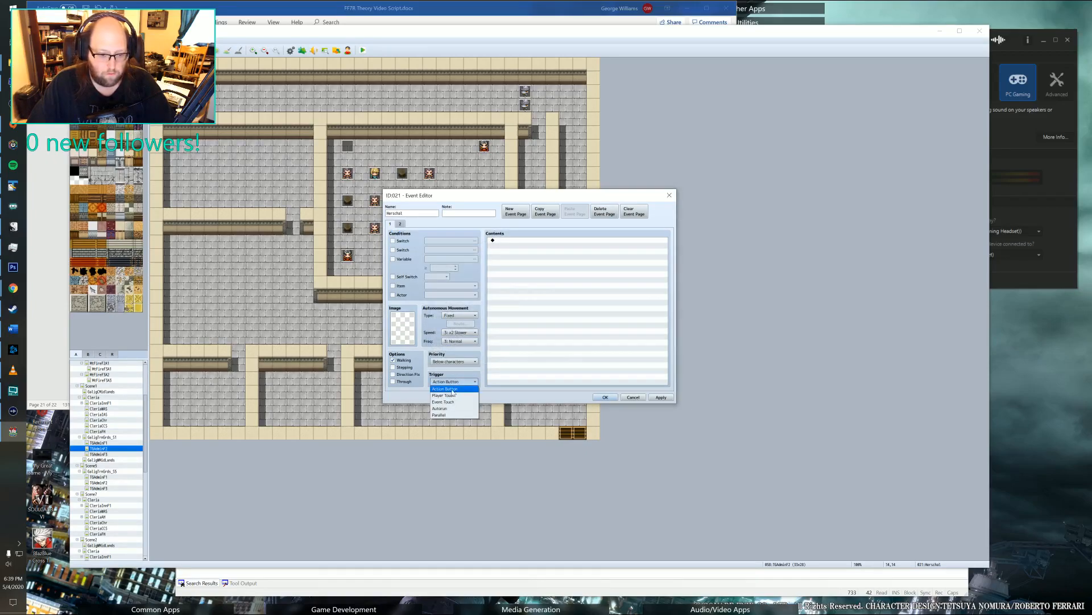
click(452, 389)
Give the copied event's second page the trainer's sprite from the Support1 character sheet and save the event.
click(400, 223)
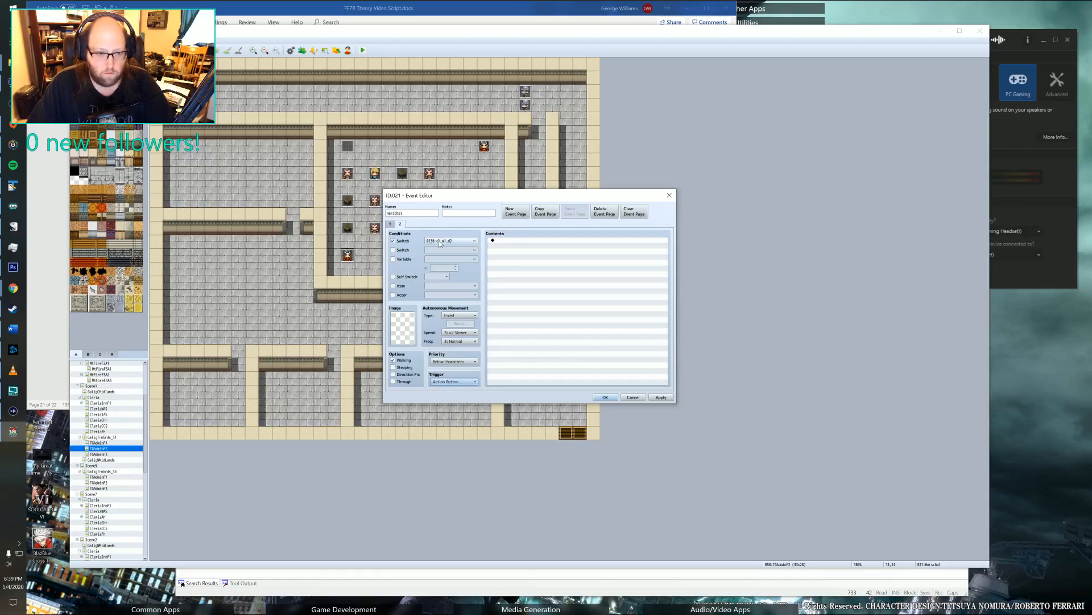
double_click(410, 330)
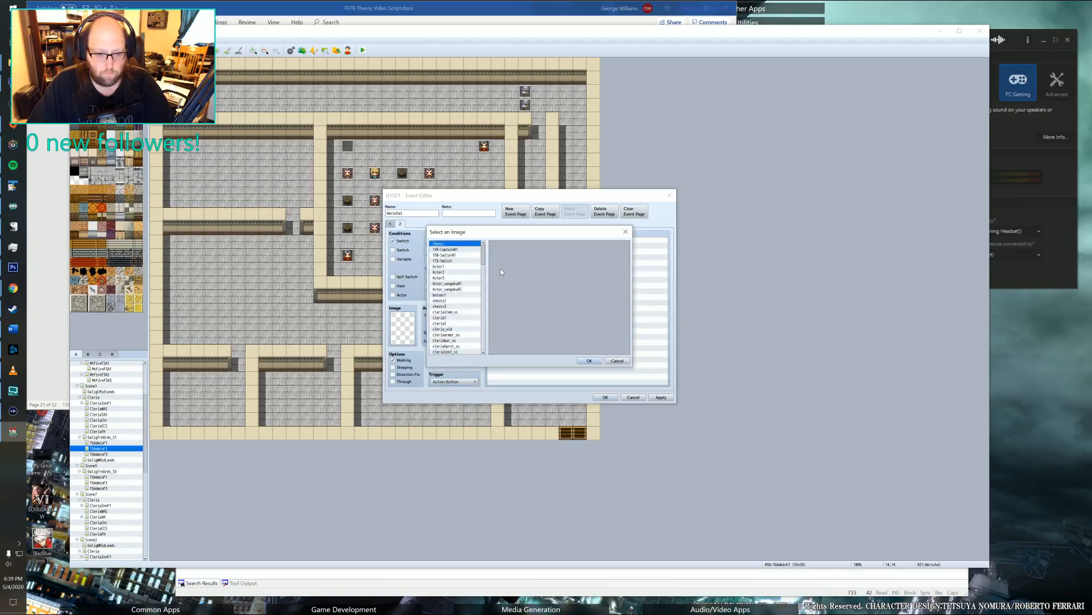
click(444, 267)
click(447, 273)
scroll(450, 296, down, 15)
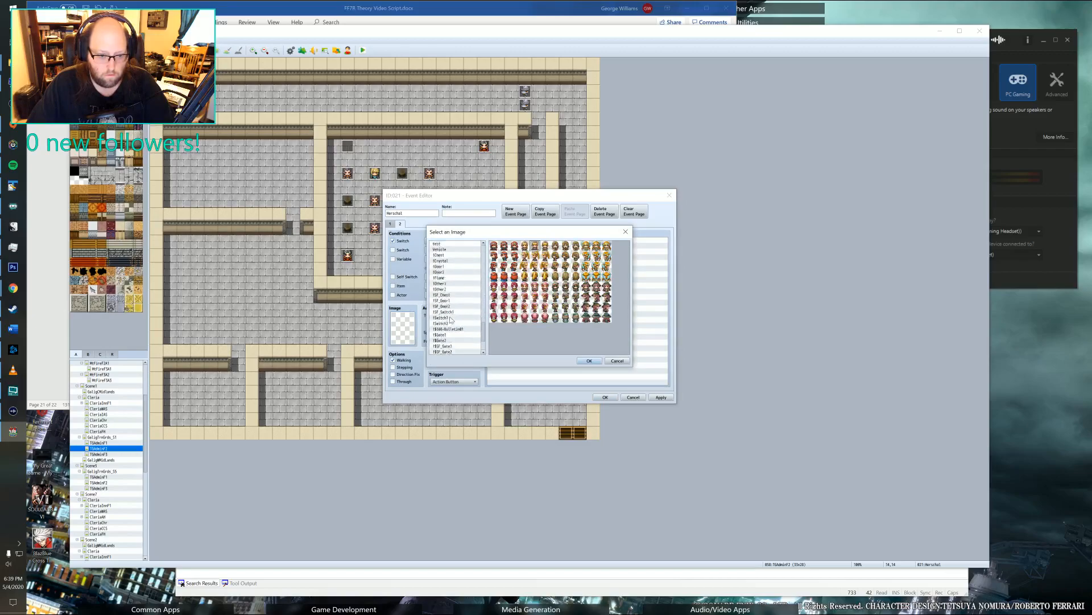
click(451, 289)
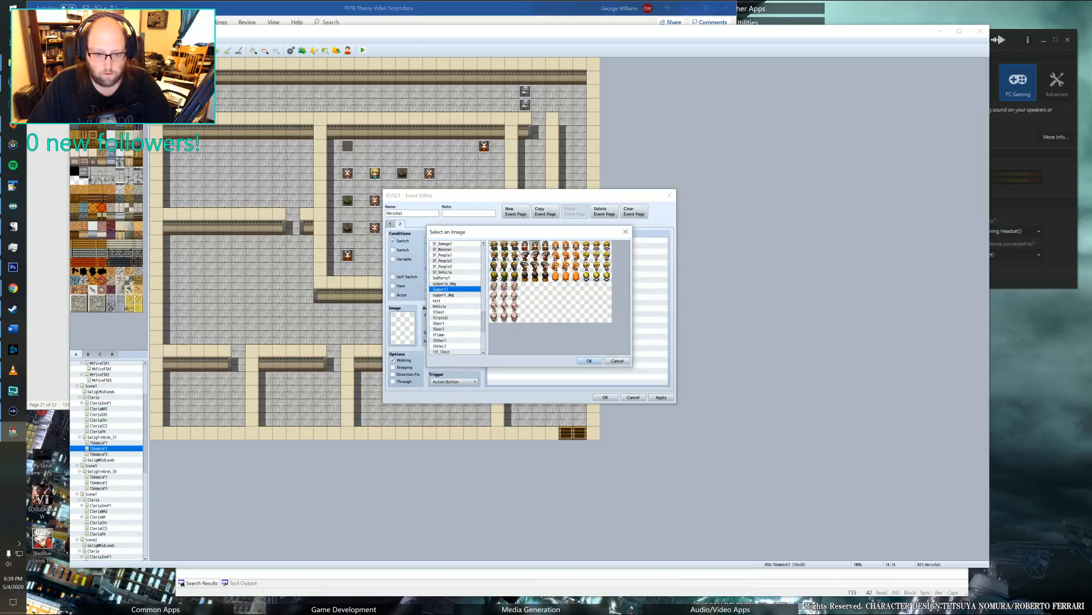
click(588, 361)
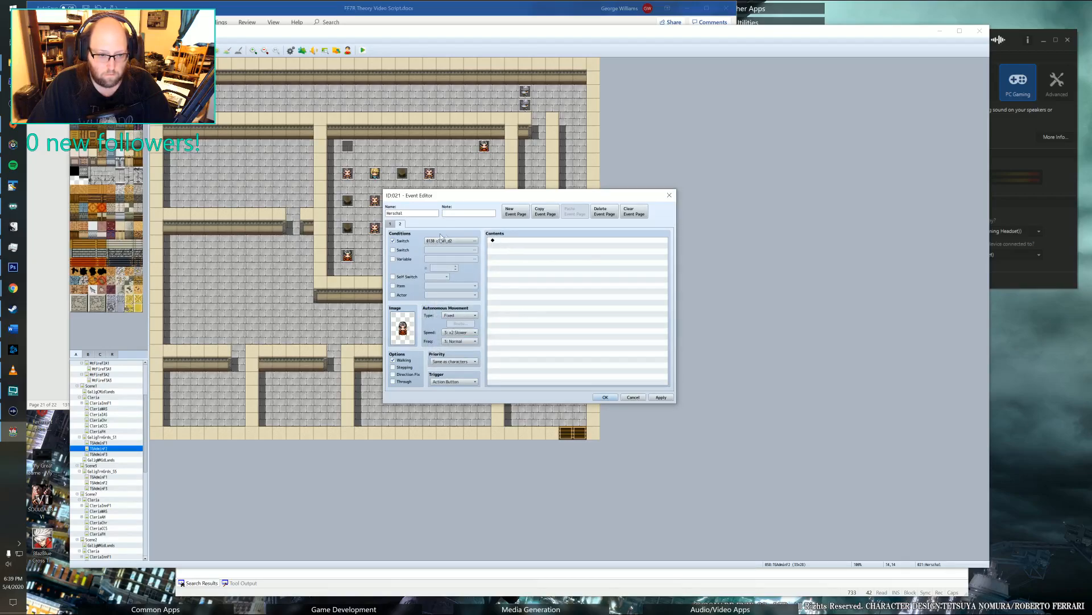
click(661, 397)
click(605, 397)
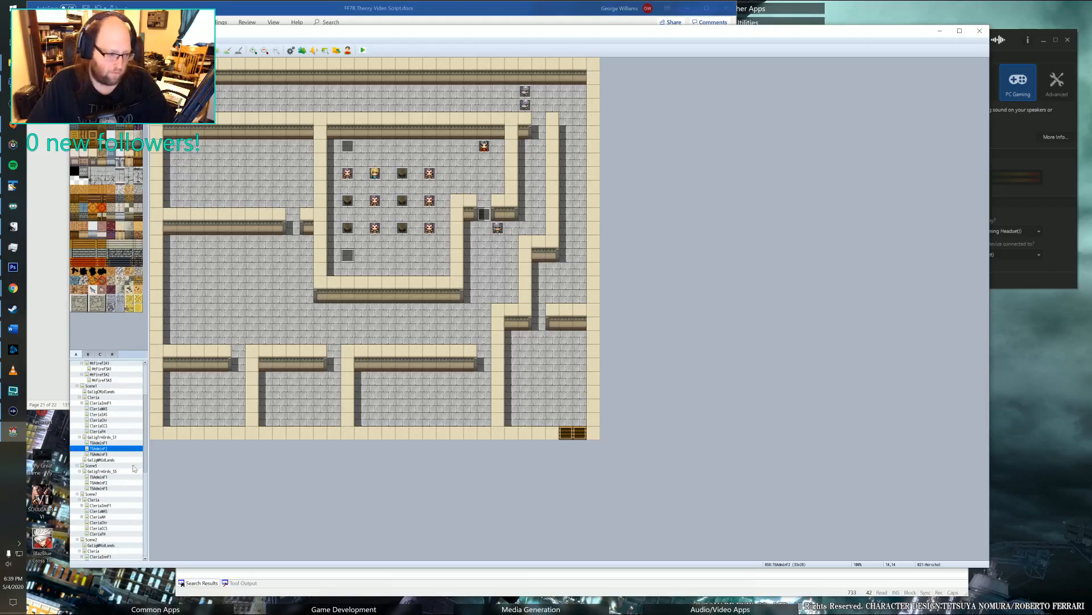
Insert a Transfer Player command before the fadeout on the classroom corner event's fourth page, targeting the tile outside the training grounds building's entrance.
double_click(331, 147)
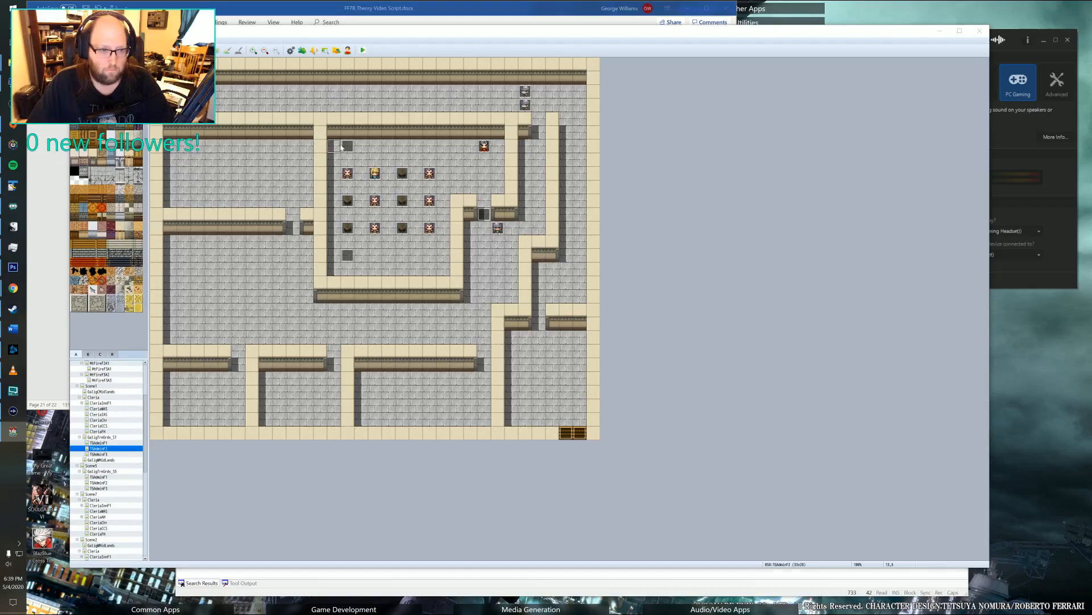
key(Escape)
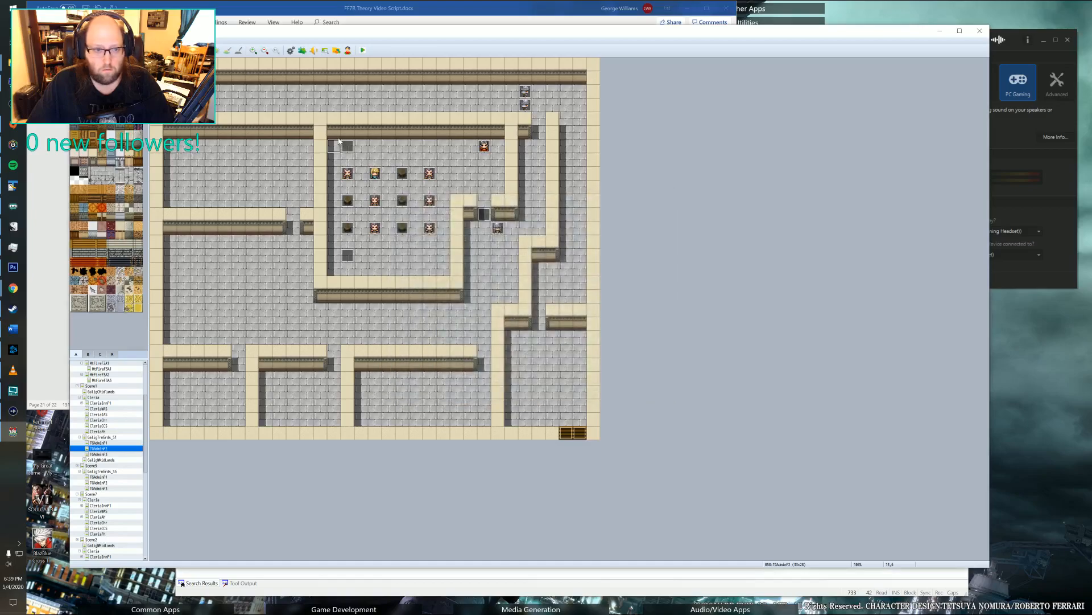
double_click(347, 146)
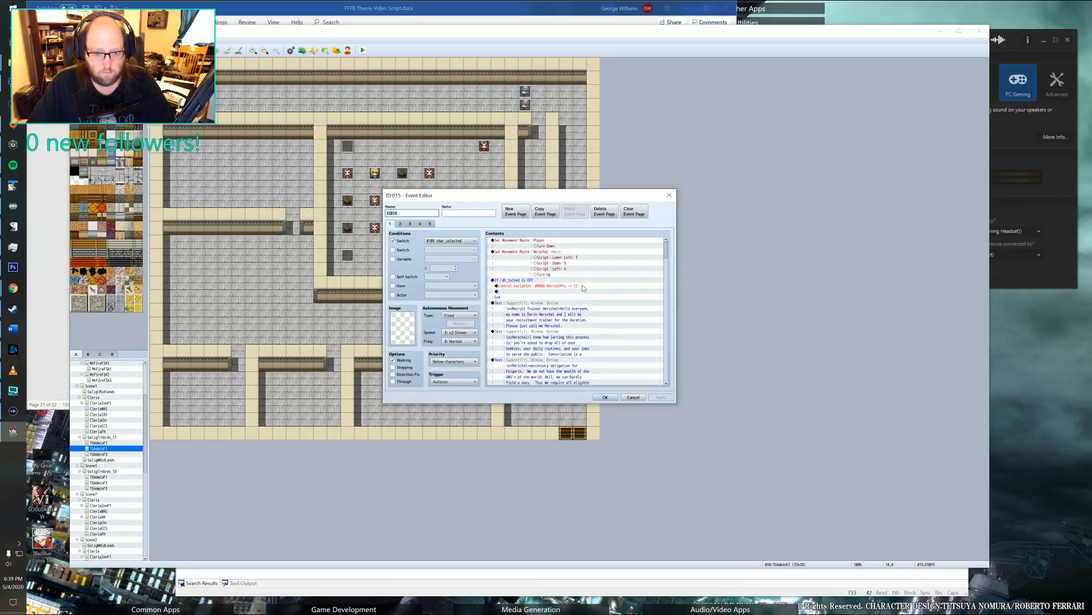
click(430, 224)
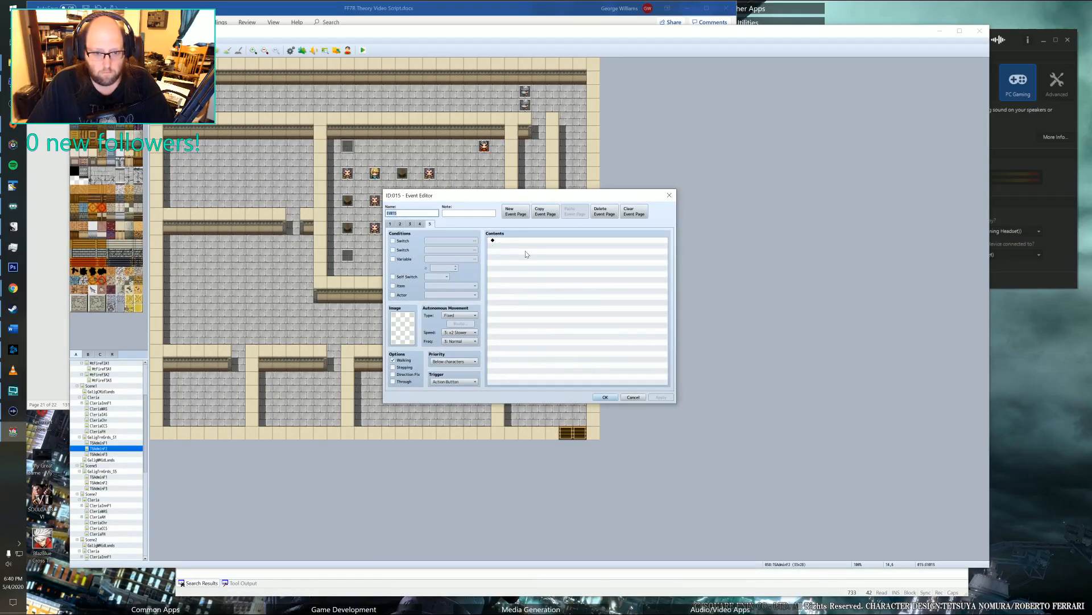
click(420, 224)
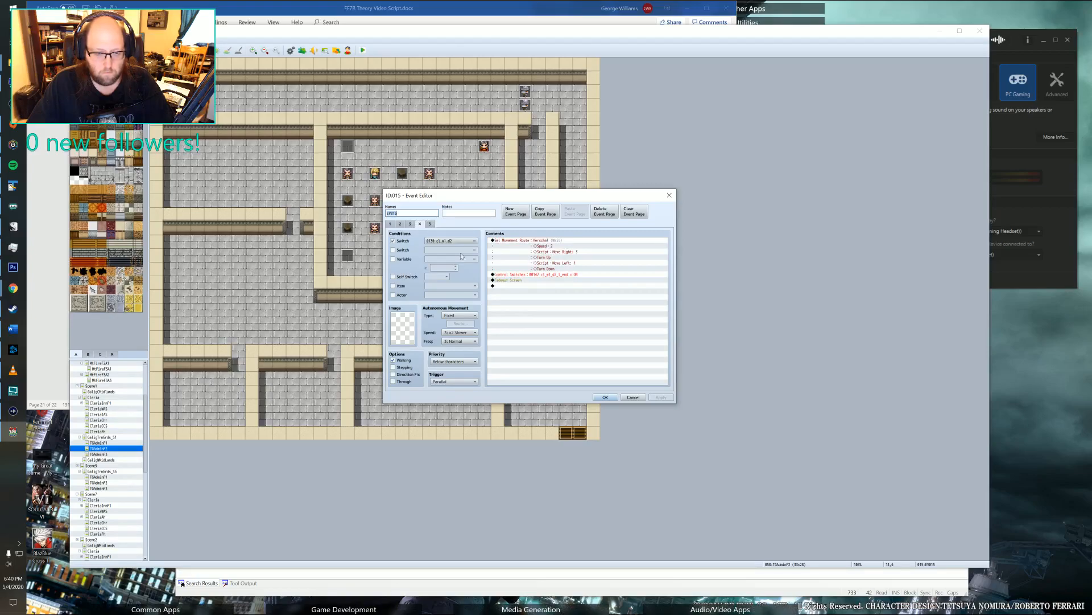
click(536, 281)
double_click(530, 284)
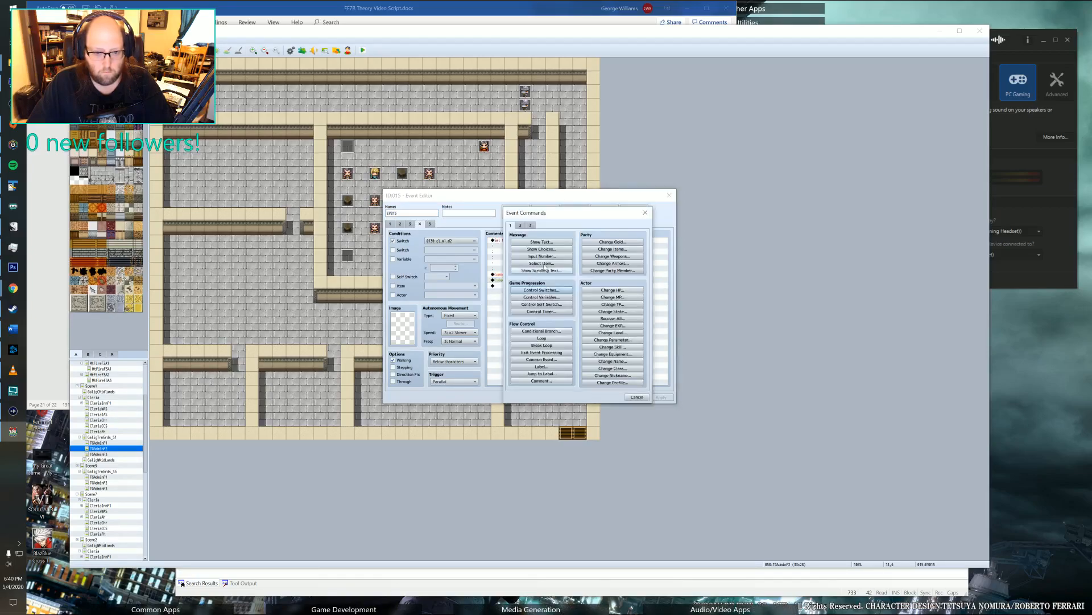
click(520, 226)
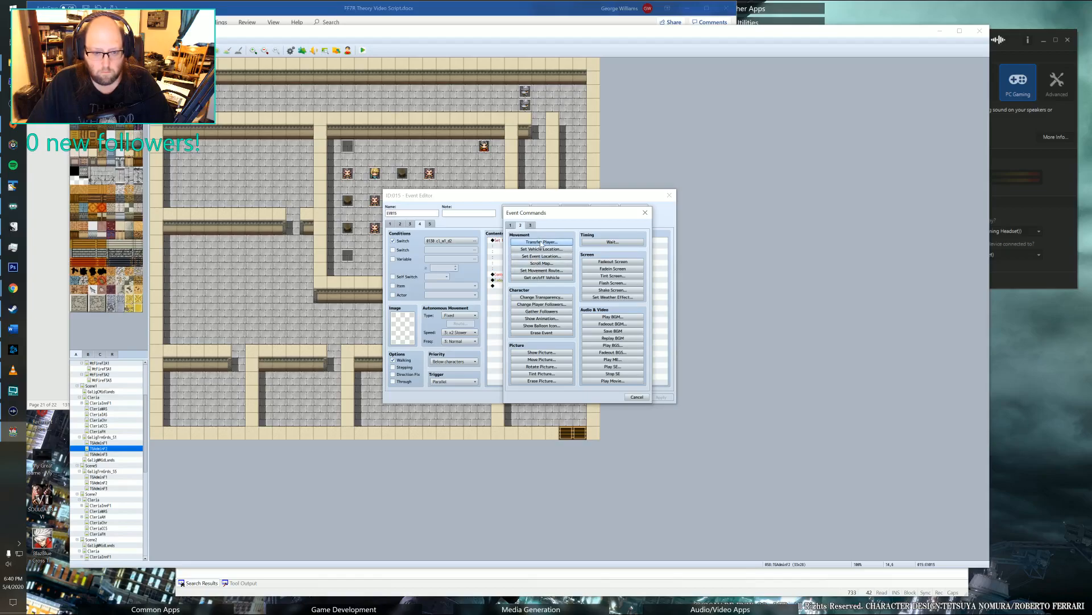
click(540, 241)
click(575, 287)
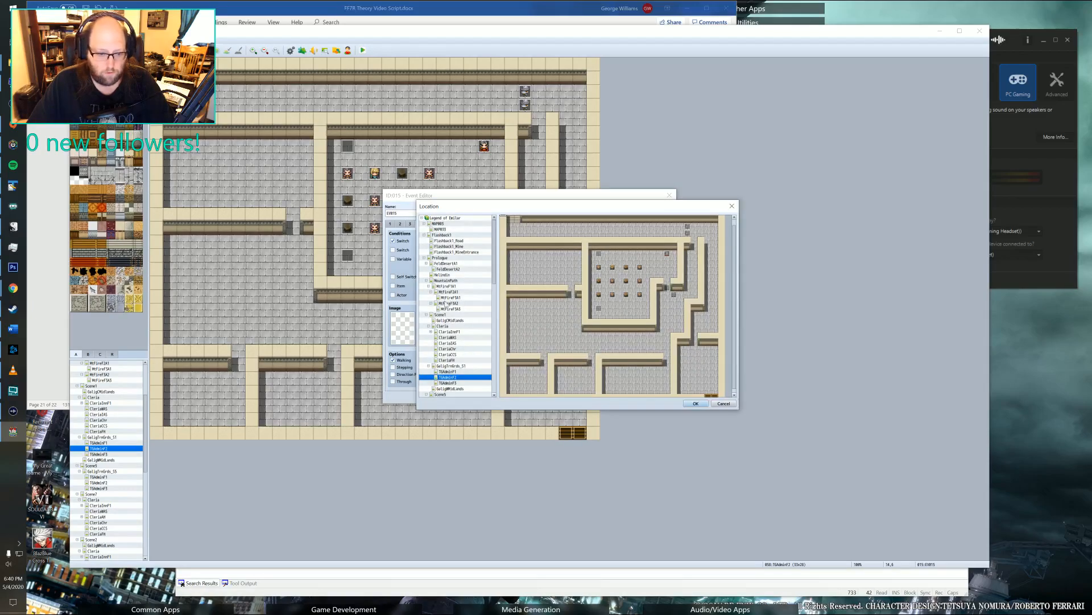
scroll(447, 304, down, 1)
click(451, 349)
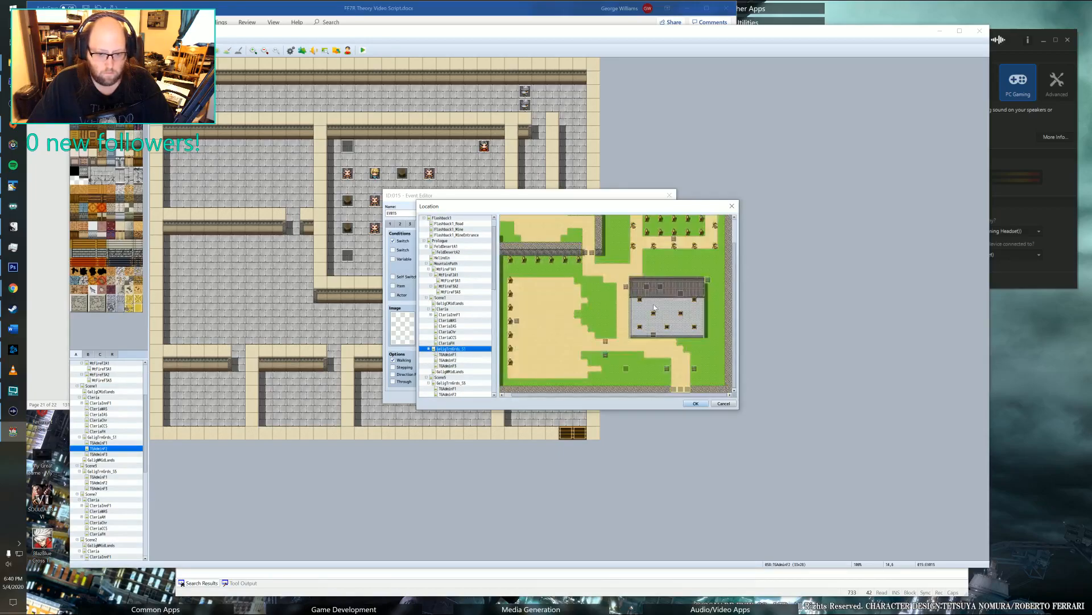
click(654, 341)
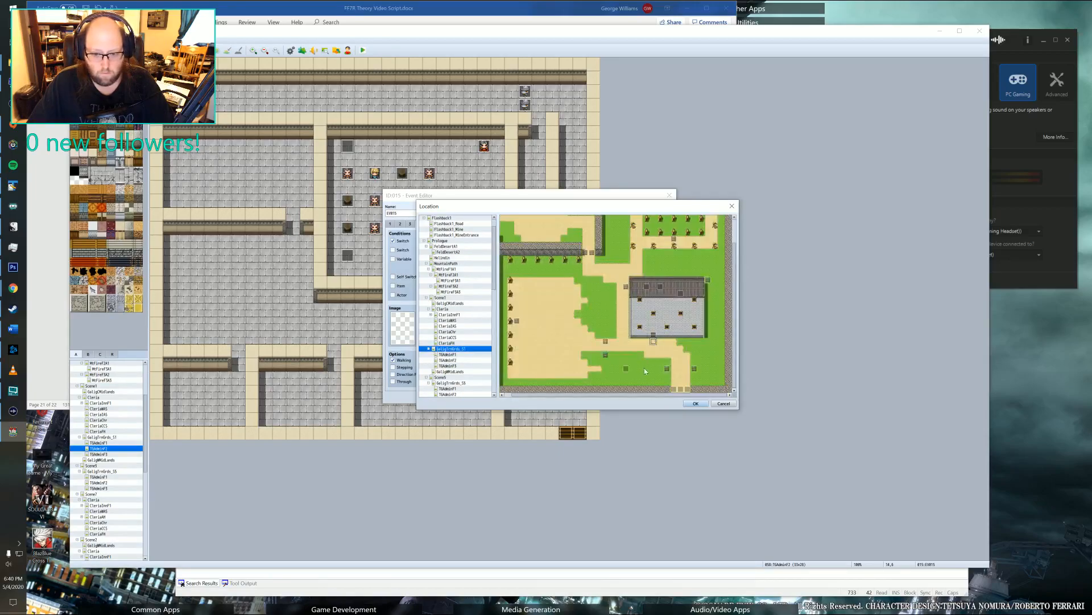
click(695, 403)
Set the player transfer's arrival direction to Down, add the command, and save the corner event.
click(555, 339)
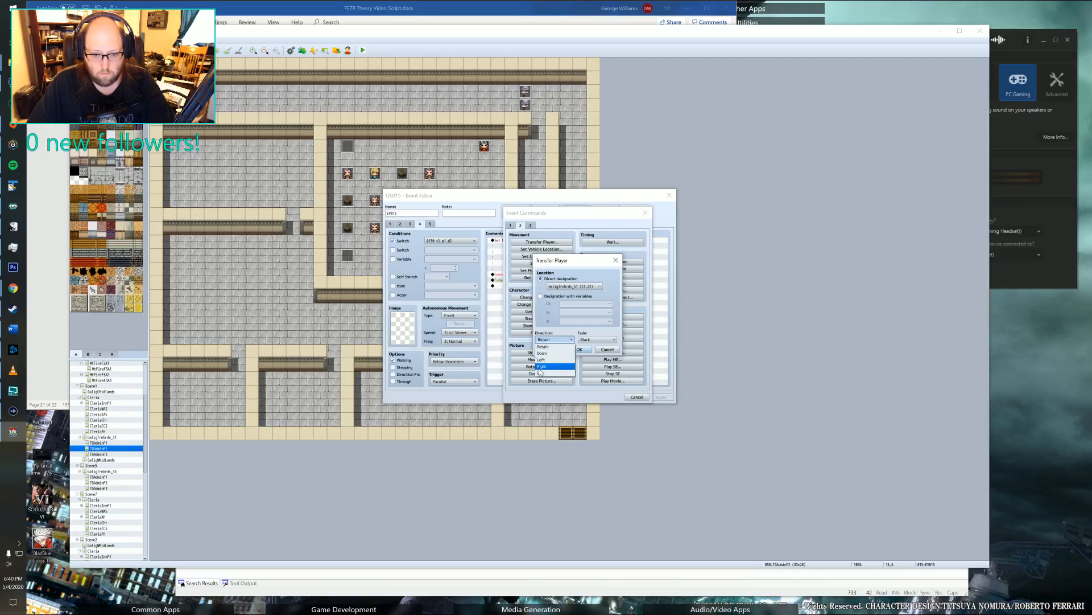
click(541, 359)
key(Return)
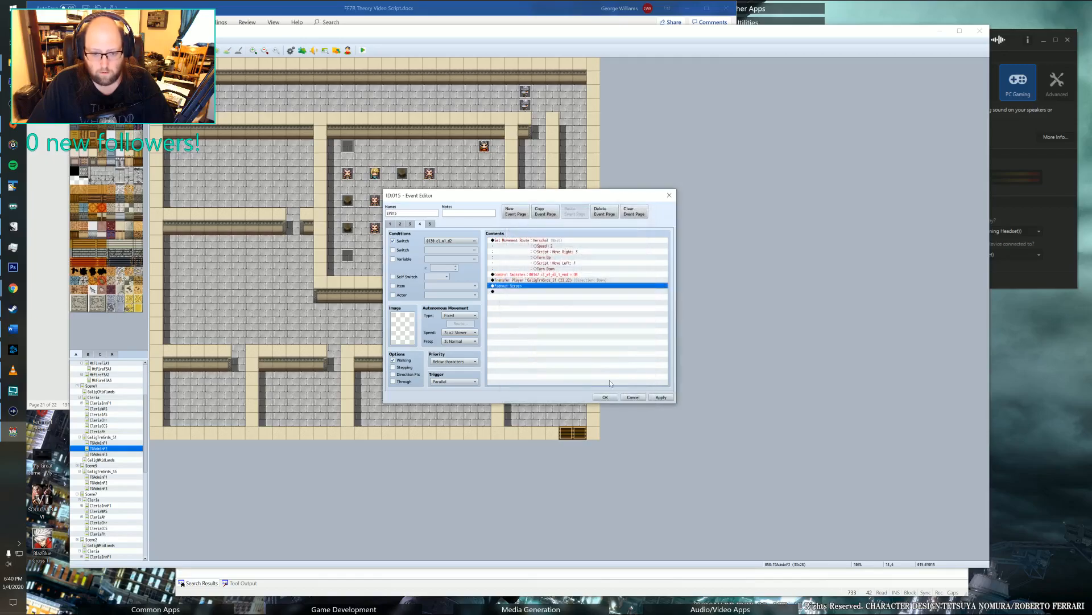
click(605, 396)
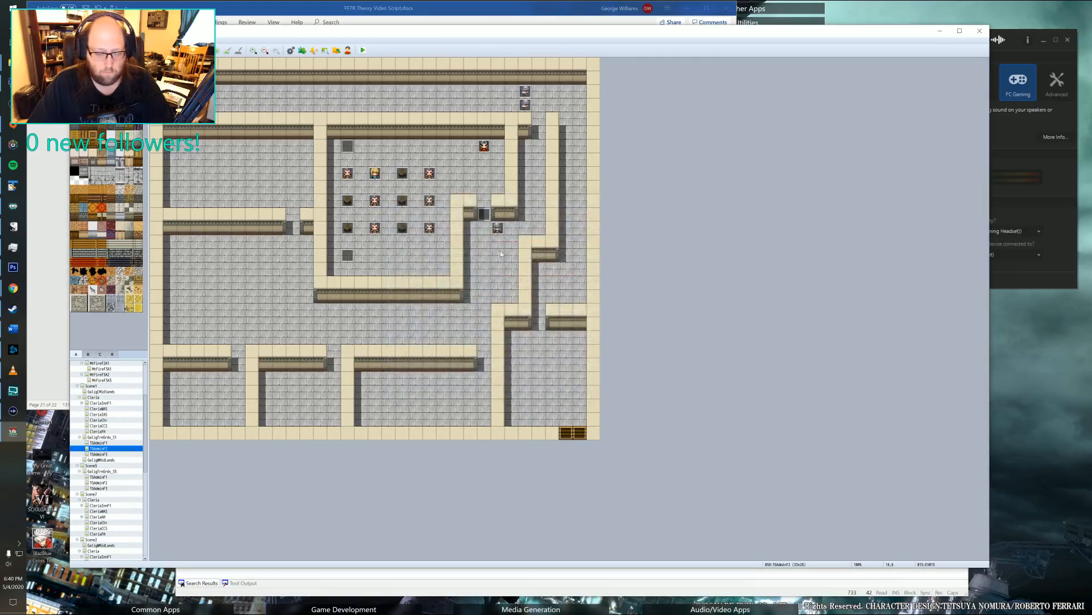
Open Scene1's outdoor training grounds map and add a third page to the blank event on the grass west of the gate guards.
click(95, 477)
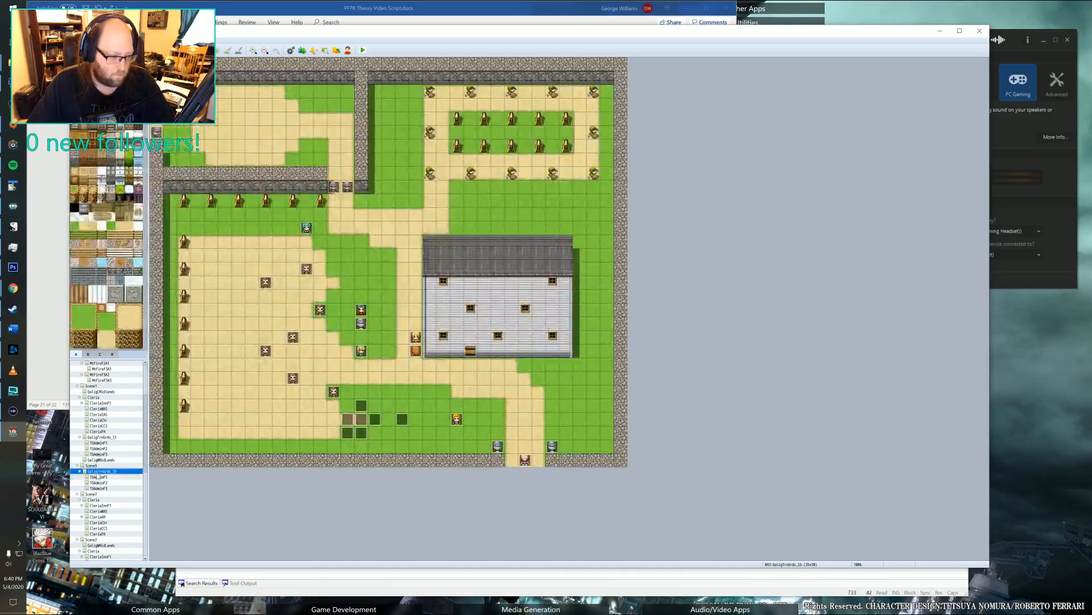
click(103, 436)
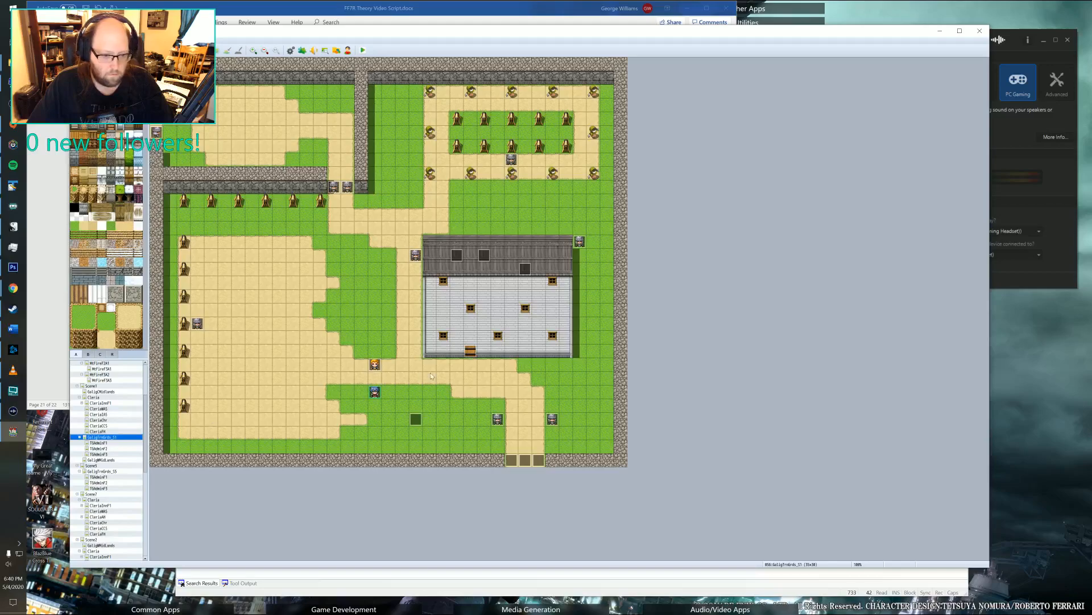
double_click(415, 419)
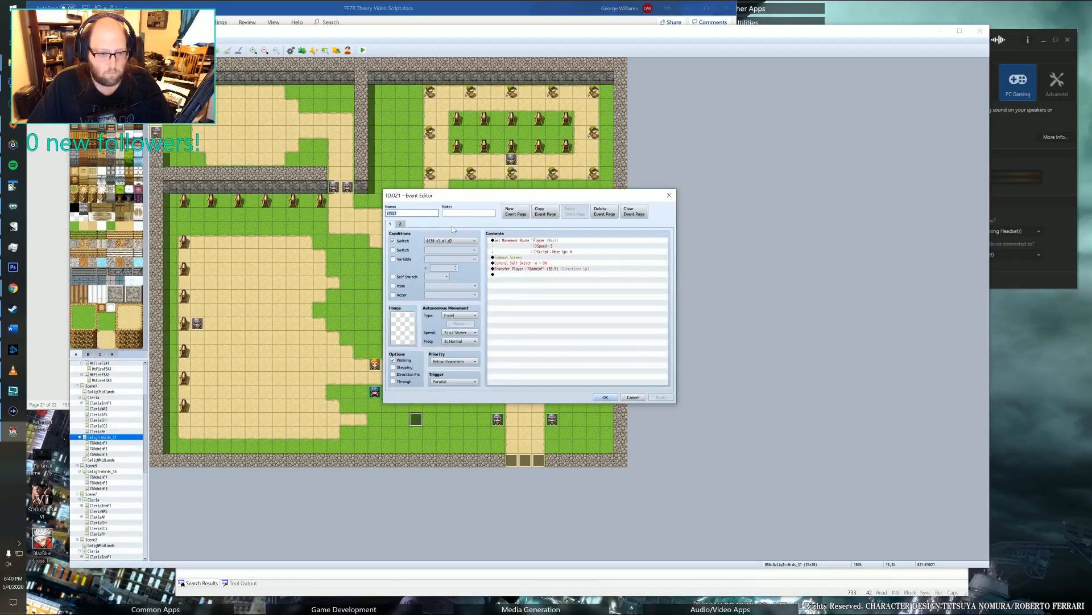
click(400, 224)
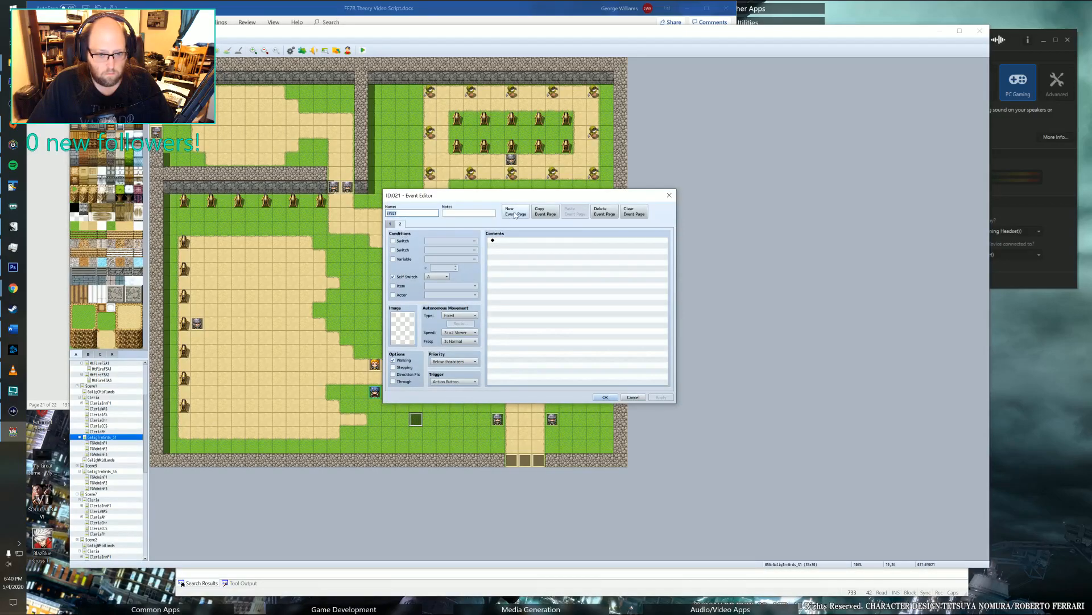
click(517, 213)
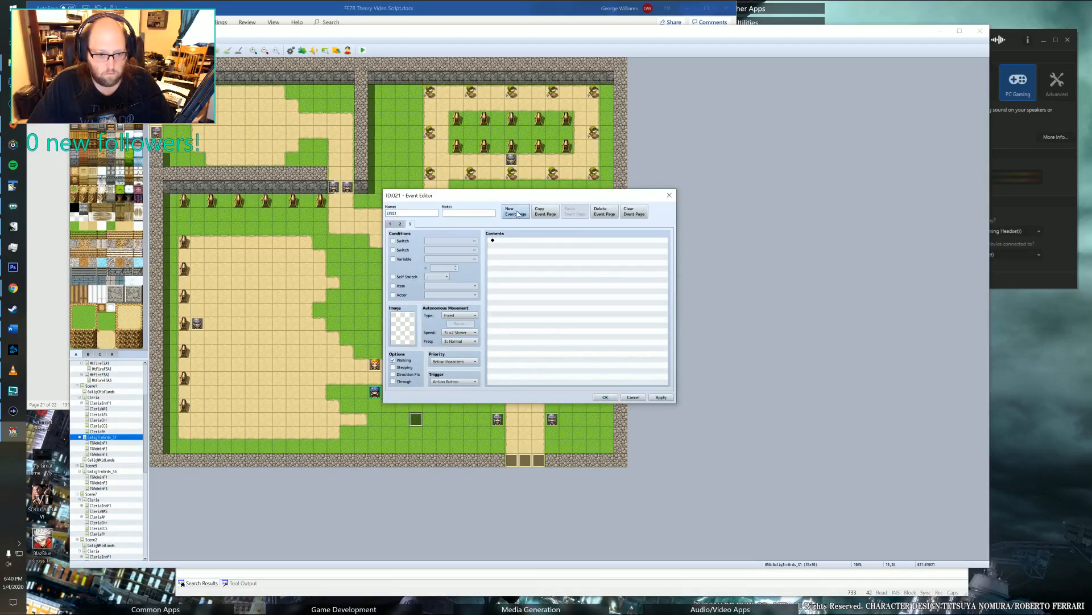
Make the new third page depend on switch 0142, the day-two switch ending in t_end.
click(394, 241)
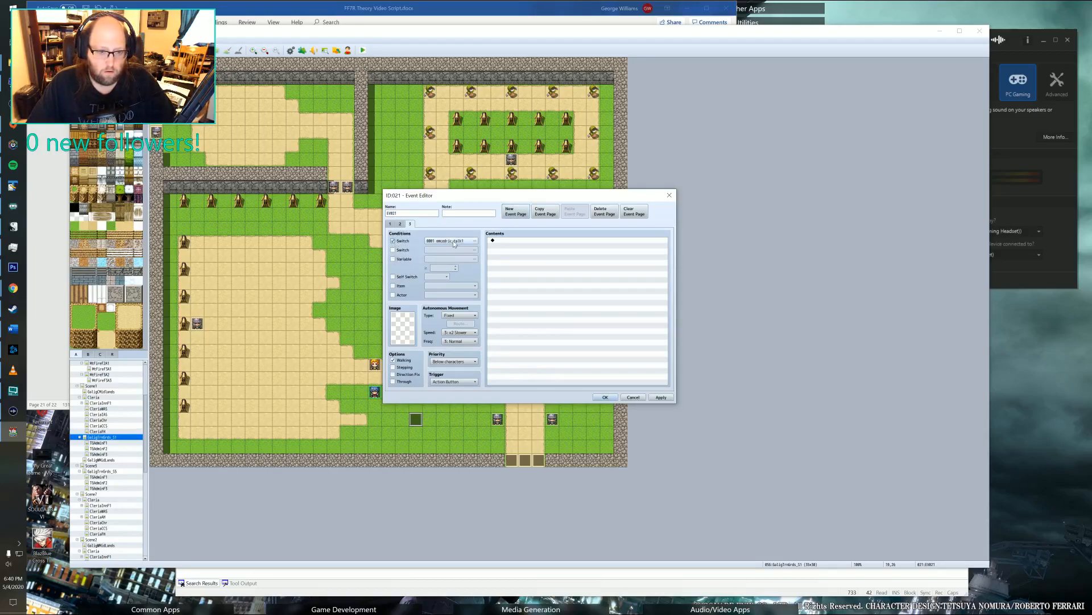
click(455, 241)
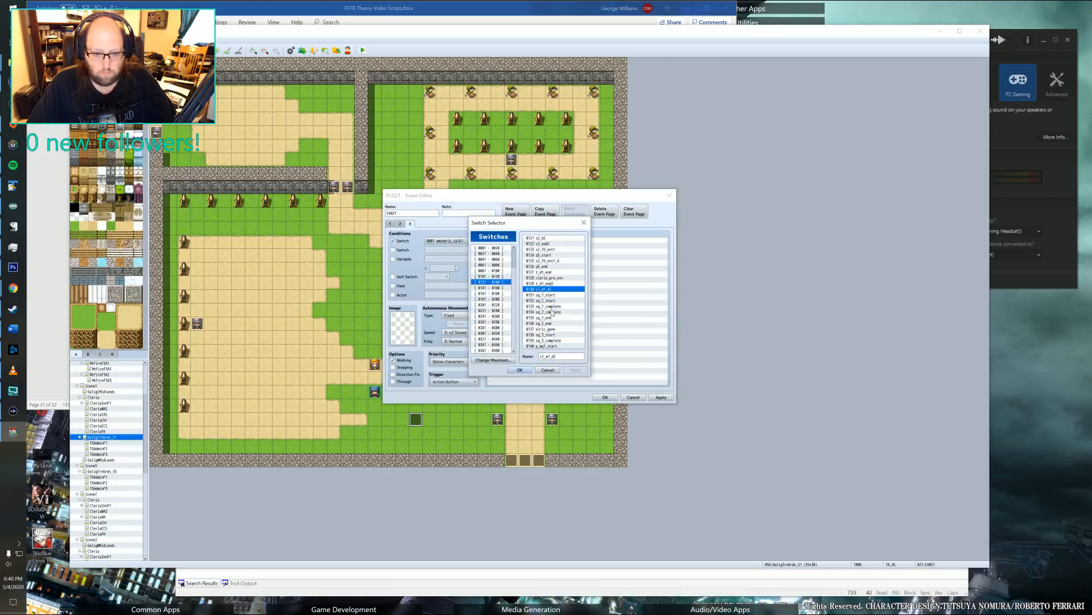
click(503, 288)
click(546, 244)
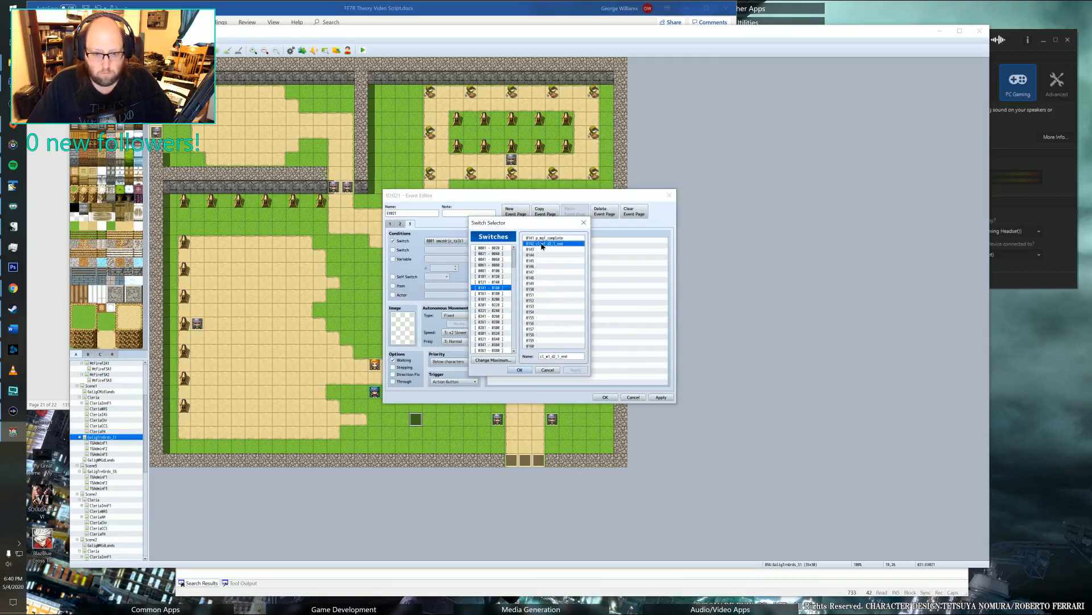
click(520, 370)
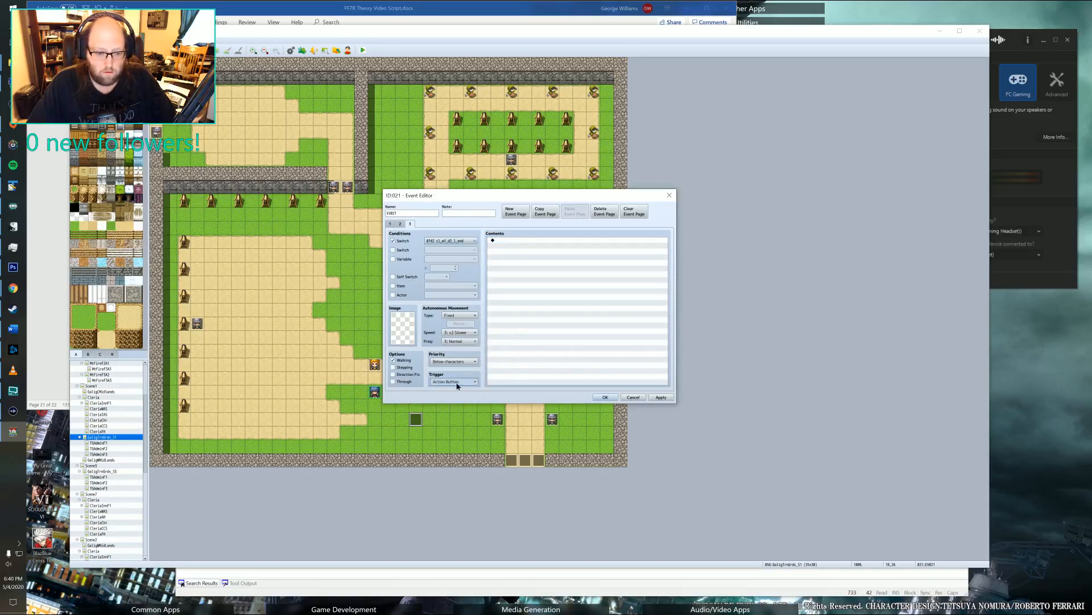
Set the third page's trigger to Parallel and save the event.
click(454, 381)
click(447, 416)
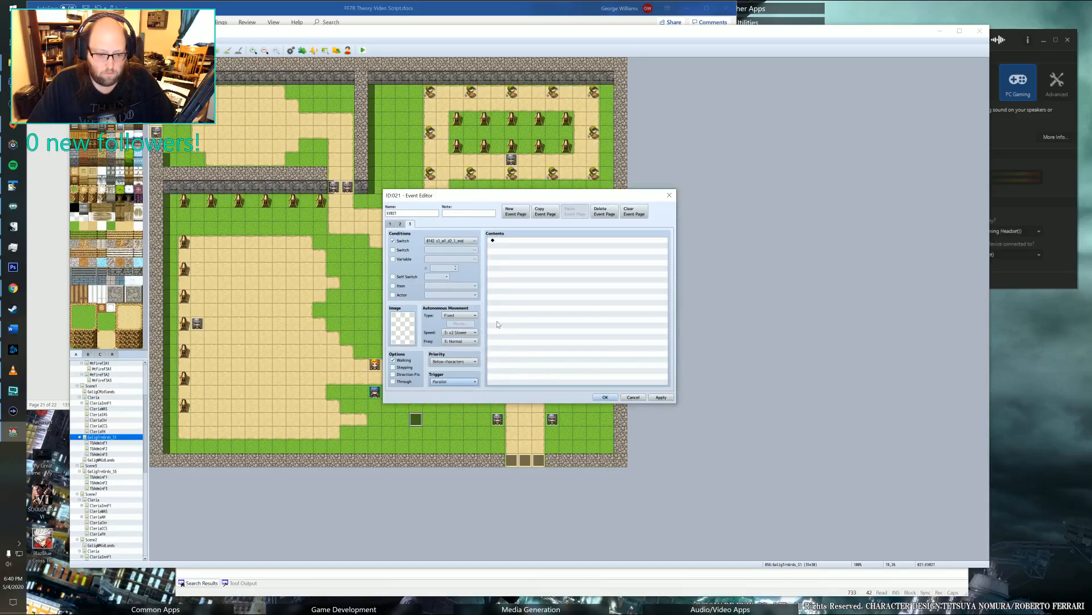
click(518, 242)
drag(535, 198, 802, 236)
click(871, 435)
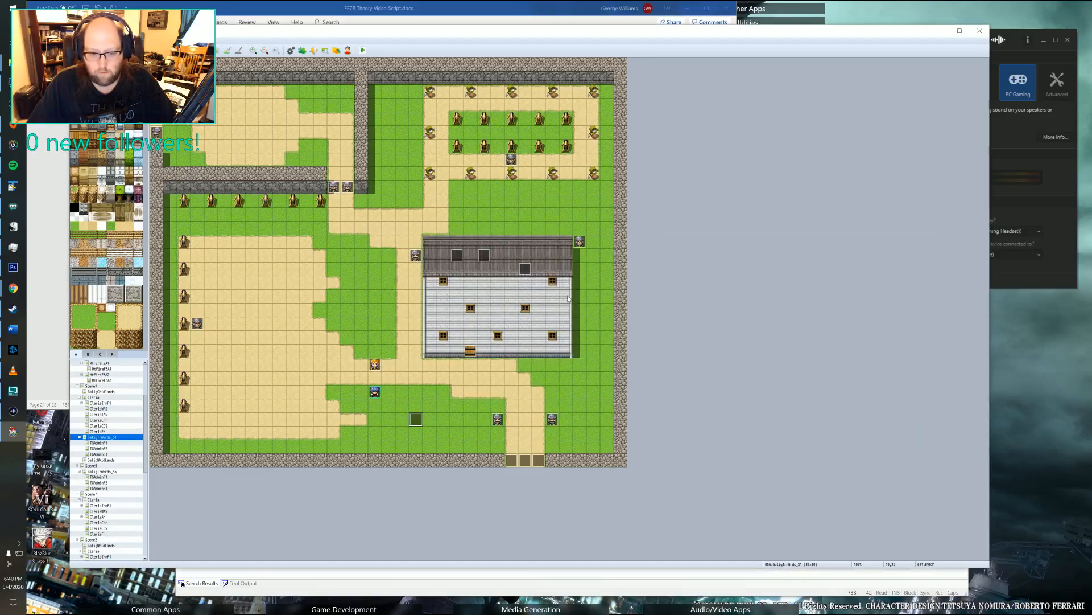
Examine the eastern and middle events on the building's roof to see which commands they run.
double_click(526, 269)
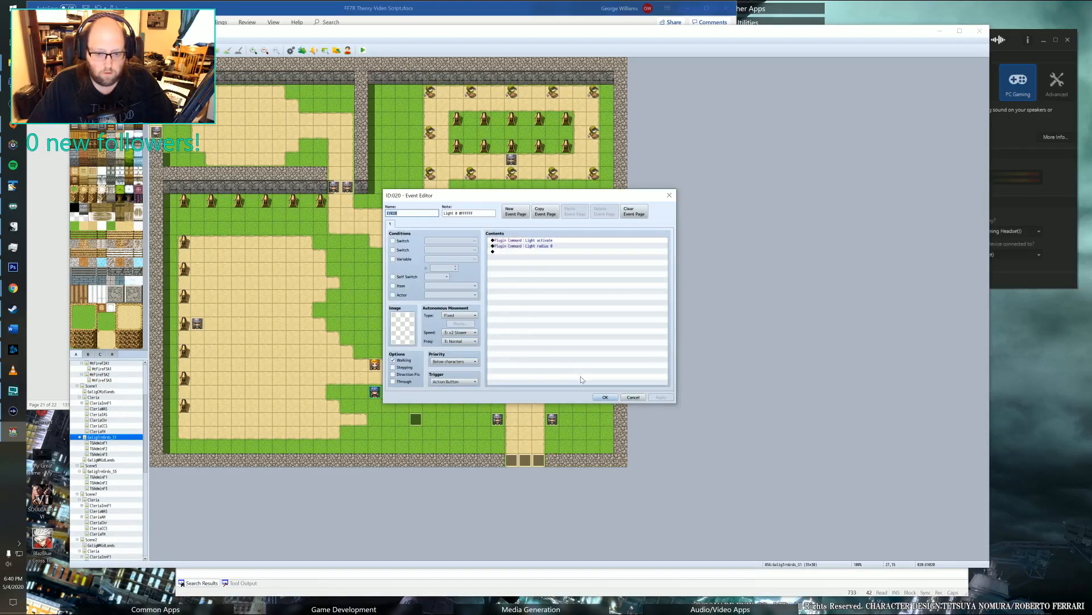
click(605, 397)
double_click(483, 254)
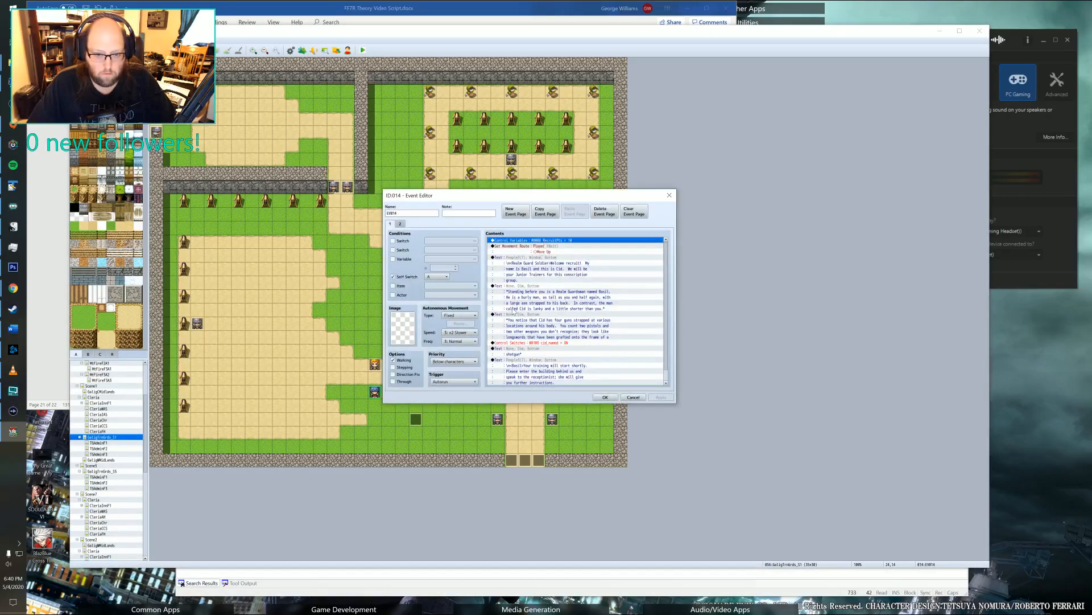
scroll(520, 303, down, 1)
scroll(521, 302, up, 1)
scroll(521, 297, down, 1)
scroll(521, 297, up, 1)
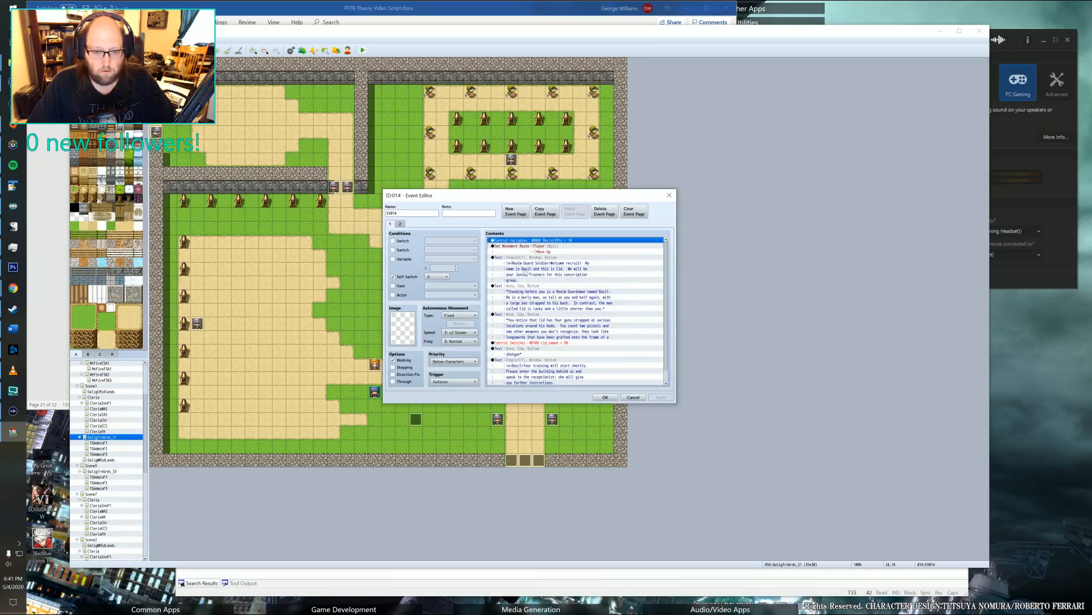
click(605, 397)
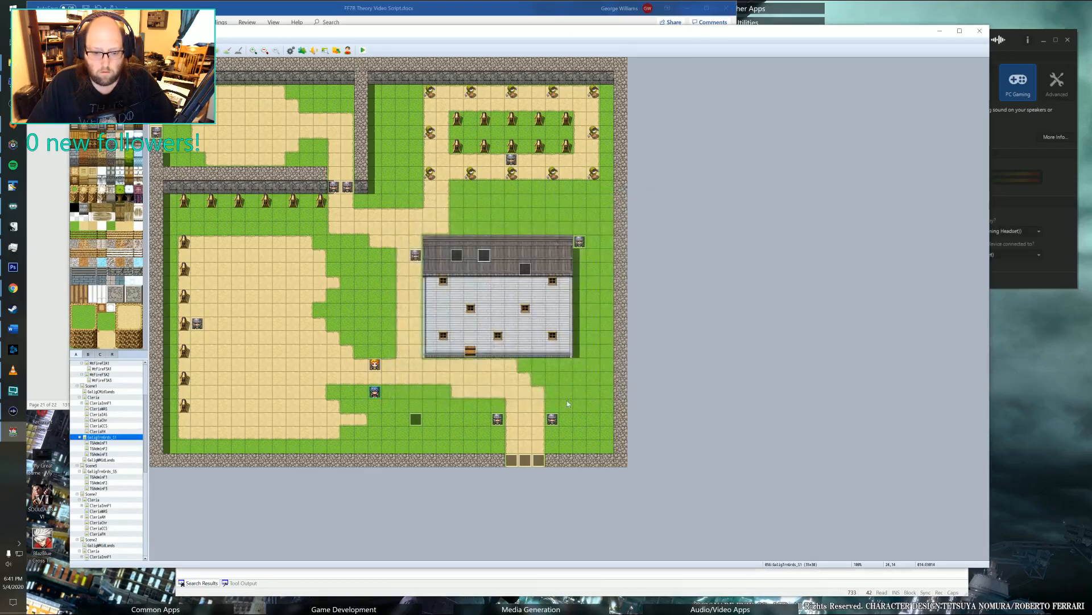
Set the switch condition on the second page of the roof's westernmost event to switch 0143, naming it with the ending w1_d2_evn.
double_click(452, 254)
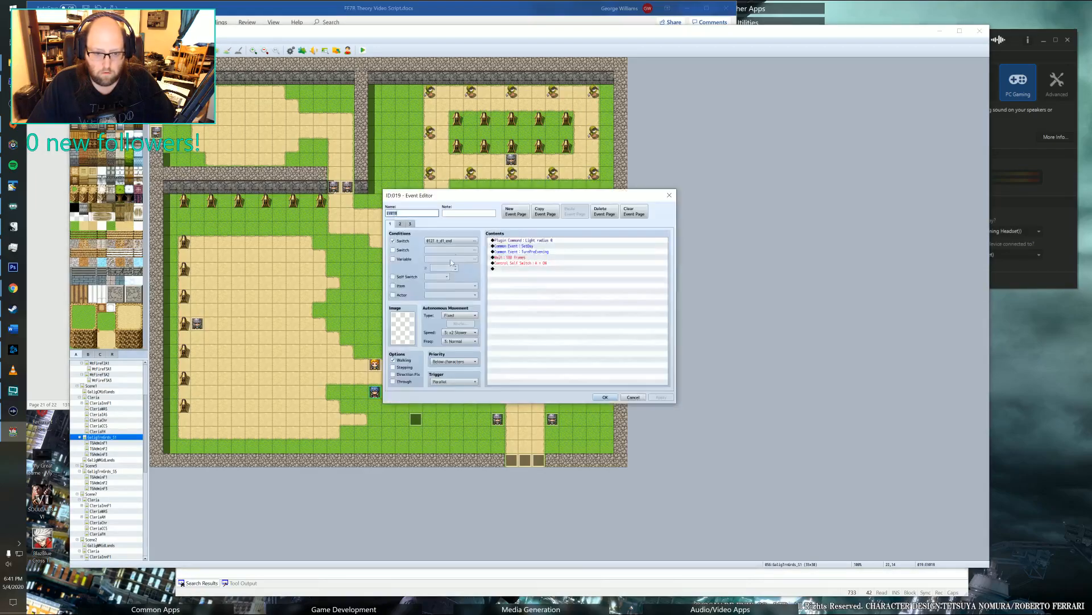
shift+click(521, 264)
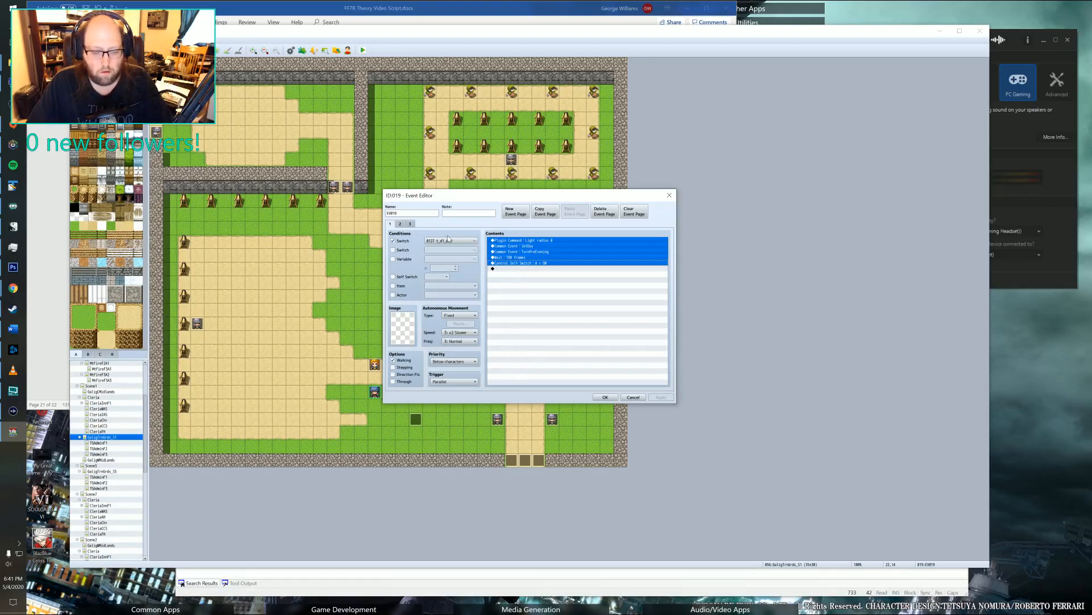
click(400, 224)
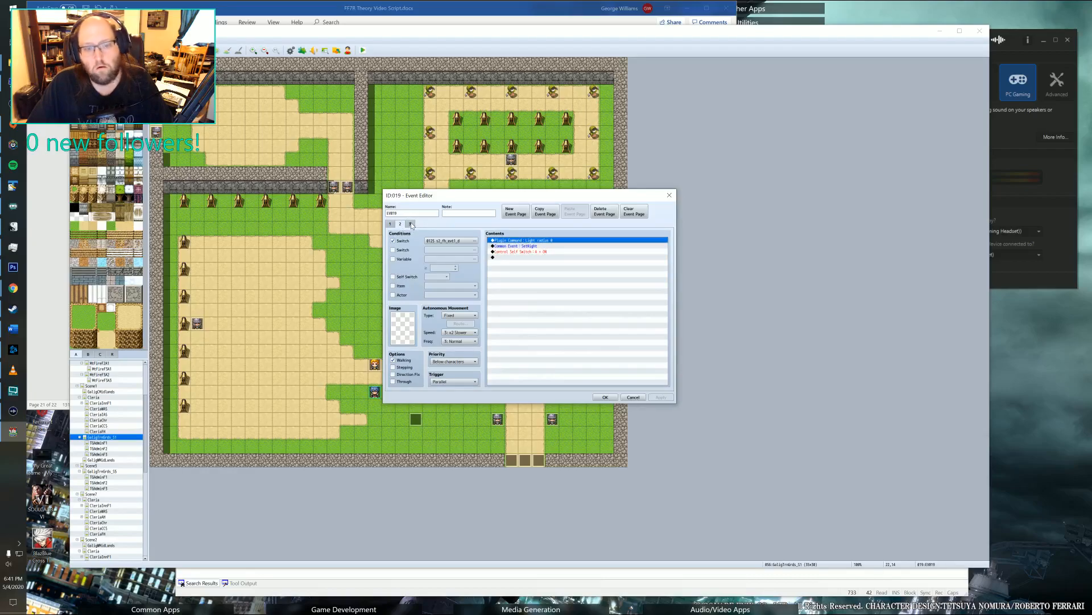
click(411, 224)
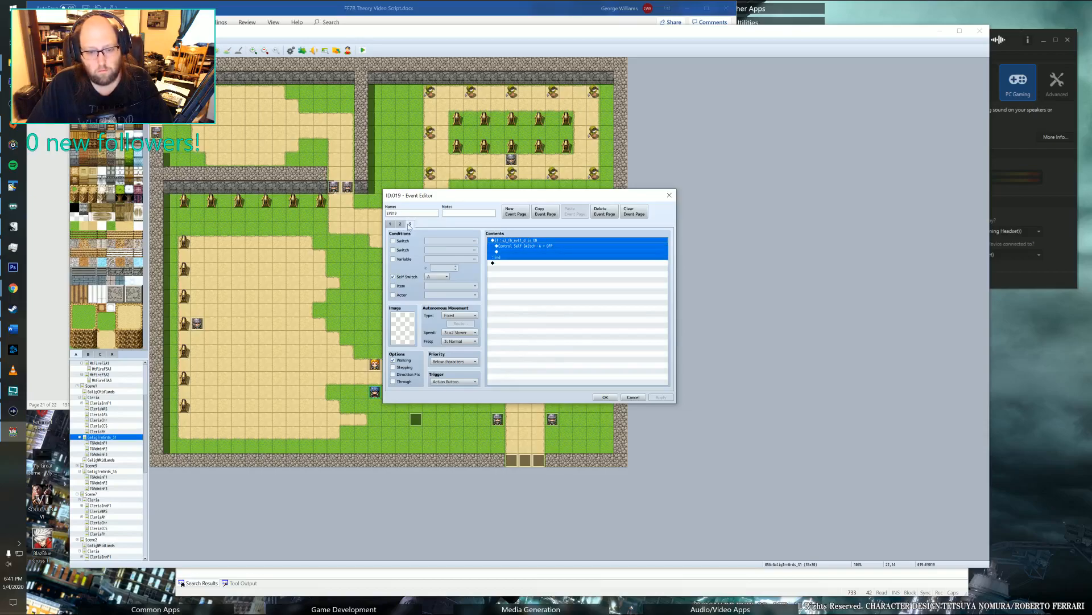
click(400, 224)
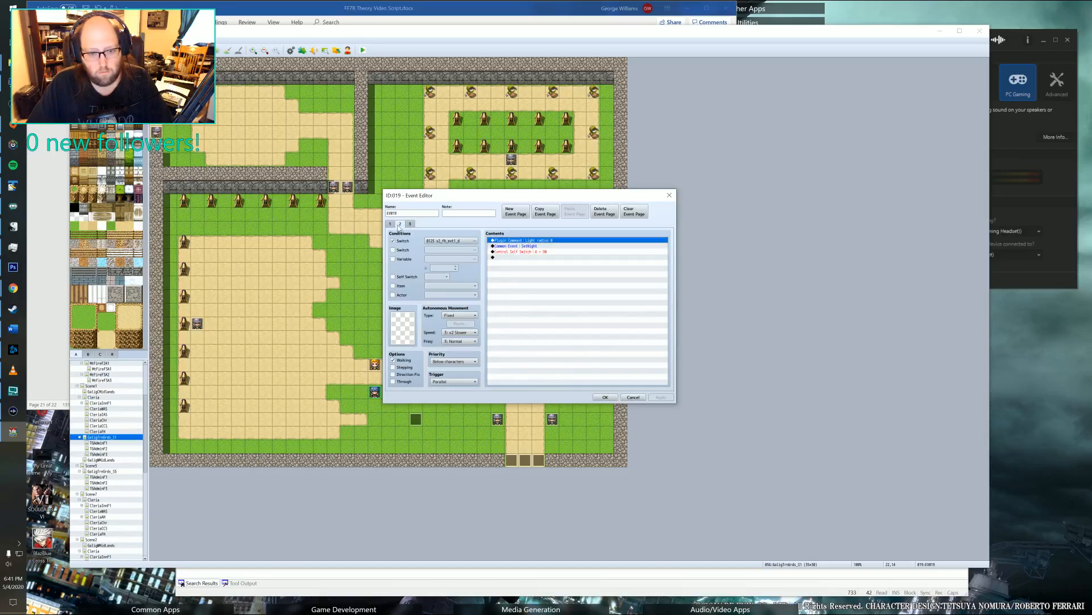
click(391, 224)
click(400, 224)
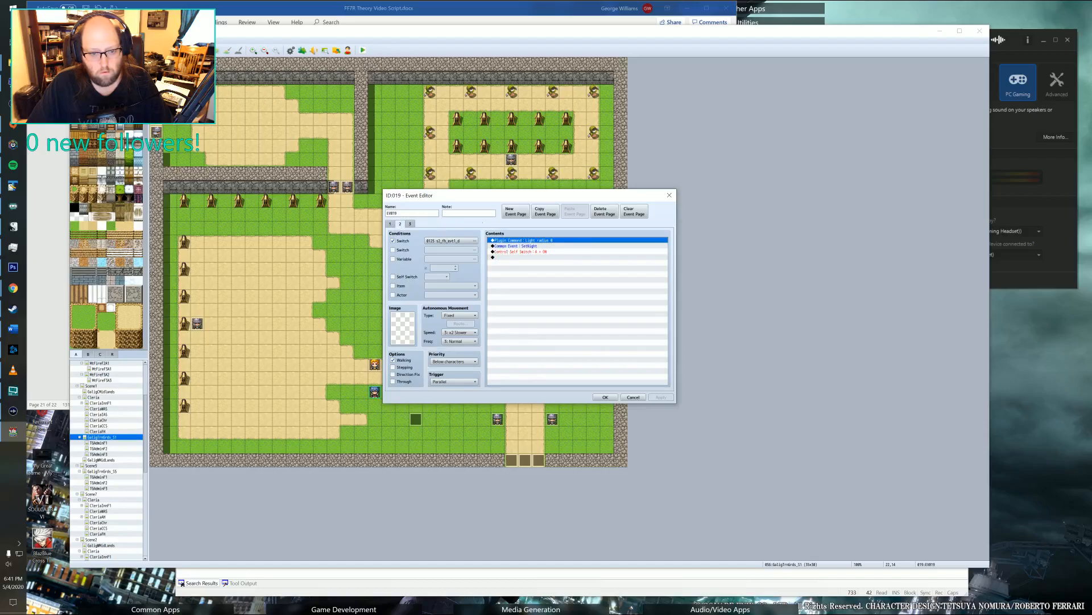
click(450, 241)
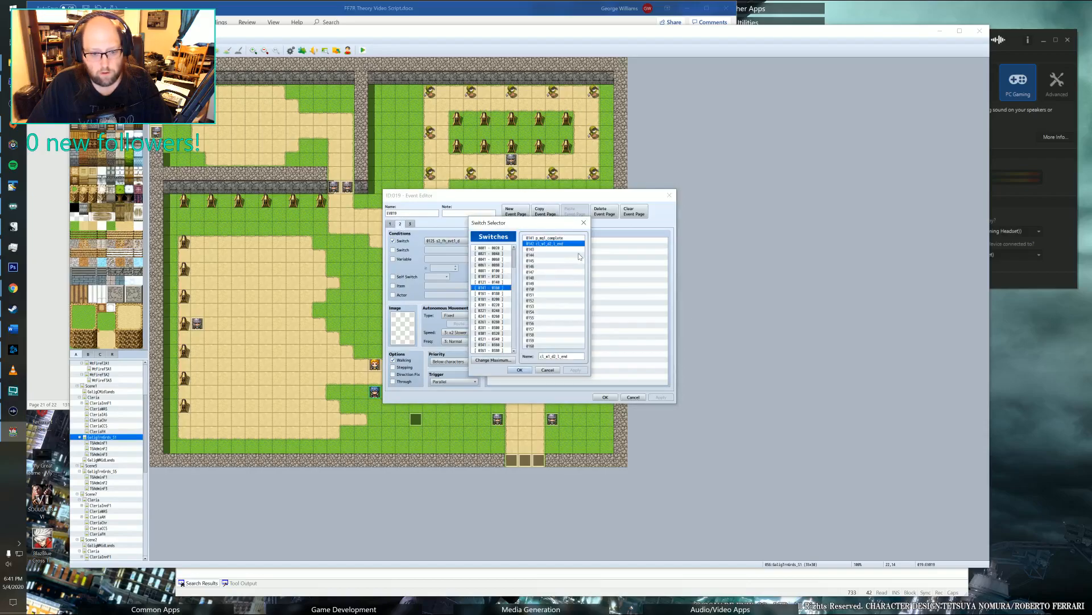
click(549, 249)
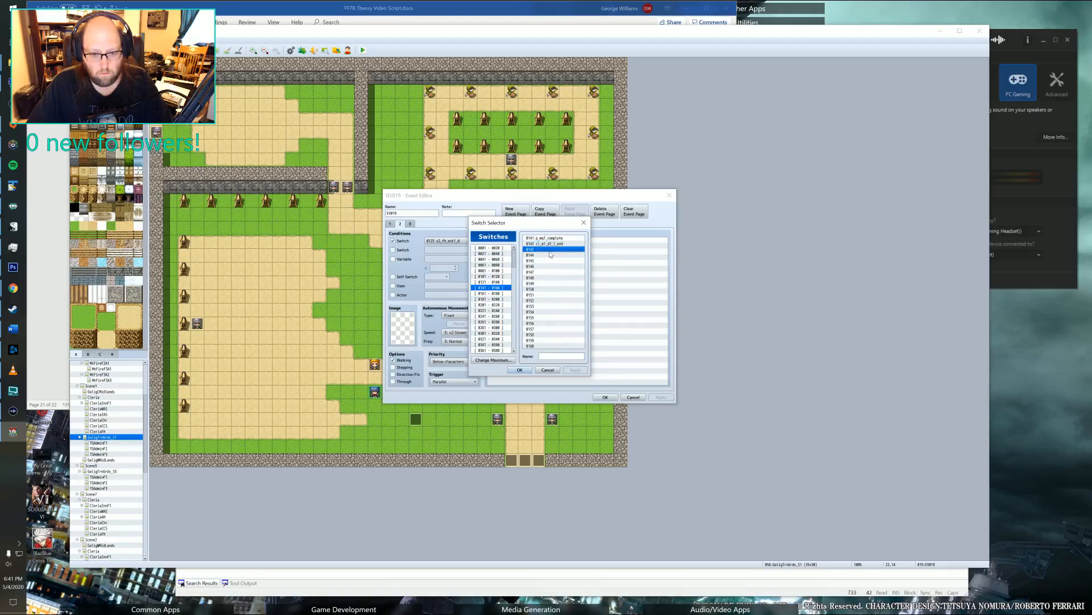
text(c1_w1_d2_)
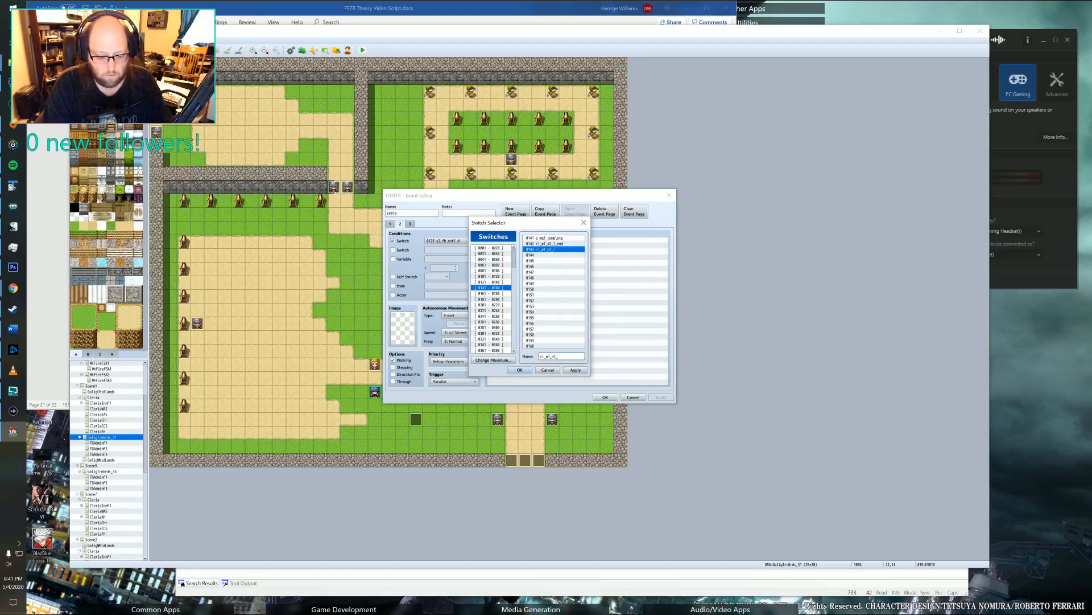
text(evn)
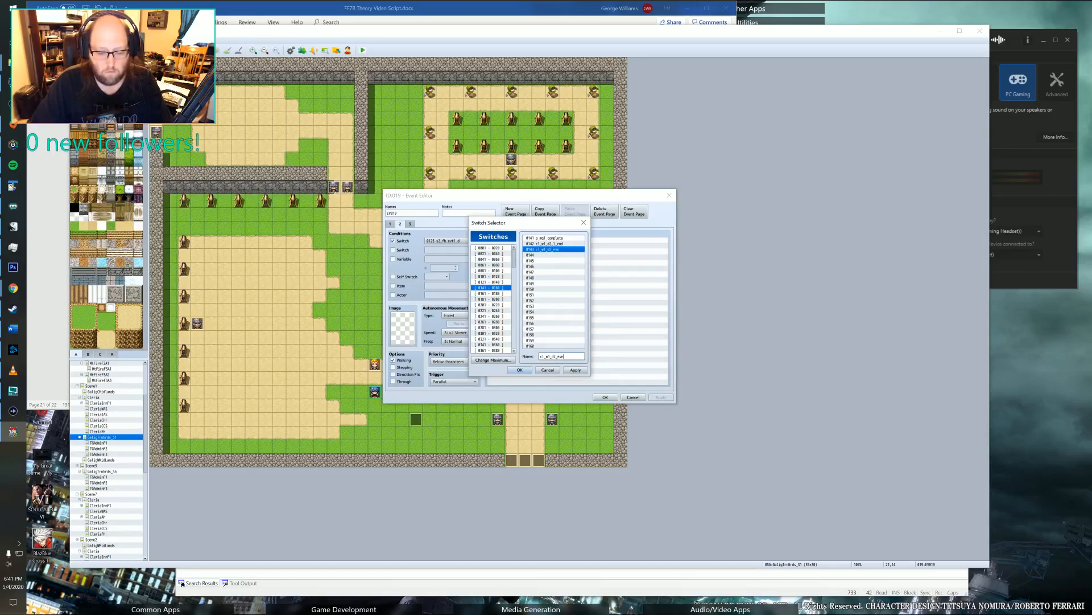
click(520, 369)
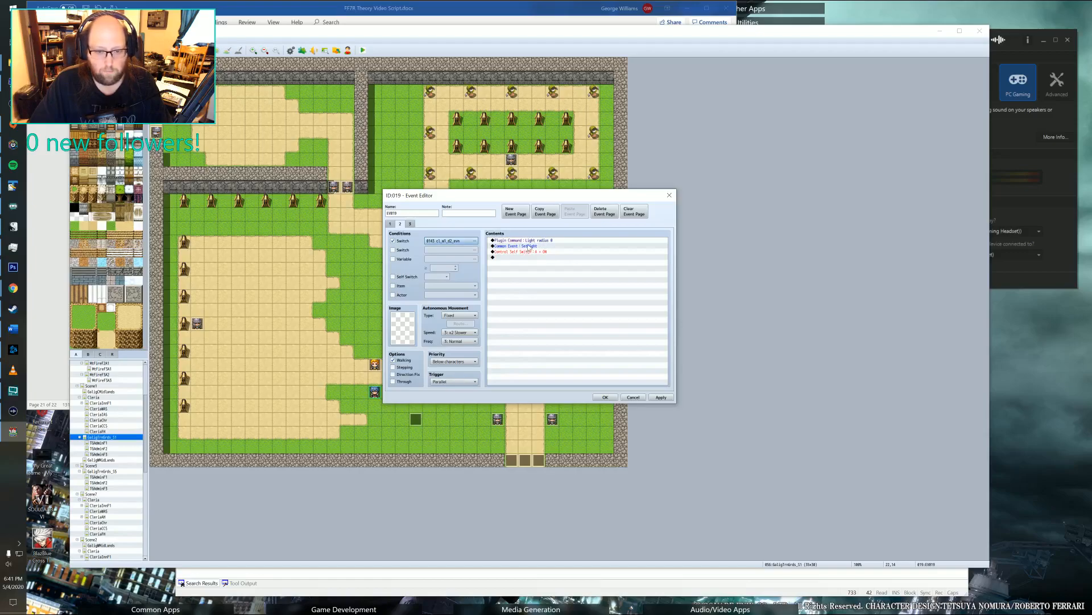
Delete the conditional branch from the third page of the roof's westernmost event and save the event.
click(411, 224)
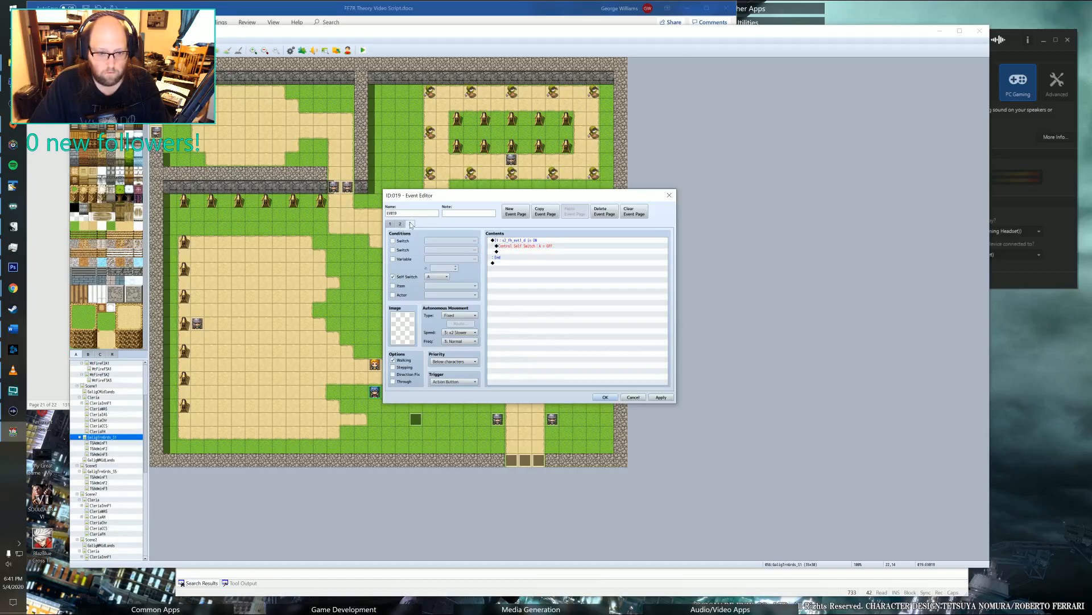
click(519, 242)
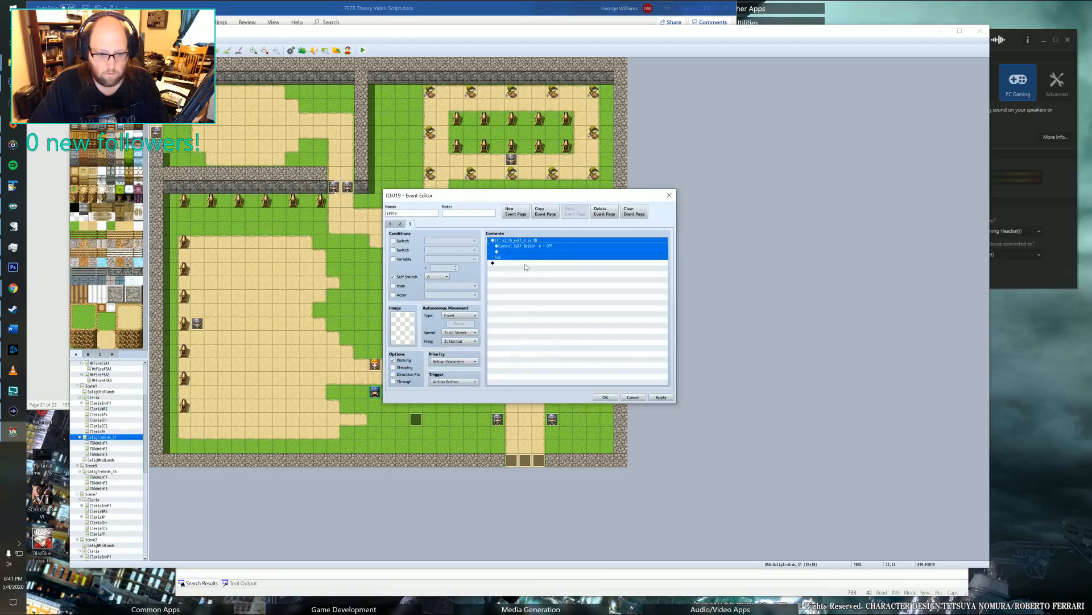
key(Delete)
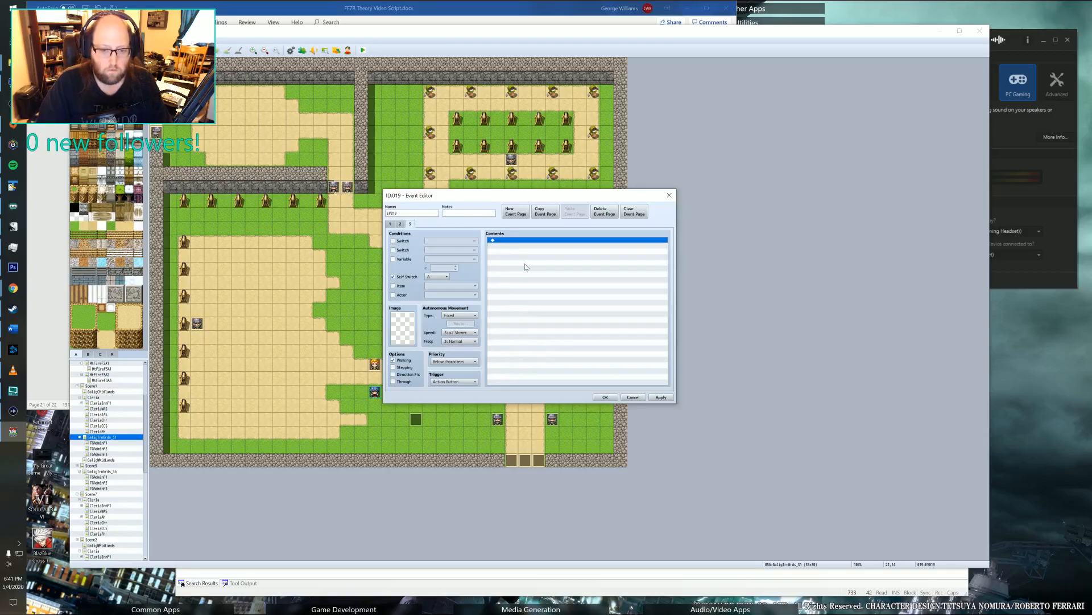
click(391, 225)
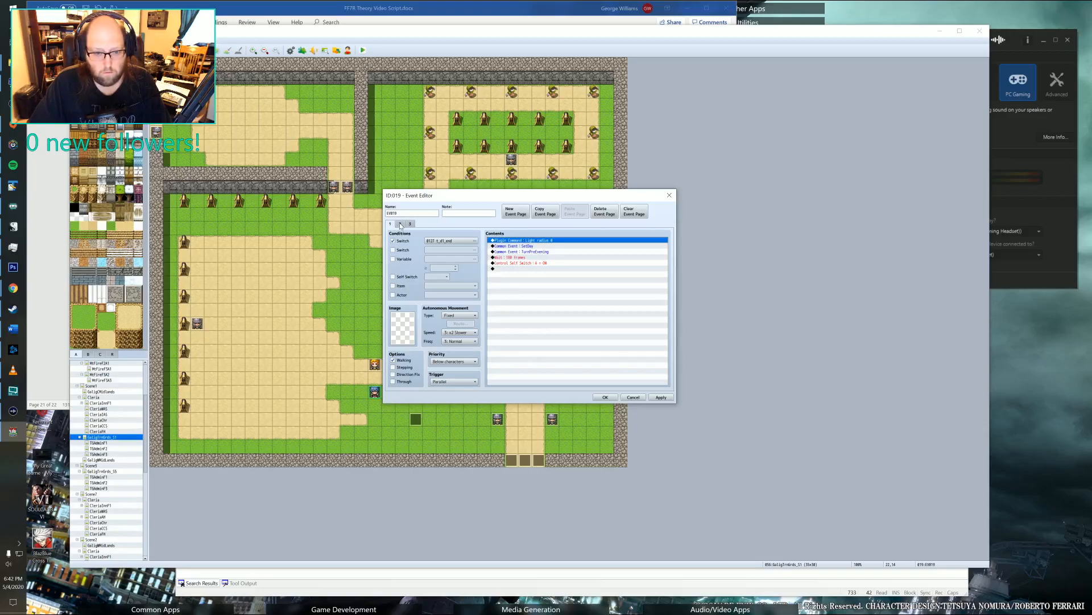
click(400, 224)
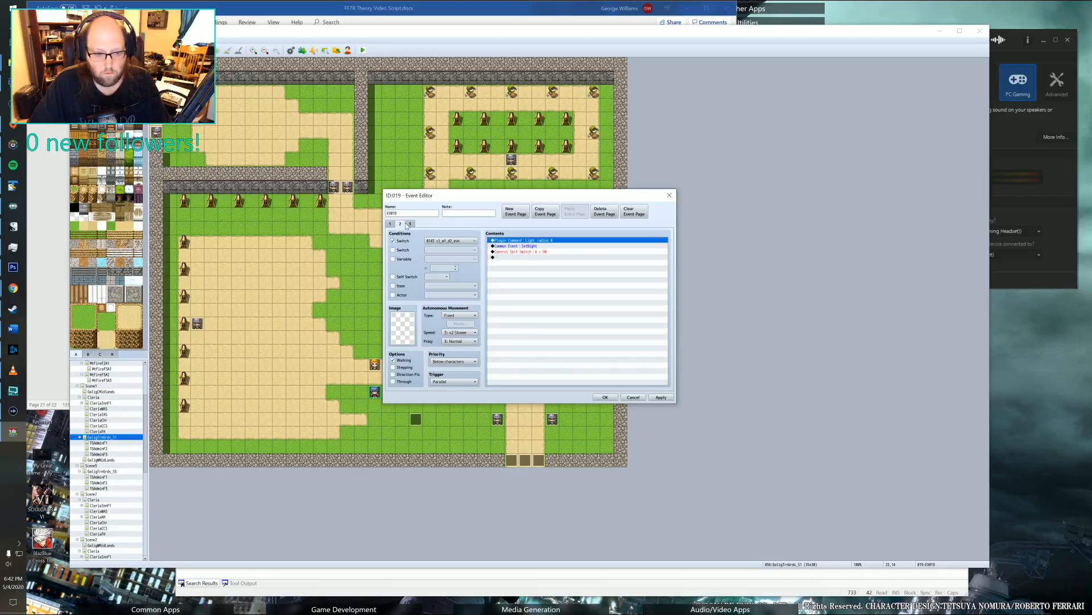
click(409, 224)
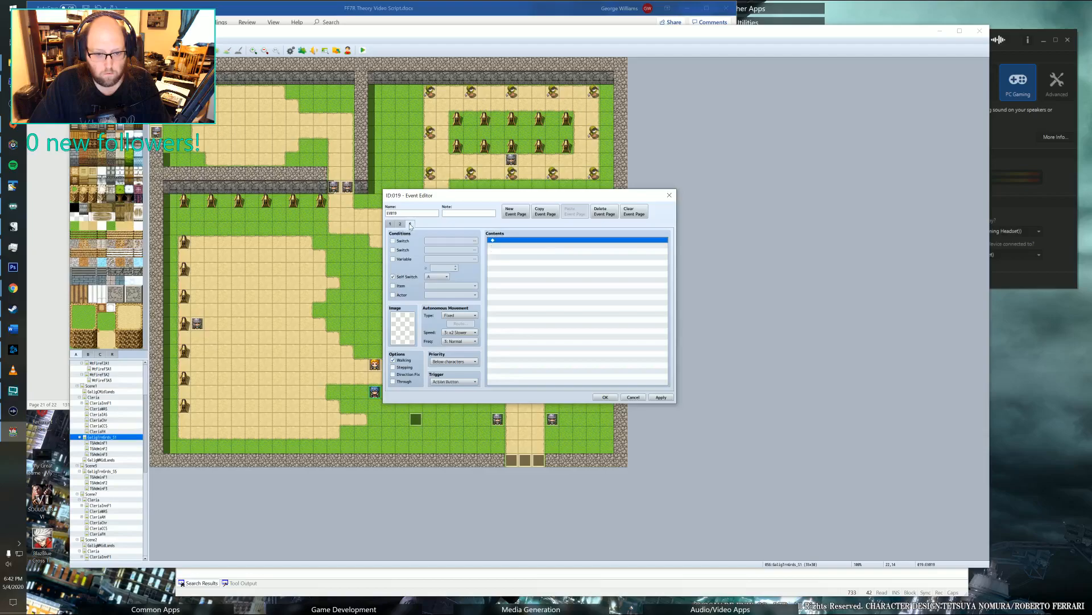
click(661, 397)
click(605, 397)
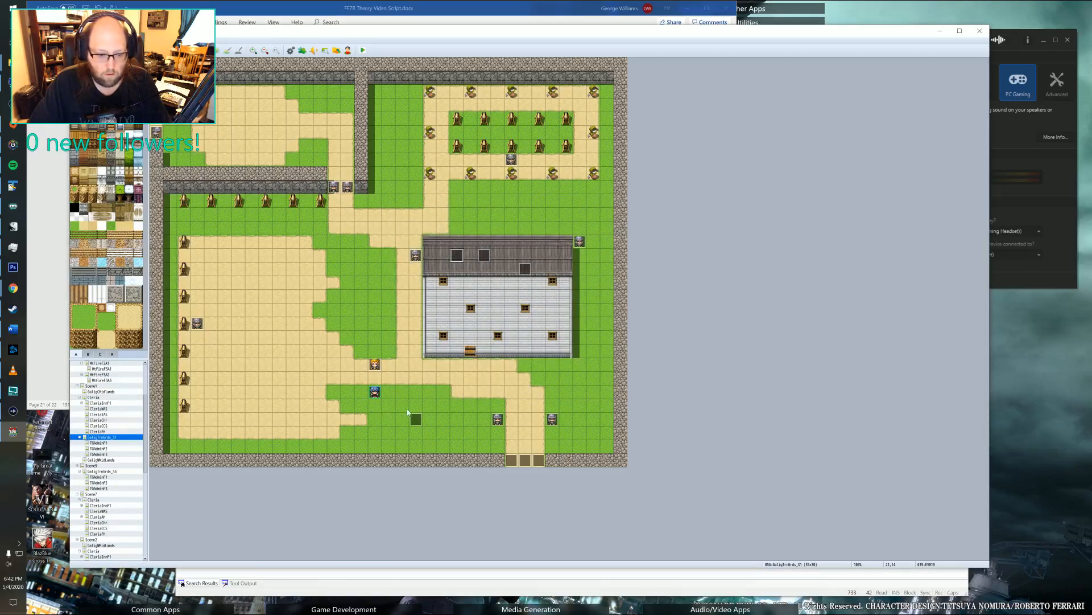
double_click(511, 321)
click(410, 224)
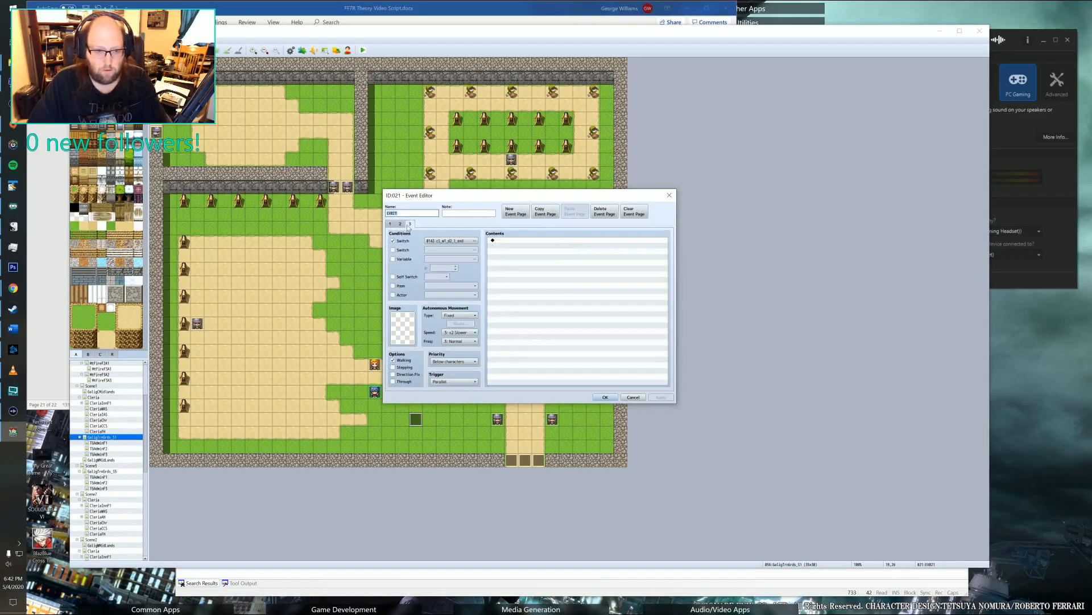
double_click(516, 243)
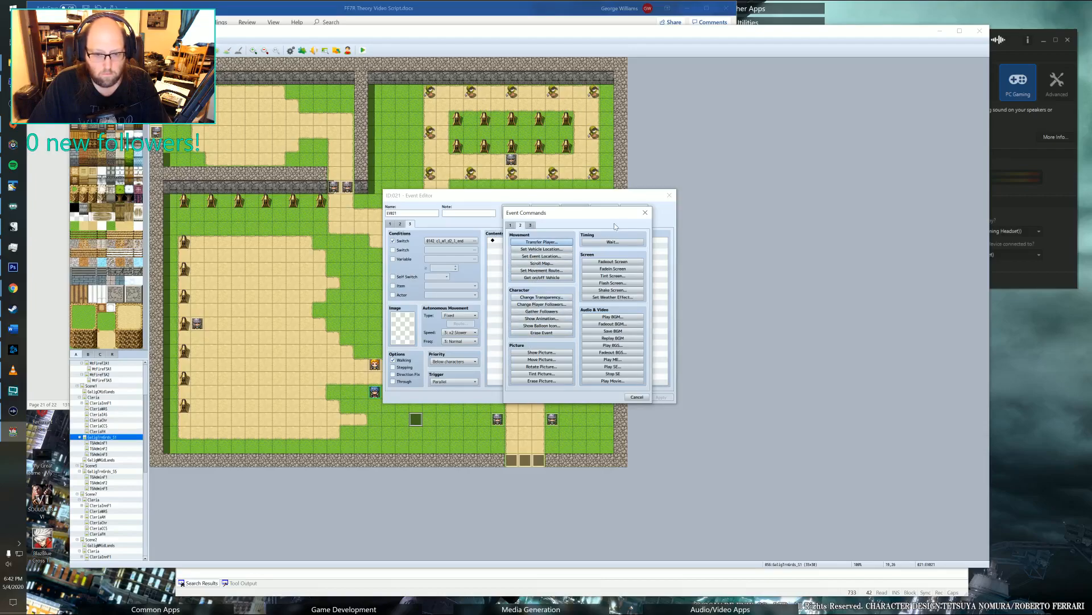
click(645, 212)
key(Escape)
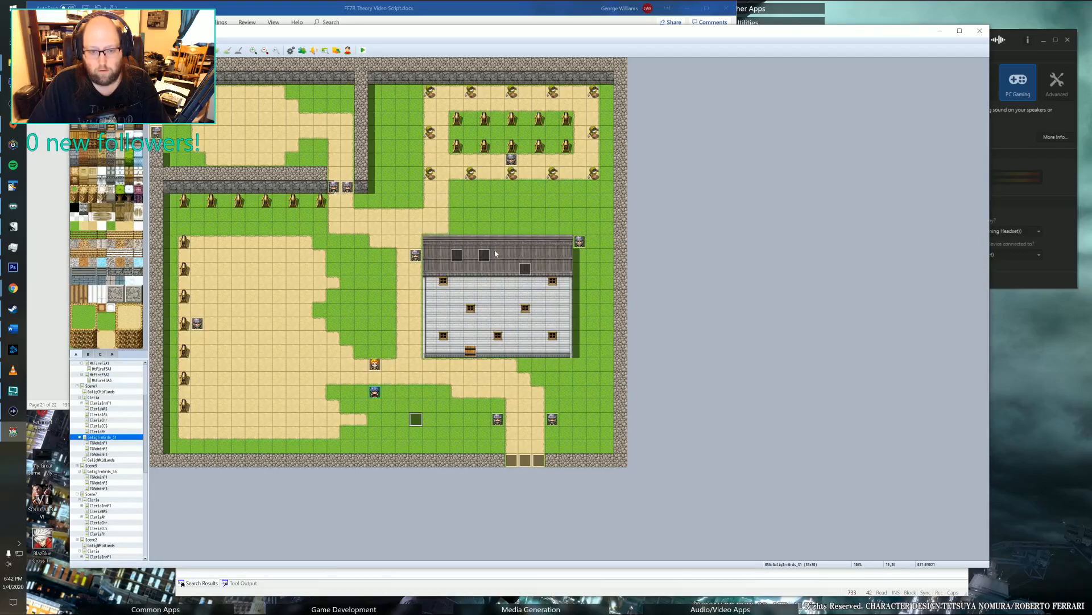
Set the first page's switch condition on the roof's westernmost event to switch 0127, renaming that switch t_pre_ev.
double_click(457, 254)
click(442, 242)
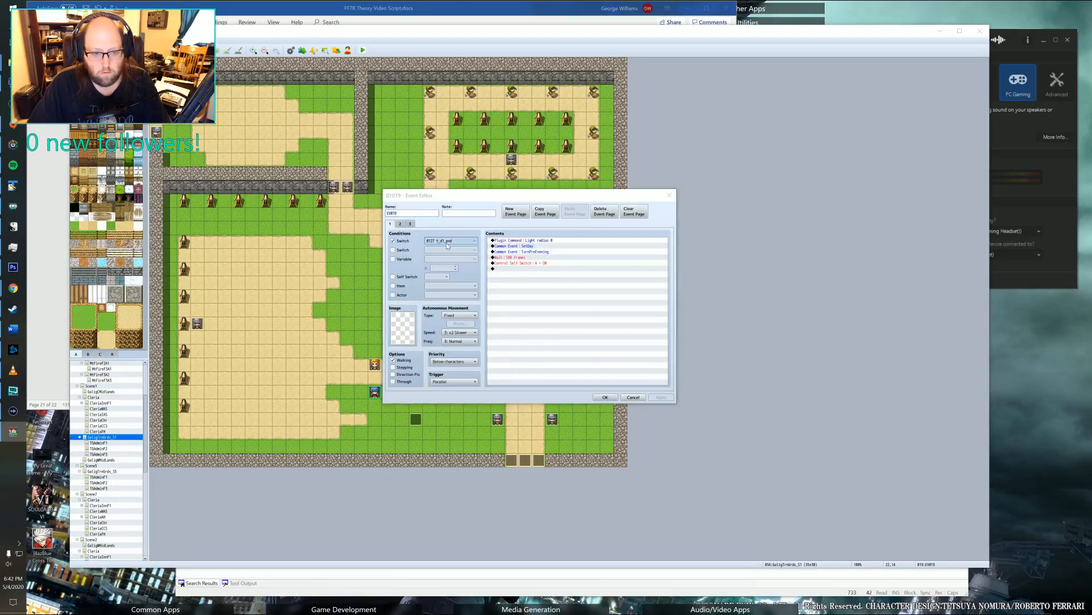
click(495, 281)
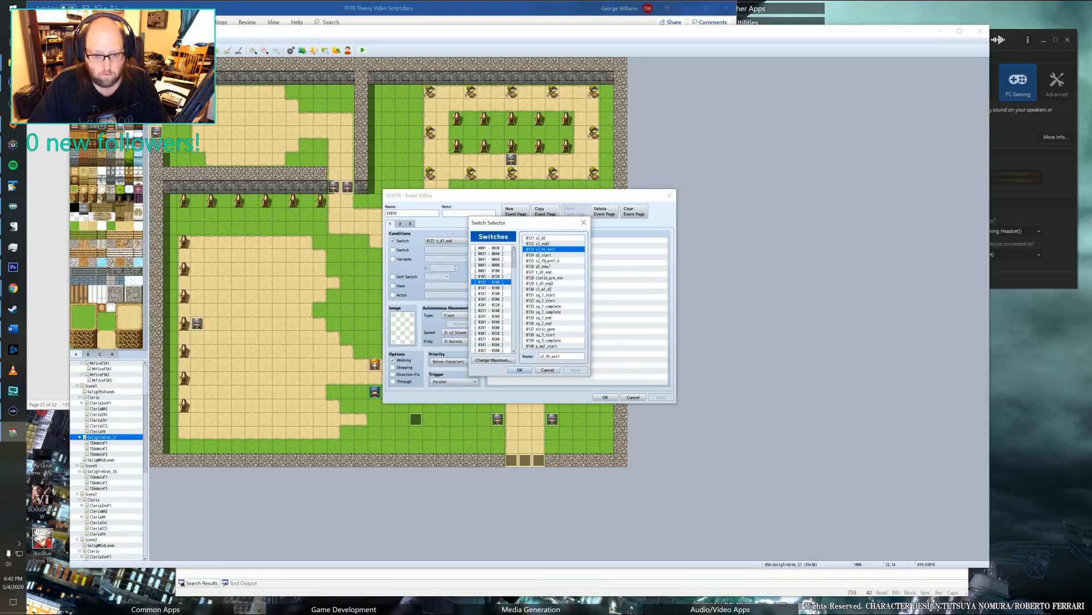
drag(537, 229, 535, 272)
click(545, 315)
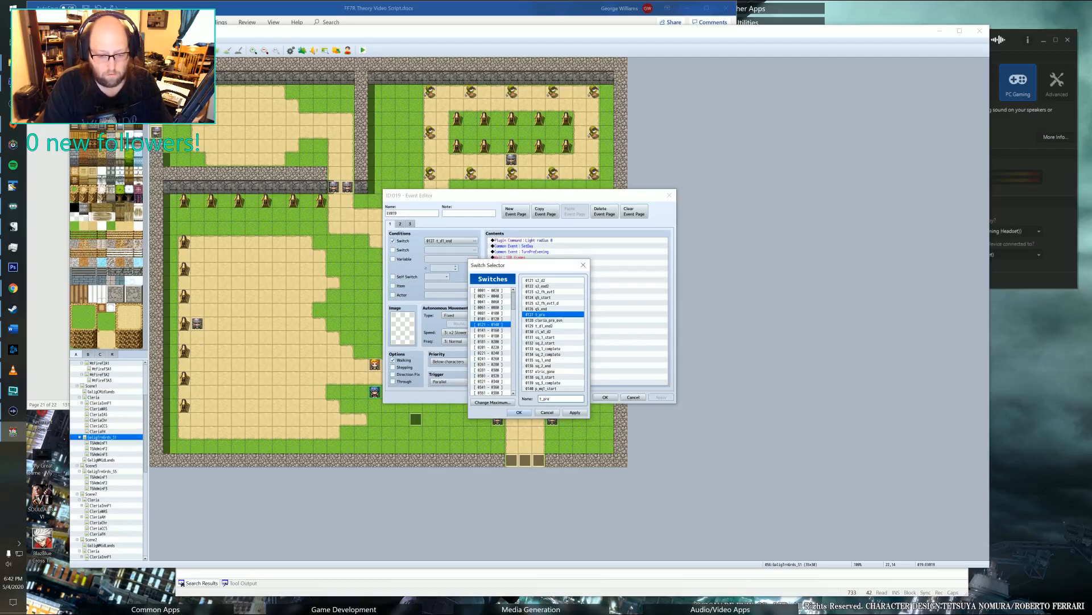
key(BackSpace)
key(BackSpace)
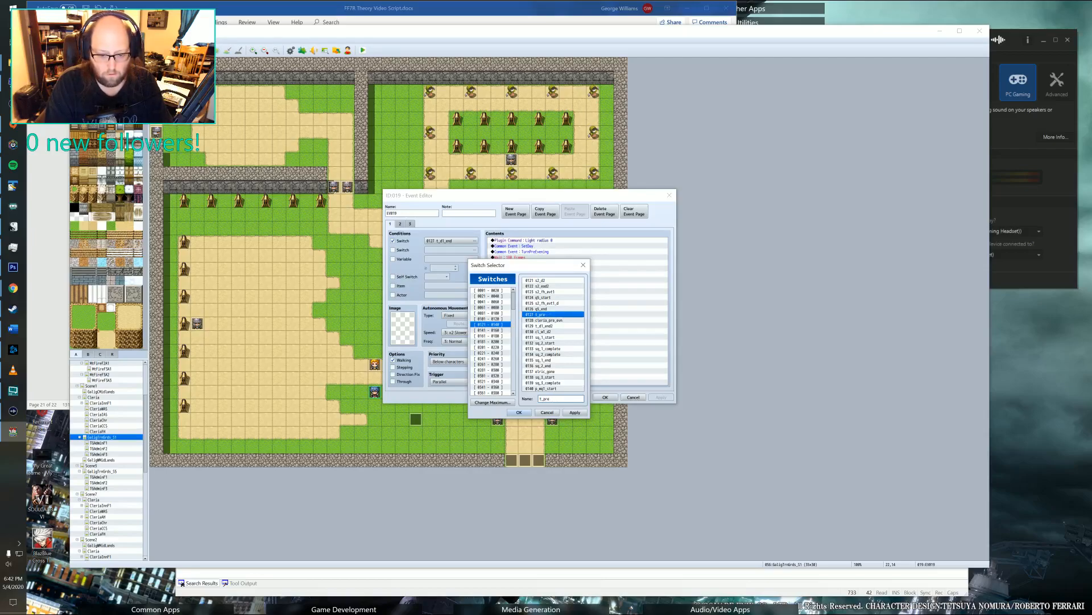
text(ev)
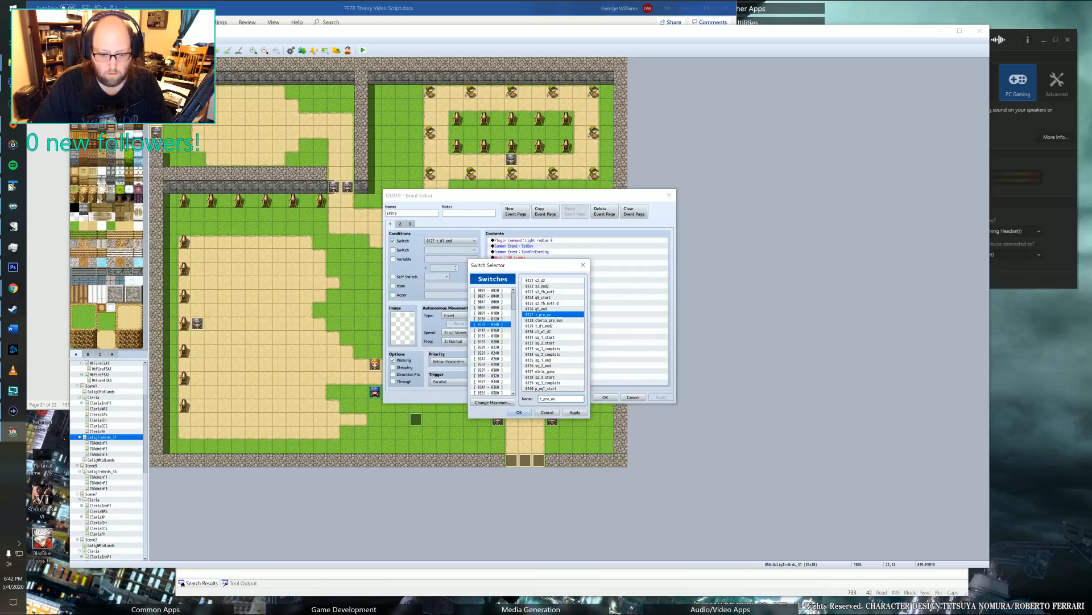
text(_)
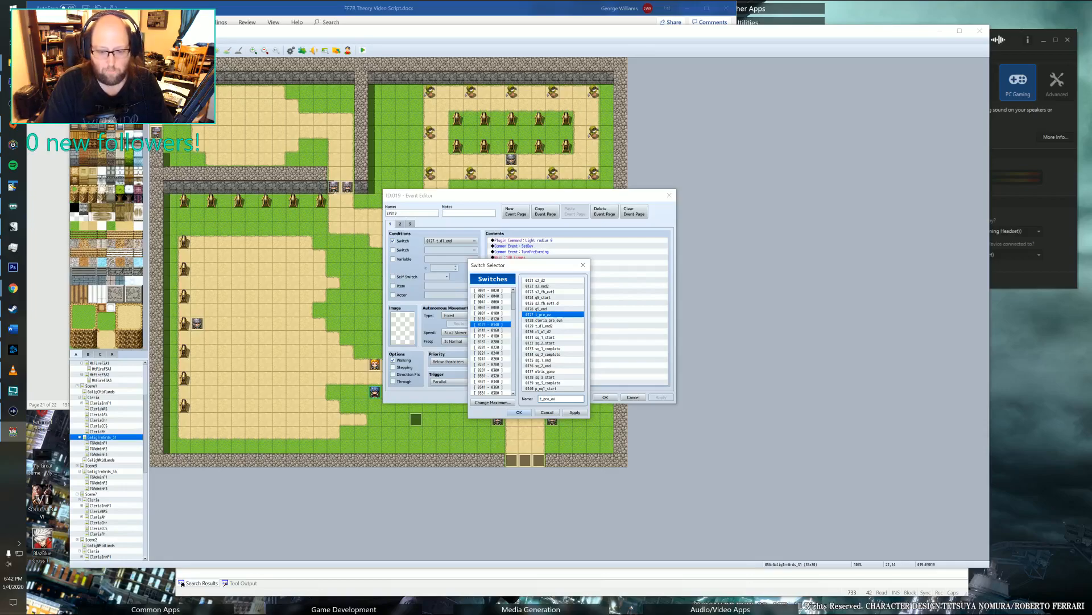
click(519, 412)
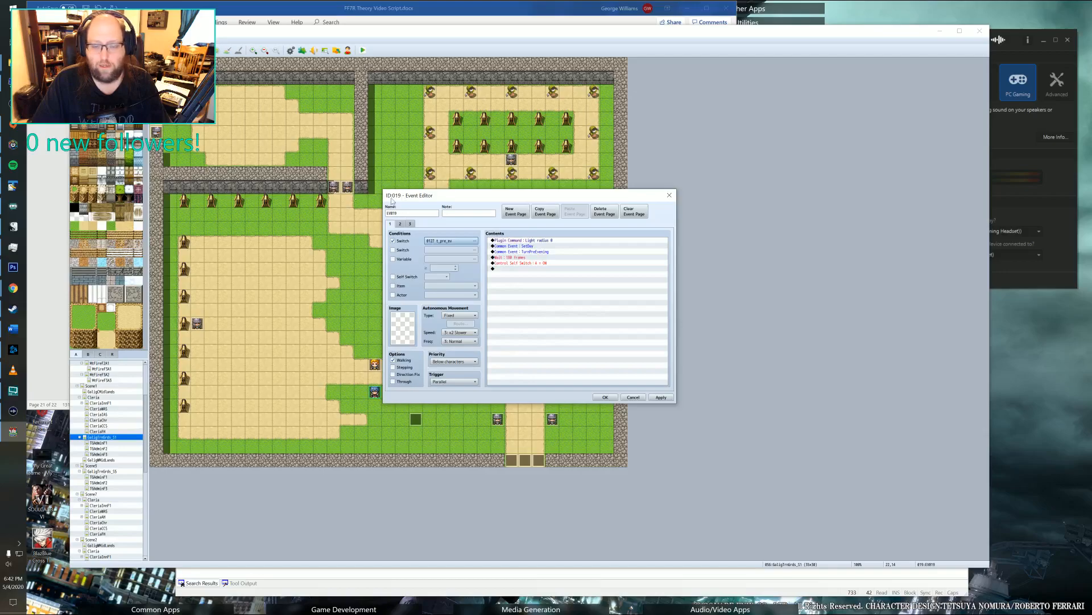
Delete the second page, conditioned on switch 0143, from the roof's westernmost event.
click(410, 224)
click(401, 224)
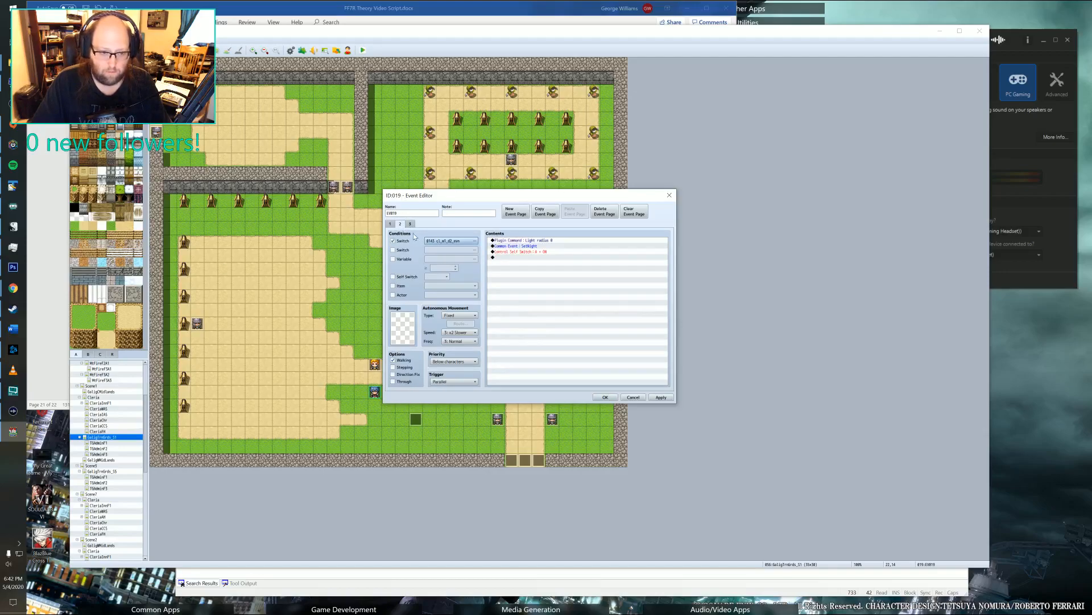
click(605, 212)
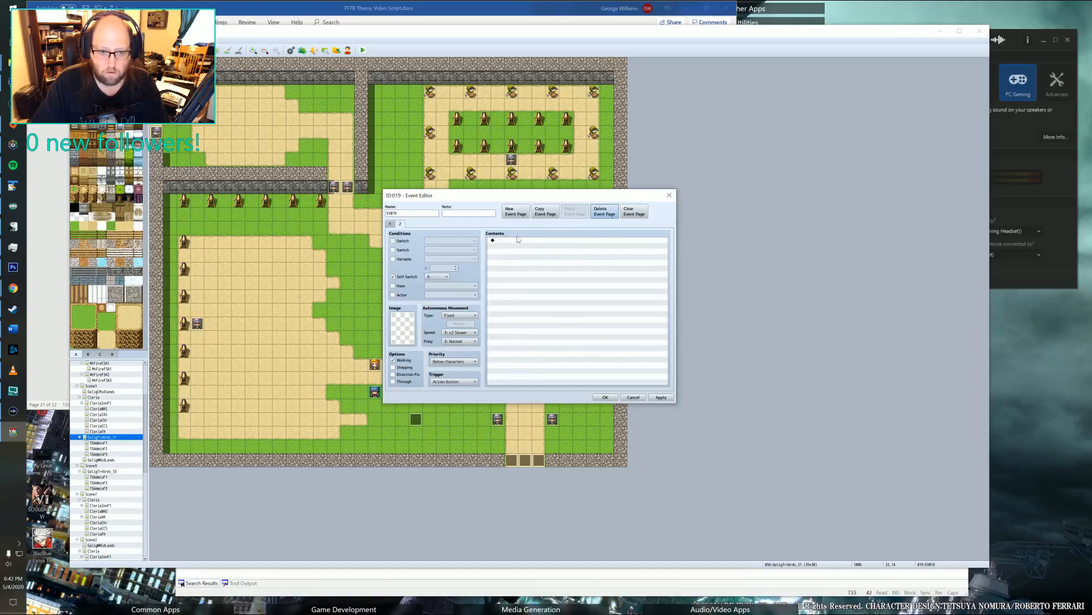
click(391, 225)
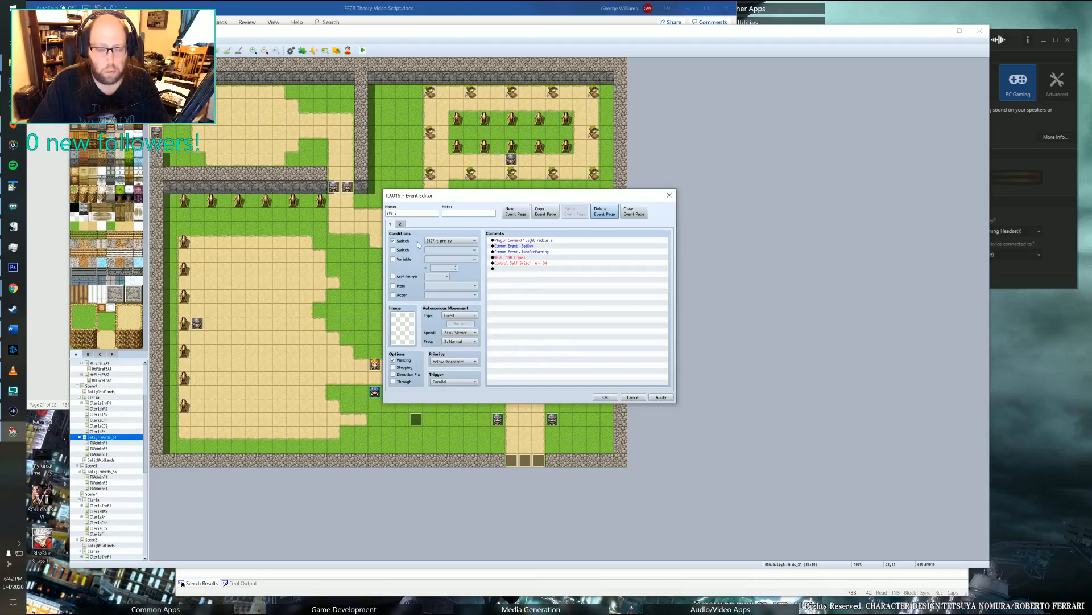
Set the trigger of the empty self switch A page to Parallel.
click(400, 224)
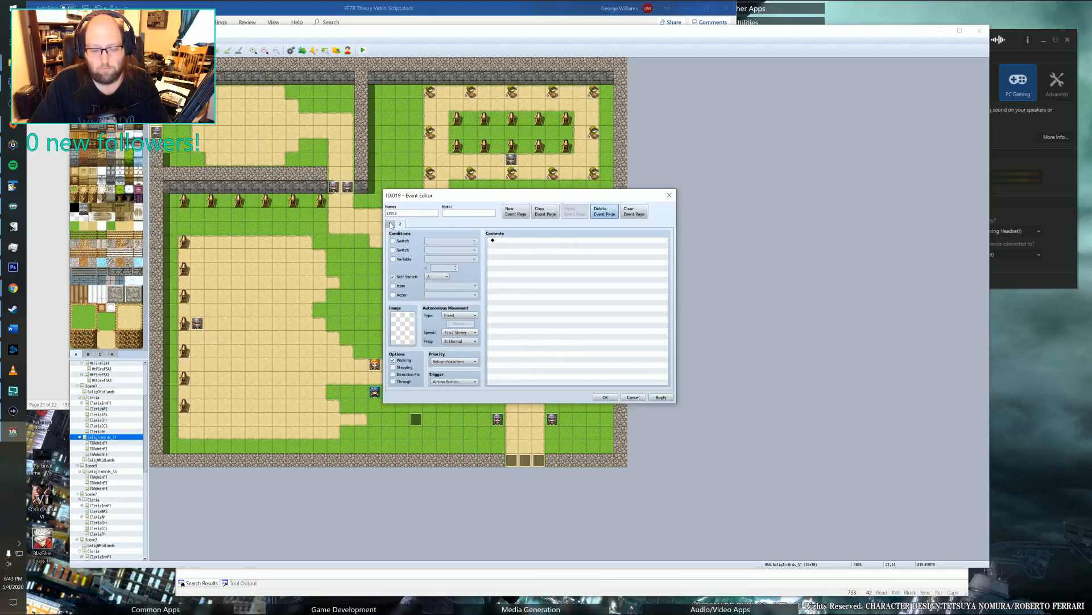
click(391, 225)
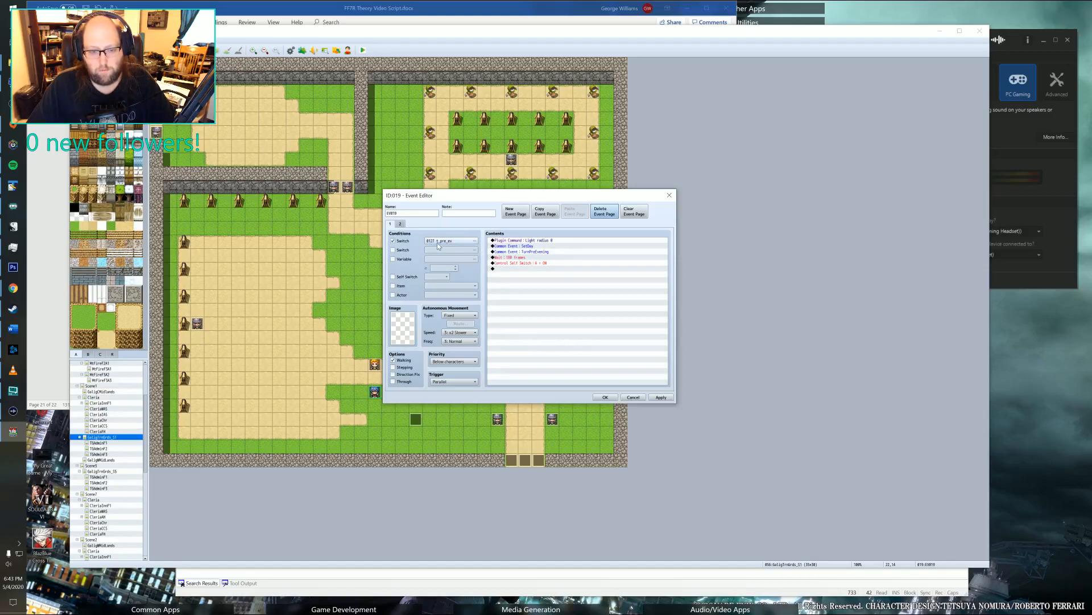
click(401, 224)
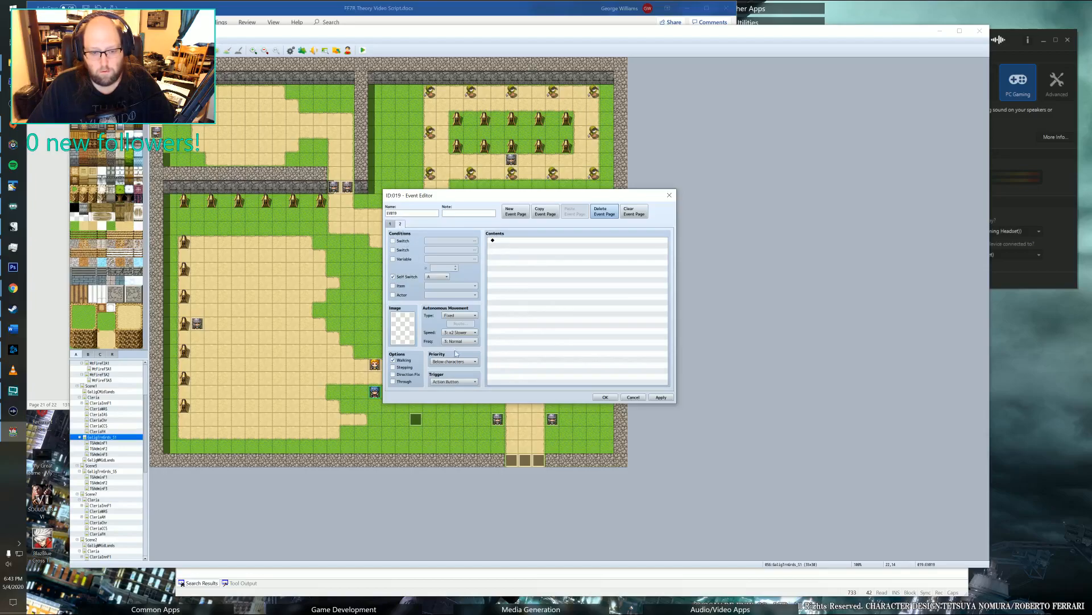
click(456, 381)
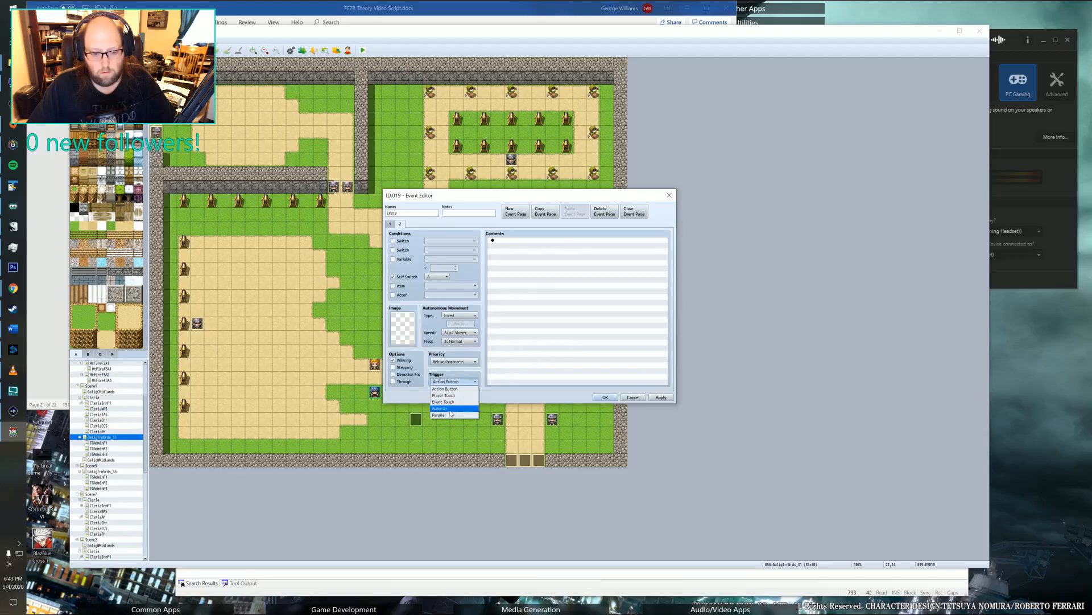
click(391, 224)
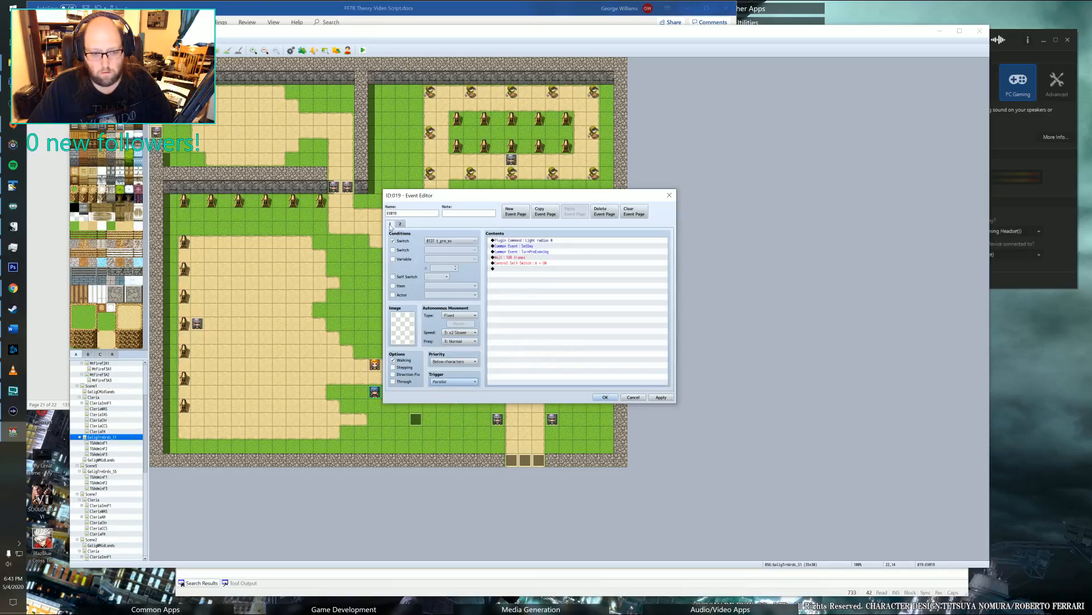
click(400, 224)
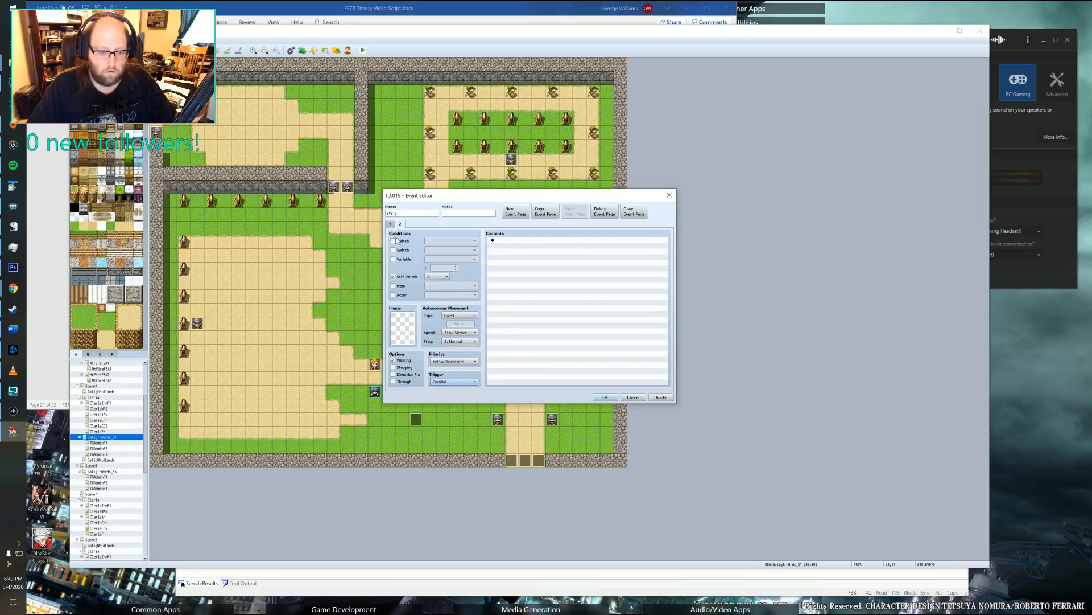
Add a conditional branch to the self switch A page that checks whether switch 0127 t_pre_ev is OFF.
double_click(509, 240)
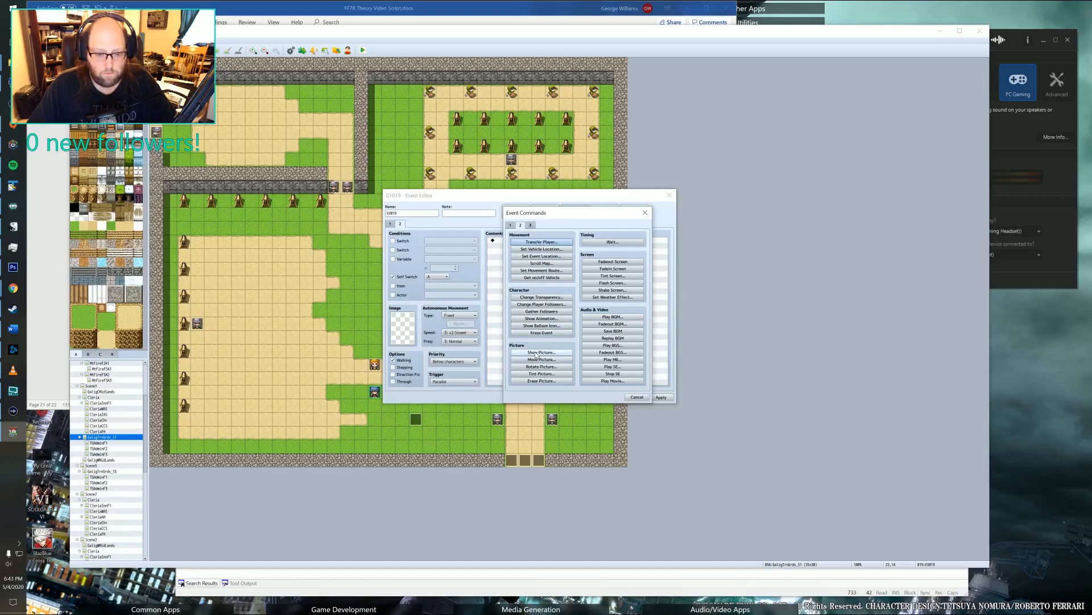
click(511, 225)
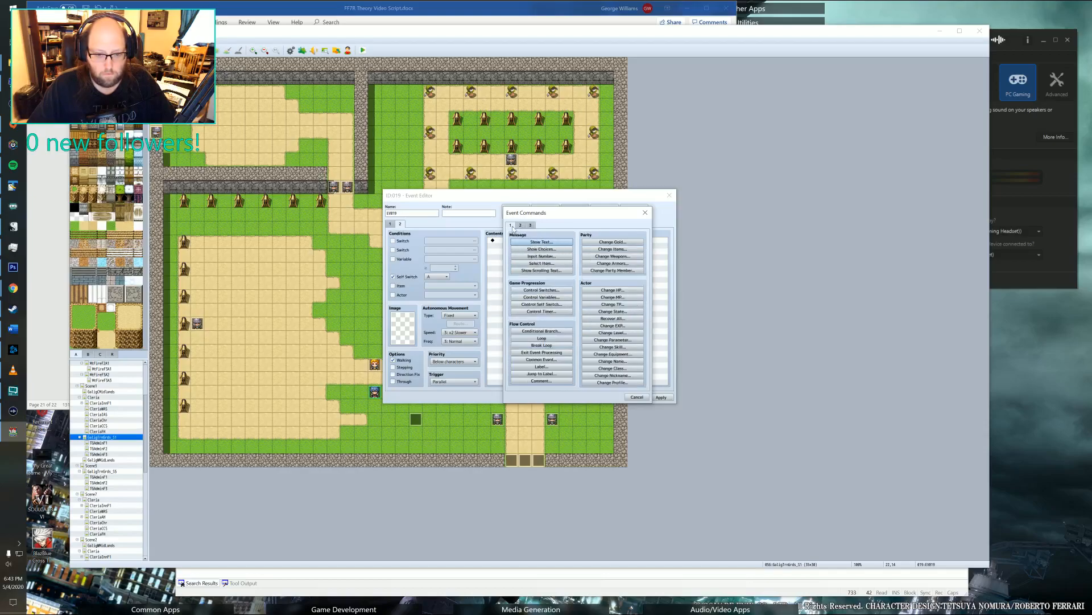
click(535, 330)
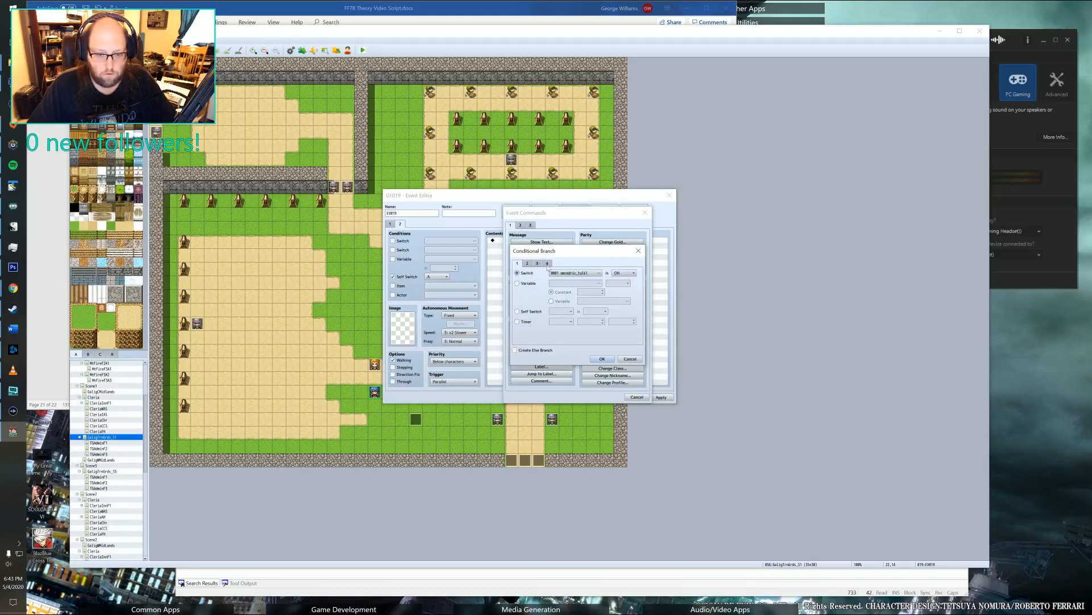
click(574, 273)
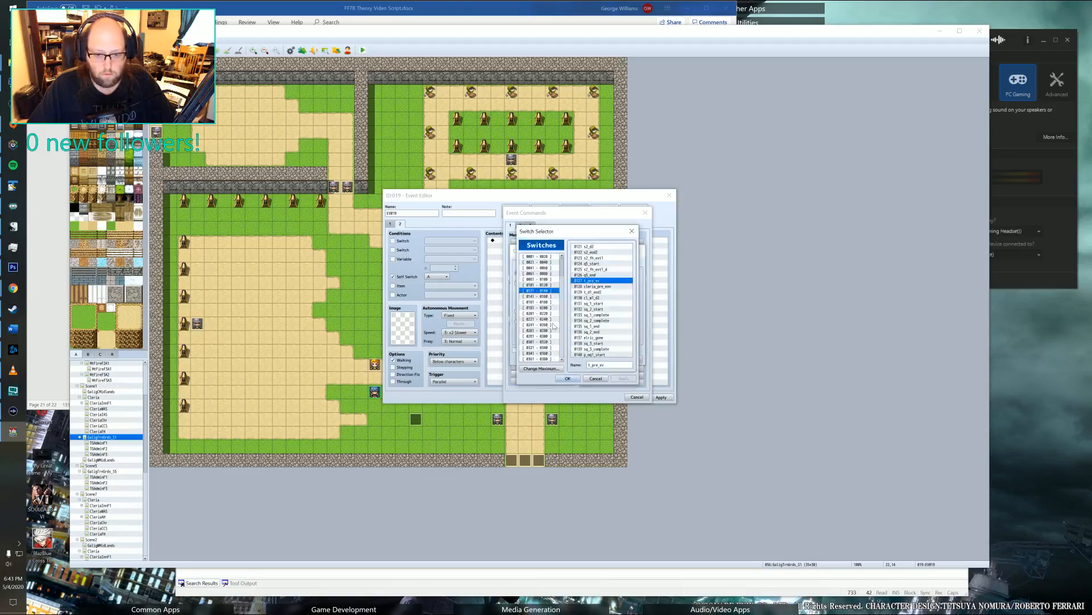
click(568, 379)
click(624, 273)
click(619, 289)
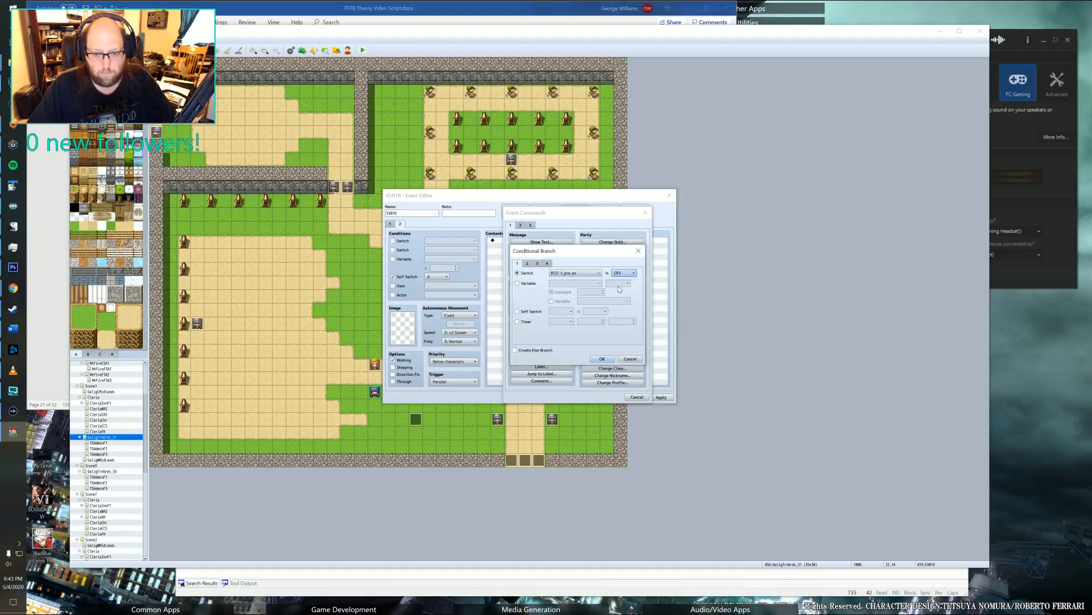
click(602, 359)
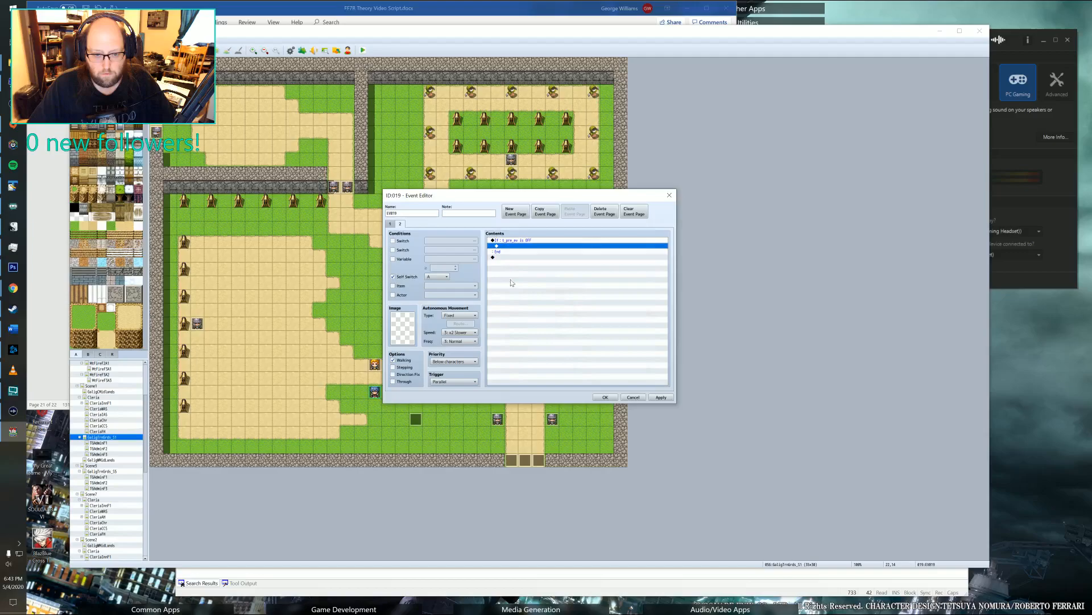
Insert a Control Self Switch command inside the conditional branch that sets self switch A to OFF.
double_click(510, 248)
click(535, 304)
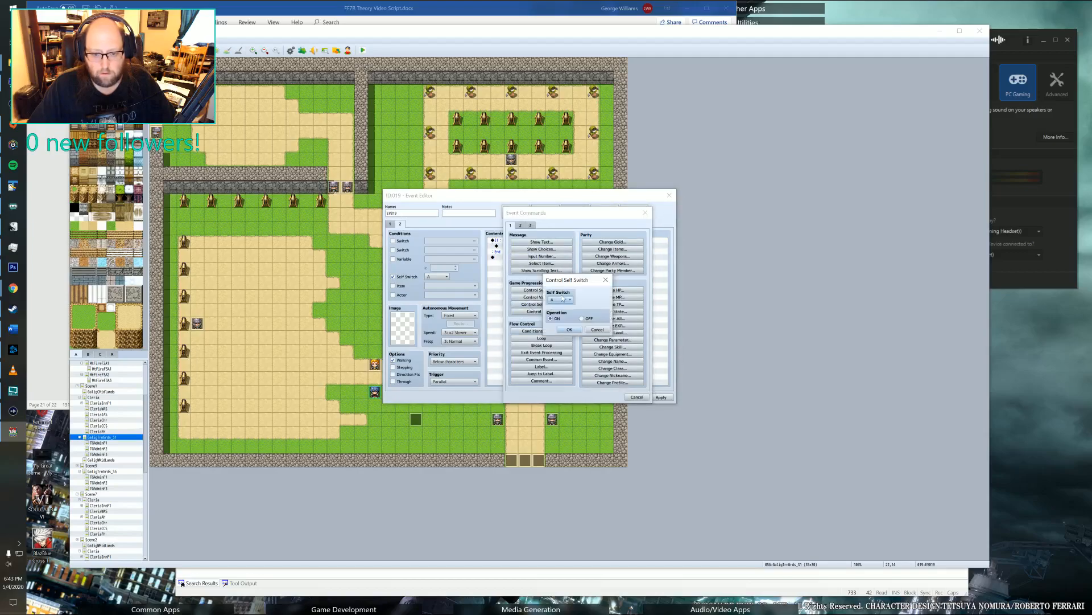
click(582, 318)
click(569, 329)
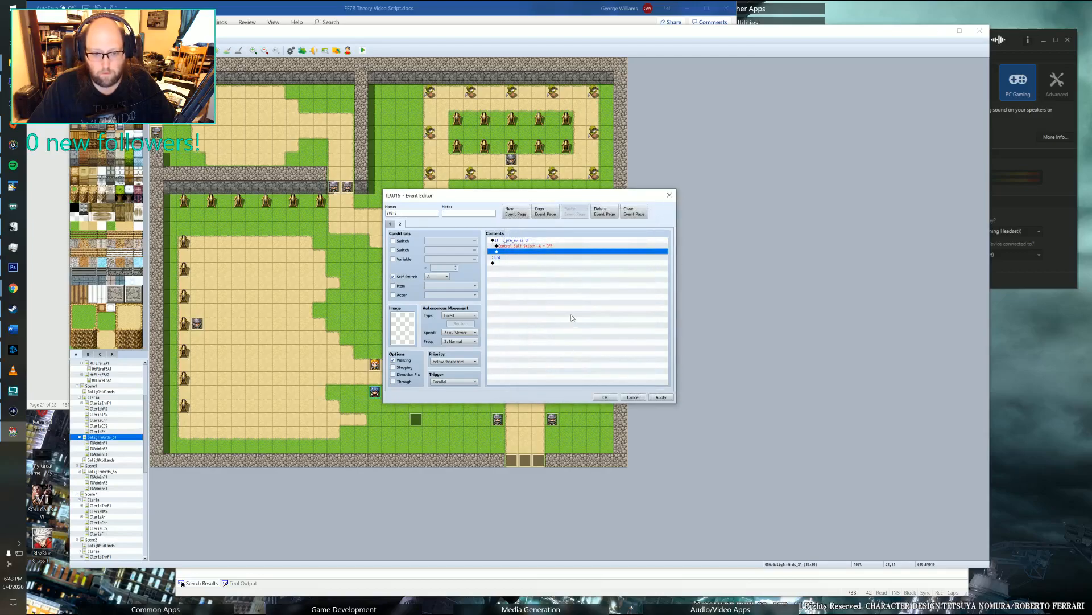
Compare the event's two pages and delete the whole conditional branch from the second page.
click(392, 224)
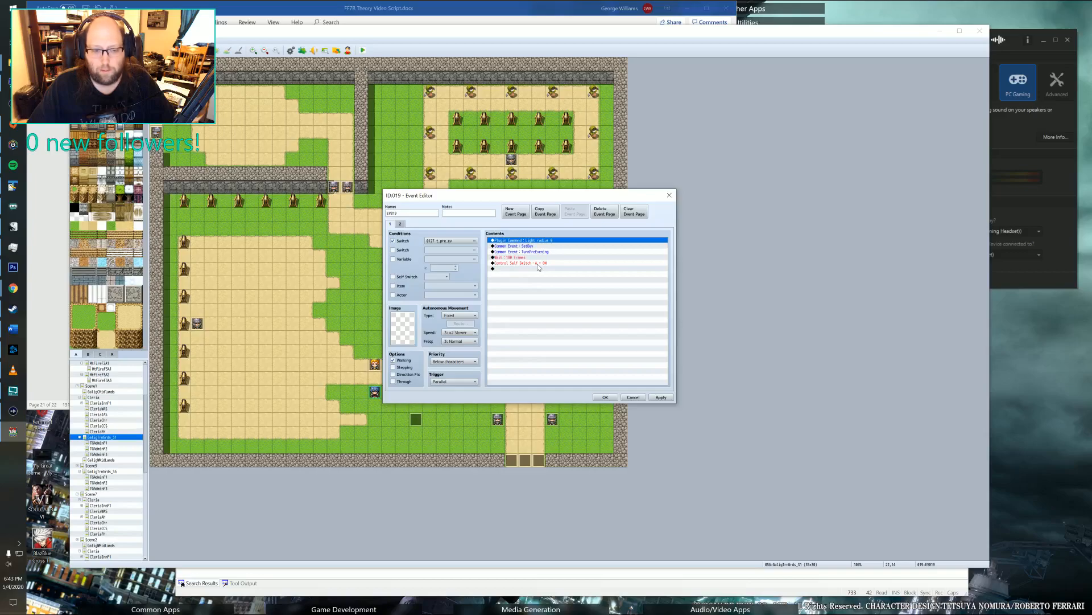
click(401, 223)
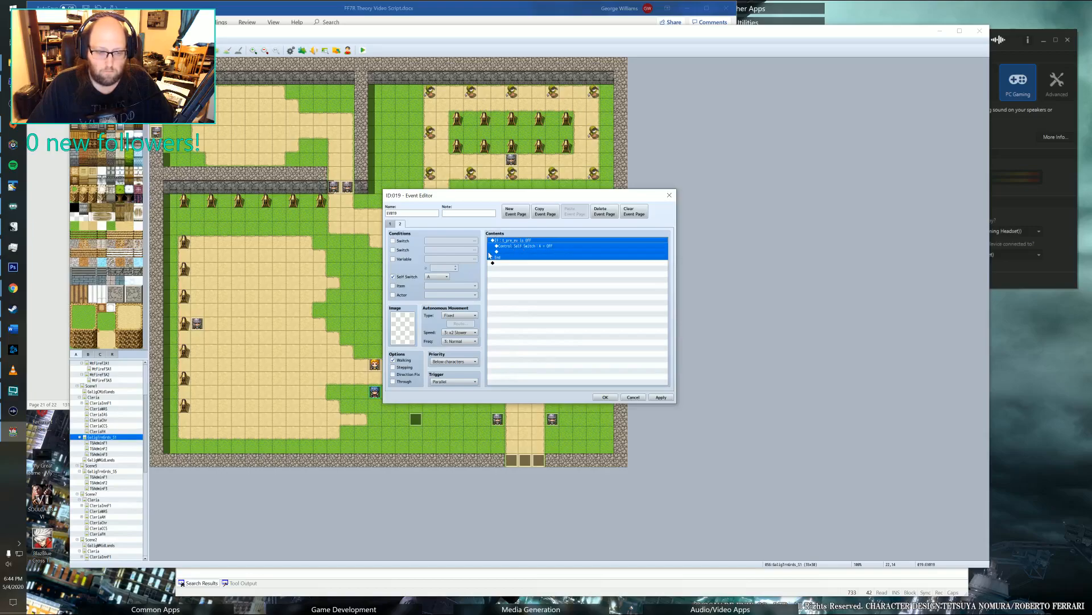
click(400, 224)
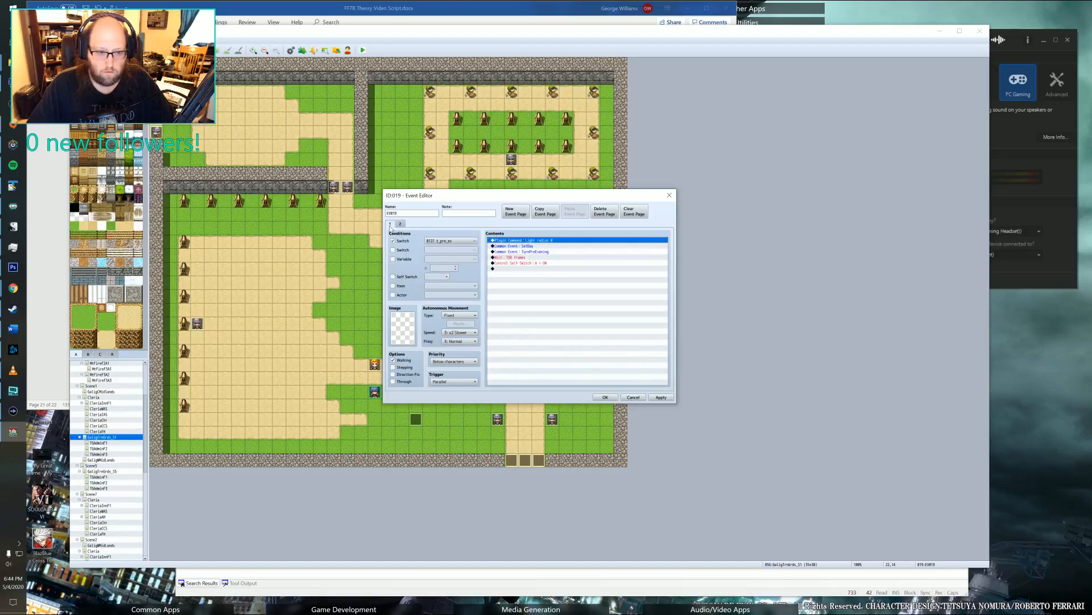
click(390, 224)
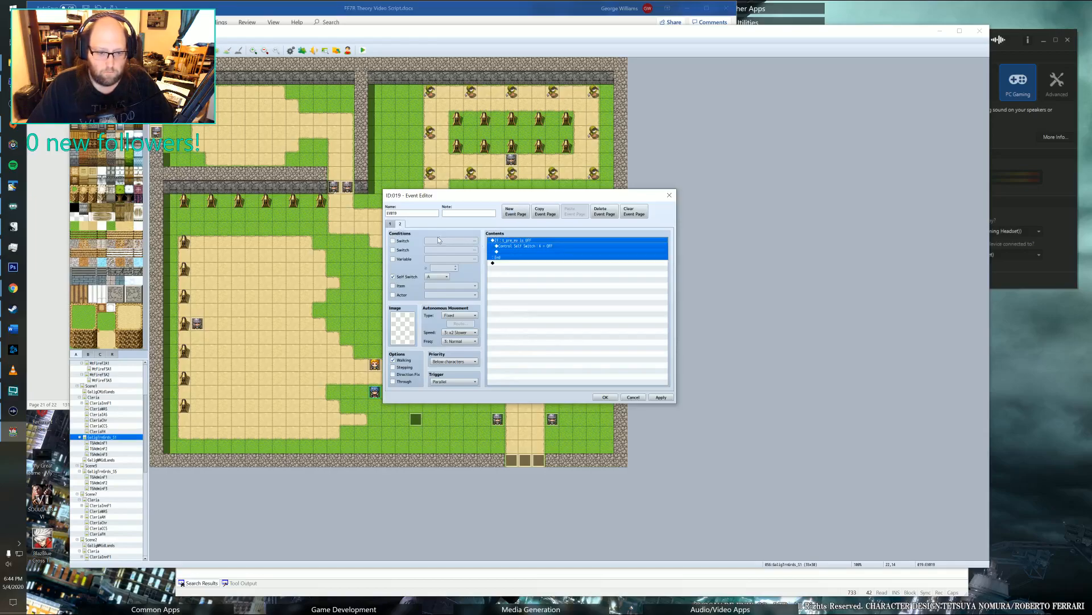
click(400, 224)
click(390, 223)
click(512, 241)
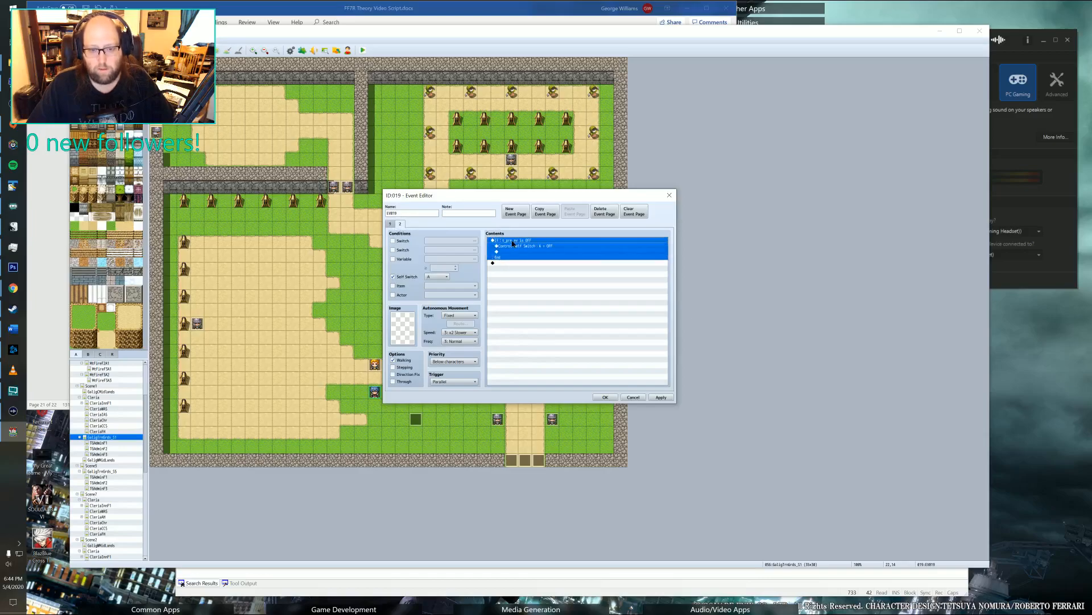
key(Delete)
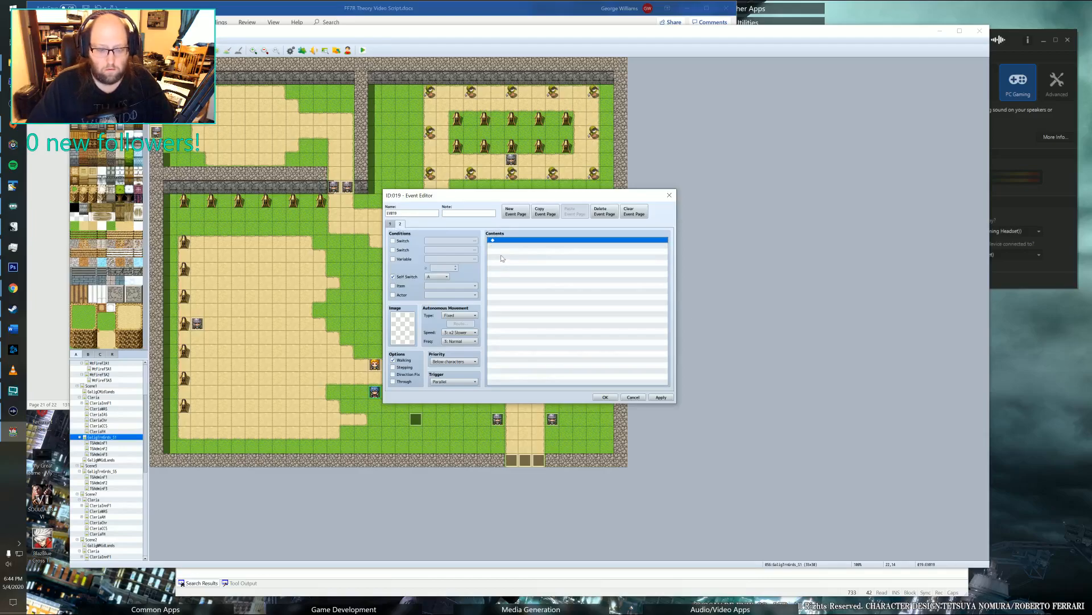
Add a Control Self Switch command to the second page that sets self switch A to OFF.
double_click(514, 244)
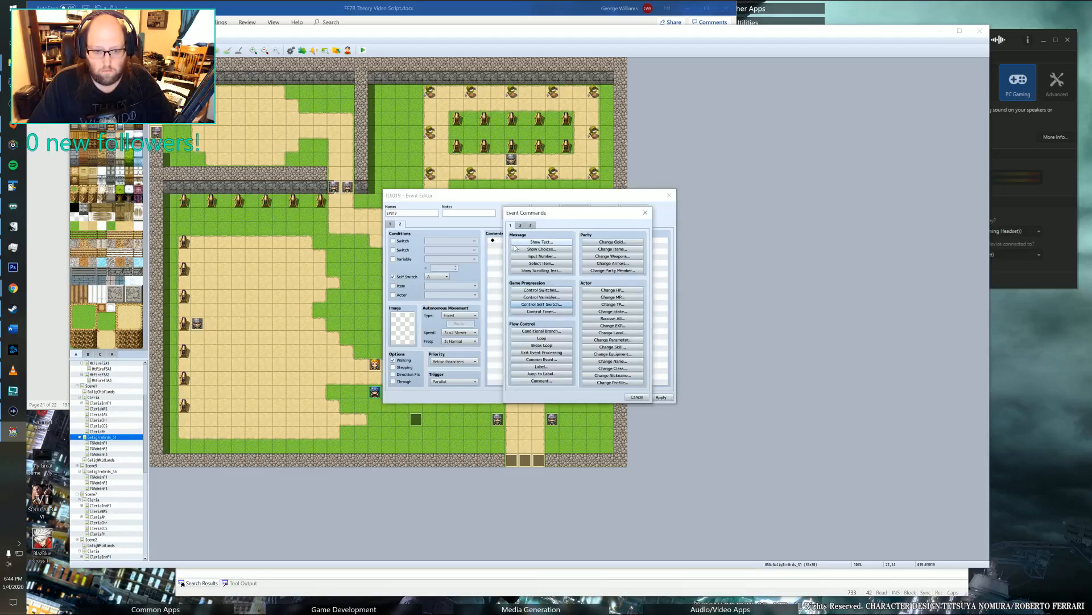
click(537, 304)
click(581, 318)
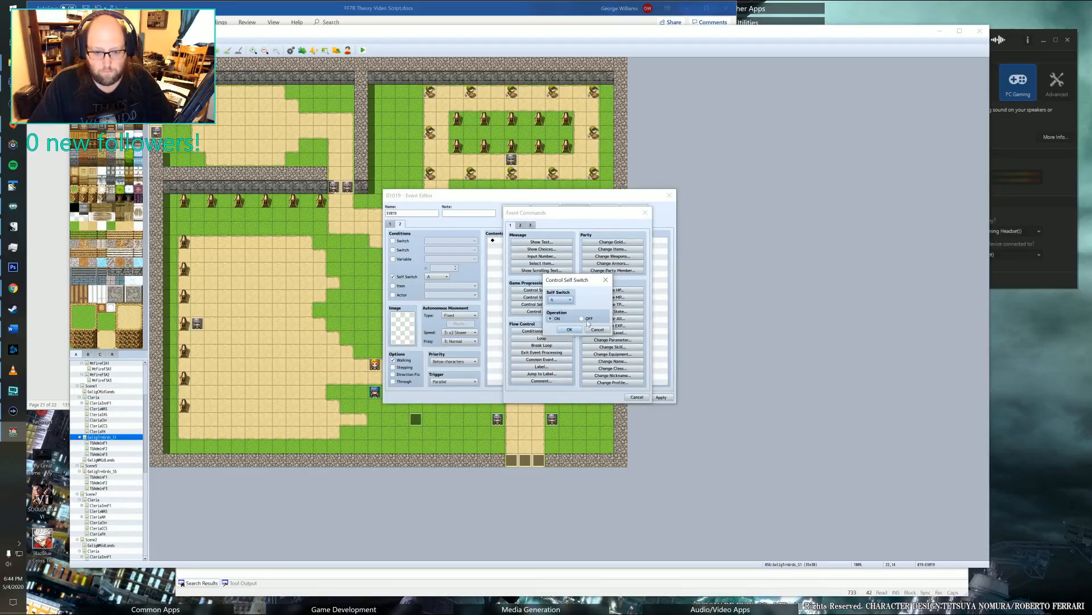
click(569, 329)
Add a Control Switches command to the second page that sets switch 0127 t_pre_ev to OFF.
double_click(520, 251)
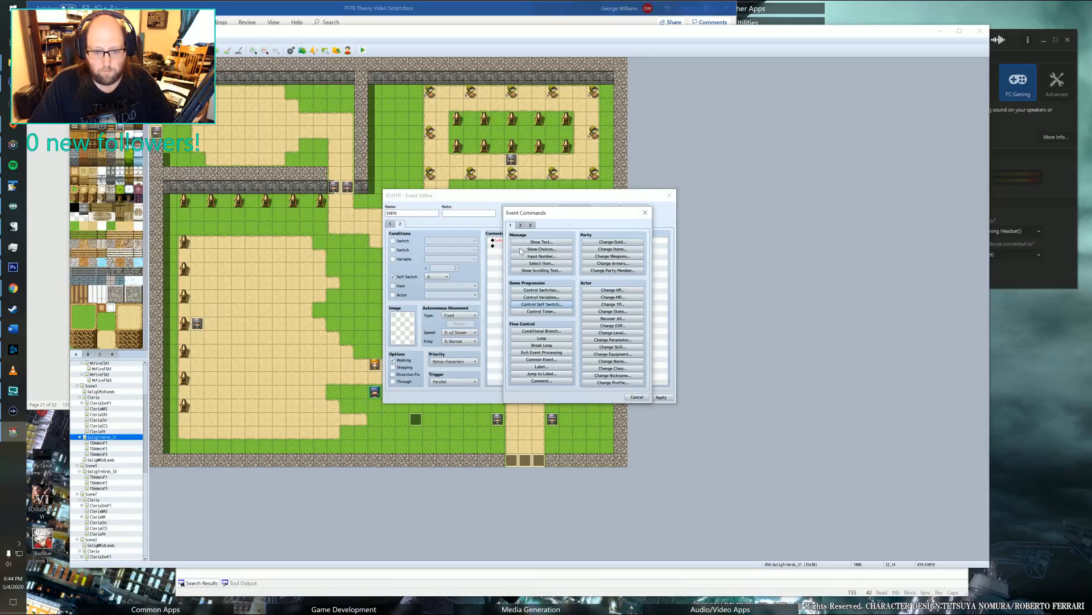
click(542, 289)
click(581, 294)
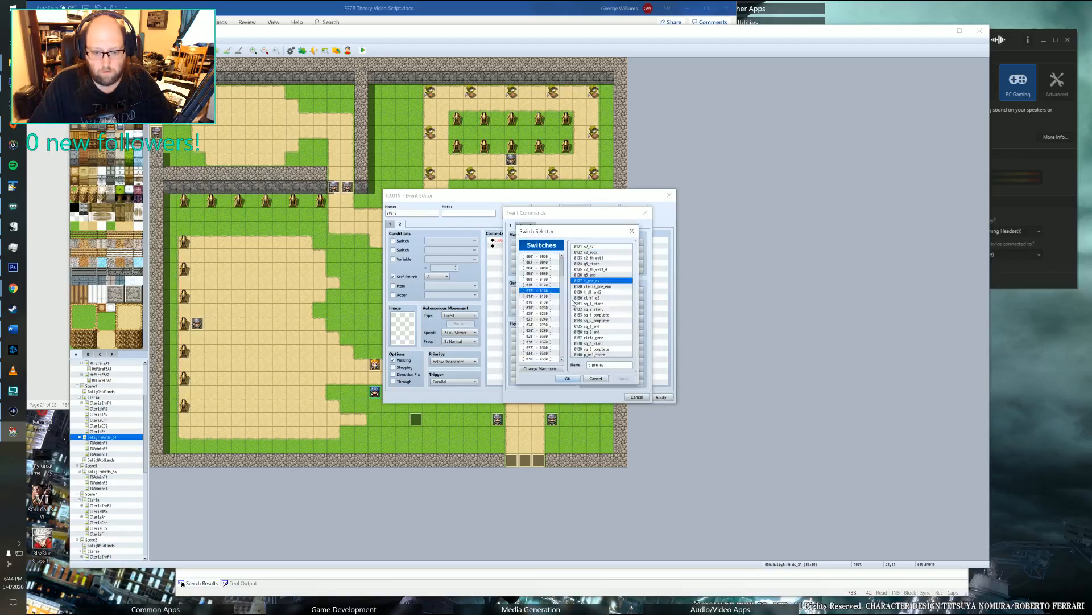
click(568, 378)
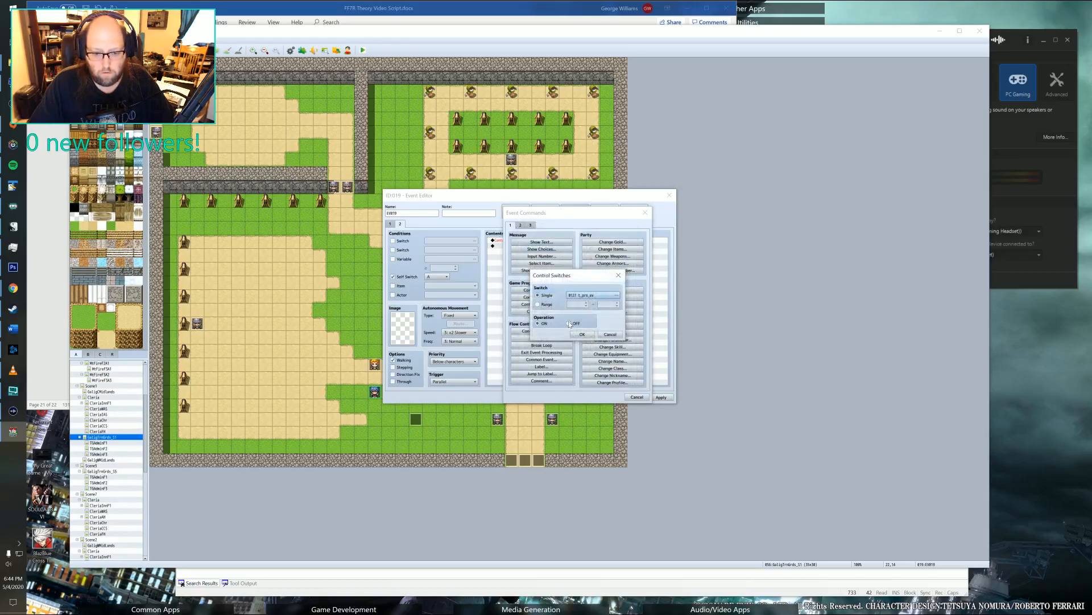
click(571, 324)
click(580, 339)
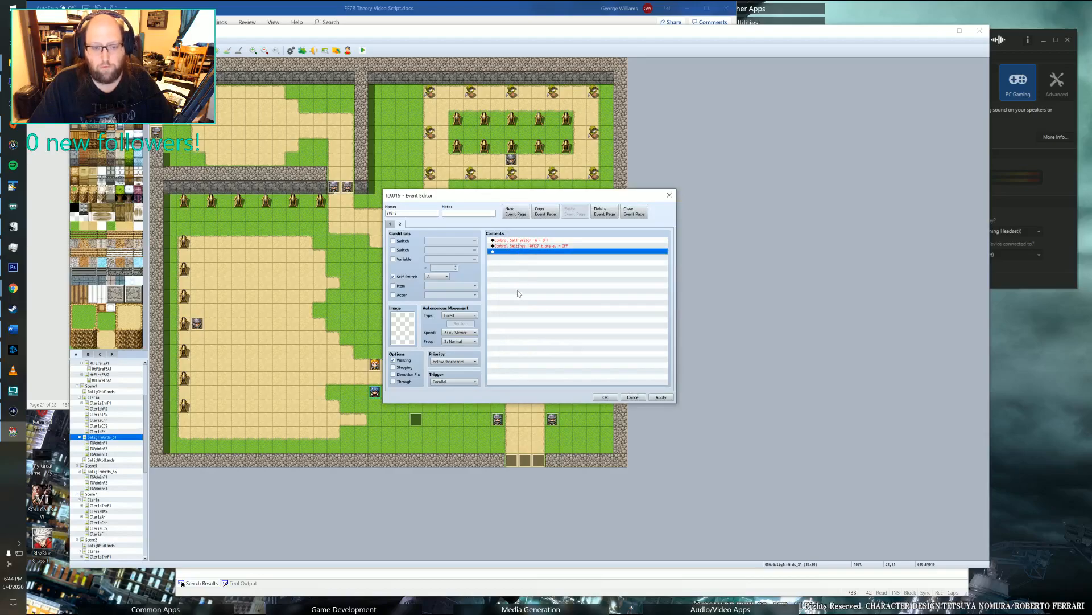
Compare the event's two pages, delete the SetDay common event call from the first page, and save the event.
click(391, 224)
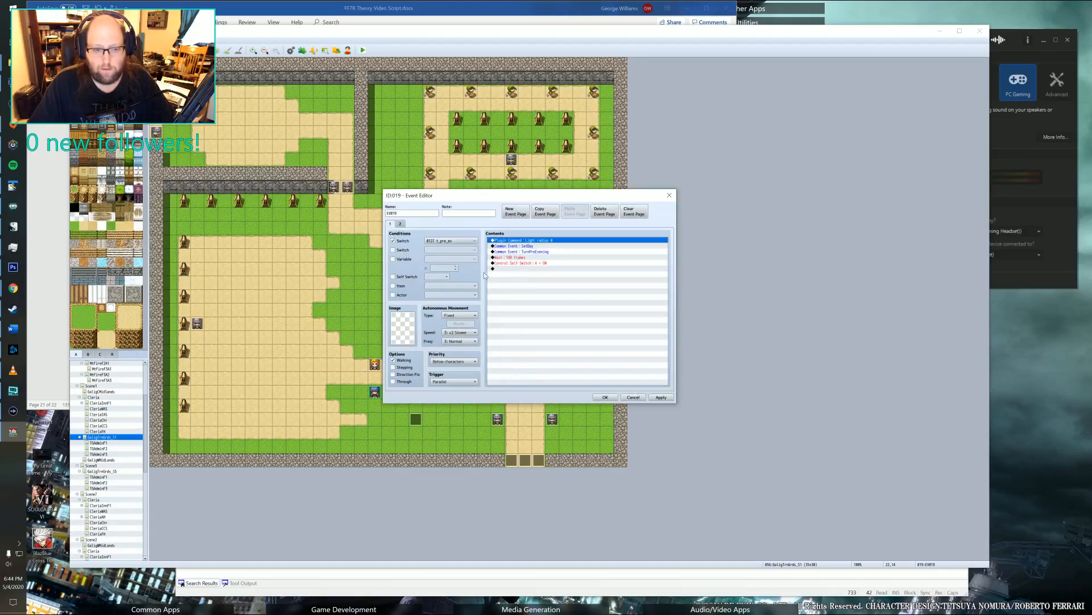
click(400, 223)
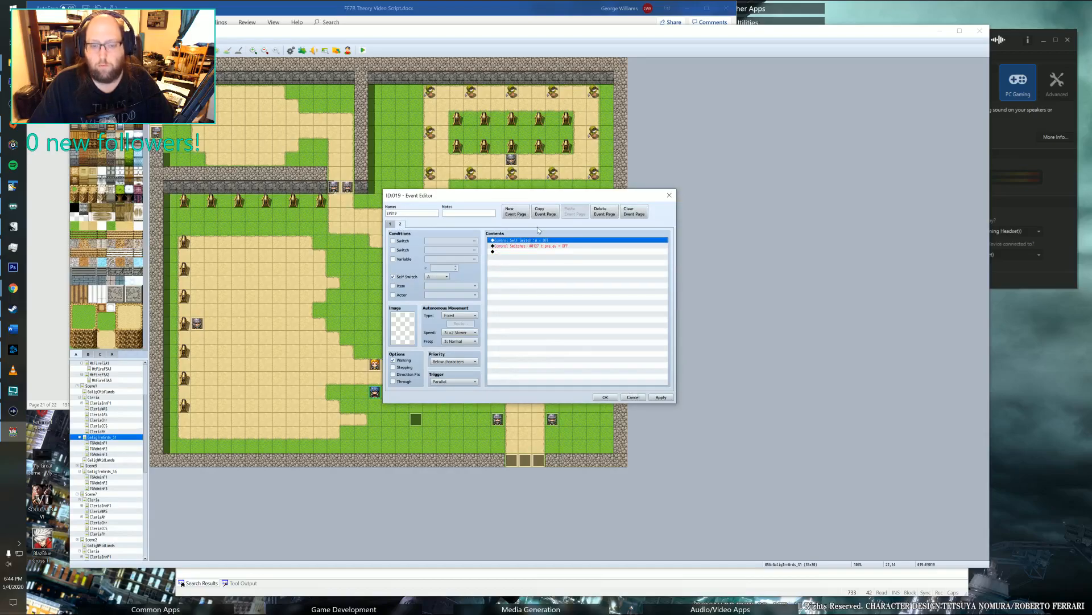
click(391, 224)
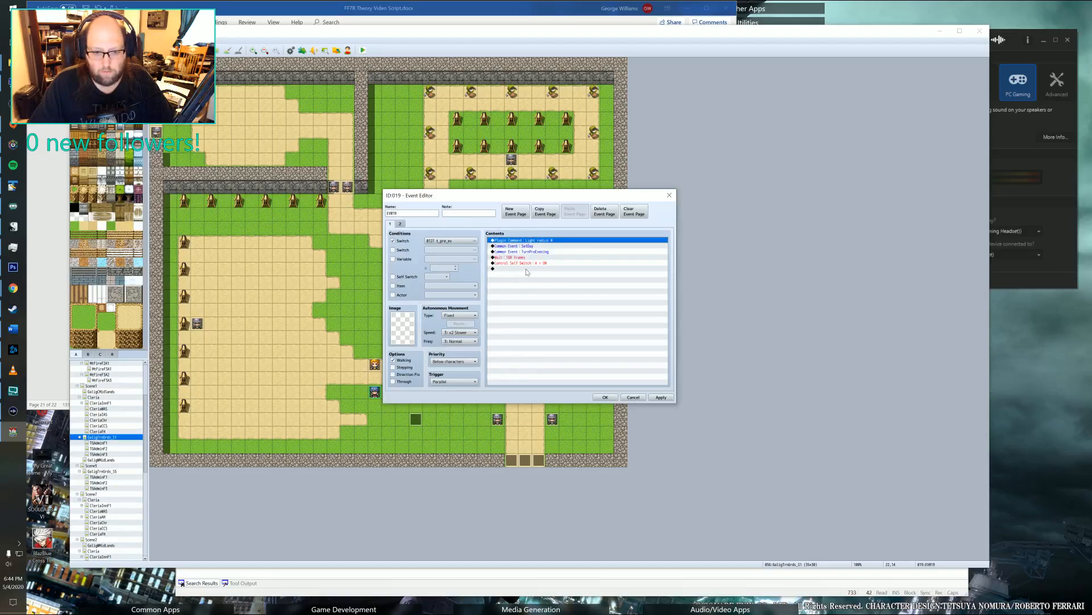
click(541, 246)
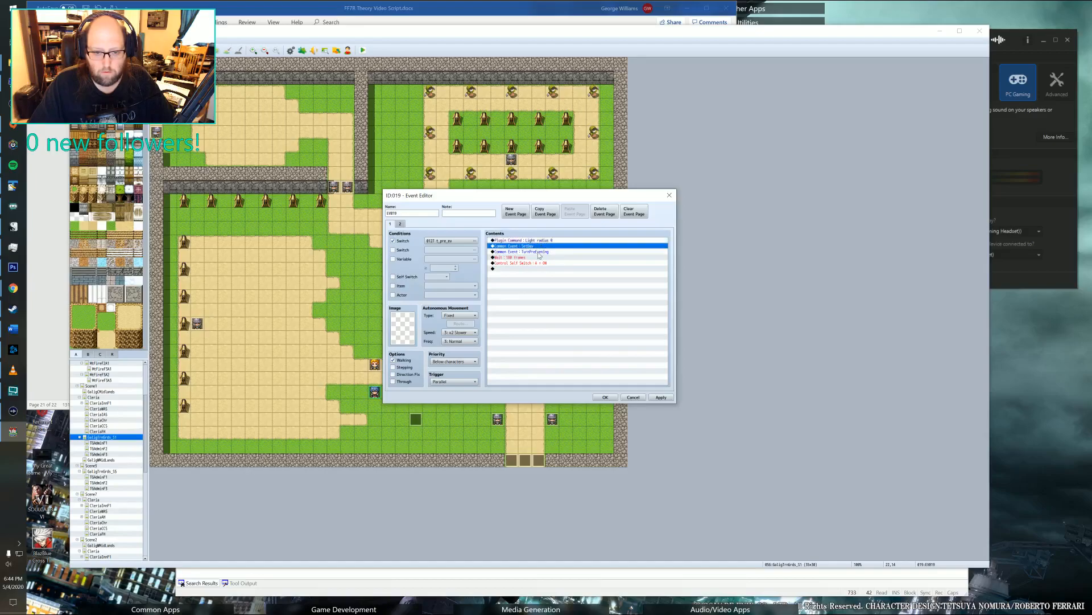
key(Delete)
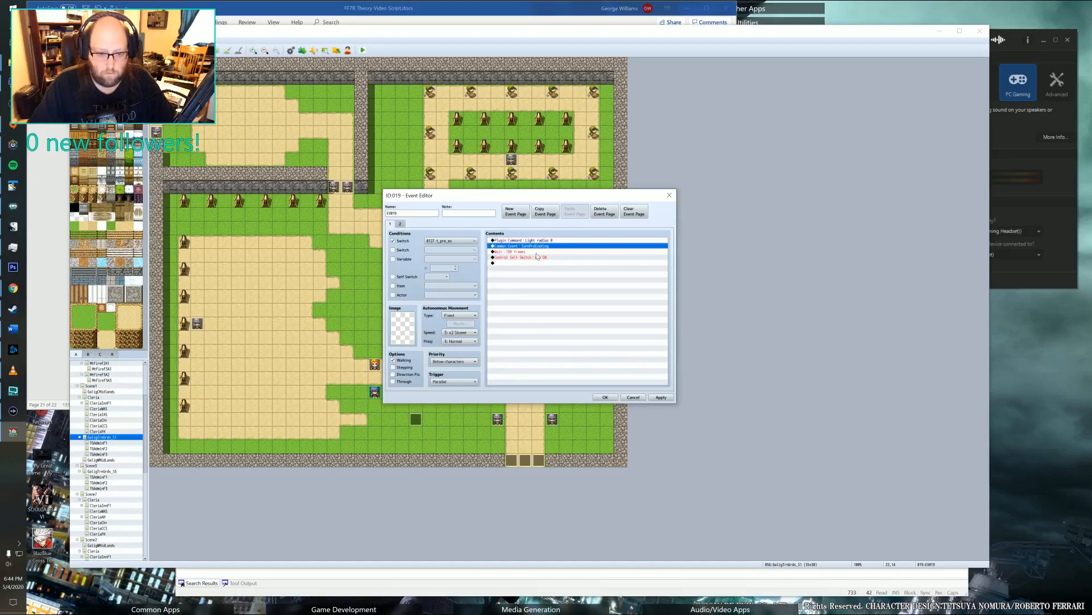
click(544, 252)
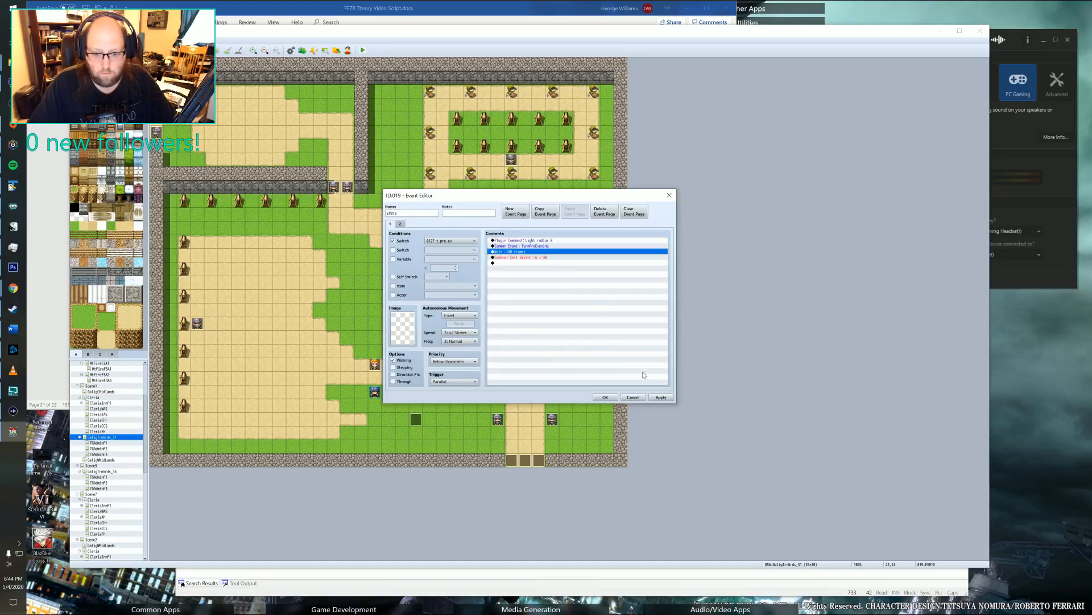
click(605, 397)
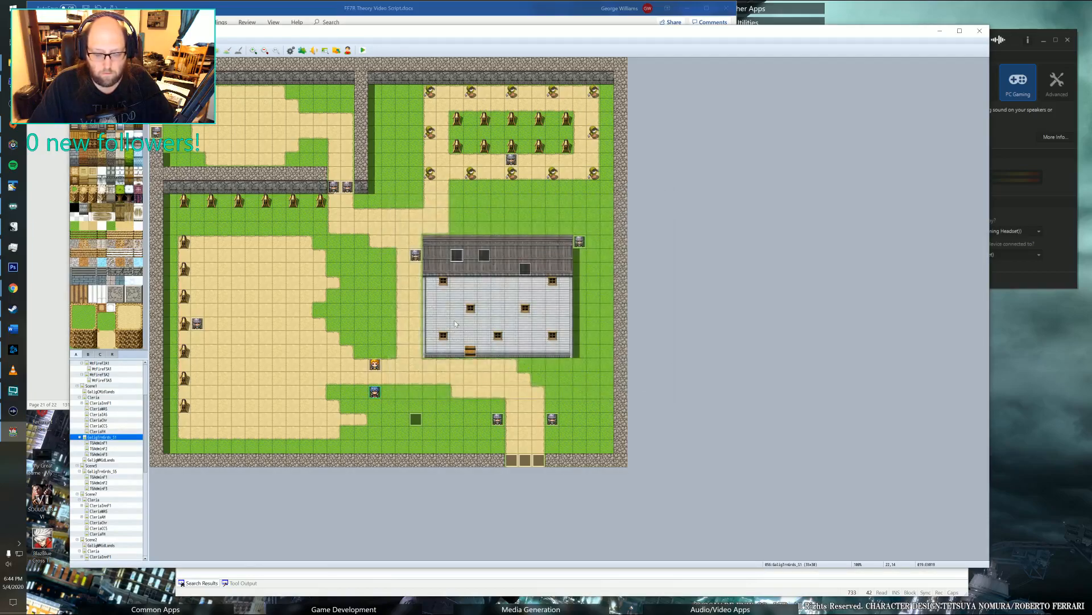
On the third page of the event below the building, add a Control Switches command that sets switch 0127 t_pre_ev to ON.
double_click(416, 420)
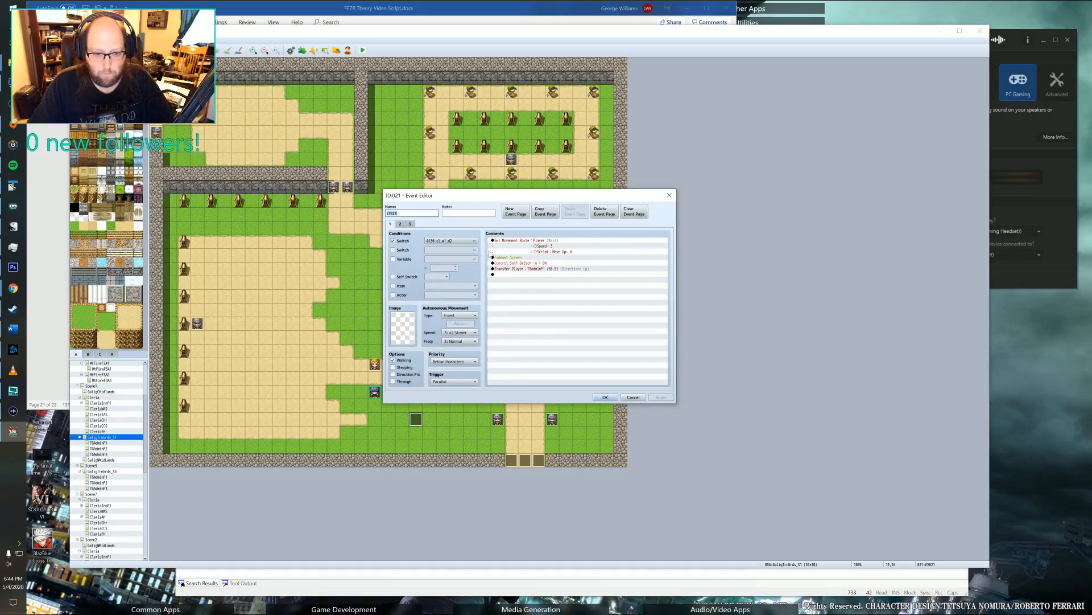
click(400, 224)
click(411, 225)
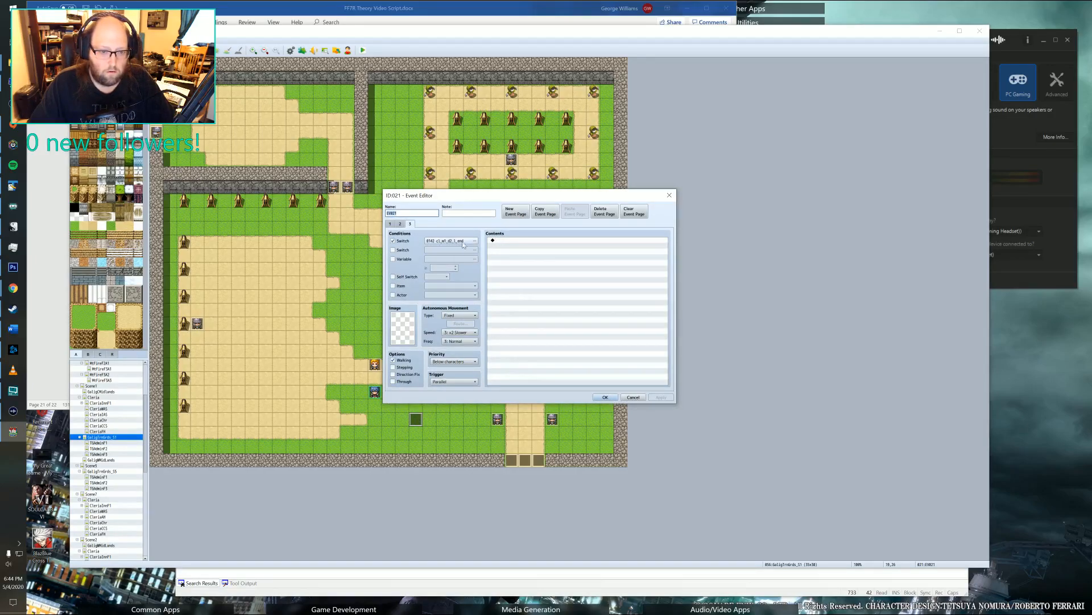
double_click(509, 240)
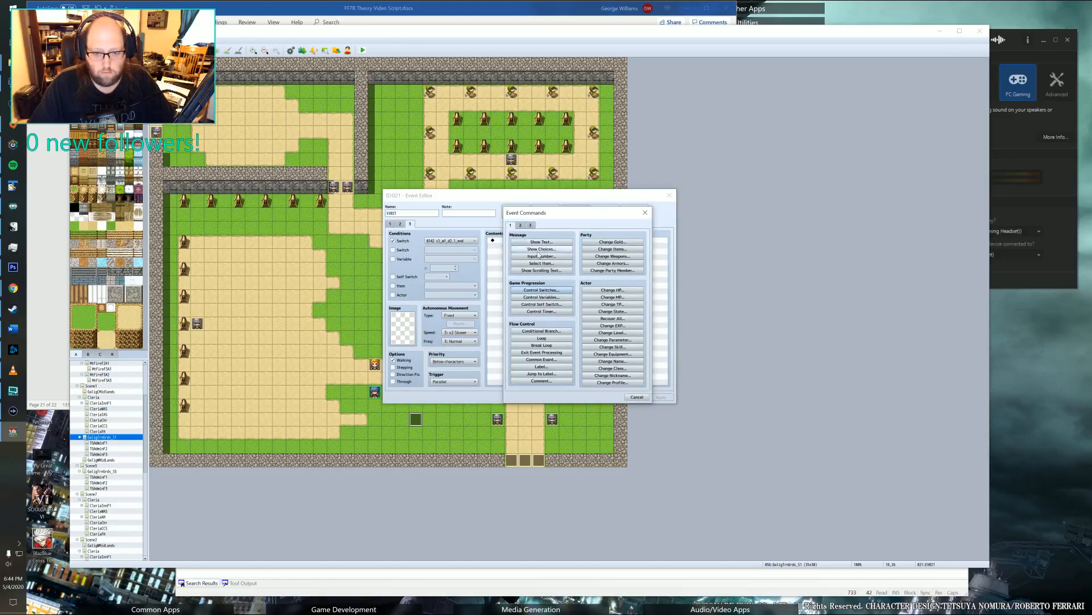
click(541, 289)
click(592, 296)
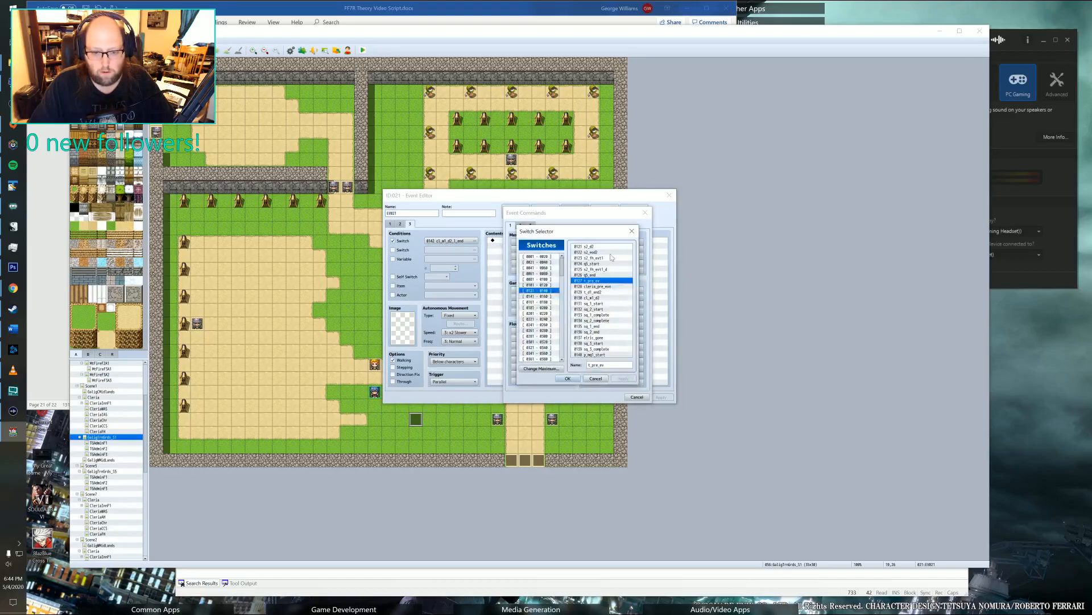
click(568, 378)
click(582, 334)
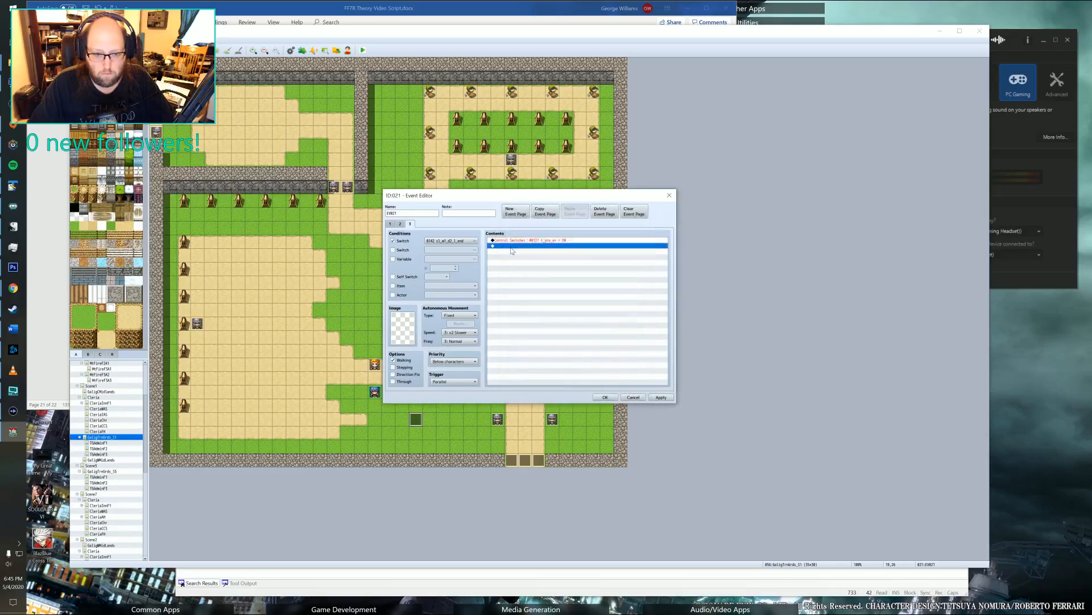
Insert a Show Text command above the switch command, using the blue-haired face from the Party image.
double_click(512, 247)
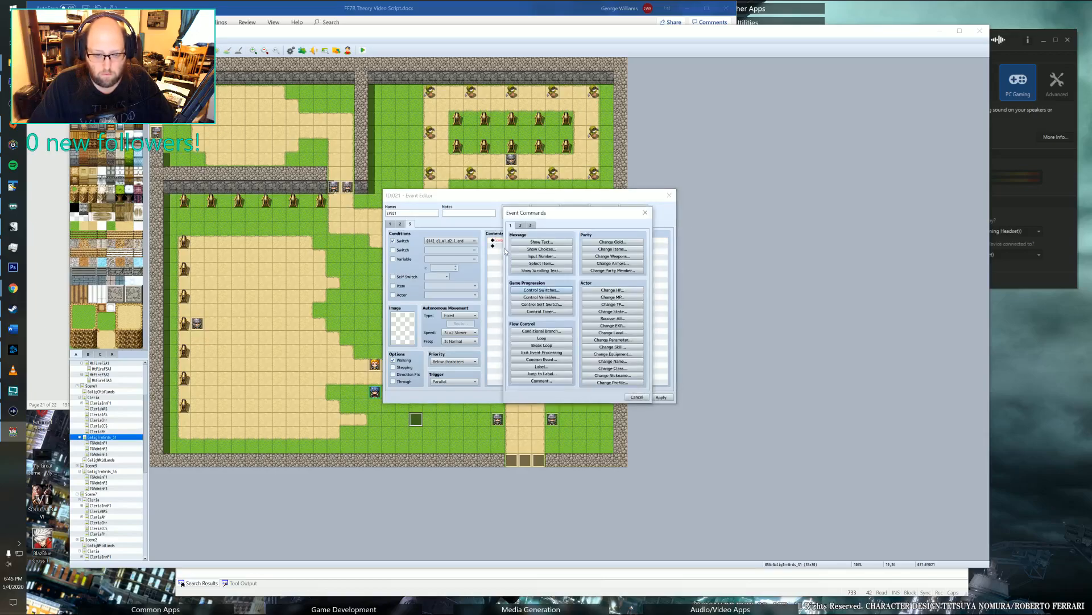
click(635, 398)
double_click(525, 245)
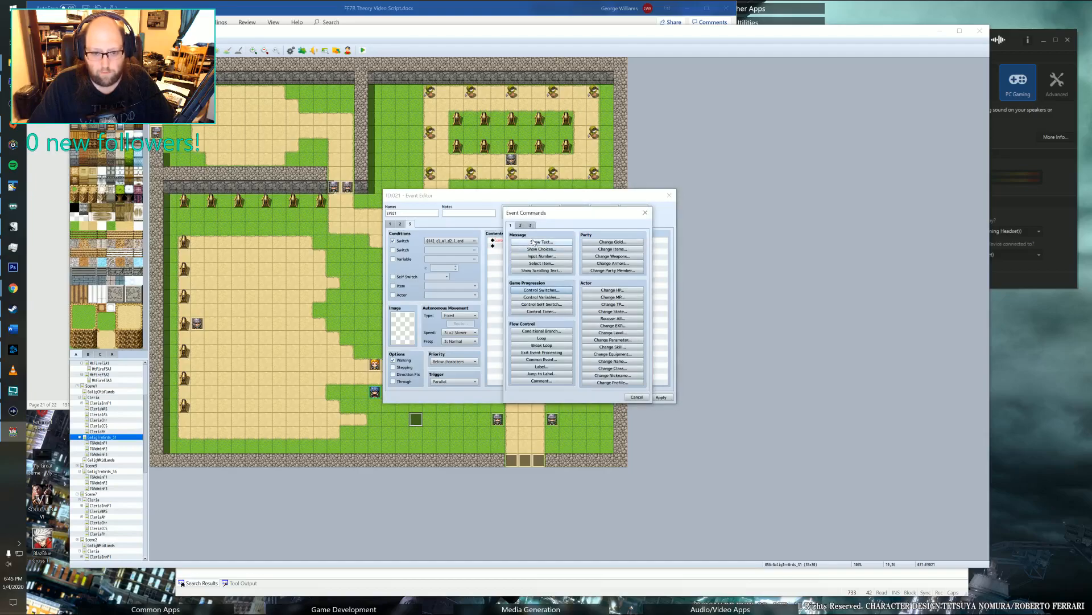
click(542, 242)
double_click(516, 296)
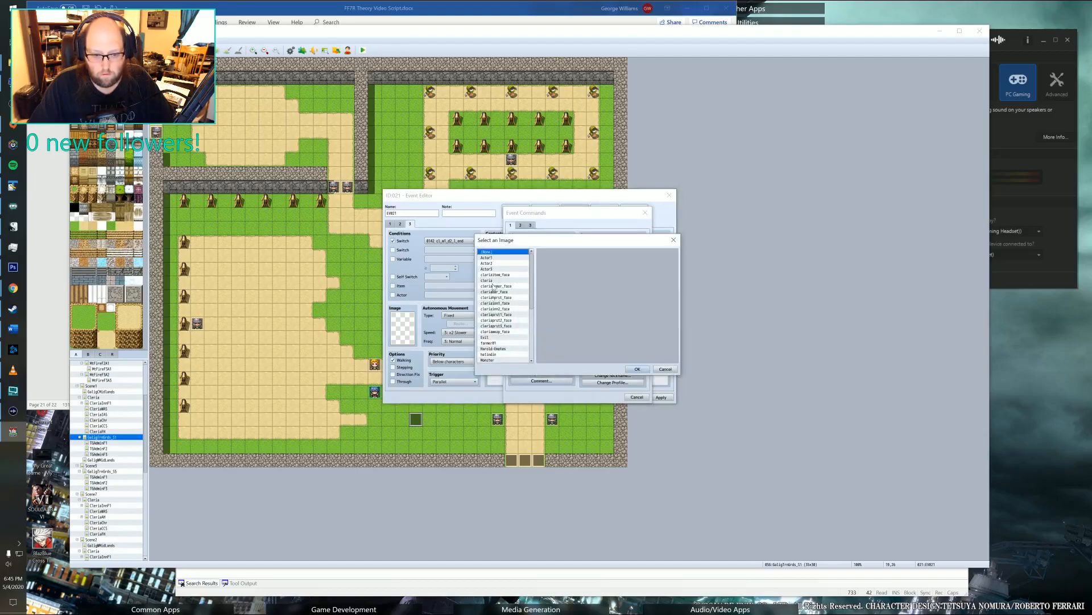
click(504, 320)
scroll(504, 330, down, 4)
scroll(504, 332, down, 2)
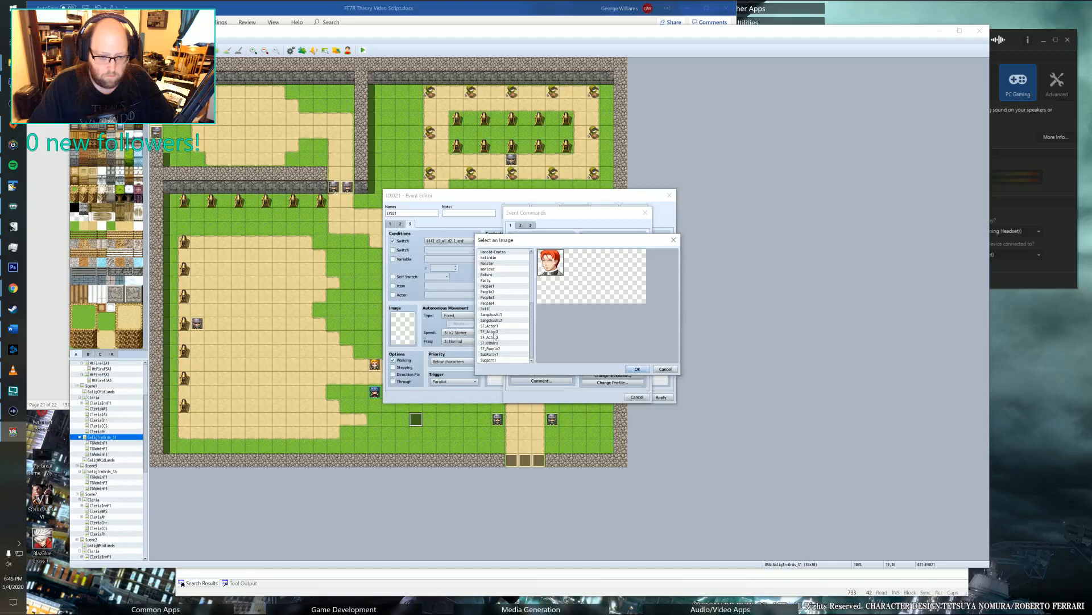
scroll(493, 312, up, 2)
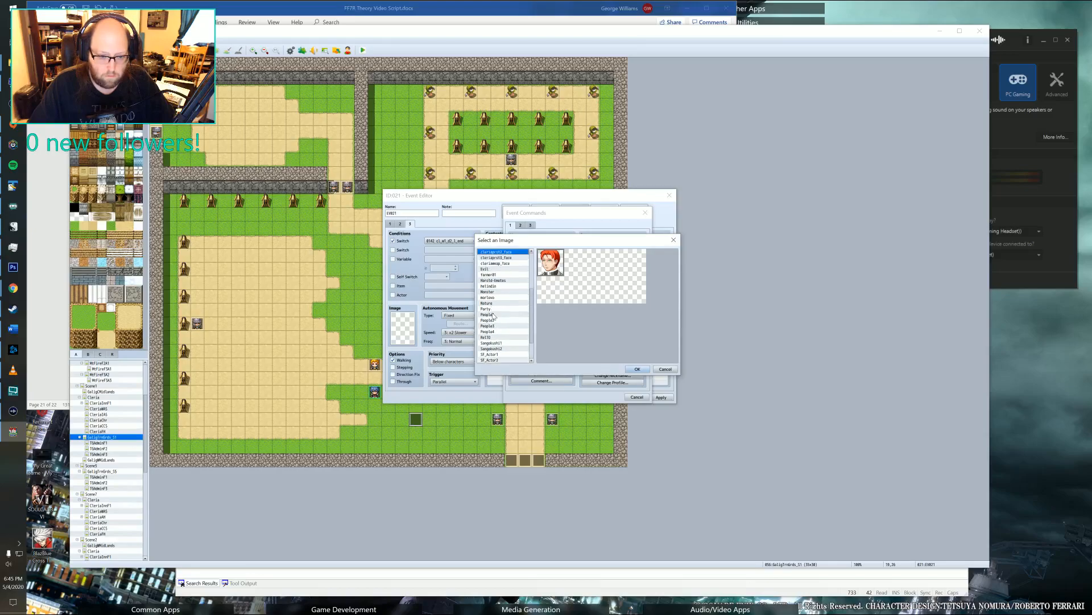
click(487, 309)
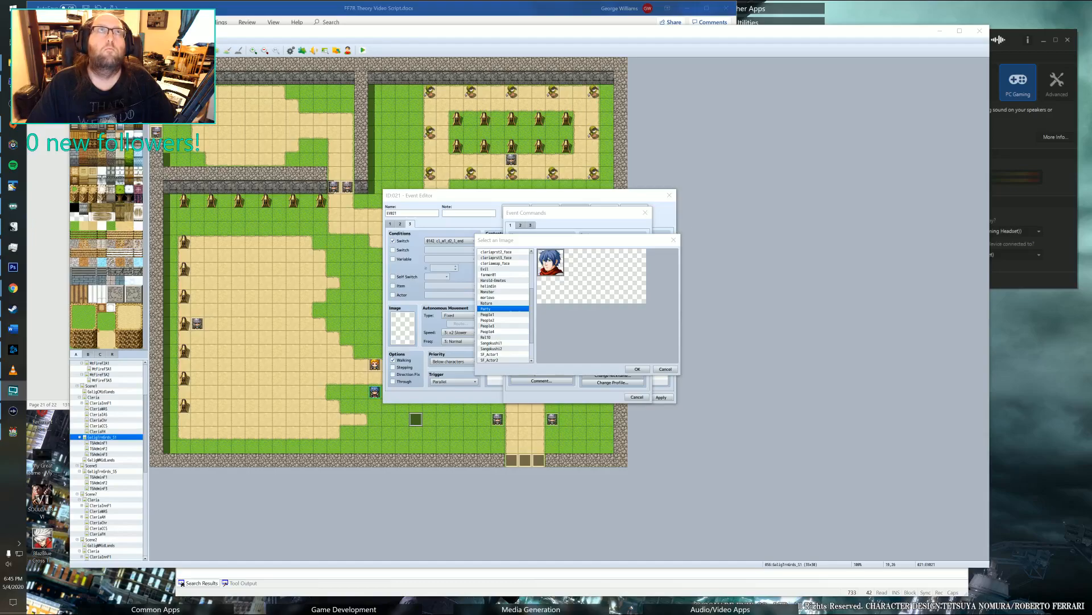
click(637, 369)
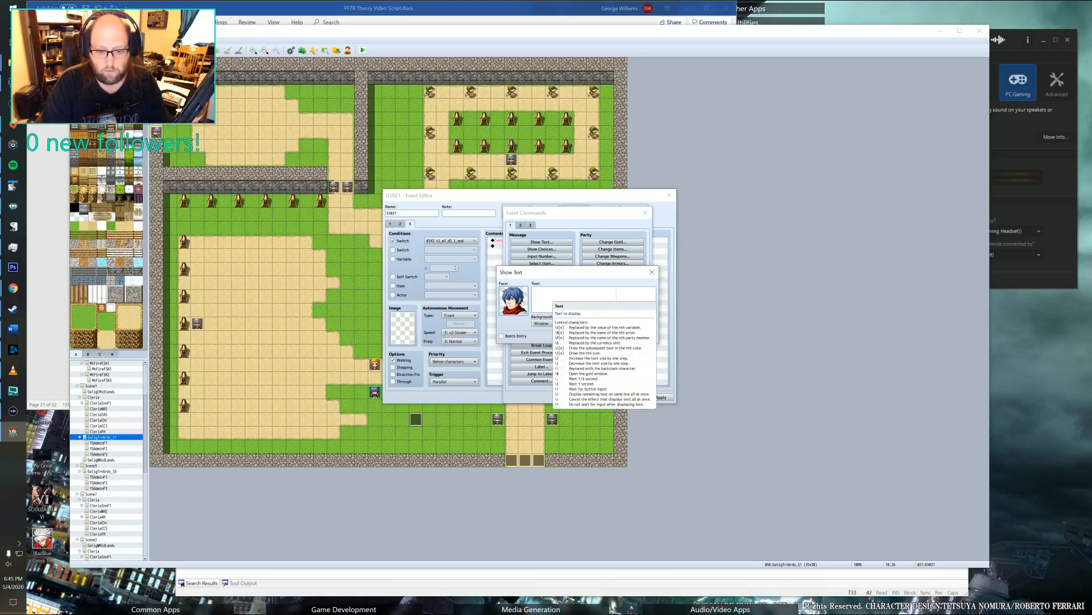
Enter the message "\n<Felto>Another day of training done." with the second line "Guess I will head back to Cleria".
click(552, 291)
text(\n<Felto>)
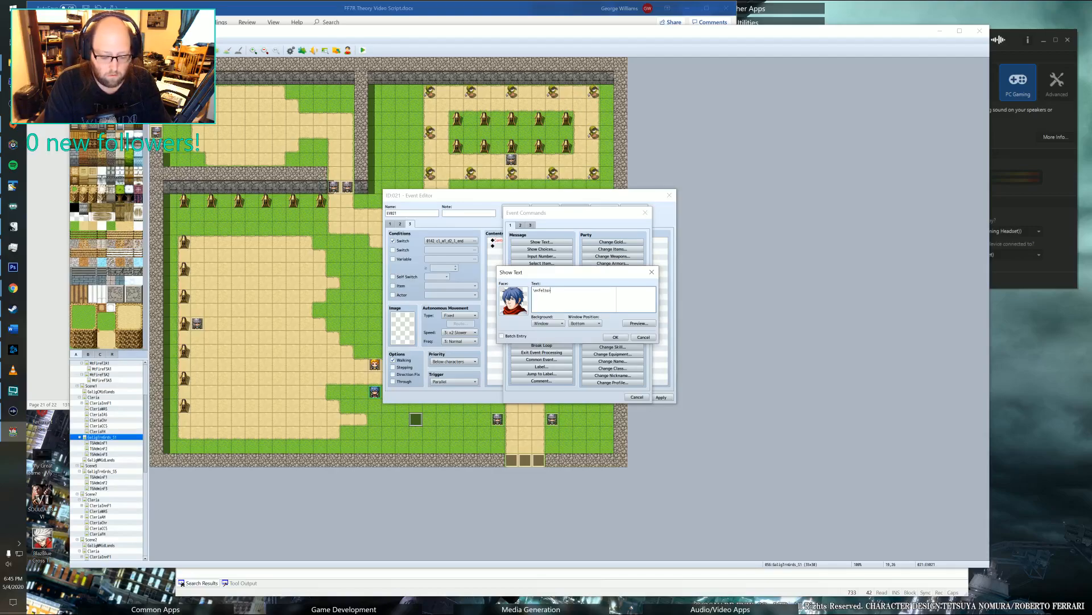
text(Another)
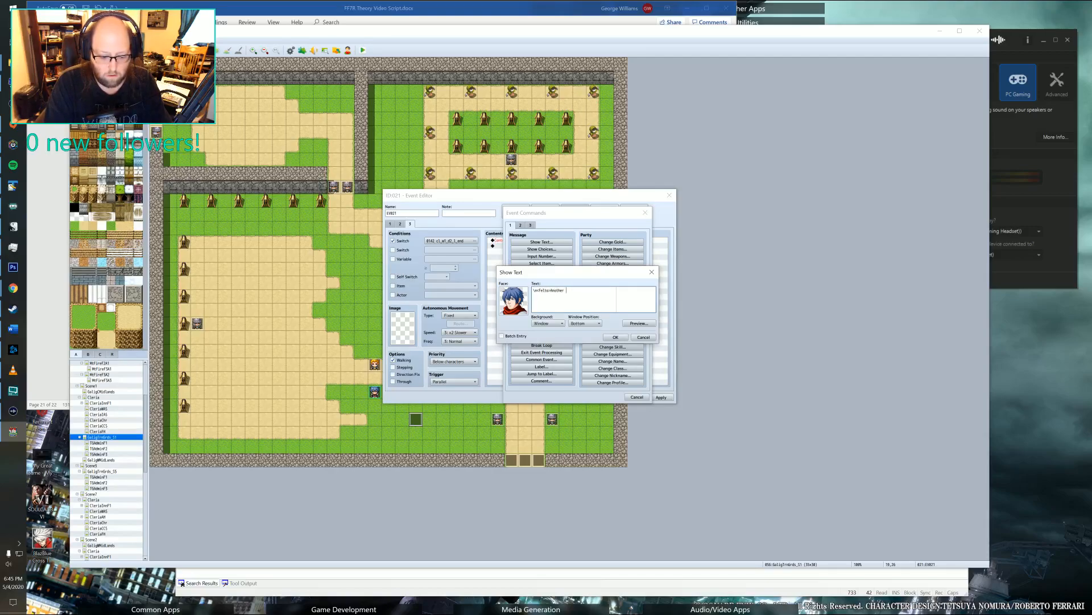
text( day of training done.)
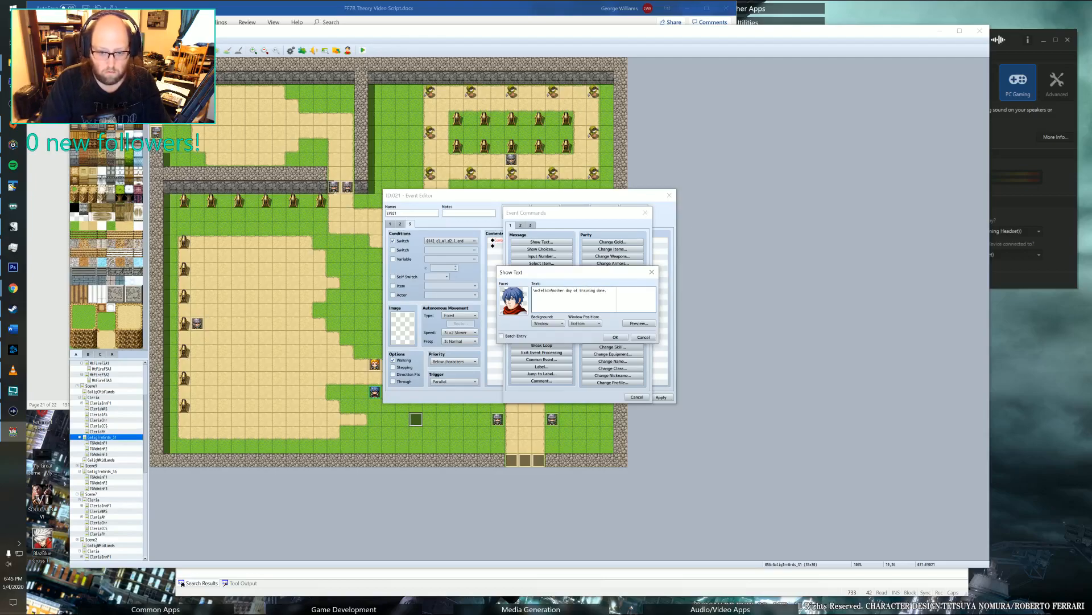
text(Oh,)
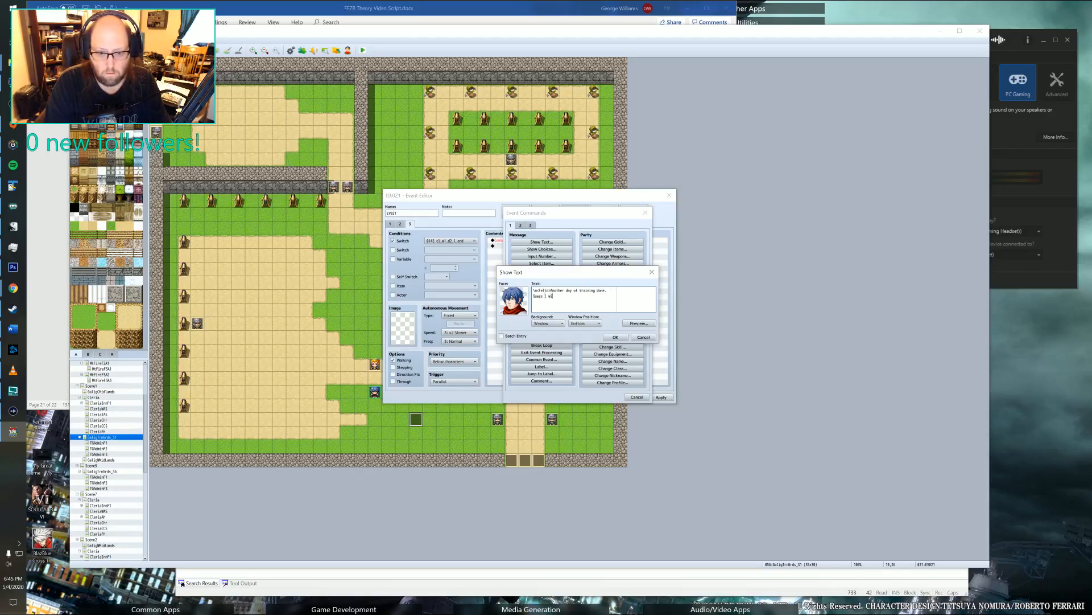
text(head back to Cleria)
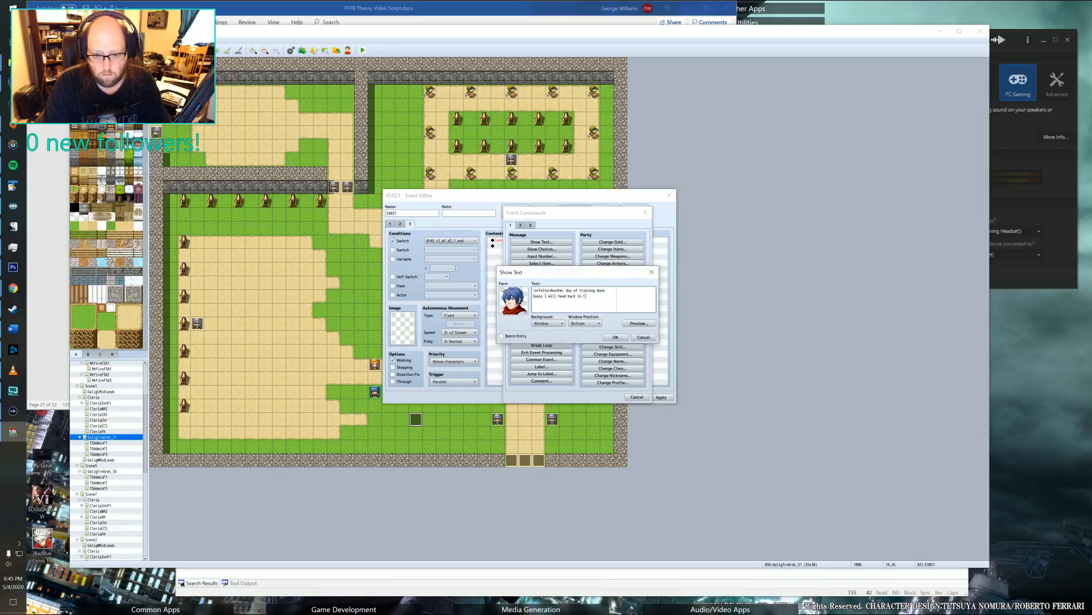
click(615, 337)
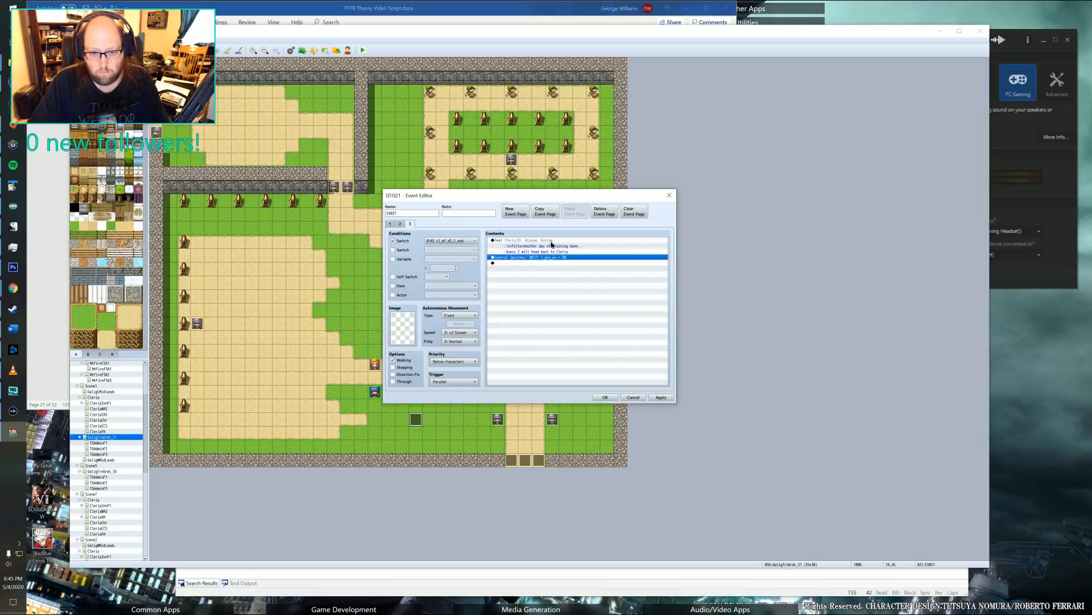
Add a period to the end of the message's second line and save the event.
double_click(553, 246)
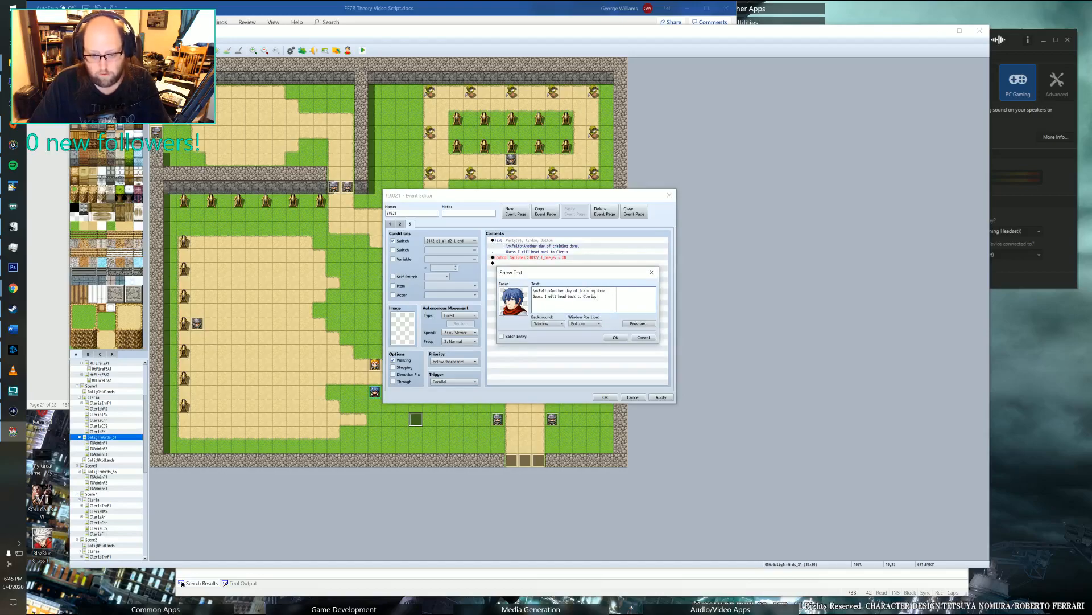
click(613, 338)
click(658, 398)
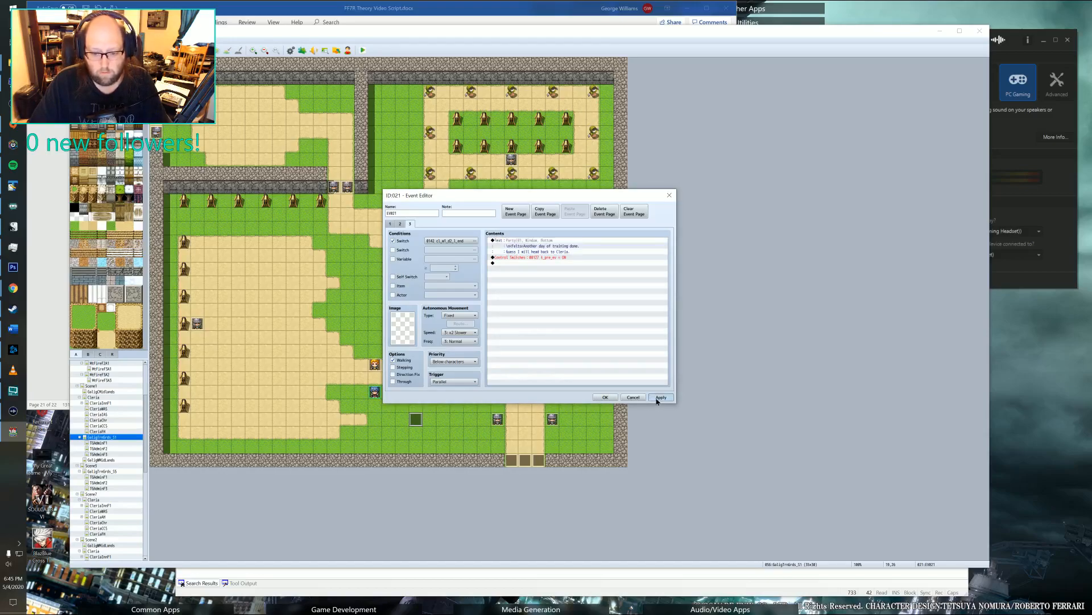
click(606, 397)
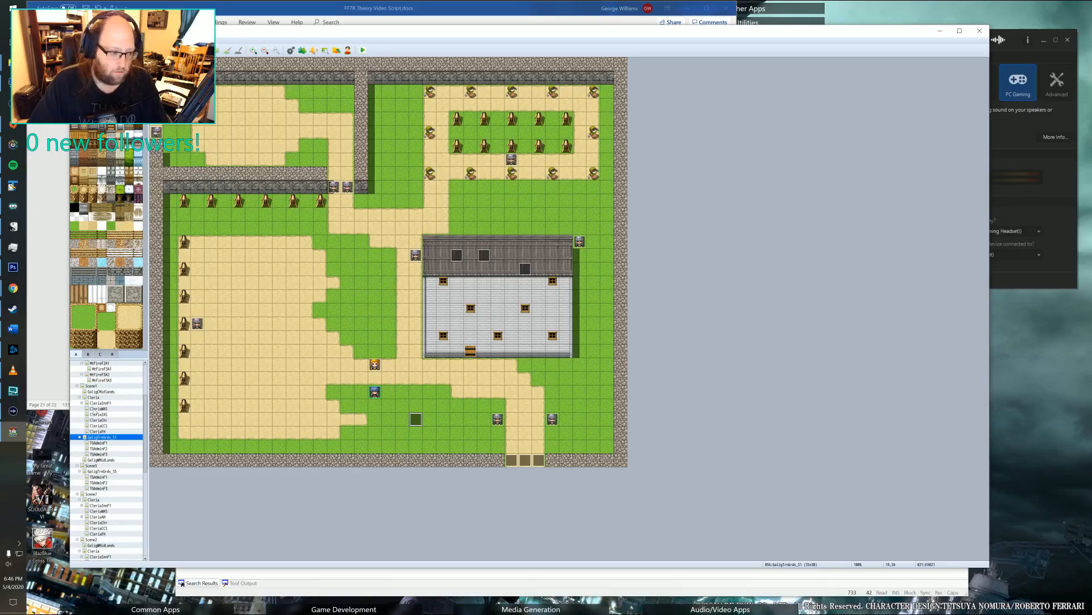
Review the conditions and commands on both pages of the pre-evening lighting event near the midlands map's northern path.
click(114, 459)
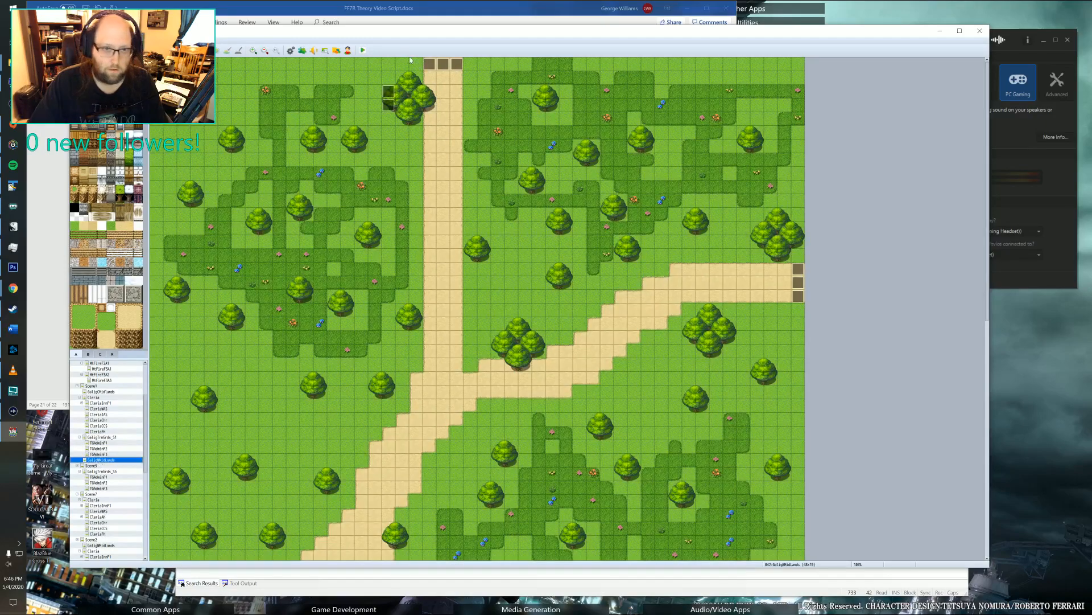
double_click(388, 92)
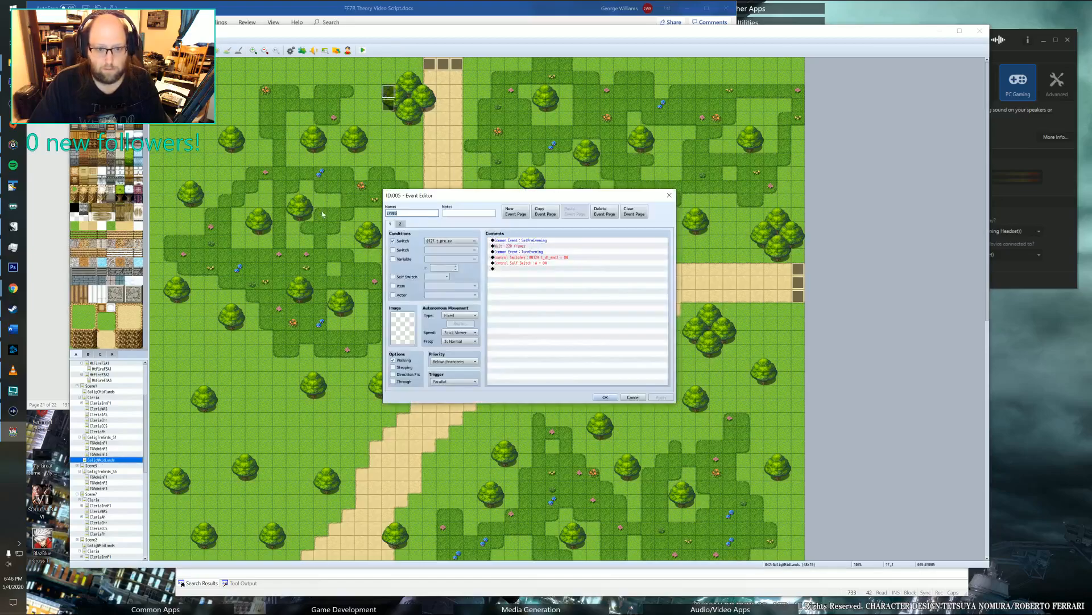
click(391, 225)
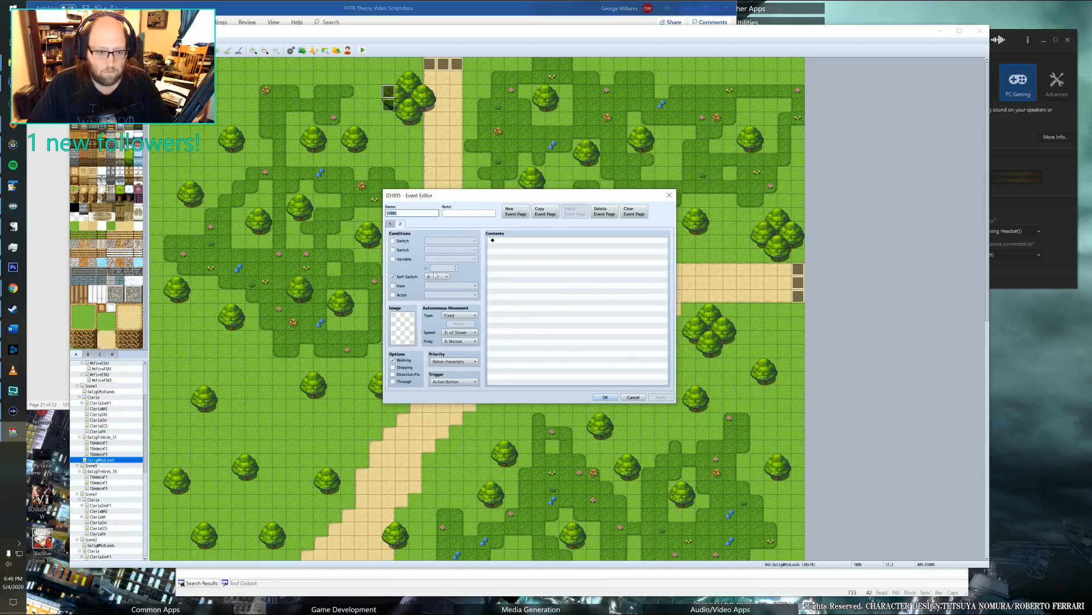
click(390, 225)
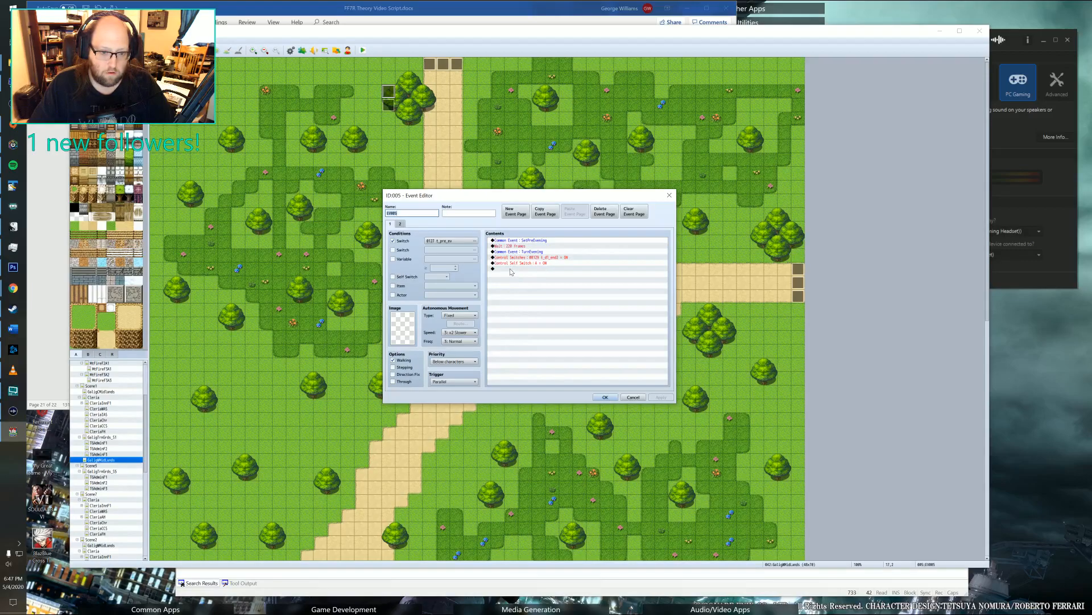
click(399, 224)
click(390, 223)
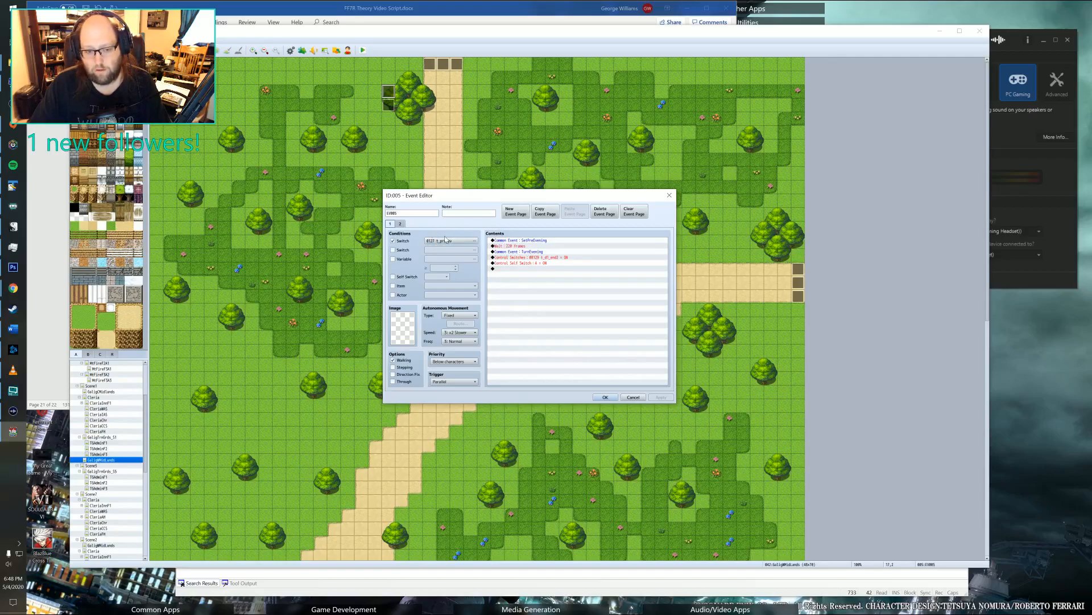
click(669, 196)
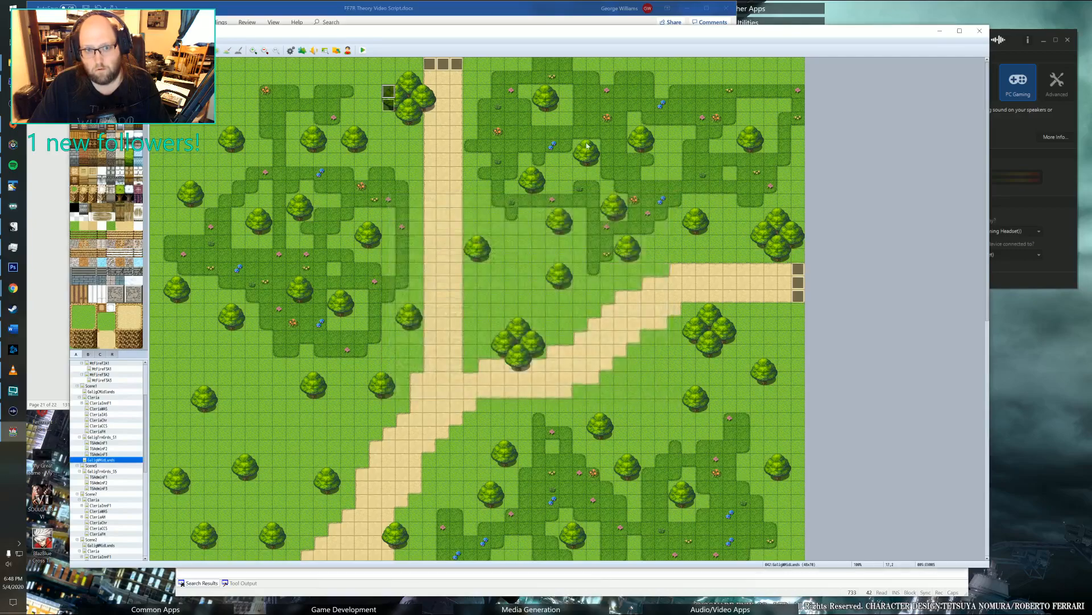
Check the events on the training grounds building's roof to find the one conditioned on switch 0127 t_pre_ev.
click(98, 453)
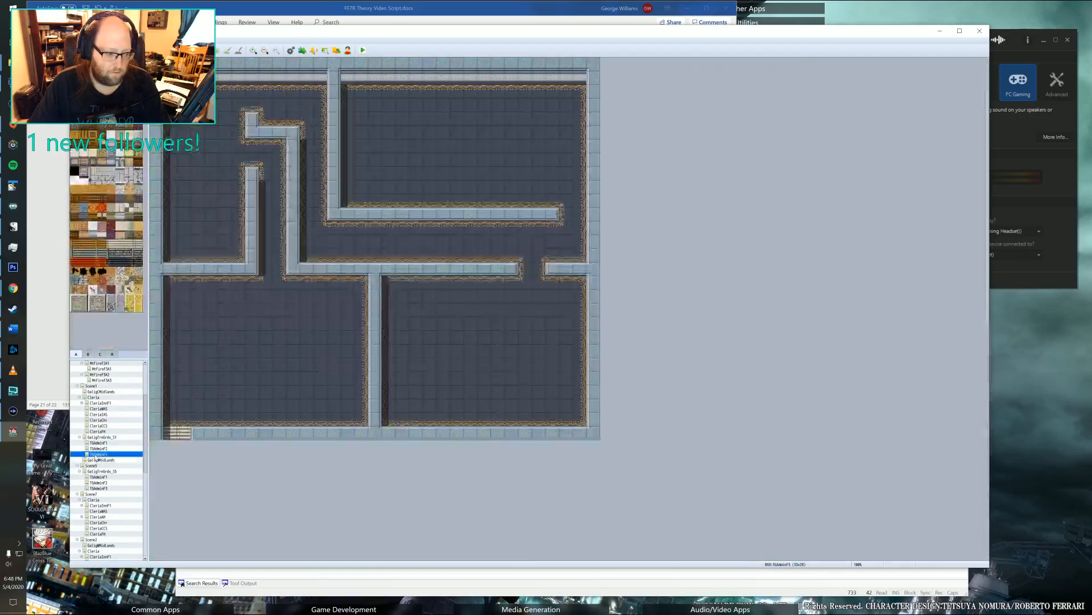
click(99, 437)
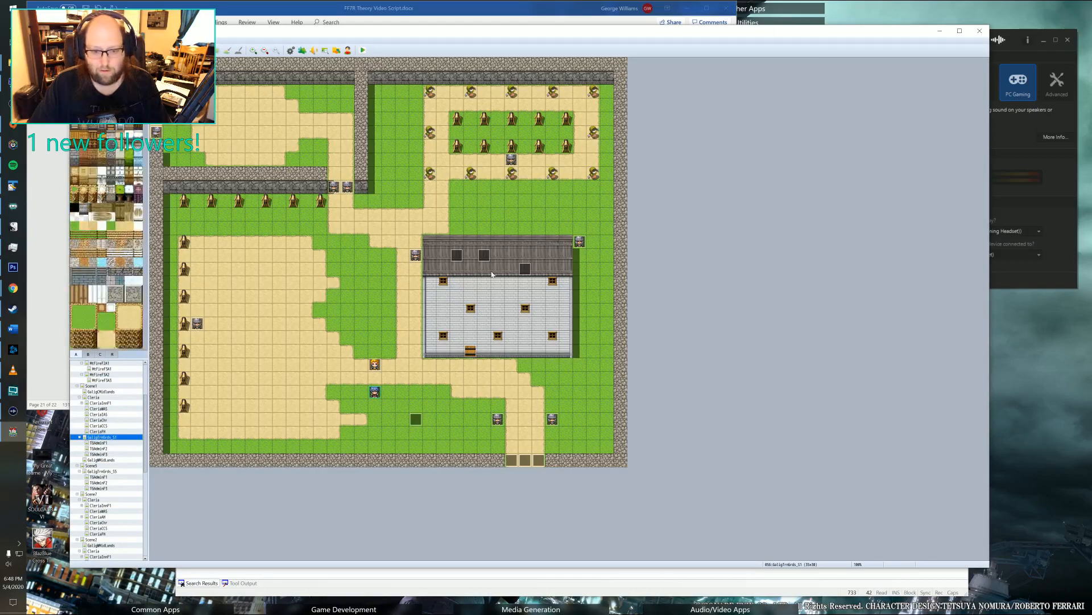
double_click(487, 254)
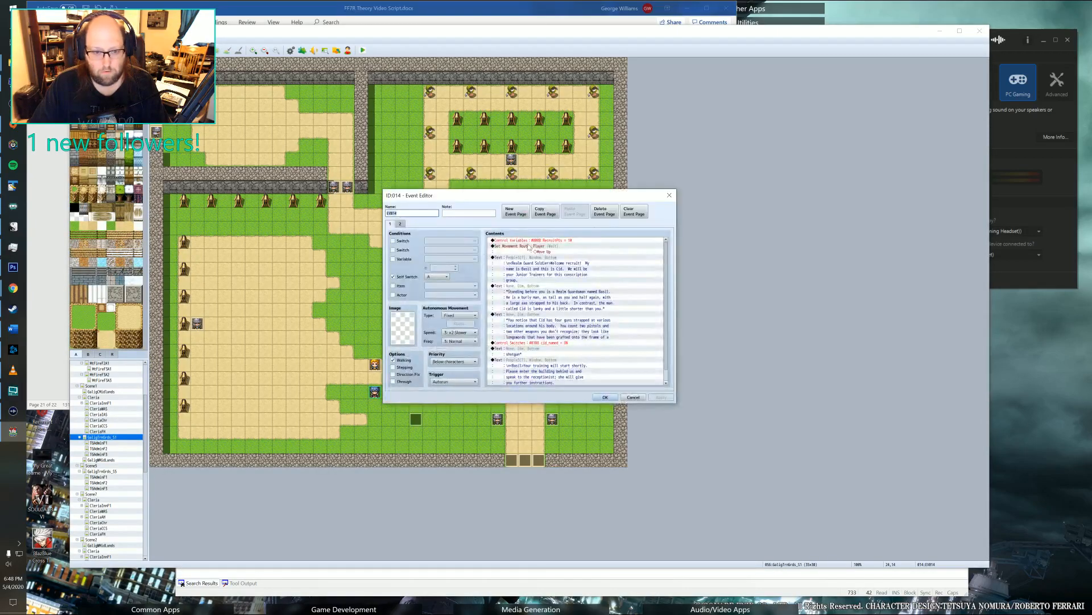
click(669, 195)
double_click(483, 255)
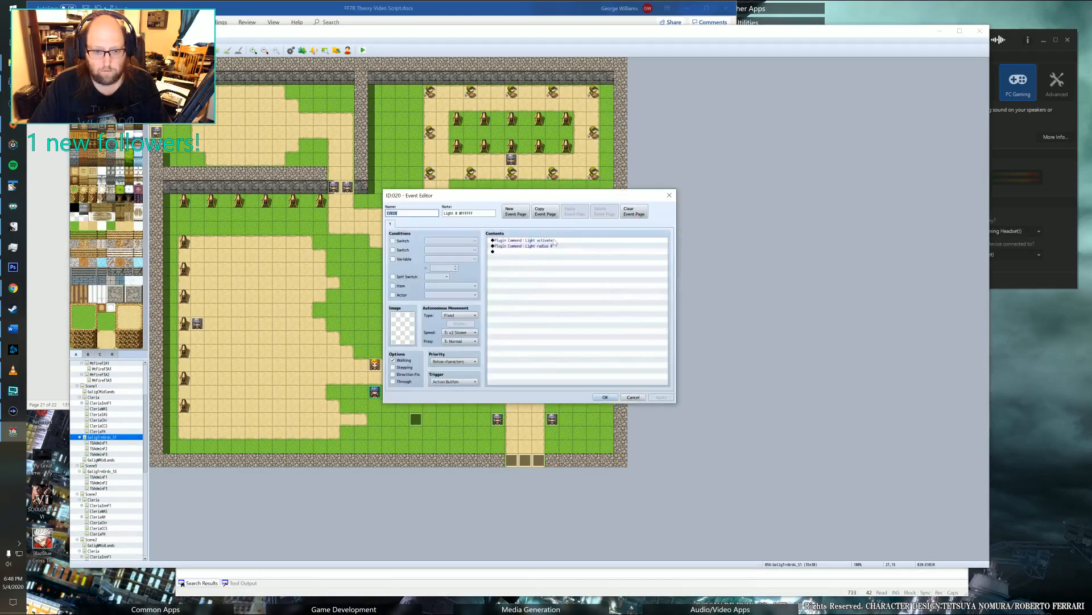
click(669, 196)
double_click(458, 256)
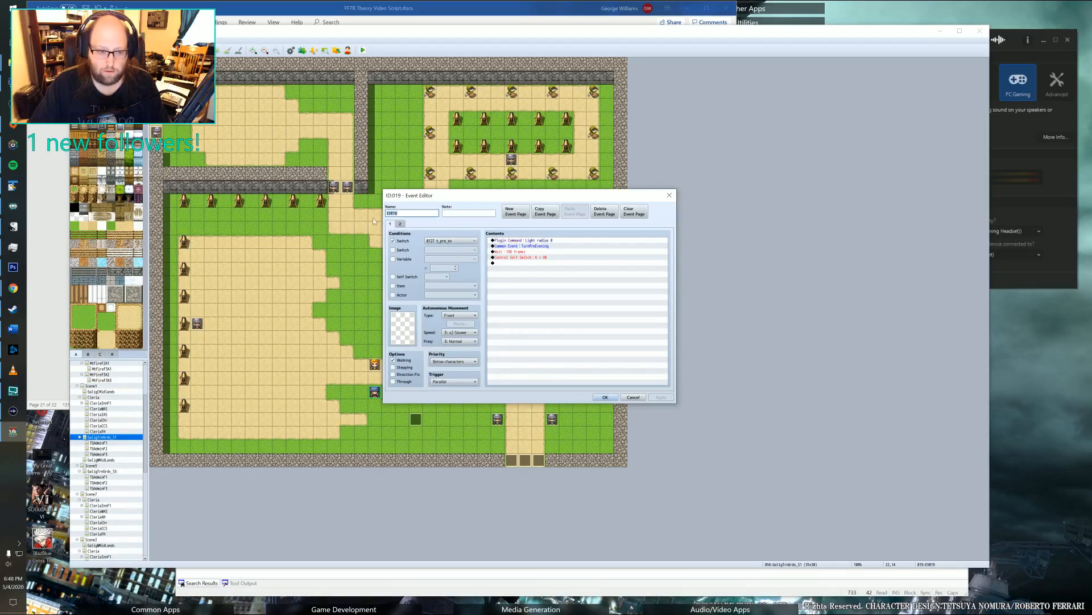
On the second page of the roof's pre-evening event, start a Control Switches command and select unnamed switch 0144 for naming.
click(400, 224)
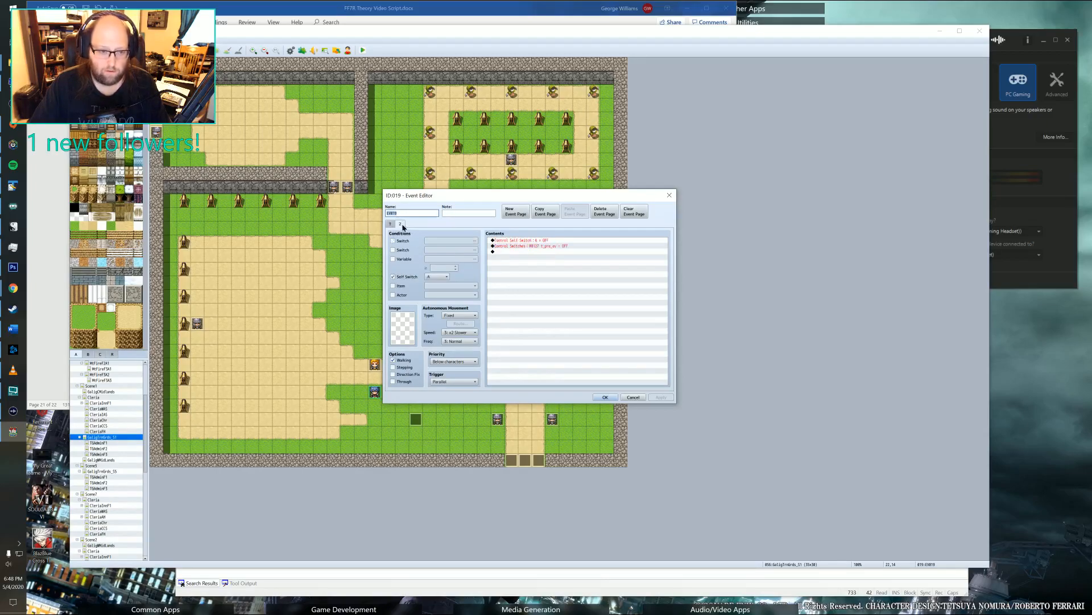
double_click(537, 251)
click(535, 242)
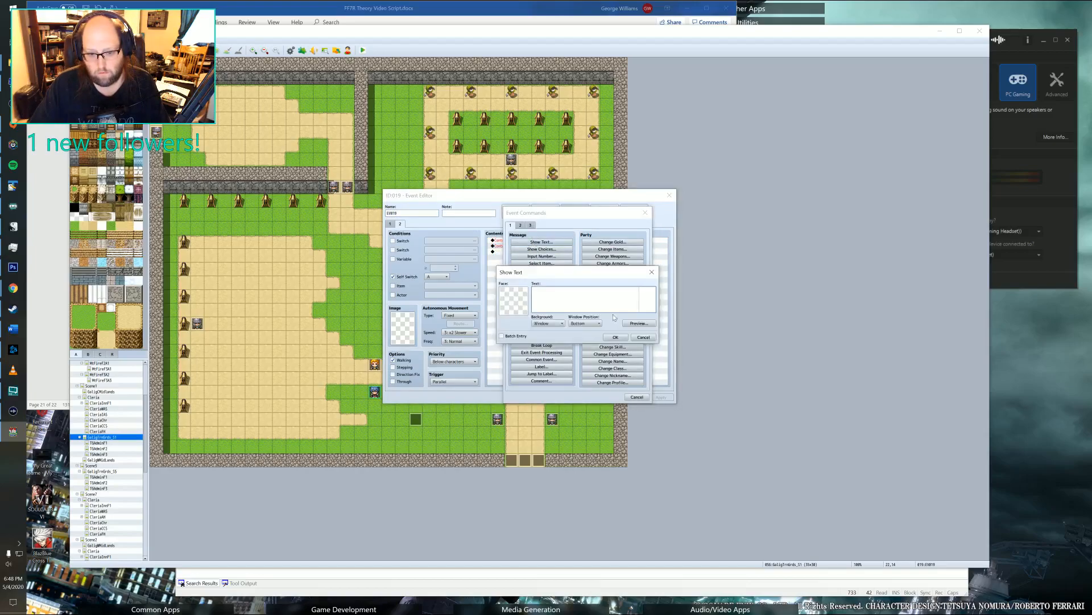
click(643, 336)
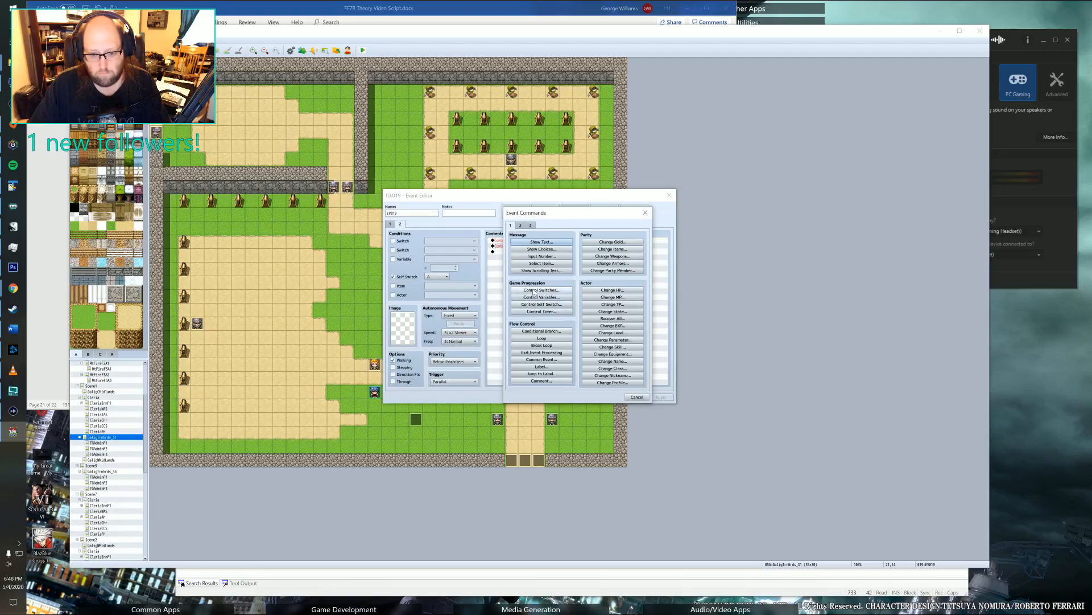
click(536, 290)
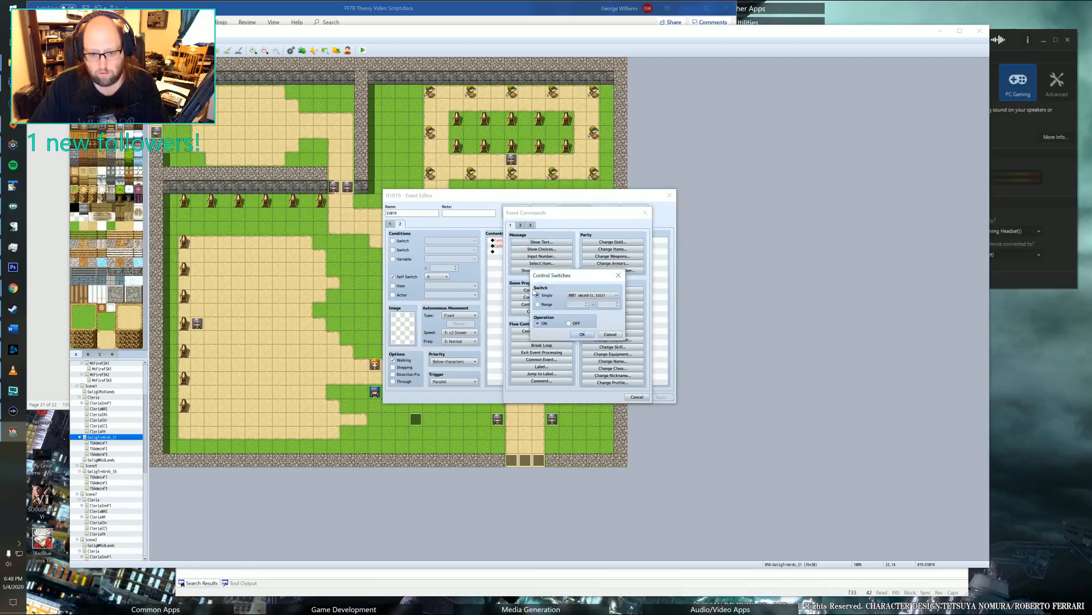
click(586, 294)
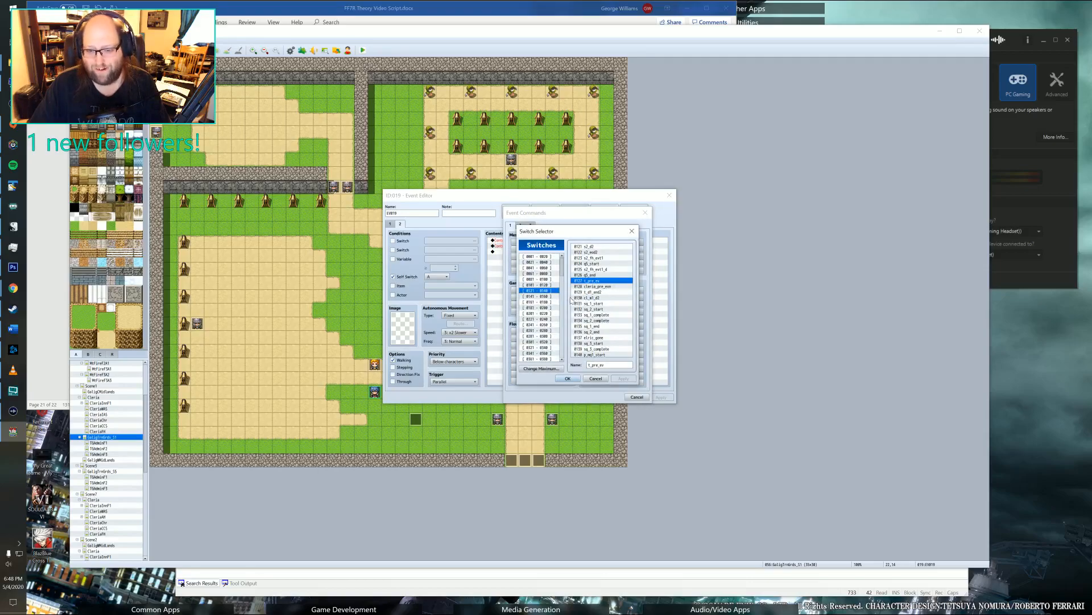
click(540, 296)
click(616, 264)
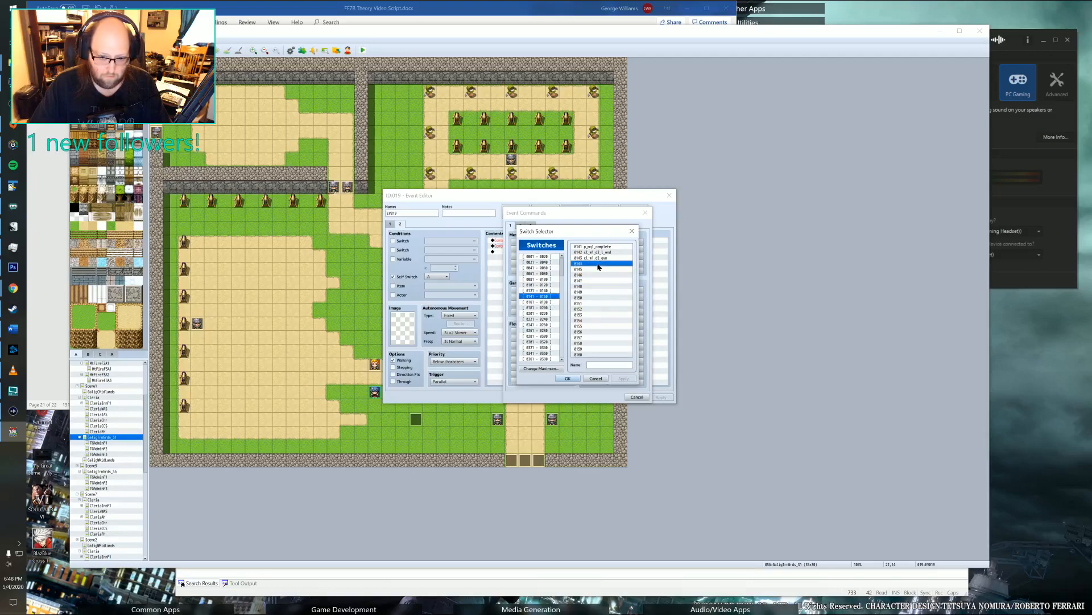
click(589, 364)
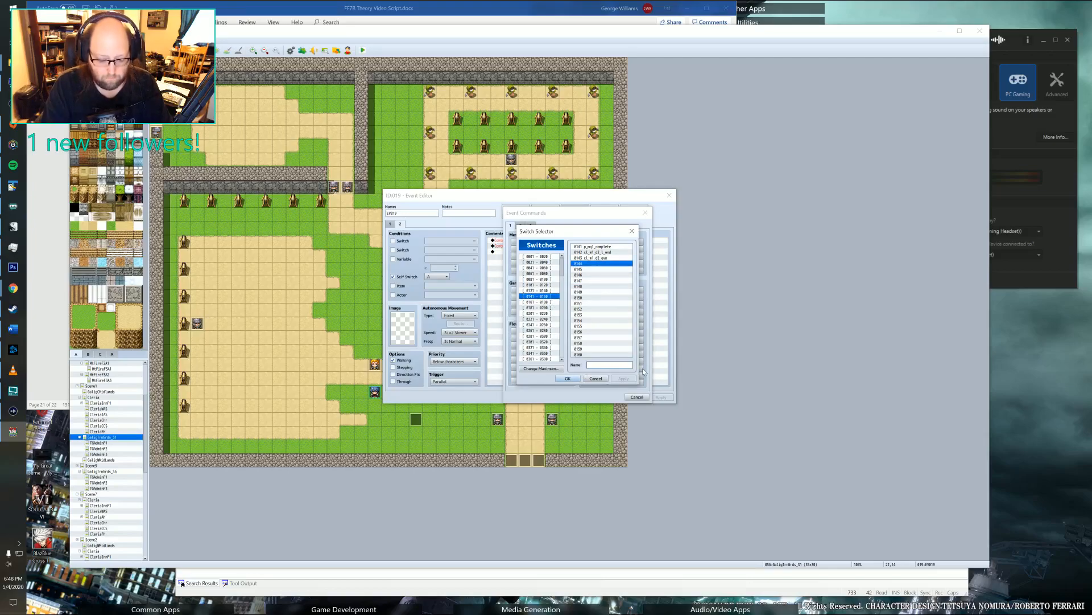
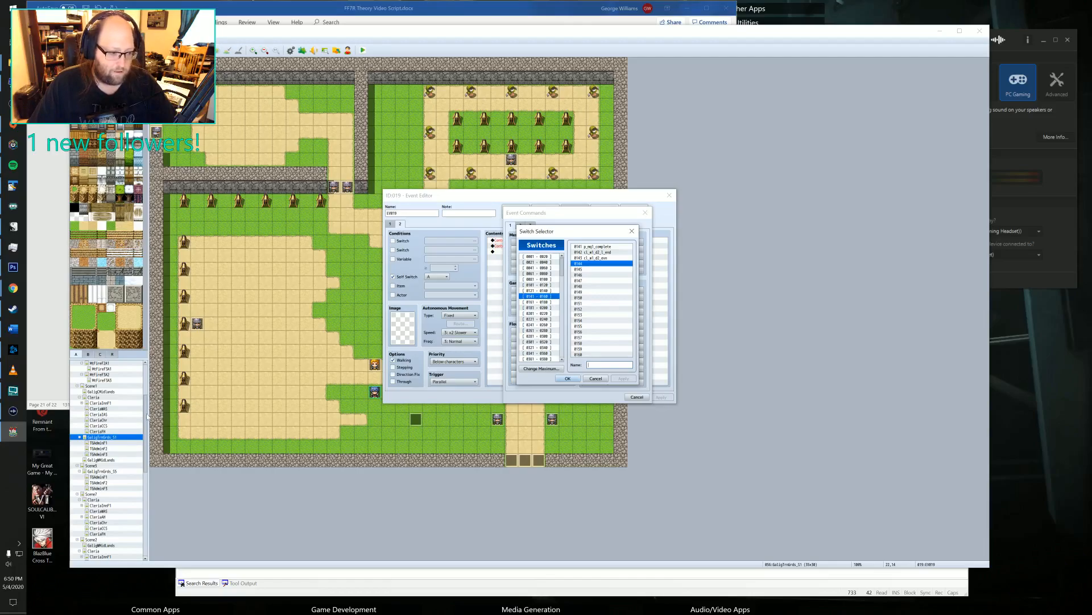
Set the roof event's Control Switches command to turn switch 0144 on and save the event.
click(569, 378)
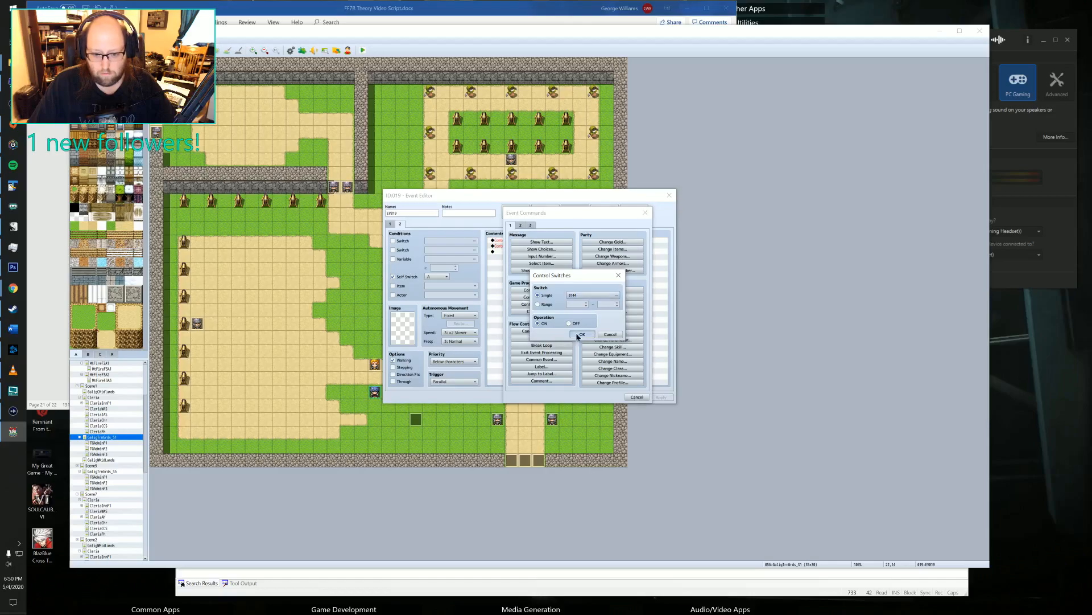
click(582, 336)
click(606, 397)
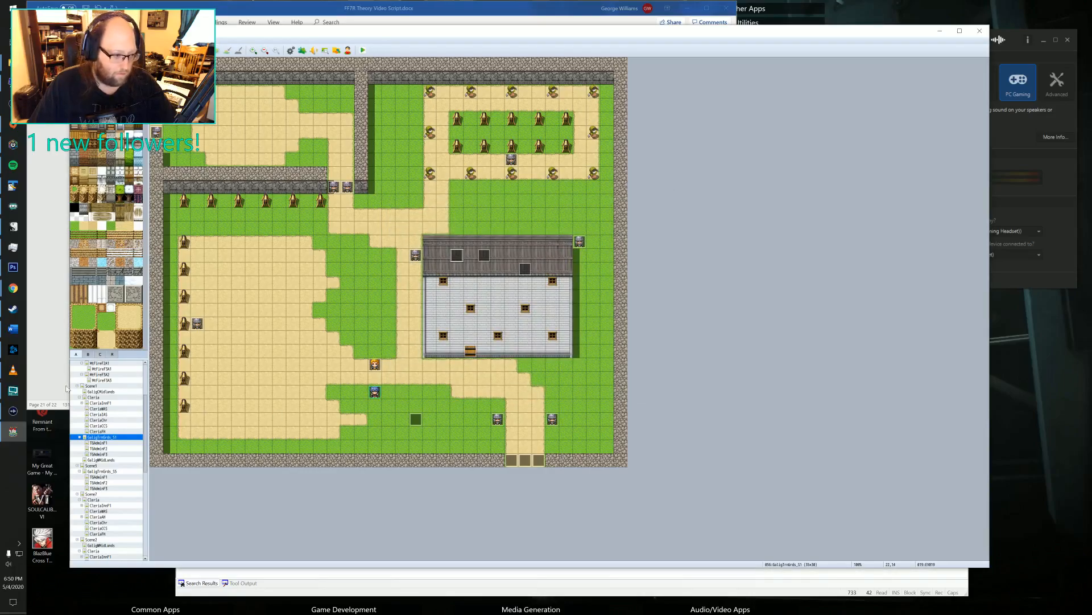
Look over the map tree's Flashback1, Prologue, Chapter 1 and Chapter 4 groups, collapsing the first three.
scroll(108, 379, up, 5)
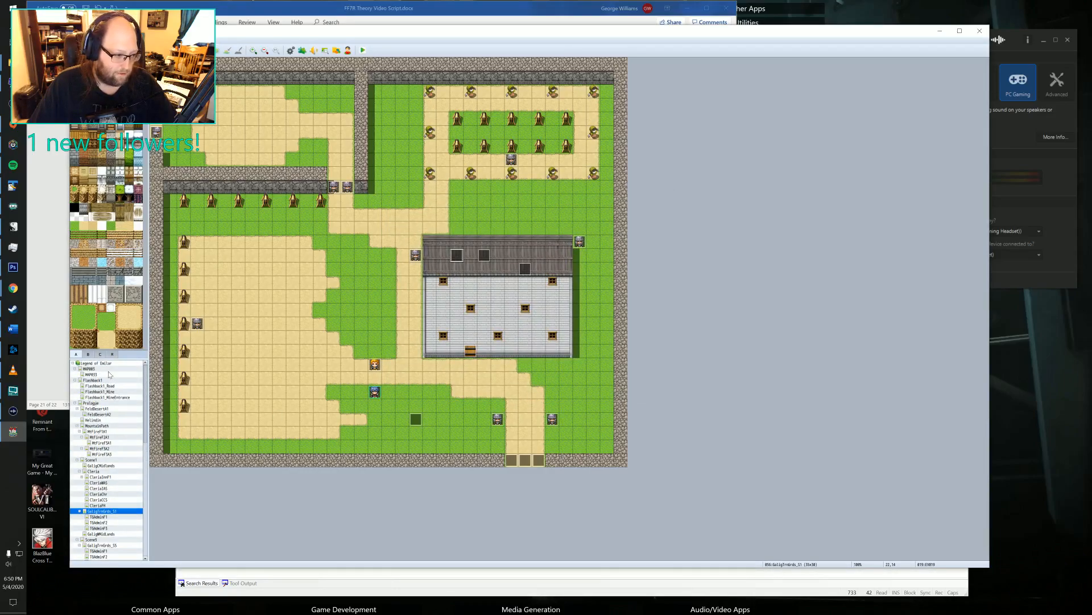
click(75, 381)
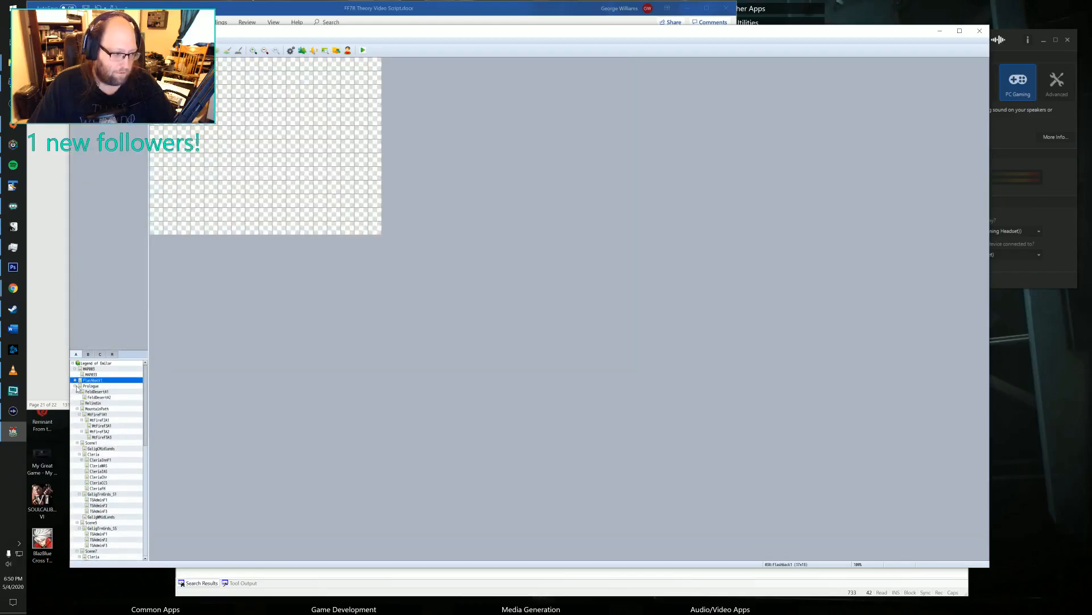
click(75, 386)
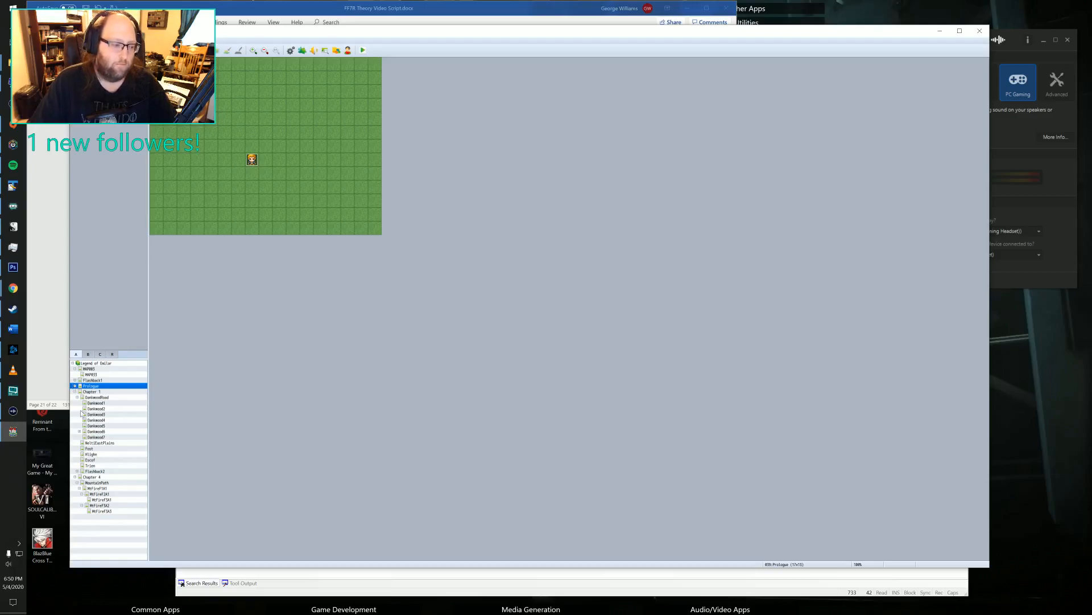
click(97, 392)
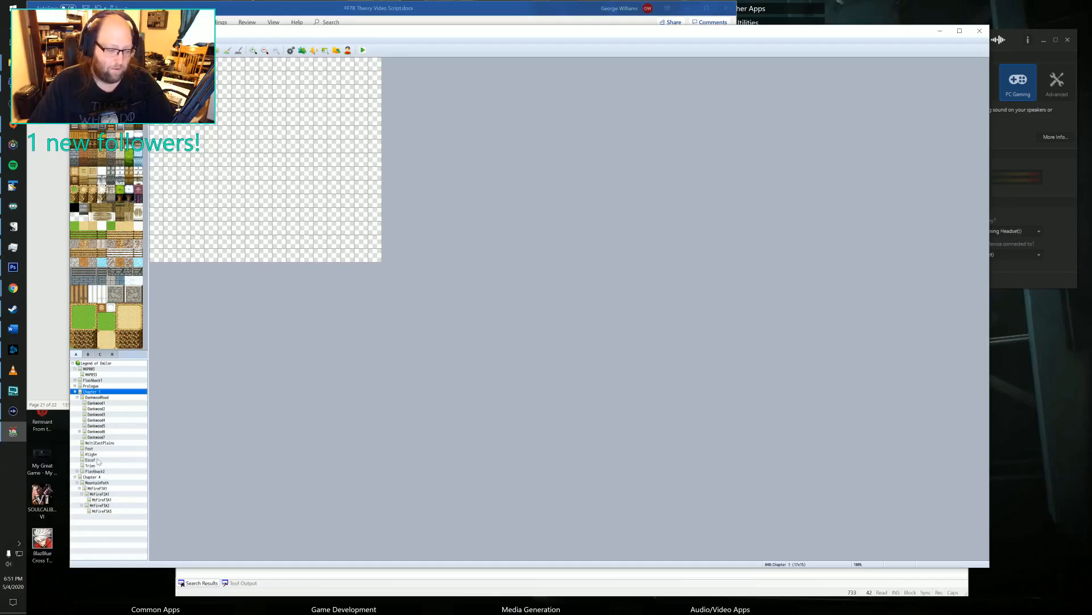
click(74, 391)
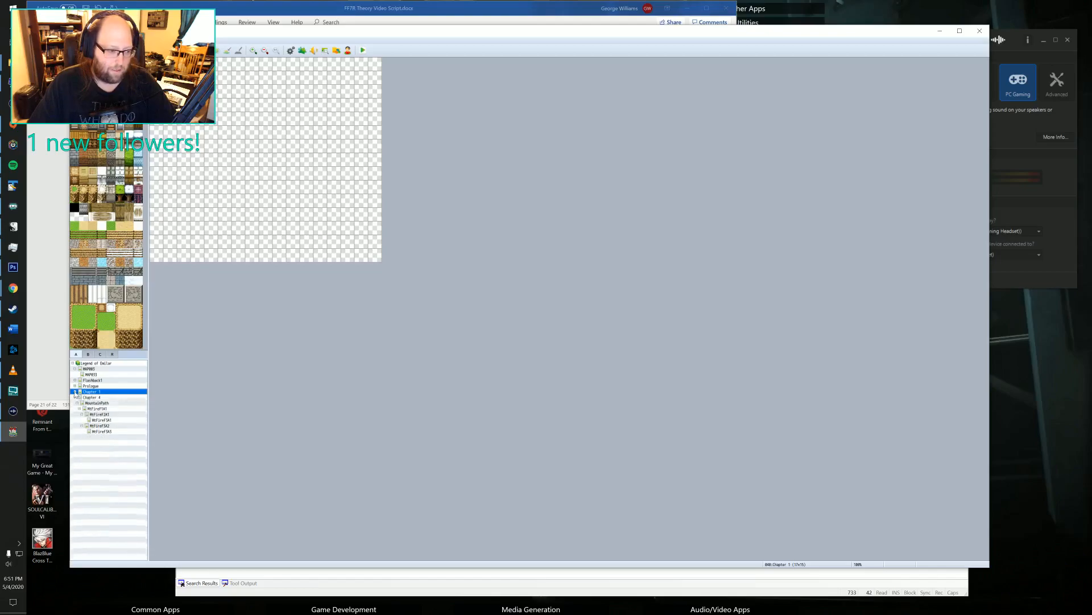
click(77, 387)
click(75, 387)
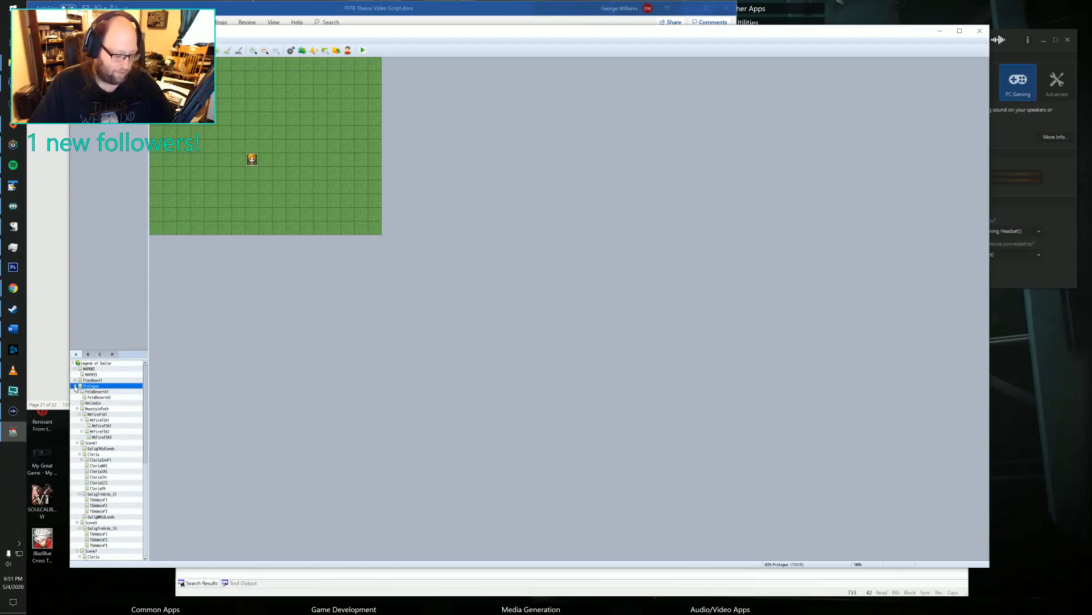
click(75, 386)
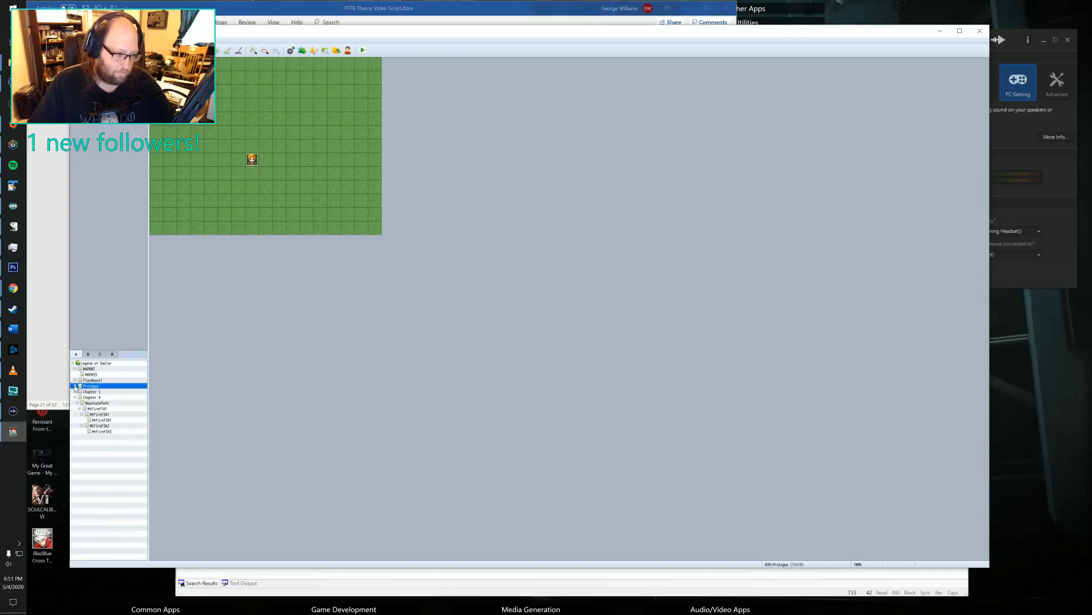
click(88, 392)
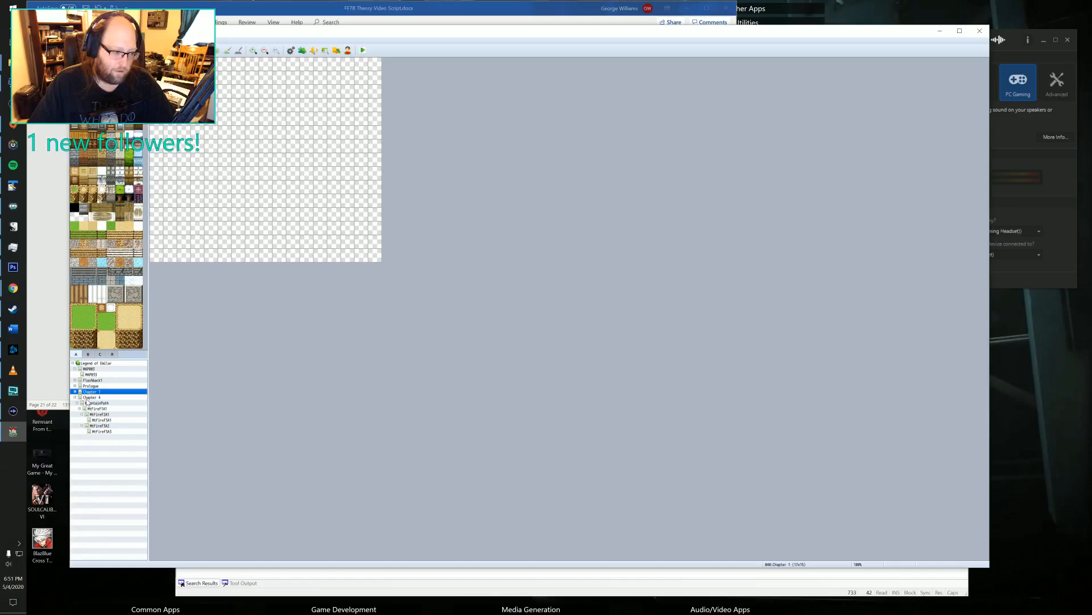
click(89, 397)
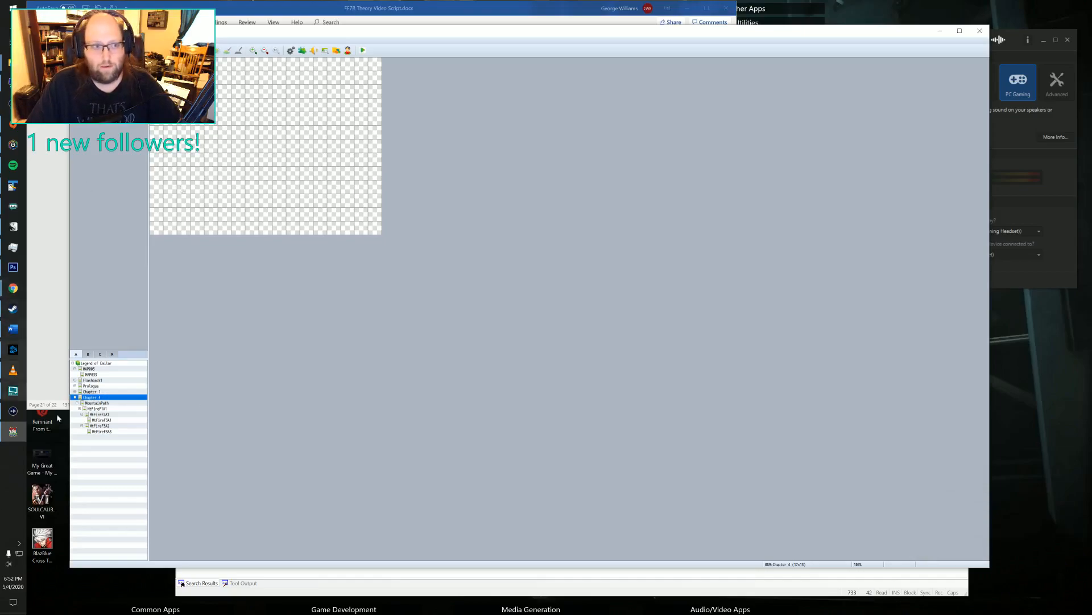
Minimize the map editor, switch to the File Explorer window and go up to the RPGM Games folder.
click(939, 31)
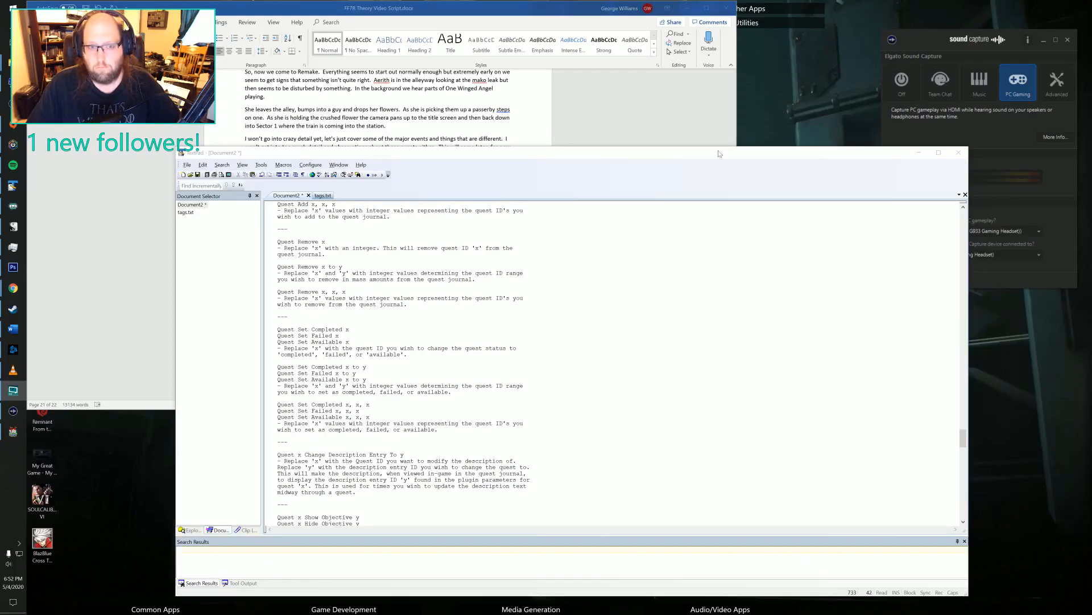
mouse_move(13, 62)
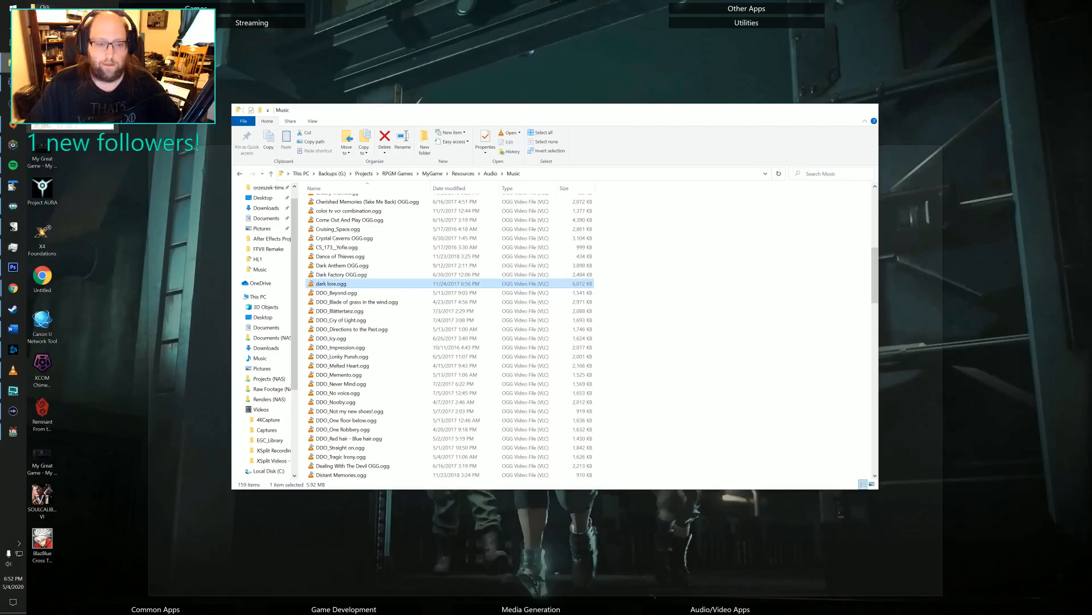
click(72, 102)
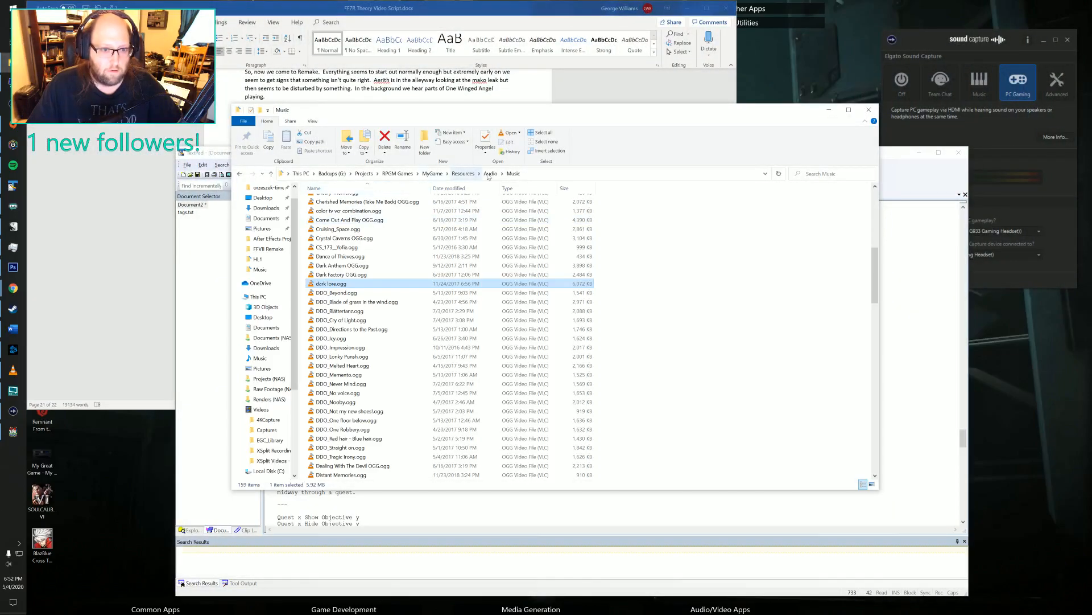
click(433, 174)
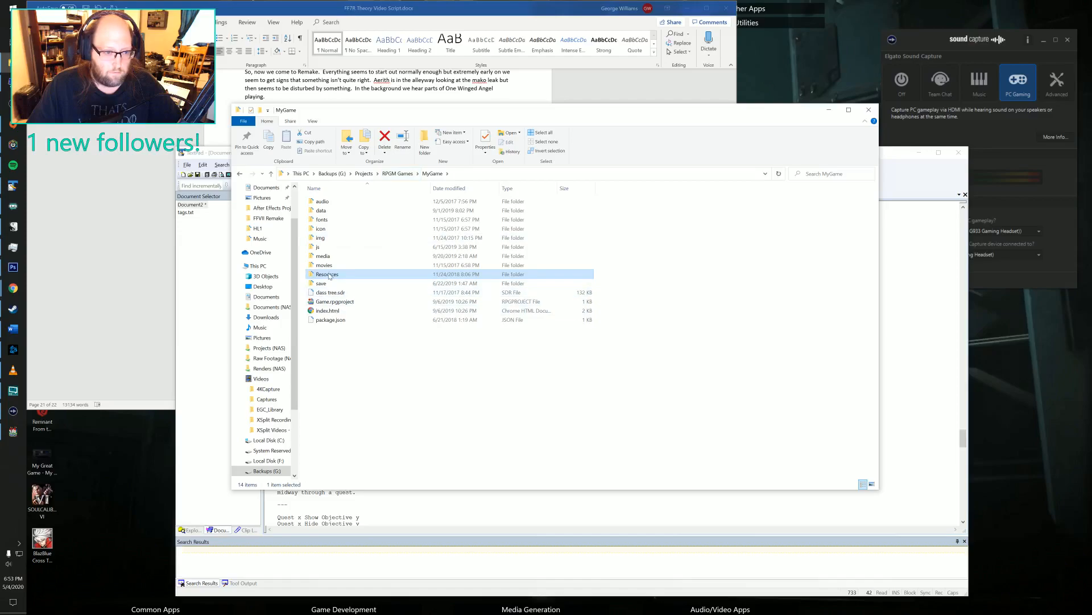
click(392, 176)
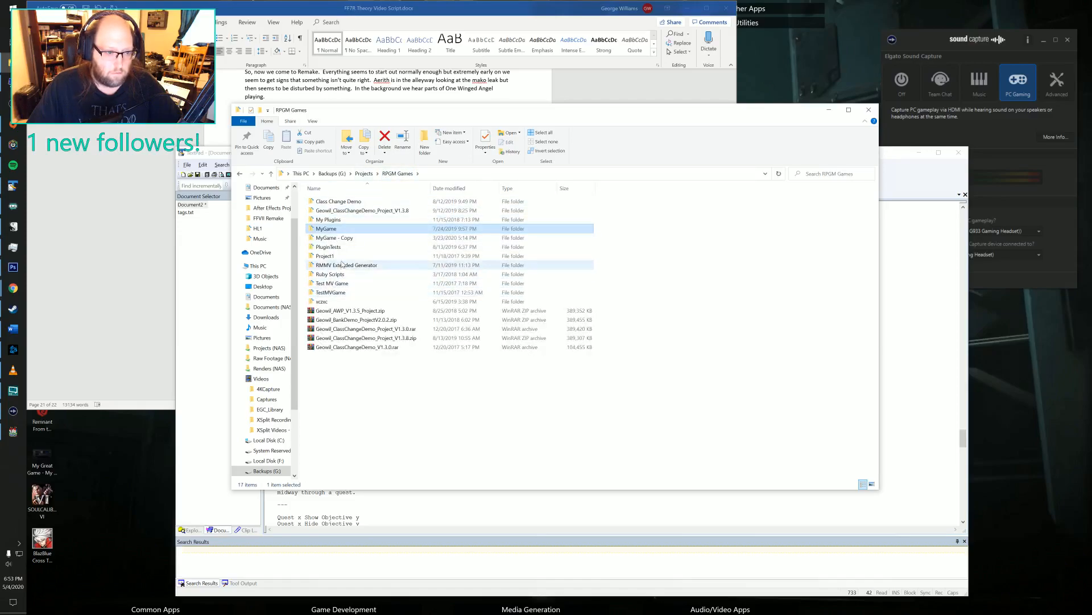
Open the Advanced Weapon Plugin project from My Plugins > AWP and display its House1 map.
double_click(341, 220)
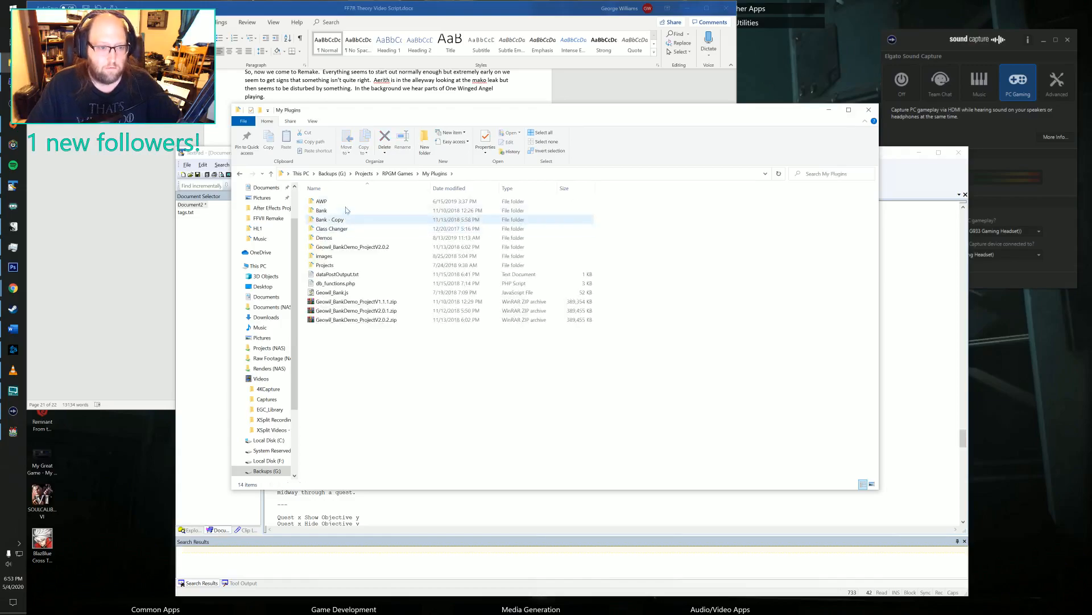
double_click(342, 202)
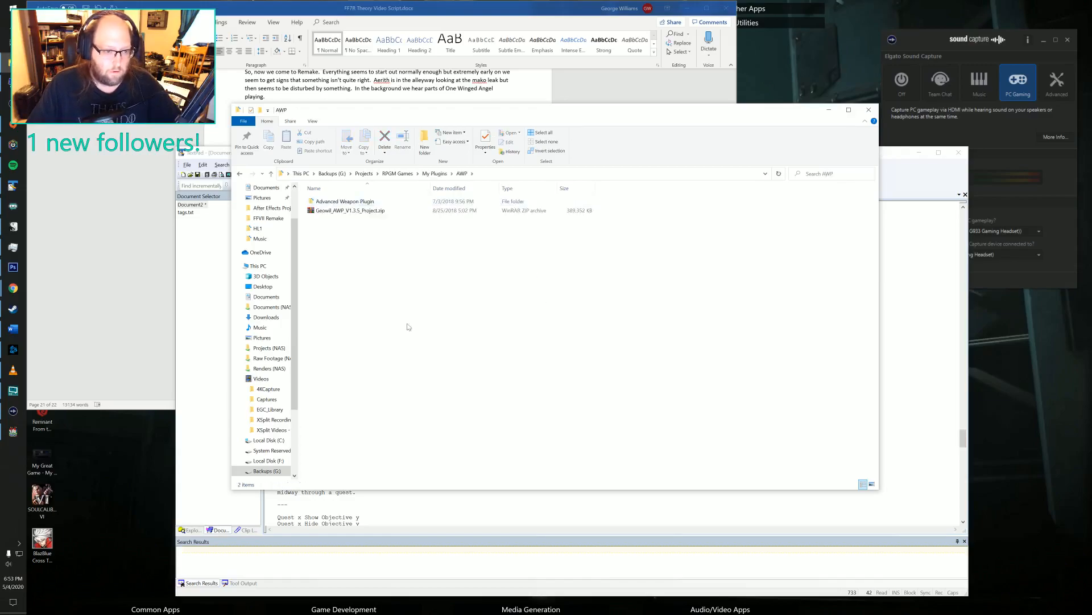
double_click(345, 201)
double_click(331, 275)
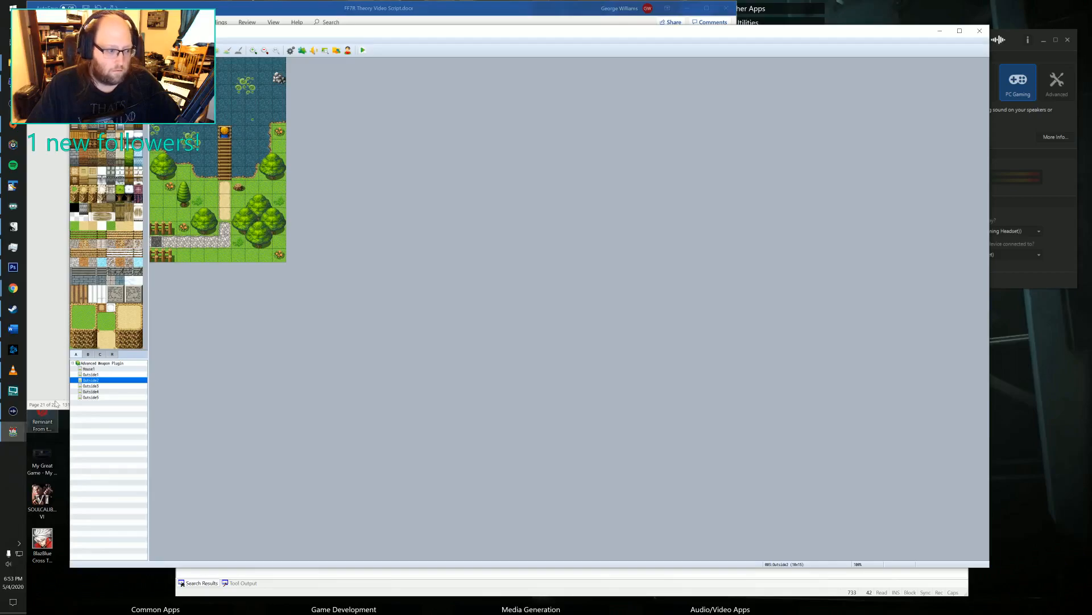
click(88, 369)
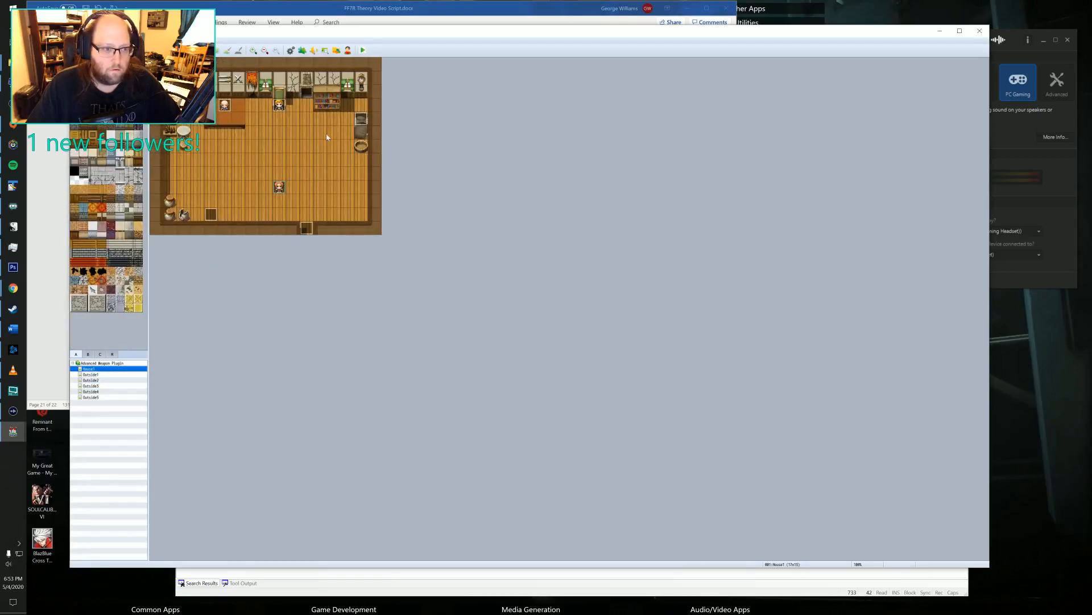
Start a playtest of the Advanced Weapon Plugin project and open the game's options from the title screen.
click(363, 51)
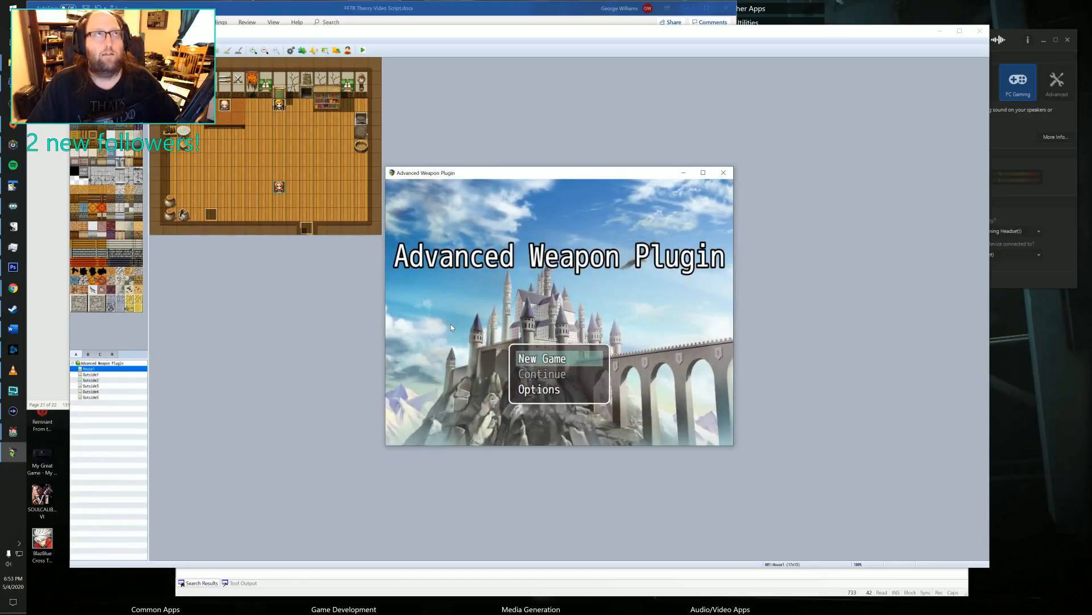
key(Down)
key(Down)
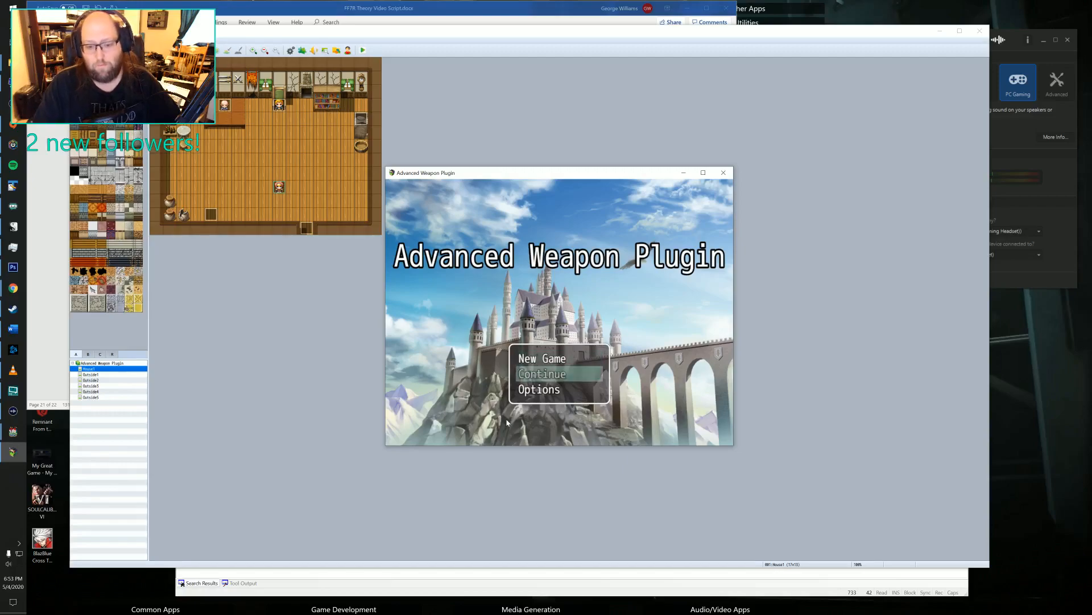
key(Return)
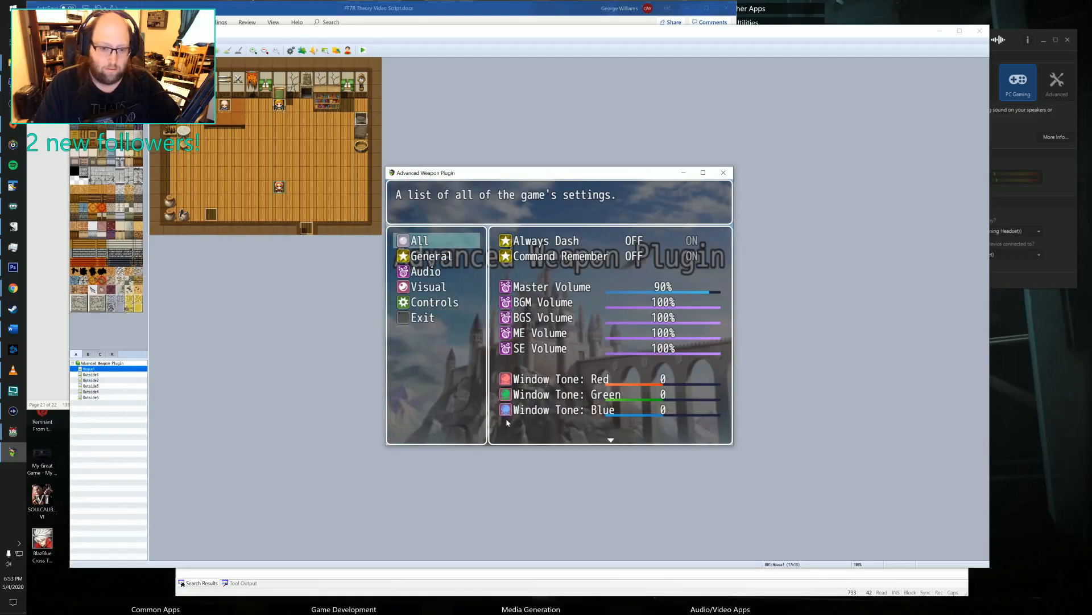
Set the Master Volume to 30% in the game's audio settings.
key(Down)
key(Down)
key(Down)
key(Up)
key(Return)
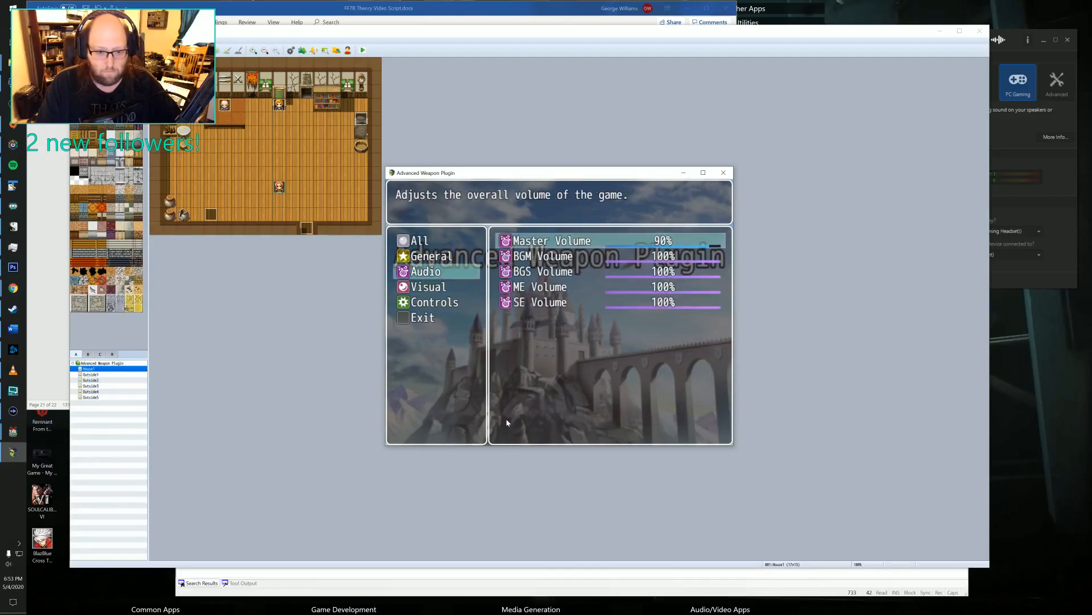
key(Down)
key(Up)
key(Left)
key(Left)
key(Left)
key(Left)
key(Left)
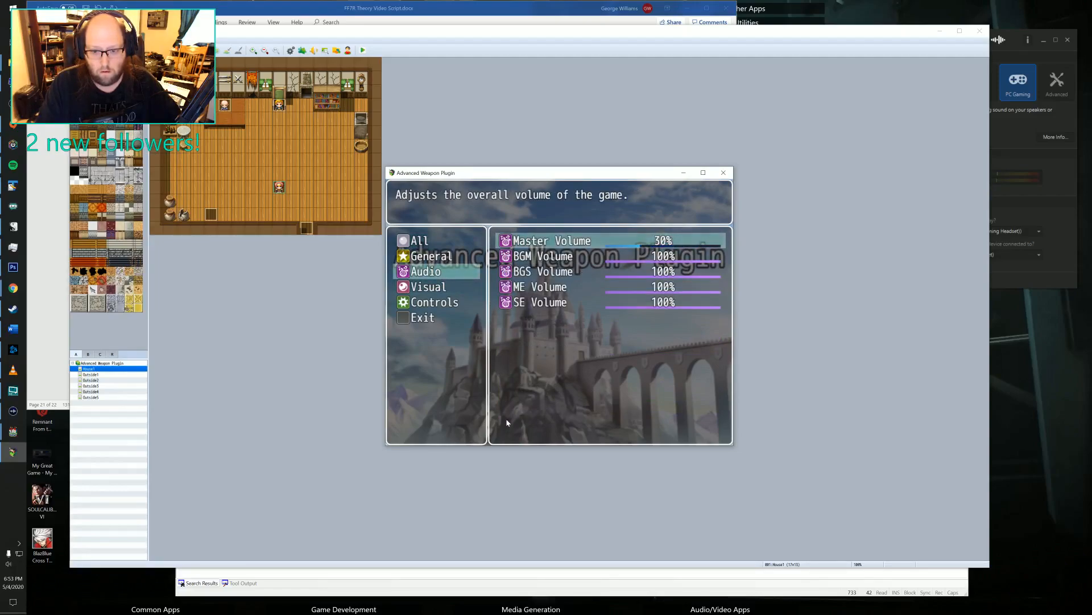
key(Left)
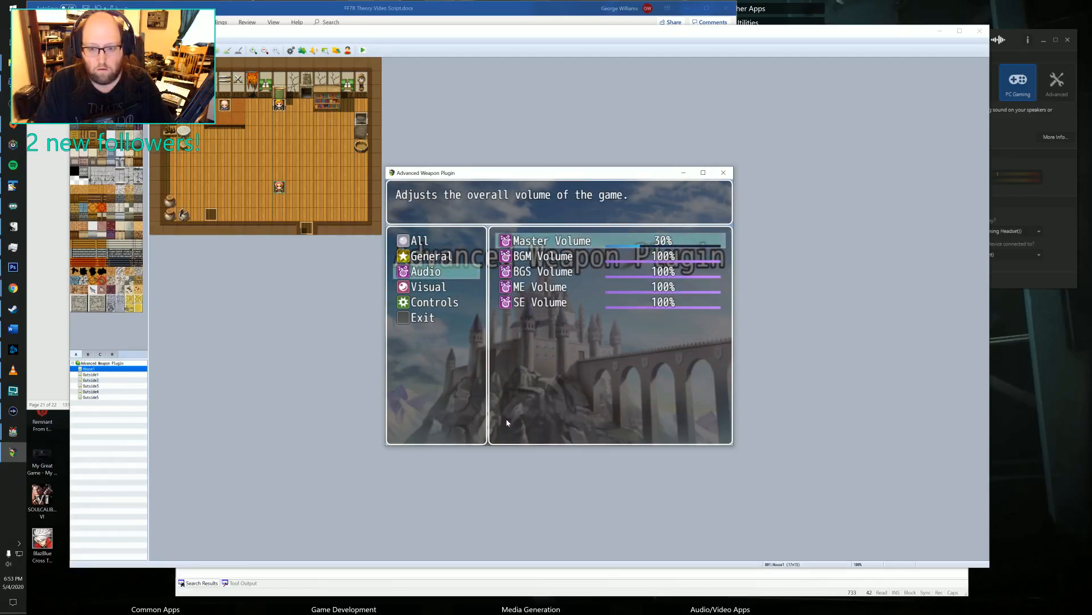
Leave the options and start a new game.
key(Escape)
key(Up)
key(Up)
key(Escape)
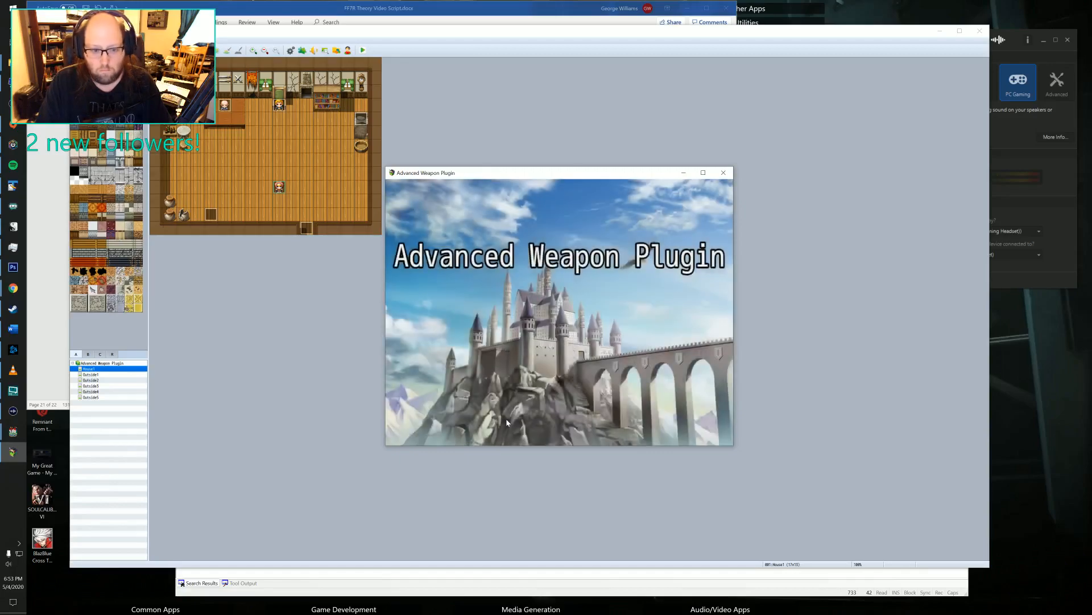
key(Return)
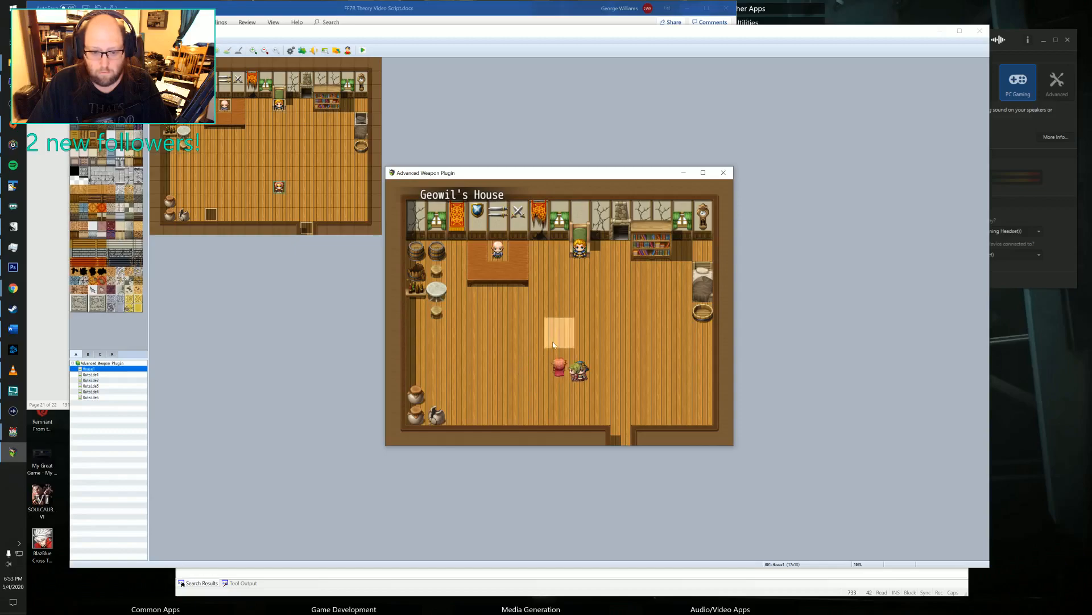
Walk the party to the old man's counter and go through his whole weapon dialogue.
click(612, 418)
click(506, 348)
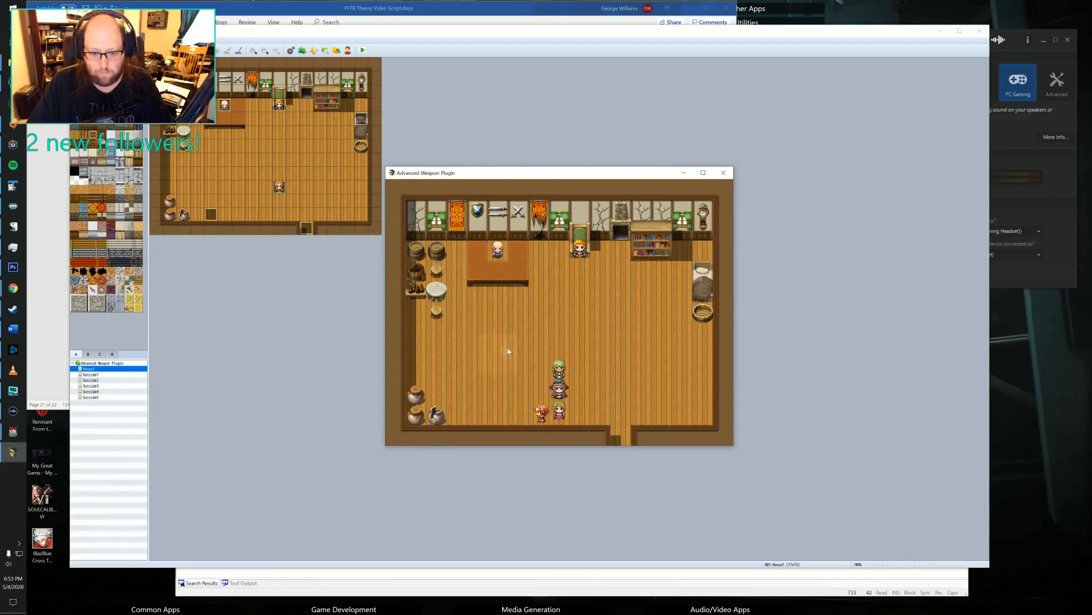
click(497, 283)
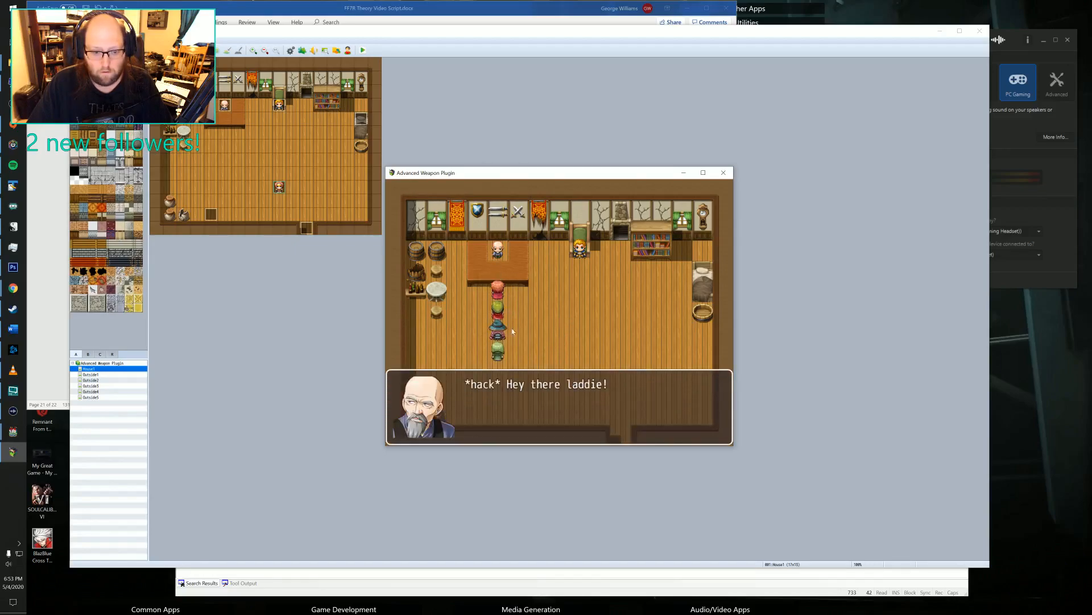
click(523, 342)
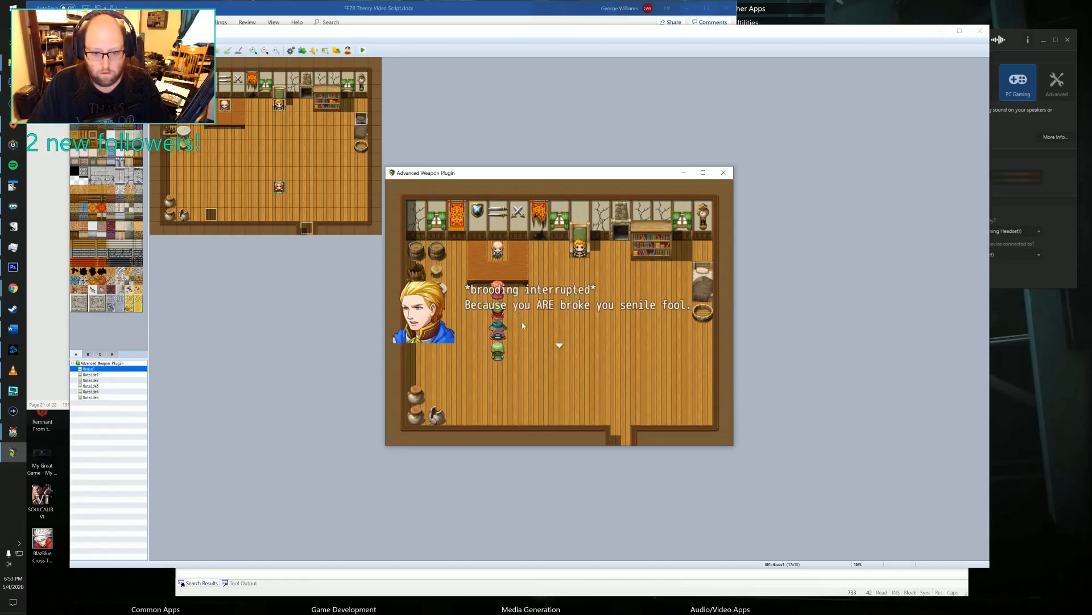
click(523, 335)
click(523, 328)
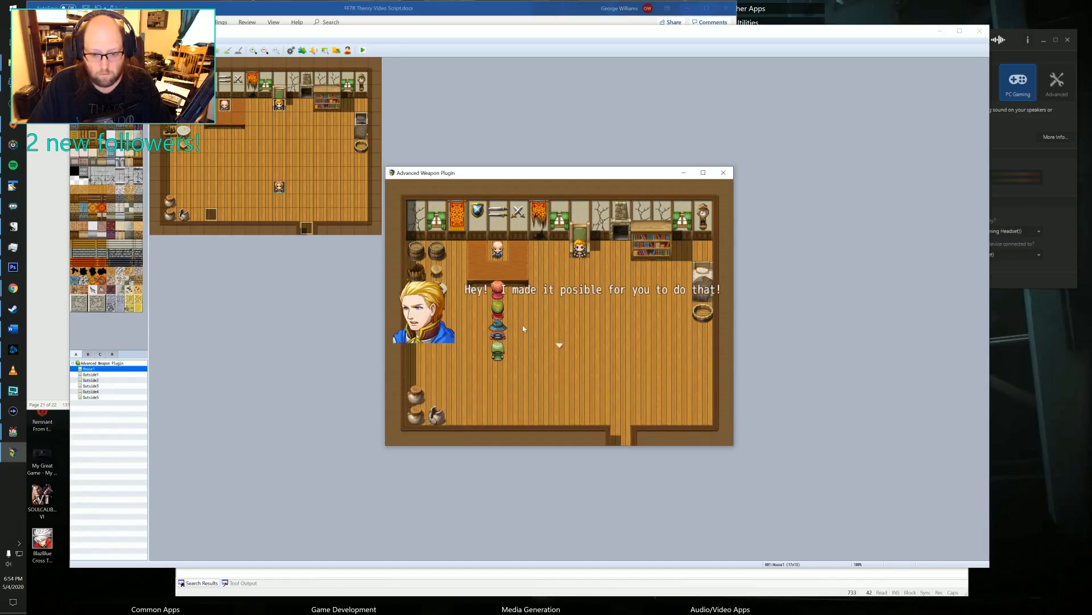
click(523, 316)
click(529, 329)
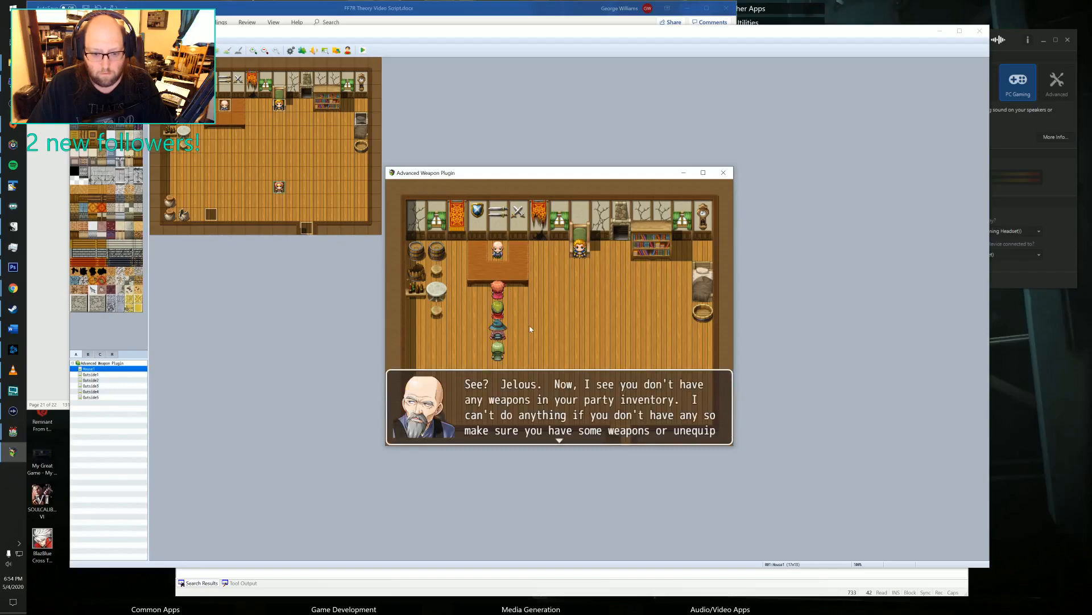
click(529, 329)
click(530, 329)
Move the party from the counter toward the house's exit and open the party menu.
click(620, 433)
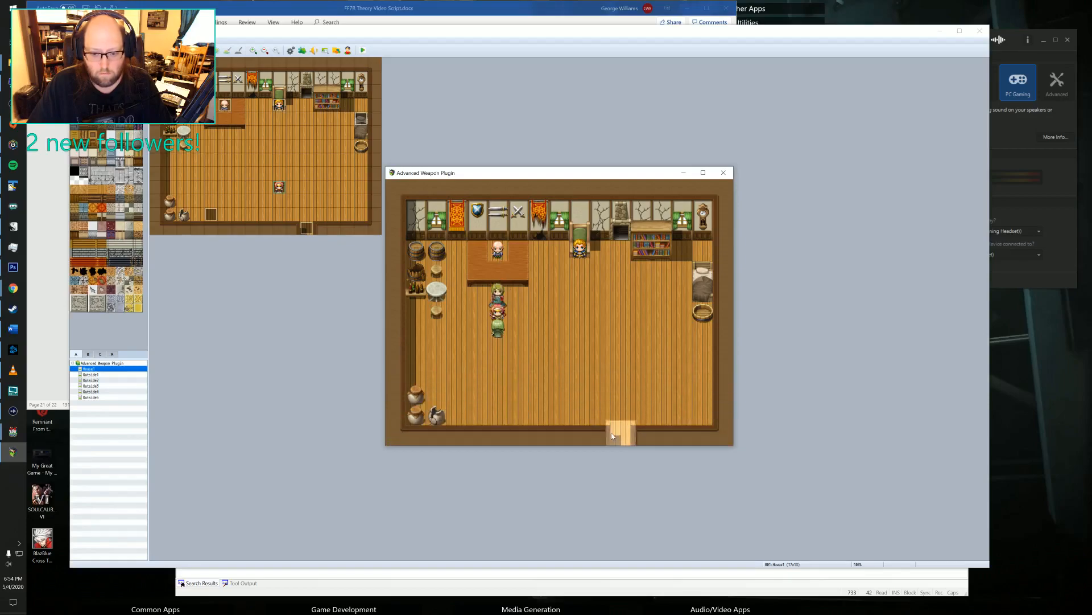
click(576, 390)
right_click(549, 361)
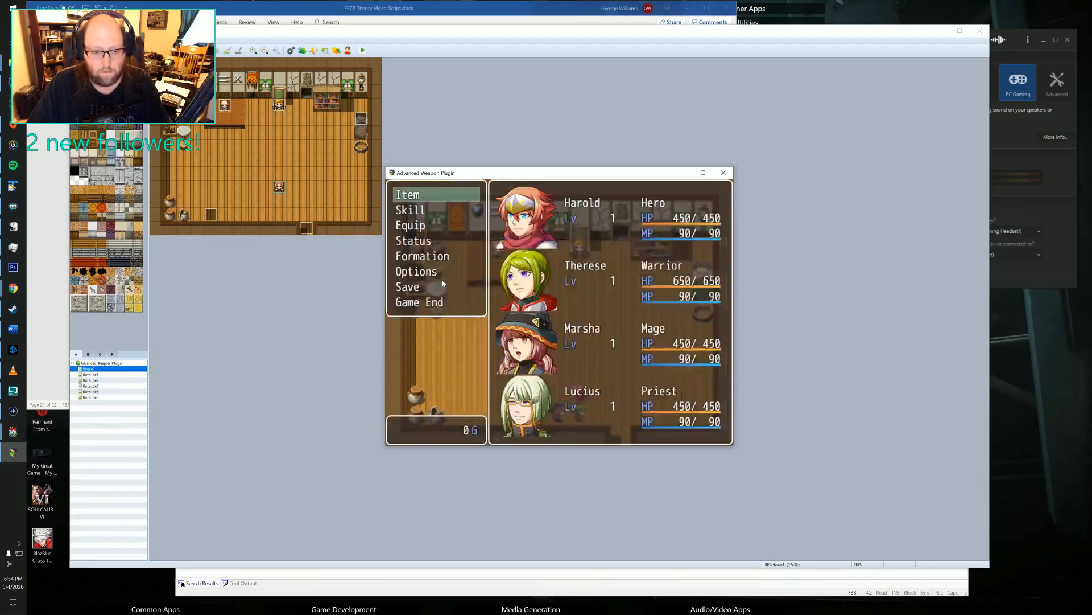
Look over the Hero's equipment screen, and return to the map.
click(421, 227)
click(423, 229)
click(521, 223)
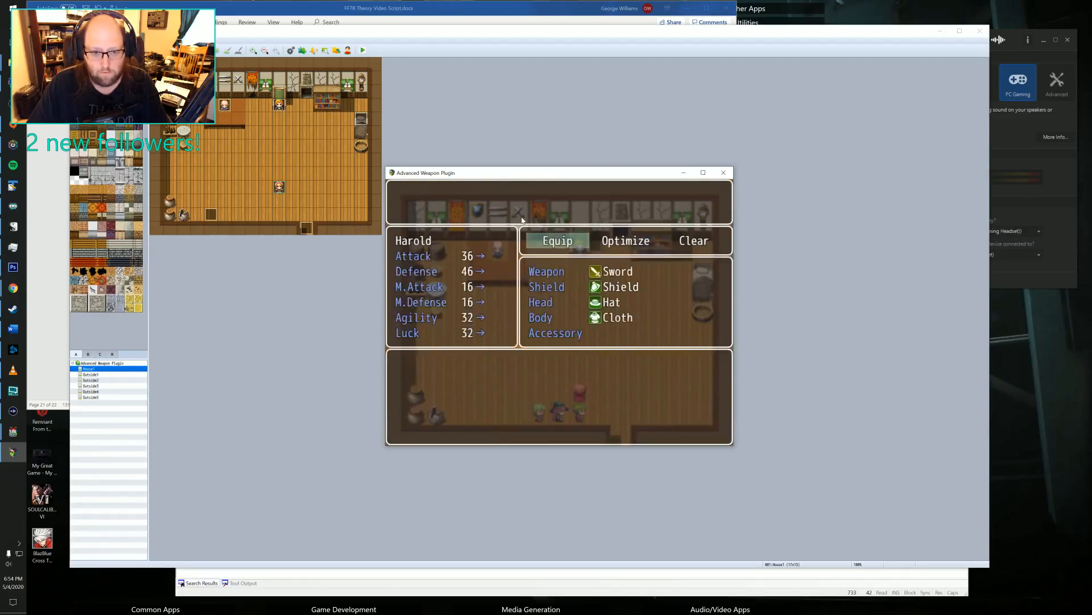
right_click(498, 237)
right_click(535, 315)
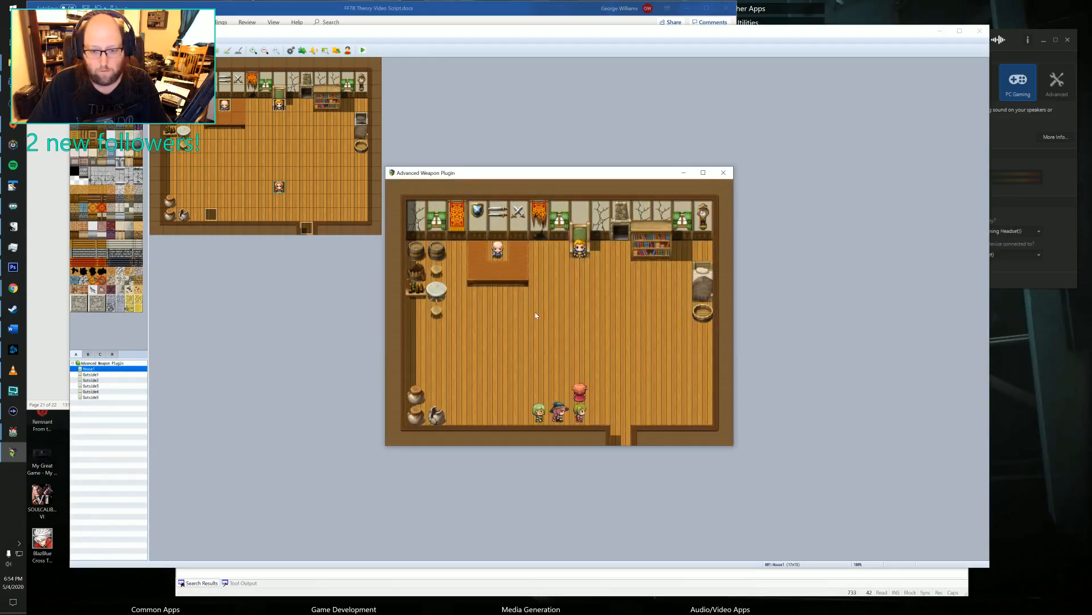
Leave the house and lead the party along the stone path north into Mount Blood.
click(626, 443)
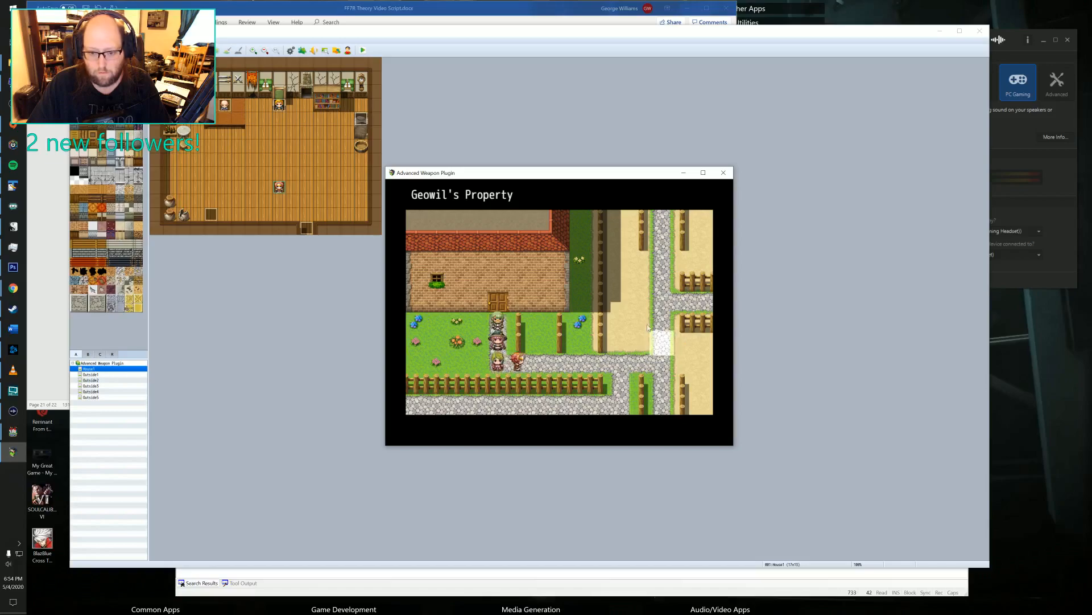
click(662, 221)
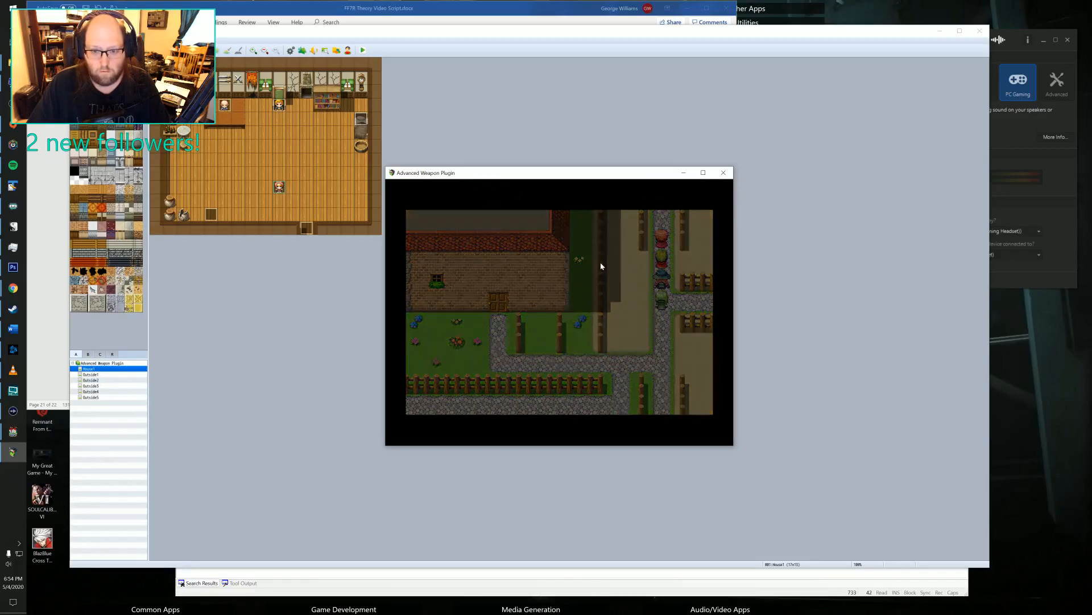
click(580, 351)
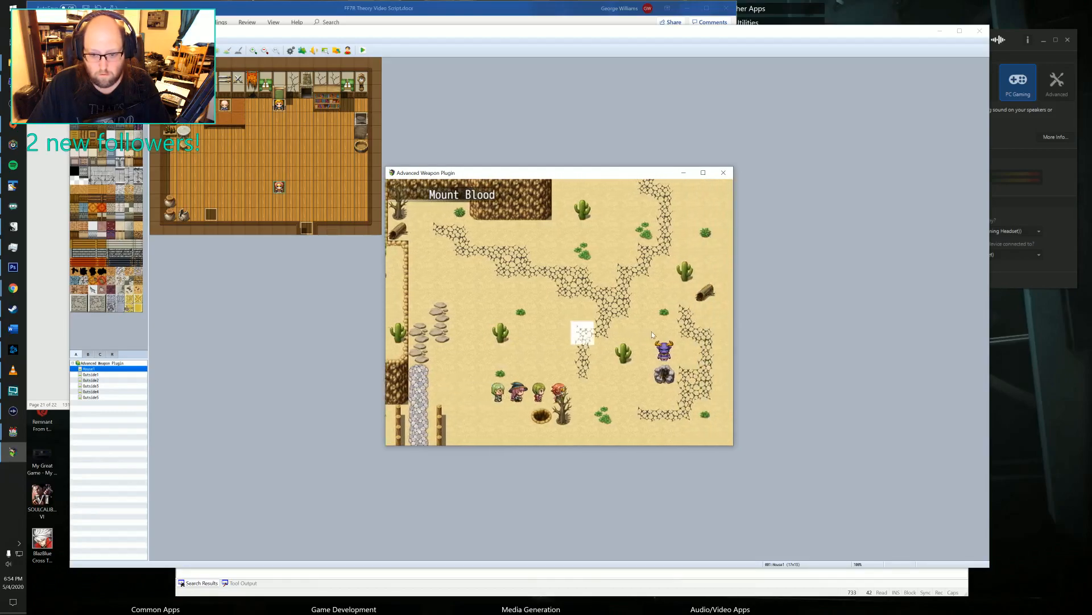
Walk the party to Mr. Demon on Mount Blood and go through his dialogue.
click(662, 348)
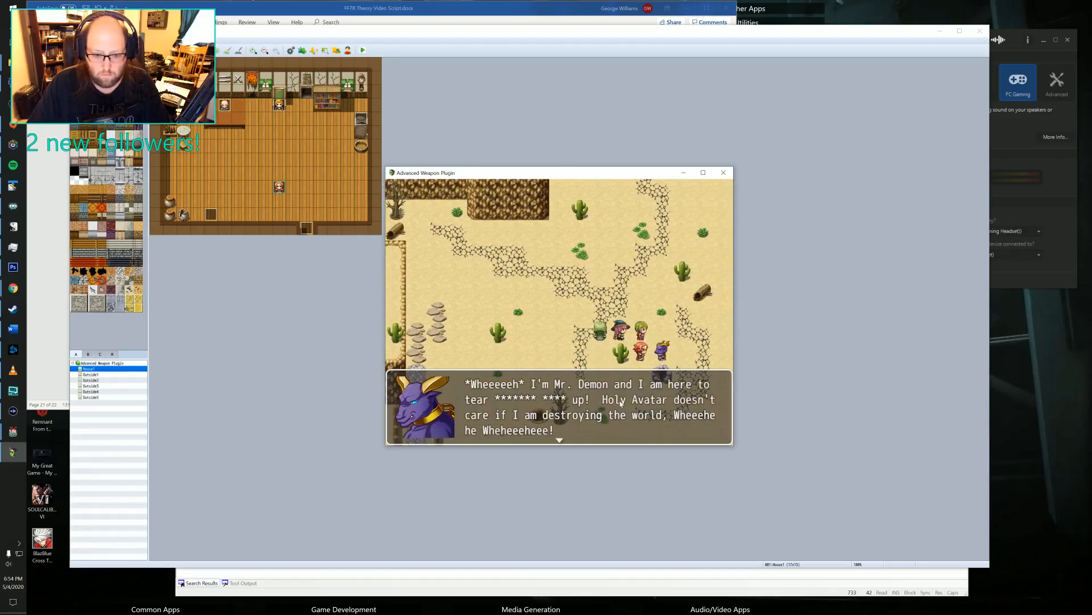
click(621, 402)
click(505, 391)
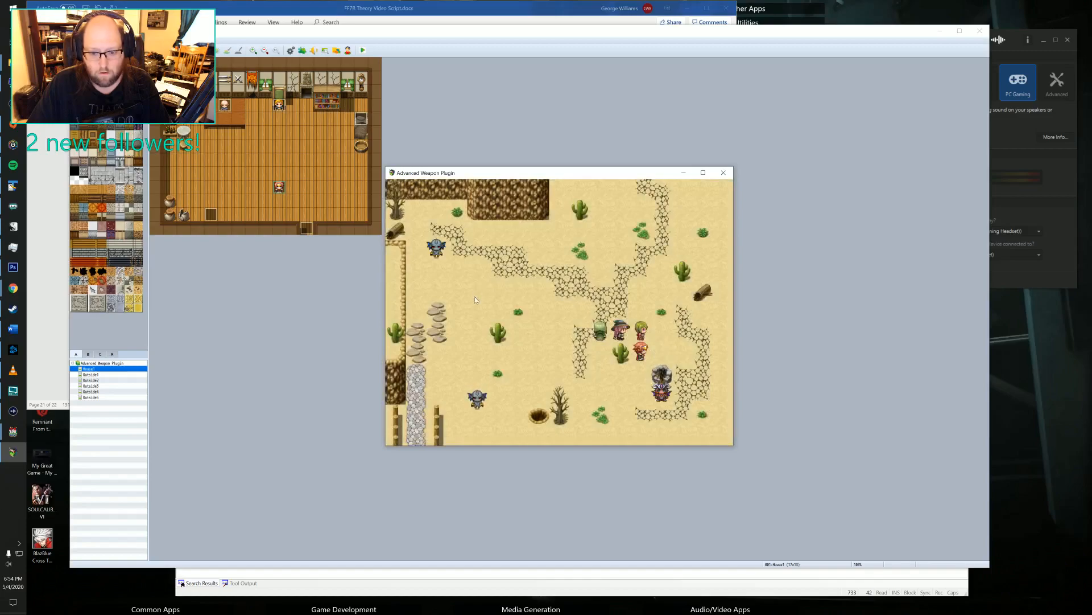
Approach the horned demon beside the rock at Mount Blood and go through its defeat dialogue.
click(661, 396)
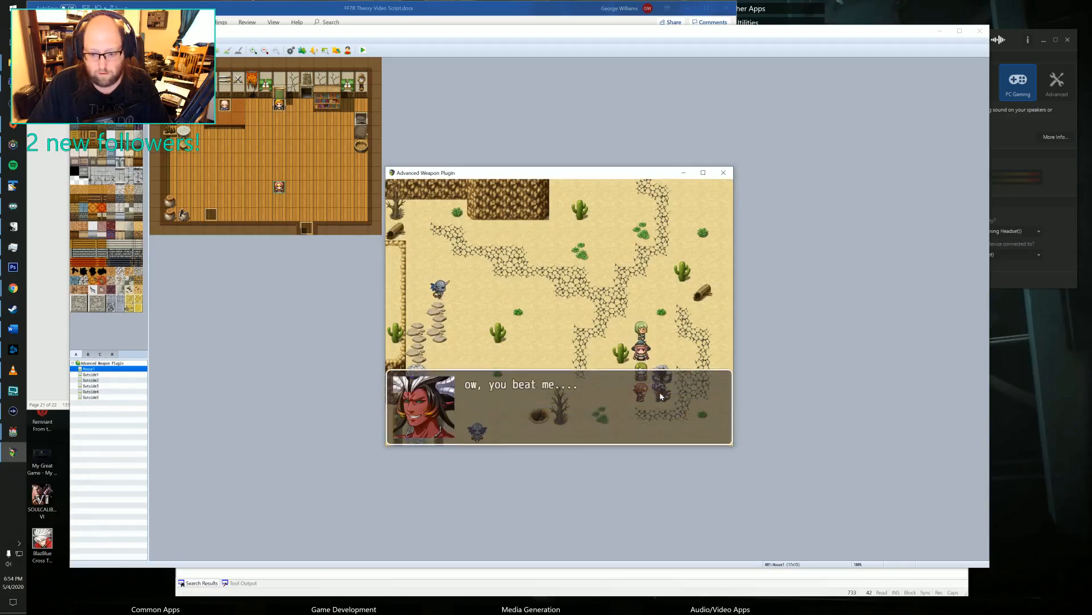
click(661, 396)
click(660, 396)
click(661, 396)
Walk the party across Mount Blood and down the stone path out of the area.
click(537, 341)
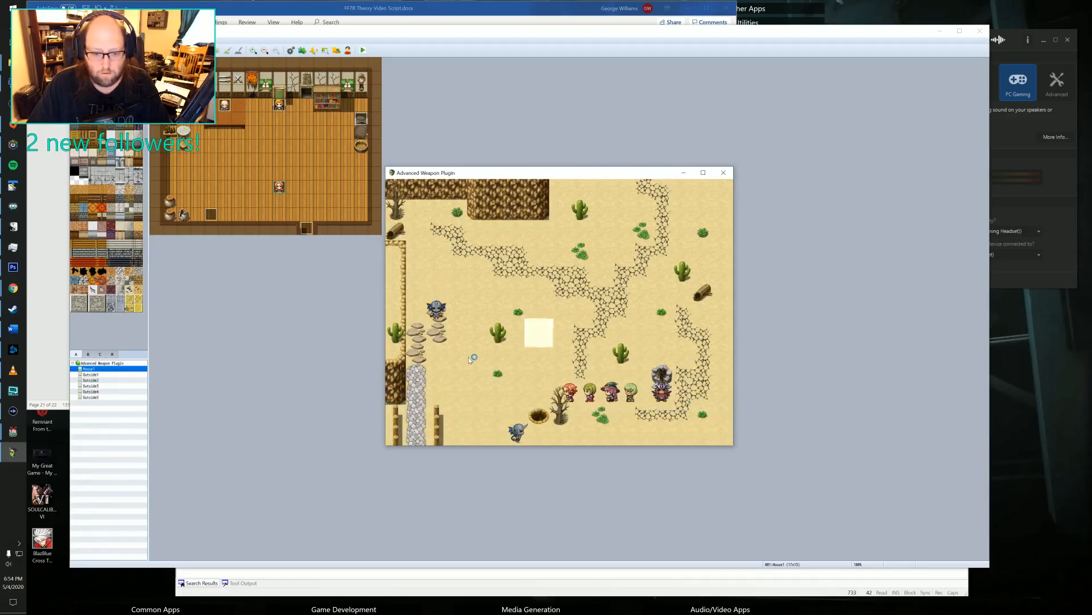
click(467, 366)
click(498, 393)
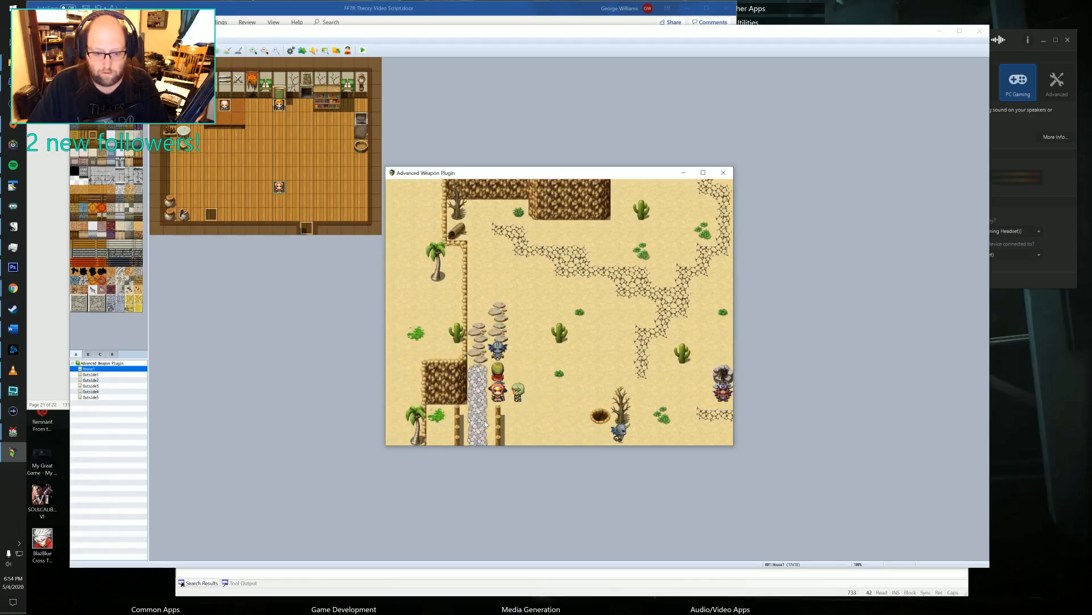
click(484, 419)
click(490, 437)
click(481, 438)
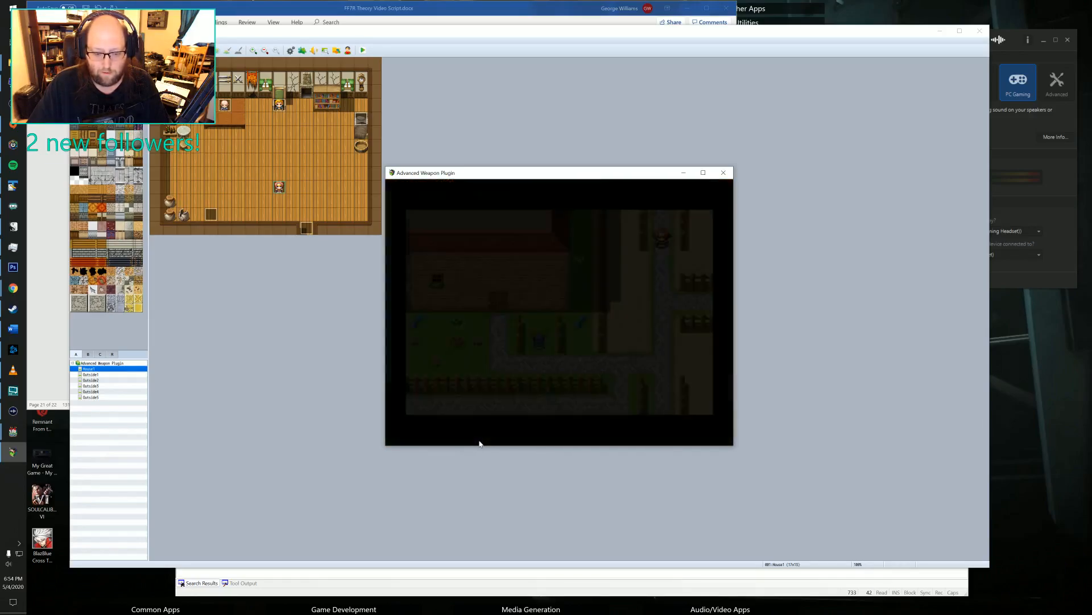
Lead the party along the property's path into the house and up to the old man's counter.
click(565, 370)
click(517, 367)
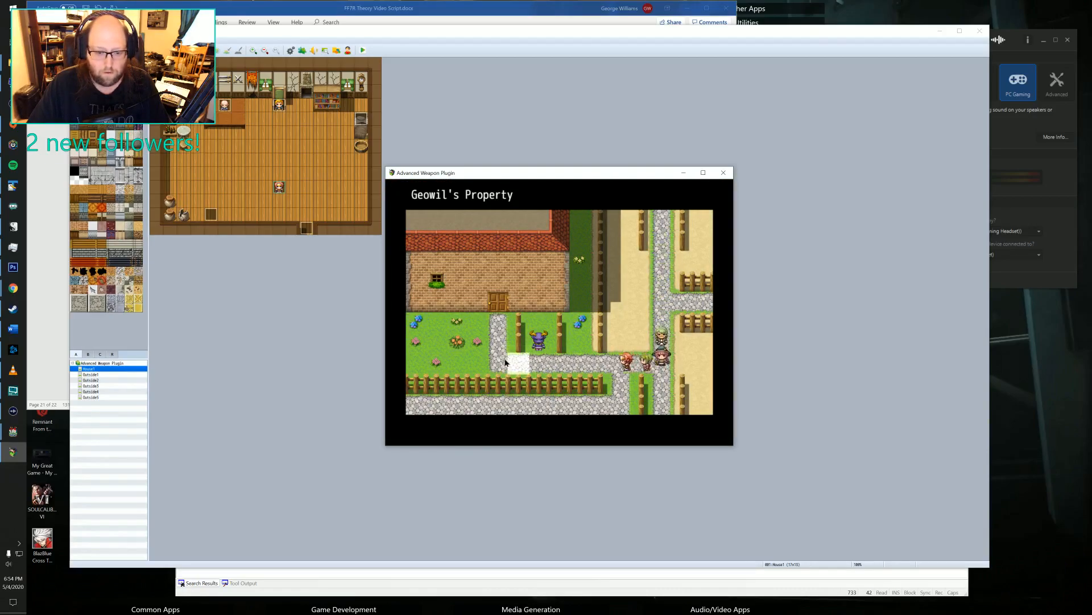
click(500, 363)
click(498, 306)
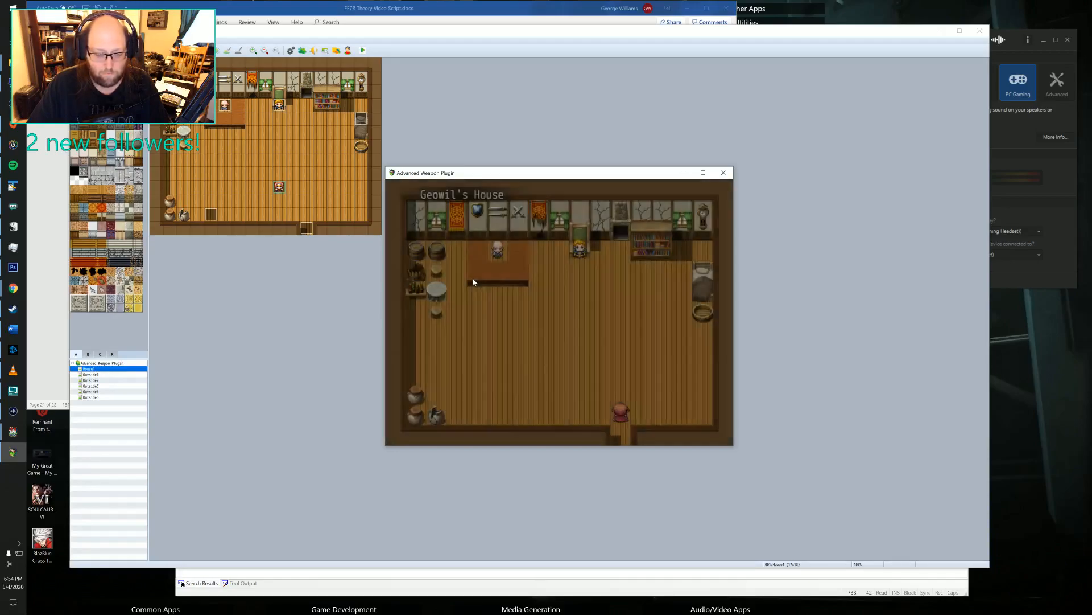
click(490, 305)
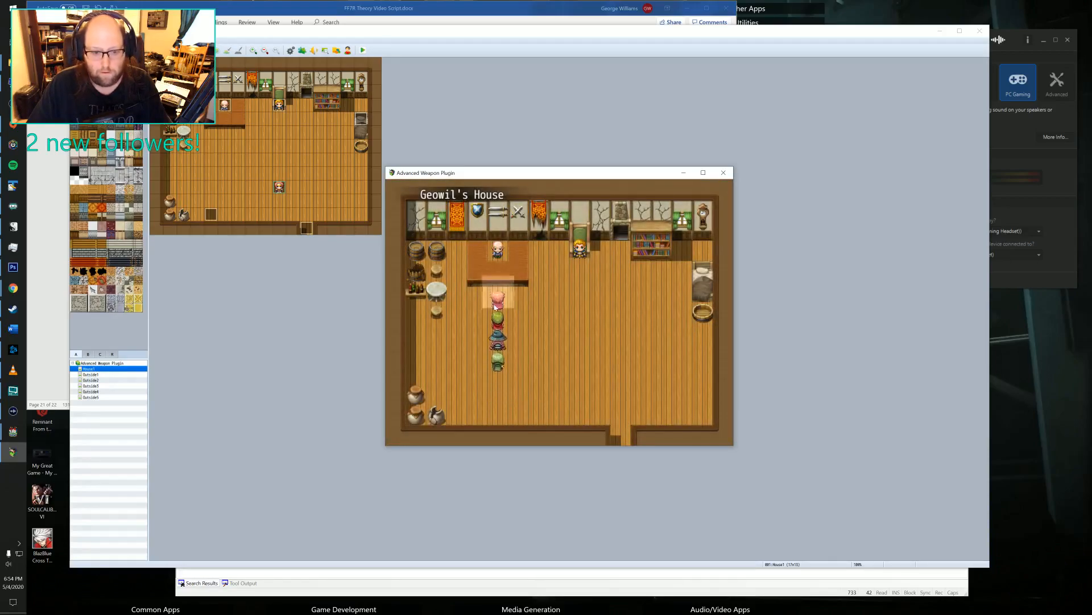
Clear all of the Hero's equipment and return to the map.
right_click(492, 304)
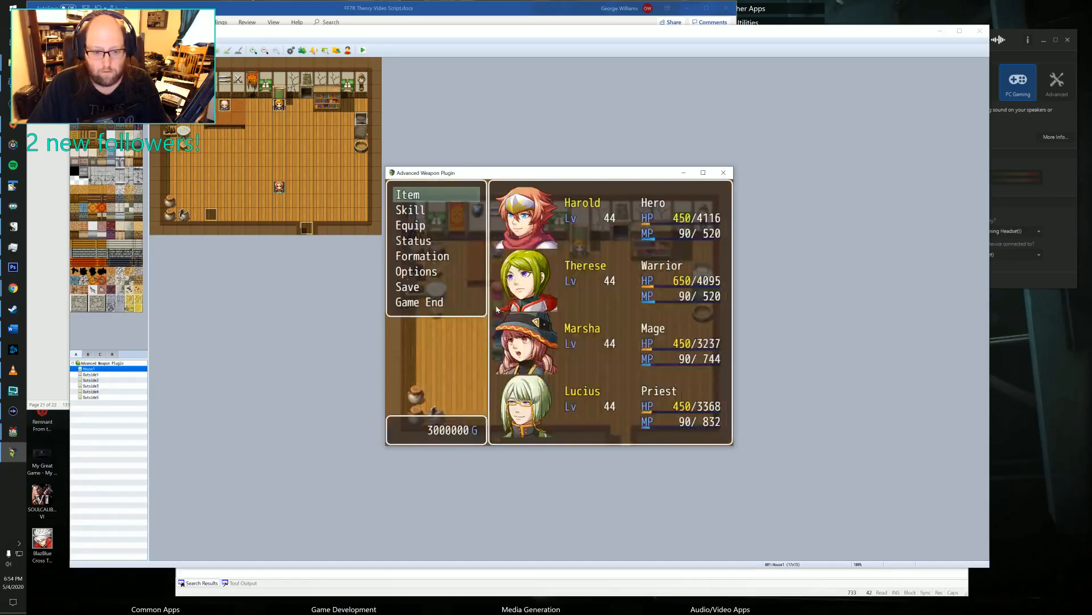
double_click(414, 228)
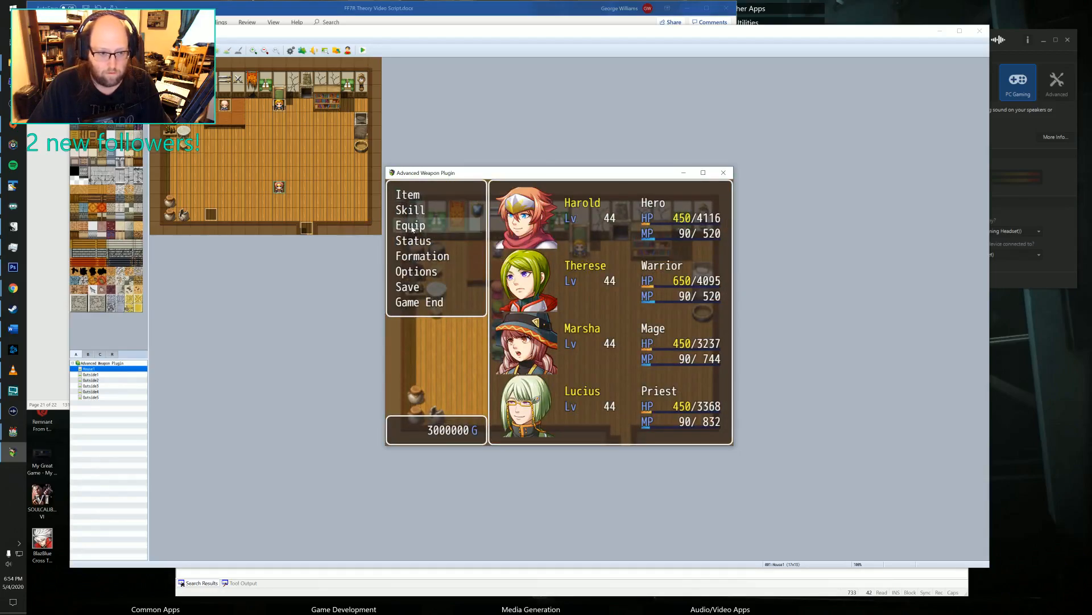
click(563, 236)
double_click(692, 243)
right_click(686, 246)
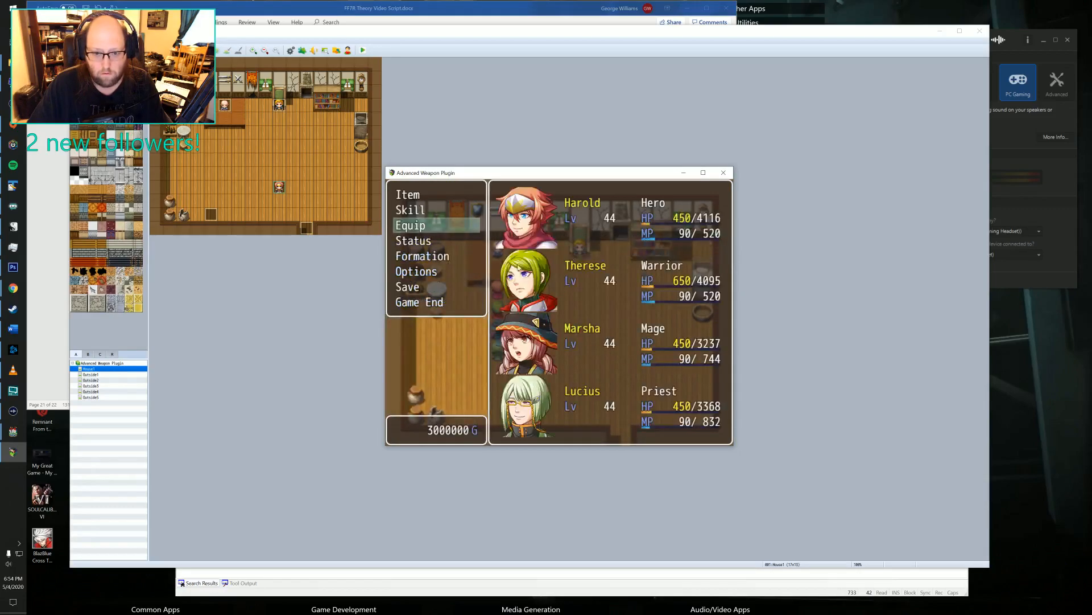
right_click(503, 260)
Talk to the old man across the counter and advance through his dialogue.
click(495, 258)
click(541, 326)
click(541, 326)
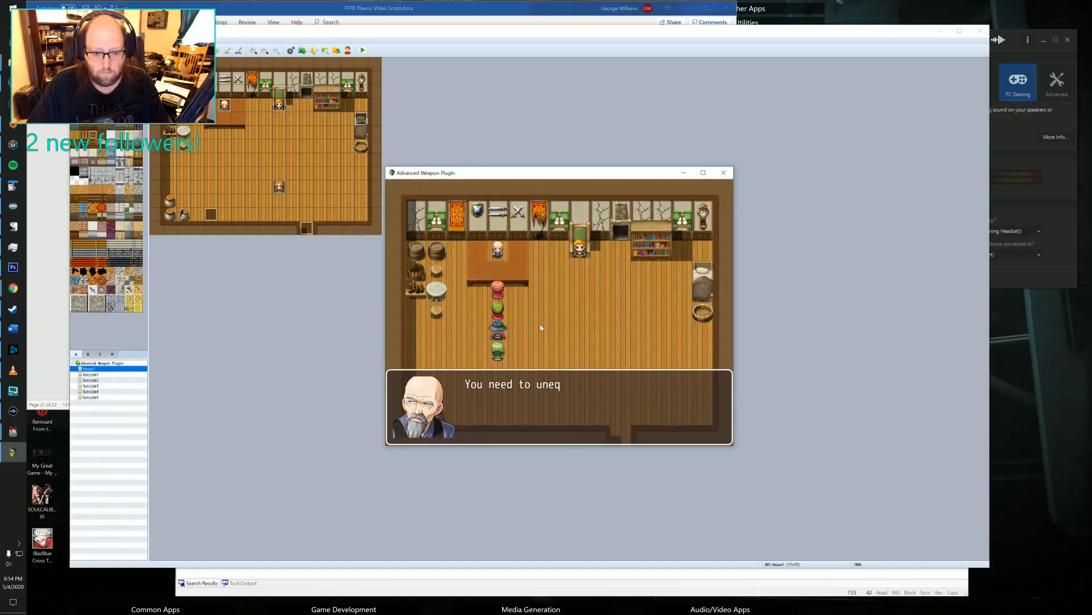
click(540, 326)
click(540, 326)
click(540, 326)
click(540, 326)
click(539, 327)
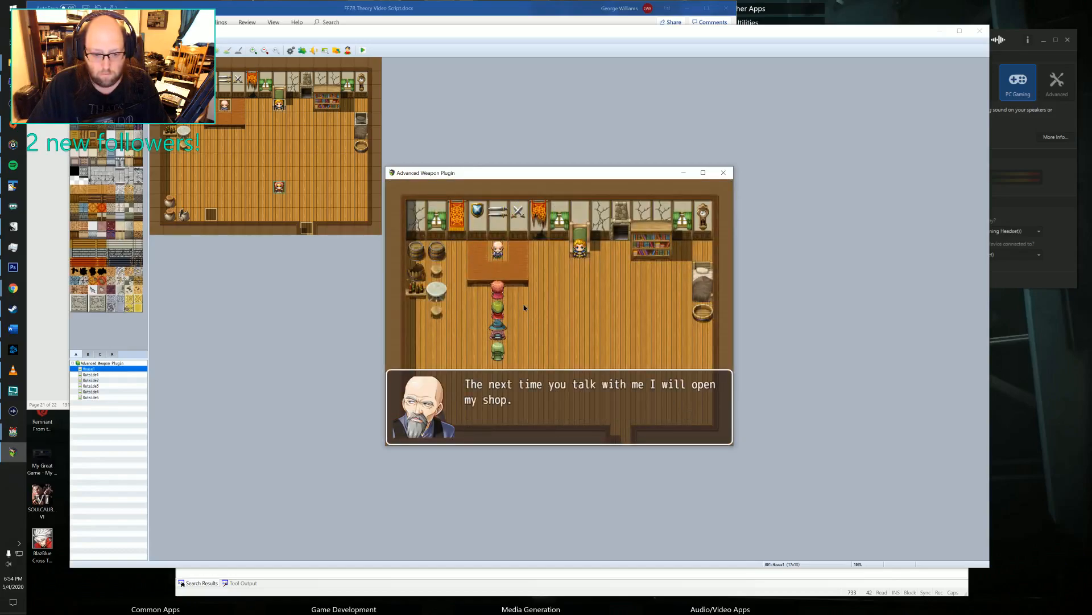
click(536, 328)
click(534, 329)
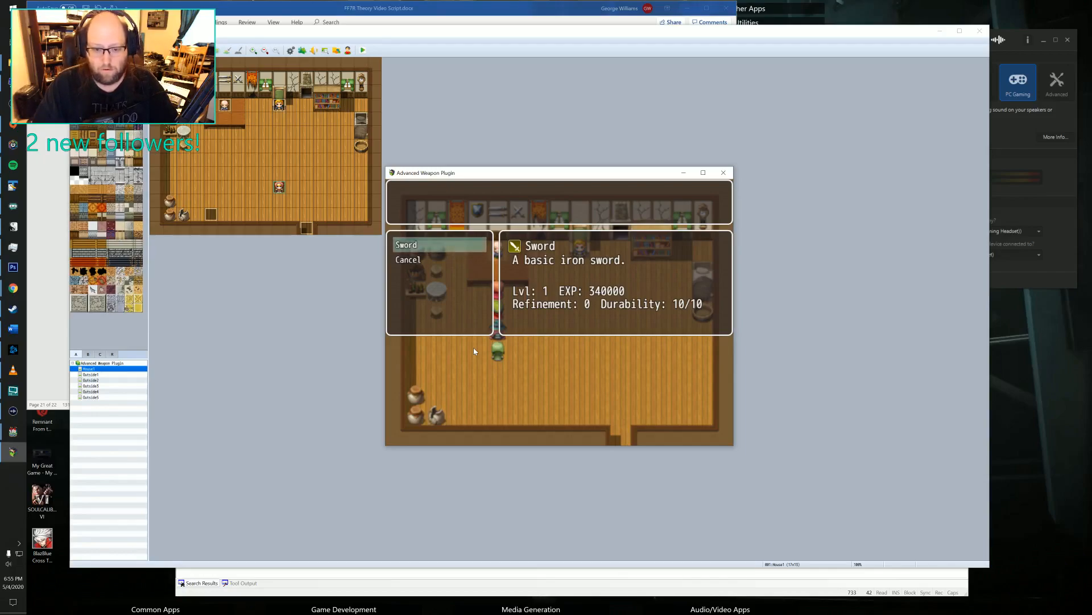
Choose the Sword for upgrading and level it up repeatedly to level 20.
key(Return)
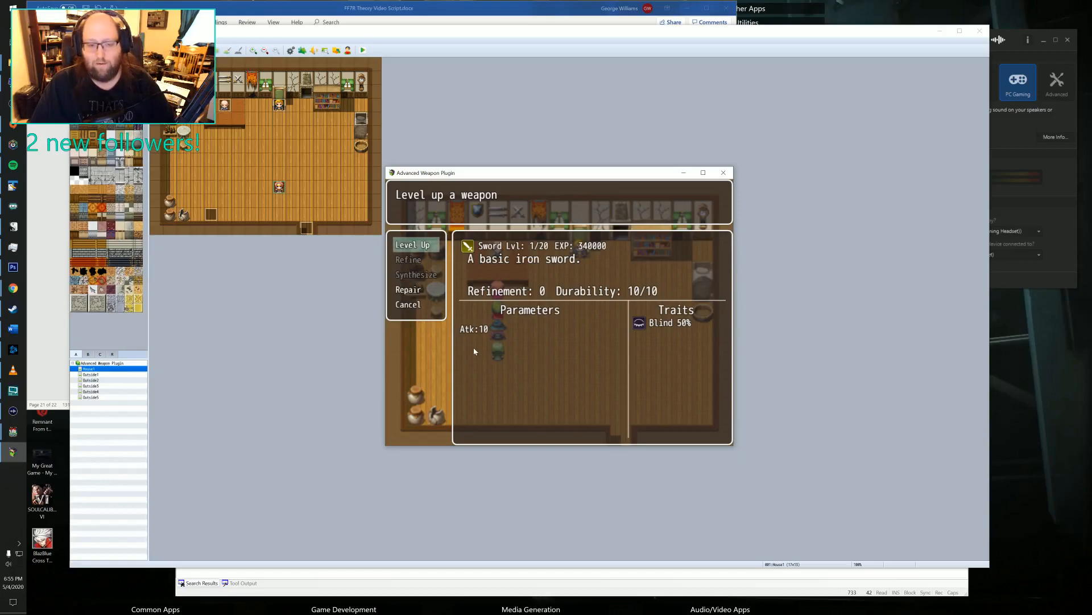
key(Return)
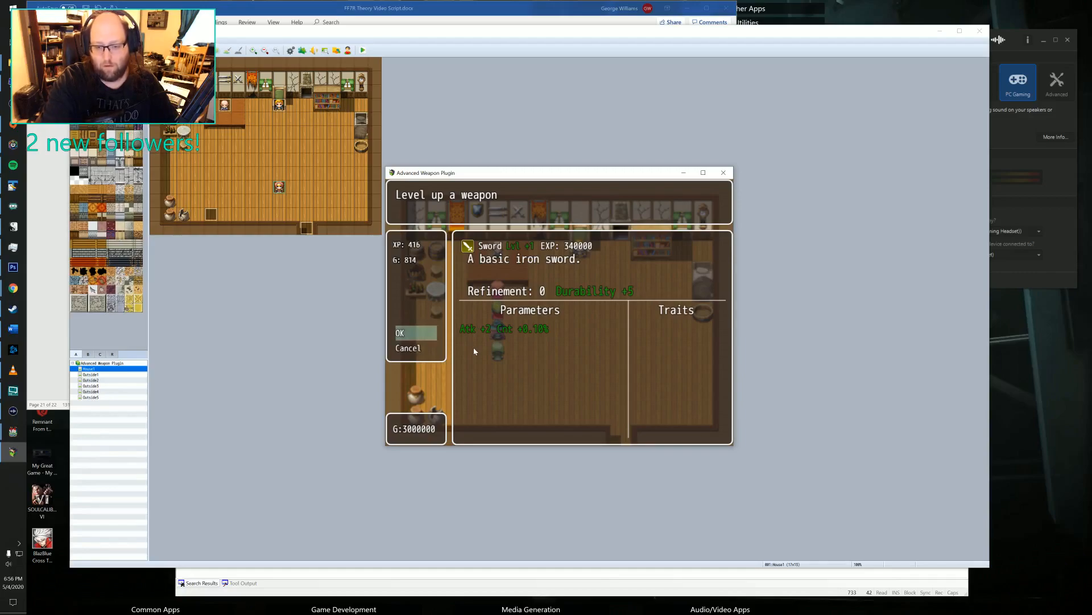
key(Return)
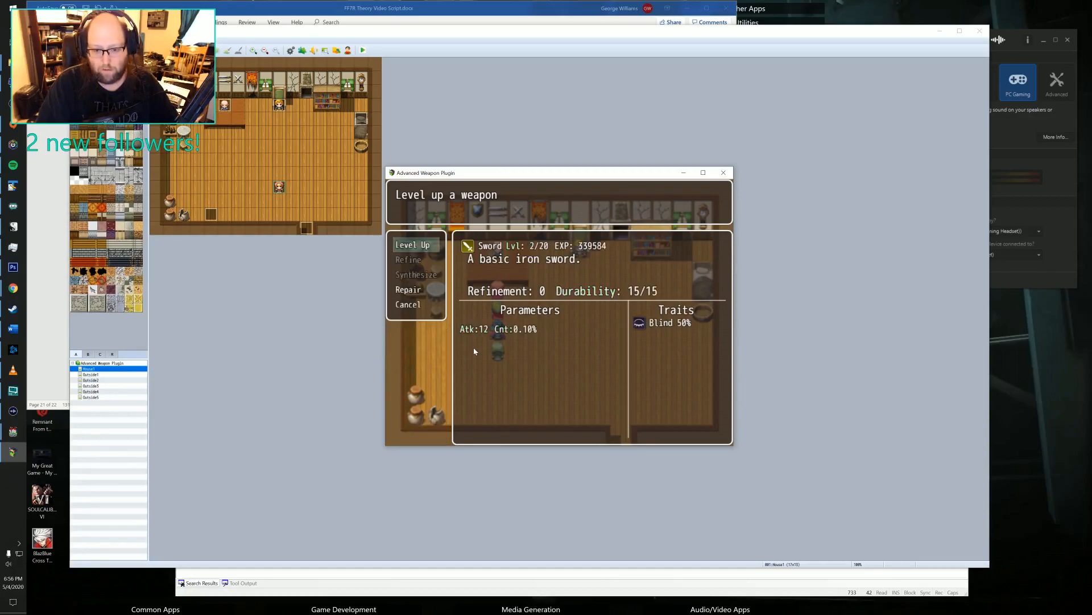
key(Return)
key(Return)
key(Return)
key(Return)
key(Return)
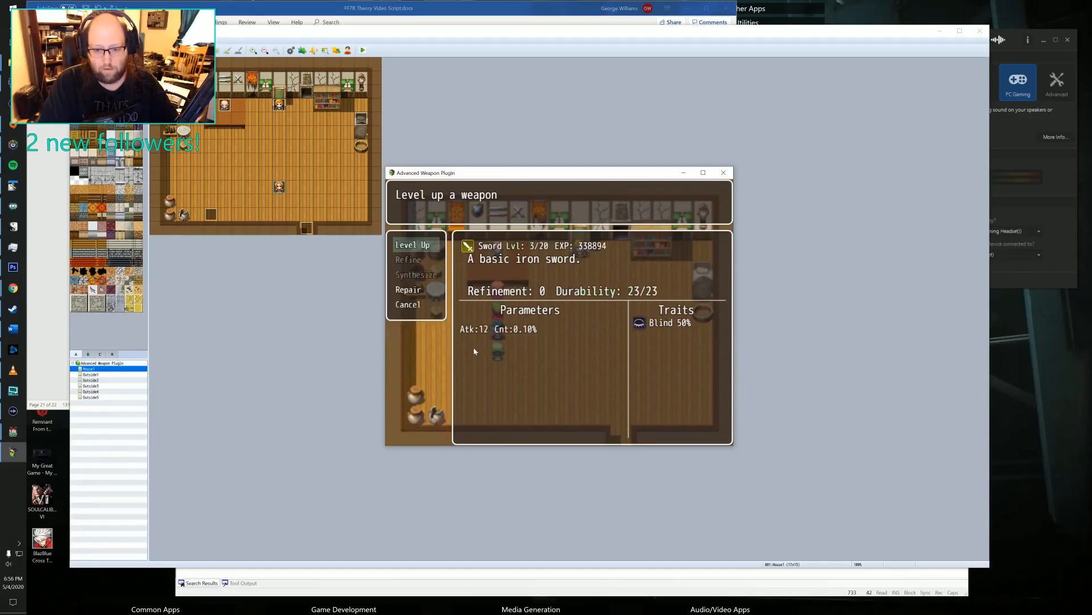
key(Return)
key(Return)
key(Return)
key(Return)
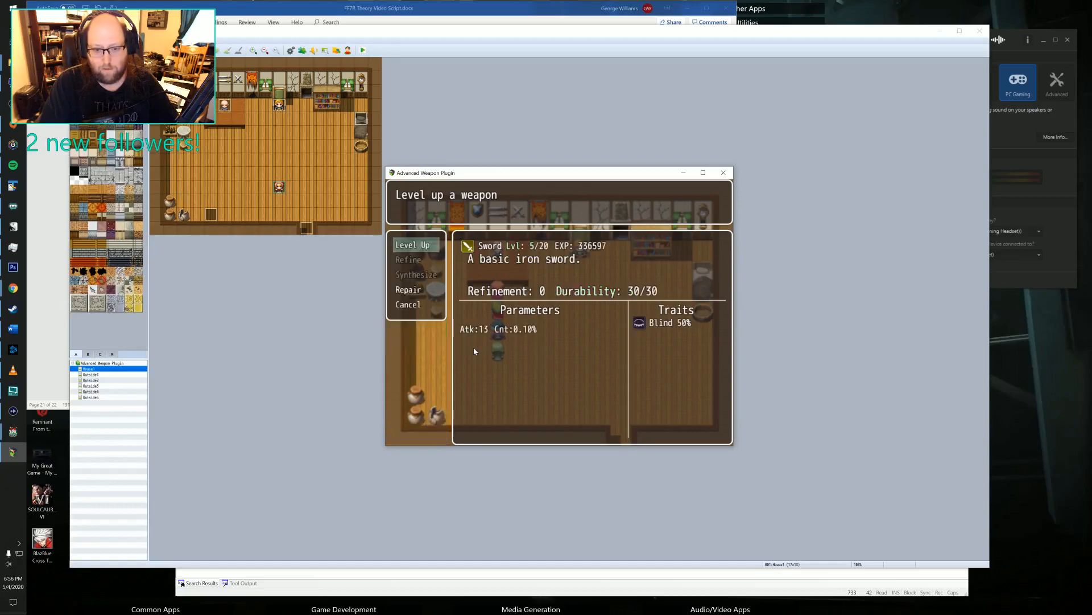
key(Return)
key(Return)
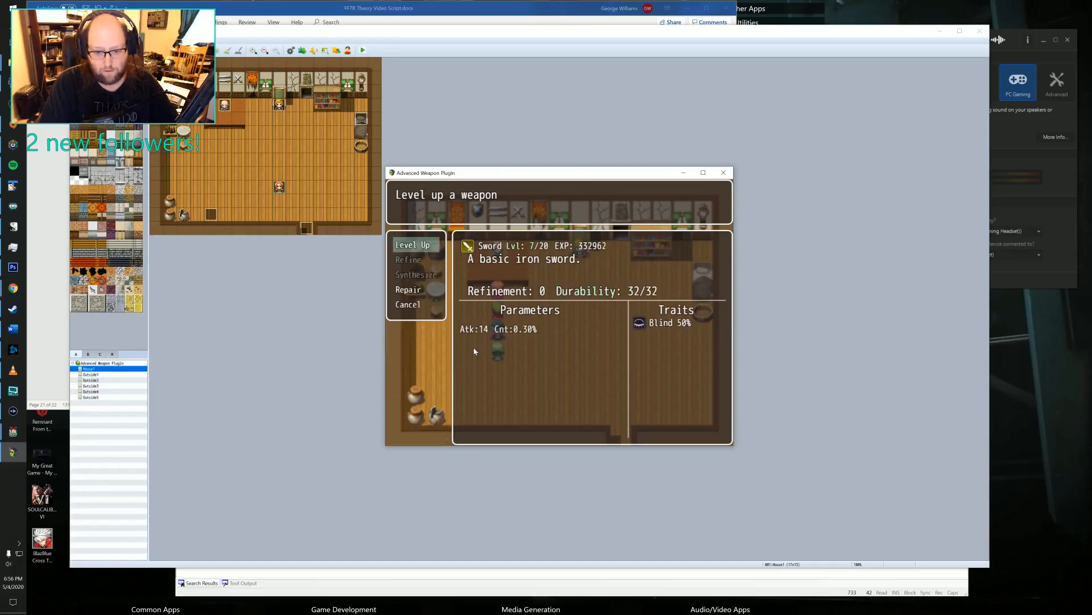
key(Return)
key(Return)
key(Return)
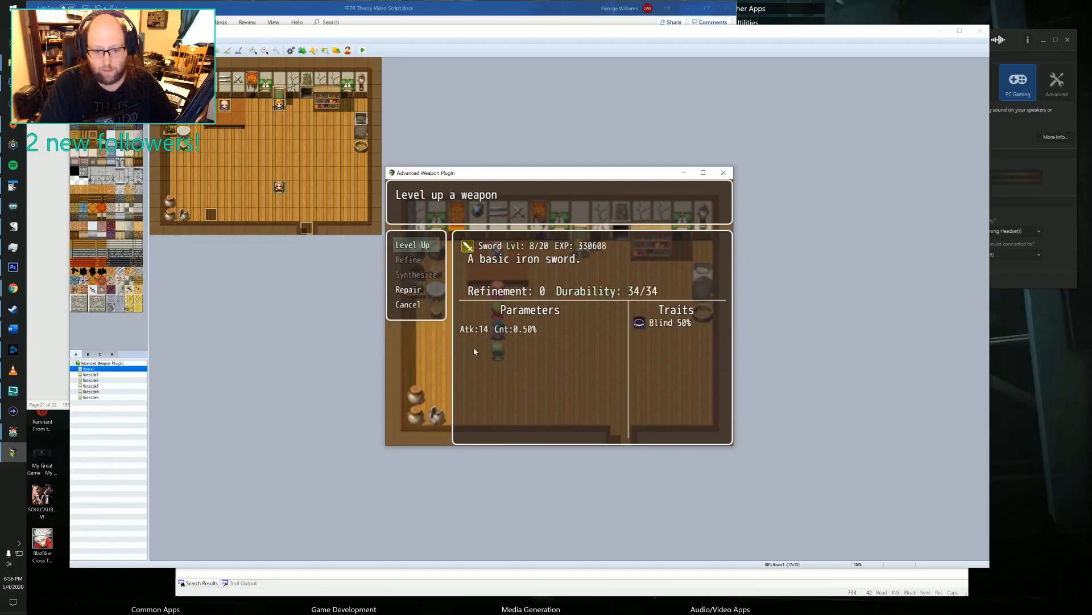
key(Return)
key(Return)
key(Return)
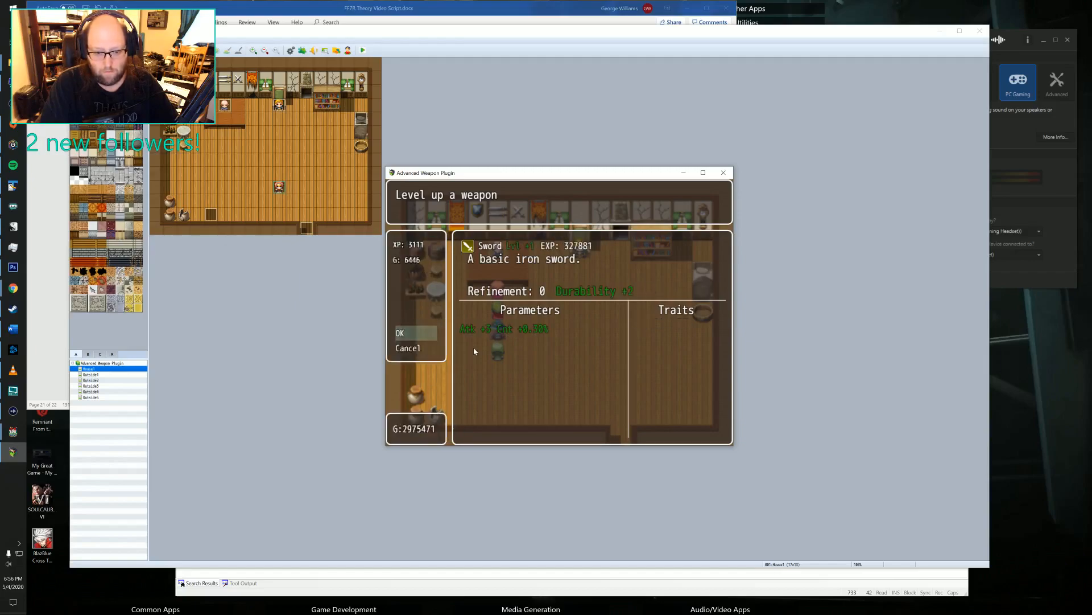
key(Return)
key(Return)
key(Return)
key(Return)
key(Return)
key(Return)
key(Return)
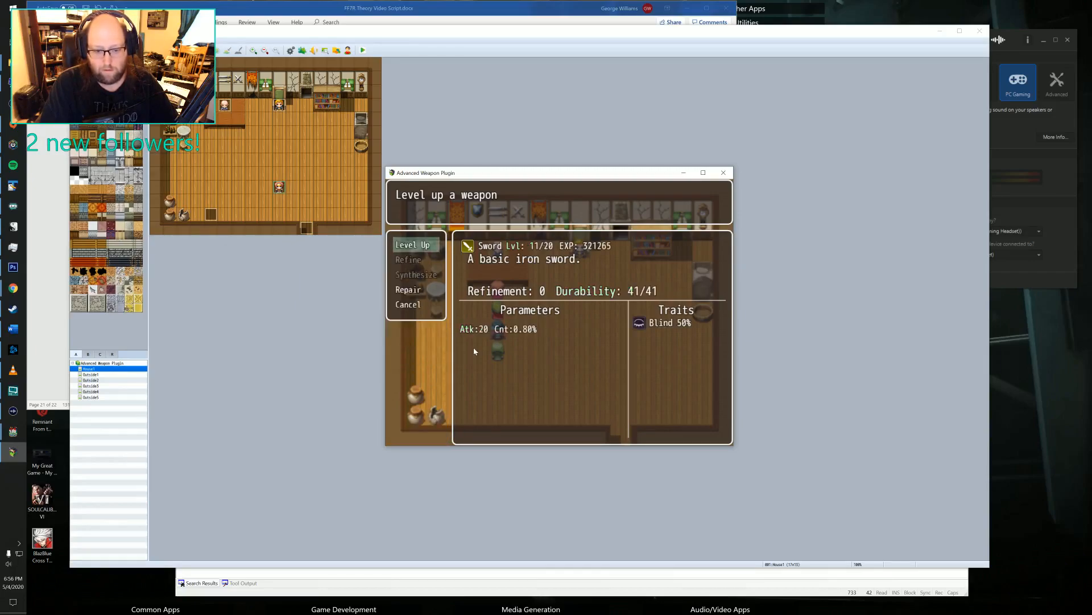
key(Return)
key(Return)
key(Return)
key(Return)
key(Return)
key(Return)
key(Return)
key(Return)
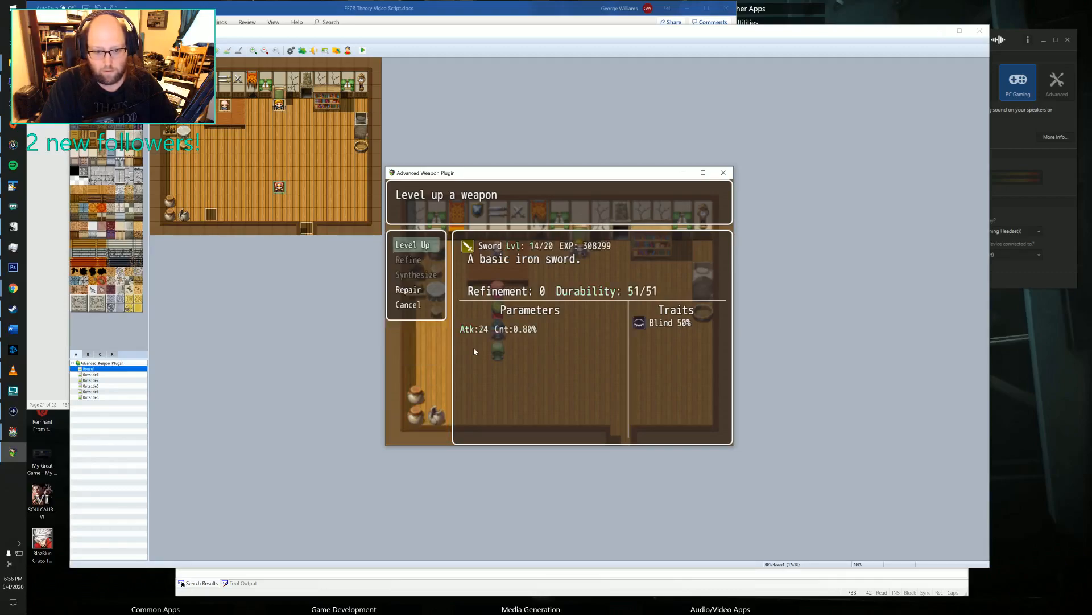
key(Return)
key(Return)
key(Return)
key(Return)
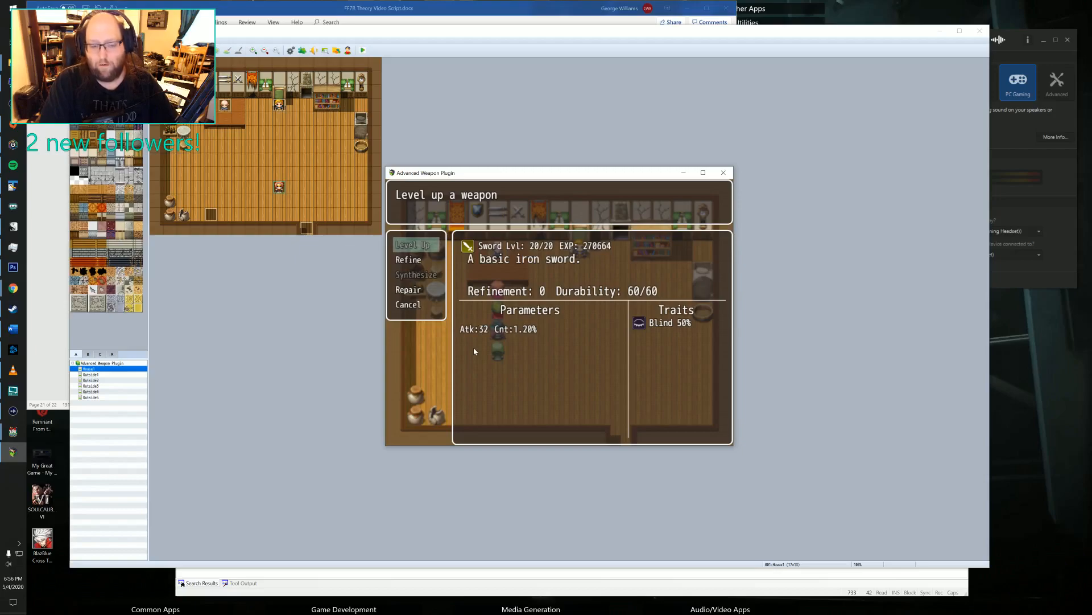
Refine the maxed Sword once and check the requirements for synthesizing it.
key(Down)
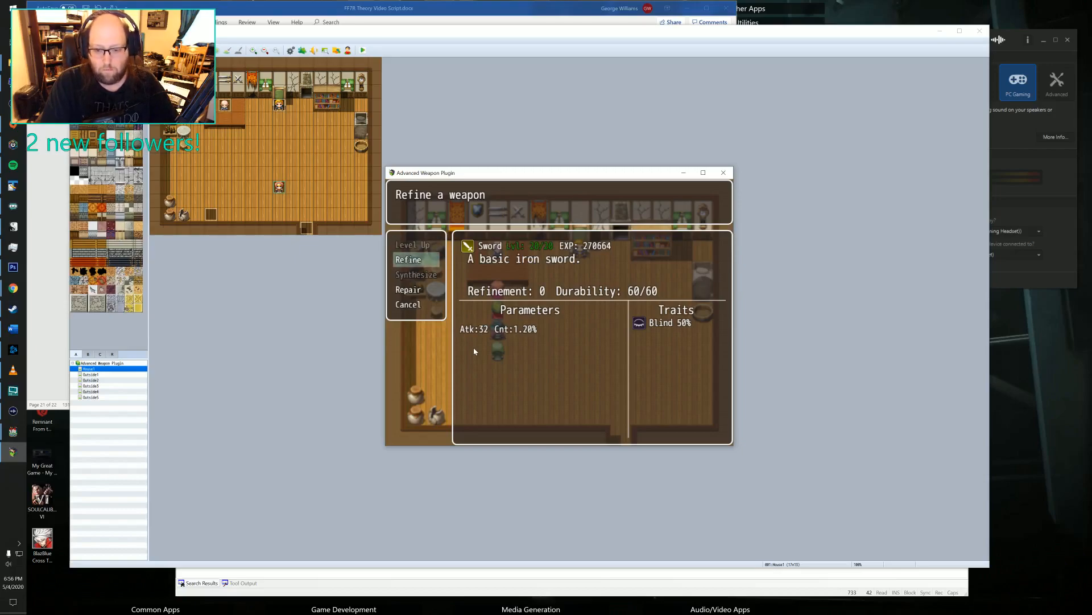
key(Return)
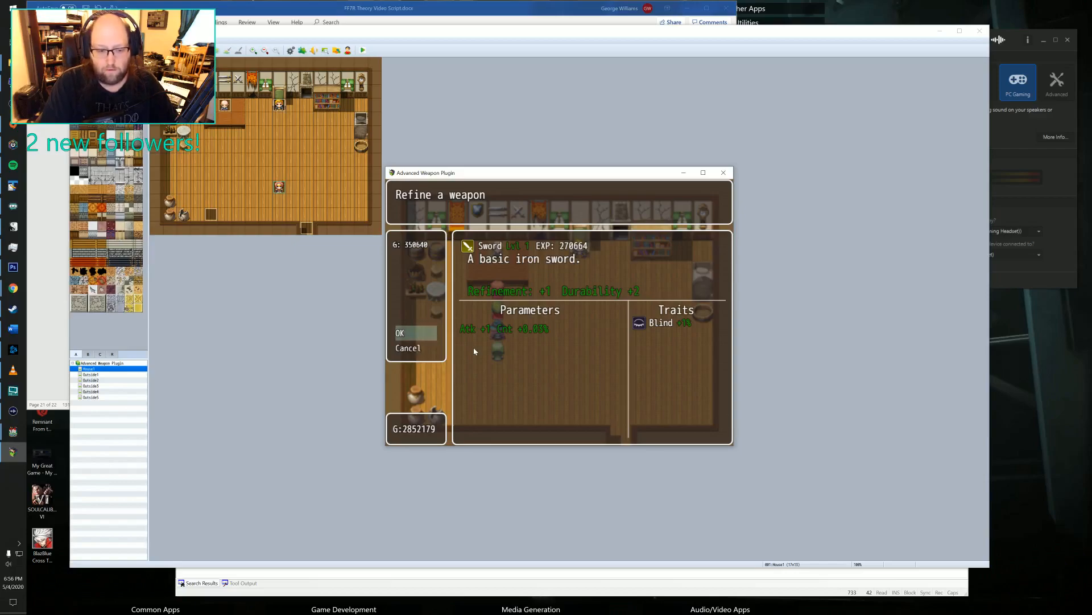
key(Return)
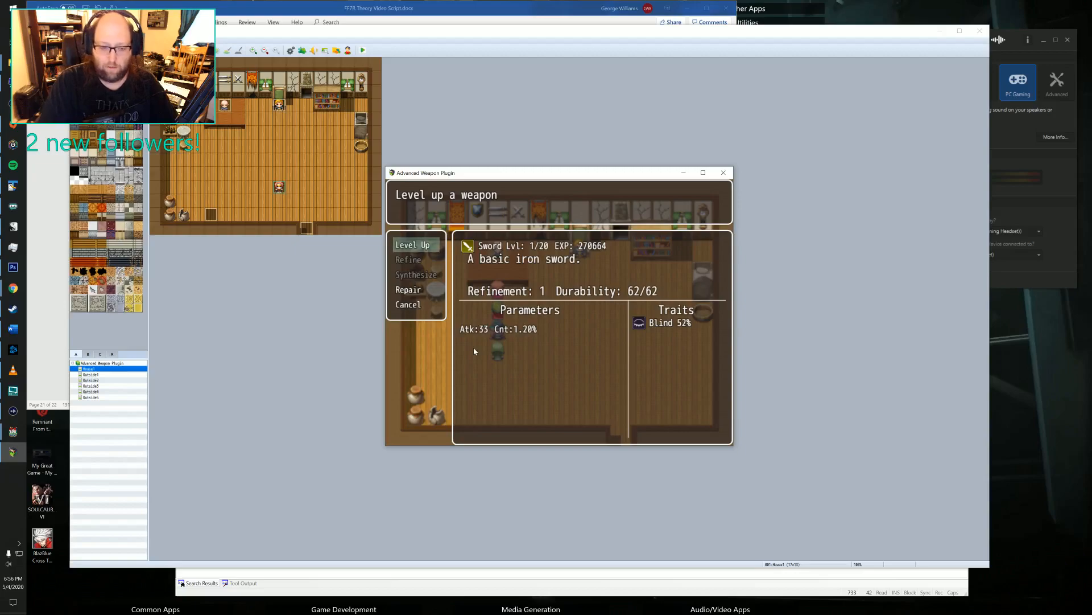
key(Down)
key(Down)
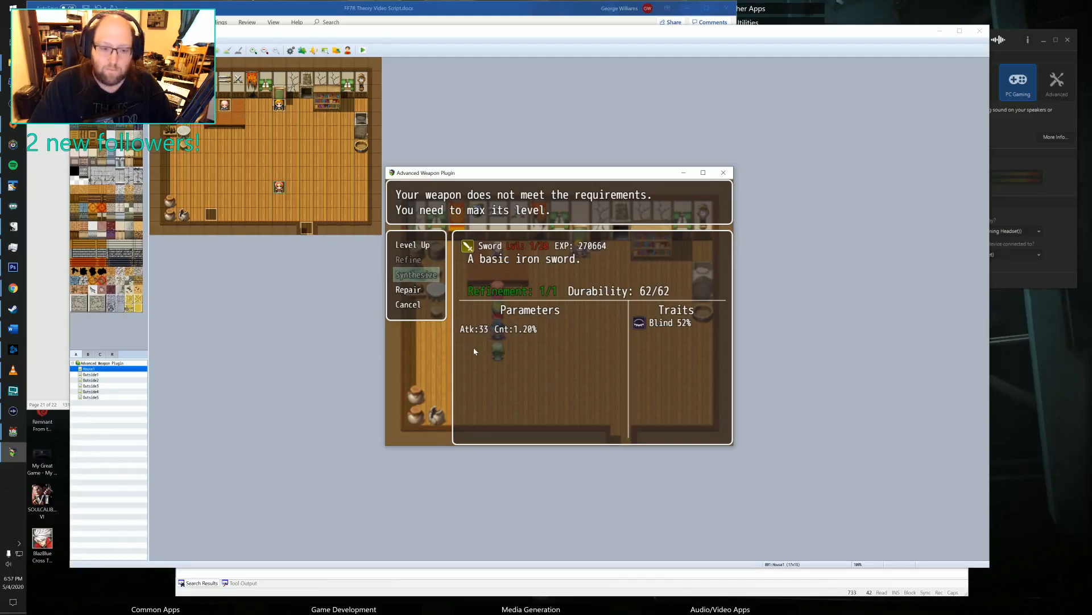
Leave the weapon upgrade screens, clear all of the Warrior's equipment and return to the map.
key(Escape)
key(Escape)
key(Escape)
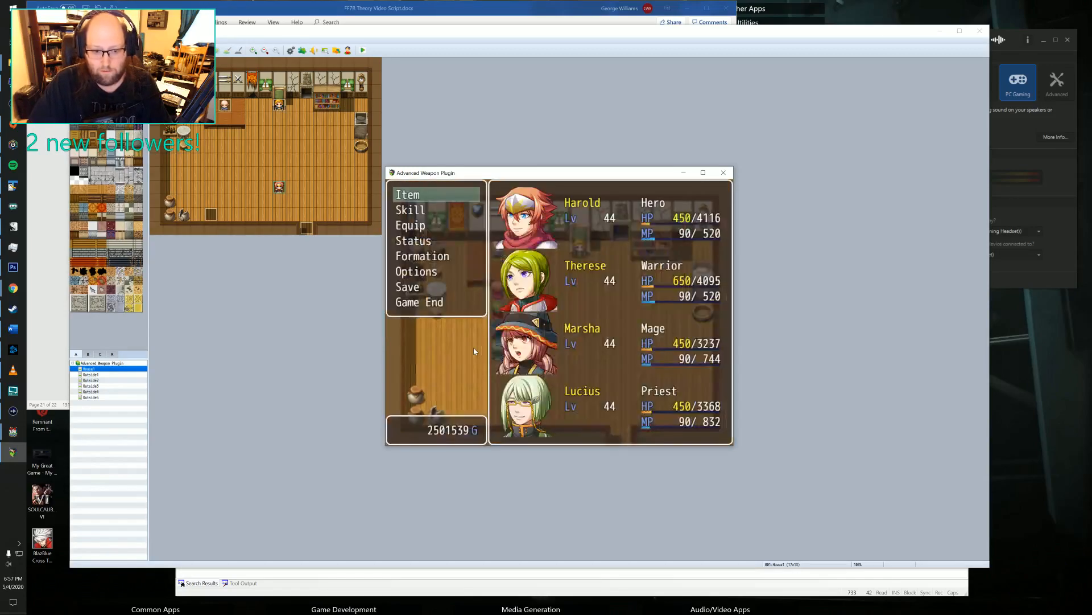
click(410, 232)
click(578, 285)
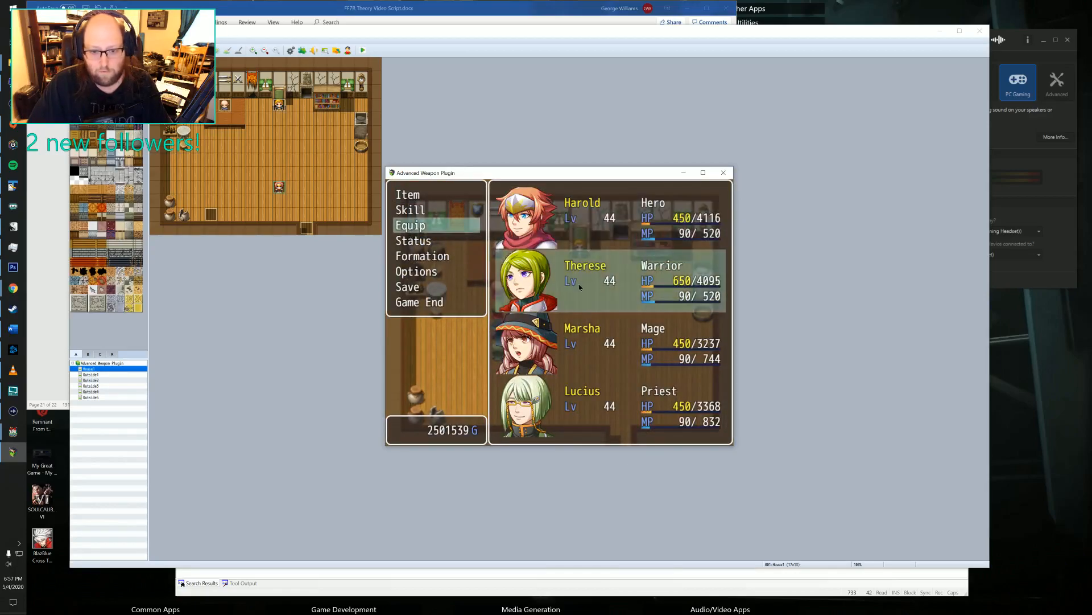
click(578, 286)
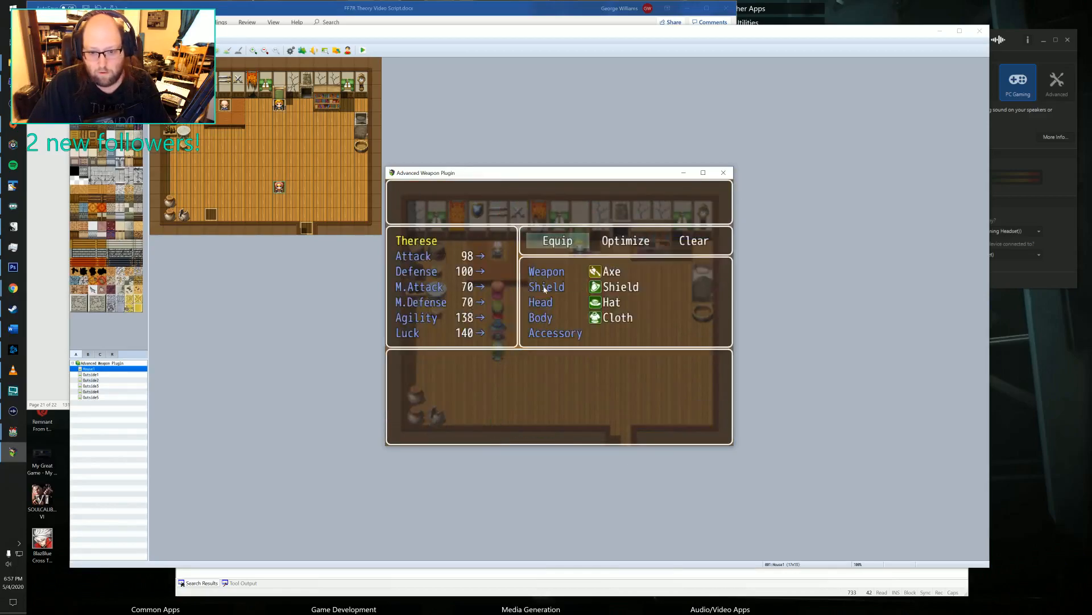
click(704, 243)
key(Escape)
key(Escape)
Talk to the old man across the counter and choose the Axe for upgrading.
click(508, 259)
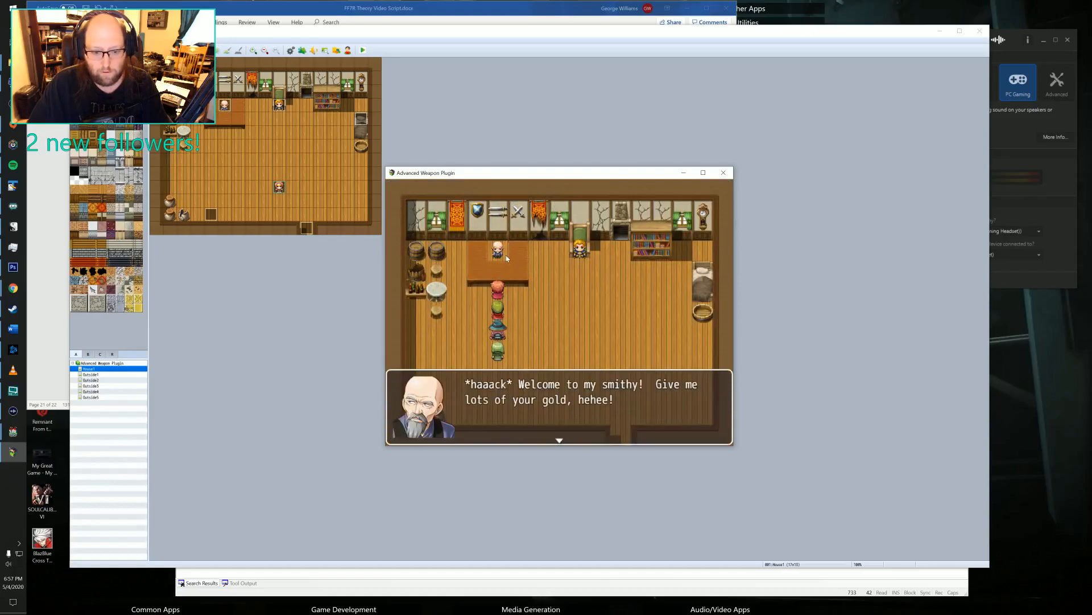
click(508, 260)
click(414, 265)
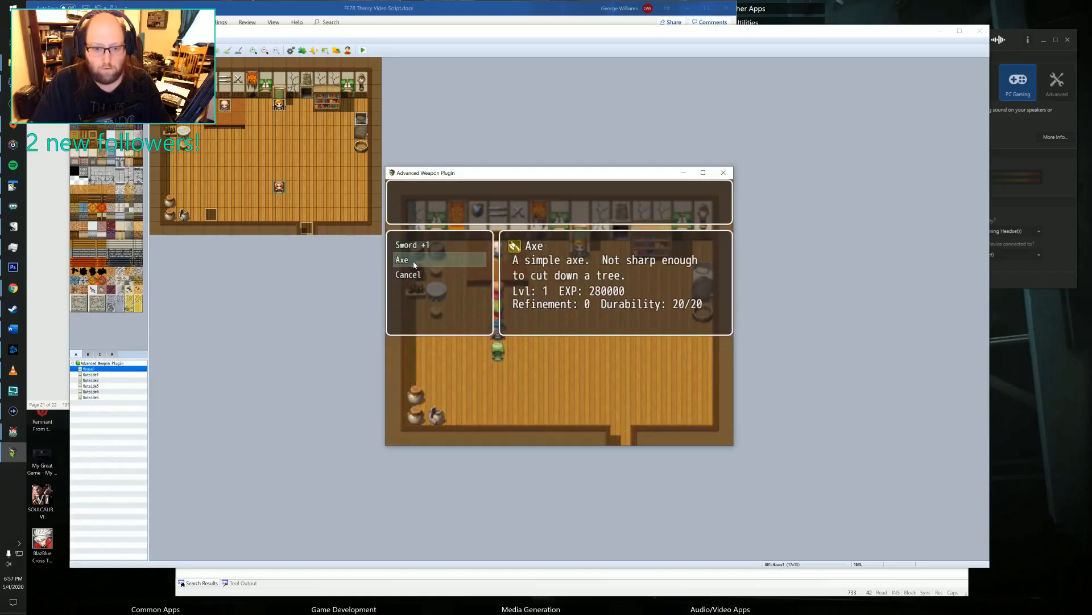
click(415, 265)
Level up the Axe repeatedly to level 12.
key(Return)
key(Return)
key(Return)
key(Return)
key(Return)
key(Return)
key(Return)
key(Return)
key(Return)
key(Return)
key(Return)
key(Return)
key(Return)
key(Return)
key(Return)
key(Return)
key(Return)
key(Return)
key(Return)
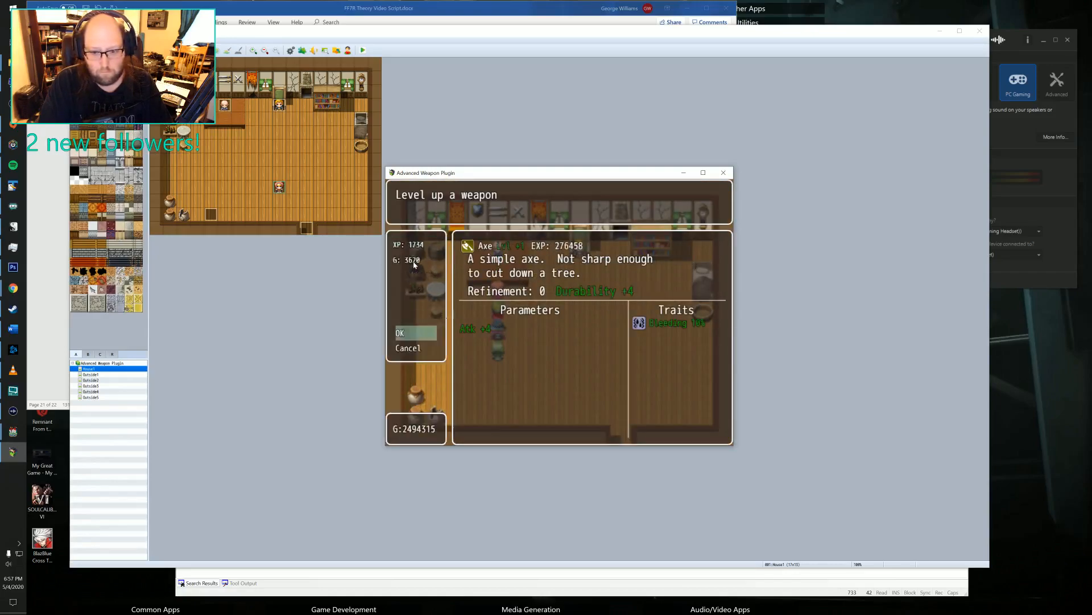
key(Return)
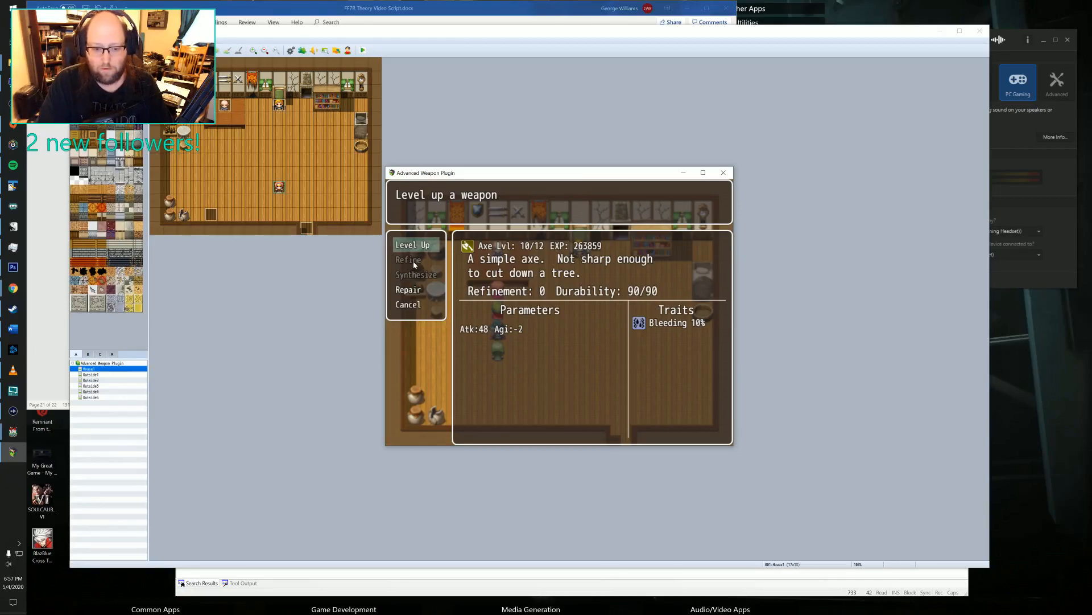
key(Return)
key(Right)
key(Return)
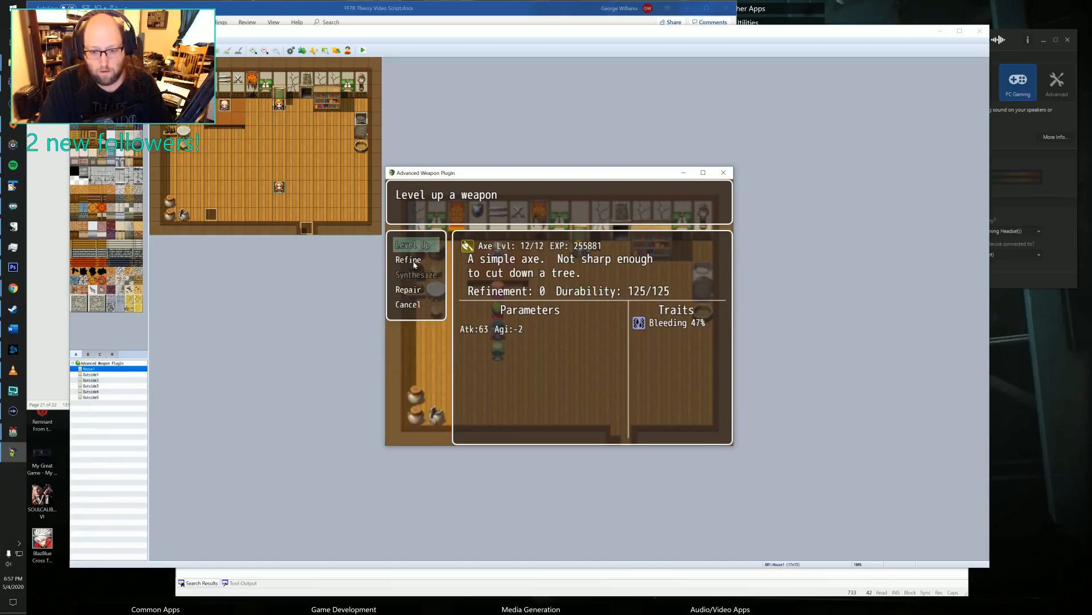
Refine the maxed Axe once and check the requirements for synthesizing it.
key(Down)
key(Return)
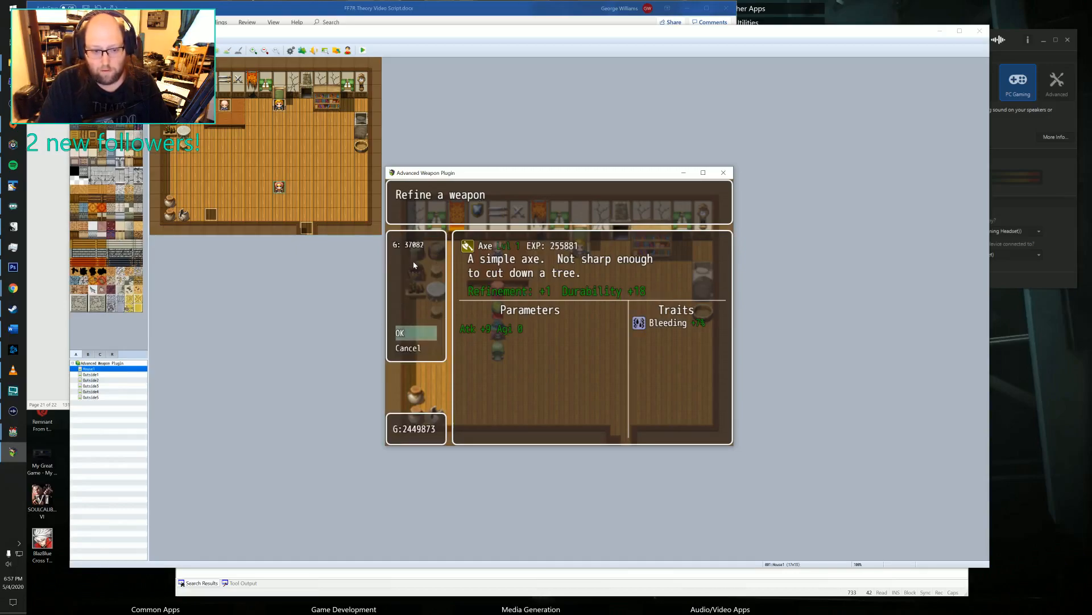
key(Return)
key(Return)
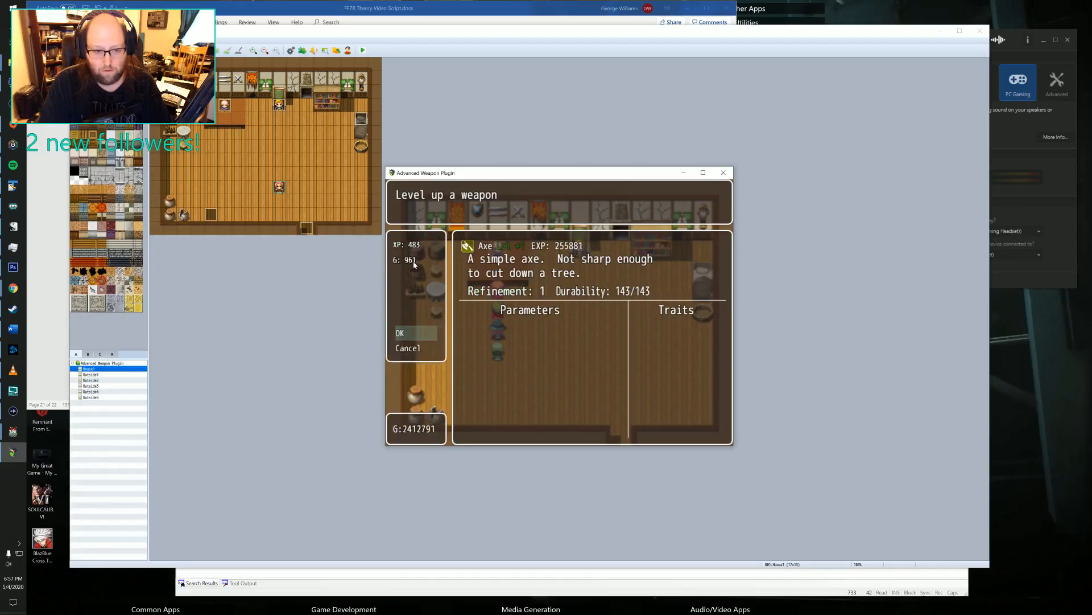
key(Escape)
key(Down)
key(Down)
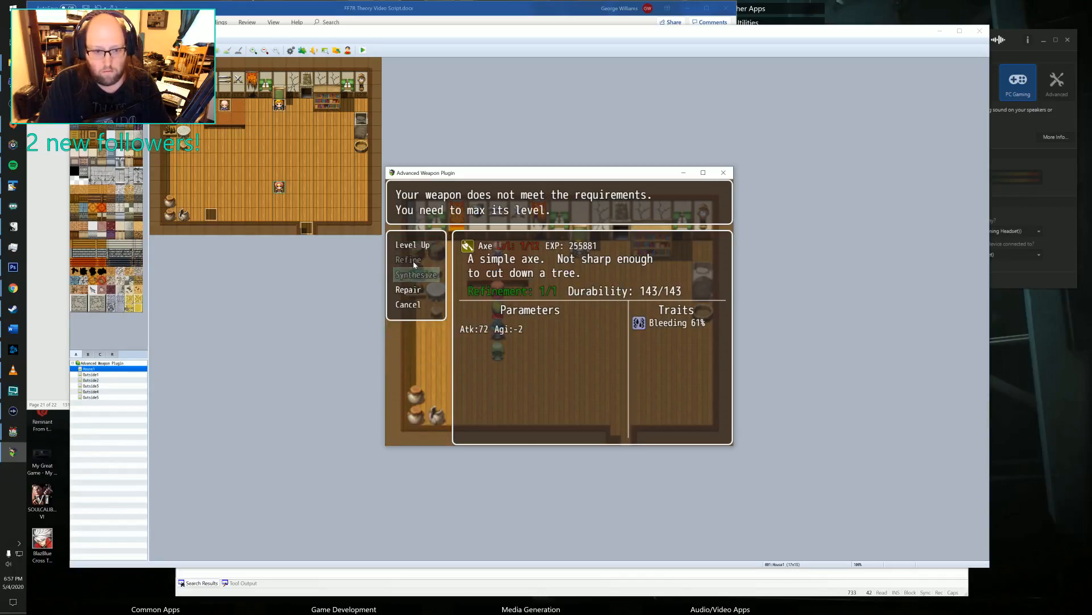
key(Return)
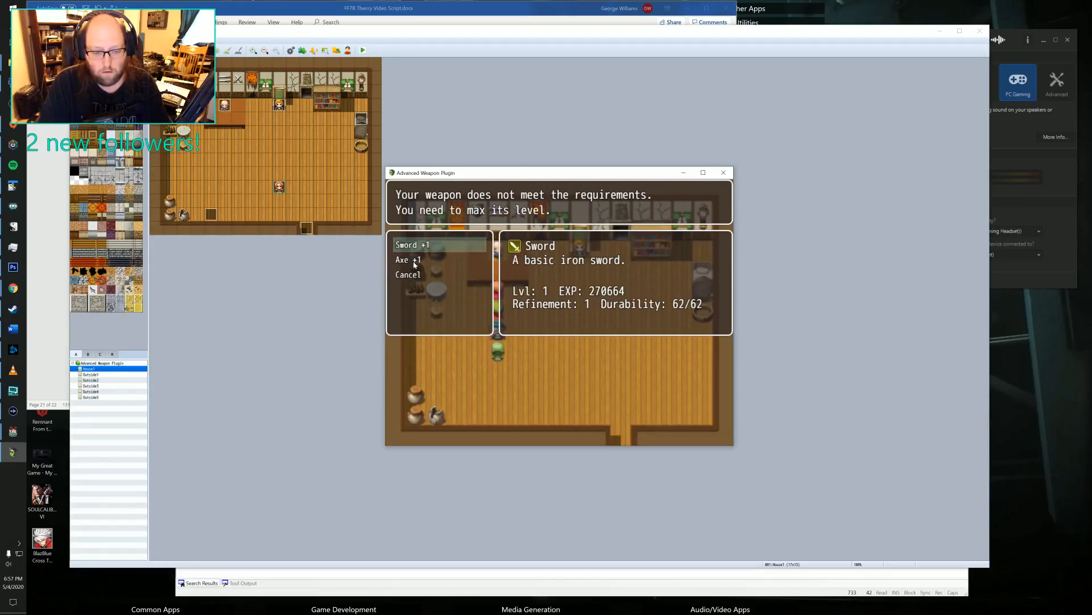
Compare the details of the Sword +1 and Axe +1 in the weapon list, and leave the smithy service.
key(Down)
key(Up)
key(Down)
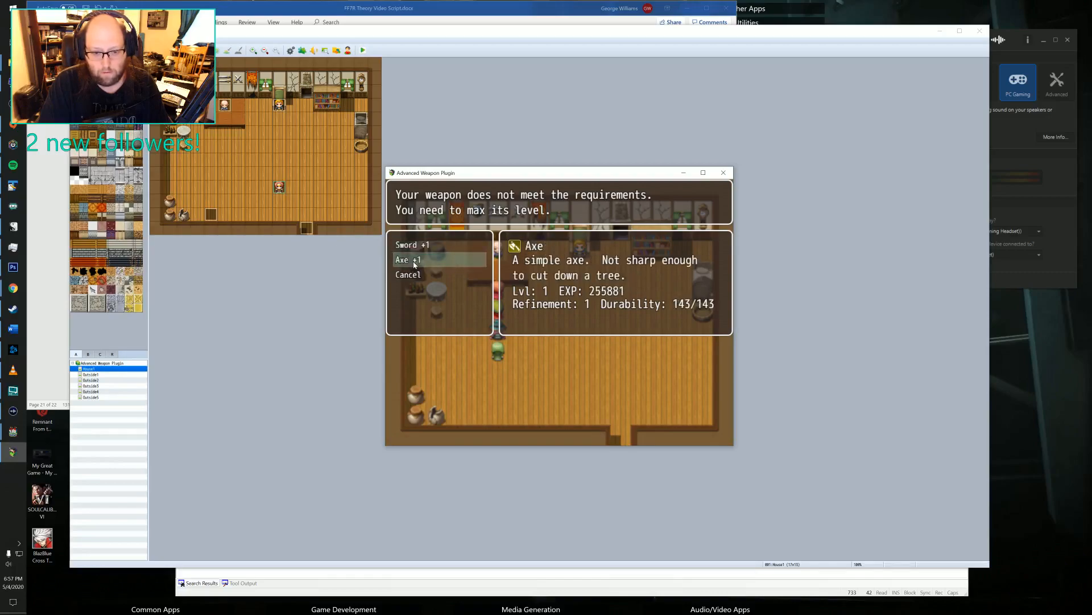
key(Up)
key(Down)
key(Down)
key(Return)
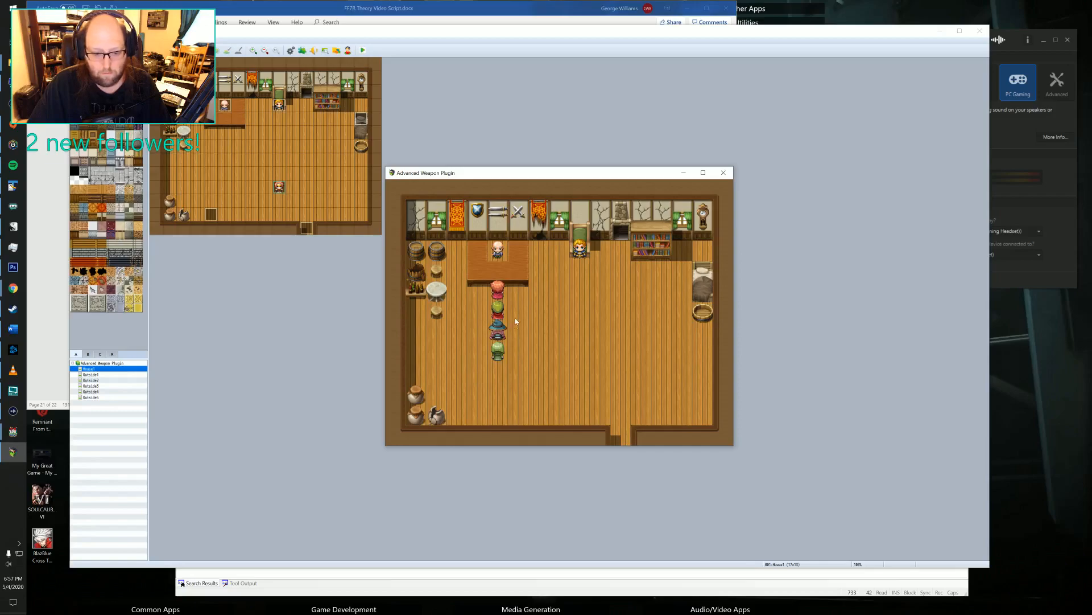
Review the Mage's equipment and return to the map.
key(Escape)
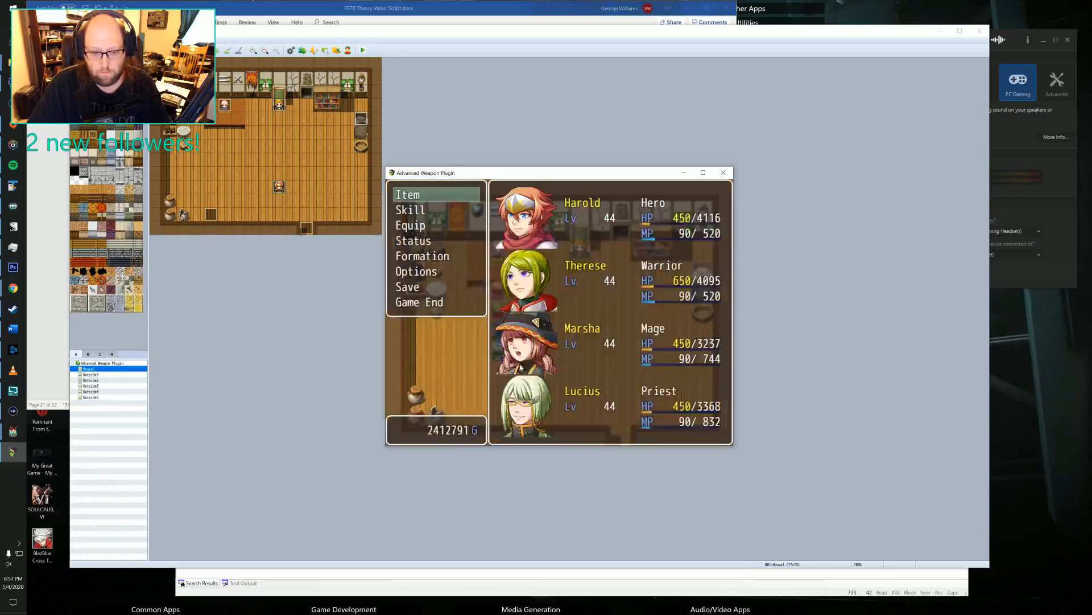
click(420, 234)
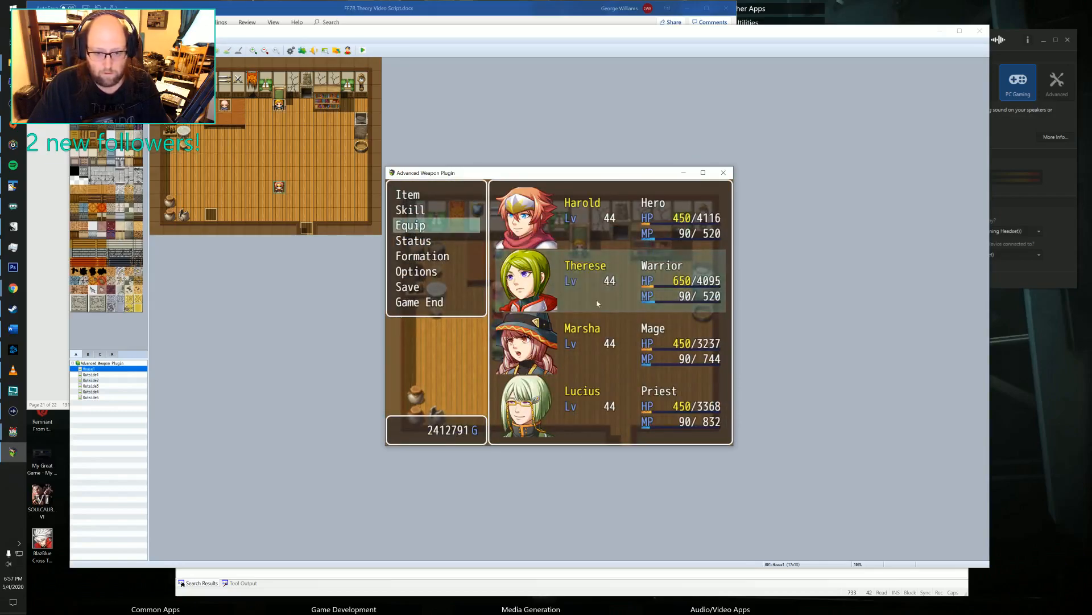
double_click(604, 350)
right_click(614, 320)
right_click(597, 389)
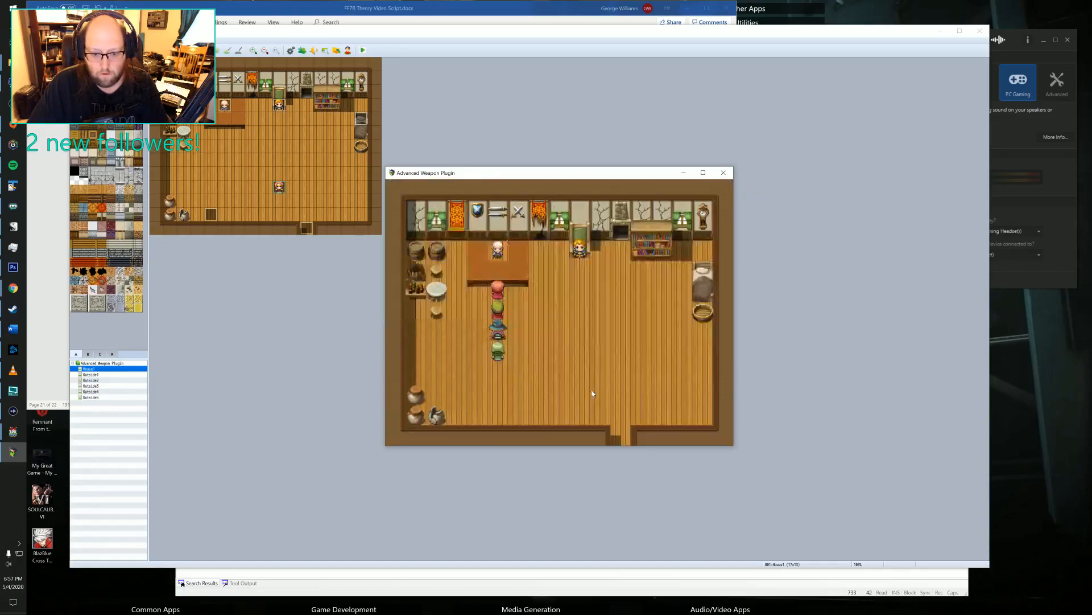
right_click(594, 394)
right_click(585, 401)
Leave the house, walk to the purple-haired NPC at the dragon statue plaza and advance through the dialogue.
click(615, 436)
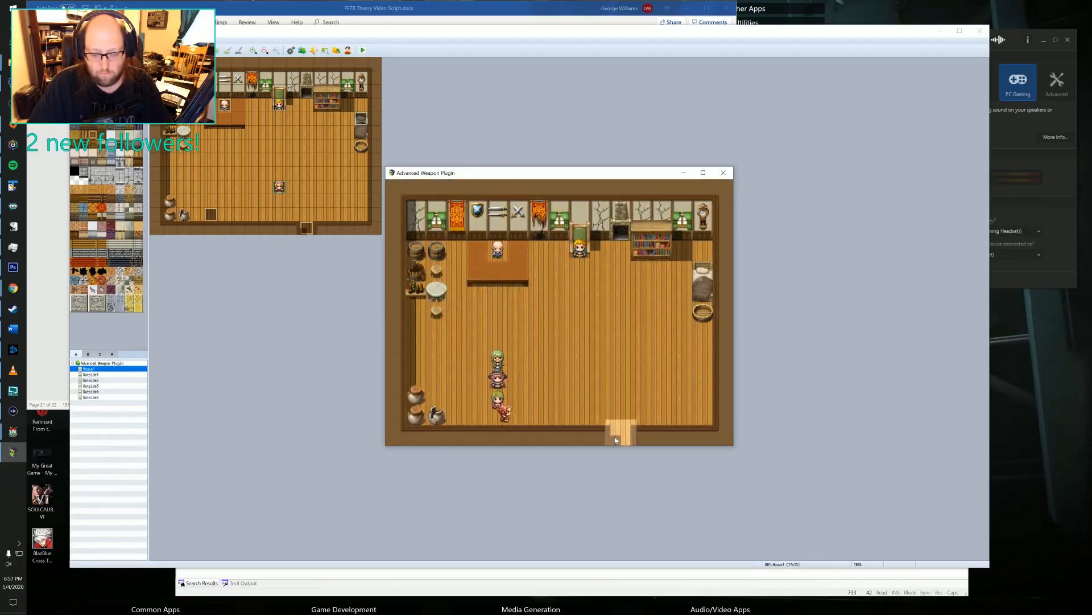
click(661, 404)
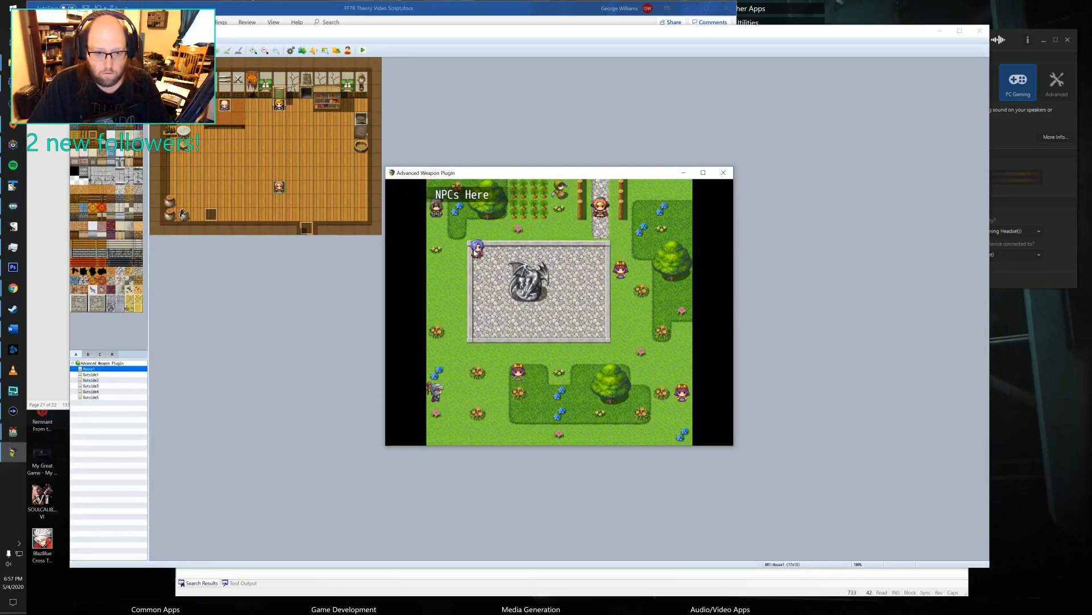
click(531, 362)
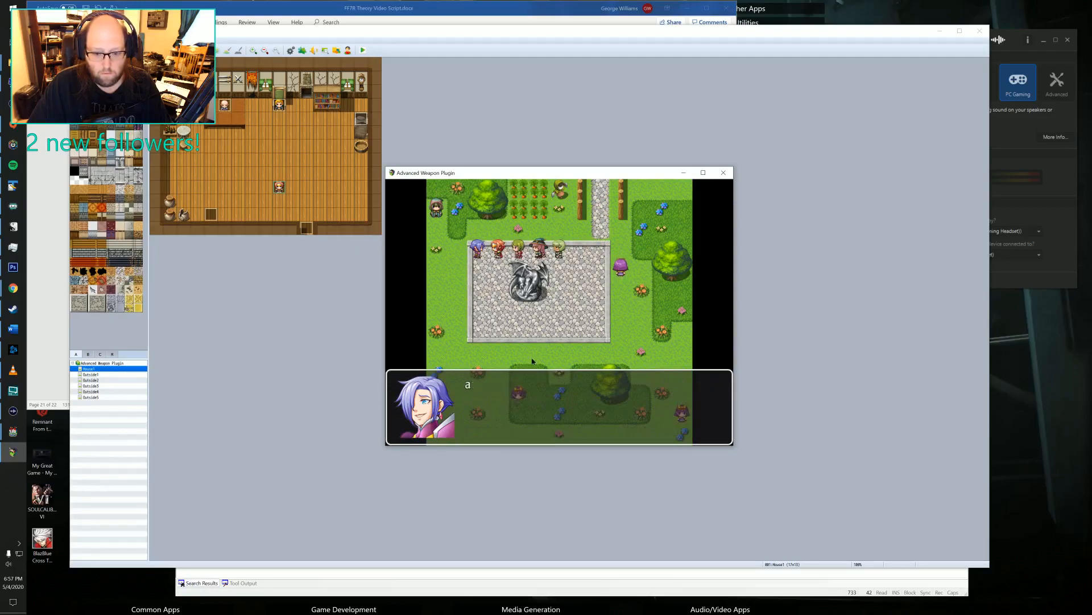
click(532, 358)
click(532, 359)
click(532, 357)
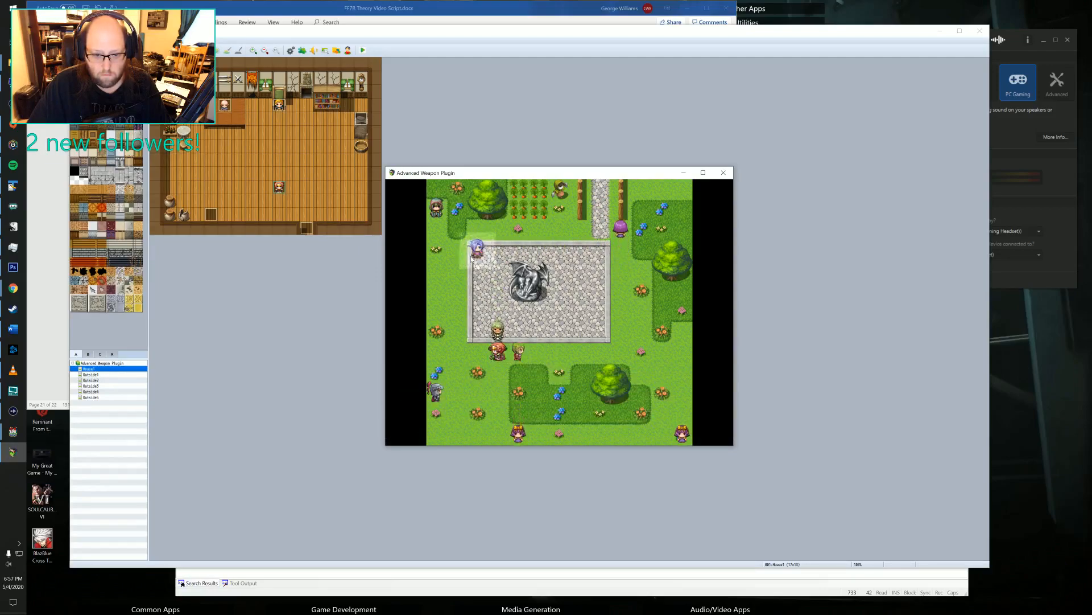
click(523, 384)
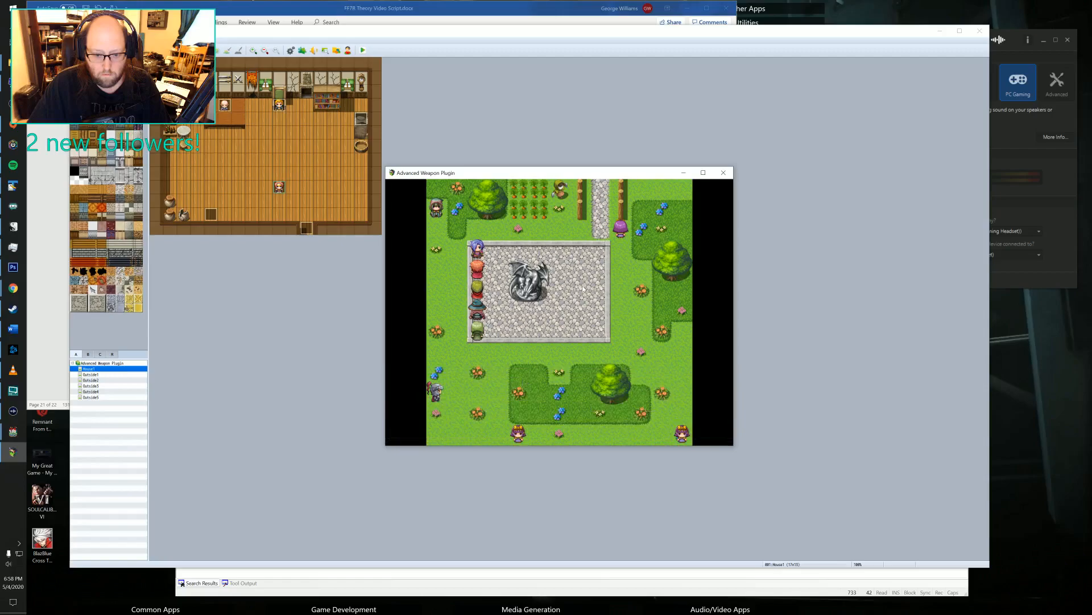
Look over the weapons available for the Hero's weapon slot and return to the map.
click(597, 226)
right_click(588, 226)
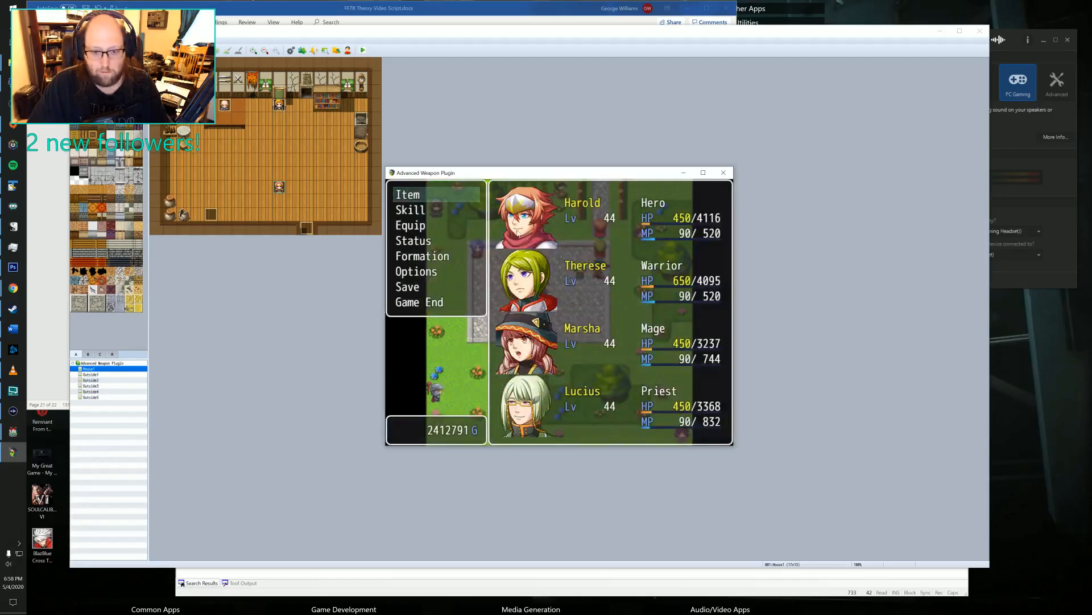
click(418, 226)
click(540, 224)
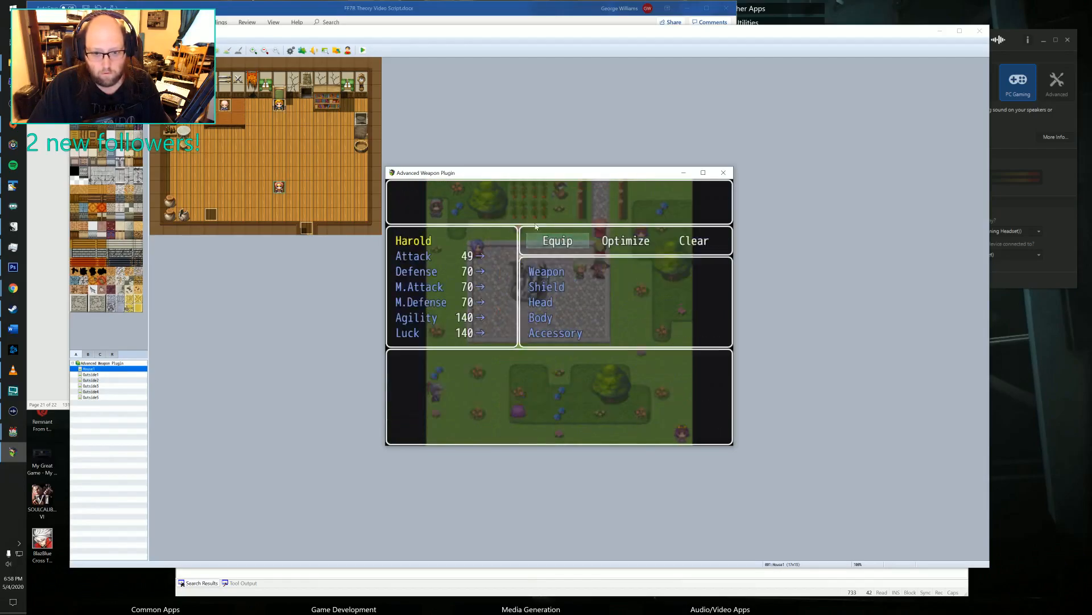
click(553, 241)
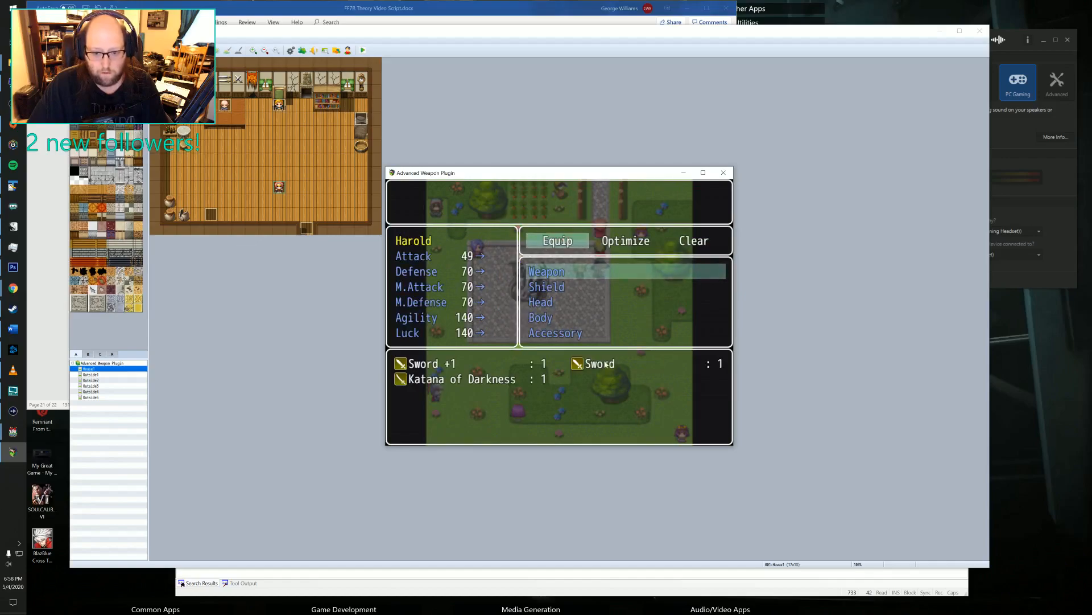
click(570, 275)
click(615, 368)
right_click(614, 370)
right_click(615, 368)
right_click(617, 341)
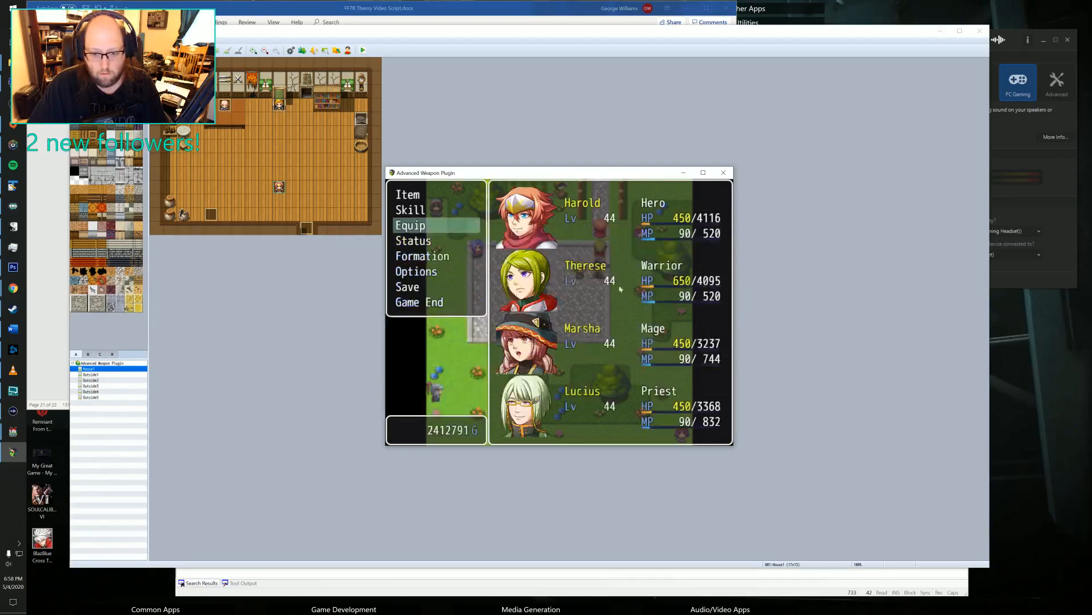
right_click(620, 285)
Travel along the stone path through Geowil's Property to Mount Blood.
click(607, 196)
click(642, 220)
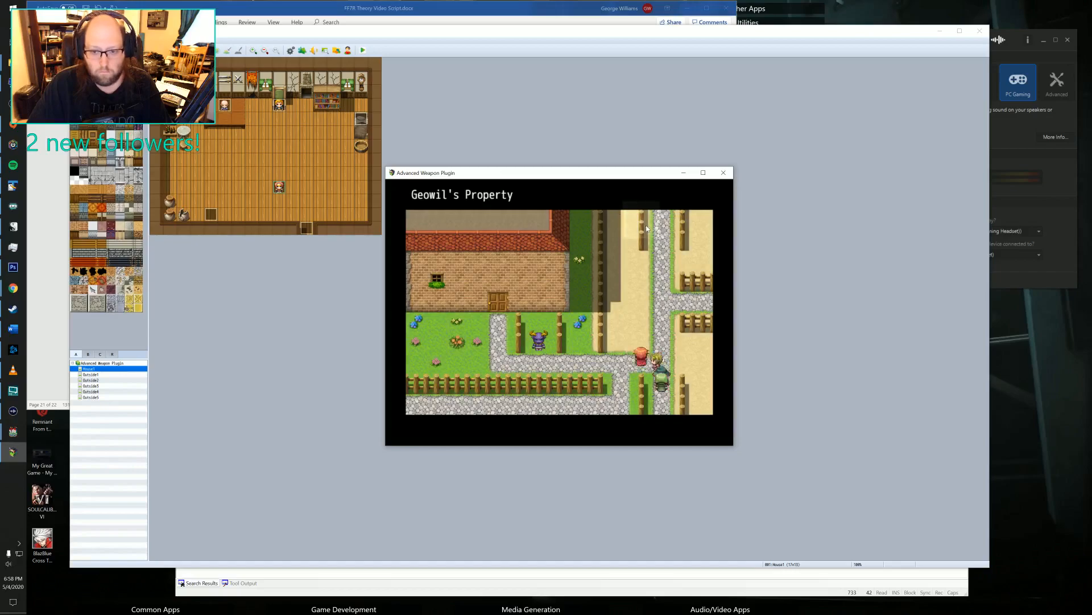
click(661, 221)
Walk across Mount Blood to the red-skinned demon NPC and advance through its dialogue.
click(665, 338)
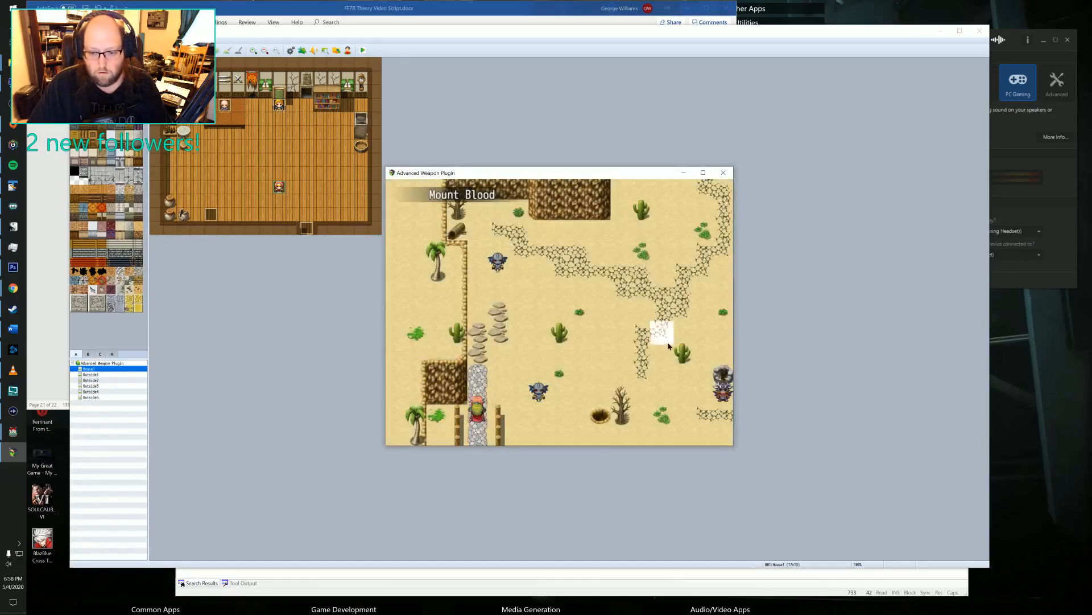
click(650, 346)
click(703, 394)
click(662, 396)
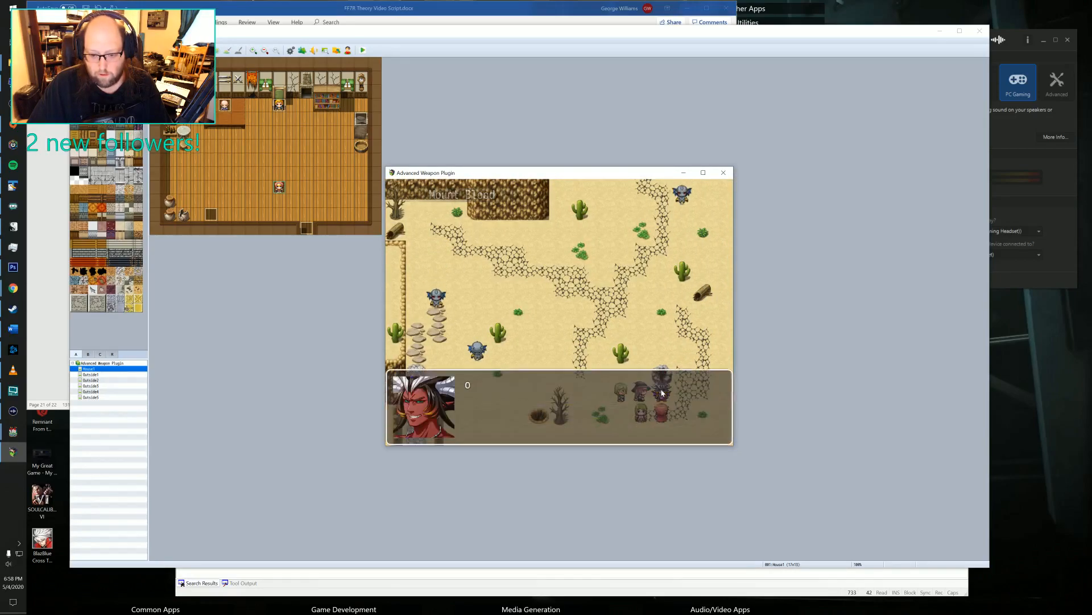
click(662, 396)
click(662, 395)
click(661, 395)
click(661, 394)
click(661, 394)
Leave Mount Blood, return to Geowil's House and walk up to the old man's counter.
click(519, 376)
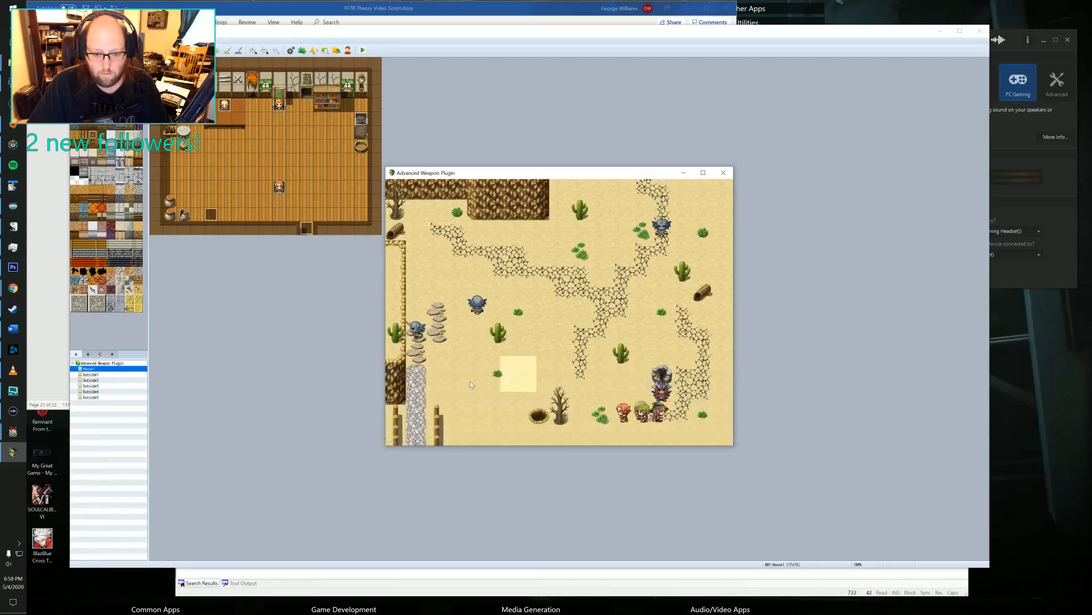
click(457, 395)
click(479, 398)
click(483, 410)
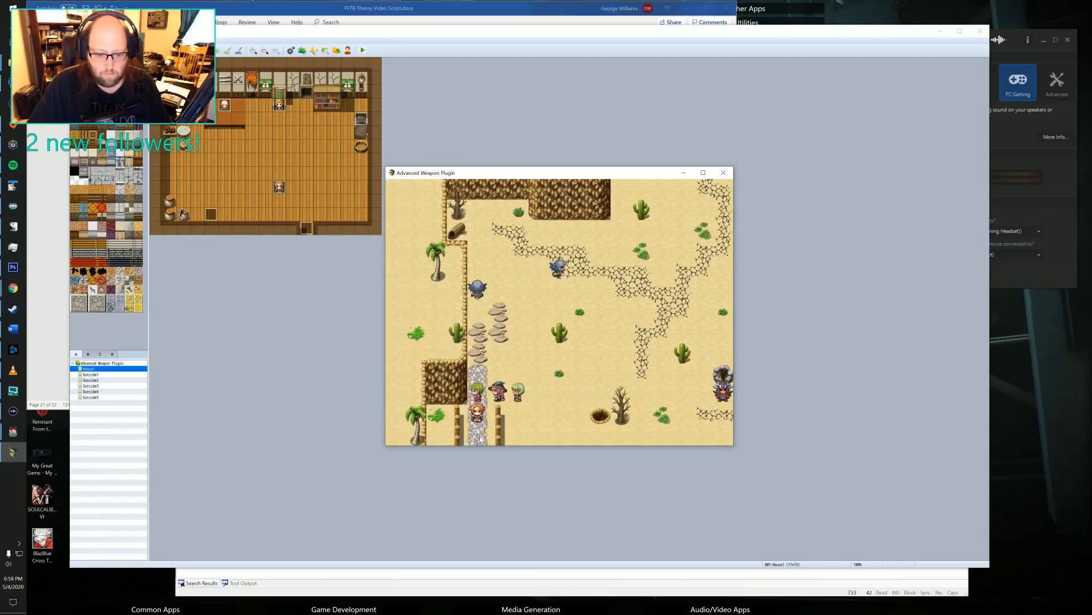
click(483, 438)
click(496, 317)
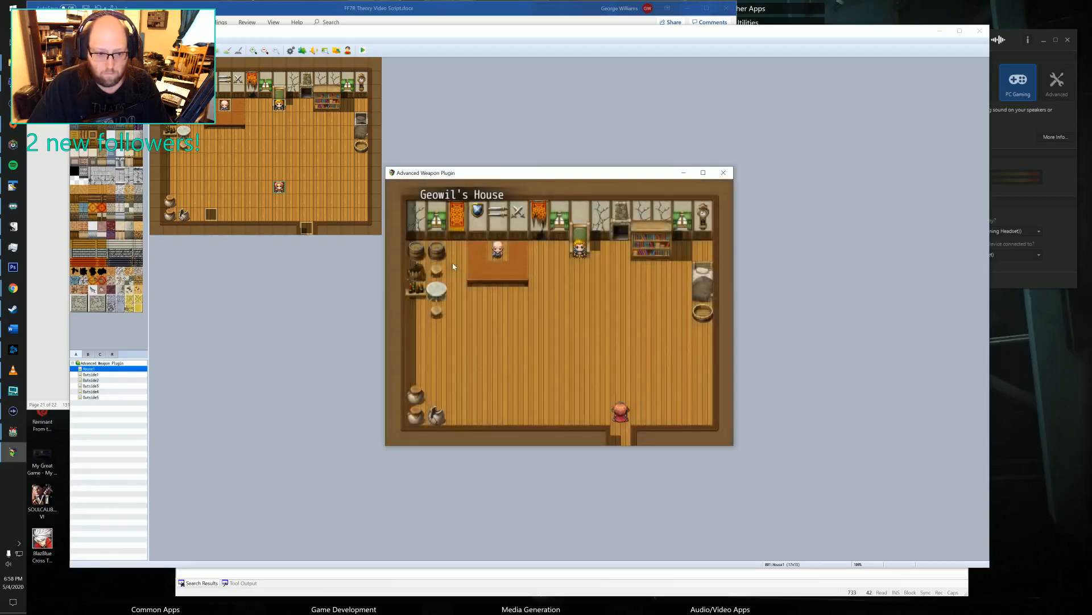
click(493, 296)
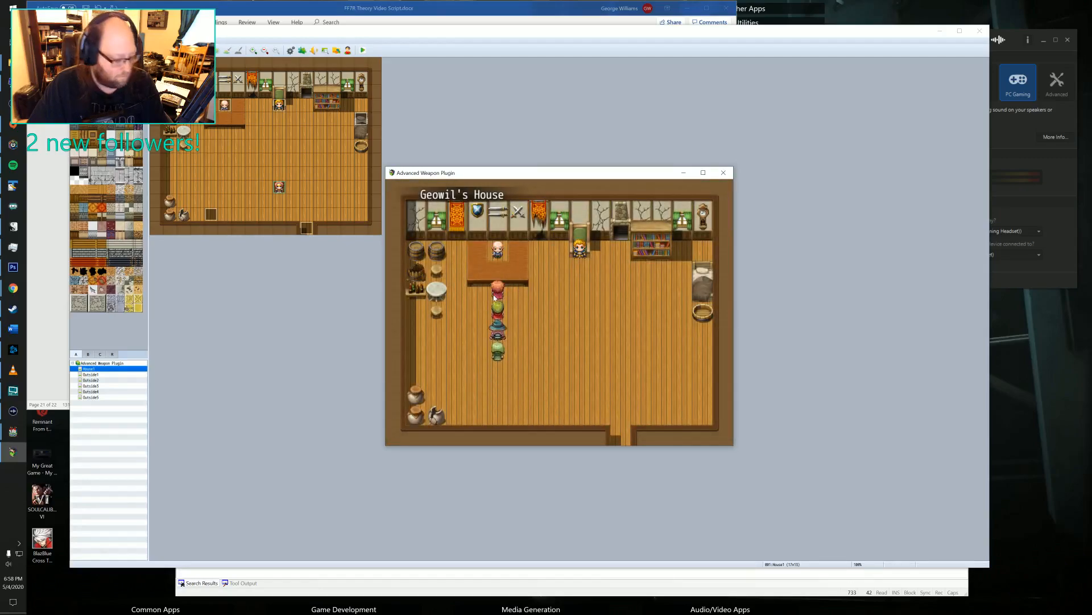
Check the Hero's equipment and return to the map.
right_click(493, 297)
click(411, 224)
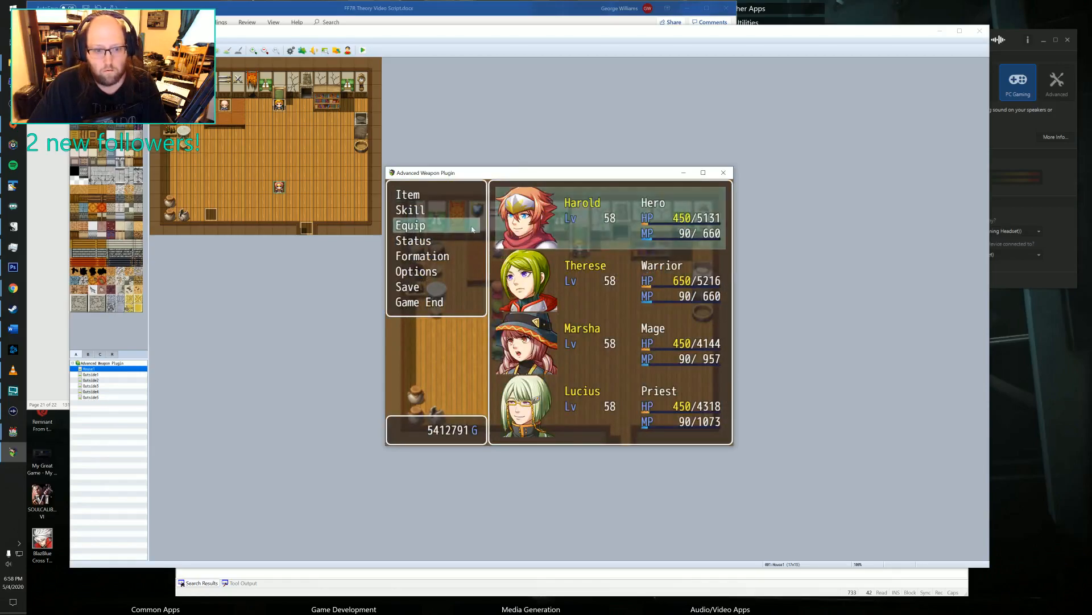
click(527, 225)
right_click(511, 259)
right_click(510, 258)
Talk to the old man at the smithy counter, open his weapon list and choose the unrefined Sword.
click(502, 247)
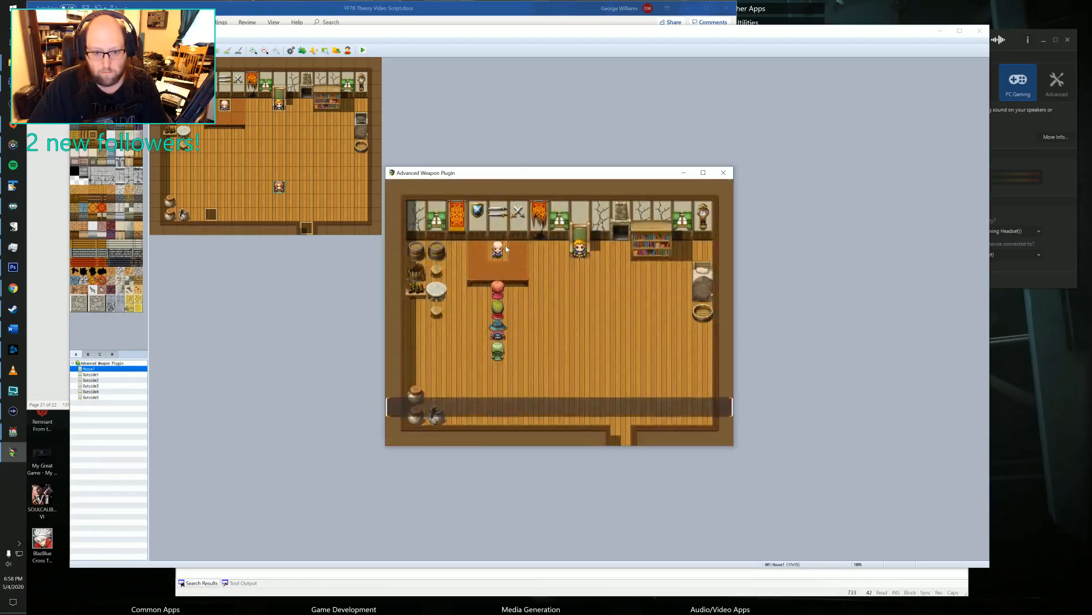
click(477, 334)
click(477, 335)
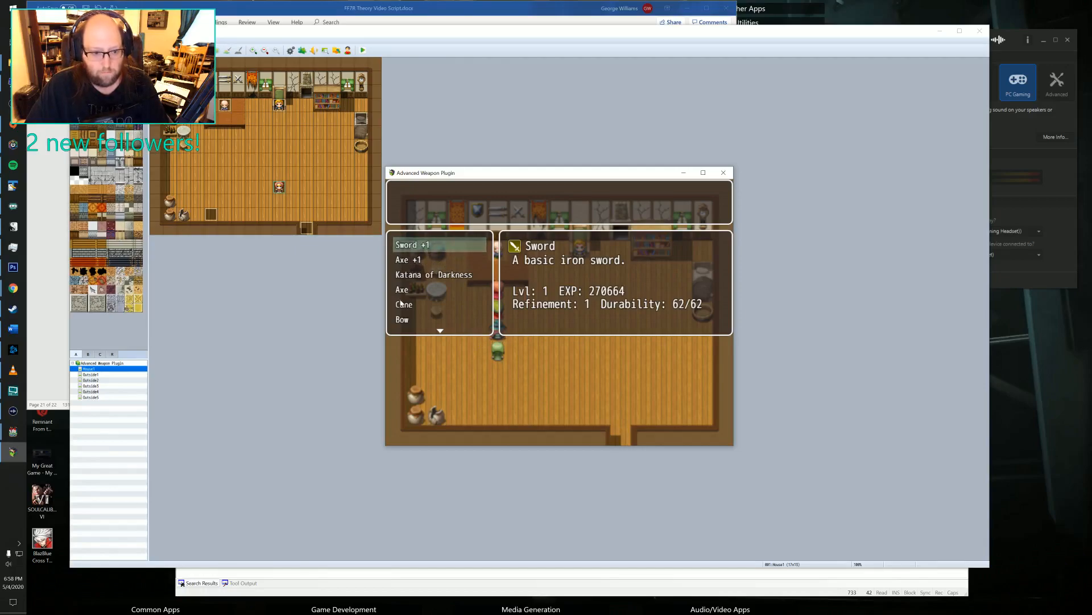
scroll(408, 315, down, 2)
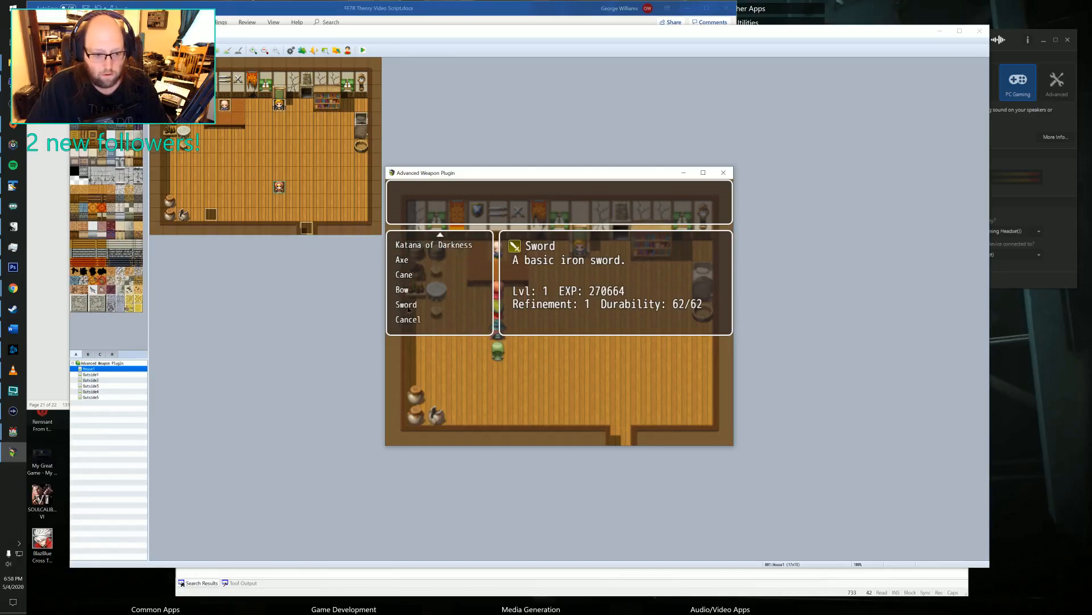
click(408, 306)
Level up the unrefined Sword in several batches until it reaches level 20.
key(Return)
key(Right)
key(Right)
key(Right)
key(Right)
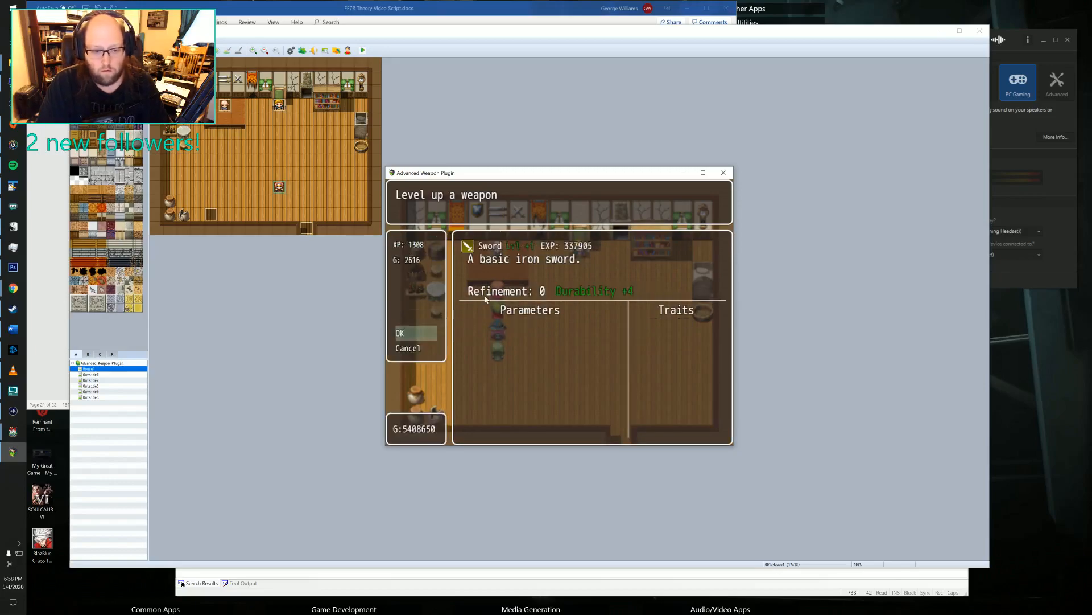
key(Return)
key(Return)
key(Right)
key(Right)
key(Right)
key(Right)
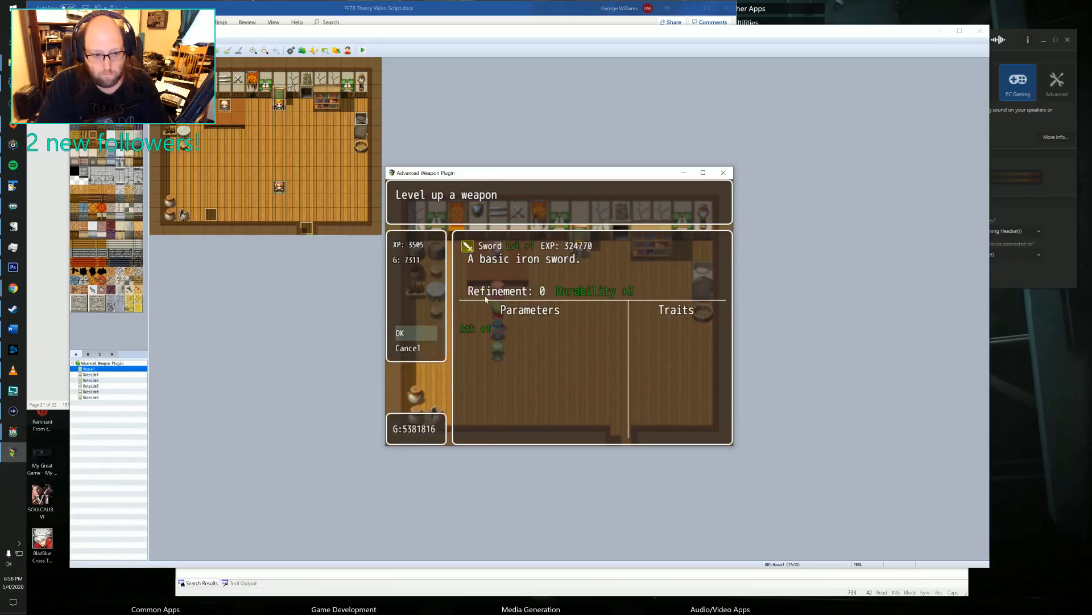
key(Return)
key(Return)
key(Right)
key(Right)
key(Right)
key(Right)
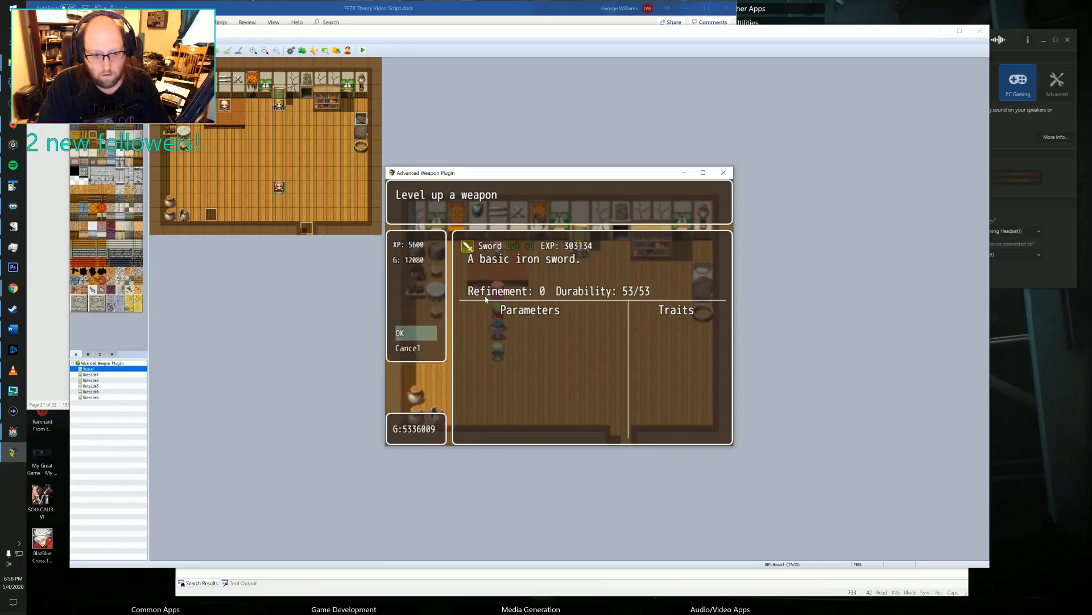
key(Return)
Refine the level 20 Sword to refinement 1 and check its synthesis requirements.
key(Return)
key(Right)
key(Return)
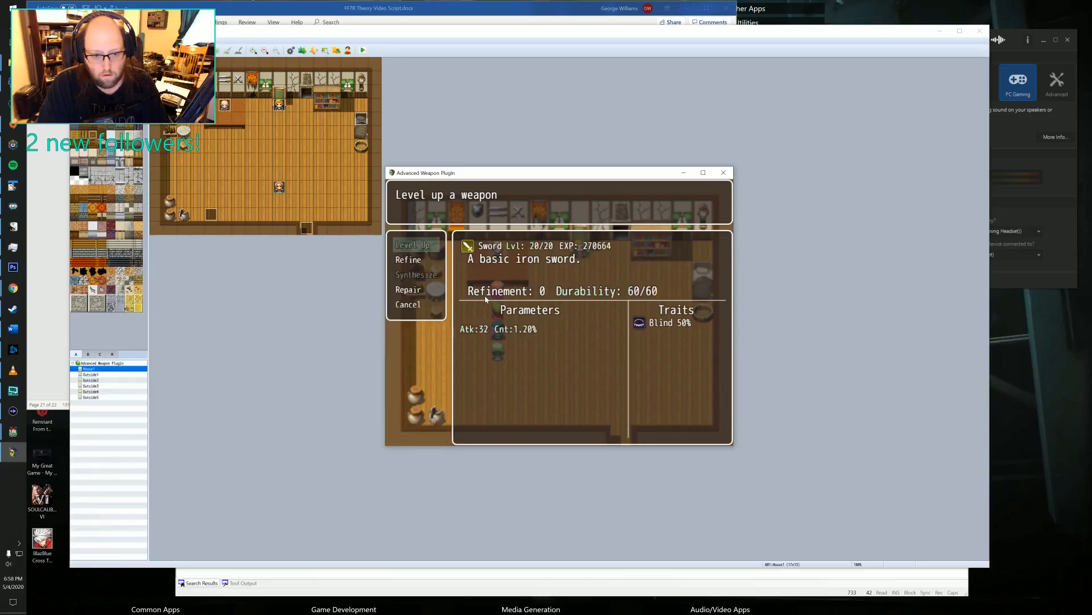
key(Down)
key(Return)
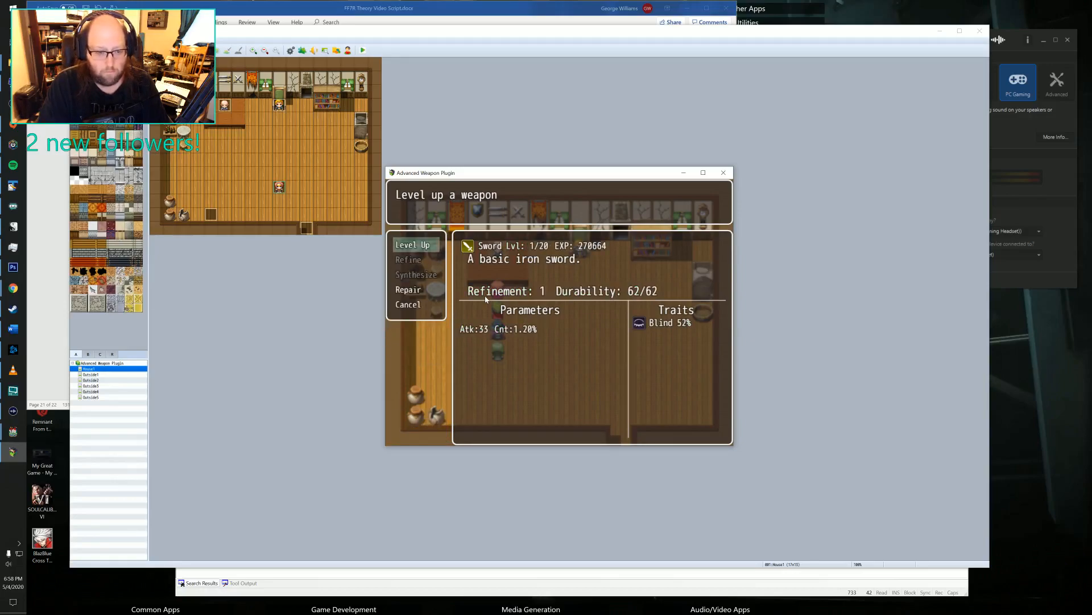
key(Down)
key(Down)
key(Down)
key(Up)
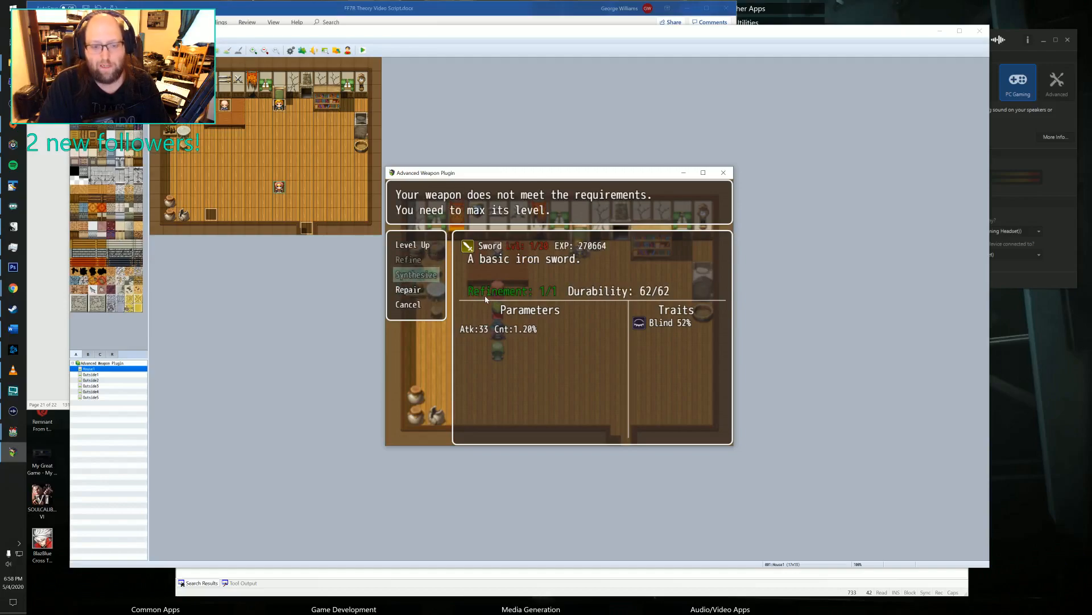
Level up the newly refined Sword in batches until it is back at level 20.
key(Up)
key(Up)
key(Return)
key(Right)
key(Right)
key(Return)
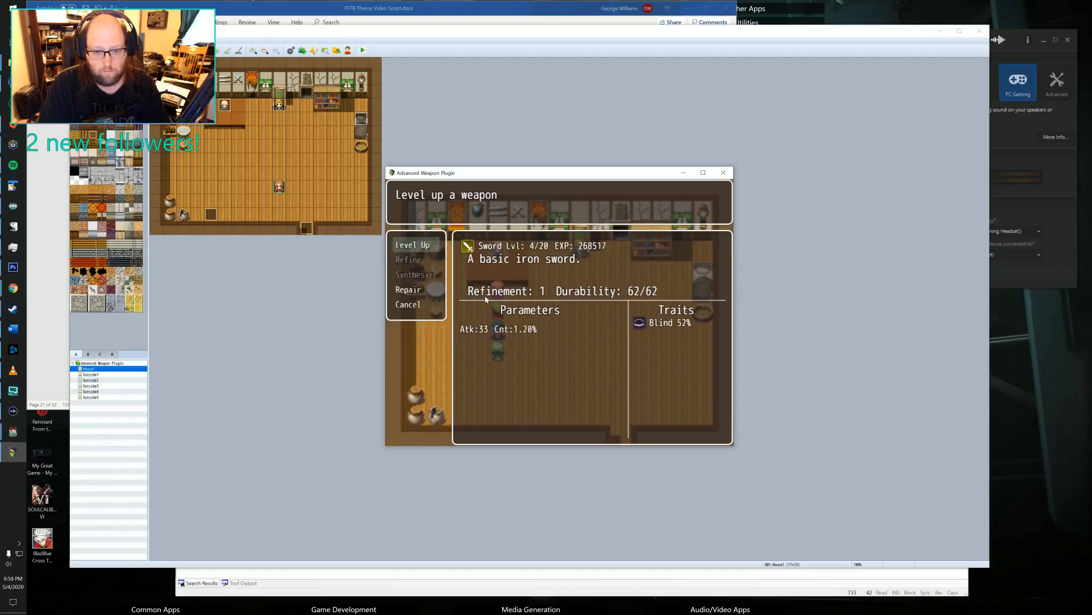
key(Return)
key(Right)
key(Right)
key(Return)
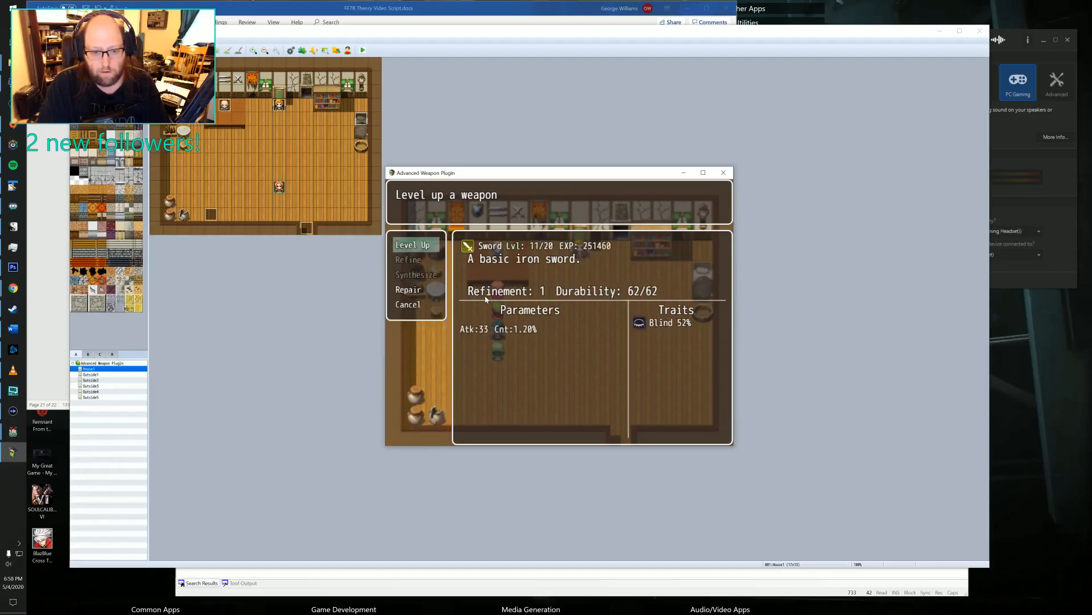
key(Return)
key(Right)
key(Right)
key(Return)
key(Return)
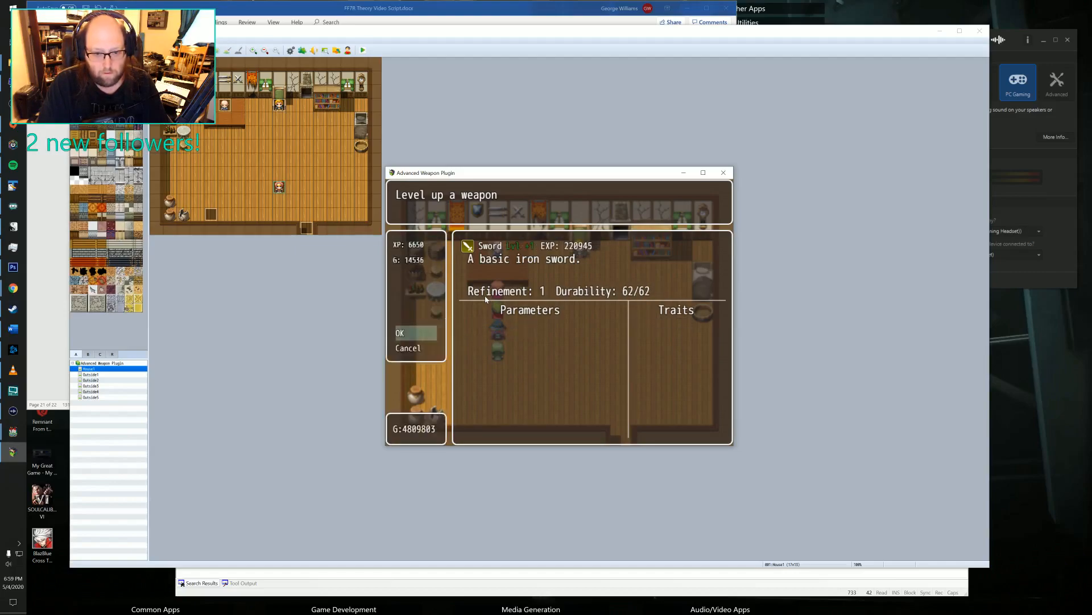
key(Right)
key(Right)
key(Return)
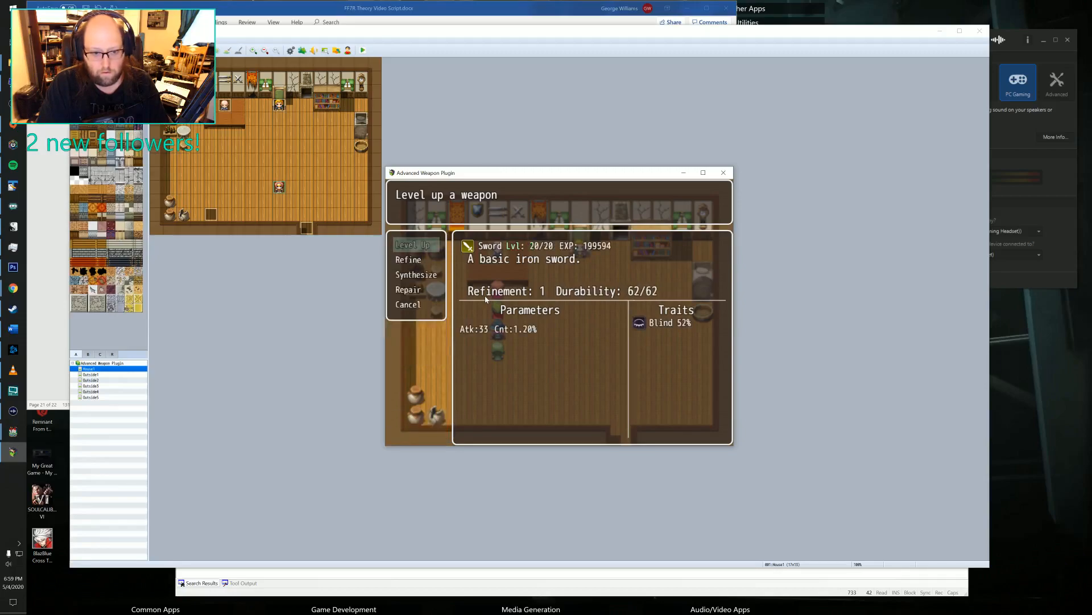
Check the synthesis option for the level 20 refined Sword and back out.
key(Down)
key(Down)
key(Return)
key(Escape)
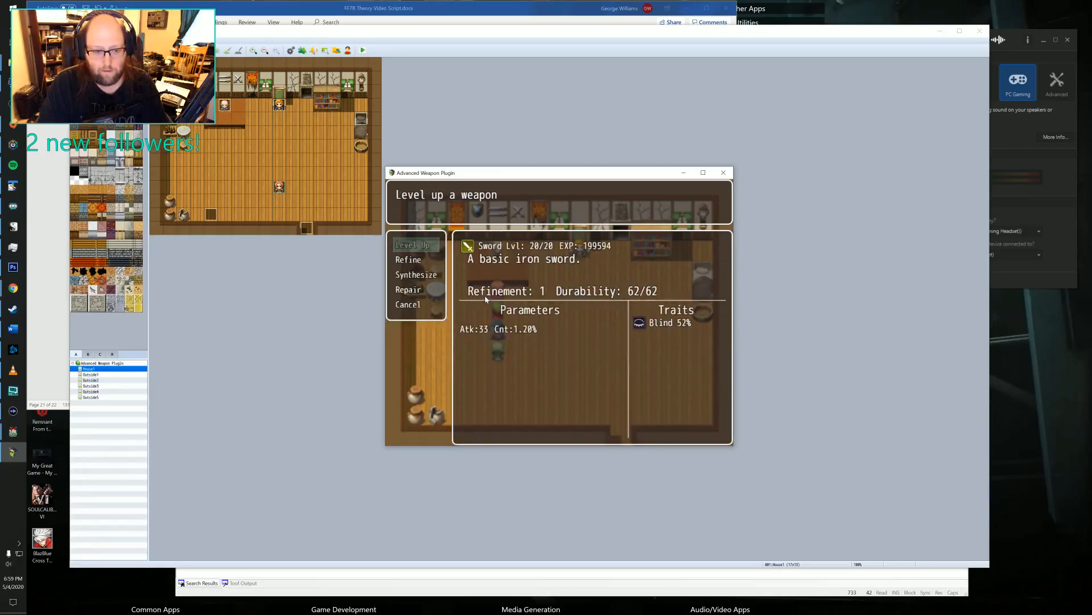
Choose the other Sword +1, the first weapon on the smith's list, and level it up to level 20.
key(Return)
key(Down)
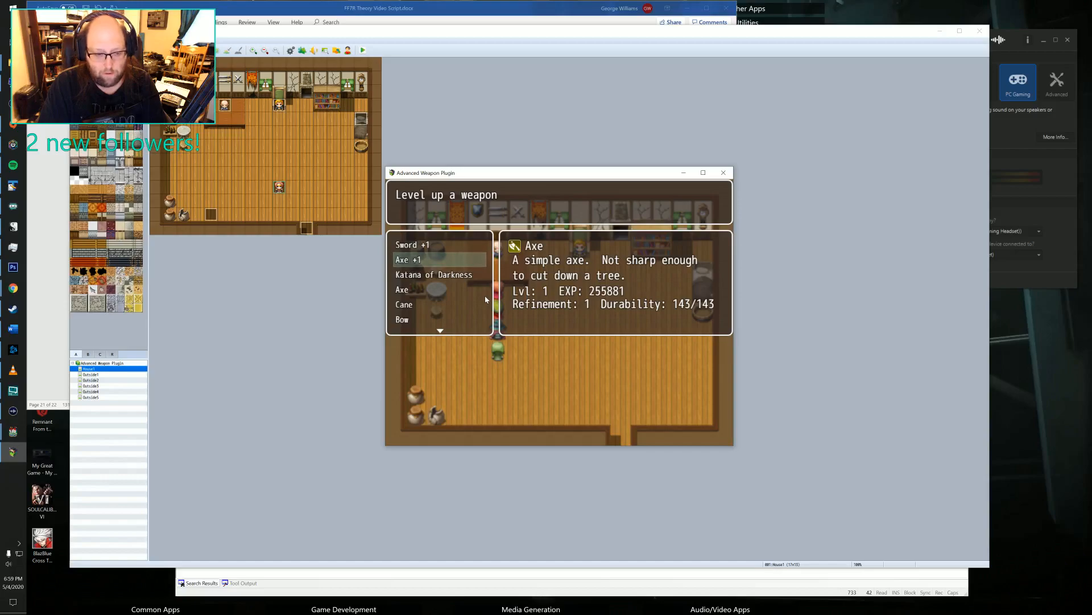
key(Down)
key(Up)
key(Up)
key(Up)
key(Up)
key(Down)
key(Down)
key(Down)
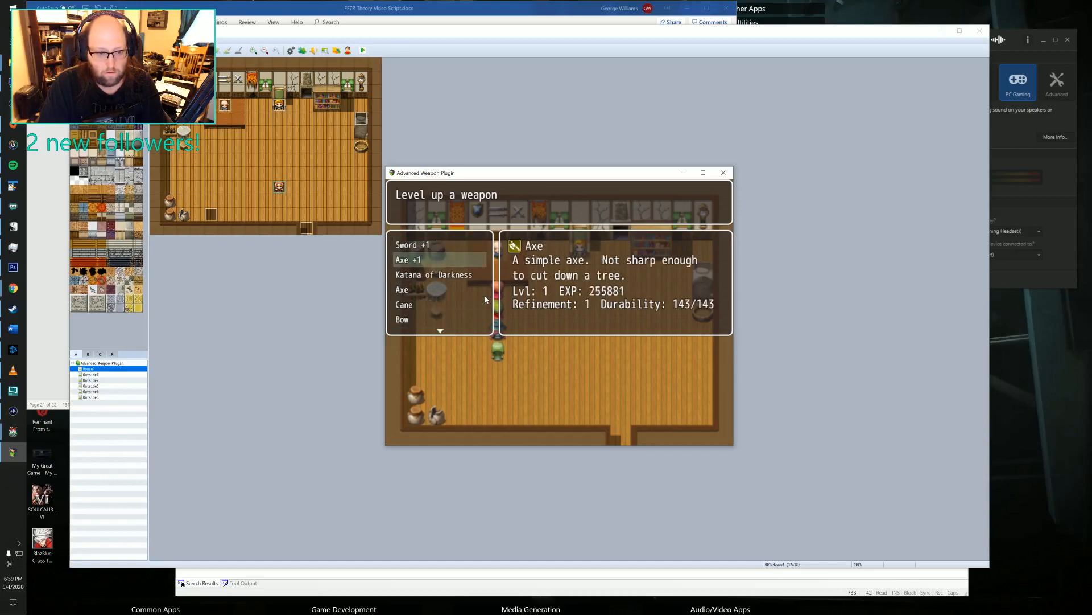
key(Up)
key(Return)
key(Return)
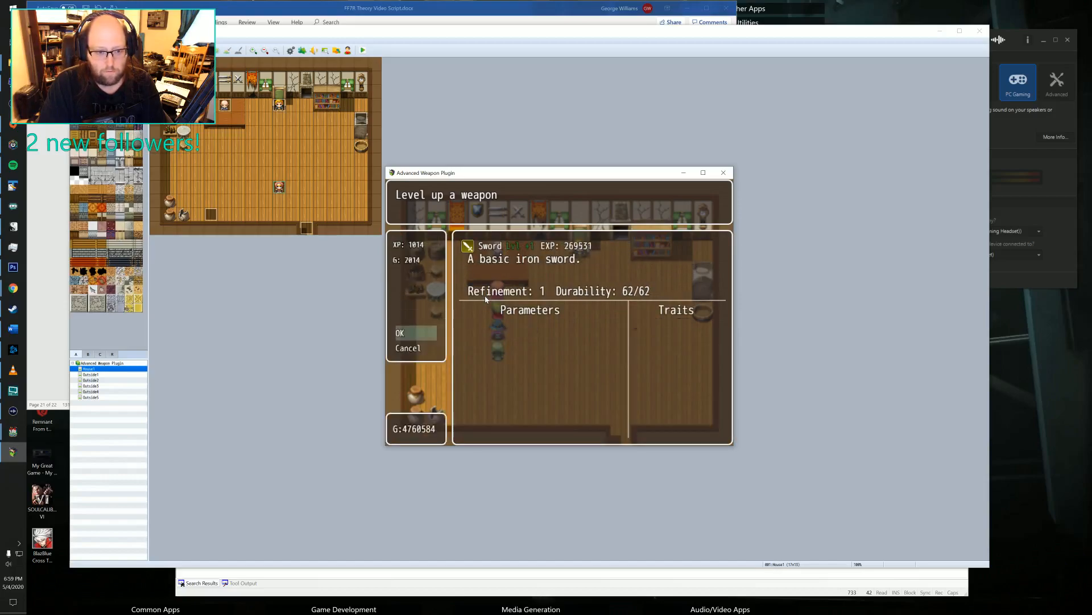
key(Return)
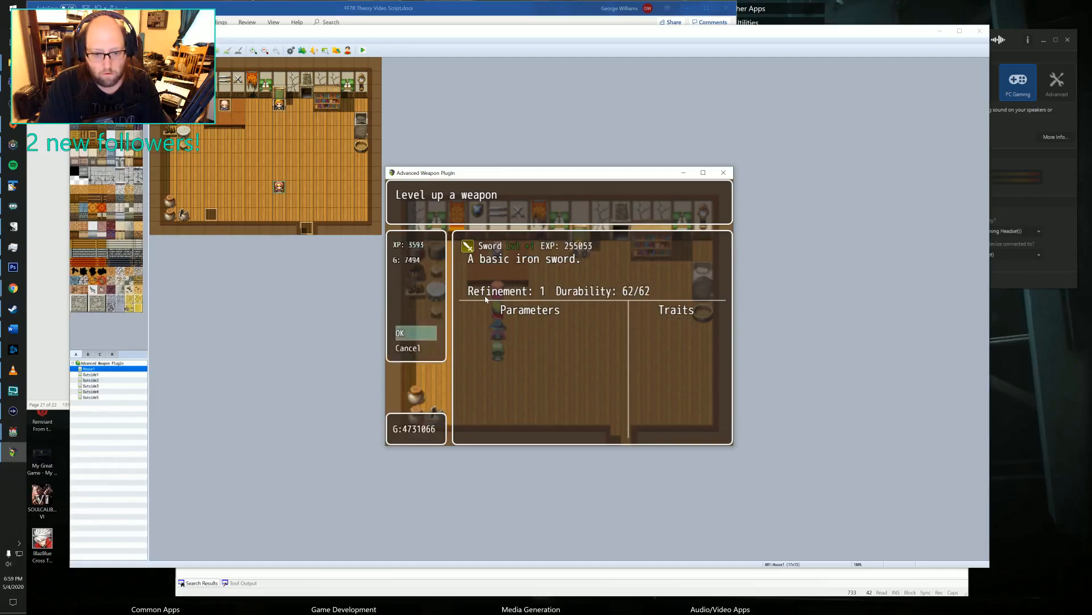
key(Return)
key(Return)
key(Return)
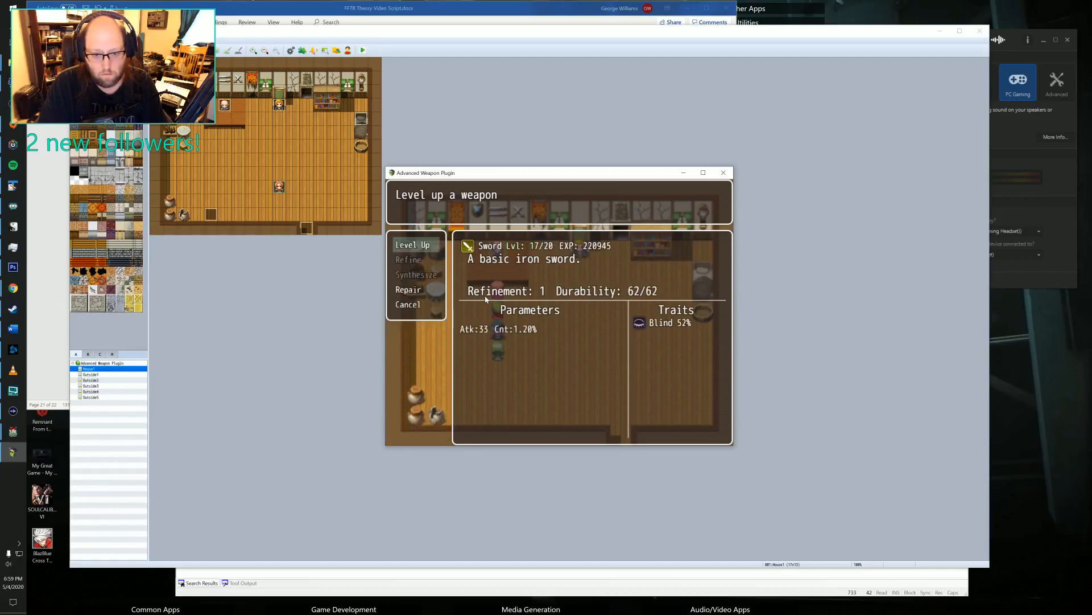
key(Return)
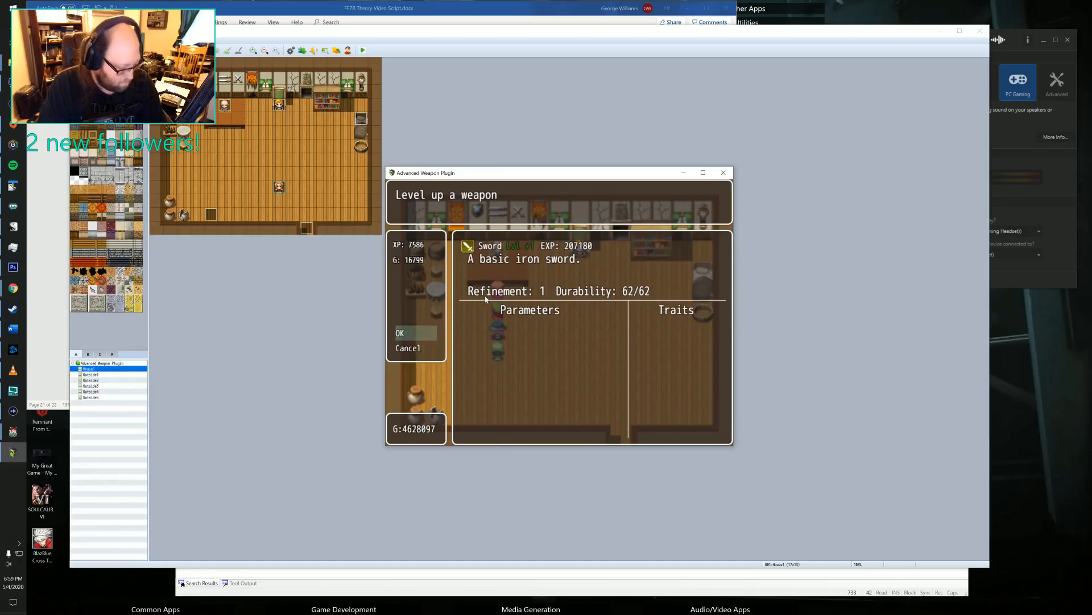
key(Return)
Leave the smith's weapon list, talk to the old man again and highlight the first Sword +1.
key(Escape)
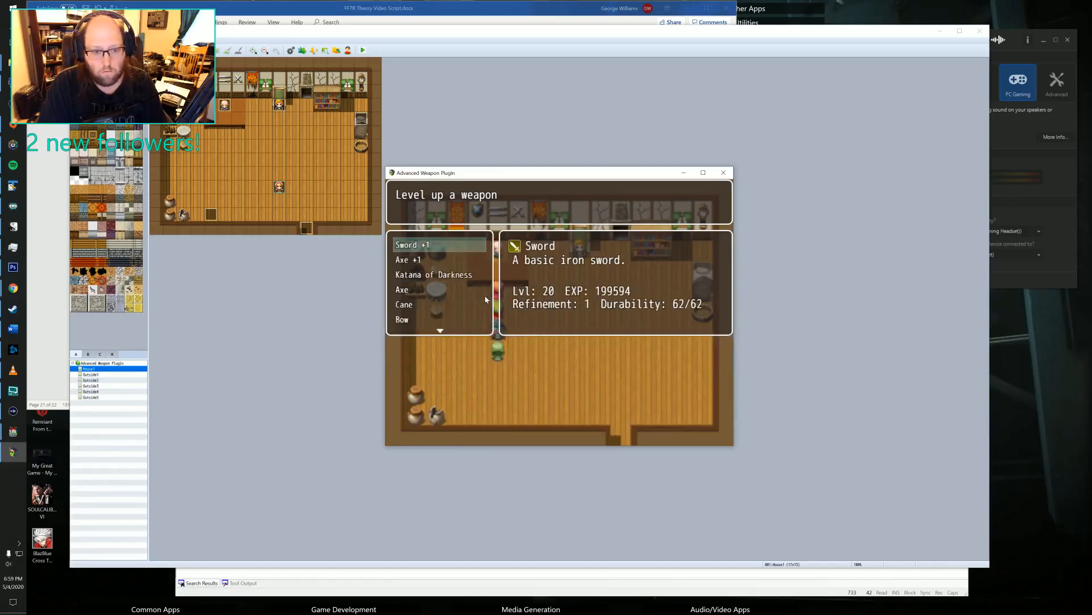
key(Down)
key(Down)
key(Escape)
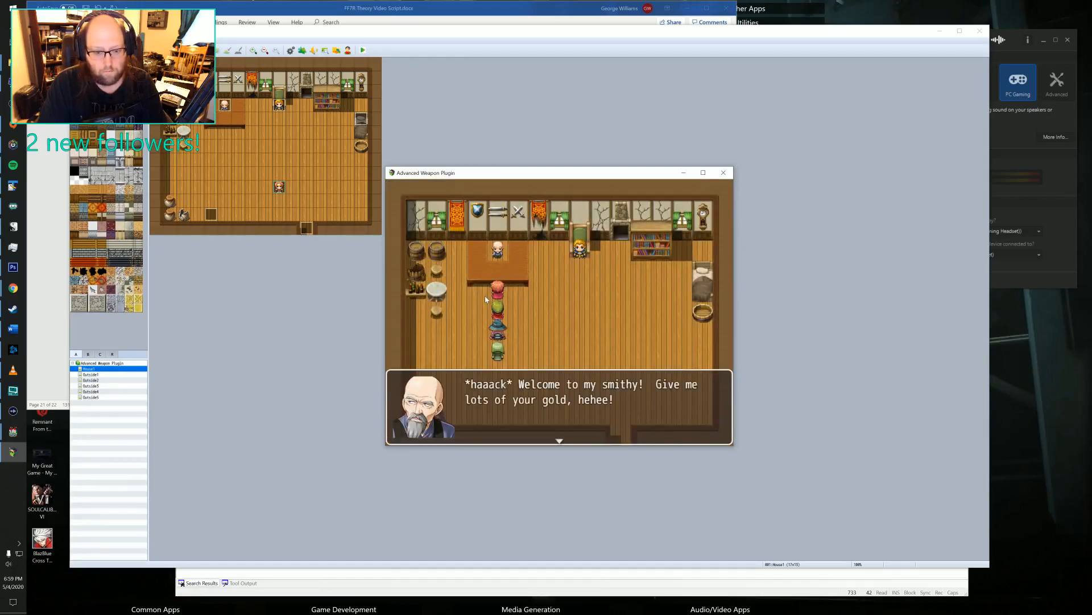
key(Return)
key(Down)
key(Down)
key(Down)
key(Up)
key(Up)
key(Up)
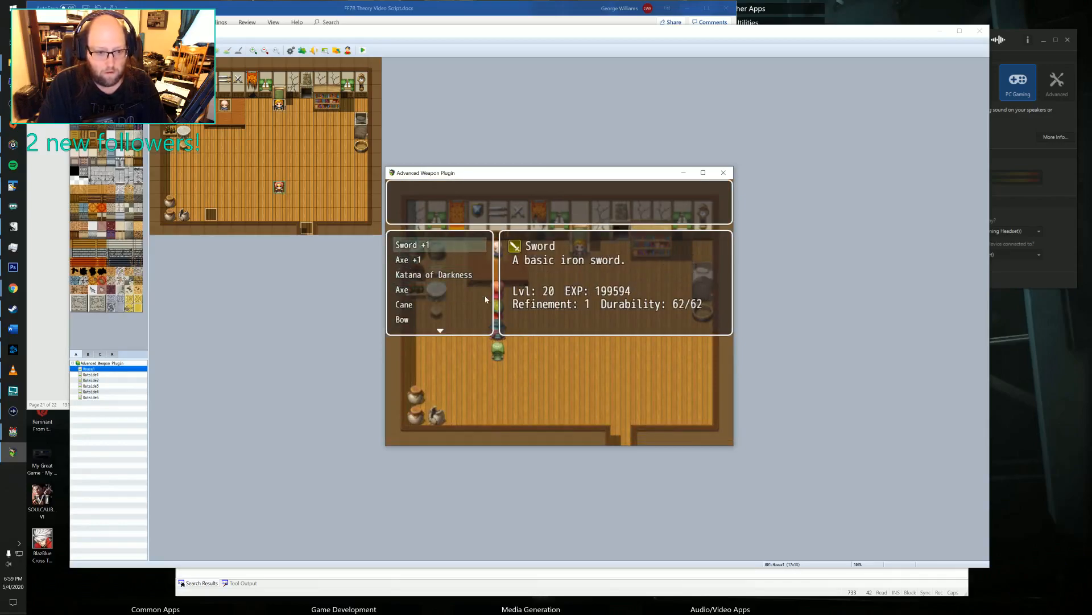
Try to synthesize the level 20 Sword +1 with the other Sword +1.
key(Return)
key(Down)
key(Down)
key(Return)
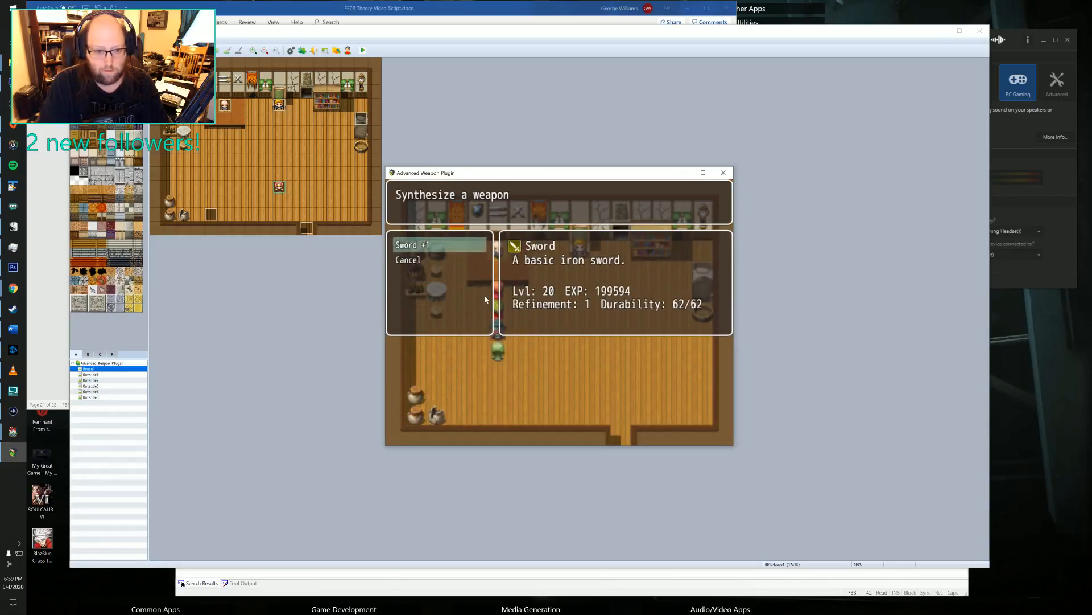
key(Return)
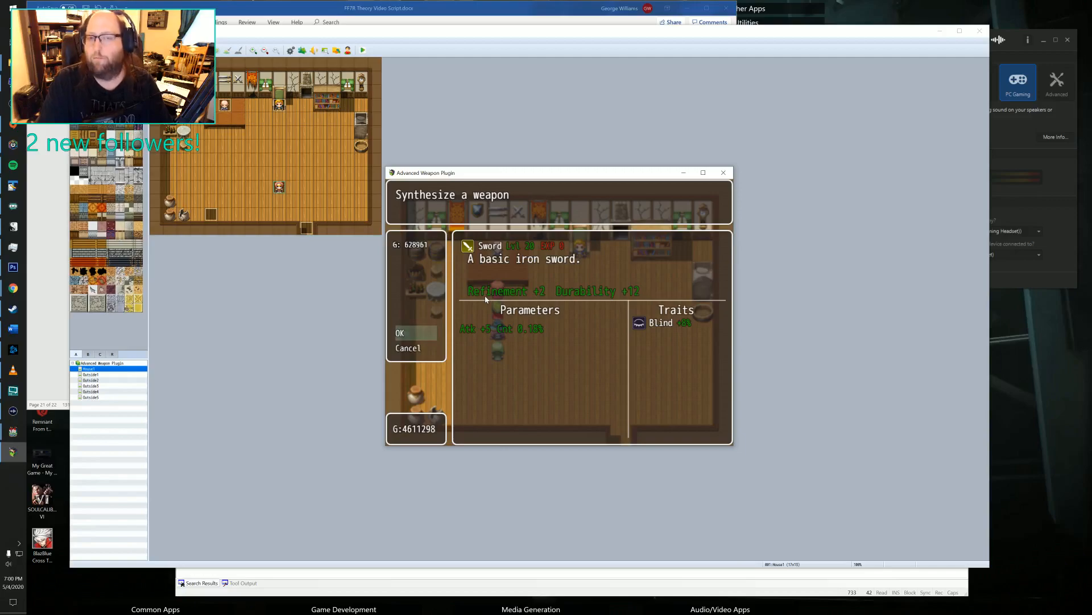
key(Return)
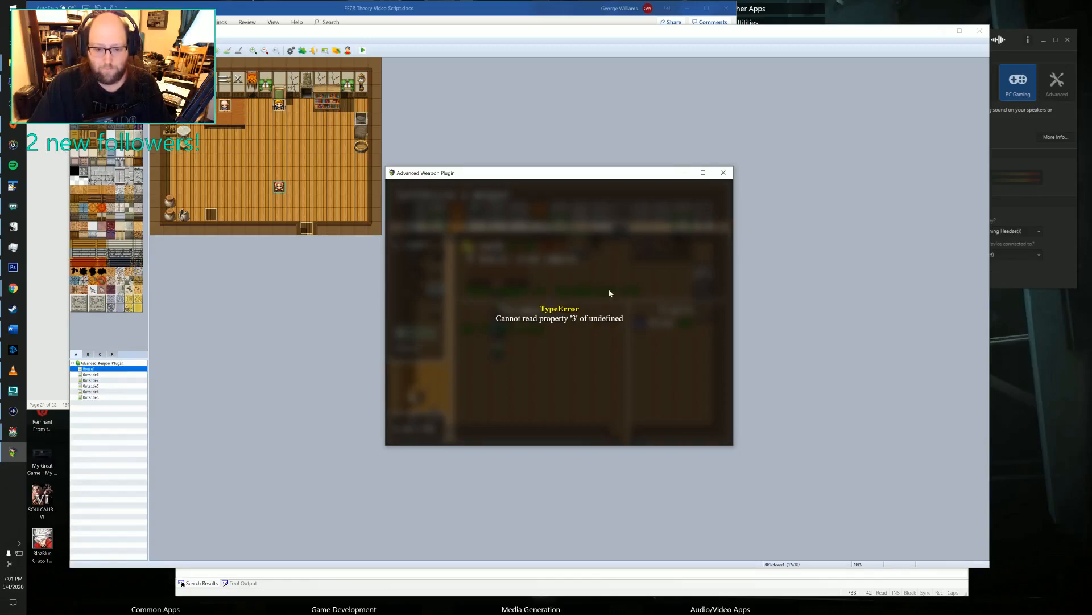
Close the playtest and the Advanced Weapon Plugin project's editor.
click(724, 173)
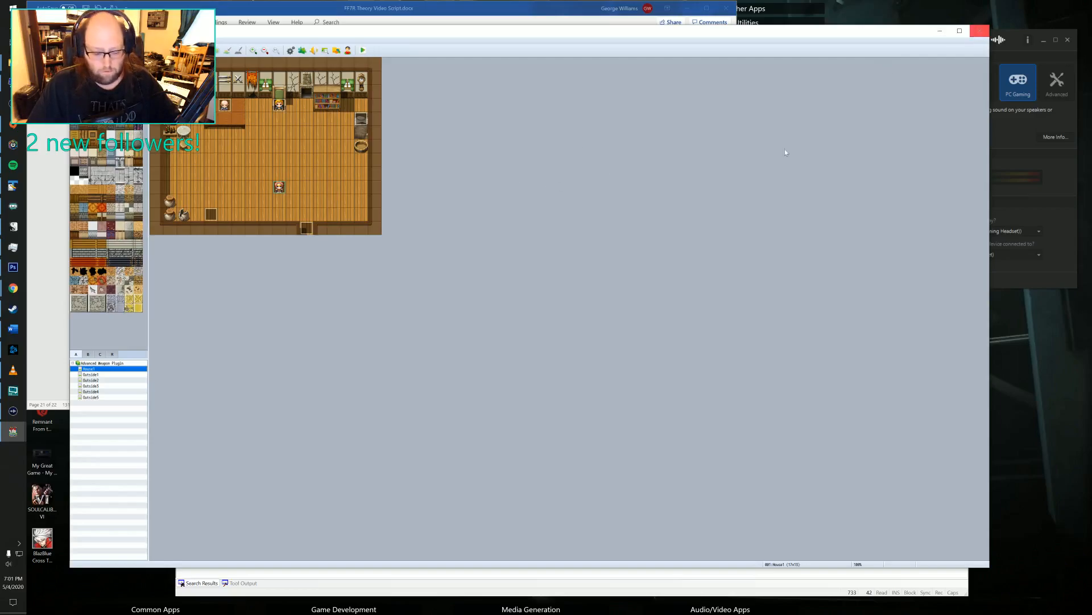
click(979, 32)
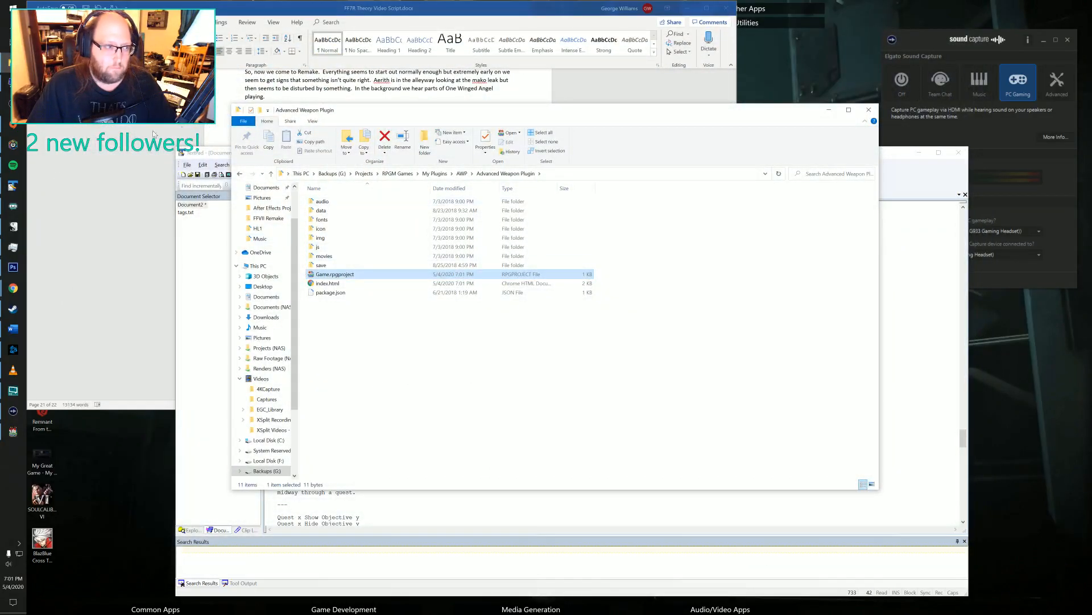
Switch to the Legend of Emilar project in RPG Maker MV and move its window lower on the desktop.
click(13, 431)
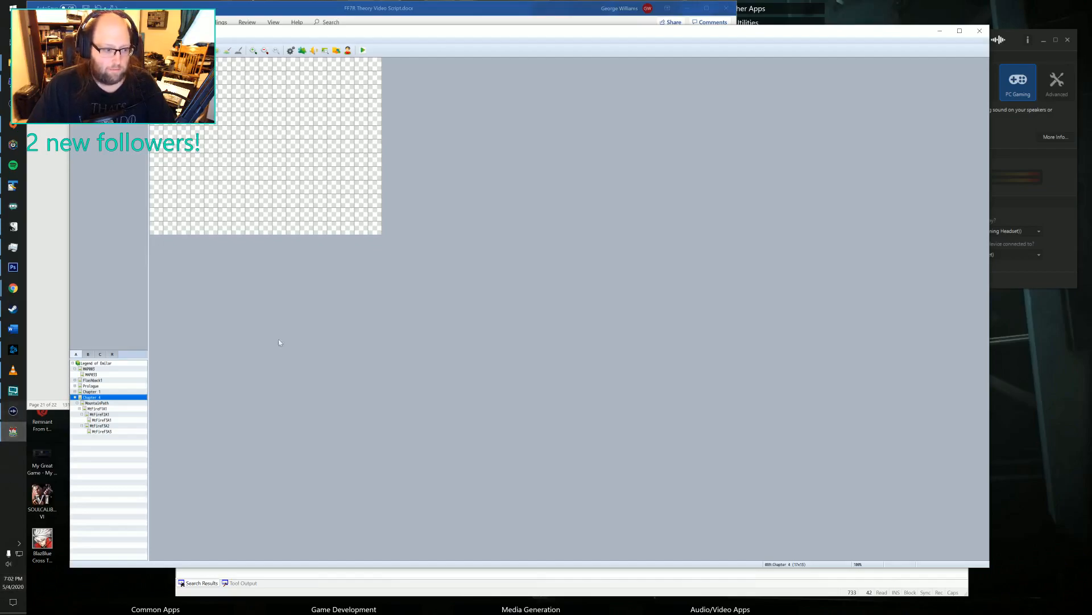
drag(471, 32, 507, 336)
drag(629, 60, 536, 176)
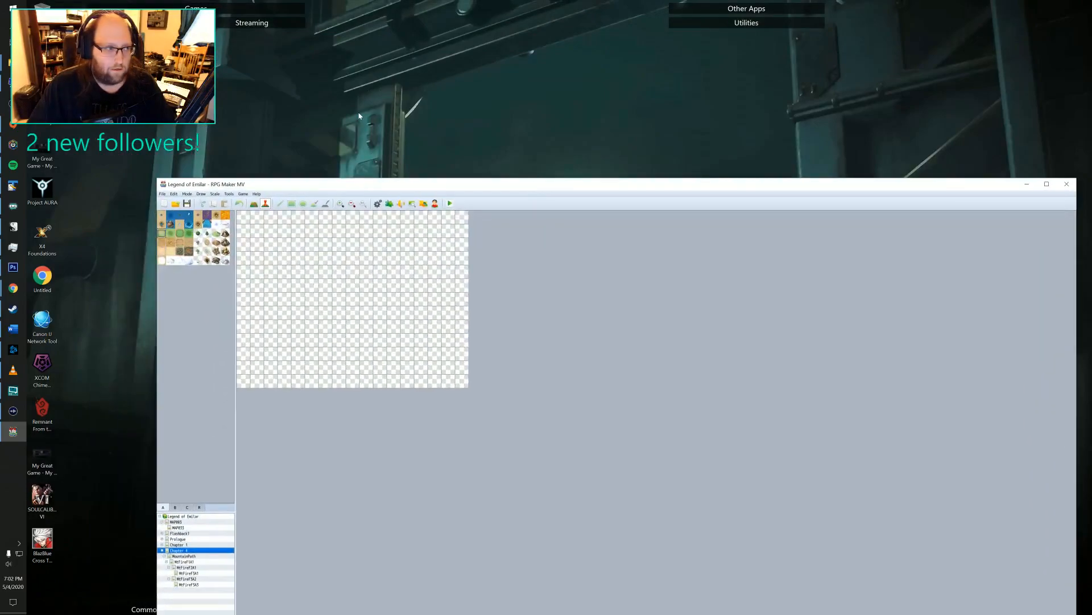
Switch to File Explorer and reopen the Advanced Weapon Plugin project from Game.rpgproject.
click(276, 124)
click(12, 63)
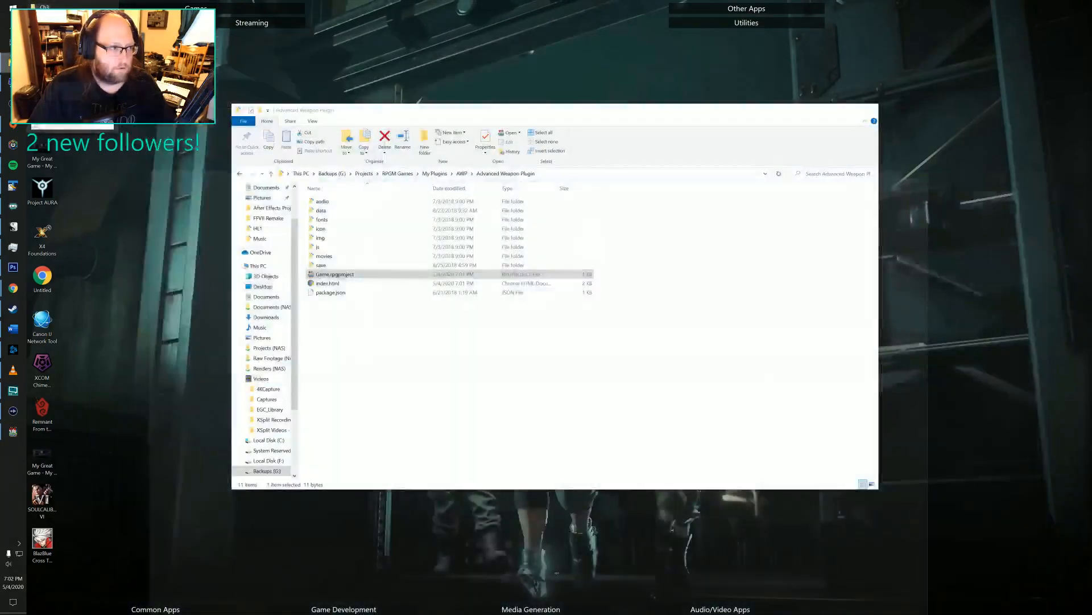
click(72, 98)
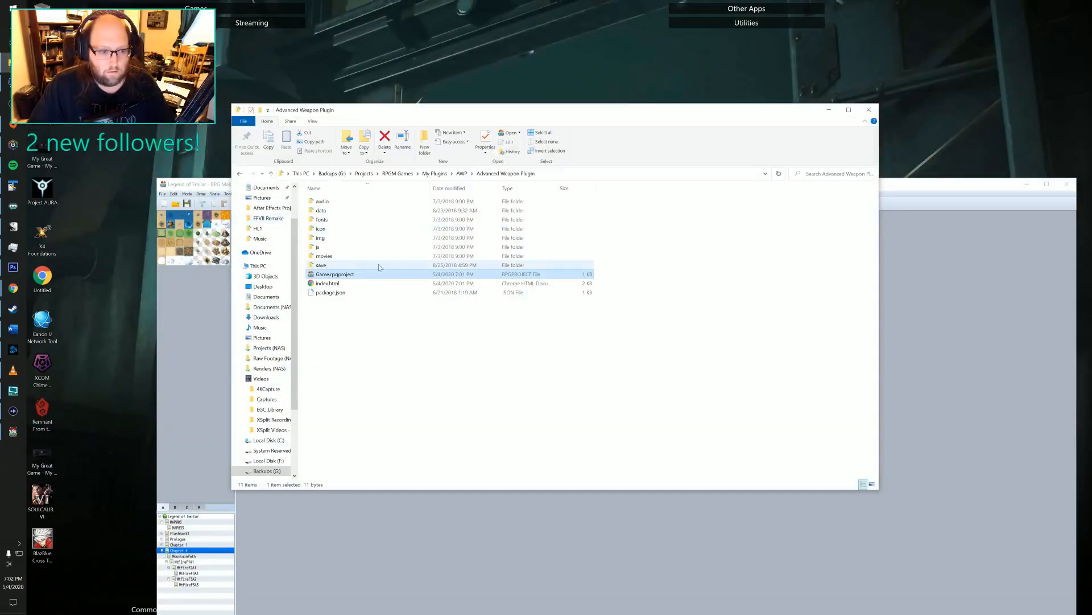
double_click(346, 275)
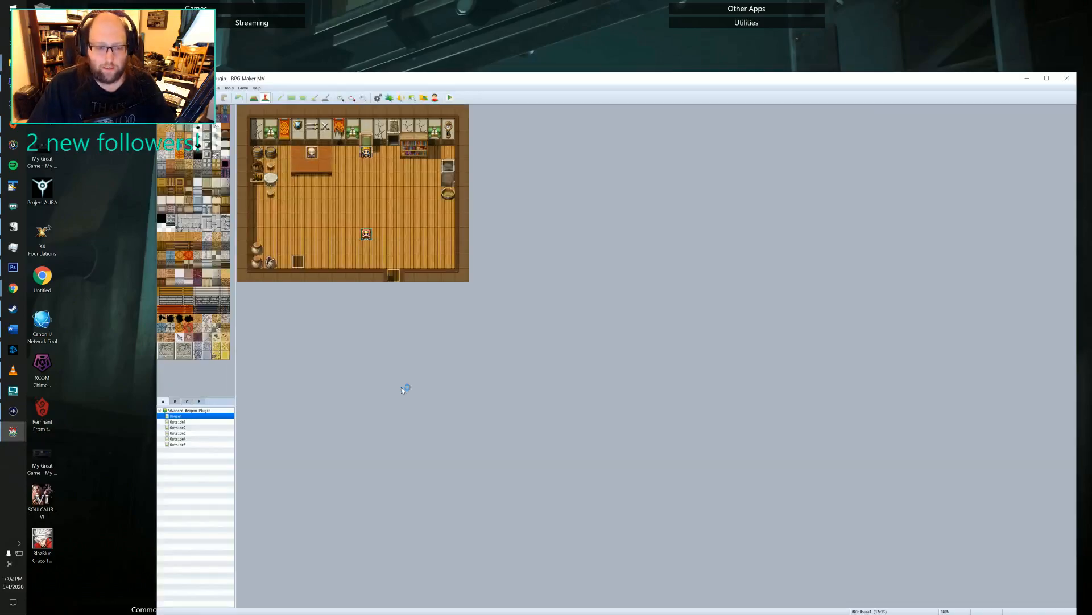
Open the project database's weapon definitions at the Sword entry.
click(377, 98)
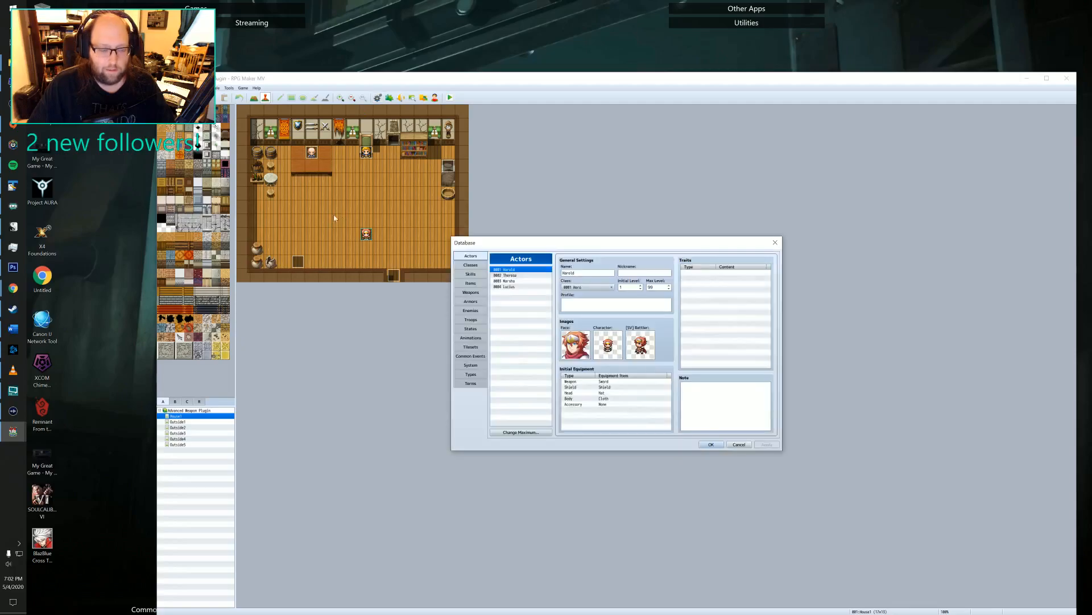
click(468, 292)
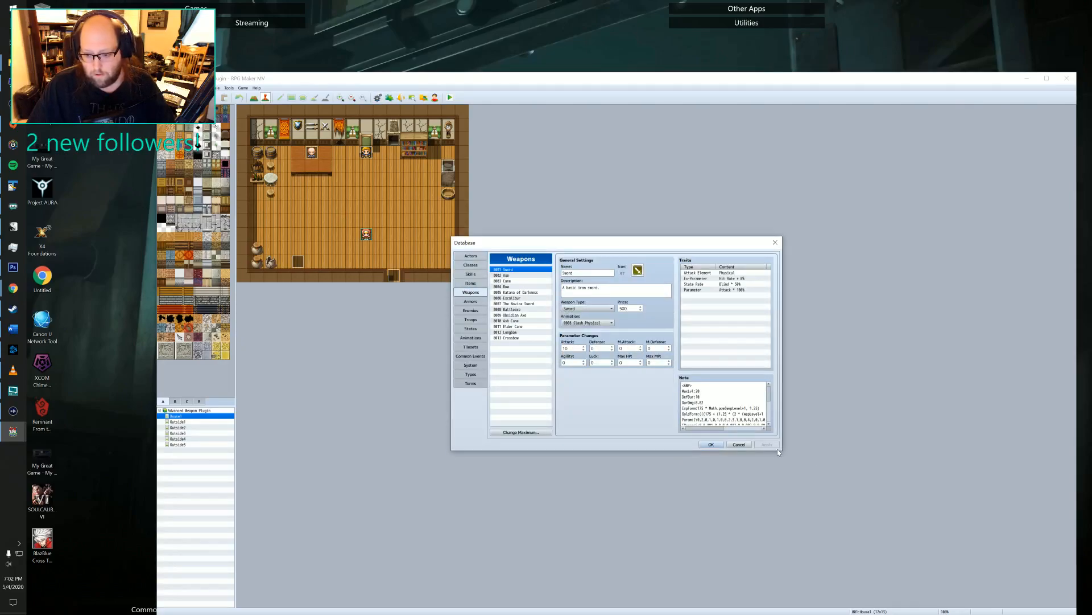
Copy the Sword's entire note with its AWP tags and paste it into a new TextPad document.
click(722, 415)
key(ctrl+a)
scroll(722, 418, down, 1)
scroll(724, 404, down, 3)
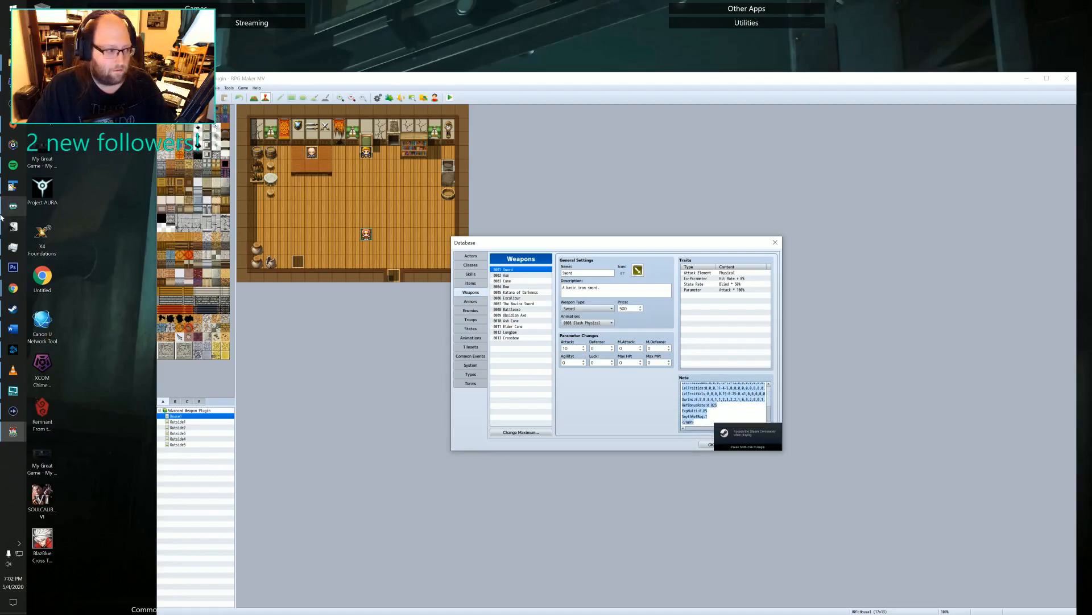
click(12, 186)
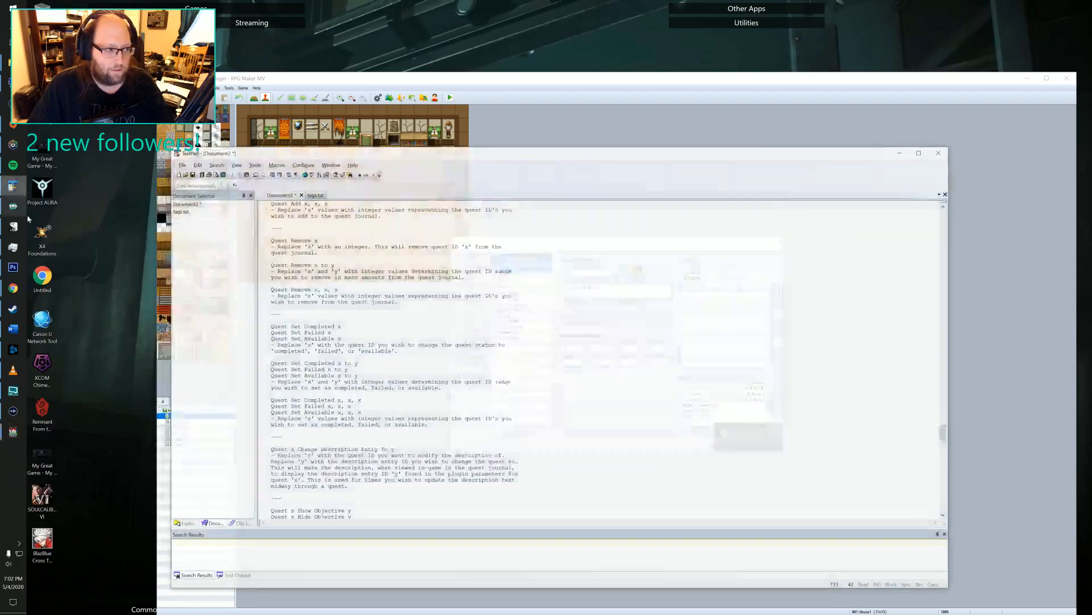
click(183, 175)
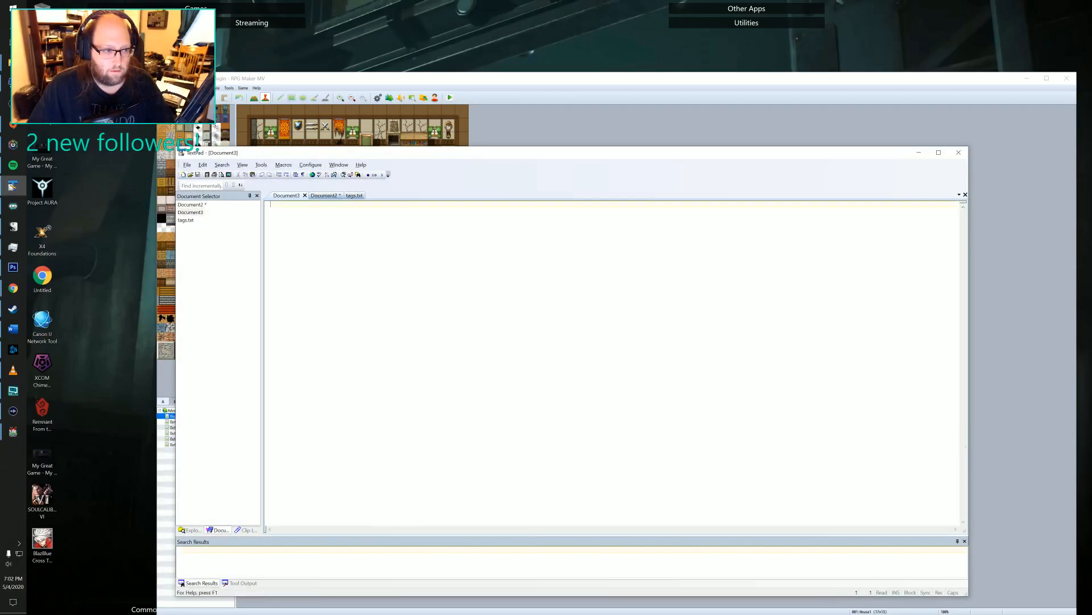
text(<AWP> MaxLvl:20 DefDur:10 DurDmg:0.02 ExpForm:175 * Math.pow(wepLevel+1, 1.25) GoldForm:(((175 + (1.25 * (2 * (wepLevel+1 + 65)))) * Math.pow(wepLevel+1,1.25))) Param:2:0,2,0,1,0,1,0,0,2,3,1,0,0,4,2,0,1,0,2,3 EParam:6:0,0.001,0,0,0,0,0.002,0,0.002,0,0.003,0,0,0,0,0.002,0,0,0,0.001,0.001 LvlTraitCodes:0,0,0,13-13-13,0,0,0,0,0,0,0,0,0,0,0,0,0,0,0,0 LvlTraitIds:0,0,0,11-4-5,0,0,0,0,0,0,0,0,0,0,0,0,0,0,0,0 LvlTraitVals:0,0,0,0.15-0.25-0.41,0,0,0,0,0,0,0,0,0,0,0,0,0,0,0,0 DurInc:0,5,8,3,4,1,1,2,3,2,2,1,6,3,2,0,0,1,1,5 RefBonusRate:0.025 ExpMulti:0.85 SnythRefReq:1 </AWP>)
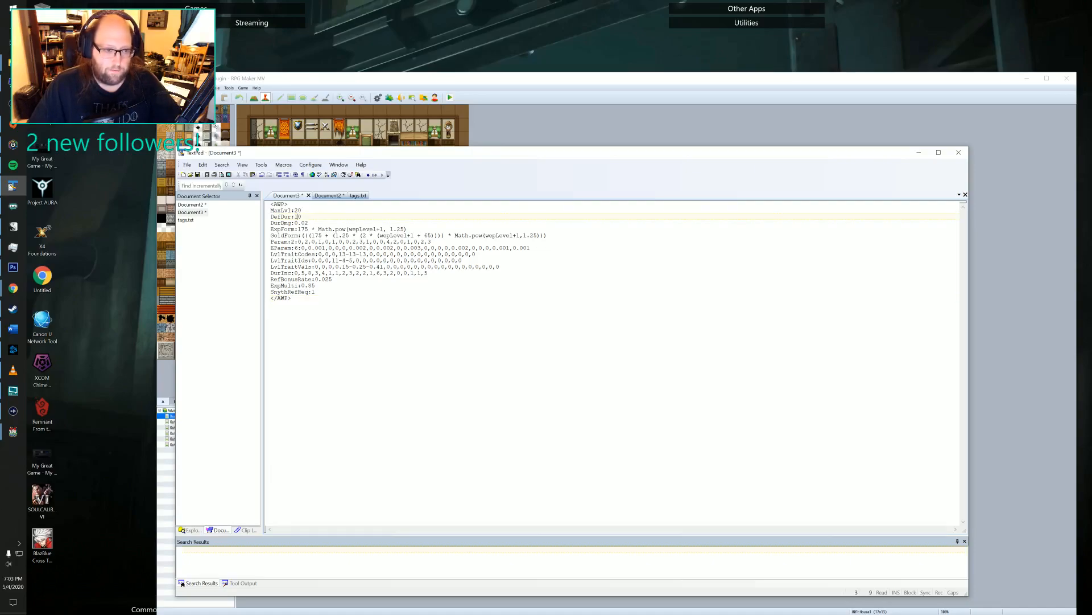
Examine the durability settings and the ExpForm and GoldForm formulas in the pasted AWP tags, highlighting them in turn.
drag(274, 210, 308, 223)
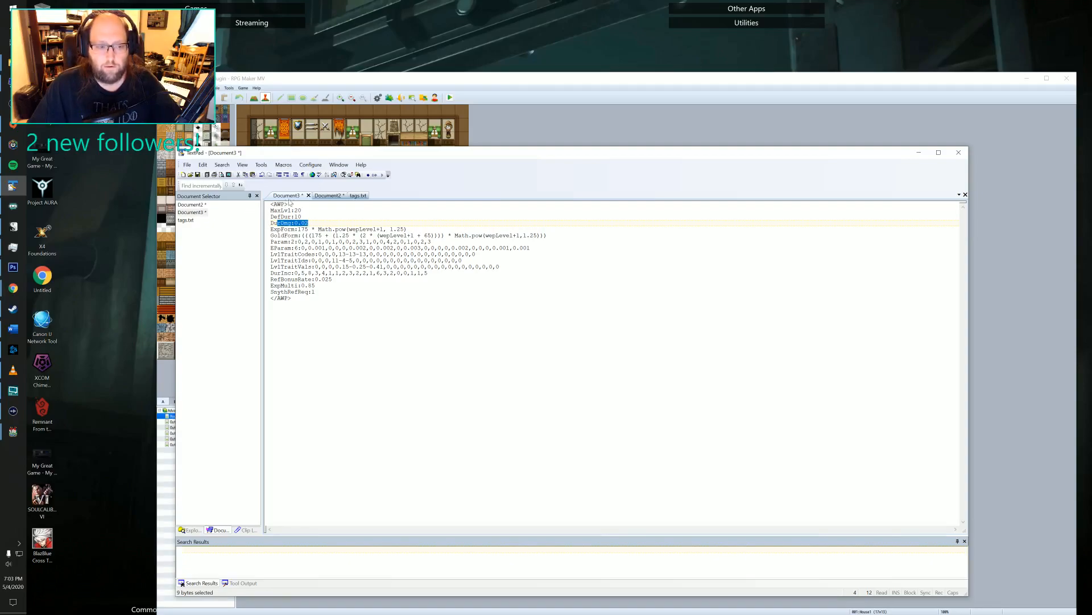
click(292, 223)
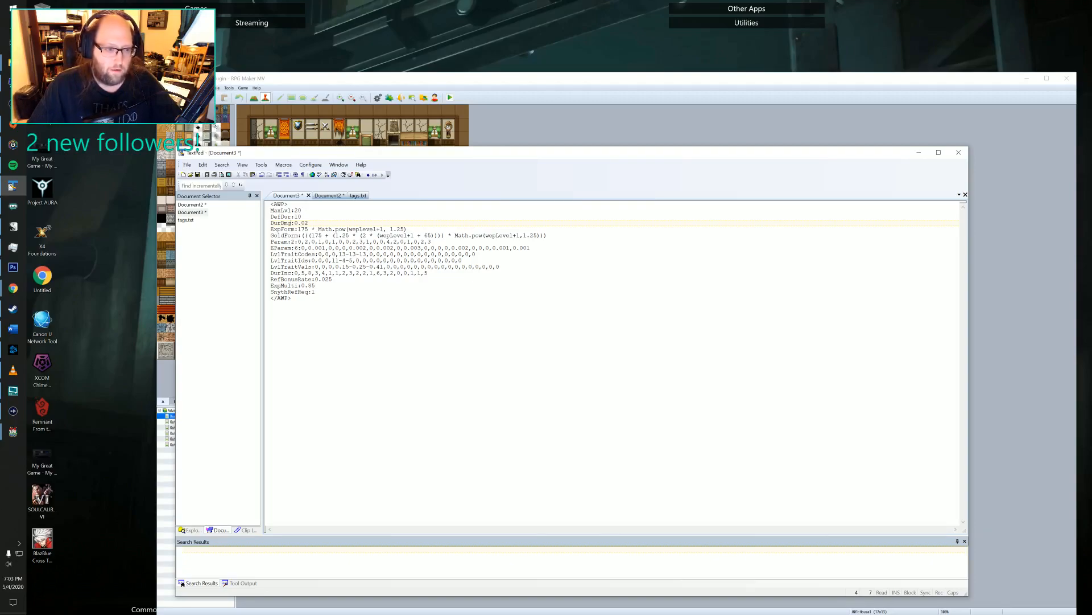
drag(271, 229, 397, 225)
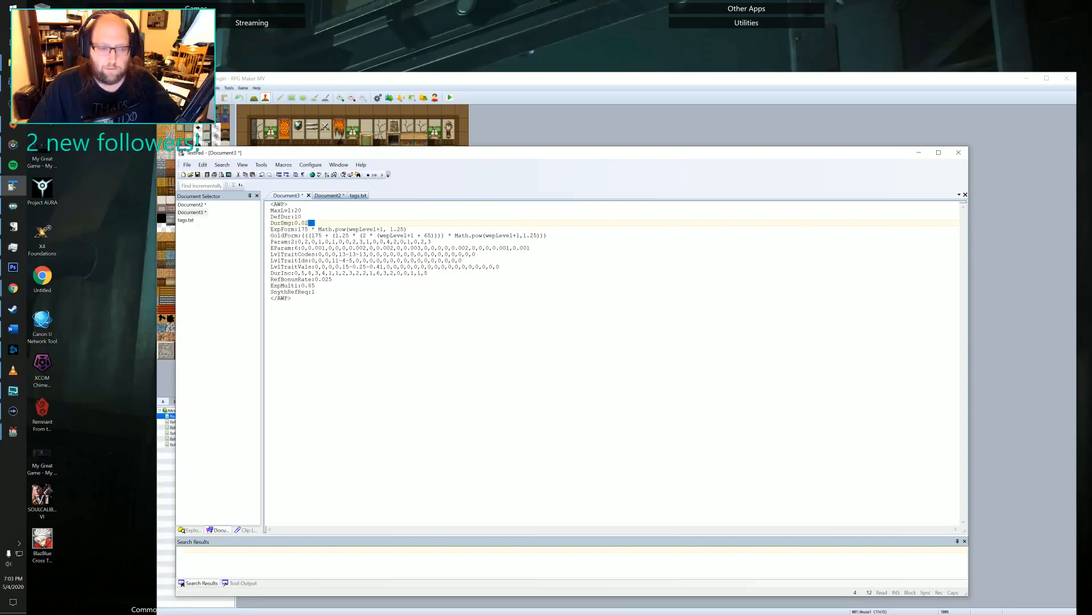
drag(298, 230, 387, 224)
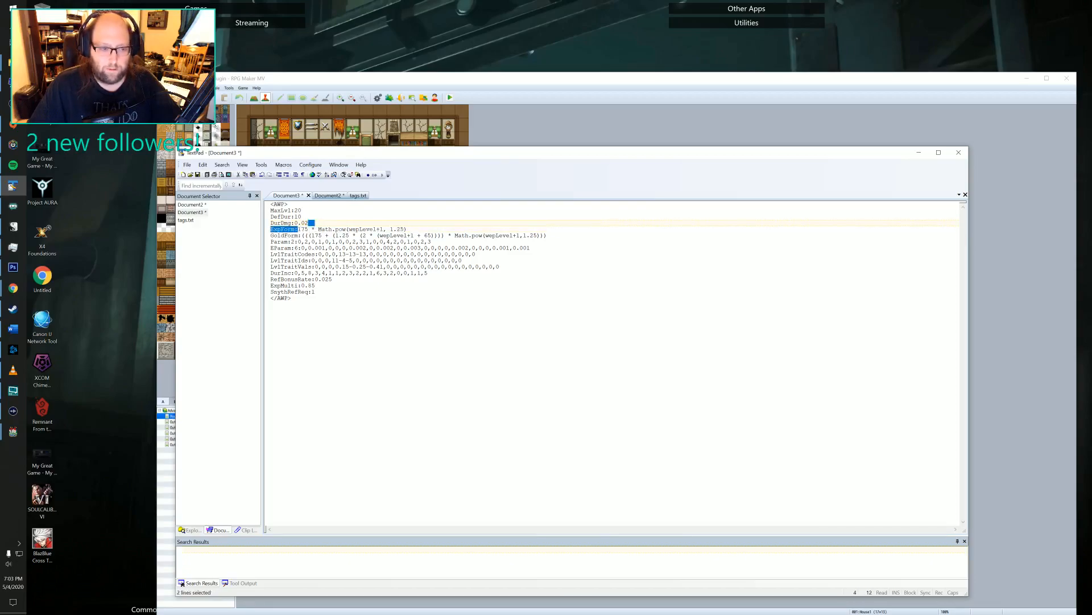
click(298, 241)
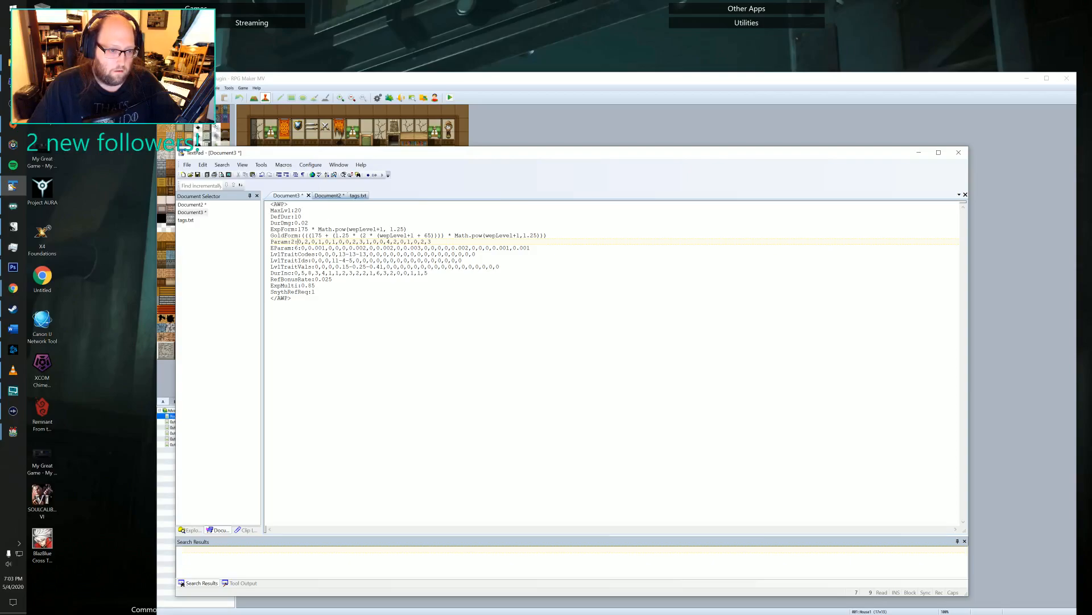
drag(299, 228, 407, 229)
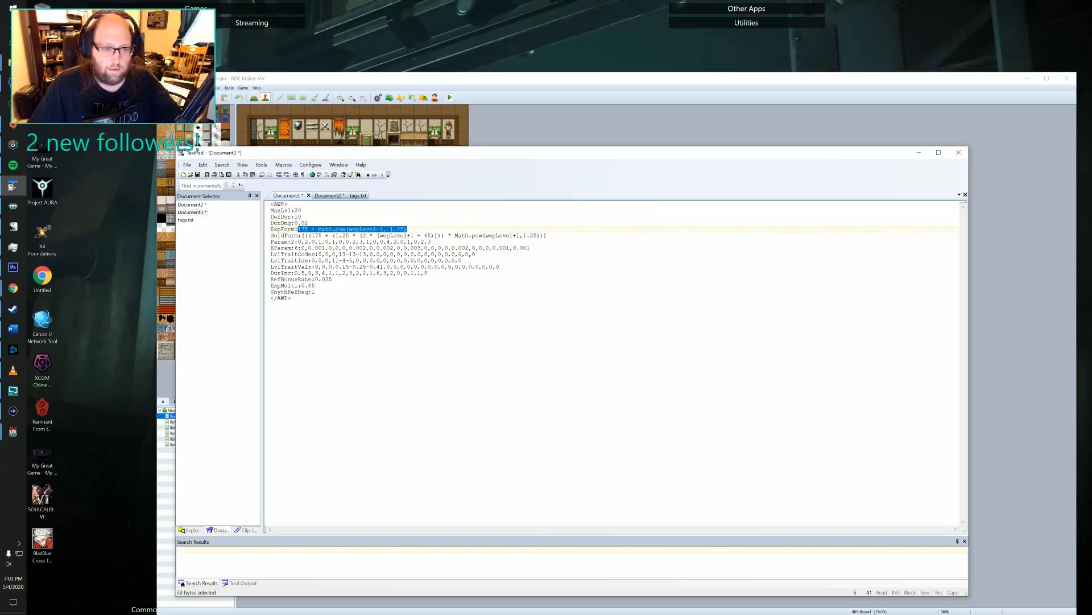
drag(304, 235, 546, 235)
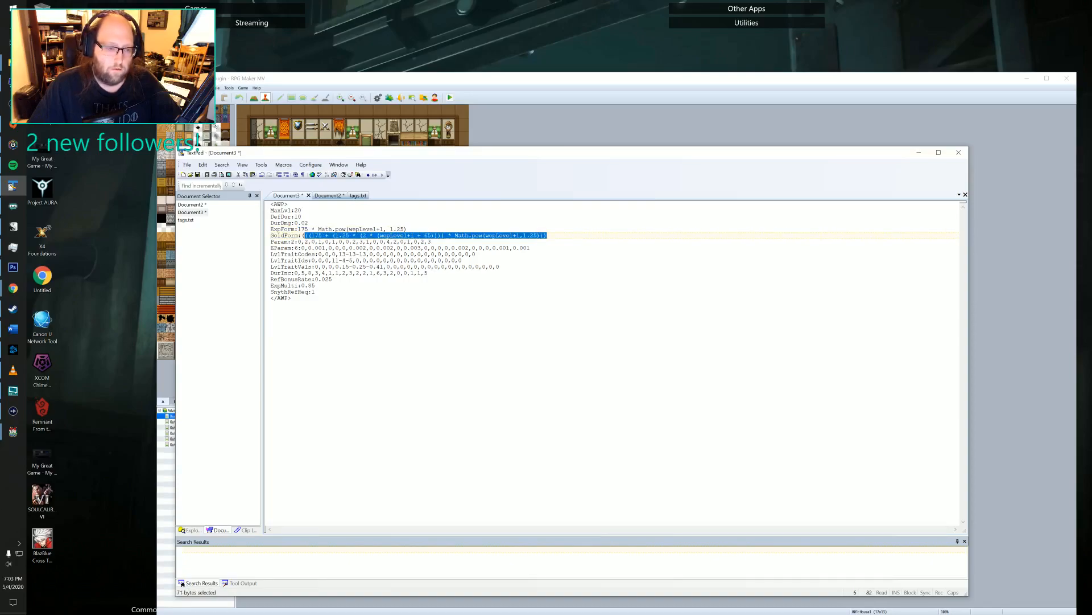
click(546, 235)
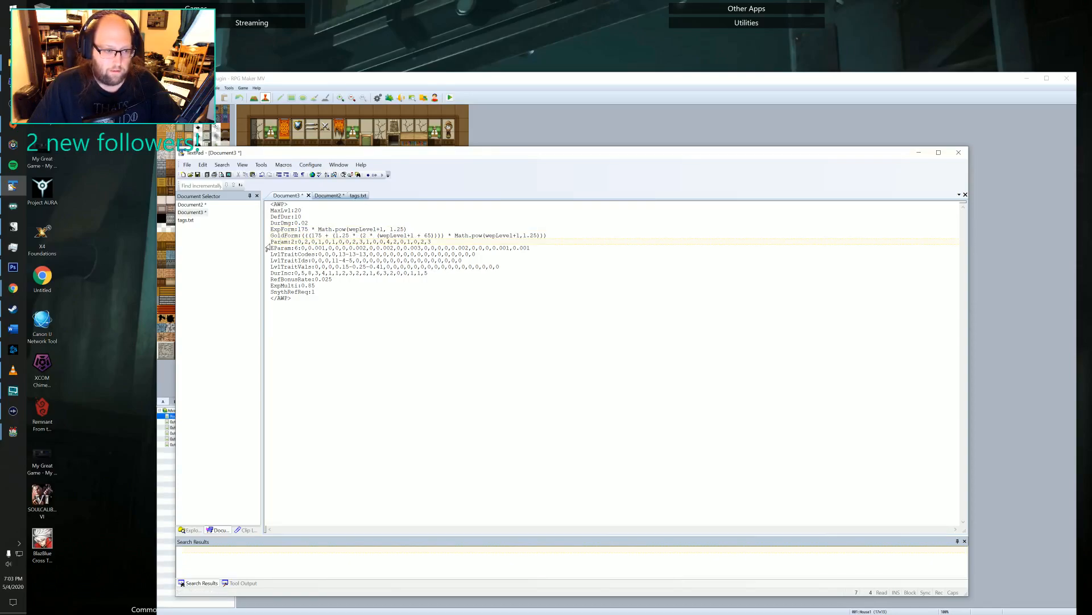
Examine the Param, EParam and LvlTraitCodes lists, highlighting the 13-13-13 trait codes, and shift the TextPad window up.
drag(271, 241, 299, 254)
click(289, 248)
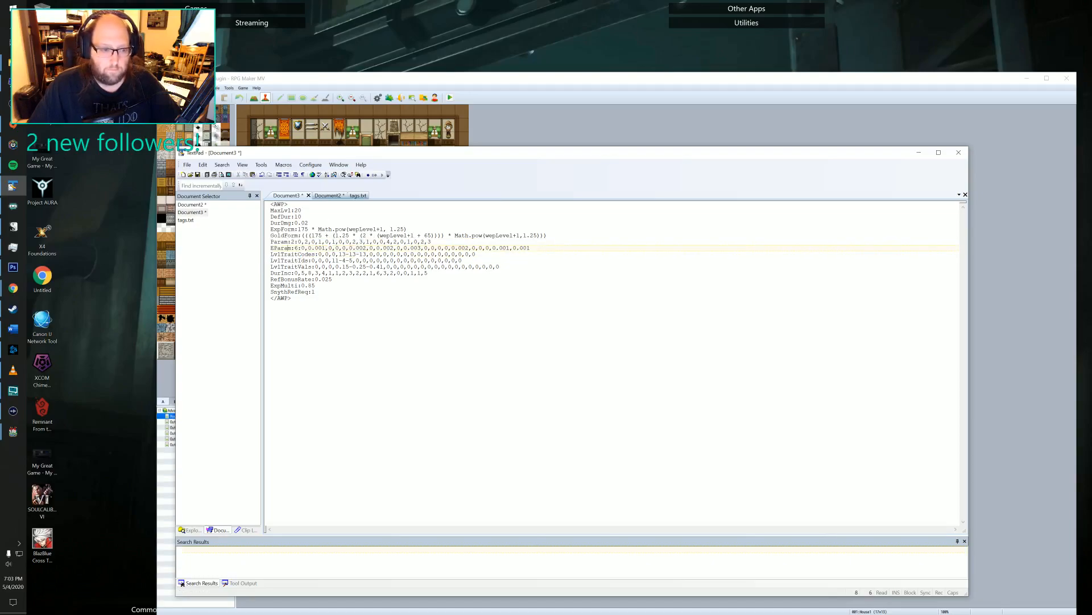
drag(295, 242, 291, 242)
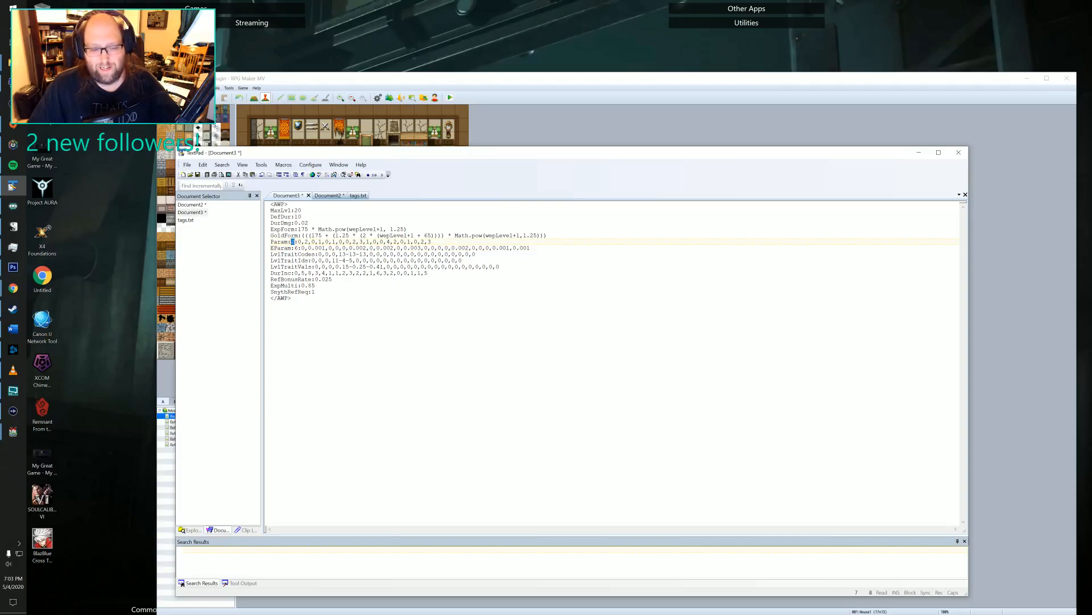
click(298, 242)
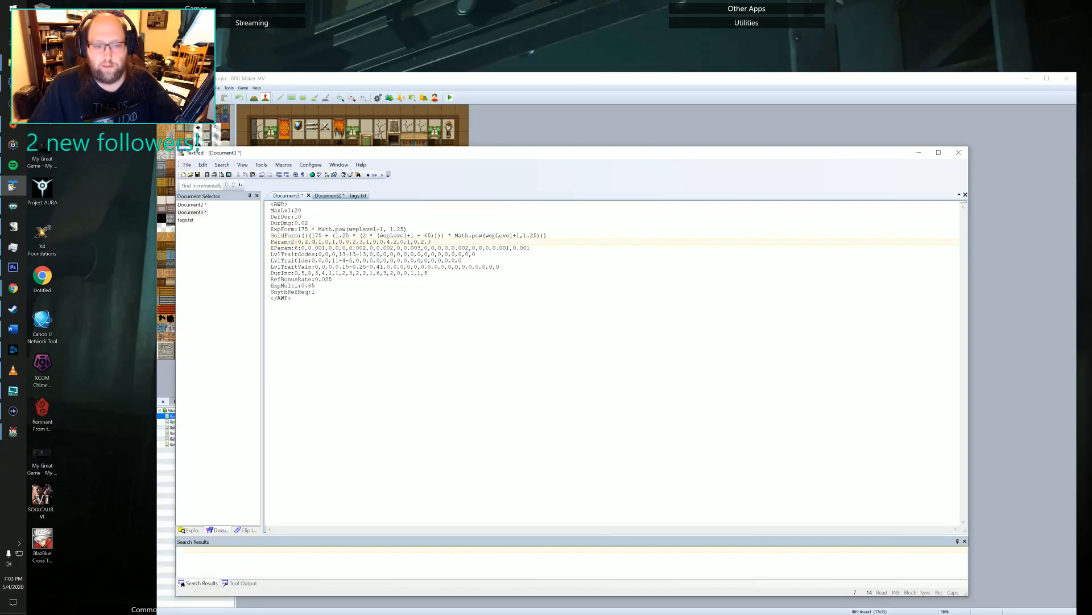
key(shift+Right)
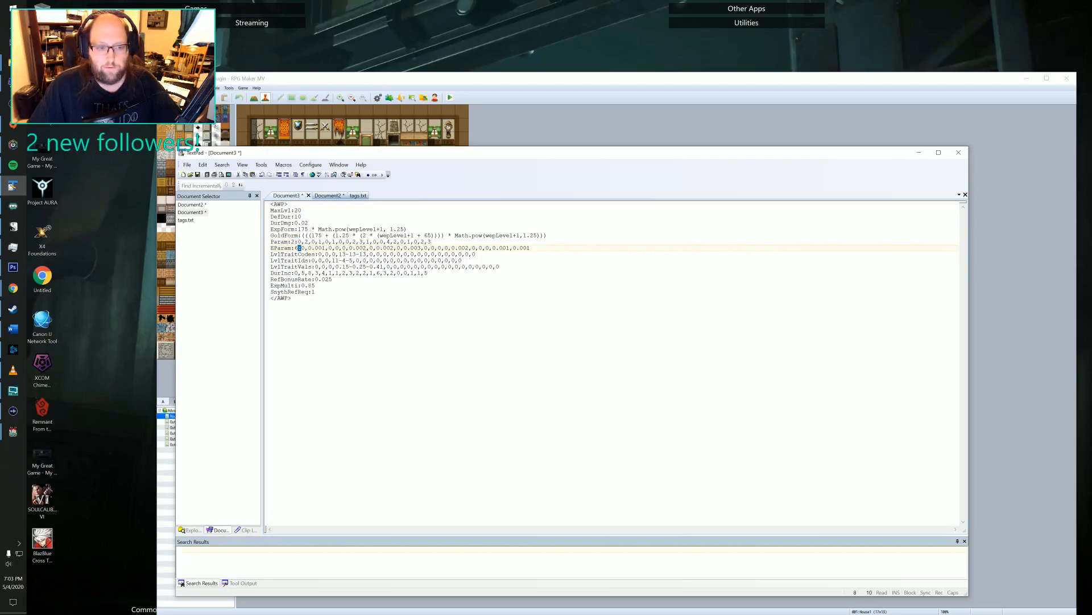
drag(339, 254, 366, 254)
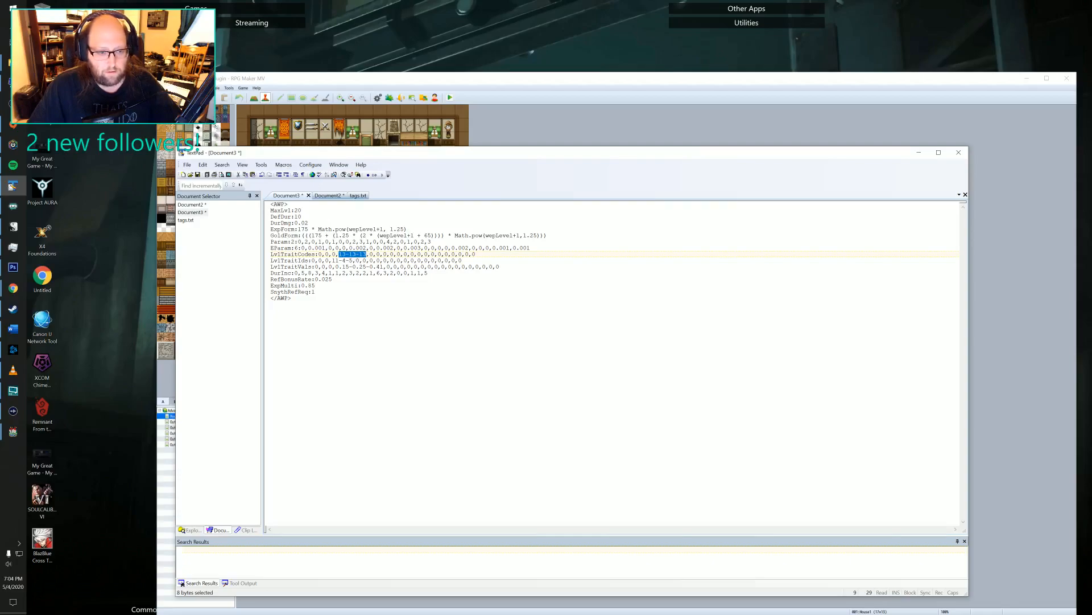
drag(357, 153, 304, 127)
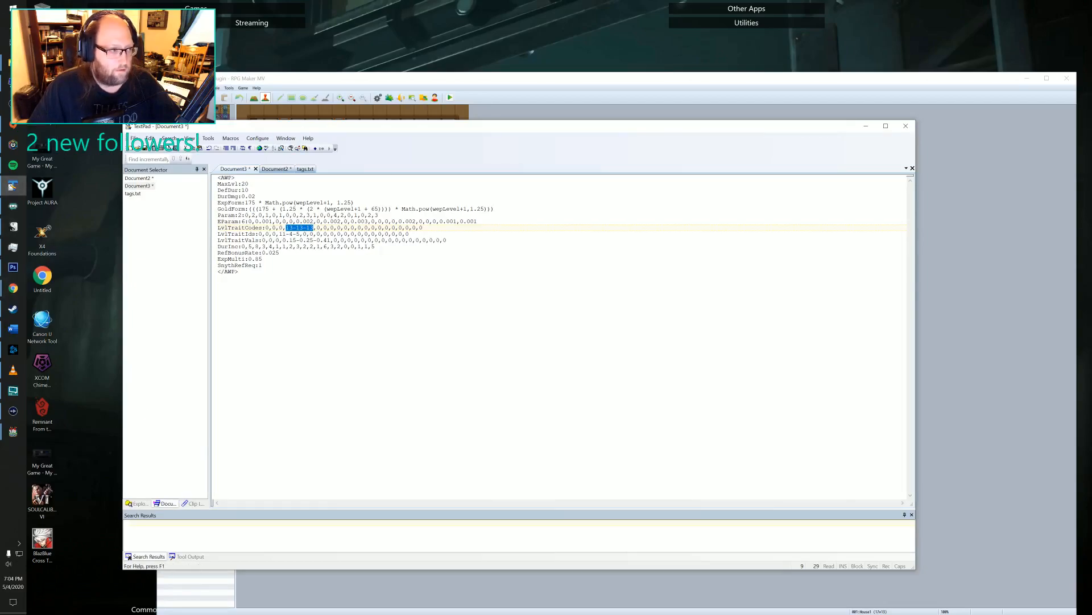
Switch to File Explorer and look through the Advanced Weapon Plugin, AWP and My Plugins folders.
click(11, 62)
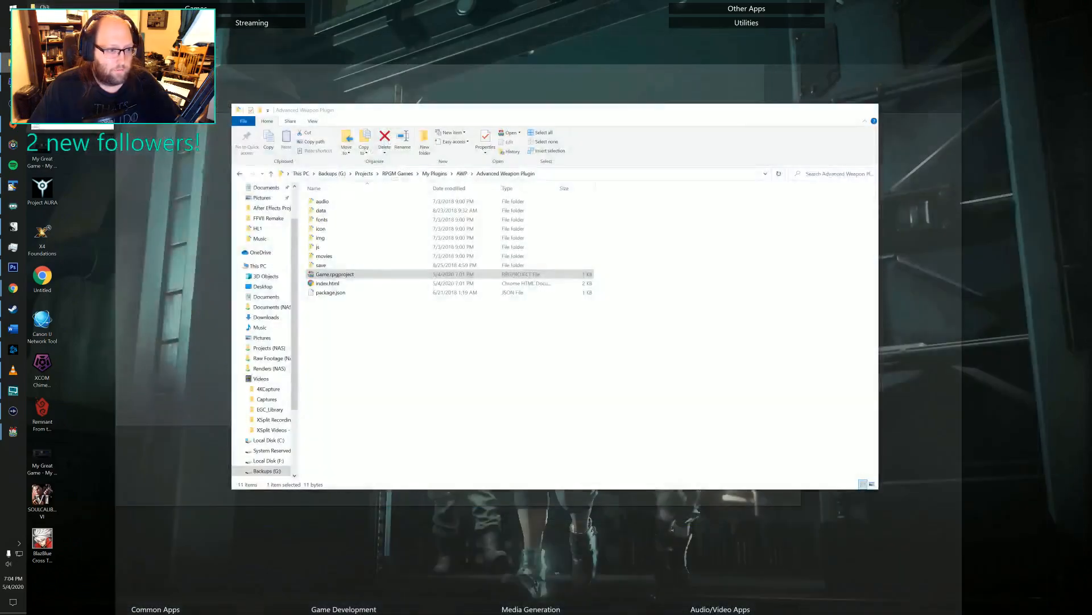
click(73, 98)
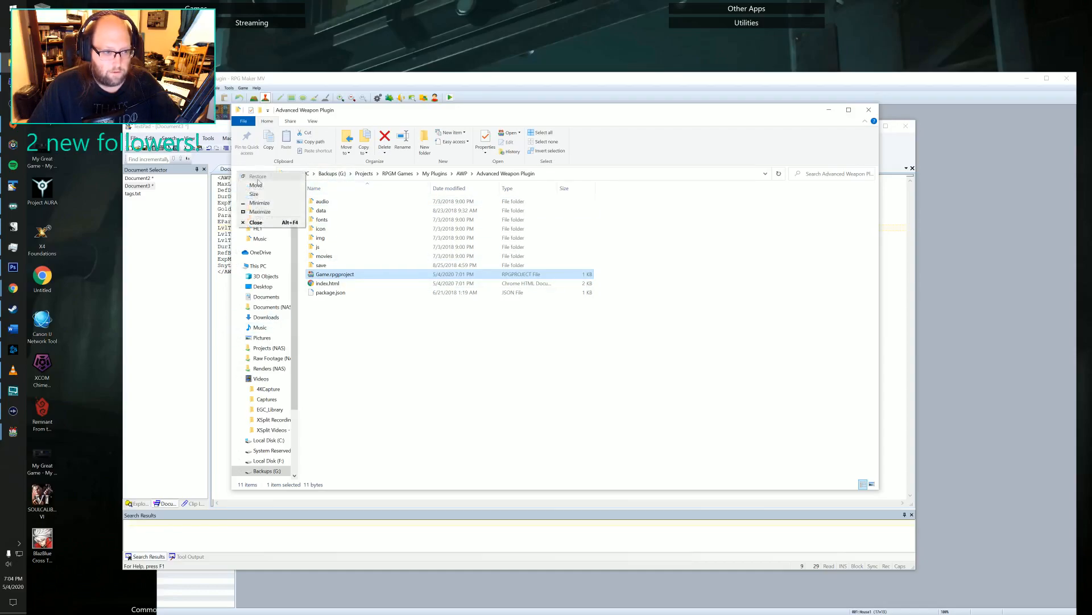
click(417, 330)
click(262, 174)
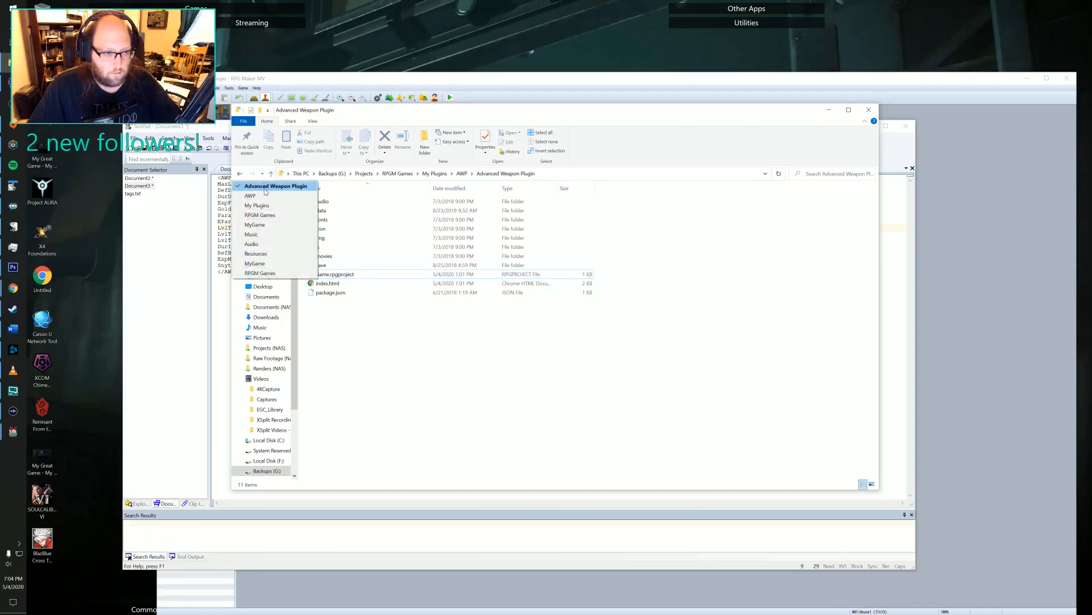
click(273, 197)
click(262, 173)
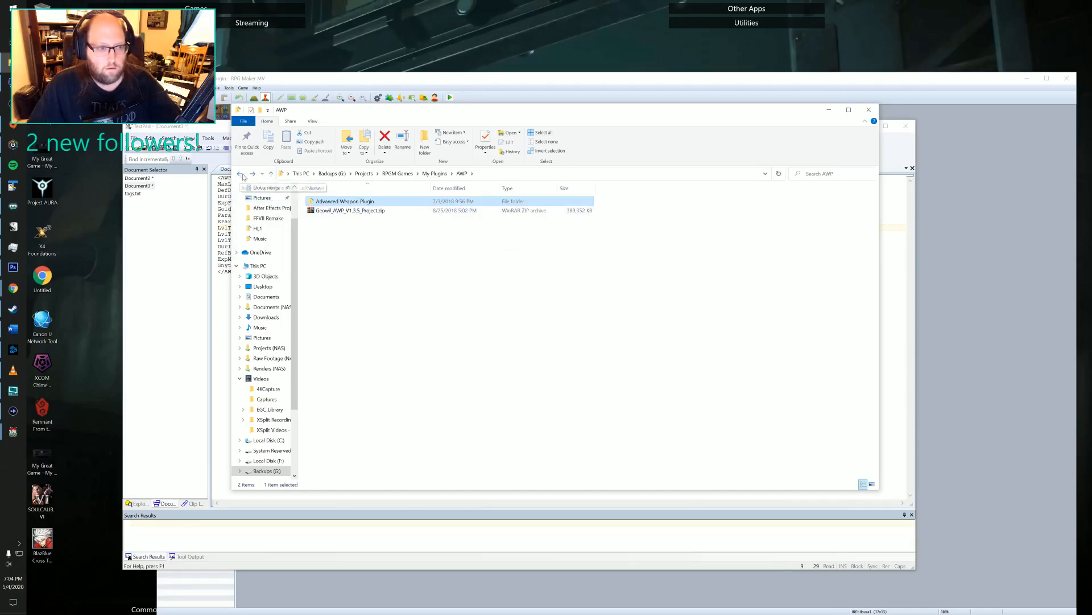
click(270, 187)
click(263, 174)
click(264, 197)
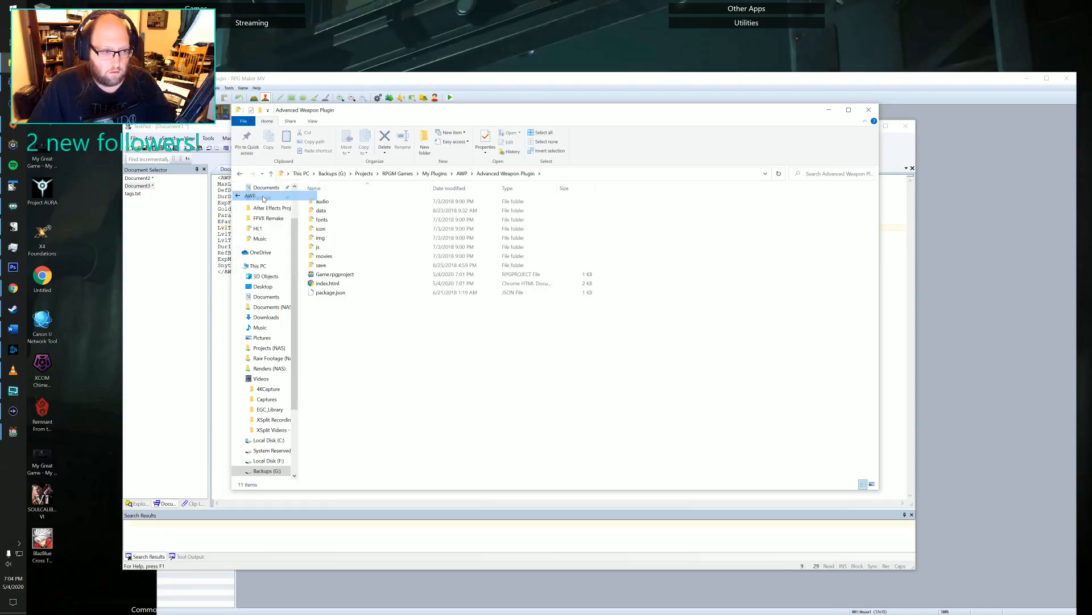
click(241, 174)
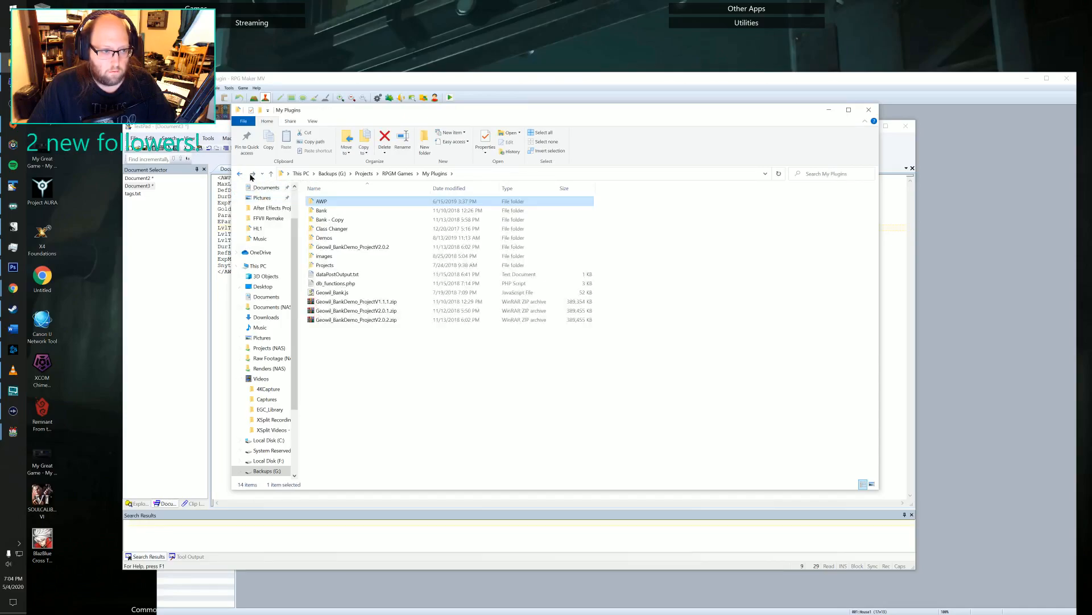
click(252, 174)
Look through the RPGM Games folder and the Project Materials folder within Projects on the Backups (G:) drive.
click(397, 173)
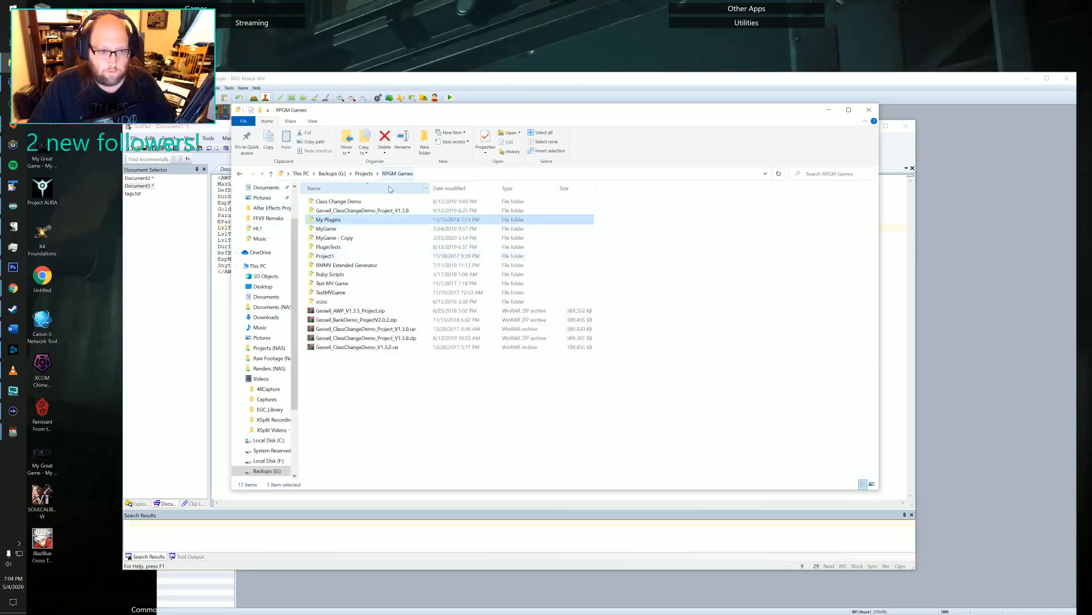
click(332, 174)
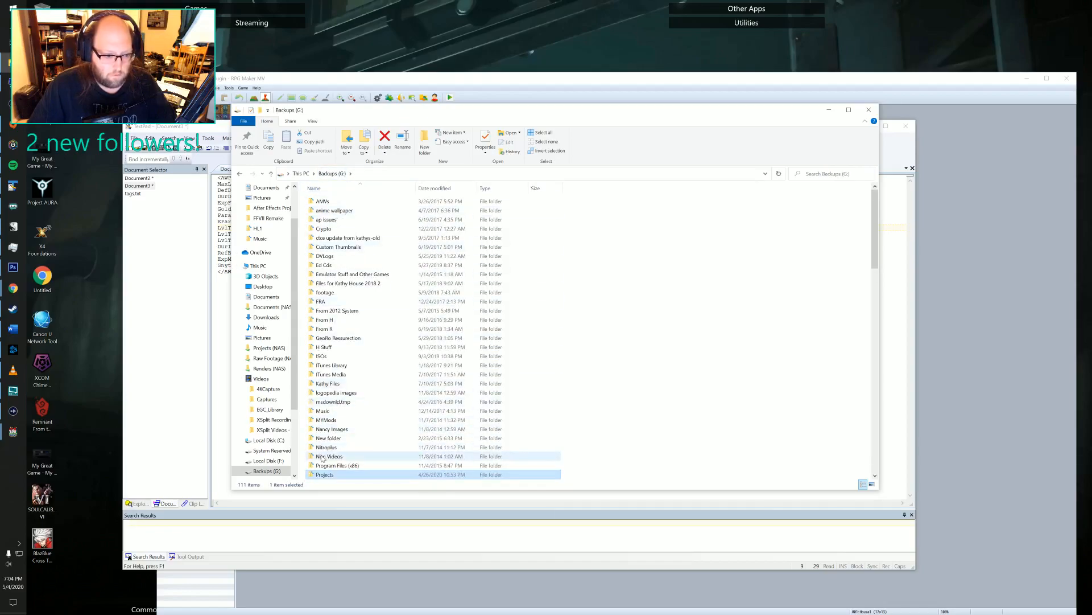
double_click(322, 474)
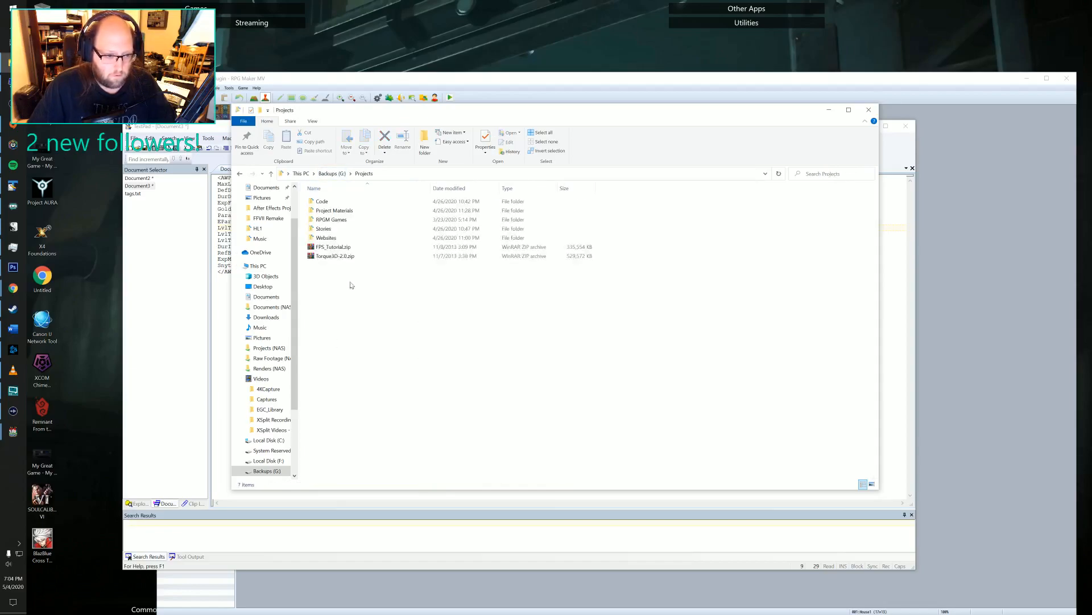
double_click(334, 209)
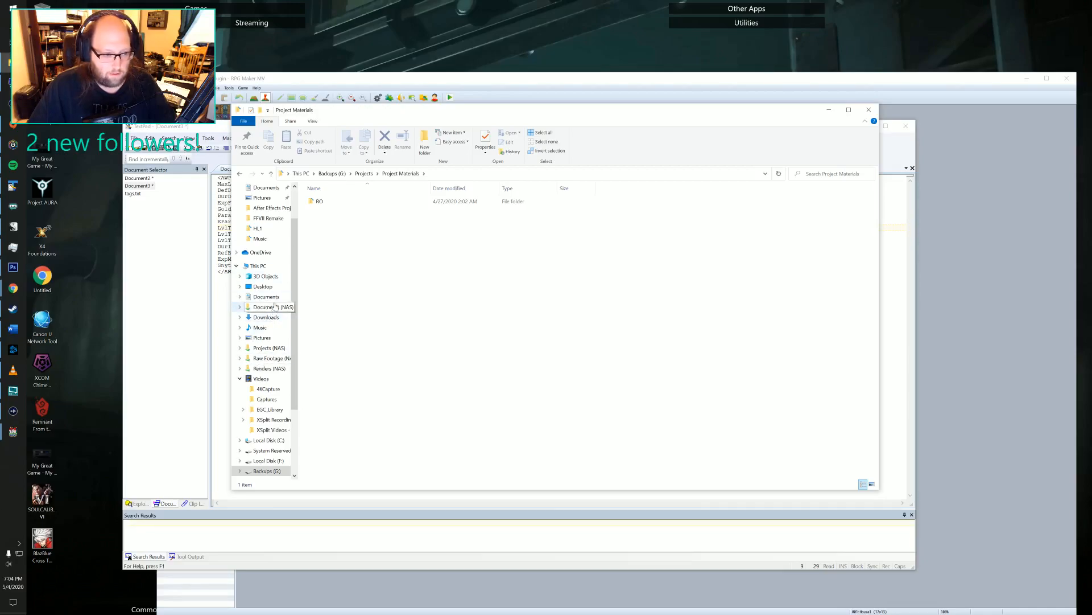
Open The Legend of Emilar folder inside Project Materials on the Projects (NAS) share.
click(263, 367)
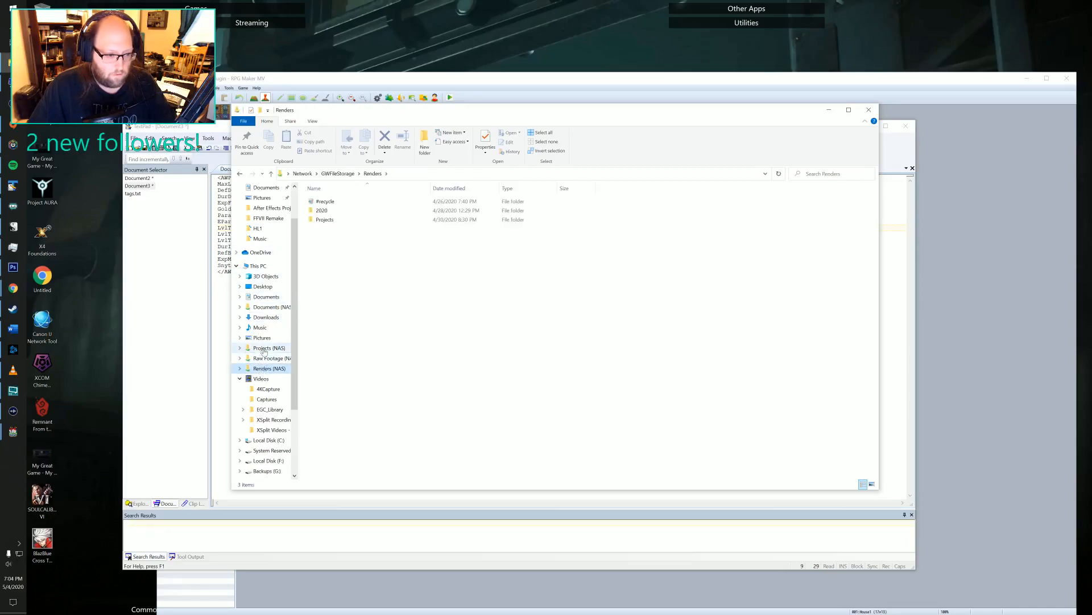
click(268, 347)
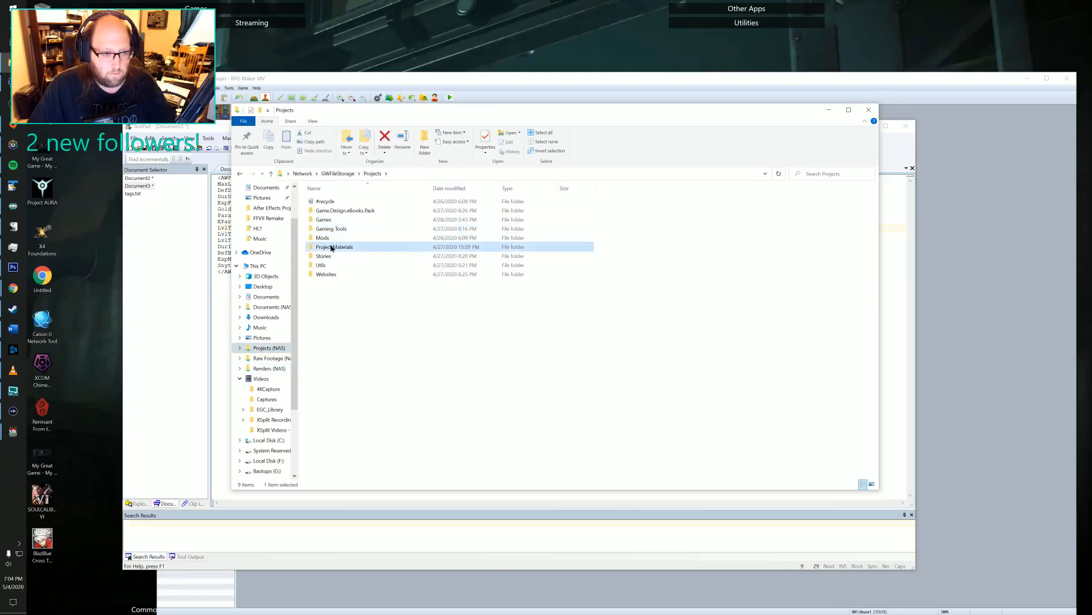
double_click(332, 247)
click(332, 266)
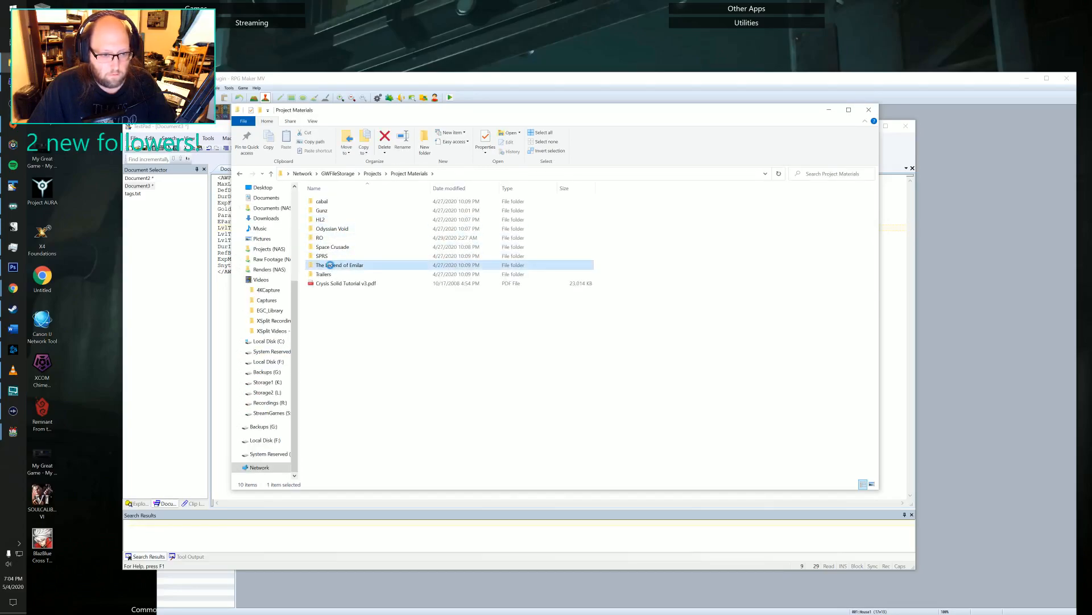
double_click(354, 266)
Open weapon hierarchy.xlsx in Excel, enlarge its window to view the weapon categories, and close it.
click(351, 249)
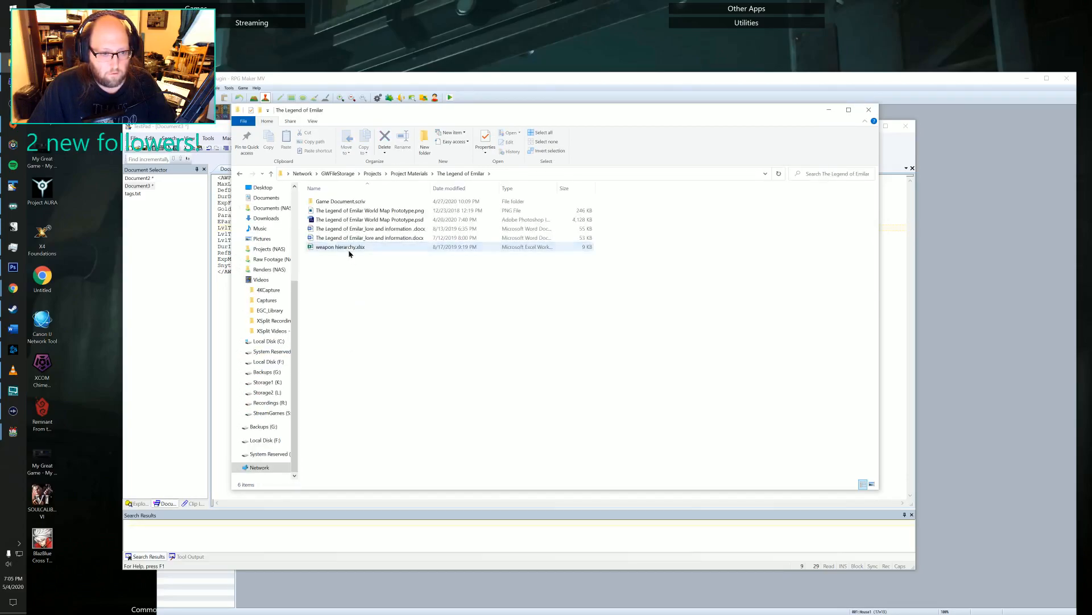
key(Return)
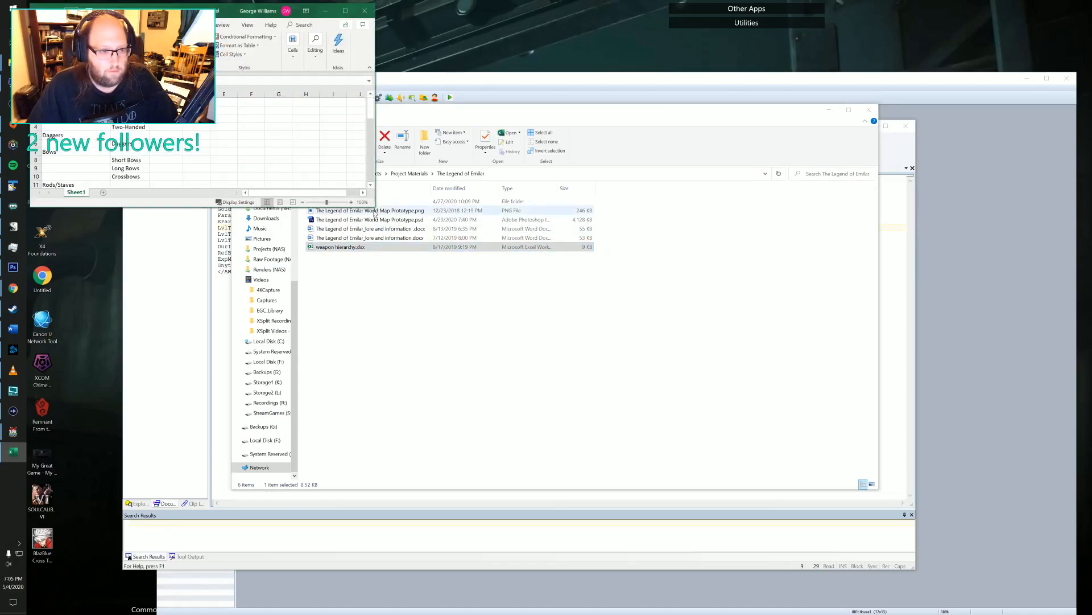
drag(375, 205, 499, 385)
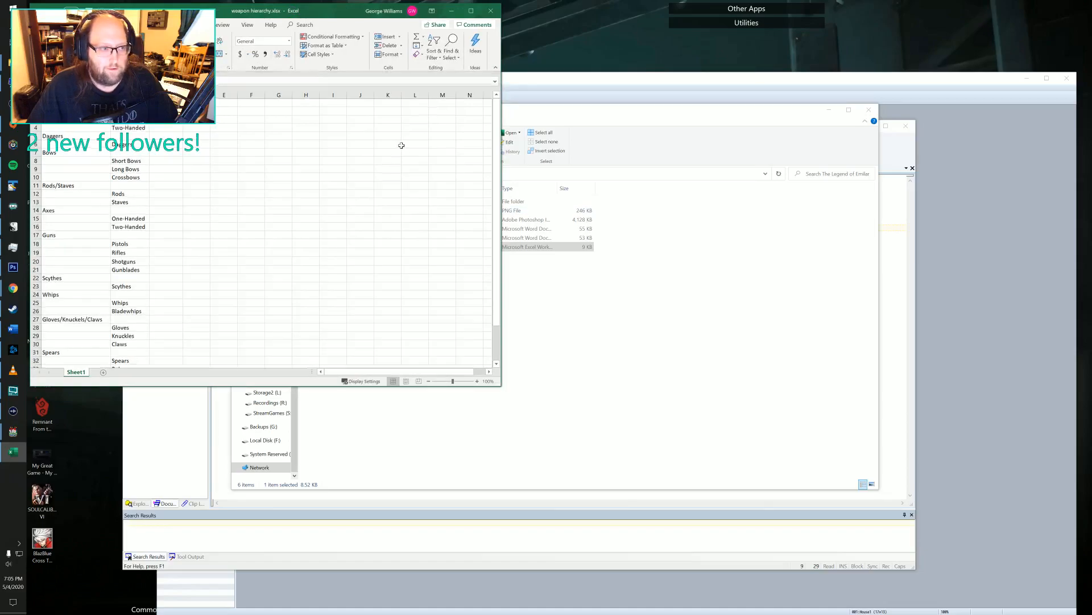
click(492, 12)
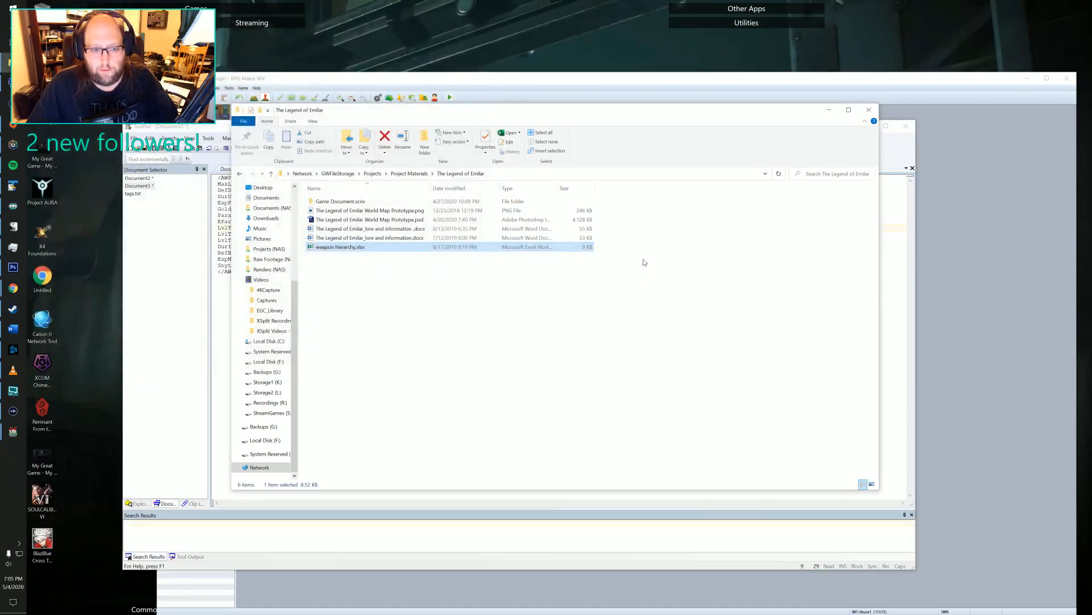
Switch to TextPad and highlight the LvlTraitCodes, LvlTraitIds, LvlTraitVals, RefBonusRate and ExpMulti values in the AWP note tag.
click(885, 157)
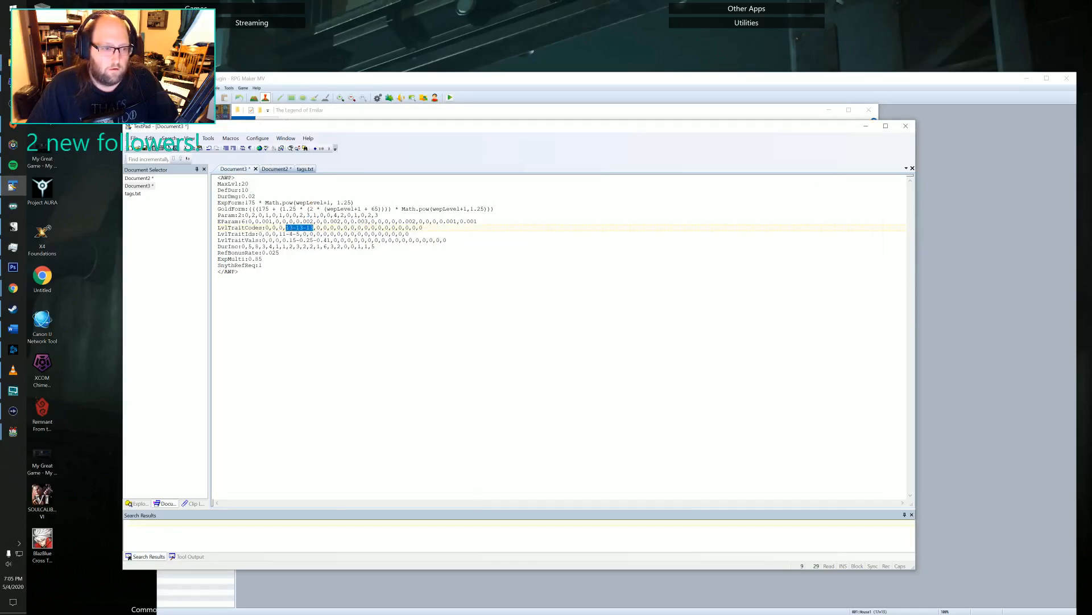
click(287, 227)
drag(286, 227, 313, 229)
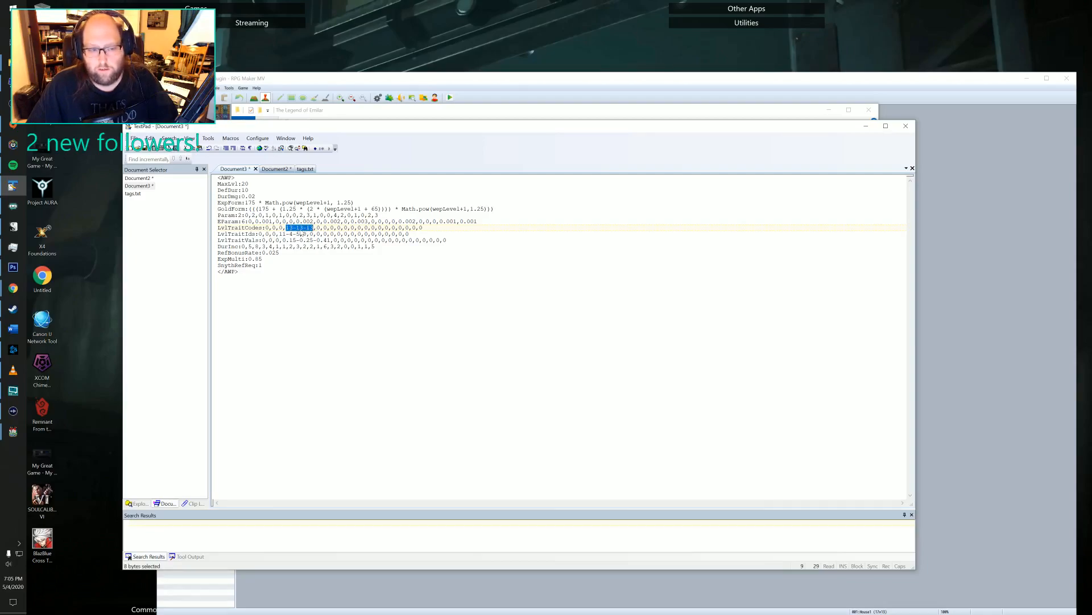
drag(278, 234, 300, 234)
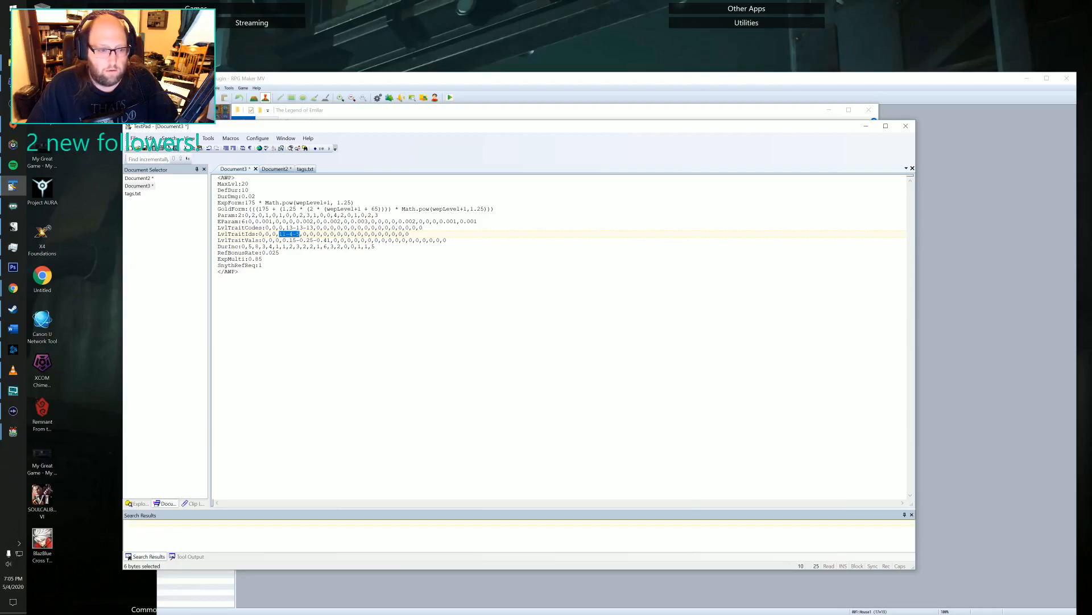
drag(283, 240, 331, 240)
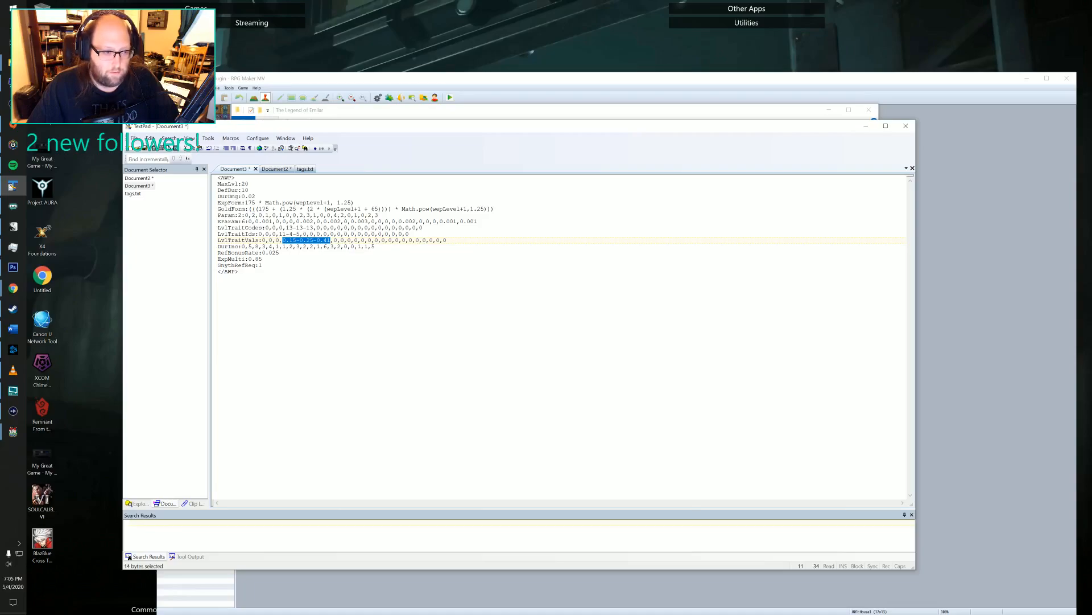
drag(262, 252, 279, 252)
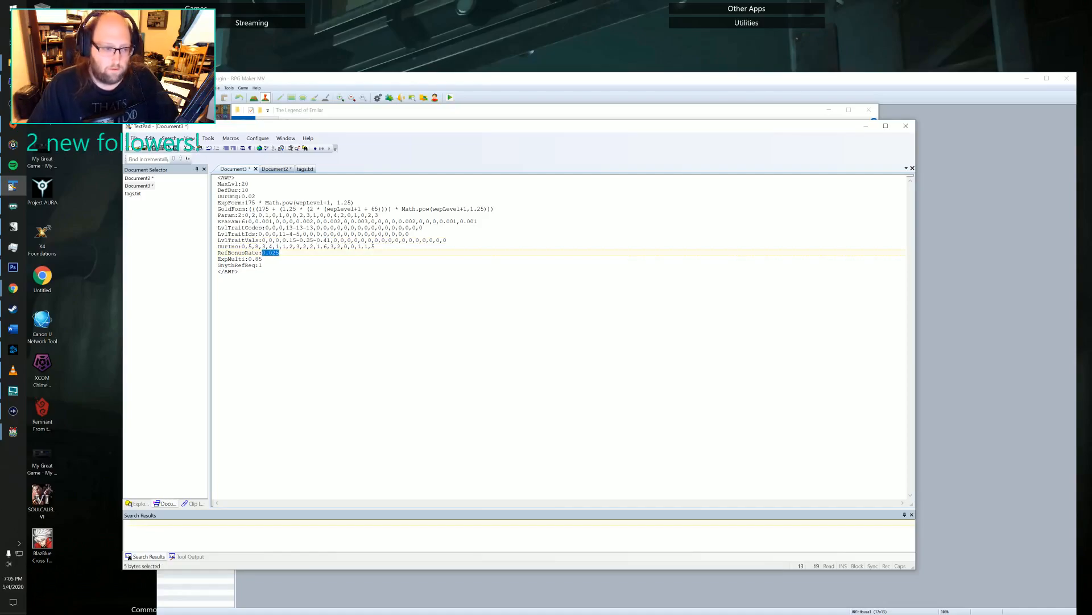
drag(248, 259, 263, 259)
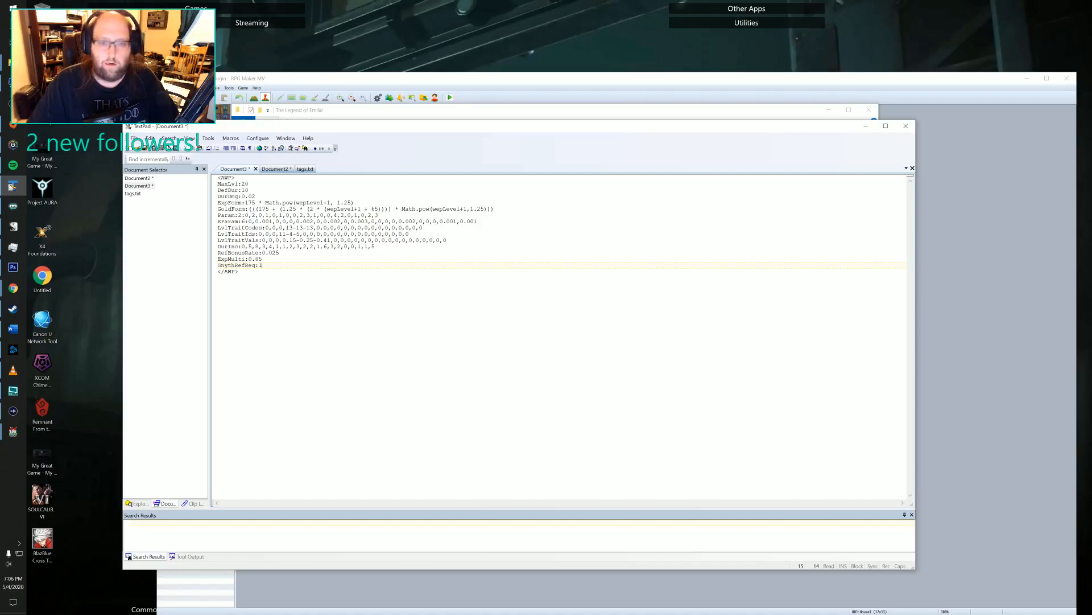
Switch to RPG Maker MV and look through the note tag of the Excalibur weapon in the database.
click(908, 107)
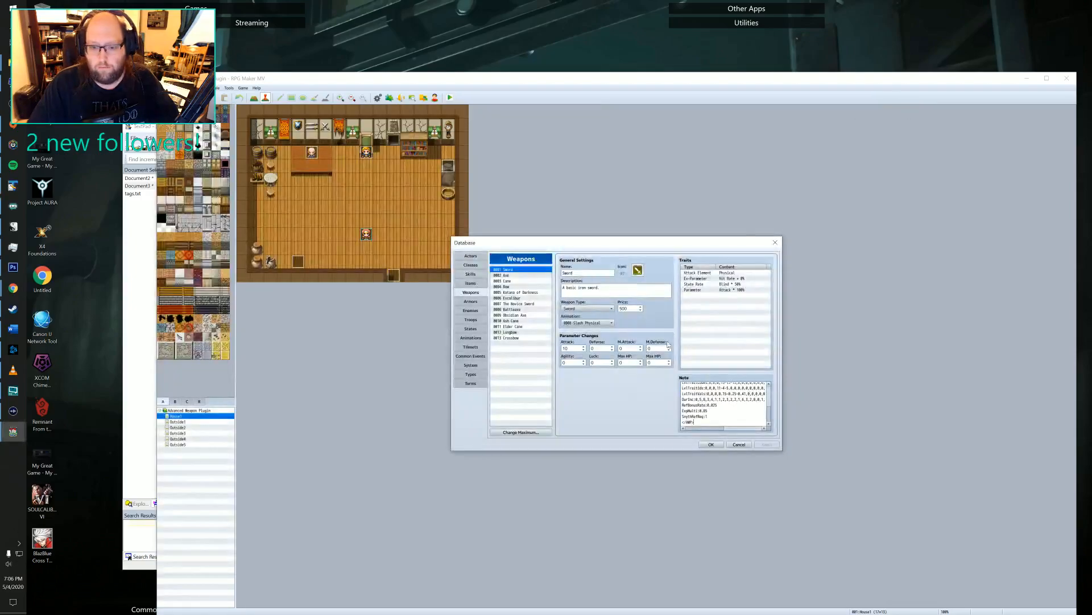
click(517, 305)
click(515, 298)
scroll(722, 404, down, 5)
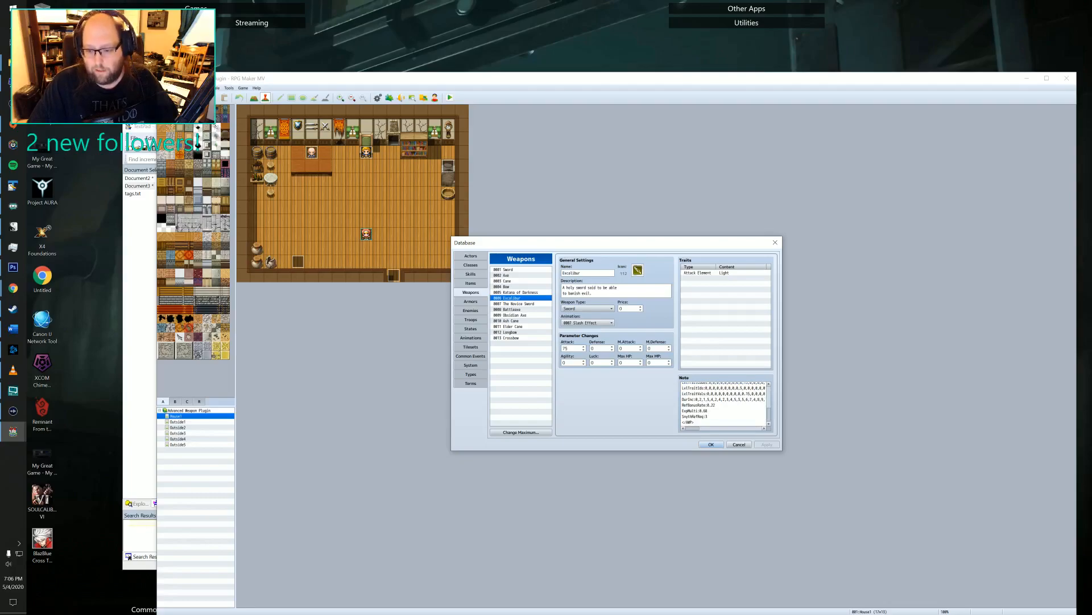
drag(683, 384, 709, 417)
click(700, 411)
click(718, 417)
scroll(722, 404, up, 5)
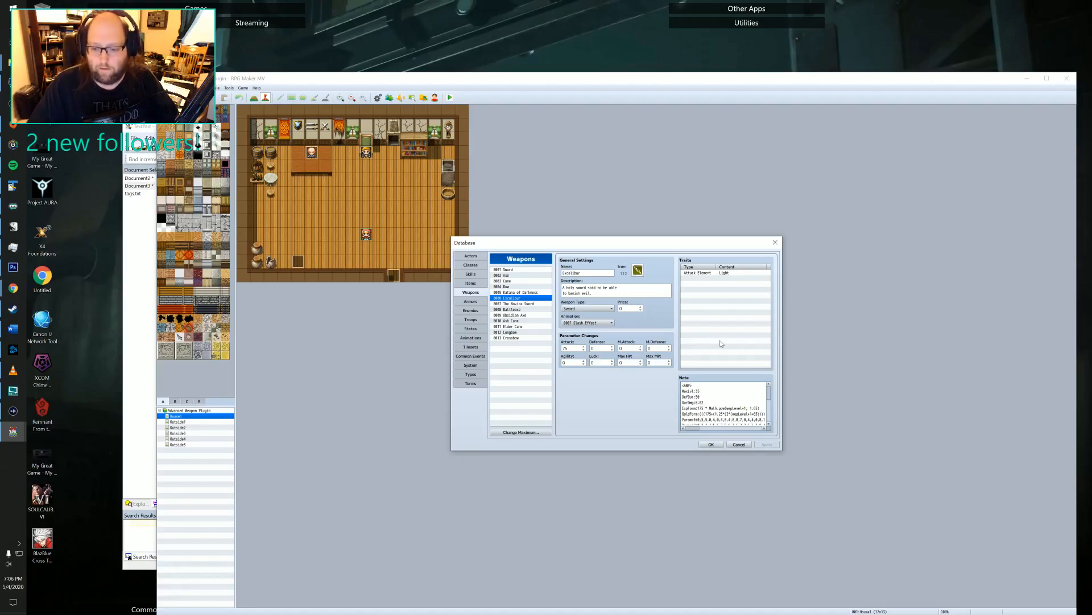
scroll(724, 404, down, 1)
scroll(724, 404, down, 2)
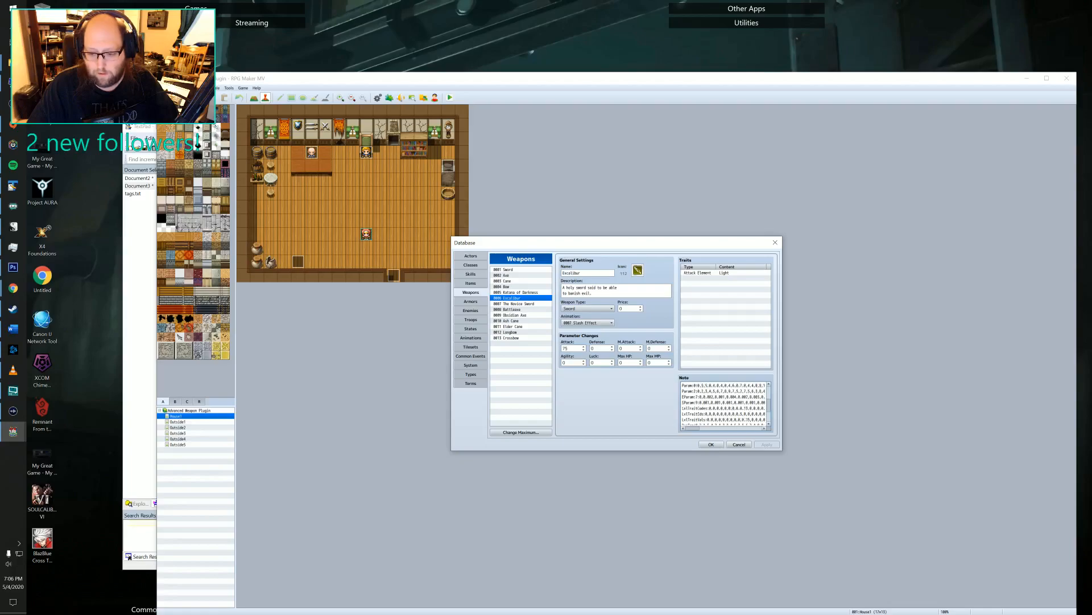
scroll(739, 404, down, 2)
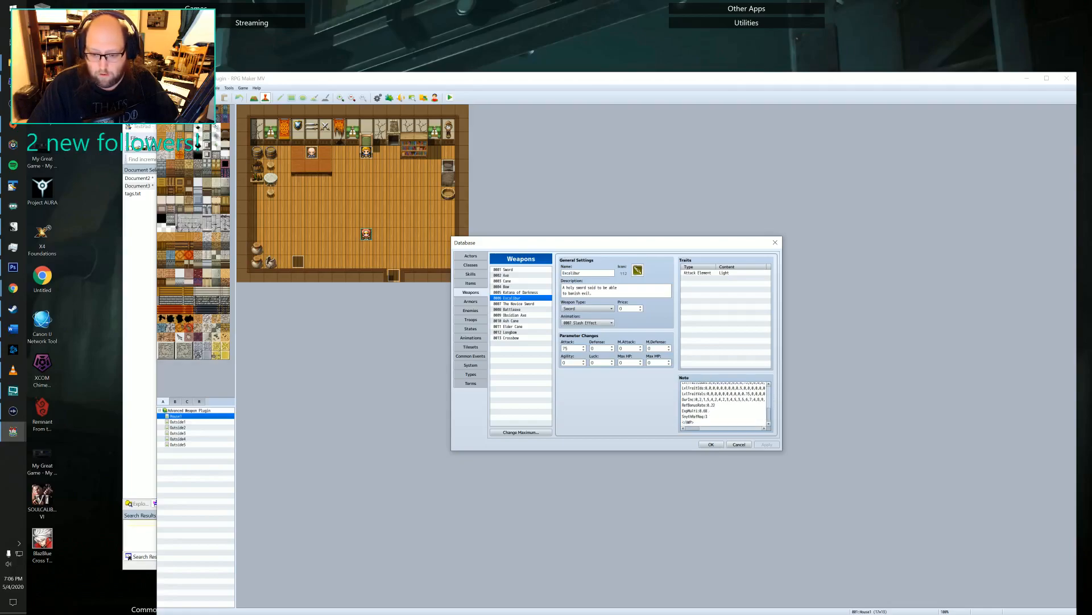
Copy Excalibur's entire note tag and paste it over the contents of Document3 in TextPad.
key(ctrl+a)
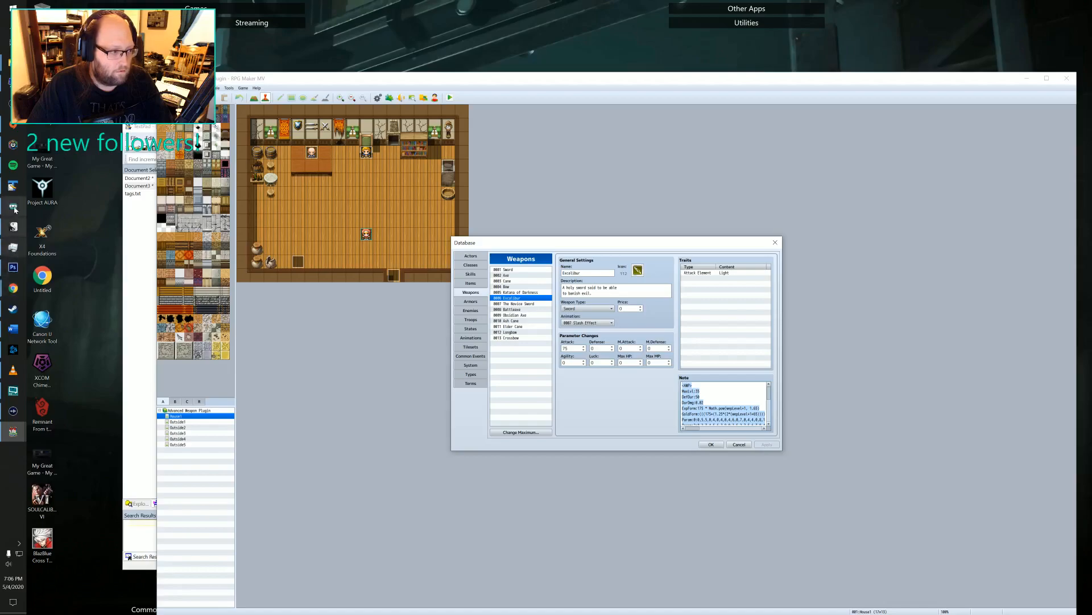
click(12, 185)
key(ctrl+a)
key(ctrl+v)
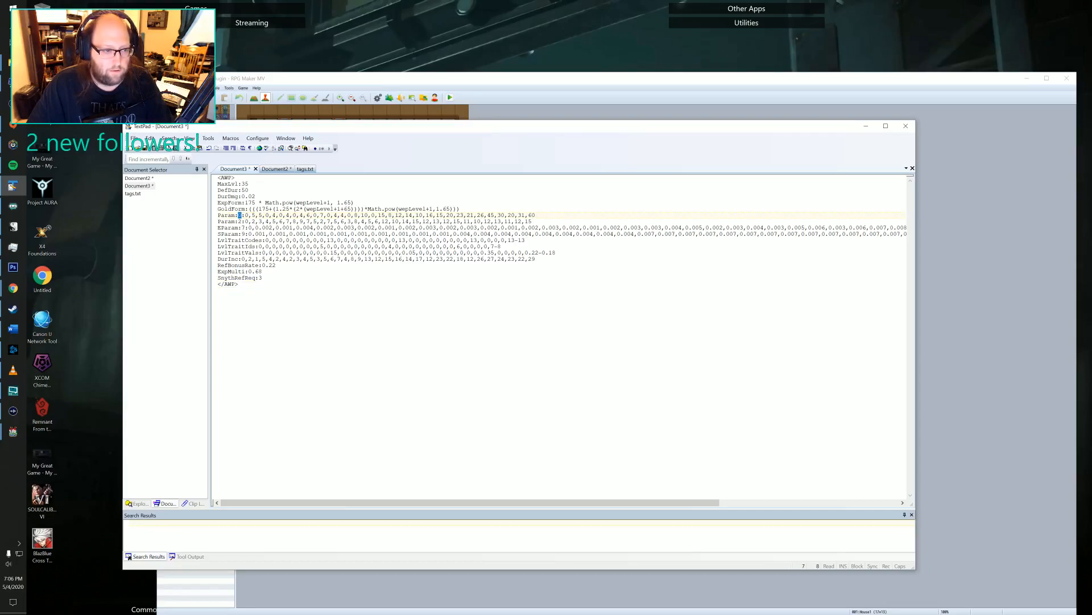
Highlight the parameter numbers at the start of the second Param, EParam and SParam lines.
drag(239, 221, 244, 221)
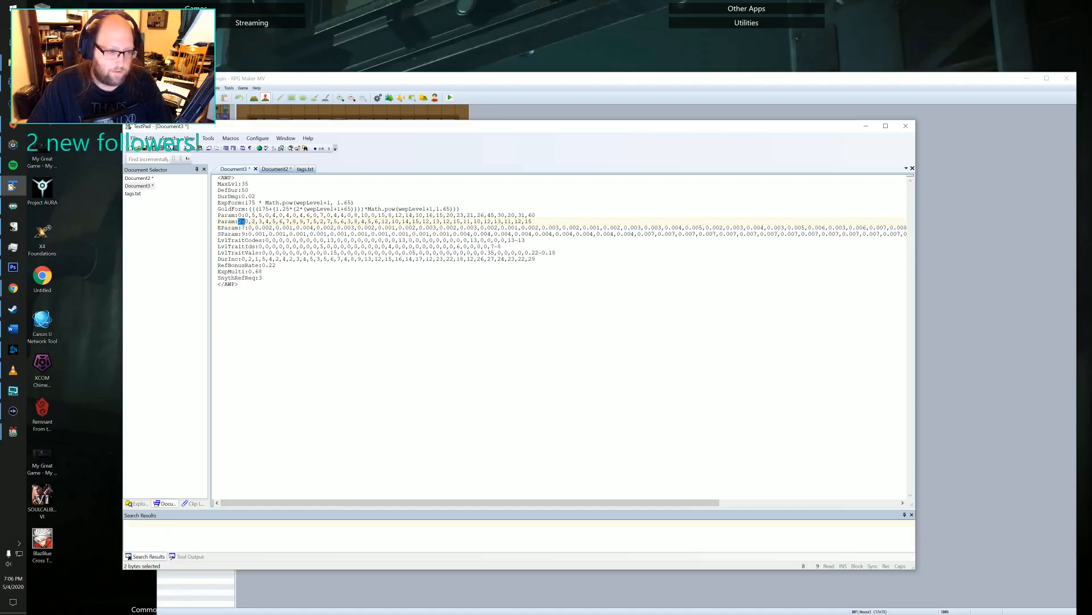
key(Down)
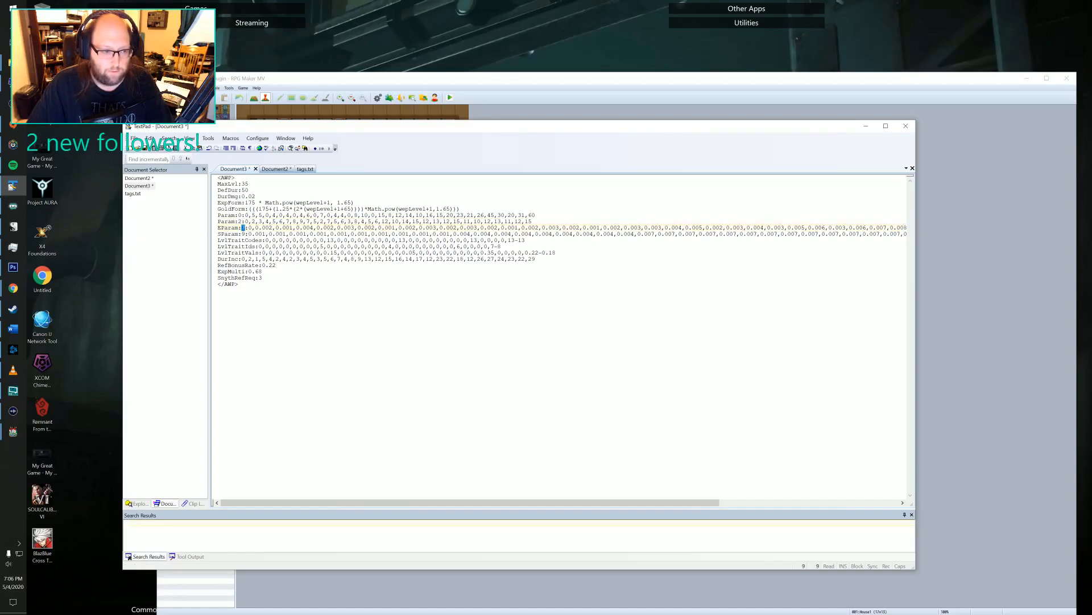
drag(238, 234, 244, 234)
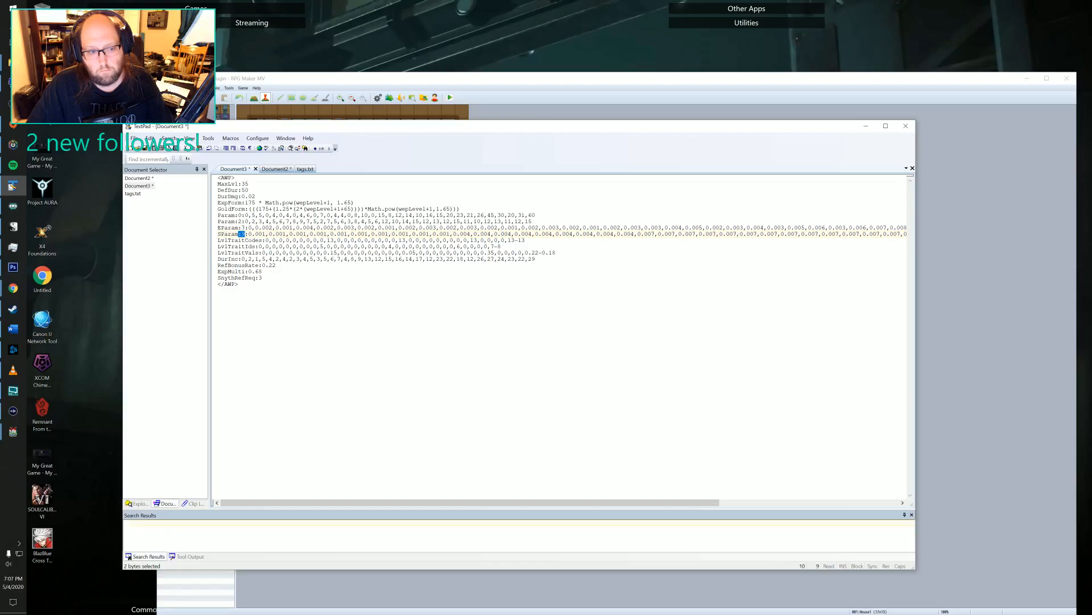
Return to RPG Maker MV, close the database and open the AWP plugin's entry in the Plugin Manager.
click(1034, 210)
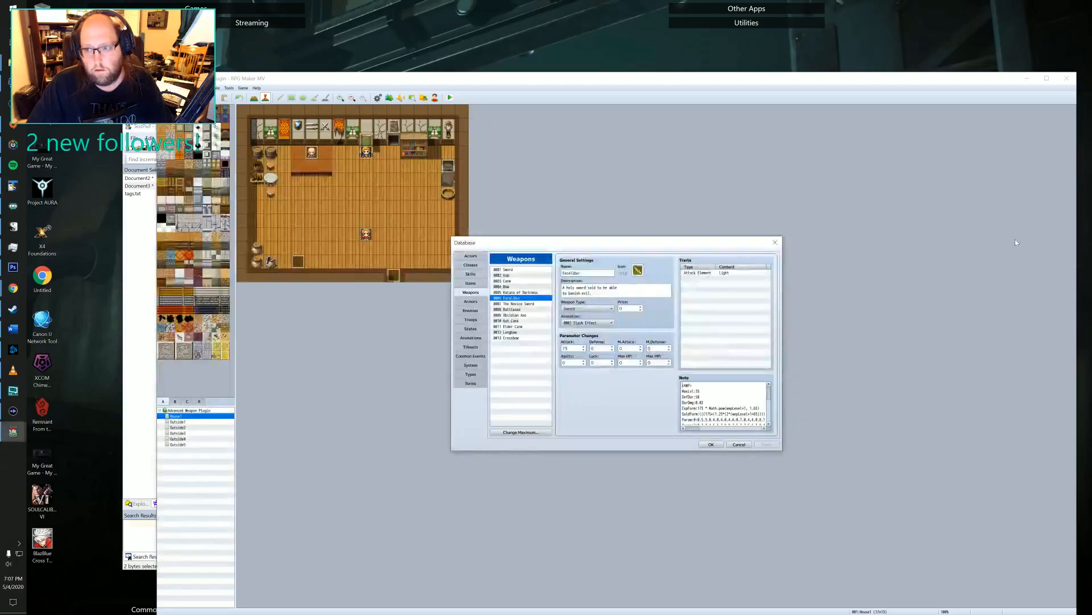
click(772, 239)
click(389, 98)
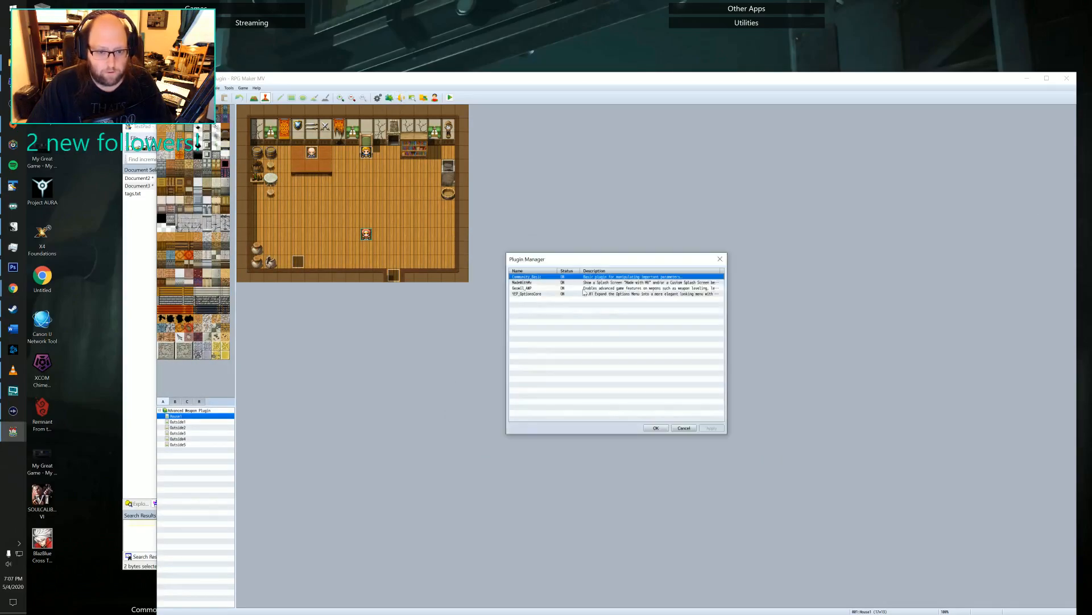
double_click(521, 288)
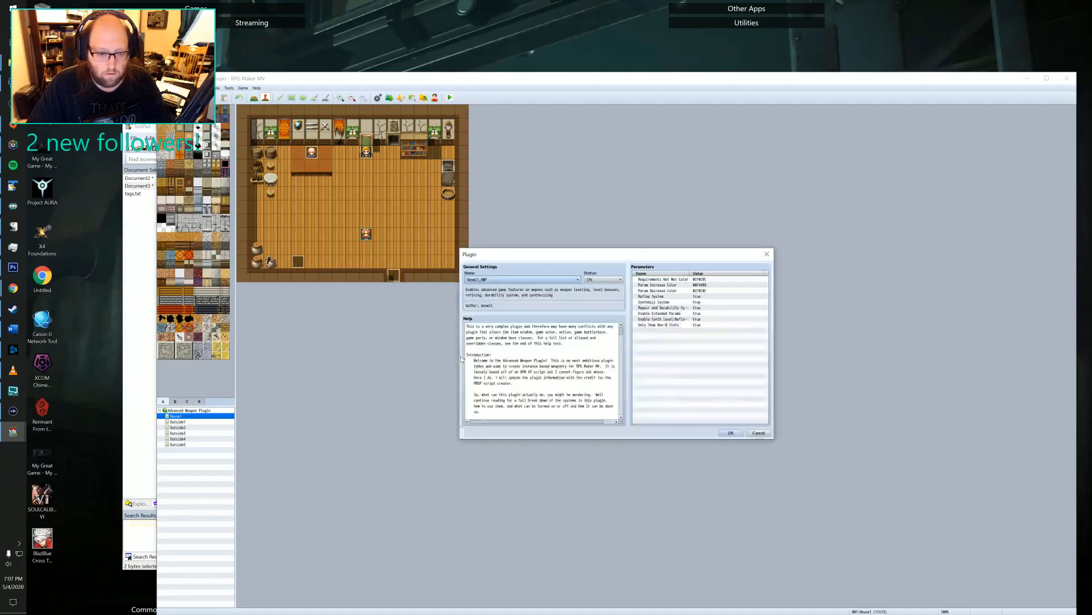
Read the AWP plugin's help text from the introduction through the installation, parameters, plugin commands and possible conflicts sections.
scroll(543, 370, down, 15)
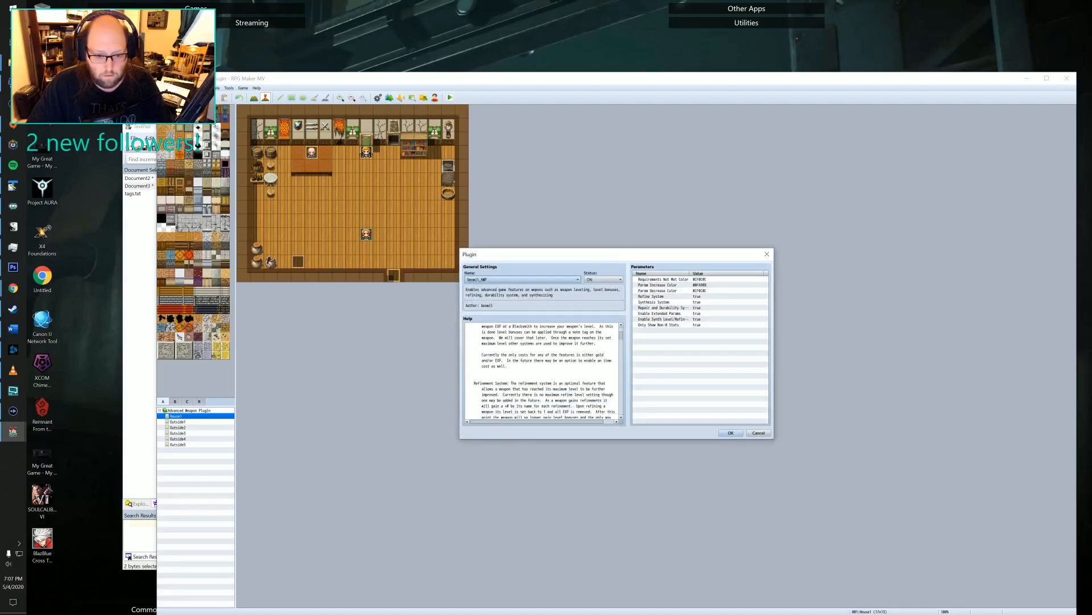
scroll(544, 370, down, 12)
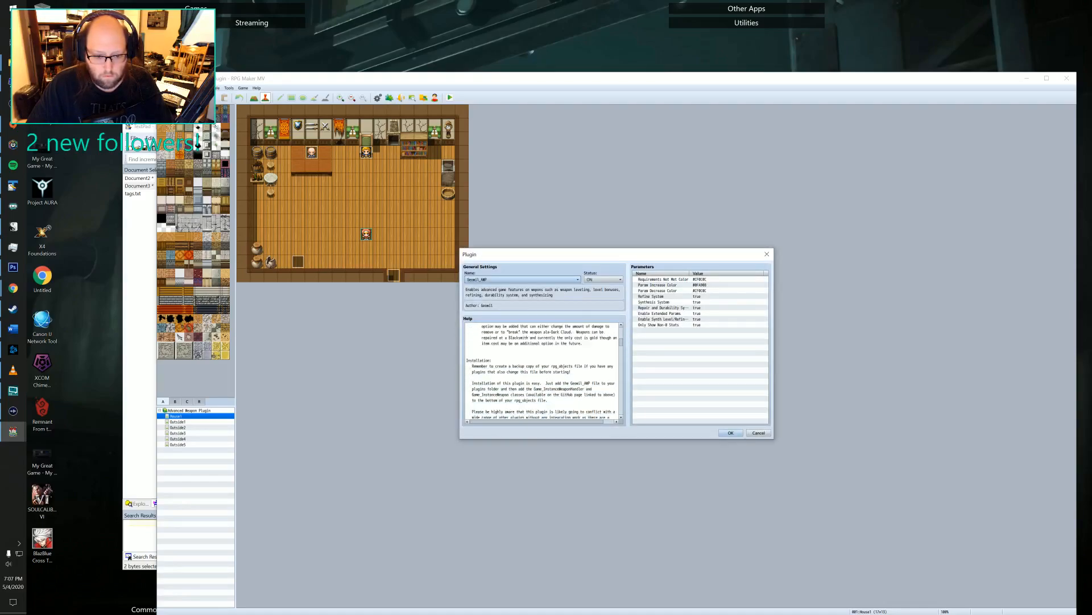
scroll(543, 370, down, 12)
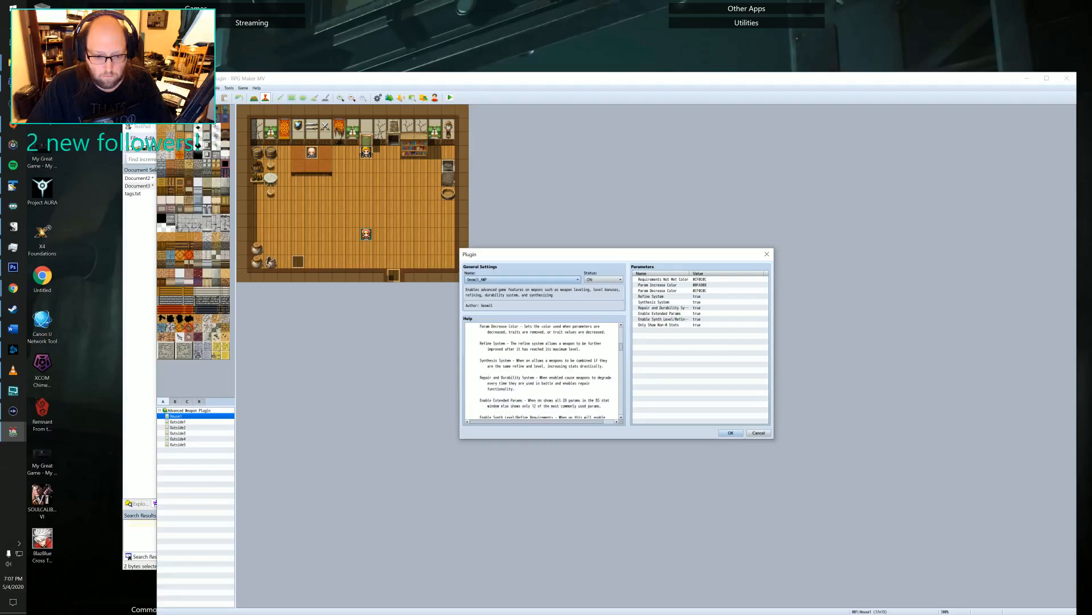
scroll(544, 370, down, 12)
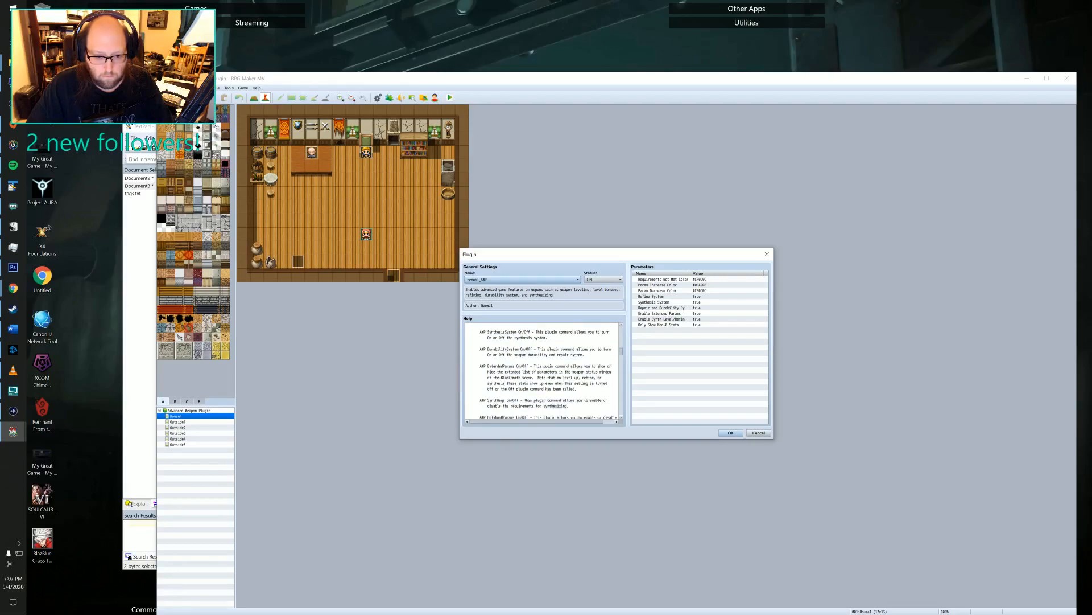
scroll(544, 370, down, 12)
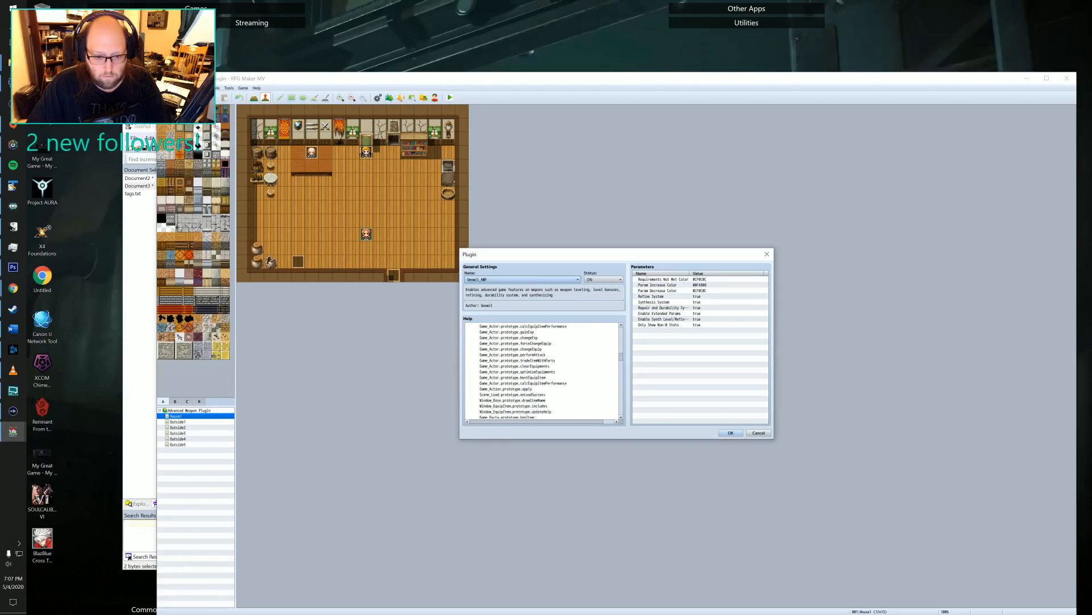
scroll(543, 370, up, 10)
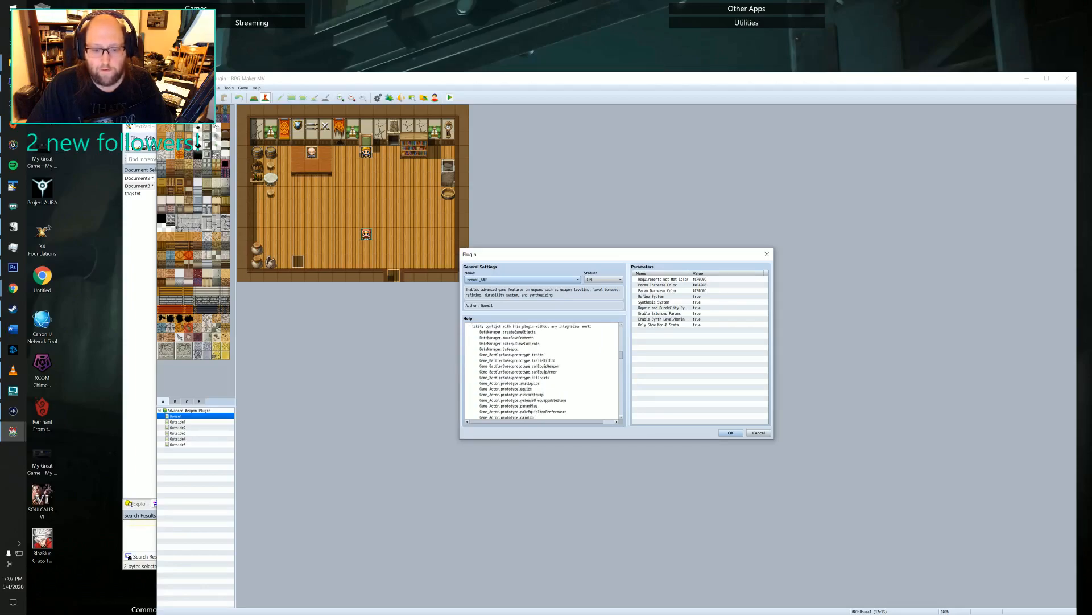
scroll(543, 370, down, 2)
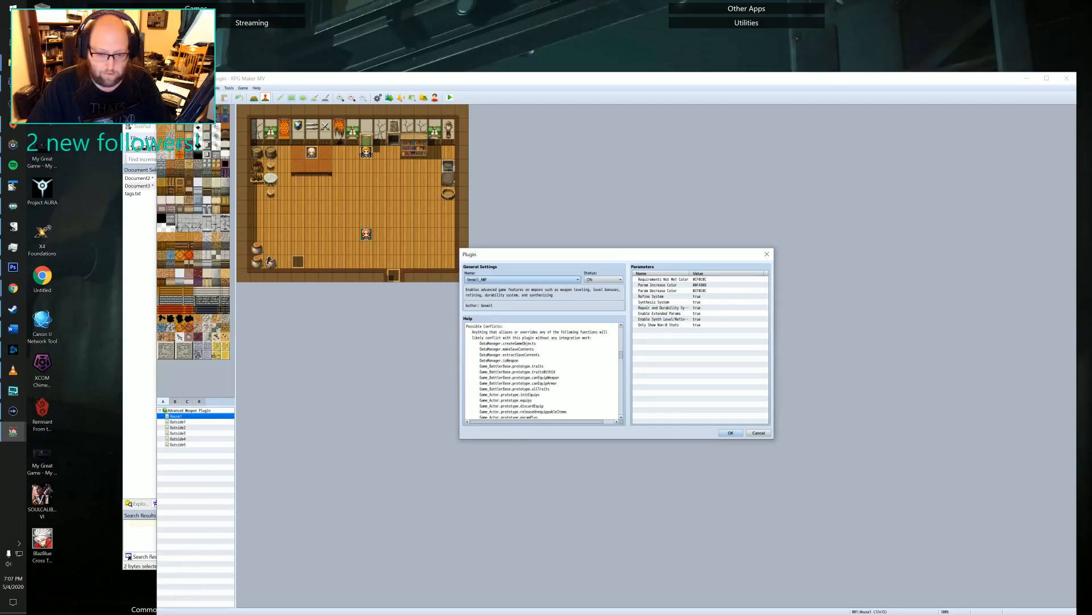
scroll(543, 370, down, 3)
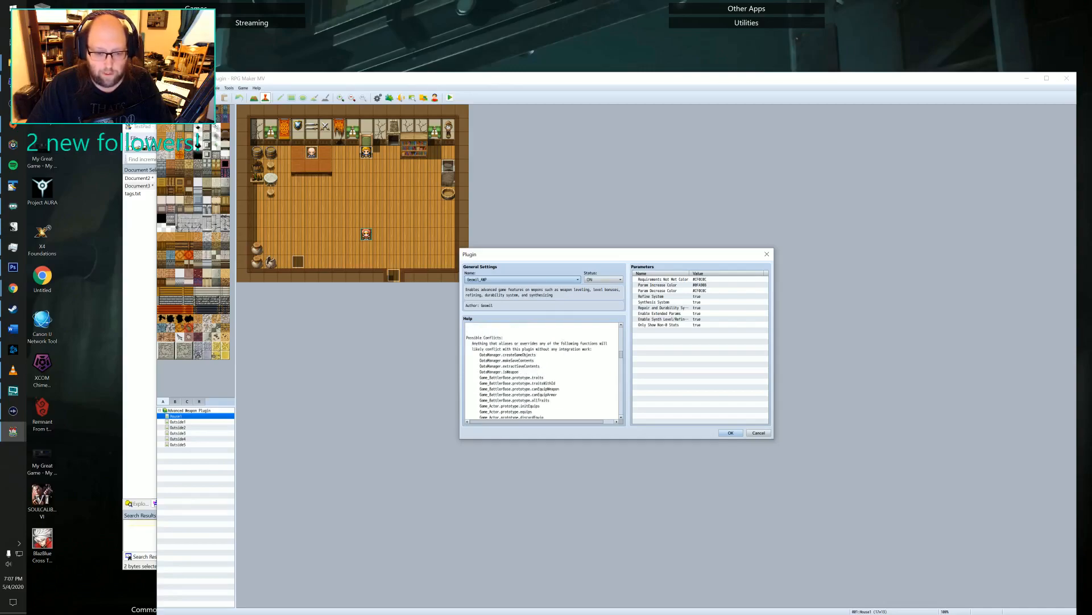
Read the AWP help's weapon note tag section, from the opening tag description through the Param, EParam and SParam attributes.
scroll(543, 370, down, 3)
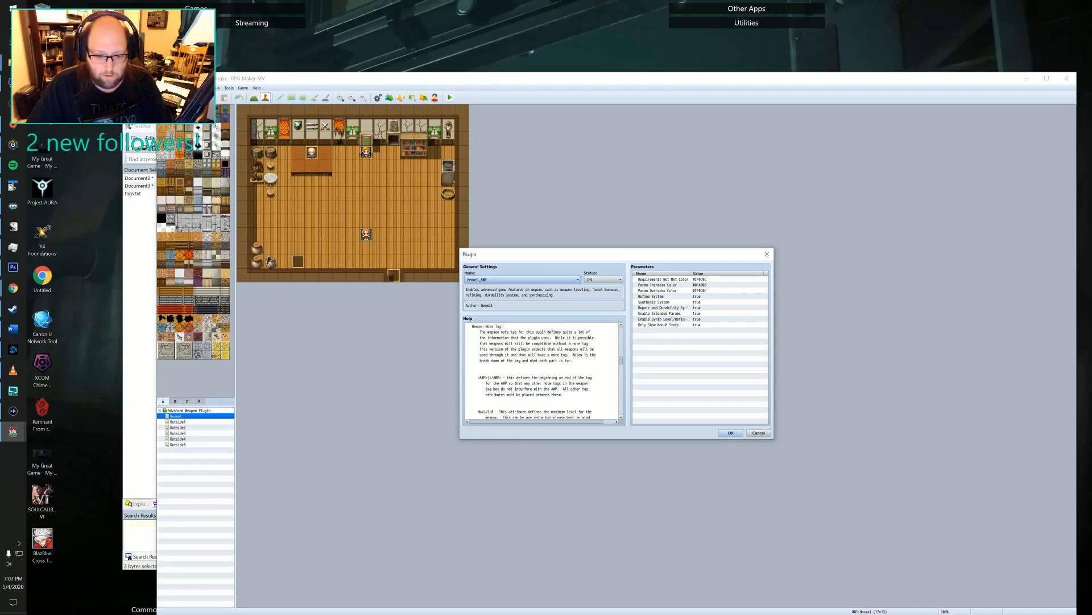
scroll(544, 370, down, 8)
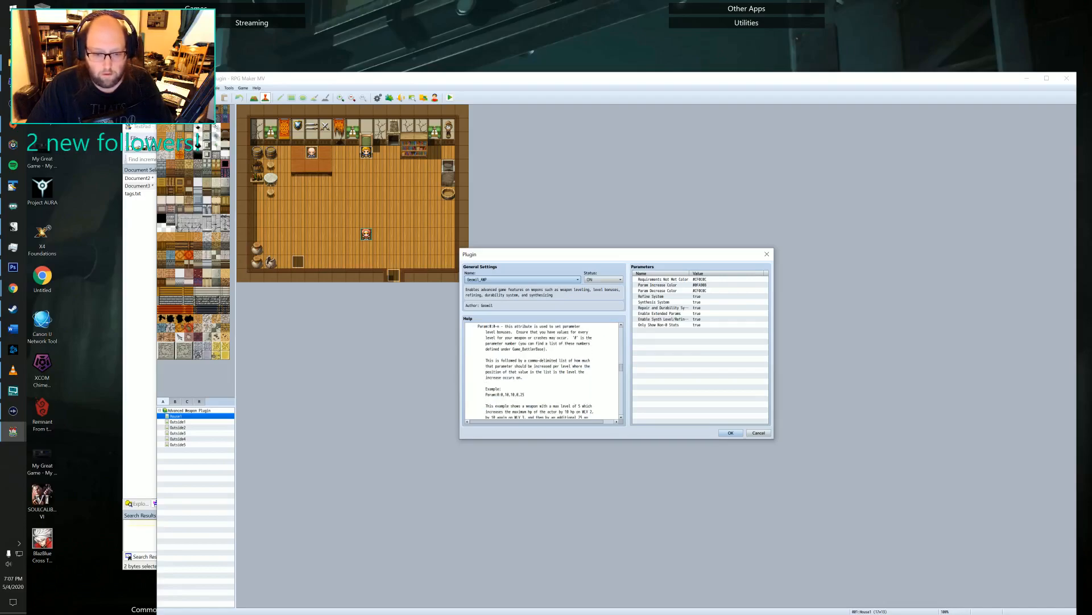
scroll(543, 370, down, 2)
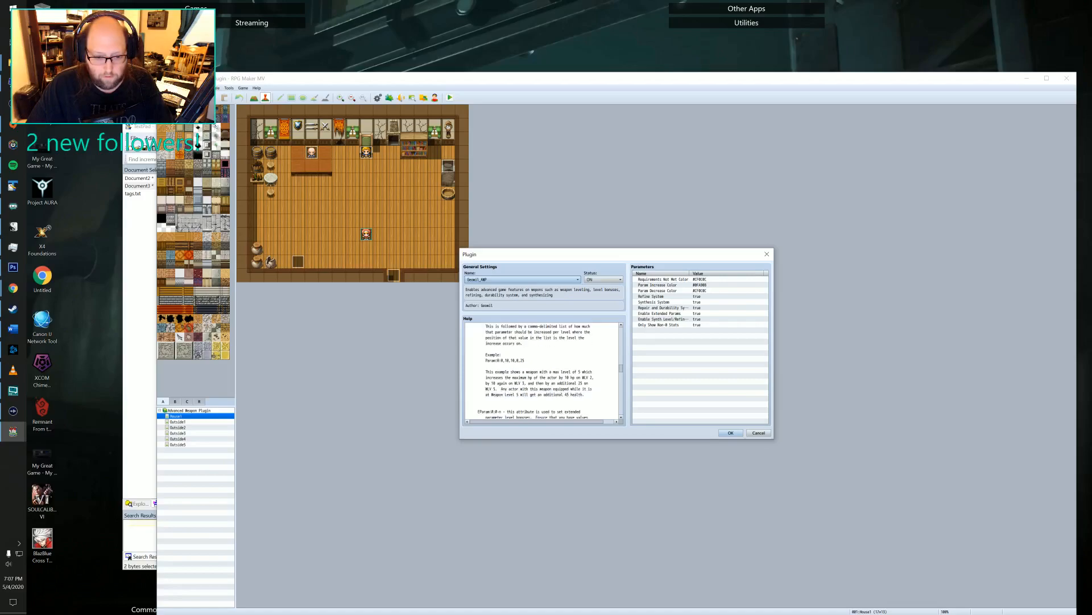
scroll(544, 370, down, 5)
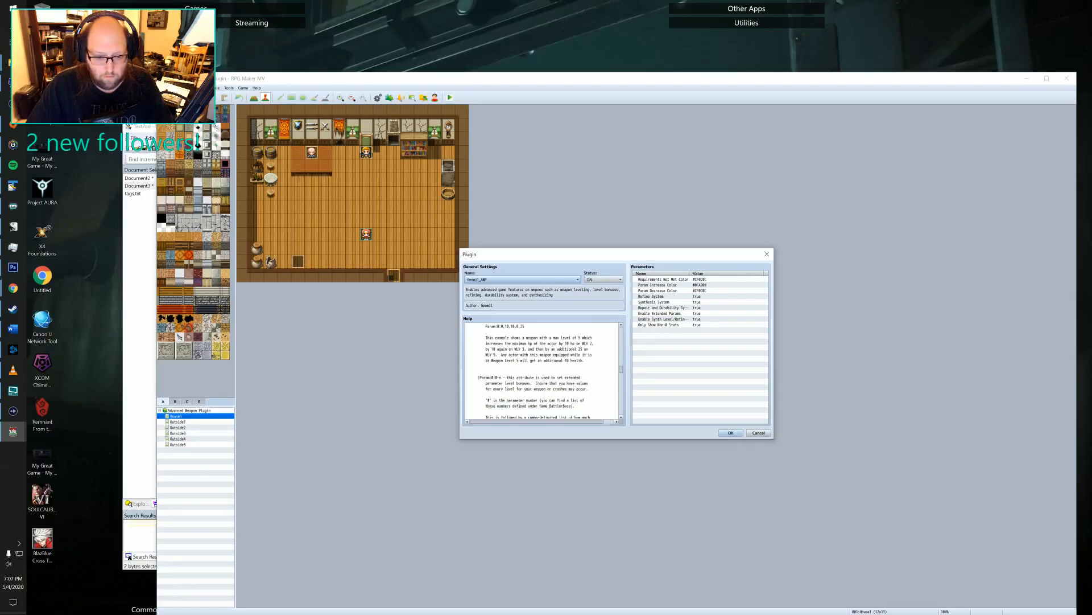
scroll(544, 370, down, 7)
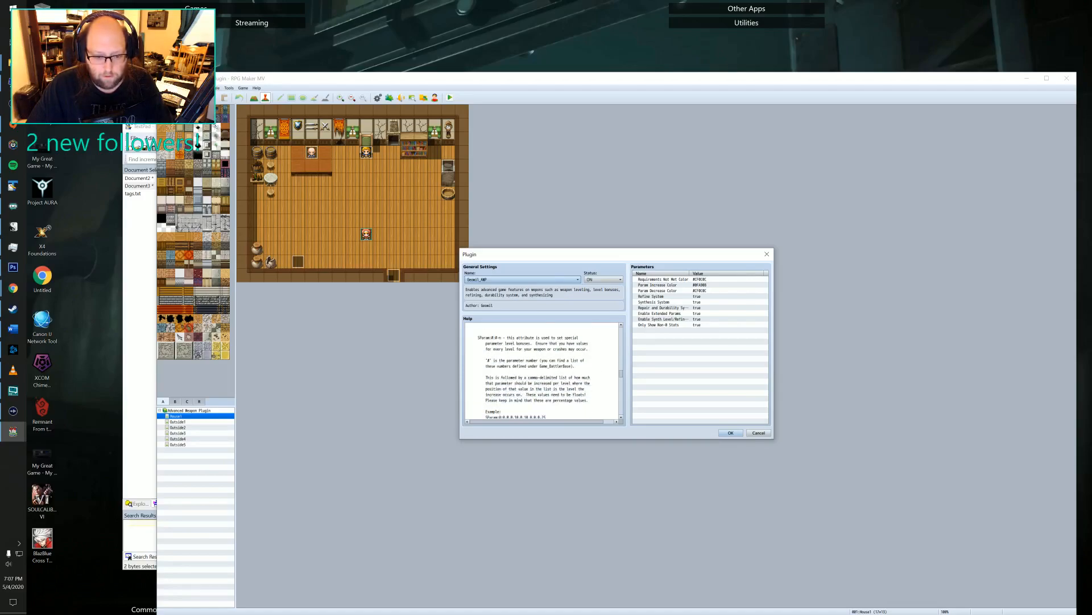
scroll(544, 370, down, 4)
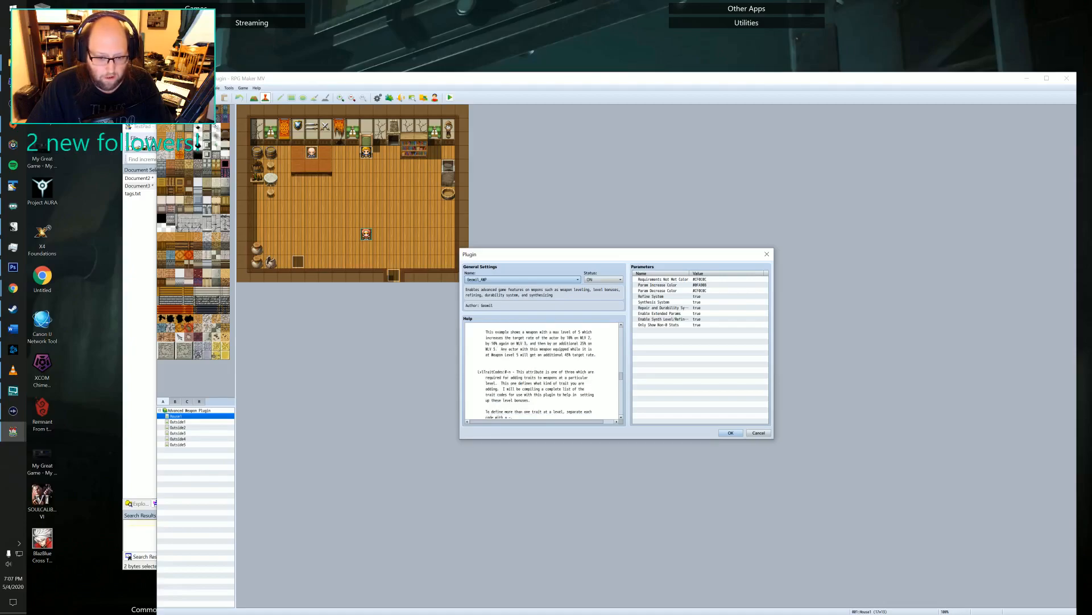
Read the help entries for the LvlTraitCodes, LvlTraitIds, LvlTraitVals, DurInc and RefBonusRate attributes.
scroll(543, 370, down, 1)
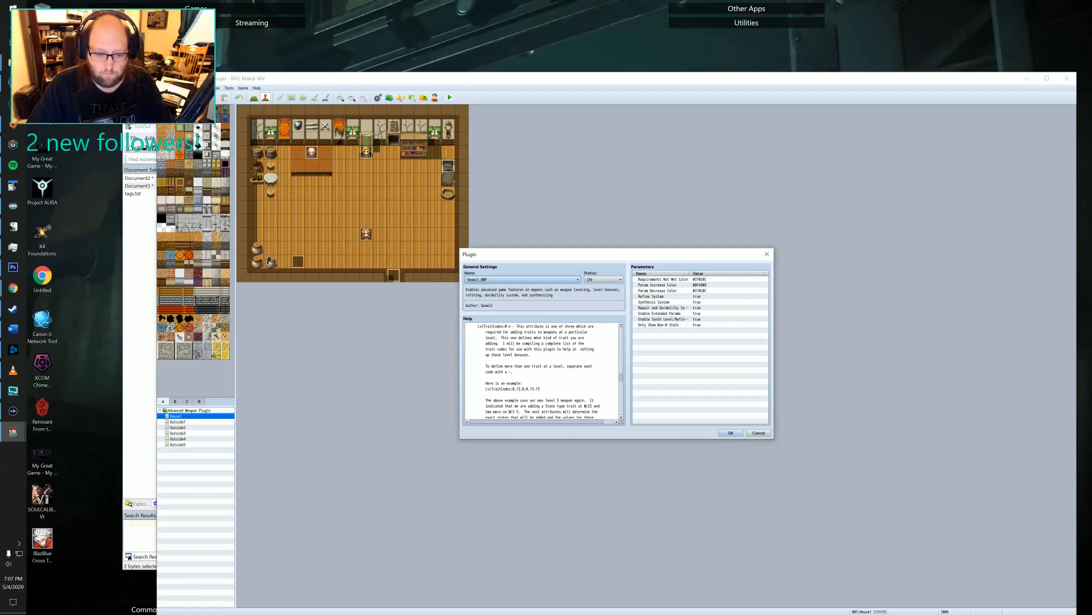
scroll(542, 369, down, 5)
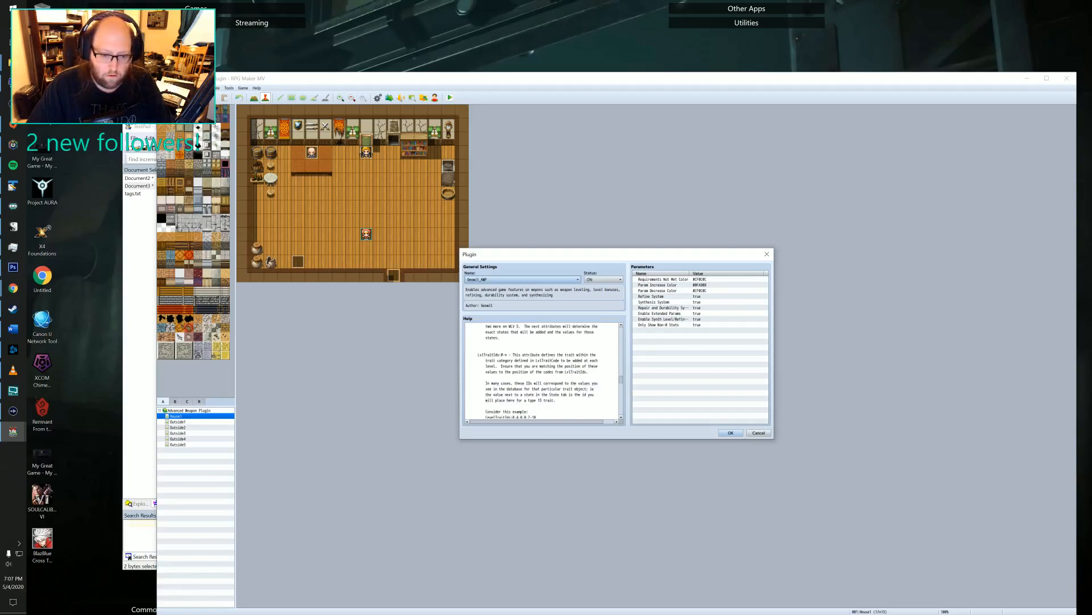
scroll(543, 370, down, 1)
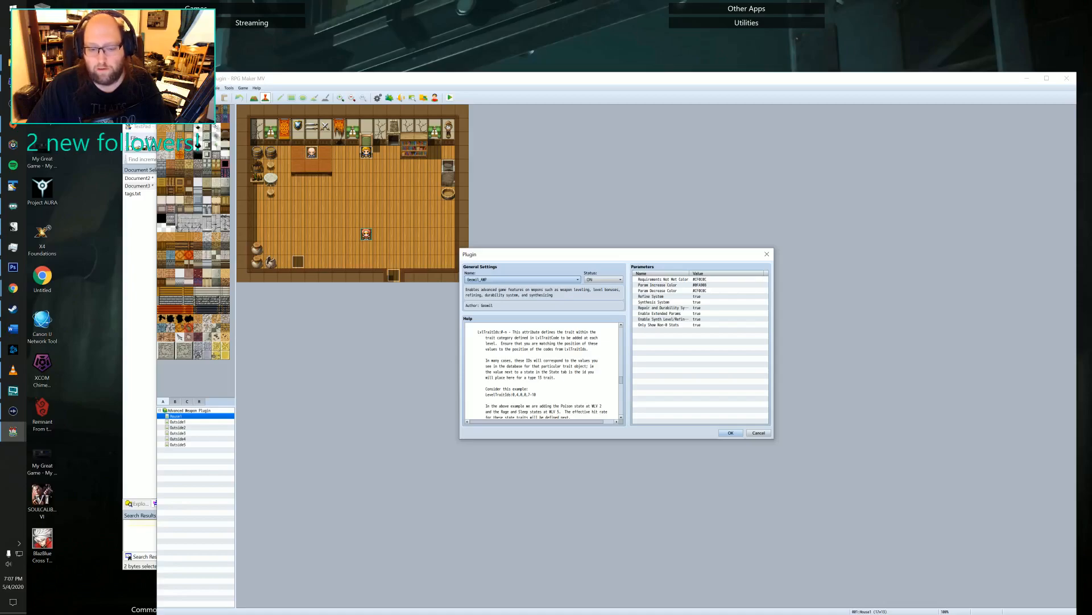
scroll(542, 370, down, 5)
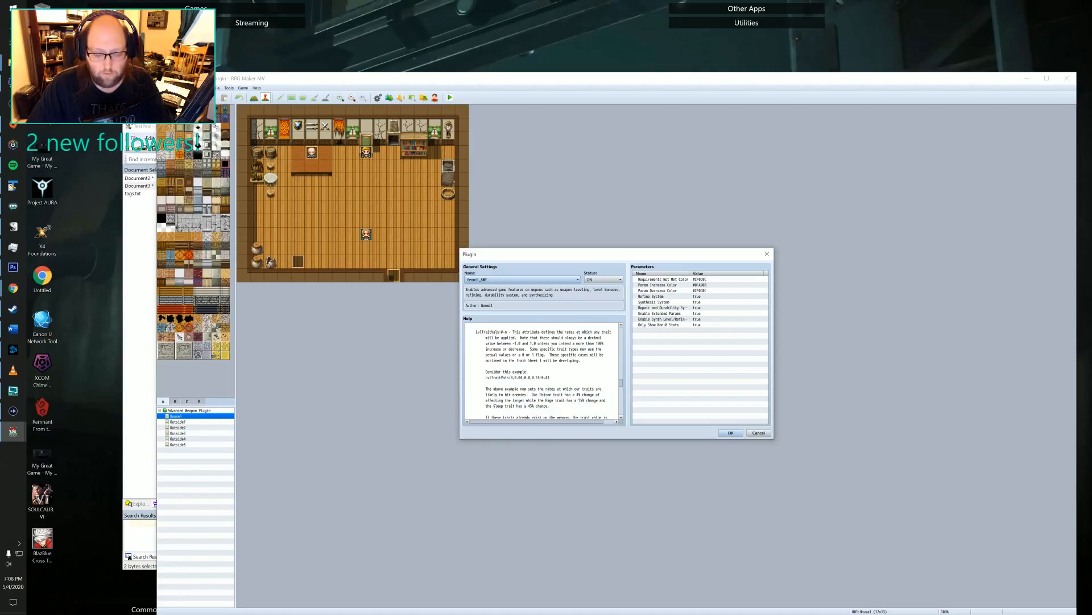
scroll(543, 370, down, 2)
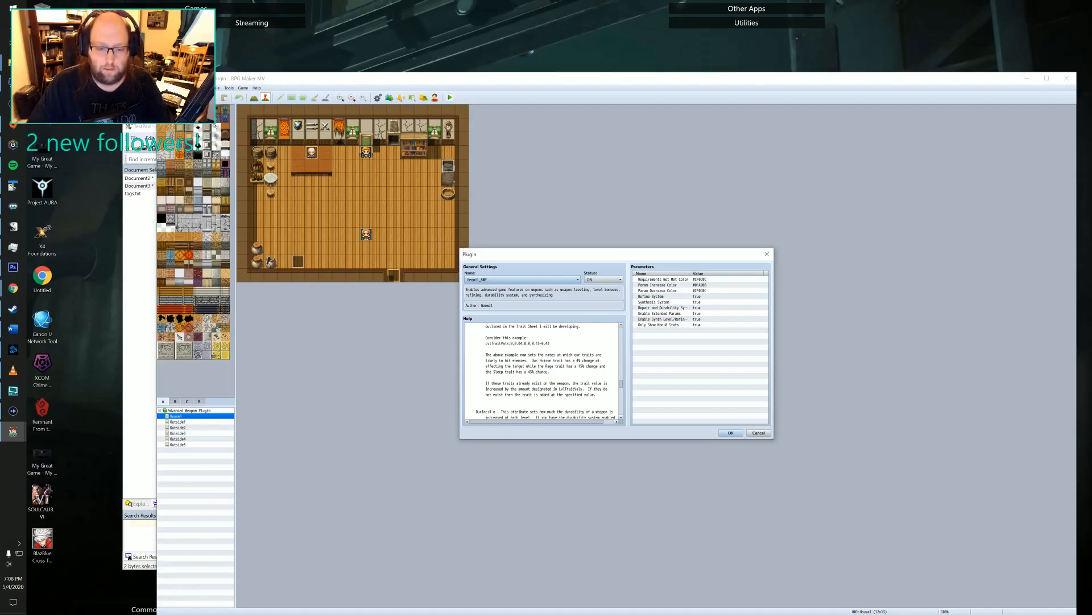
scroll(542, 370, down, 5)
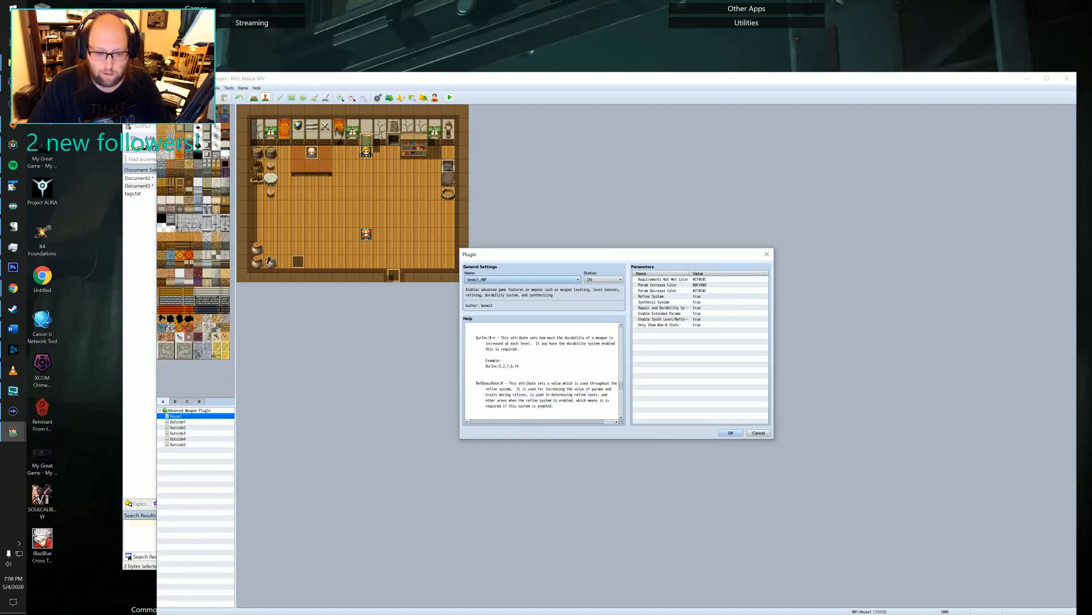
Read the ExpMulti and SynthRefReq attributes, the full example tag and the change log, and return to the help's introduction.
scroll(542, 369, down, 4)
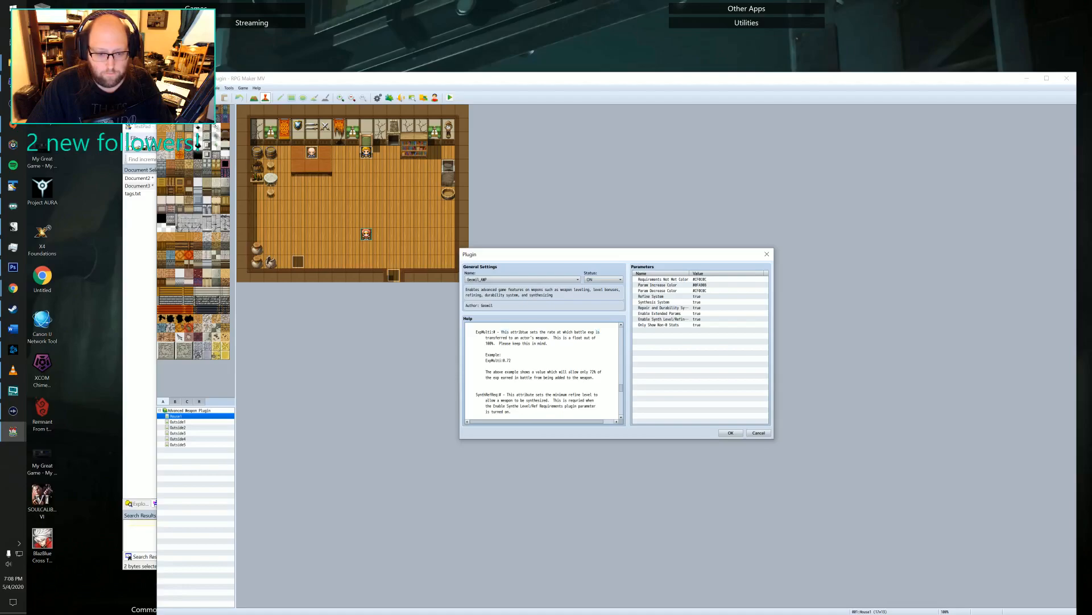
scroll(543, 370, down, 4)
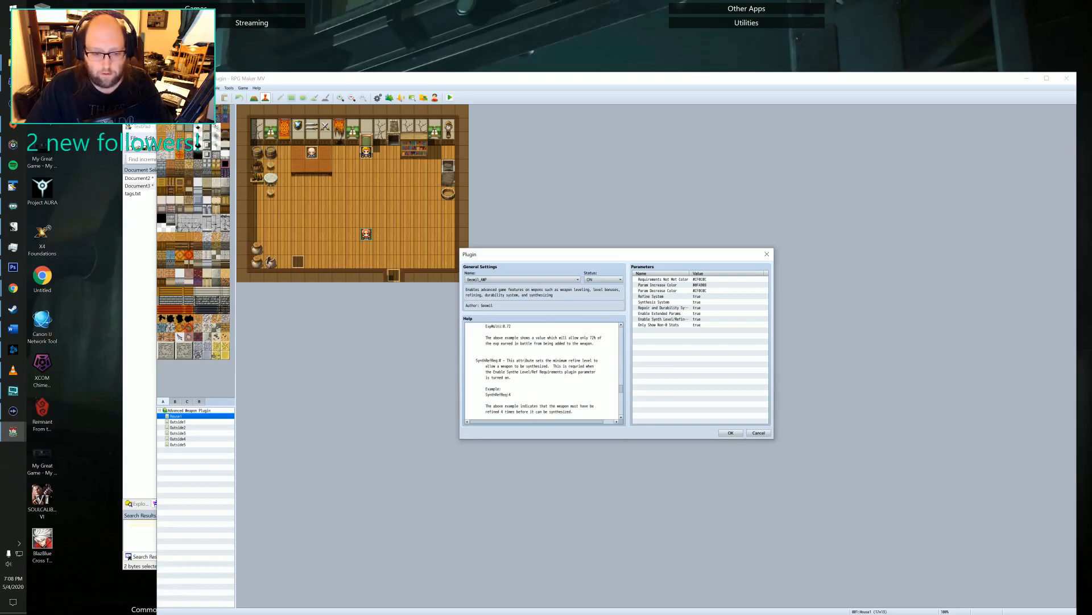
scroll(543, 370, down, 6)
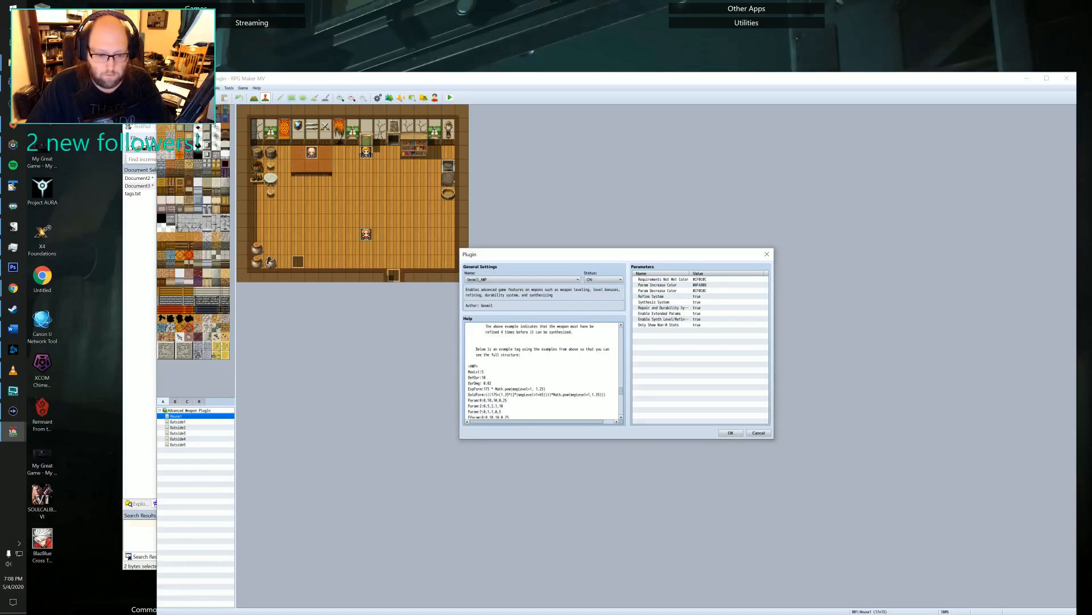
scroll(544, 370, down, 7)
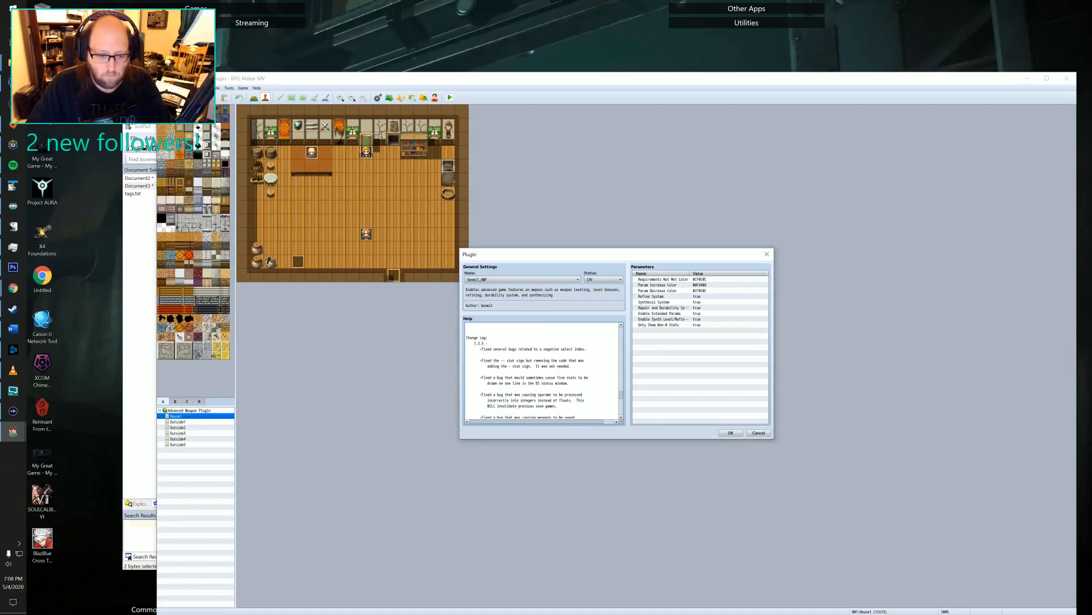
scroll(543, 370, up, 5)
scroll(544, 370, up, 8)
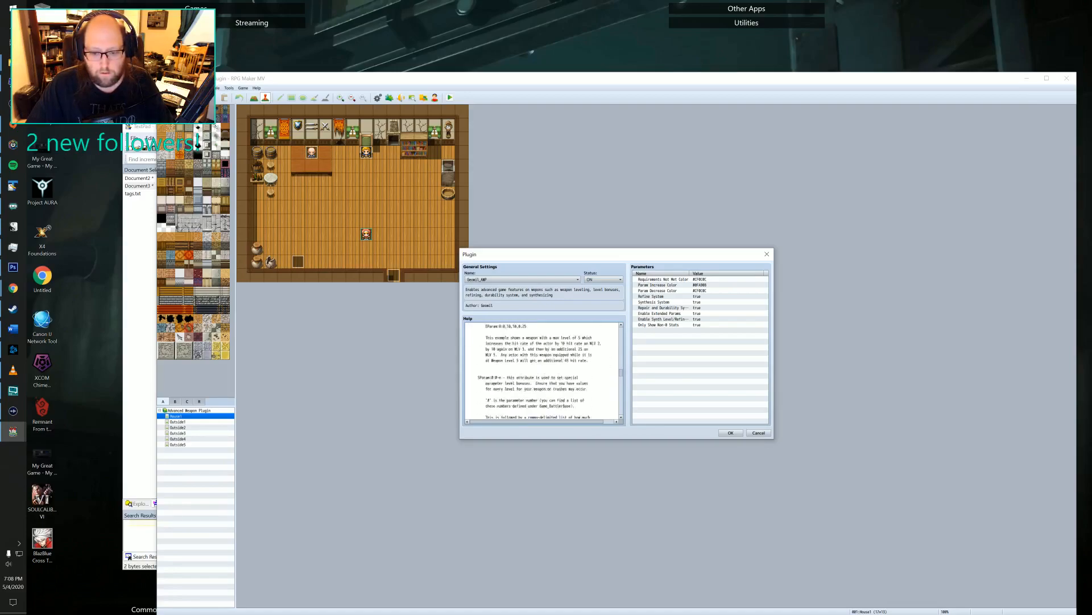
scroll(543, 370, up, 6)
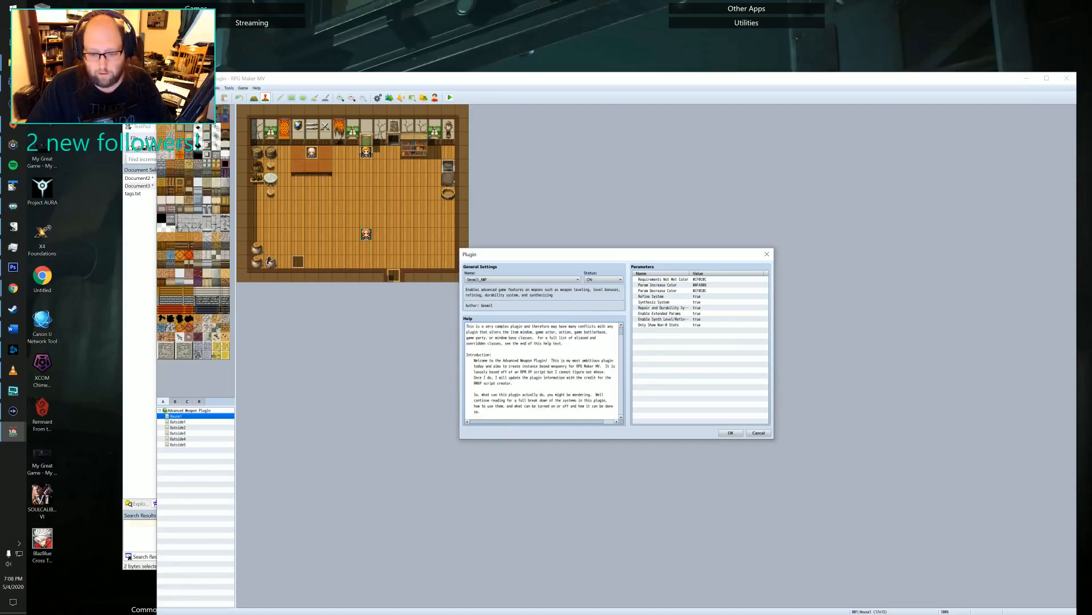
Point out the Only Show Non-0 Stats, Repair and Durability System and Enable Extended Params parameters.
click(654, 326)
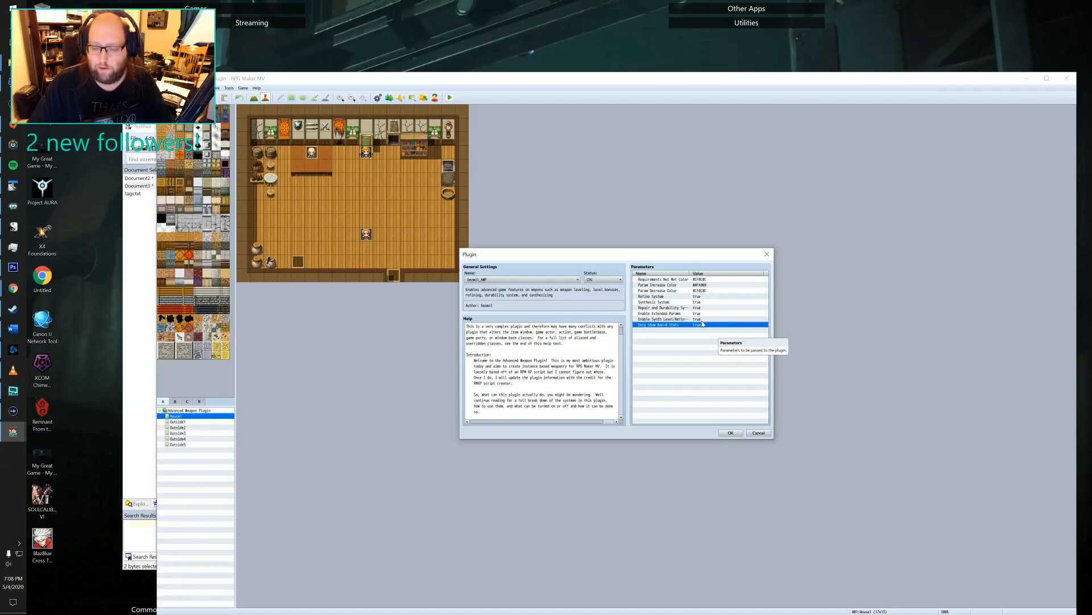
click(654, 308)
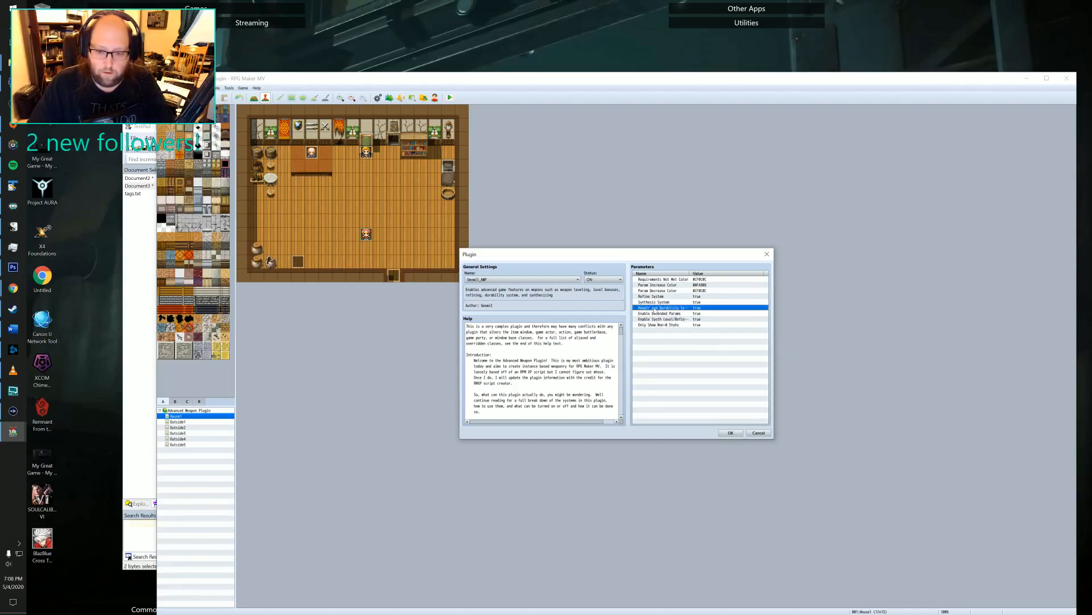
click(652, 313)
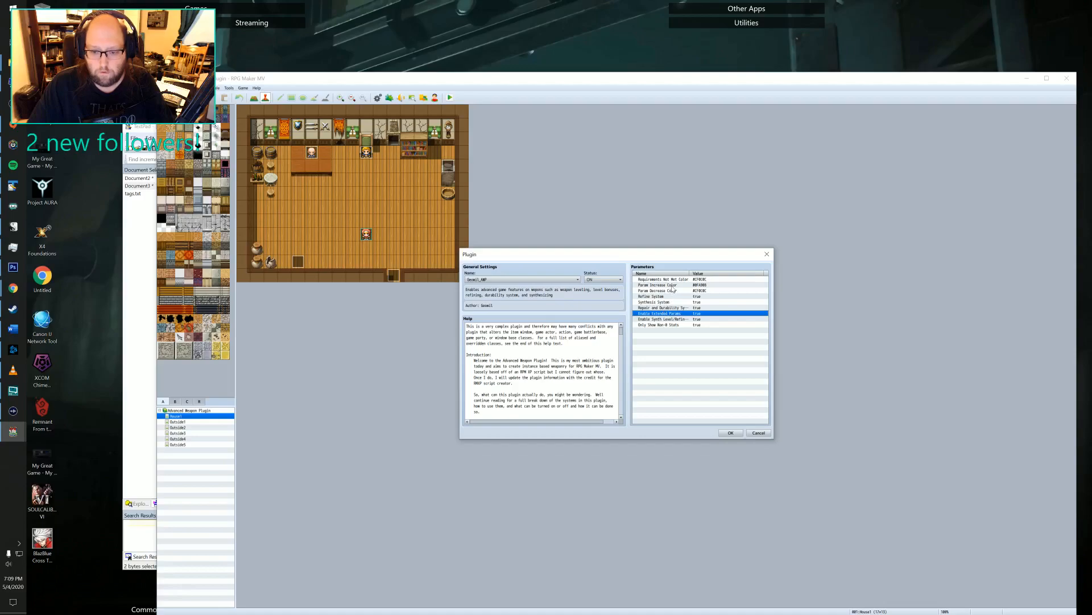
click(678, 307)
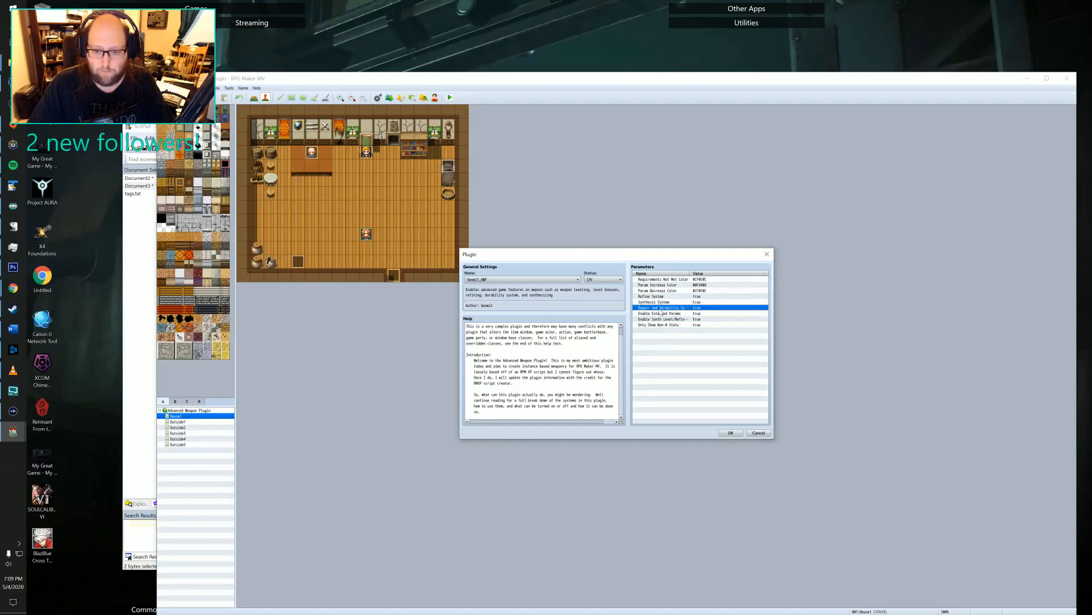
Dismiss the plugin settings and Plugin Manager, close the Advanced Weapon Plugin project and switch to the Legend of Emilar project.
click(751, 433)
click(720, 259)
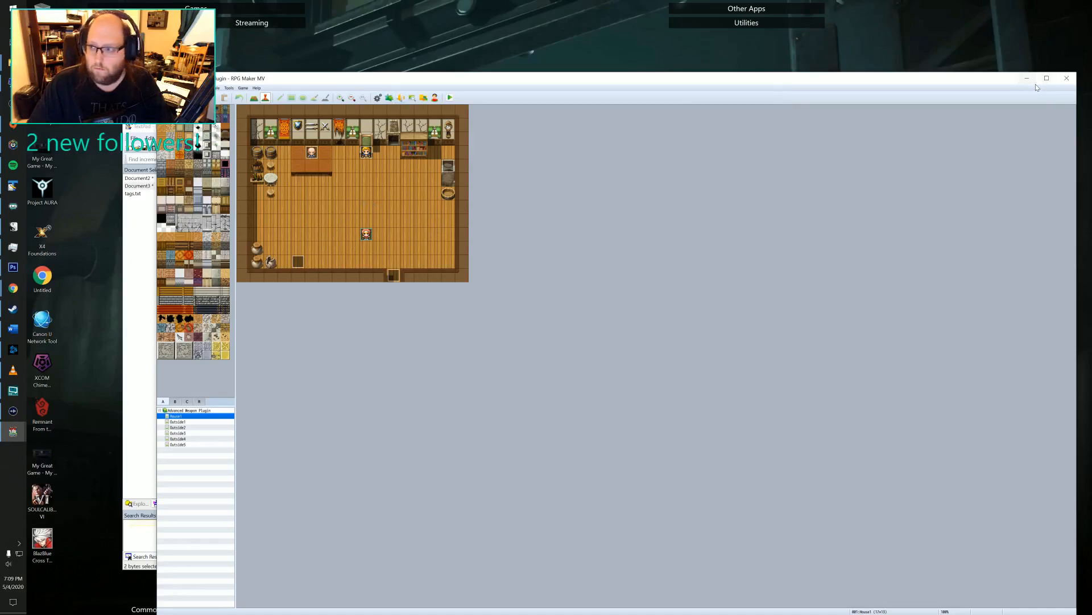
click(1066, 78)
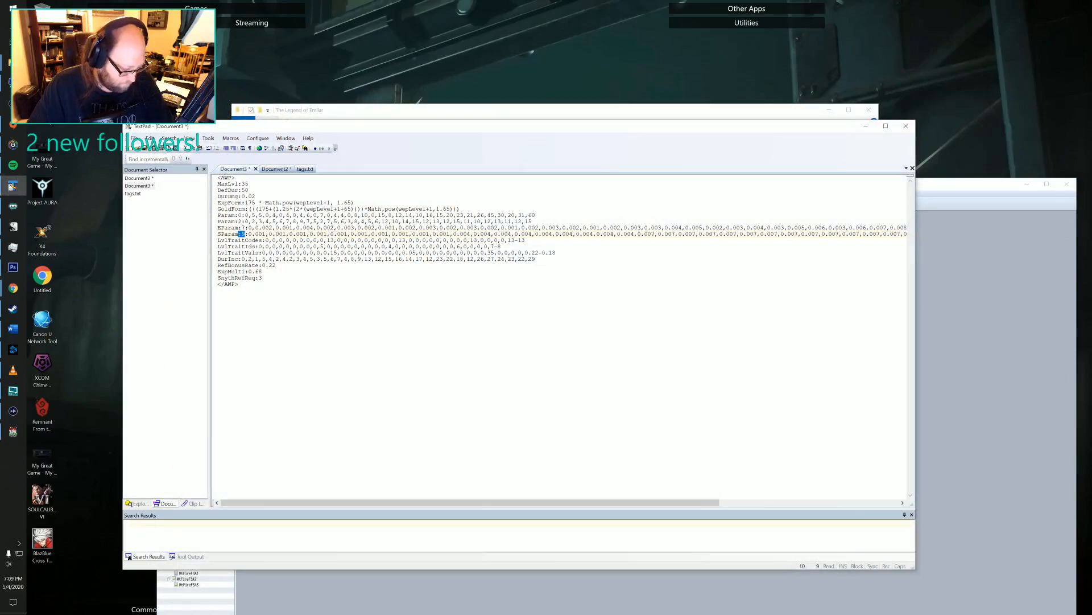
key(alt+Tab)
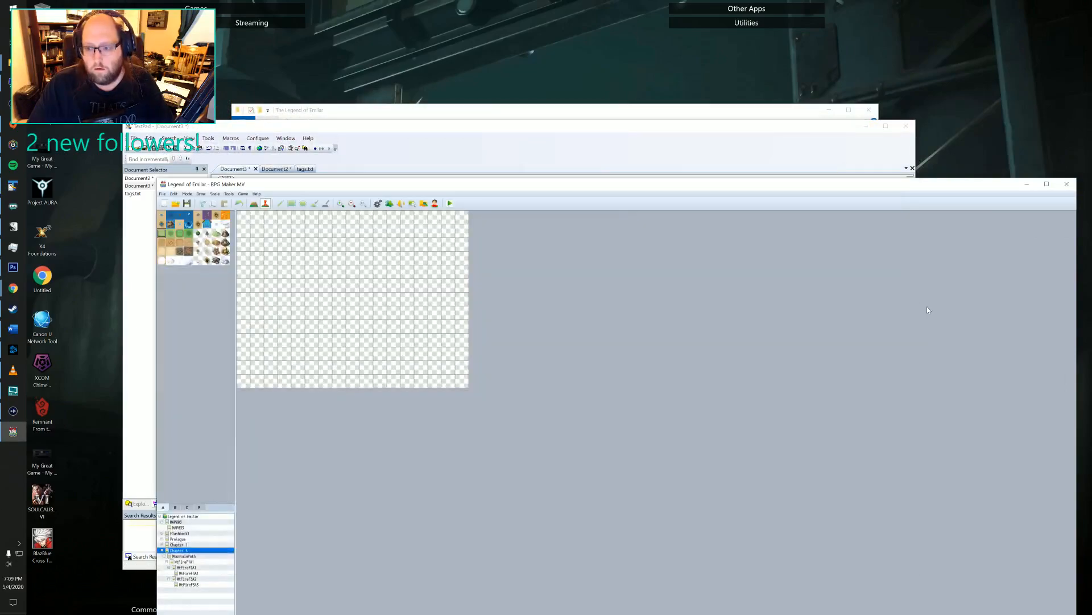
Move the Legend of Emilar window fully into view, expand the Prologue maps and open the Cloria map under Scene1.
drag(557, 196, 494, 81)
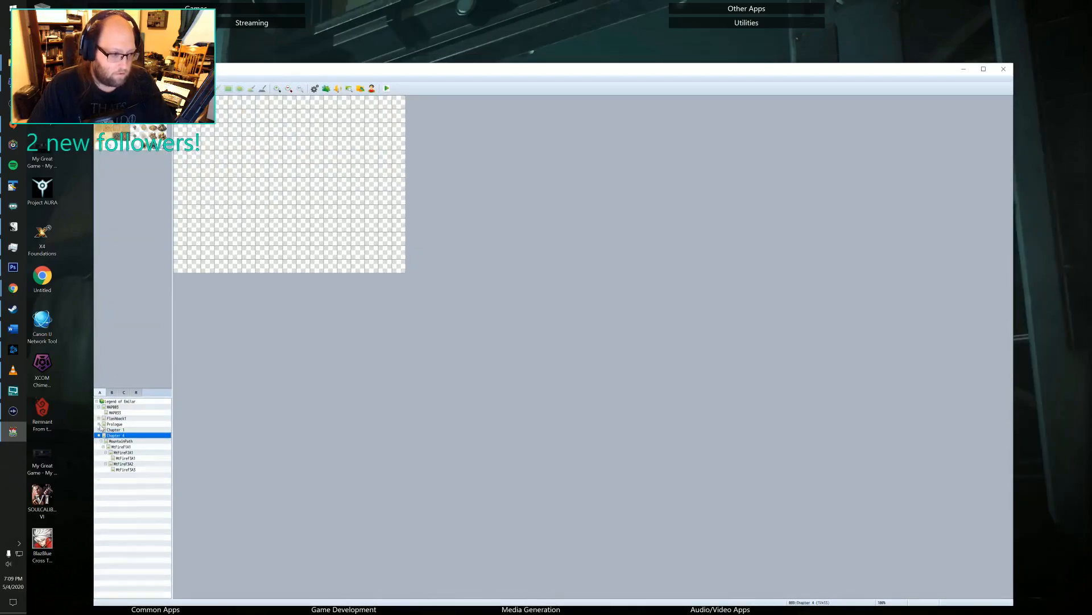
click(99, 424)
scroll(141, 453, down, 4)
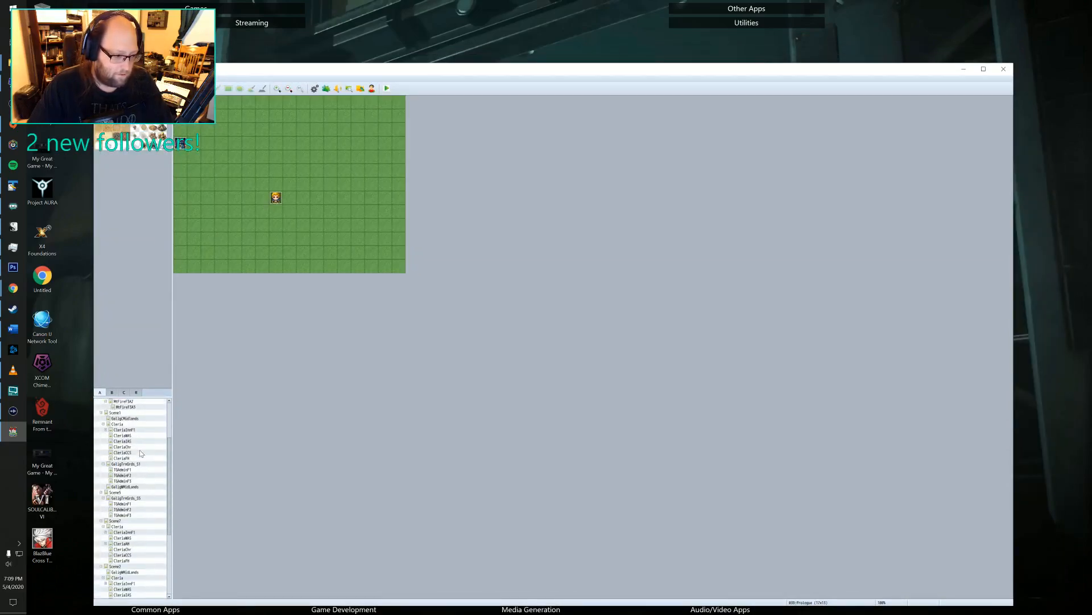
click(122, 425)
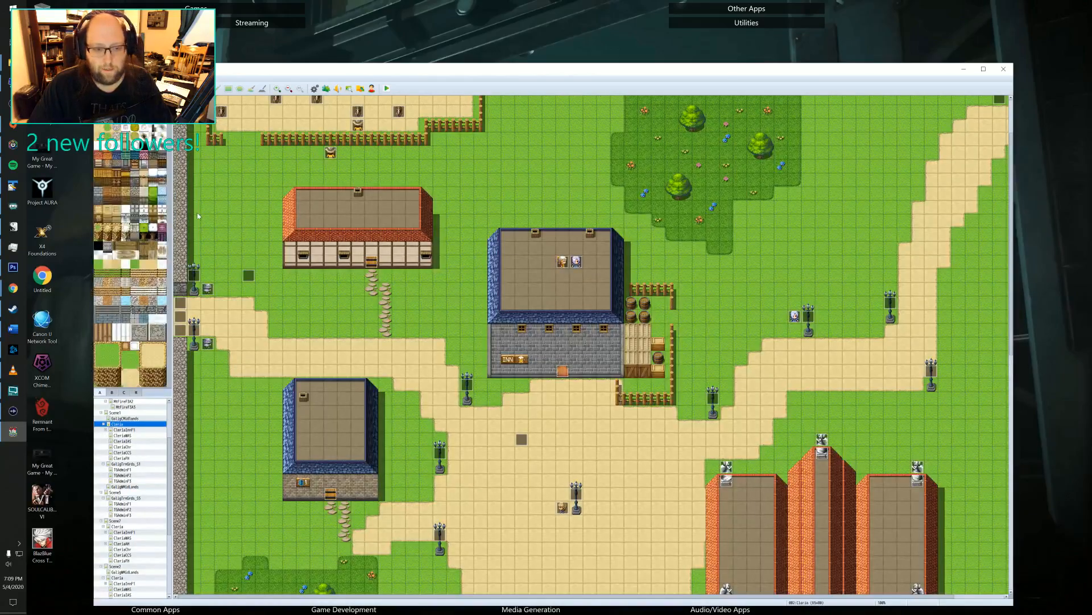
Examine the Cloria town map from the fenced training yard and inn down to the central square and large stone building.
scroll(198, 216, up, 3)
scroll(286, 273, down, 5)
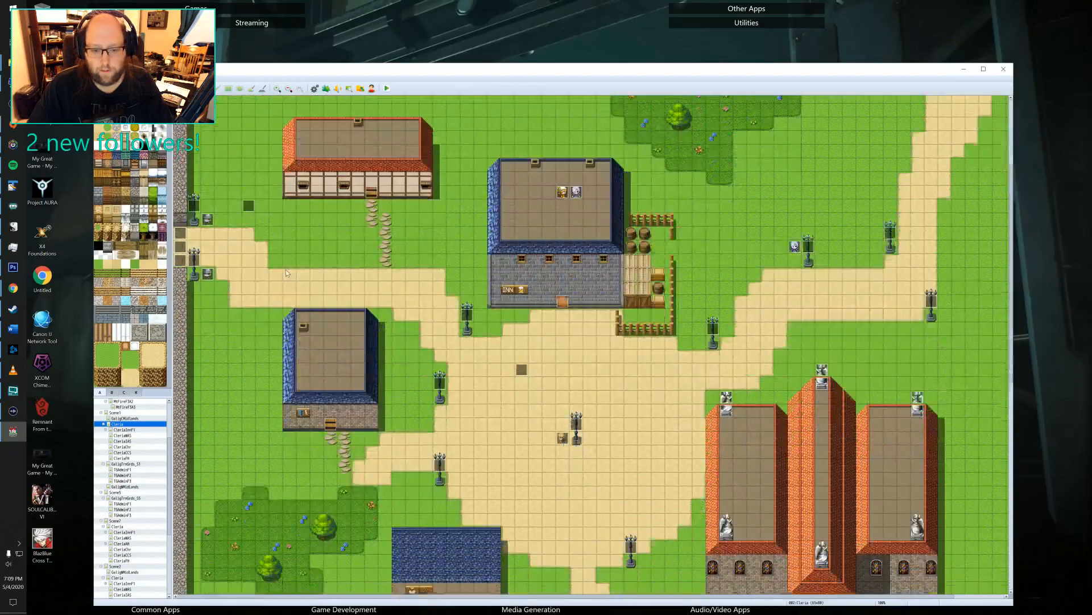
scroll(286, 273, down, 10)
scroll(286, 267, up, 12)
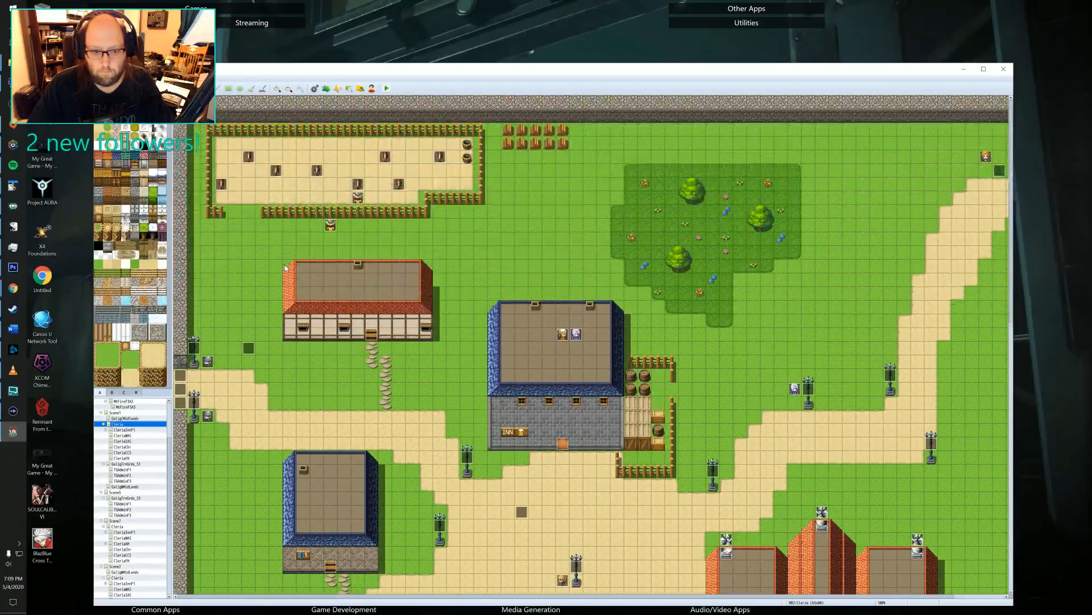
scroll(285, 267, down, 5)
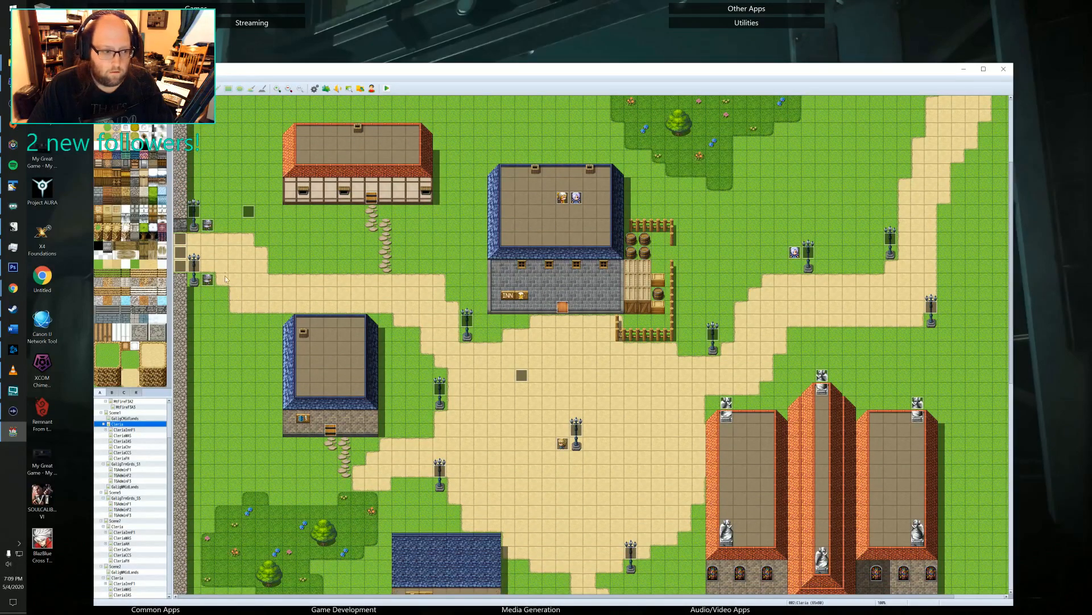
scroll(226, 279, down, 3)
scroll(409, 293, up, 8)
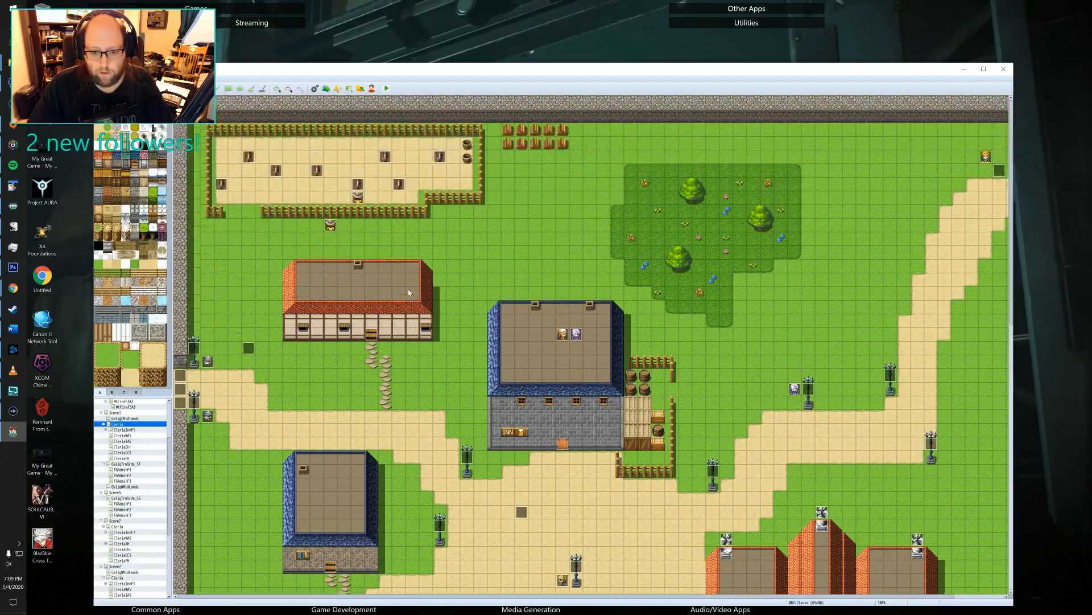
scroll(409, 293, down, 3)
scroll(408, 293, up, 2)
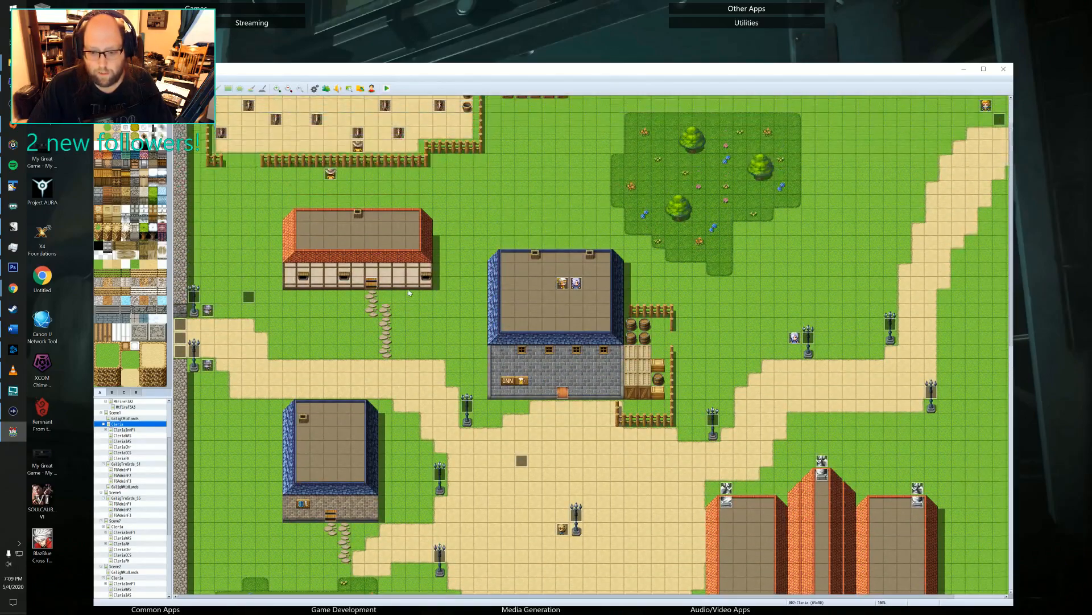
scroll(408, 293, up, 1)
scroll(409, 292, down, 5)
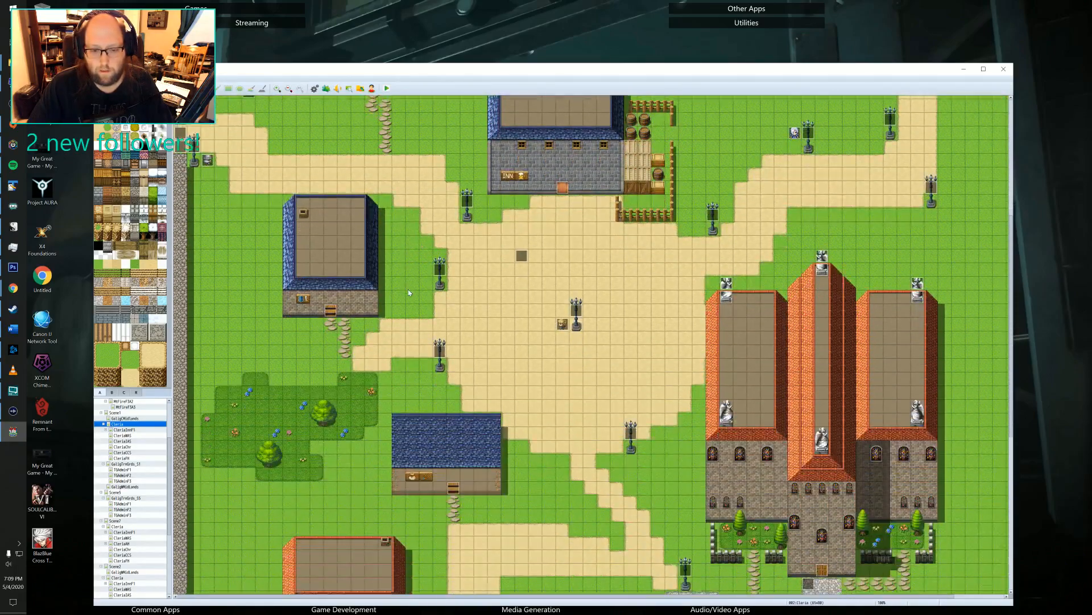
scroll(408, 293, down, 1)
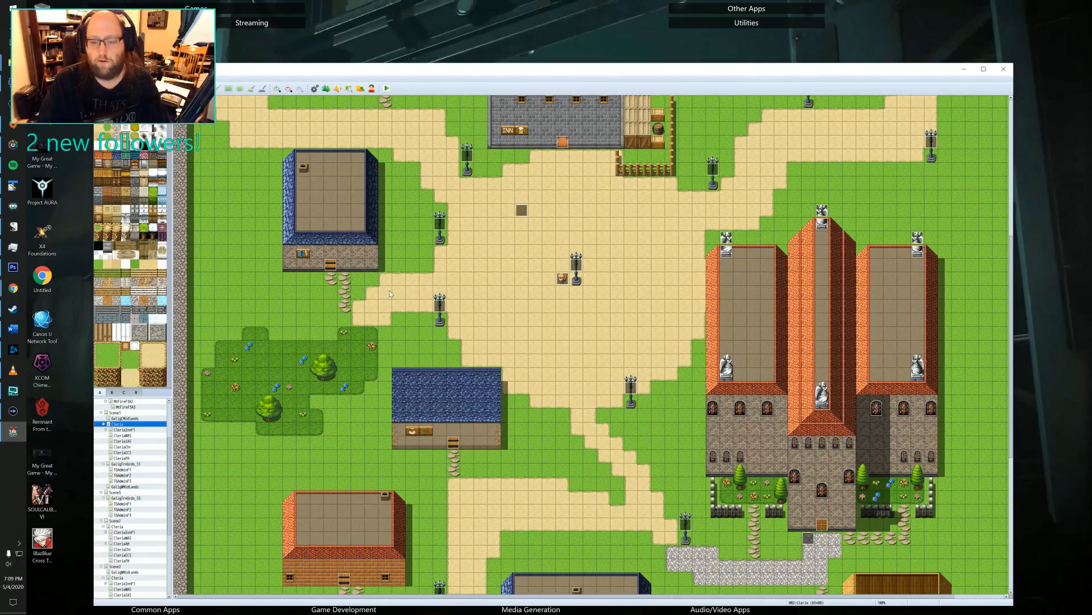
Look through the Prologue and Scene1 maps and open the Galig midlands map listed directly under Scene1.
scroll(508, 306, up, 1)
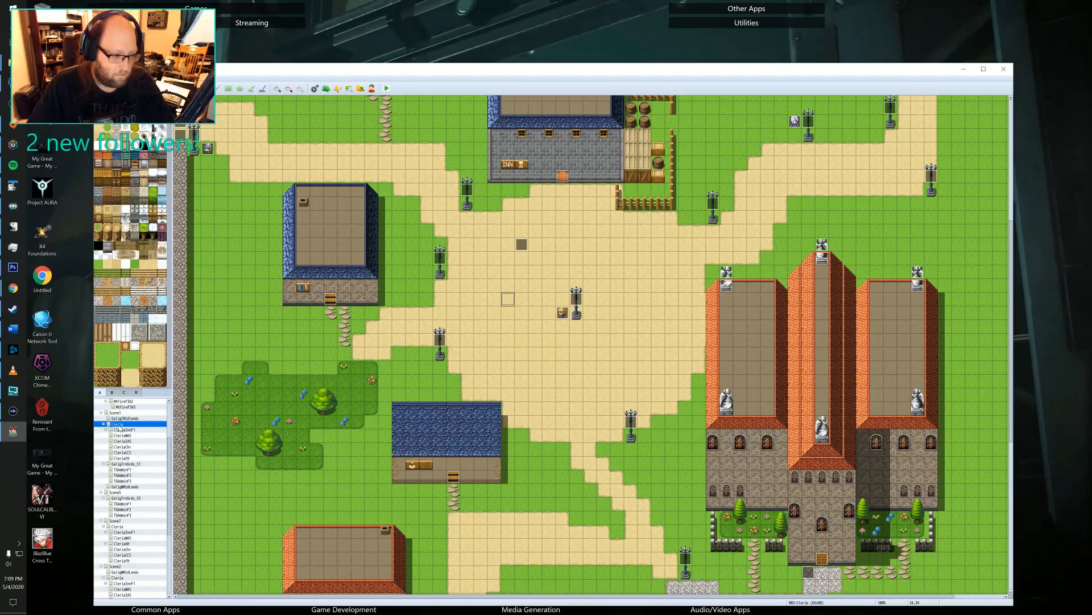
scroll(120, 424, up, 4)
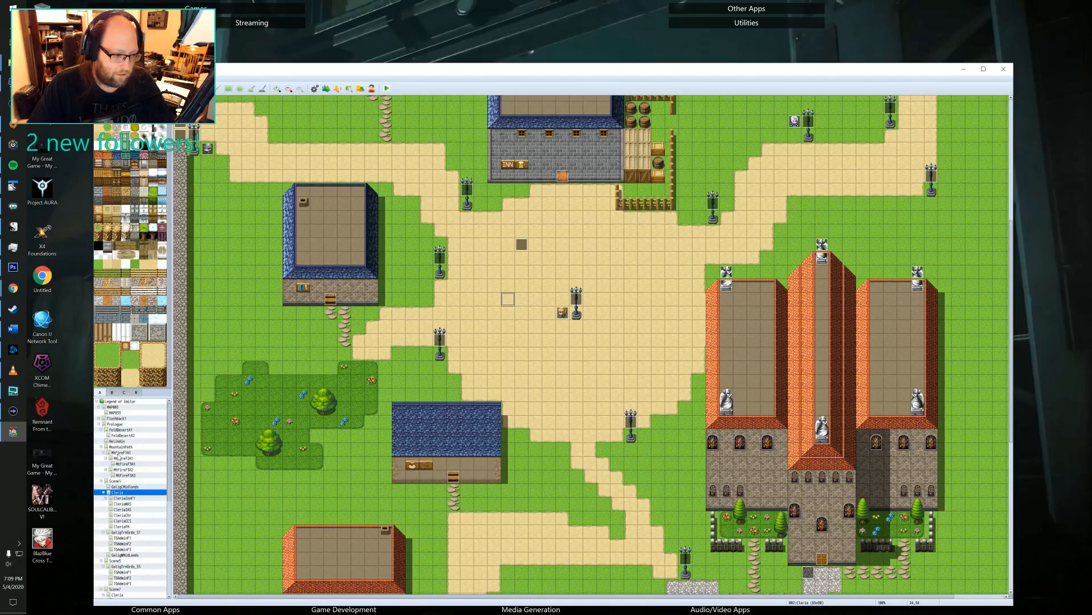
click(115, 424)
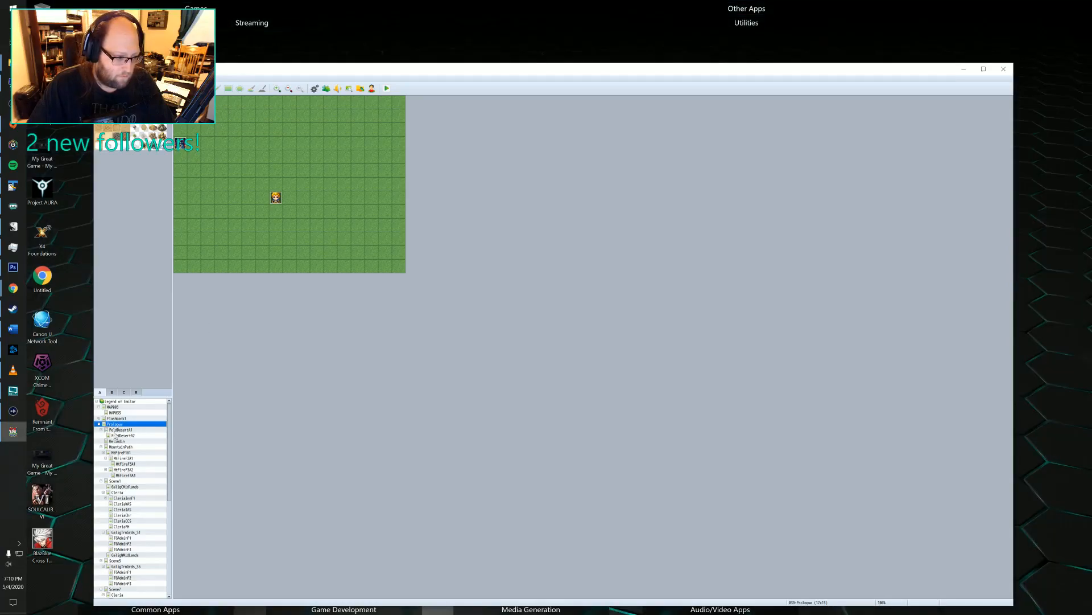
click(124, 470)
click(116, 481)
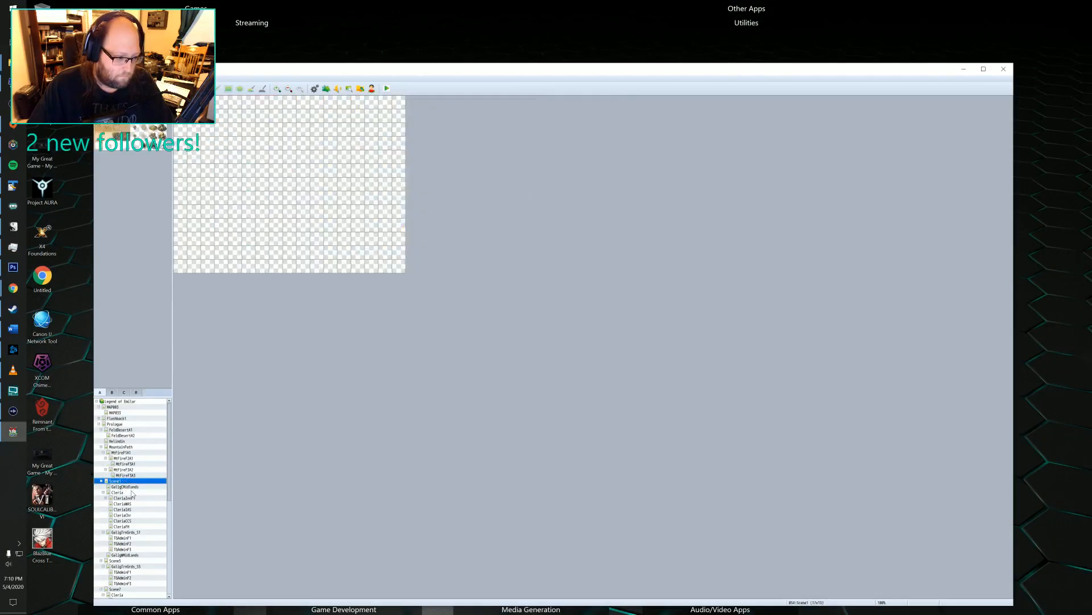
scroll(131, 492, down, 1)
click(125, 470)
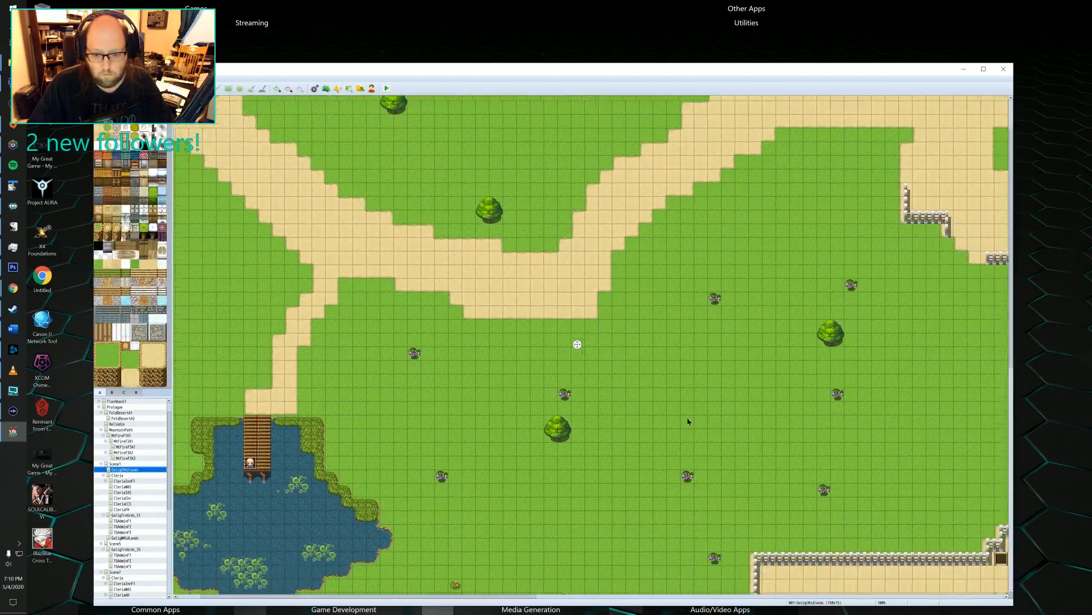
Set the player's starting position on the grass east of the walled path, diagonally beside the existing character event, and select that event.
middle_drag(688, 419, 846, 320)
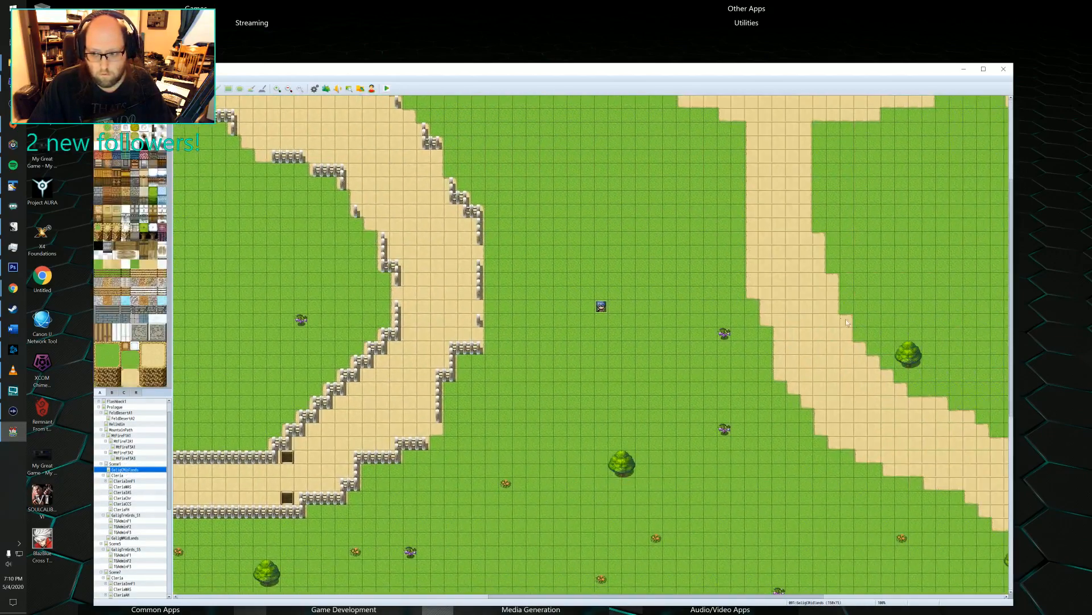
right_click(569, 315)
mouse_move(592, 398)
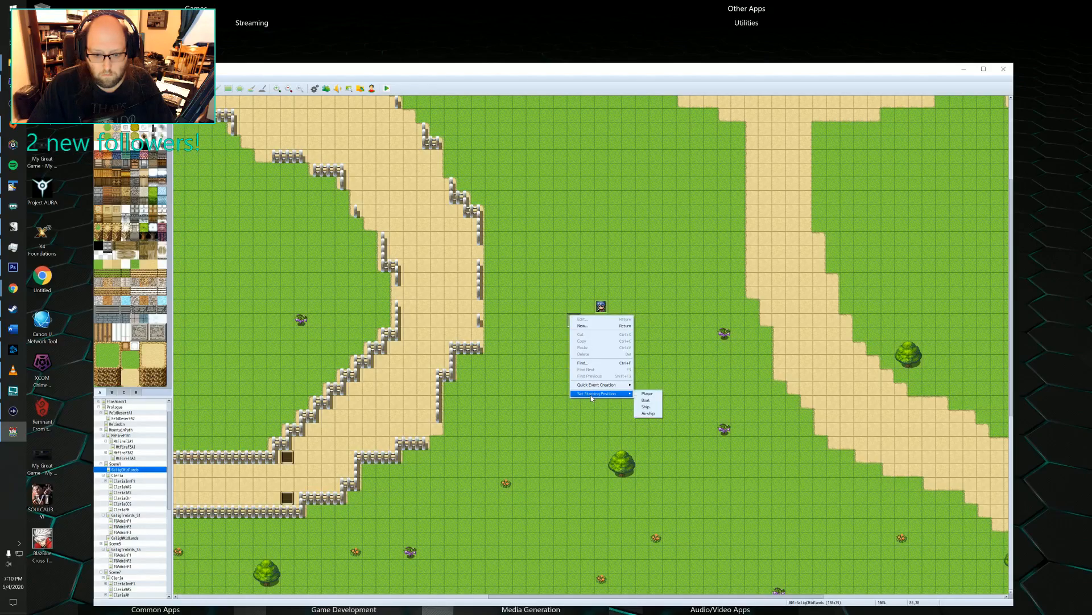
click(647, 393)
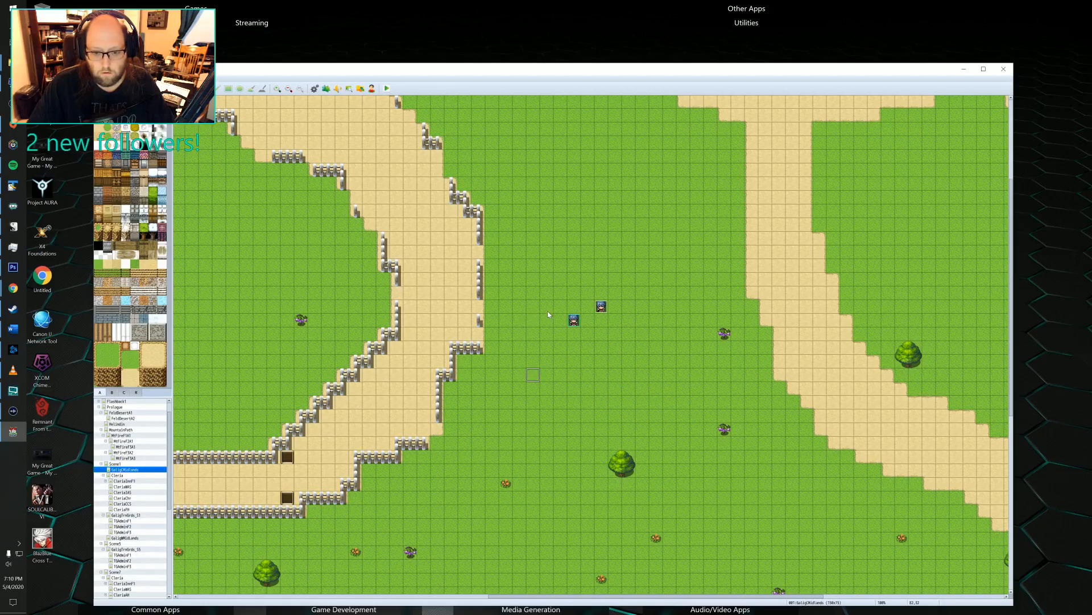
click(602, 307)
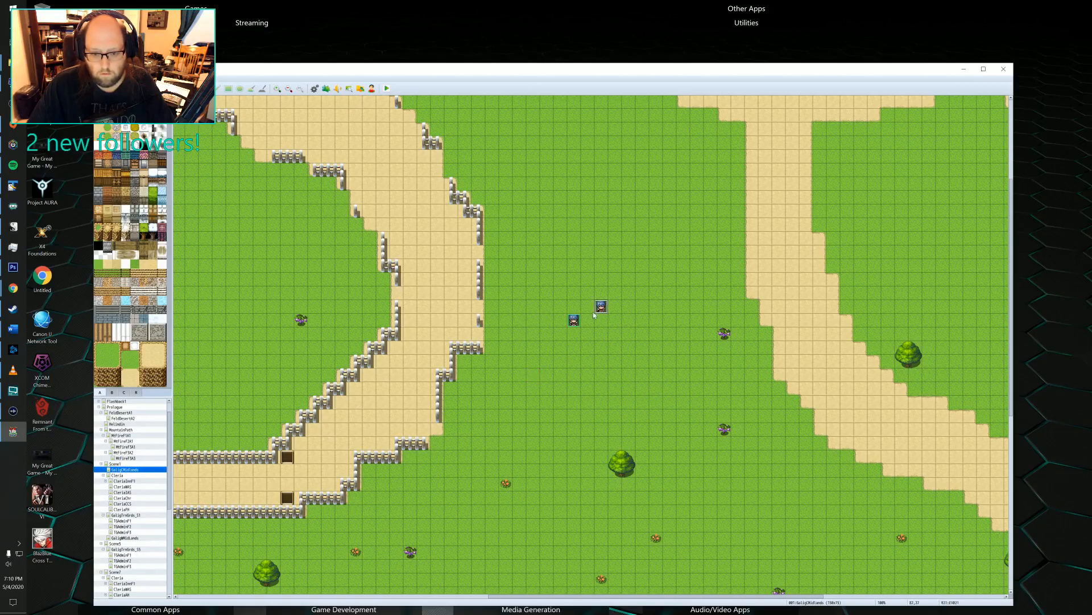
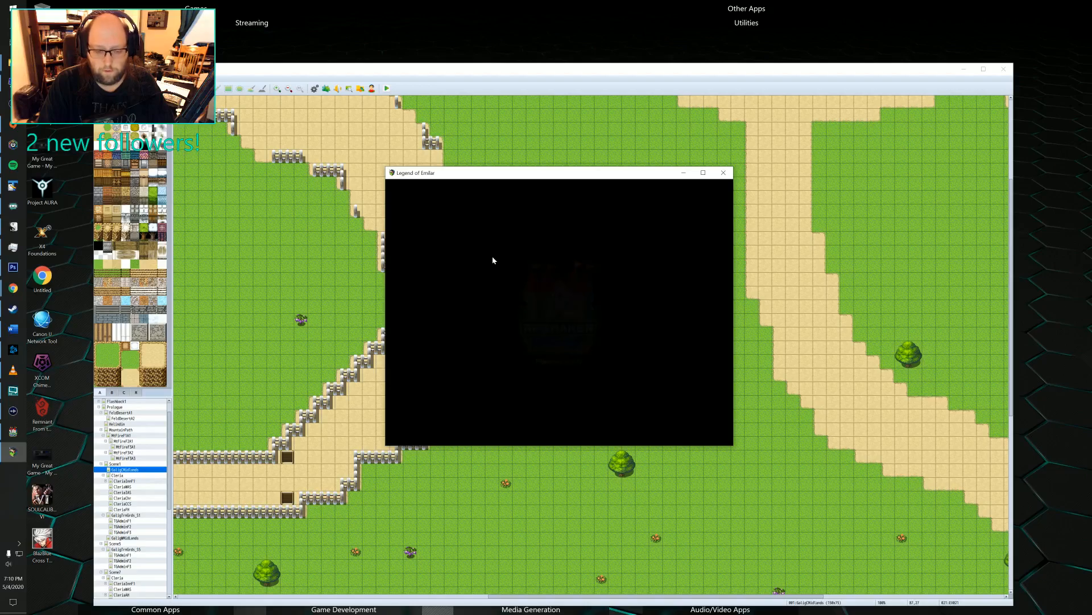
In the running game's options, set the BGM volume to 20% and the BGS, ME and SE volumes to 40%.
key(Down)
key(Down)
key(Return)
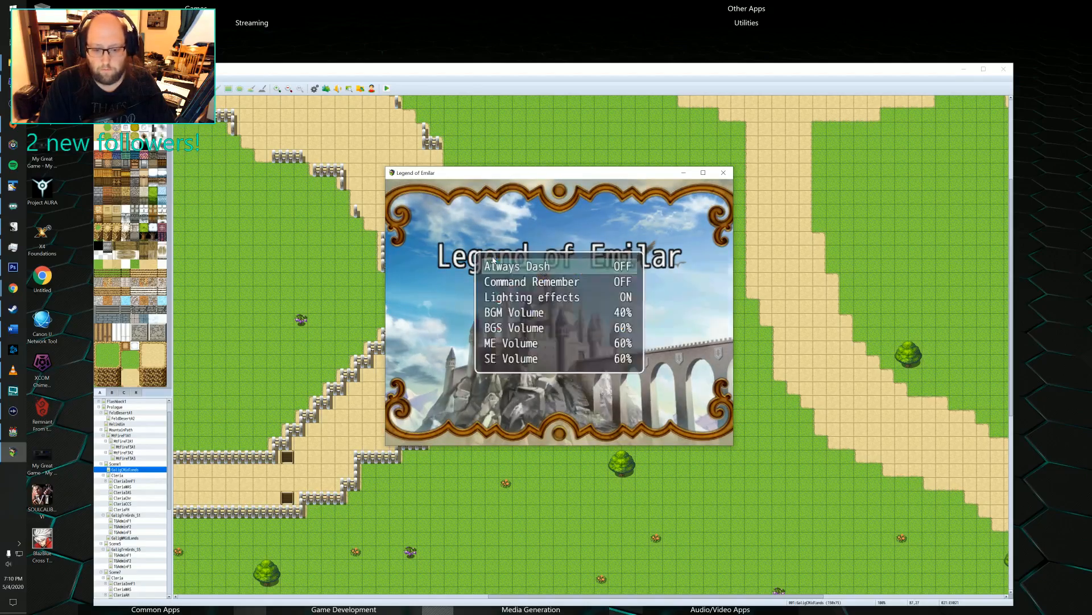
key(Down)
key(Down)
key(Down)
key(Left)
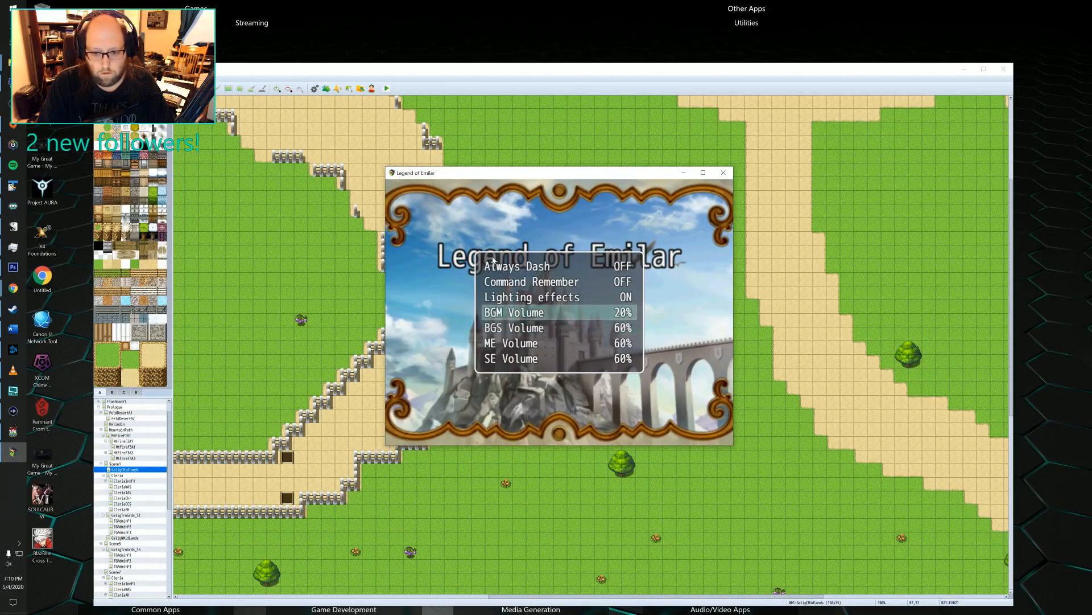
key(Down)
key(Left)
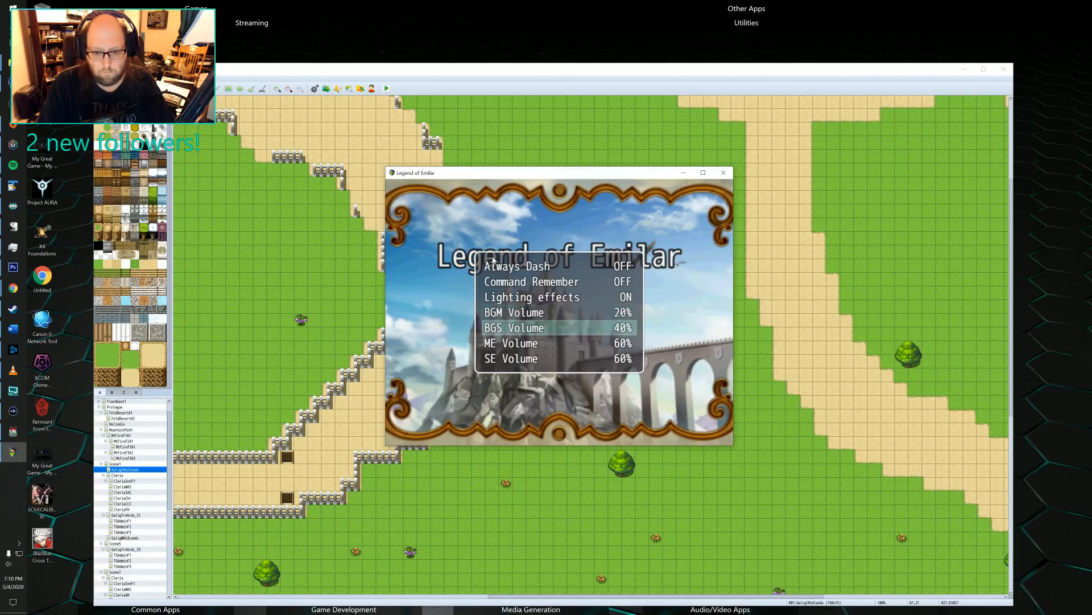
key(Down)
key(Left)
key(Down)
key(Left)
key(Up)
key(Up)
key(Up)
key(Up)
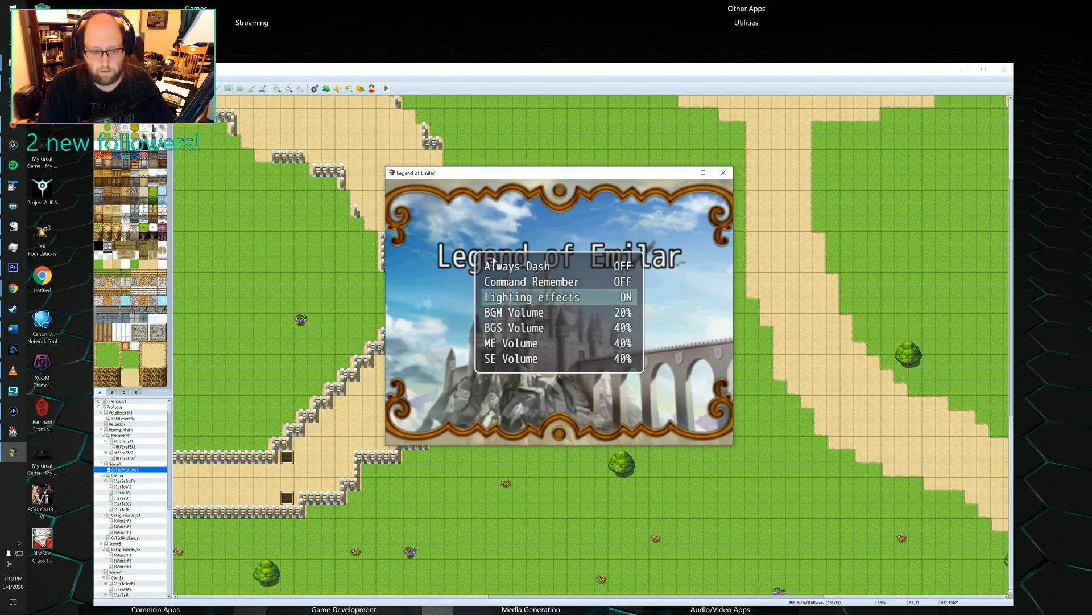
key(Escape)
Try to start a new game, retry loading the Party1.png character image, and close the playtest.
key(Up)
key(Up)
key(Return)
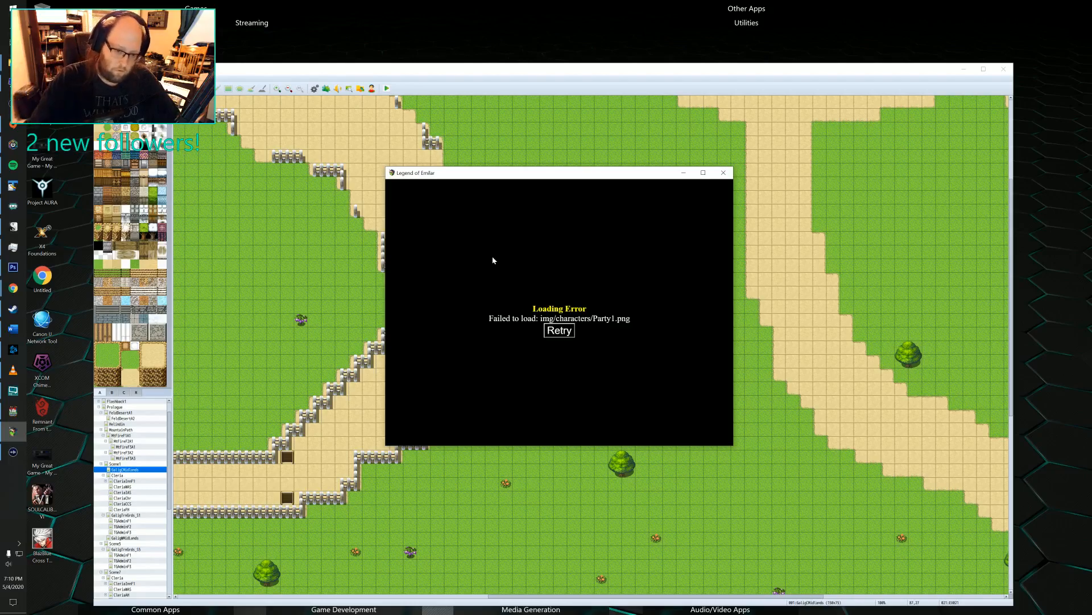
click(559, 331)
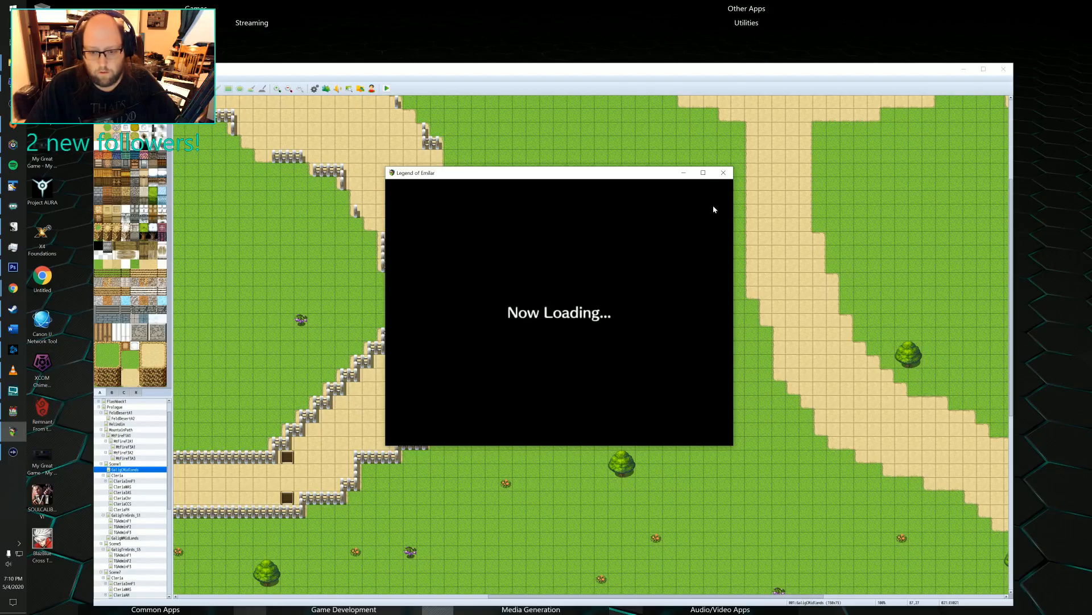
click(723, 172)
Examine the commands and both pages of the character event beside the player start for a reference to the missing image.
double_click(600, 307)
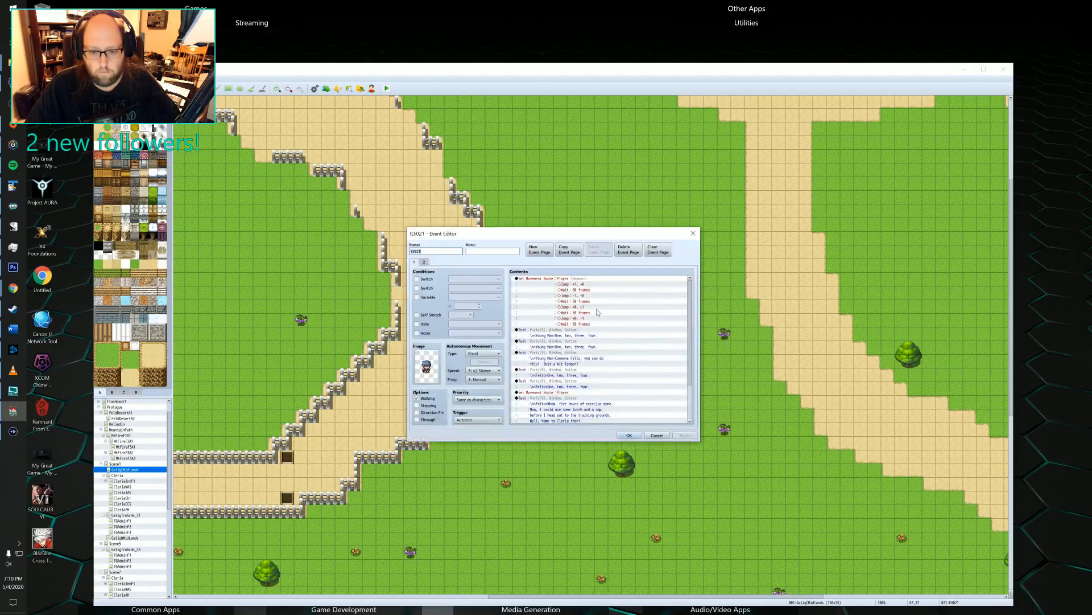
click(552, 330)
scroll(564, 349, down, 2)
scroll(566, 353, down, 1)
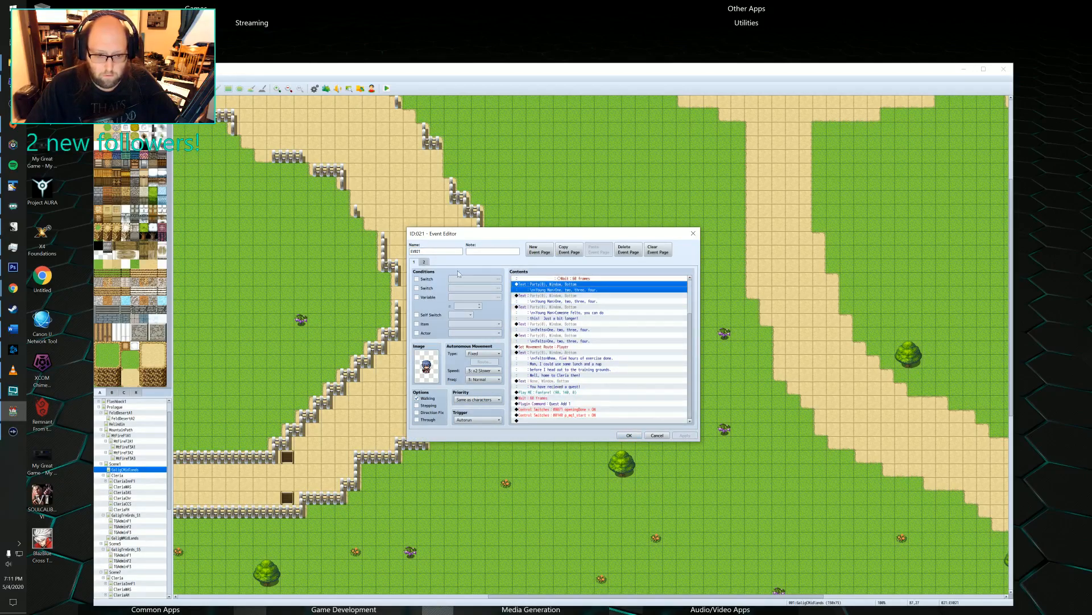
click(423, 262)
click(413, 262)
scroll(563, 330, down, 2)
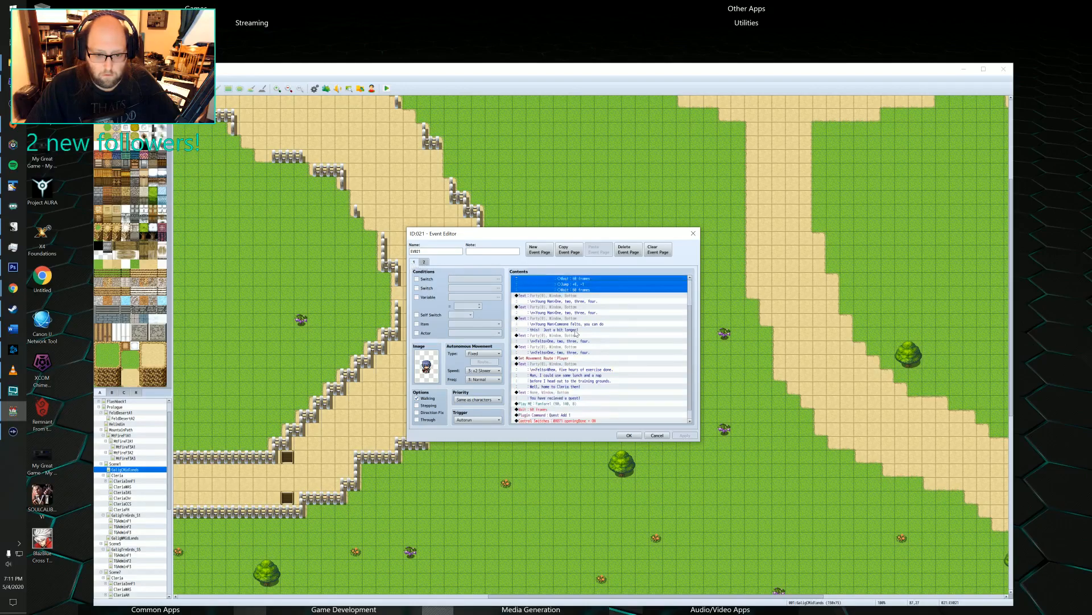
click(693, 234)
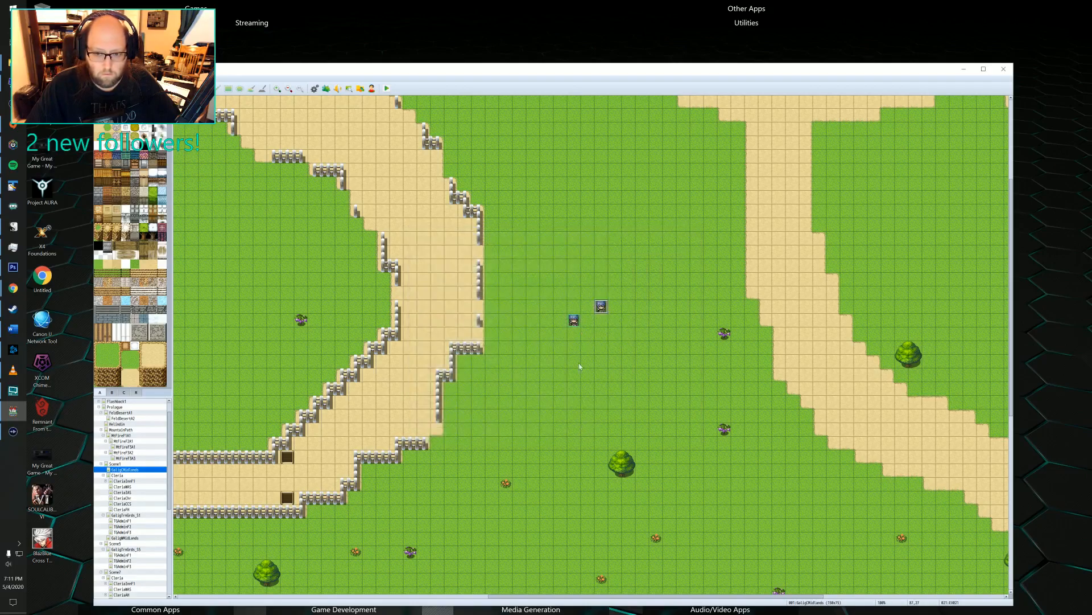
Playtest the project again from a new game and close the game window.
click(387, 89)
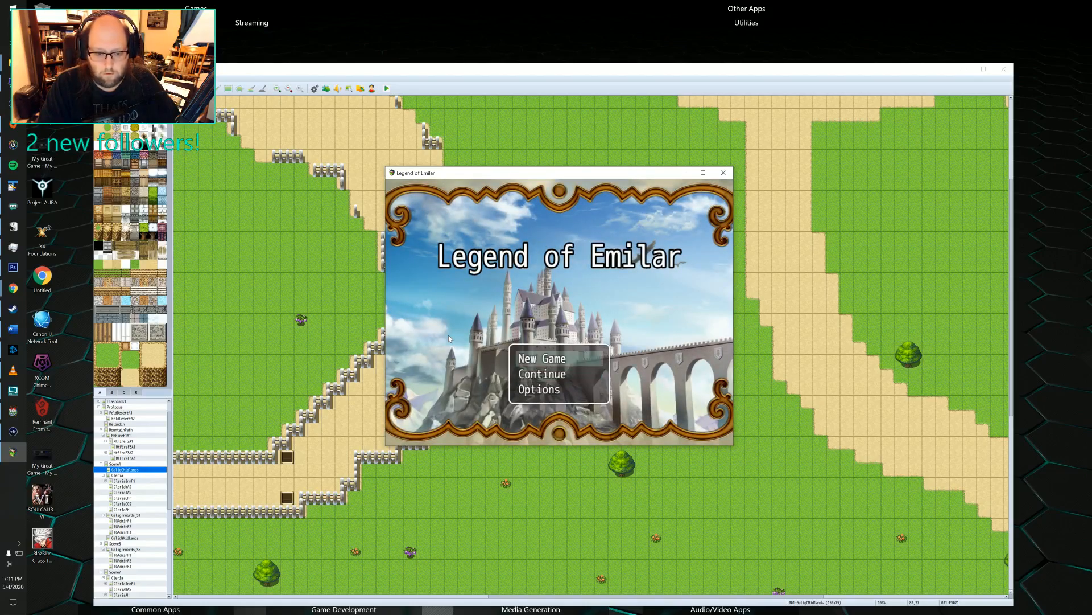
key(Return)
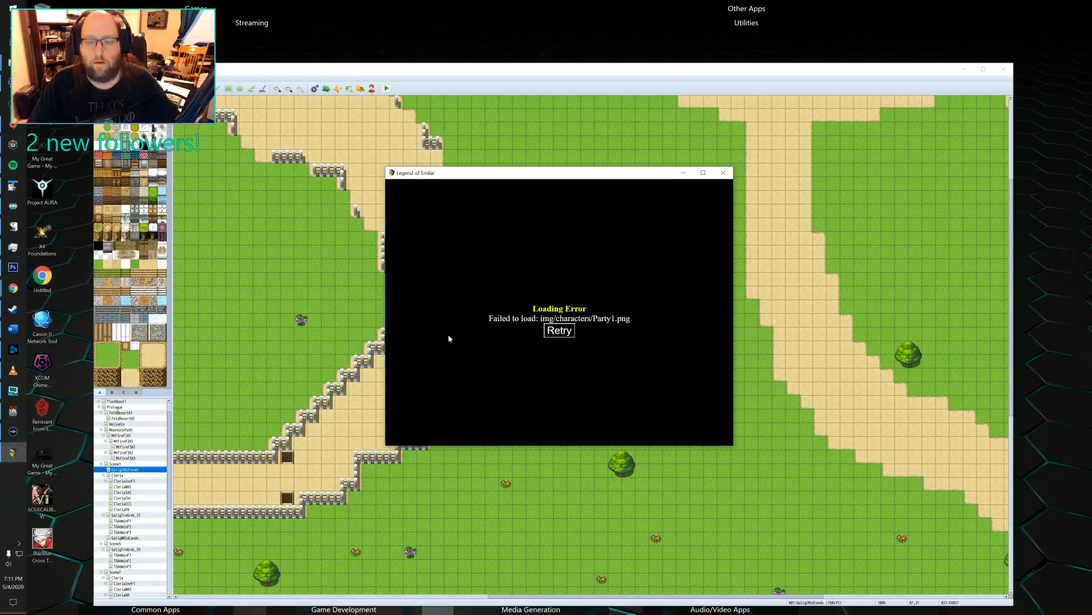
click(723, 173)
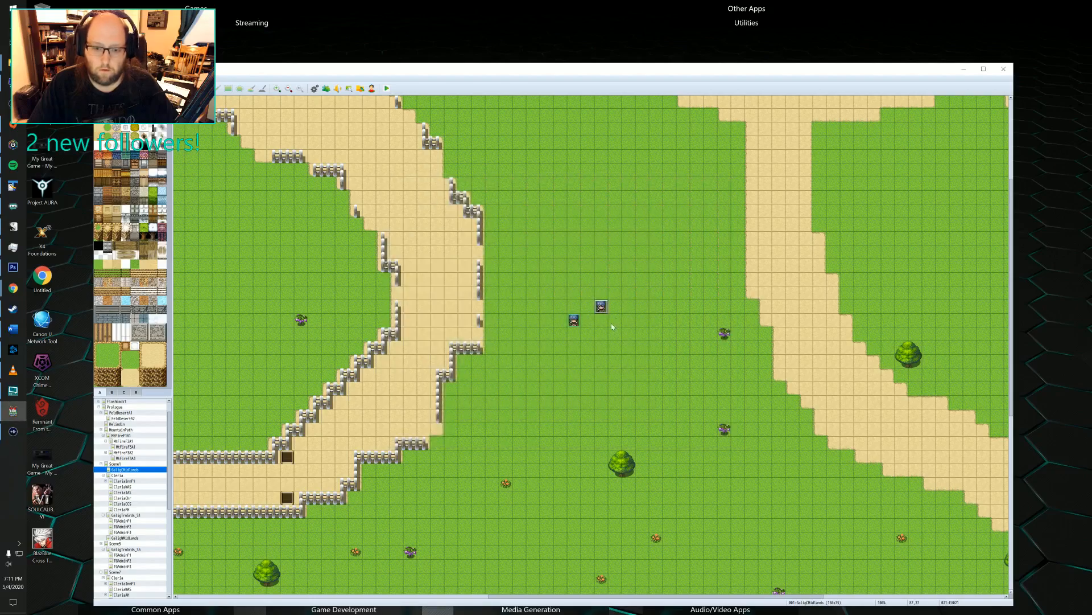
Reselect the Party character sheet as the event's first-page image, check its second page and save the event.
double_click(601, 308)
double_click(422, 360)
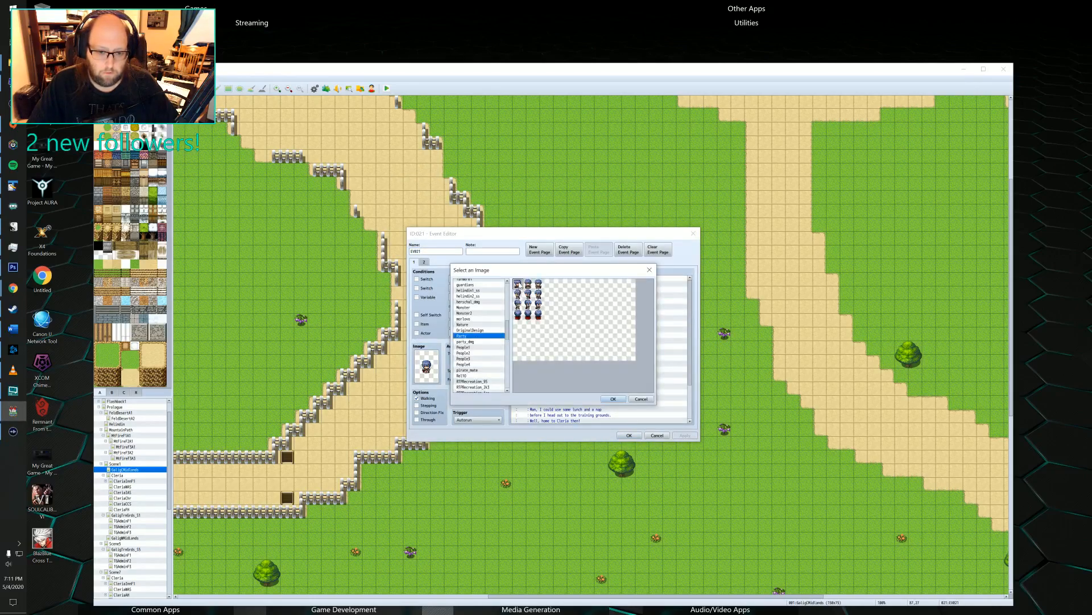
click(613, 399)
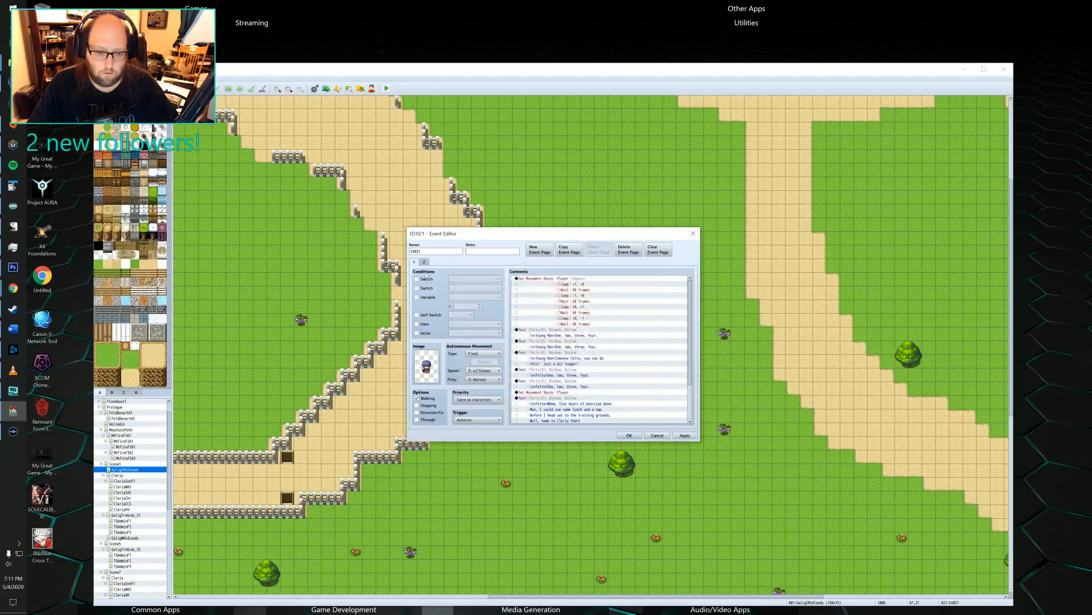
click(424, 261)
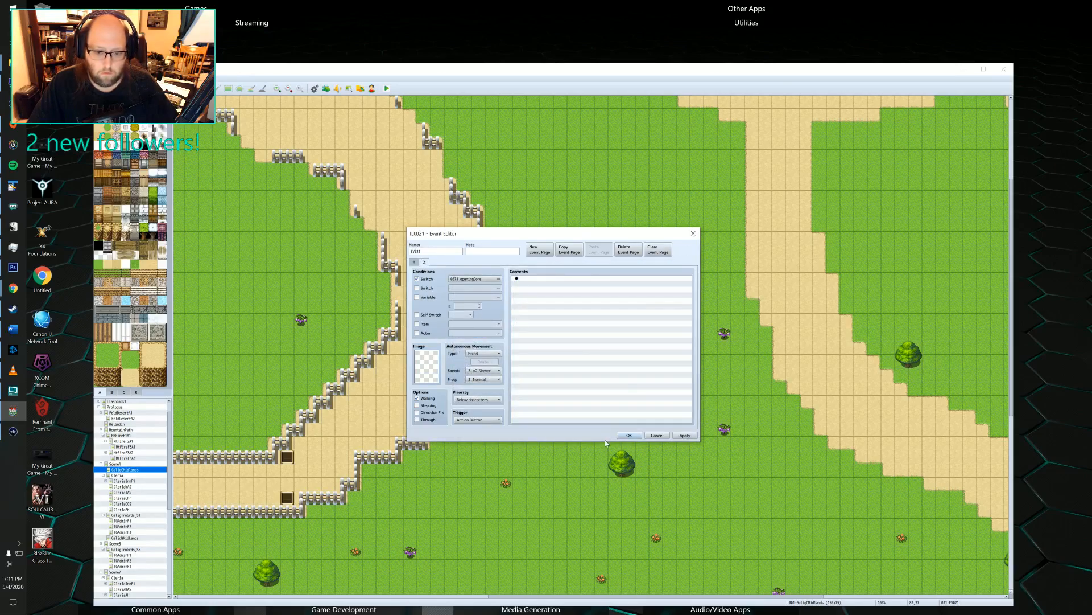
click(623, 434)
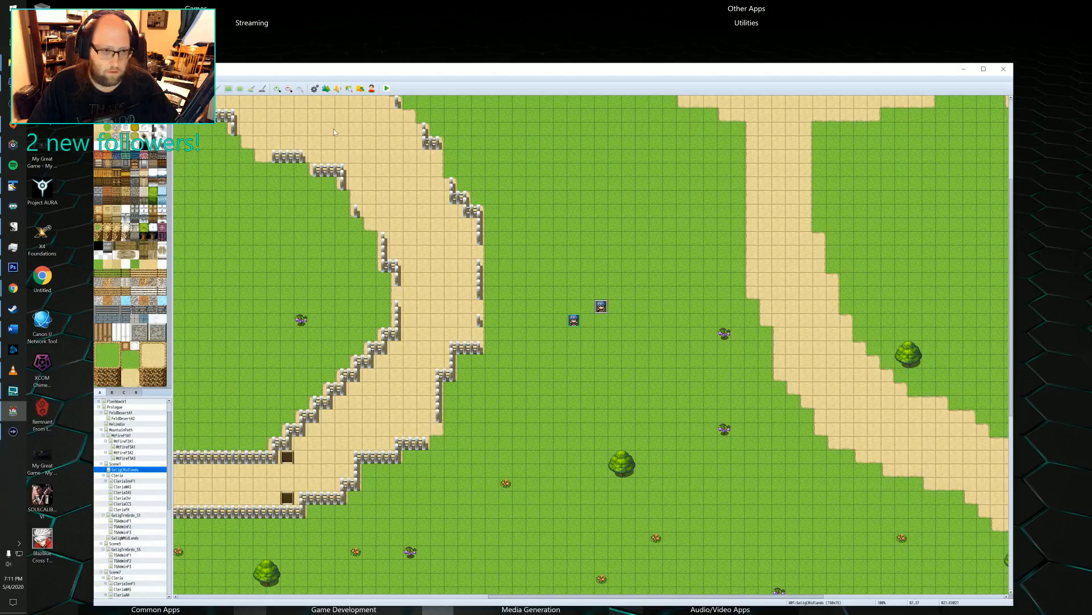
Reselect the Party character sheet as the walking image of actor 0009 in the database.
click(314, 88)
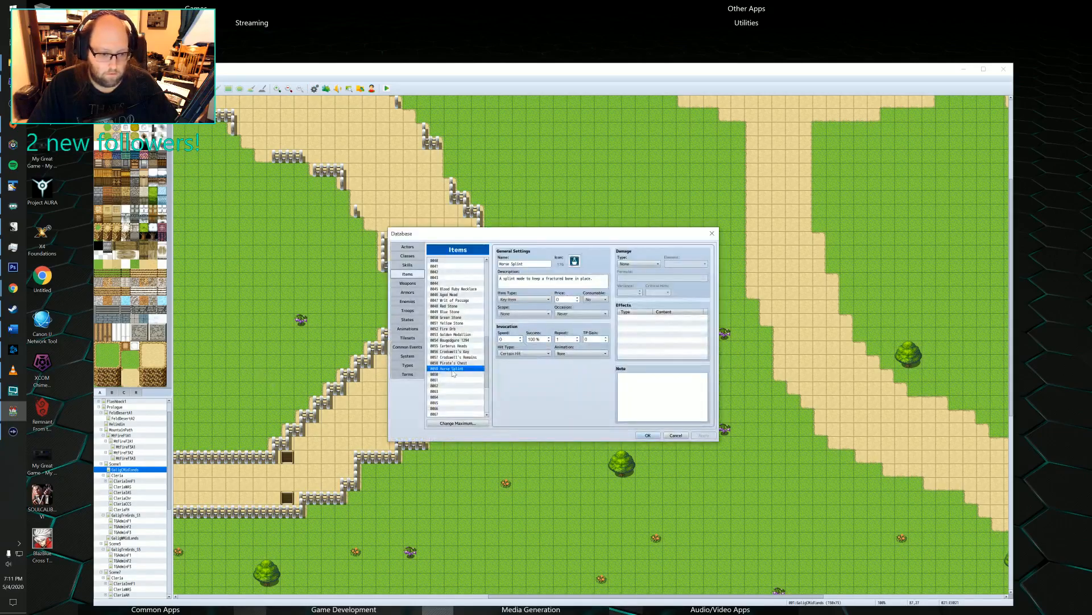
click(408, 247)
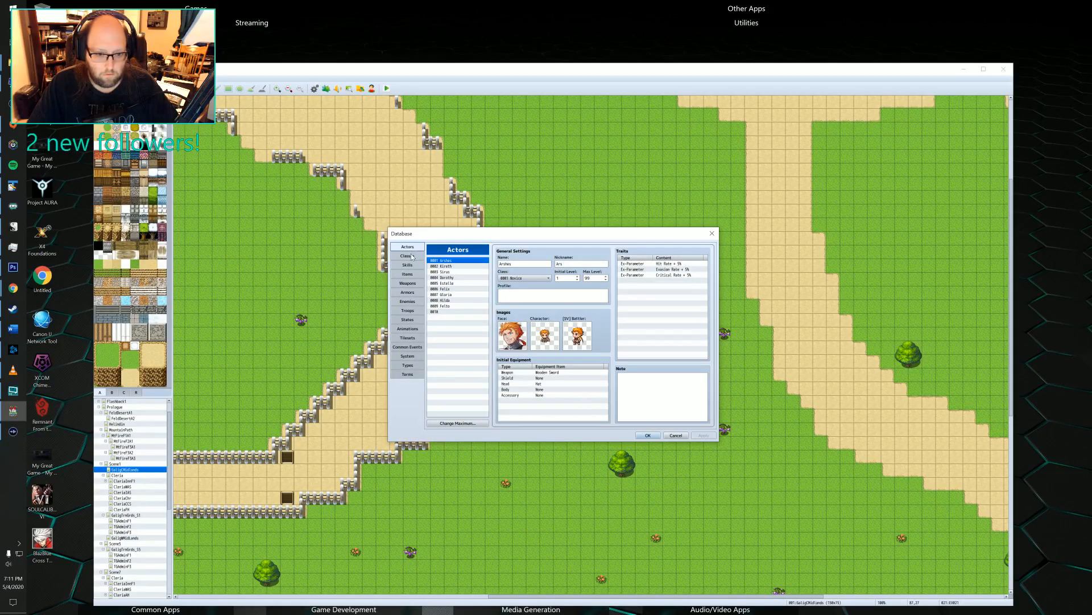
click(412, 256)
click(408, 247)
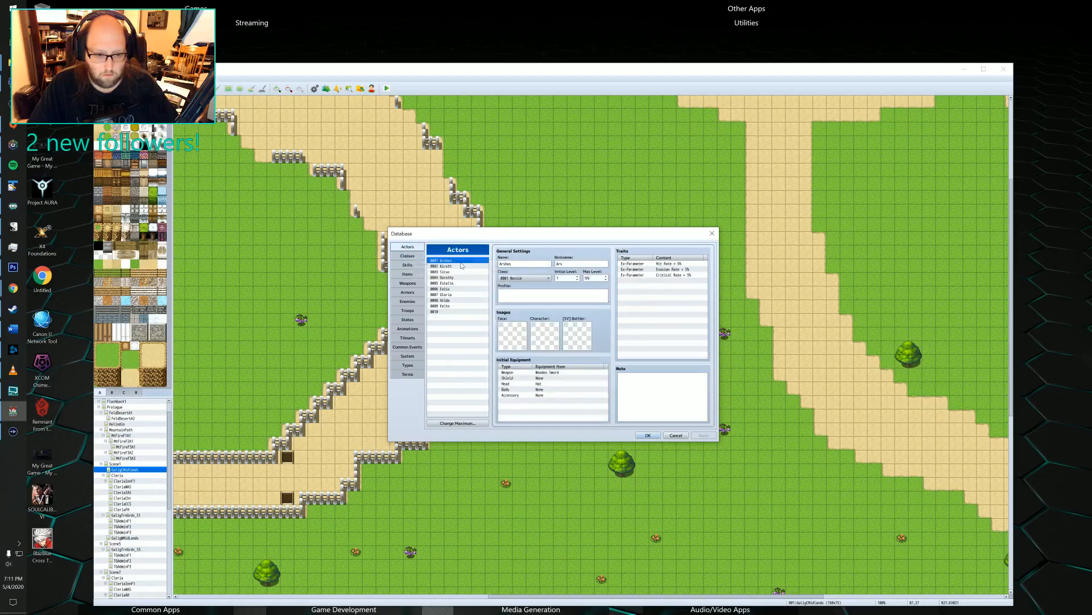
click(447, 306)
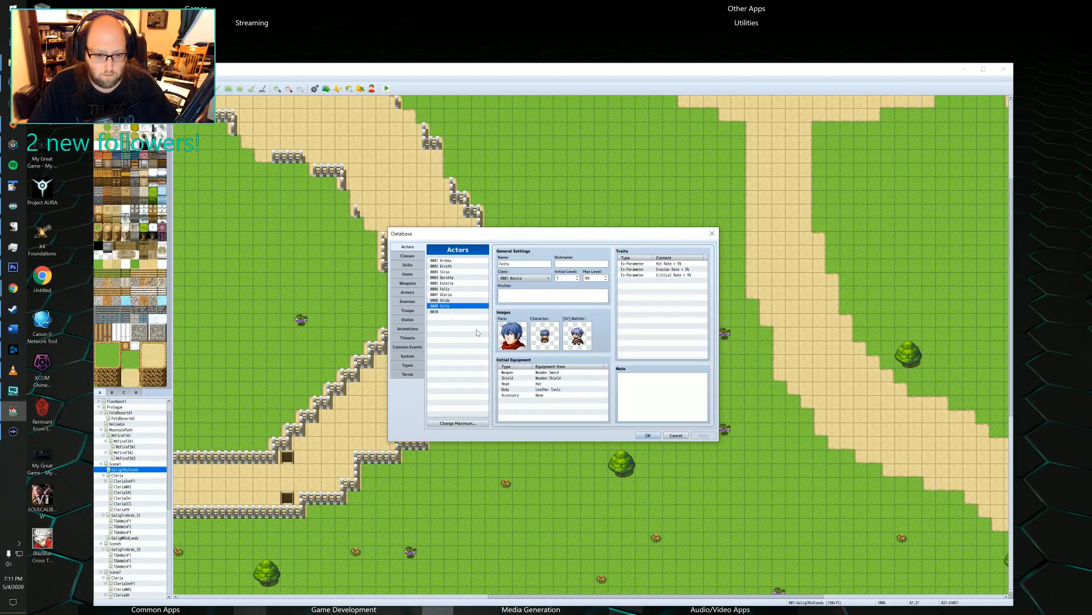
double_click(549, 342)
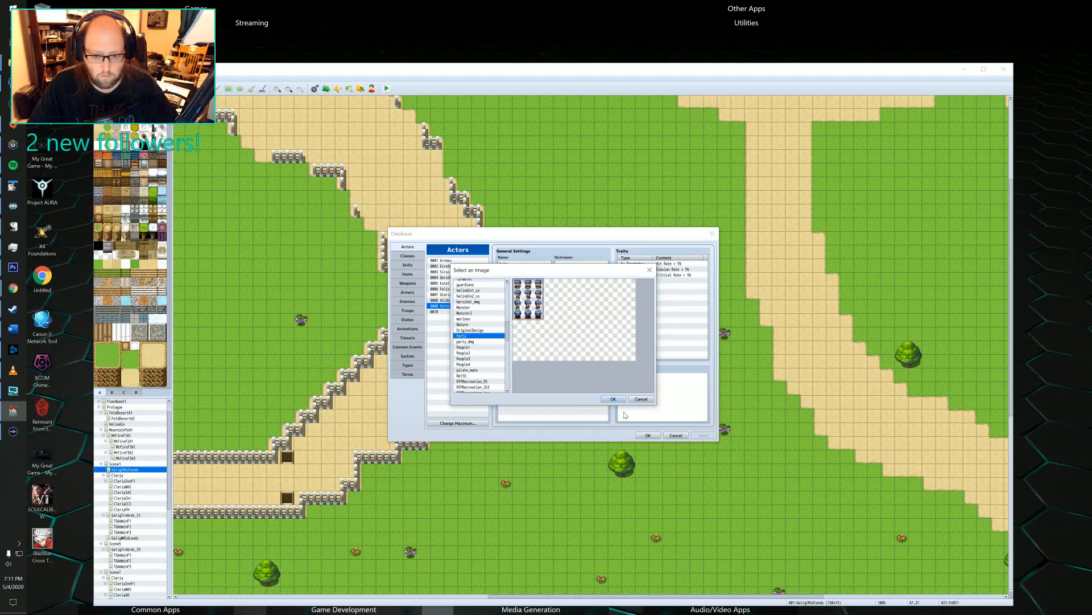
click(613, 398)
Reselect actor 0009's existing side-view battler image and Party face image, and save the database.
double_click(555, 338)
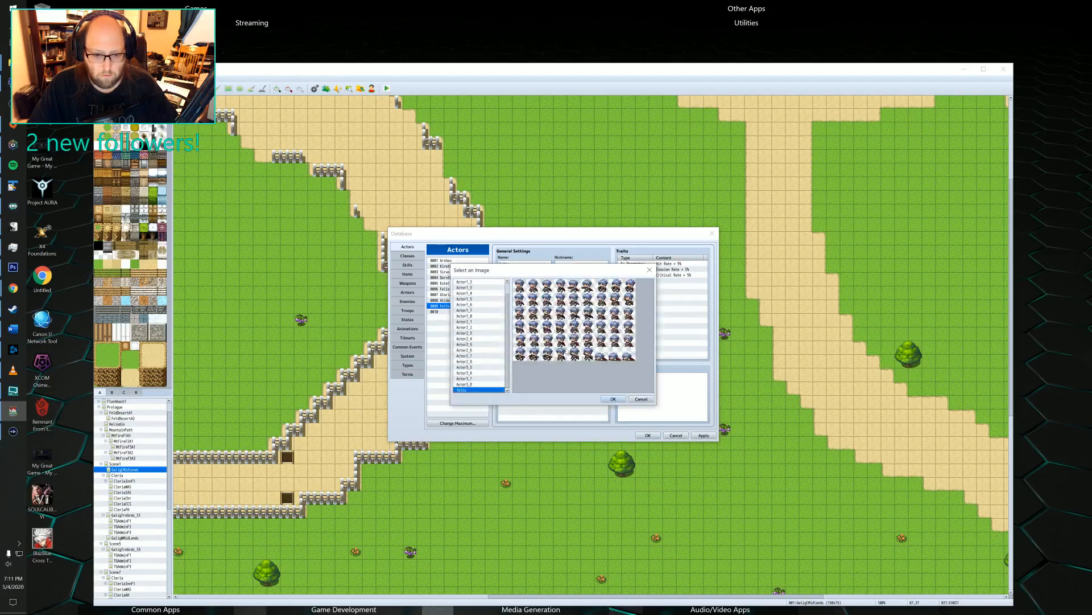
click(603, 397)
double_click(521, 346)
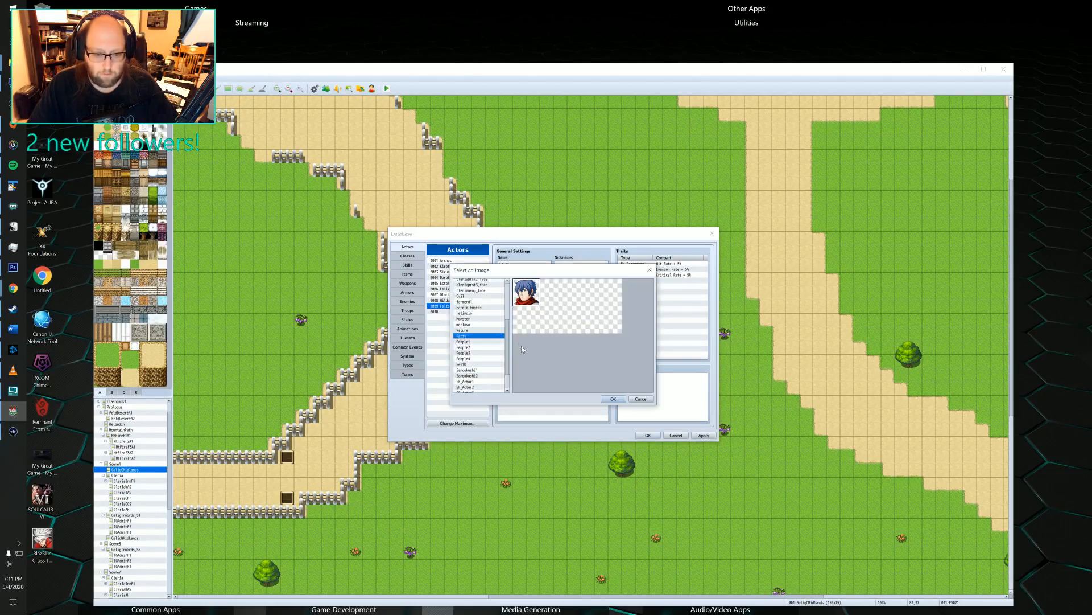
click(614, 399)
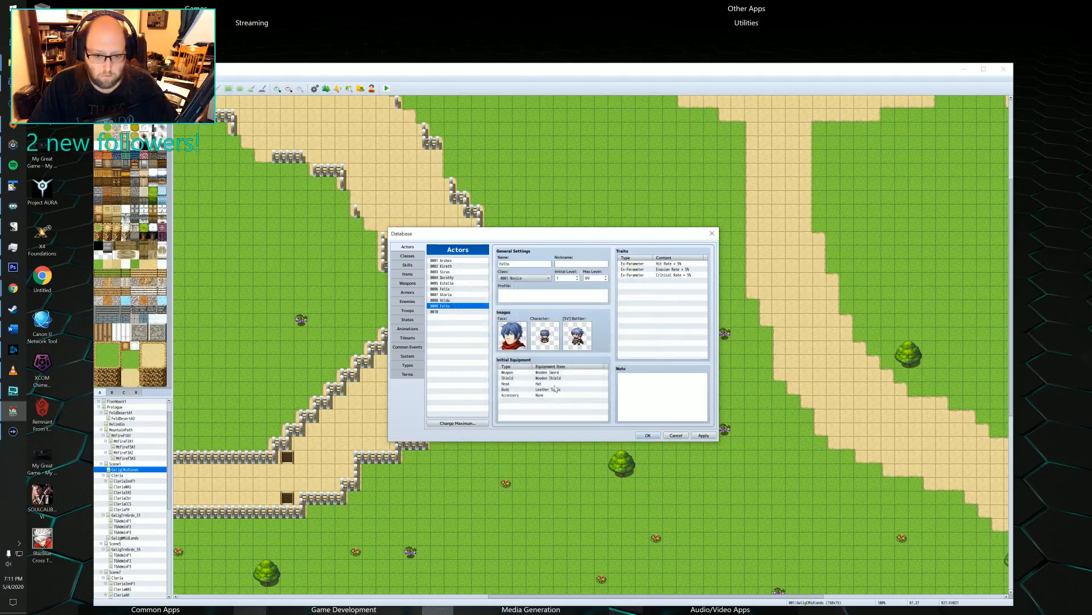
click(645, 434)
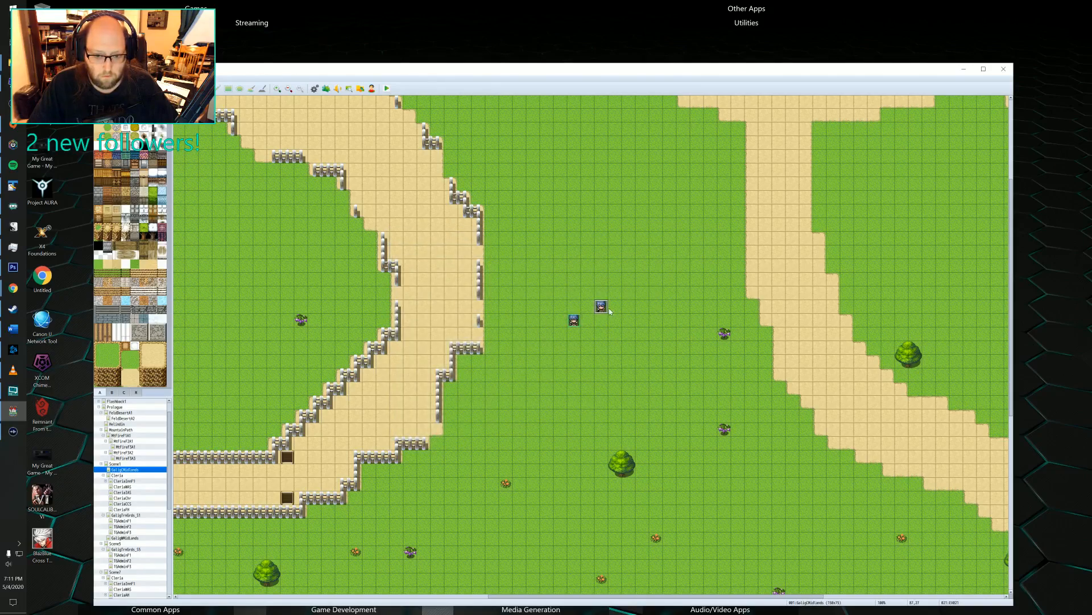
Set the character event's first-page image to a front-facing sprite from the Party sheet's first row and apply it.
double_click(601, 307)
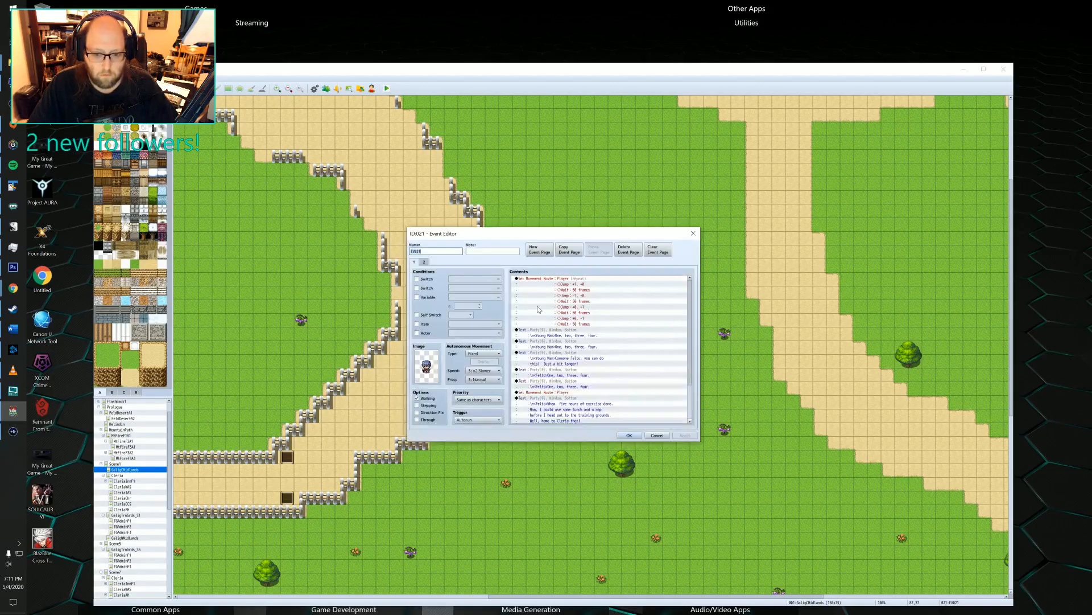
double_click(424, 366)
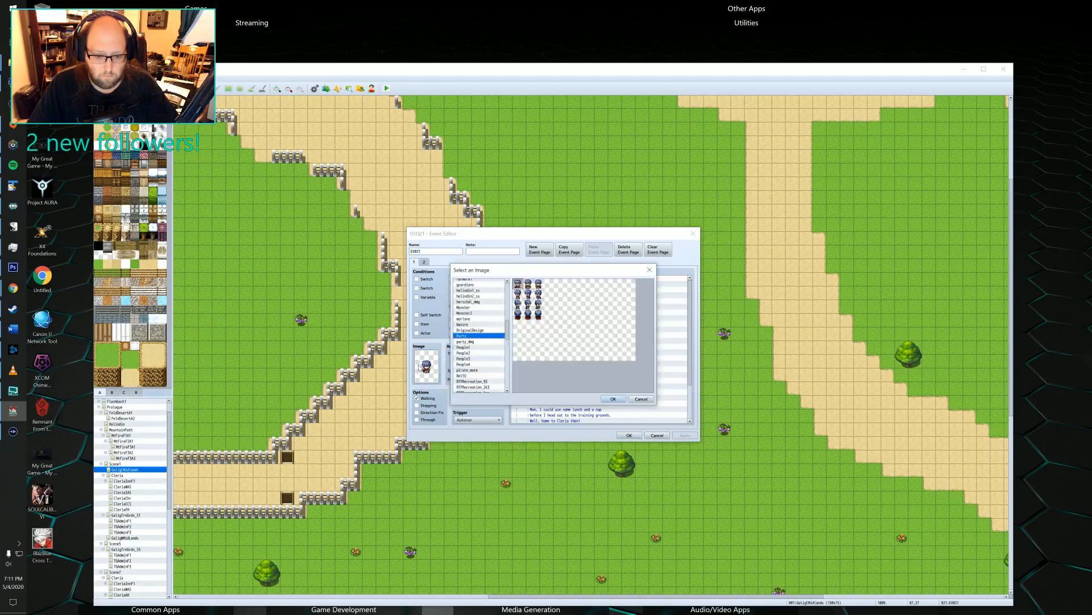
double_click(522, 289)
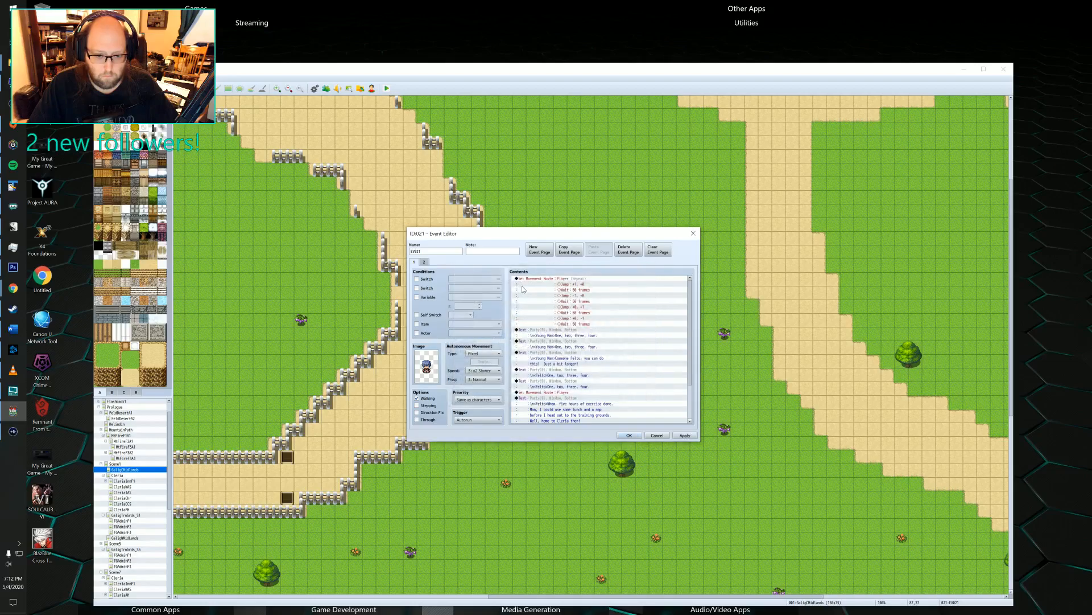
click(684, 436)
Check the event's second page and its text and movement commands for other image references, and close the event.
scroll(537, 360, down, 2)
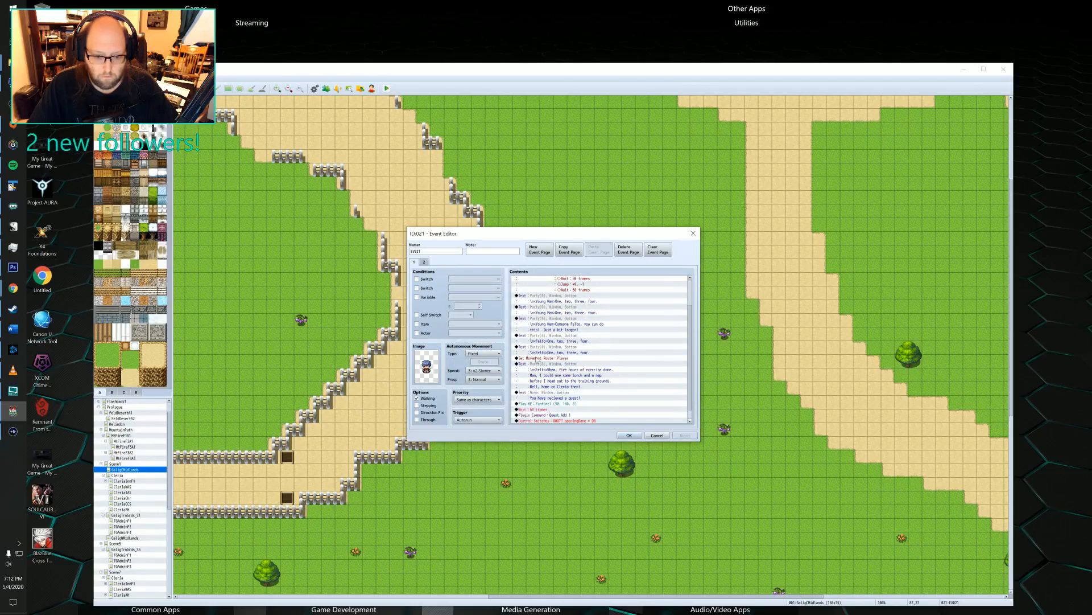
click(424, 262)
click(414, 262)
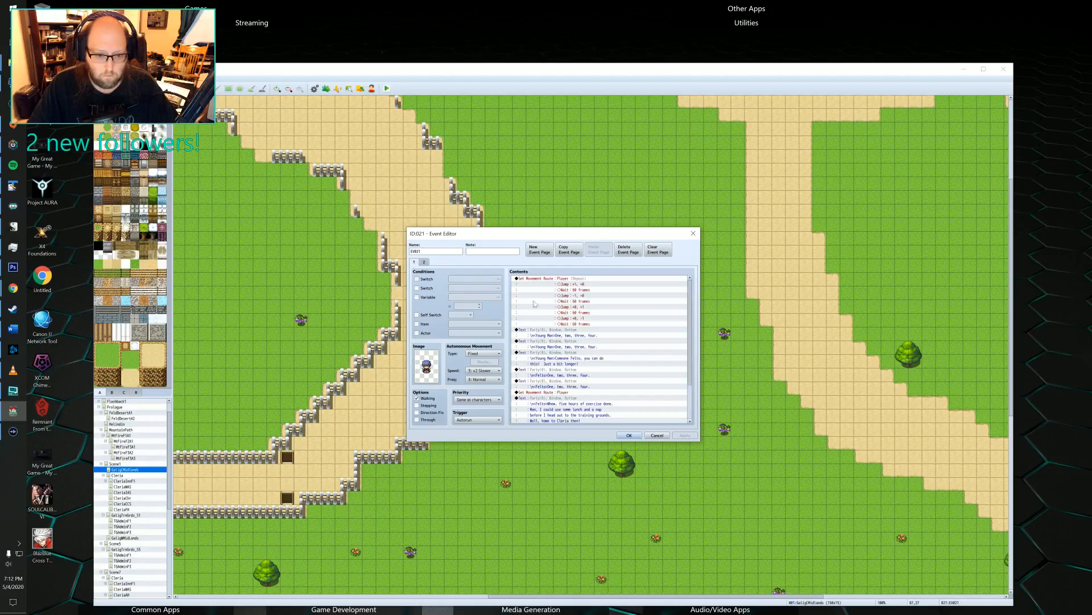
scroll(533, 304, down, 3)
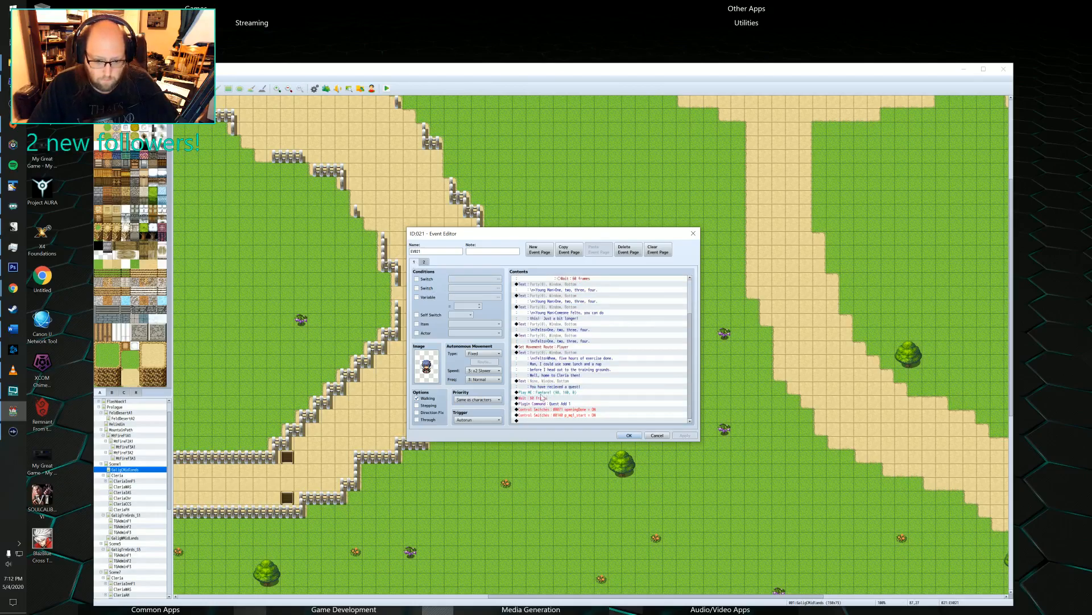
click(539, 353)
click(539, 329)
scroll(541, 333, up, 3)
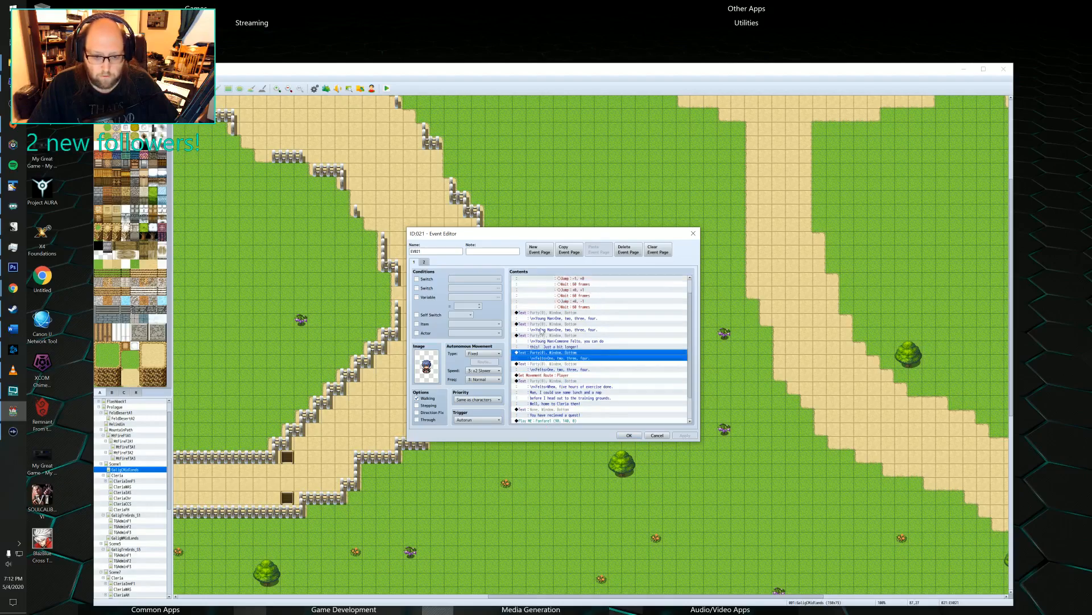
click(543, 335)
click(541, 343)
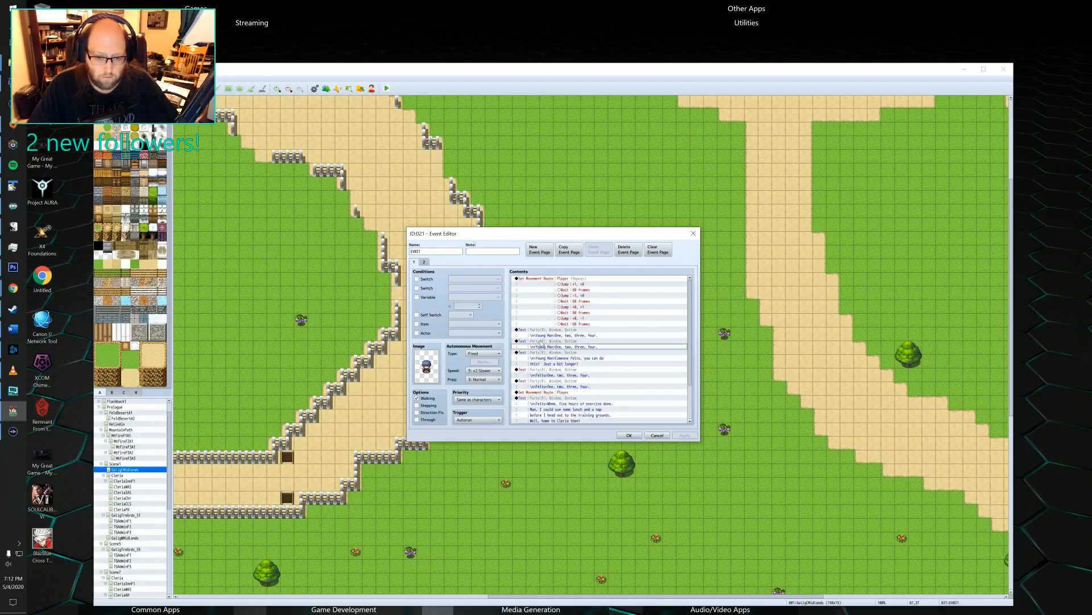
click(629, 435)
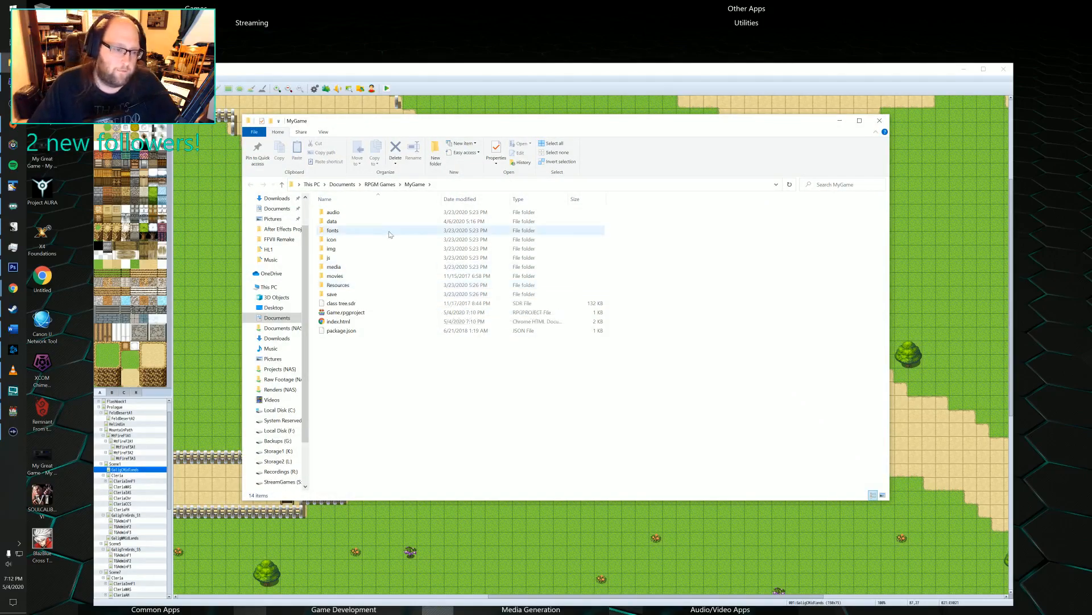
Look through the MyGame project's img/characters folder for the Party sprite sheet files, and return to the map editor.
double_click(335, 249)
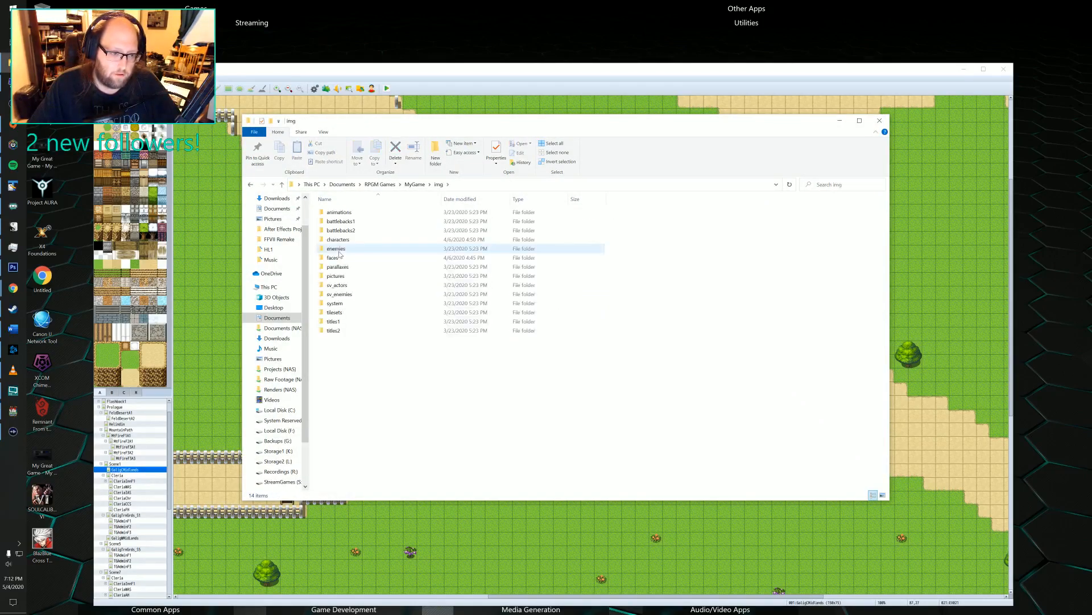
click(347, 240)
double_click(347, 241)
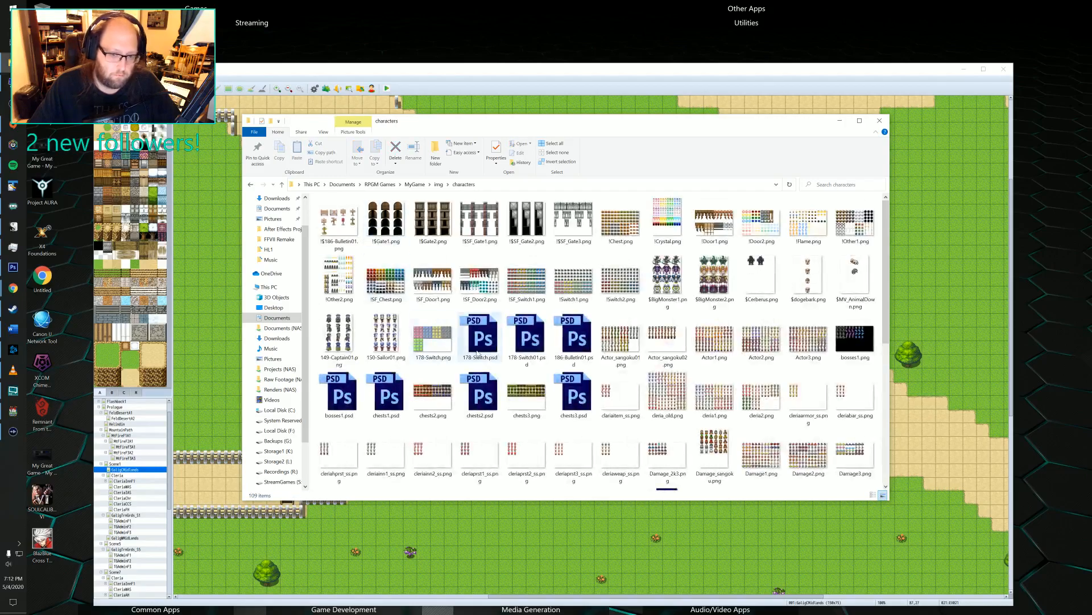
scroll(484, 344, down, 5)
click(620, 293)
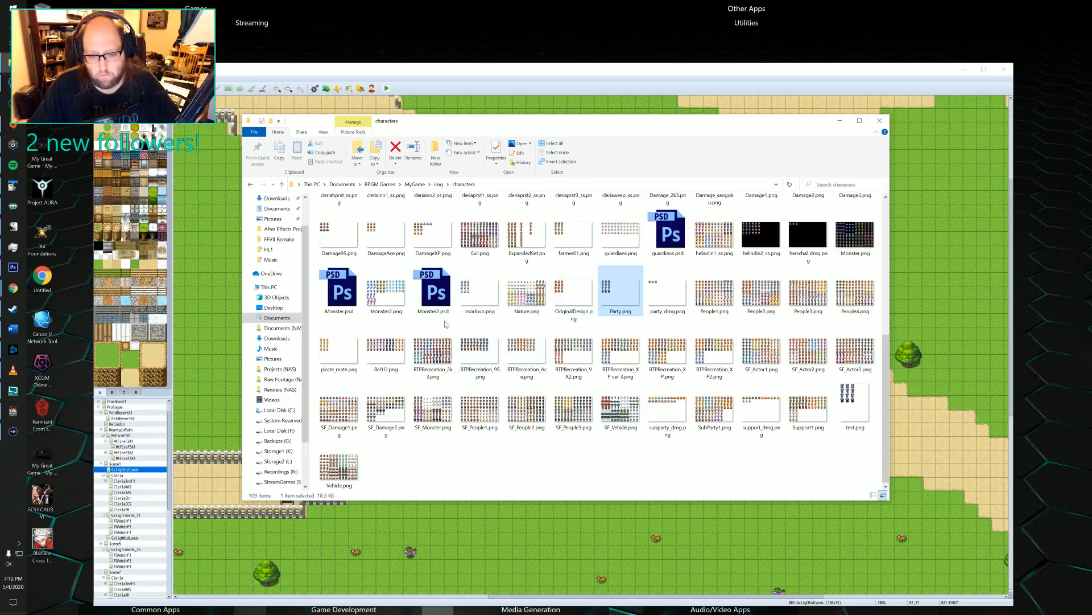
scroll(627, 331, up, 5)
scroll(627, 334, down, 5)
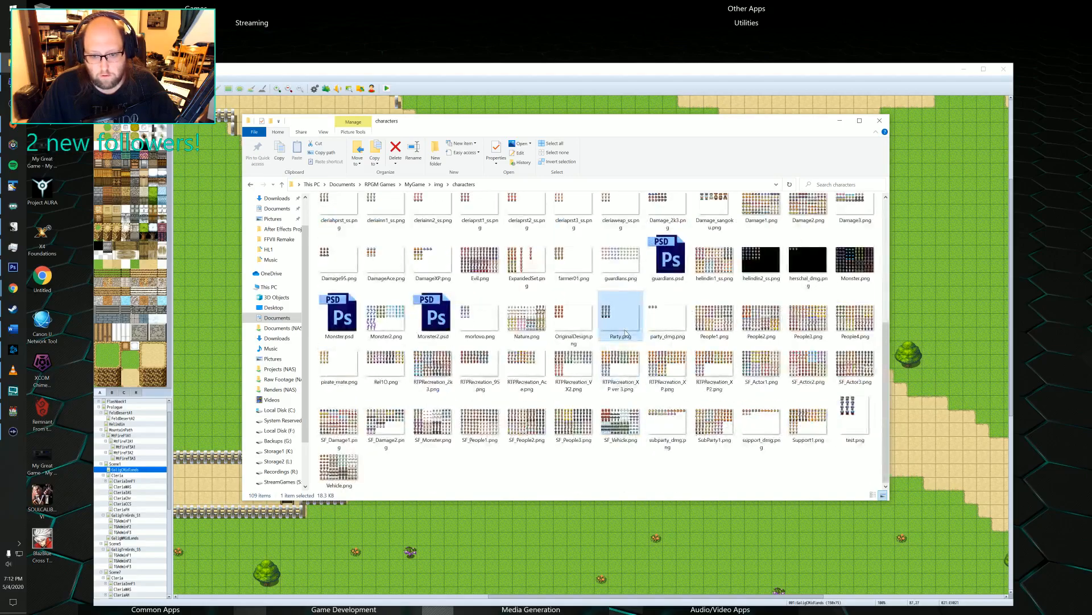
click(852, 120)
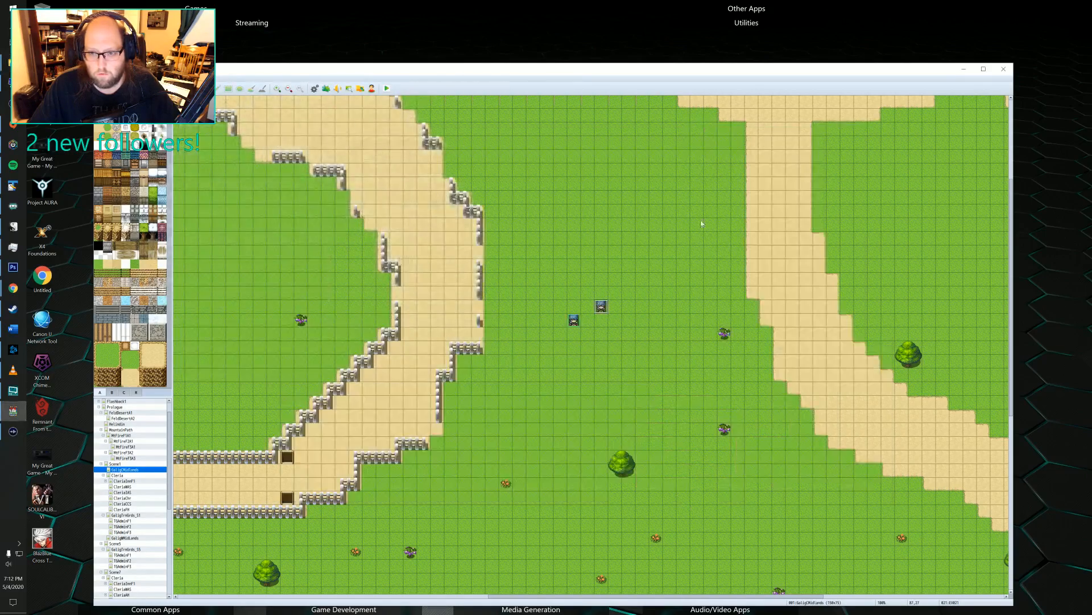
Inspect the two imageless events beside the northeastern road for image references, closing each without changes.
middle_drag(548, 347, 719, 402)
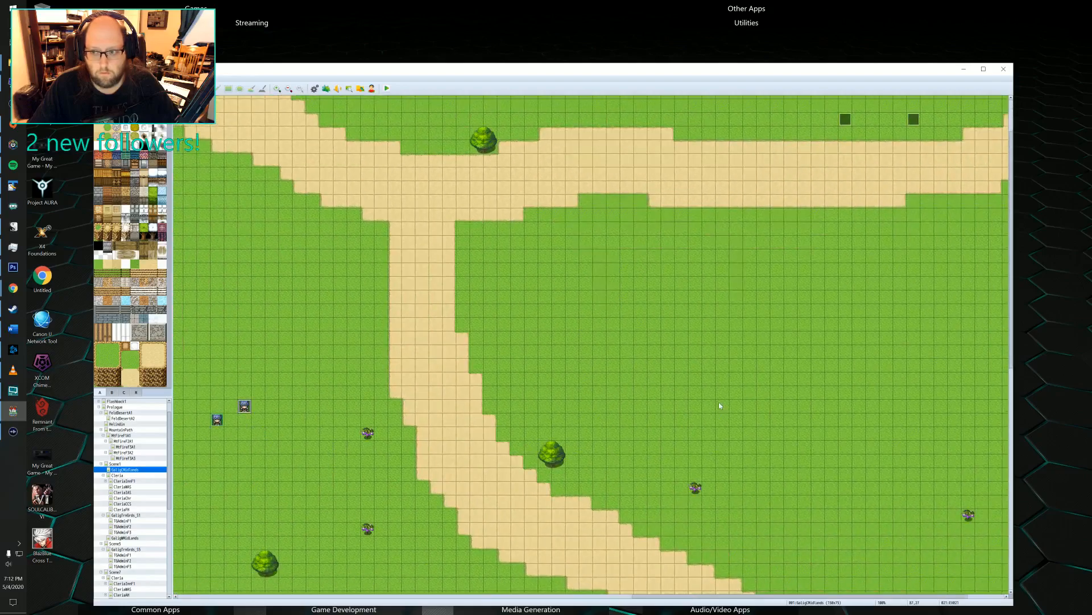
double_click(846, 120)
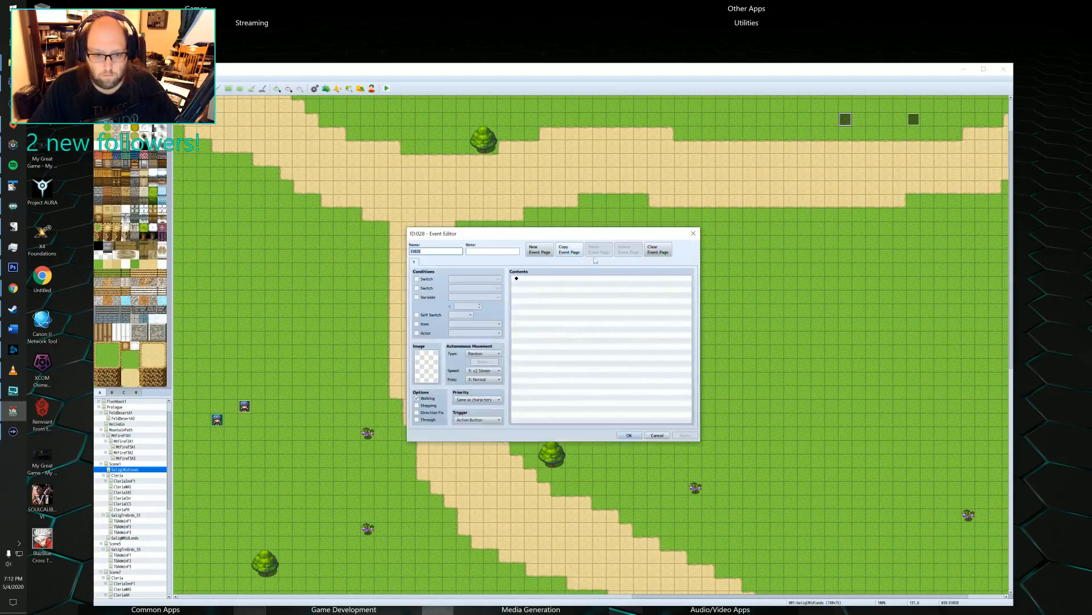
click(693, 234)
double_click(913, 118)
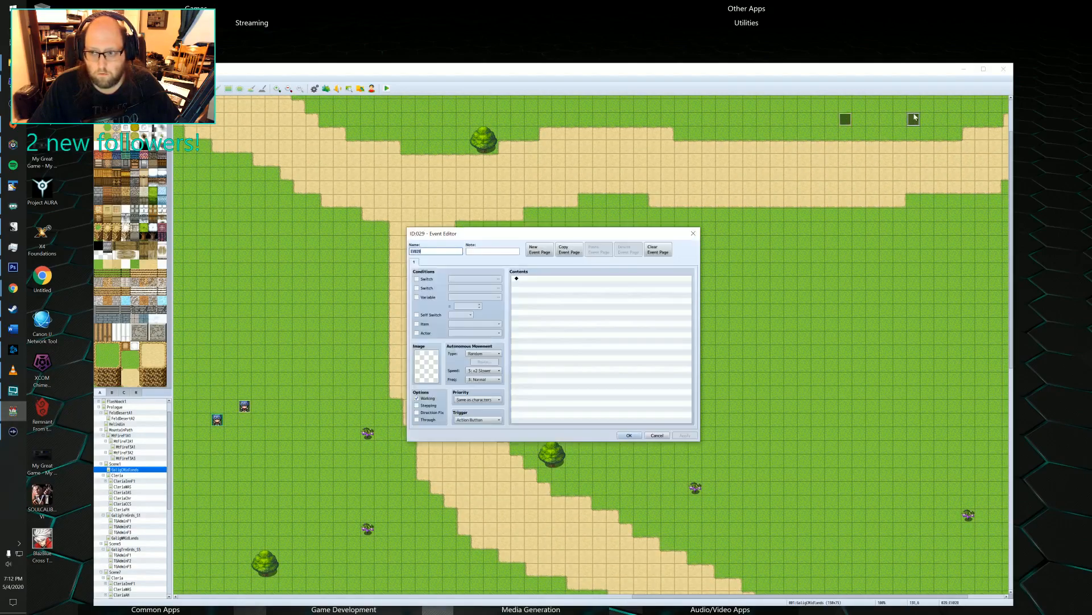
click(697, 234)
Review the opening character event's first-page commands through to its final switch controls, and close the event.
mouse_move(696, 234)
middle_down()
mouse_move(496, 187)
mouse_move(438, 250)
mouse_move(426, 285)
middle_up()
mouse_move(698, 307)
middle_down()
mouse_move(716, 430)
mouse_move(700, 468)
middle_up()
middle_drag(617, 412, 685, 412)
mouse_move(565, 527)
middle_down()
mouse_move(600, 251)
mouse_move(626, 273)
middle_up()
middle_drag(652, 306, 676, 380)
double_click(693, 388)
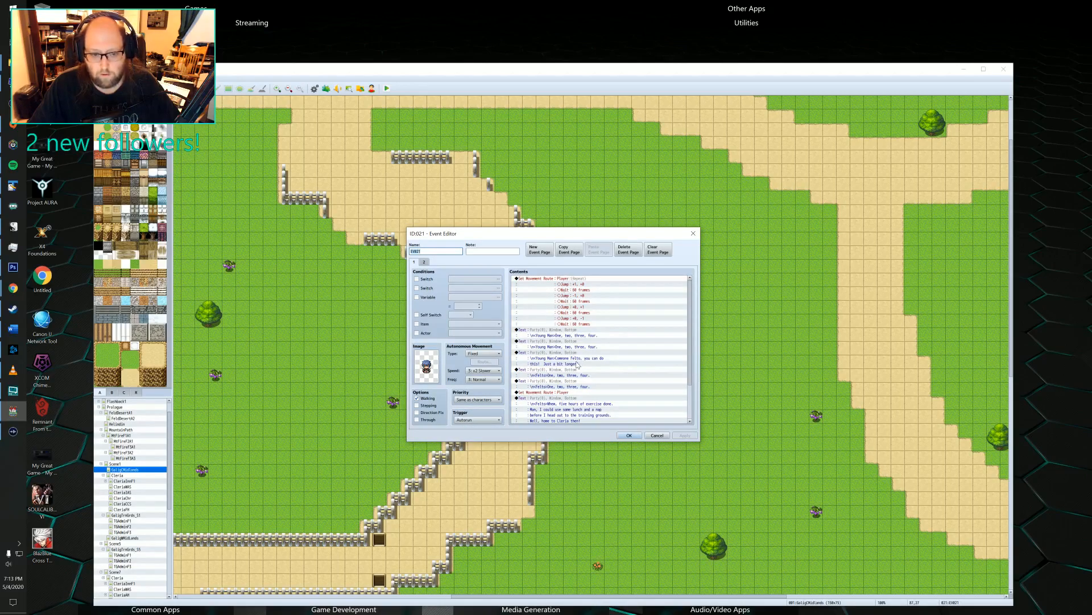
scroll(605, 405, down, 3)
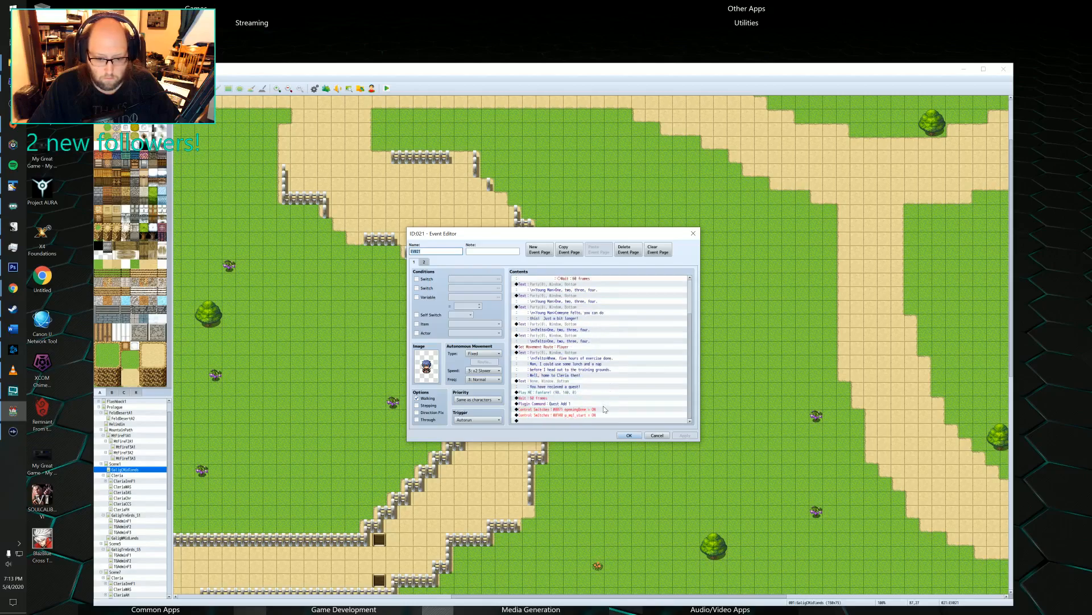
click(630, 435)
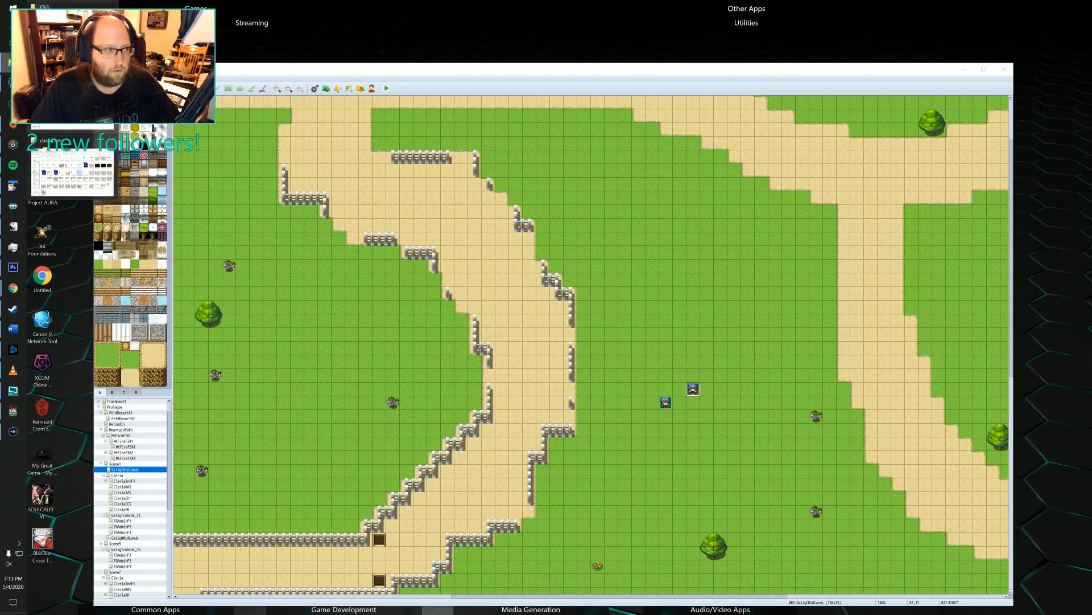
Duplicate Party.png in the project's characters folder and rename the copy Party1.png.
click(72, 105)
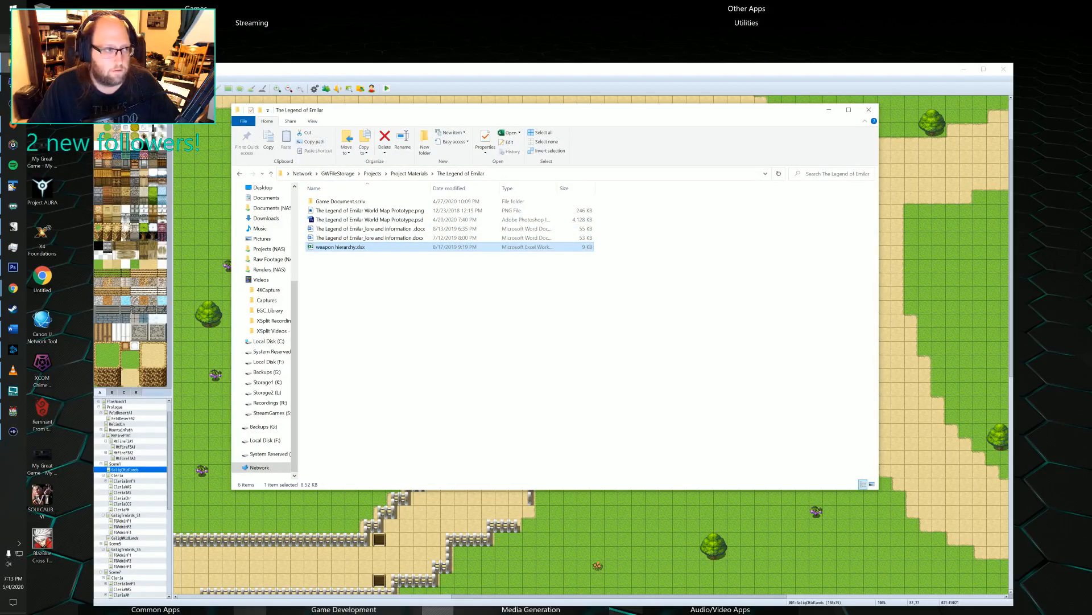
click(8, 62)
click(71, 163)
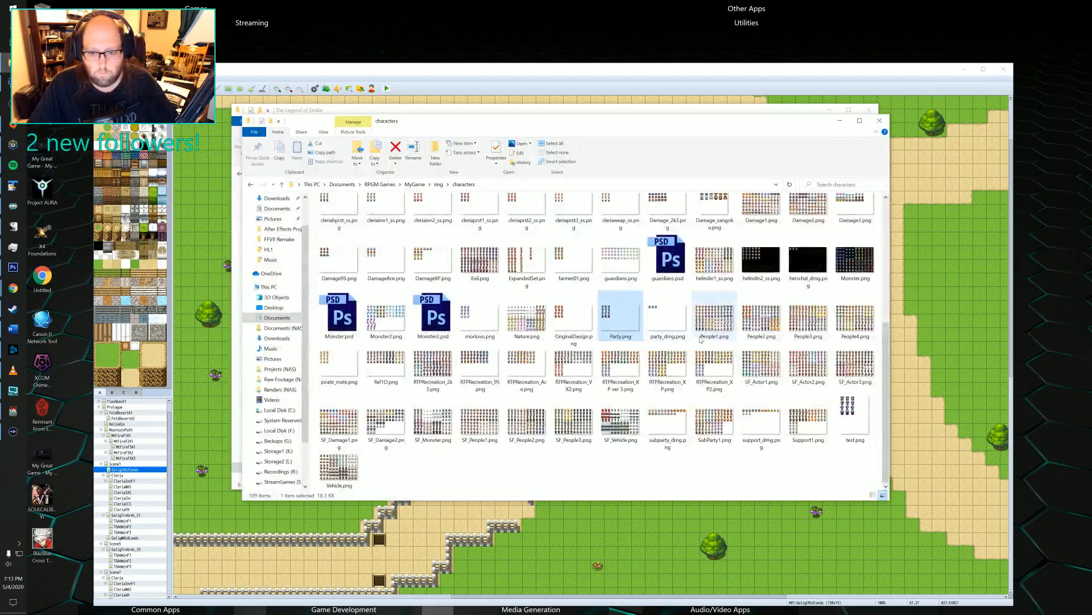
key(ctrl+c)
key(ctrl+v)
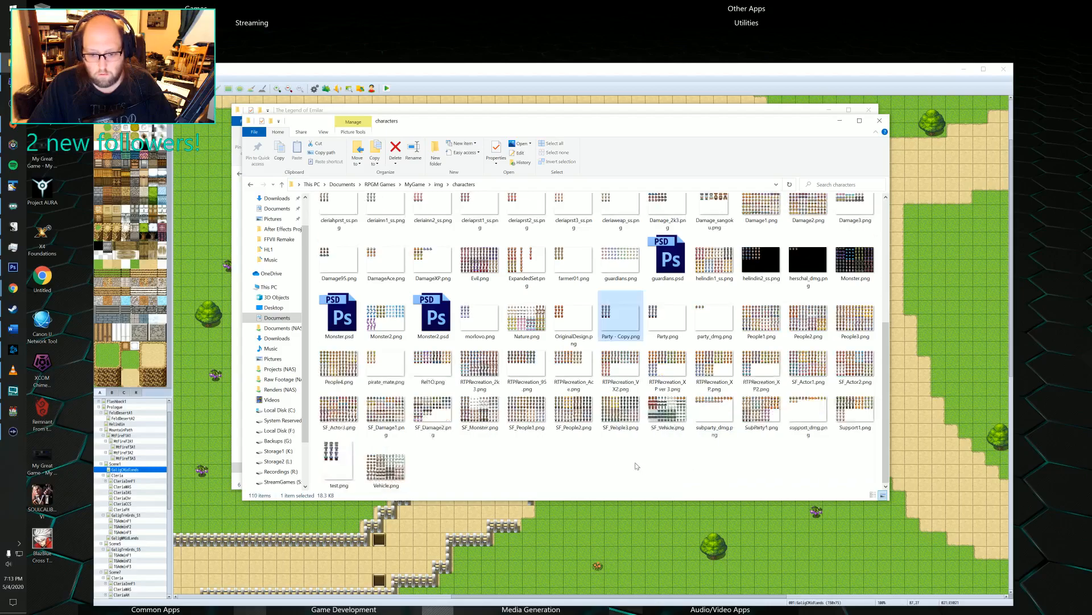
key(shift+F10)
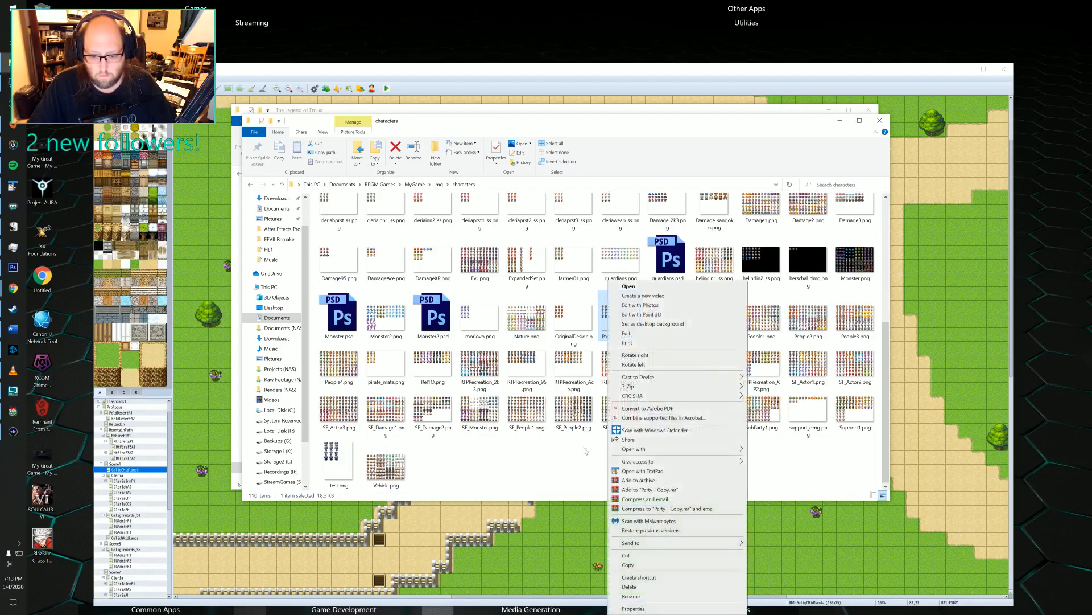
click(633, 596)
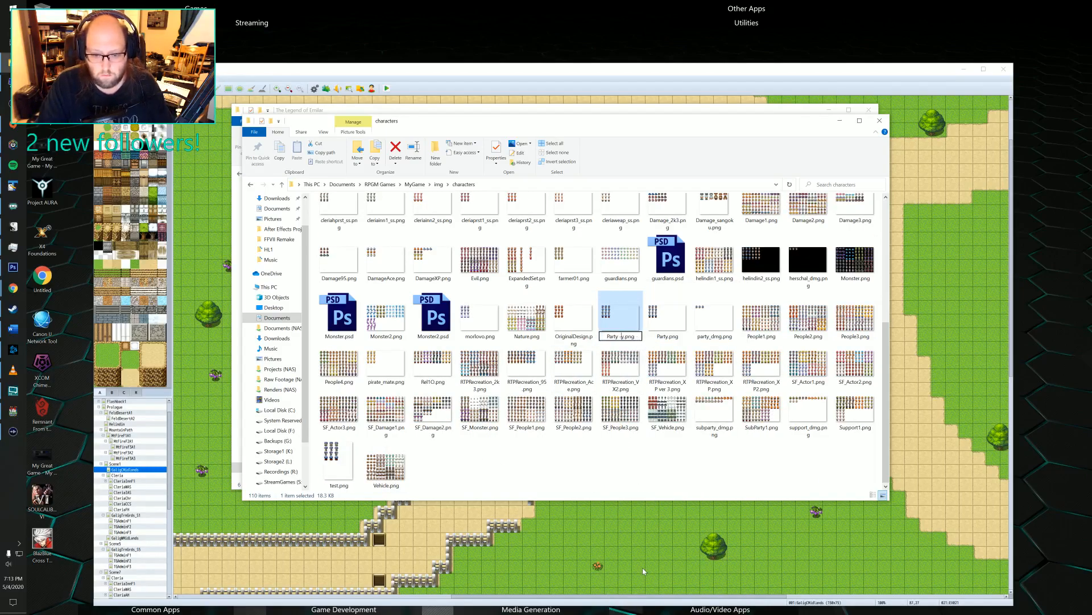
text(Party1)
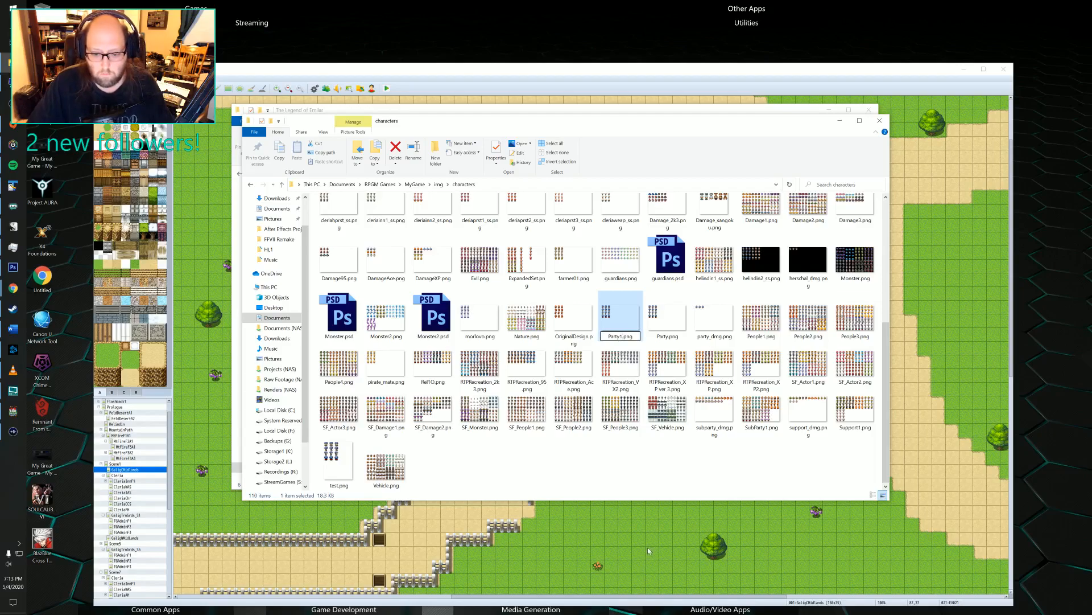
click(628, 462)
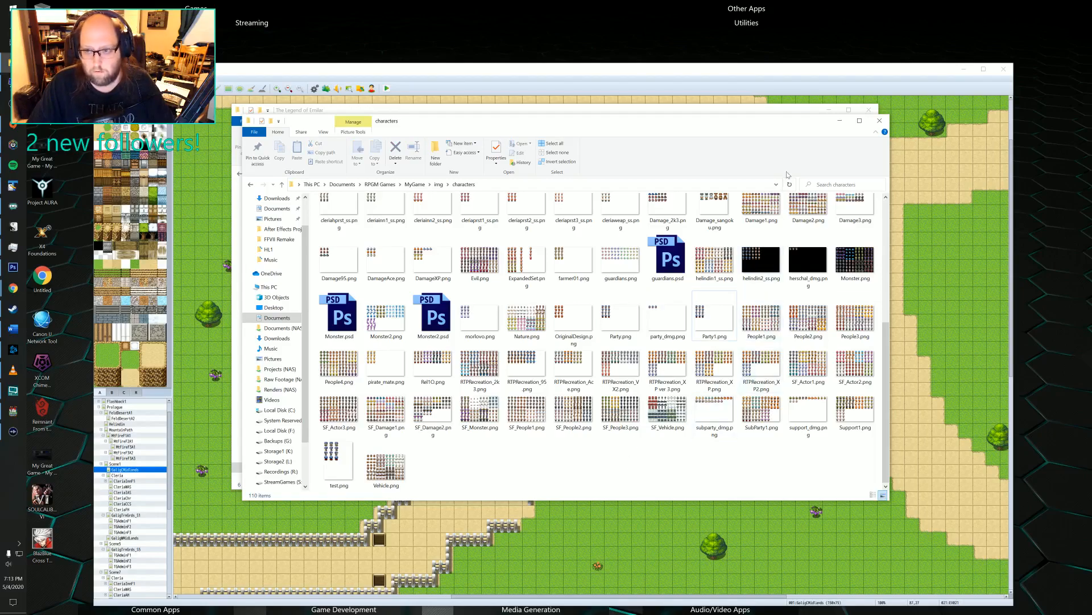
Save the project, playtest a new game as far as the opening dialogue, and close the playtest.
click(811, 93)
click(386, 88)
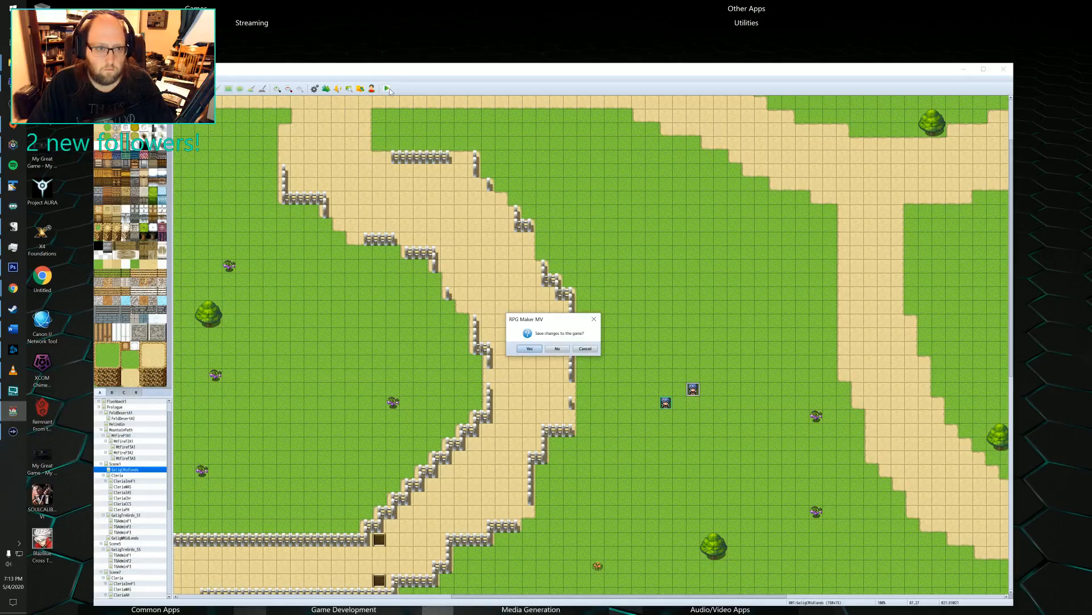
click(531, 348)
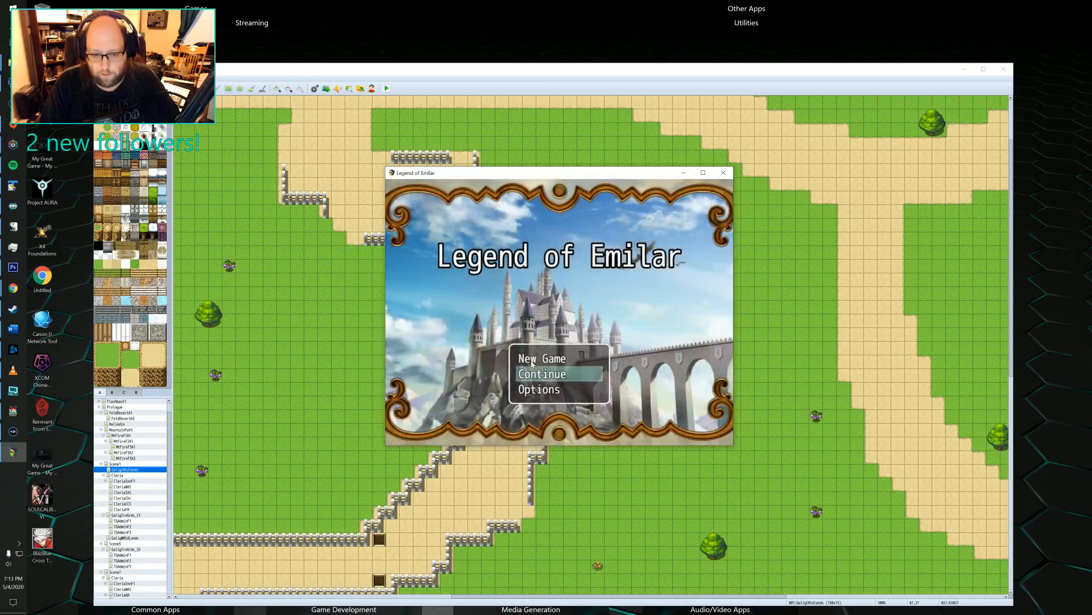
double_click(532, 360)
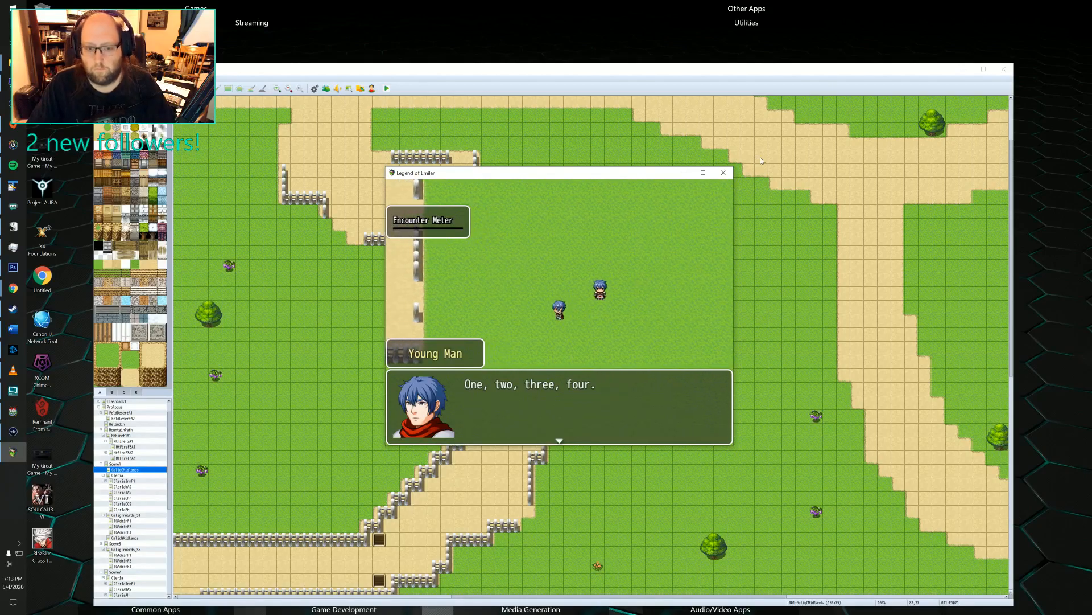
click(723, 172)
Set the opening character event's first-page image to None and confirm the event.
double_click(693, 390)
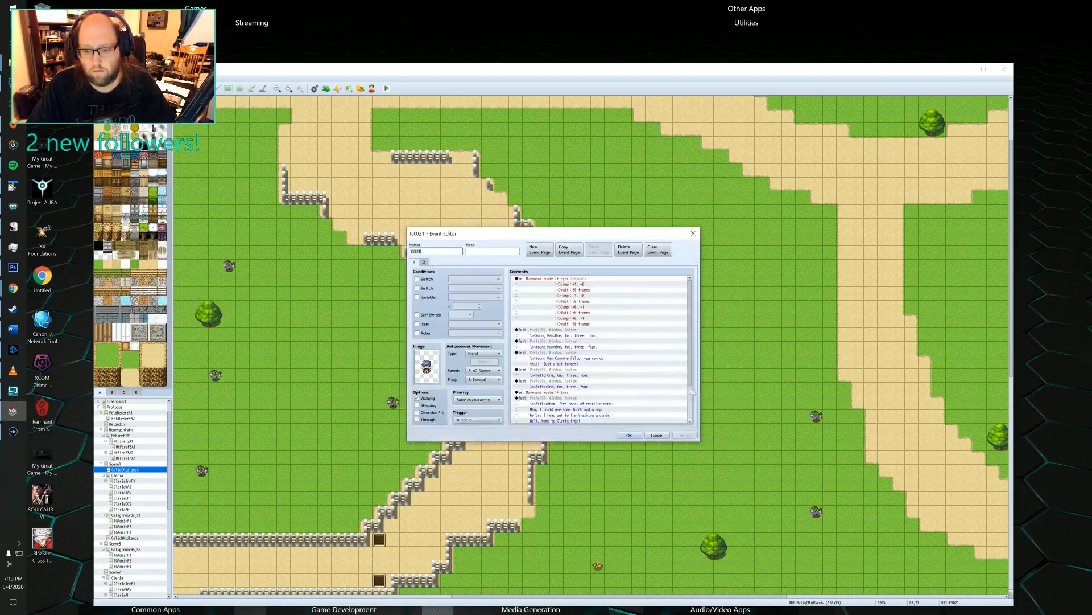
double_click(426, 365)
scroll(477, 317, up, 5)
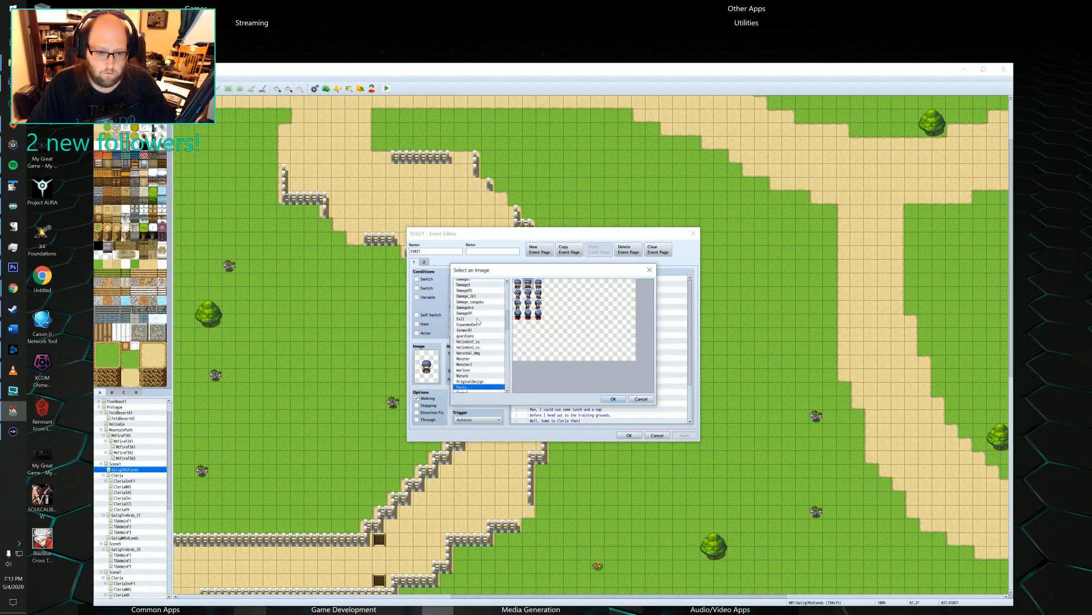
click(472, 282)
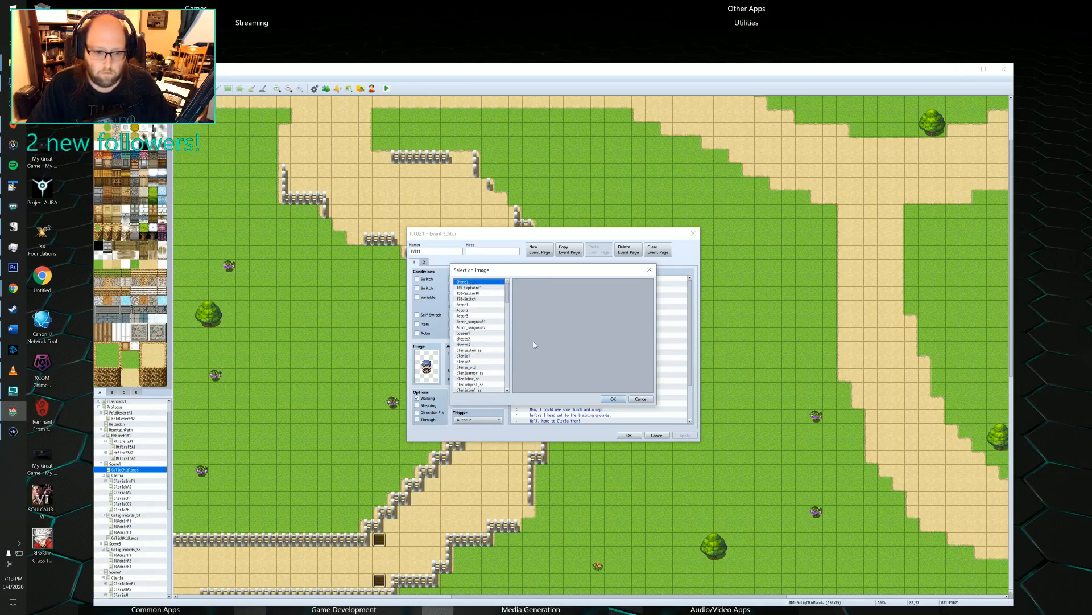
click(604, 399)
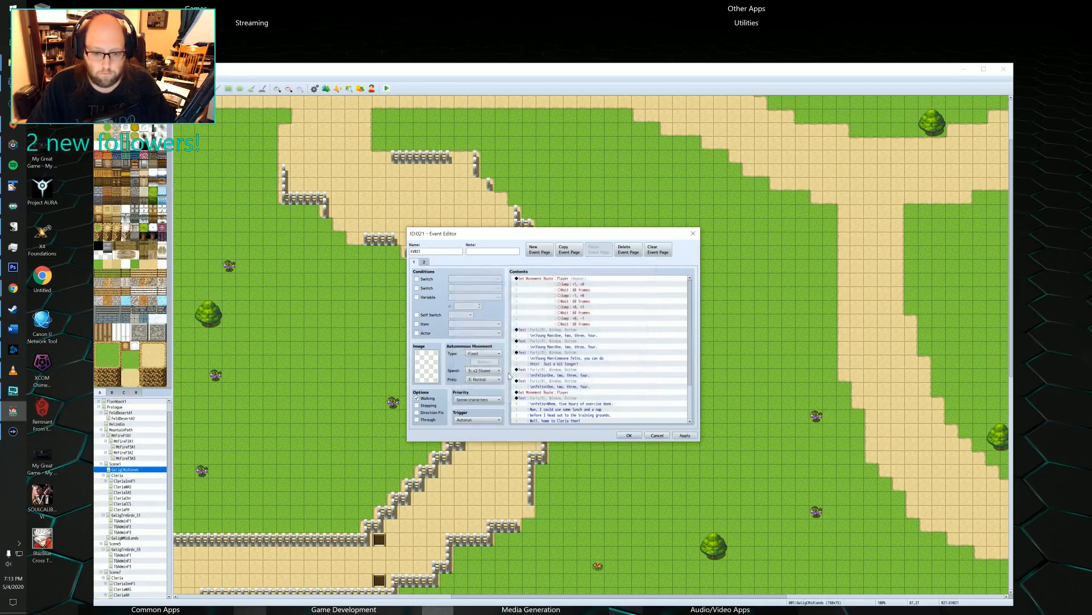
click(629, 435)
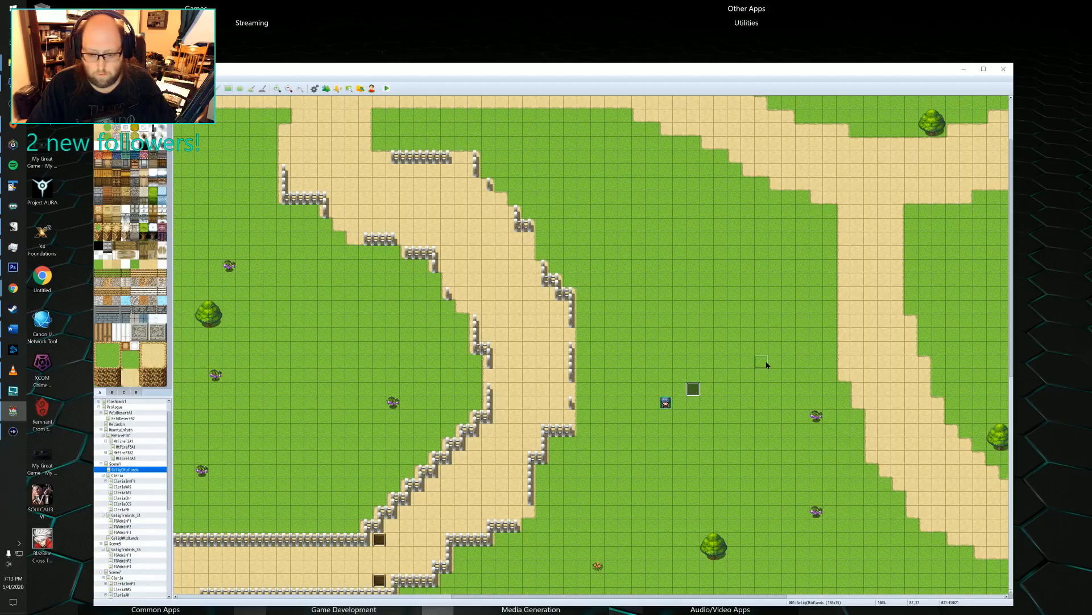
Move the opening event four tiles east and two north, and place the player's start position on its former tile.
drag(766, 362, 743, 363)
click(665, 402)
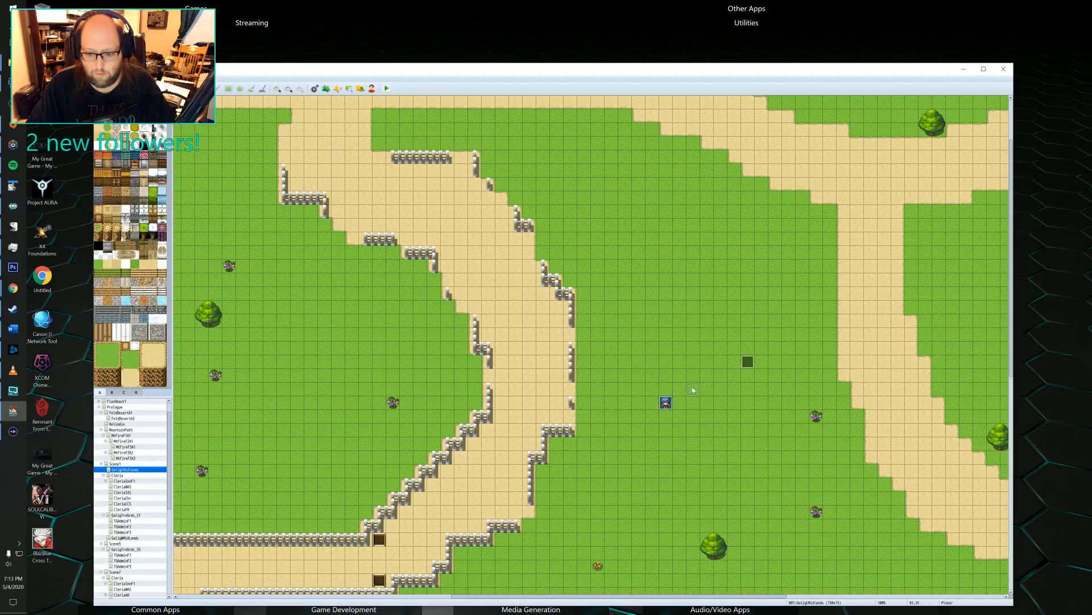
drag(665, 402, 694, 389)
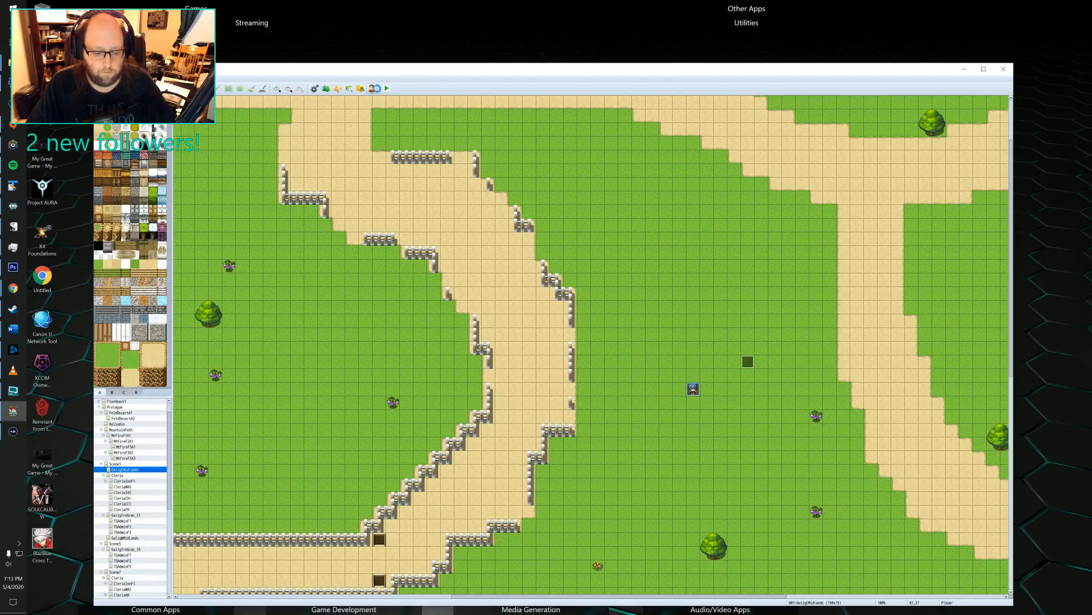
Playtest a new game and advance the opening dialogue to Felto's line about heading home to Cleria.
key(ctrl+r)
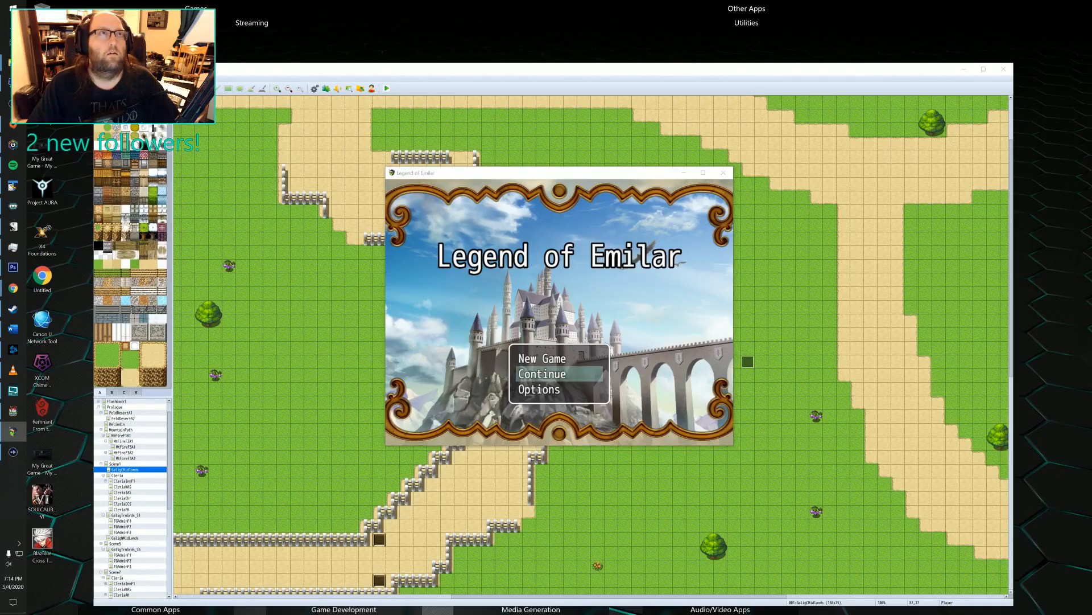
key(alt+Tab)
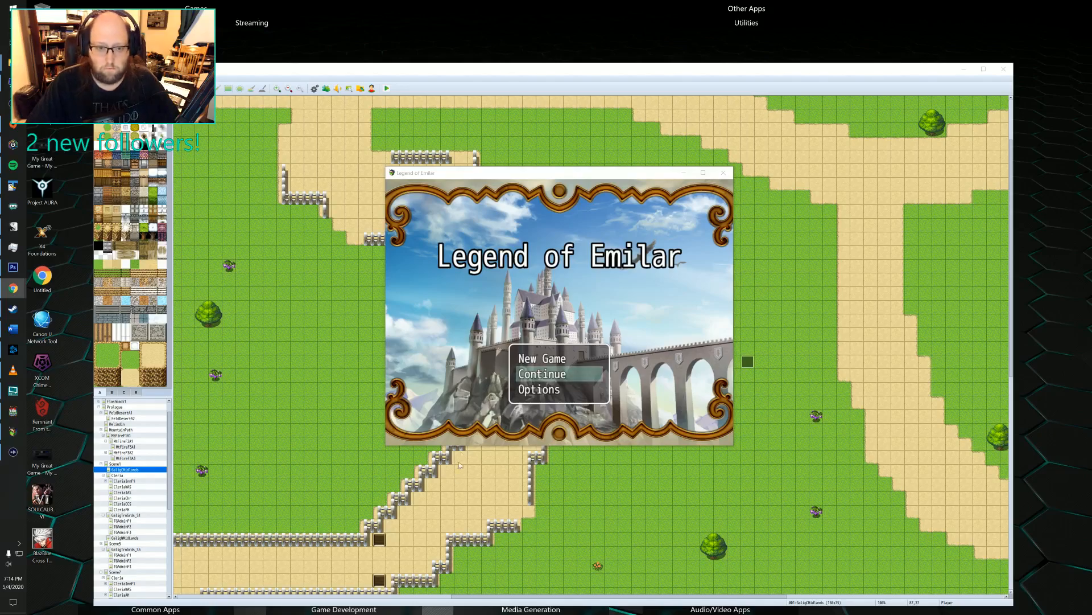
click(478, 362)
key(Up)
key(Return)
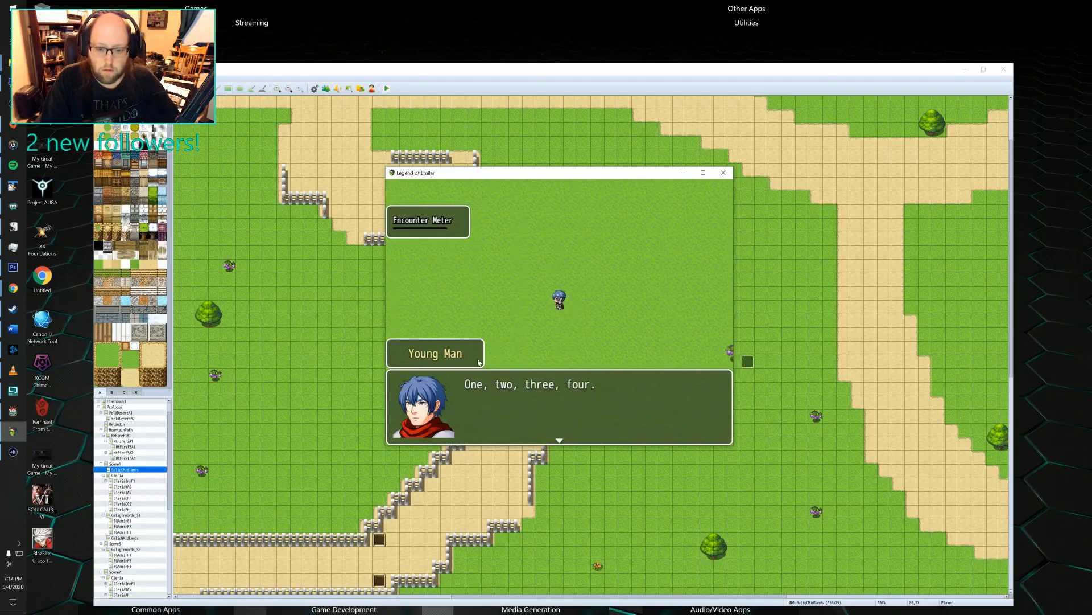
key(Return)
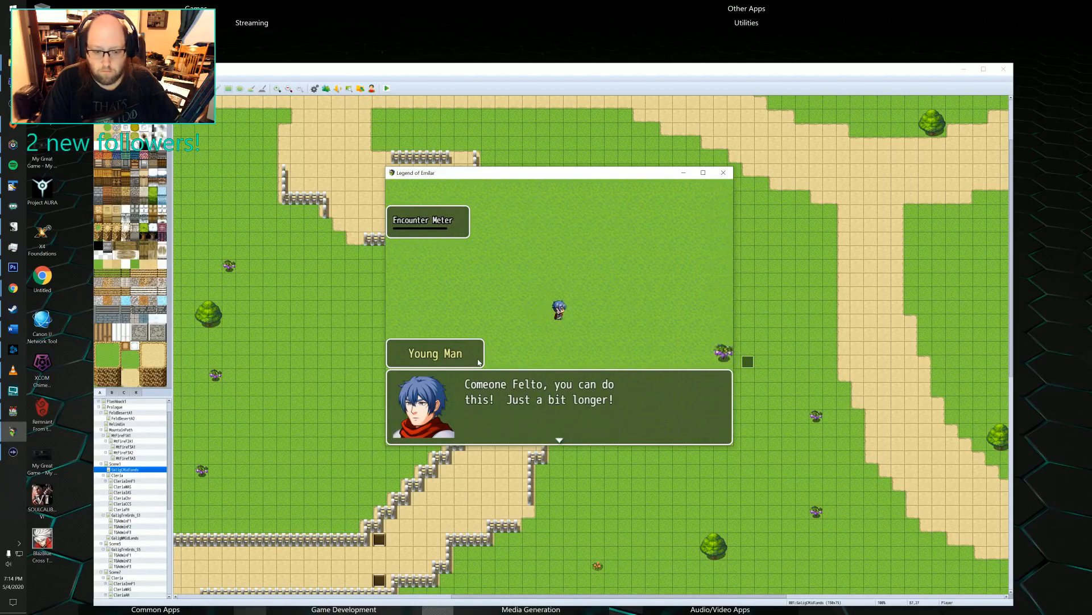
key(Return)
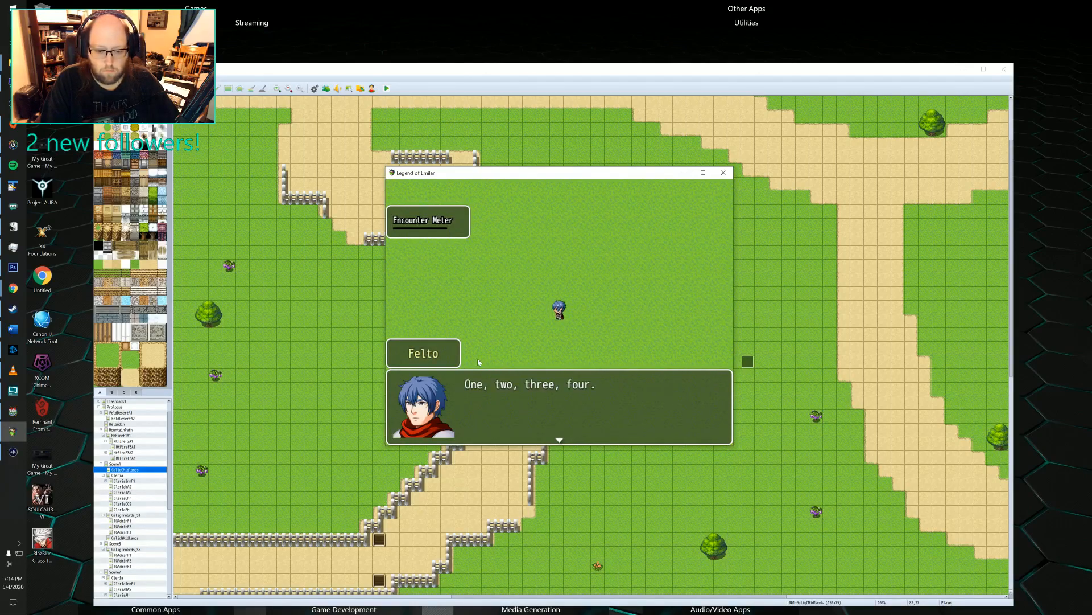
key(Return)
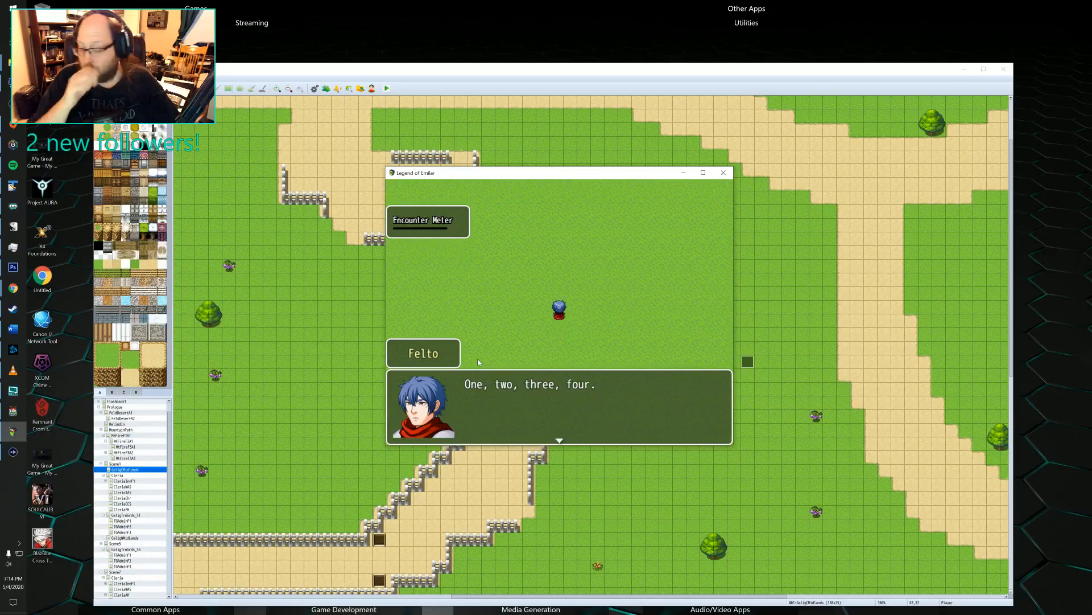
key(Return)
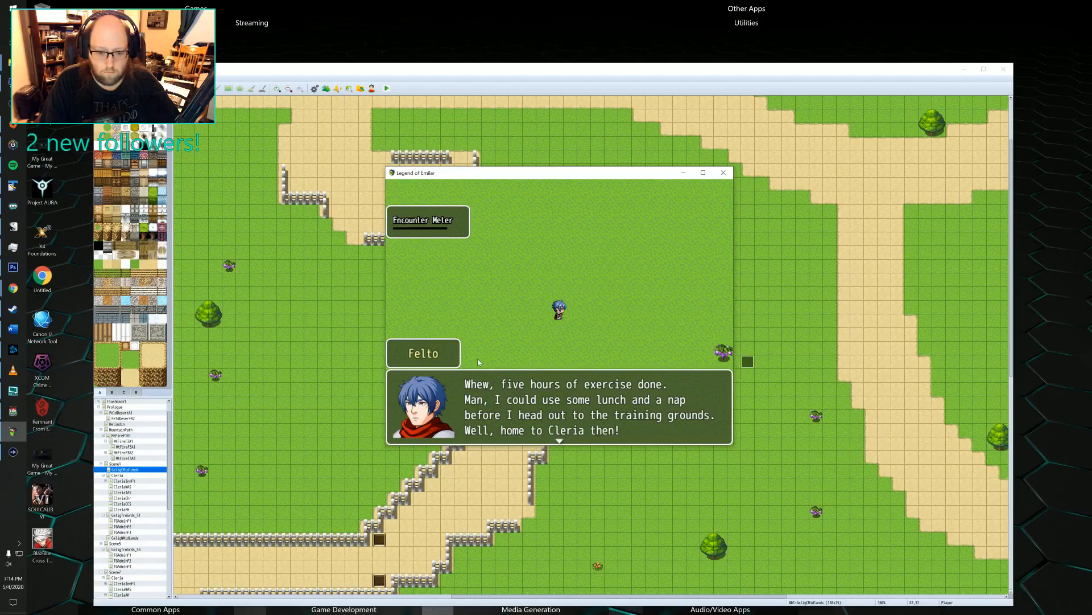
Finish the opening dialogue, accept the quest notice, and open the Quest Journal in the game.
key(Return)
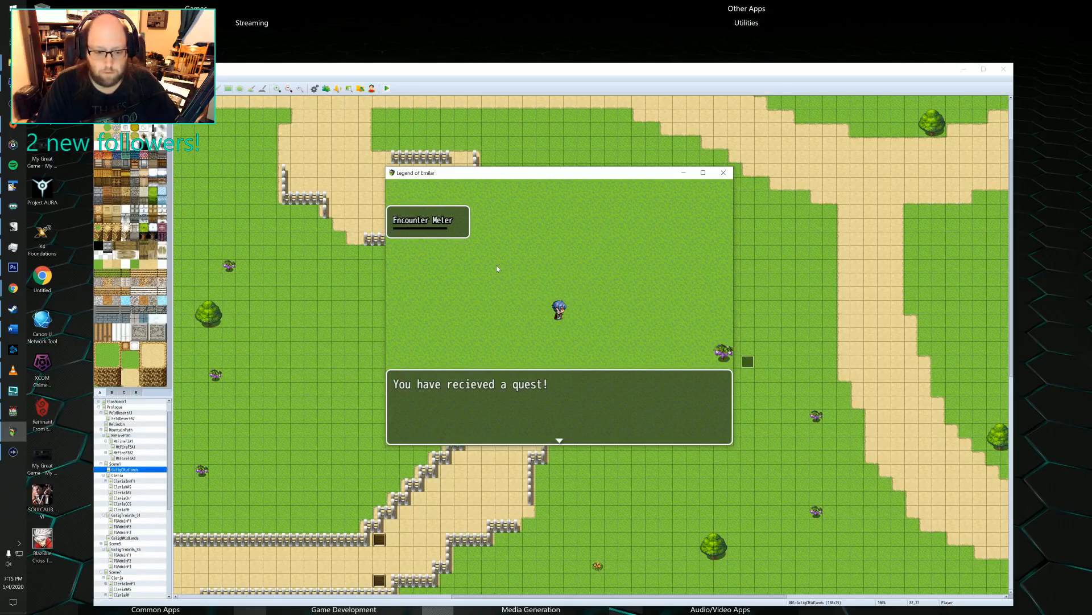
key(Return)
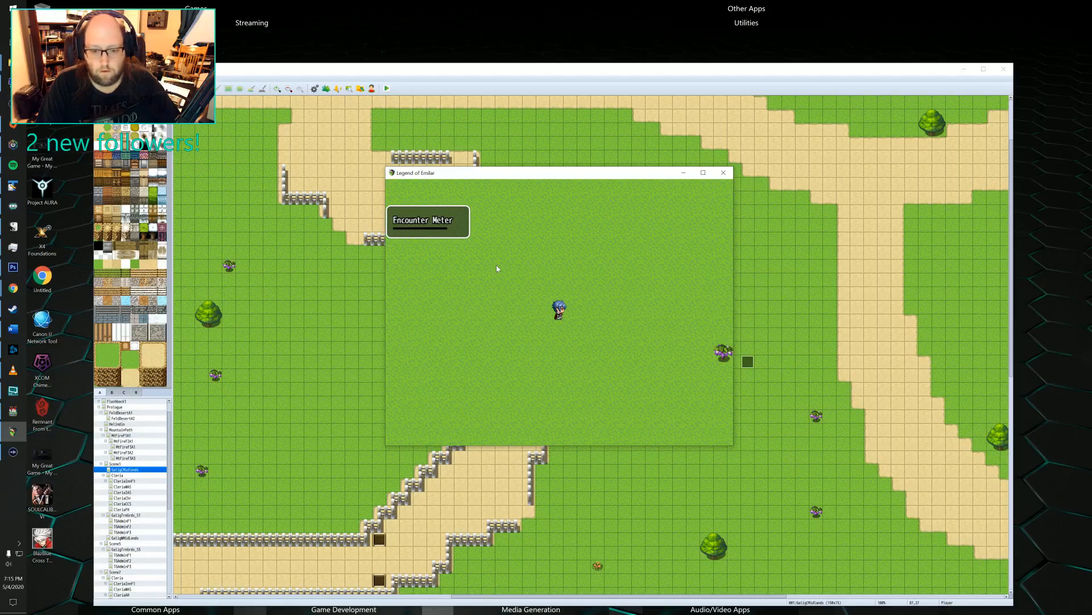
key(Escape)
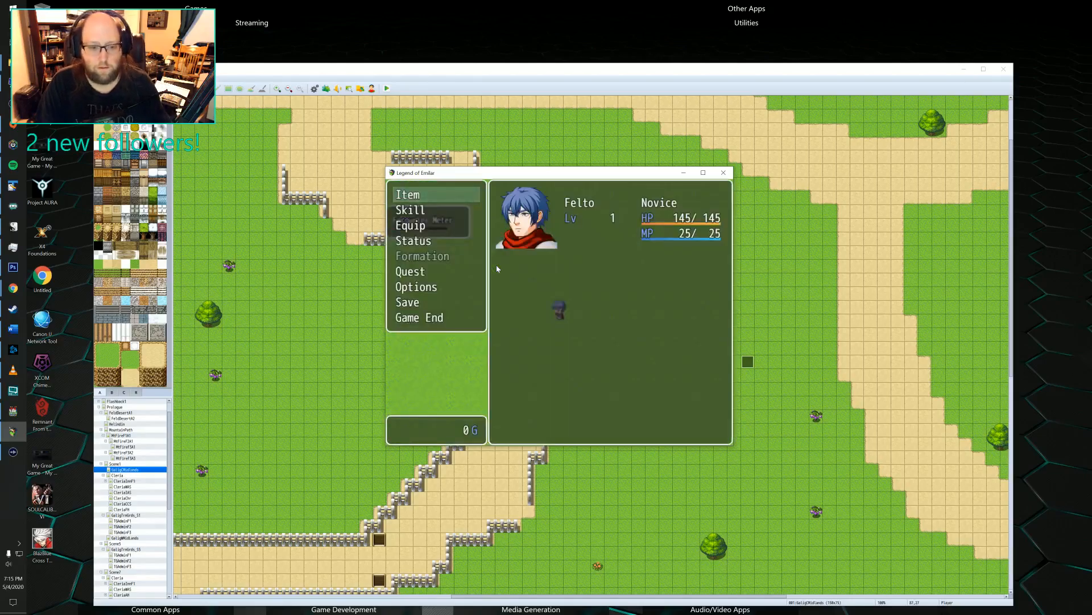
key(Down)
key(Down)
key(Down)
key(Down)
key(Down)
key(Return)
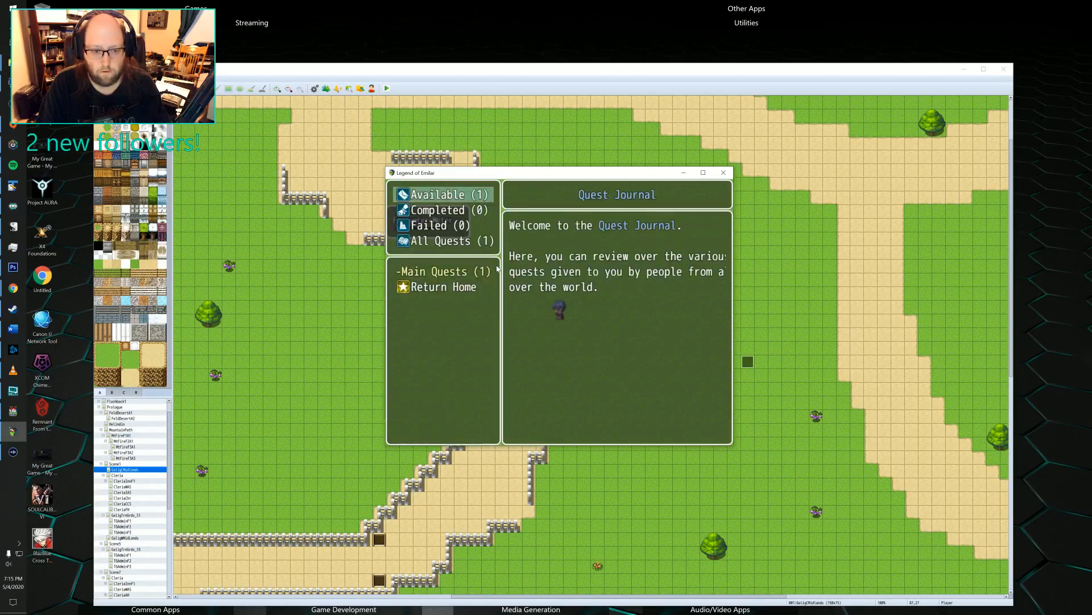
Review the full Return Home entry under the available main quests, then return to the game map.
key(Down)
key(Up)
key(Return)
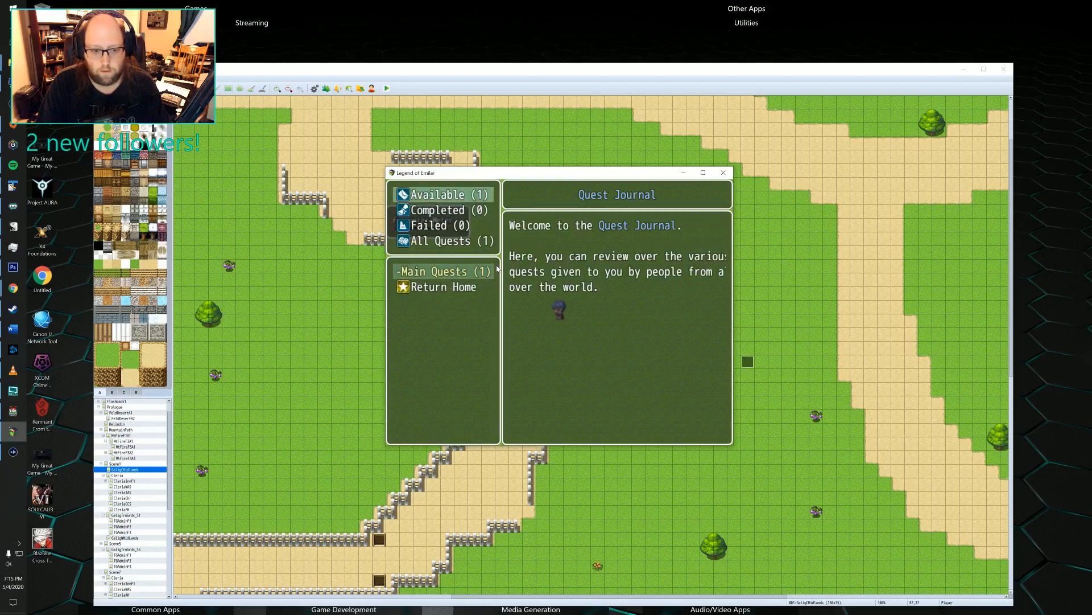
key(Down)
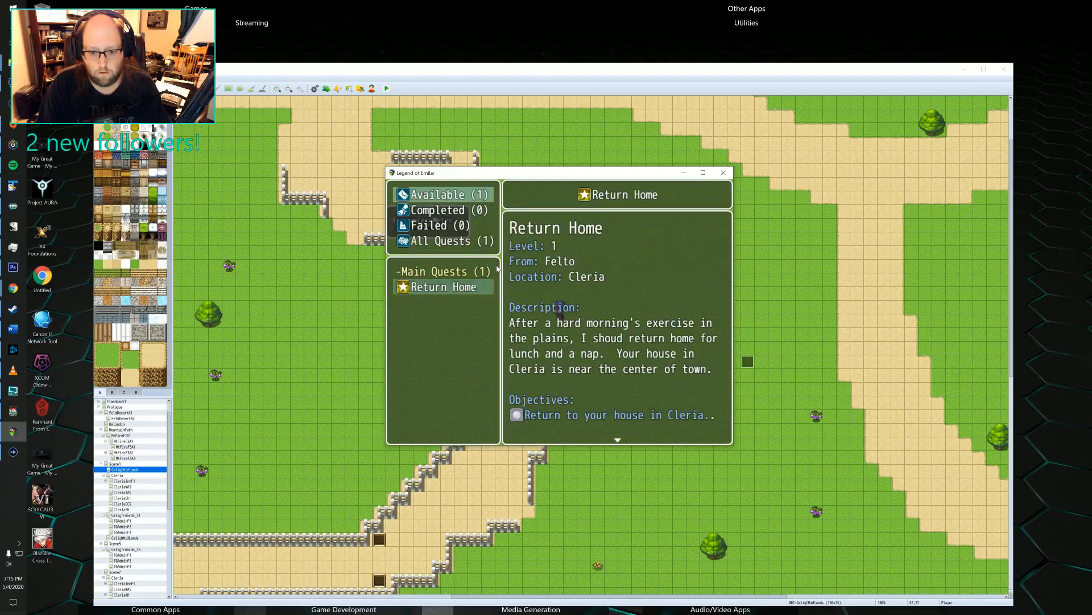
key(Return)
key(Down)
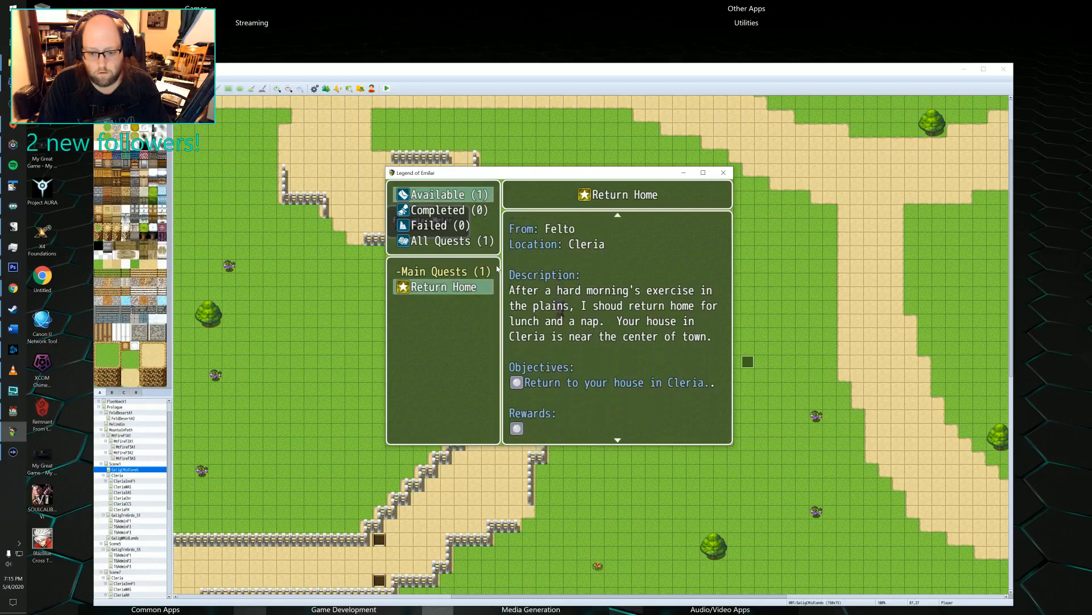
key(Down)
key(Up)
key(Up)
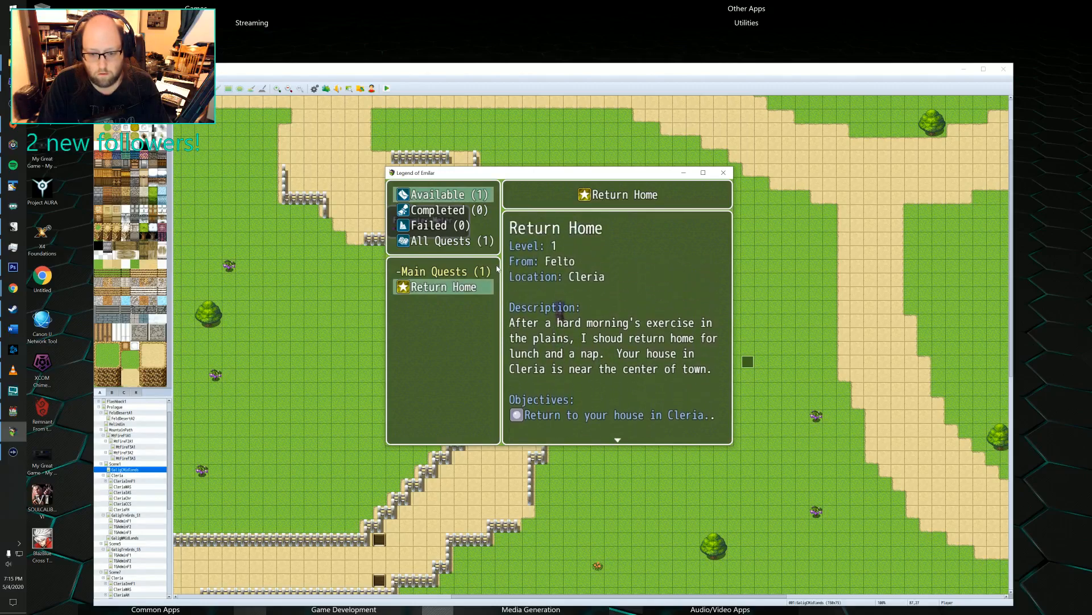
key(Escape)
key(Escape)
key(Escape)
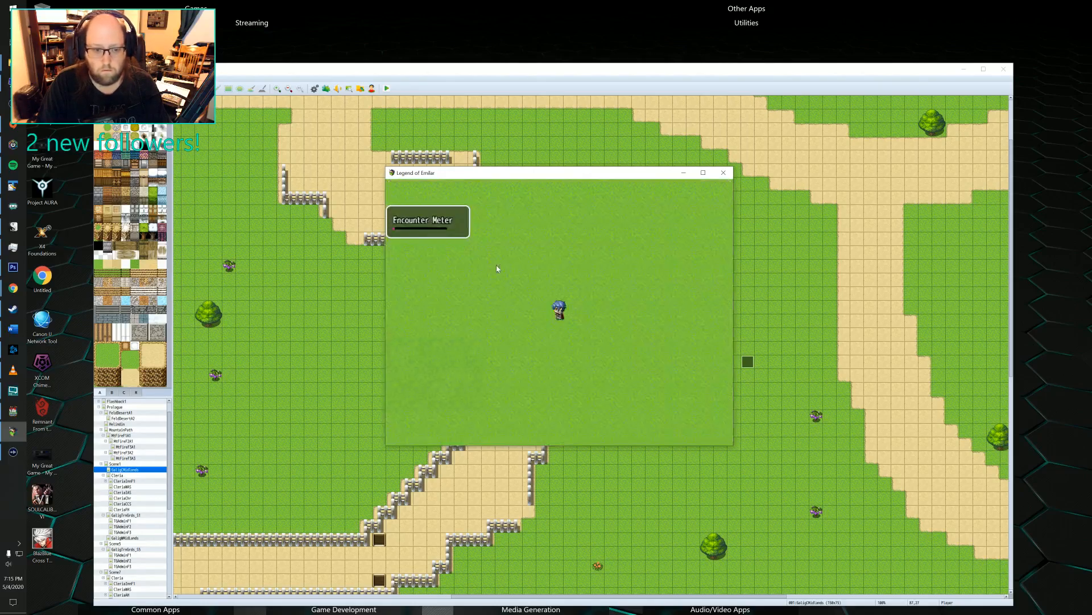
Walk Felto west onto the fenced path, north toward the signpost, and southwest along the road until an enemy encounter starts.
key(Left)
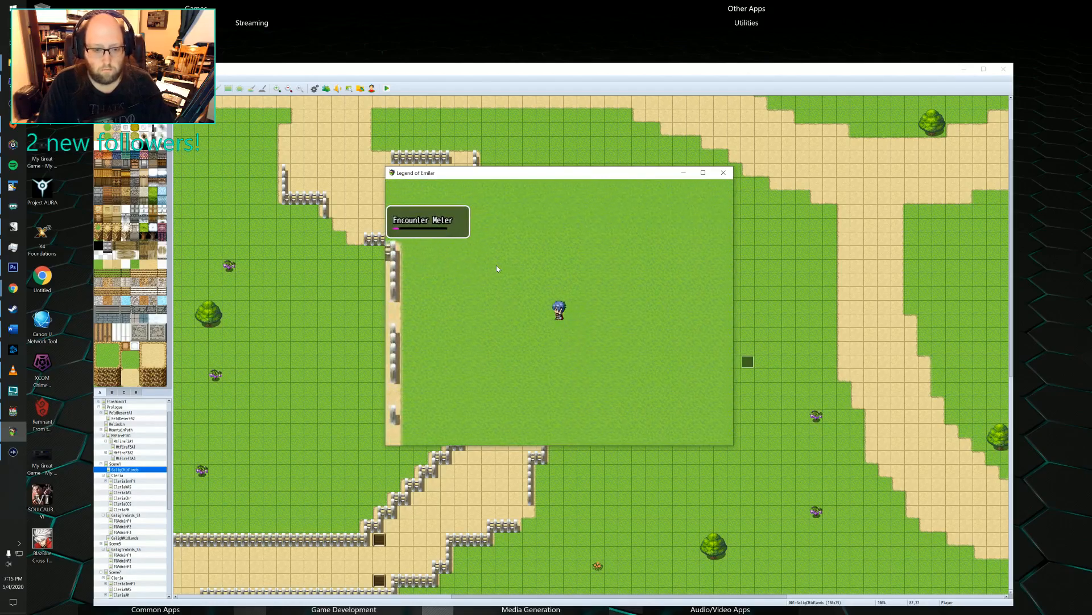
key(Left)
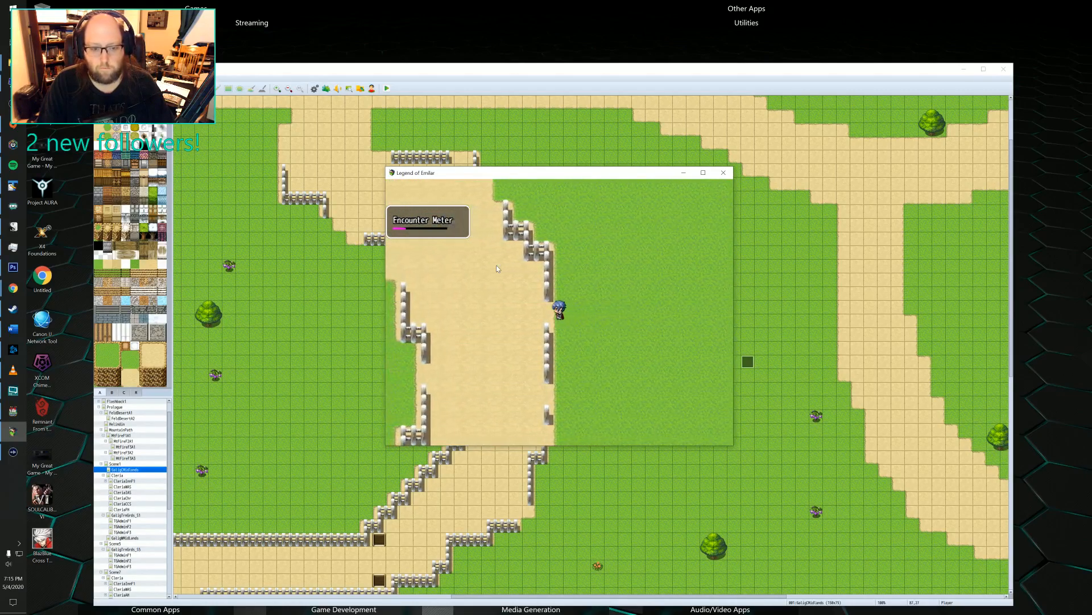
key(Up)
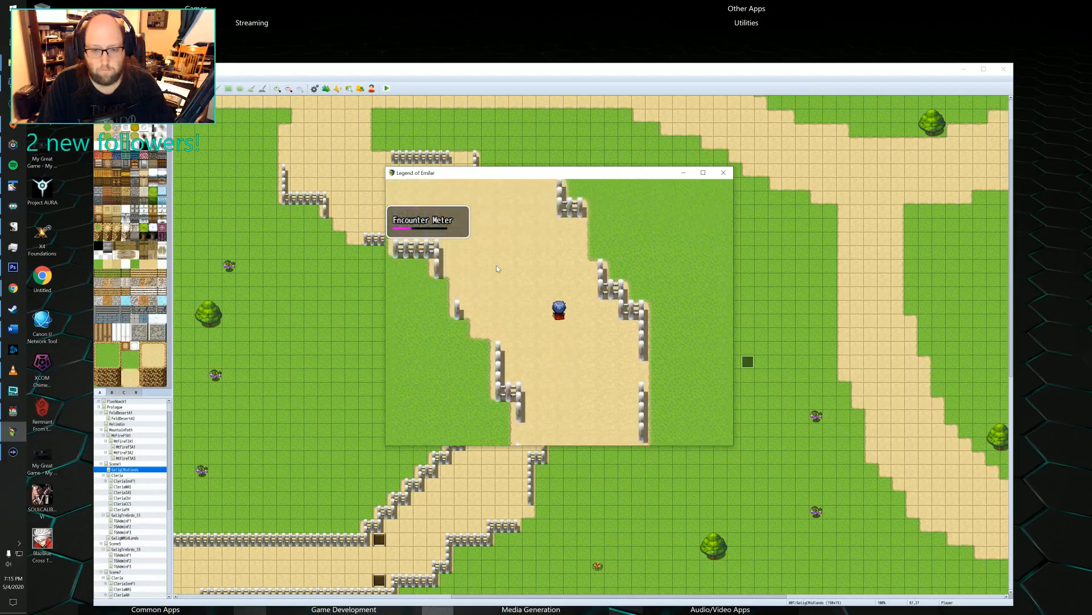
key(Up)
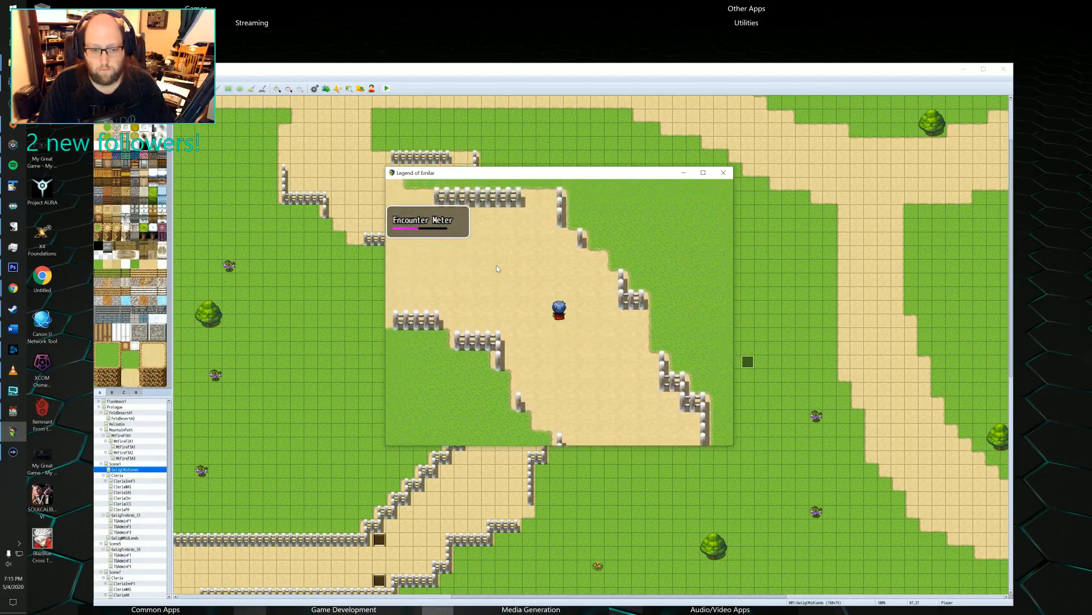
key(Left)
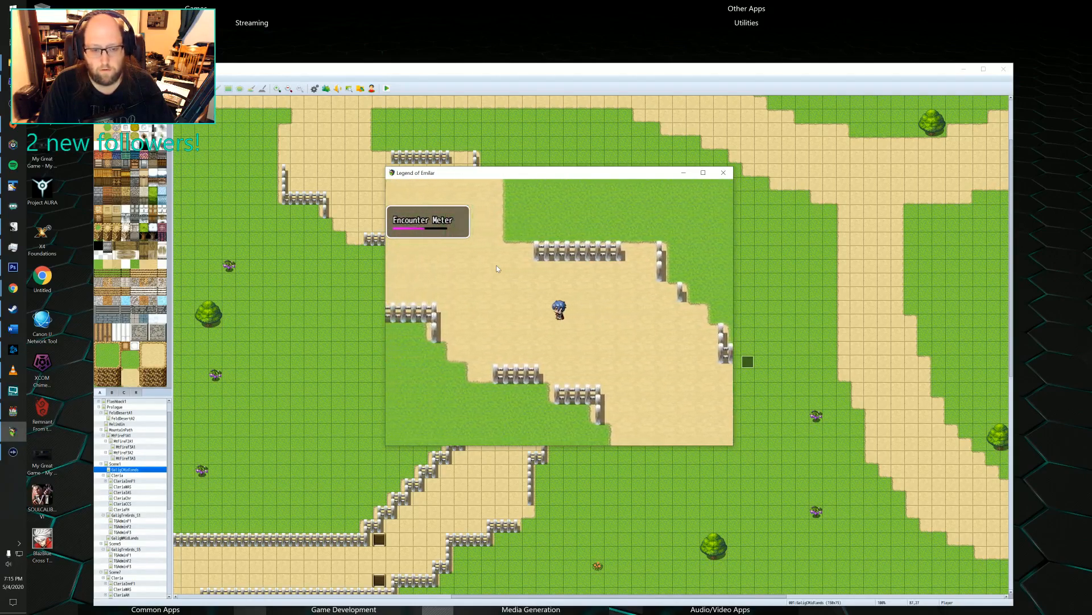
key(Up)
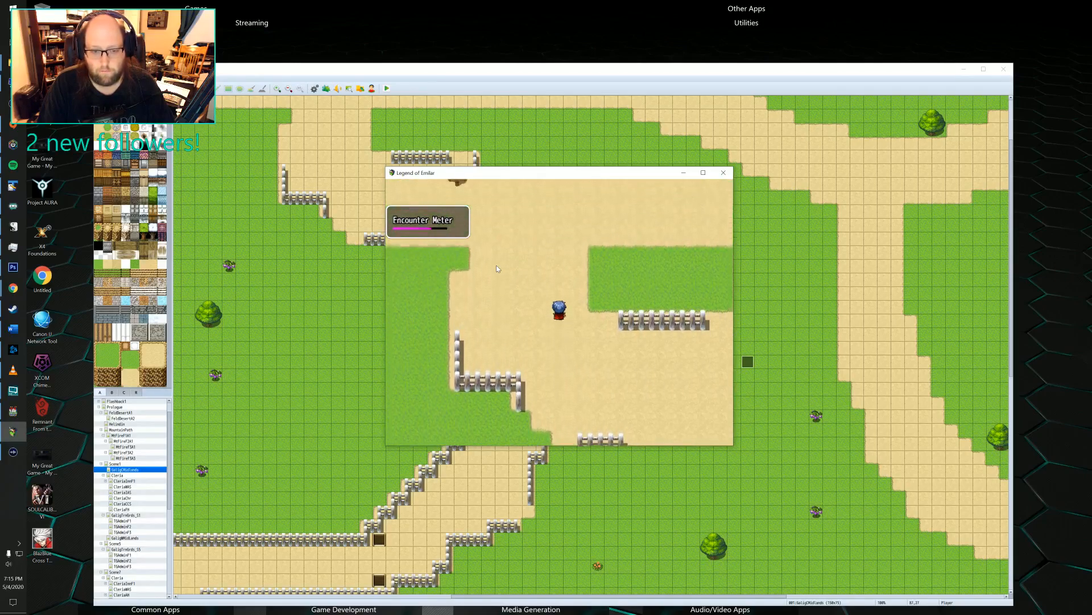
key(Left)
key(Left)
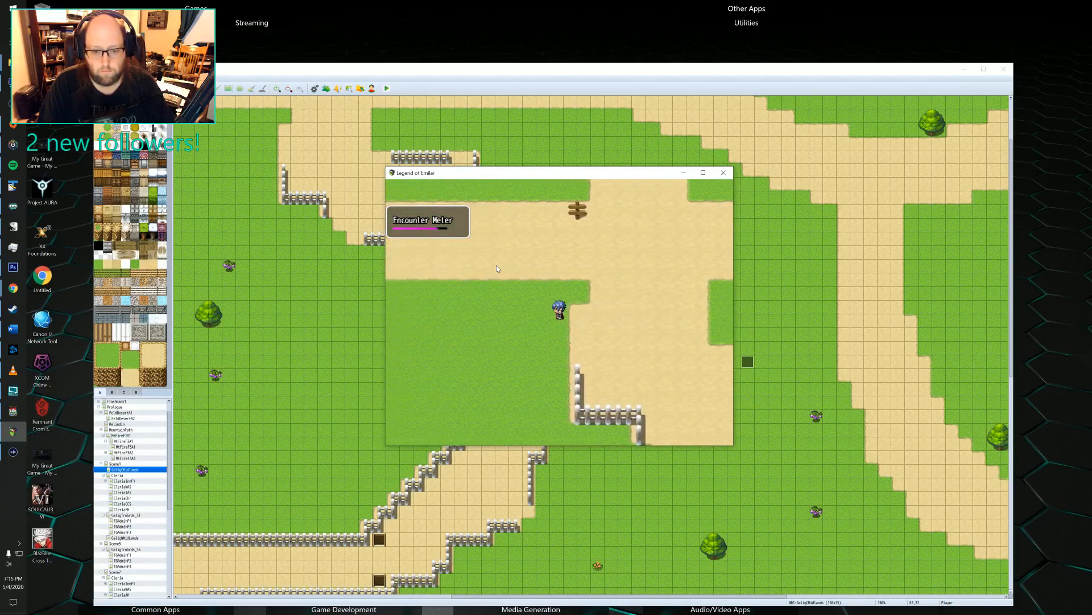
key(Up)
key(Left)
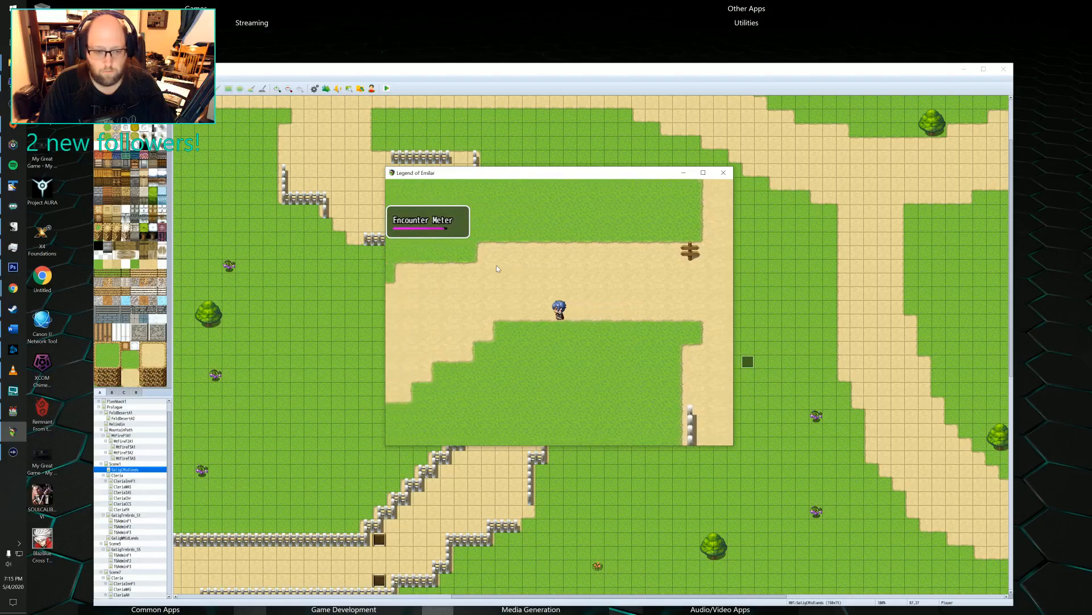
key(Down)
key(Left)
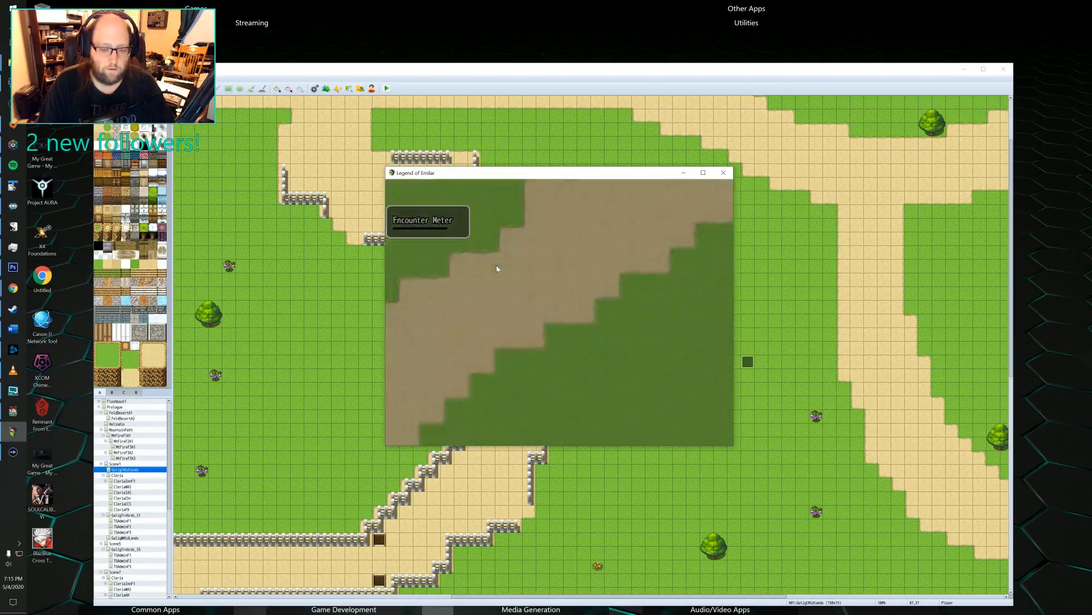
Fight the first two rounds of the ghost battle, striking Lv3 Ghost A with a normal attack and with the Dual Attack skill.
key(Return)
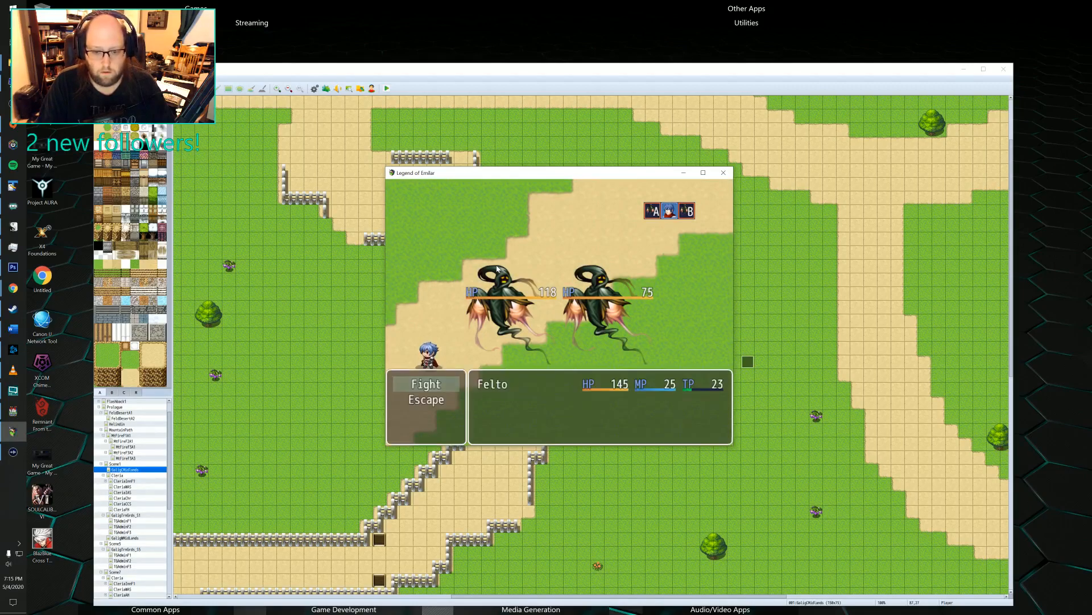
key(Return)
key(Return)
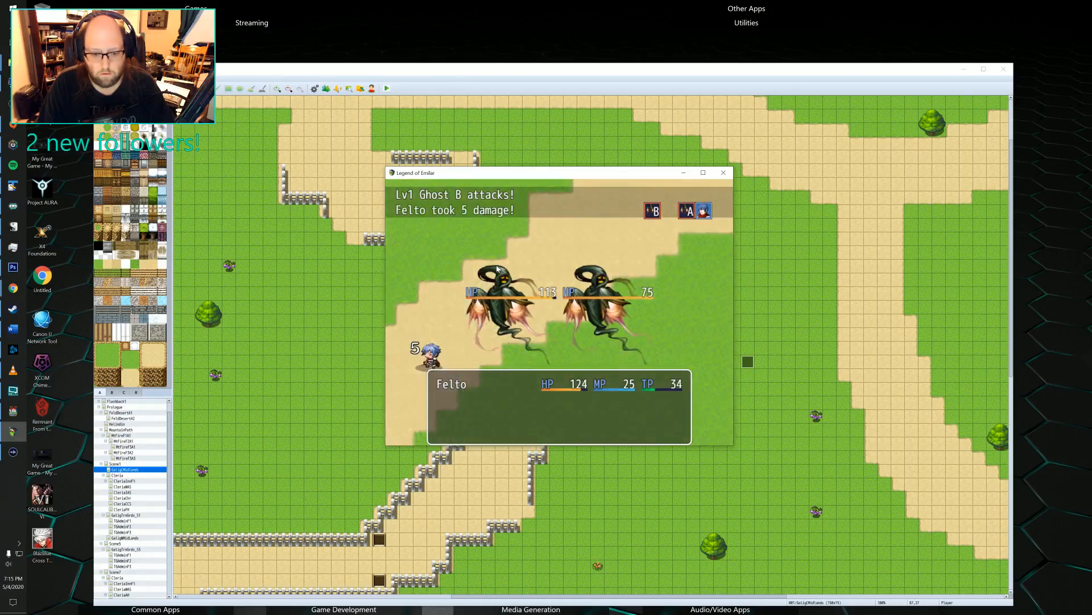
key(Return)
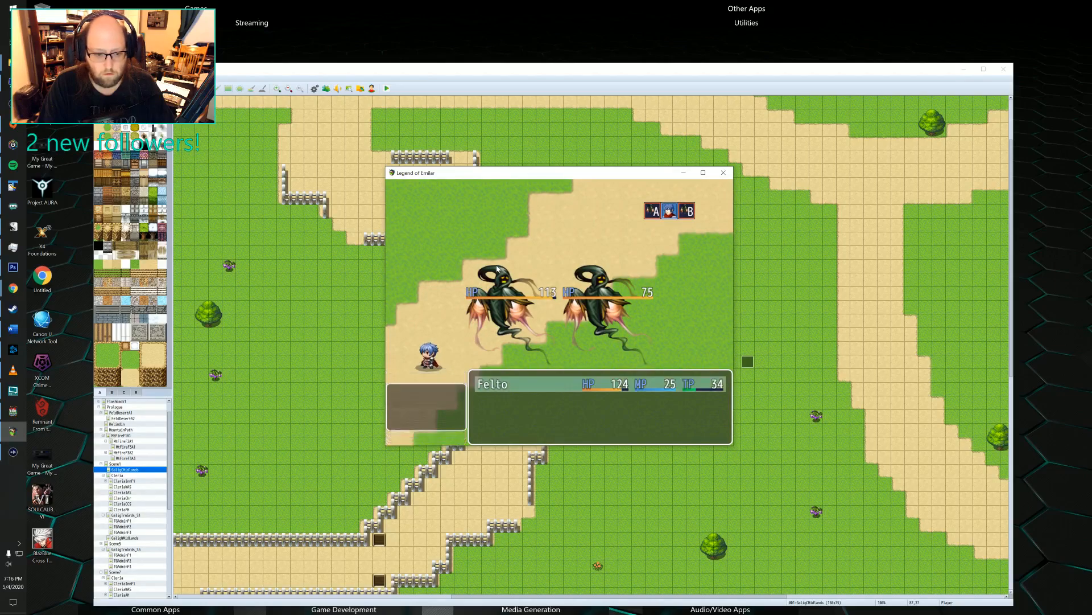
key(Down)
key(Return)
key(Return)
key(Return)
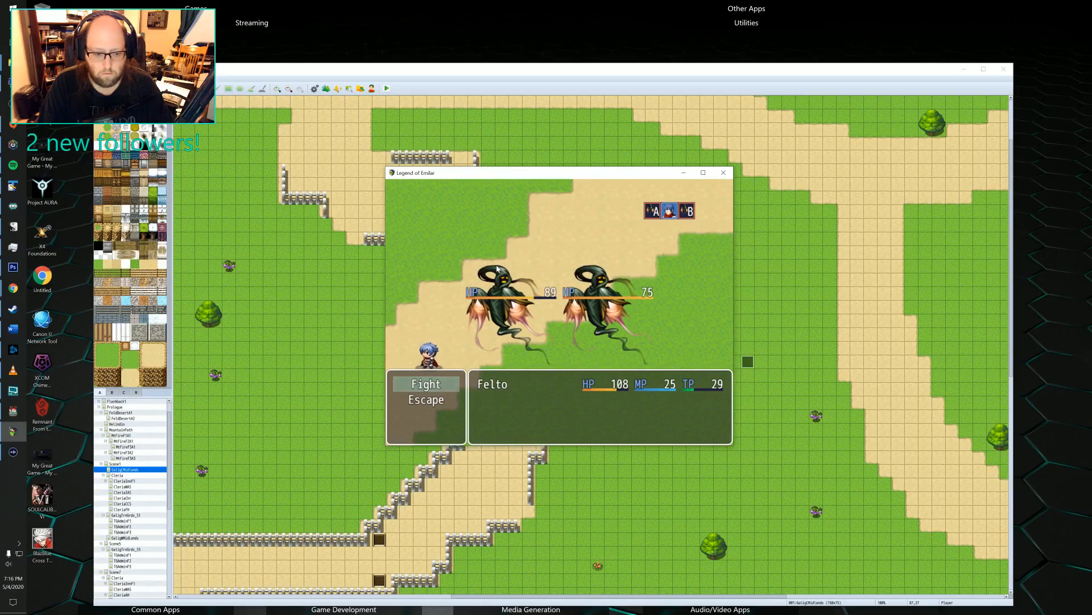
Continue the battle for two more rounds, directing Felto's attacks at Lv3 Ghost A.
key(Return)
key(Return)
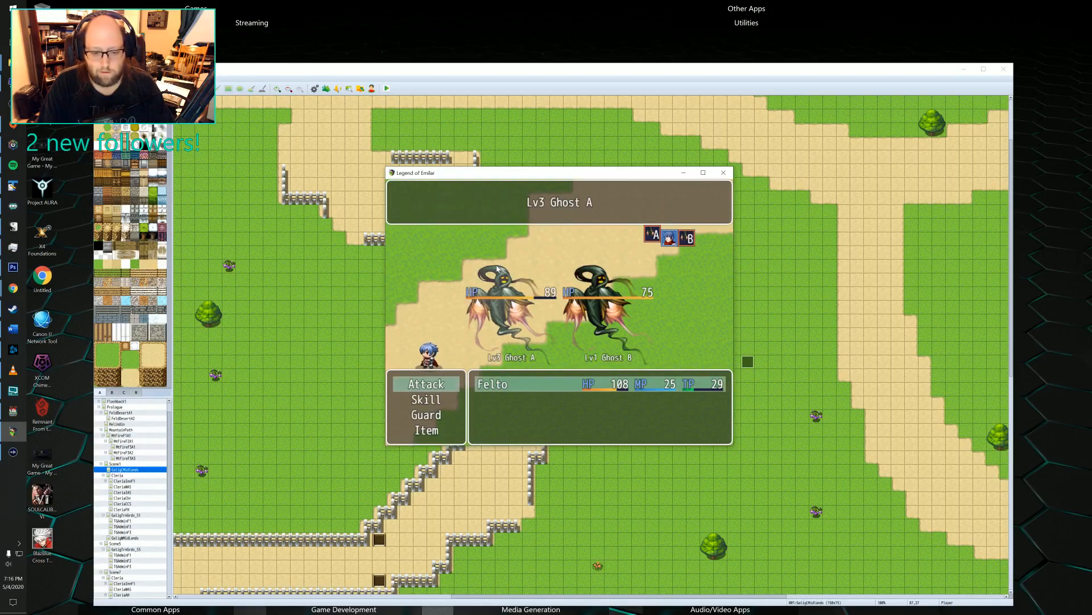
key(Return)
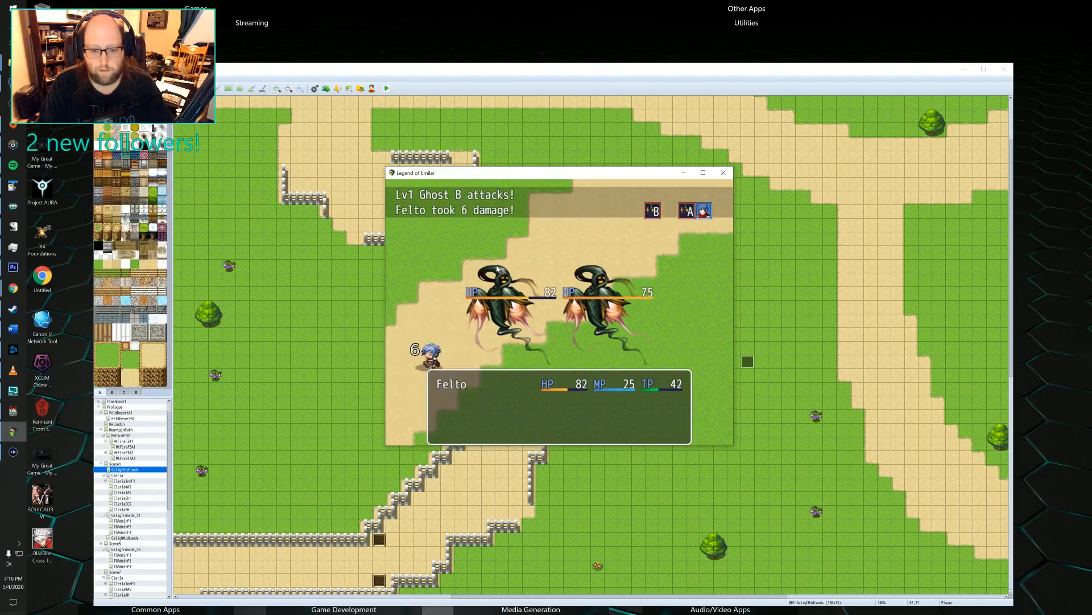
key(Return)
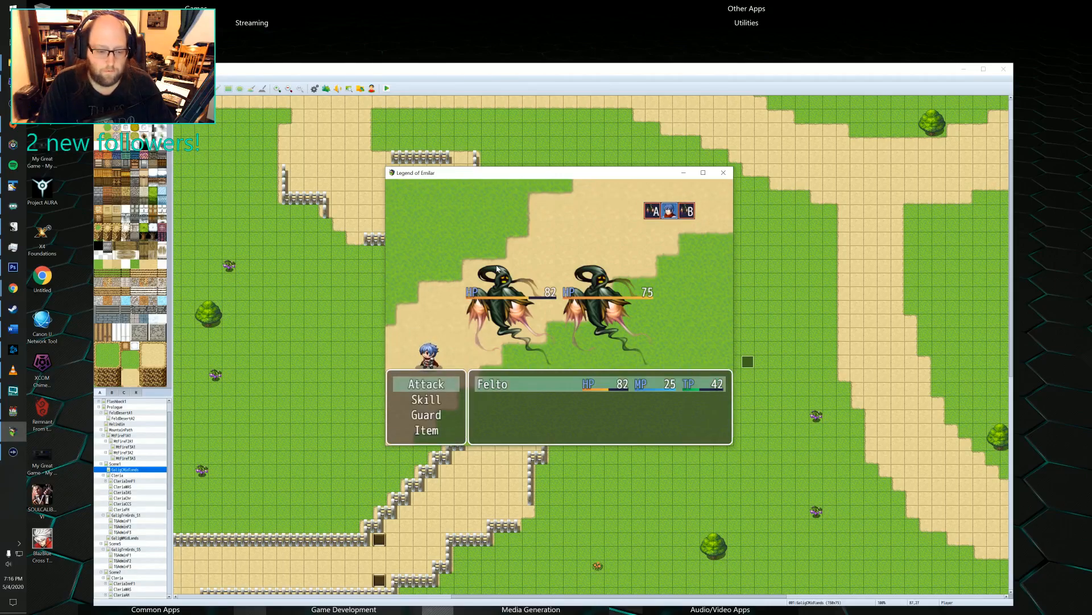
key(Return)
key(Return)
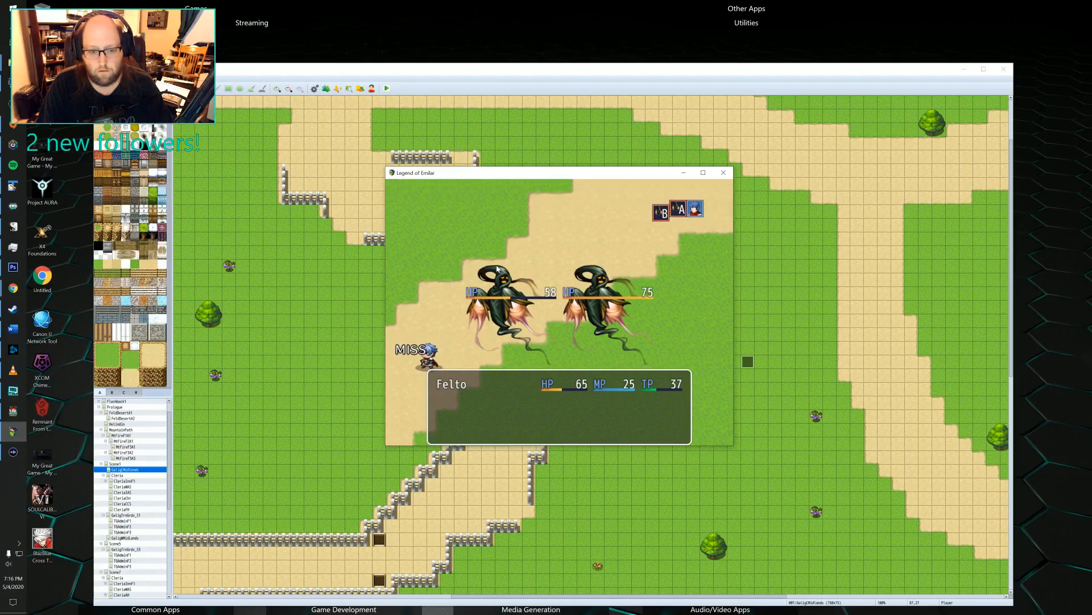
Back out of the normal attack on Lv3 Ghost A and use Dual Attack on it instead.
key(Return)
key(Return)
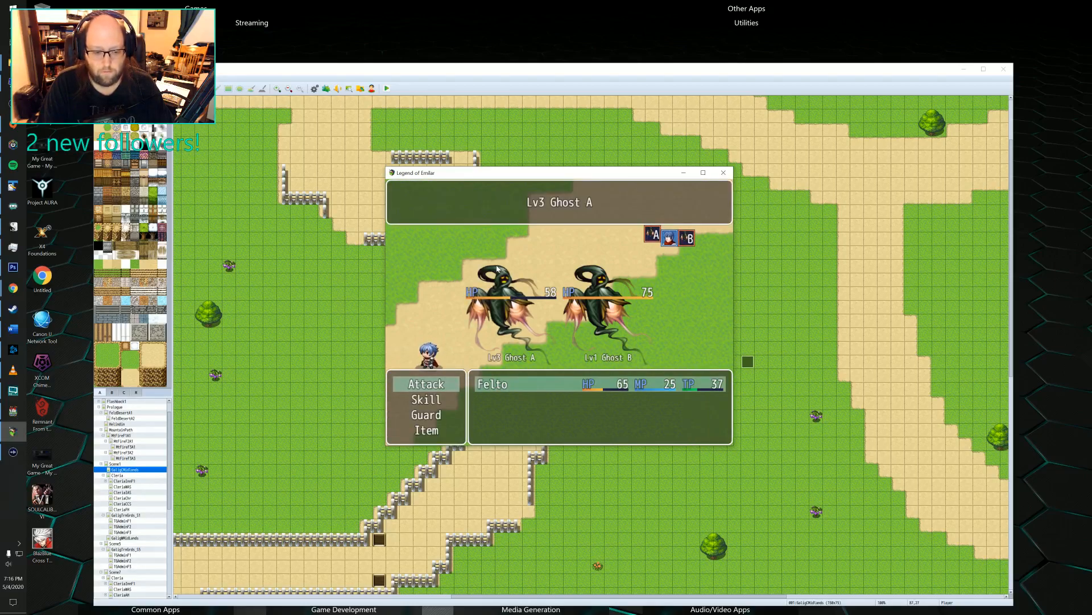
key(Return)
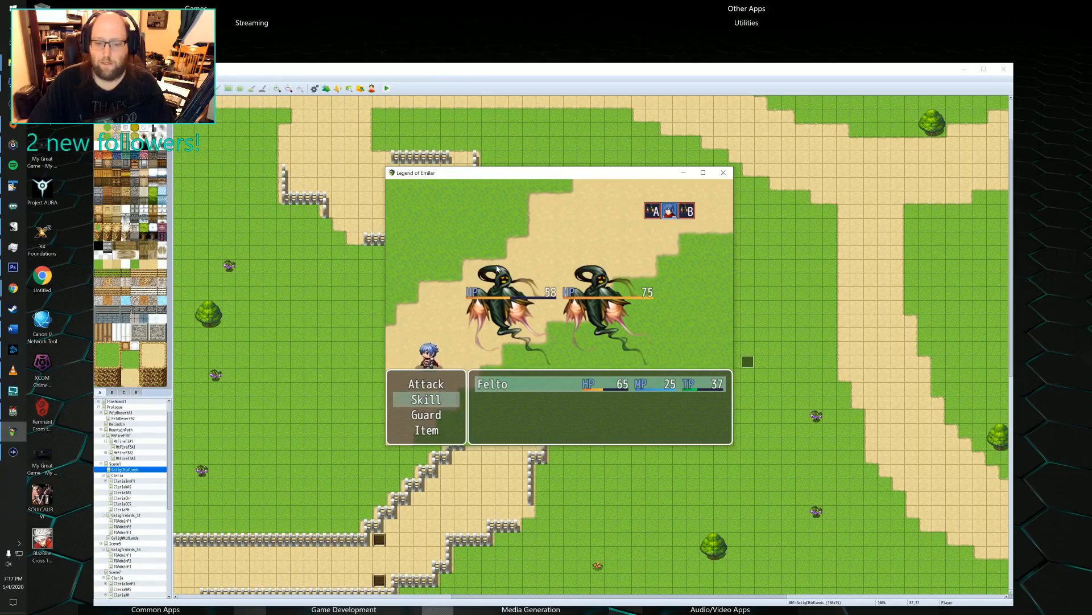
key(Return)
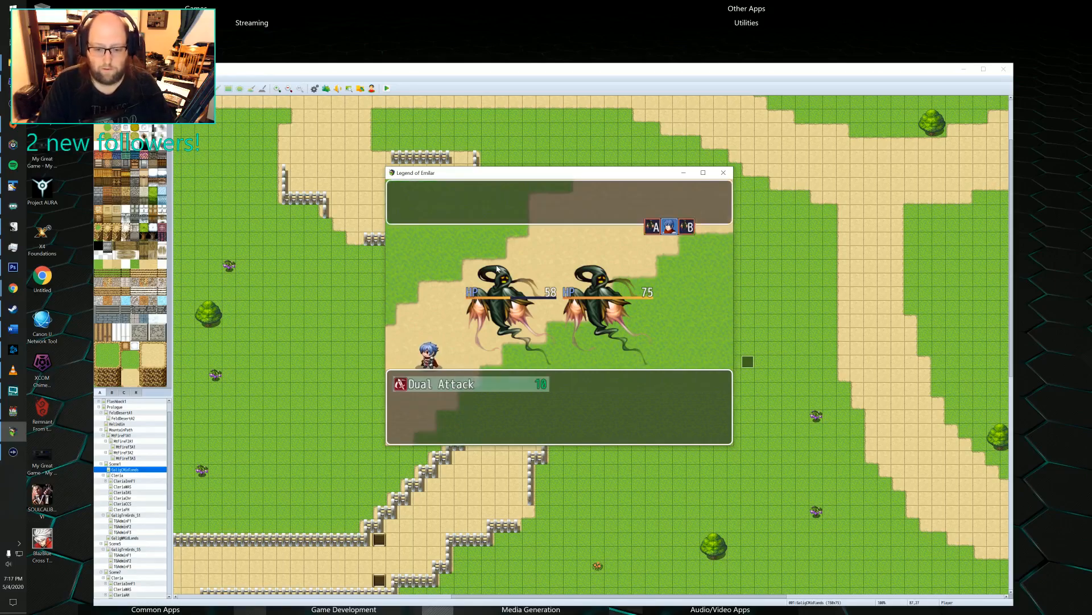
key(Return)
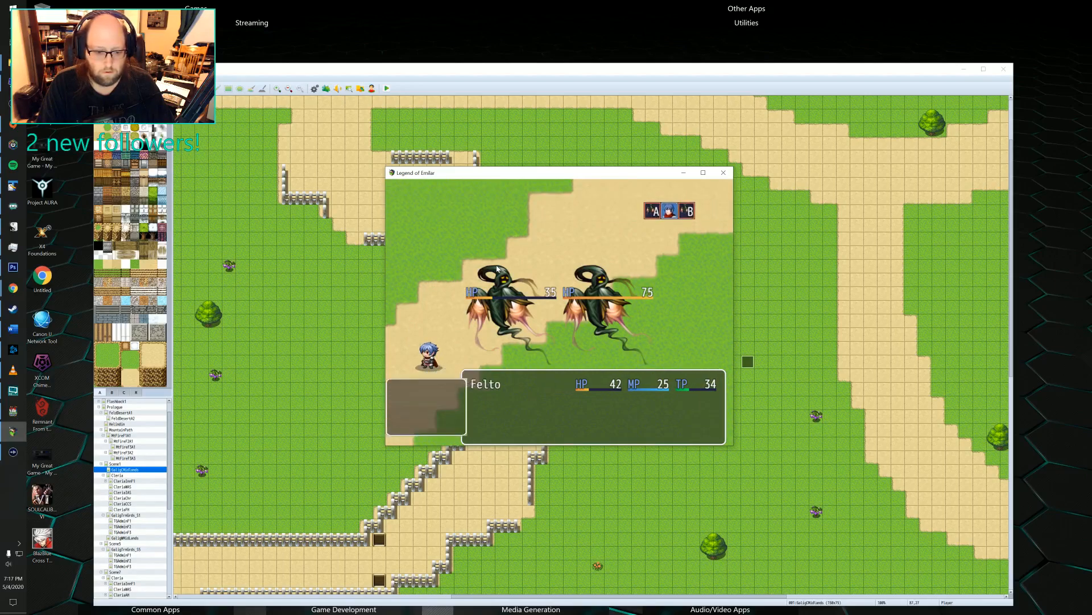
Back out of the skill list, reselect Felto's action, and attack Lv3 Ghost A for another round.
key(Return)
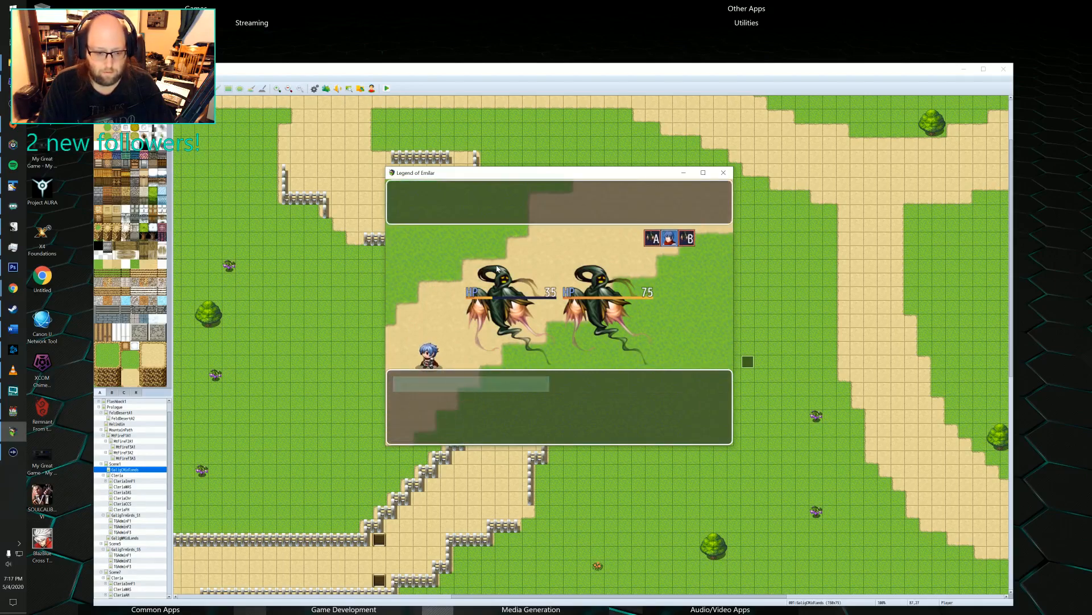
key(Escape)
key(Up)
key(Up)
key(Return)
key(Return)
key(Return)
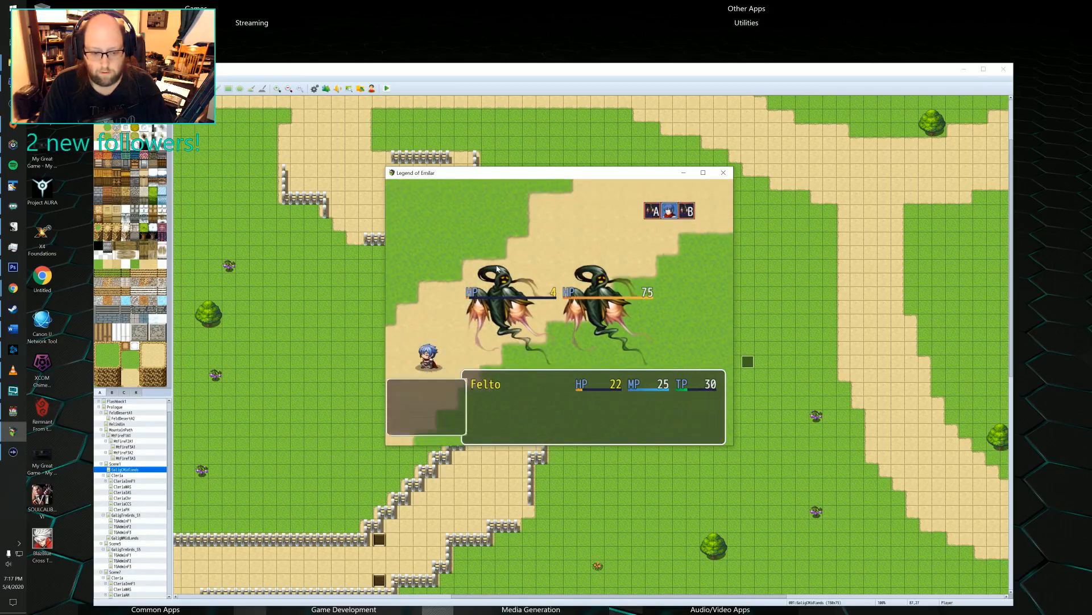
Play one more battle round, try to escape from the ghosts, and advance the battle messages.
key(Up)
key(Down)
key(Return)
key(Return)
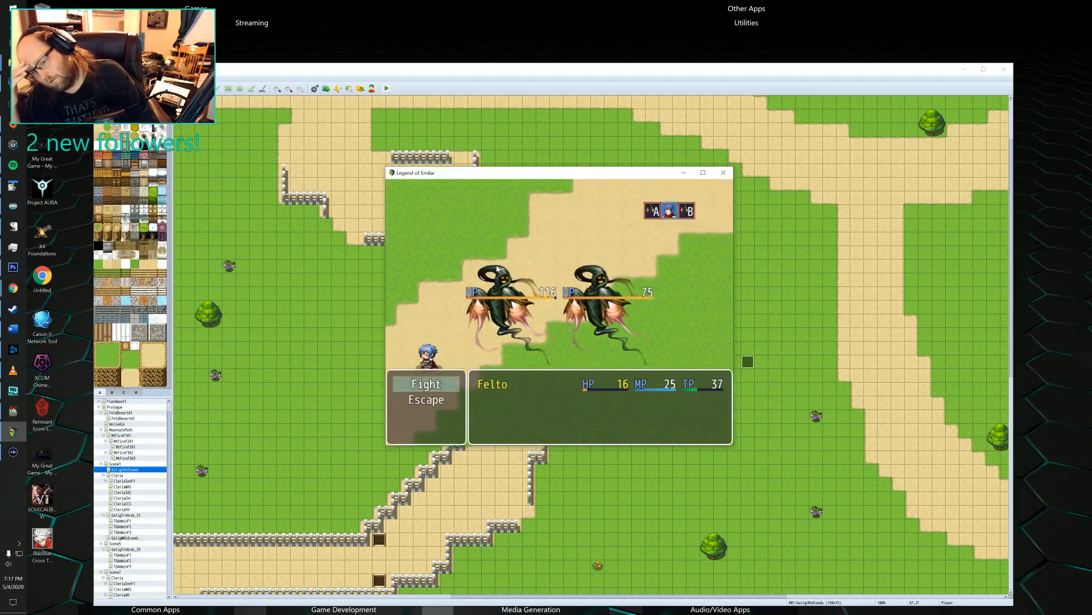
key(Down)
key(Return)
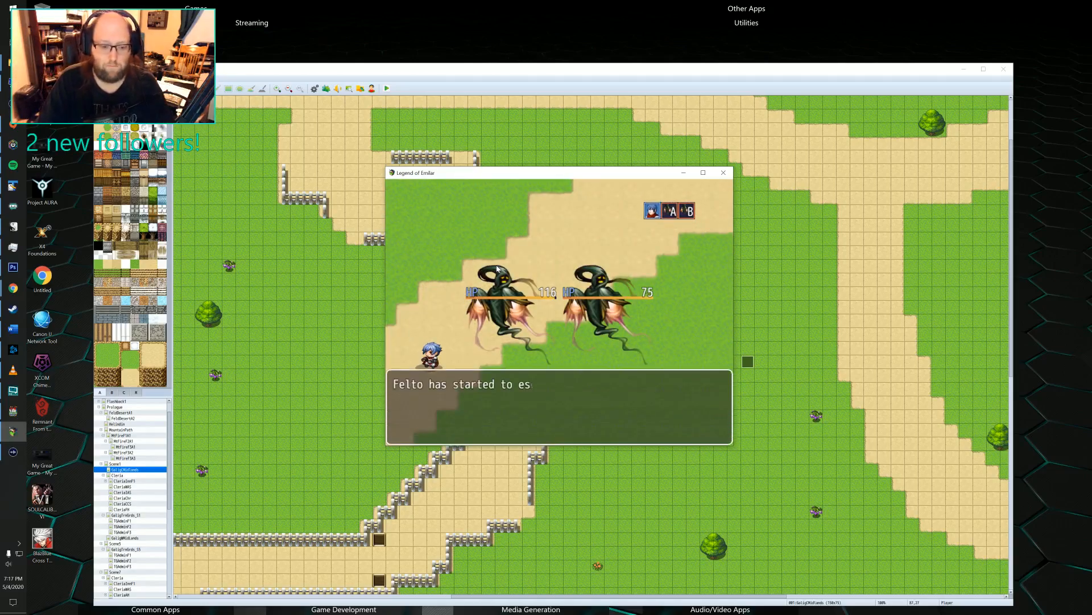
key(Return)
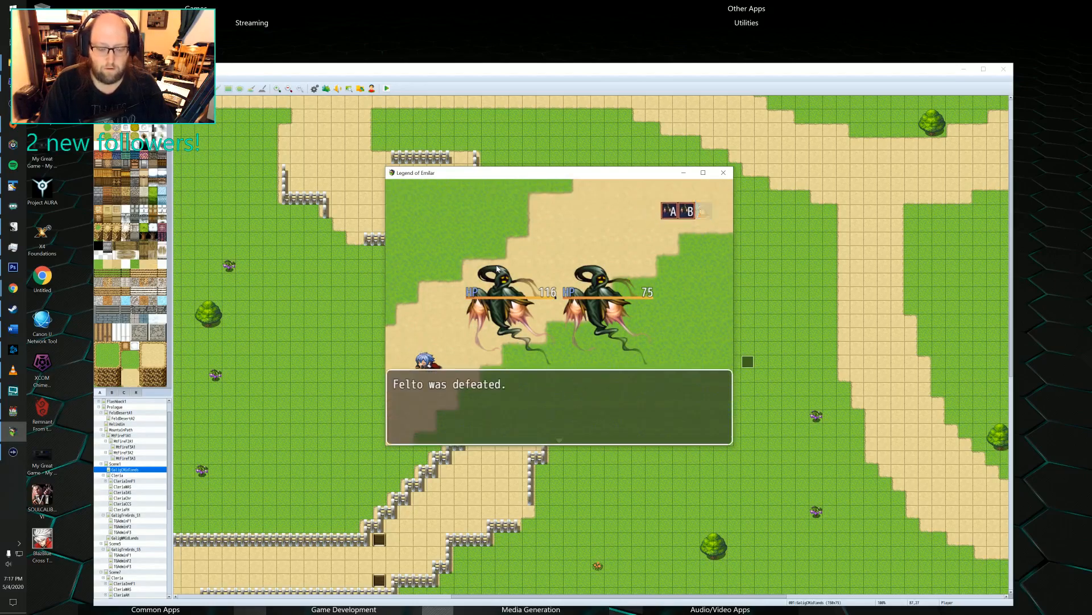
Advance past Felto's defeat and the game over screen, briefly start a new game, and close the playtest.
key(Return)
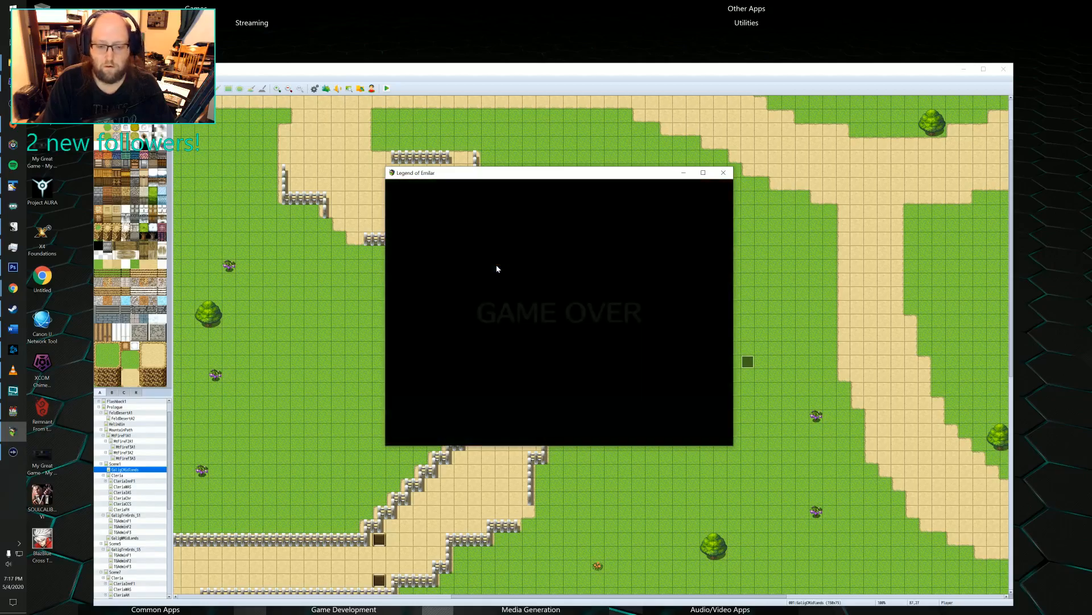
key(Return)
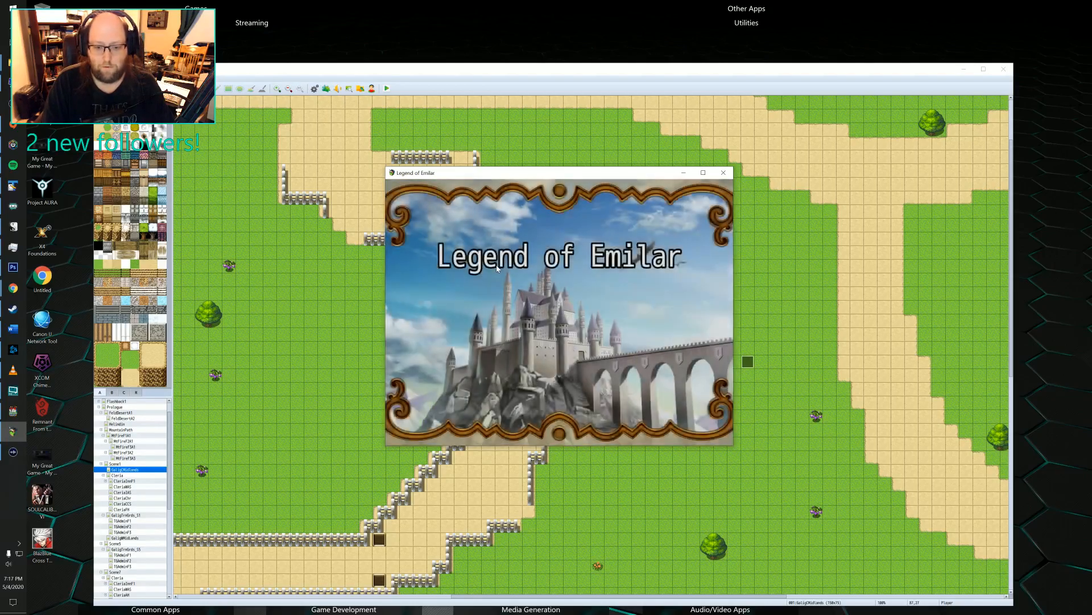
key(Return)
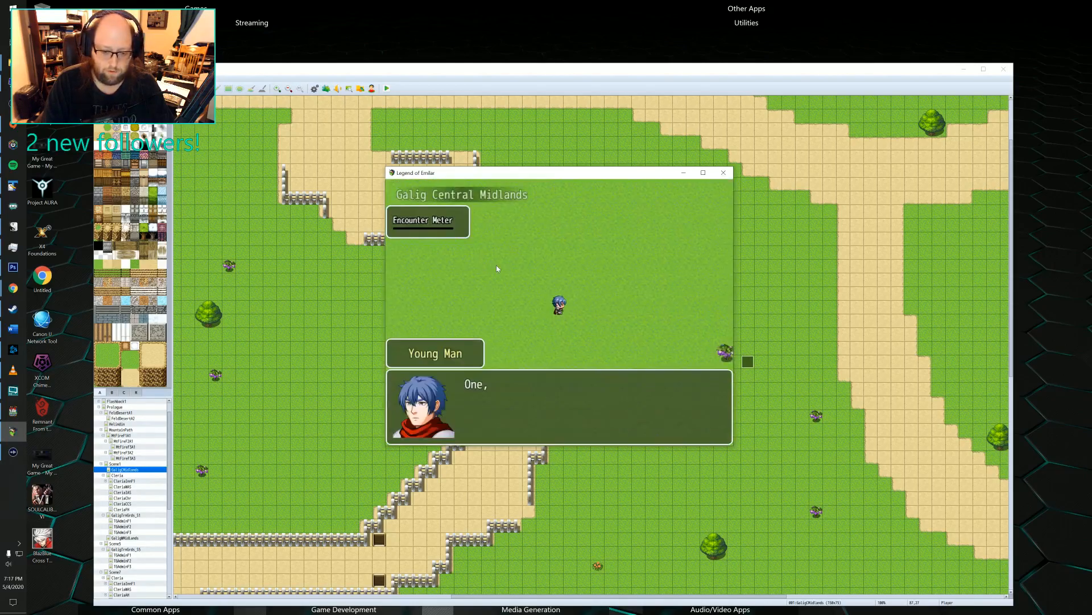
click(720, 168)
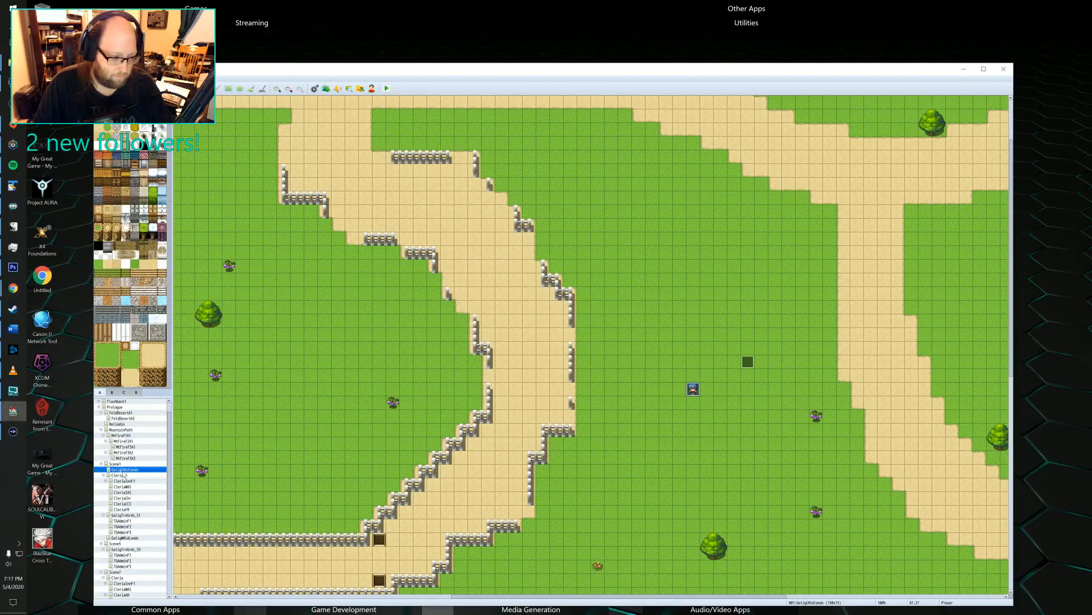
Examine the GaligMidlands map's properties, including its encounter list and step setting, and leave them unedited.
double_click(124, 470)
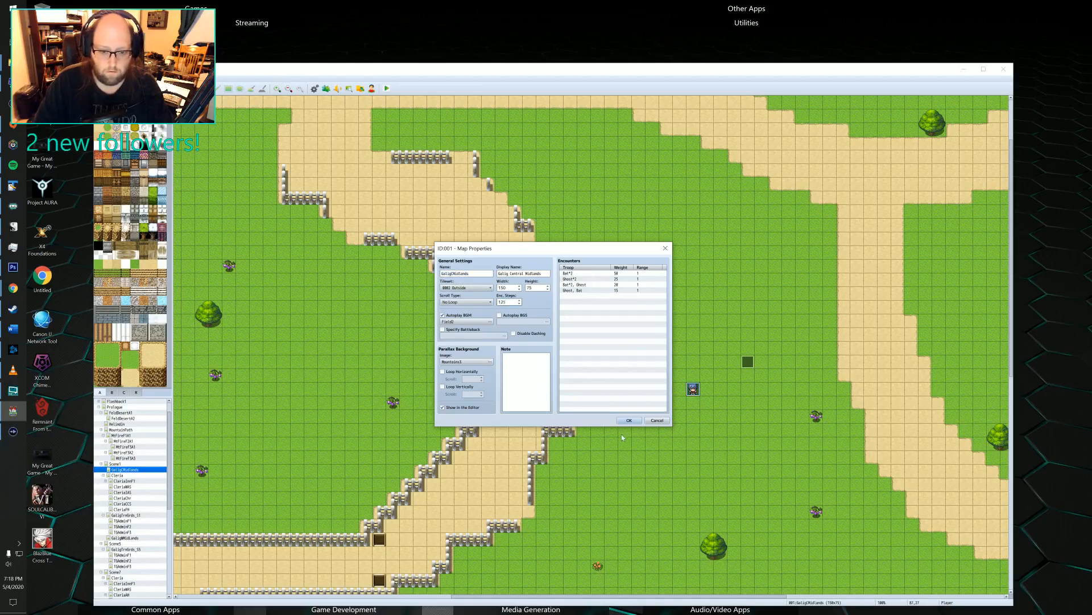
click(656, 420)
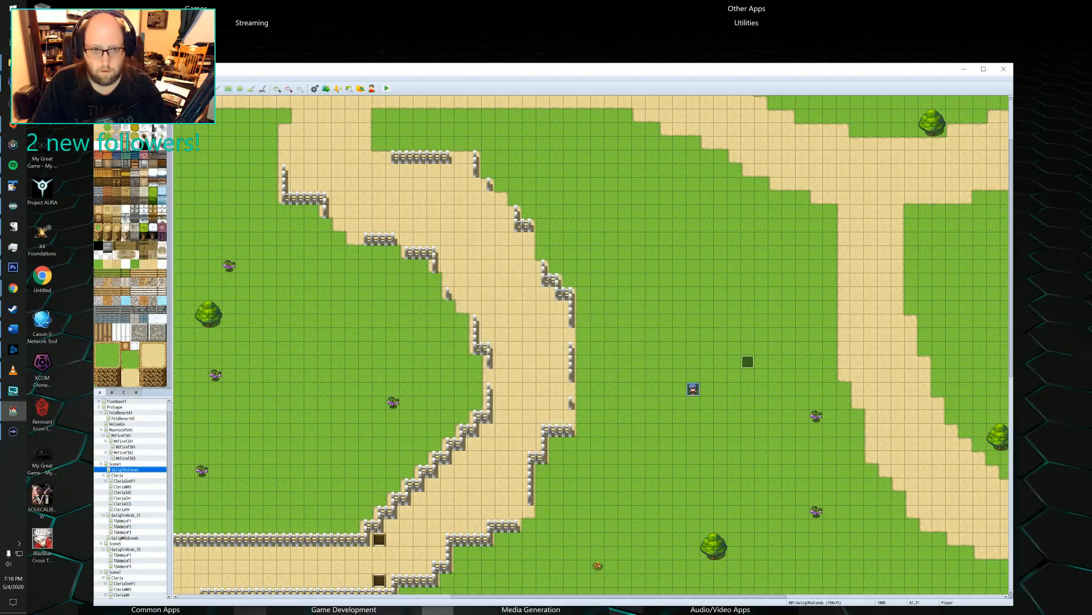
key(space)
click(664, 250)
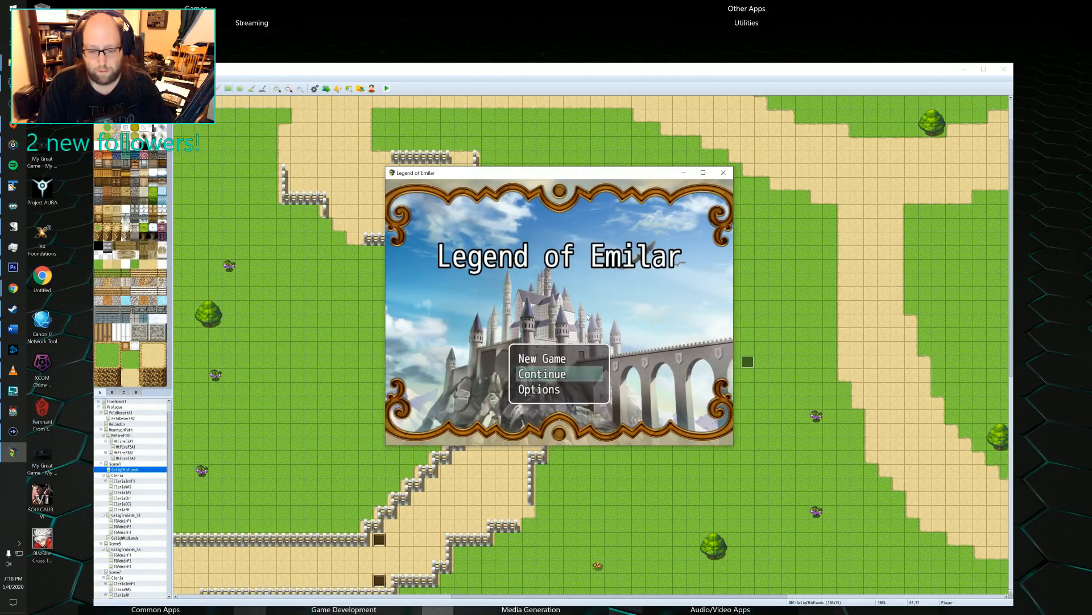
Start a new game in a fresh playtest and advance through Felto's opening dialogue in Galig Central Midlands.
key(Up)
key(Return)
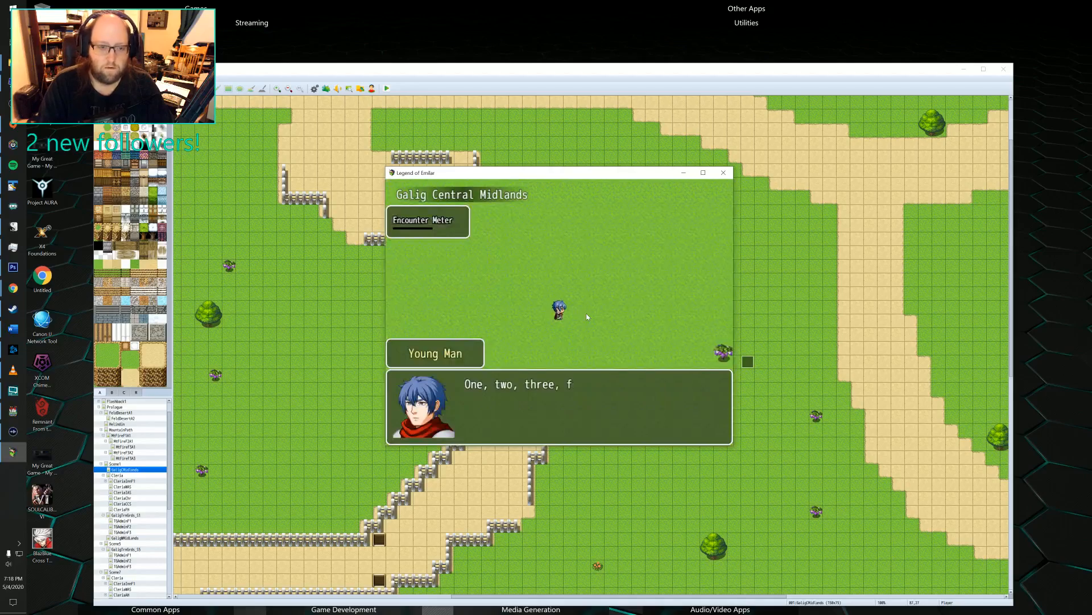
key(Return)
key(Return)
key(Return)
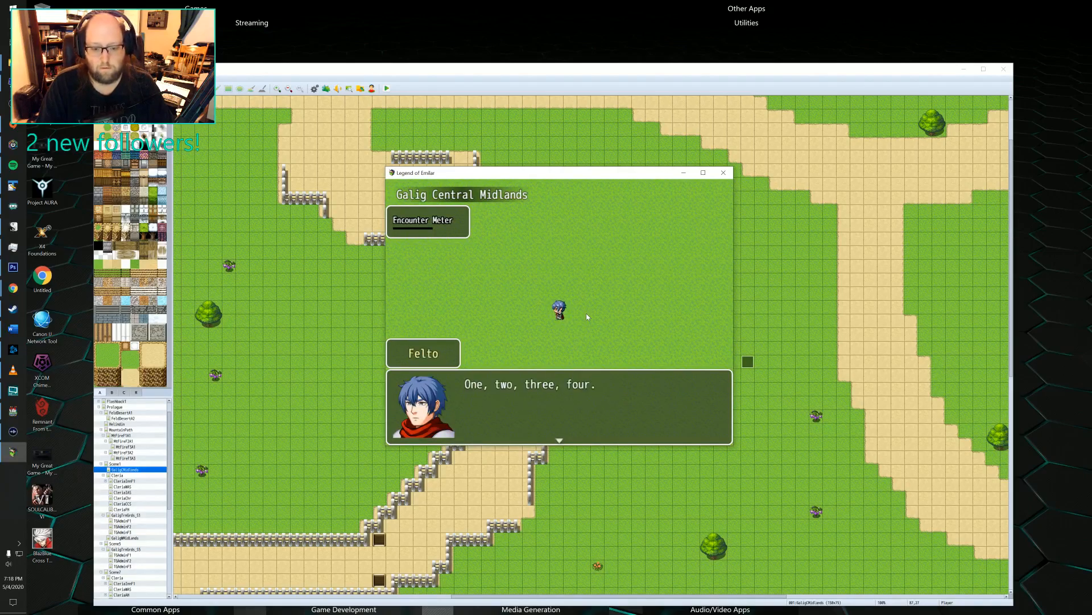
key(Return)
key(Return)
key(Return)
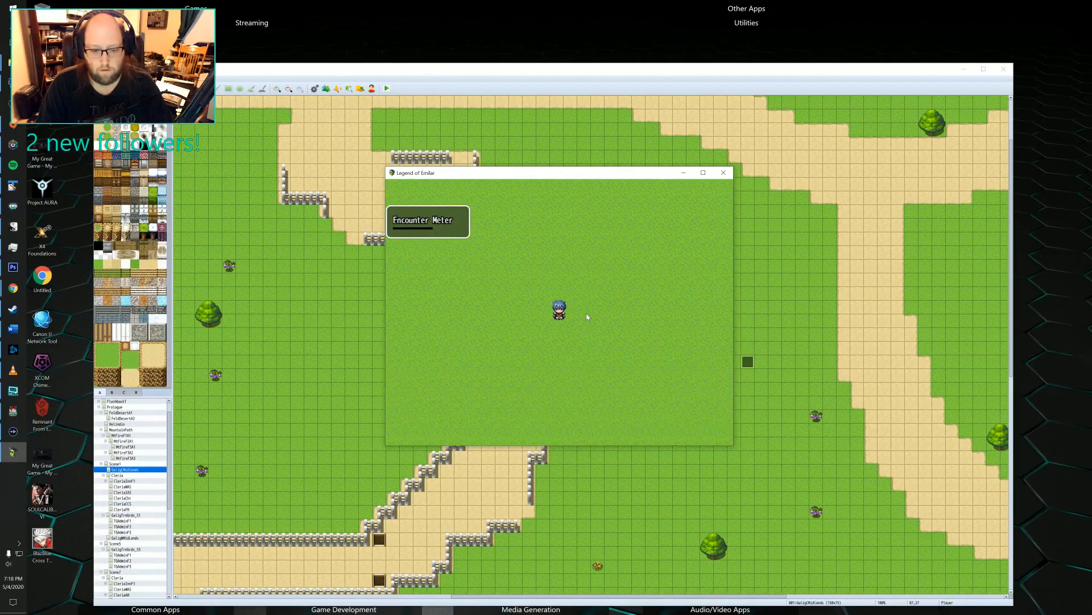
Walk Felto north and west across the grass and walled road to the signpost at the crossroads.
key(Up)
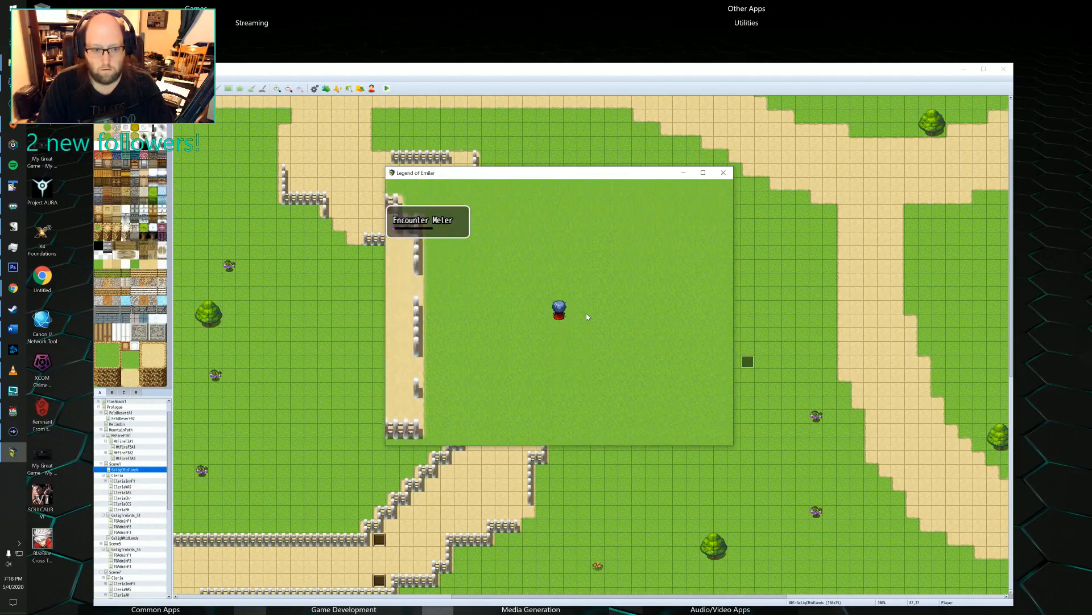
key(Up)
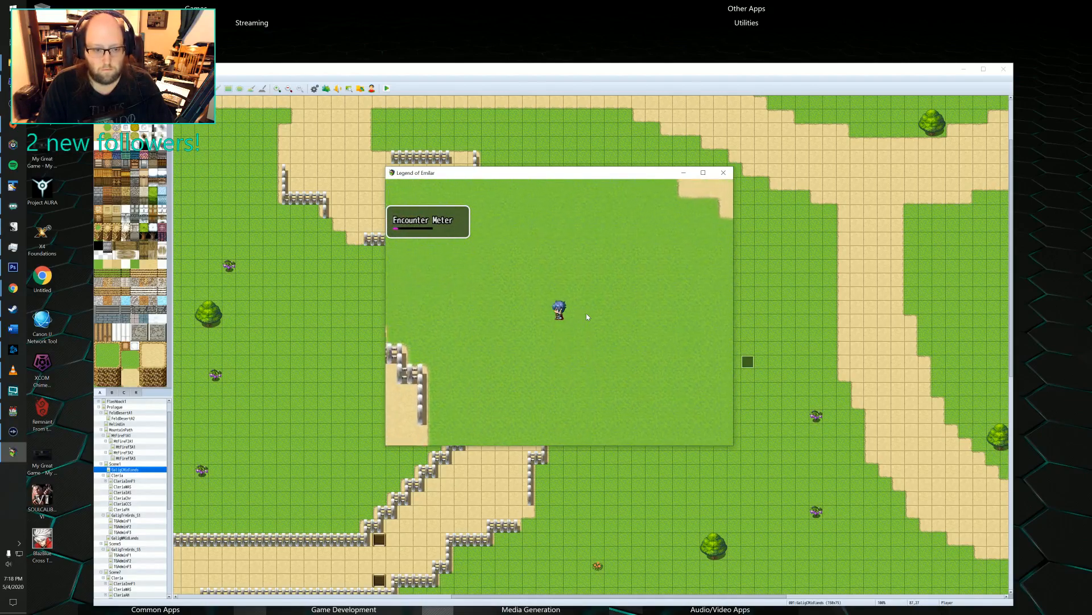
key(Left)
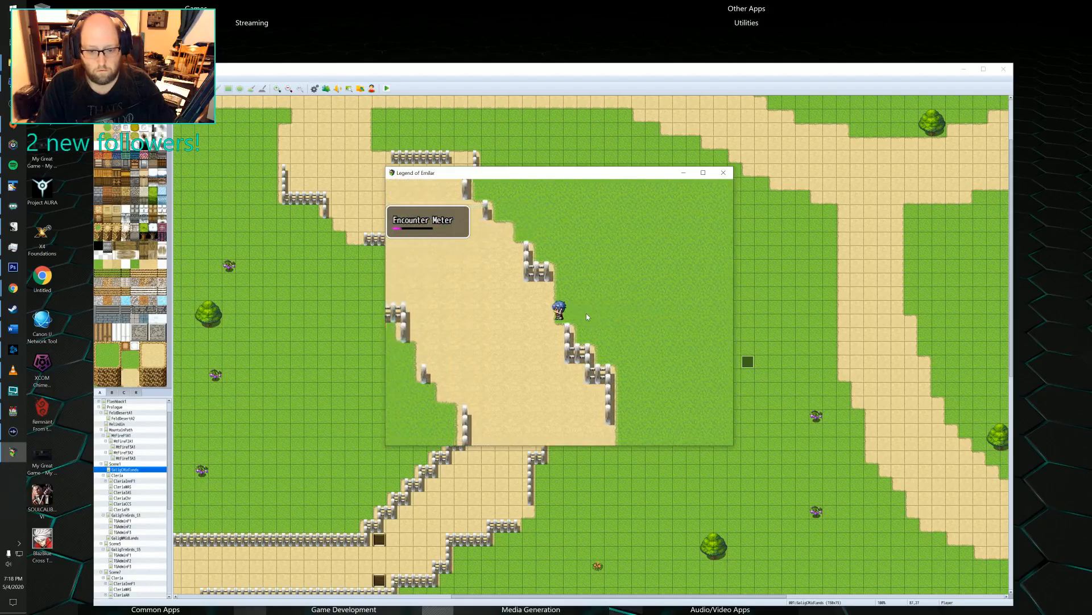
key(Left)
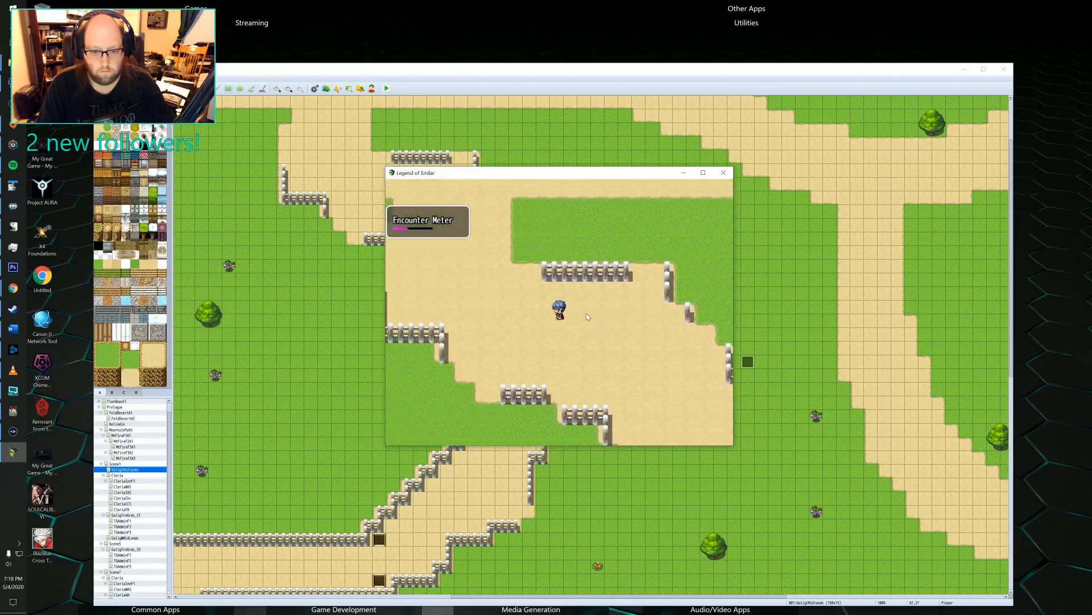
key(Left)
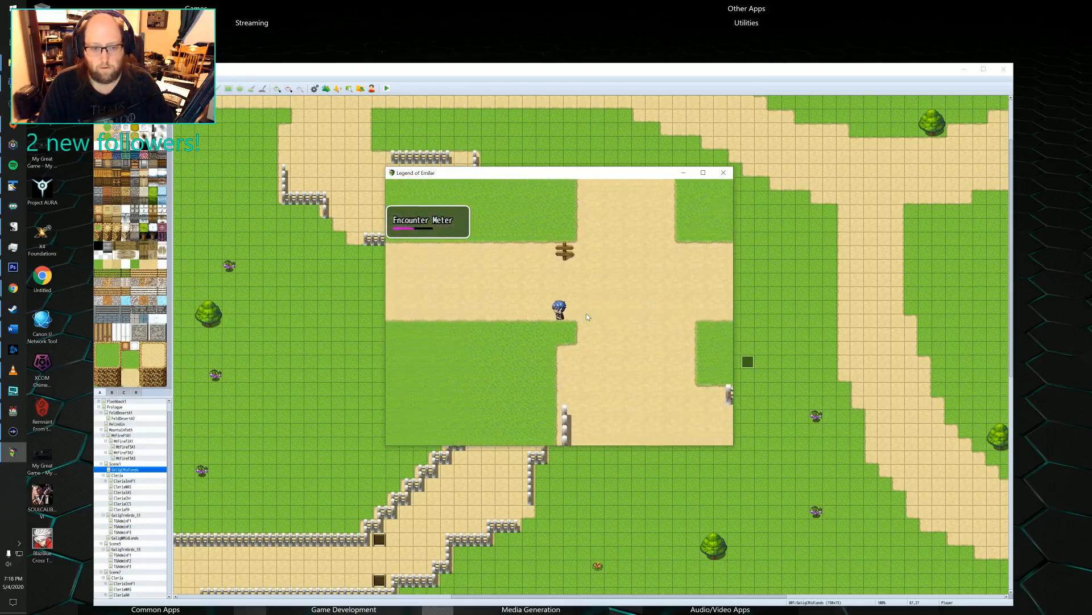
Follow the dirt road from the signpost southwest and then west to the fork with the narrow southern path.
key(Left)
key(Down)
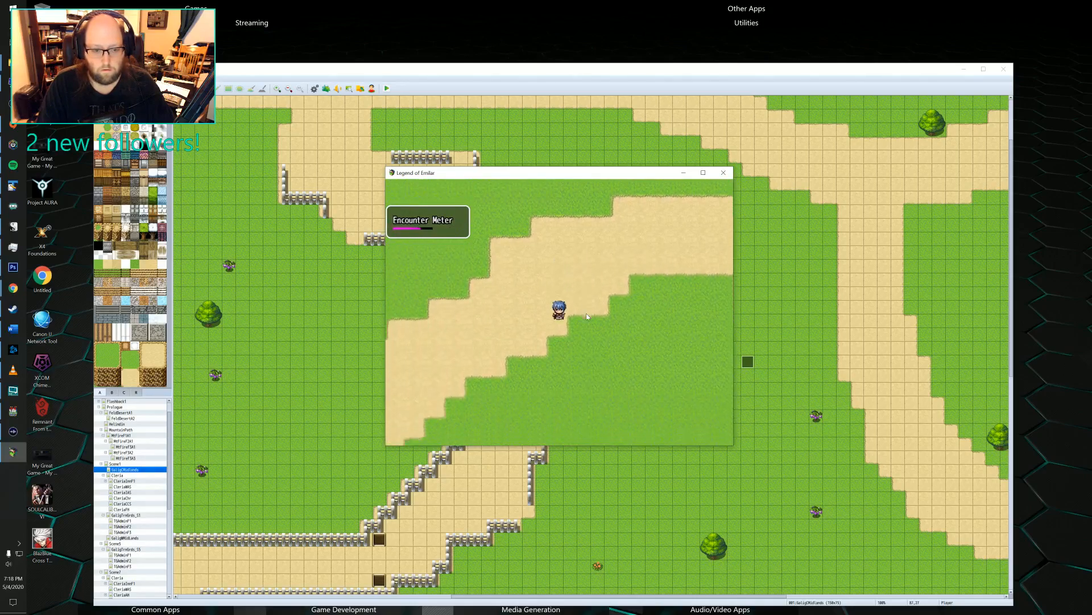
key(Left)
key(Down)
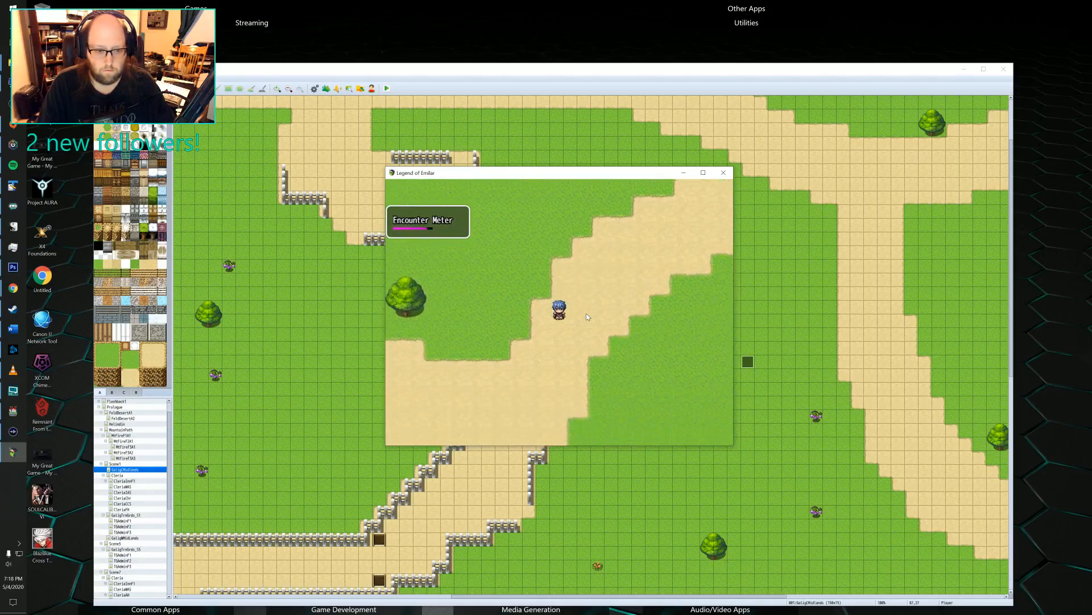
key(Left)
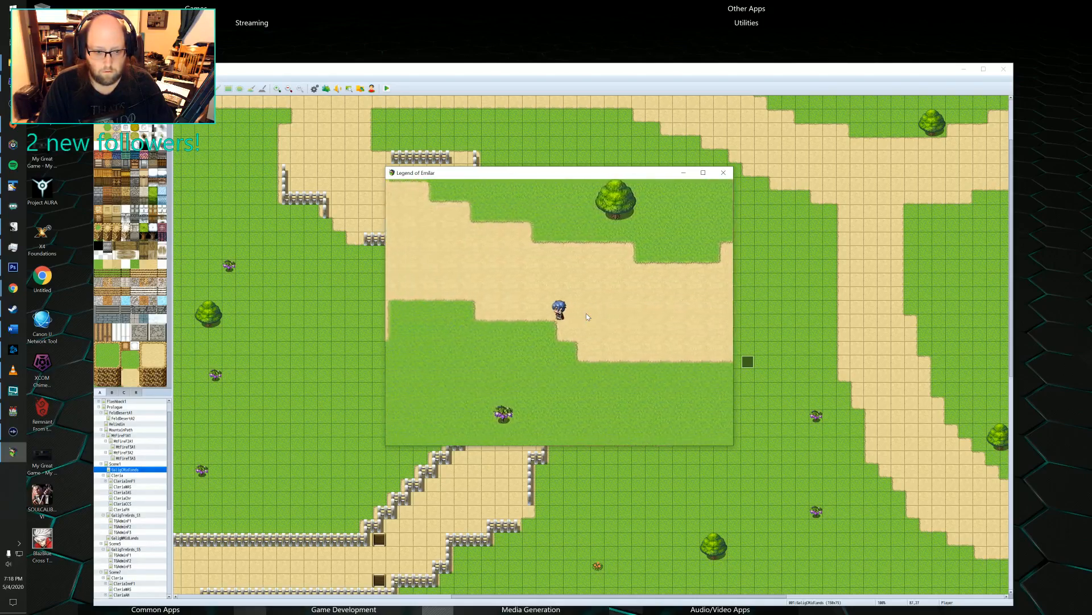
key(Left)
key(Up)
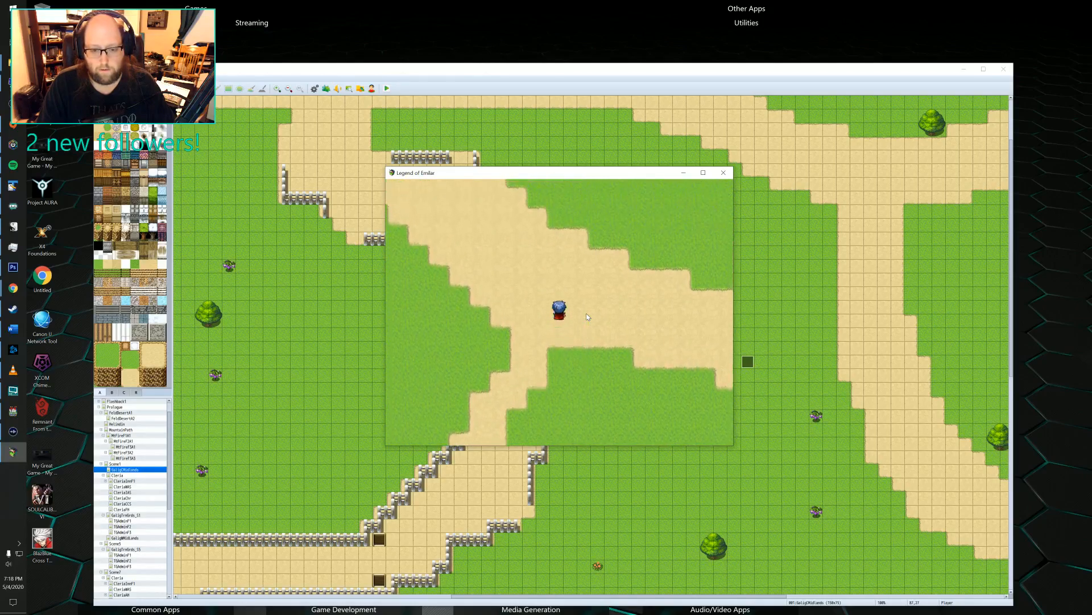
Walk Felto back east, step onto the grass south of the road, and return west to the narrow path.
key(Right)
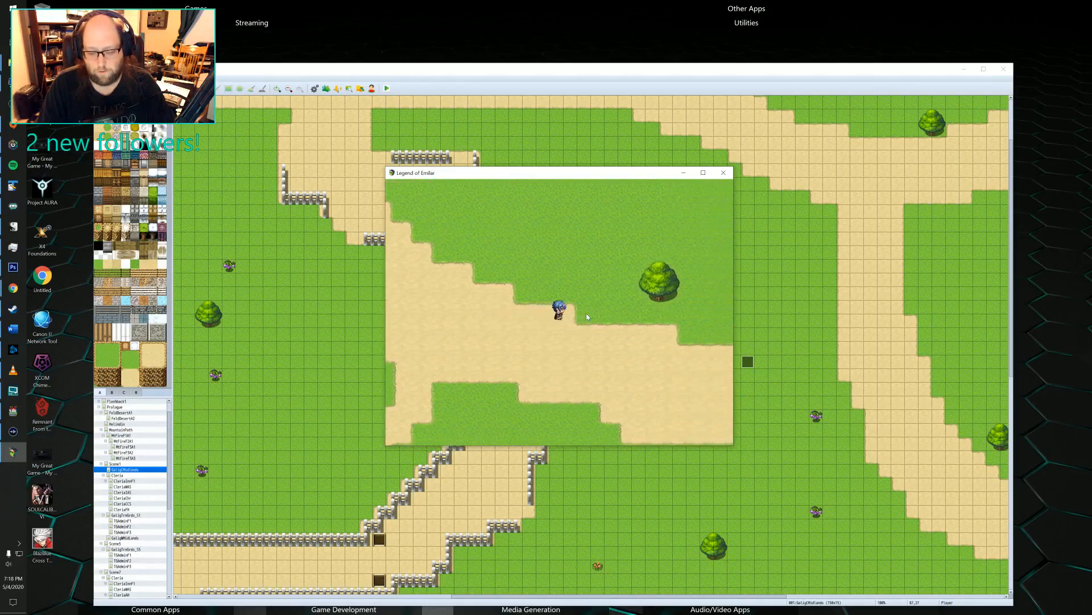
key(Down)
key(Down)
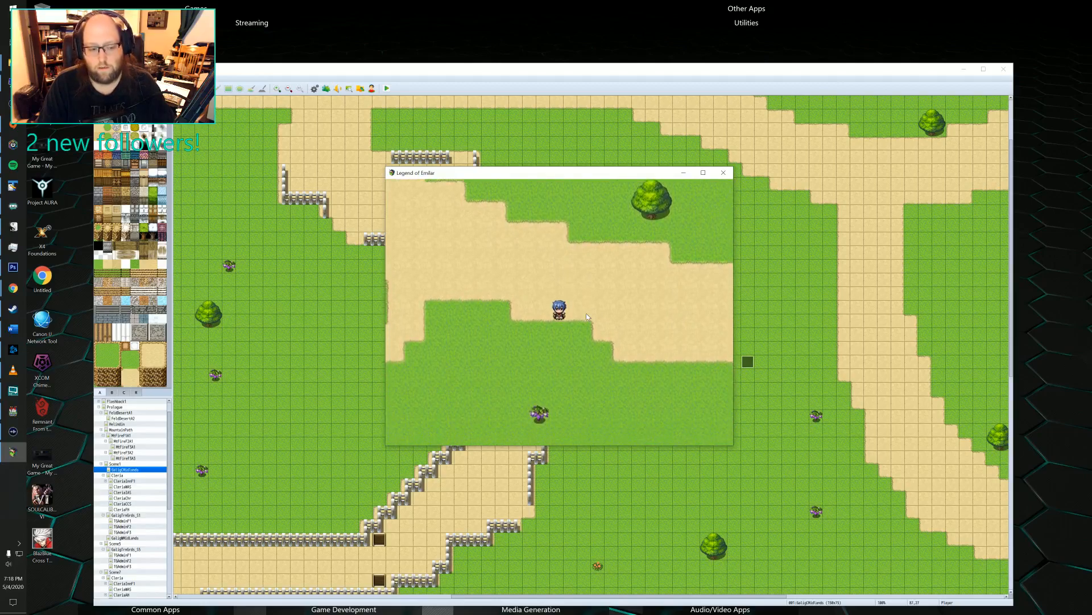
key(Down)
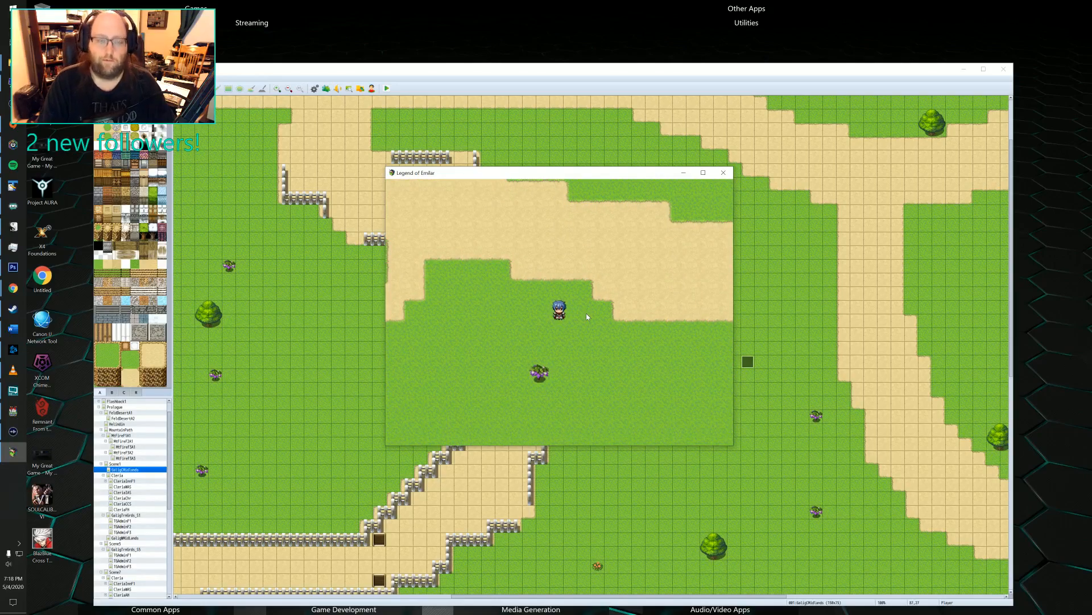
key(Left)
key(Up)
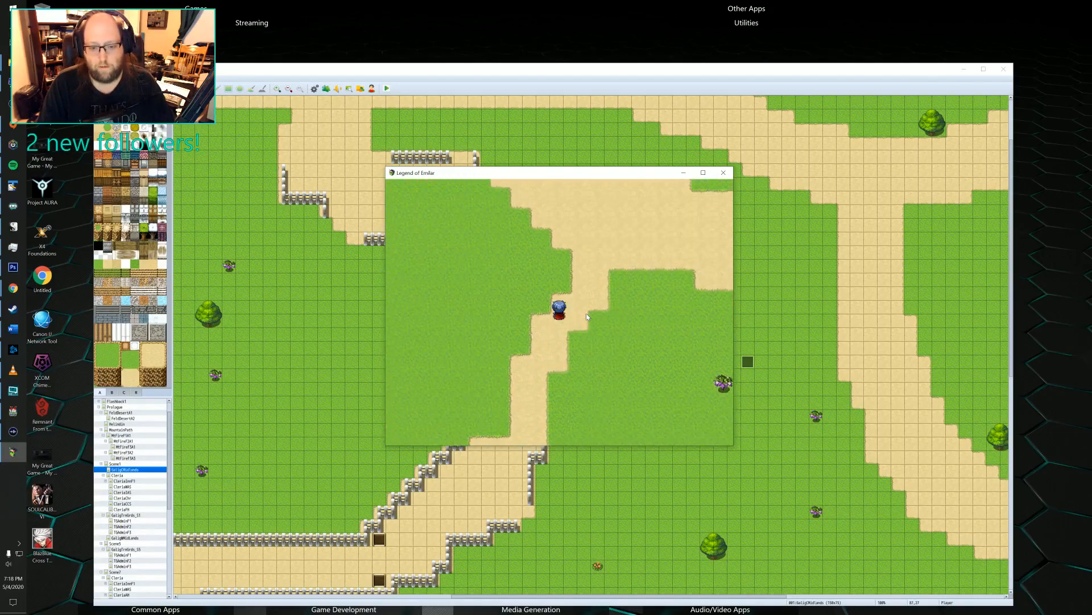
Walk Felto up the road northwest to the two guards at the map's western edge.
key(Up)
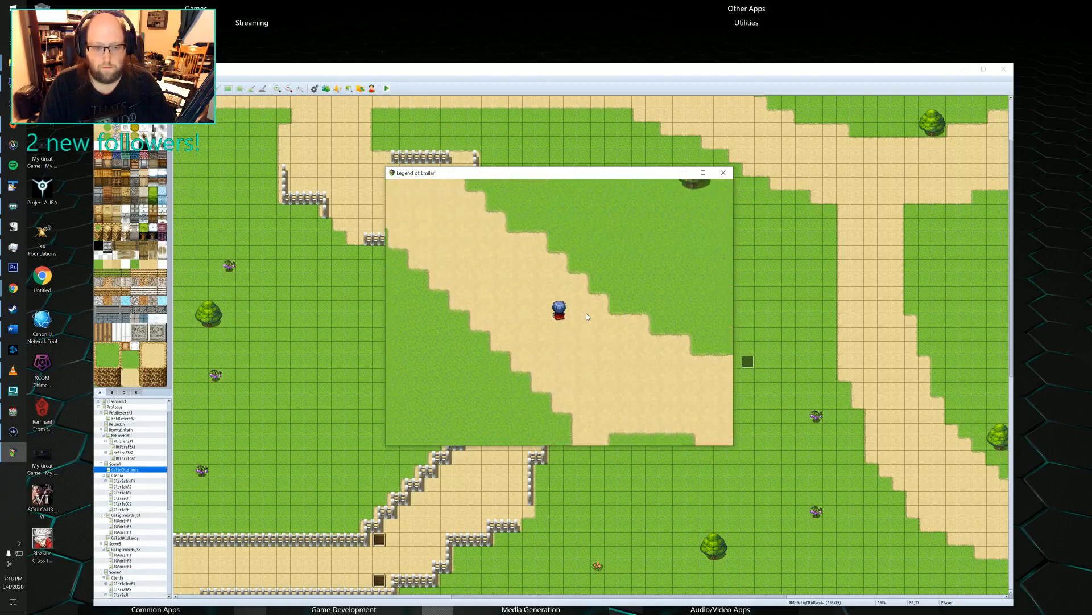
key(Up)
key(Left)
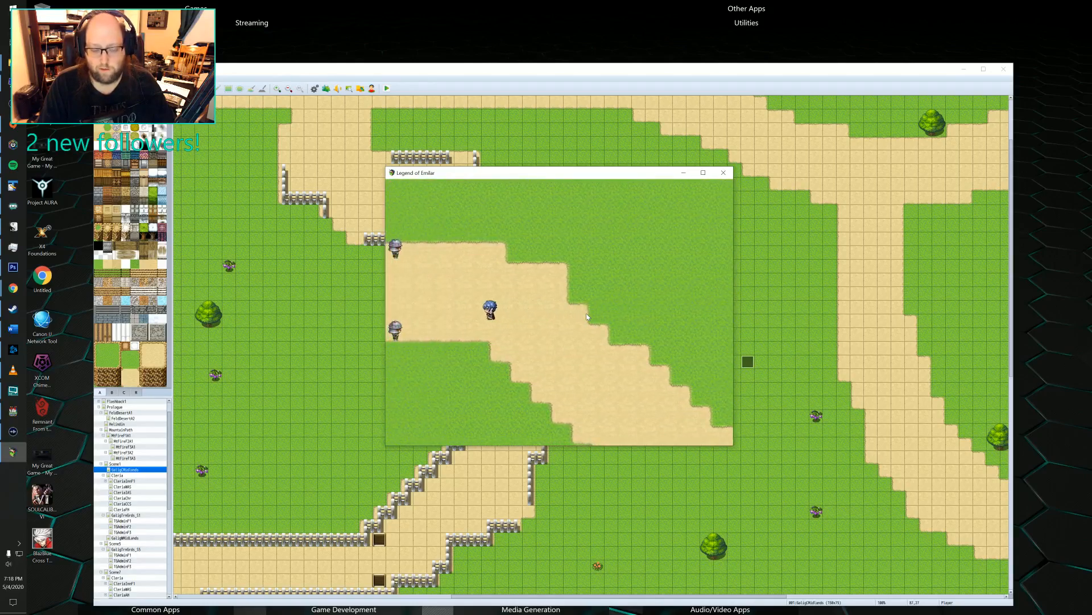
key(Left)
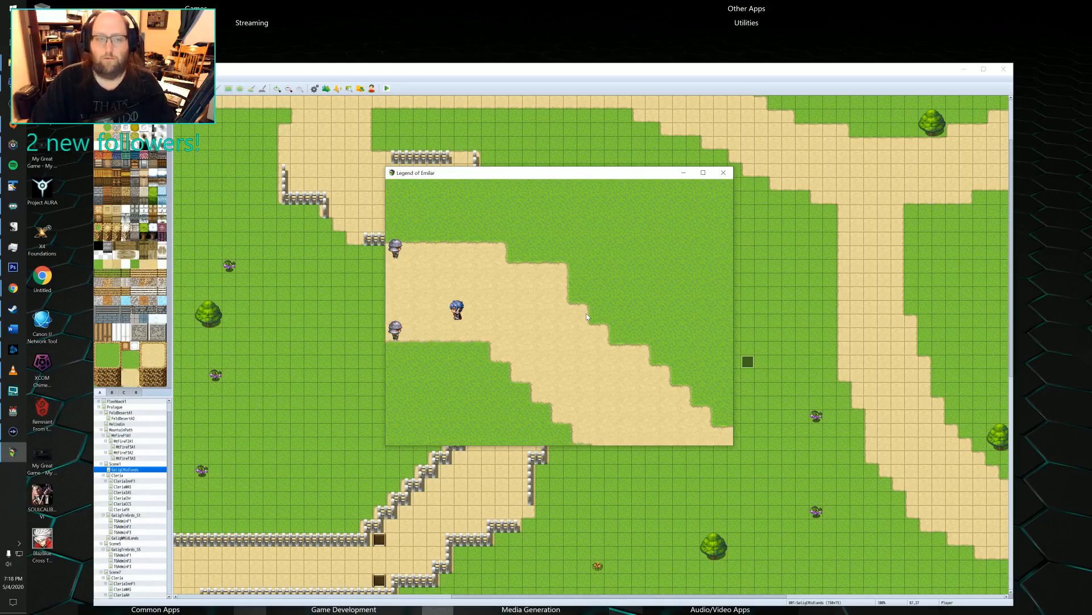
Walk Felto back from the guards and down the narrow path to the man on the wooden dock.
key(Right)
key(Down)
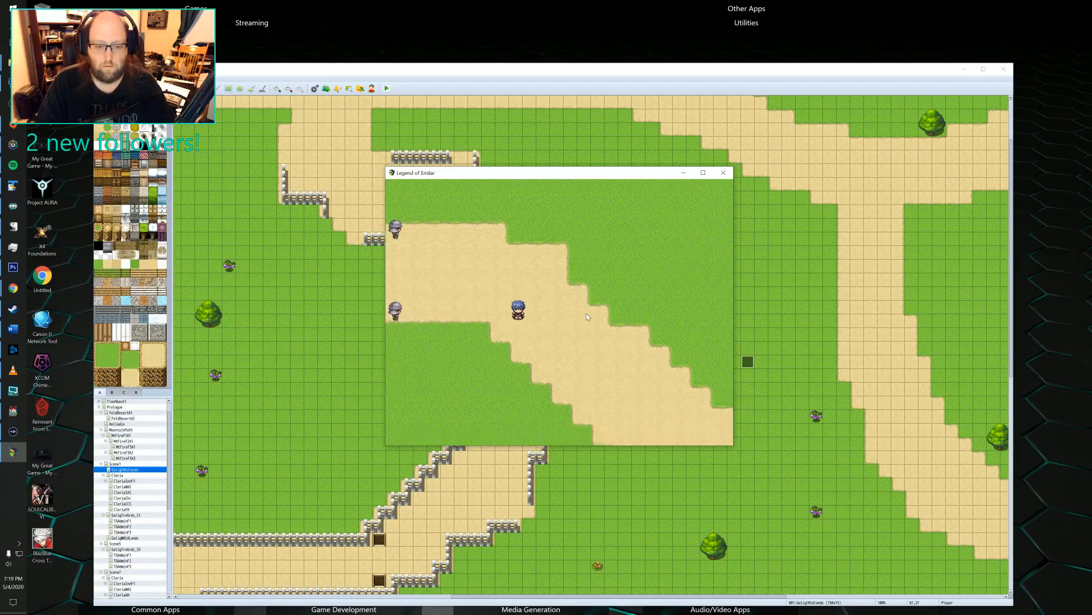
key(Right)
key(Down)
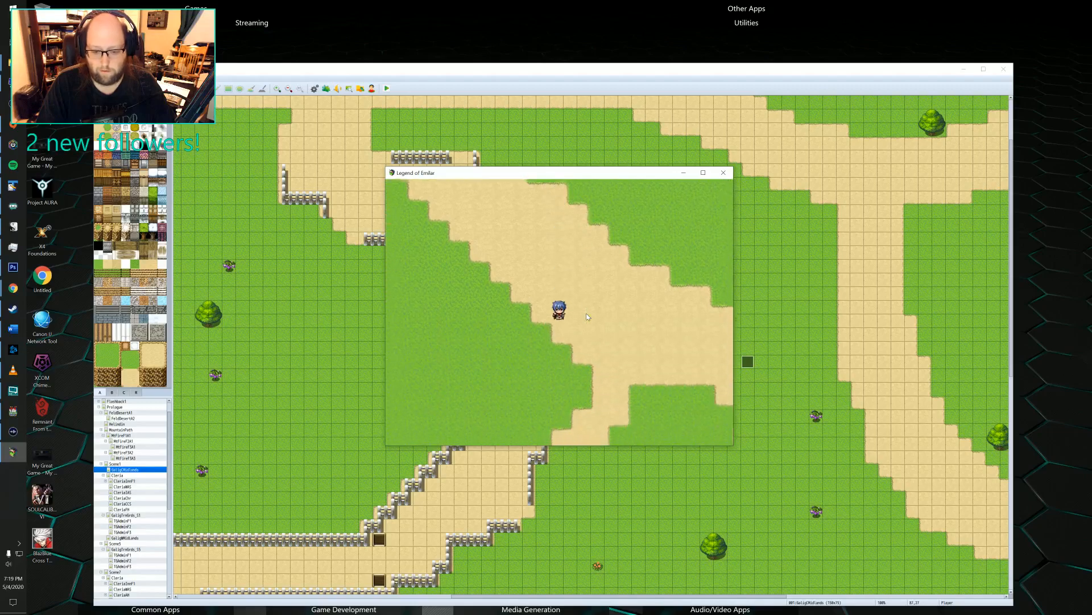
key(Down)
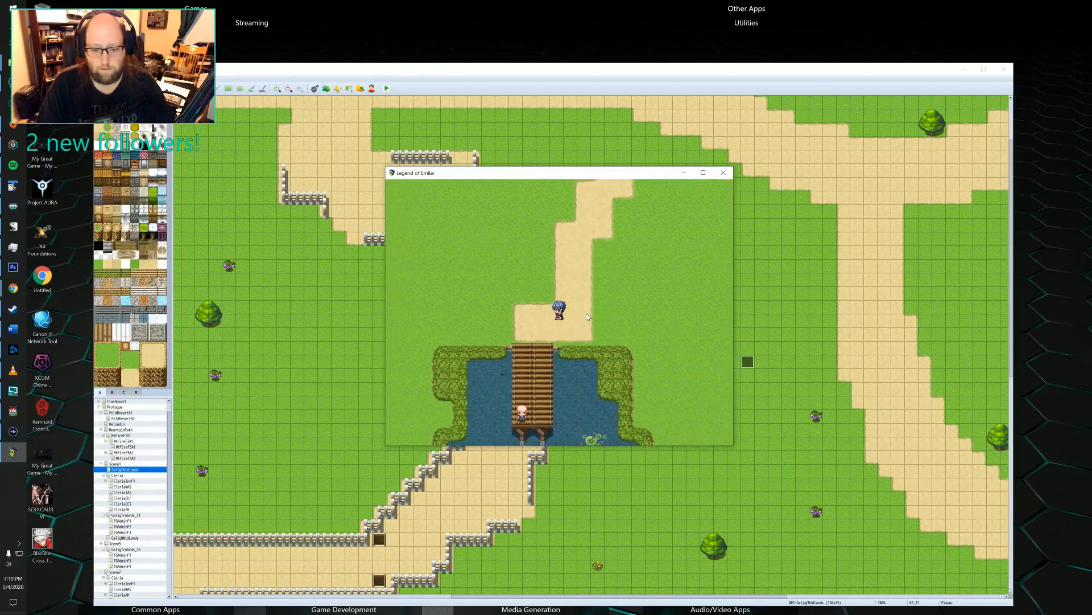
key(Down)
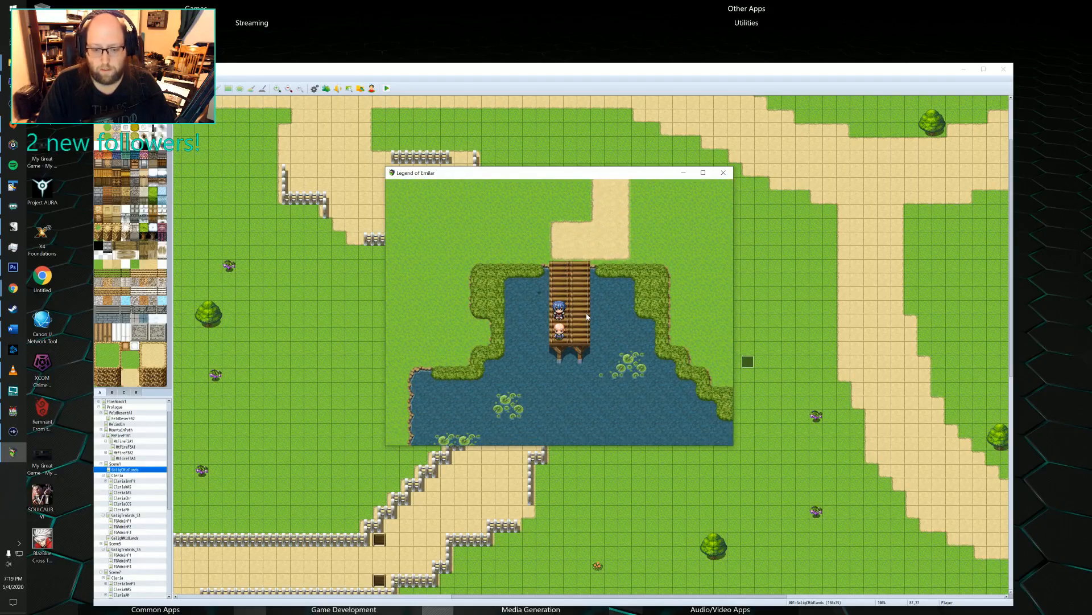
Return north from the dock, enter Cleria between the two guards, and head south inside the town.
key(Up)
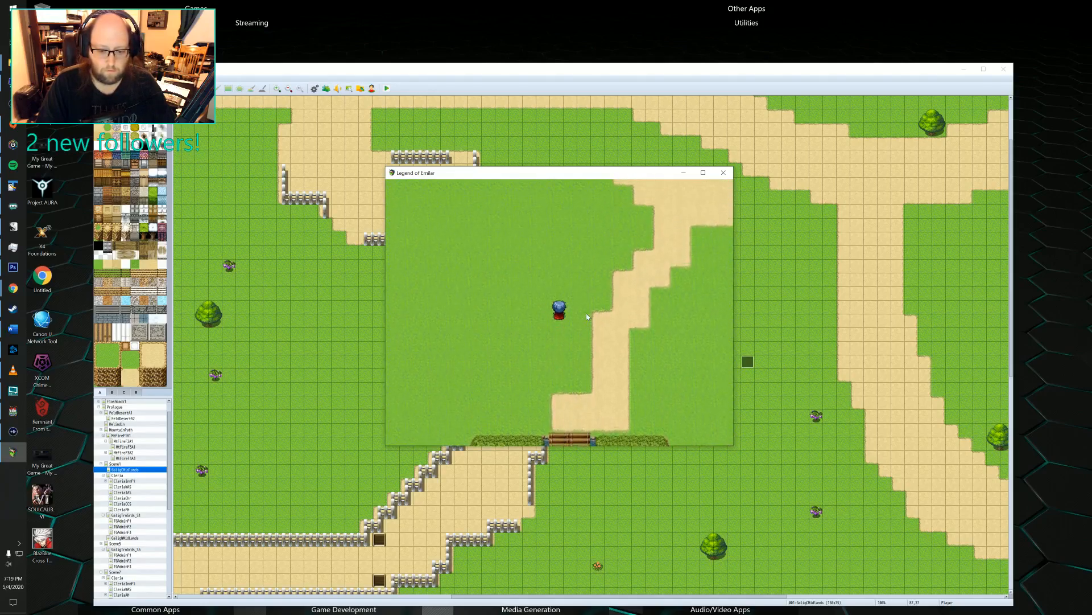
key(Up)
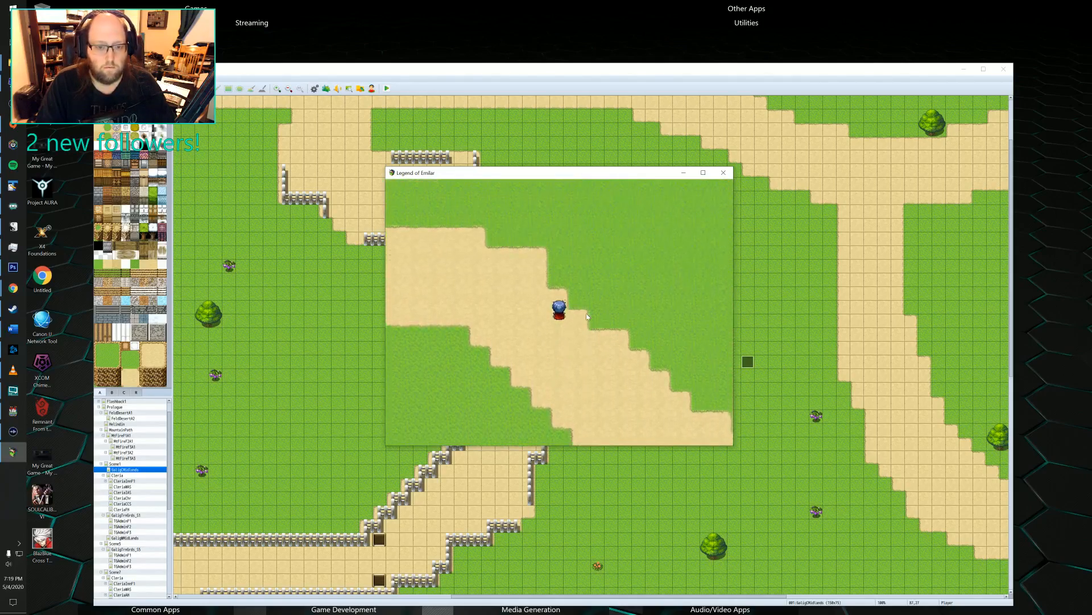
key(Left)
key(Left)
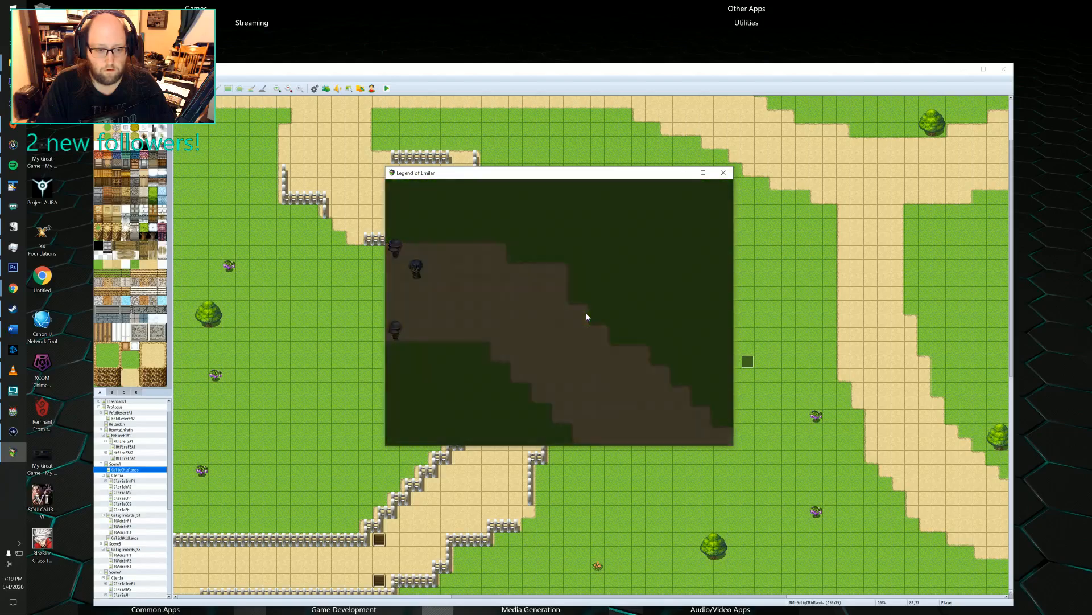
key(Left)
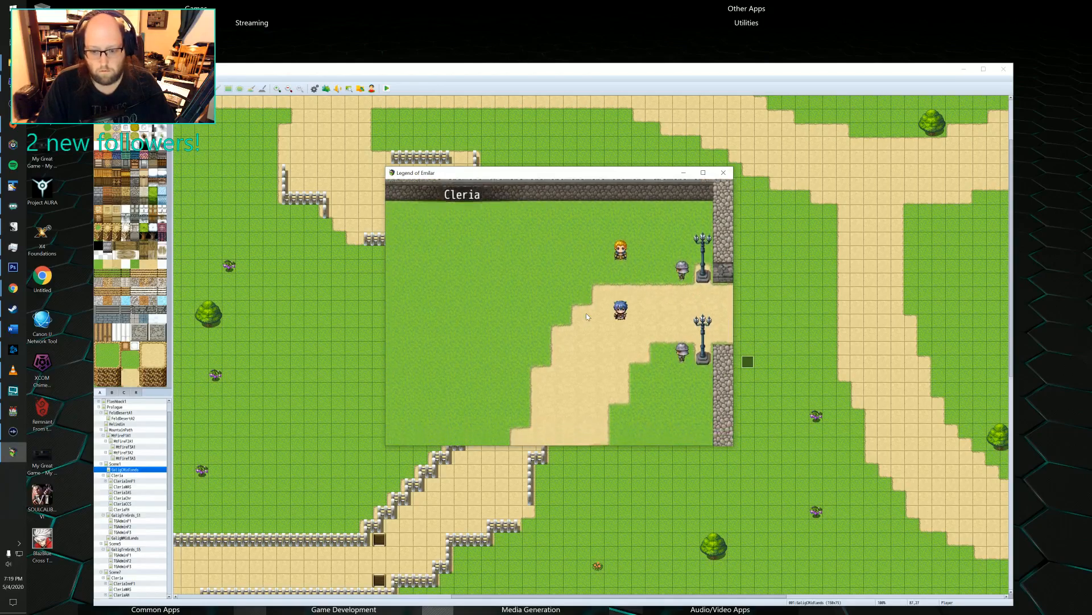
key(Down)
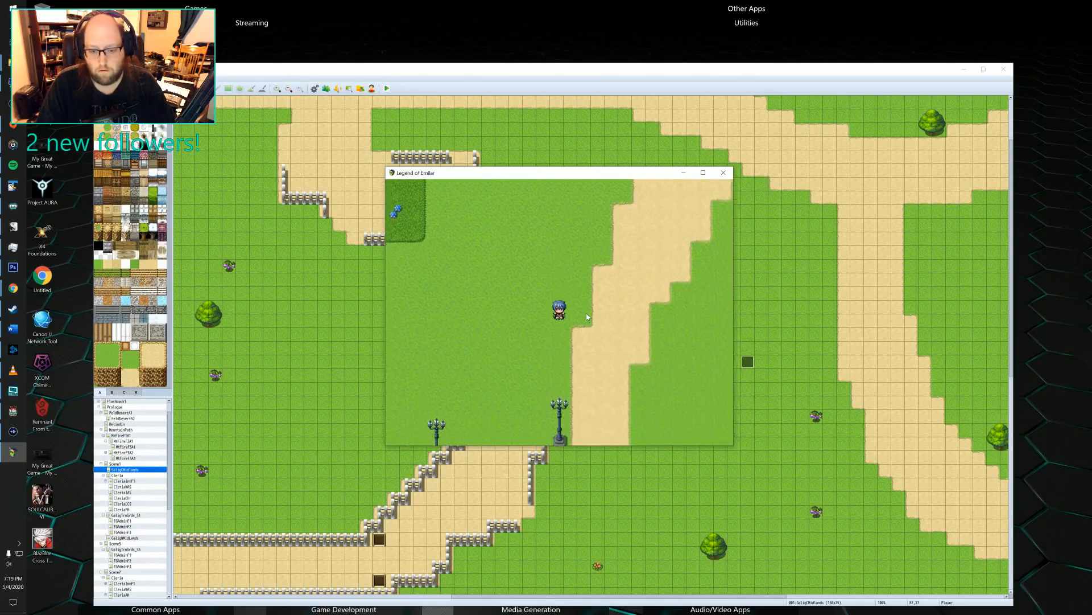
Walk Felto southwest through Cleria, past the white-haired villager and across the lamp-lit plaza toward the small blue-roofed house.
key(Left)
key(Down)
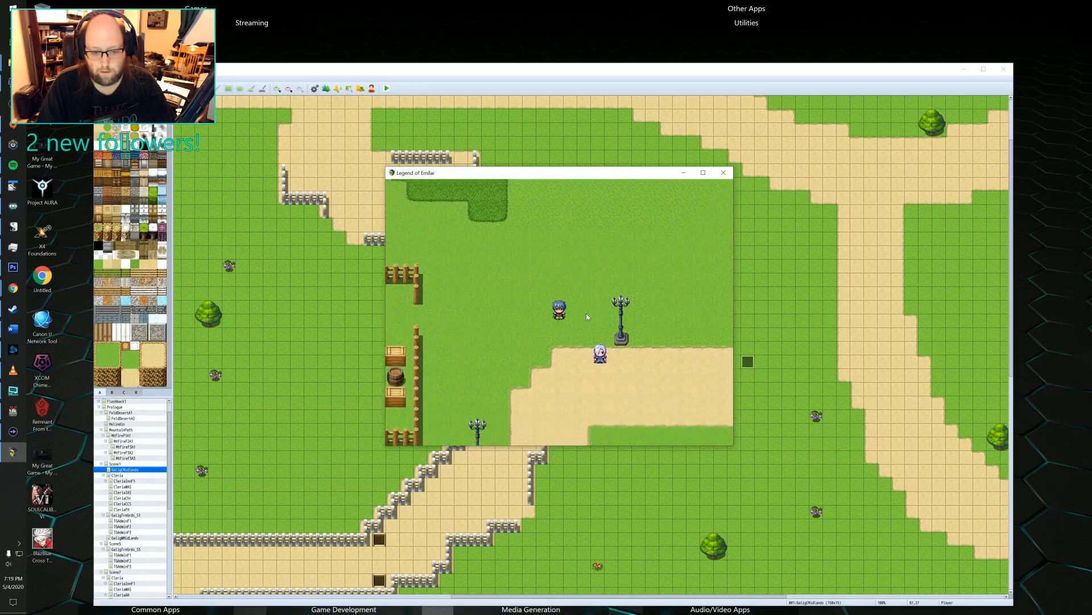
key(Left)
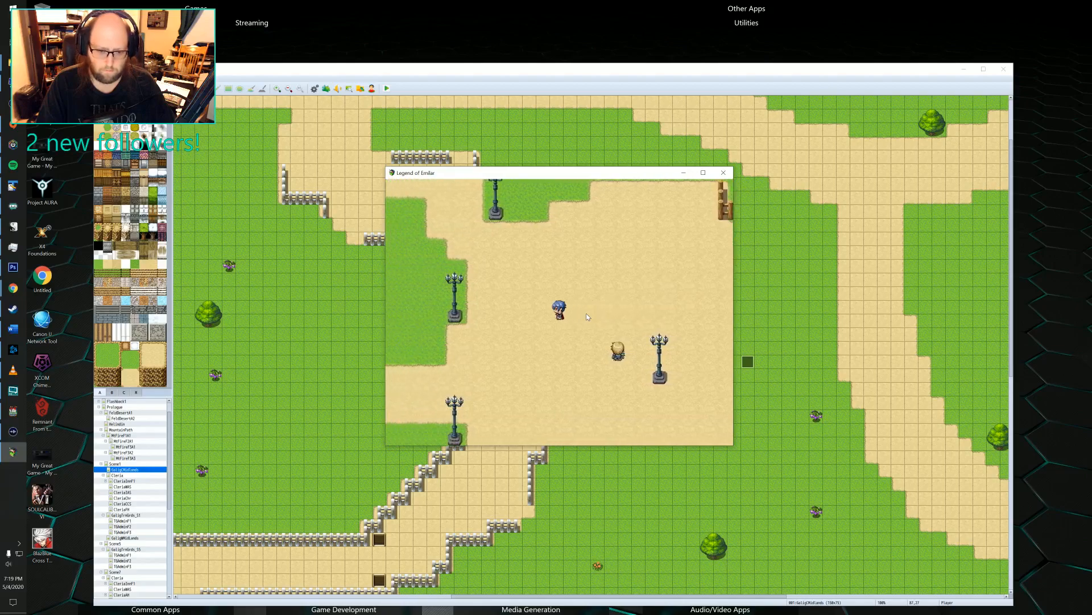
key(Down)
key(Down)
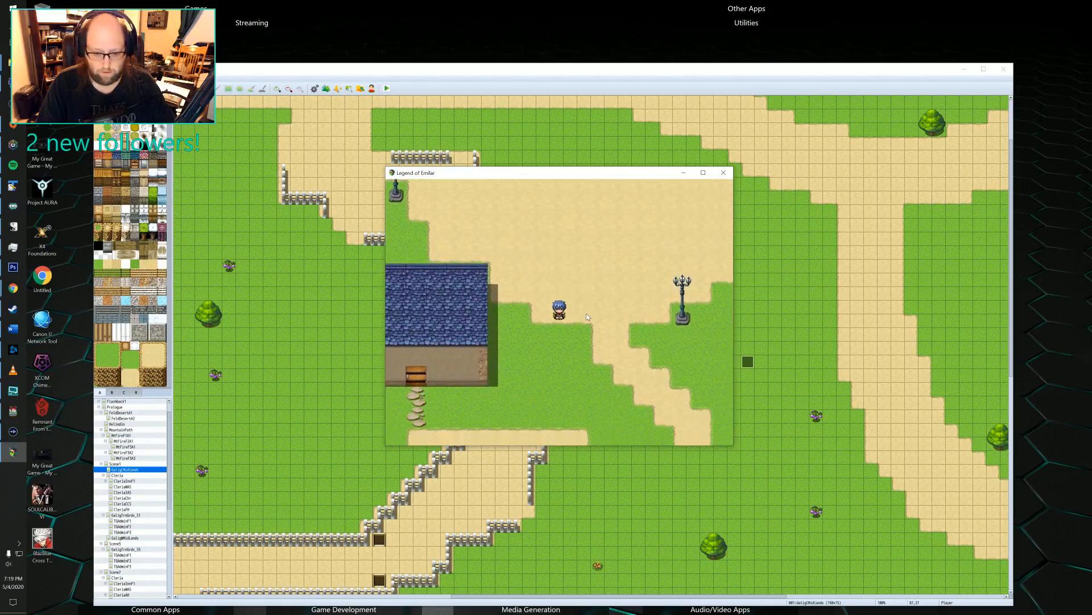
key(Left)
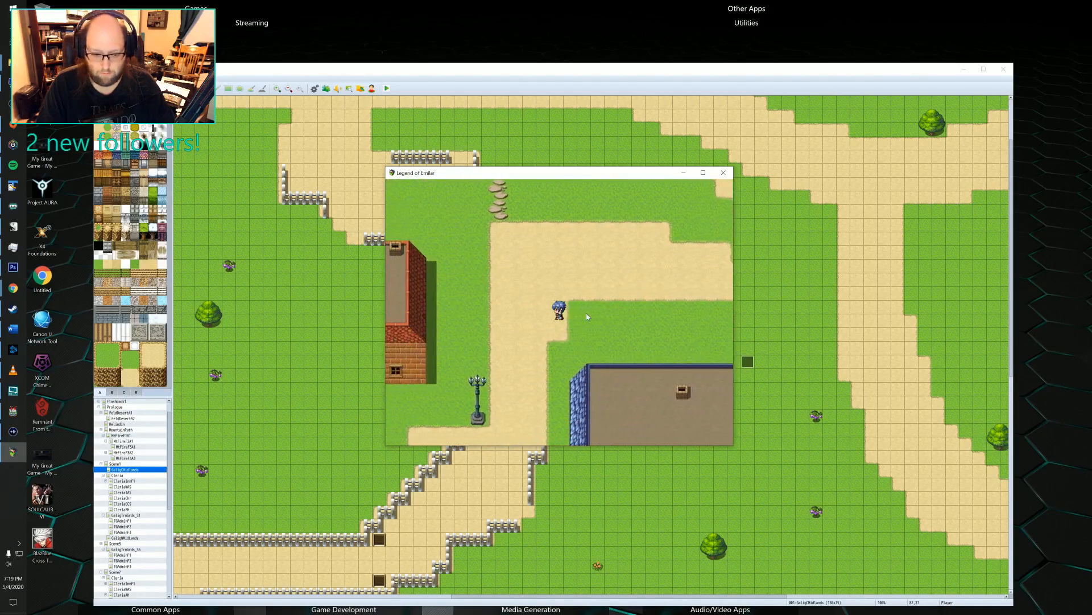
Walk Felto down the dirt path and along the stepping stones to the front door of the large blue-roofed house.
key(Down)
key(Down)
key(Right)
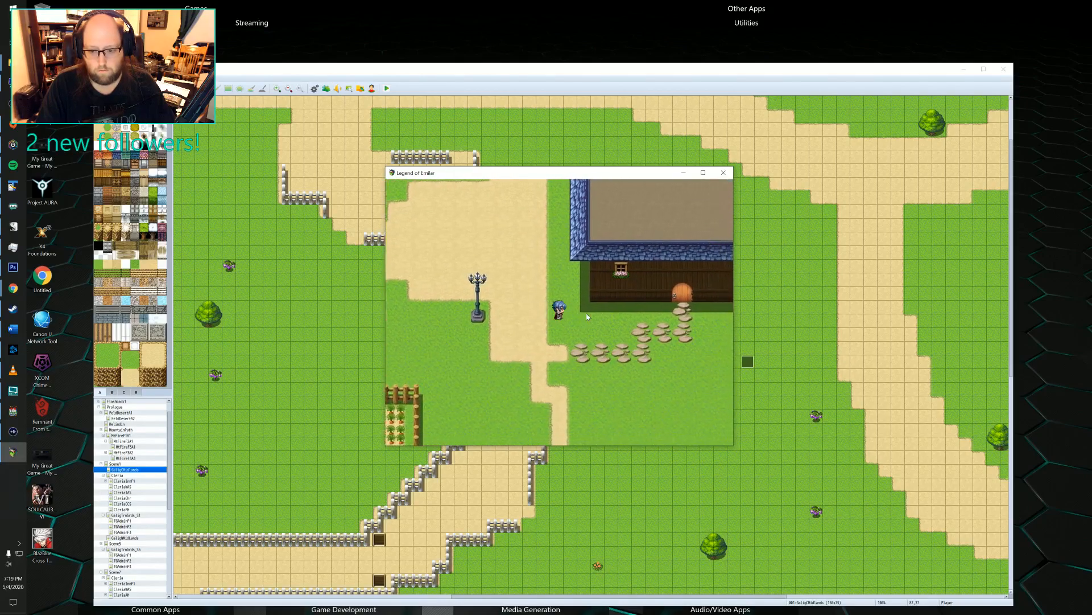
key(Up)
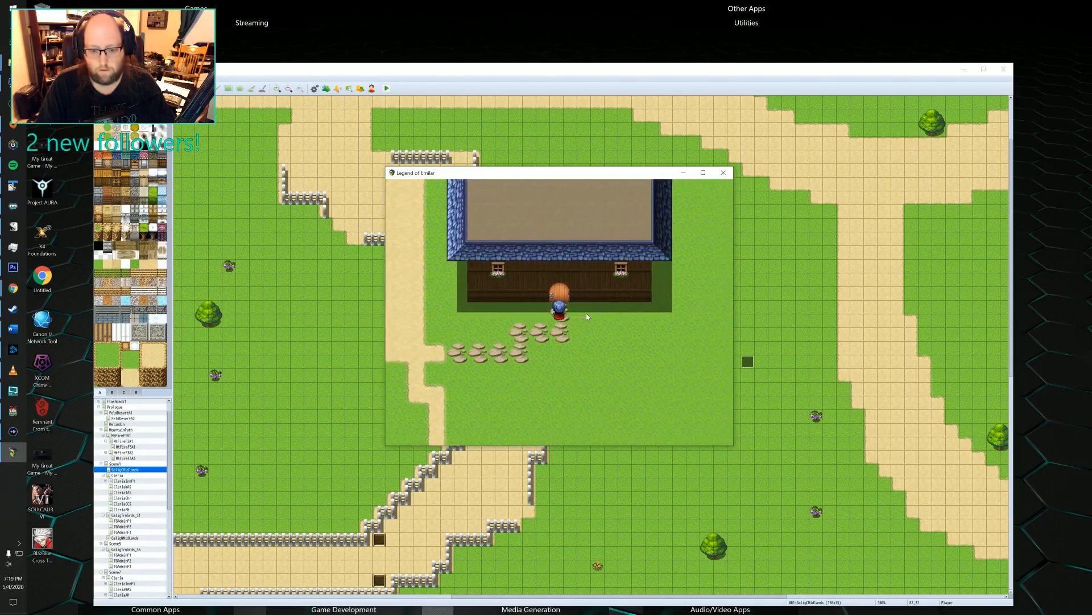
Step Felto away from and back to the house's round door to check it, and end the playtest.
key(Down)
key(Down)
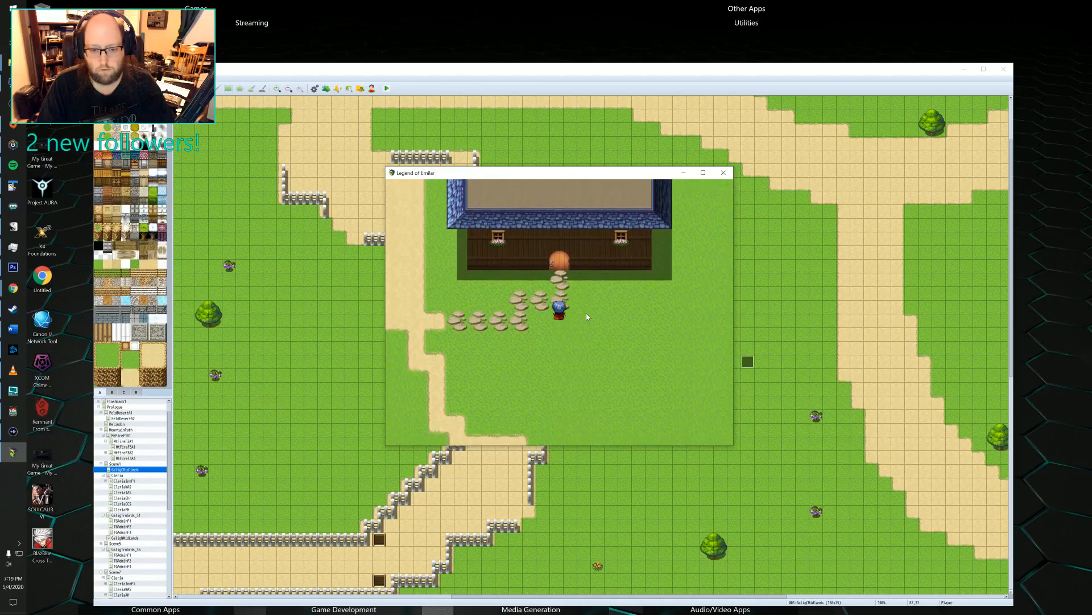
key(Up)
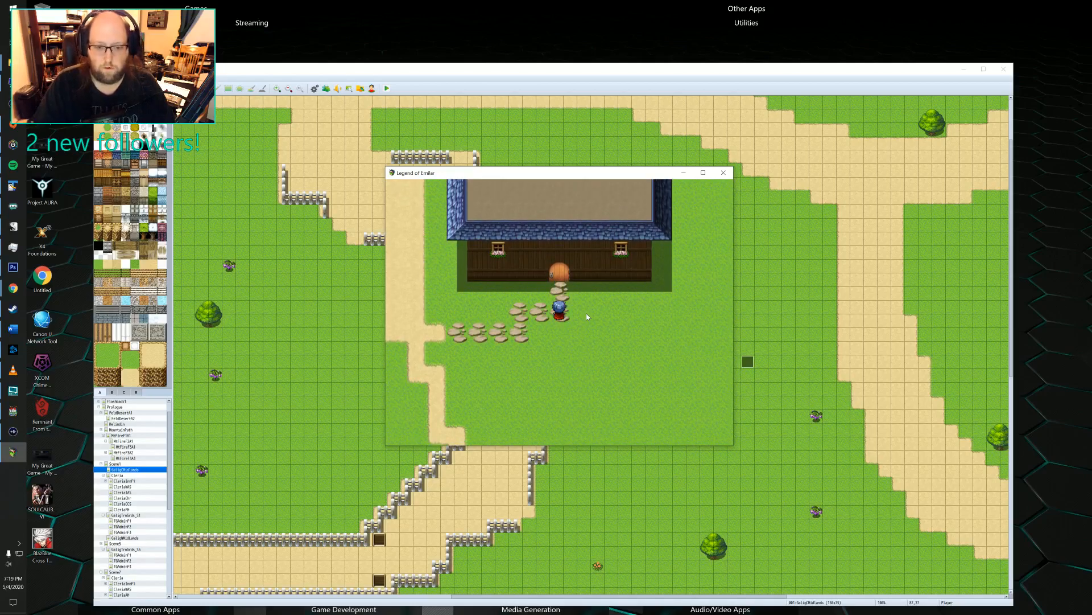
key(Down)
key(Up)
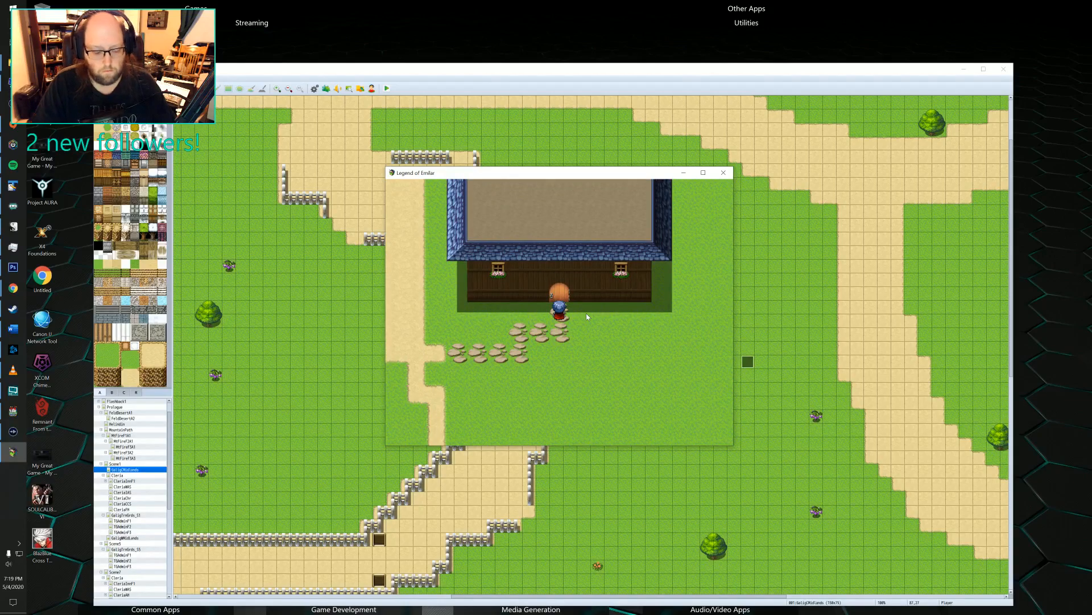
key(alt+F4)
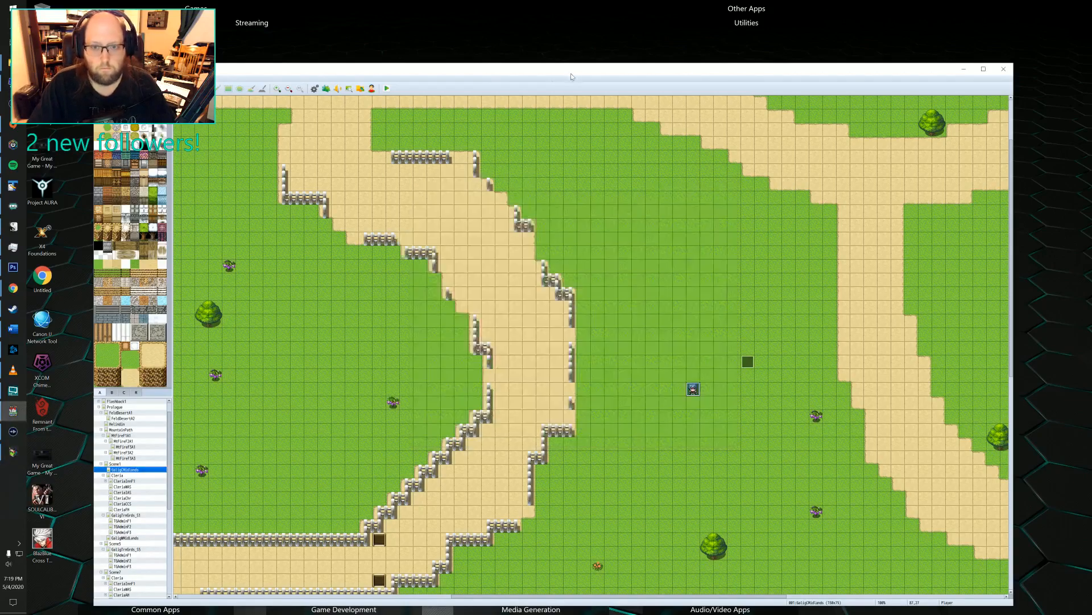
Open the Cleria map, examine the event pages on the large blue-roofed house's door, and close the event.
click(121, 476)
scroll(490, 396, down, 5)
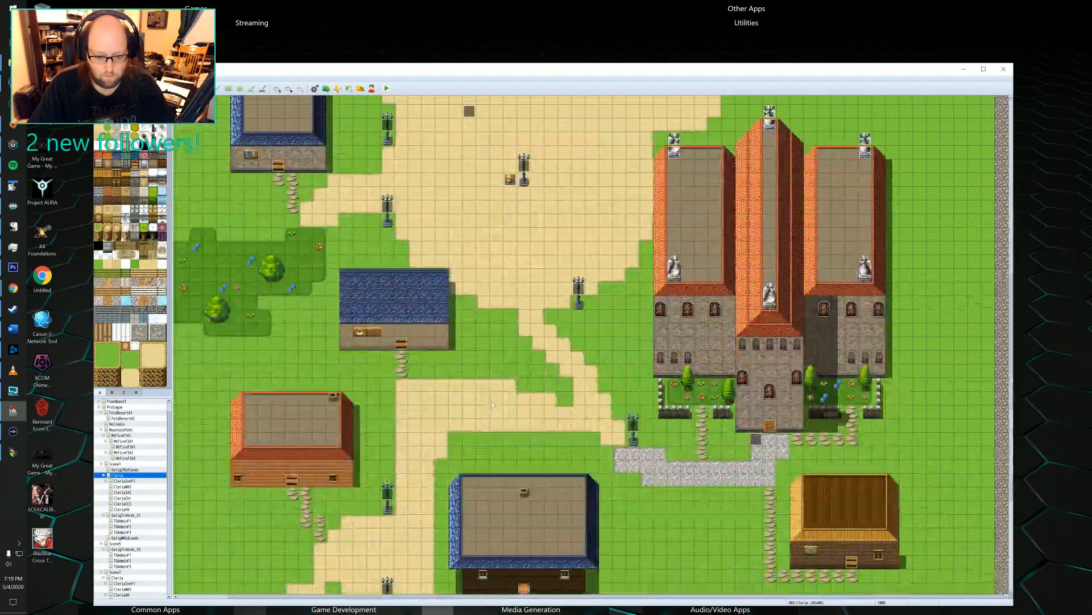
scroll(459, 408, down, 3)
double_click(524, 527)
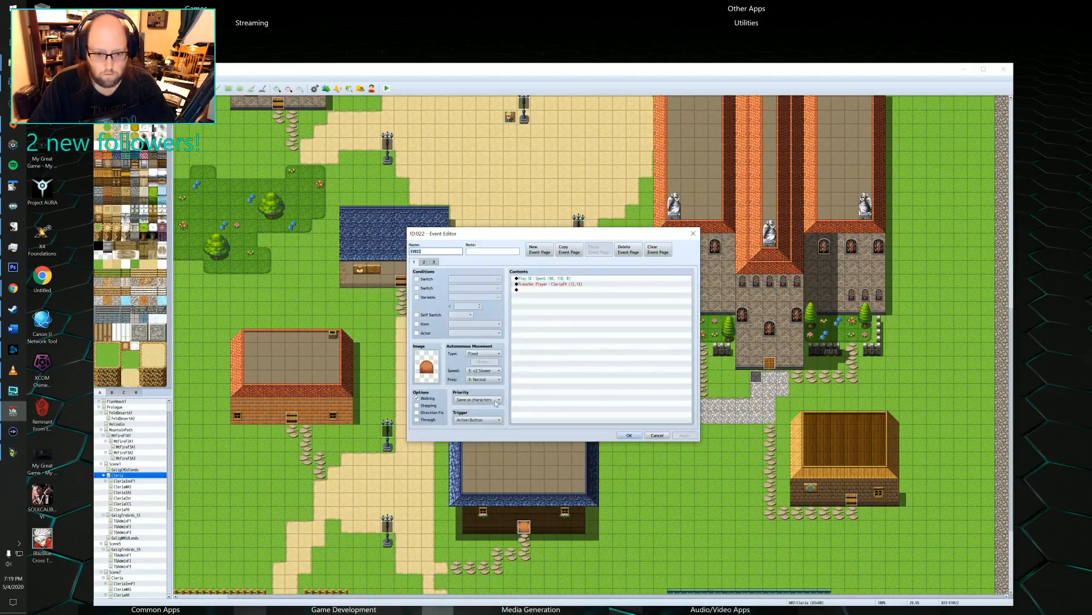
click(435, 262)
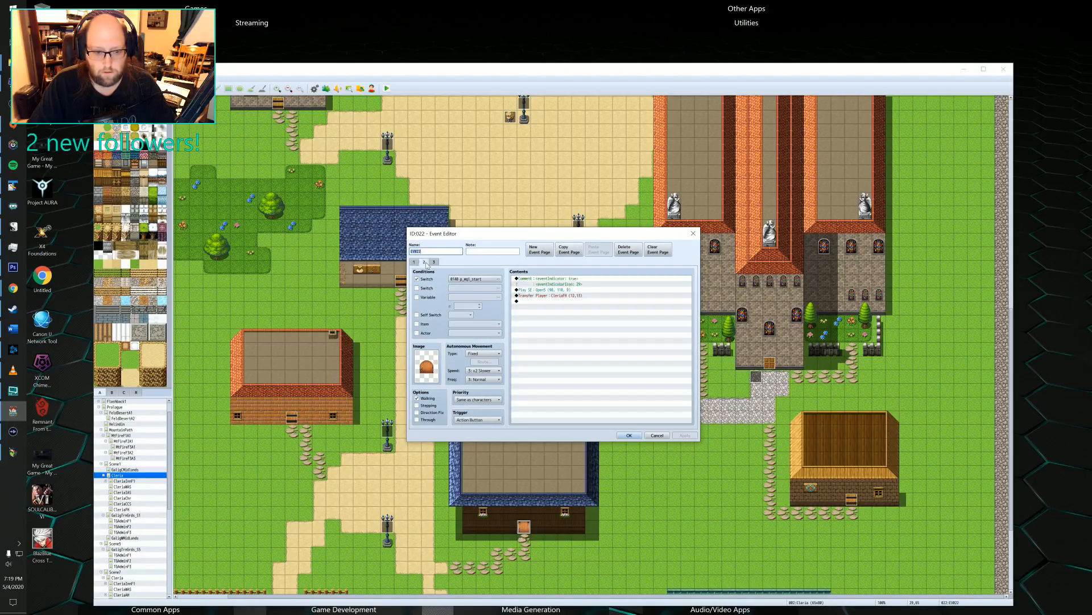
click(425, 262)
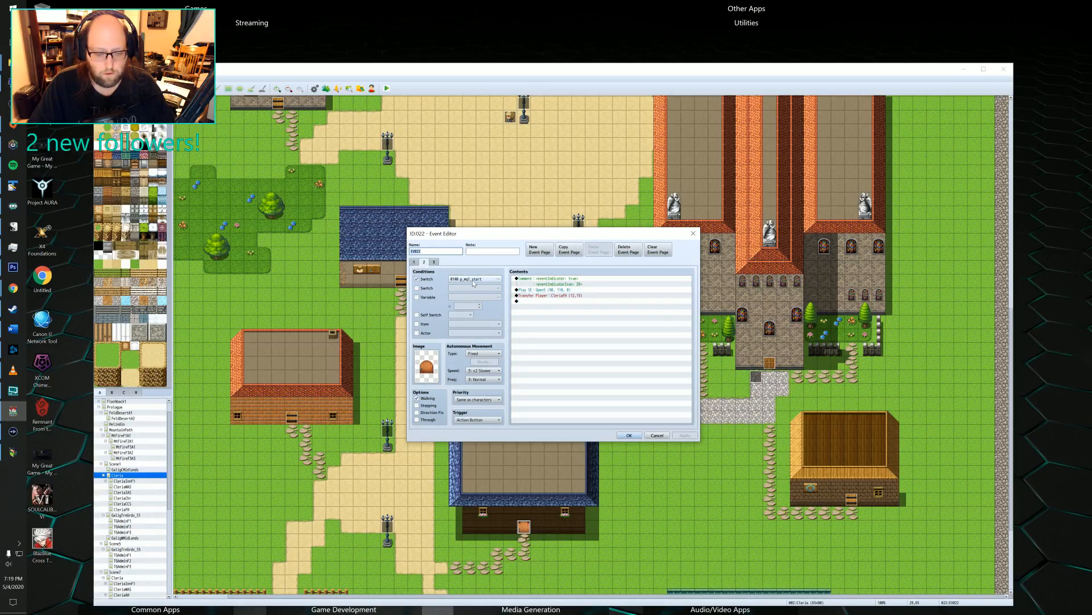
click(693, 233)
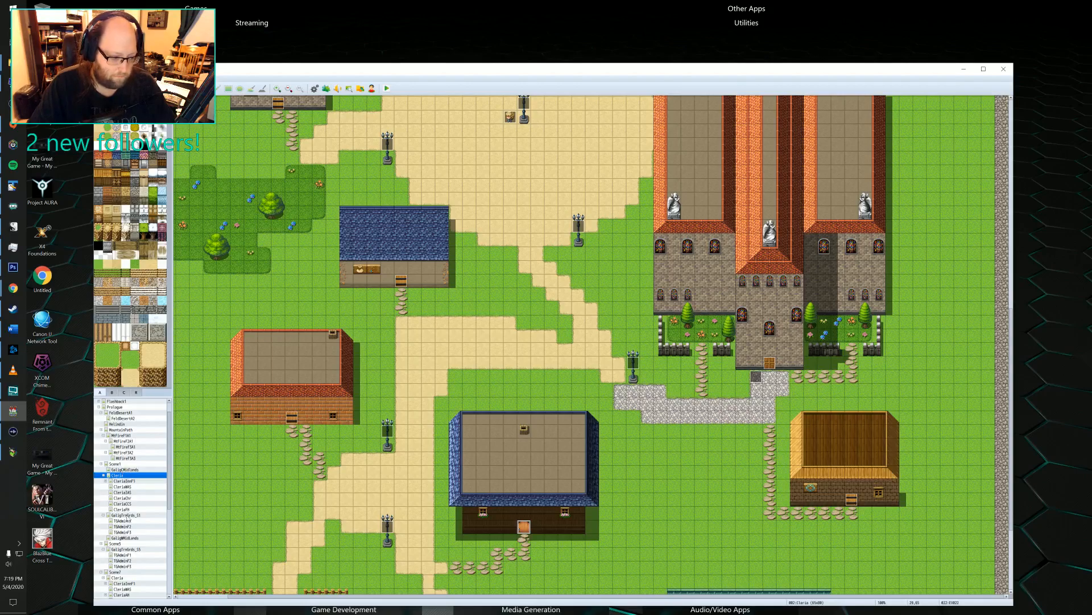
Open the opening cutscene event on the midlands map and examine the switch commands at the end of its contents.
click(123, 470)
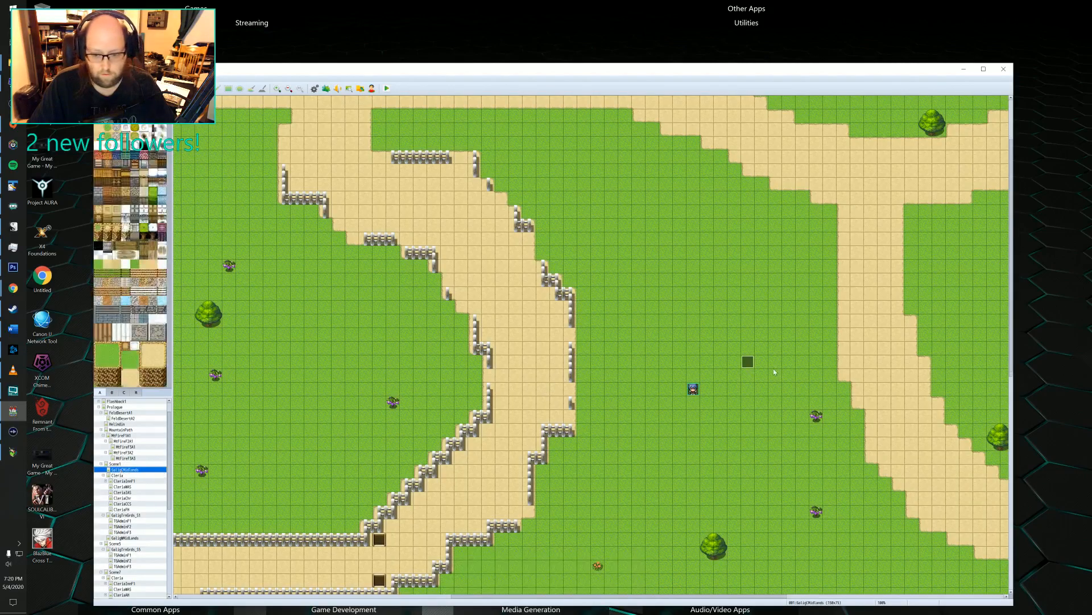
double_click(734, 362)
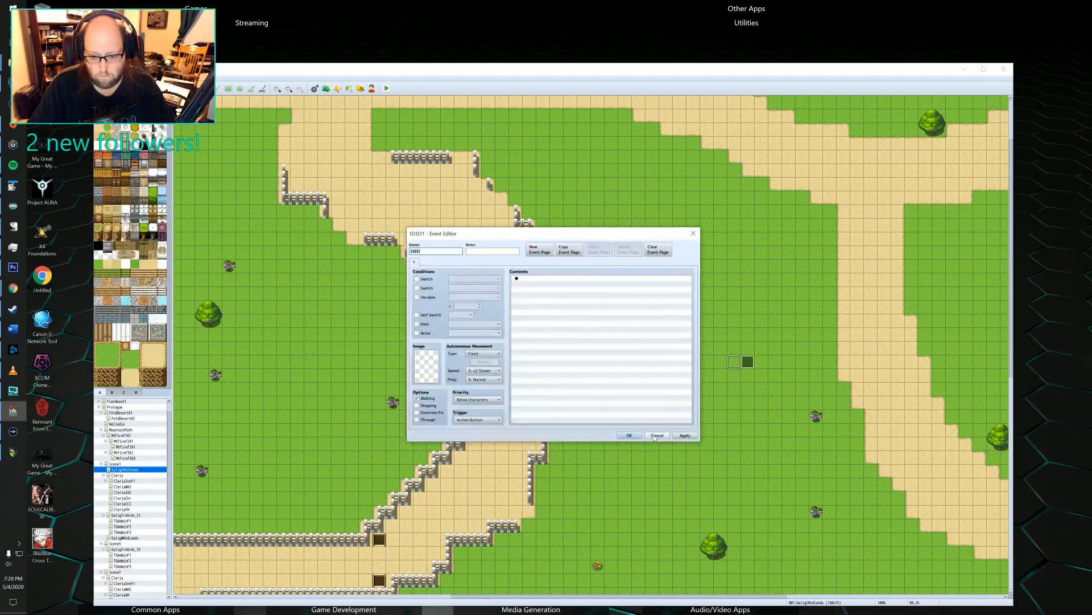
click(657, 437)
double_click(748, 363)
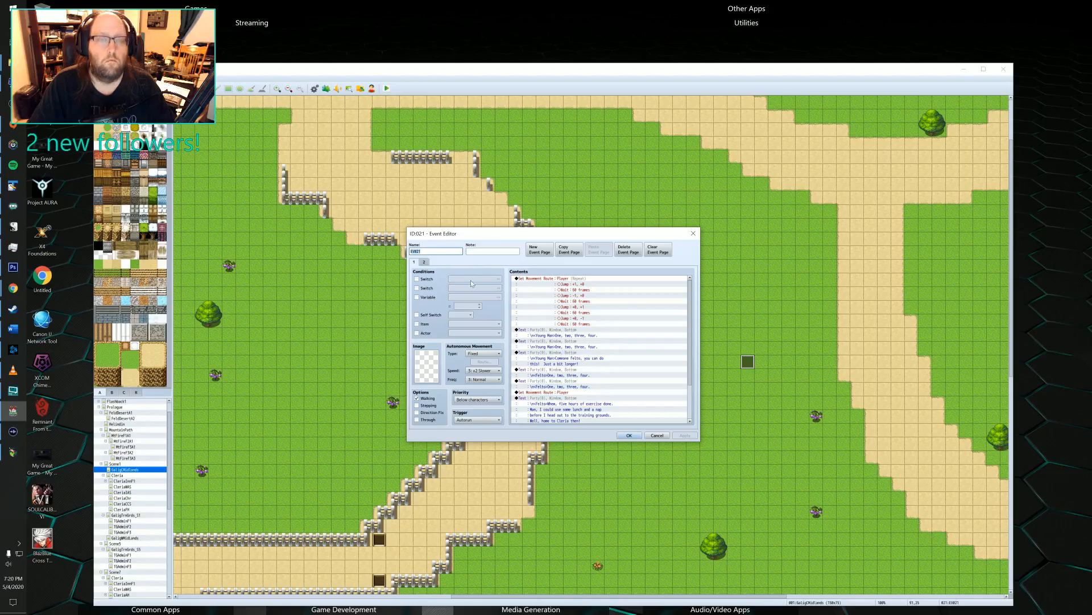
scroll(575, 330, down, 3)
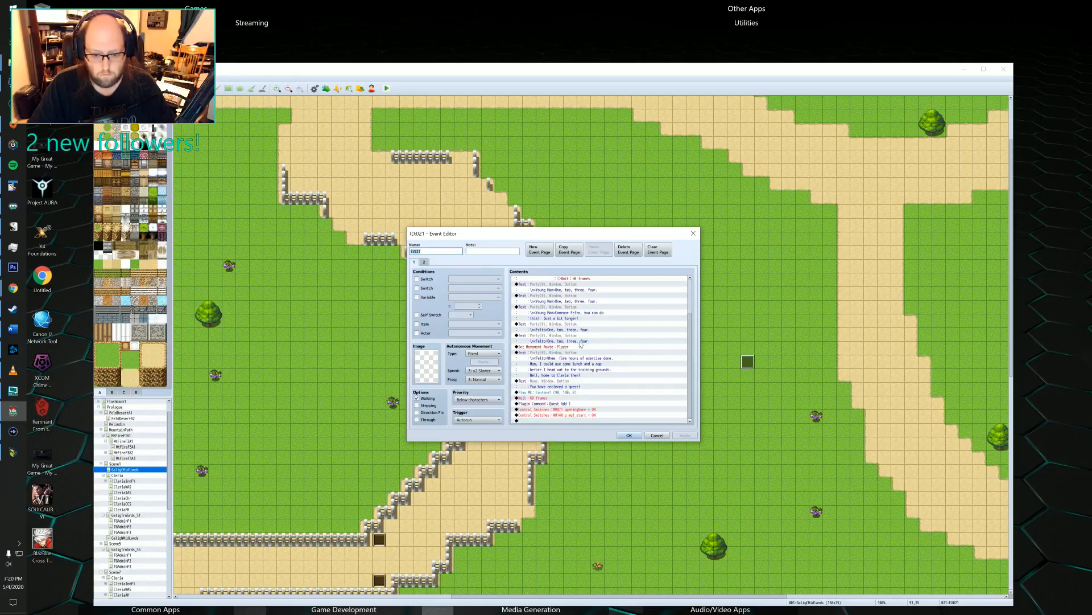
double_click(555, 420)
click(661, 435)
click(561, 415)
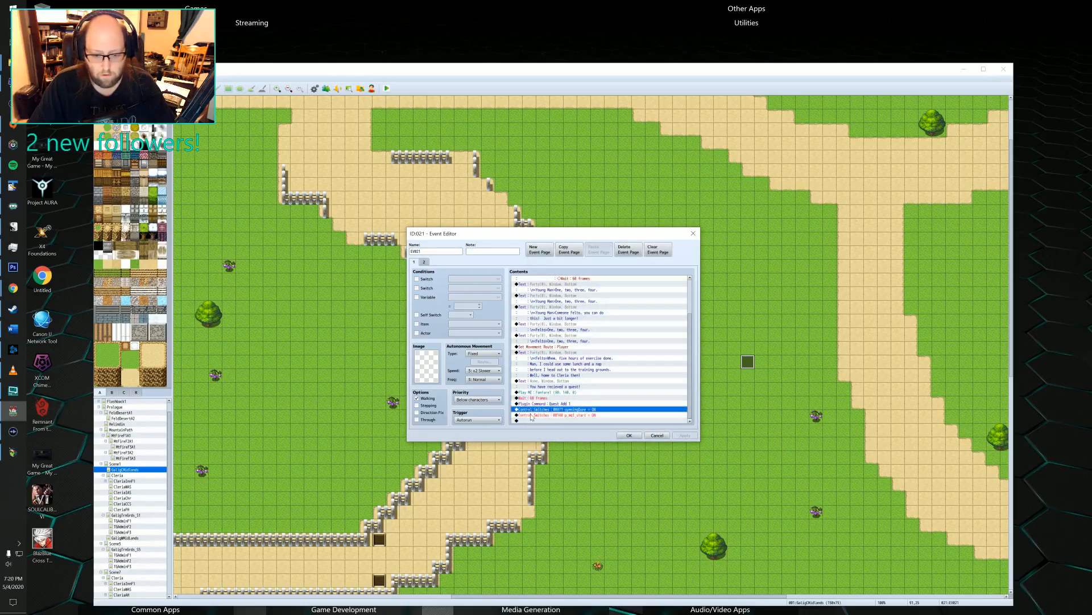
Compare the opening cutscene event's two pages and close its editor.
click(415, 262)
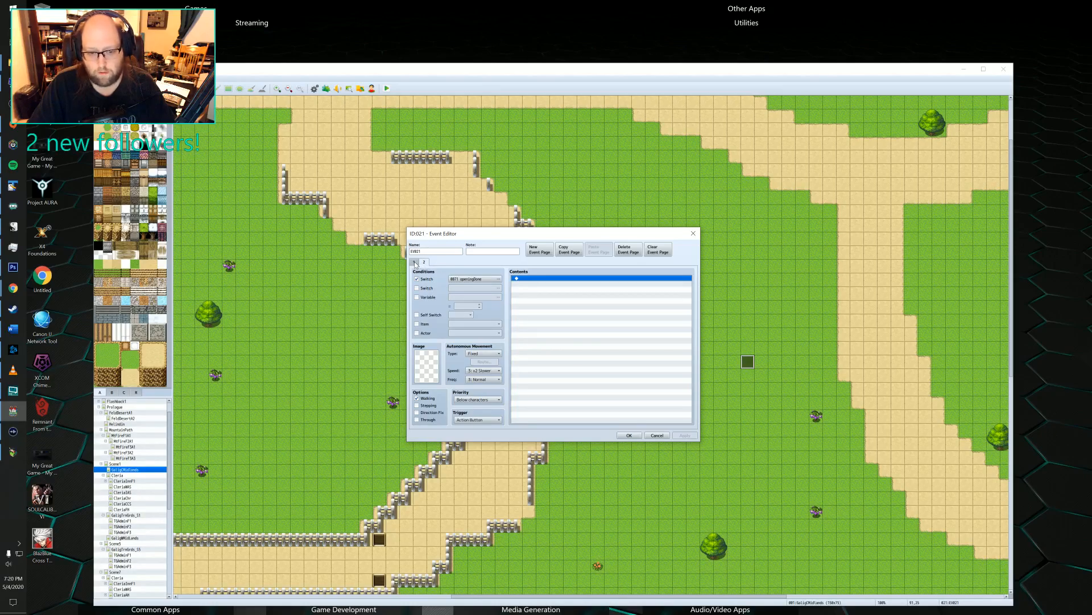
click(424, 262)
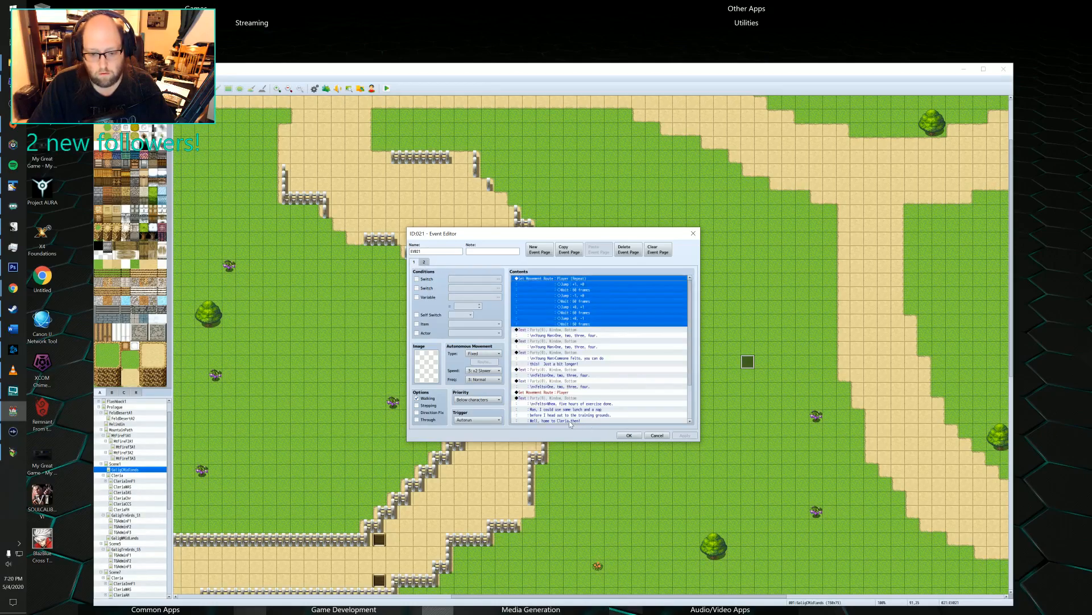
click(629, 435)
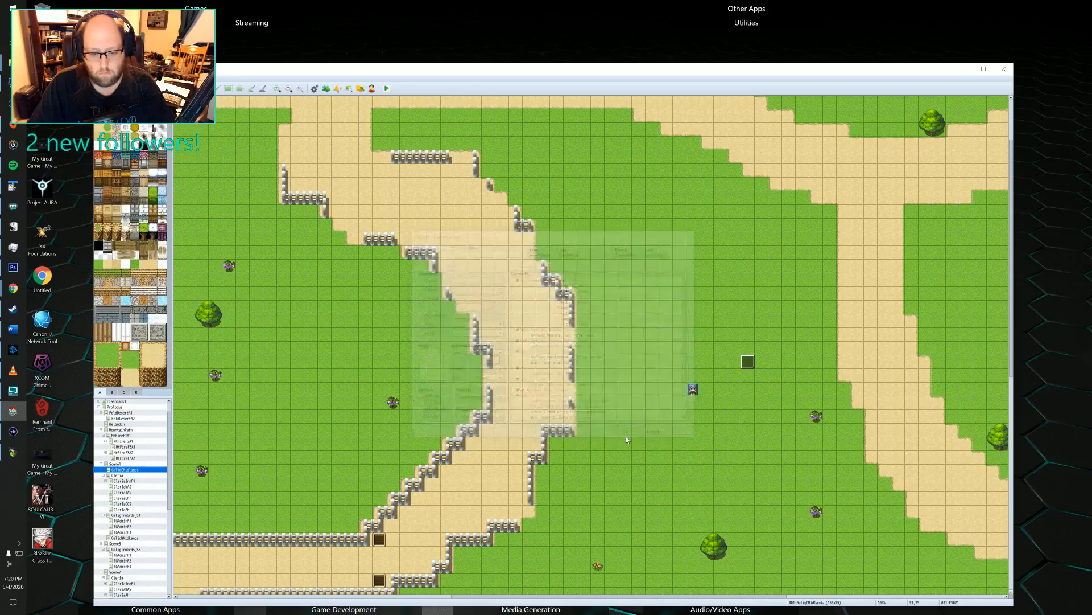
Look through Cleria's interior maps, from the inn and the shops to the church.
click(126, 481)
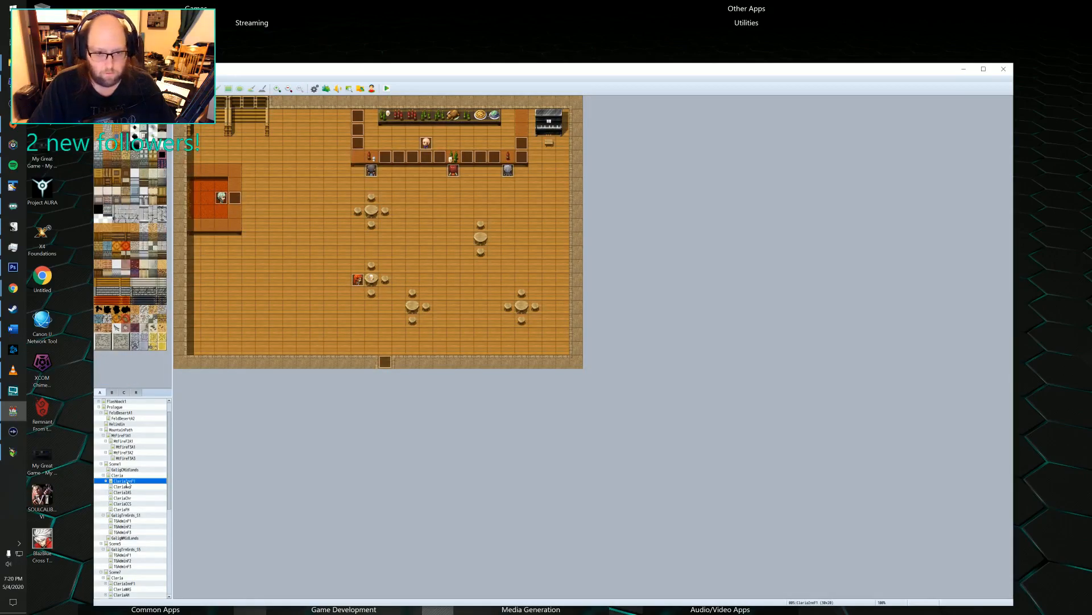
click(125, 486)
click(123, 493)
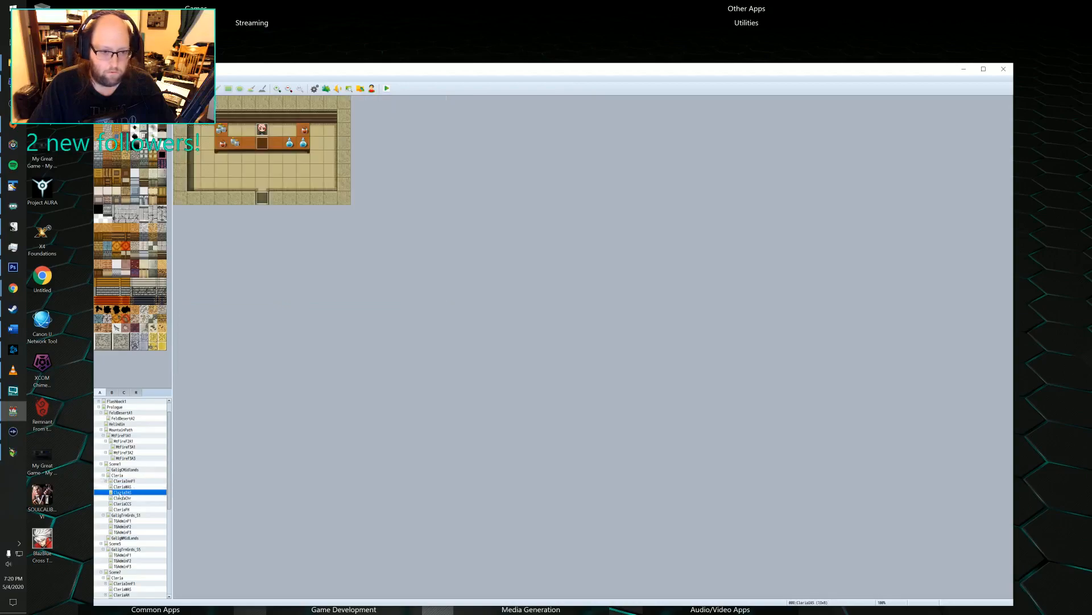
click(131, 499)
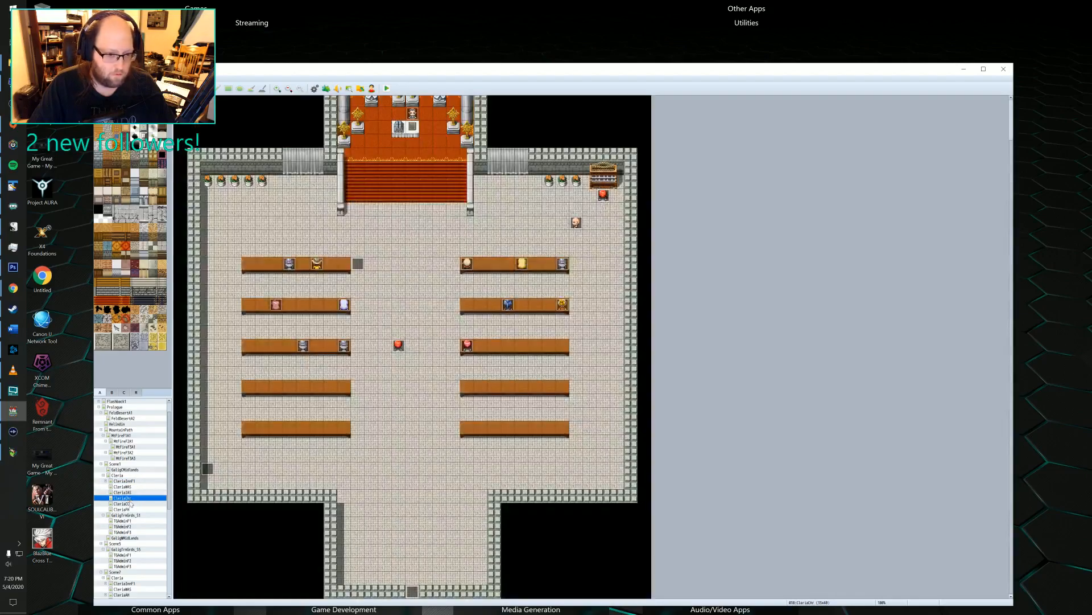
Reopen the large blue-roofed house's door event on the Cleria map and compare the conditions and contents of its three pages.
click(117, 476)
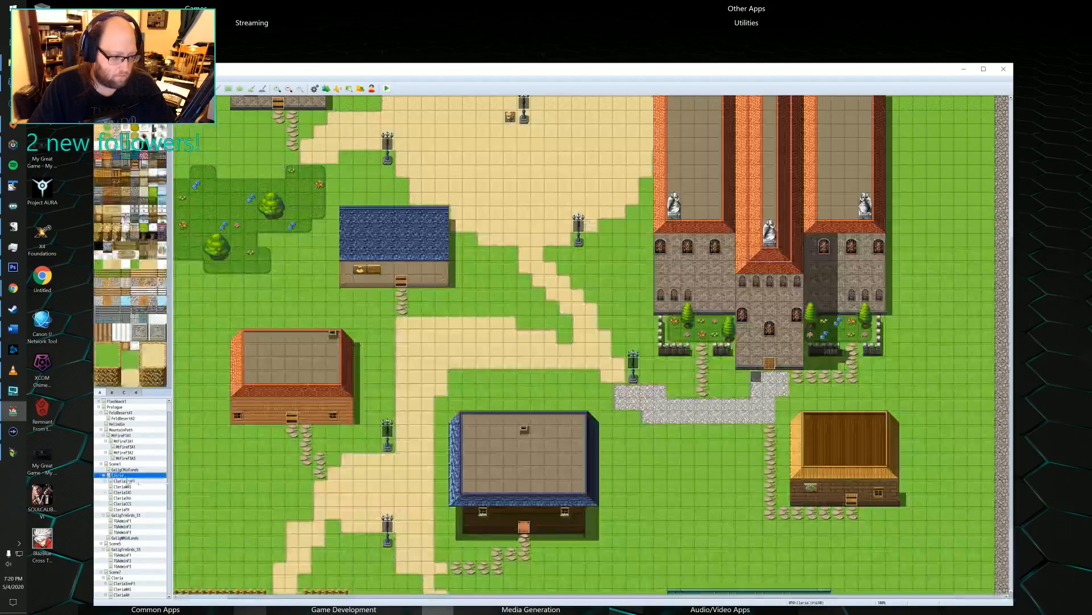
double_click(523, 529)
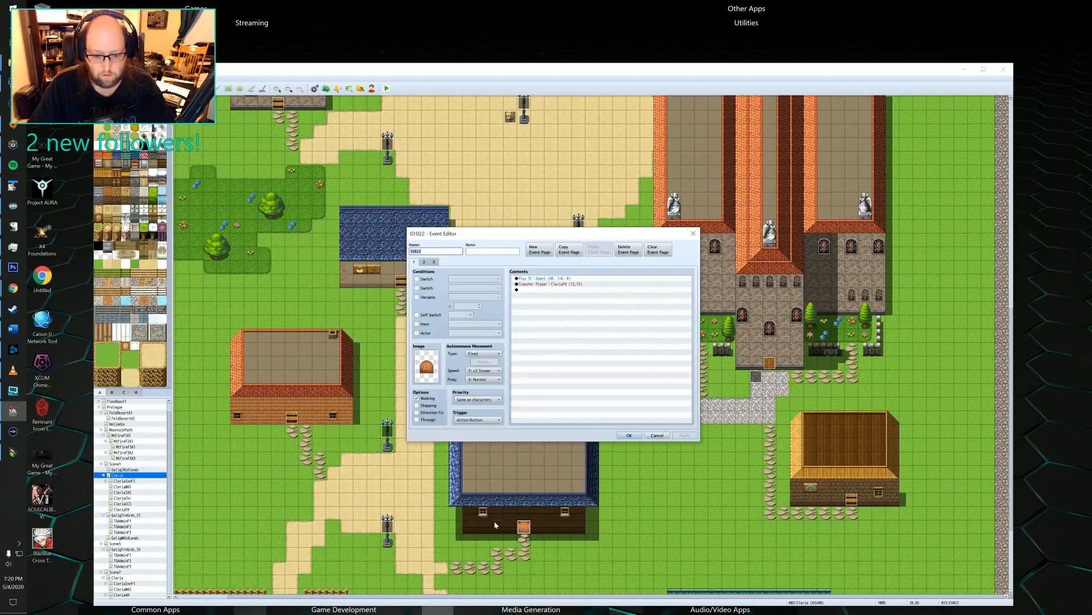
click(538, 279)
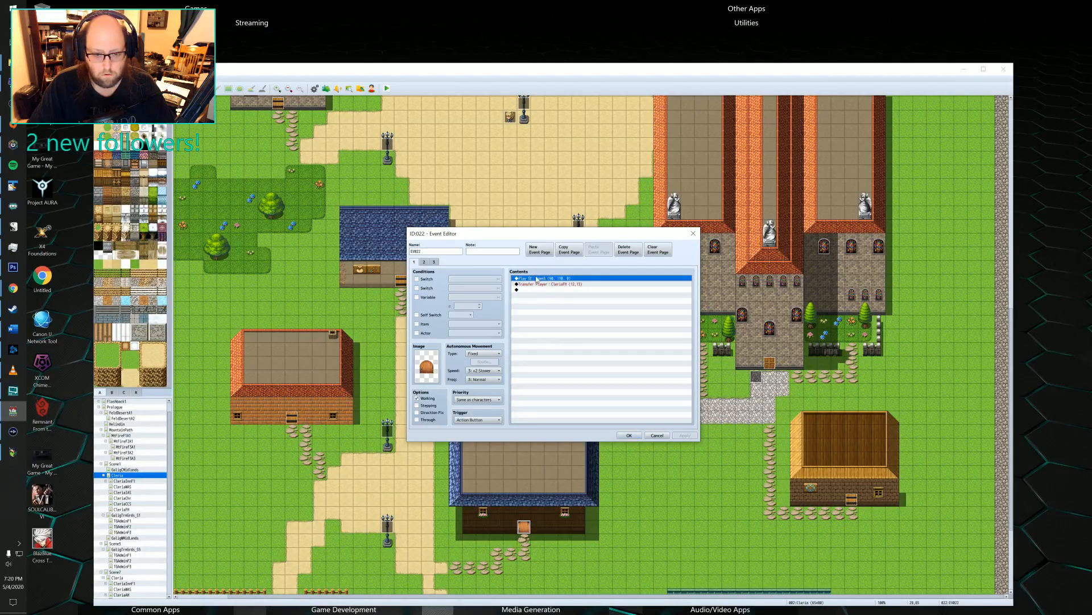
click(424, 263)
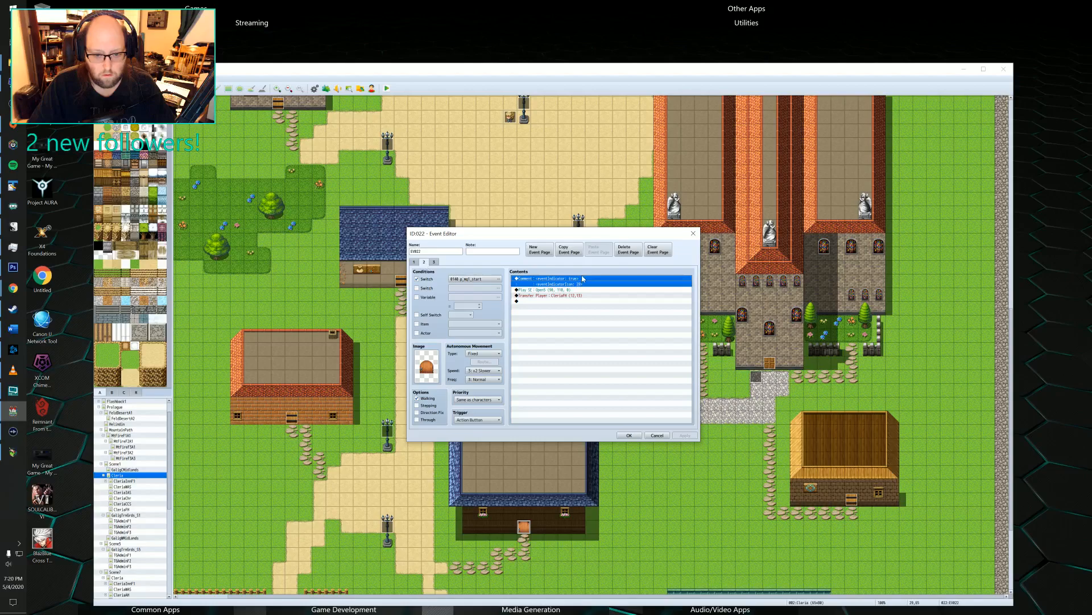
click(432, 262)
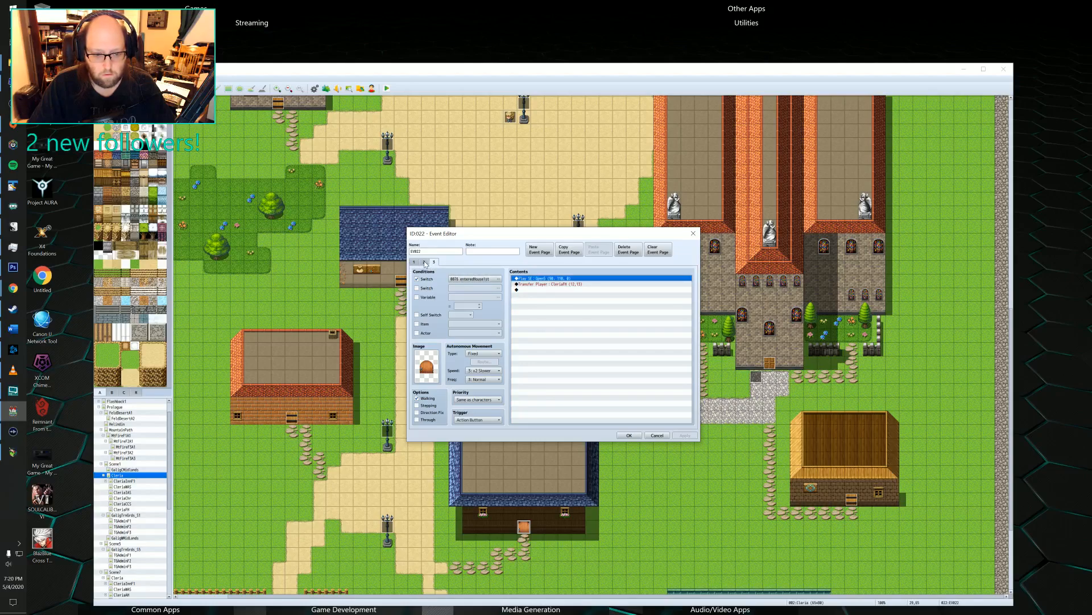
click(425, 262)
click(413, 263)
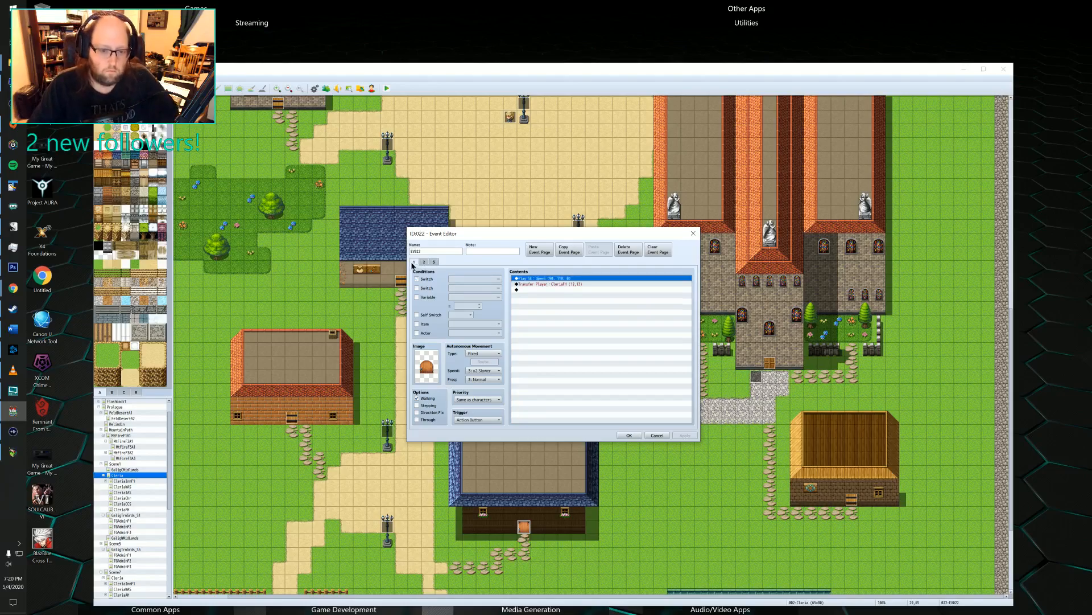
Delete the door event's third page and display page 2.
click(433, 262)
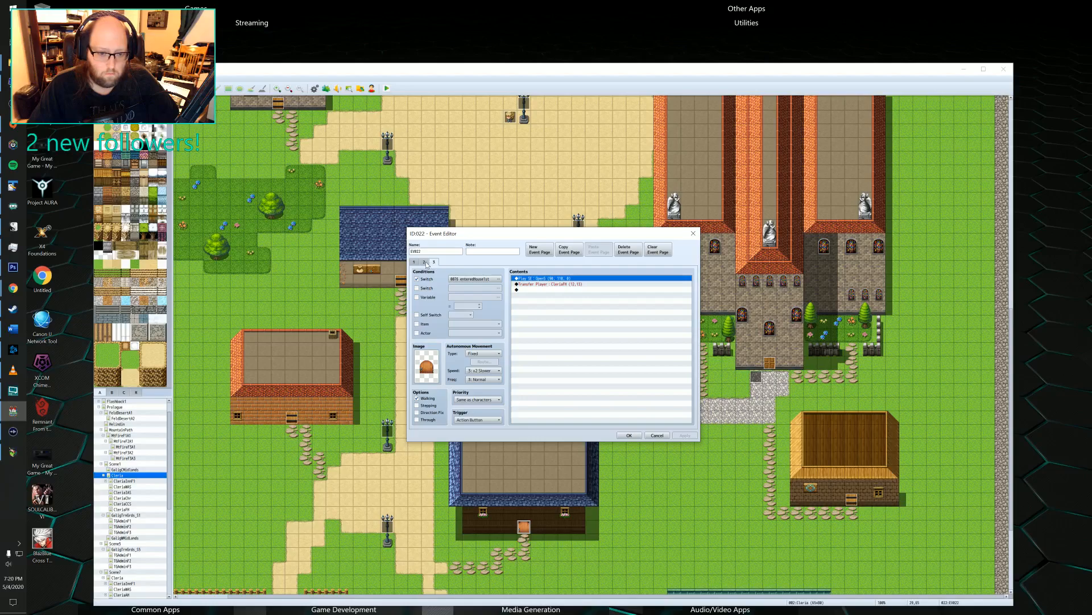
click(631, 254)
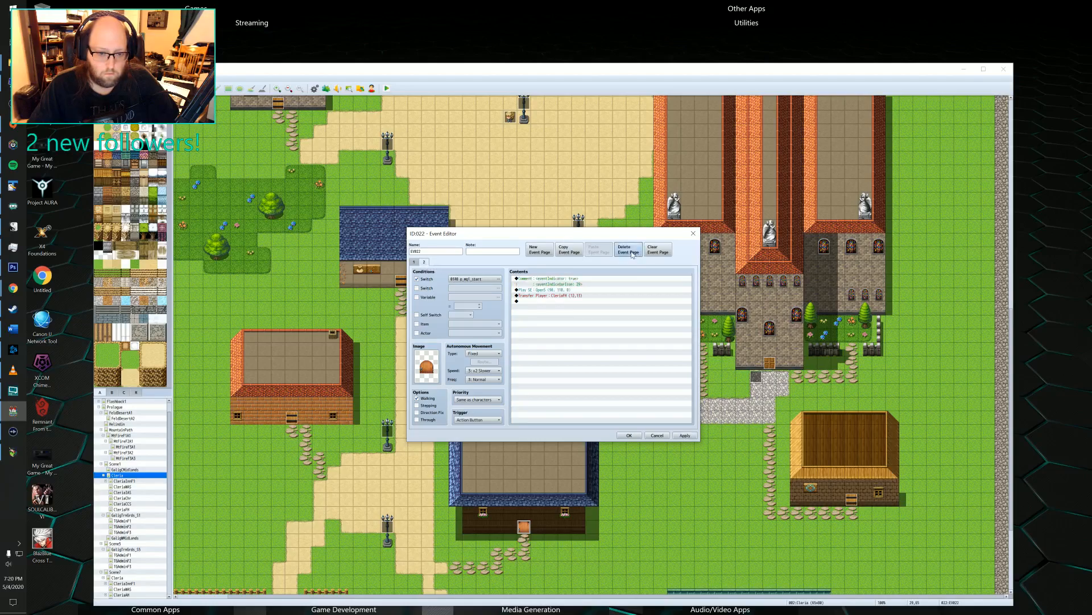
click(424, 262)
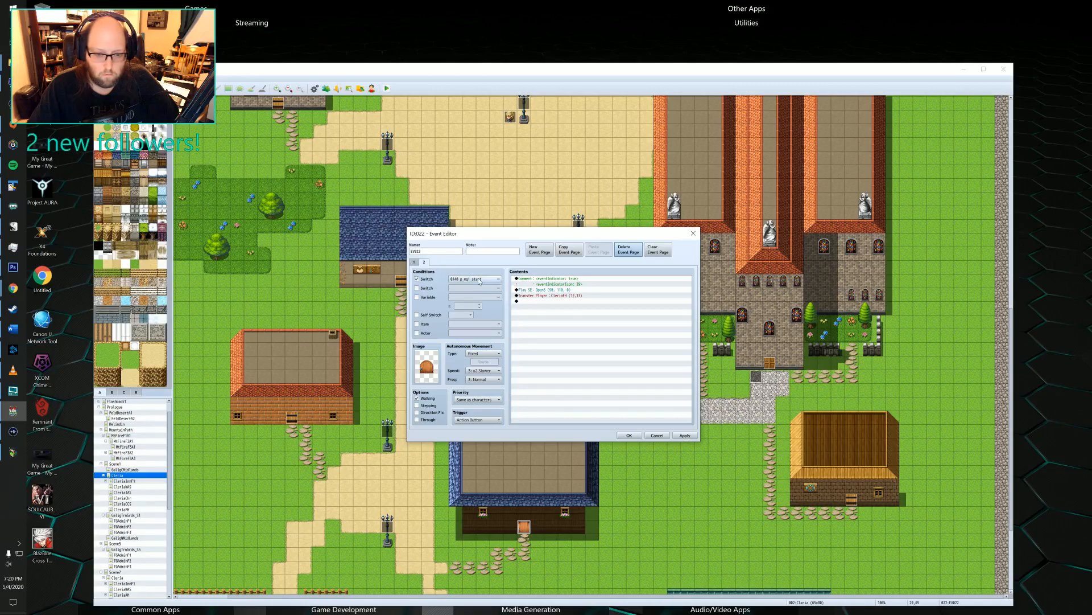
Switch to the running Legend of Emilar playtest and reset it to the title screen.
key(alt+Tab)
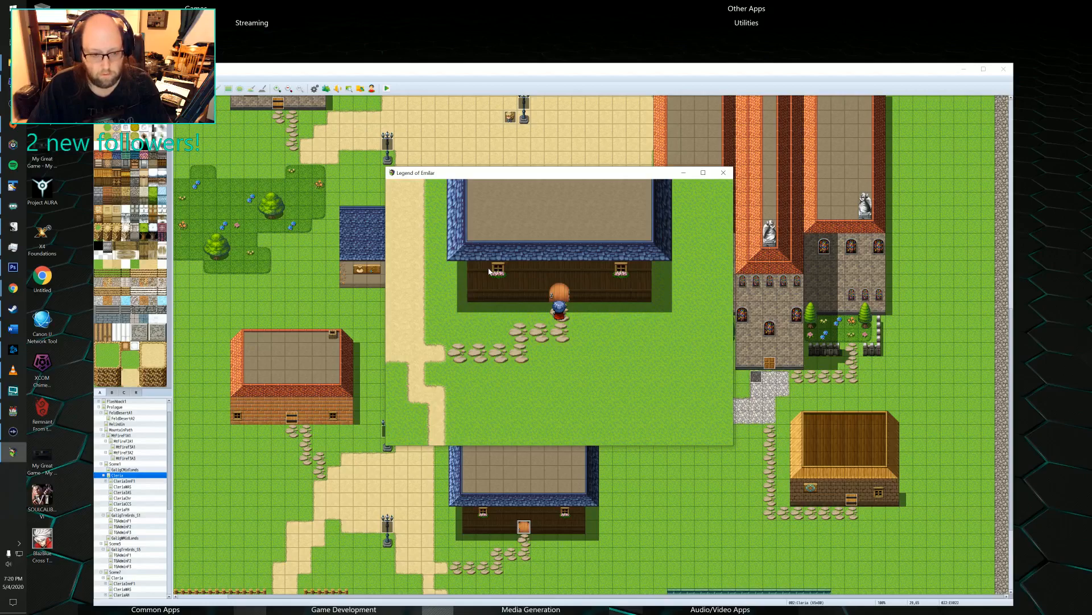
key(F2)
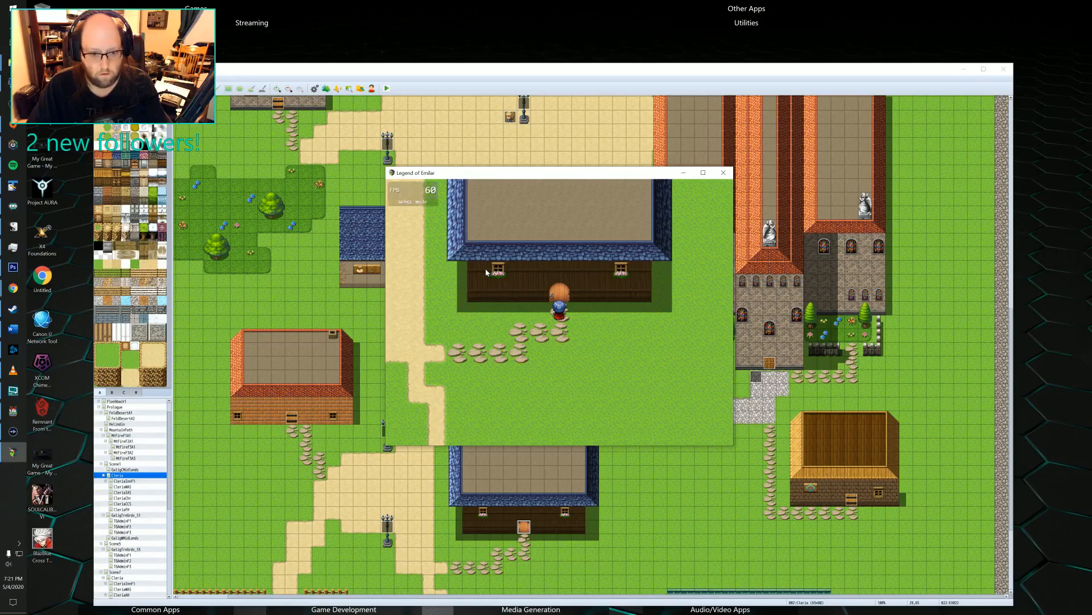
key(F2)
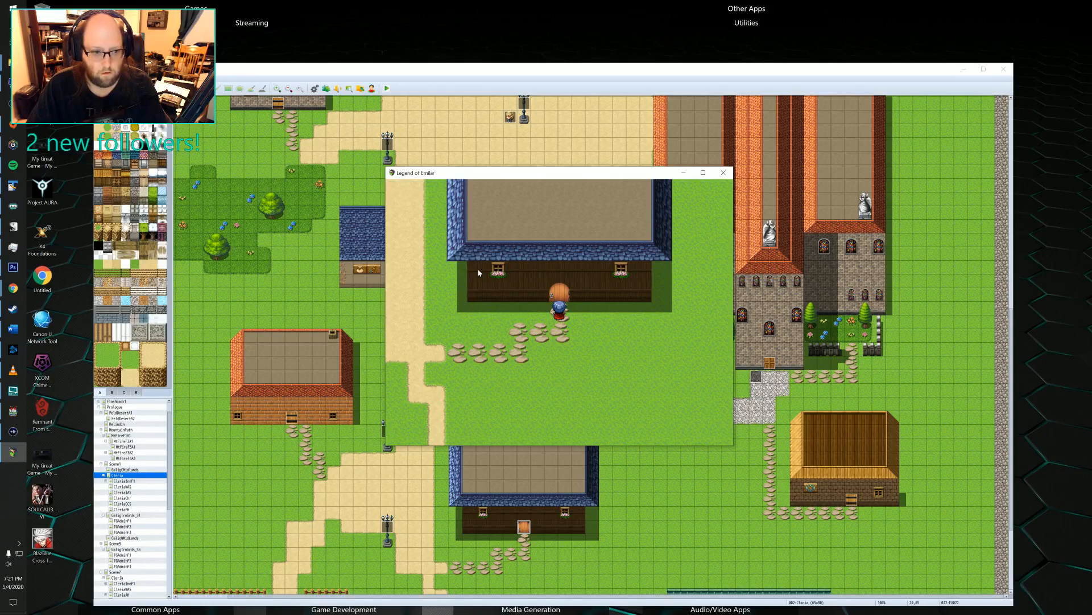
key(F4)
key(F4)
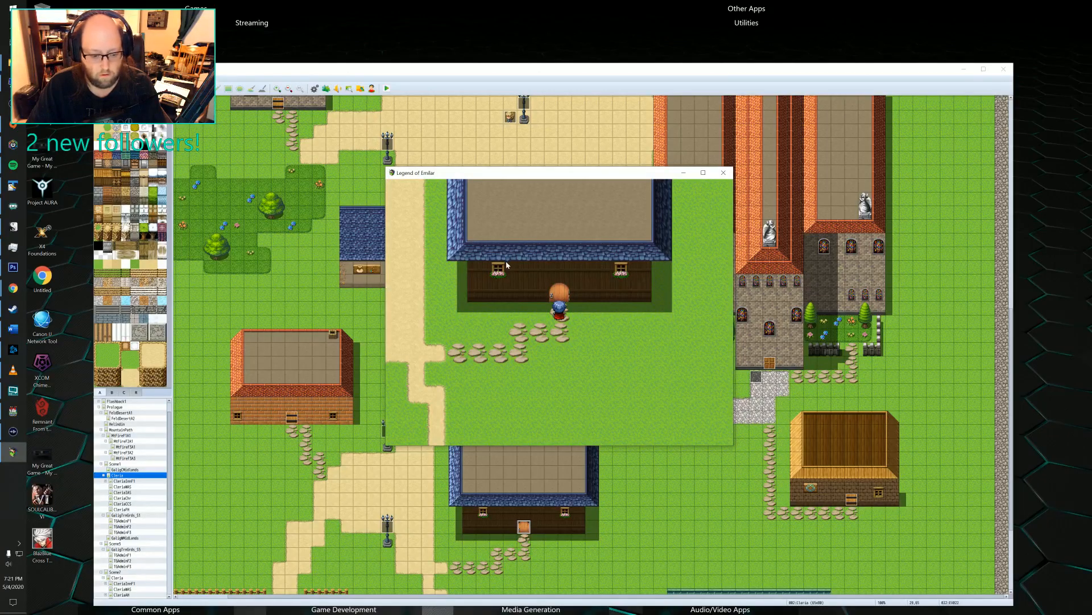
key(F5)
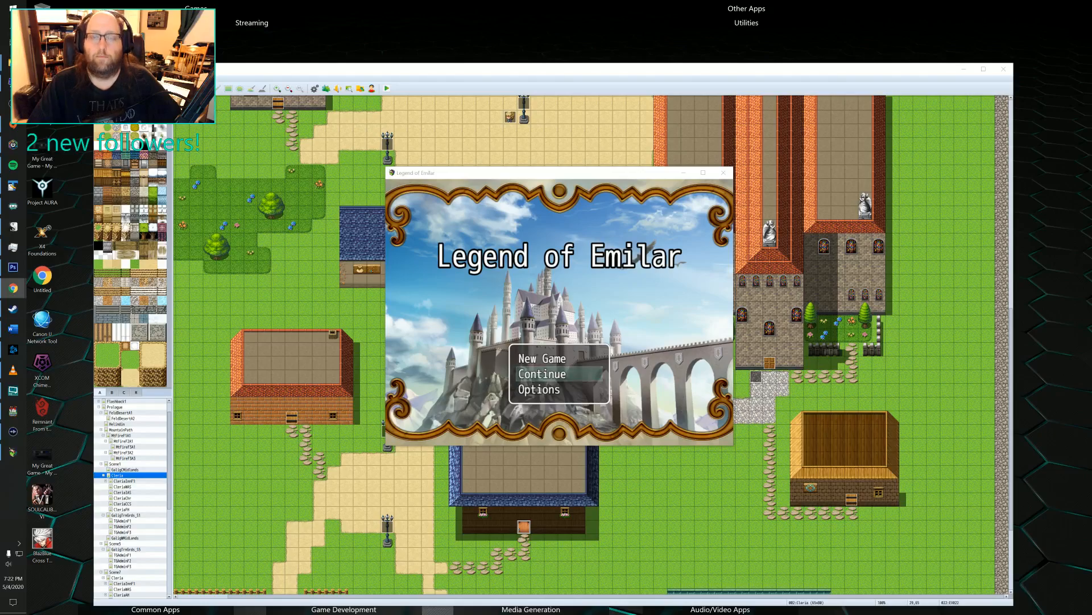
Start a new game and advance through Felto's opening dialogue in Galig Central Midlands.
click(629, 233)
key(Return)
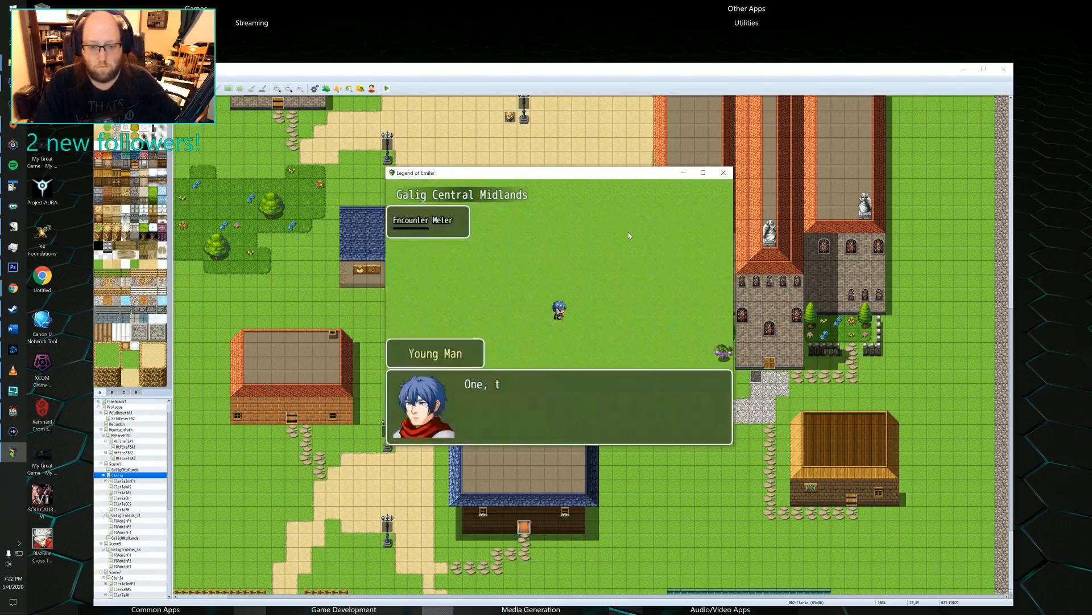
key(Return)
key(Return)
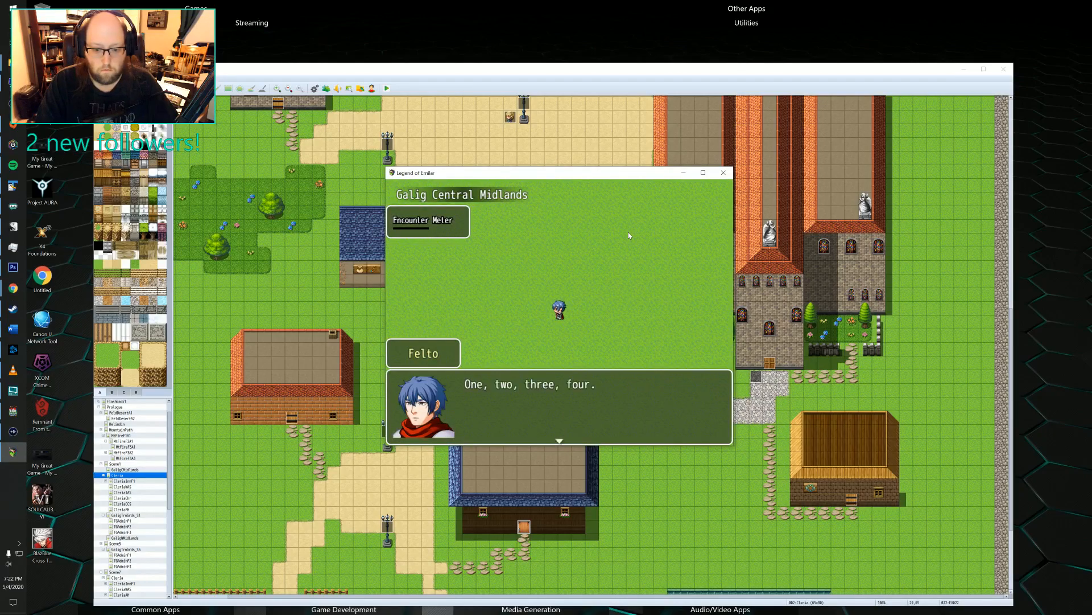
key(Return)
key(Return)
key(Return)
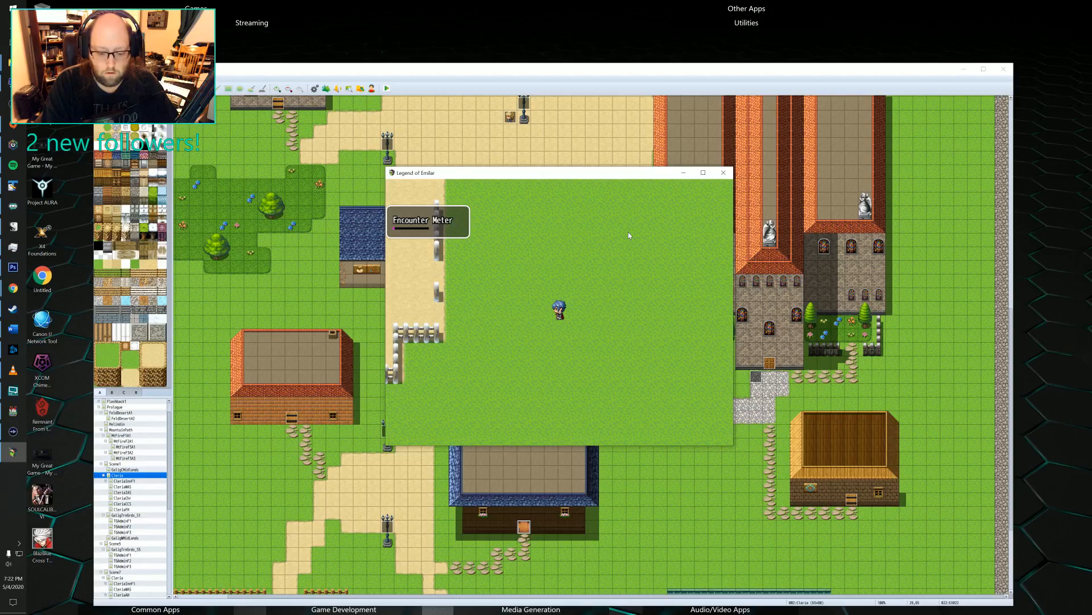
Inspect the playtest's debug switches through group 0131-0140, checking openingDone and p_mq1_start, and close the list.
key(F9)
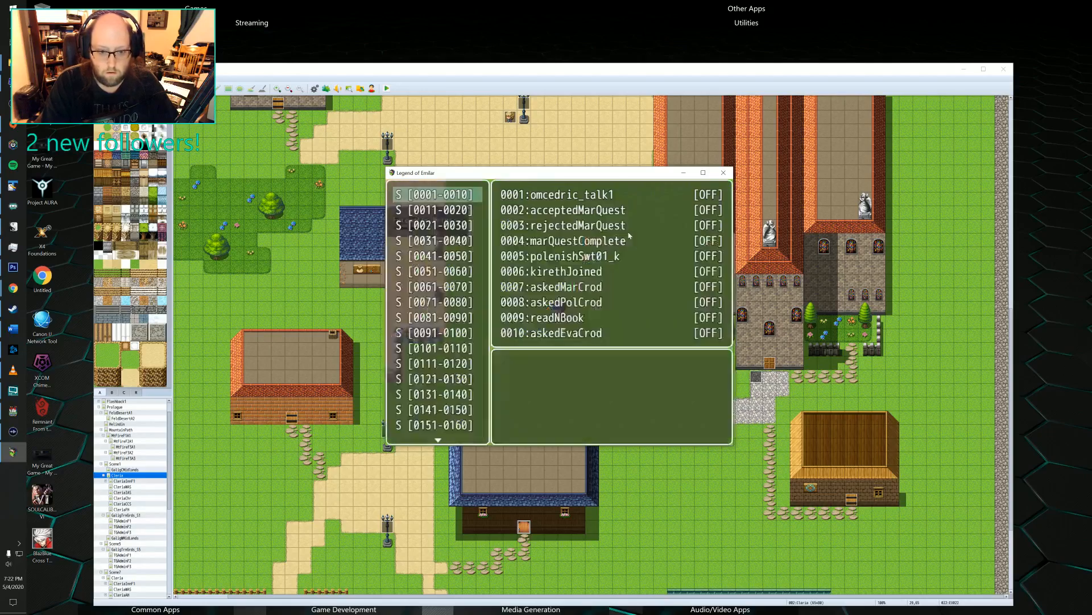
key(Down)
key(Down)
key(Down)
key(Down)
key(Down)
key(Down)
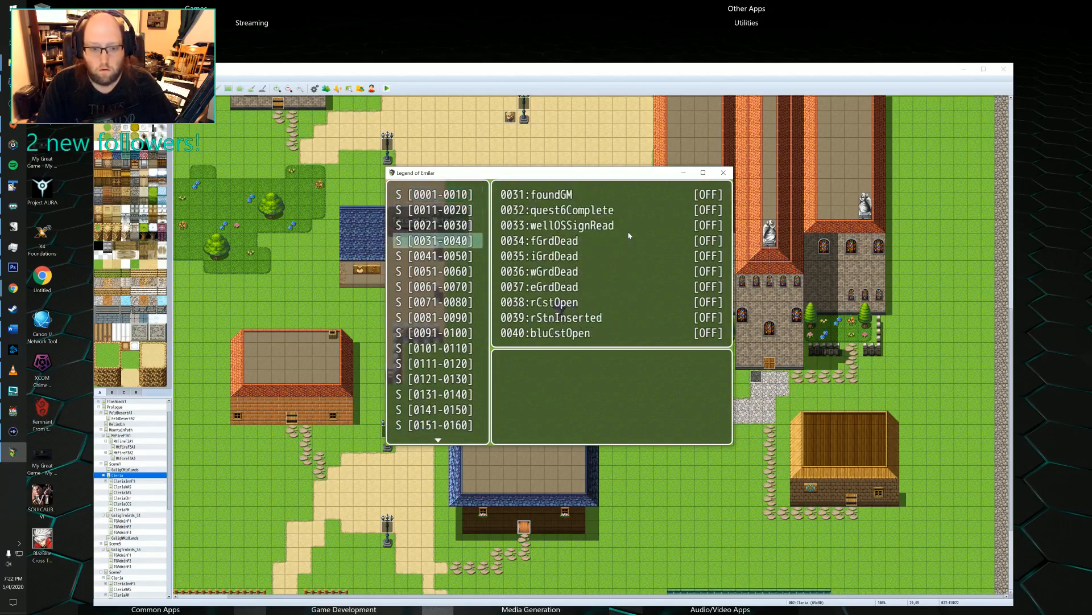
key(Down)
key(Down)
key(Down)
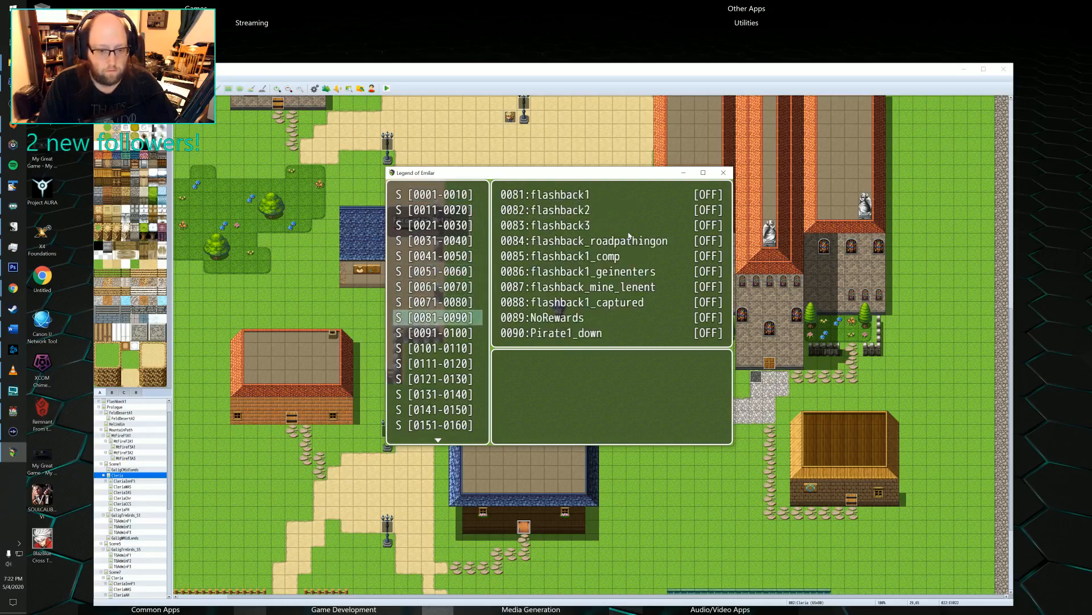
key(Up)
key(Up)
key(Up)
key(Down)
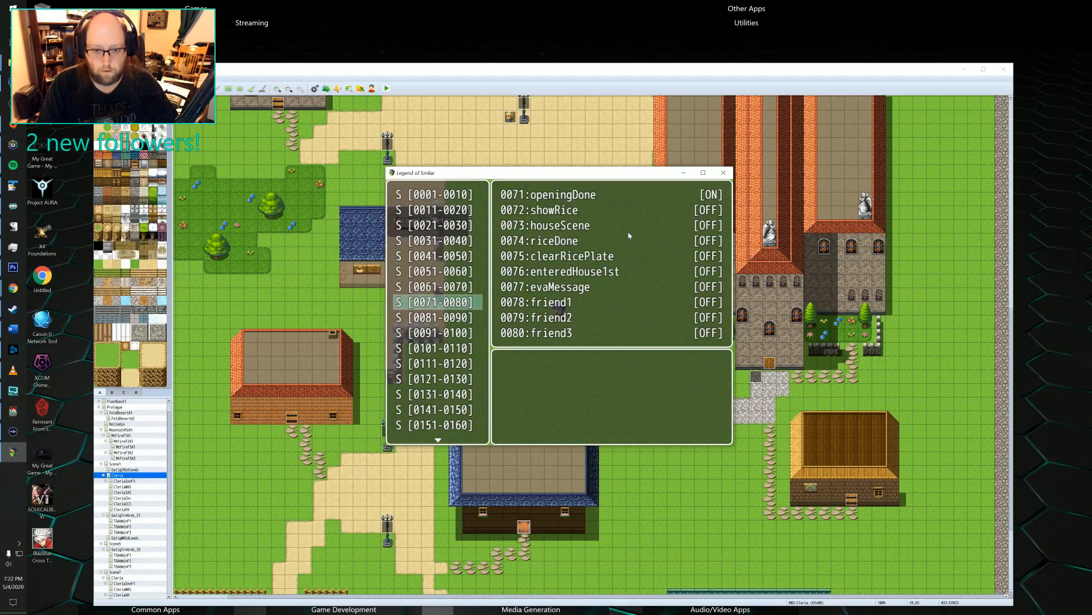
key(Down)
key(Down)
key(Down)
key(Down)
key(Down)
key(Down)
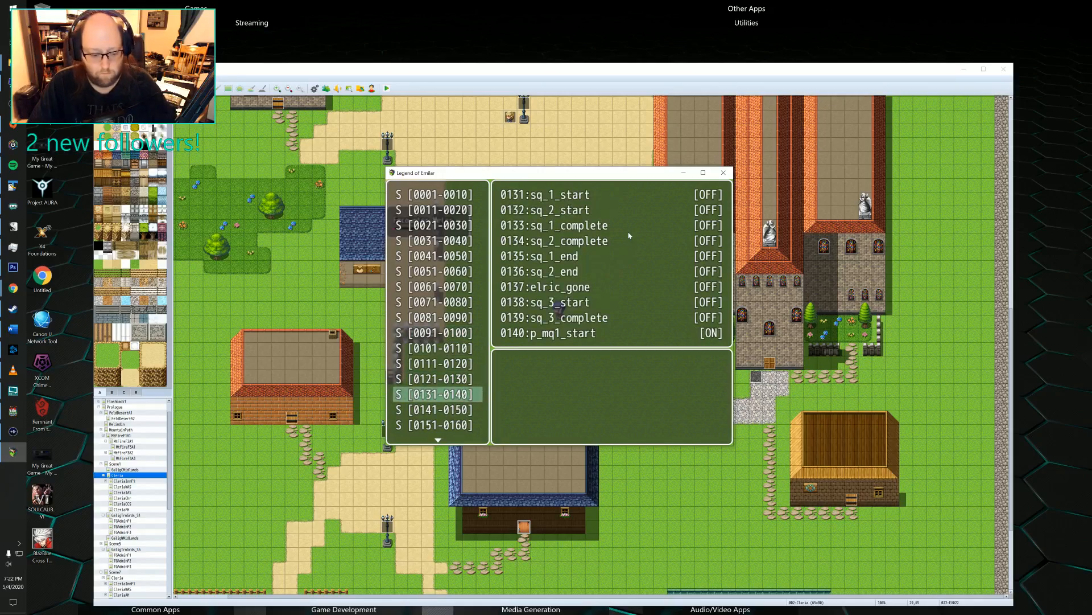
key(Escape)
Walk Felto along the sand roads of Galig Central Midlands and enter the town of Cleria.
key(Left)
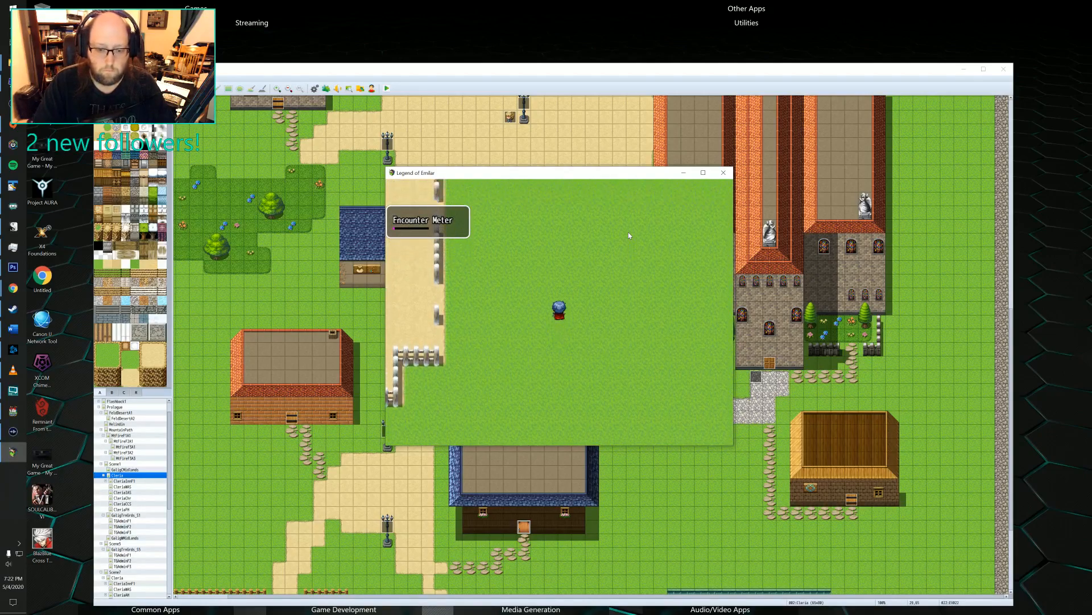
key(Up)
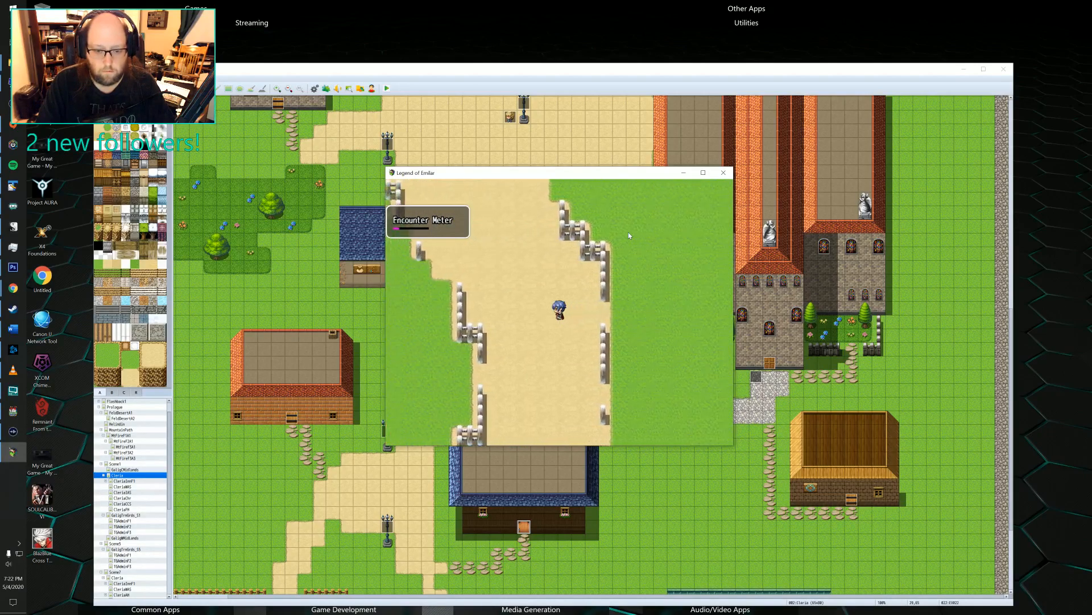
key(Left)
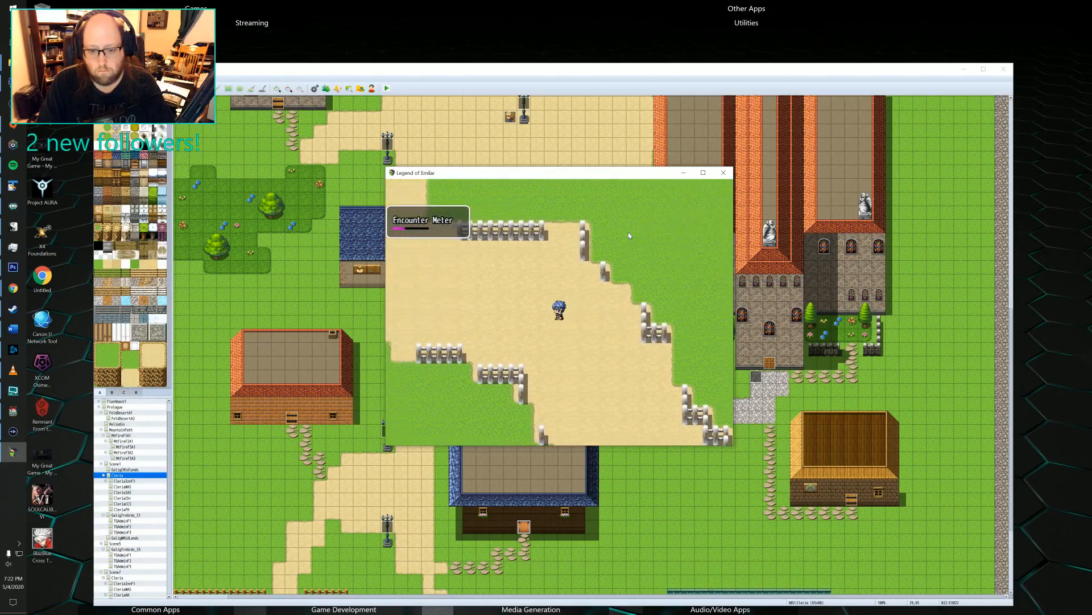
key(Up)
key(Up)
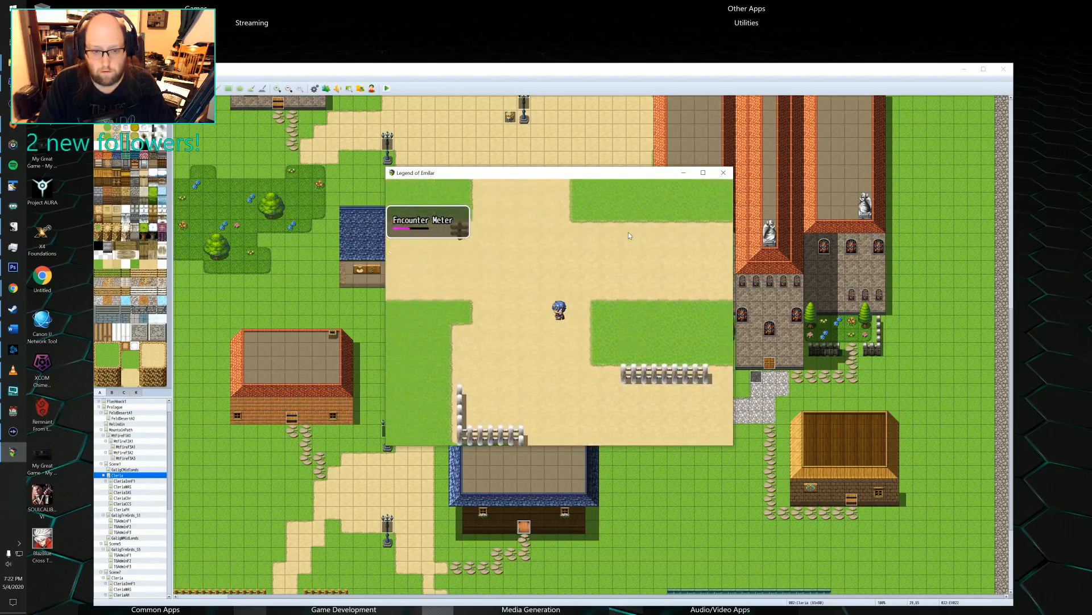
key(Left)
key(Left)
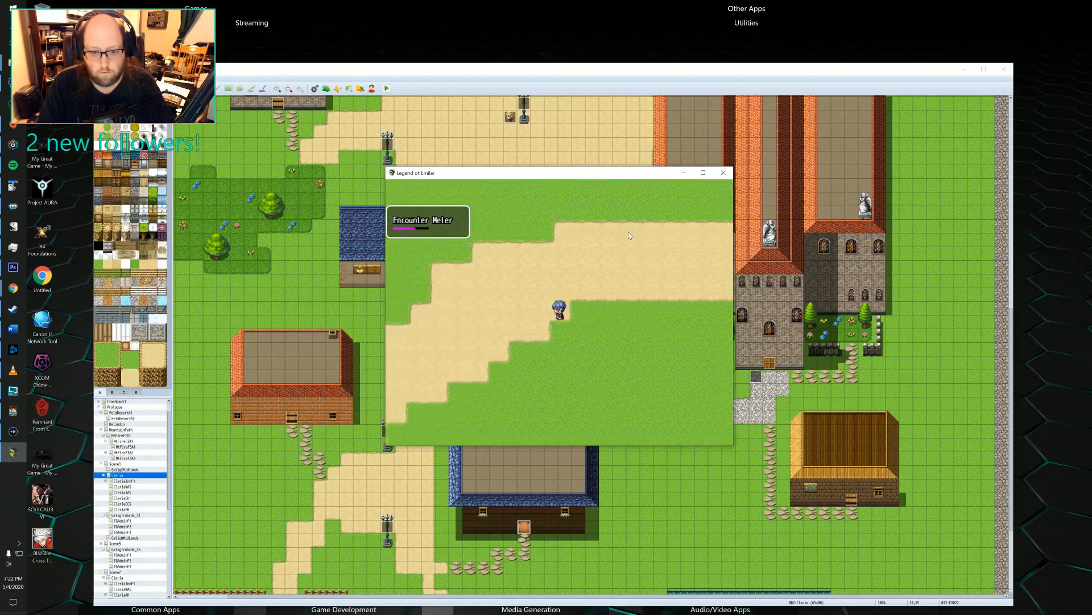
key(Down)
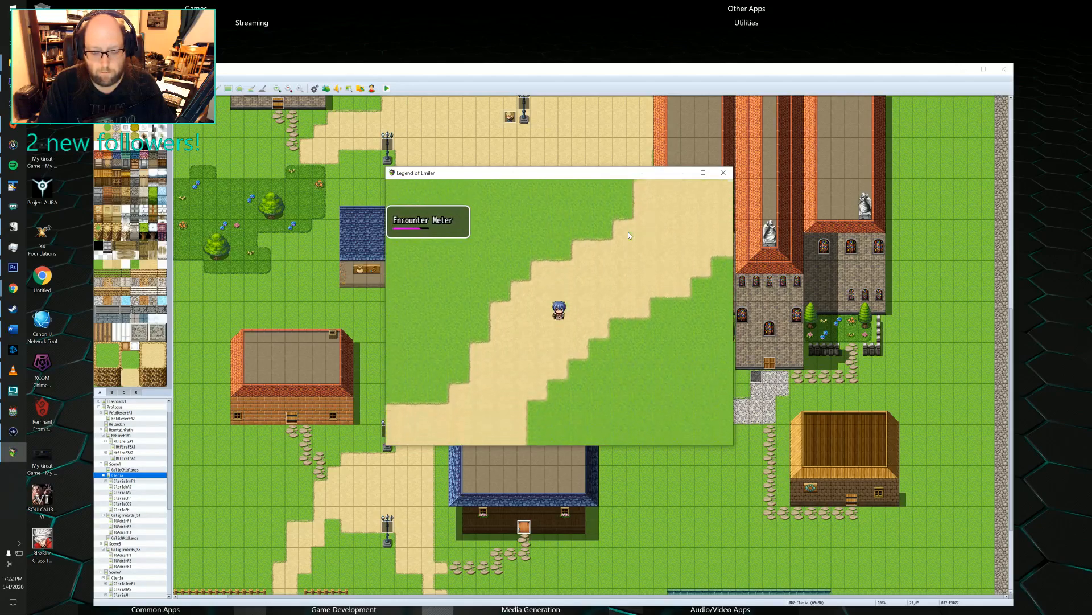
key(Left)
key(Left)
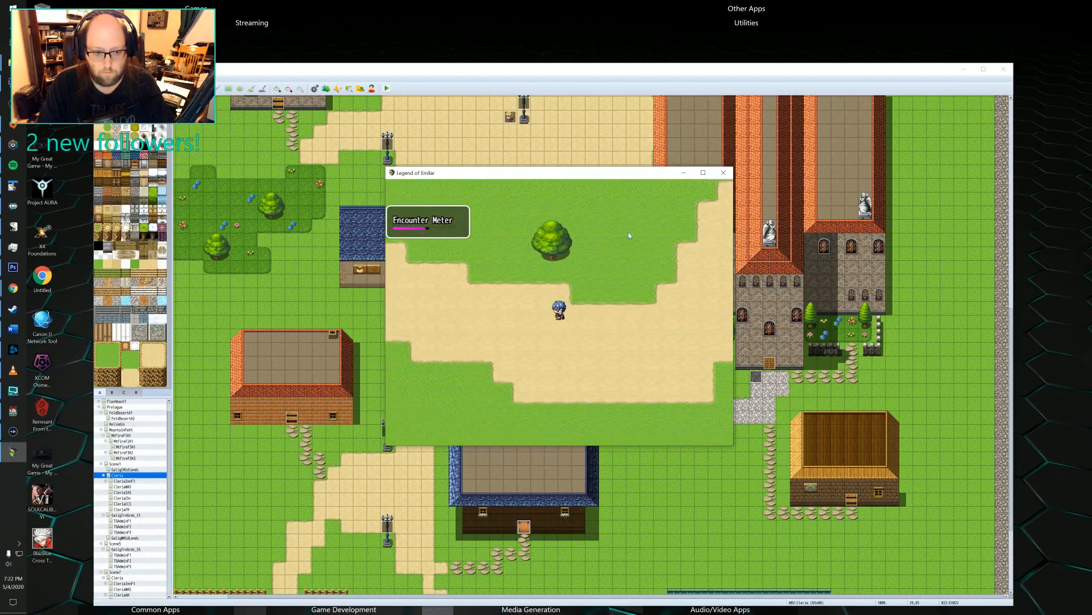
key(Up)
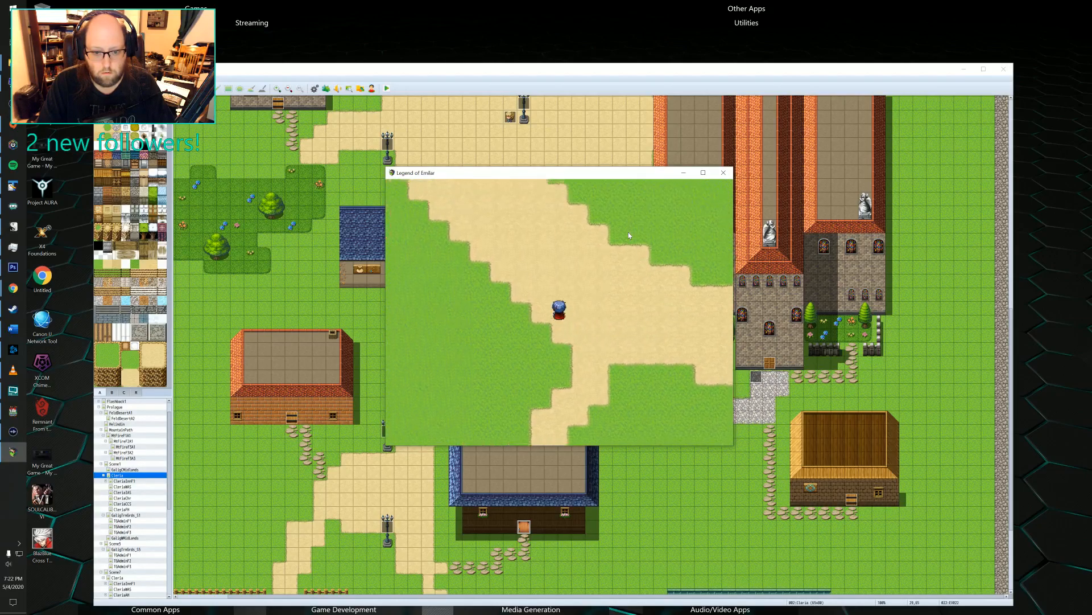
key(Left)
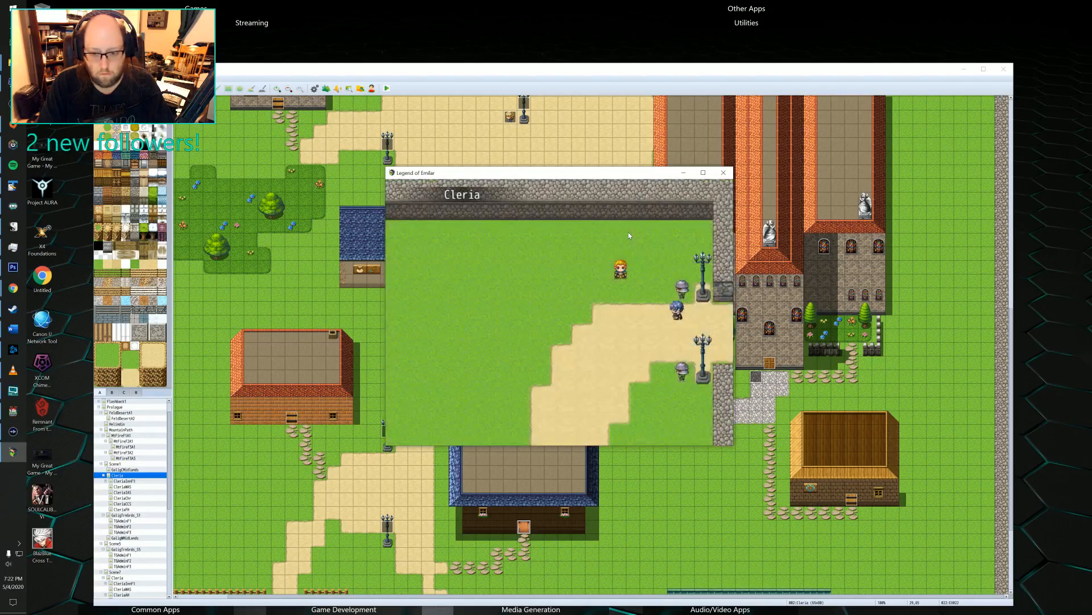
Move Felto away from Cleria's entrance guards and recheck debug switch group 0131-0140 inside the town.
key(Left)
key(Down)
key(Left)
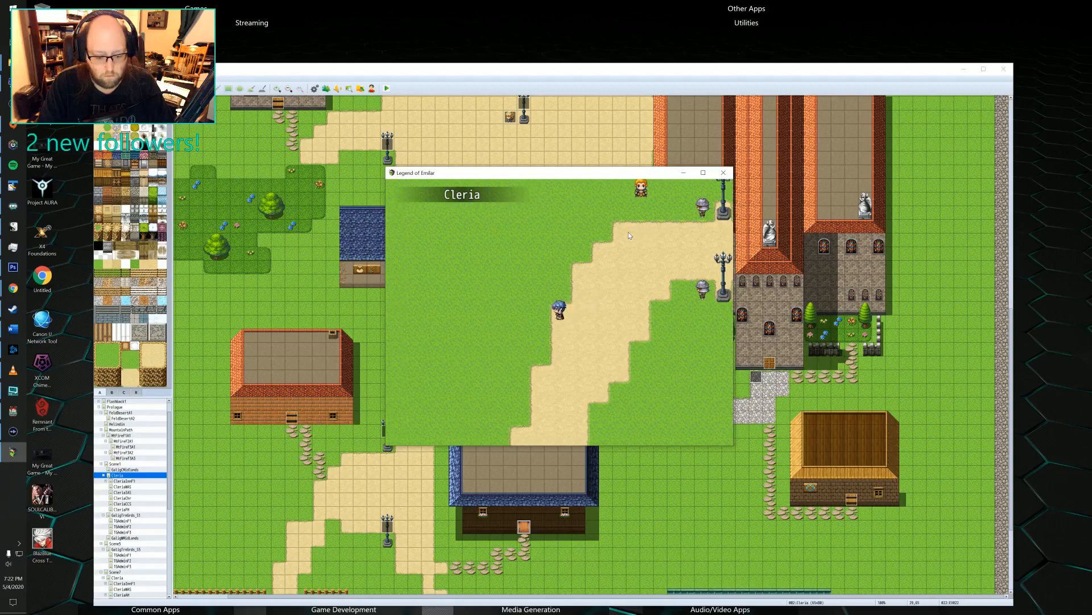
key(F9)
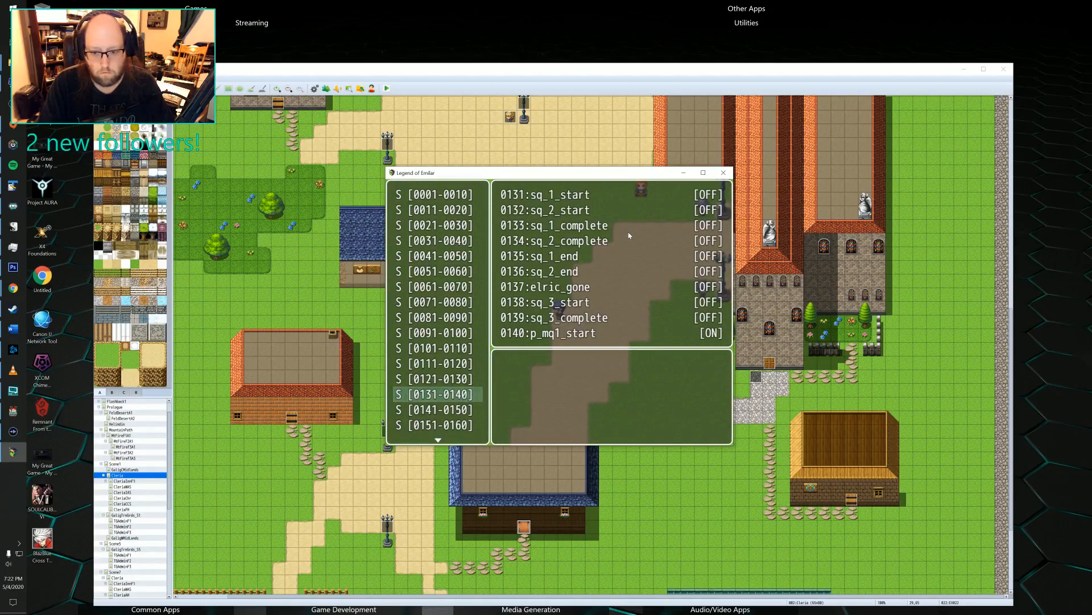
key(Escape)
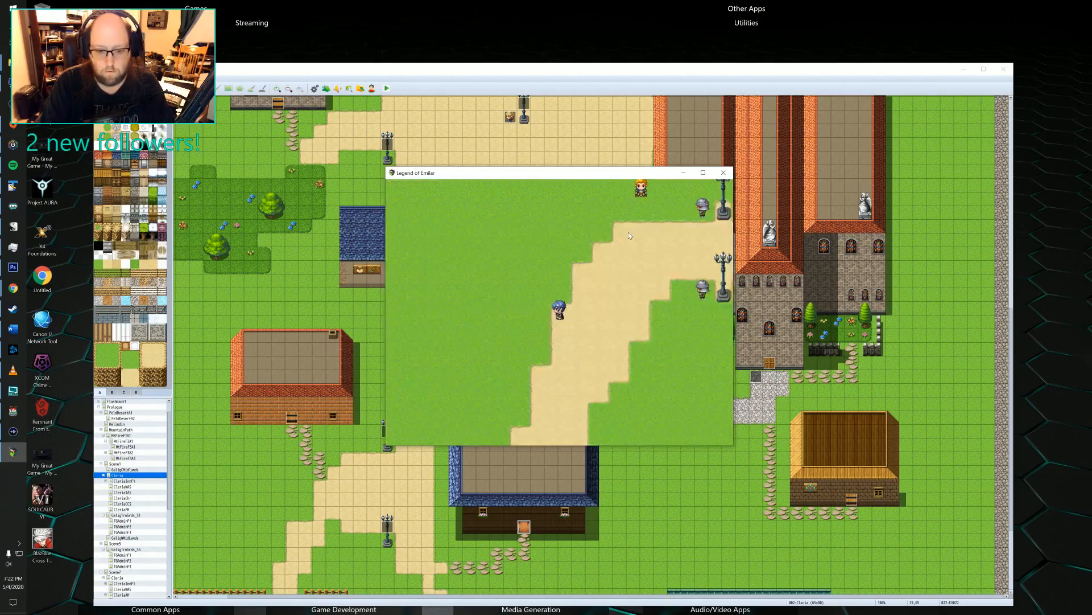
Walk Felto through Cleria's plaza to the large blue-roofed house and approach its front door.
key(Down)
key(Left)
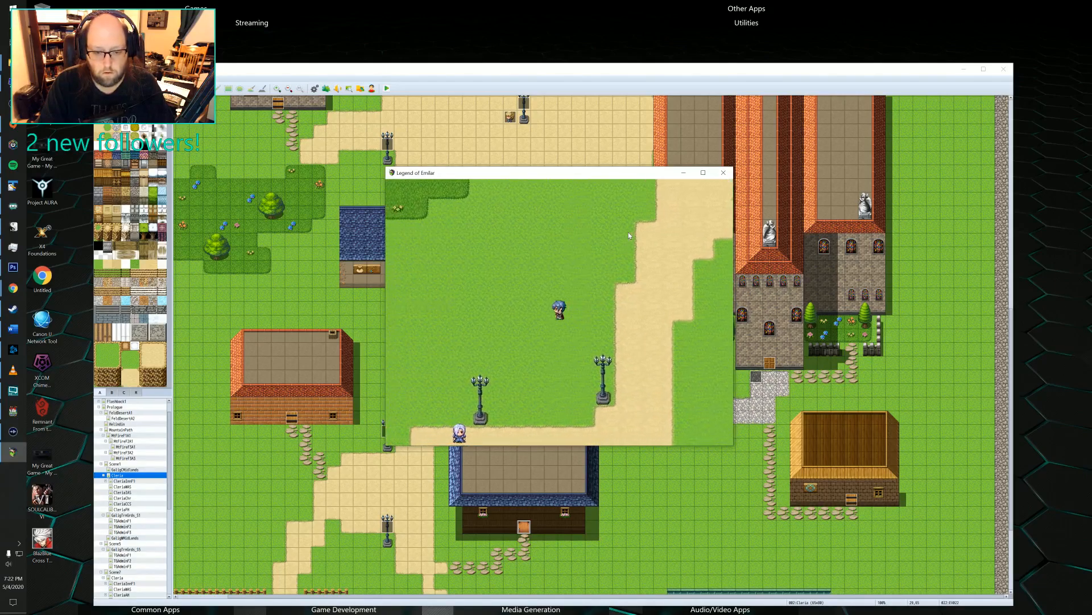
key(Down)
key(Left)
key(Left)
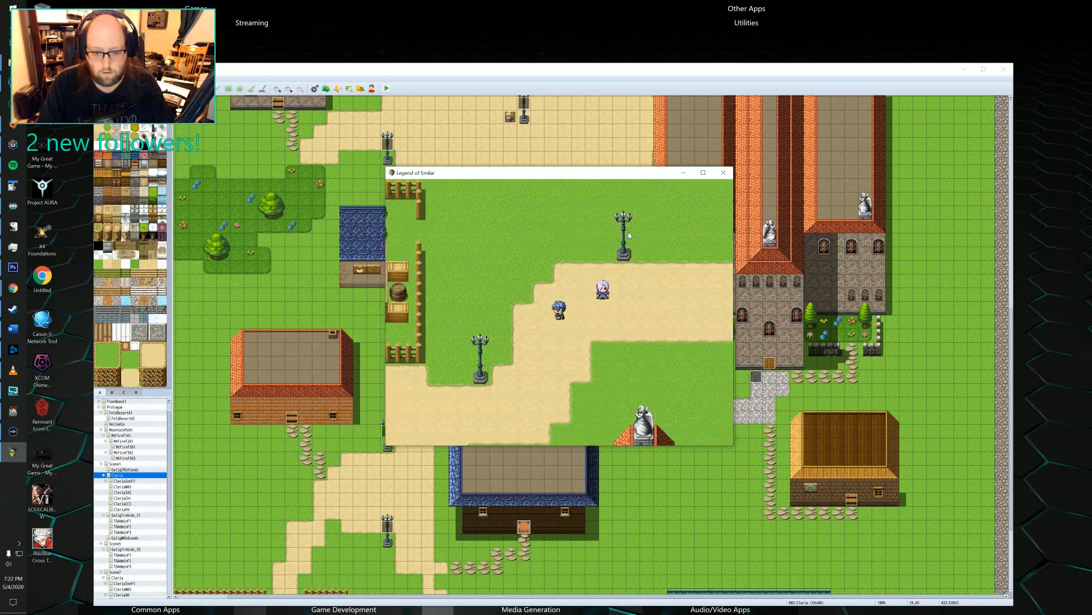
key(Down)
key(Left)
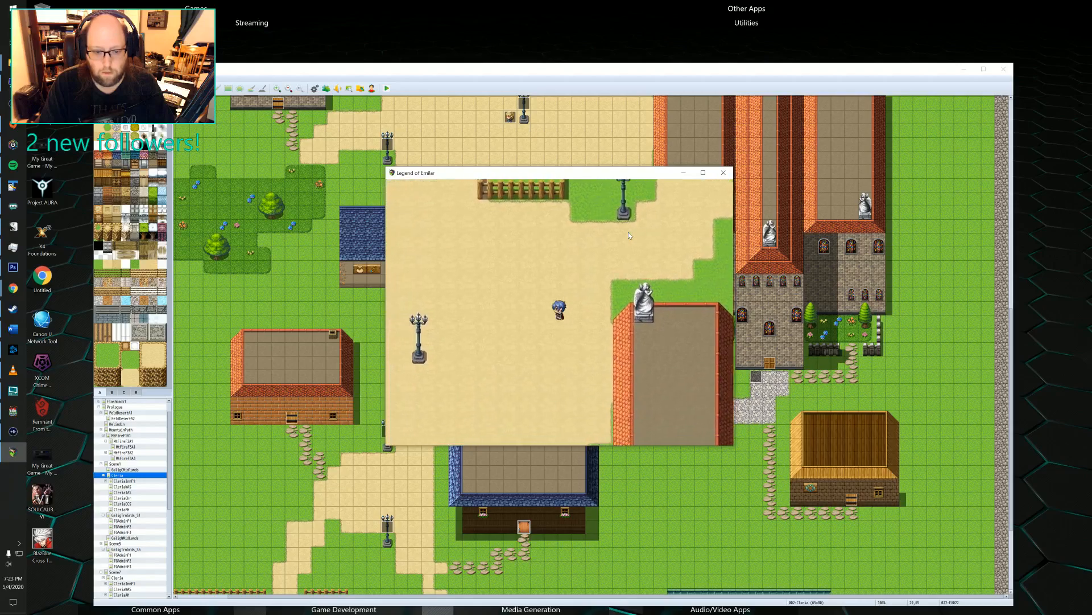
key(Down)
key(Left)
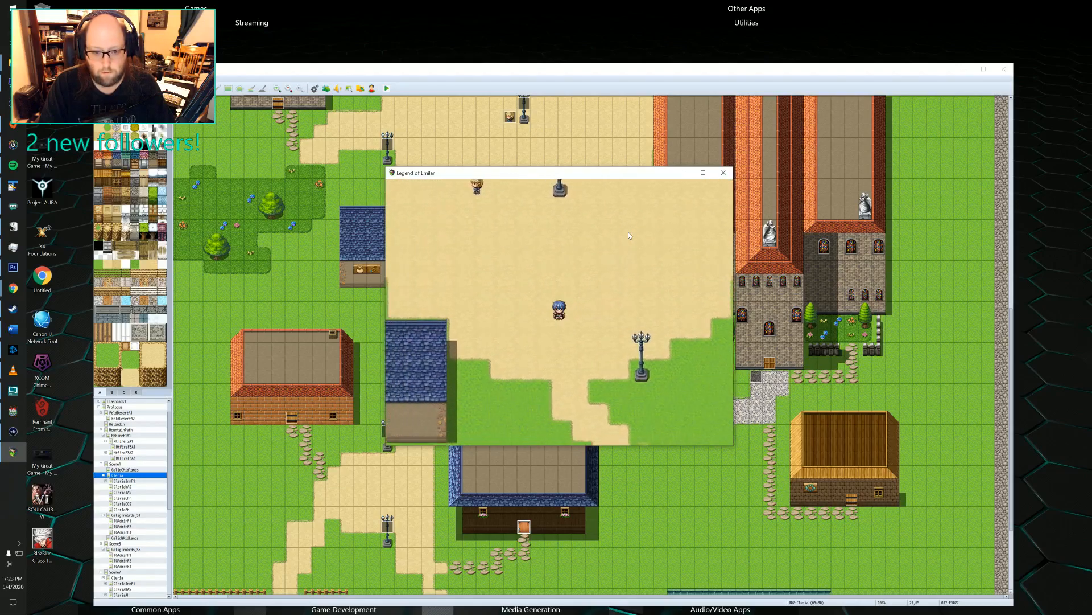
key(Down)
key(Down)
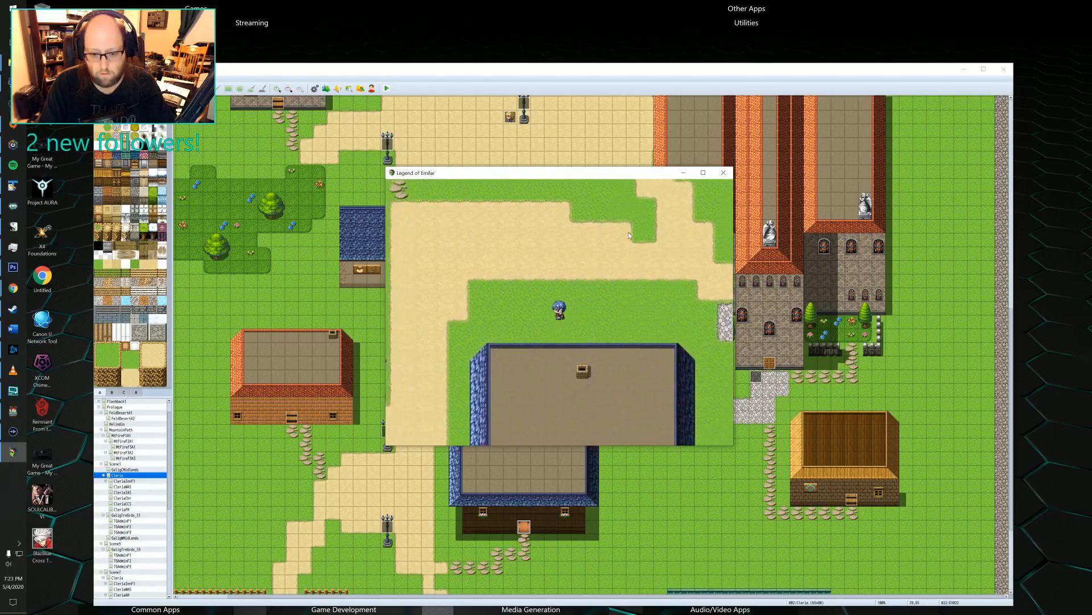
key(Left)
key(Down)
key(Down)
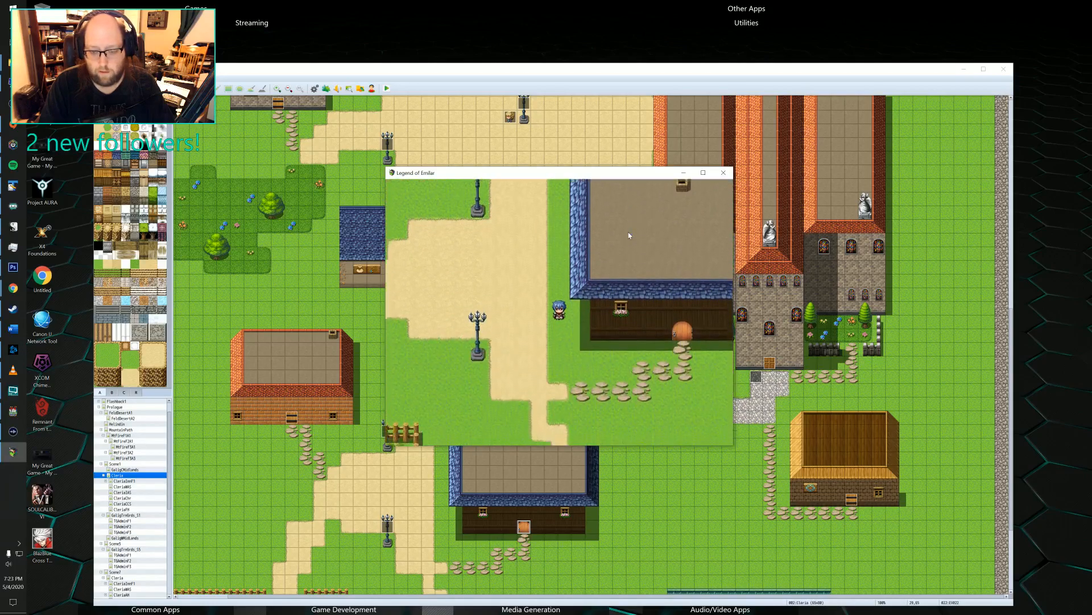
key(Right)
key(Down)
key(Up)
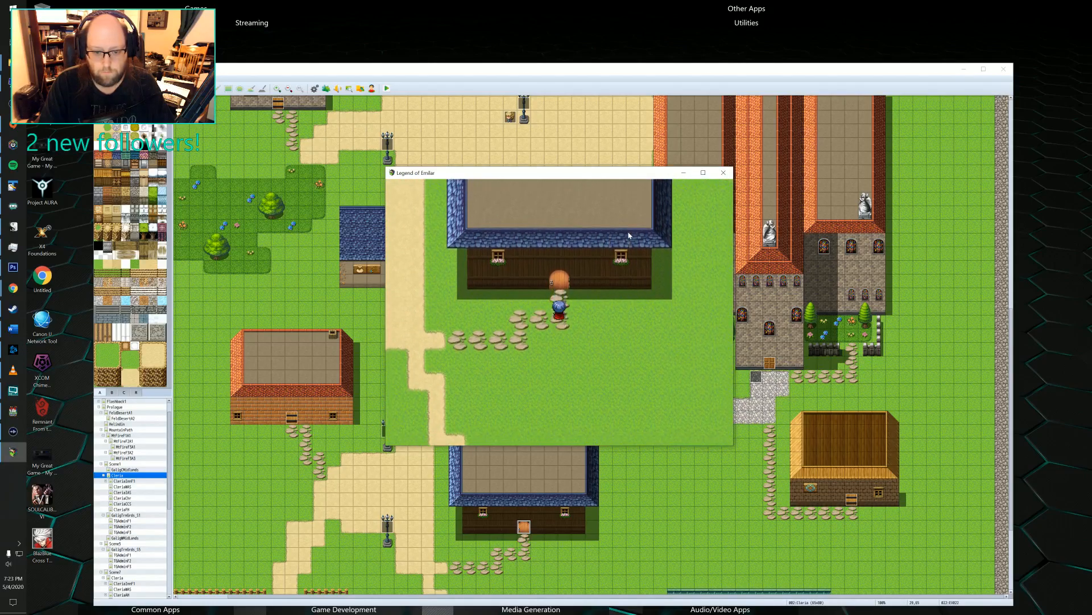
key(Down)
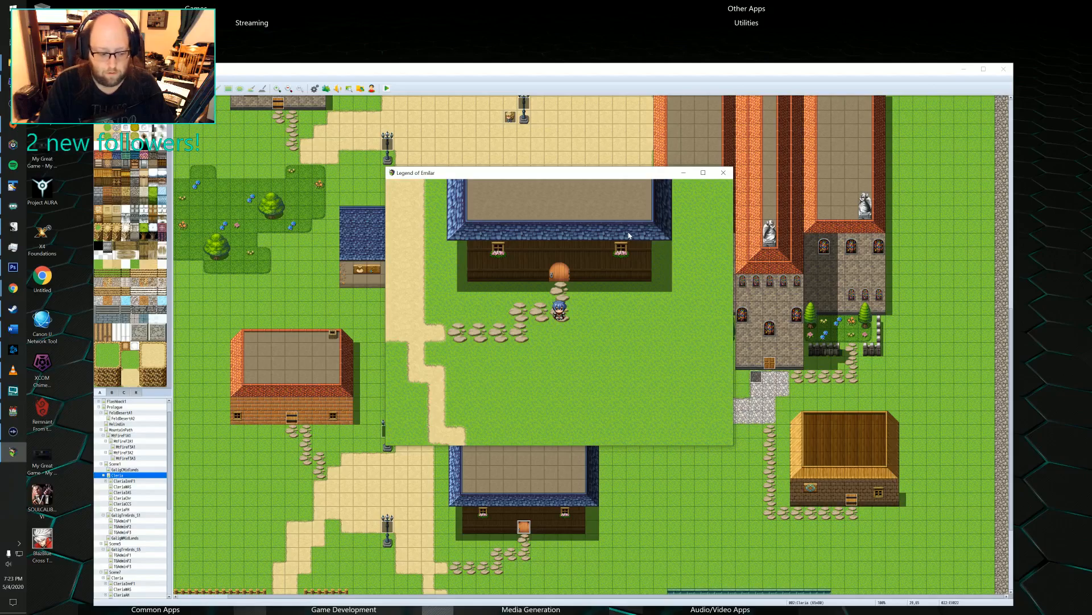
Try to open the Save screen from the game menu outside the blue-roofed house.
key(Escape)
key(Down)
key(Down)
key(Down)
key(Down)
key(Down)
key(Down)
key(Down)
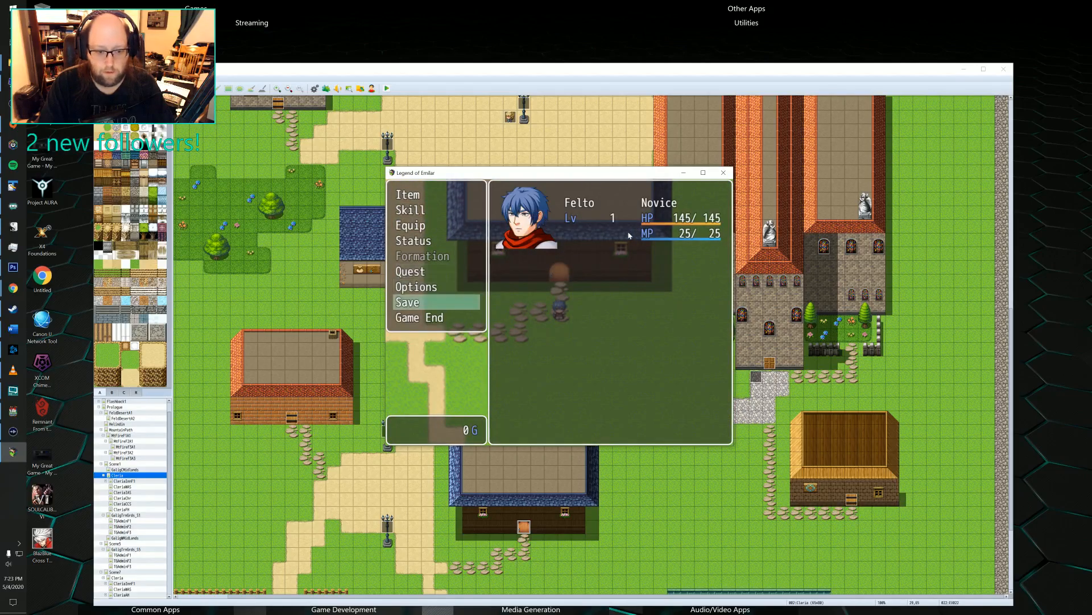
key(Return)
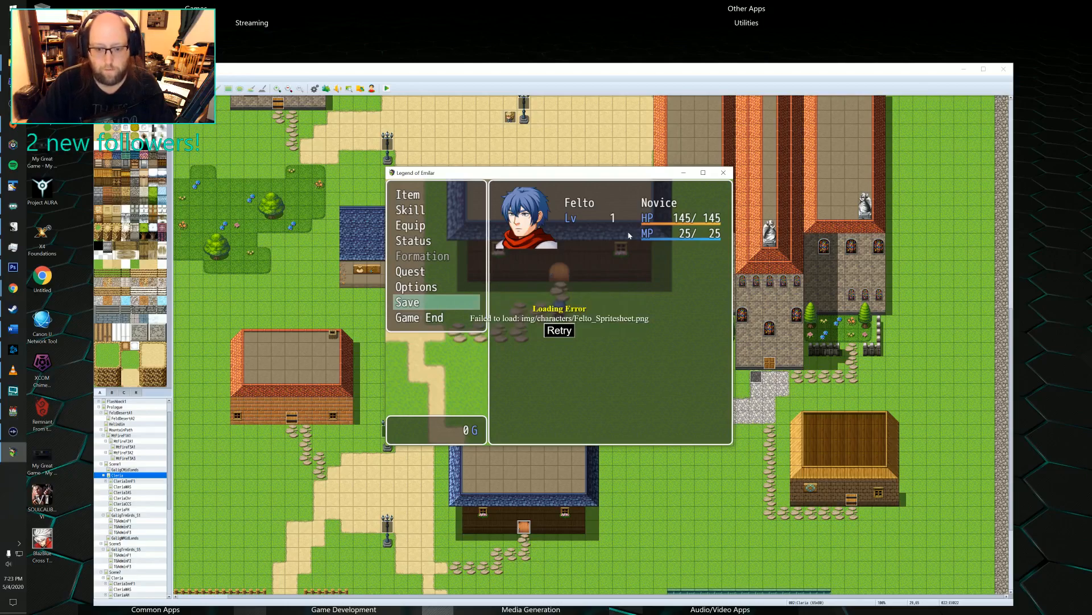
Retry the failed character sprite load, end the playtest and close the door's event editor.
click(559, 331)
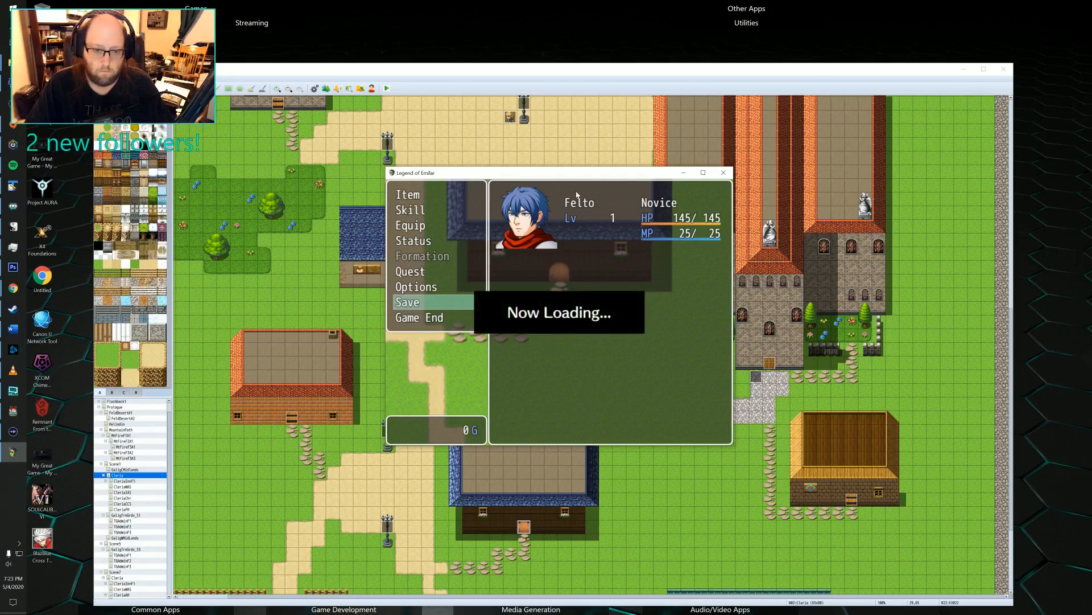
click(723, 173)
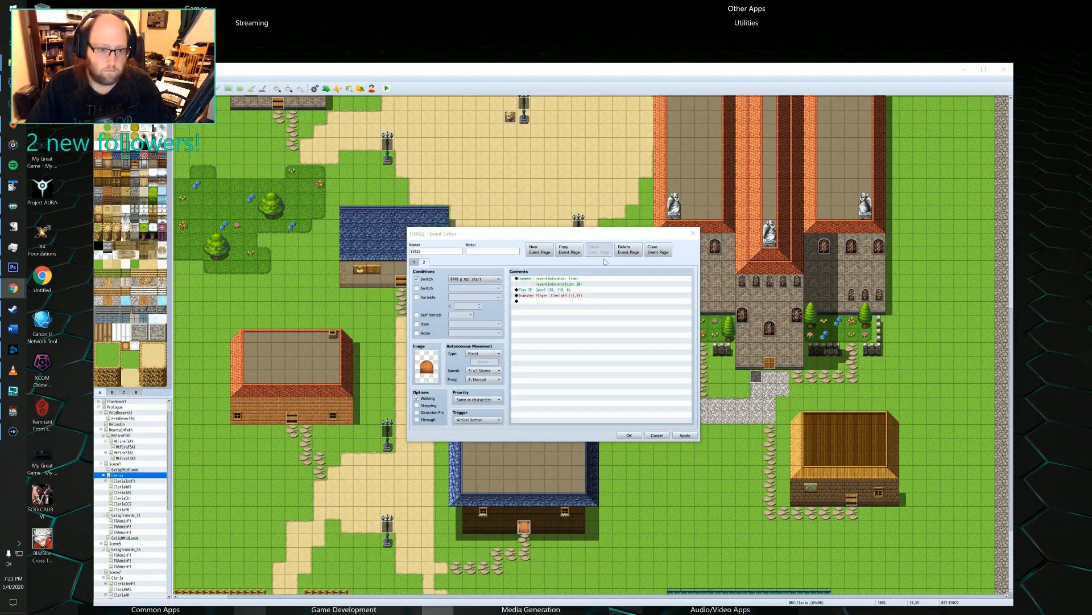
click(693, 233)
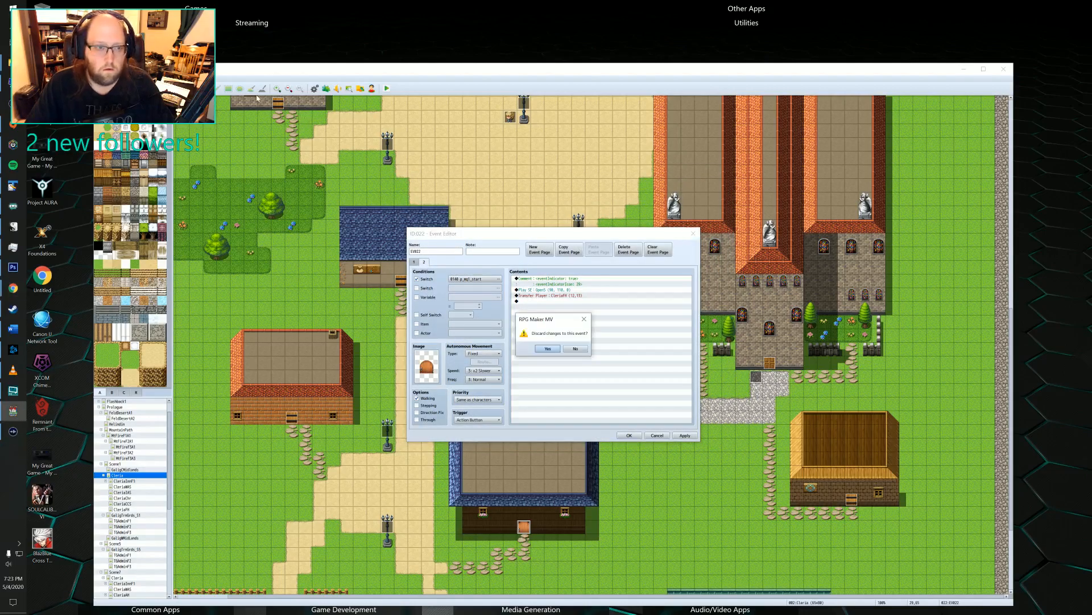
click(576, 348)
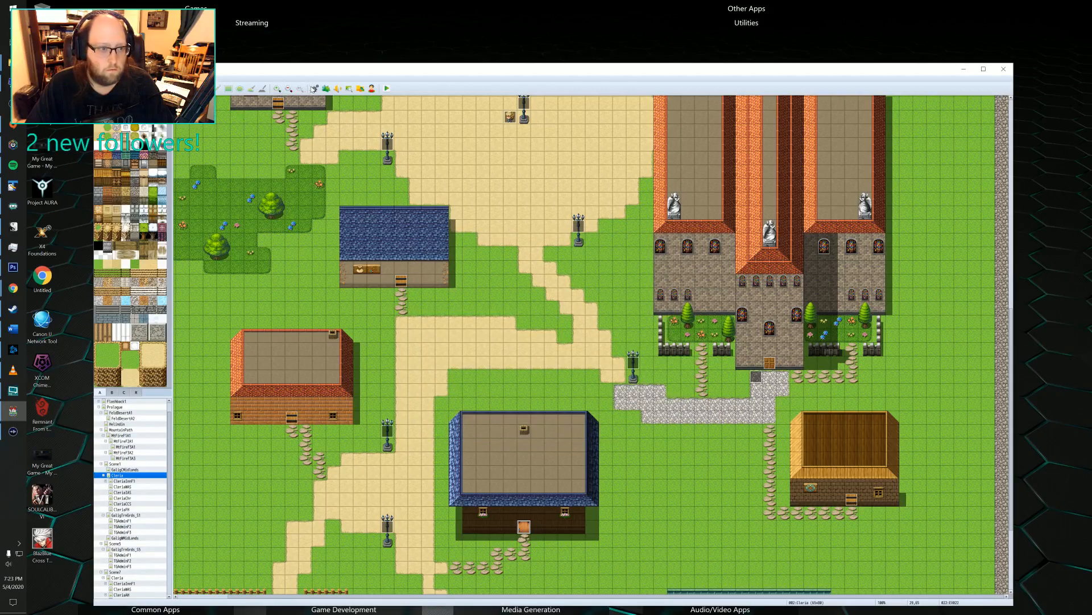
Inspect Felto's character and face images in the actor database and check the system settings, leaving every image selection unchanged.
click(314, 88)
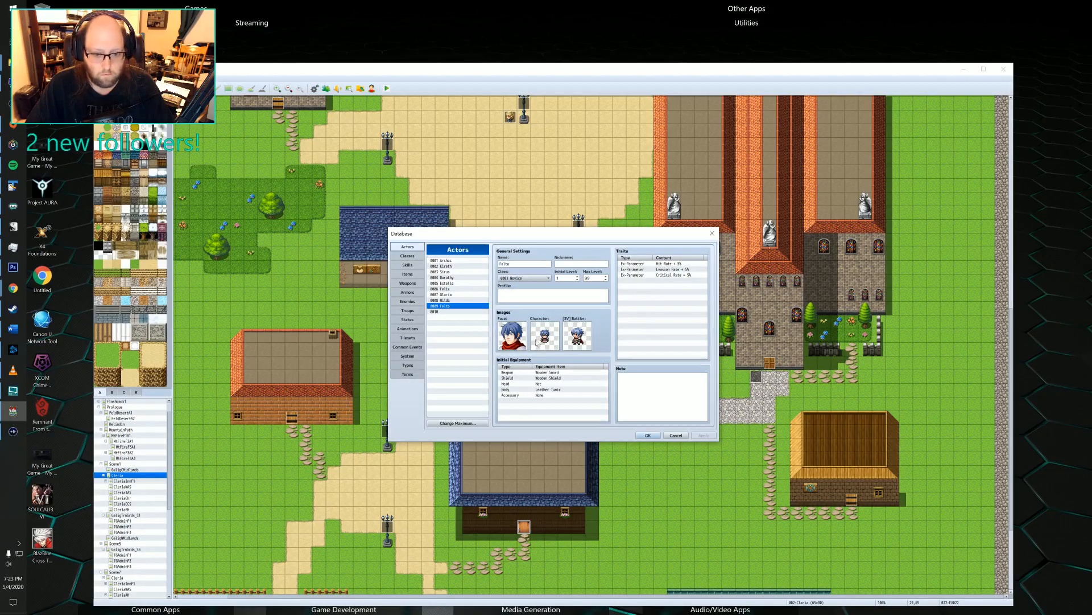
double_click(549, 335)
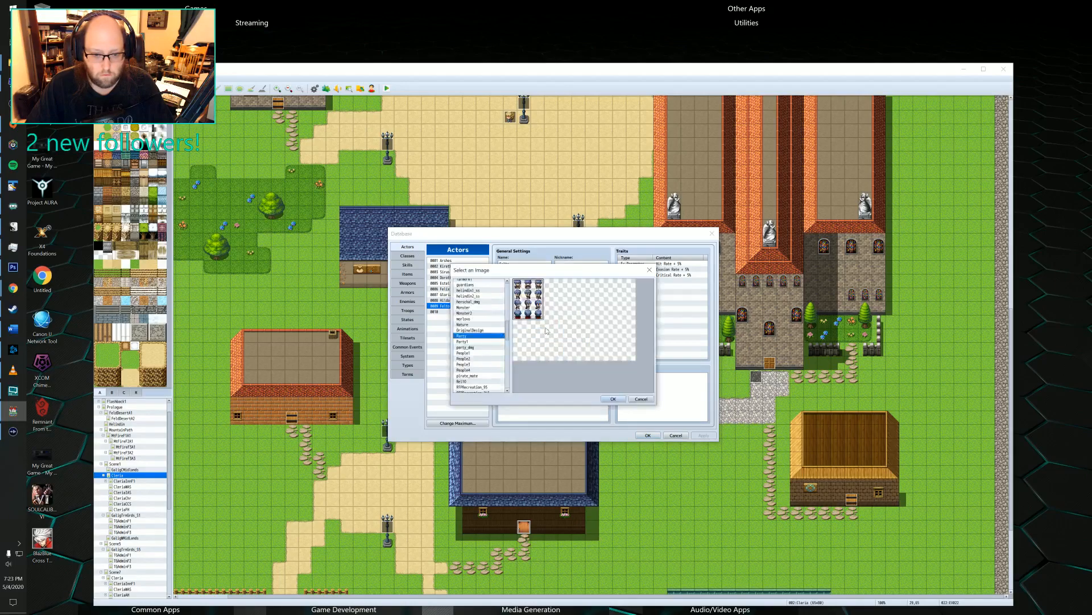
click(640, 399)
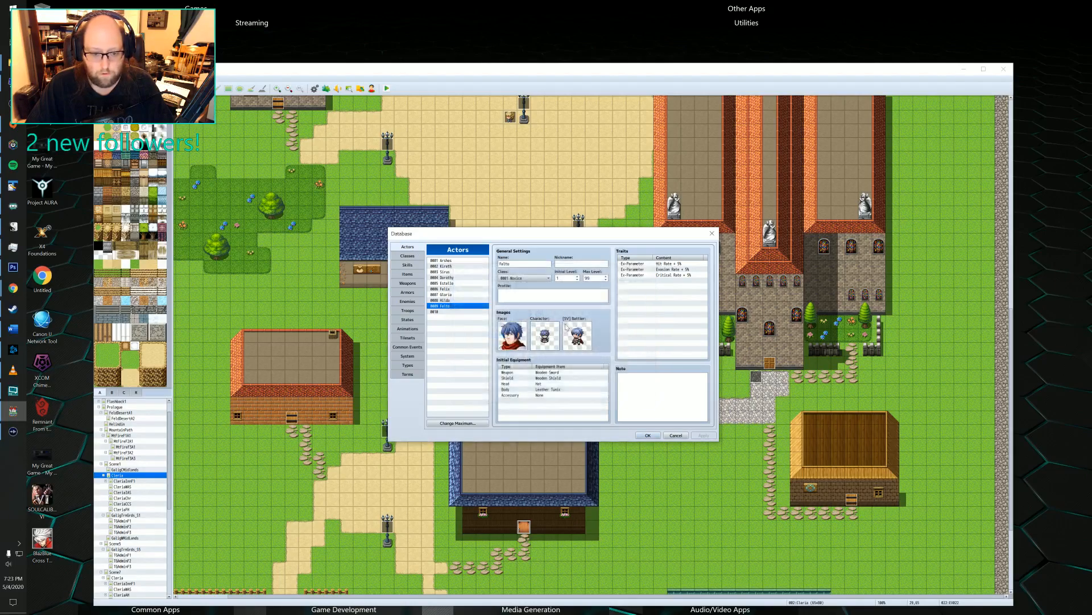
double_click(558, 326)
click(640, 398)
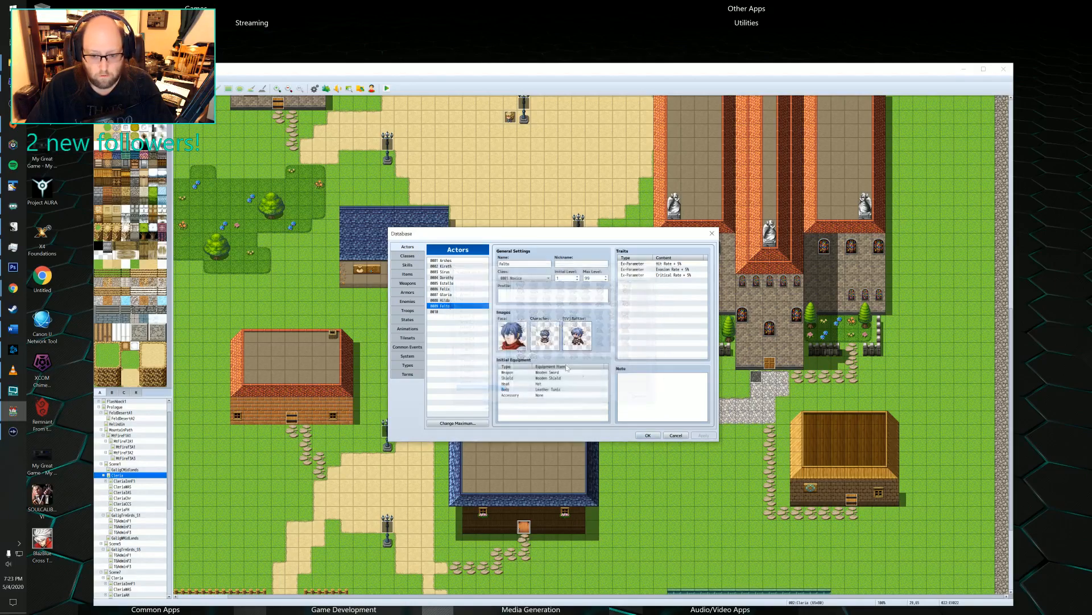
double_click(514, 336)
click(641, 399)
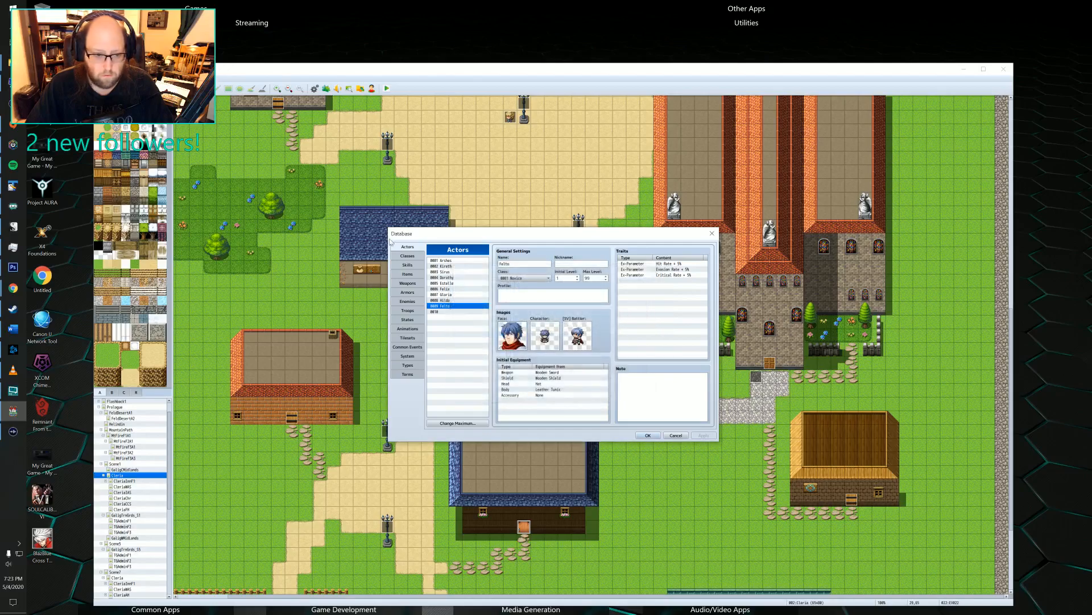
click(409, 355)
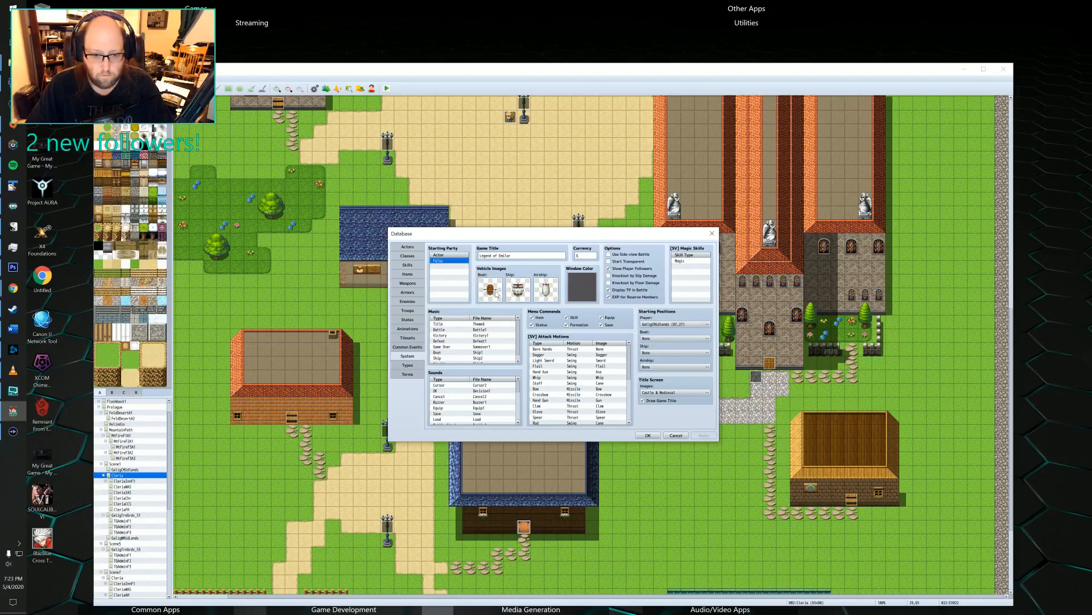
click(524, 295)
click(412, 248)
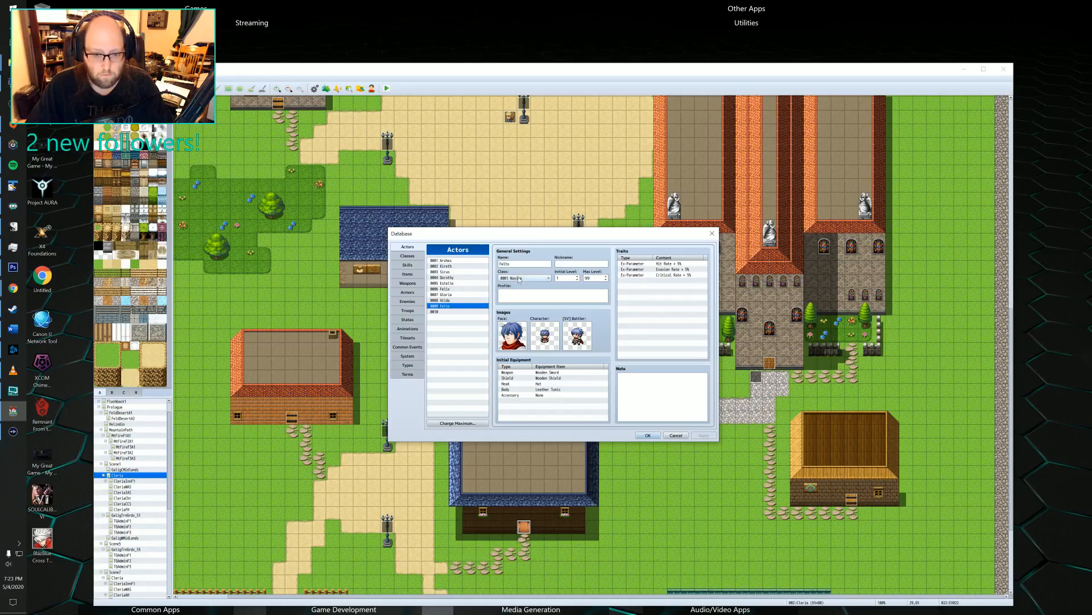
Copy Felto's actor entry into slot 0010 and clear slot 0009.
right_click(441, 308)
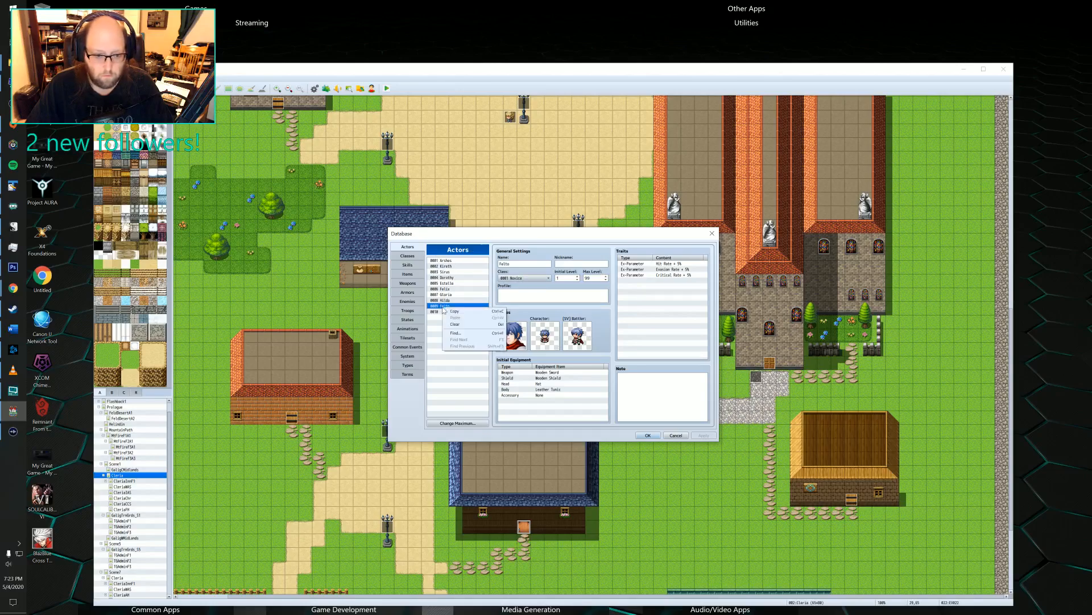
click(441, 311)
right_click(445, 311)
click(456, 322)
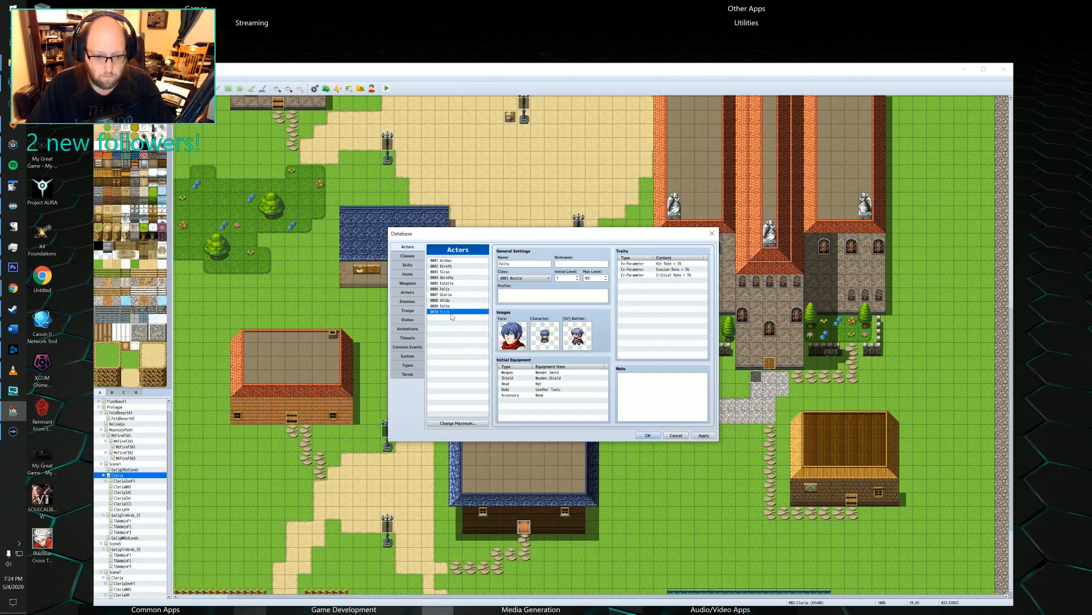
click(447, 307)
key(Delete)
Clear the actor entries in slots 0001, 0003 and 0005 through 0008, keeping those in 0002 and 0004.
key(Up)
key(Up)
key(Up)
key(Up)
key(Up)
key(Up)
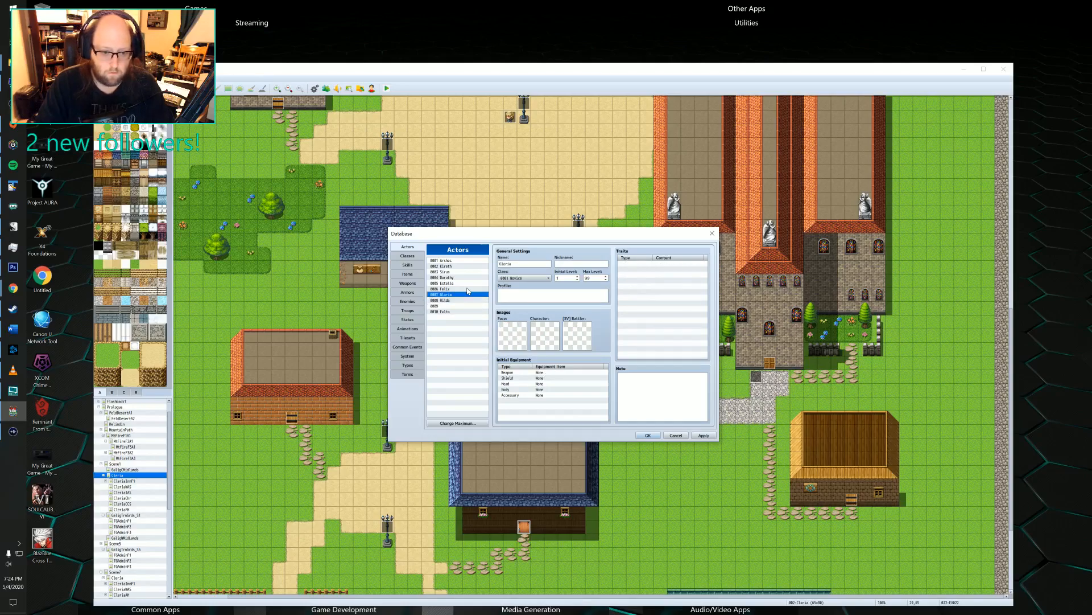
key(Up)
key(Up)
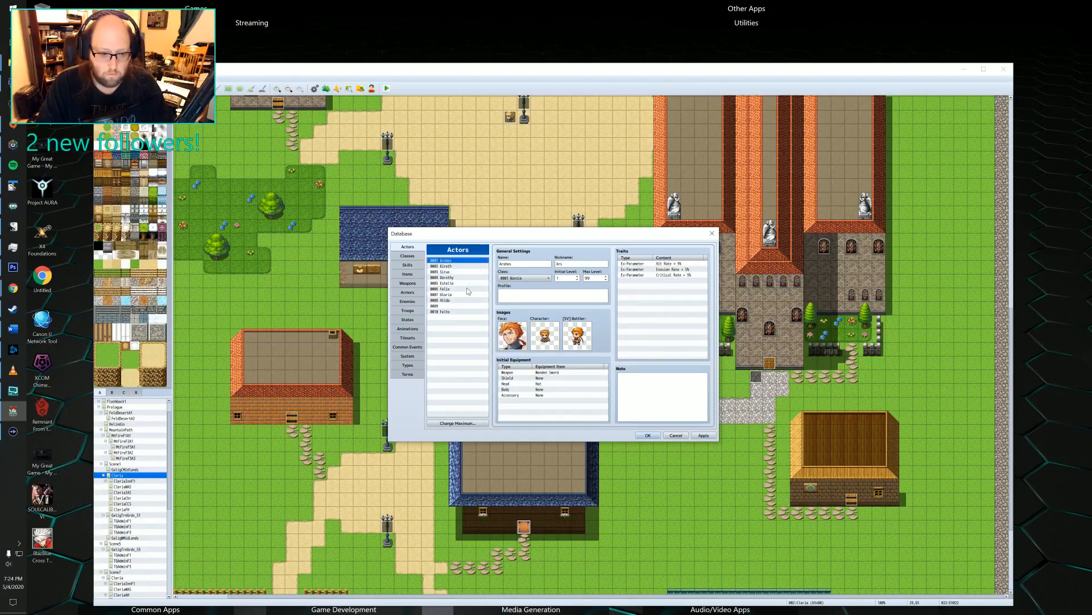
key(Delete)
key(Down)
key(Down)
key(Down)
key(Up)
key(Delete)
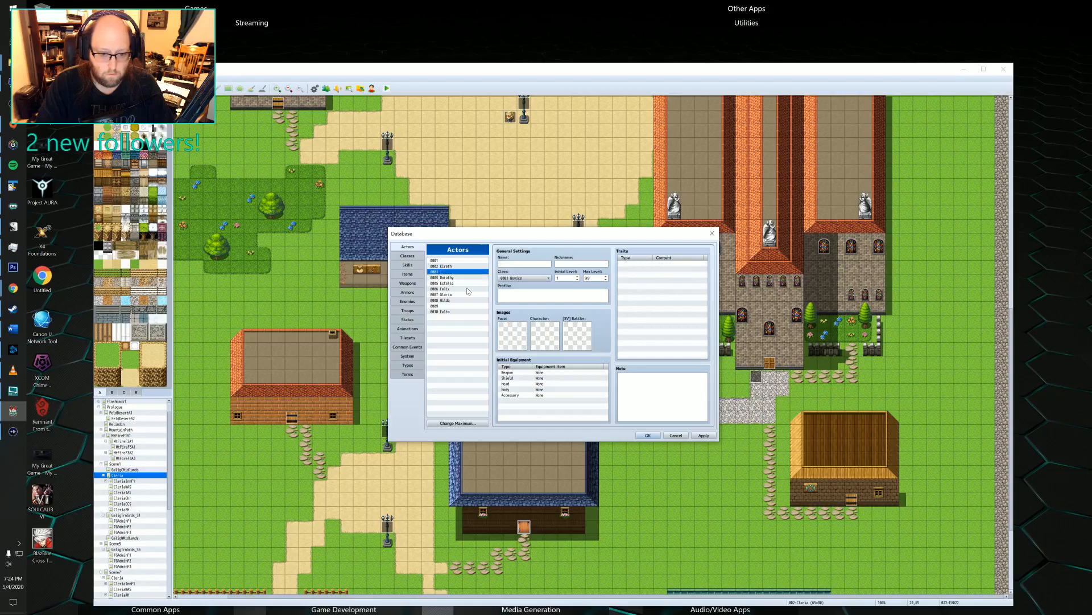
key(Down)
key(Down)
key(Delete)
key(Down)
key(Delete)
key(Down)
key(Delete)
key(Down)
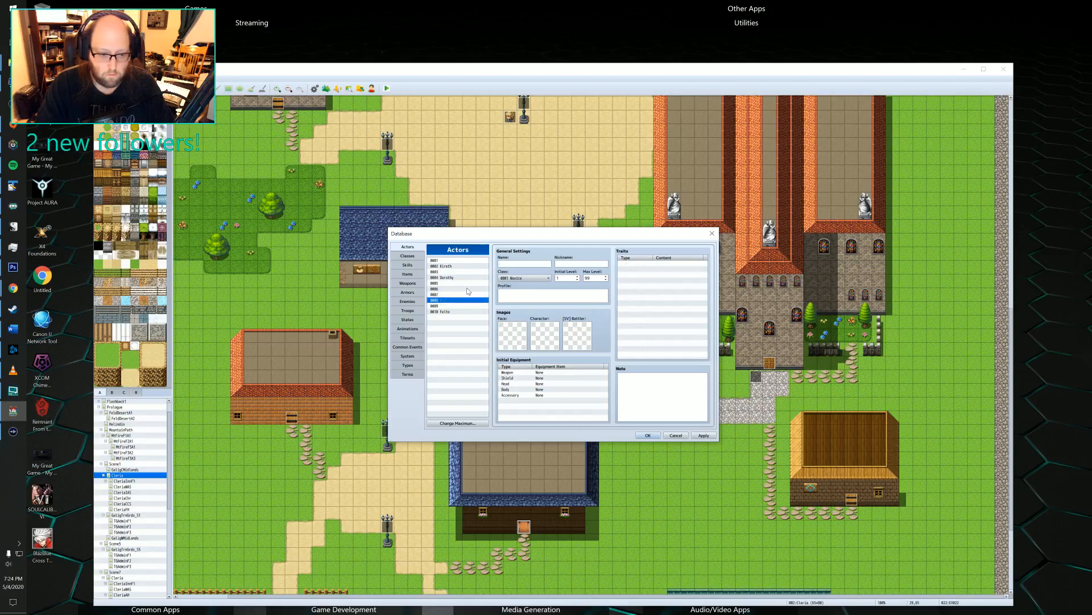
key(Up)
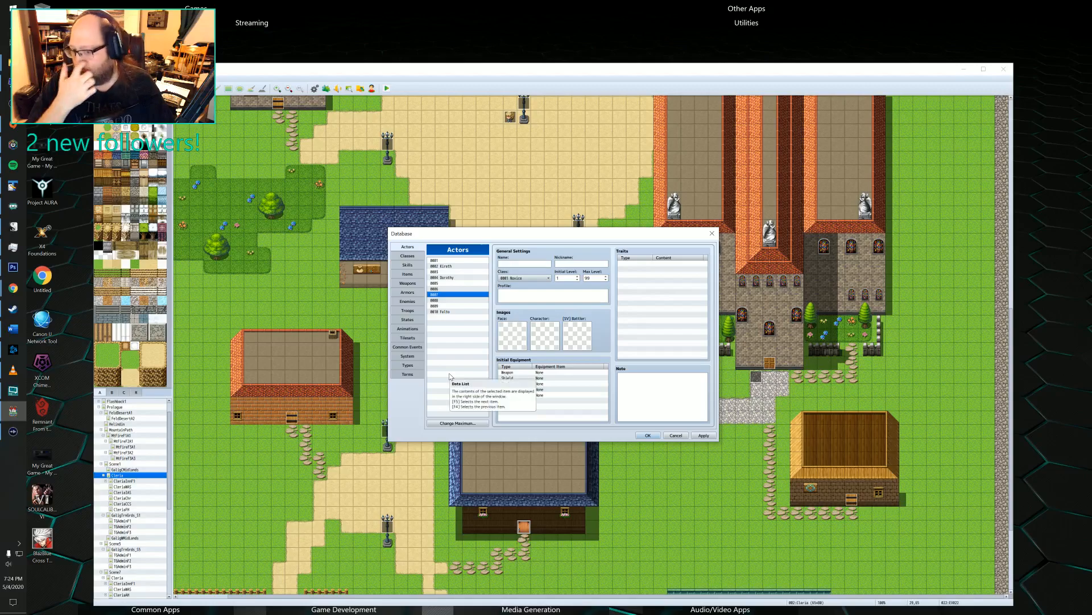
Paste Felto's actor entry into slot 0001 and clear slot 0010.
click(448, 311)
click(456, 260)
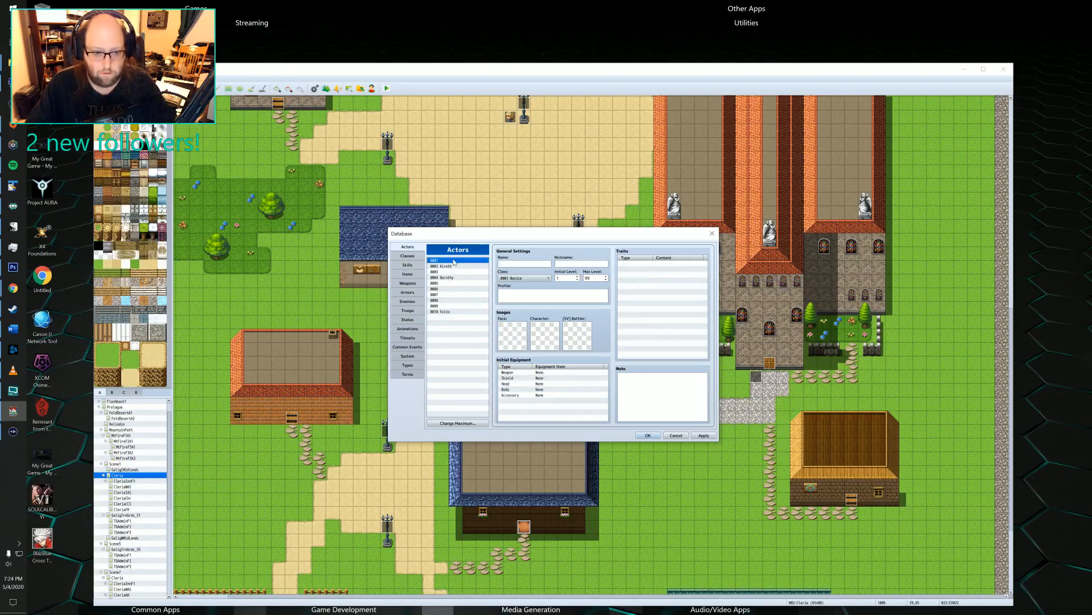
key(ctrl+v)
click(448, 311)
key(Delete)
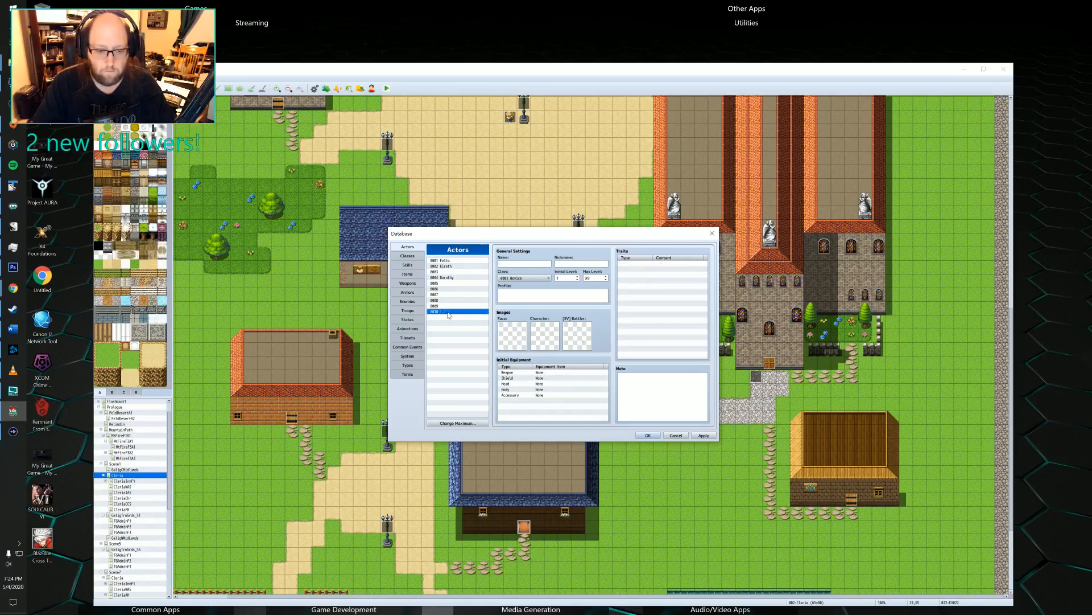
Reassign Felto's face image in actor slot 0001, using the blue-haired face from the Party sheet.
click(454, 260)
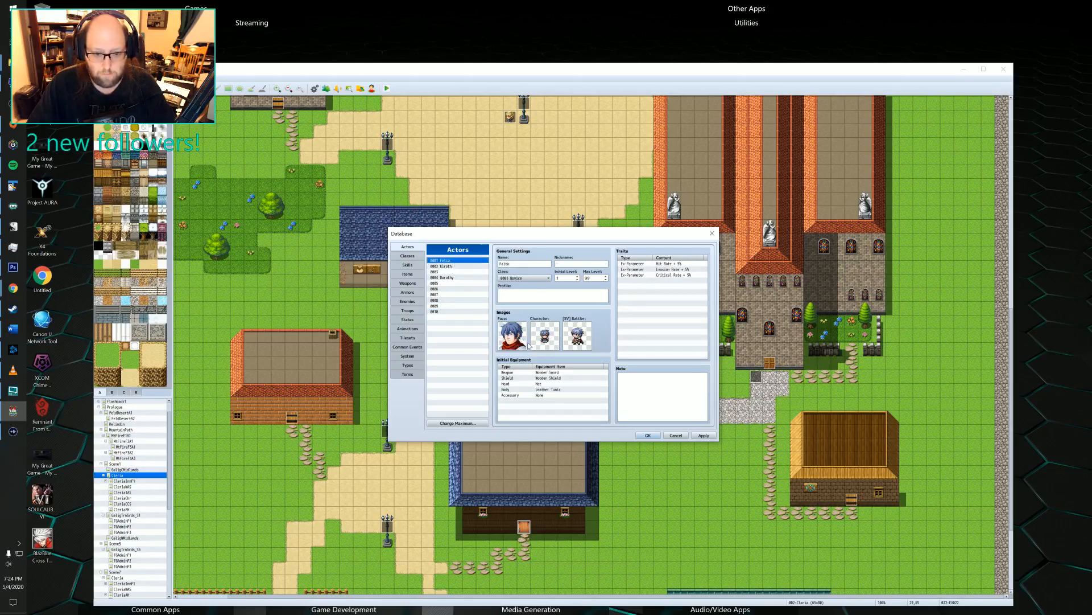
double_click(514, 337)
click(464, 315)
click(471, 337)
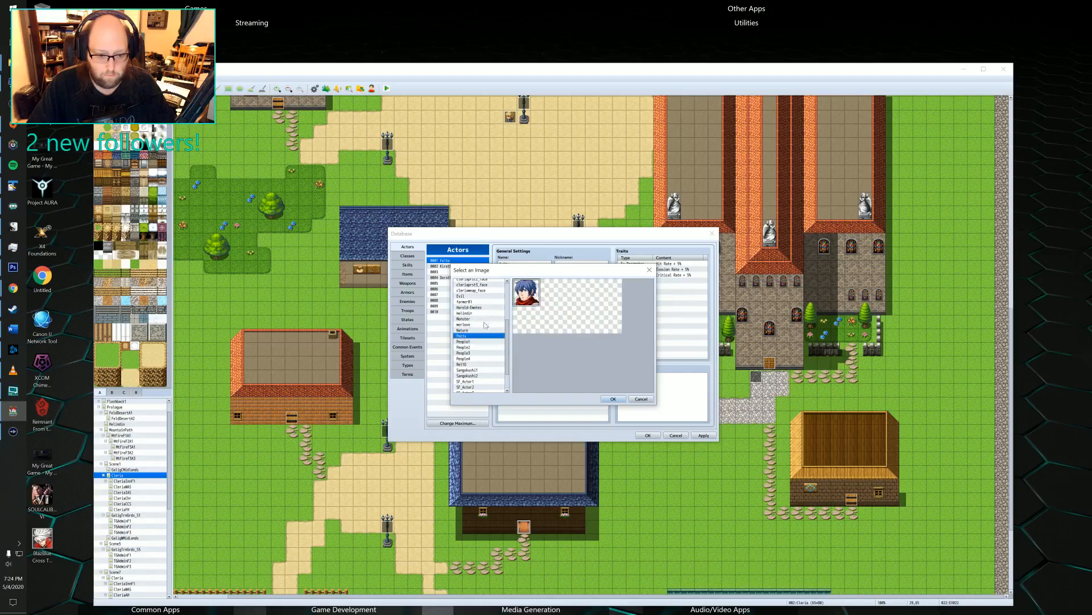
click(548, 298)
click(613, 398)
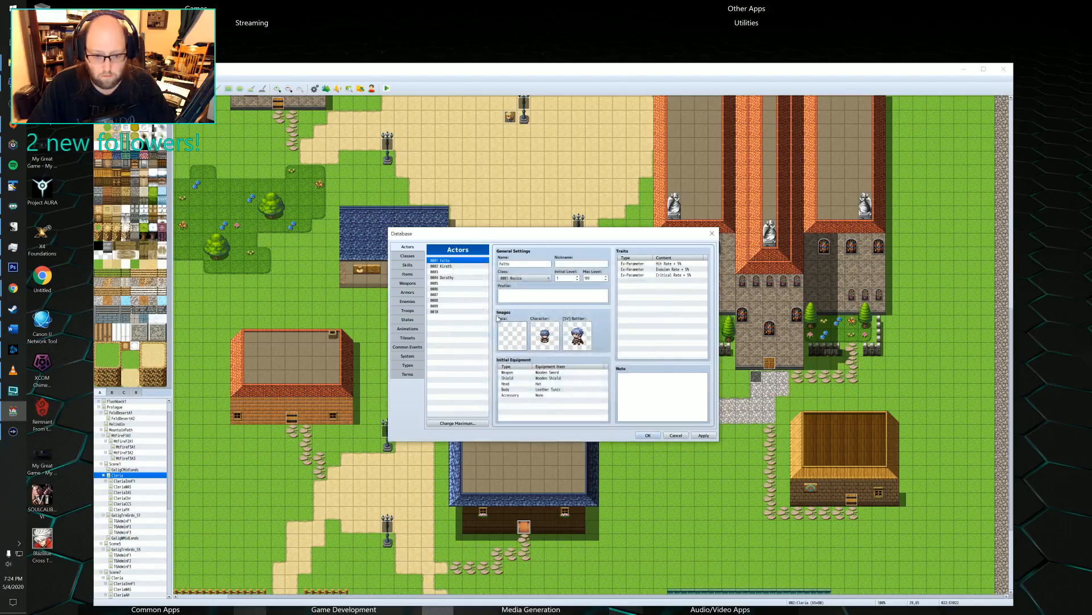
double_click(499, 320)
click(526, 292)
click(611, 398)
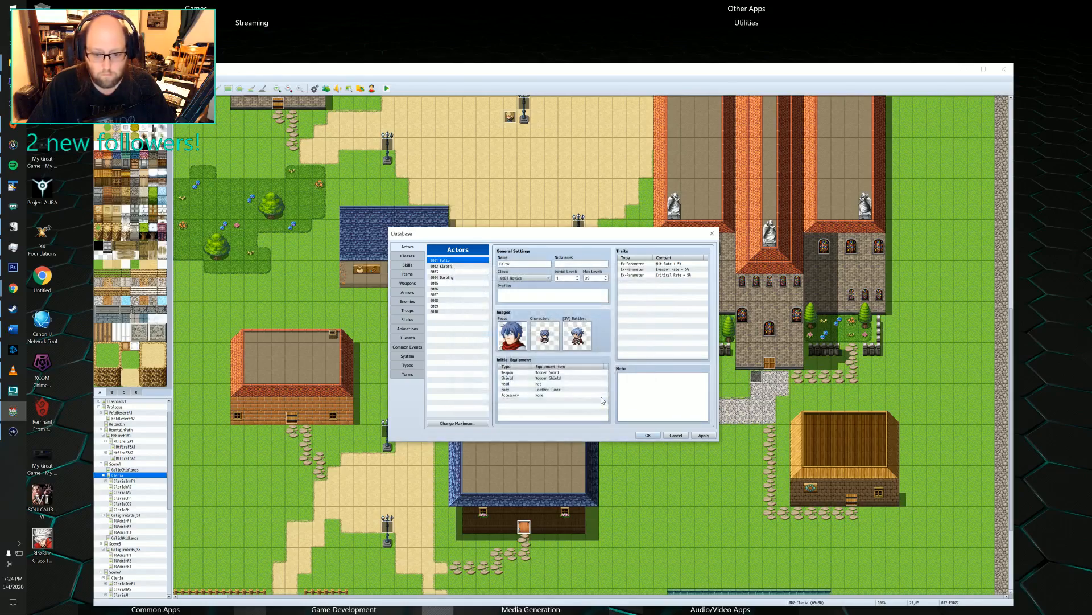
Reassign Felto's walking character image from the Party character sheet.
double_click(546, 337)
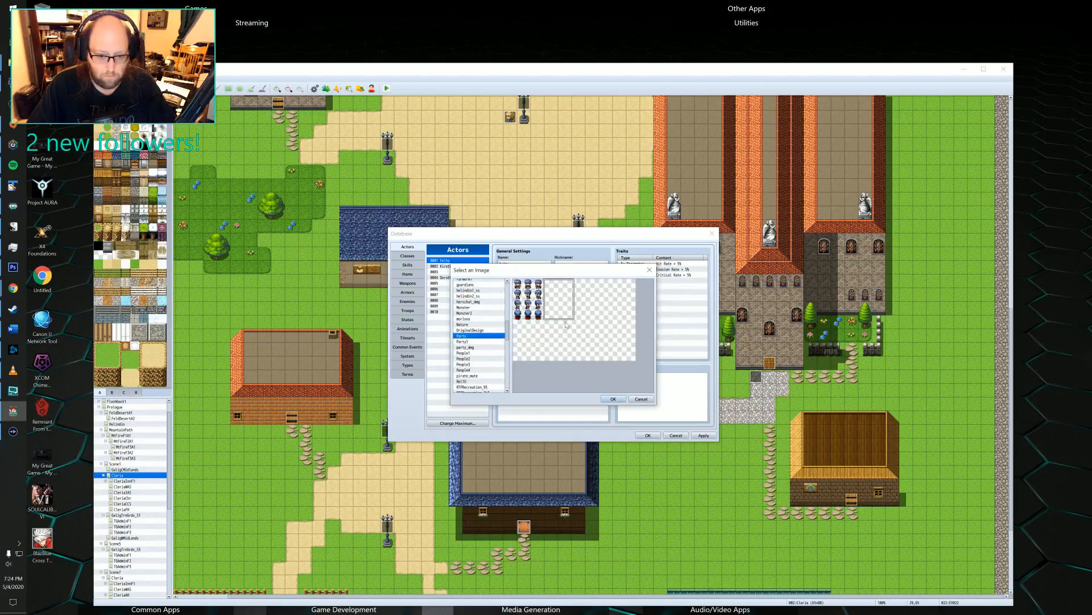
click(613, 398)
double_click(541, 335)
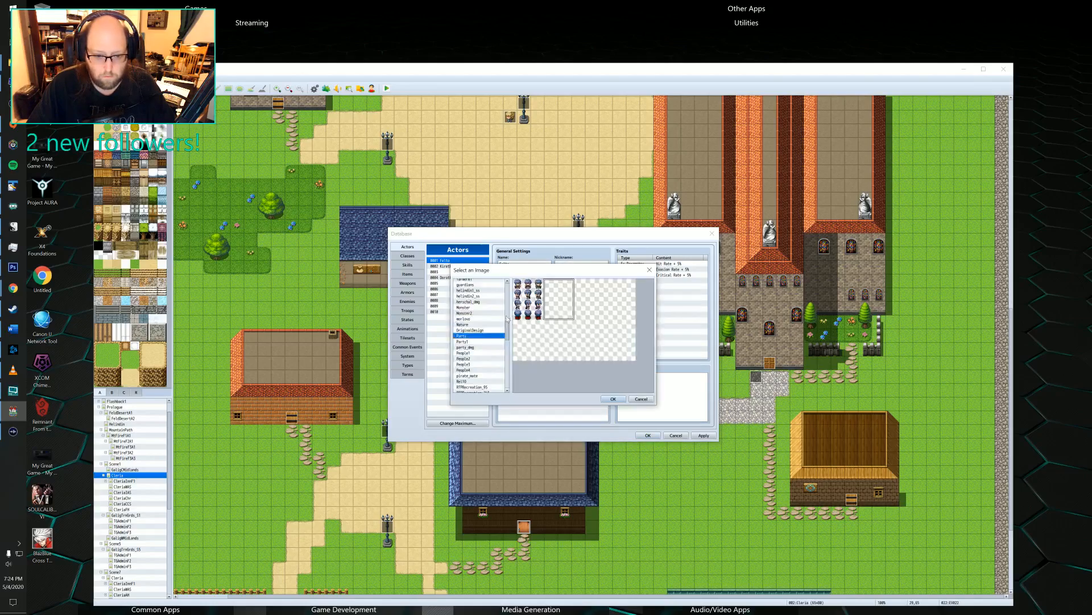
click(613, 398)
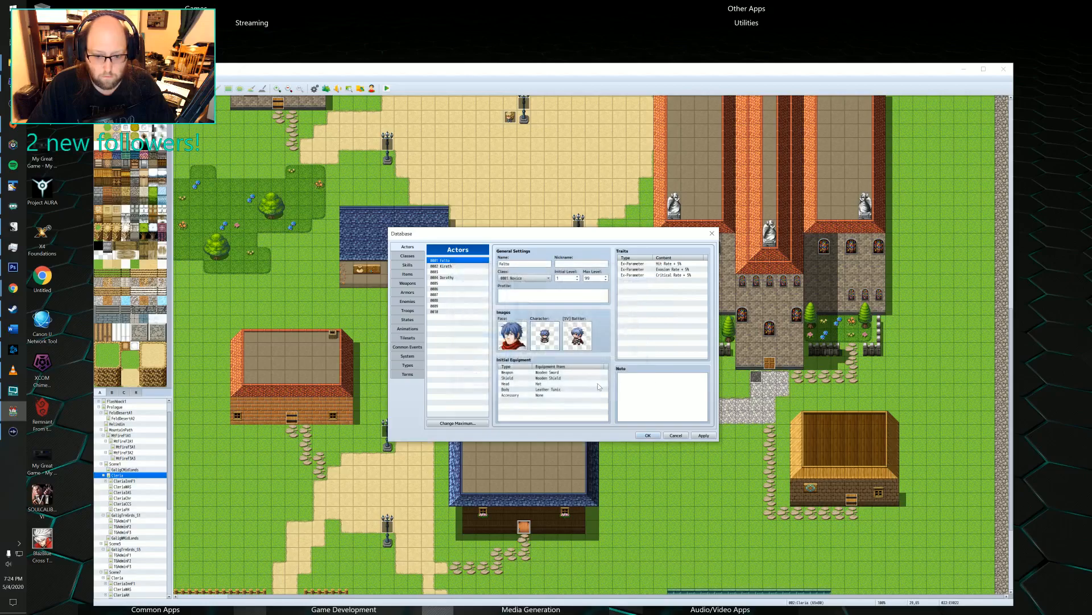
Reselect Felto's blue-haired side-view battler image and accept the database changes.
double_click(577, 336)
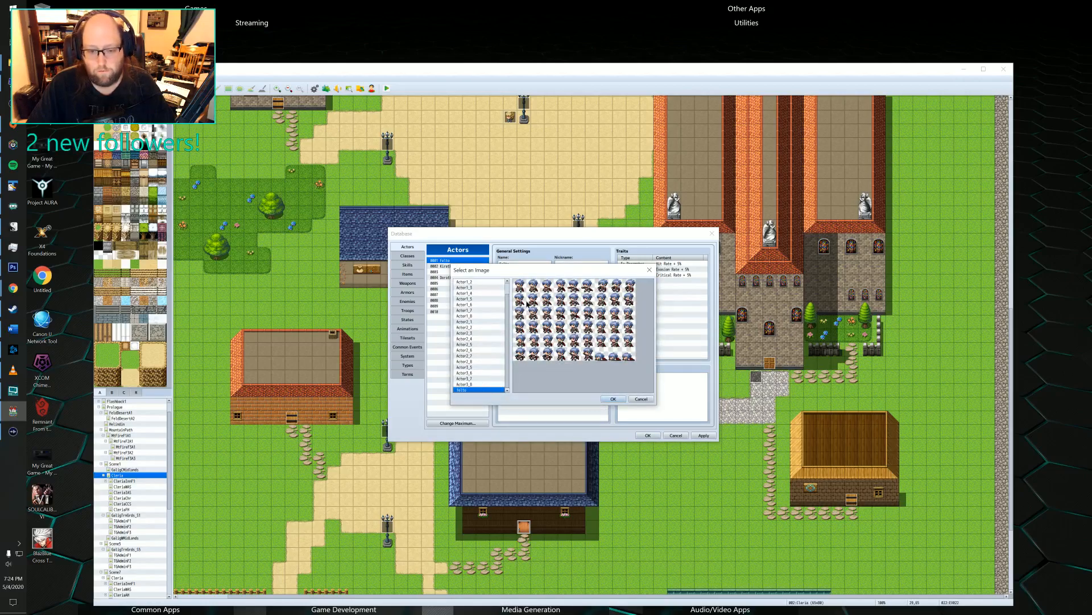
click(492, 378)
click(477, 391)
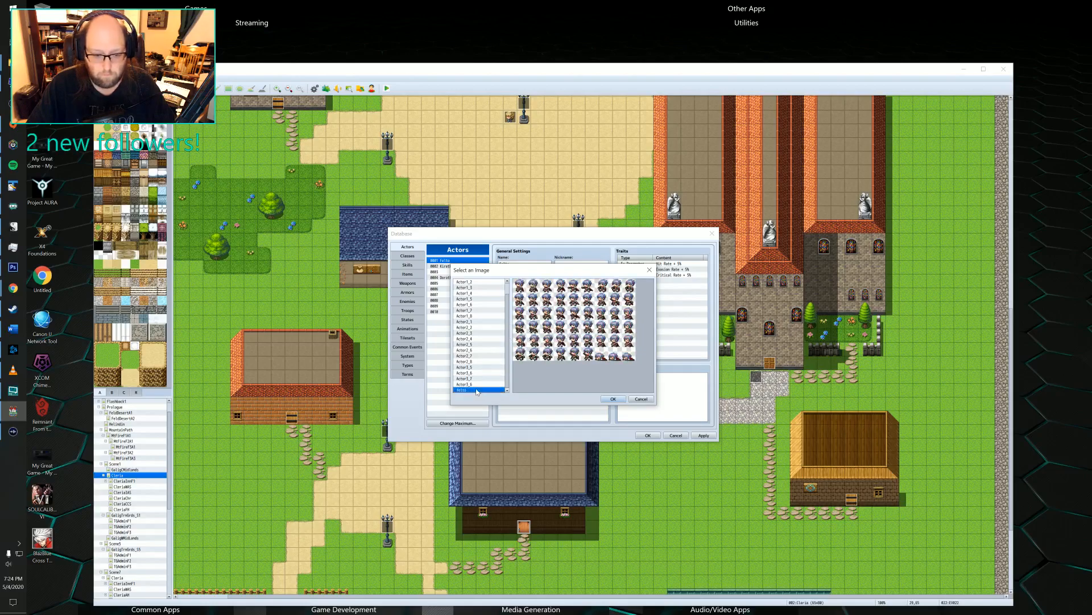
click(609, 399)
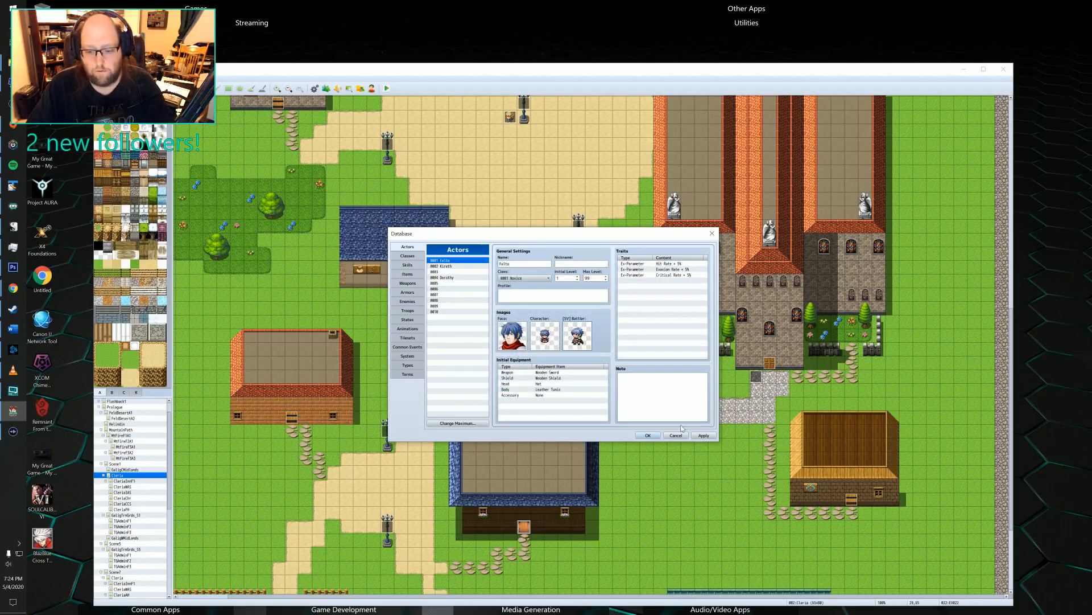
click(648, 436)
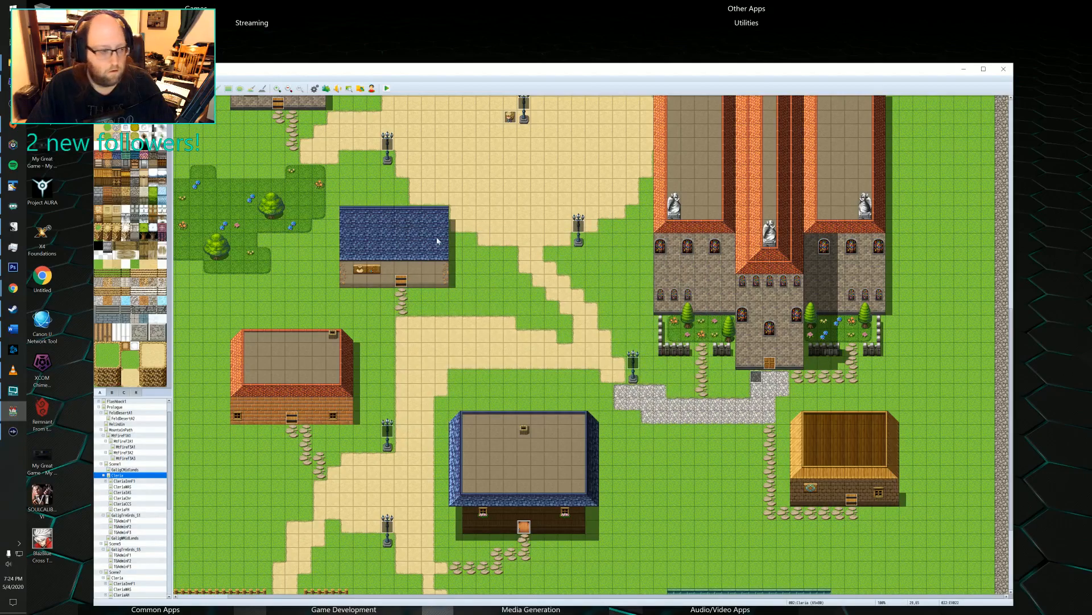
Switch to File Explorer and delete file1.rpgsave through file5.rpgsave from the MyGame project's save folder.
click(13, 63)
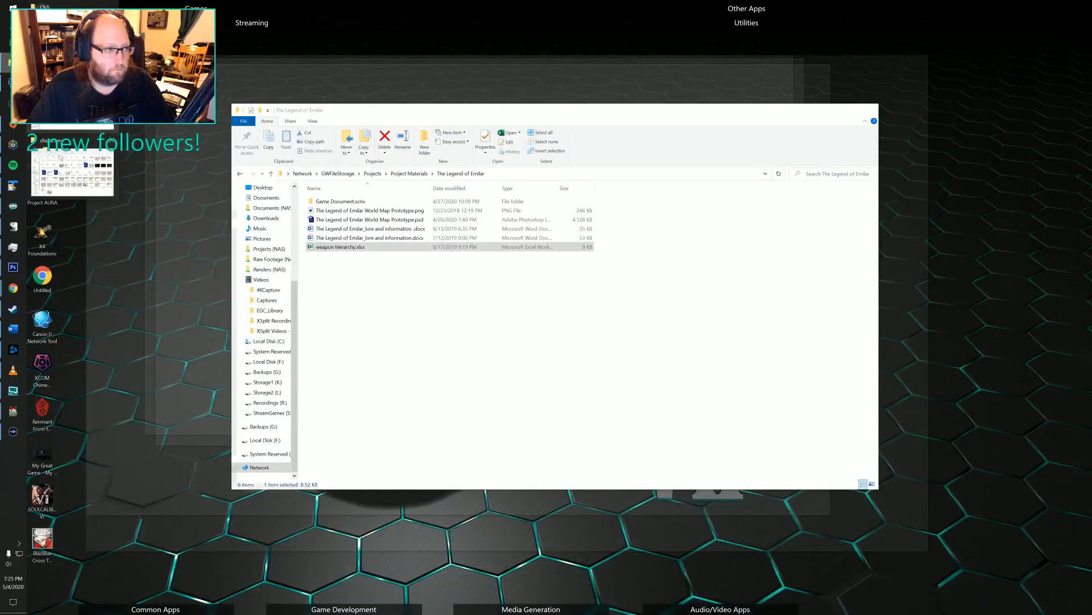
click(68, 165)
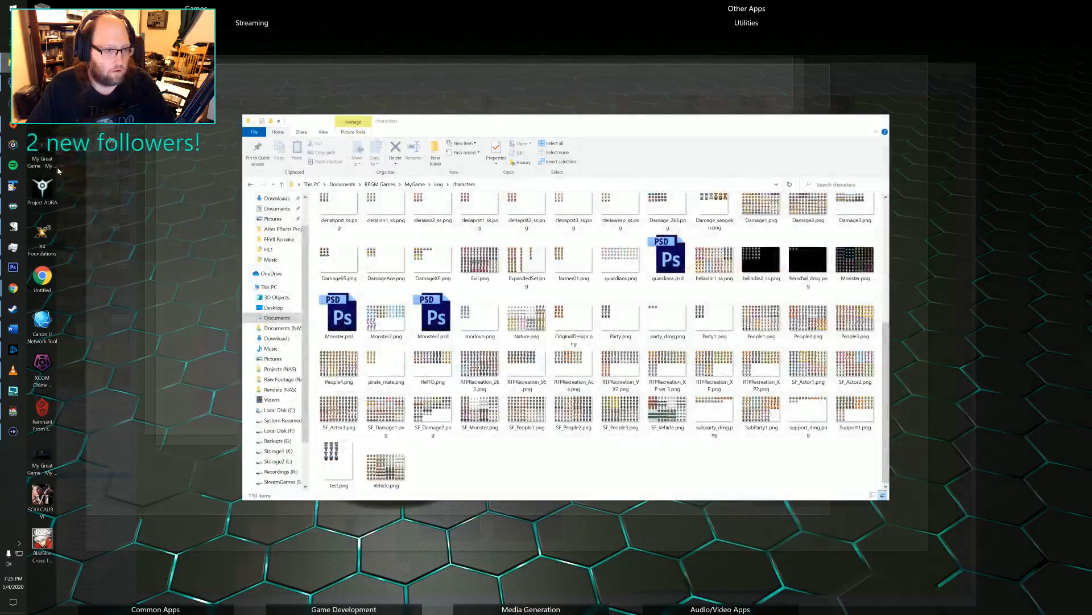
click(415, 184)
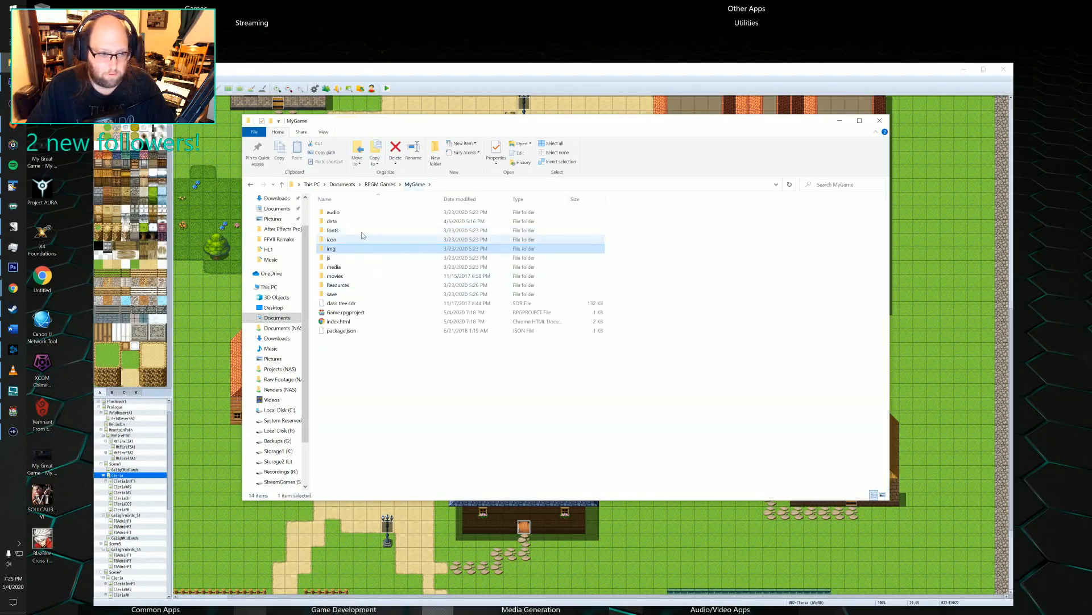
double_click(332, 293)
drag(385, 304, 332, 226)
click(383, 303)
click(341, 222)
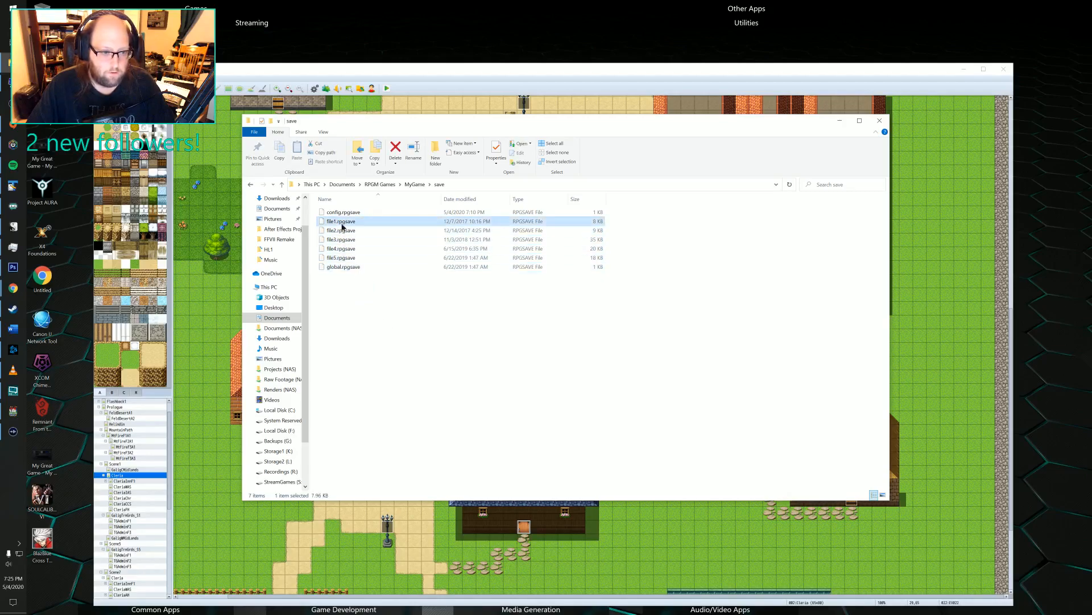
shift+click(345, 257)
key(Delete)
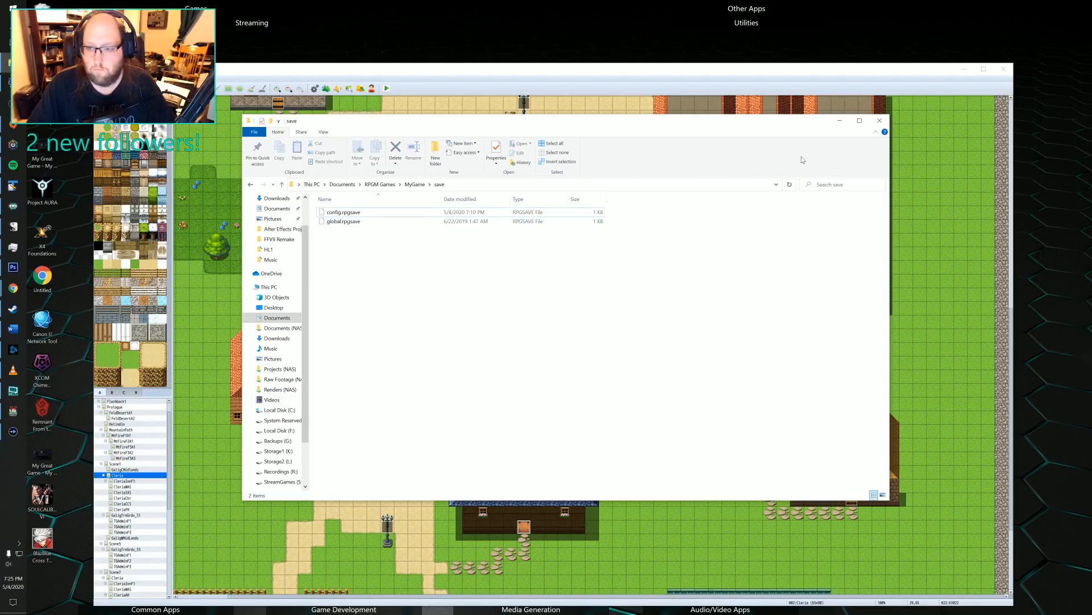
click(839, 120)
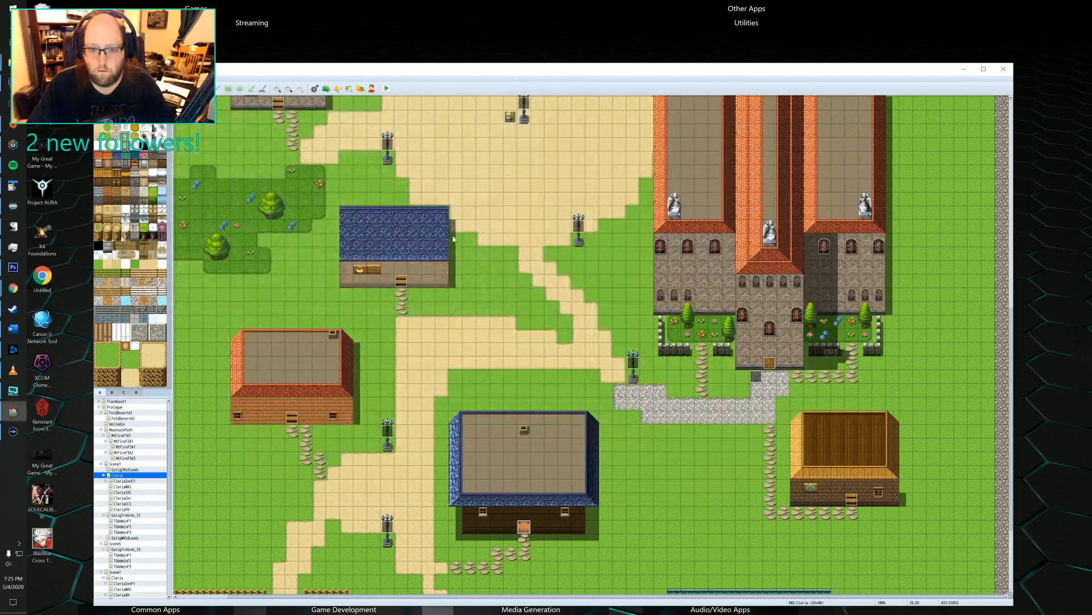
Playtest the project, start a new game and advance through Felto's opening exercise dialogue.
click(386, 89)
click(529, 348)
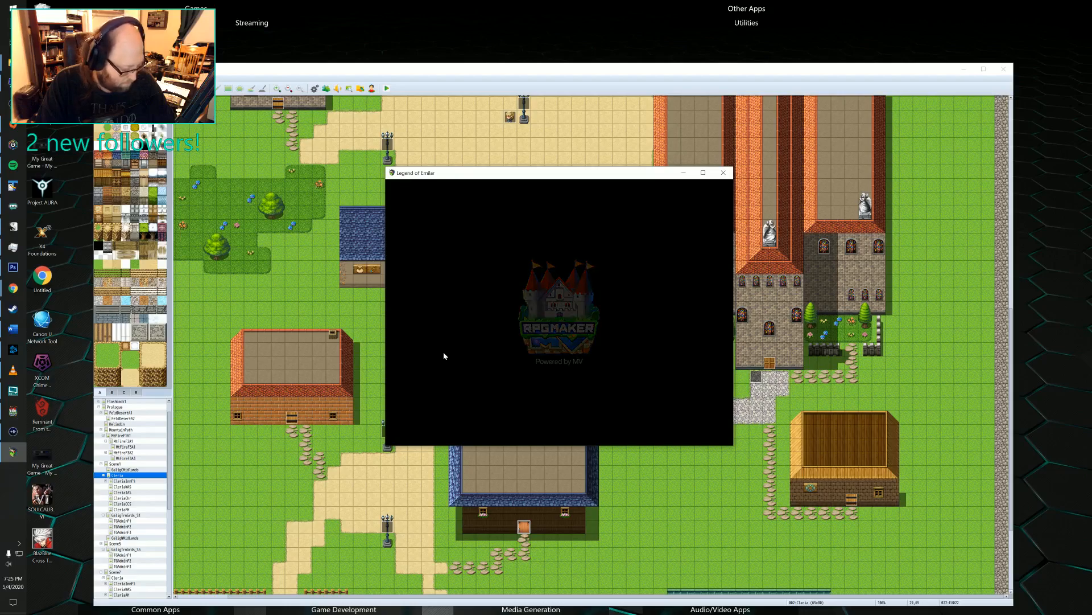
key(Return)
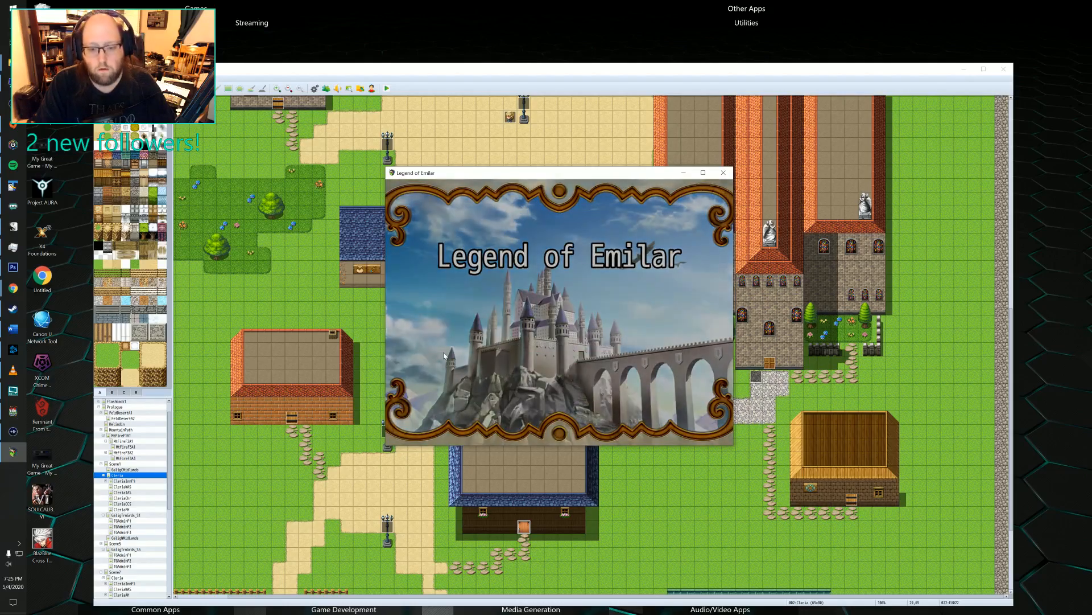
key(Return)
key(Return)
key(Return)
key(Return)
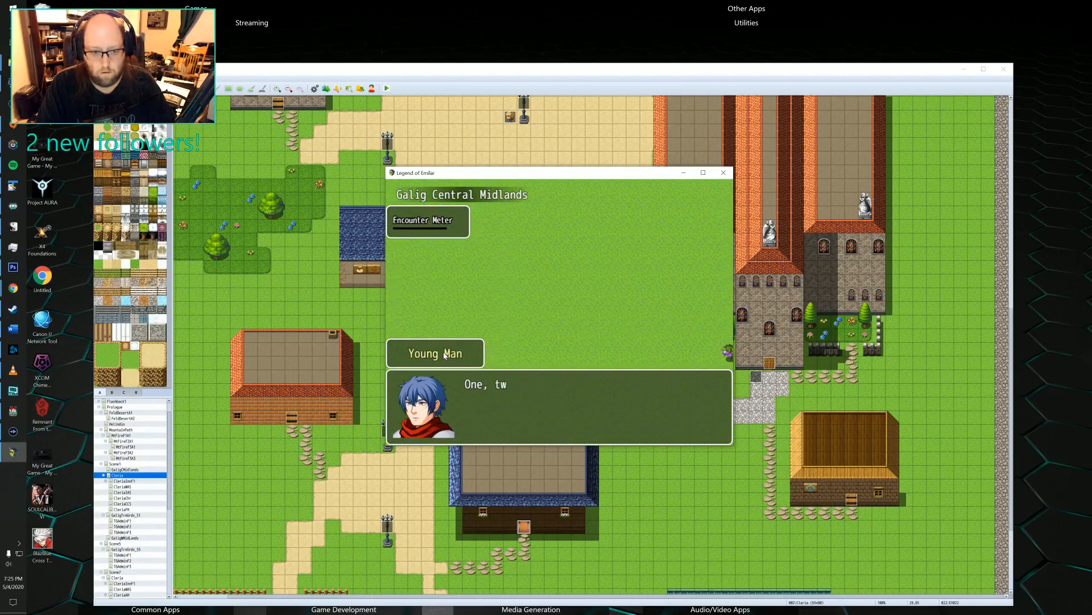
key(Return)
key(Return)
key(Return)
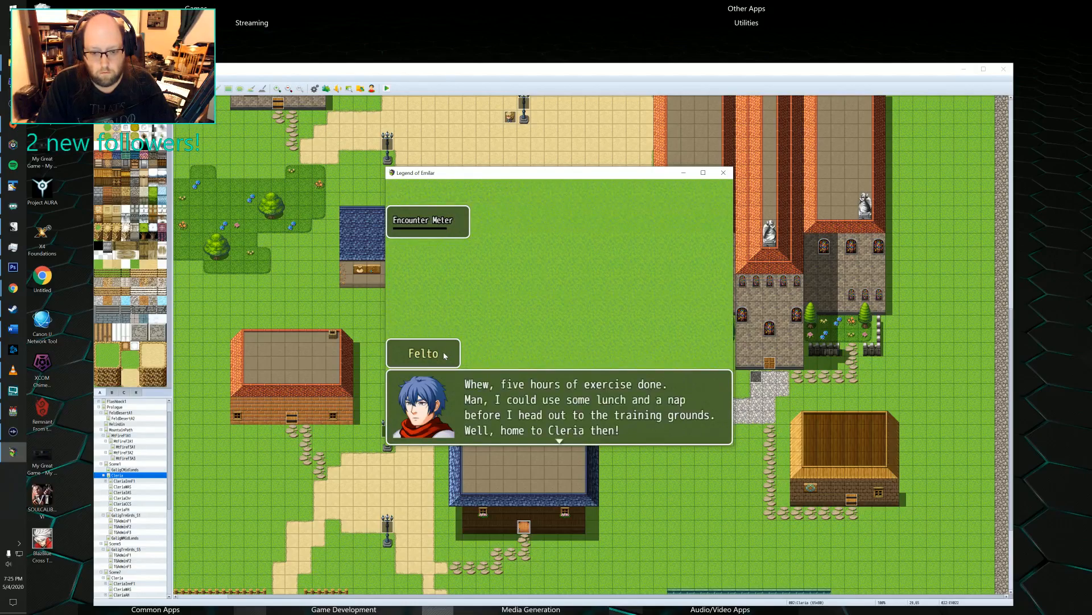
Walk west and north across the Galig Central Midlands map to check the player sprite, and end the playtest.
key(Left)
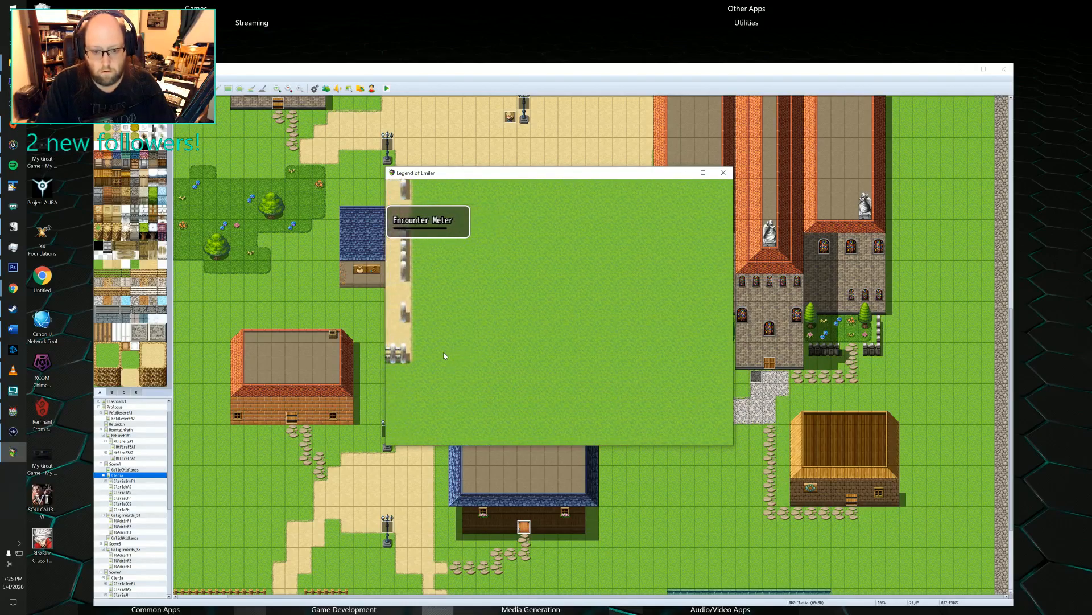
key(Up)
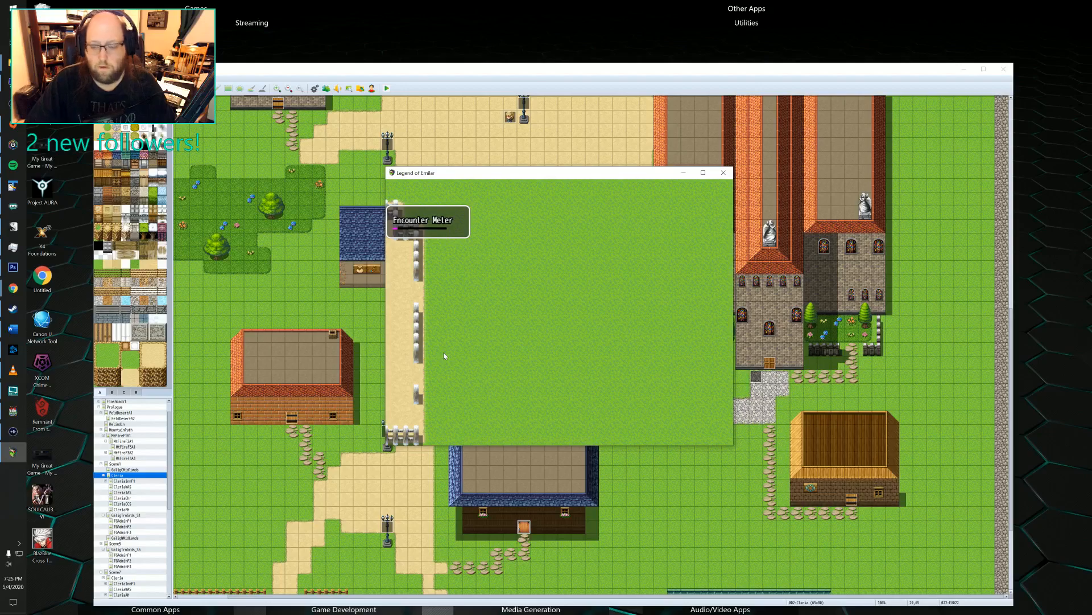
click(723, 173)
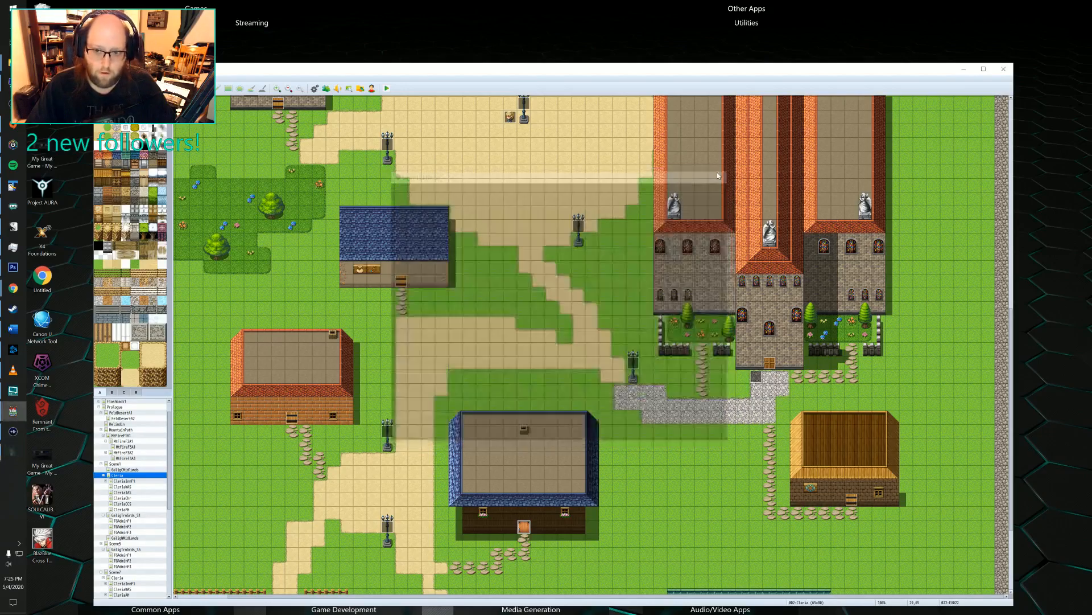
Add actor 0001 Felto to the starting party in the database's system settings and accept the changes.
click(317, 88)
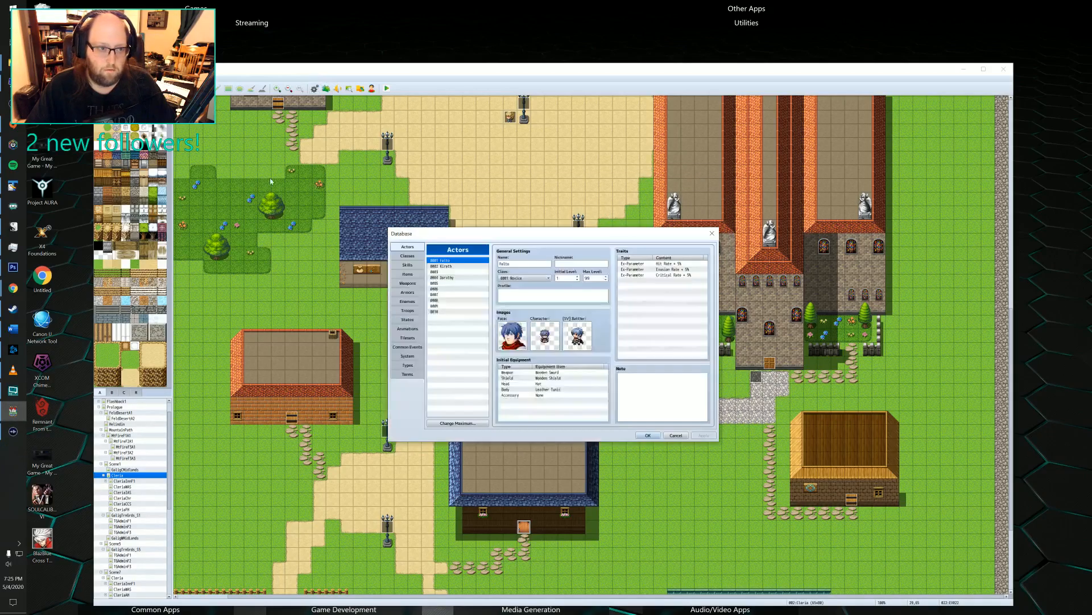
click(408, 373)
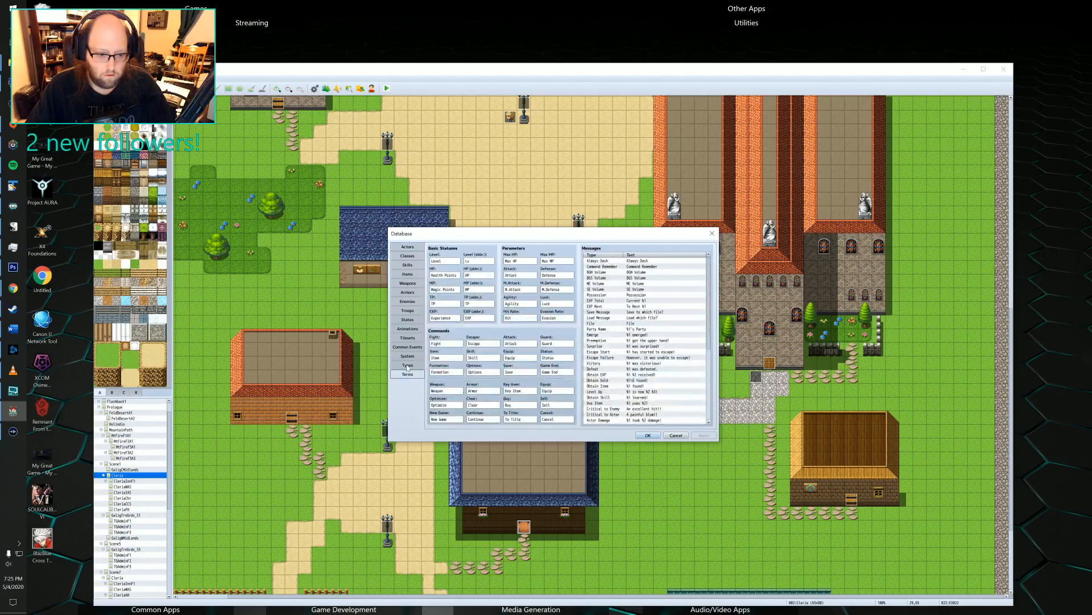
click(408, 338)
click(409, 319)
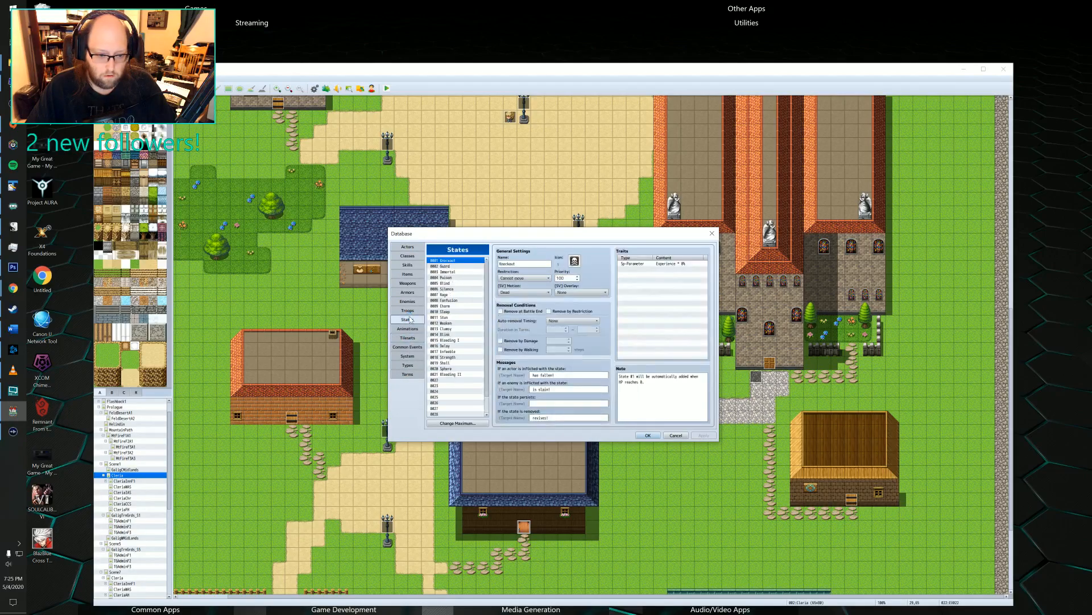
click(404, 357)
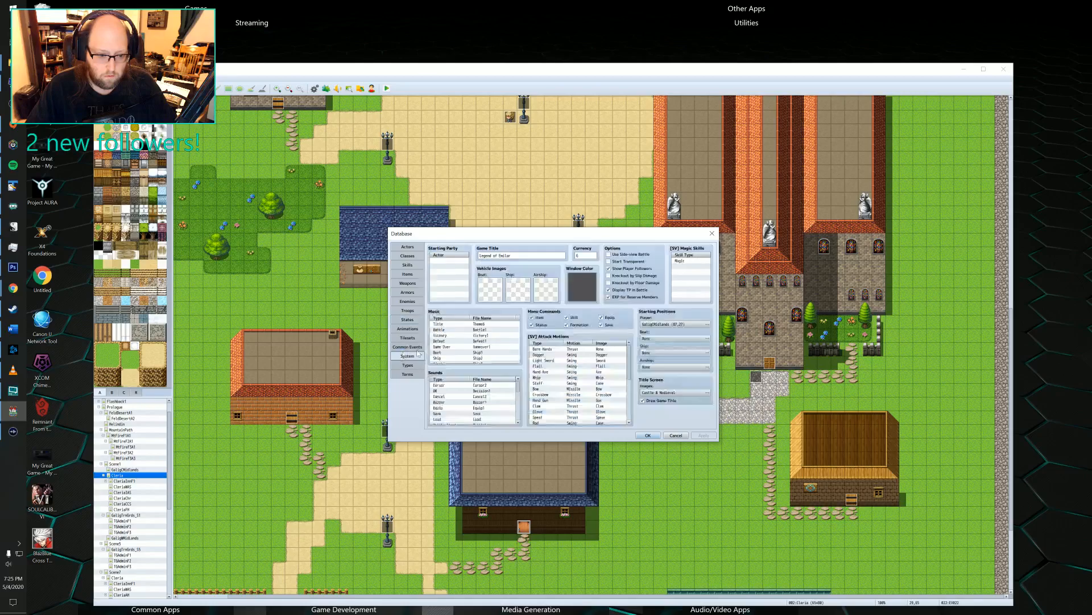
double_click(456, 263)
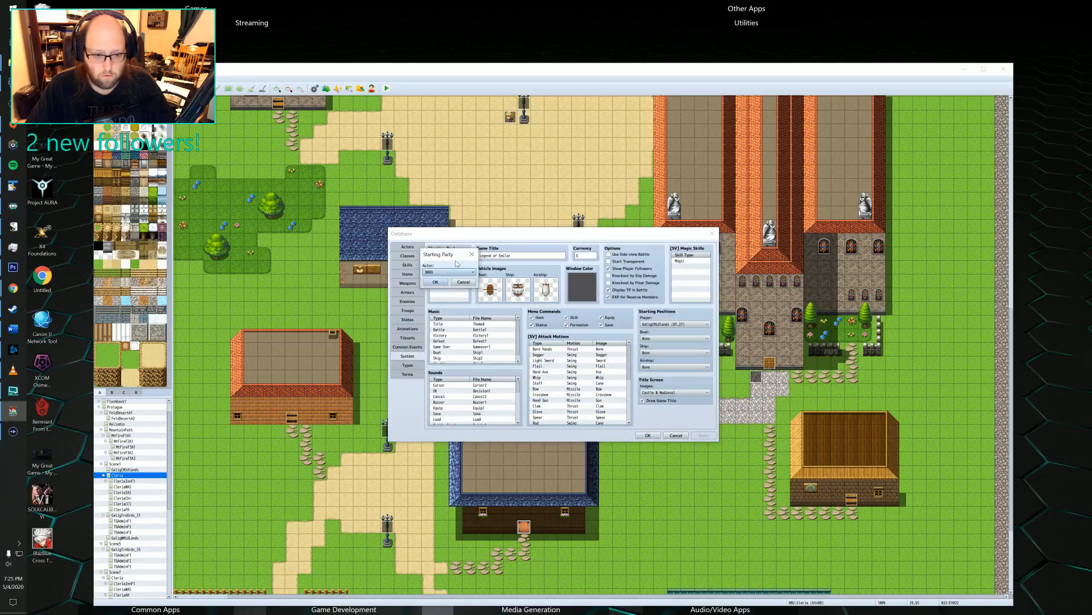
click(449, 272)
click(447, 280)
click(444, 282)
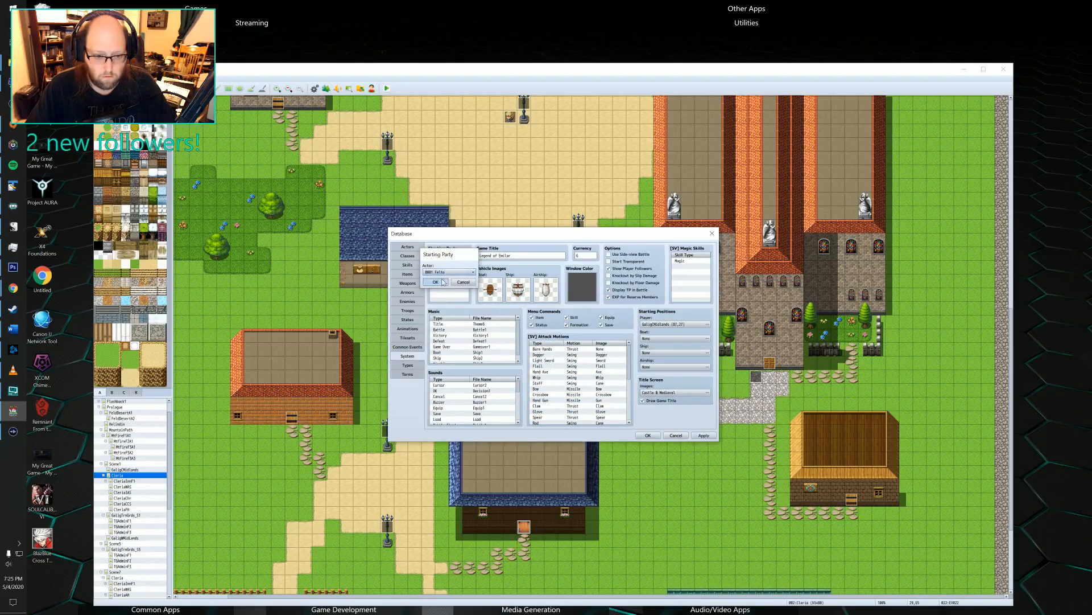
click(704, 435)
click(648, 435)
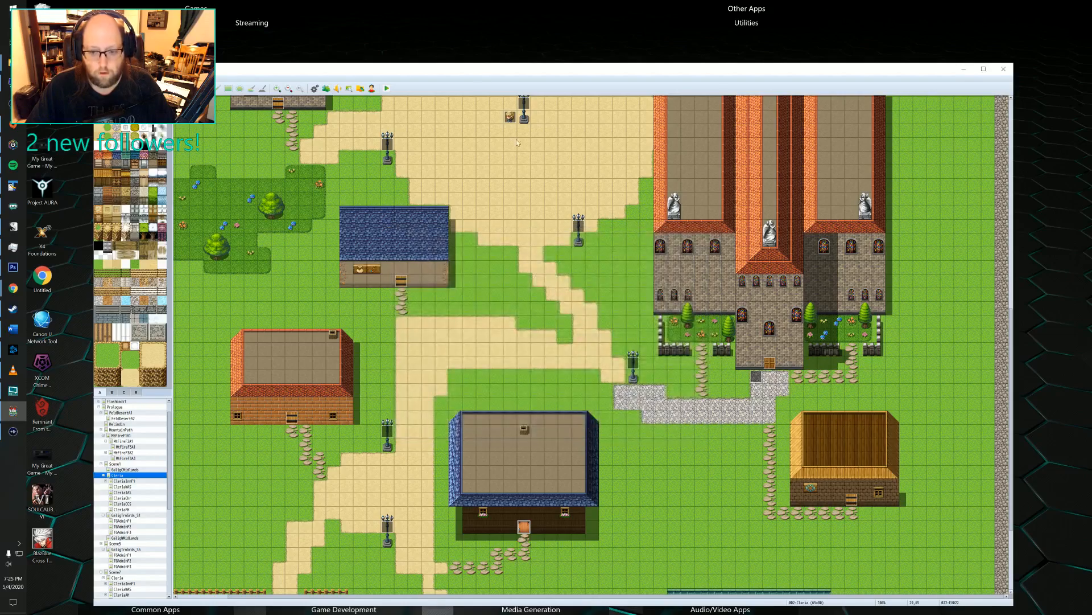
Launch another playtest and close it at the startup splash screen.
click(387, 88)
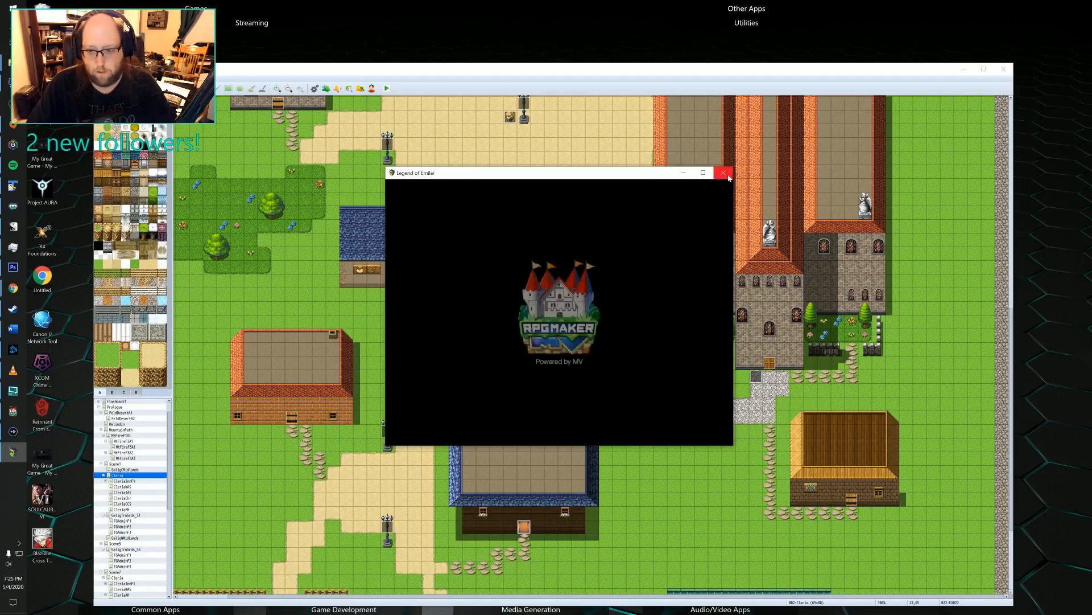
click(723, 173)
Examine the two switched-off plugins in the Plugin Manager, the super tools engine and the level-up status points plugin.
click(328, 88)
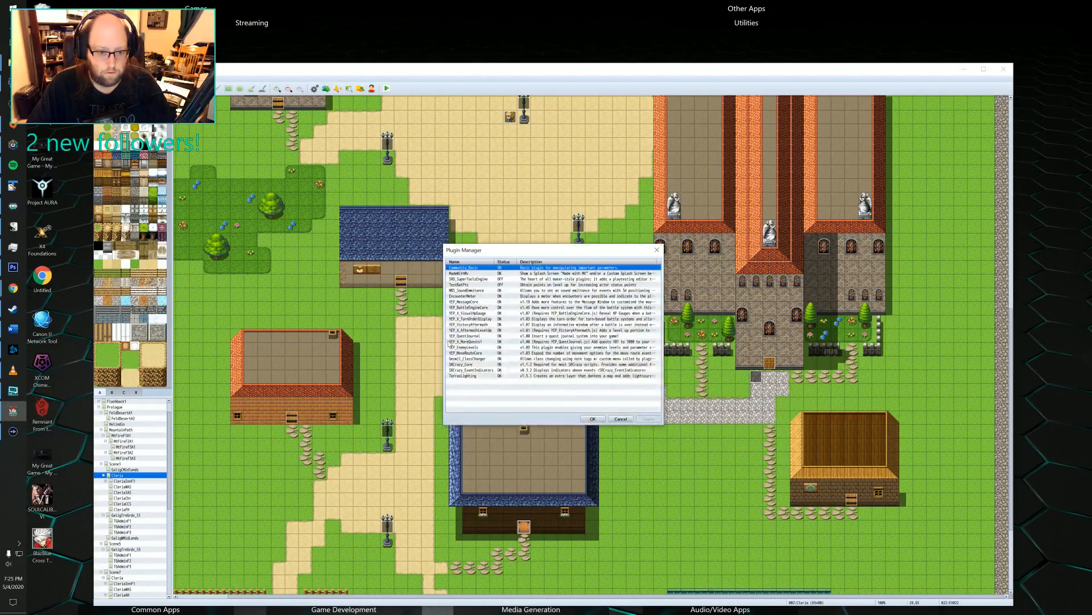
click(478, 279)
click(476, 284)
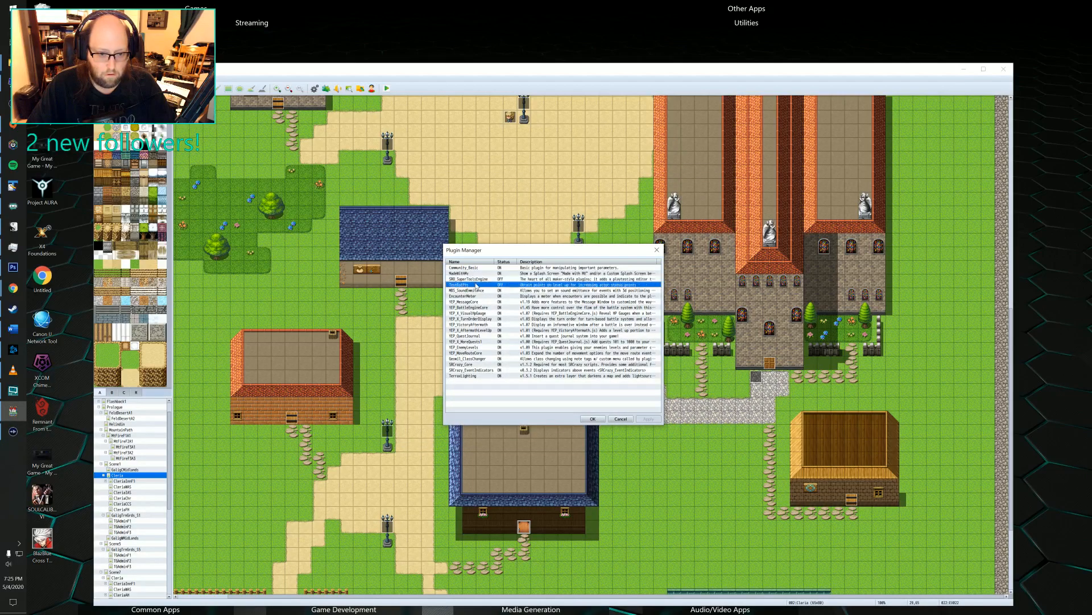
click(477, 280)
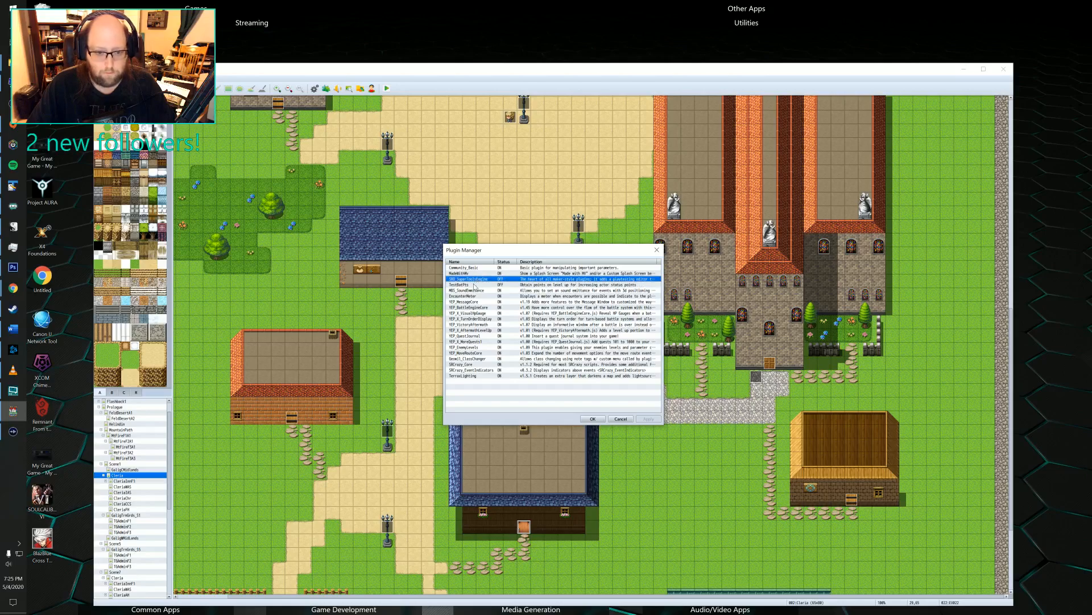
click(475, 284)
click(475, 279)
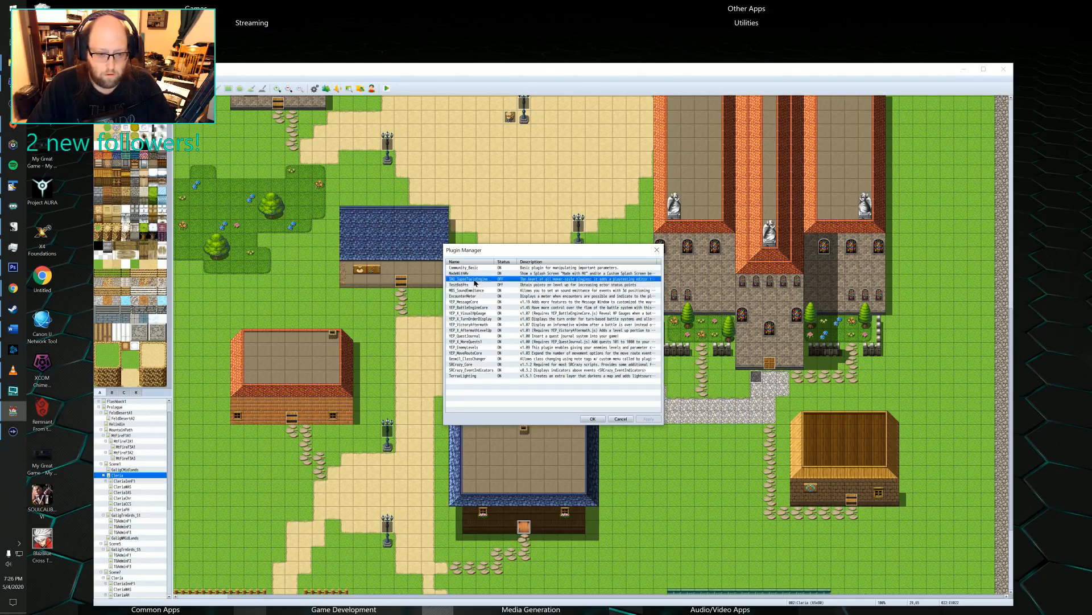
click(471, 286)
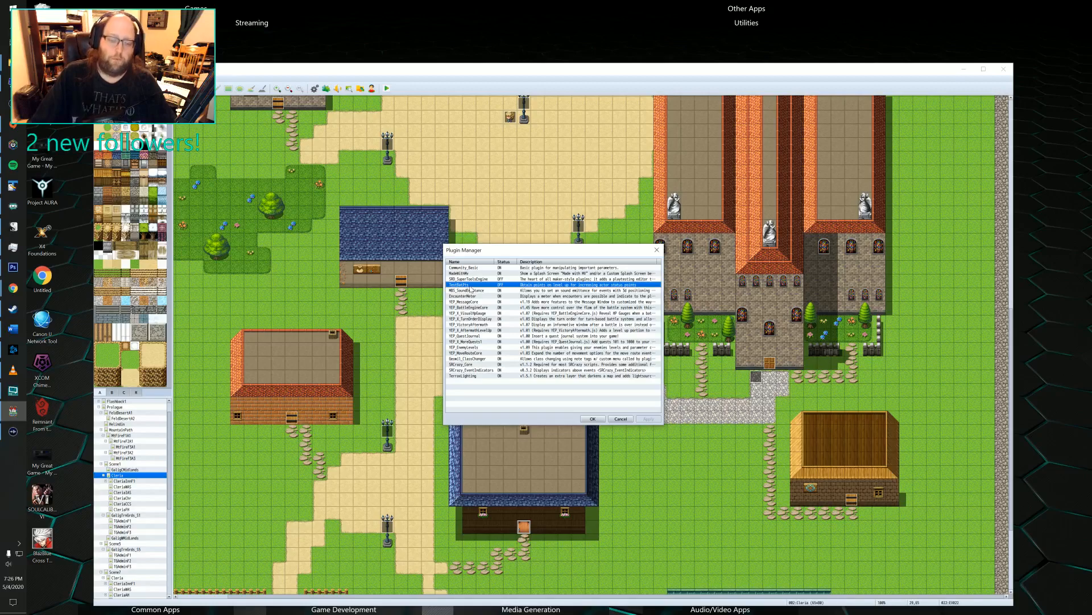
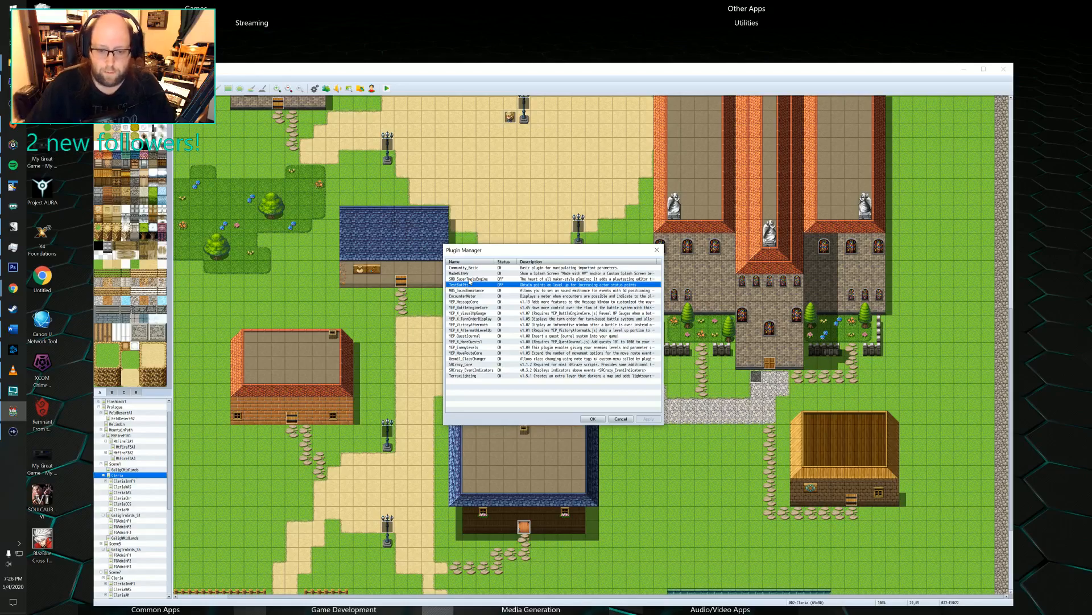
Inspect the settings of the plugin that grants status points on level up, check the other listed plugins, and close the plugin manager.
double_click(467, 286)
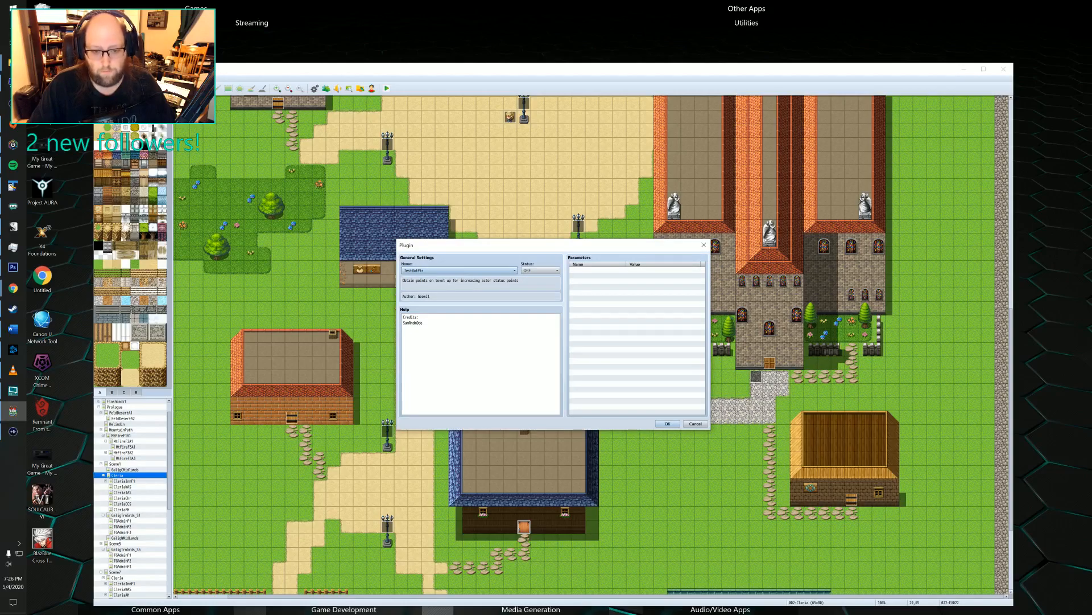
click(693, 424)
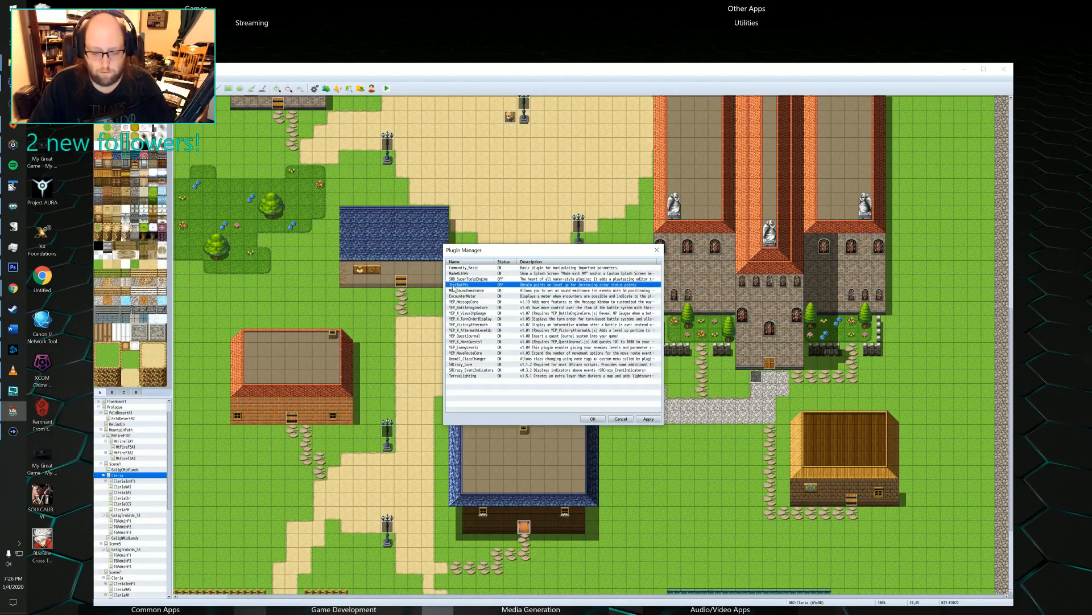
click(576, 281)
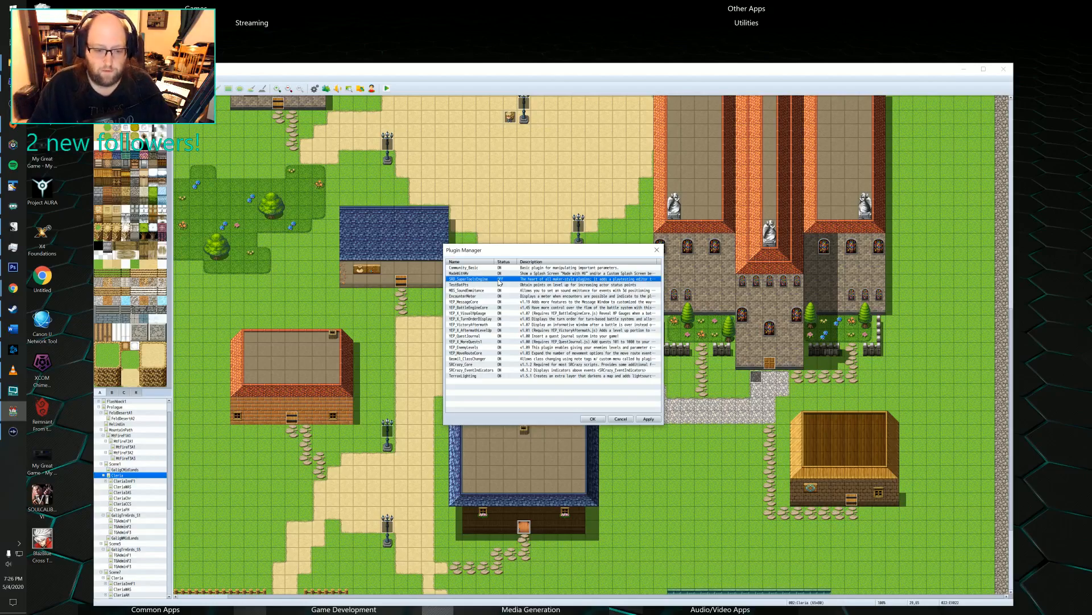
click(475, 290)
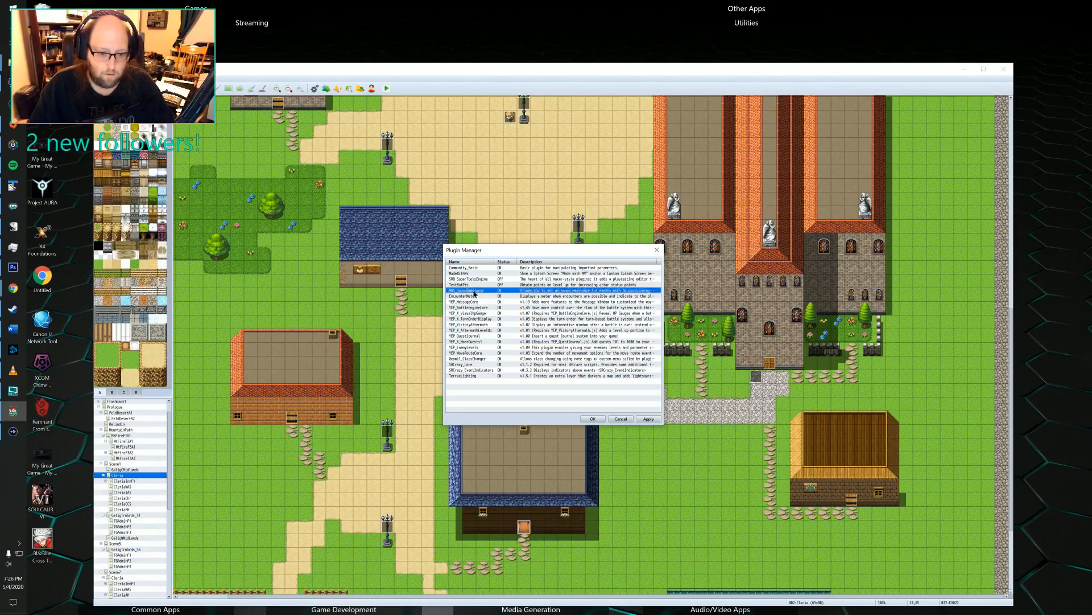
click(466, 377)
click(469, 369)
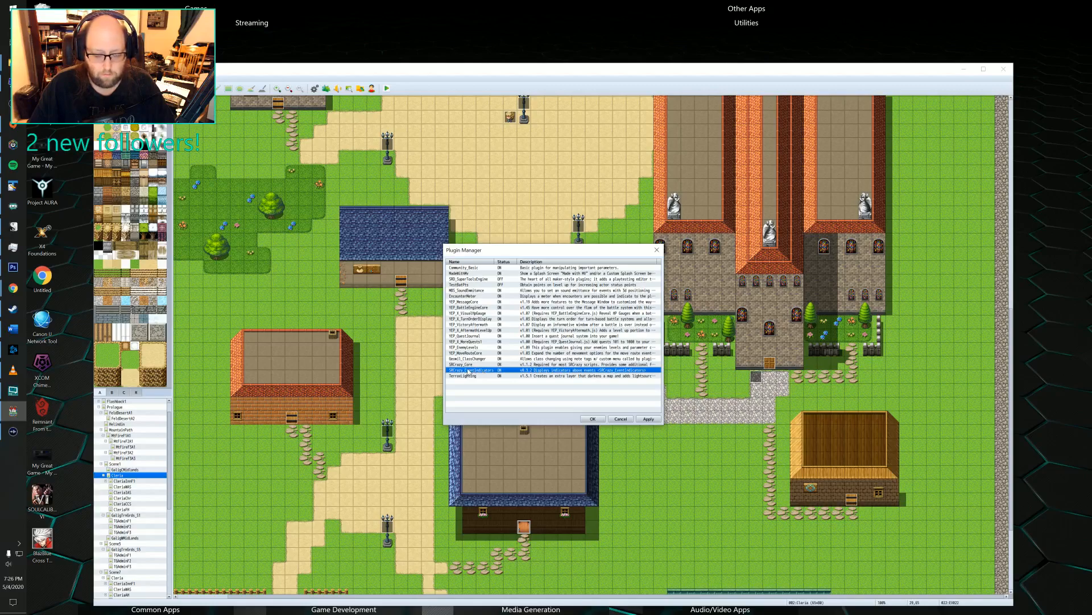
click(592, 419)
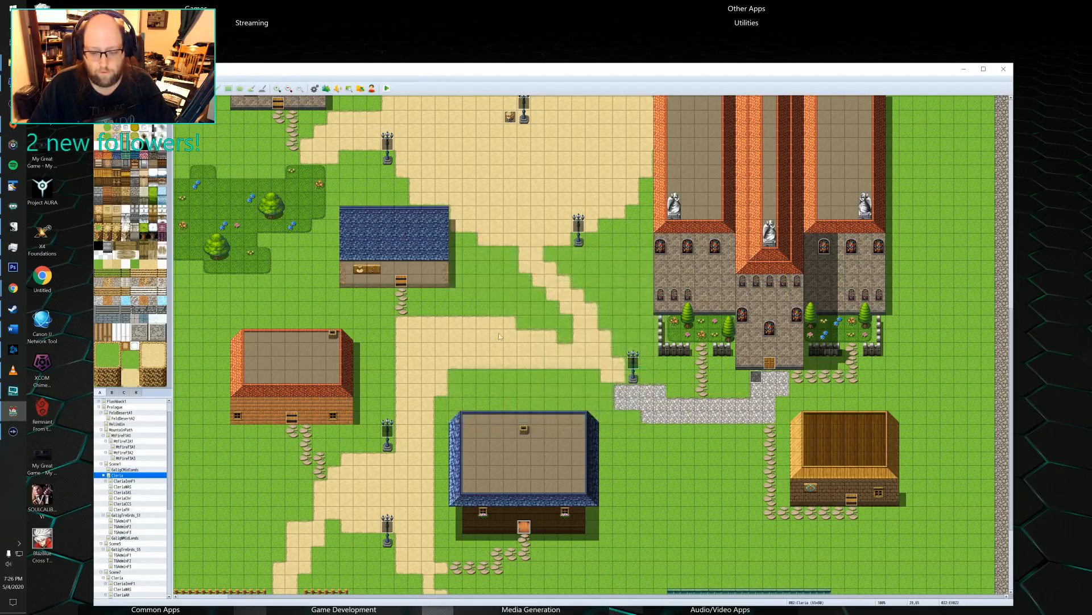
Save the project changes and launch a playtest, starting a new game from the title screen.
click(387, 88)
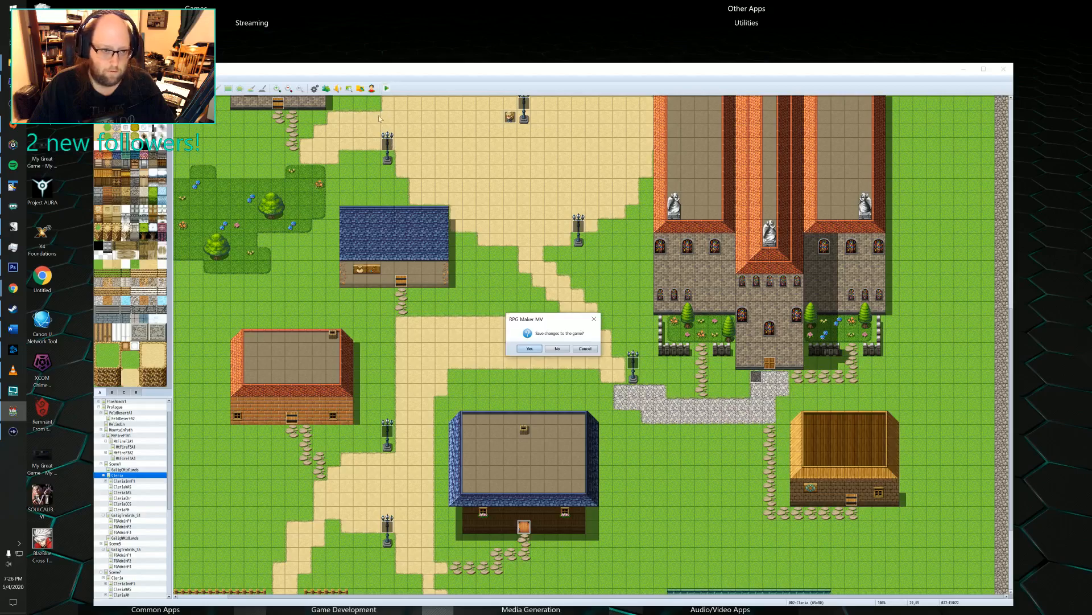
click(535, 350)
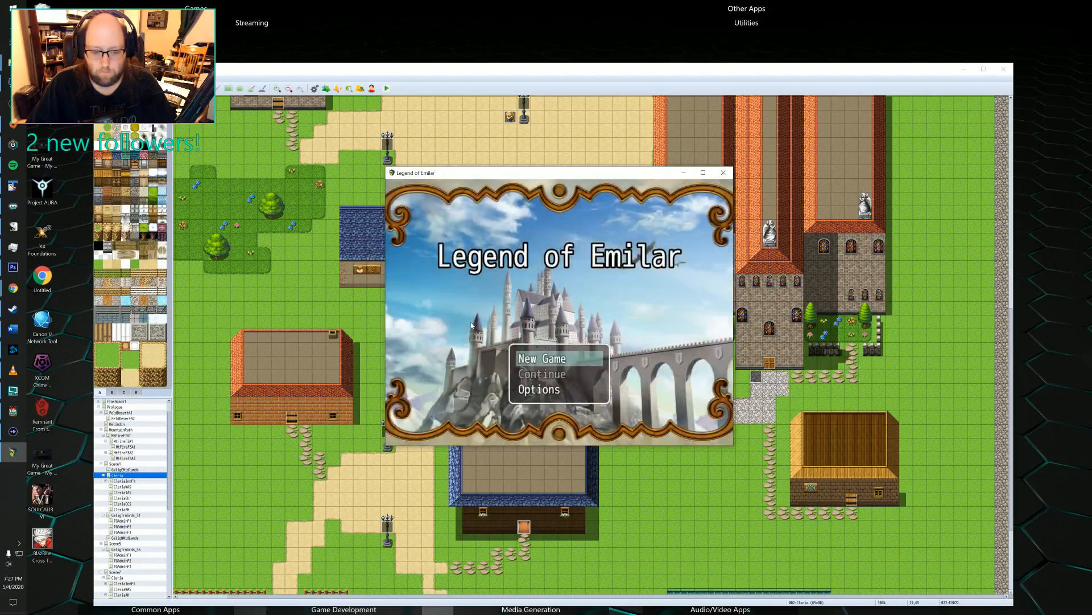
key(Return)
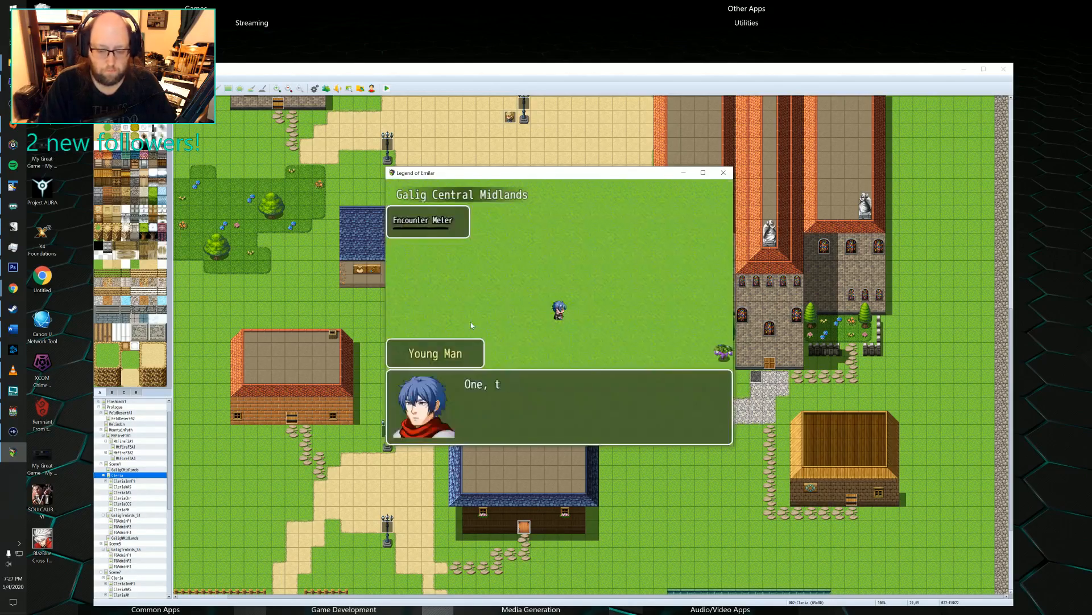
Advance through the Young Man's opening dialogue in Galig Central Midlands until the hero can move.
key(Return)
key(Return)
key(Return)
key(Return)
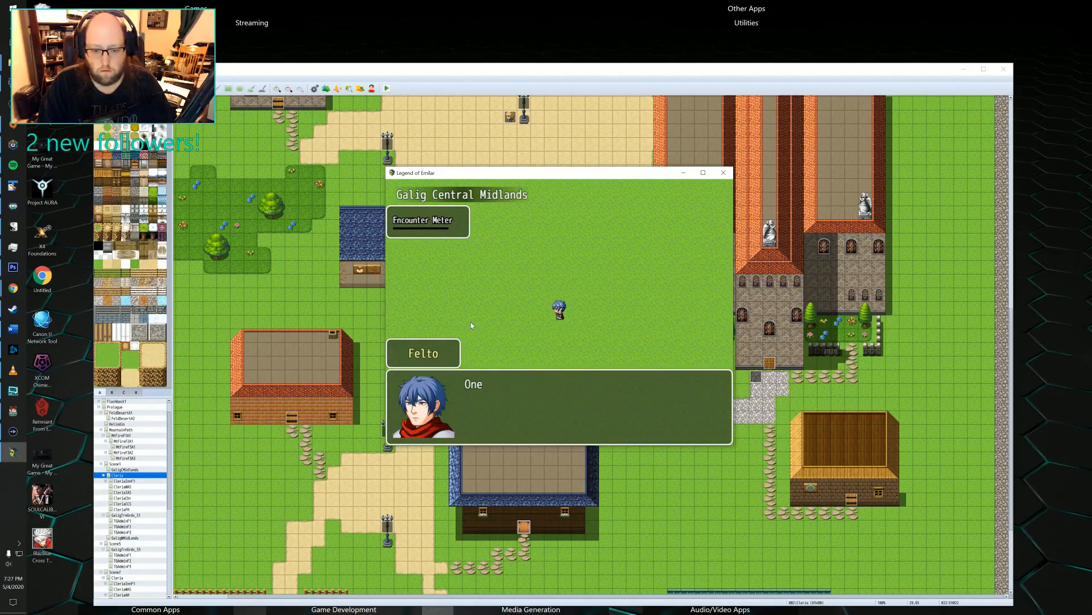
key(Return)
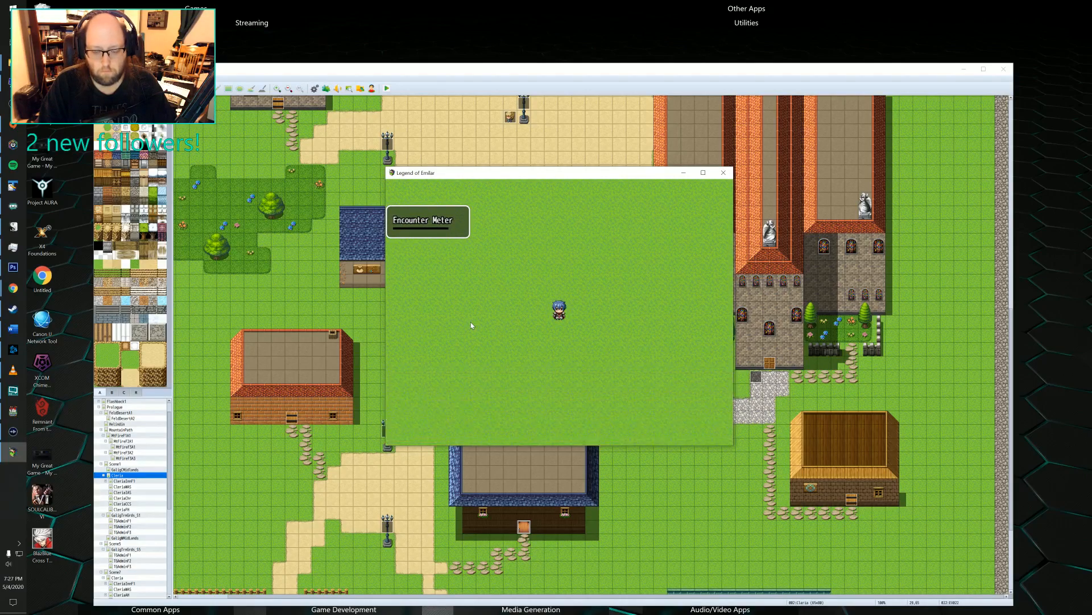
Walk the hero northwest across the grassland and west along the dirt road until a random encounter triggers.
key(Left)
key(Up)
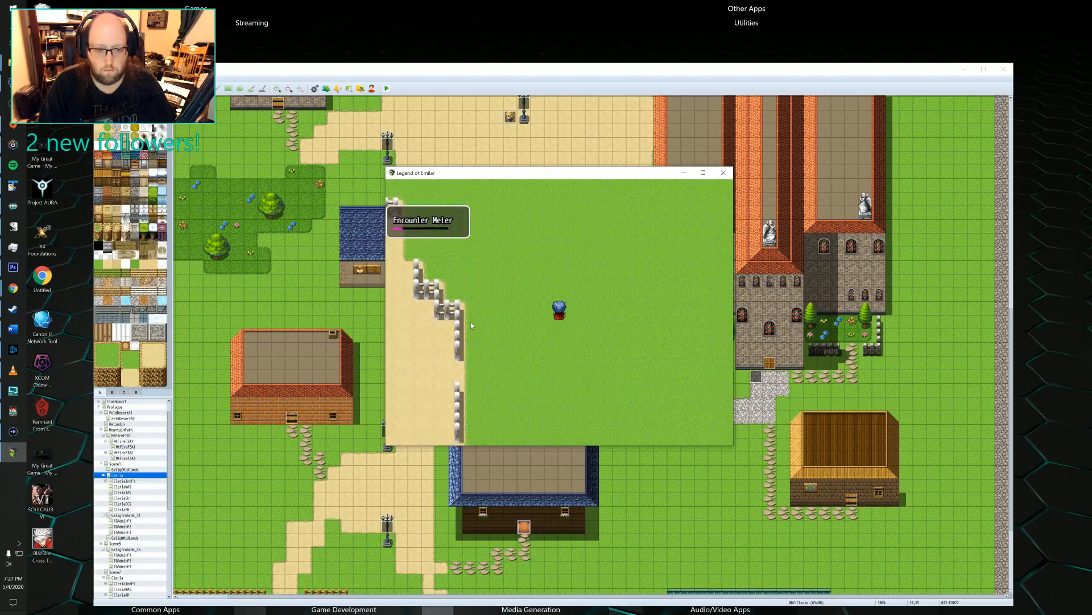
key(Up)
key(Left)
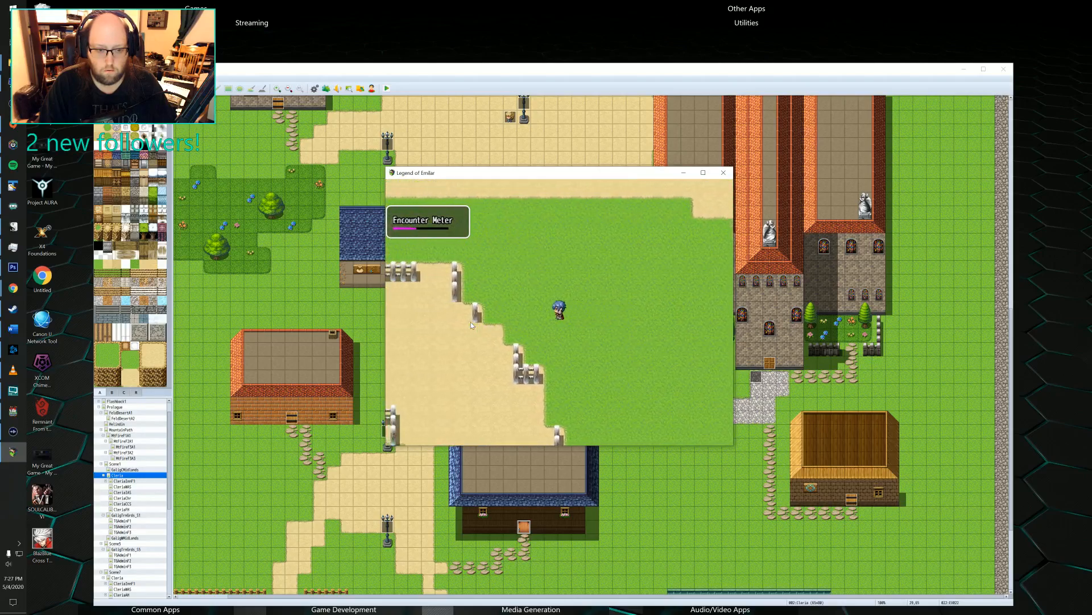
key(Up)
key(Left)
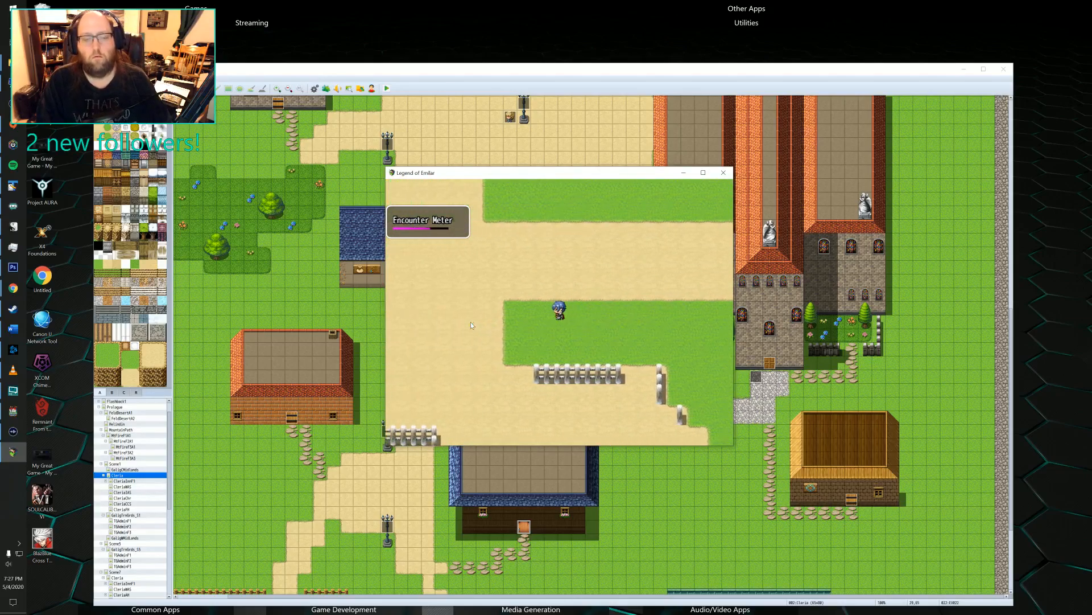
key(Left)
key(Up)
key(Left)
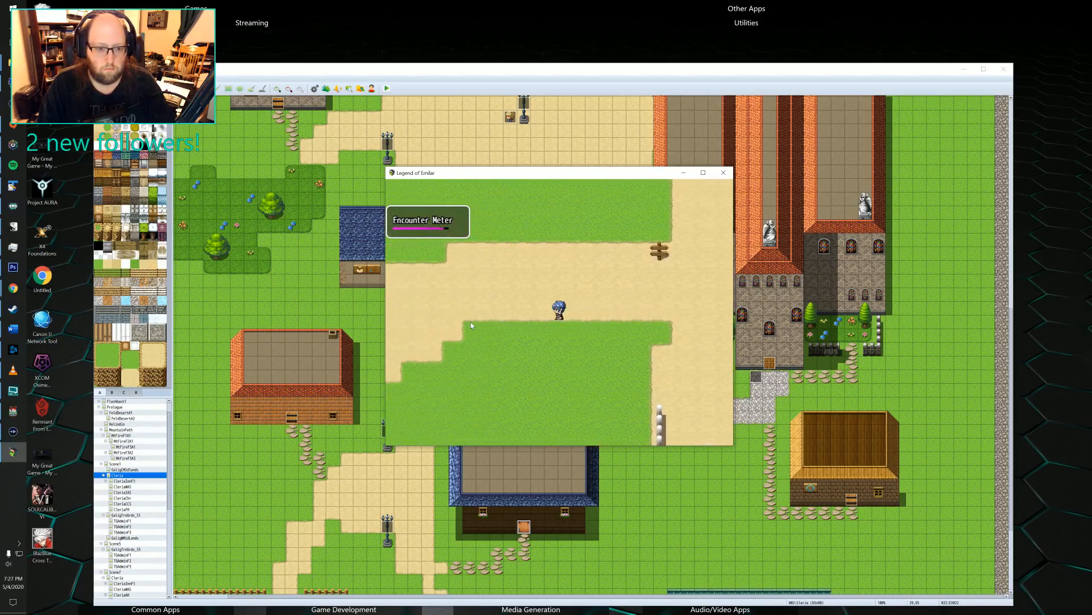
key(Left)
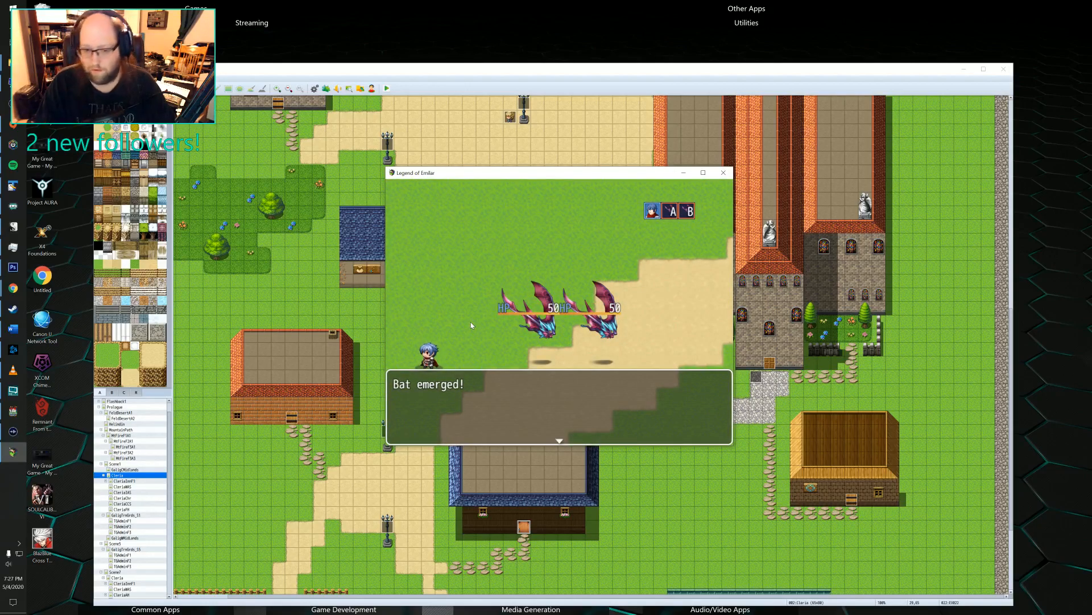
Choose to fight the bats and use a skill on Lv1 Bat A.
key(Return)
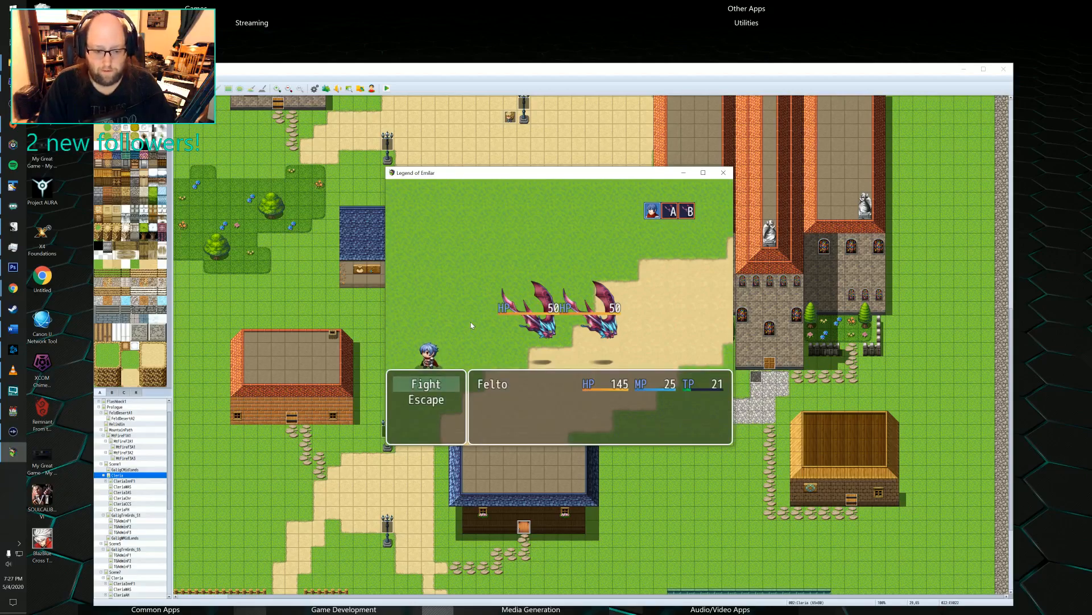
key(Return)
key(Down)
key(Return)
key(Return)
key(Left)
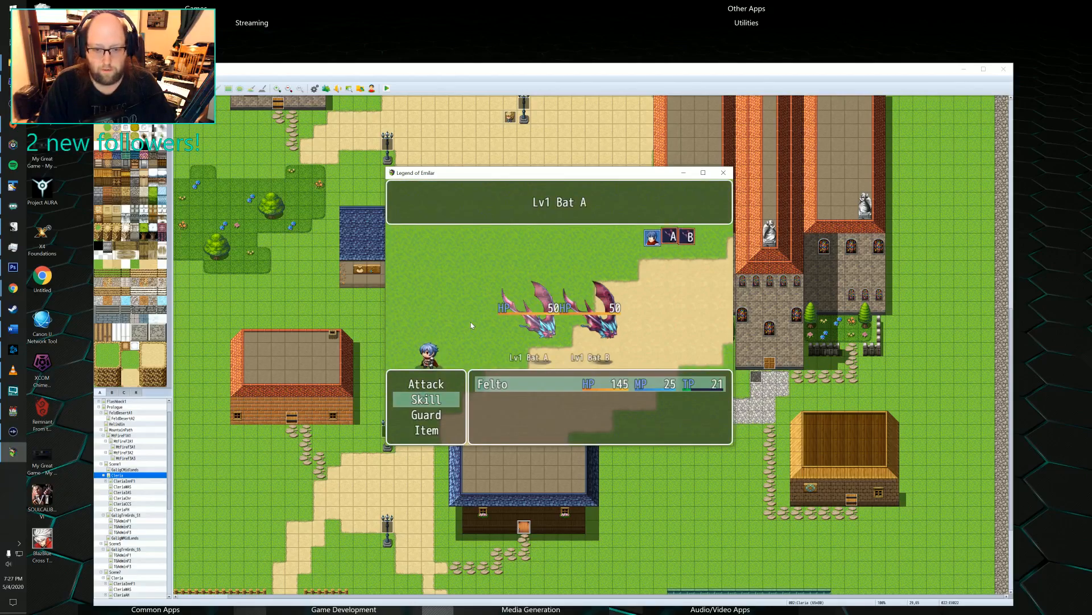
key(Return)
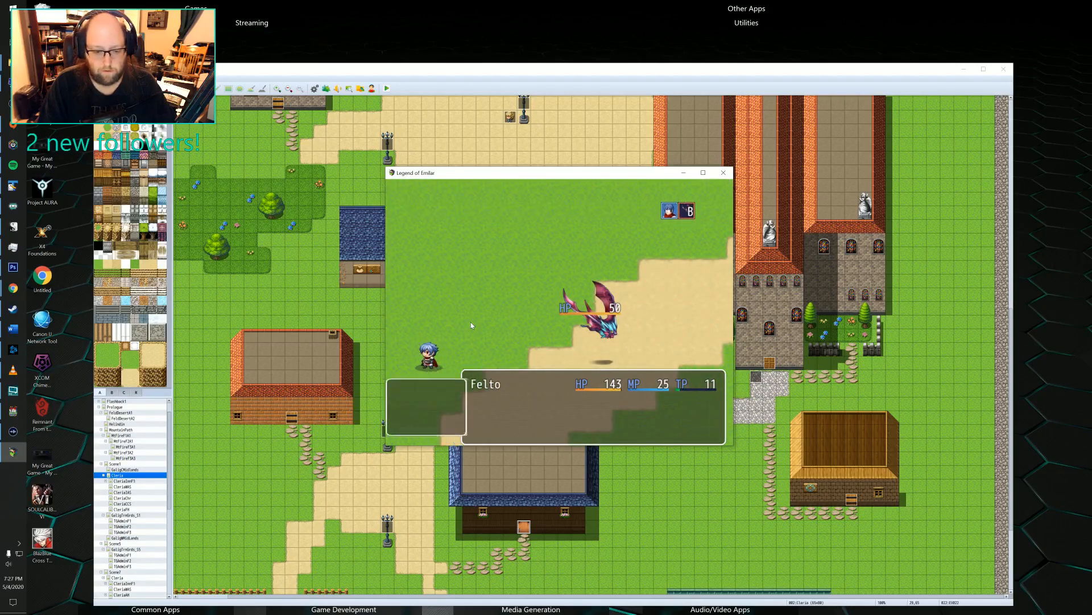
Attack Bat B with a skill and advance through the victory screens.
key(Return)
key(Return)
key(Return)
key(Return)
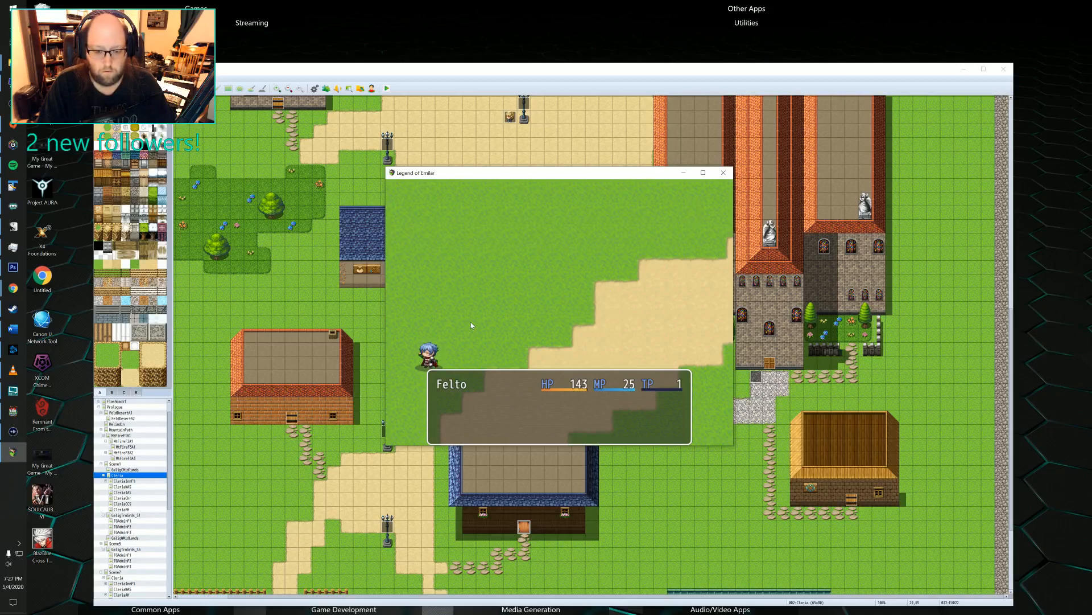
key(Return)
key(Return)
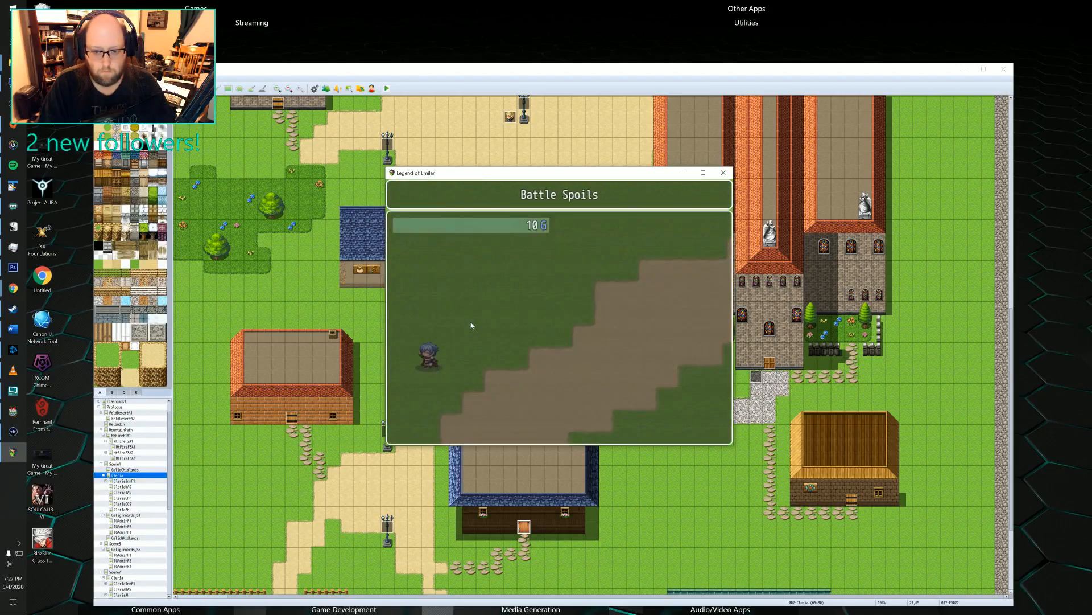
Run the hero southwest to the dirt road and follow it northwest to the entrance of Cleria.
key(Left)
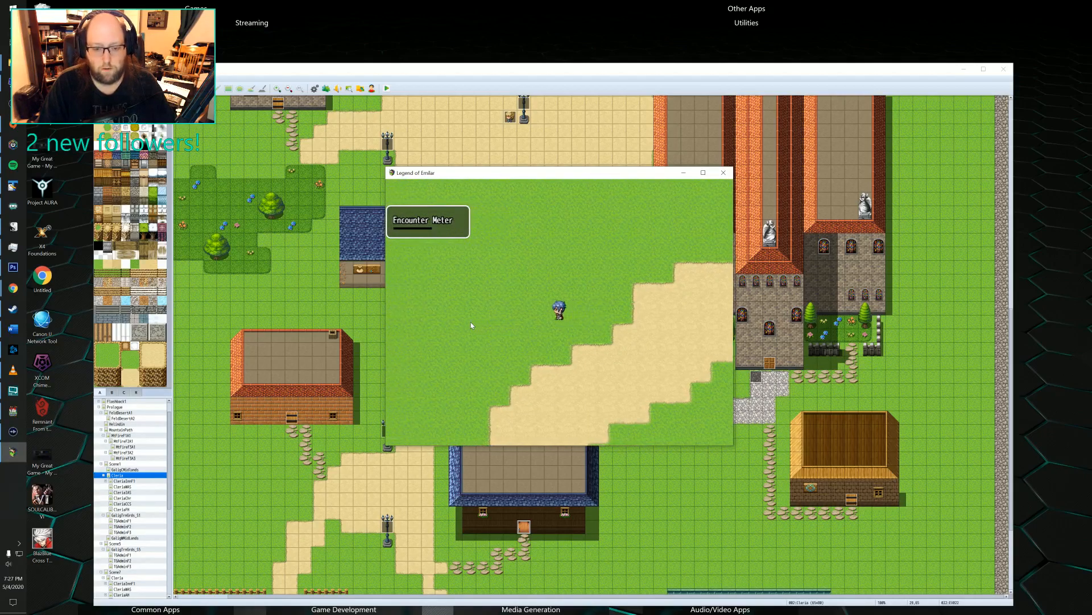
key(shift+Down)
key(shift+Left)
key(shift+Down)
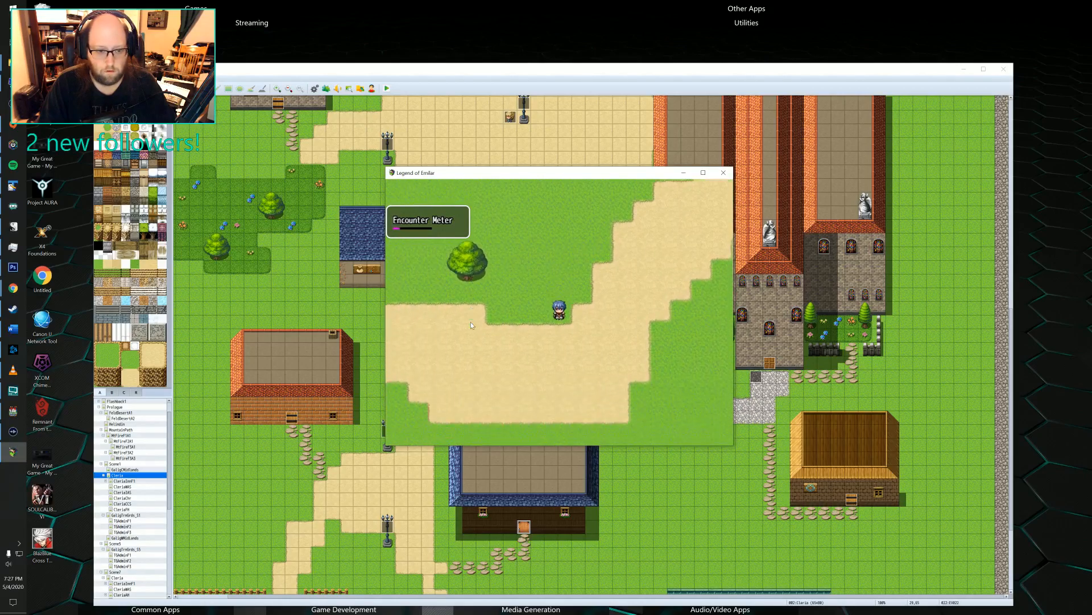
key(shift+Left)
key(shift+Left)
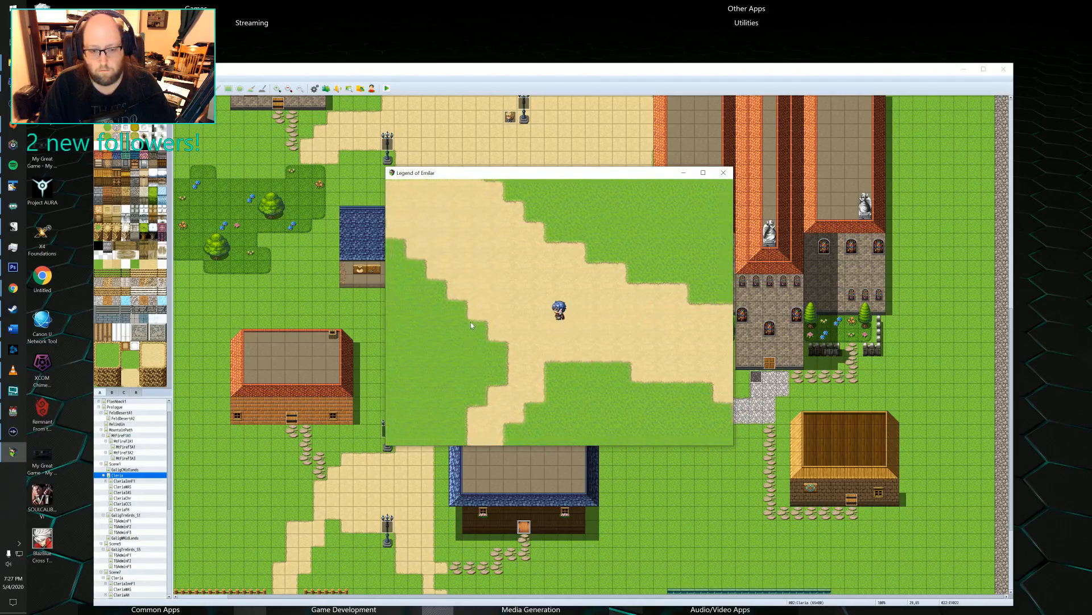
key(shift+Up)
key(shift+Left)
key(shift+Left)
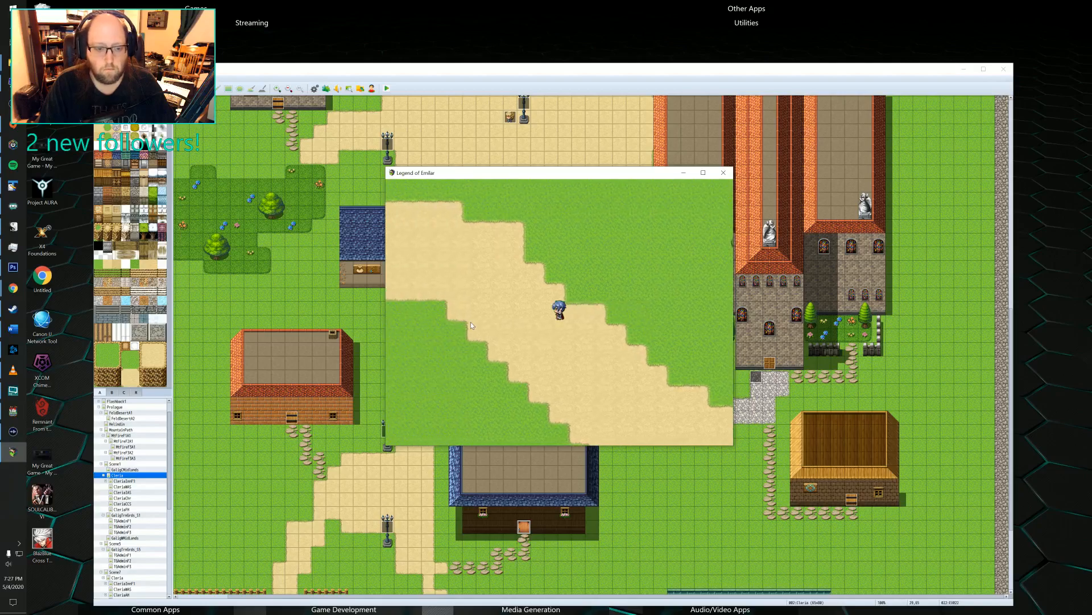
key(shift+Up)
key(shift+Left)
Run southwest through Cleria to the white-haired villager beside the lamp post and interact with the villager.
key(shift+Left)
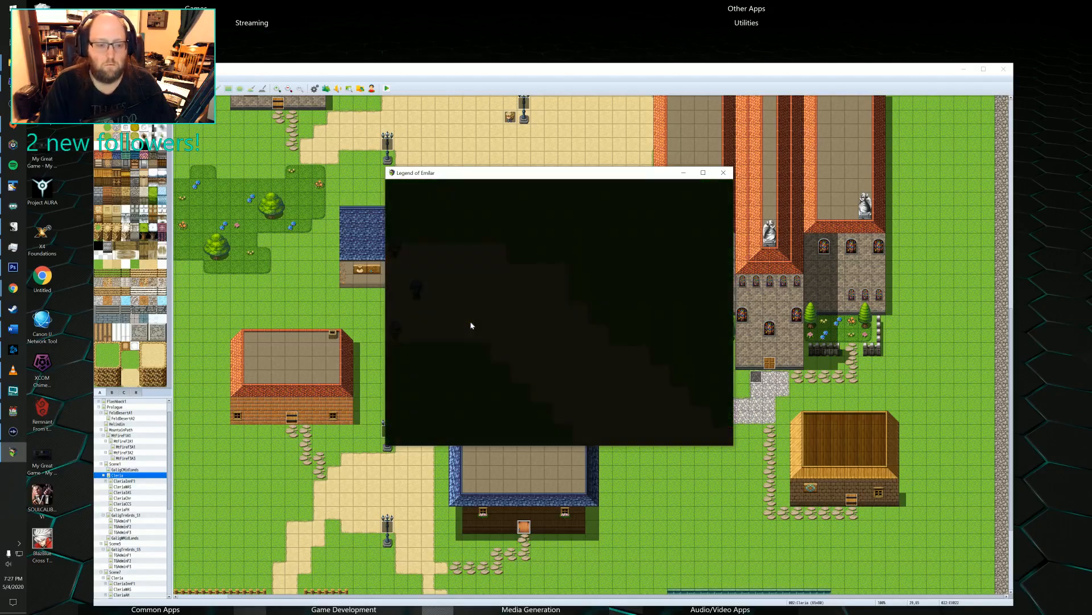
key(shift+Down)
key(shift+Left)
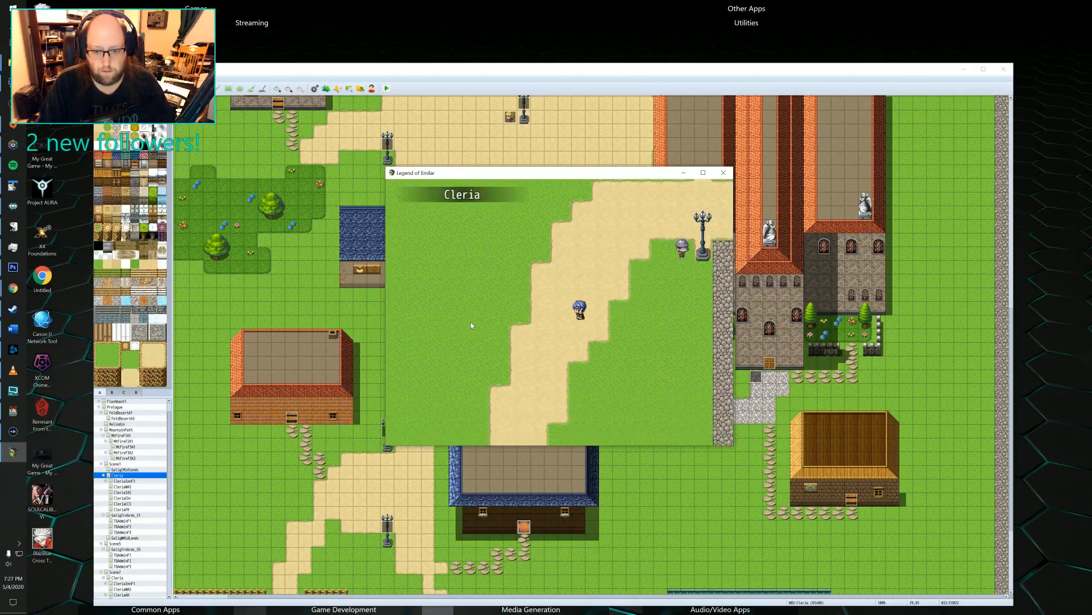
key(shift+Down)
key(shift+Left)
key(shift+Down)
key(shift+Down)
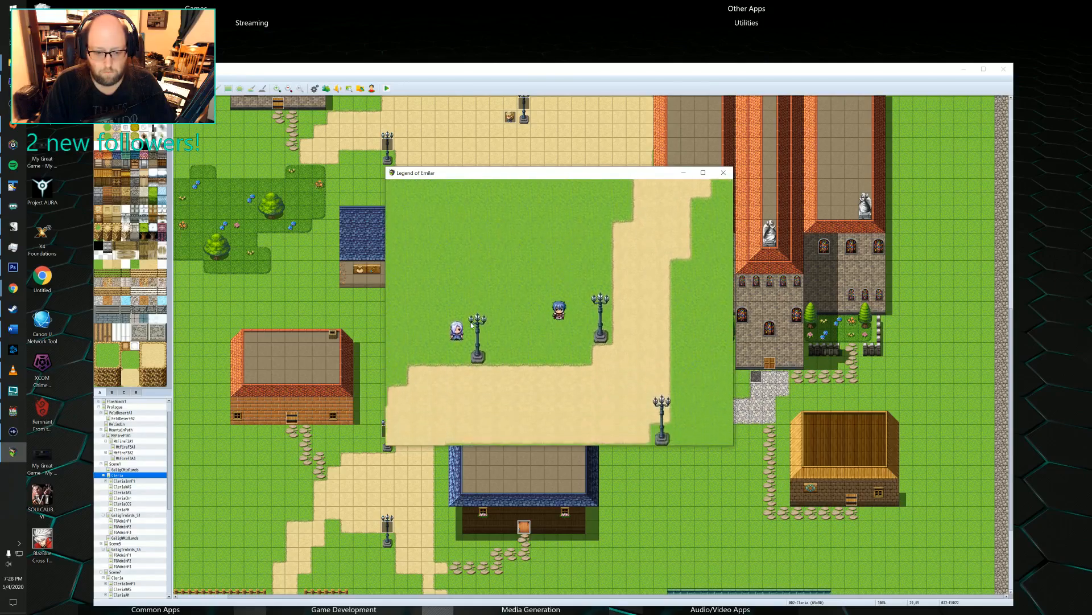
key(shift+Left)
key(shift+Up)
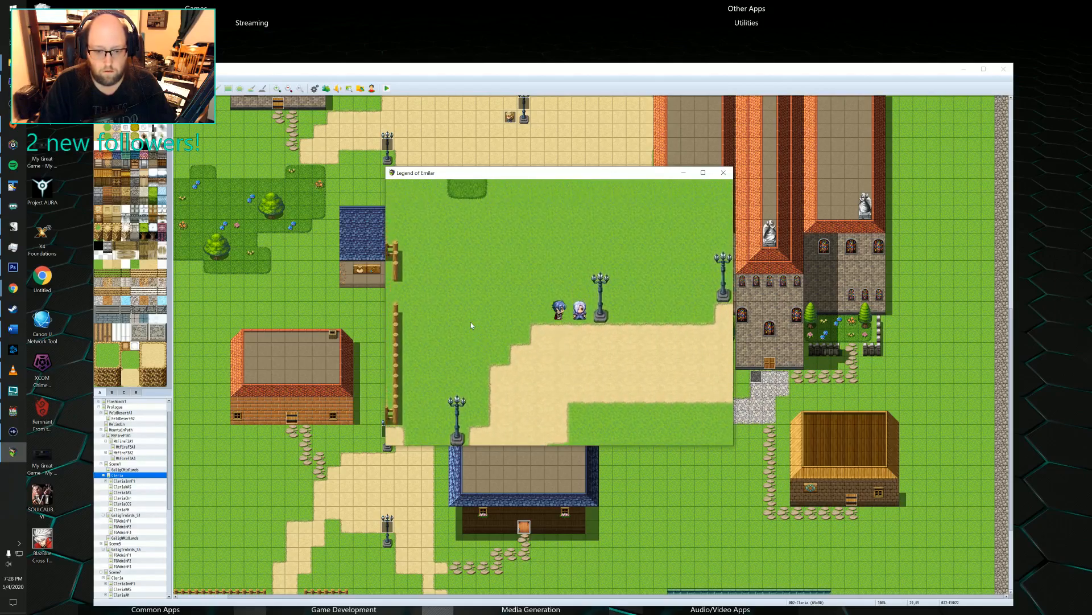
key(Return)
key(Return)
Run the hero southwest along the path to the inn and around its west side.
key(Down)
key(shift+Left)
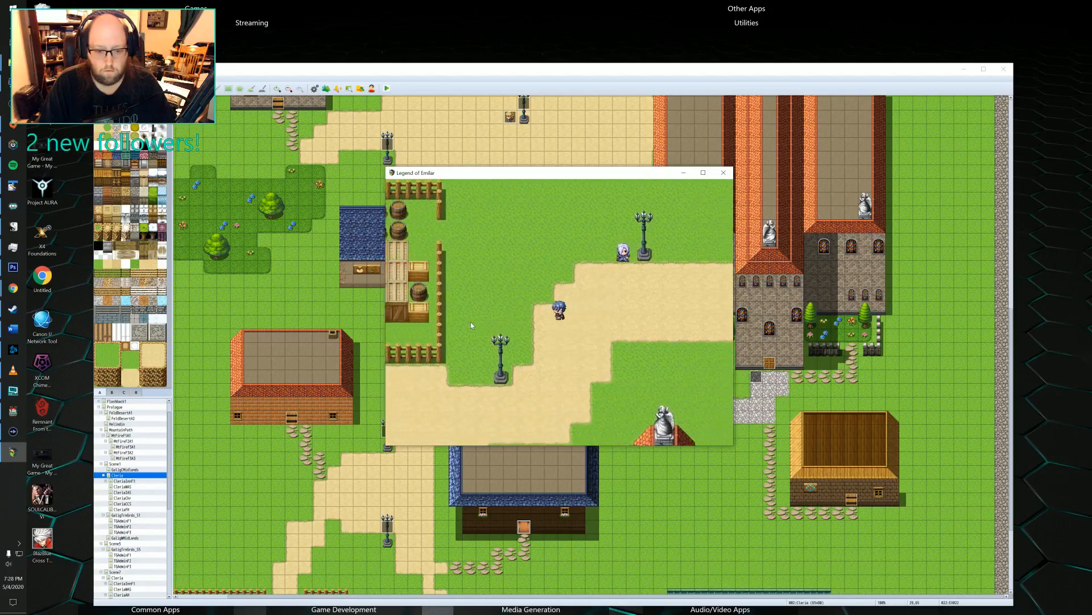
key(shift+Down)
key(shift+Left)
key(shift+Left)
key(shift+Up)
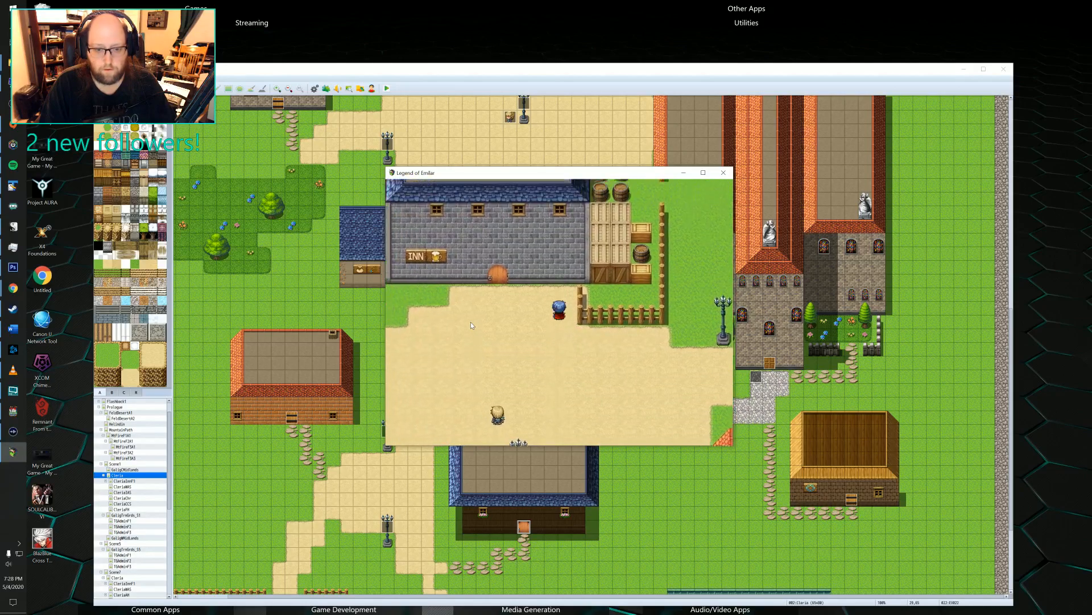
key(shift+Left)
key(shift+Up)
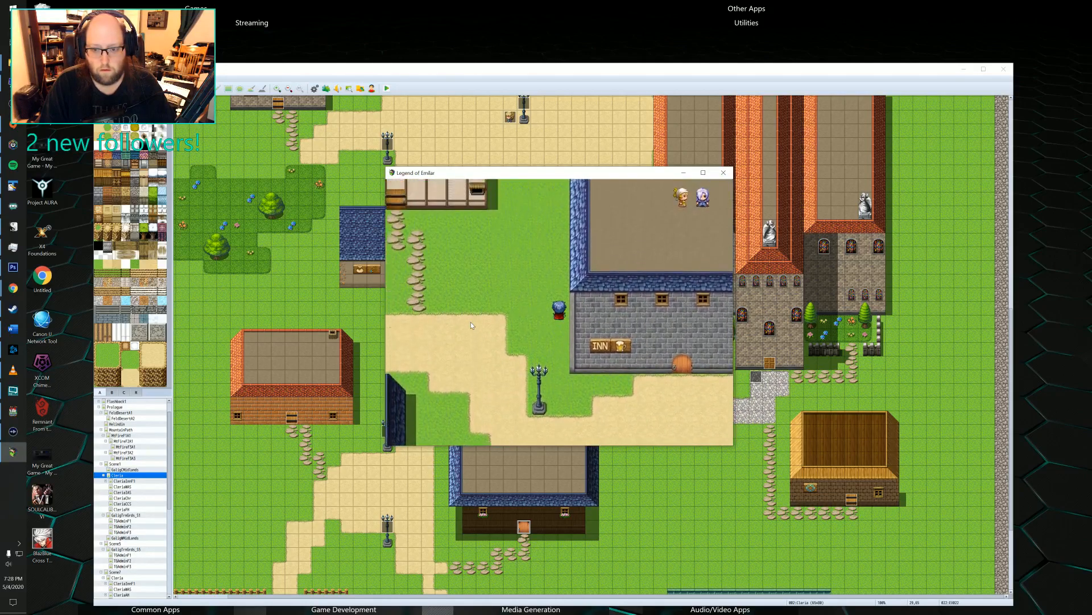
Run the hero past the inn's entrance and south across the town to the grass behind the blue-roofed house.
key(shift+Down)
key(shift+Right)
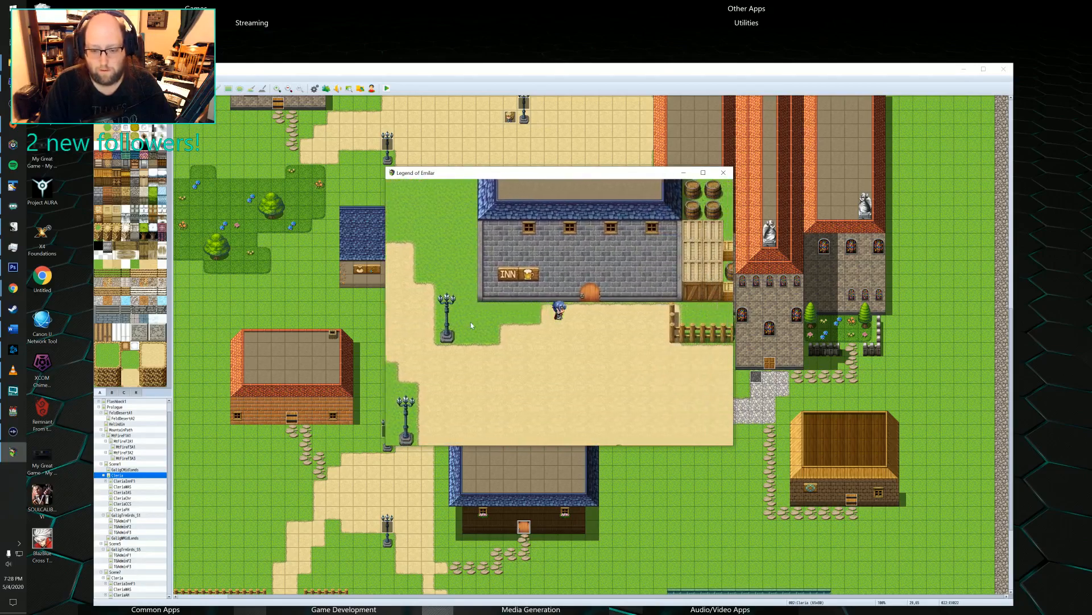
key(shift+Down)
key(shift+Down)
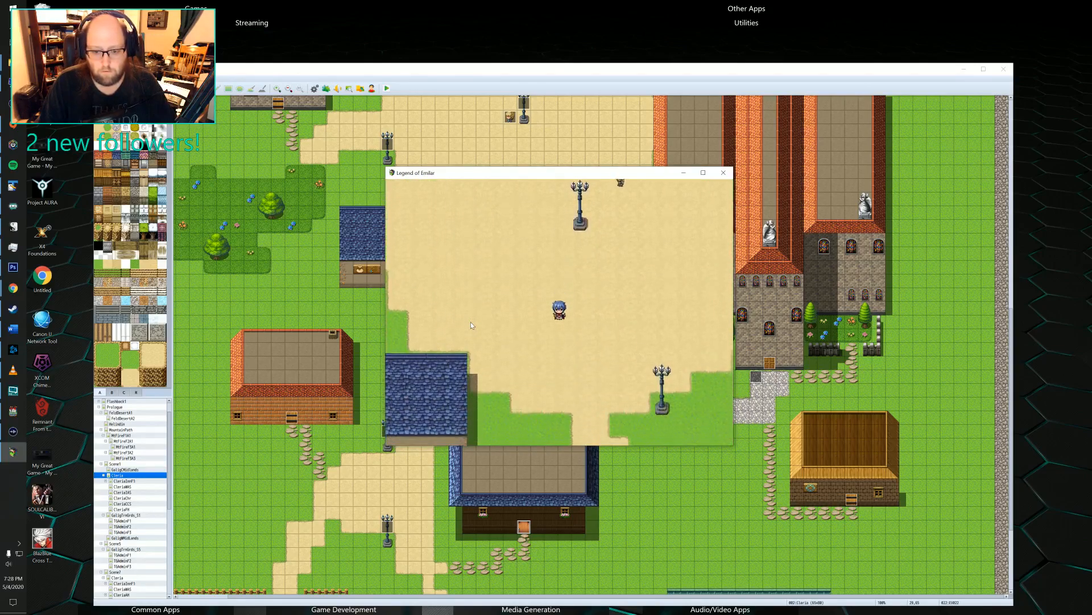
Run the hero around the west side of the blue-roofed house and enter it through the front door.
key(shift+Down)
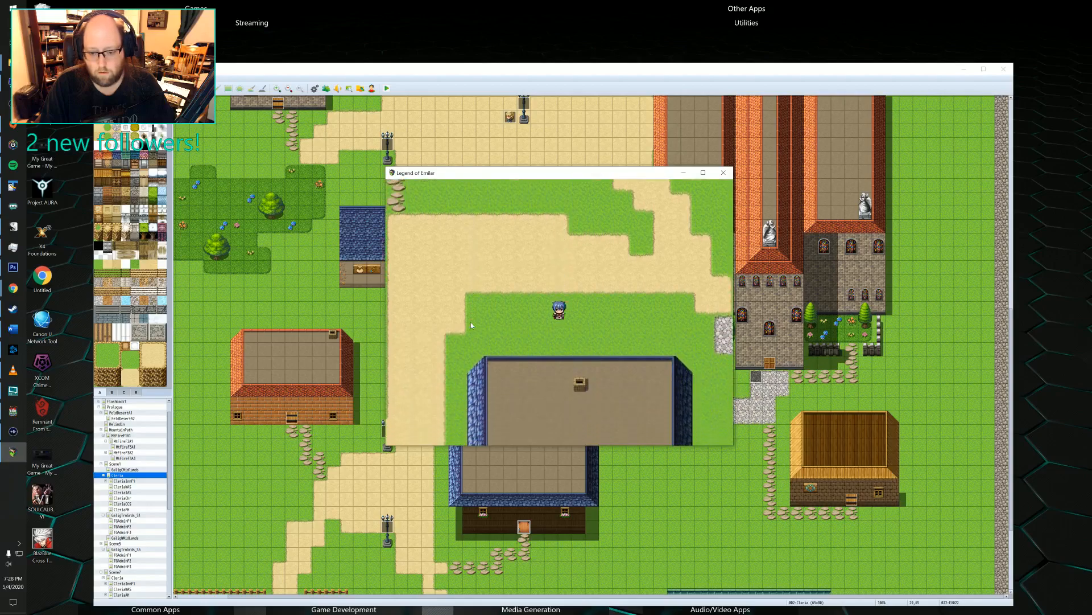
key(shift+Left)
key(shift+Down)
key(shift+Down)
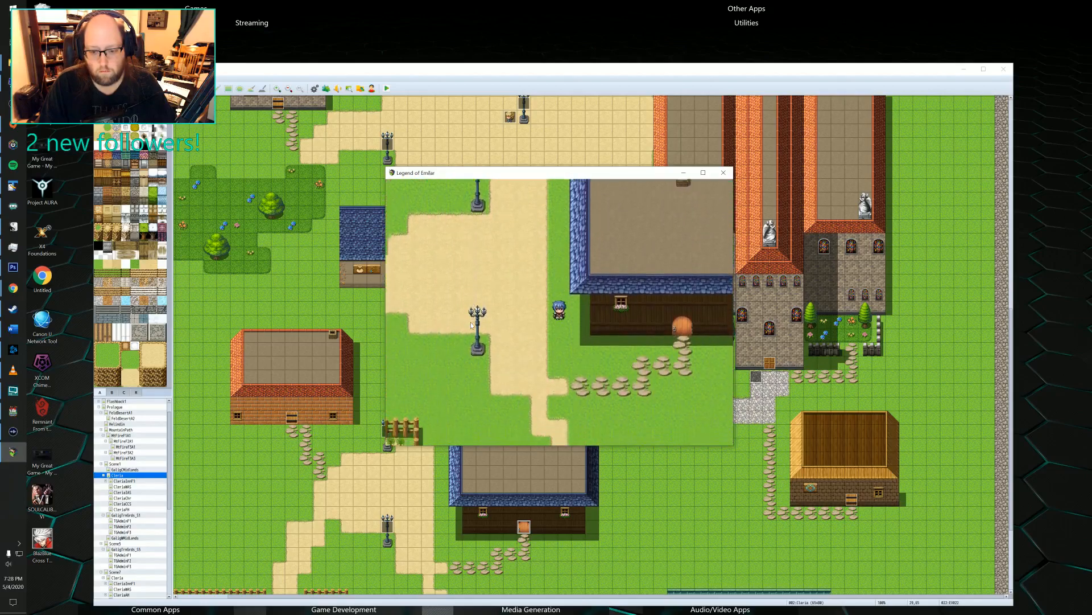
key(shift+Right)
key(Up)
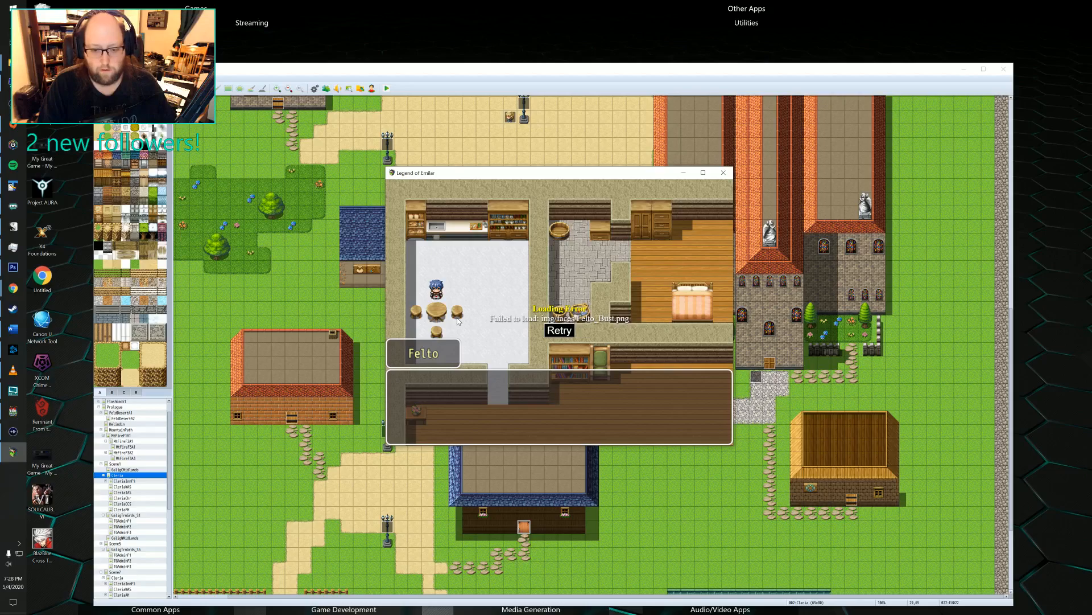
Retry loading the face image in Felto's dialogue several times and close the playtest.
key(Return)
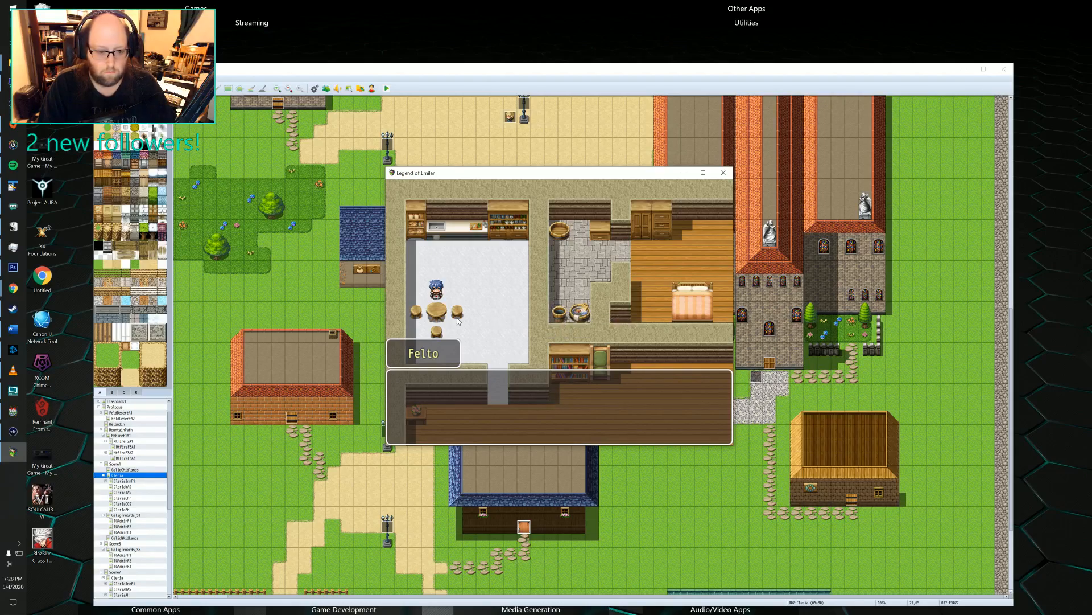
key(Return)
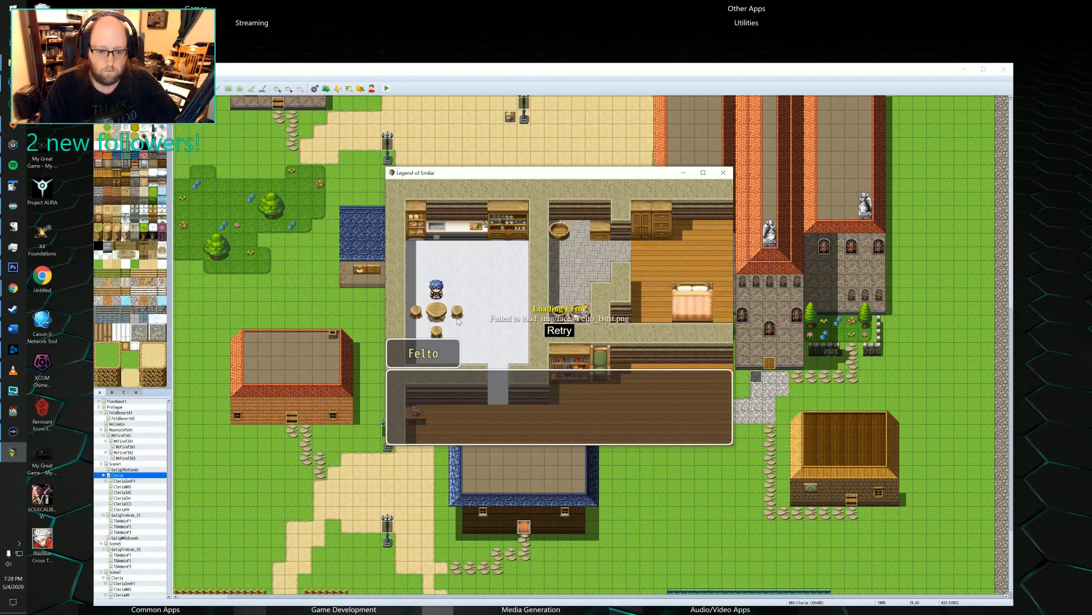
key(Return)
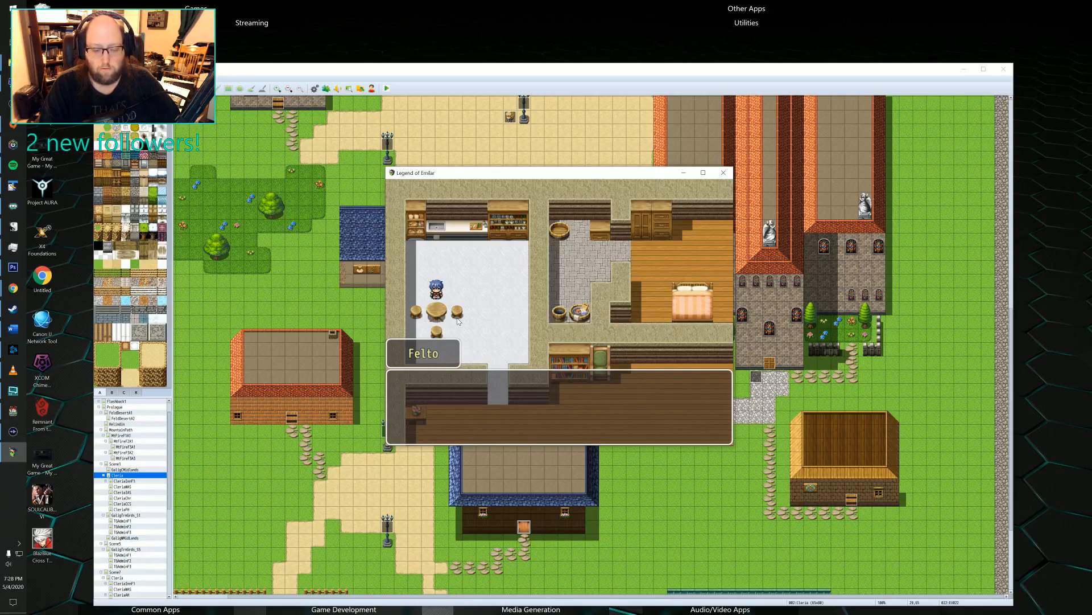
key(Return)
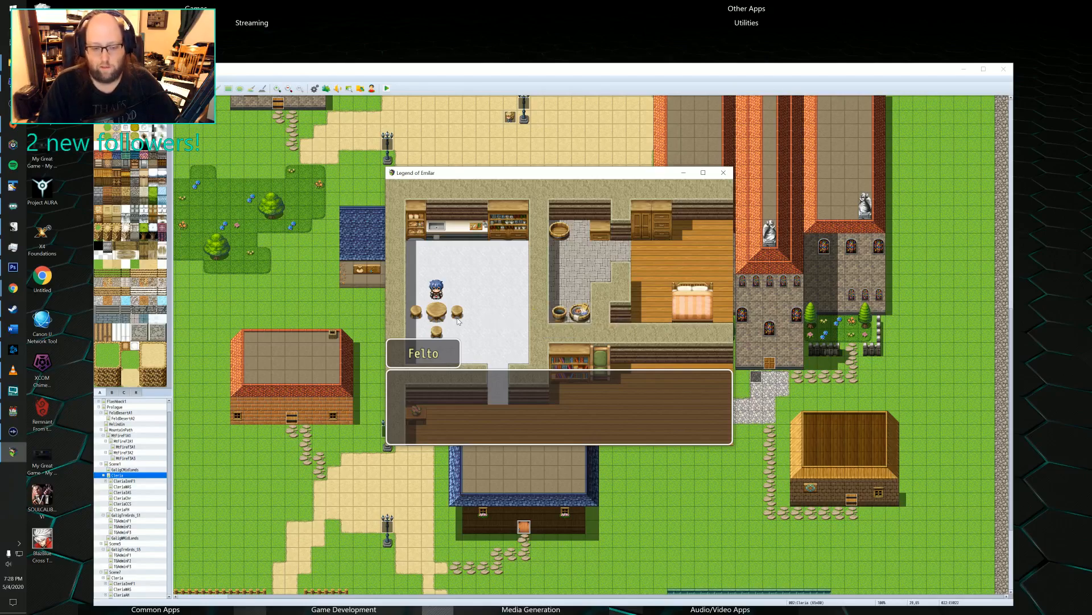
click(724, 172)
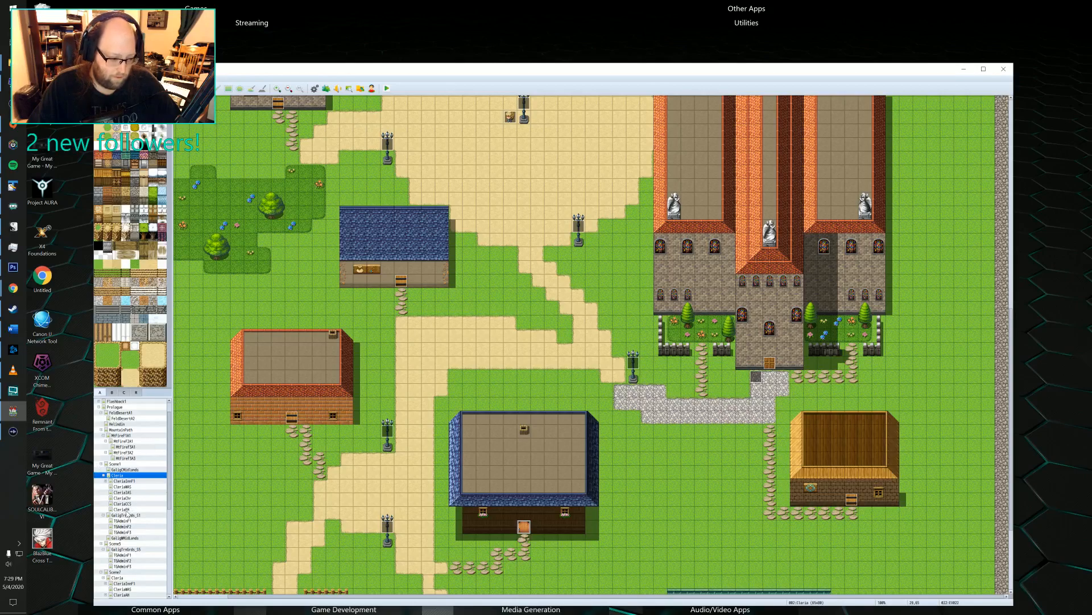
Open page 2 of event EV002 on the CleriaFH house map.
click(123, 510)
double_click(207, 277)
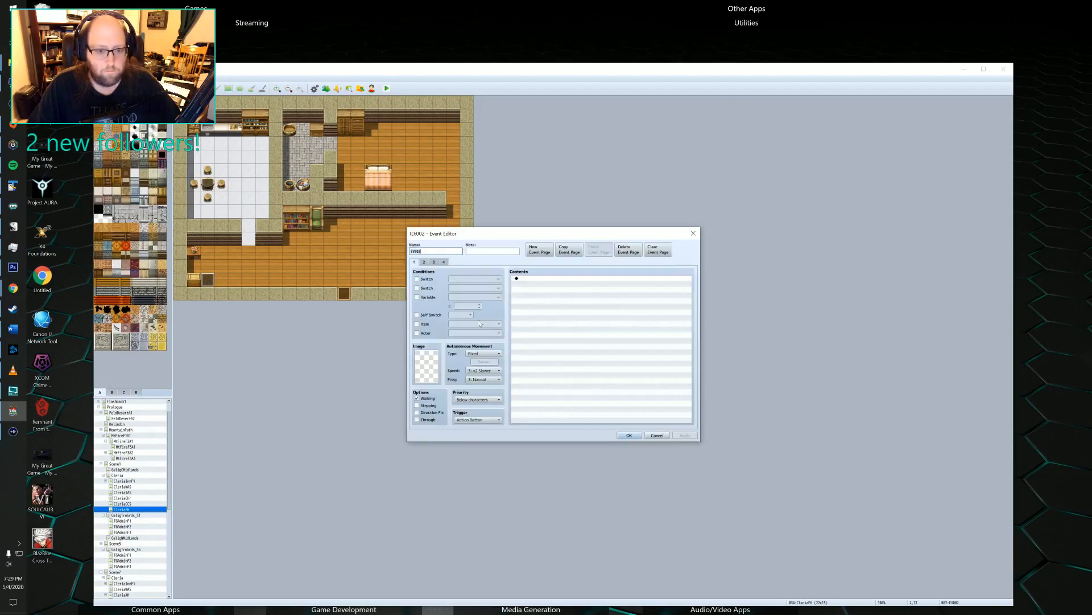
click(424, 261)
scroll(534, 353, down, 2)
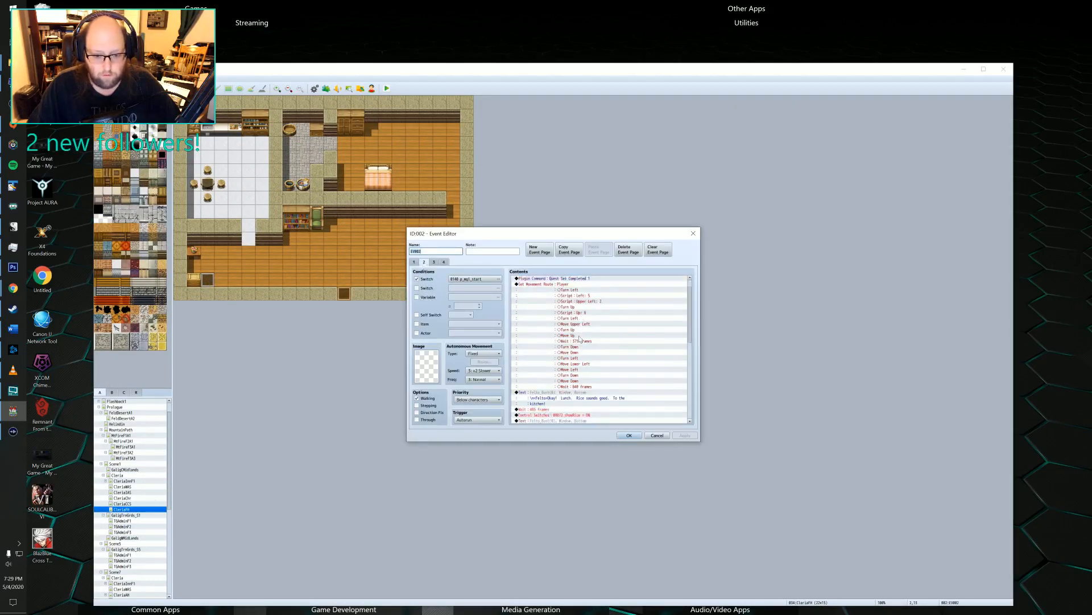
Set the face of Felto's "Lunch. Rice sounds good." message to the blue-haired portrait from the Party image.
click(536, 377)
double_click(537, 376)
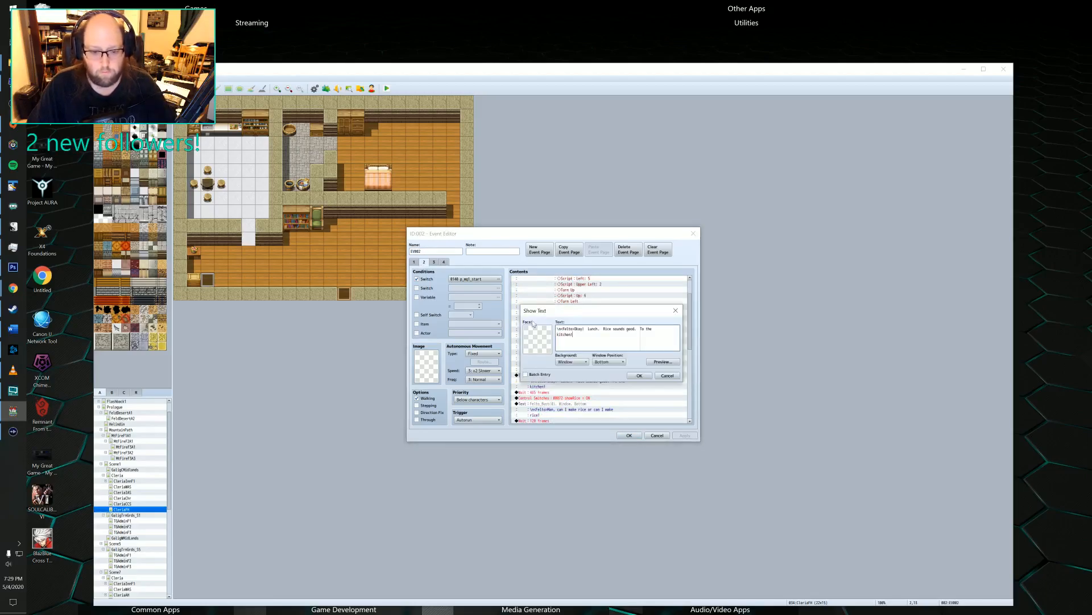
double_click(538, 333)
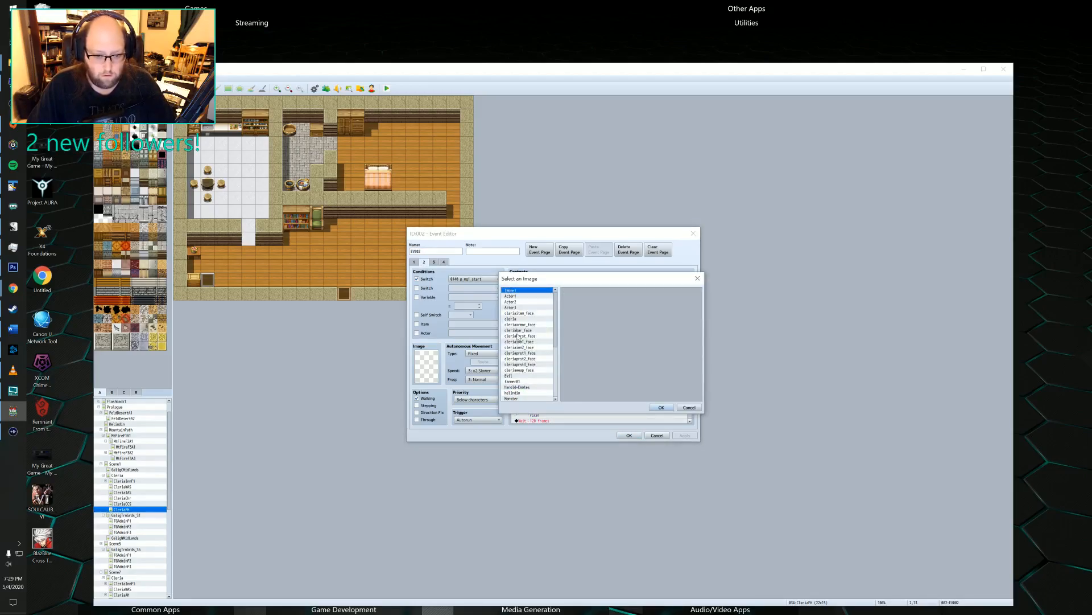
scroll(517, 341, down, 4)
click(516, 363)
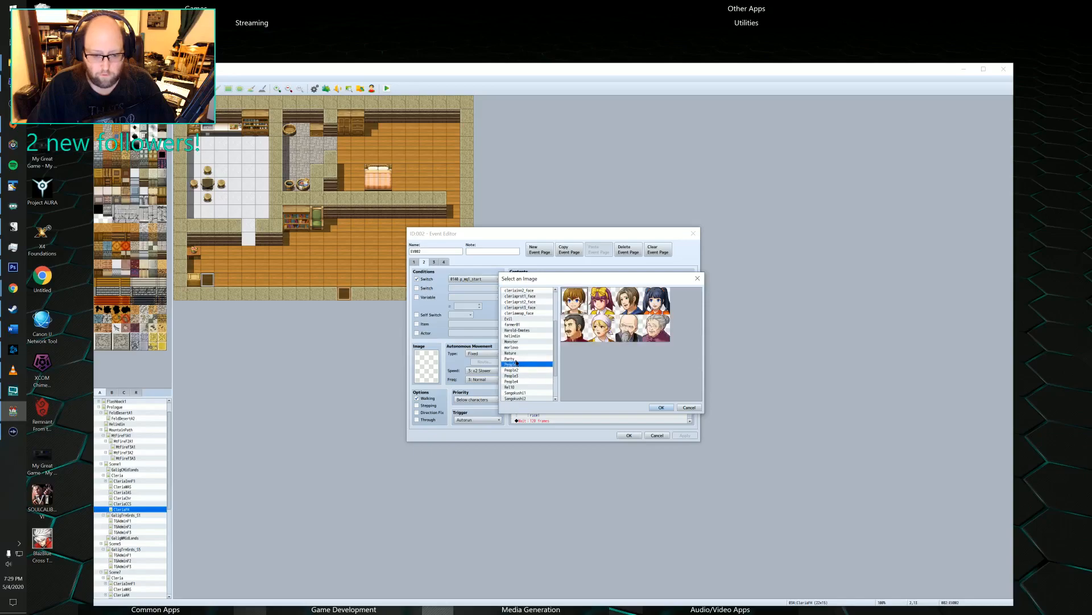
click(516, 360)
click(556, 309)
click(654, 407)
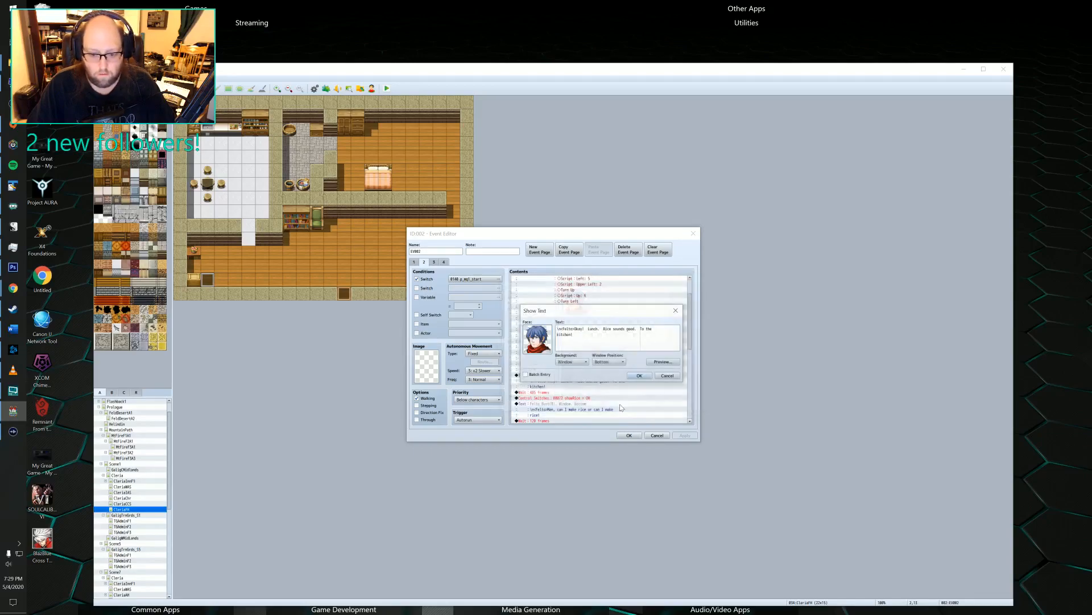
click(639, 375)
Give Felto's "can I make rice or can I make rice!" message the blue-haired face from the Party image.
scroll(528, 348, down, 4)
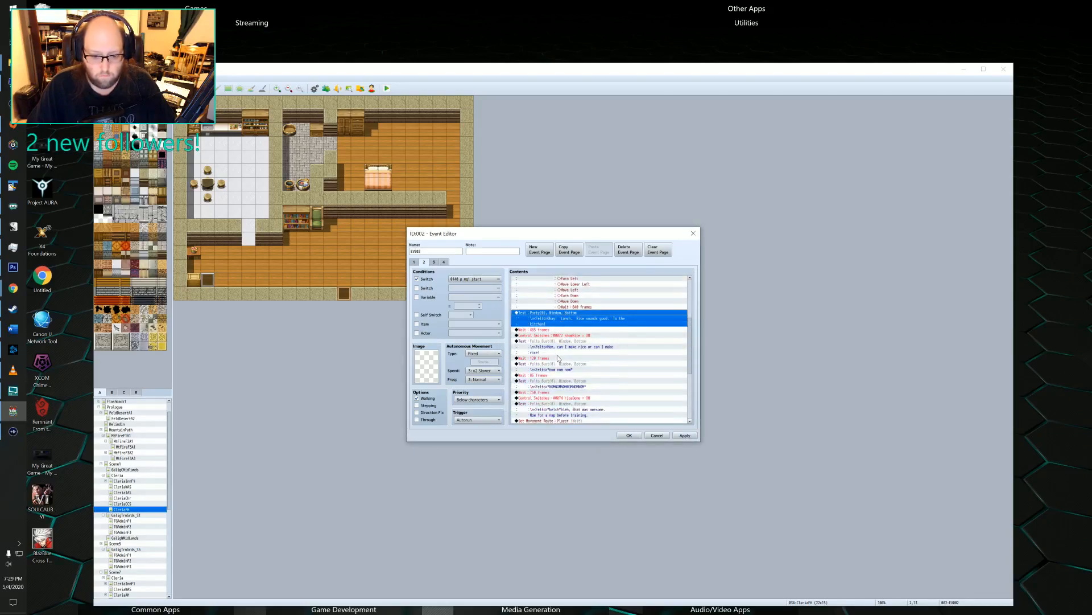
double_click(527, 348)
double_click(529, 344)
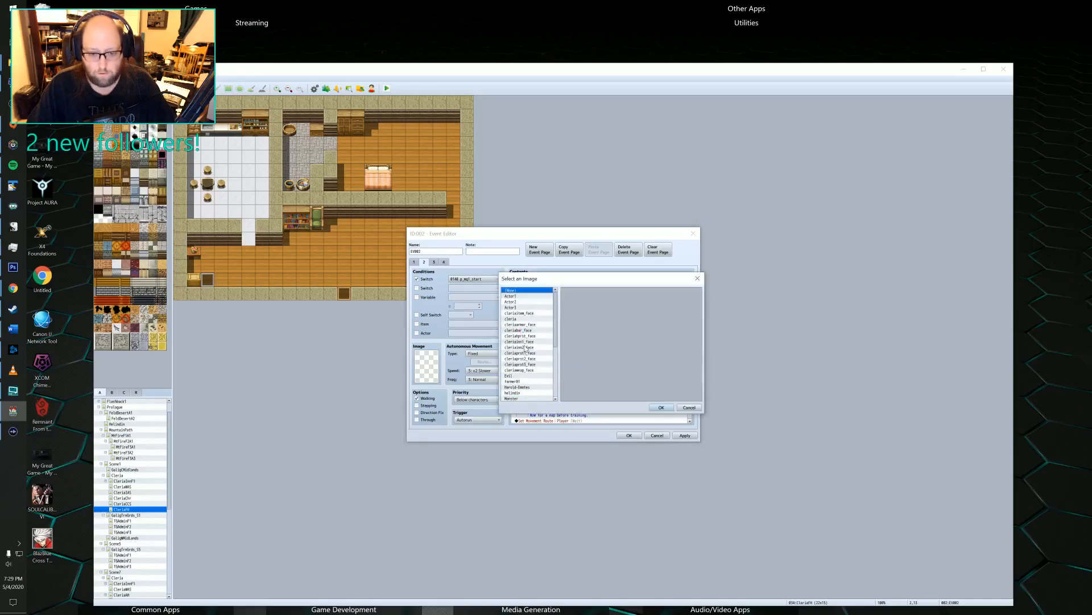
scroll(539, 338, down, 3)
scroll(540, 339, down, 1)
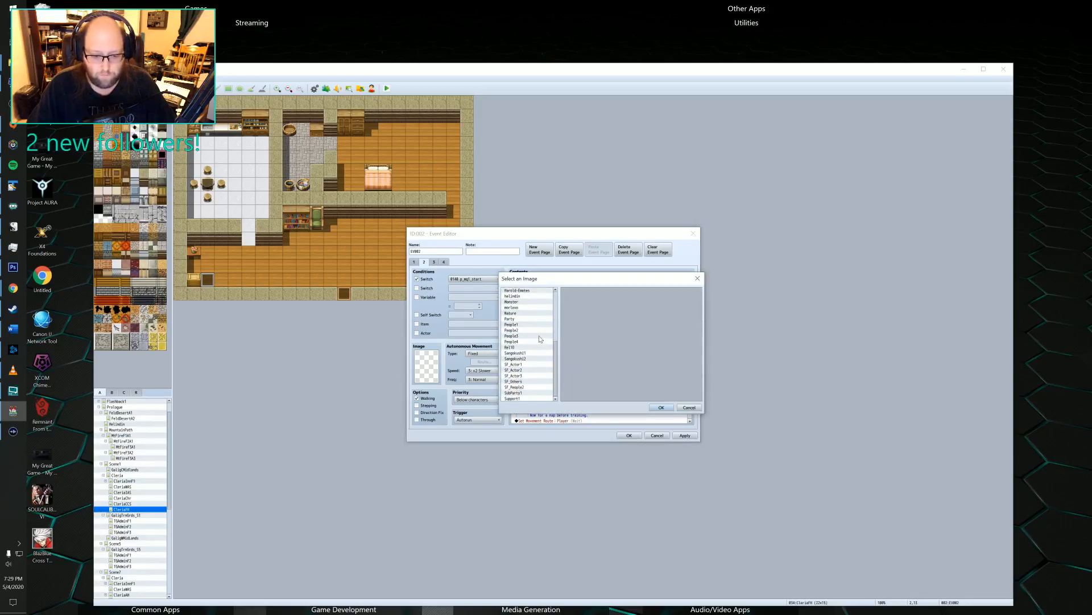
click(535, 324)
click(542, 319)
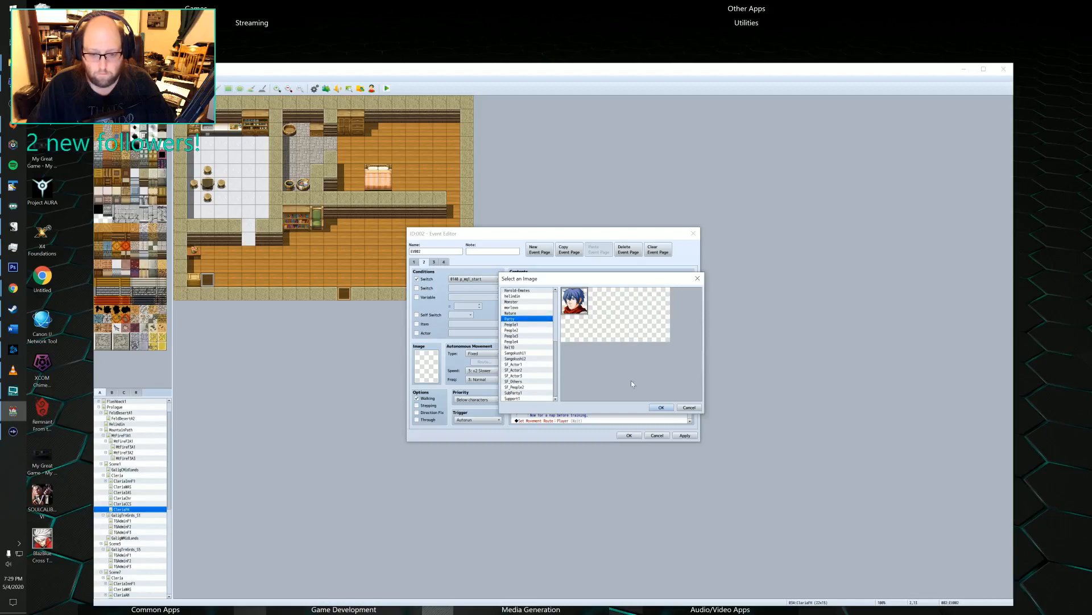
click(662, 407)
click(626, 376)
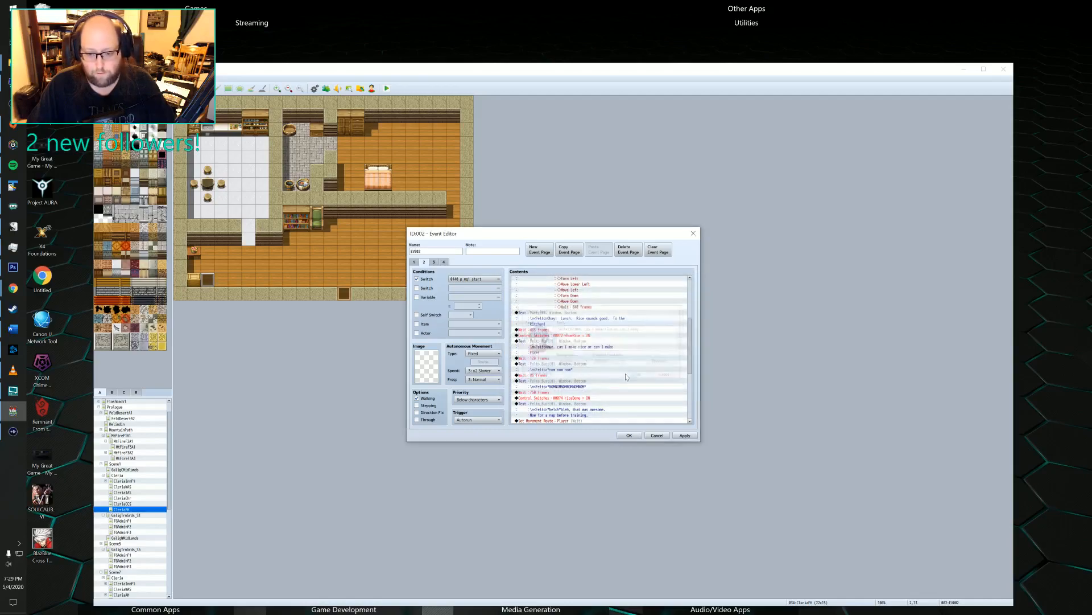
Assign the blue-haired Party face to Felto's short "nom nom nom" message.
click(535, 328)
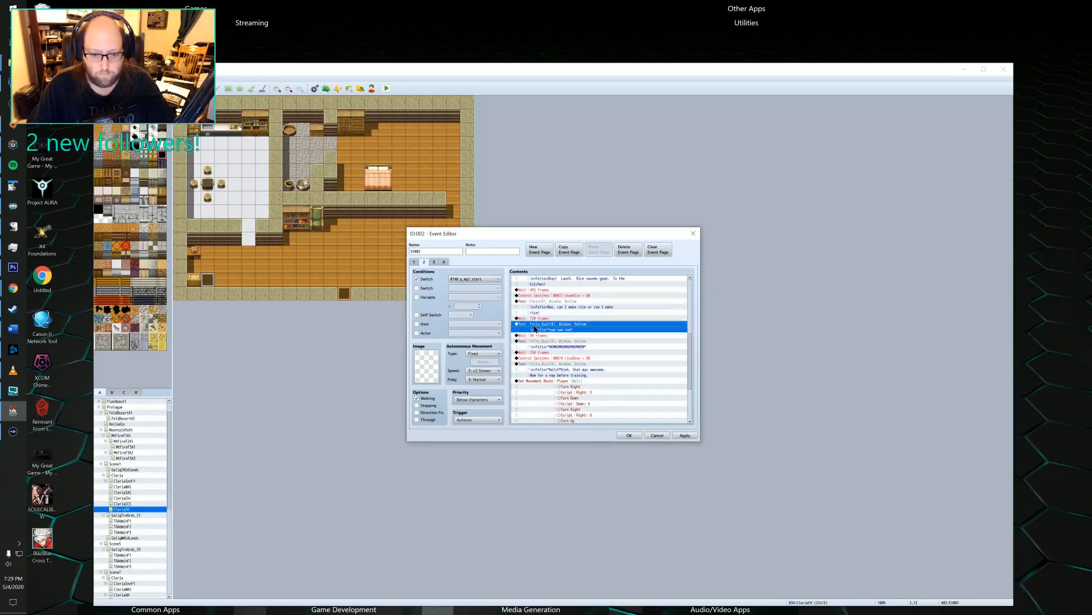
double_click(534, 329)
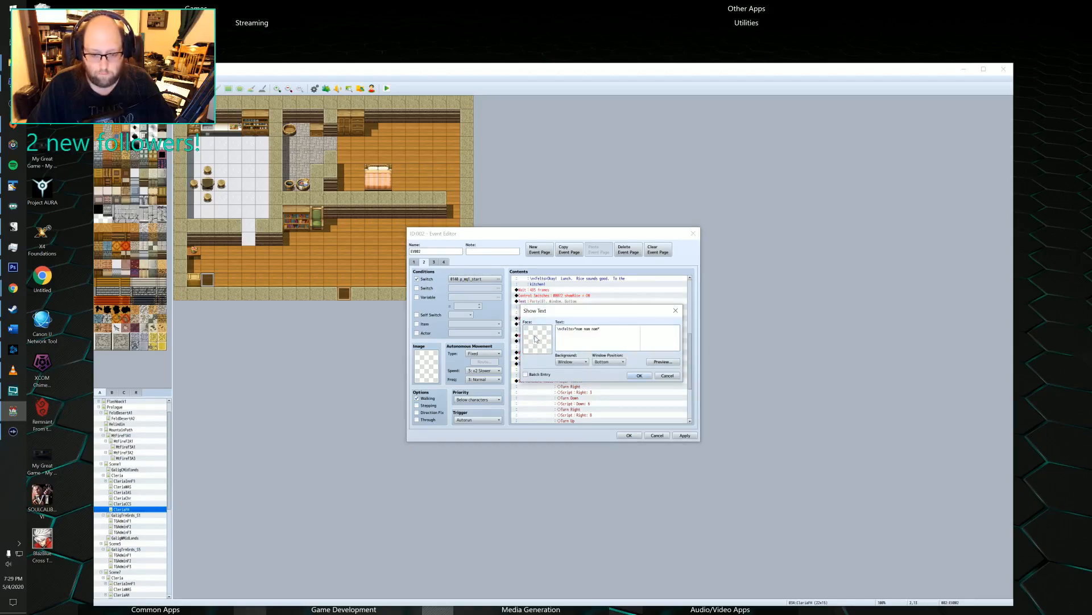
double_click(534, 339)
scroll(534, 334, down, 4)
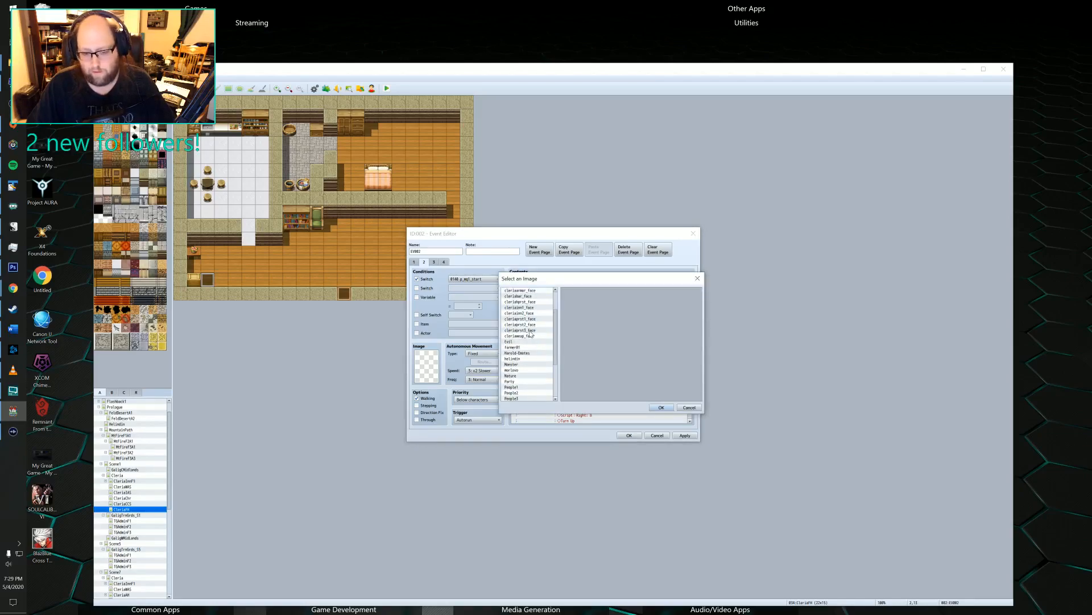
scroll(531, 333, down, 1)
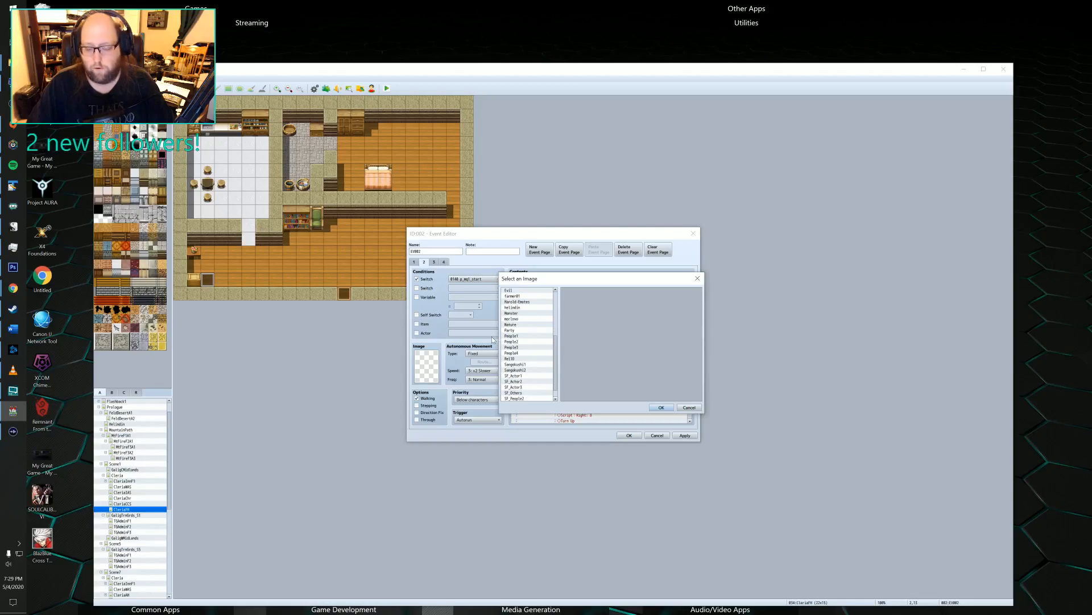
scroll(510, 342, down, 1)
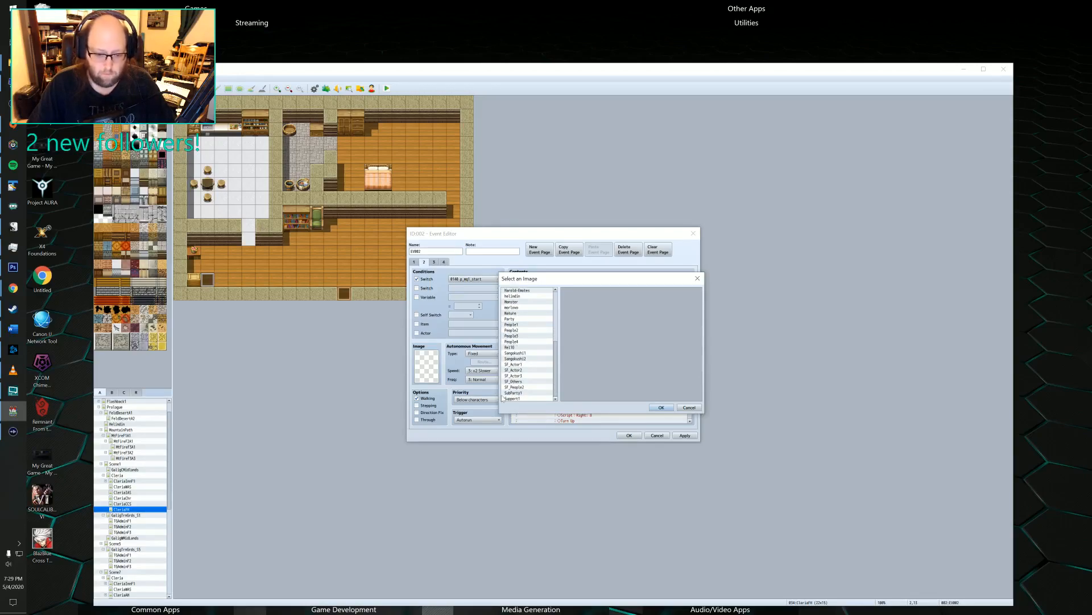
click(513, 319)
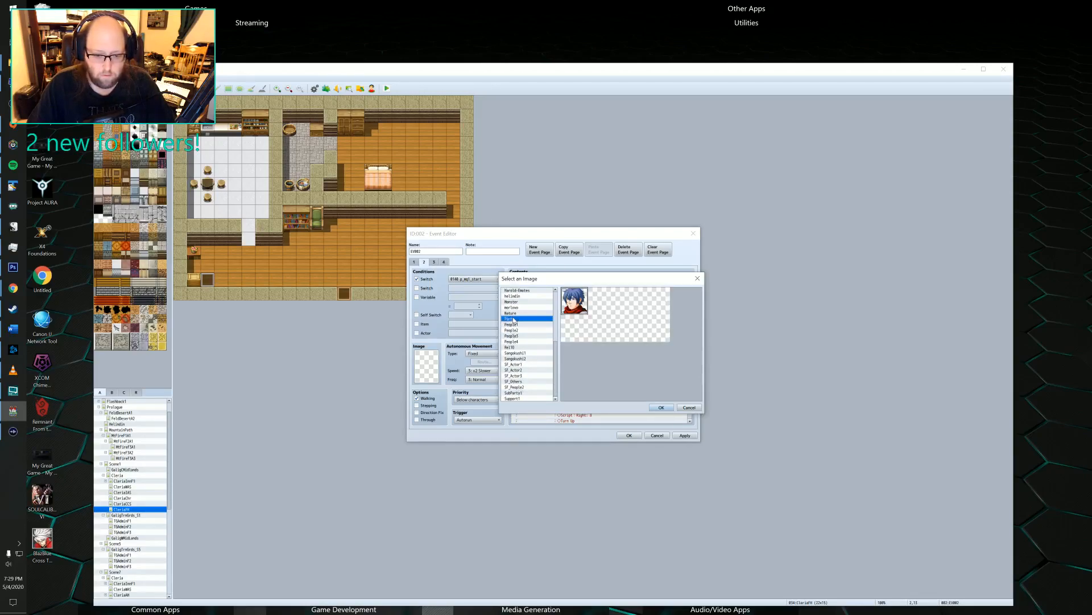
click(662, 408)
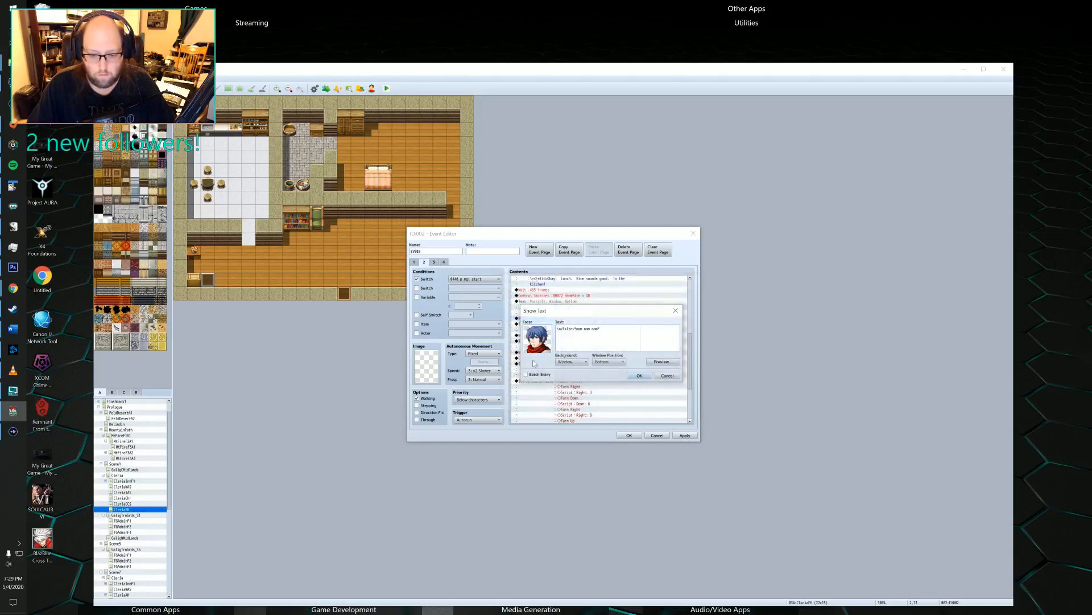
click(631, 377)
Assign the blue-haired Party face to Felto's all-capitals "NOMNOMNOM" message.
scroll(577, 373, down, 1)
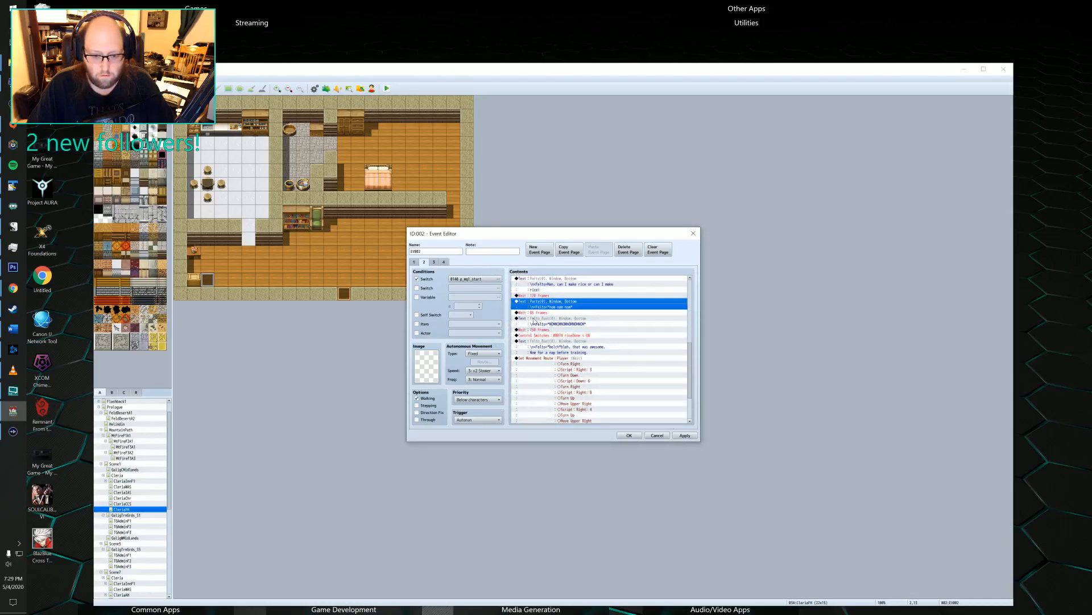
double_click(534, 319)
double_click(536, 337)
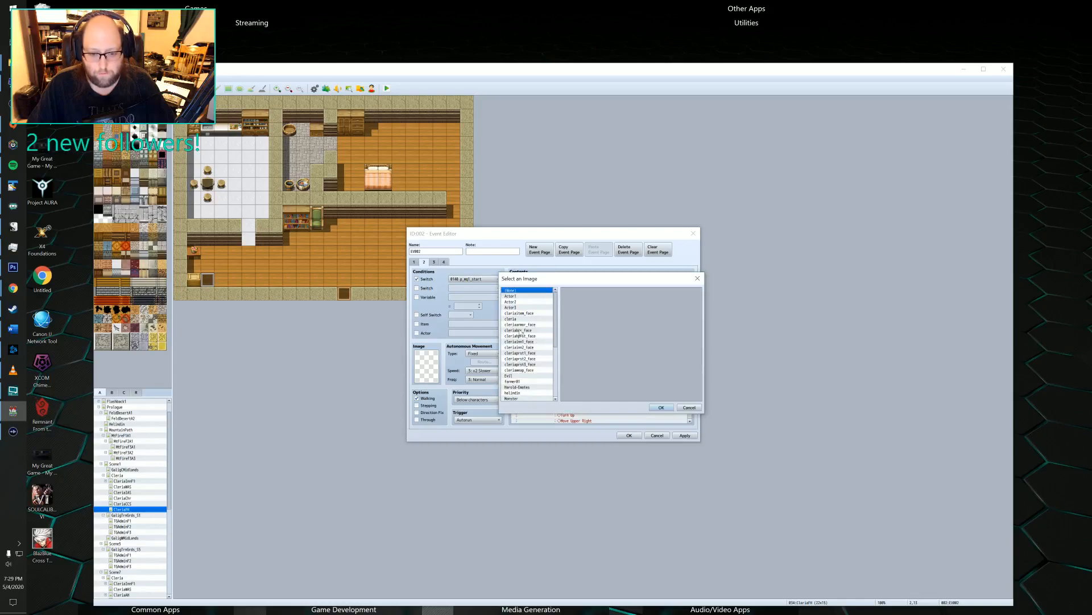
click(511, 353)
scroll(515, 354, down, 2)
scroll(526, 353, down, 4)
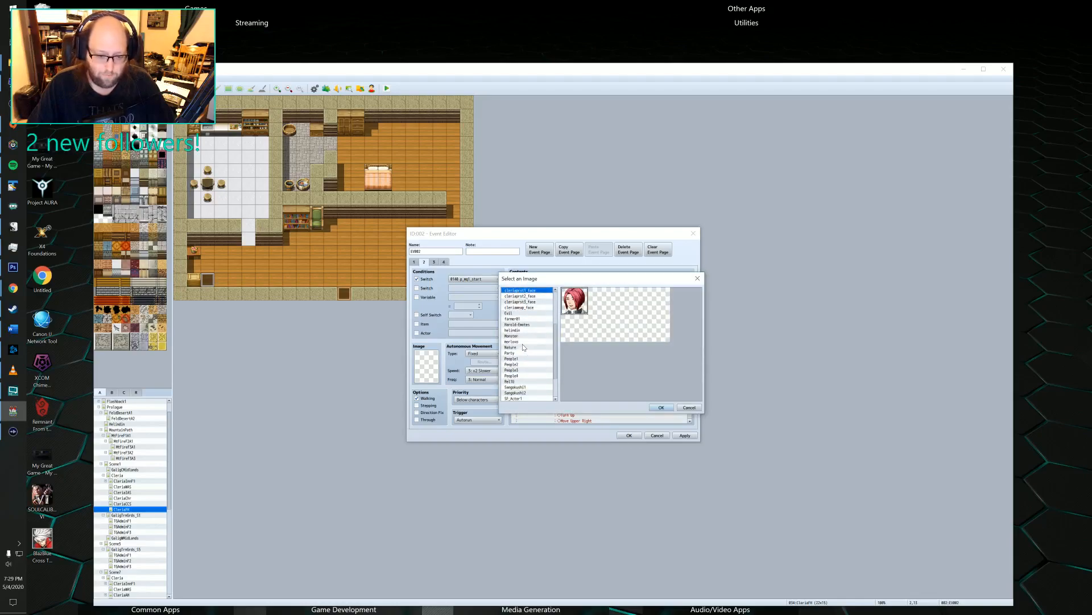
scroll(516, 351, up, 2)
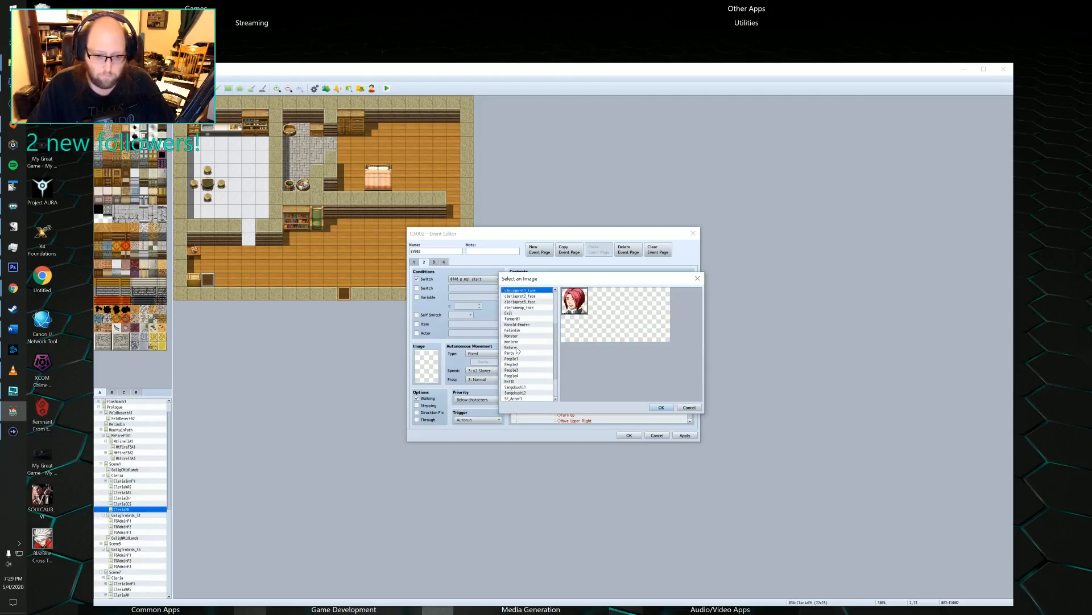
click(515, 358)
click(512, 352)
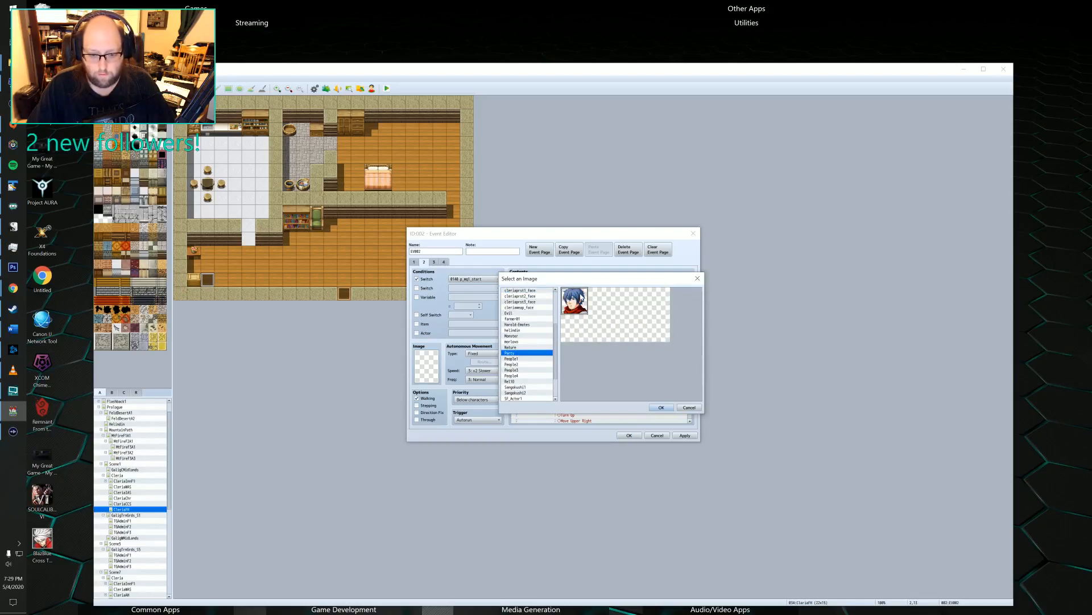
click(658, 407)
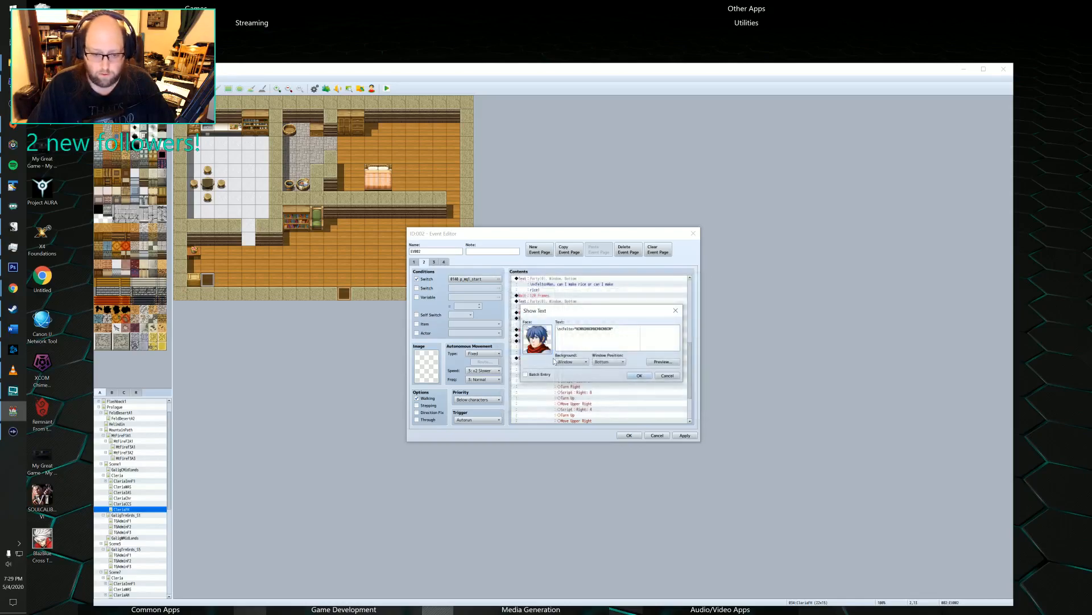
click(638, 376)
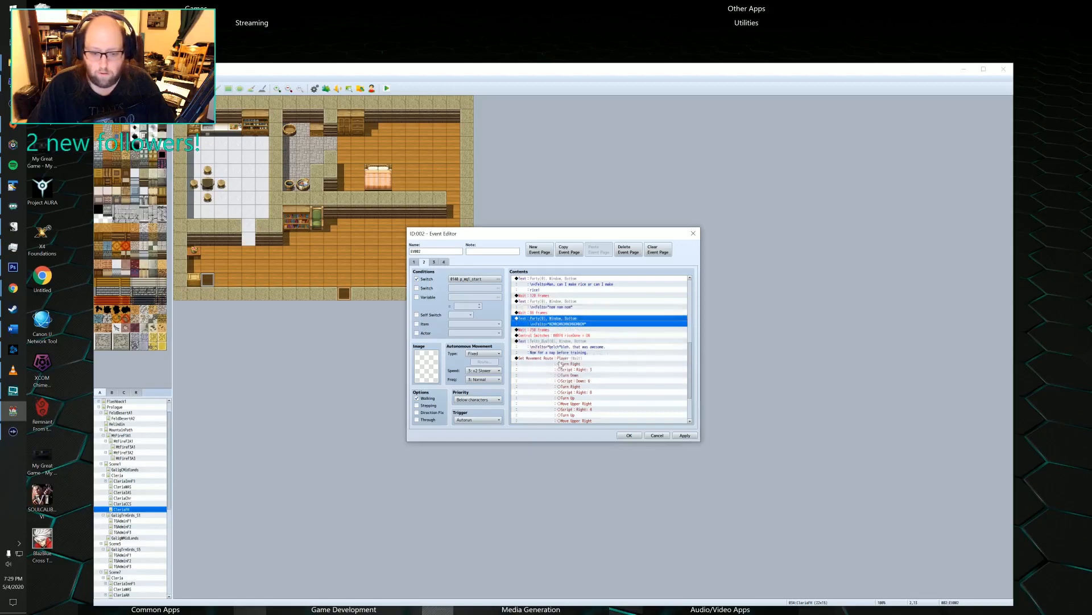
Assign the blue-haired Party face to Felto's message about it being awesome and taking a nap before training.
click(537, 344)
double_click(536, 342)
double_click(530, 342)
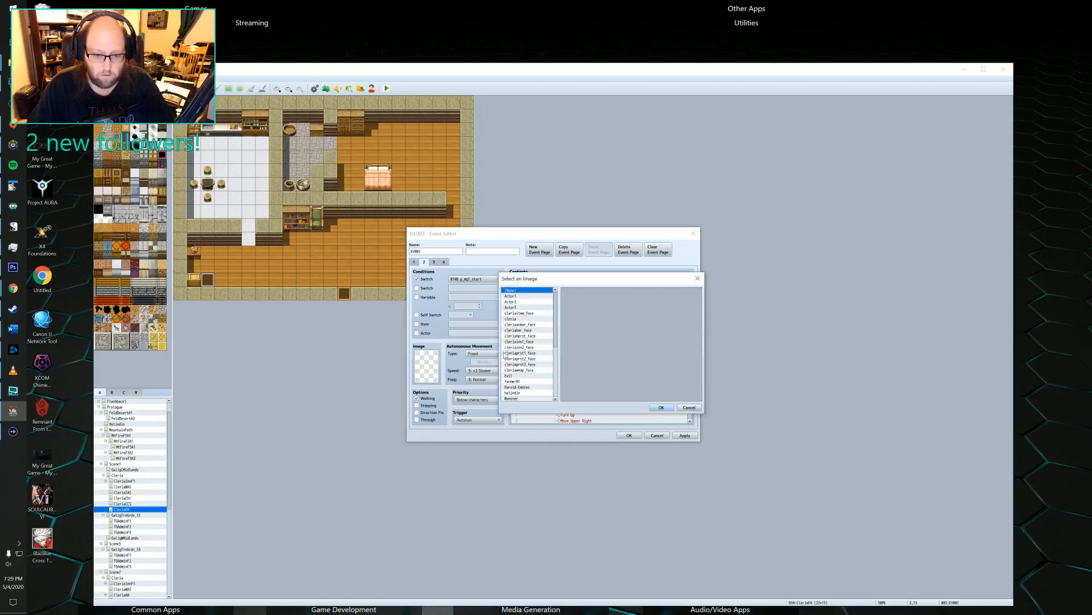
scroll(517, 360, down, 2)
click(515, 370)
click(520, 376)
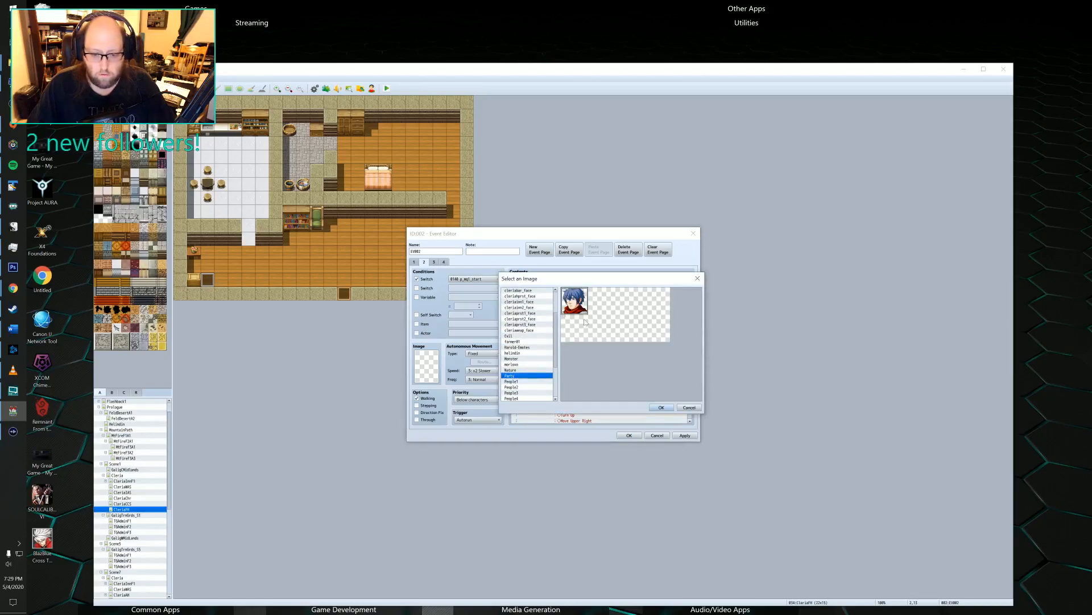
click(654, 407)
click(638, 376)
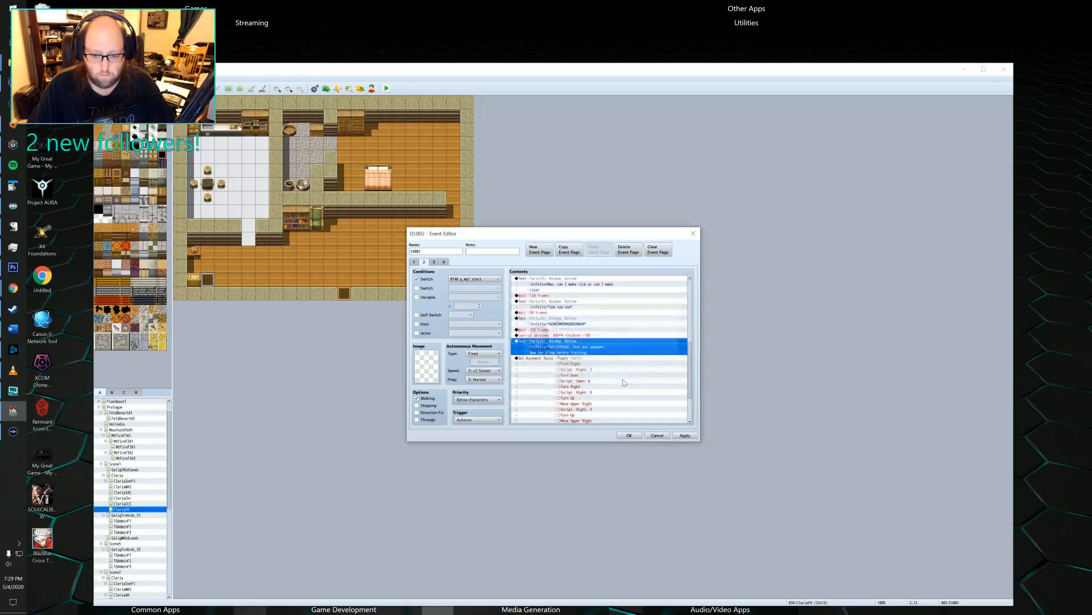
Check the message faces on event pages 3 and 4, apply the face changes and close the house event.
scroll(614, 386, down, 3)
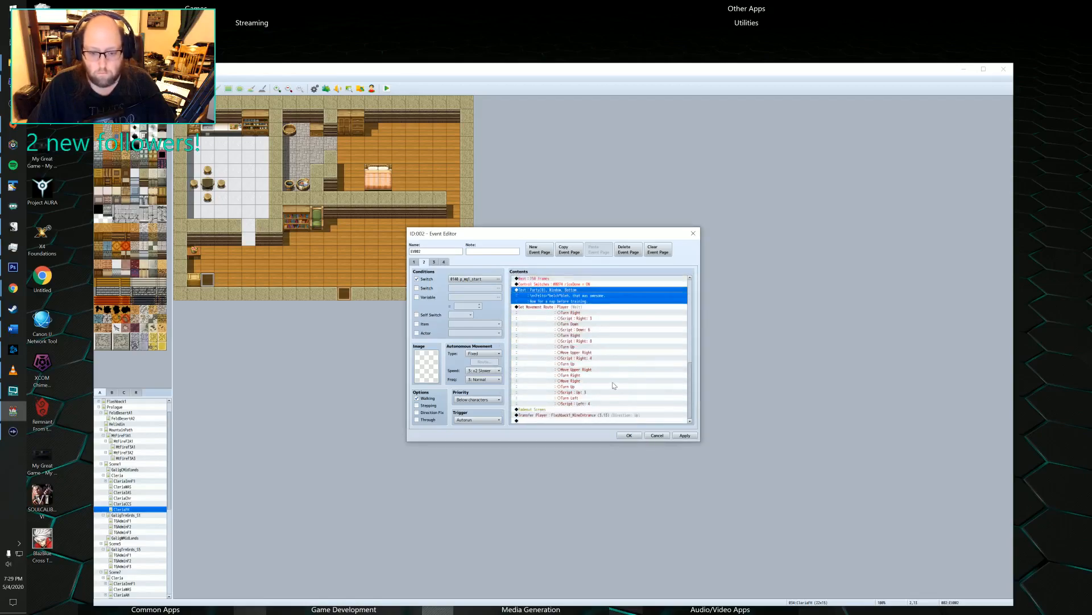
click(434, 262)
click(560, 308)
click(561, 318)
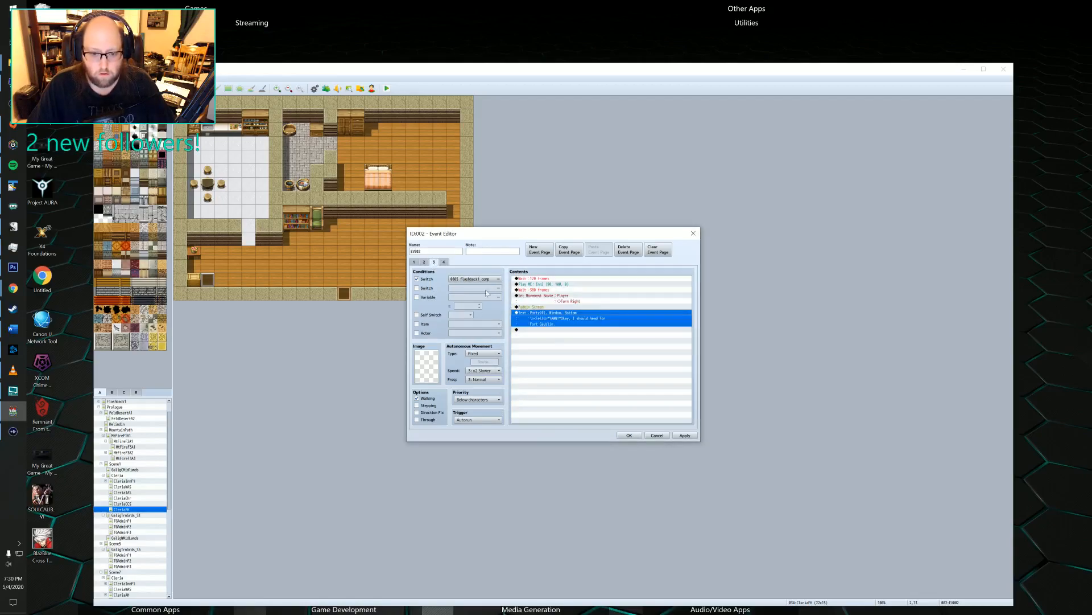
click(444, 261)
scroll(582, 299, down, 4)
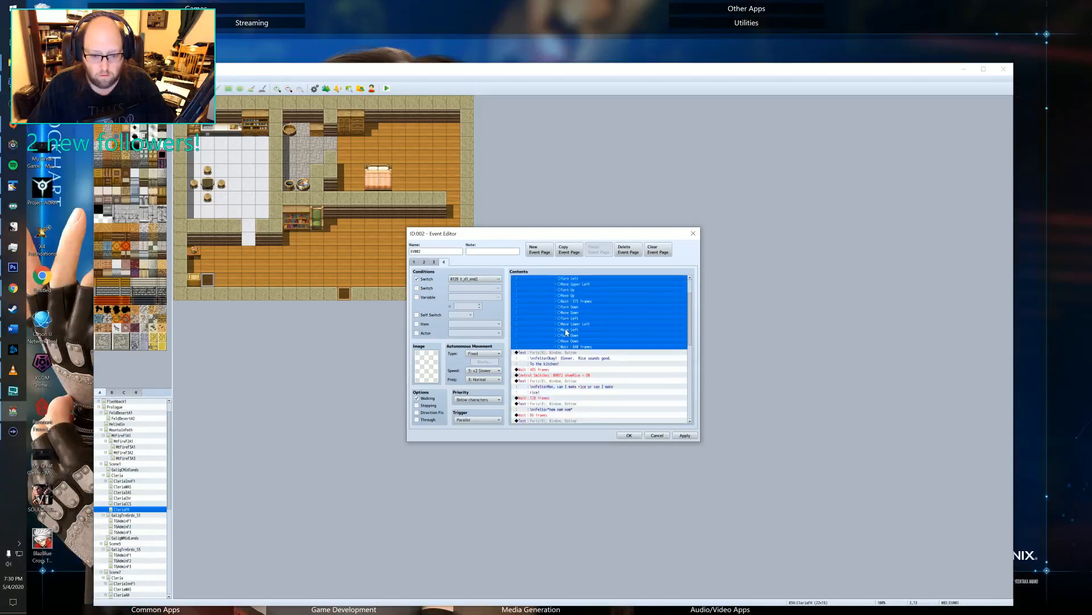
scroll(548, 328, down, 5)
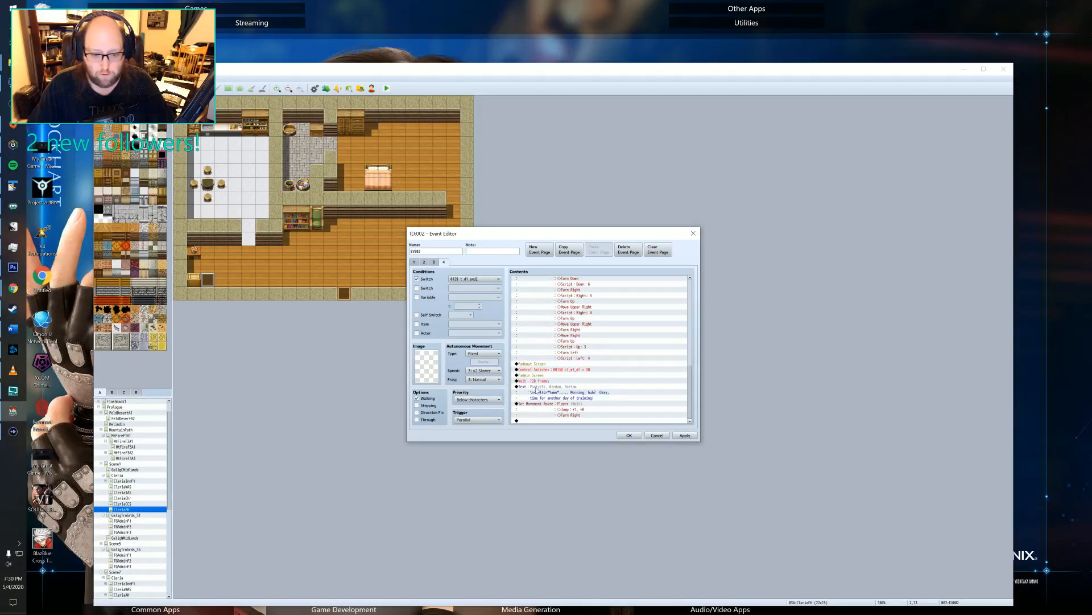
scroll(537, 390, up, 5)
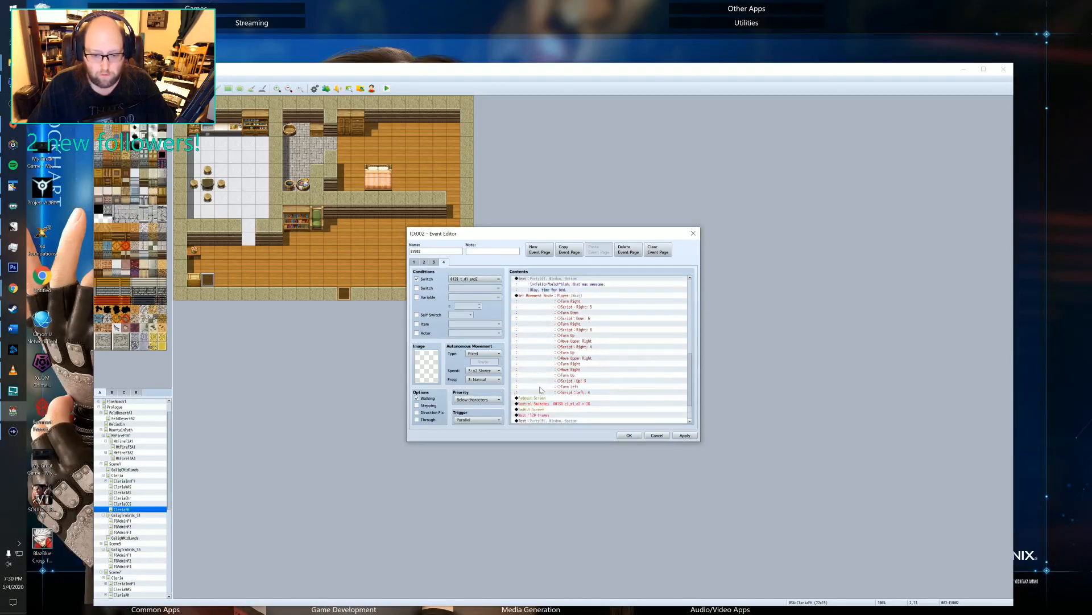
click(426, 262)
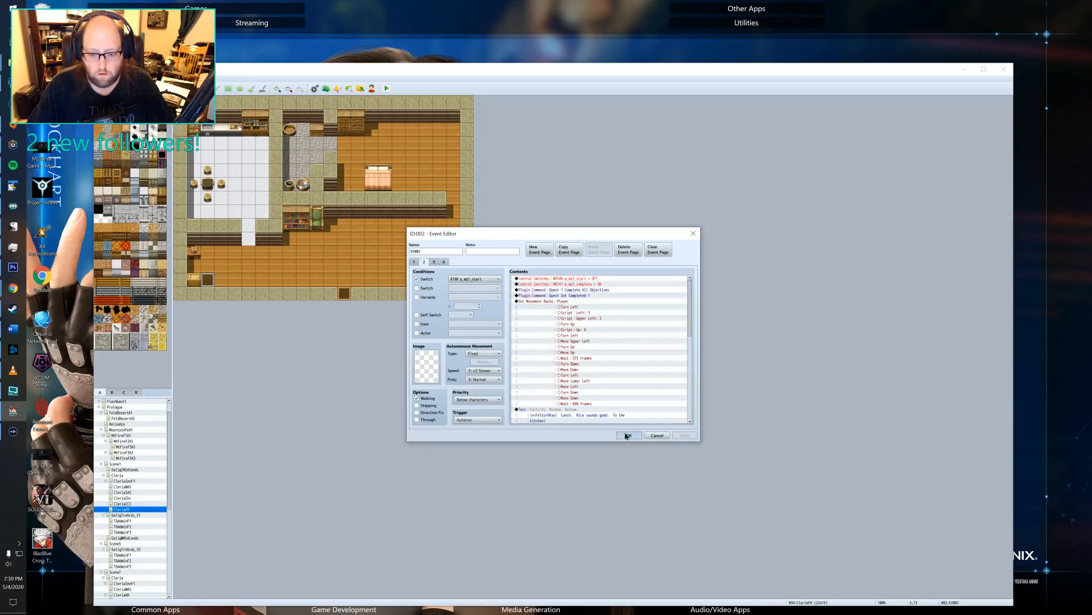
click(656, 435)
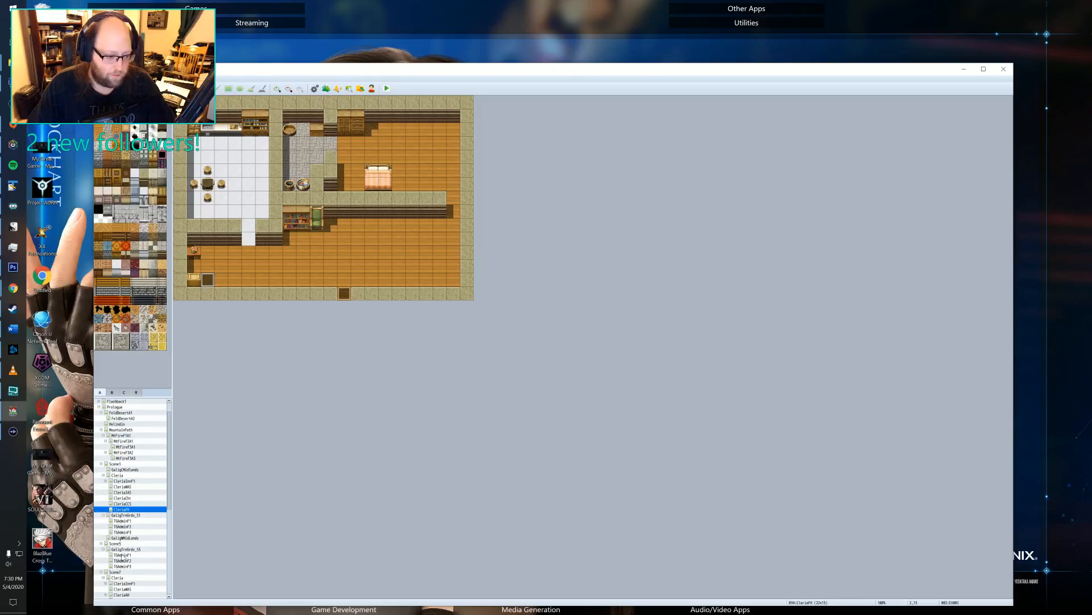
On the training grounds map, read both pages of event EV014 containing the Realm Guard Soldier's welcome dialogue.
click(122, 538)
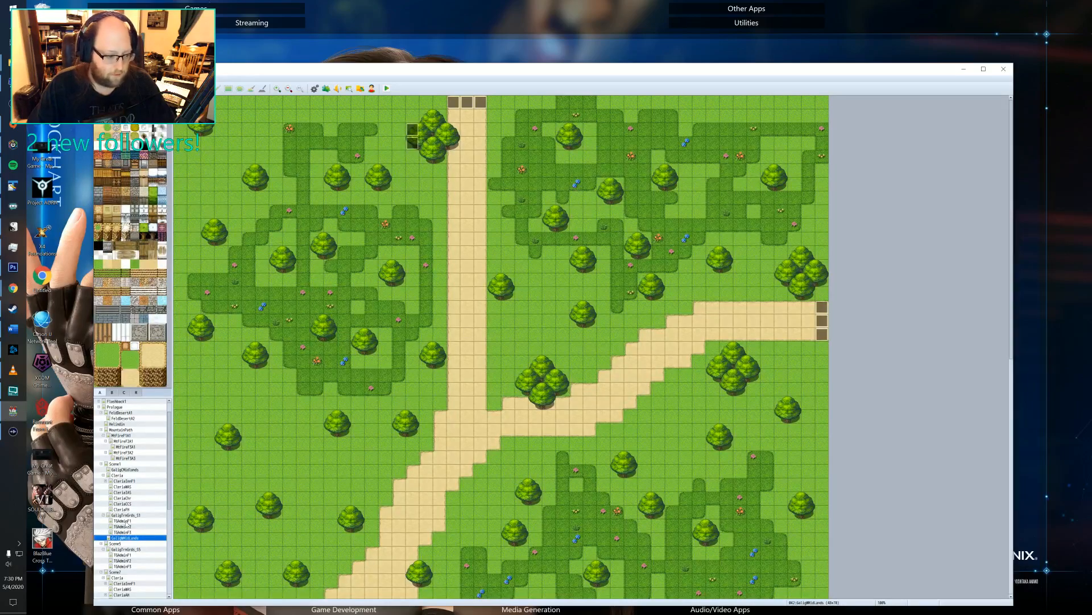
click(121, 515)
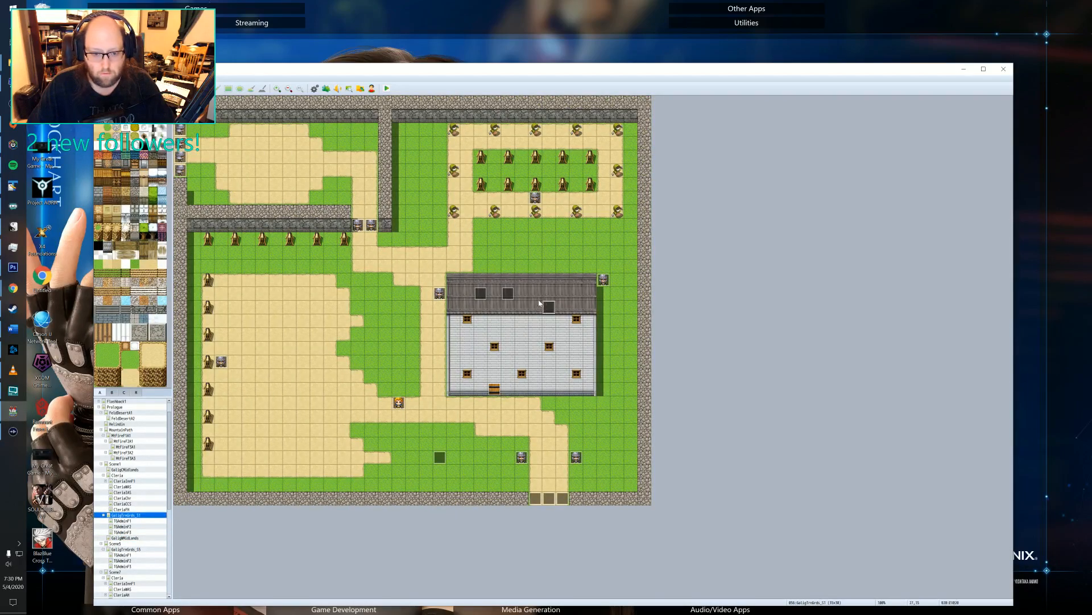
double_click(518, 293)
click(693, 234)
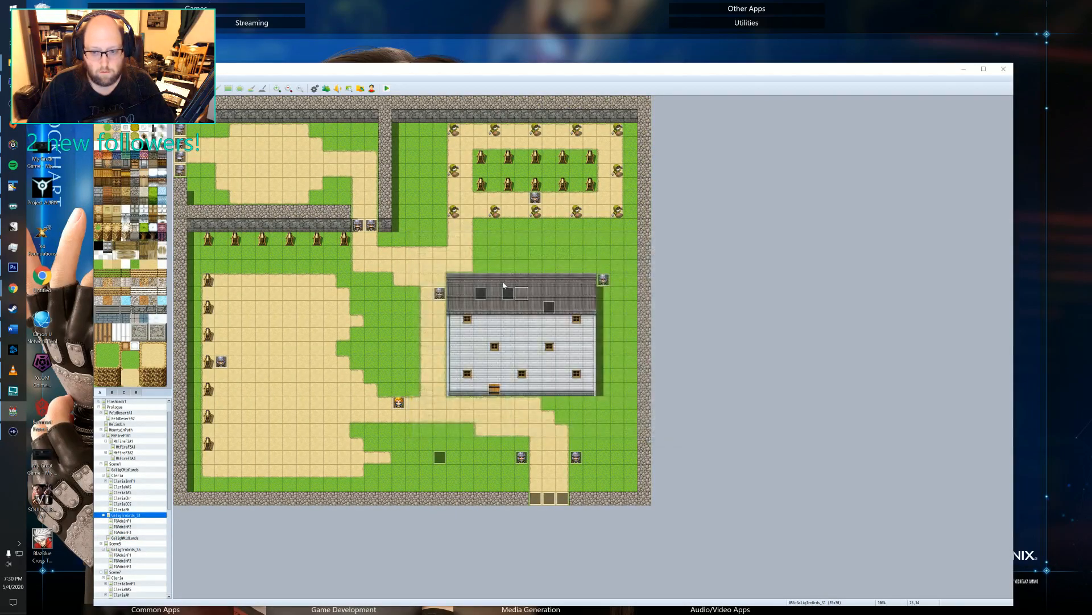
double_click(501, 292)
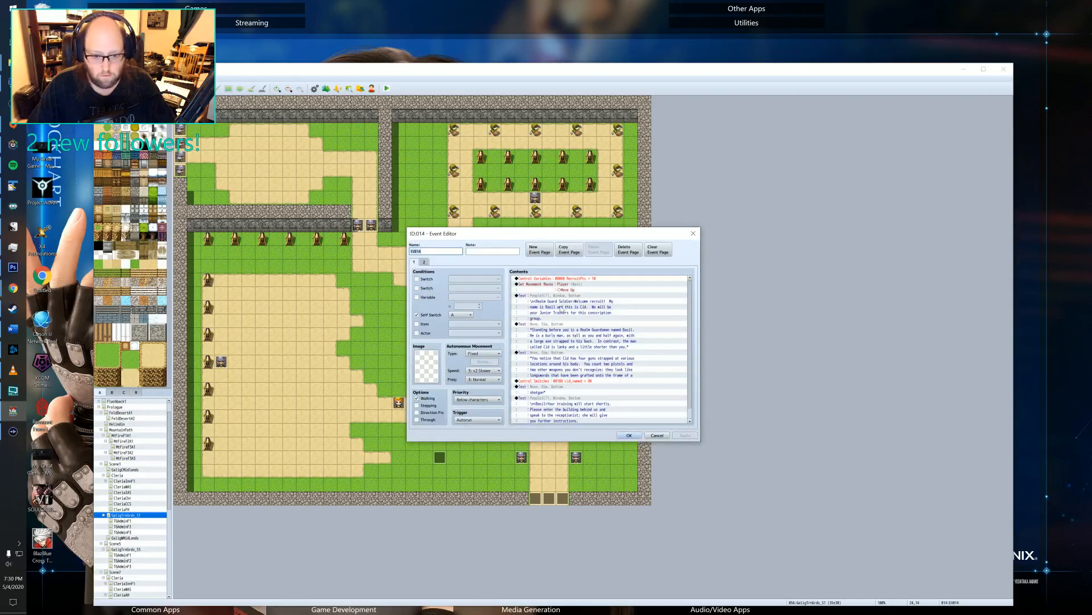
scroll(558, 305, down, 1)
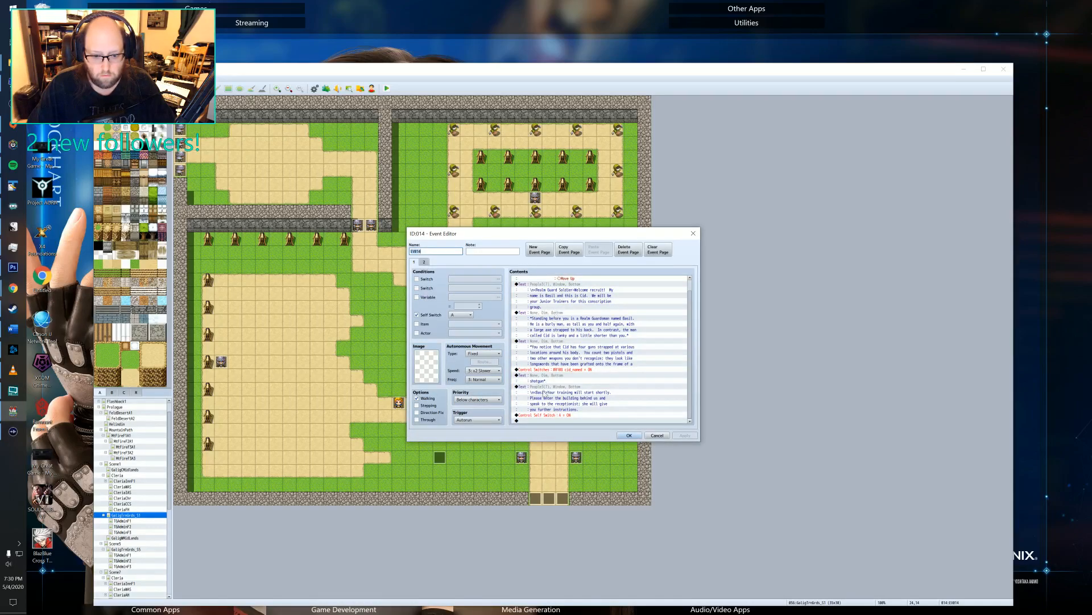
click(424, 262)
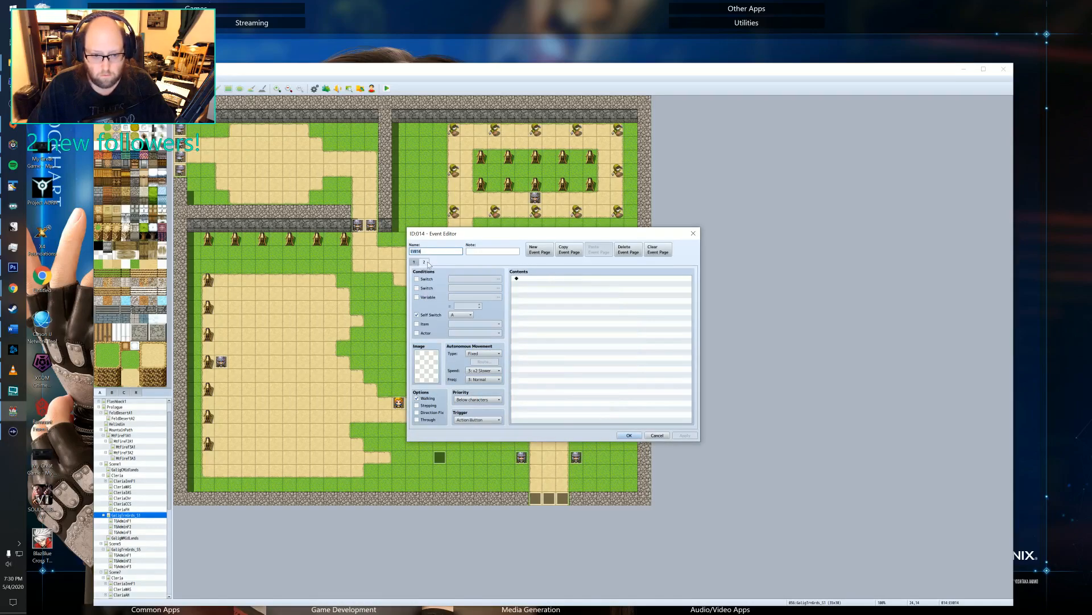
click(693, 234)
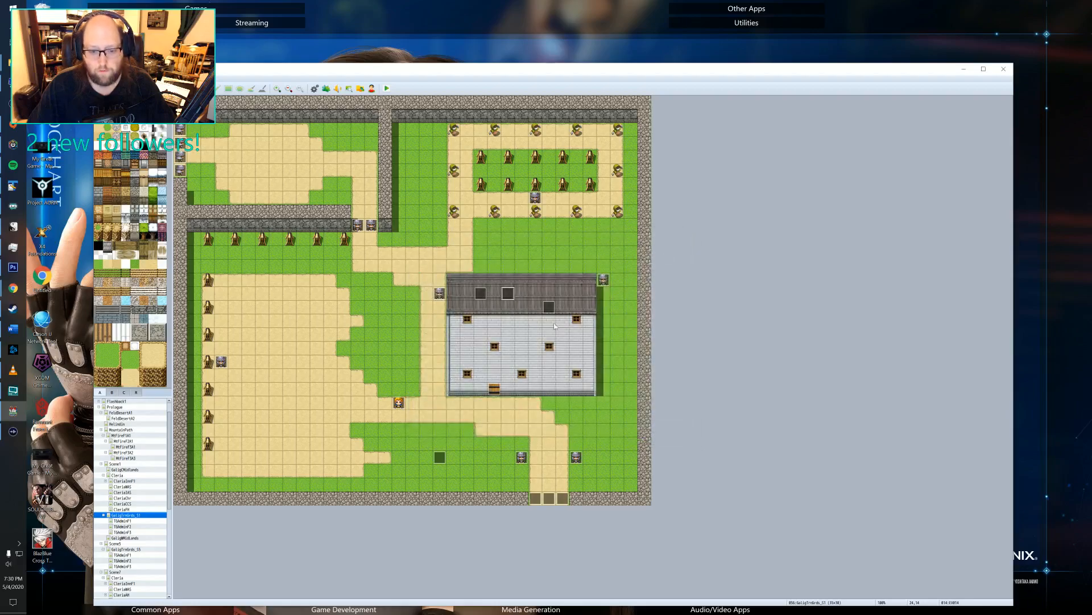
On the TGAdminF1 map, read both pages of the receptionist event behind the front desk.
click(132, 519)
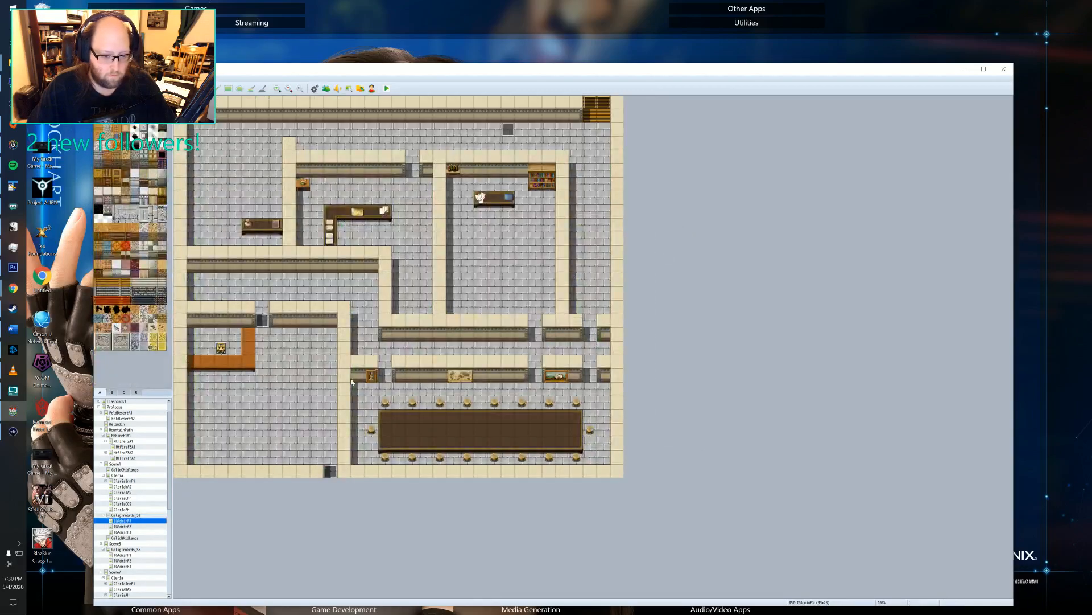
double_click(223, 349)
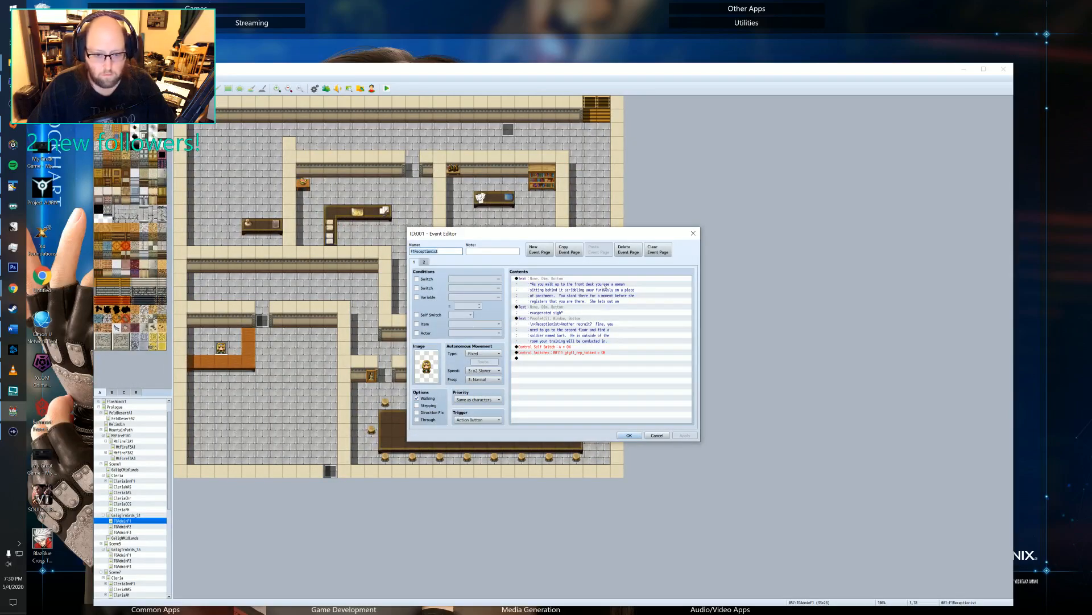
click(424, 262)
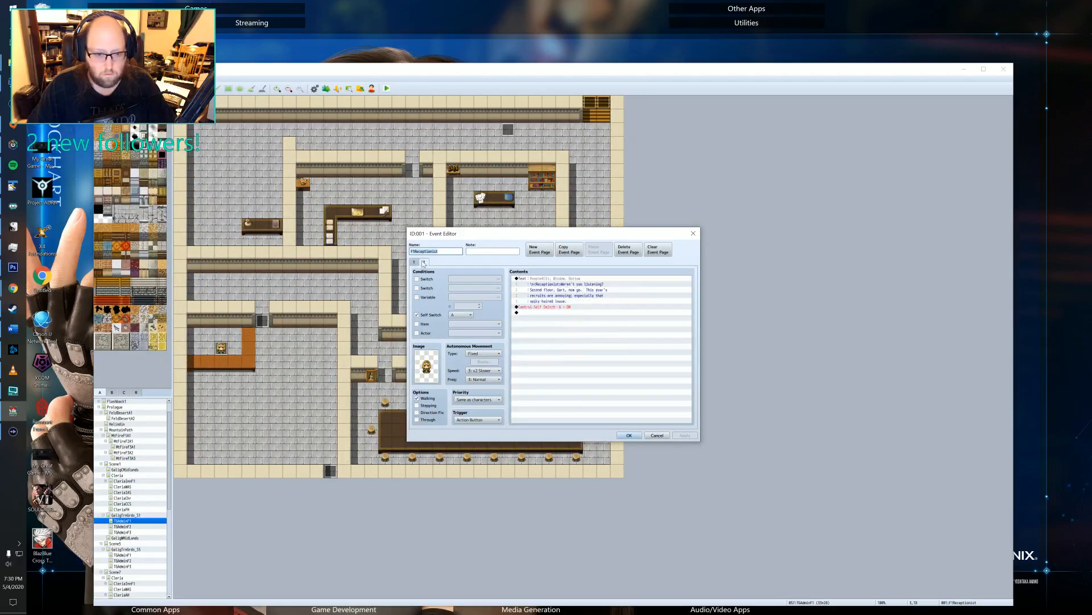
click(693, 233)
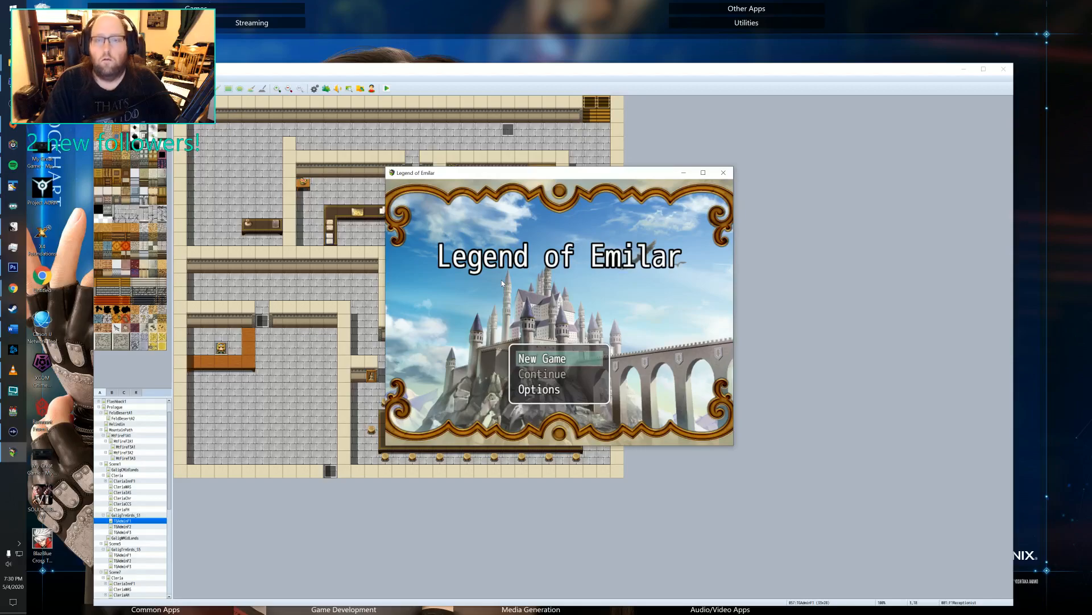
Start a new game in the playtest and advance through Felto's opening counting dialogue.
key(Return)
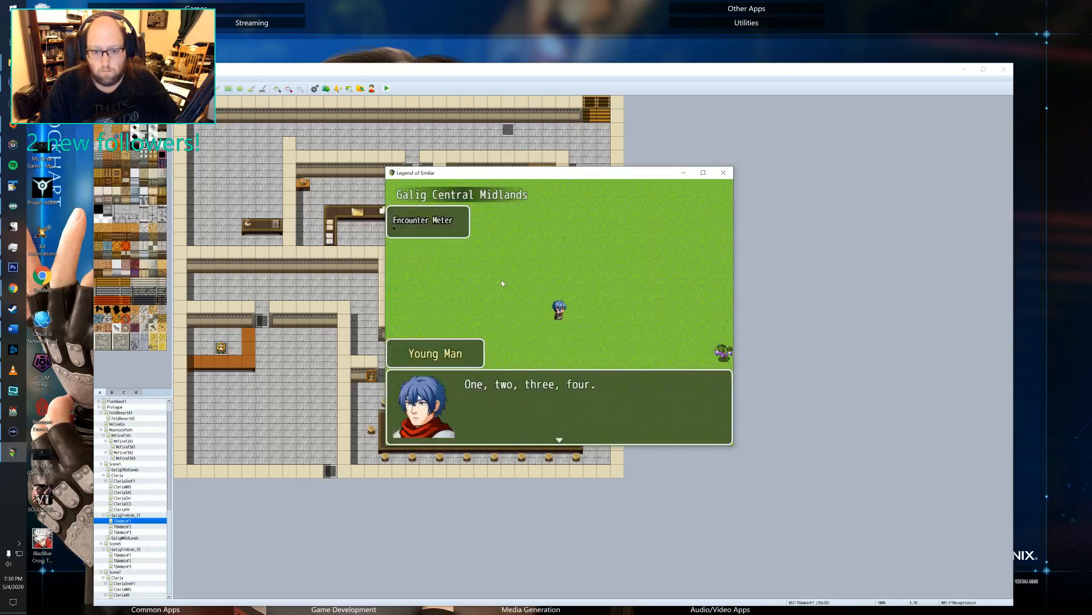
key(Return)
key(Return)
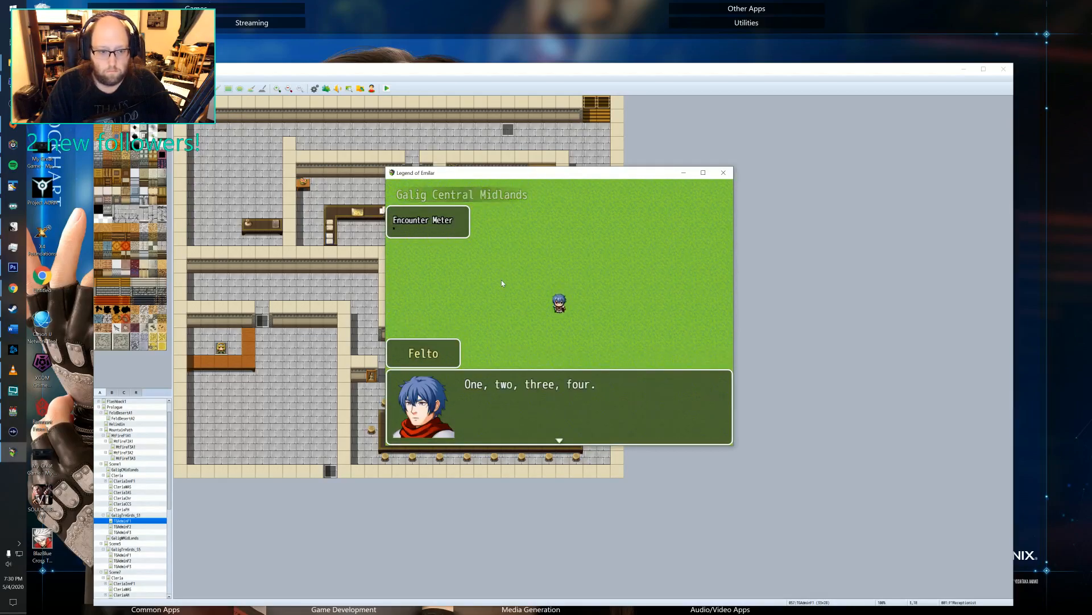
key(Return)
key(Return)
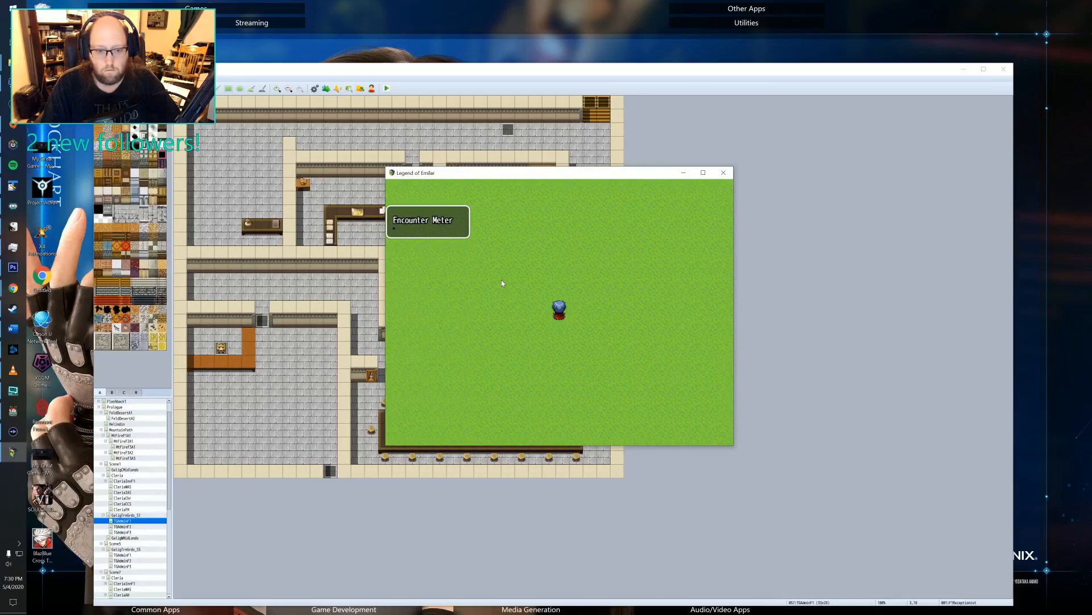
Walk Felto northwest across the Galig Central Midlands grass and onto the dirt road.
key(Up)
key(Left)
key(Up)
key(Left)
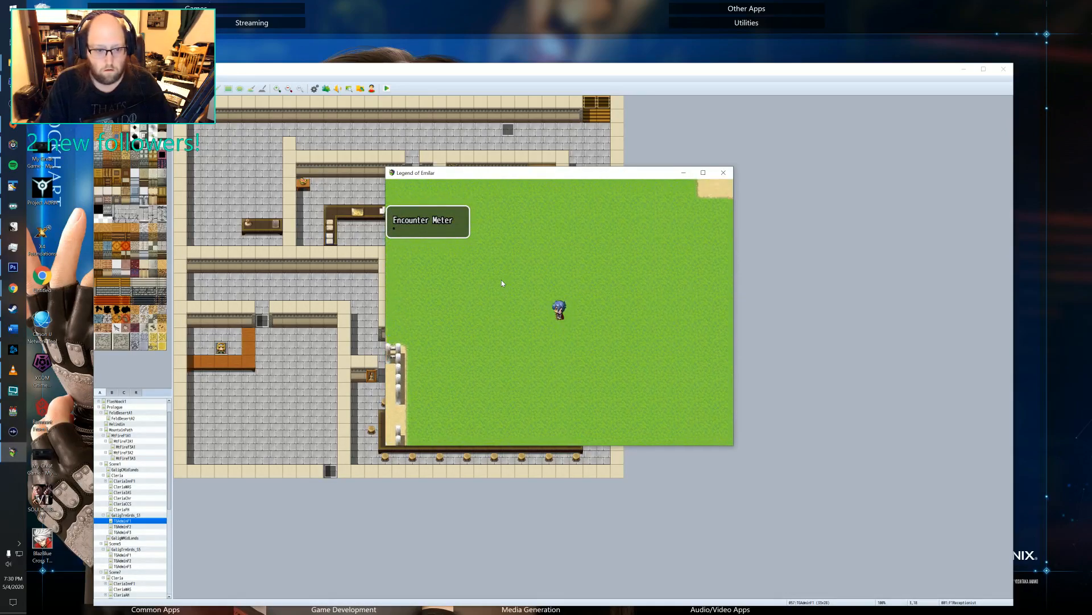
key(Left)
key(Up)
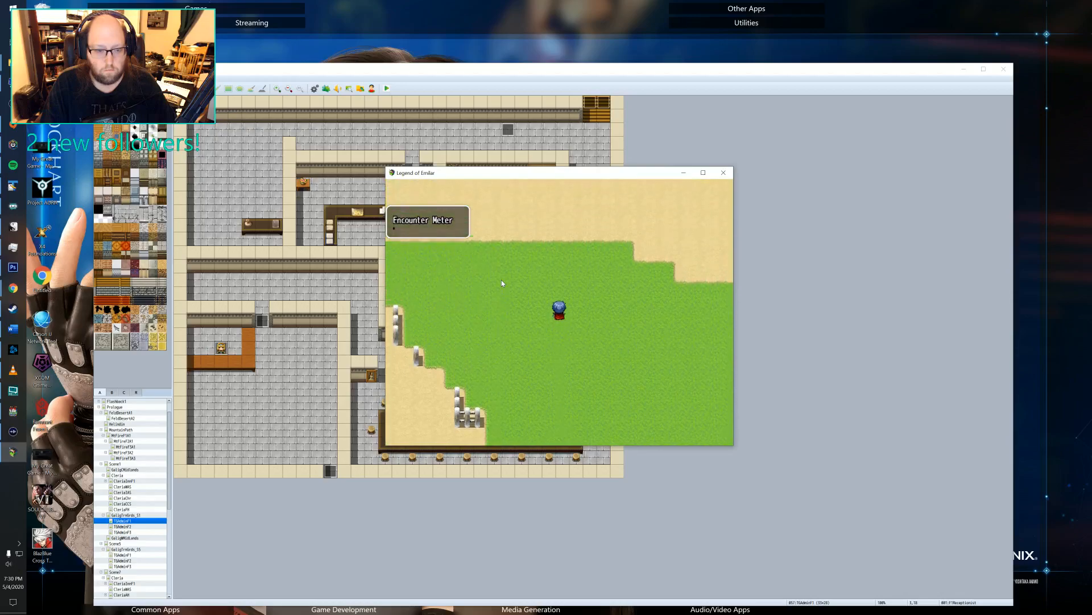
key(Left)
key(Up)
key(Left)
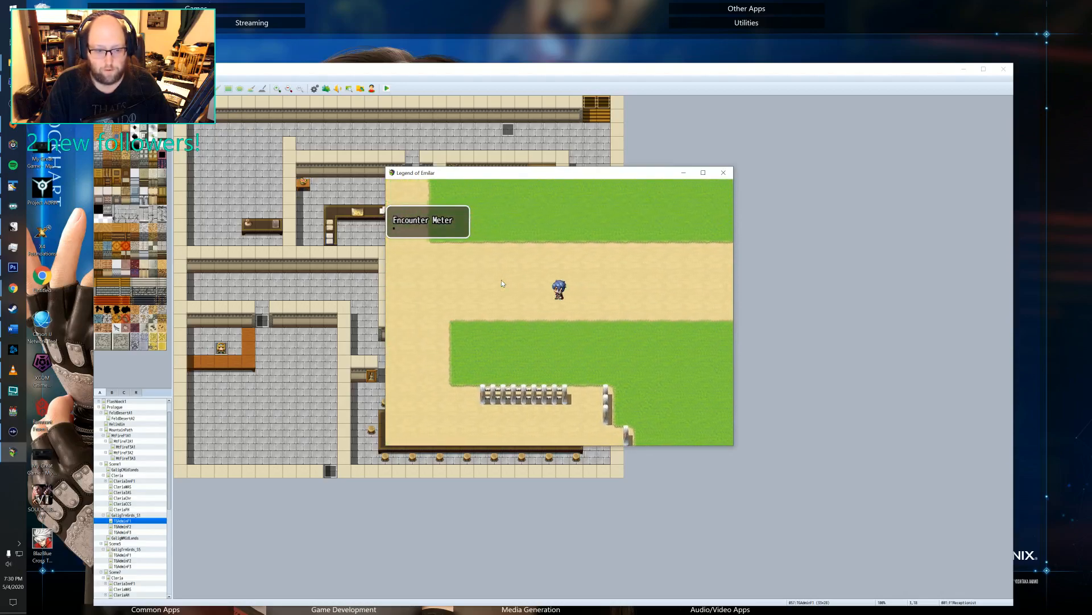
Take Felto west past the signpost crossroads and southwest along the dirt road.
key(Left)
key(Down)
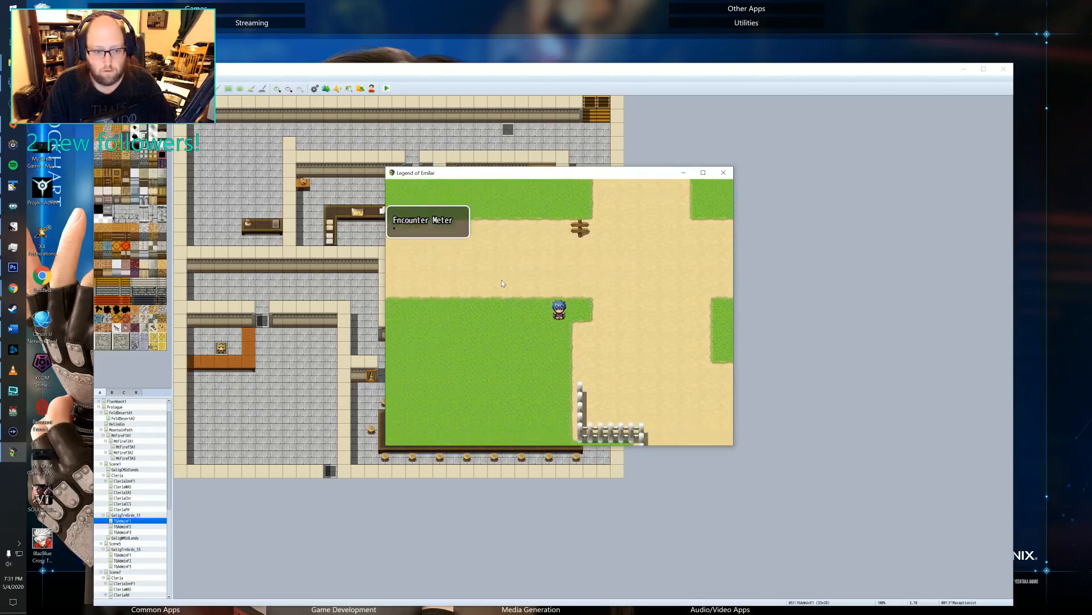
key(Left)
key(Down)
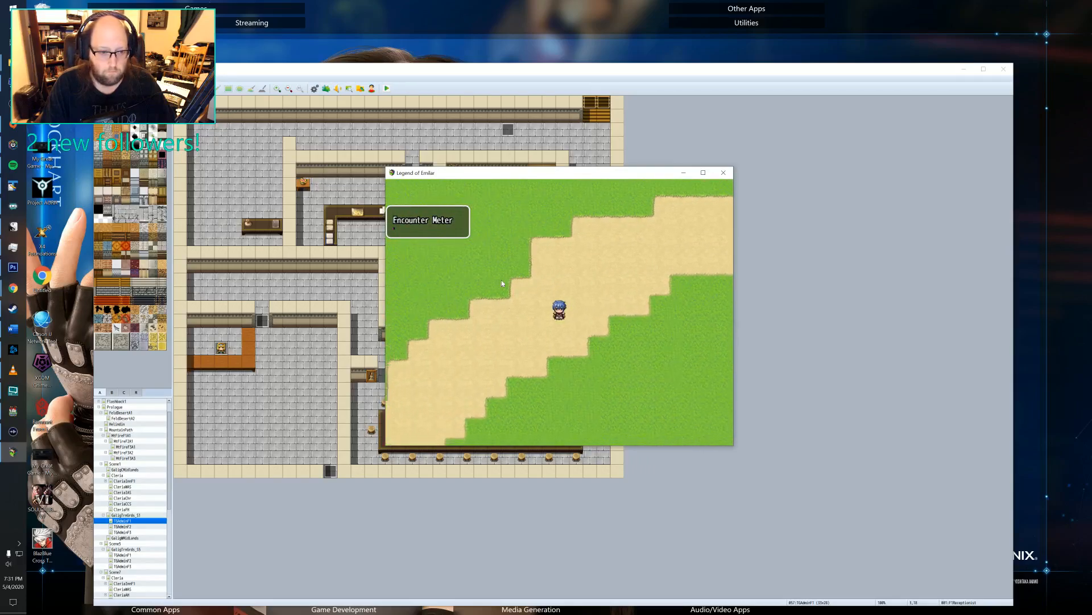
key(Down)
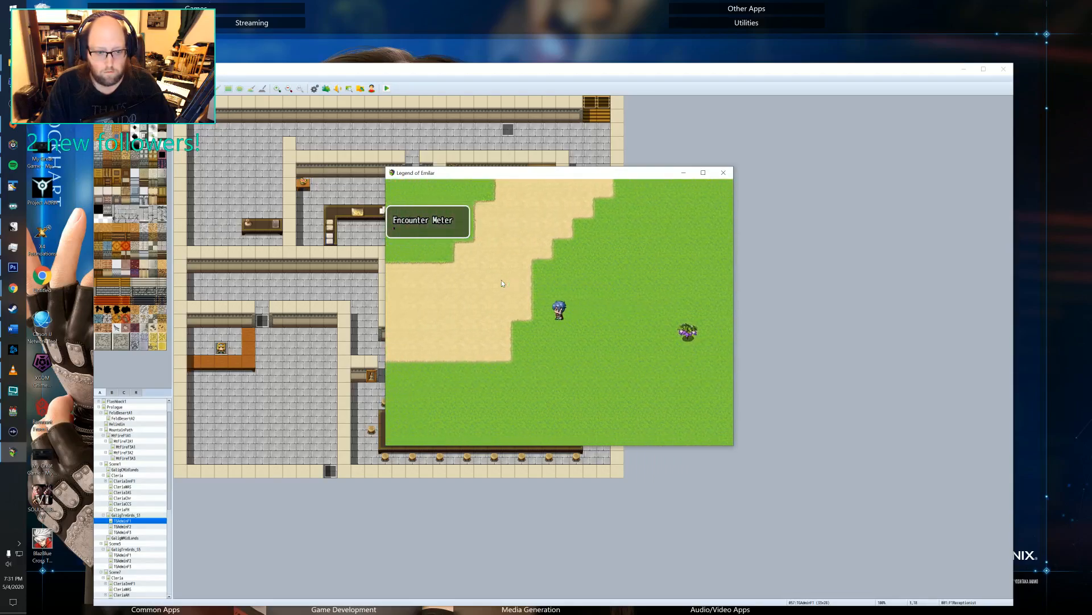
key(Down)
key(Left)
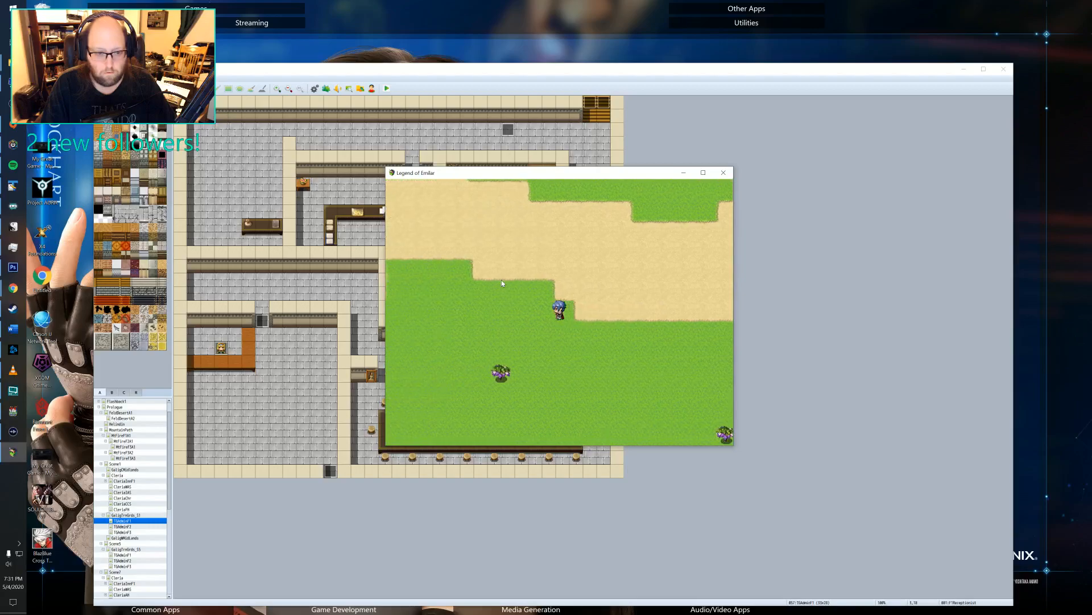
Walk Felto northwest up the dirt road and through the guarded gate into Cleria, then a little way down the path.
key(Up)
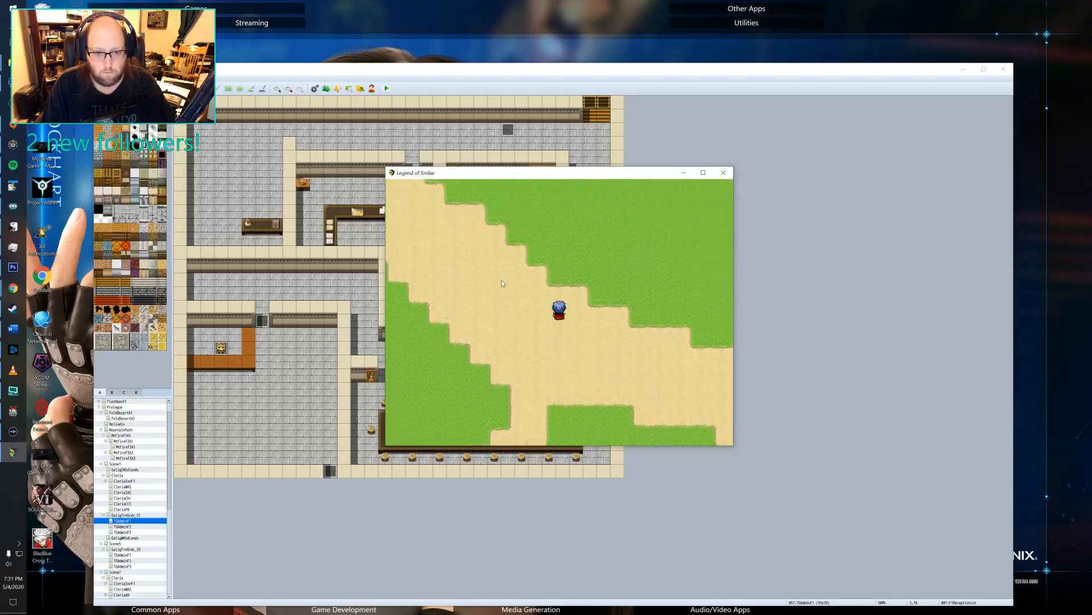
key(Left)
key(Up)
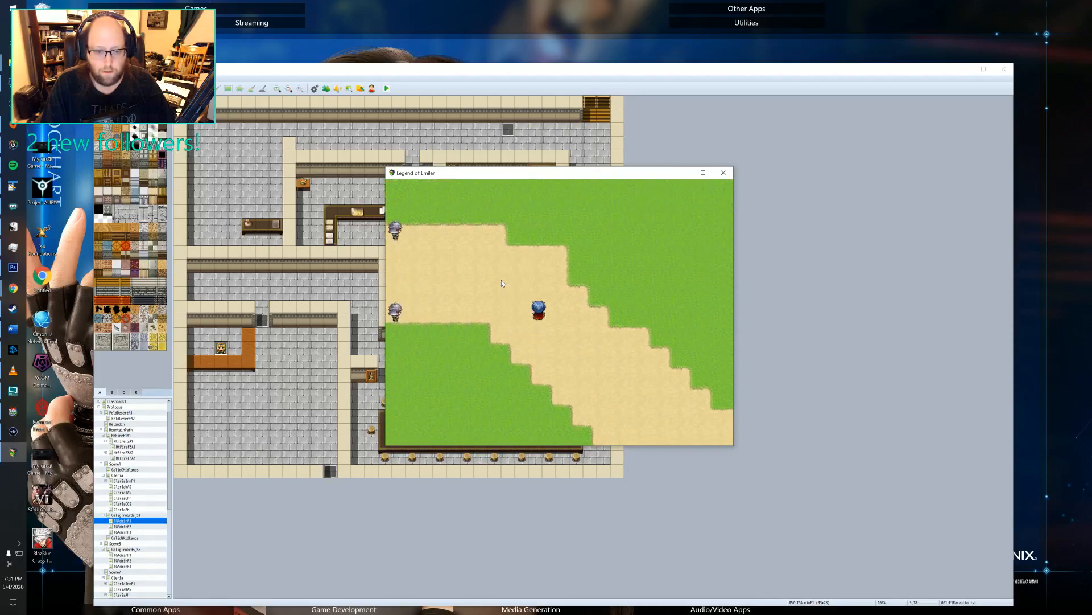
key(Left)
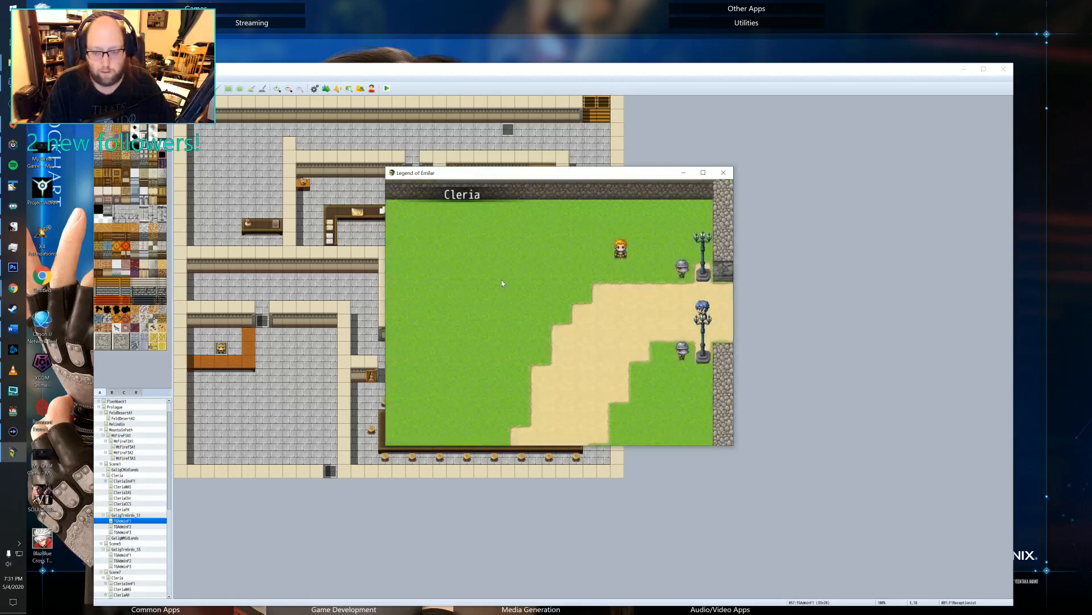
key(Left)
key(Down)
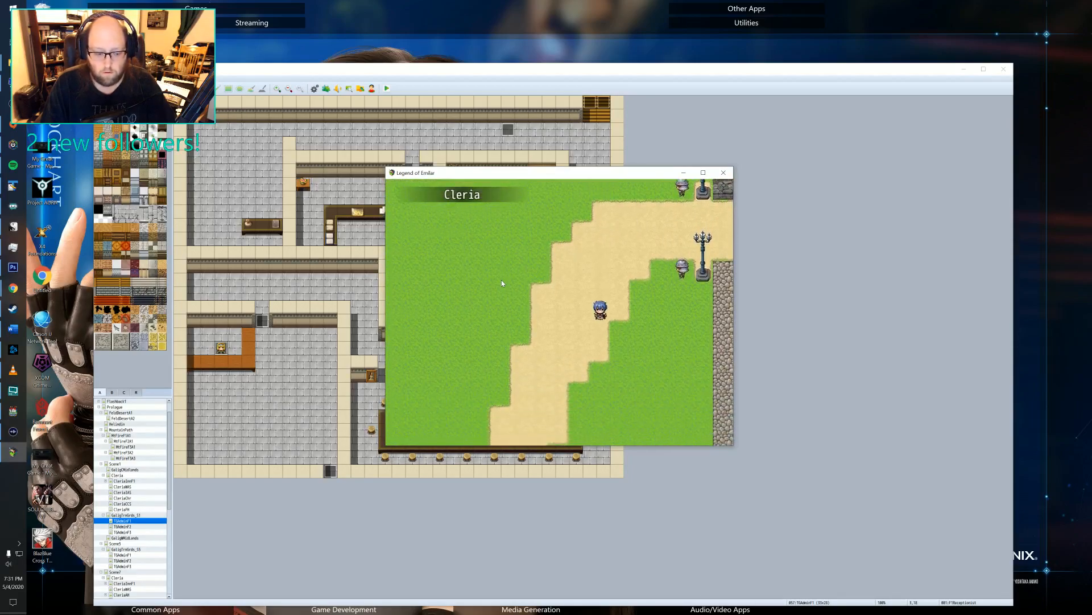
key(Escape)
key(Down)
key(Down)
key(Down)
key(Down)
key(Down)
key(Down)
key(Down)
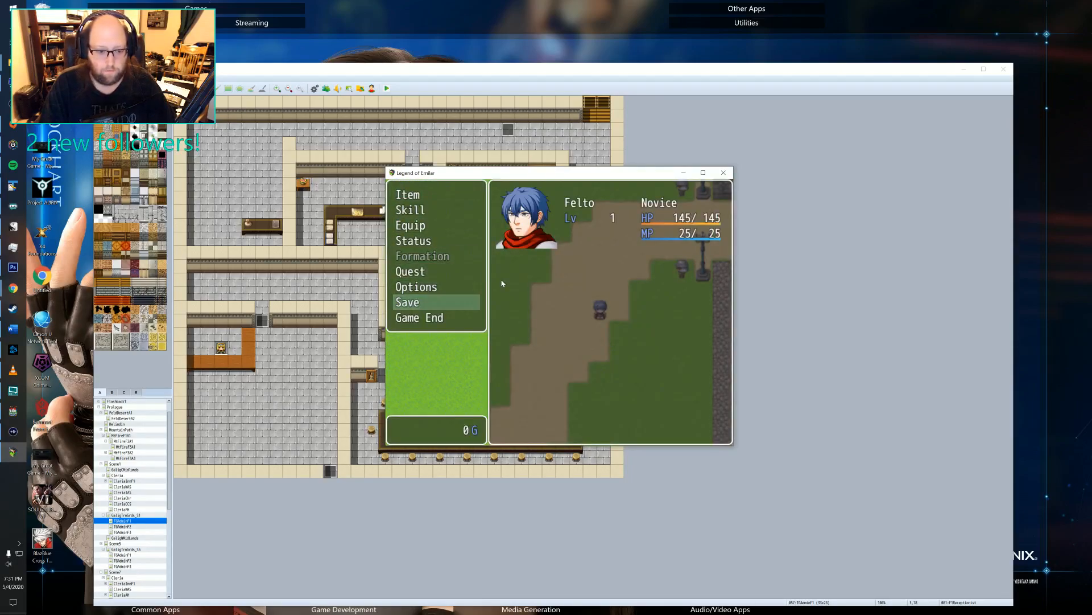
key(Return)
key(Up)
key(Up)
key(Up)
key(Up)
key(Up)
Walk Felto southwest across Cleria's grass, past the fenced barrel yard, to the dirt plaza beside the angel statue.
key(Down)
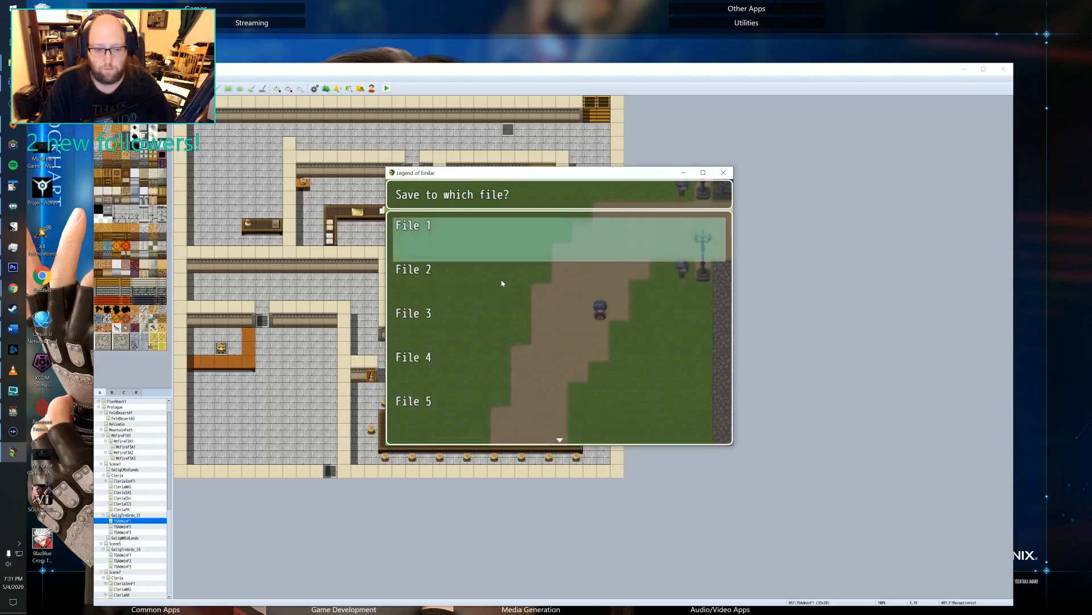
key(Escape)
key(Escape)
key(Down)
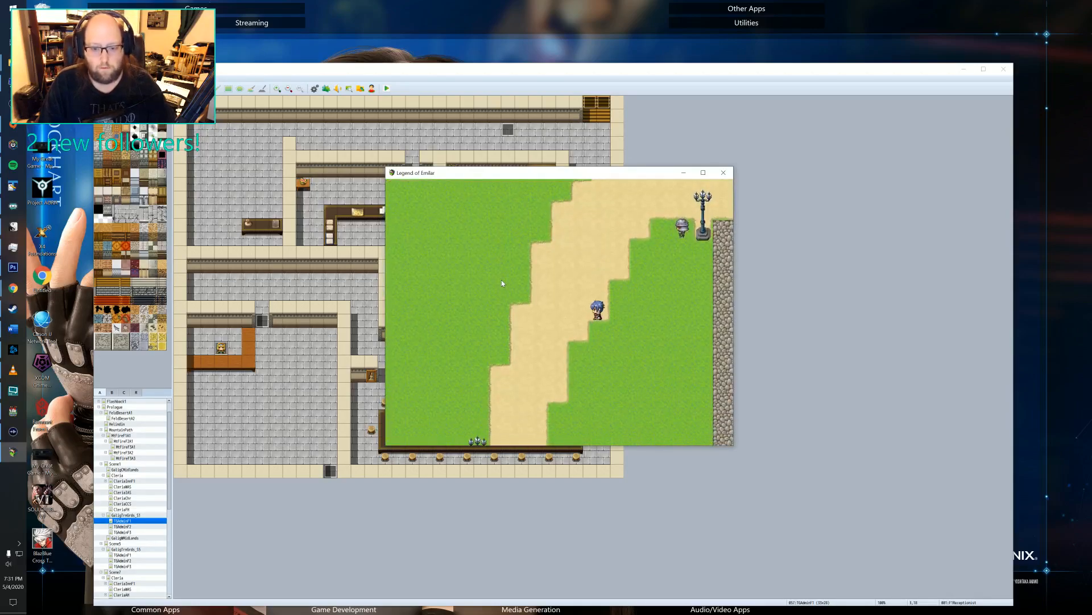
key(Left)
key(Down)
key(Left)
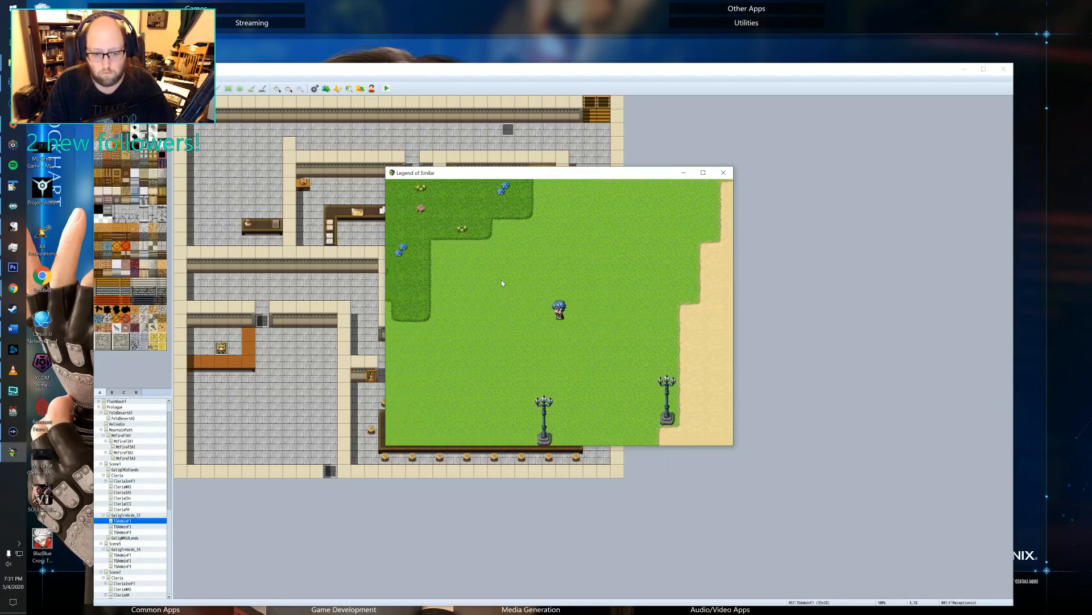
key(Down)
key(Down)
key(Left)
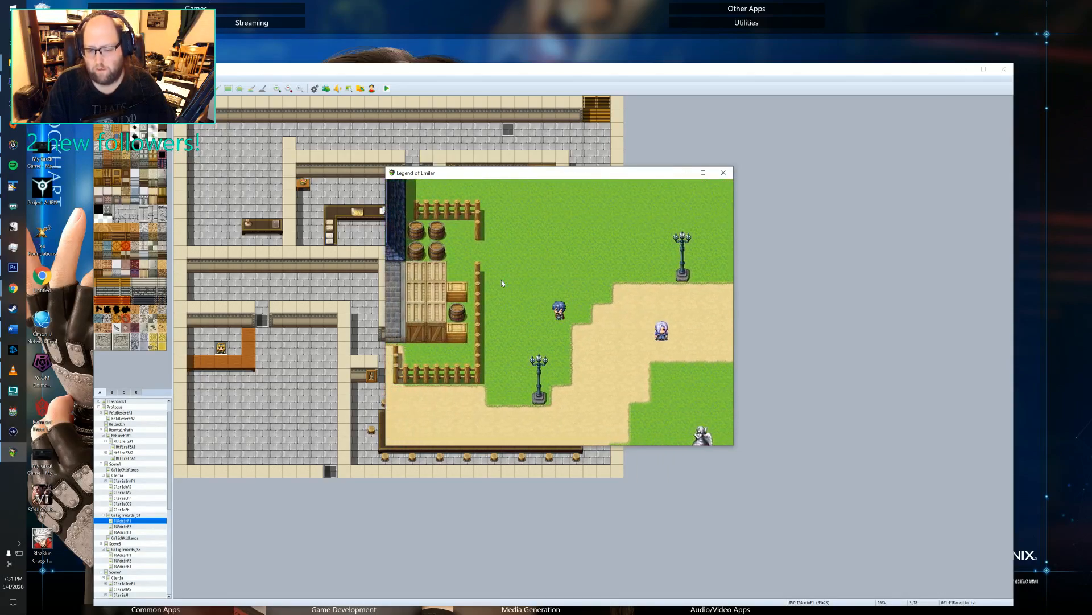
Take Felto southwest through the plaza and down the dirt path, and enter the blue-roofed house by its round door.
key(Down)
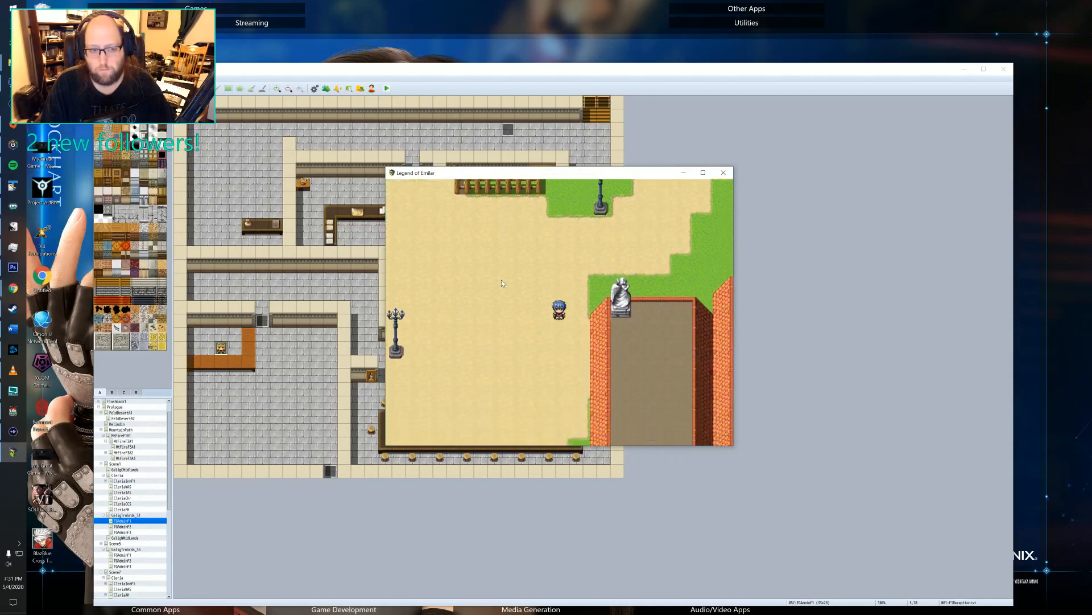
key(Left)
key(Left)
key(Down)
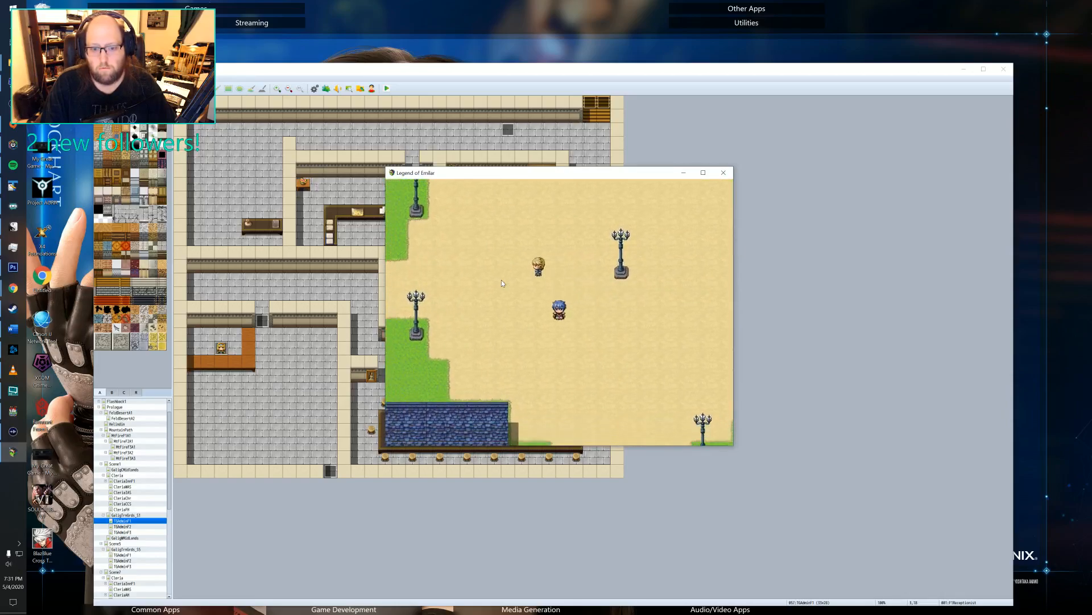
key(Down)
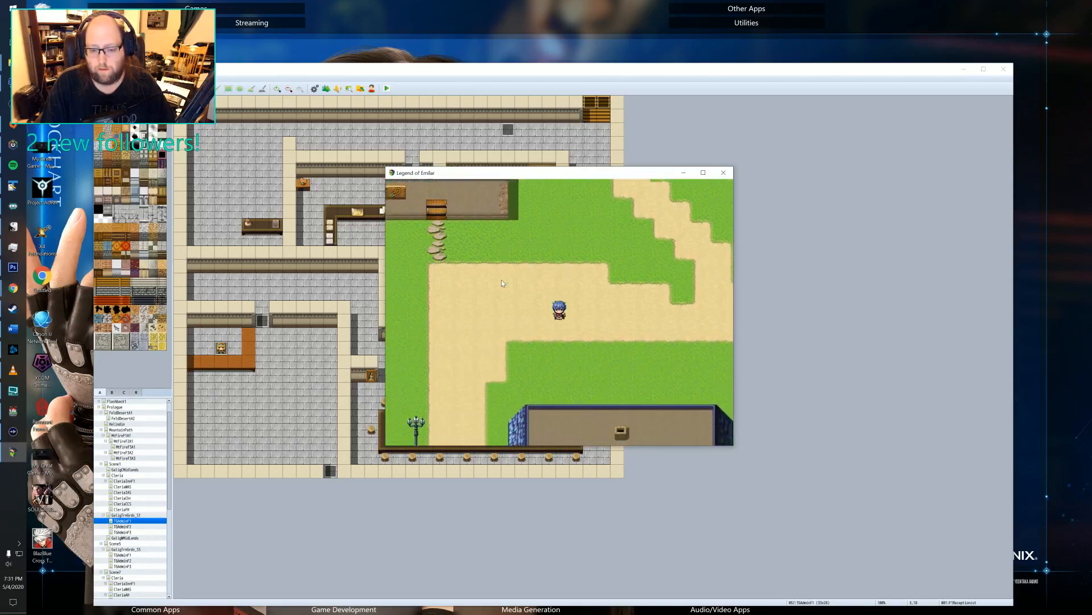
key(Left)
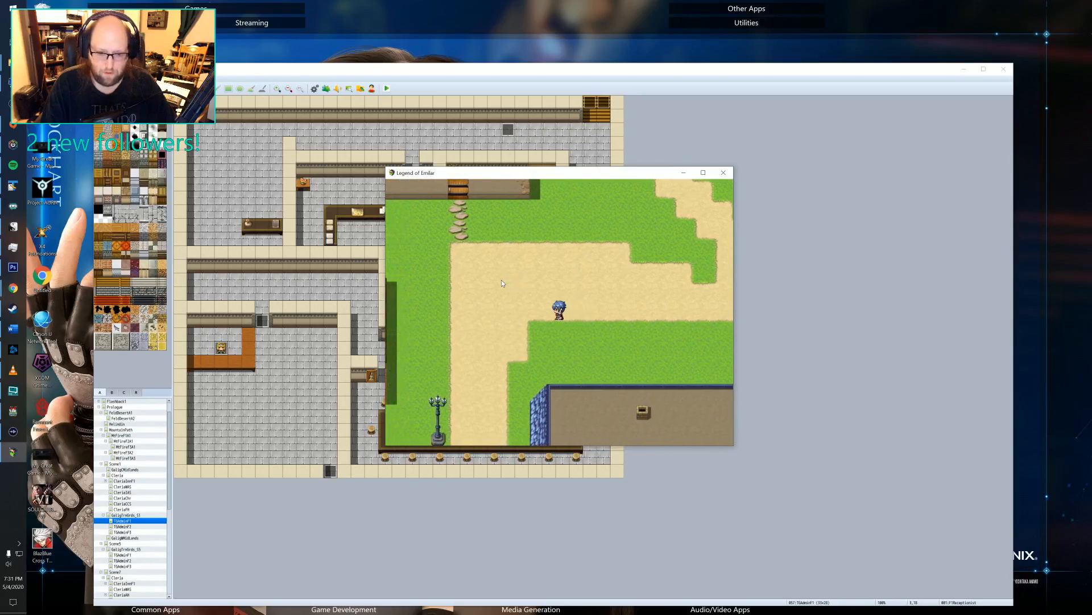
key(Down)
key(Down)
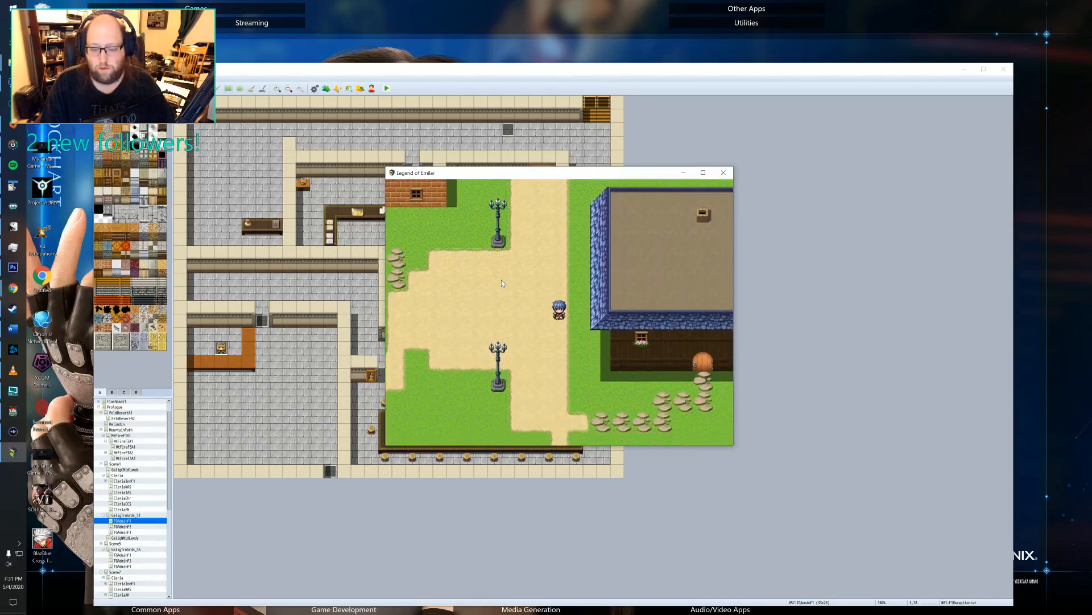
key(Right)
key(Up)
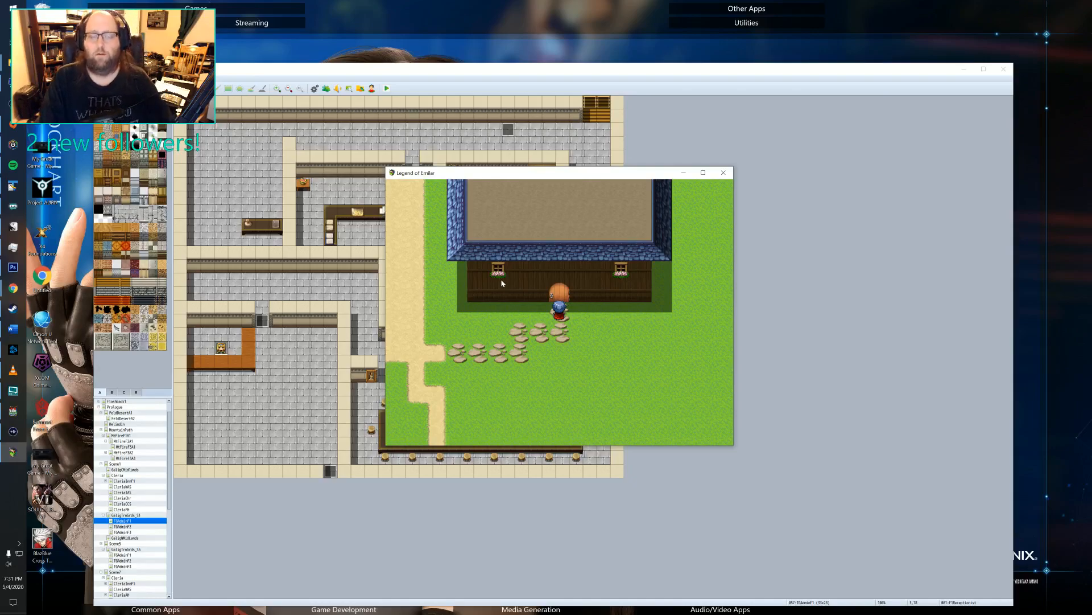
key(Return)
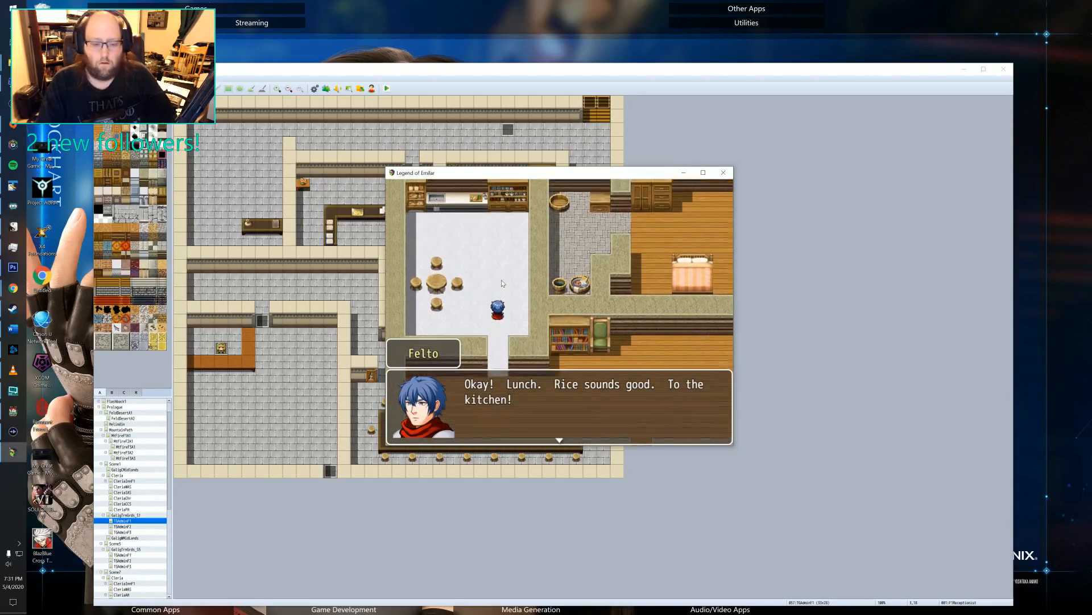
Advance Felto's lunch scene in the kitchen through all of his rice-eating dialogue.
key(Return)
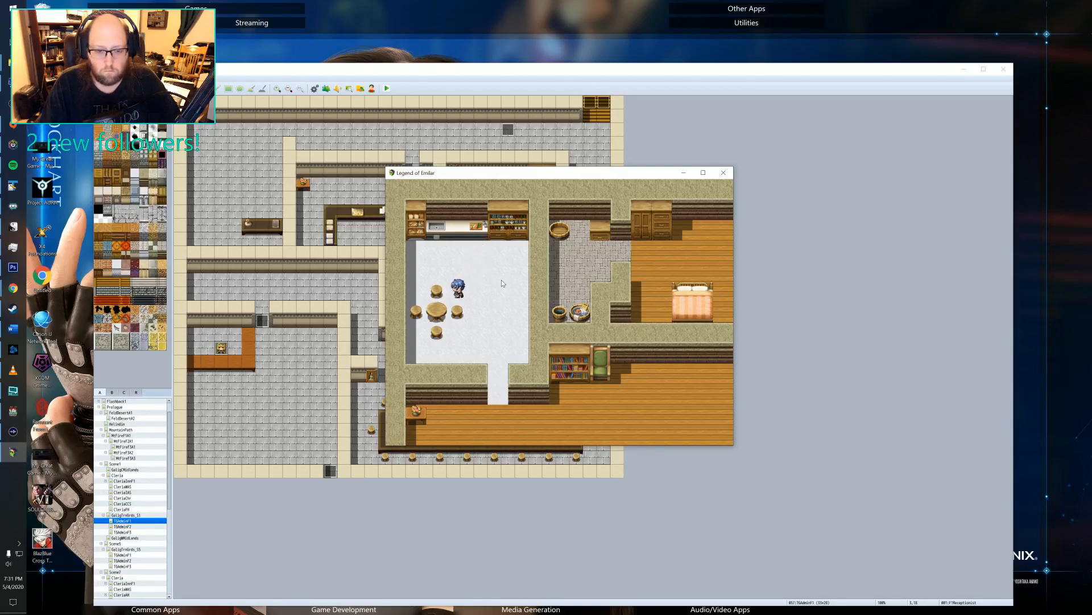
key(Return)
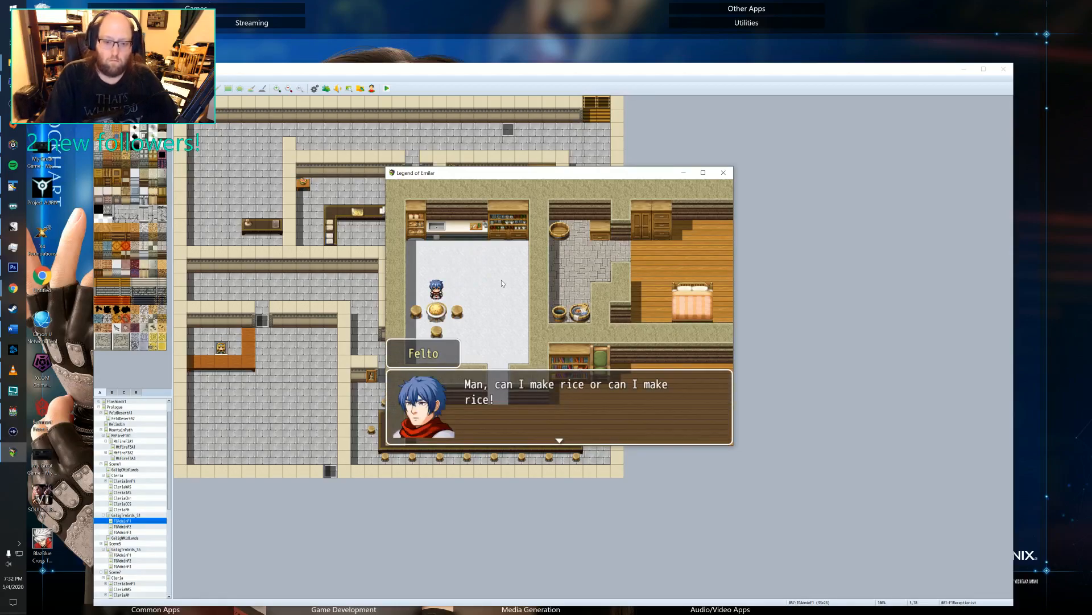
key(Return)
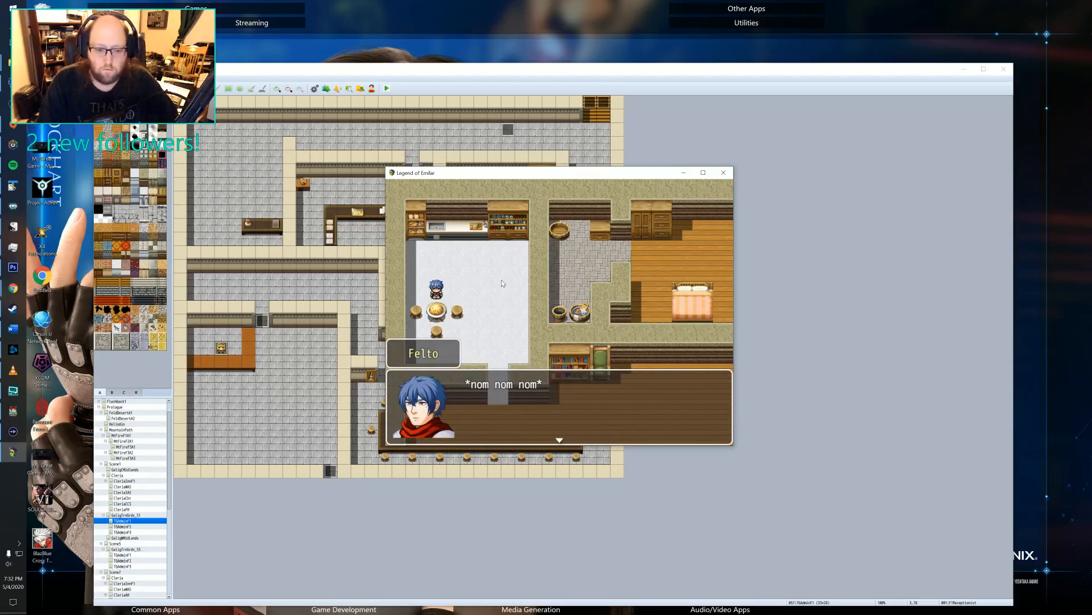
key(Return)
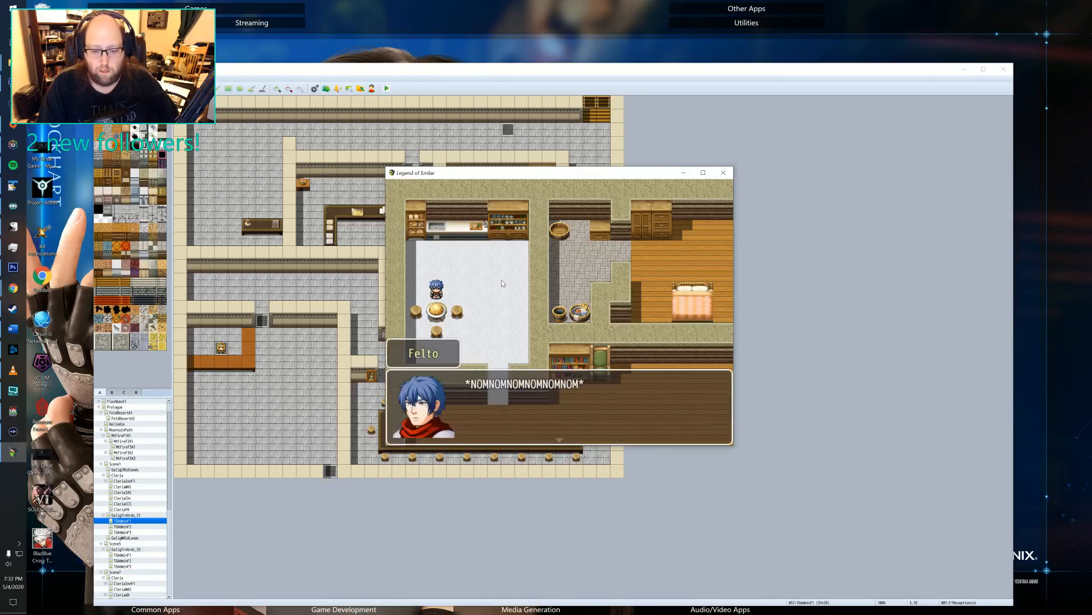
key(Return)
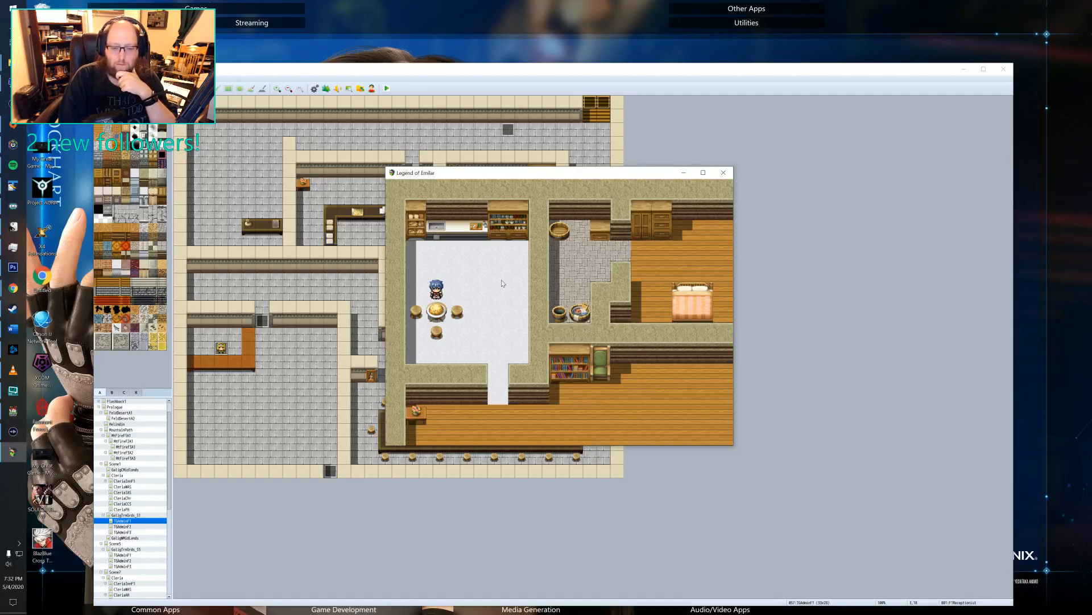
key(Return)
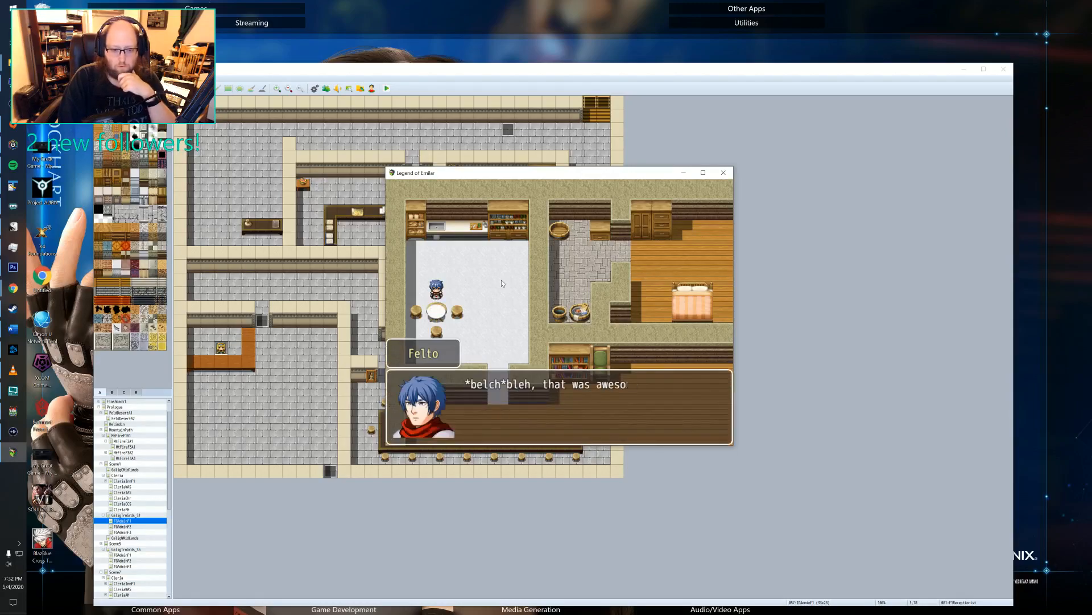
key(Return)
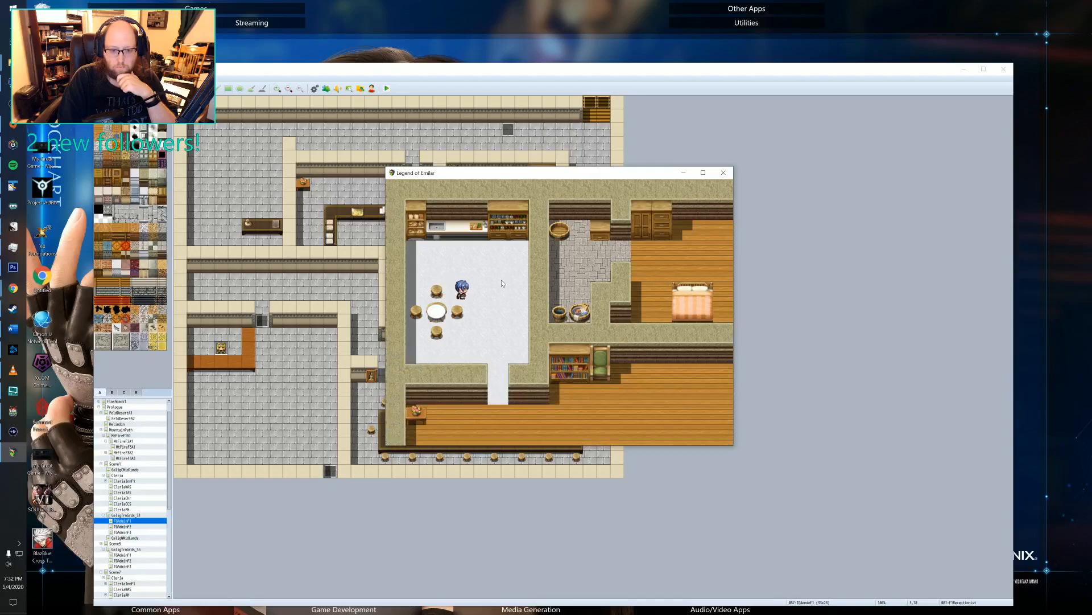
Walk Felto out of the kitchen and east across the main room past the bookshelf.
key(Right)
key(Right)
key(Right)
key(Down)
key(Down)
key(Down)
key(Down)
key(Down)
key(Down)
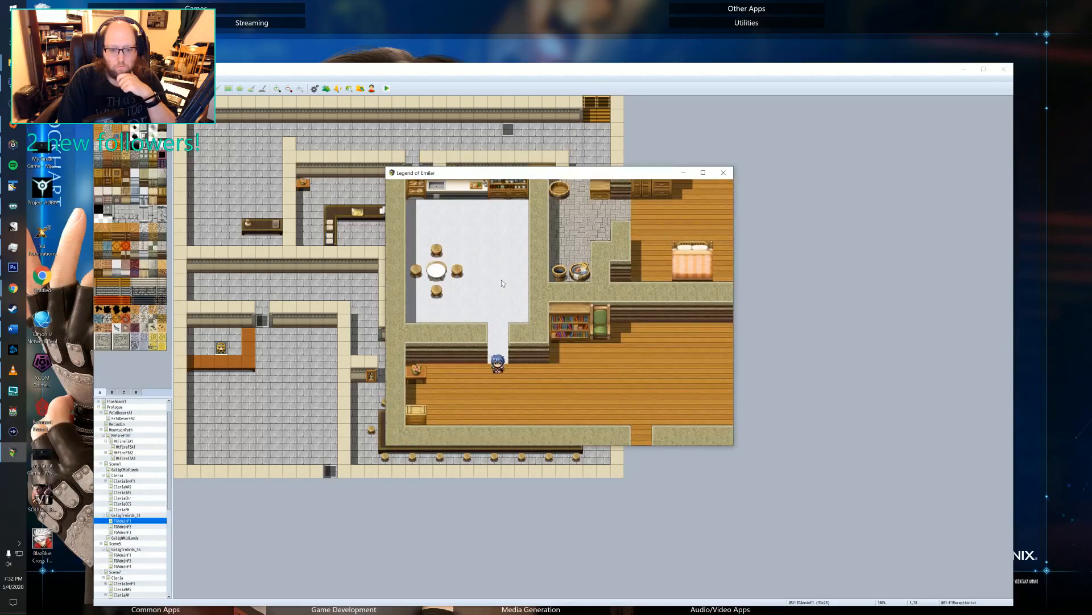
key(Right)
key(Right)
key(Right)
key(Right)
key(Right)
Lead Felto around the east end of the dividing wall and up to the bed in the bedroom.
key(Right)
key(Right)
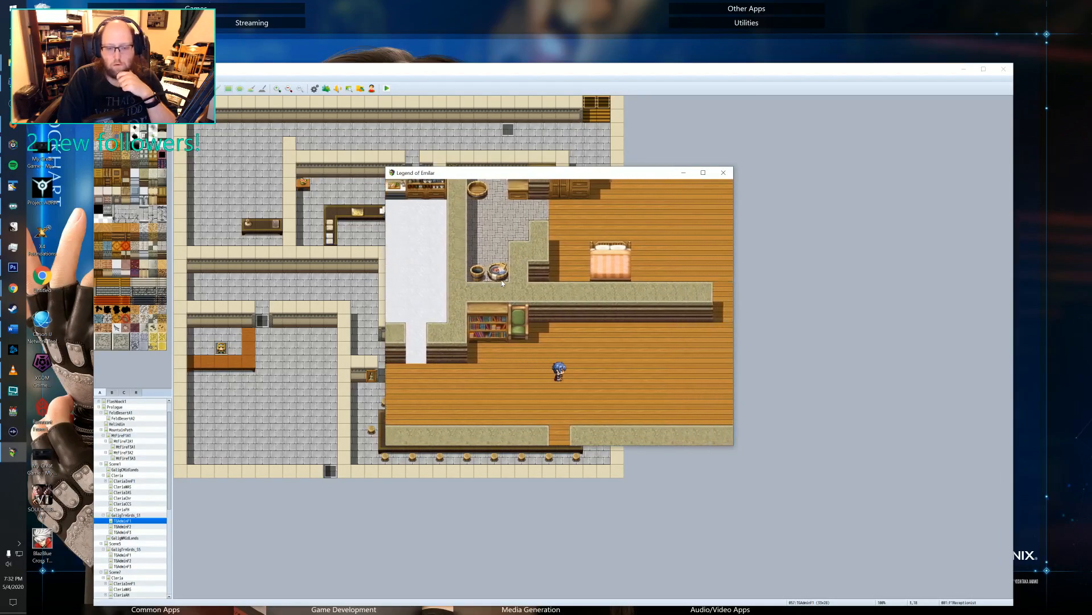
key(Up)
key(Right)
key(Right)
key(Right)
key(Right)
key(Right)
key(Right)
key(Right)
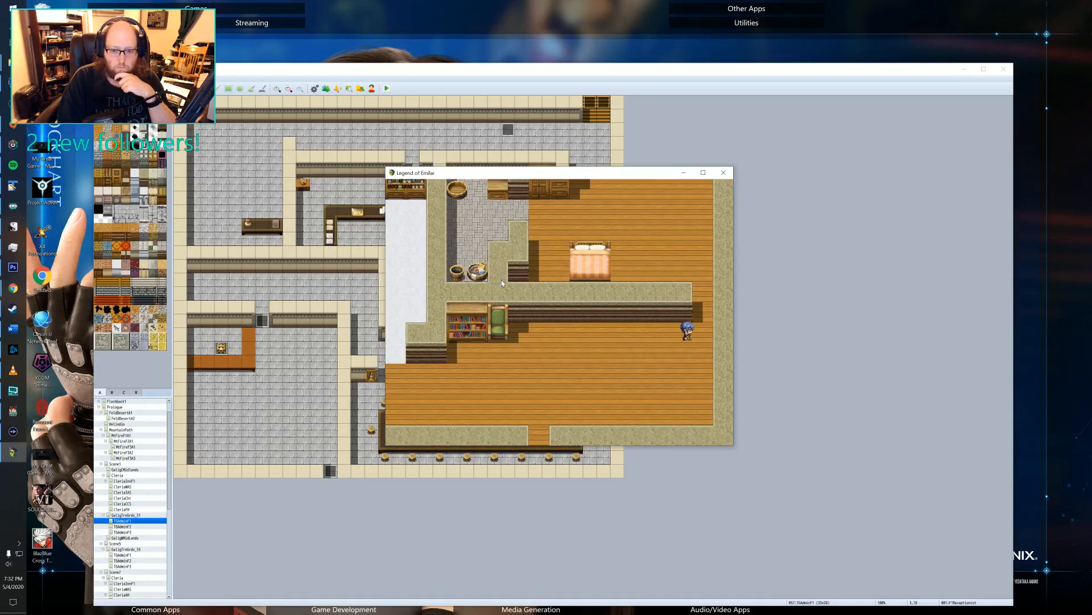
key(Up)
key(Up)
key(Up)
key(Up)
key(Left)
key(Left)
key(Left)
key(Left)
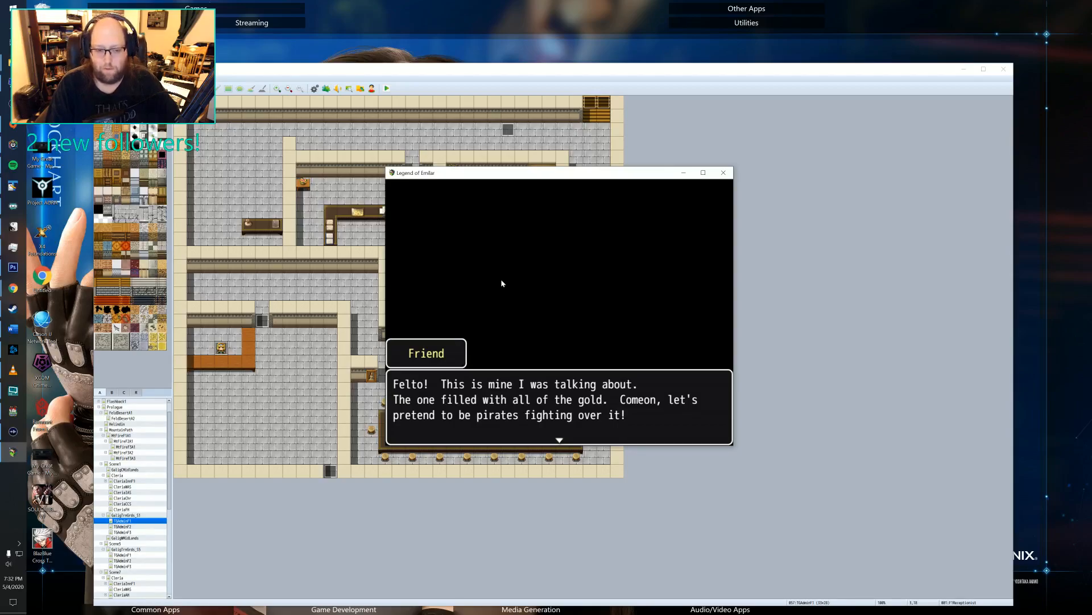
Advance the flashback's pirate-play dialogue between Felto and Gien up to the question about investigating the mine.
key(Return)
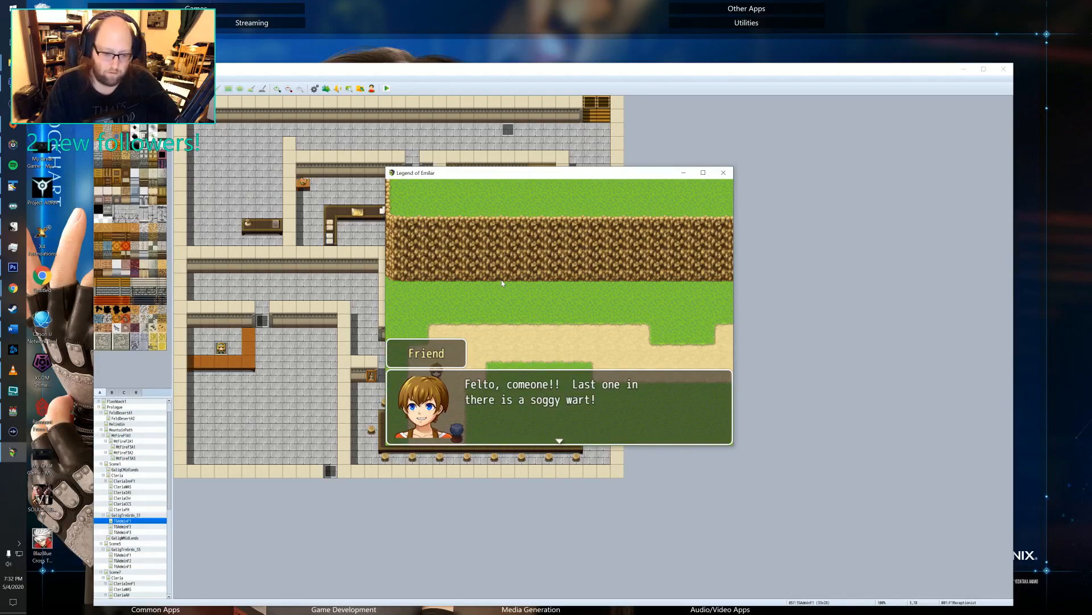
key(Return)
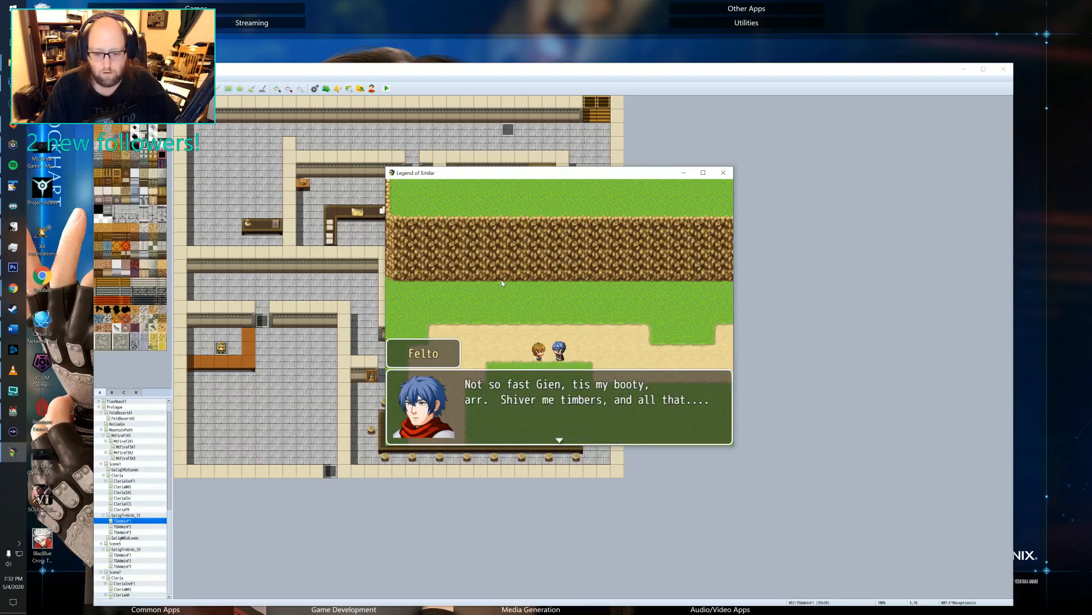
key(Return)
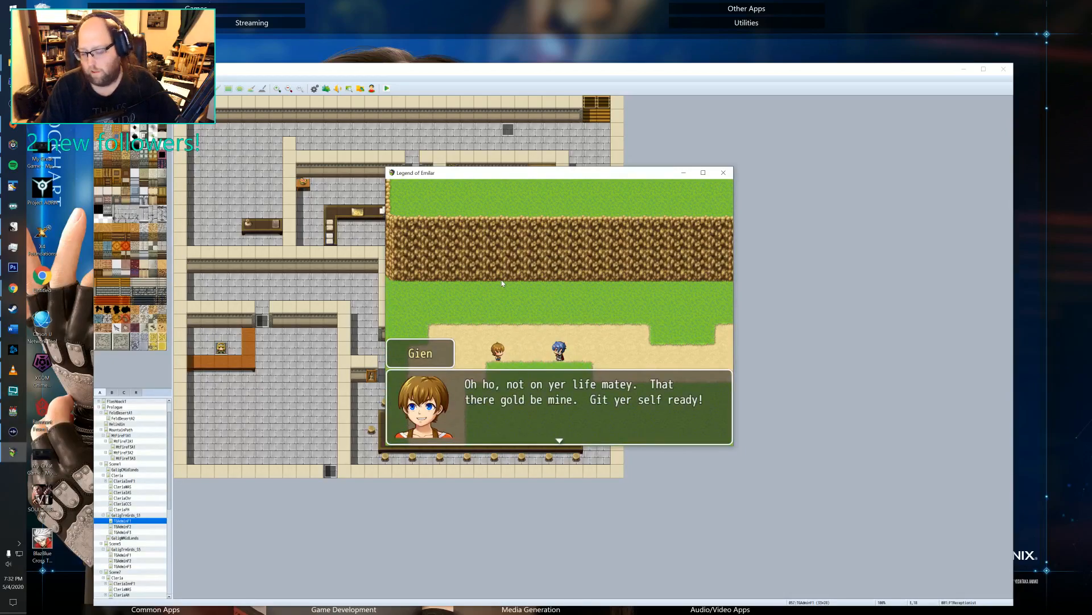
key(Return)
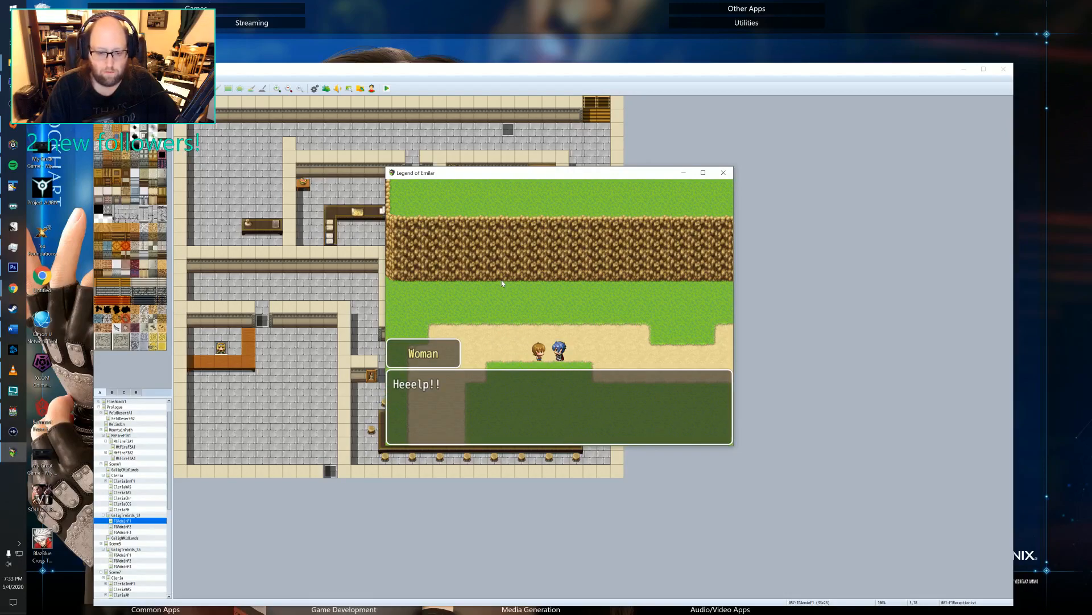
key(Return)
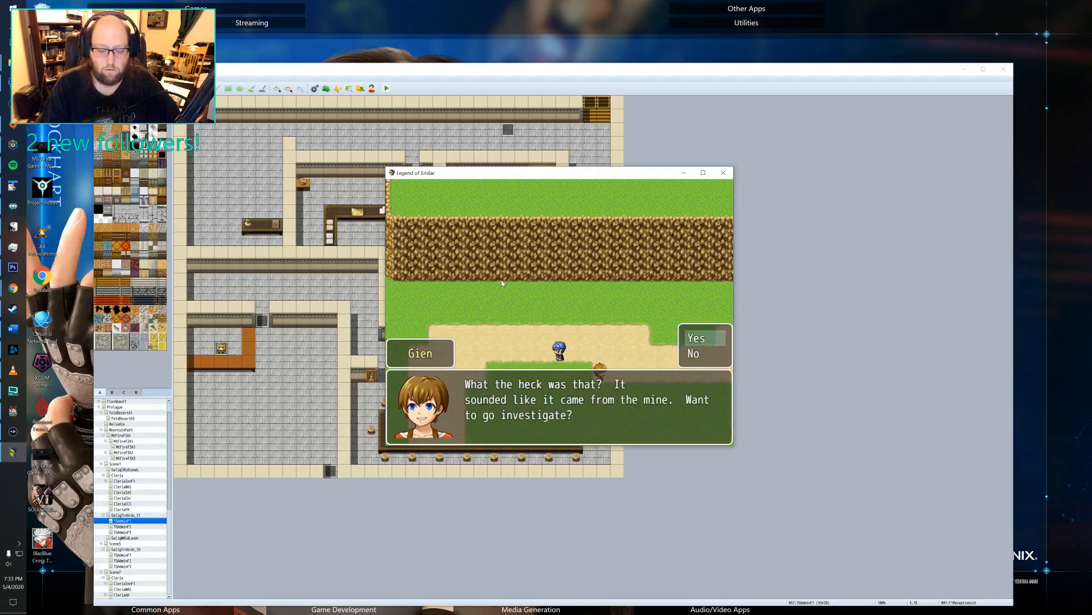
Answer Yes to investigating the mine and advance the flashback through the pirates' threats to the captive woman.
key(Return)
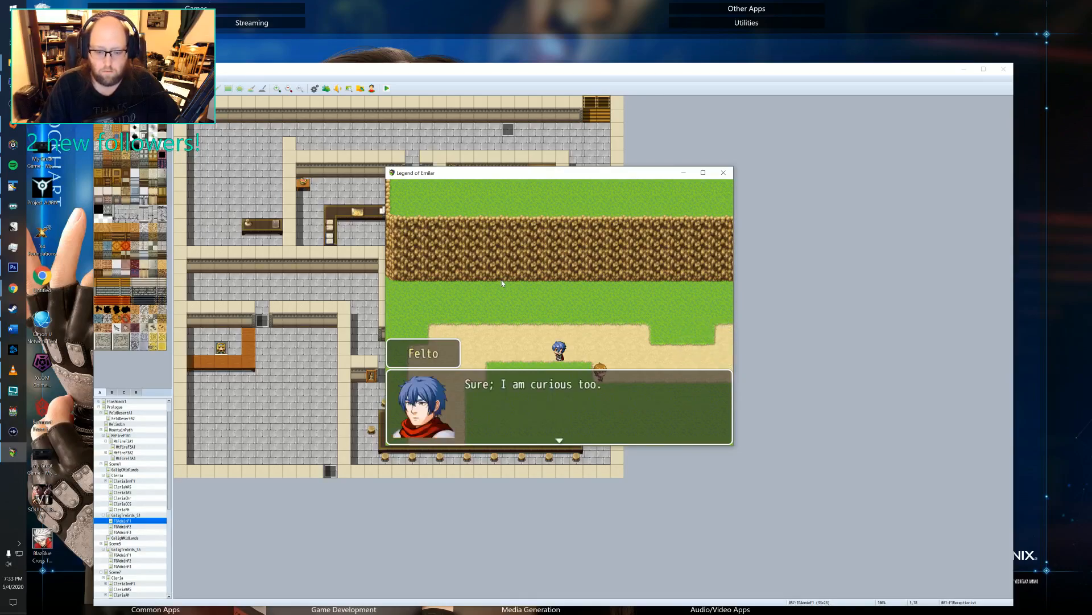
key(Return)
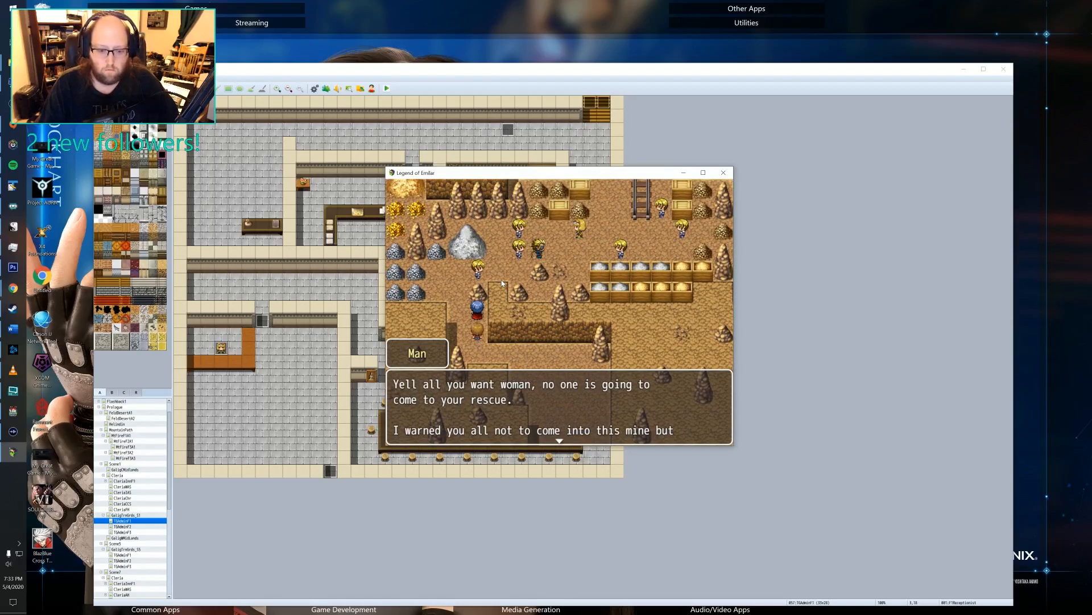
key(Return)
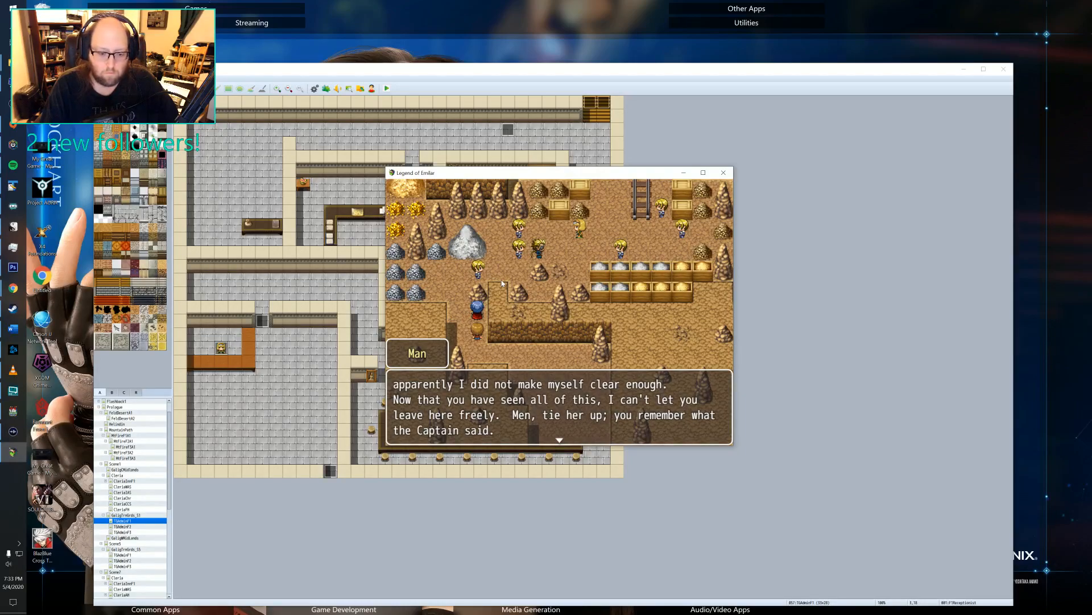
key(Return)
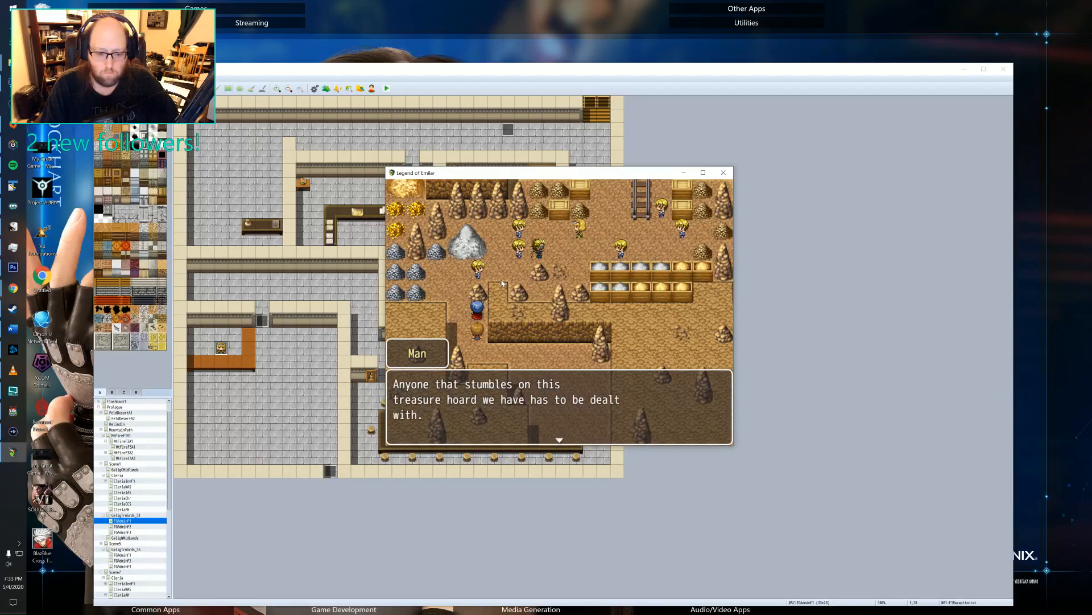
key(Return)
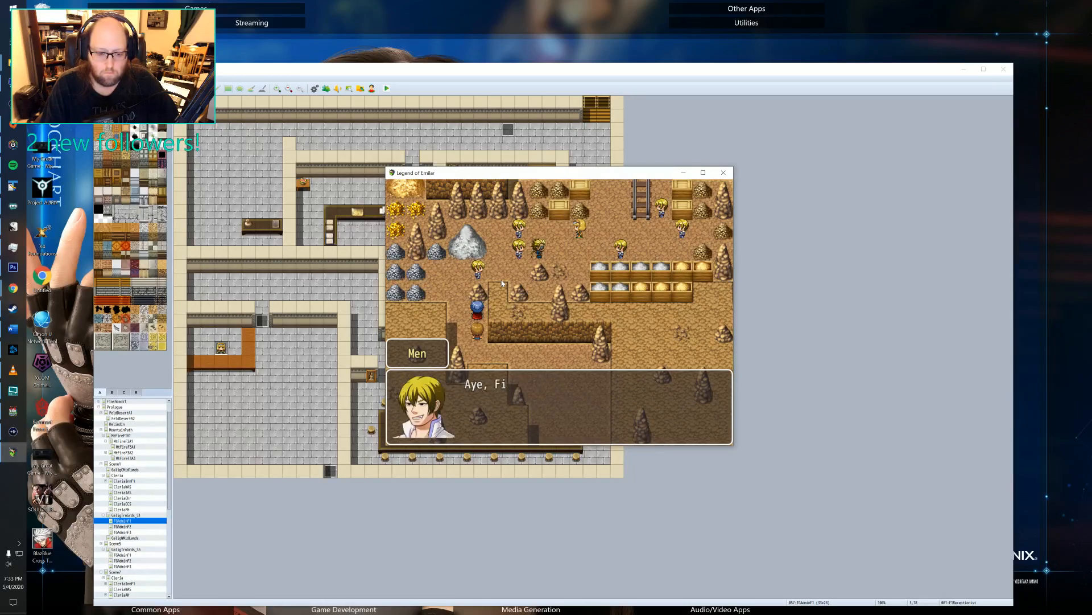
key(Return)
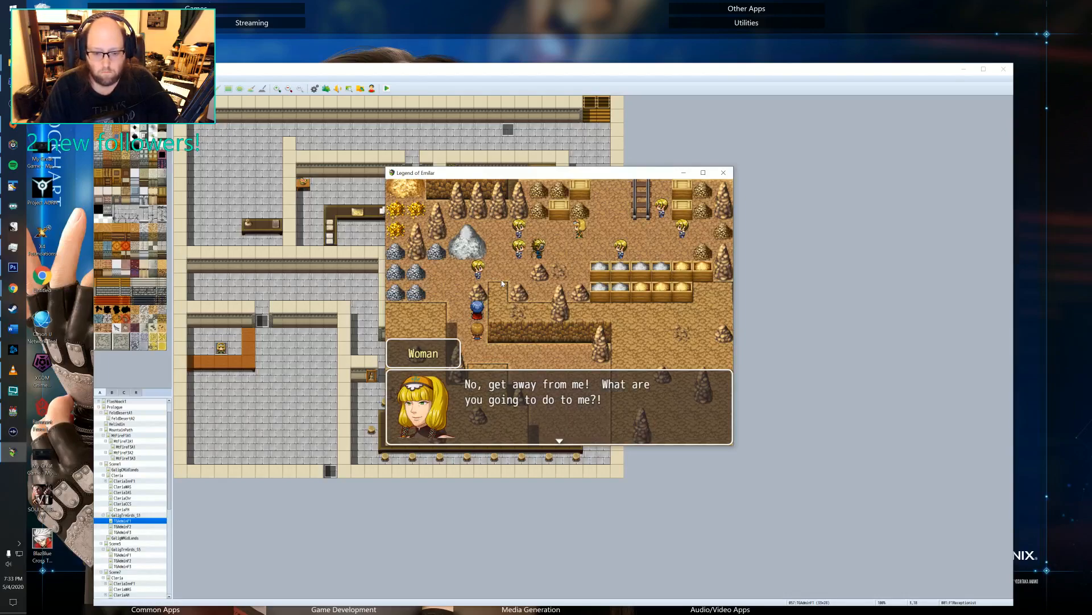
Advance the First Mate's ultimatum to the woman up to the pirate calling out the hidden boys.
key(Return)
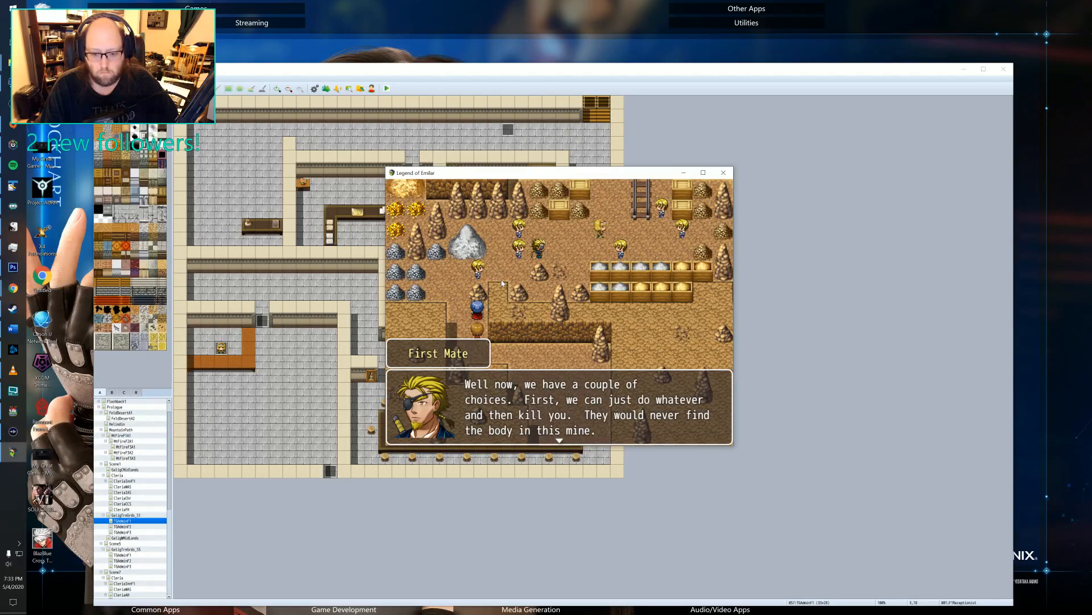
key(Return)
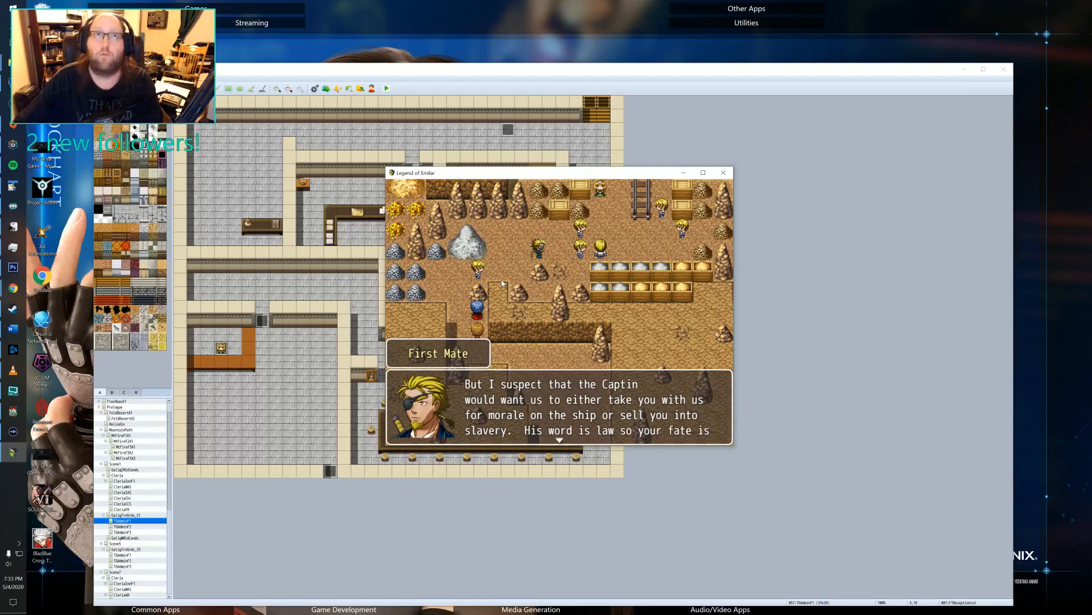
key(Return)
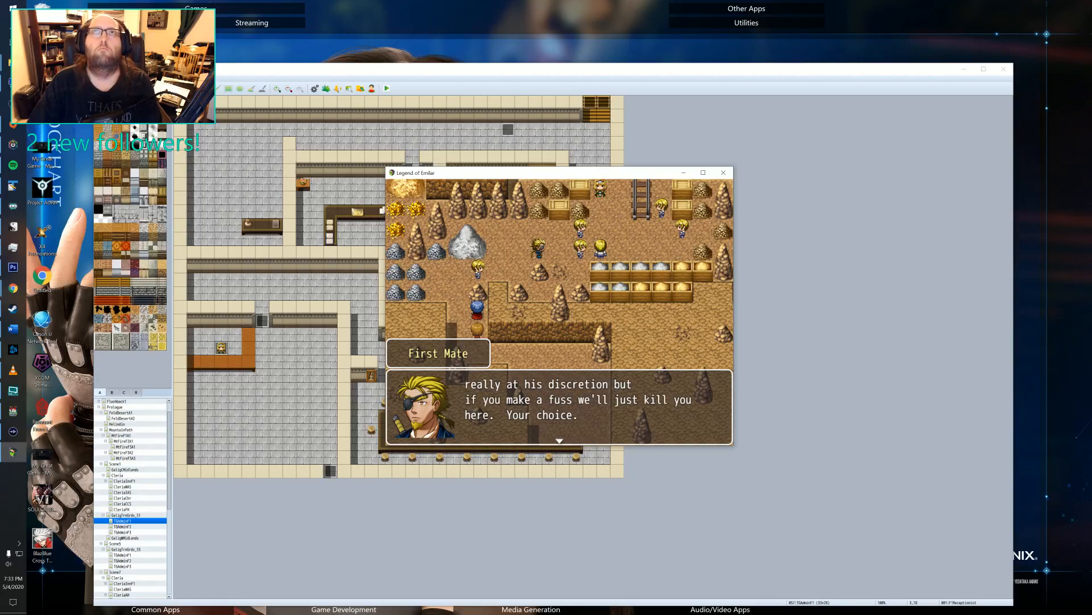
key(Return)
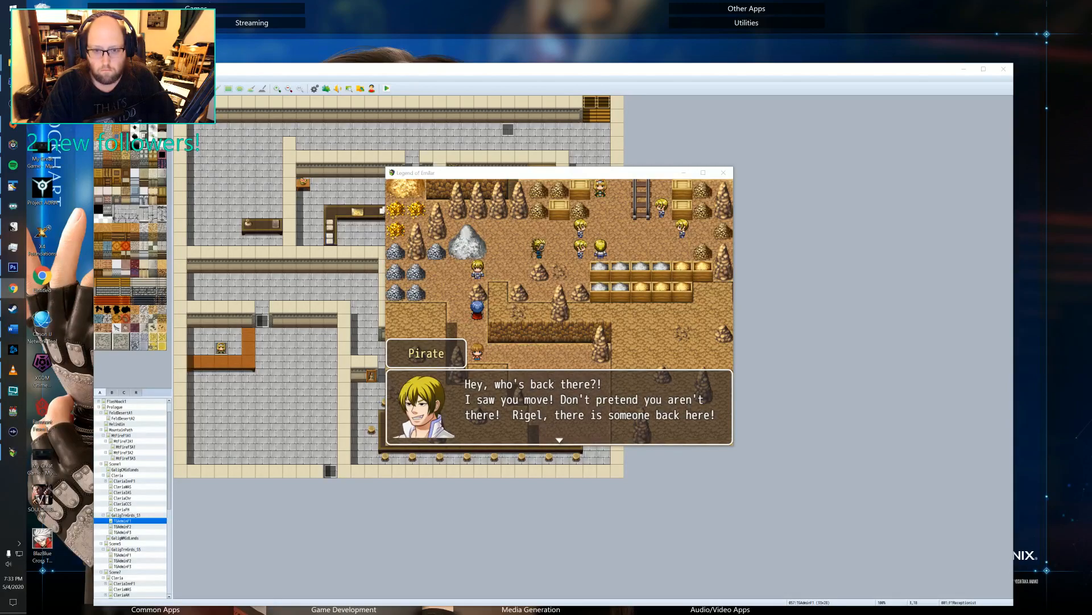
Return focus to the playtest and advance Rigel's mocking exchange with Gien about becoming a pirate.
click(585, 352)
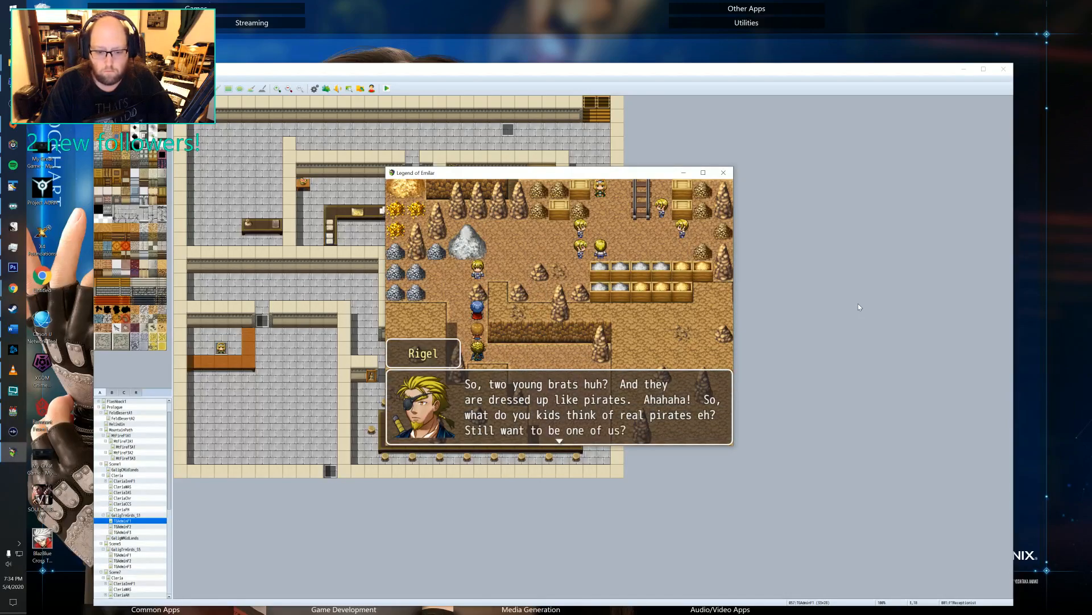
key(Return)
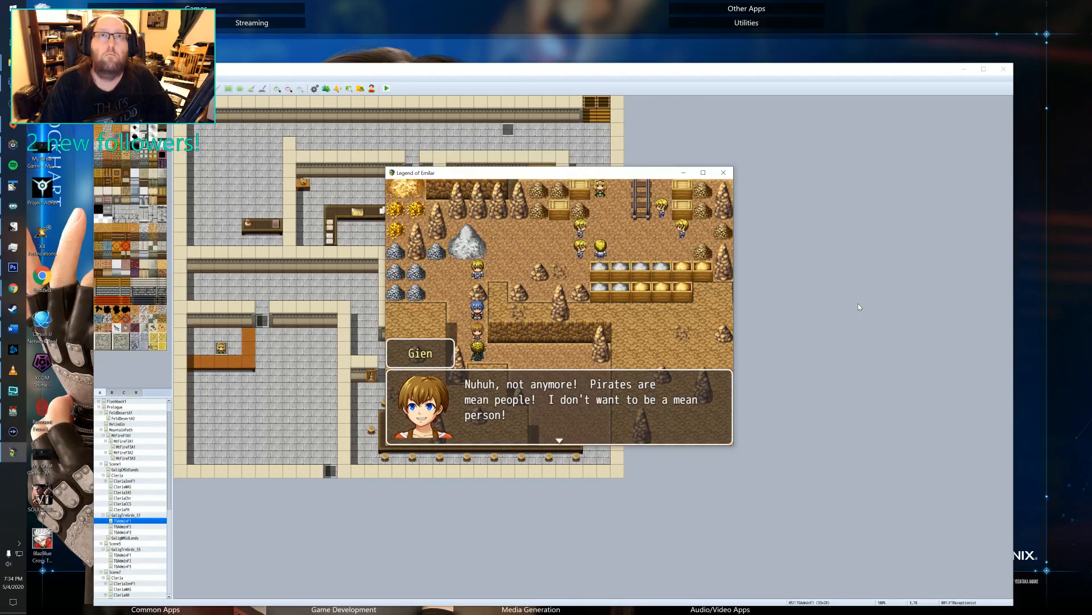
key(Return)
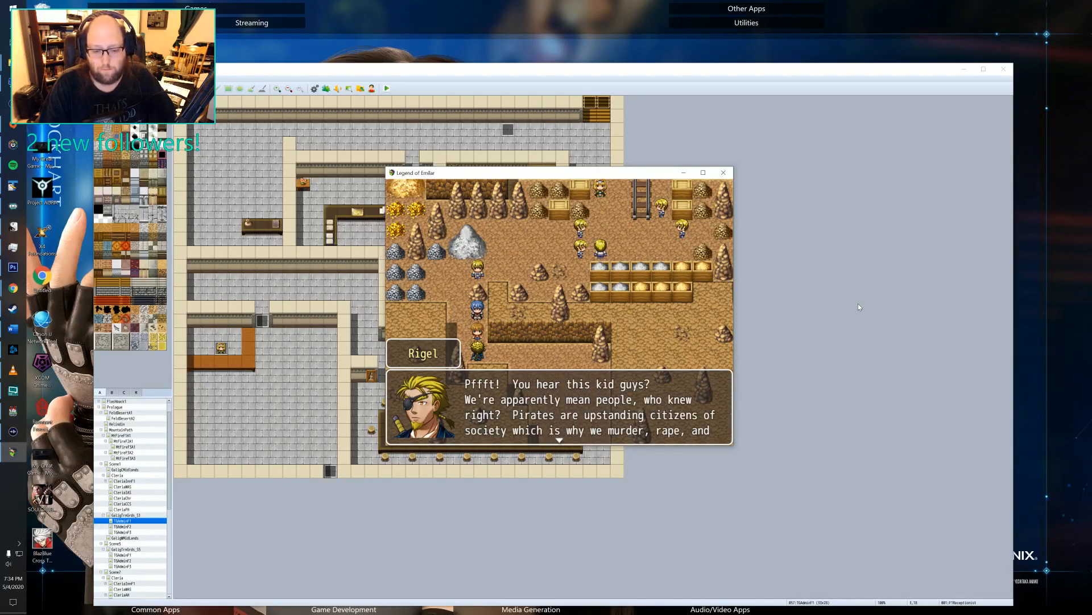
key(Return)
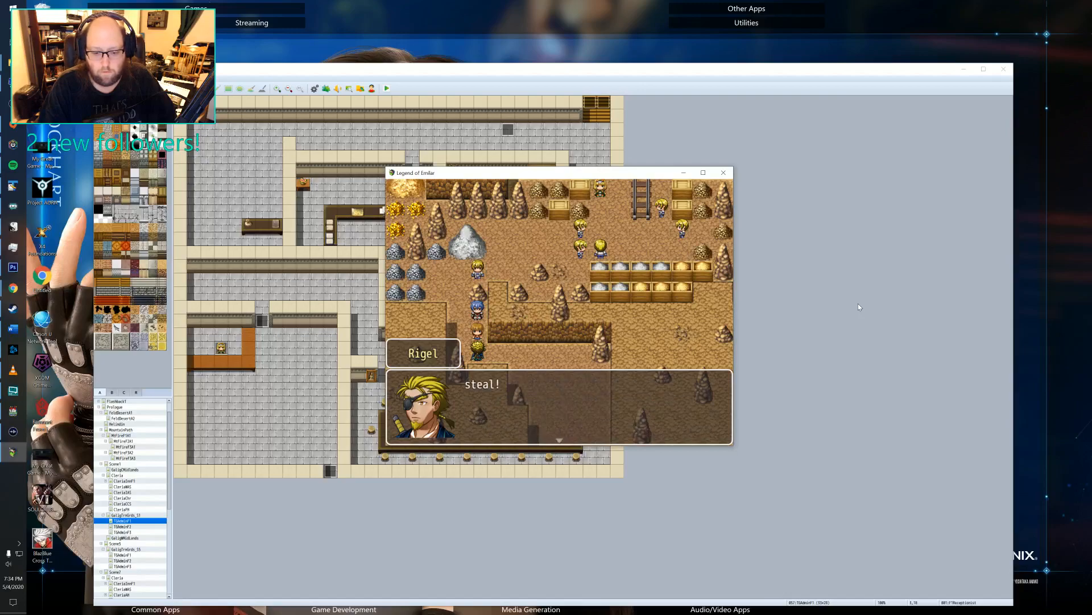
key(Return)
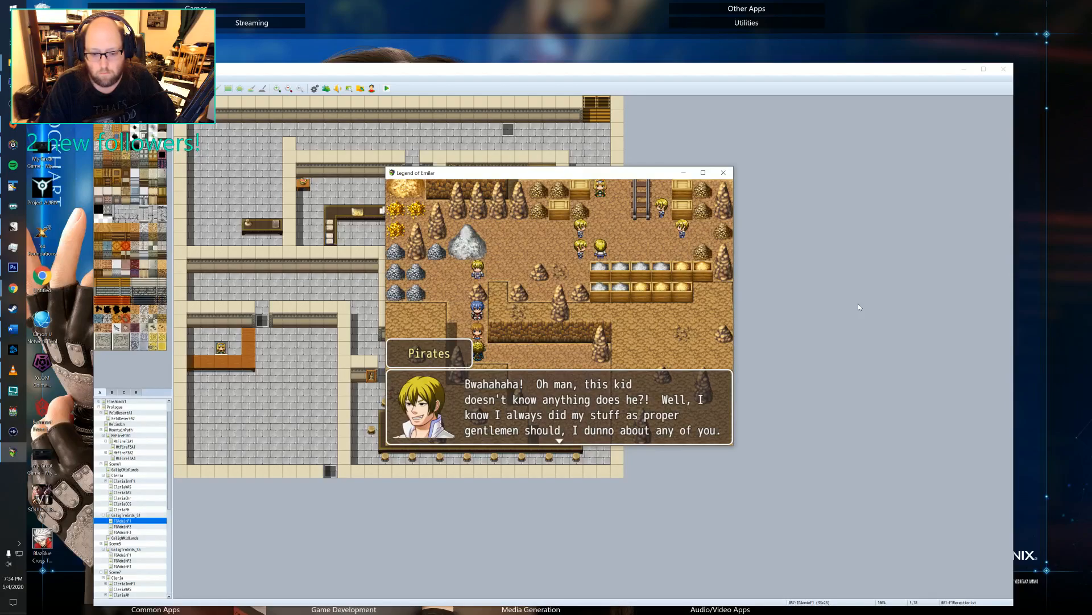
Advance the pirates' banter and Rigel's order to tie up the boys until the loud voice interrupts.
key(Return)
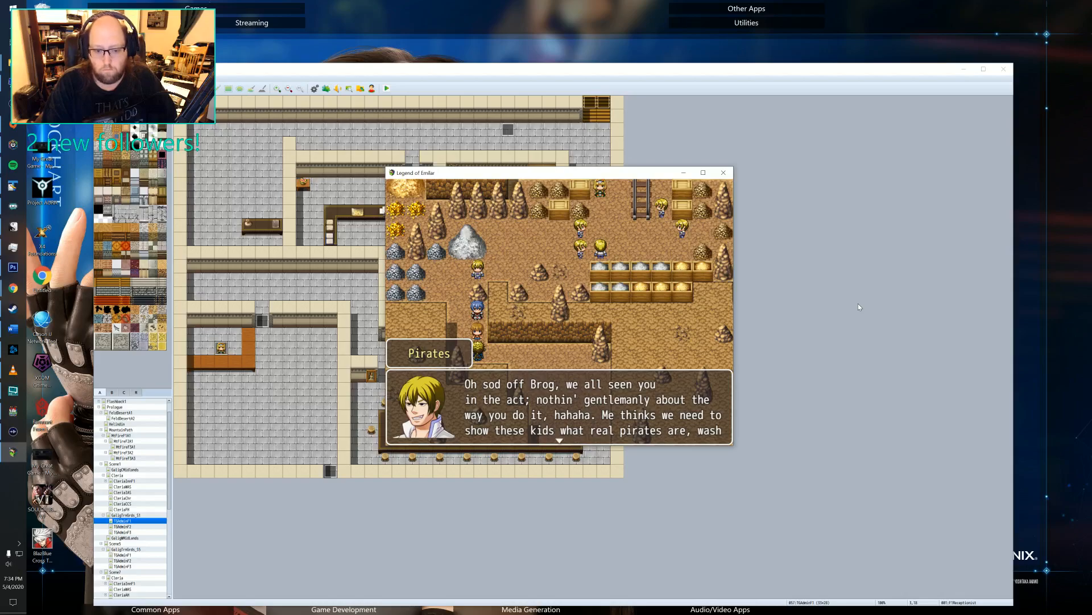
key(Return)
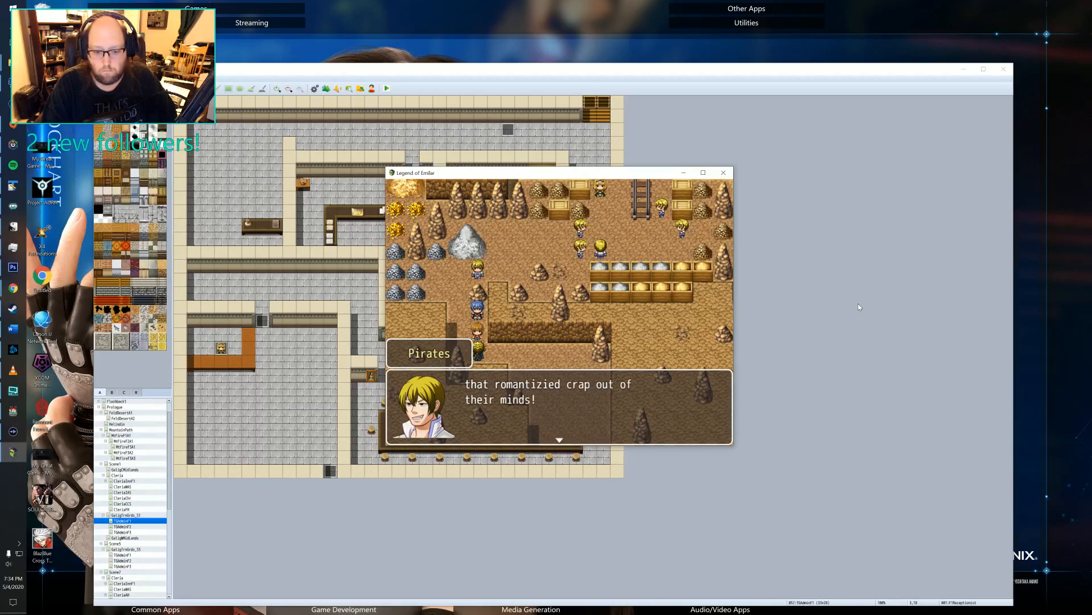
key(Return)
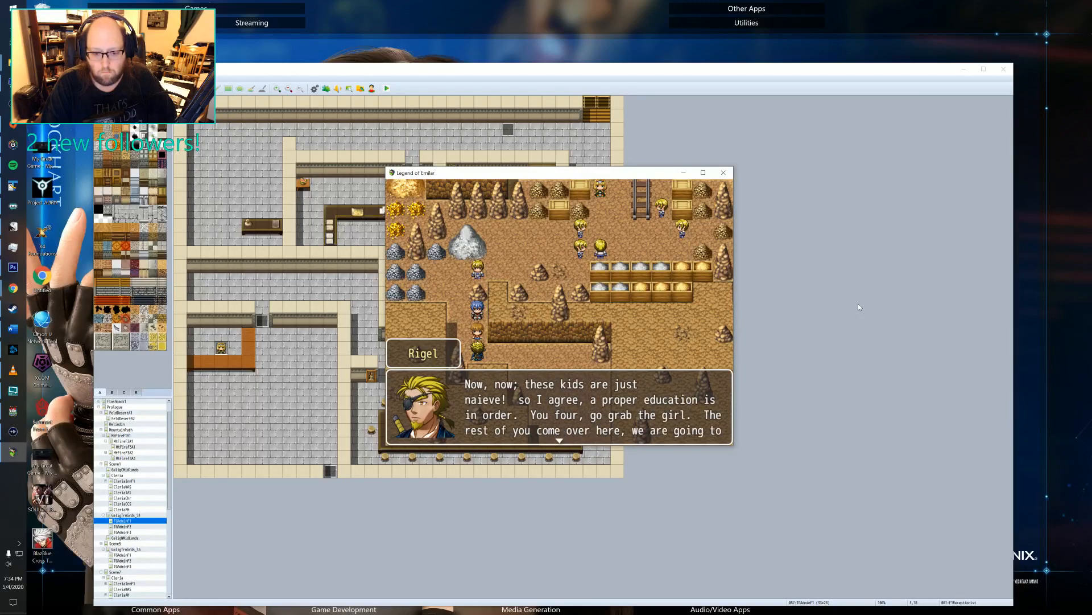
key(Return)
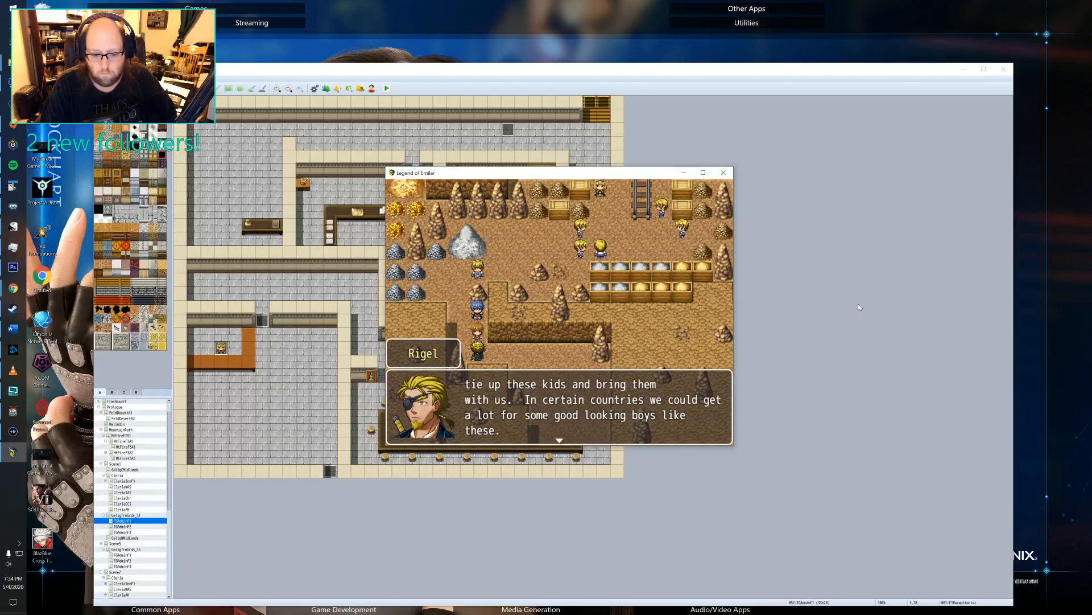
key(Return)
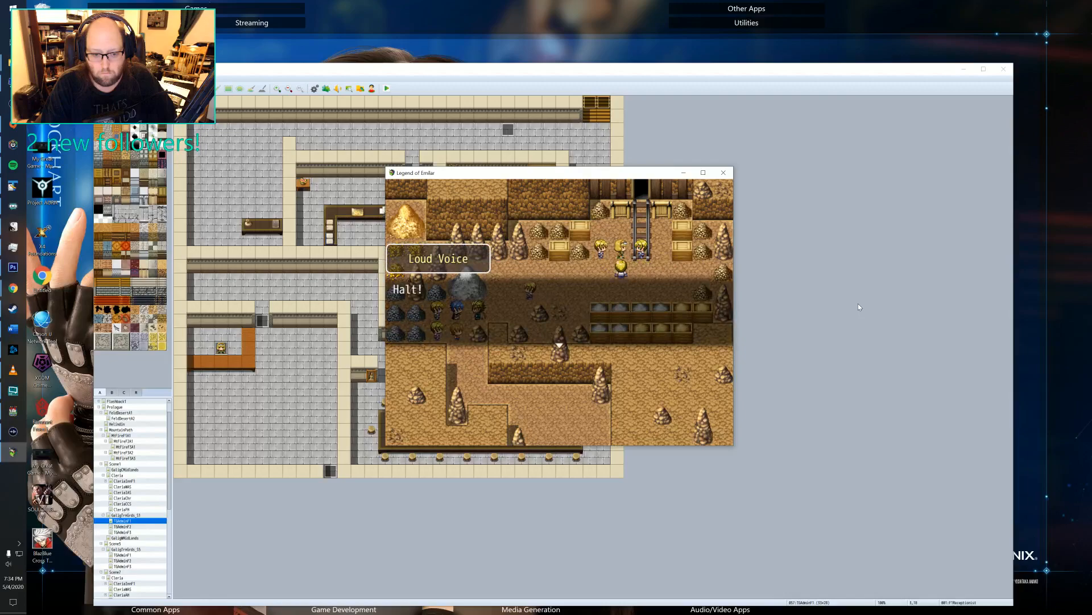
Advance Lenord's confrontation with Rigel through the pirates' surrender and escape up to his question to the woman.
key(Return)
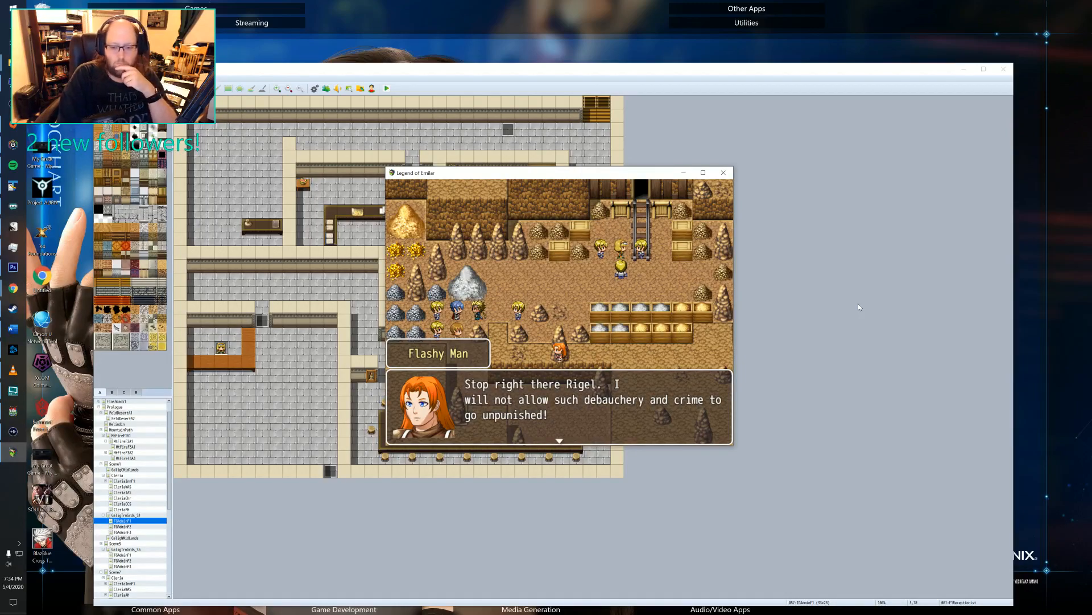
key(Return)
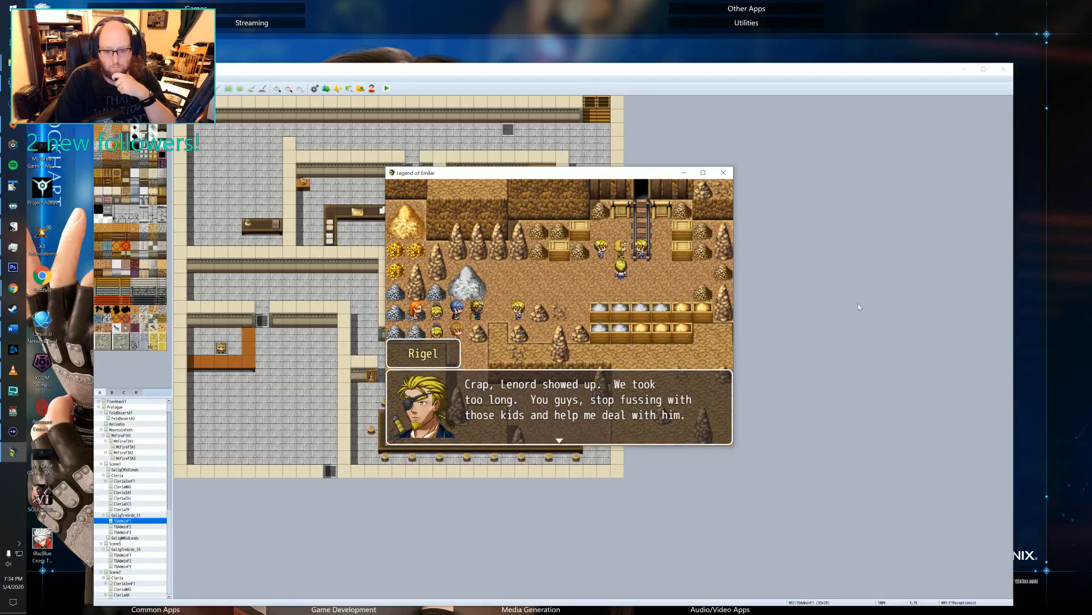
key(Return)
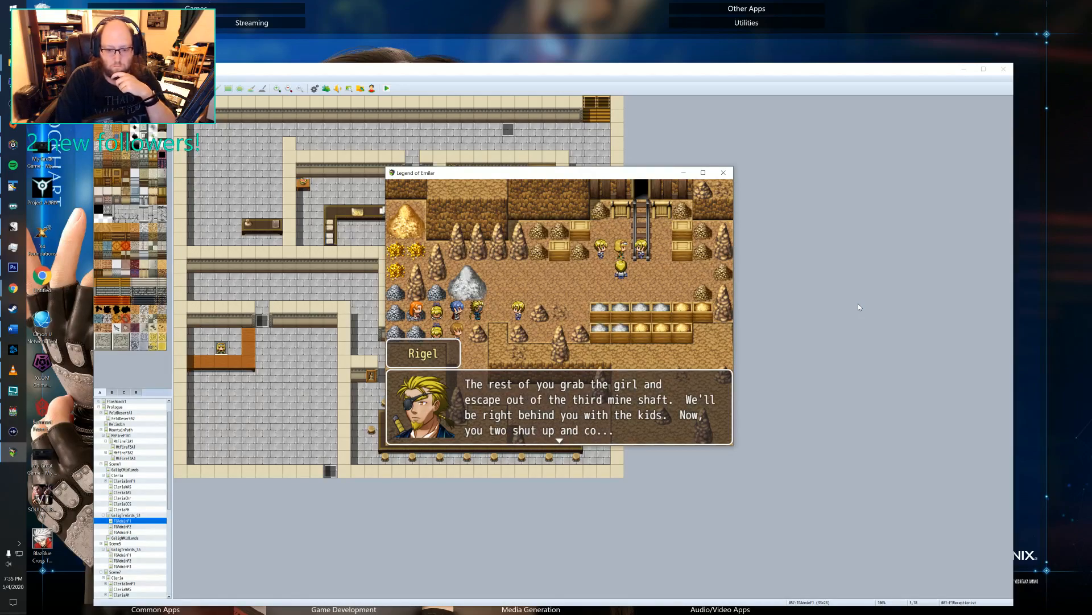
key(Return)
key(Return)
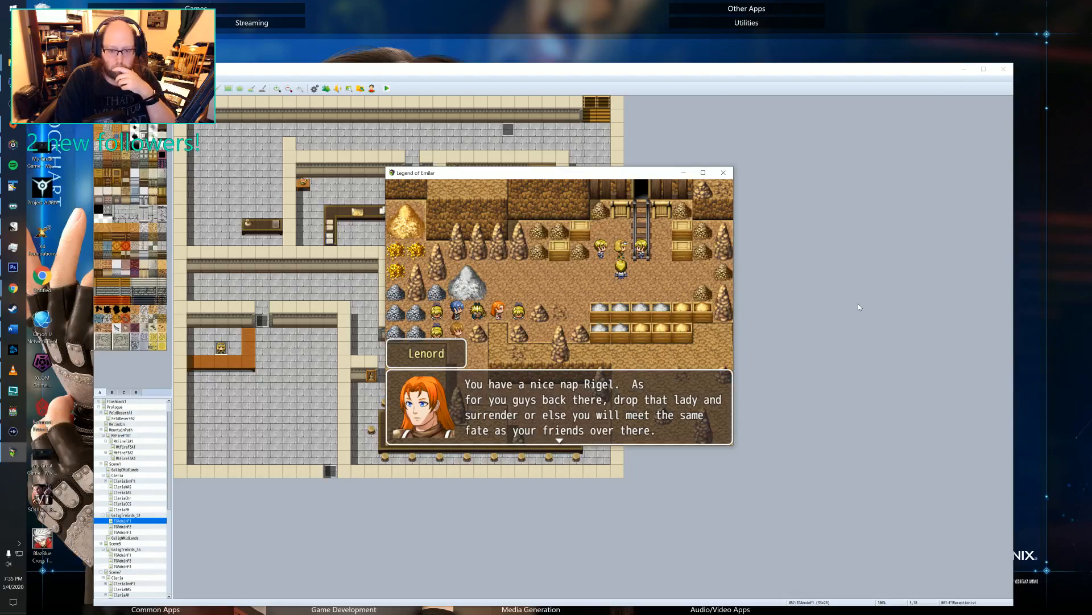
key(Return)
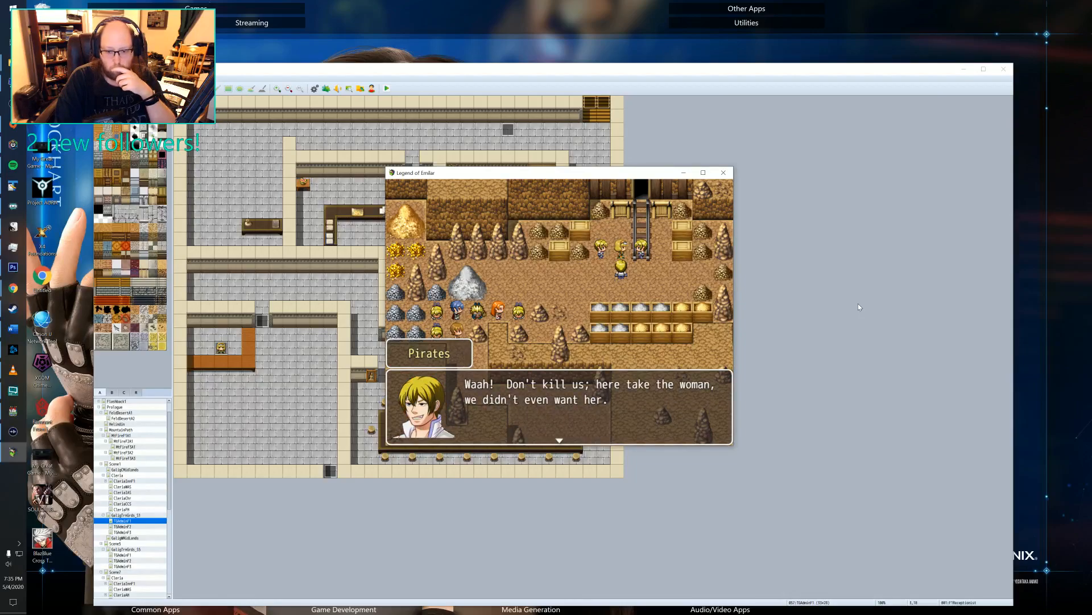
key(Return)
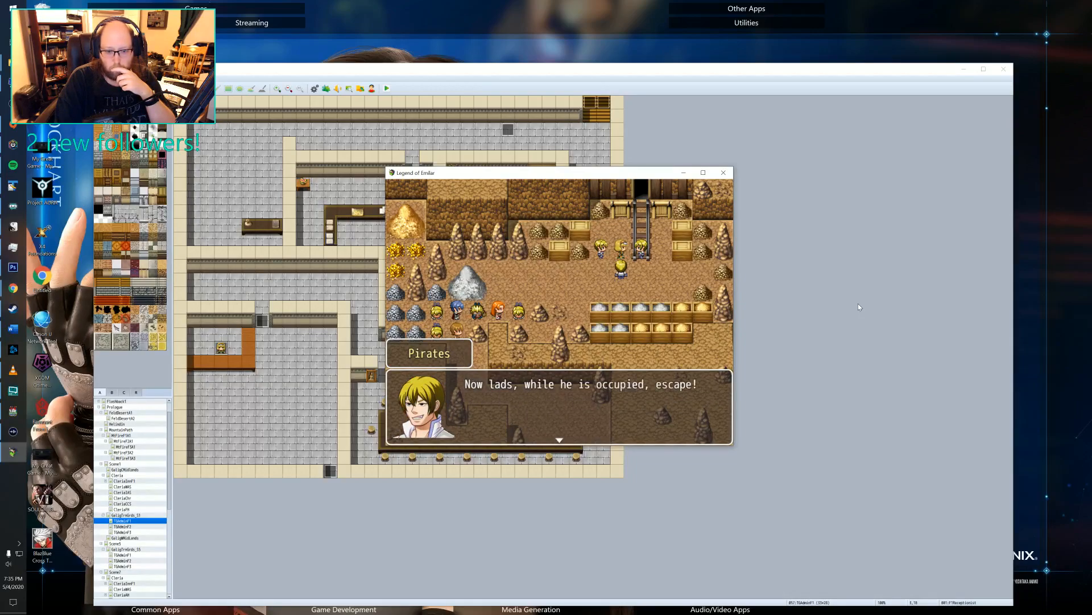
key(Return)
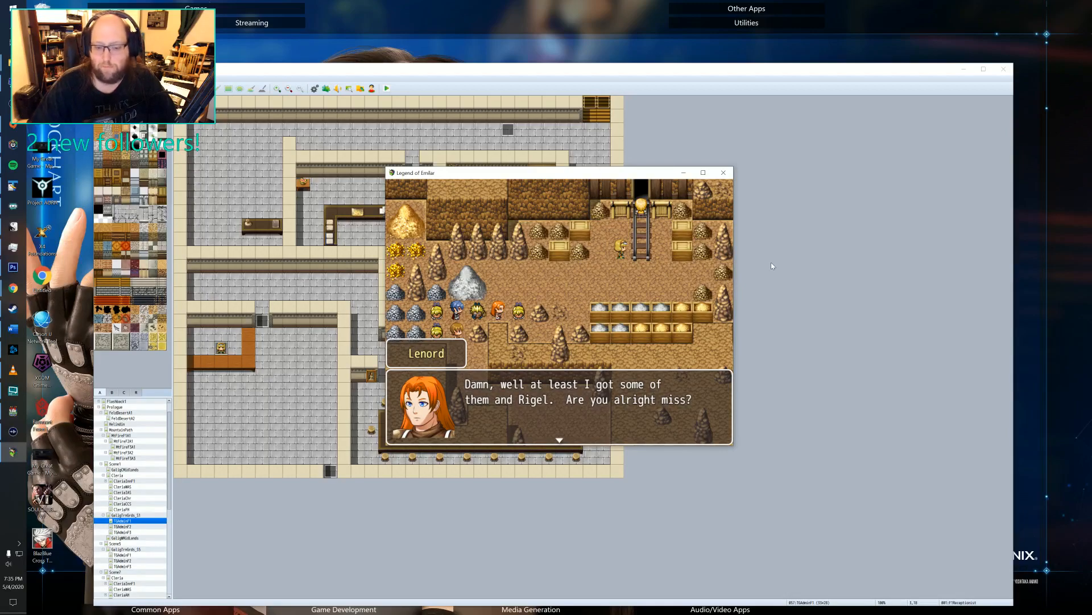
Advance the woman's thanks, Lenord's scolding of the boys and Felto's apology up to Lenord's call to leave.
key(Return)
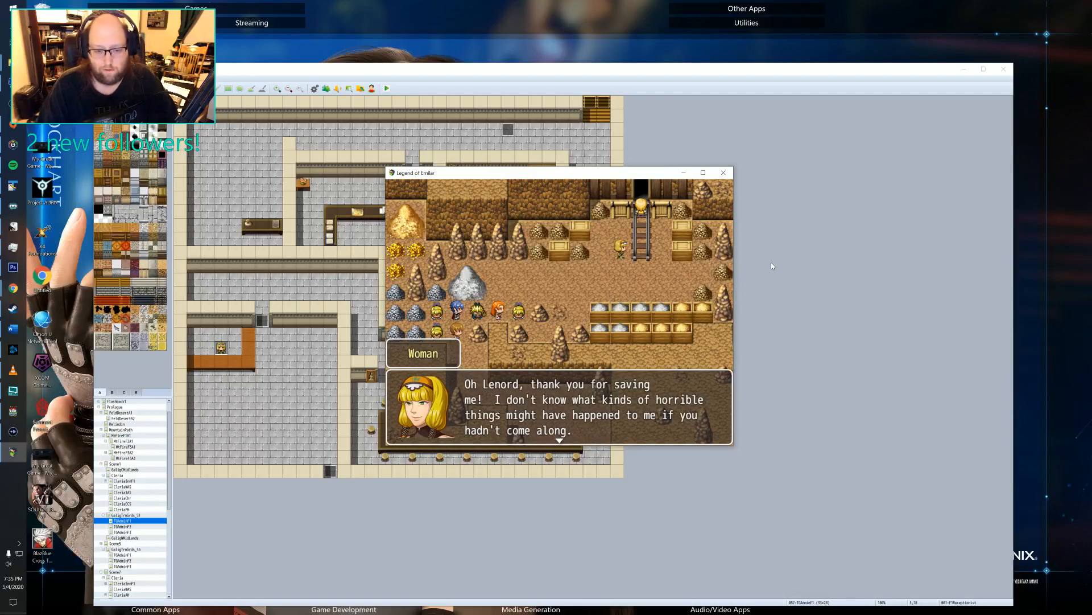
key(Return)
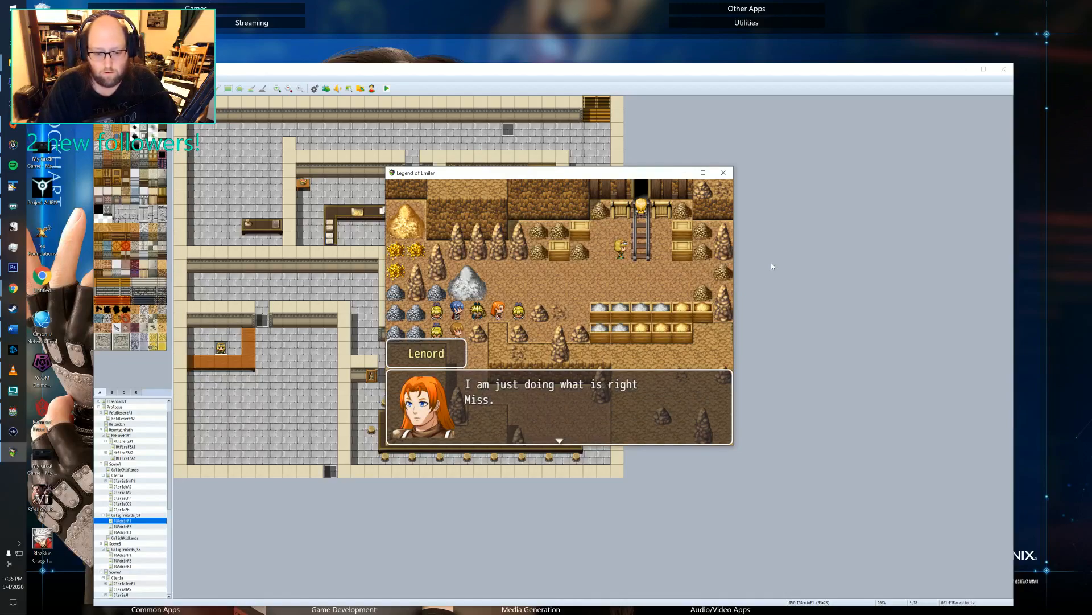
key(Return)
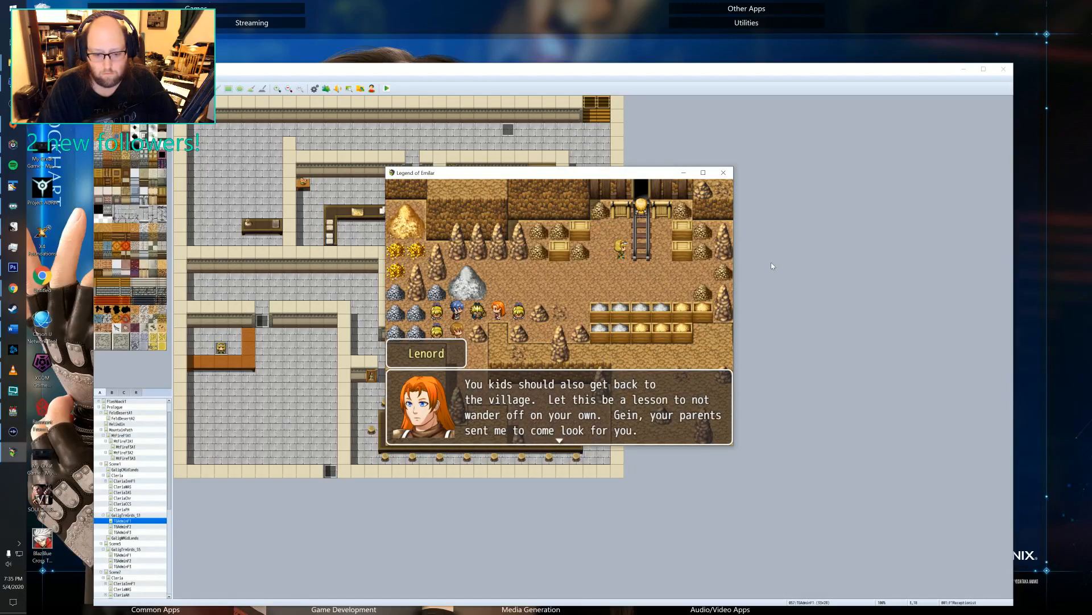
key(Return)
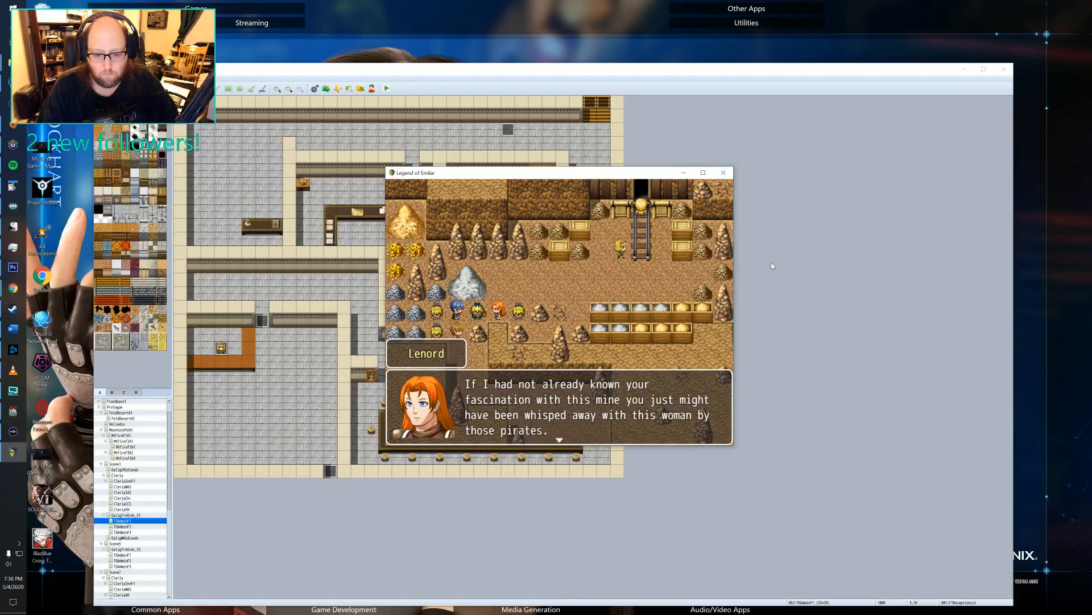
key(Return)
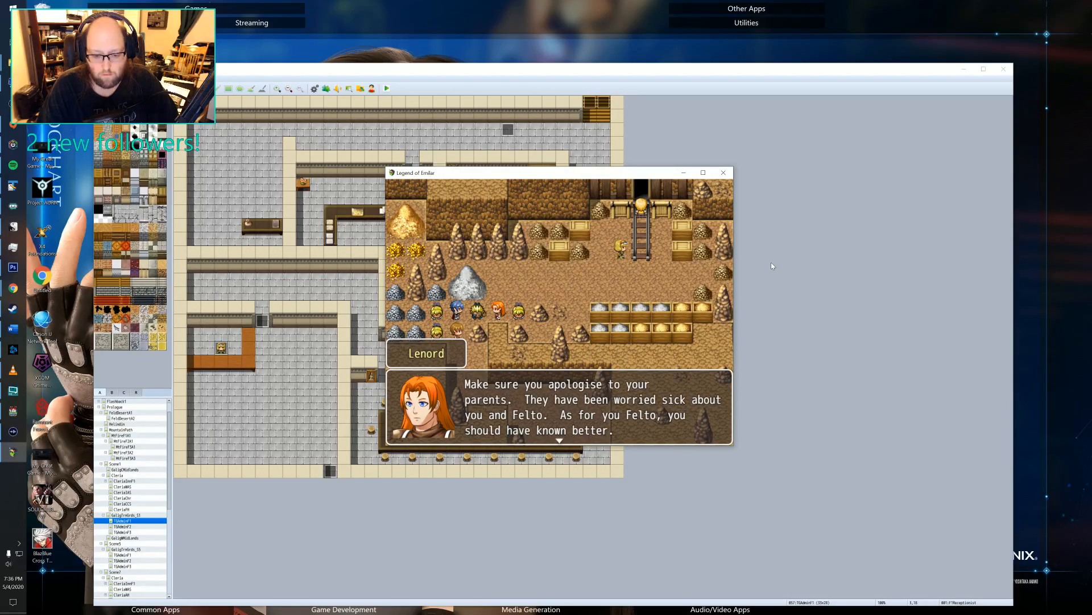
key(Return)
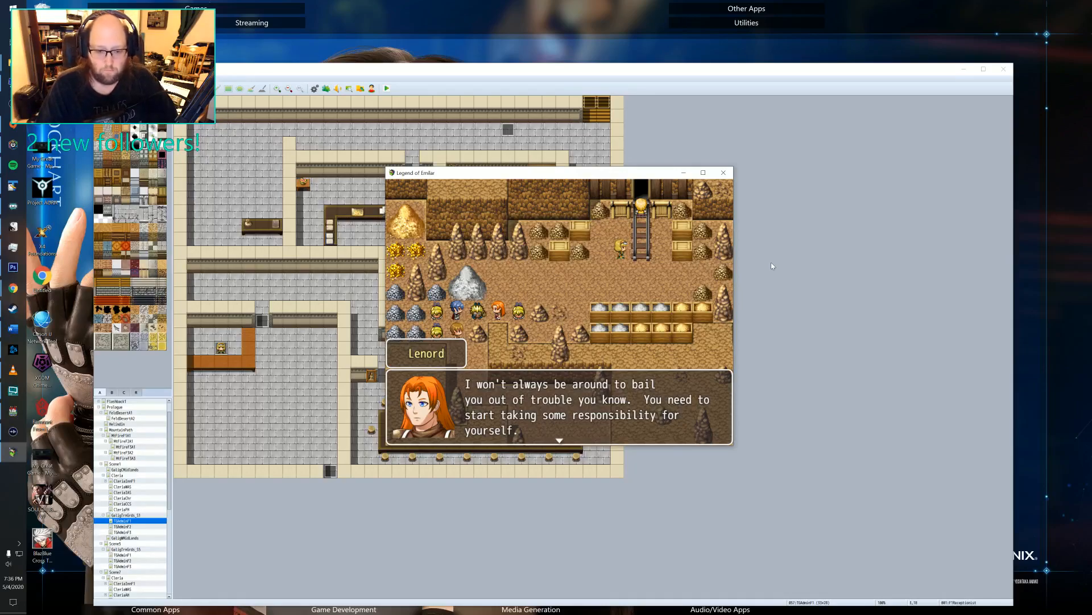
key(Return)
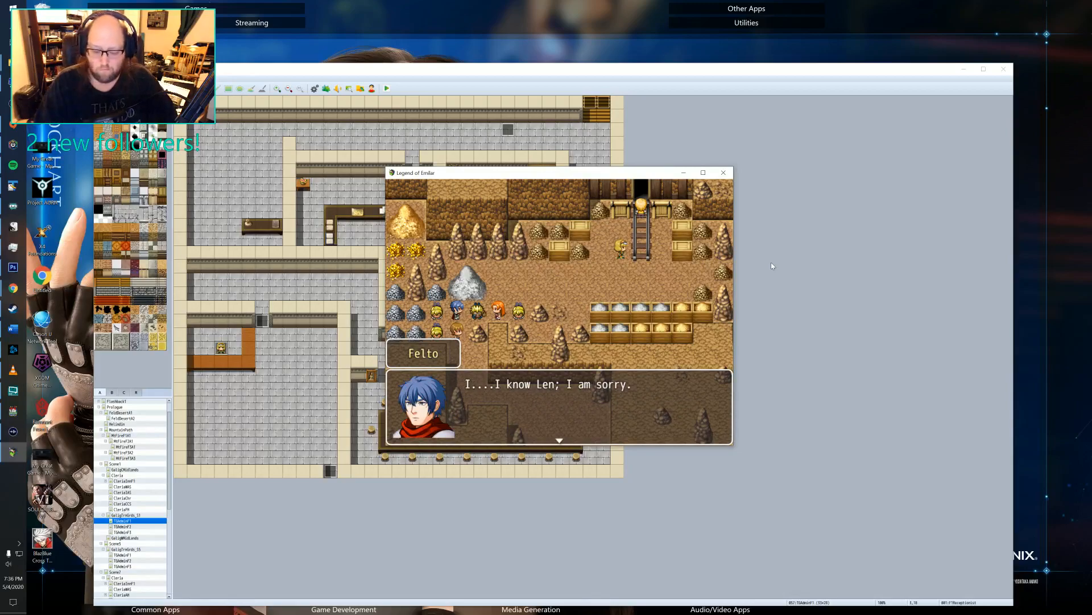
key(Return)
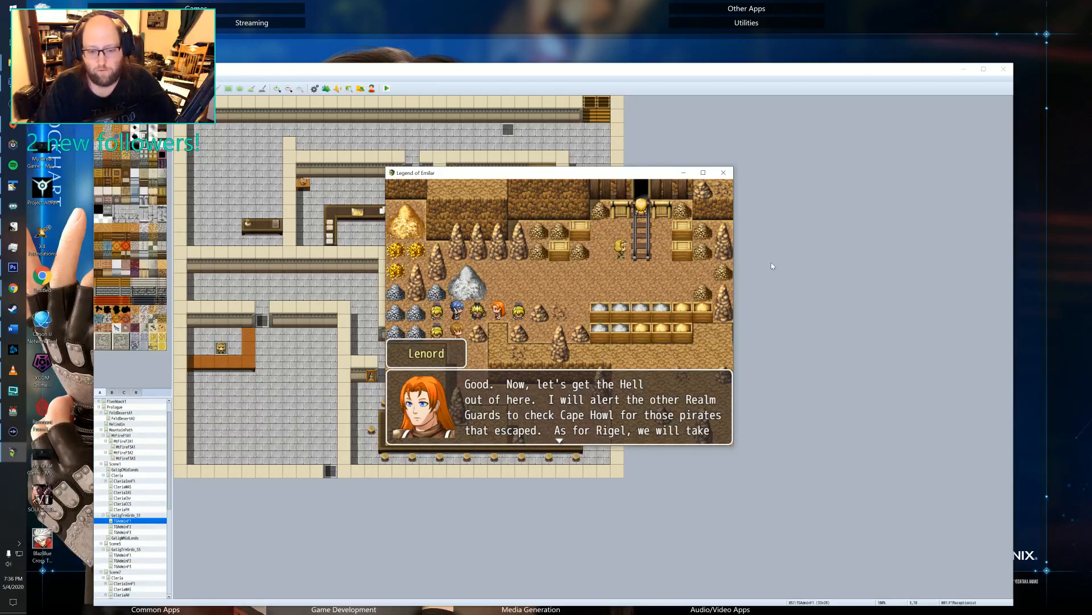
Advance Lenord's departure from the mine, Rigel's warning about the Captain on the road and Lenord's assurance about the Realm Guard.
key(Return)
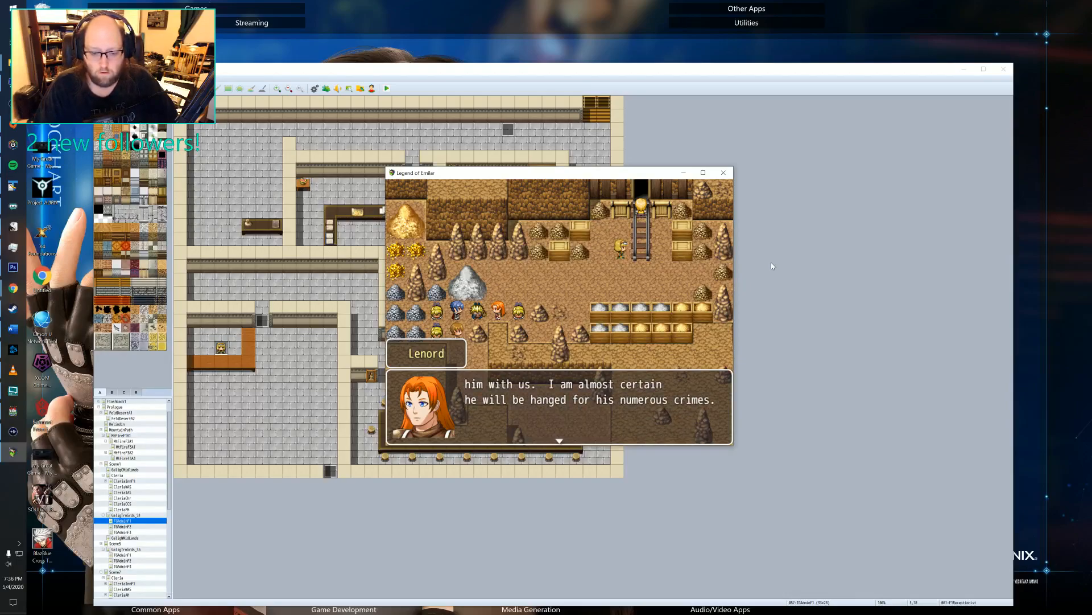
key(Return)
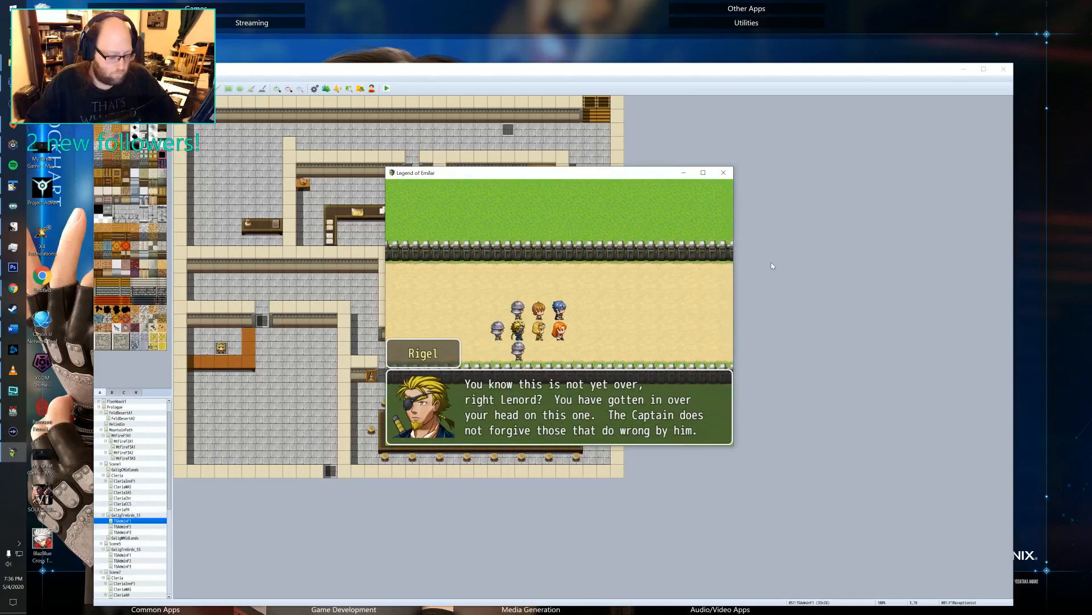
key(Return)
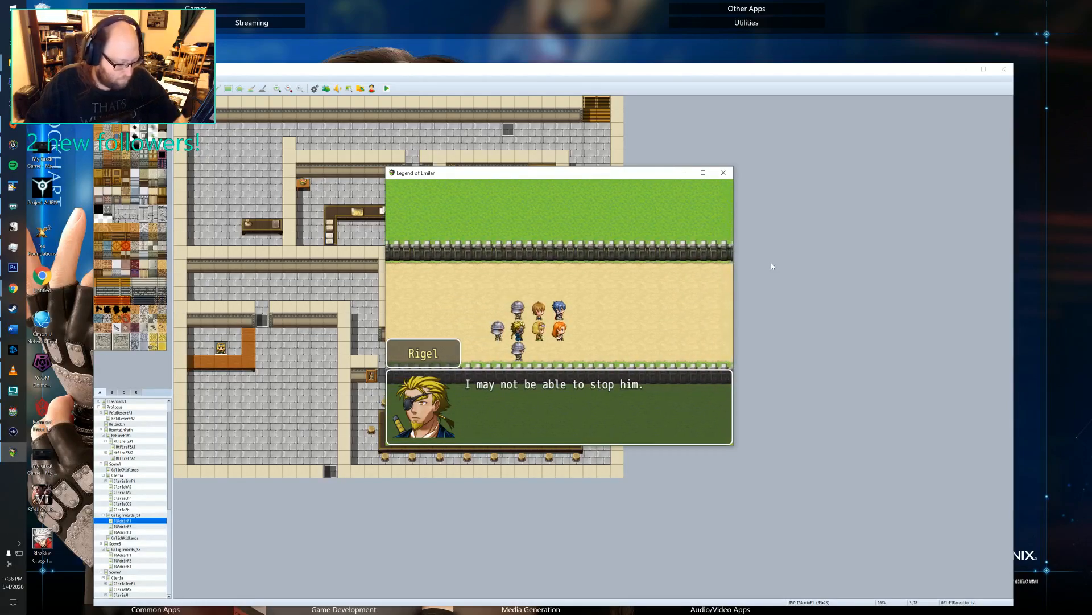
key(Return)
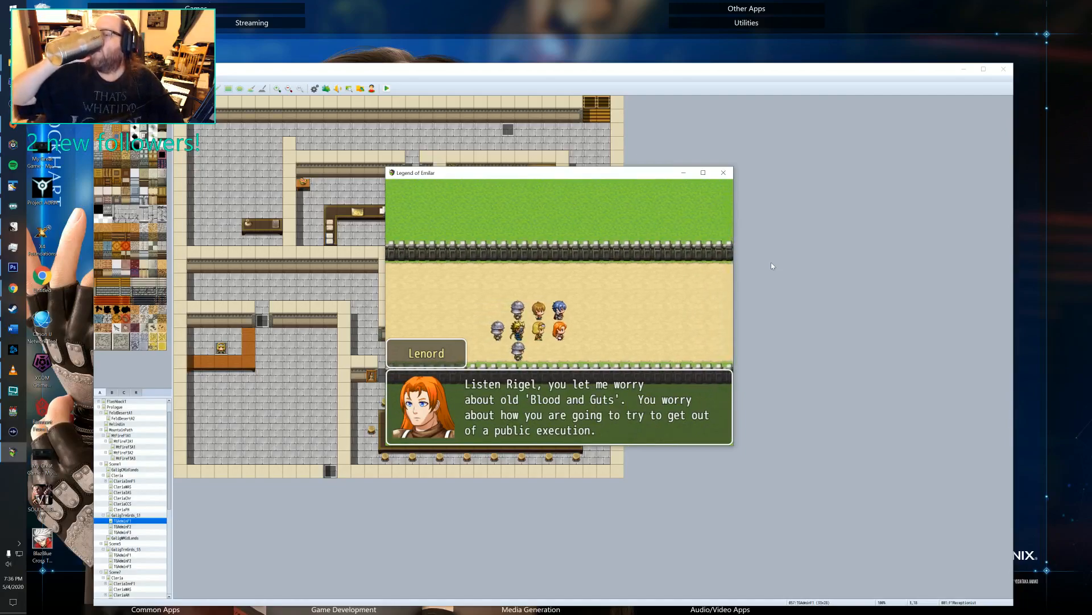
key(Return)
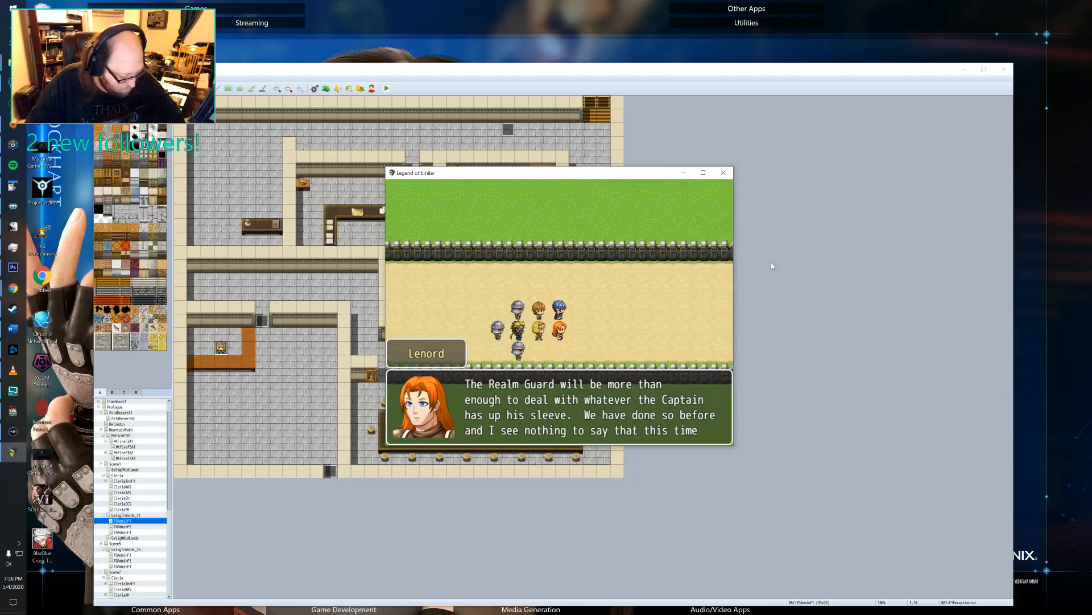
key(Return)
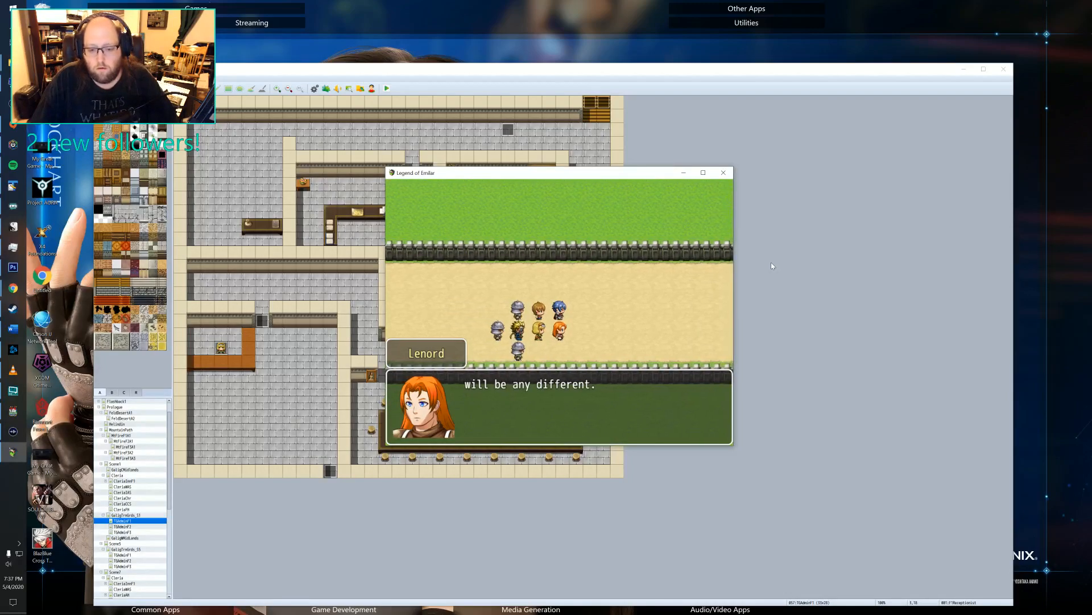
Advance Rigel's plea for release and return of the treasure, then Lenord's refusal through his promise to be ready for the Captain.
key(Return)
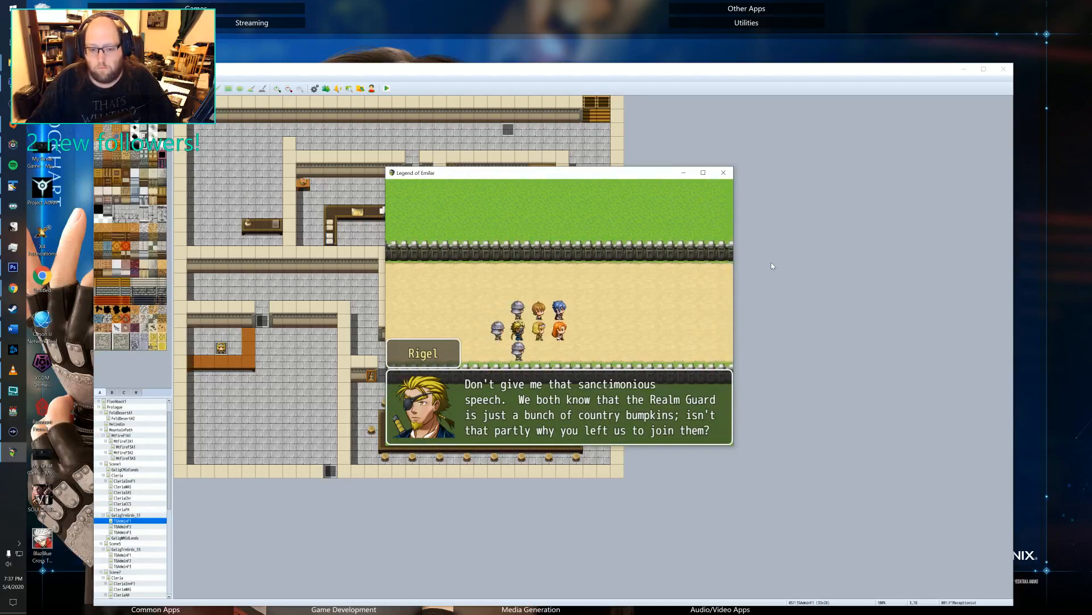
key(Return)
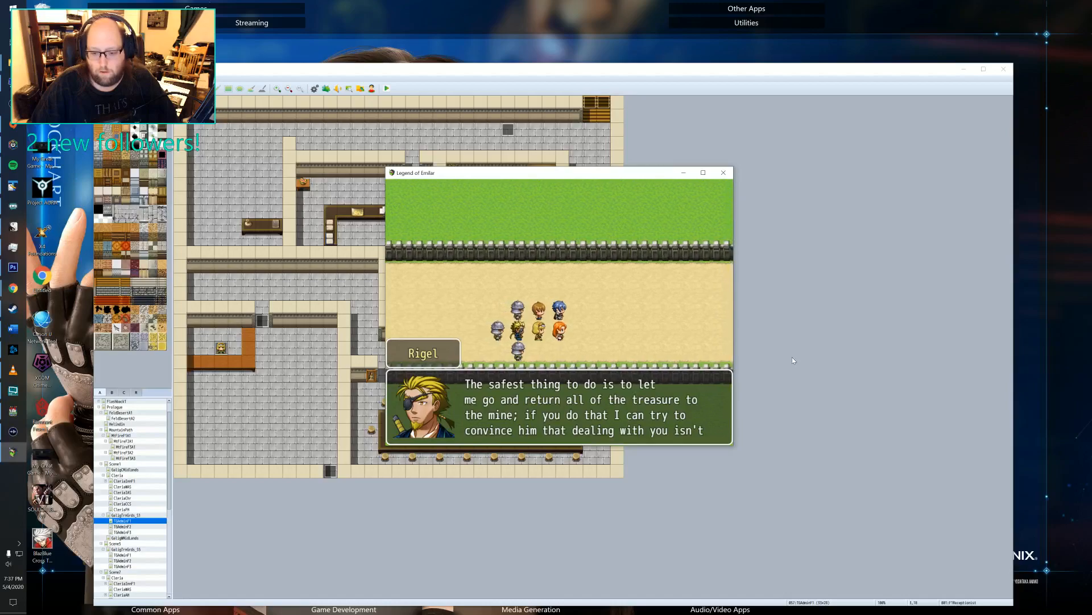
key(Return)
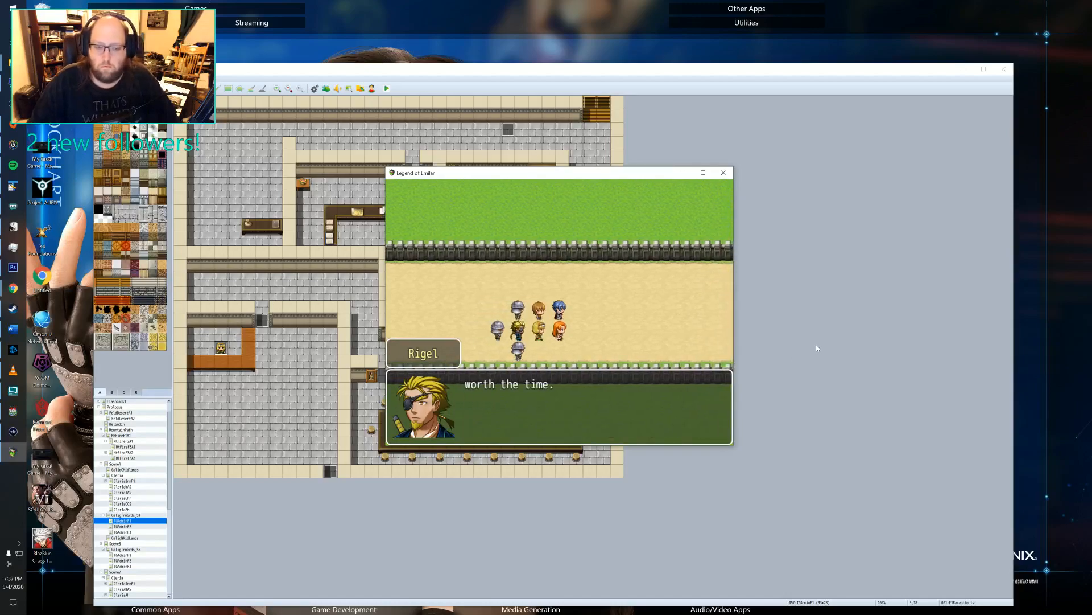
key(Return)
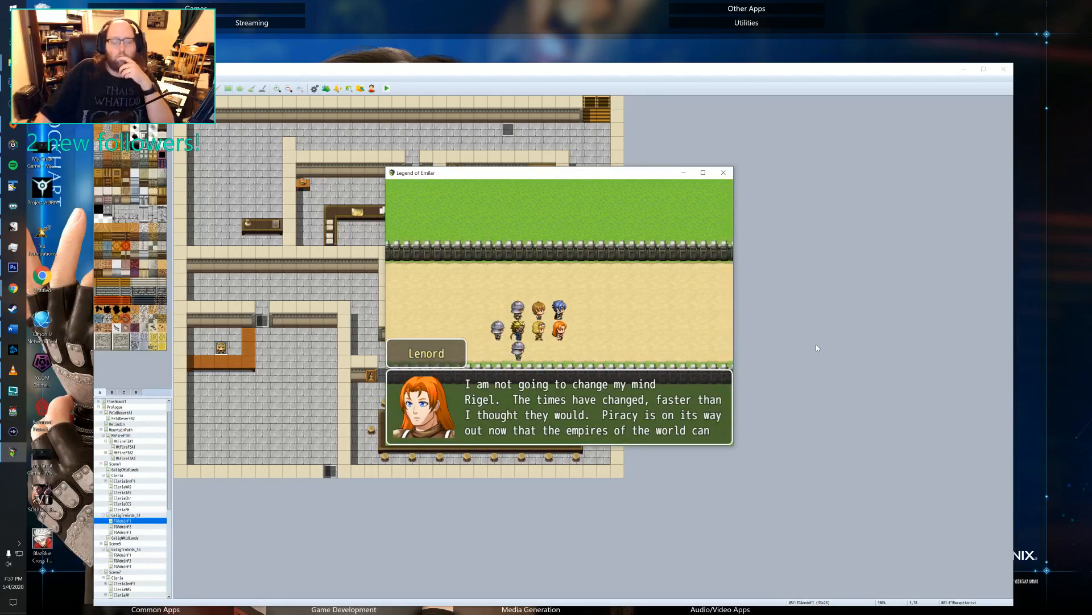
key(Return)
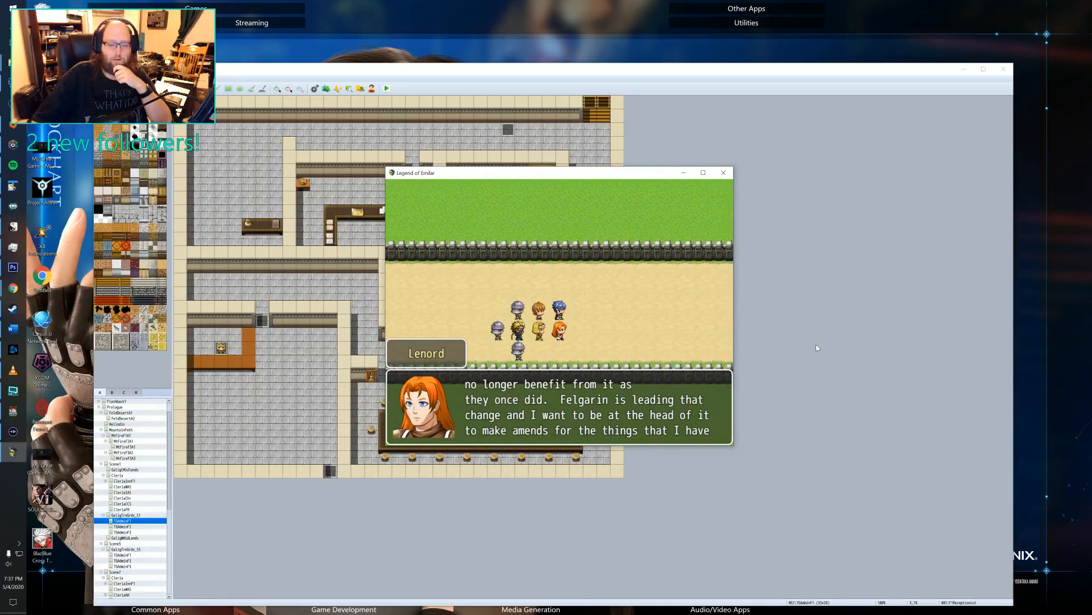
key(Return)
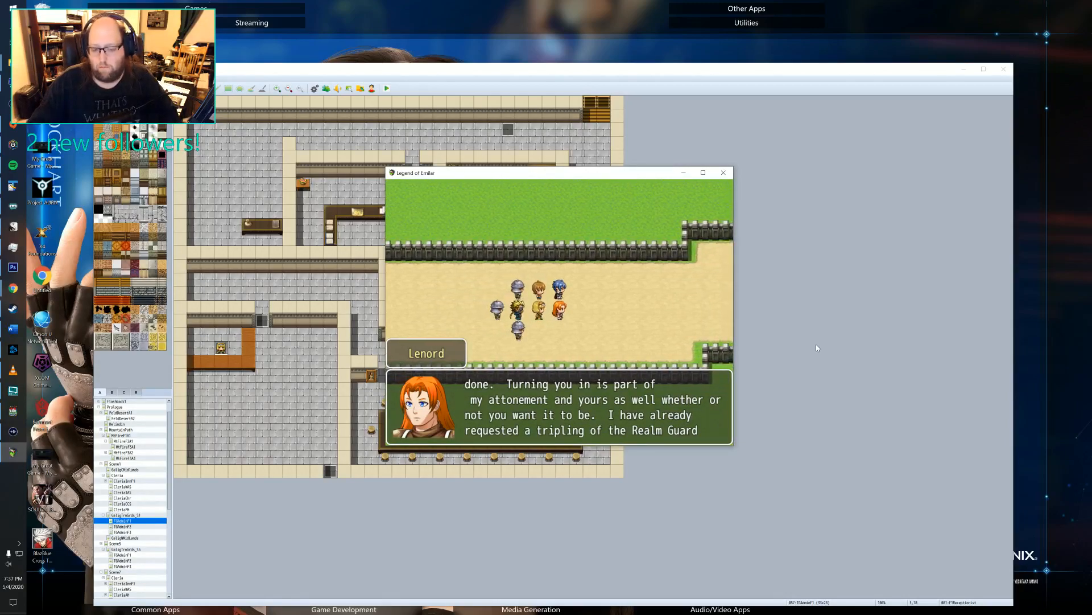
key(Return)
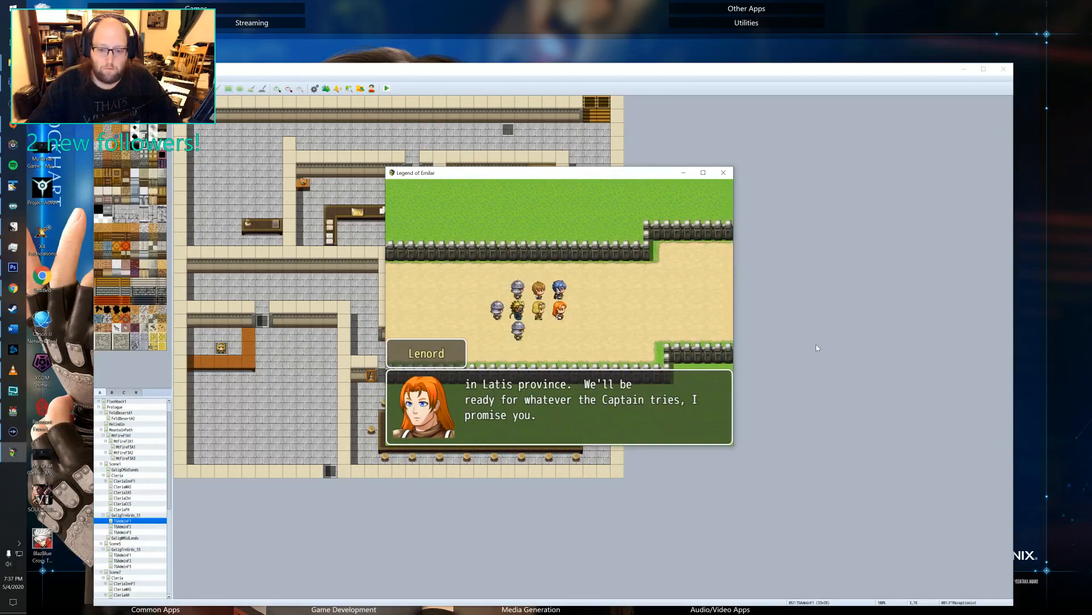
key(Return)
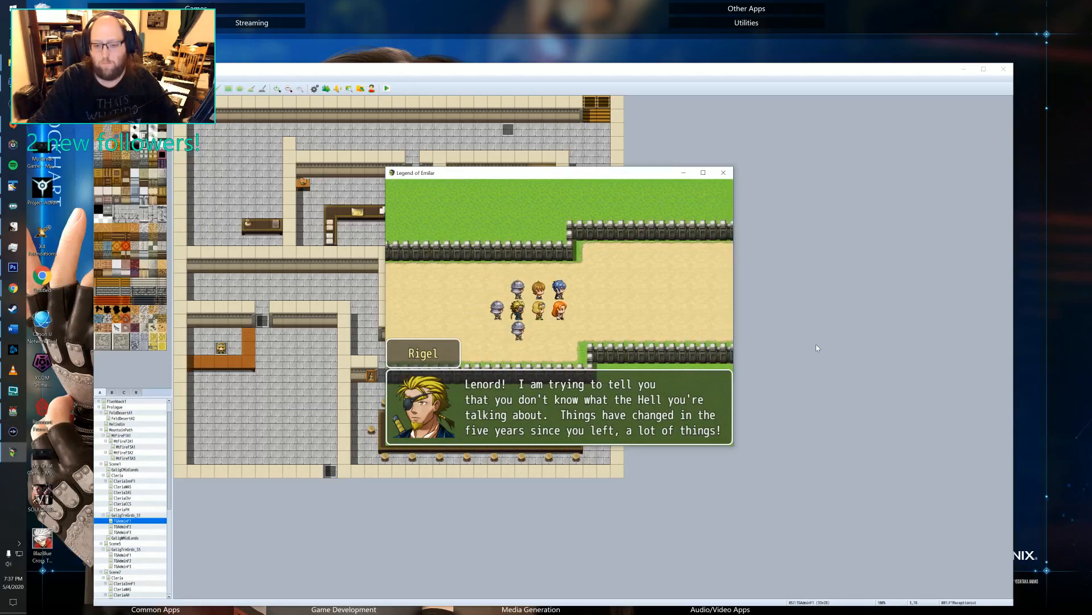
key(Return)
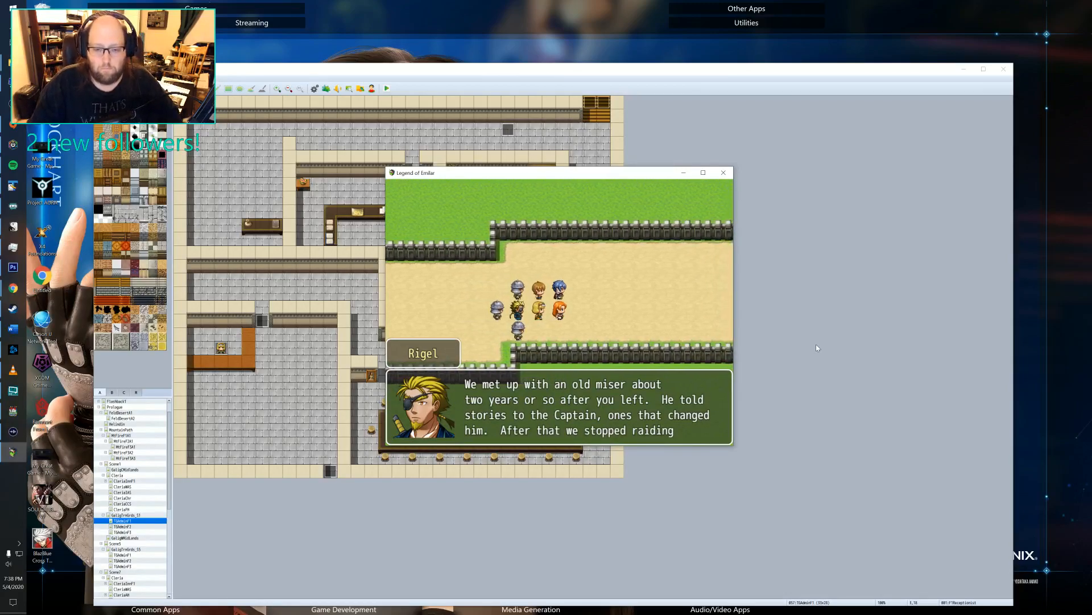
key(Return)
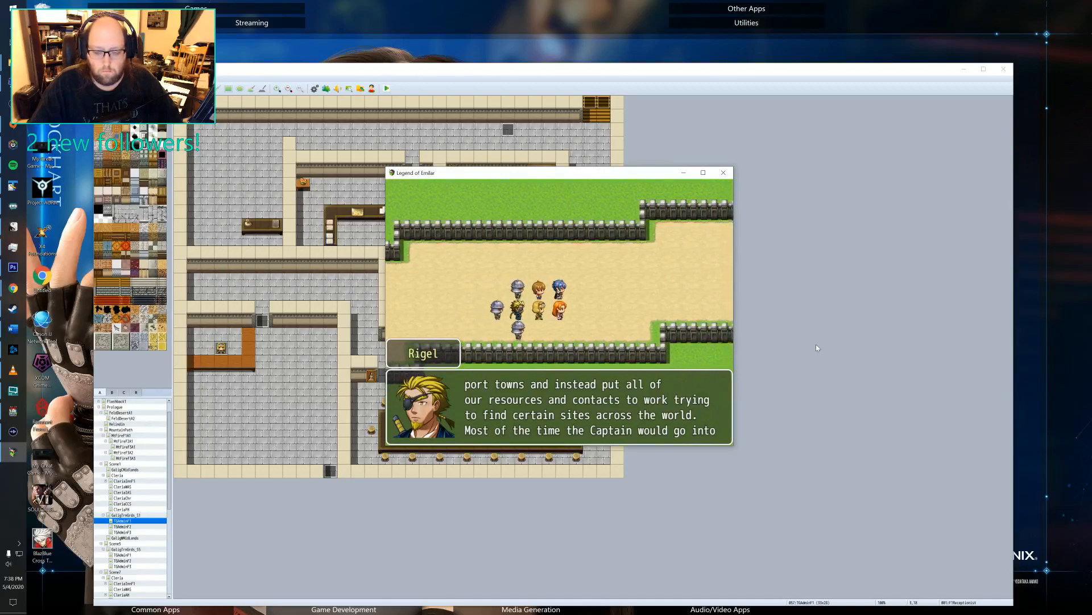
key(Return)
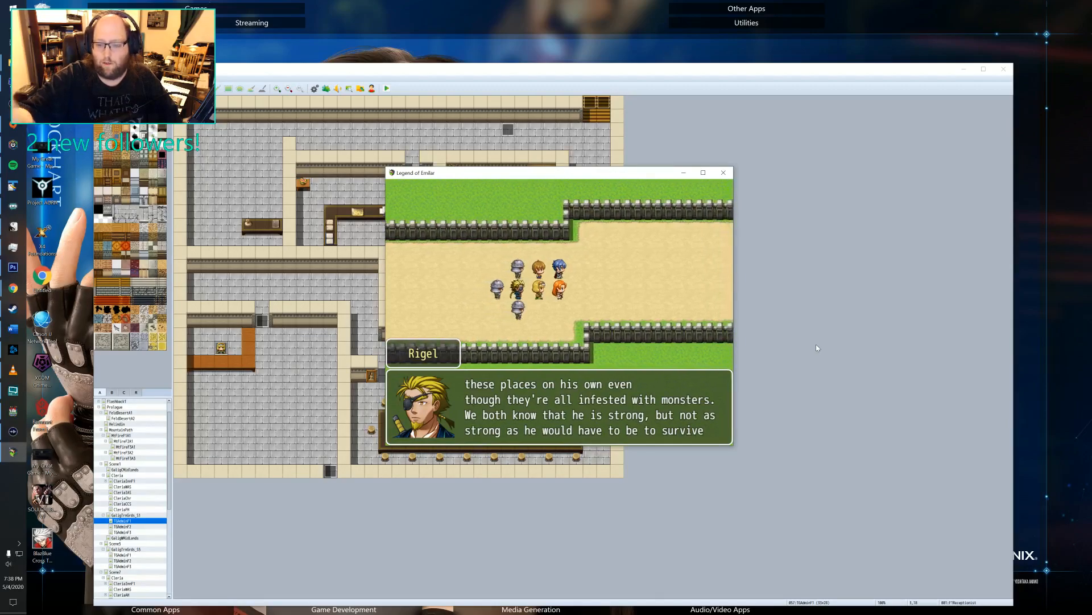
key(Return)
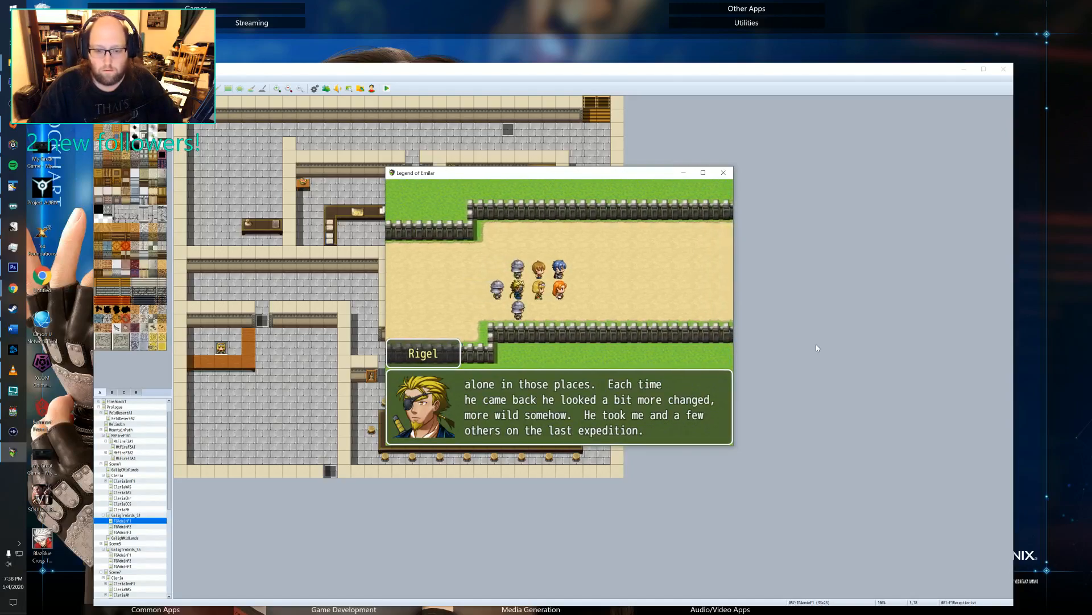
Advance Rigel's story of the tomb off Tilrin, the orb and the controlled monsters through his warning not to underestimate the Captain.
key(Return)
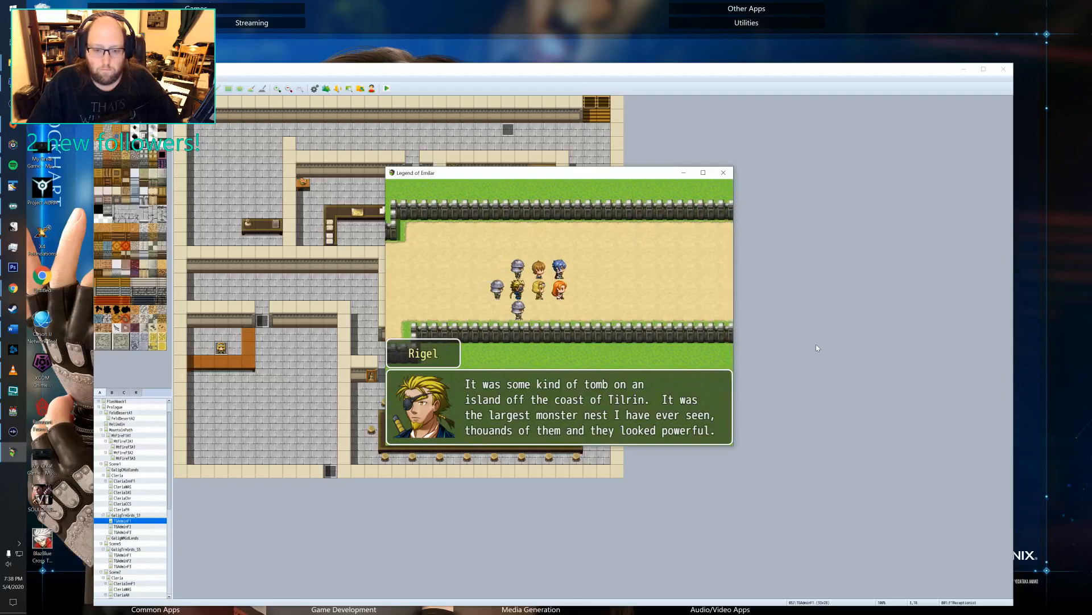
key(Return)
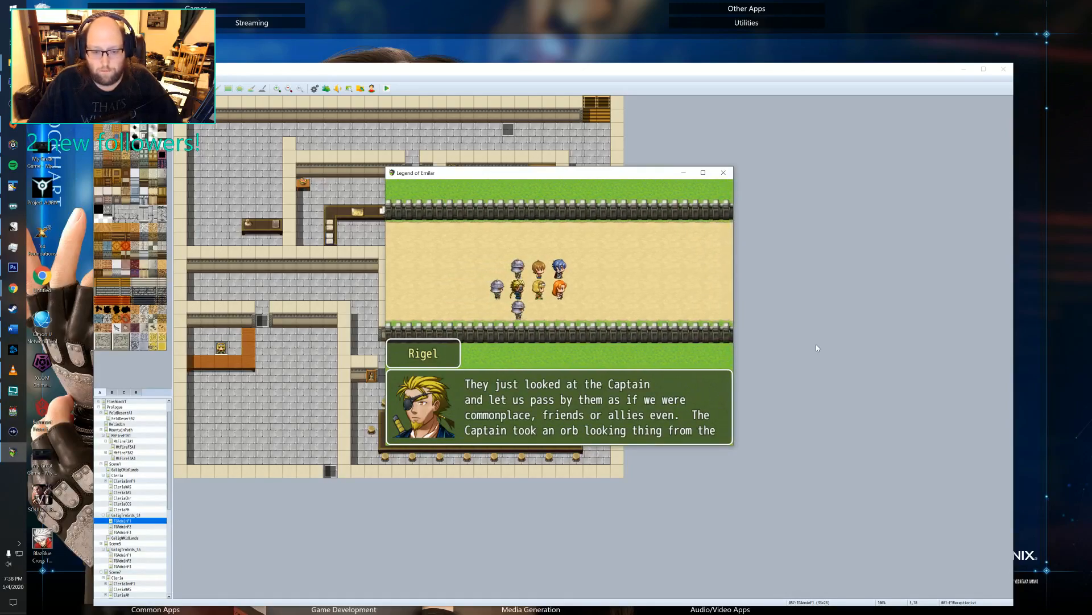
key(Return)
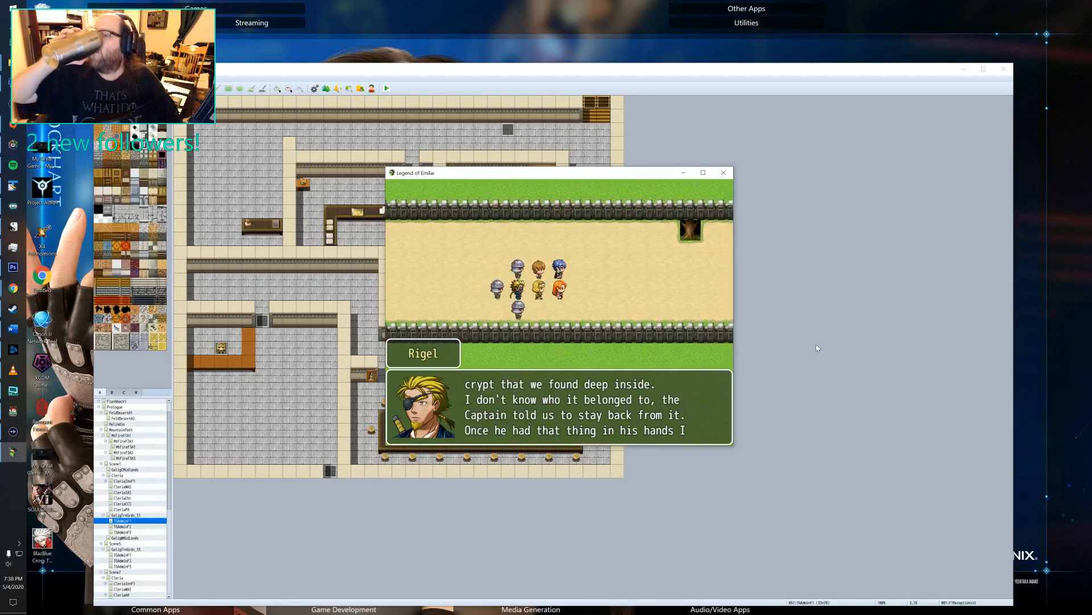
key(Return)
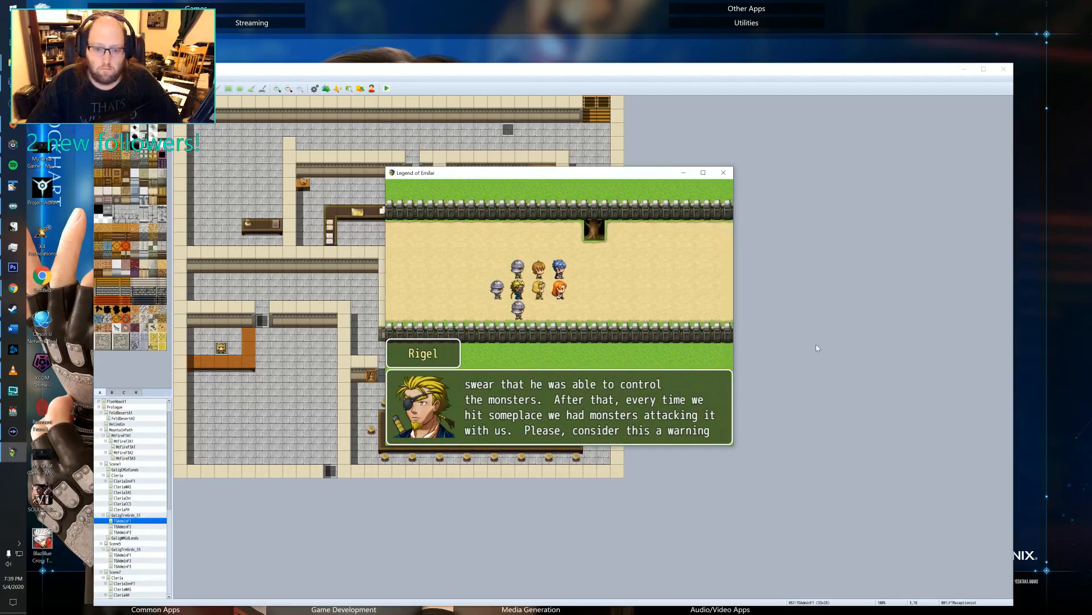
key(Return)
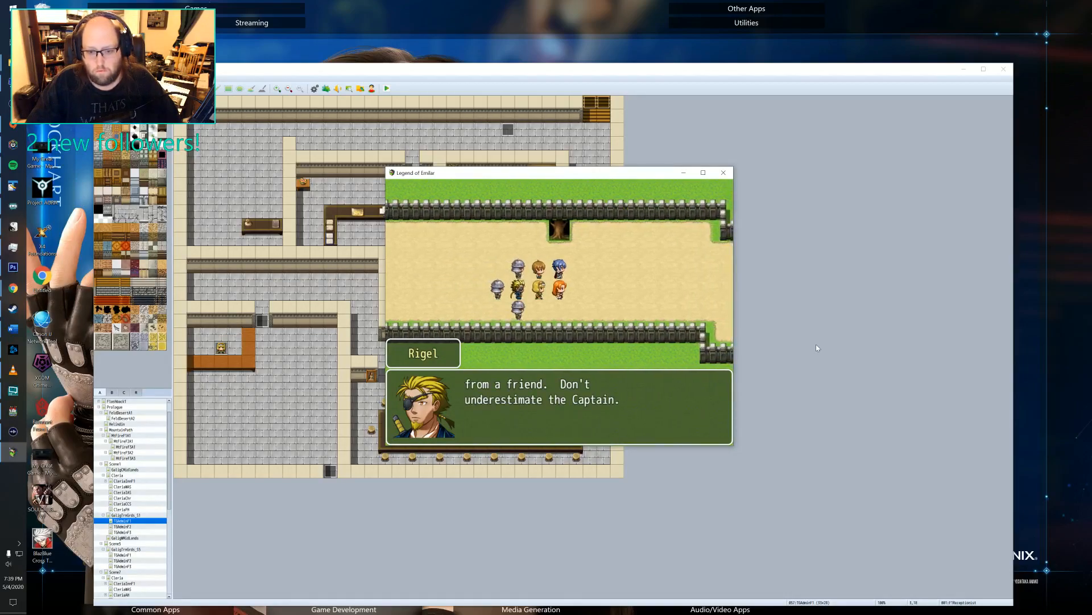
Advance Lenord's accusation of lying and his speech on friendship and duty through his call to continue to Trien.
key(Return)
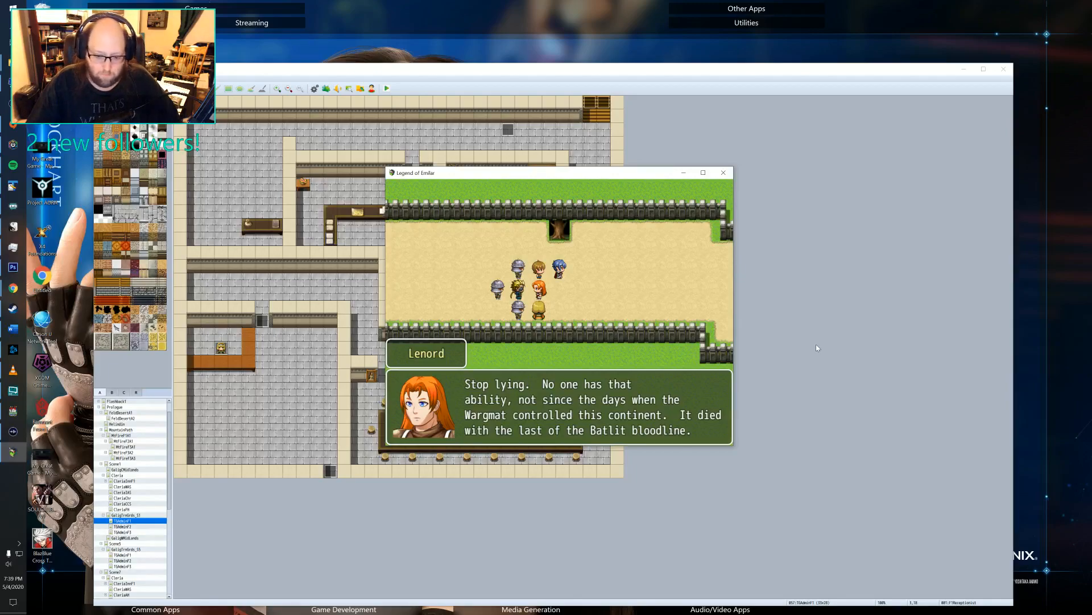
key(Return)
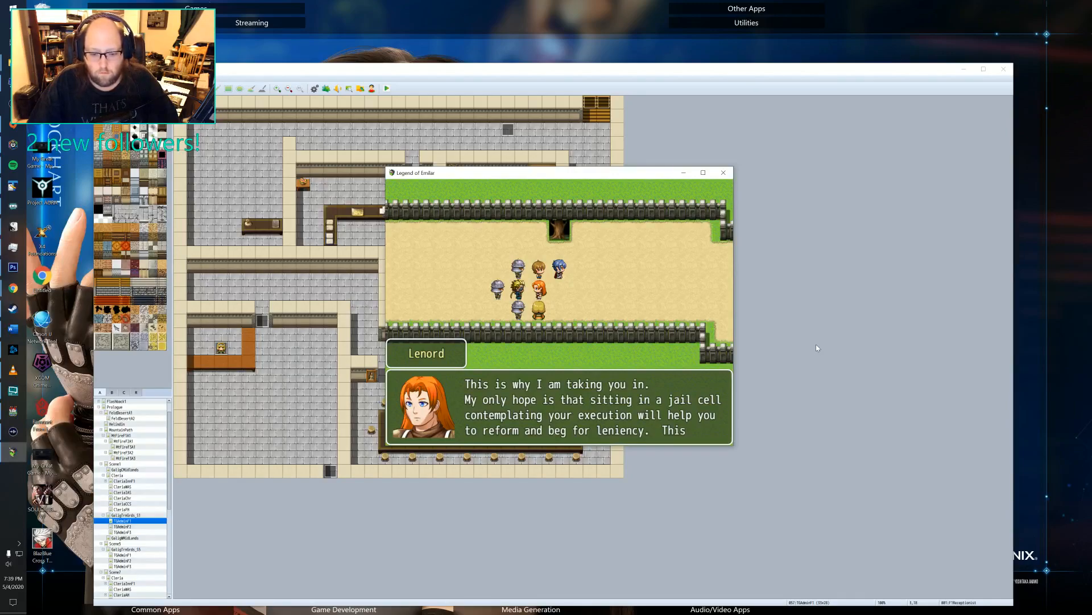
key(Return)
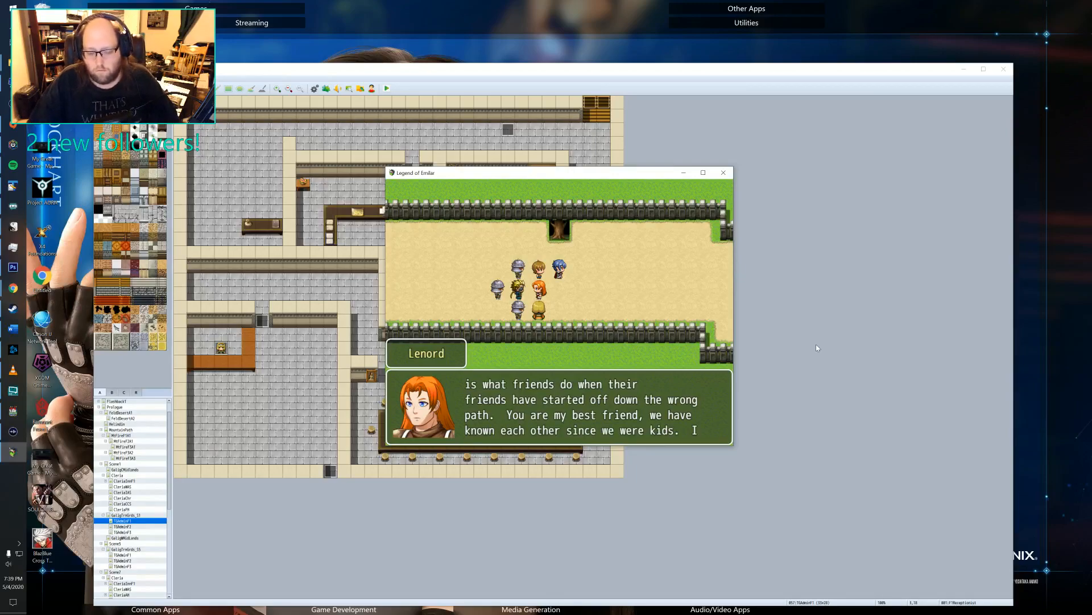
key(Return)
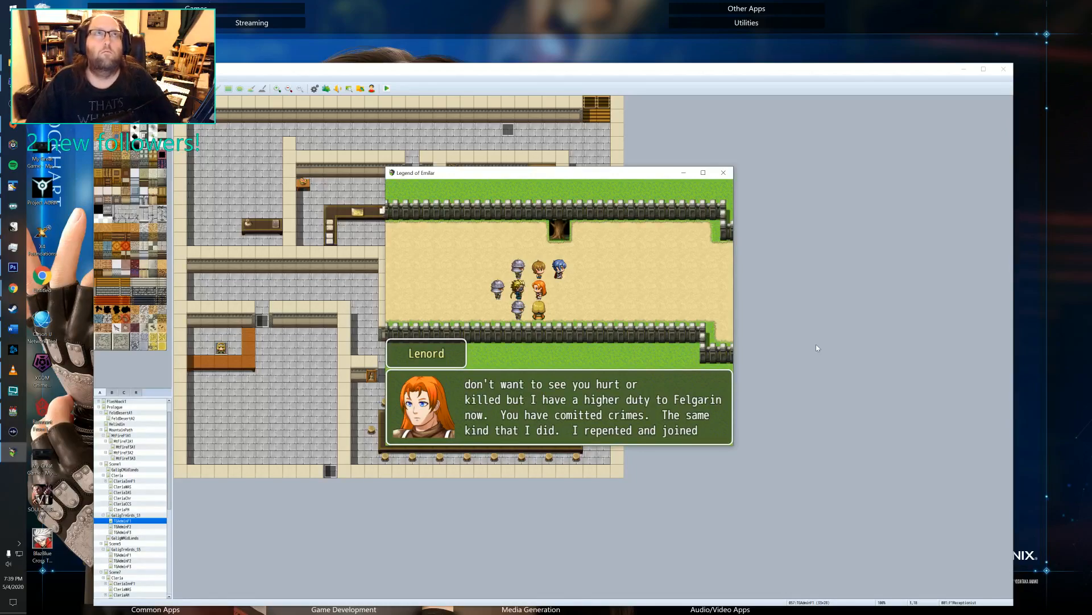
key(Return)
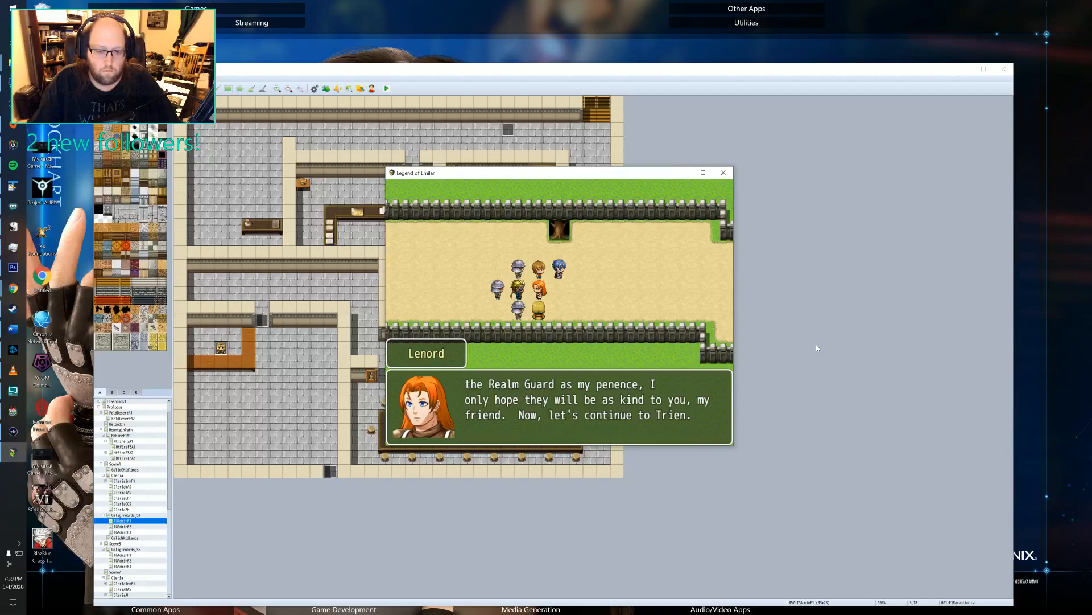
Advance Rigel's advice to Felto about pirate grudges through Lenord's threat to have him gagged.
key(Return)
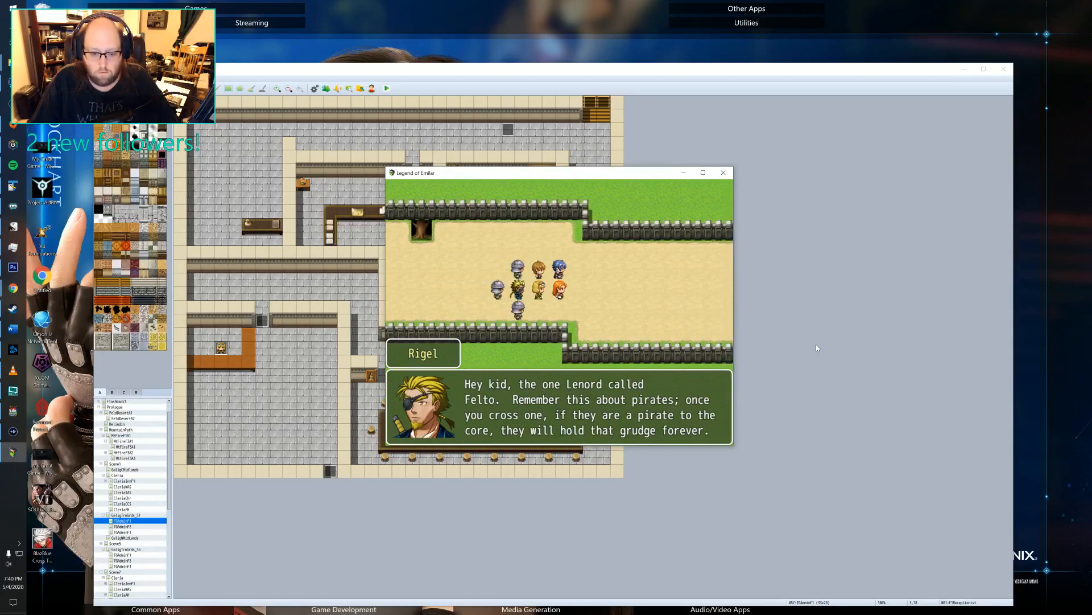
key(Return)
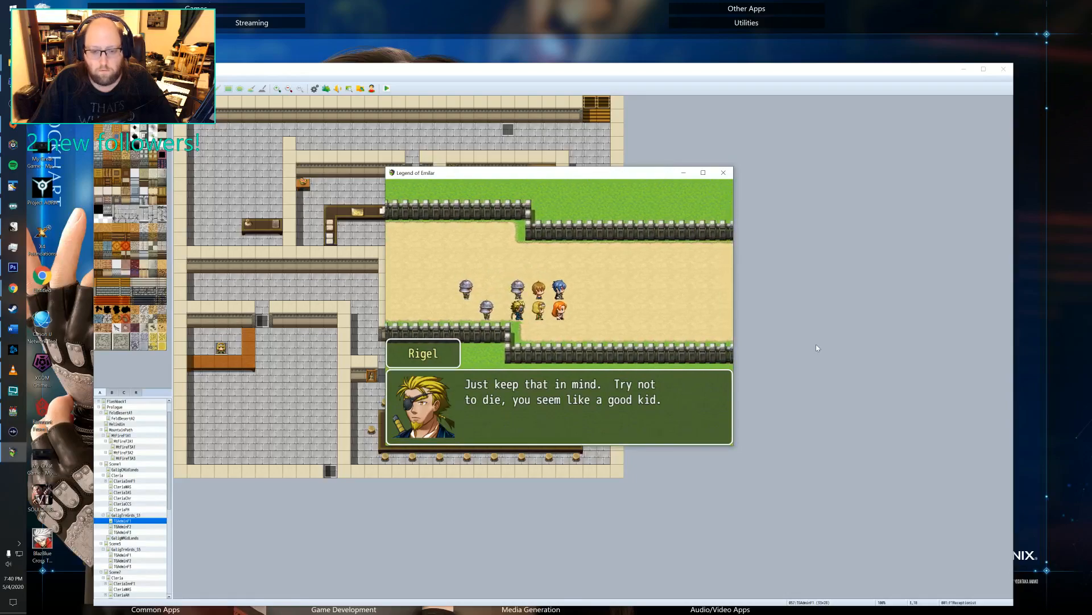
key(Return)
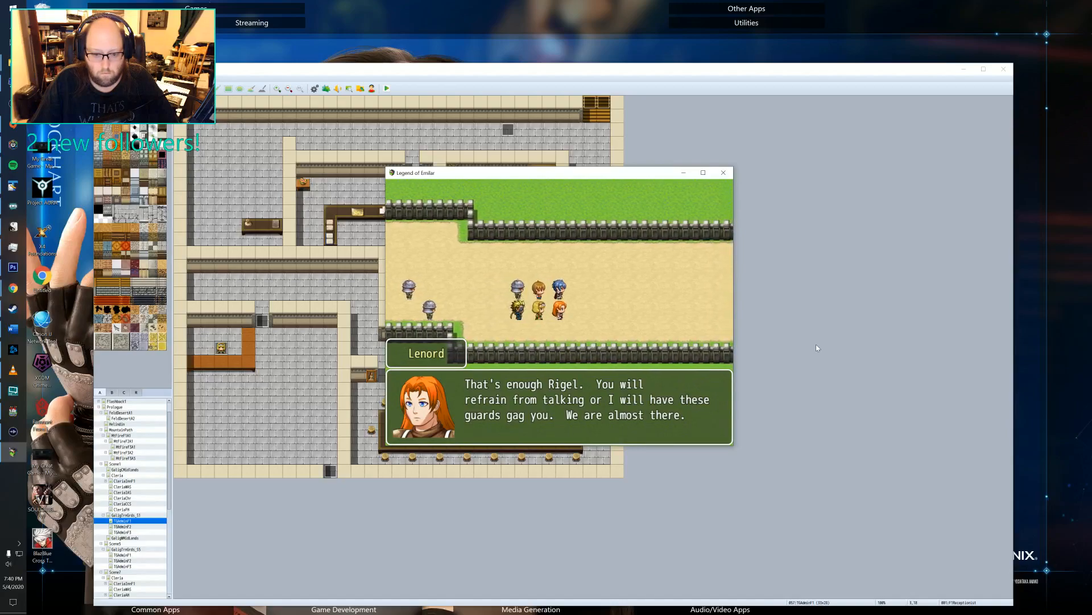
Advance the Realm Guard's challenge and Klien's report on reinforcements through Lenord's order to equip them at the armory.
key(Return)
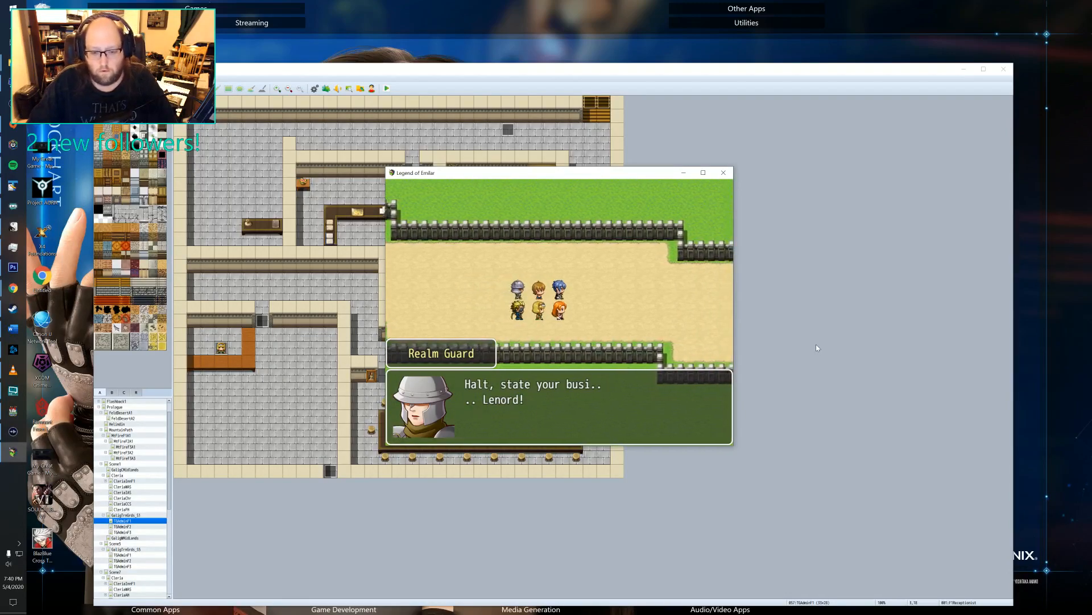
key(Return)
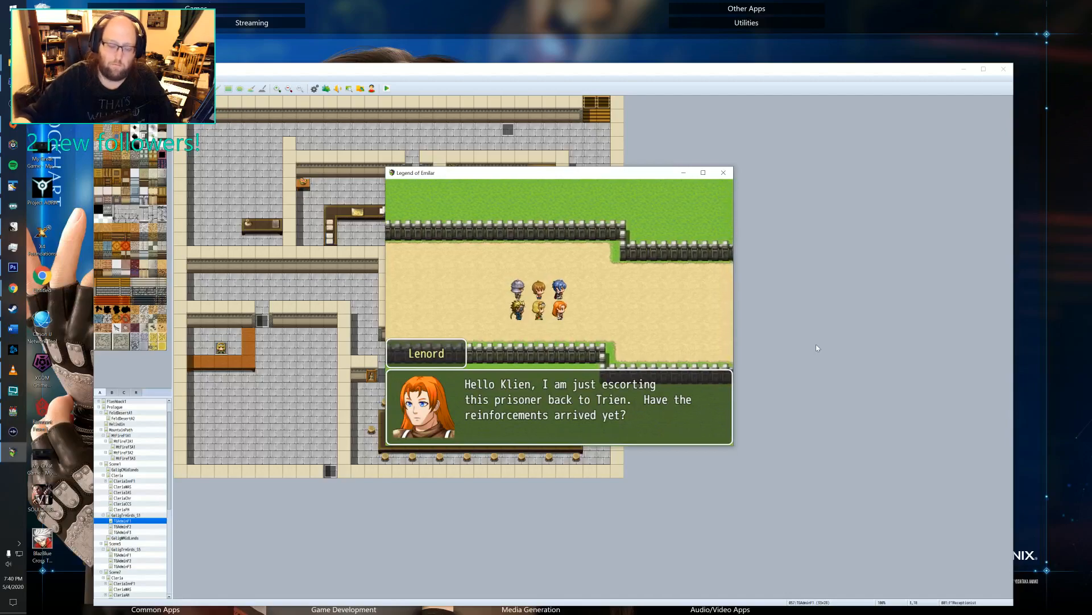
key(Return)
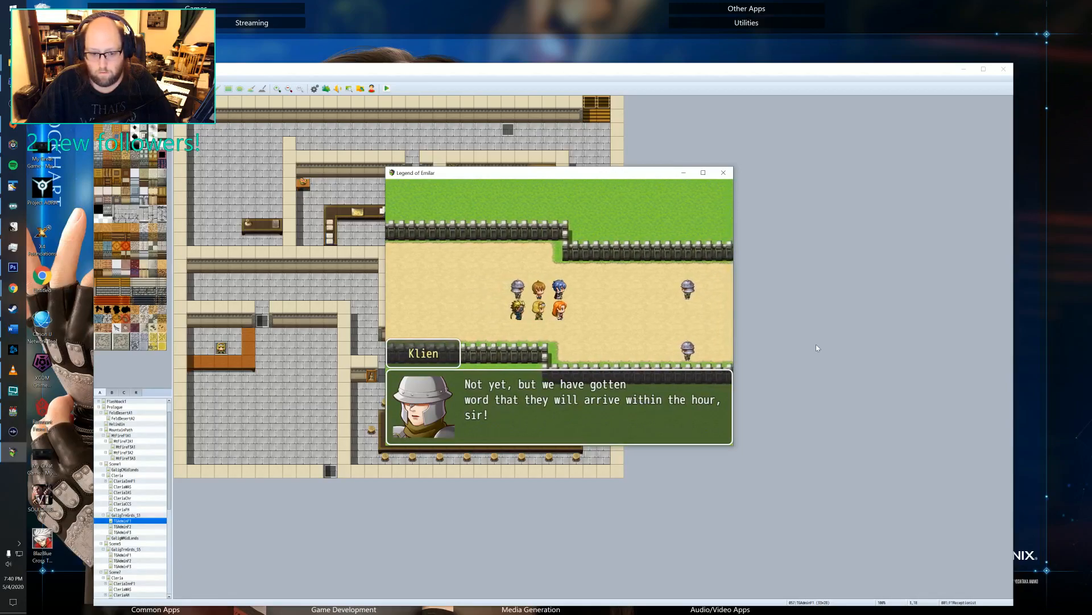
key(Return)
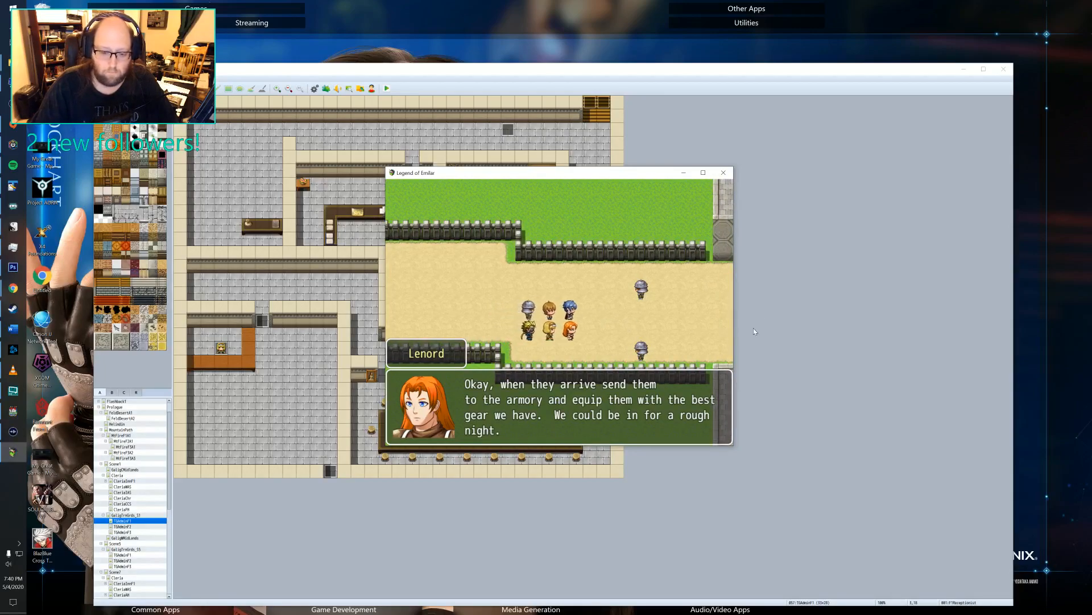
Advance Klien's reply through Felto's waking line about where to head, and end the playtest.
key(Return)
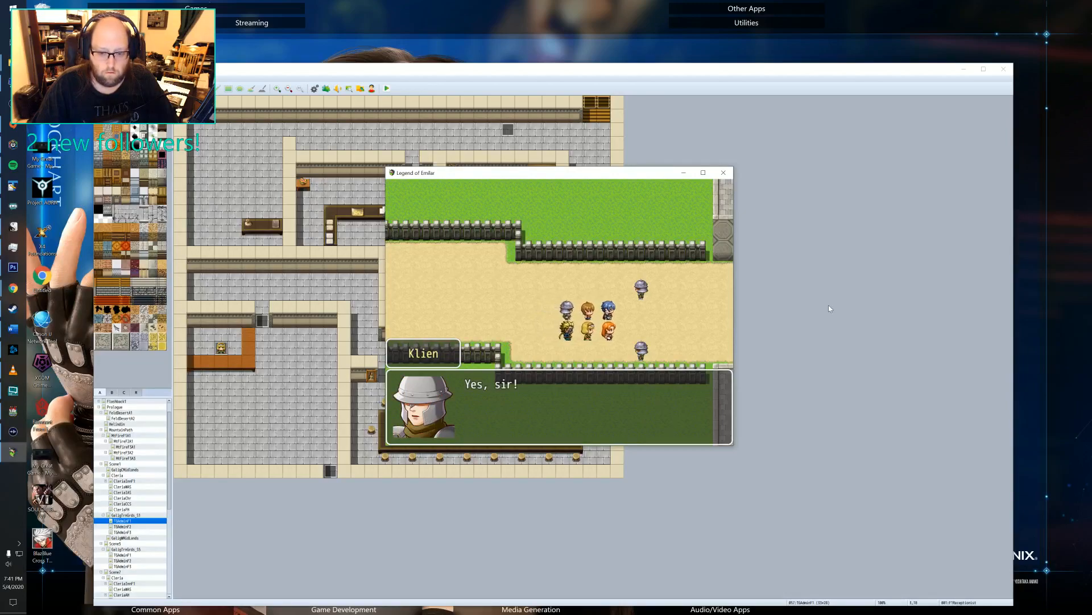
key(Return)
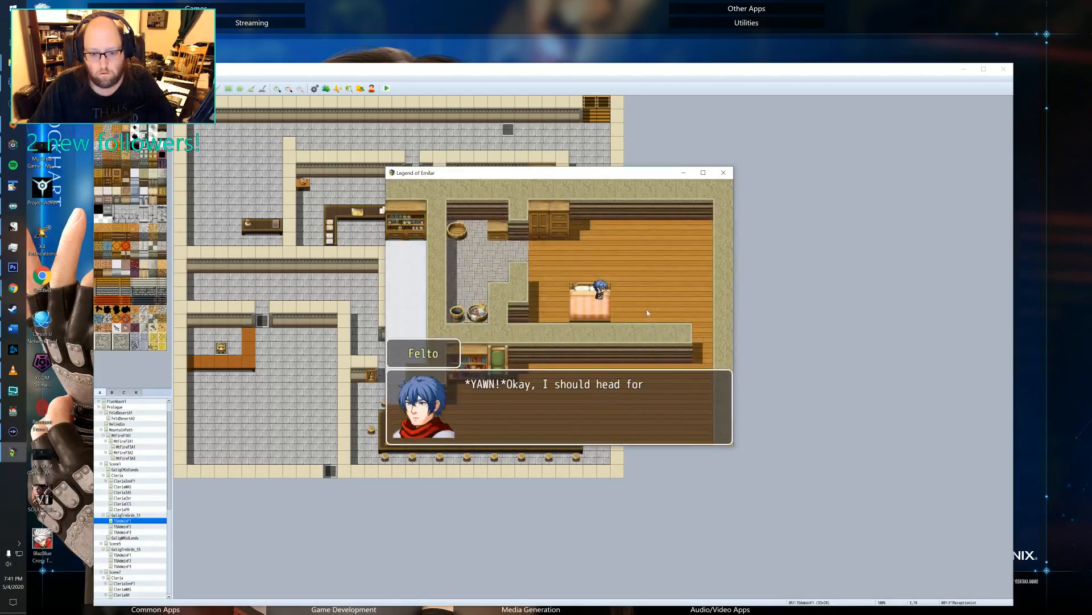
click(644, 422)
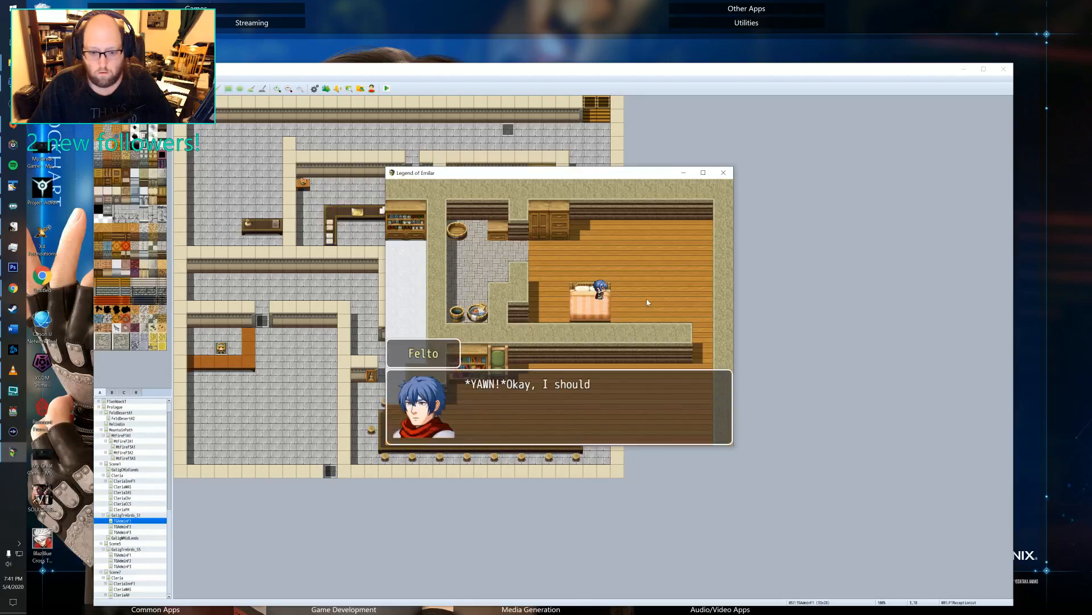
key(Return)
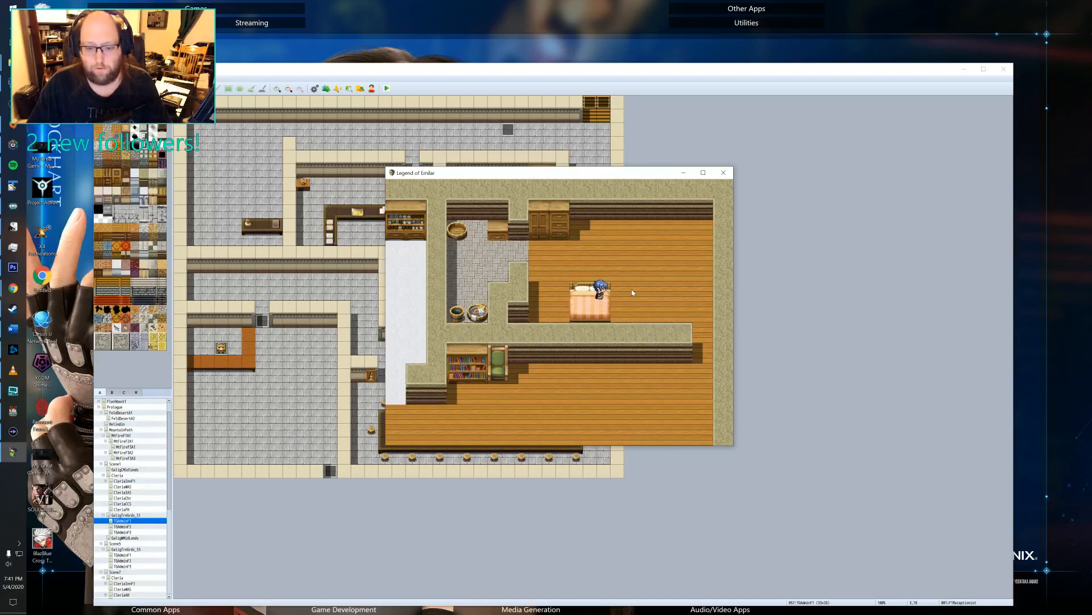
click(724, 172)
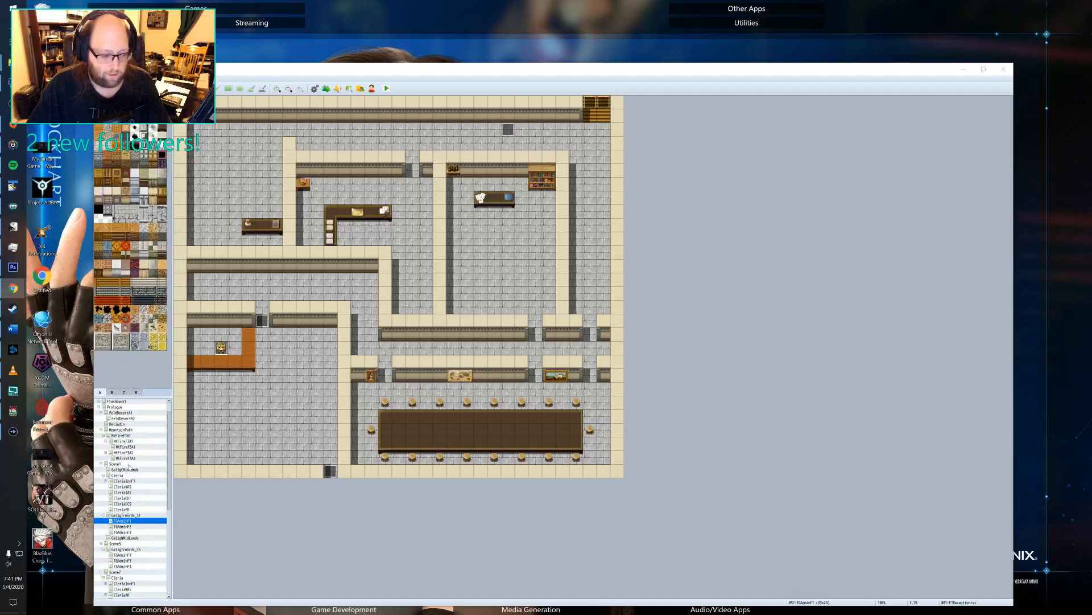
Open event EV002 on the CloriaFH map at its third page, conditioned on the flashback-complete switch.
key(Down)
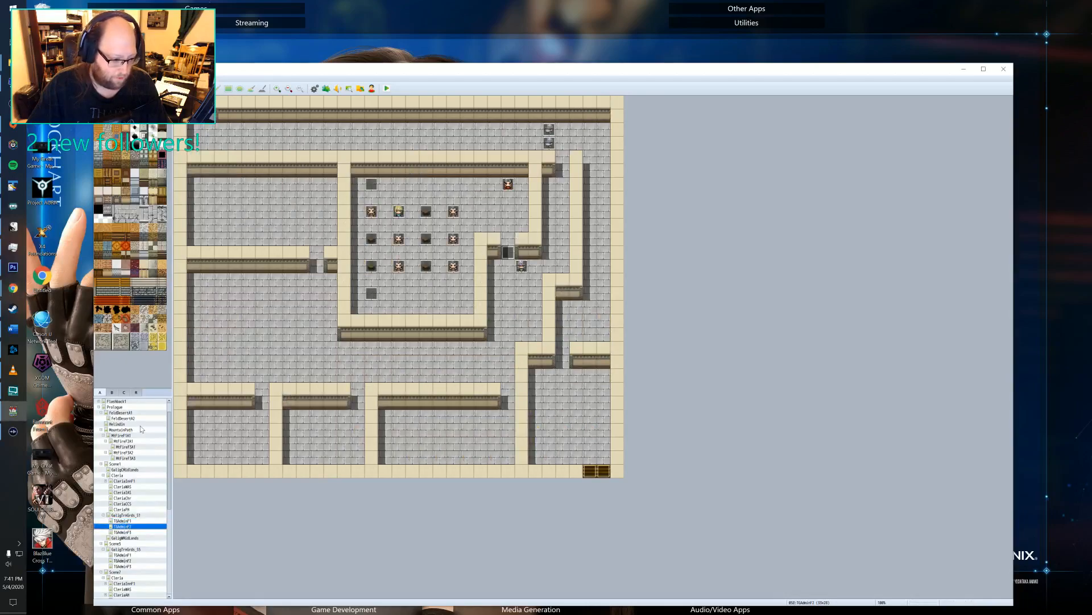
click(121, 474)
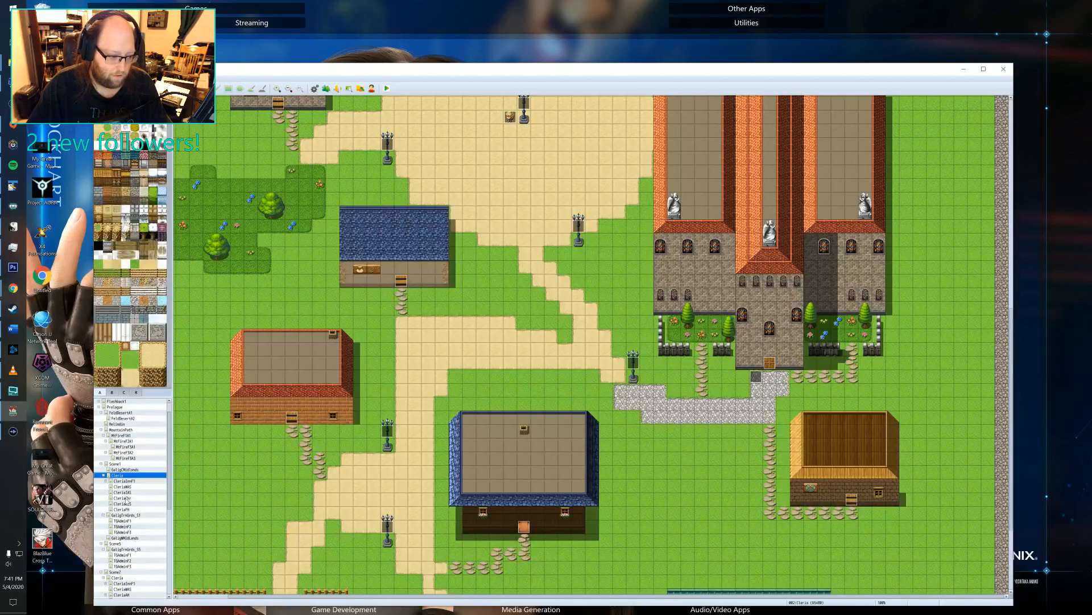
click(126, 509)
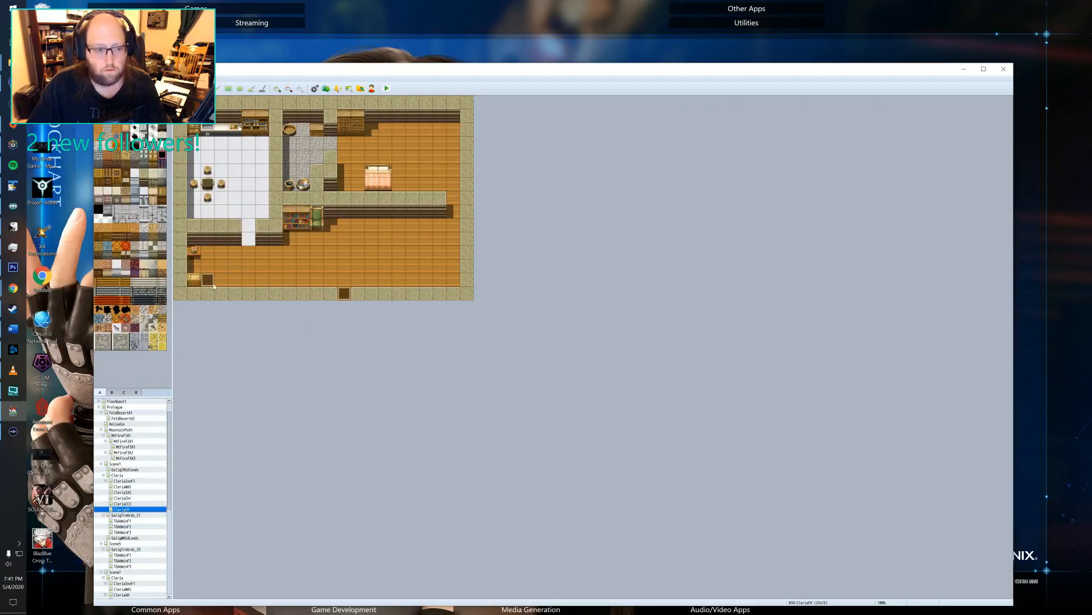
double_click(212, 284)
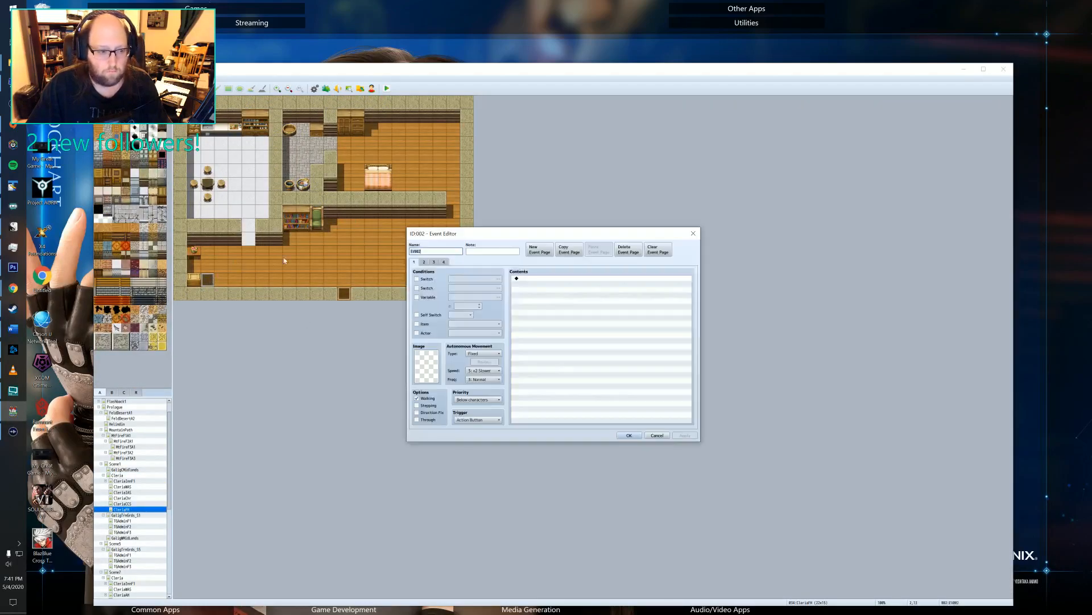
click(424, 262)
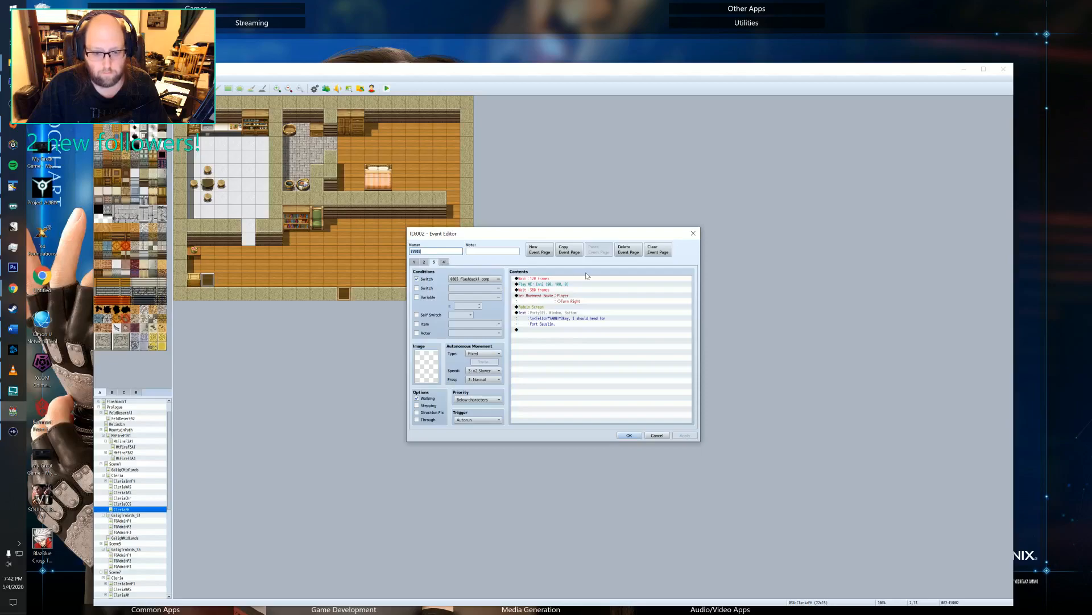
Add a player movement route after Felto's waking message with a jump of +1, +0 and a right turn.
double_click(559, 330)
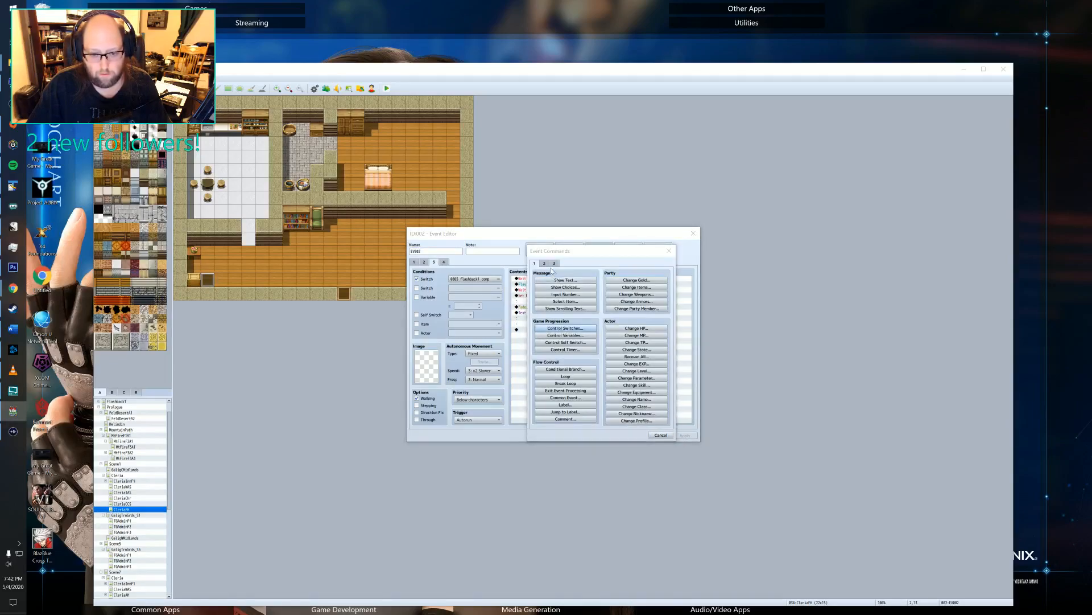
click(544, 263)
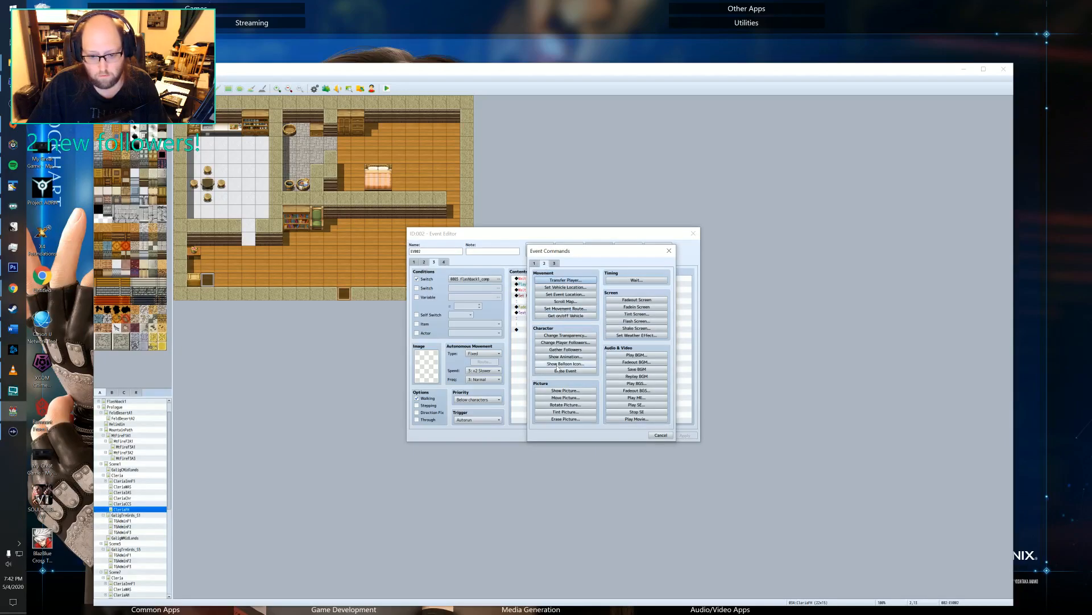
click(561, 308)
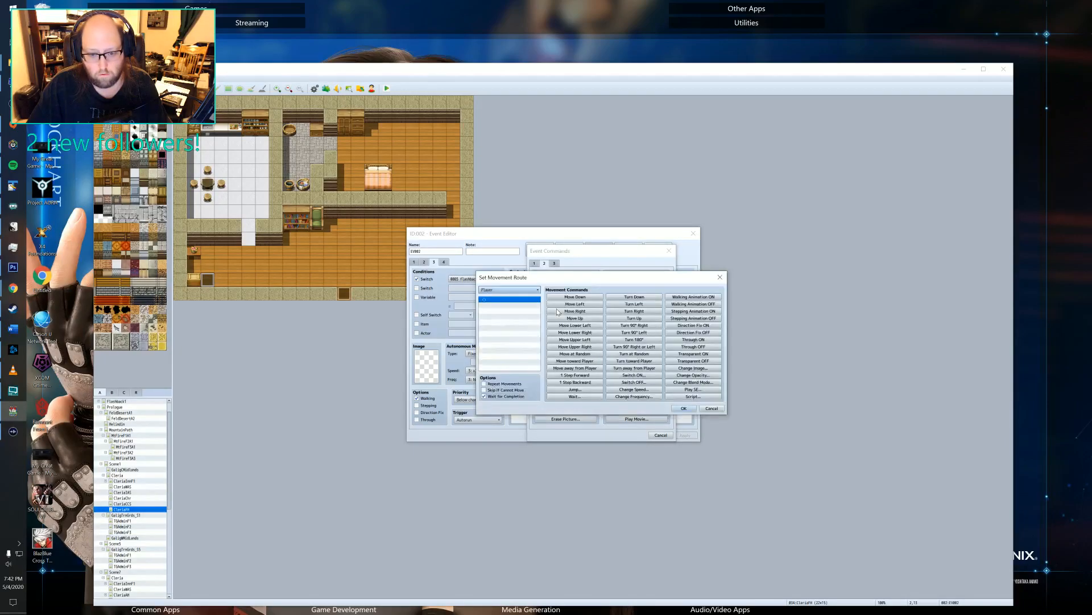
click(574, 389)
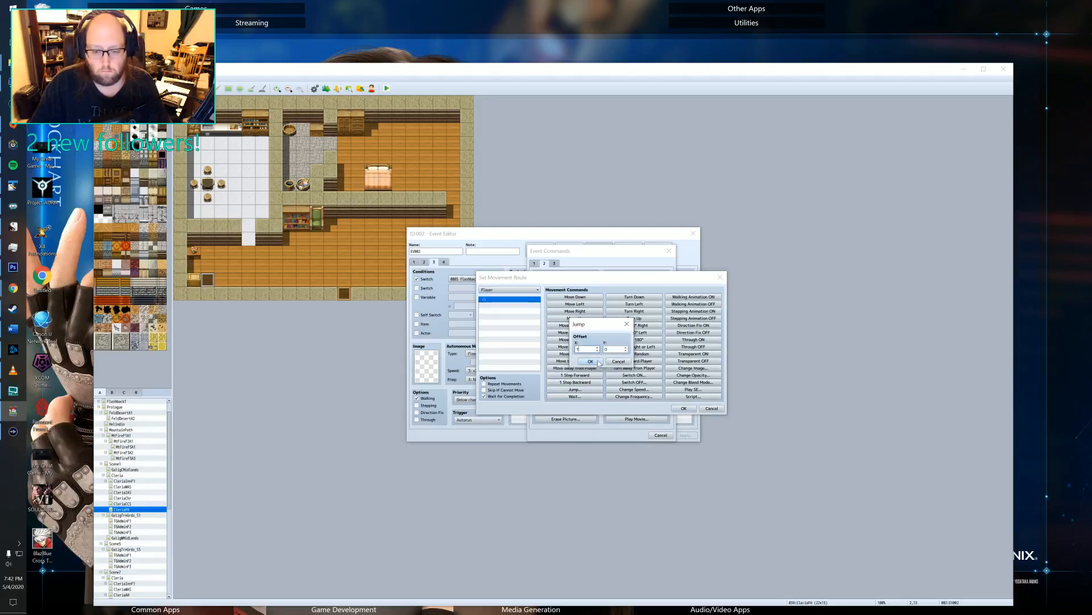
click(591, 361)
click(633, 312)
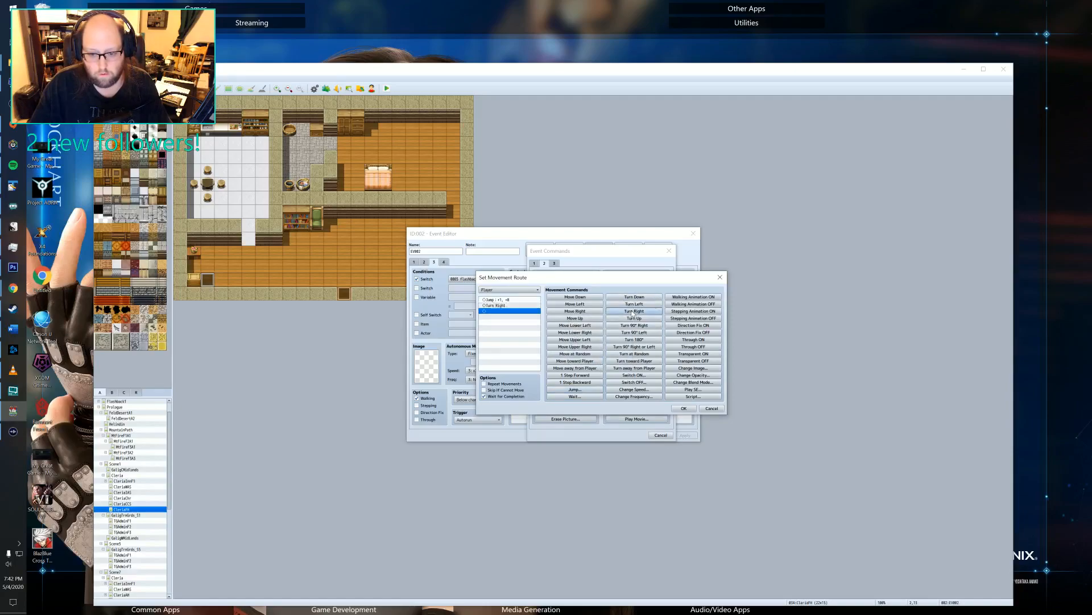
click(684, 408)
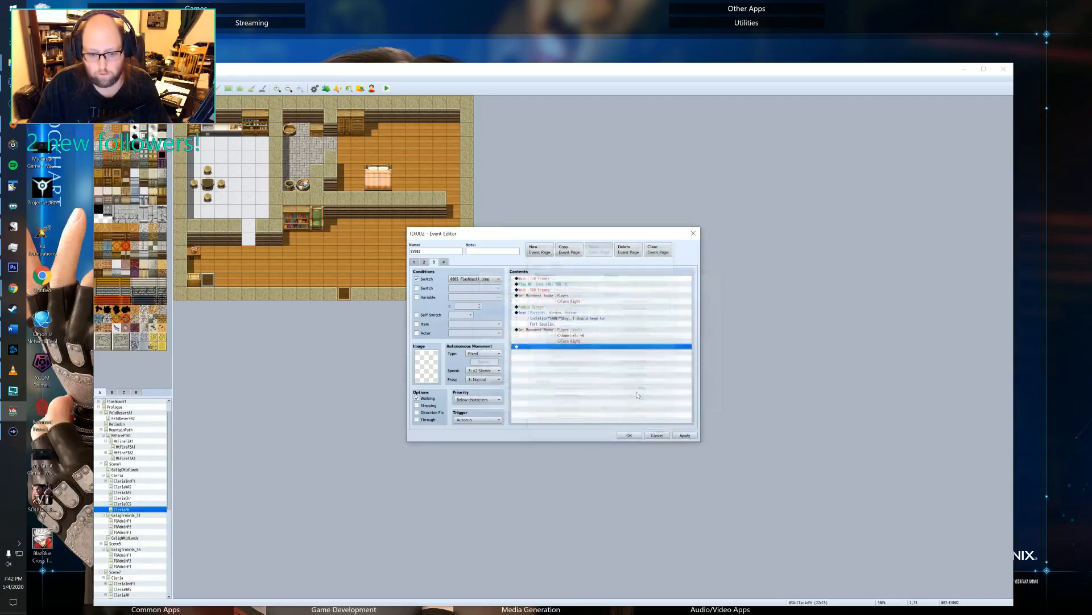
Add a command after the movement route that turns self switch A ON.
double_click(549, 347)
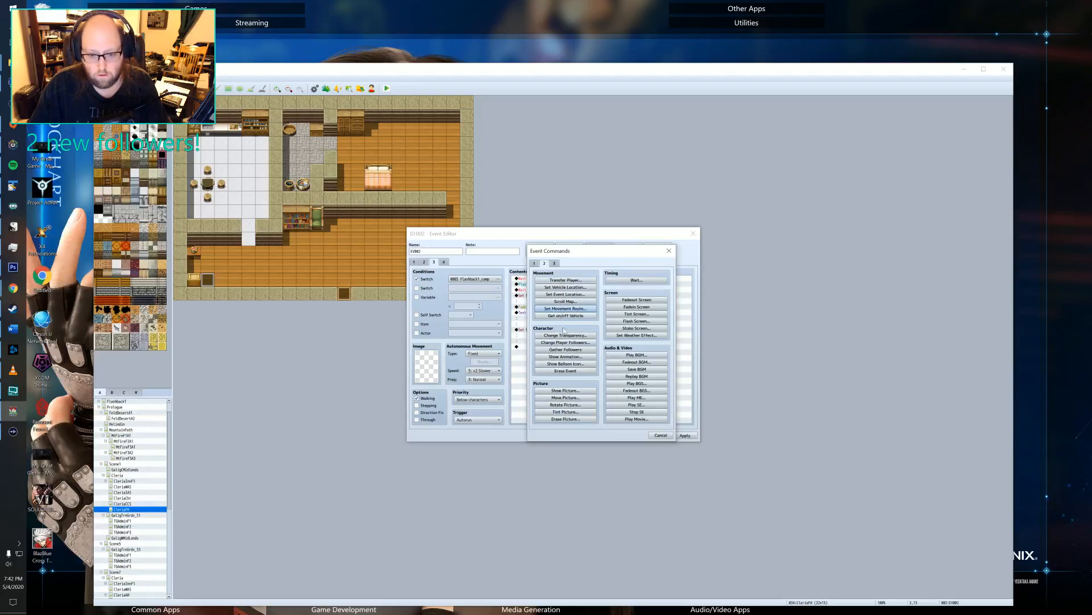
click(535, 263)
click(563, 343)
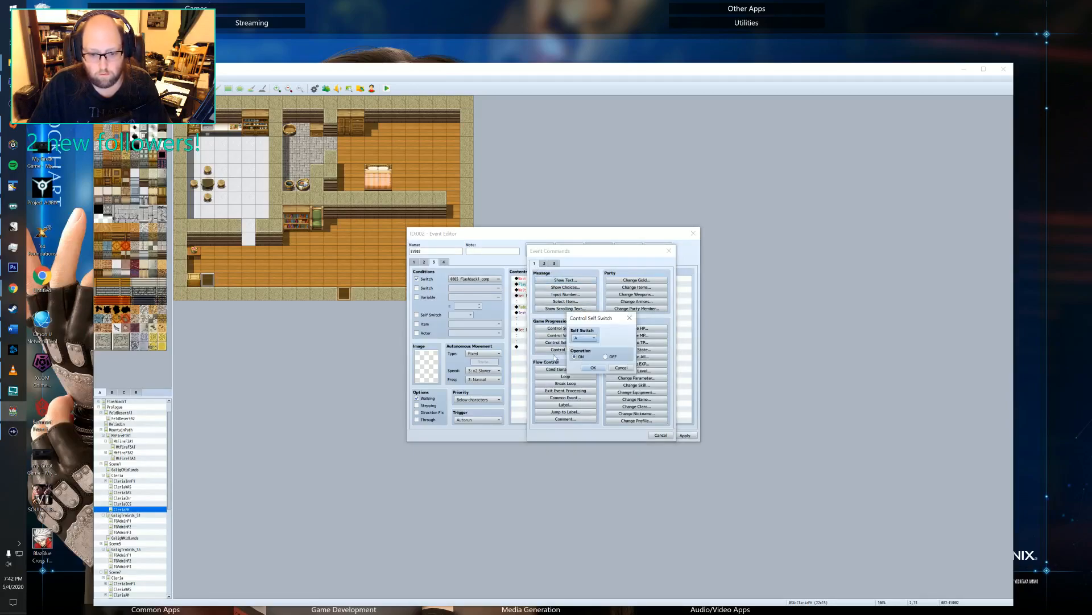
click(591, 371)
Add a blank fifth page to the event with self switch A as its condition and the Action Button trigger, and save the event.
click(444, 263)
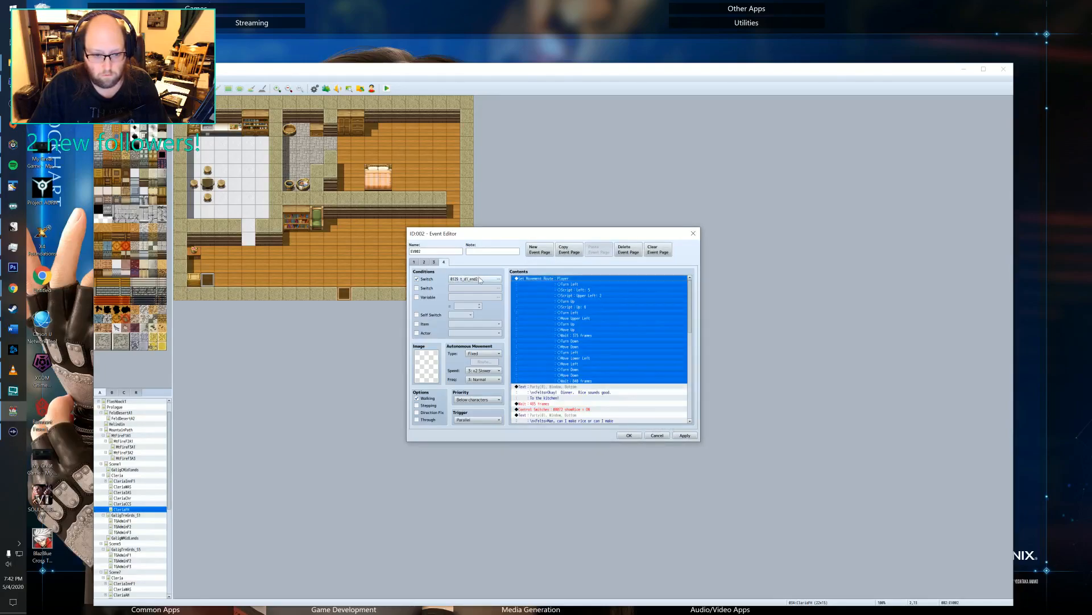
click(435, 262)
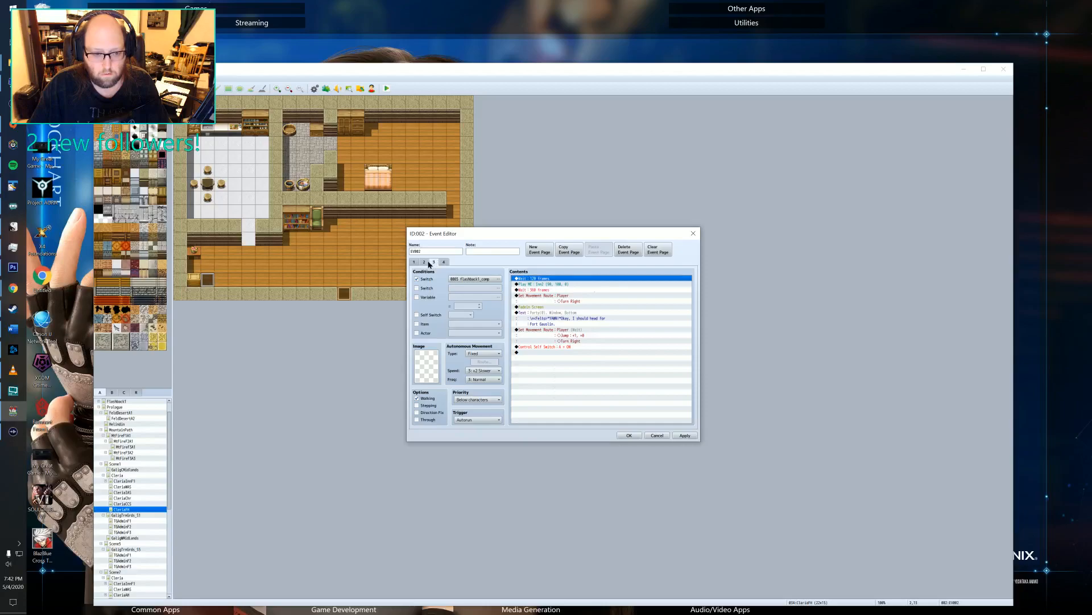
click(424, 262)
click(415, 262)
click(434, 261)
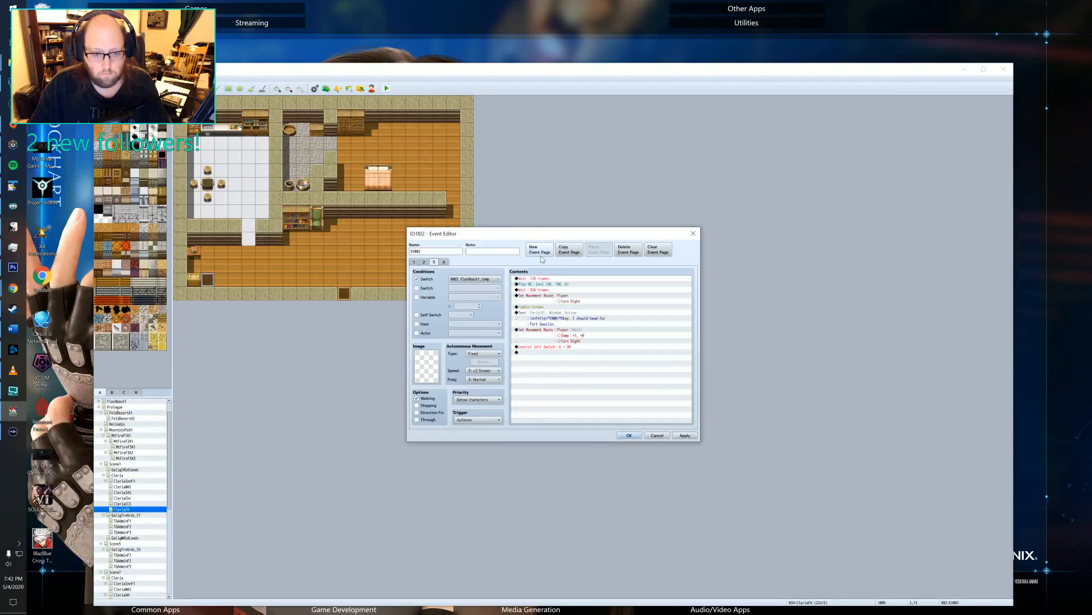
click(446, 263)
click(540, 251)
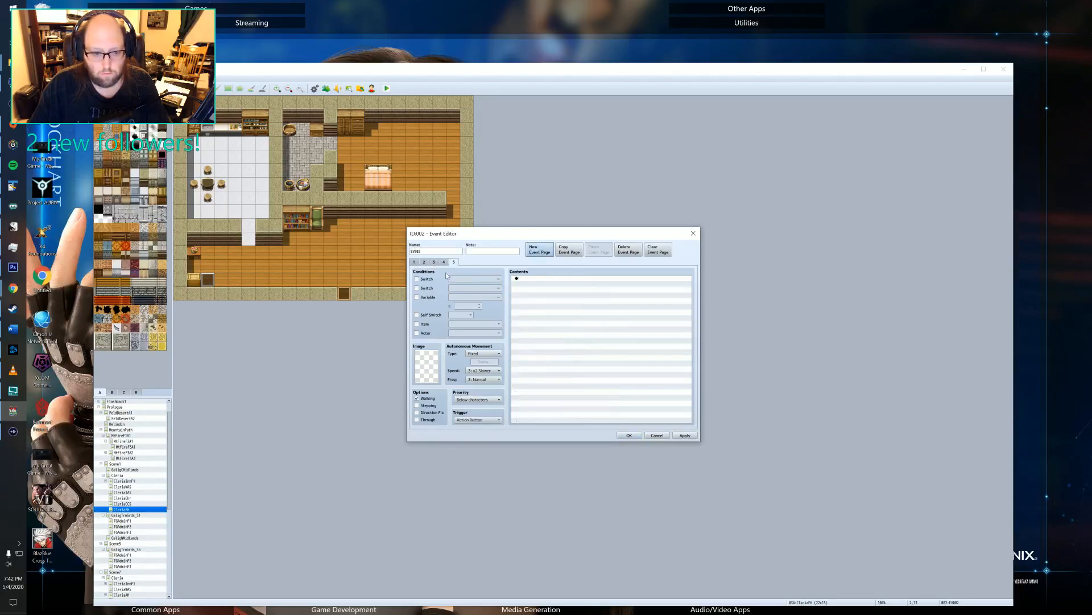
click(417, 314)
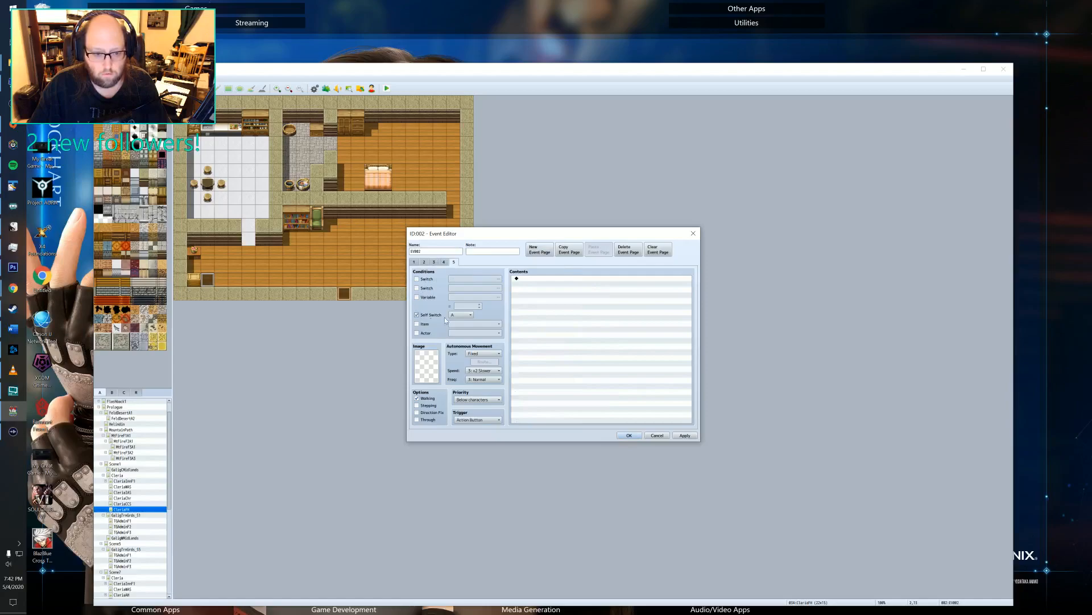
click(477, 419)
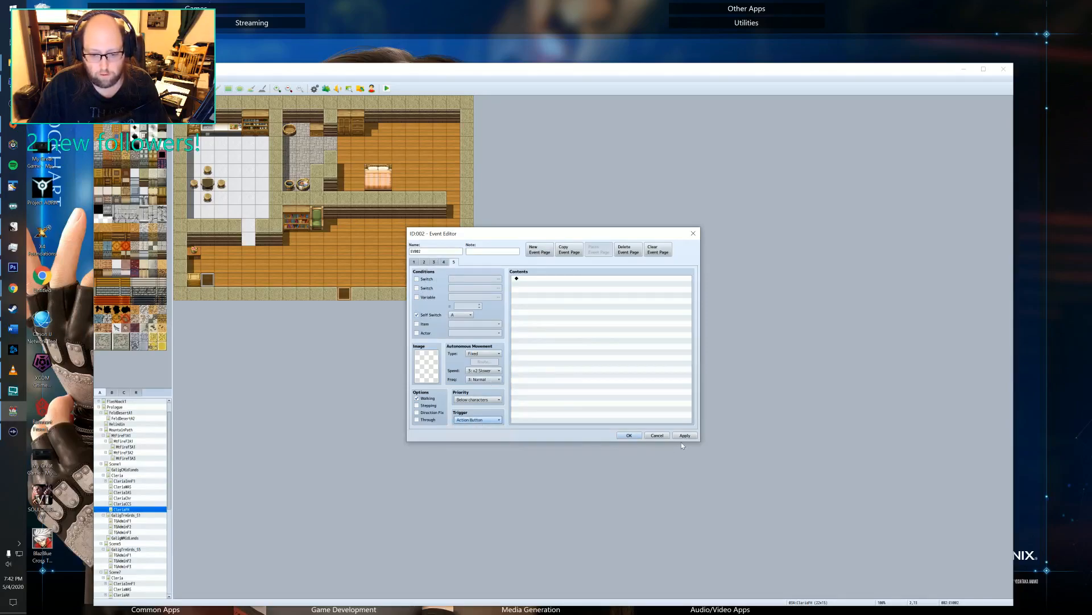
click(629, 435)
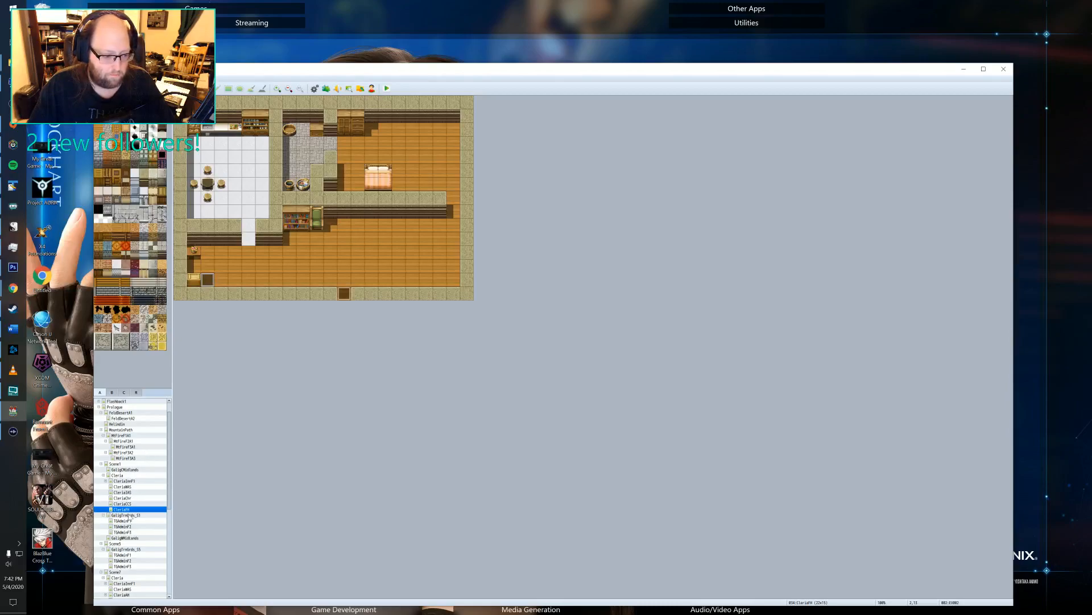
Open event EV008 on the Flashback1_Road map and start inserting a command before the player's first movement route.
click(127, 486)
click(137, 430)
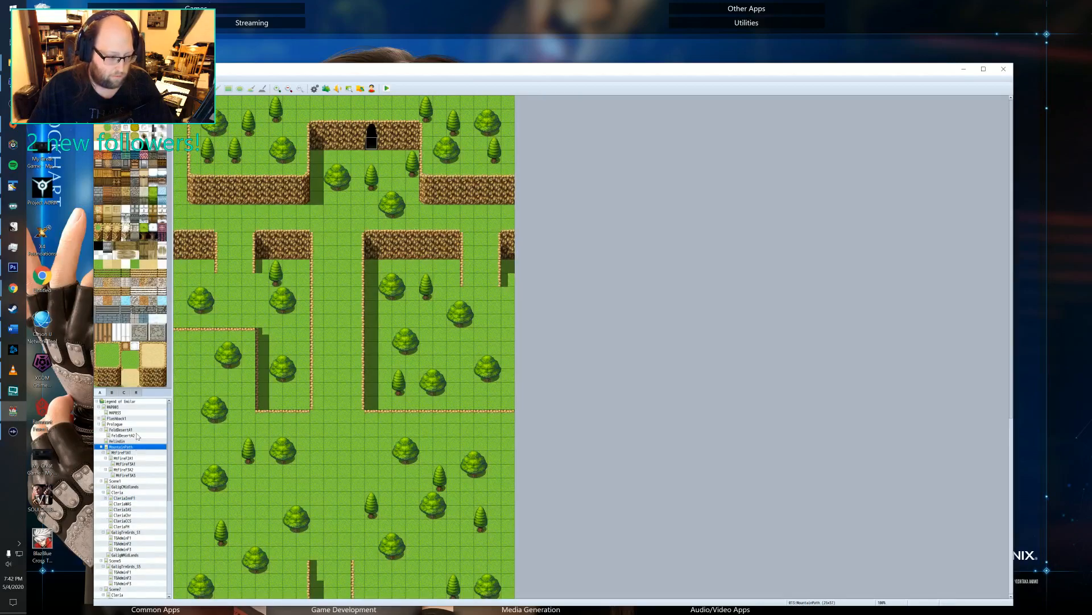
click(111, 418)
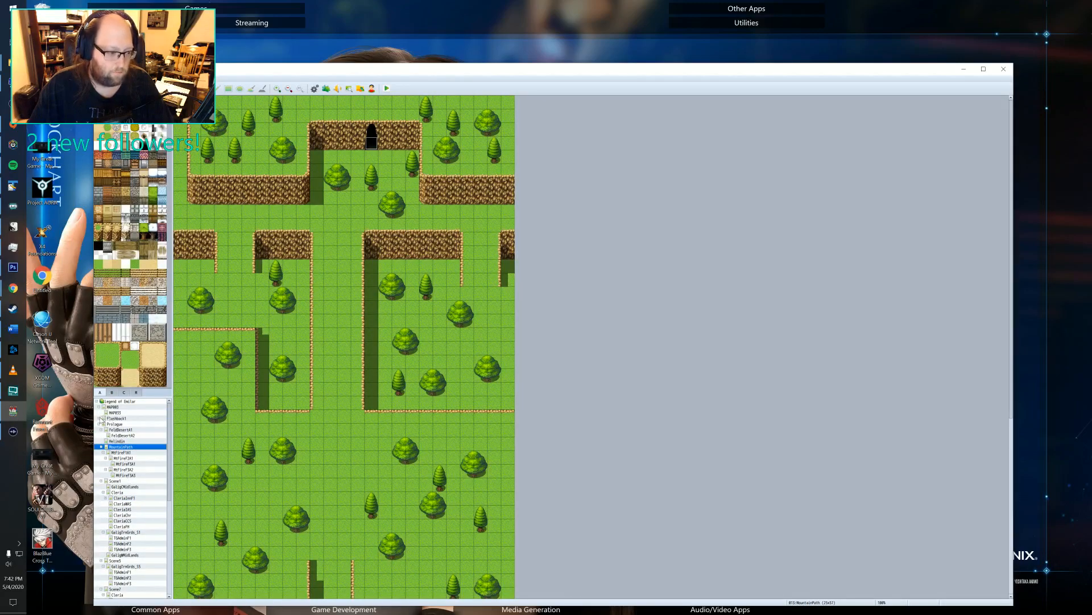
click(121, 424)
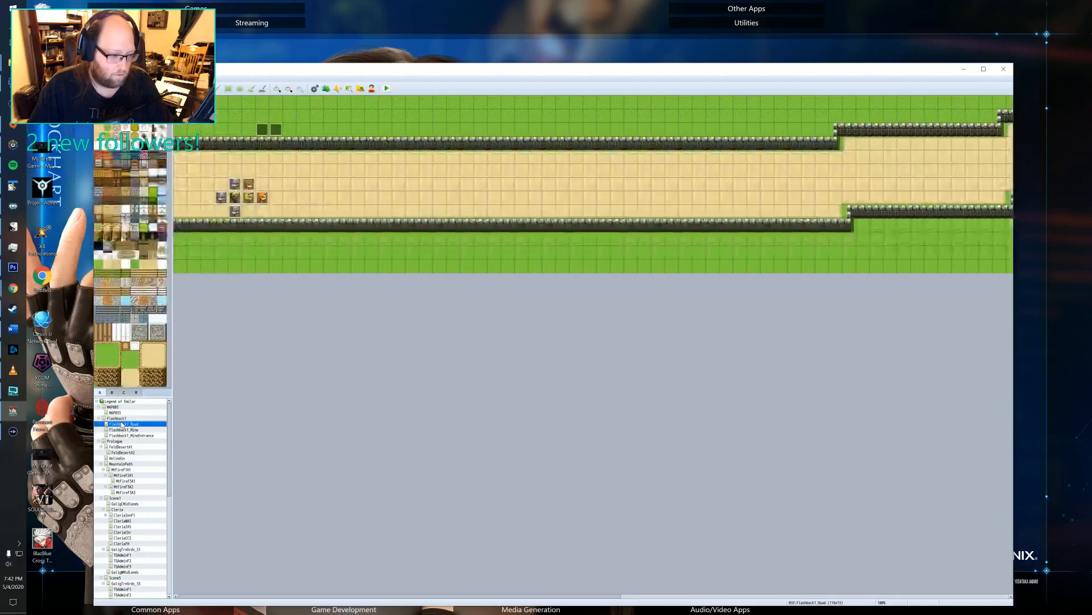
double_click(263, 129)
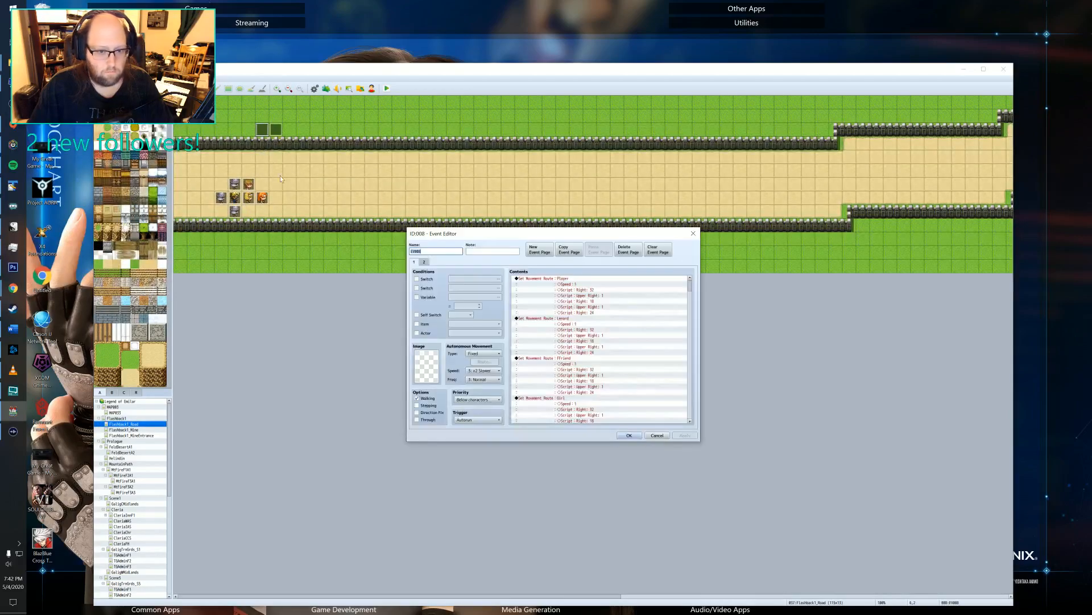
click(542, 279)
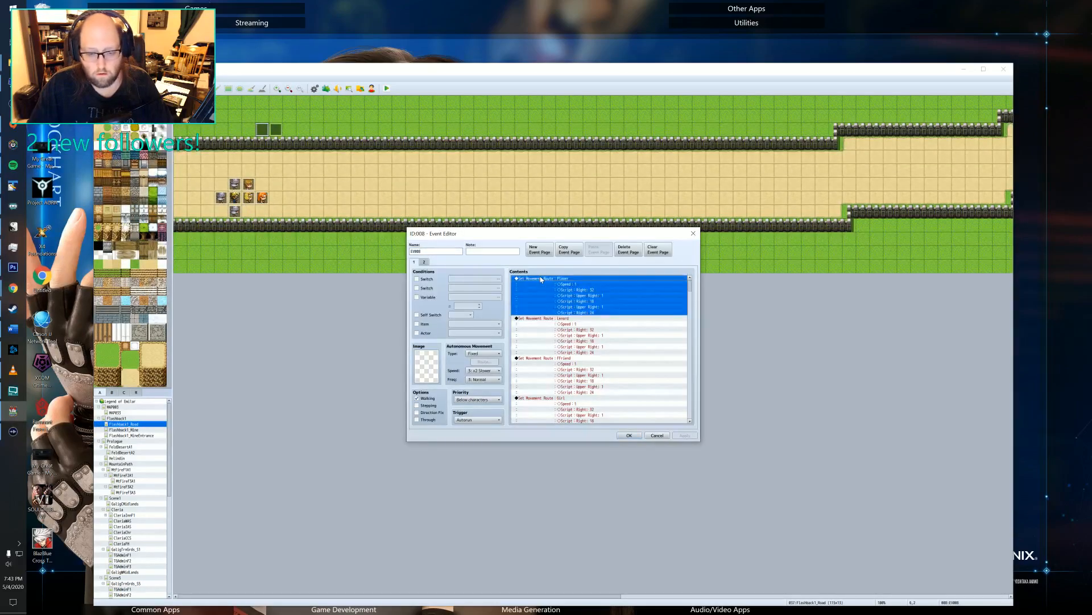
key(Insert)
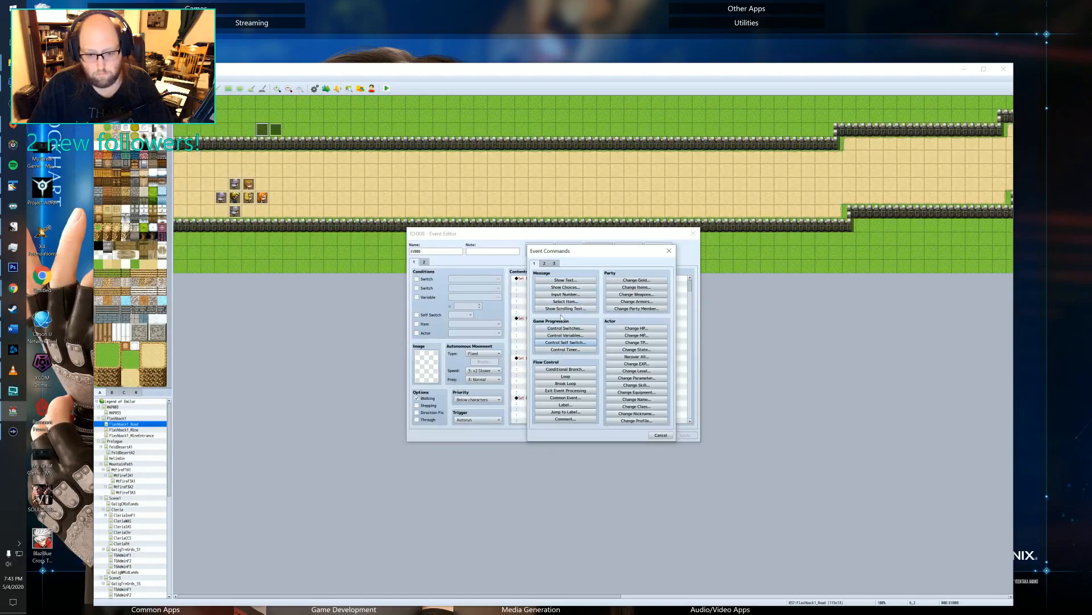
click(565, 287)
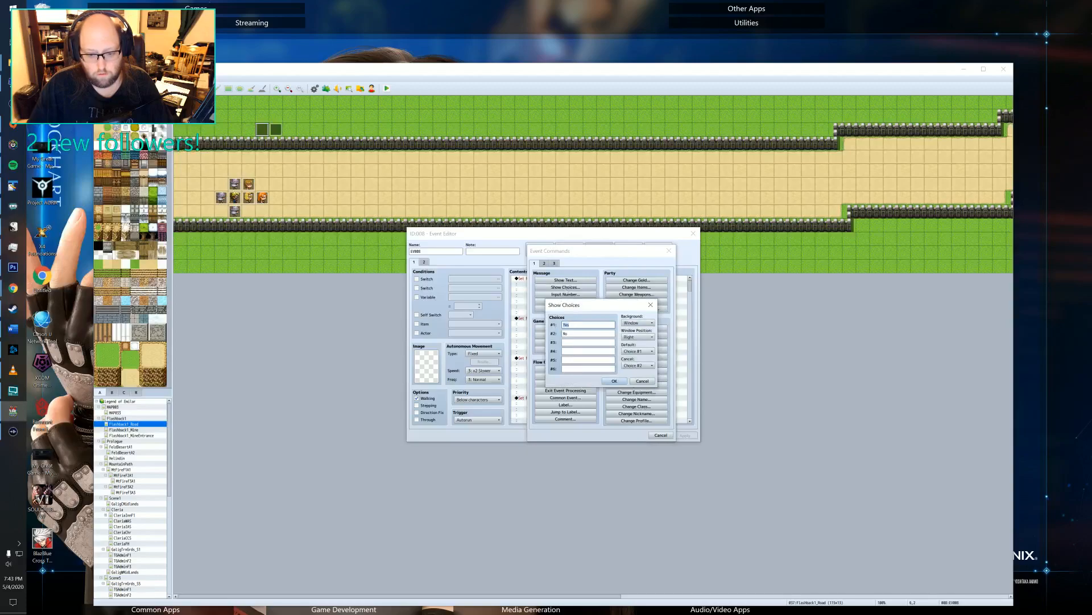
text(Skip Sc)
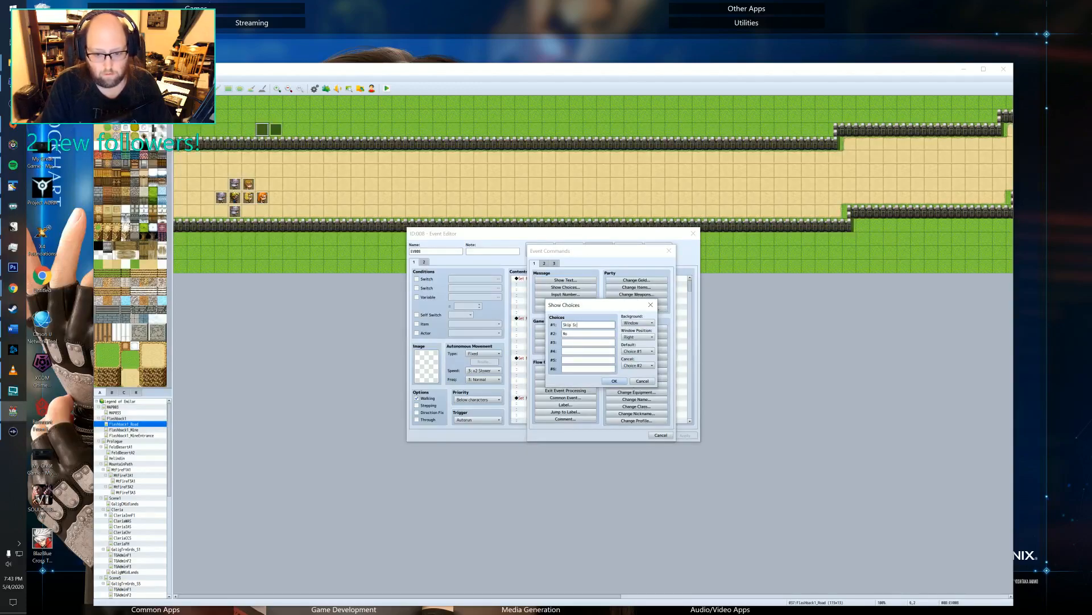
text(ene)
key(Tab)
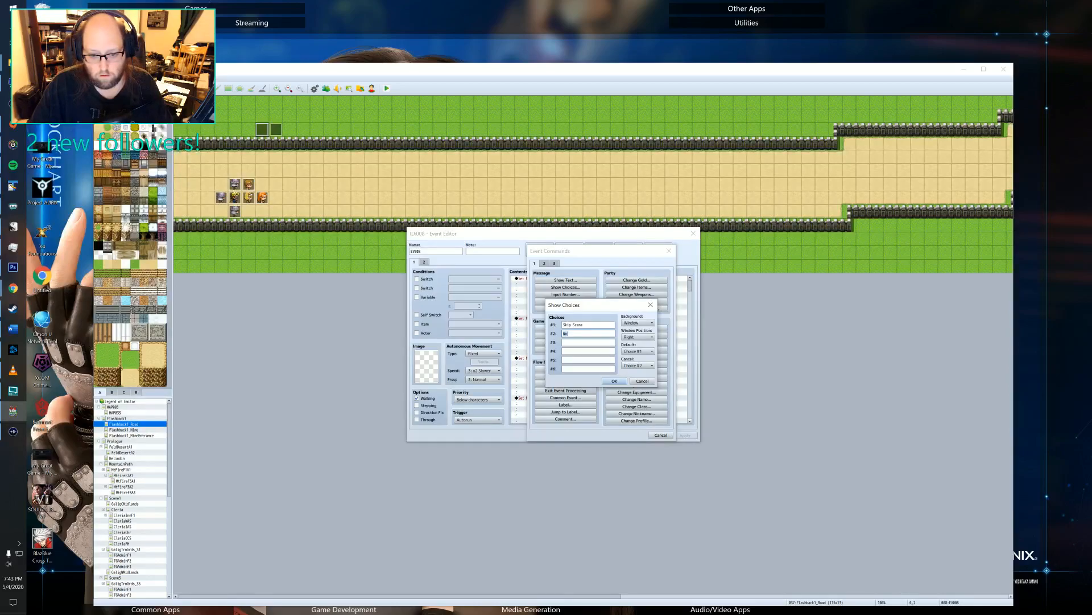
key(shift+Tab)
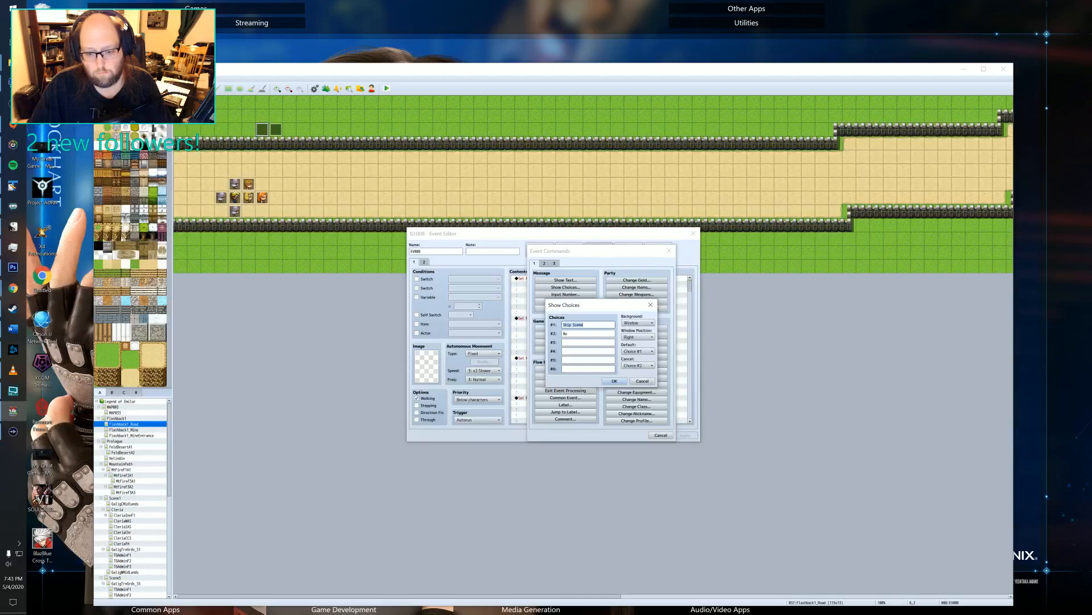
key(BackSpace)
click(640, 381)
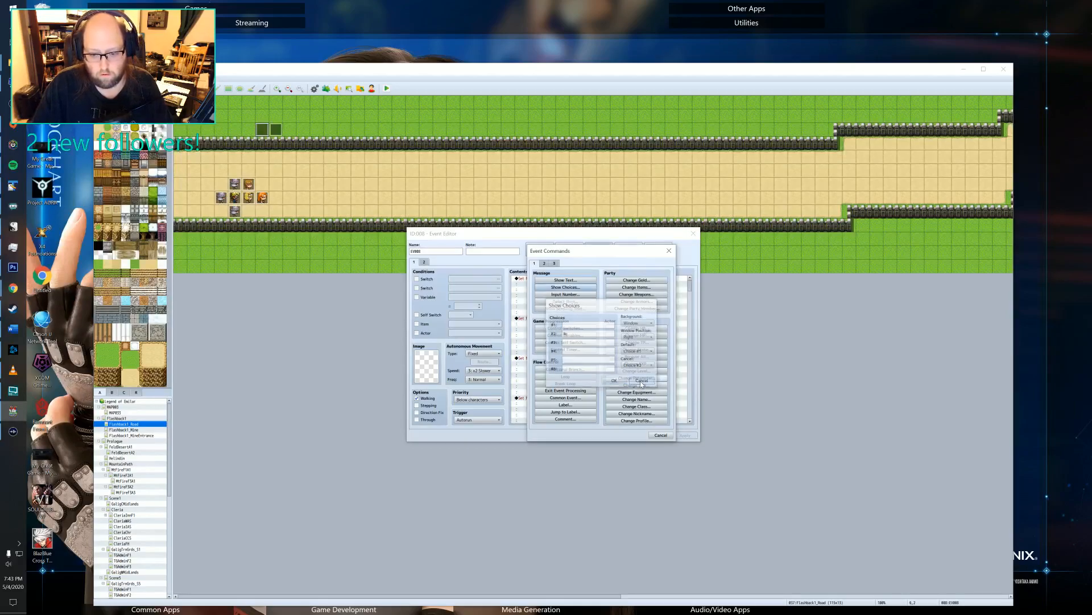
Set up a Show Text command with a Transparent background and Middle window position, and begin its message with "Sc".
click(576, 281)
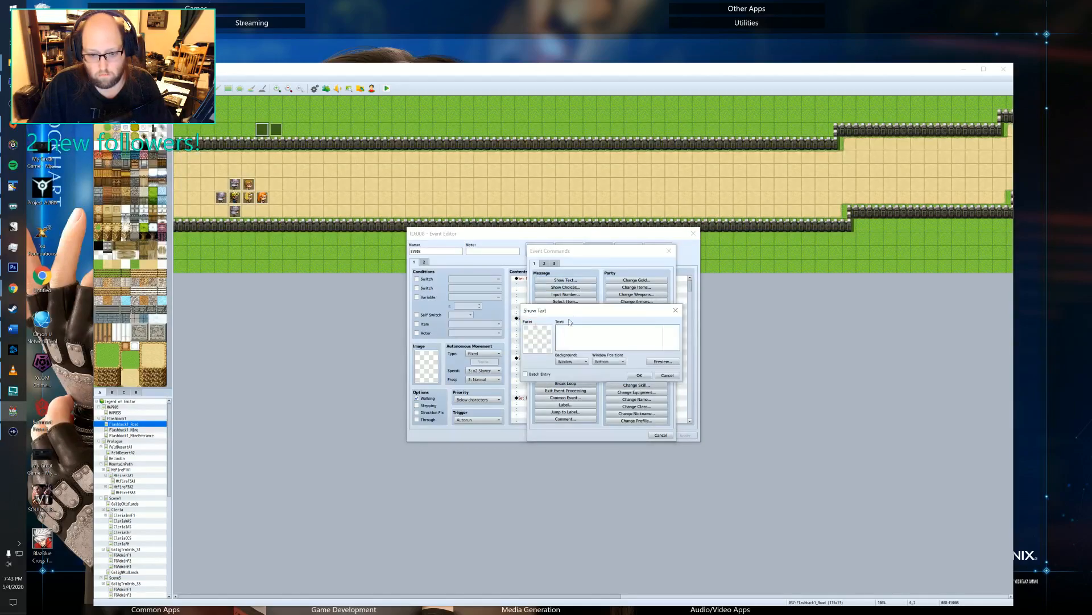
click(572, 361)
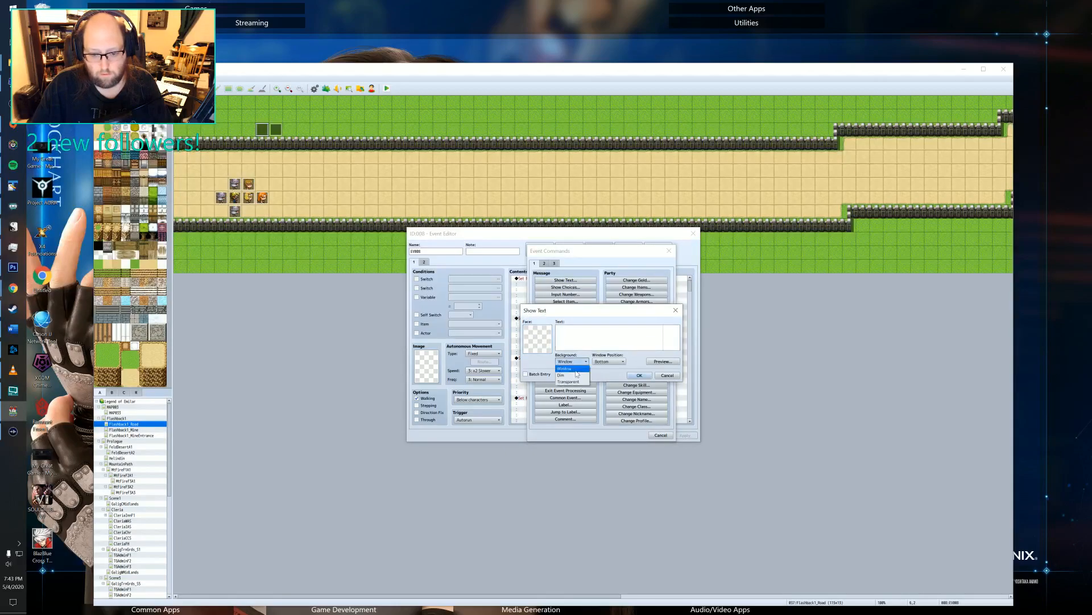
click(569, 381)
click(608, 361)
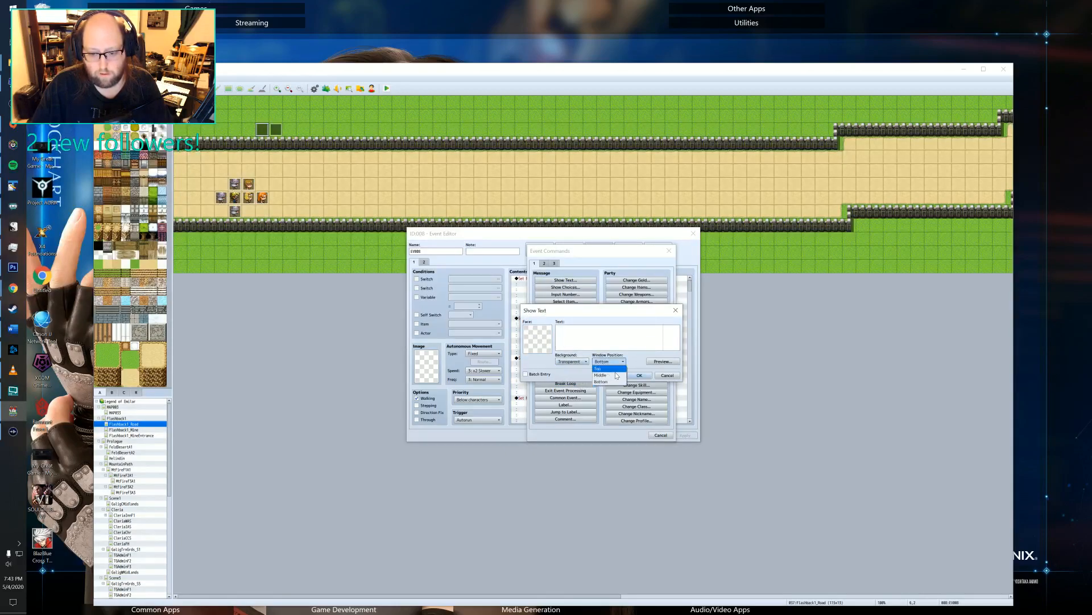
click(602, 375)
click(606, 335)
text(Sc)
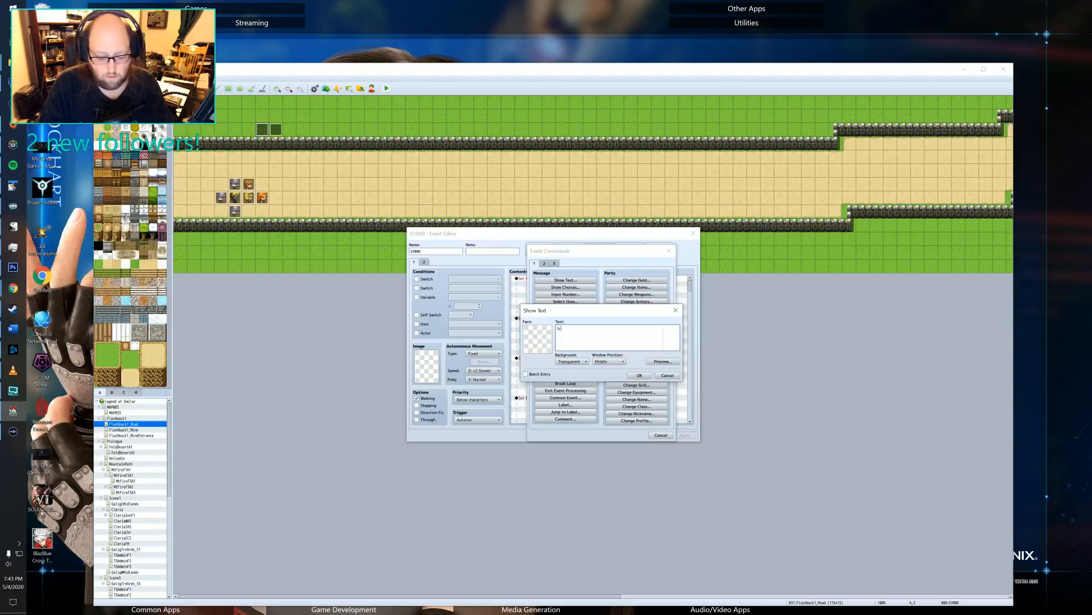
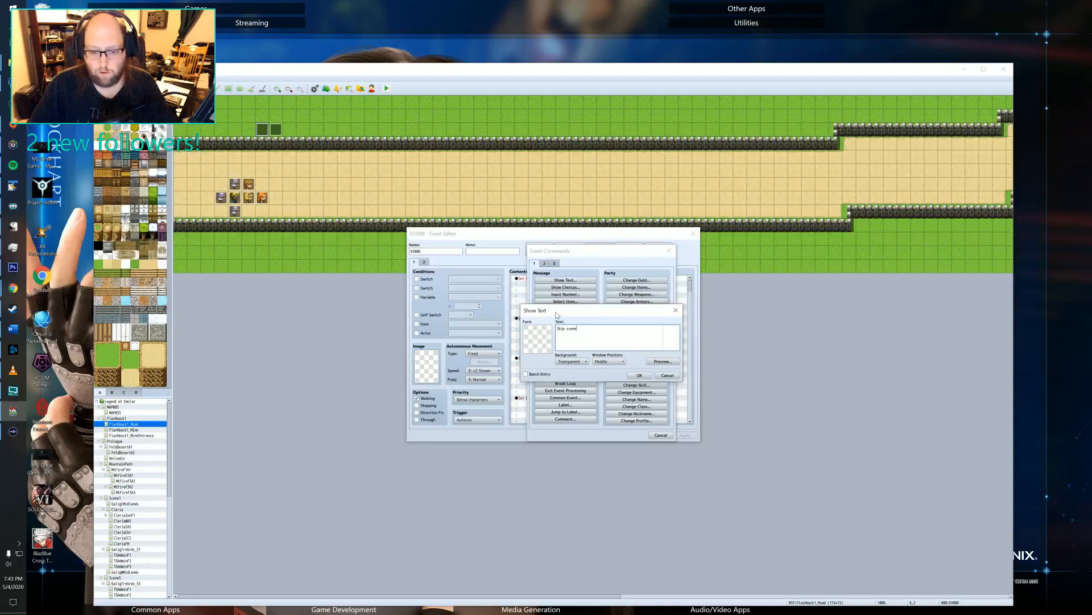
Finish the Show Text message ahead of the player's first movement route so it reads "Skip scene?".
click(640, 377)
click(544, 285)
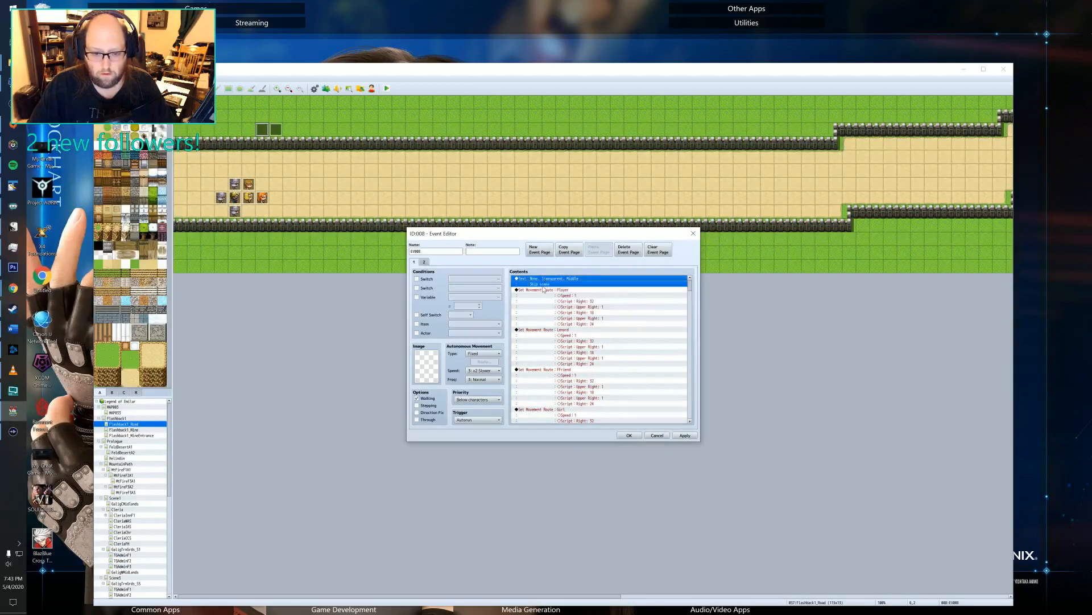
double_click(544, 284)
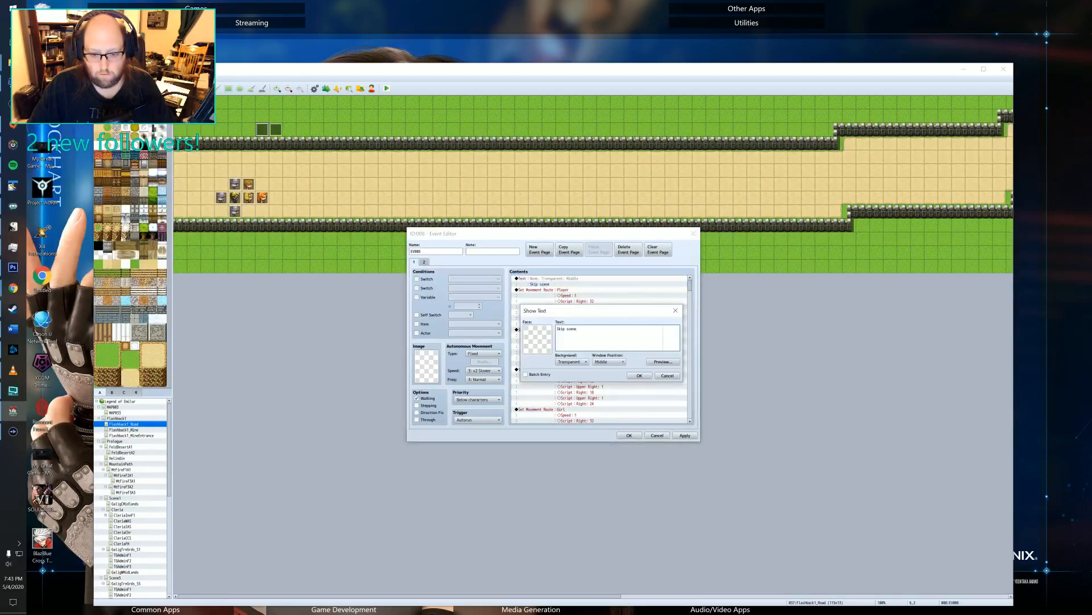
text(?)
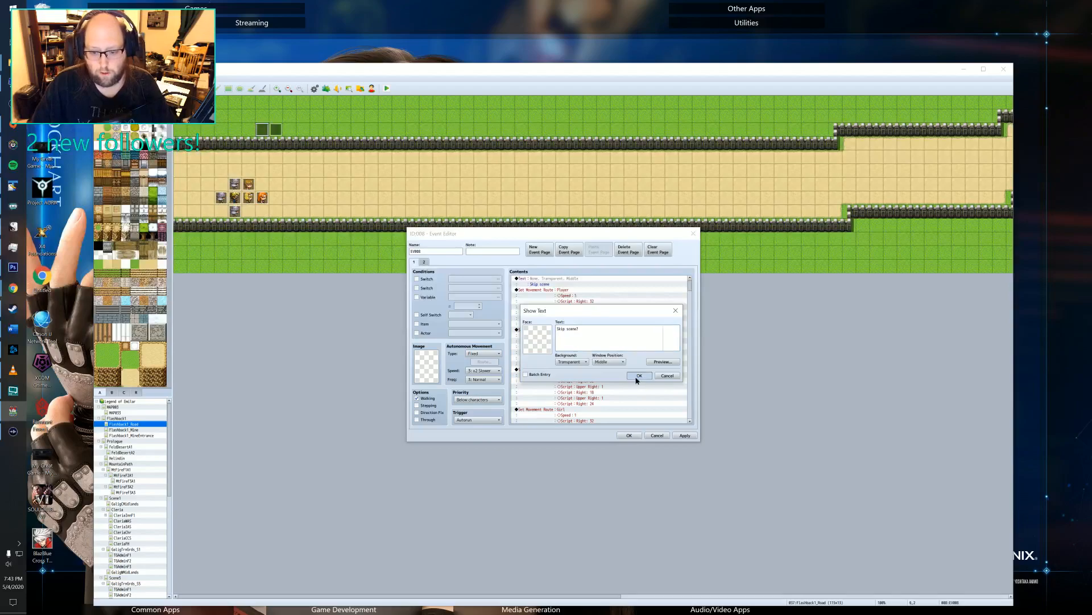
click(638, 377)
double_click(560, 287)
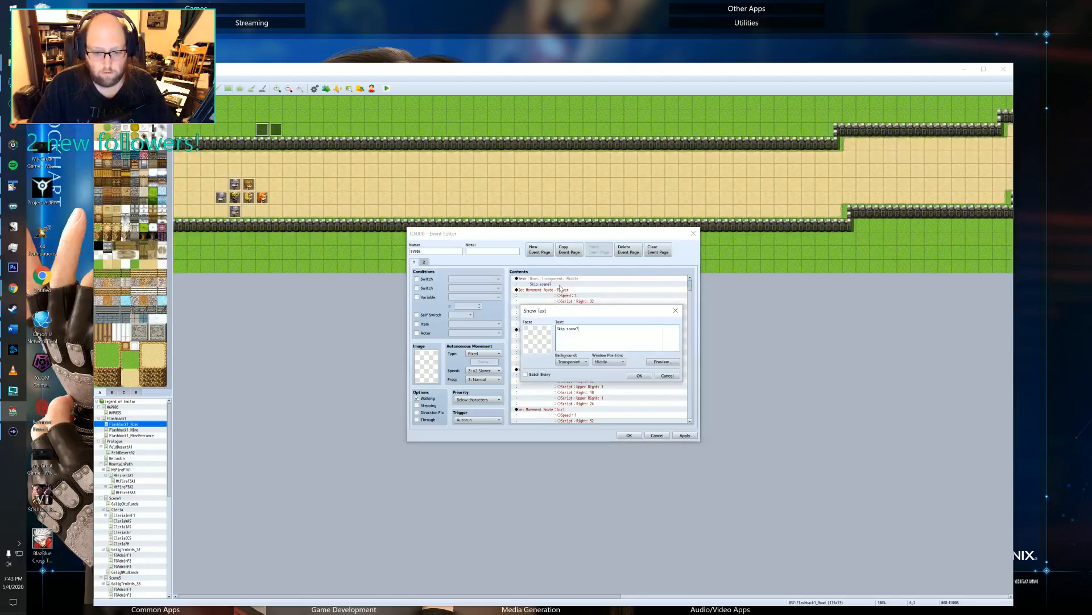
click(646, 376)
Insert a Show Choices command with the options Yes and No directly after the "Skip scene?" message.
double_click(551, 290)
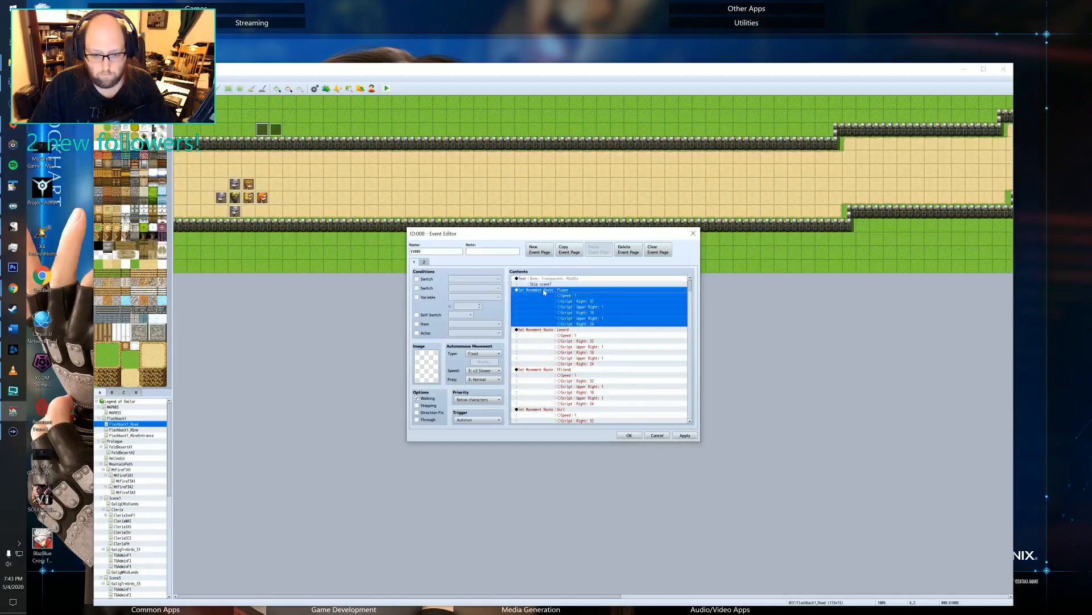
click(566, 286)
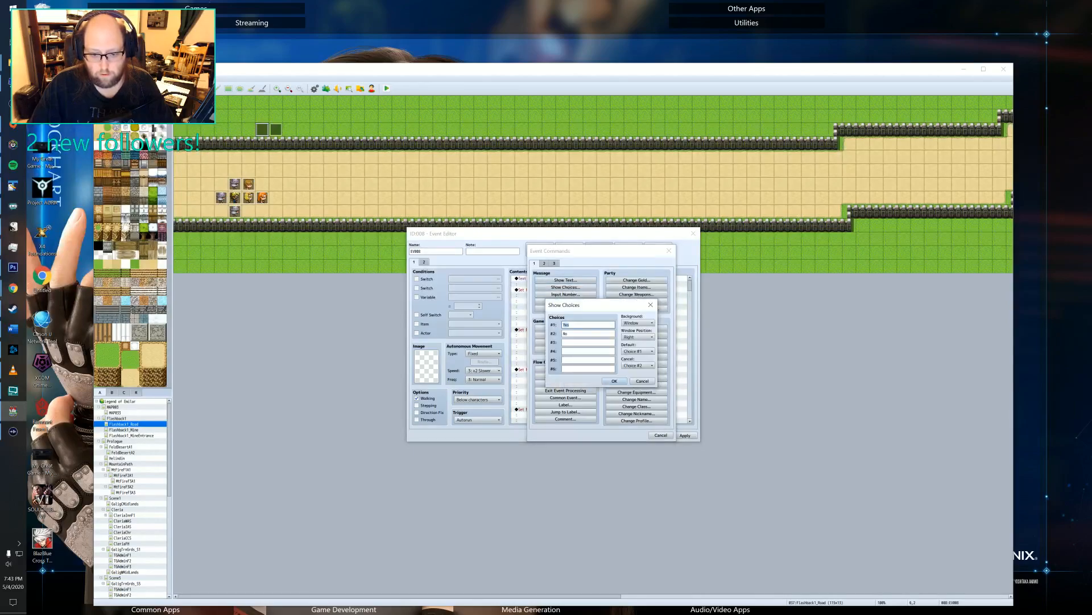
click(615, 381)
Move all scene commands before the final Fadeout Screen into the When No branch, and save the event.
click(542, 324)
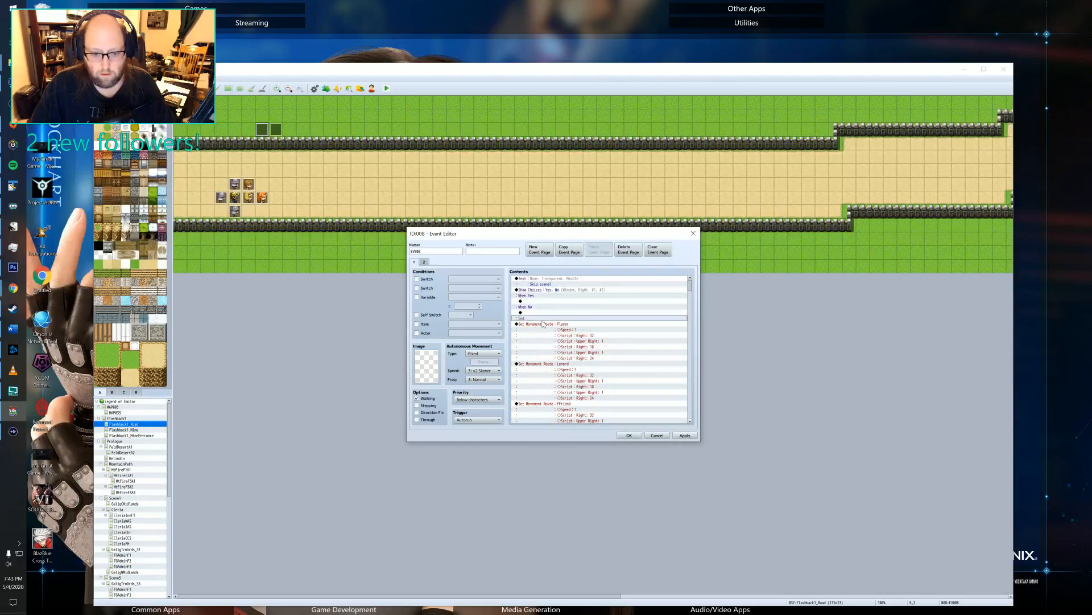
scroll(541, 328, down, 15)
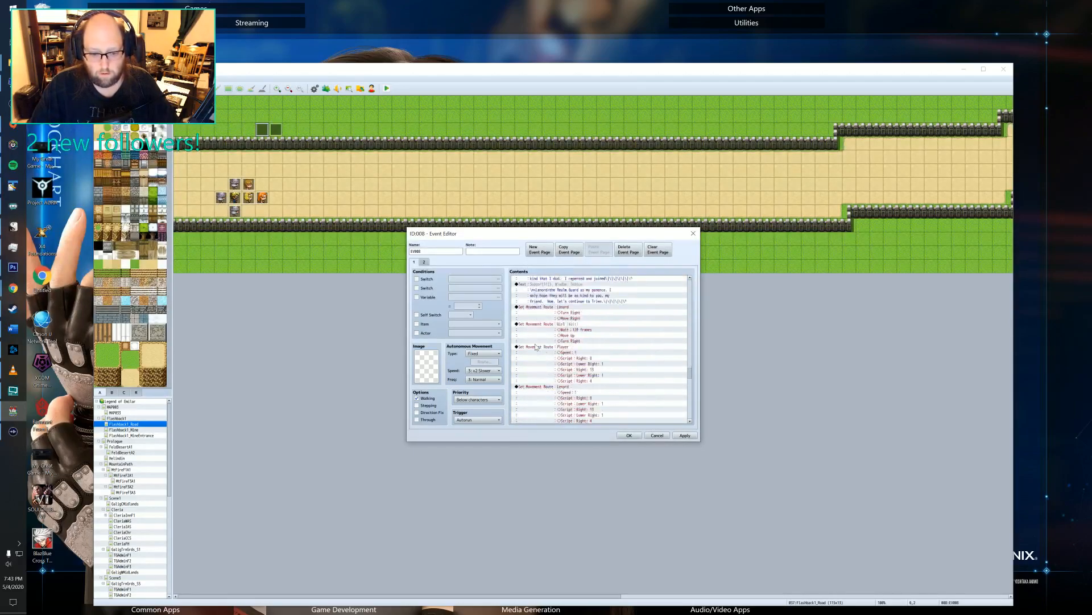
shift+click(548, 416)
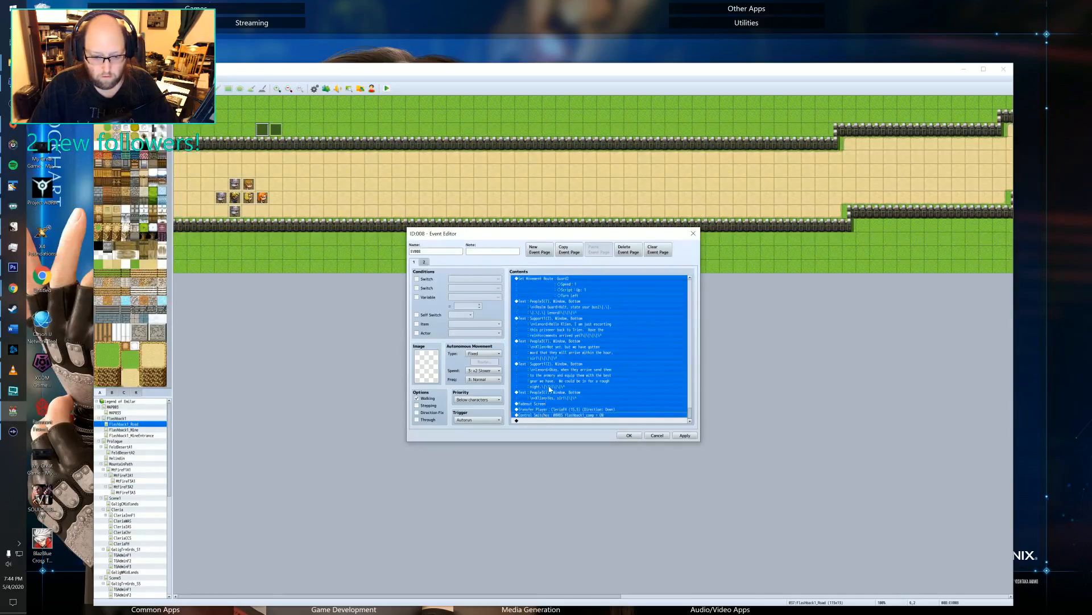
shift+click(548, 399)
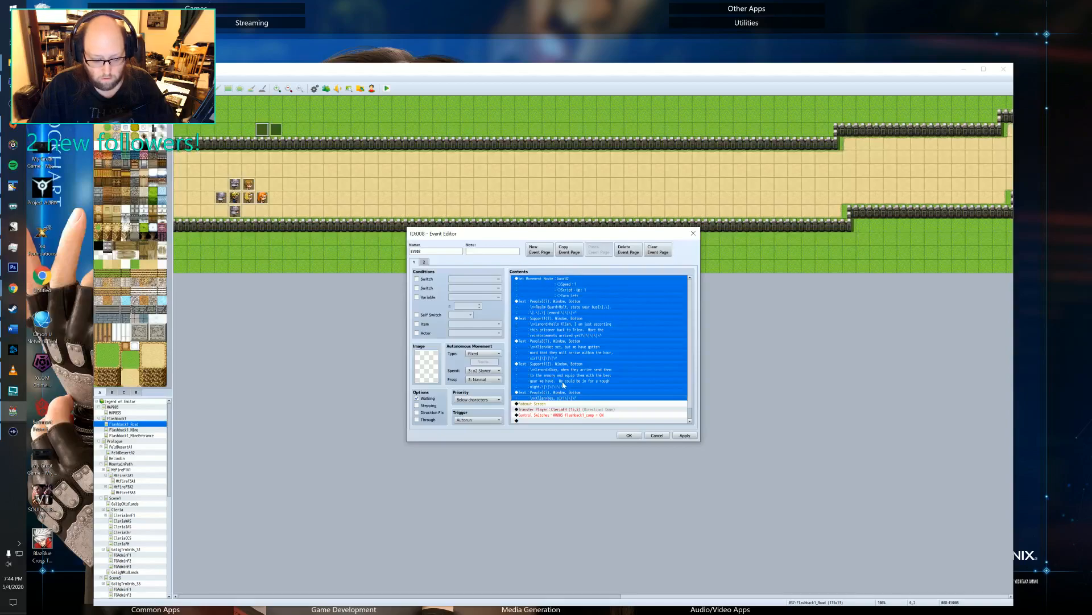
key(Delete)
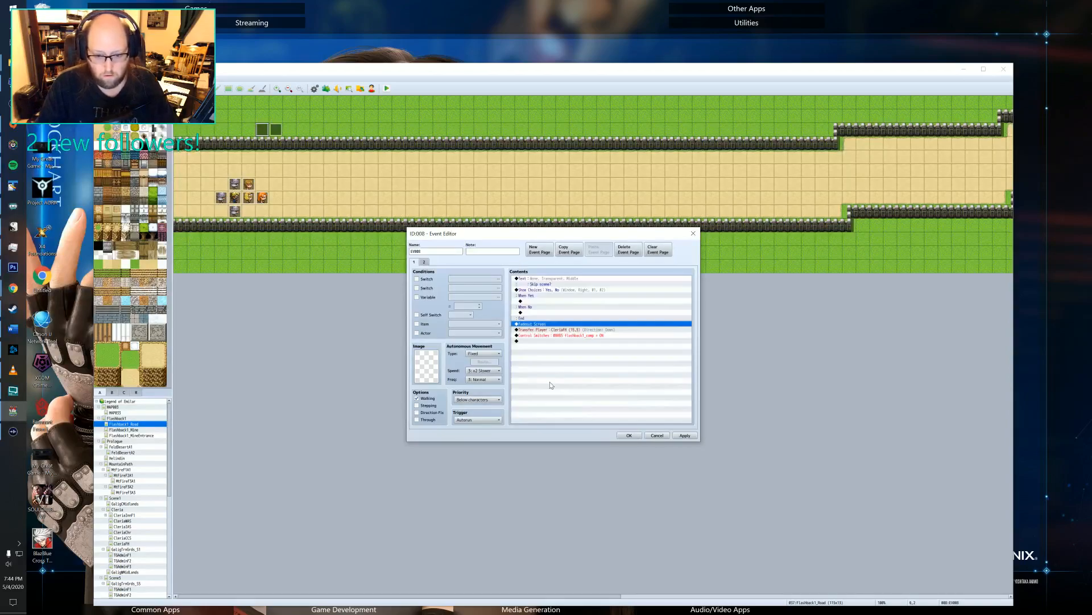
click(535, 313)
key(ctrl+v)
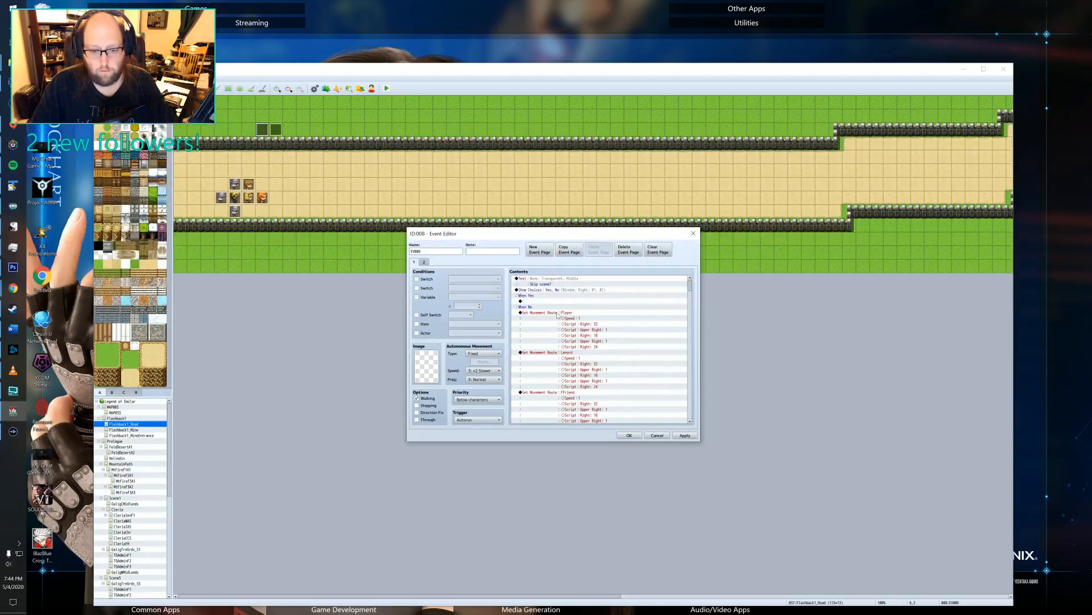
scroll(558, 316, down, 15)
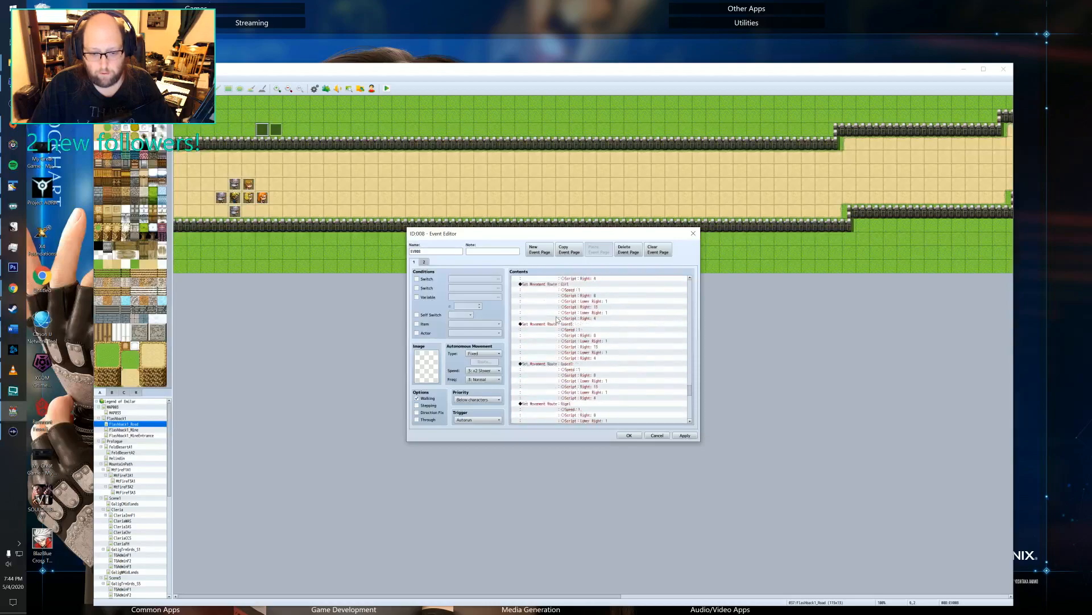
scroll(558, 319, down, 10)
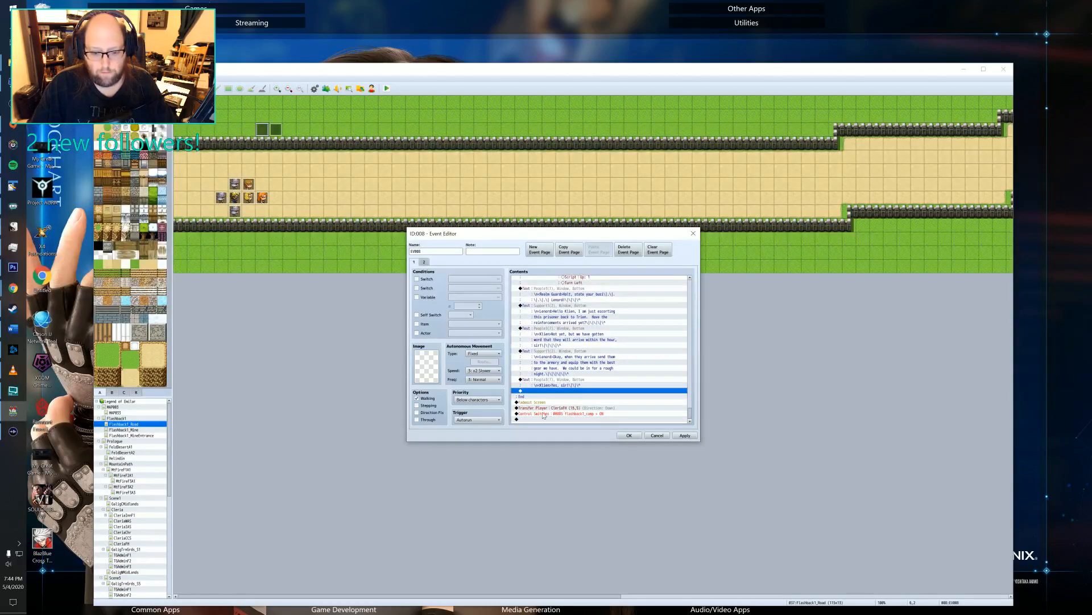
click(684, 435)
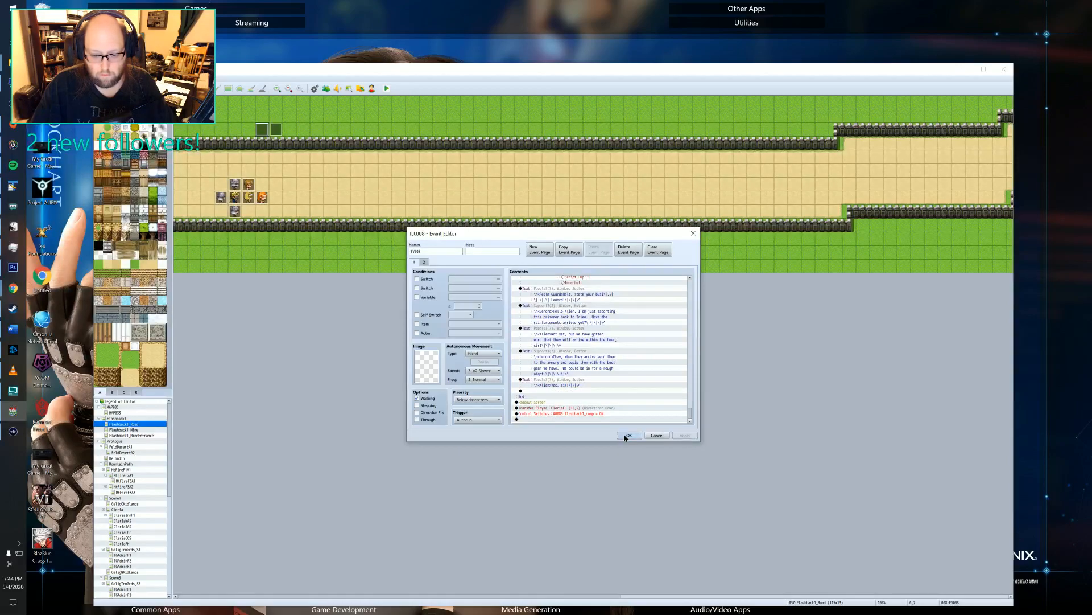
click(628, 435)
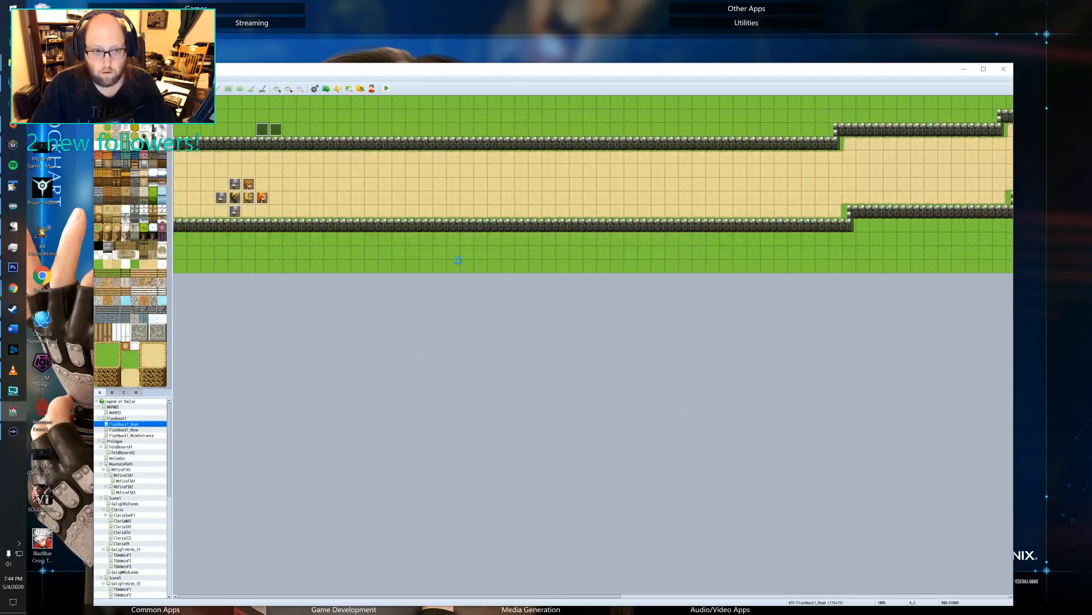
Start a playtest and advance through Felto's counting dialogue in Galig Central Midlands.
click(387, 89)
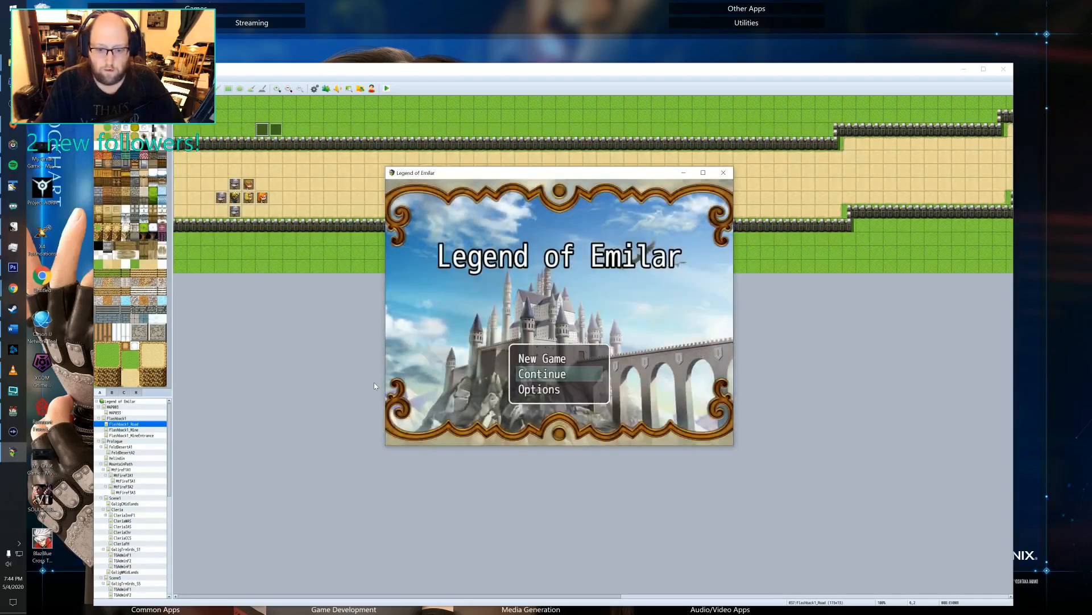
key(Return)
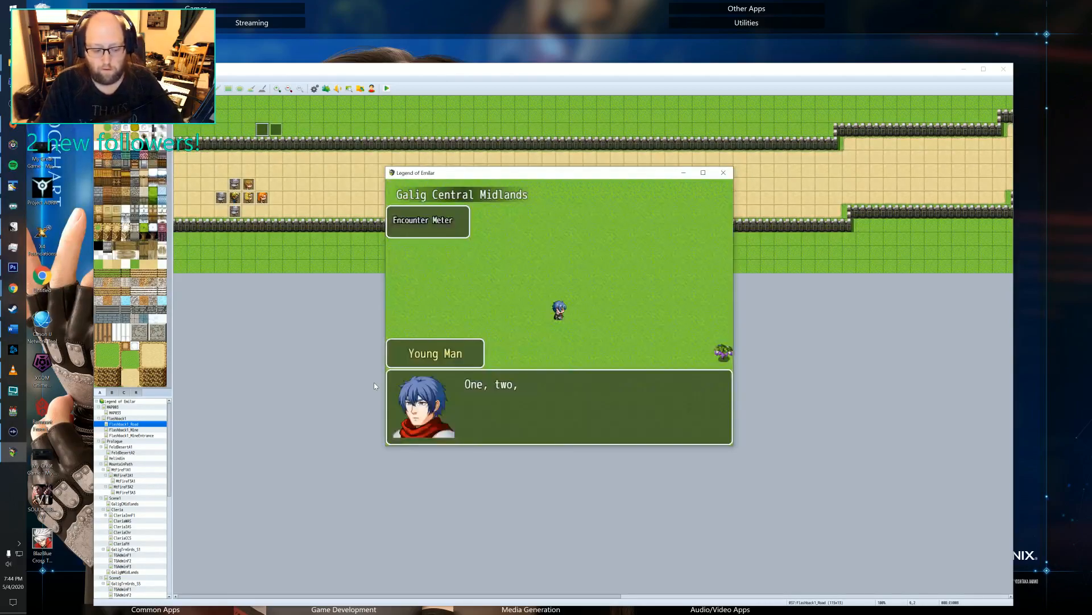
key(Return)
key(Return)
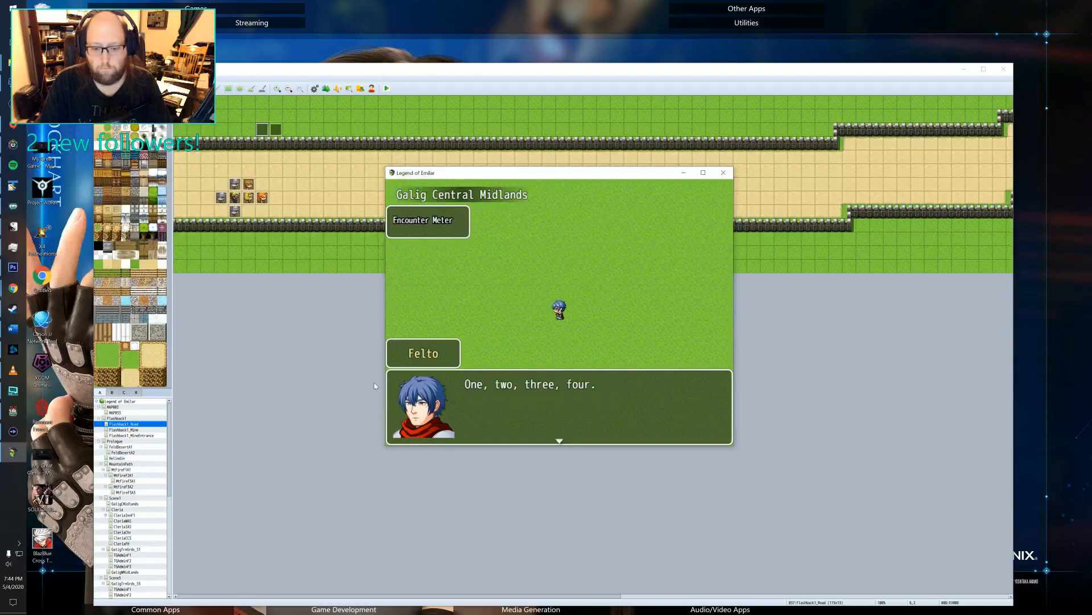
key(Return)
key(Return)
key(Return)
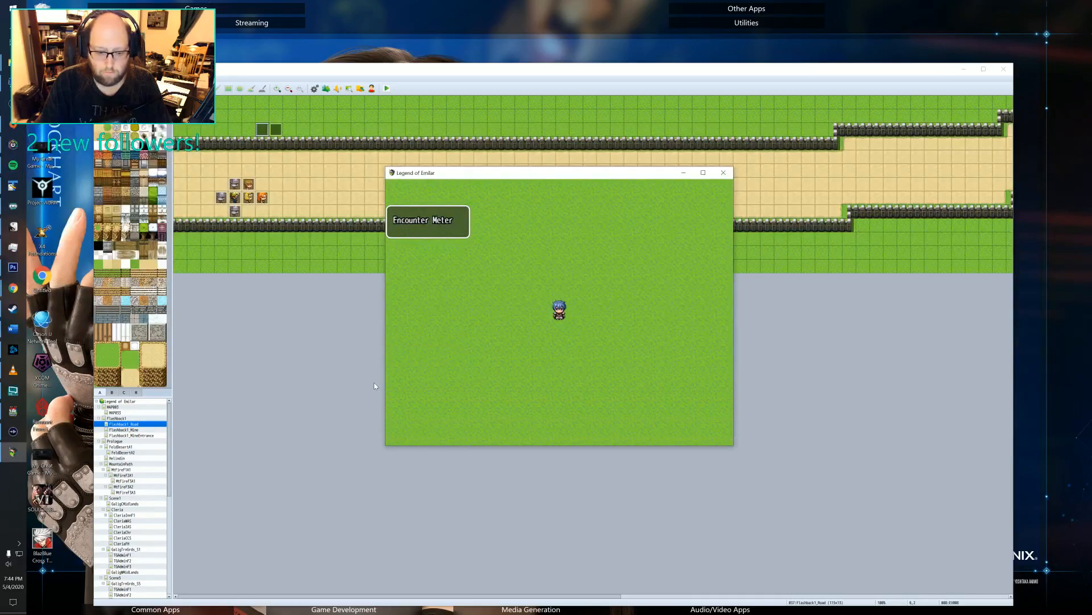
End the current game to return to the title screen, and load the File 1 save.
key(Escape)
key(Down)
key(Down)
key(Down)
key(Down)
key(Down)
key(Down)
key(Down)
key(Down)
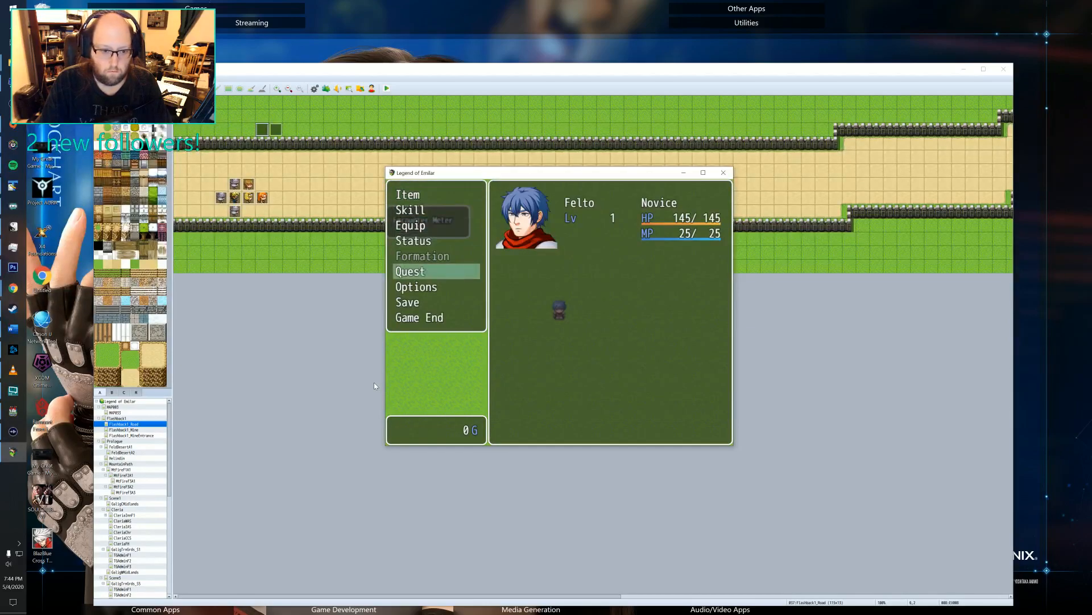
key(Up)
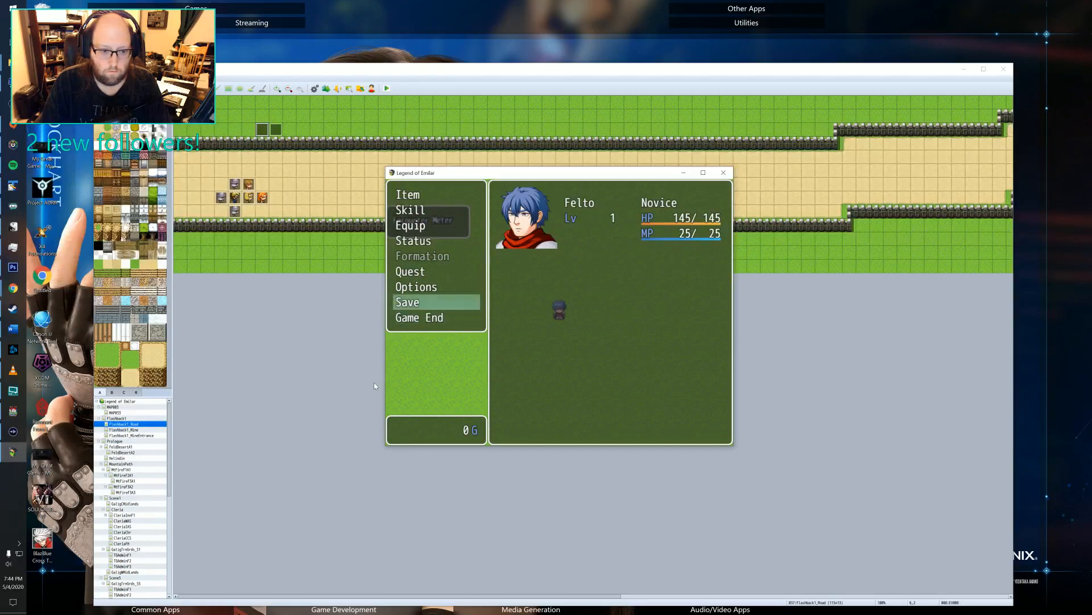
key(Return)
key(Escape)
key(Down)
key(Return)
key(Return)
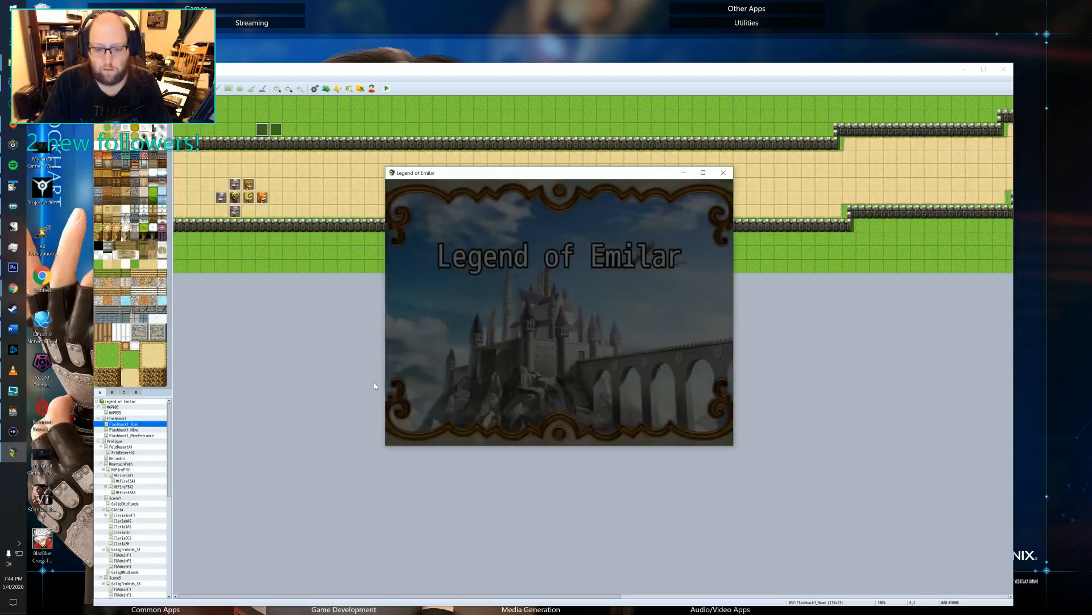
key(Return)
key(Return)
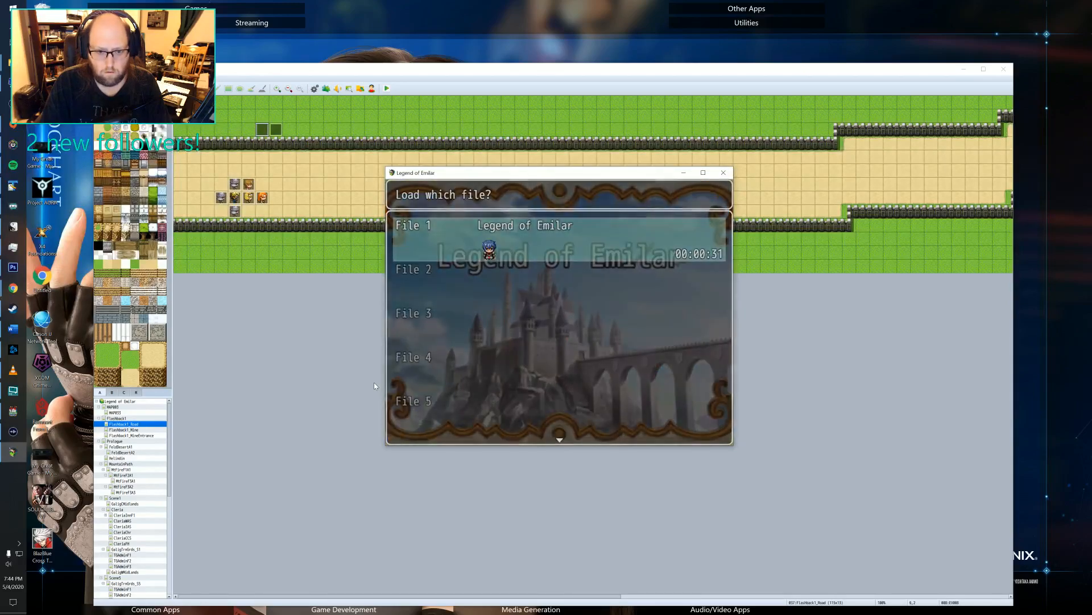
Walk Felto south-west through Cleria to the blue-roofed house and go inside.
key(Down)
key(Left)
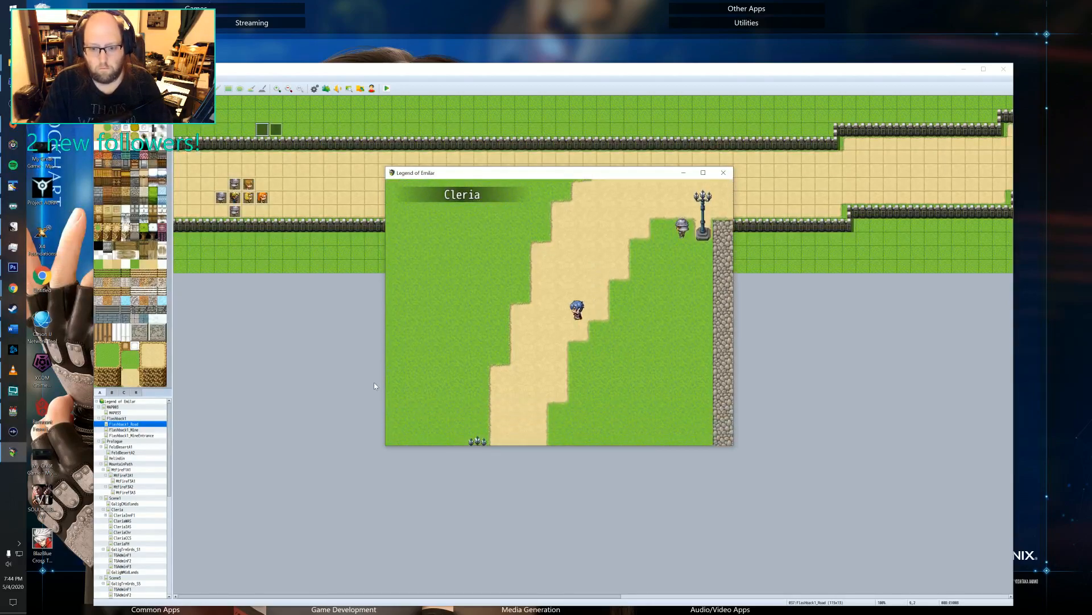
key(Down)
key(Down)
key(Left)
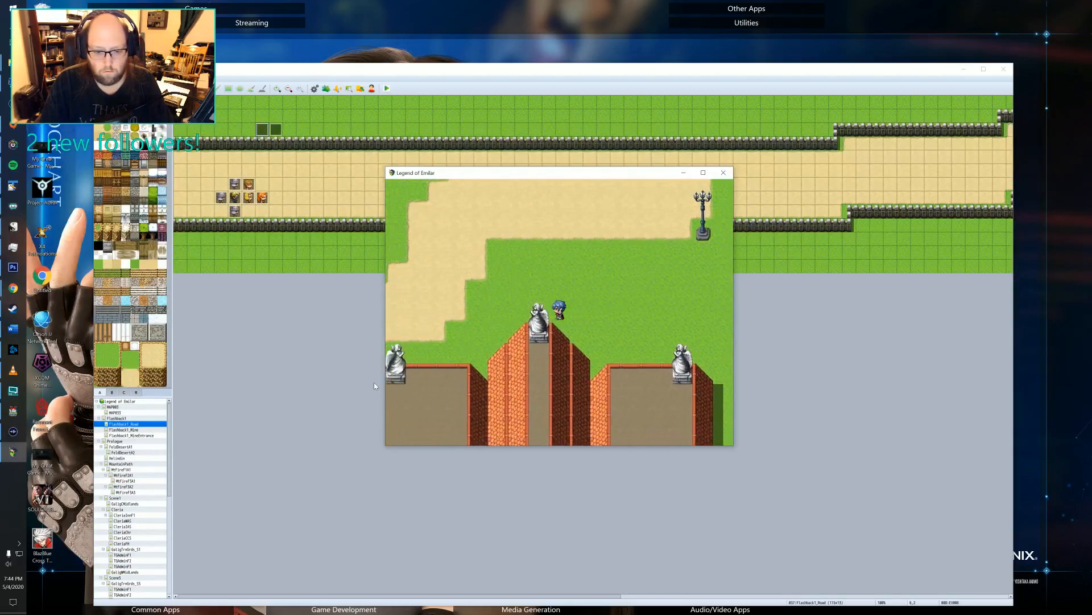
key(Up)
key(Left)
key(Down)
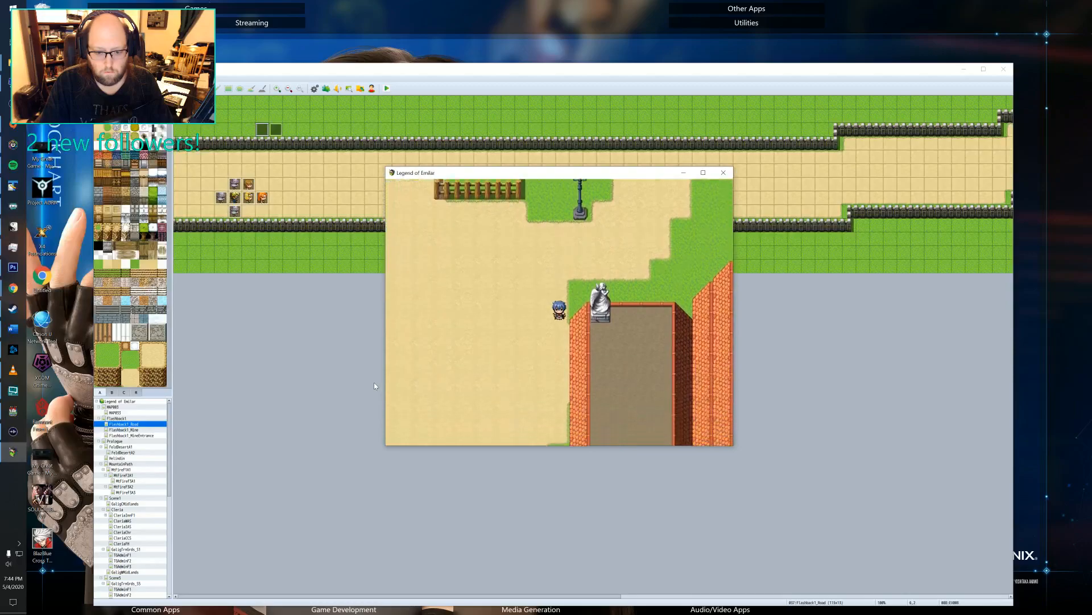
key(Left)
key(Left)
key(Down)
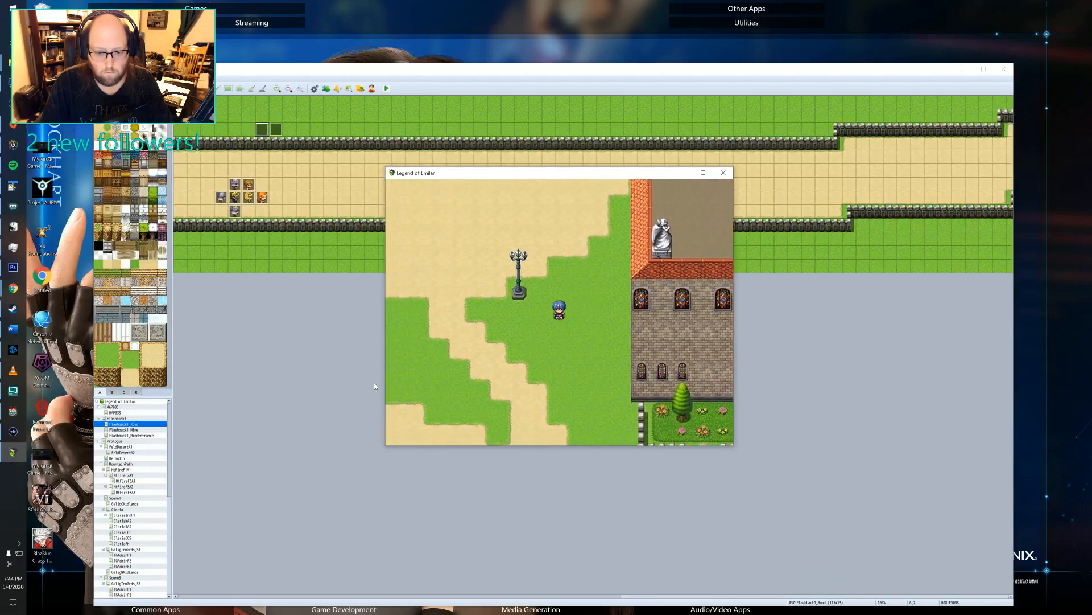
key(Down)
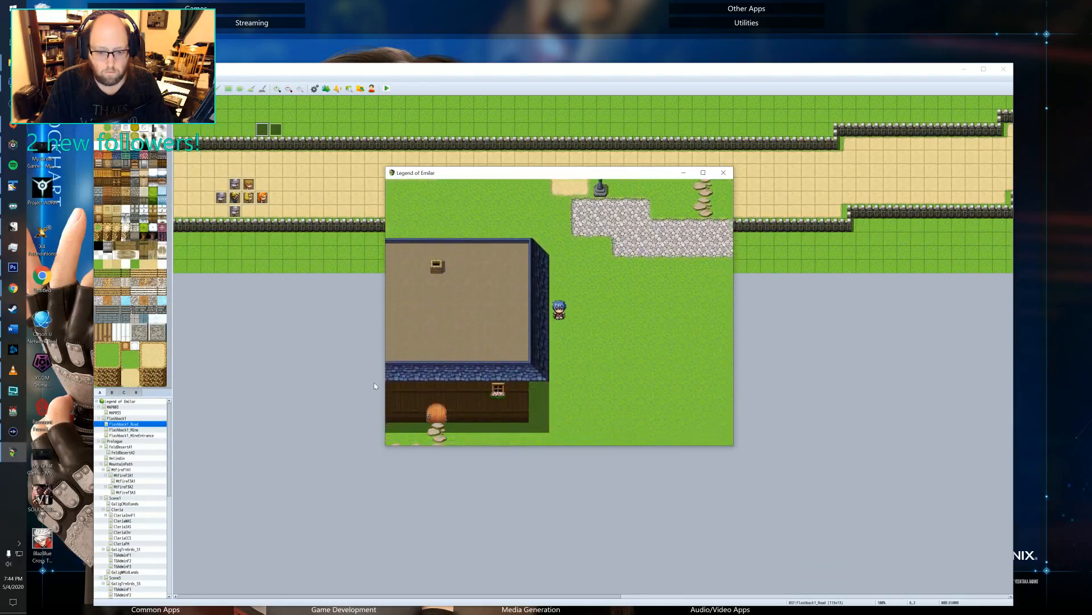
key(Left)
key(Left)
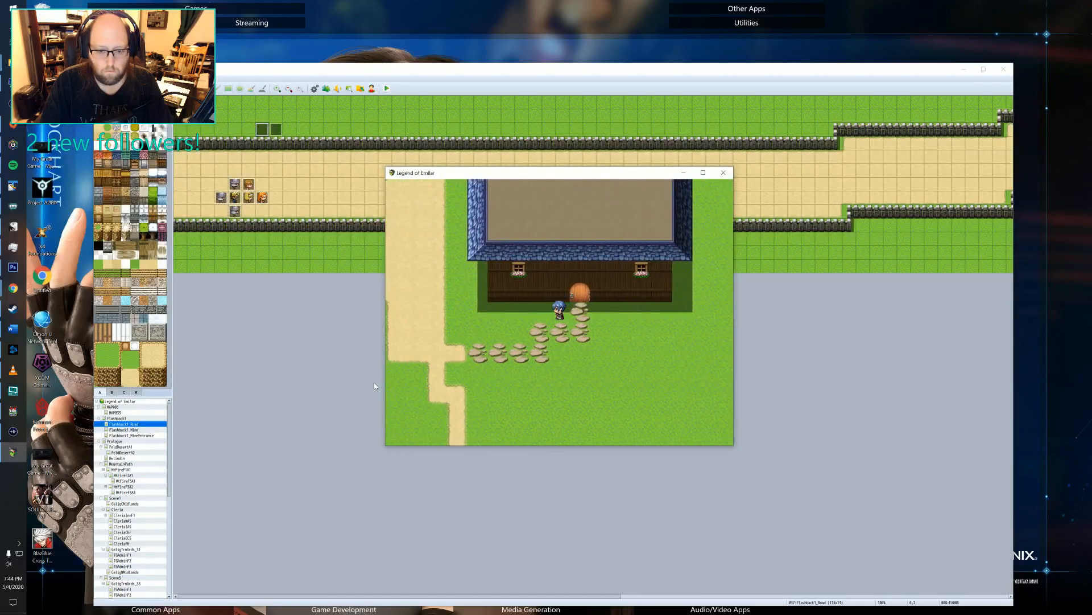
key(Up)
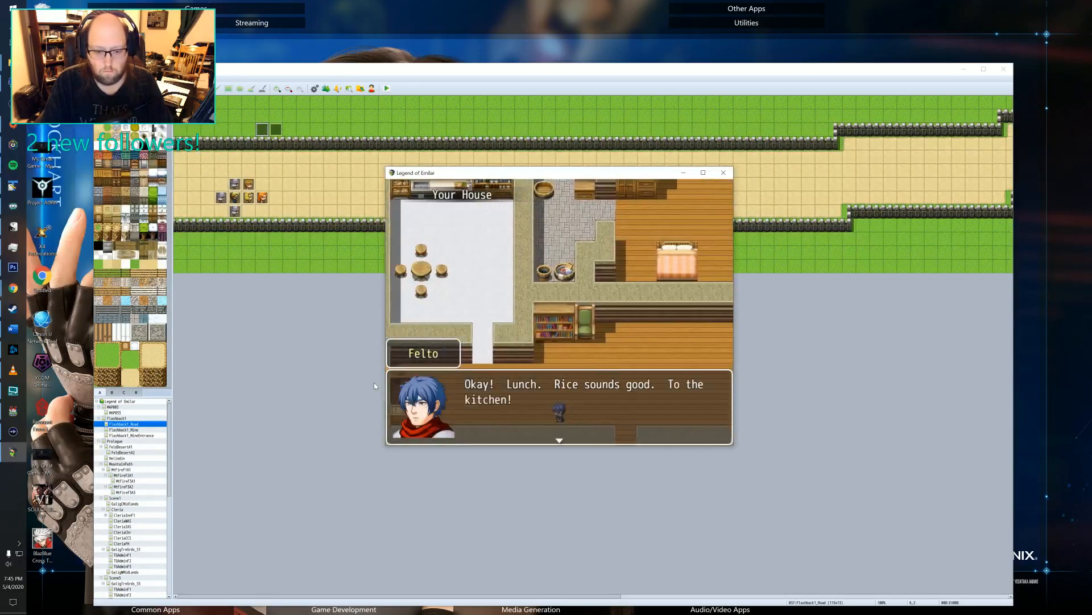
Dismiss Felto's lunch dialogue, walk him to the kitchen counter and prepare the food there.
key(Return)
key(Up)
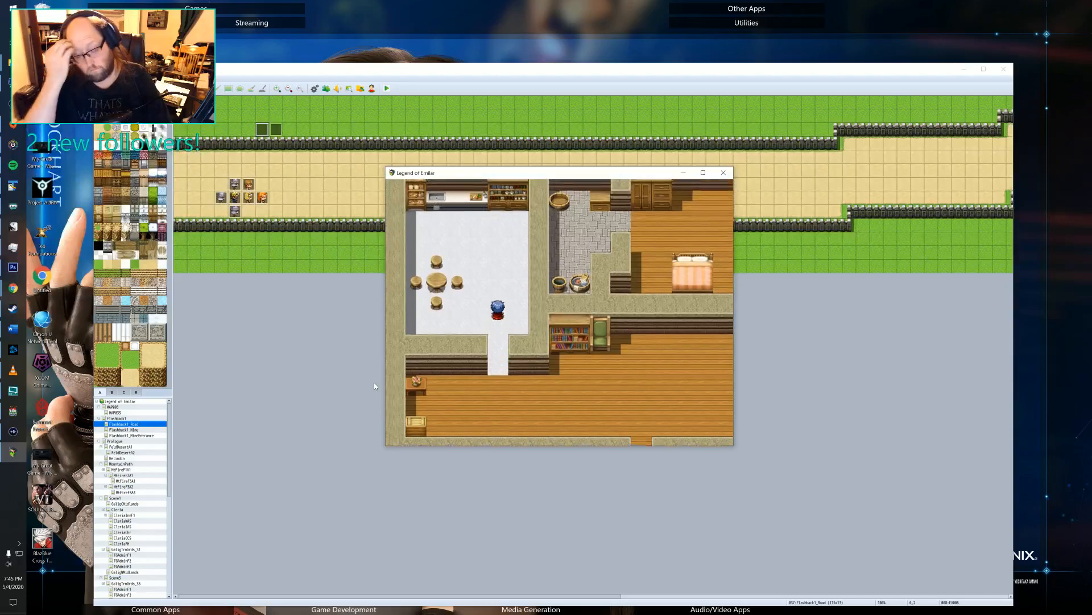
key(Left)
key(Up)
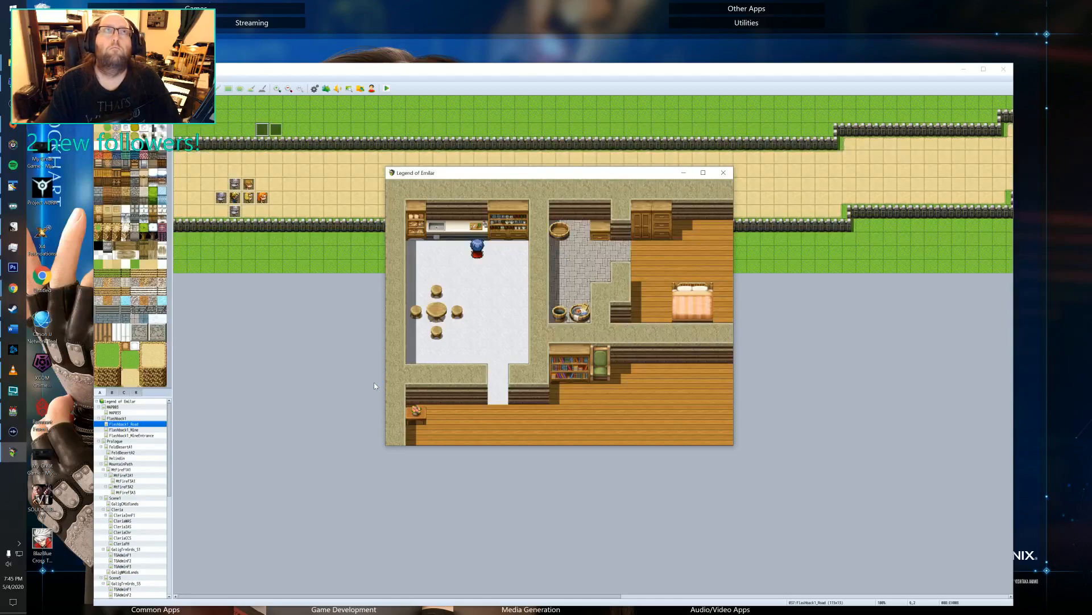
key(Return)
Walk Felto to the dining table and seat him on the stool behind it.
key(Return)
key(Down)
key(Left)
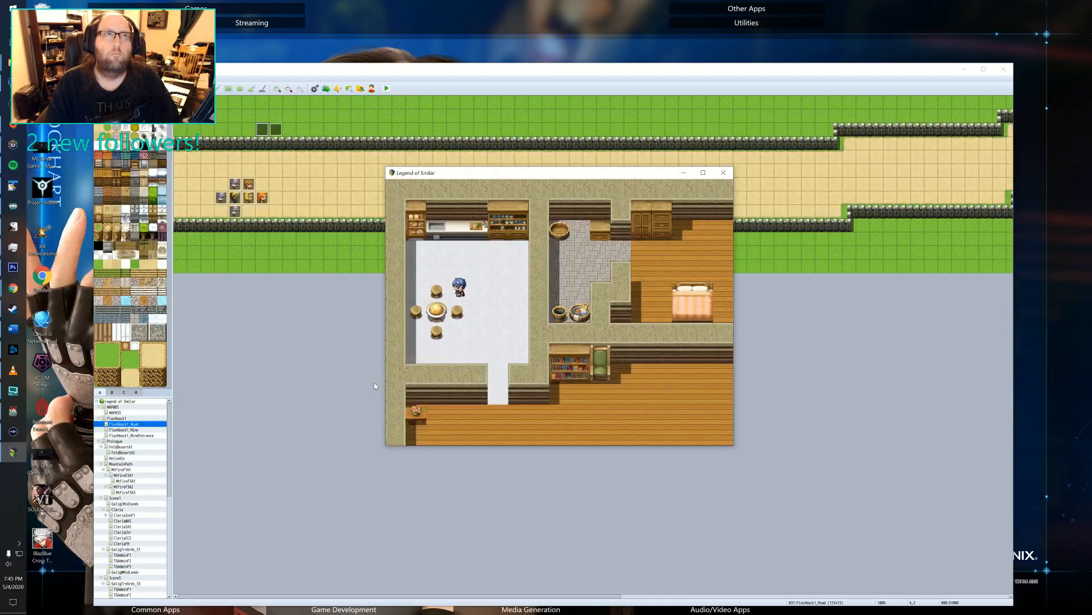
Have Felto eat the meal at the dining table and dismiss his eating dialogue.
key(Return)
key(Return)
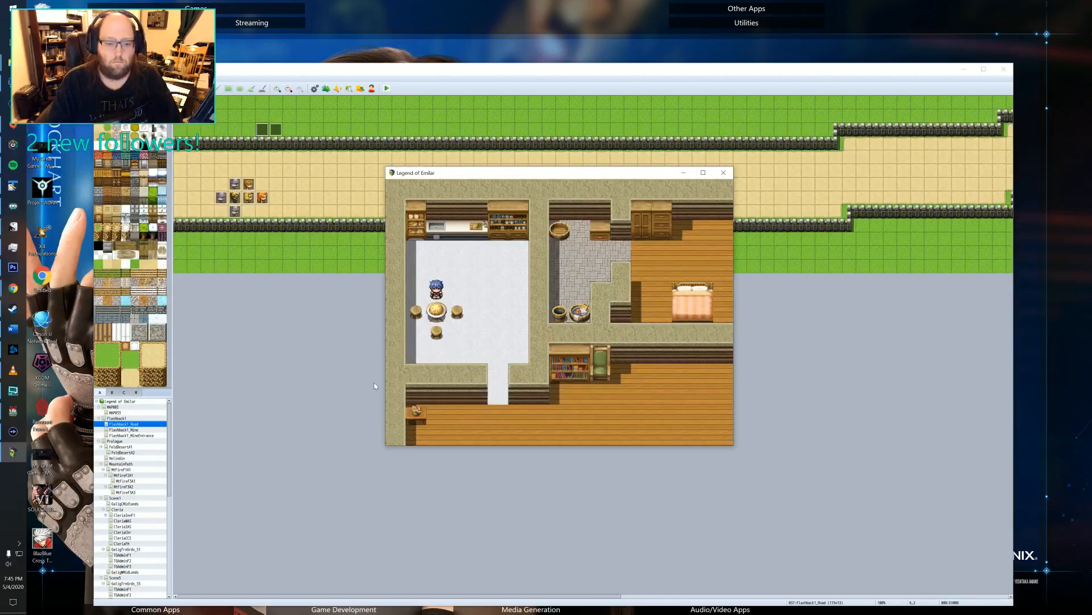
key(Return)
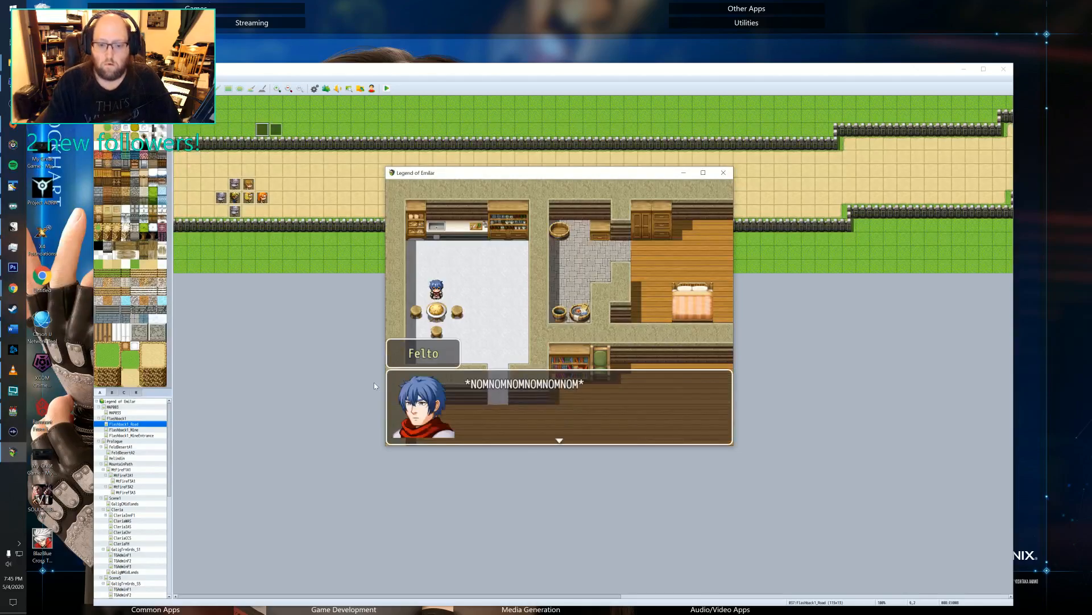
key(Return)
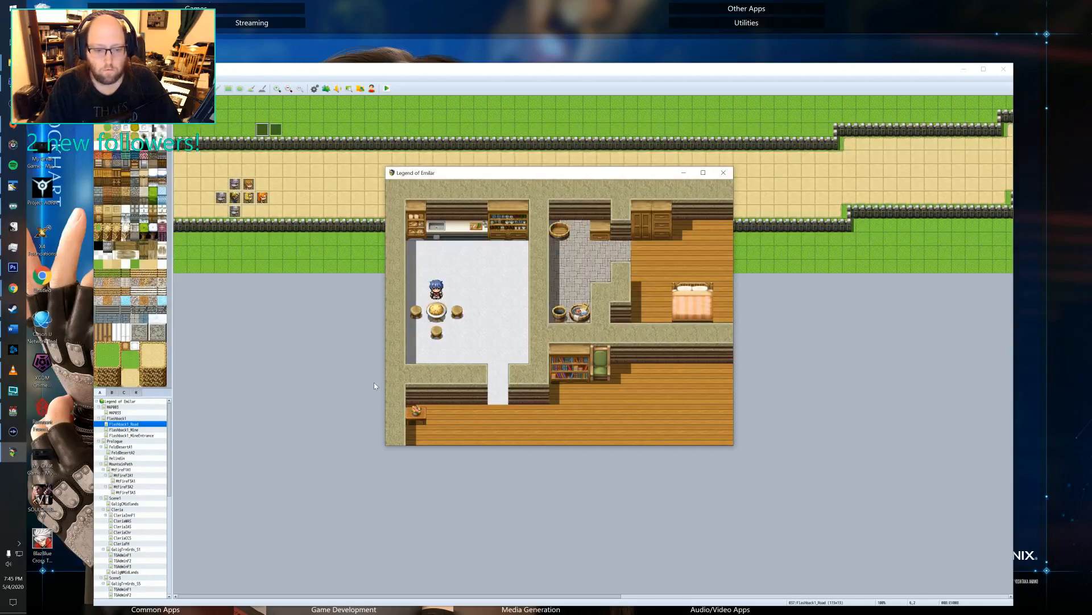
key(Return)
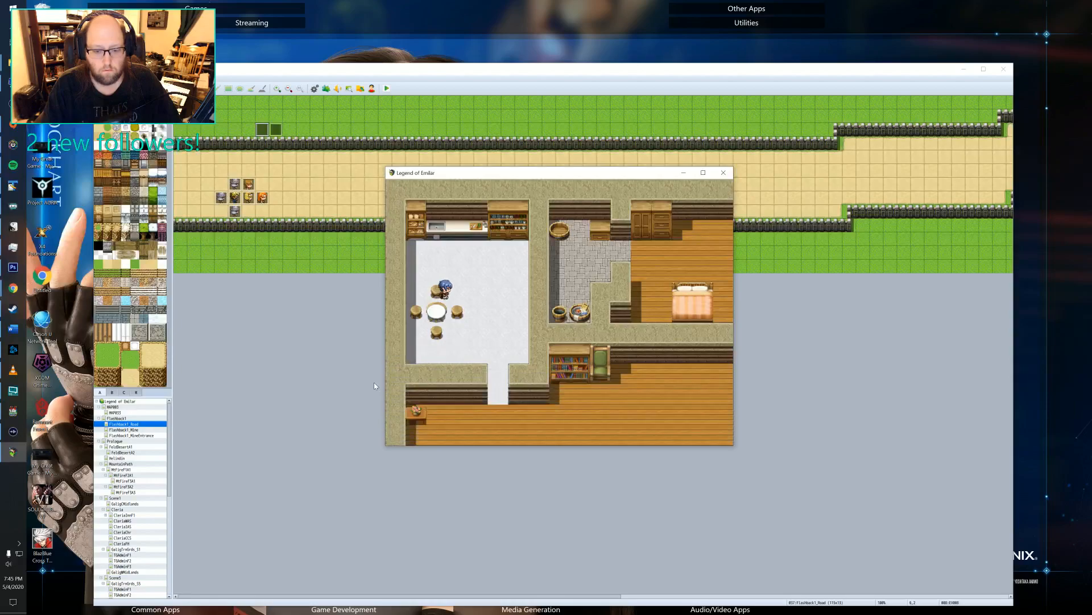
Walk Felto out of the kitchen and around to the bedroom, and have him sleep in the bed to start the flashback.
key(Right)
key(Down)
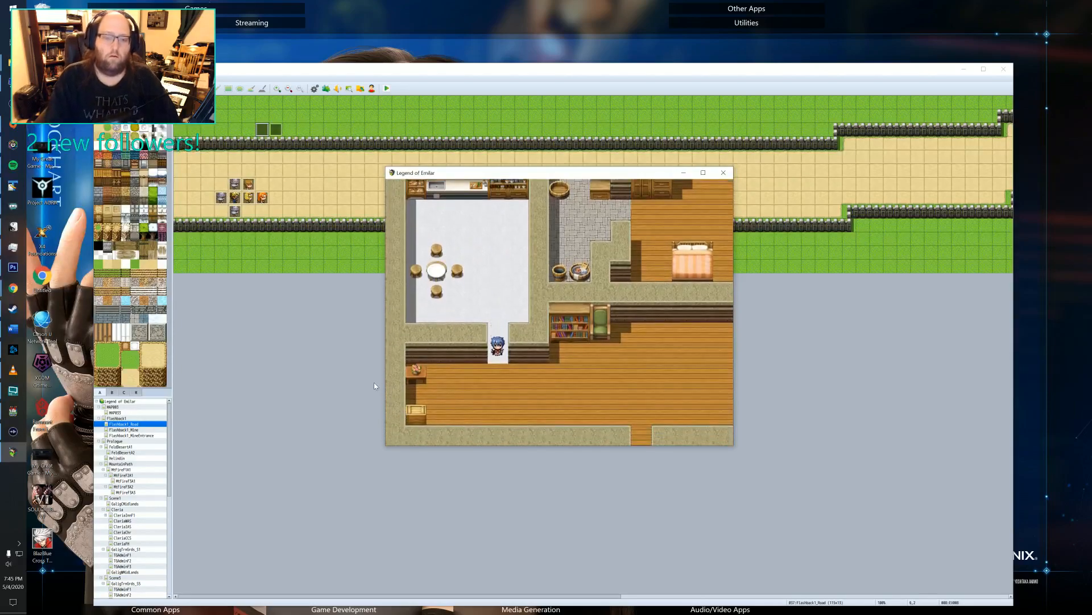
key(Right)
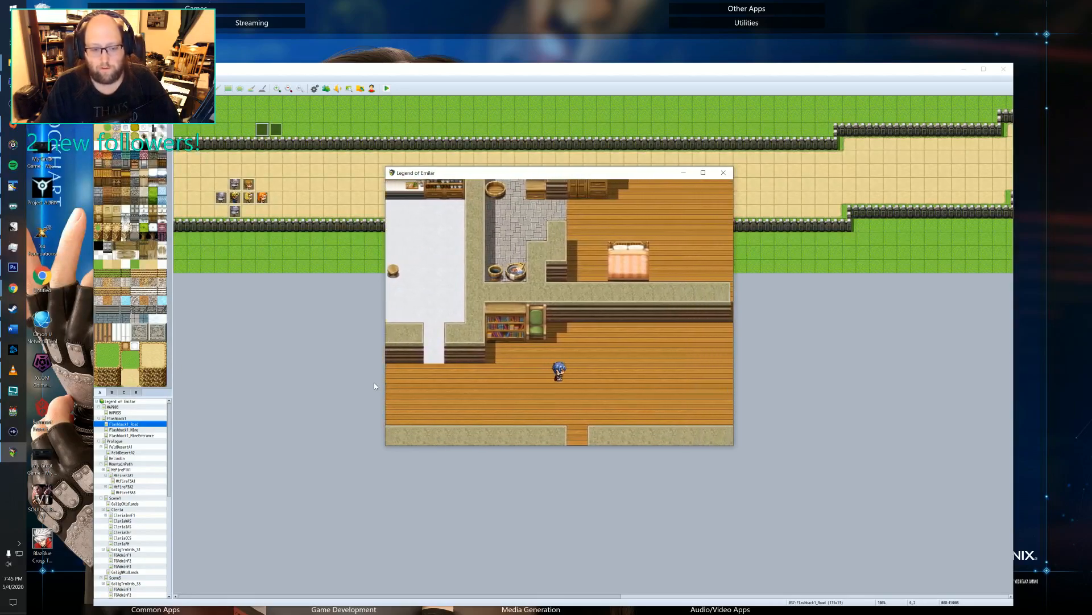
key(Up)
key(Right)
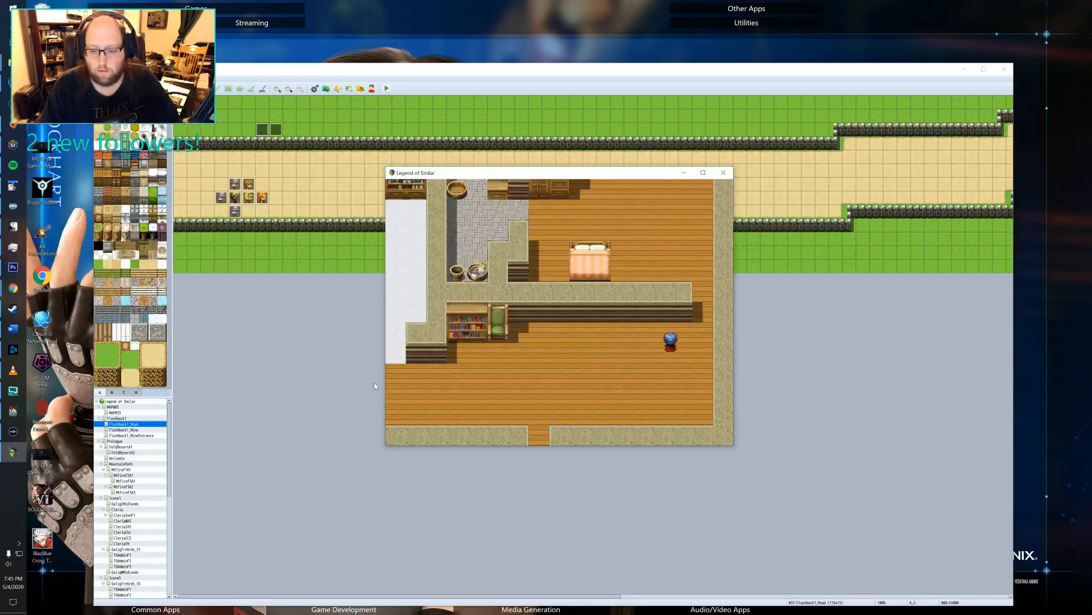
key(Right)
key(Up)
key(Left)
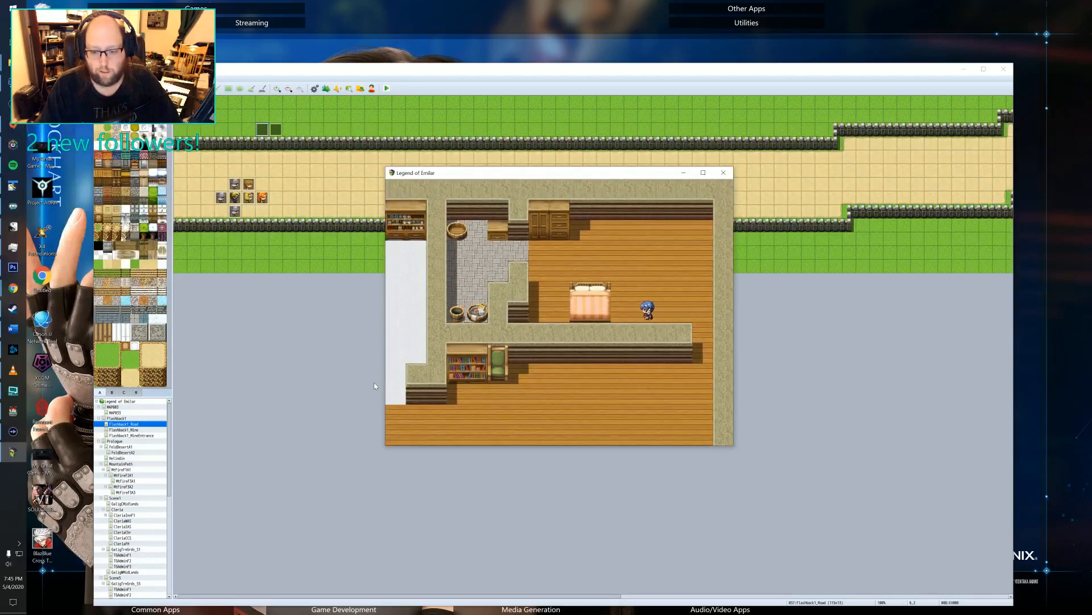
key(Return)
Advance the Friend's dialogue in the Mountains flashback until the children run to the mine entrance.
key(Return)
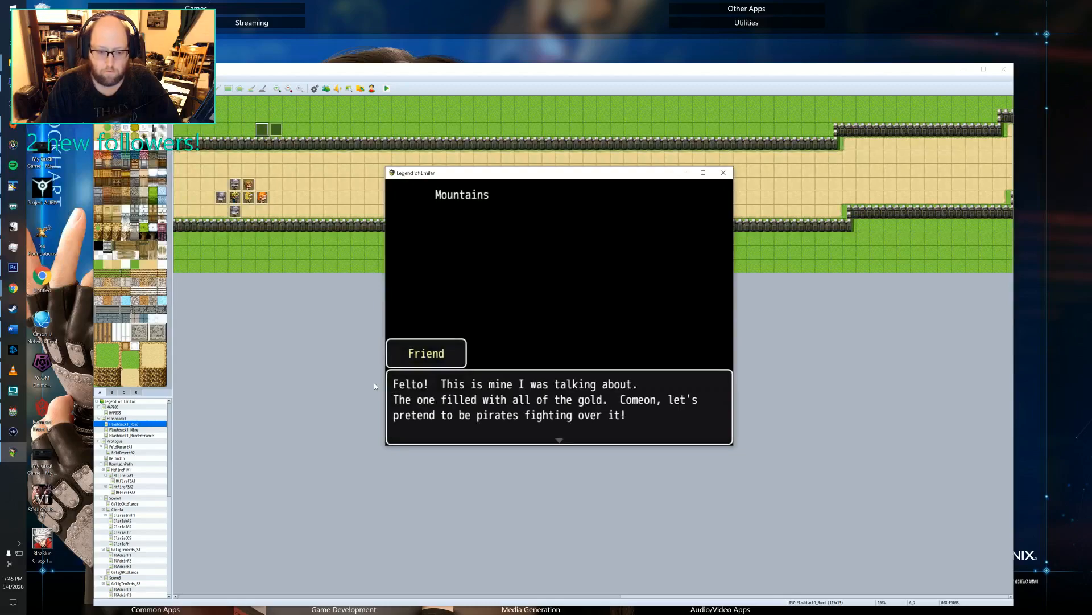
key(Return)
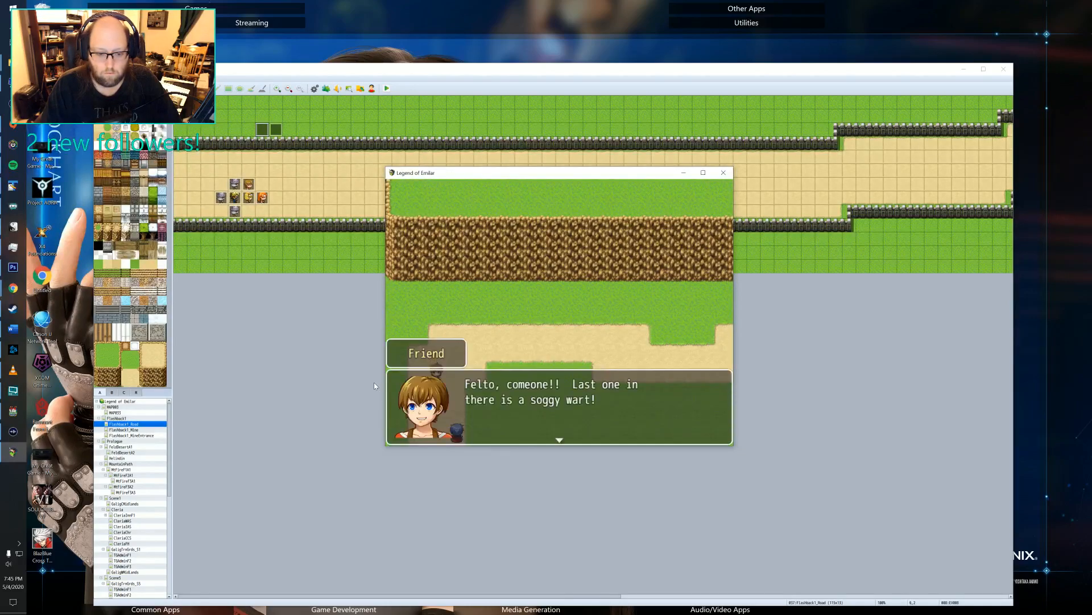
key(Return)
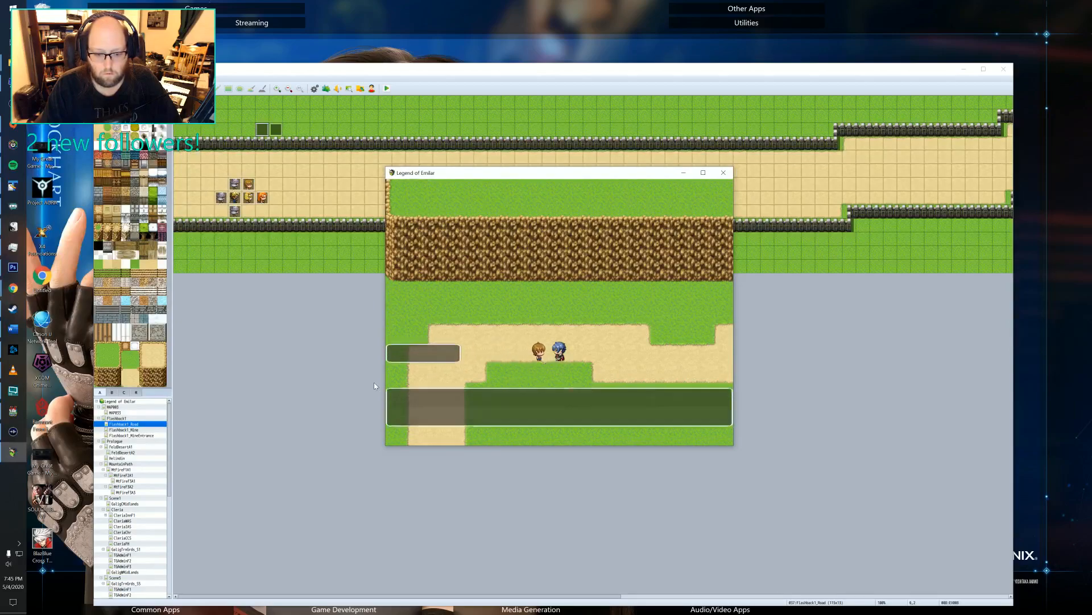
key(Return)
key(Return)
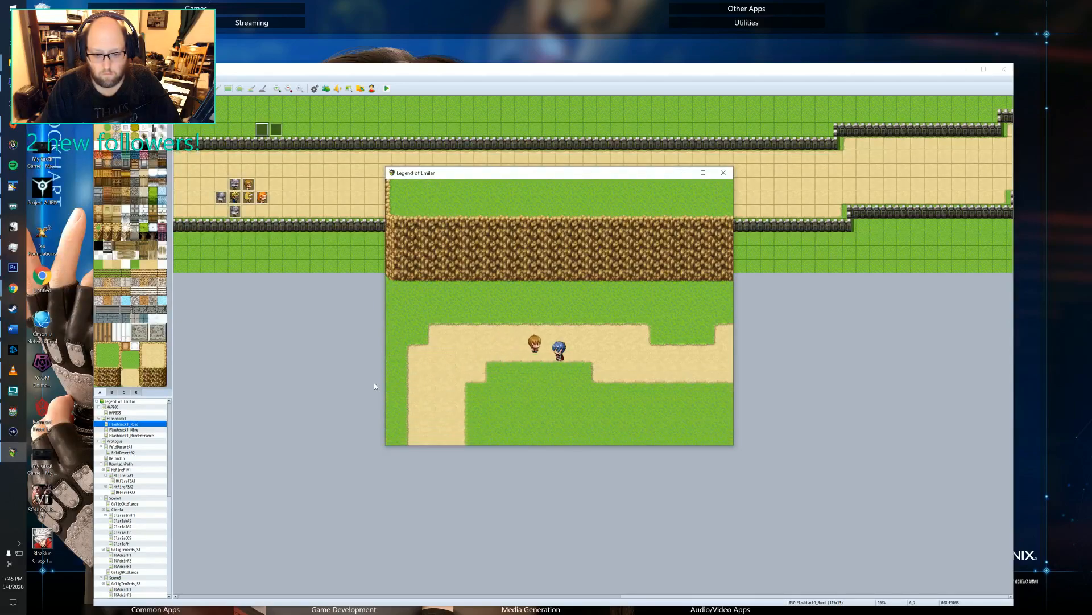
key(Return)
key(Return)
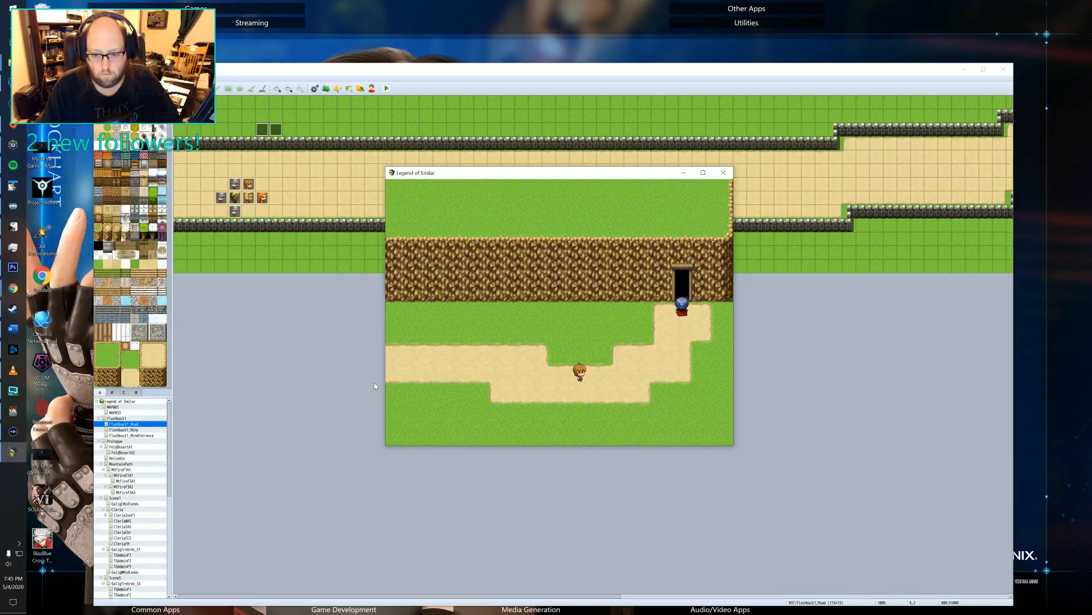
Advance the mine scene through the Man's warnings and the First Mate's threats.
key(Return)
key(Return)
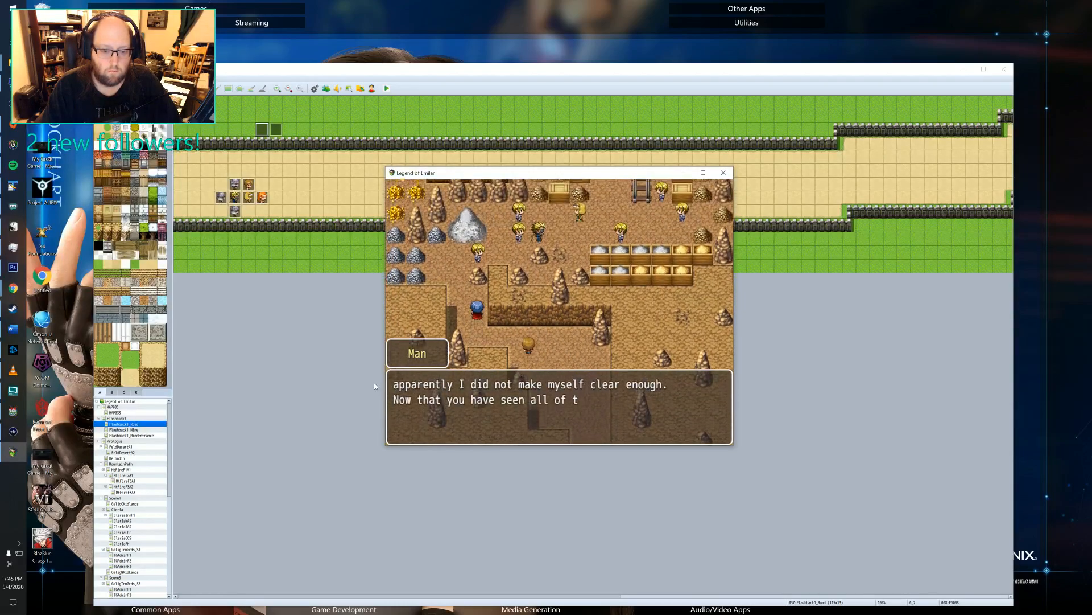
key(Return)
key(Return)
key(Return)
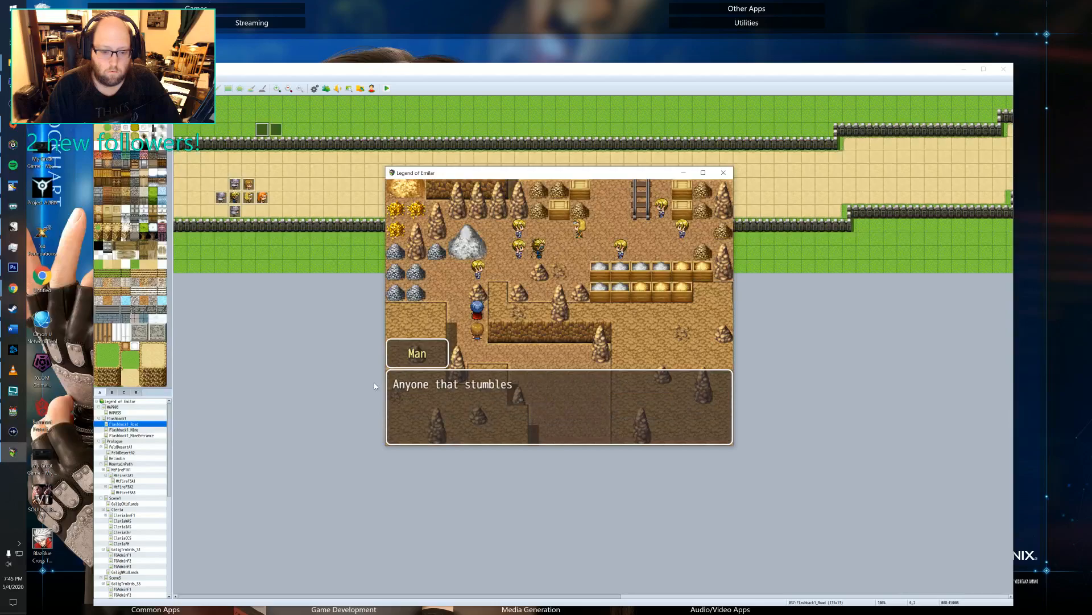
key(Return)
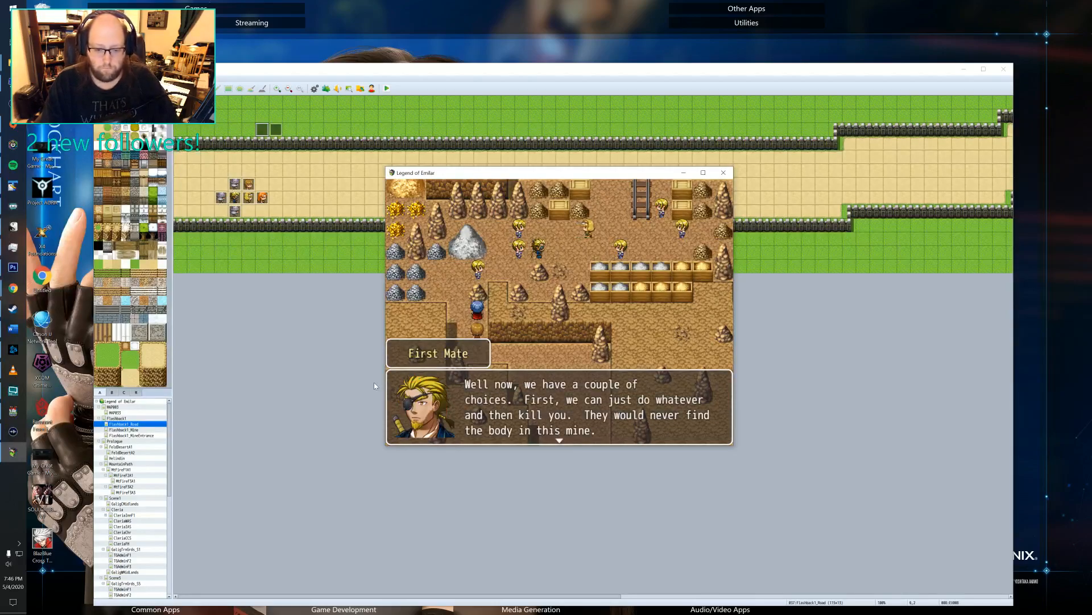
key(Return)
key(Return)
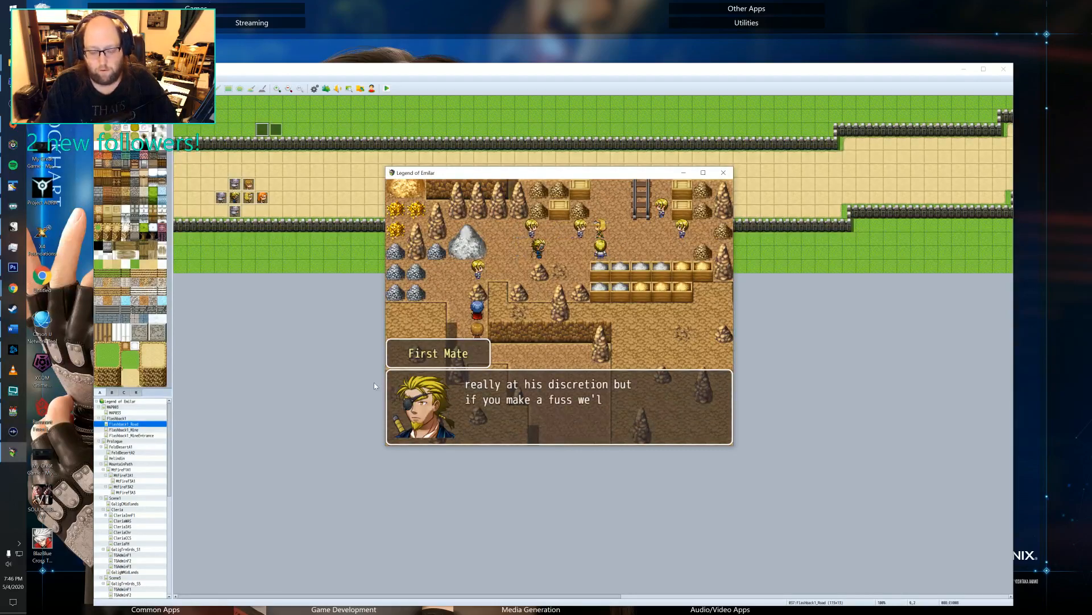
key(Return)
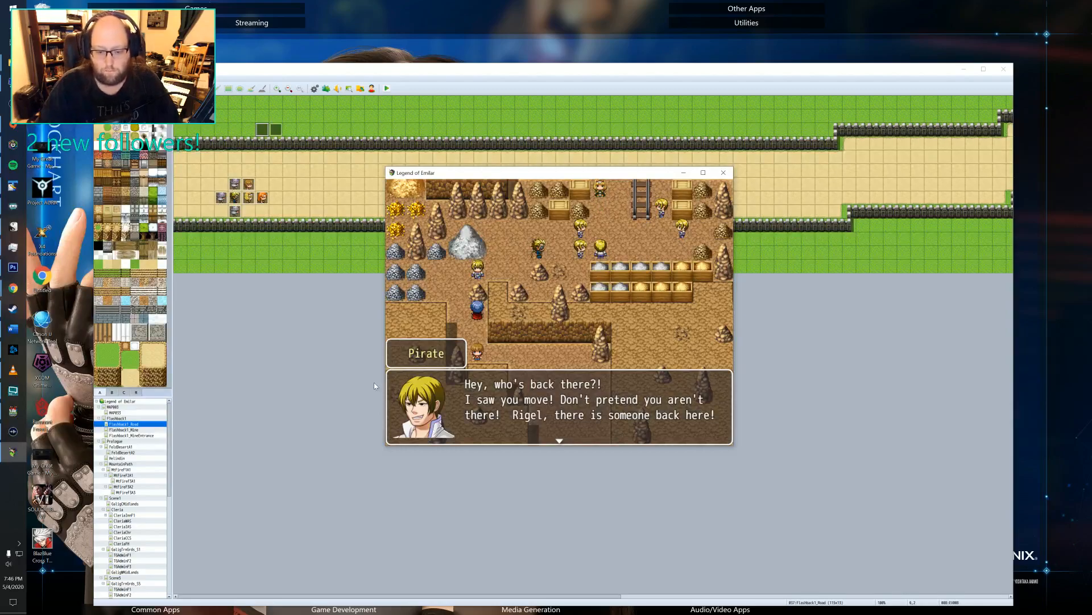
Advance the pirates' discovery of the children and Rigel's dialogue with them.
key(Return)
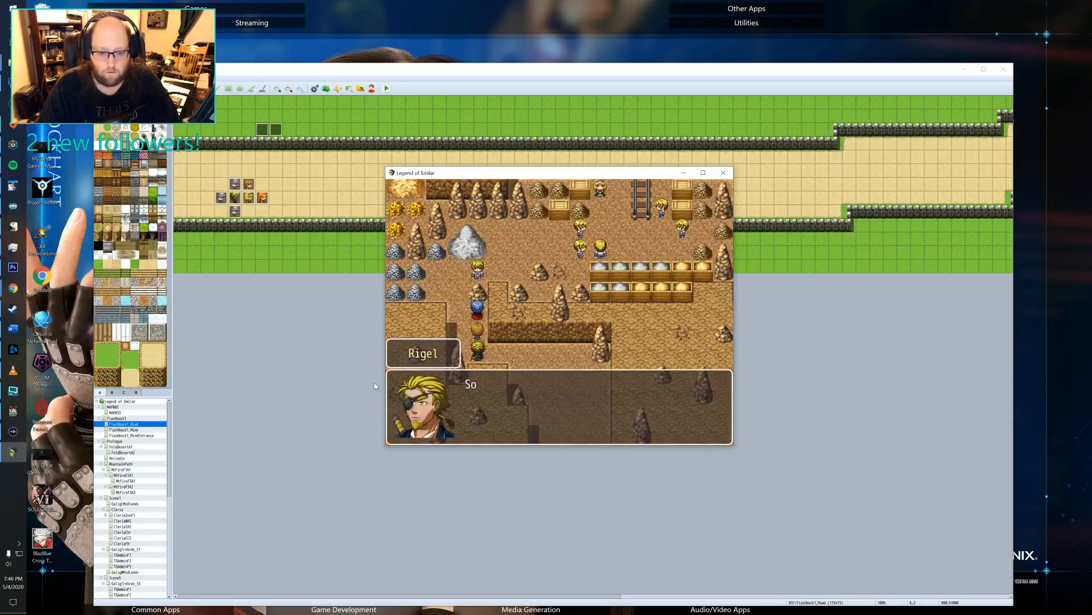
key(Return)
key(Return)
key(Return)
key(Return)
key(Return)
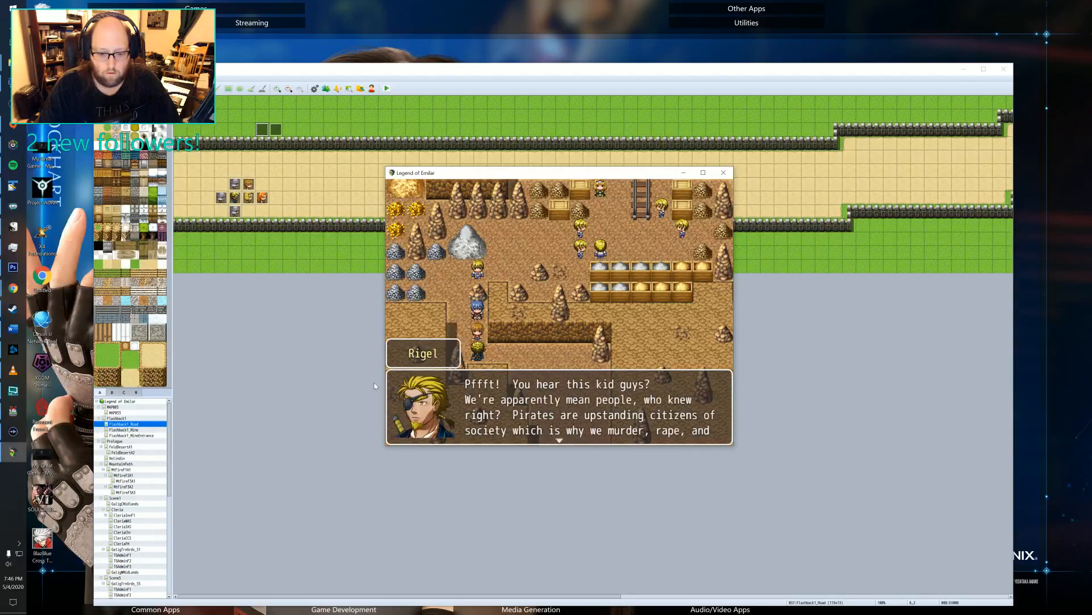
key(Return)
key(Return)
key(Return)
key(Return)
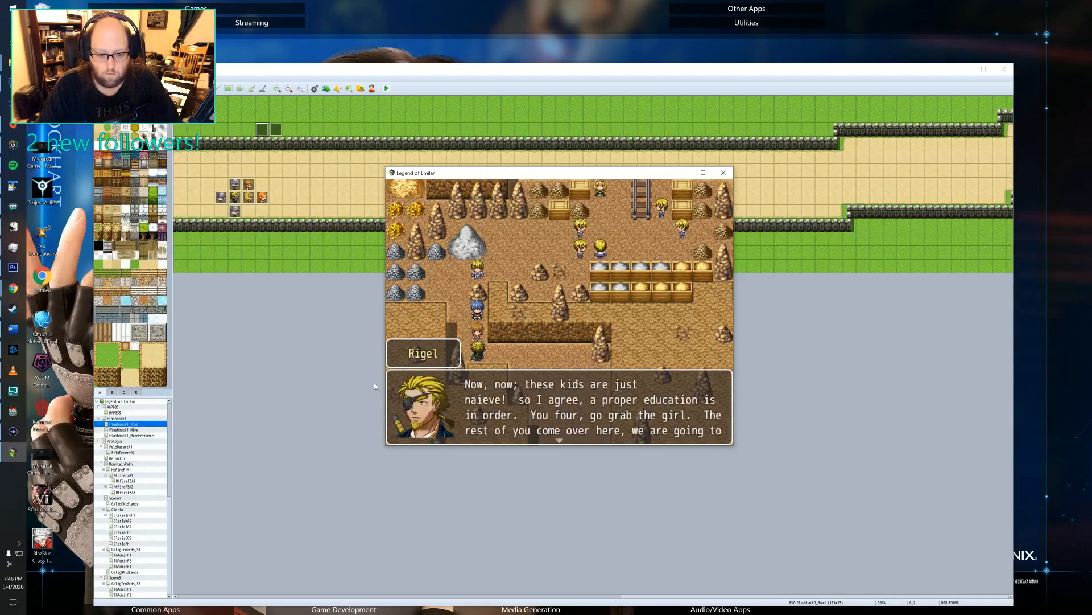
key(Return)
key(Return)
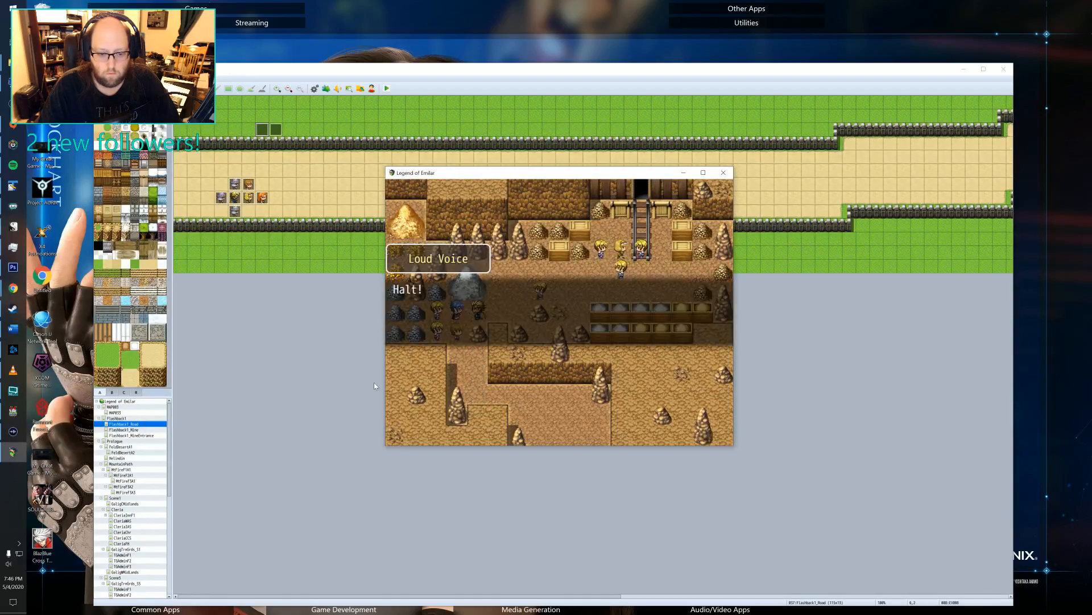
Advance the mine scene through the Loud Voice's interruption and Lenord's confrontation with Rigel and the pirates.
key(Return)
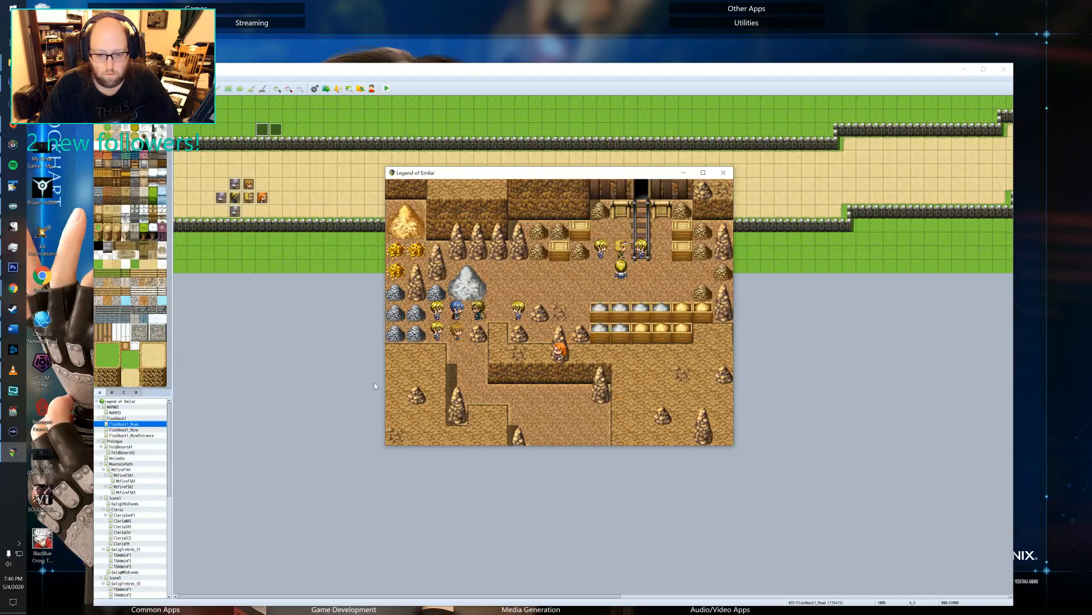
key(Return)
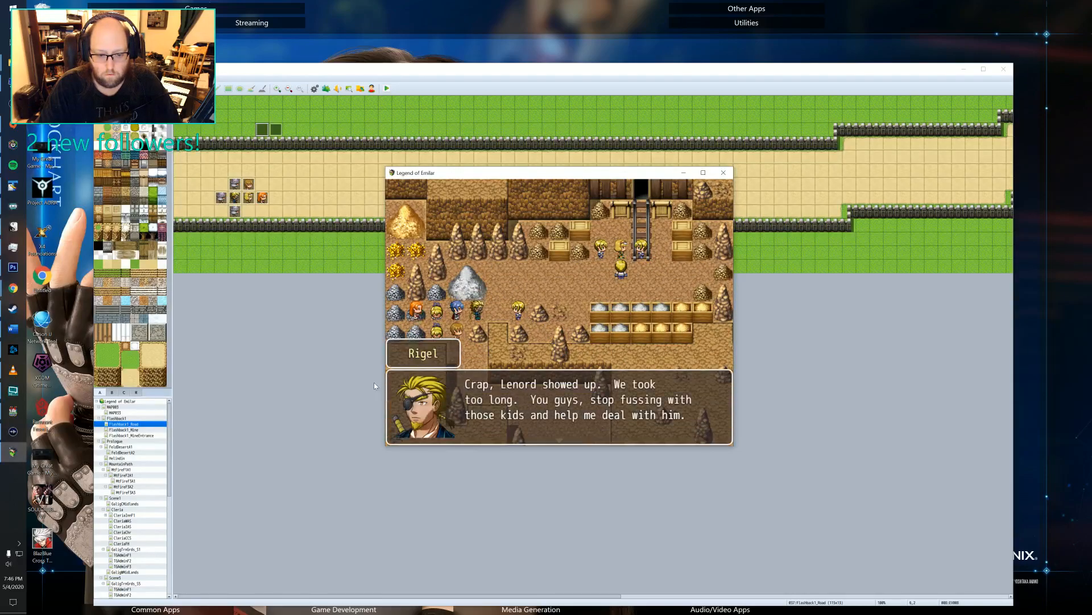
key(Return)
key(Return)
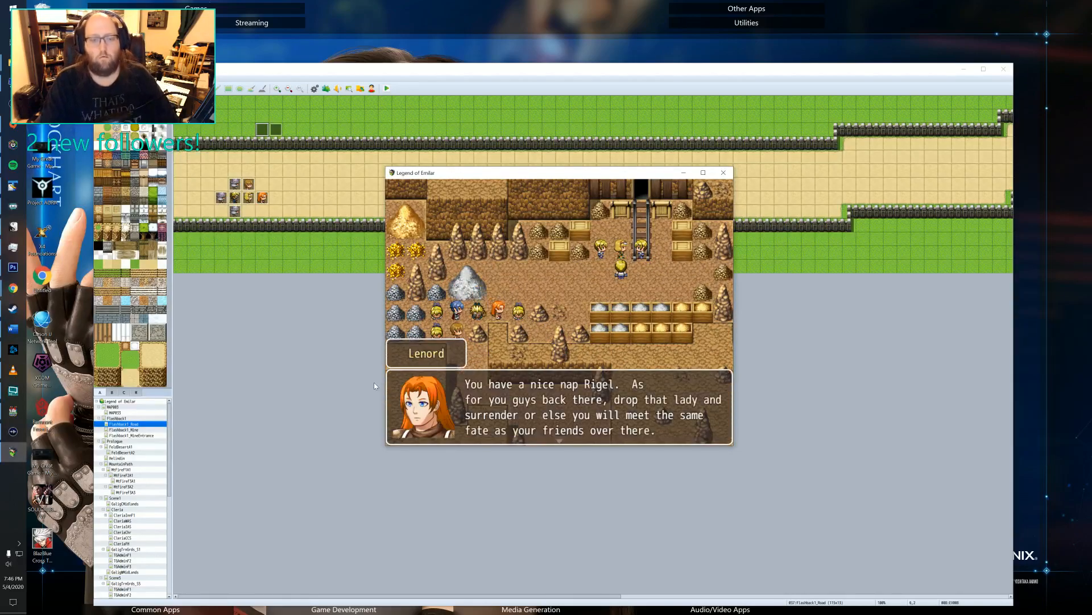
key(Return)
key(Return)
key(Return)
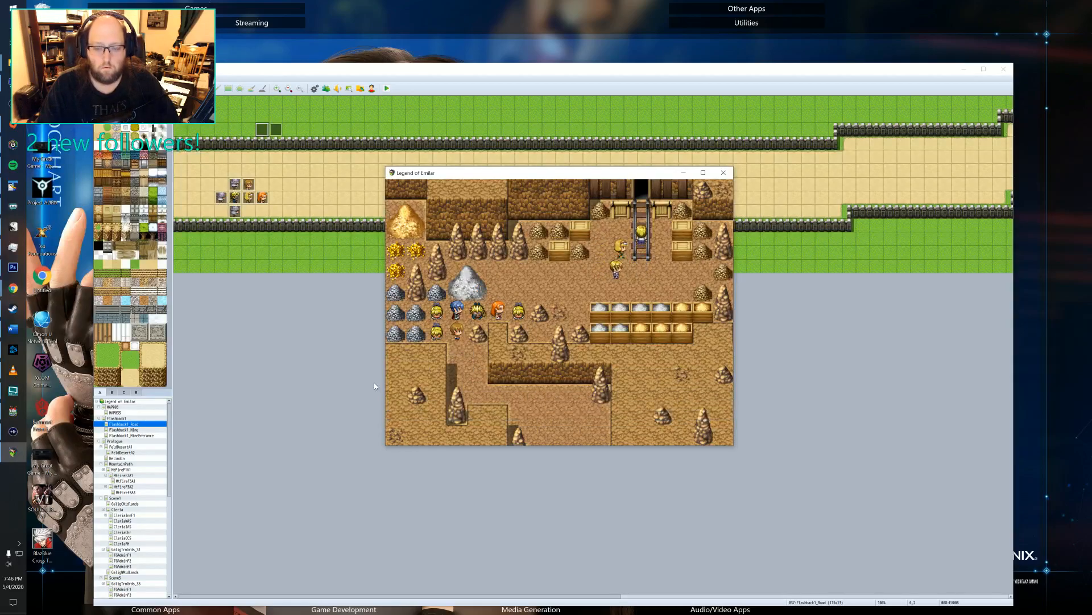
Advance the rescued Woman's thanks and Lenord's closing dialogue to reach the East of Trien road scene.
key(Return)
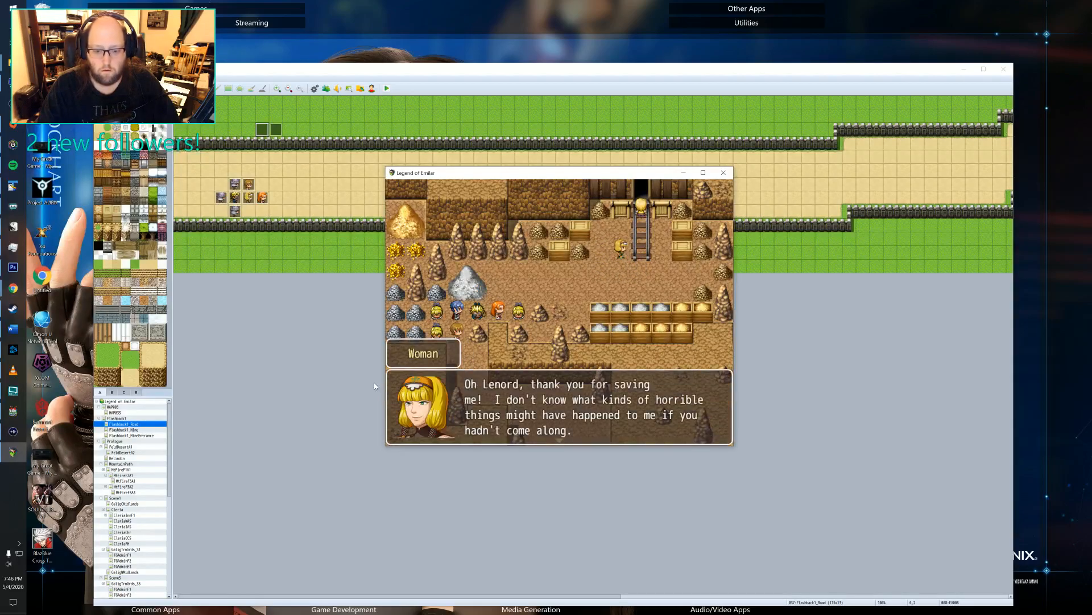
key(Return)
key(Return)
key(Return)
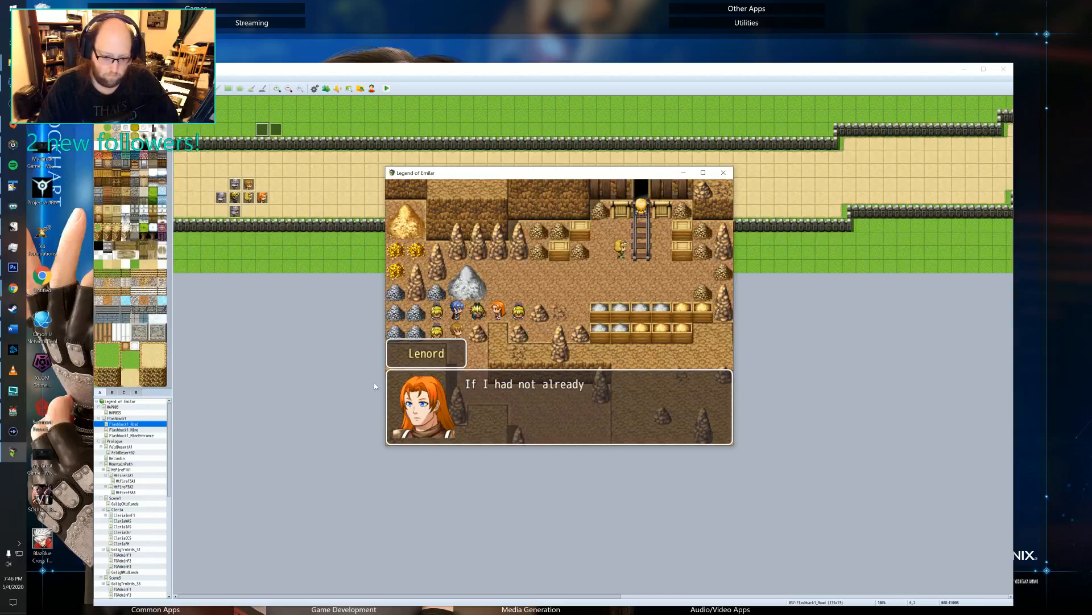
key(Return)
key(Return)
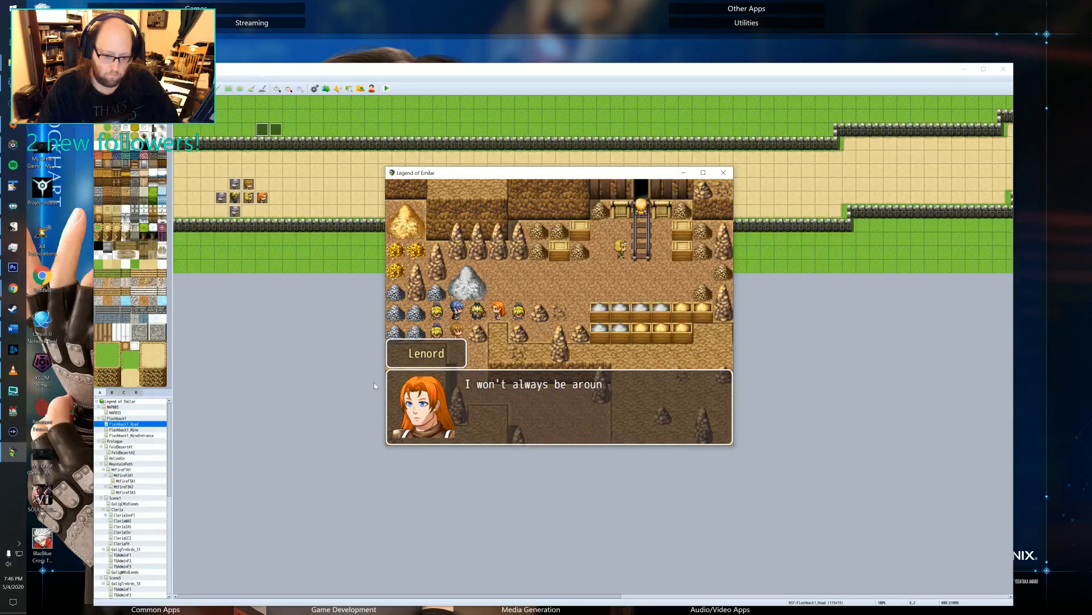
key(Return)
key(Return)
key(Return)
key(Return)
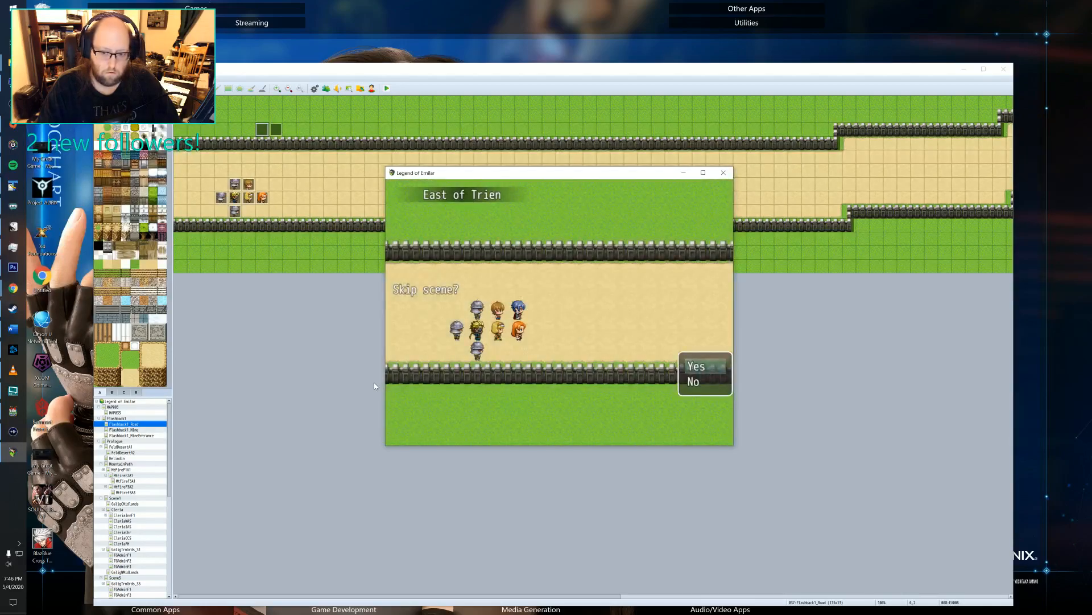
Skip the East of Trien road scene by choosing Yes, and continue past Felto's waking and Kireth's dialogue.
key(Return)
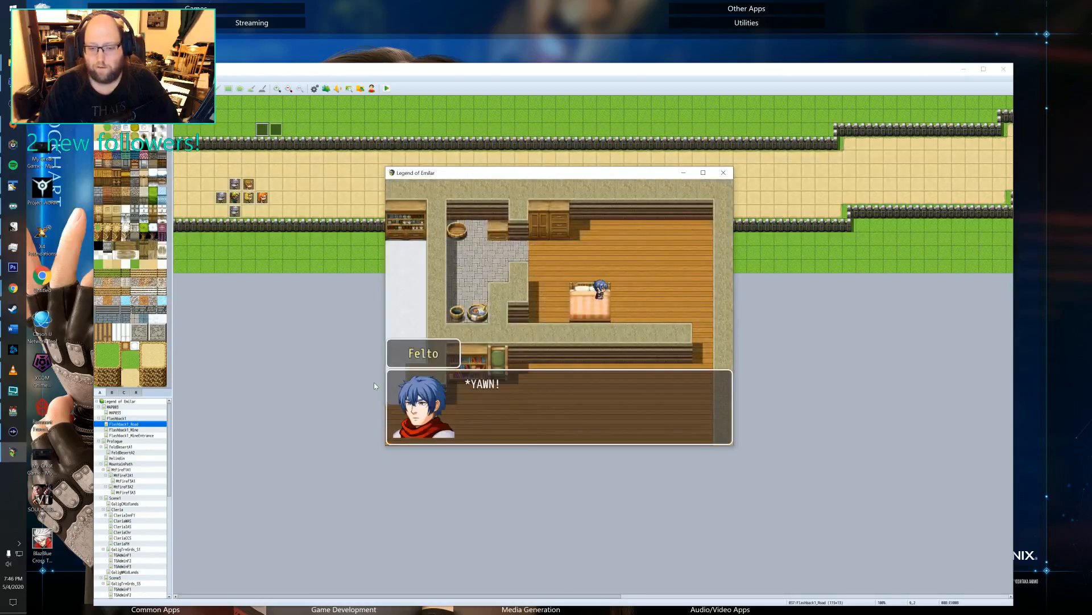
key(Return)
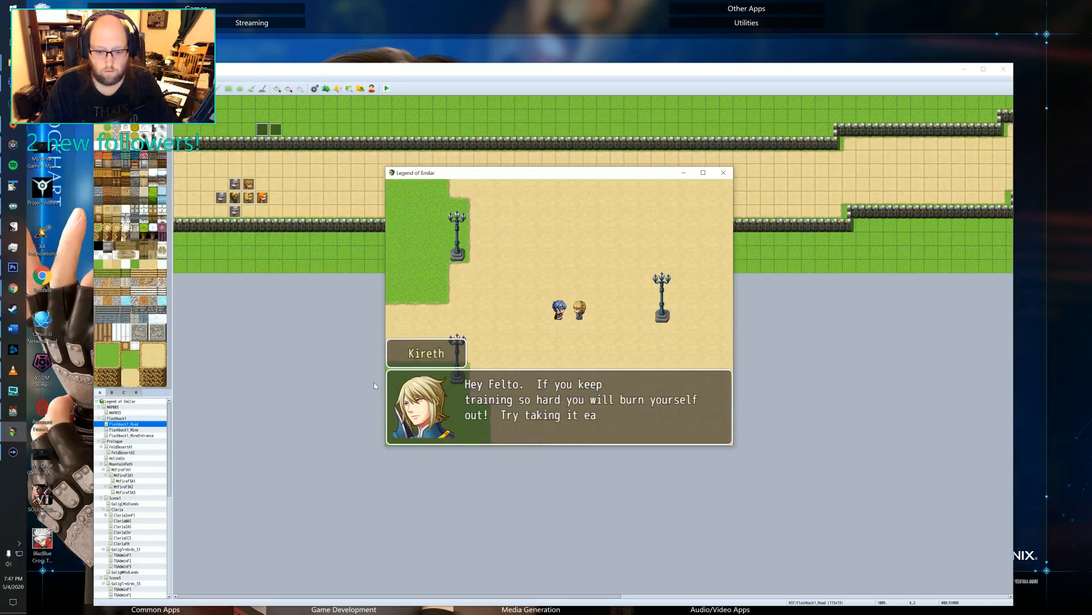
key(Return)
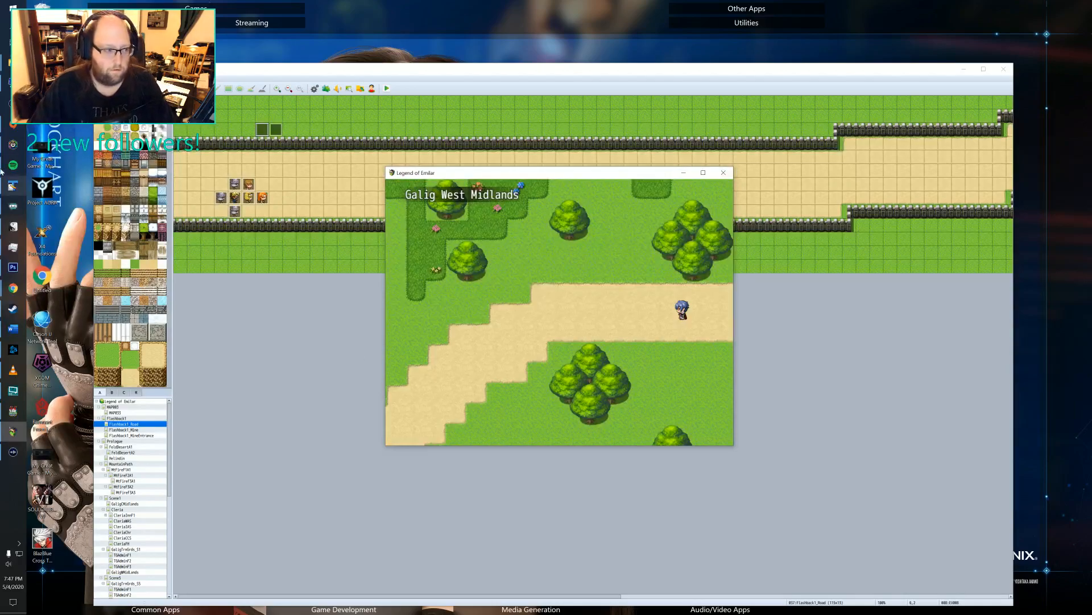
Switch to TextPad and, in a new document, note to-dos: reset movement speed after flashback/cutscenes, check event icon plugin, add skip choice to all cut scenes.
click(12, 185)
click(134, 138)
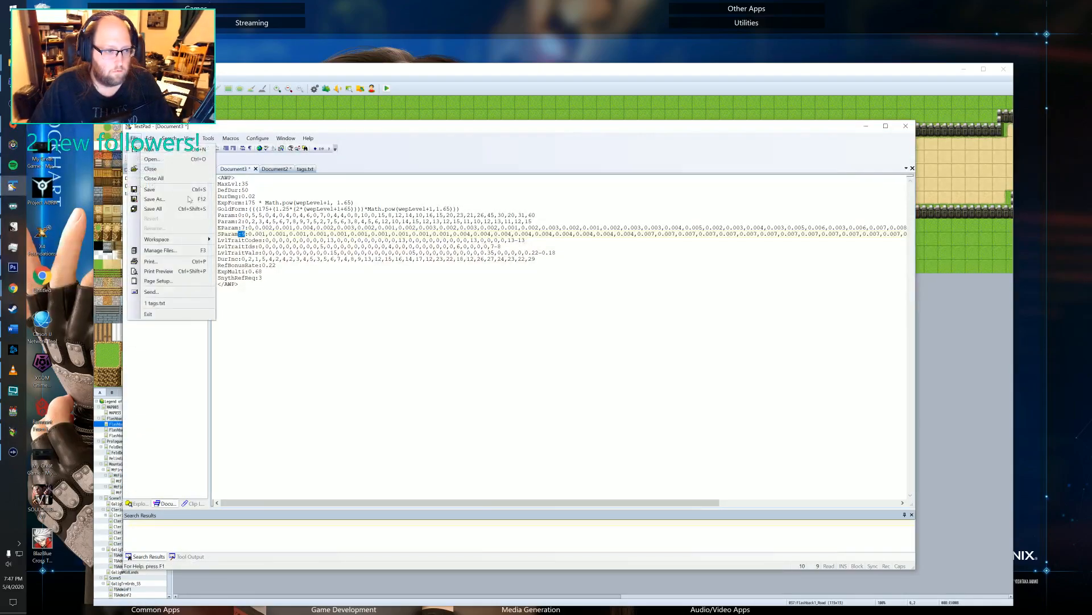
click(149, 149)
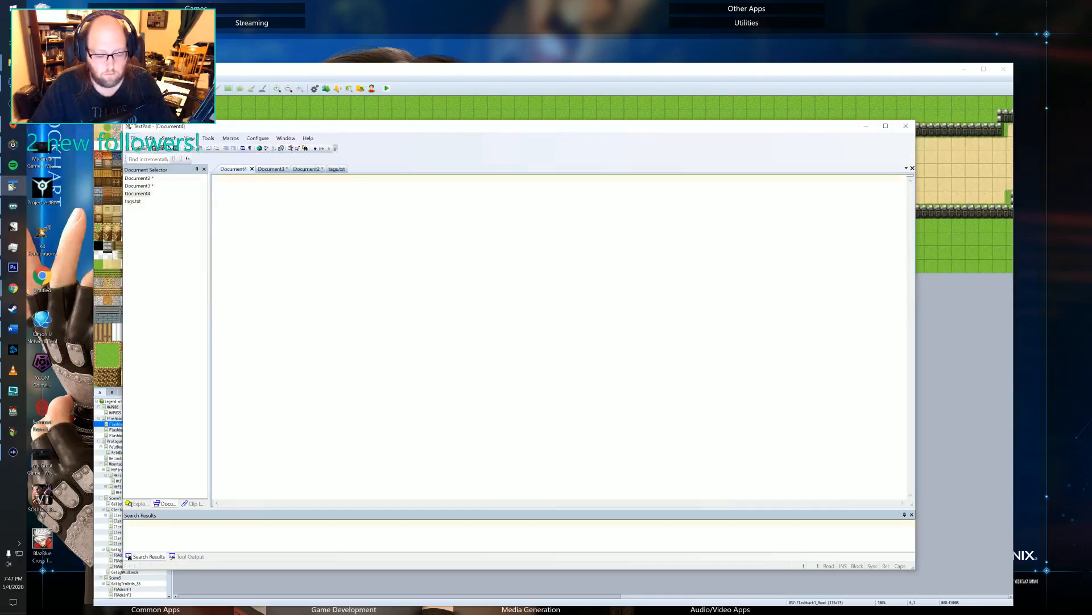
text(Re)
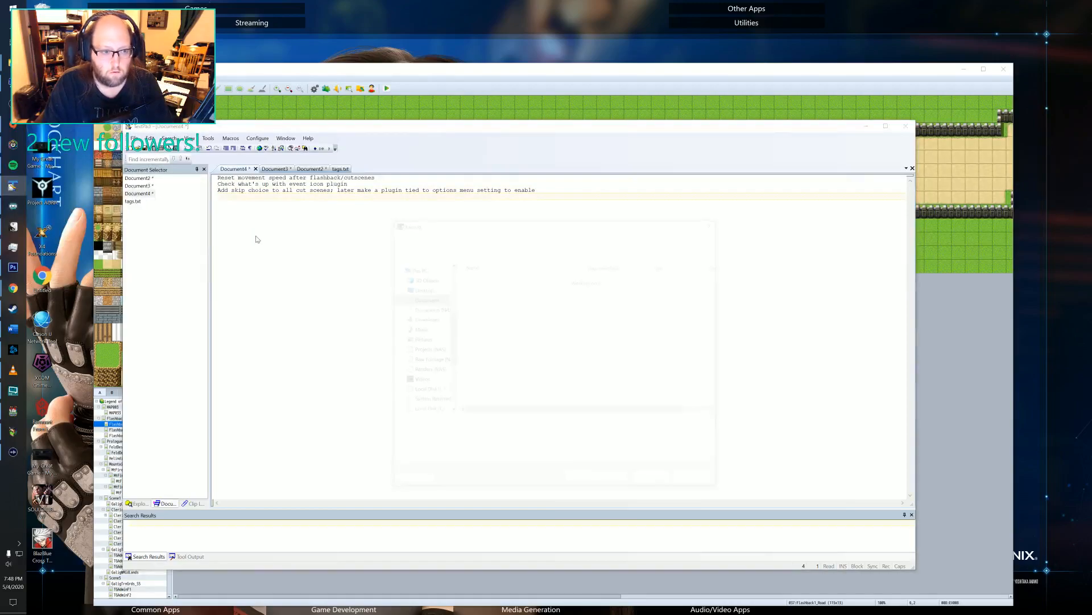
Save the to-do note as "loe notes" in the Documents folder and return to the running playtest.
text(lo)
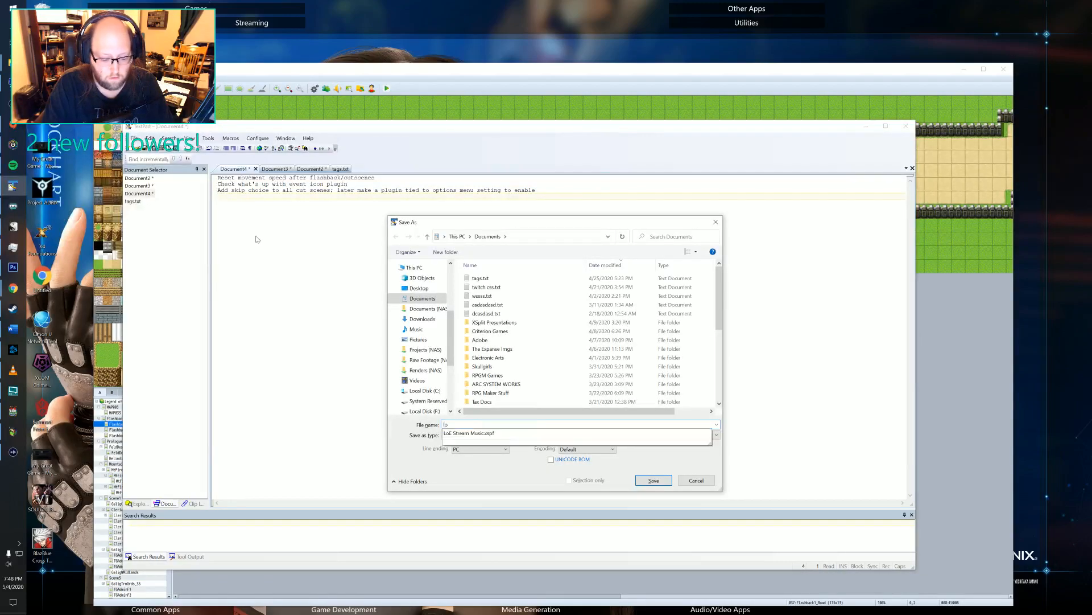
text(e notes)
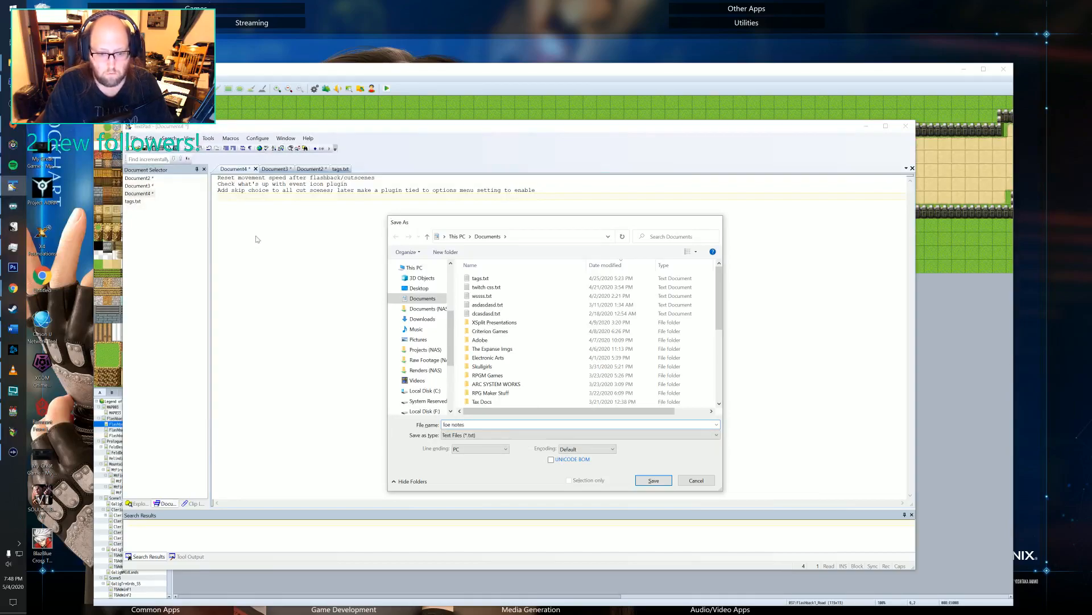
key(Return)
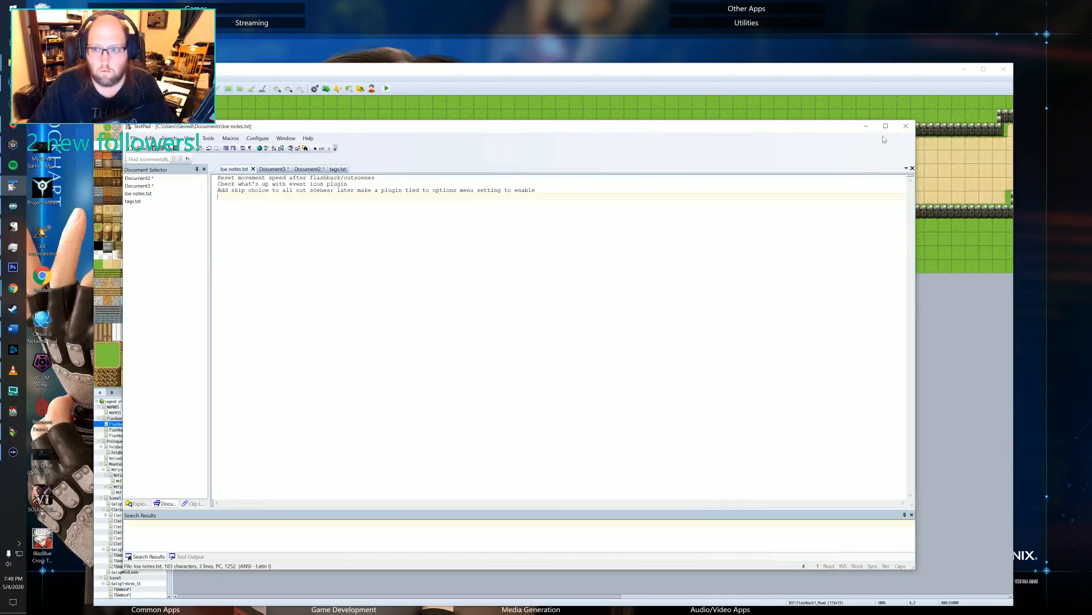
click(866, 126)
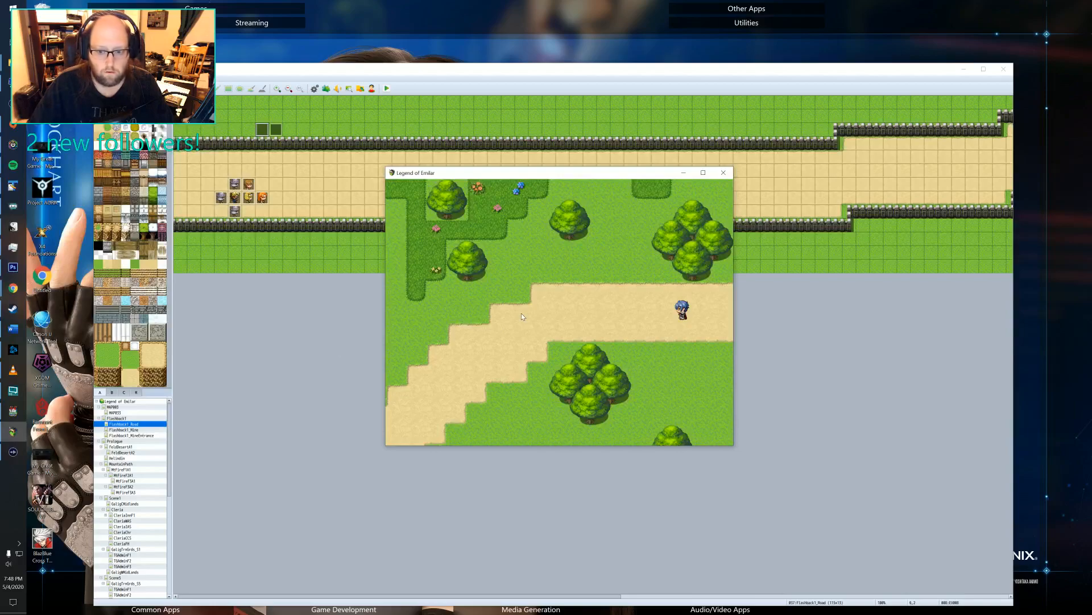
Walk the character west off the road and north along the dirt path into the Galig Traning Grounds.
key(Left)
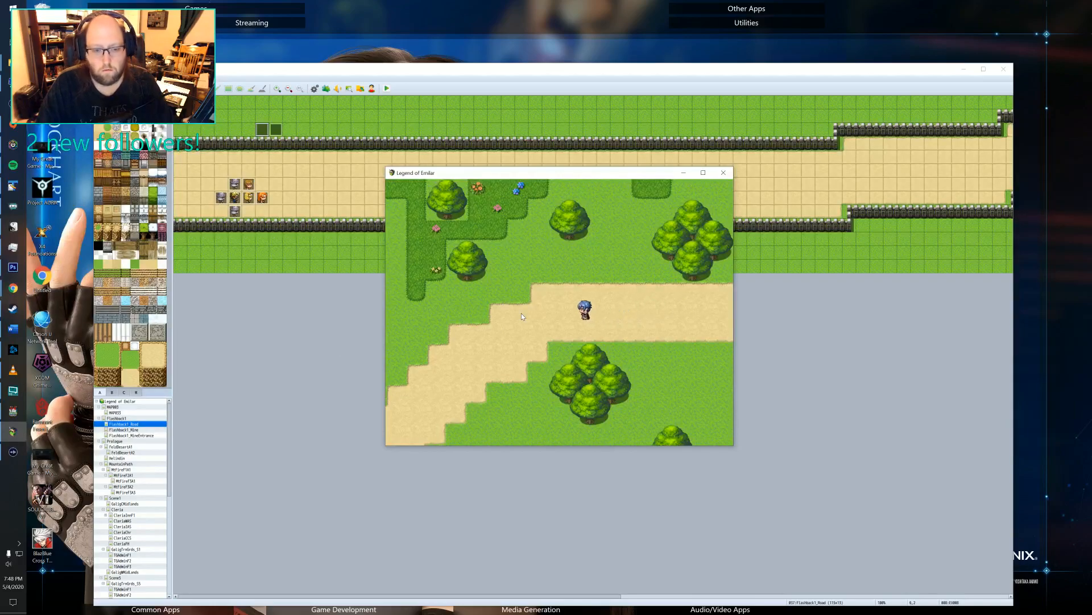
key(Left)
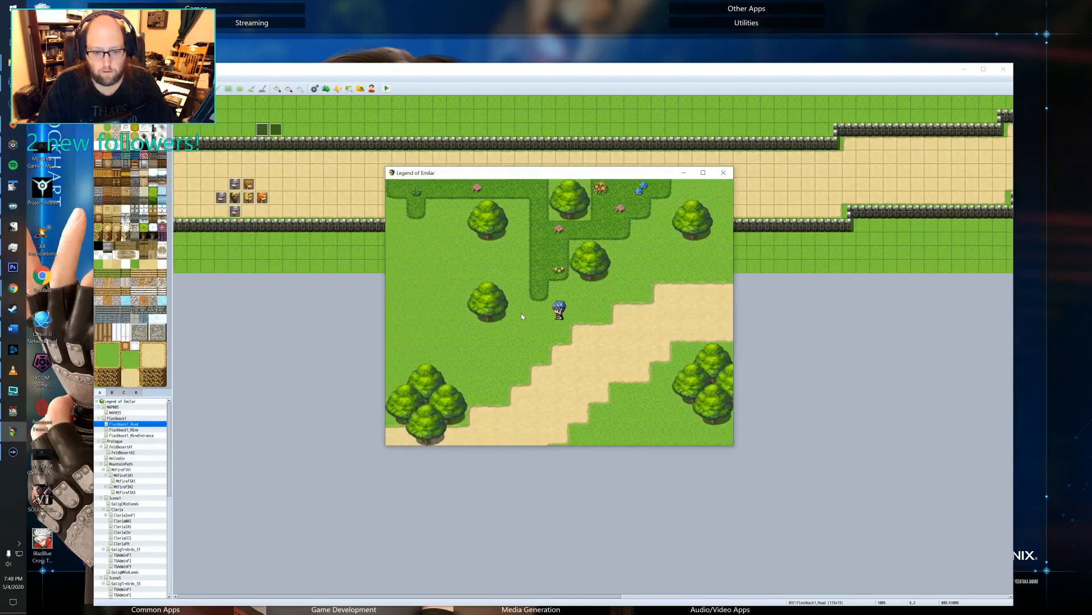
key(Left)
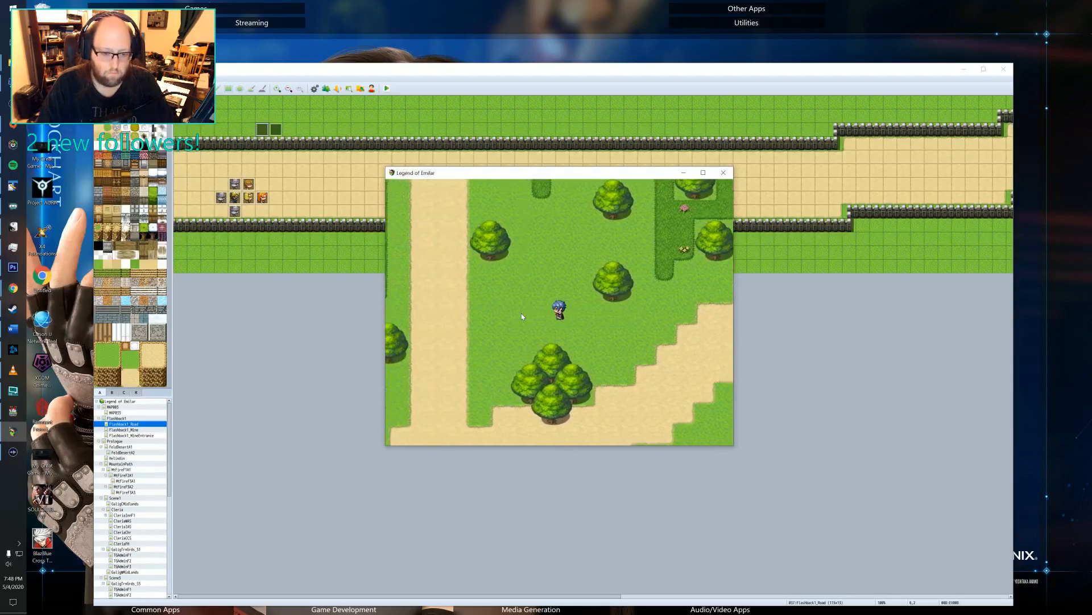
key(Left)
key(Up)
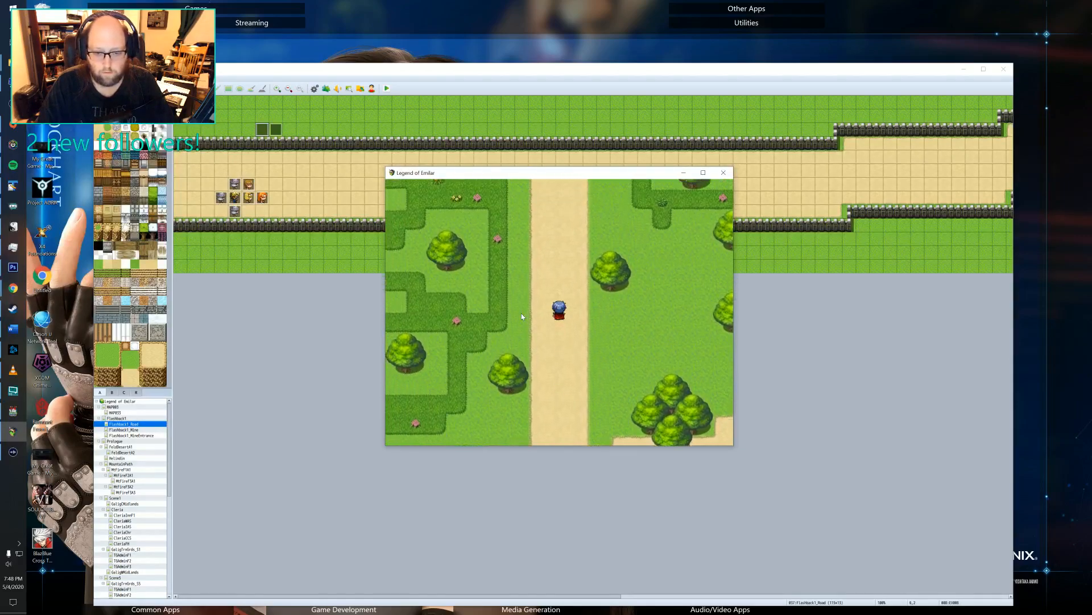
key(Up)
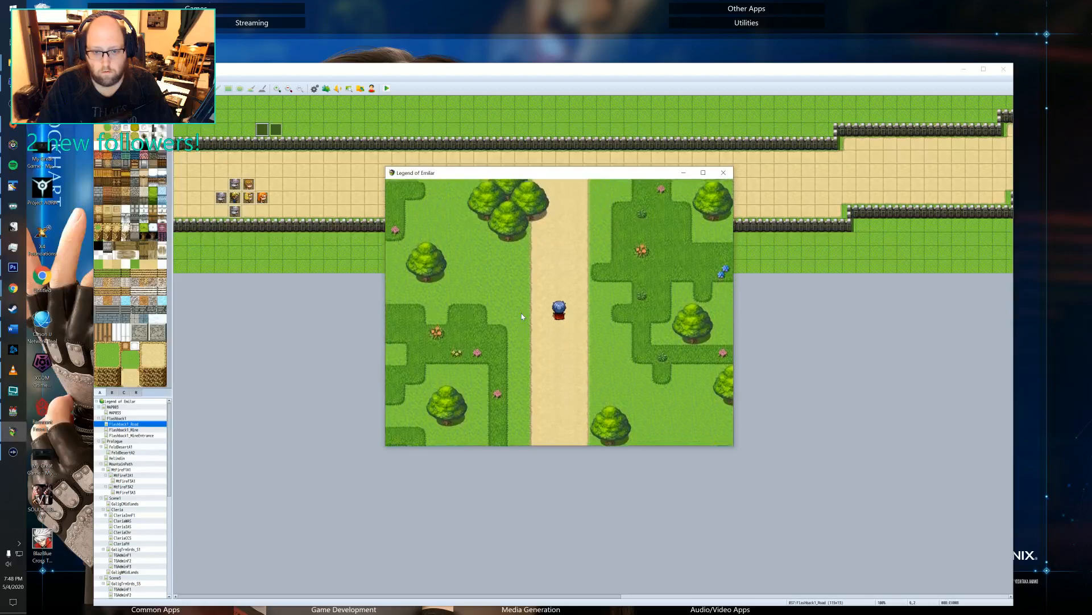
key(Up)
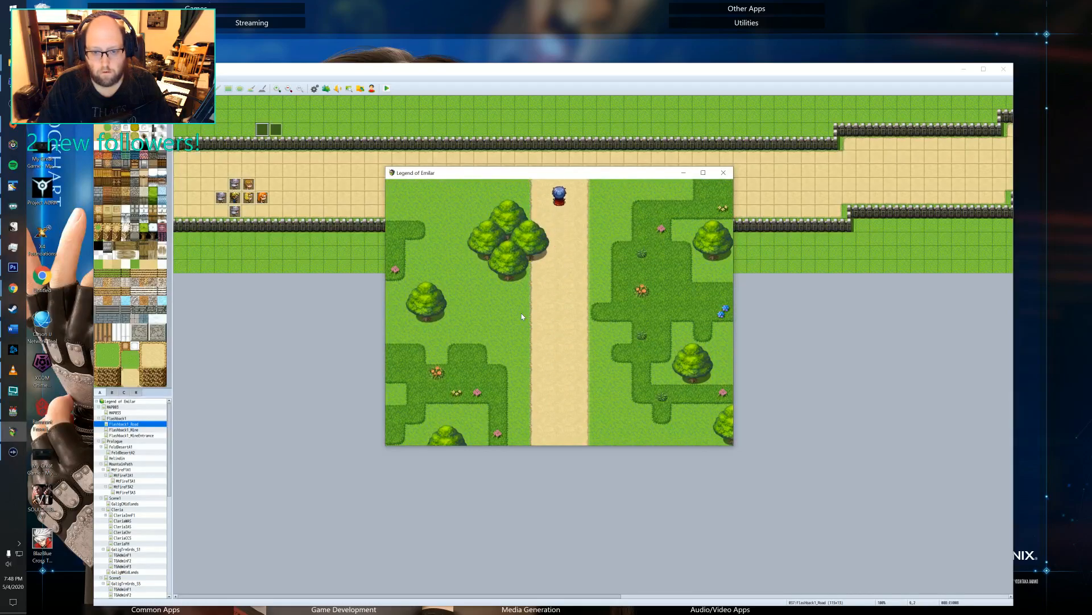
key(Up)
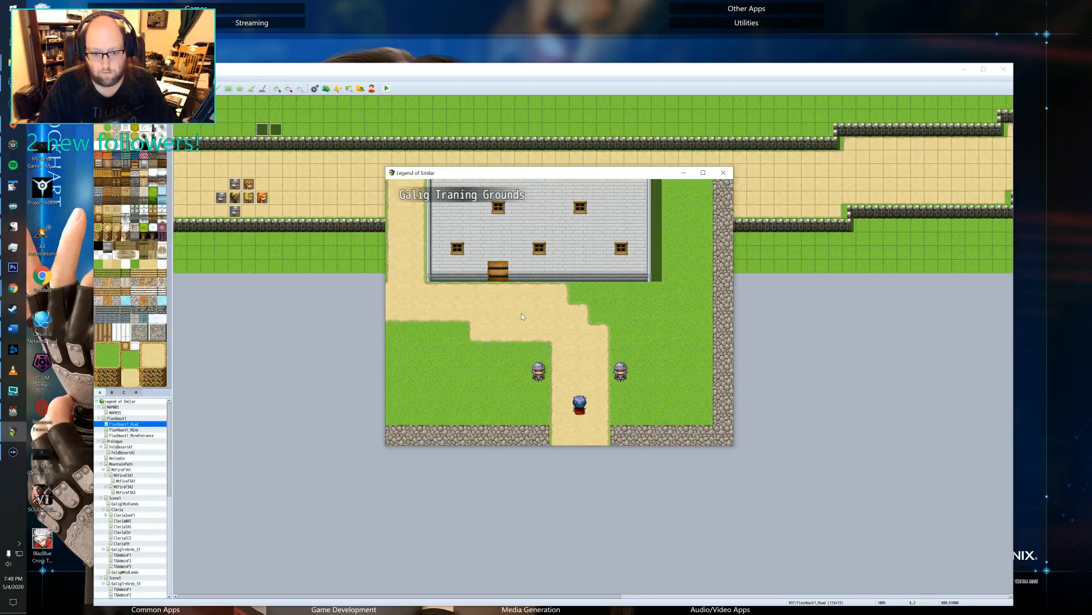
Walk between the two guards at the training grounds entrance, and close the playtest.
key(Left)
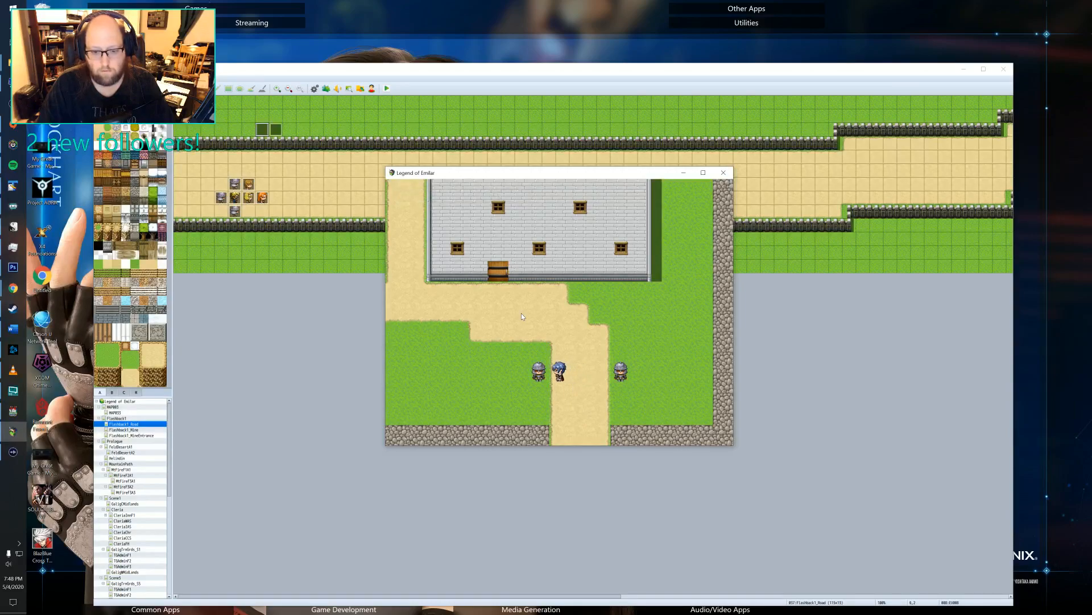
key(Right)
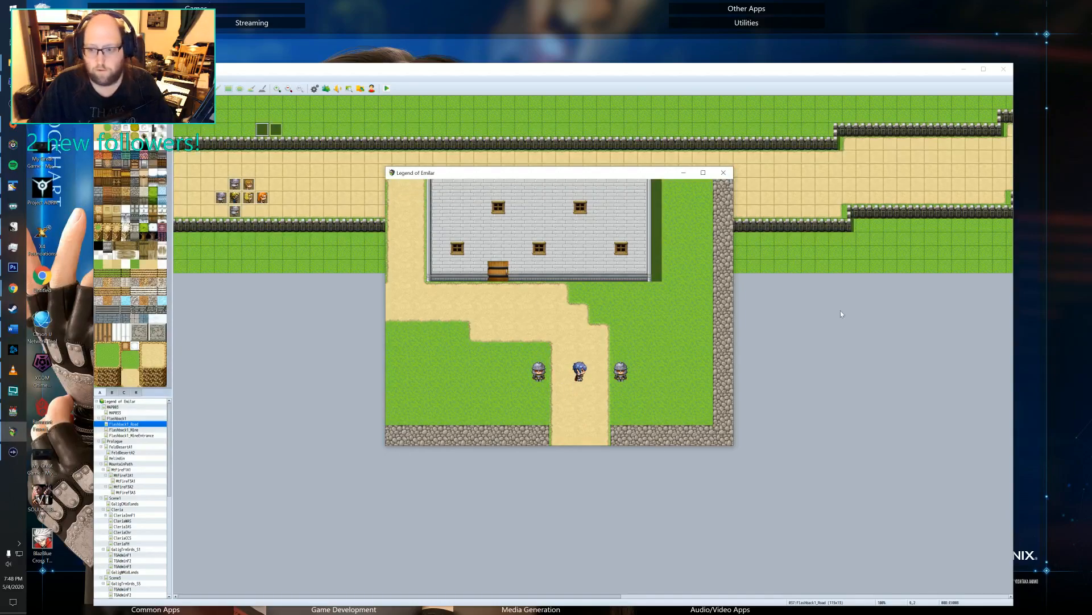
key(alt+F4)
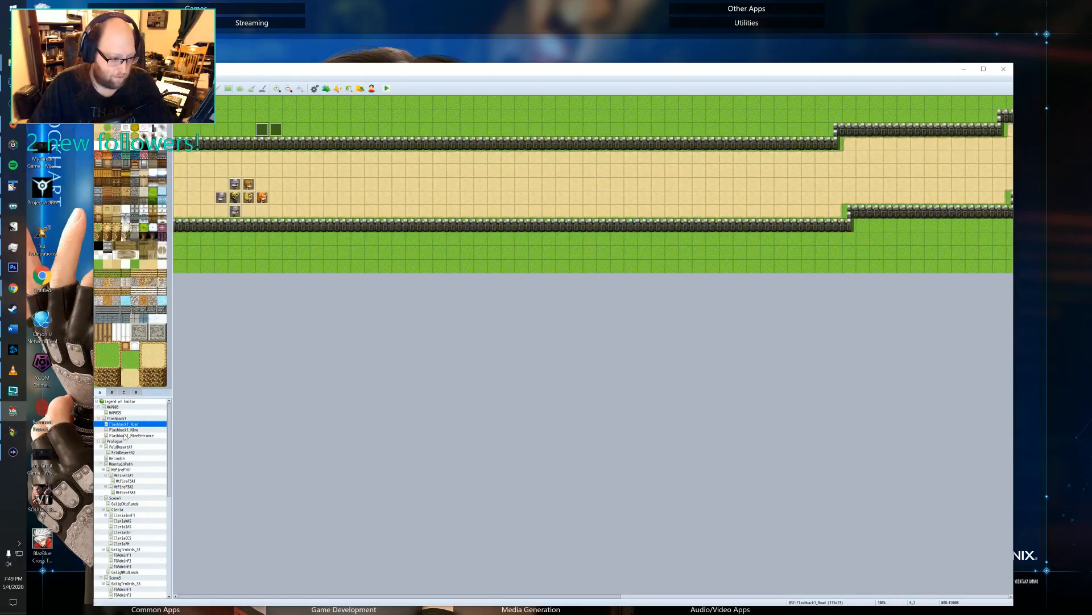
Open the first Galig training grounds map in the editor and open event EV014 on the building's roof for editing.
scroll(117, 497, down, 5)
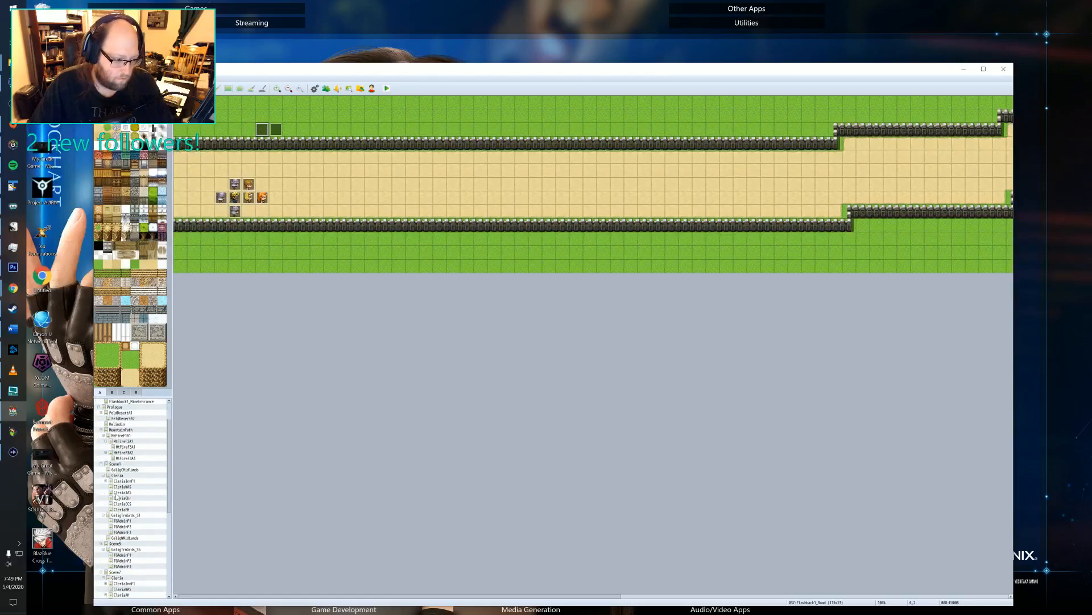
click(121, 470)
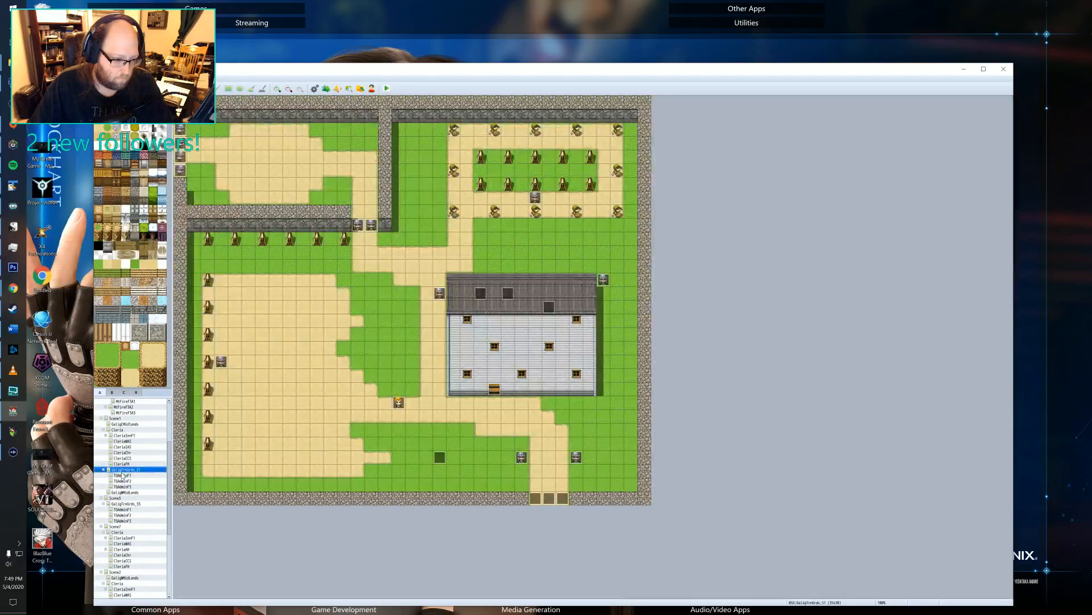
double_click(508, 292)
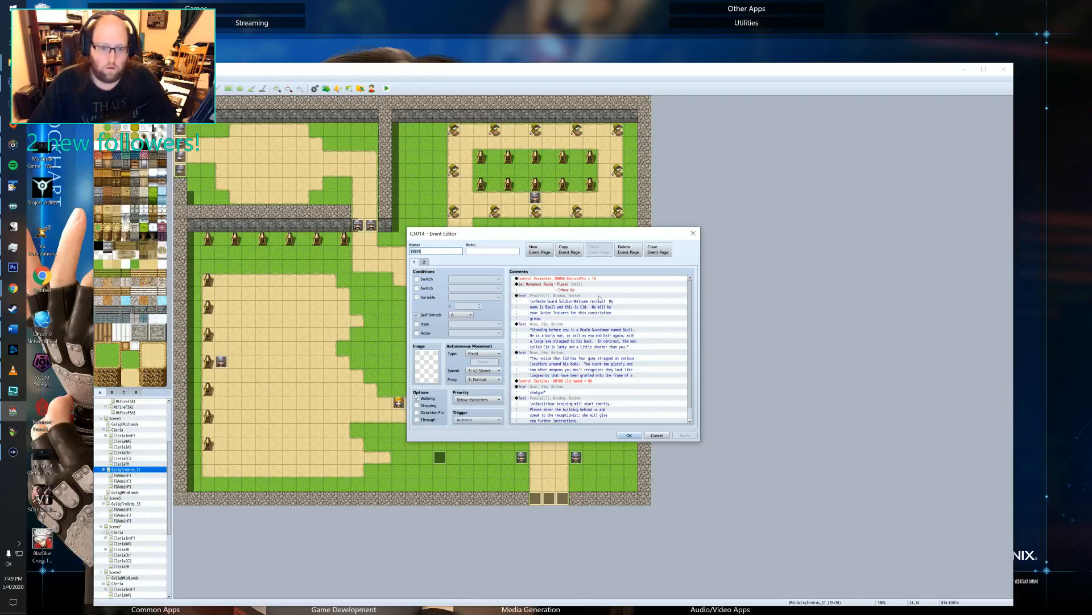
Compare the two pages of event EV014 and clear the Self Switch condition on the first page.
scroll(600, 294, down, 1)
scroll(599, 294, up, 1)
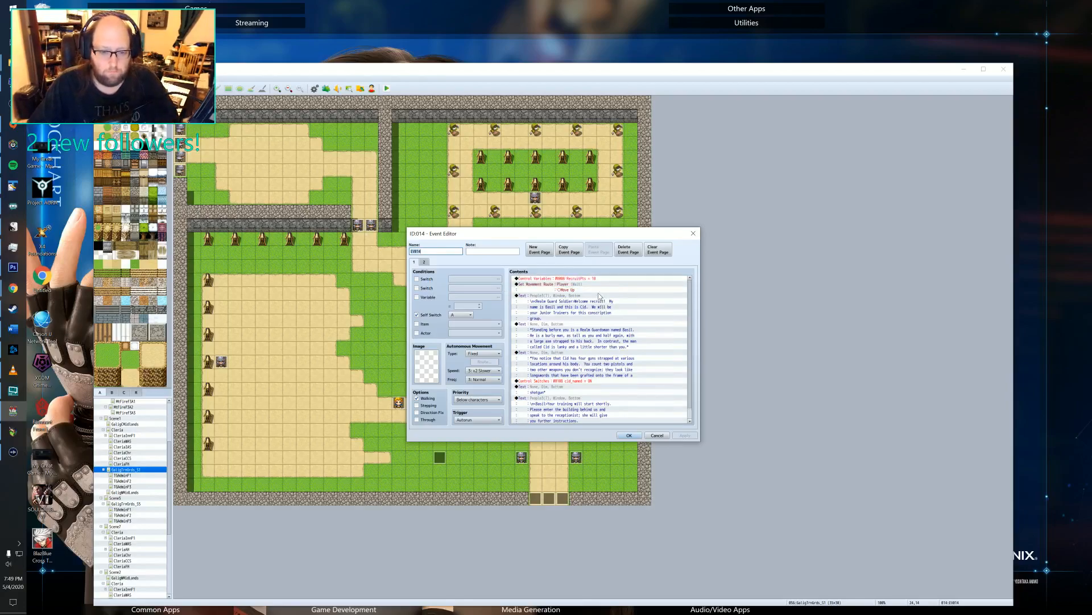
click(425, 262)
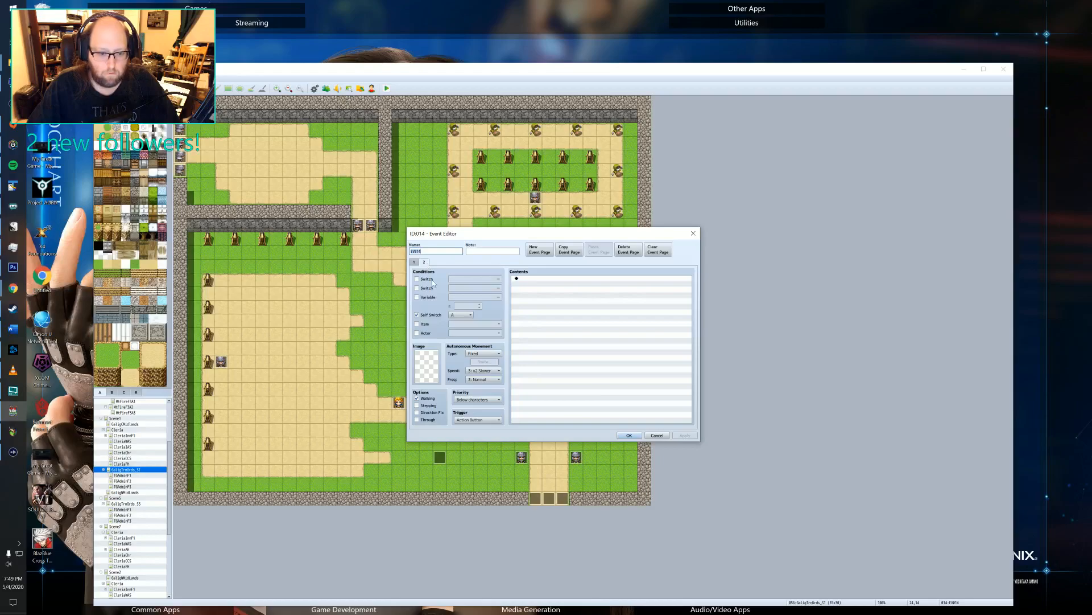
click(415, 262)
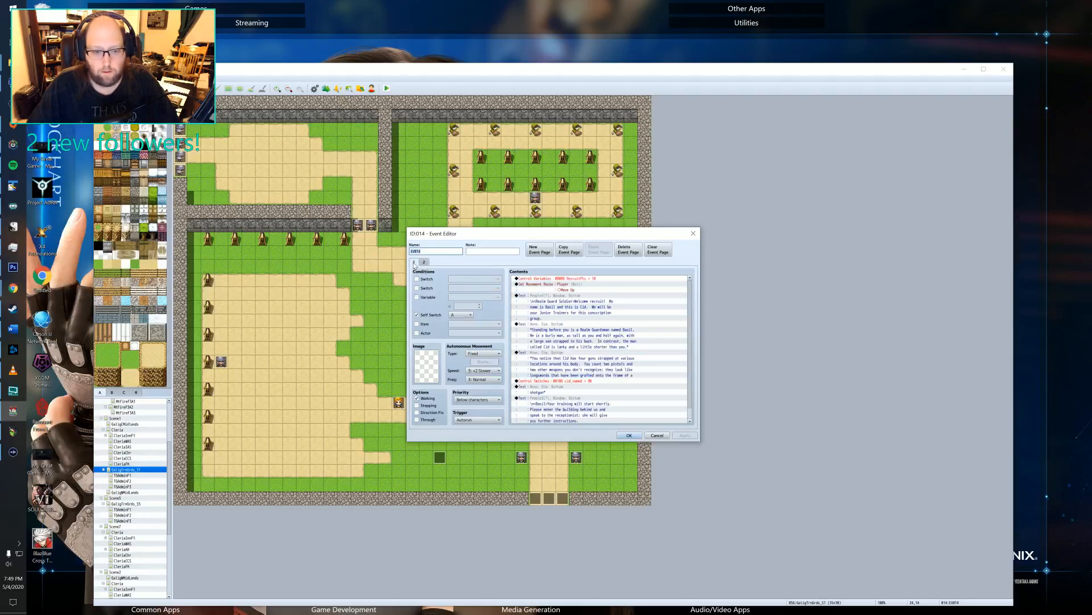
scroll(626, 370, down, 1)
scroll(615, 376, up, 1)
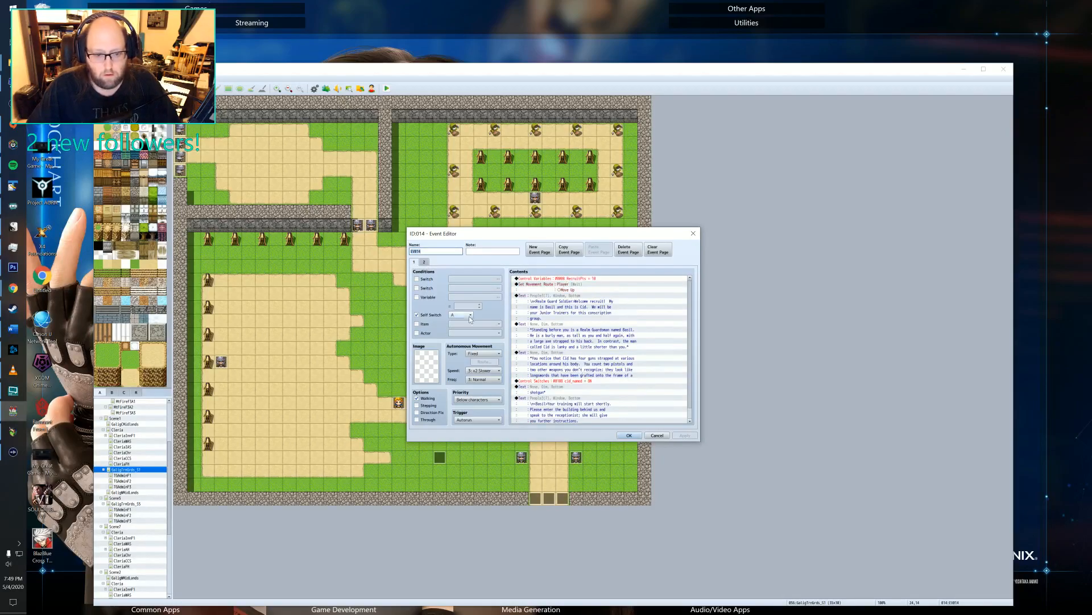
click(424, 262)
click(414, 263)
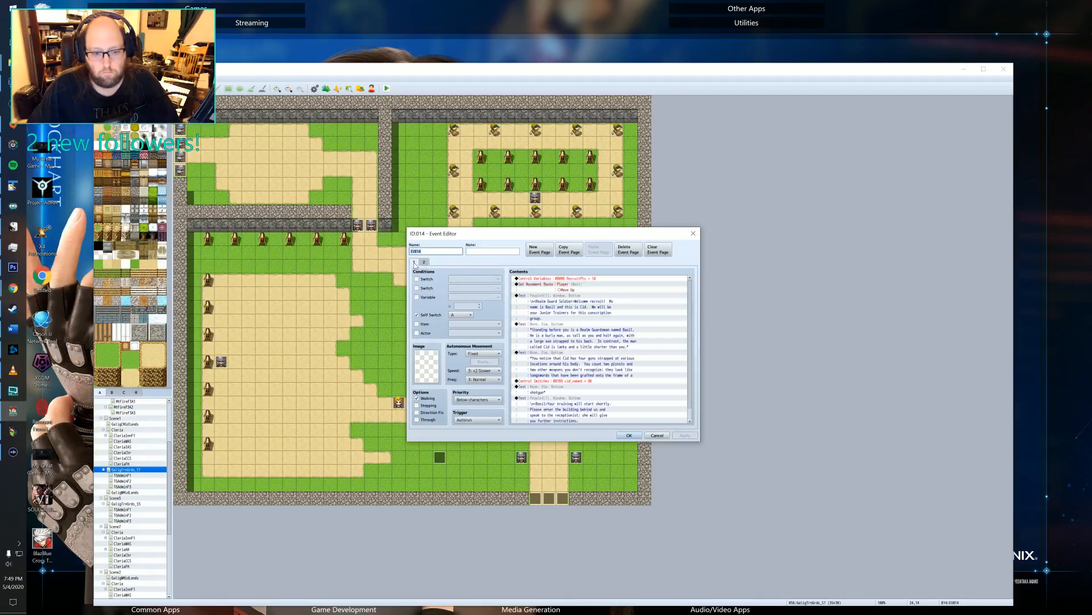
click(417, 315)
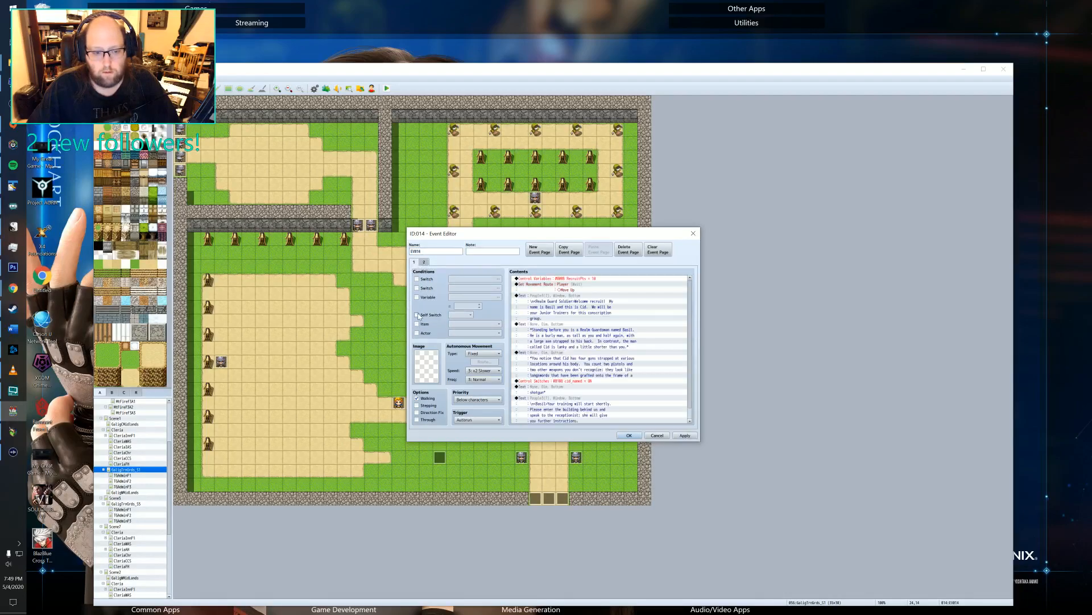
click(686, 435)
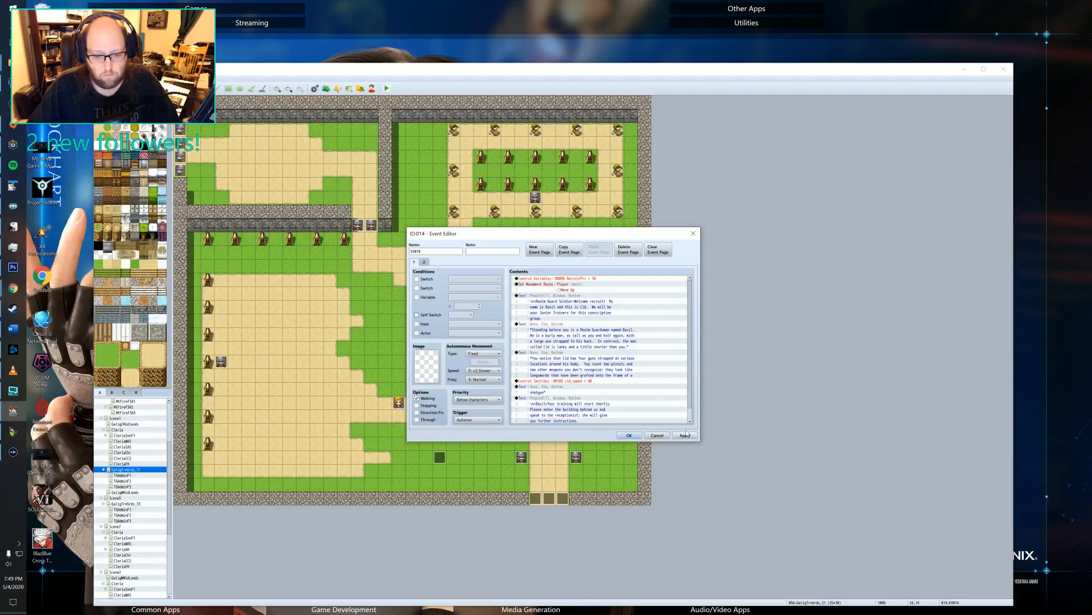
Review the first page's command list from the movement route to the closing self switch, and check the second page's conditions.
scroll(612, 362, down, 1)
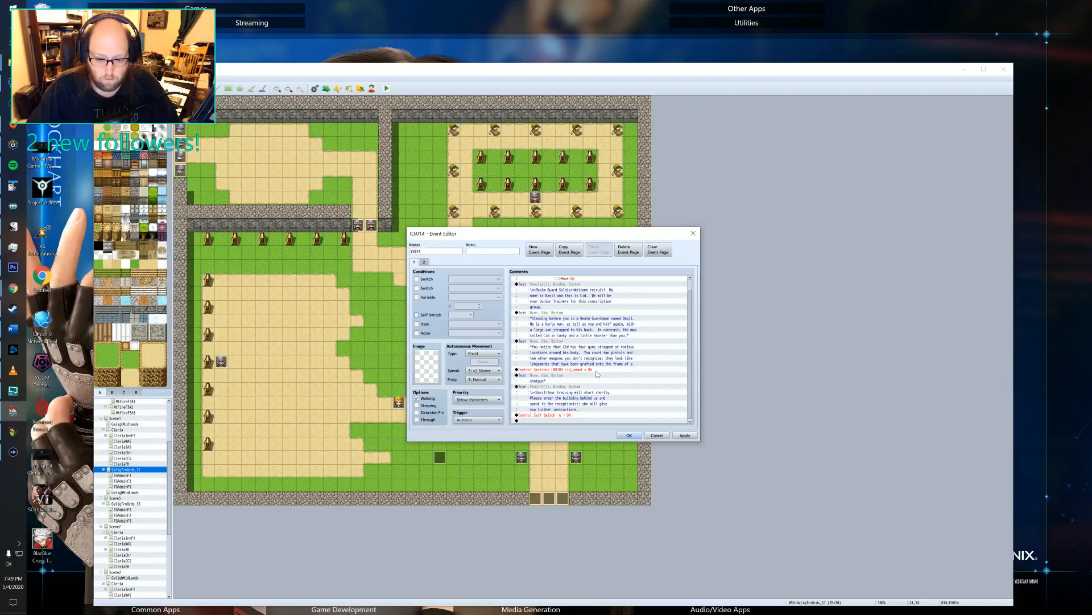
scroll(597, 374, up, 1)
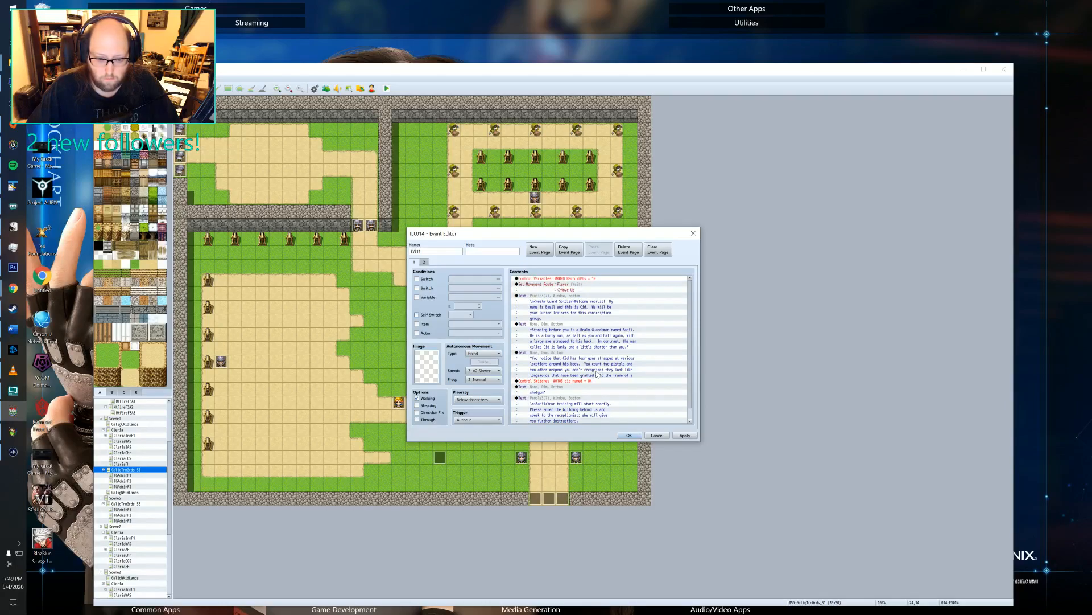
scroll(596, 374, down, 2)
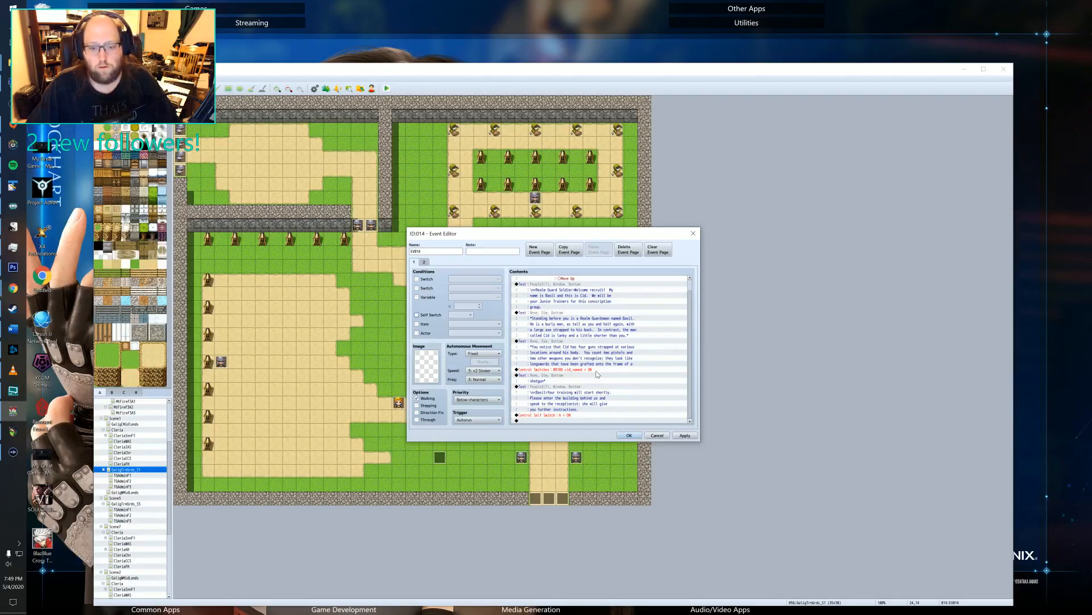
scroll(552, 390, up, 1)
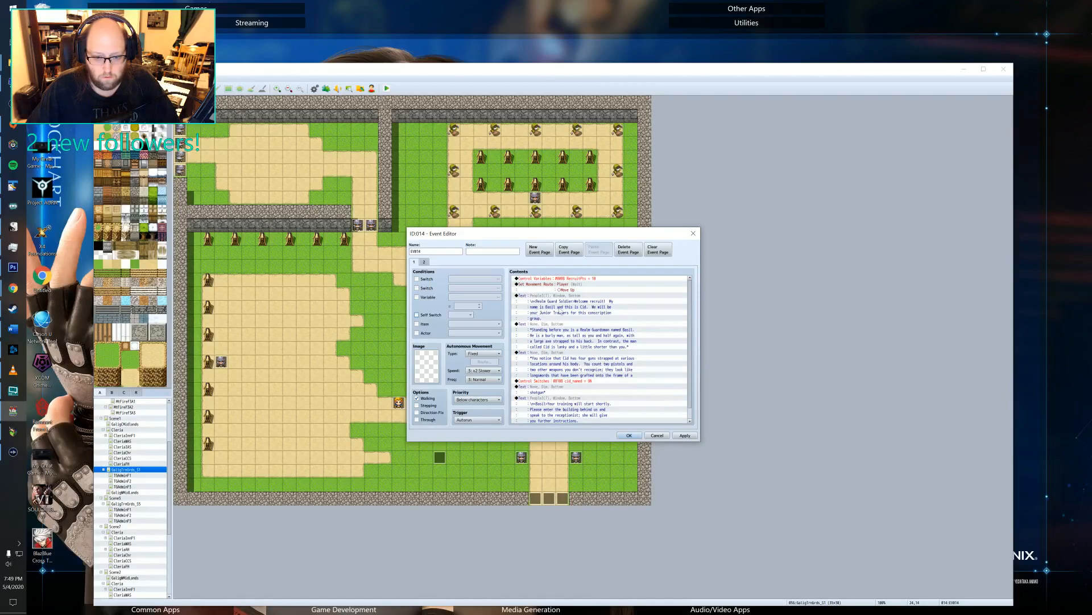
scroll(626, 348, down, 1)
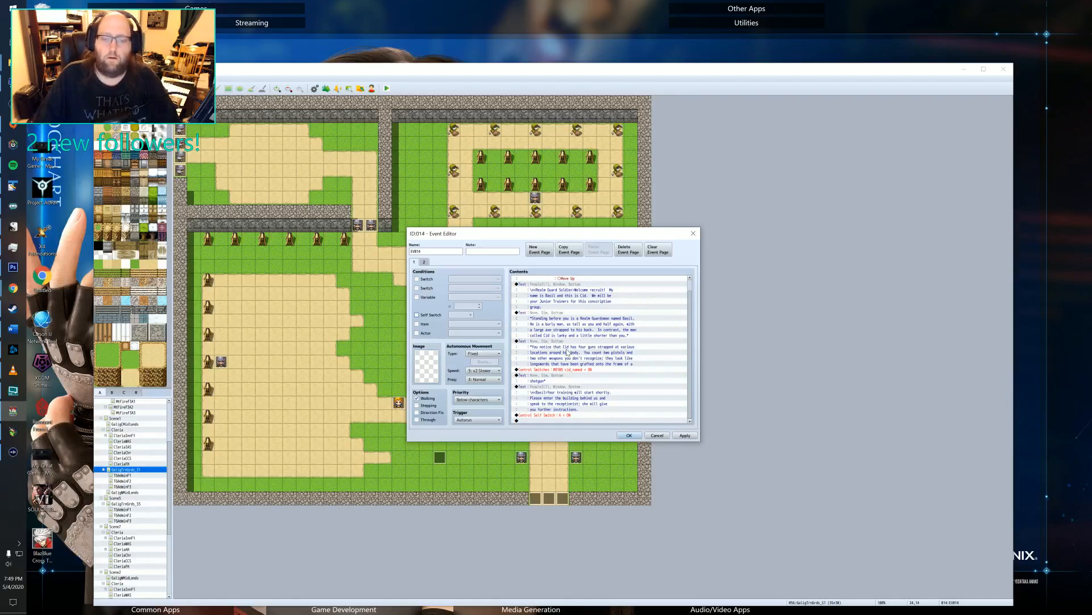
click(424, 262)
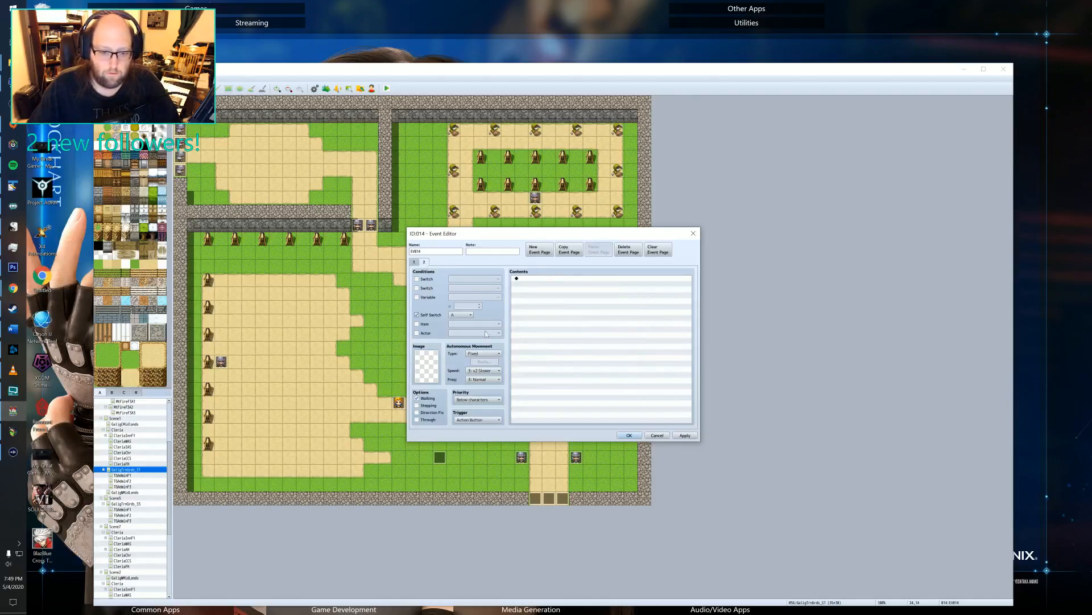
click(414, 262)
scroll(618, 327, down, 1)
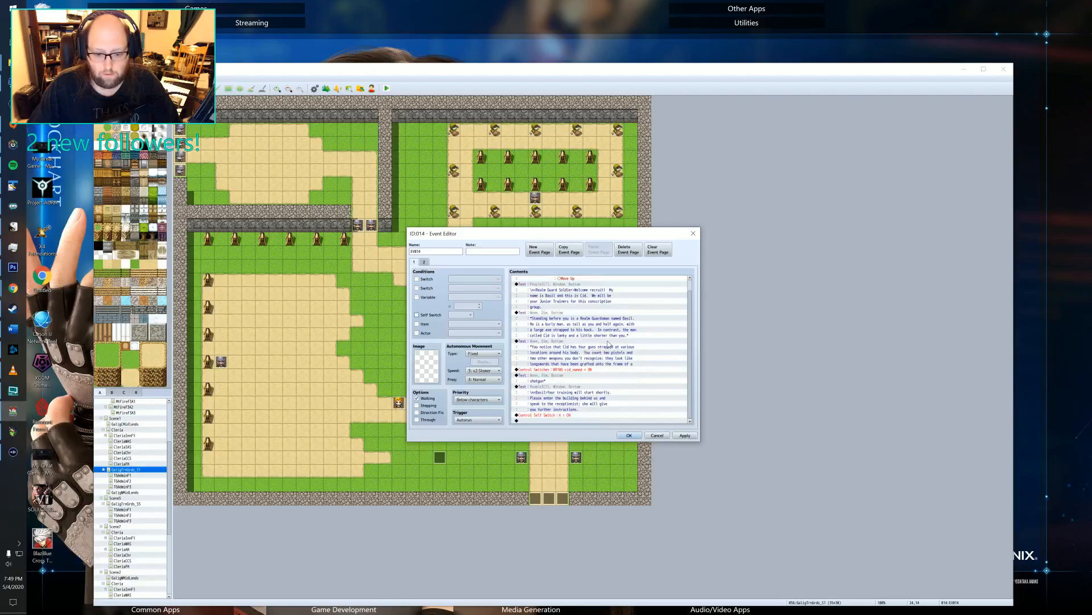
scroll(582, 355, up, 1)
scroll(580, 357, down, 1)
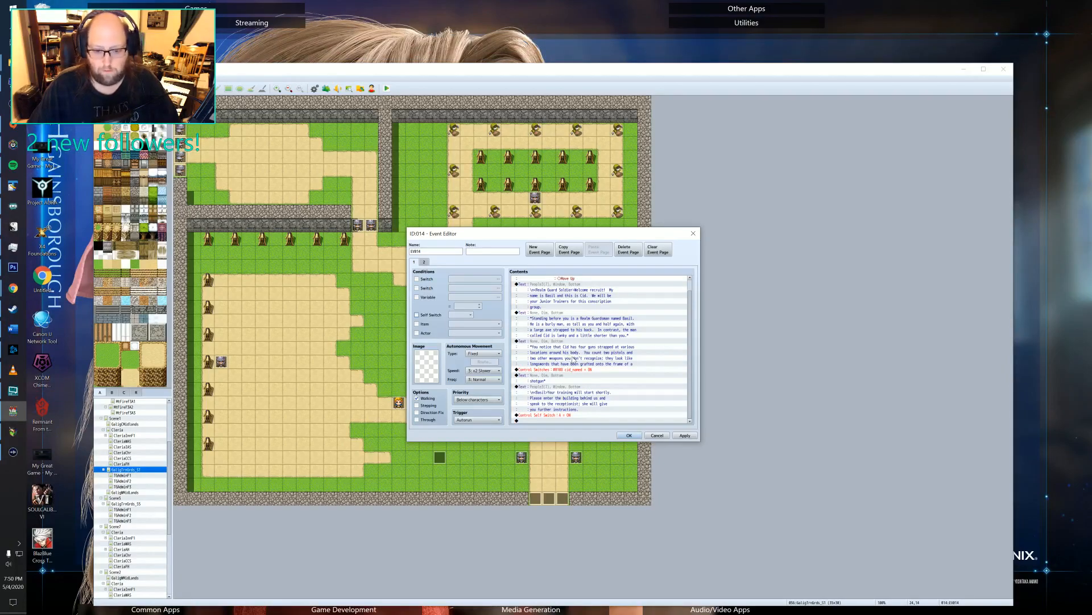
Apply the changes to event EV014 and recheck its second page.
click(684, 435)
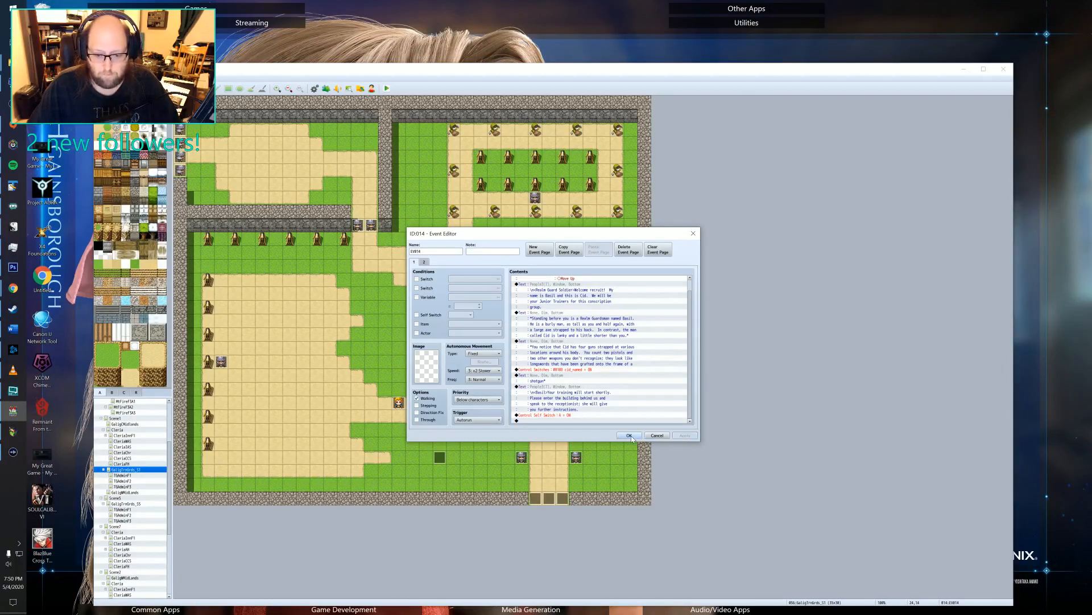
scroll(608, 390, up, 1)
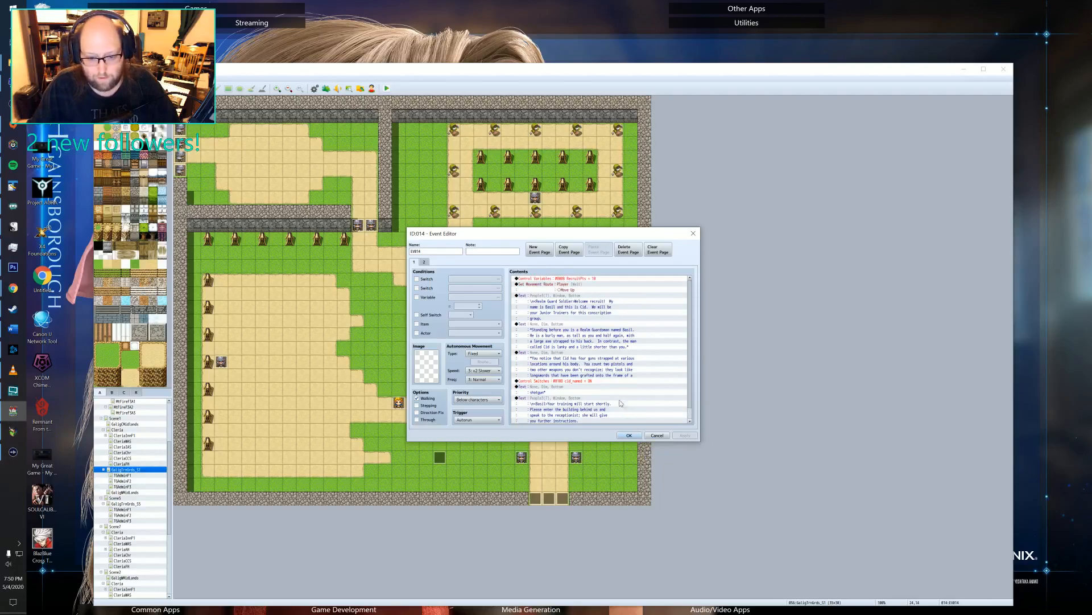
click(424, 263)
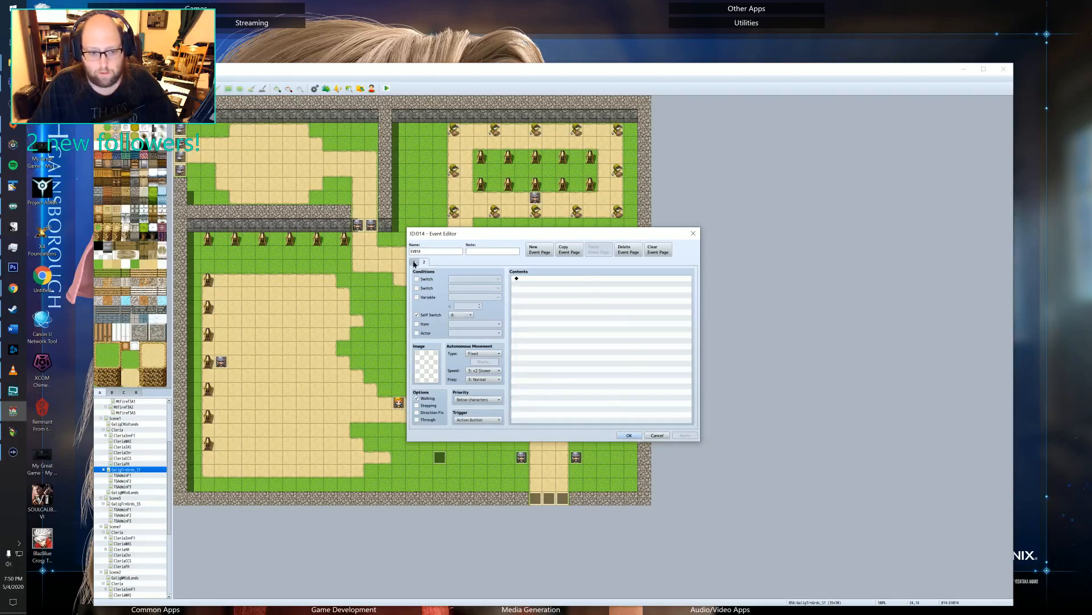
Recheck the first page of event EV014, confirm the event's changes and return to the Legend of Emilar playtest.
click(414, 262)
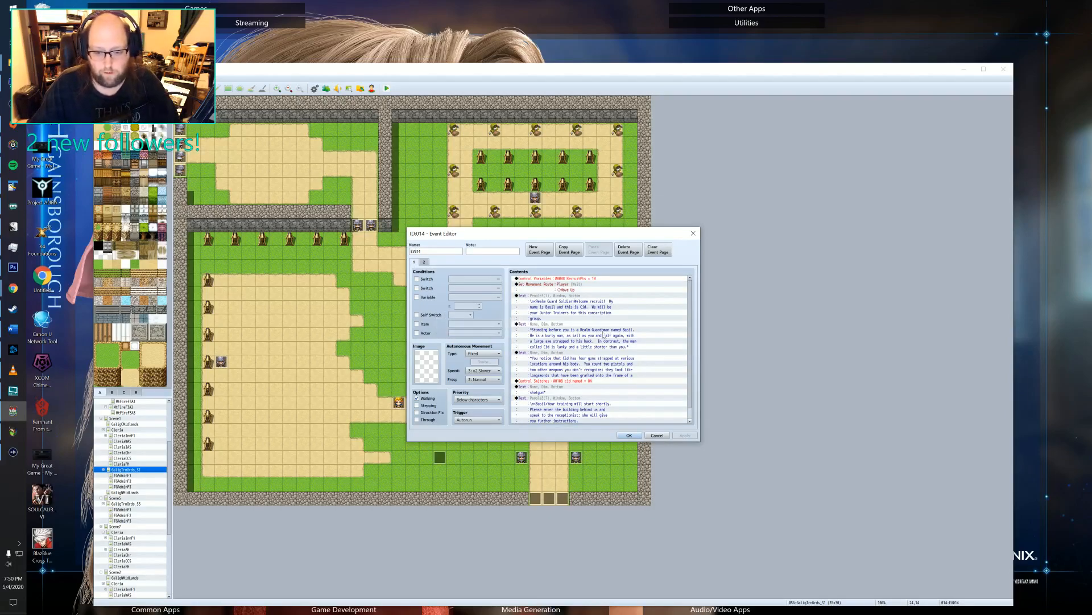
click(630, 435)
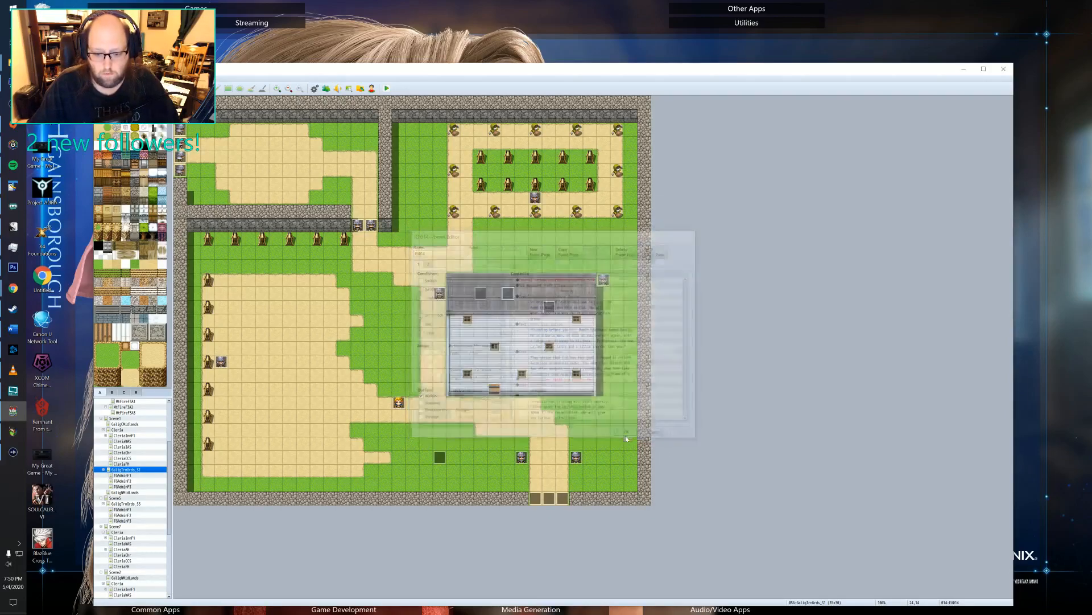
key(ctrl+r)
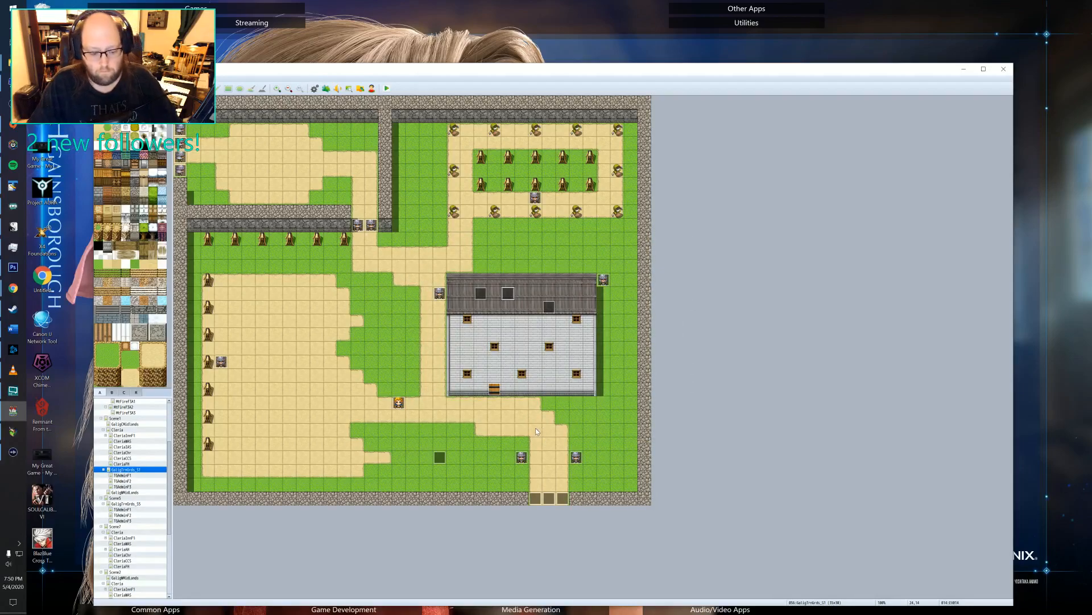
Walk the character through the front door of the administrative building and up to the reception desk.
click(509, 302)
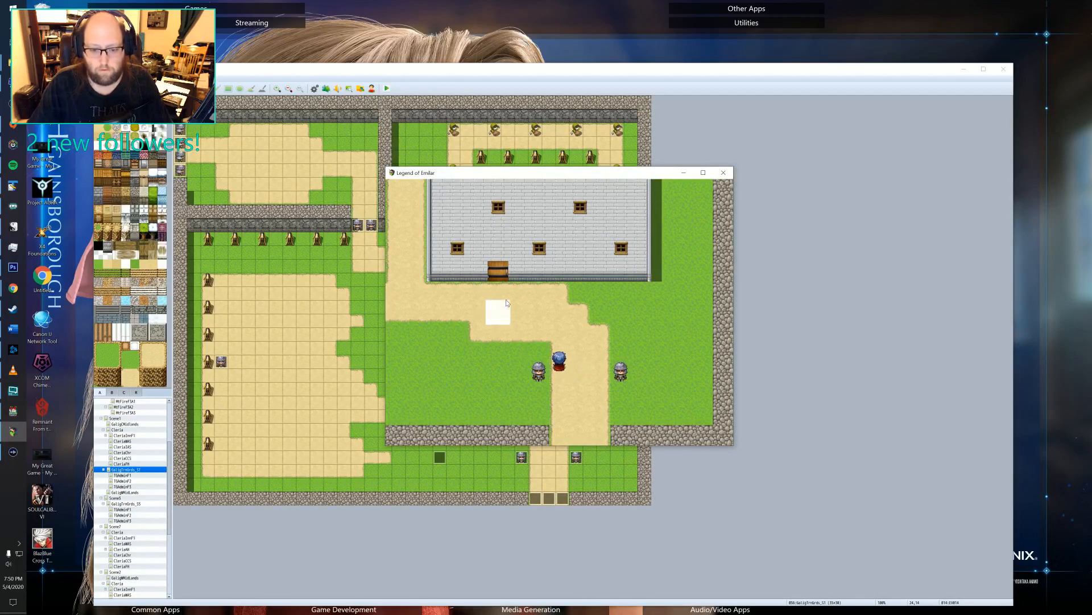
click(563, 283)
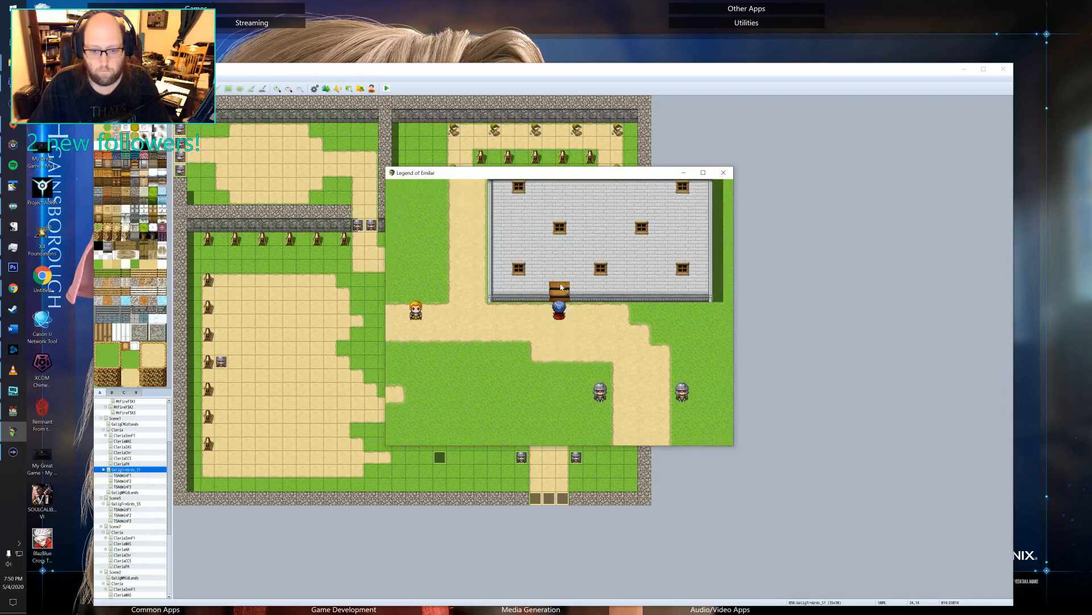
key(Left)
key(Left)
key(Left)
key(Left)
key(Left)
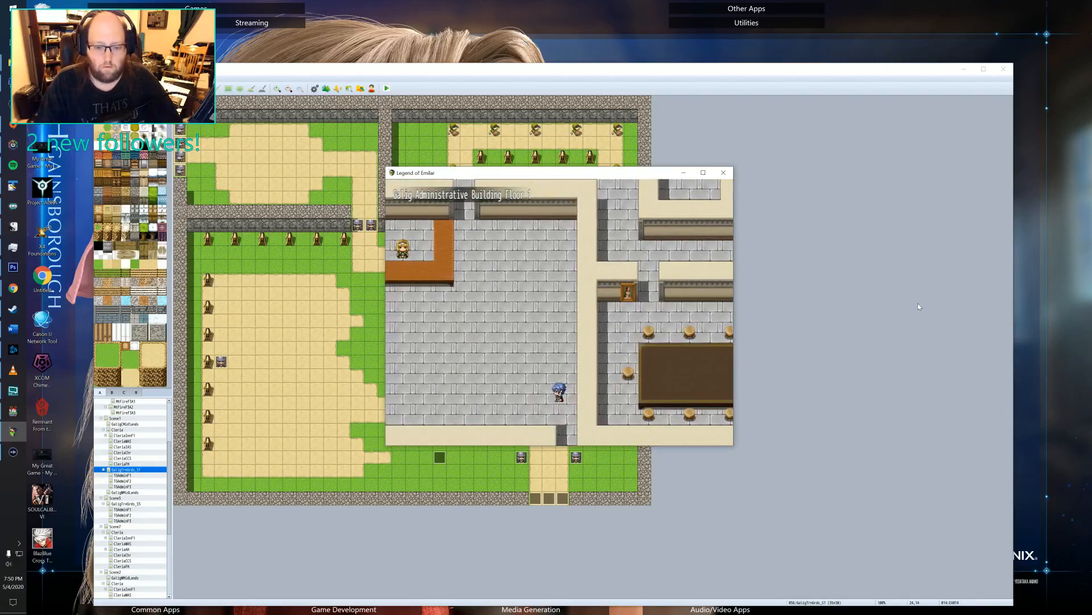
key(Up)
key(Up)
key(Up)
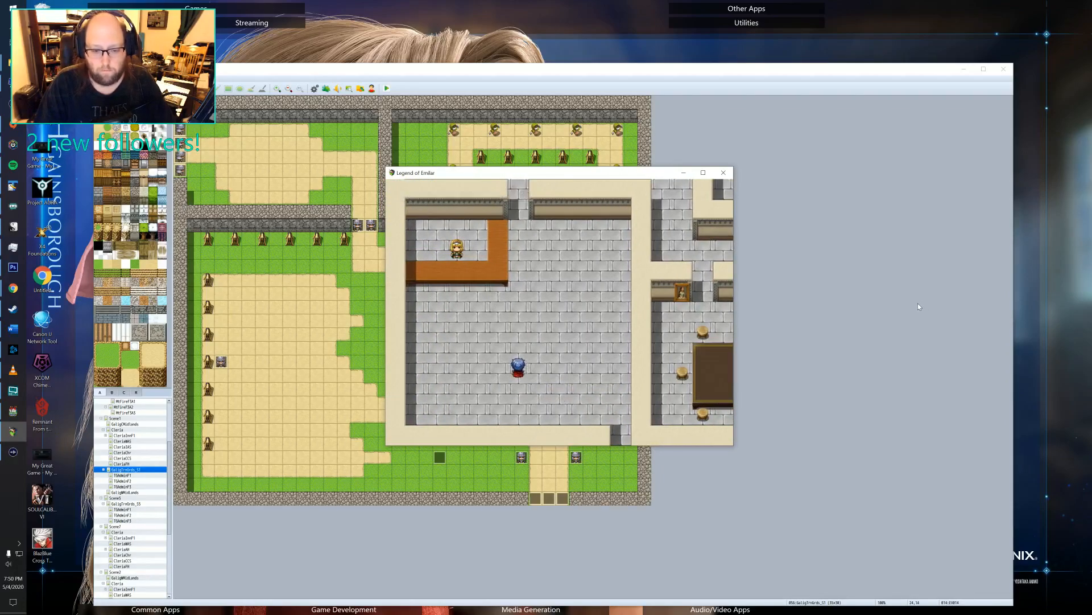
key(Left)
key(Left)
key(Left)
key(Up)
Try to pass through the doorway beside the reception desk without talking to the receptionist, and dismiss her dialogue.
key(Up)
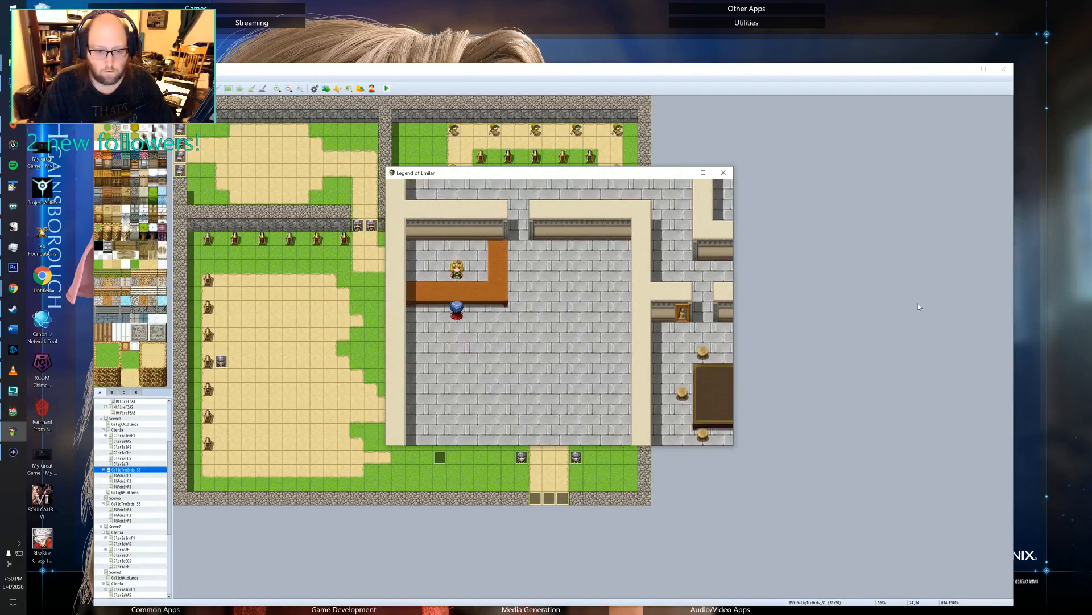
key(Right)
key(Right)
key(Right)
key(Up)
key(Up)
key(Up)
key(Up)
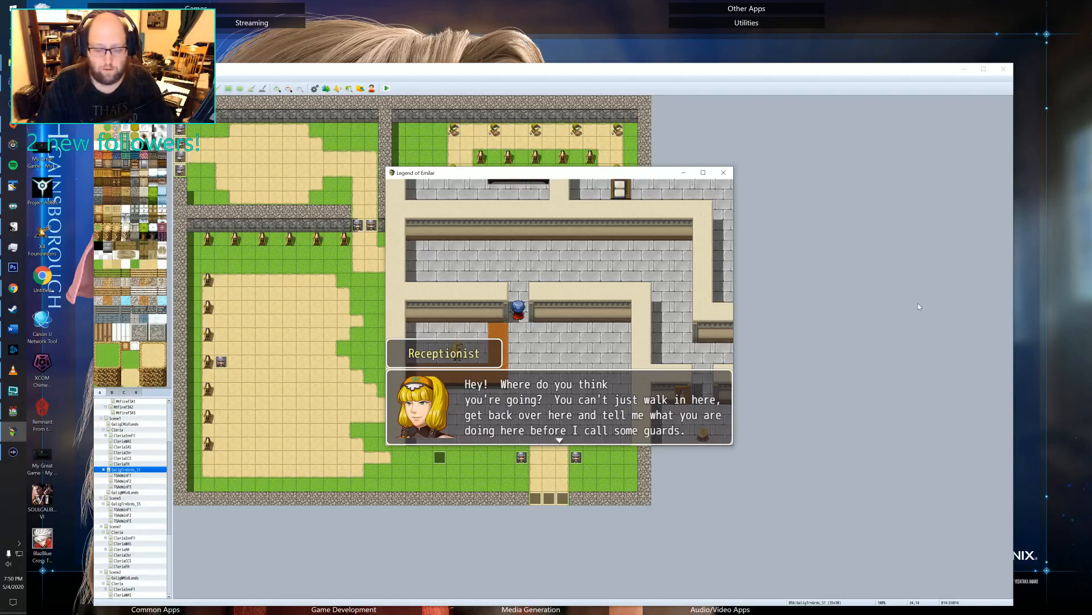
key(Return)
Bring the character back to the front of the desk and play through the receptionist's full dialogue.
key(Down)
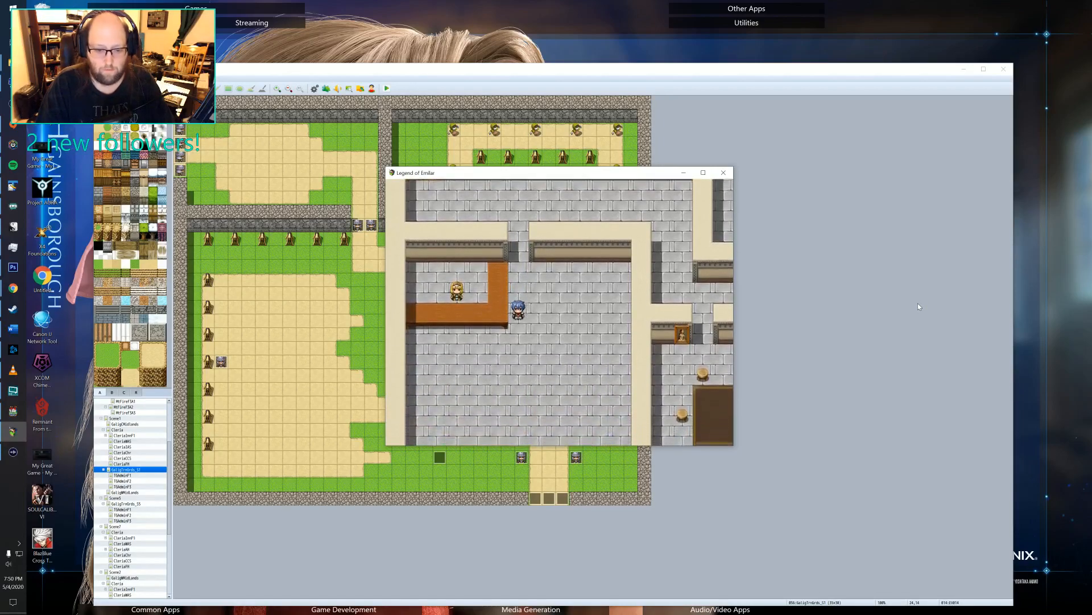
key(Left)
key(Up)
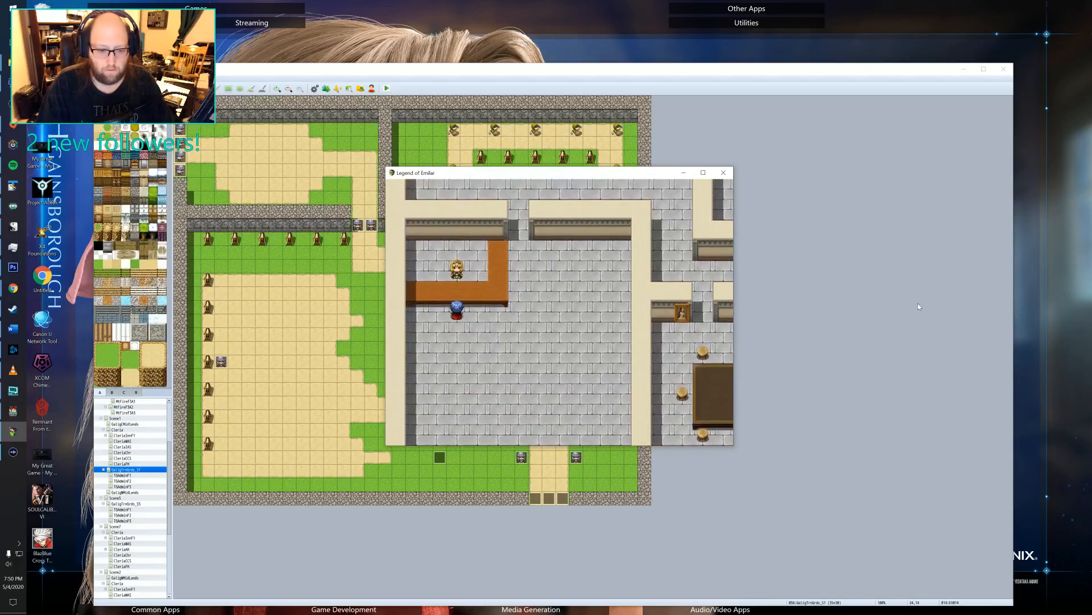
key(Return)
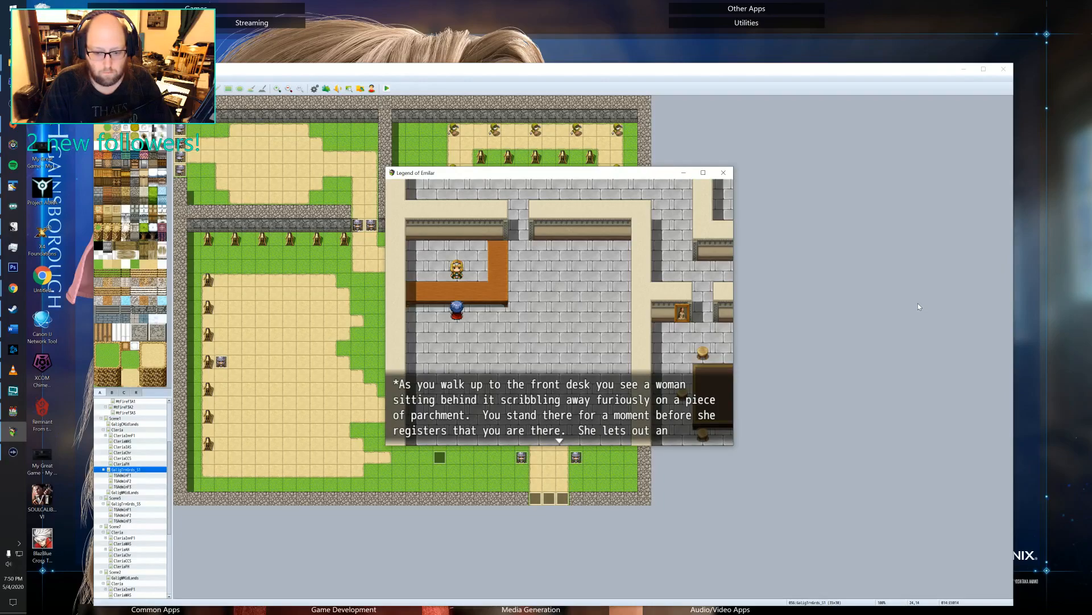
key(Return)
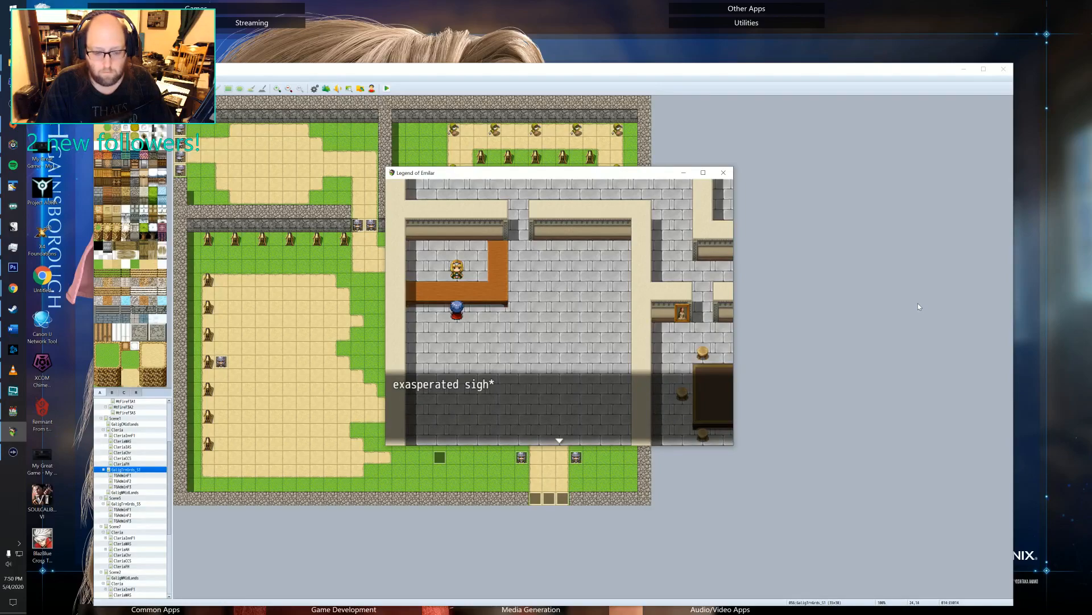
key(Return)
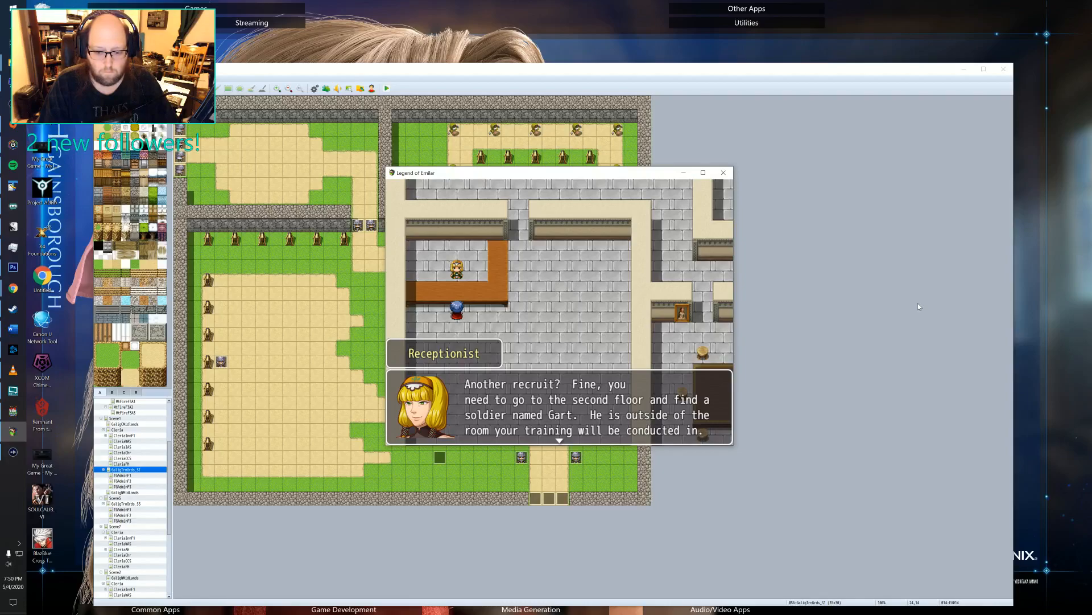
key(Return)
Walk the character past reception and along the corridor up to the administrative building's second floor.
key(Right)
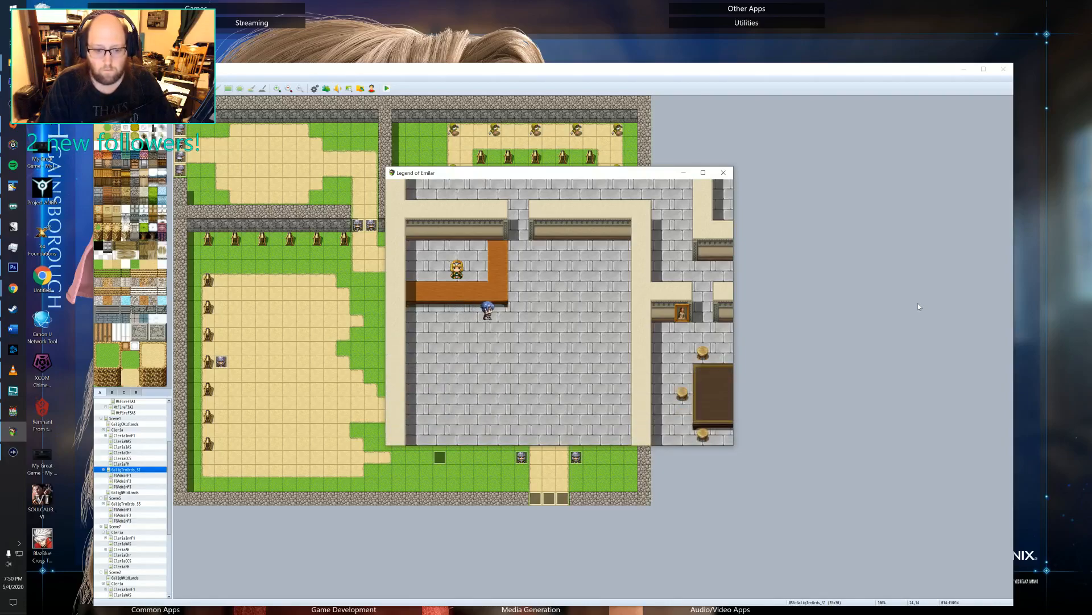
key(Up)
key(Up)
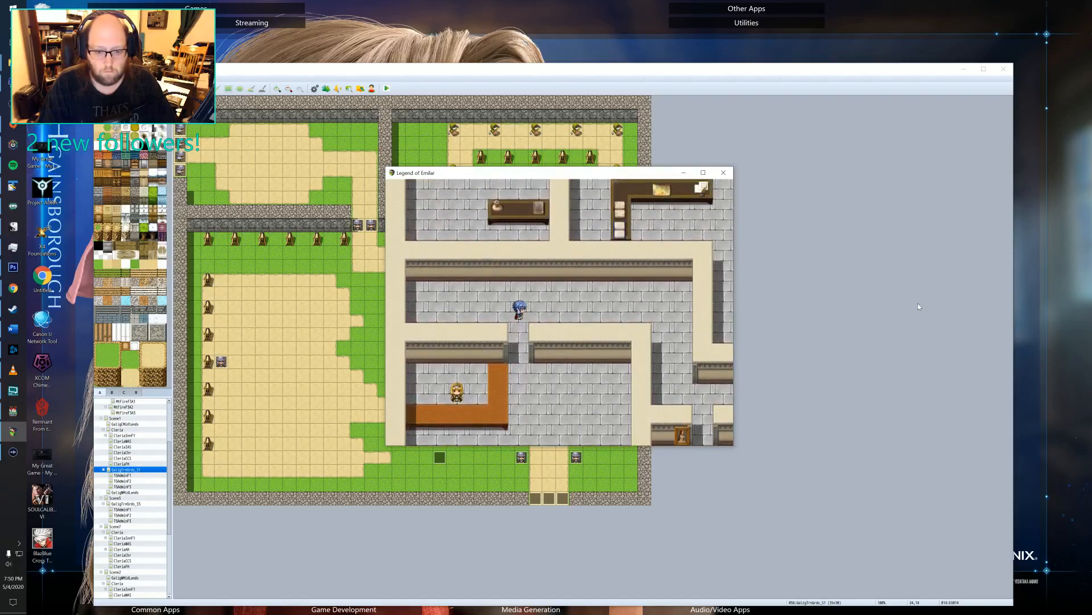
key(Right)
key(Right)
key(Down)
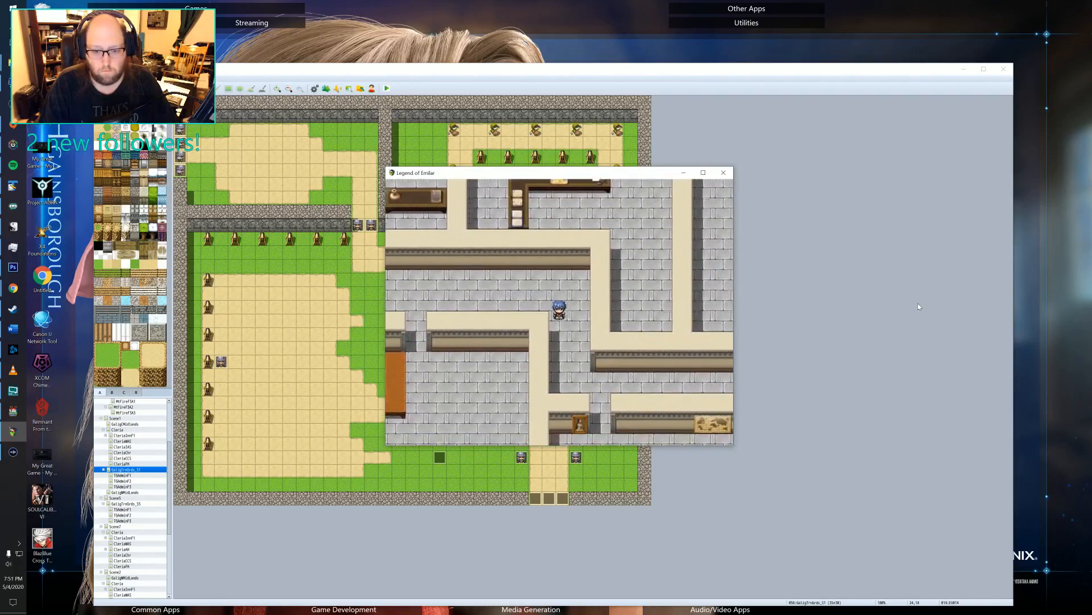
key(Down)
key(Right)
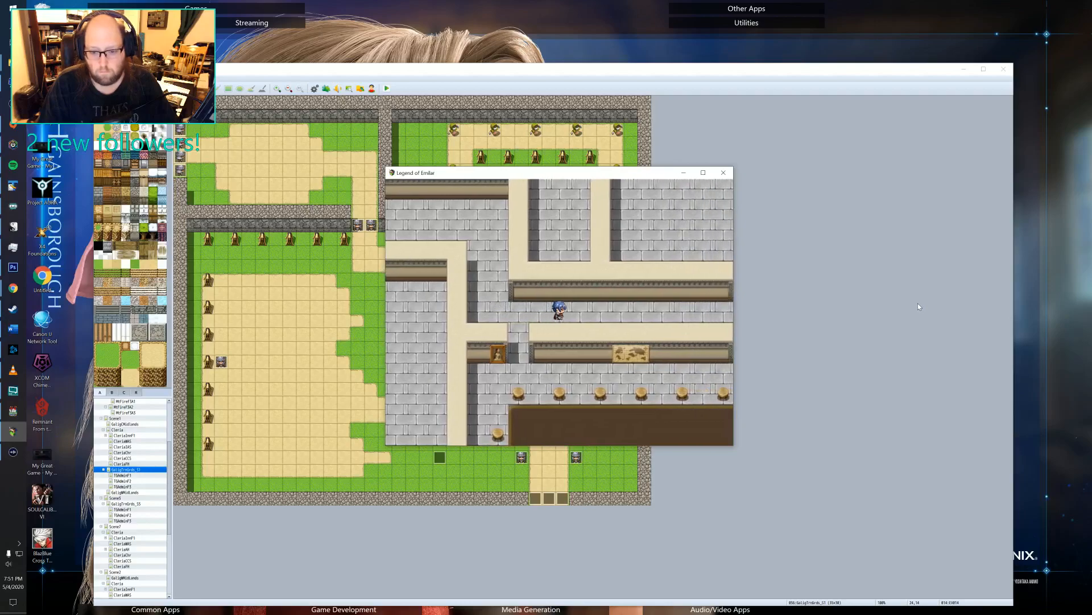
key(Right)
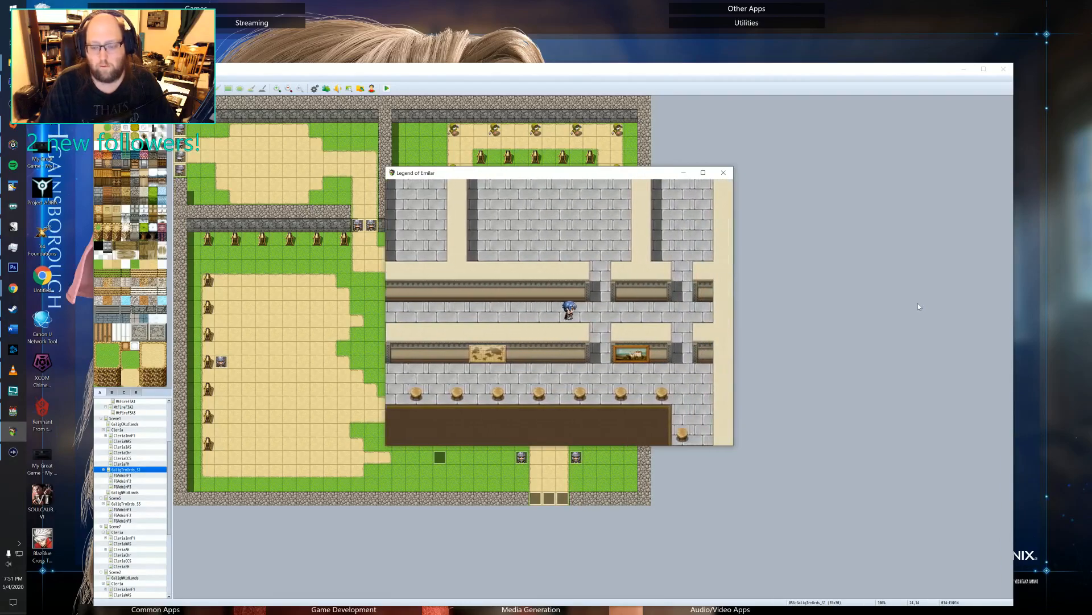
key(Up)
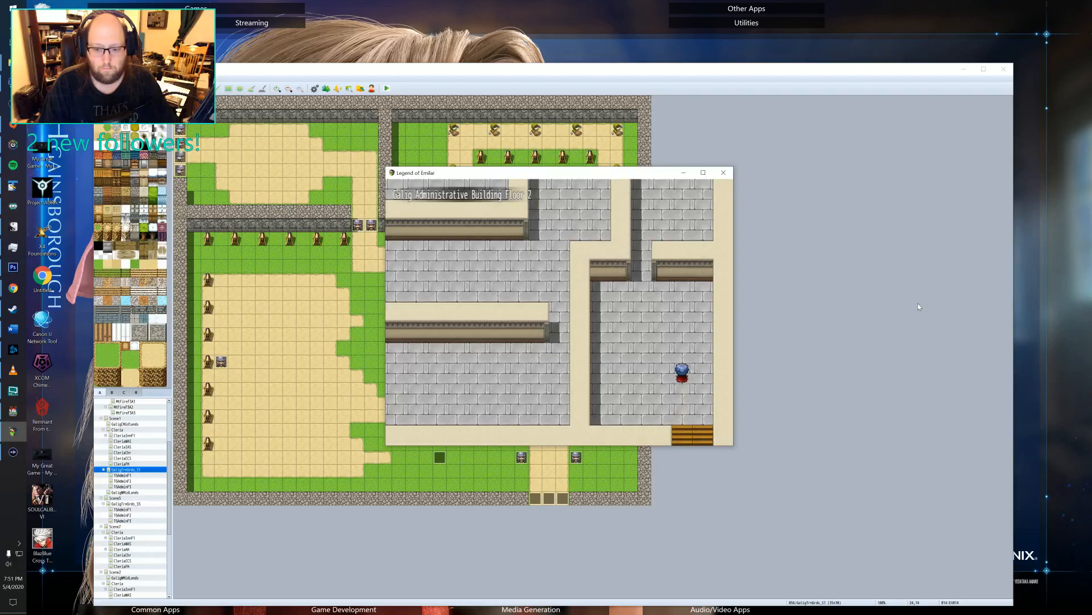
Walk the character around the second-floor corridors to stand facing the soldier outside the training room.
key(Up)
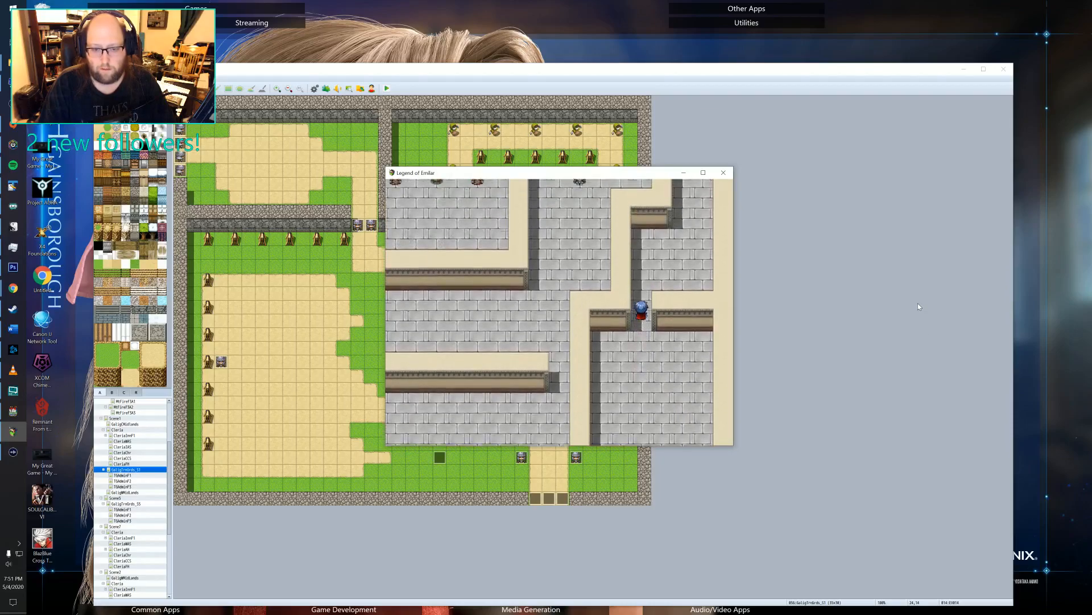
key(Right)
key(Up)
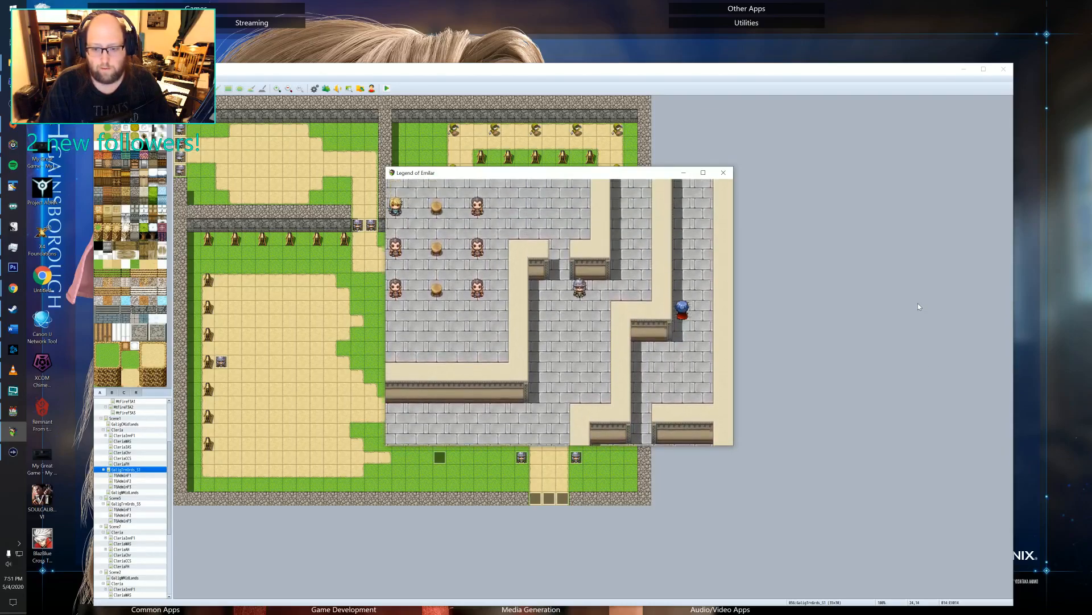
key(Up)
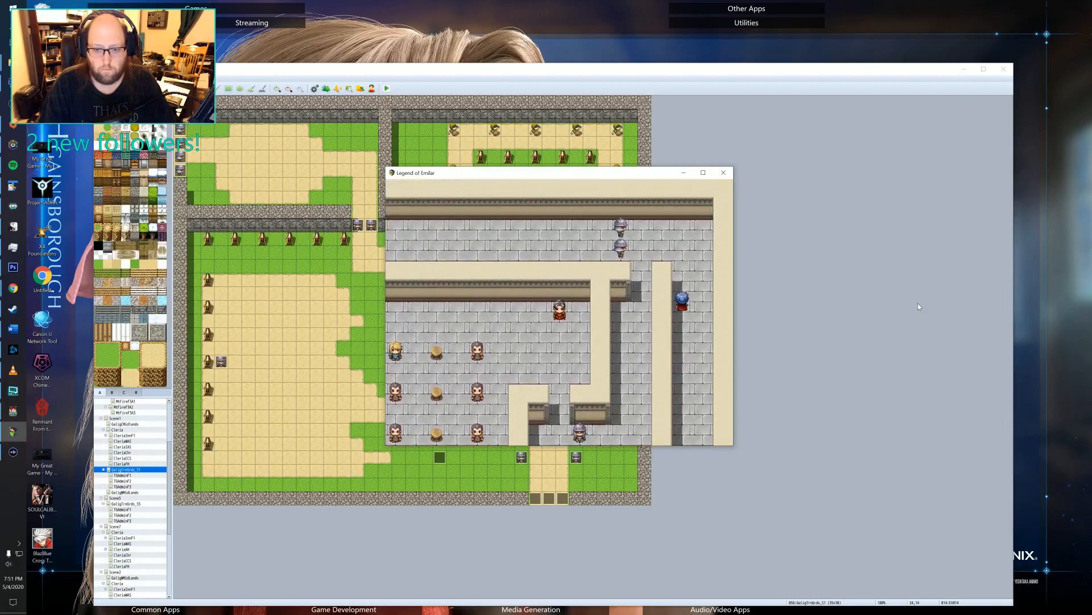
key(Left)
key(Down)
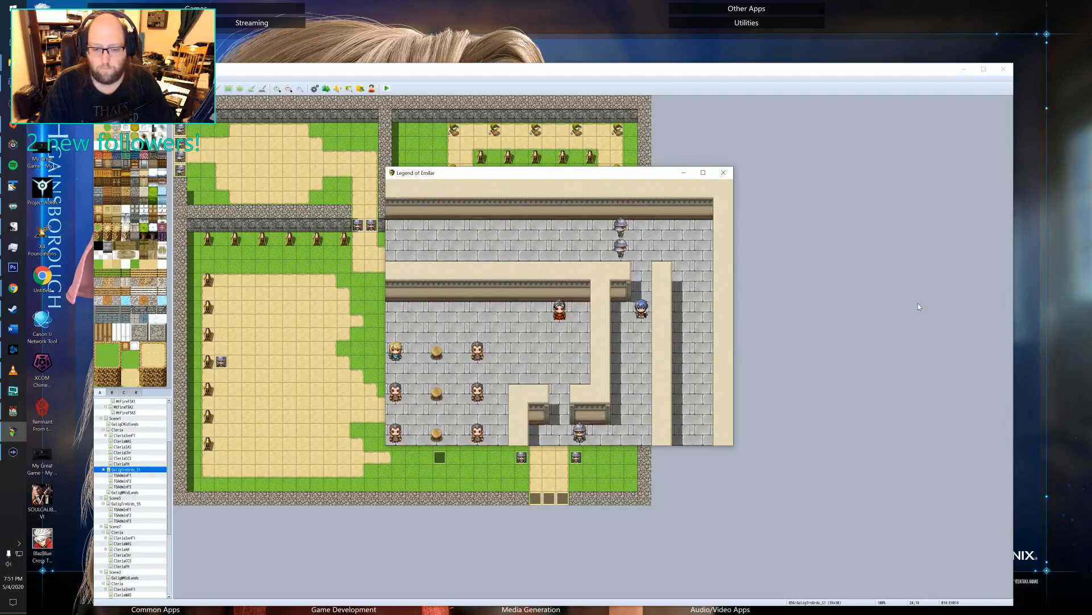
key(Left)
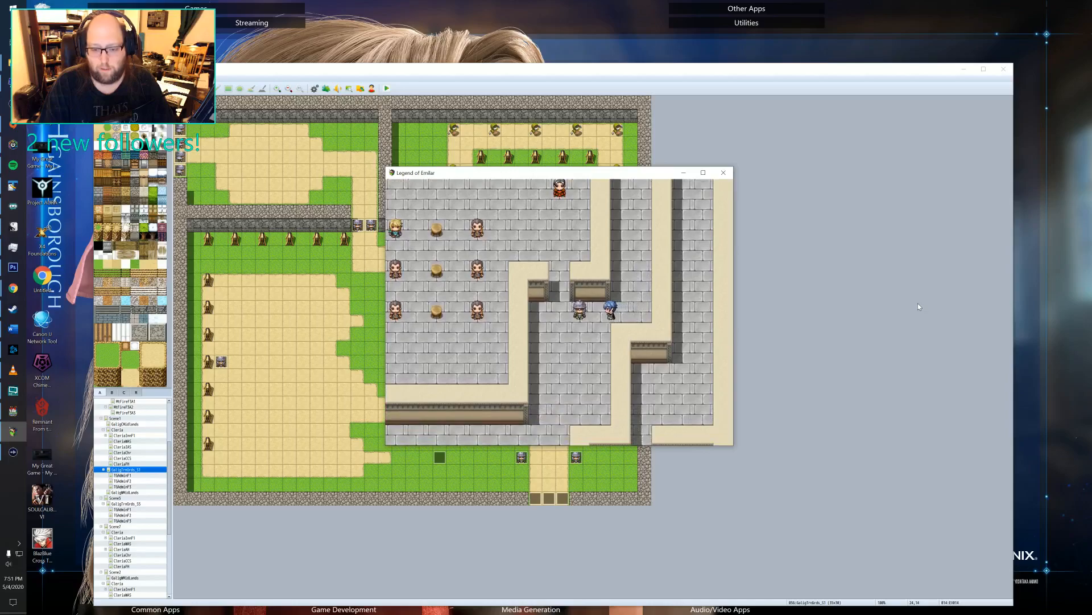
key(Down)
key(Left)
key(Right)
key(Up)
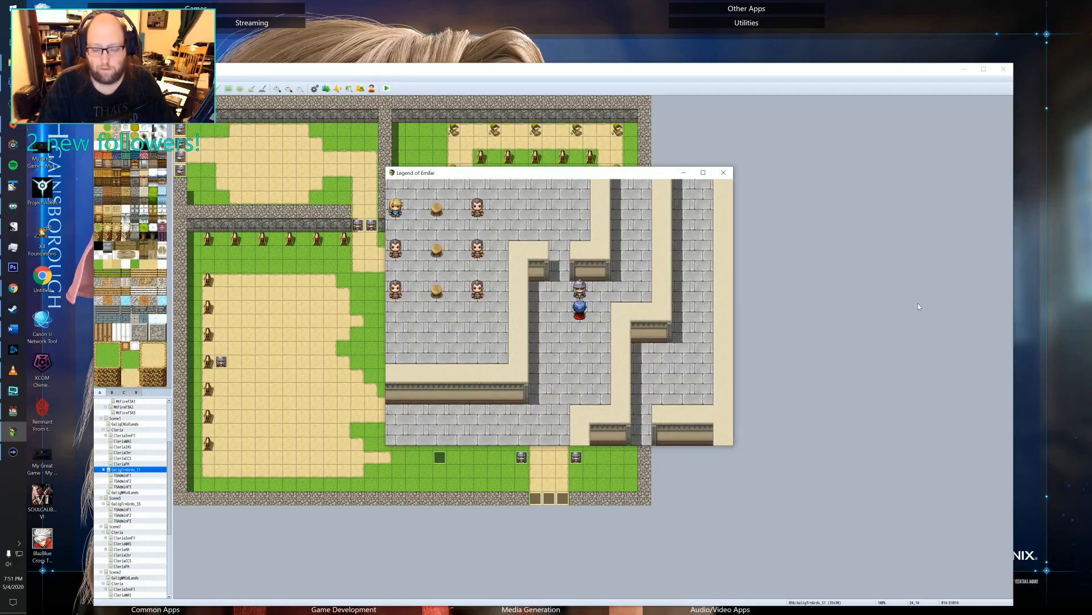
Talk to the soldier outside the training room and play through his dialogue.
key(Return)
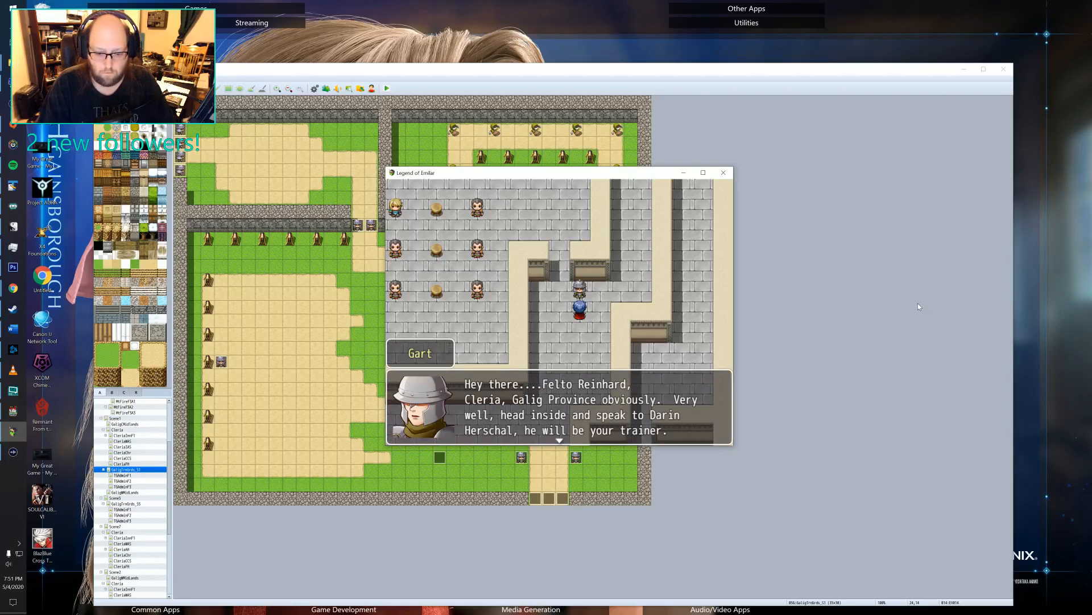
key(Return)
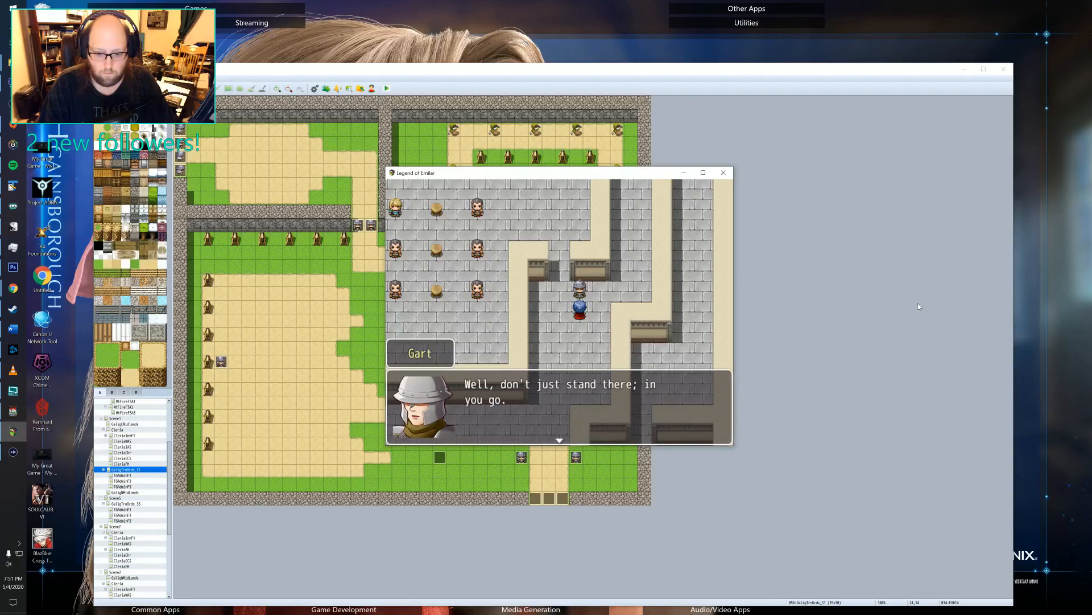
key(Return)
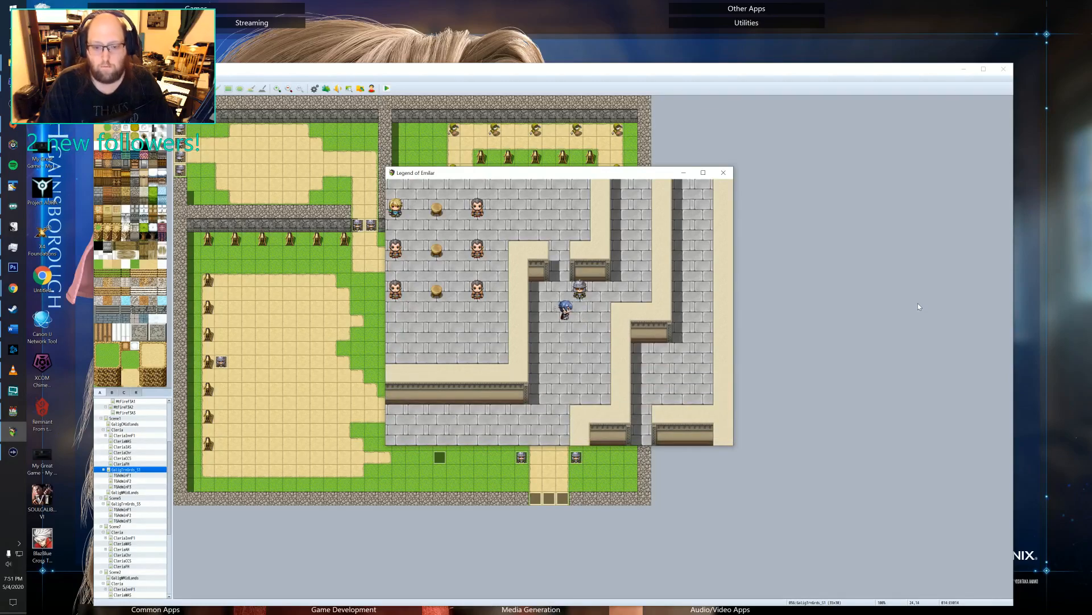
Enter the training room and play through the dialogue with the recruit trainer in armor.
key(Left)
key(Up)
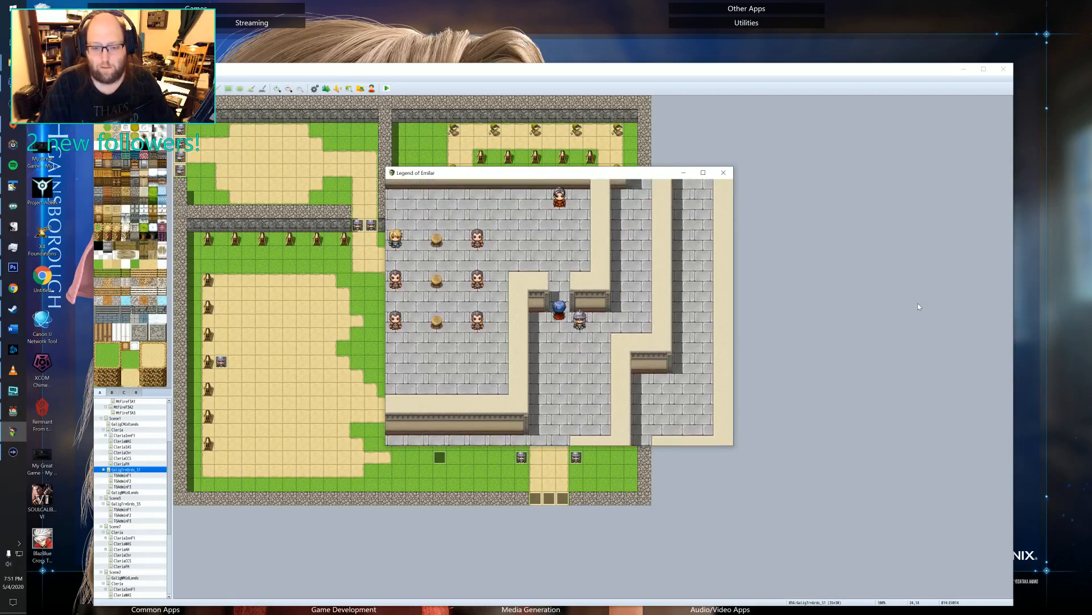
key(Up)
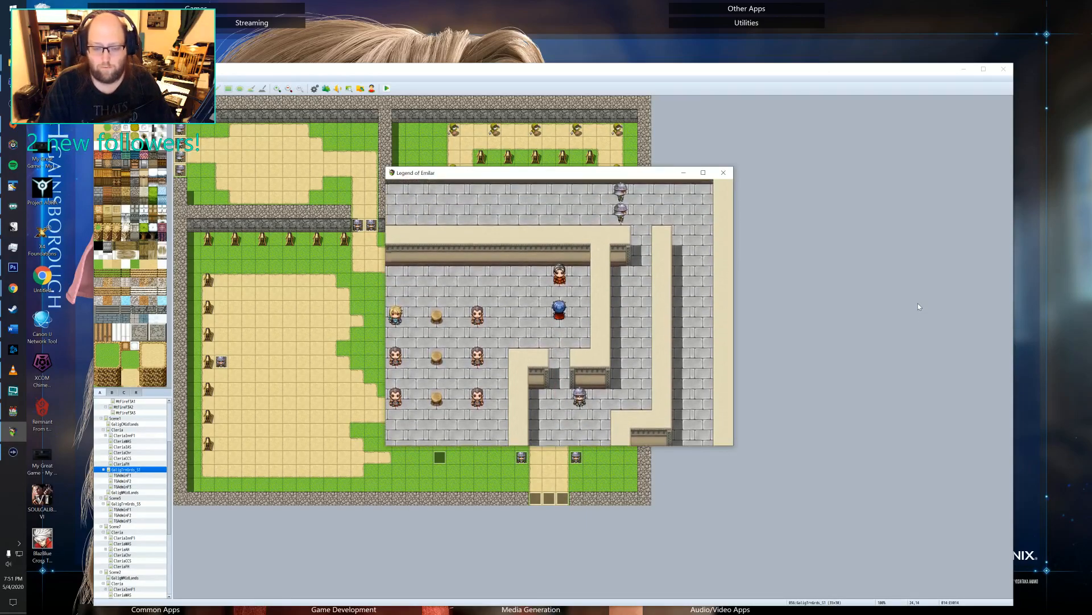
key(Return)
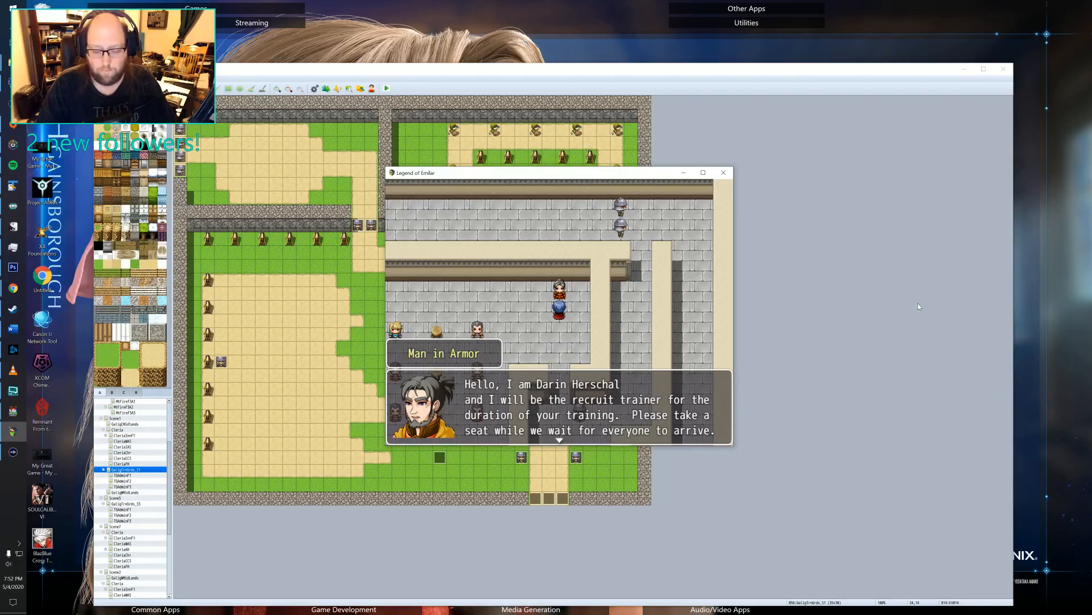
key(Return)
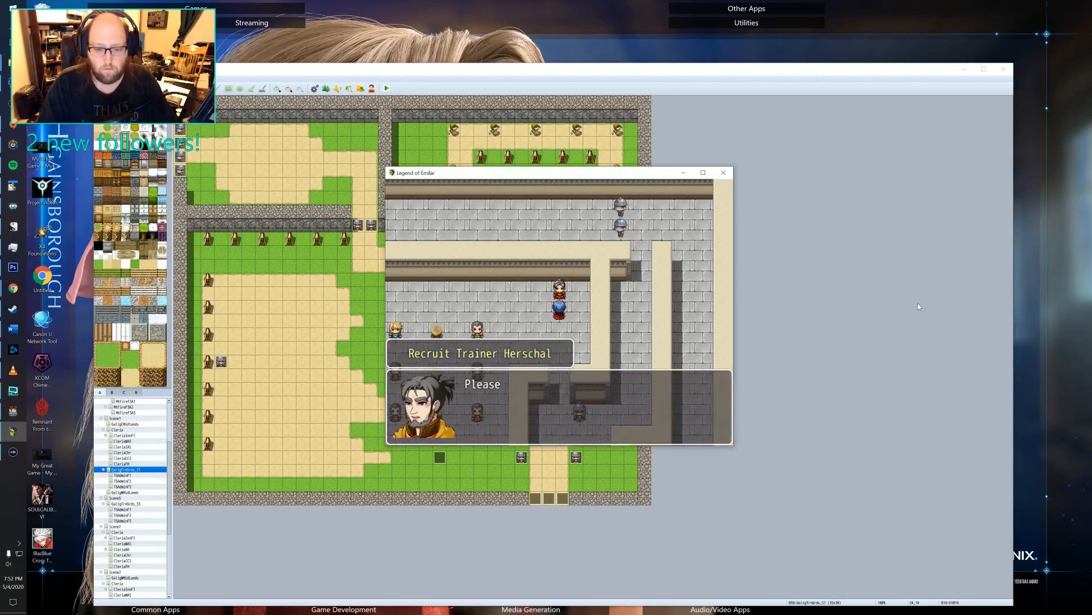
key(Return)
Walk the character across the training room and up and down the column of stools between the seated recruits.
key(Left)
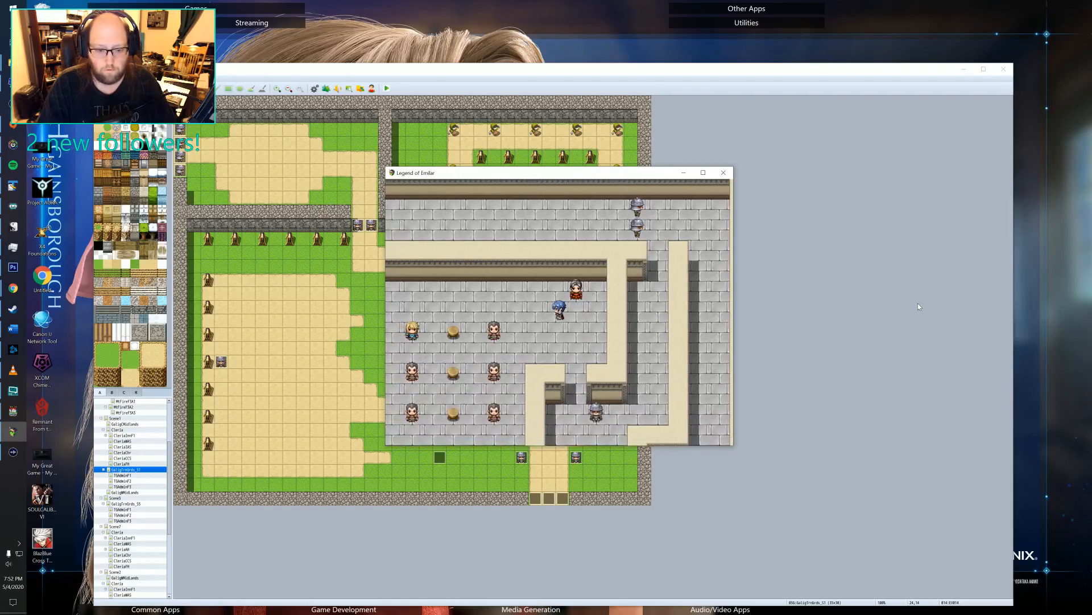
key(Left)
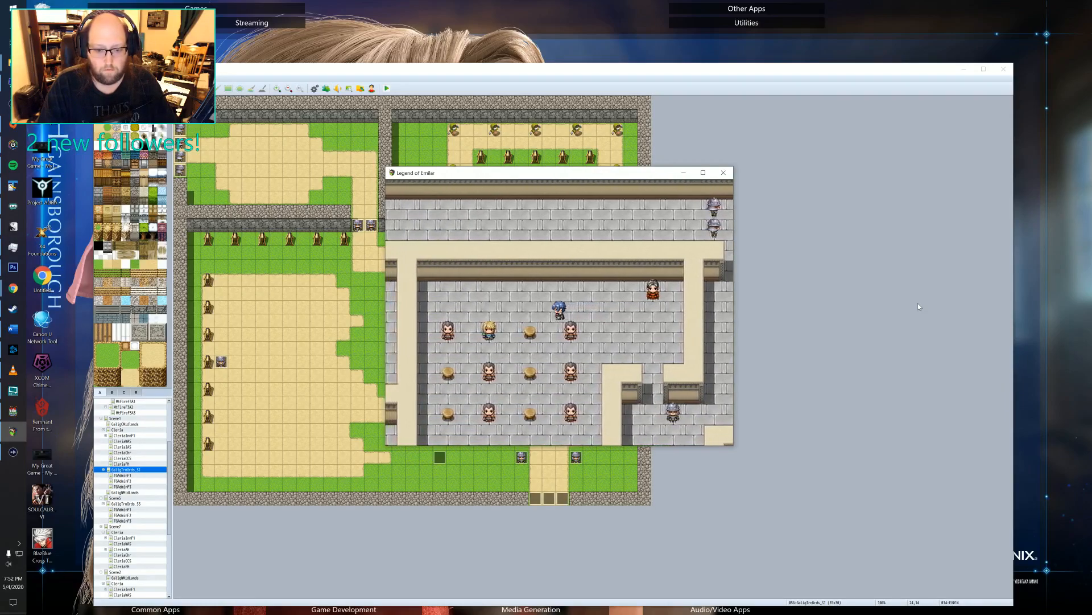
key(Down)
key(Left)
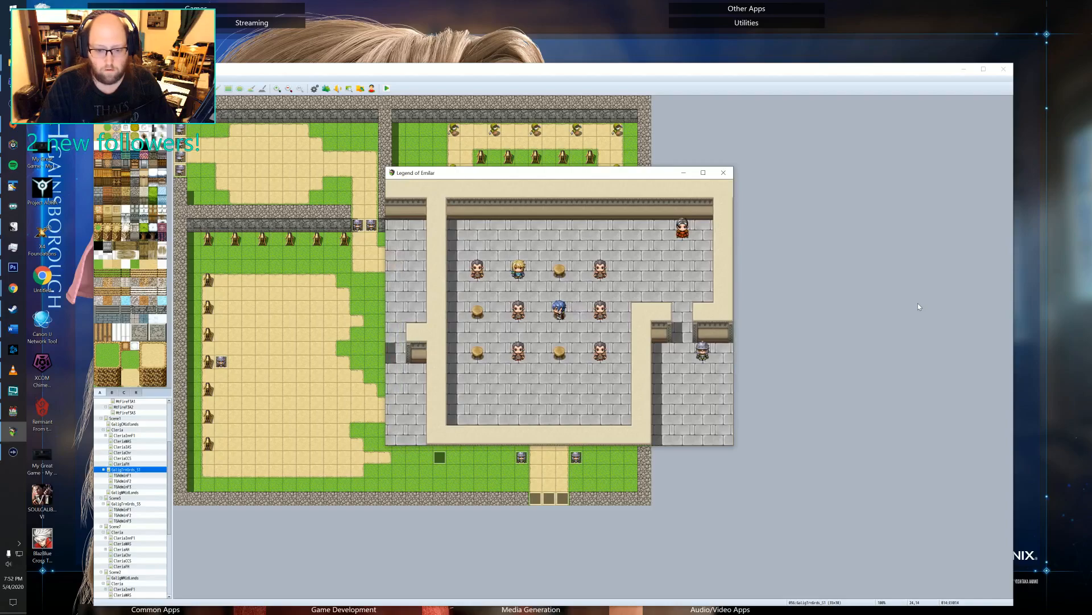
key(Down)
key(Up)
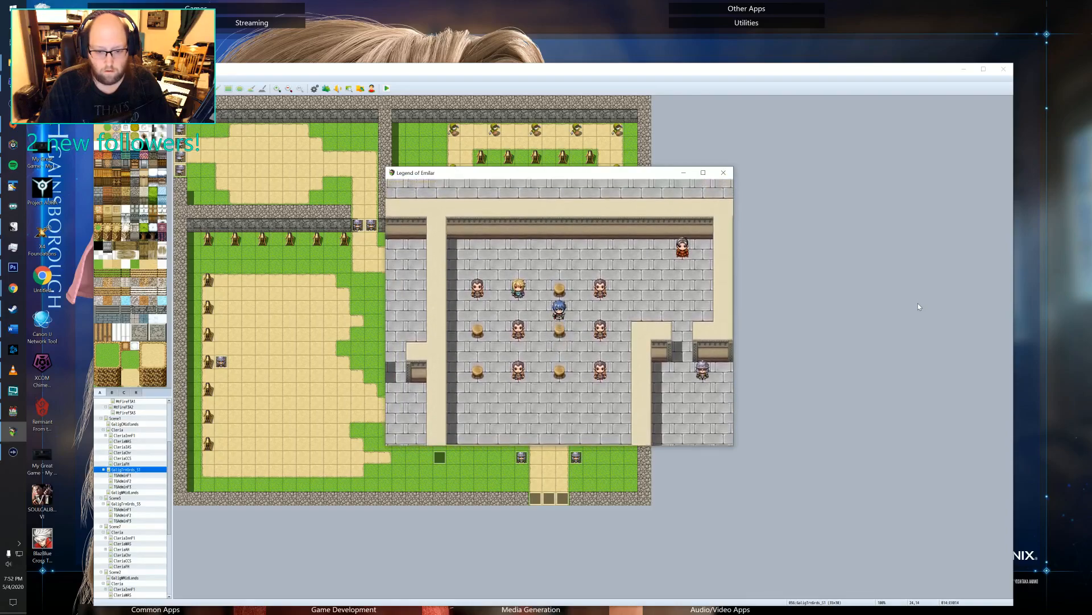
key(Down)
key(Up)
key(Up)
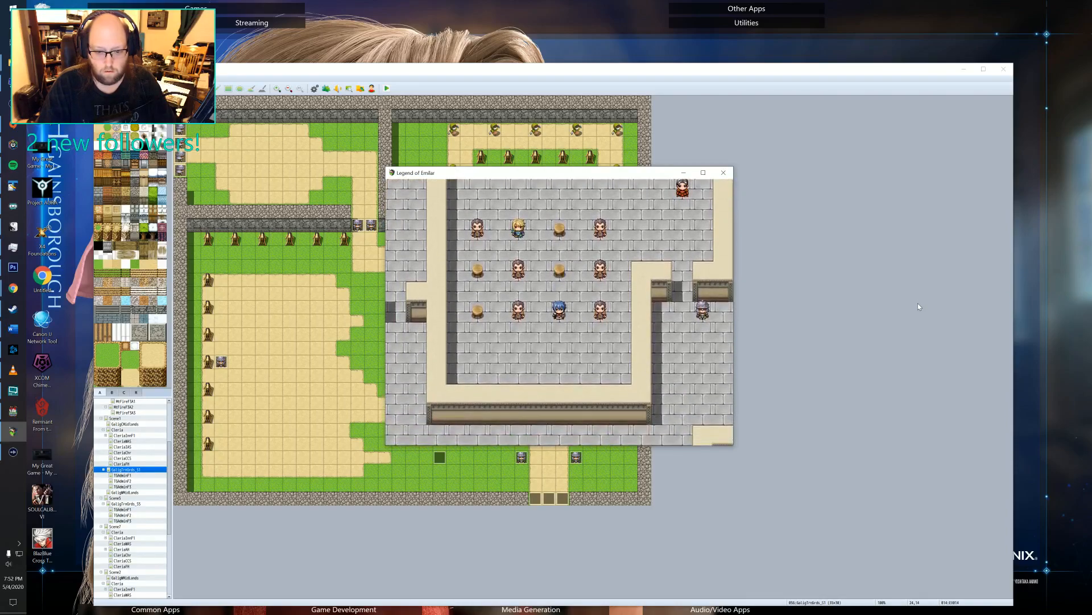
Talk to the blond recruit in the front row and play through his dialogue.
key(Up)
key(Left)
key(Left)
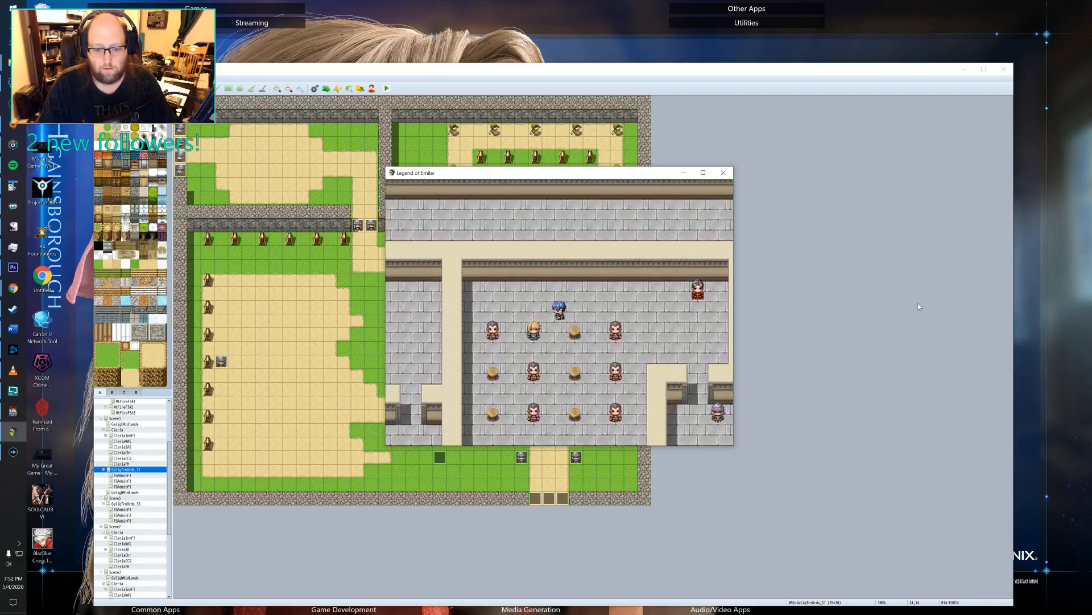
key(Down)
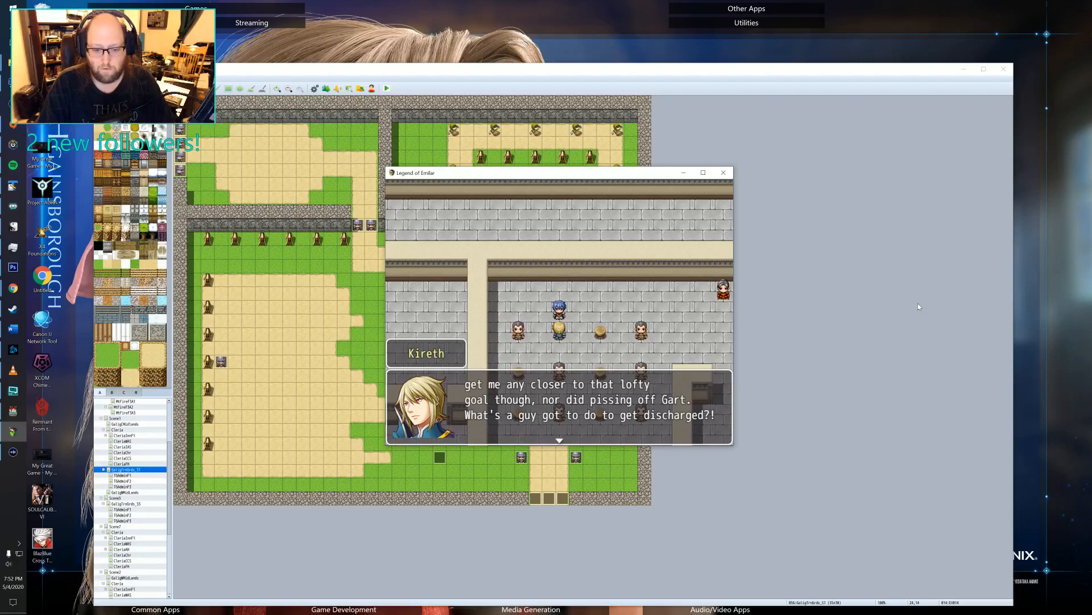
key(Return)
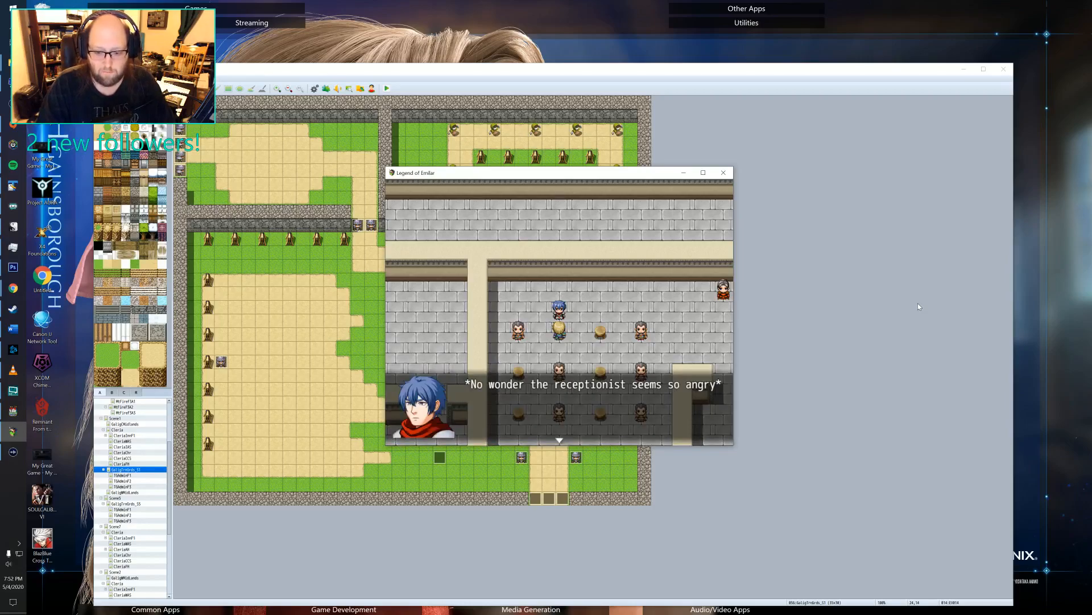
key(Return)
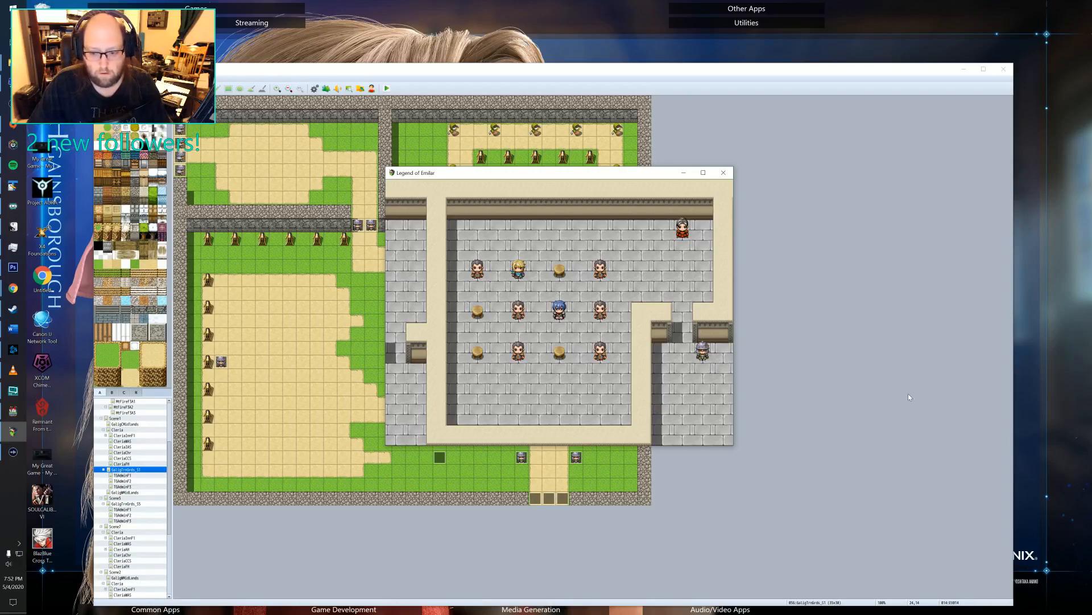
Return to the running playtest, save the game's progress and go back to the training room.
click(866, 380)
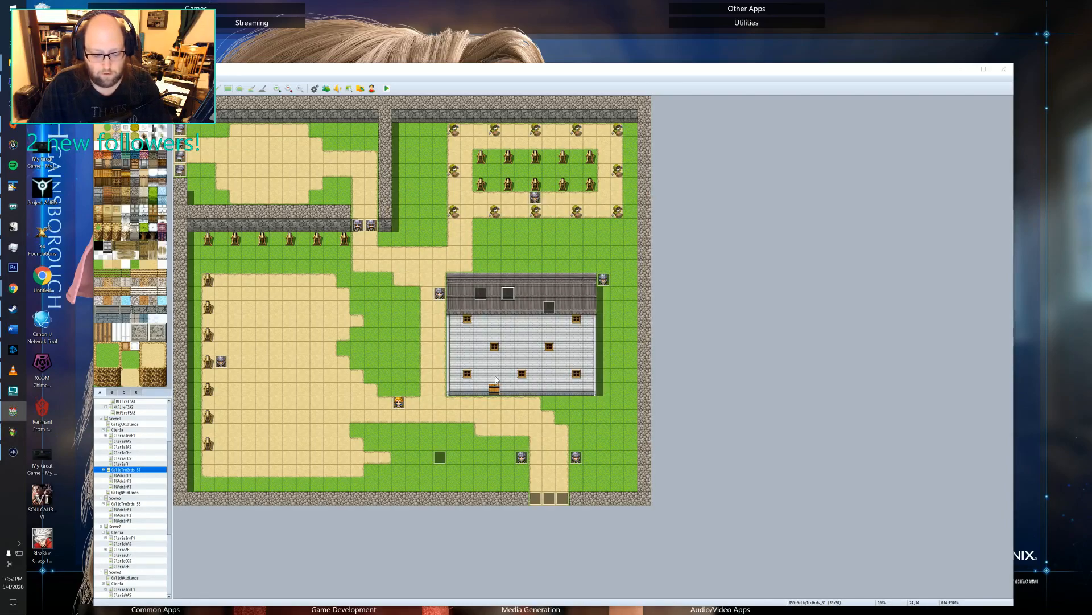
key(alt+Tab)
click(652, 300)
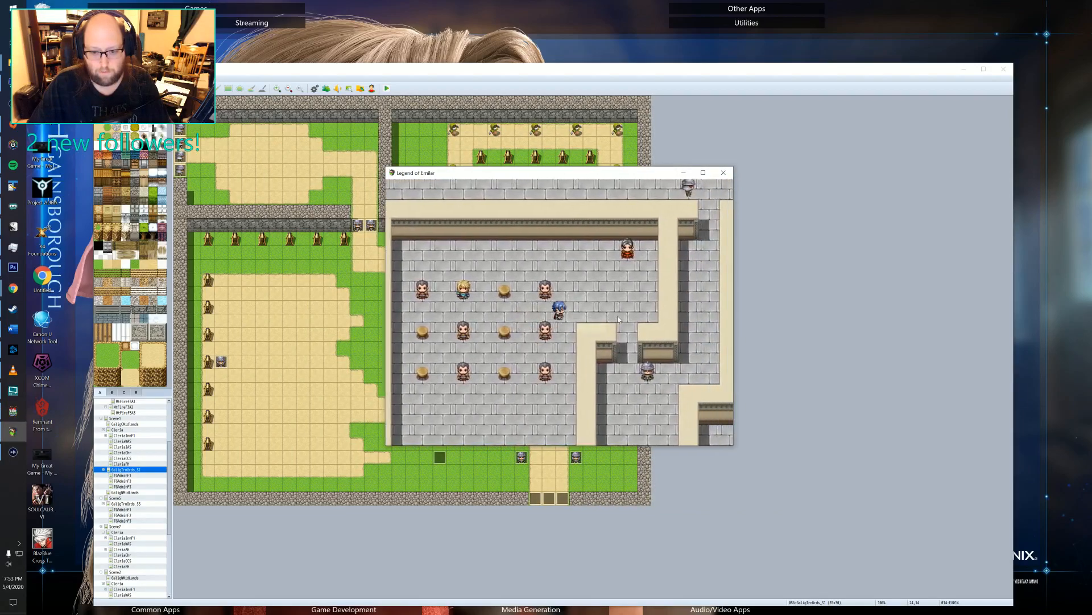
key(Escape)
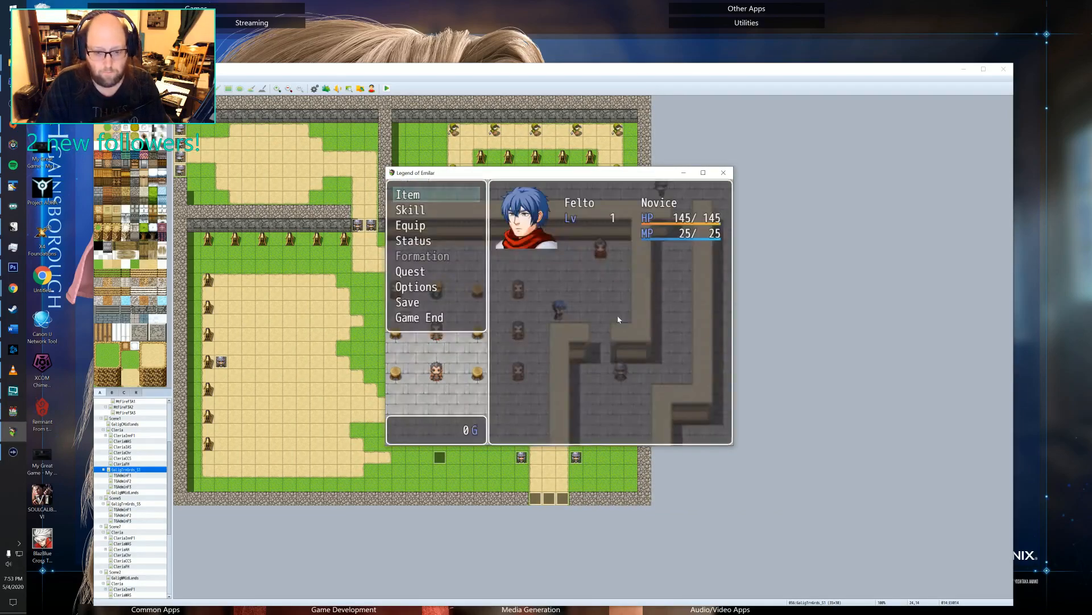
key(Down)
key(Down)
key(Down)
key(Down)
key(Down)
key(Down)
key(Down)
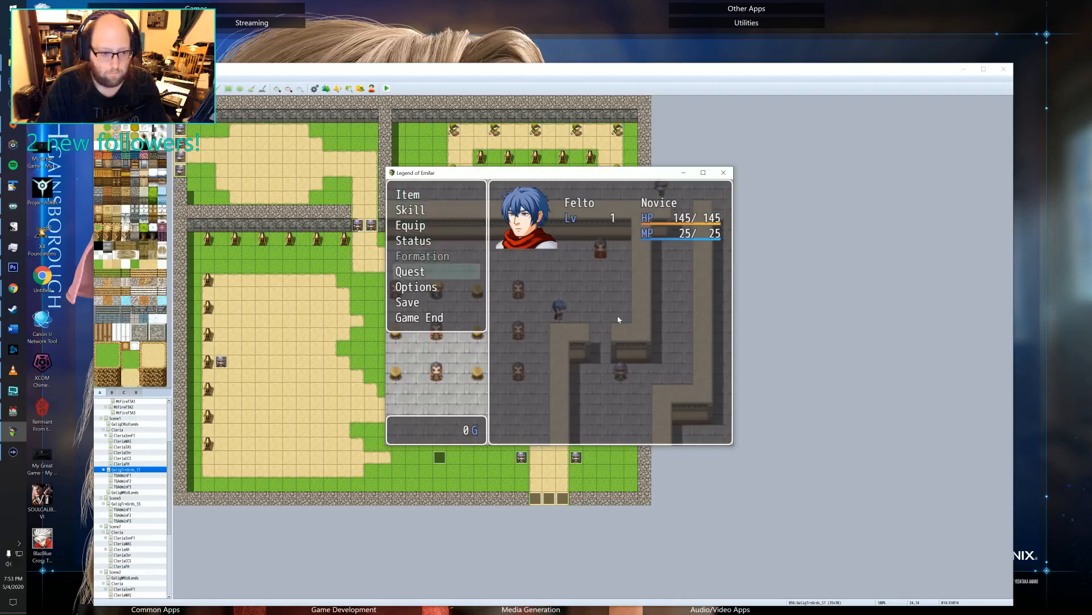
key(Return)
key(Return)
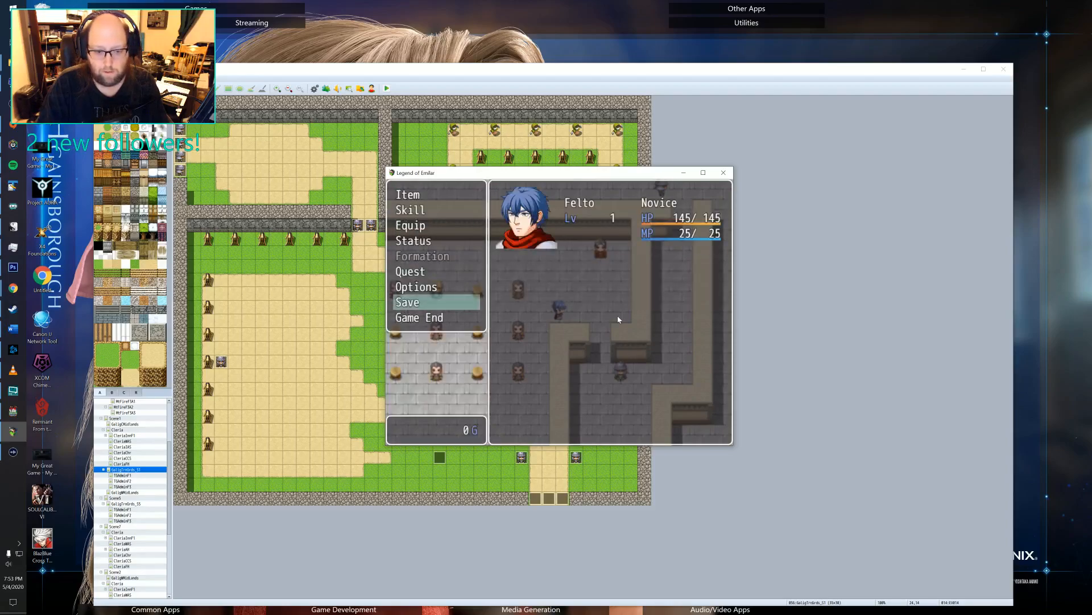
key(Escape)
key(Left)
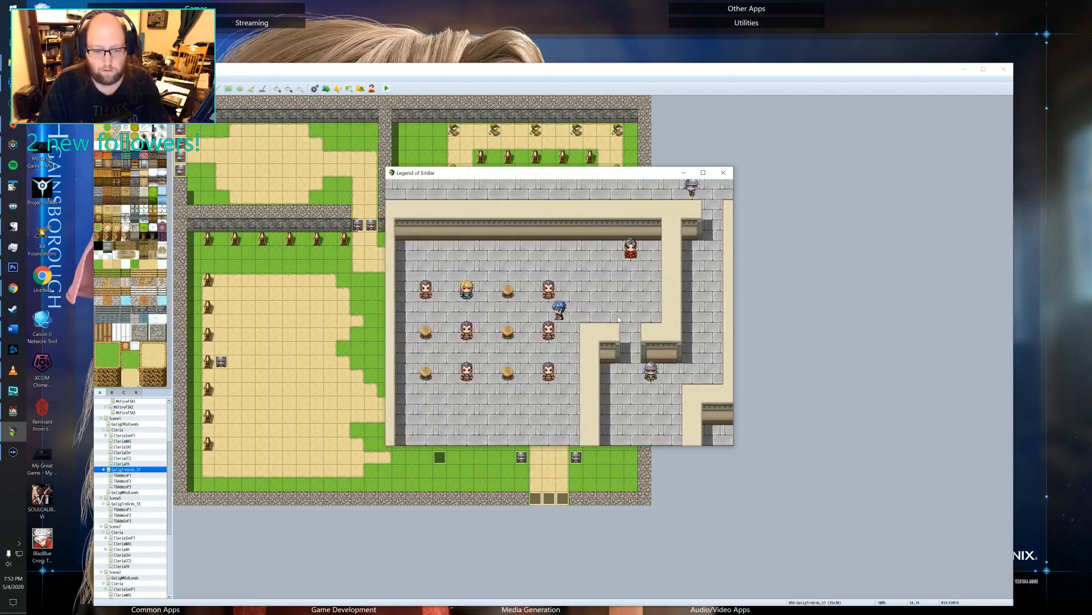
Switch to the RPG Maker editor, open the administrative building's second-floor map and inspect the front-row stool event EV009.
click(836, 260)
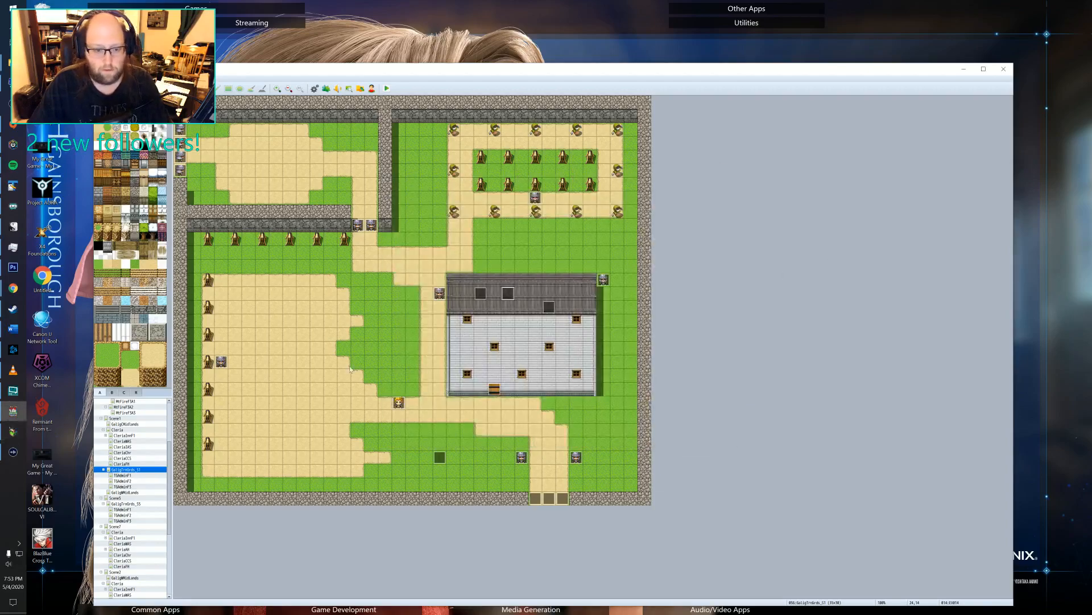
click(124, 475)
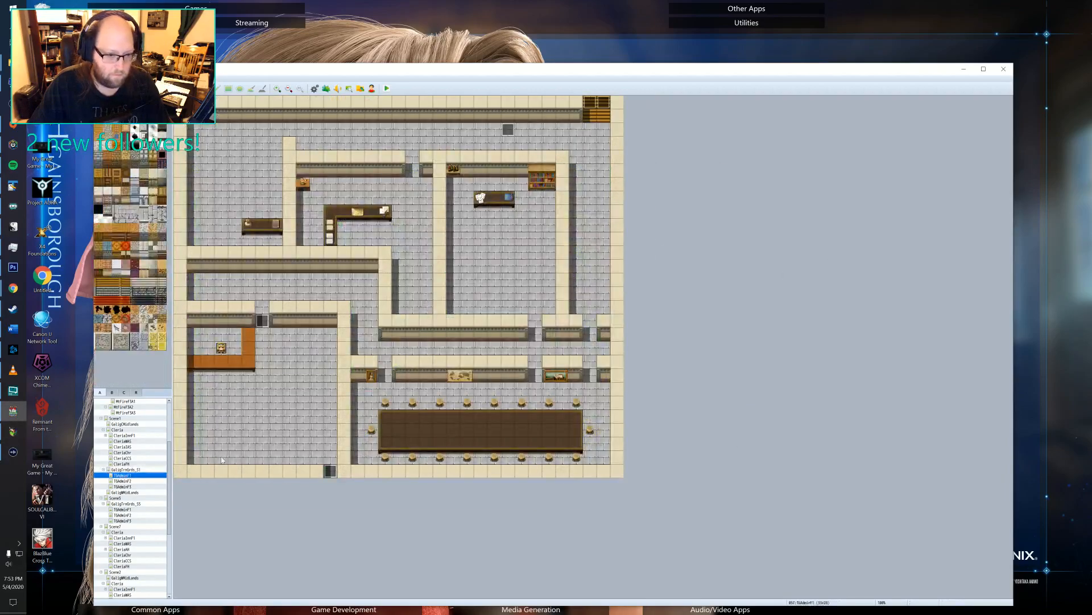
click(123, 481)
double_click(426, 211)
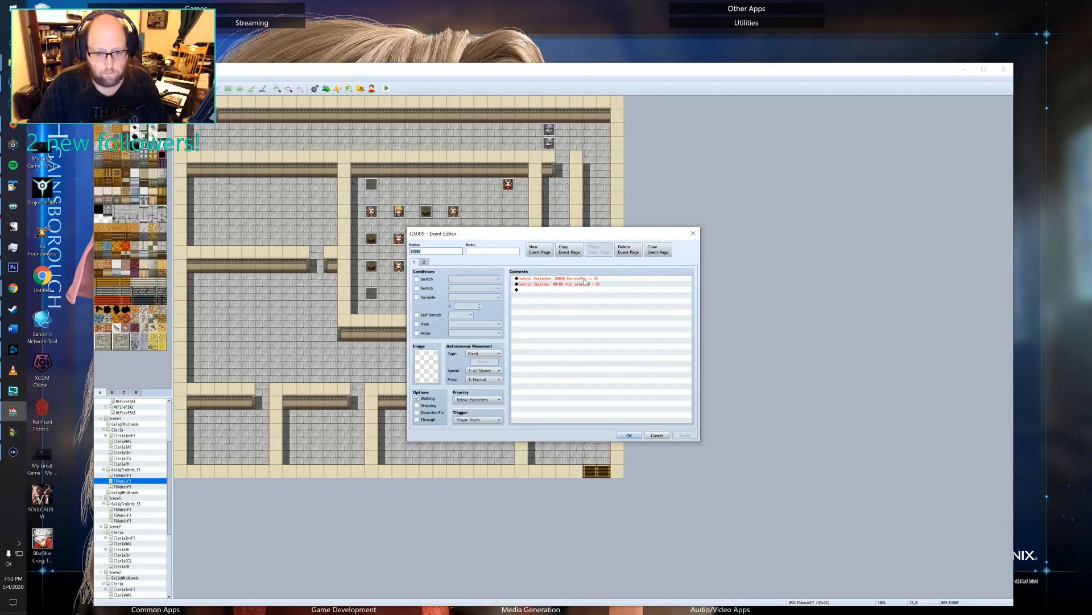
click(693, 234)
Review the second page of the event for the soldier outside the training room.
click(521, 266)
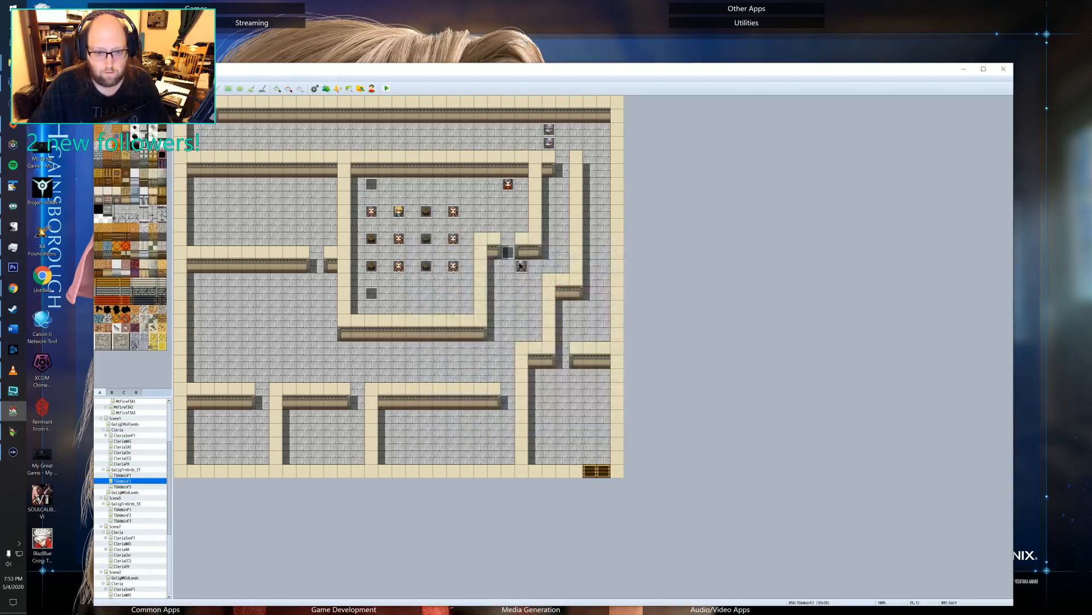
double_click(522, 266)
click(424, 262)
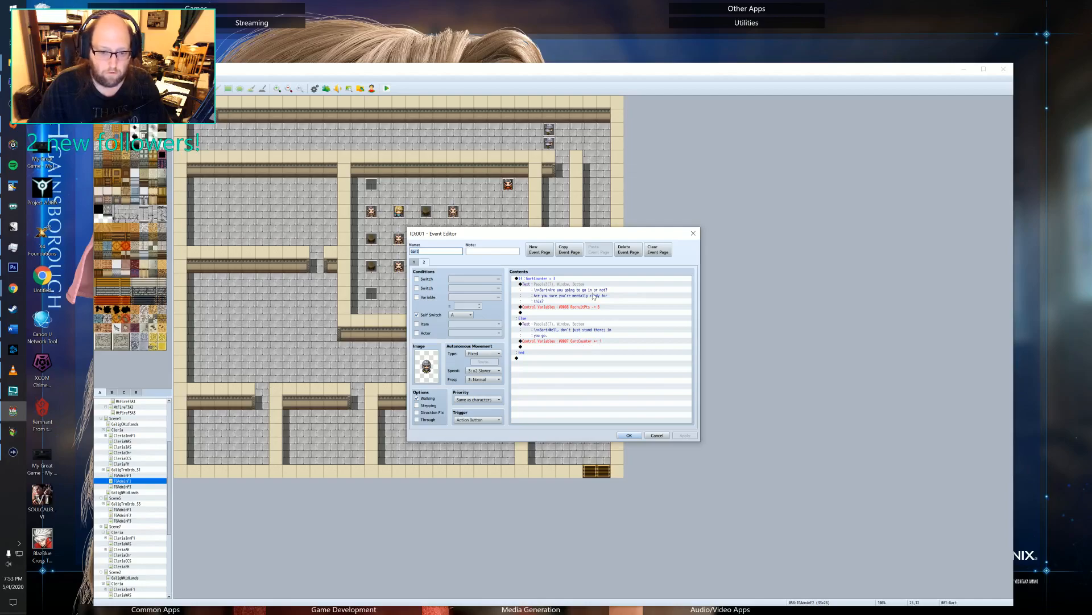
click(693, 234)
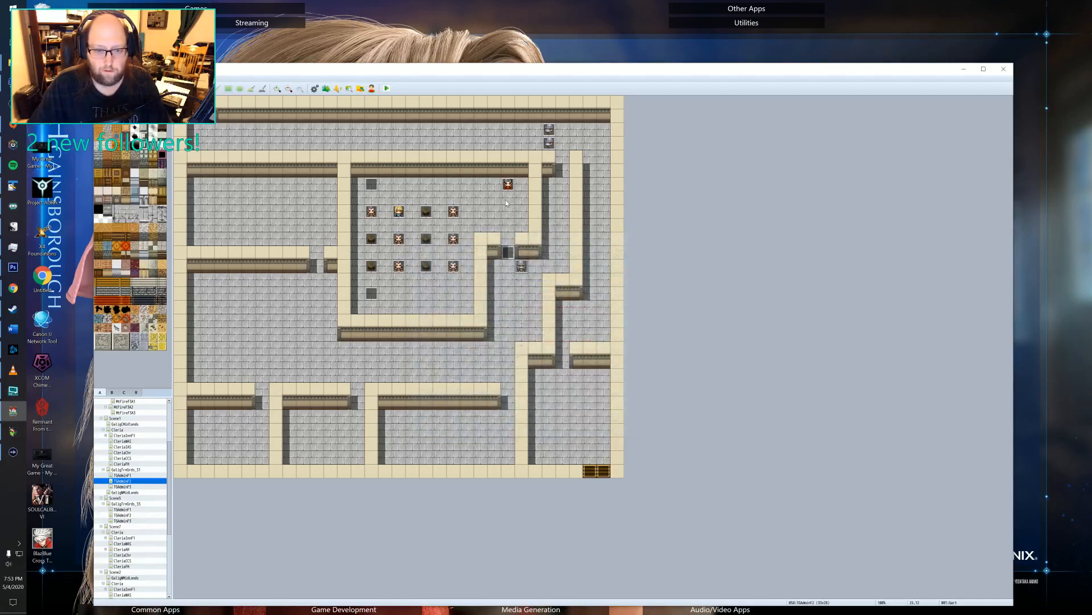
Review the three pages of the recruit trainer's event, including their conditions and dialogue.
double_click(509, 187)
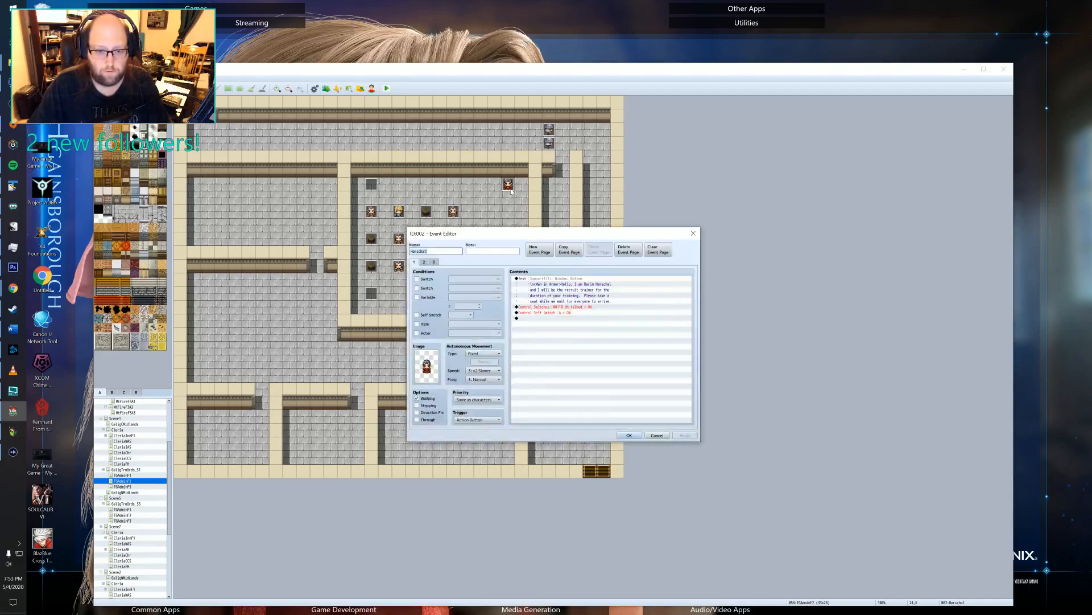
click(433, 262)
click(424, 261)
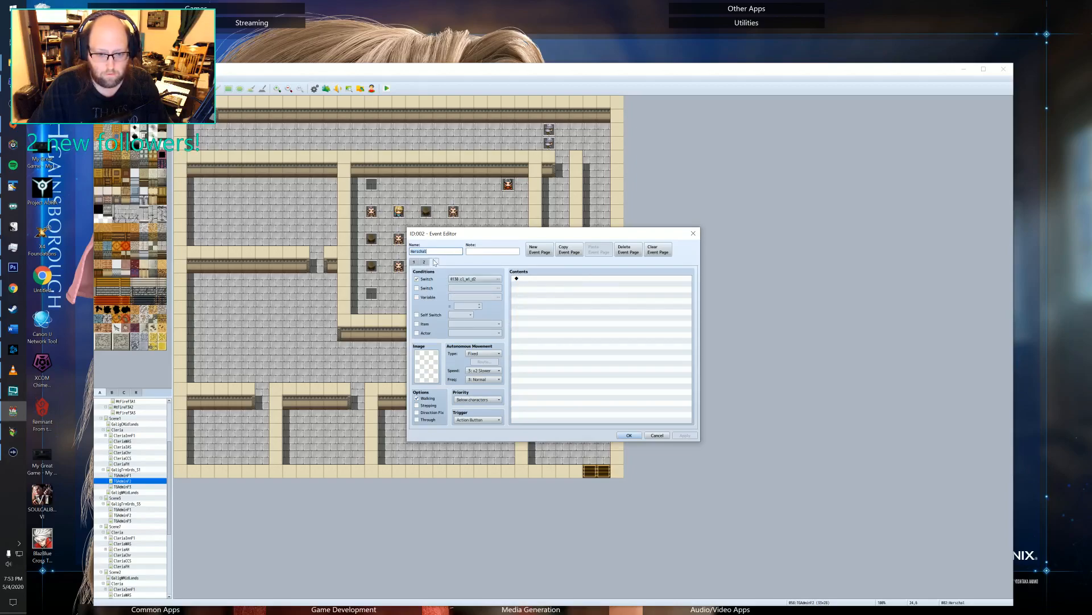
click(414, 262)
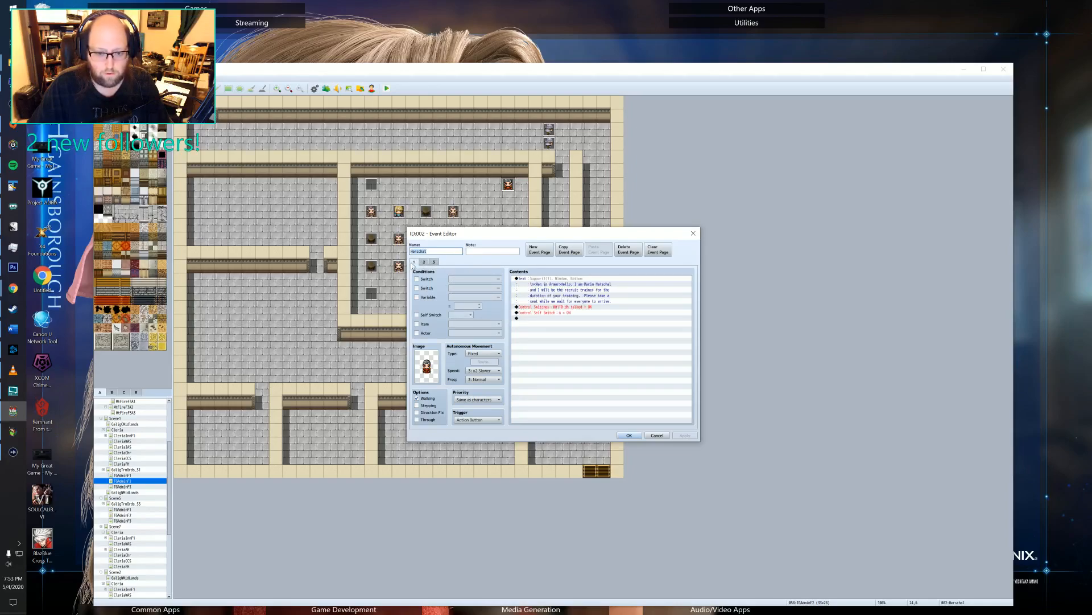
click(424, 263)
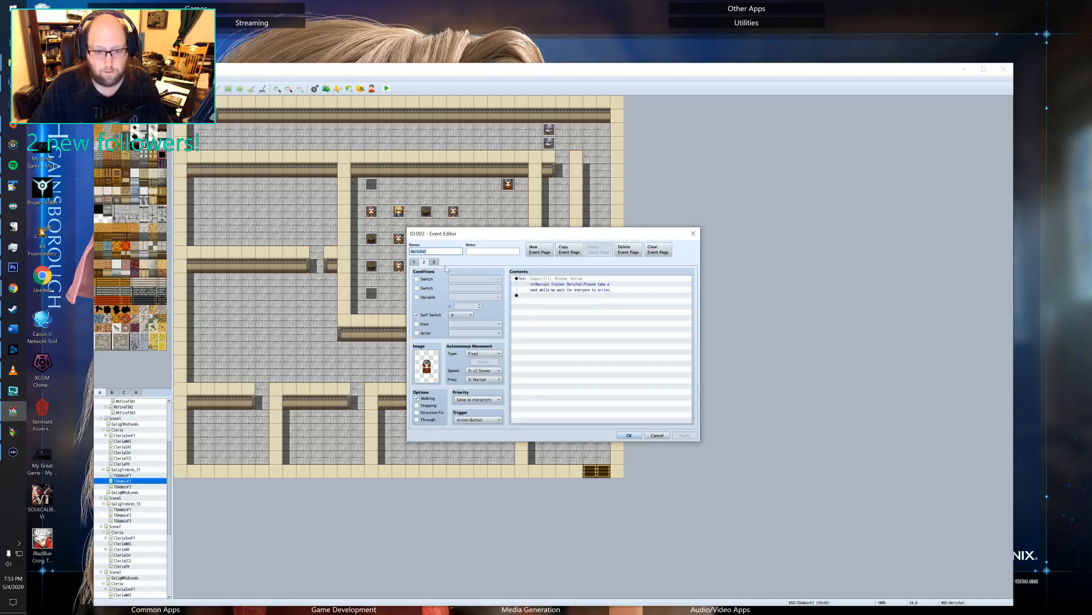
click(693, 233)
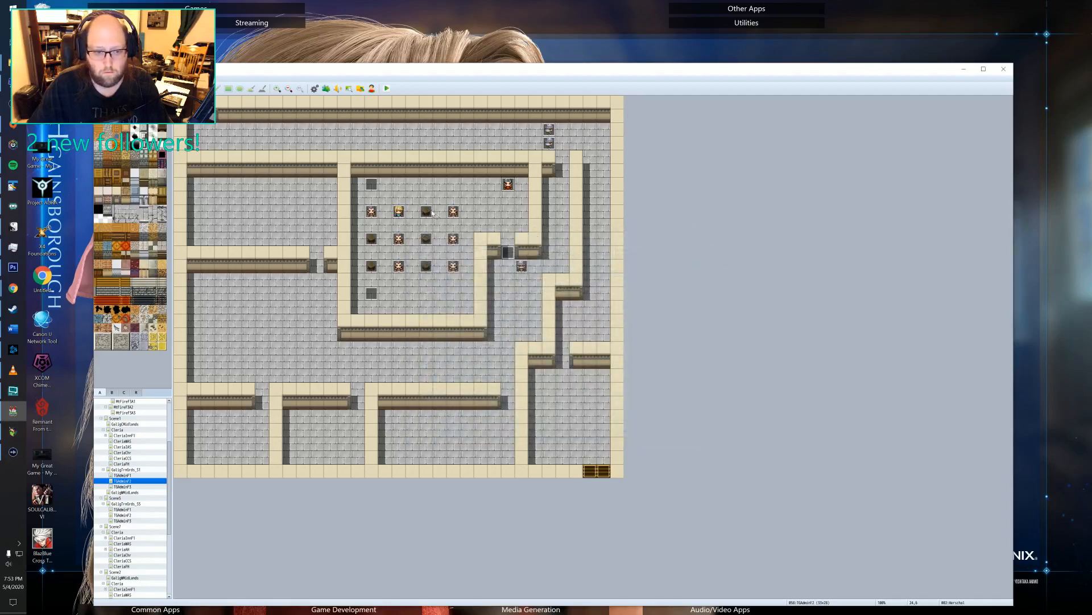
Check event EV015 in the training room's northwest corner and compare both pages of stool event EV009.
double_click(371, 185)
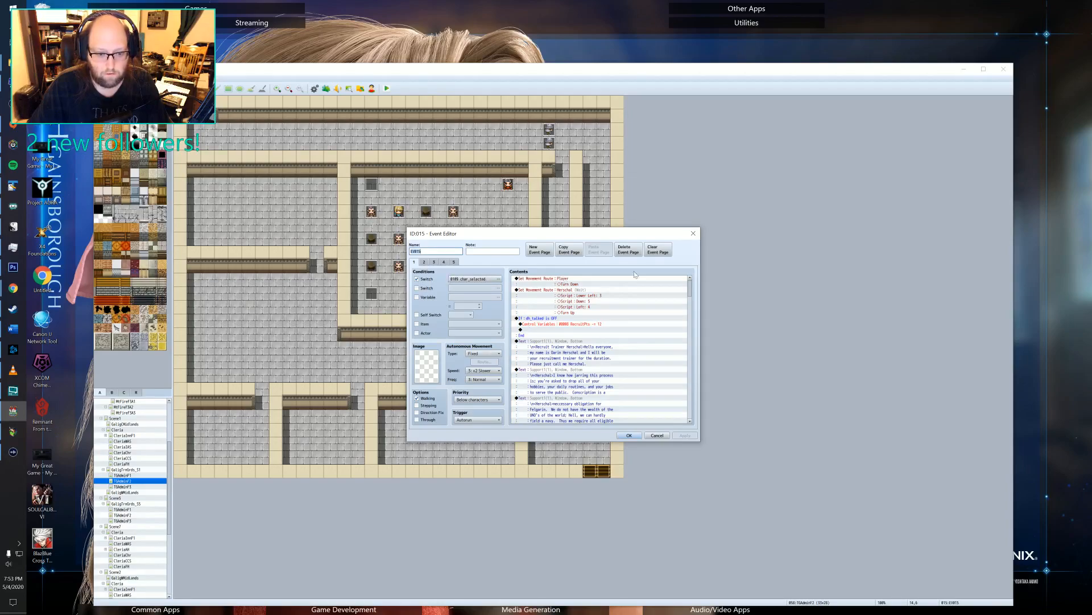
click(694, 234)
double_click(427, 214)
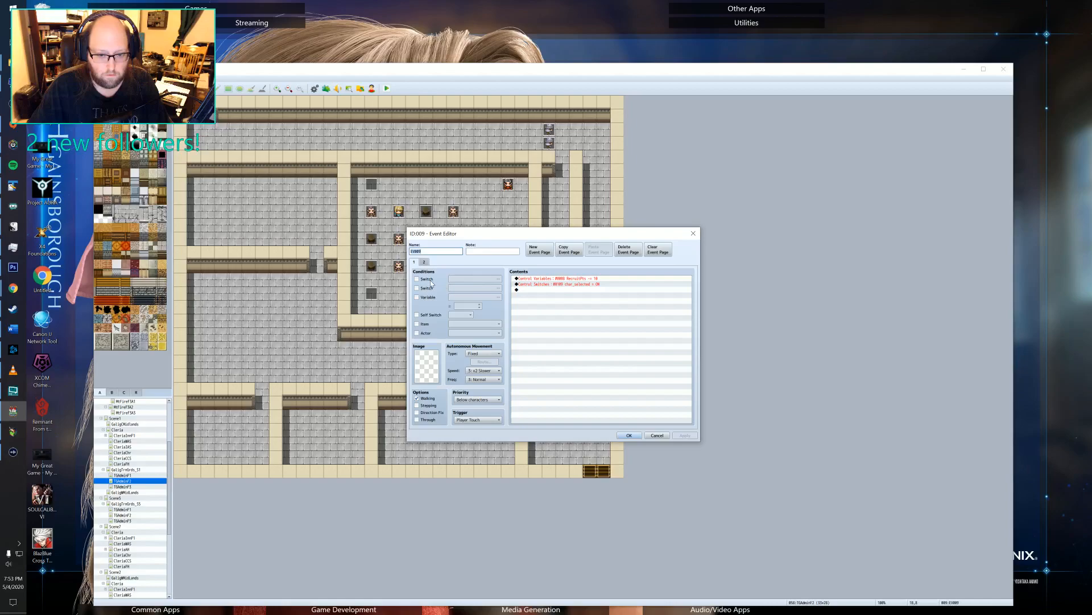
click(424, 262)
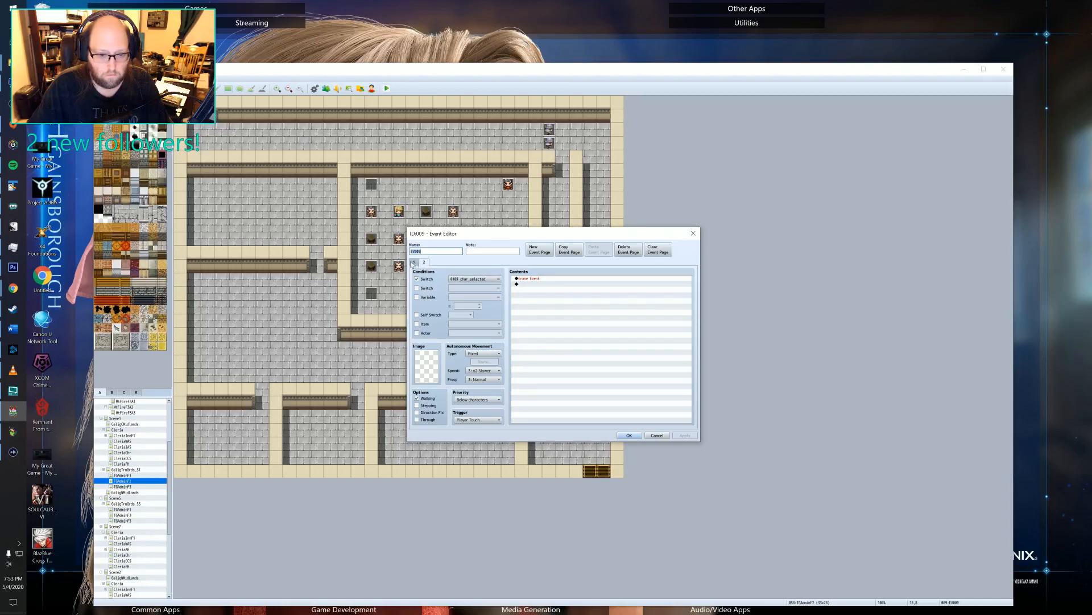
click(413, 263)
click(427, 263)
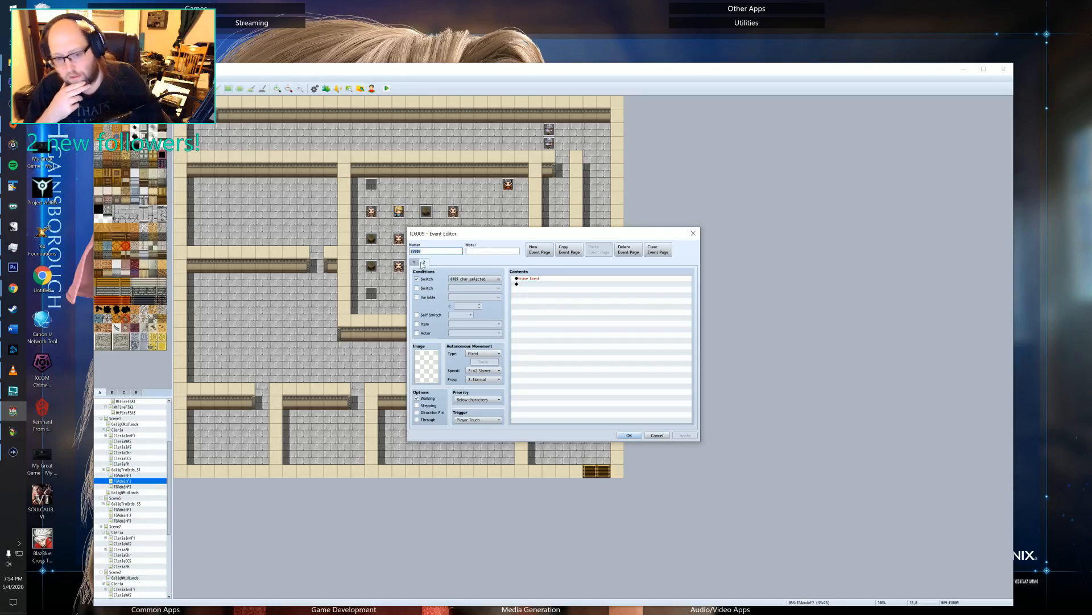
click(414, 262)
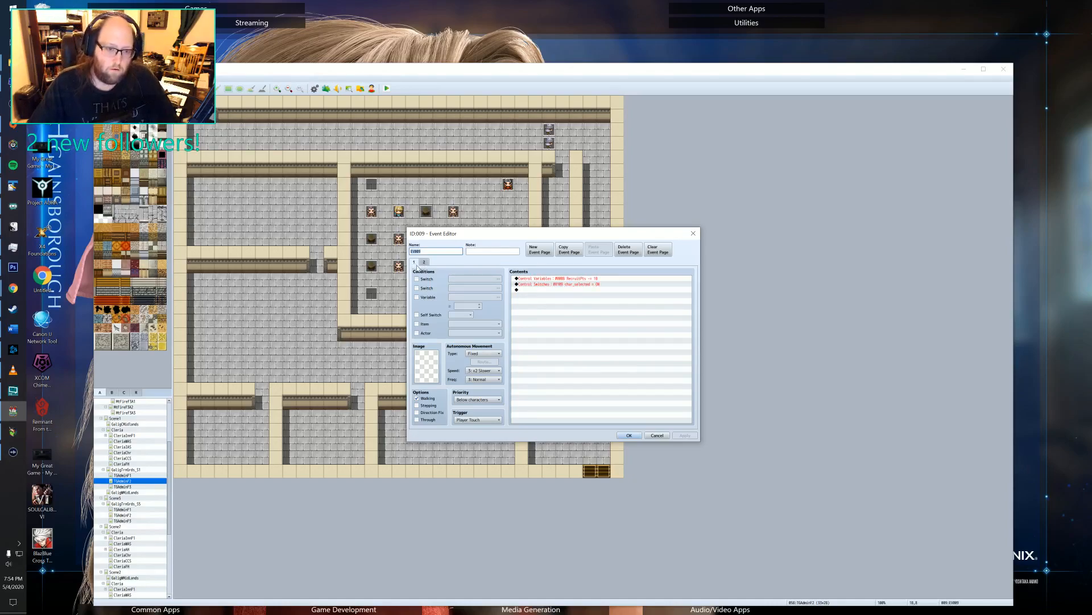
click(423, 262)
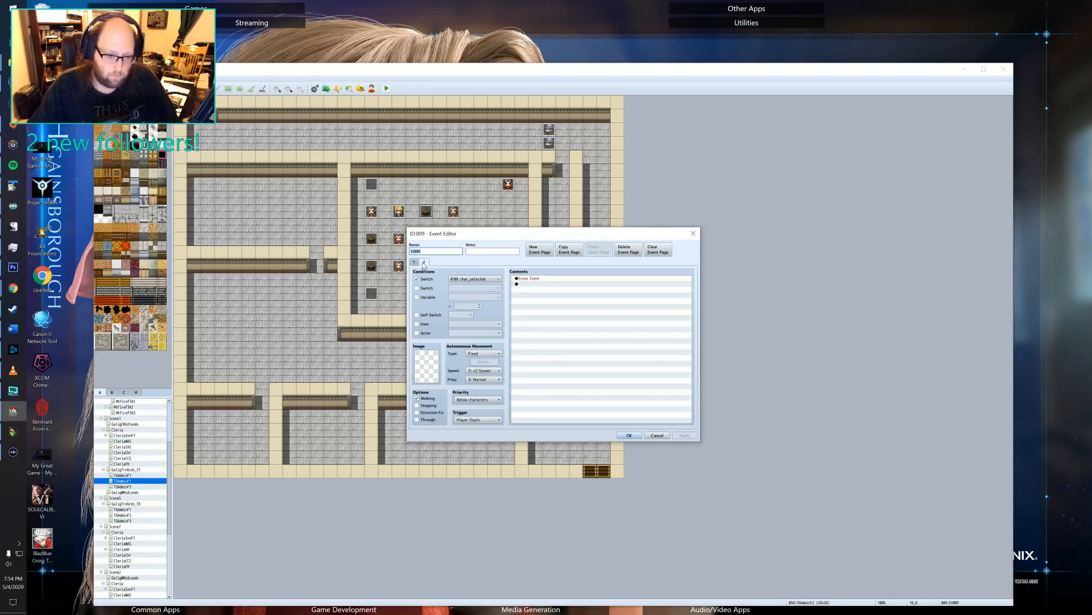
click(415, 262)
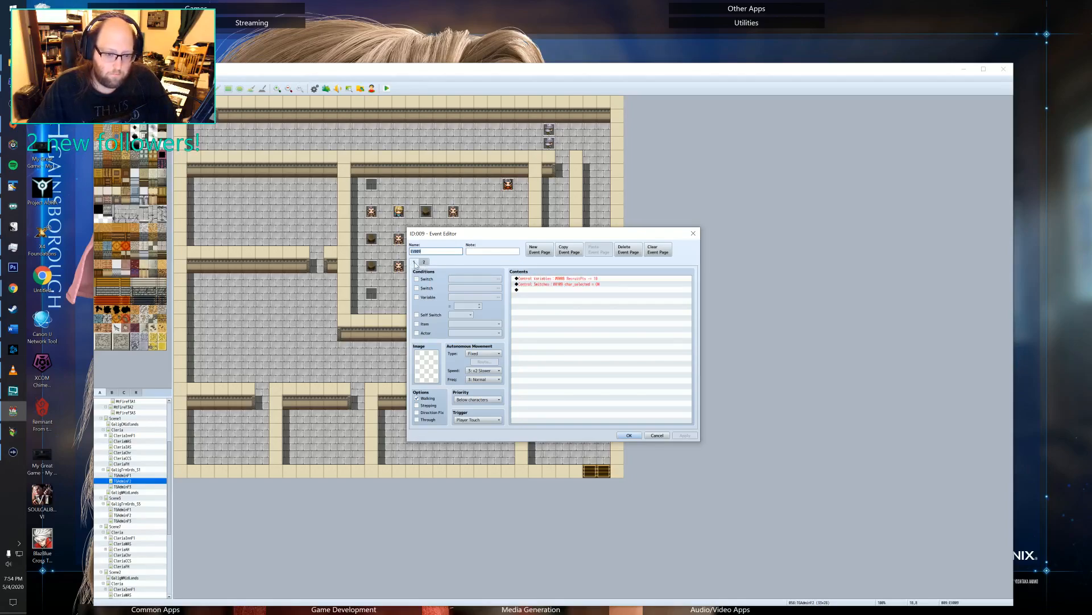
click(693, 233)
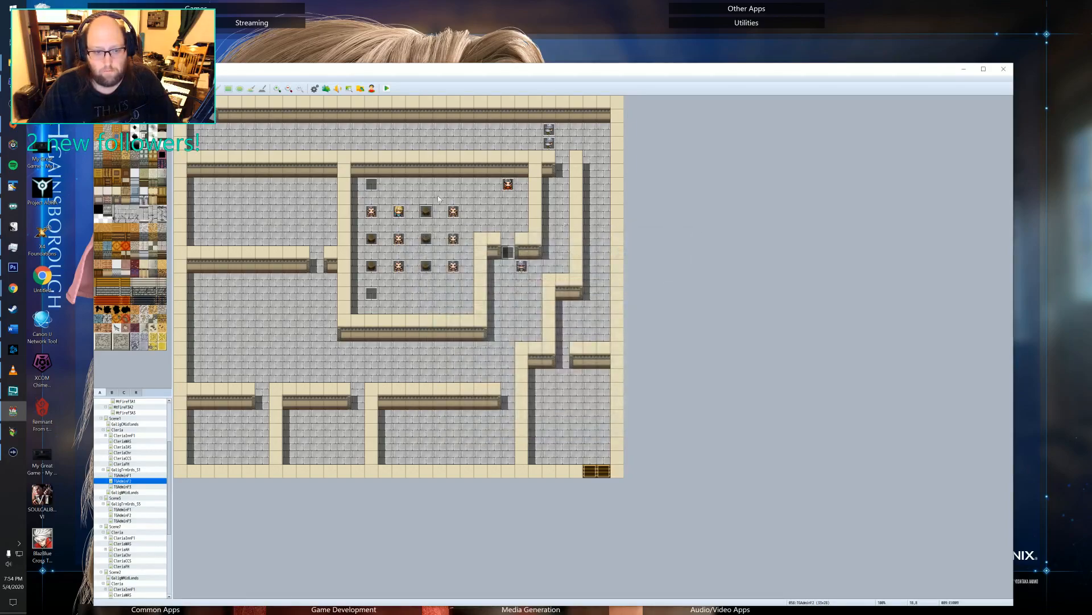
Review the first page of event EV015 in the training room, including its char_selected condition and the dh_talked conditional branch.
double_click(370, 188)
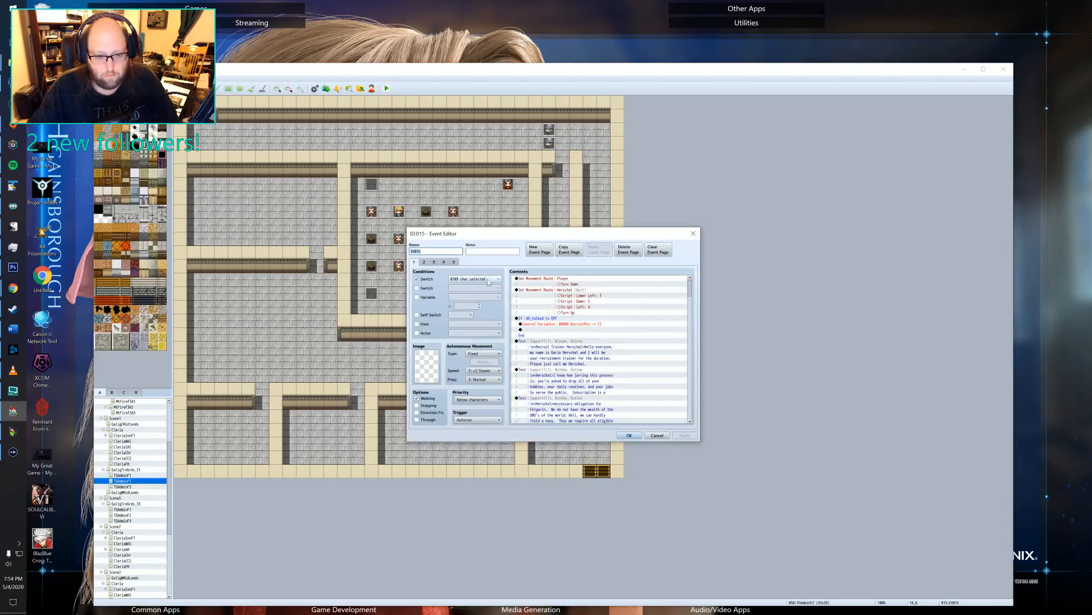
click(581, 281)
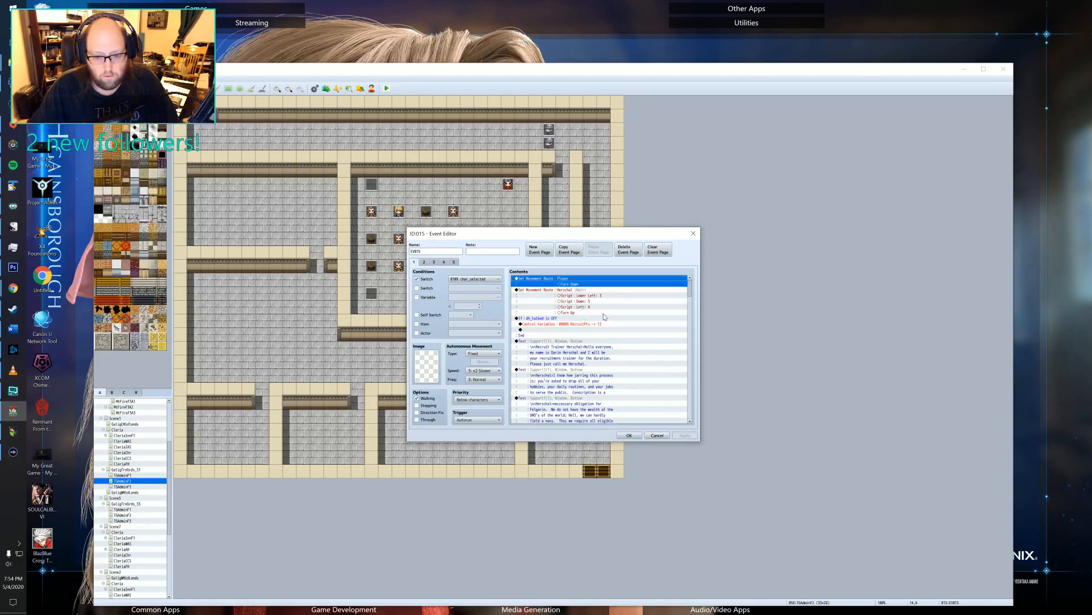
scroll(598, 305, down, 2)
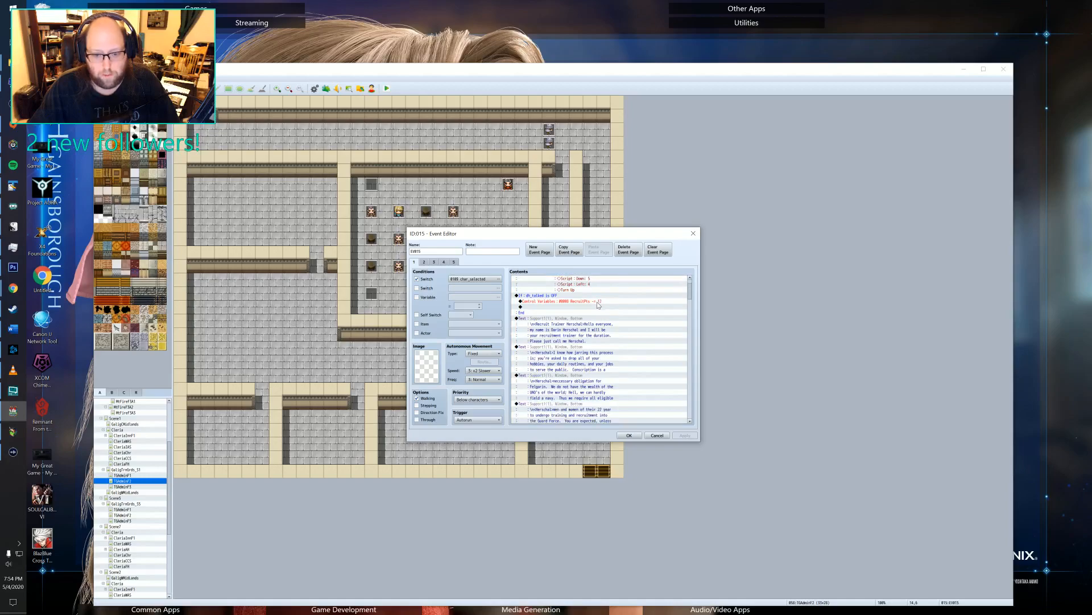
click(540, 296)
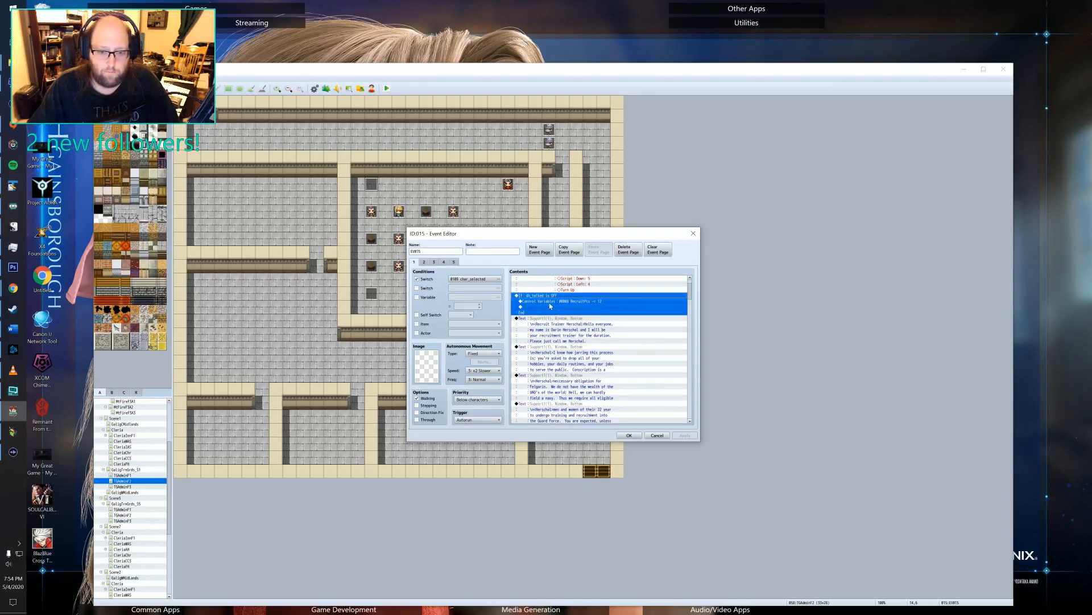
scroll(619, 312, up, 2)
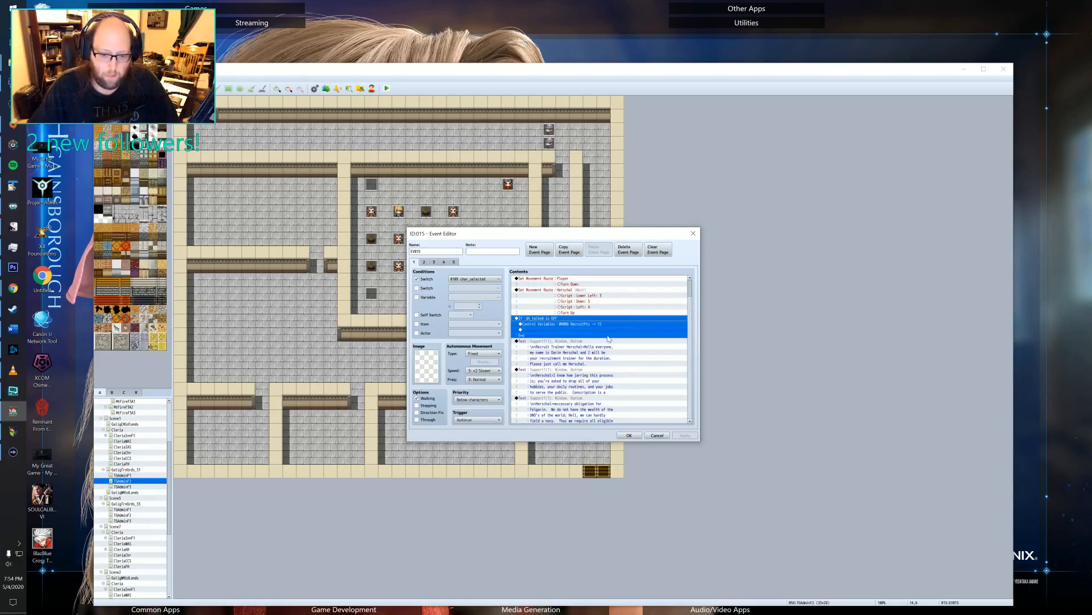
click(693, 233)
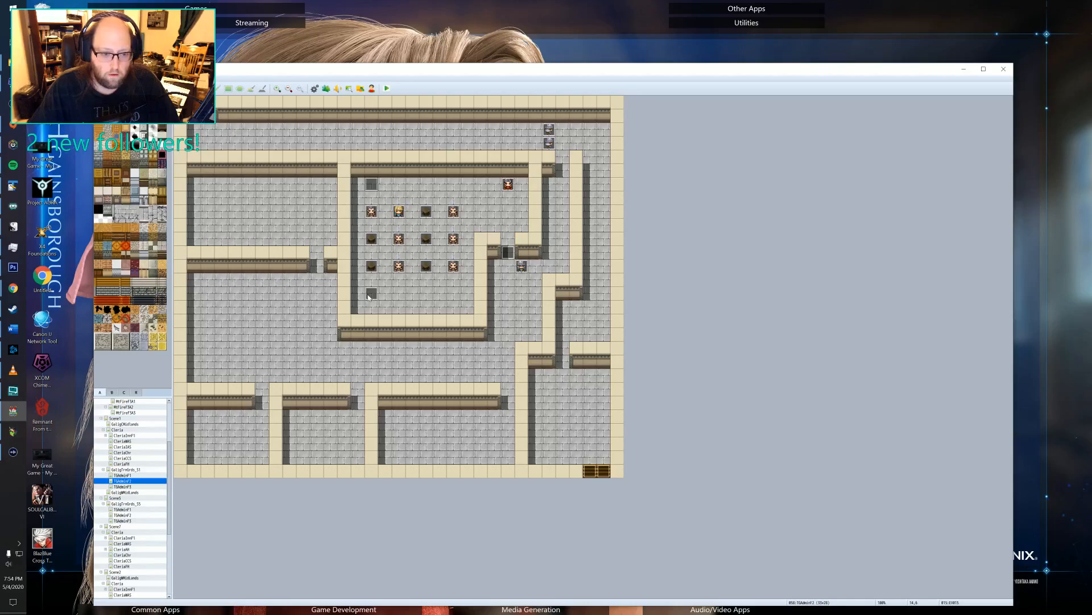
Switch to the Legend of Emilar playtest and check the debug list's game switches up to 0140, including char_selected and dh_talked.
key(ctrl+r)
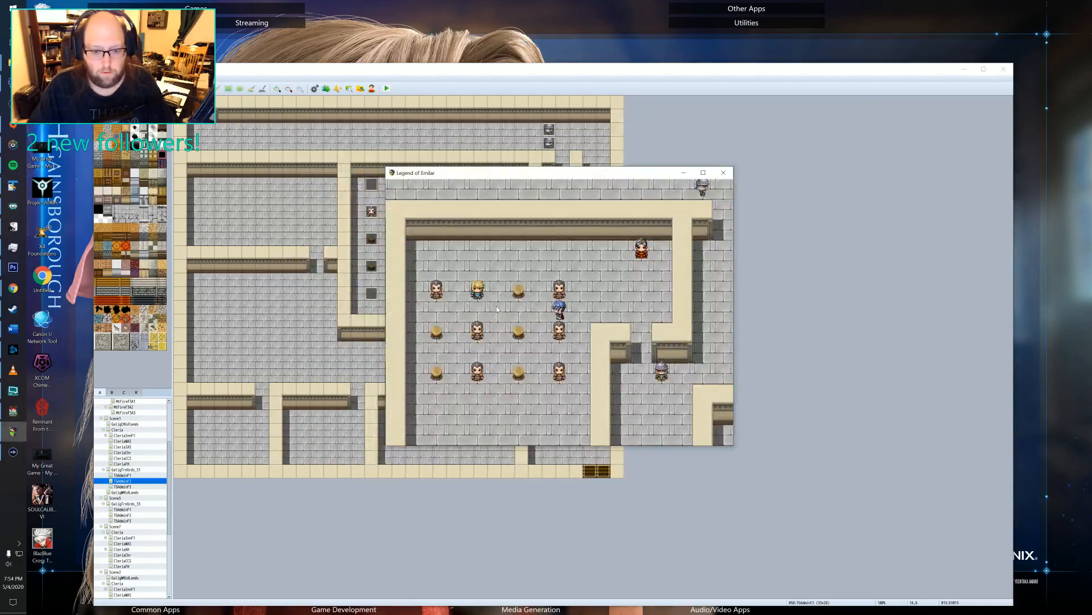
key(F9)
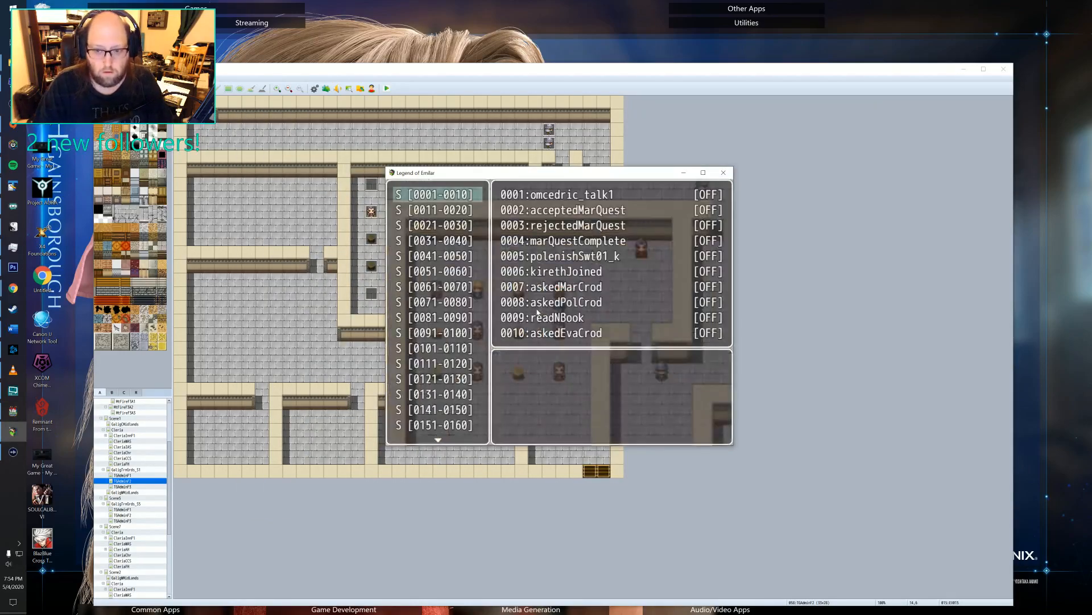
key(Down)
key(Down)
key(Down)
key(Down)
key(Down)
key(Down)
key(Down)
key(Down)
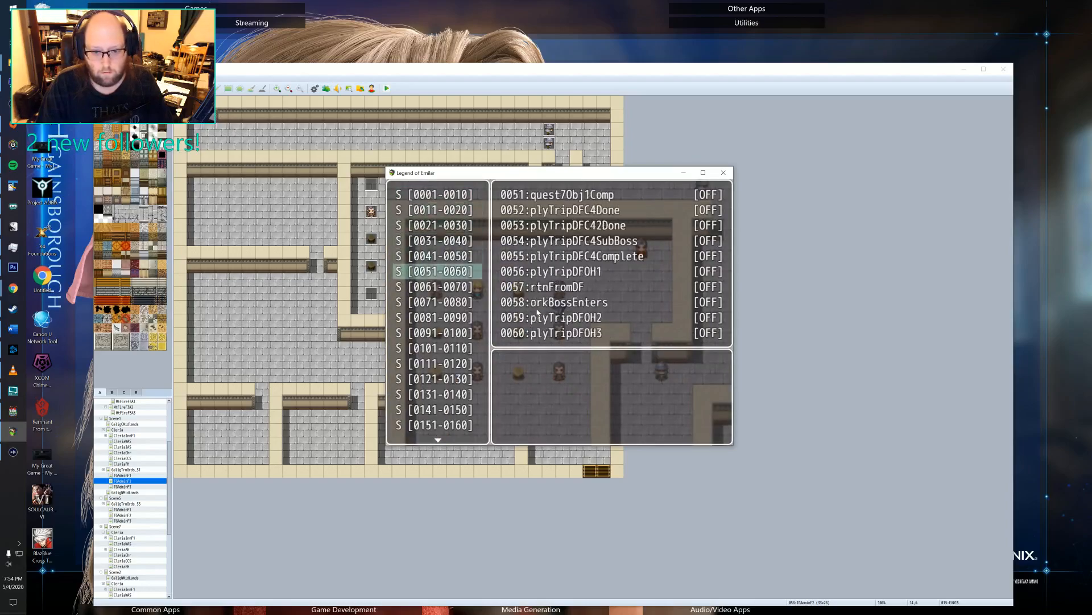
key(Up)
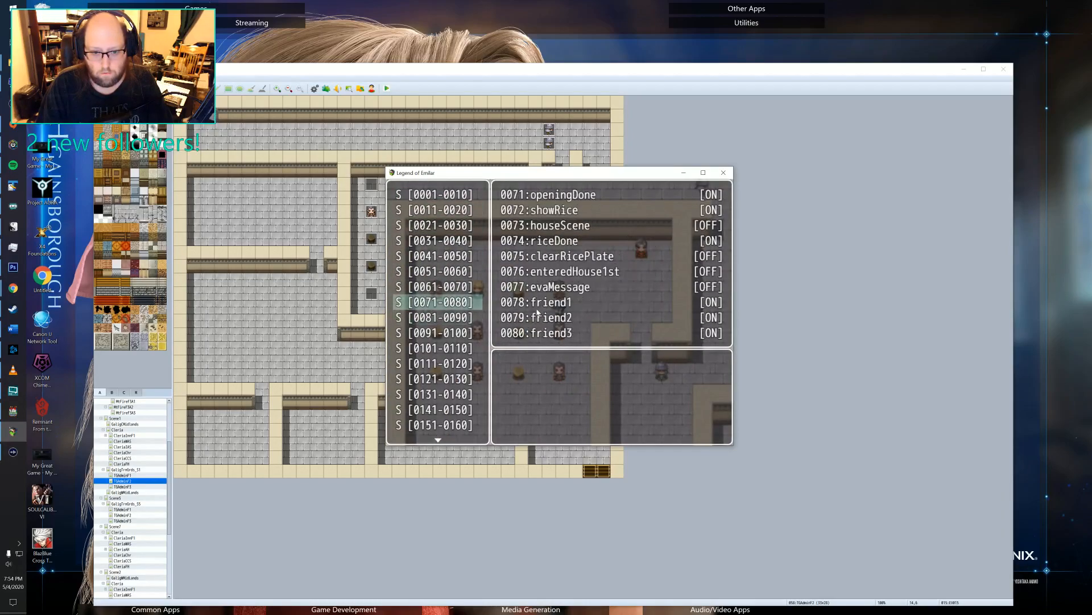
key(Down)
key(Down)
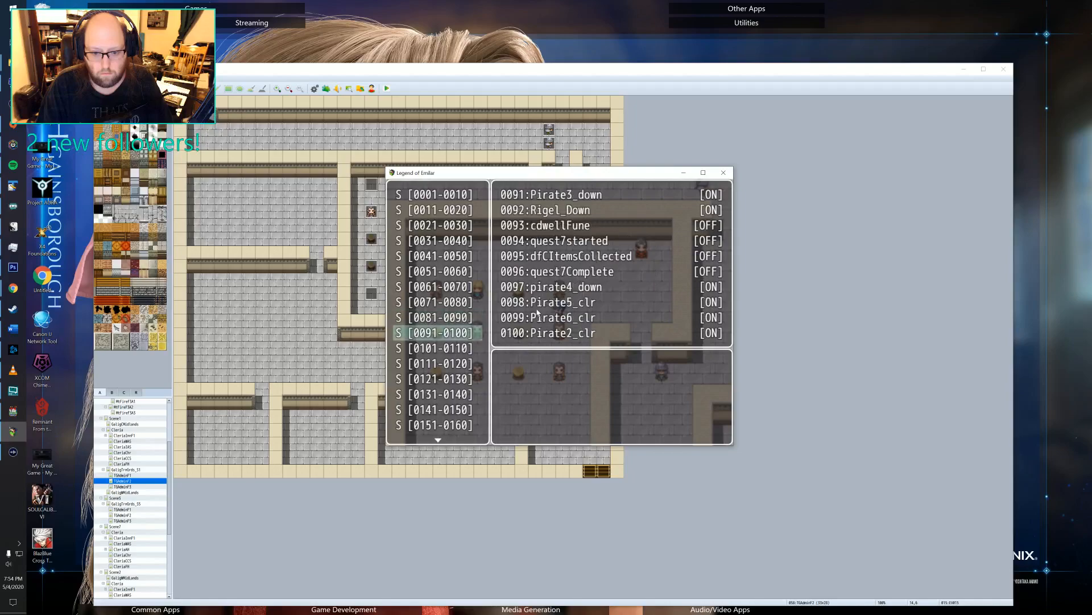
key(Down)
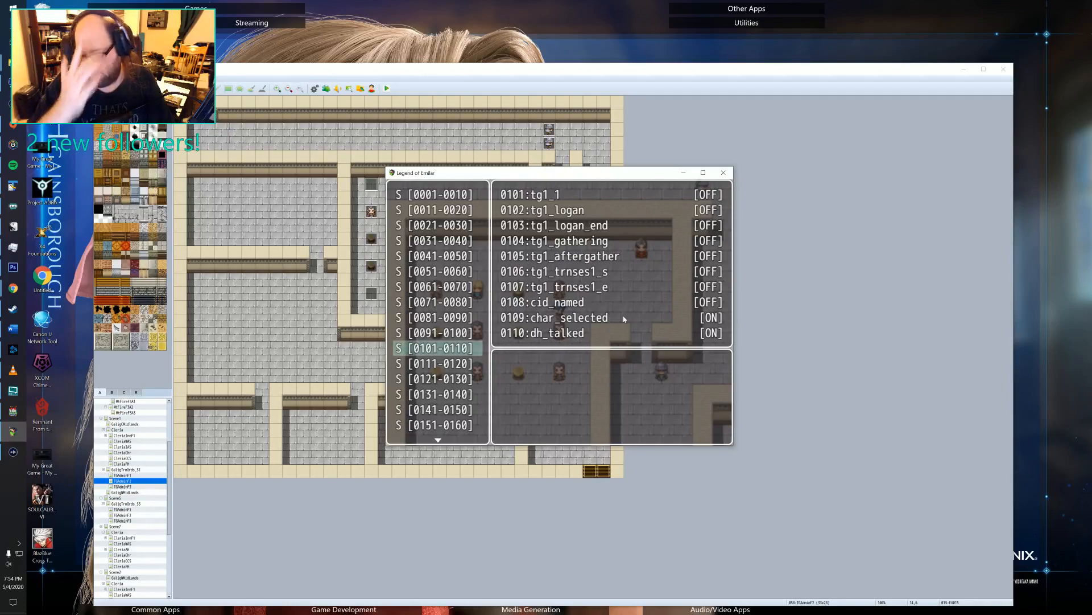
key(Down)
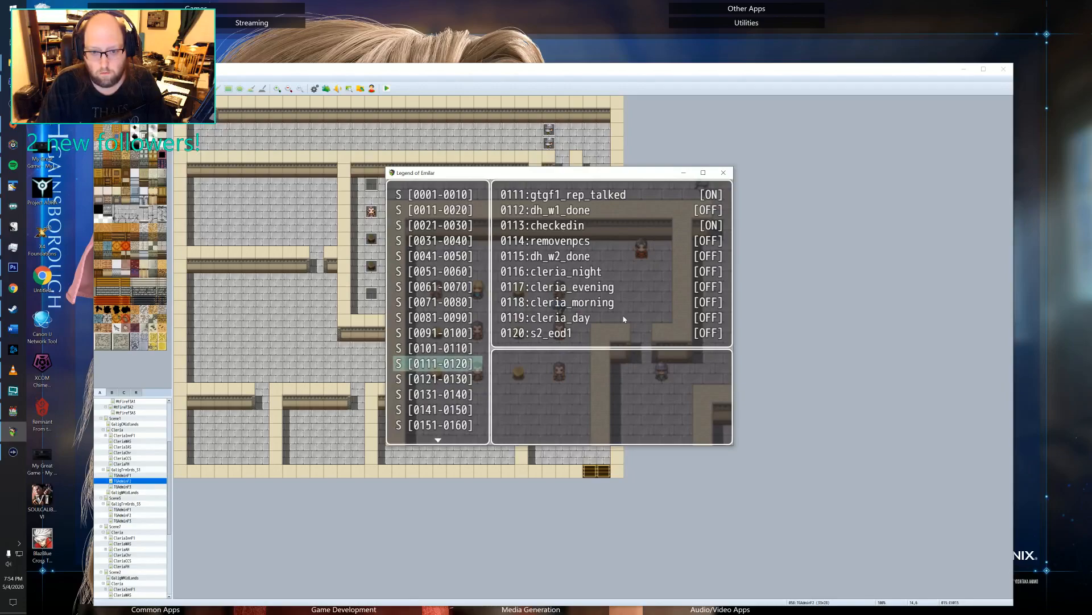
key(Down)
key(Up)
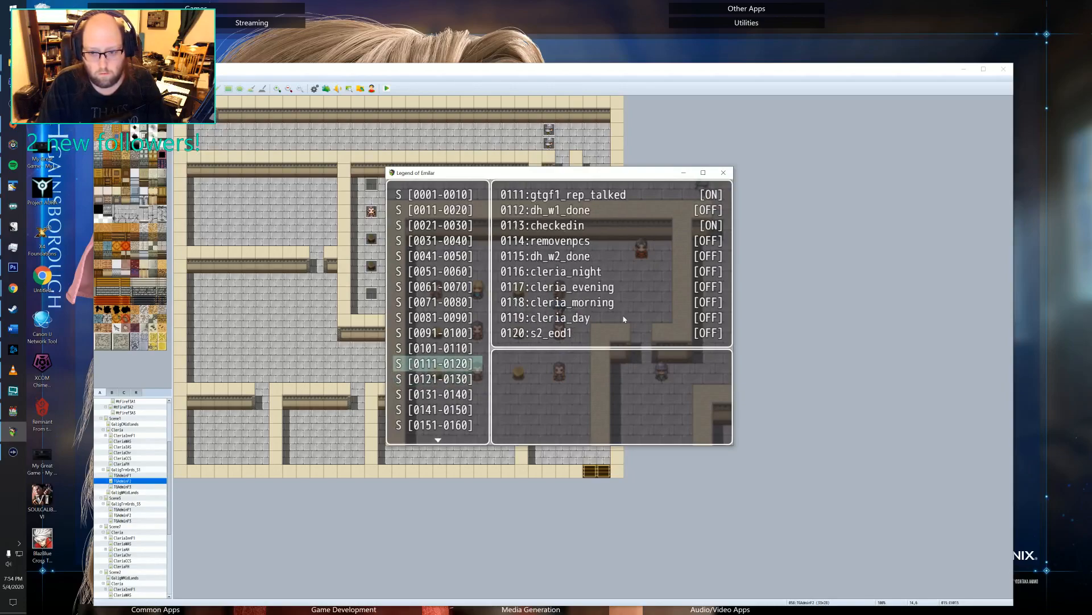
key(Down)
key(Down)
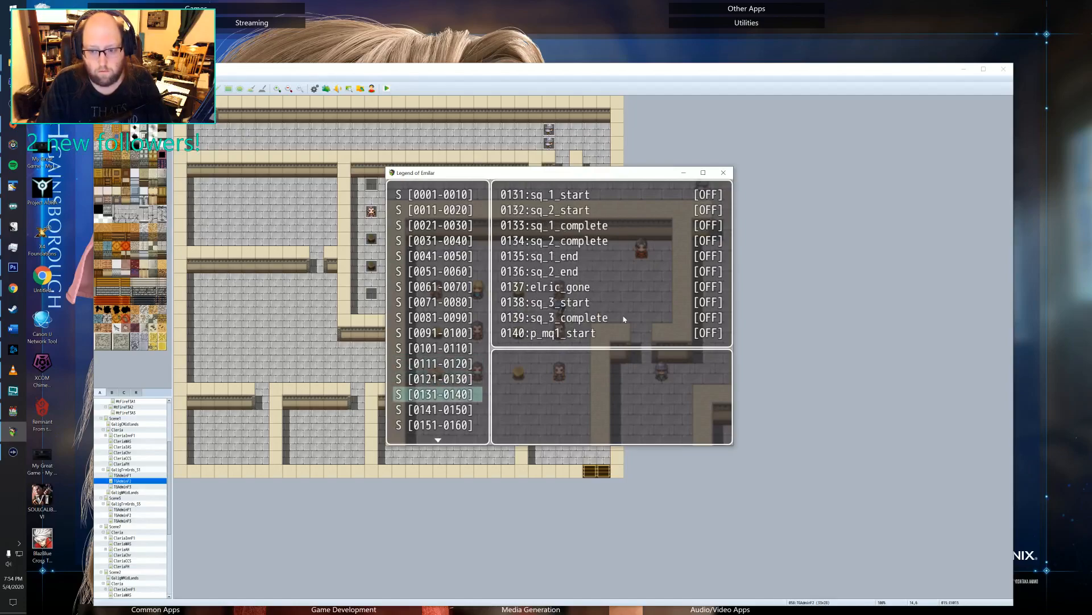
key(Escape)
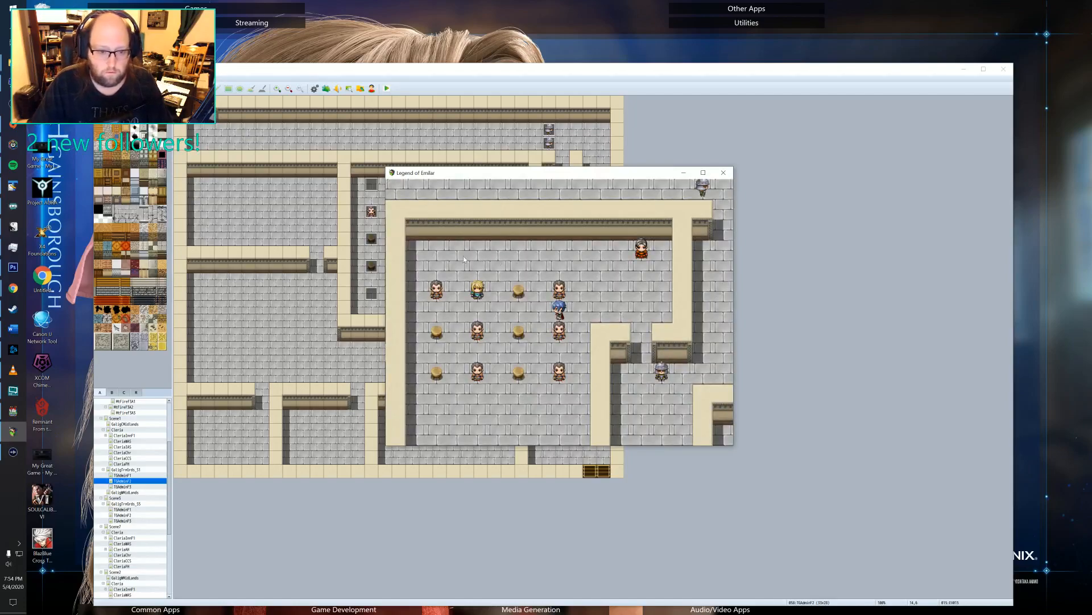
Switch back to the RPG Maker editor and review the conditions and commands on all five pages of event EV015.
key(alt+F4)
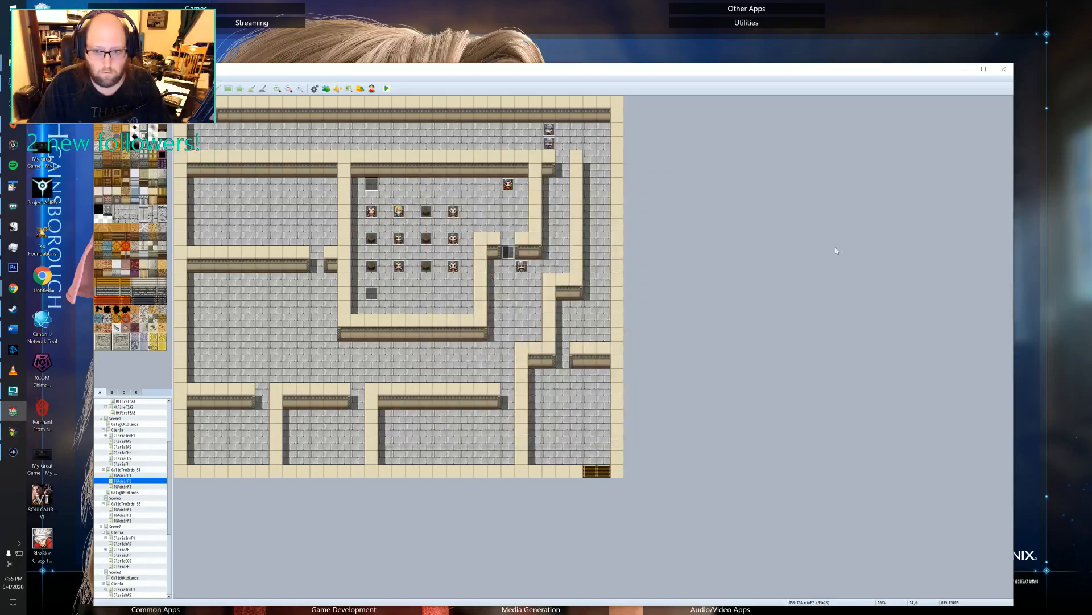
double_click(372, 183)
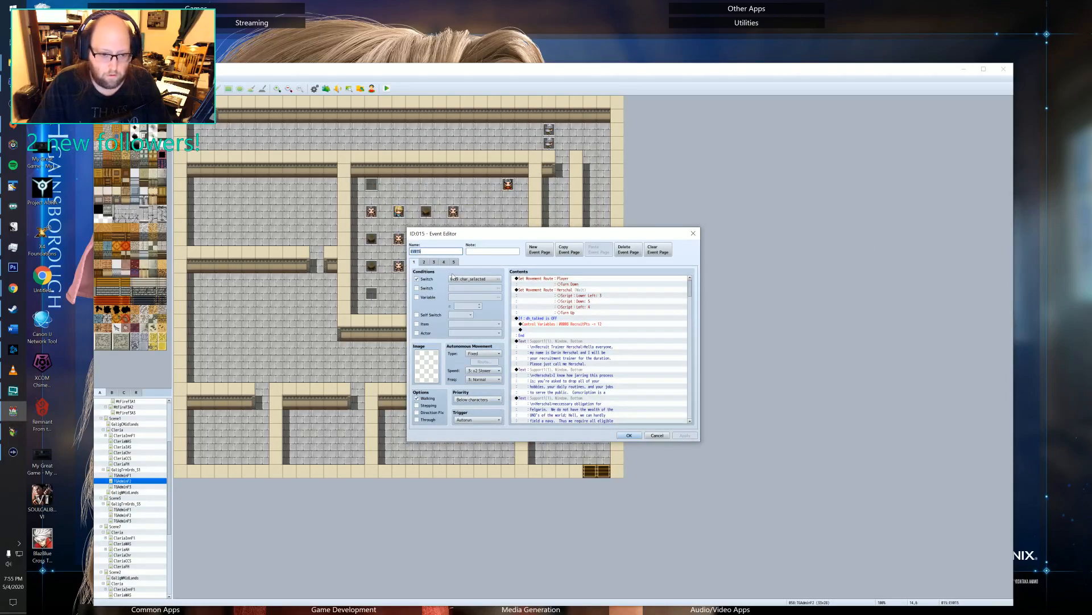
click(424, 262)
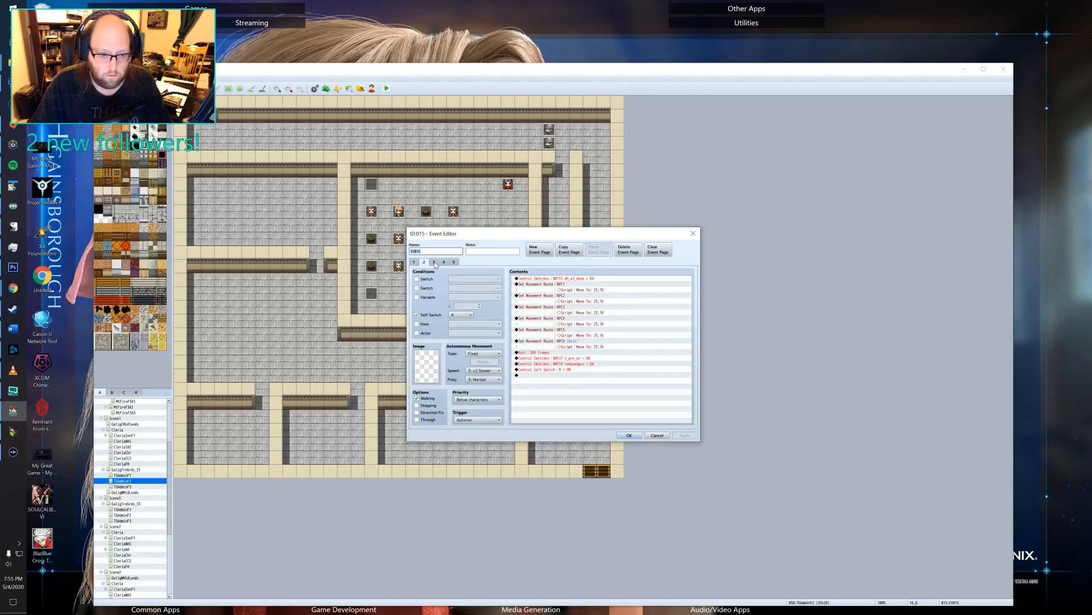
click(435, 263)
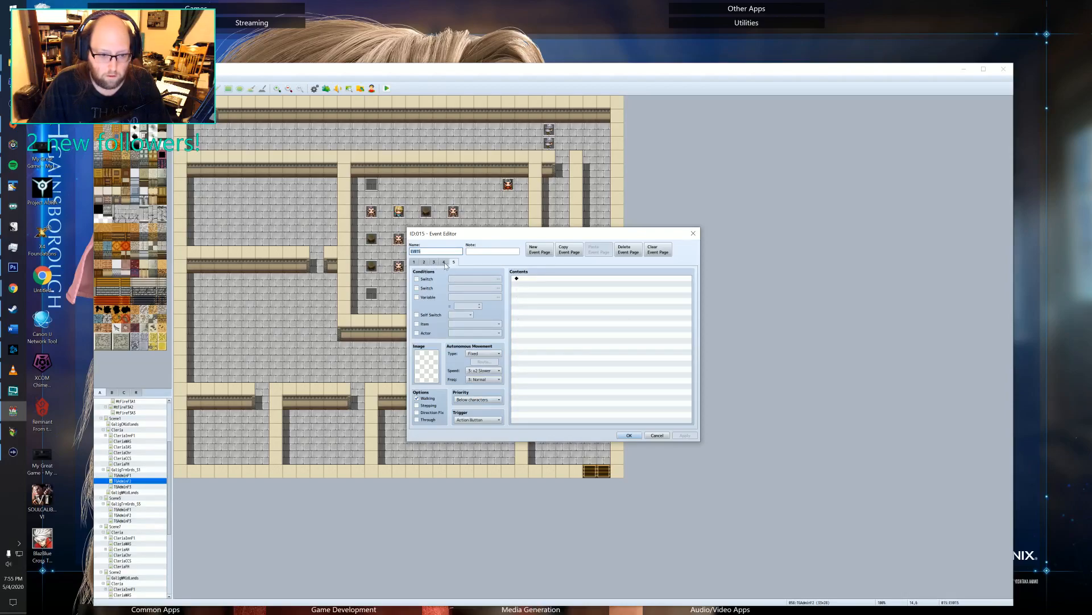
click(441, 263)
click(454, 262)
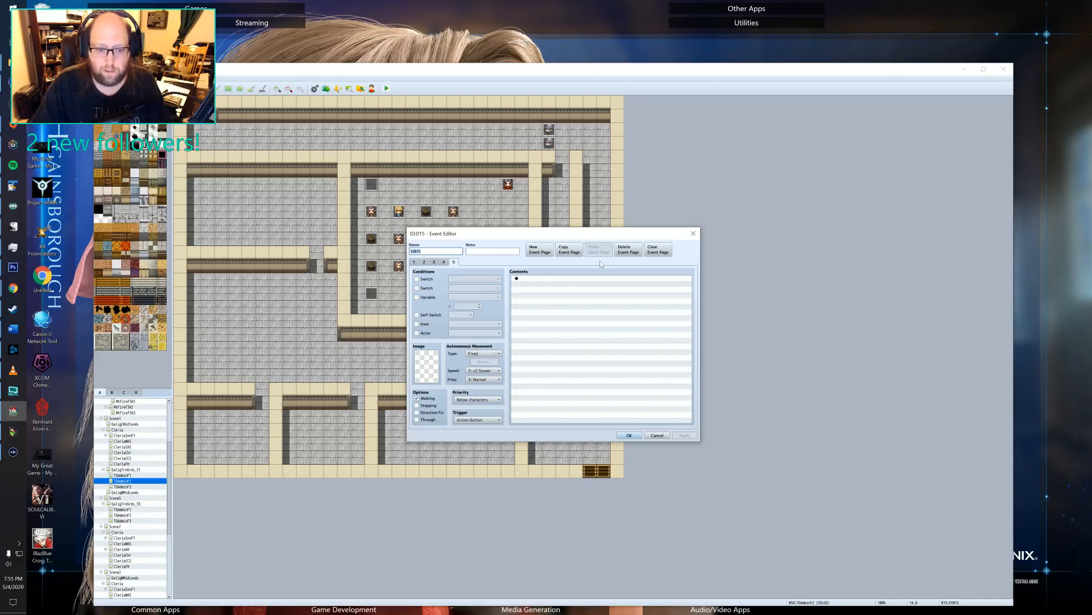
click(435, 263)
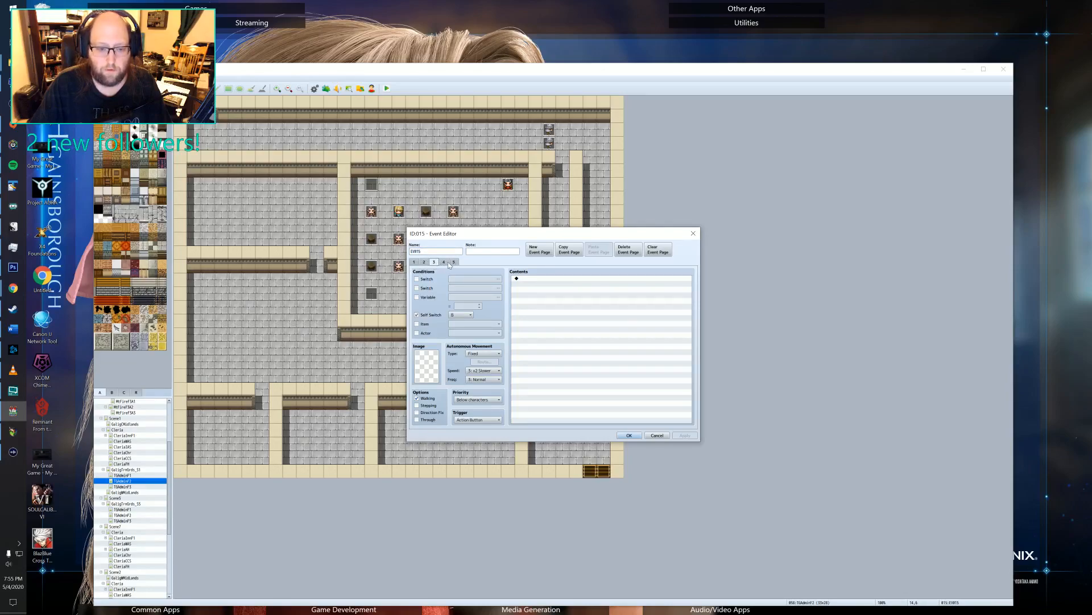
click(446, 262)
click(454, 262)
click(435, 262)
click(455, 261)
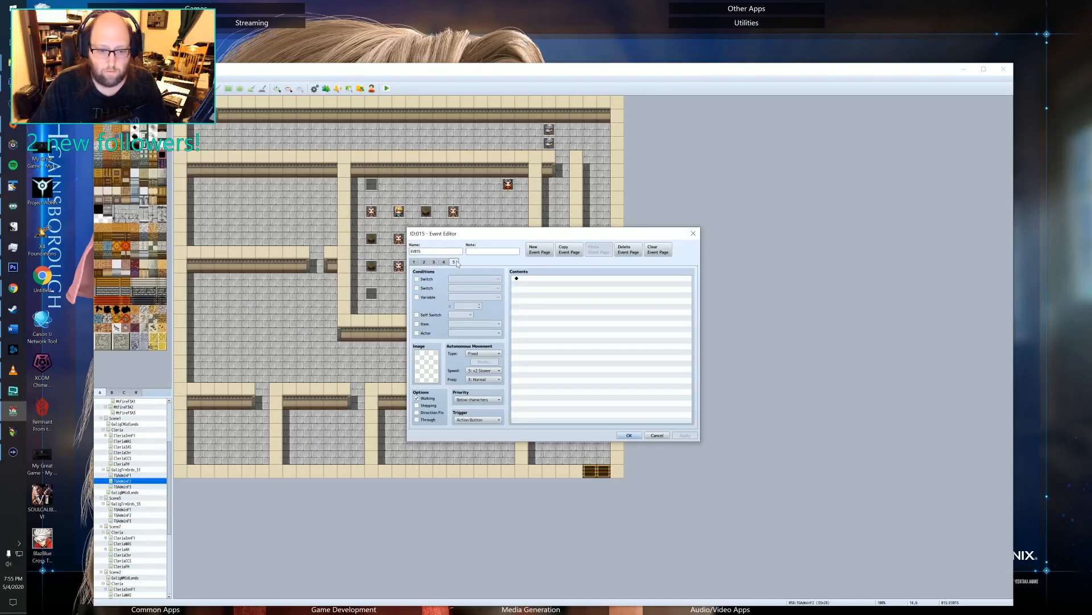
Move the blank fifth page of EV015 to directly after the event's first page.
click(569, 249)
click(628, 249)
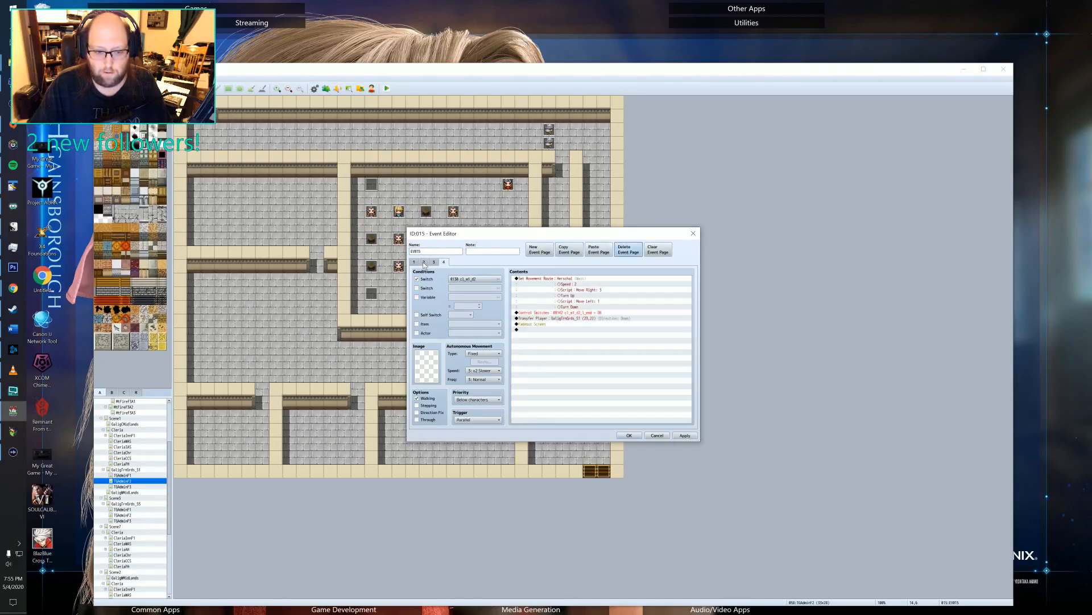
click(424, 263)
click(544, 251)
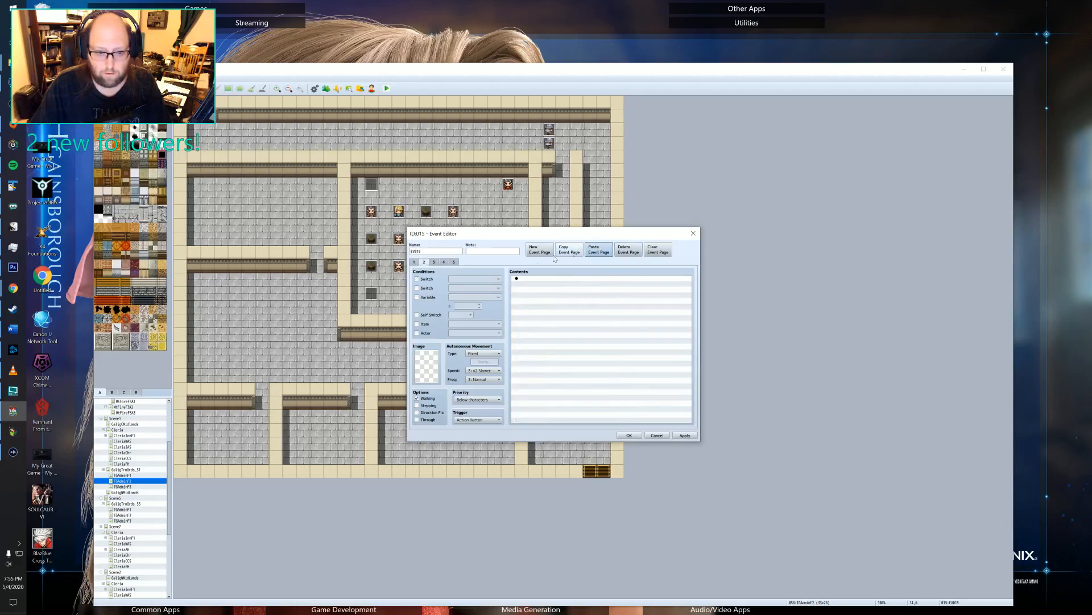
click(599, 250)
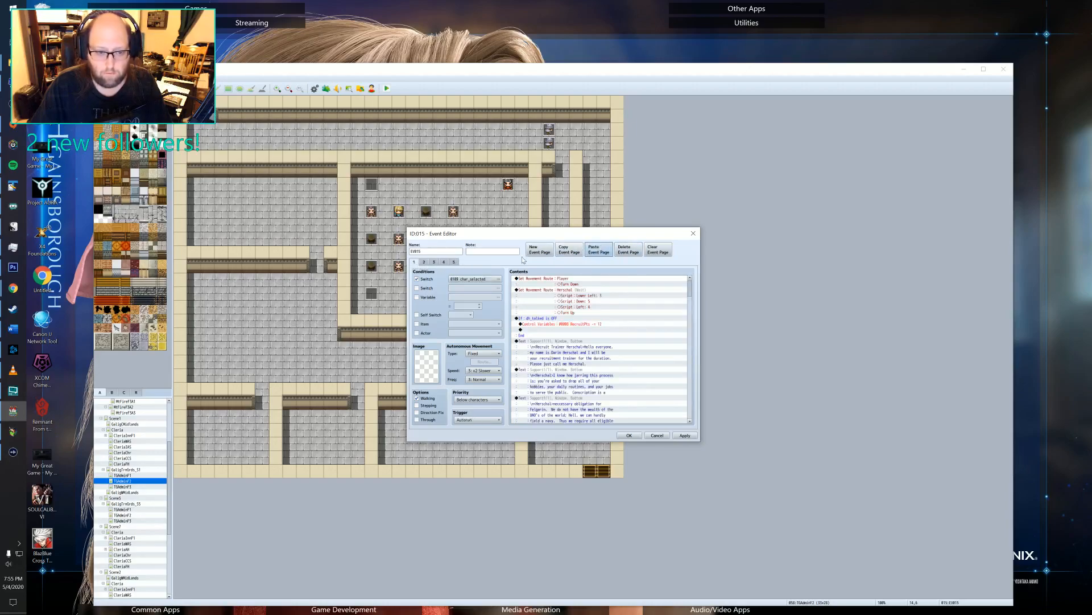
Move EV015's char_selected page behind the blank page so the blank one comes first, and accept the event changes.
click(568, 251)
click(425, 263)
click(544, 251)
click(595, 251)
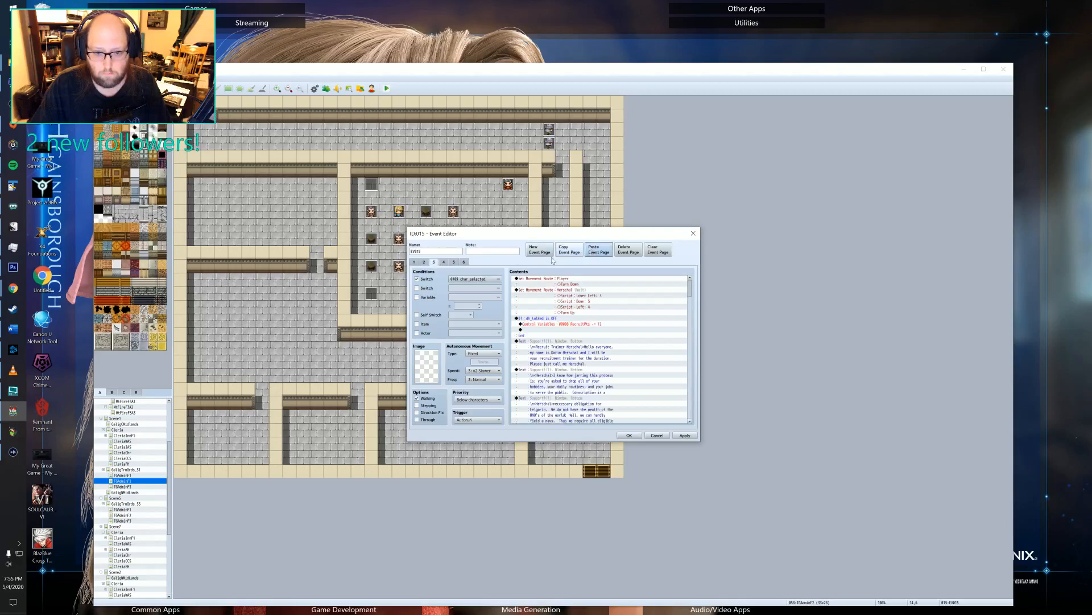
click(628, 249)
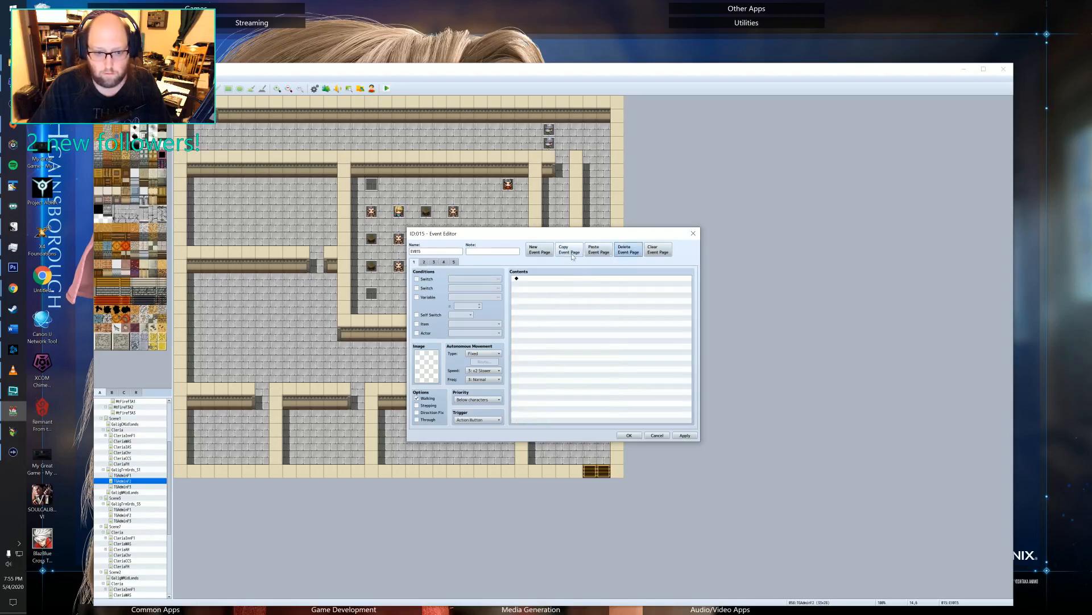
click(626, 436)
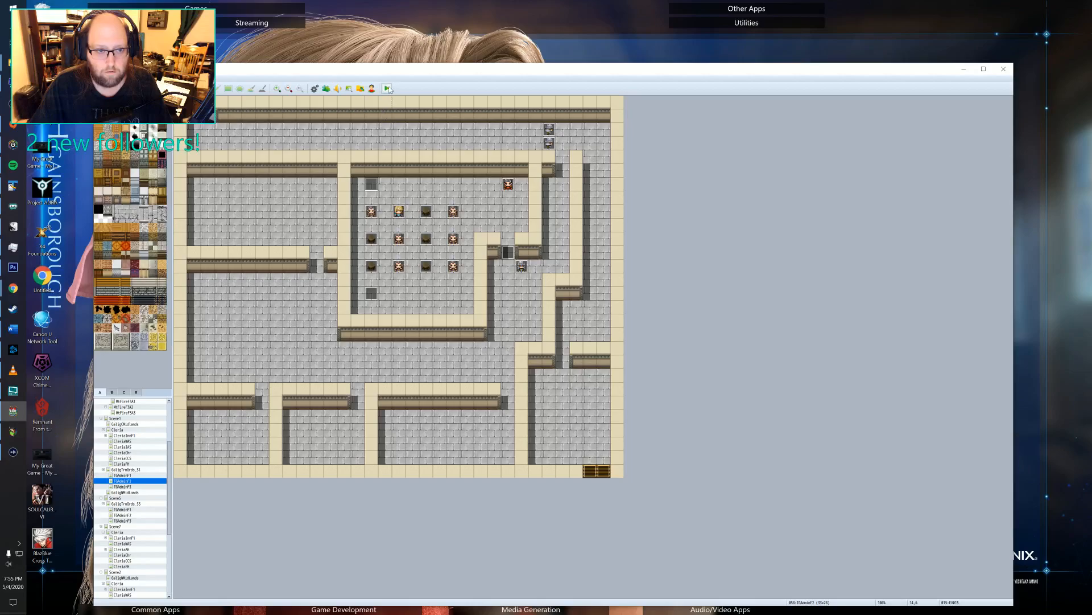
Switch to the Legend of Emilar playtest, move the player to the empty middle-row stool and save the game to File 2.
key(alt+Tab)
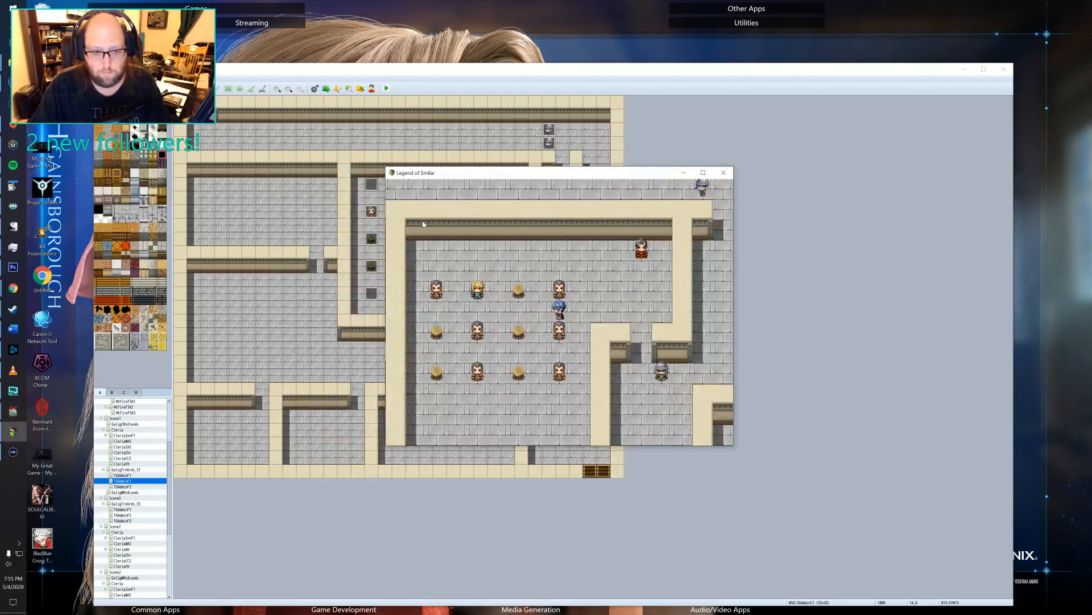
click(518, 329)
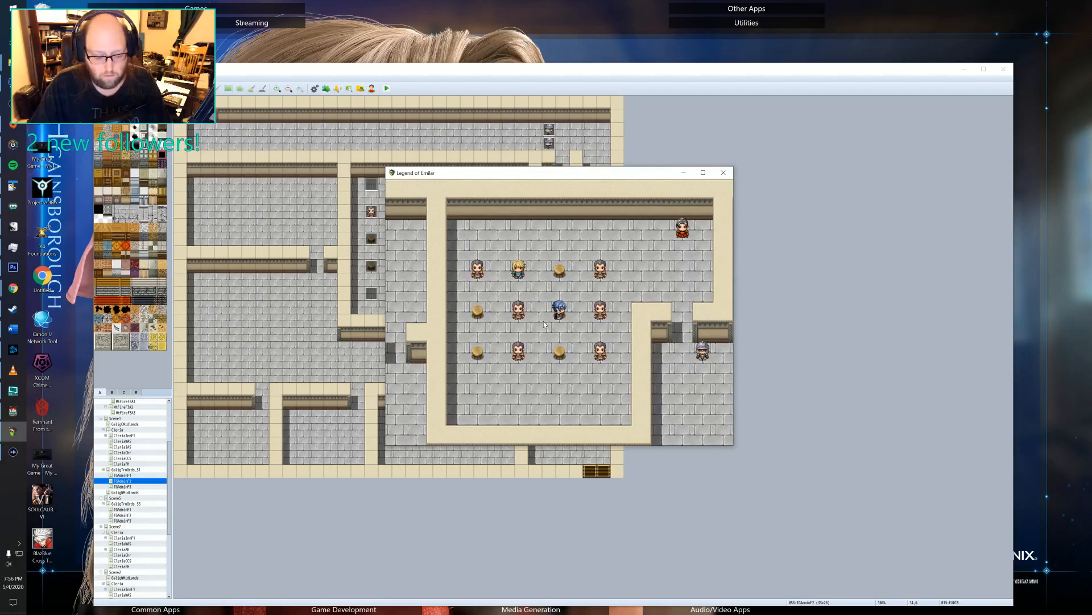
right_click(544, 321)
click(411, 303)
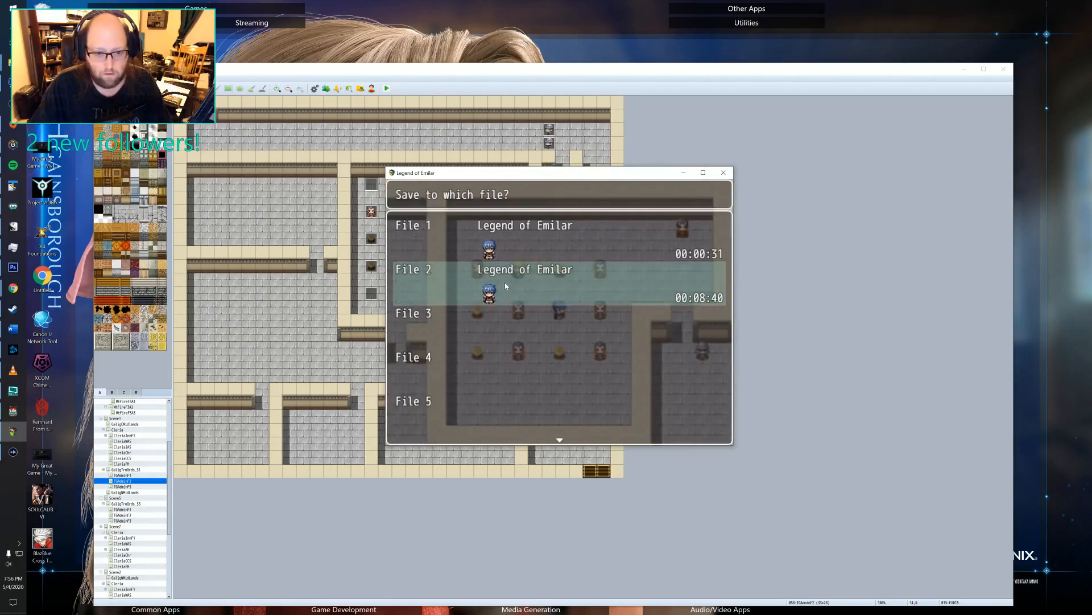
click(504, 282)
Return the playtest to the title screen and reload the File 2 save to check the training scene.
double_click(438, 319)
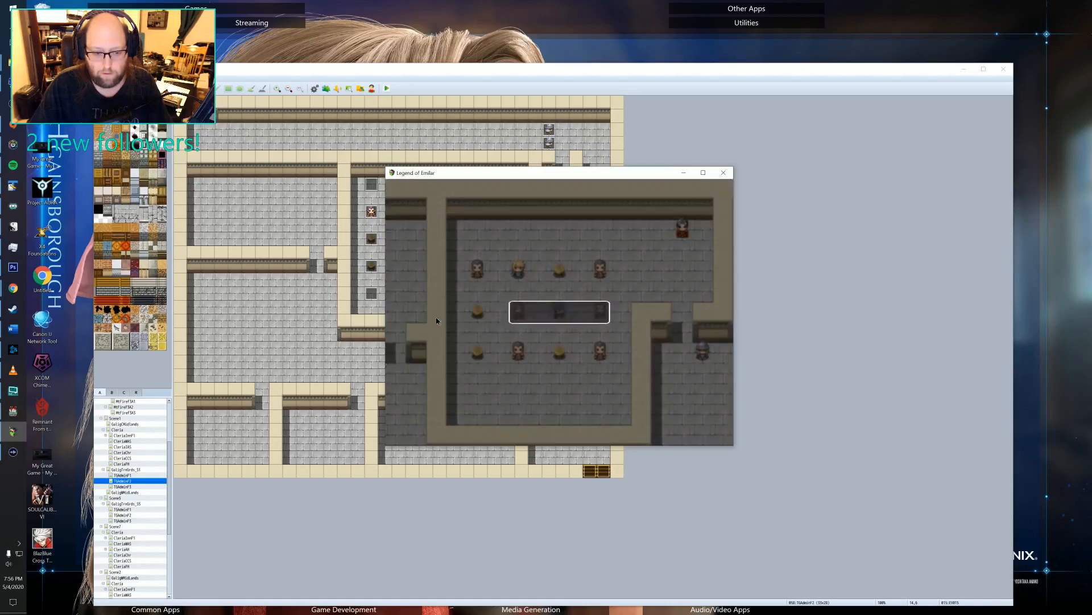
click(537, 312)
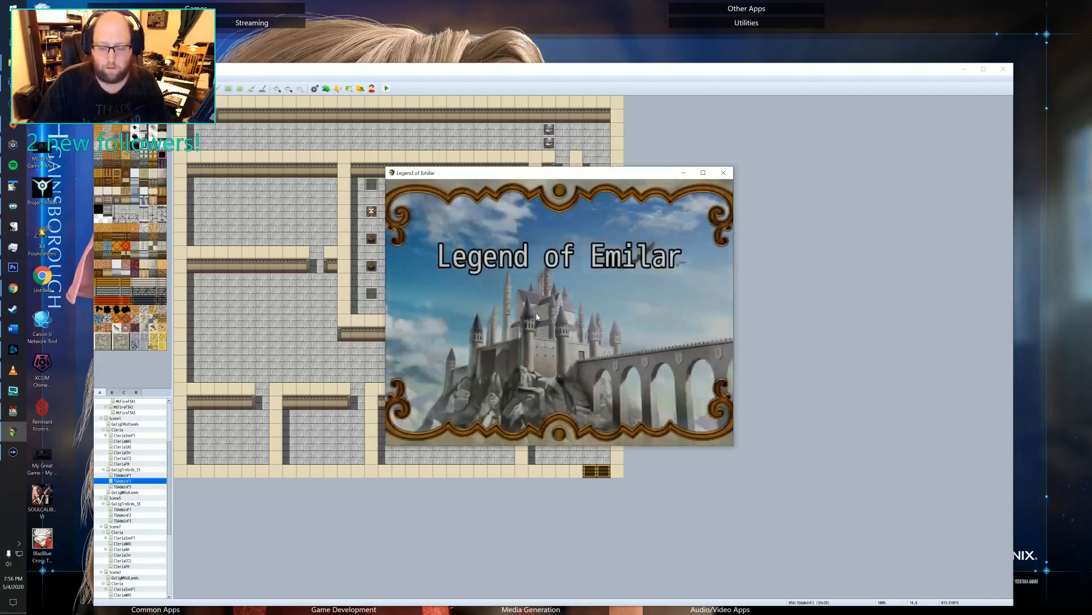
key(Return)
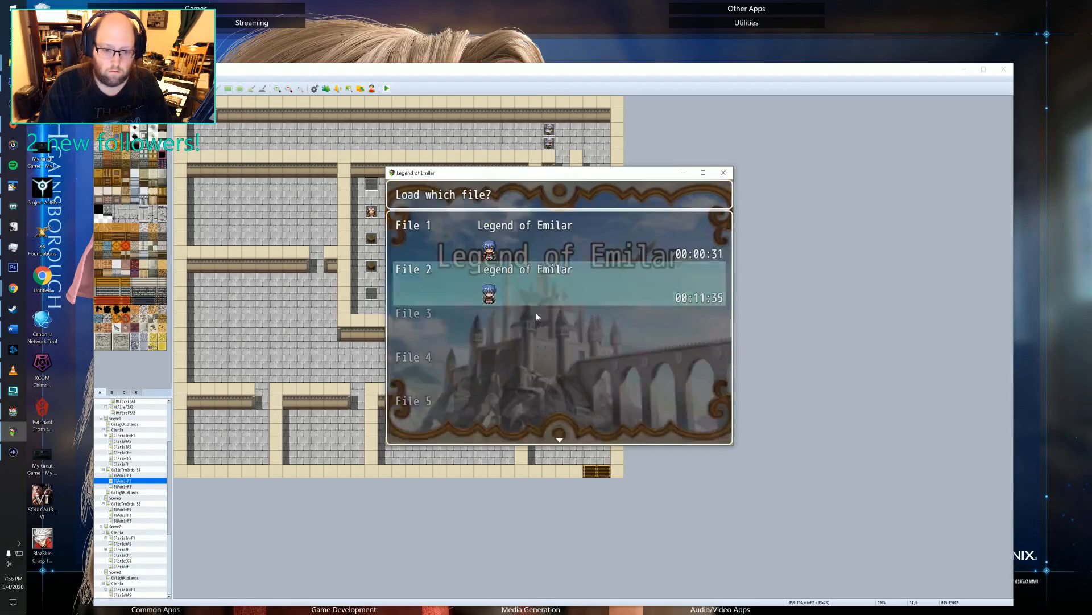
key(Return)
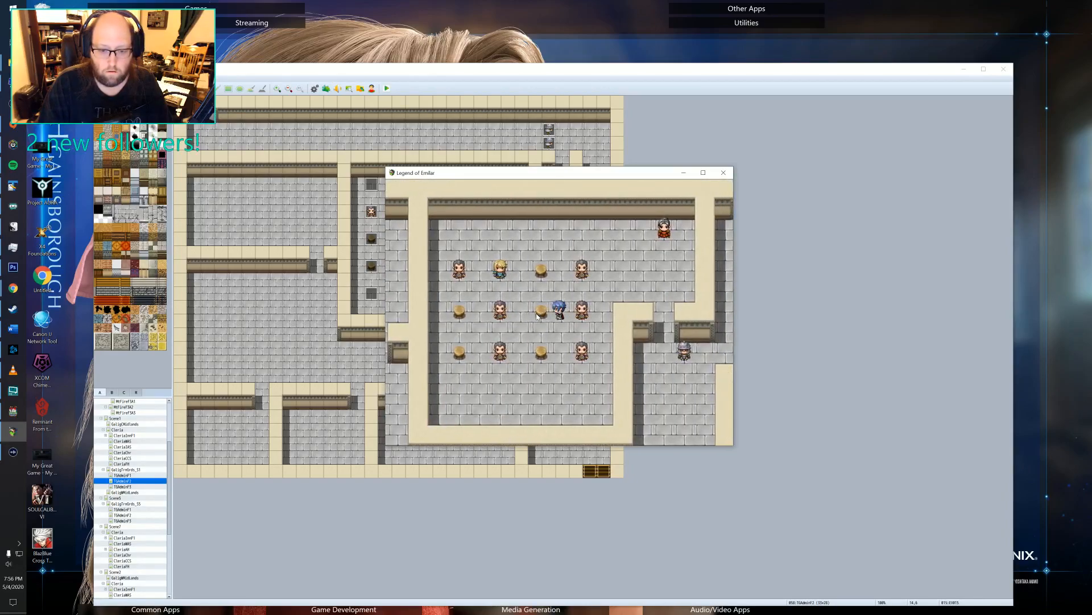
key(Escape)
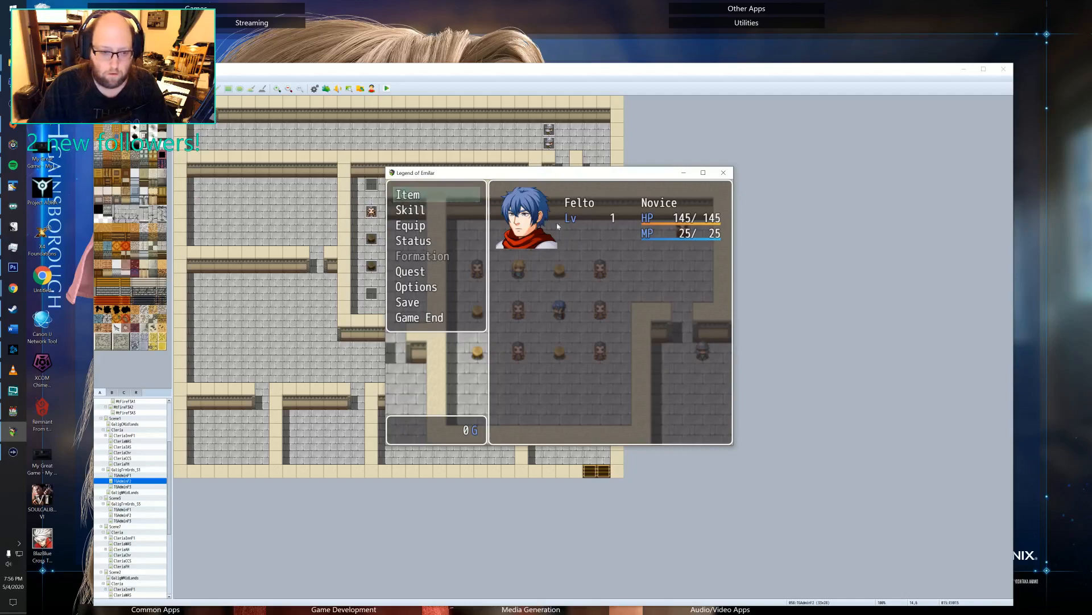
Close the playtest and inspect the fourth and third pages of event EV002 on the Scene1 house interior map.
click(723, 174)
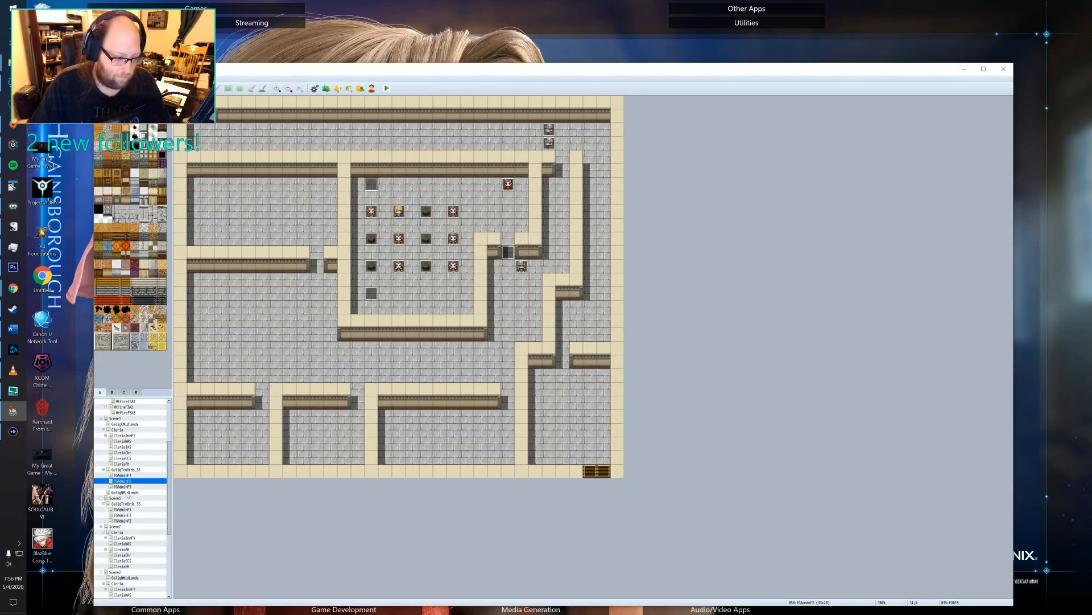
click(122, 464)
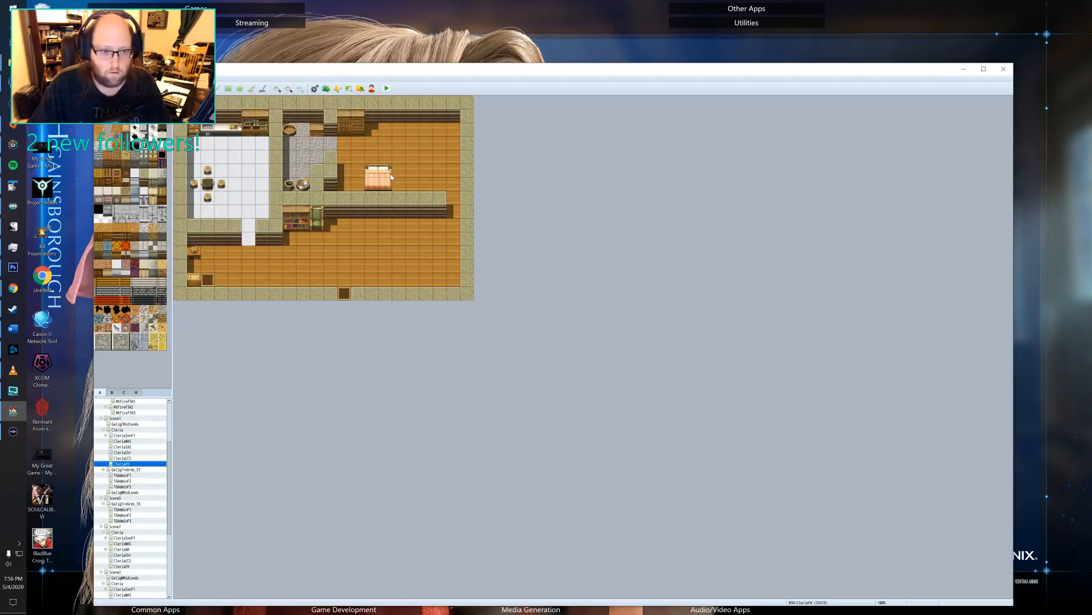
double_click(207, 279)
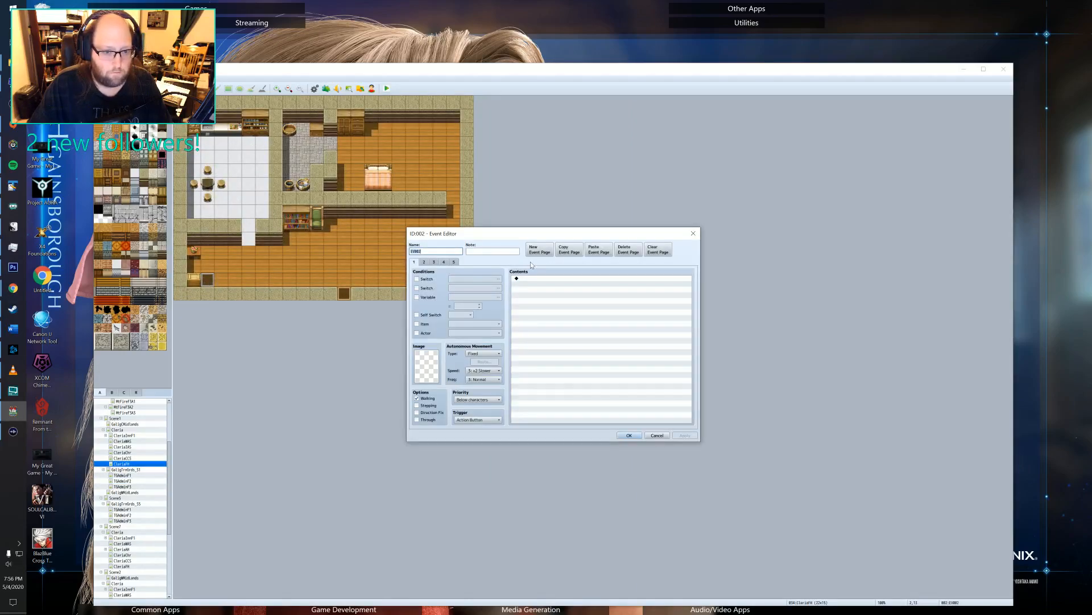
click(443, 262)
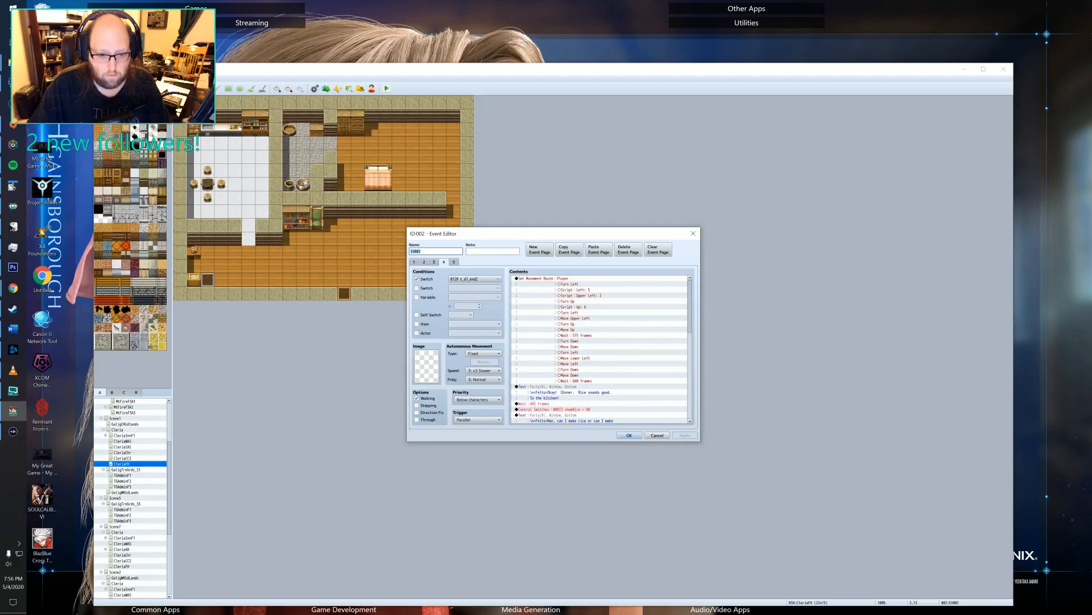
click(433, 262)
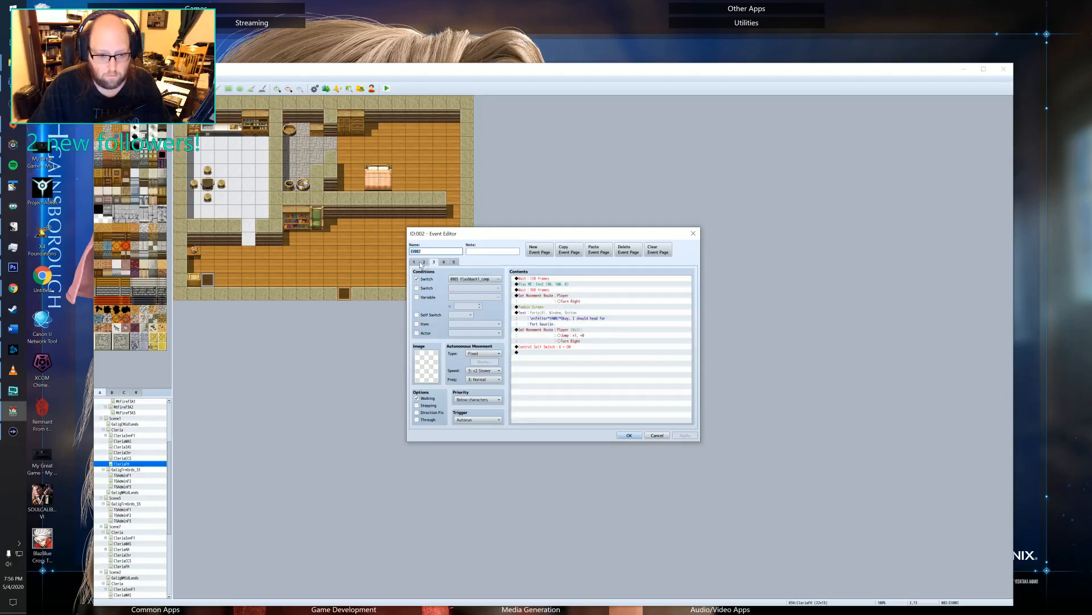
Append a Change Speed command with speed 4 to the player's final movement route on EV002's third page and accept the event.
double_click(557, 337)
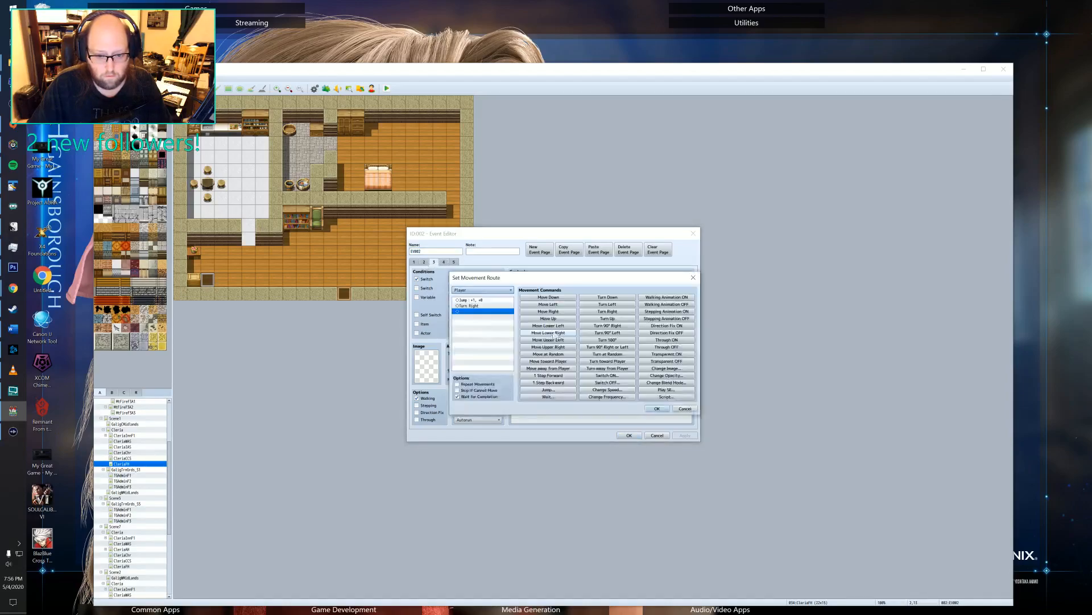
click(607, 390)
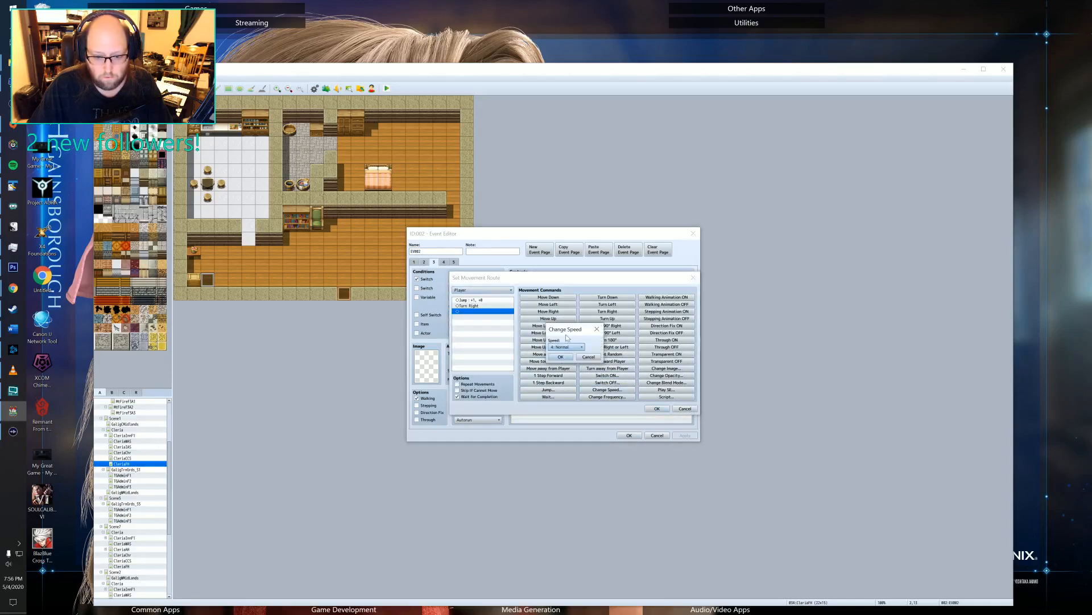
click(568, 347)
click(564, 375)
click(561, 356)
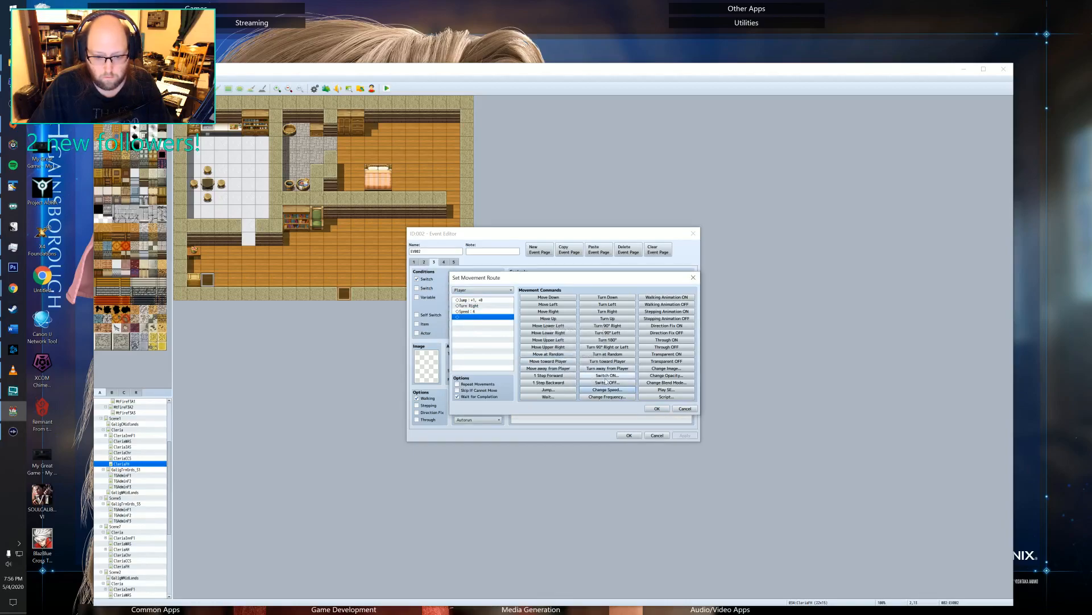
click(657, 409)
click(629, 435)
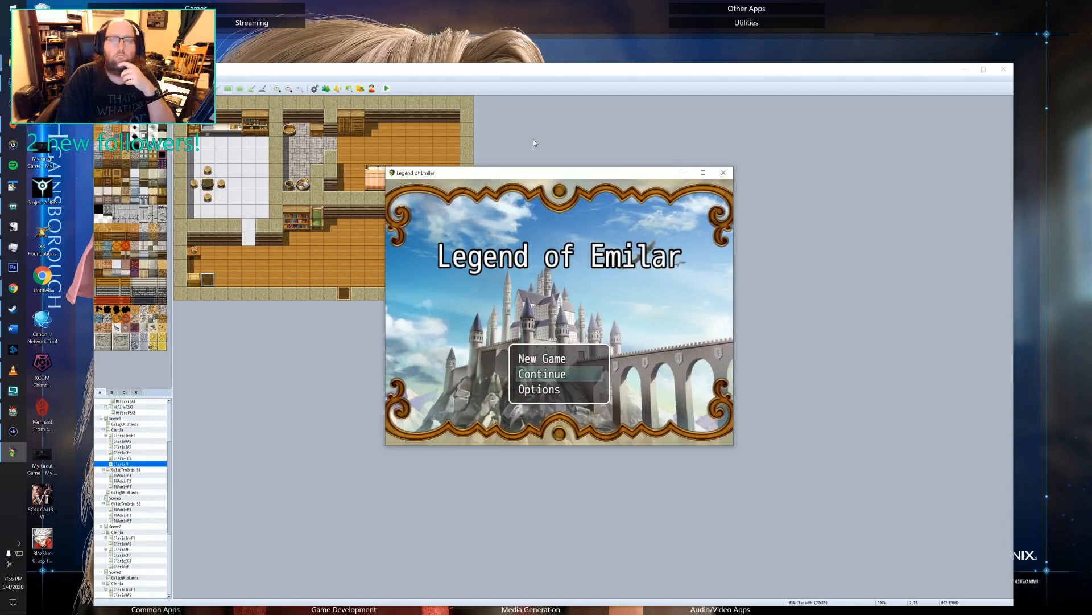
key(Down)
key(Return)
key(Down)
key(Down)
key(Down)
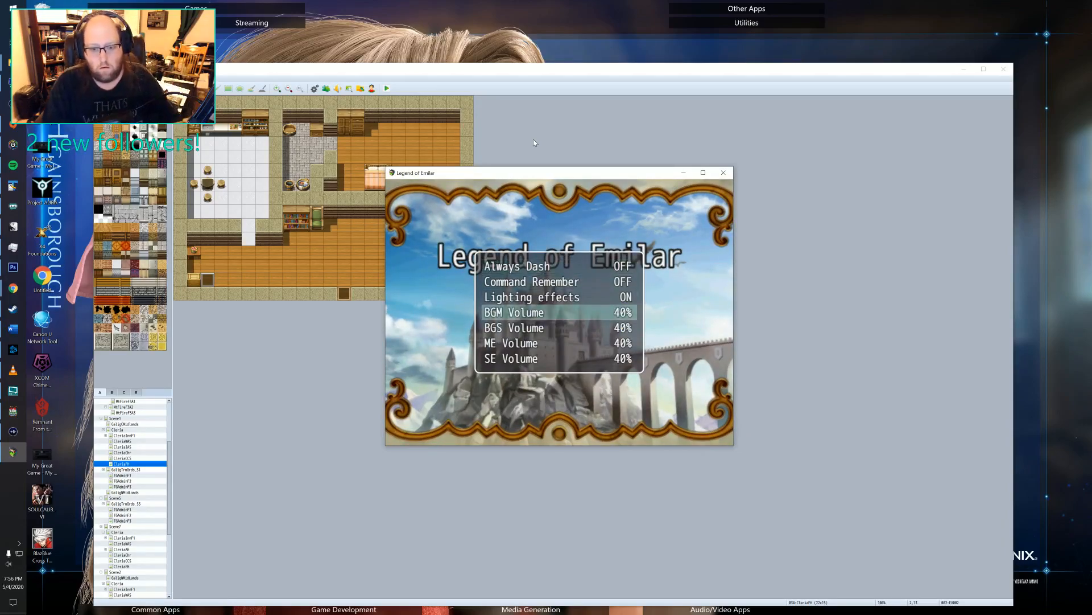
key(Escape)
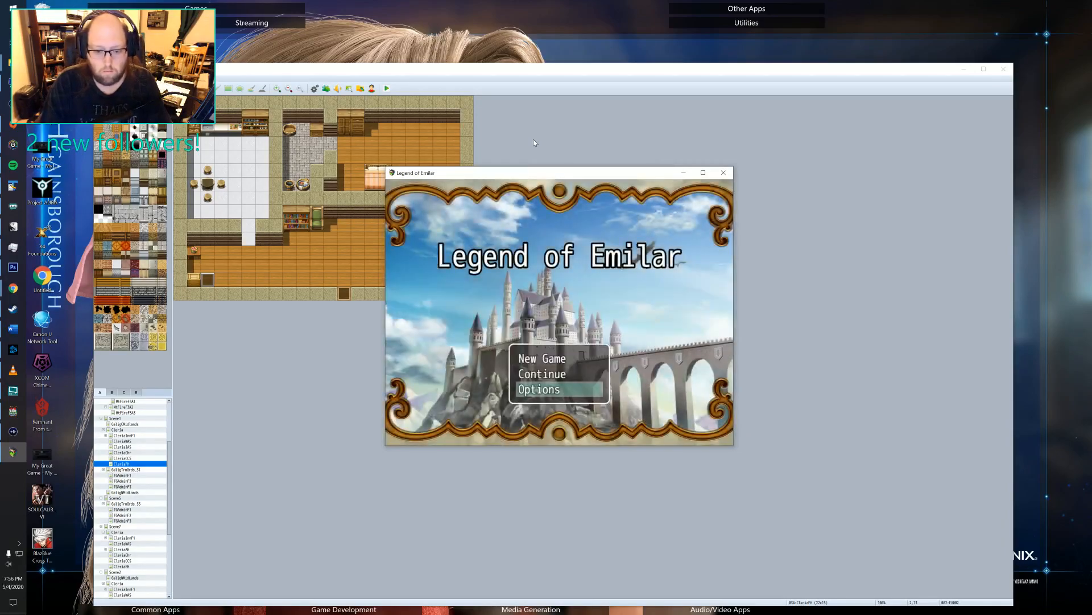
Continue the restarted playtest from the File 2 save.
key(Up)
key(Return)
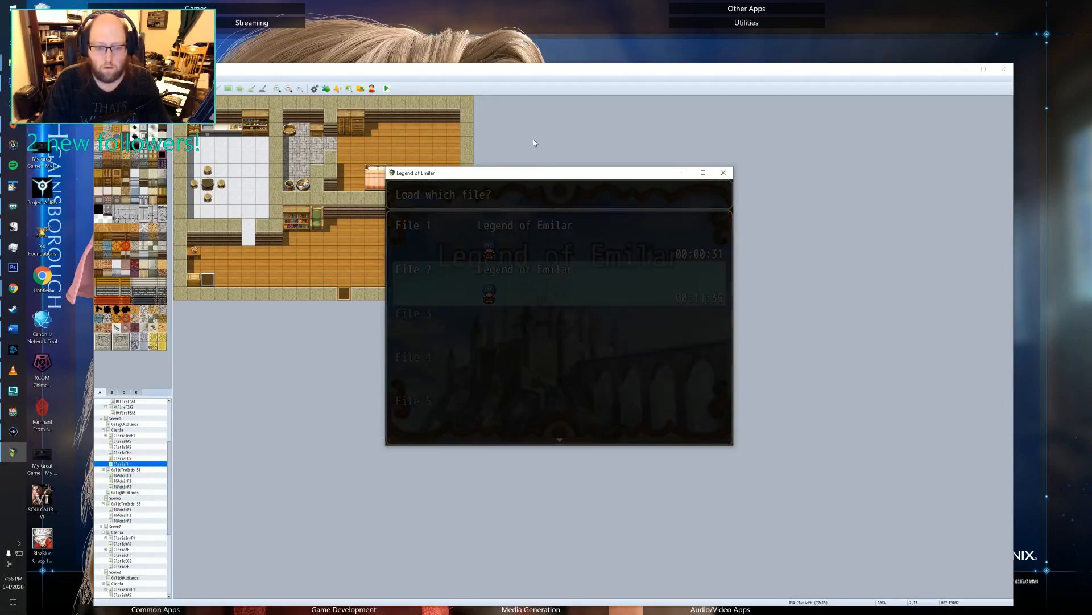
key(Return)
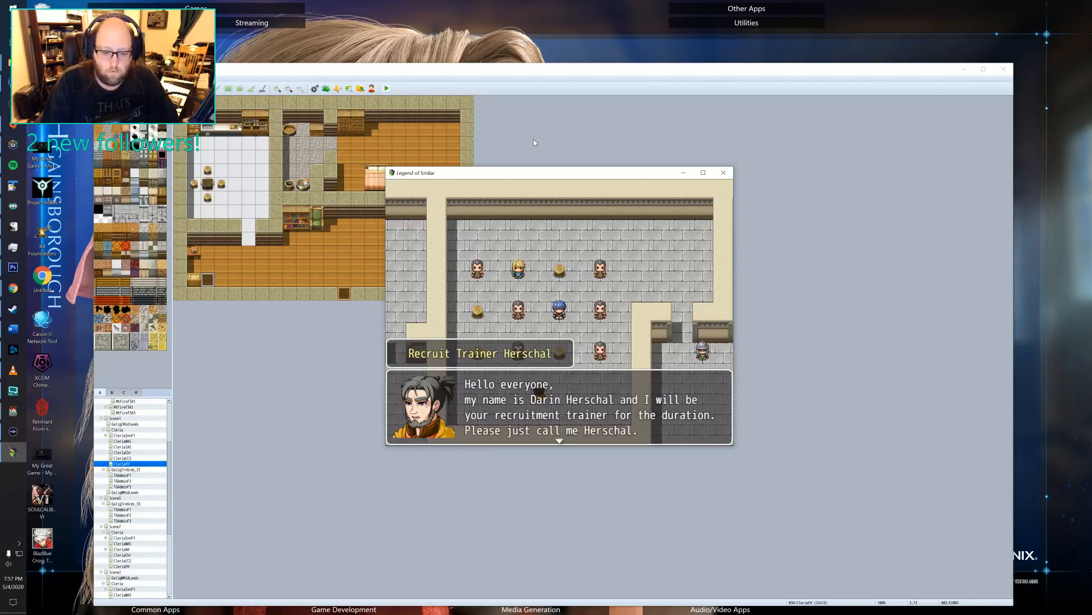
Advance the playtest's training cutscene and proofread the recruit trainer's dialogue on conscription, service terms and discharge pensions.
key(Return)
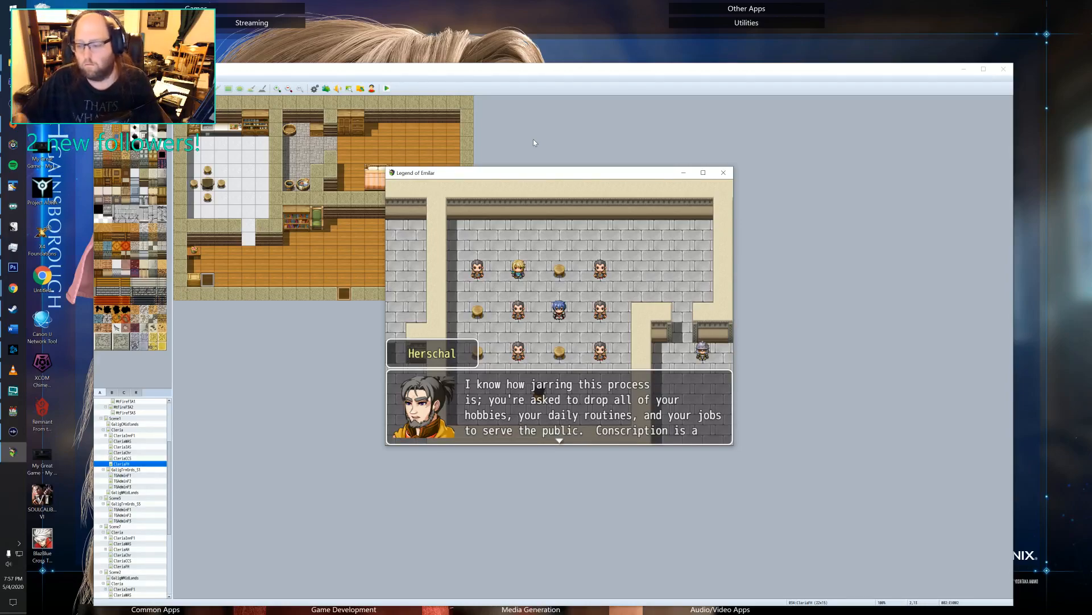
key(Return)
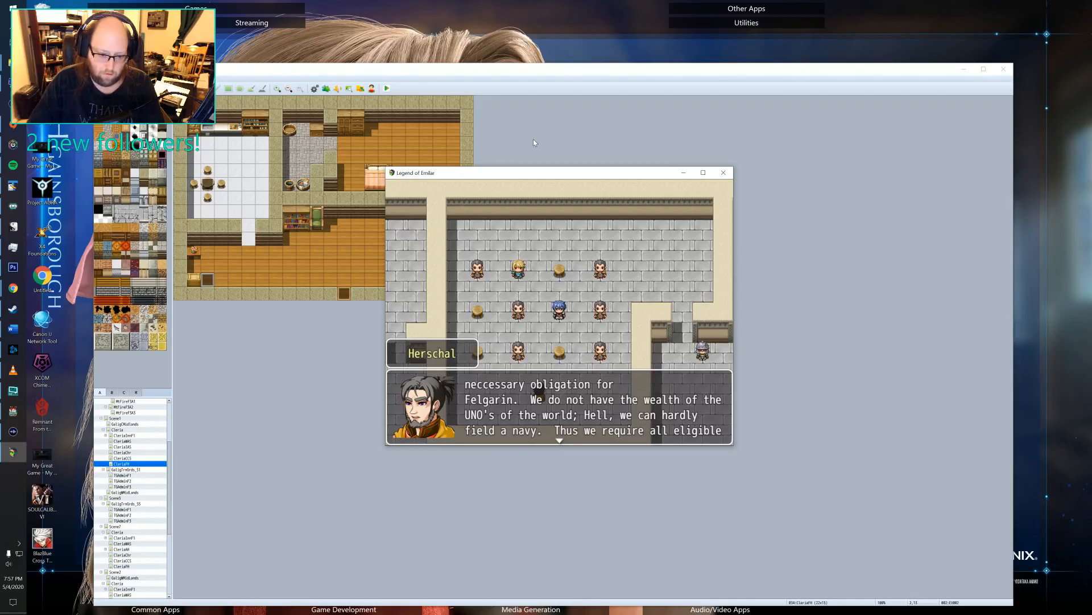
key(Return)
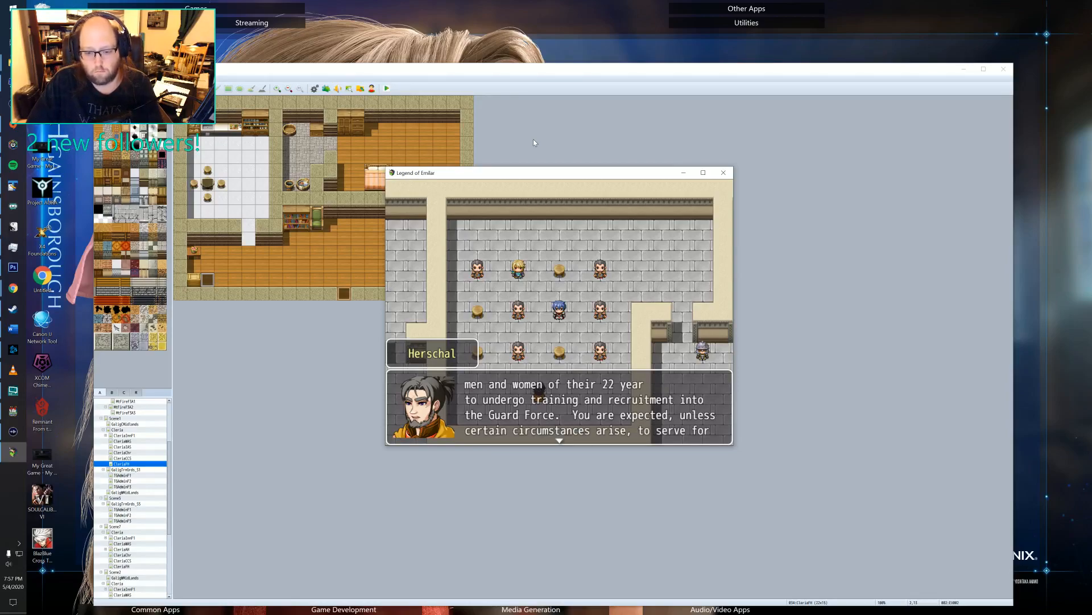
key(Return)
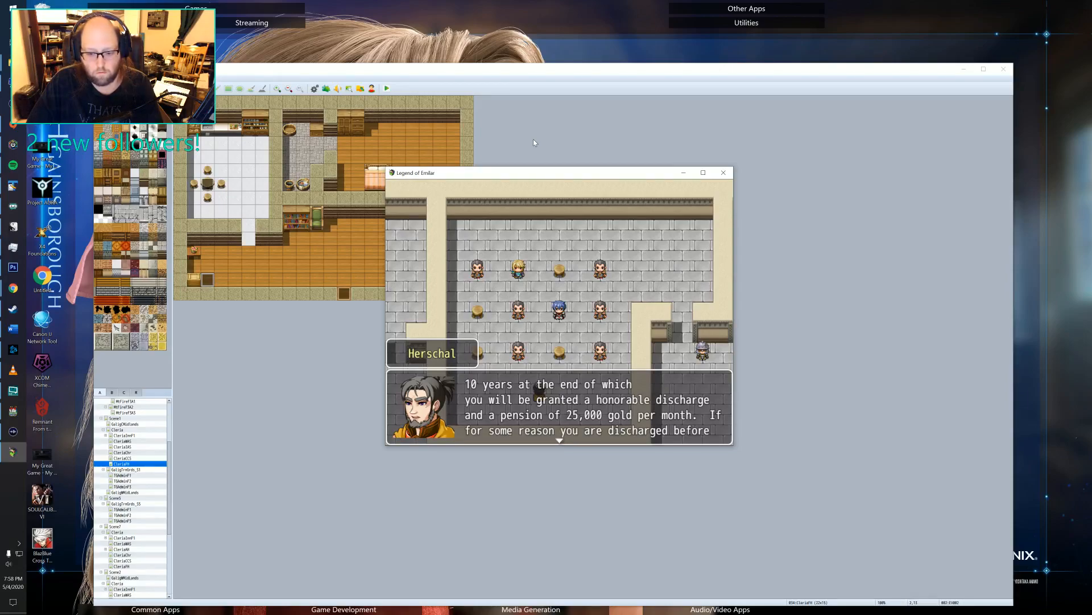
key(Return)
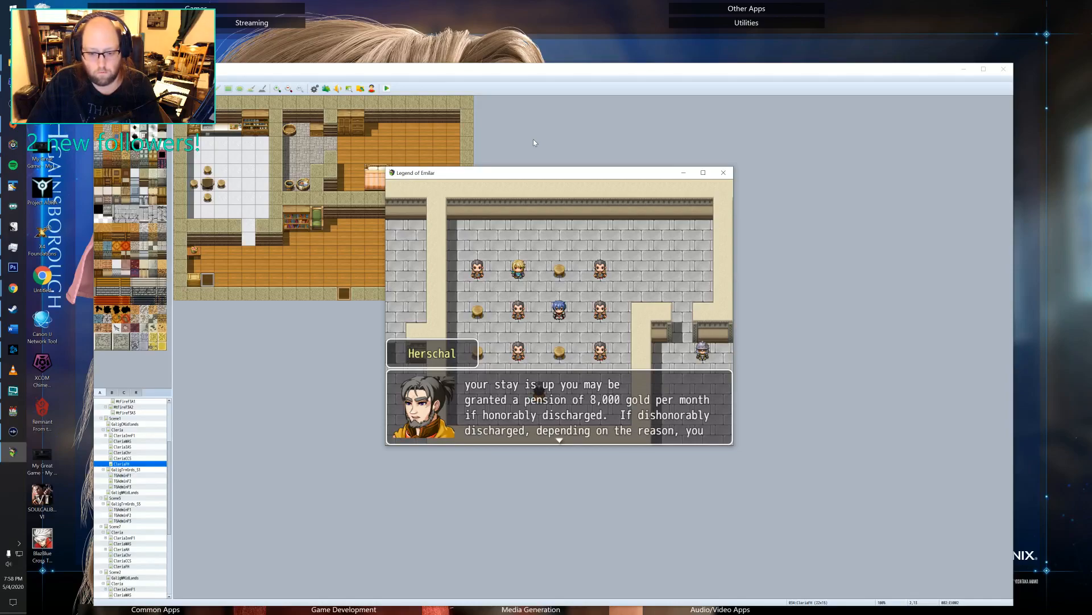
key(Return)
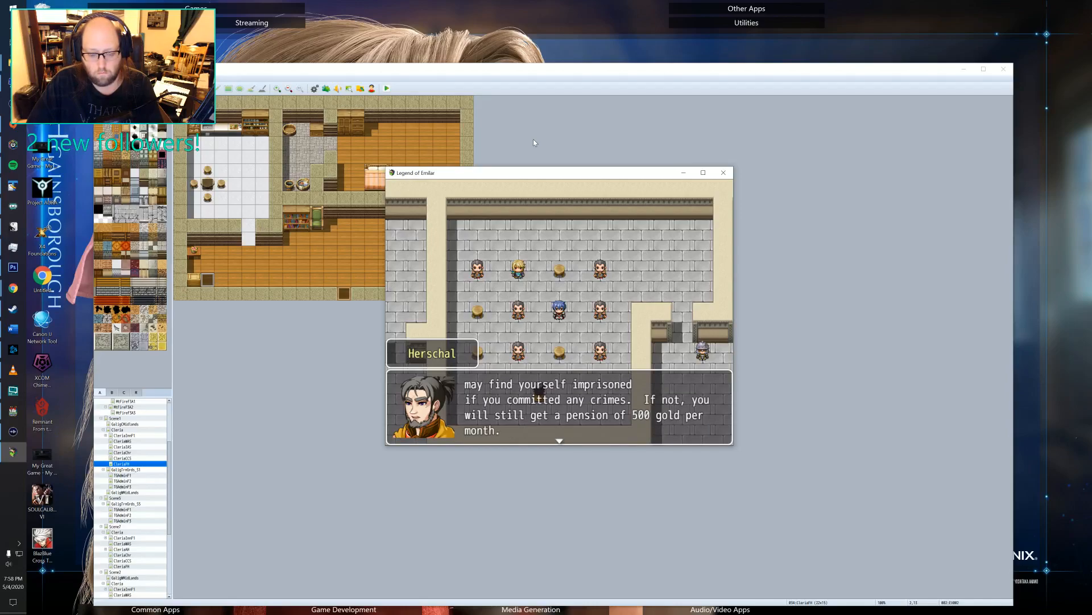
Proofread the trainer's dialogue outlining the three-week class schedule and introducing the Guard Force lesson.
key(Return)
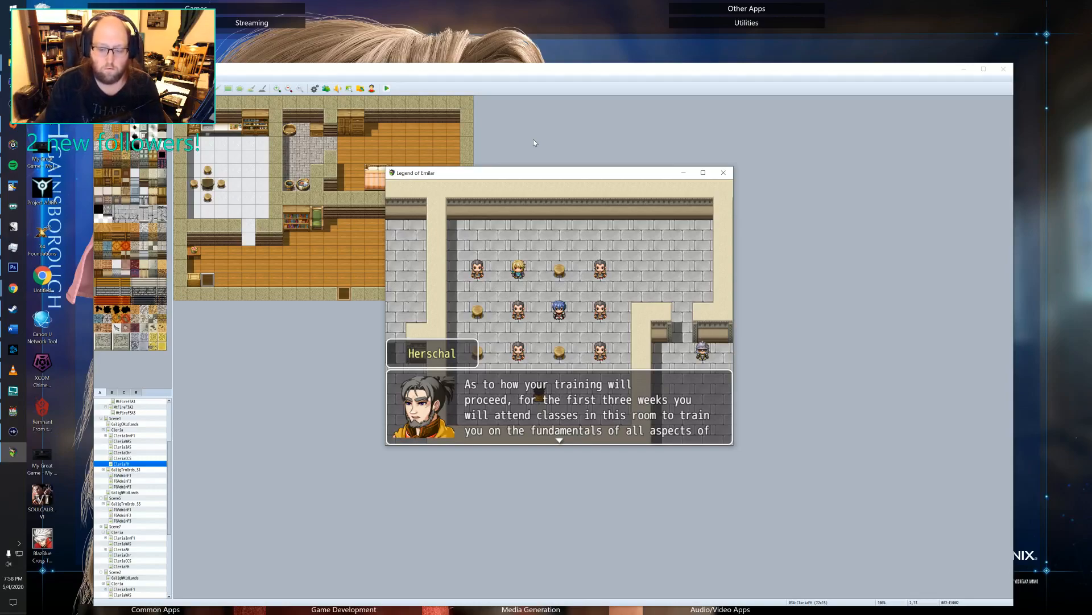
key(Return)
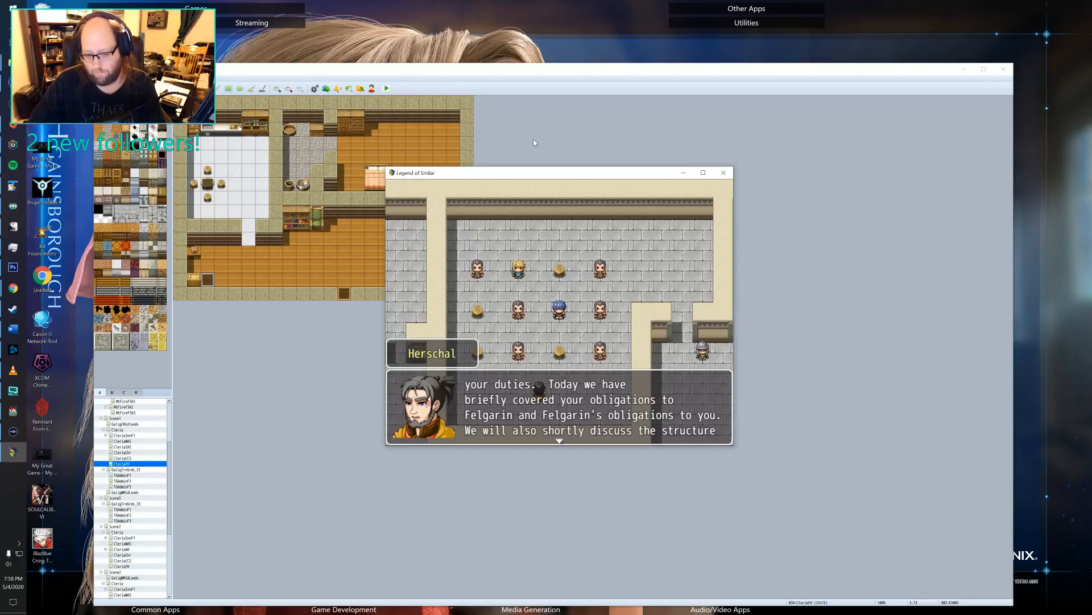
key(Return)
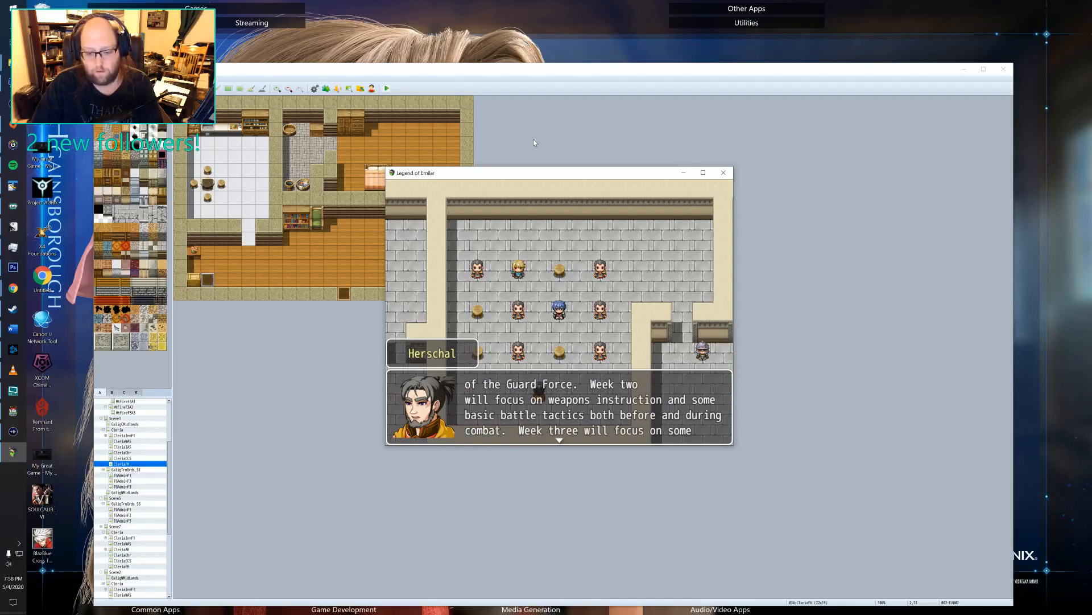
key(Return)
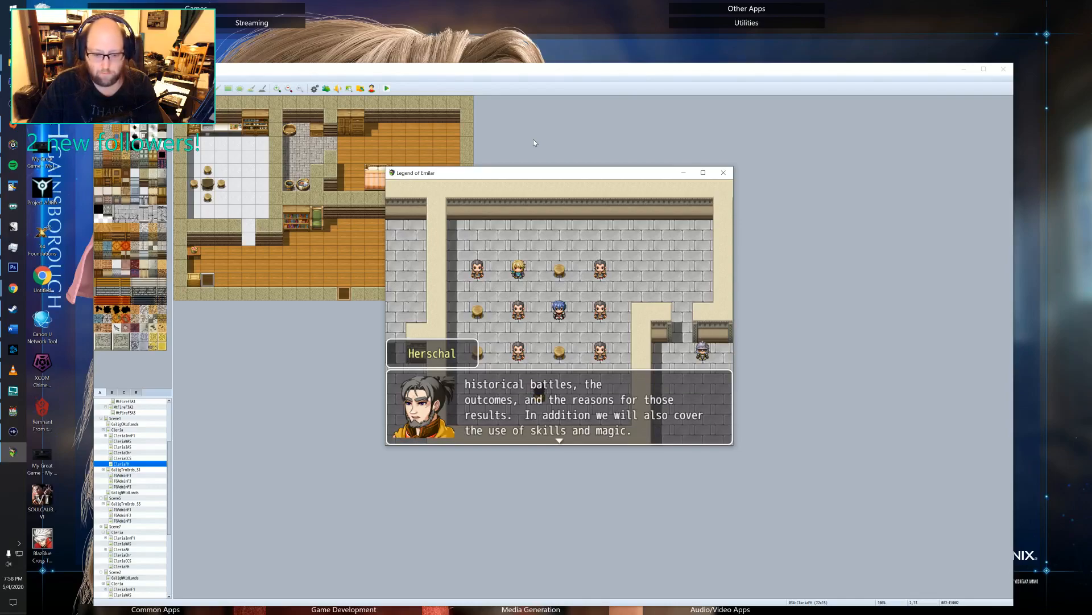
key(Return)
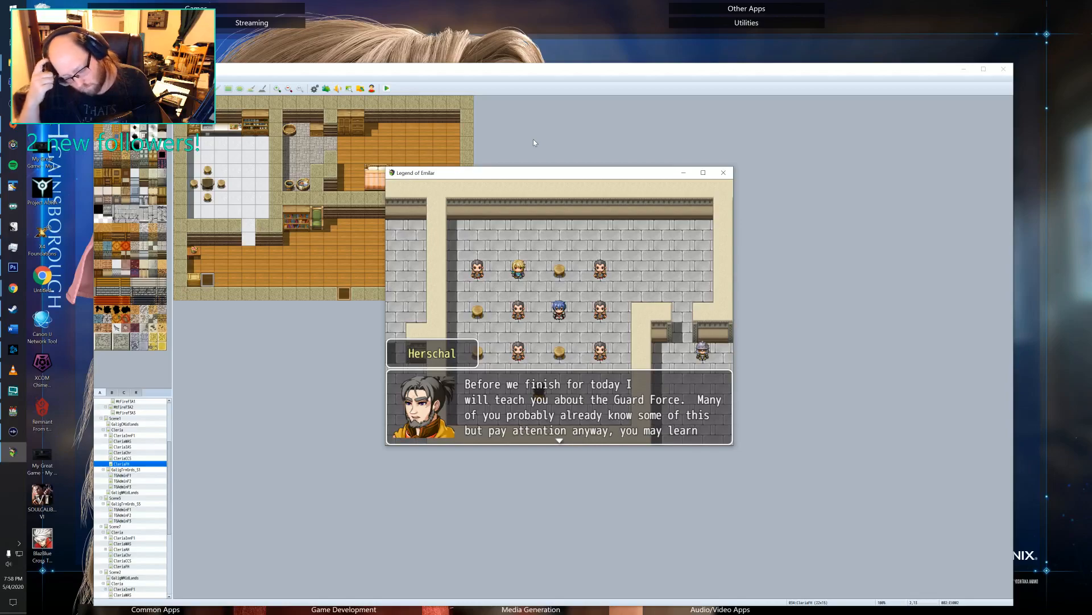
key(Return)
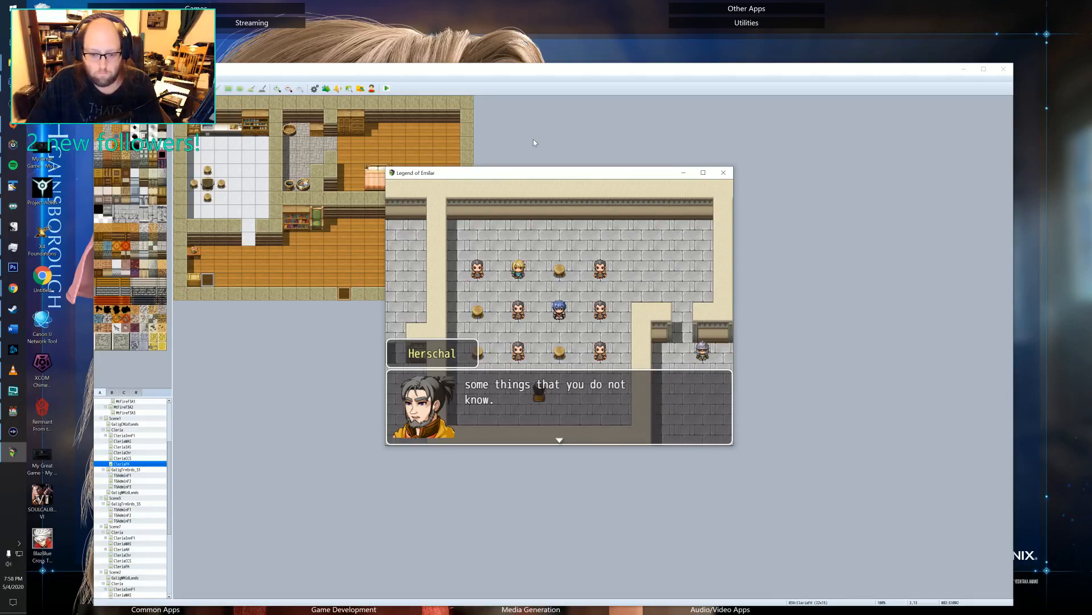
Proofread the trainer's dialogue on the Guard Force's functions and the Realm Guard's role and duties.
key(Return)
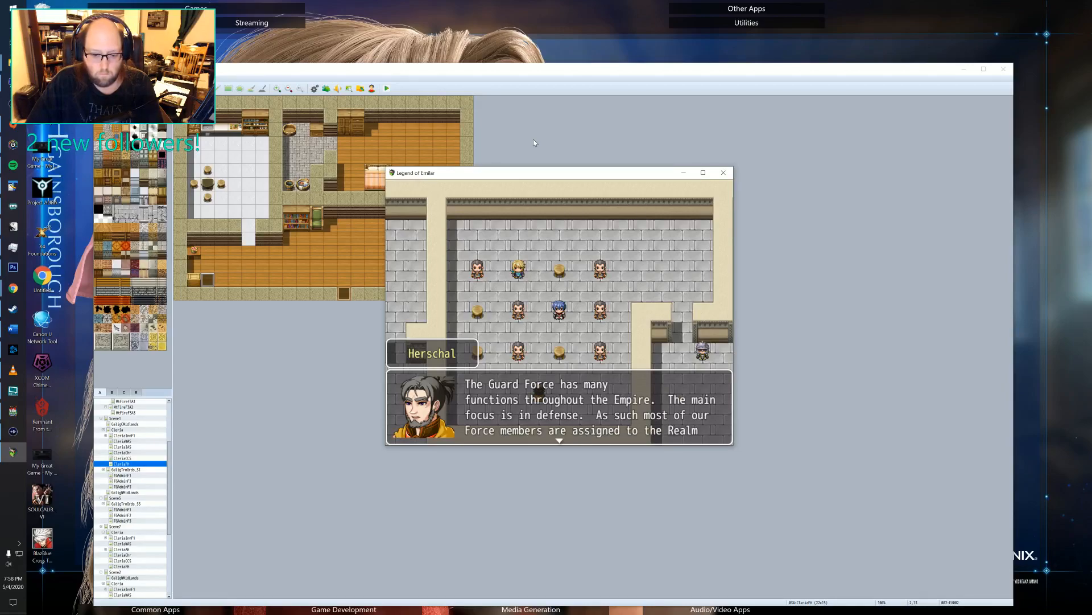
key(Return)
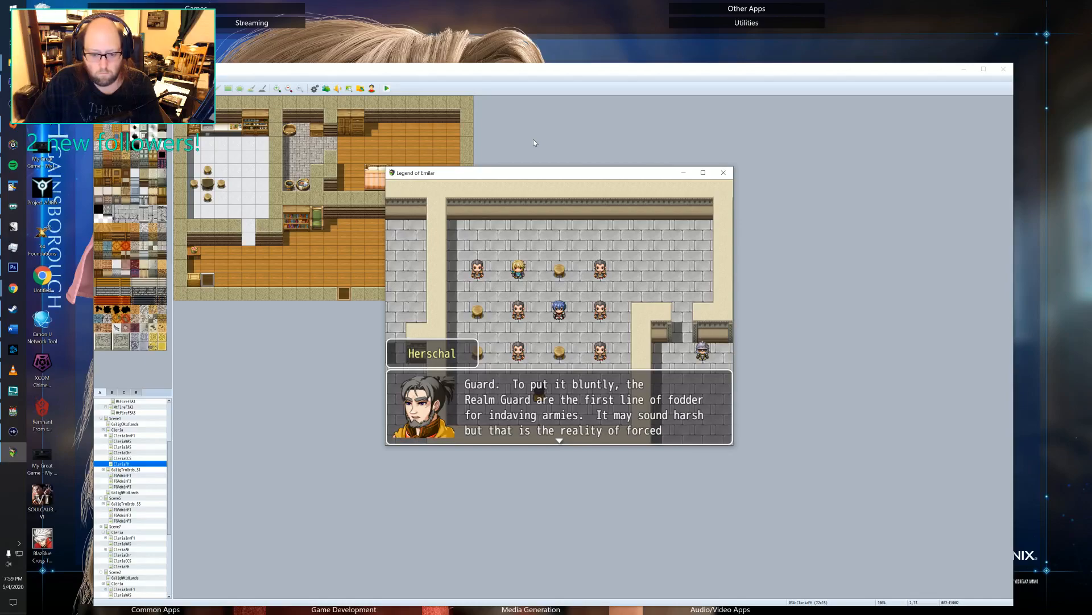
key(Return)
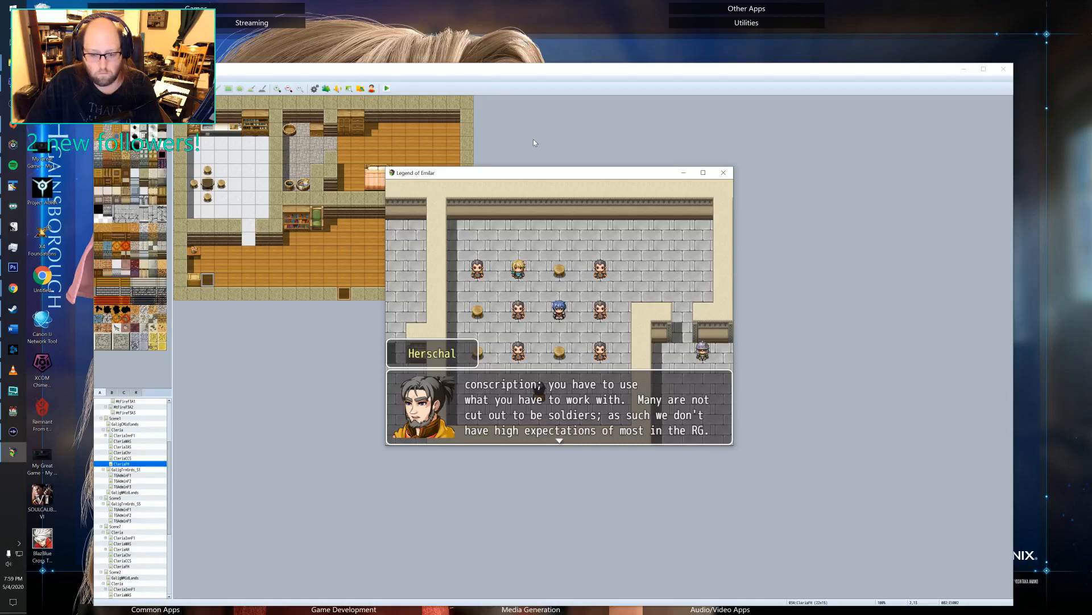
key(Return)
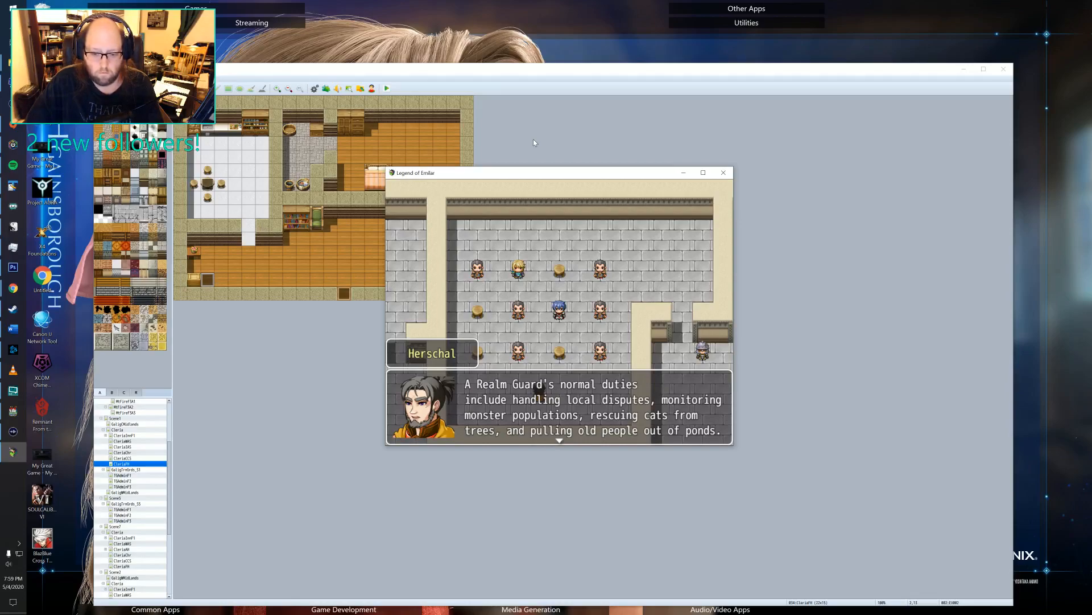
key(Return)
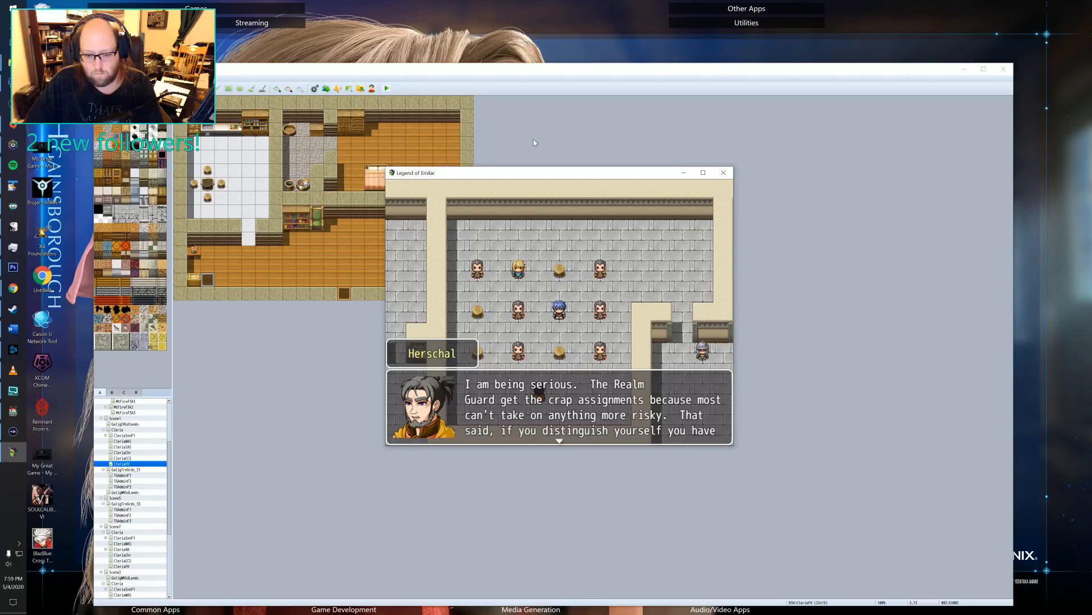
Proofread the trainer's dialogue describing the Guard Force Regulation Squad's duties, entry requirements and perks.
key(Return)
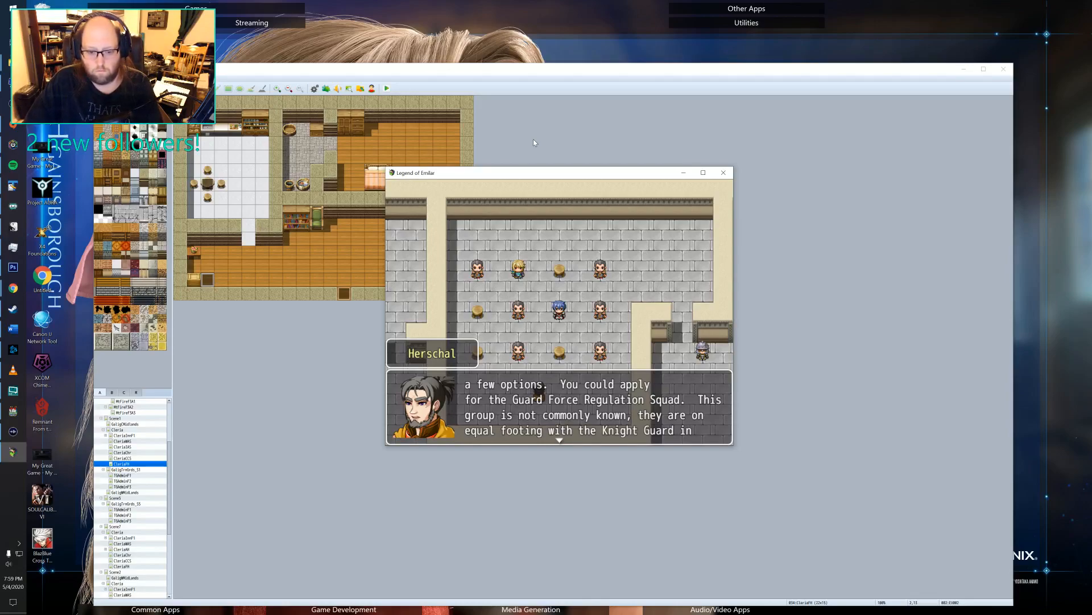
key(Return)
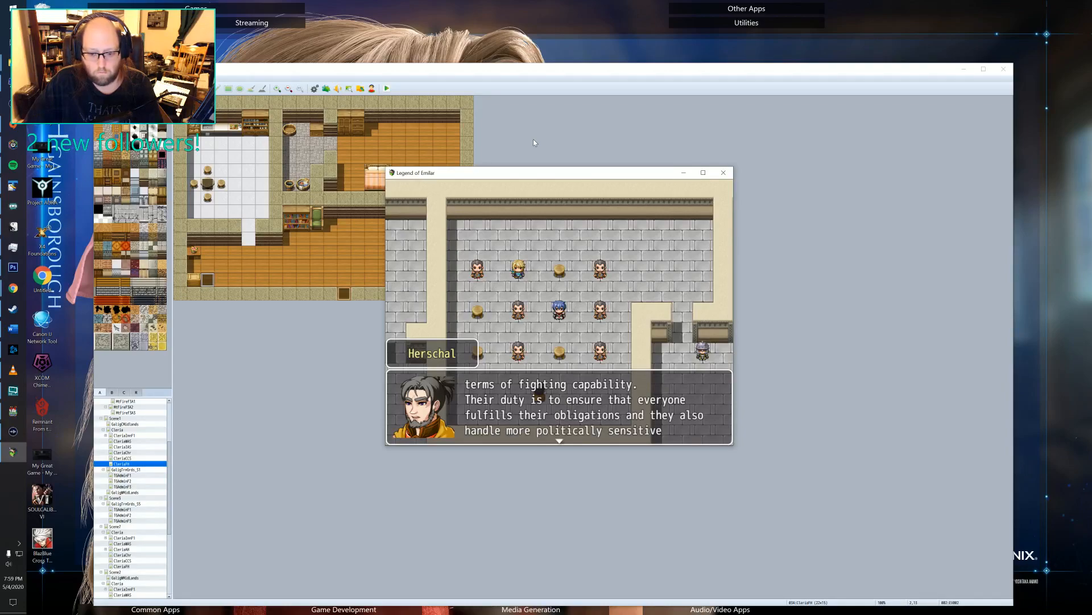
key(Return)
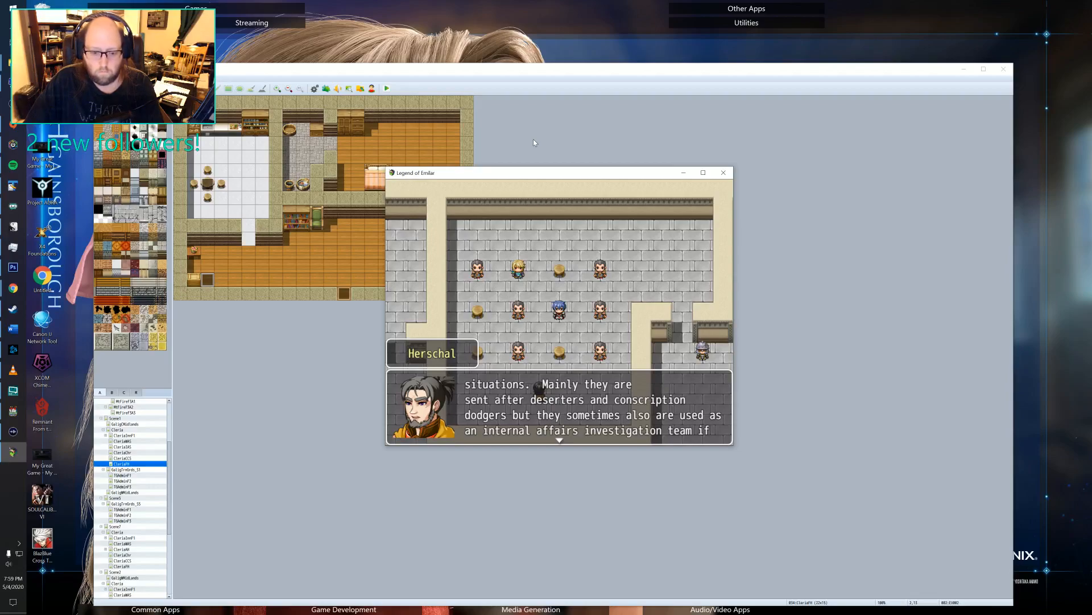
key(Return)
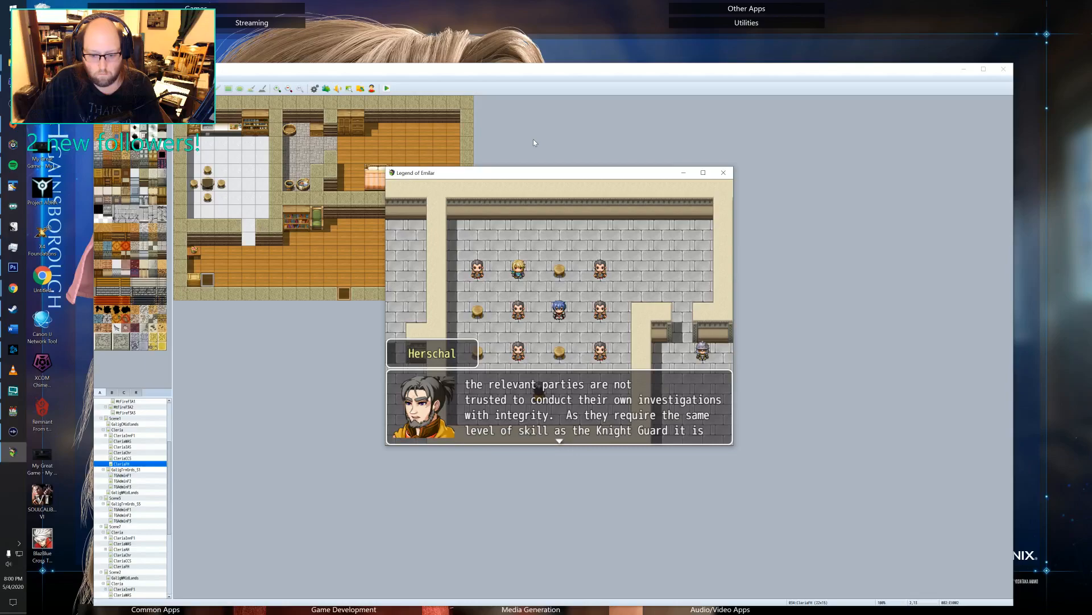
key(Return)
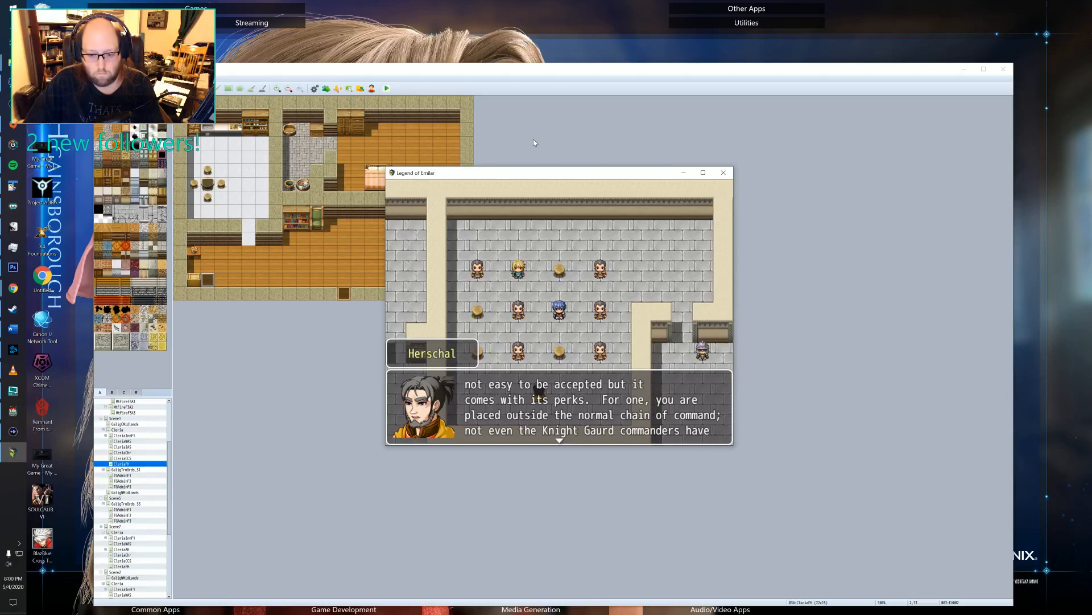
key(Return)
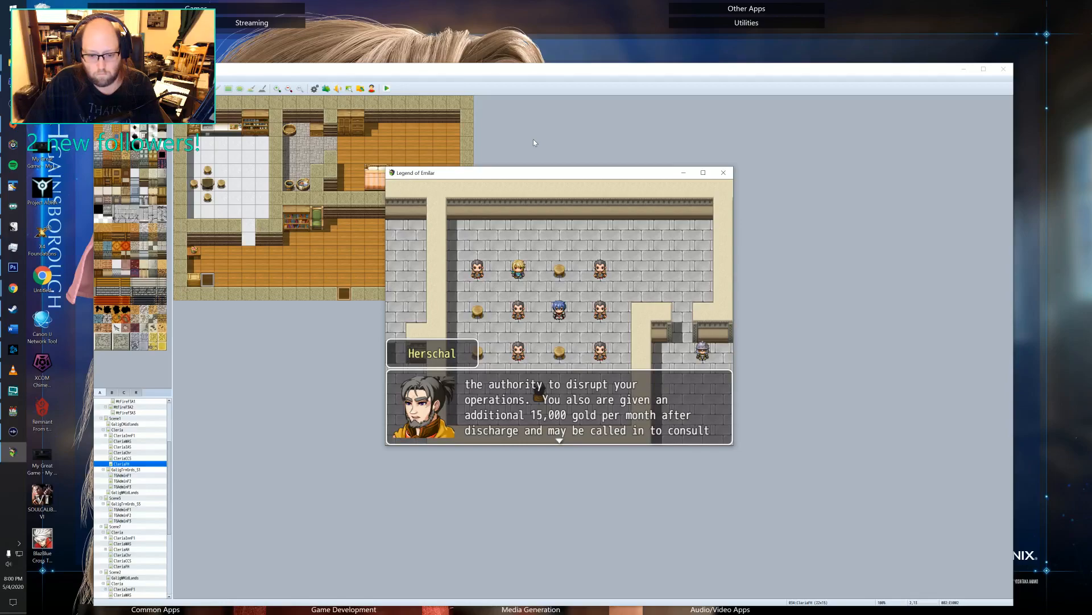
key(Return)
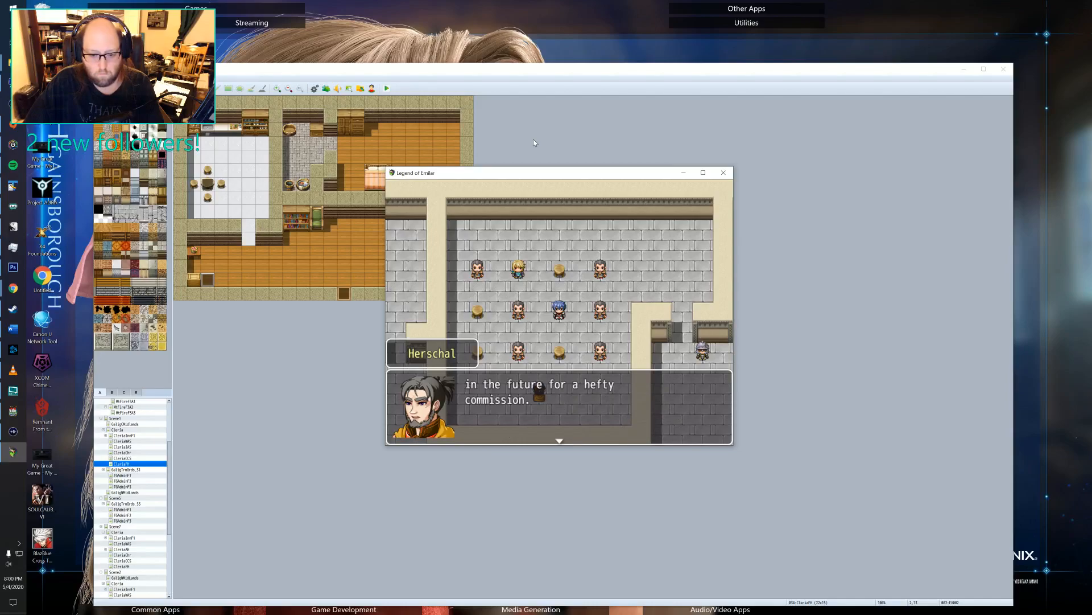
Proofread the trainer's dialogue explaining the Knight Guard and its King's Guard regiment.
key(Return)
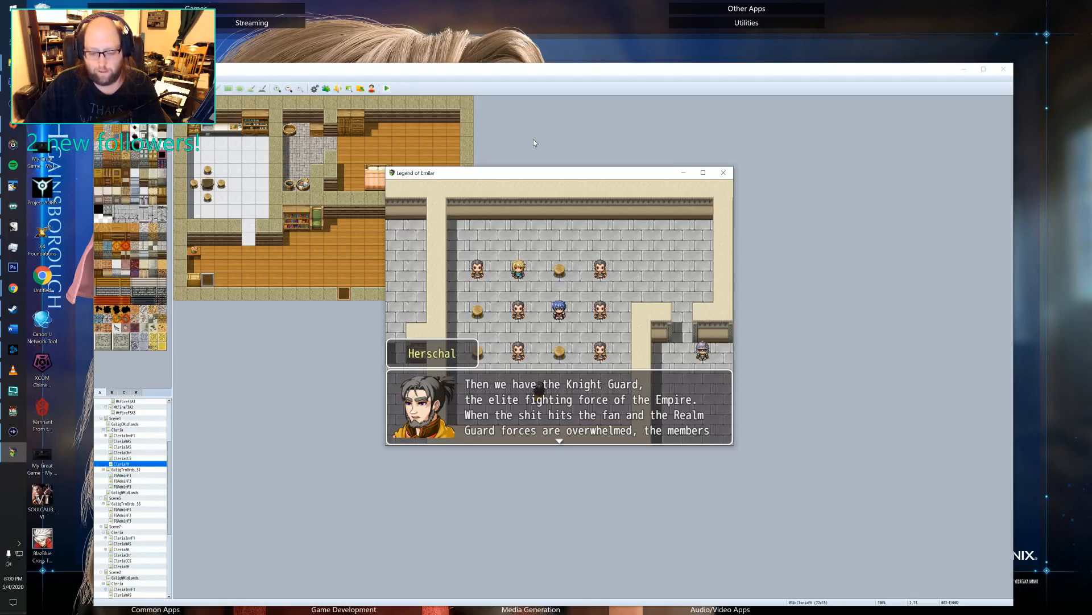
key(Return)
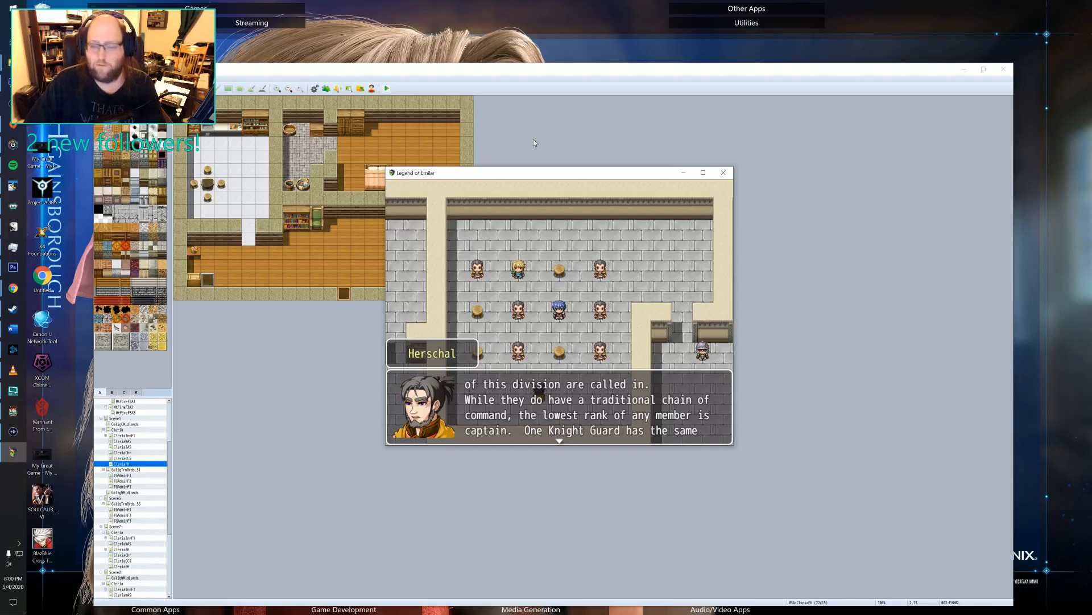
key(Return)
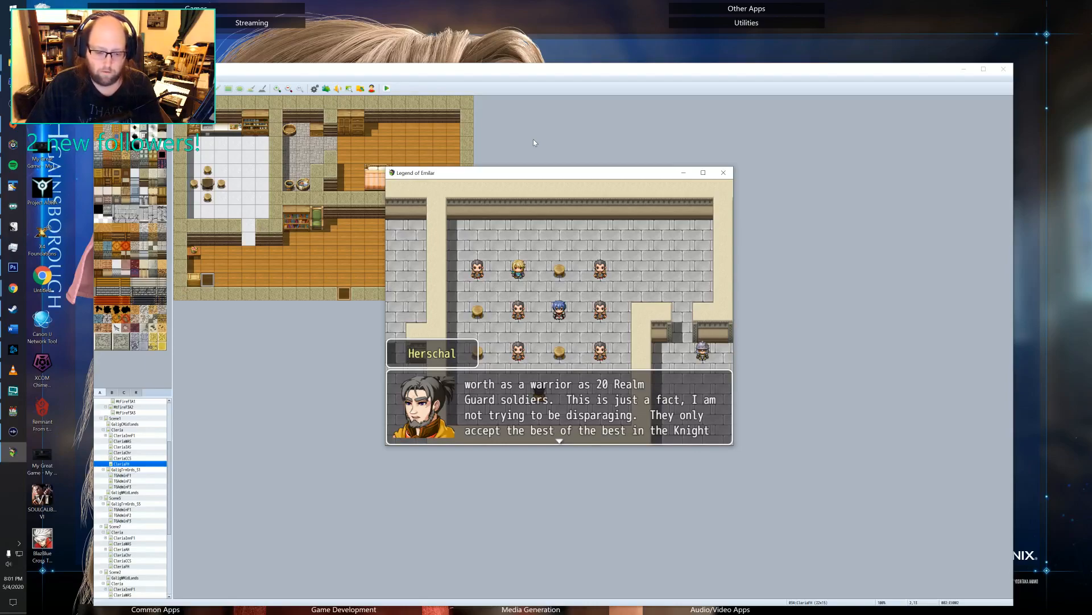
key(Return)
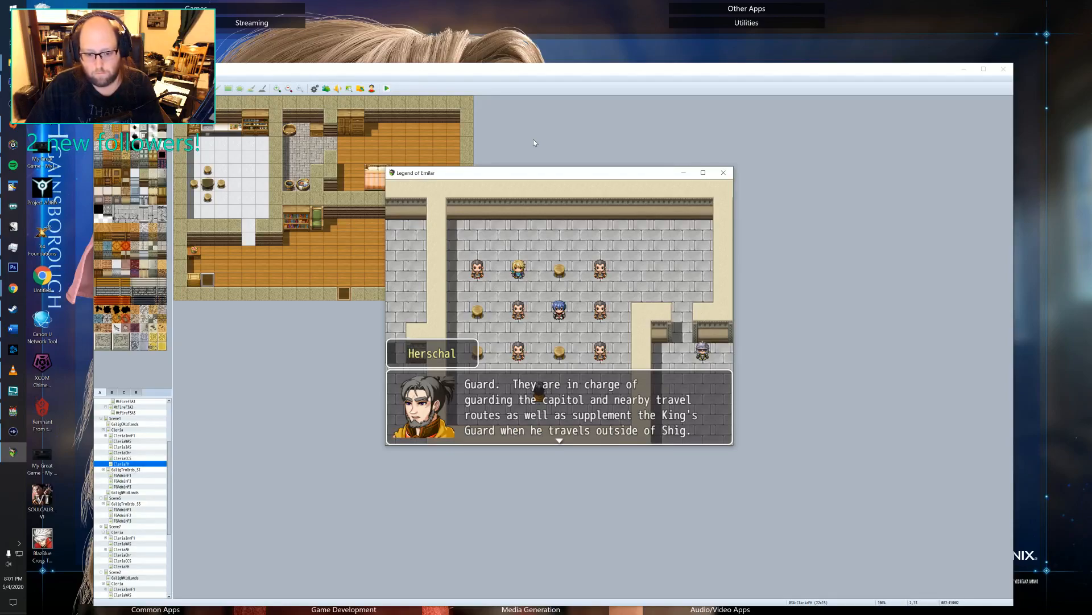
key(Return)
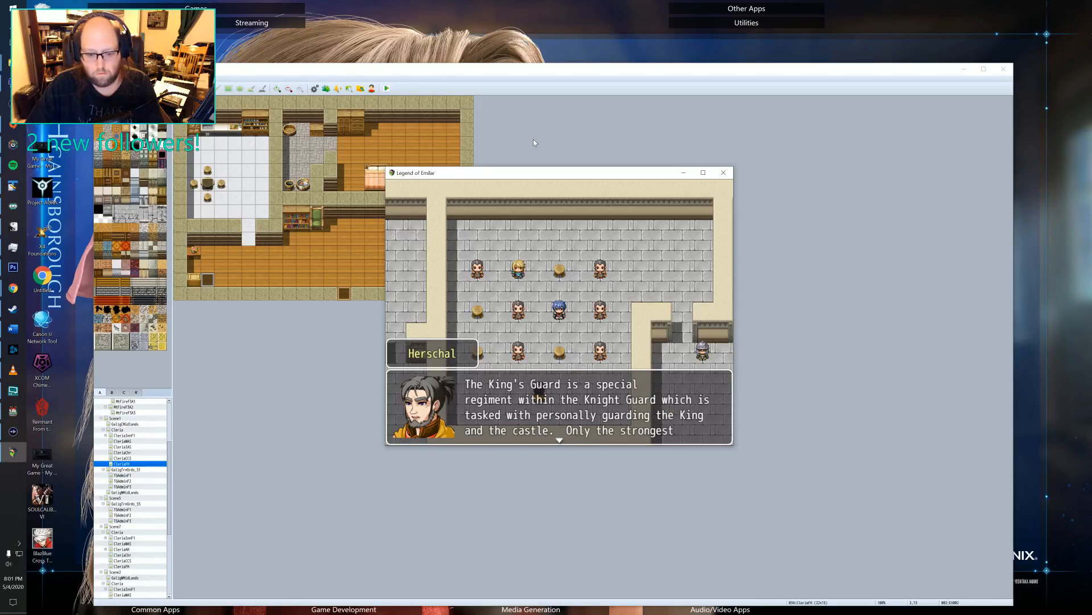
key(Return)
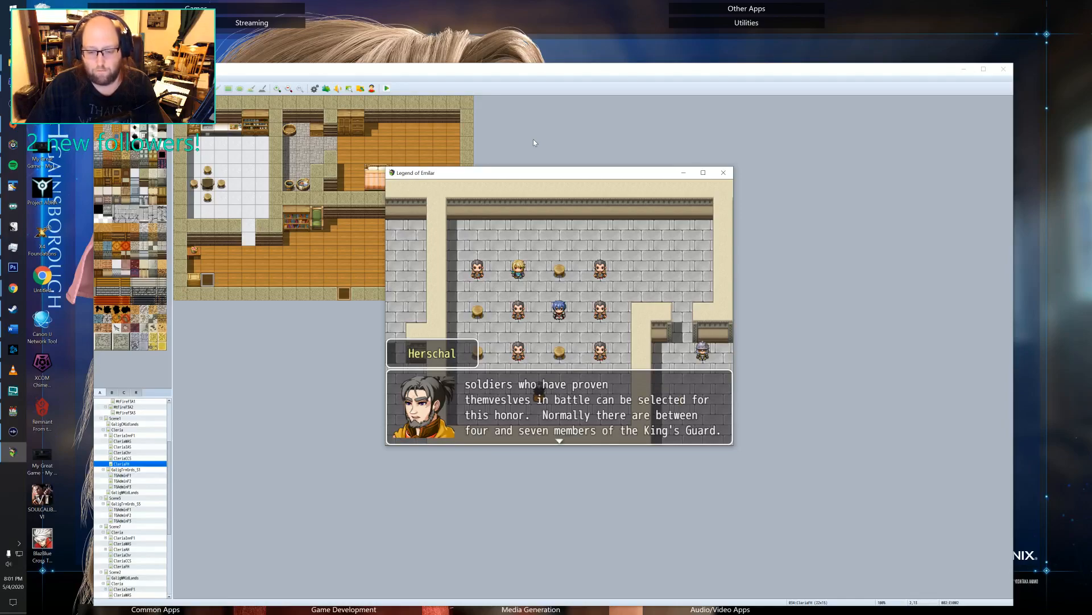
Proofread the trainer's dialogue describing the Reliquarians, their member selection and their control by the King.
key(Return)
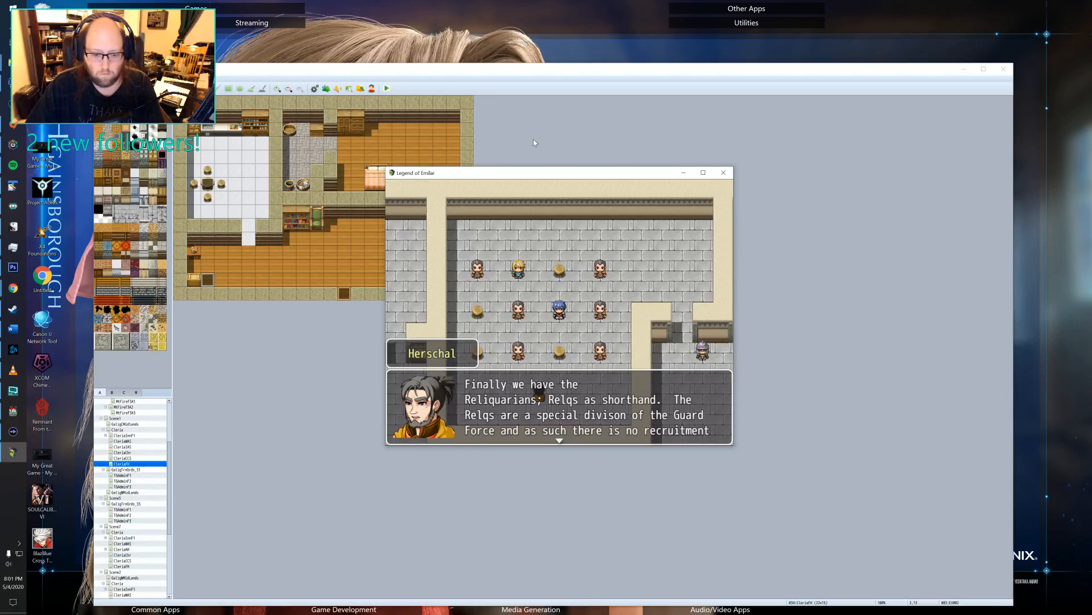
key(Return)
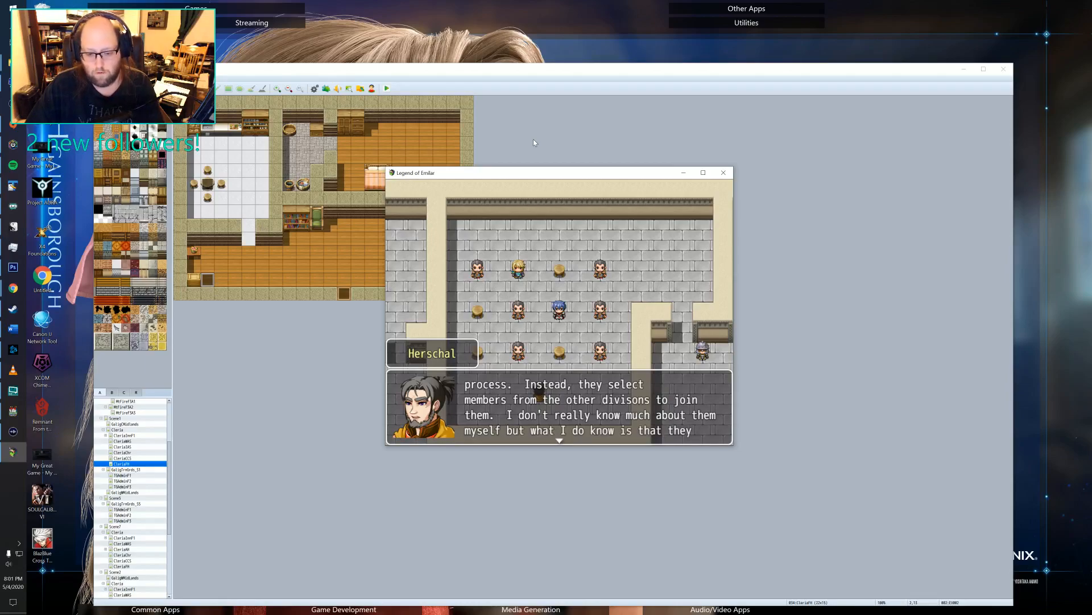
key(Return)
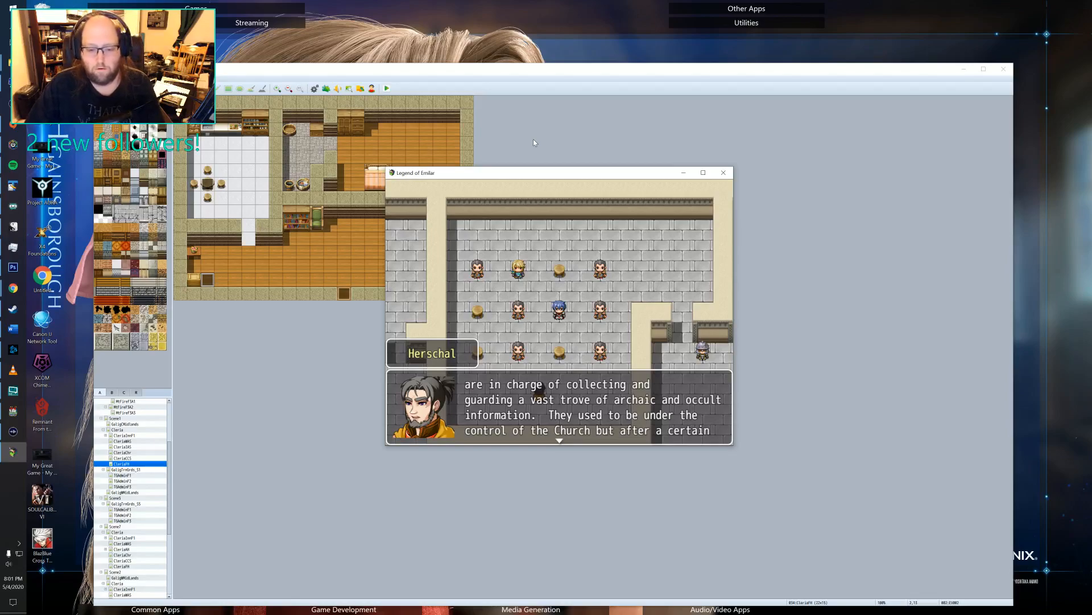
key(Return)
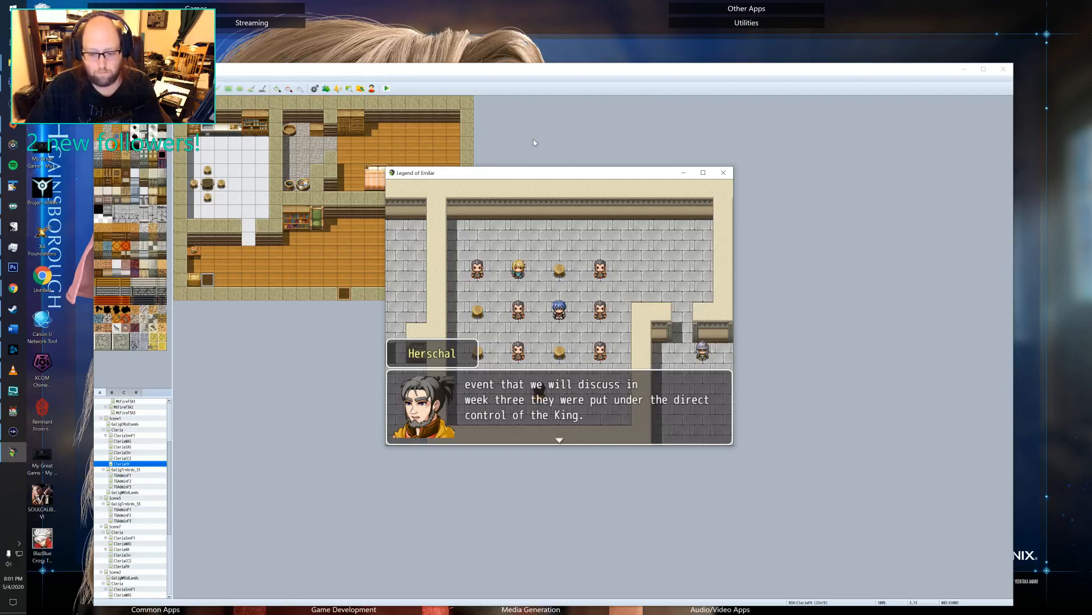
Proofread the trainer's closing dialogue on recruits' Realm Guard and Knight Guard prospects, the next session and the dismissal.
key(Return)
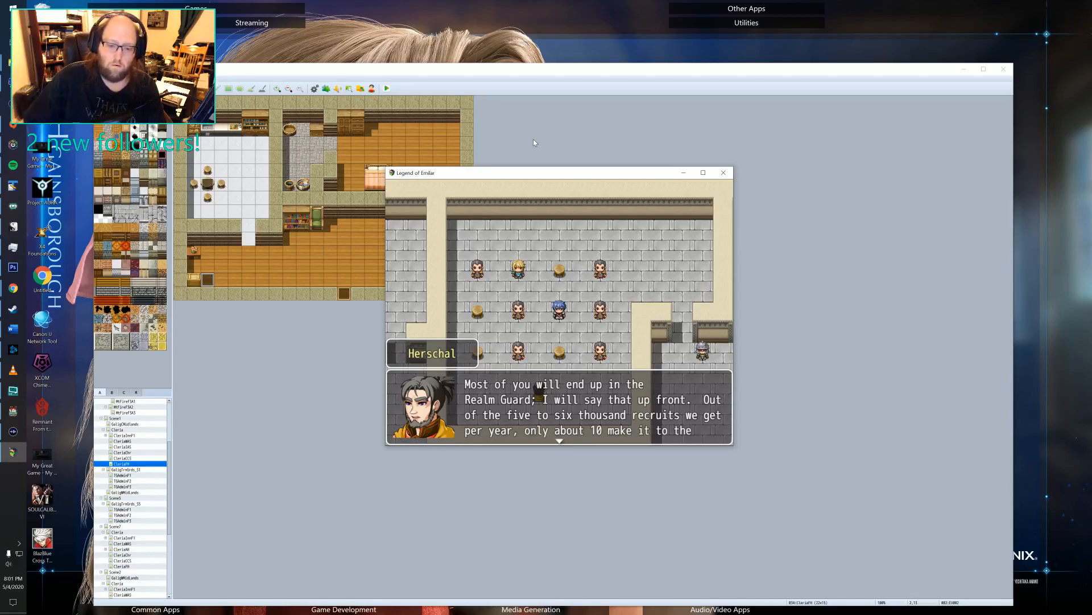
key(Return)
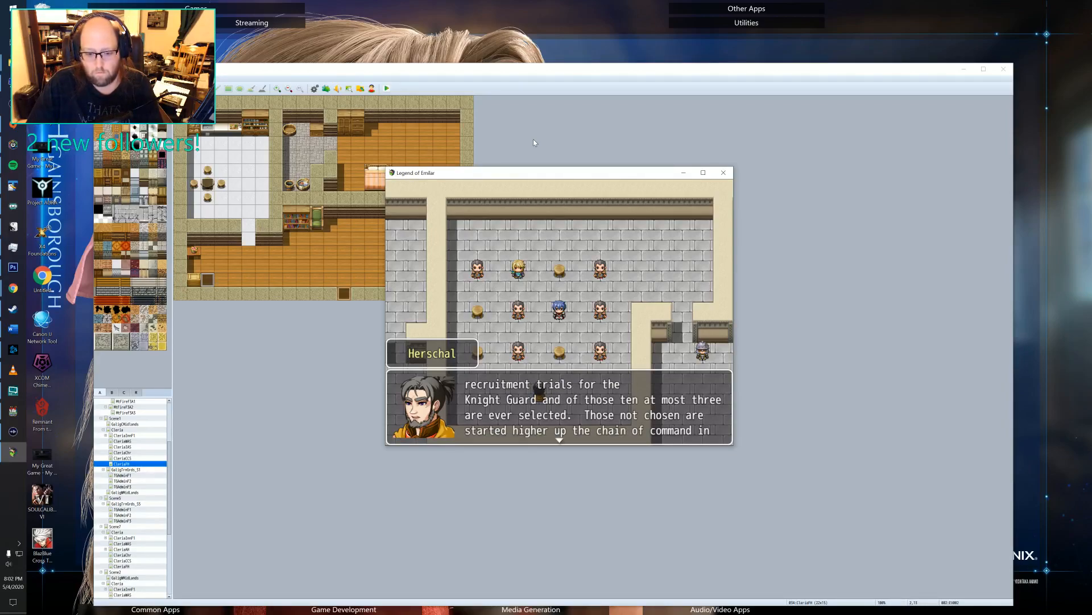
key(Return)
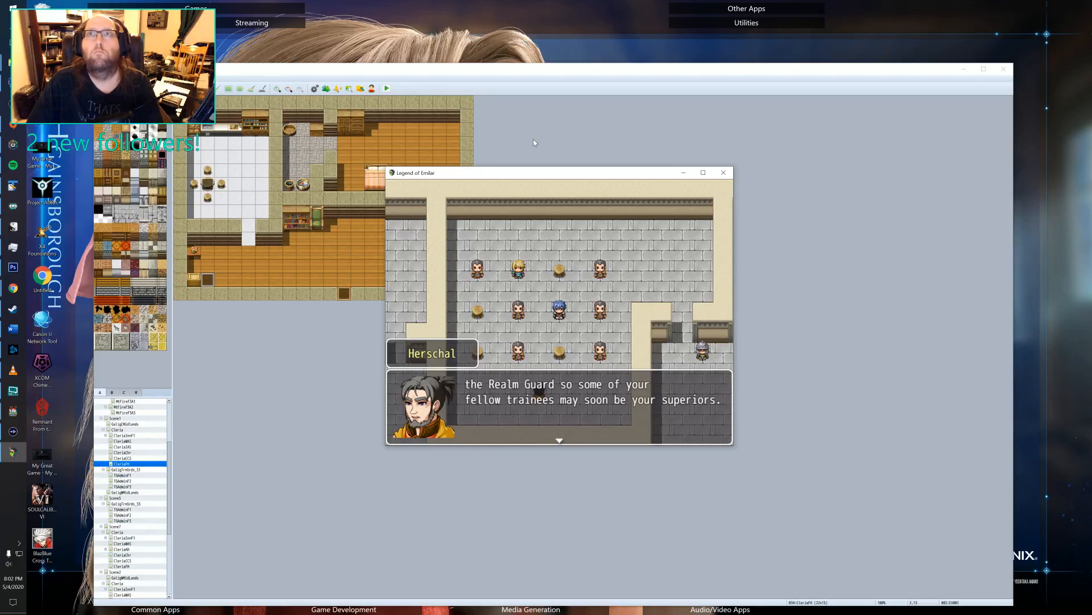
key(Return)
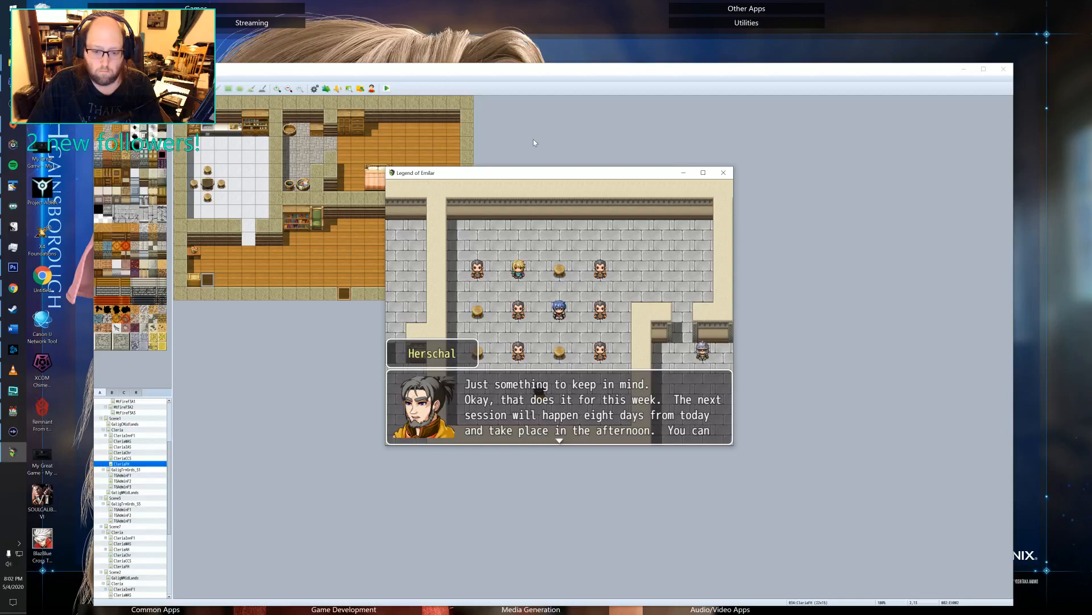
key(Return)
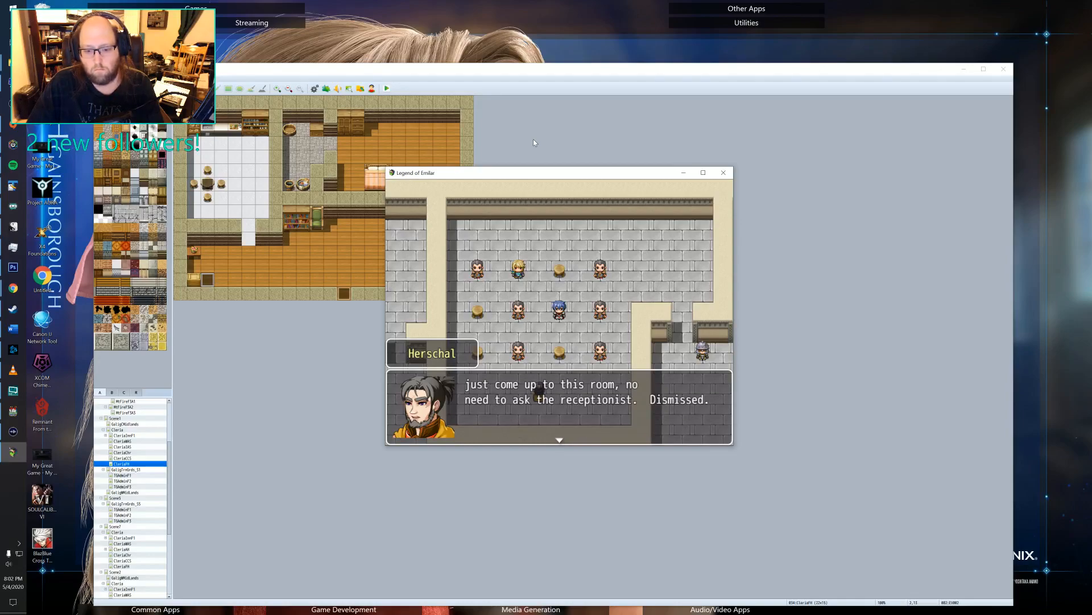
key(Return)
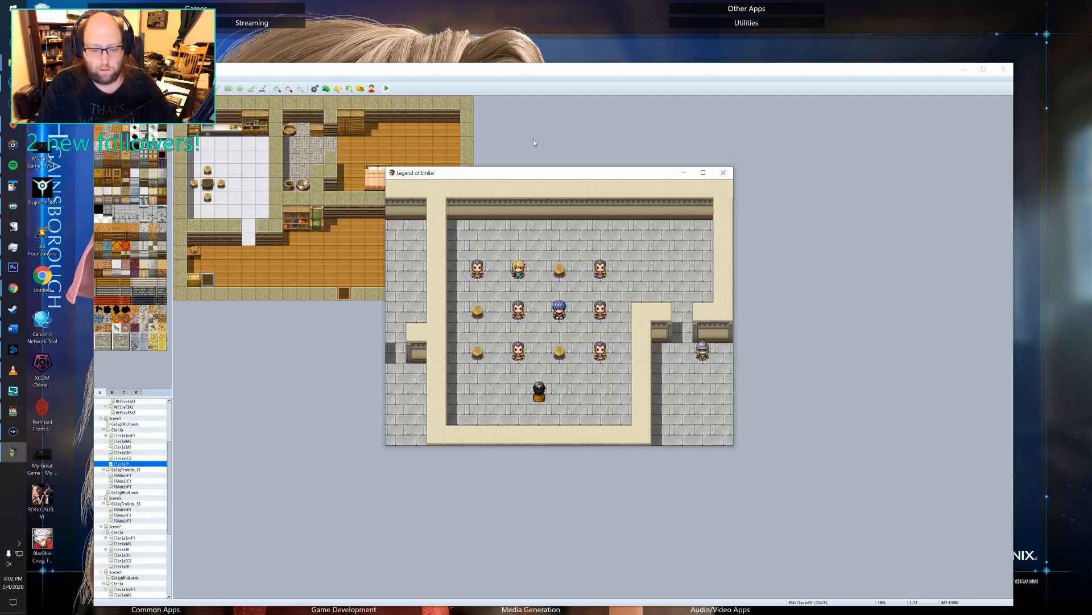
Walk the hero from his seat past the stools and out through the training room's doorway.
key(Right)
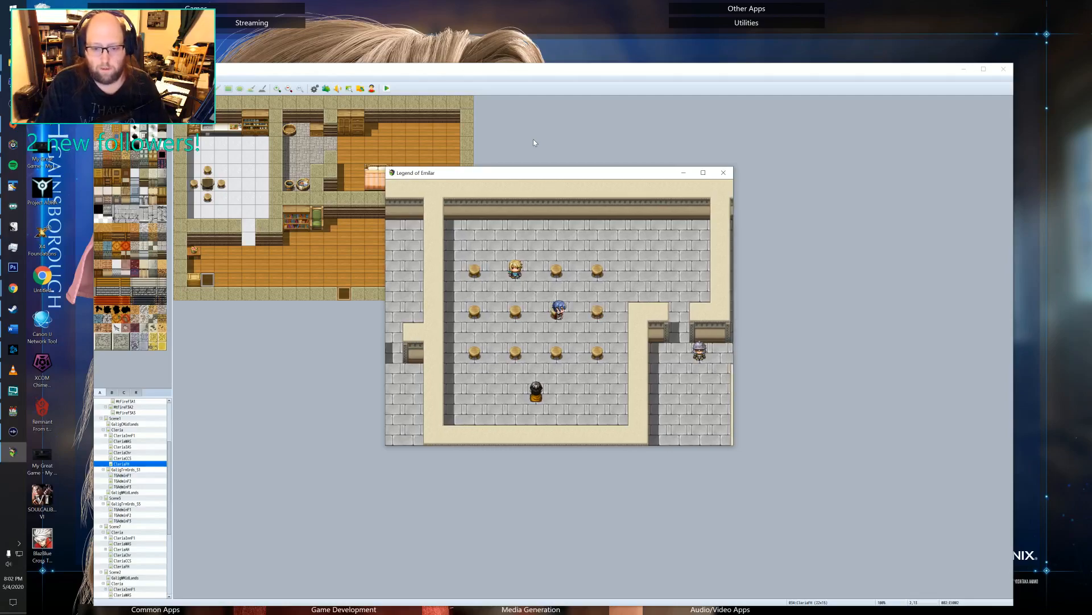
key(Up)
key(Right)
key(Right)
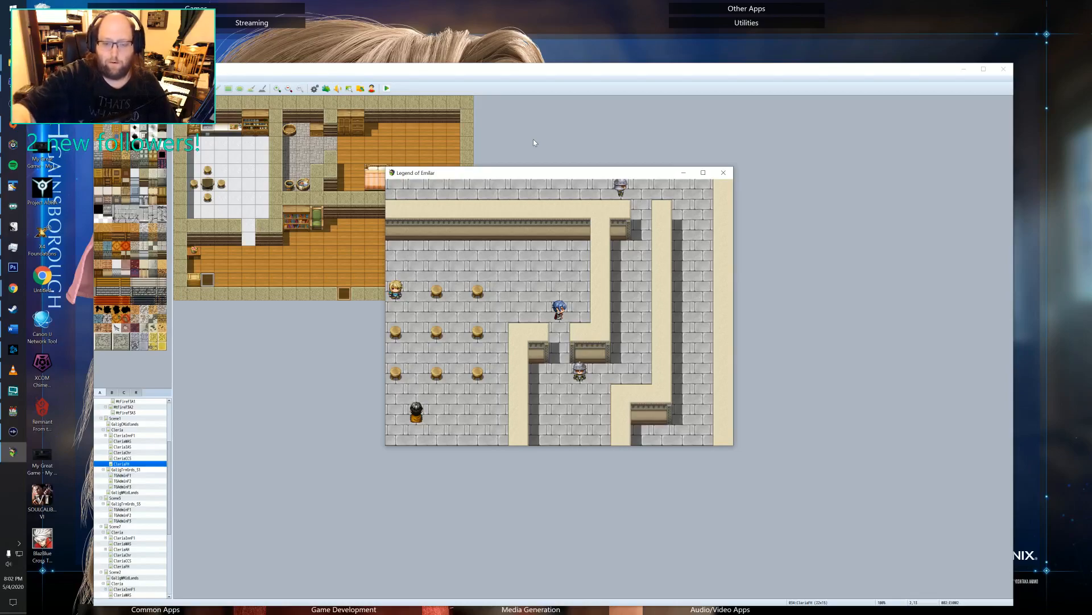
key(Down)
key(Down)
key(Down)
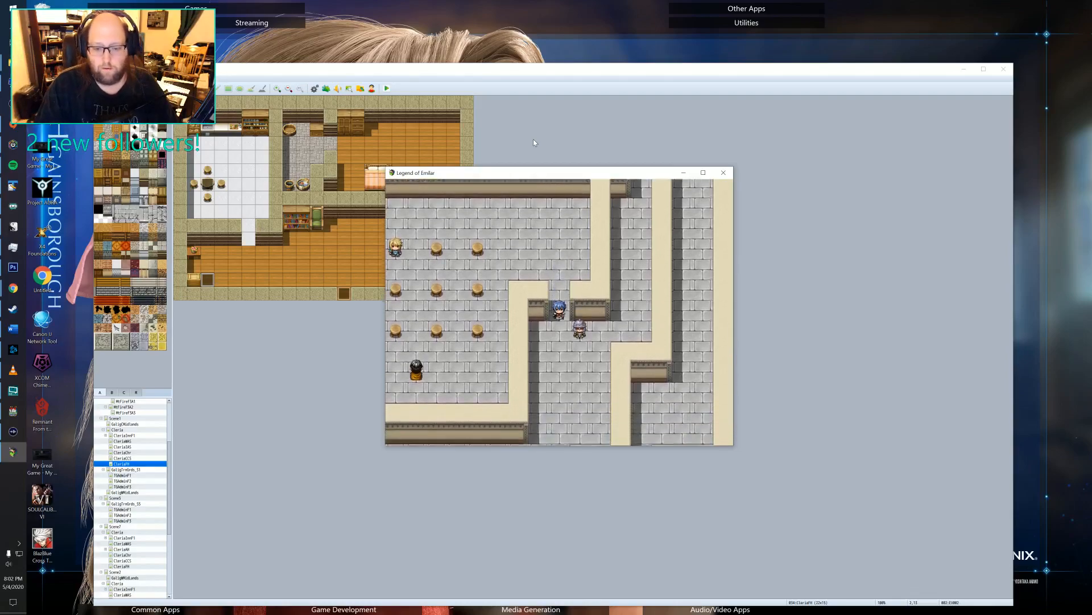
Walk the hero past the guards, around the corridor wall and down the outer hallway toward the stair room.
key(Right)
key(Right)
key(Right)
key(Up)
key(Up)
key(Up)
key(Up)
key(Up)
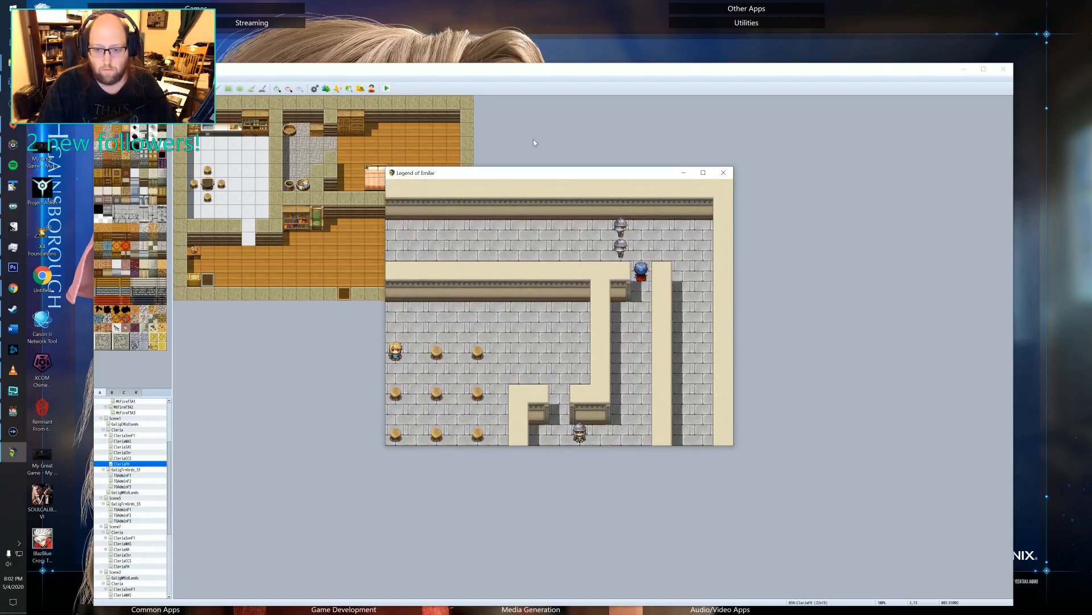
key(Down)
key(Down)
key(Down)
key(Down)
key(Down)
key(Down)
key(Down)
key(Down)
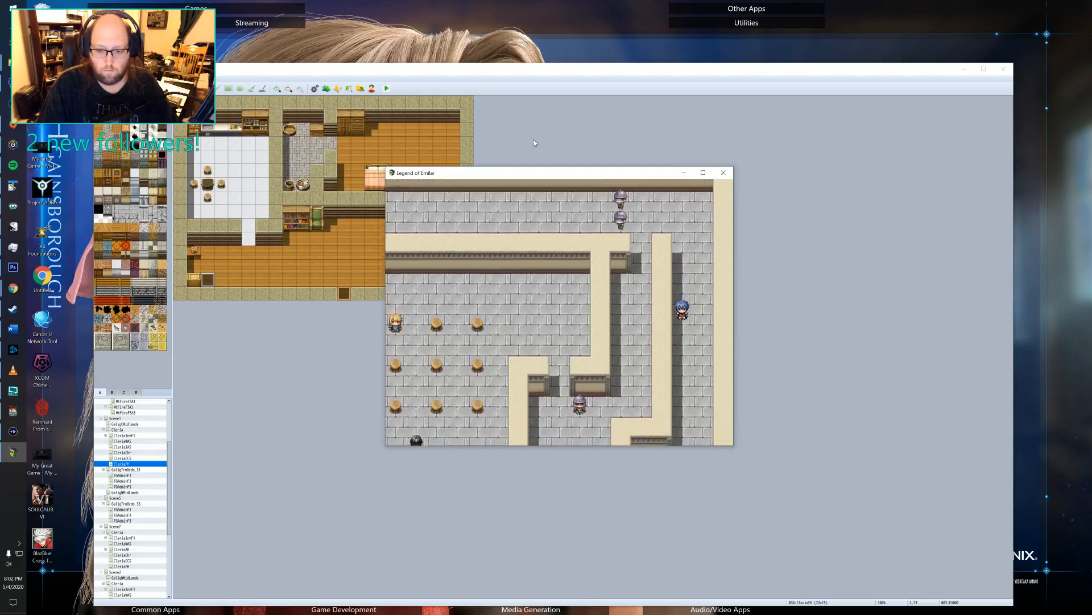
key(Down)
key(Down)
key(Down)
key(Down)
key(Down)
key(Down)
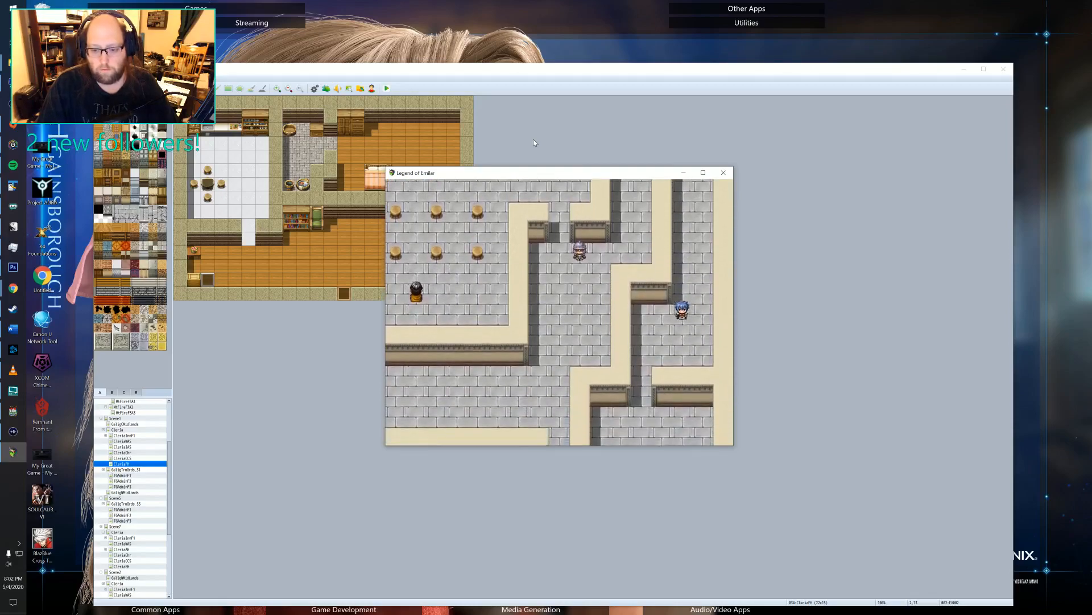
Take the hero through the stair room and down the stairs to the administrative building's lower floor.
key(Left)
key(Left)
key(Down)
key(Down)
key(Down)
key(Down)
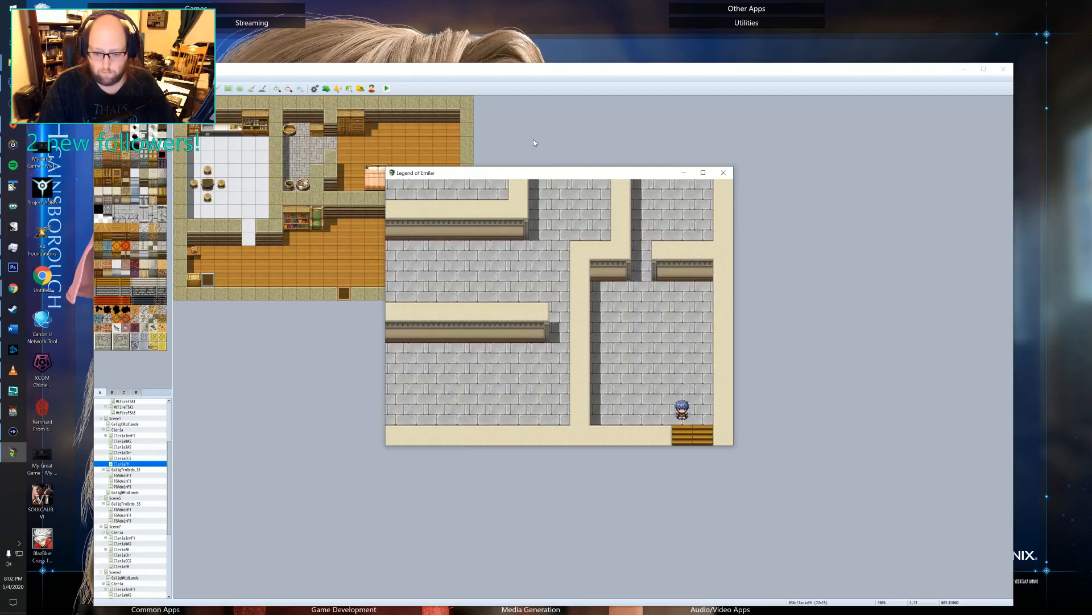
key(Down)
Walk the hero down the outer hallway and along the corridor above the meeting room.
key(Down)
key(Down)
key(Down)
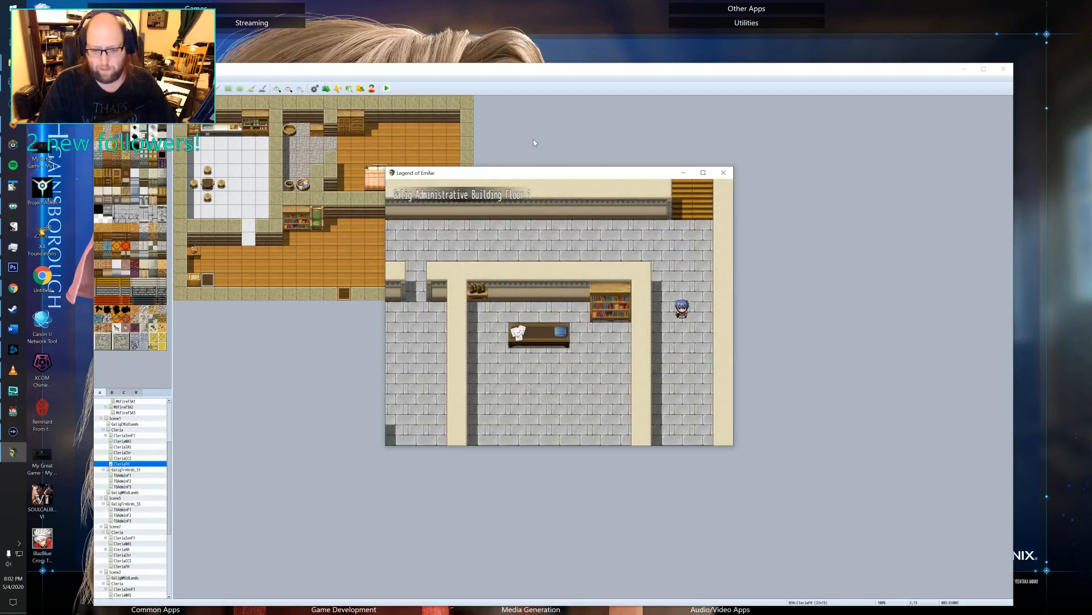
key(Down)
key(Down)
key(Down)
key(Down)
key(Down)
key(Down)
key(Down)
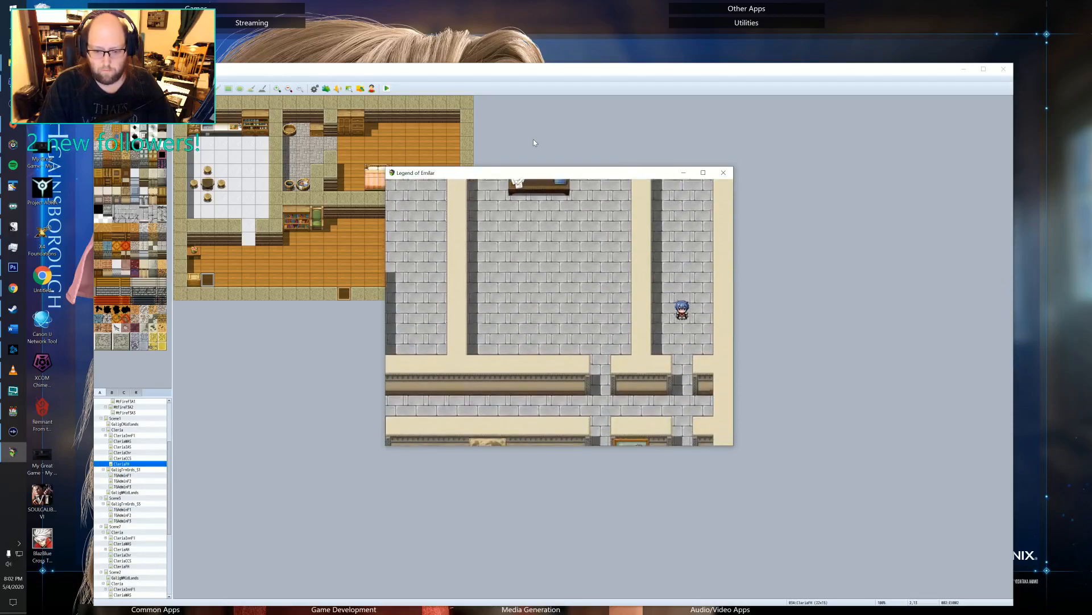
key(Down)
key(Down)
key(Down)
key(Down)
key(Left)
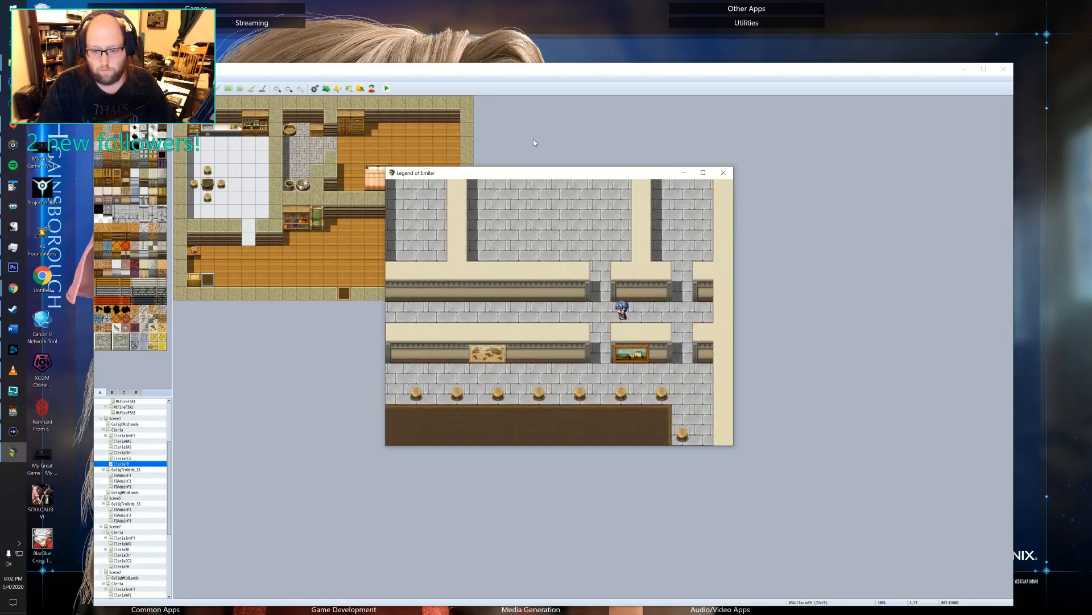
key(Left)
key(Left)
key(Left)
key(Left)
key(Left)
key(Left)
key(Left)
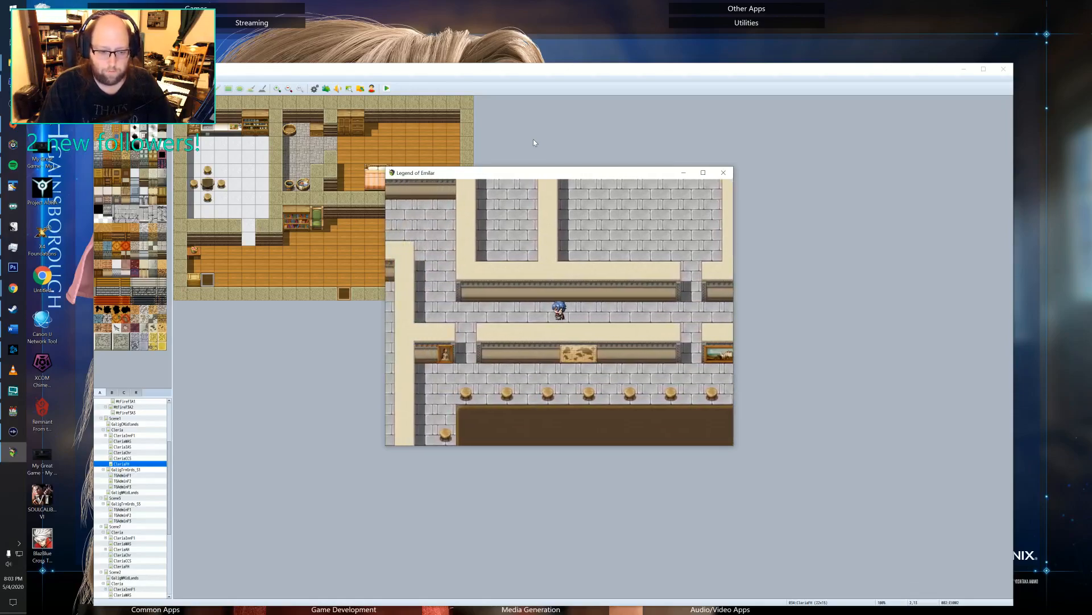
Lead the hero around the corner and through the upper doorway into the reception room.
key(Up)
key(Up)
key(Up)
key(Up)
key(Up)
key(Up)
key(Up)
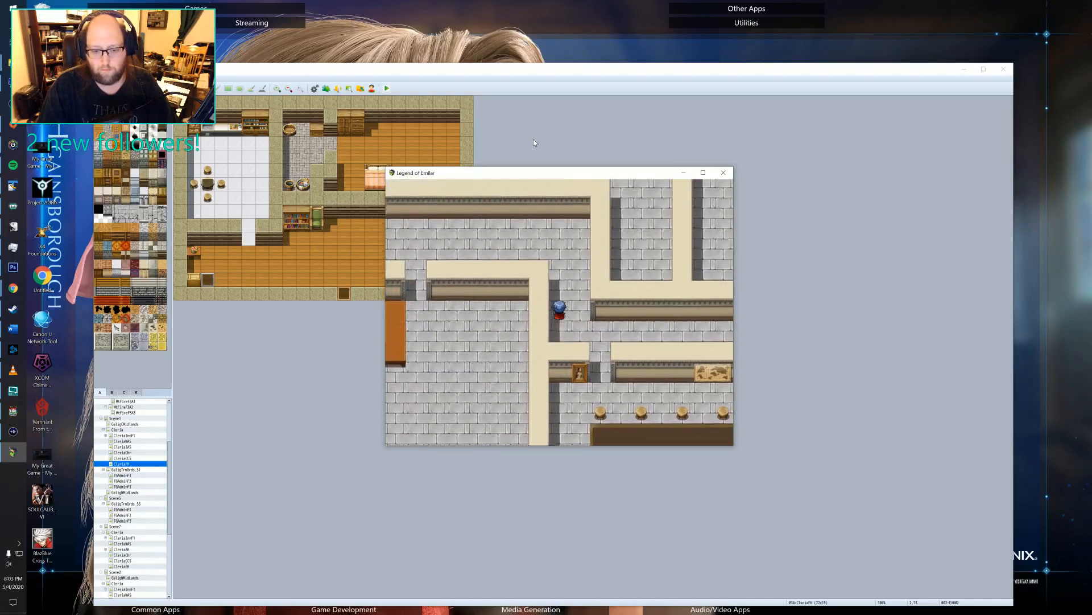
key(Up)
key(Left)
key(Left)
key(Left)
key(Left)
key(Left)
key(Left)
key(Left)
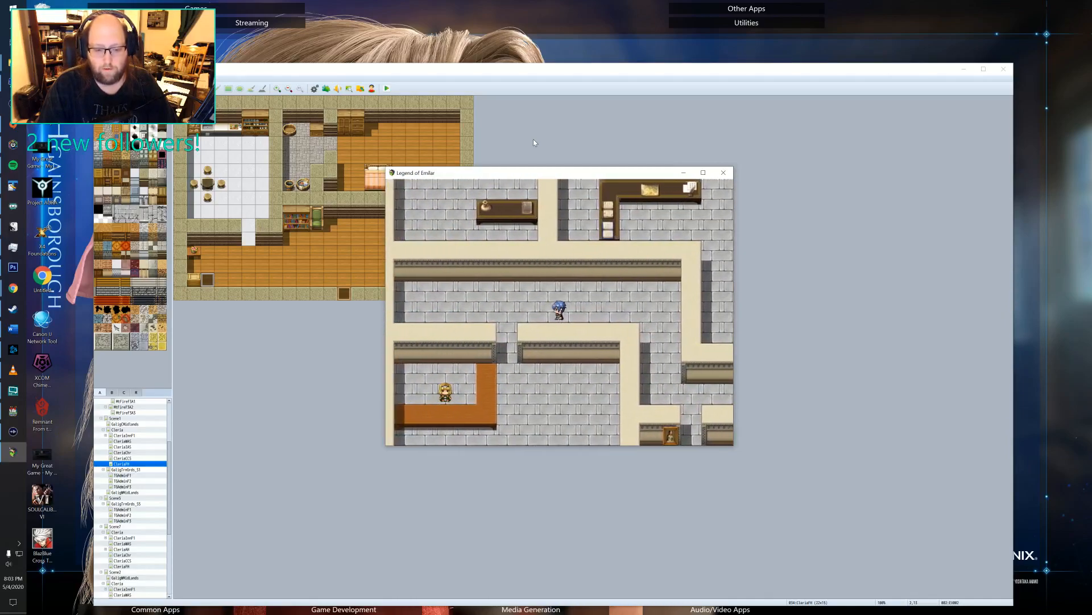
key(Down)
key(Down)
key(Down)
key(Down)
key(Down)
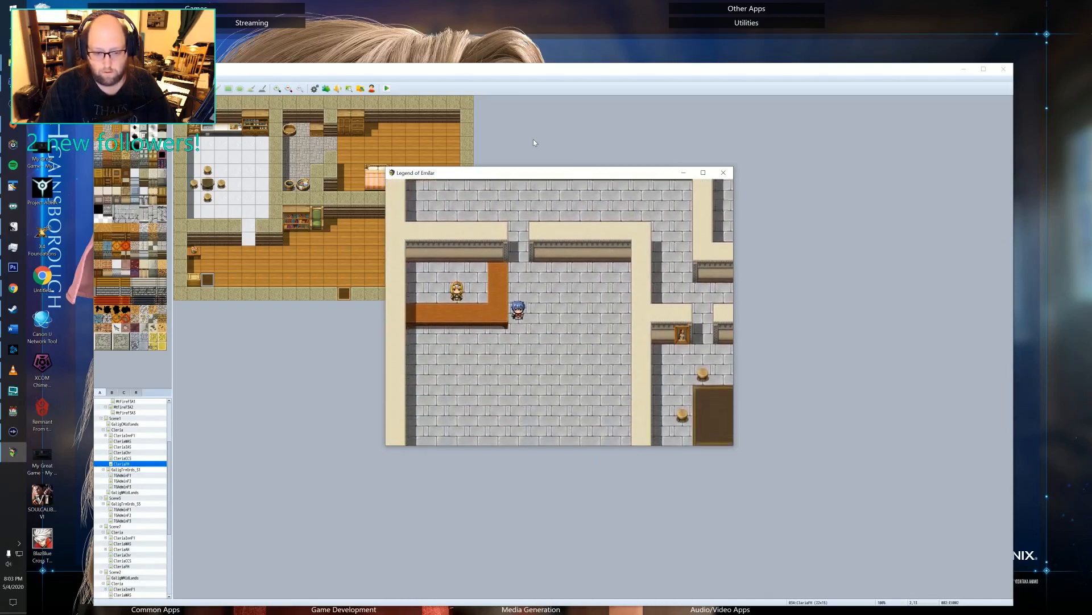
Talk to the receptionist at the front of the desk to check her dialogue after the training class.
key(Left)
key(Left)
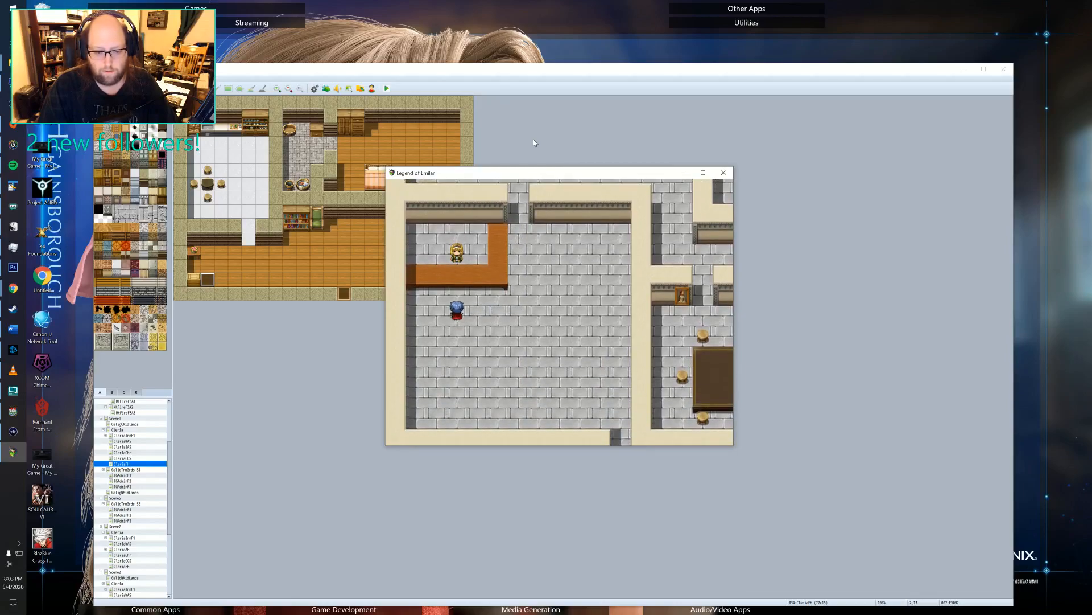
key(Up)
key(Return)
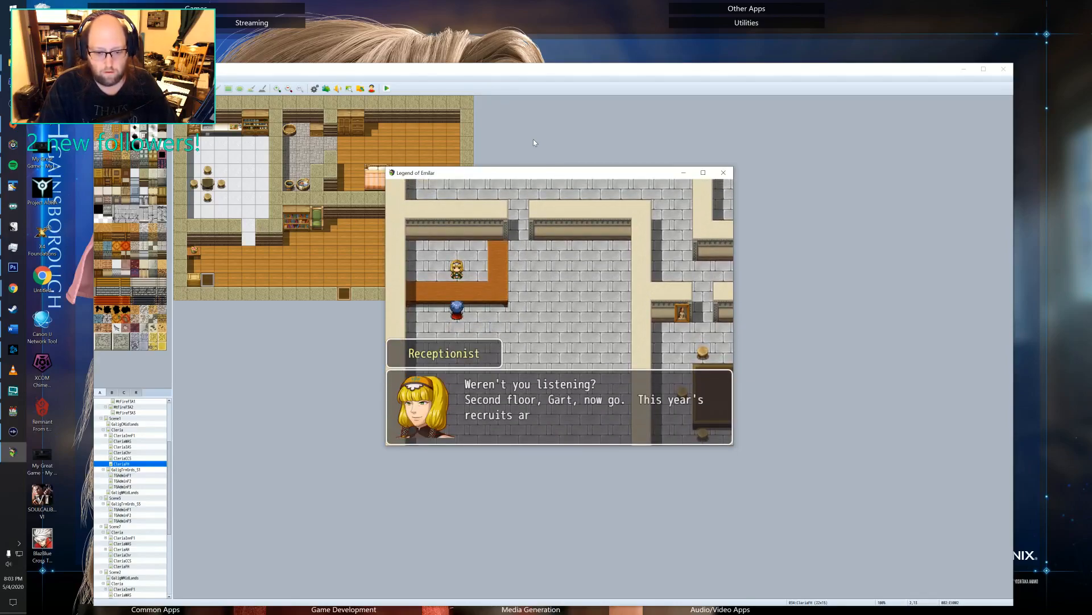
key(Return)
Walk the hero from the reception desk across the room to the exit in its lower wall.
key(Left)
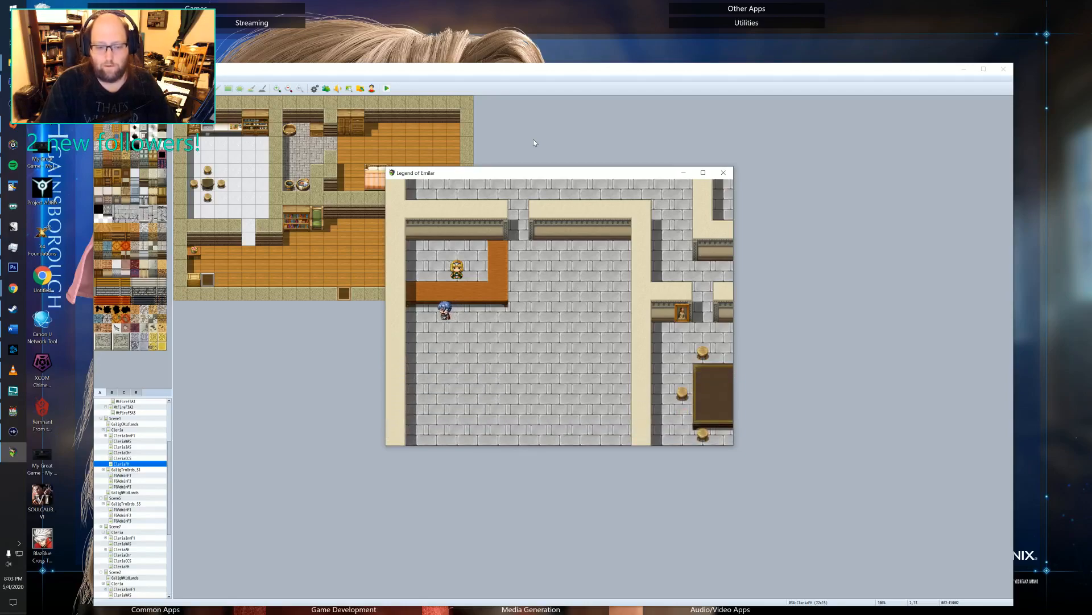
key(Down)
key(Right)
key(Right)
key(Right)
key(Right)
key(Right)
key(Right)
key(Right)
key(Right)
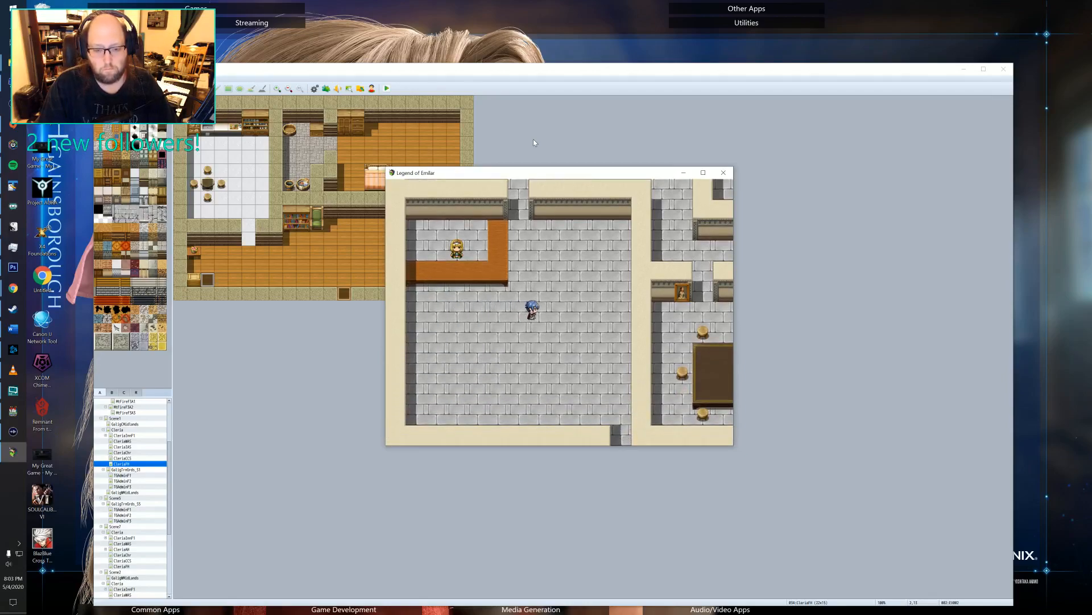
key(Down)
key(Down)
key(Down)
key(Down)
key(Down)
key(Down)
key(Down)
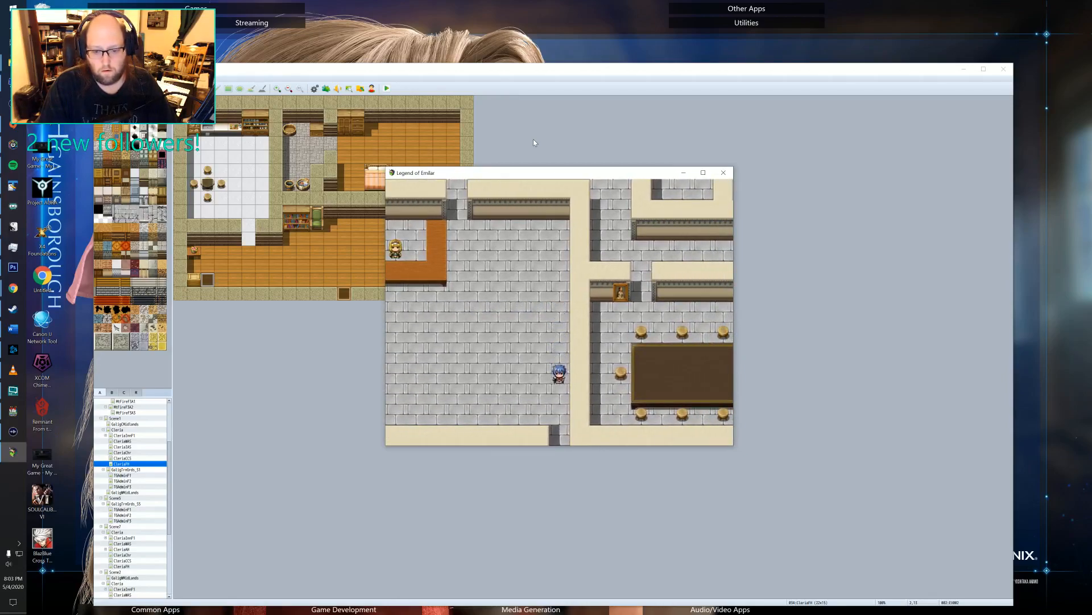
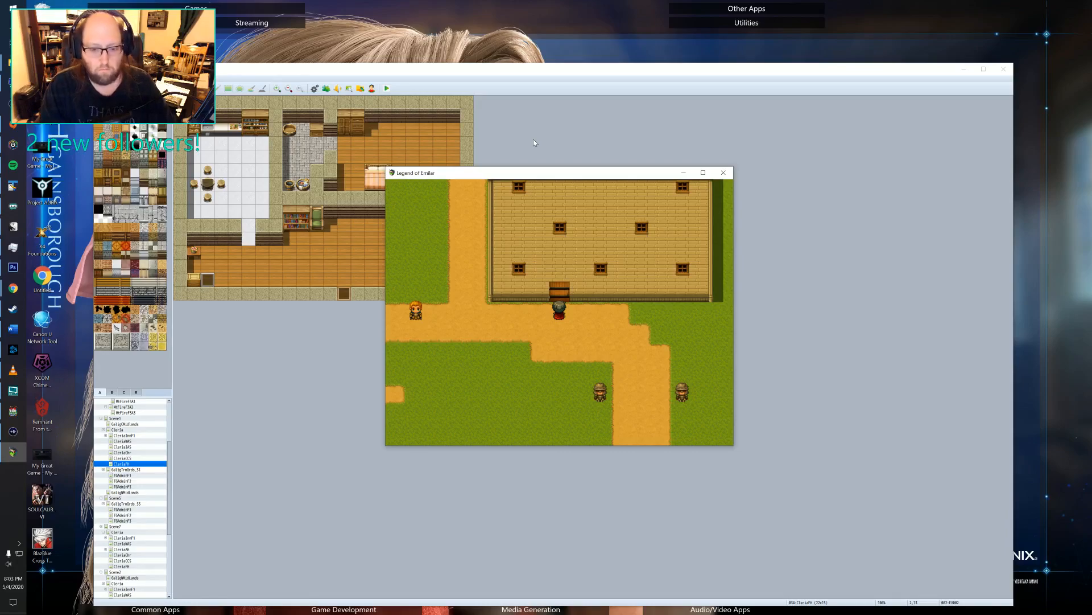
Close the playtest and delete the t_pre_ev switch command from the character event beside the building on the outdoor training grounds map.
click(723, 173)
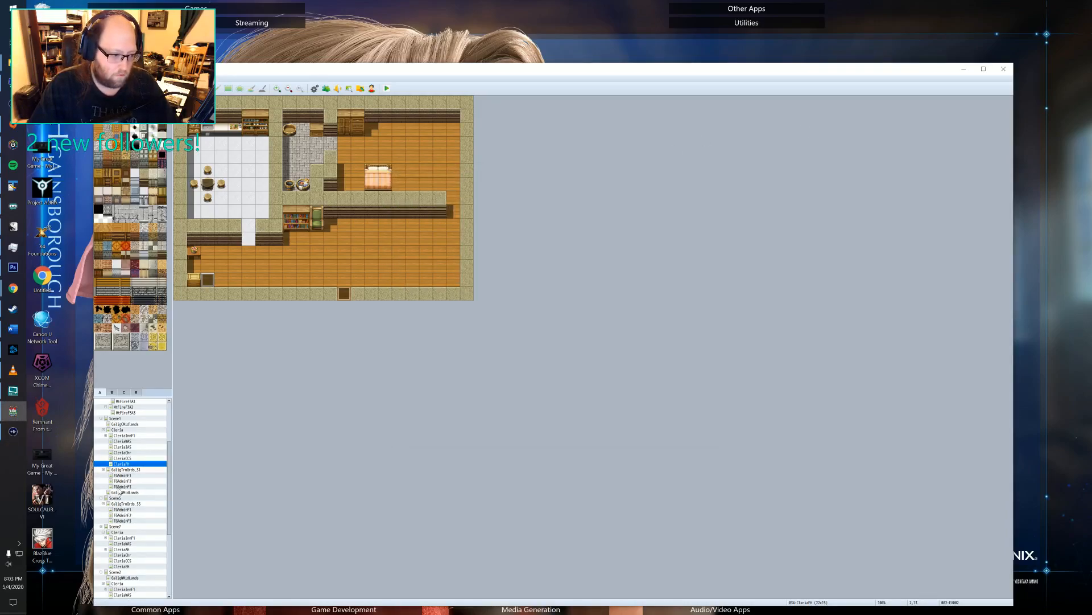
click(121, 470)
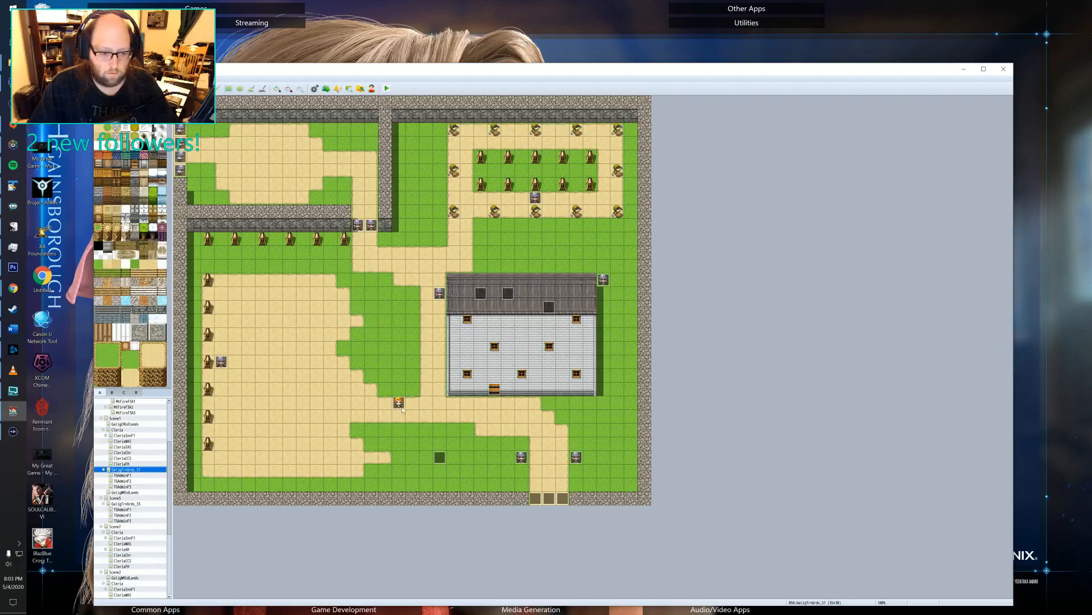
double_click(400, 404)
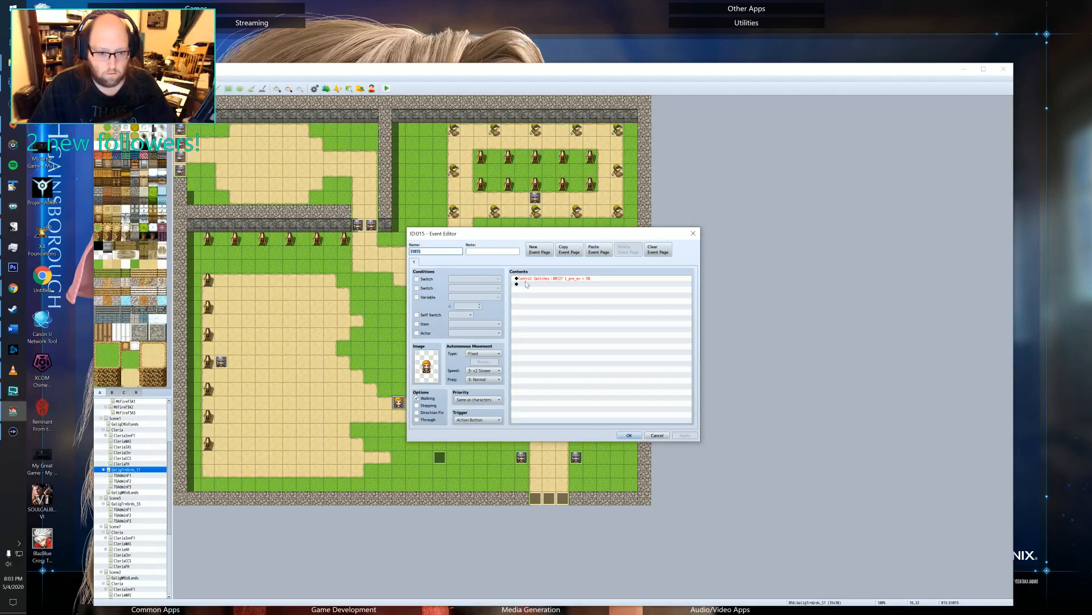
click(549, 279)
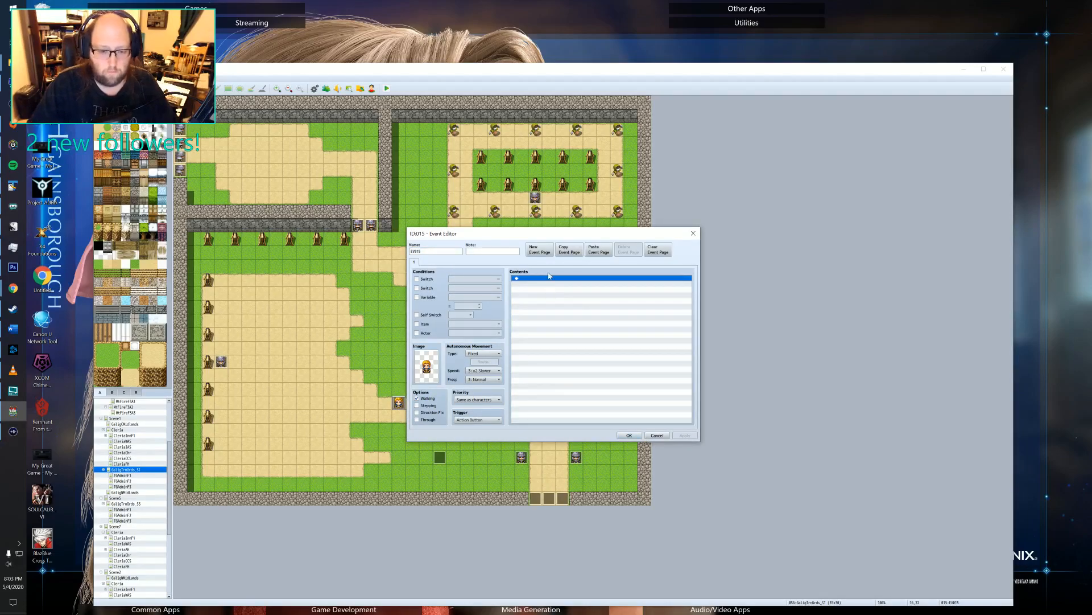
Add a player movement route that changes the speed to 4 to the character's event, and save the event.
double_click(549, 290)
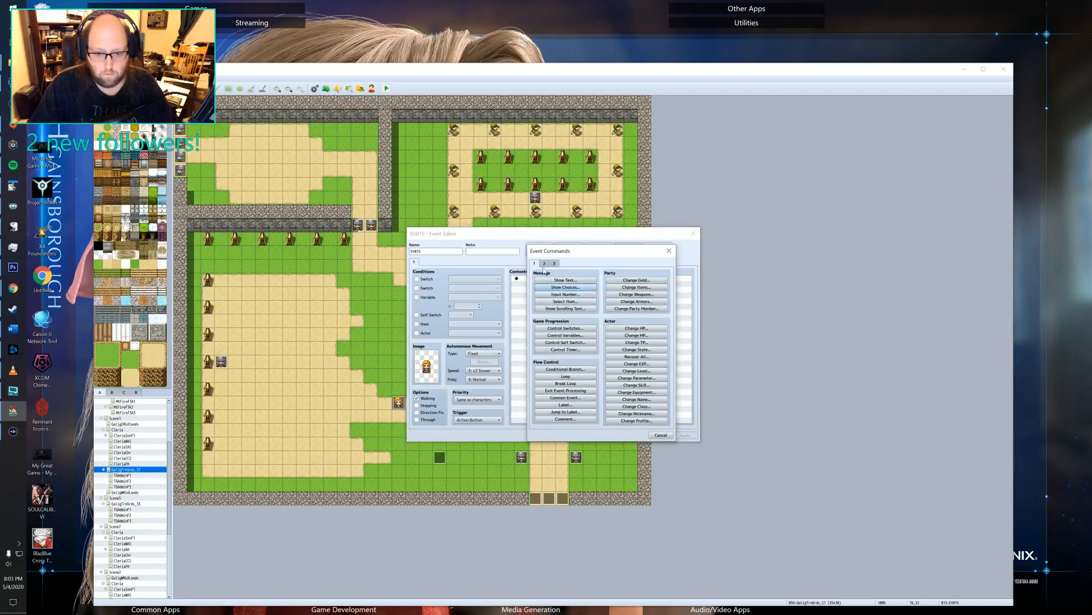
click(544, 263)
click(556, 309)
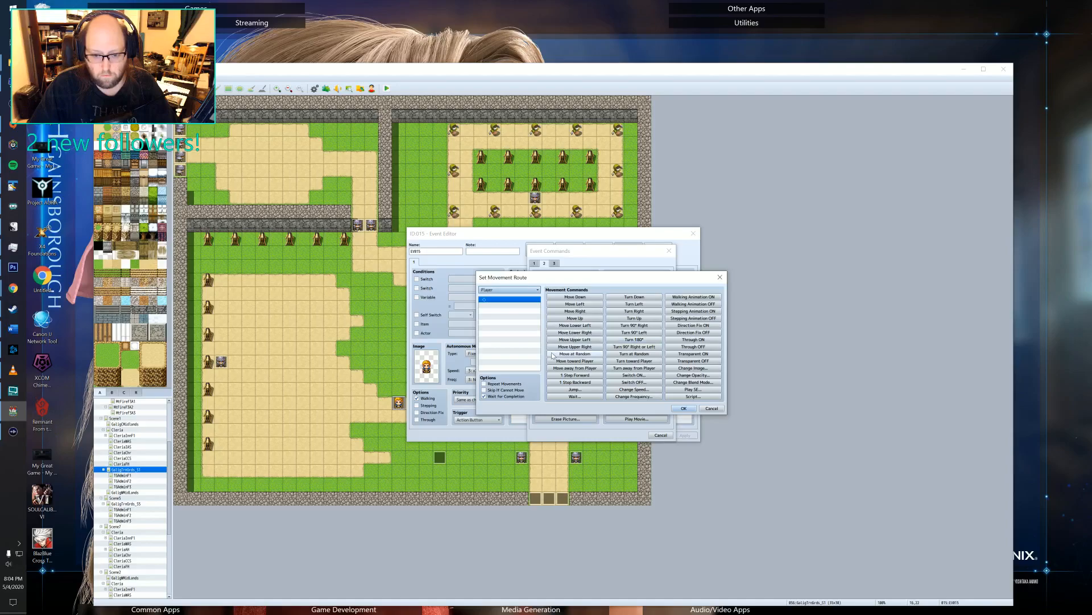
click(634, 389)
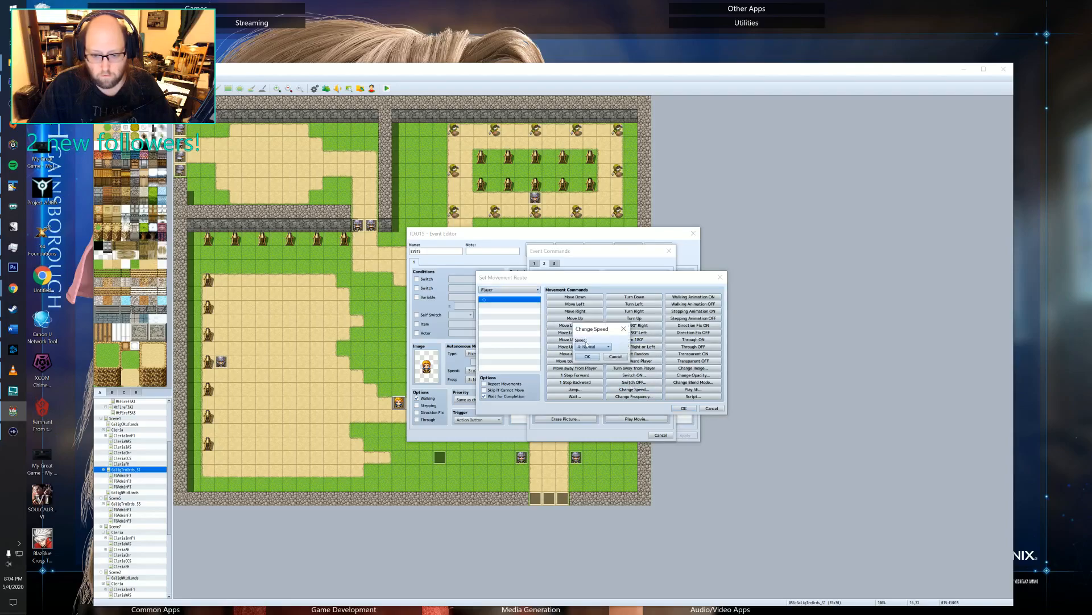
click(588, 358)
click(681, 408)
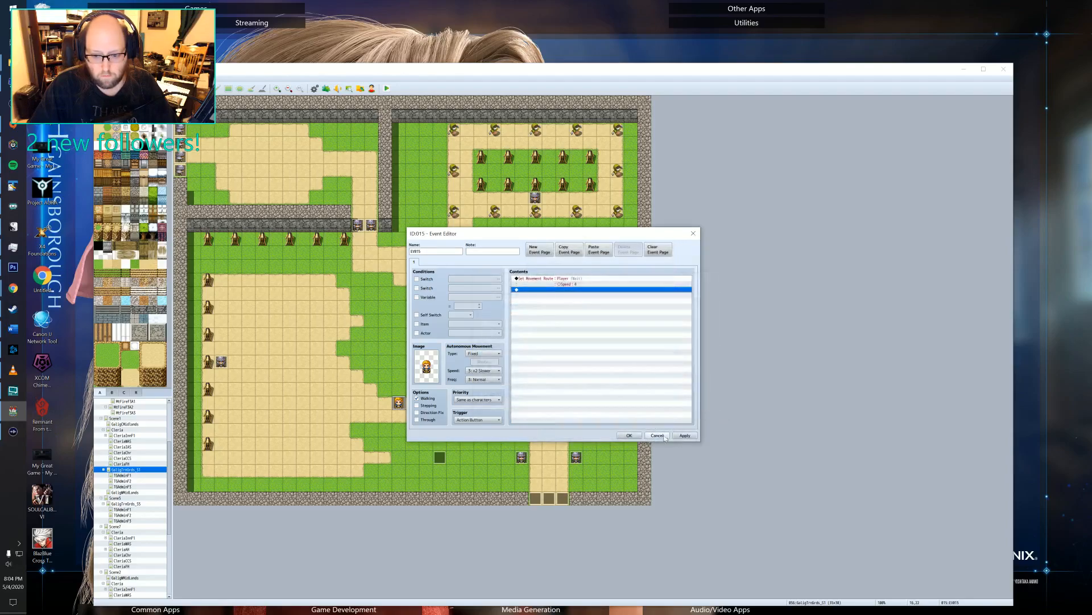
click(631, 436)
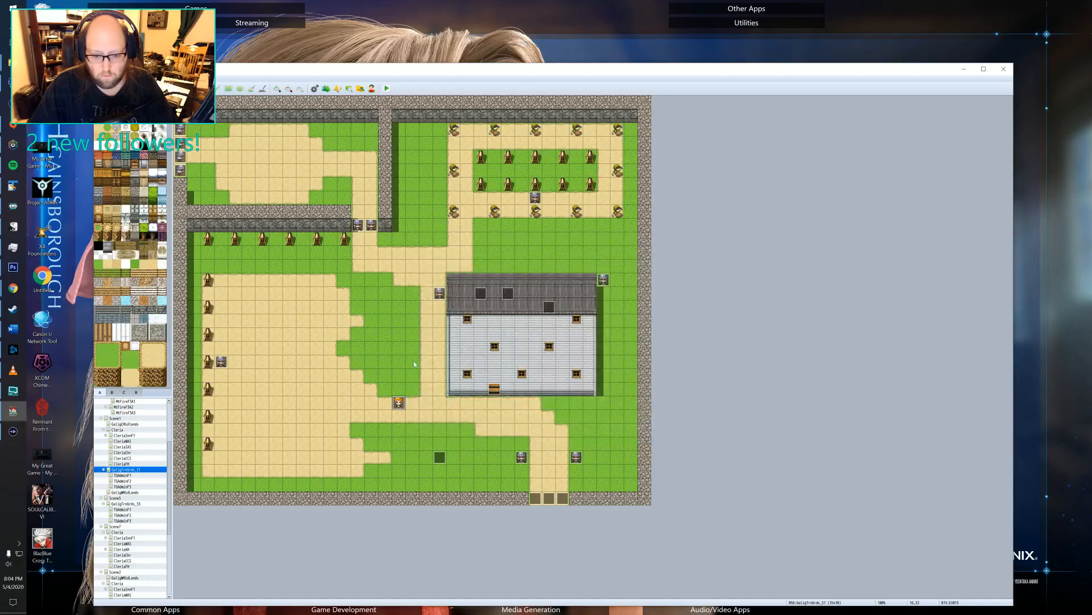
Check the contents of the blank event and both pages of the recruit welcome event on the building's roof.
double_click(503, 298)
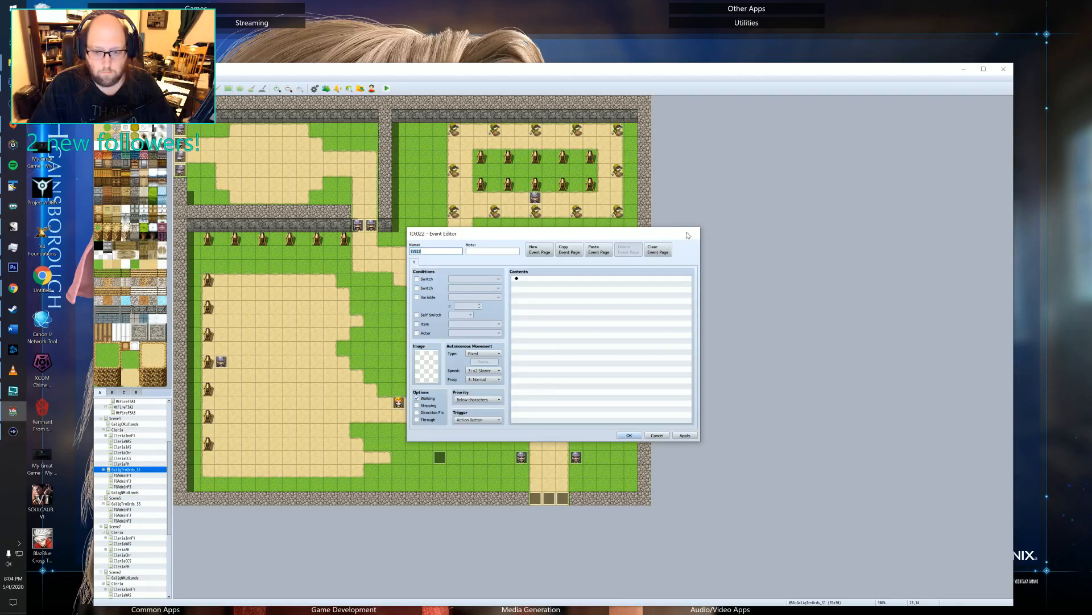
click(693, 234)
double_click(505, 302)
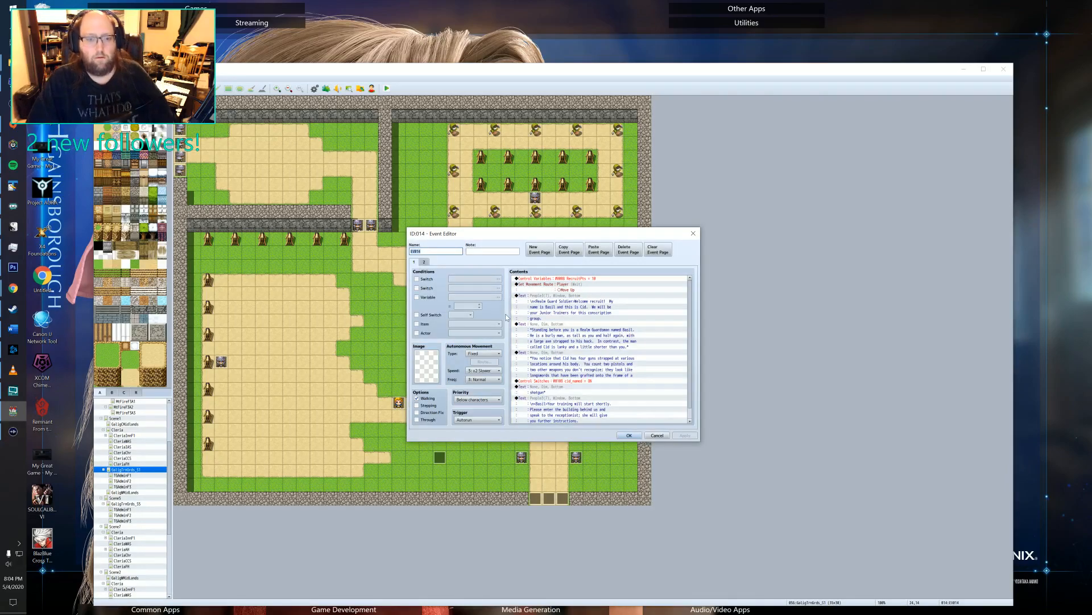
click(424, 262)
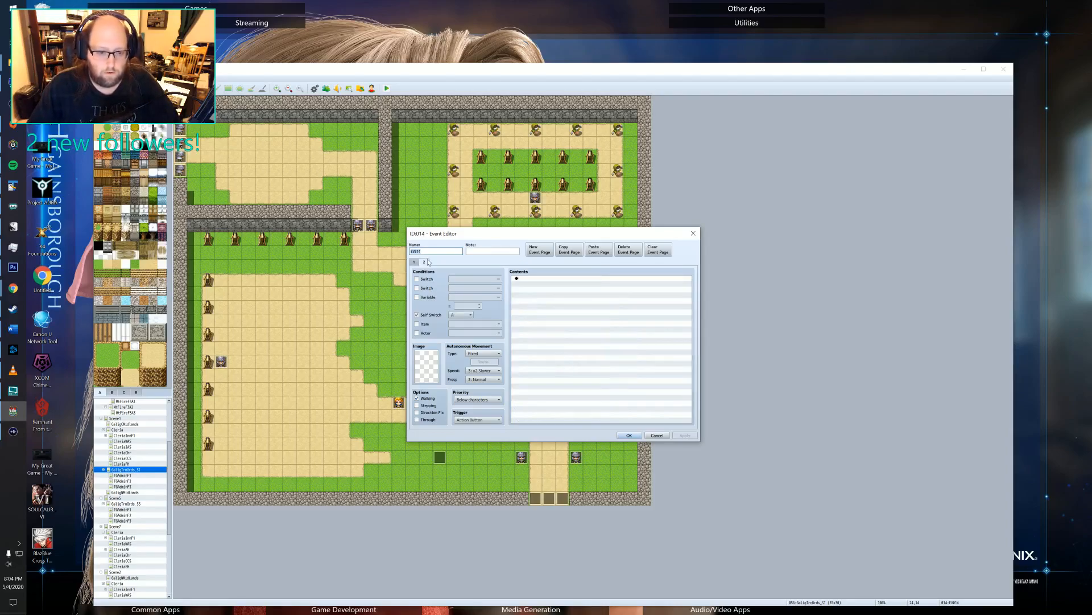
click(414, 262)
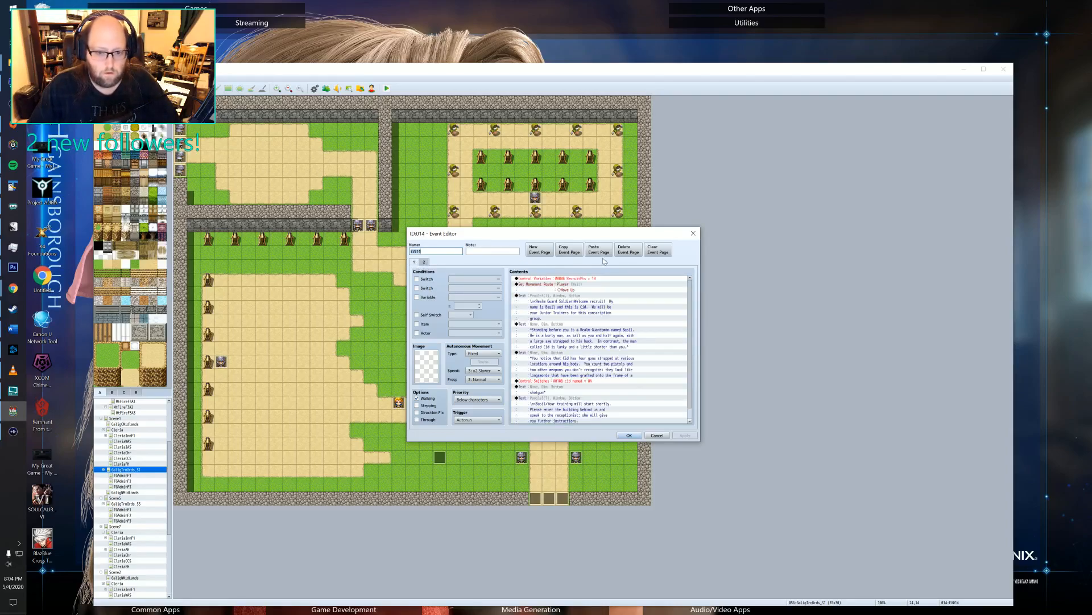
scroll(604, 345, down, 1)
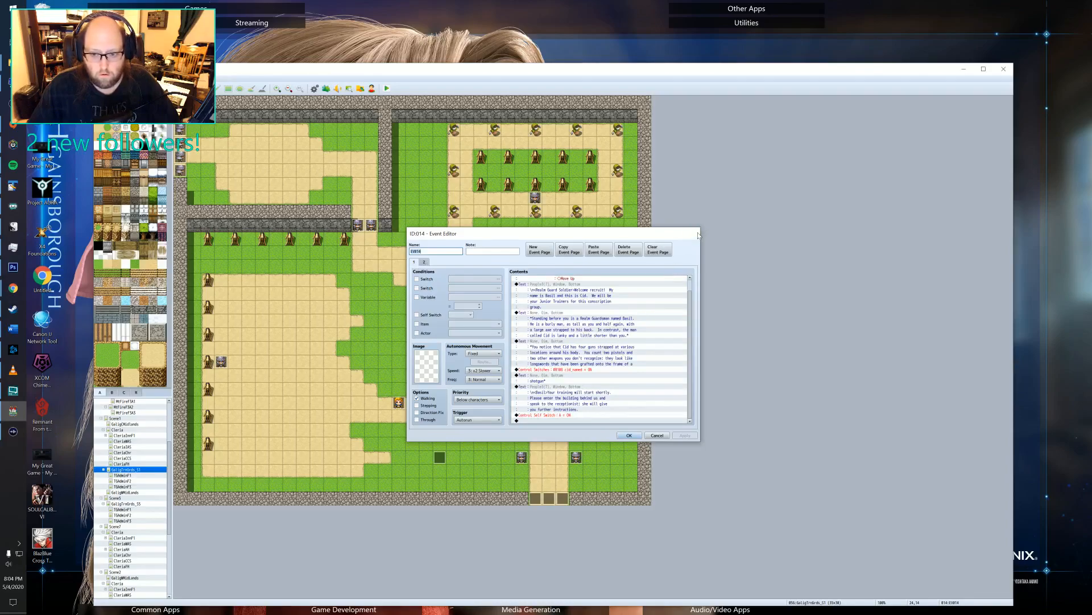
click(698, 234)
Examine the conditions and commands on both pages of the pre-evening lighting event on the building's roof.
double_click(481, 291)
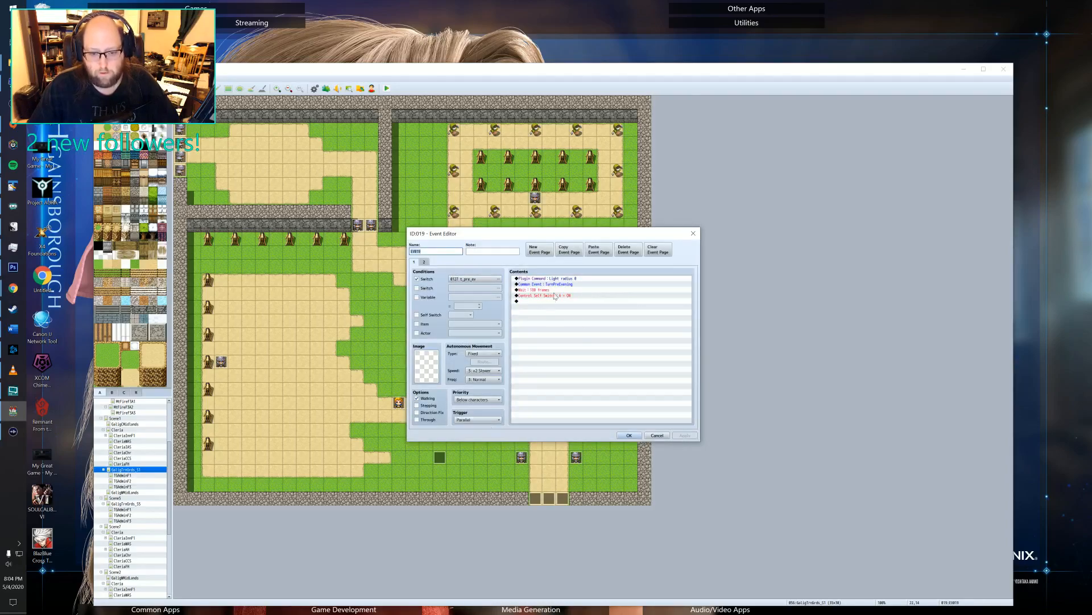
click(425, 262)
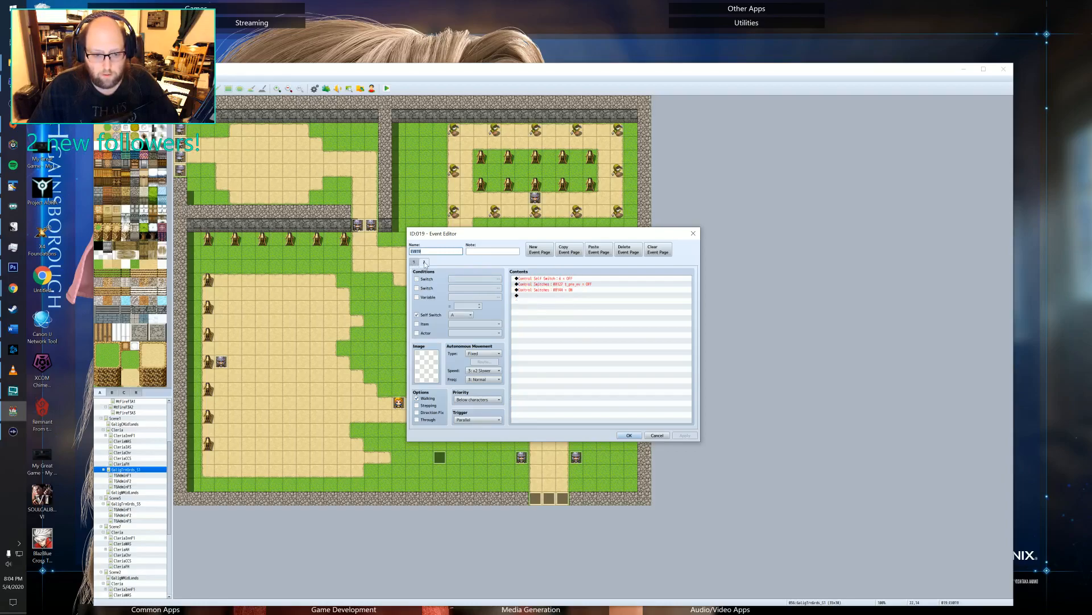
click(576, 282)
click(573, 285)
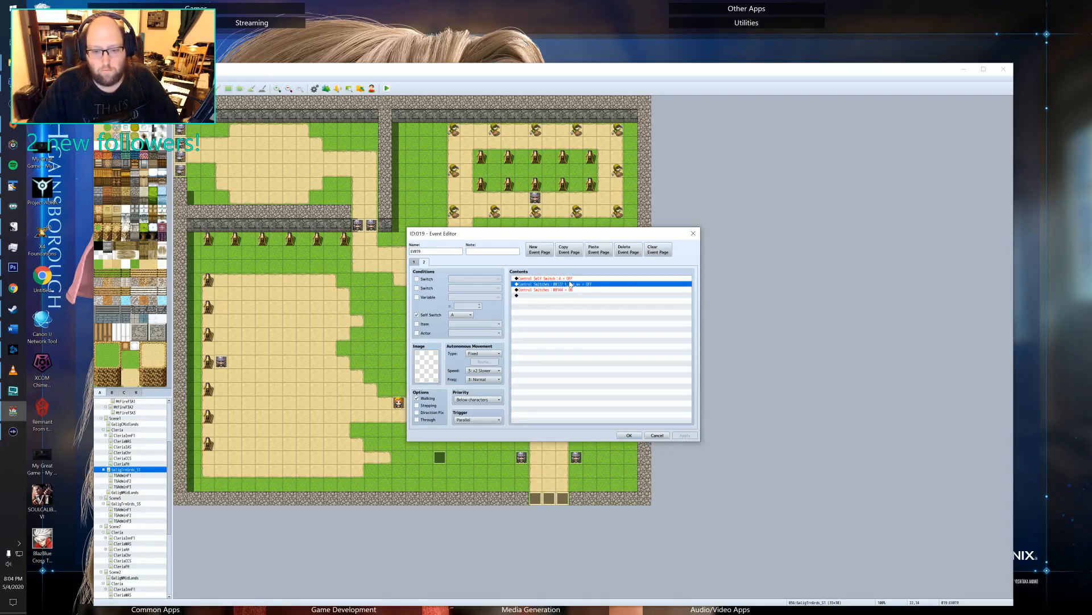
click(552, 279)
click(552, 284)
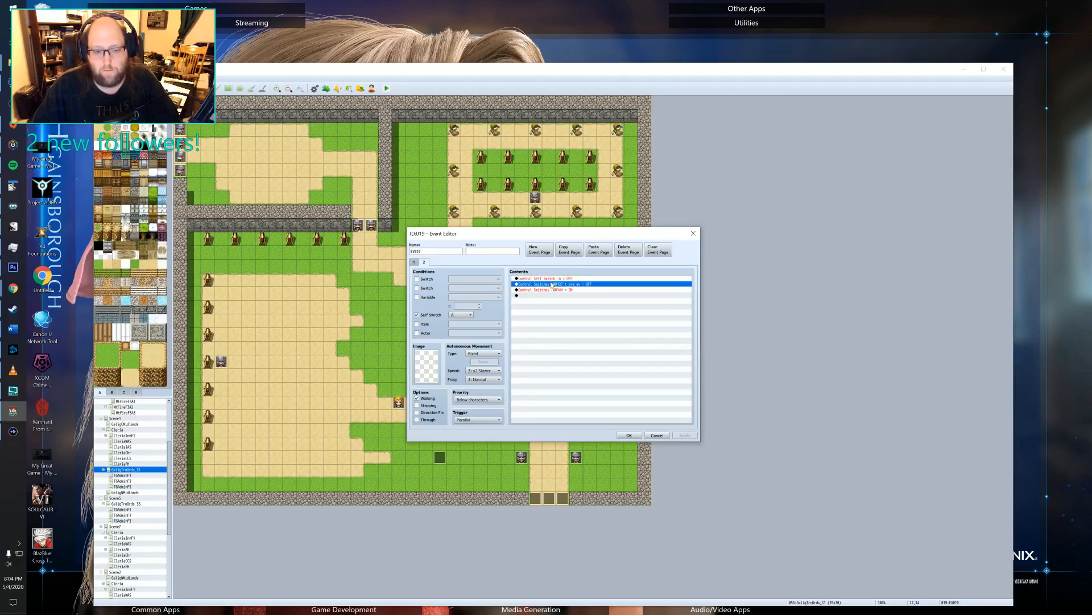
click(414, 262)
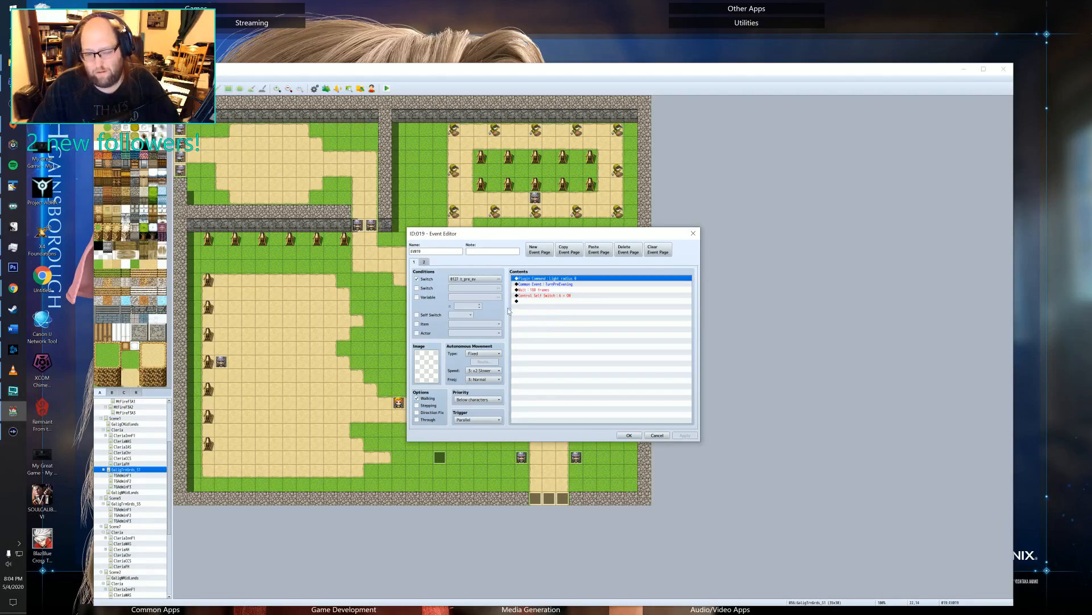
Move the self switch A = OFF command to the end of the pre-evening event's second page and save the event.
click(428, 264)
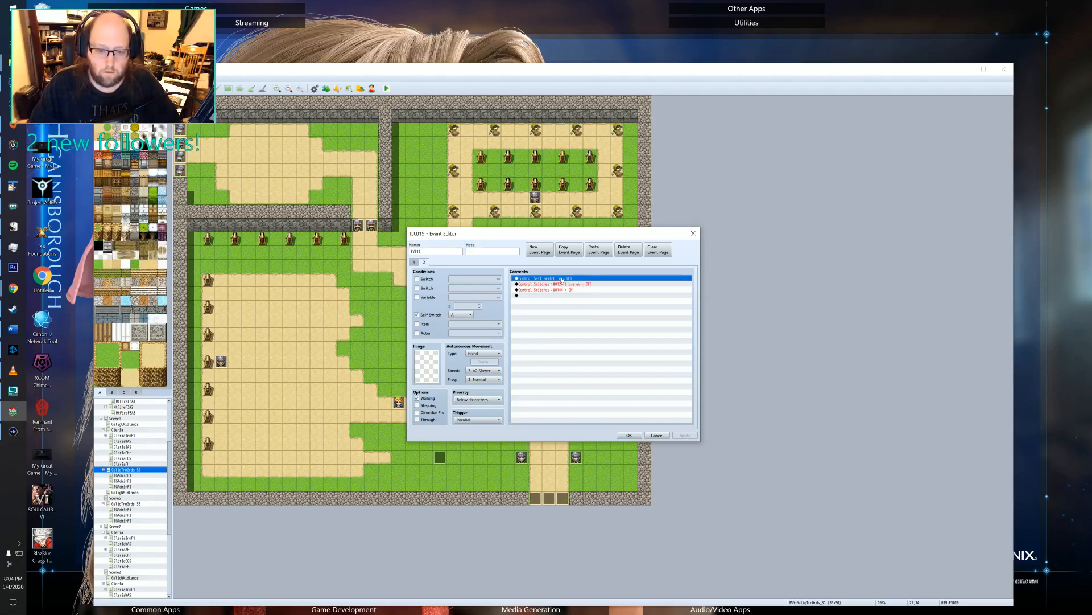
key(ctrl+c)
click(556, 295)
key(ctrl+v)
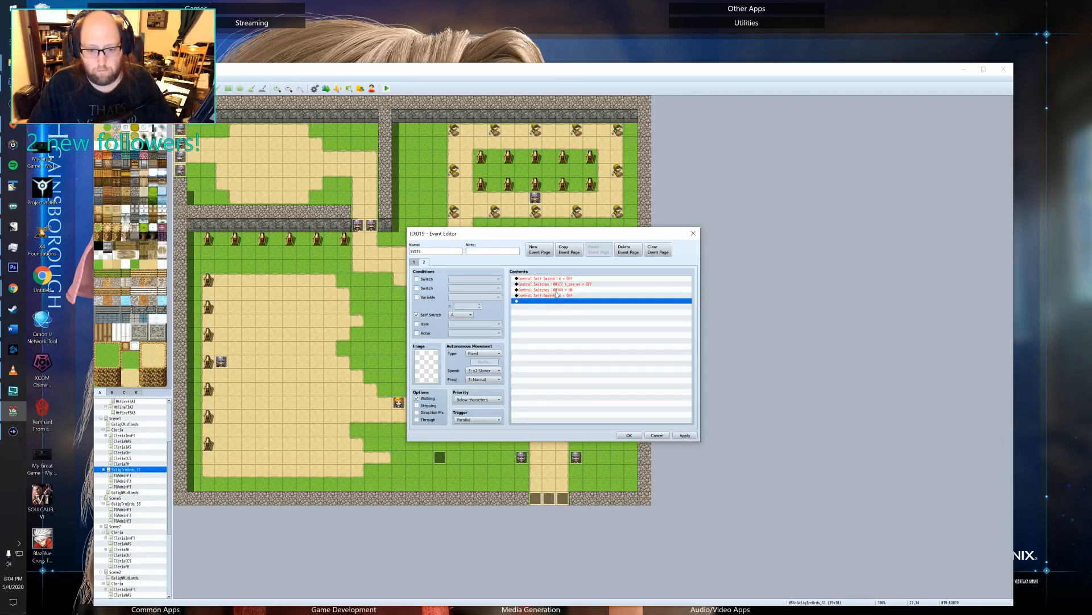
click(559, 279)
key(Delete)
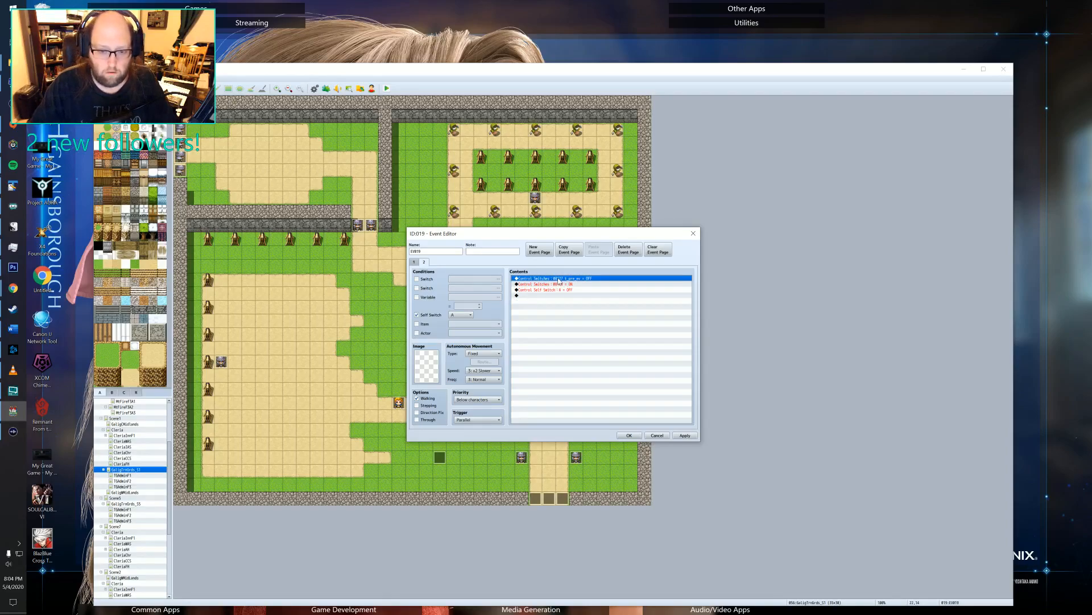
click(415, 263)
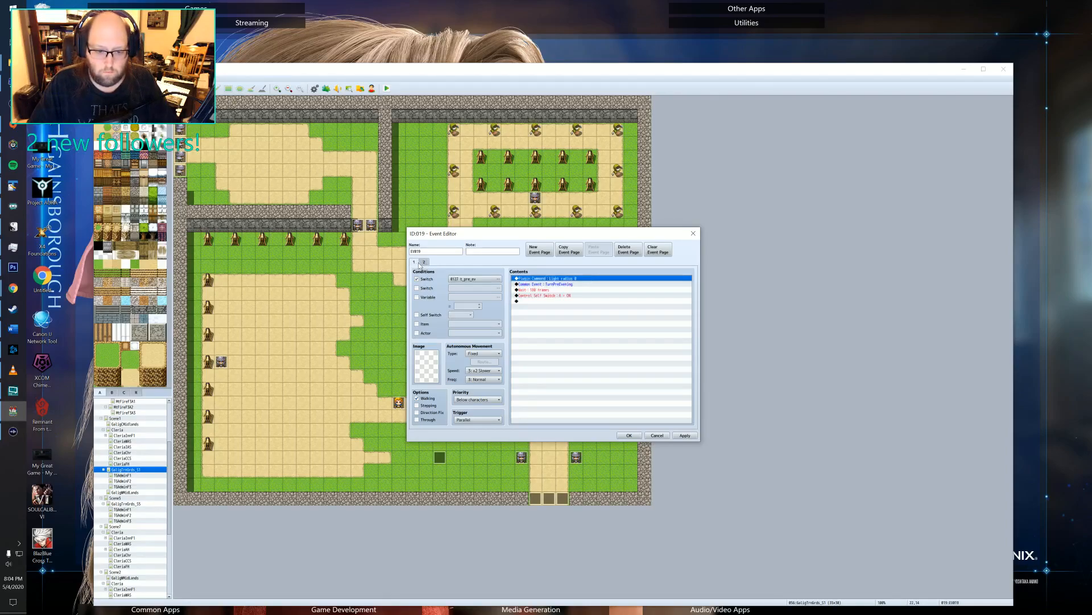
click(423, 262)
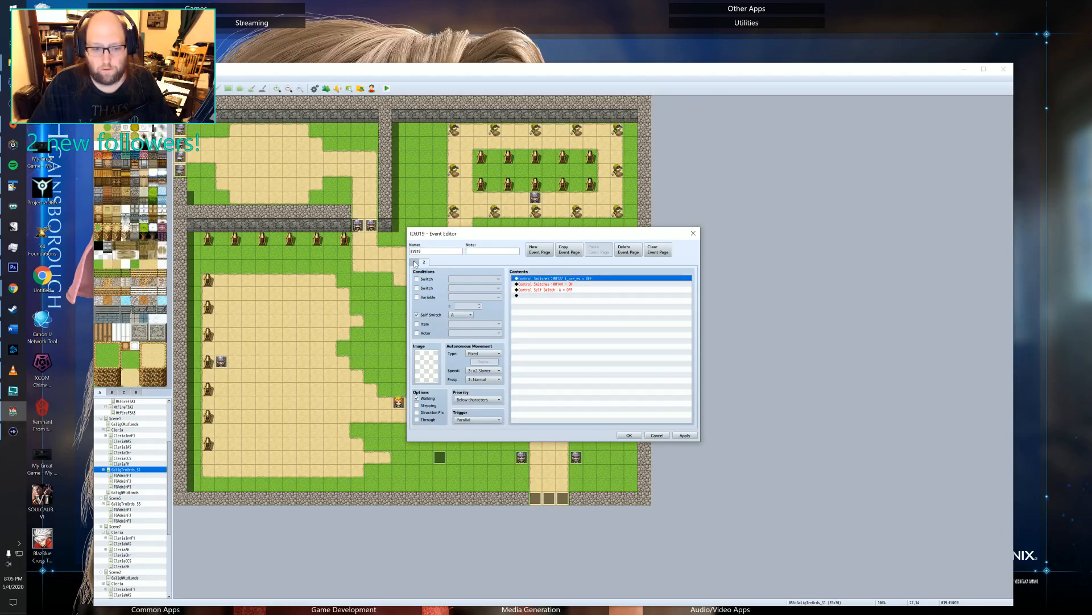
click(414, 262)
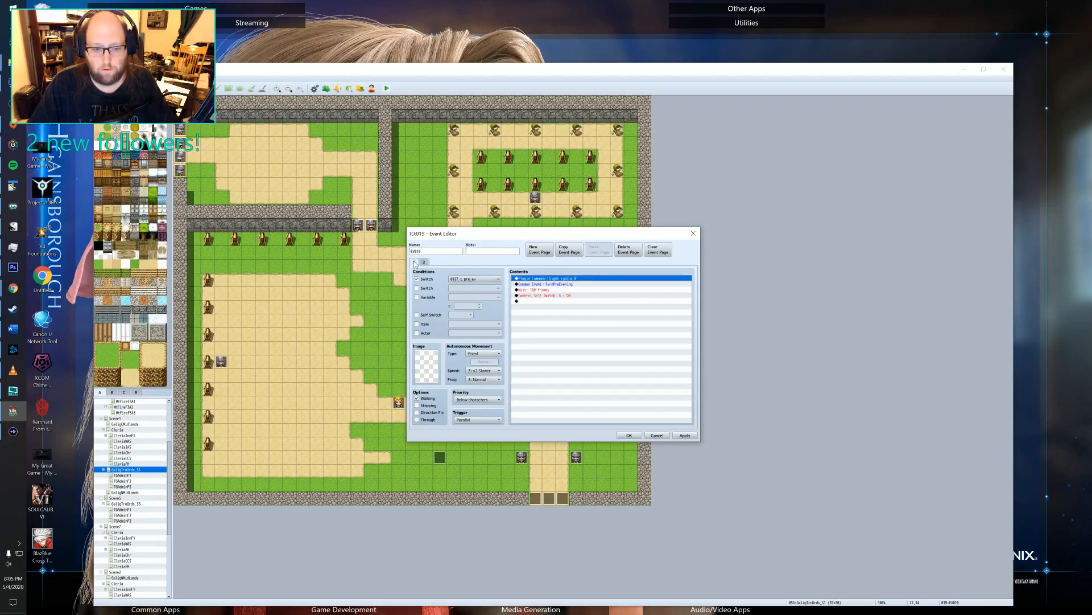
click(676, 434)
click(628, 435)
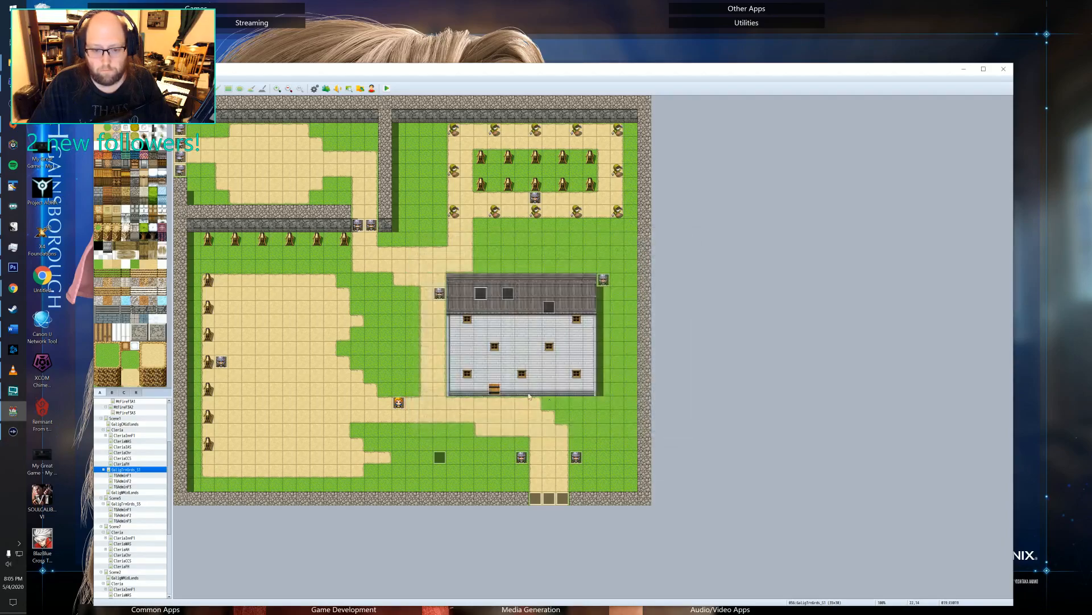
Start a new playtest and continue from the saved game in the training classroom.
click(388, 88)
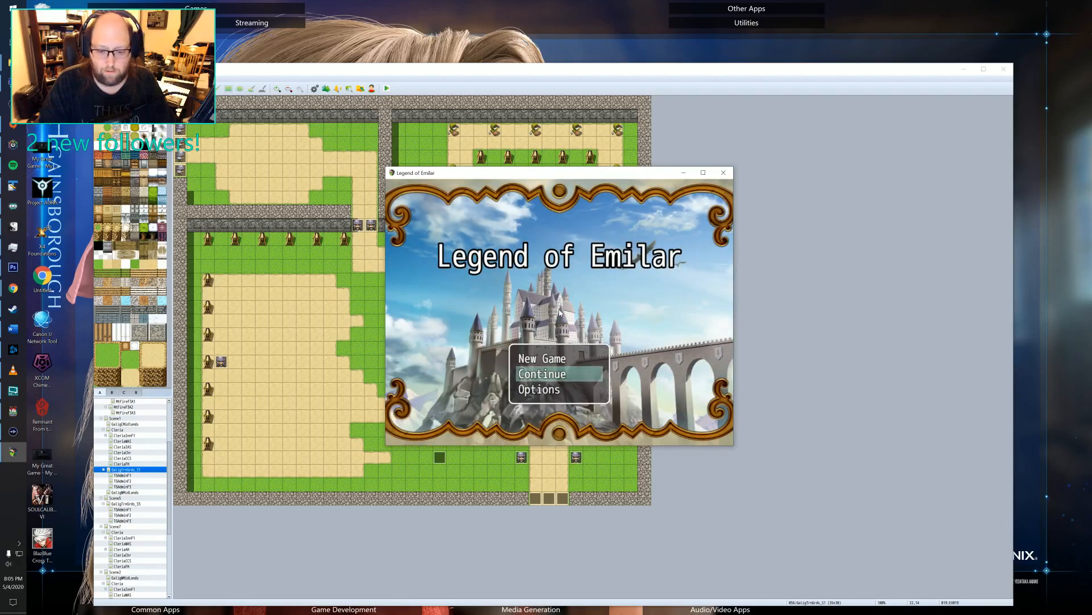
key(Down)
key(Return)
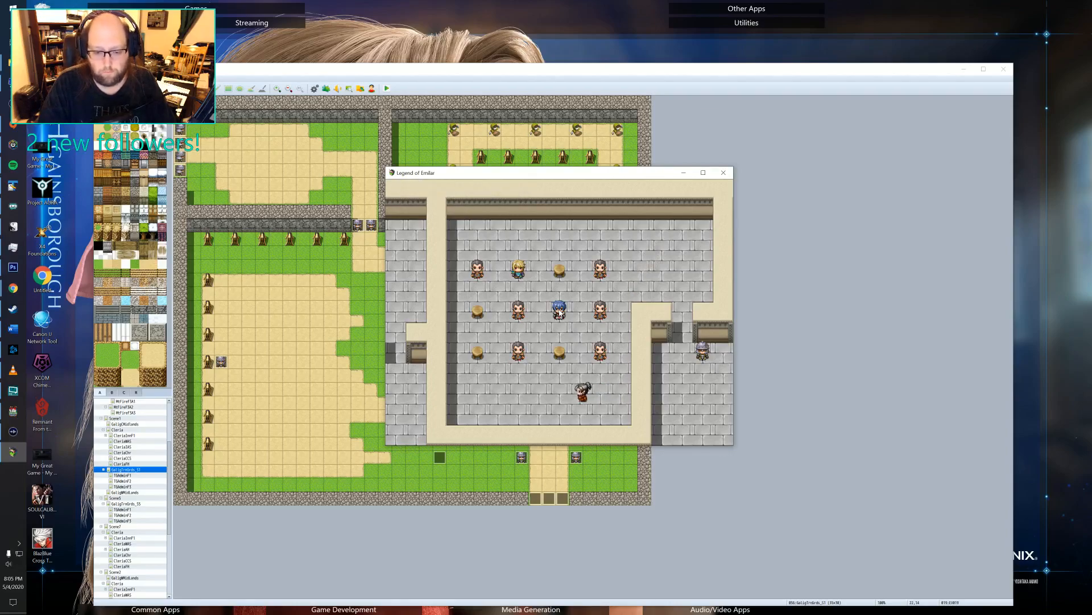
Advance through the recruit trainer's entire lecture to reach the class dismissal.
key(Return)
key(Return)
key(Return)
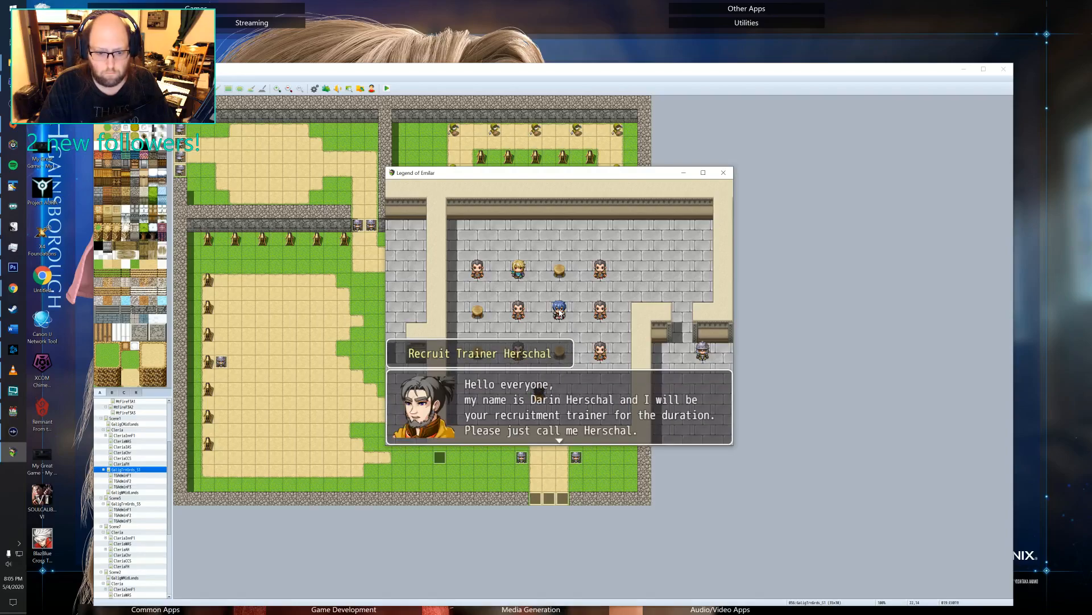
key(Return)
key(Return)
key(Return)
key(Return)
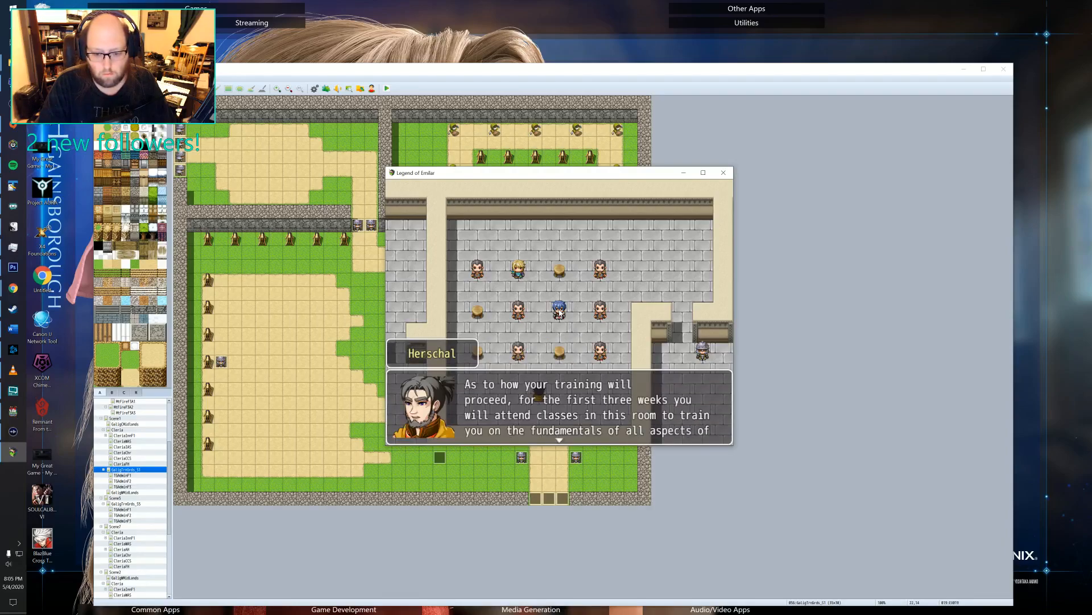
key(Return)
key(Return)
key(Return)
key(Return)
key(Return)
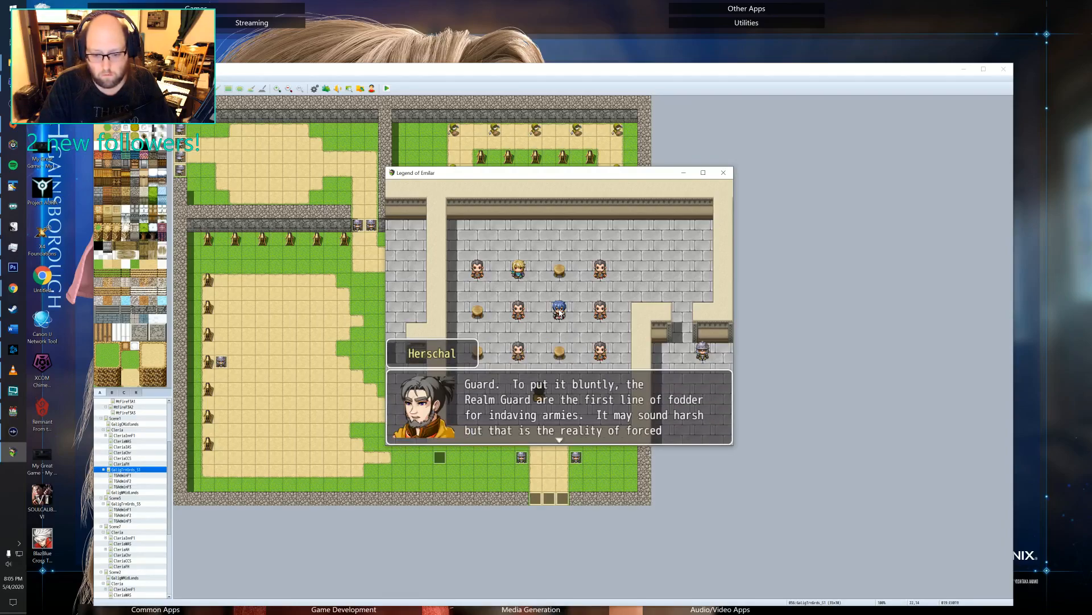
key(Return)
key(Return)
key(Return)
key(Return)
key(Return)
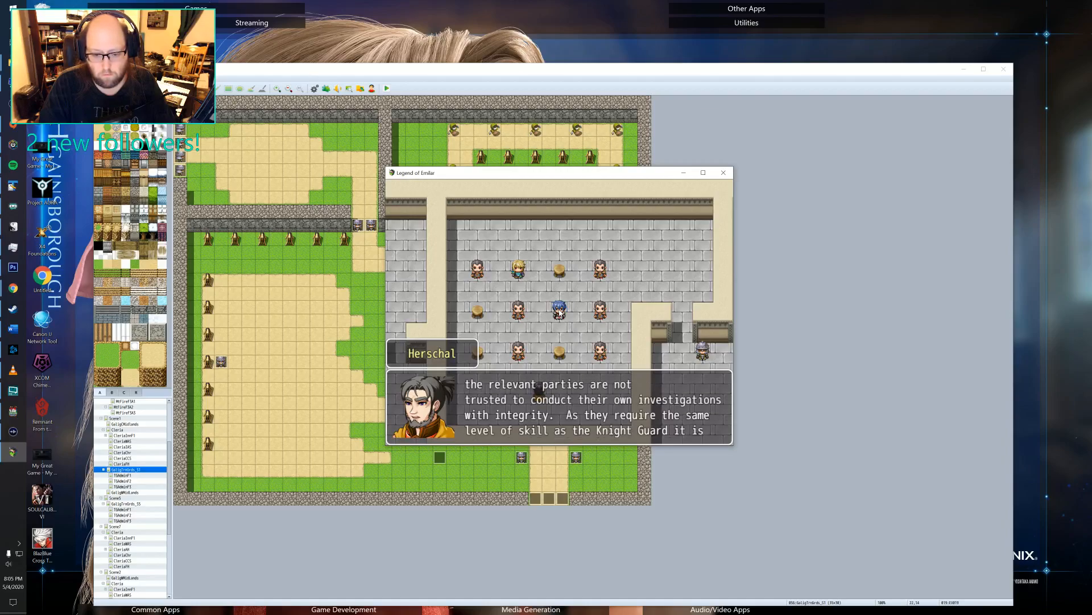
key(Return)
key(Return)
key(Return)
key(Return)
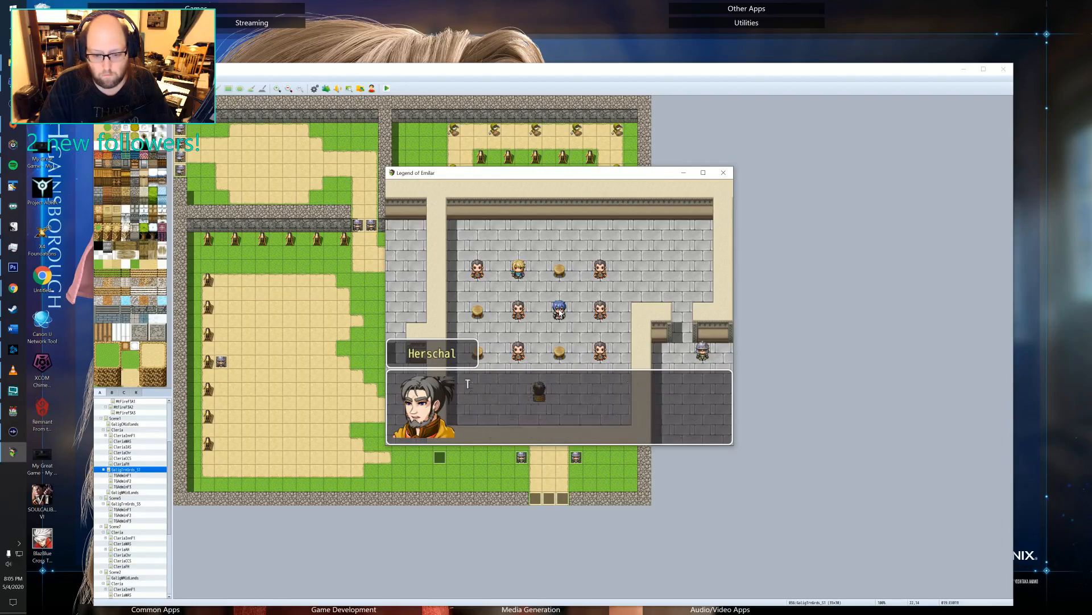
key(Return)
key(Return)
key(Return)
key(Return)
key(Return)
key(Return)
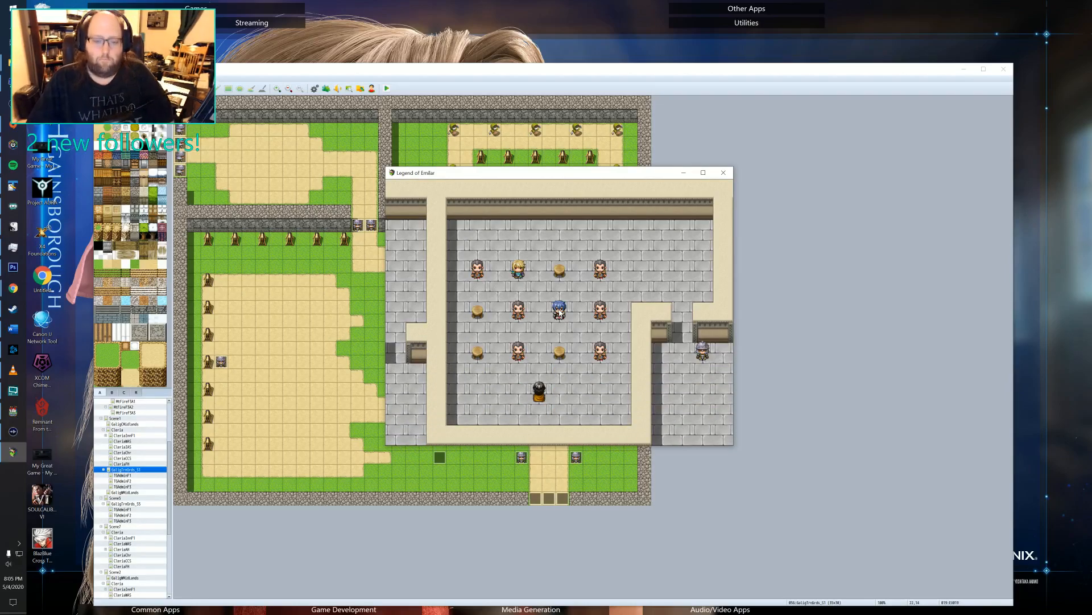
Walk the hero out of the training classroom and around the northern hallway into the far eastern corridor.
click(626, 287)
click(624, 407)
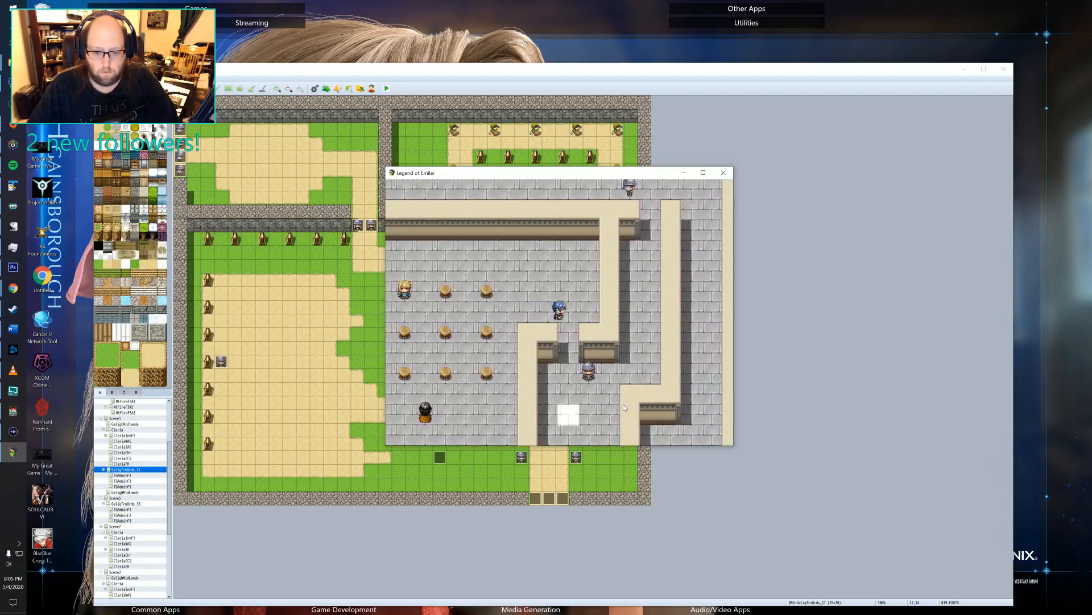
click(640, 245)
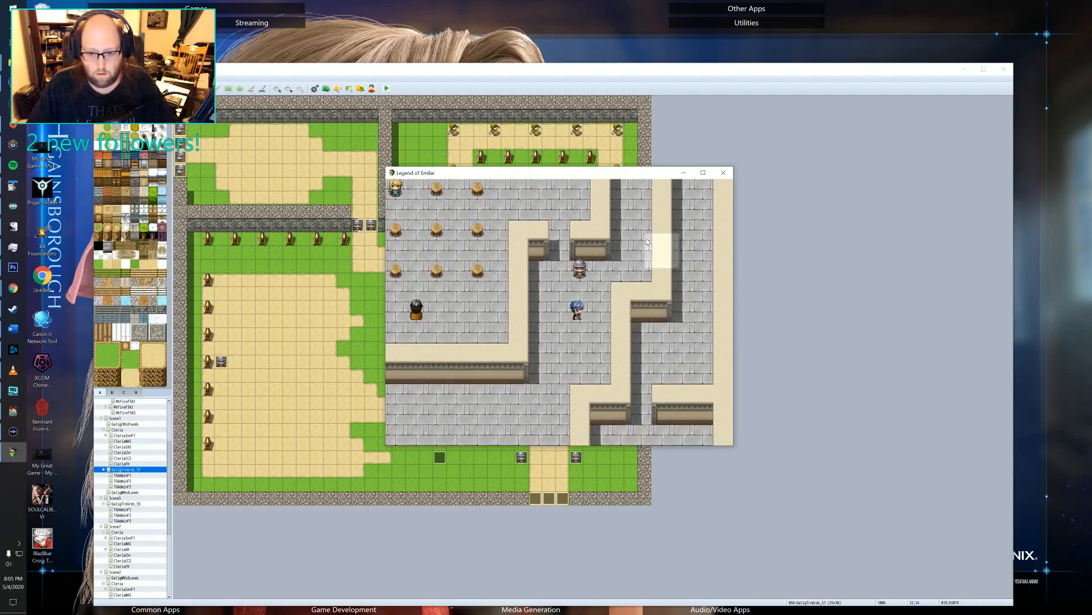
click(634, 234)
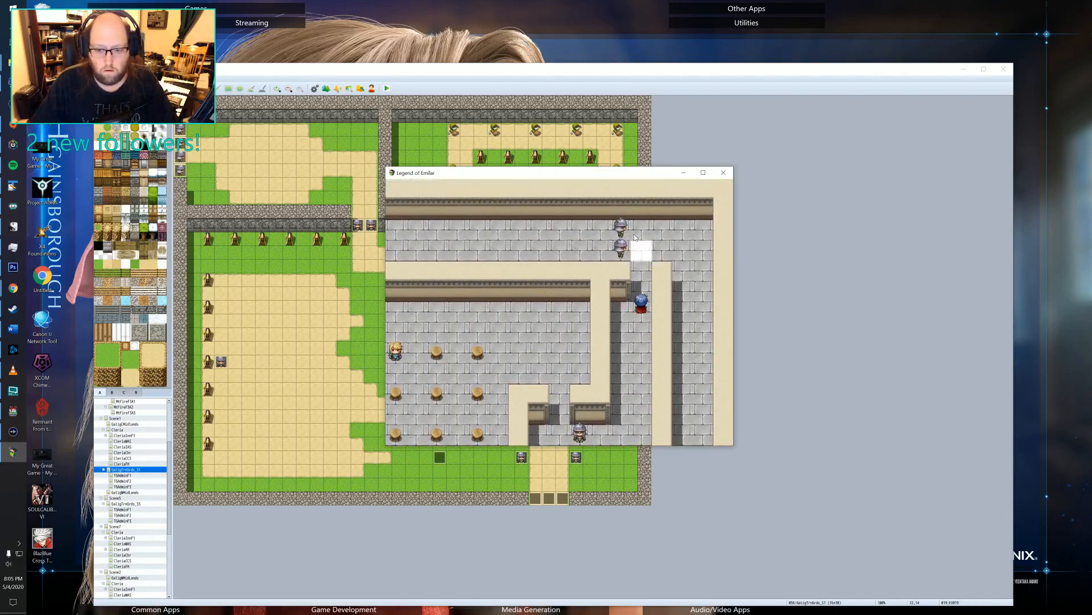
click(700, 324)
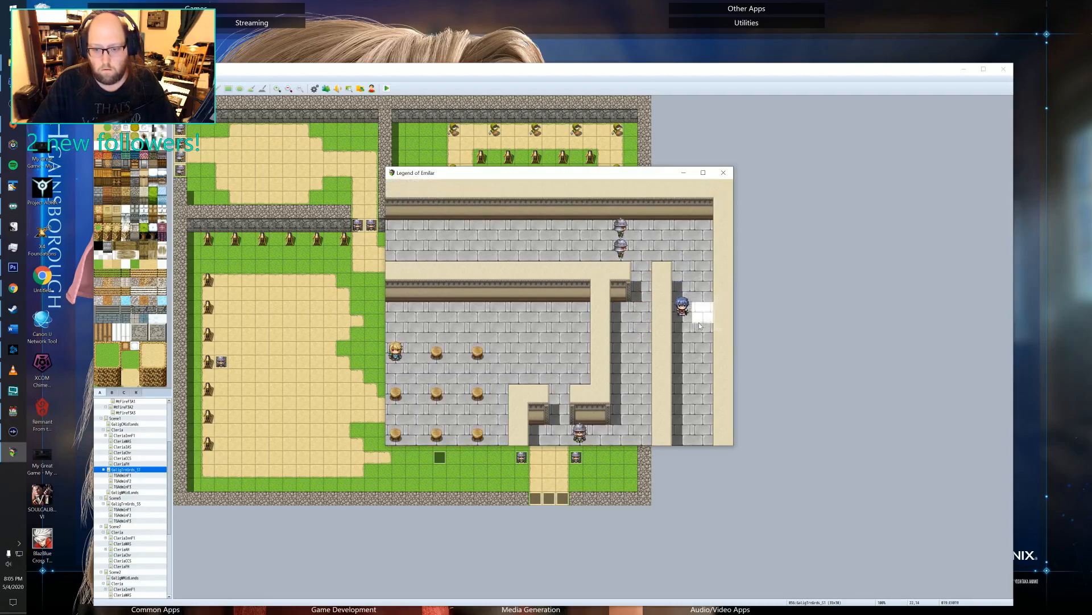
Follow the eastern corridor south through the doorway and take the stairs down to the floor below.
click(700, 326)
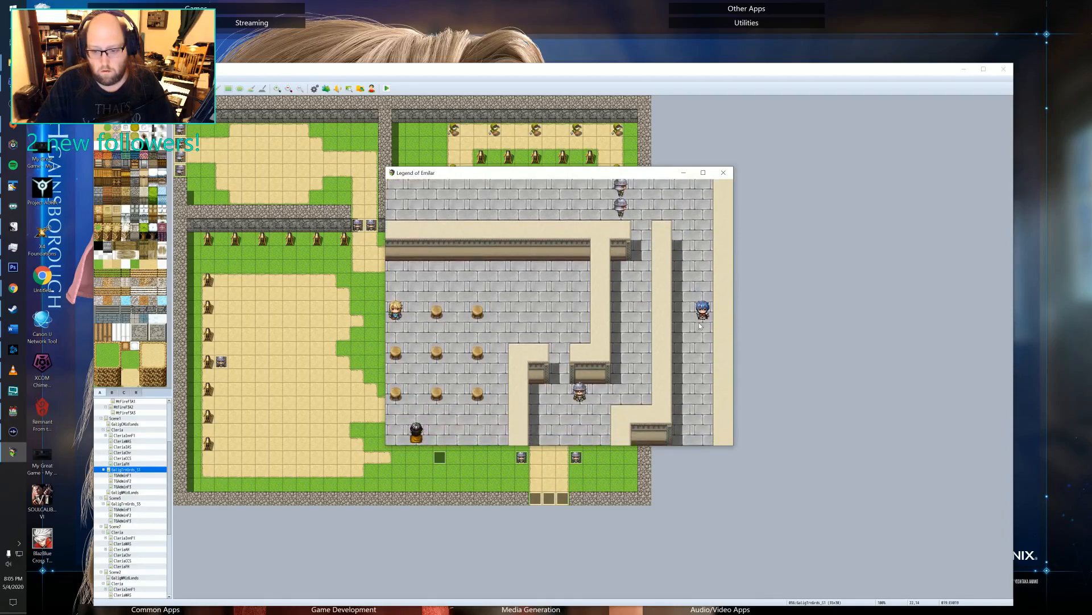
click(702, 346)
click(701, 390)
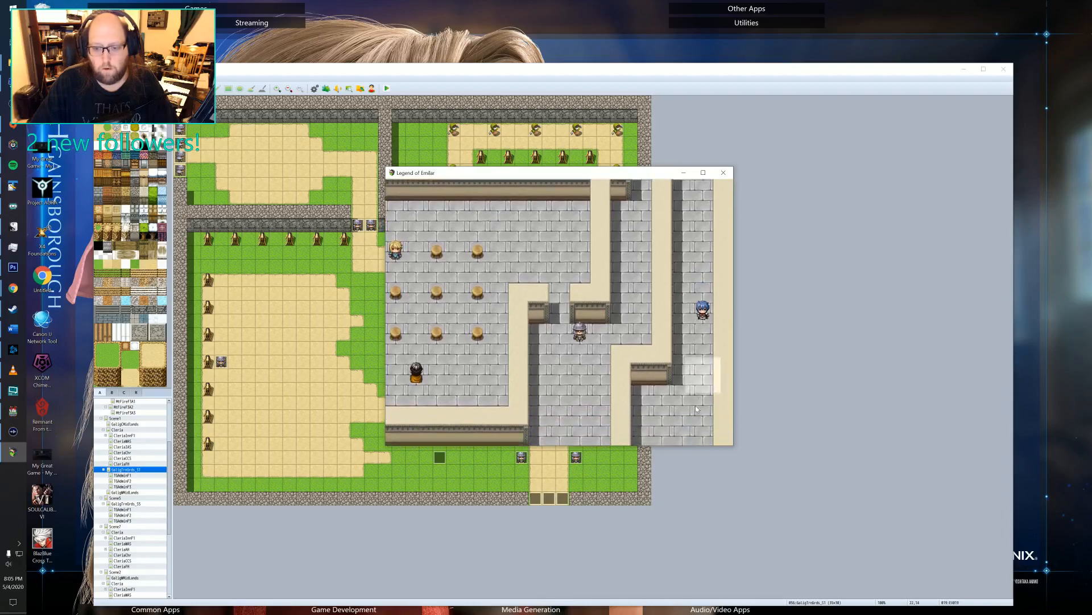
click(688, 412)
click(636, 413)
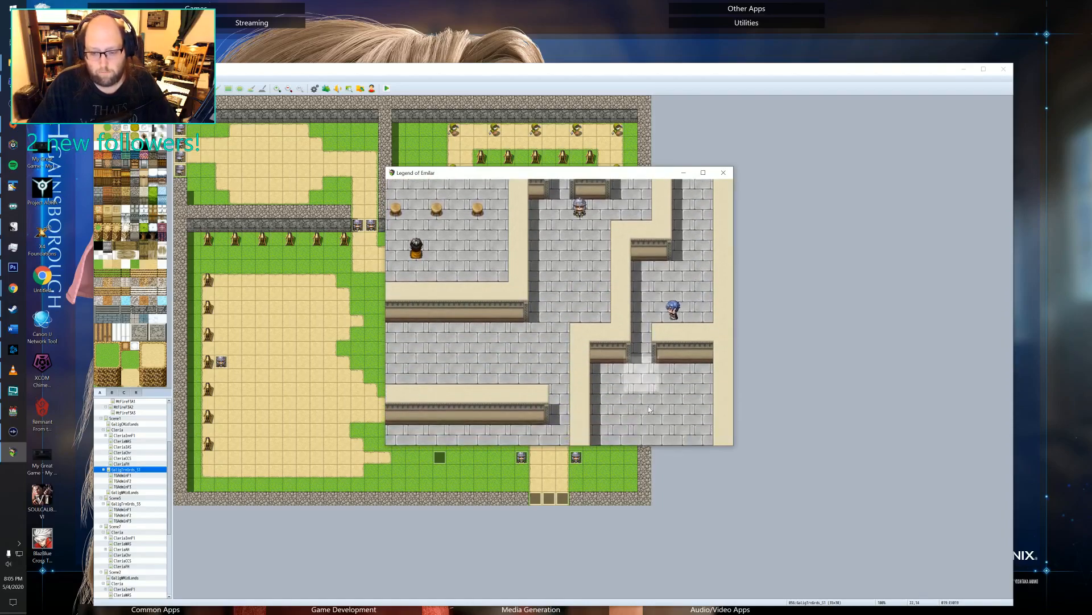
click(637, 414)
click(652, 413)
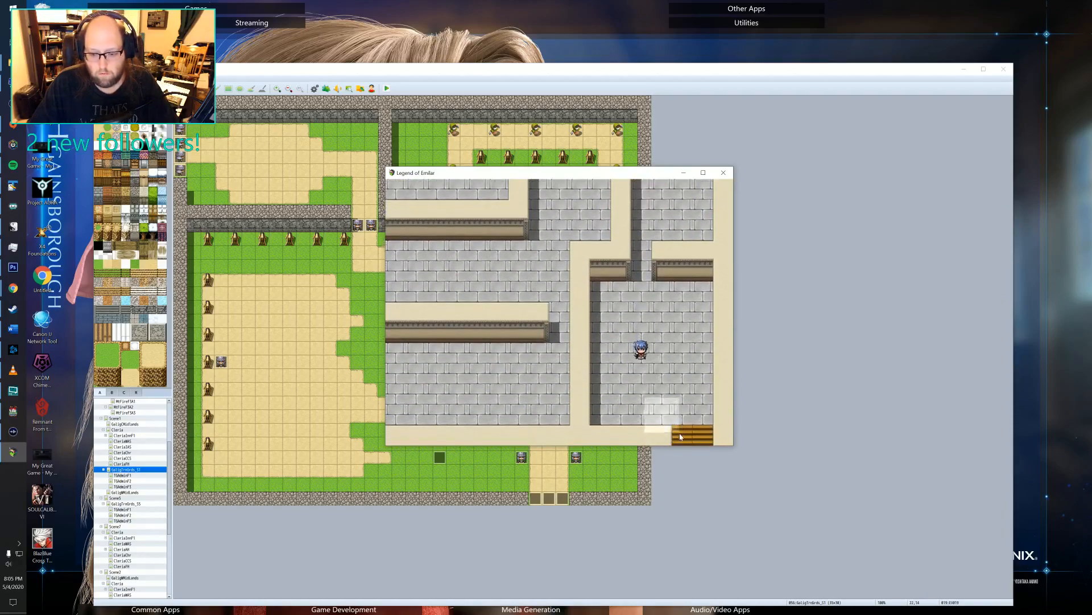
click(681, 439)
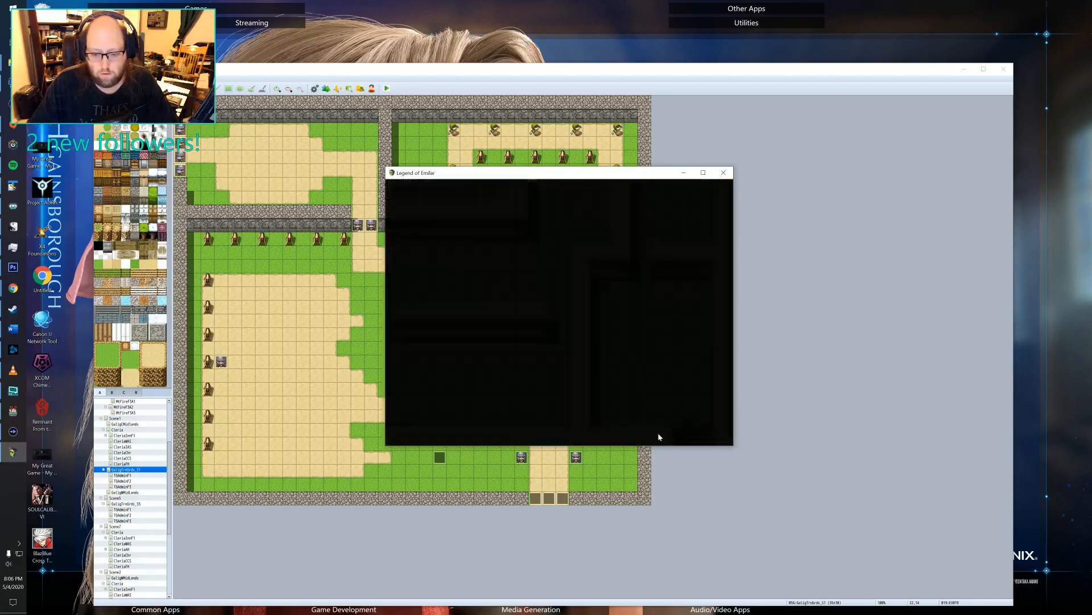
Walk the hero from the stairs through the lower floor's hallways into the reception room with the L-shaped counter.
click(723, 336)
click(682, 374)
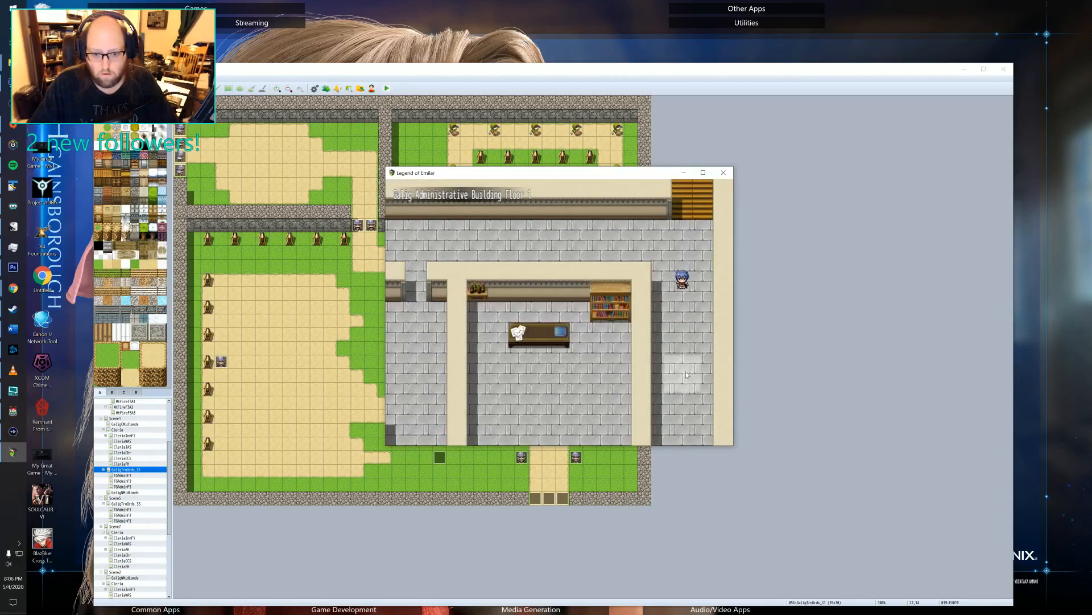
click(684, 421)
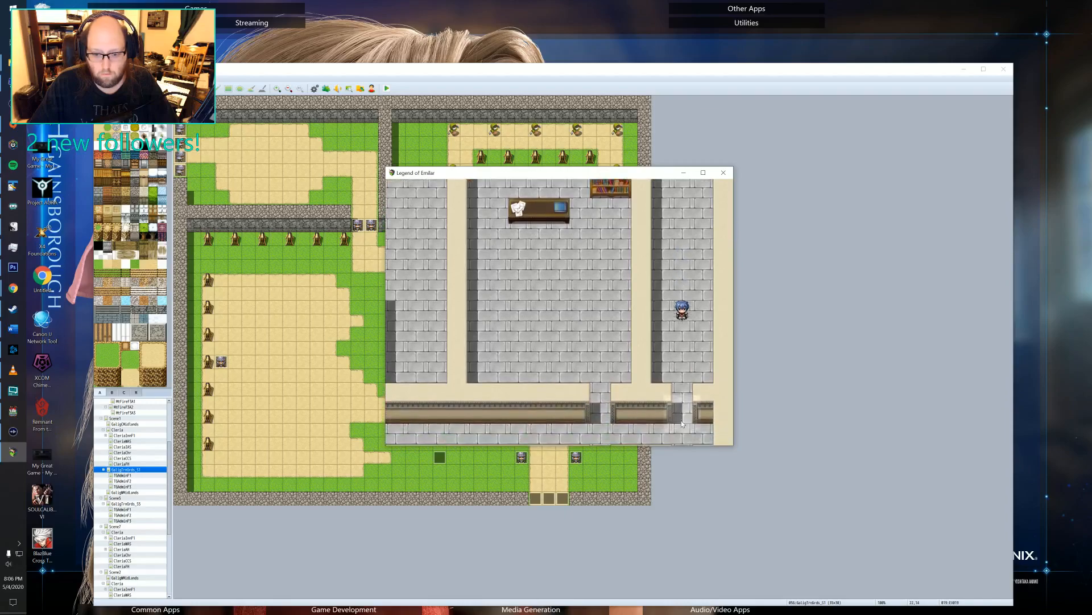
click(652, 381)
click(560, 348)
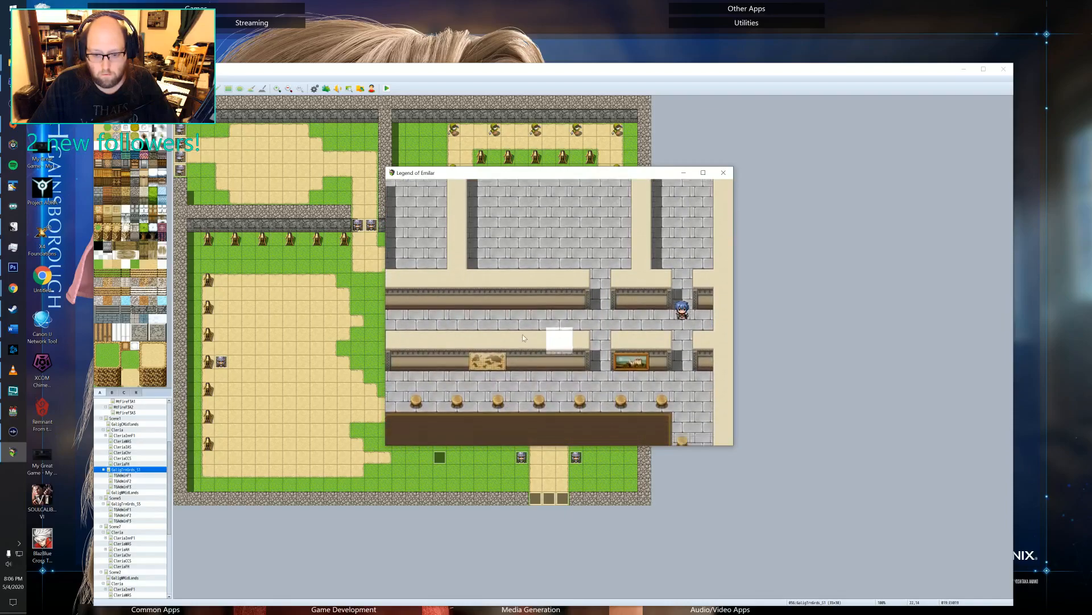
click(472, 312)
click(454, 311)
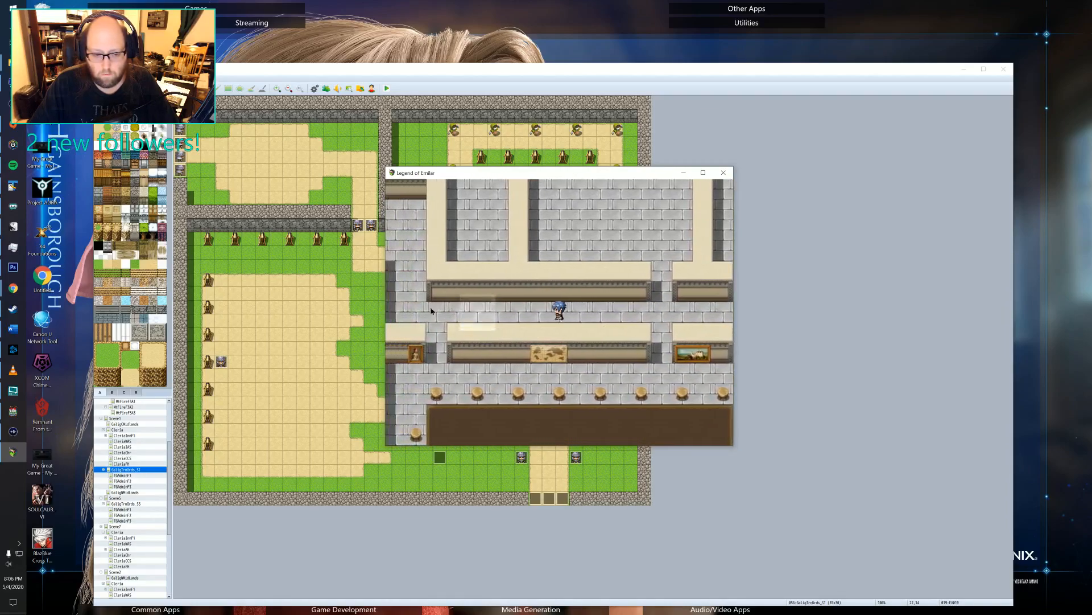
click(423, 225)
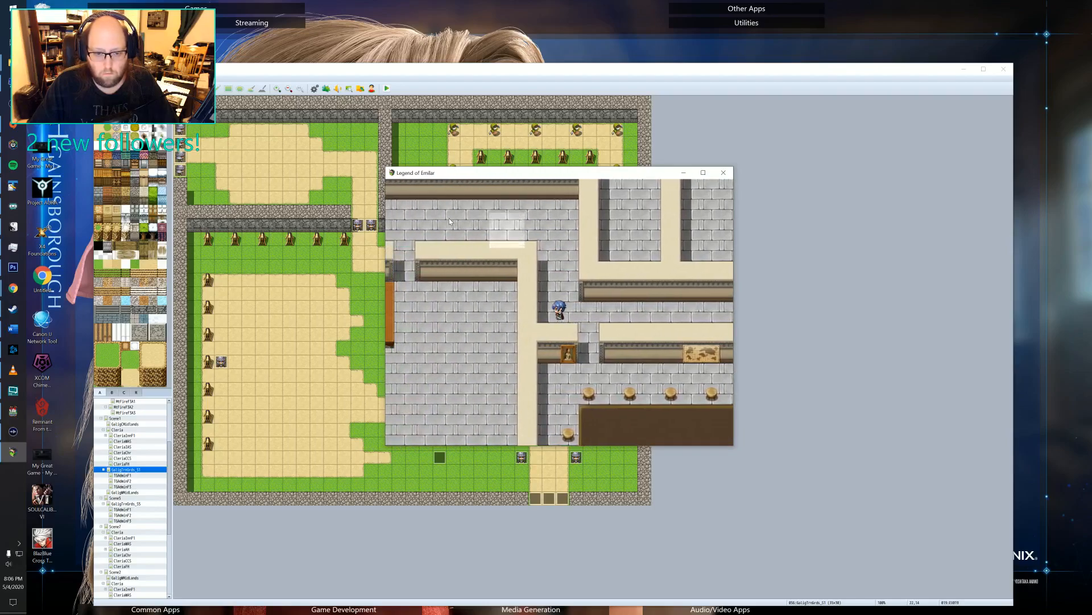
click(433, 289)
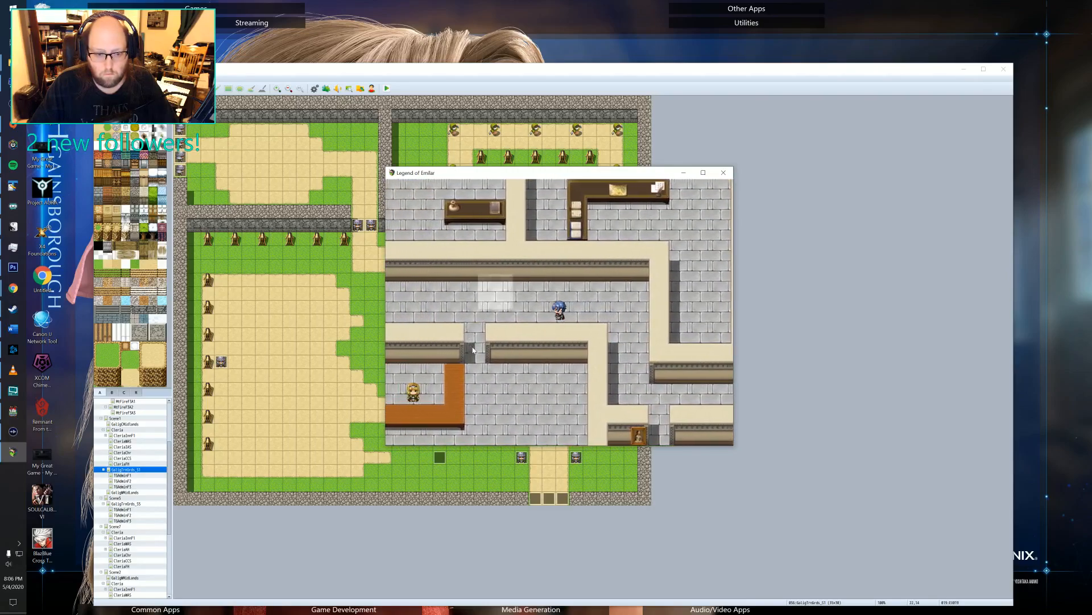
click(503, 354)
click(537, 422)
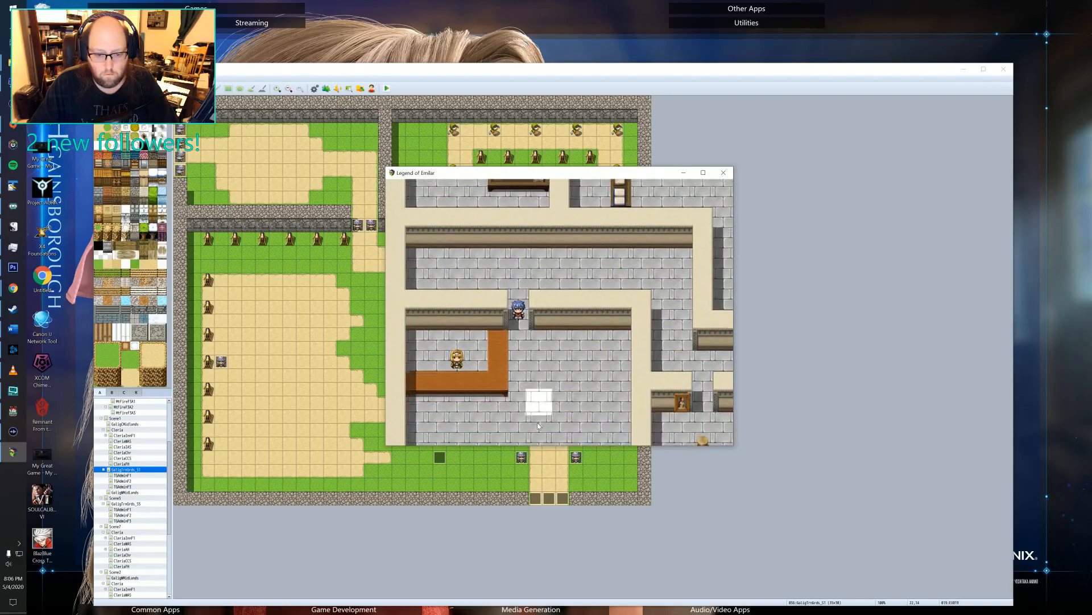
click(600, 410)
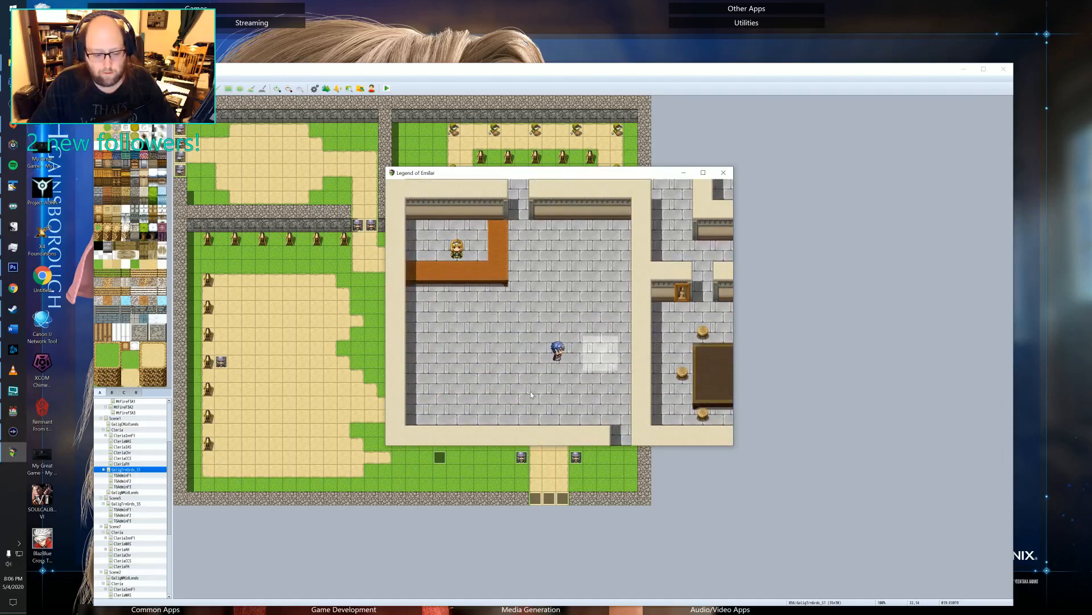
Save the game to File 2 while standing in the reception room near the building's exit.
right_click(610, 440)
click(431, 301)
click(430, 302)
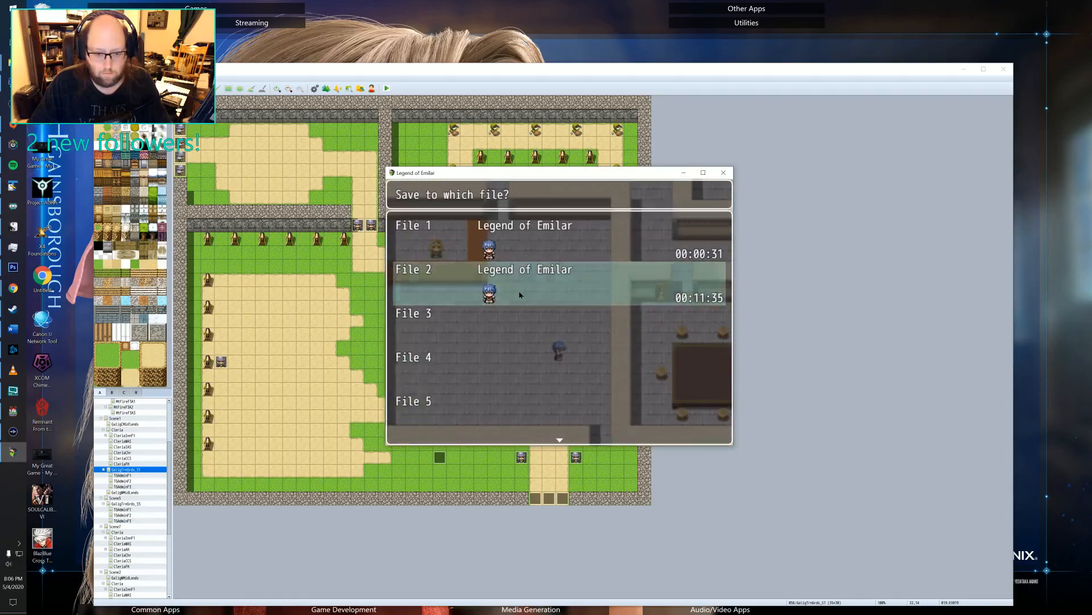
click(519, 294)
right_click(574, 390)
Walk out of the building to check the outdoor evening scene and end the playtest.
click(603, 438)
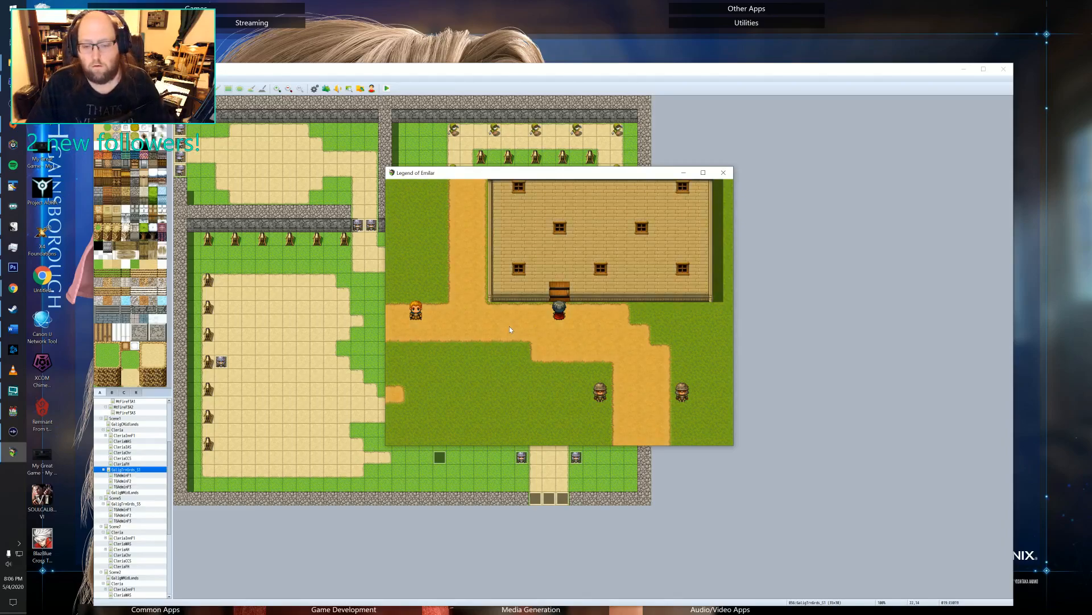
click(722, 173)
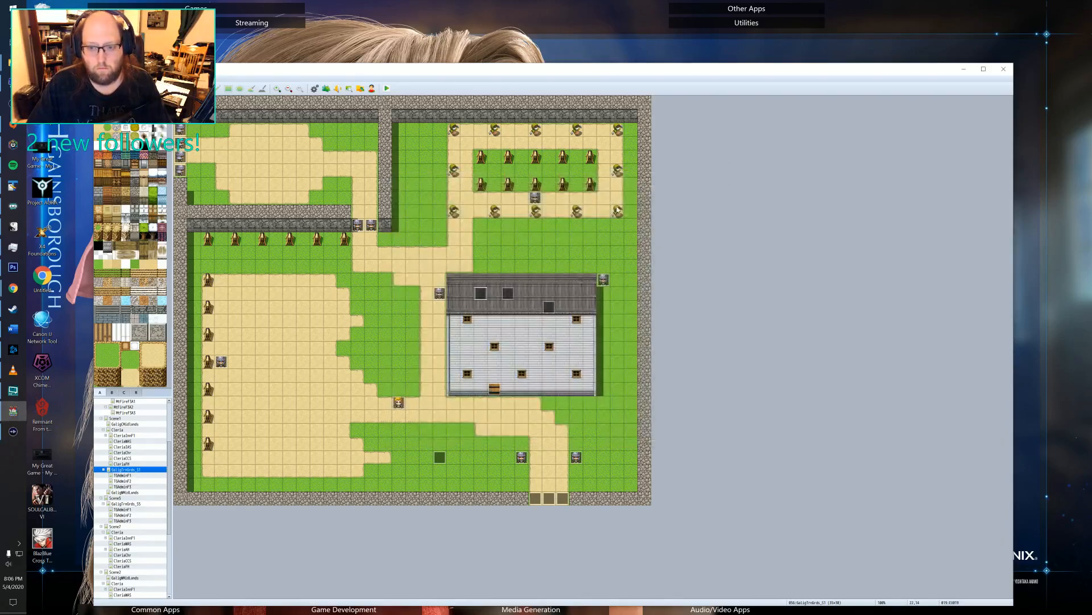
Examine the building's door event and the three pages of the event on the grass southwest of the building.
double_click(494, 389)
click(656, 436)
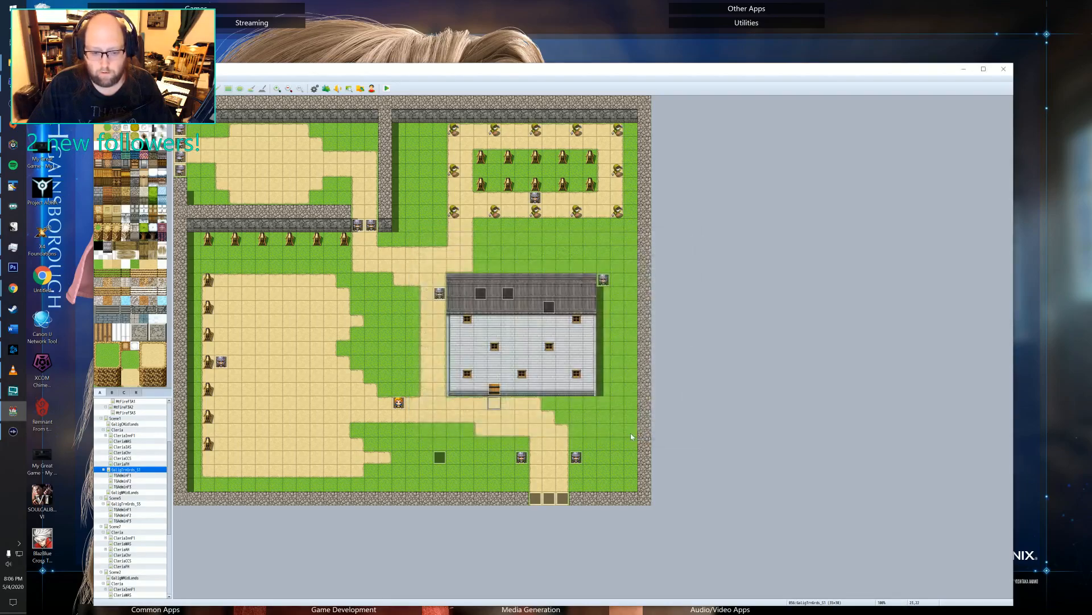
double_click(438, 456)
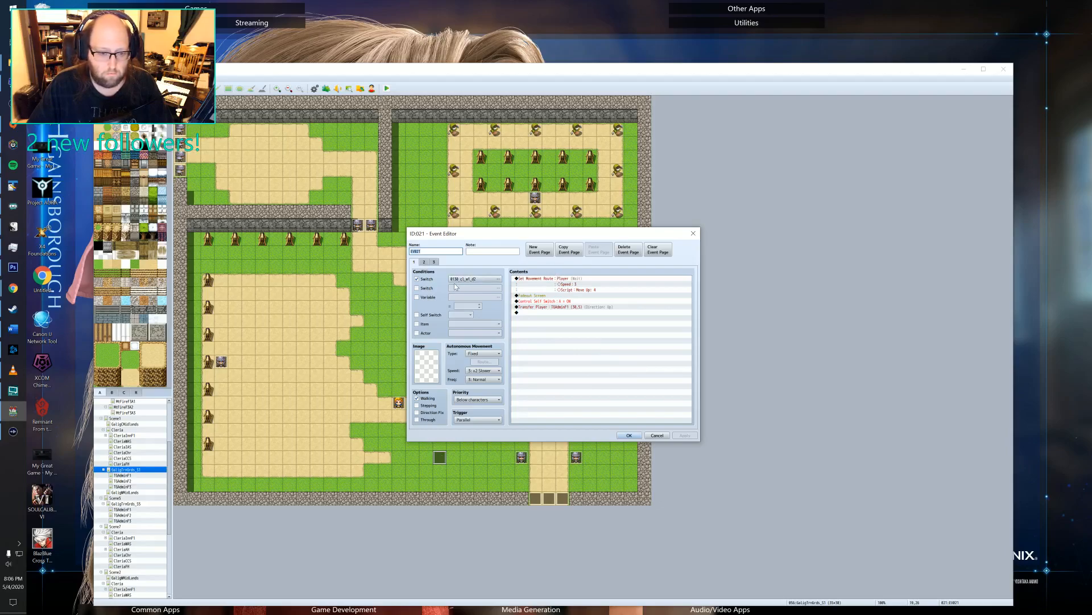
click(423, 262)
click(434, 263)
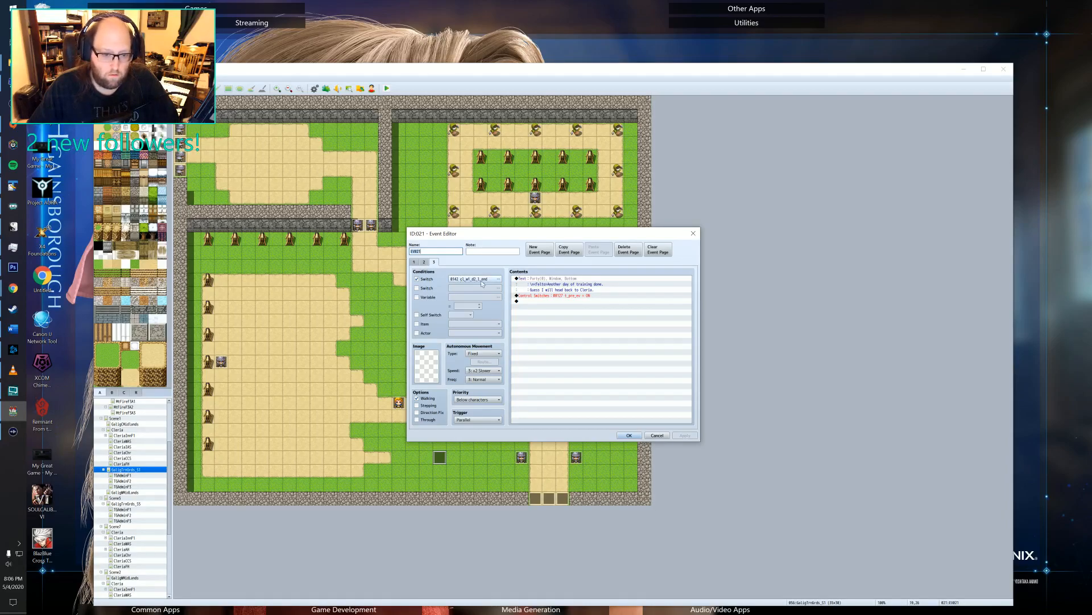
click(413, 263)
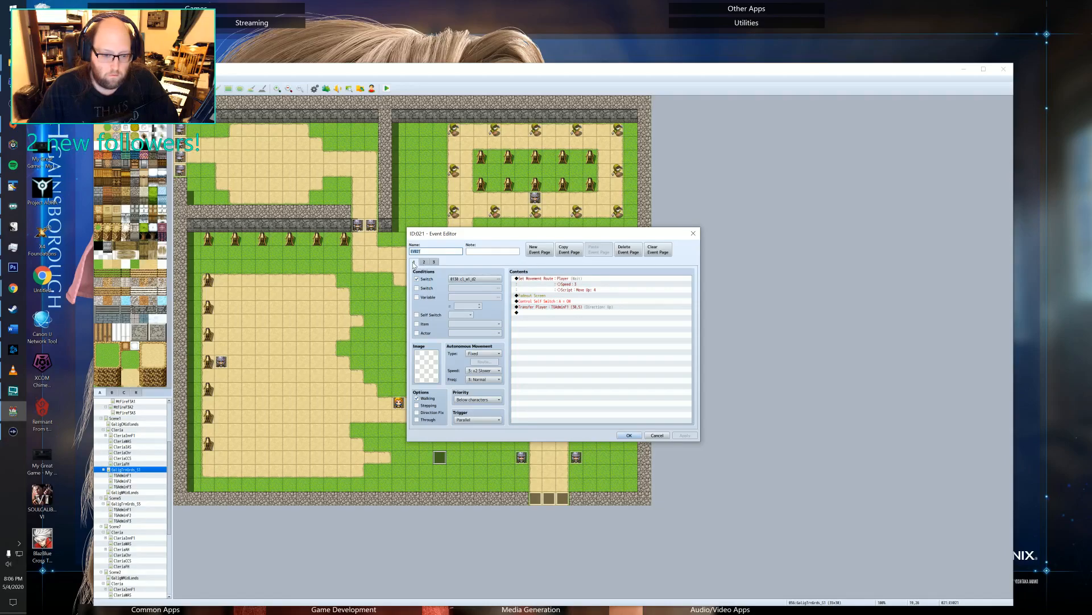
click(627, 435)
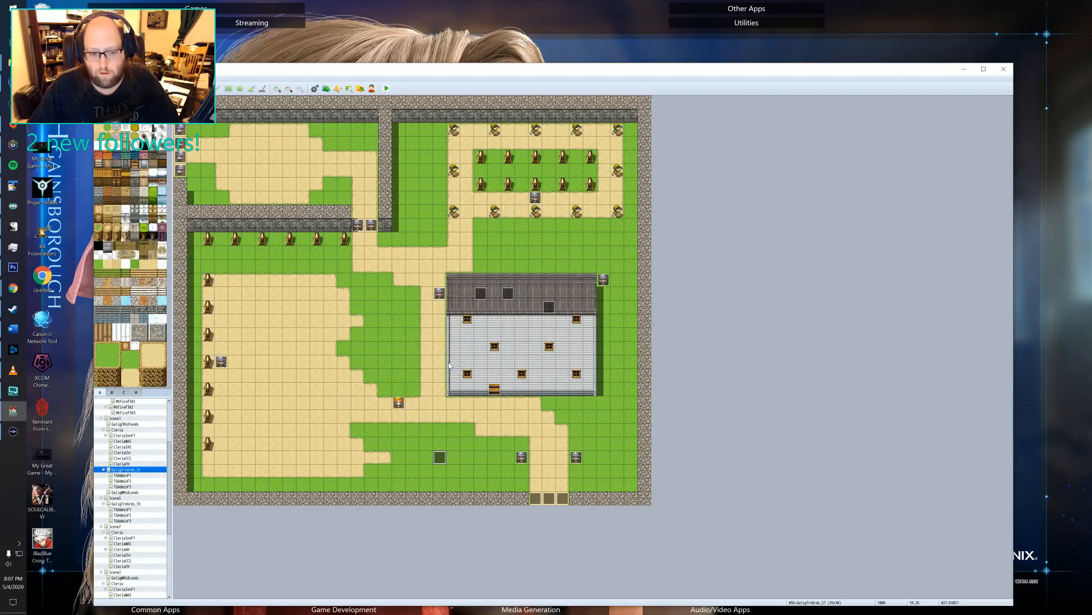
Add a self switch A condition to the first page of the pre-evening lighting event on the roof and save it.
double_click(478, 296)
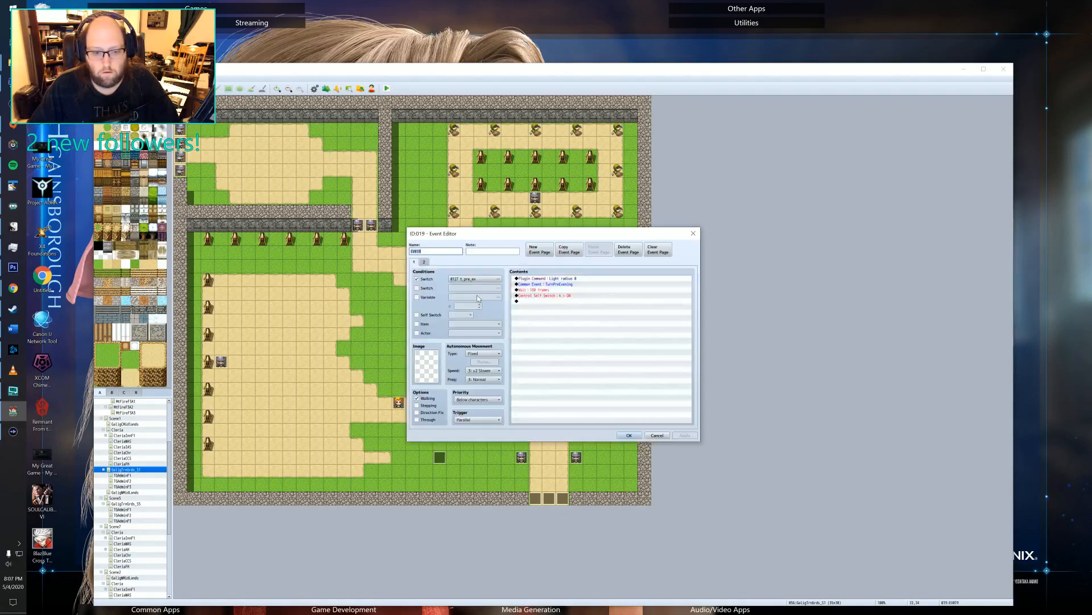
click(542, 278)
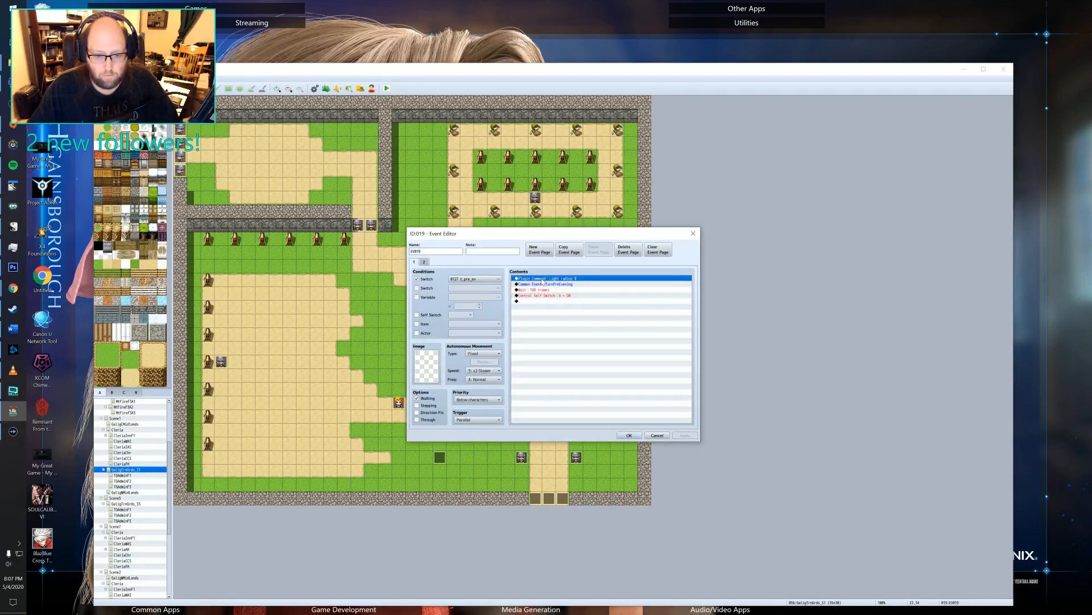
click(543, 284)
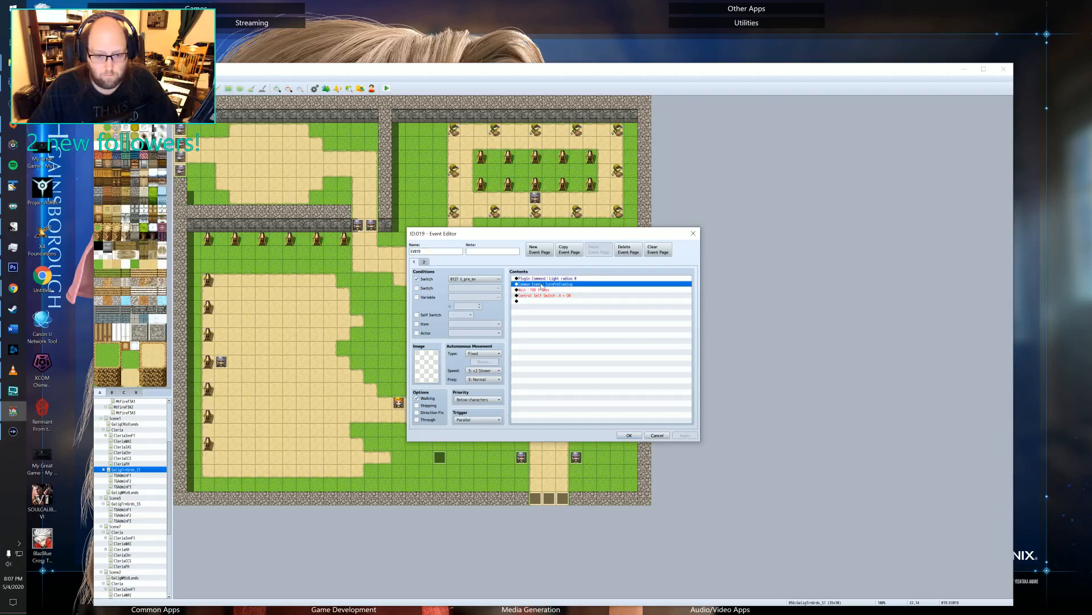
click(417, 315)
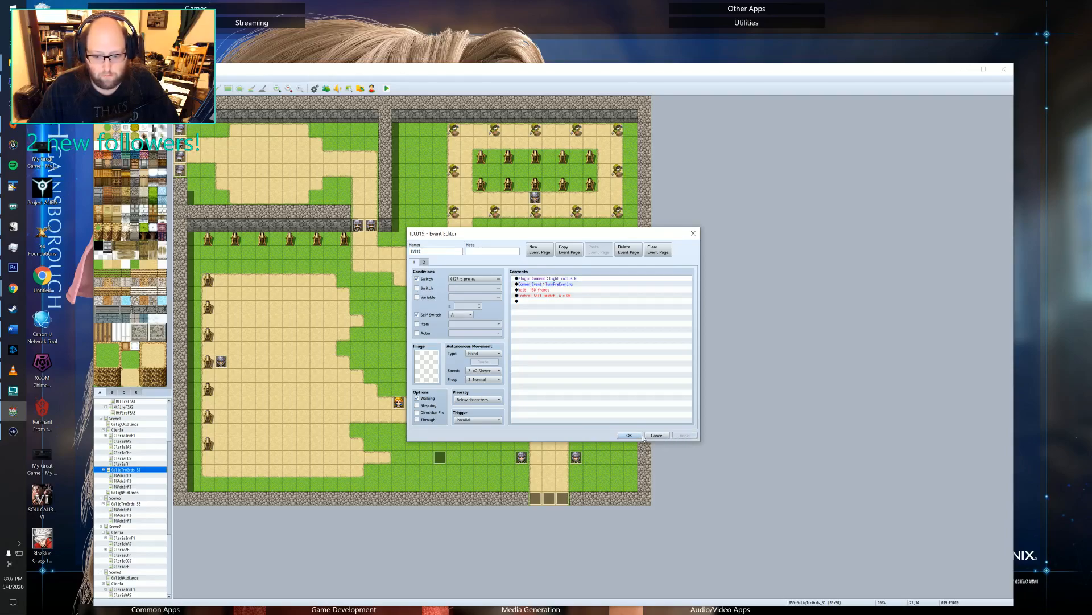
click(629, 435)
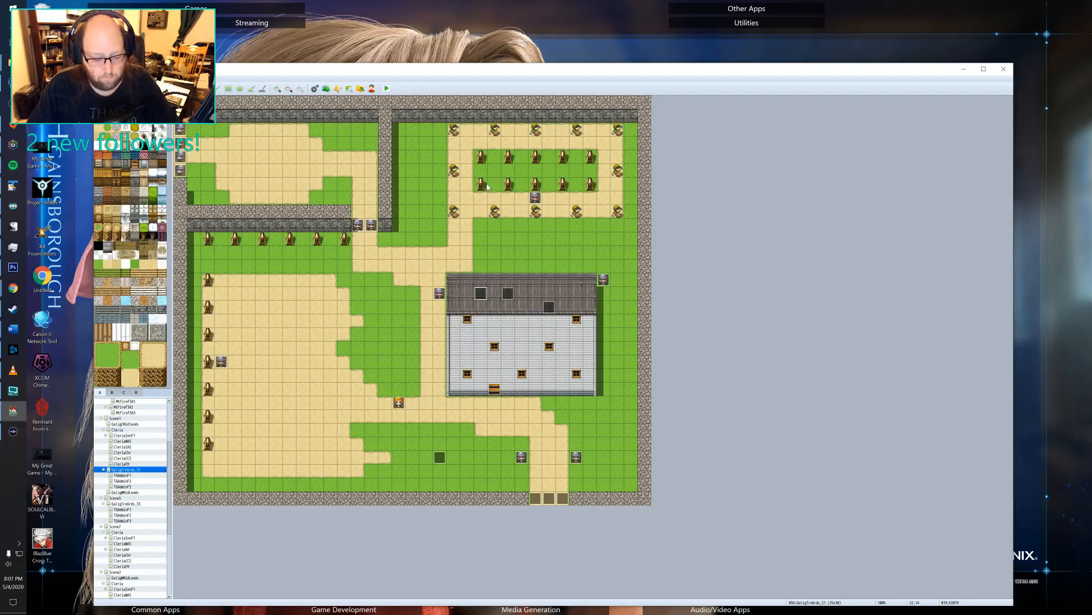
Start a new playtest and continue from the save in File 2.
click(387, 89)
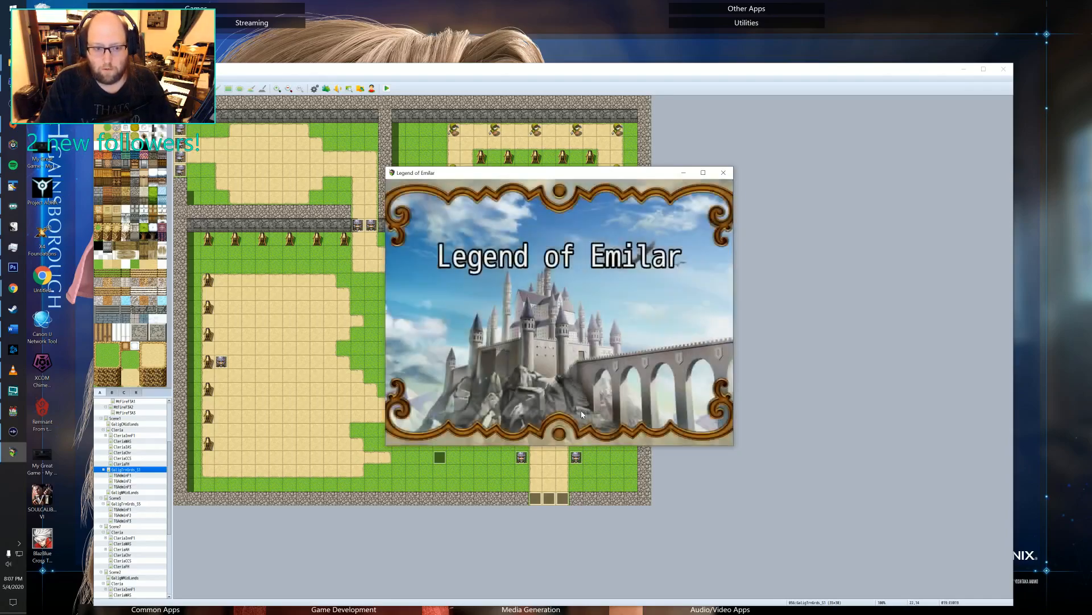
key(Return)
key(Return)
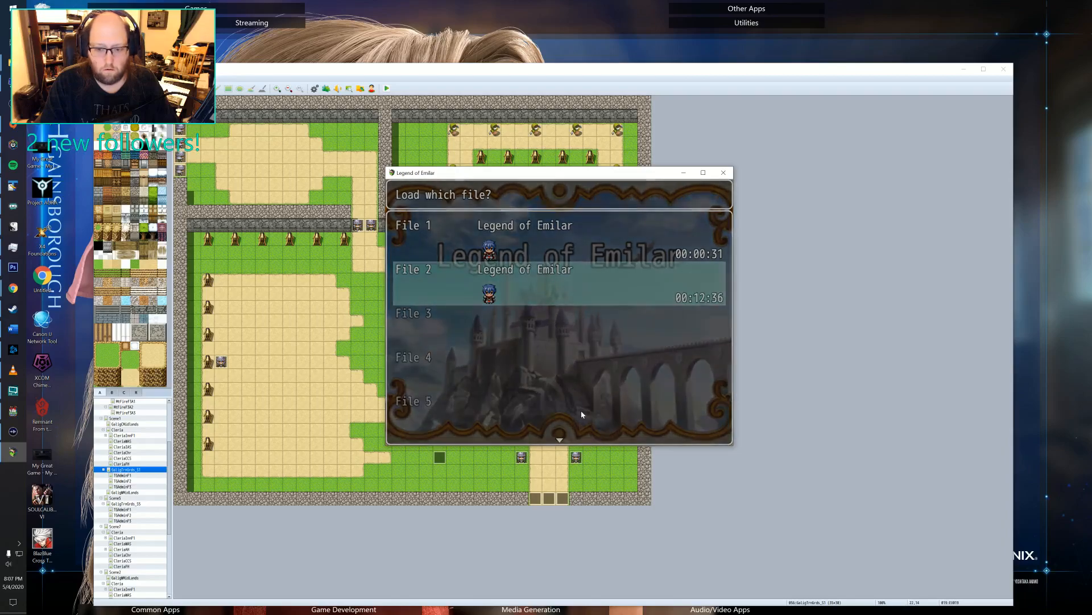
Walk the hero from the reception room out through the building's exit to check the outdoor lighting.
key(Down)
key(Right)
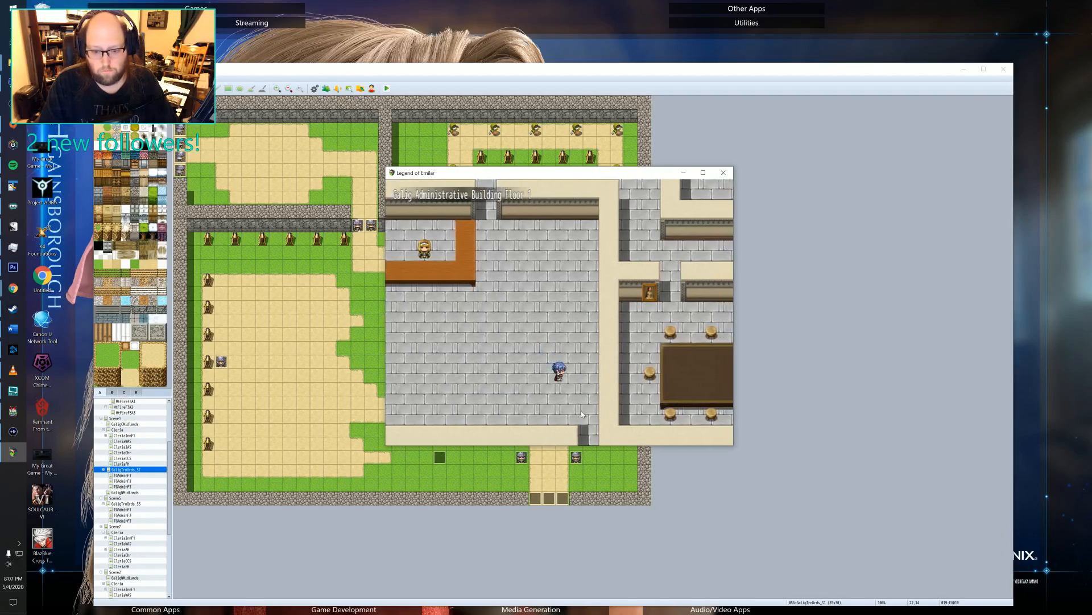
key(Down)
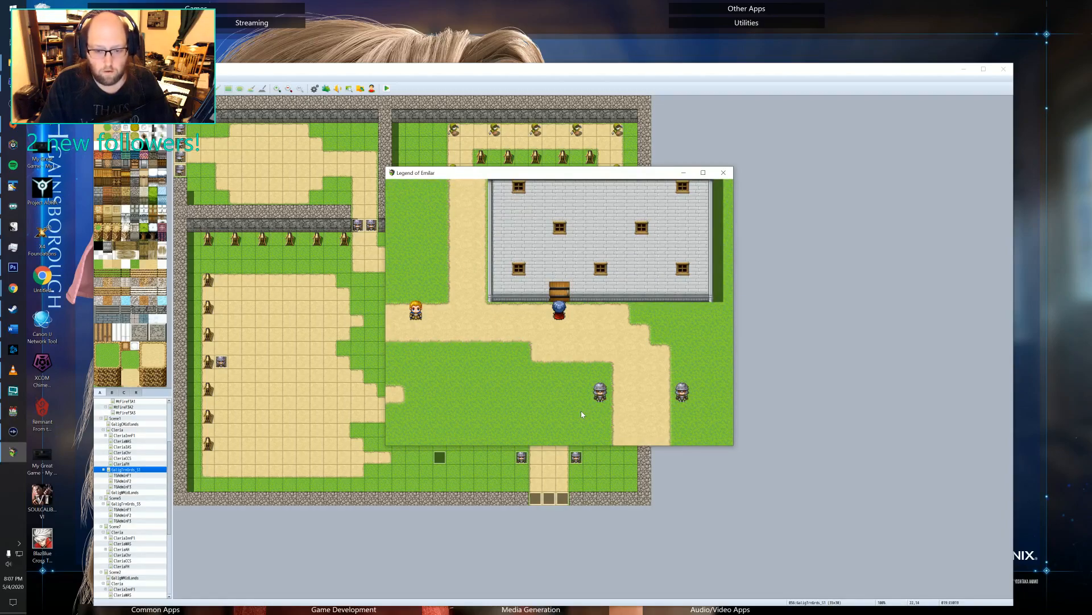
Check the running game's switch states from group 0001-0010 through 0141-0150 in the debug list, and close the playtest.
key(F9)
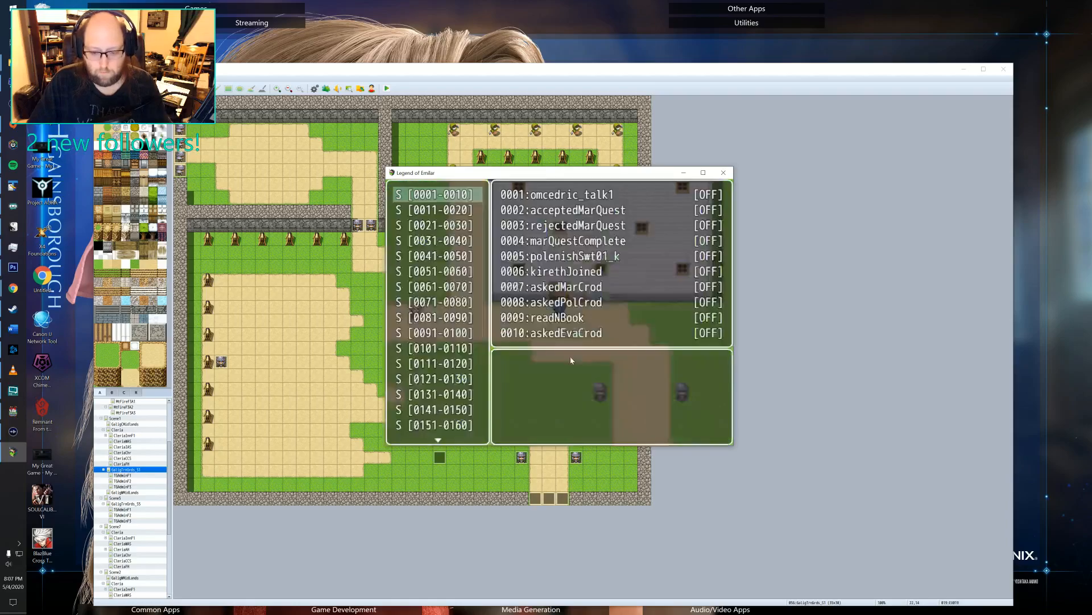
key(Down)
key(Down)
key(Down)
key(Down)
key(Down)
key(Down)
key(Down)
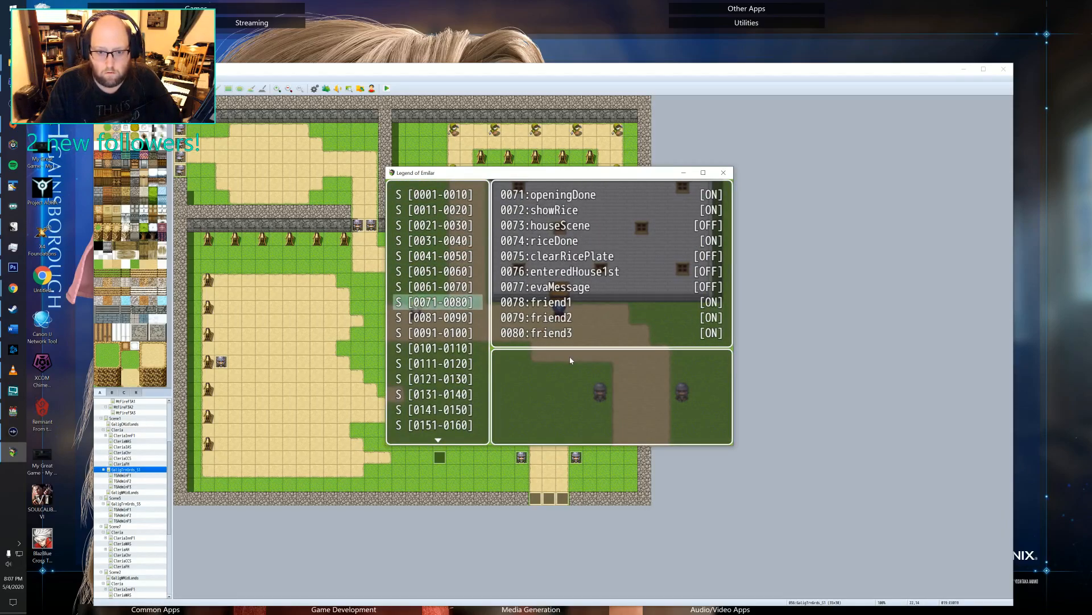
key(Down)
key(Down)
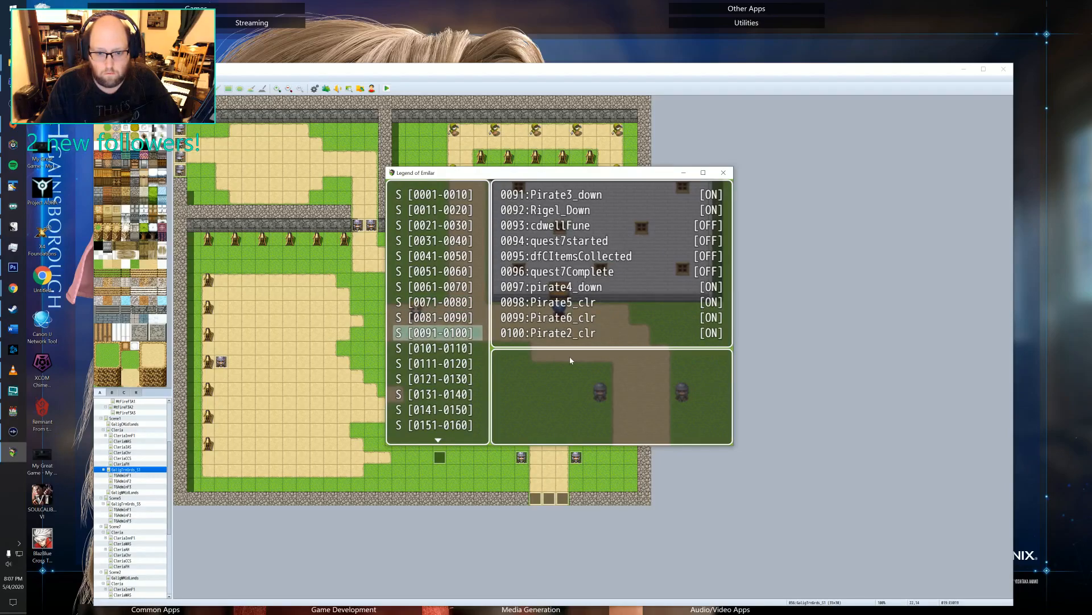
key(Down)
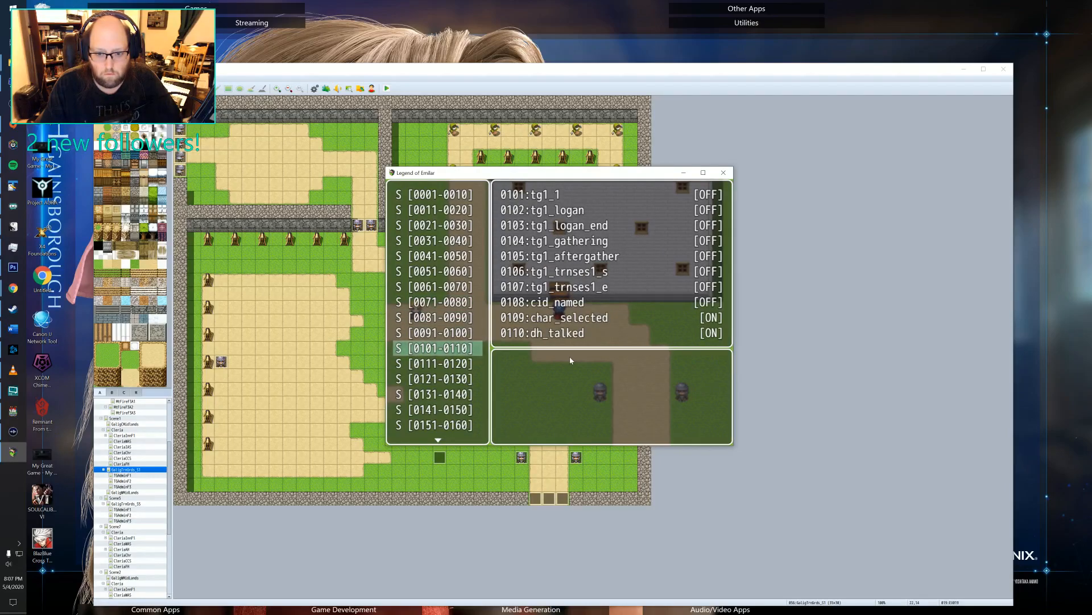
key(Down)
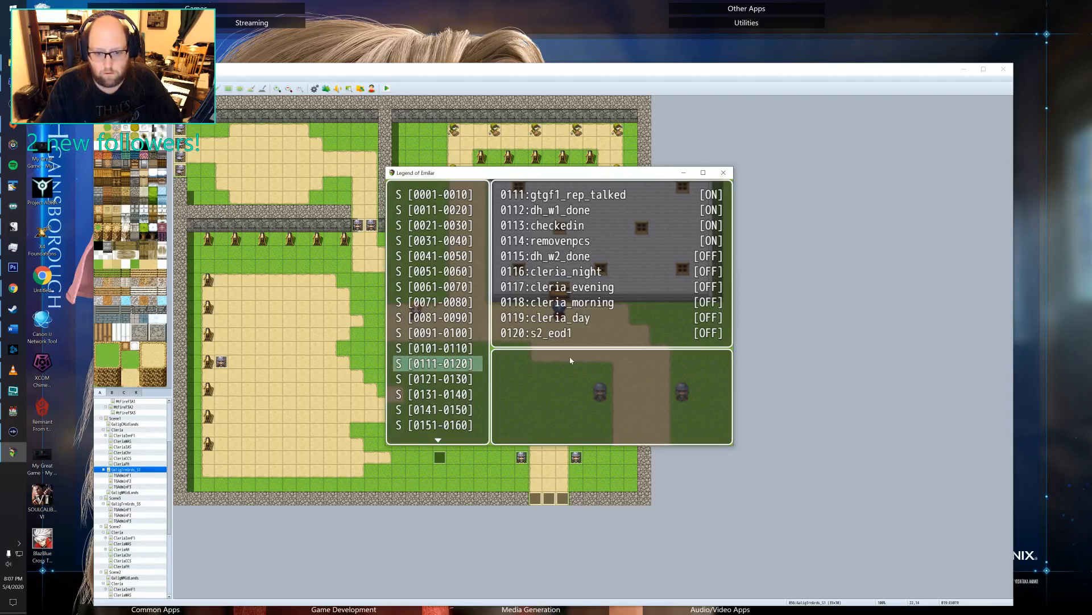
key(Down)
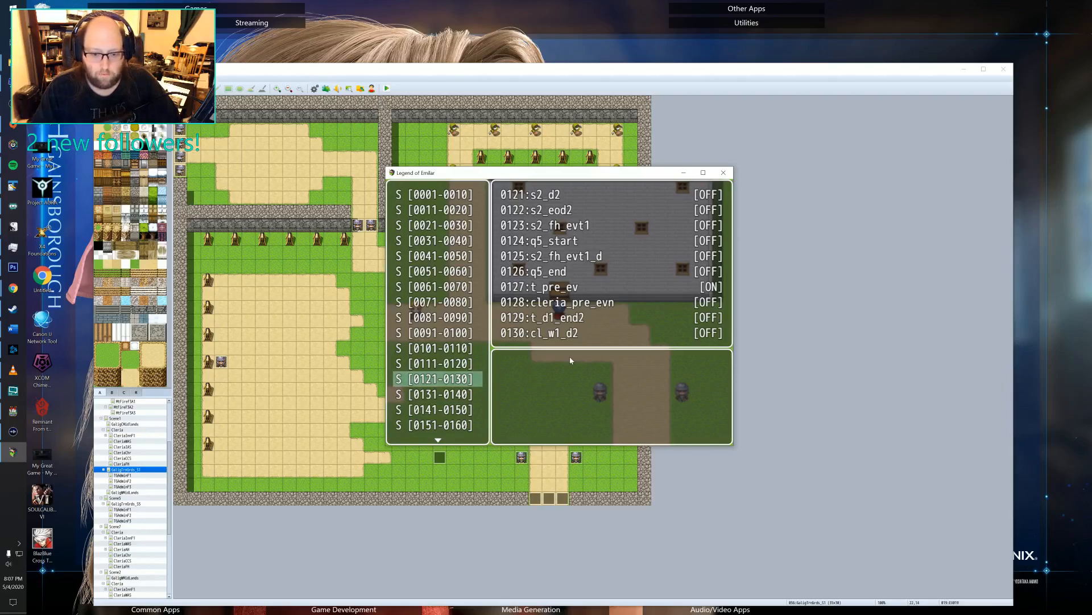
key(Down)
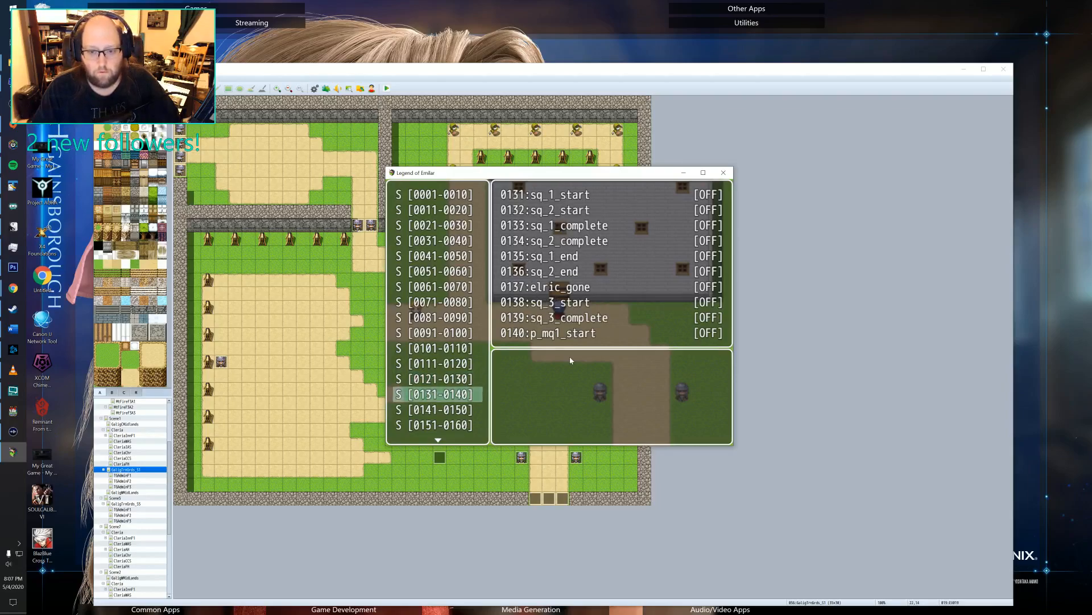
key(Down)
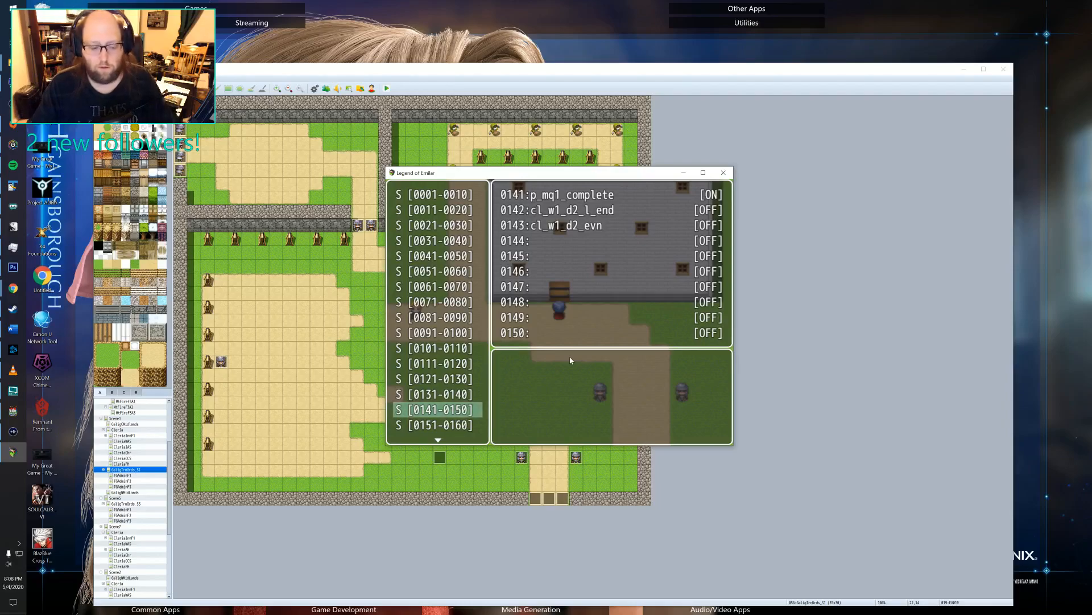
key(Escape)
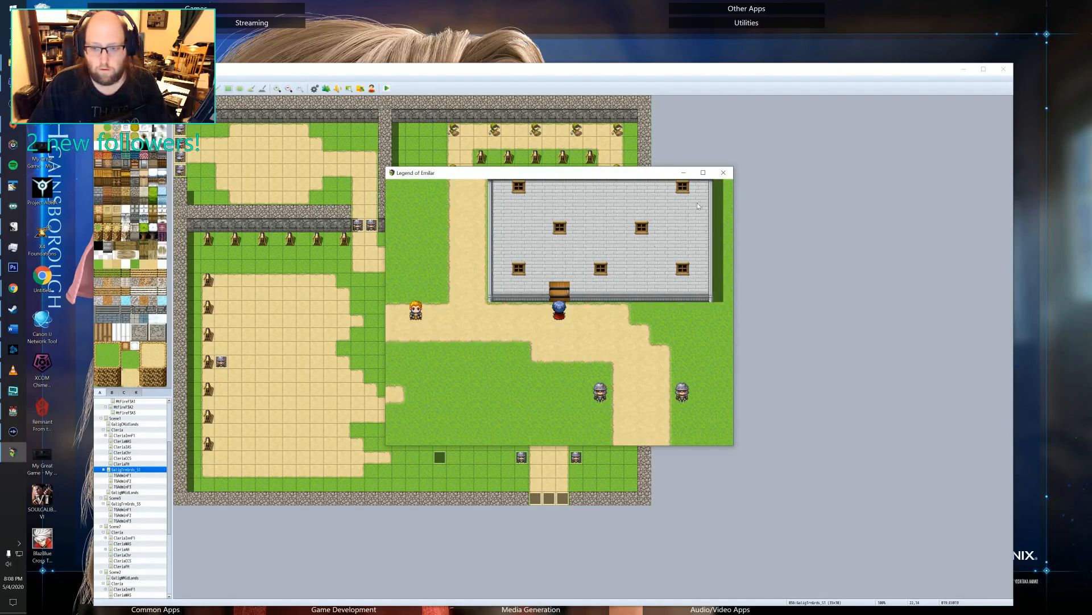
click(723, 172)
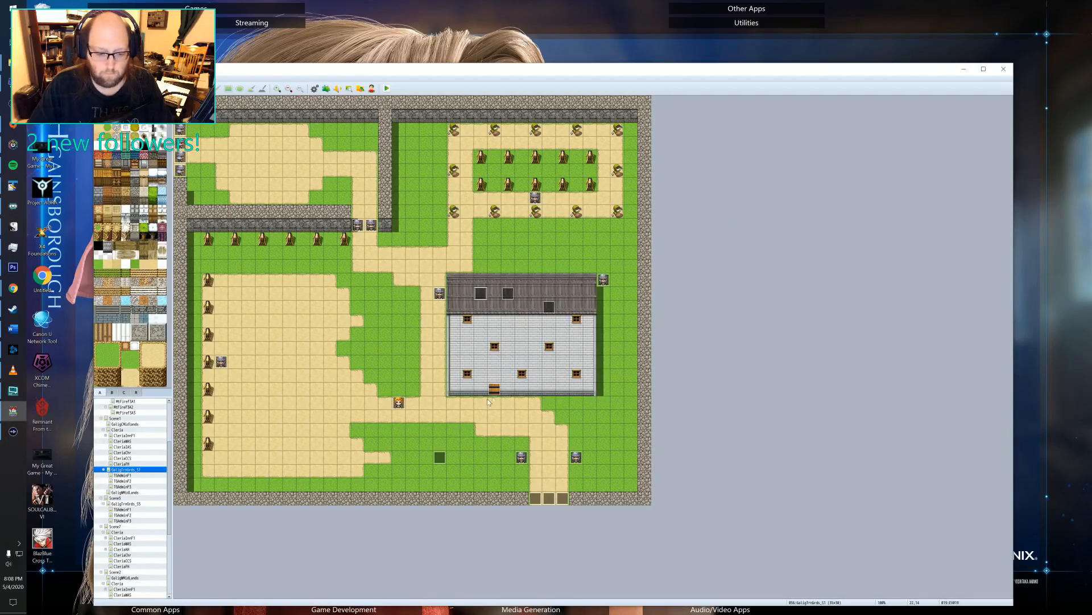
Add a self switch A condition to the first page of the event on the grass southwest of the building and save it.
double_click(440, 457)
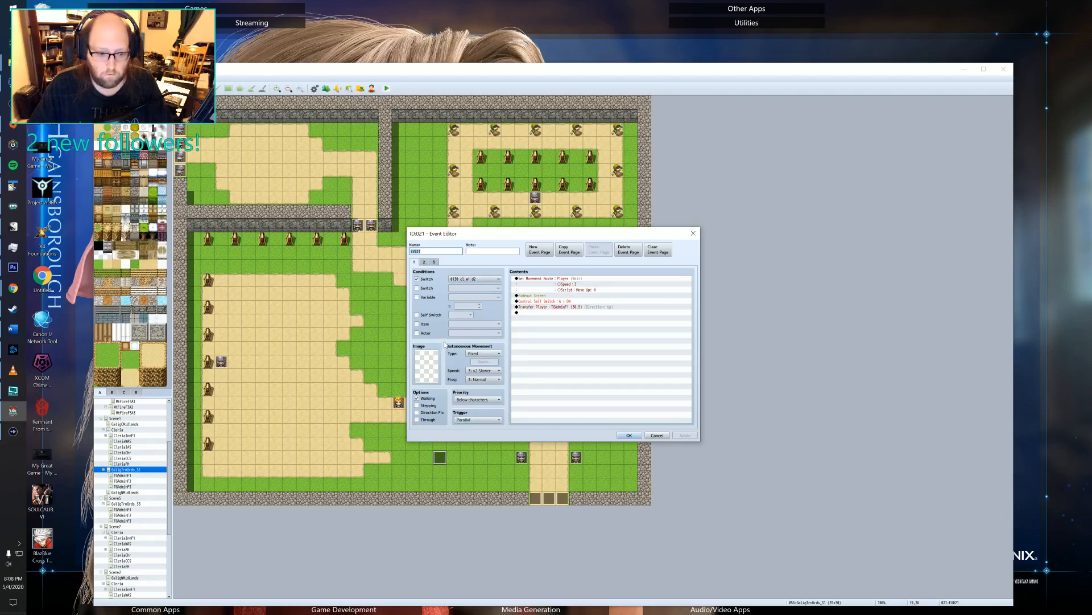
click(430, 313)
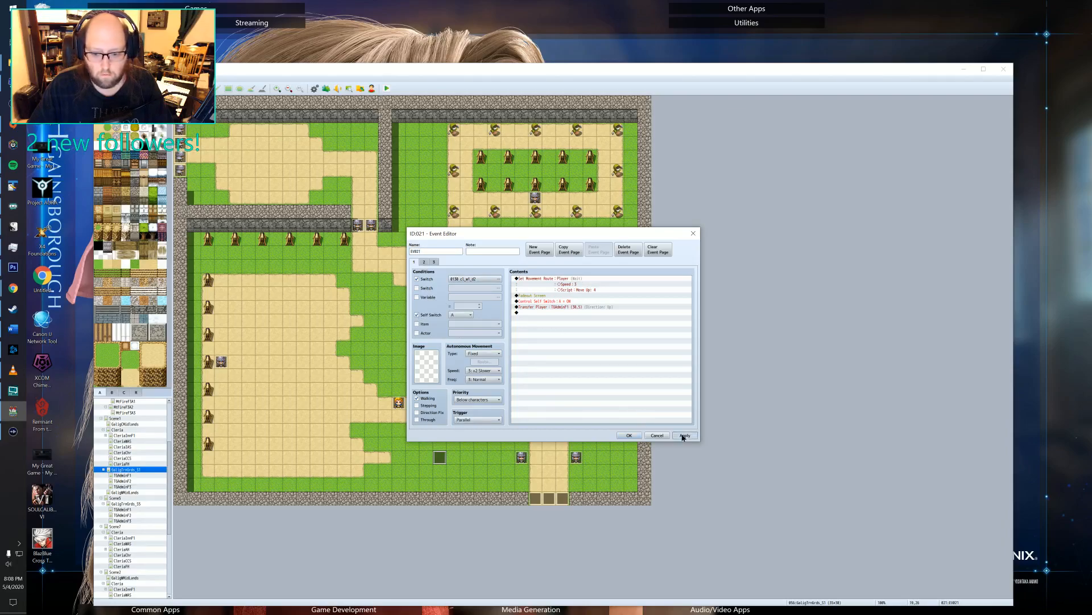
click(685, 435)
click(629, 435)
Review both pages of the recruit-welcome event on the roof and add a self switch A condition to its first page.
double_click(508, 291)
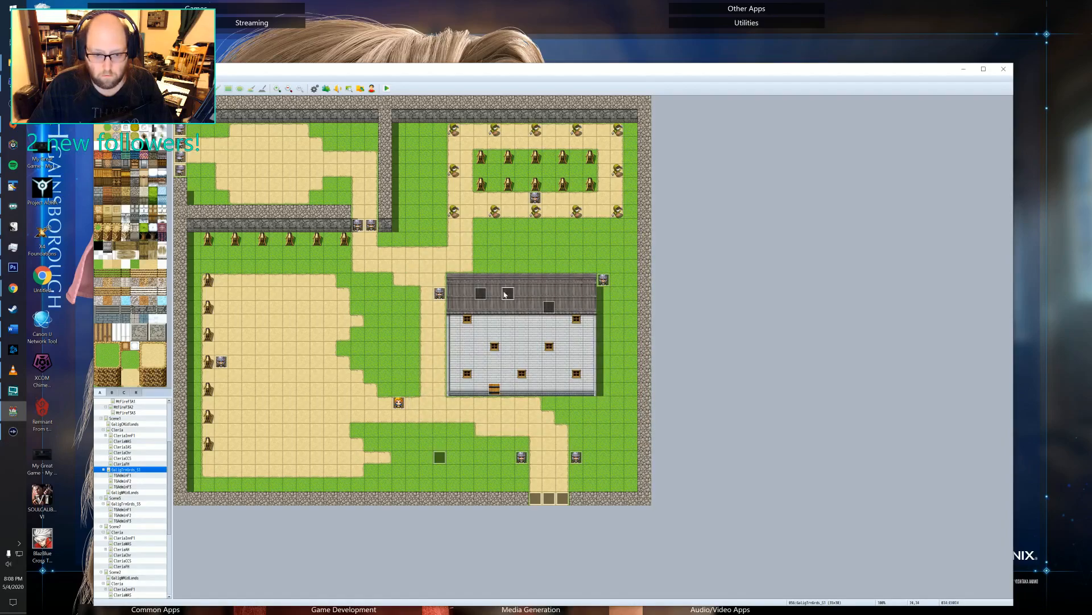
click(424, 262)
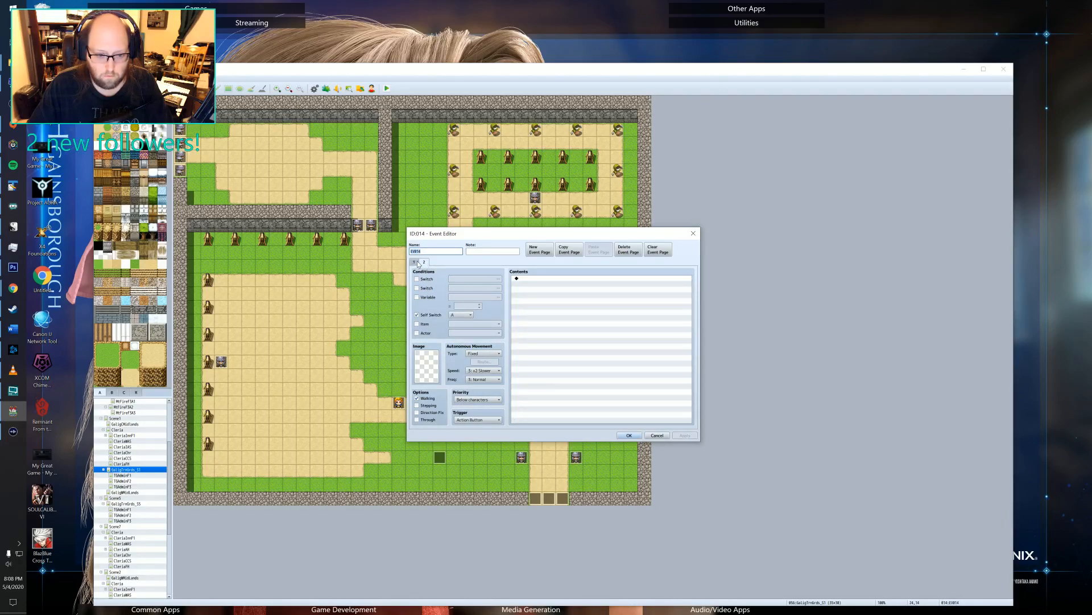
click(415, 262)
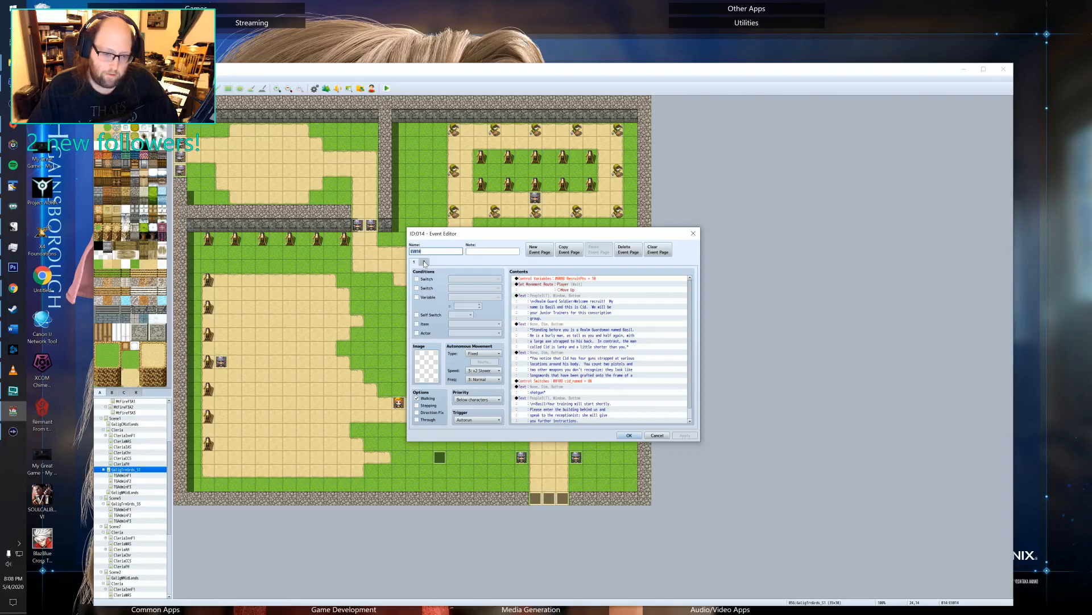
click(425, 262)
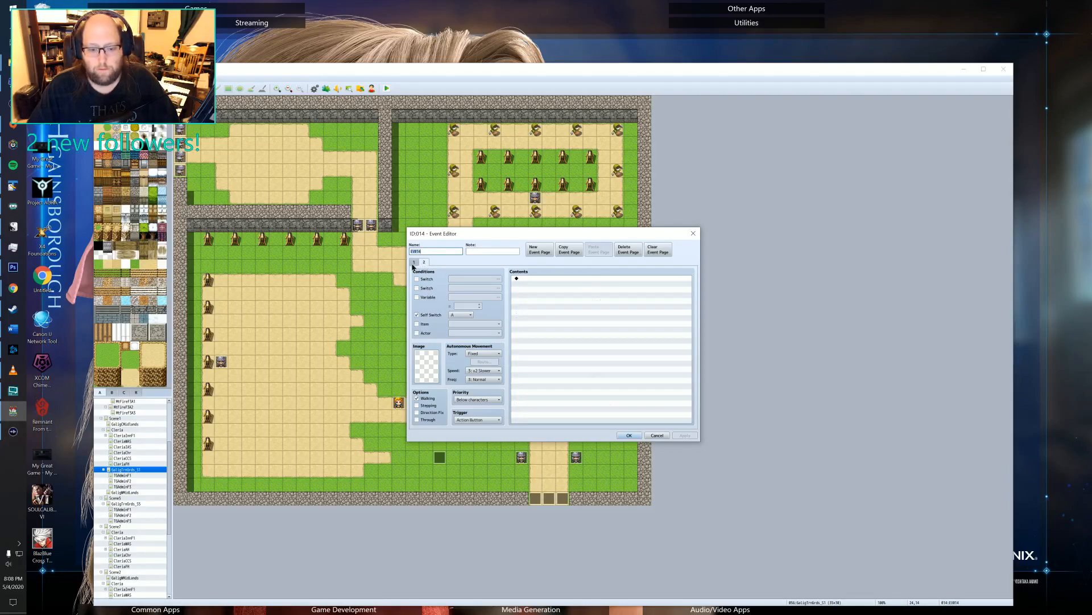
click(413, 262)
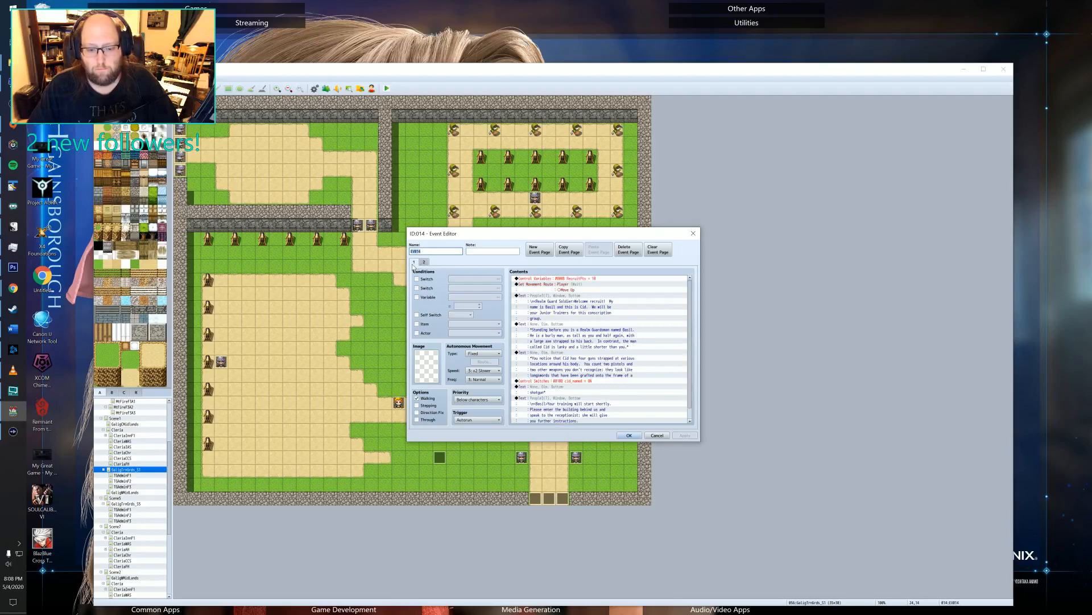
click(482, 419)
click(482, 414)
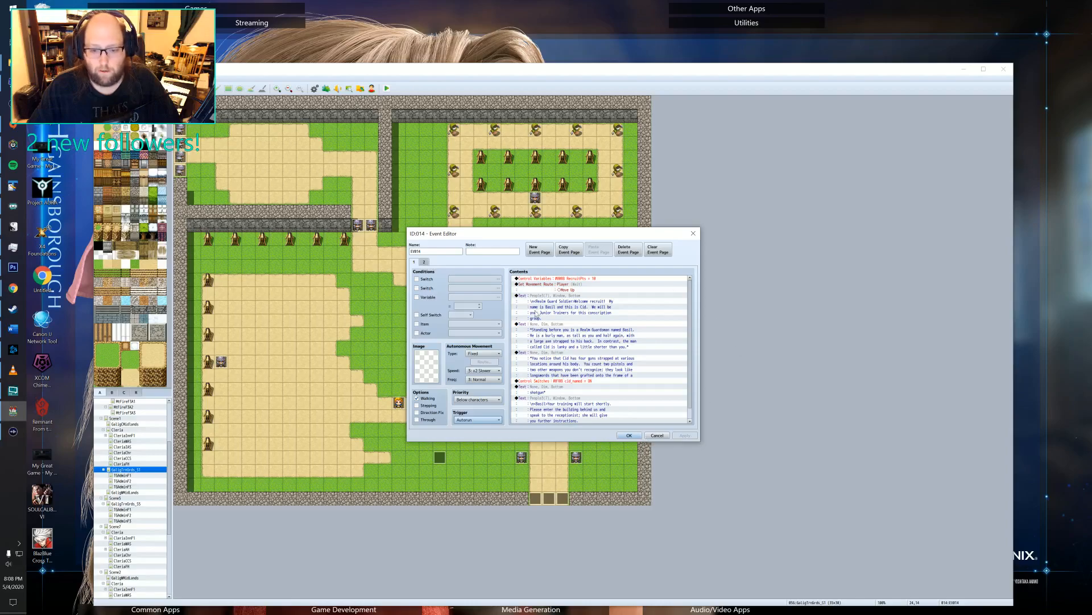
click(424, 262)
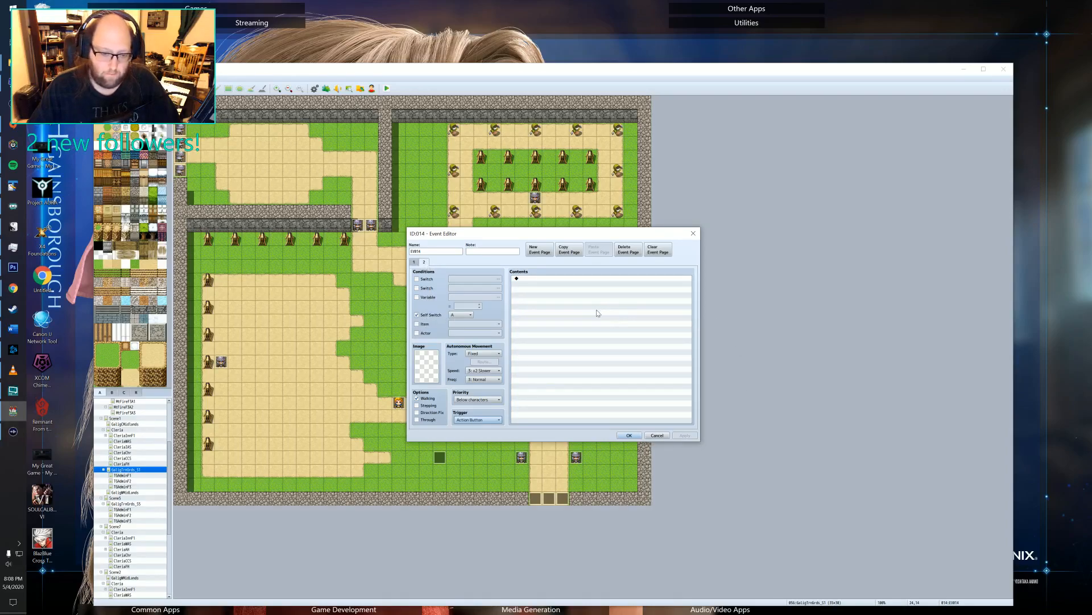
click(415, 263)
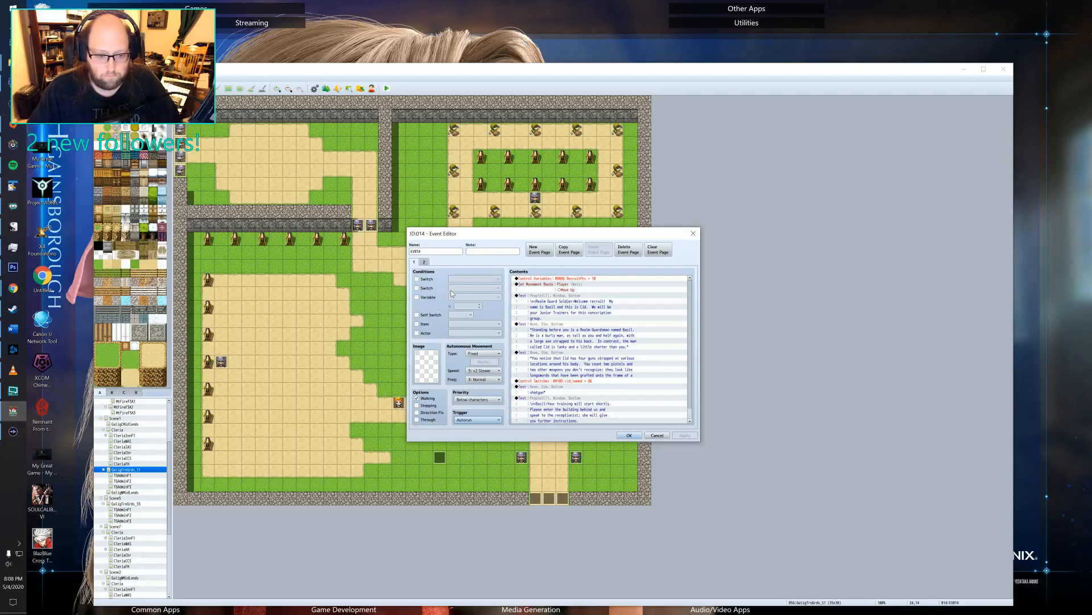
click(416, 315)
click(629, 435)
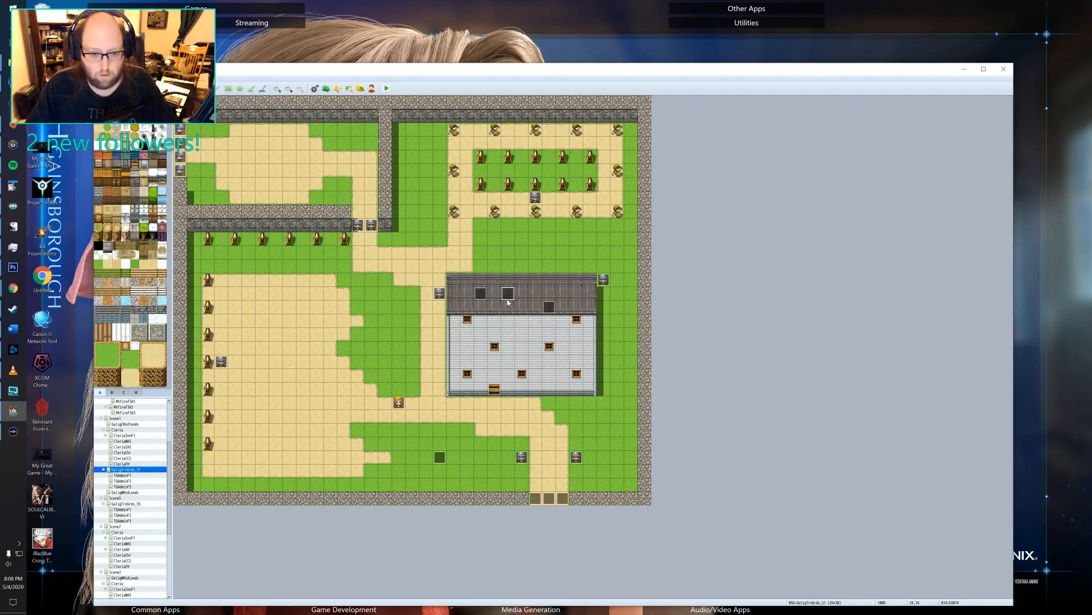
Remove the self switch A condition from the first page of the event on the grass southwest of the building and save it.
double_click(440, 457)
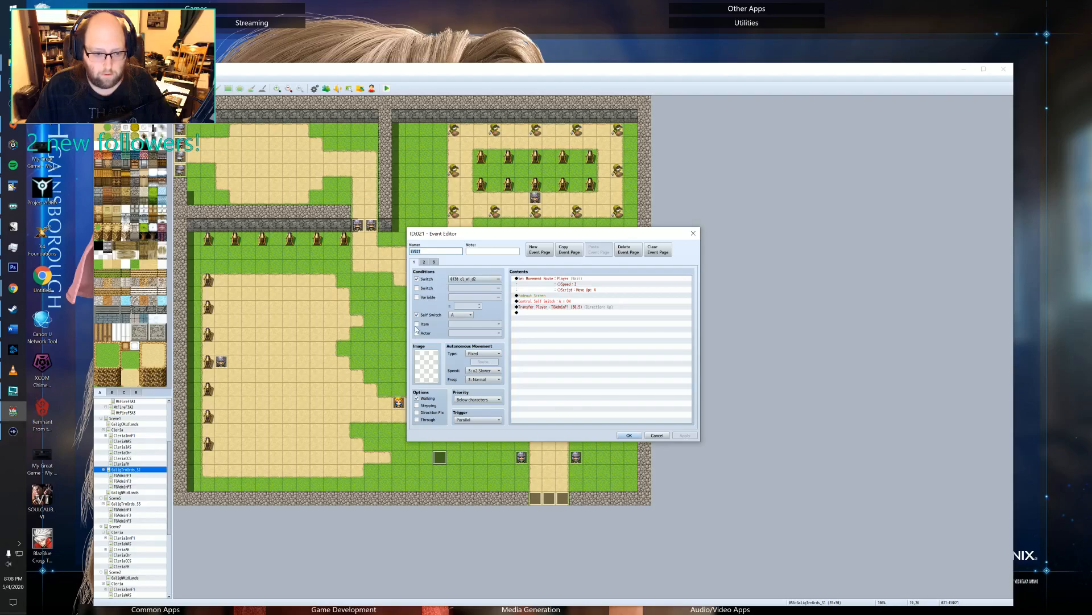
click(427, 315)
click(684, 436)
click(630, 435)
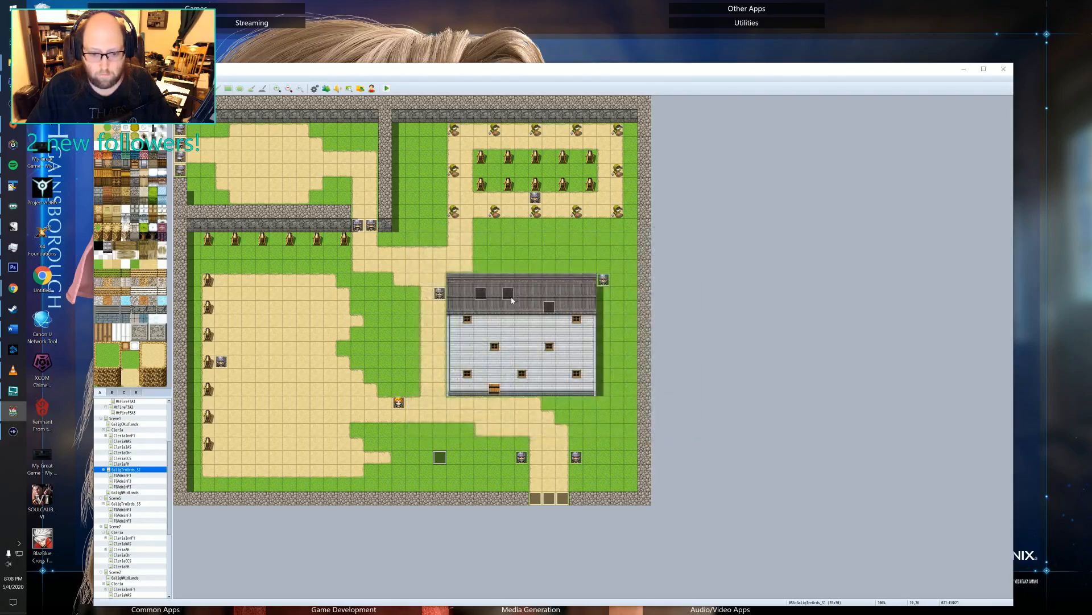
Remove the self switch A condition from the first page of the pre-evening lighting event on the roof and save it.
double_click(510, 293)
click(657, 435)
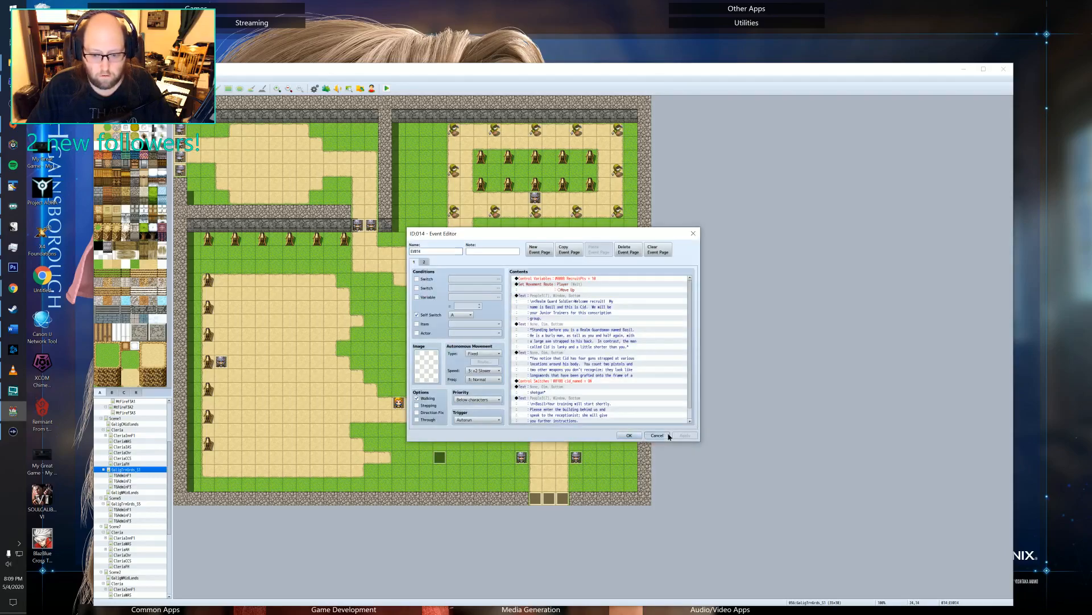
double_click(482, 293)
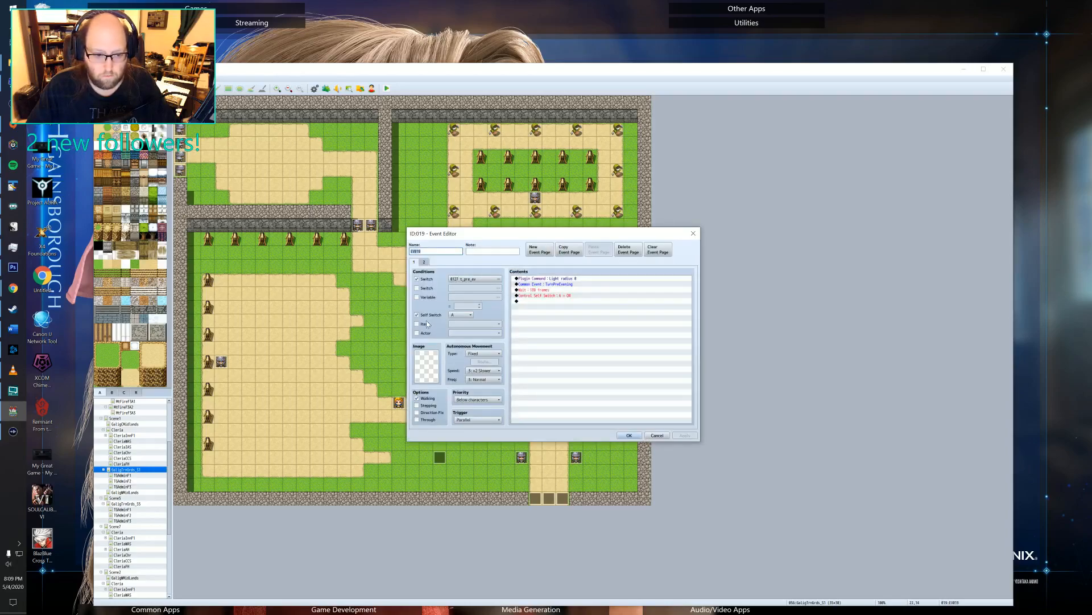
click(427, 315)
click(684, 436)
click(629, 435)
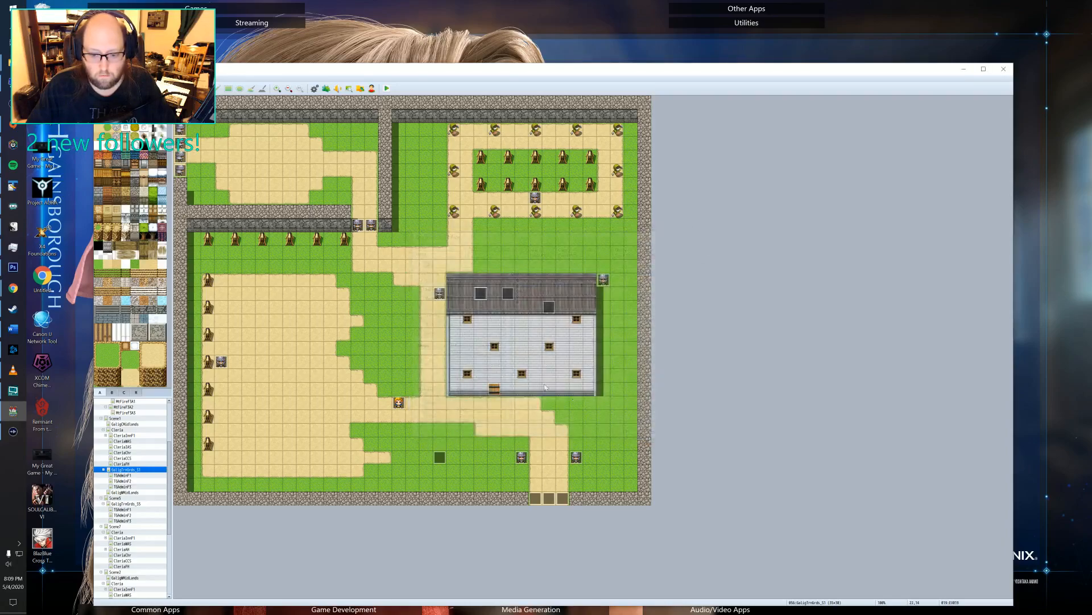
Start a new playtest and continue from the save in File 2.
click(387, 88)
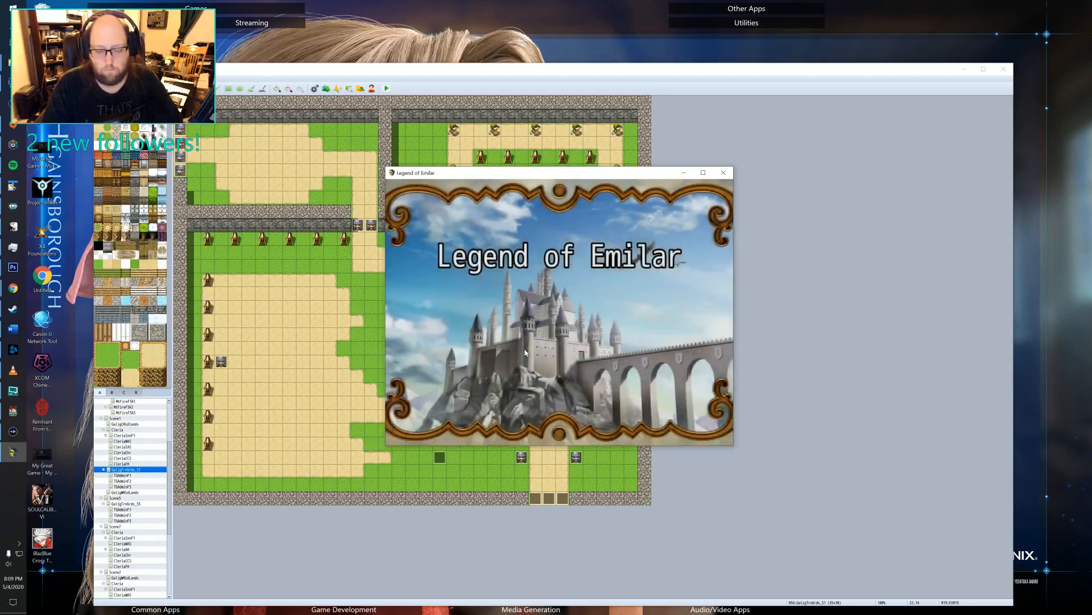
key(Return)
key(Return)
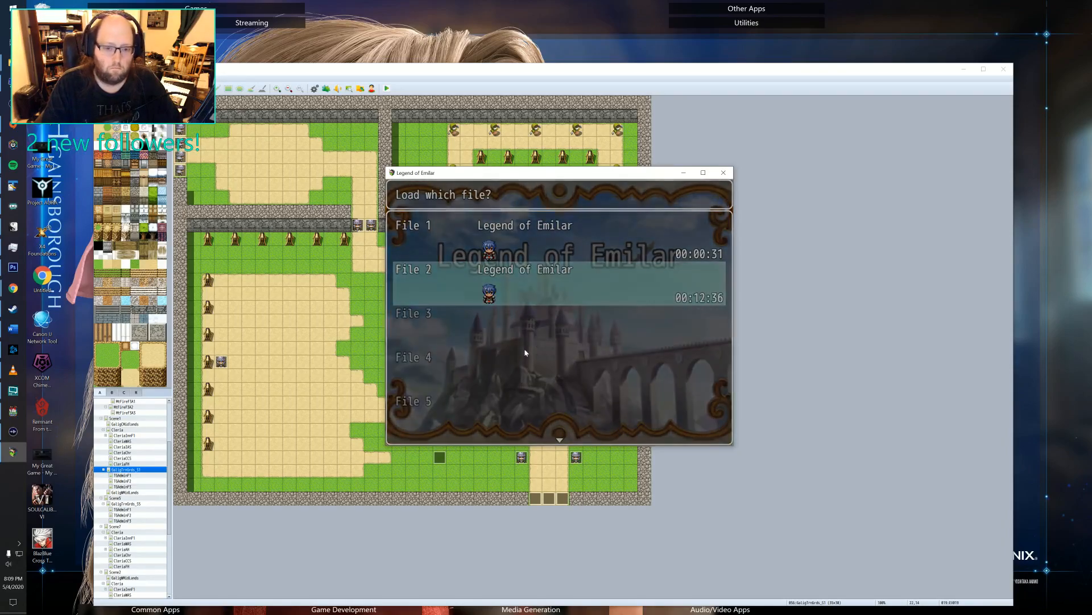
Walk the hero out of the building and around the training grounds to check the pre-evening lighting transition.
key(Down)
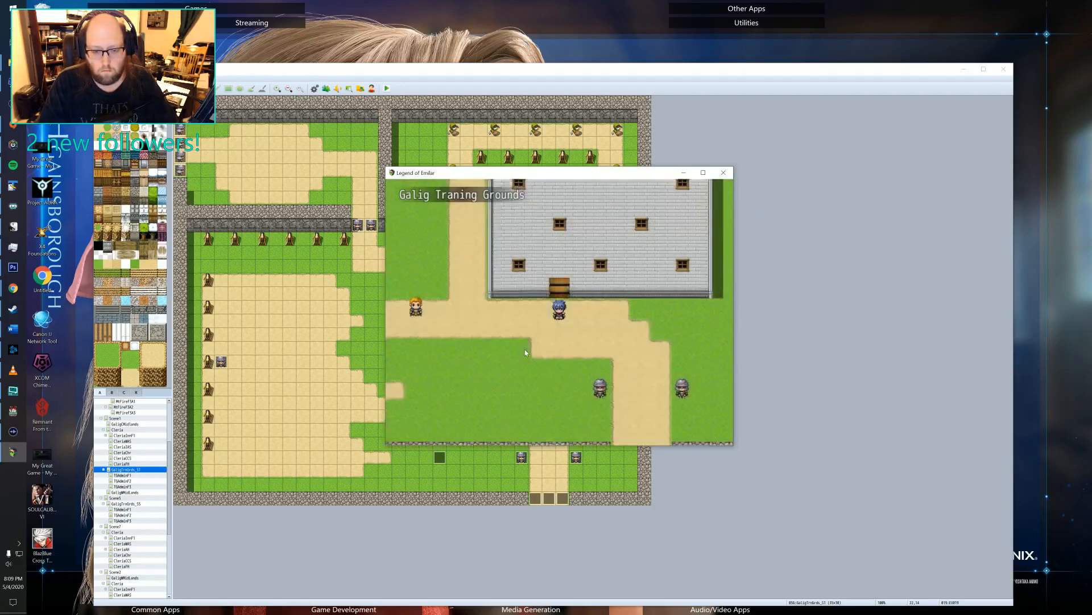
key(Down)
key(Left)
key(Left)
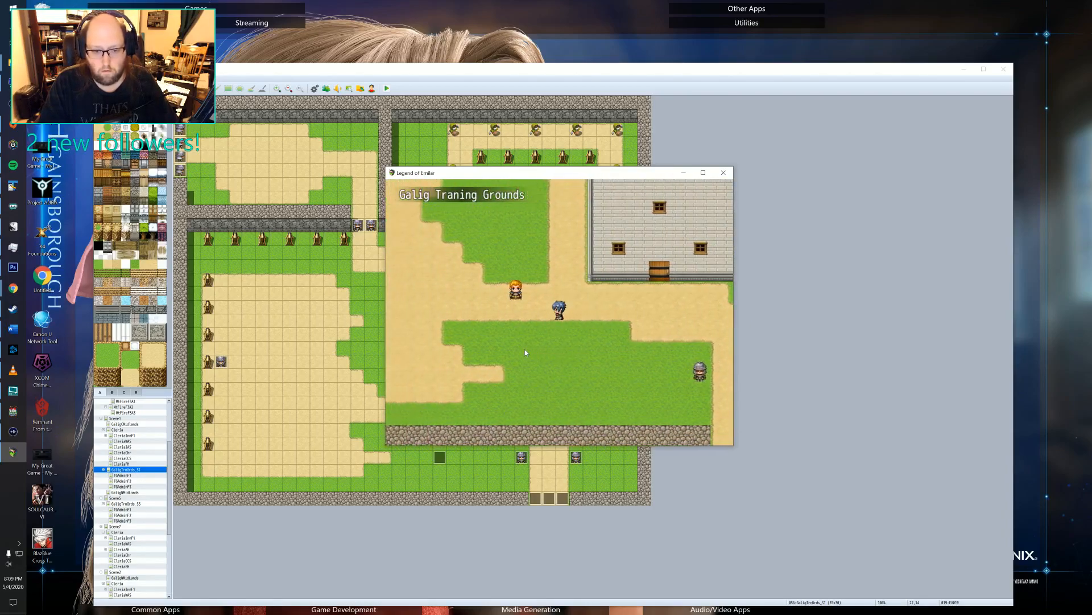
key(Up)
key(Right)
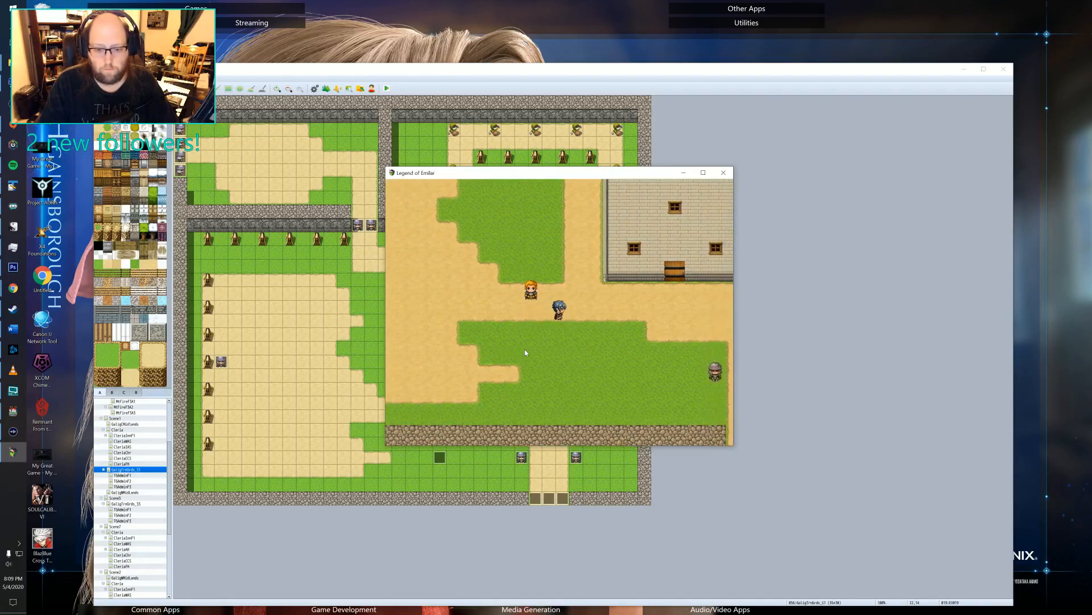
key(Left)
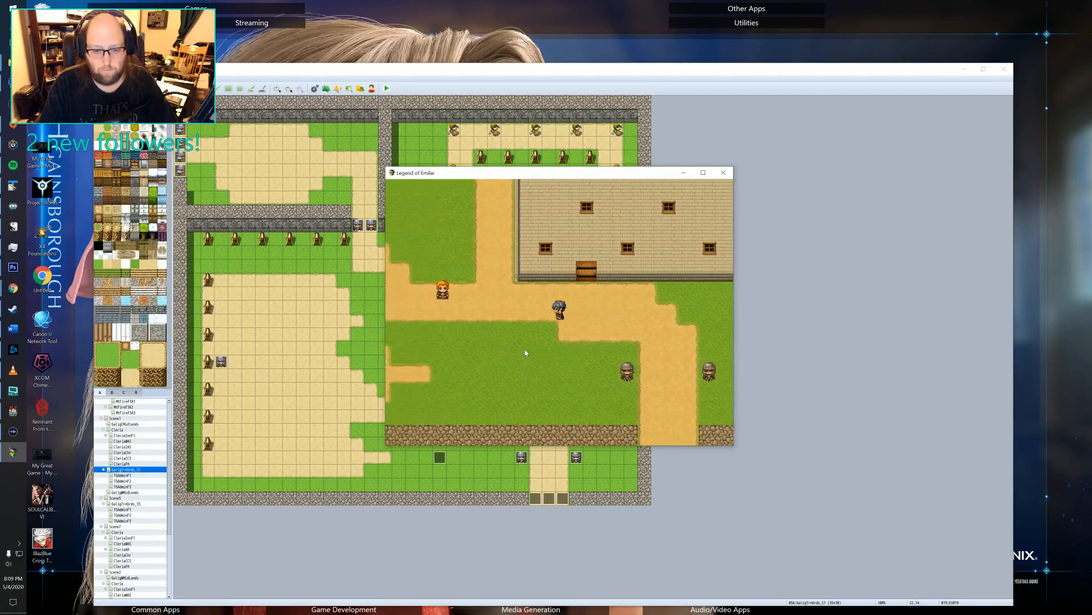
key(Right)
key(Right)
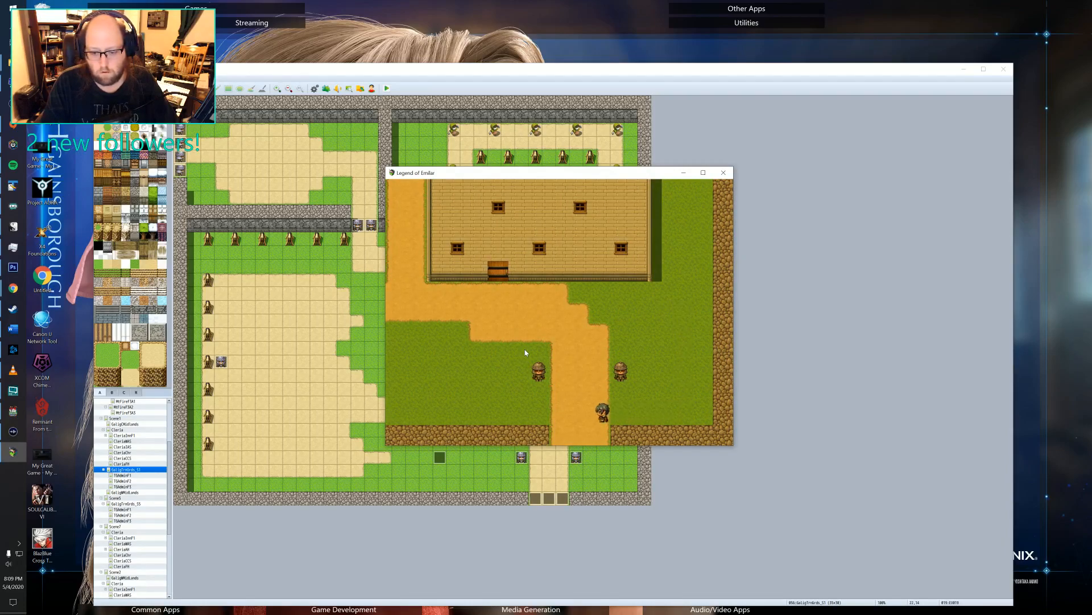
key(Left)
key(Up)
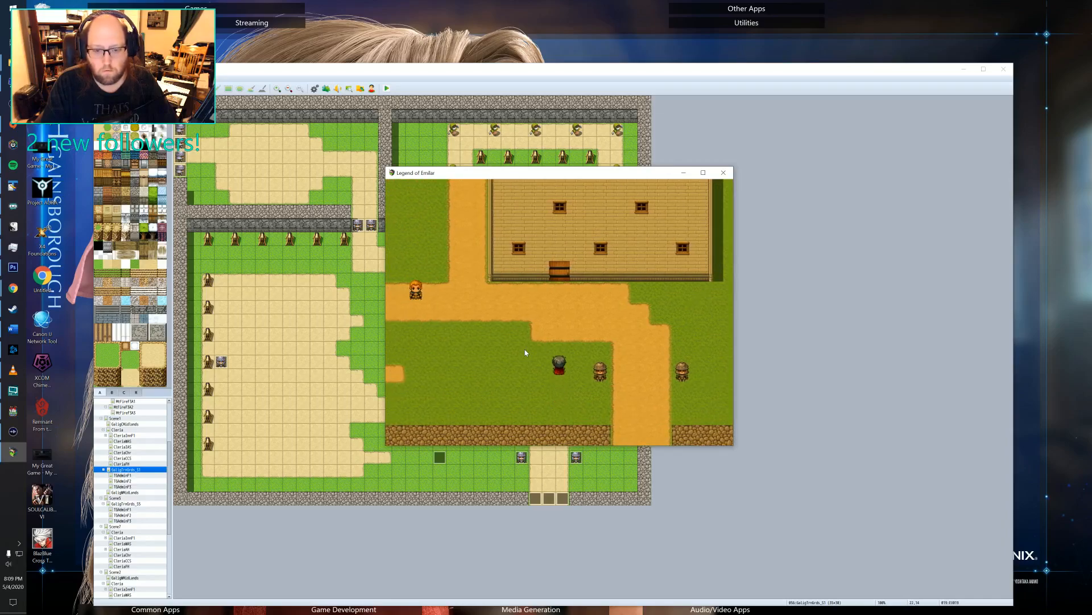
key(Left)
key(Up)
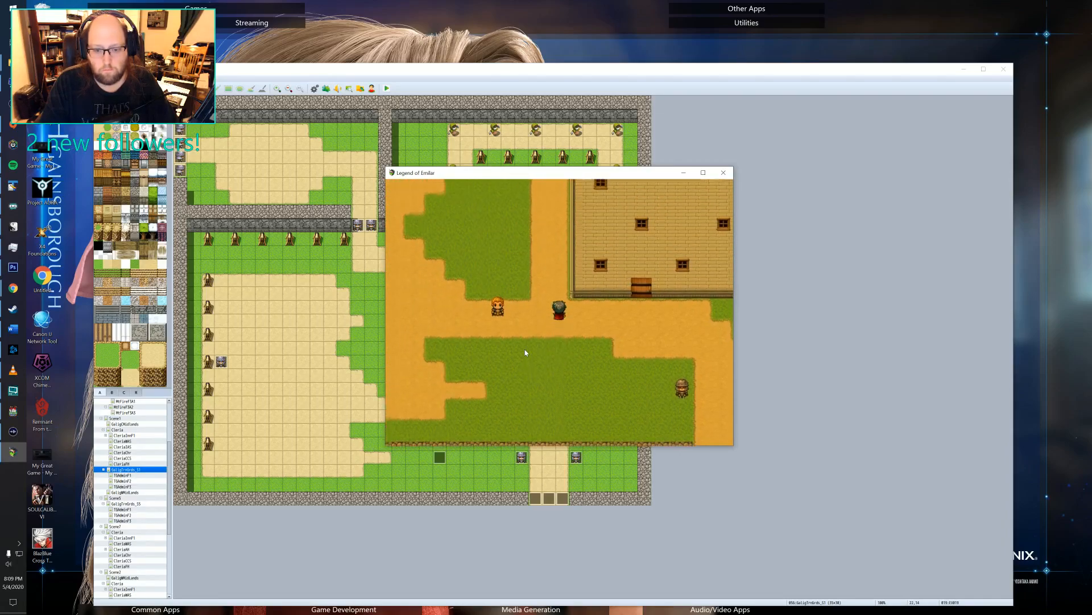
Walk the hero past the administrative building and out of the training grounds' south exit into Galig West Midlands.
key(Down)
key(Right)
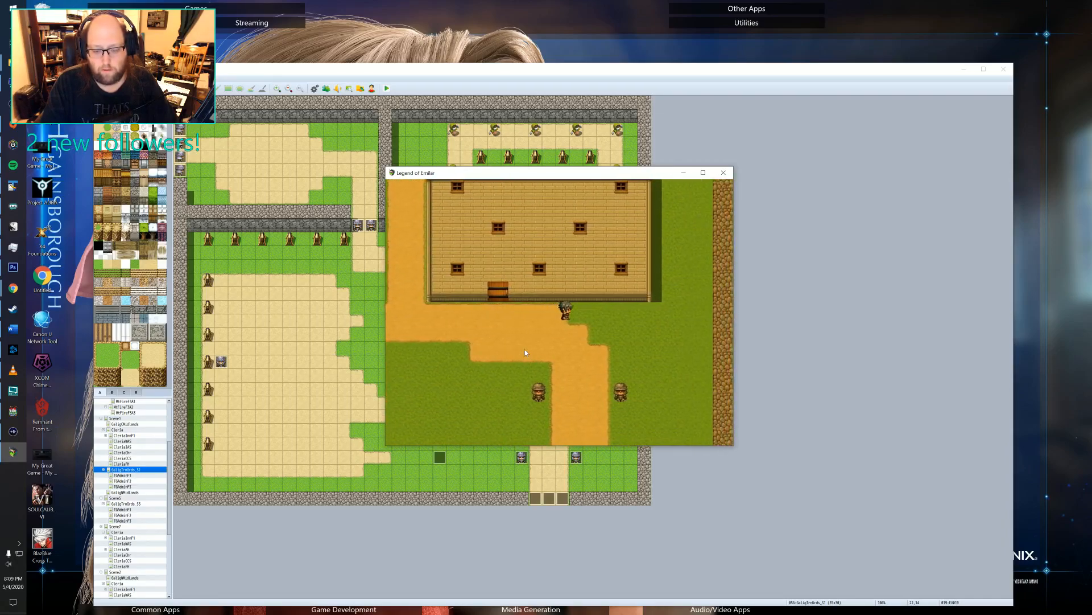
key(Down)
key(Left)
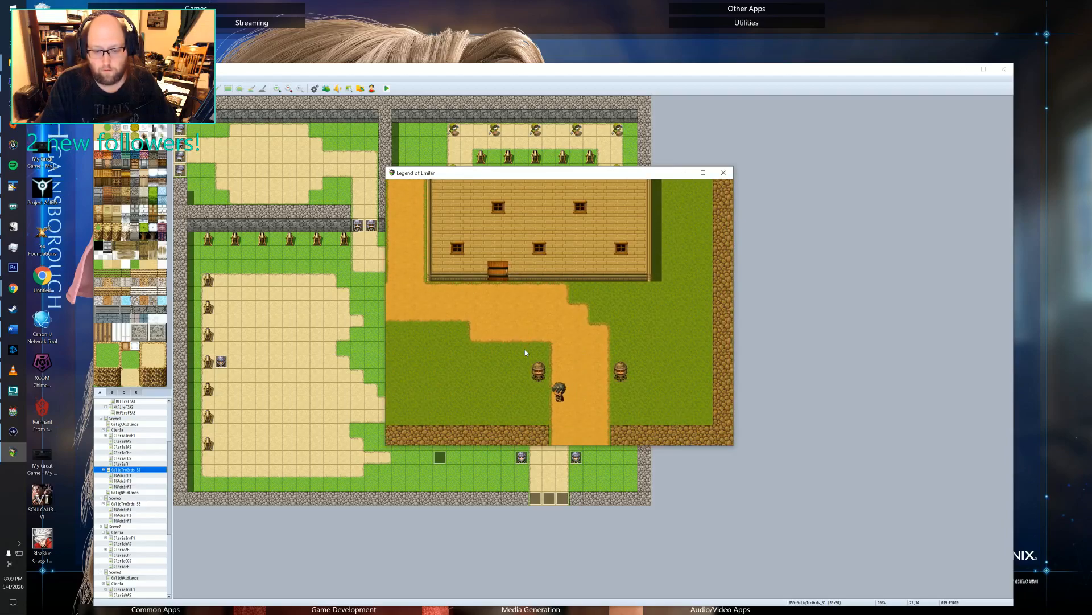
key(Down)
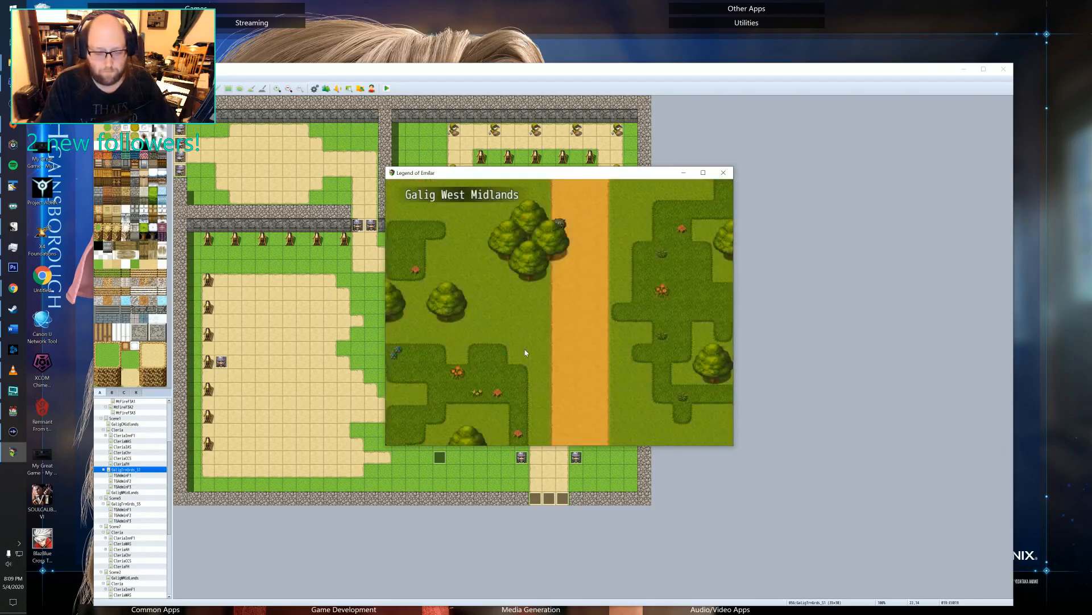
Walk the hero south along the Galig West Midlands road and onto its eastern branch to check the outdoor lighting.
key(Right)
key(Down)
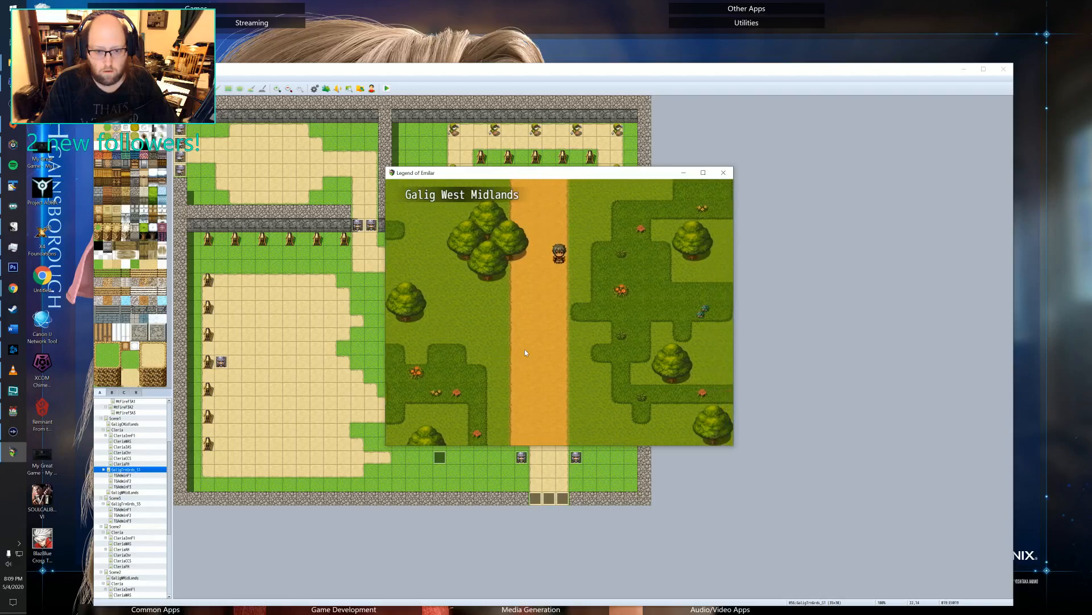
key(Down)
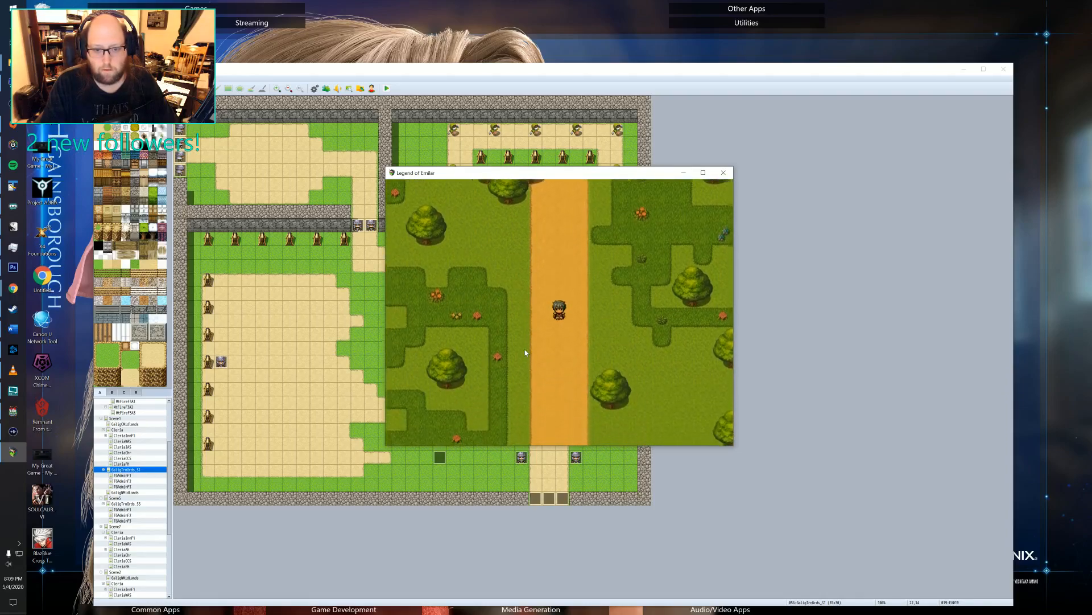
key(Right)
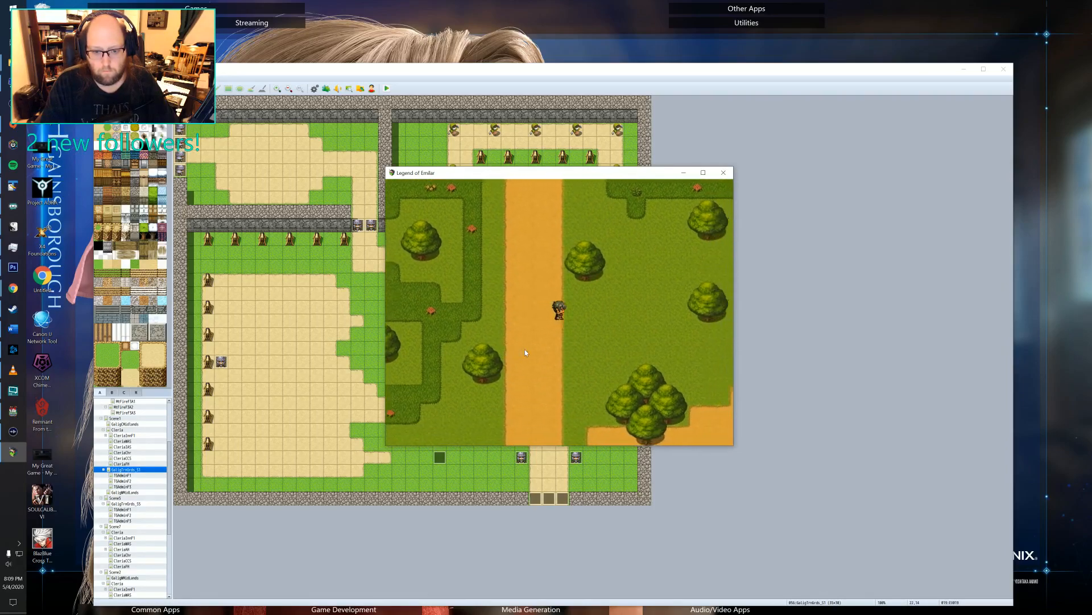
key(Down)
key(Right)
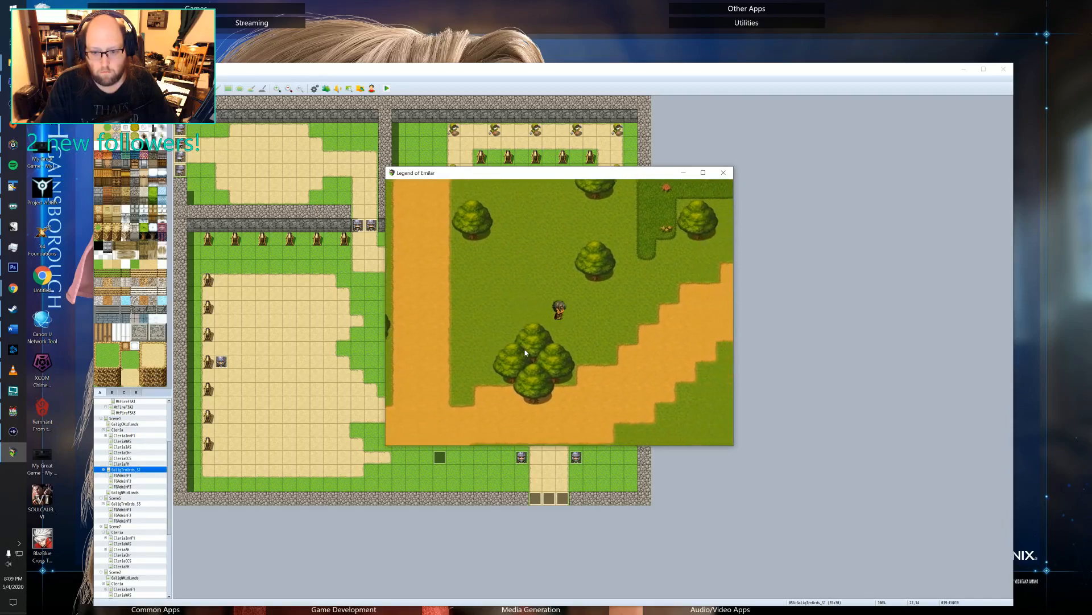
key(Right)
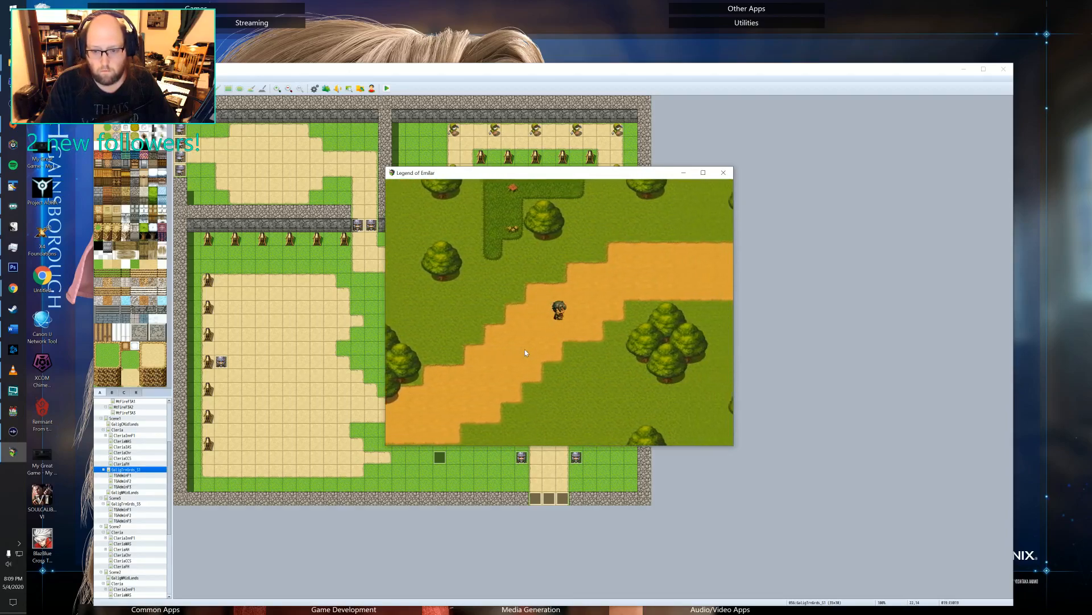
key(Up)
key(Right)
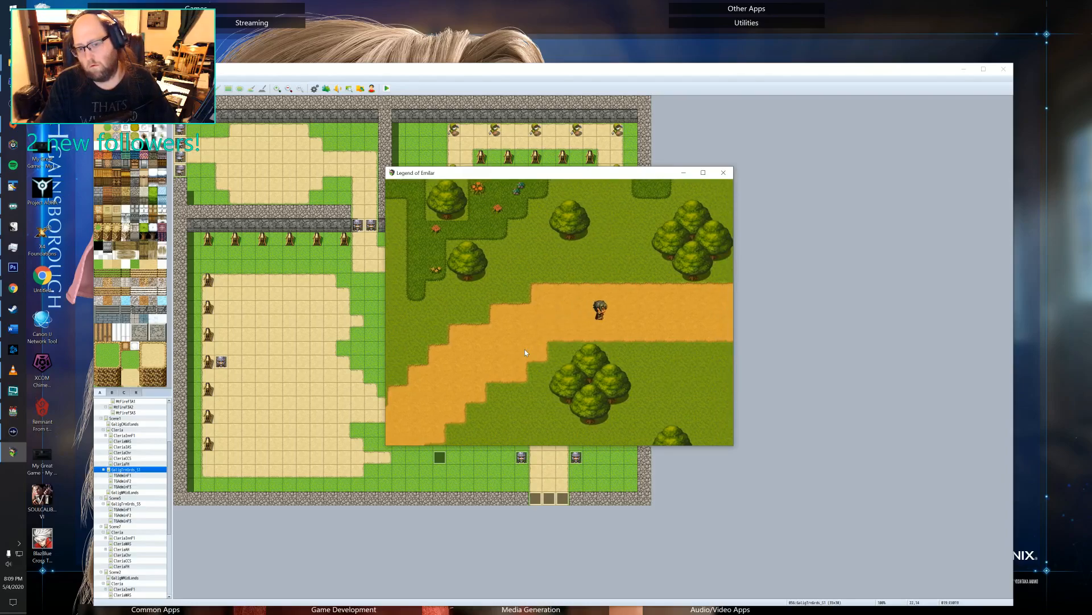
Pace along the eastern road to watch the lighting, continue into Cleria, and end the playtest.
key(Left)
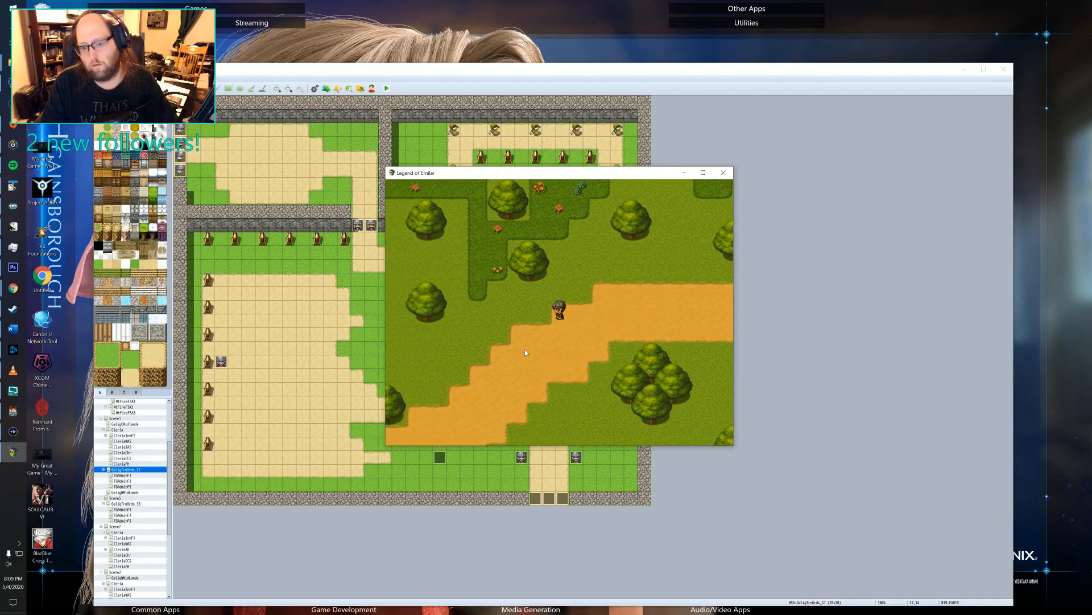
key(Right)
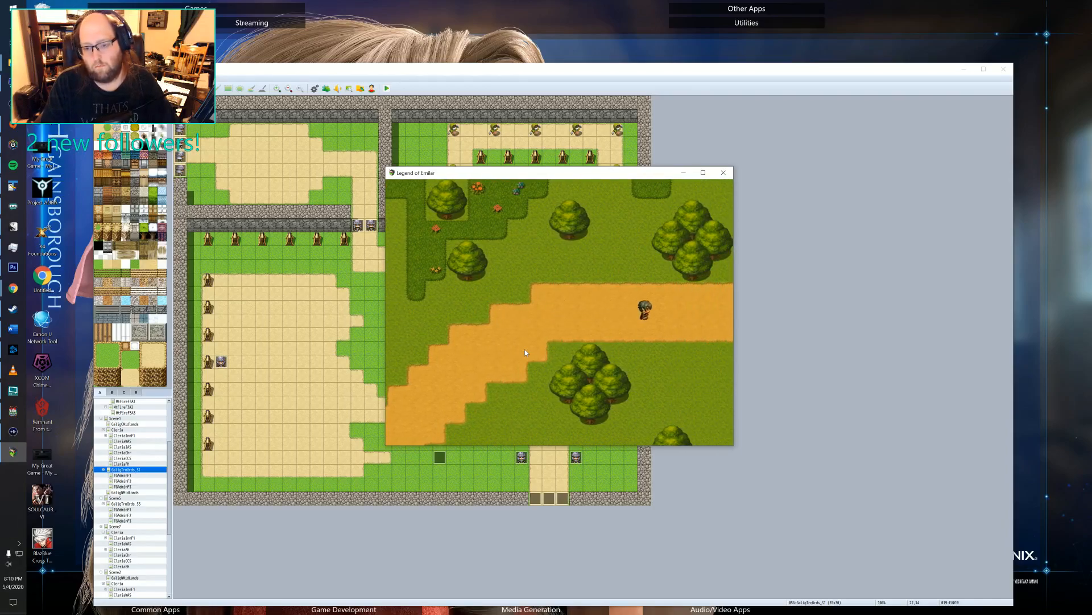
key(Left)
key(Left)
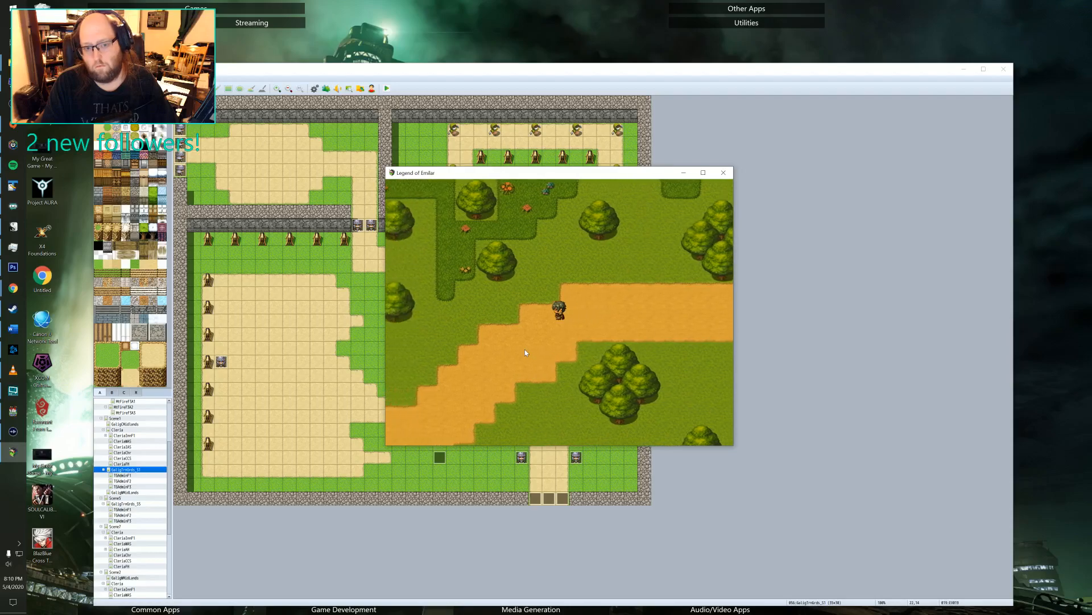
key(Right)
key(Right)
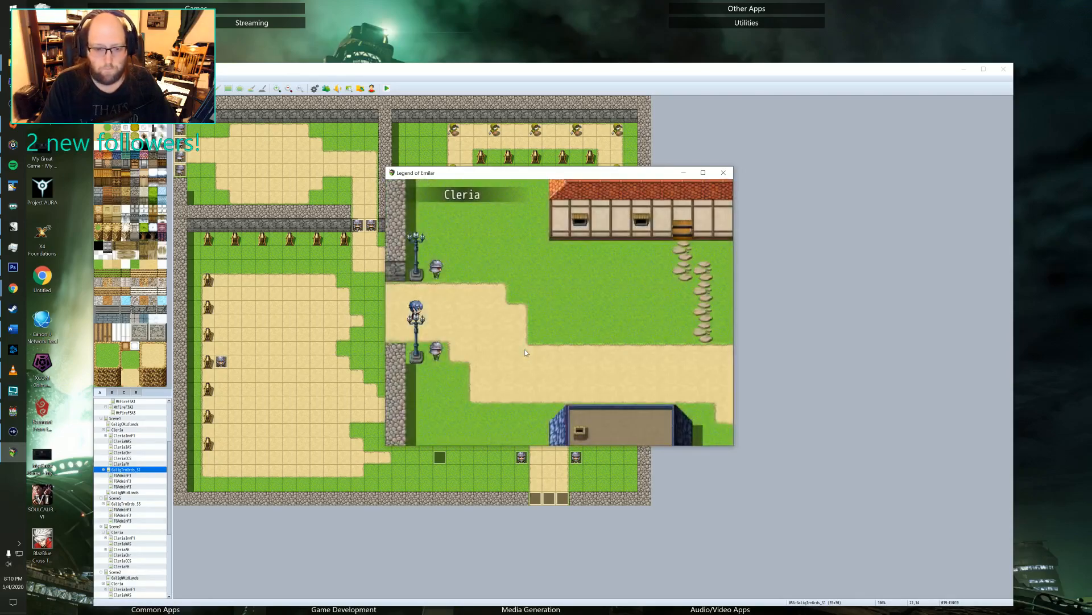
key(Right)
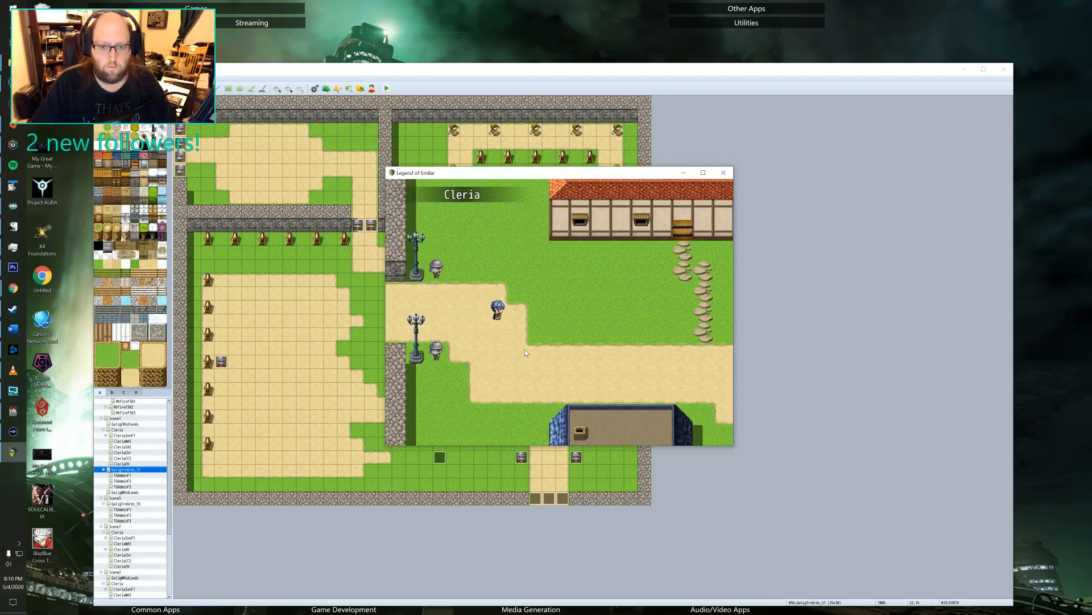
click(723, 173)
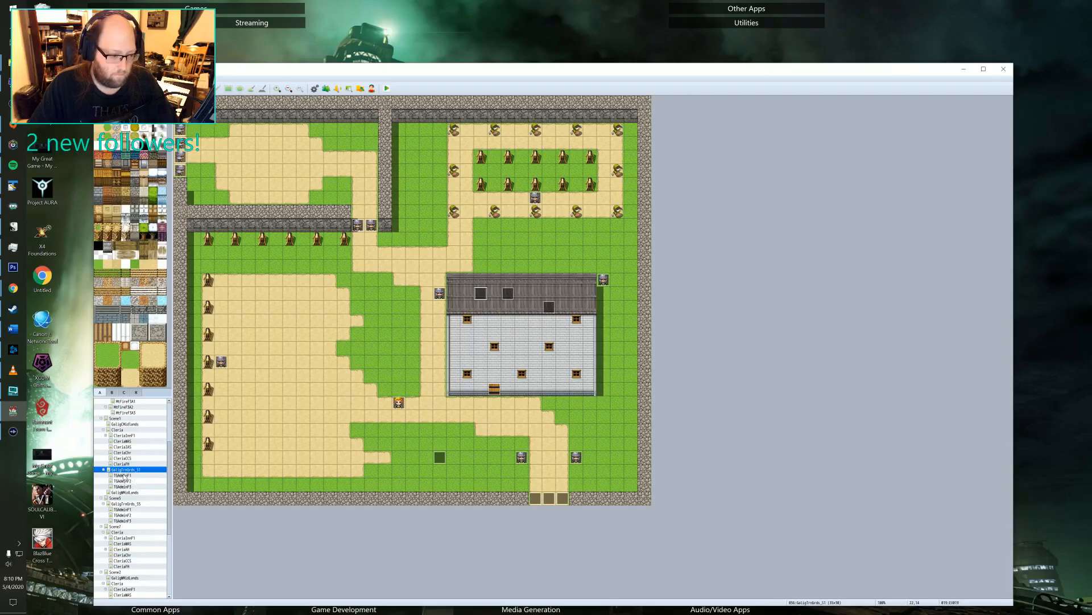
Examine the upper event beside the northern tree cluster on the Midlands map and browse its switch choices without changing anything.
click(124, 492)
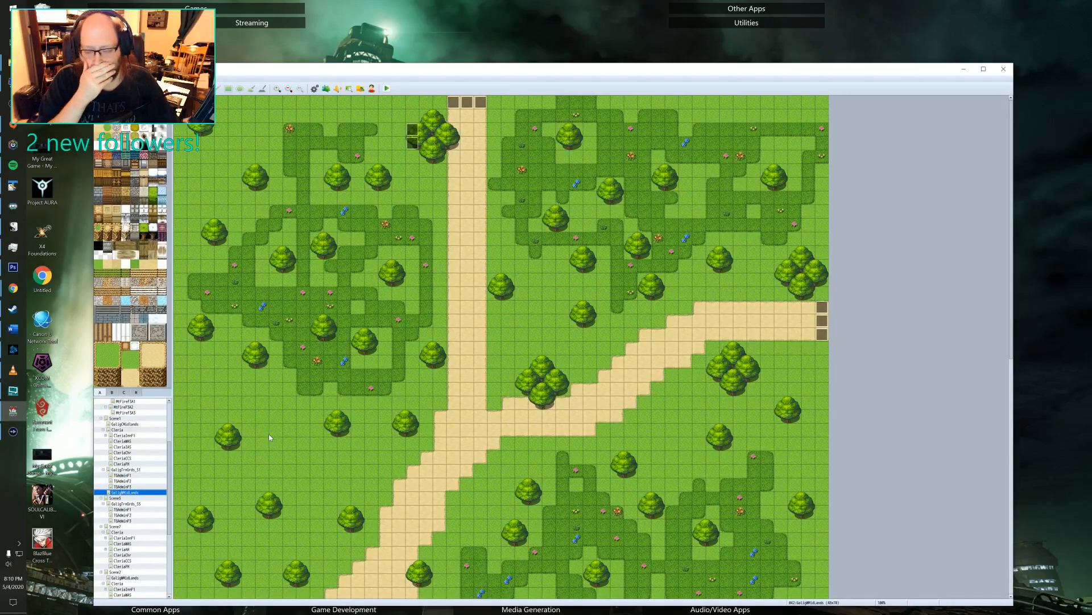
double_click(411, 131)
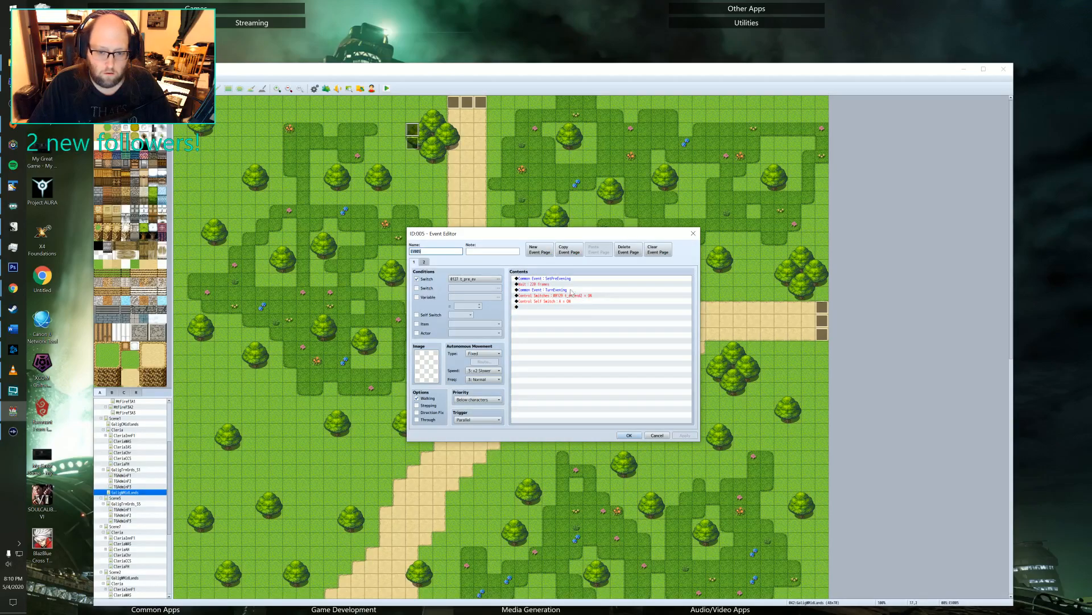
click(465, 280)
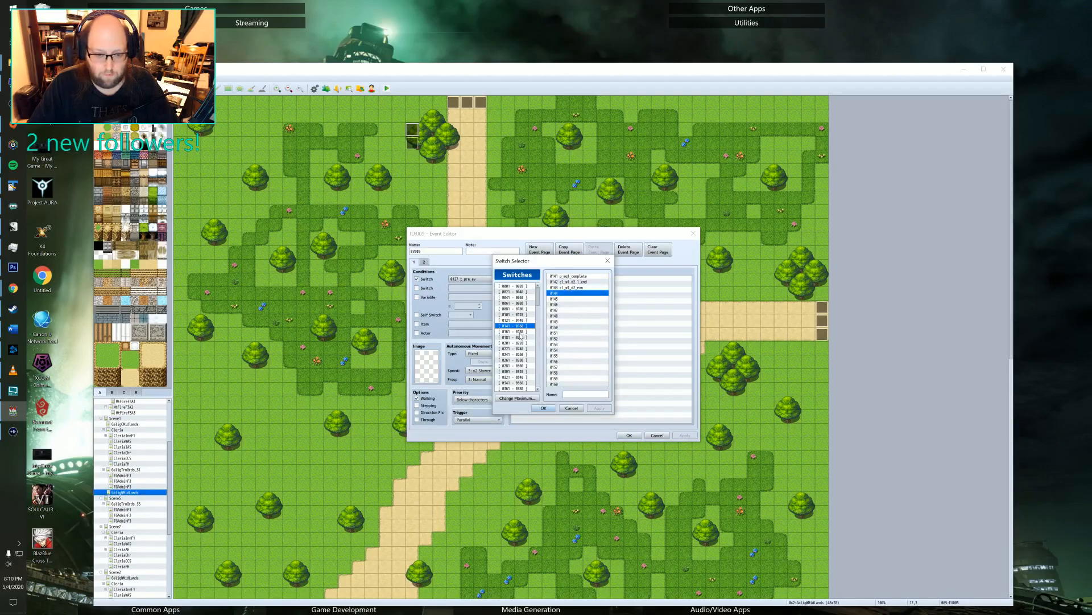
click(516, 320)
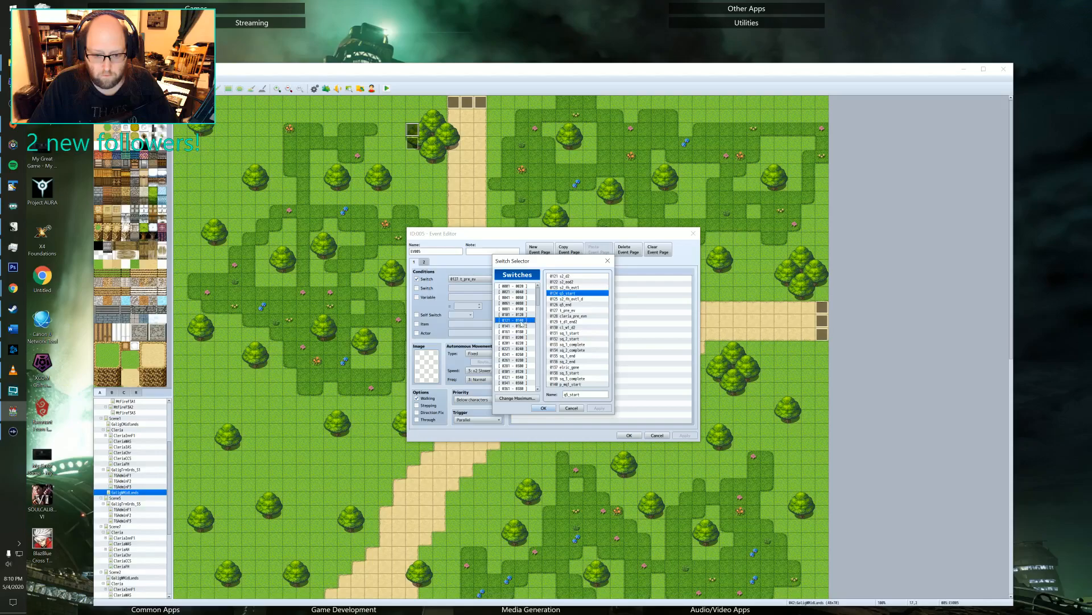
click(520, 326)
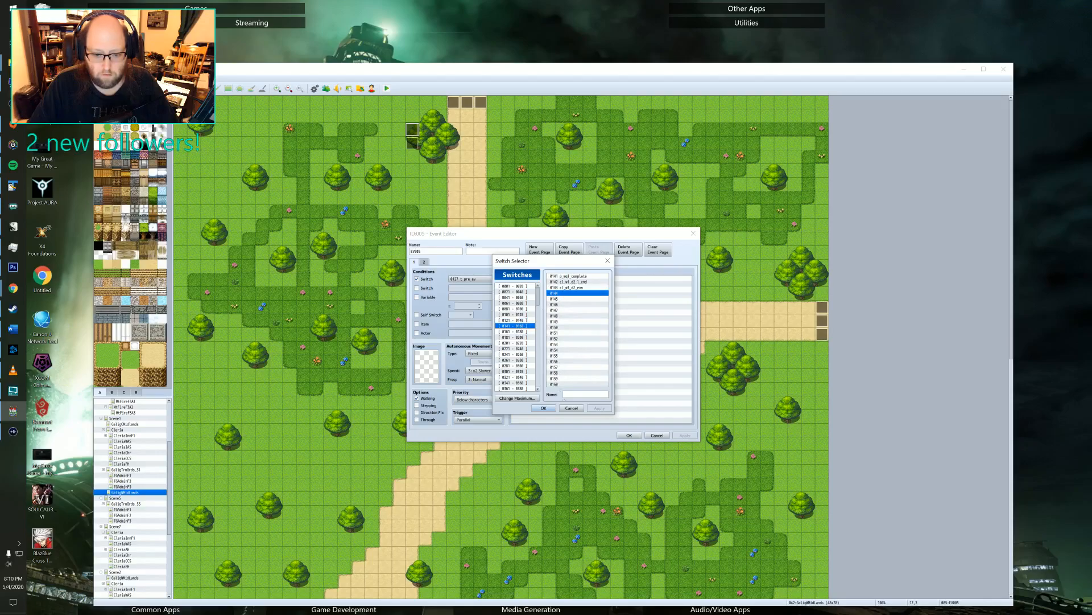
click(571, 408)
key(Escape)
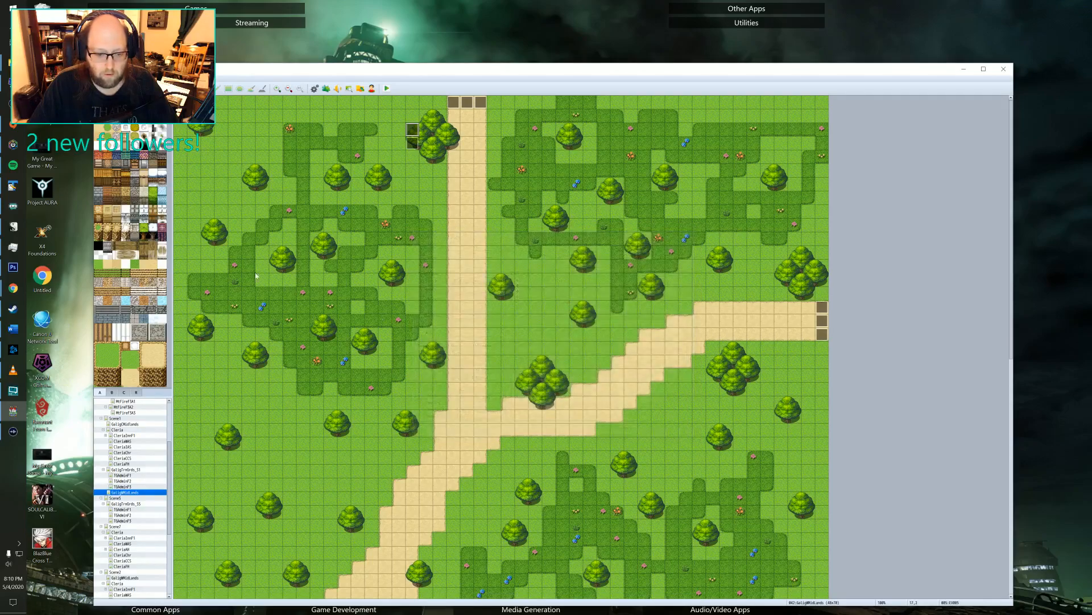
Check which switches the second page of the leftmost roof event on the training grounds map controls.
click(122, 475)
click(125, 469)
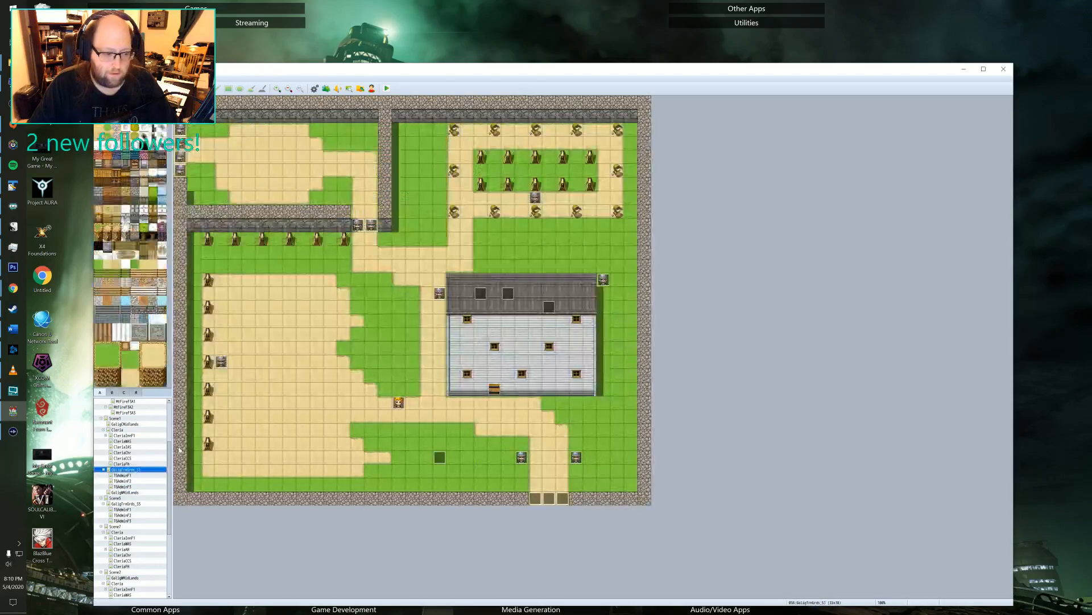
double_click(483, 294)
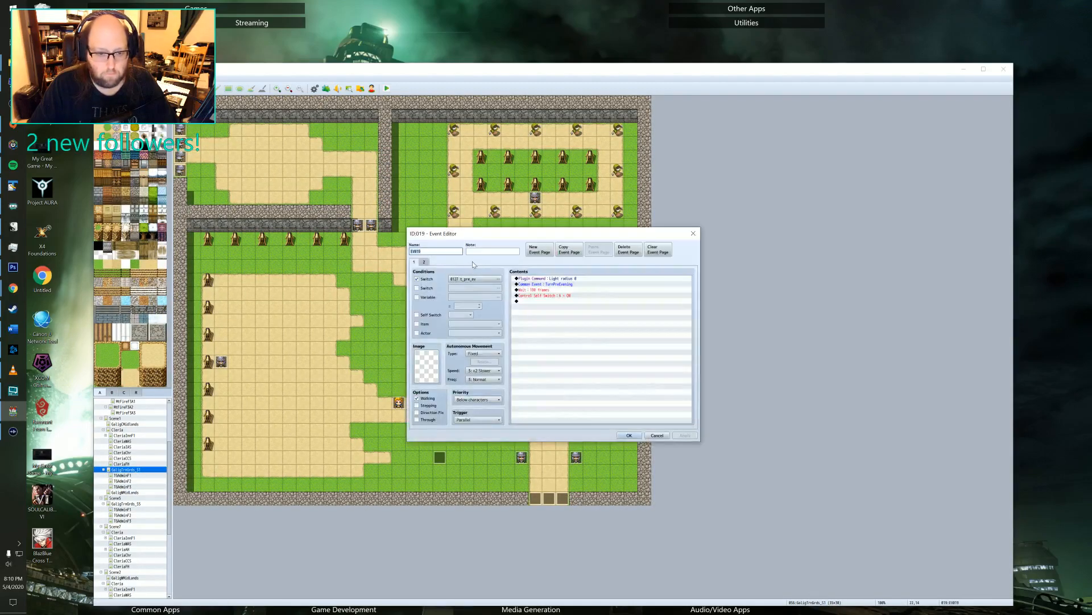
click(423, 262)
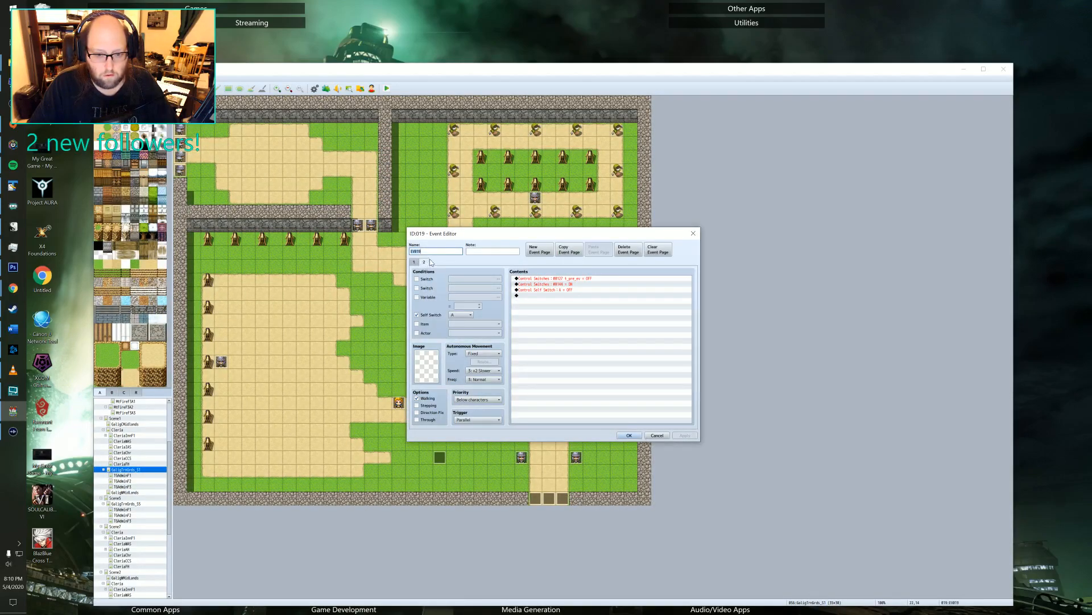
click(629, 436)
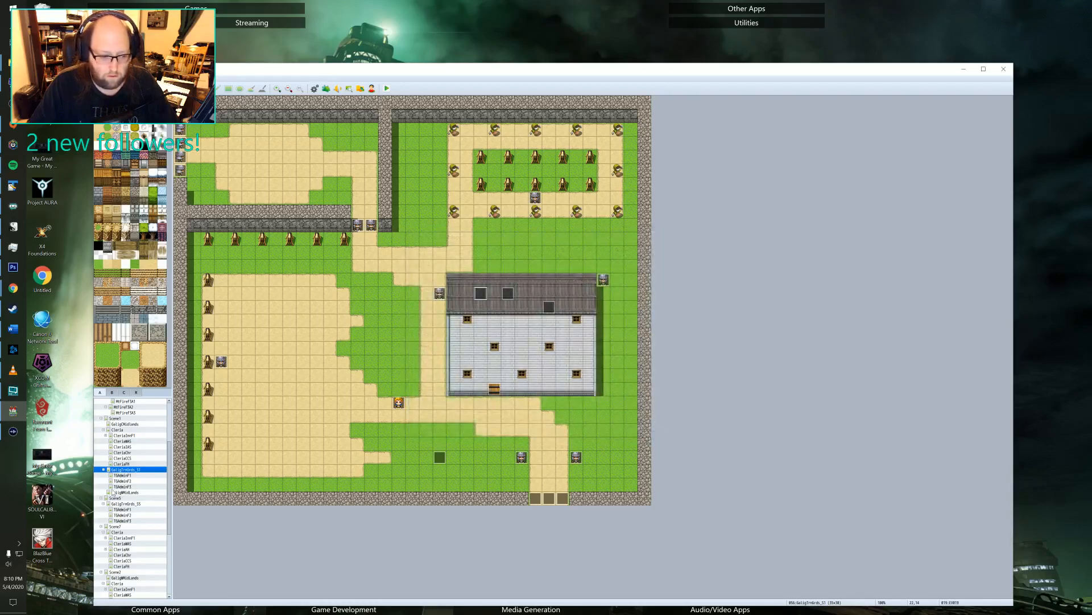
Name switch 0144 and assign it as the first-page condition of the Midlands map's upper event beside the northern tree cluster.
click(123, 488)
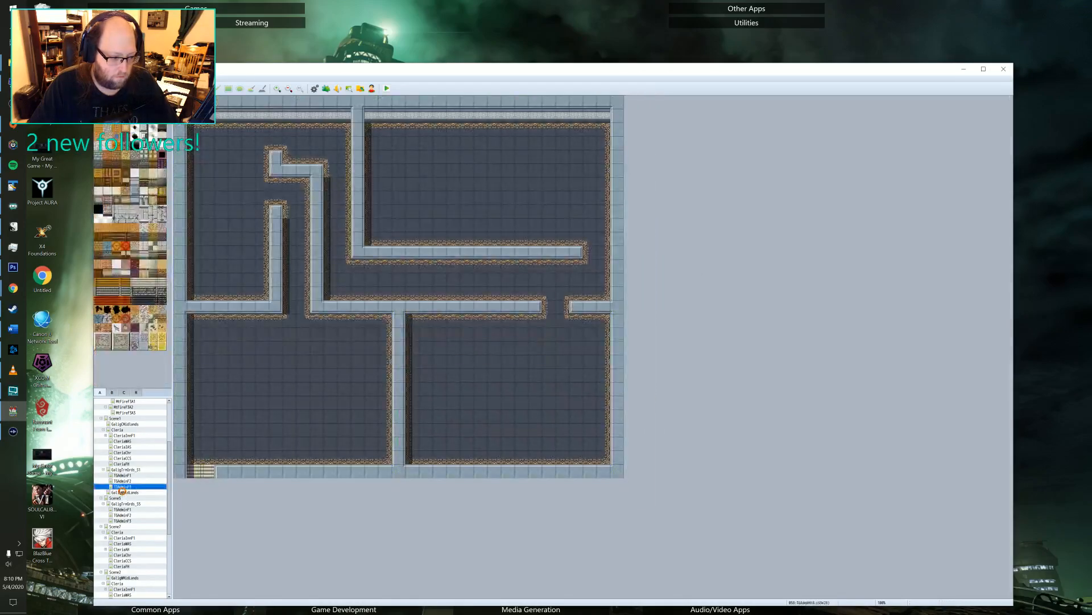
click(122, 492)
double_click(413, 130)
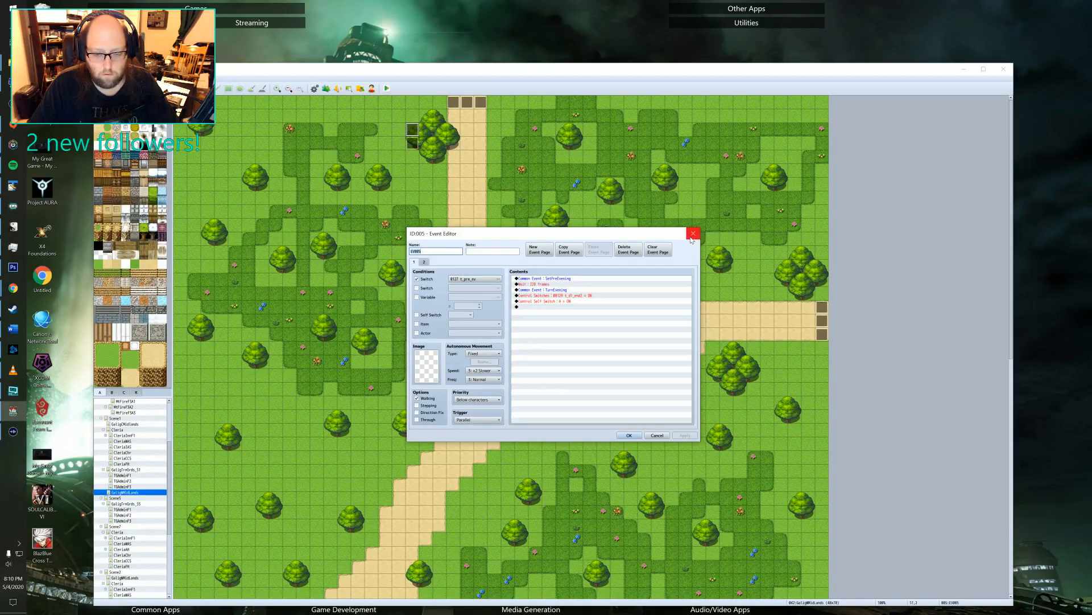
click(466, 280)
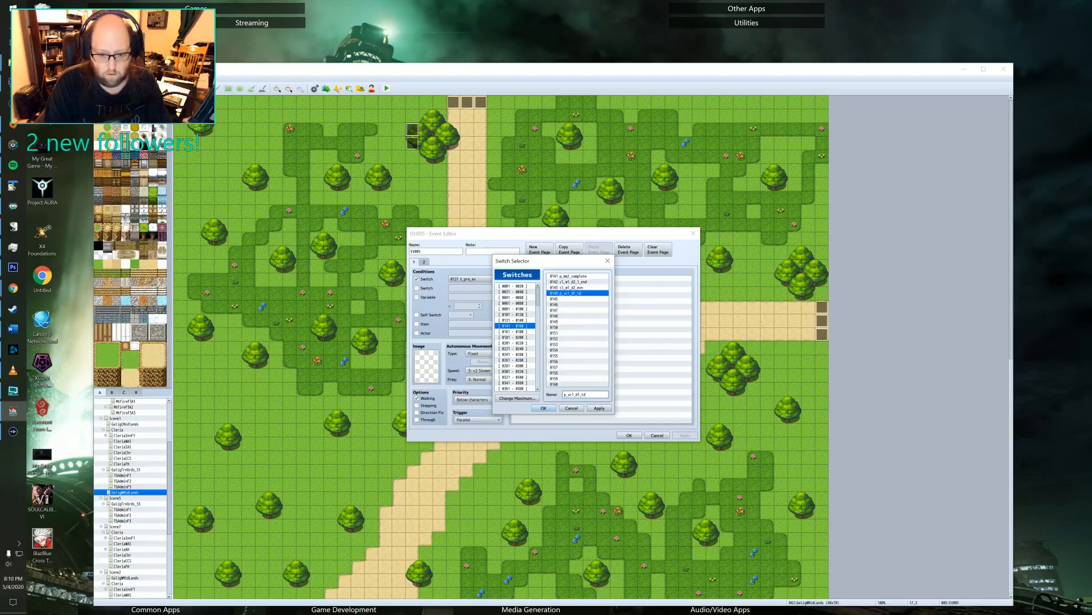
click(600, 408)
click(543, 408)
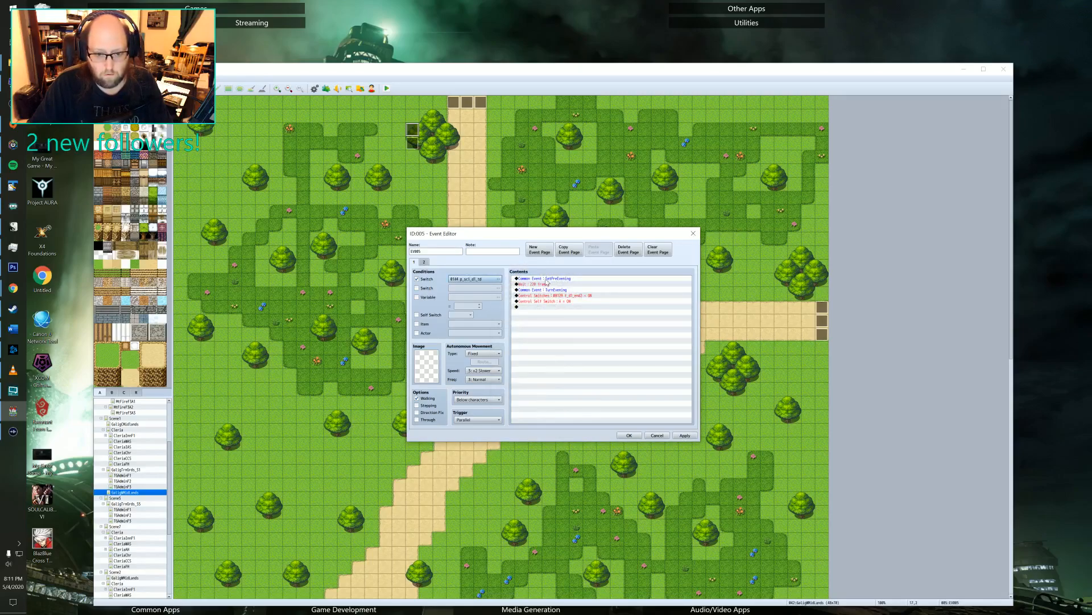
Change the wait duration between this event's two evening common events, save it, and check the light event directly below.
click(544, 284)
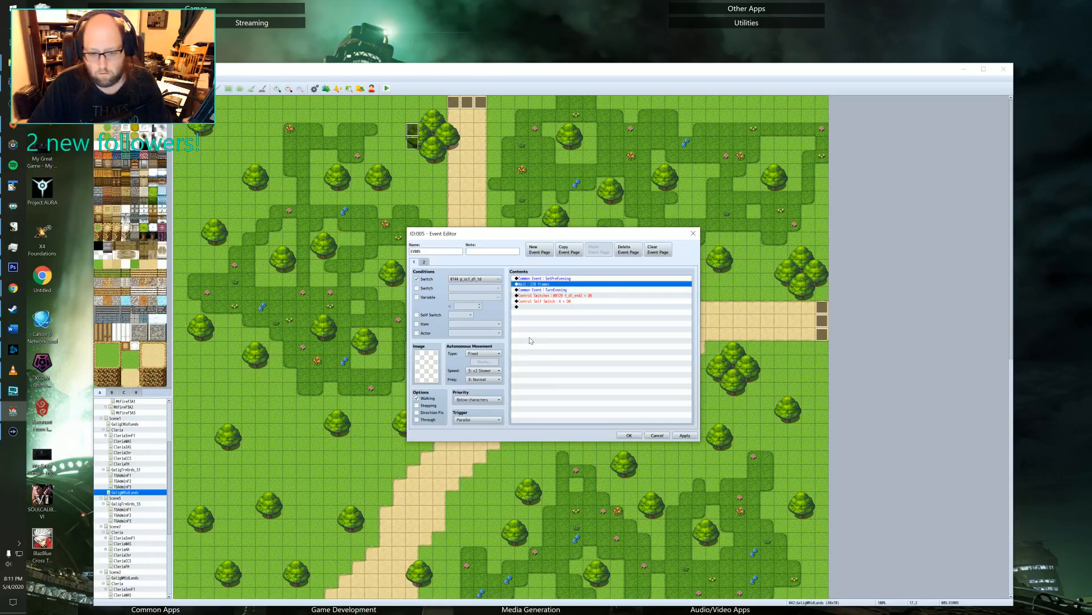
key(Return)
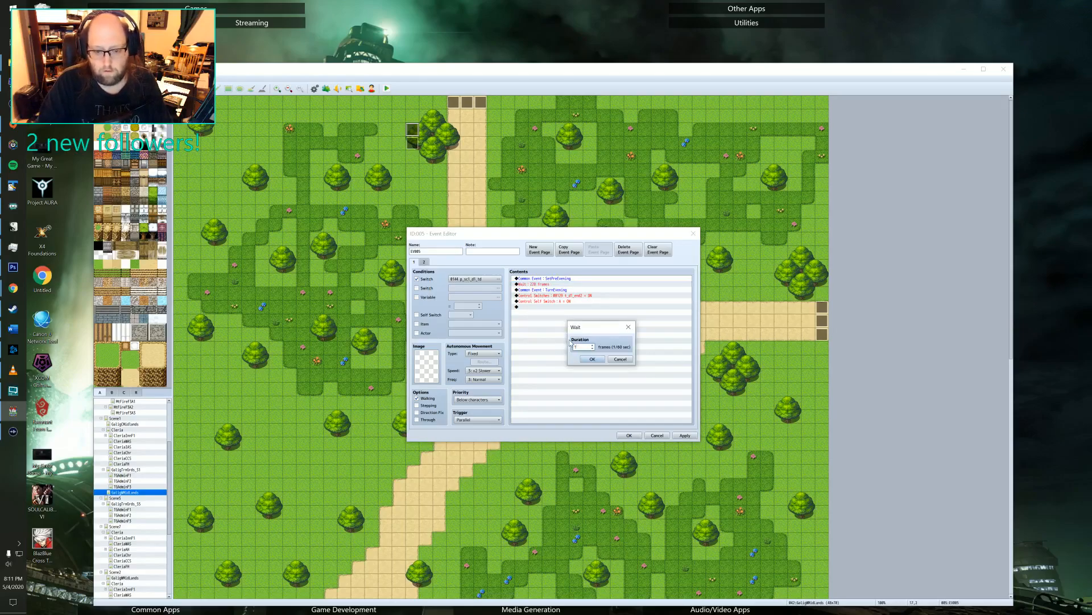
click(592, 359)
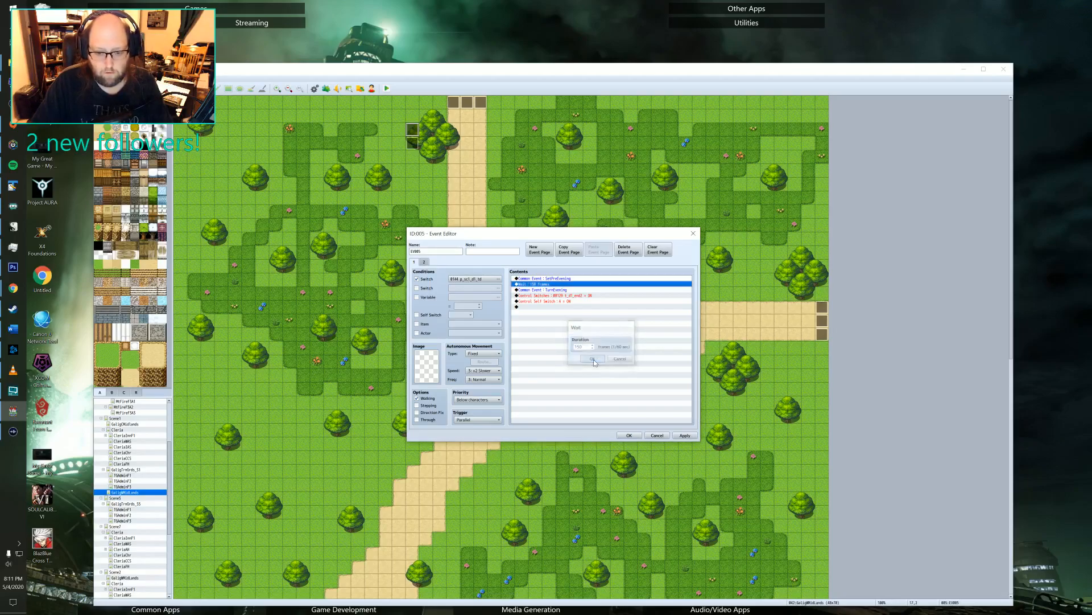
click(685, 435)
click(629, 436)
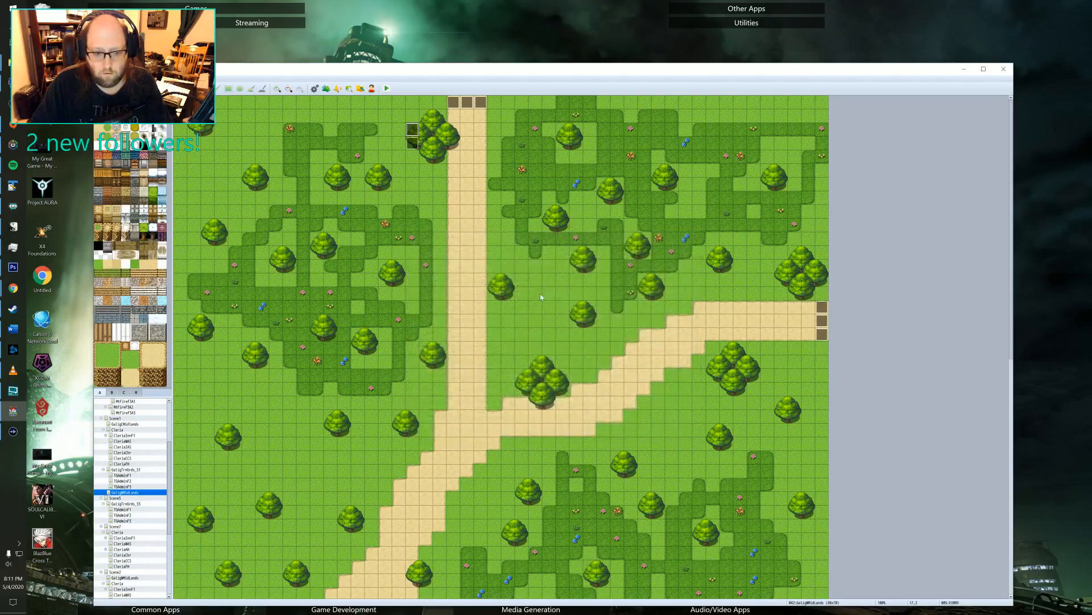
double_click(416, 146)
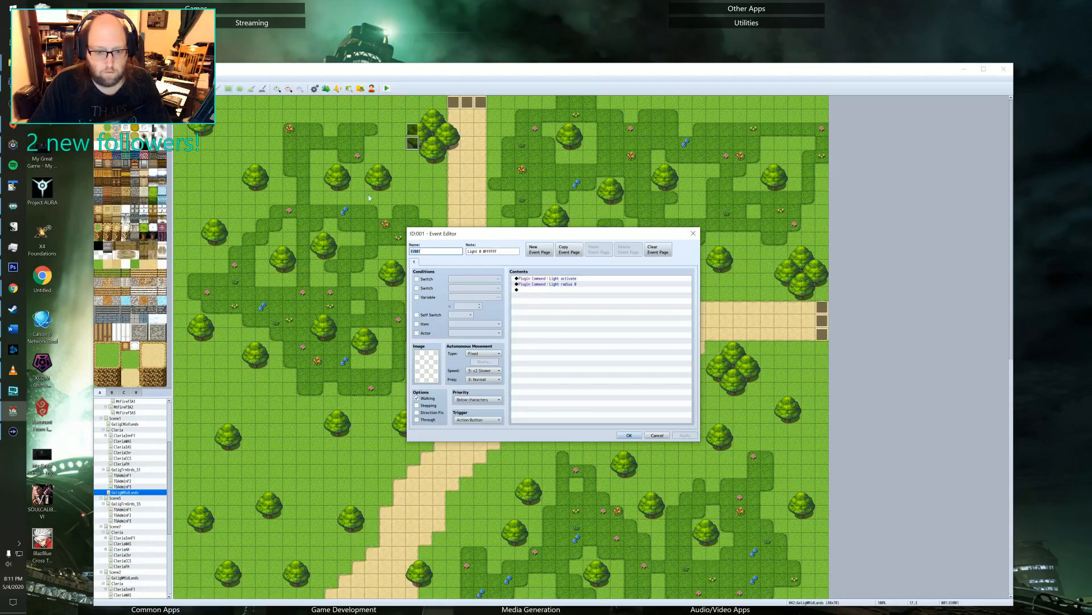
click(692, 233)
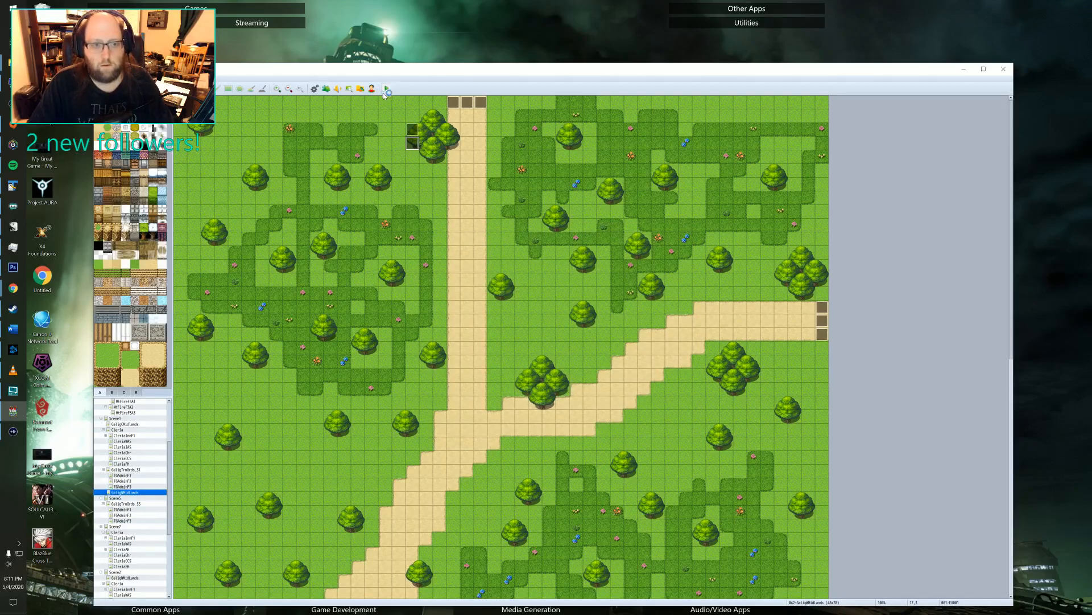
Start a playtest of Legend of Emilar and continue from the saved game in the training grounds.
key(ctrl+r)
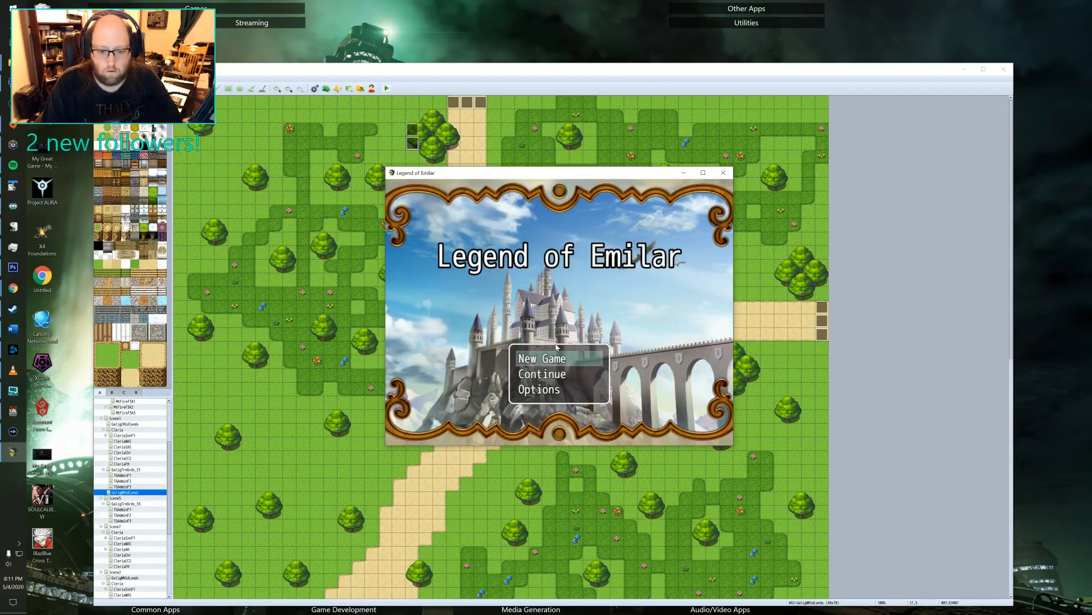
key(Down)
key(Return)
key(Return)
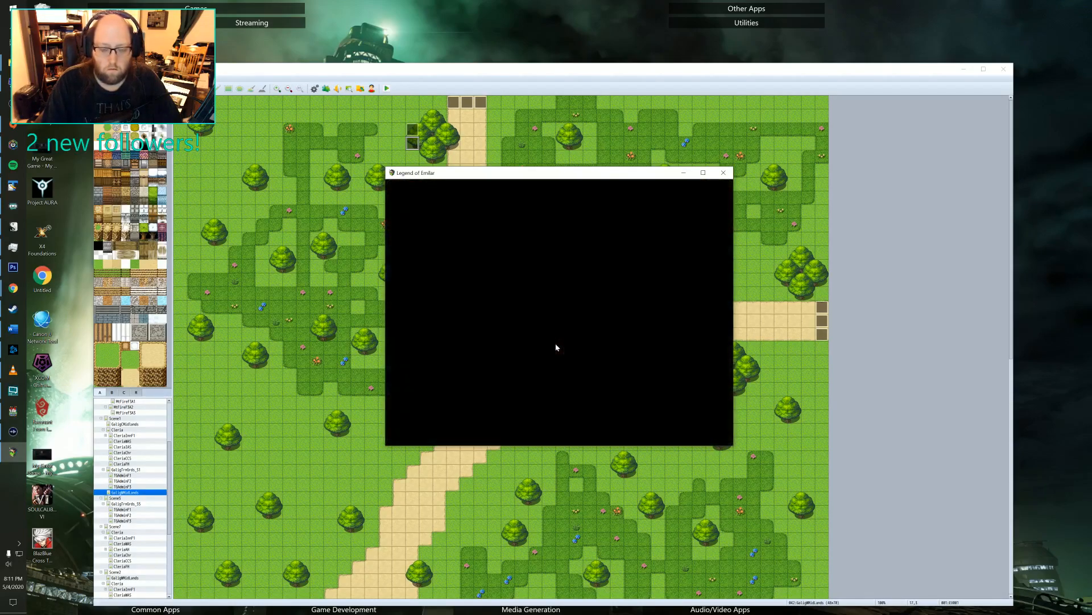
key(Down)
key(Down)
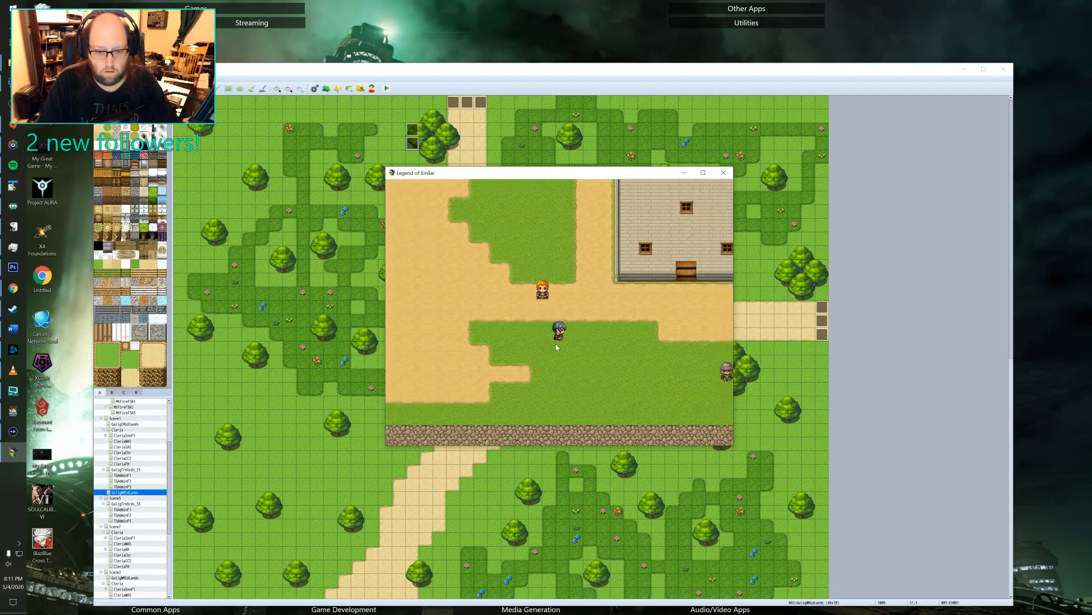
Open the Save option of the in-game menu and return to the training grounds.
key(Escape)
key(Down)
key(Down)
key(Down)
key(Down)
key(Down)
key(Down)
key(Down)
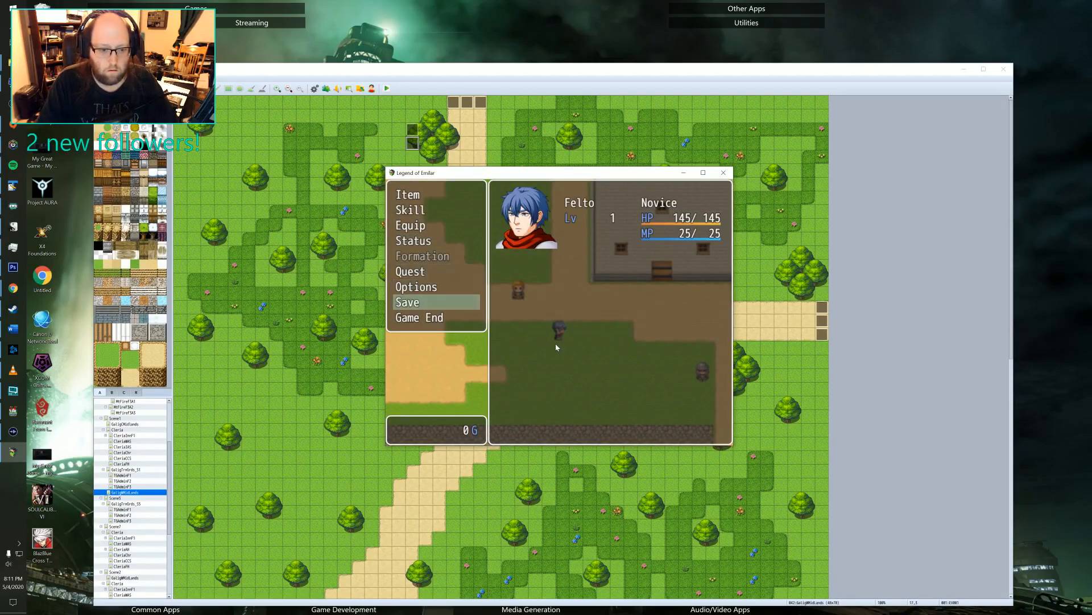
key(Return)
key(Escape)
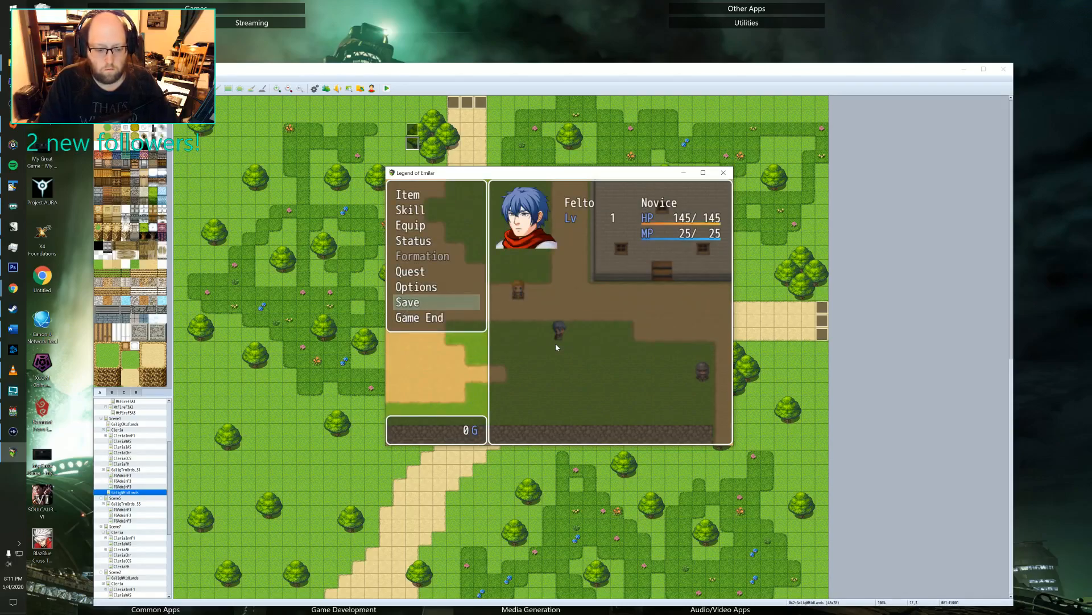
key(Escape)
Walk the hero east through the training grounds and out the southern gate between the two guards into Galig West Midlands.
key(Right)
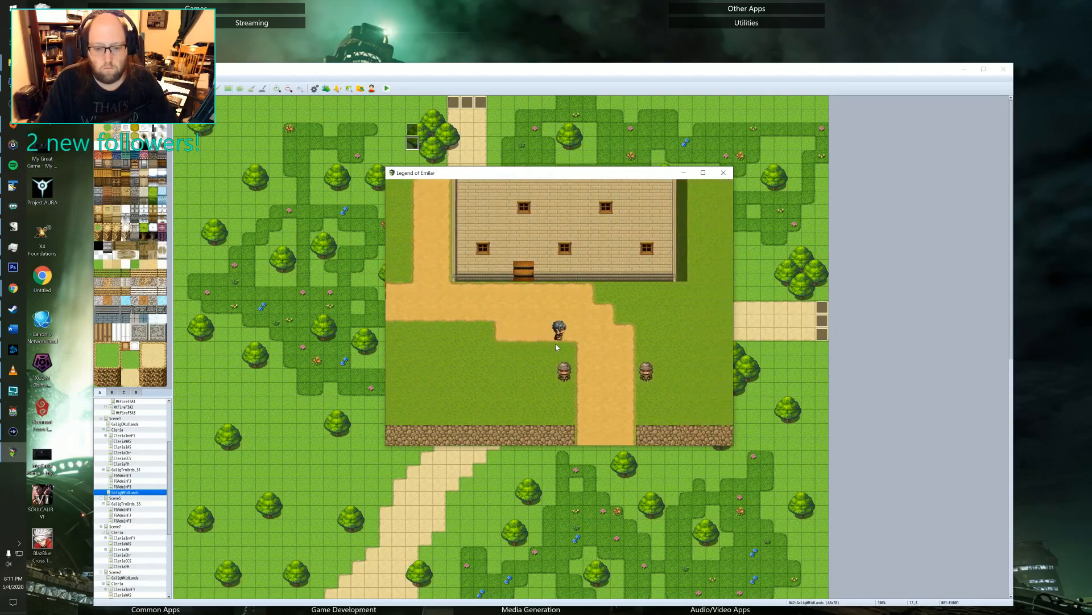
key(Down)
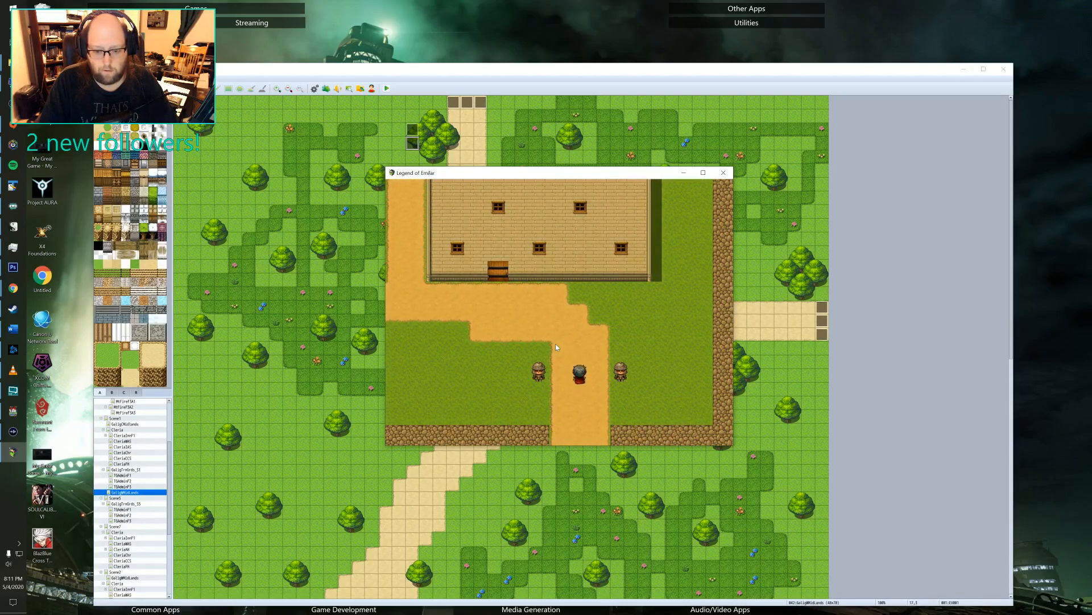
key(Up)
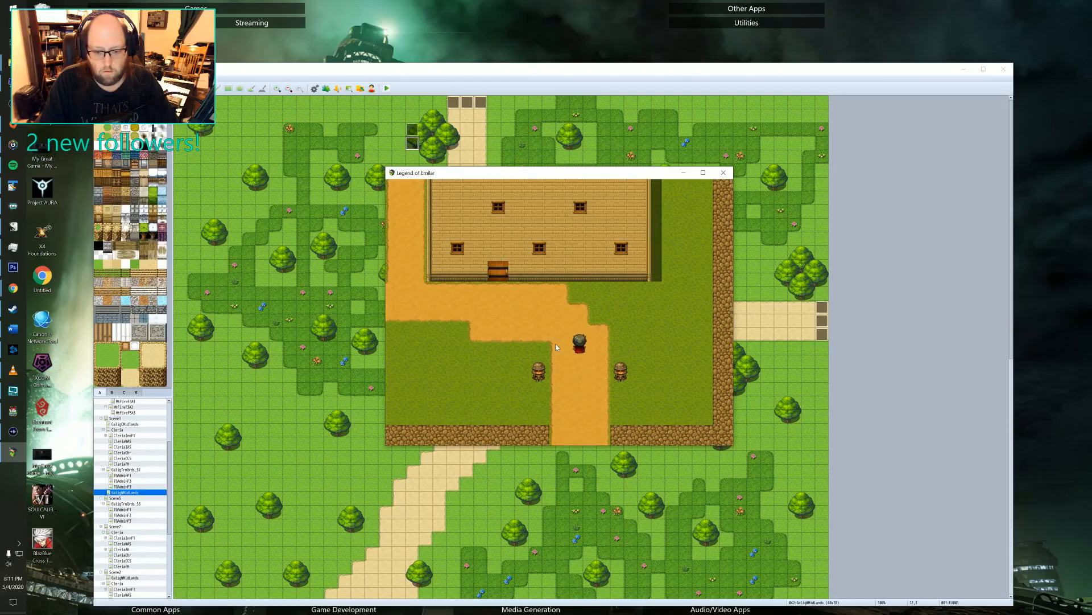
key(Down)
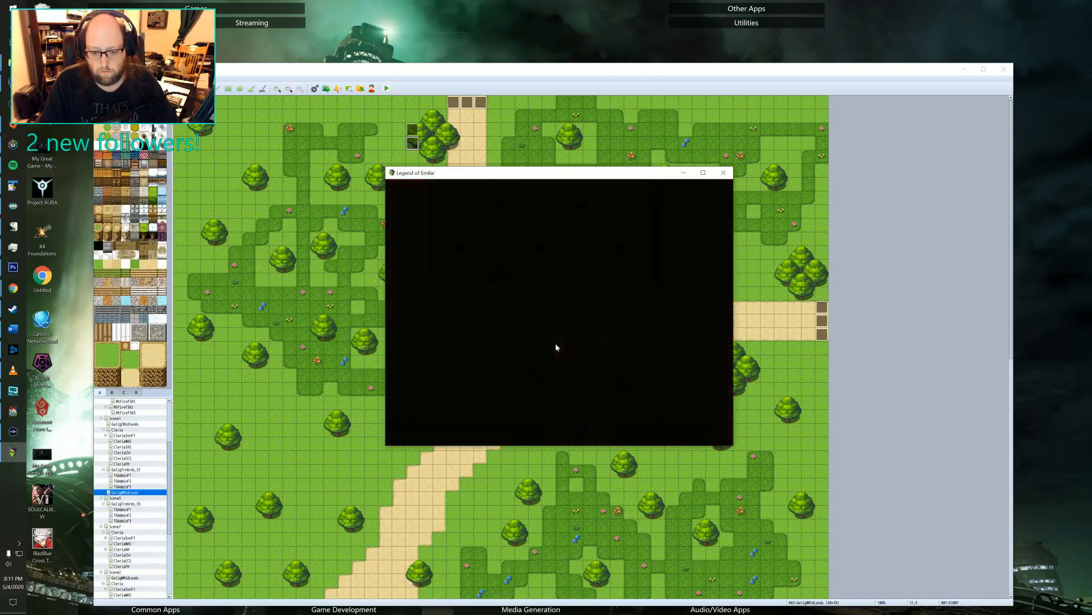
key(Down)
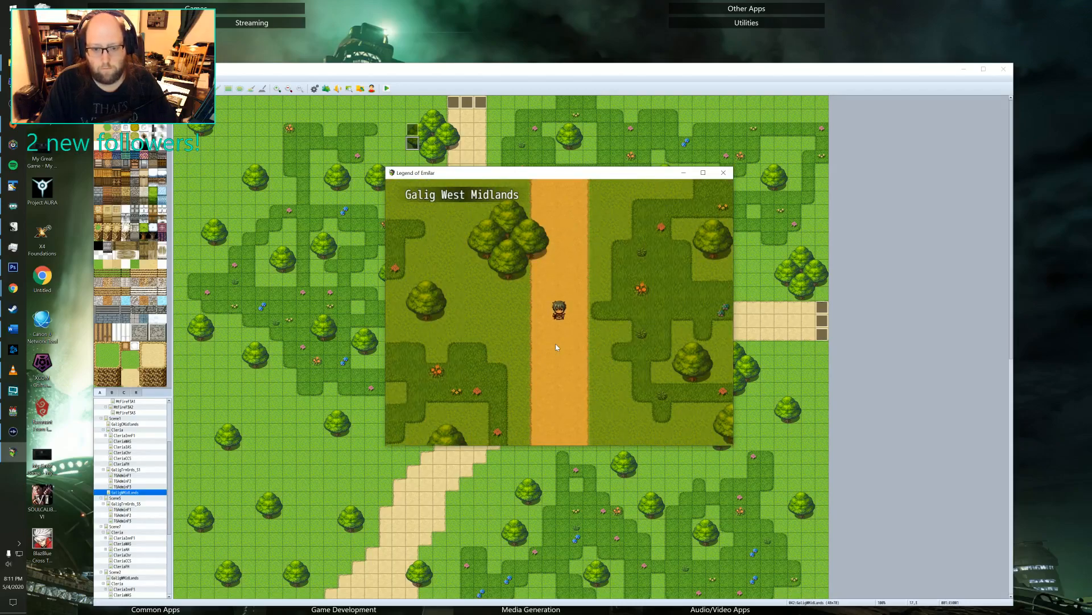
Cross the Midlands southeast to the branching dirt road and follow it east into Cleria to test the evening light change.
key(Right)
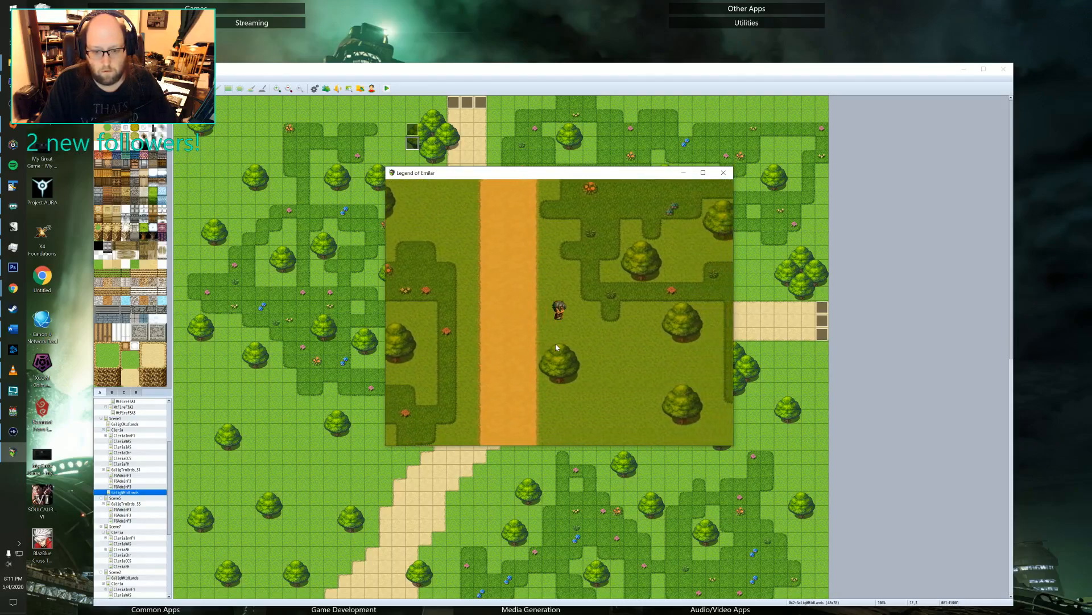
key(Down)
key(Down)
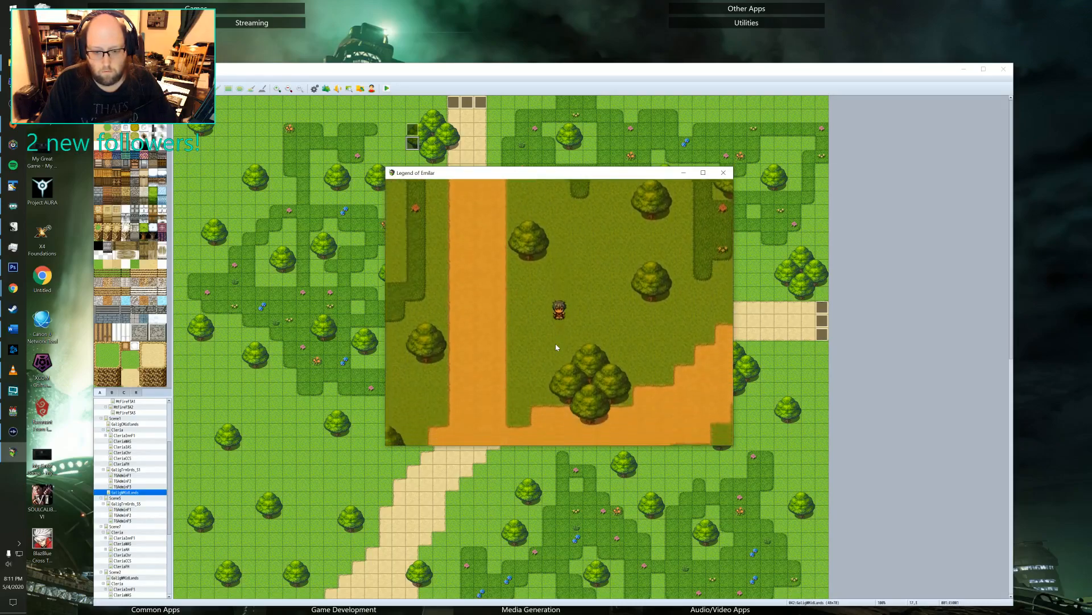
key(Right)
key(Right)
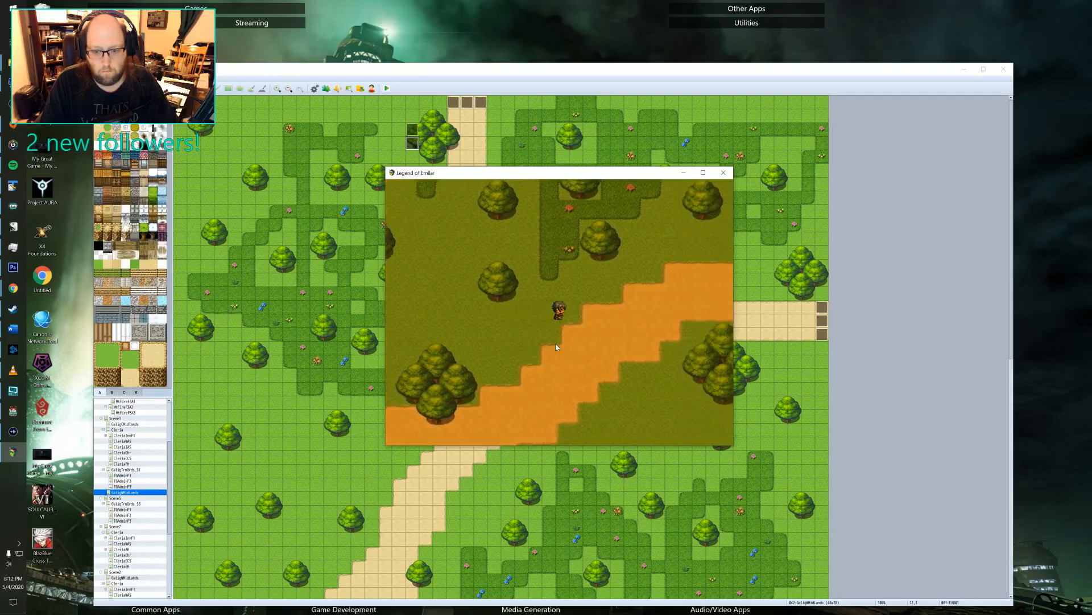
key(Up)
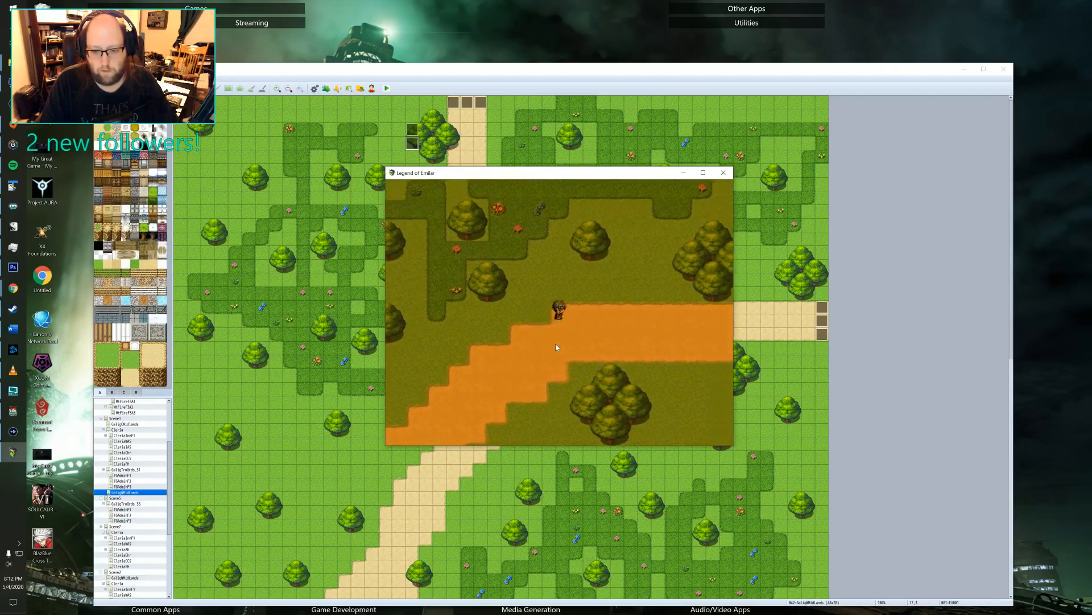
key(Right)
key(Right)
key(Down)
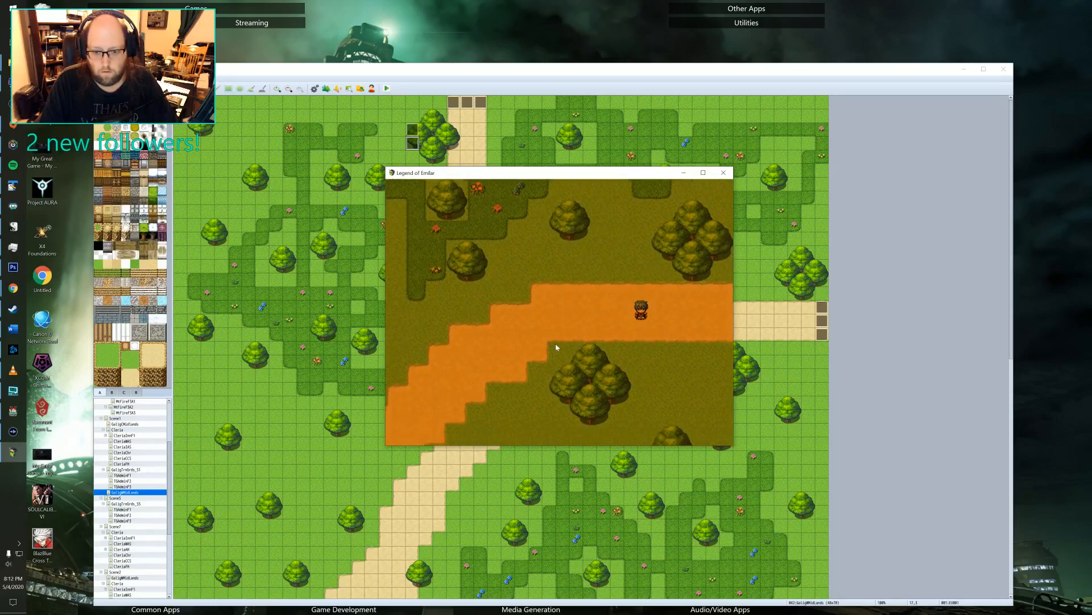
key(Right)
key(Right)
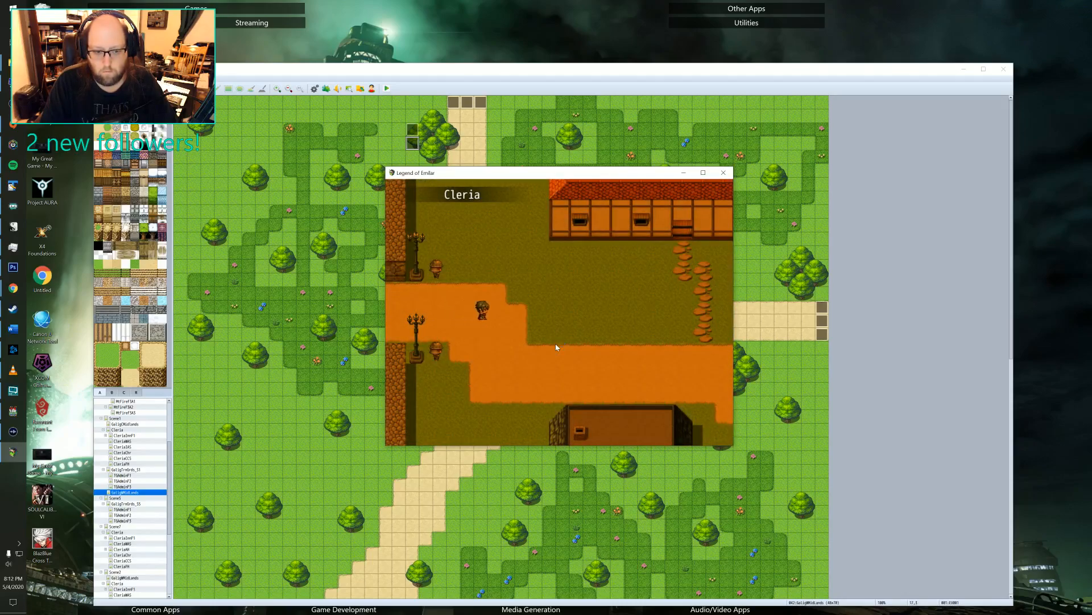
Walk east along Cleria's road past the inn and into the lamppost-lit square to test the town's evening lighting.
key(Down)
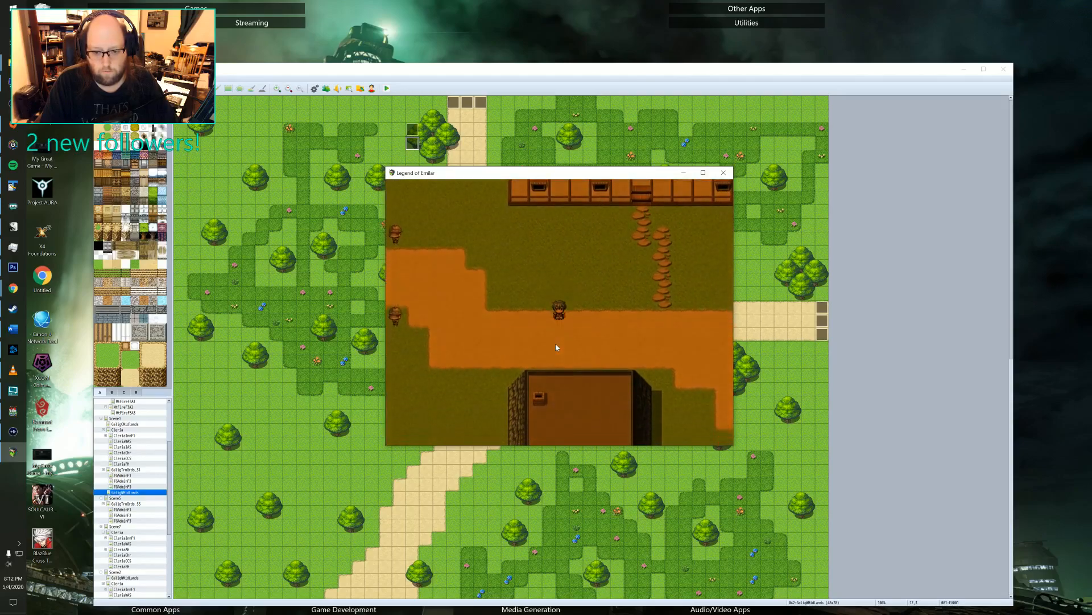
key(Right)
key(Right)
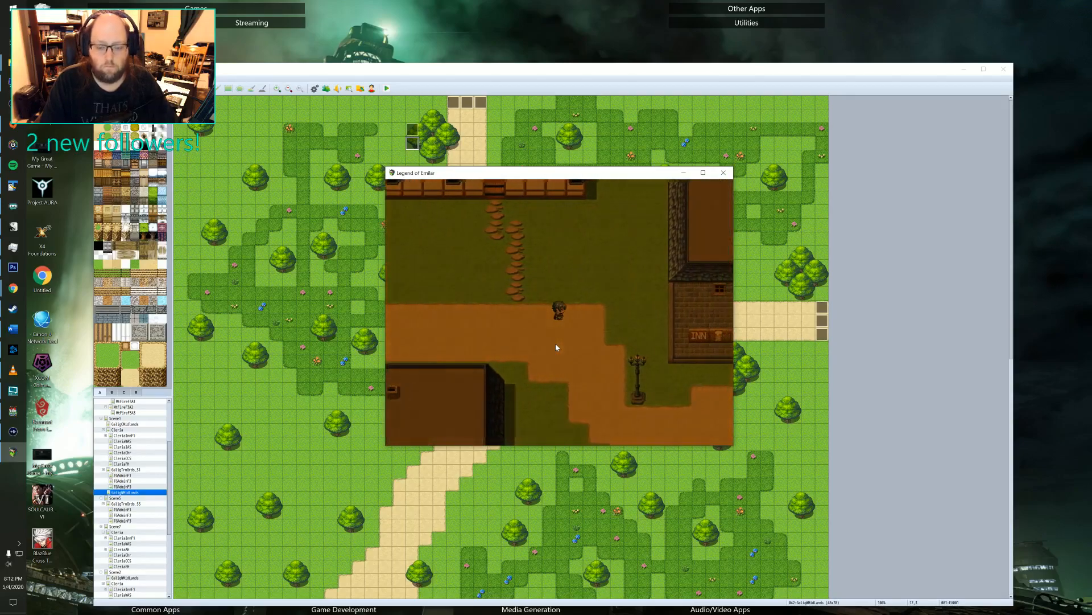
key(Down)
key(Down)
key(Right)
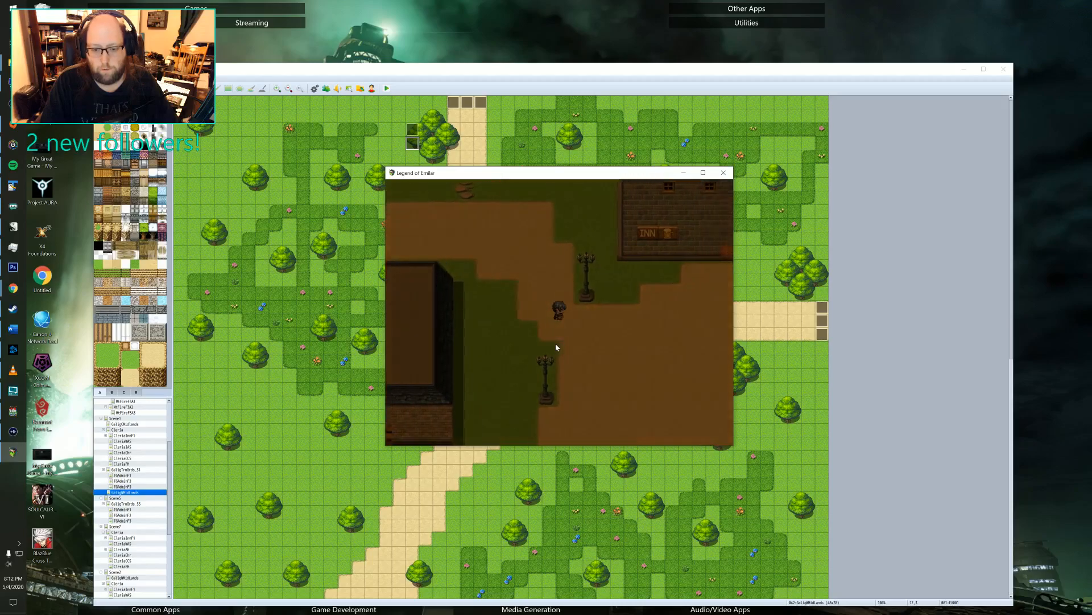
key(Down)
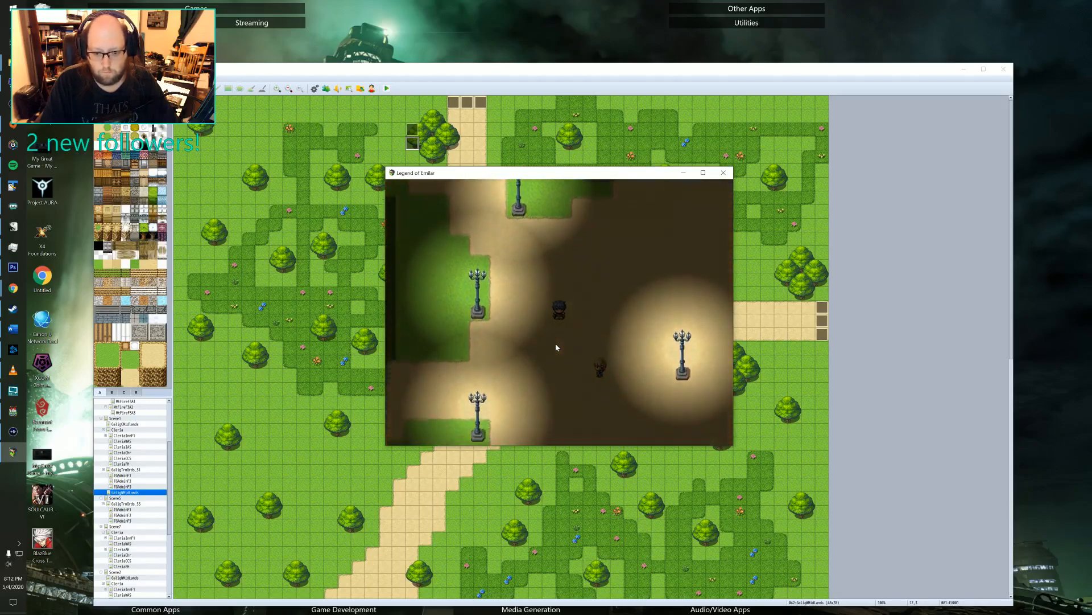
Meet Kireth between the lampposts and advance through his dialogue about the boring lecture.
key(Right)
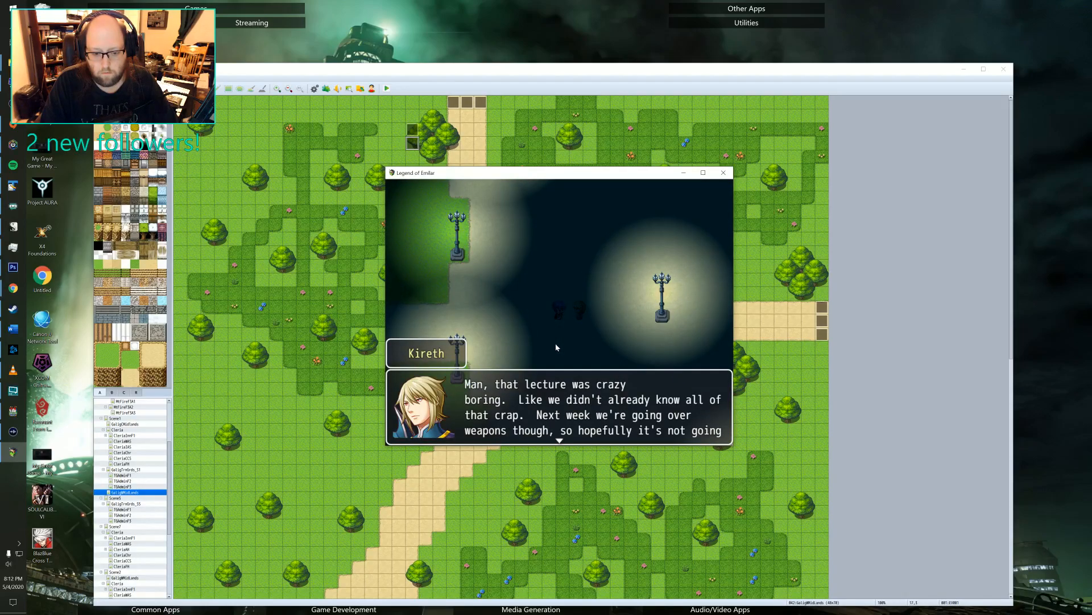
key(Return)
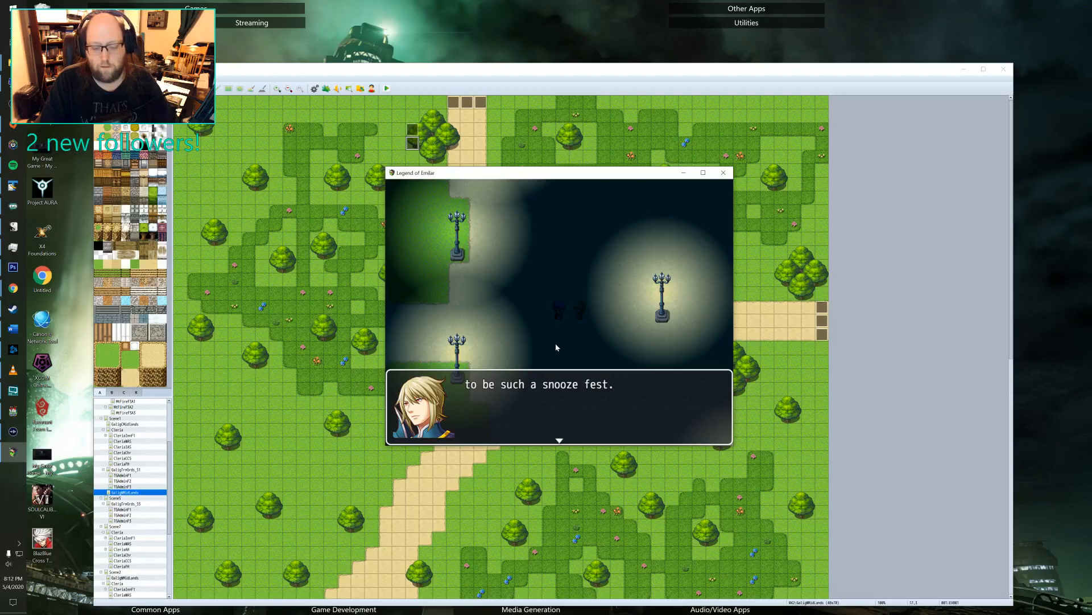
key(Return)
Walk south from Cleria's square past the lampposts and around the dark house to its front side.
key(Down)
key(Right)
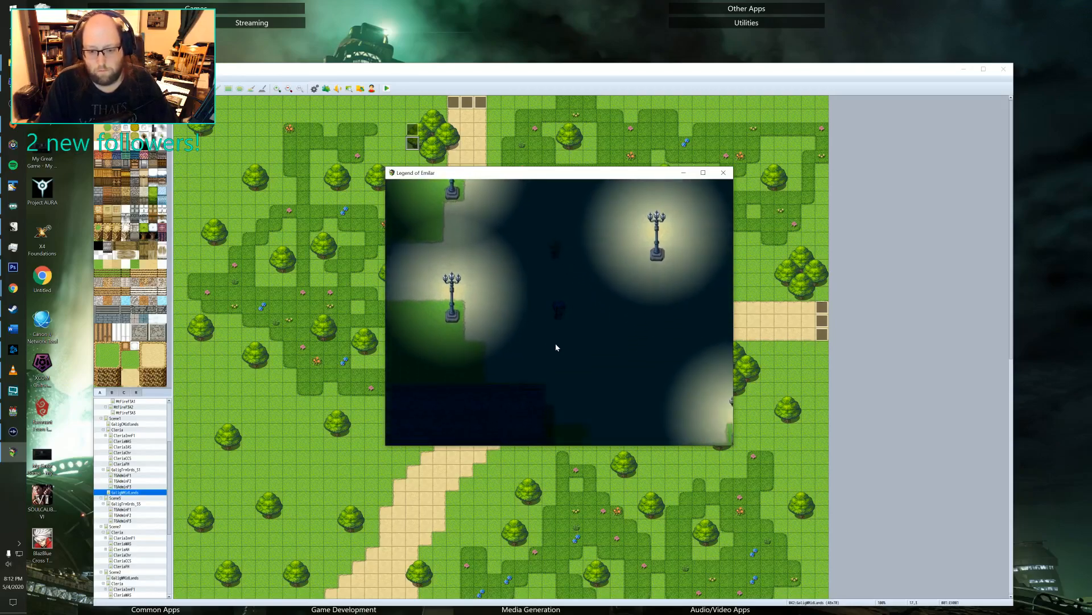
key(Down)
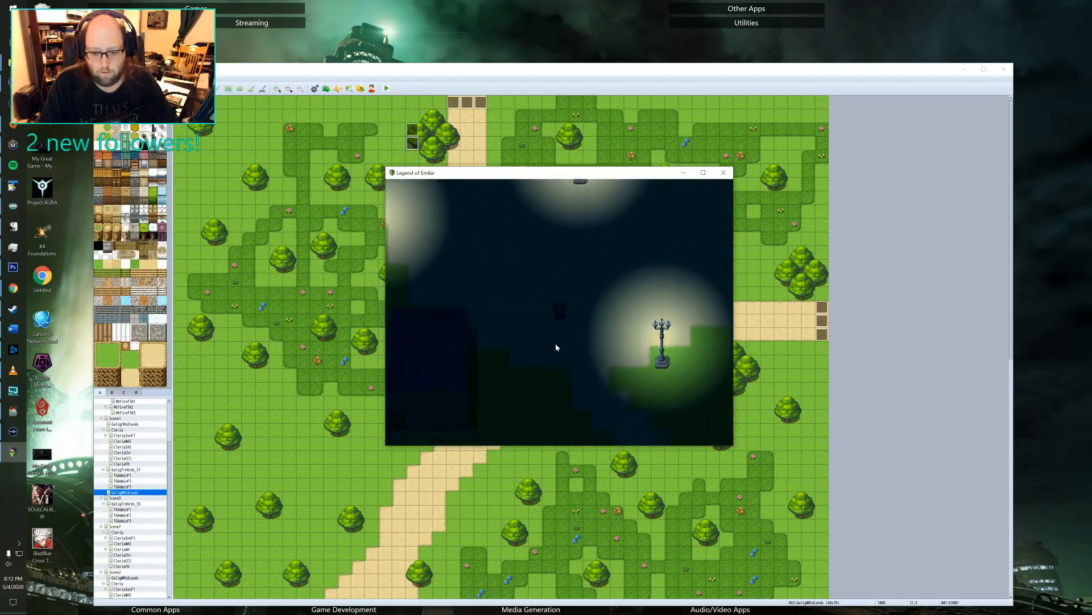
key(Down)
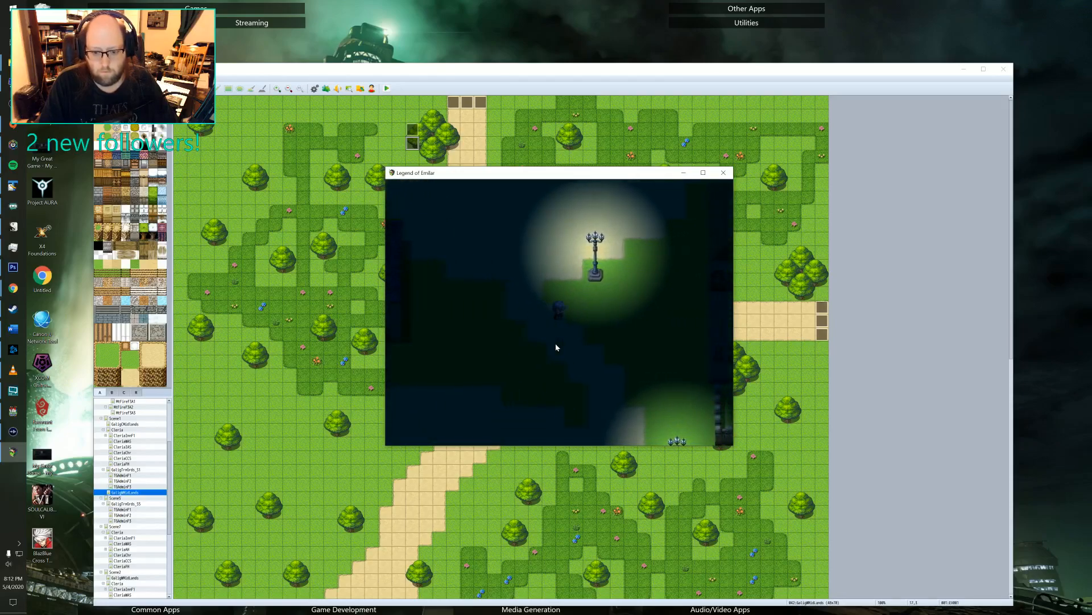
key(Down)
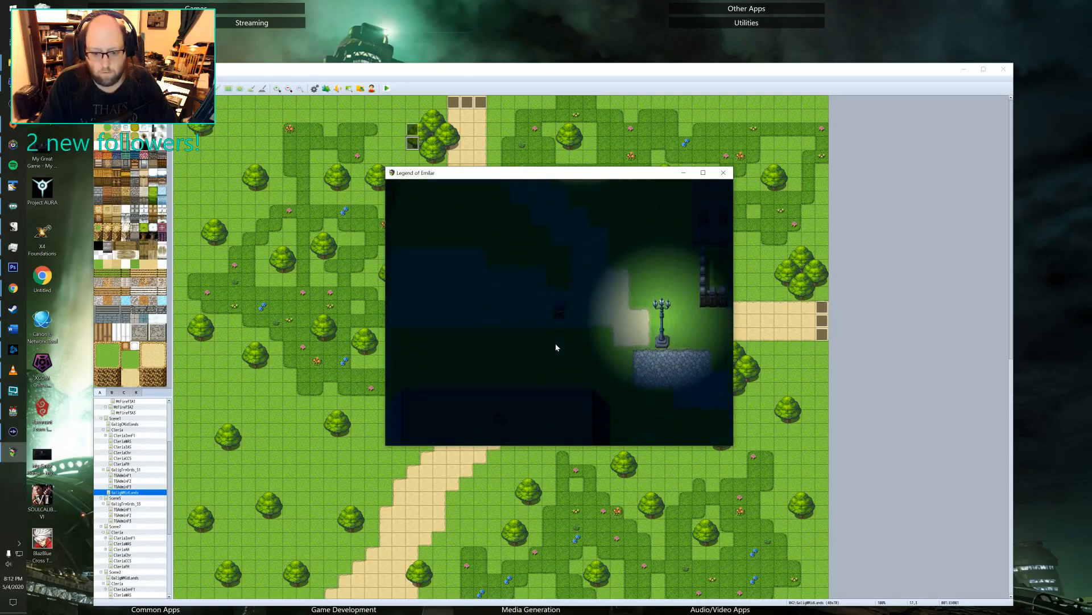
key(Right)
key(Down)
key(Down)
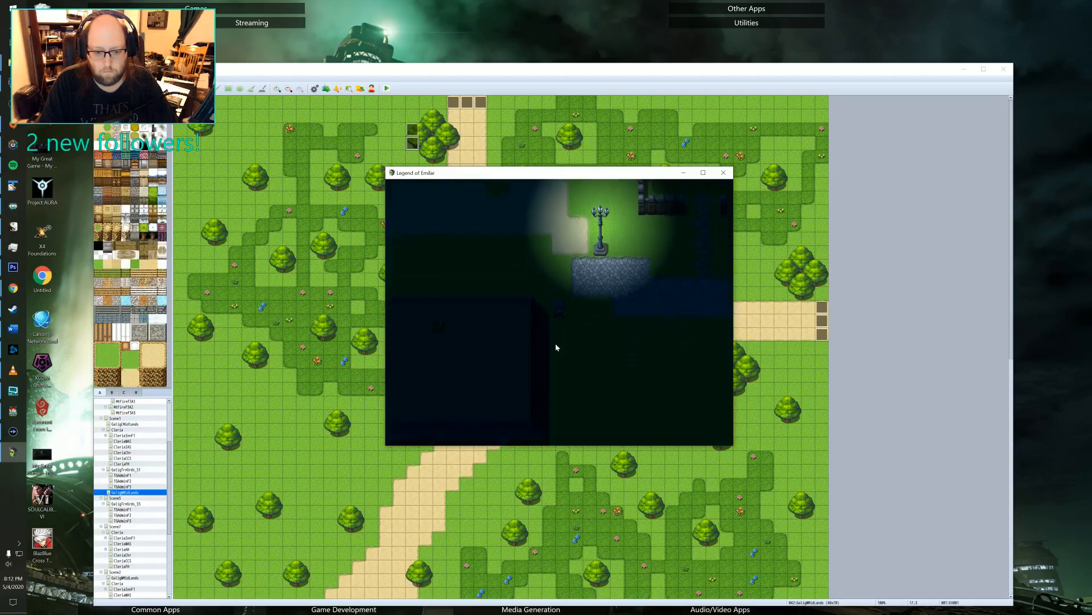
key(Down)
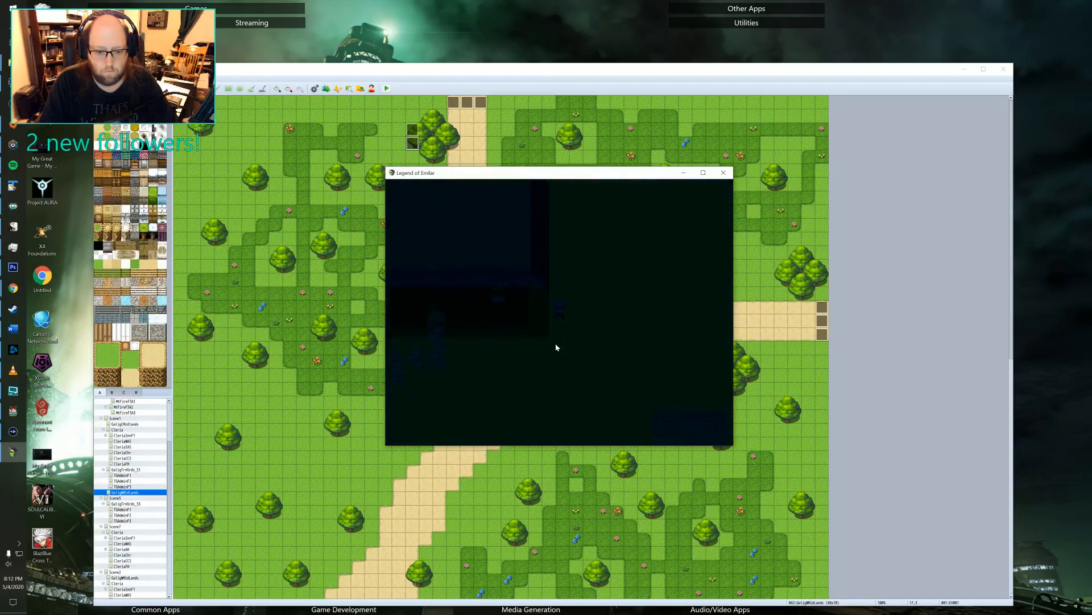
key(Left)
key(Escape)
key(Down)
key(Down)
key(Down)
key(Down)
key(Down)
key(Down)
key(Down)
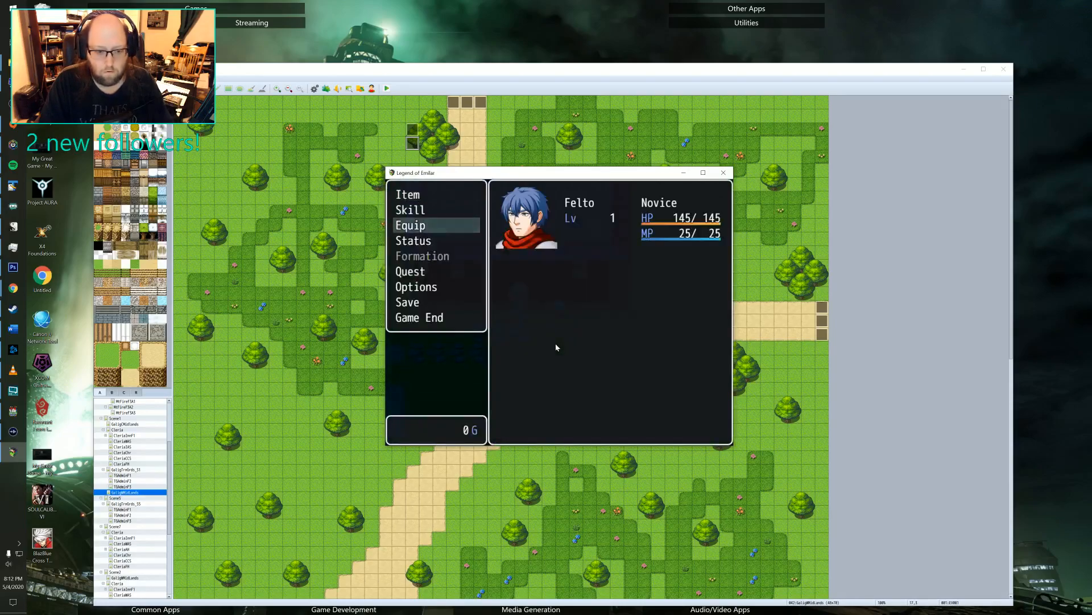
key(Return)
key(Down)
key(Return)
key(Escape)
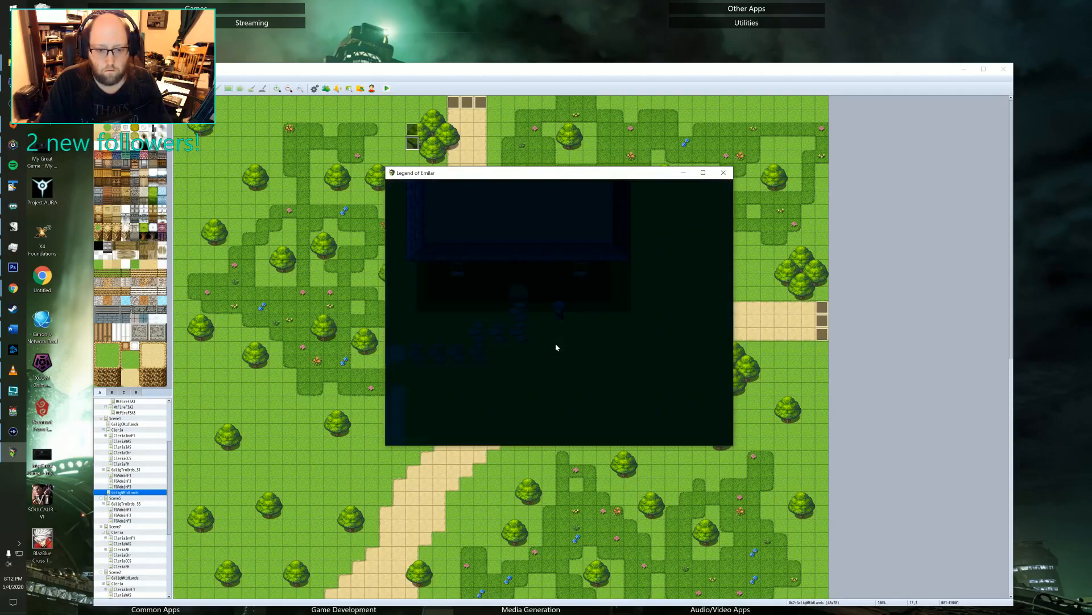
Enter the hero's house and walk west across the main room to the kitchen doorway, testing the indoor lighting and events.
key(Left)
key(Up)
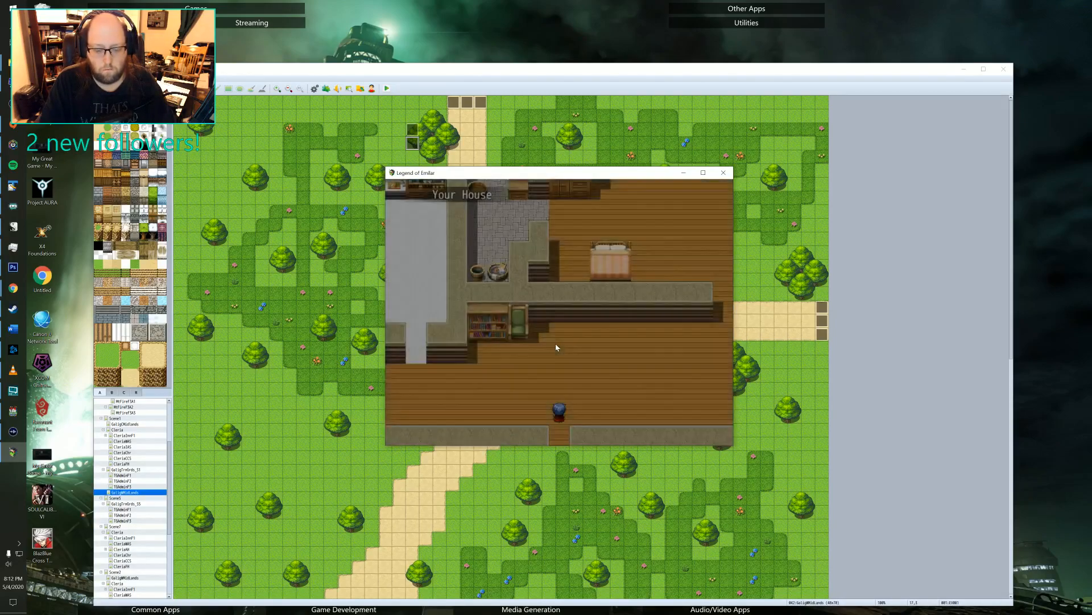
key(Up)
key(Left)
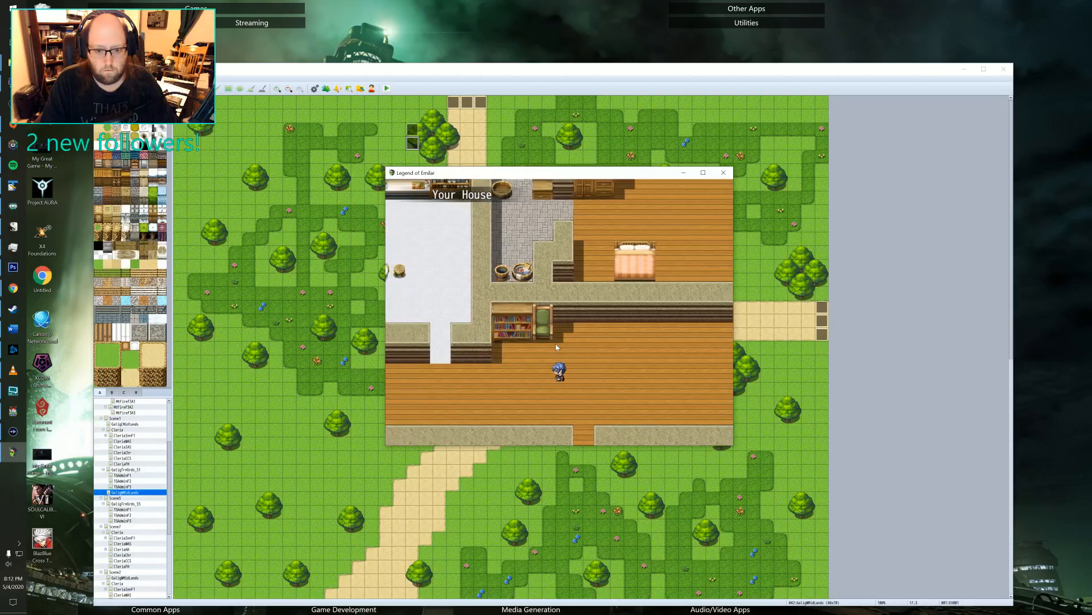
key(Down)
key(Left)
key(Up)
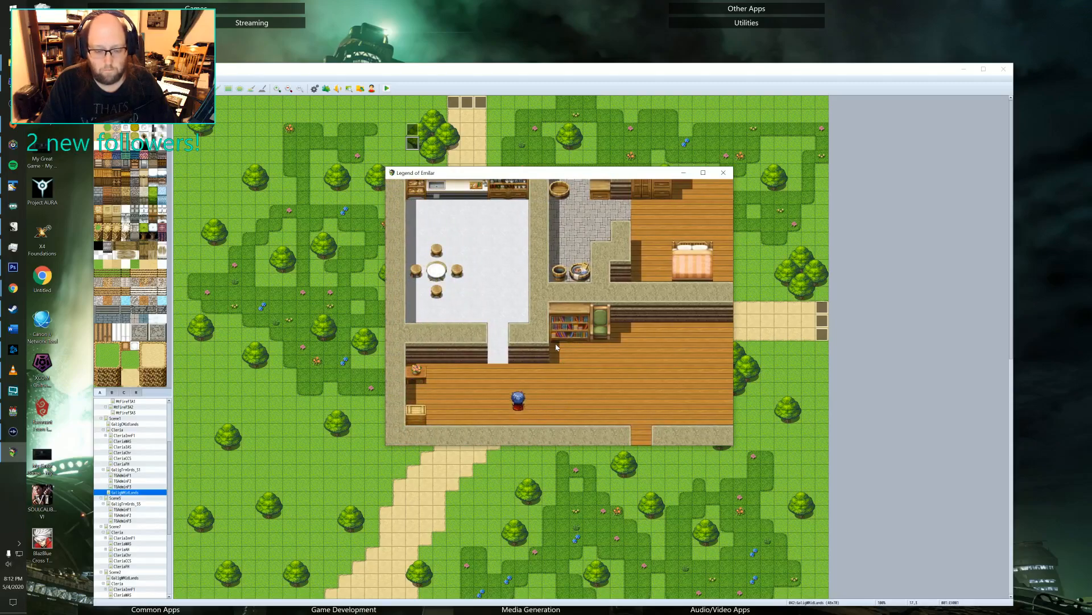
key(Right)
key(Left)
key(Left)
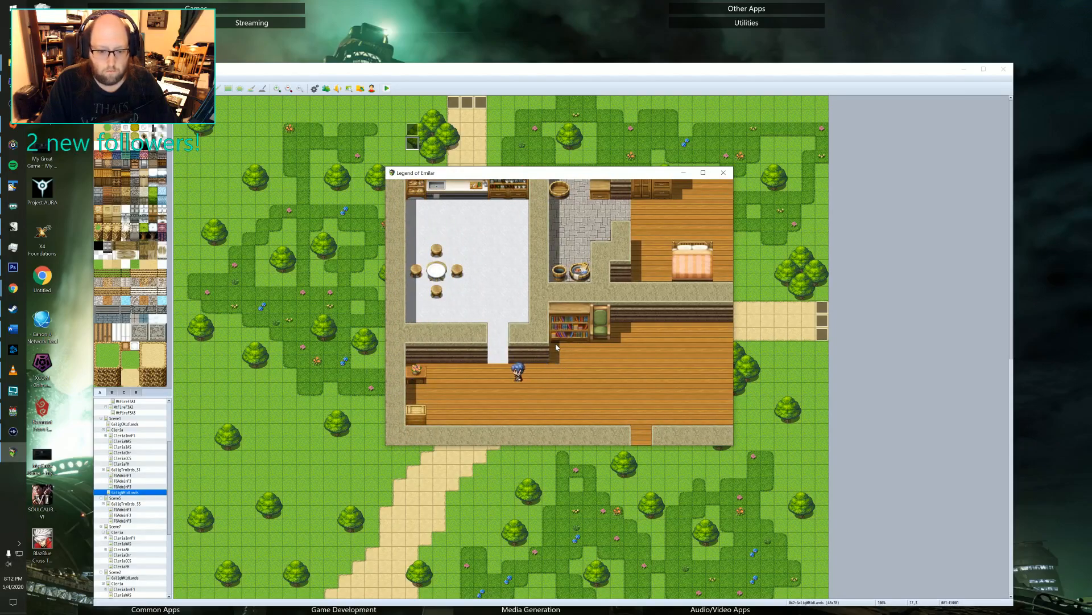
Inspect the playtest's debug switch list across the ranges 0071 to 0130, checking the house, rice, flashback and day-end switches.
key(F9)
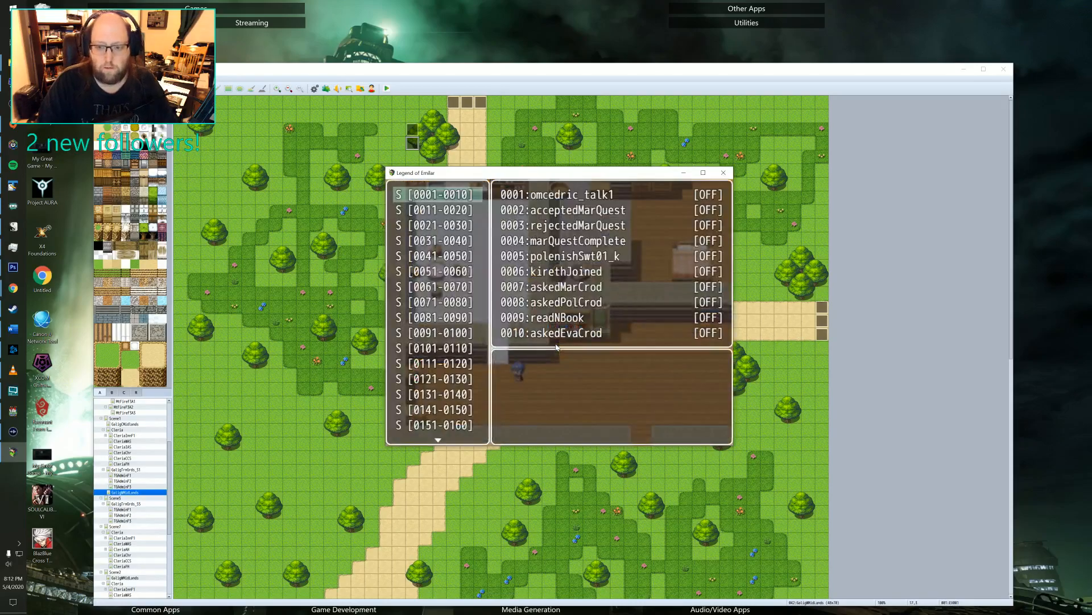
key(Down)
key(Down)
key(Down)
key(Down)
key(Down)
key(Down)
key(Down)
key(Down)
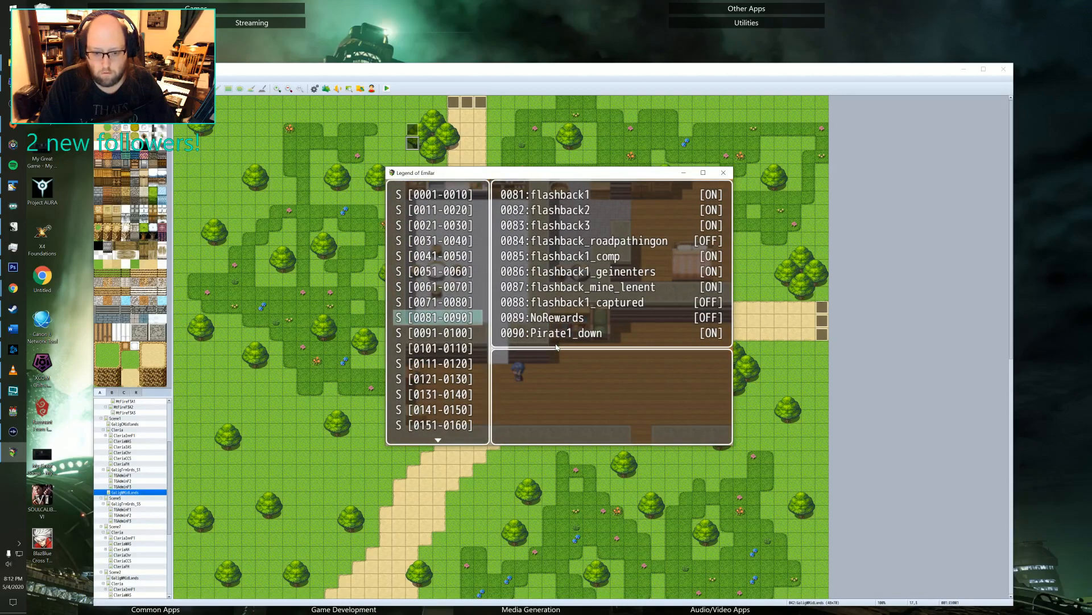
key(Up)
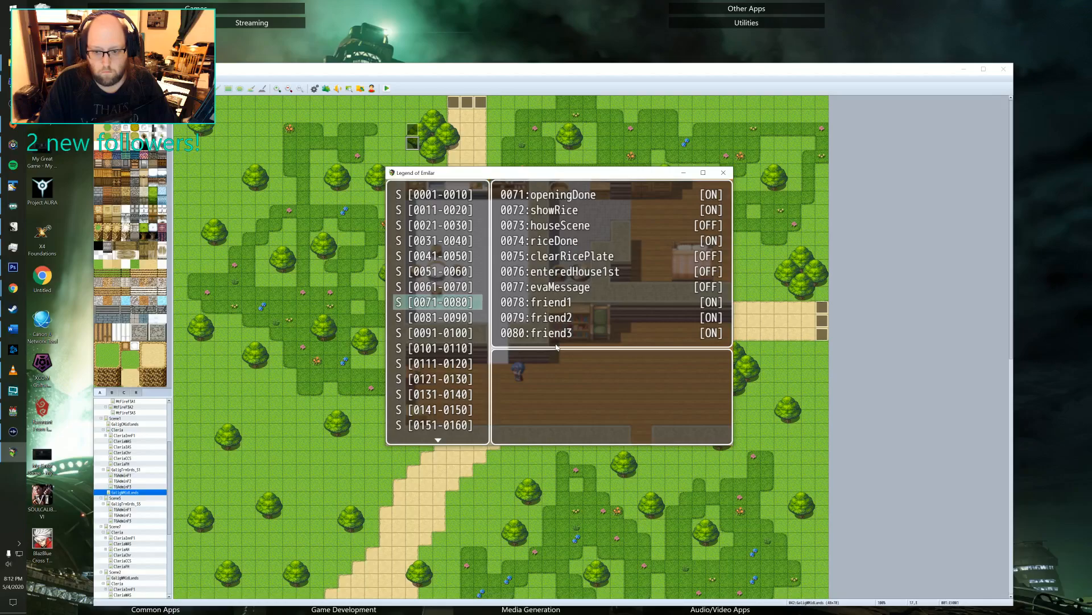
key(Down)
key(Down)
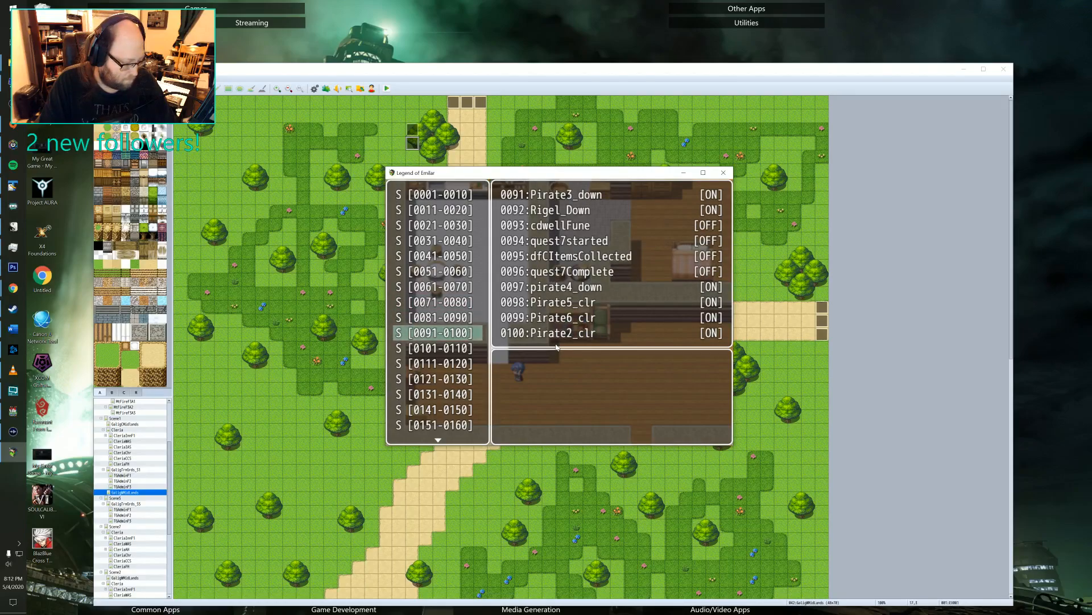
key(Down)
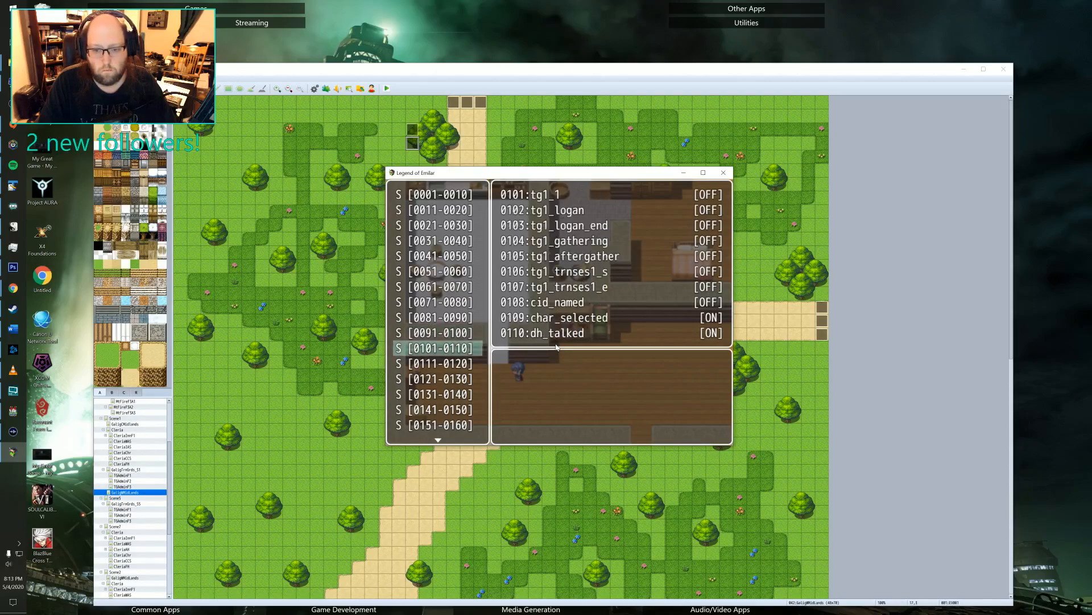
key(Down)
key(Down)
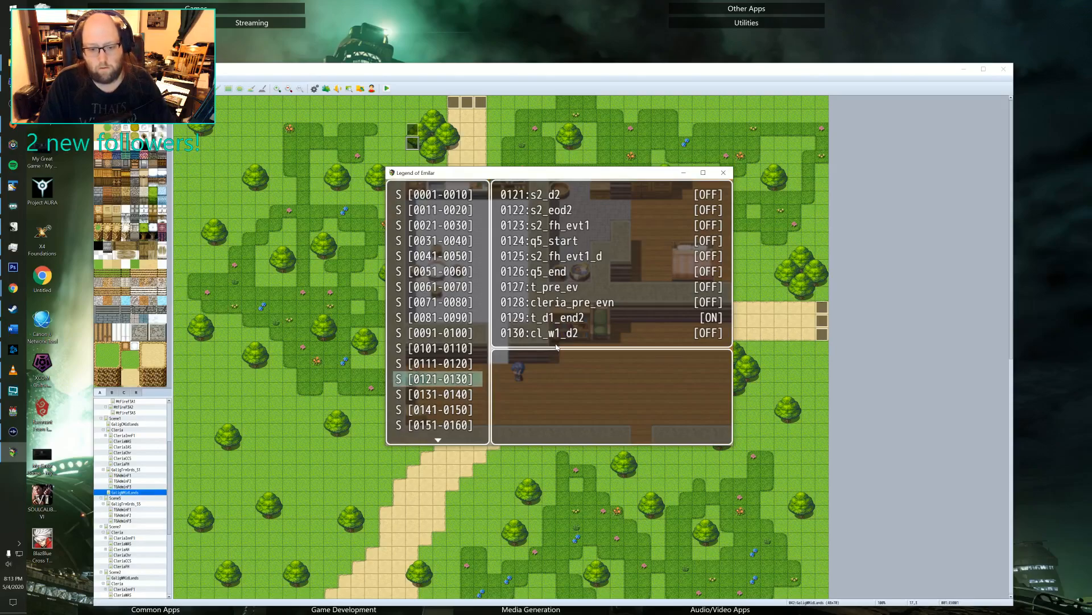
key(Escape)
Switch to the RPG Maker editor, load the hero's house map and open event EV002 in the main room's southwest corner.
key(alt+Tab)
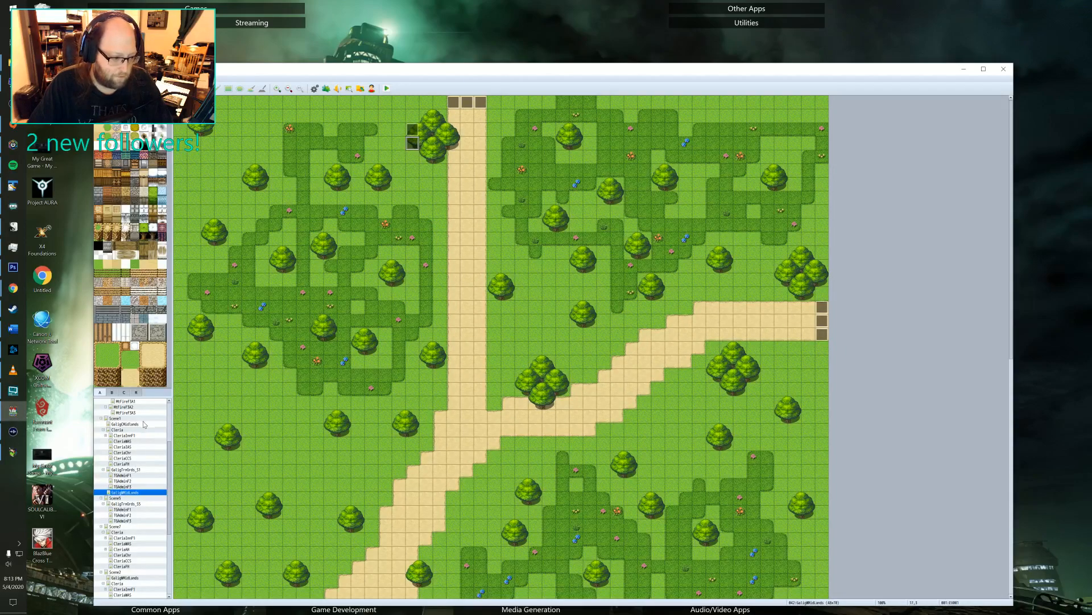
click(123, 521)
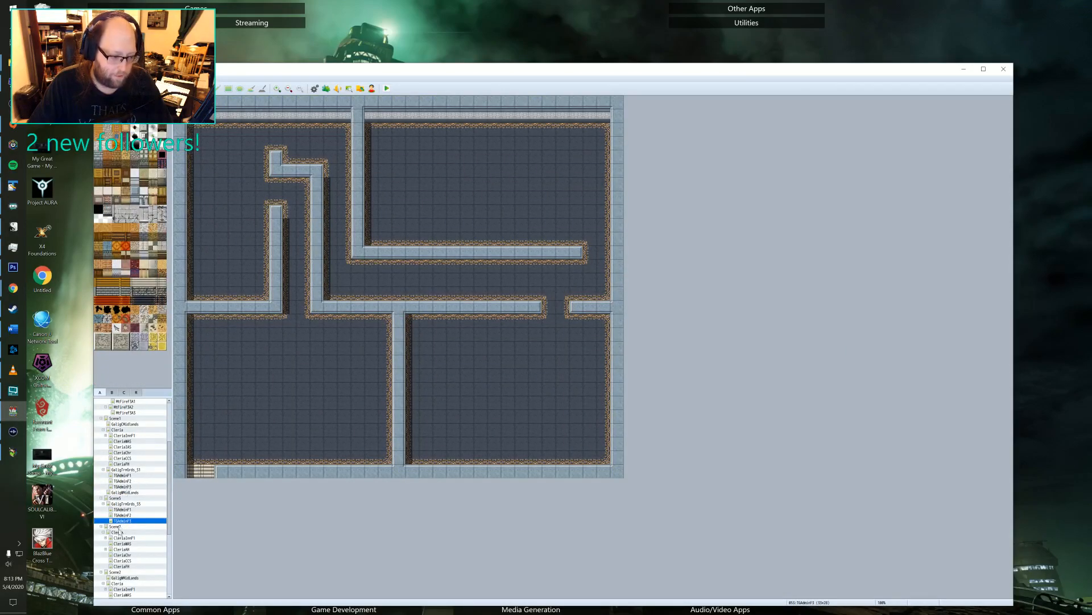
click(128, 441)
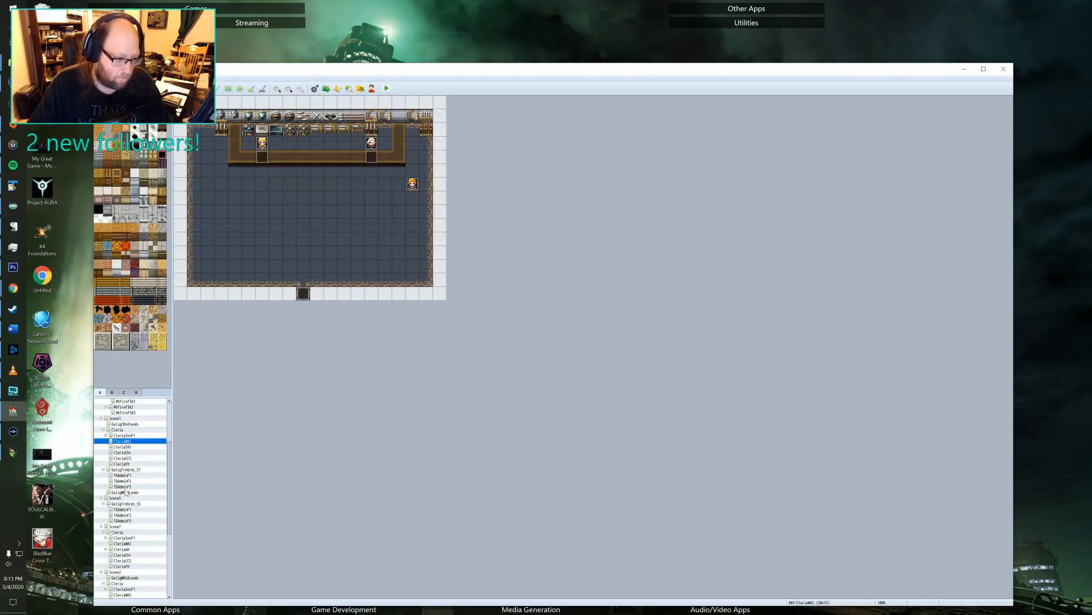
click(125, 464)
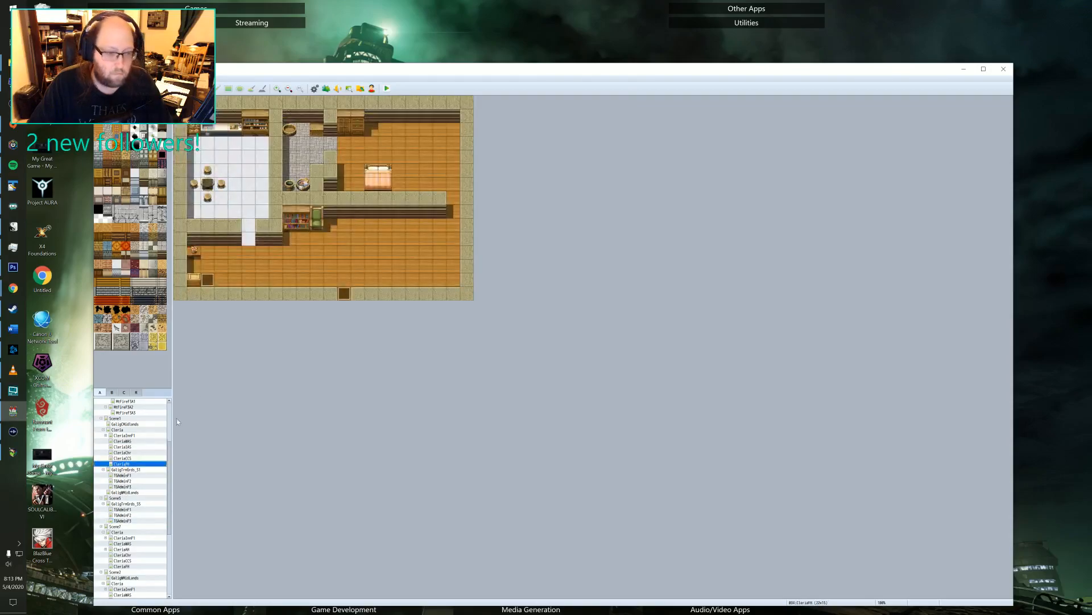
double_click(211, 286)
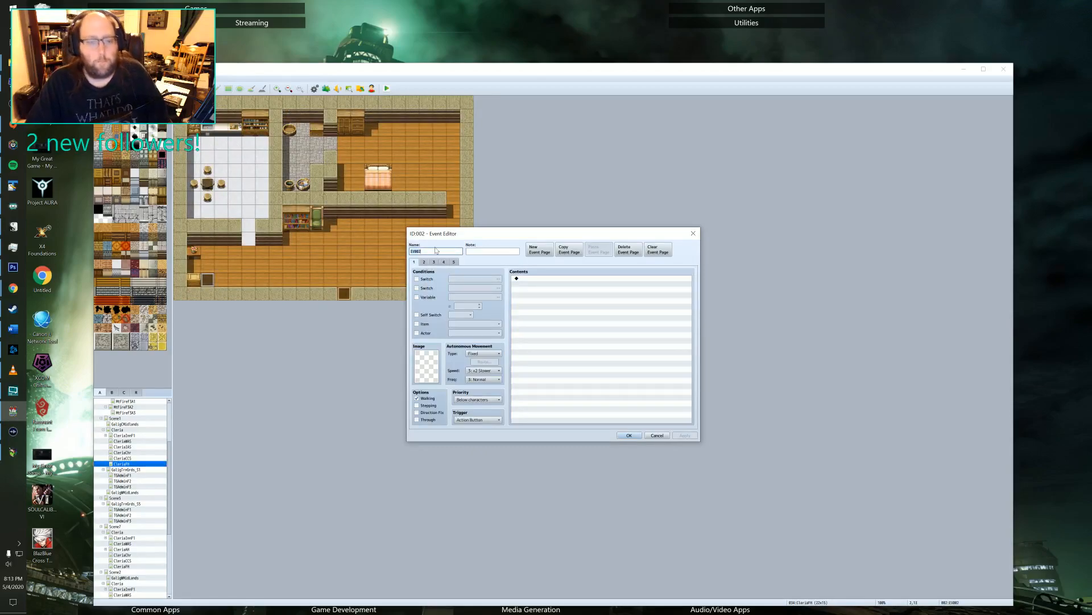
Examine the conditions and commands on EV002's five event pages, including the lunch, flashback and dinner scenes.
click(455, 263)
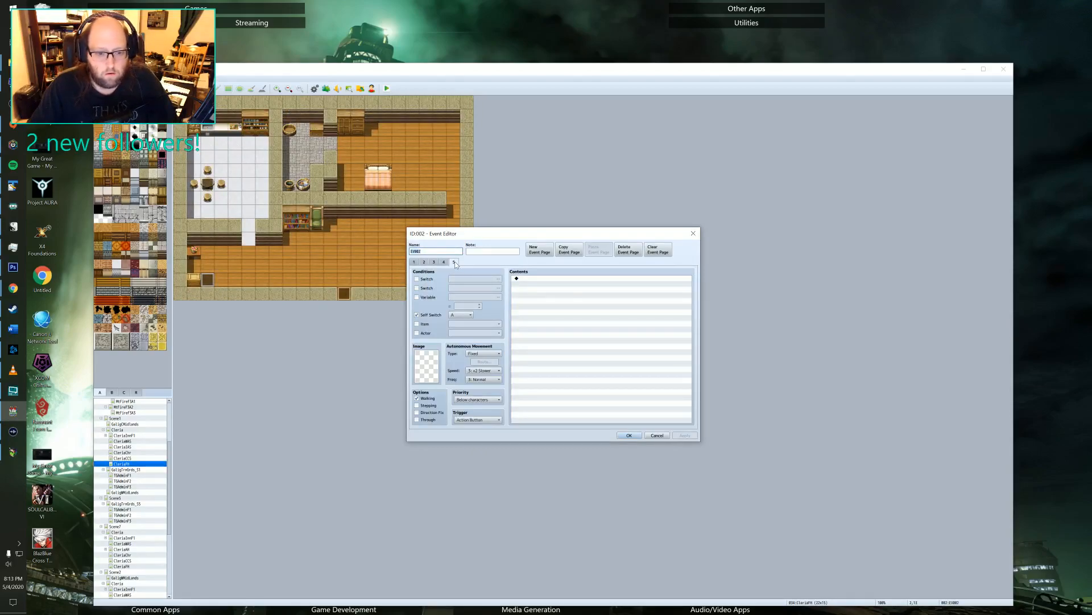
click(444, 262)
click(415, 263)
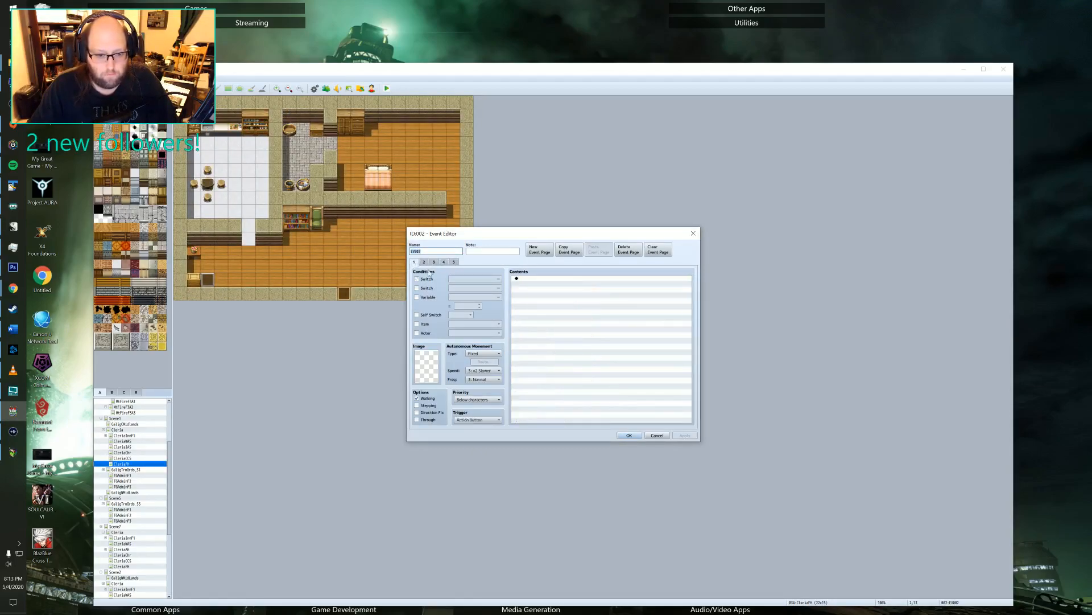
click(424, 262)
scroll(563, 337, down, 10)
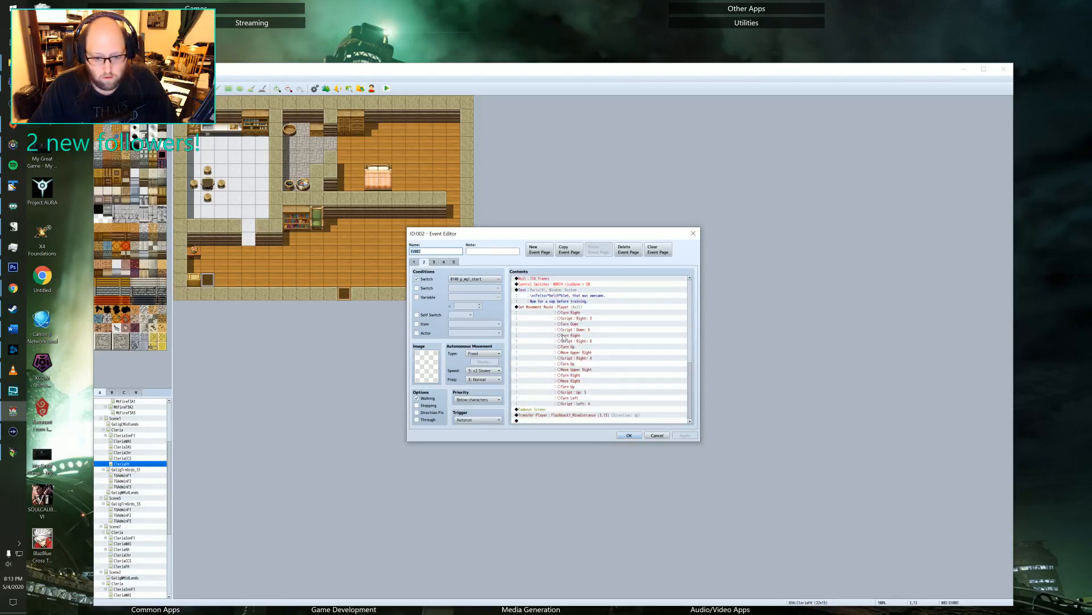
scroll(563, 337, up, 10)
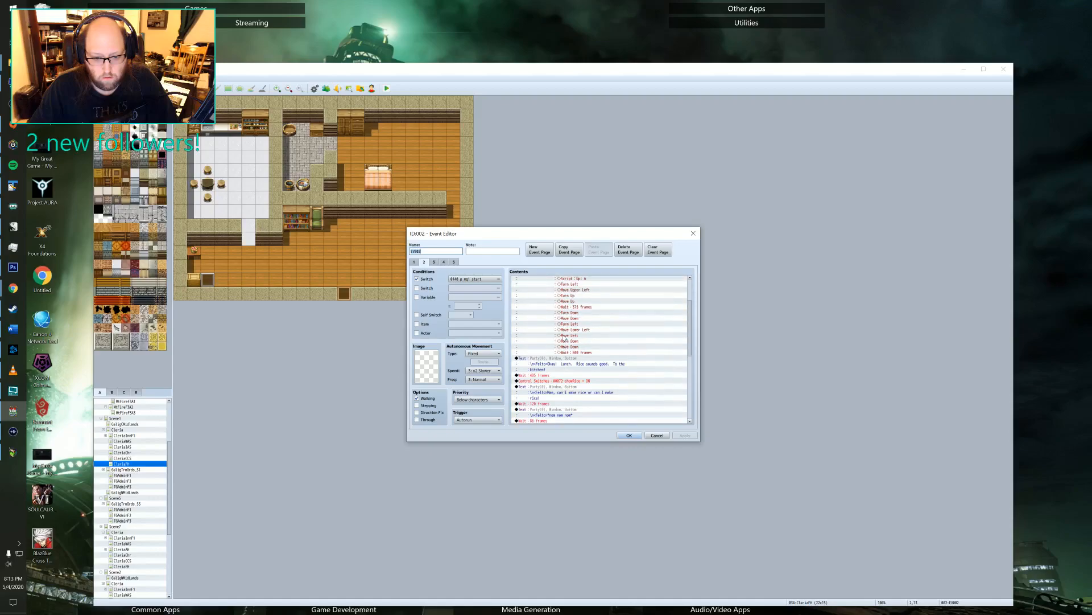
scroll(563, 338, up, 3)
click(434, 263)
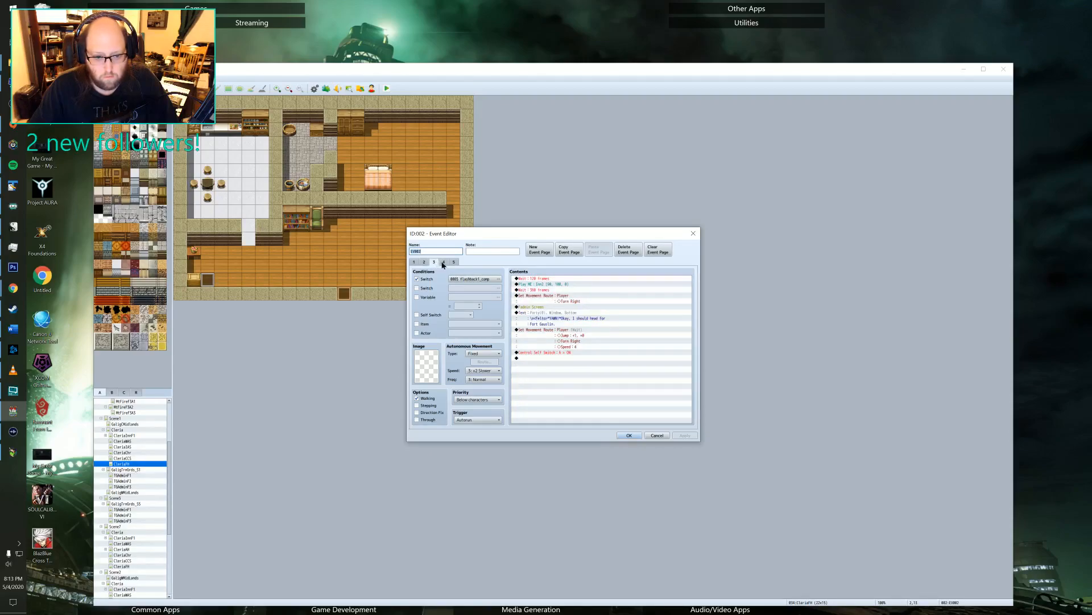
click(444, 262)
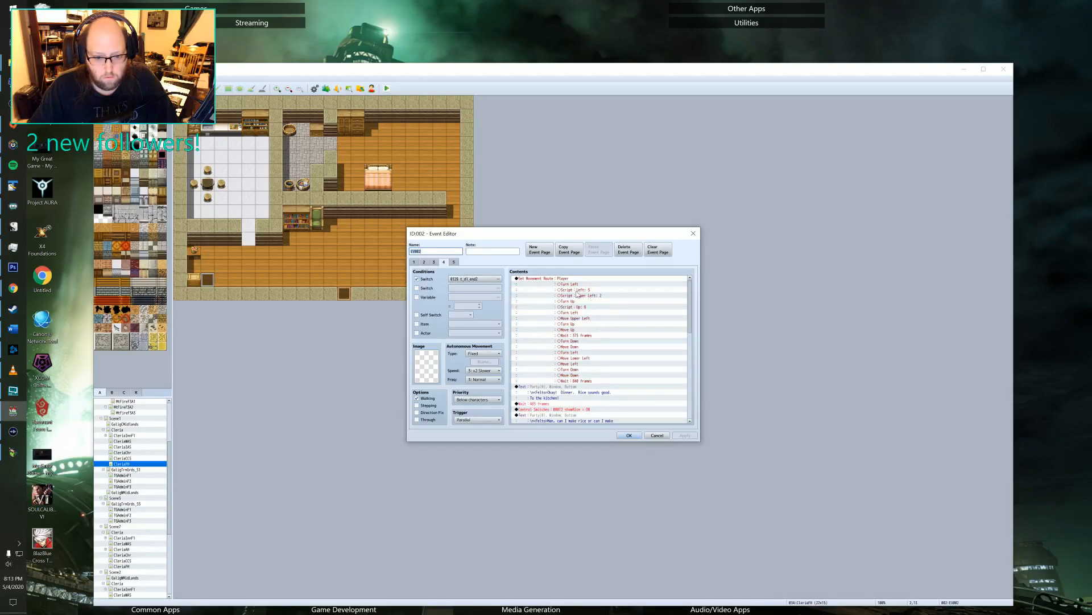
scroll(571, 311, down, 3)
scroll(571, 311, up, 3)
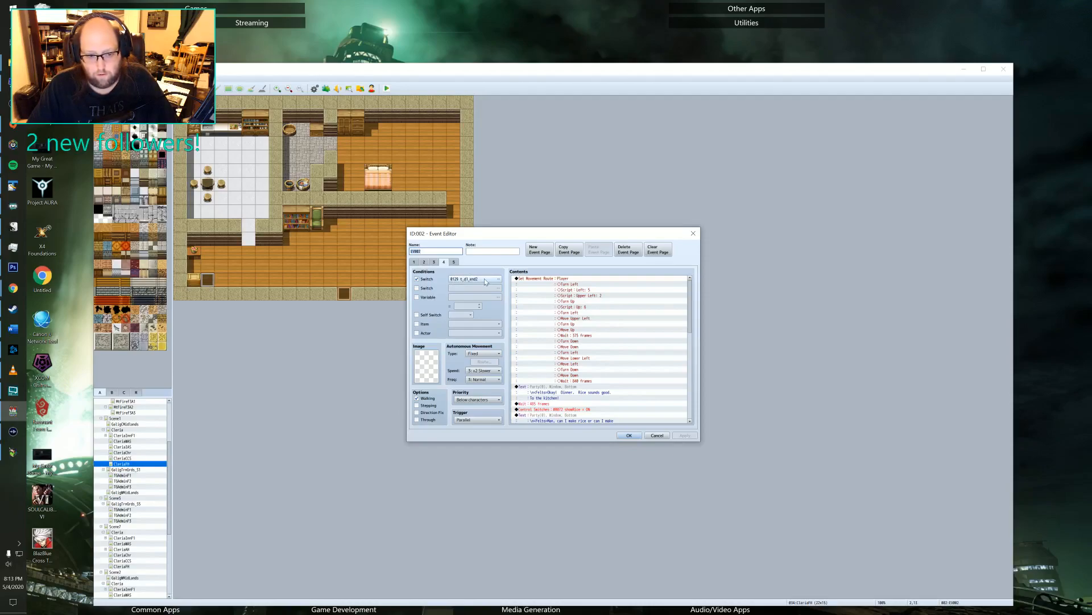
Compare EV002's empty page 5 with page 4 and read through page 4's dinner and bedtime commands.
click(453, 262)
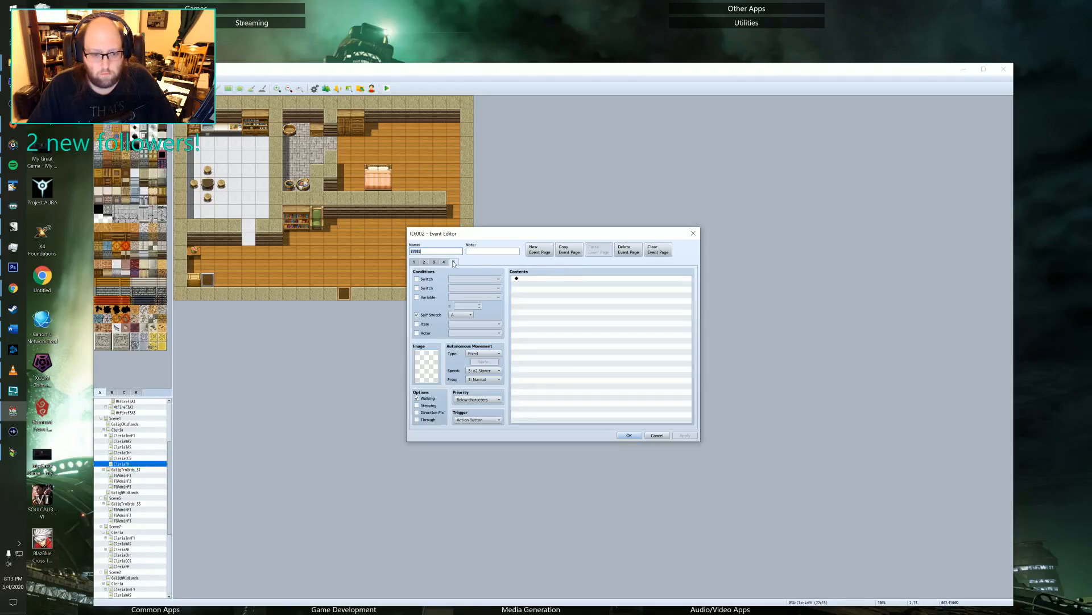
click(444, 262)
scroll(590, 323, down, 6)
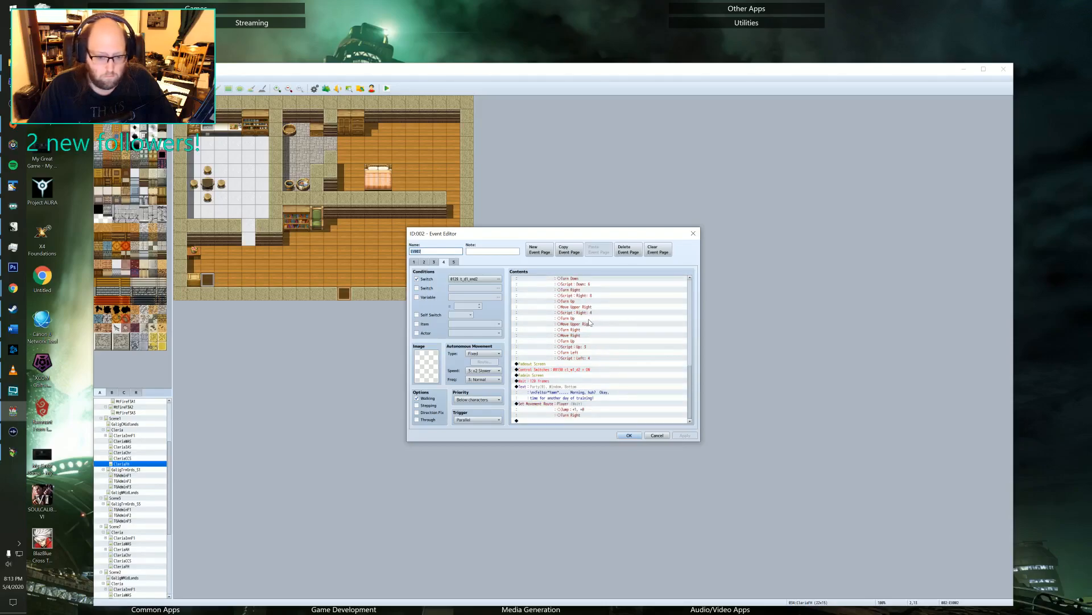
scroll(590, 323, up, 10)
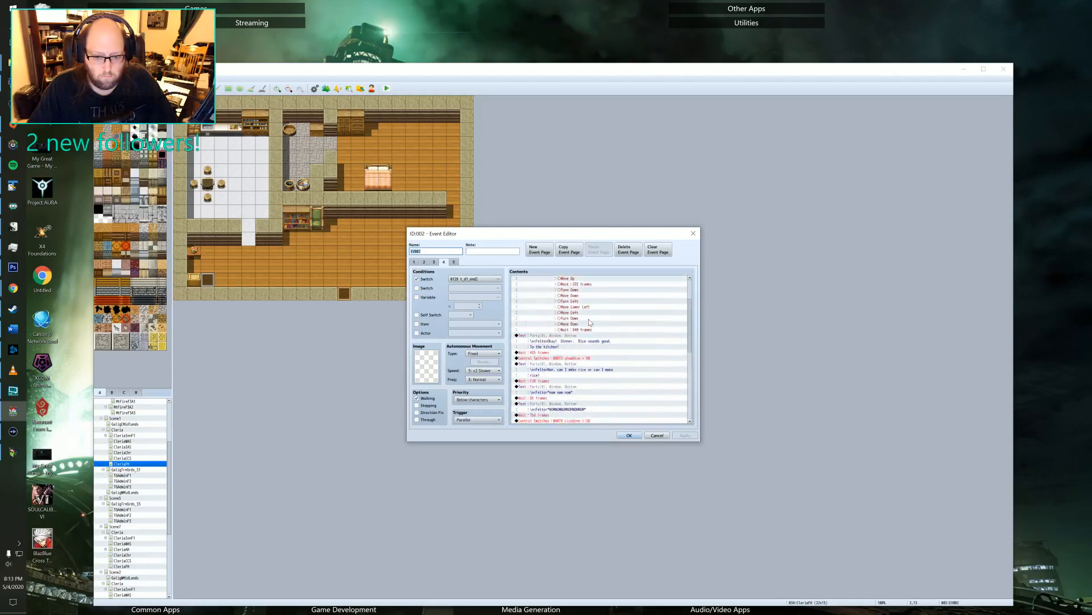
scroll(589, 322, up, 5)
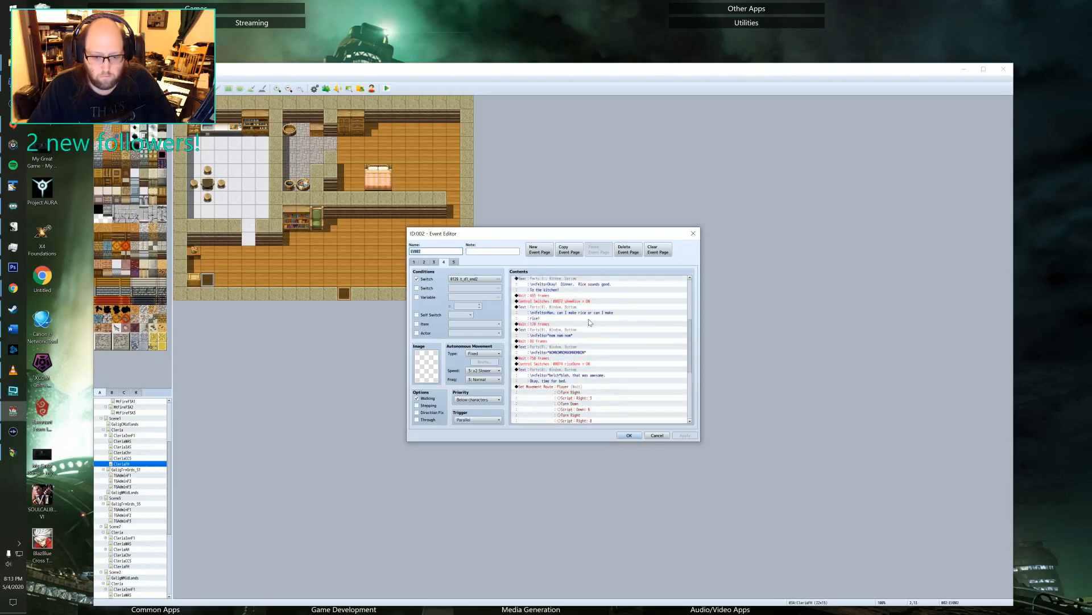
scroll(589, 318, down, 4)
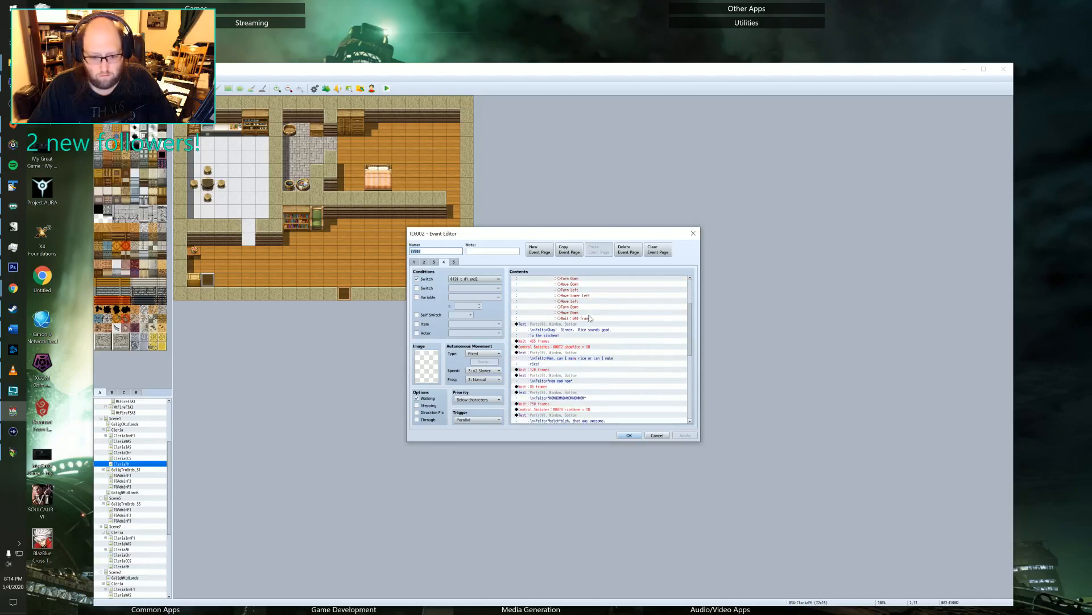
scroll(589, 318, down, 2)
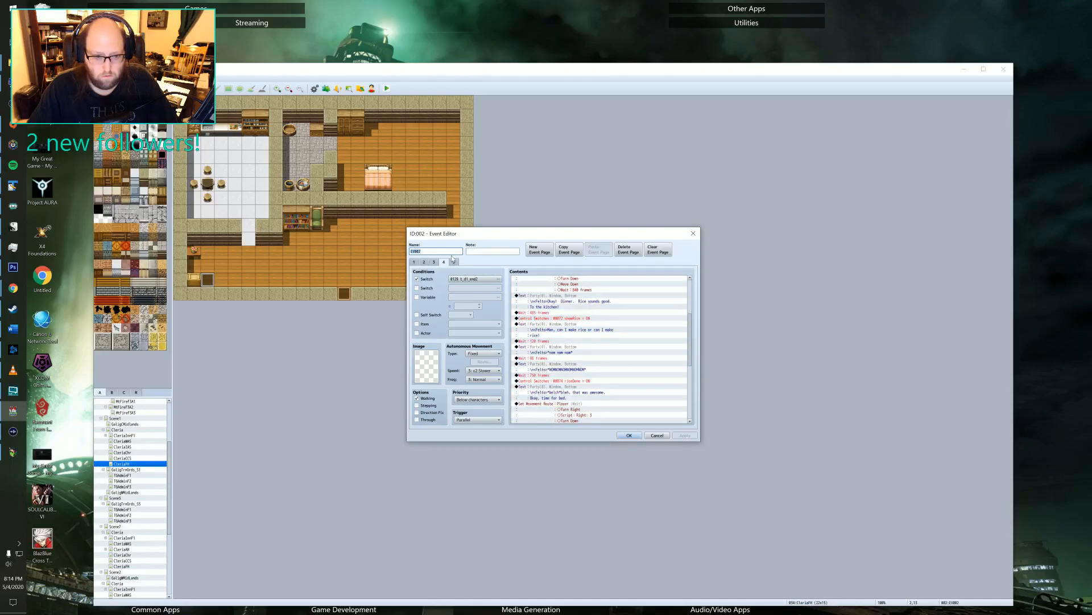
Check EV002's pages 2 and 3, locating the command on page 3 that turns on self switch A.
click(440, 261)
click(436, 262)
click(423, 262)
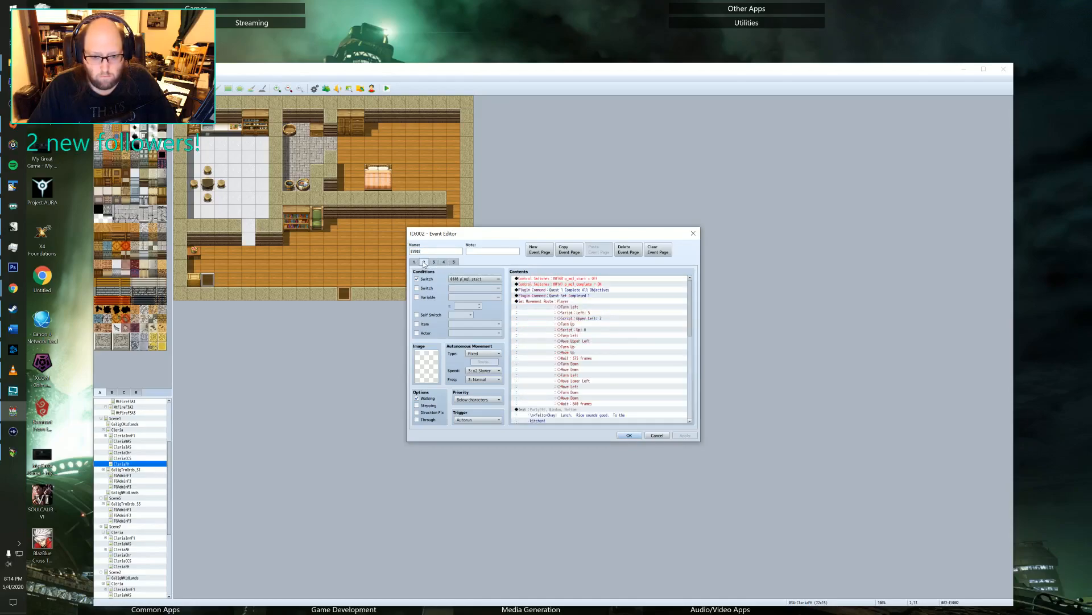
click(434, 262)
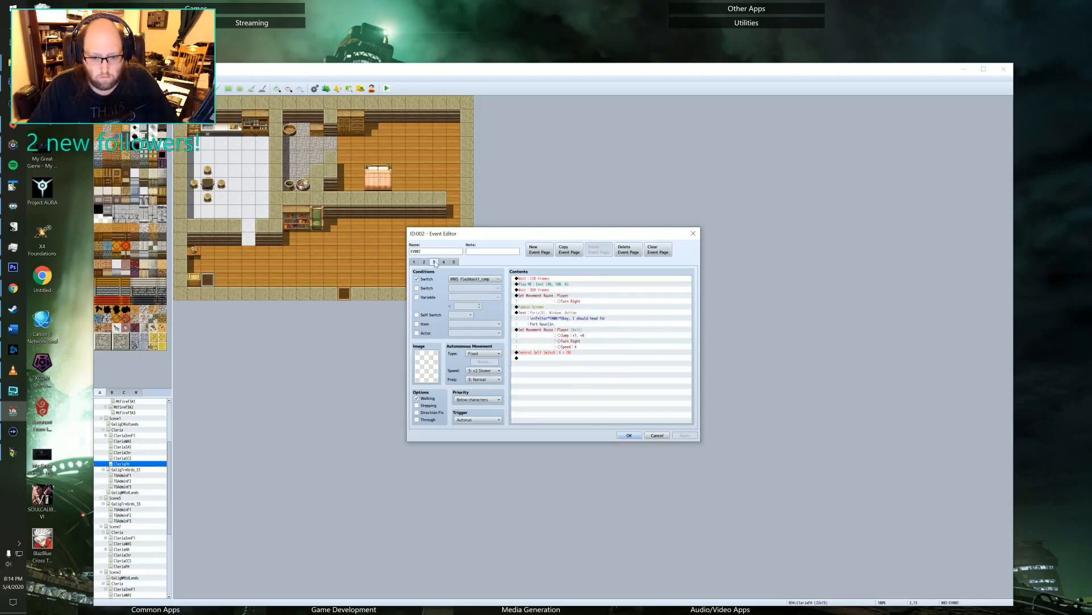
click(547, 353)
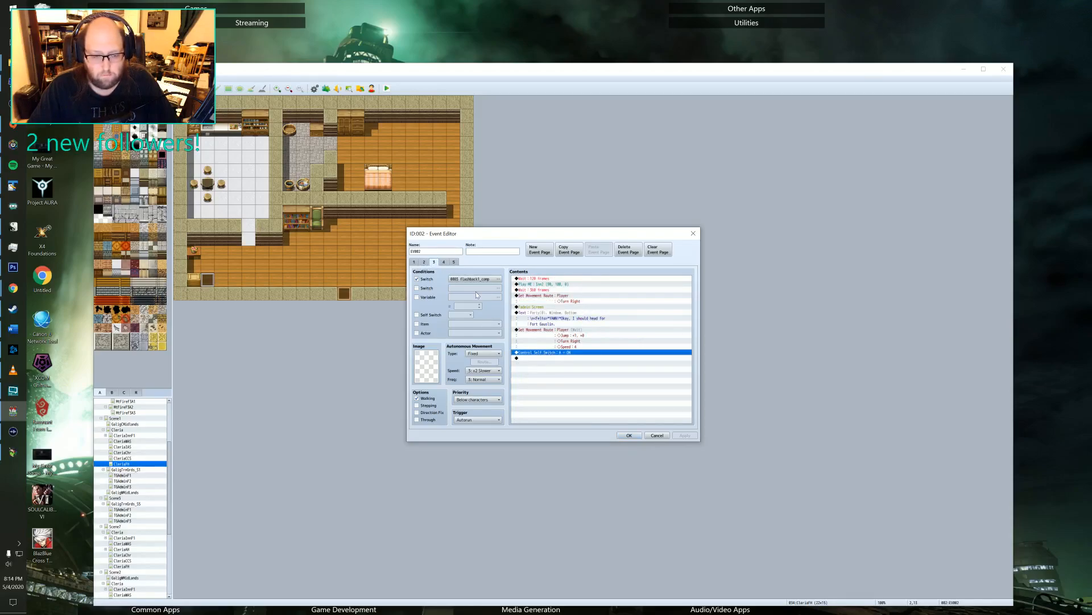
Try self switch B as page 5's condition, compare it with pages 3 and 4, and restore it to A.
click(455, 263)
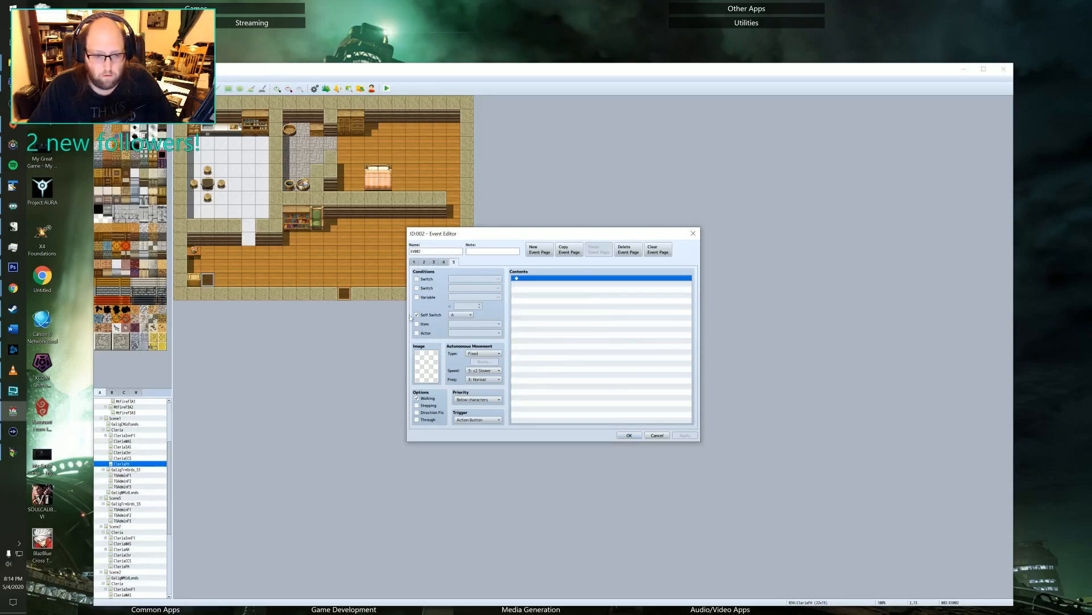
click(449, 315)
click(459, 327)
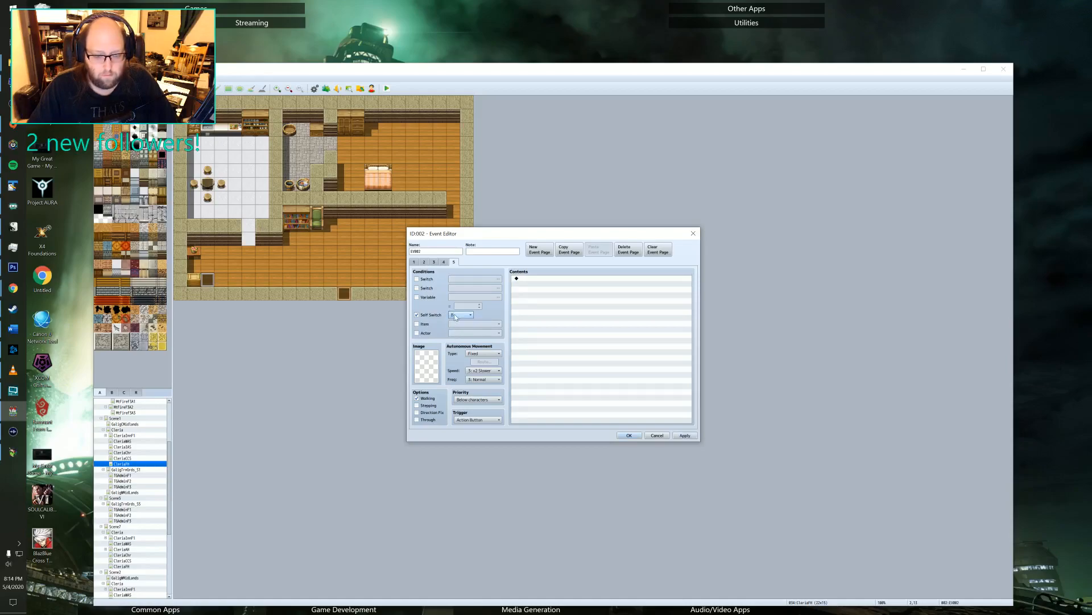
click(445, 262)
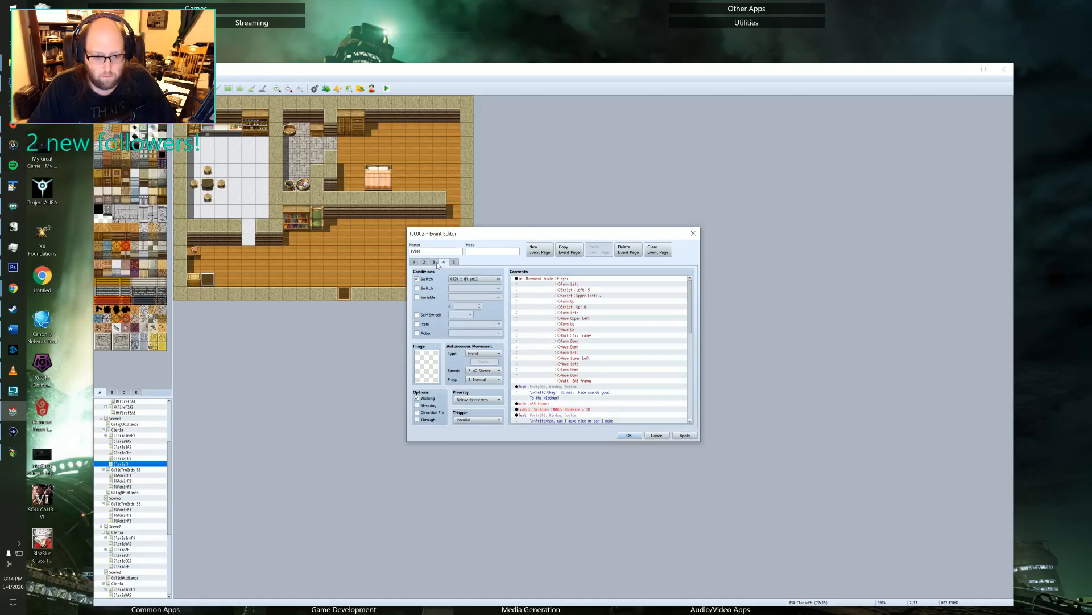
click(435, 262)
click(444, 262)
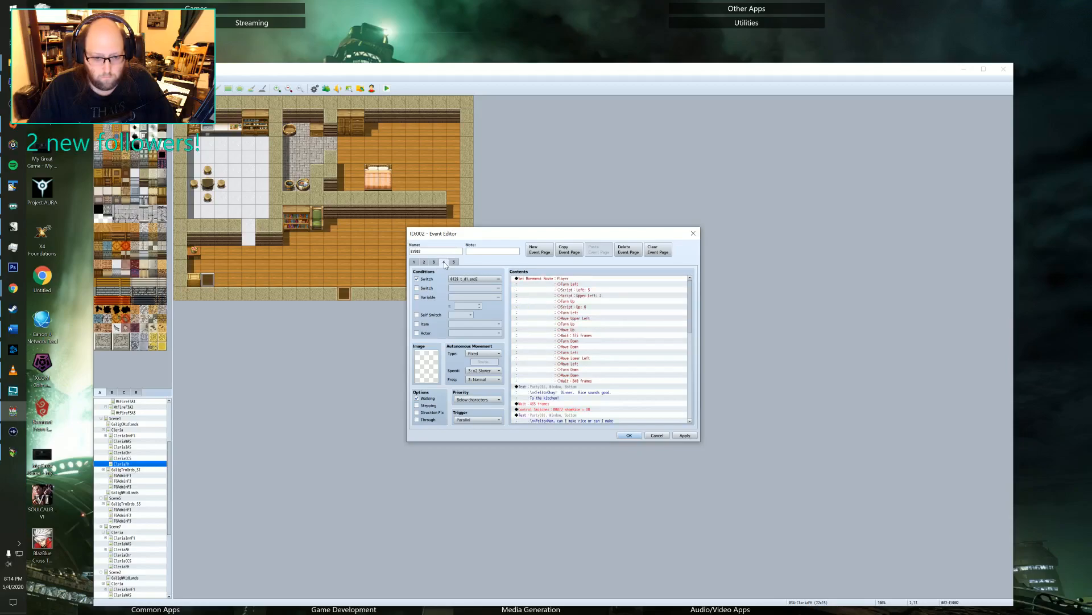
click(453, 262)
click(460, 315)
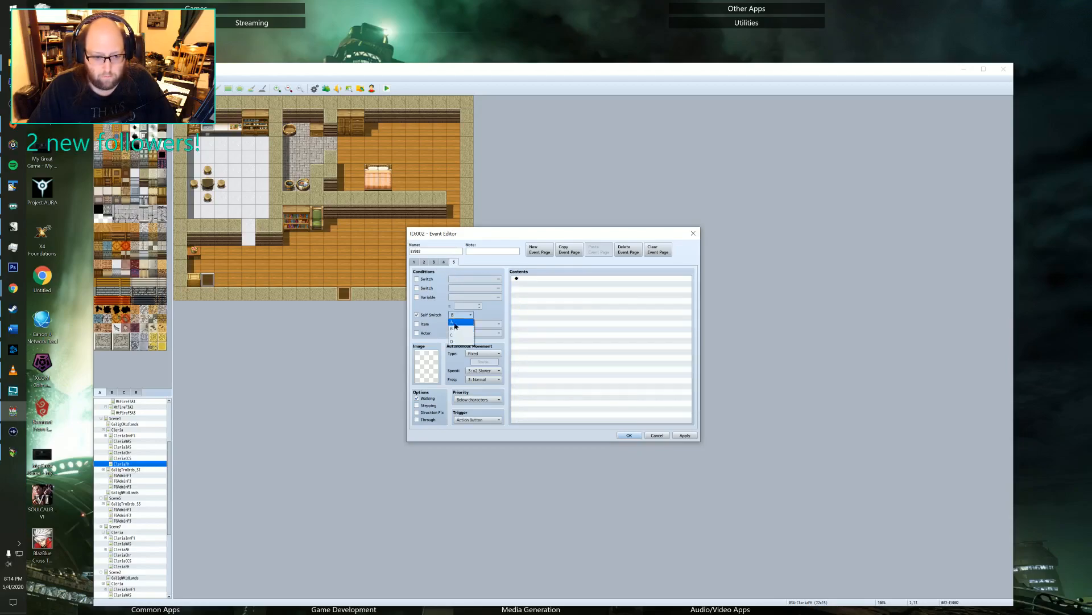
click(455, 328)
Move EV002's dinner page behind the self switch A page by copying page 4, pasting it after page 5 and deleting the original.
click(444, 262)
click(569, 249)
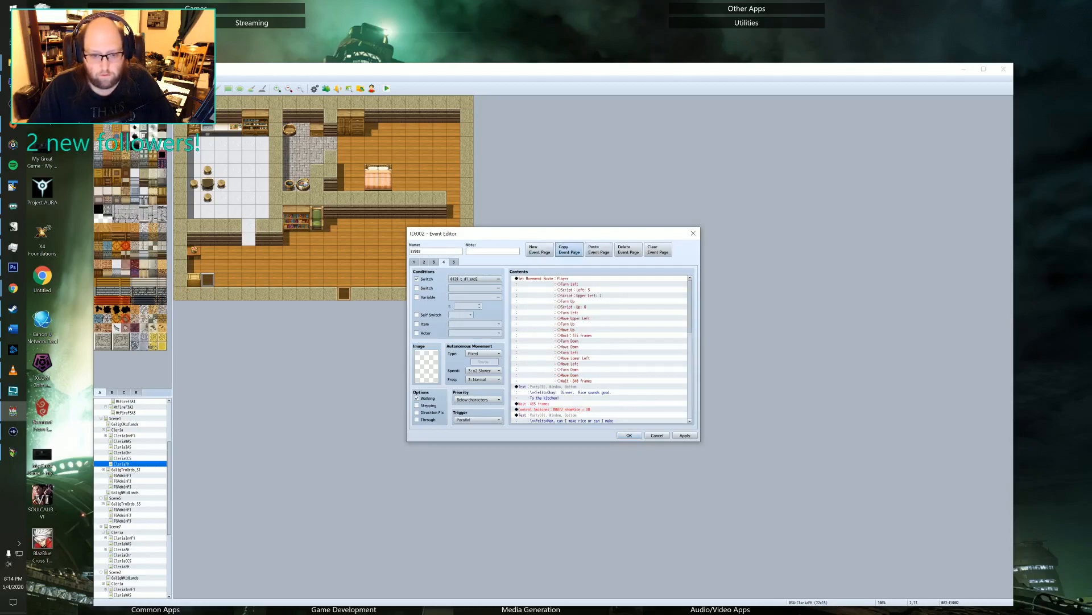
click(453, 263)
click(599, 249)
click(446, 262)
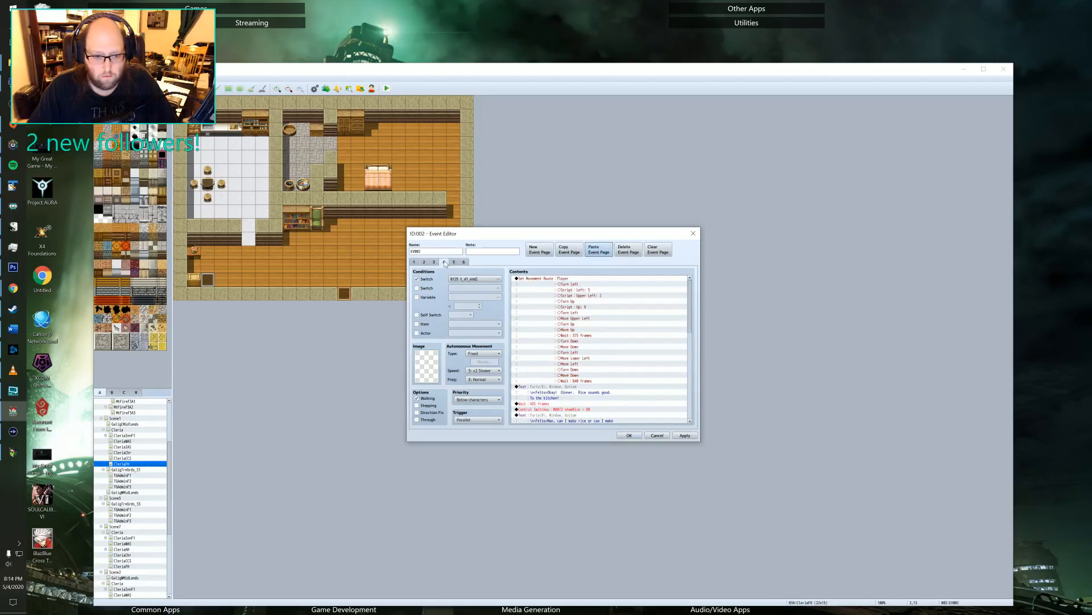
click(627, 250)
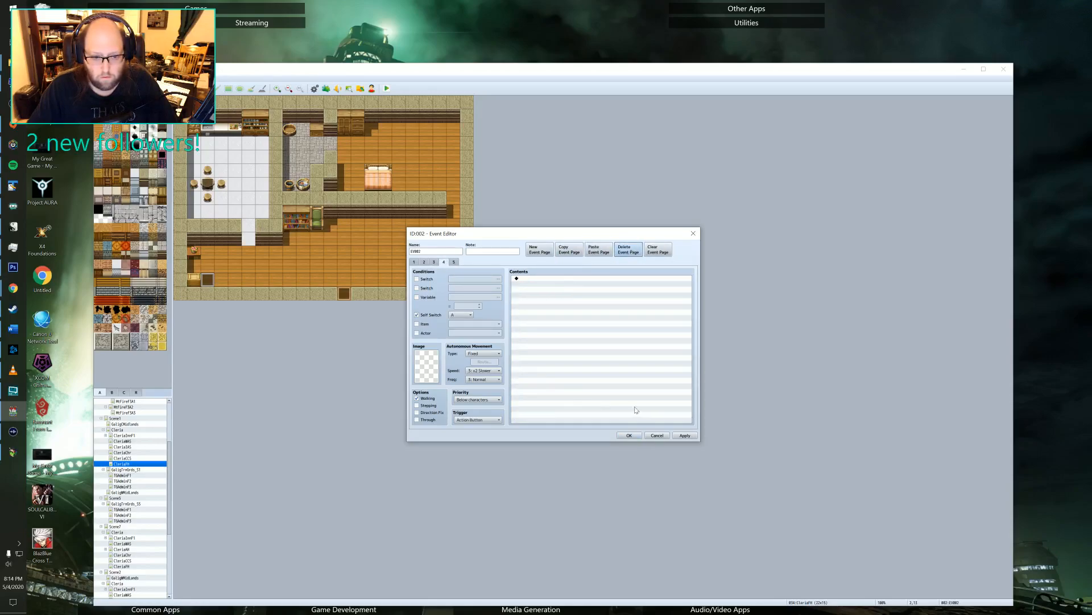
Save the EV002 page changes, close the old playtest, and start a new one that continues from the saved game.
click(629, 436)
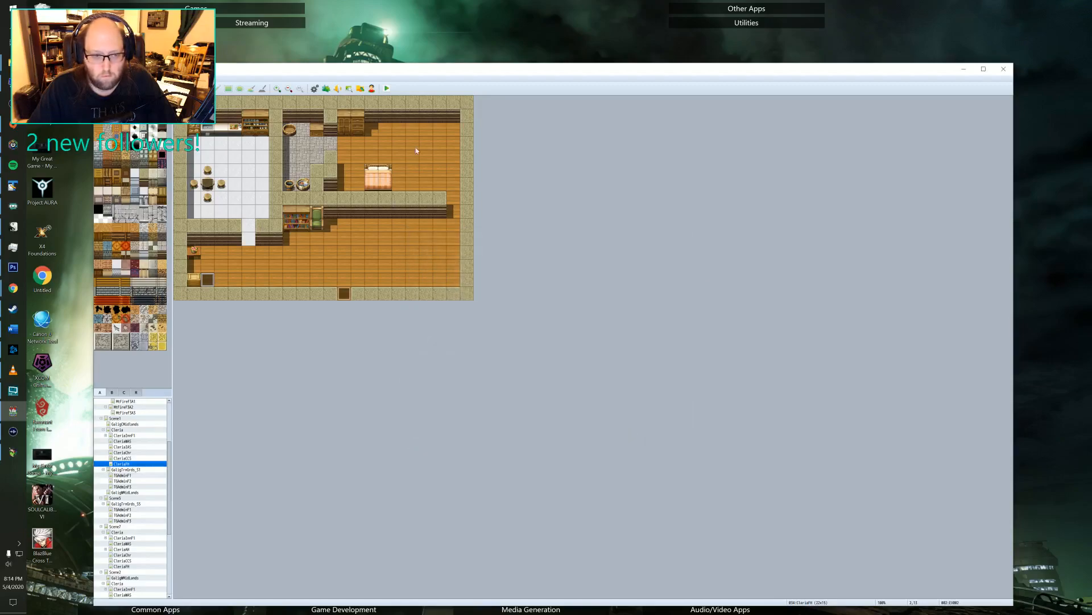
key(alt+Tab)
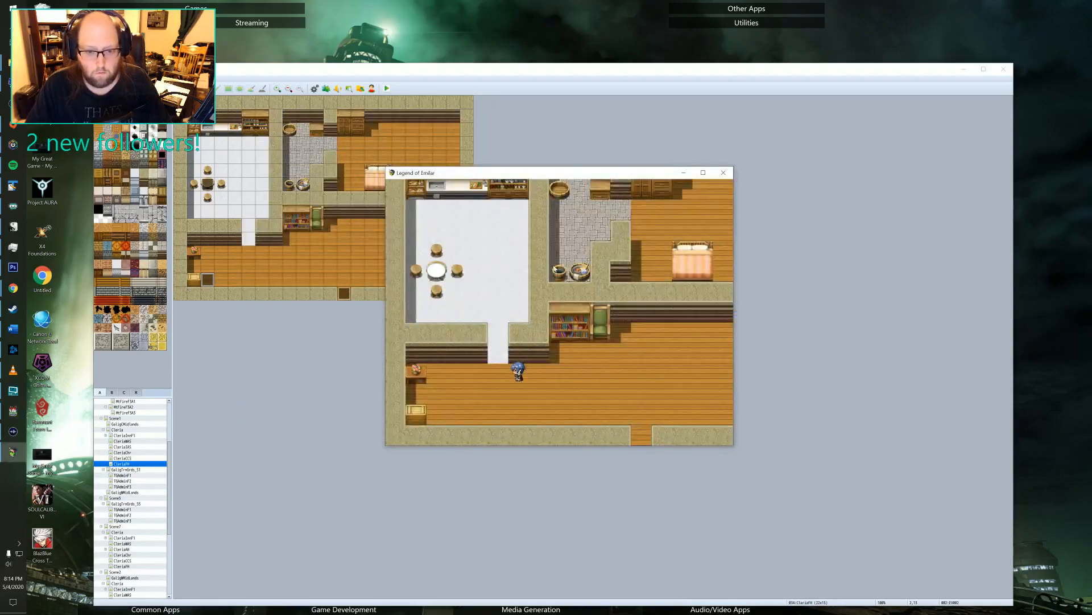
click(723, 172)
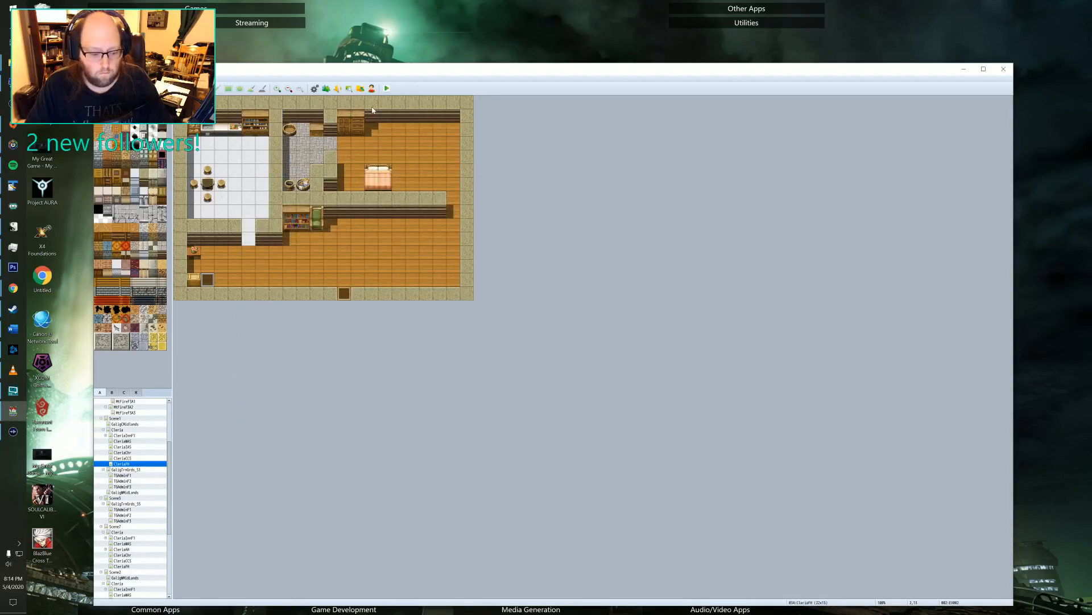
click(387, 88)
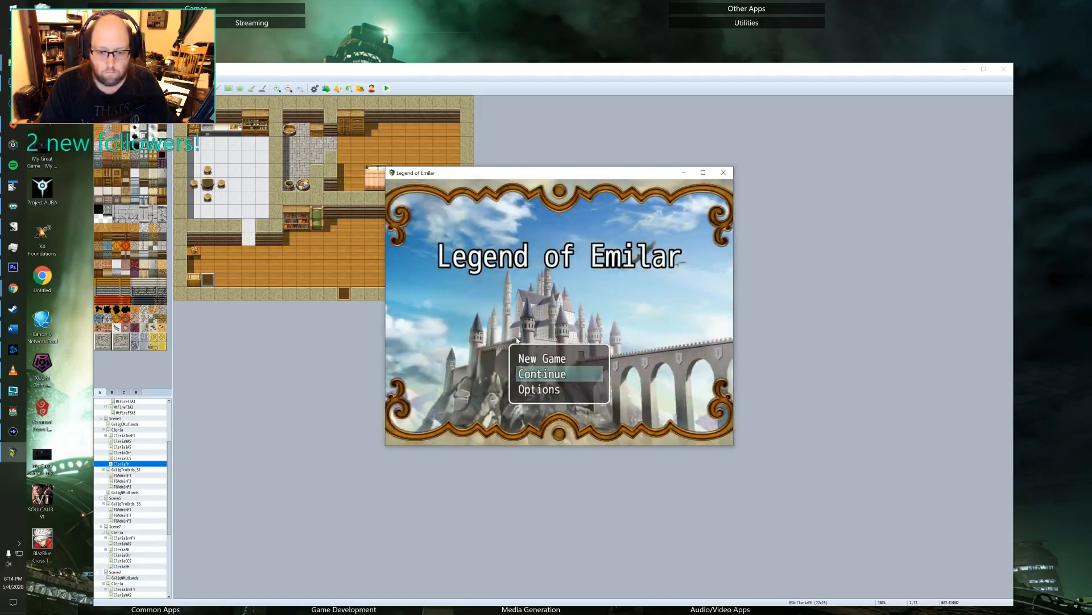
key(Return)
key(Return)
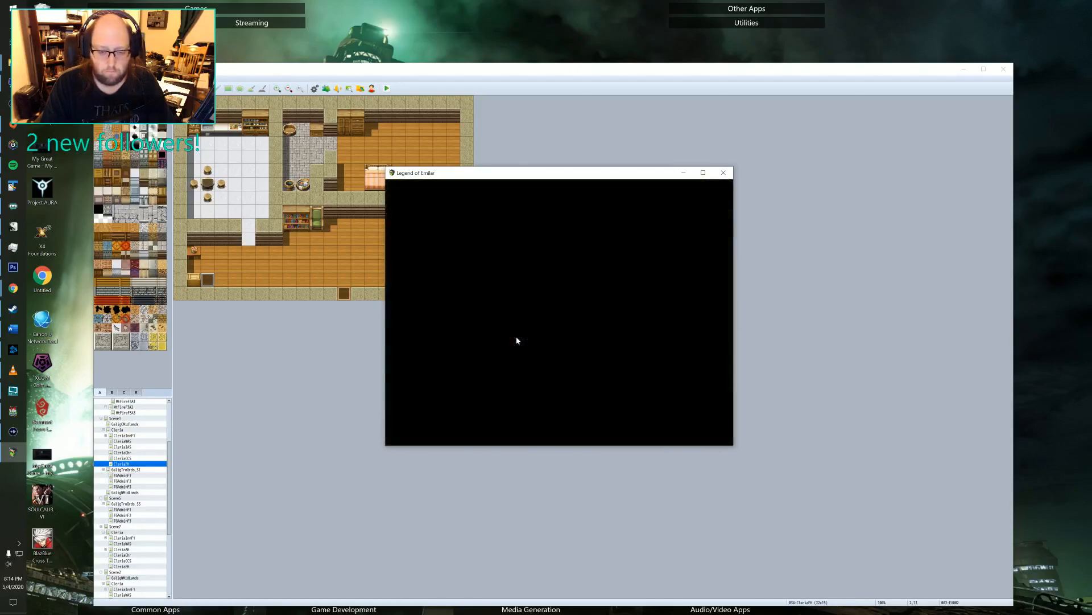
Enter the hero's house and play through the dinner dialogue in the kitchen.
key(Right)
key(Up)
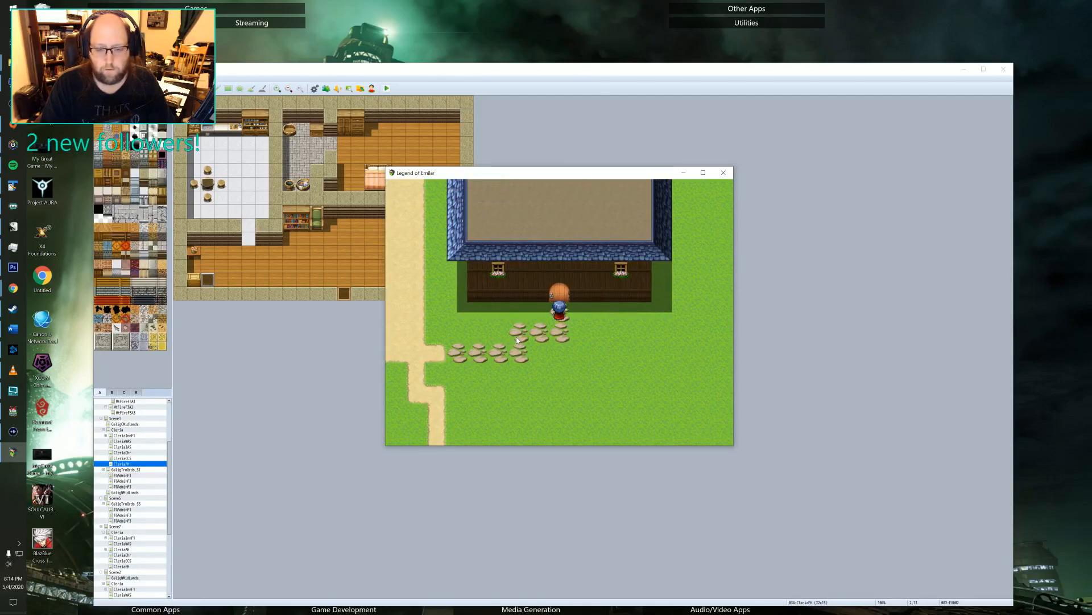
key(Up)
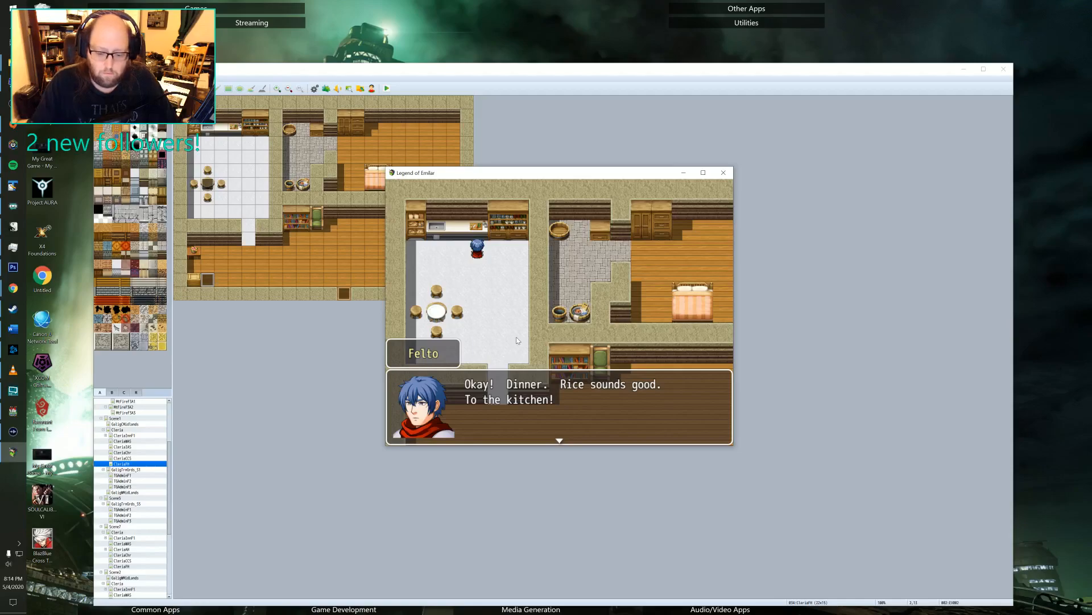
key(Return)
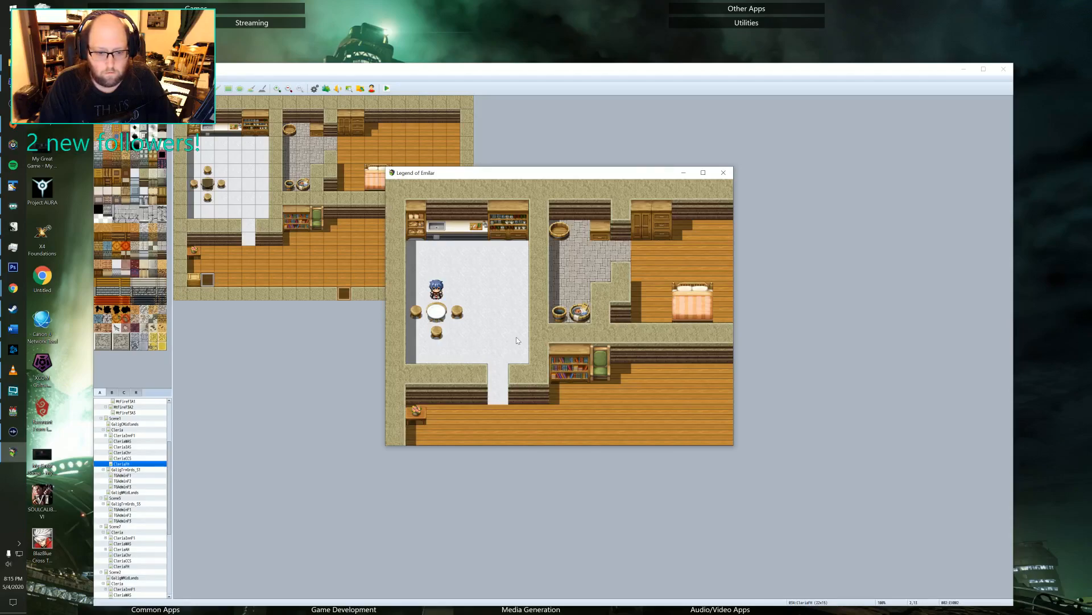
key(Return)
key(Return)
key(Return)
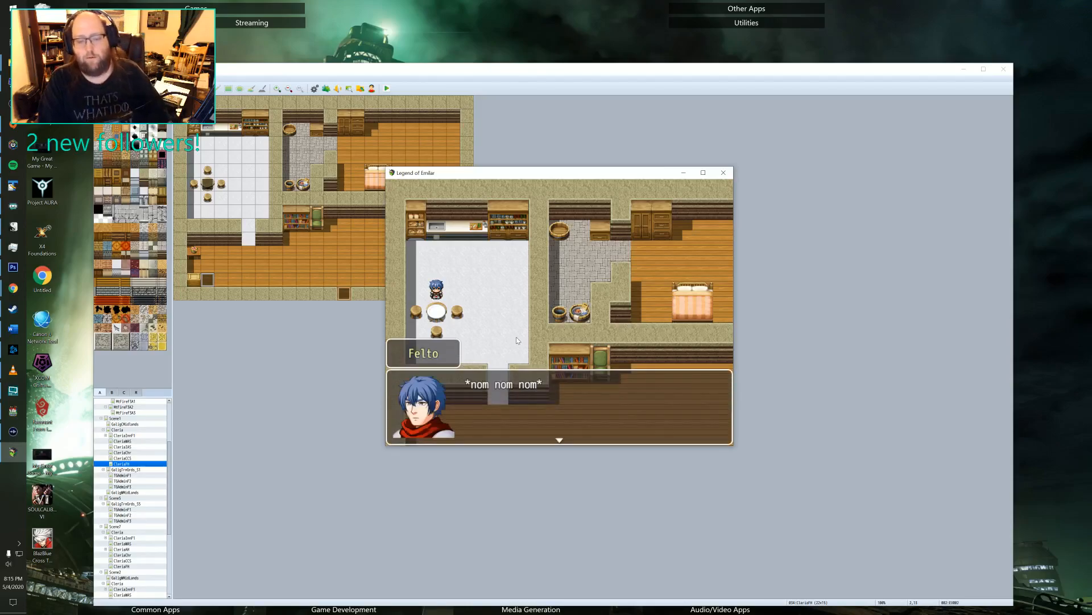
key(Return)
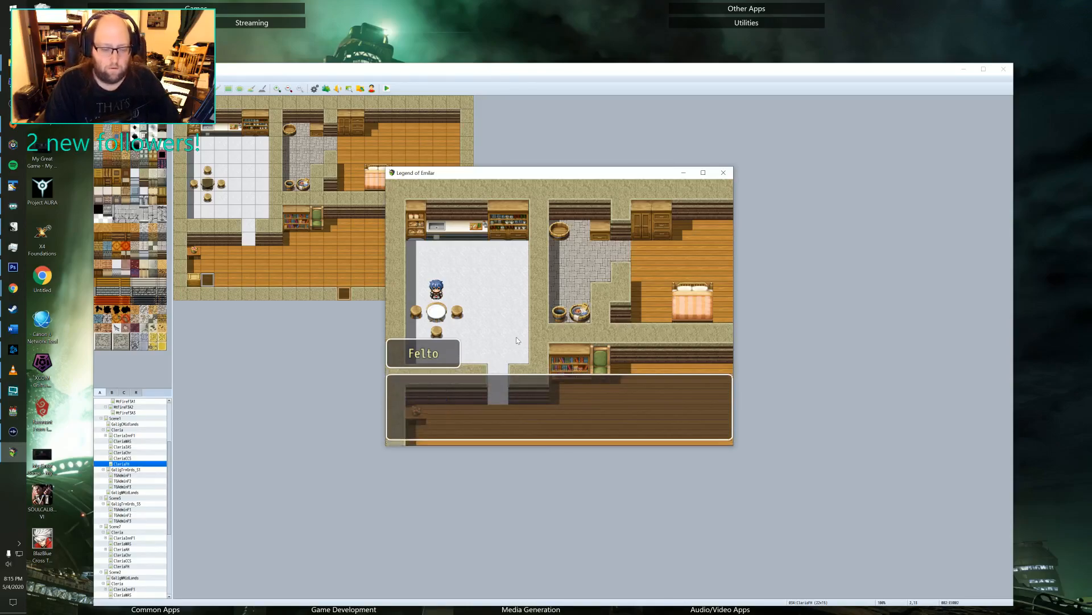
key(Return)
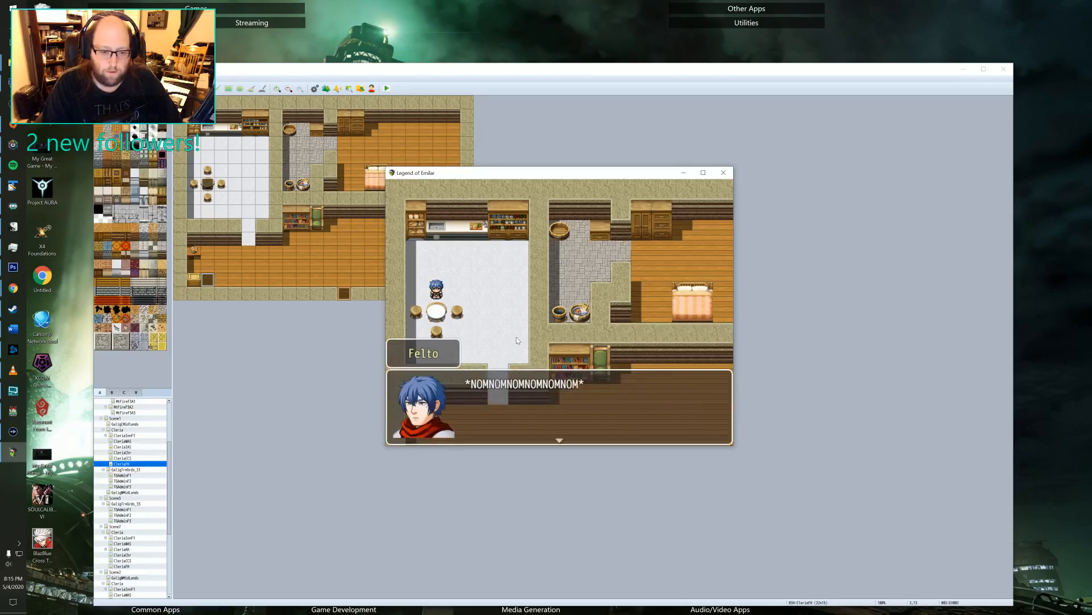
key(Return)
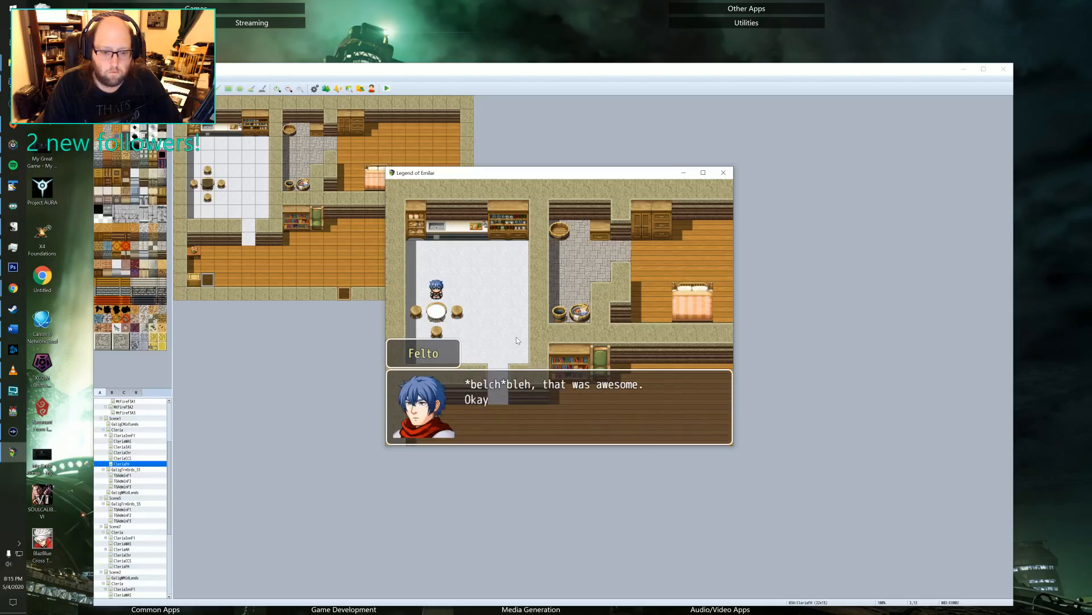
key(Return)
Follow the bedtime part of the scene as the hero goes from the kitchen table to the bed.
key(Right)
key(Down)
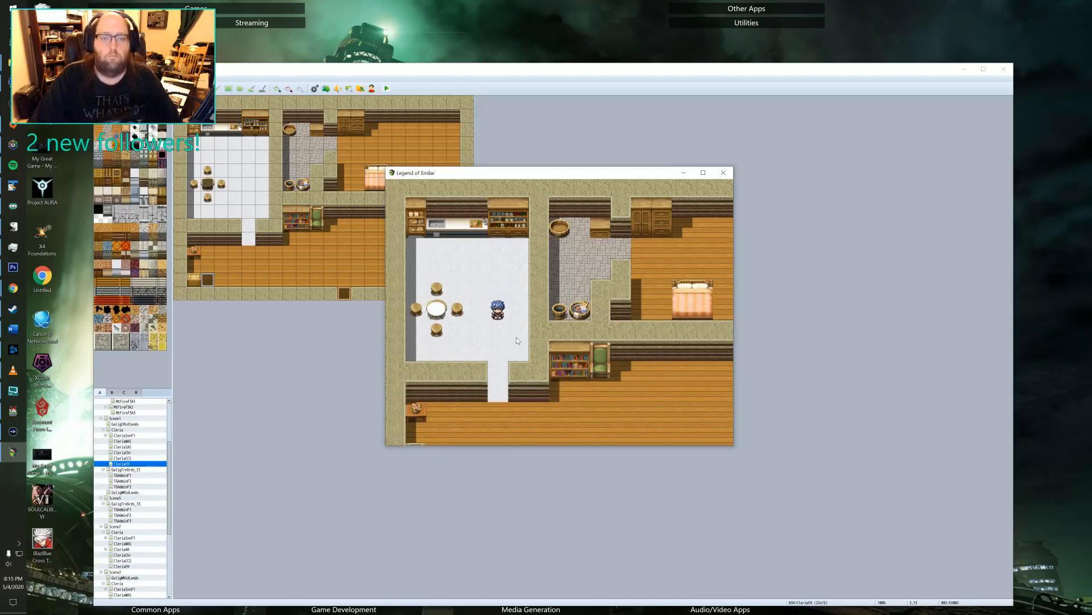
key(Down)
key(Right)
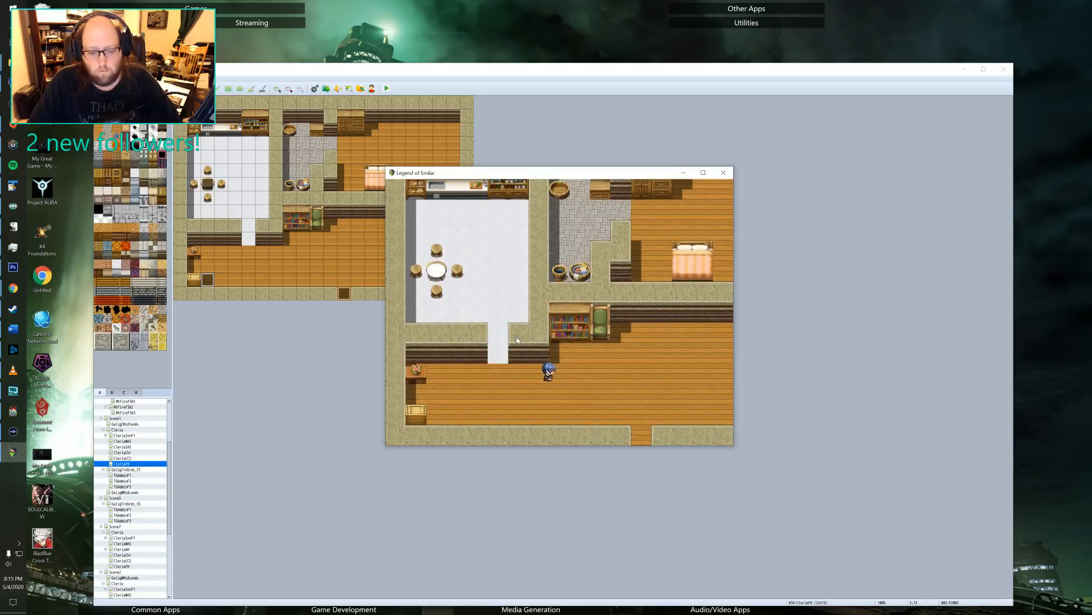
key(Right)
key(Up)
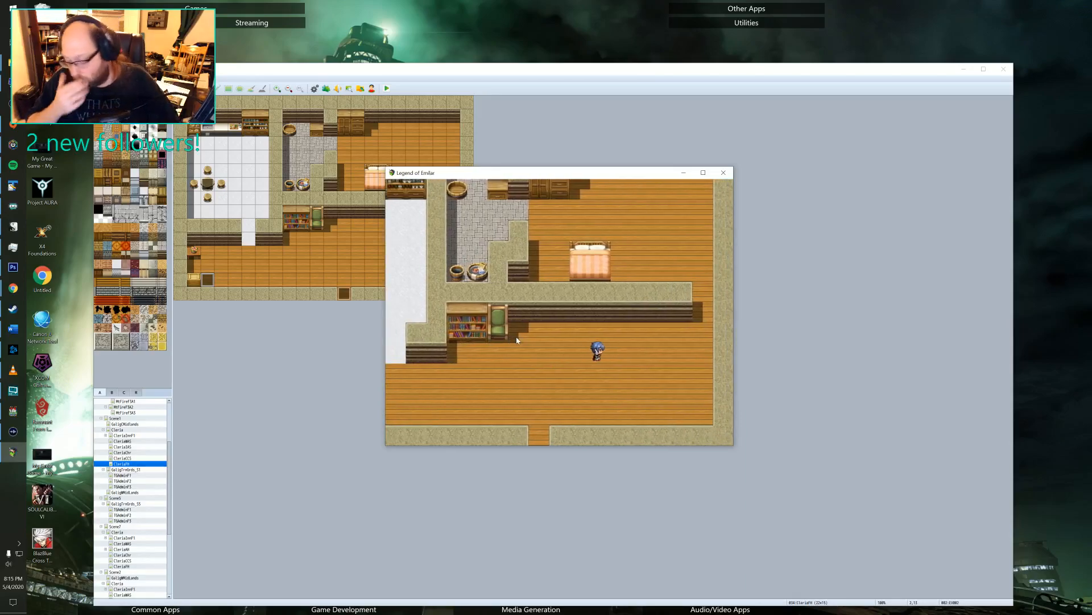
key(Up)
key(Right)
key(Up)
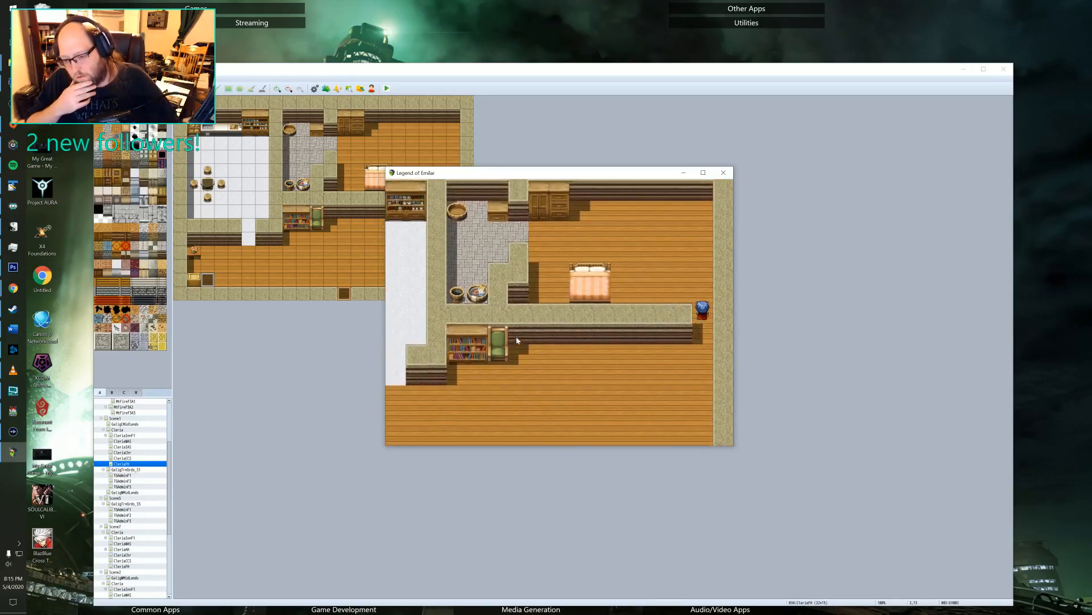
key(Left)
key(Left)
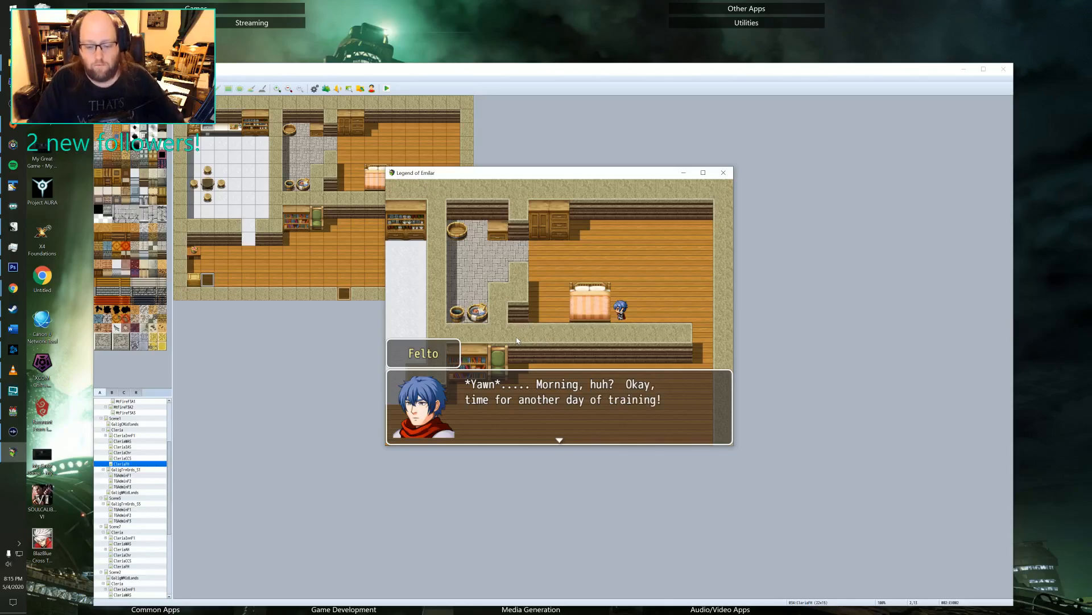
Advance through the dialogue after the hero wakes up and end the playtest.
key(Return)
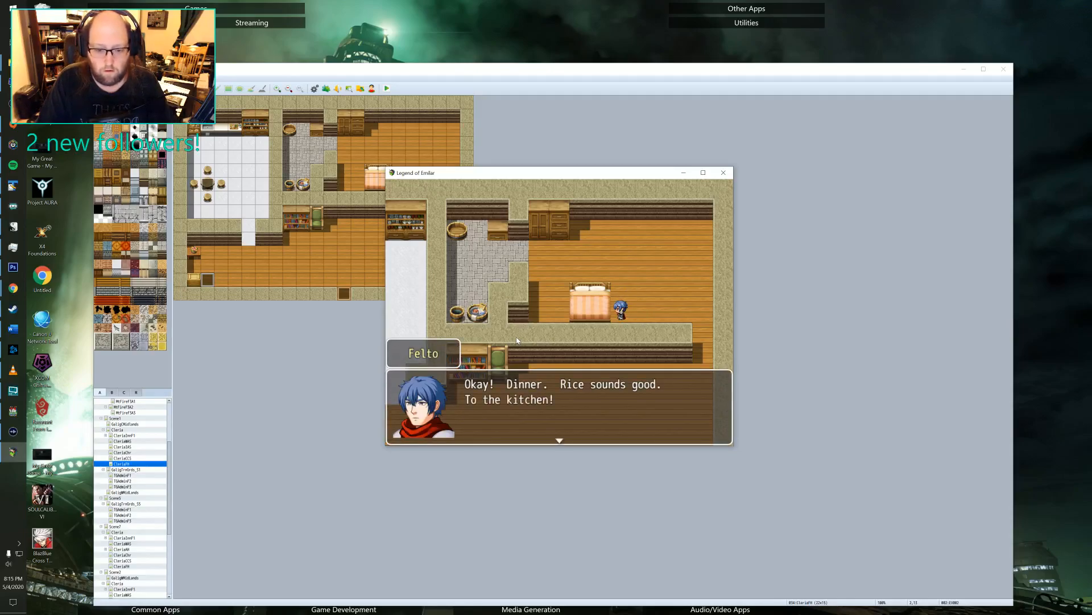
key(Return)
key(Escape)
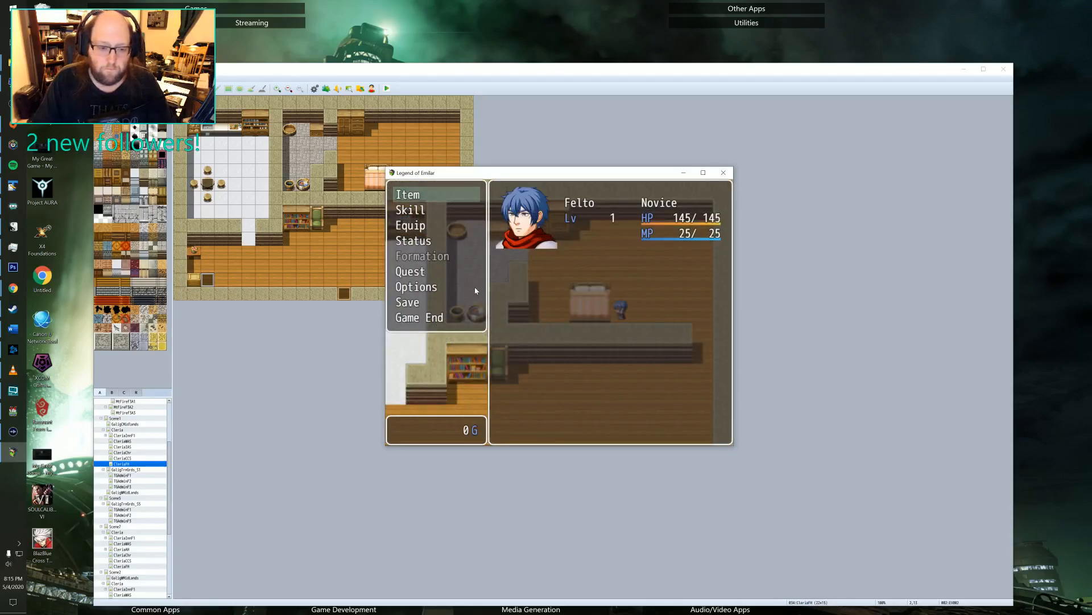
click(726, 170)
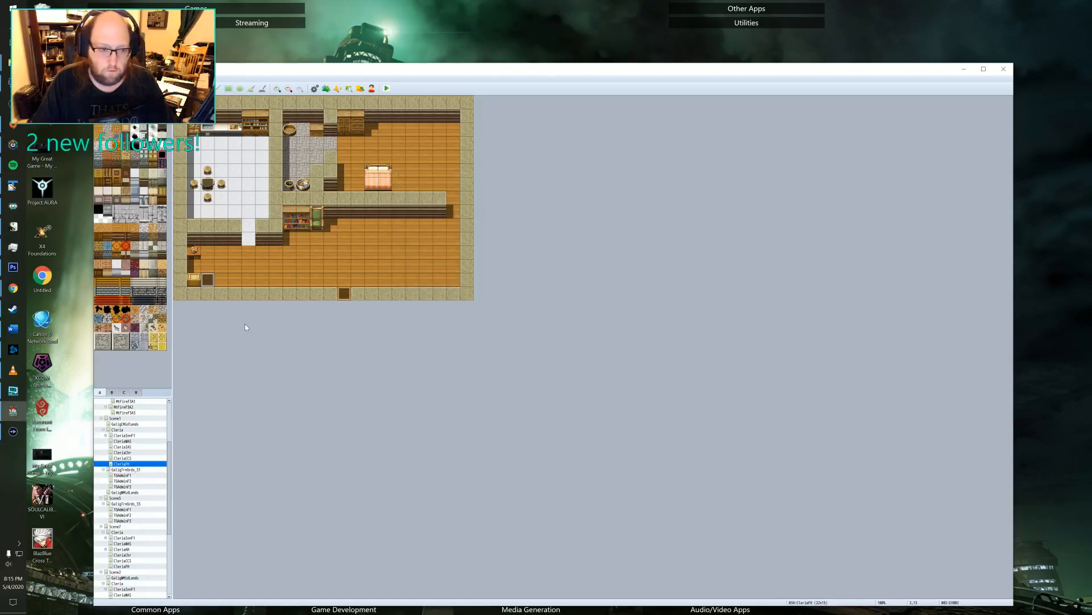
Review EV002's page 5 switch condition and closing commands, comparing them with page 4.
double_click(208, 281)
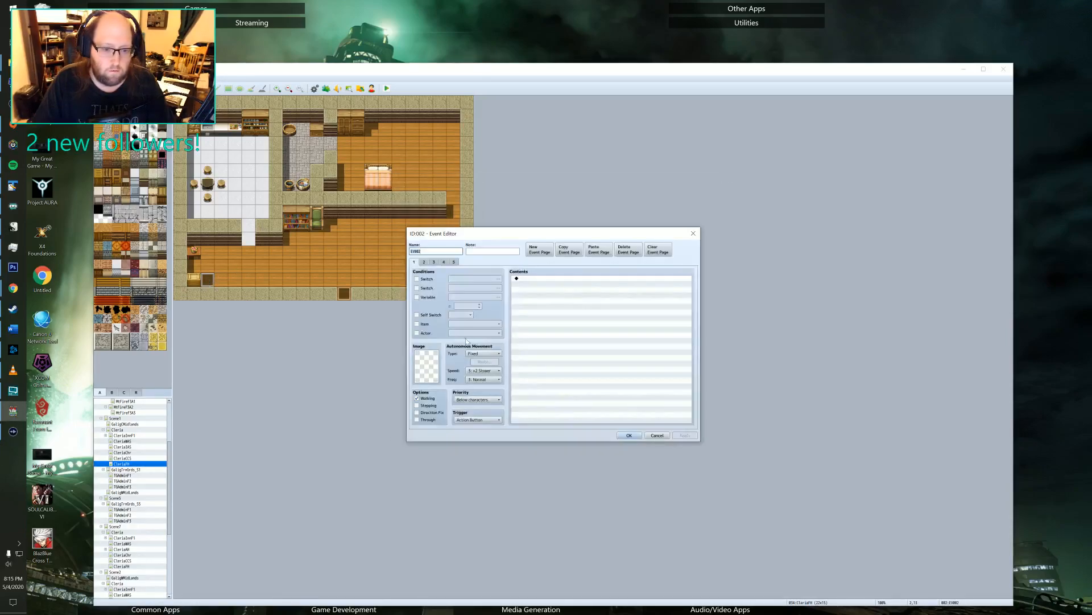
click(442, 262)
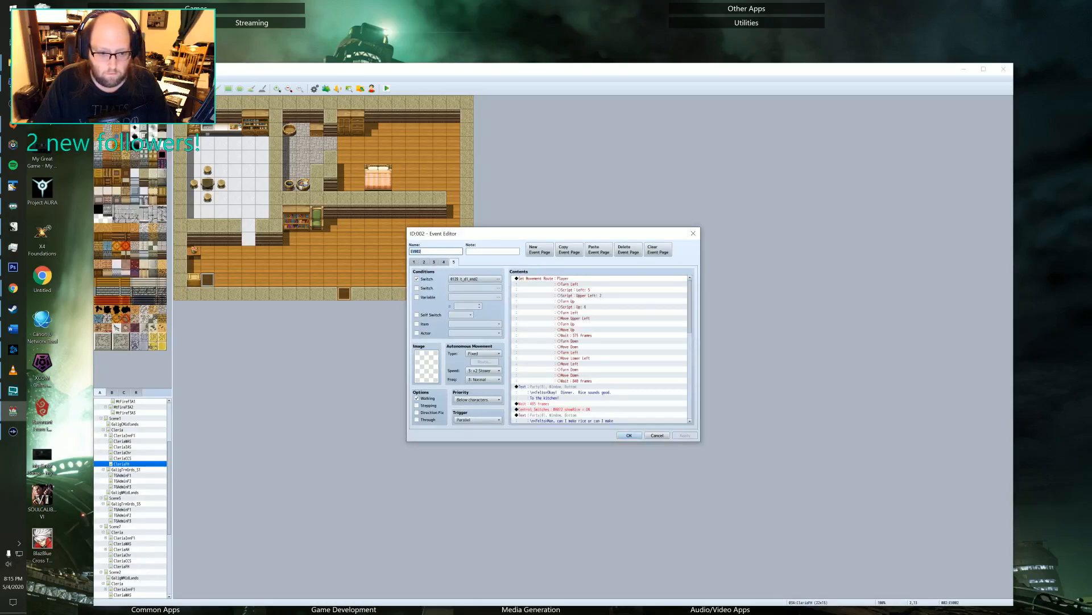
scroll(567, 368, down, 10)
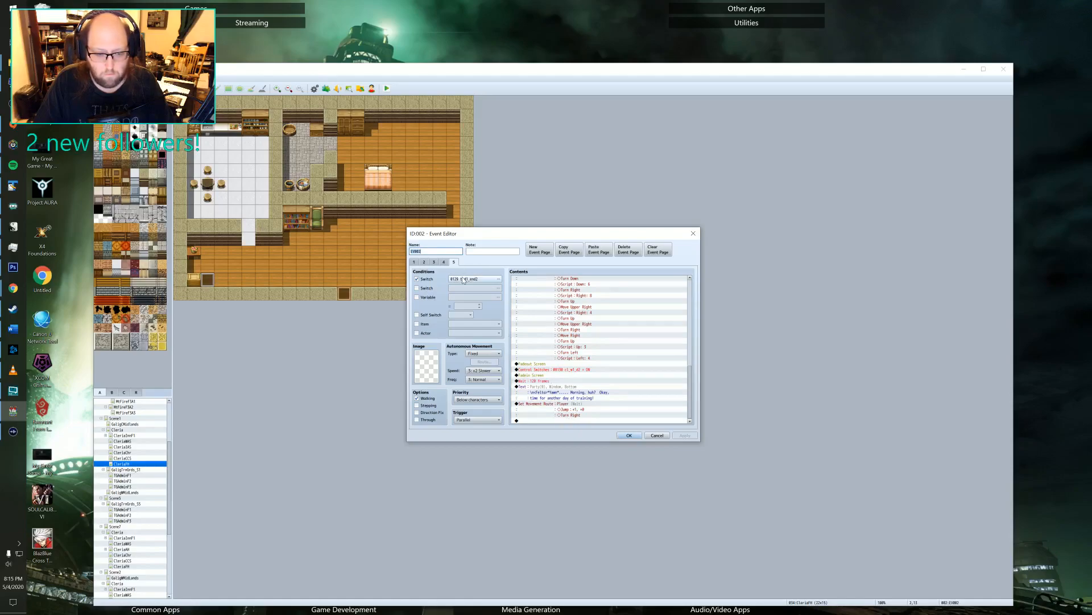
click(444, 263)
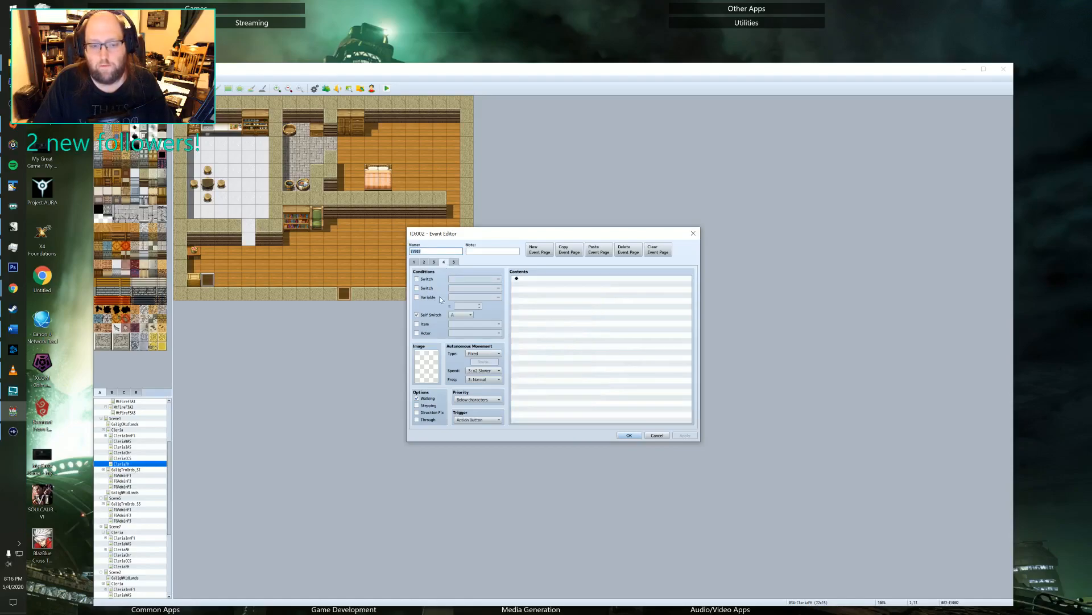
click(454, 262)
scroll(539, 384, down, 9)
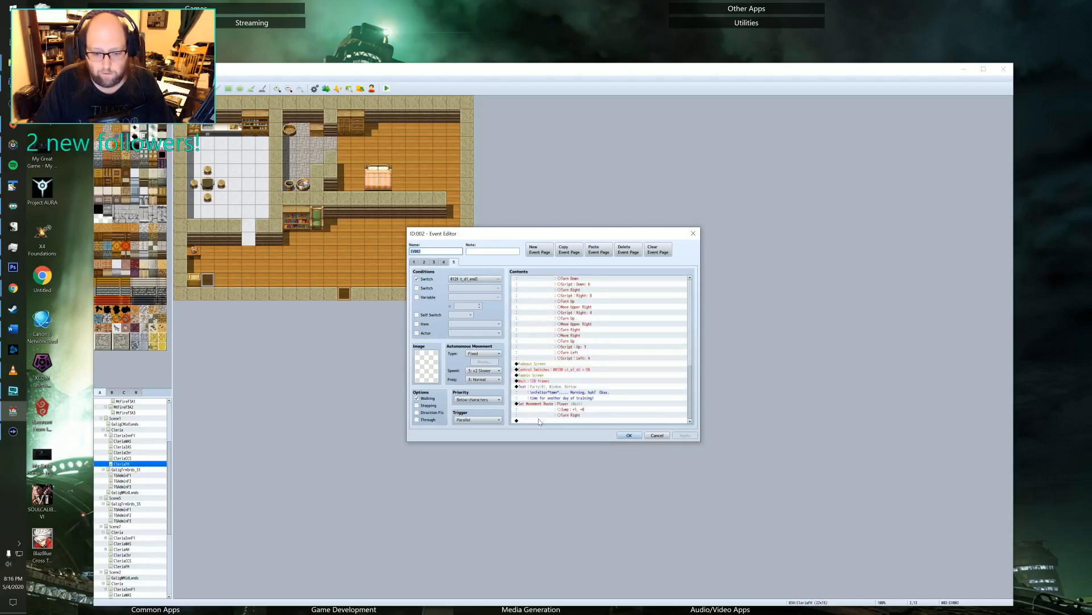
Add a Control Switches command at the end of EV002's page 5 that turns t_d1_end2 OFF.
double_click(538, 420)
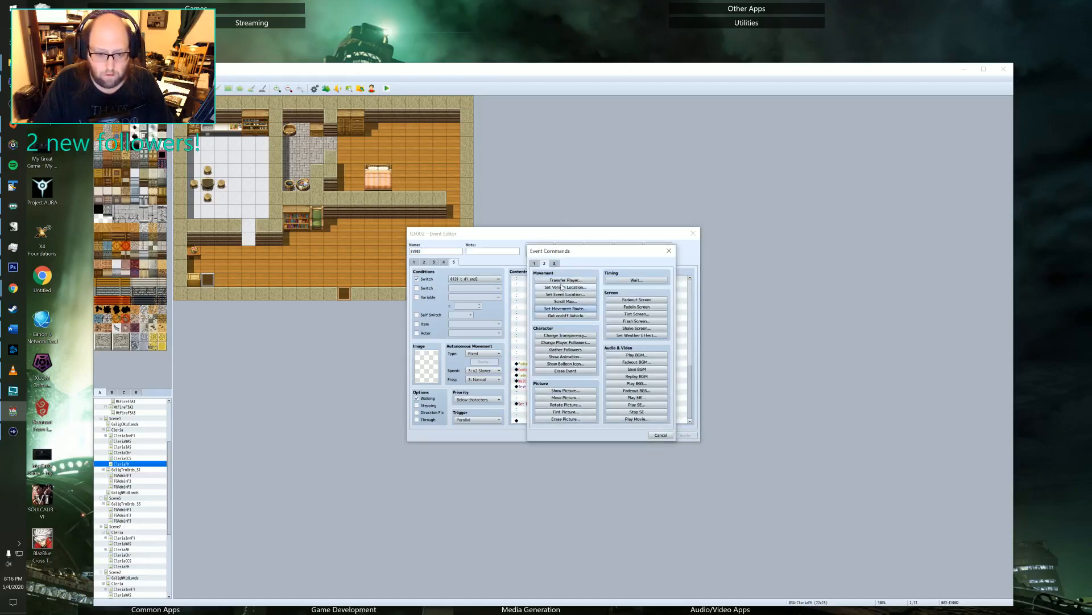
click(535, 263)
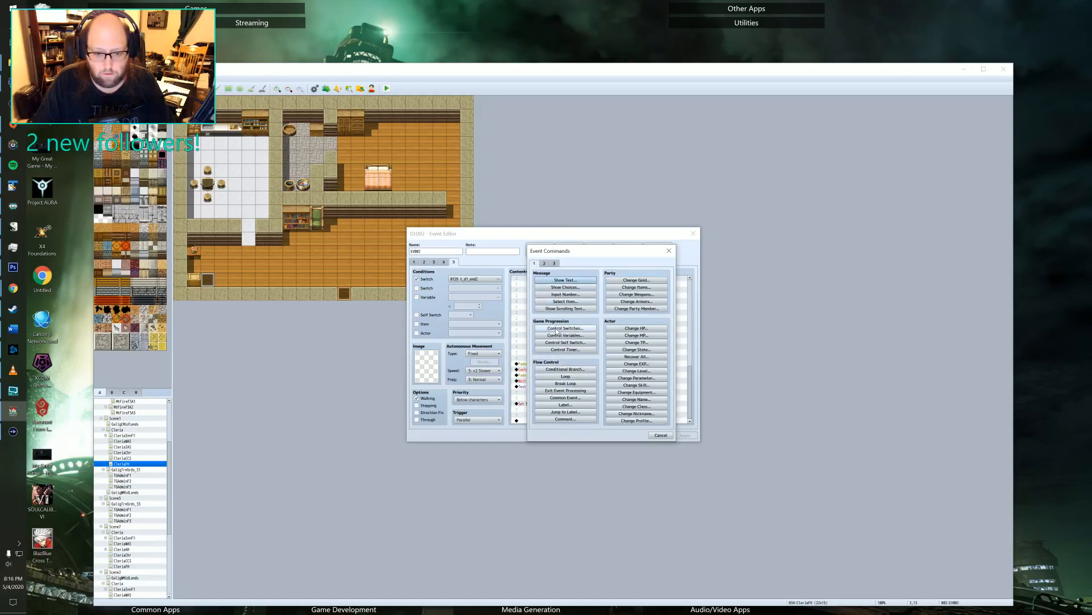
click(557, 330)
click(620, 333)
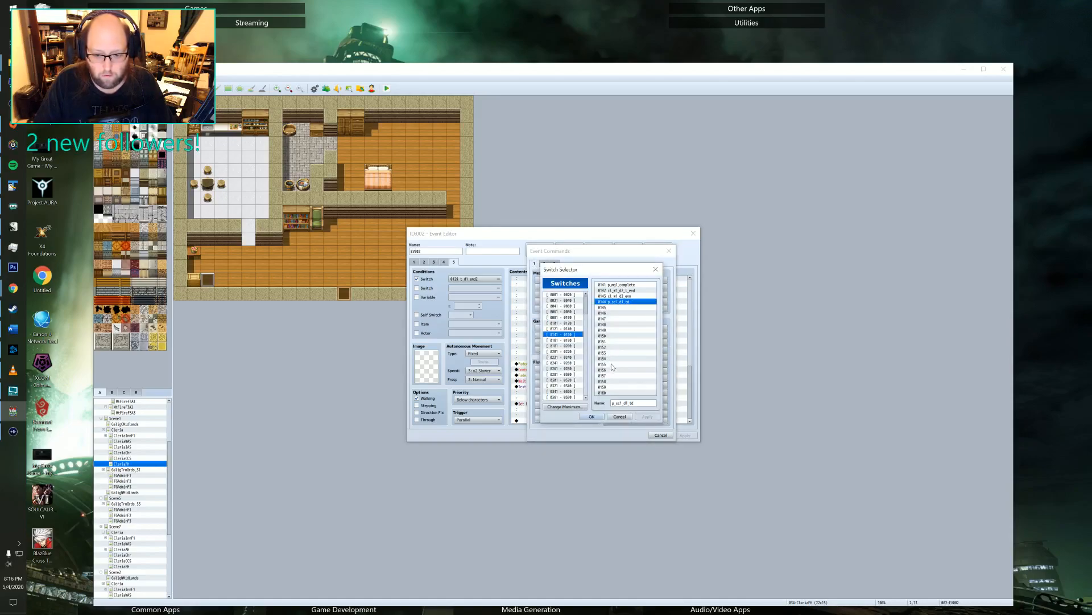
click(568, 329)
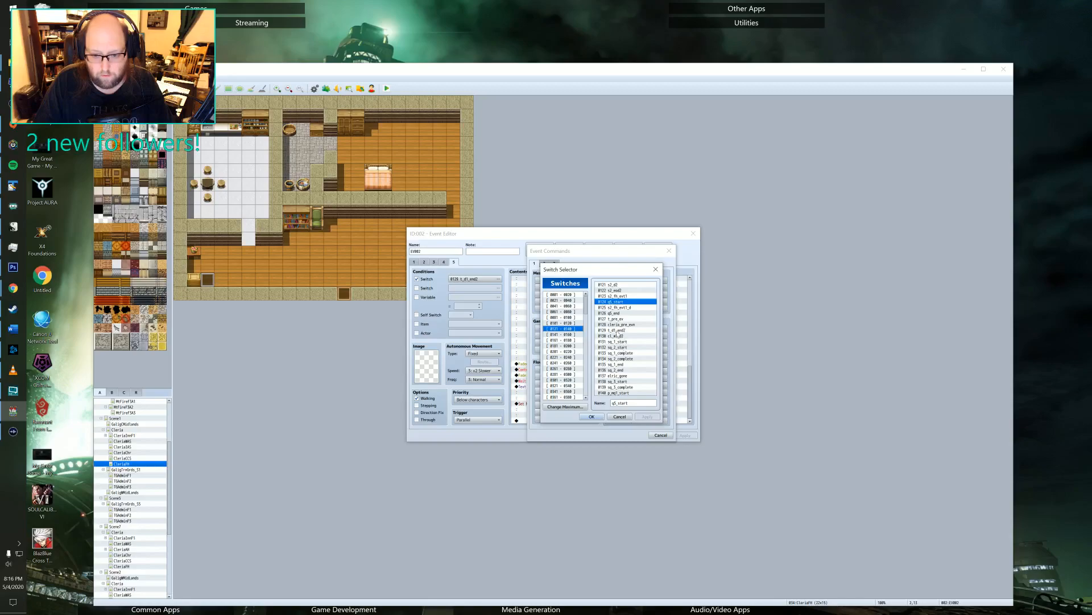
click(616, 330)
click(592, 417)
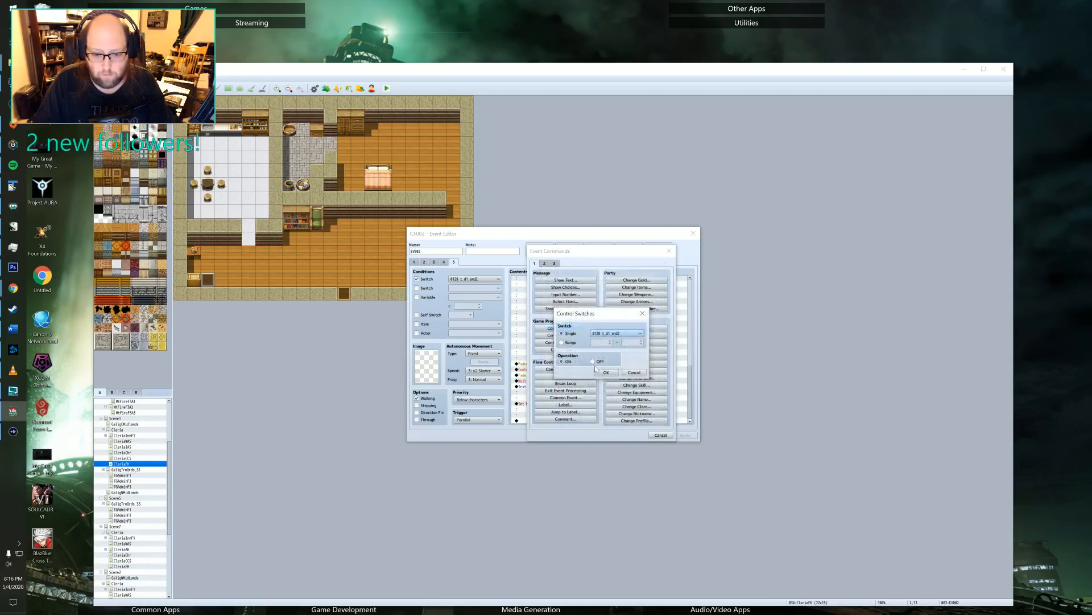
click(595, 364)
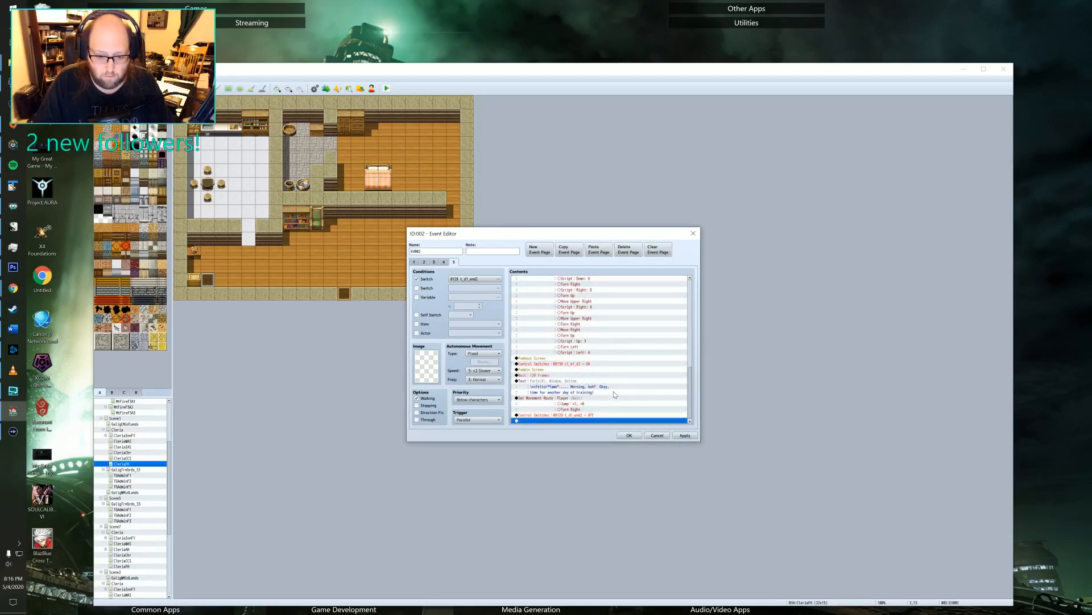
Change the duration of the Wait command between Fadein Screen and the morning text on page 5.
click(555, 369)
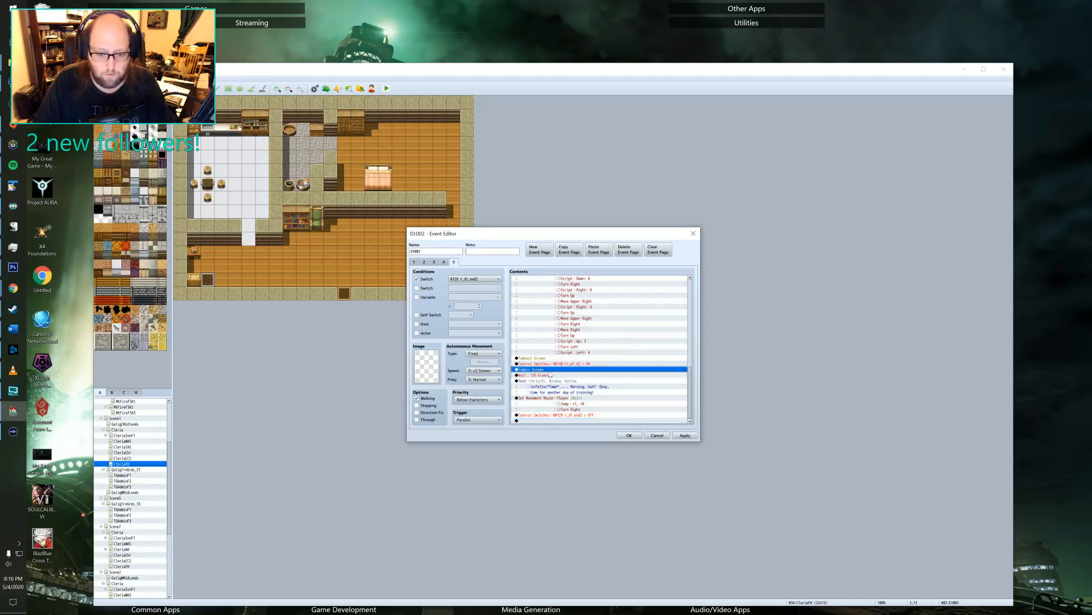
click(553, 375)
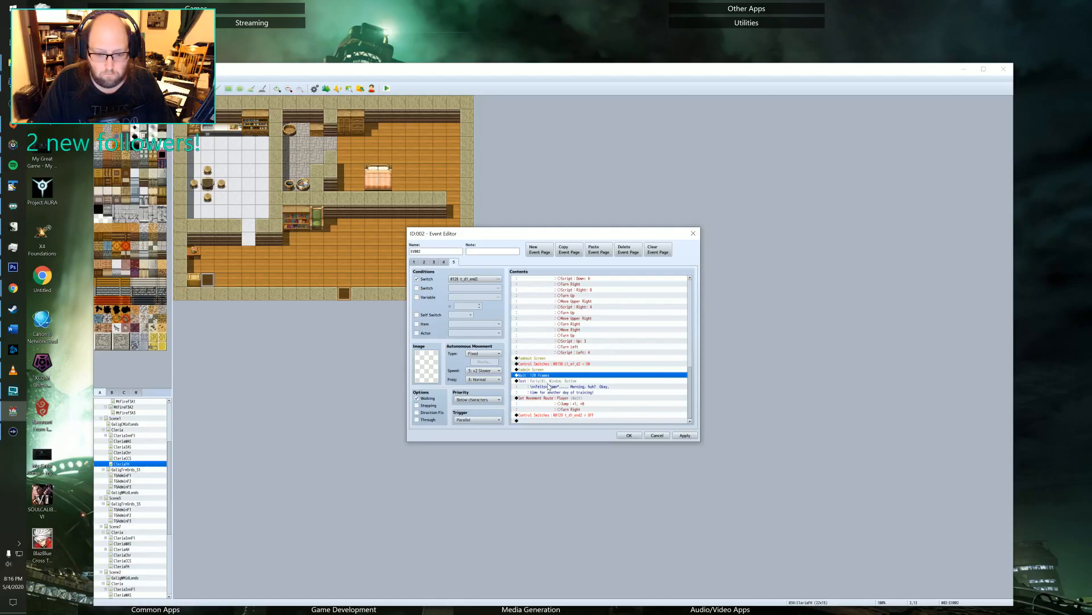
key(Return)
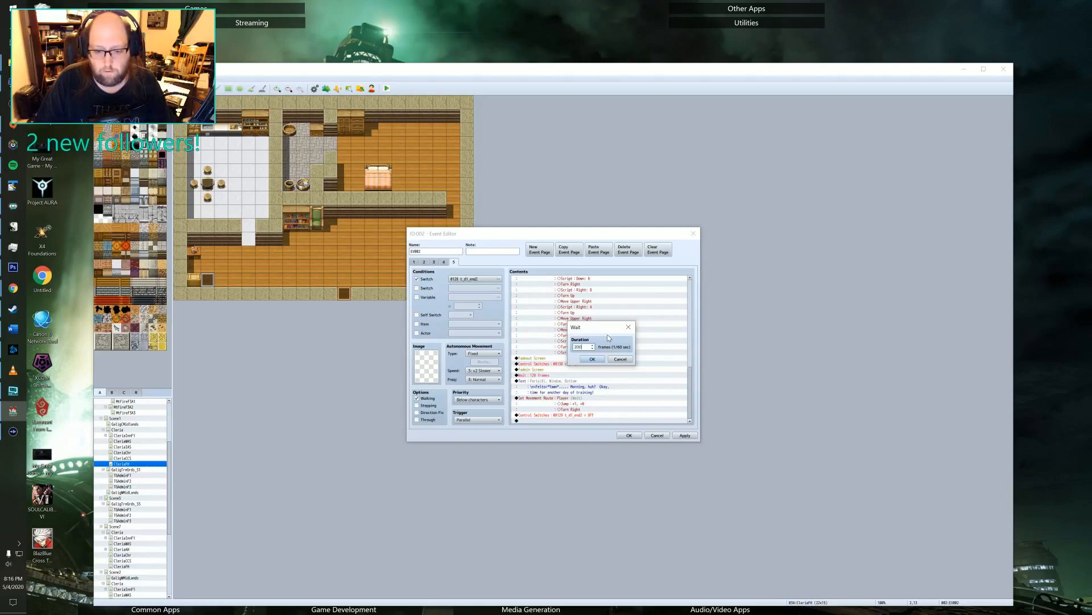
click(592, 359)
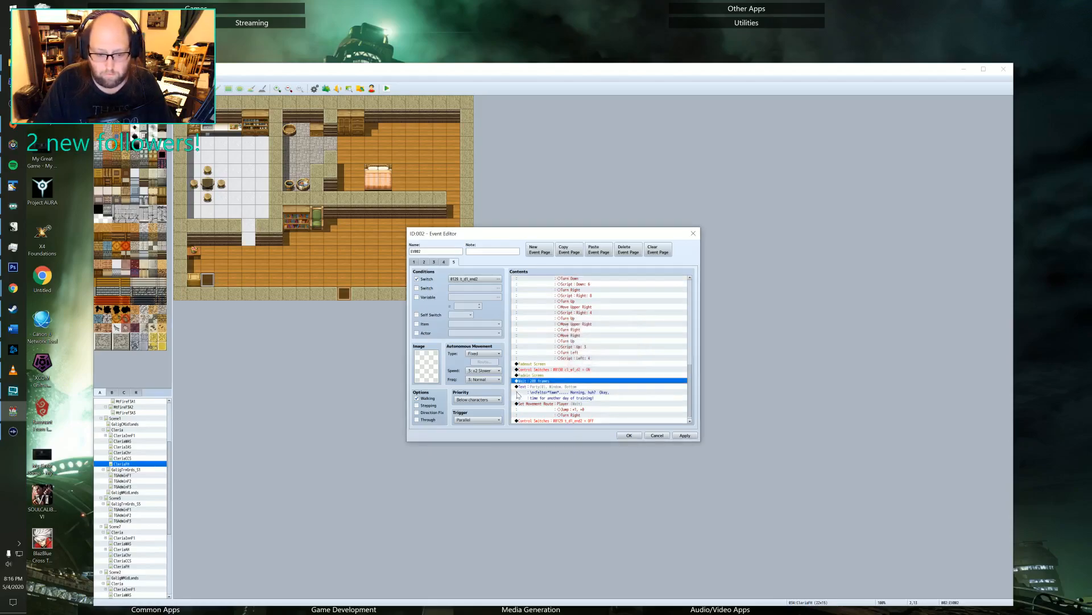
Insert a Play ME command for the Inn jingle between Fadein Screen and the Wait on EV002's page 5, previewing it first.
double_click(543, 382)
click(600, 357)
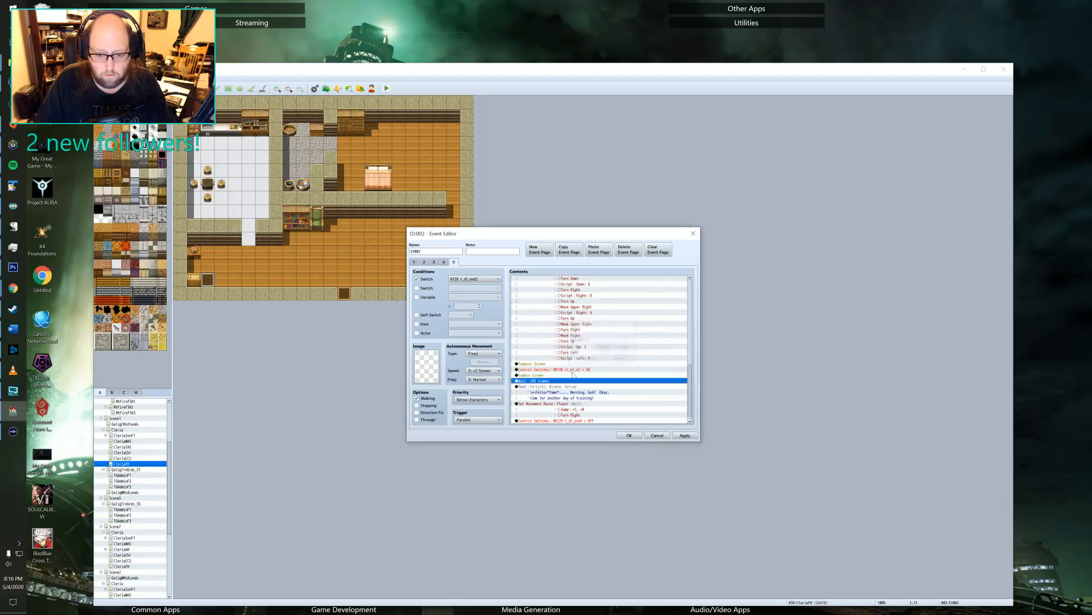
double_click(536, 386)
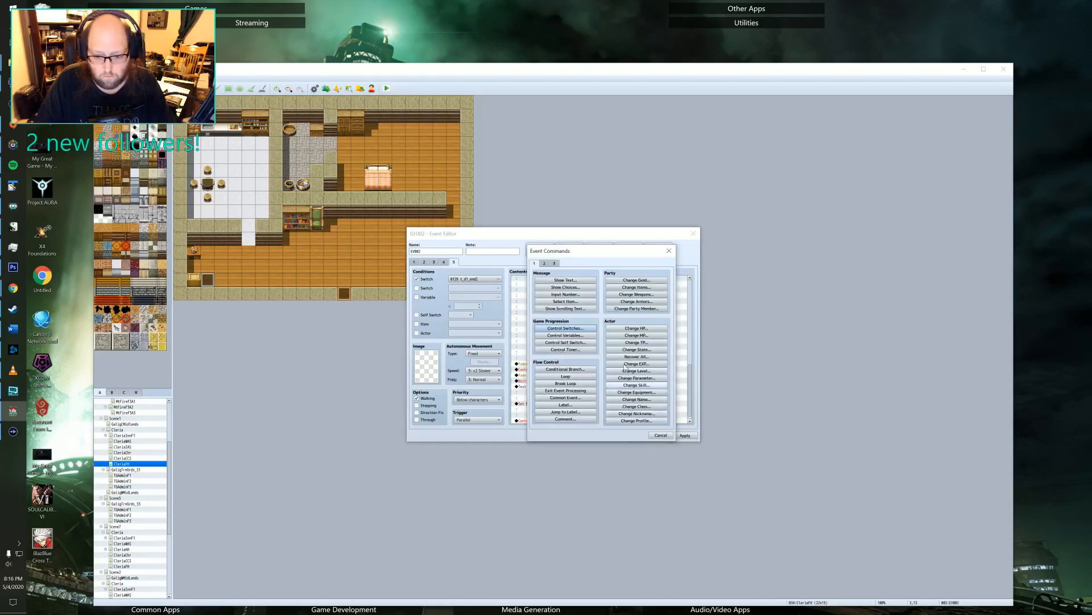
click(545, 263)
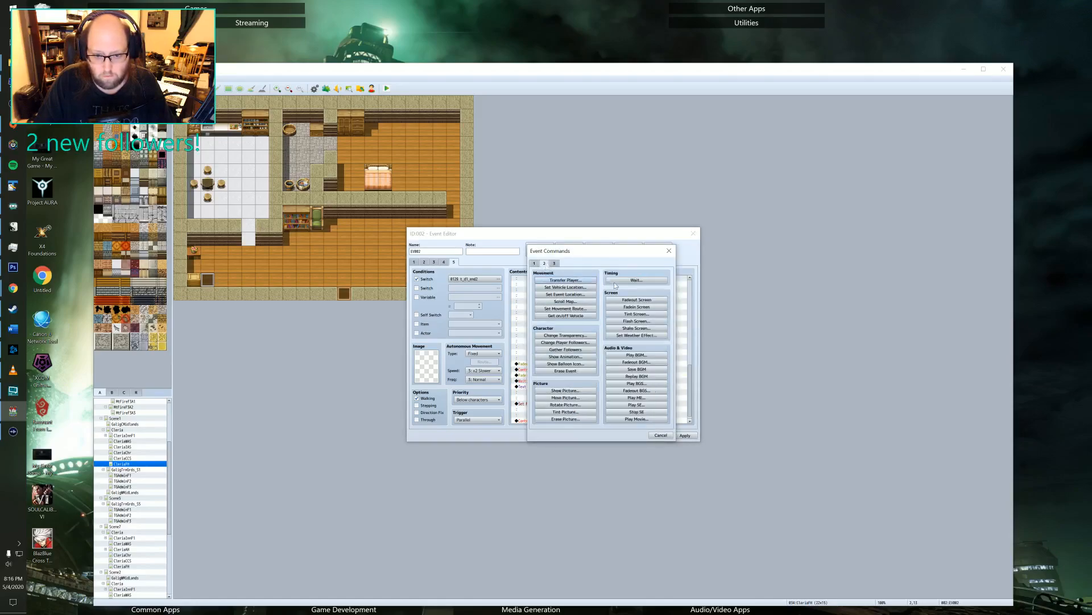
click(630, 399)
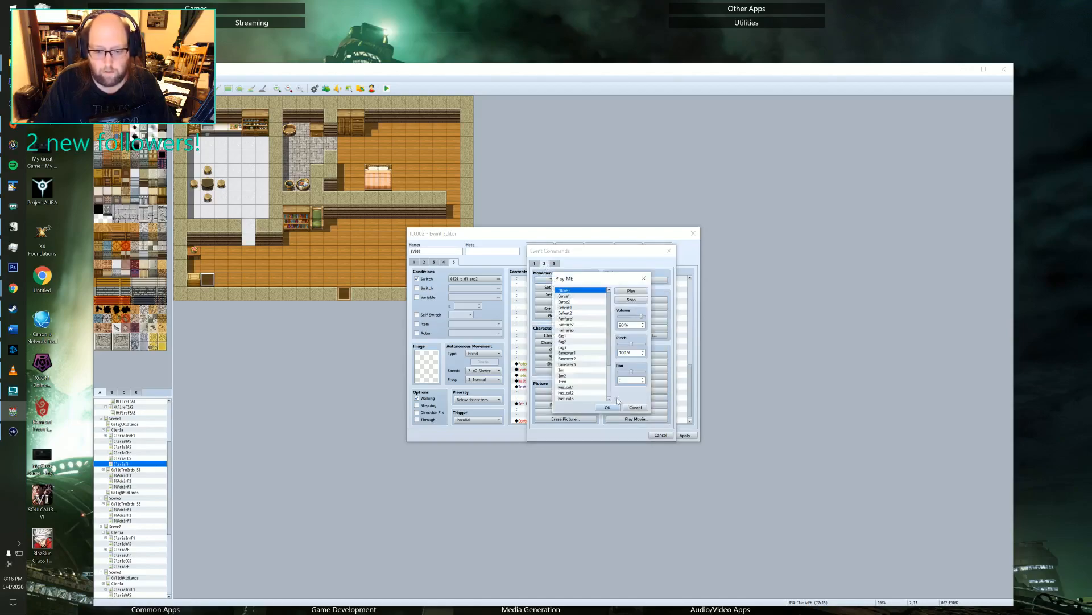
click(567, 353)
click(568, 376)
click(566, 370)
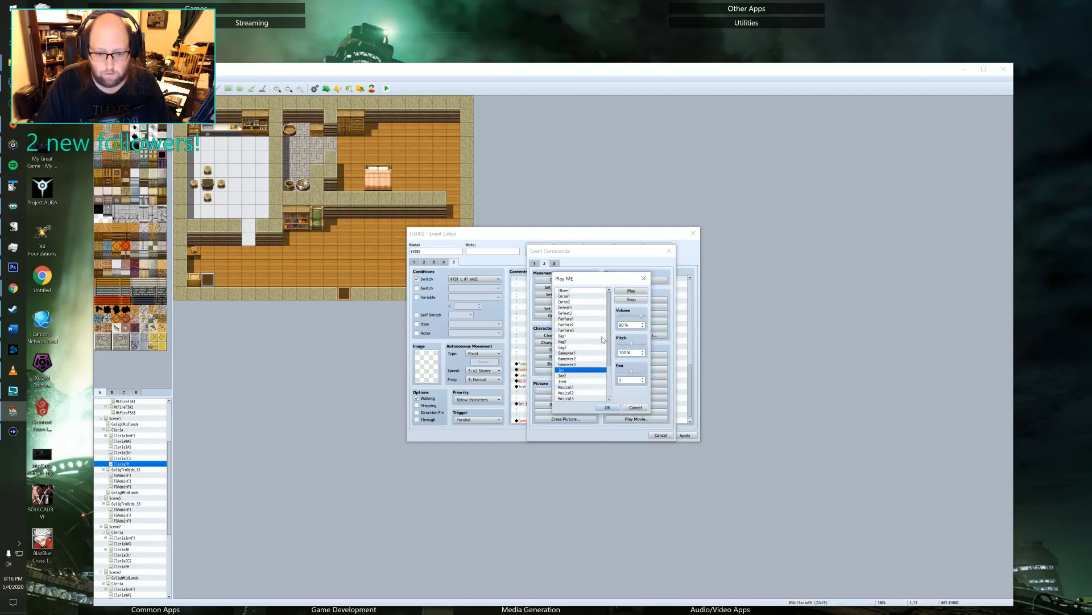
click(635, 291)
click(607, 407)
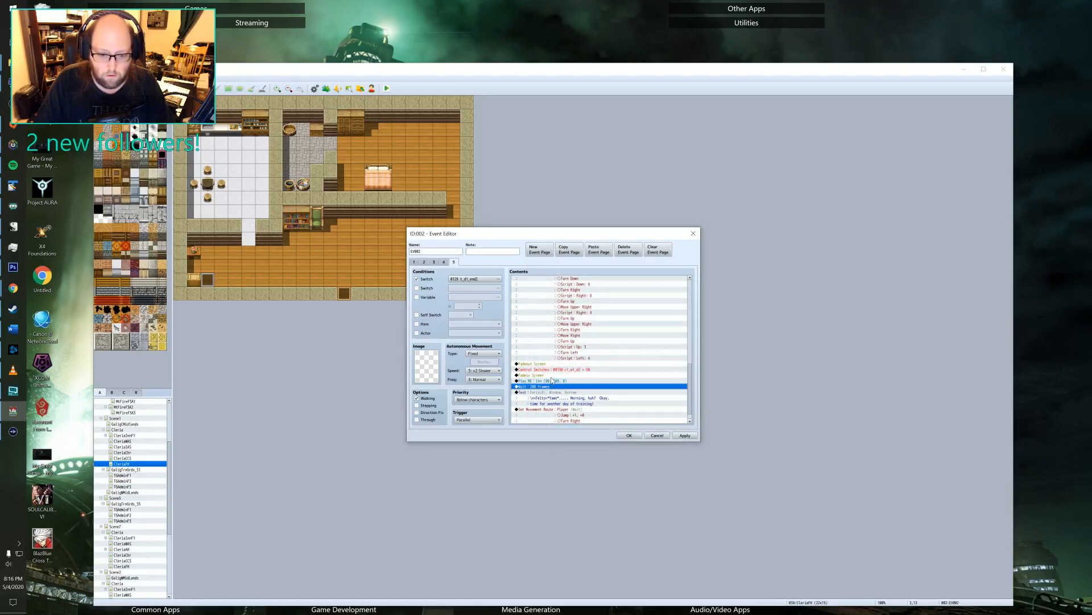
click(544, 380)
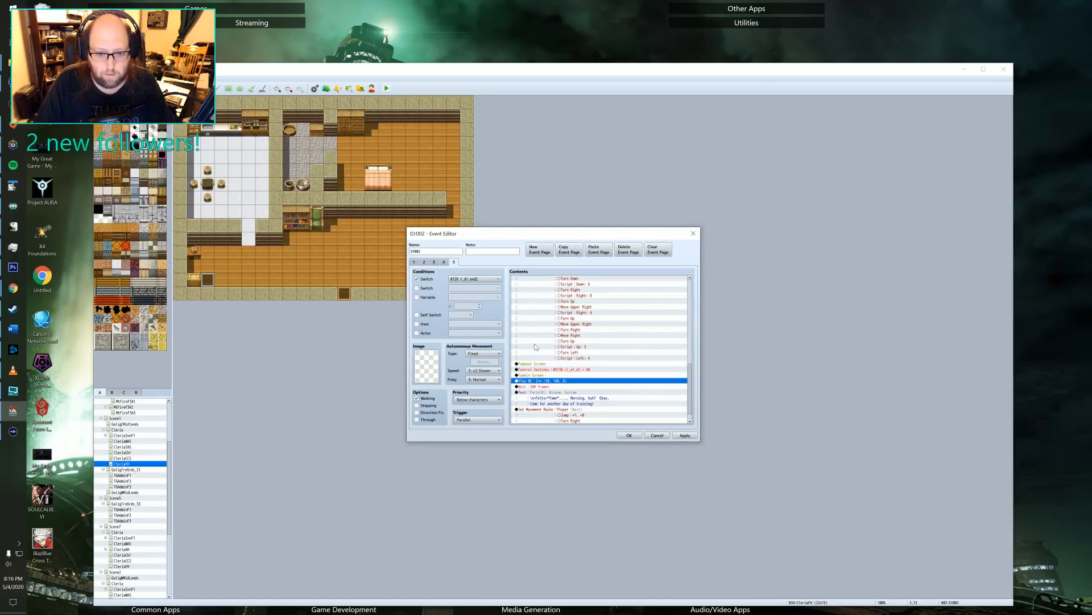
click(543, 376)
double_click(543, 381)
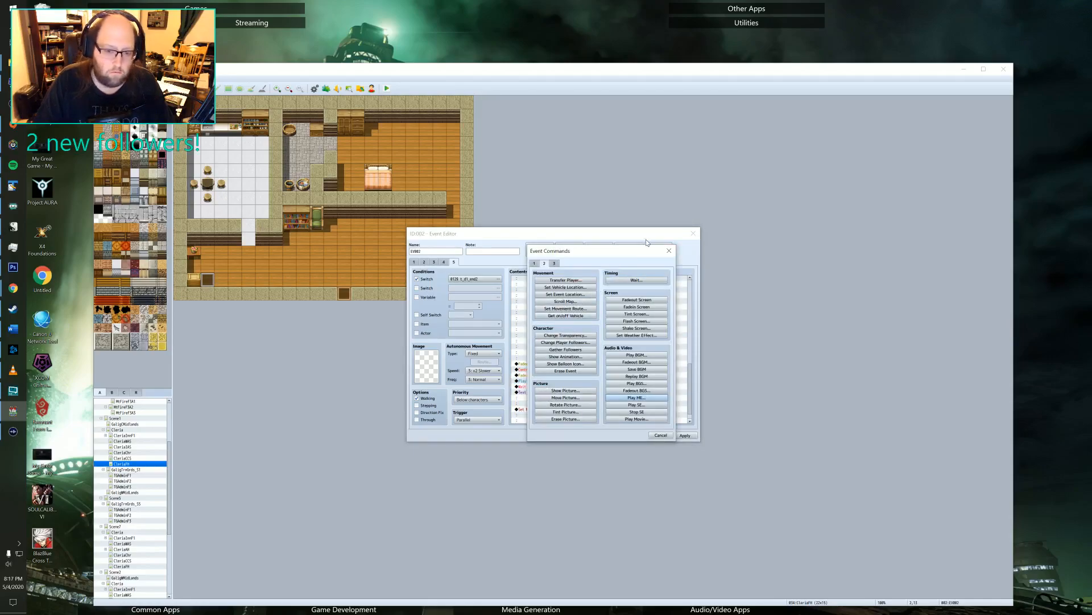
click(670, 251)
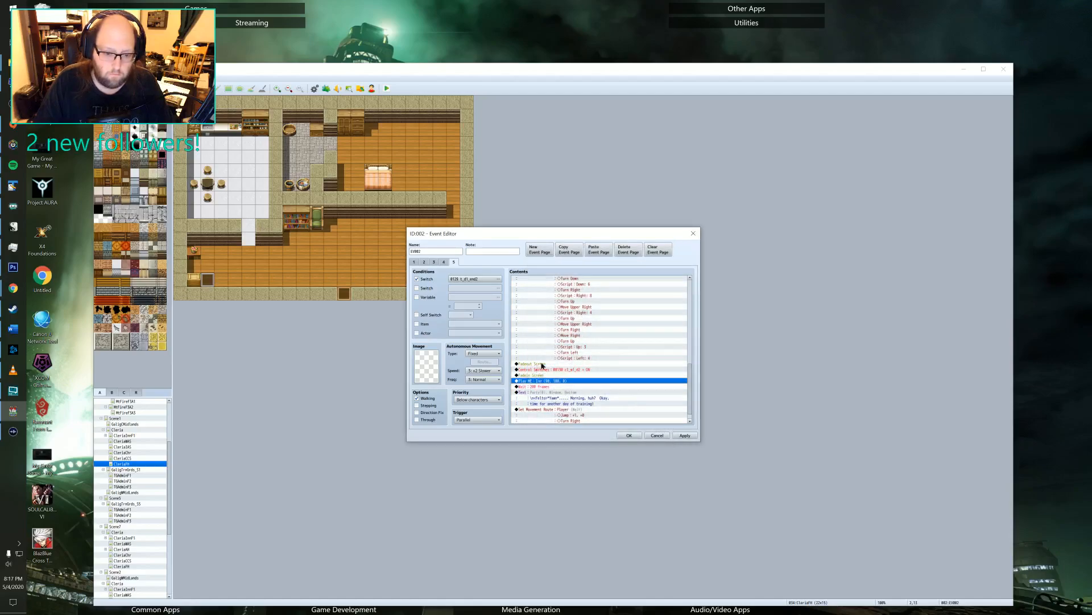
click(541, 368)
click(540, 375)
click(539, 380)
click(541, 370)
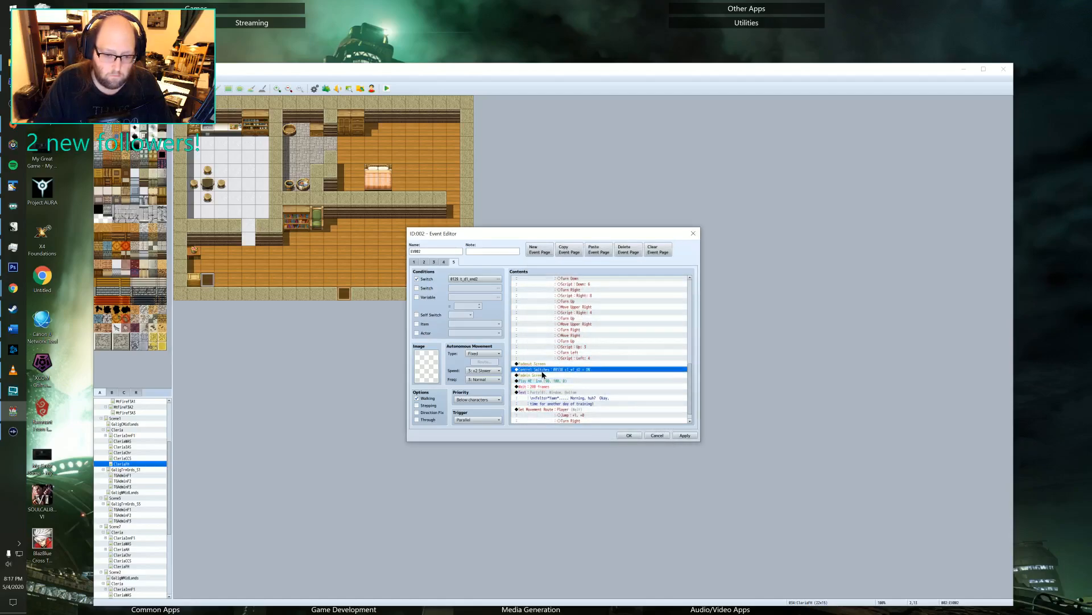
click(542, 375)
click(540, 381)
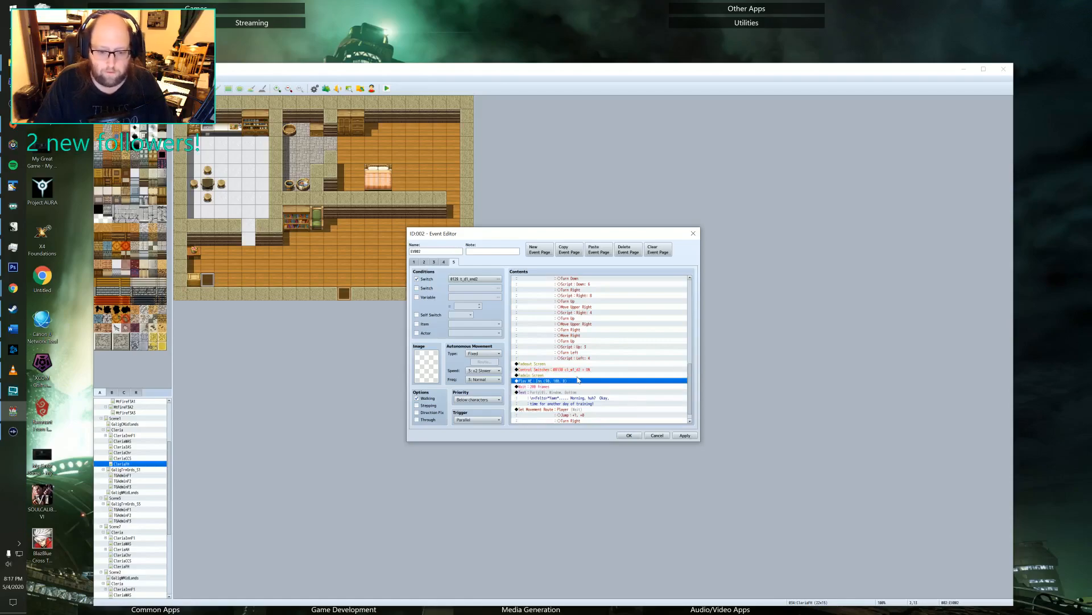
Move the Fadein Screen command from before the Play ME to just before the morning text.
click(542, 375)
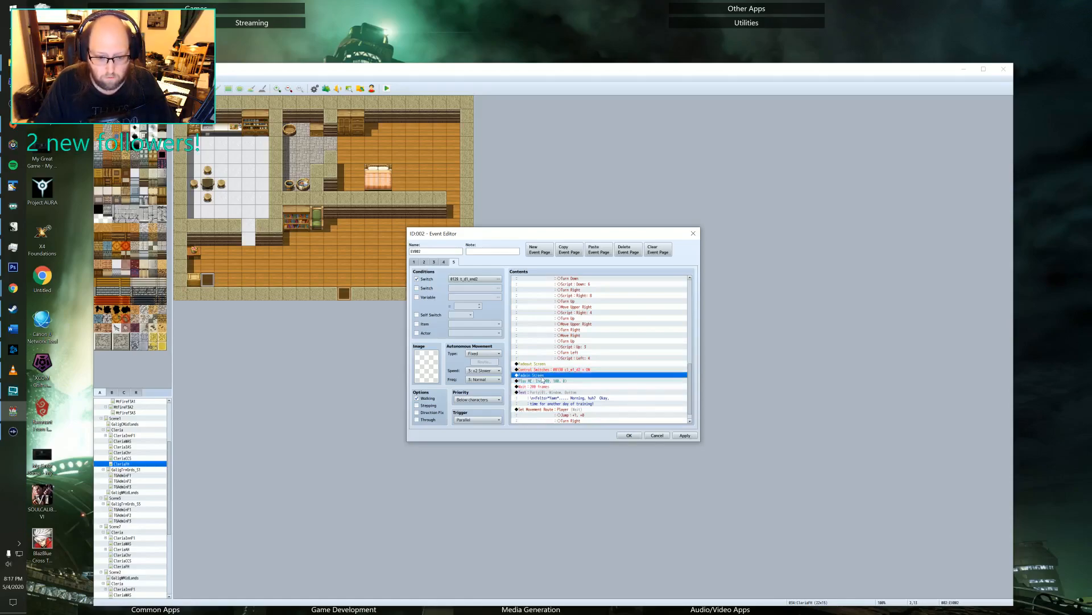
key(ctrl+c)
click(539, 392)
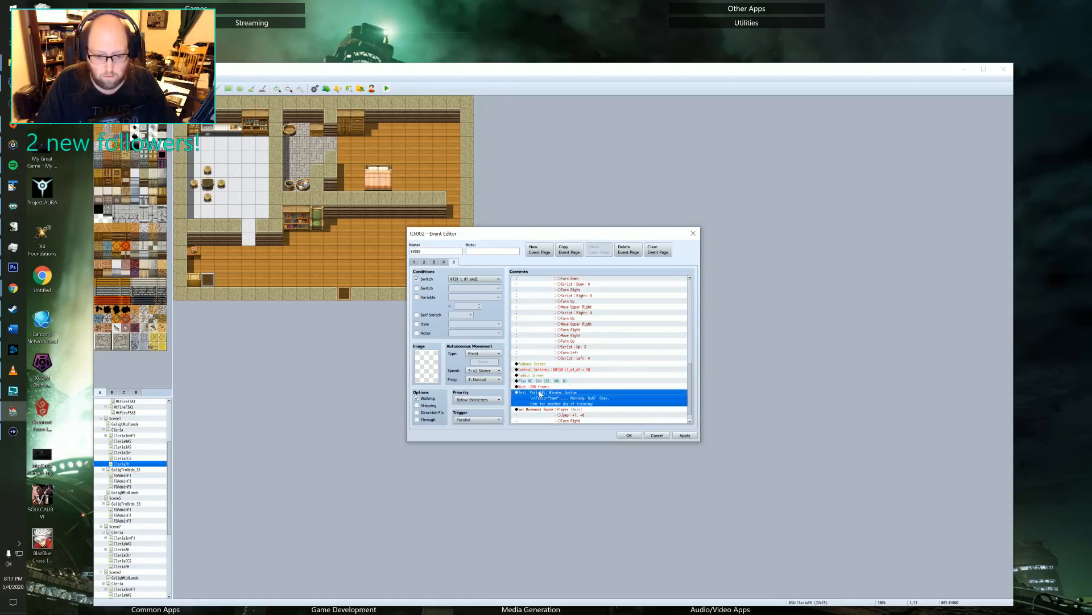
key(ctrl+v)
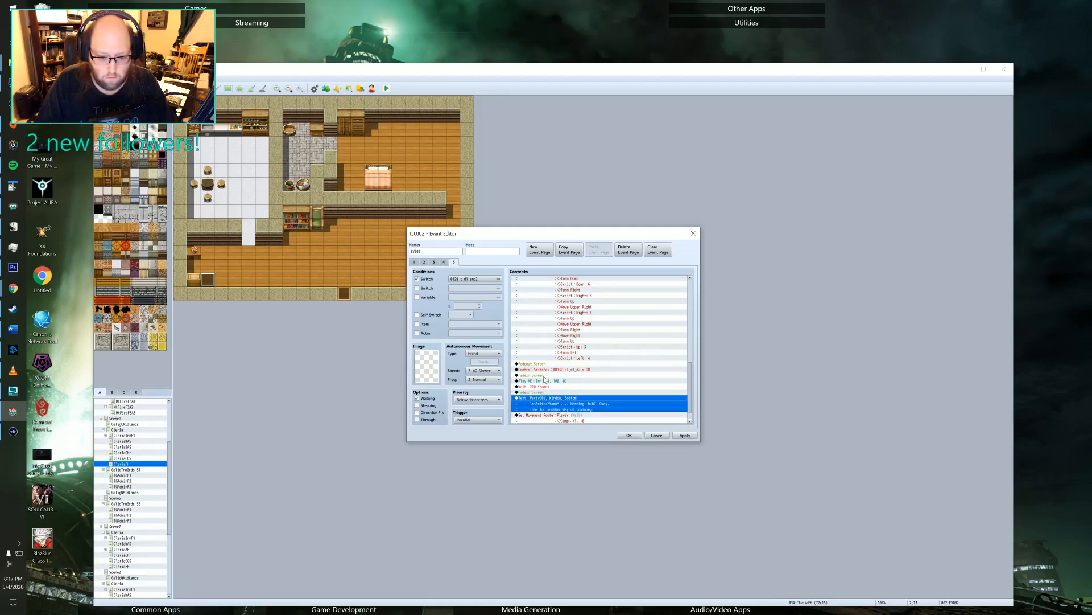
click(544, 375)
key(Delete)
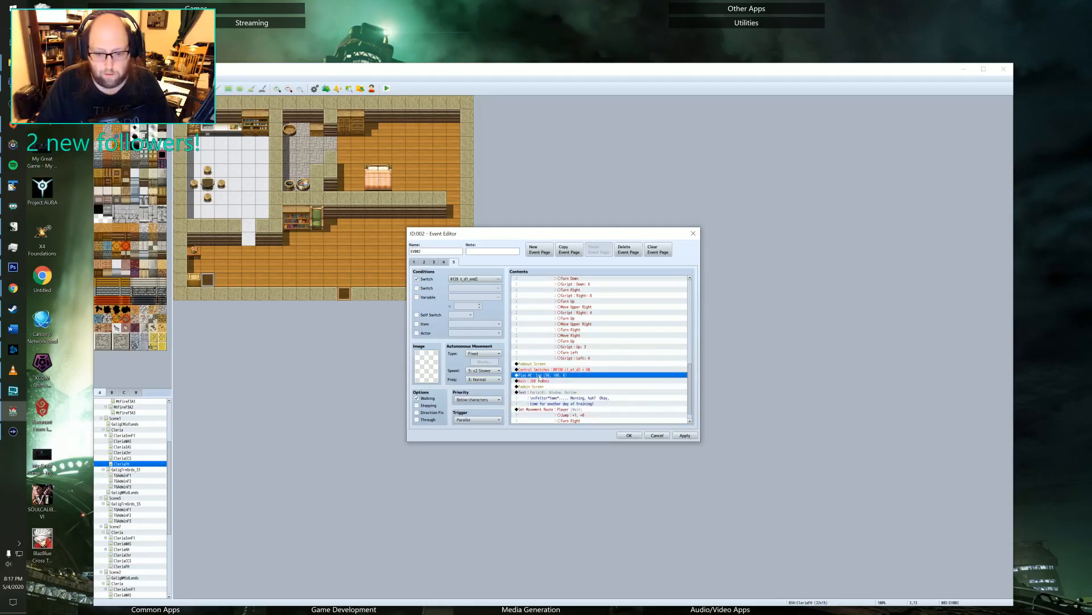
Insert a player movement route with a Jump of -1, -1 just before the Play ME command.
key(Insert)
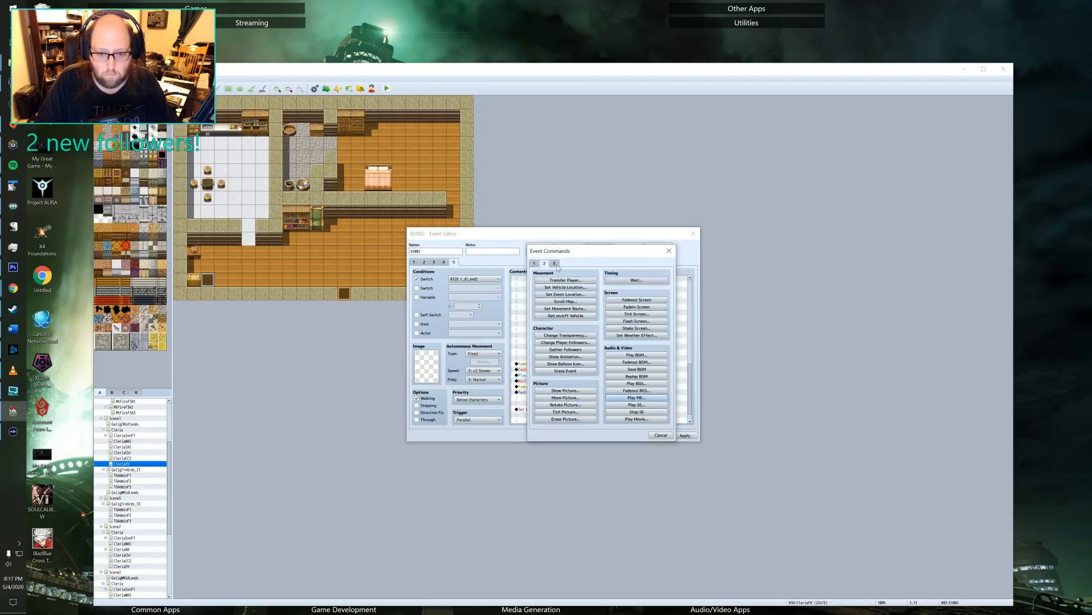
click(566, 308)
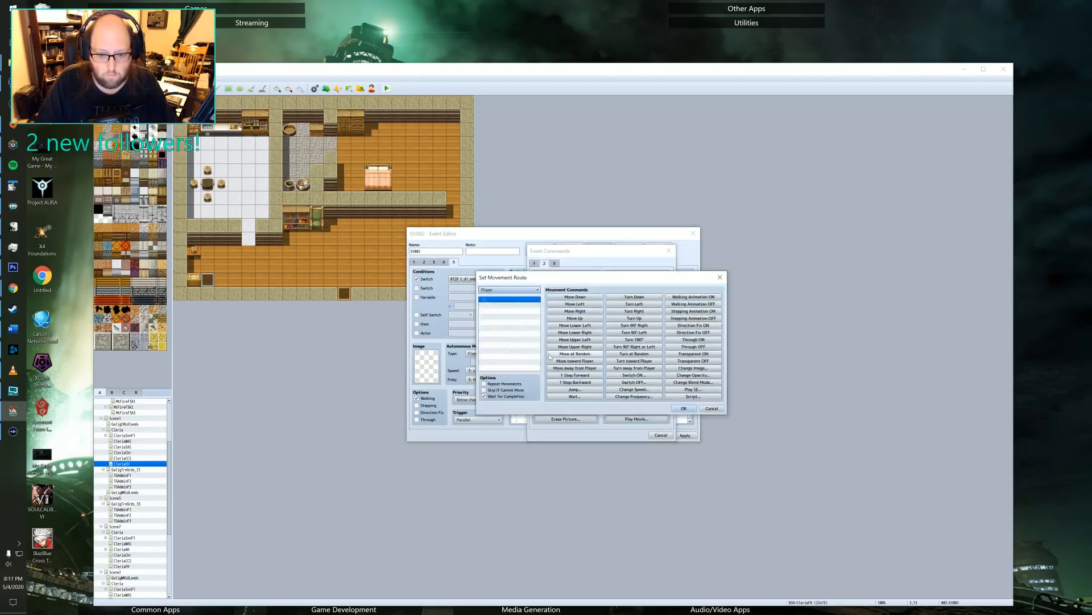
click(567, 390)
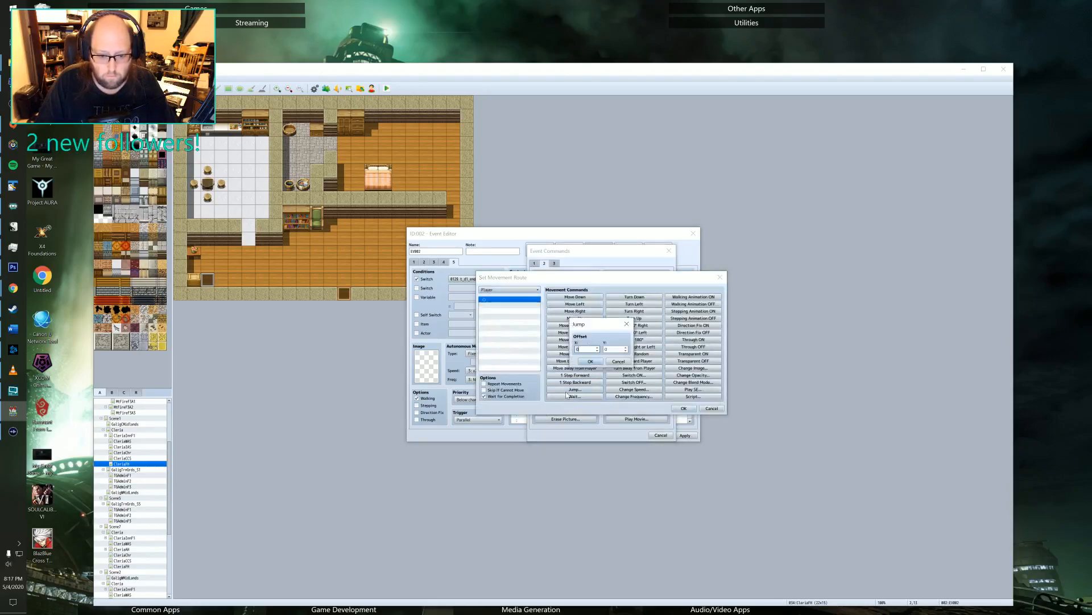
click(626, 350)
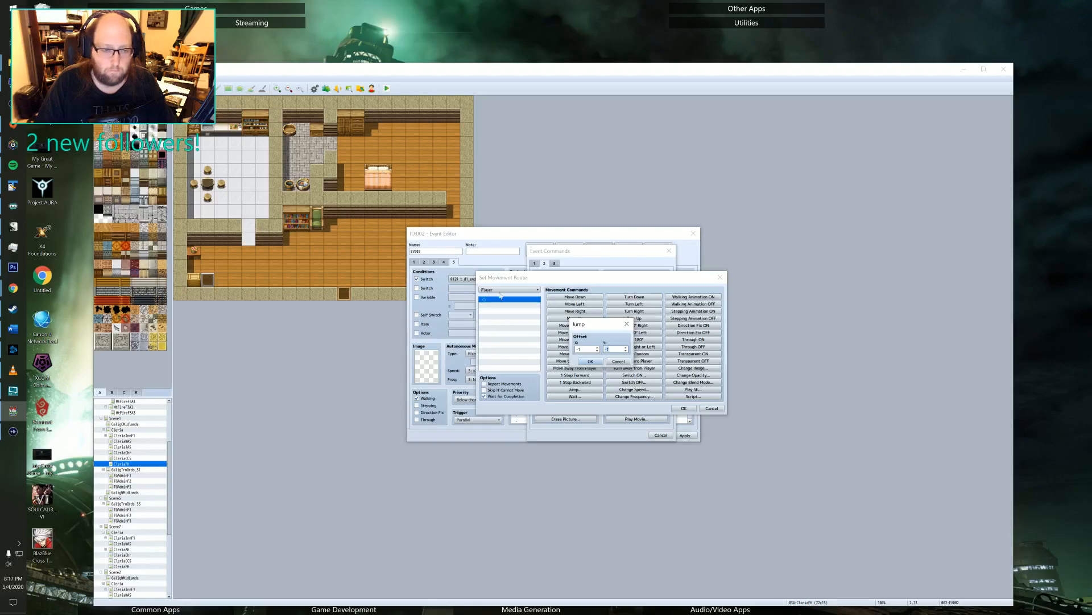
click(591, 361)
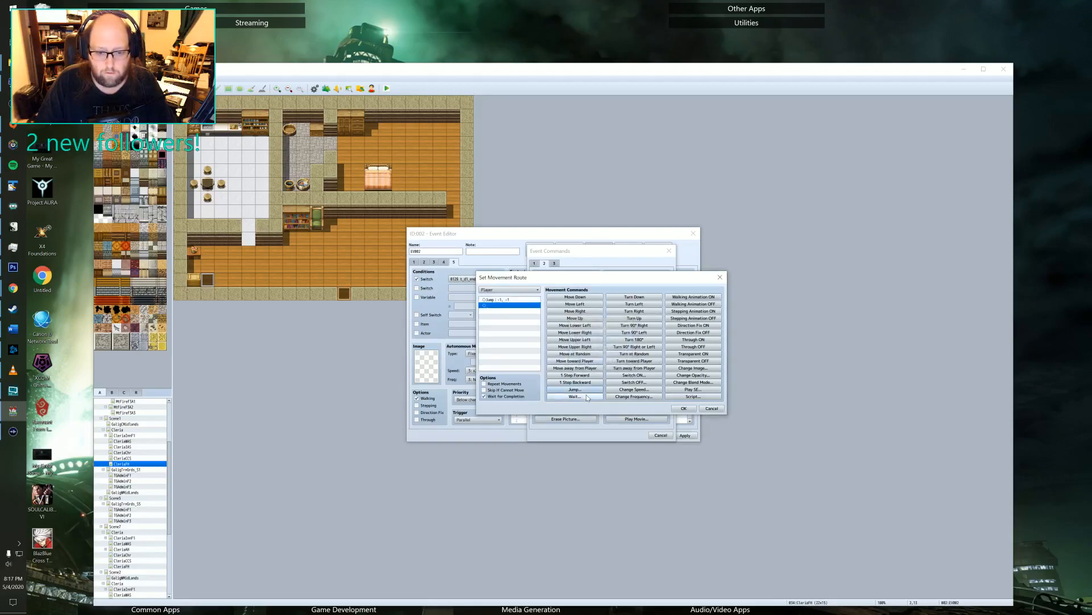
click(679, 407)
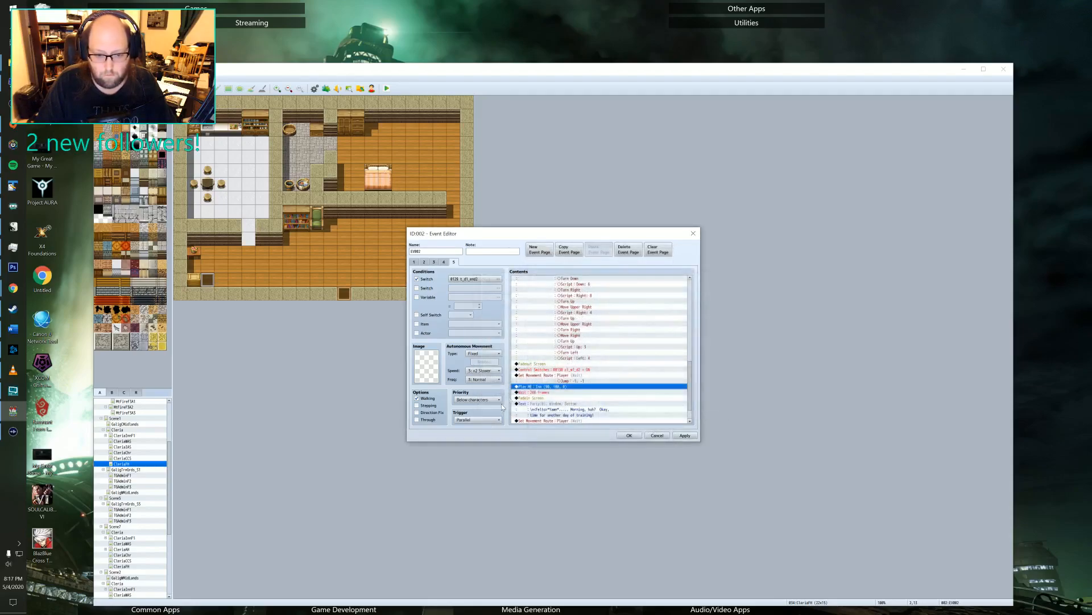
Add Turn Down after the Jump in the new player movement route and save the changes to EV002.
double_click(566, 376)
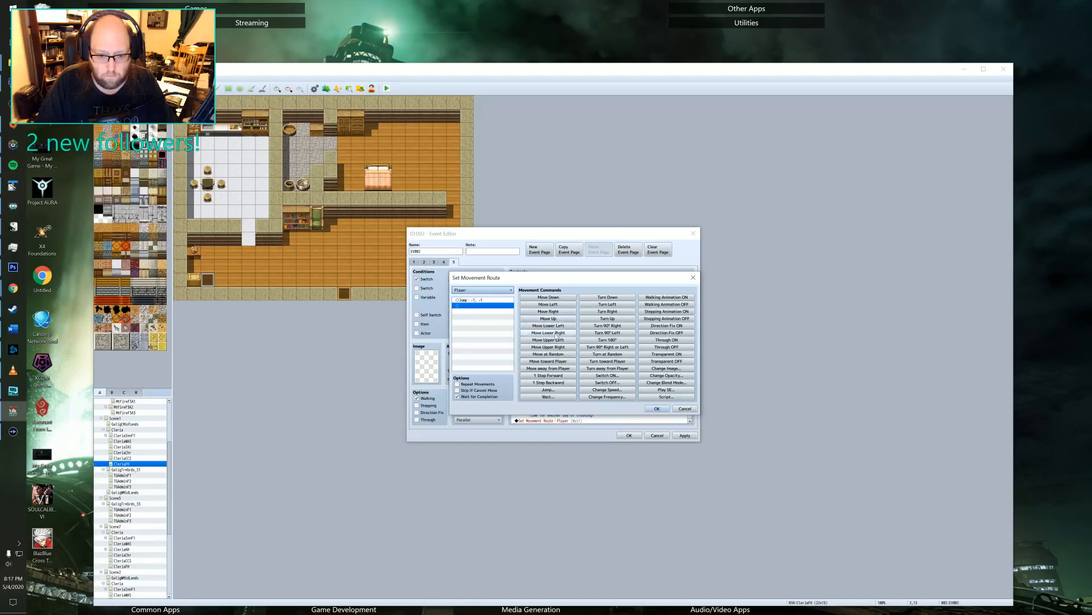
click(606, 297)
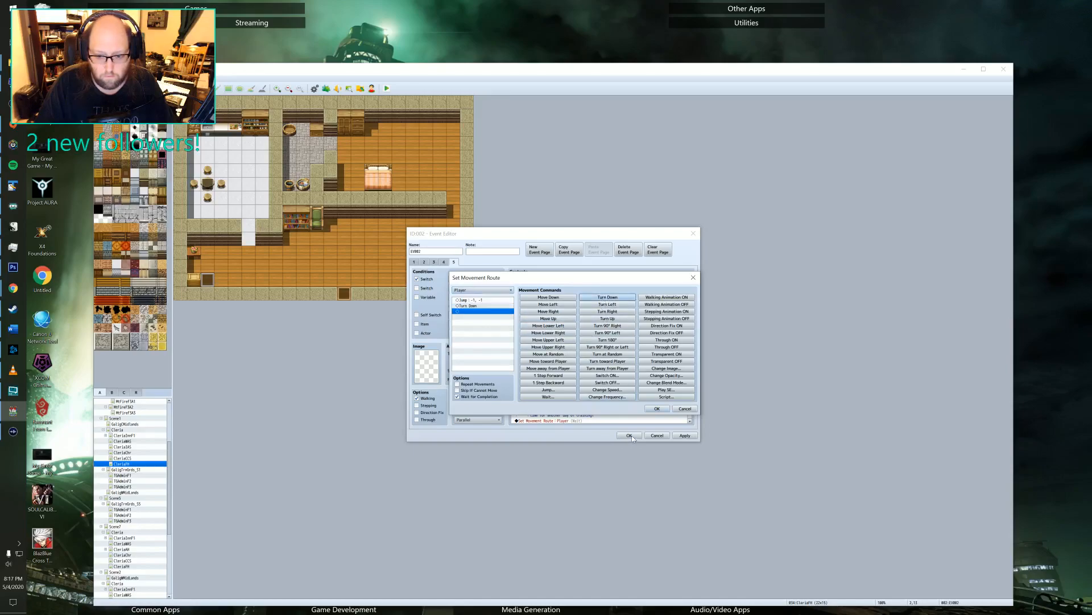
click(657, 409)
scroll(548, 373, down, 2)
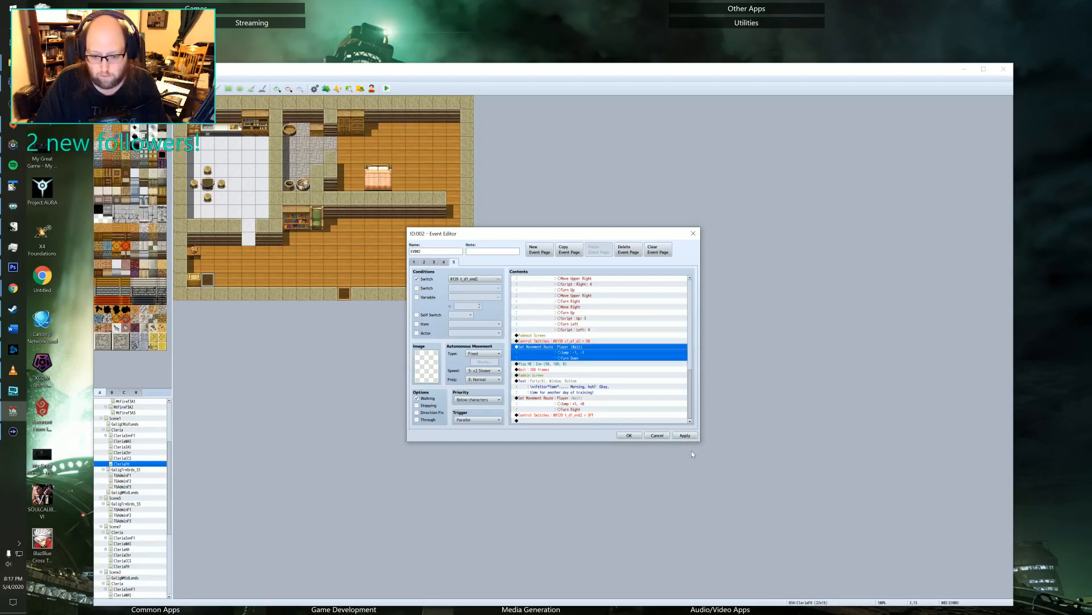
click(637, 436)
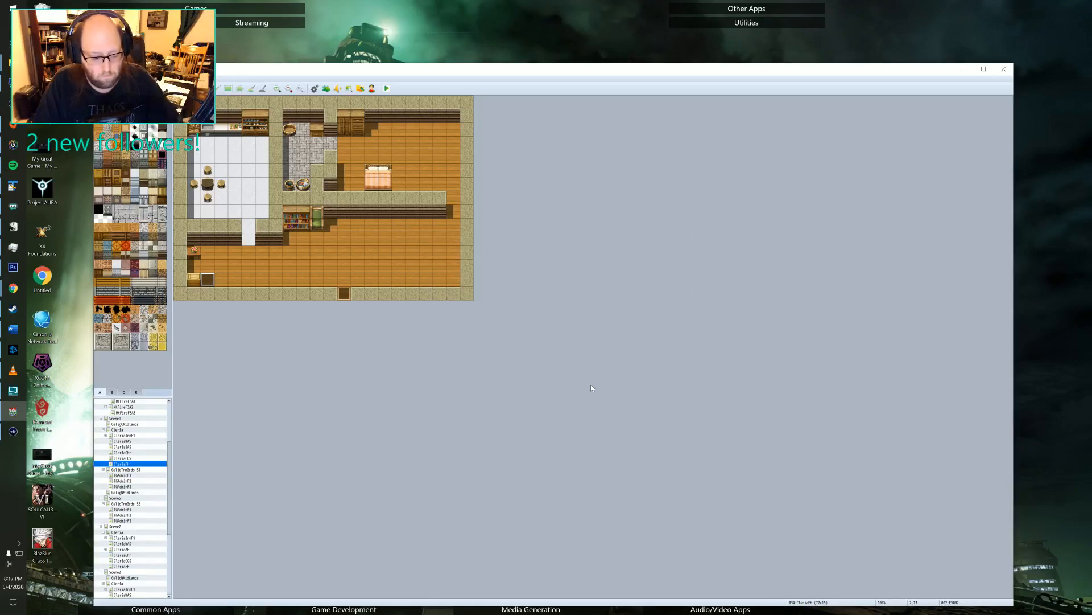
Start a playtest, load File 2 and walk the hero into the house.
click(385, 89)
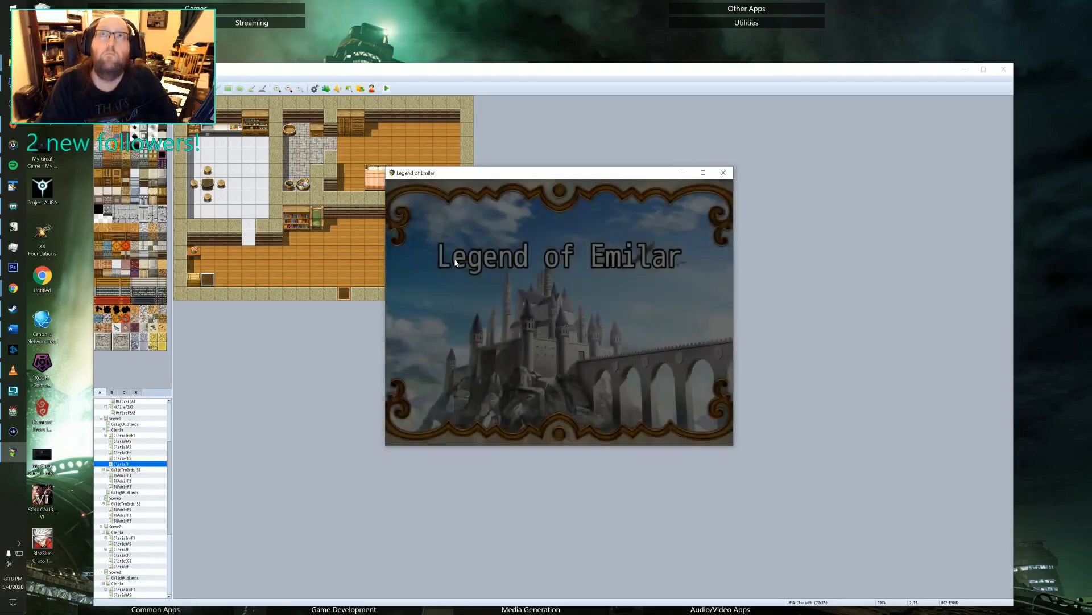
key(Return)
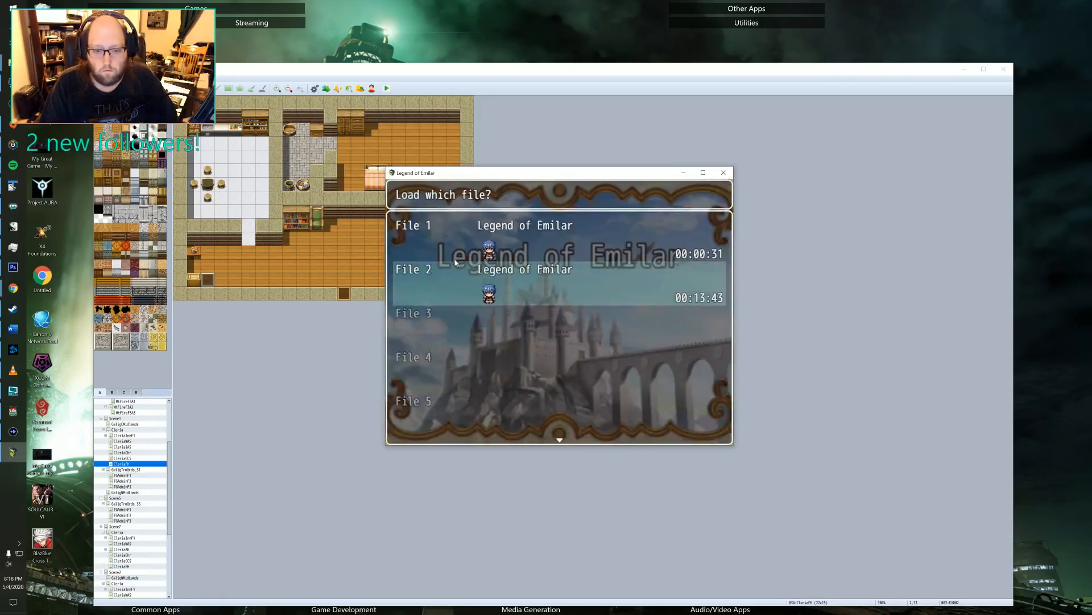
key(Return)
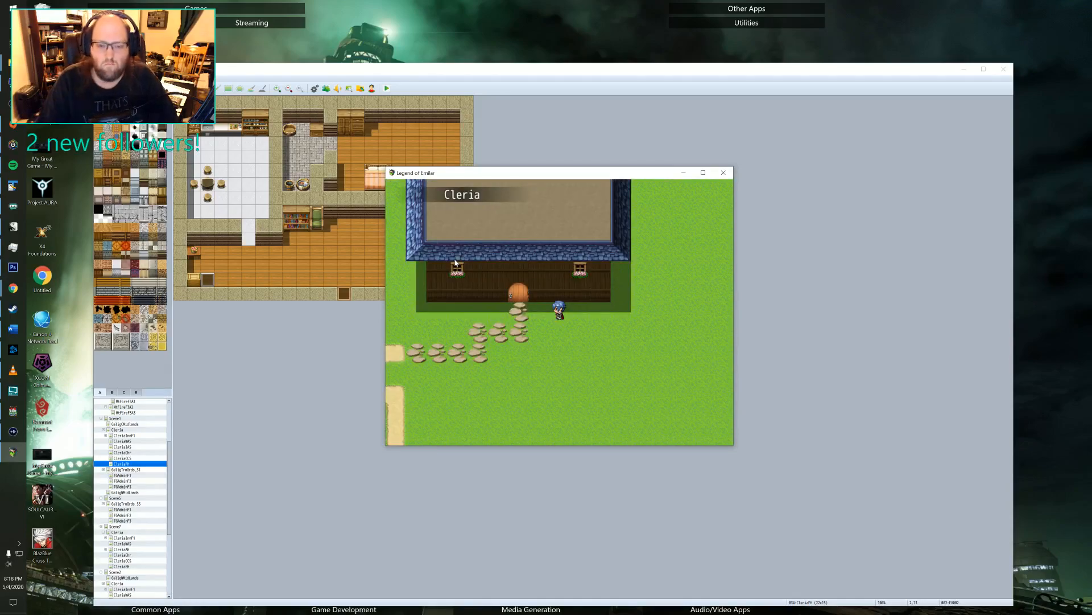
key(Left)
key(Up)
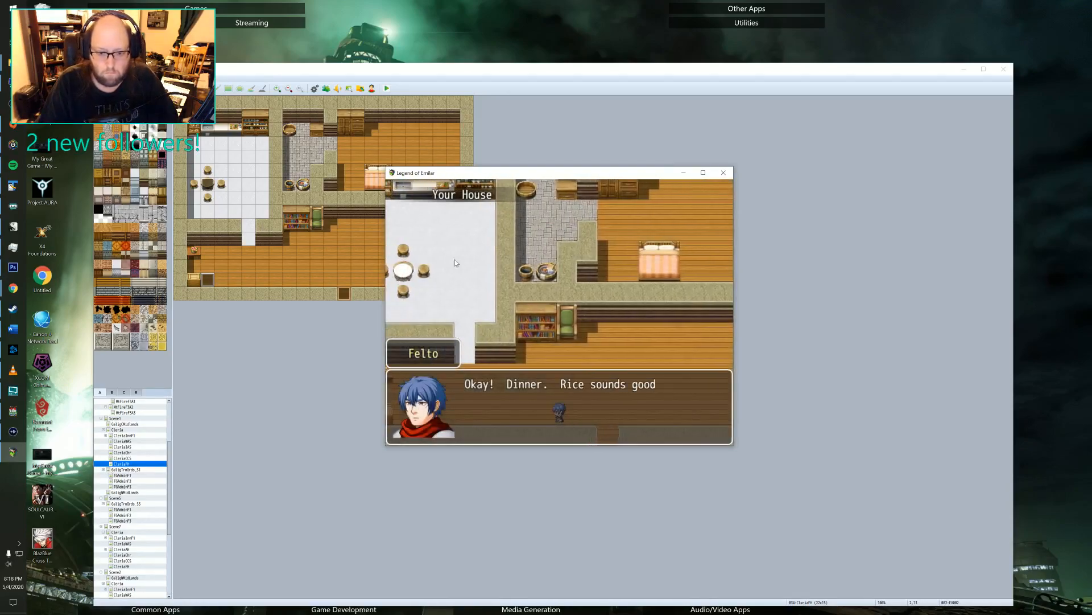
Dismiss the dinner dialogue, walk the hero to the kitchen counter and interact with it to prepare the food.
key(Return)
key(Left)
key(Up)
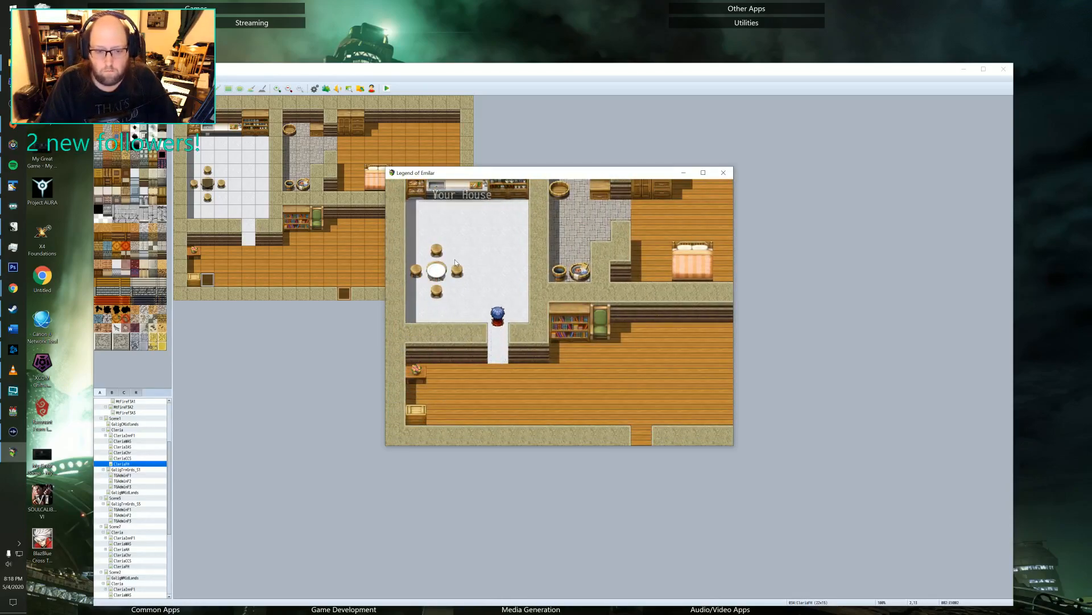
key(Left)
key(Up)
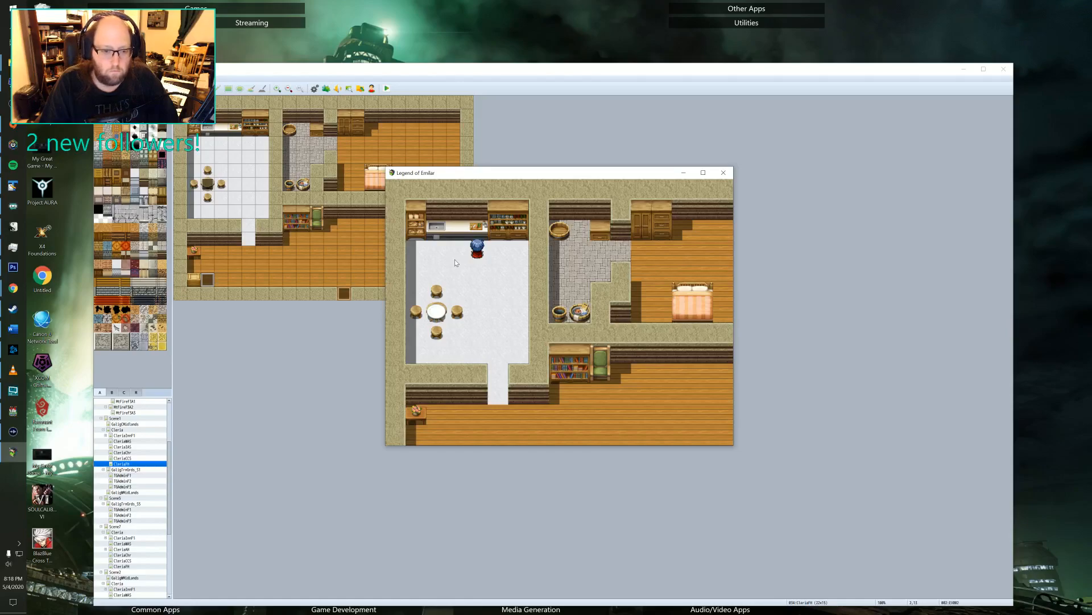
key(Return)
Walk the hero to the stool above the dining table and advance through the eating dialogue.
key(Return)
key(Down)
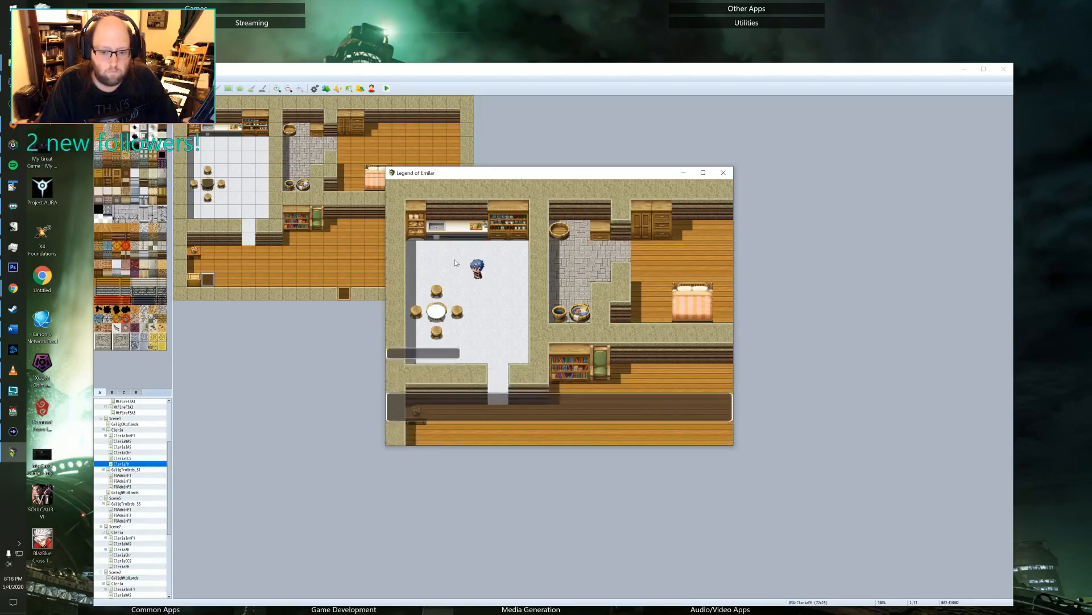
key(Left)
key(Down)
key(Return)
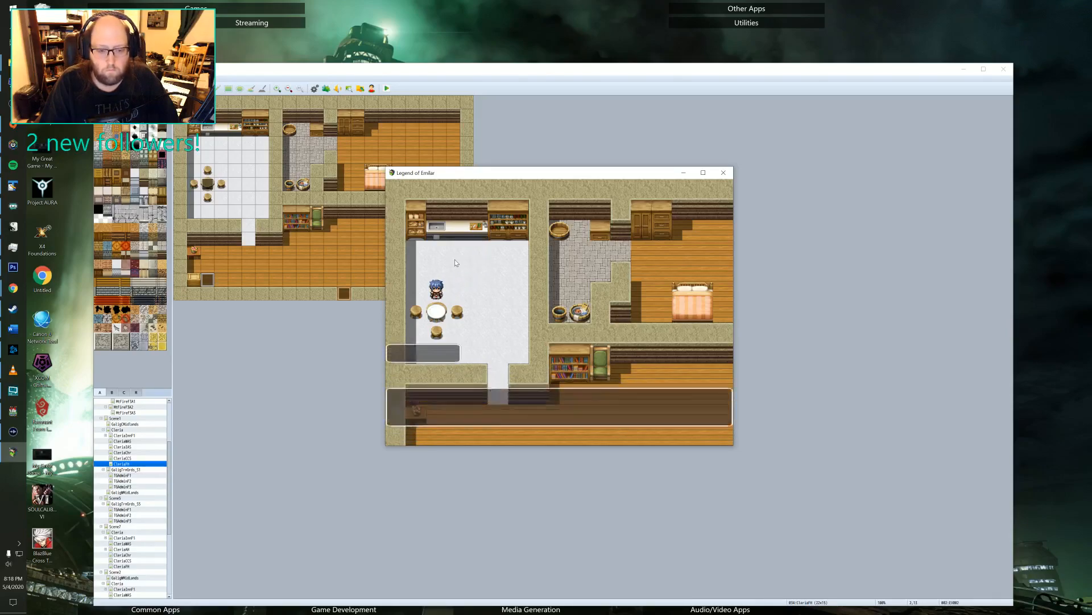
key(Return)
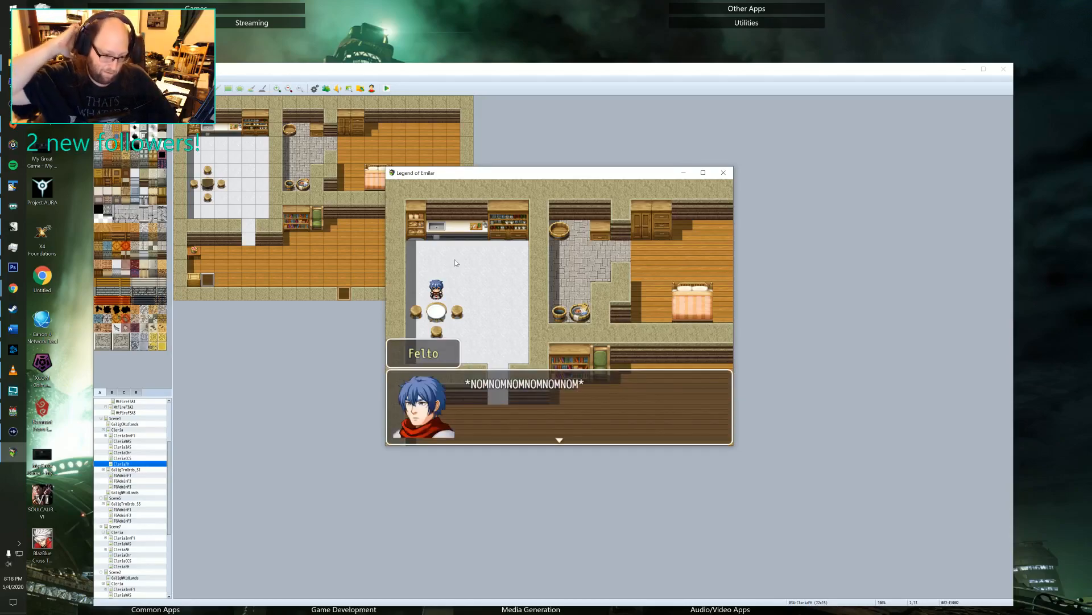
key(Return)
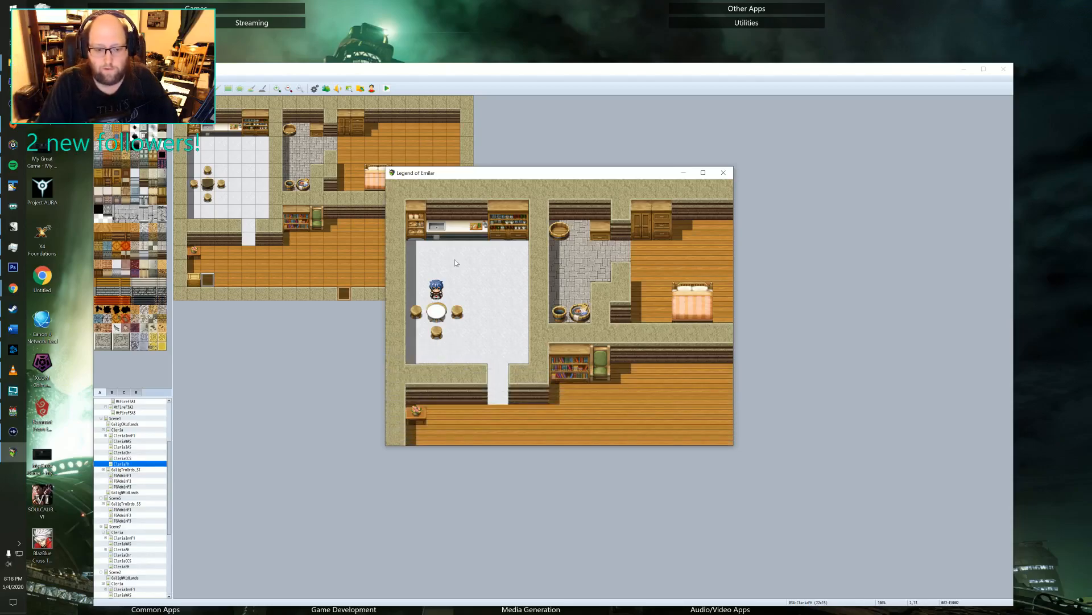
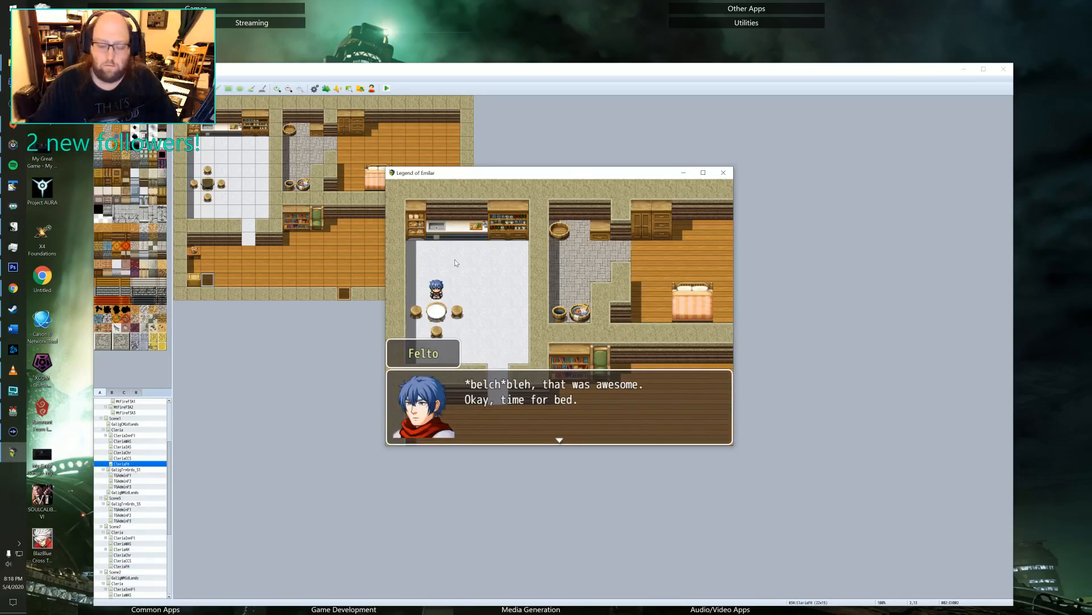
Close Felto's after-dinner dialogue and walk him out of the kitchen, through the hall and up into the bedroom.
key(Return)
key(Right)
key(Down)
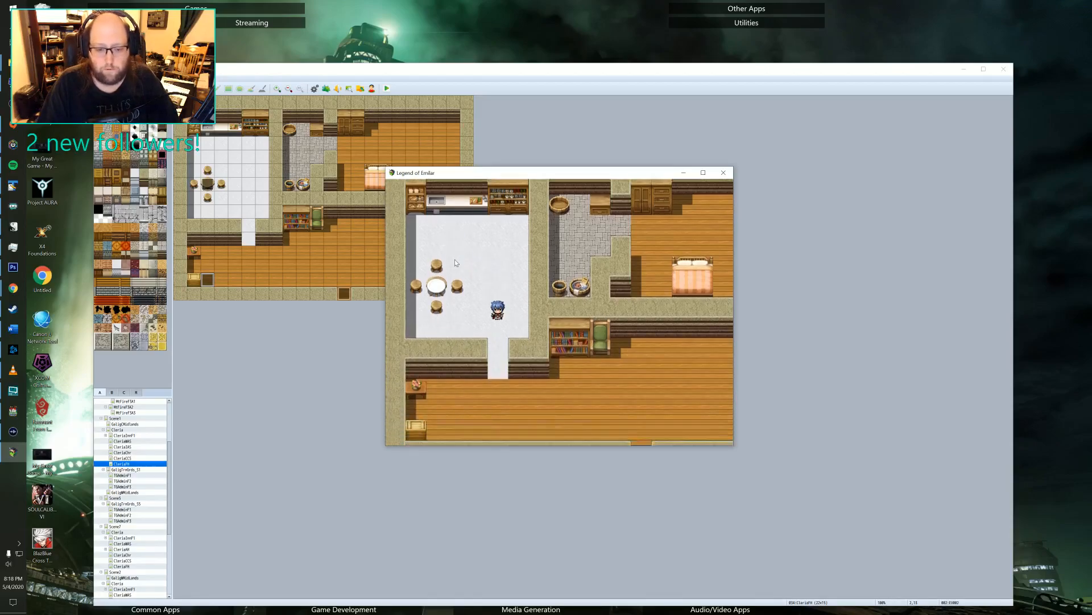
key(Right)
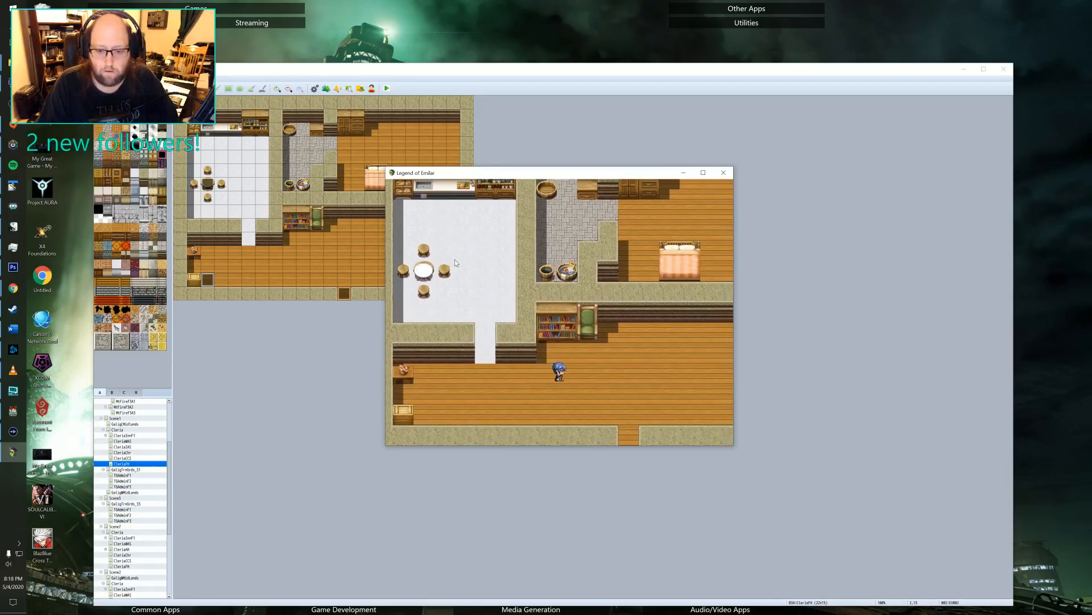
key(Up)
key(Right)
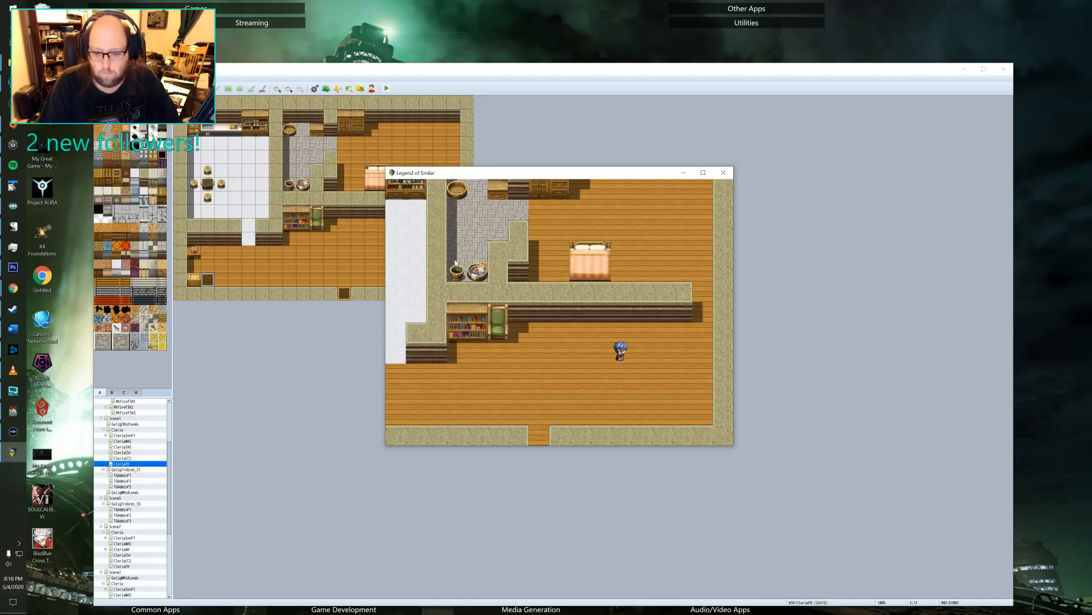
key(Up)
key(Up)
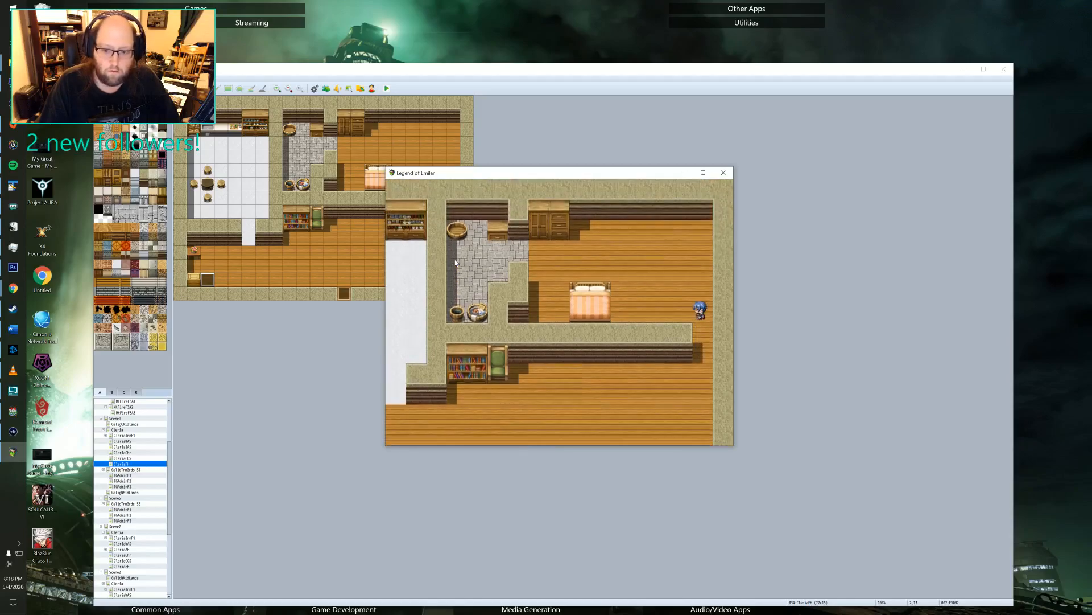
Have Felto sleep in the bed and dismiss his morning dialogue.
key(Left)
key(space)
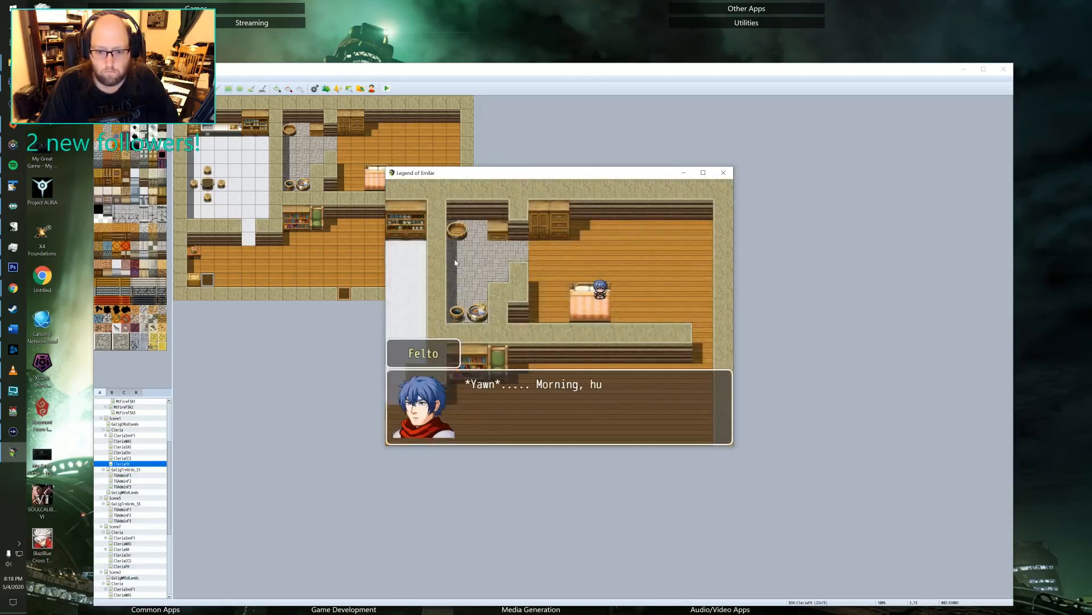
key(space)
Walk Felto out of the bedroom, through the hall and out of the house's south exit into Cleria.
key(Right)
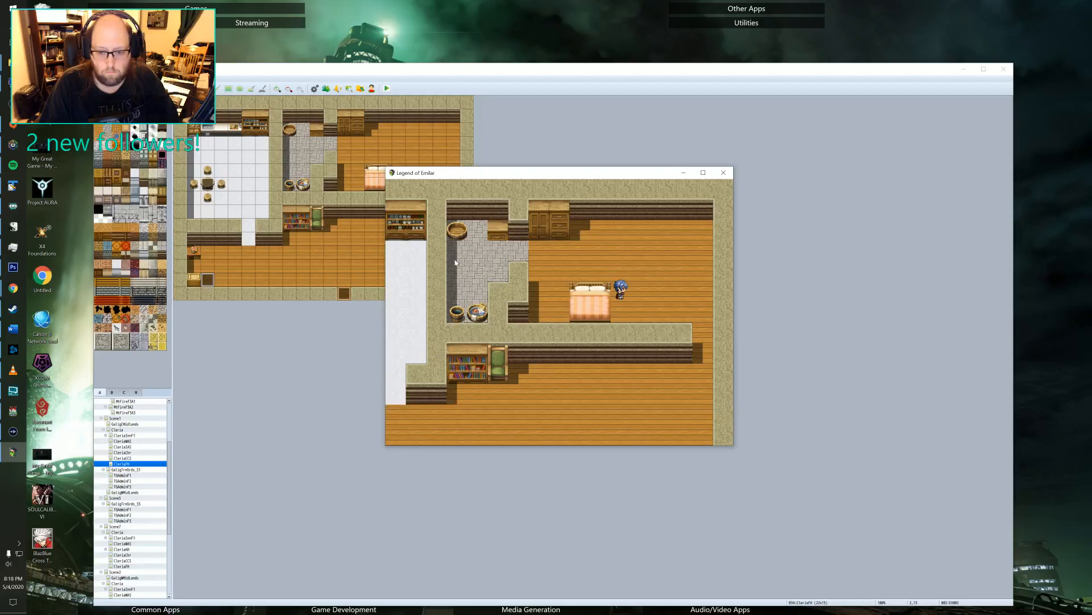
key(Down)
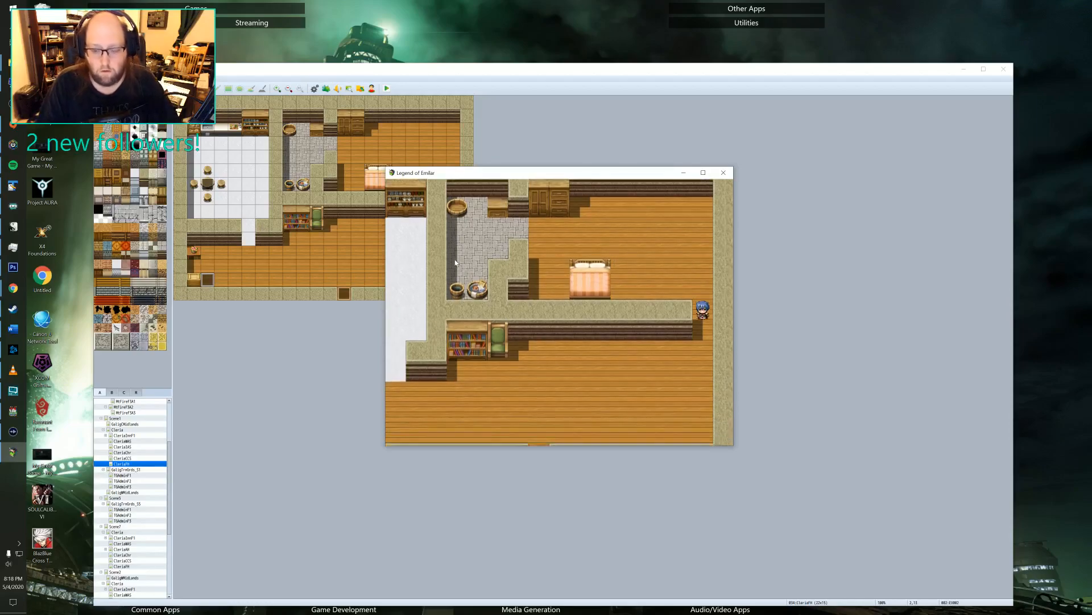
key(Left)
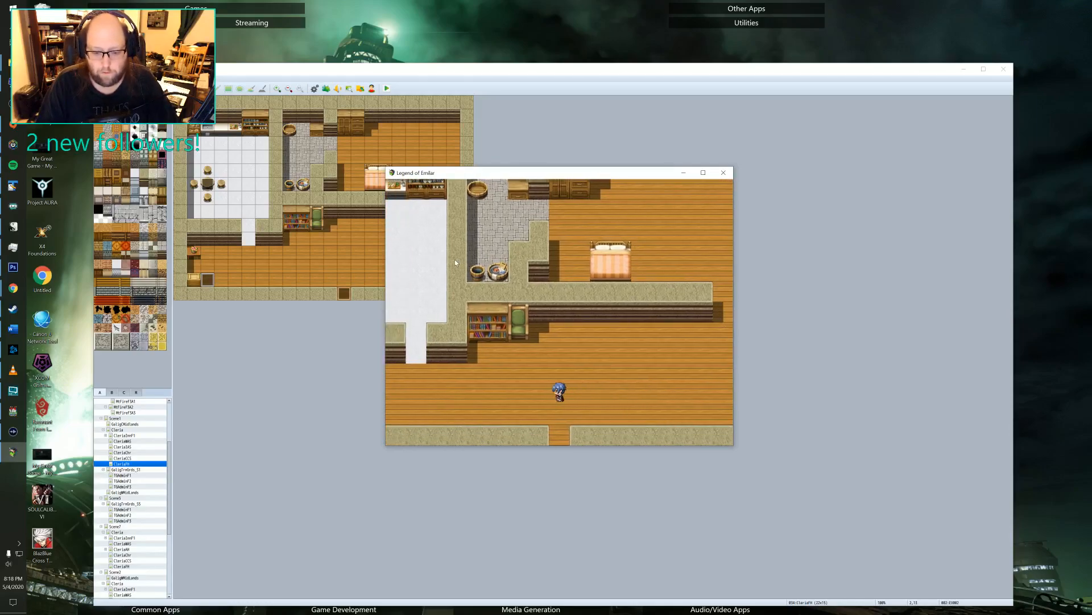
key(Down)
Walk Felto across Cleria, past the large stone building, to Warrior Elric beside the town's east gate.
key(Right)
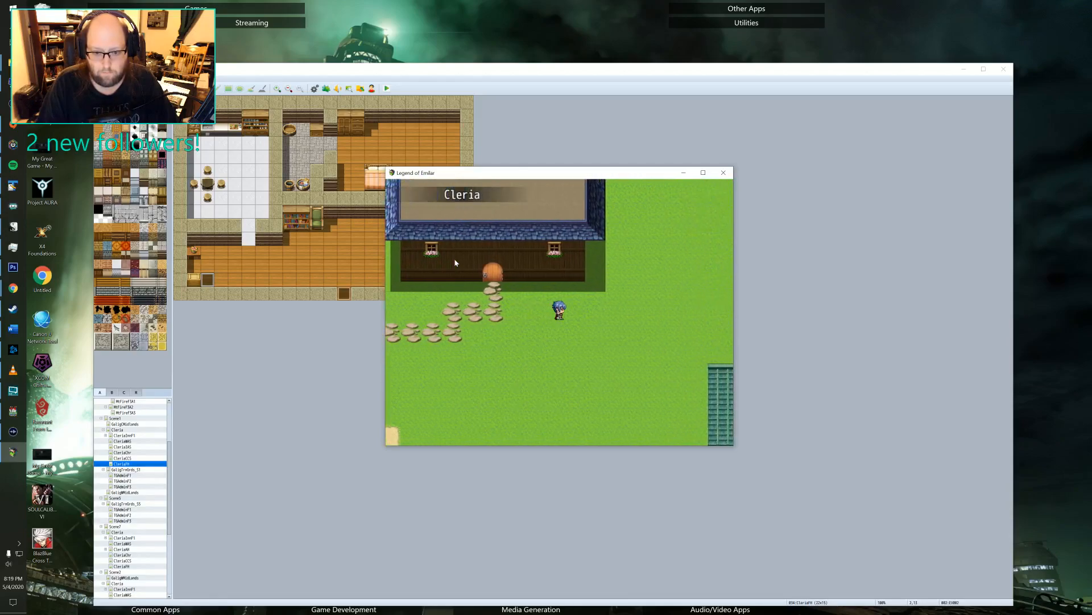
key(Up)
key(Right)
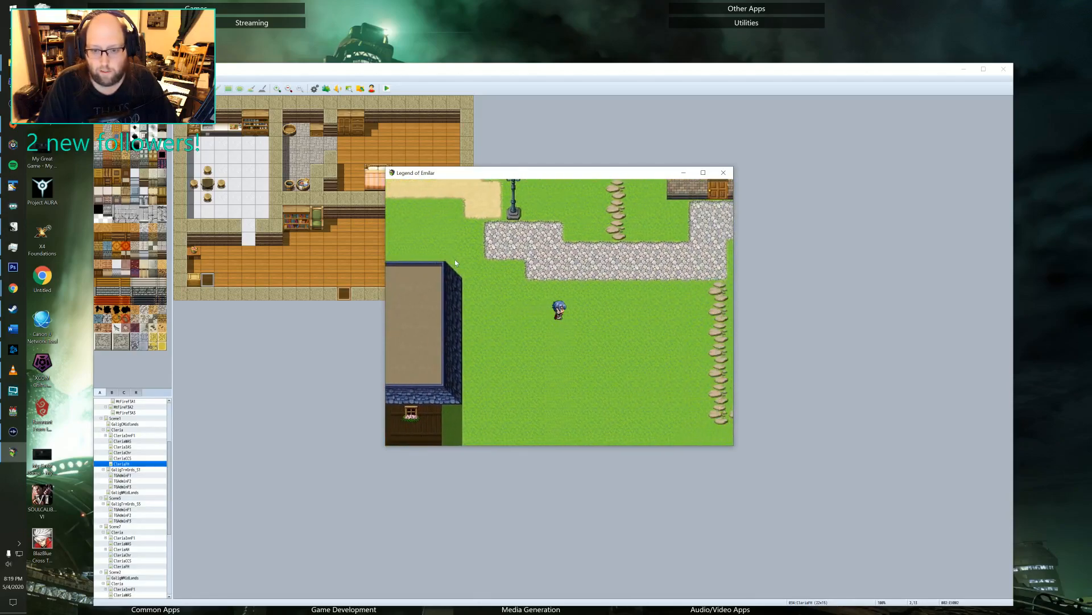
key(Up)
key(Right)
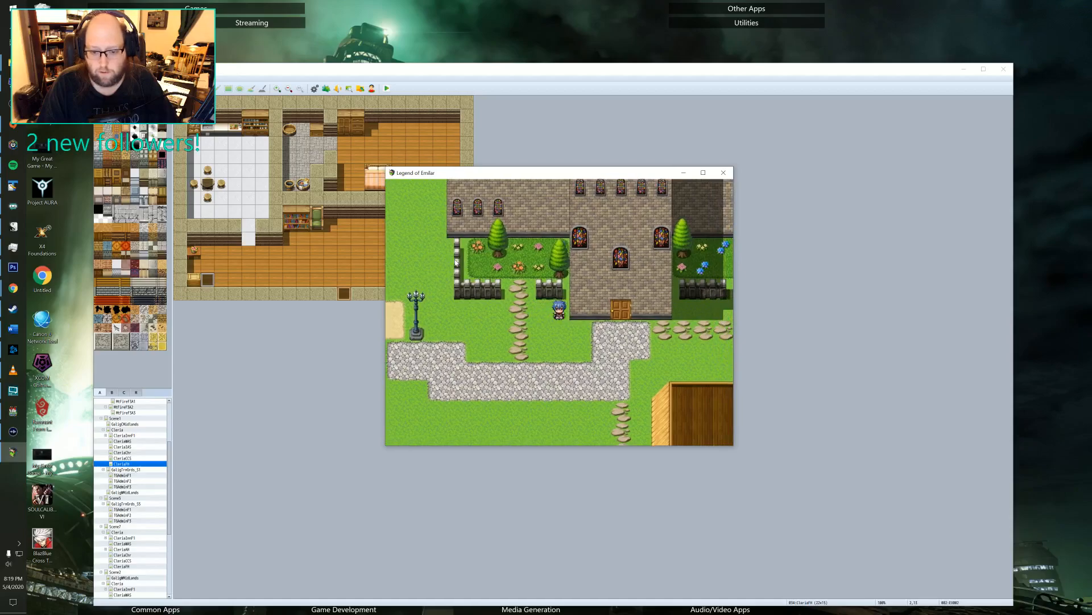
key(Down)
key(Right)
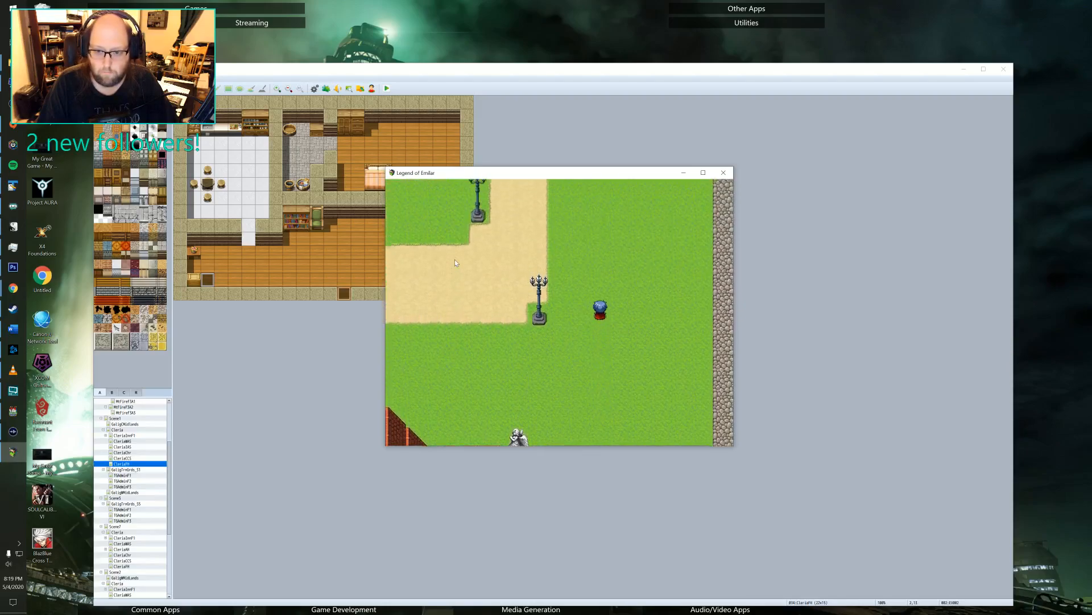
key(Up)
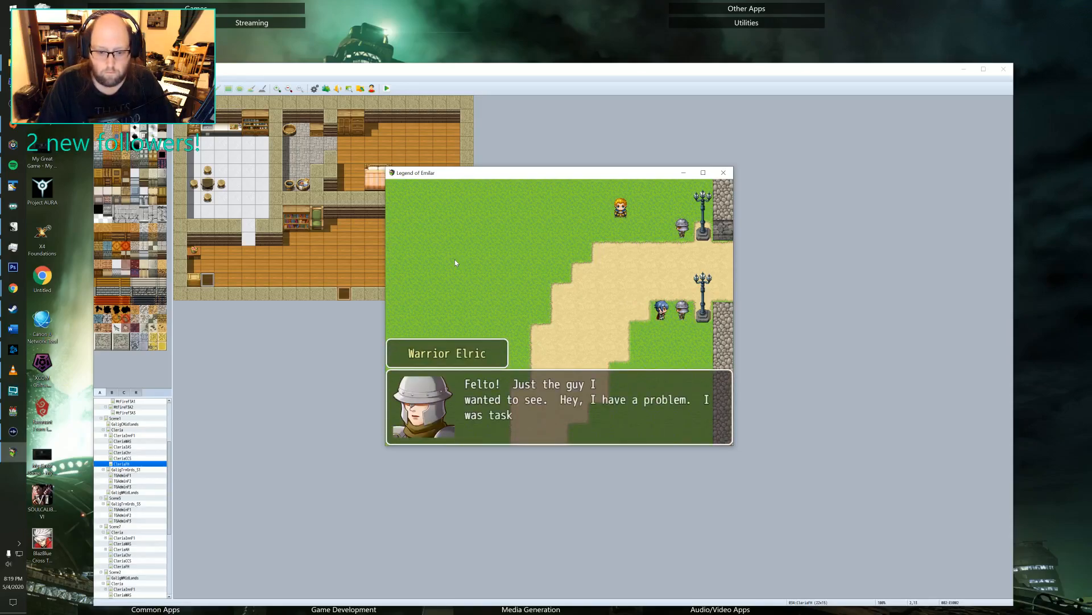
Advance through Warrior Elric's whole conversation to receive the bat and ghost quests.
key(Return)
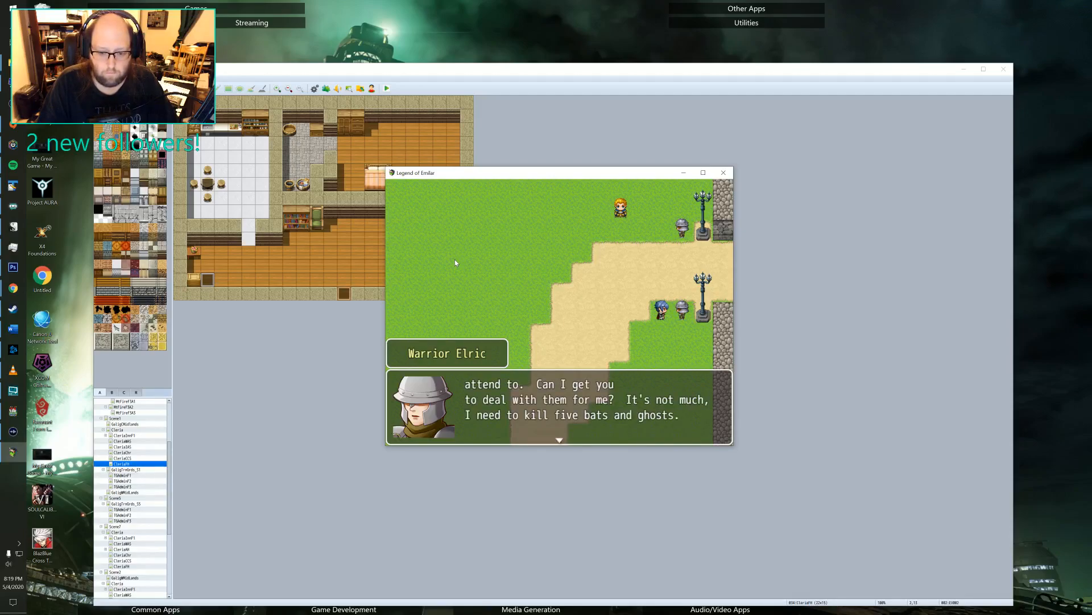
key(Return)
key(Return)
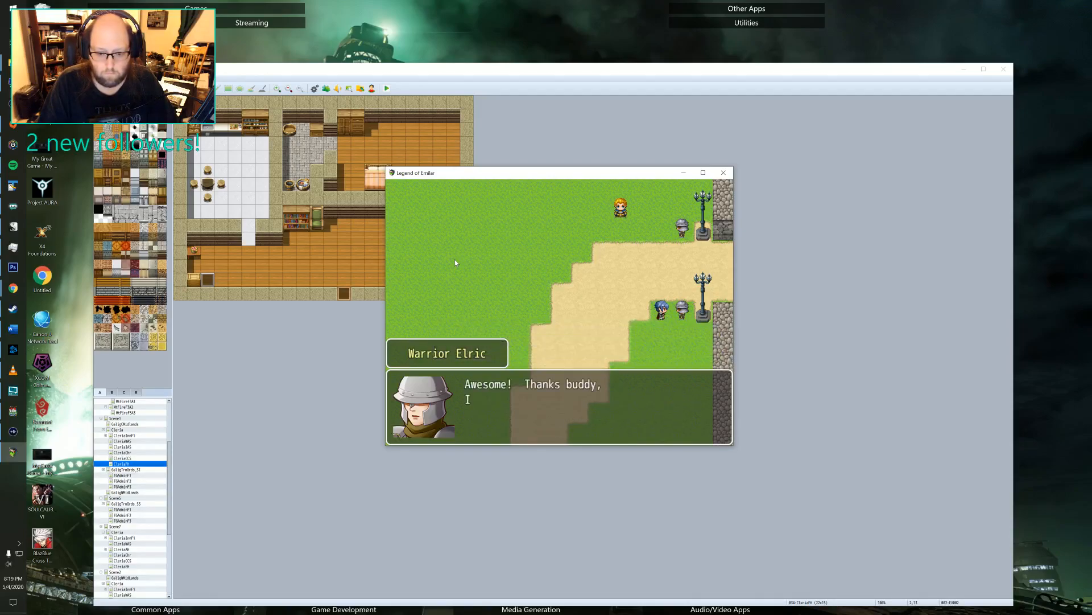
key(Return)
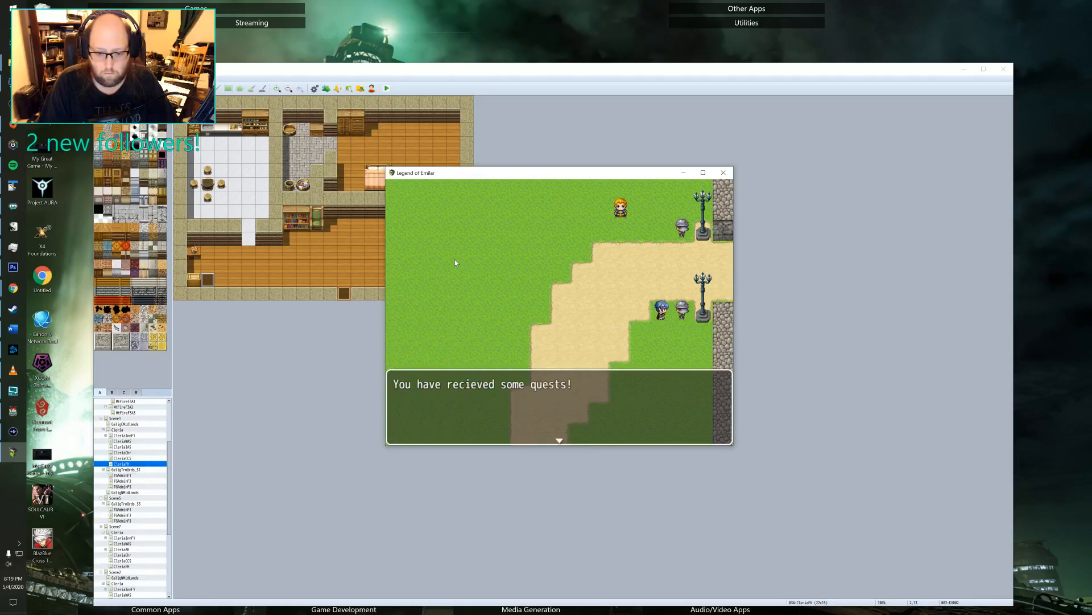
key(Return)
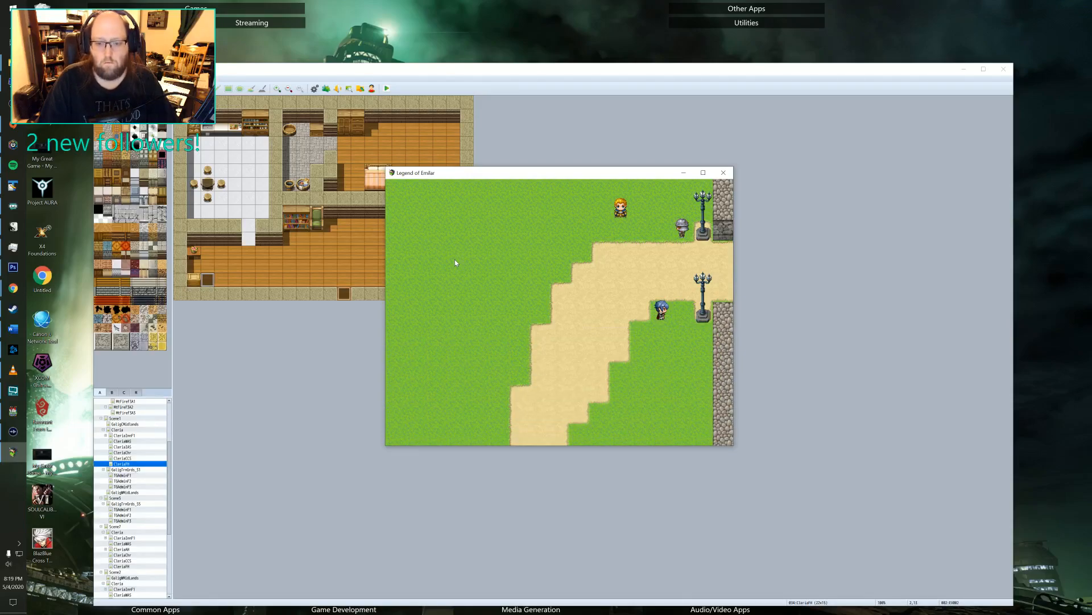
Walk Felto from the gate through town to the plaza outside the inn and back to the grass beside the gate path.
key(Left)
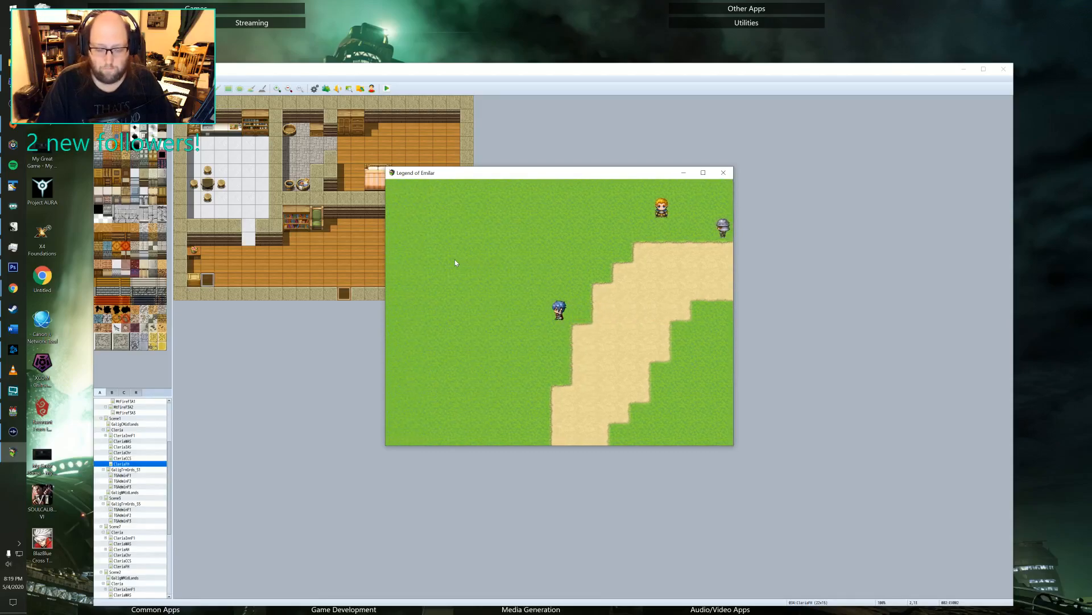
key(Right)
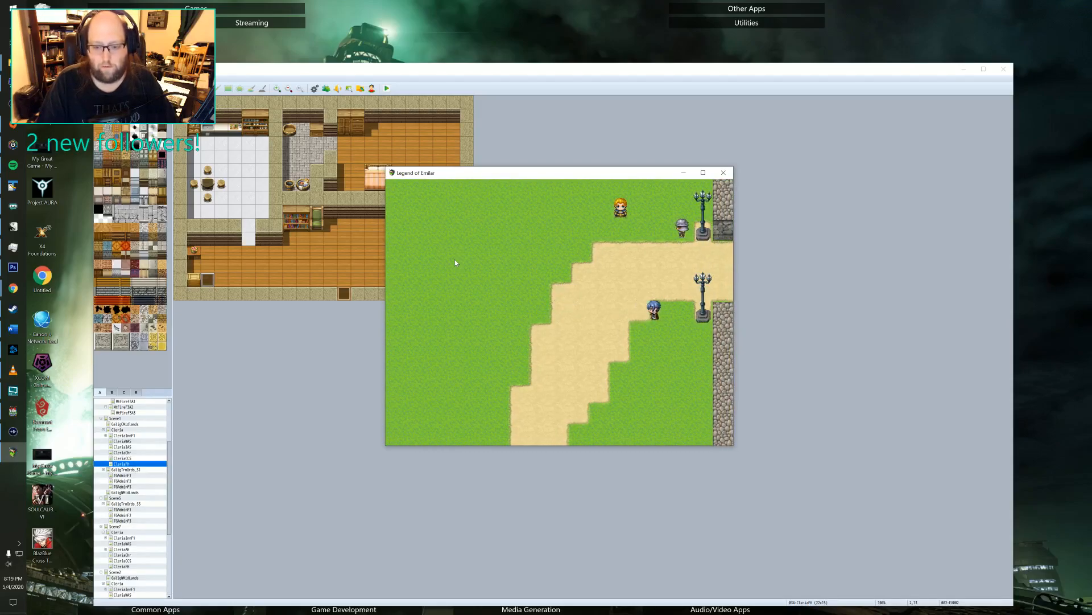
key(Left)
key(Down)
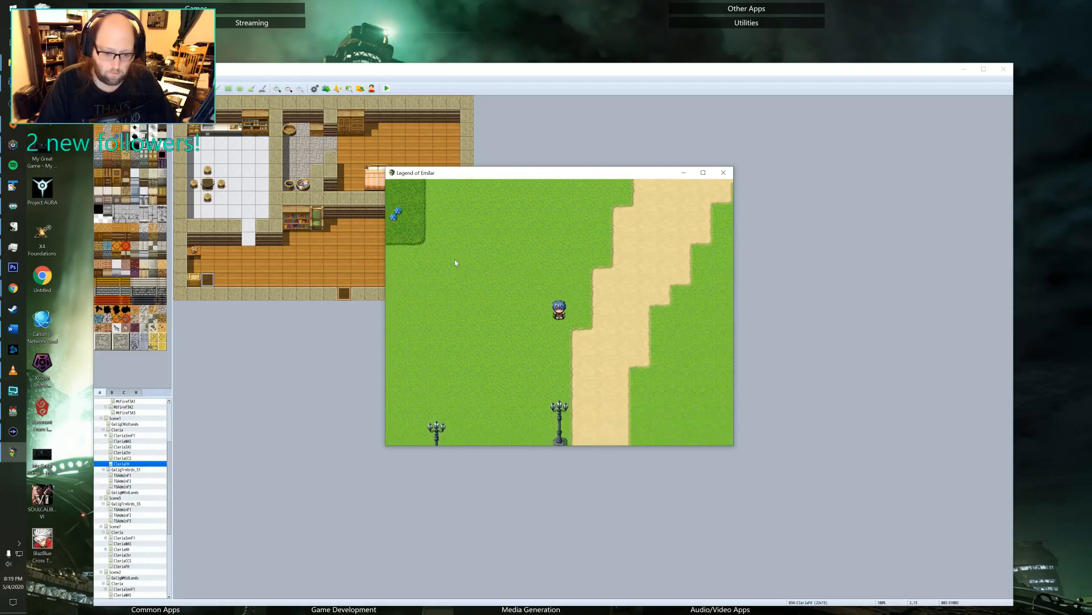
key(Left)
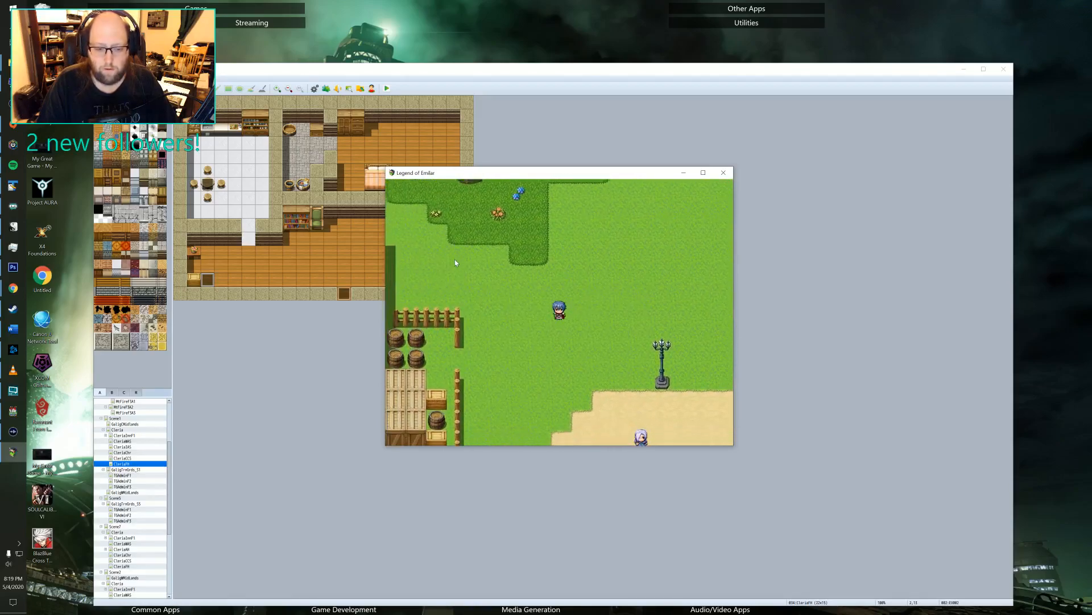
key(Down)
key(Left)
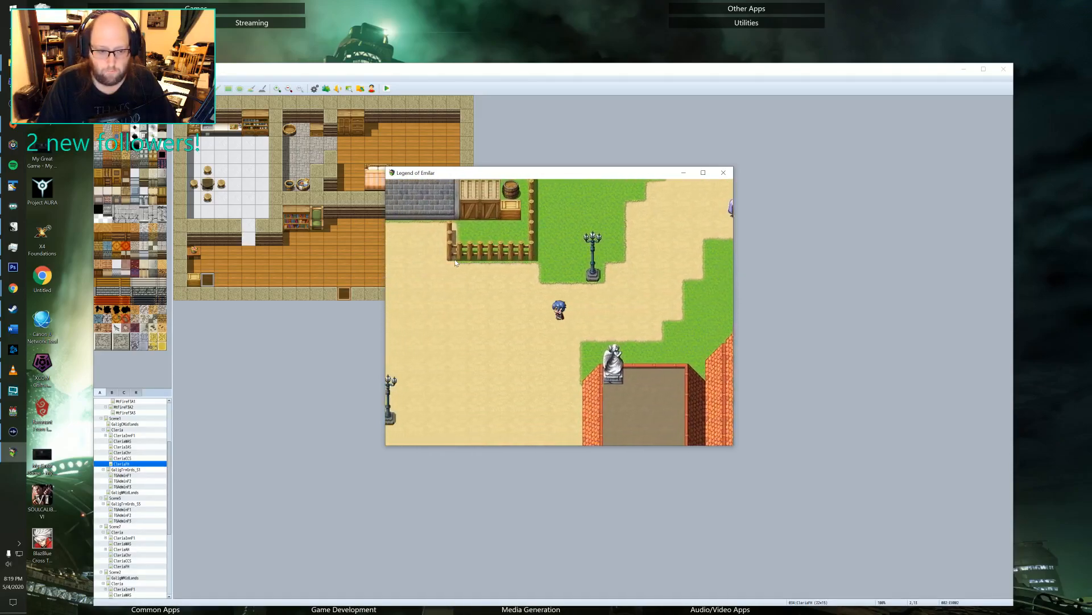
key(Left)
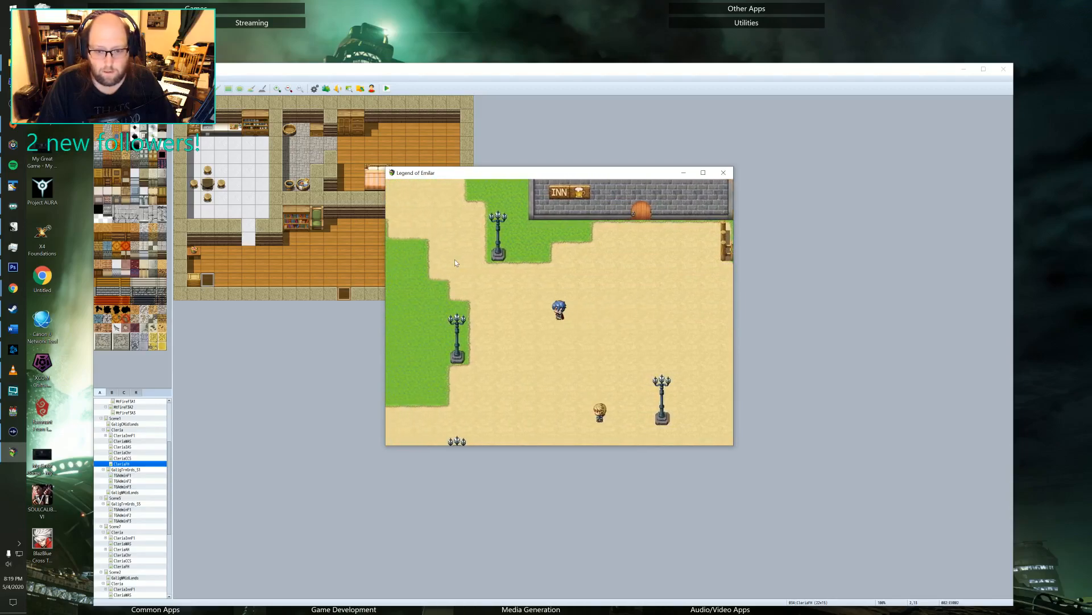
key(Right)
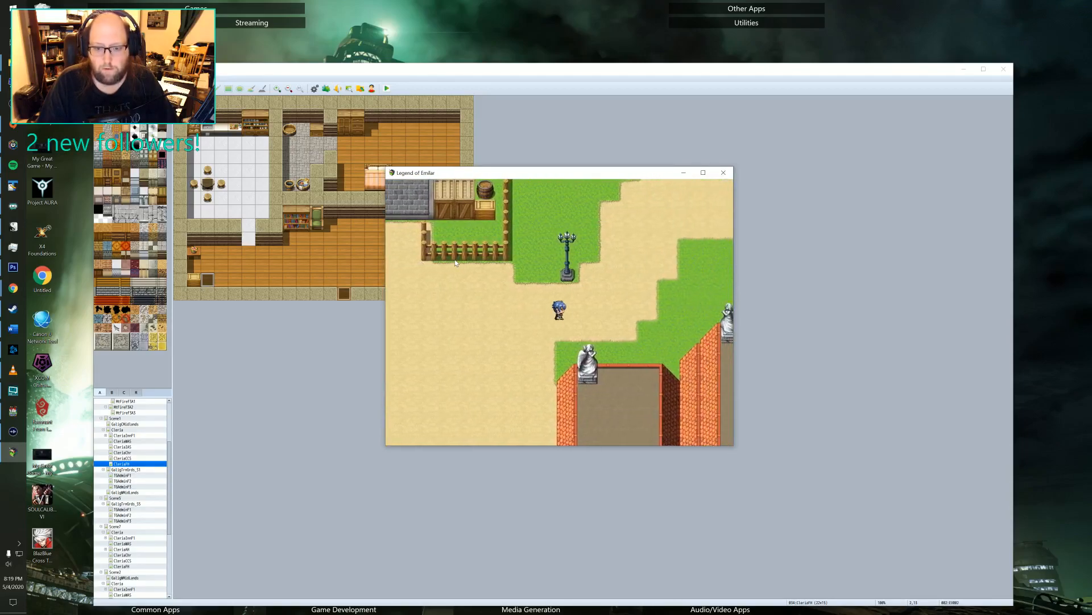
key(Up)
key(Right)
key(Up)
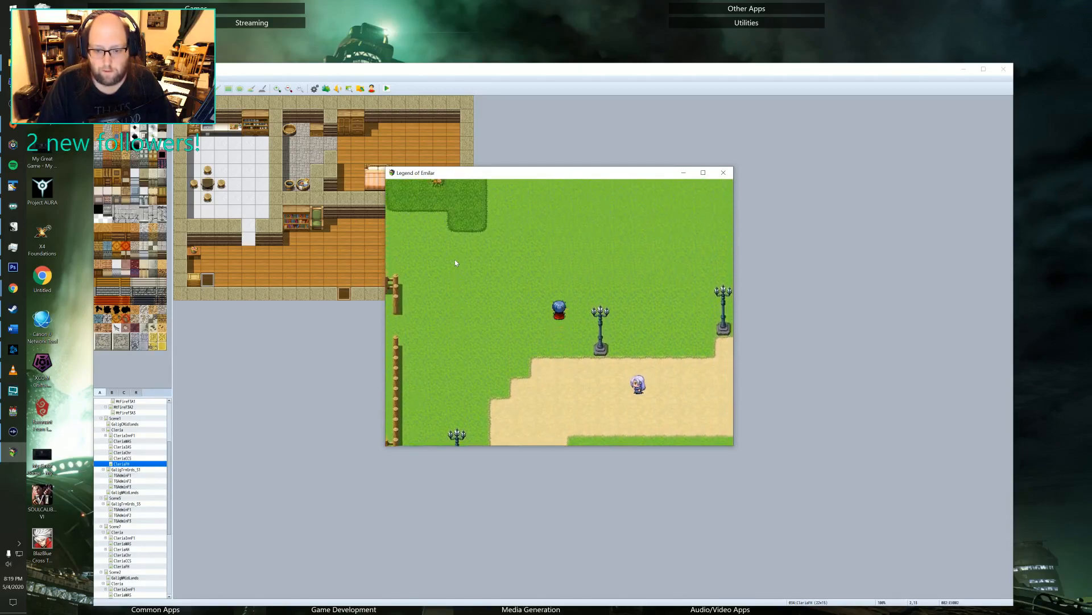
key(Right)
Open the in-game Quest Journal and list the available quests.
key(Escape)
key(Down)
key(Down)
key(Down)
key(Down)
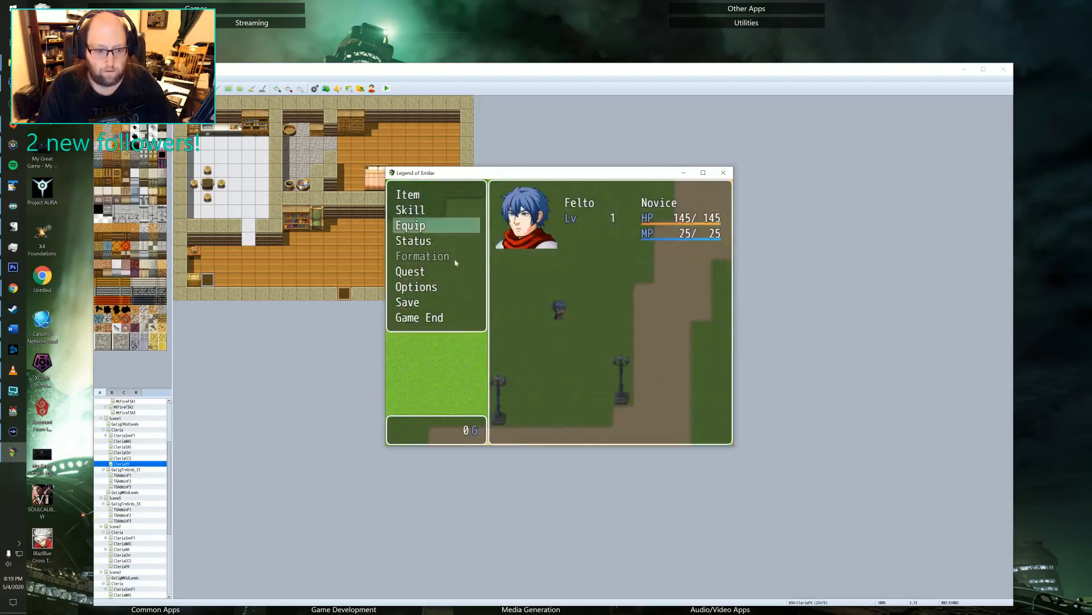
key(Return)
key(Down)
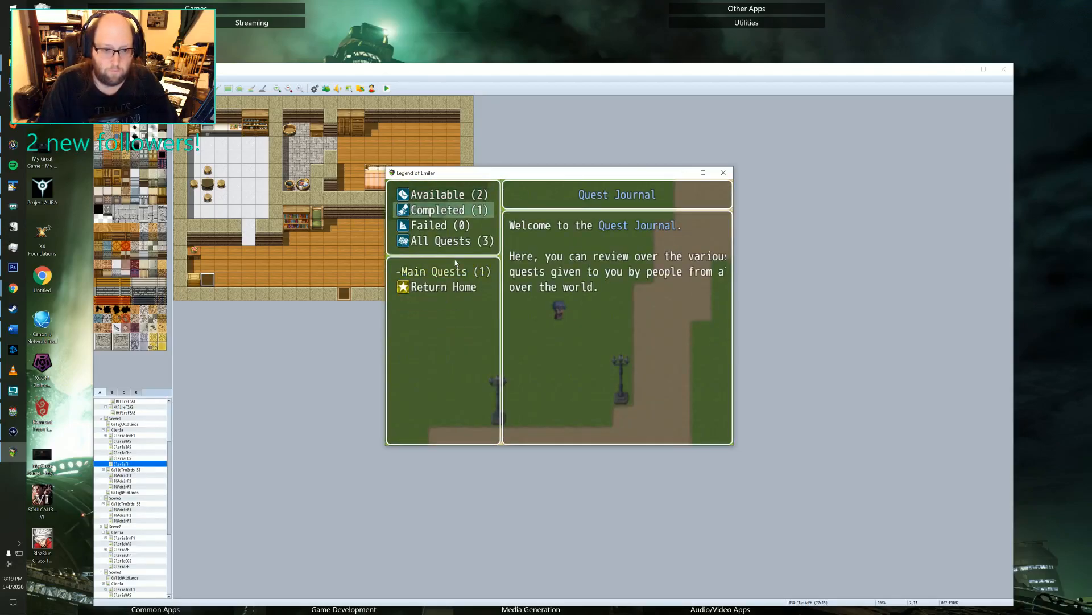
key(Up)
key(Return)
Review the details of the side quests "The spooks must go!" and "Bat-Away" and return to the map.
key(Down)
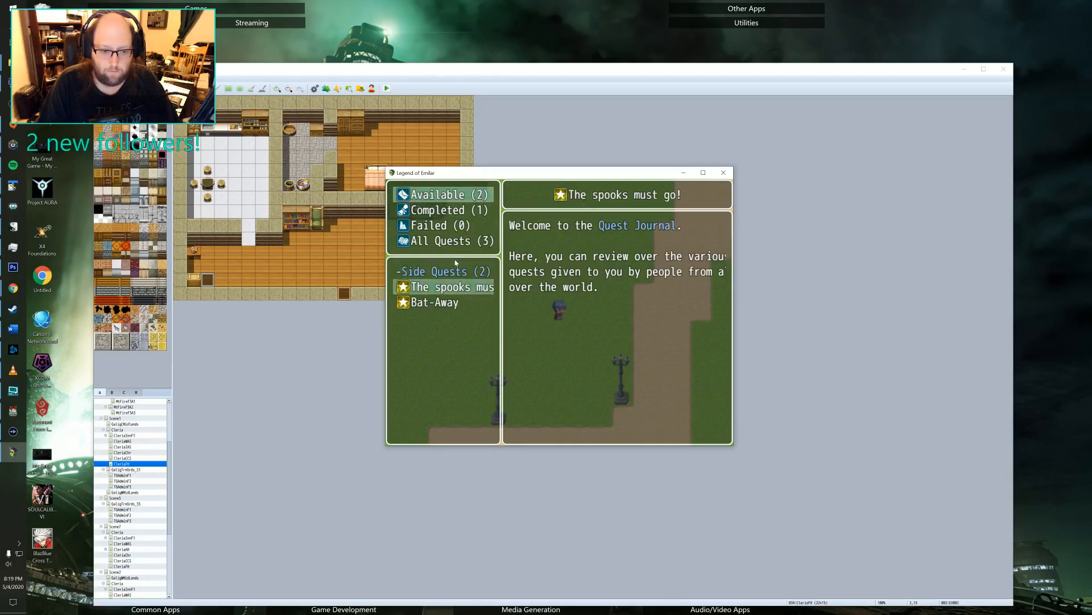
key(Down)
key(Up)
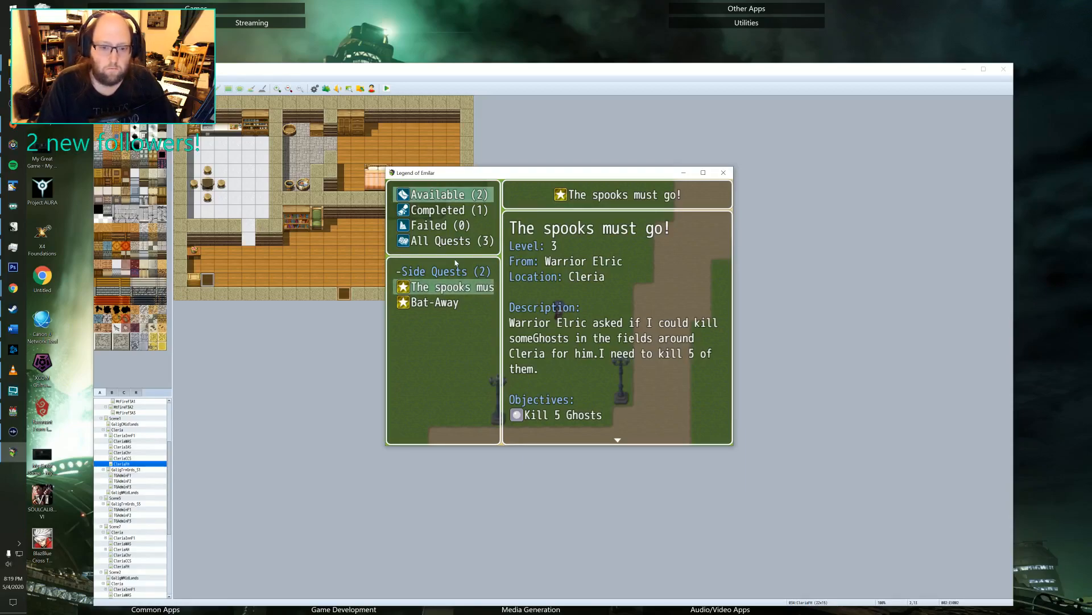
key(Down)
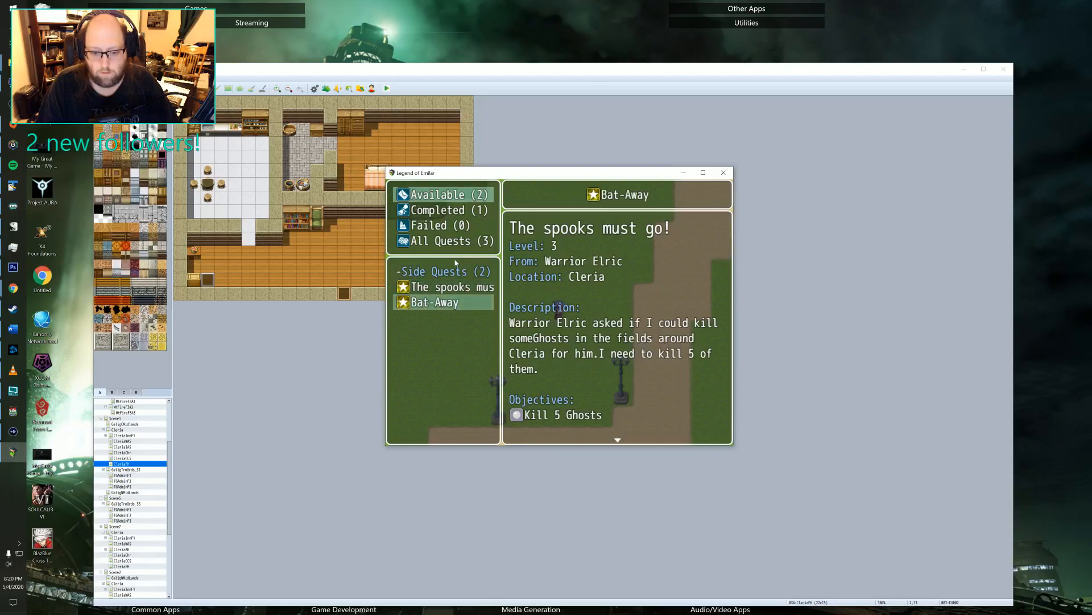
key(Up)
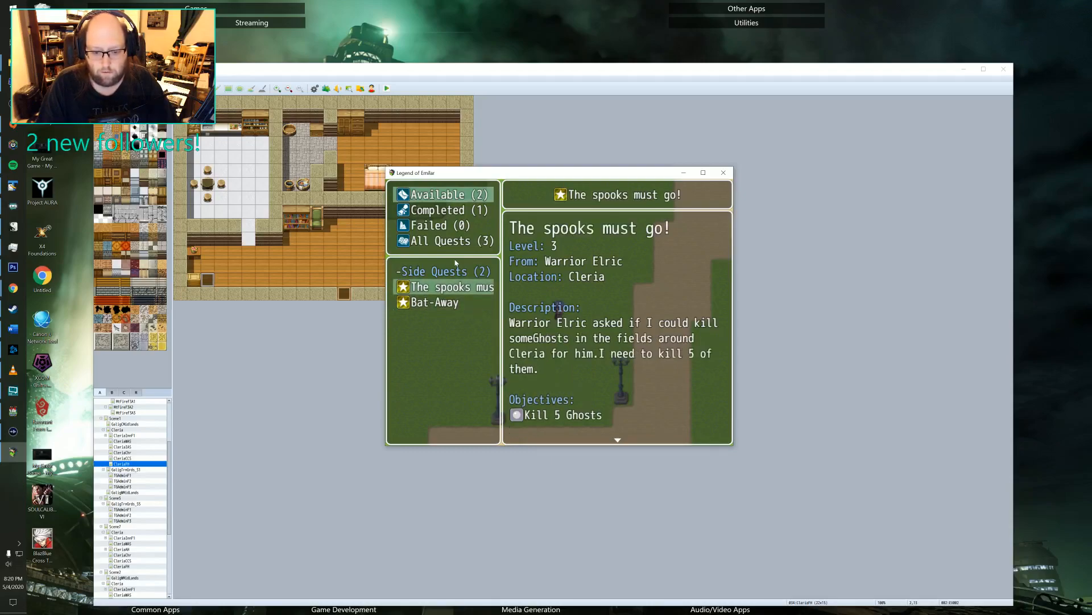
key(Down)
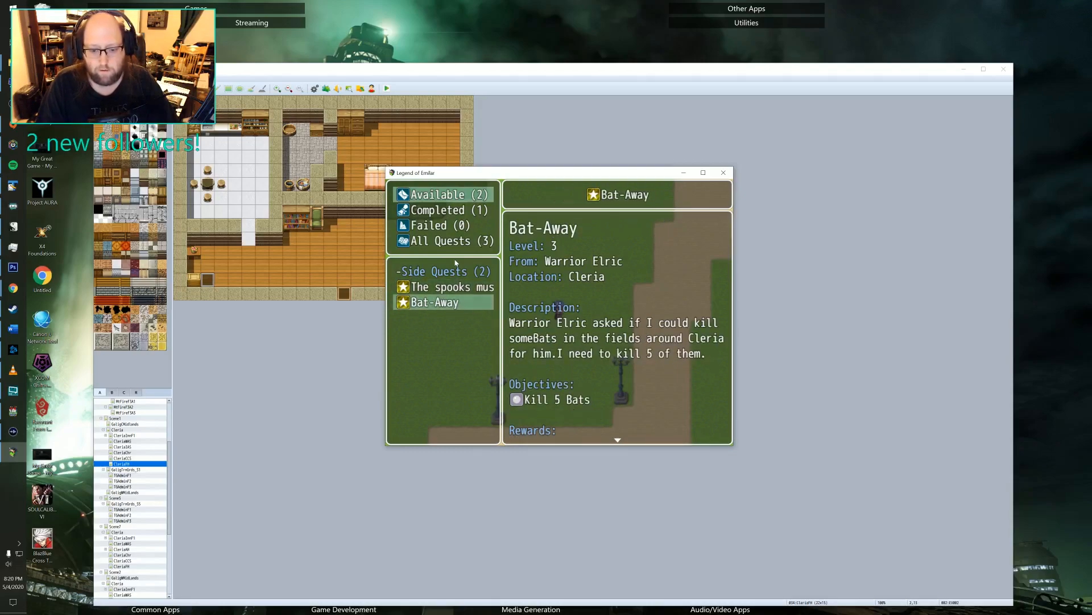
key(Escape)
key(Escape)
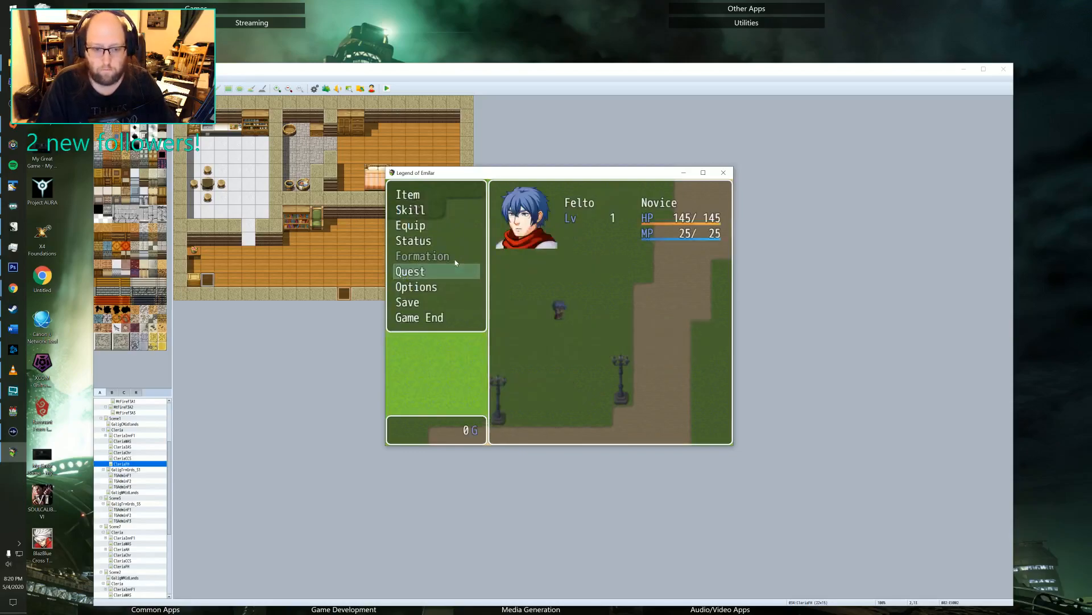
key(Escape)
Walk Felto up the path and out through the town's east gate into the Galig Central Midlands.
key(Up)
key(Right)
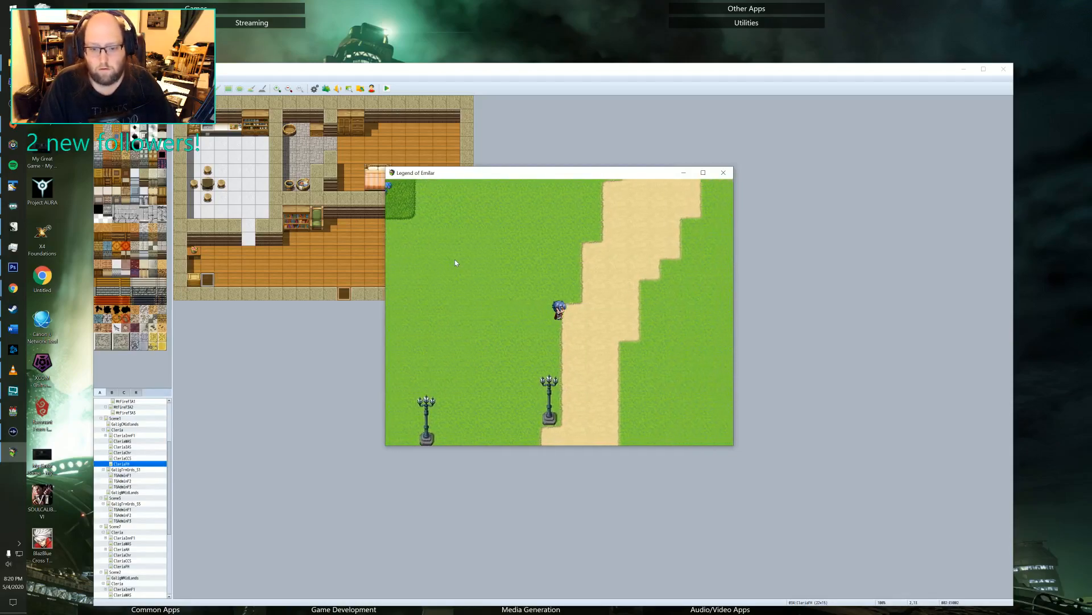
key(Up)
key(Right)
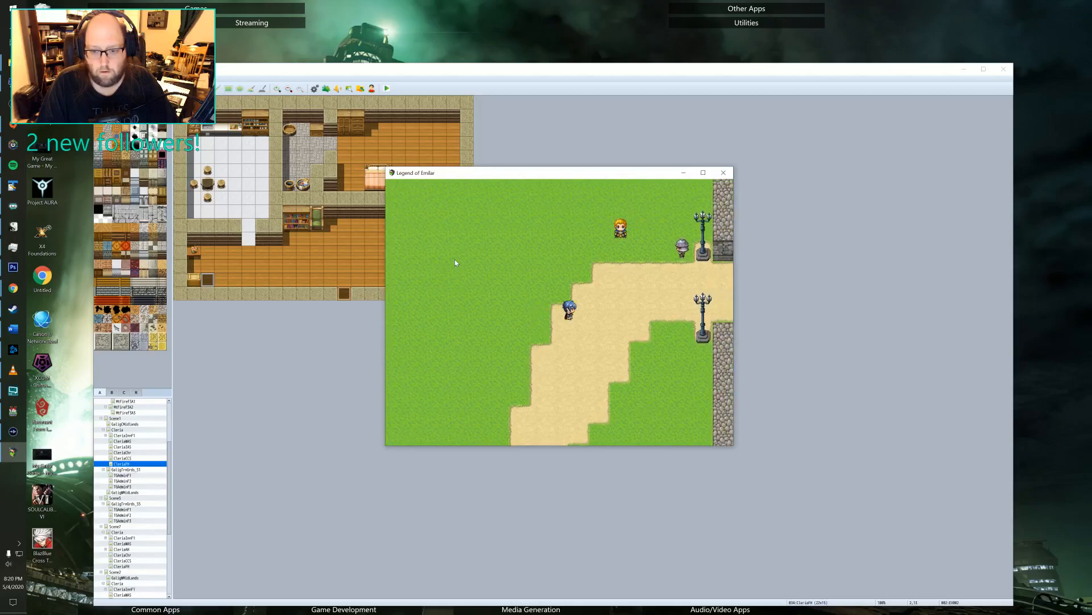
key(Right)
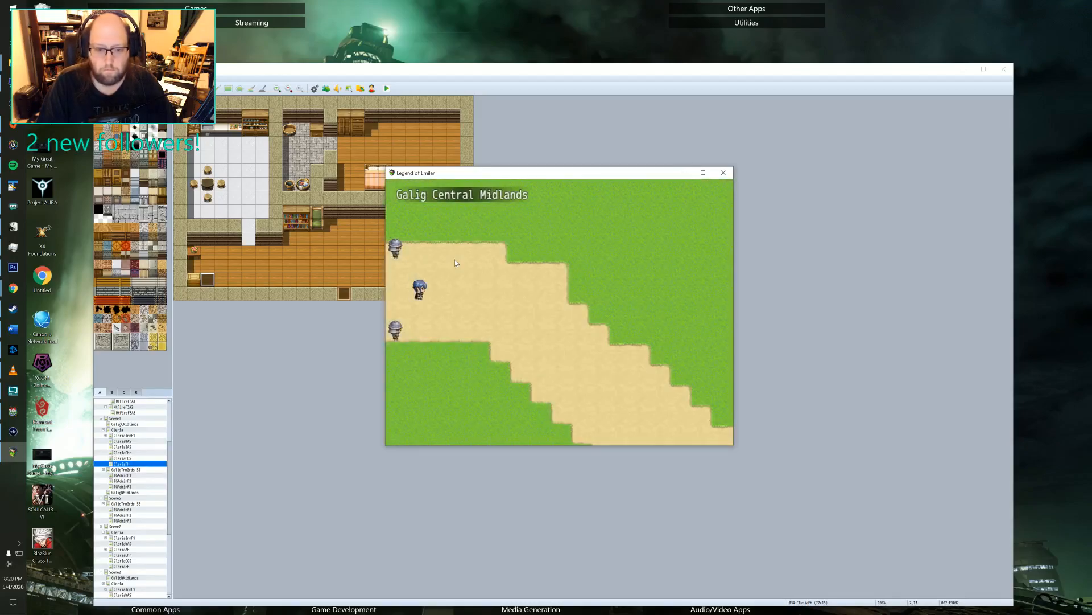
key(Right)
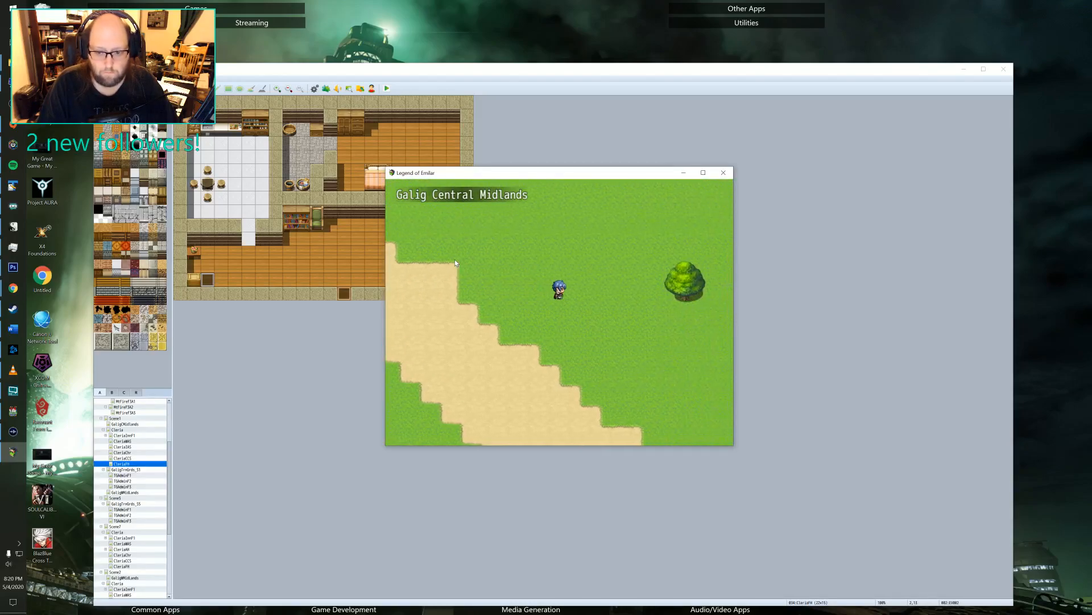
Walk Felto southeast across the Midlands grass and circle beside the path to build up the encounter meter.
key(Down)
key(Right)
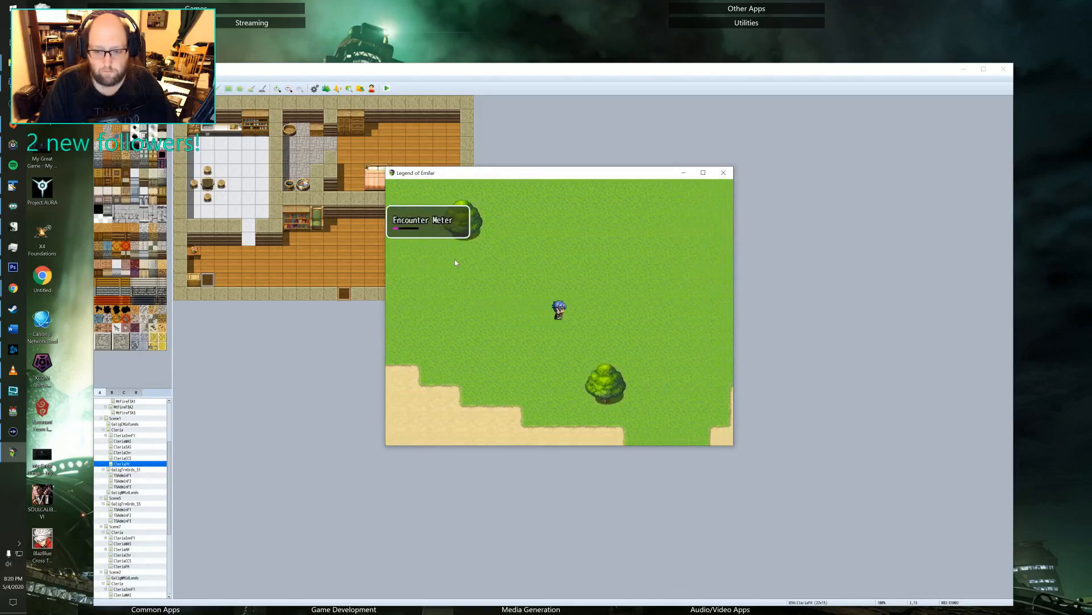
key(Right)
key(Down)
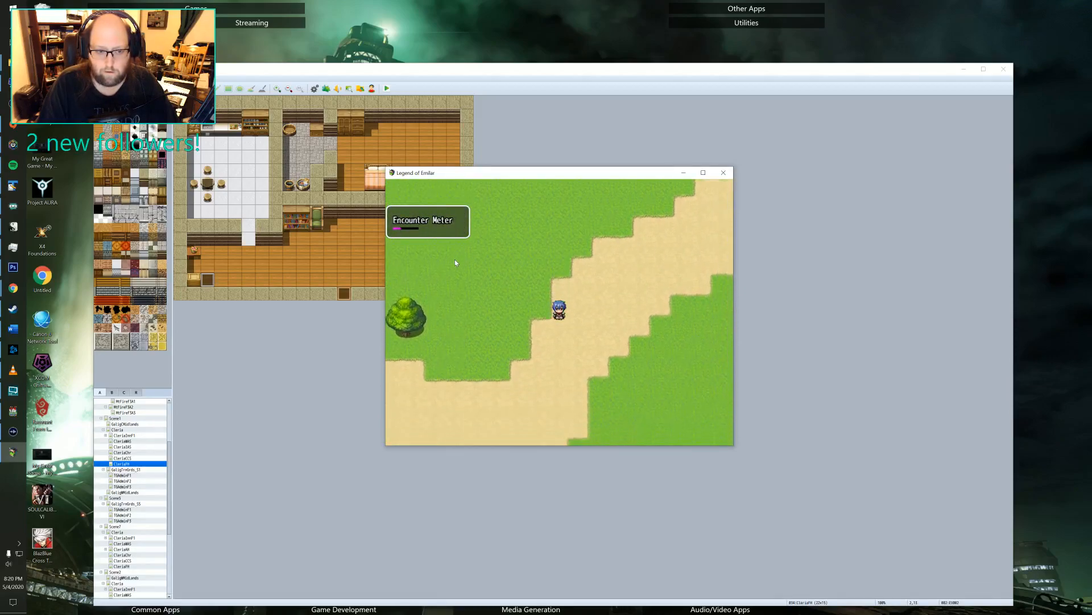
key(Left)
key(Up)
key(Right)
key(Down)
key(Left)
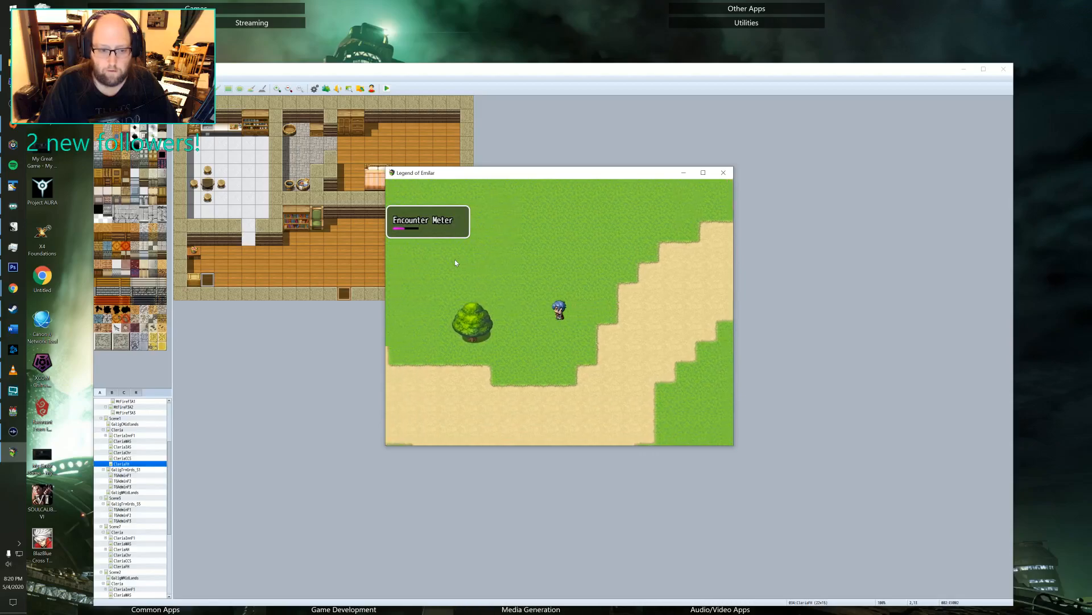
key(Down)
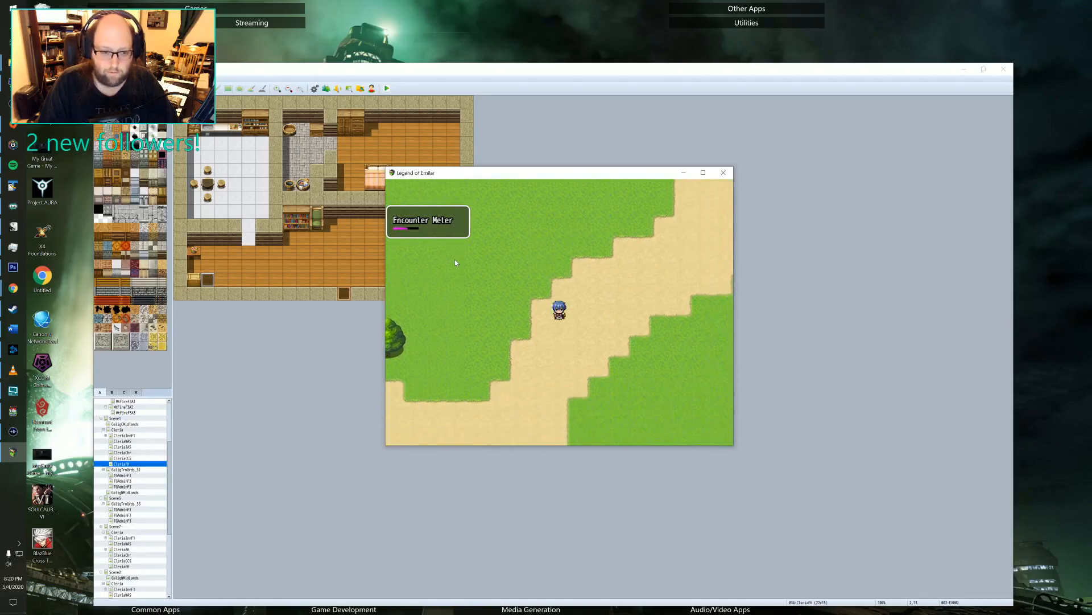
key(Left)
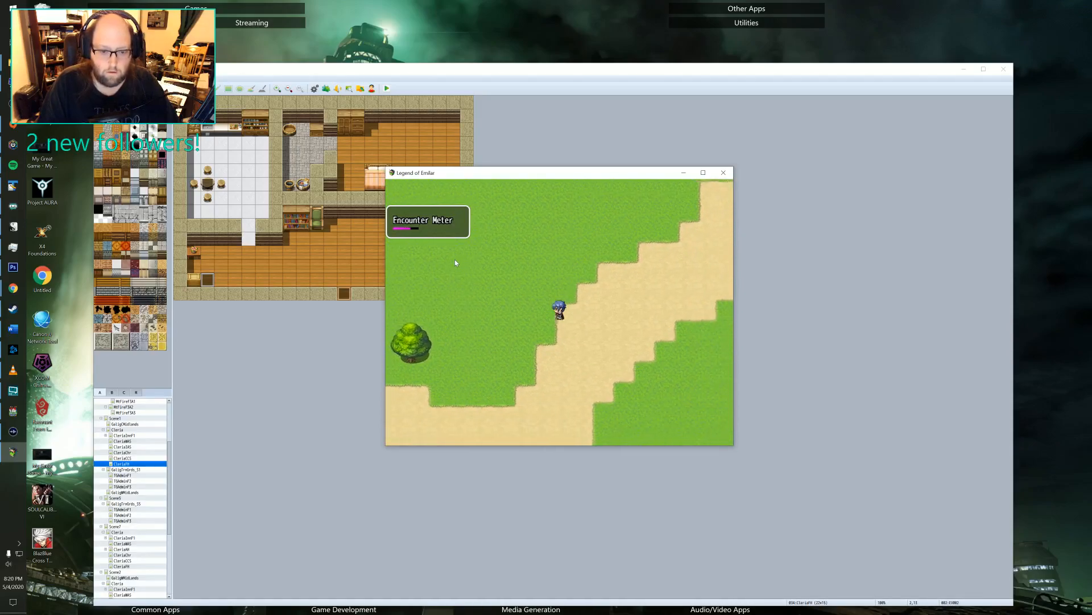
Save the game in the Midlands and return to the map.
key(Escape)
key(Down)
key(Down)
key(Down)
key(Down)
key(Down)
key(Down)
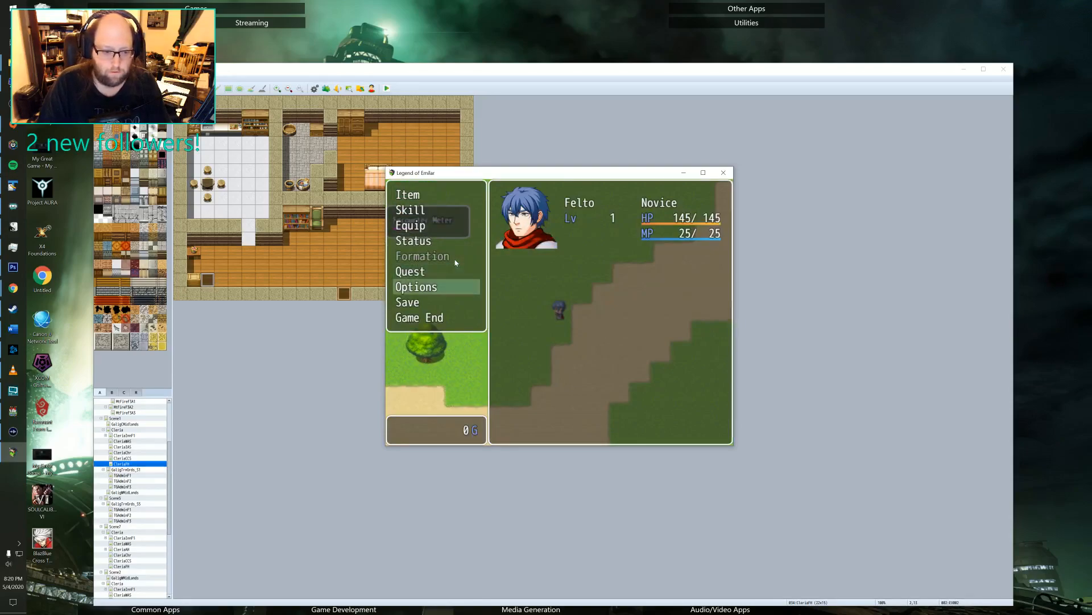
key(Return)
key(Return)
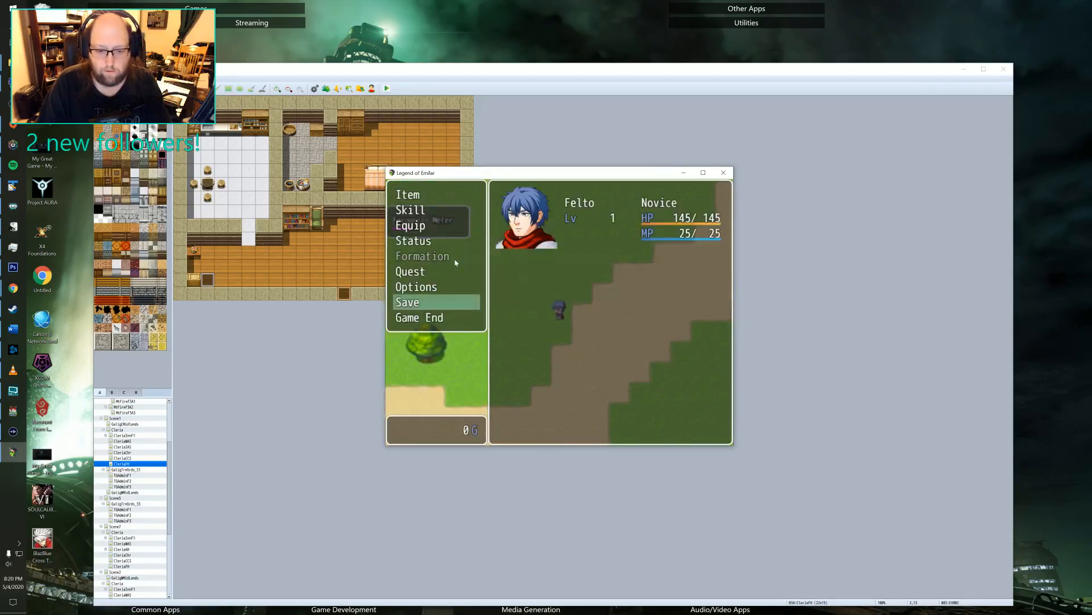
key(Down)
key(Down)
key(Escape)
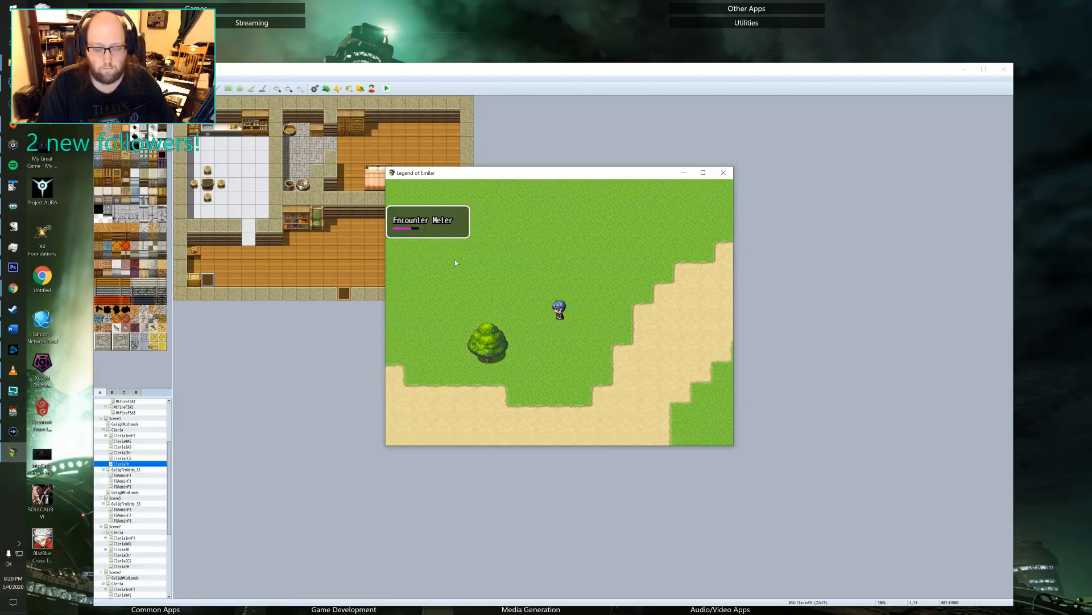
Walk Felto in small circles on the grass near the tree until a random battle starts.
key(Right)
key(Down)
key(Escape)
key(Escape)
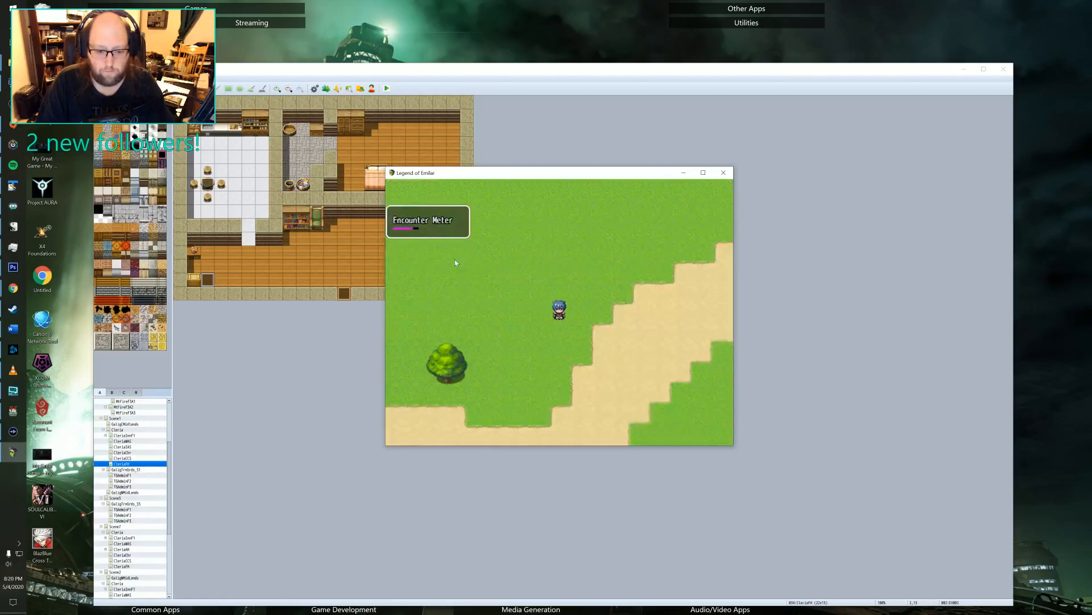
key(Left)
key(Up)
key(Right)
key(Down)
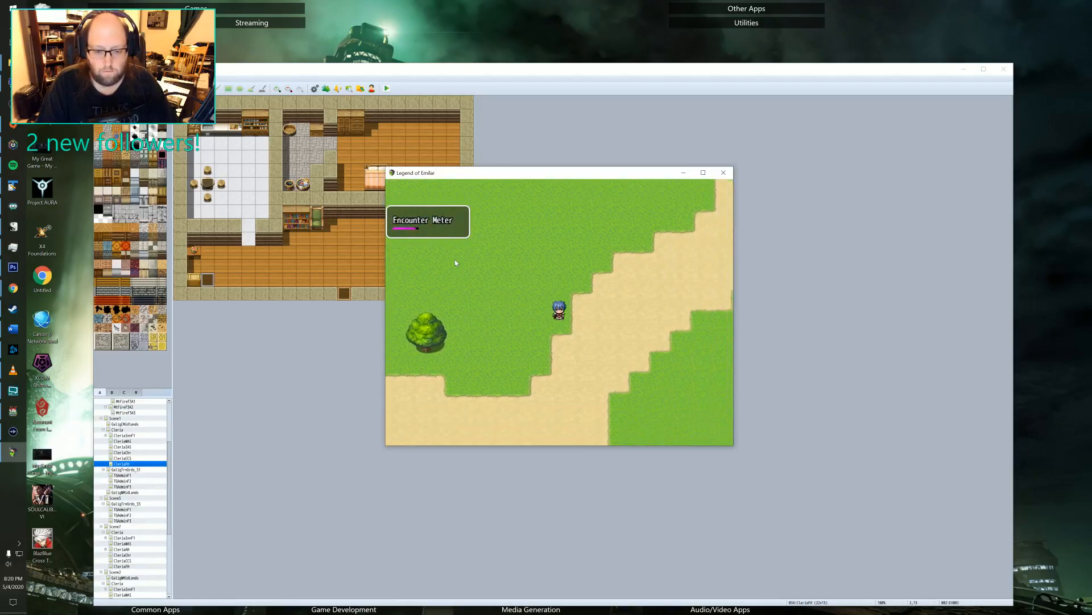
key(Left)
key(Up)
key(Right)
key(Down)
key(Left)
key(Up)
key(Right)
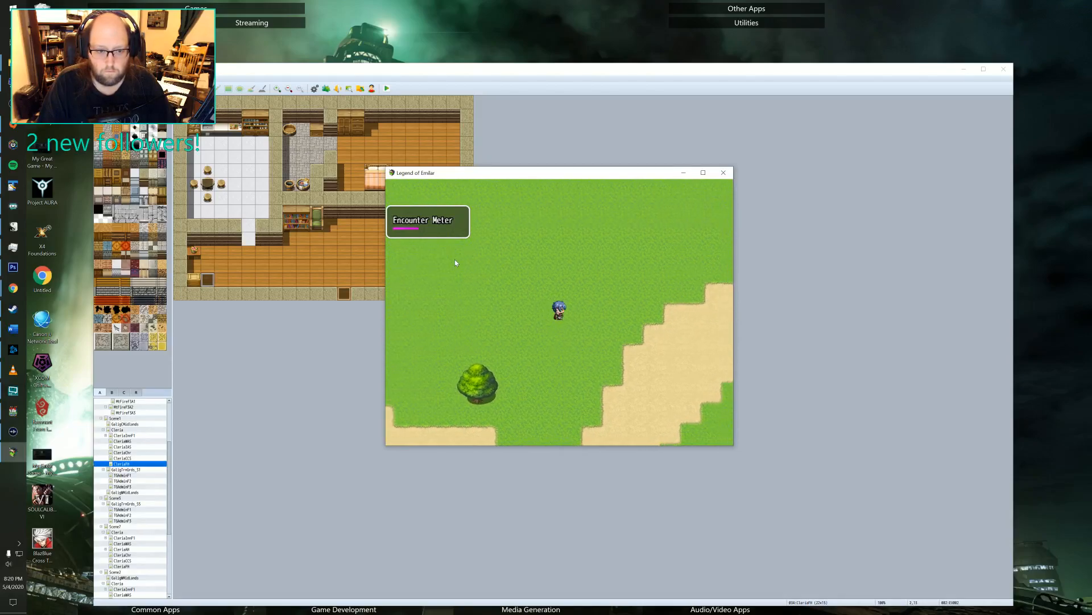
key(Down)
key(Left)
key(Up)
key(Right)
key(Down)
key(Left)
key(Up)
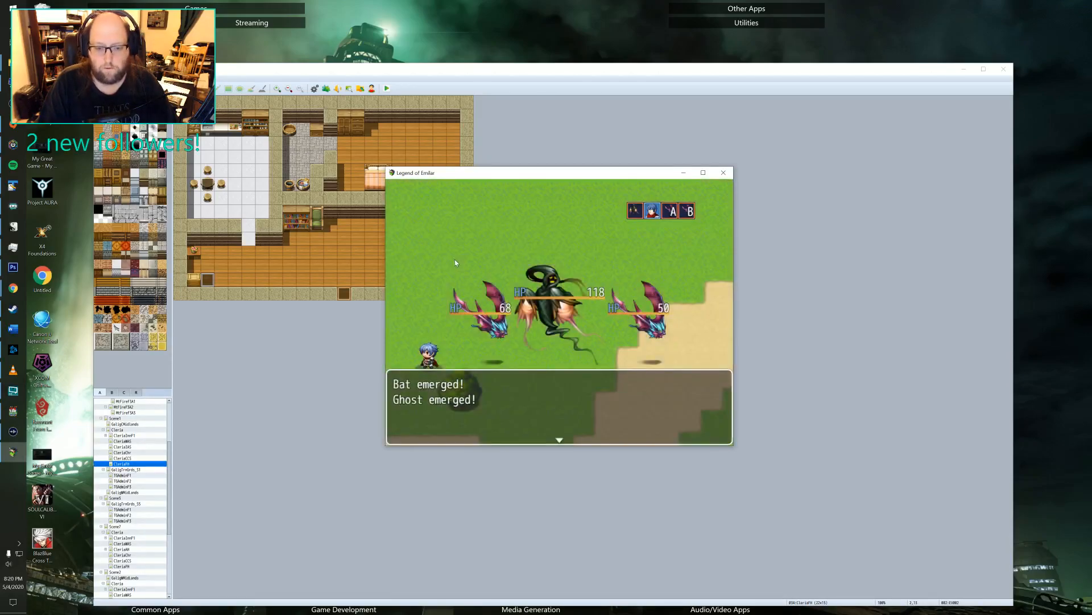
Start the fight against the two bats and the ghost and use a skill in Felto's first turn.
key(Return)
key(Return)
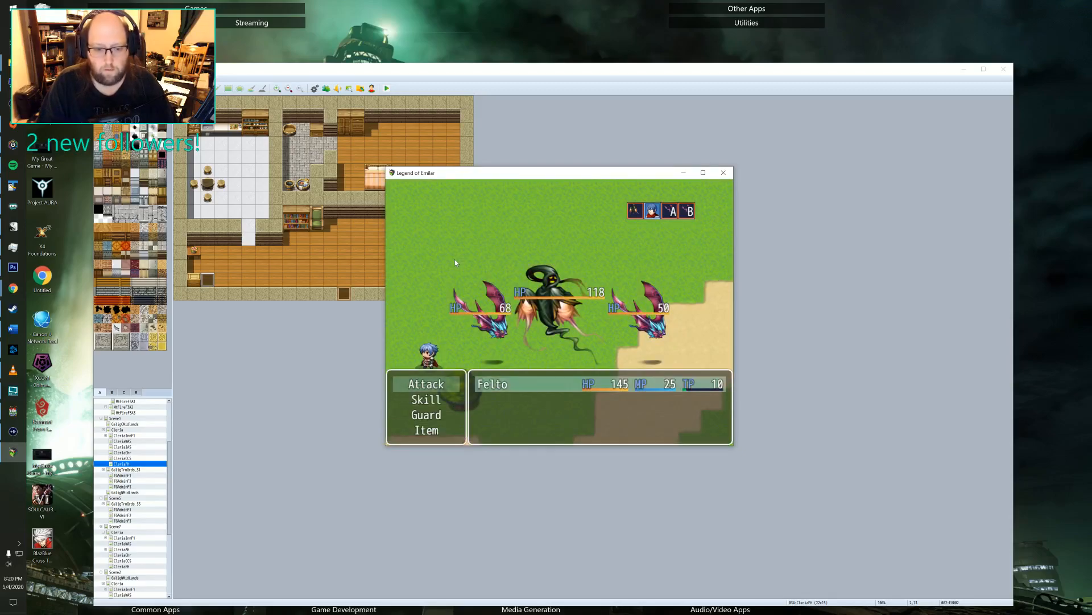
key(Return)
key(Left)
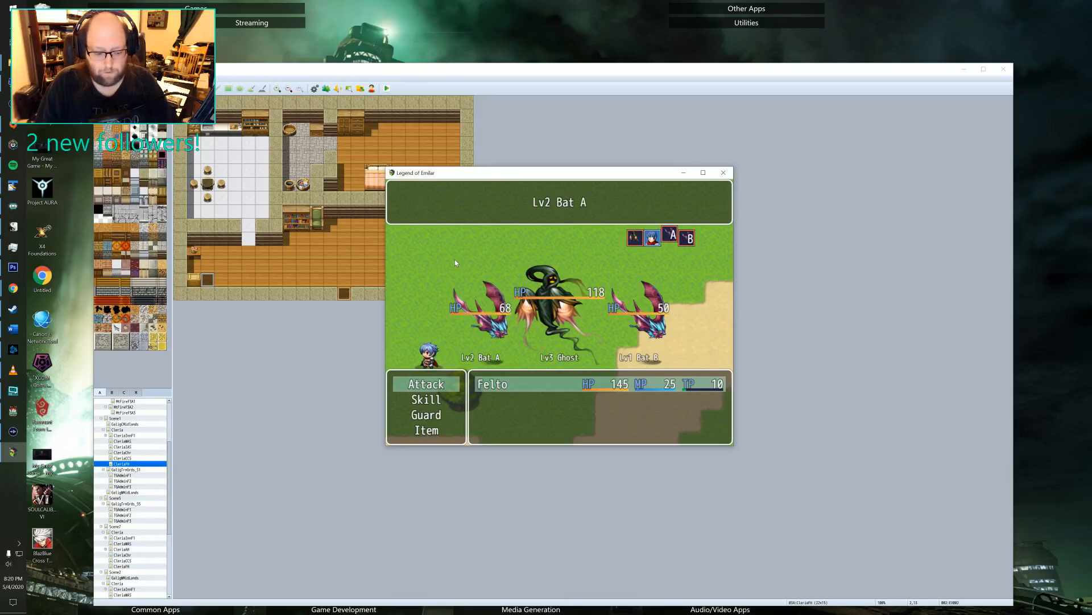
key(Escape)
key(Down)
key(Return)
key(Return)
key(Return)
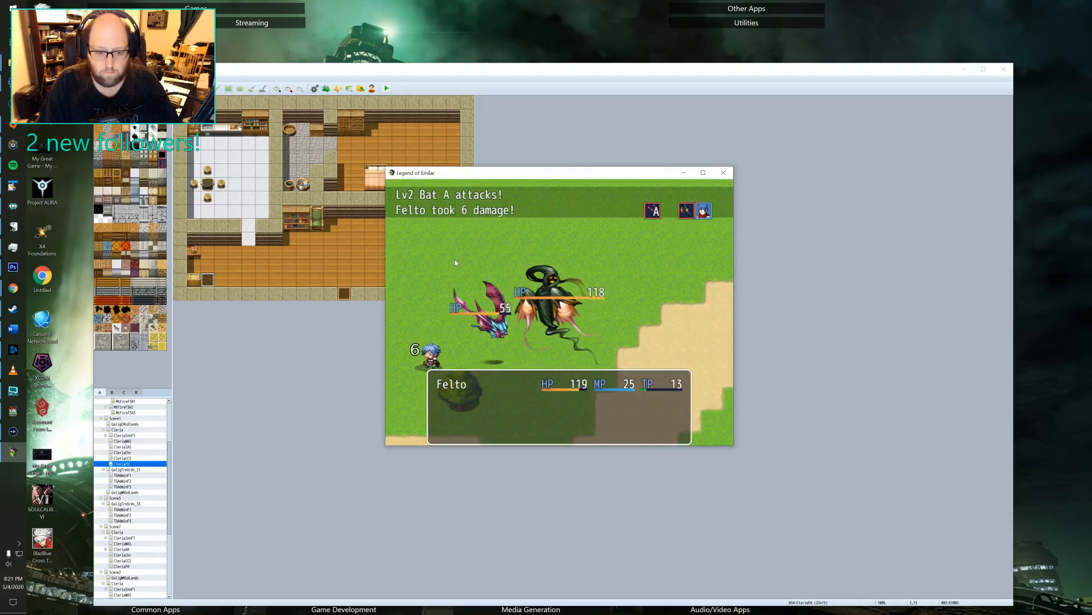
Defeat Bat A with a normal attack, a Dual Attack and another normal attack.
key(Return)
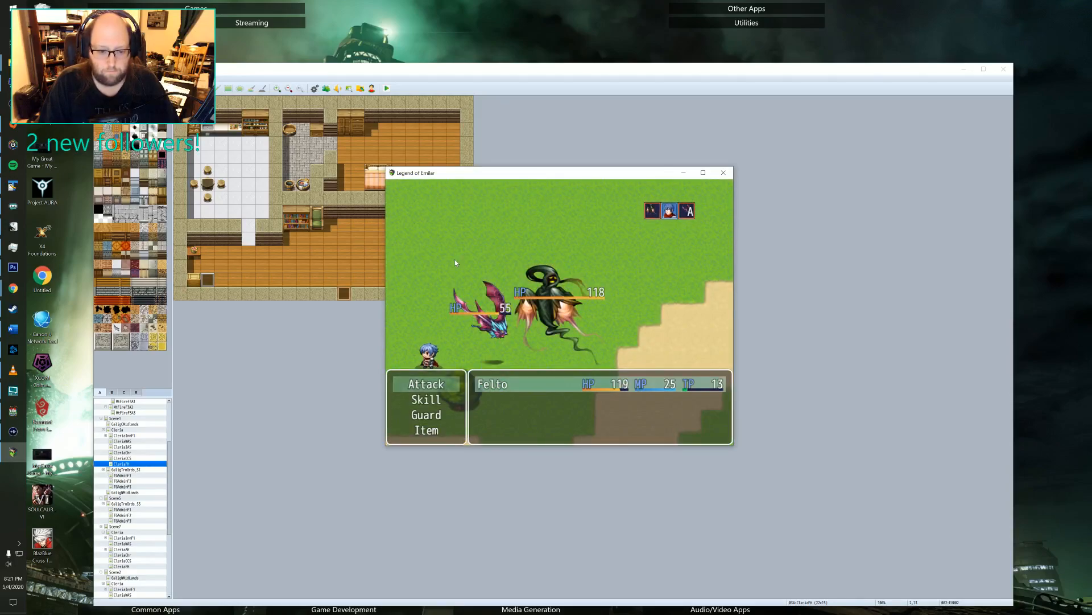
key(Return)
key(Return)
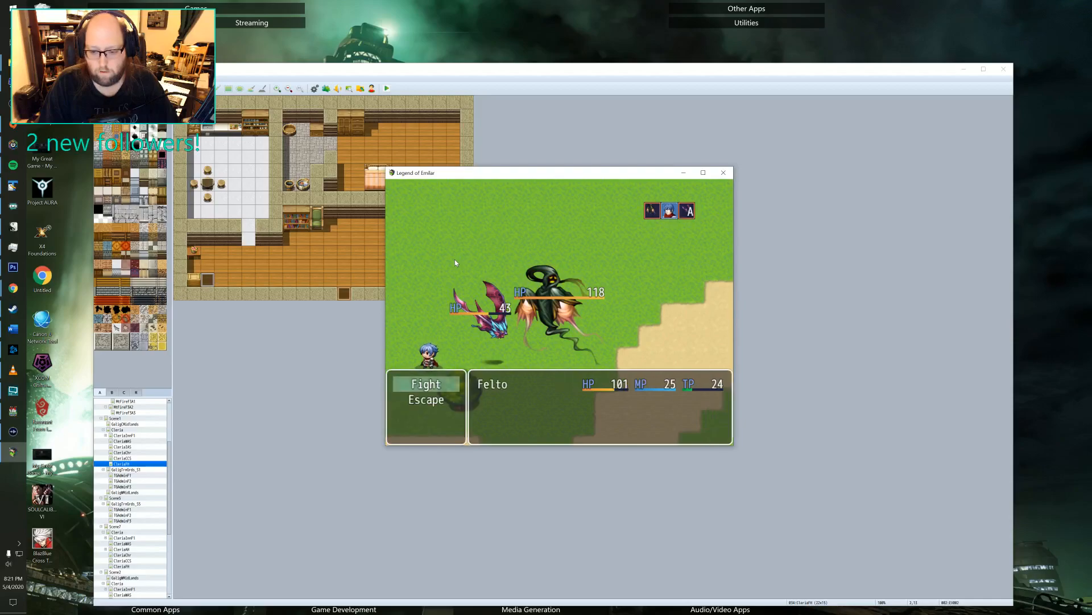
key(Return)
key(Down)
key(Return)
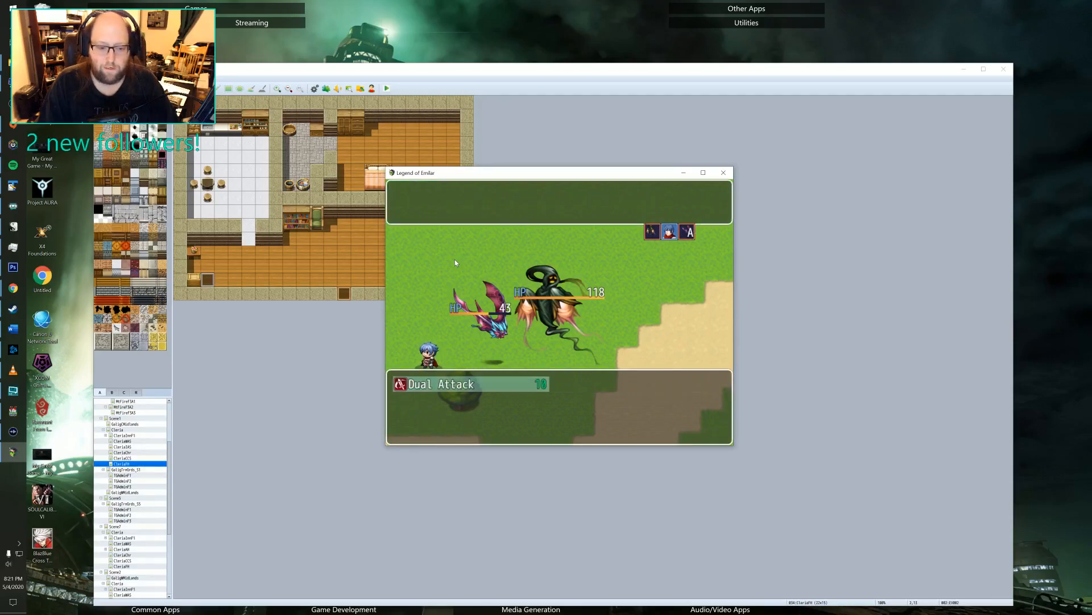
key(Return)
key(Return)
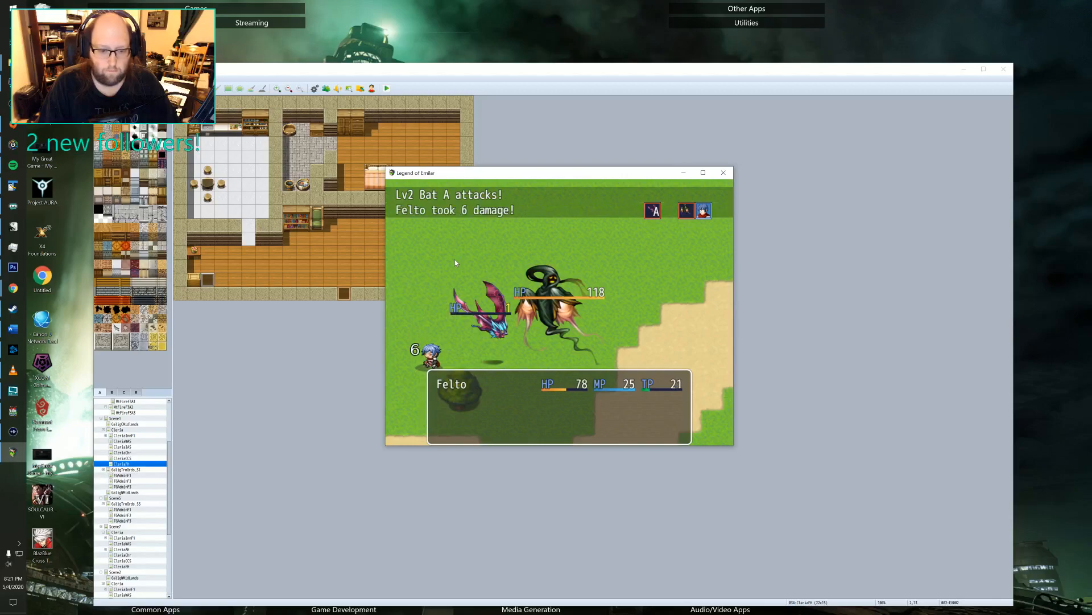
key(Return)
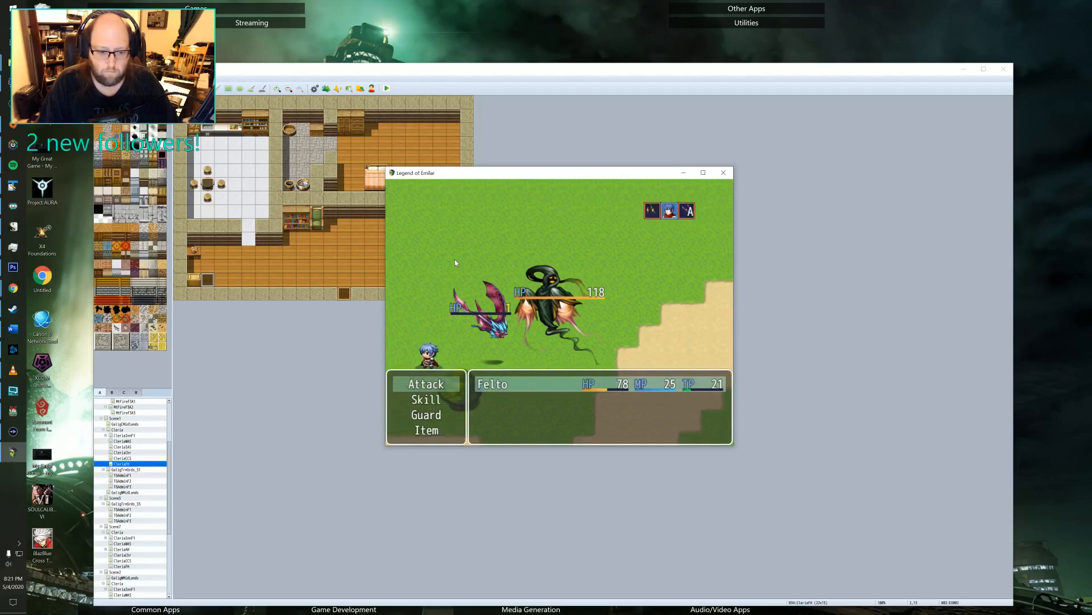
key(Return)
key(Return)
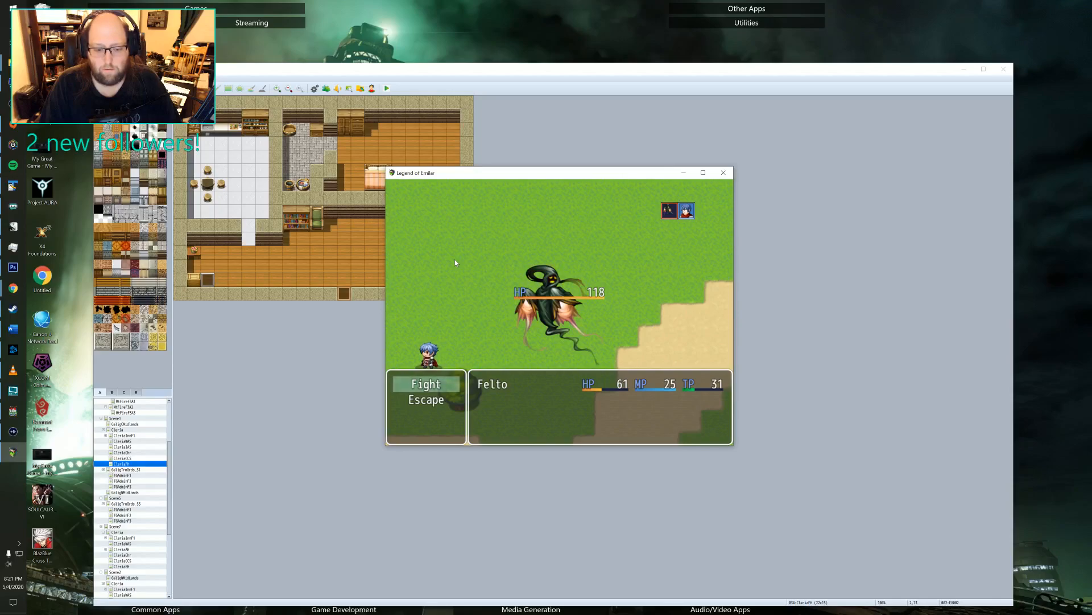
Use Dual Attack on the ghost for three rounds in a row.
key(Return)
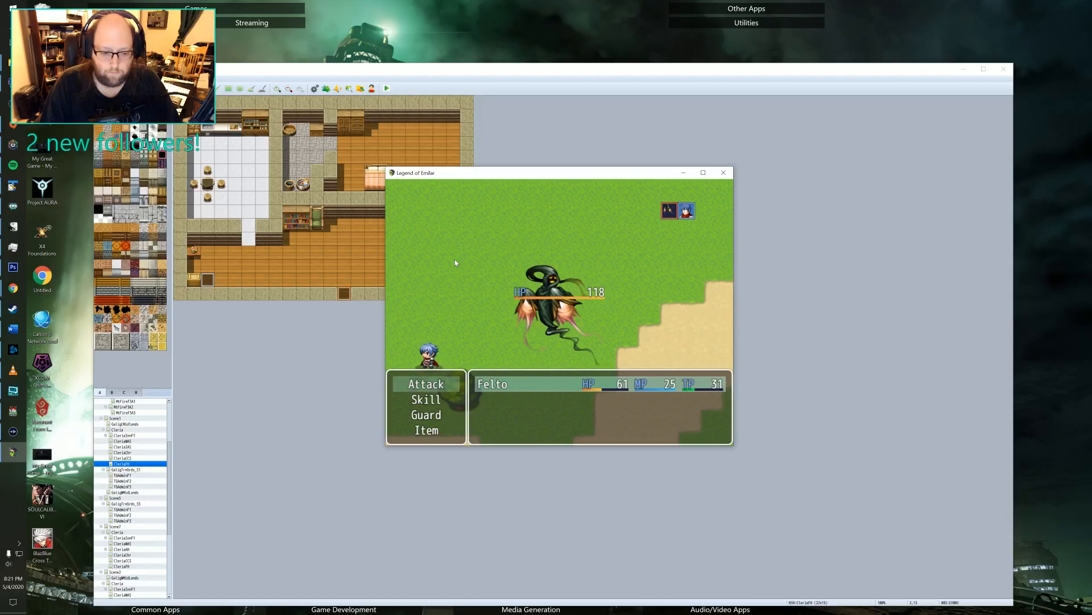
key(Down)
key(Return)
key(Return)
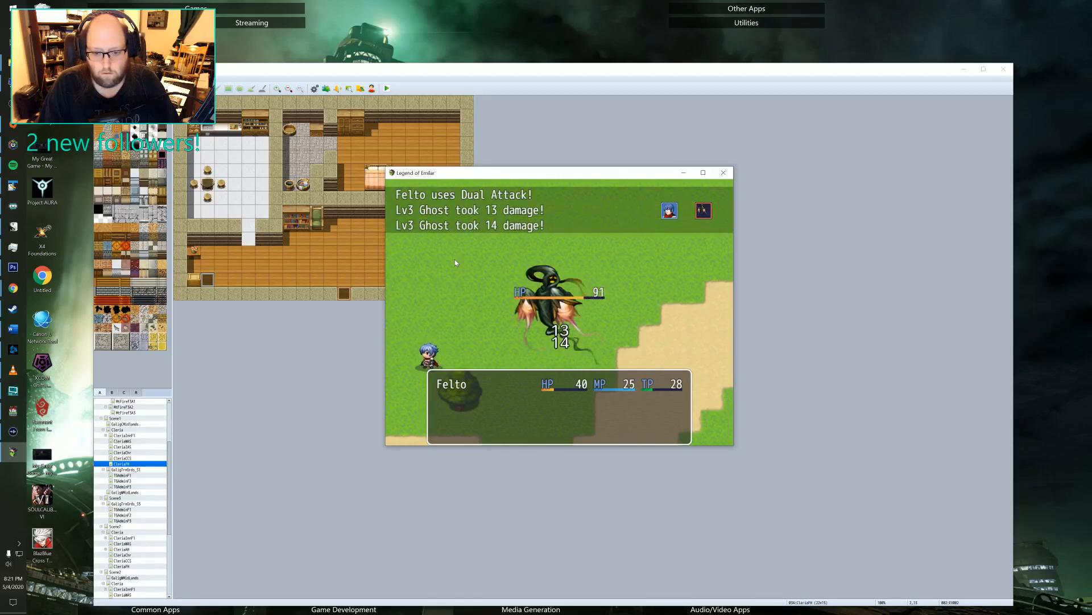
key(Return)
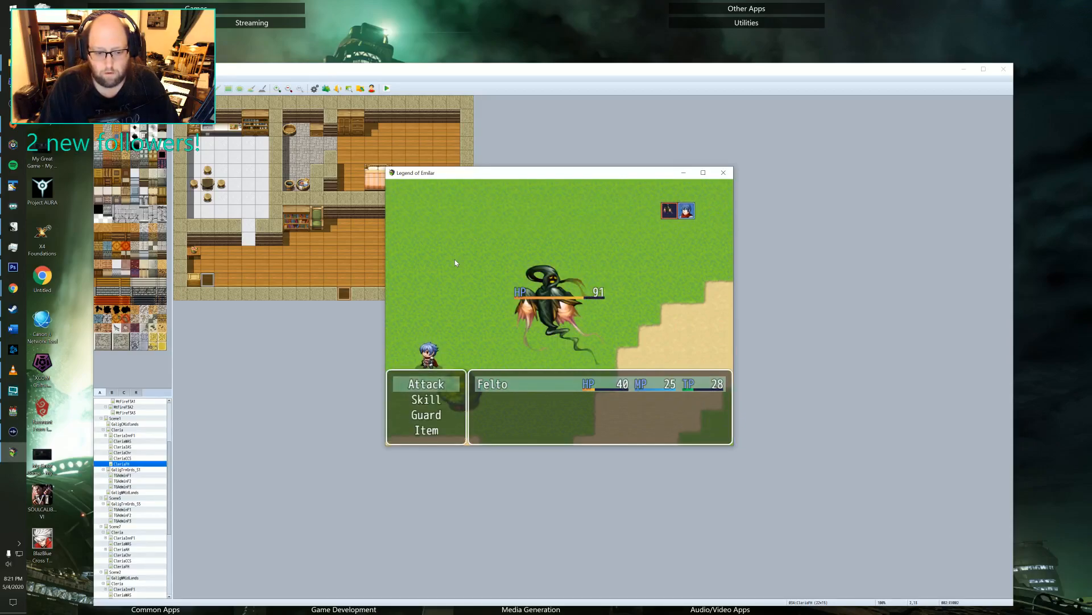
key(Down)
key(Return)
key(Return)
key(Return)
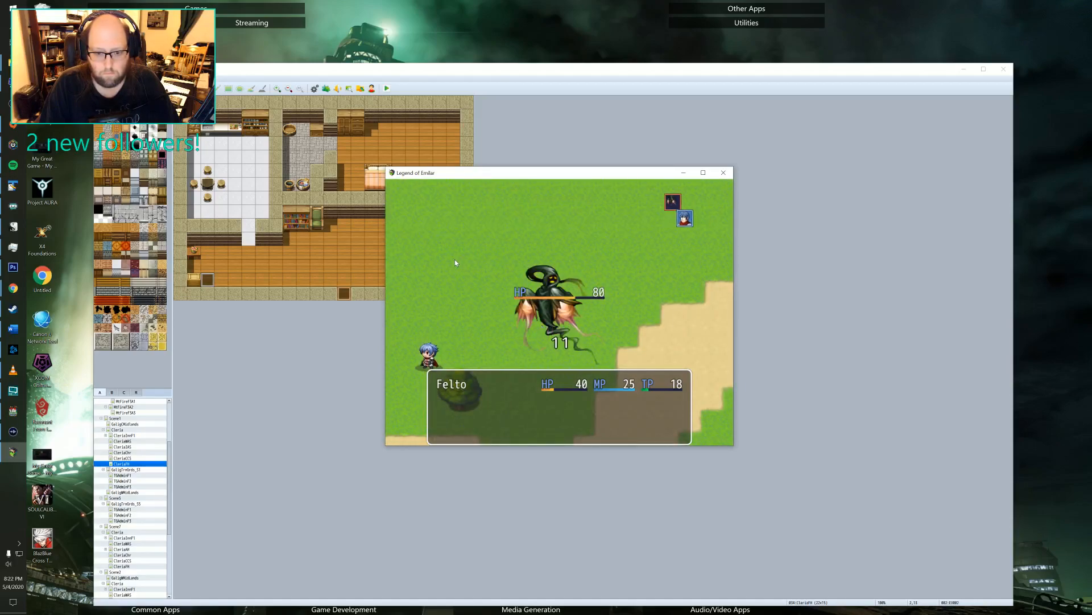
key(Return)
key(Down)
key(Return)
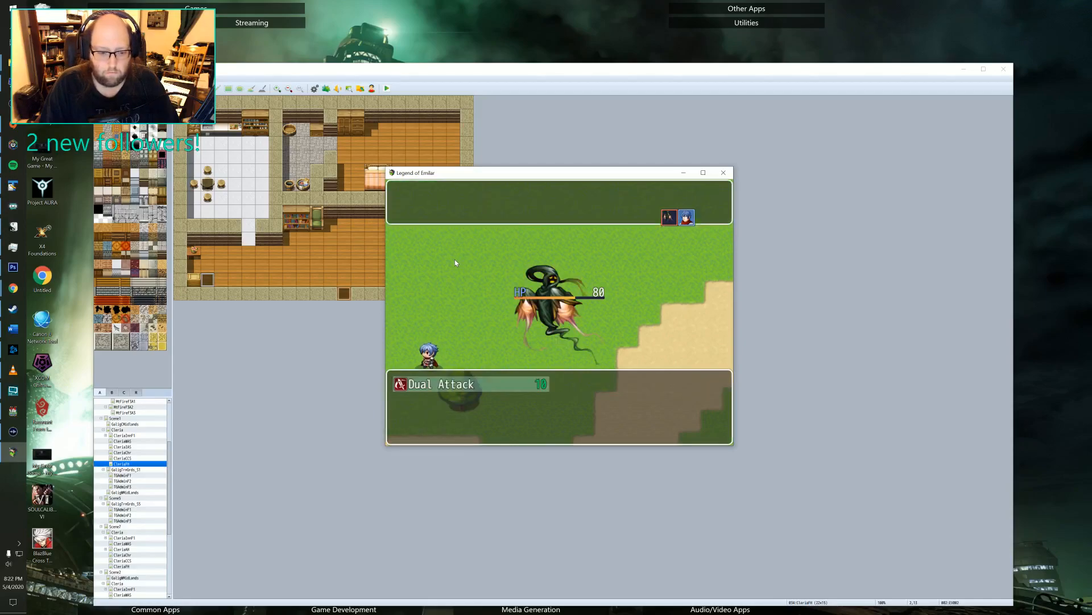
key(Return)
key(Return)
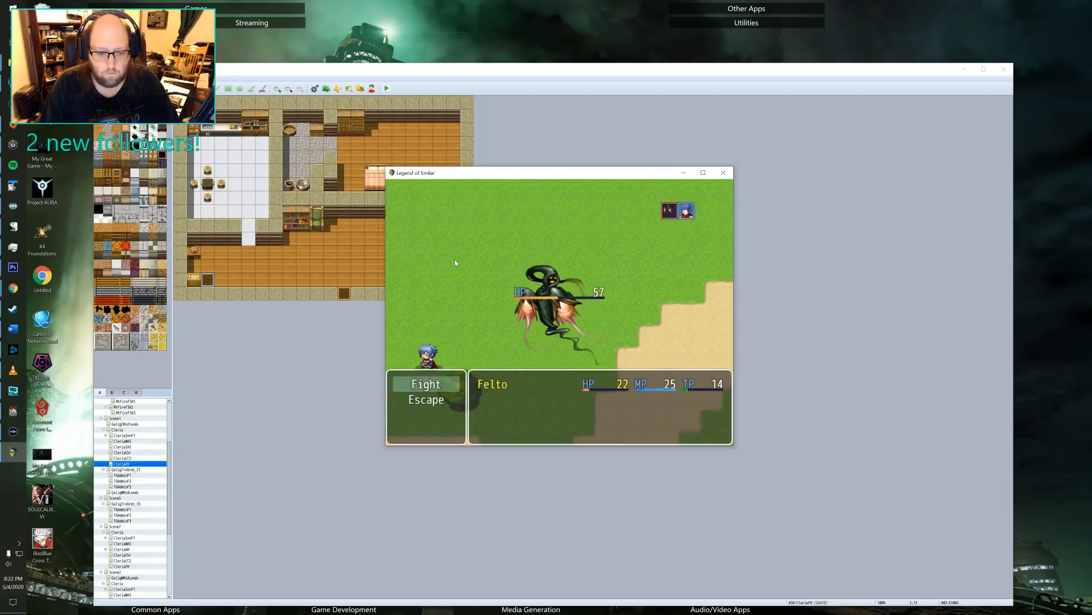
Keep attacking the ghost with Felto until the battle ends.
key(Return)
key(Return)
key(Return)
key(Return)
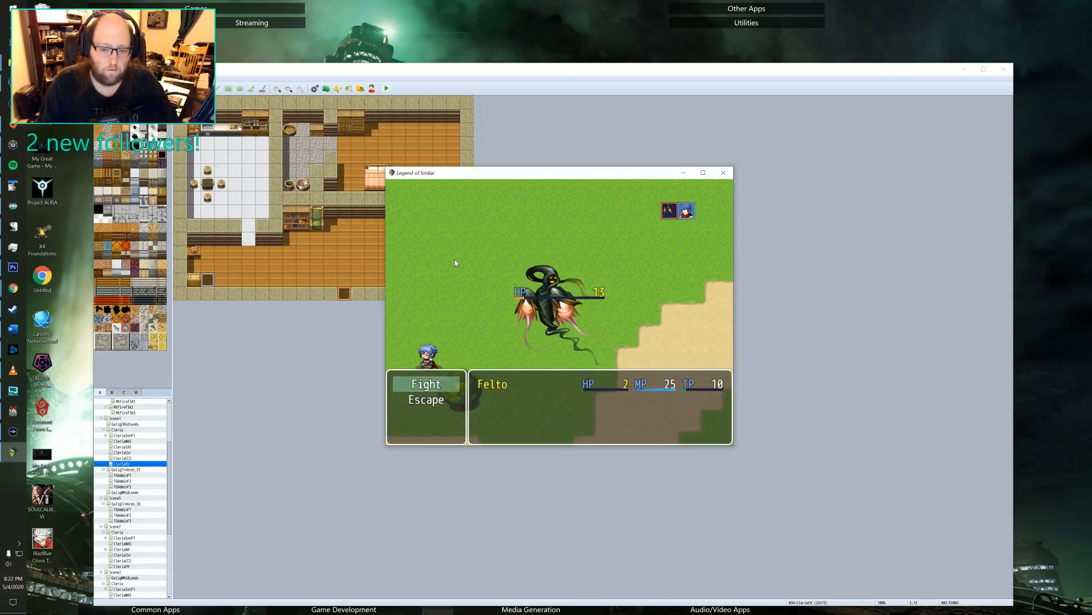
key(Return)
key(Return)
key(Return)
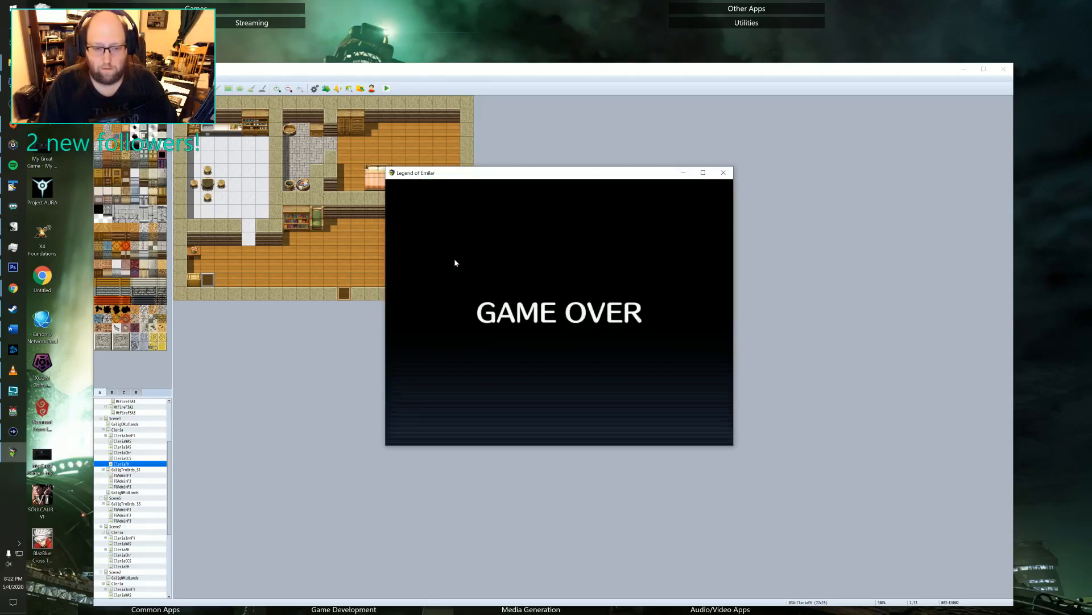
Close the game's playtest window and open the project database.
click(721, 174)
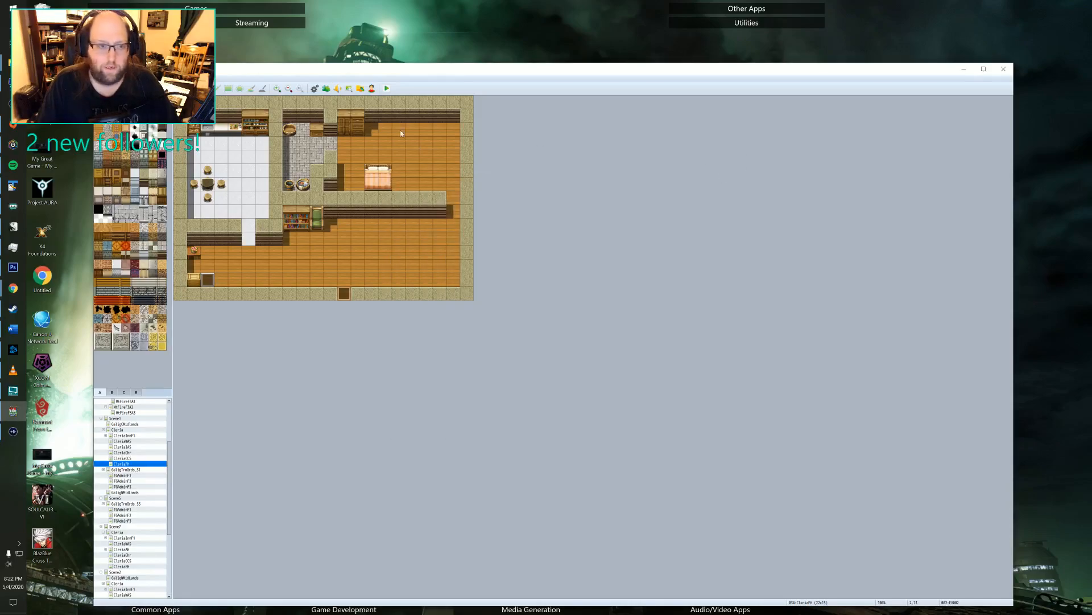
key(F9)
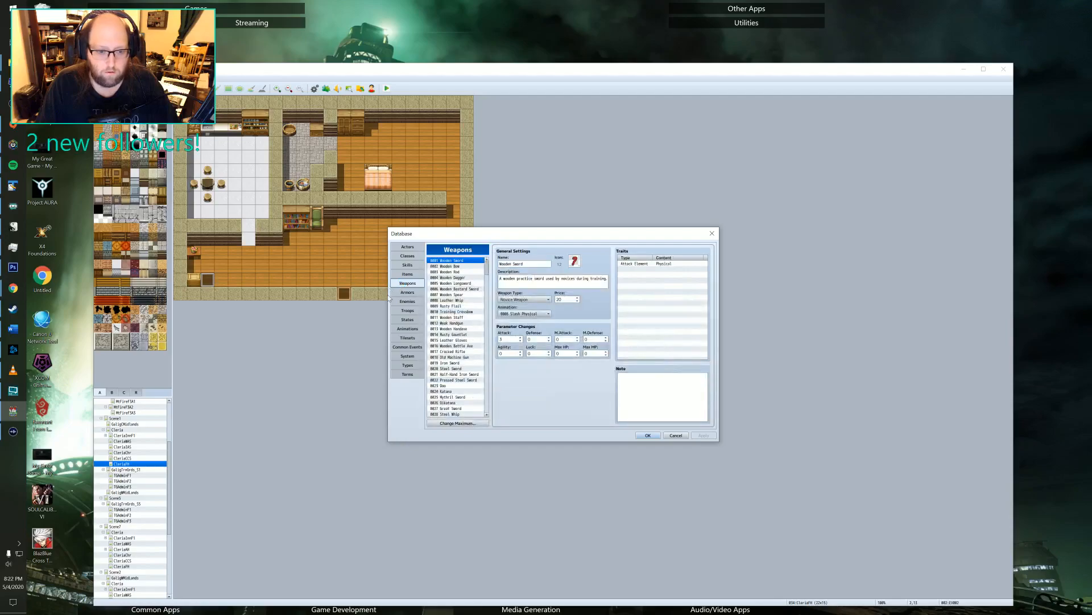
Compare the Bat and Ghost enemy entries and set the Ghost's maximum level note to 20.
click(408, 301)
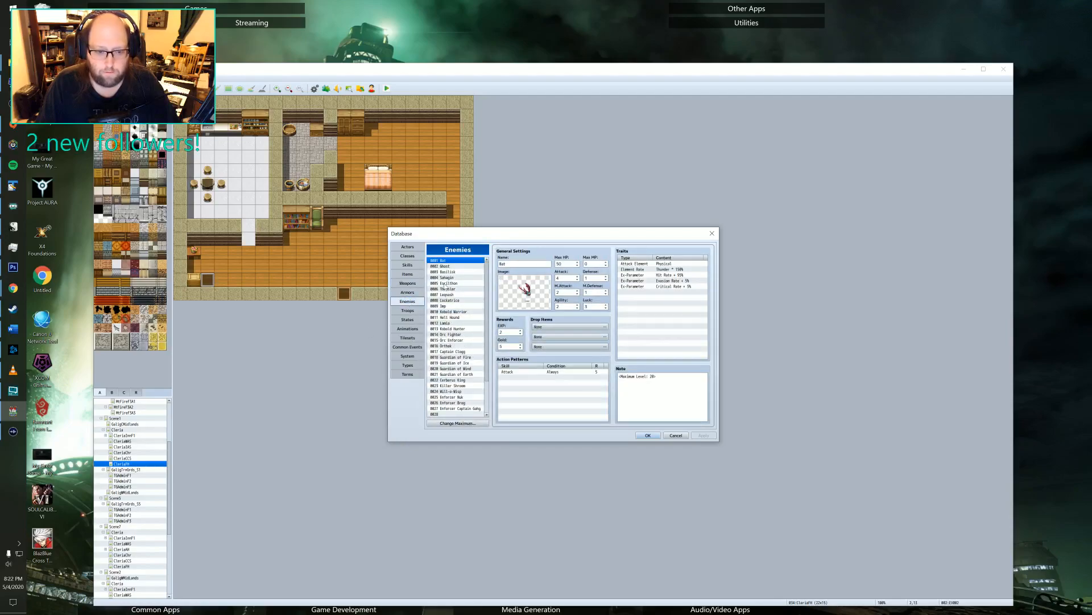
click(447, 266)
click(448, 261)
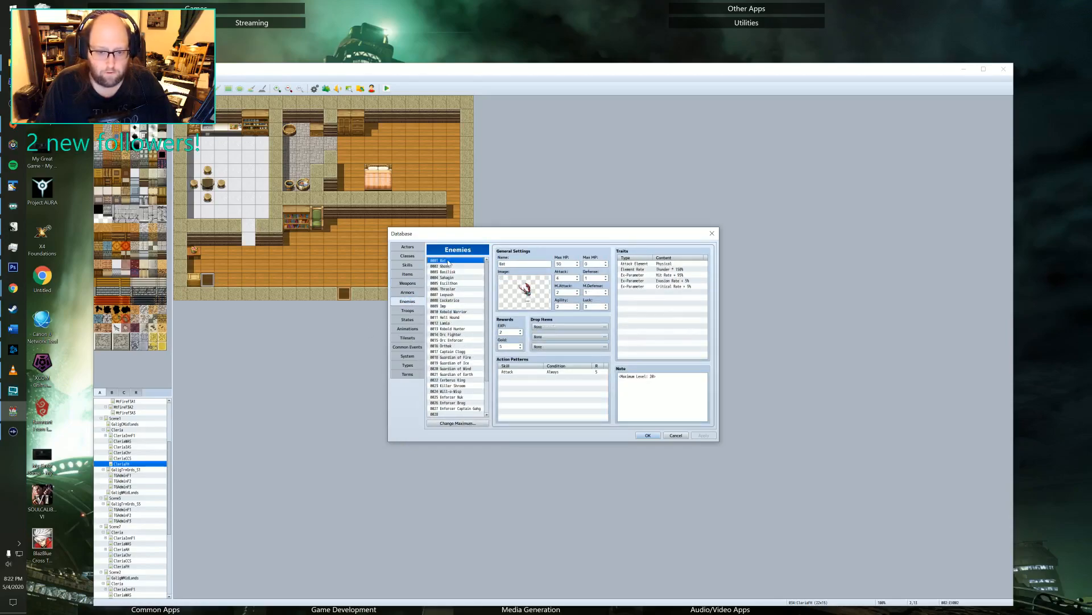
click(448, 267)
click(450, 261)
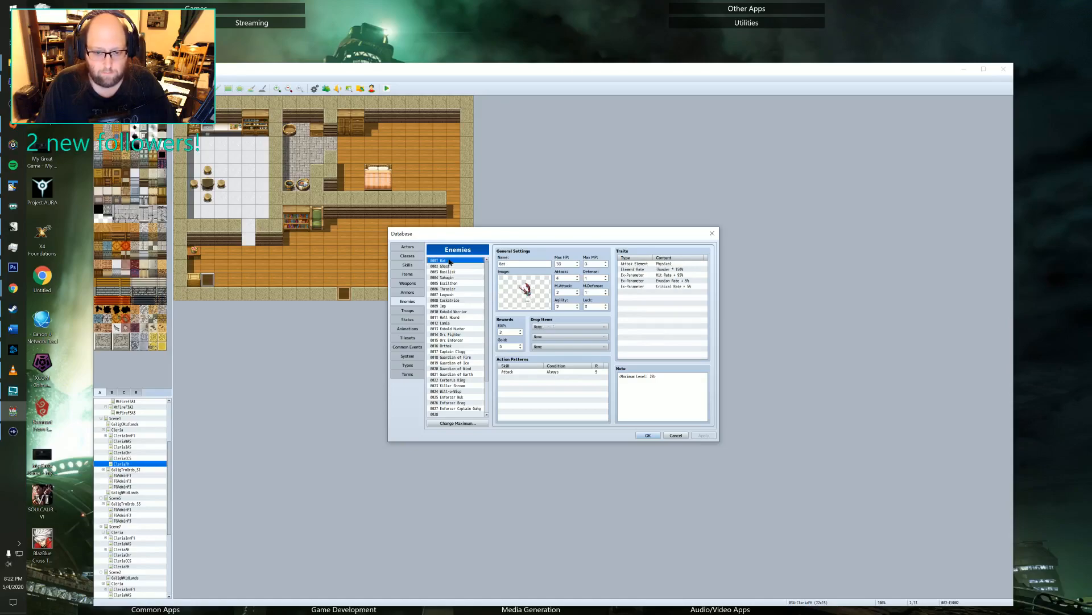
click(447, 266)
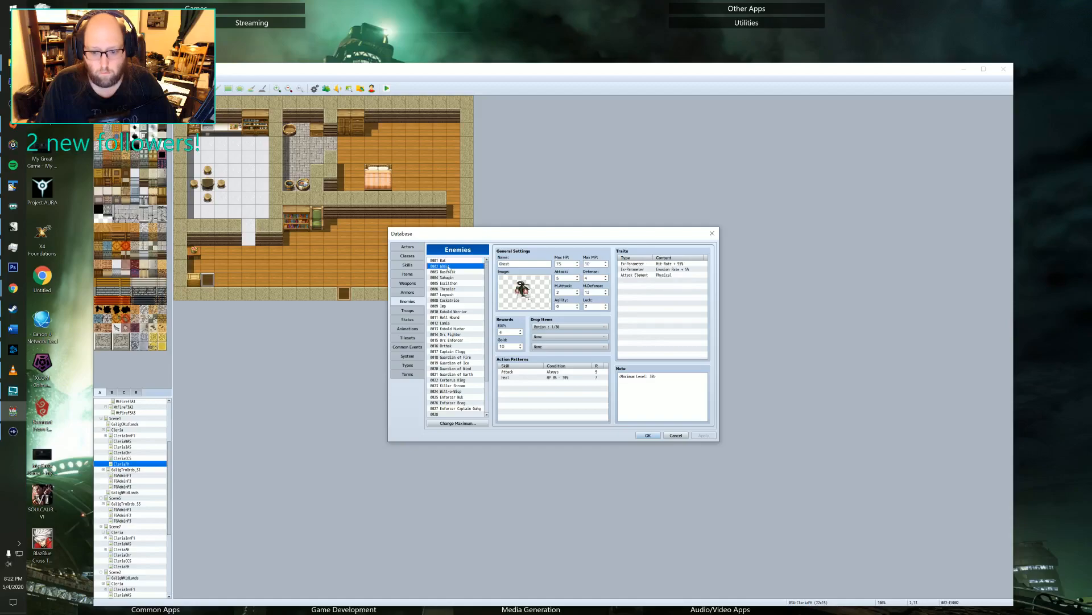
drag(618, 377, 658, 376)
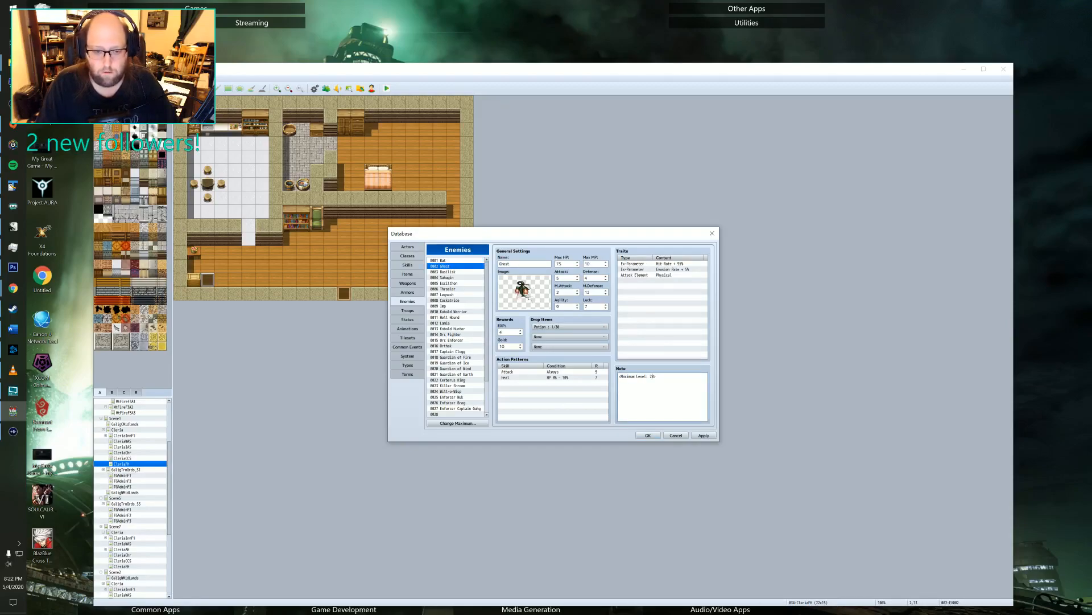
Check the Ghost's stats against the Bat's and set the Ghost's Defense to 2.
click(458, 261)
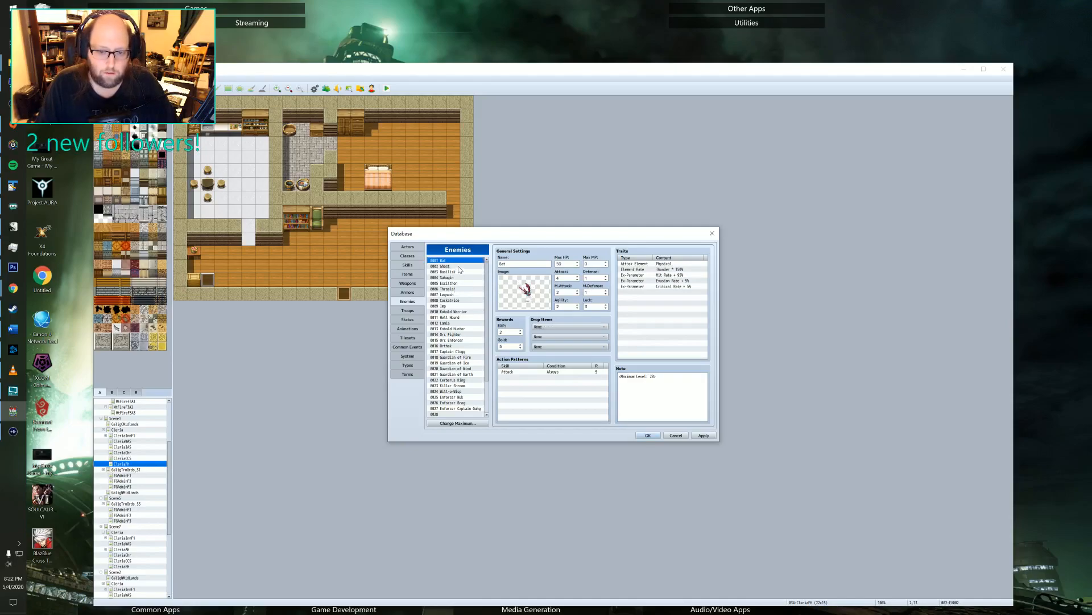
click(459, 266)
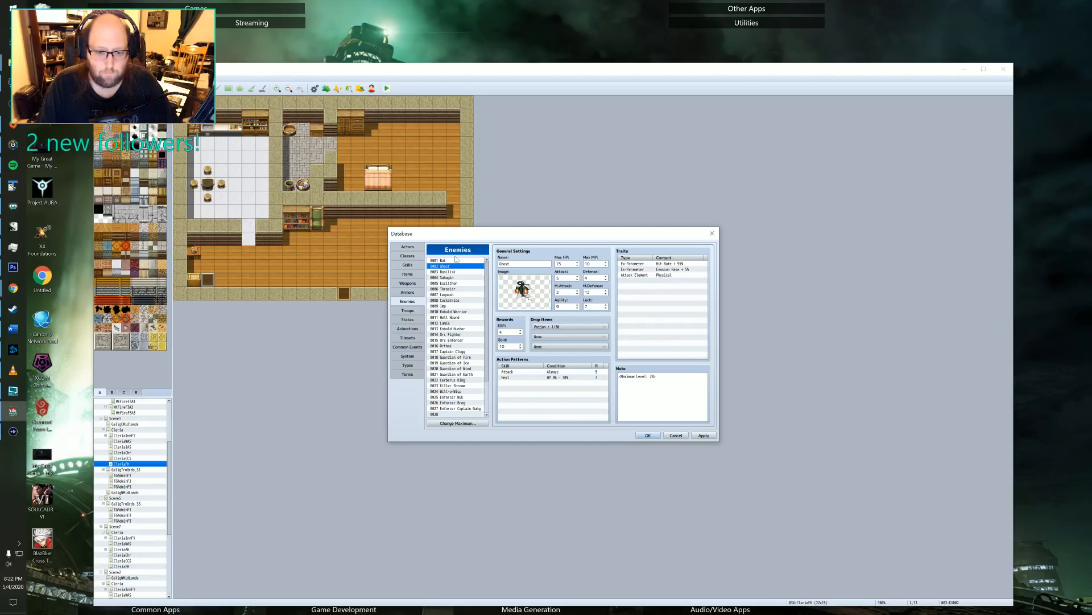
click(452, 261)
click(453, 266)
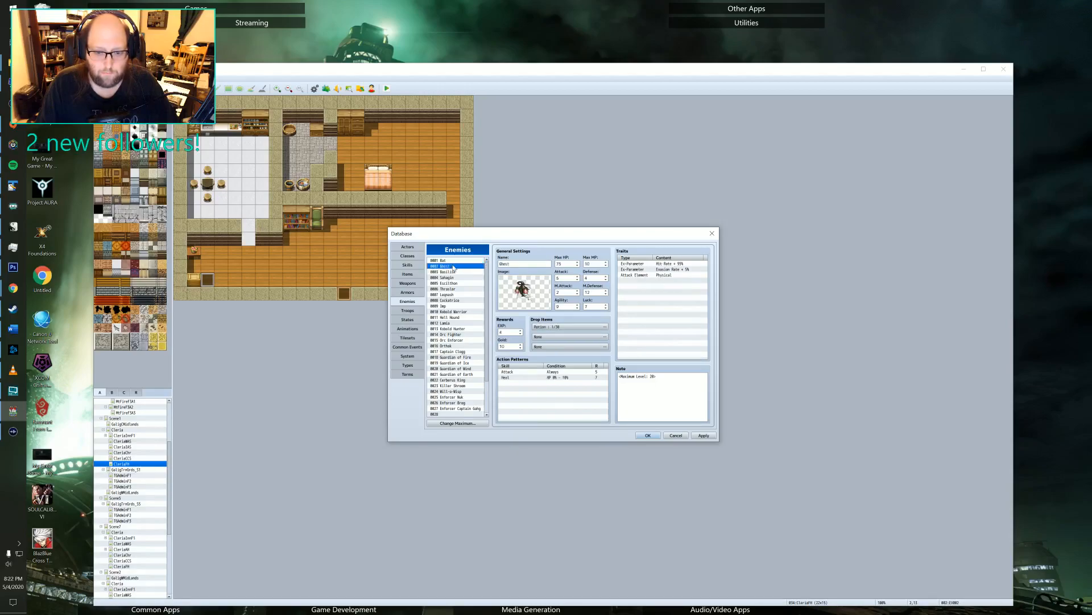
click(453, 261)
click(453, 267)
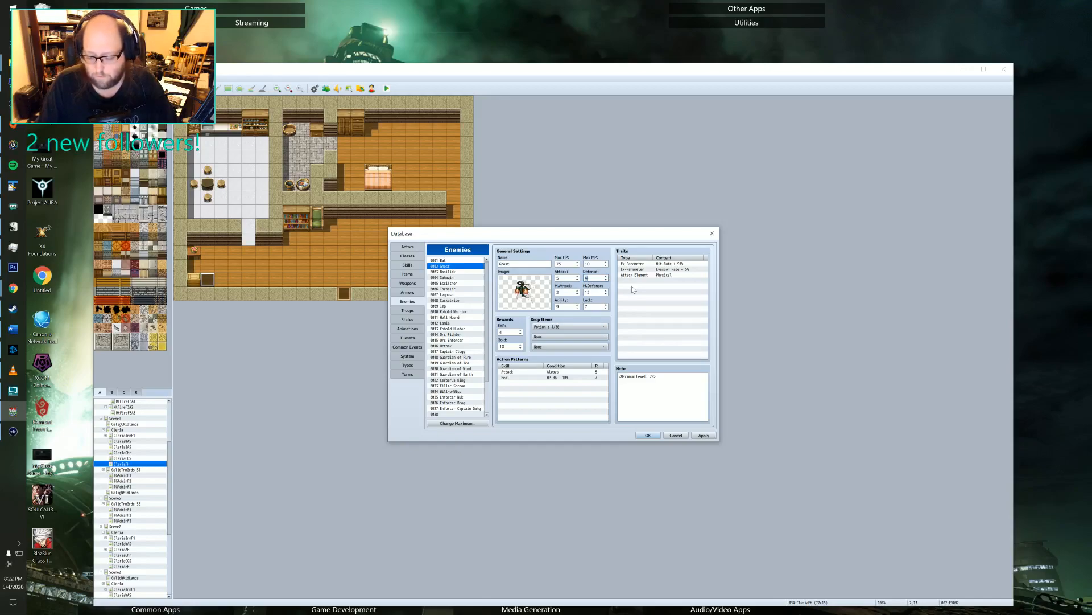
click(463, 261)
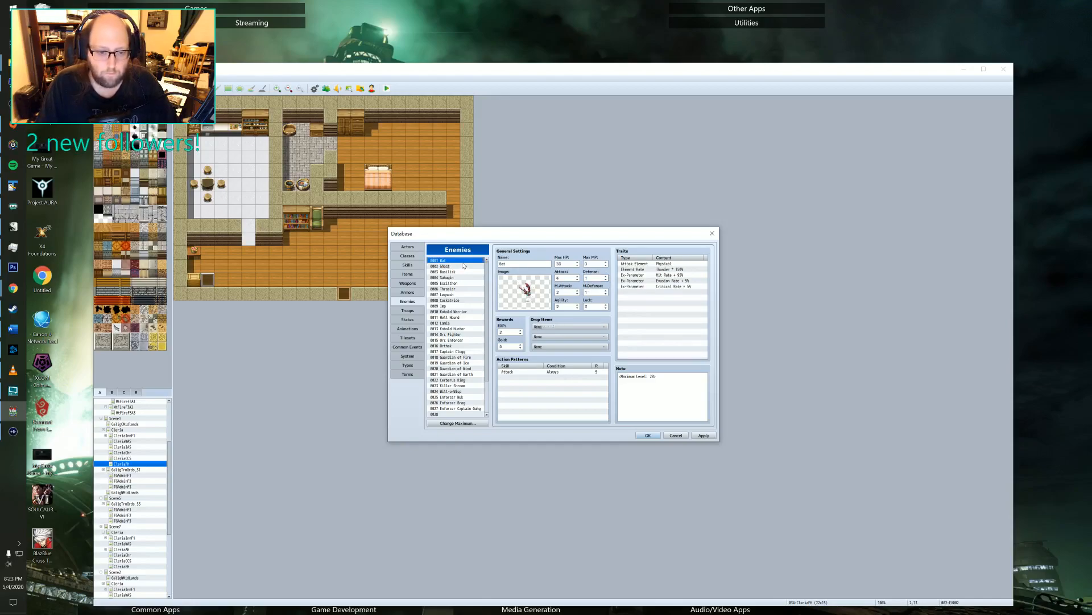
click(461, 266)
click(461, 261)
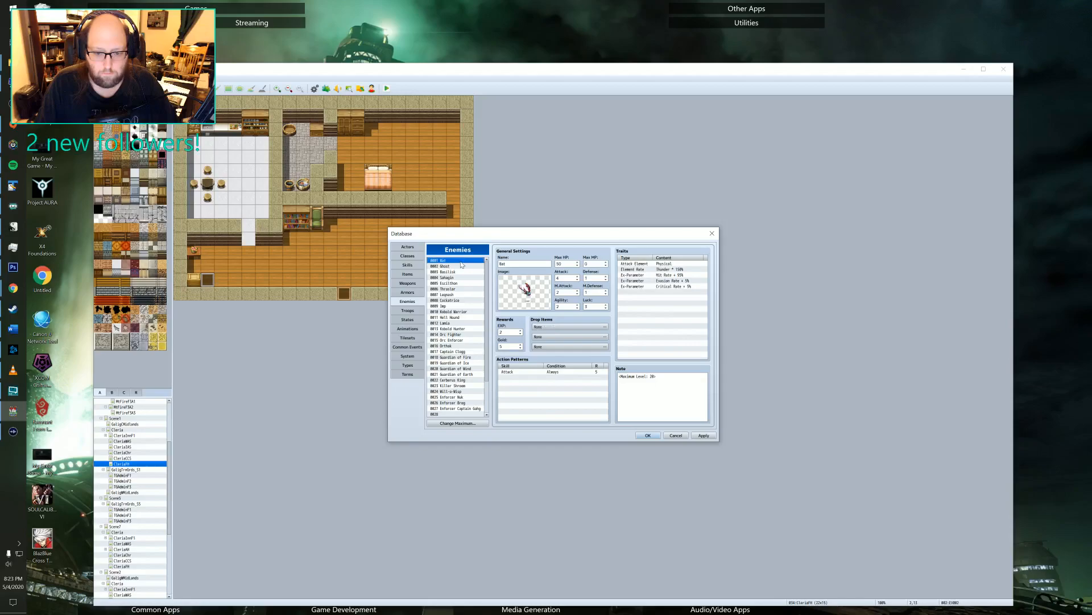
click(460, 267)
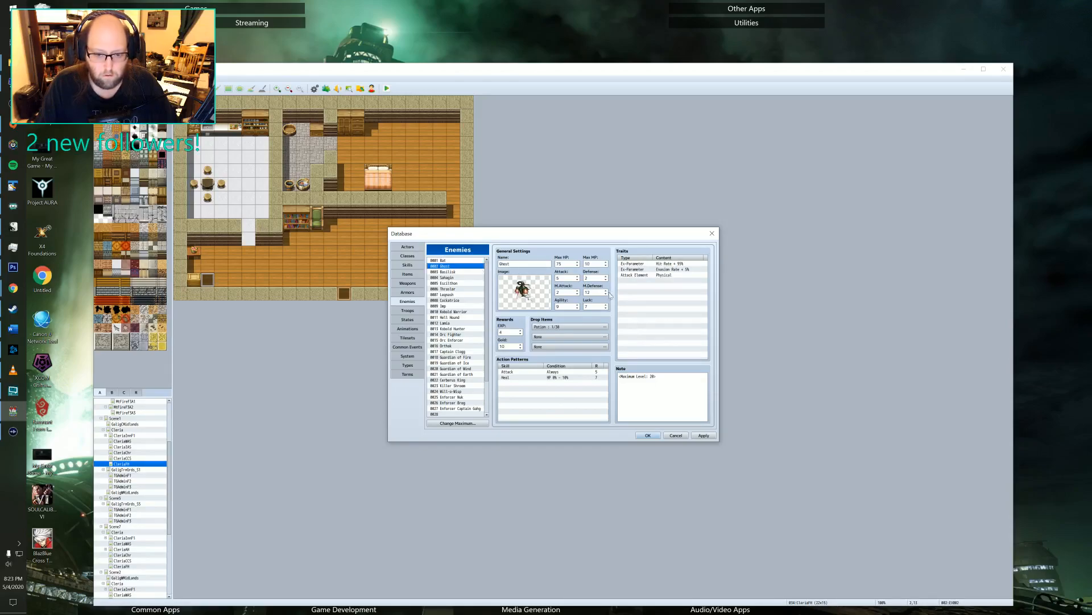
Change the Heal skill's HP recovery formula to a fixed amount plus a.mat and apply the change.
click(549, 377)
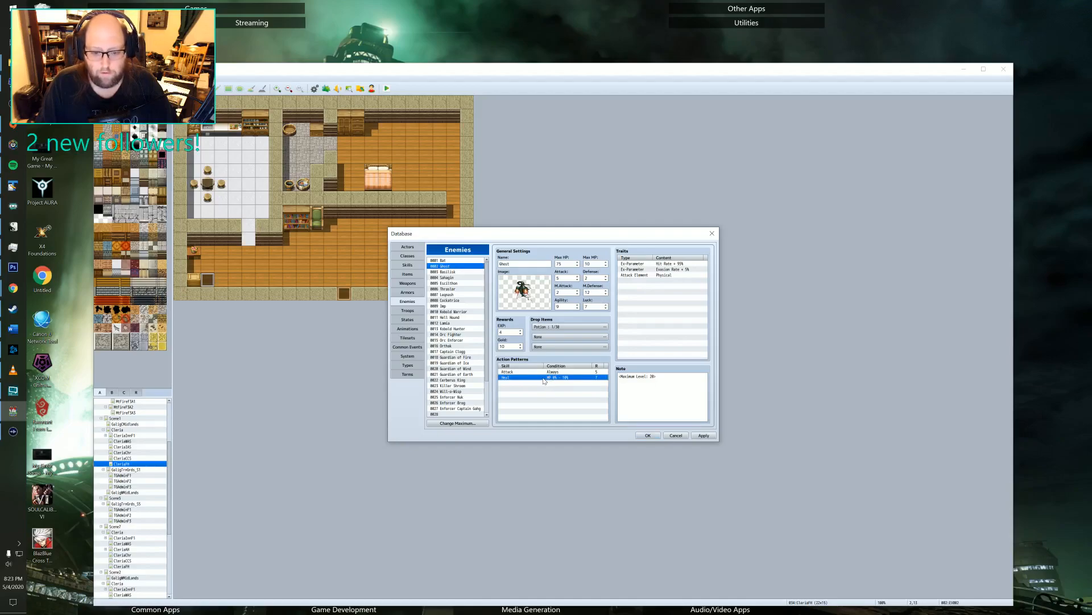
click(407, 265)
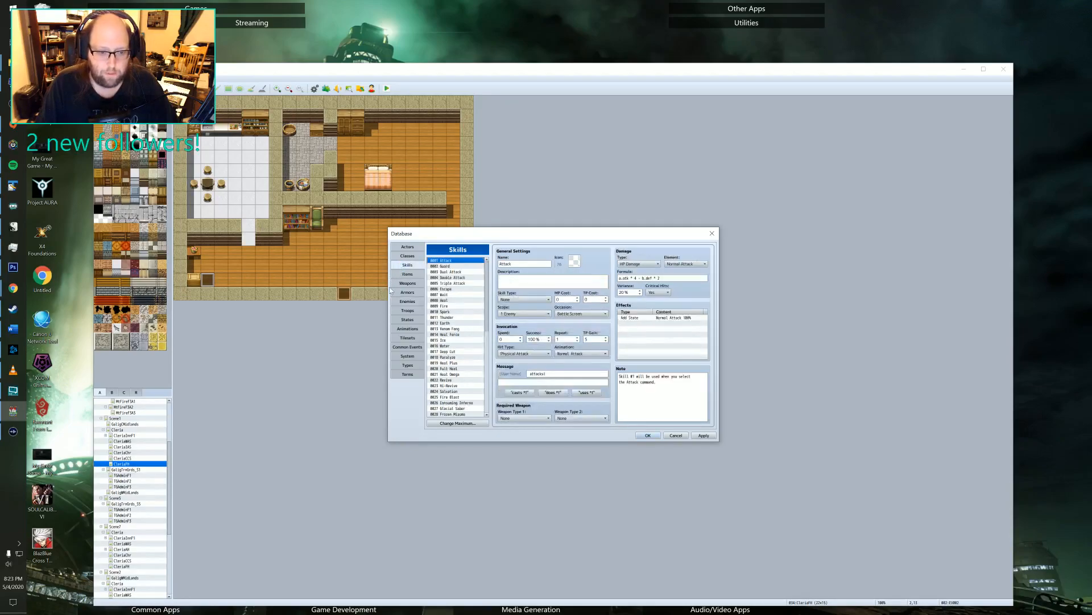
click(451, 300)
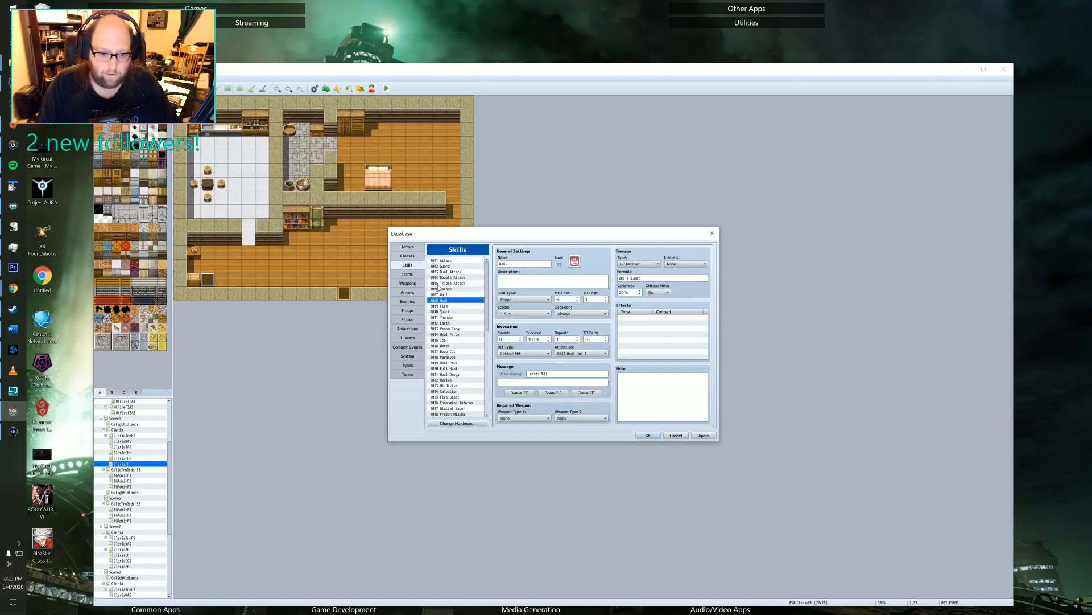
click(640, 278)
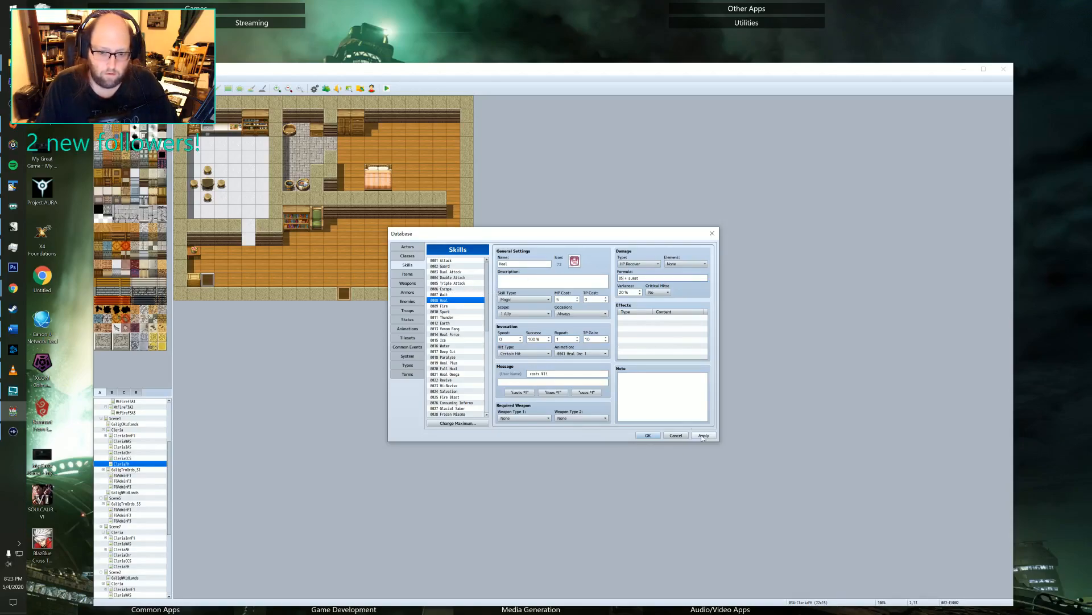
Set the Ghost's M.Defense to 5, Agility to 7 and Luck to 4, and save the database changes.
click(407, 301)
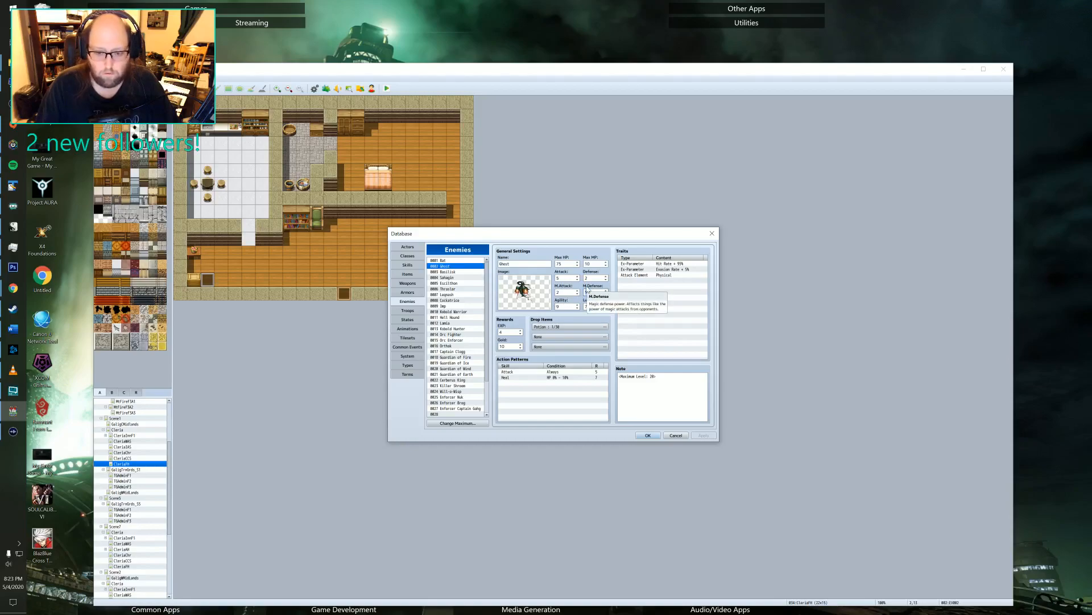
text(5)
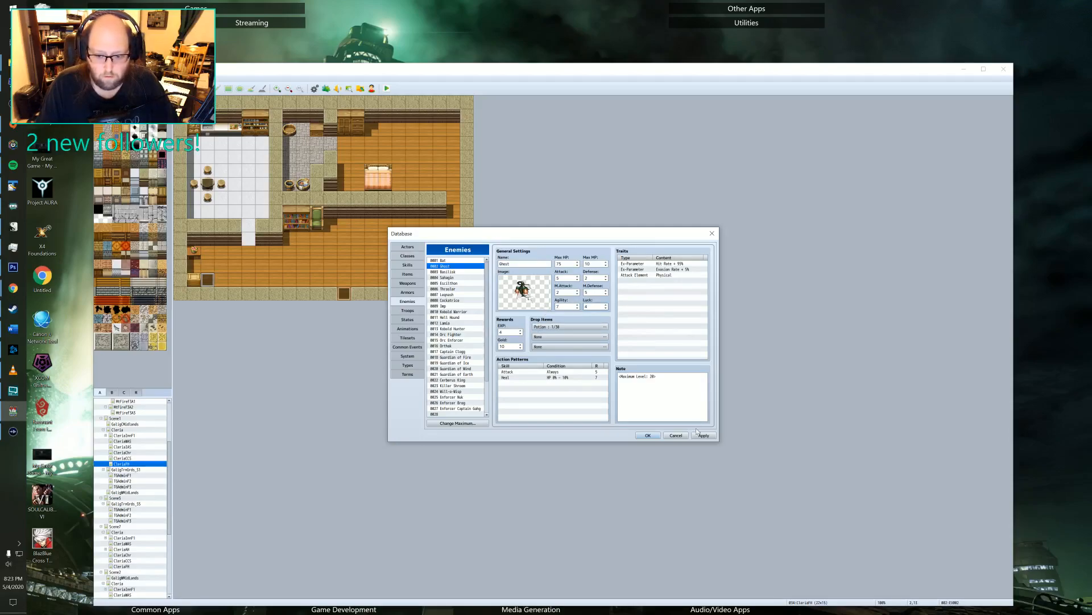
click(648, 436)
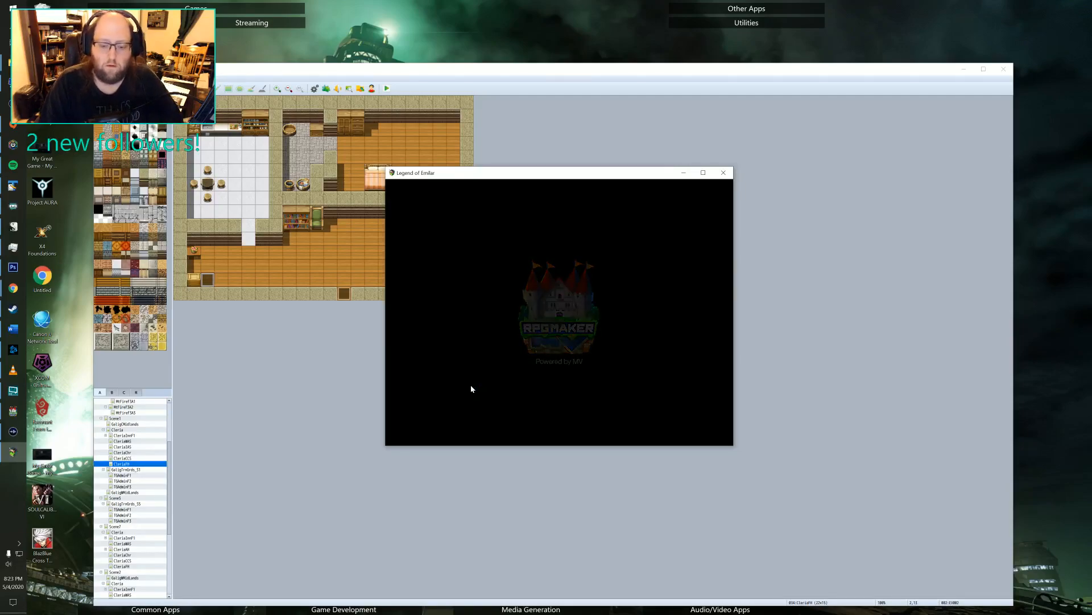
Continue the playtest from the saved game in File 2.
key(Return)
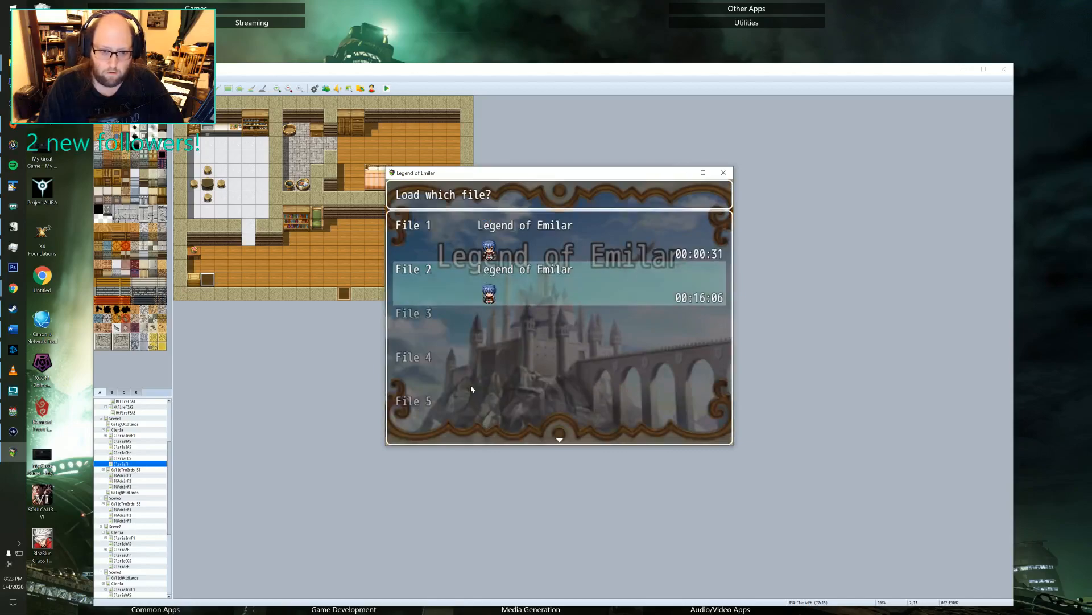
key(Return)
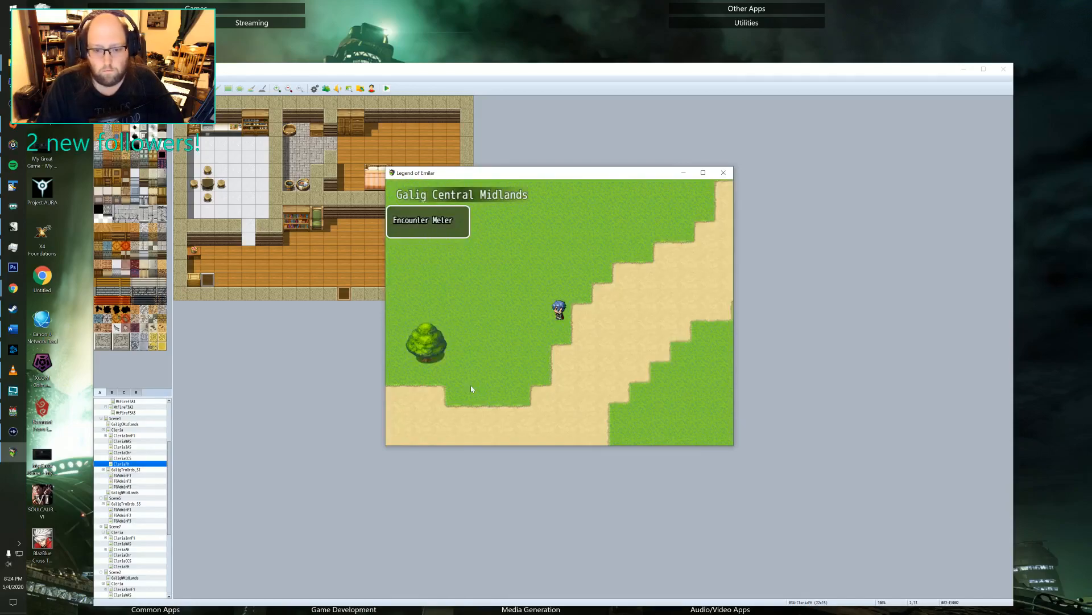
Walk the character in circles on the grass beside the tree in the Galig Central Midlands to trigger a random battle.
key(Left)
key(Up)
key(Right)
key(Down)
key(Left)
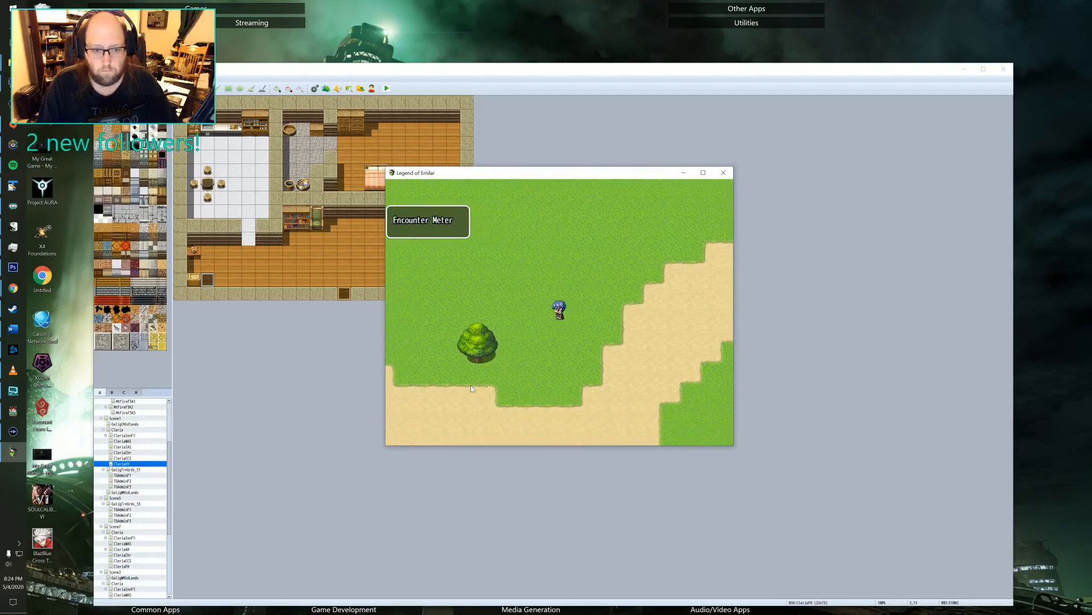
key(Up)
key(Right)
key(Down)
key(Left)
key(Up)
key(Right)
key(Down)
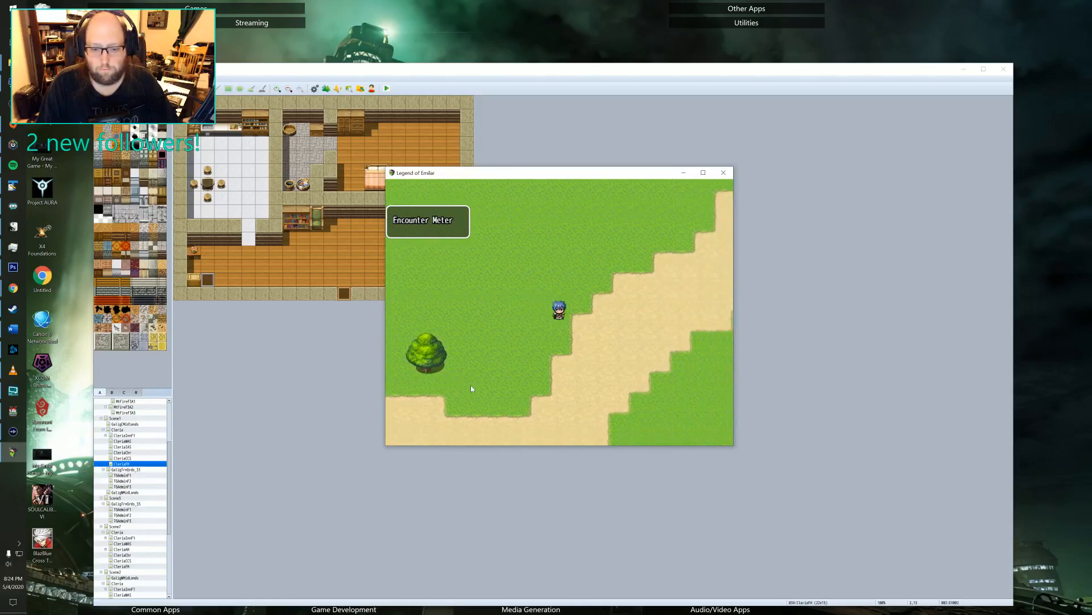
key(Left)
key(Up)
key(Right)
key(Down)
key(Left)
key(Up)
key(Right)
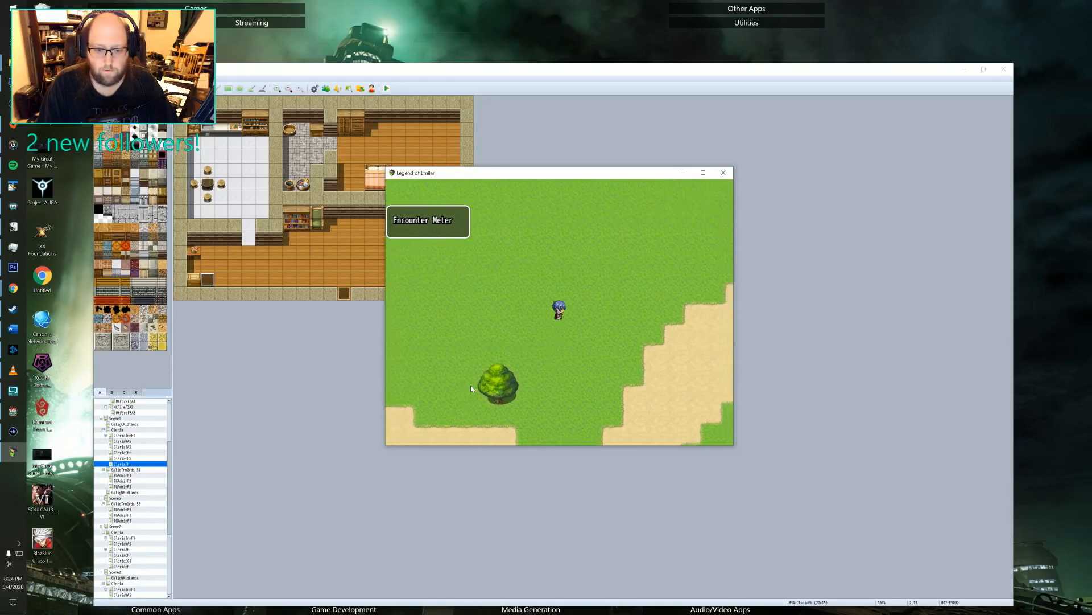
key(Down)
key(Left)
key(Up)
key(Right)
key(Down)
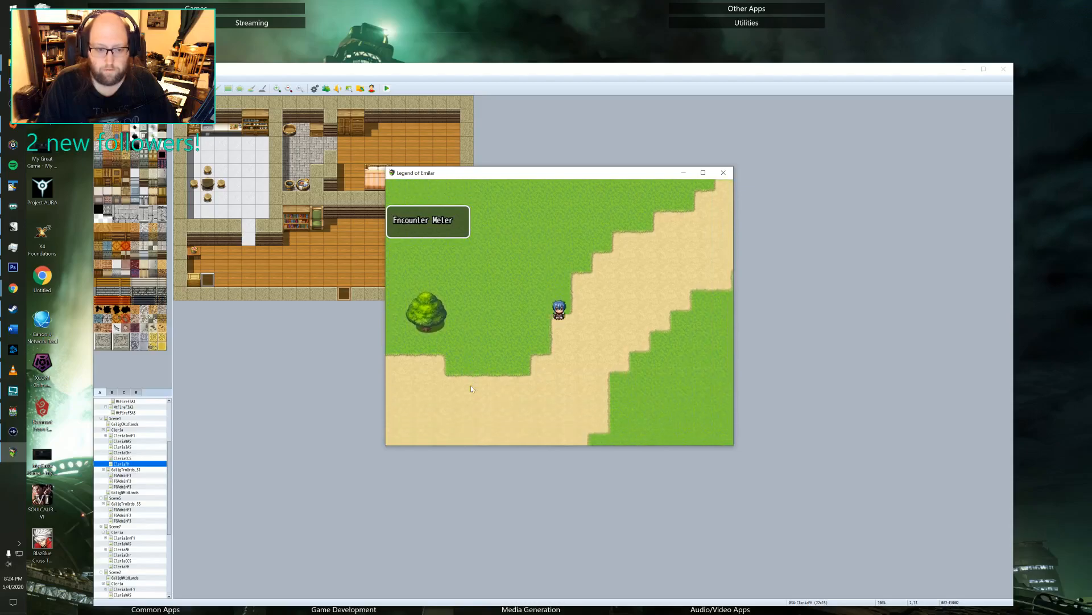
key(Left)
key(Up)
key(Right)
key(Down)
key(Left)
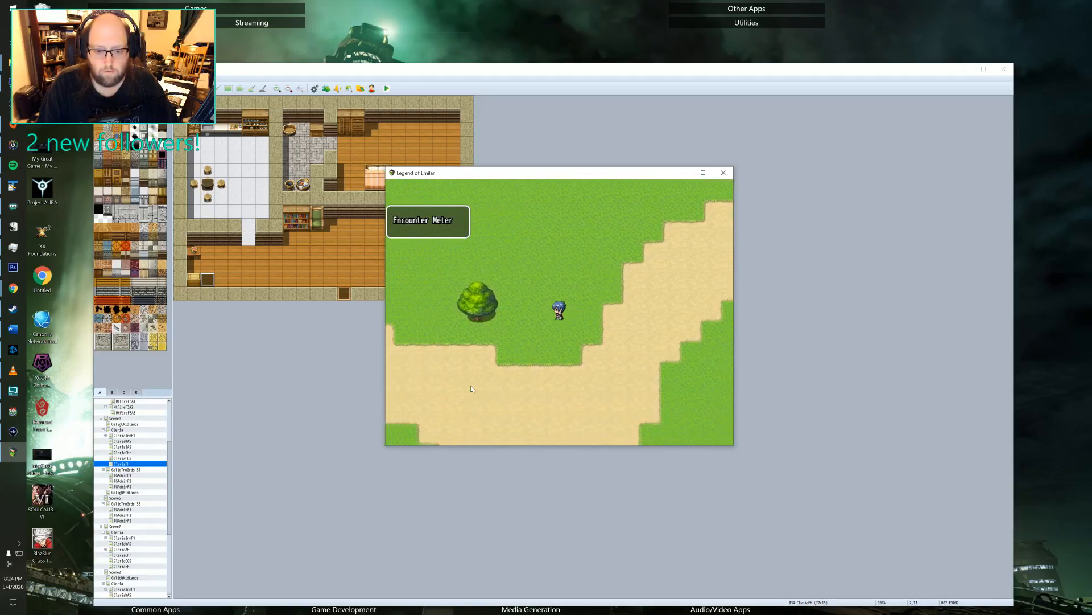
key(Up)
key(Right)
key(Down)
key(Left)
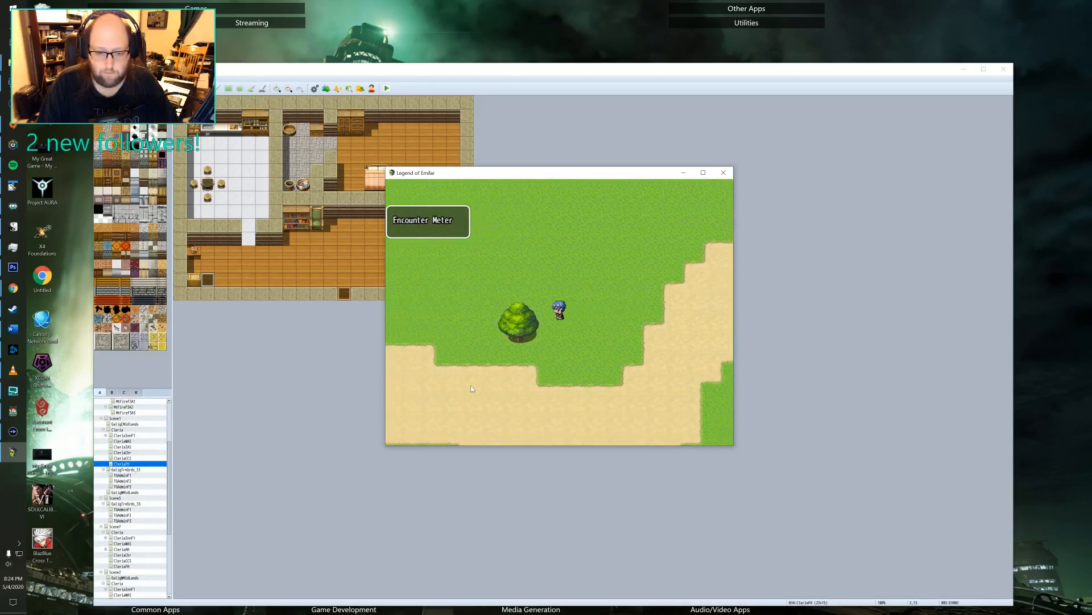
key(Up)
key(Right)
key(Down)
key(Left)
key(Up)
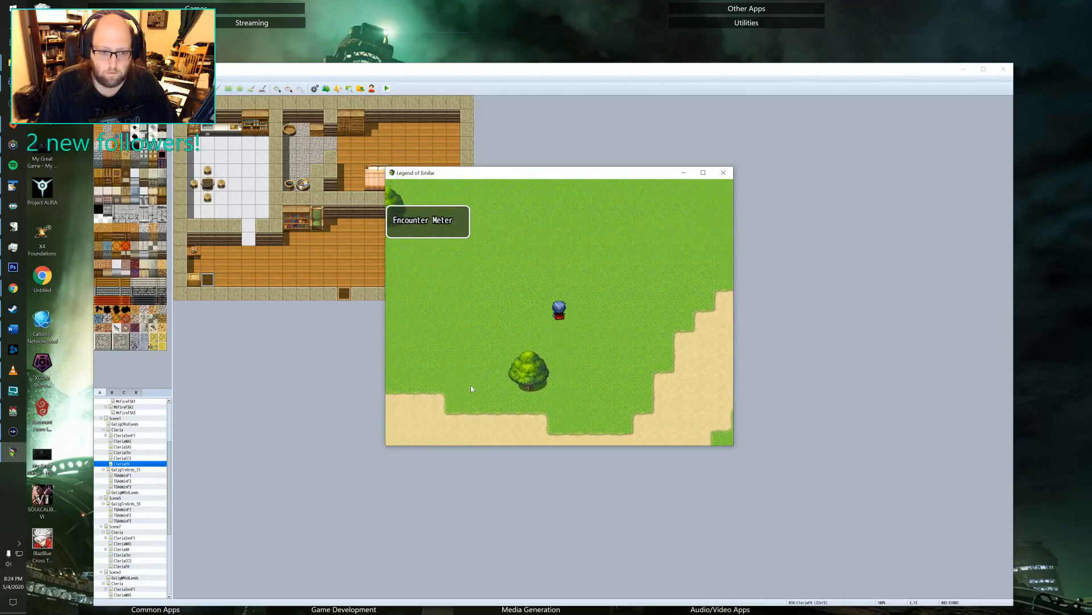
key(Right)
key(Down)
key(Left)
key(Up)
key(Down)
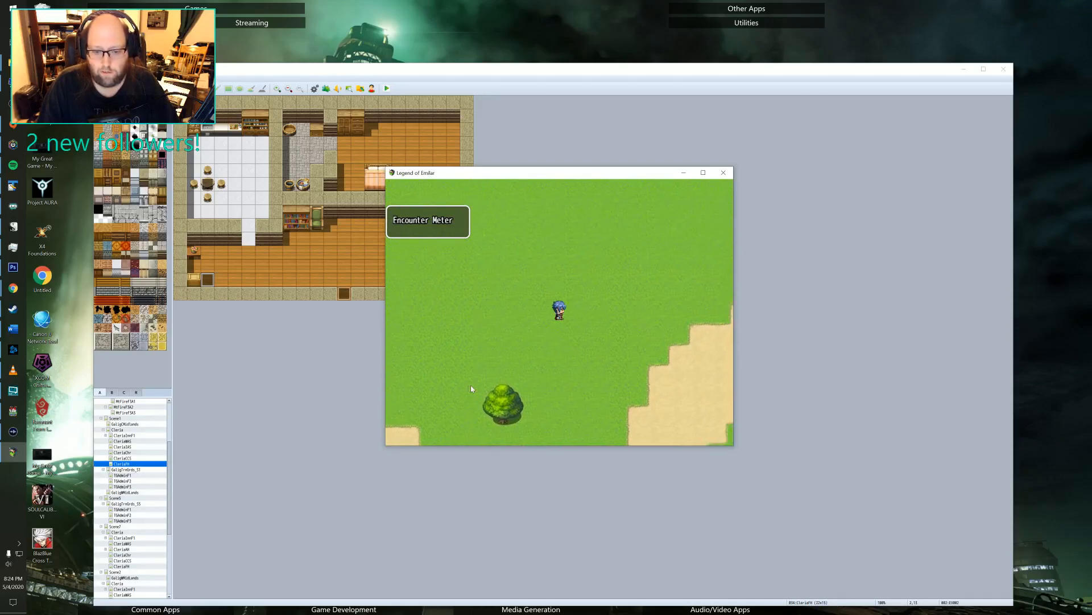
key(Right)
key(Down)
key(Left)
key(Up)
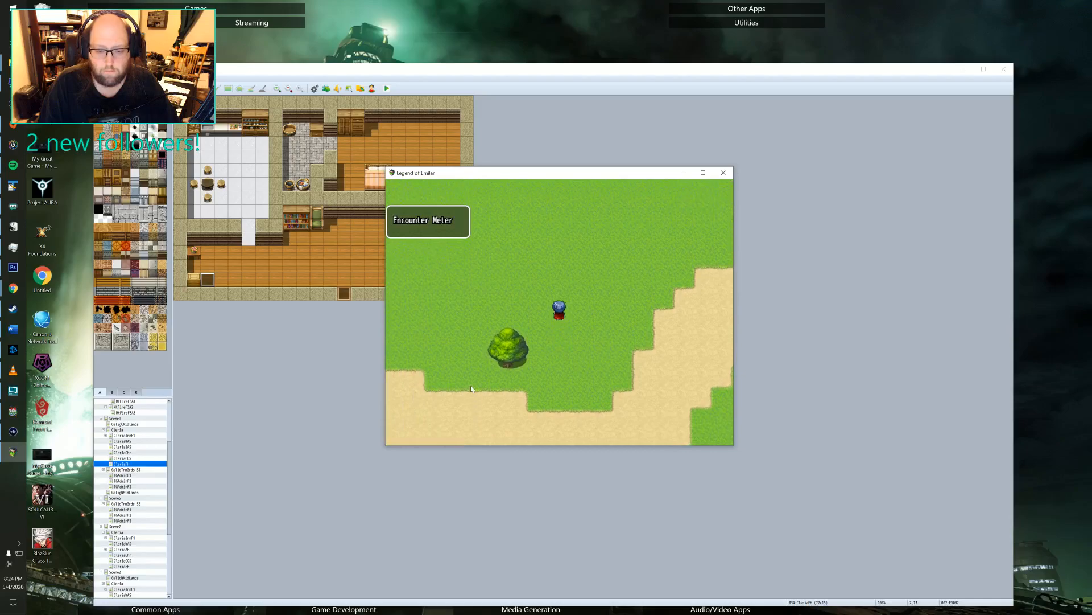
key(Right)
key(Down)
key(Left)
key(Up)
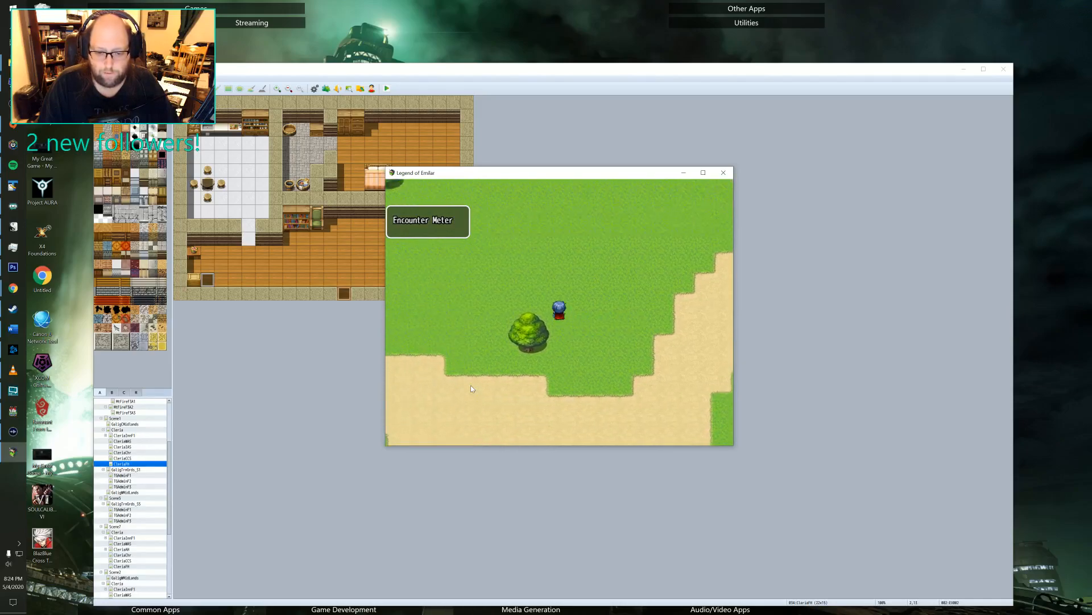
key(Right)
key(Down)
key(Left)
key(Up)
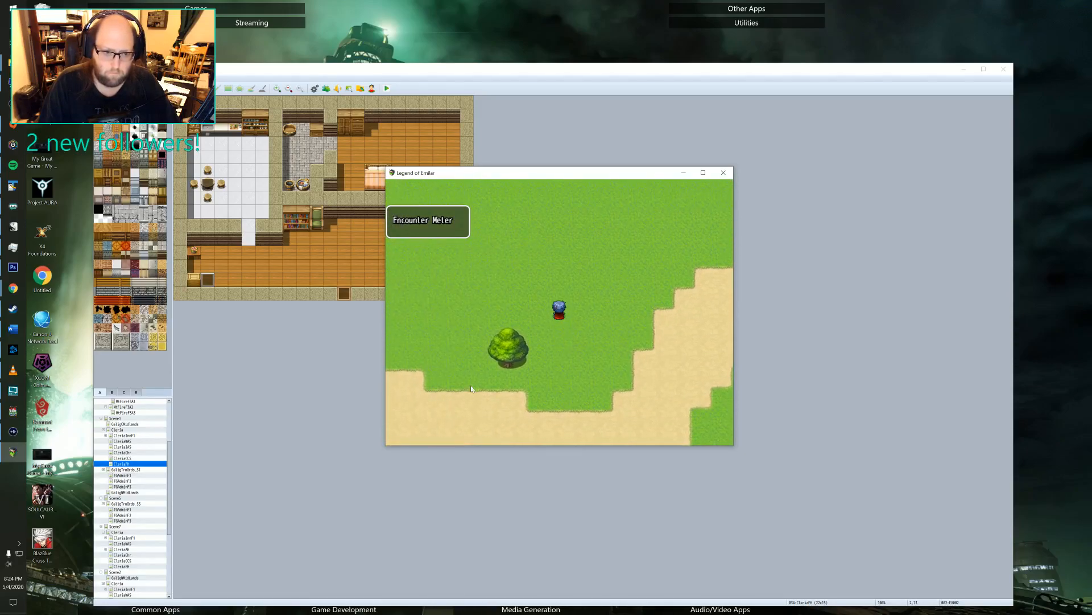
key(Right)
key(Down)
key(Left)
key(Up)
key(Right)
key(Down)
key(Left)
key(Up)
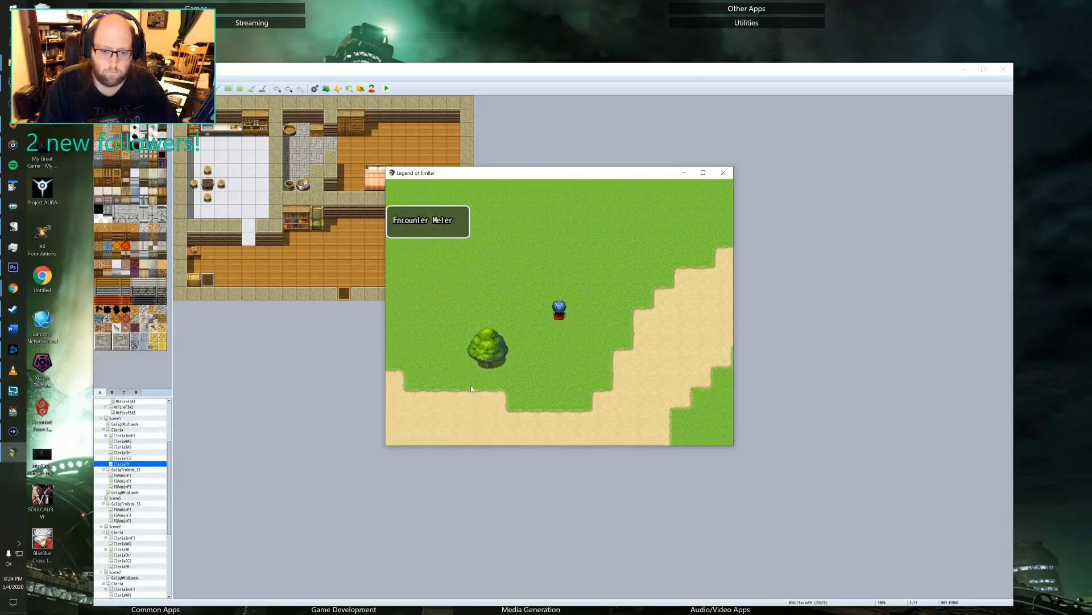
key(Right)
key(Left)
key(Down)
key(Right)
key(Up)
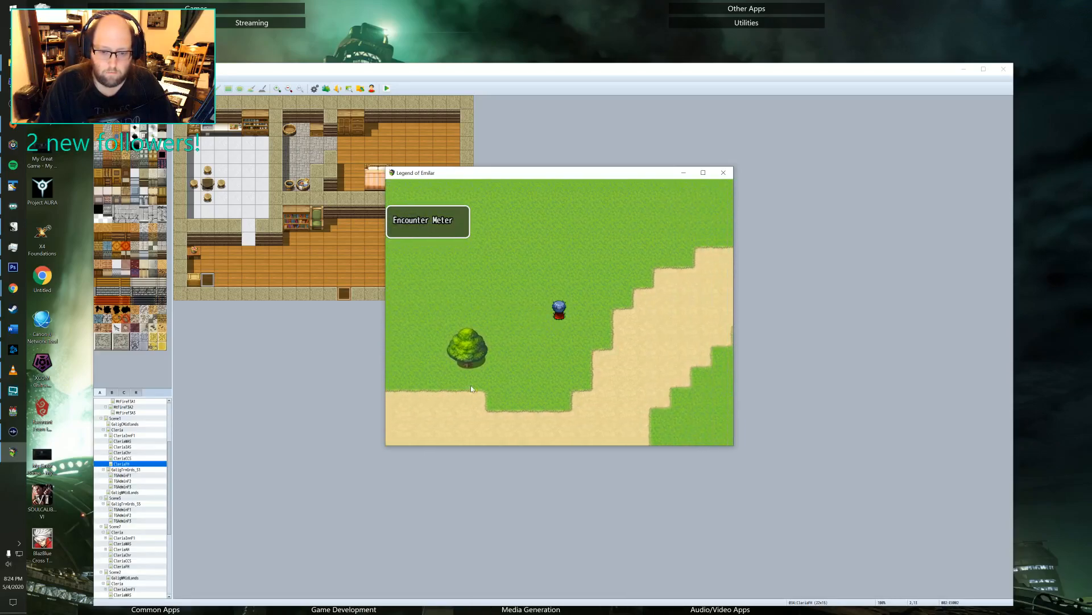
key(Left)
key(Down)
key(Right)
key(Down)
key(Left)
key(Up)
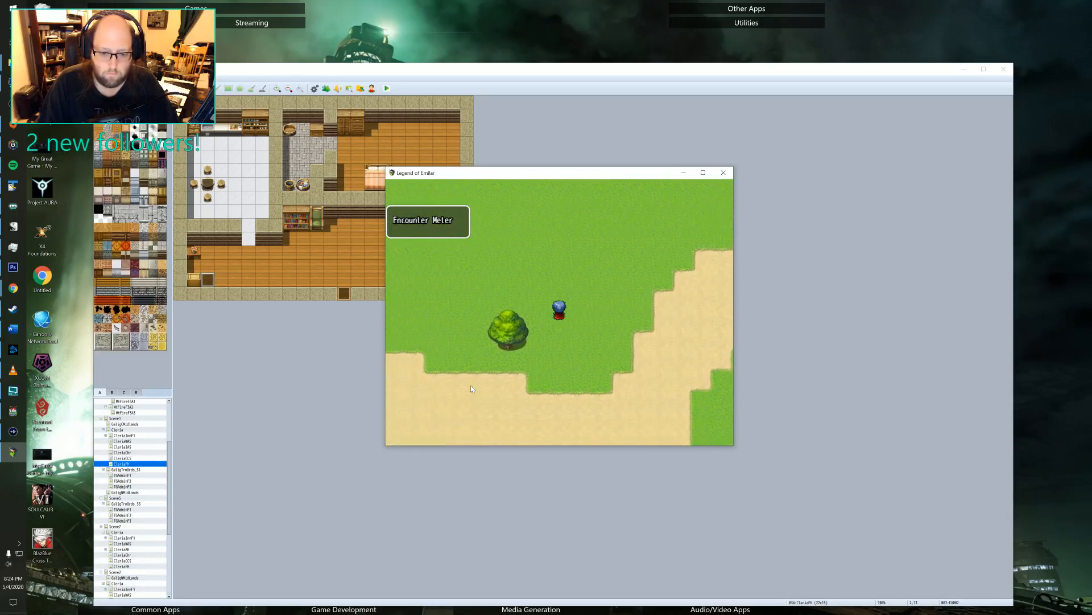
key(Right)
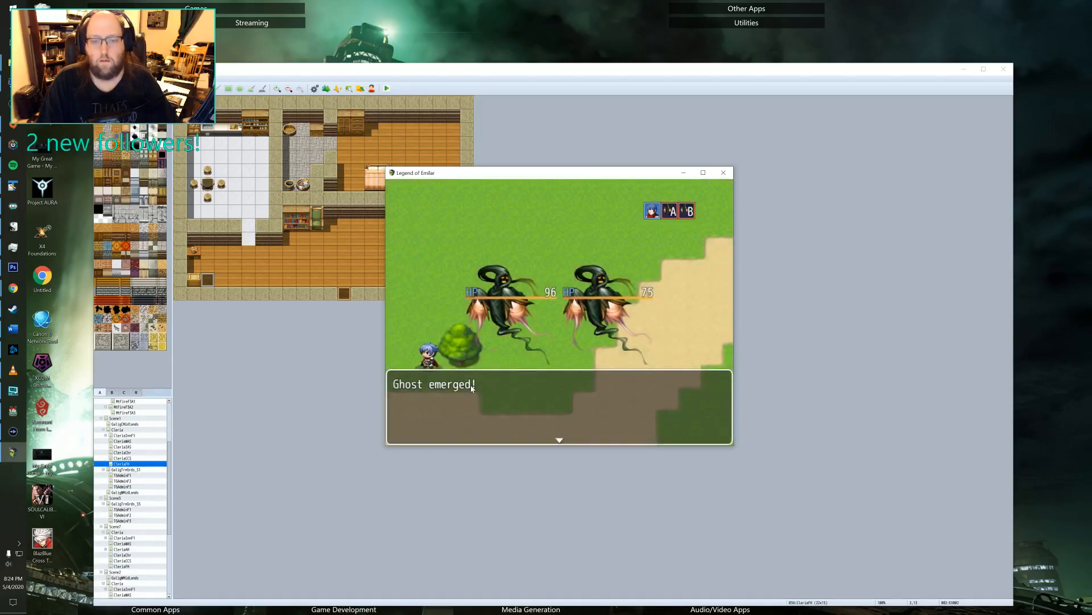
Start the fight against the two Ghosts and use a normal attack on the Lv2 Ghost A.
key(Return)
key(Return)
key(Return)
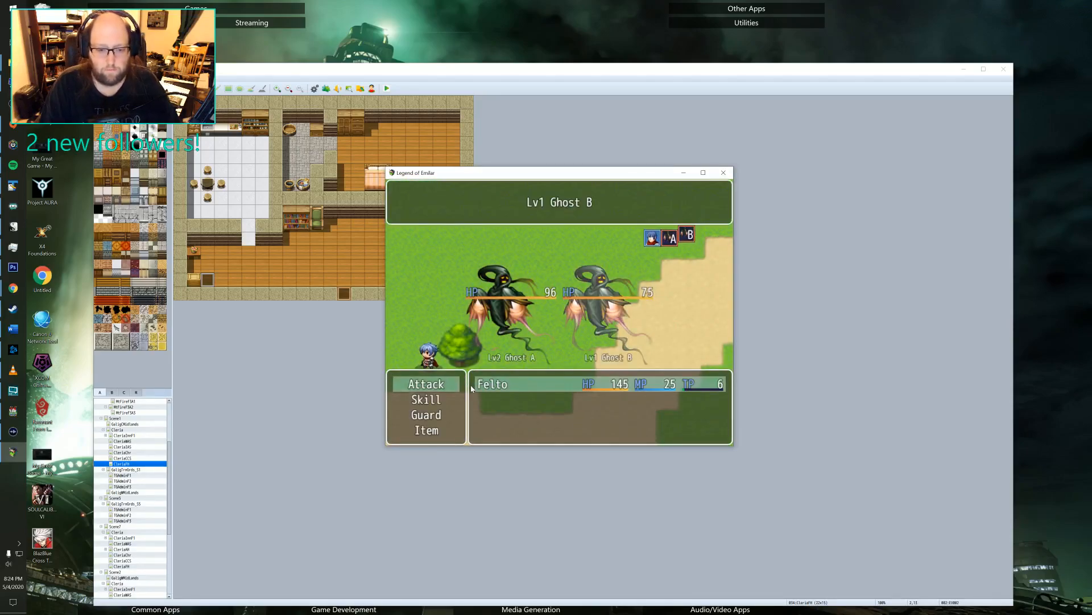
key(Left)
key(Right)
key(Left)
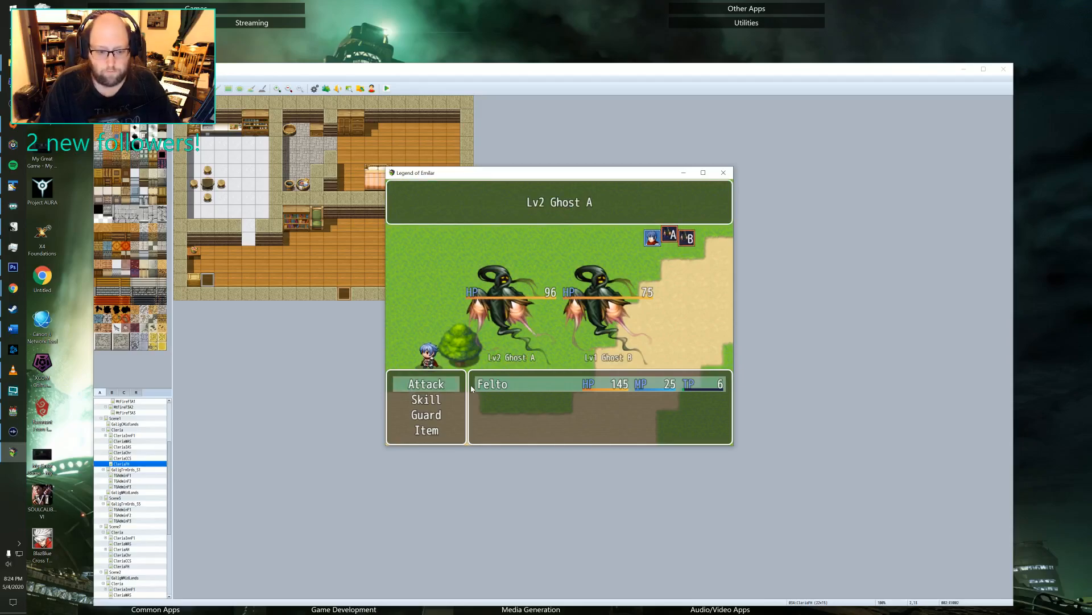
key(Return)
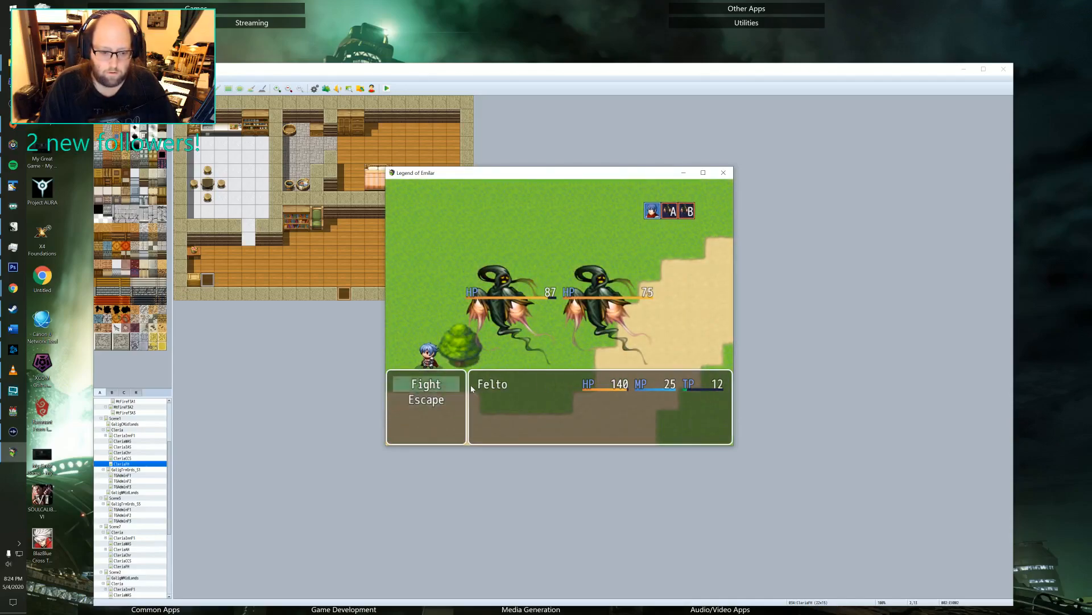
Use one of Felto's skills on the Lv1 Ghost B for the second battle turn.
key(Return)
key(Down)
key(Return)
key(Return)
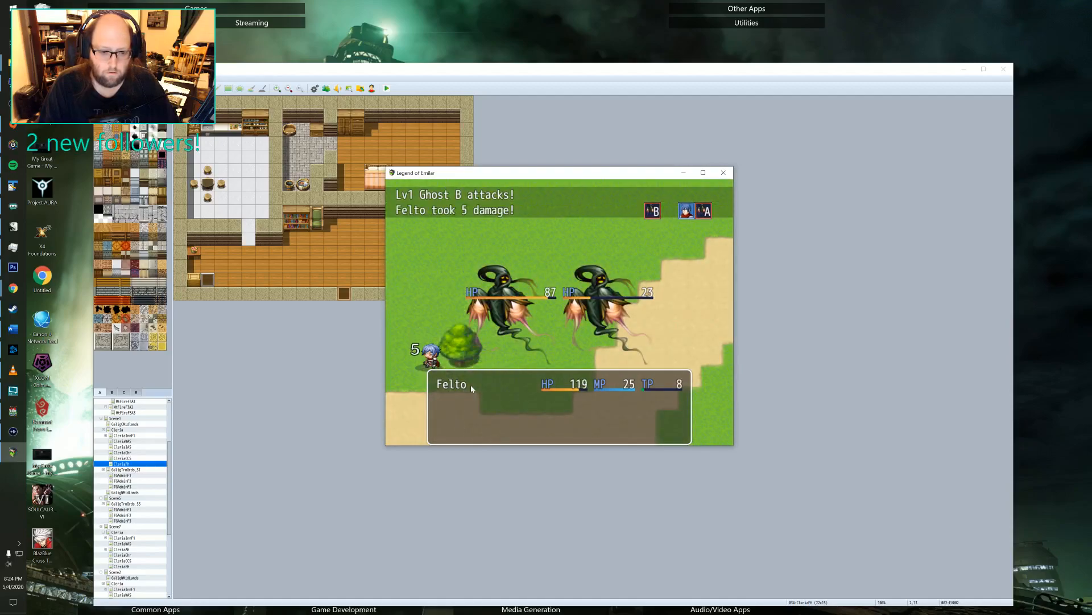
Back out of the skill list and finish off the Lv1 Ghost B with normal attacks.
key(Return)
key(Down)
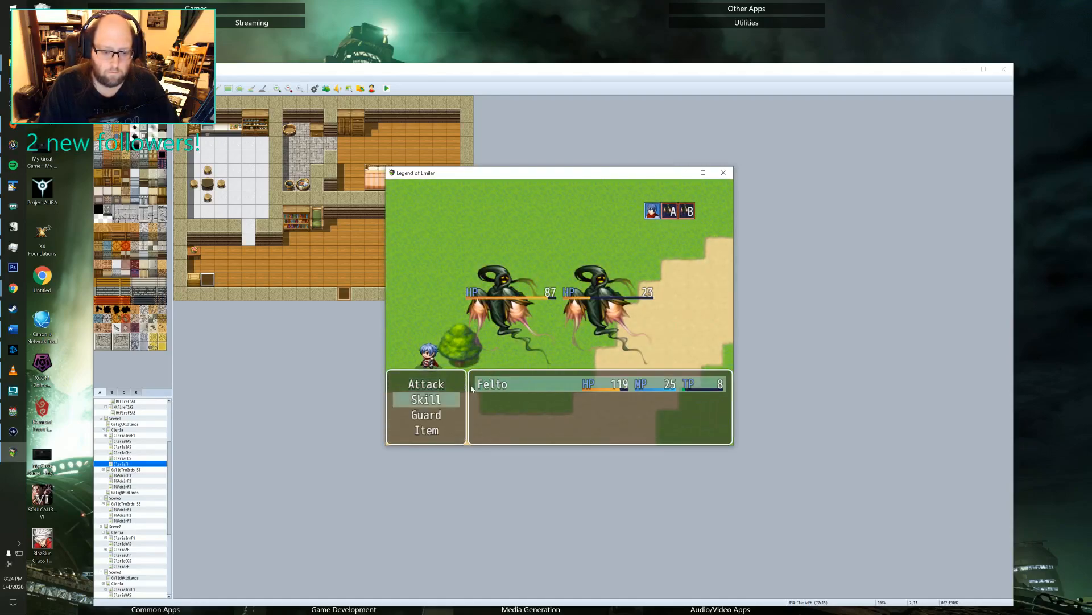
key(Return)
key(Escape)
key(Up)
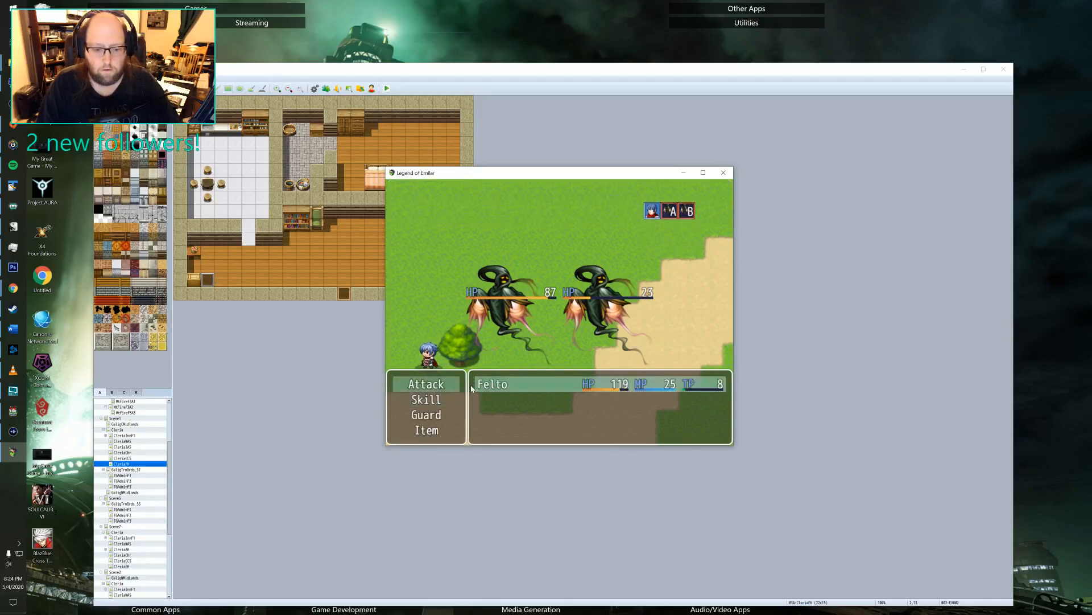
key(Return)
key(Return)
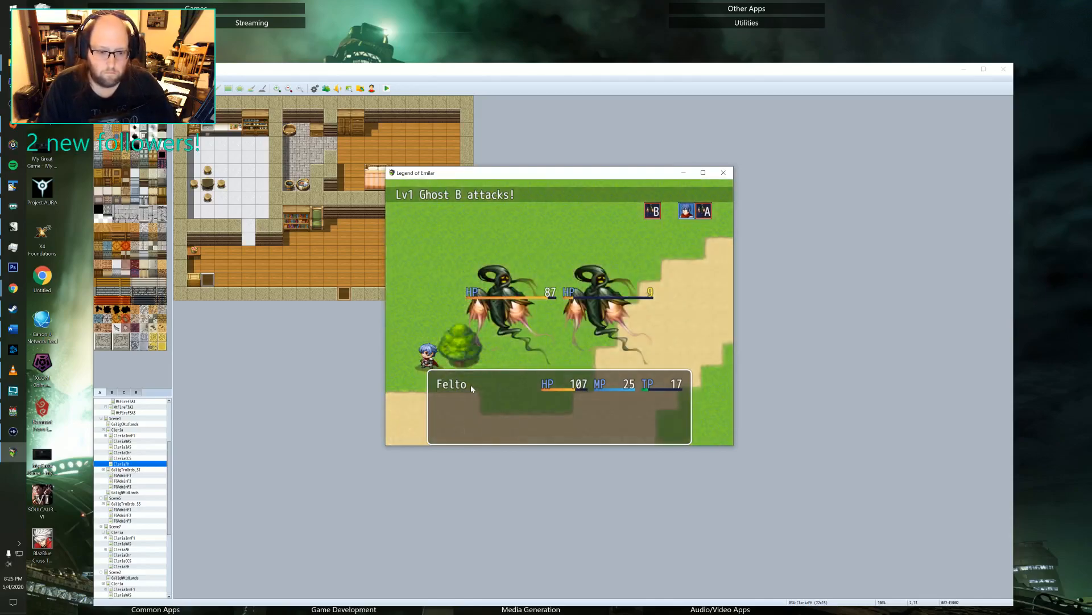
key(Return)
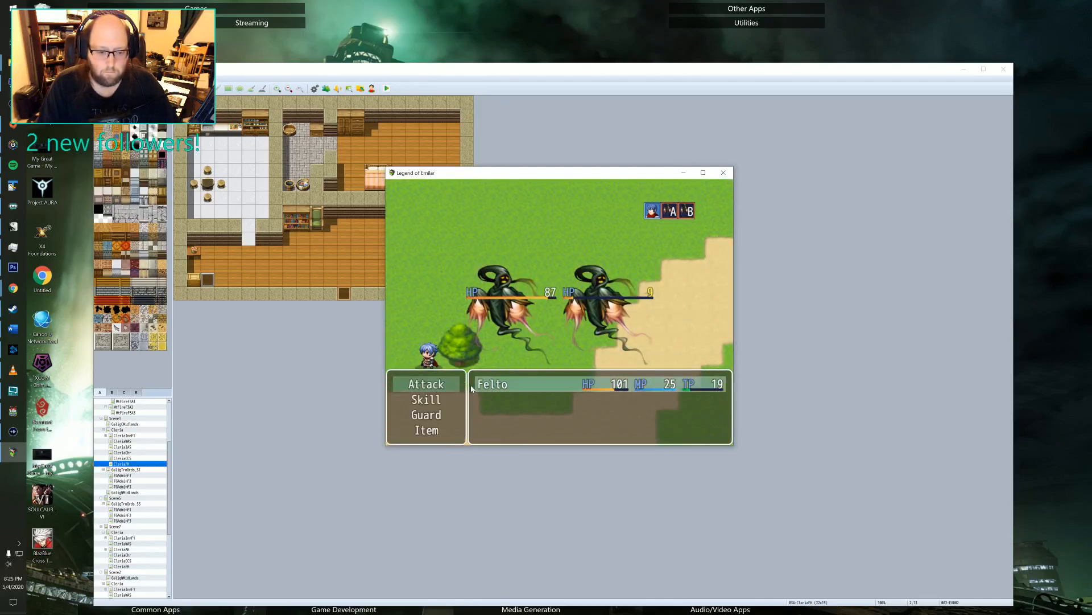
key(Return)
key(Return)
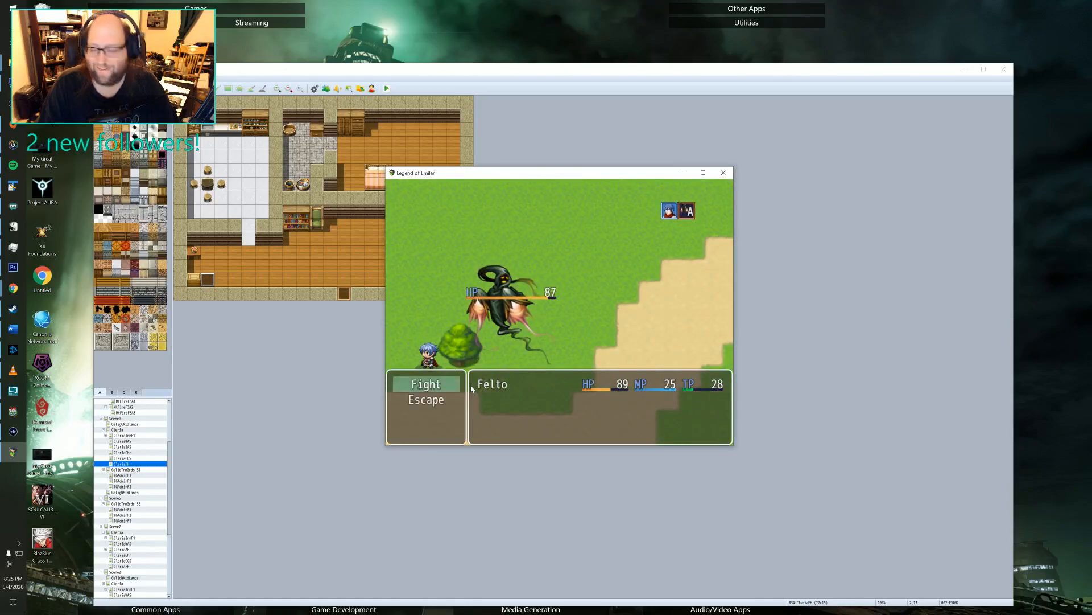
Use Felto's skill on the remaining Lv2 Ghost A in two consecutive turns.
key(Return)
key(Down)
key(Return)
key(Return)
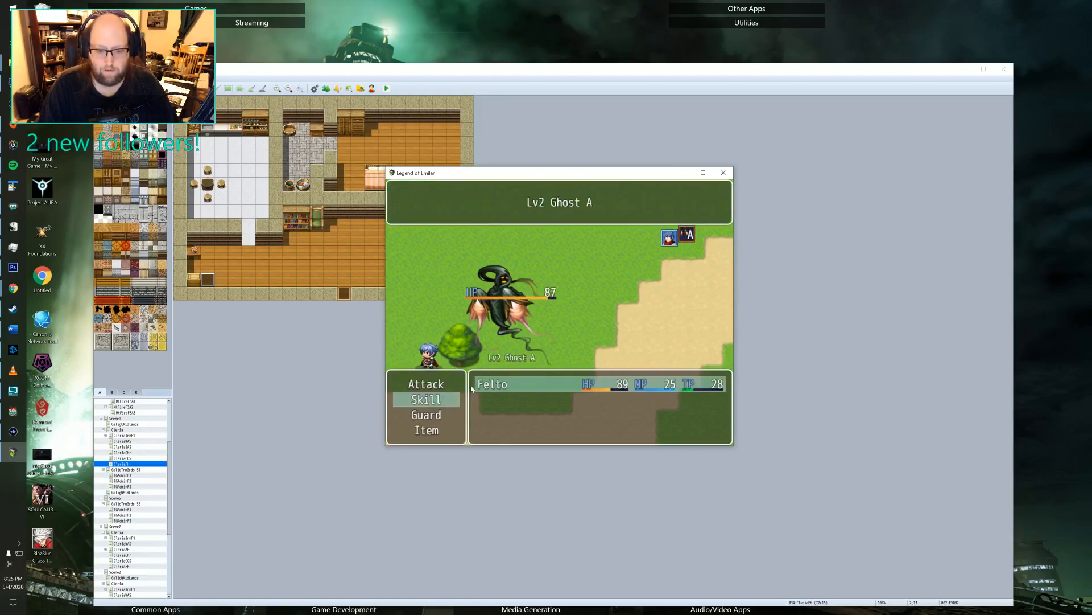
key(Return)
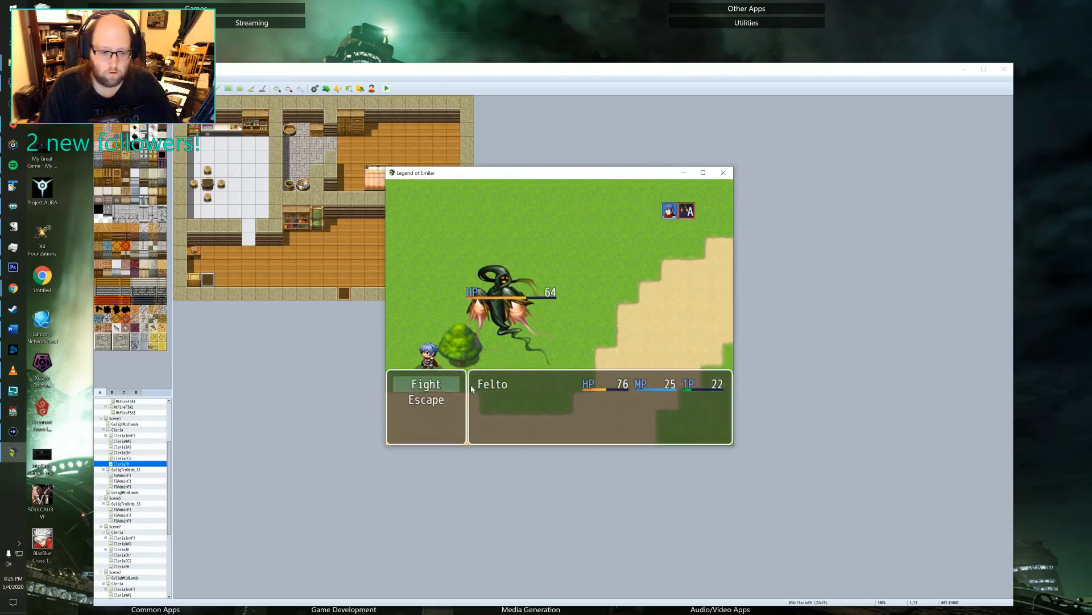
key(Return)
key(Down)
key(Return)
key(Return)
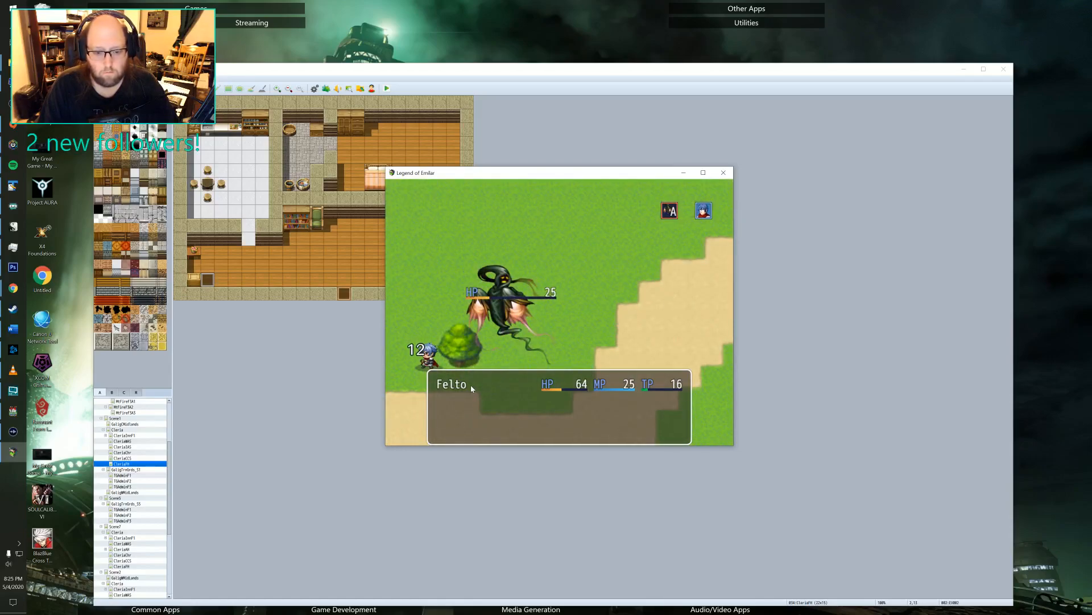
Defeat the Lv2 Ghost A with one more skill use and dismiss the victory and Battle Spoils screens.
key(Down)
key(Return)
key(Return)
key(Return)
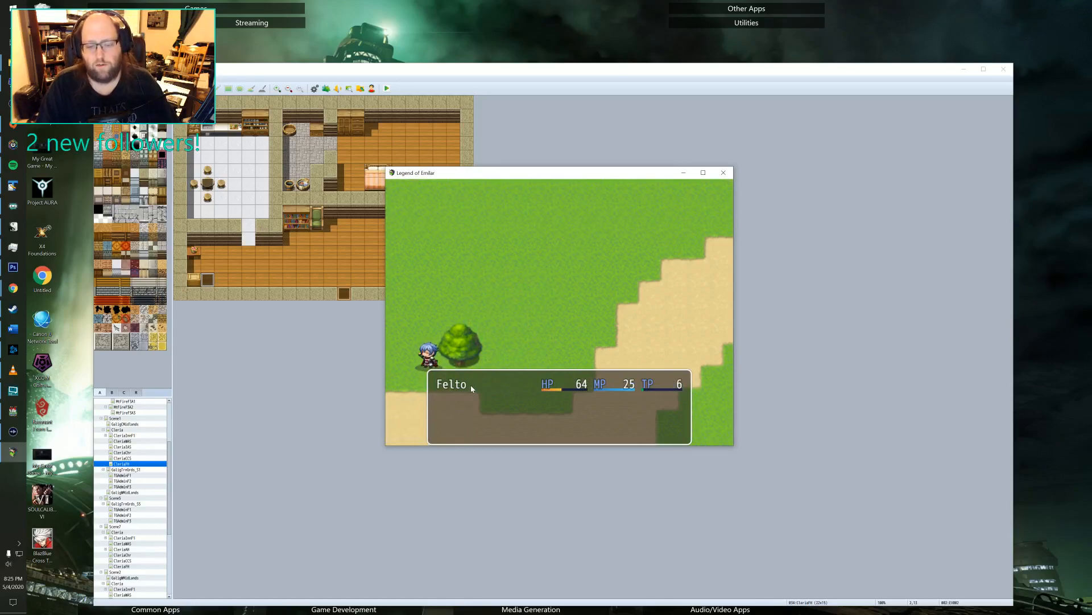
key(Return)
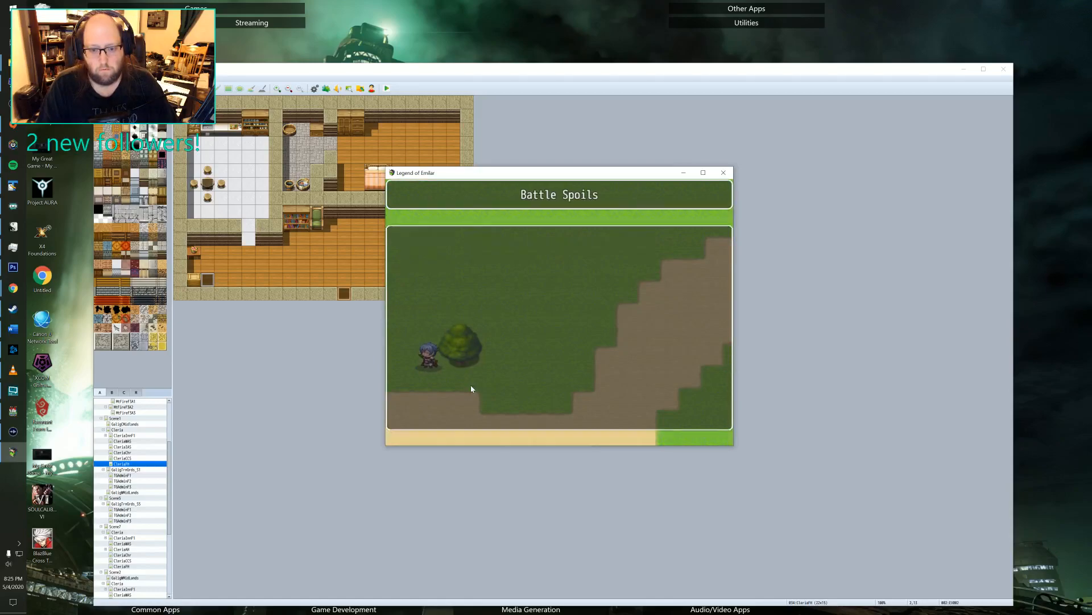
key(Return)
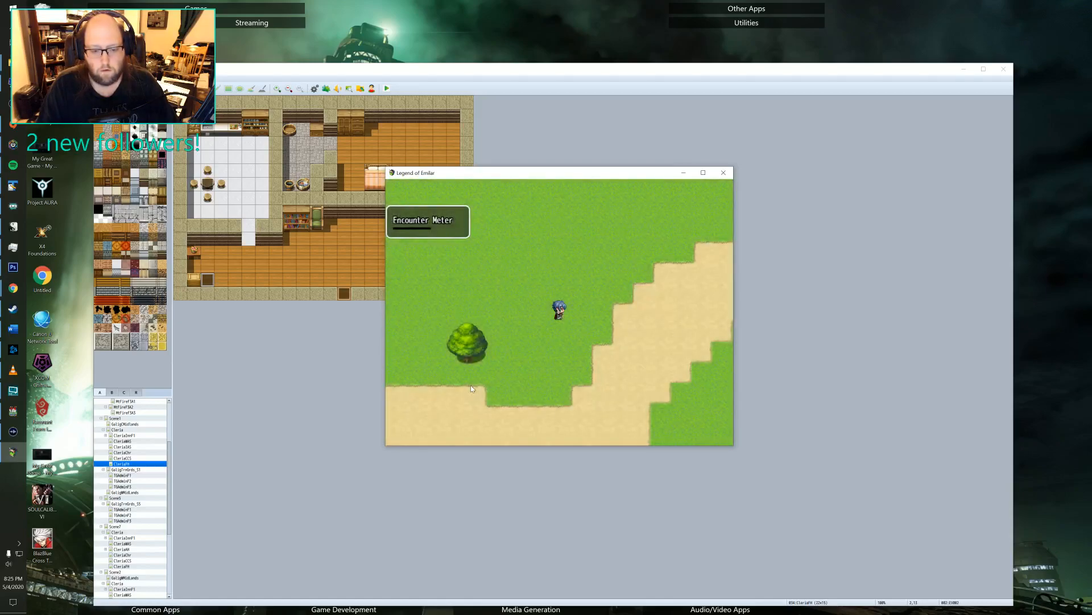
Open the Quest Journal from the game's main menu.
key(Escape)
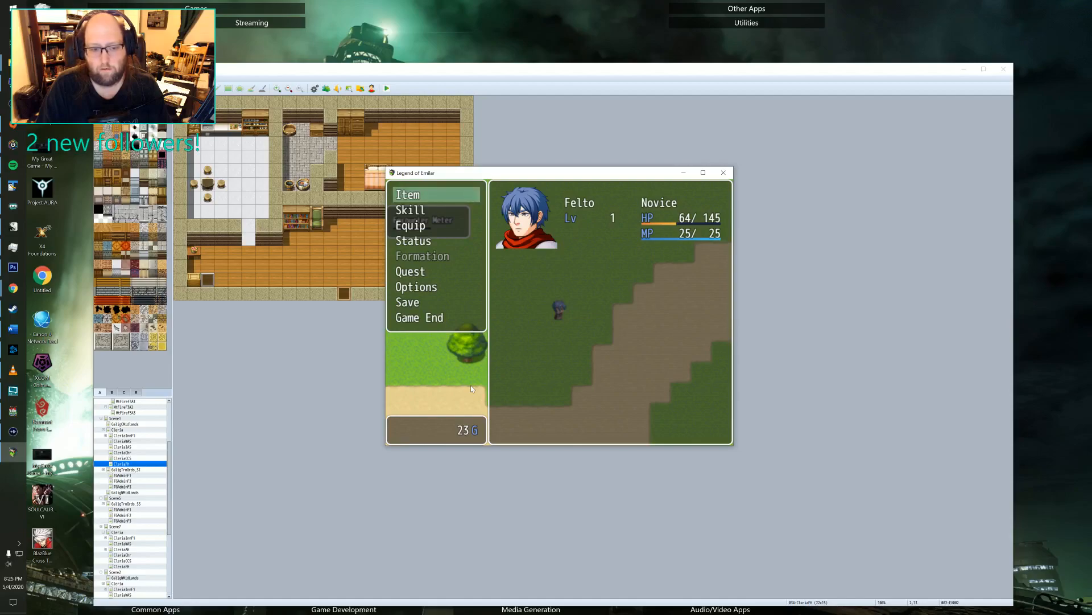
key(Down)
key(Down)
key(Down)
key(Down)
key(Down)
key(Down)
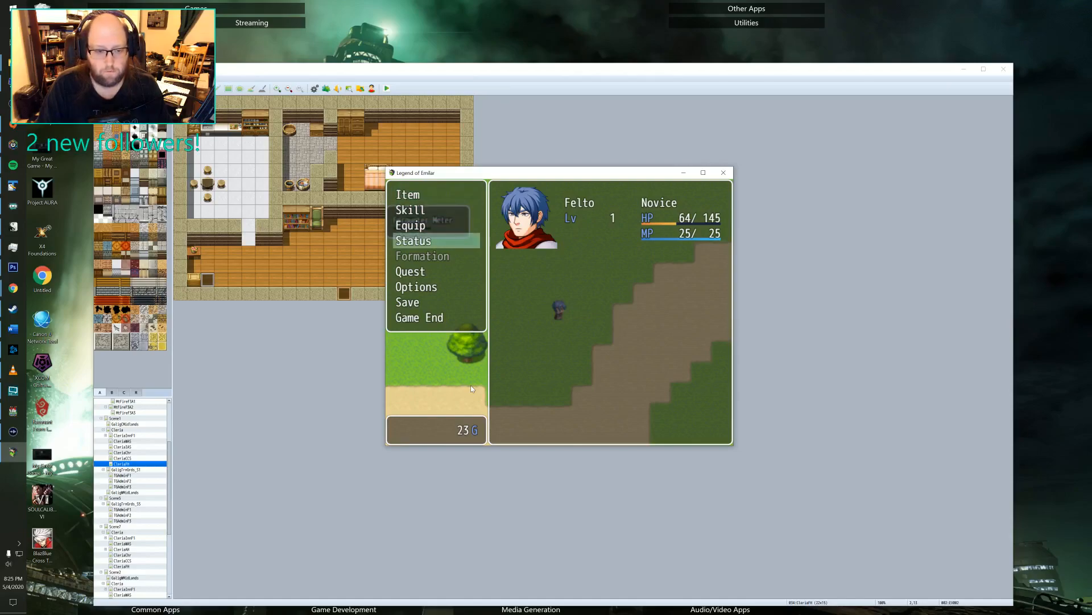
key(Down)
key(Up)
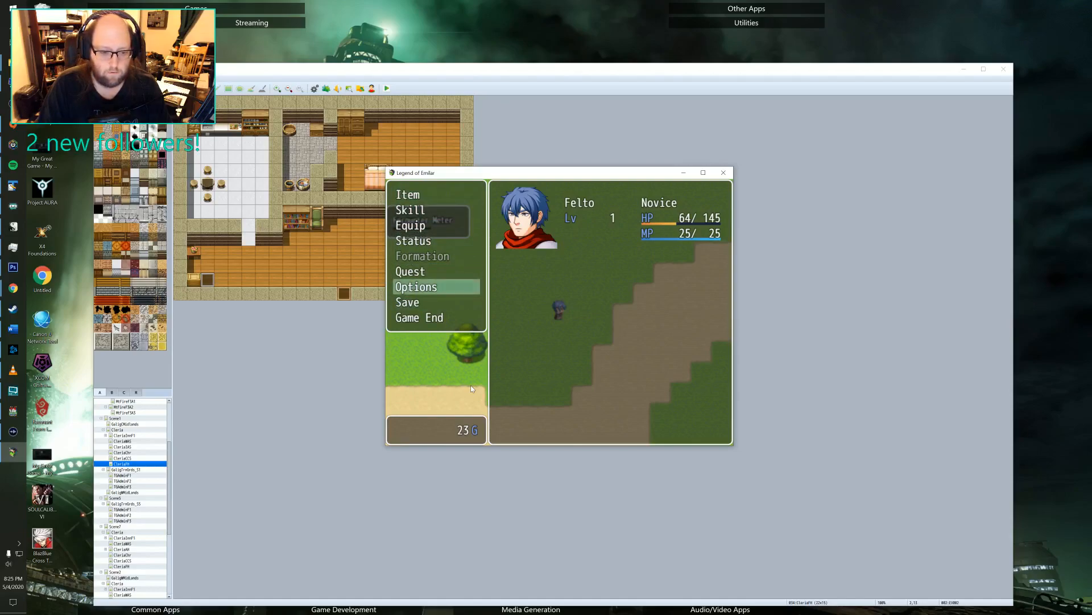
key(Up)
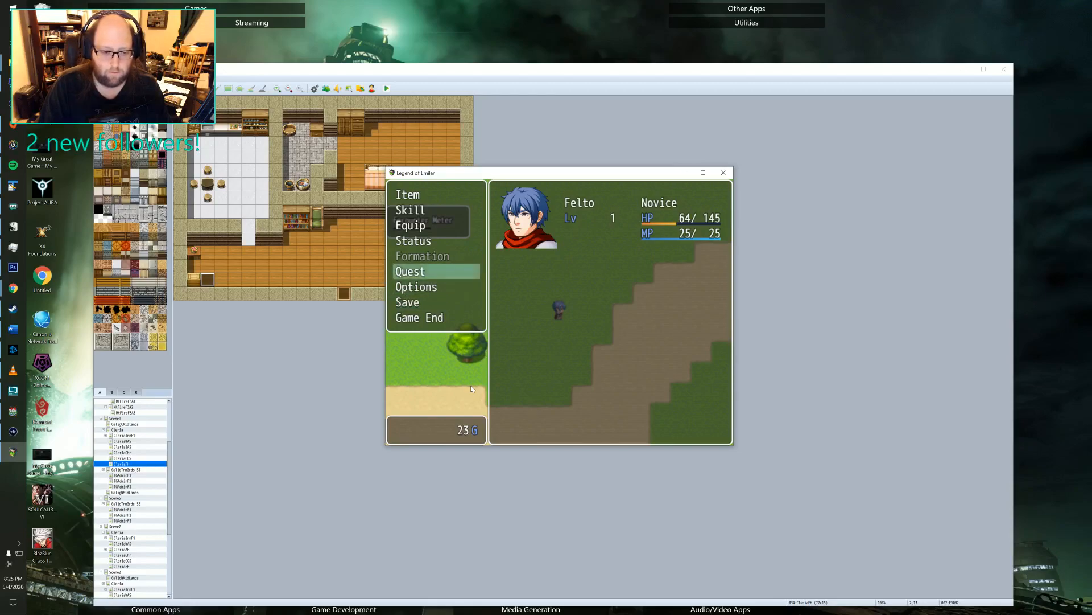
key(Return)
Review the details of the available side quest "The spooks must go!" and return to the field map.
key(Down)
key(Down)
key(Up)
key(Up)
key(Return)
key(Down)
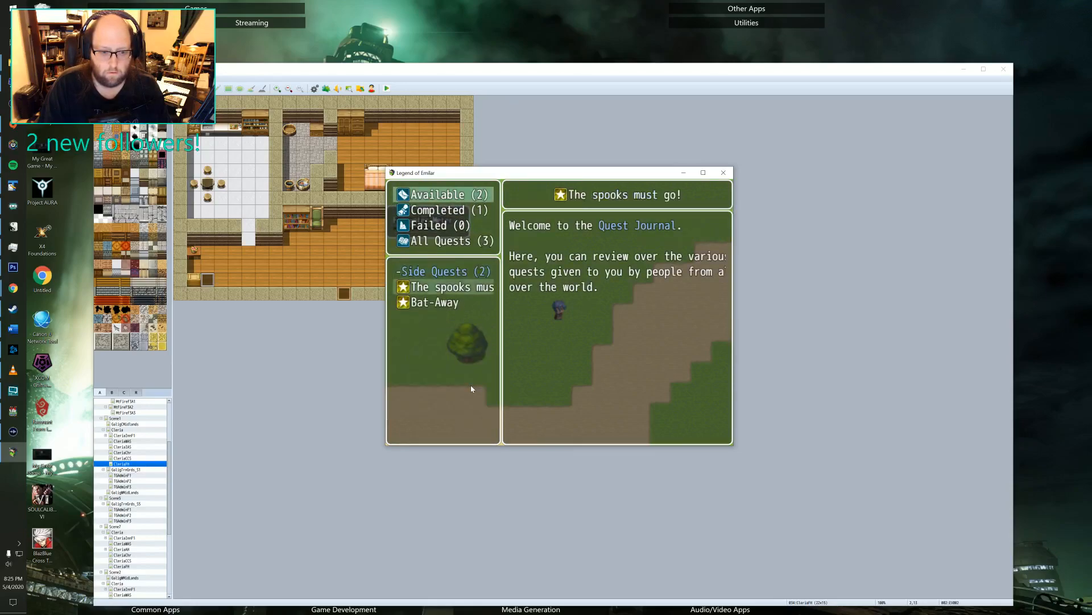
key(Down)
key(Up)
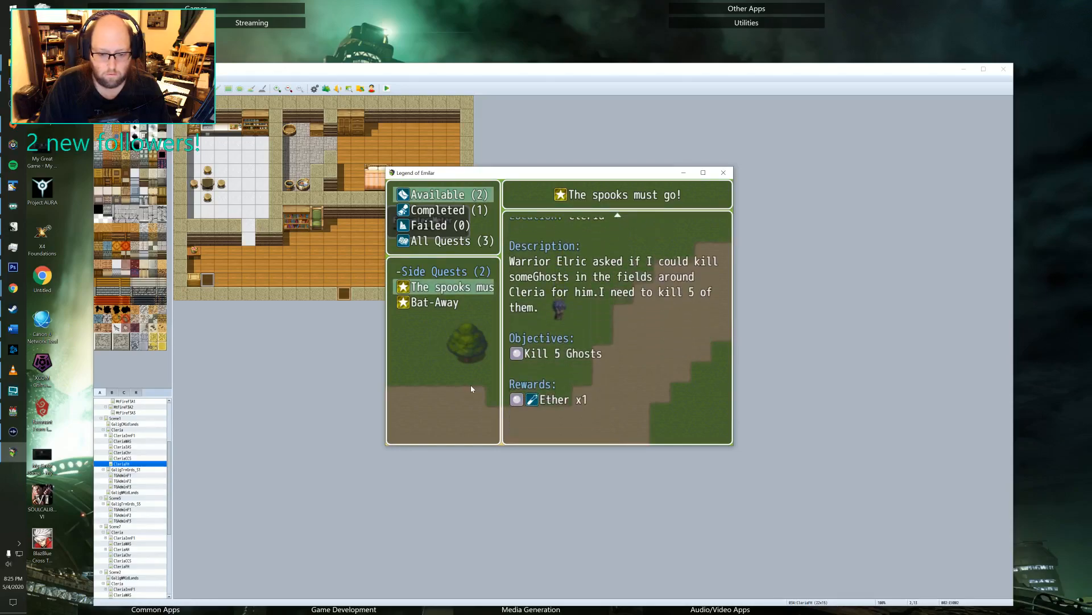
key(Escape)
key(Escape)
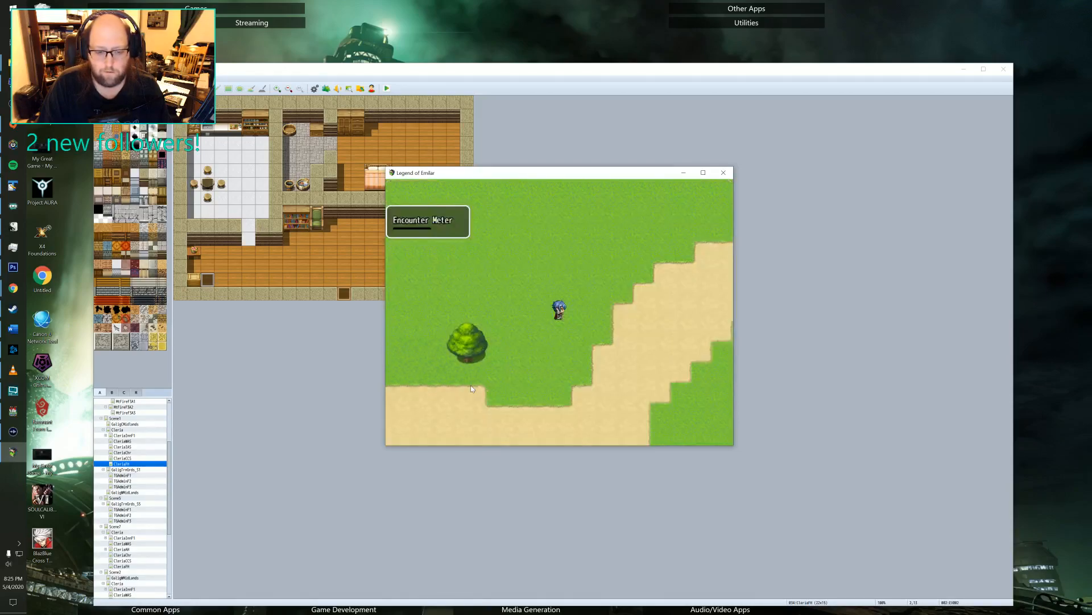
Walk Felto back and forth across the grass around the tree until a random encounter starts.
key(Left)
key(Up)
key(Right)
key(Down)
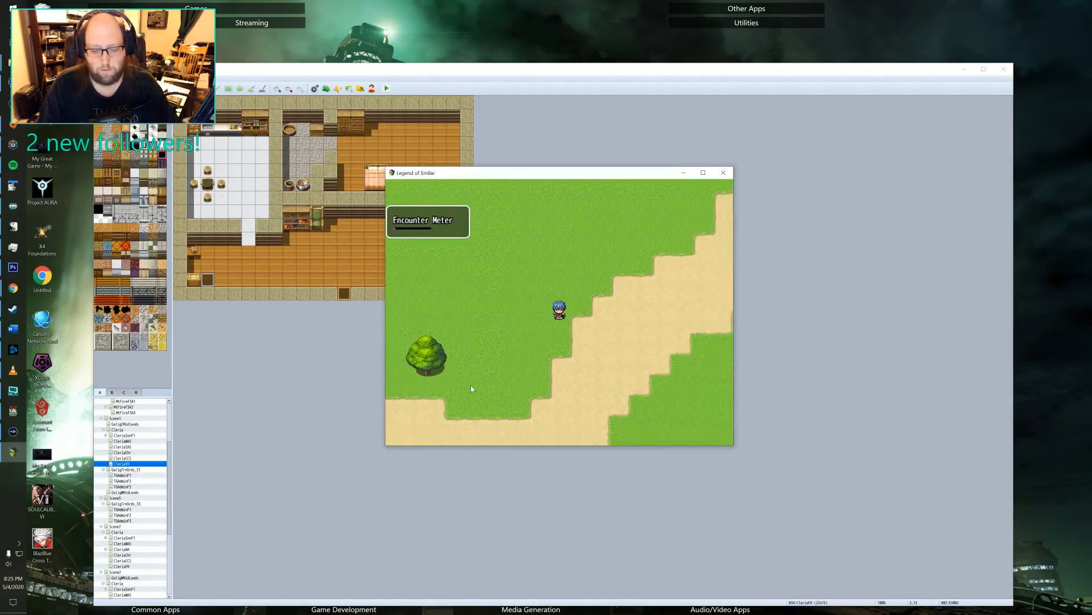
key(Left)
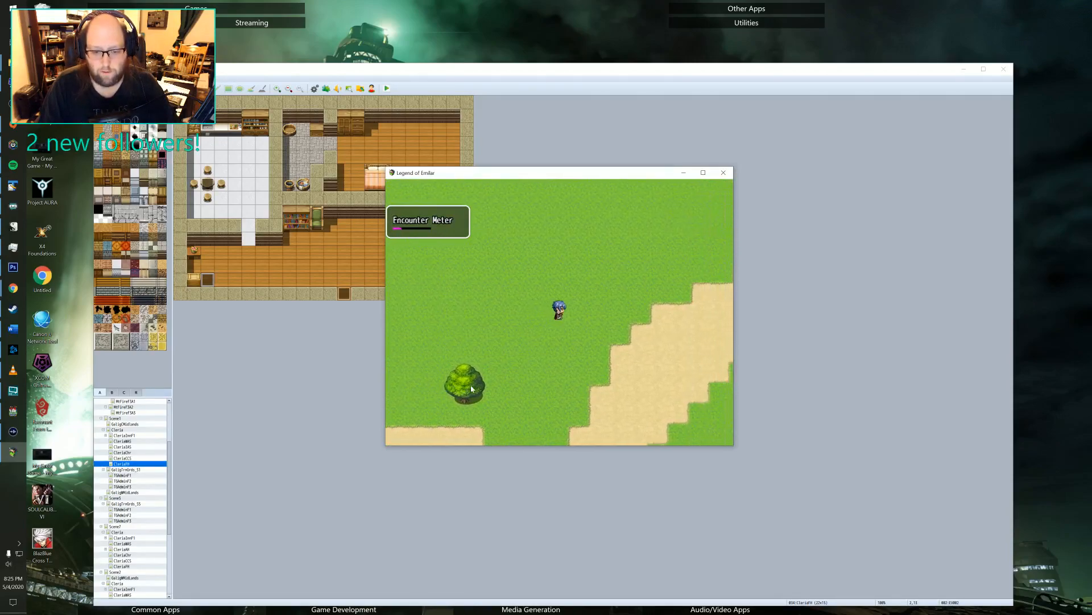
key(Down)
key(Left)
key(Up)
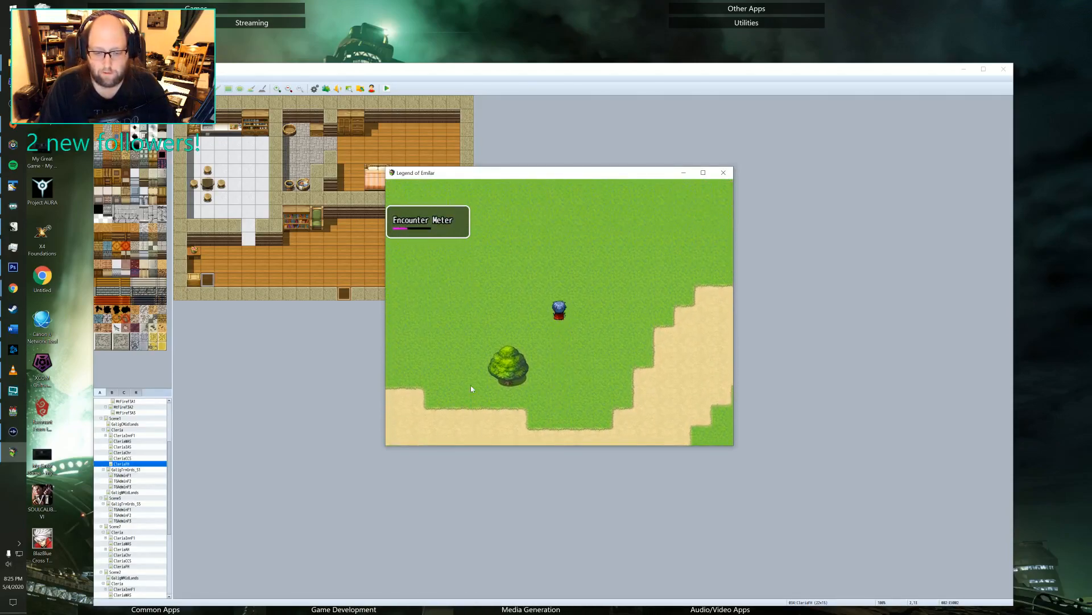
key(Down)
key(Left)
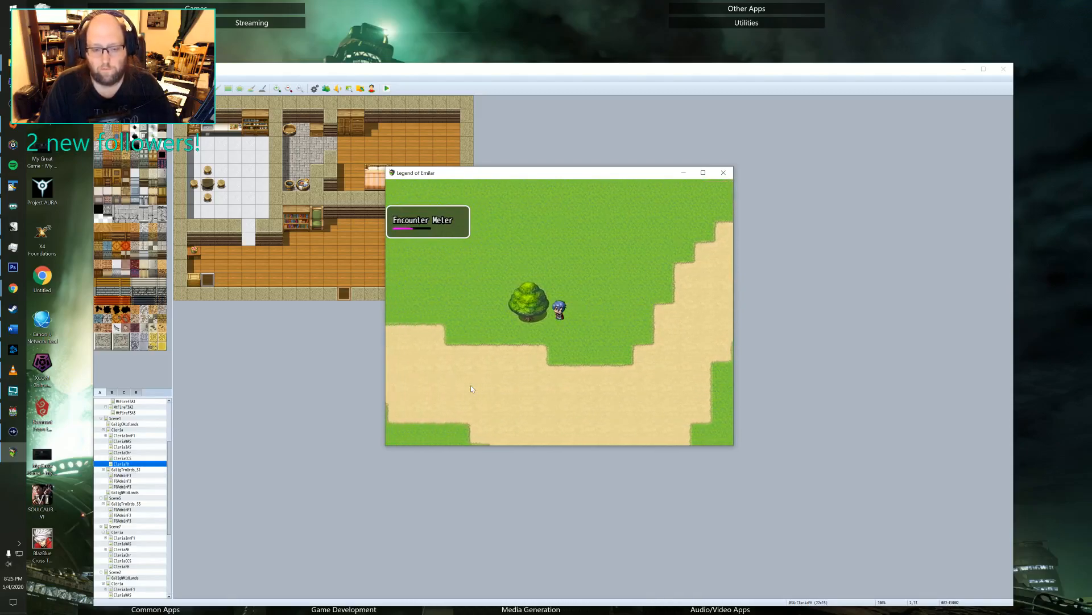
key(Up)
key(Right)
key(Down)
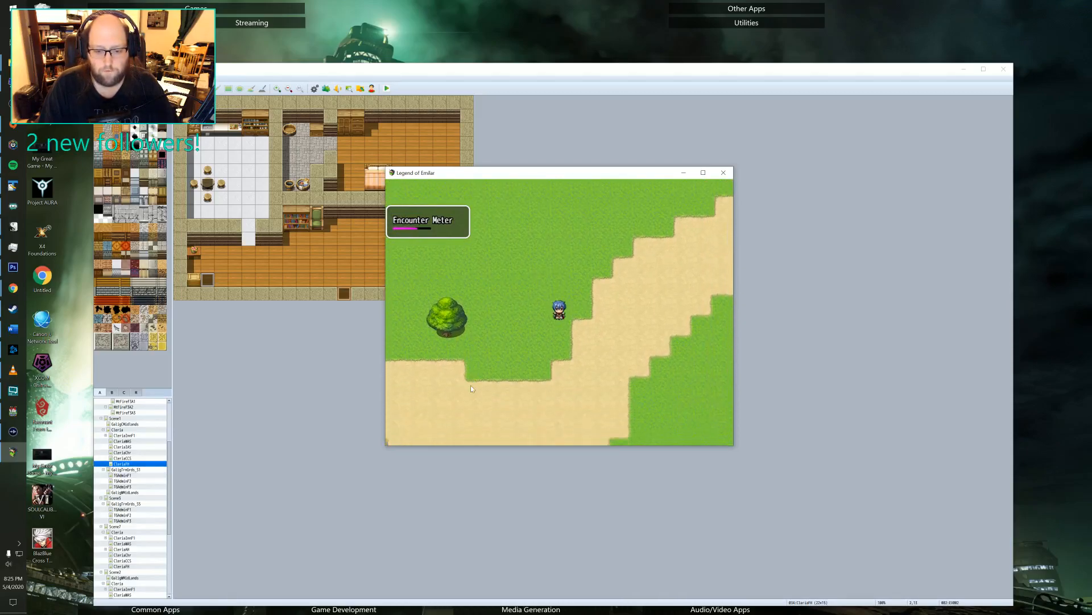
key(Left)
key(Up)
key(Up)
key(Right)
key(Down)
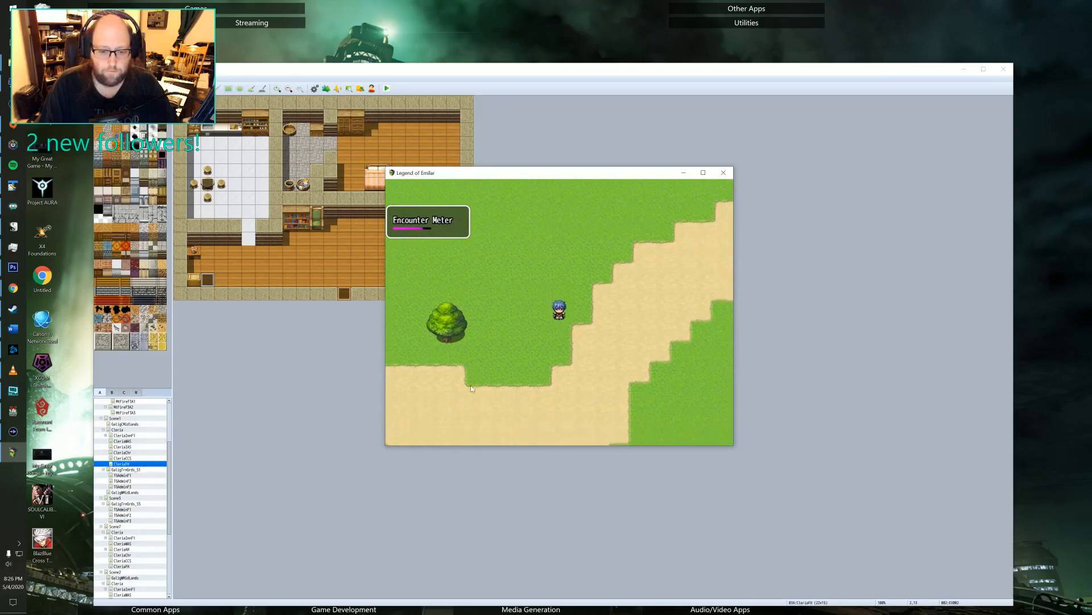
key(Left)
key(Up)
key(Left)
key(Down)
key(Right)
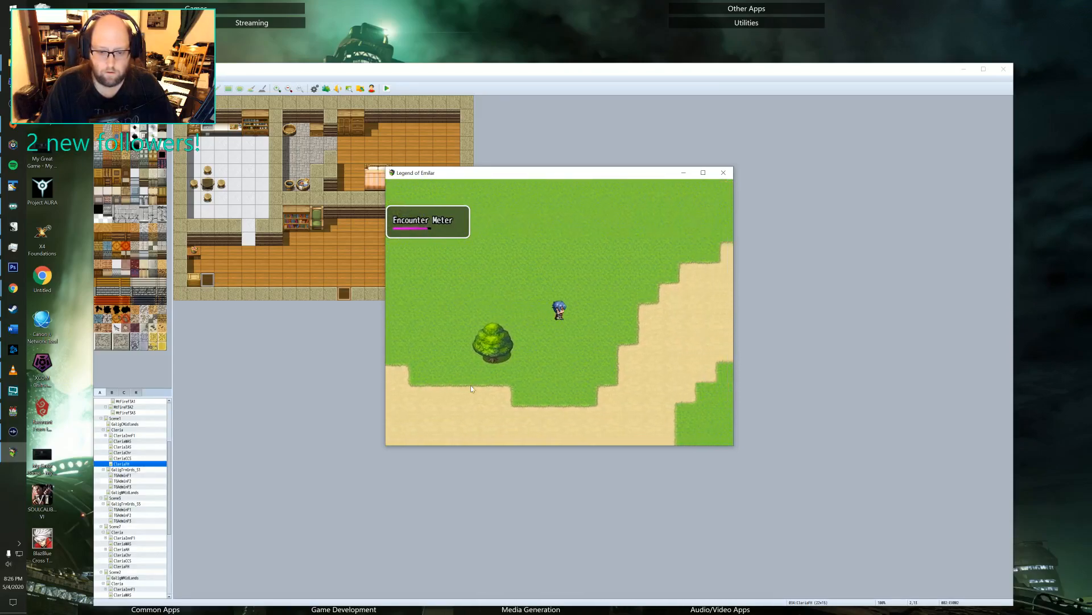
key(Up)
key(Left)
key(Left)
key(Down)
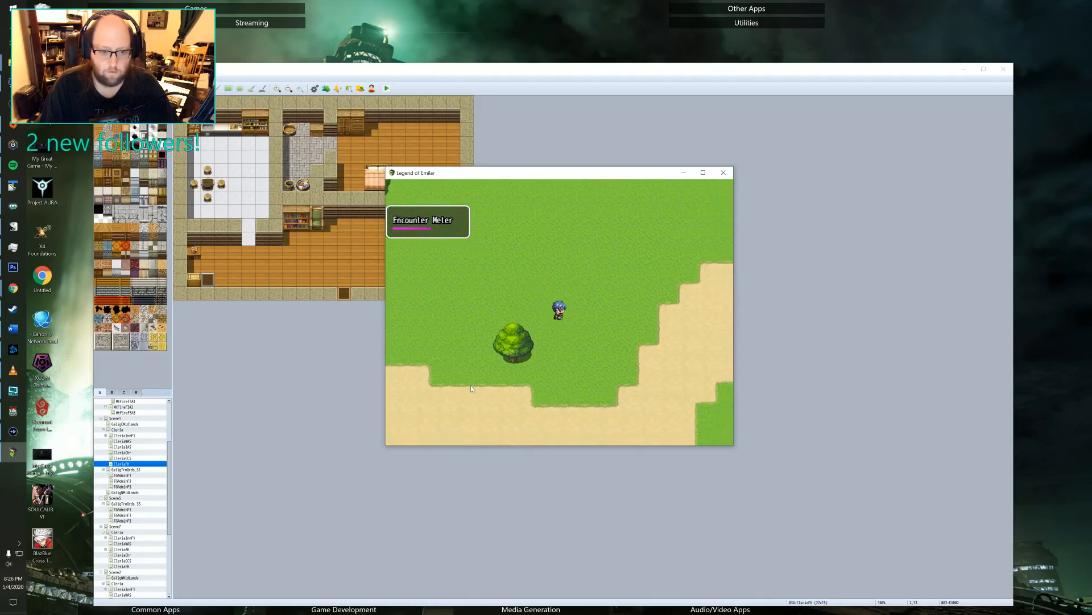
key(Right)
key(Up)
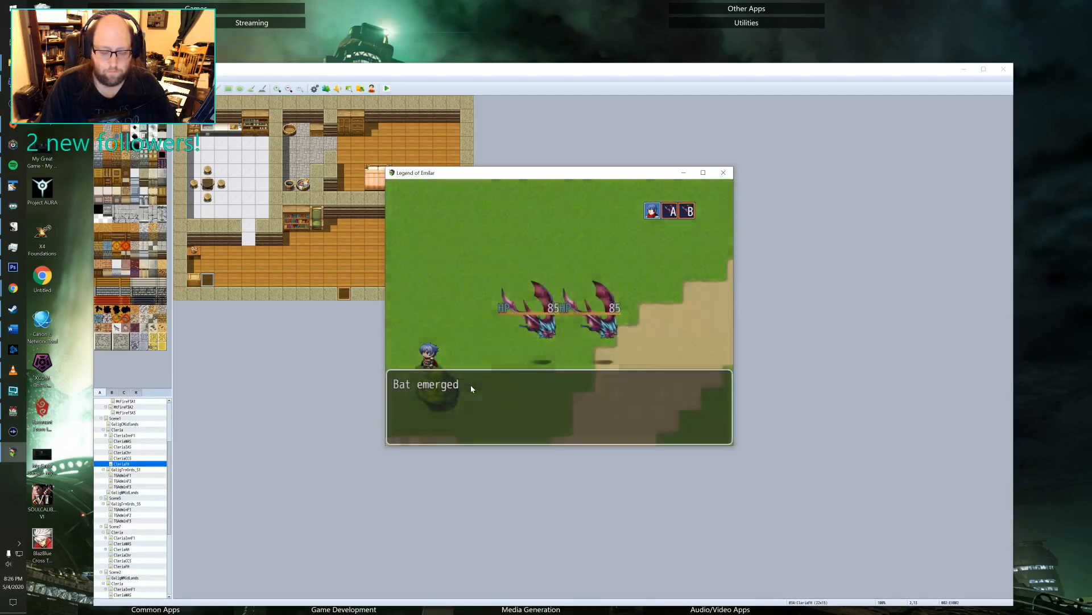
Start the Bat battle and use Felto's normal attack on Lv3 Bat B in the first turn.
key(Return)
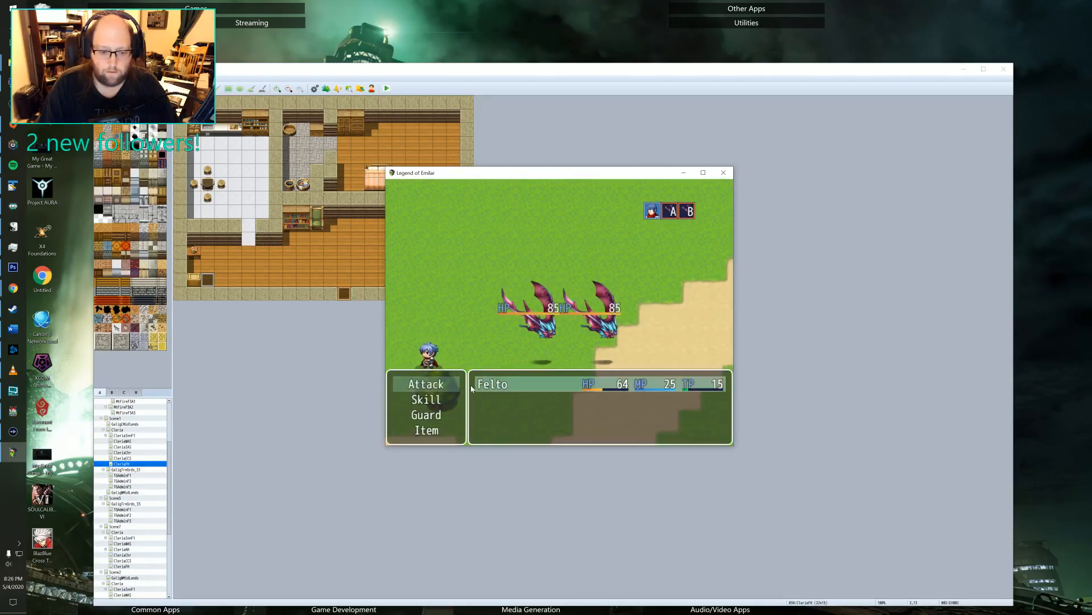
key(Return)
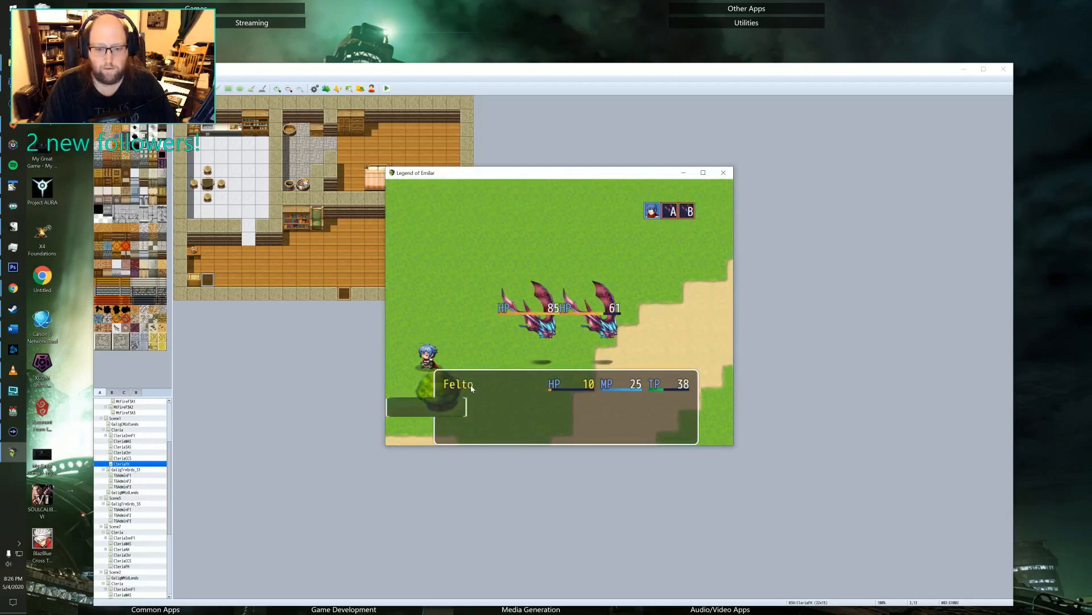
key(Return)
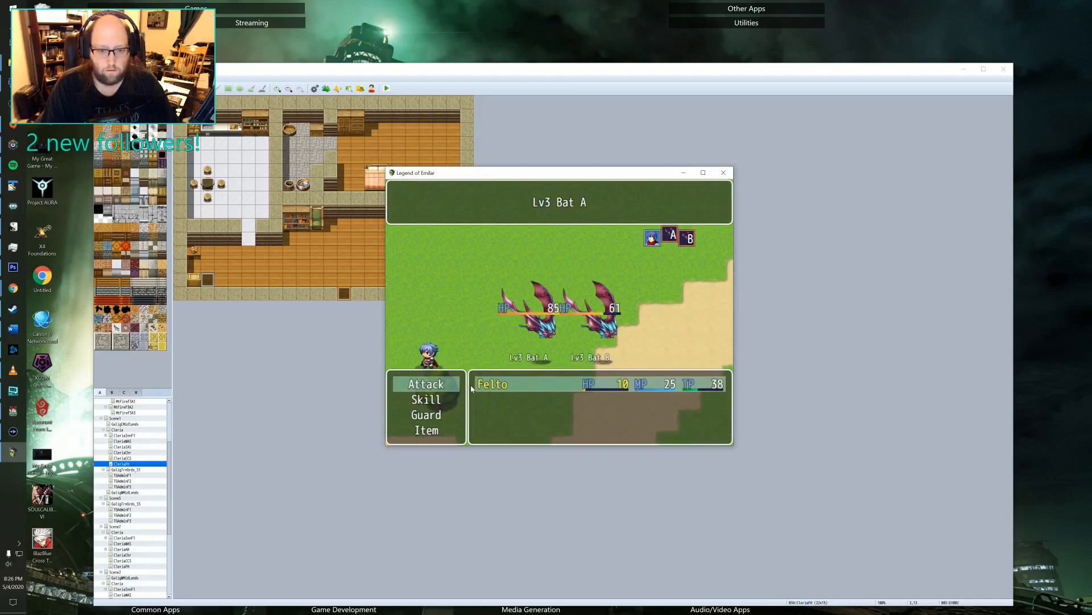
Back out of the second attack and escape from the battle with the two Lv3 Bats.
key(Escape)
key(Down)
key(Down)
key(Down)
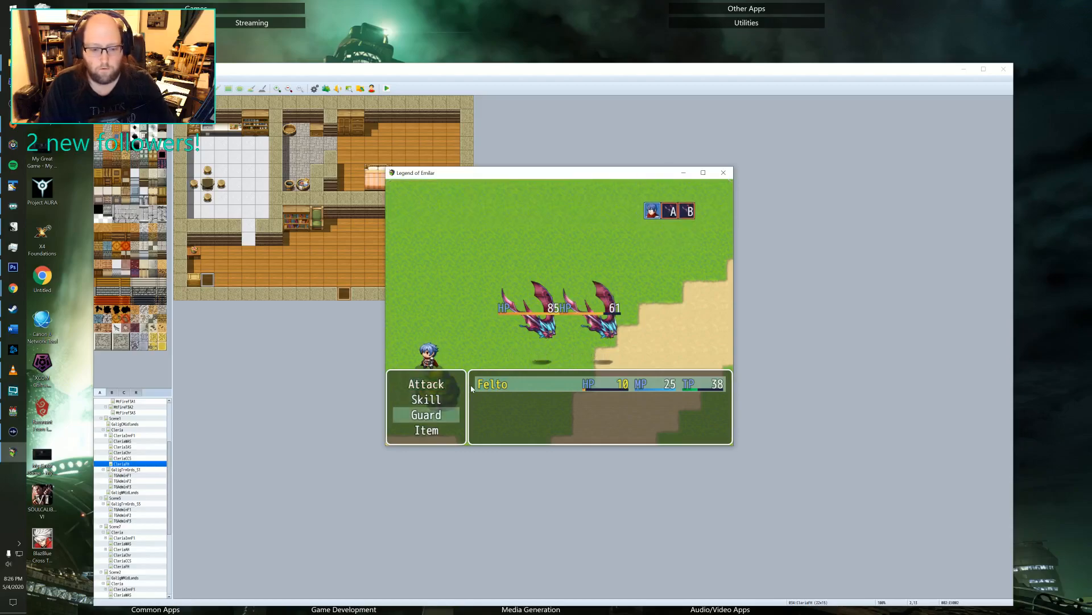
key(Escape)
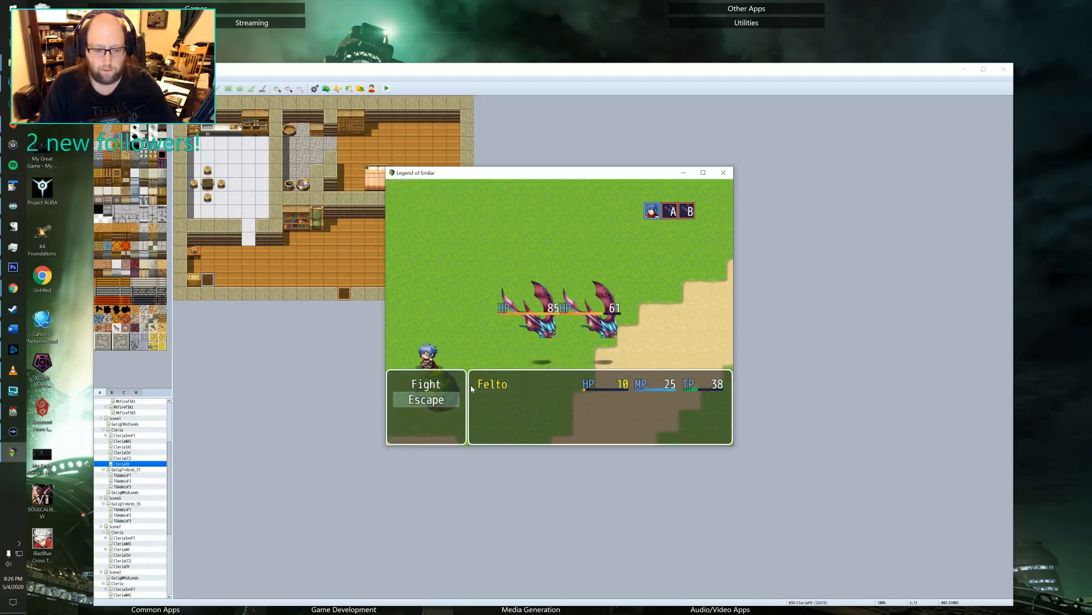
key(Down)
key(Return)
Walk Felto west along the dirt road and between the two guards into the town of Cleria.
key(Left)
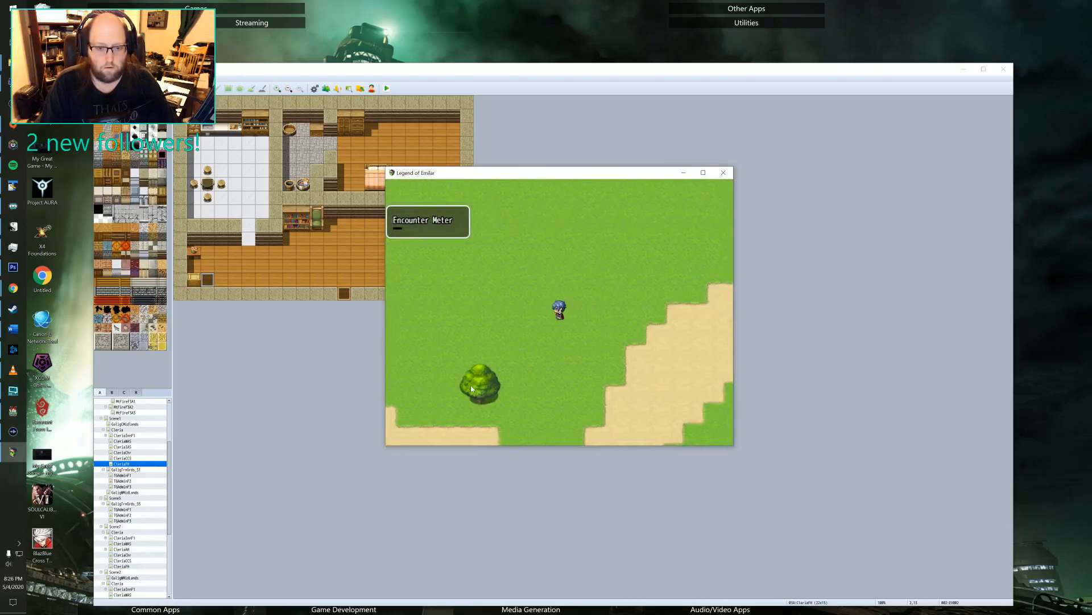
key(Left)
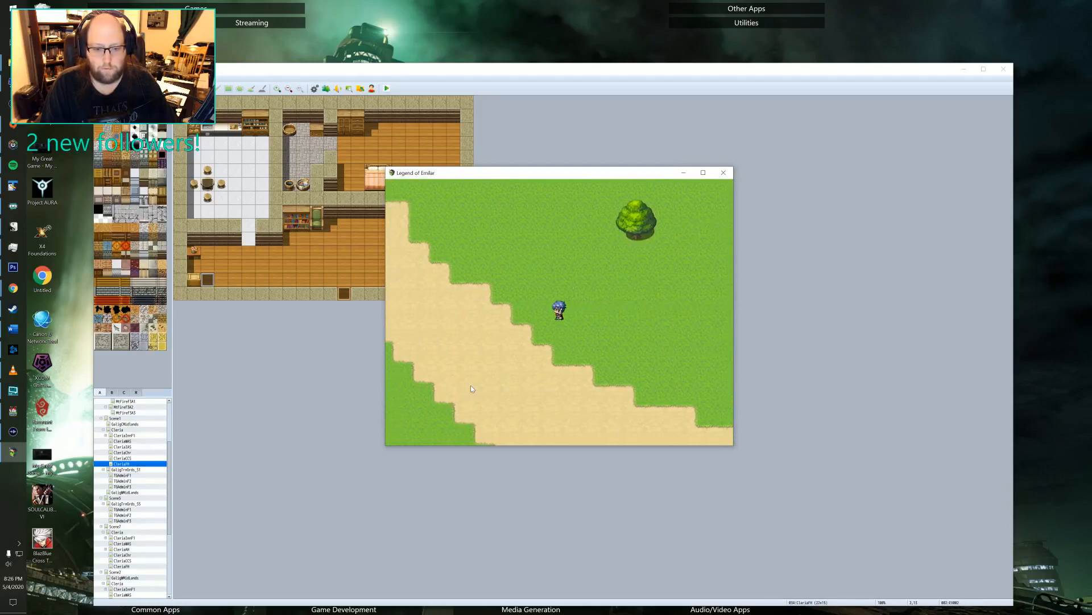
key(Up)
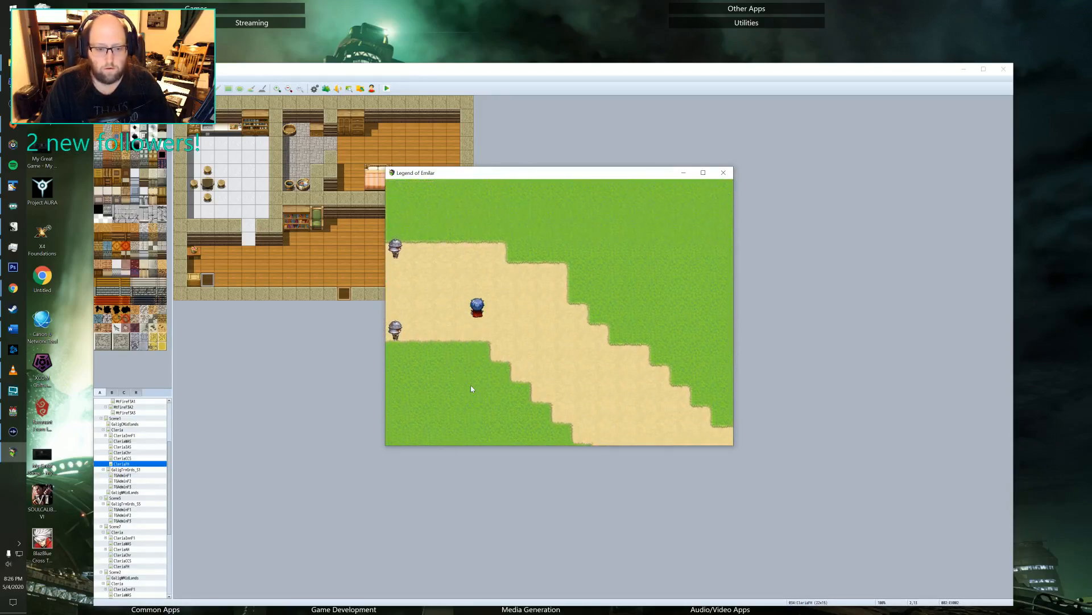
key(Left)
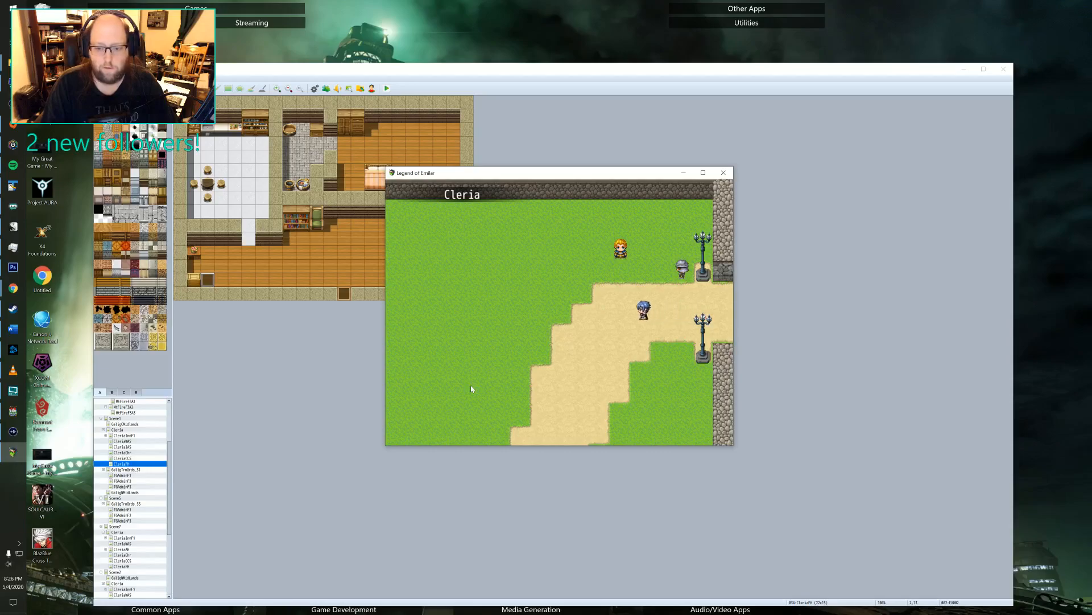
Walk Felto southwest through Cleria to the area in front of the Inn.
key(Left)
key(Down)
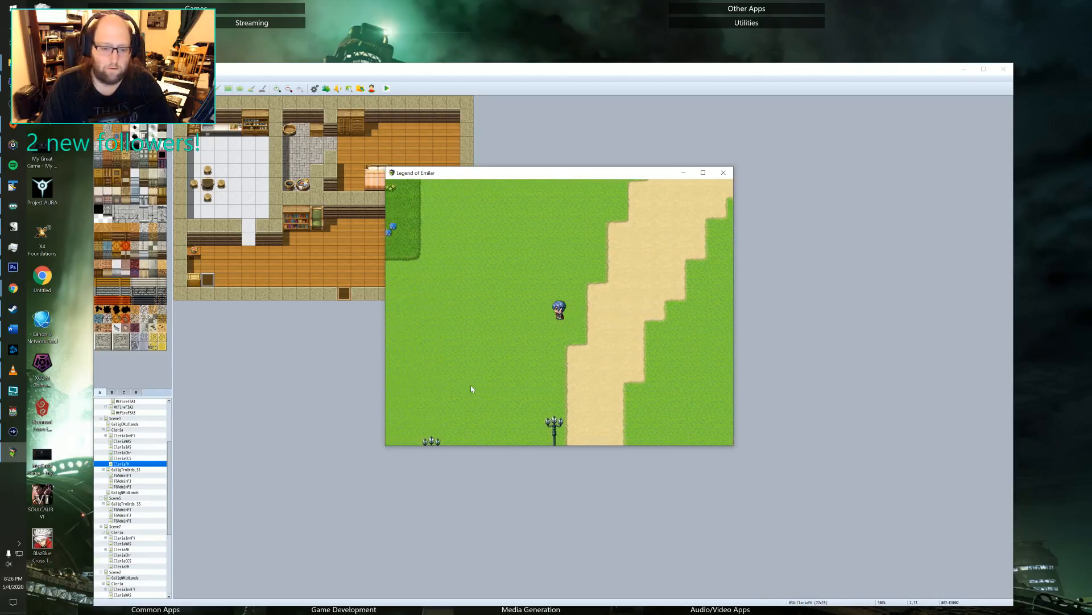
key(Left)
key(Down)
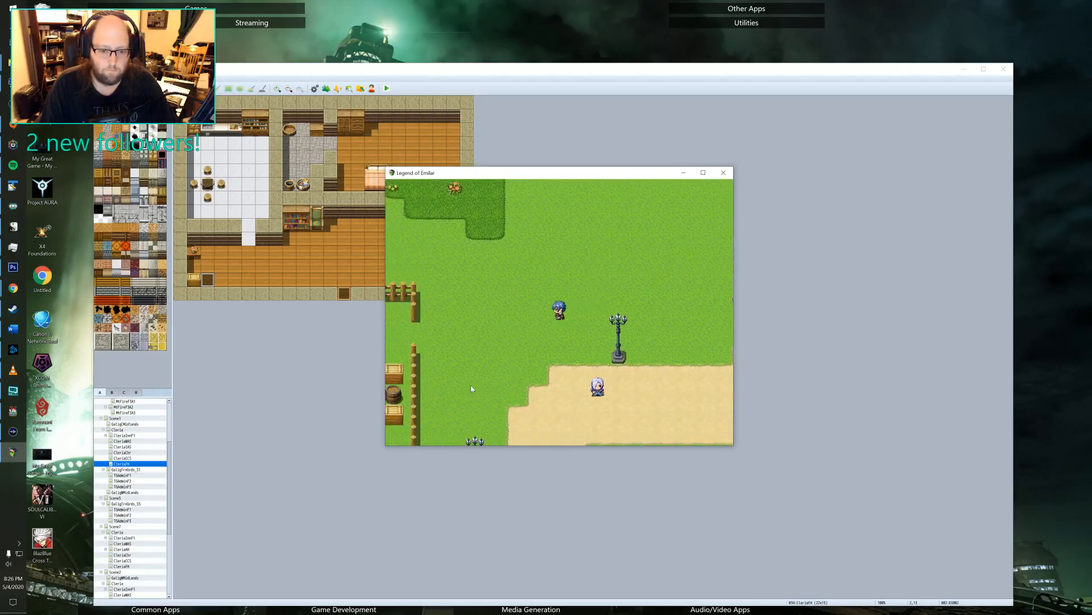
key(Left)
key(Down)
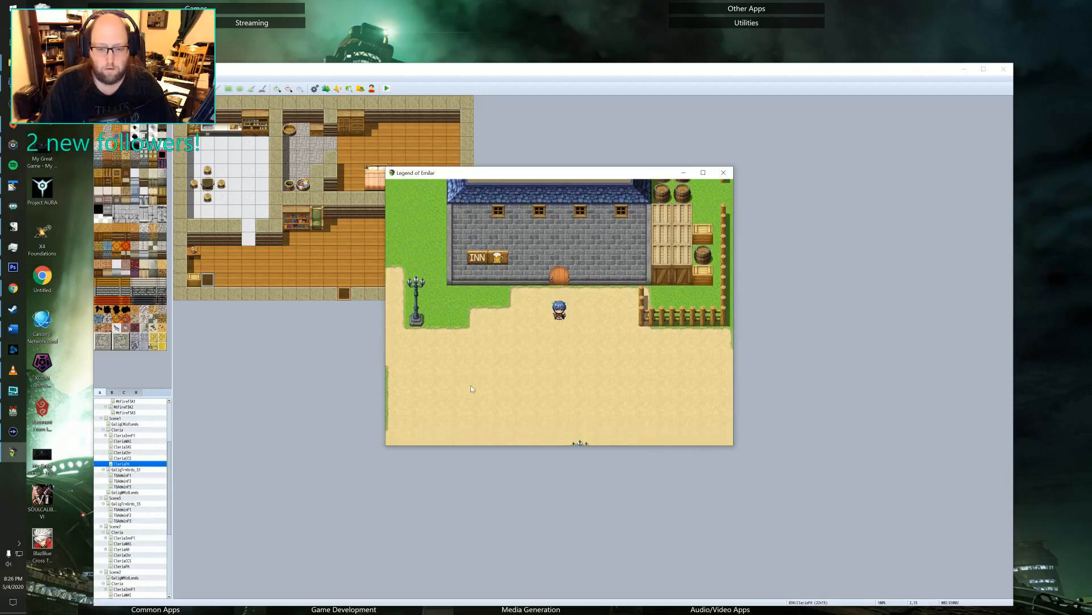
Walk Felto southeast from the Inn through town and enter the Cleria Class Change Shop.
key(Down)
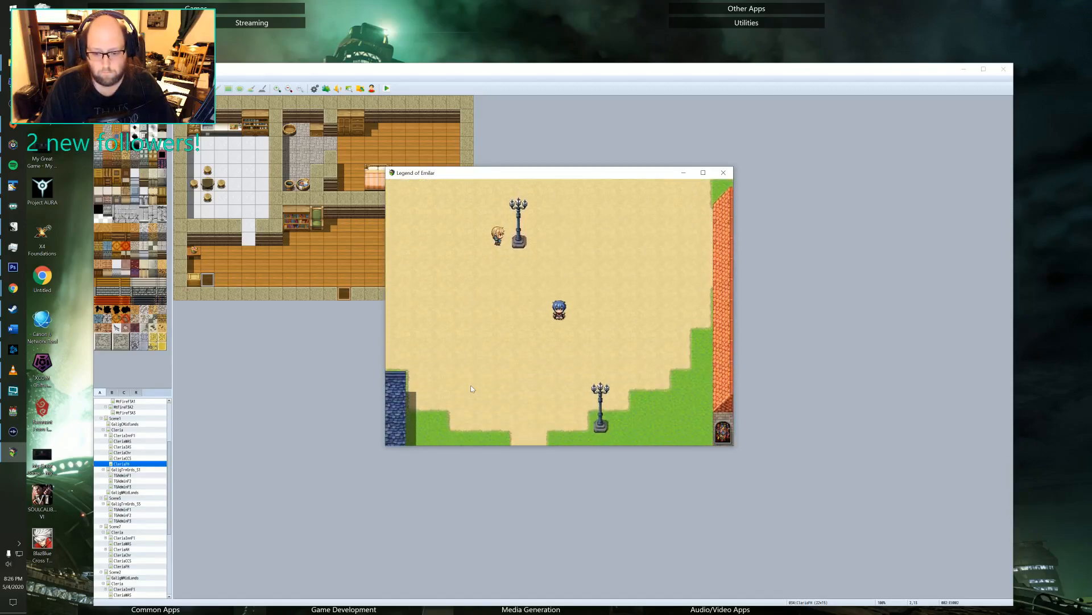
key(Right)
key(Down)
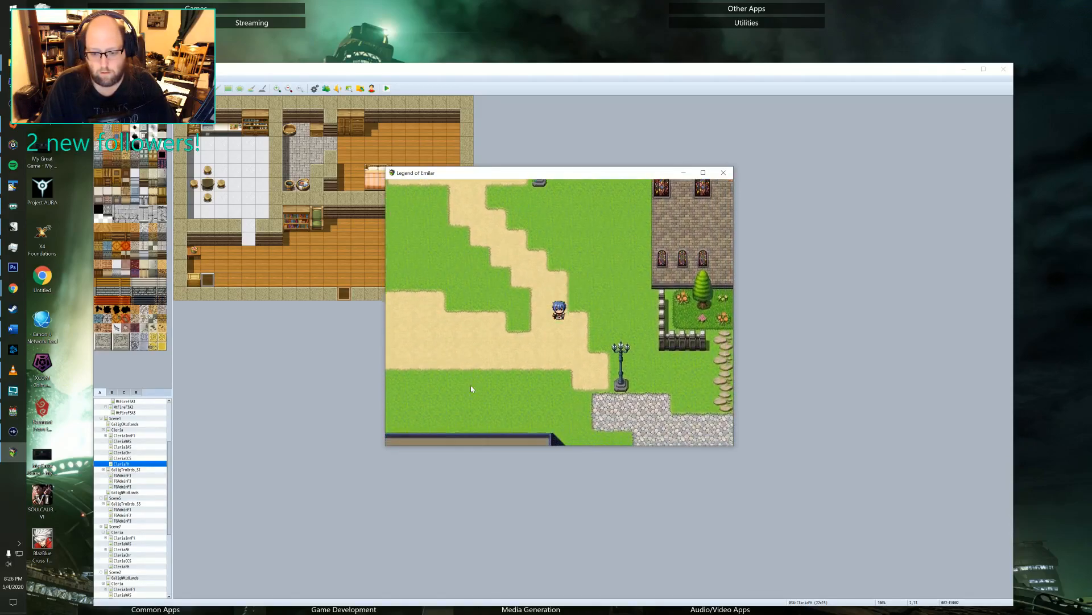
key(Right)
key(Down)
key(Down)
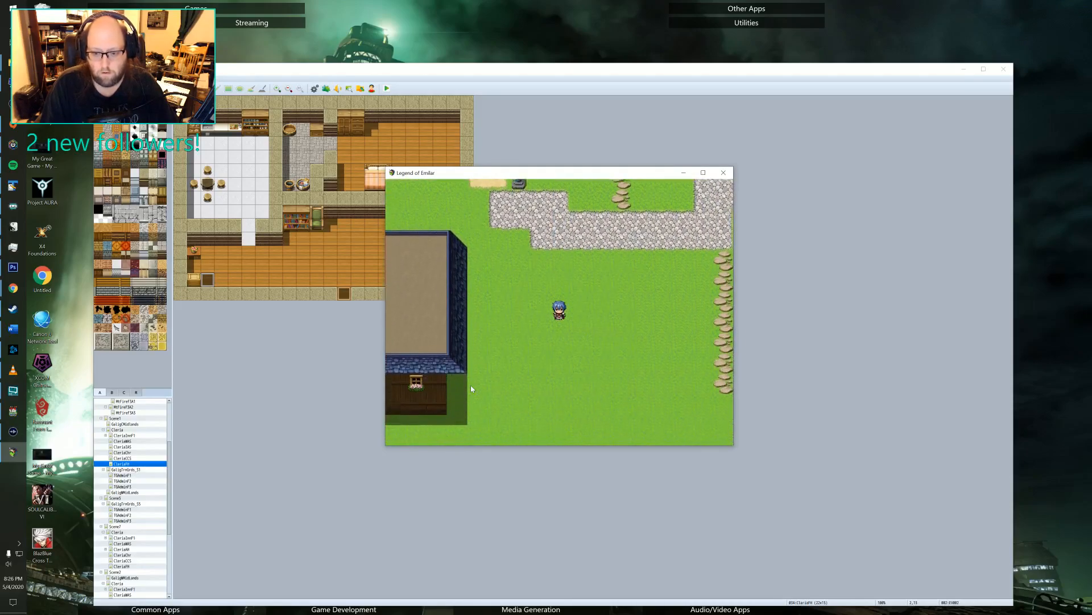
key(Right)
key(Down)
key(Right)
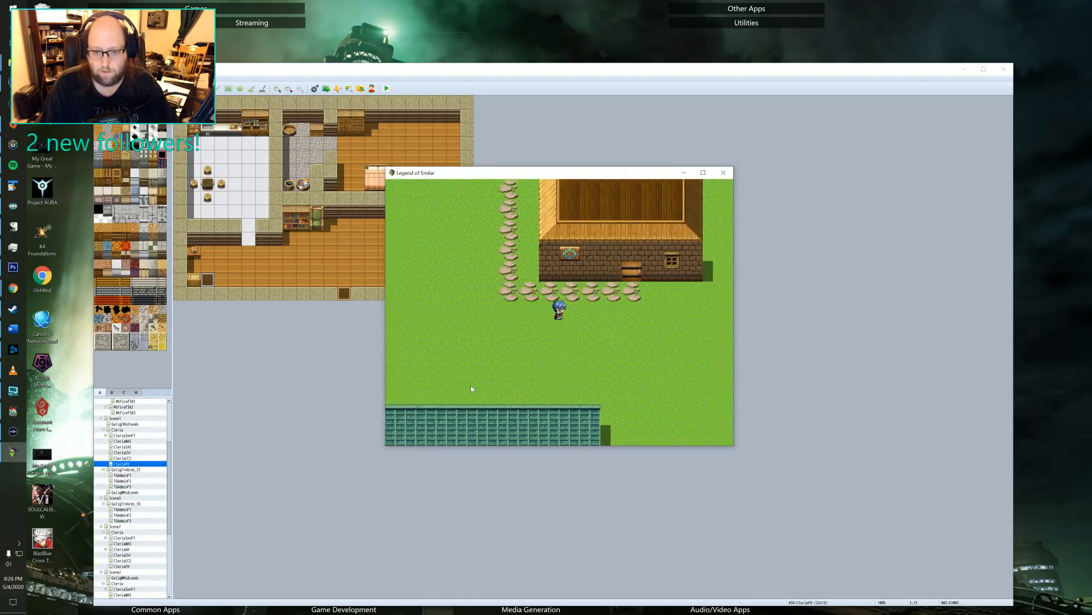
key(Up)
Talk to the orange-haired character by the shop's back wall to add two companions to the party.
key(Up)
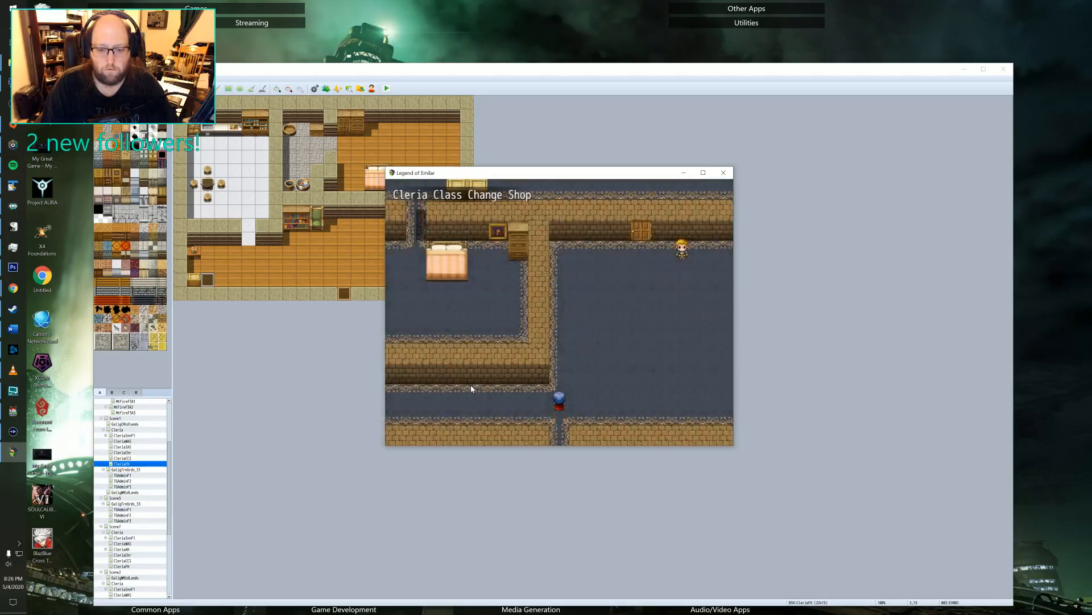
key(Right)
key(Up)
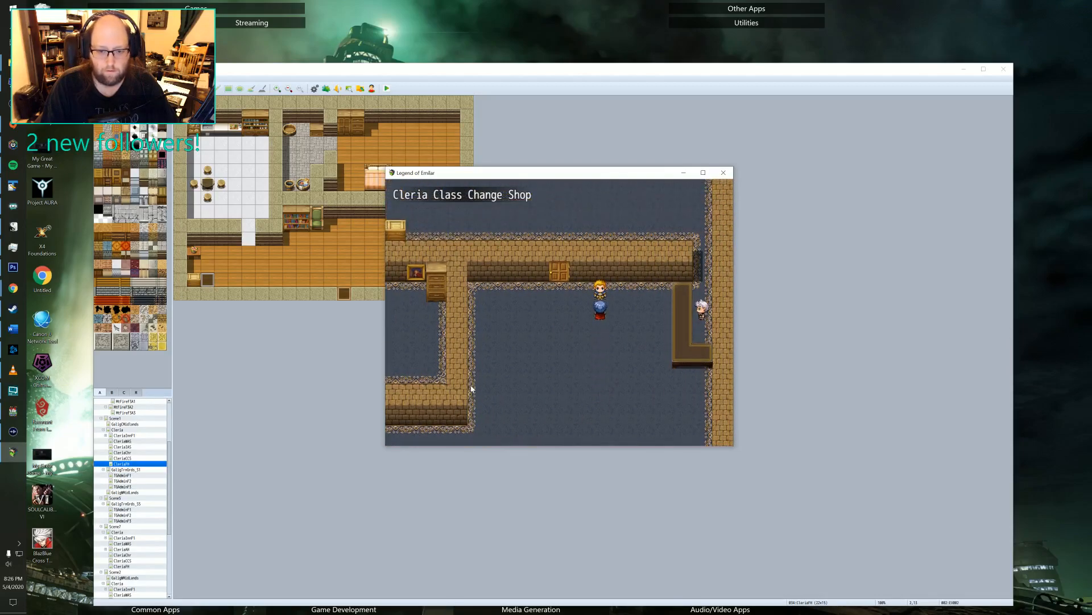
key(Return)
key(Return)
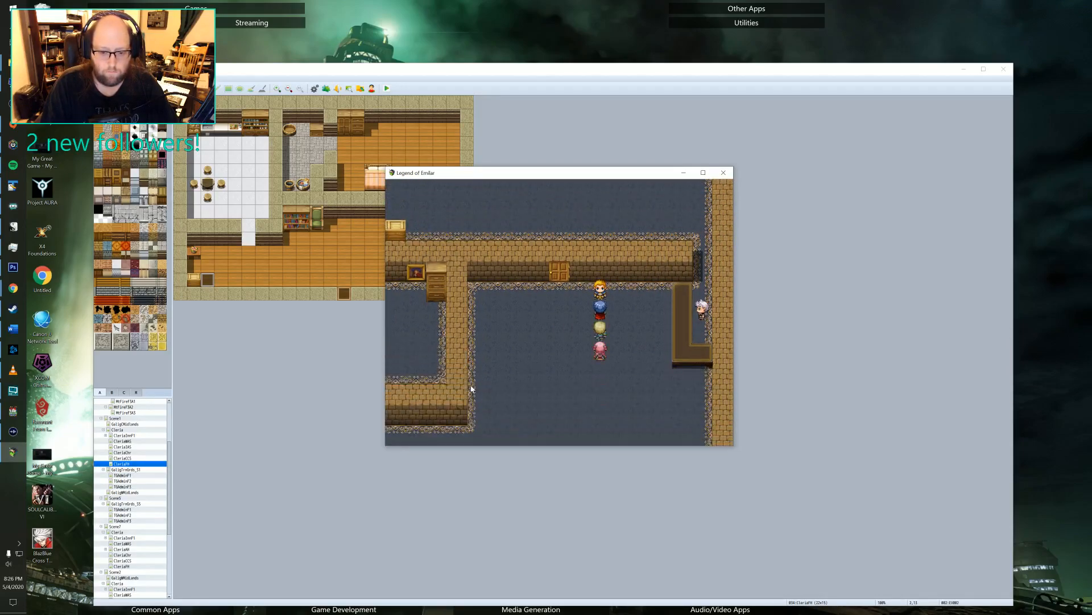
Check the party members' HP and MP in the game menu and leave the Class Change Shop.
key(Down)
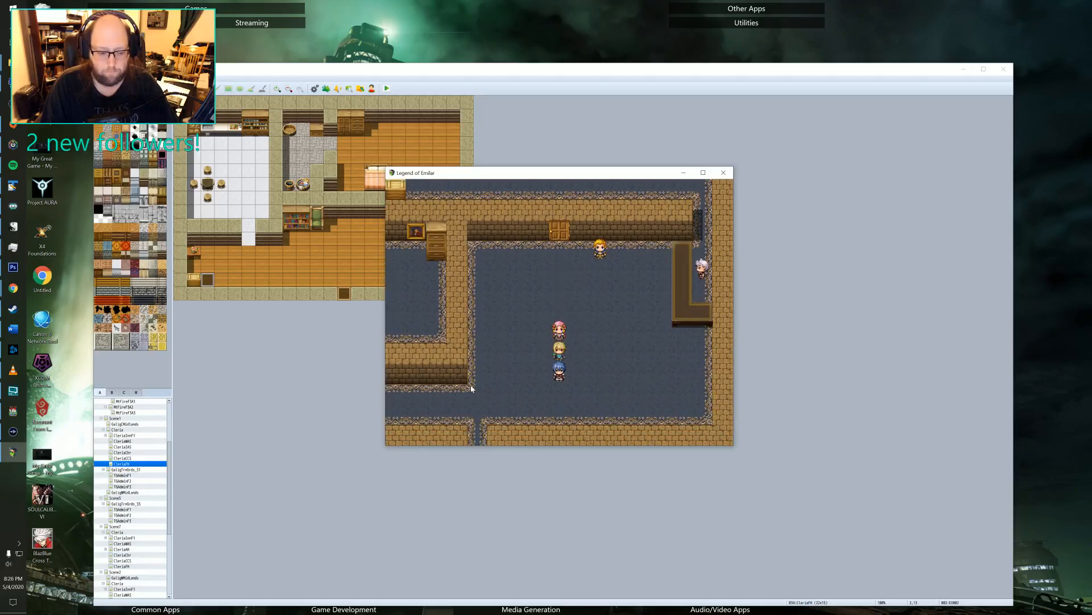
key(Escape)
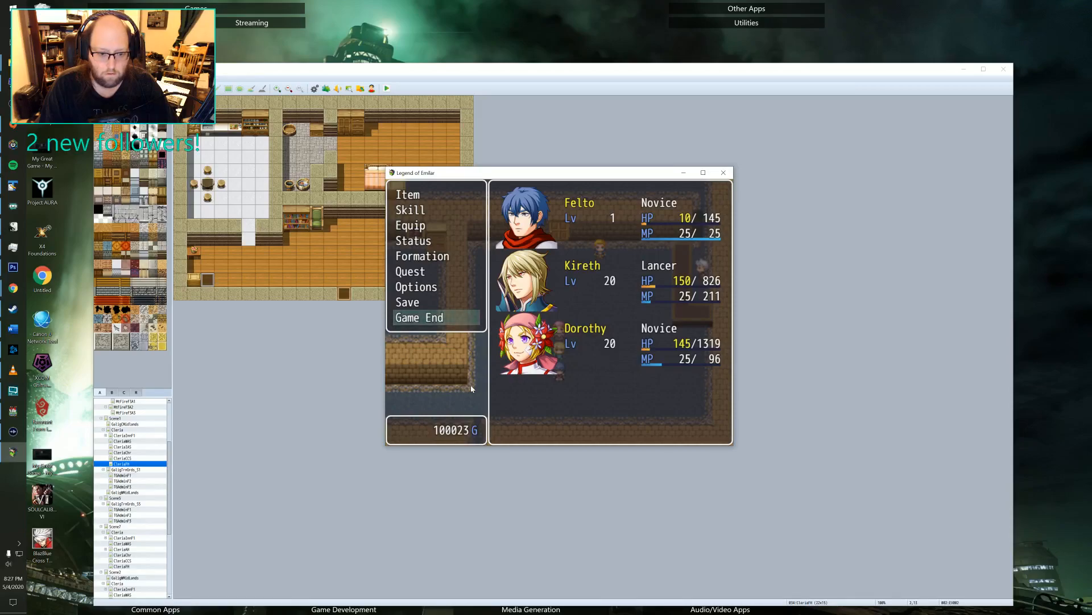
key(Escape)
key(Left)
key(Down)
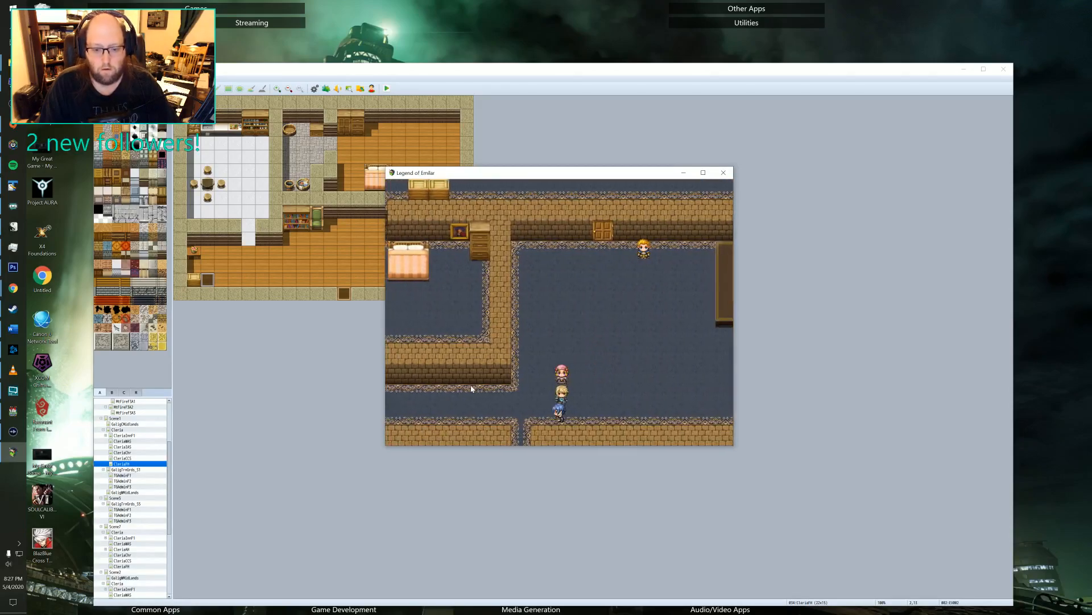
key(Left)
key(Right)
key(Down)
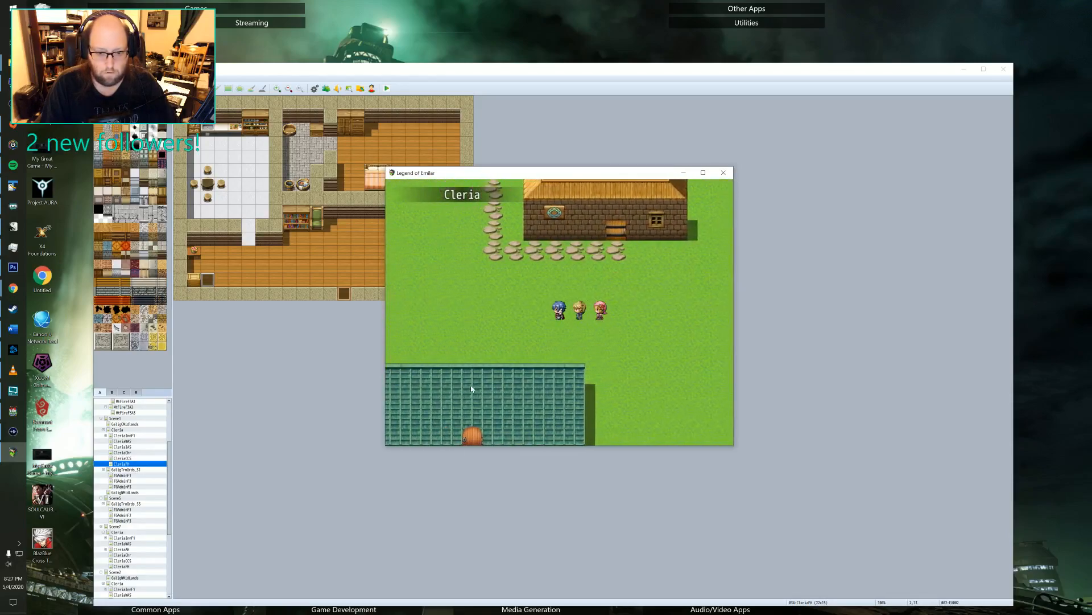
Walk the party northwest through Cleria to the Inn and stay there to restore HP and MP.
key(Escape)
key(Escape)
key(Left)
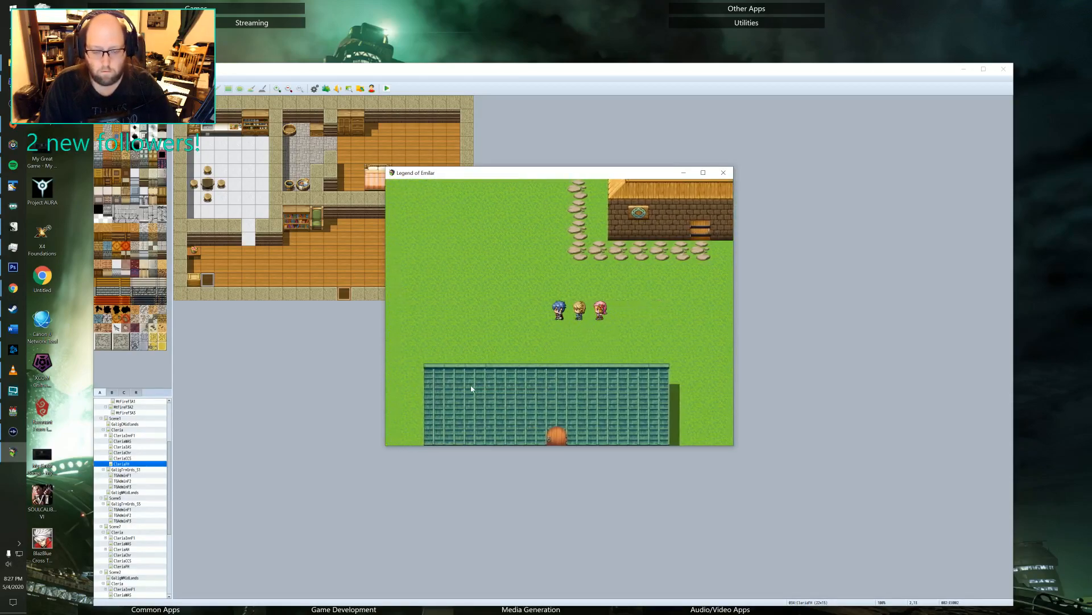
key(Up)
key(Left)
key(Up)
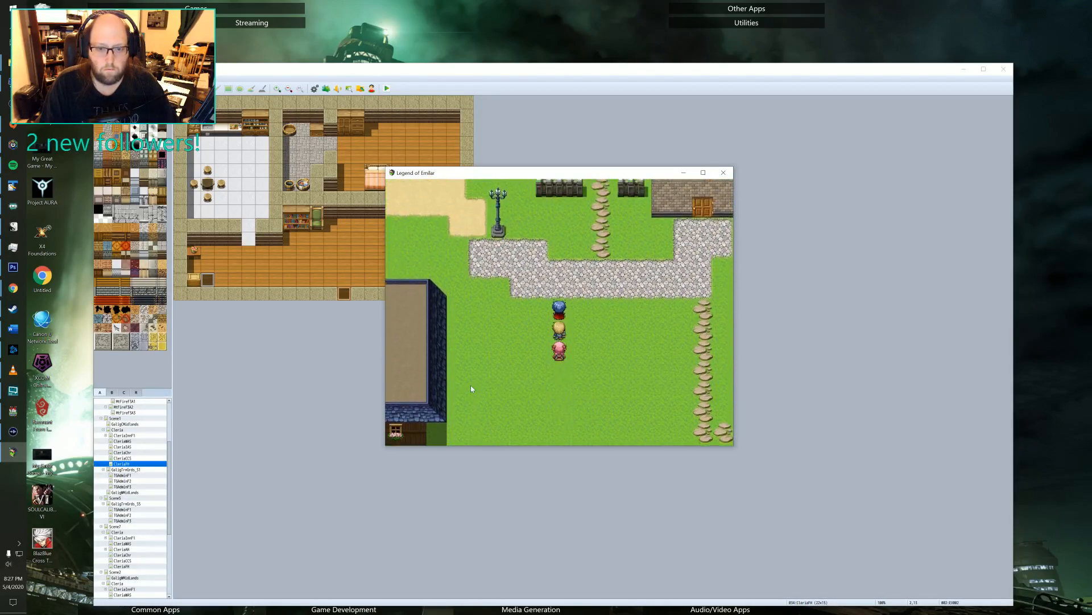
key(Left)
key(Left)
key(Up)
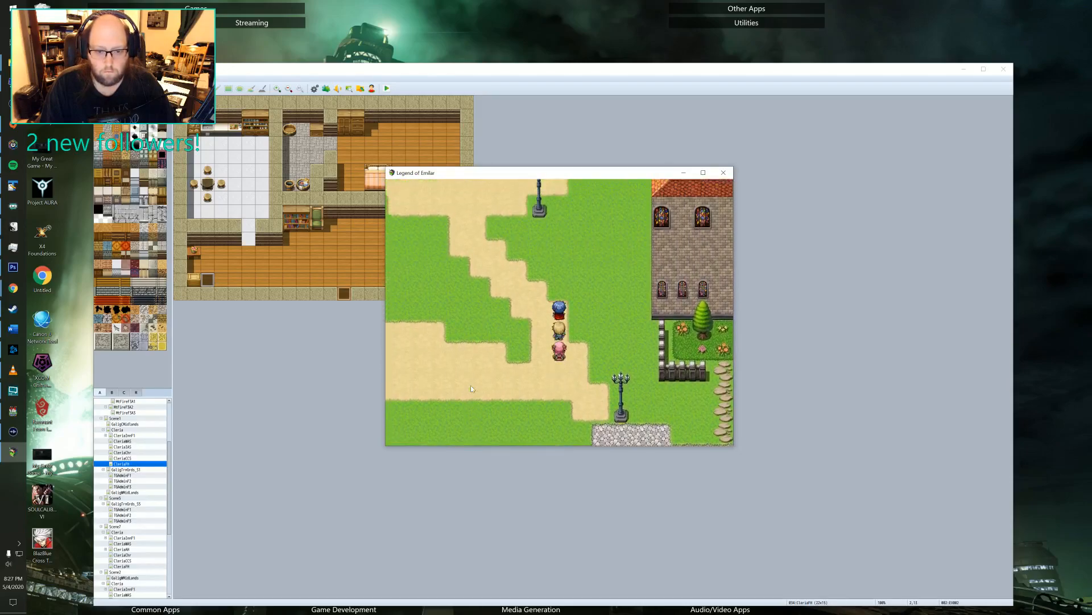
key(Up)
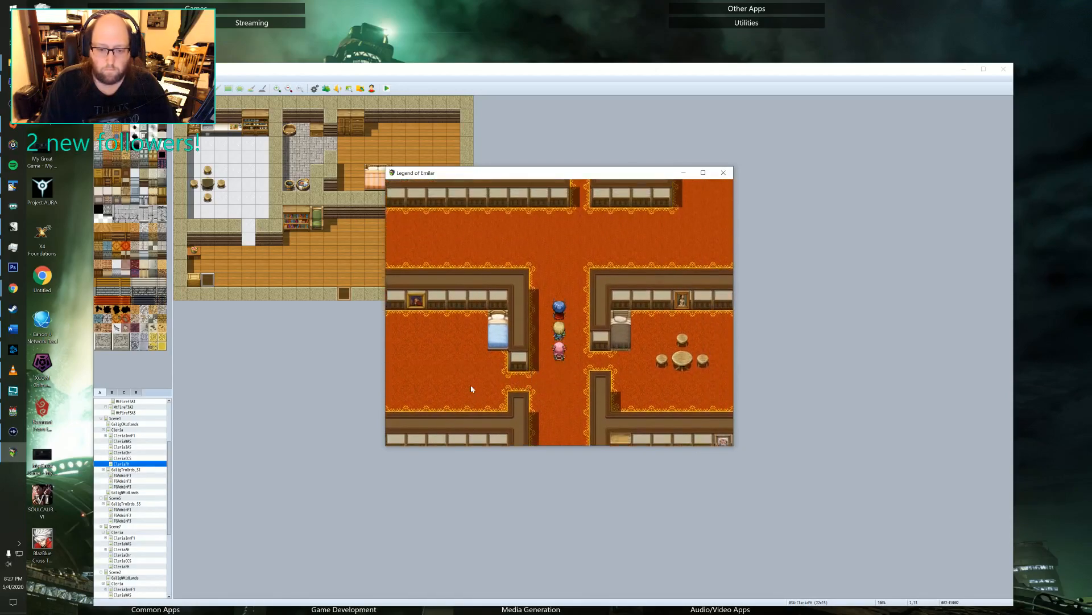
Walk the party west and south through the Inn's upstairs corridors and take the stairs down to the bar.
key(Left)
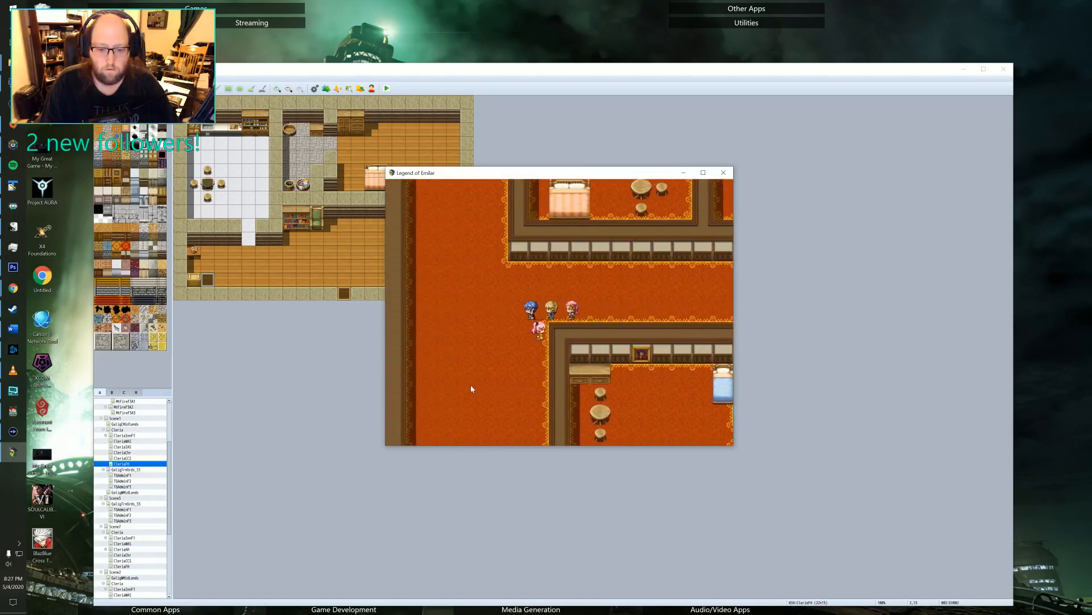
key(Down)
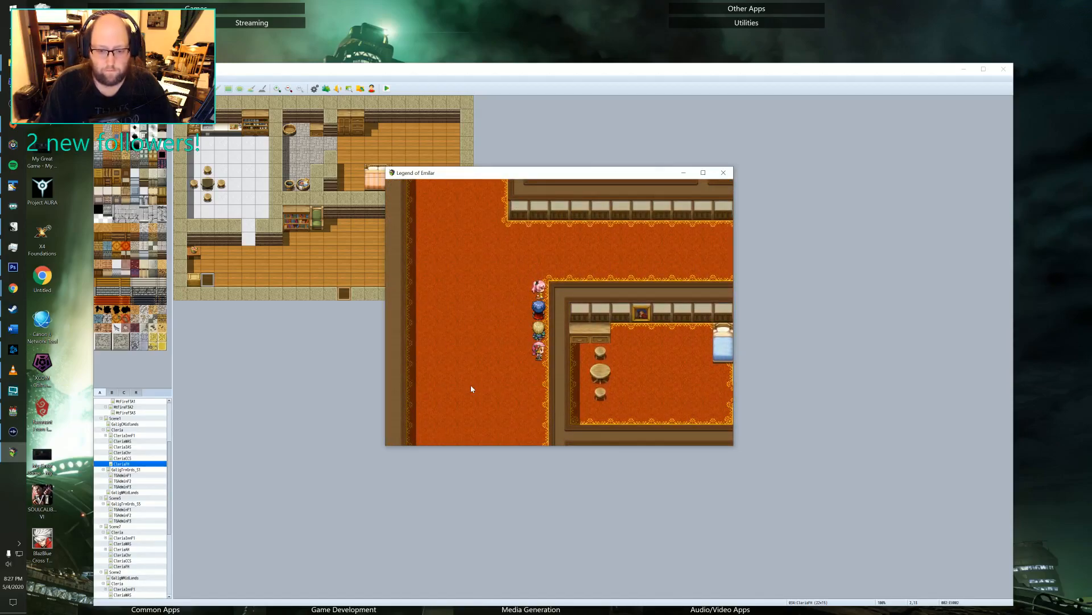
key(Down)
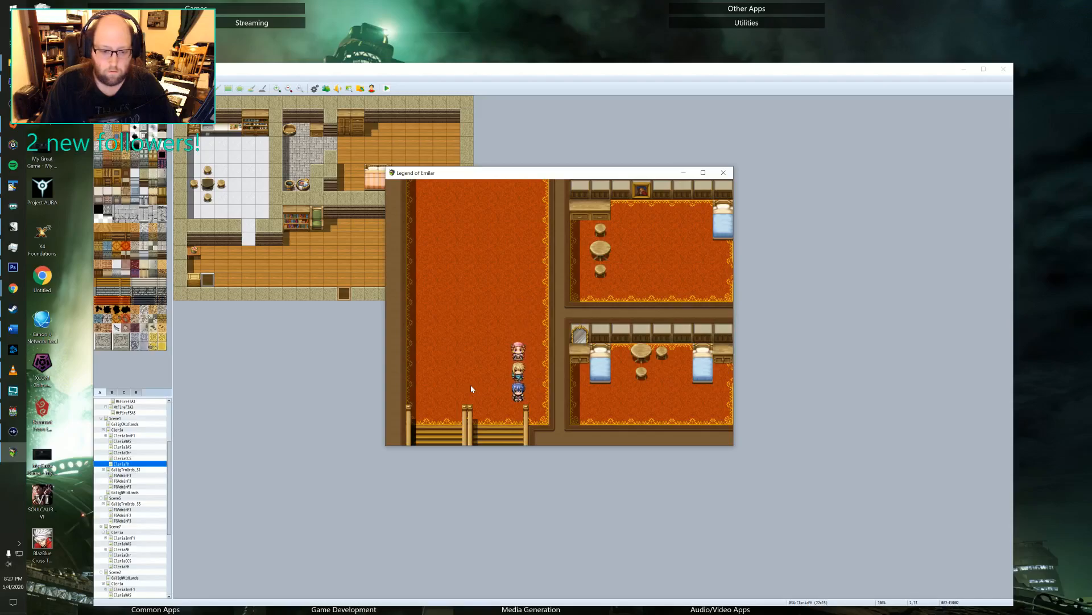
key(Down)
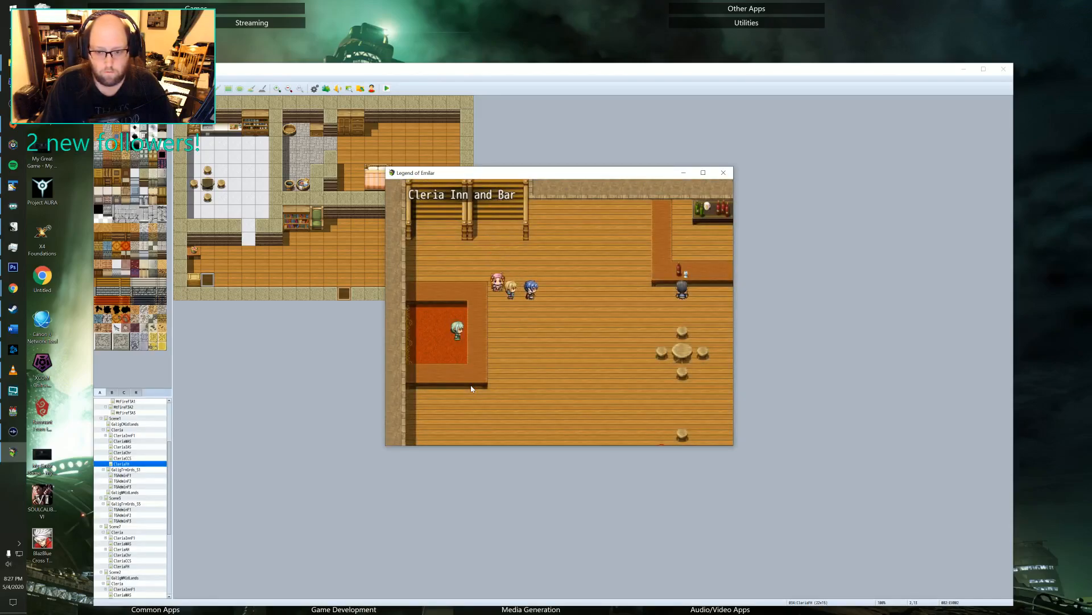
Talk to the red-haired character sitting at a table in the Cleria Inn and Bar.
key(Right)
key(Down)
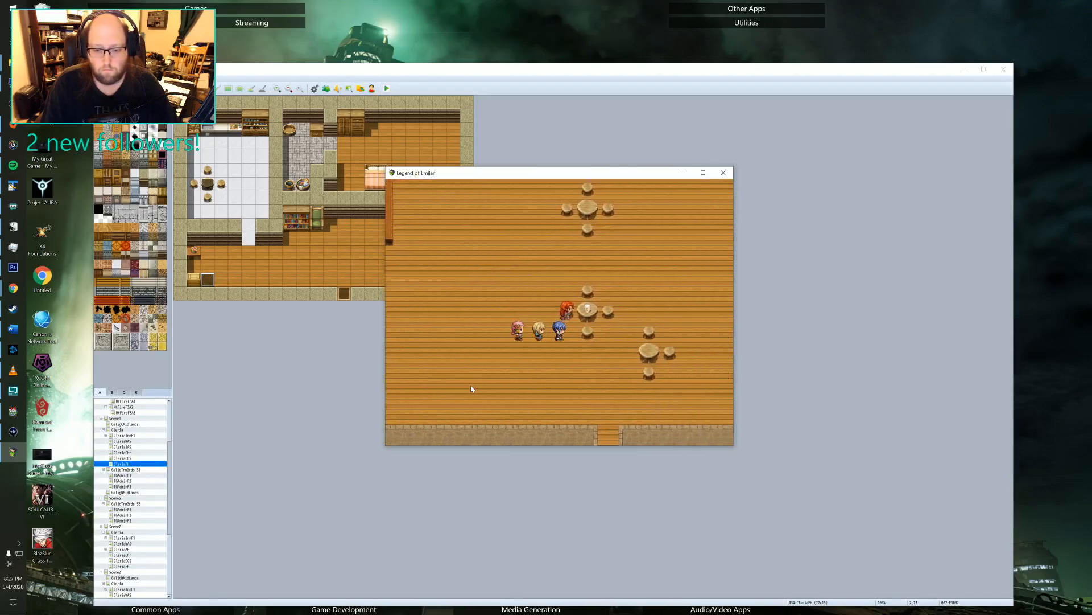
key(Return)
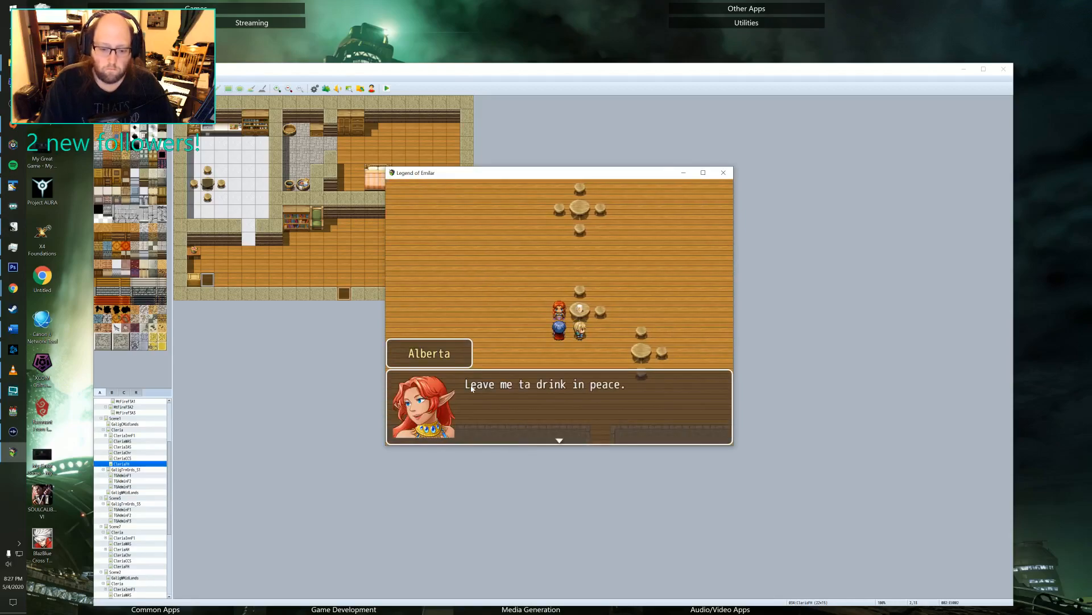
key(Return)
Leave the Inn and walk the party northeast along Cleria's dirt road past the winged statues.
key(Down)
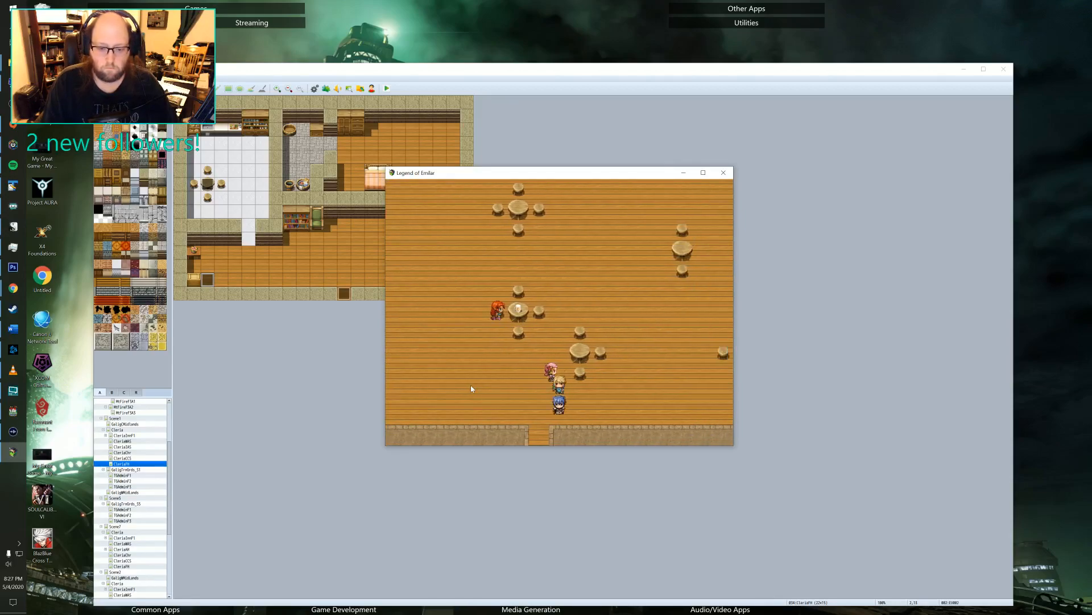
key(Down)
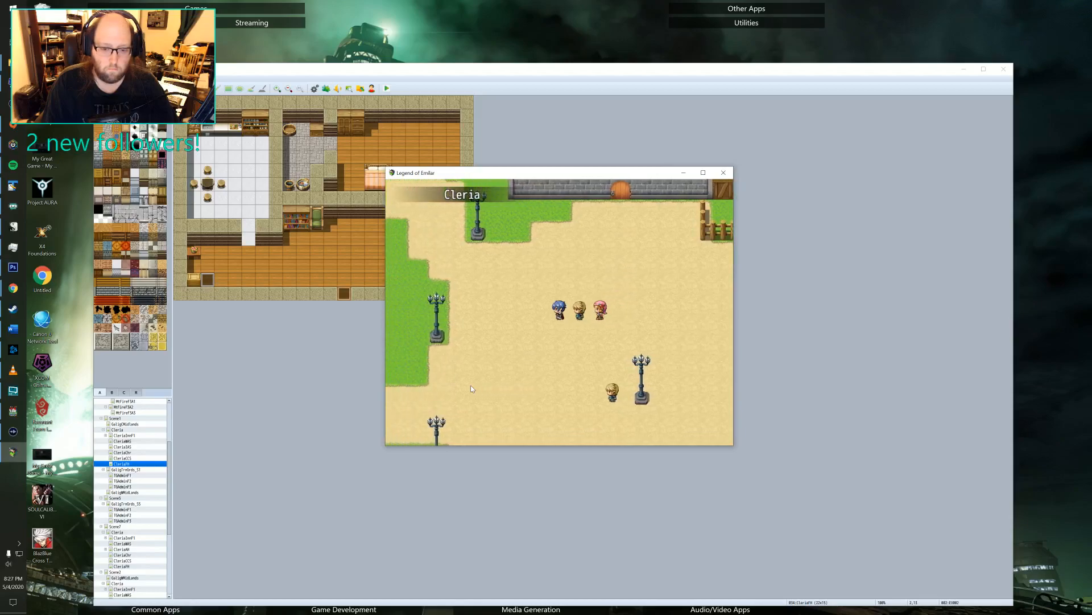
key(Left)
key(Right)
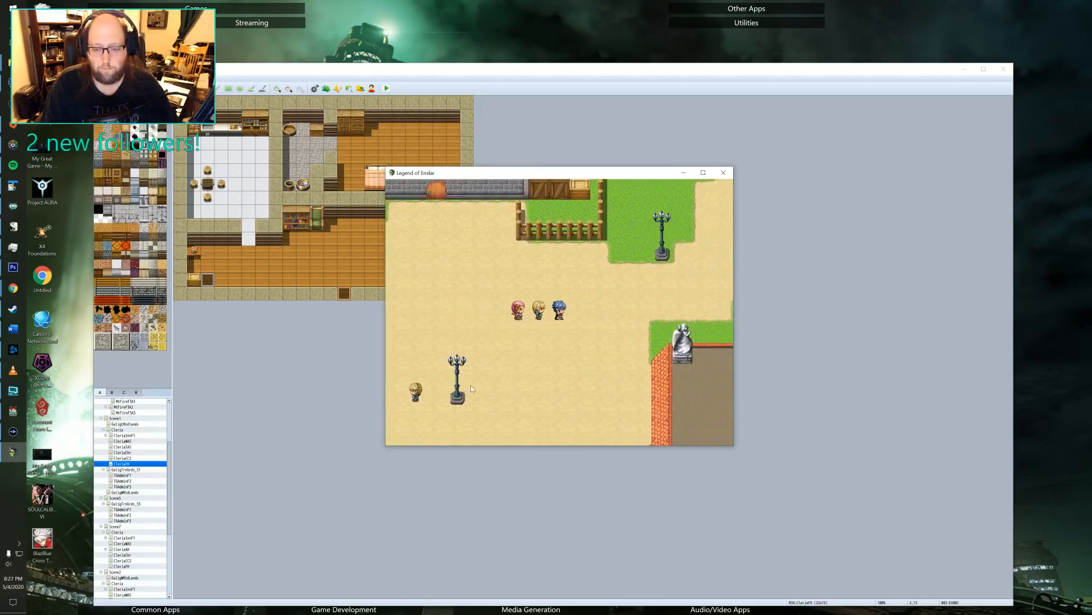
key(Up)
key(Right)
key(Up)
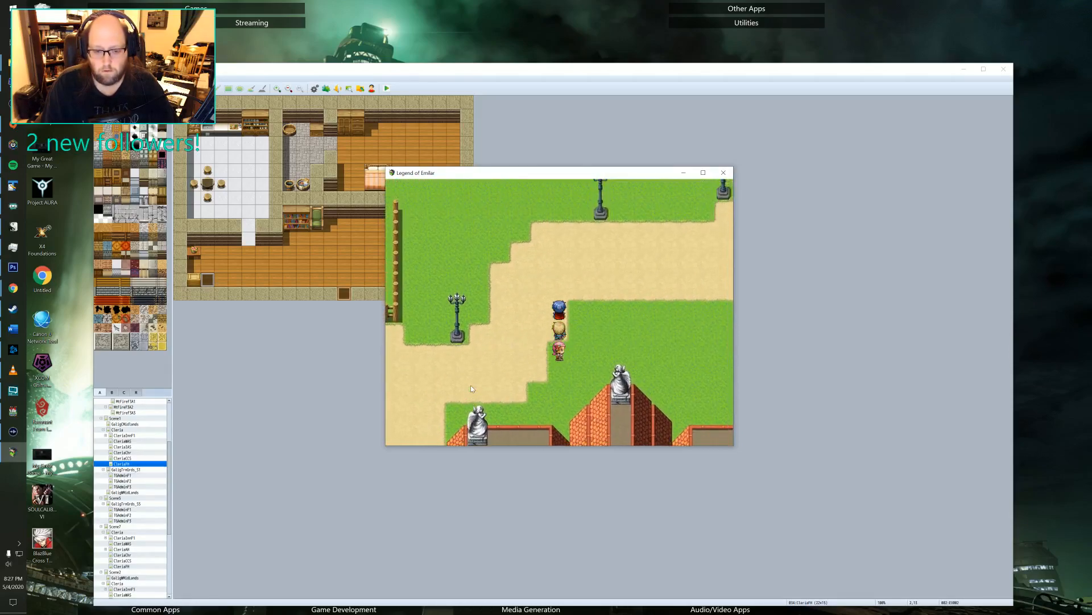
Check the party's HP and MP, and walk northeast through Cleria's gate into Galig Central Midlands.
key(Escape)
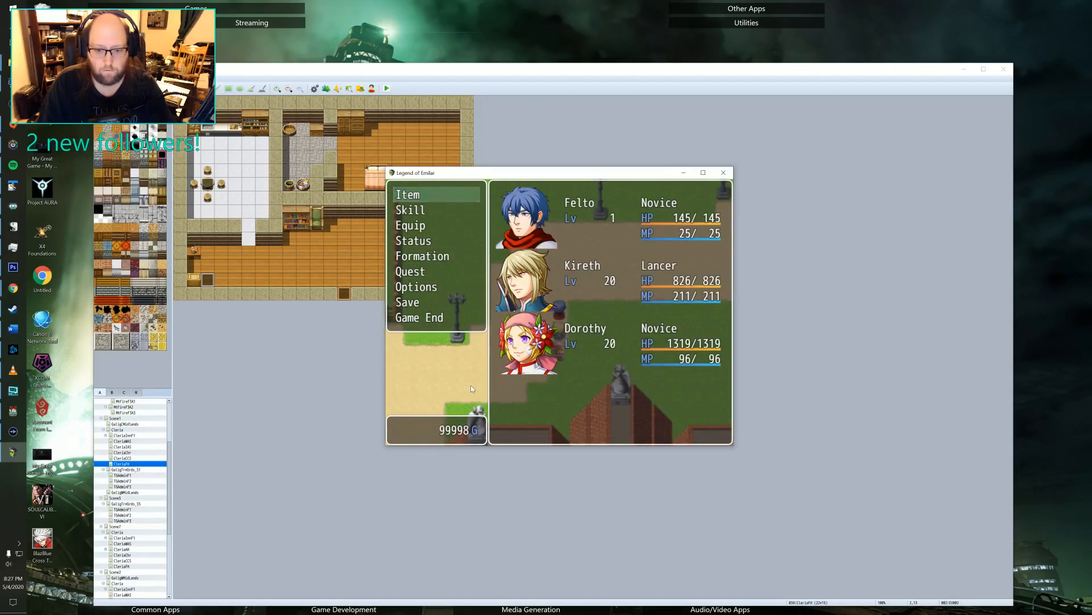
key(Escape)
key(Right)
key(Up)
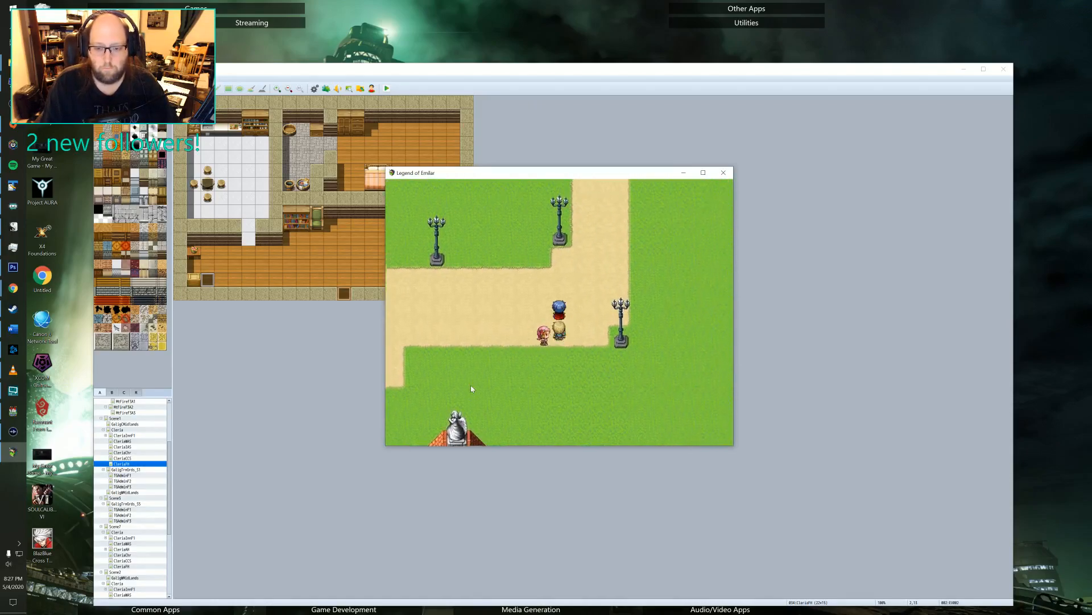
key(Up)
key(Right)
key(Up)
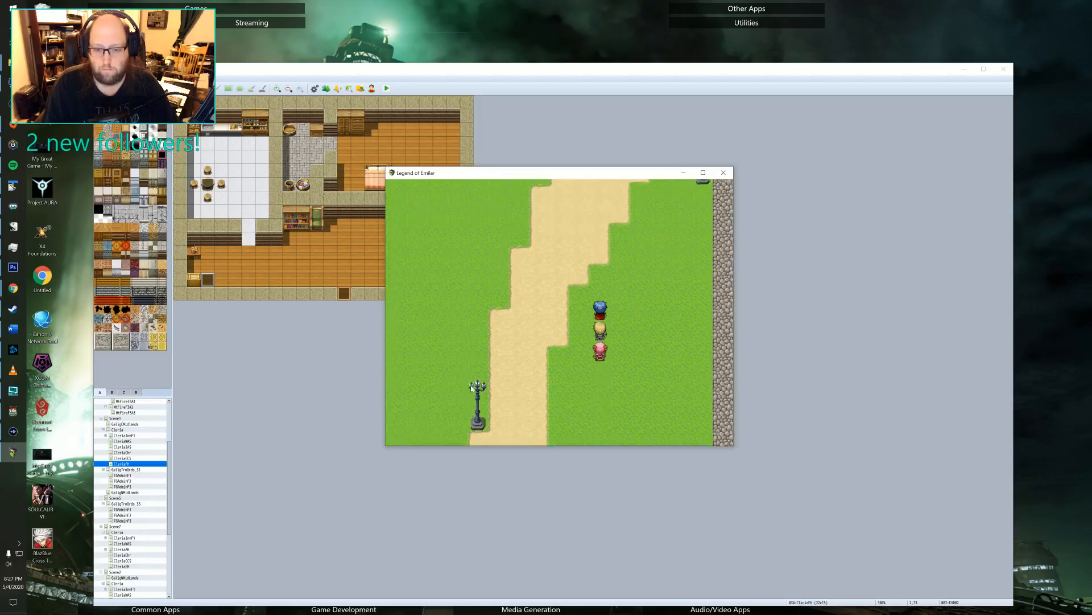
key(Up)
key(Right)
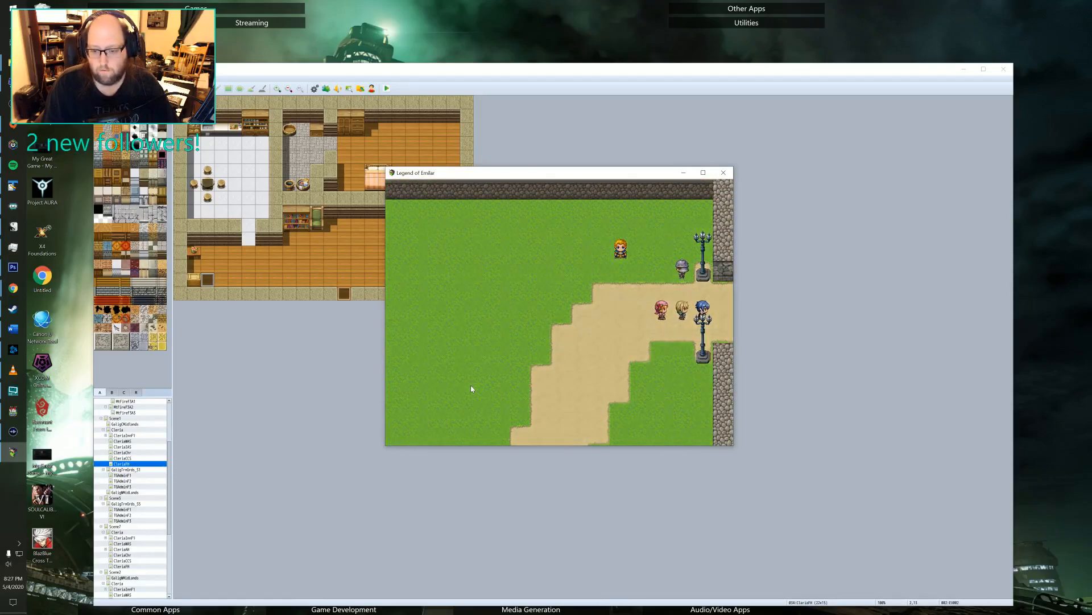
key(Right)
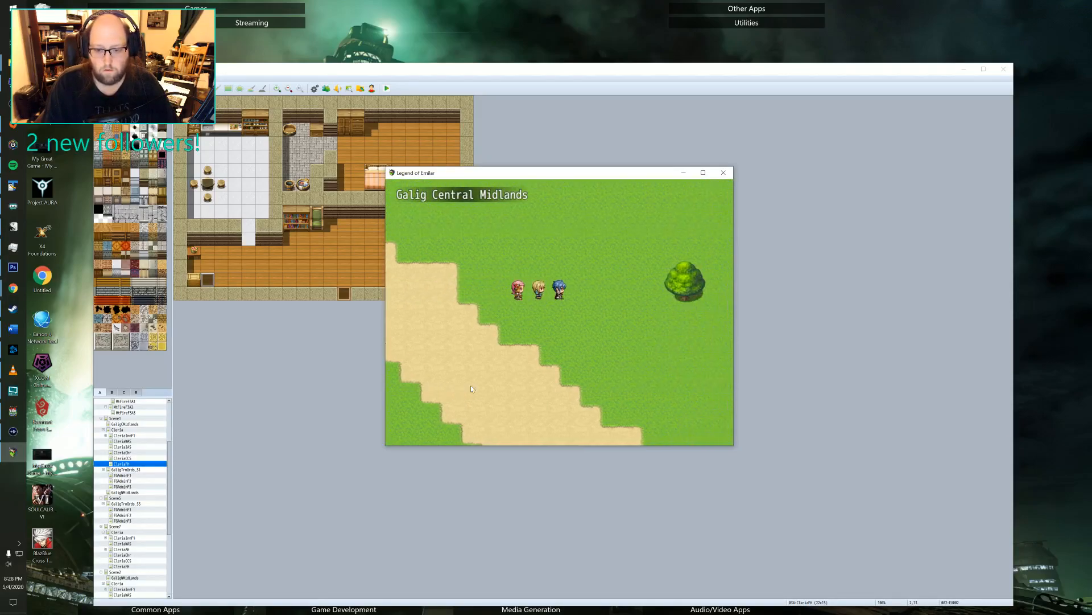
Roam the grass southeast of the Midlands entrance and circle near the dirt road until a random battle starts.
key(Down)
key(Right)
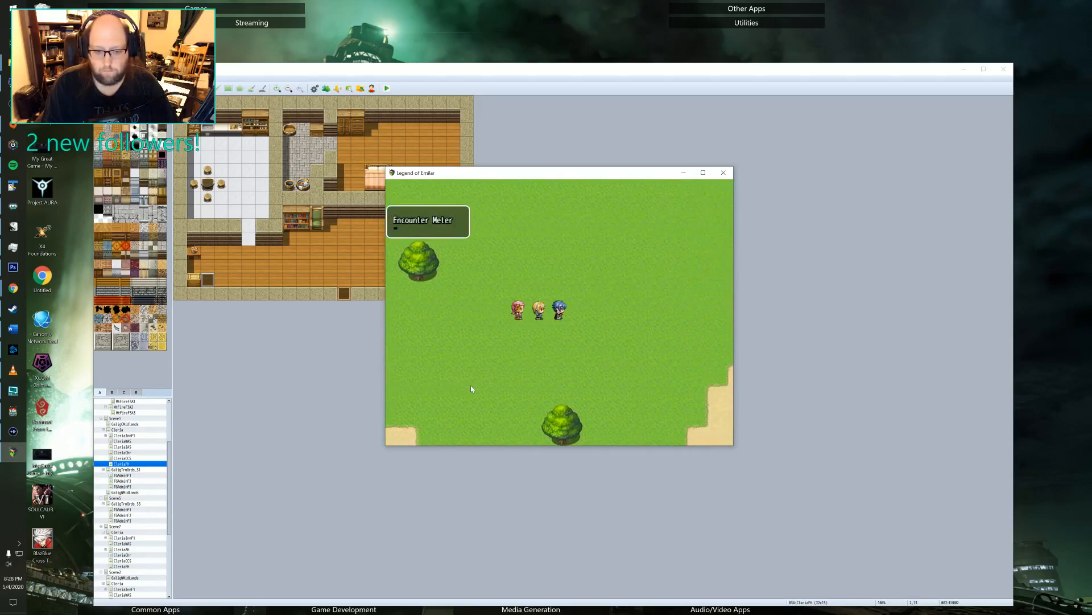
key(Right)
key(Down)
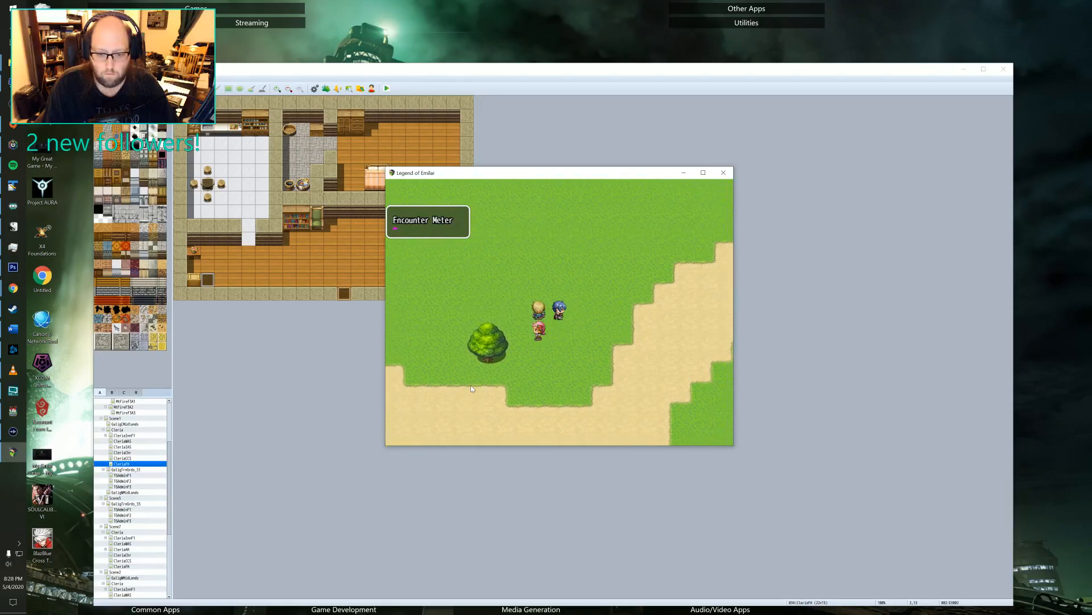
key(Down)
key(Left)
key(Up)
key(Right)
key(Down)
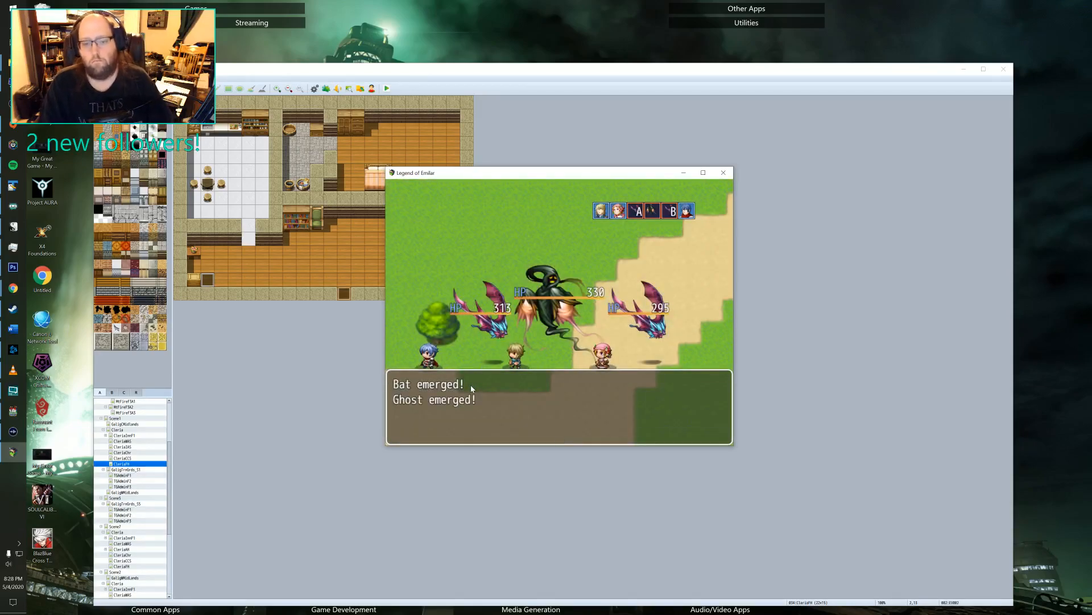
Look through Felto's battle skills and give Felto a plain Attack for the first round.
key(Down)
key(Return)
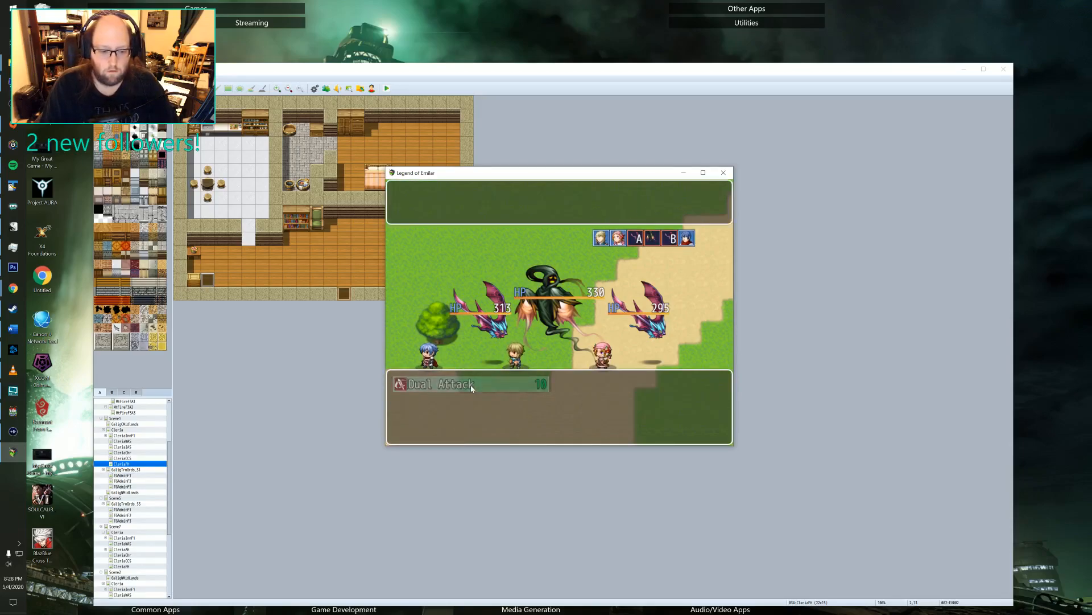
key(Escape)
key(Up)
key(Return)
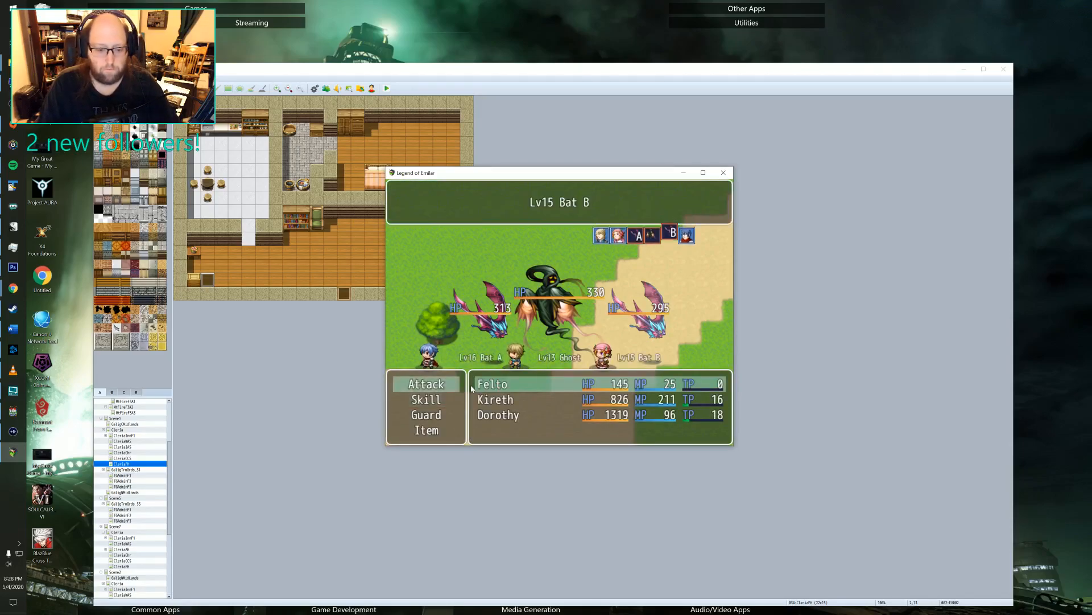
key(Escape)
Choose Triple Attack for Kireth and Double Attack for Dorothy, and carry out the first battle round.
key(Down)
key(Return)
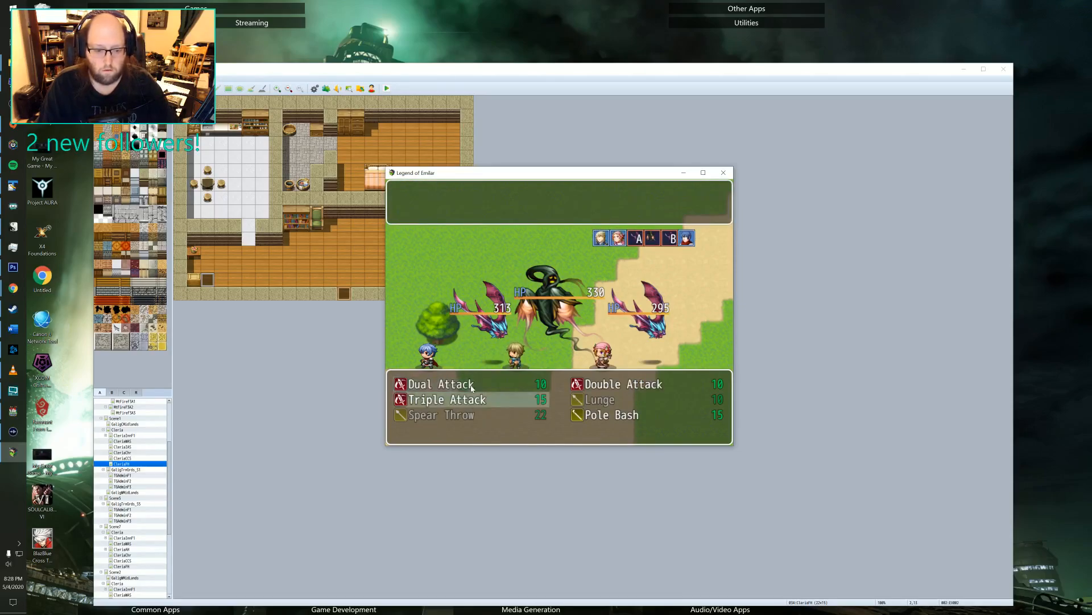
key(Return)
key(Up)
key(Return)
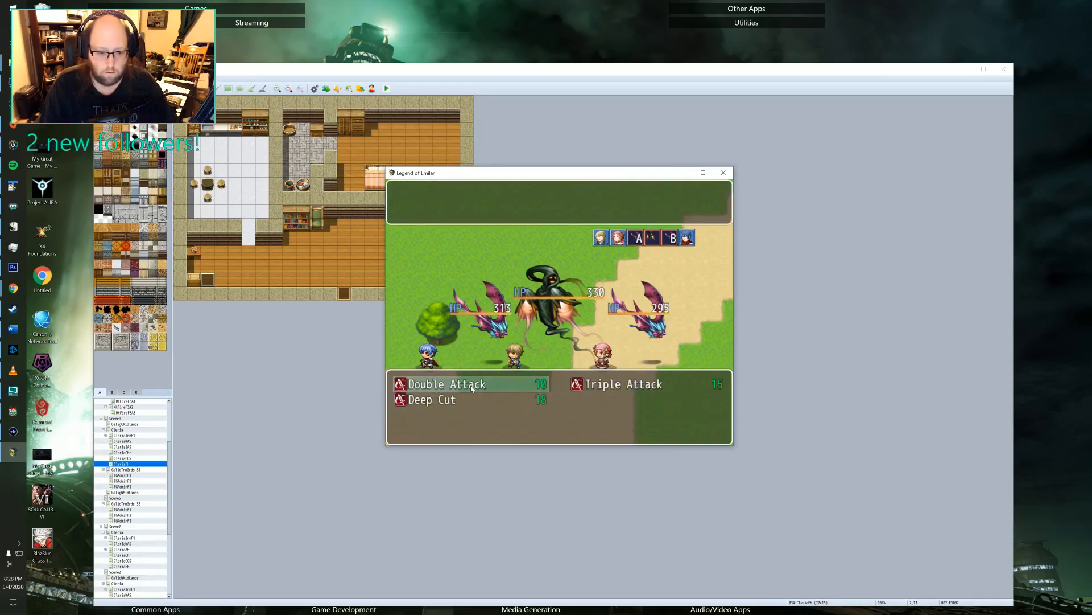
key(Right)
key(Left)
key(Return)
key(Left)
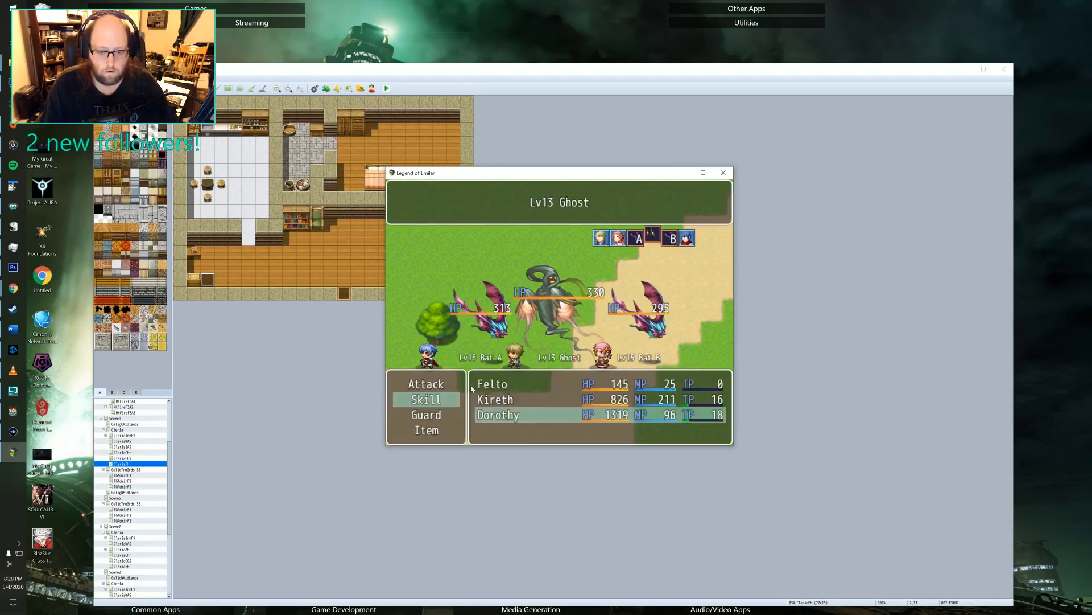
key(Return)
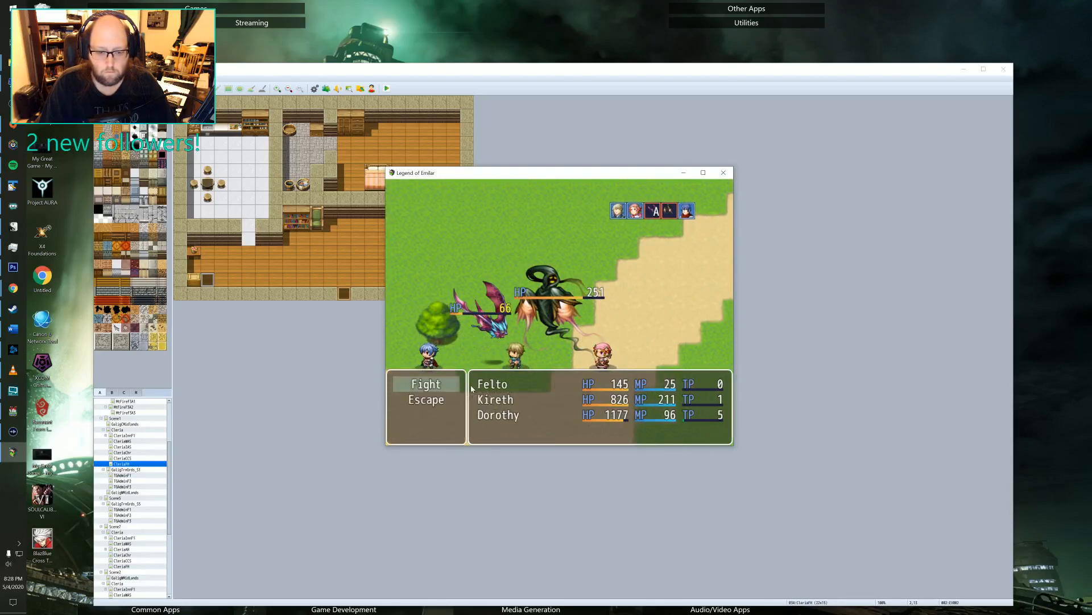
Fight the remaining Ghost and Bat with the party over the following rounds until the battle is won.
key(Return)
key(Return)
key(Return)
key(Return)
key(Return)
key(Return)
key(Return)
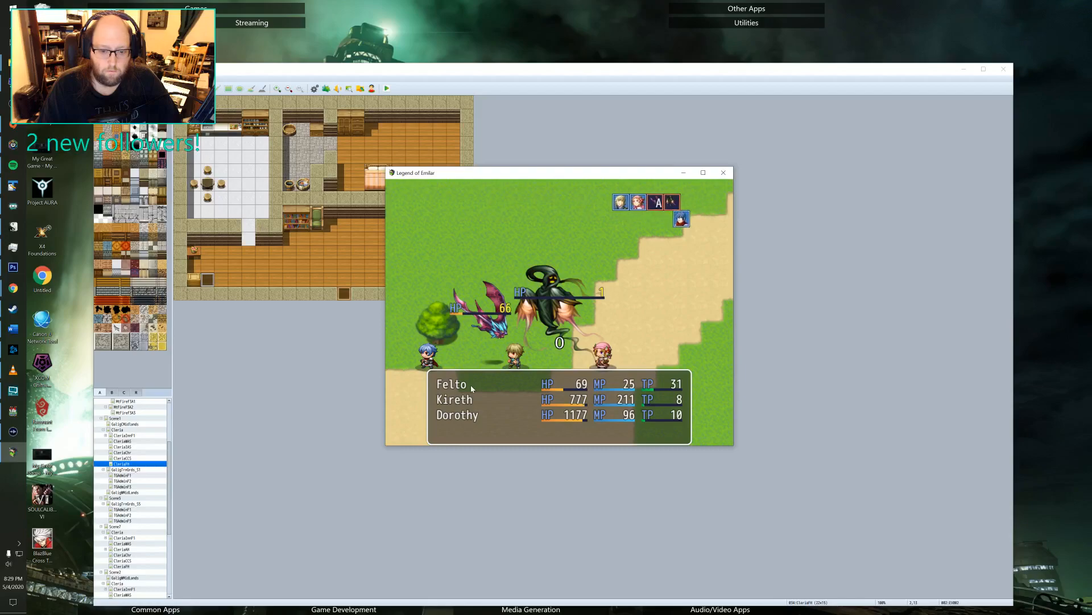
key(Return)
key(Return)
key(Return)
key(Return)
key(Return)
key(Return)
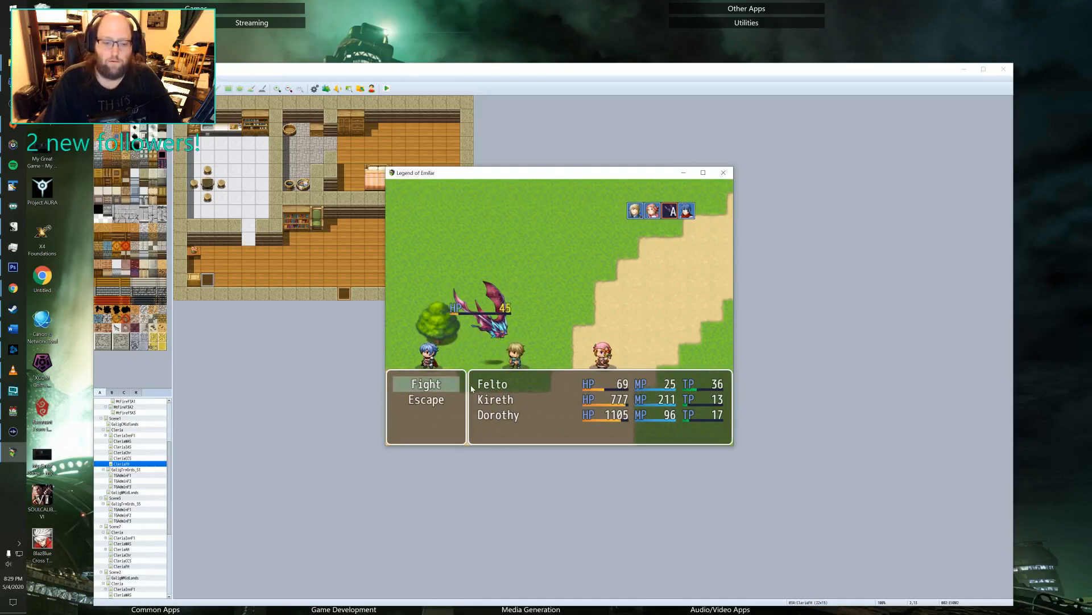
key(Return)
key(Return)
key(Return)
key(Return)
key(Return)
key(Return)
key(Return)
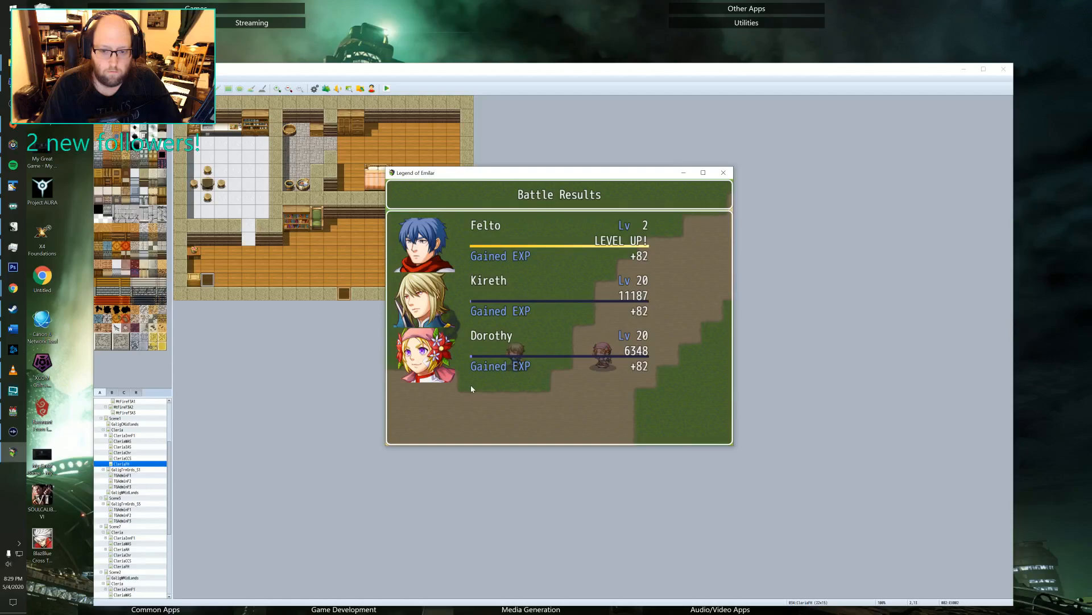
Page through the battle results, Felto's level-up details and the spoils to return to the Midlands map.
key(Return)
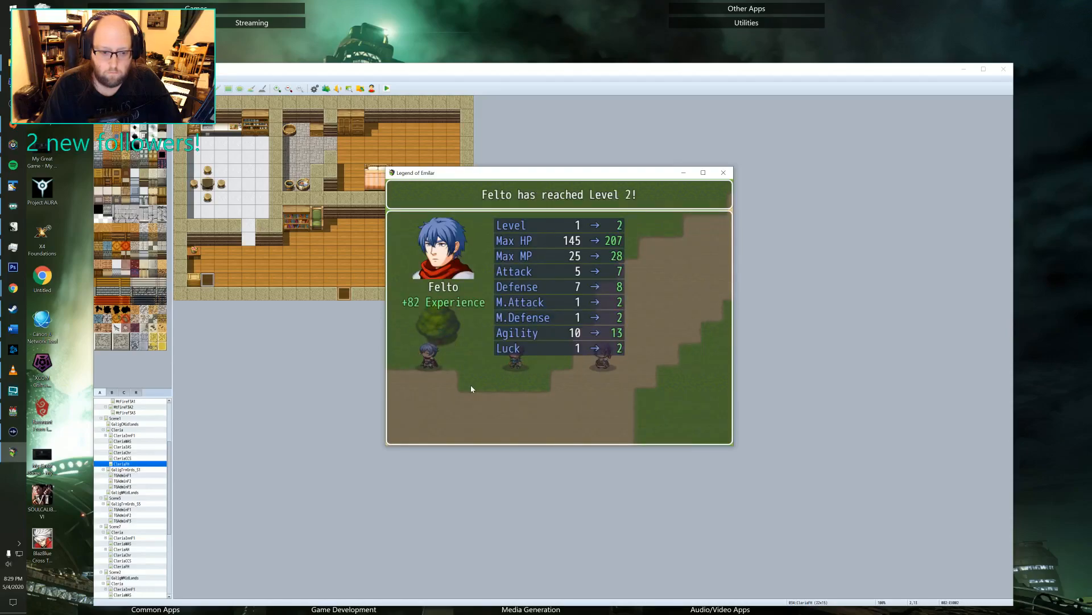
key(Return)
key(Return)
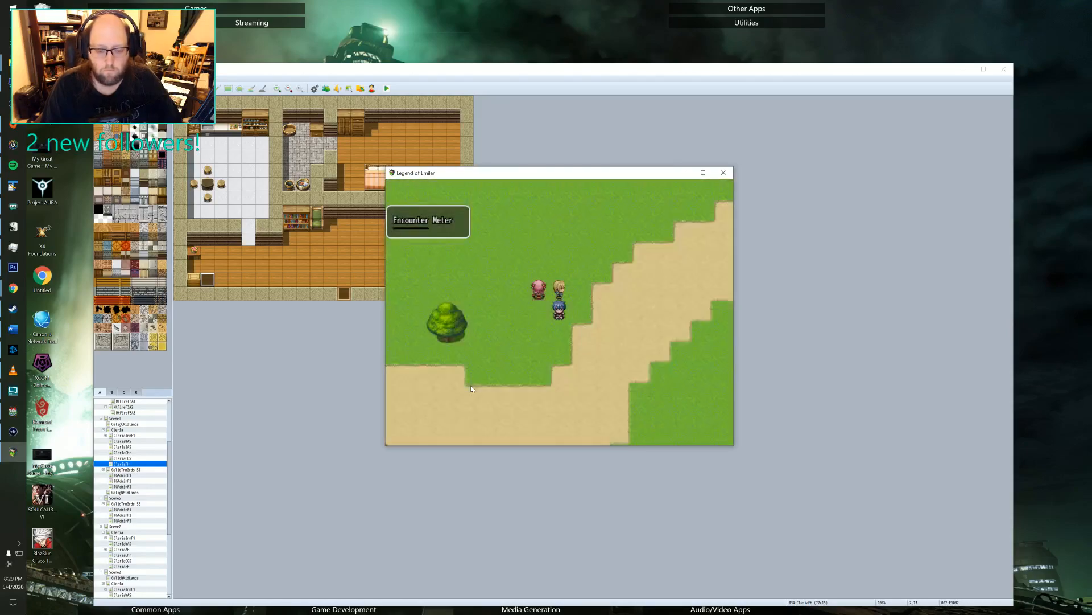
Walk the party in circles on the grass between the tree and the dirt road until another random battle starts.
key(Left)
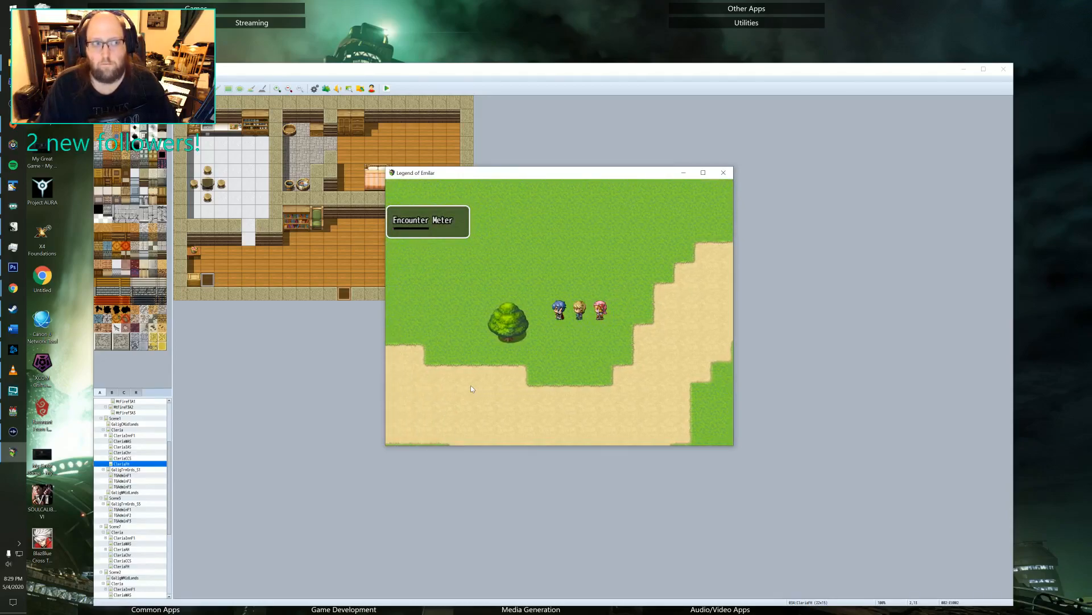
key(Left)
key(Up)
key(Right)
key(Down)
key(Left)
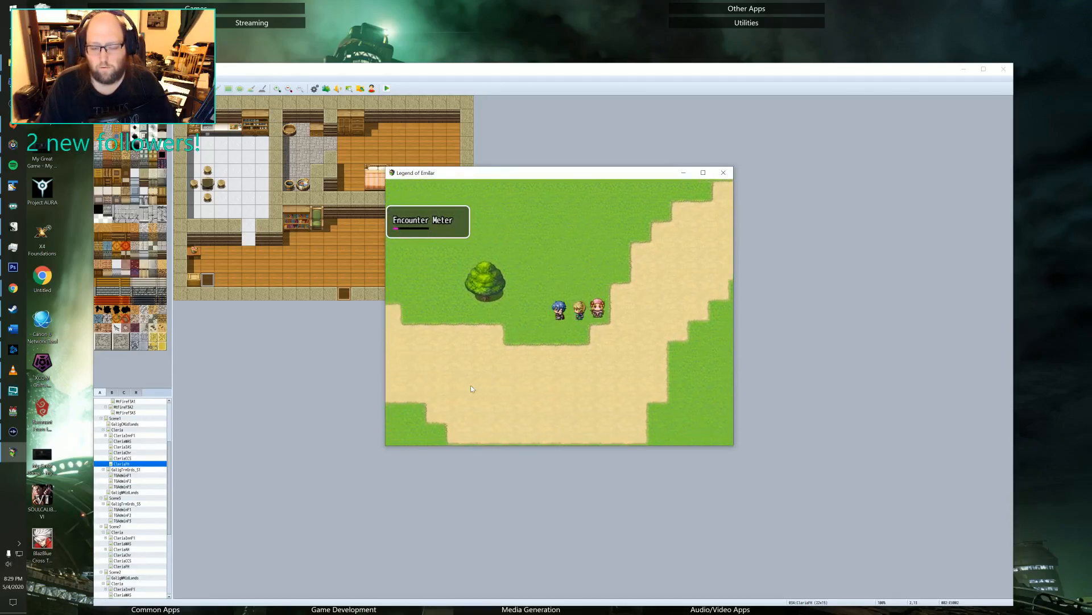
key(Left)
key(Up)
key(Right)
key(Down)
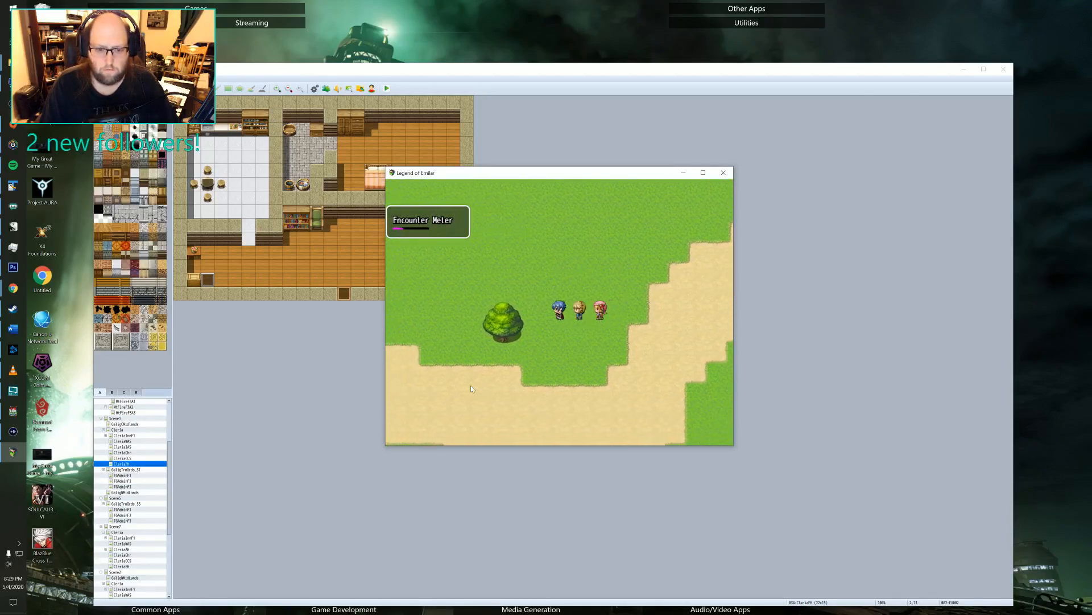
key(Up)
key(Right)
key(Down)
key(Left)
key(Up)
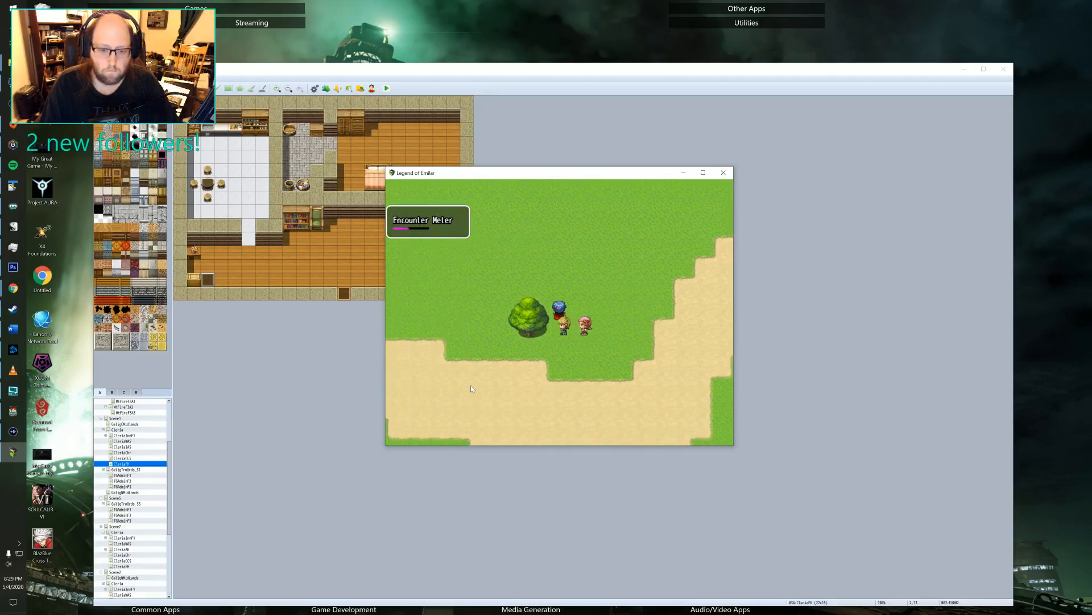
key(Right)
key(Down)
key(Left)
key(Up)
key(Up)
key(Right)
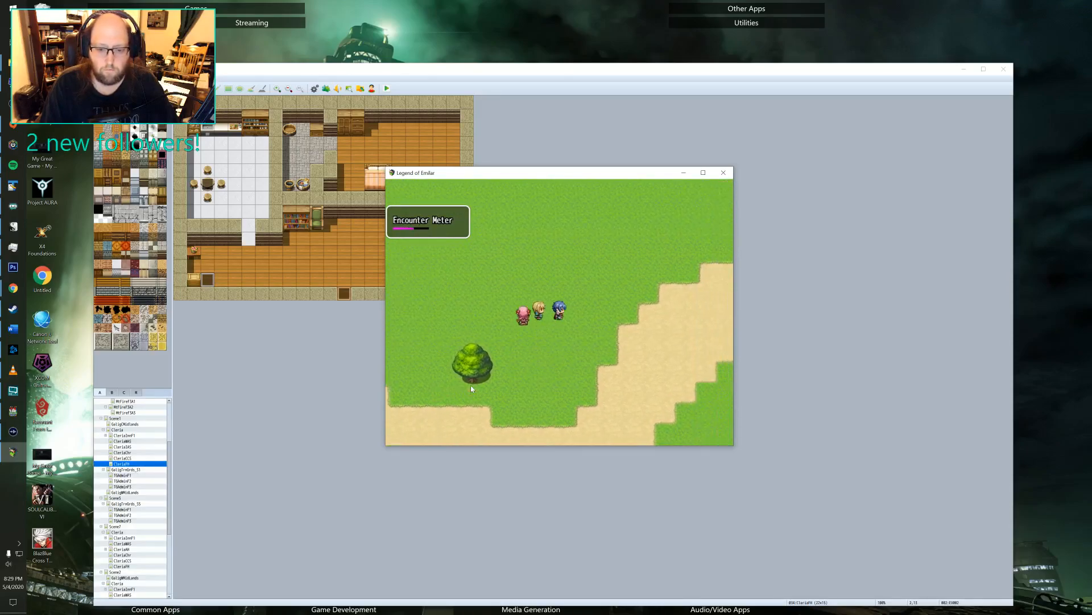
key(Down)
key(Left)
key(Up)
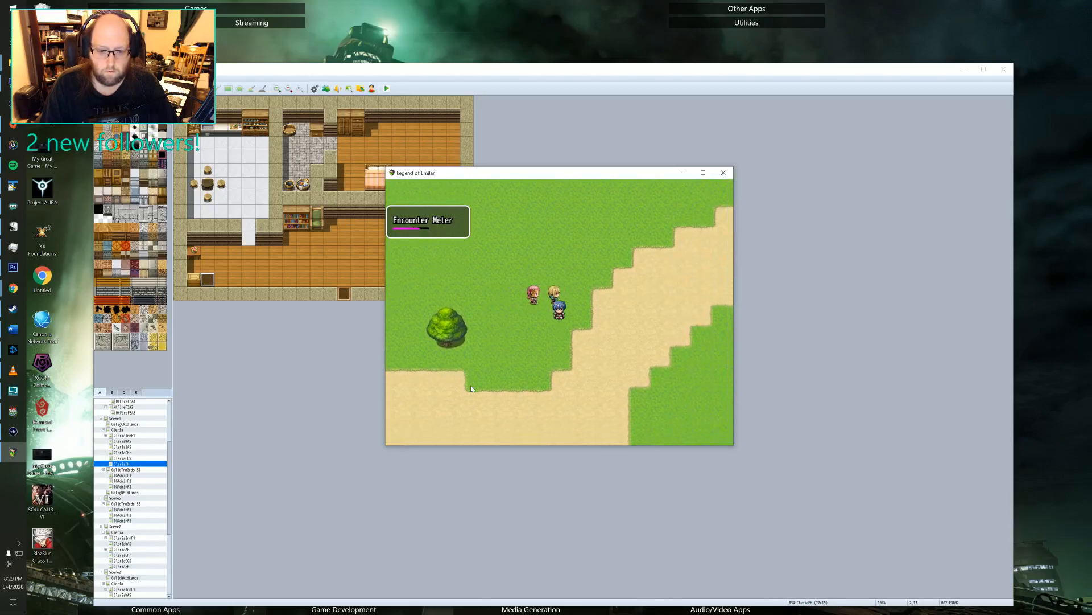
key(Down)
key(Left)
key(Up)
key(Right)
key(Down)
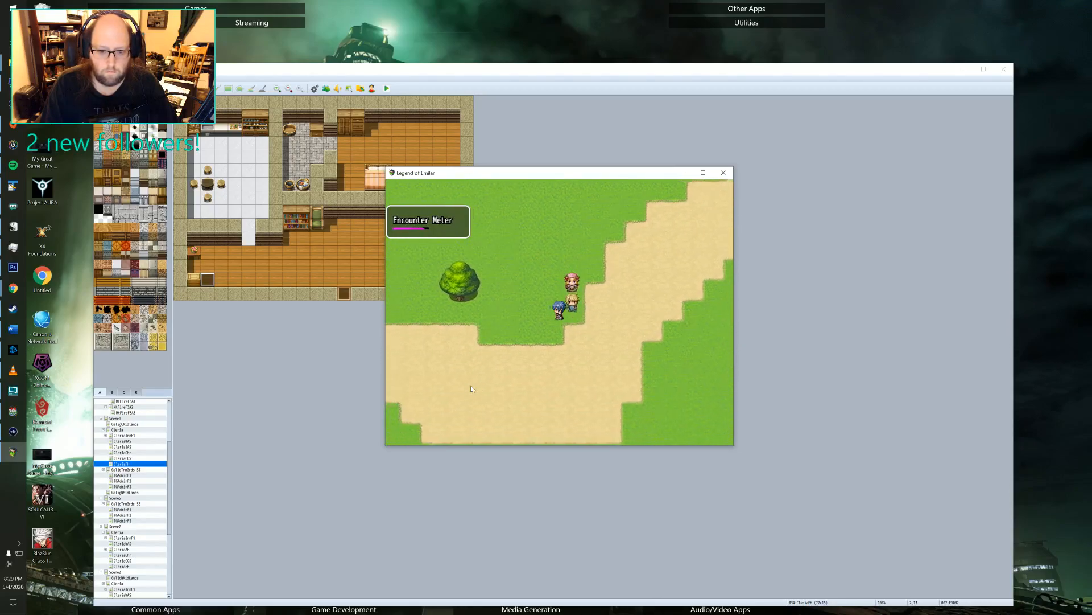
key(Left)
key(Up)
key(Right)
key(Down)
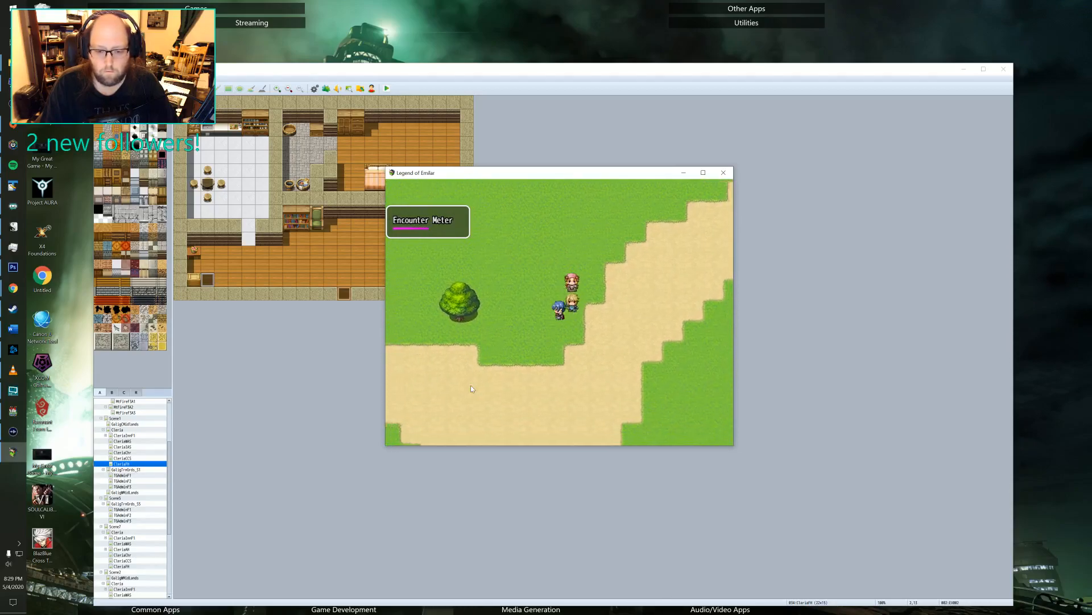
key(Left)
key(Up)
key(Right)
key(Down)
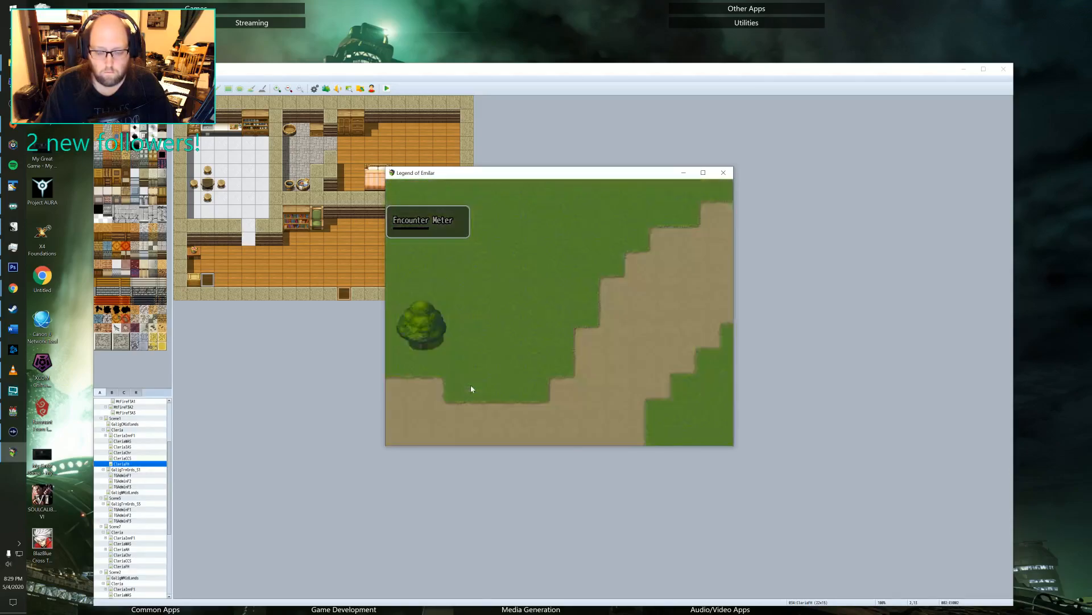
Enter the fight against the two Bats, back out of Felto's attack on Bat B and have Felto guard.
key(Return)
key(Return)
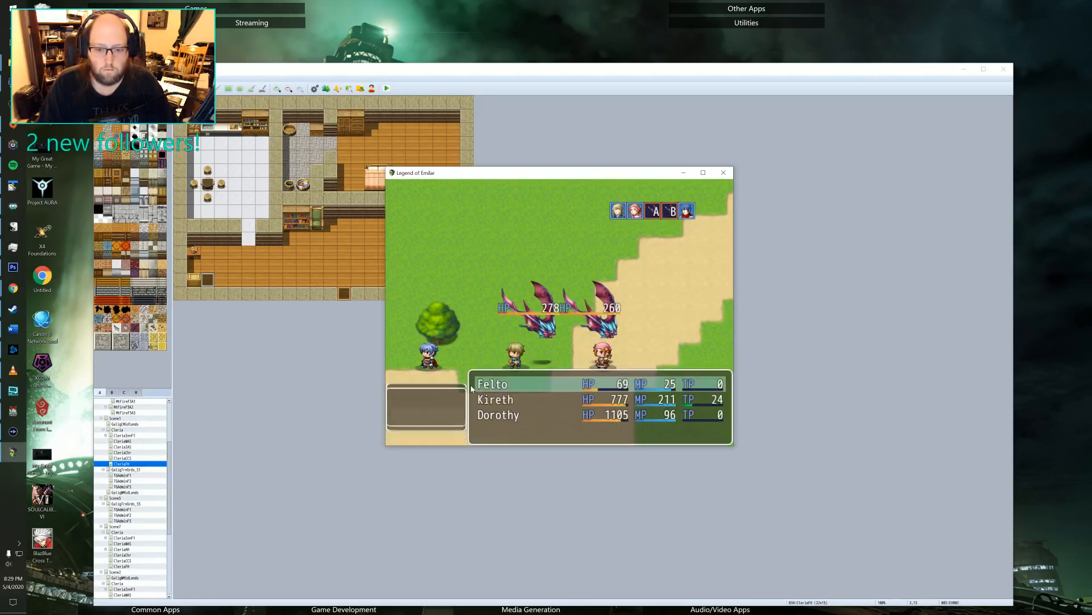
key(Return)
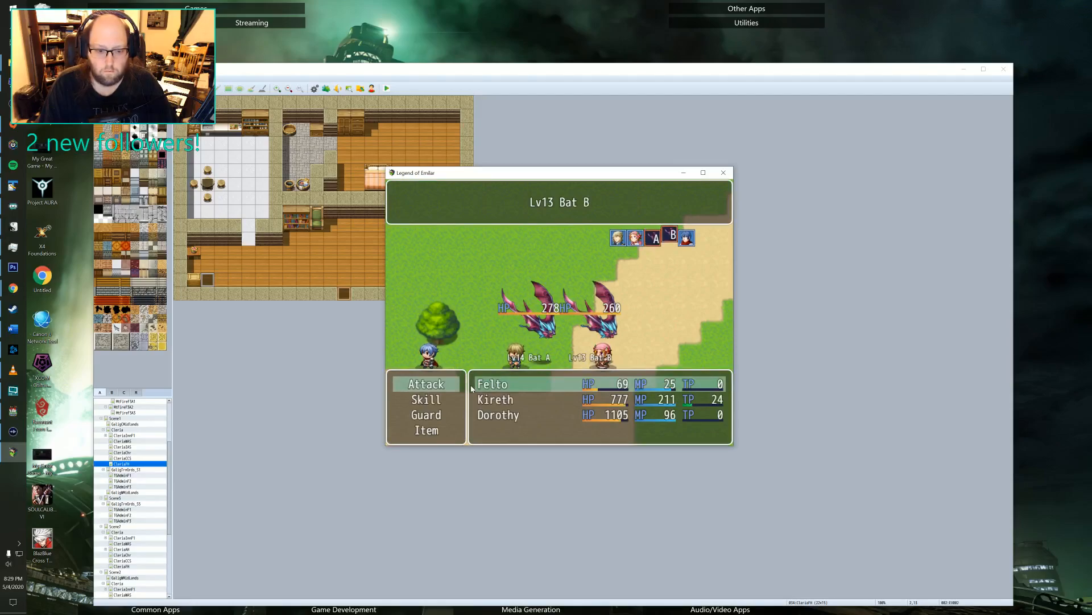
key(Escape)
key(Down)
key(Return)
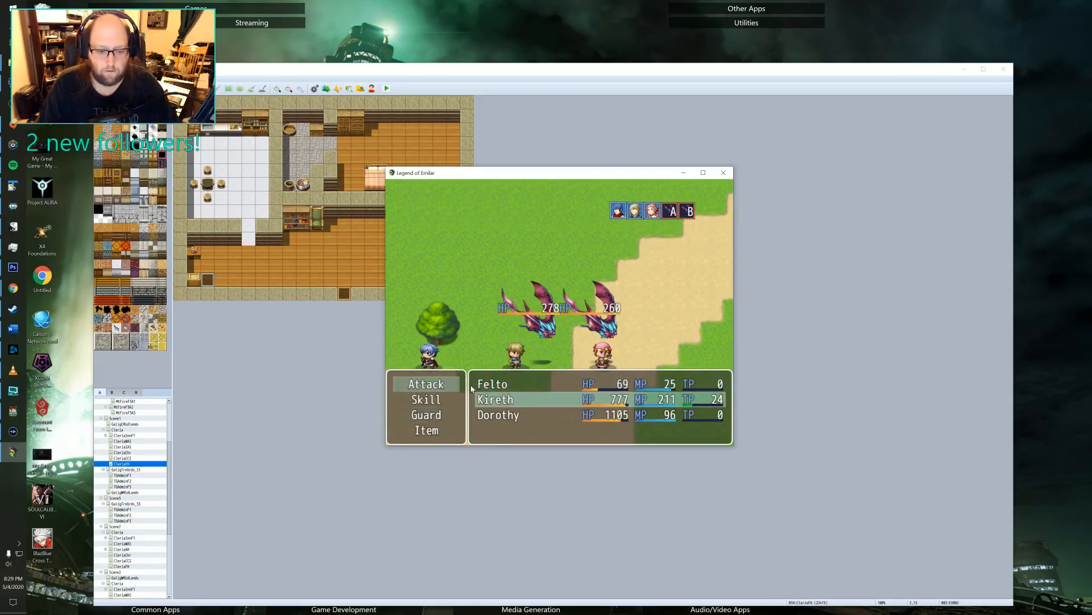
Look through Kireth's battle skills, back out of Triple Attack and use Pole Bash on a Bat instead.
key(Return)
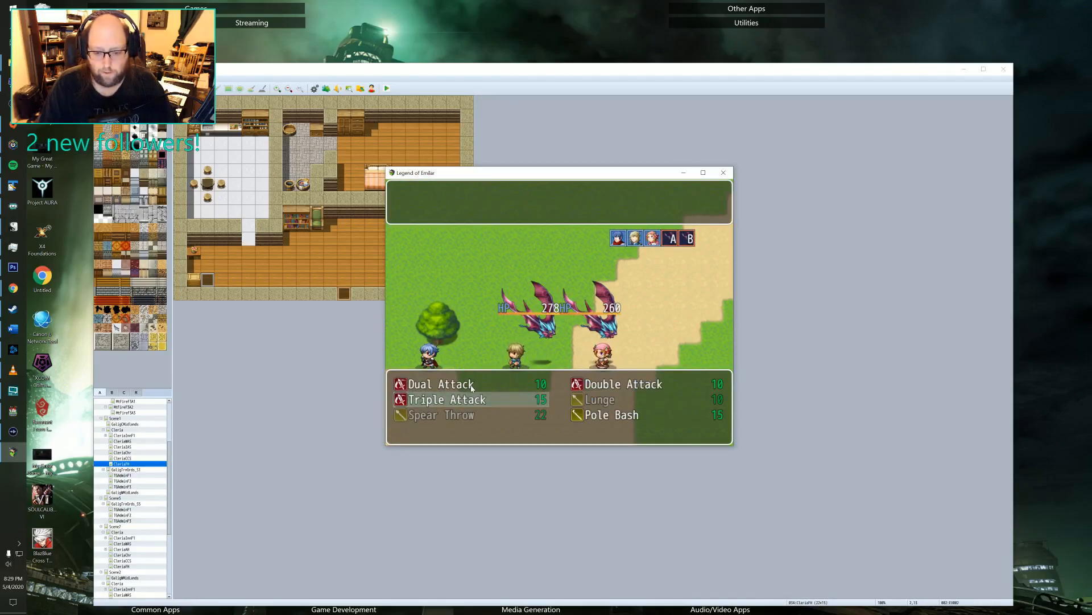
key(Return)
key(Escape)
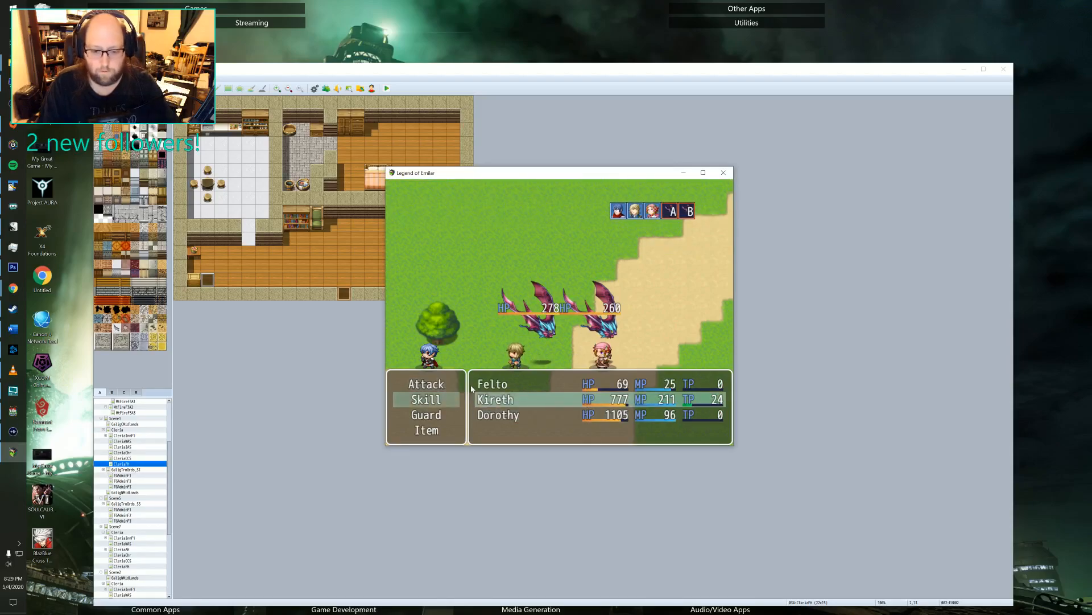
key(Return)
key(Down)
key(Up)
key(Right)
key(Down)
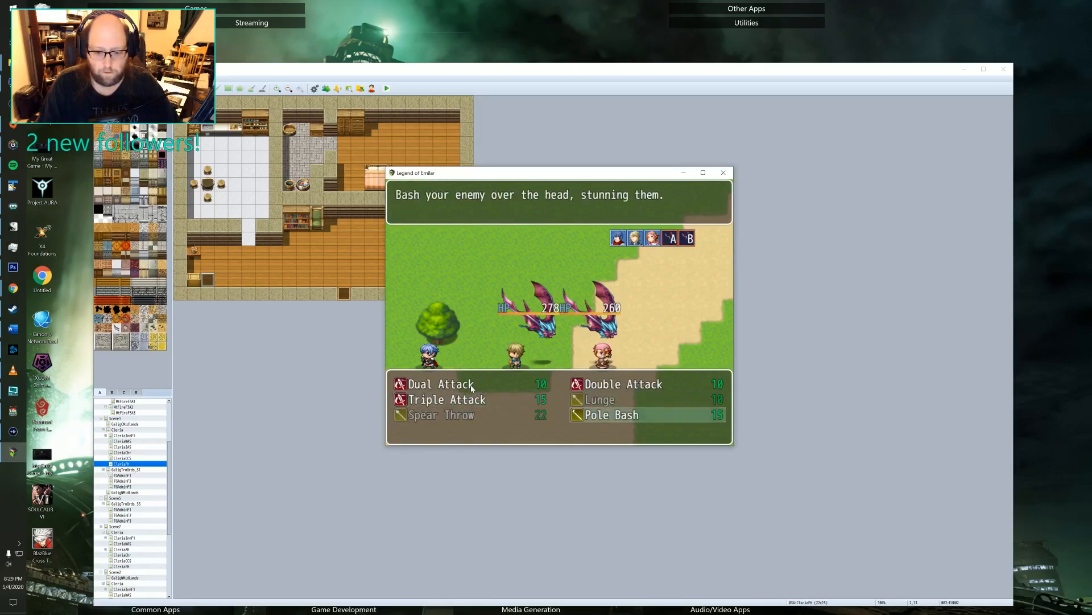
key(Return)
key(Return)
Check Dorothy's battle skills, then give Dorothy a plain Attack and carry out the round.
key(Return)
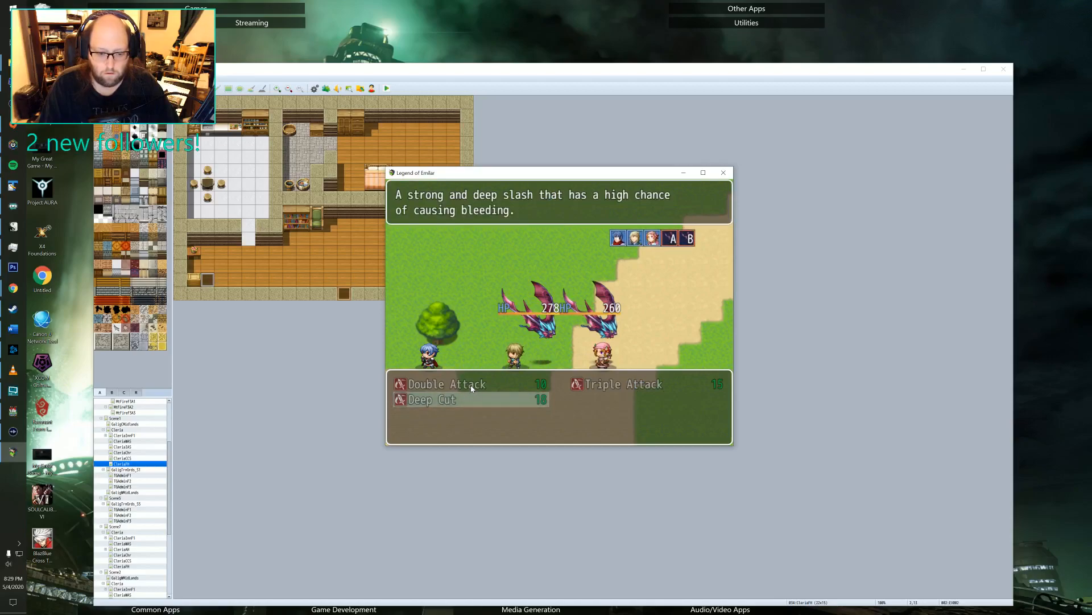
key(Escape)
key(Return)
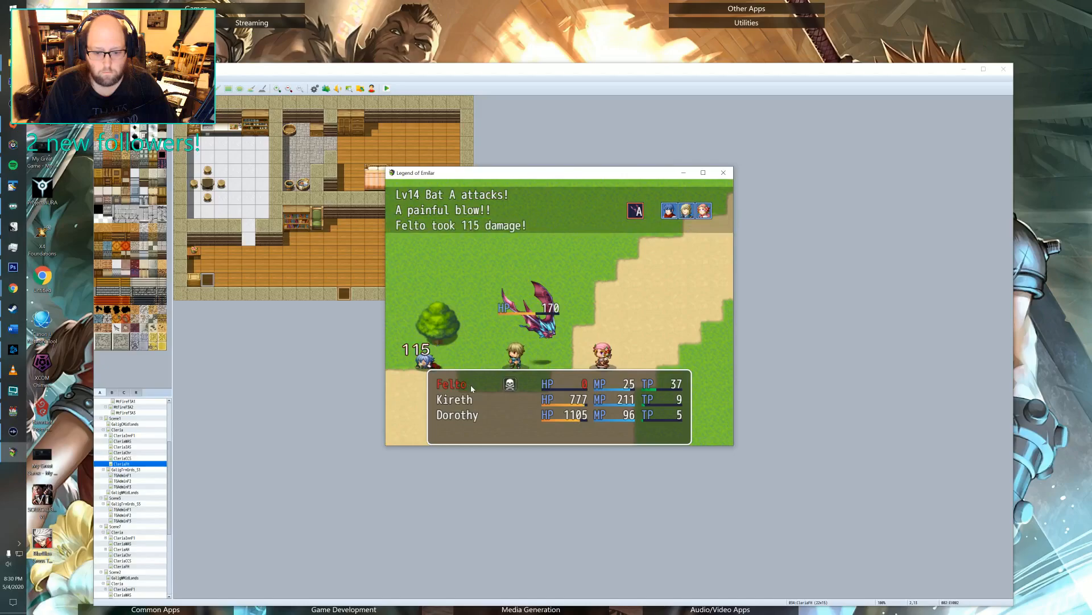
Finish off Bat A with plain attacks from Kireth and Dorothy, and dismiss the hunting quest message and battle results.
key(Return)
key(Return)
key(Return)
key(Return)
key(Return)
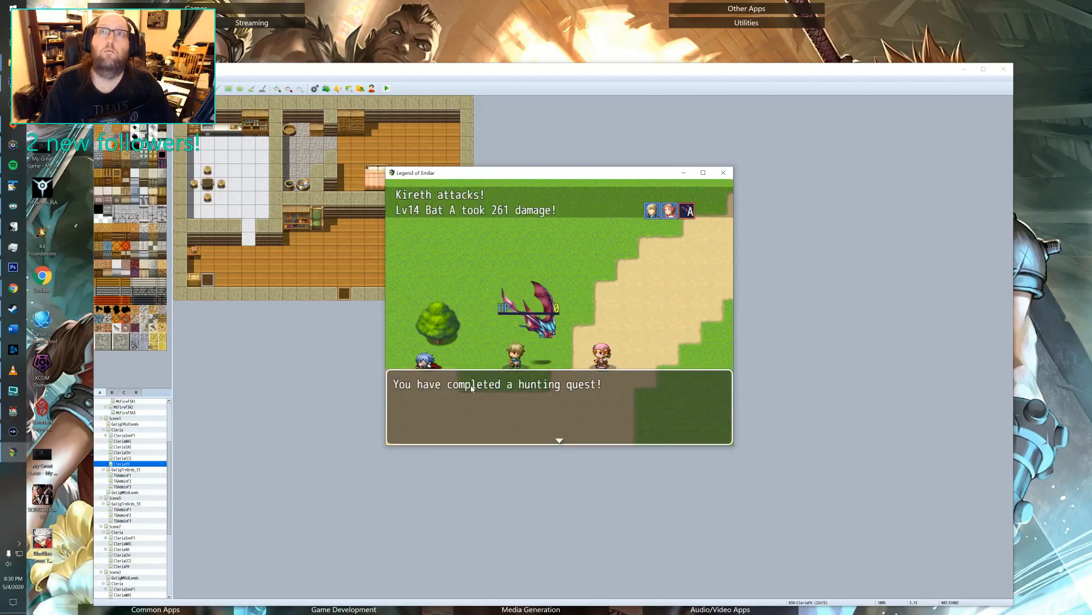
key(Return)
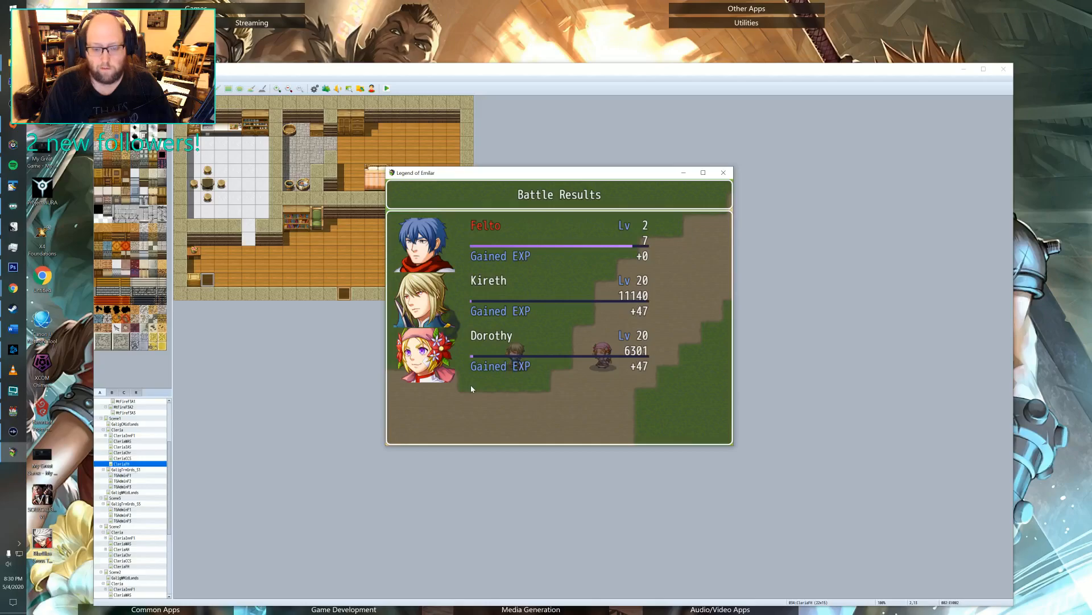
key(Return)
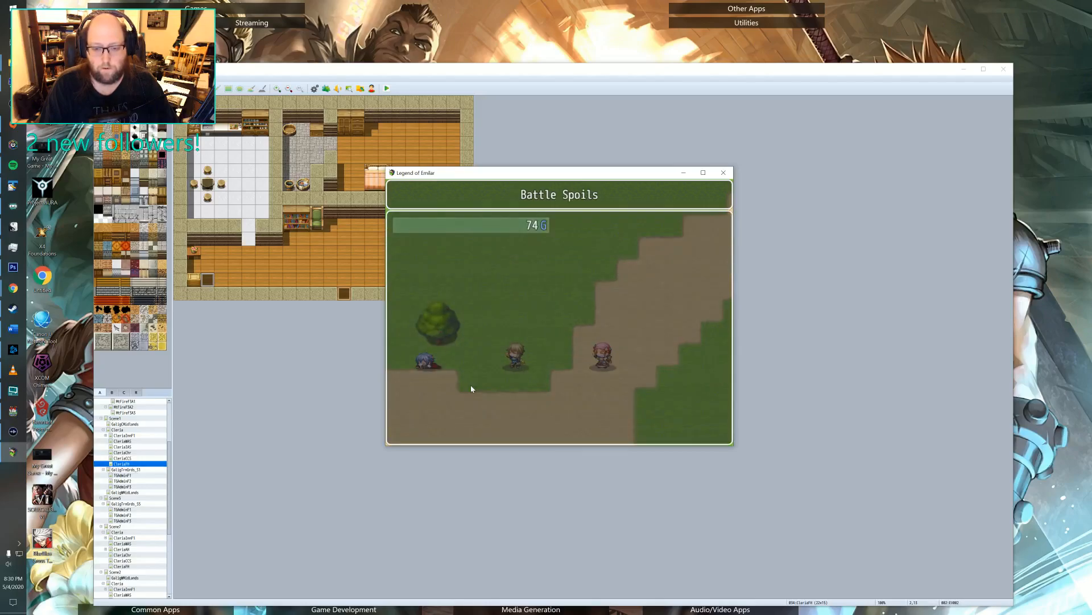
Circle the grass beside the dirt road with Felto knocked out until the next random battle starts.
key(Up)
key(Left)
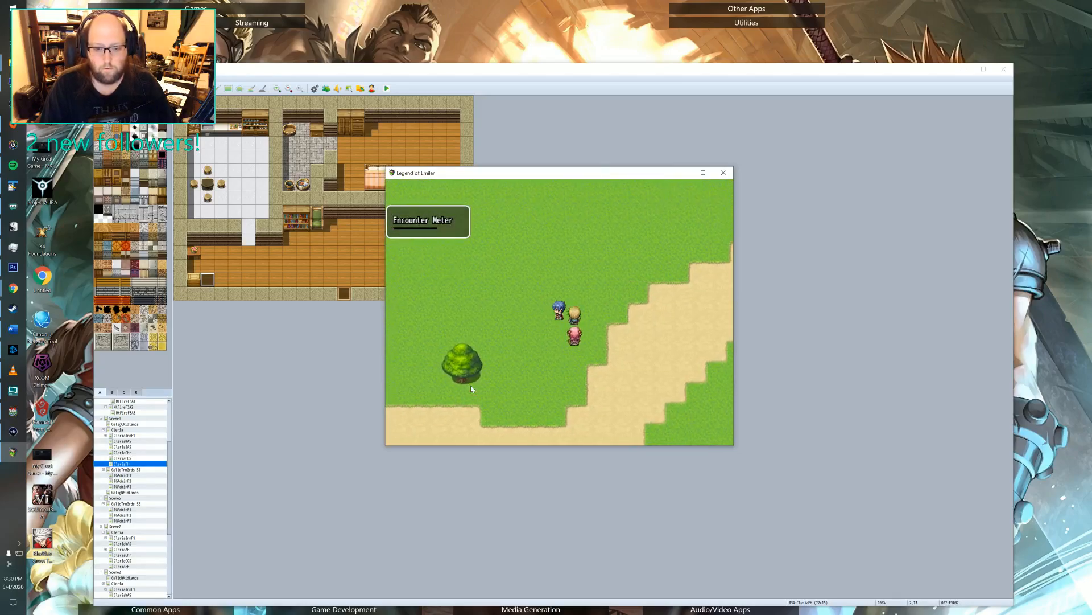
key(Down)
key(Right)
key(Up)
key(Up)
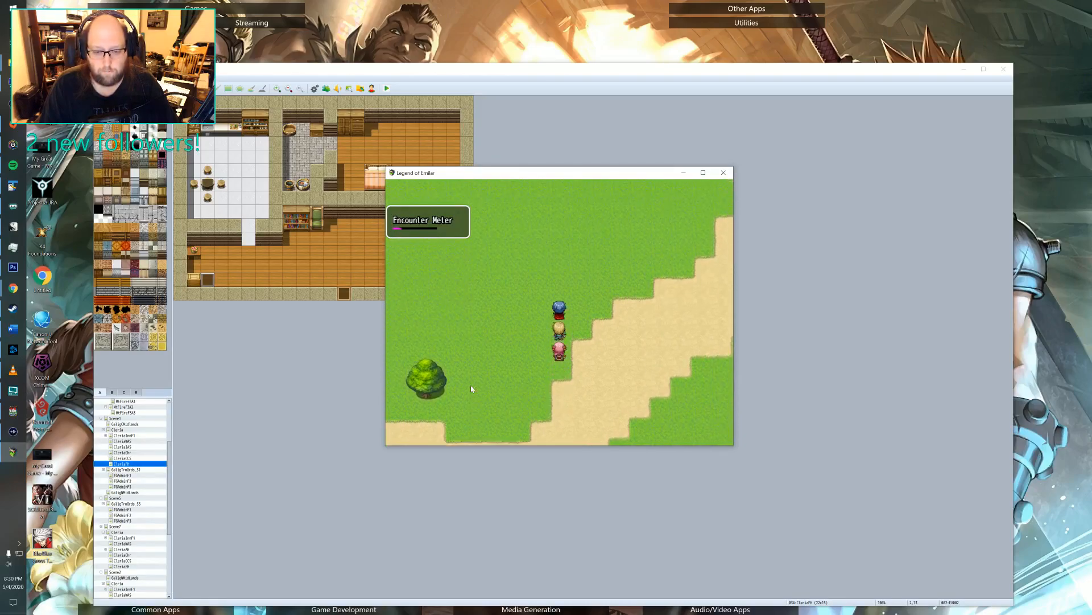
key(Left)
key(Down)
key(Right)
key(Up)
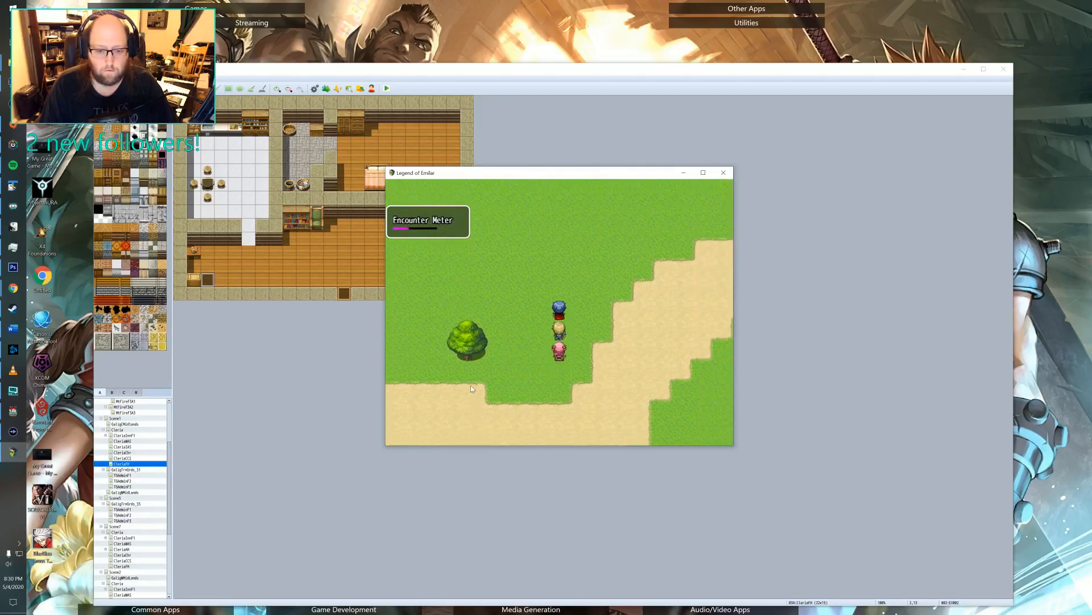
key(Left)
key(Down)
key(Right)
key(Up)
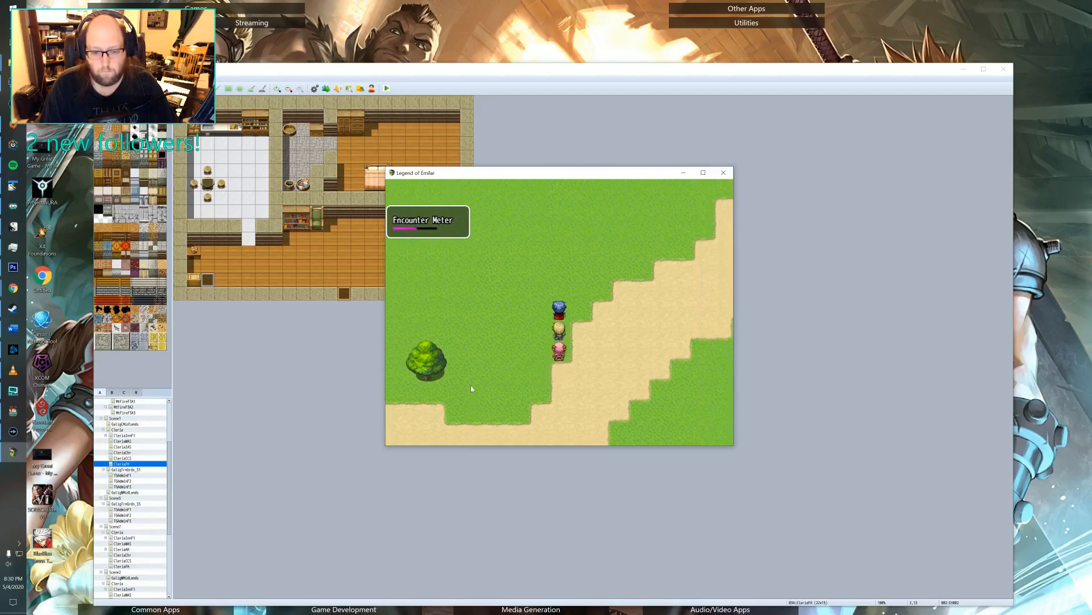
key(Left)
key(Down)
key(Right)
key(Up)
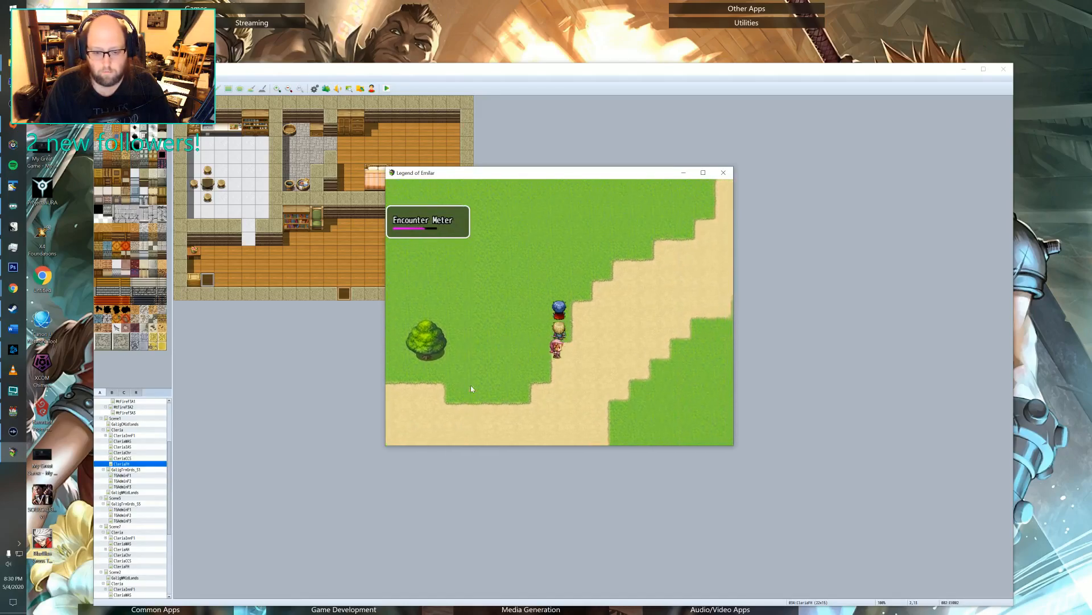
key(Left)
key(Down)
key(Up)
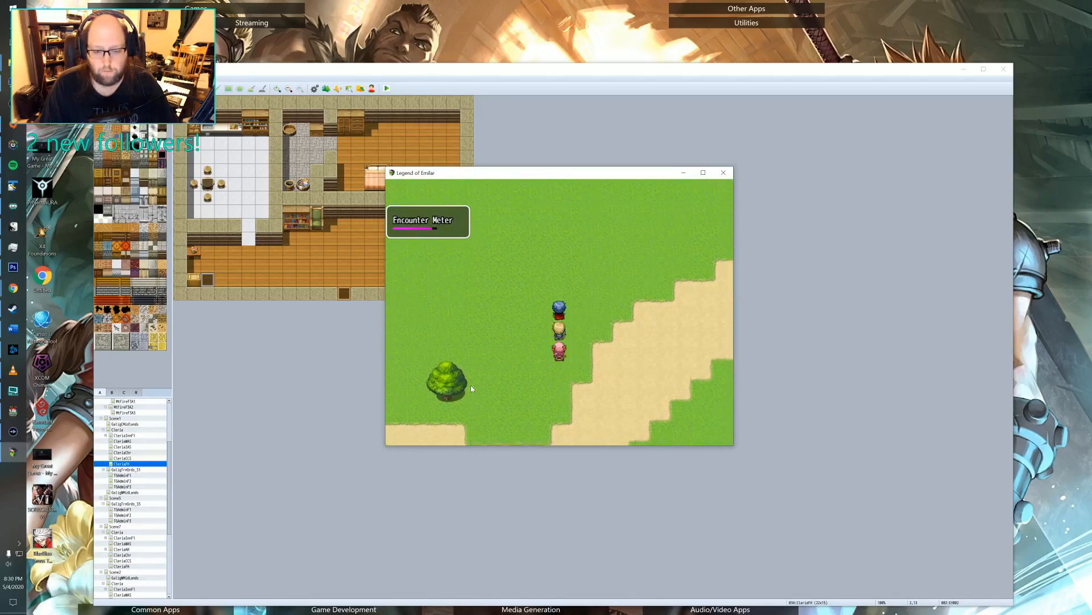
key(Left)
key(Down)
key(Right)
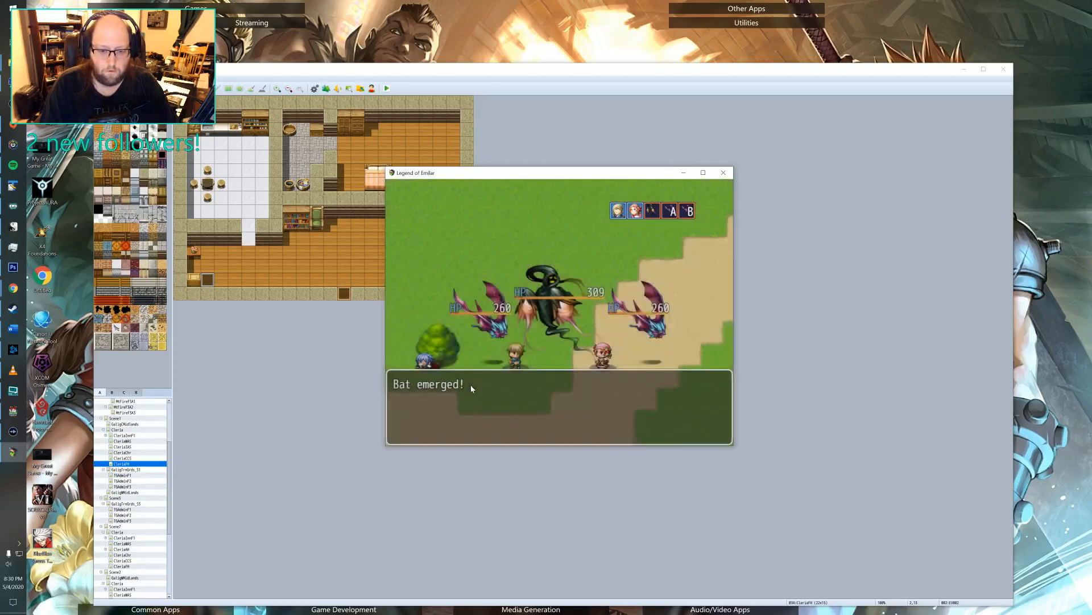
Enter the battle with the Ghost and two Bats, and carry out a first round of plain attacks by Kireth and Dorothy.
key(Return)
key(Return)
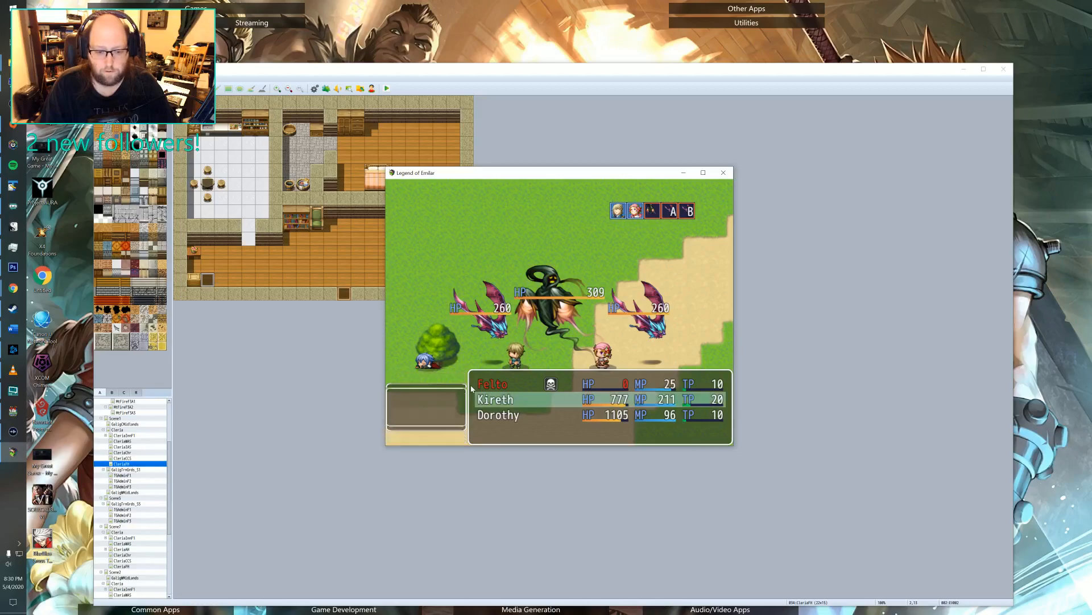
key(Return)
key(Return)
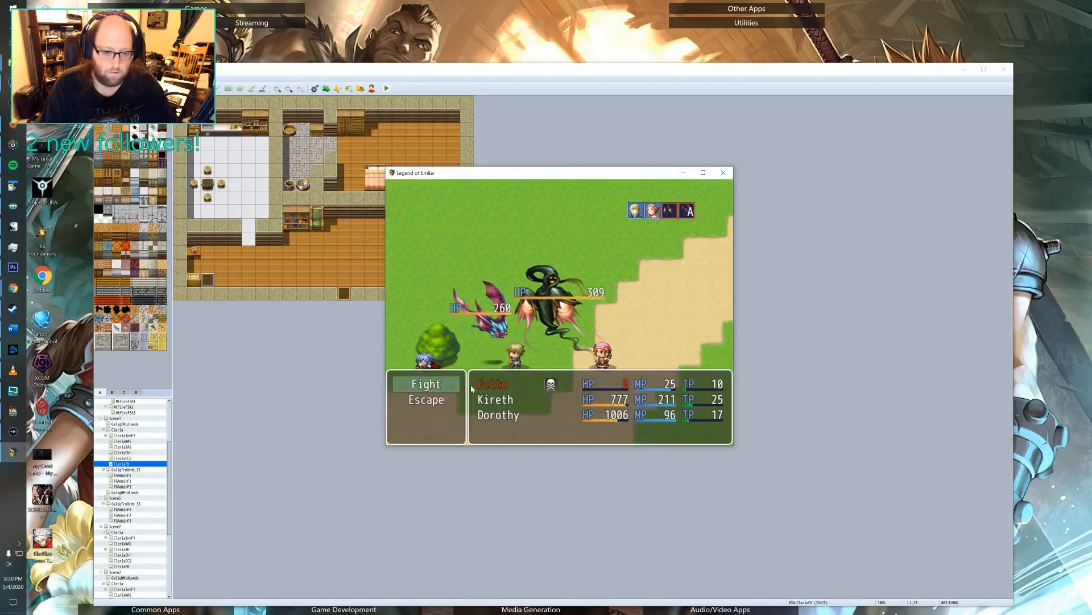
Defeat the remaining Ghost and Bat with repeated plain attacks by Kireth and Dorothy, and close the battle results.
key(Return)
key(Return)
key(Return)
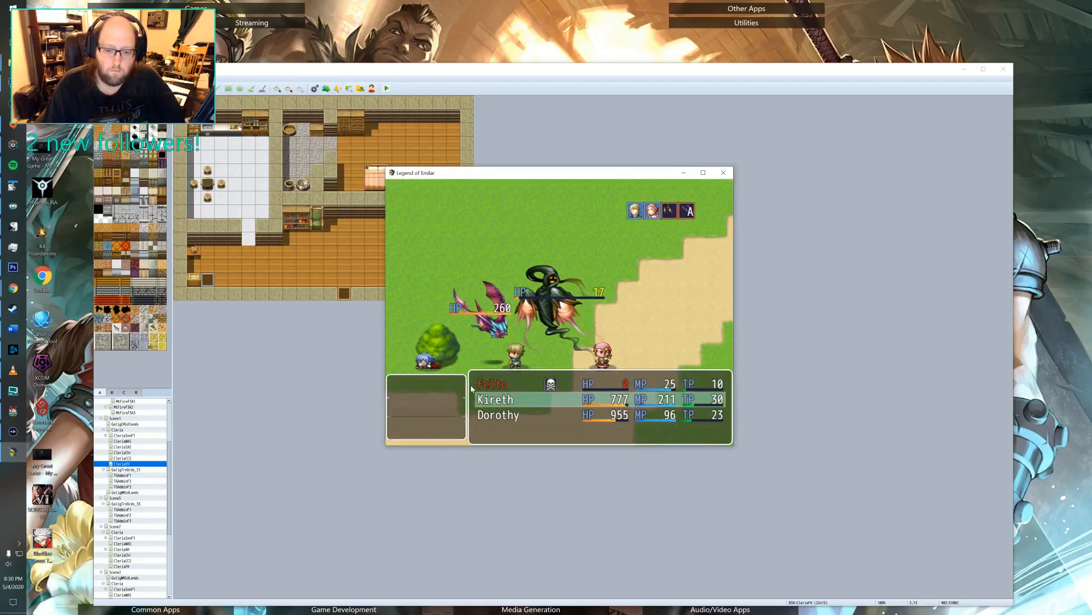
key(Return)
key(Return)
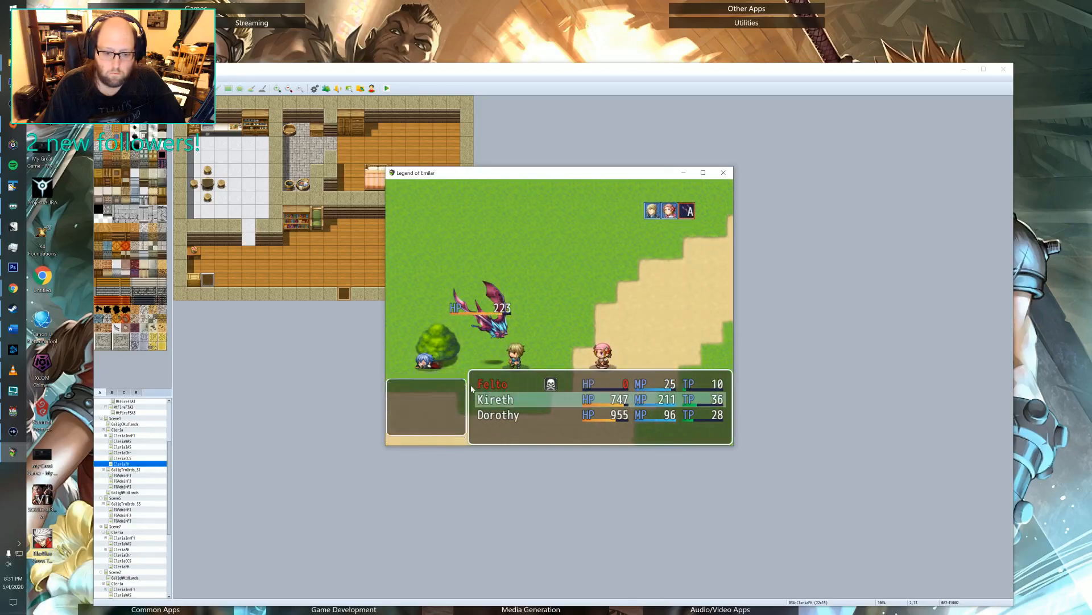
key(Return)
key(Return)
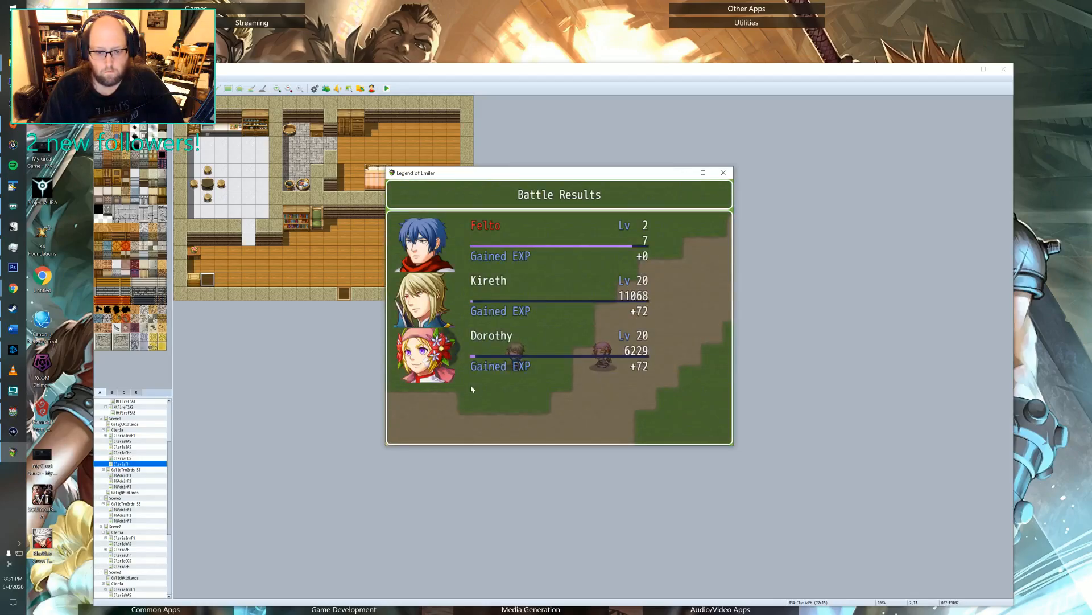
key(Return)
key(Return)
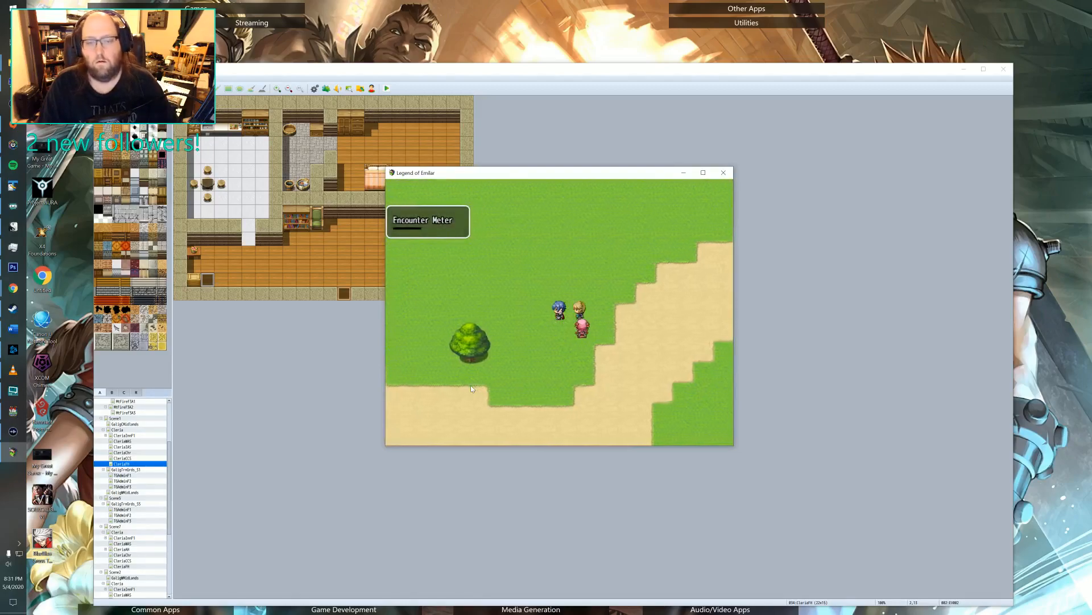
Walk the party west across the grass and along the dirt road to the two guards at its end.
key(Left)
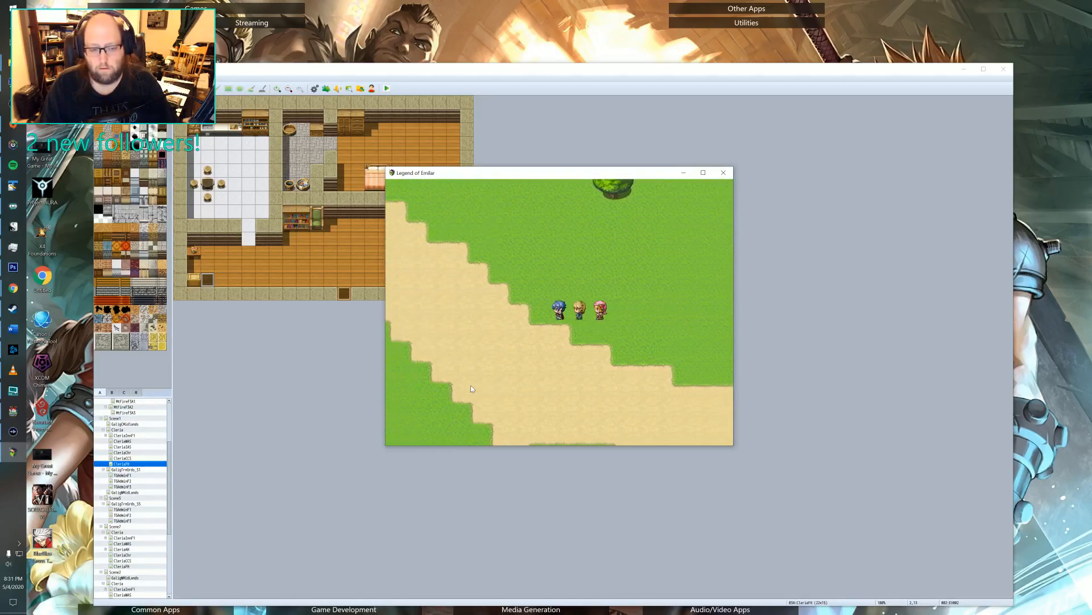
key(Left)
key(Up)
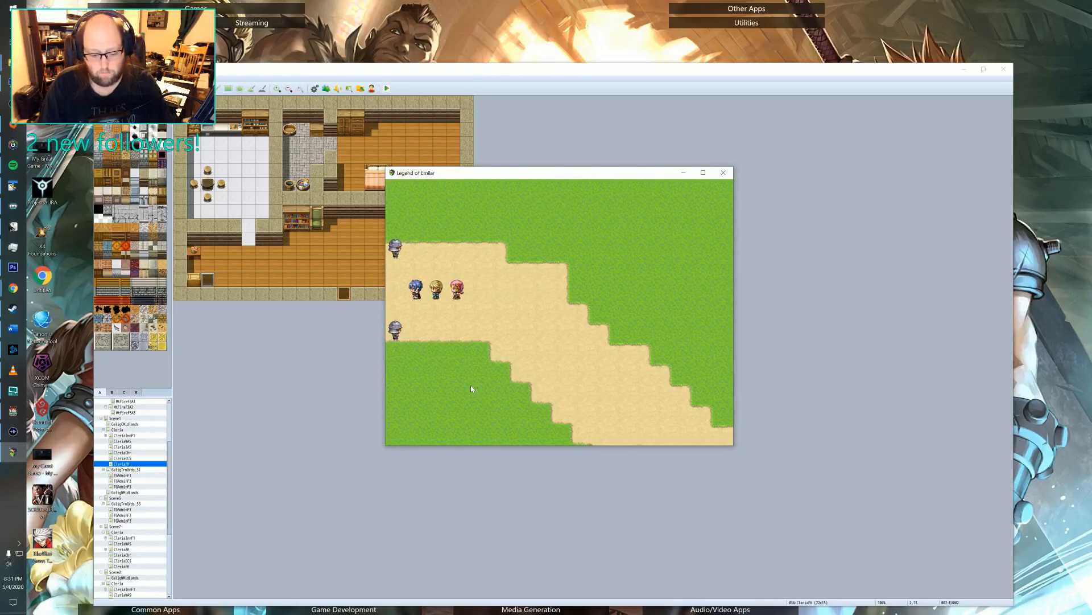
Open the playtest debug switch list and examine the quest switches in the 0131-0140 and 0141-0150 ranges.
key(F9)
key(Down)
key(Down)
key(Down)
key(Down)
key(Down)
key(Down)
key(Down)
key(Down)
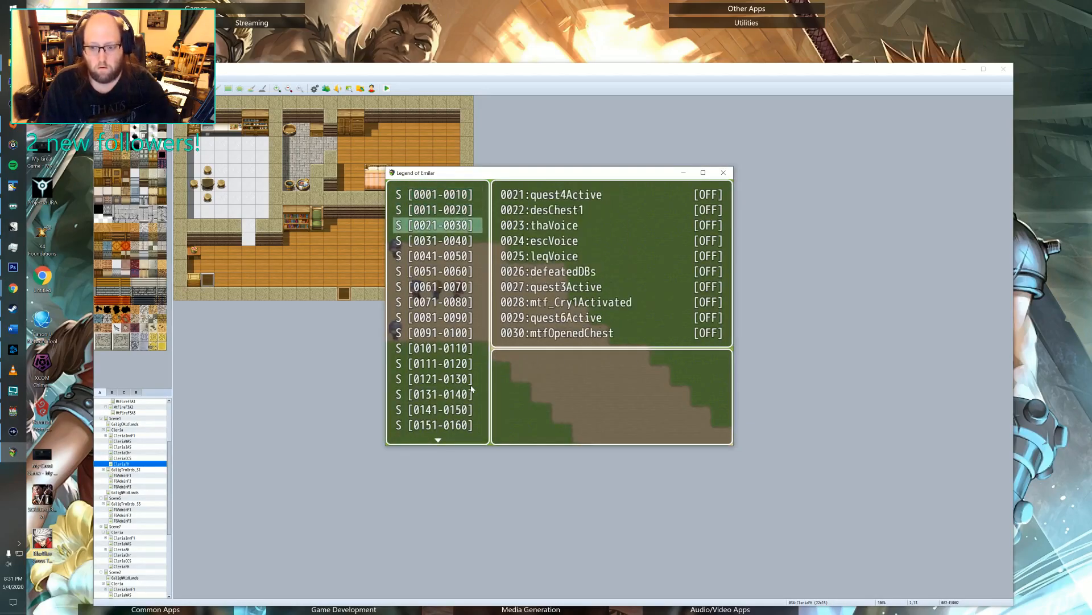
key(Up)
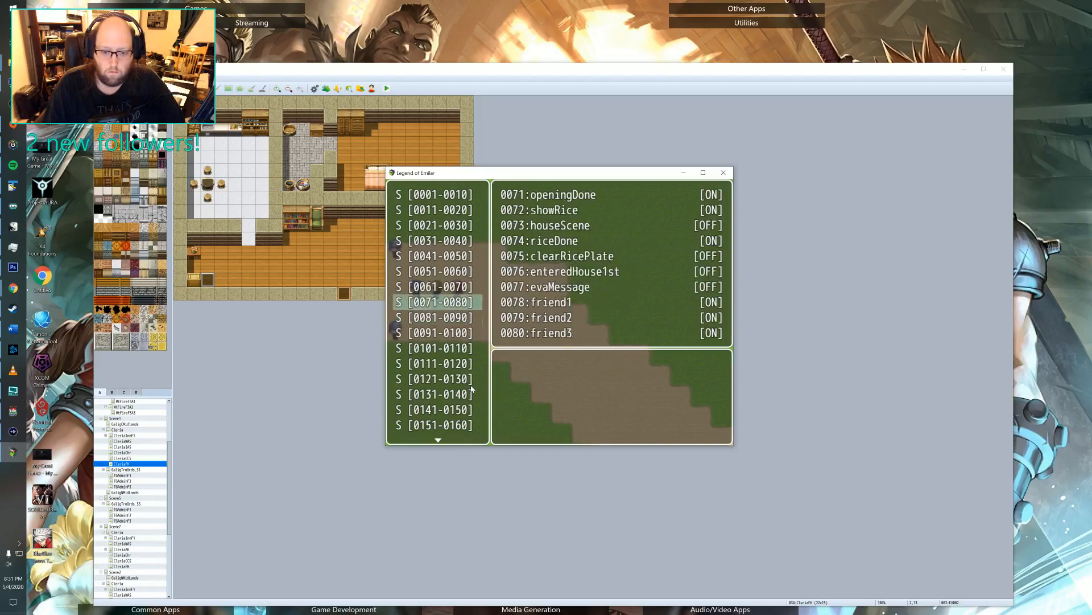
key(Down)
key(Down)
key(Down)
key(Down)
key(Down)
key(Down)
key(Down)
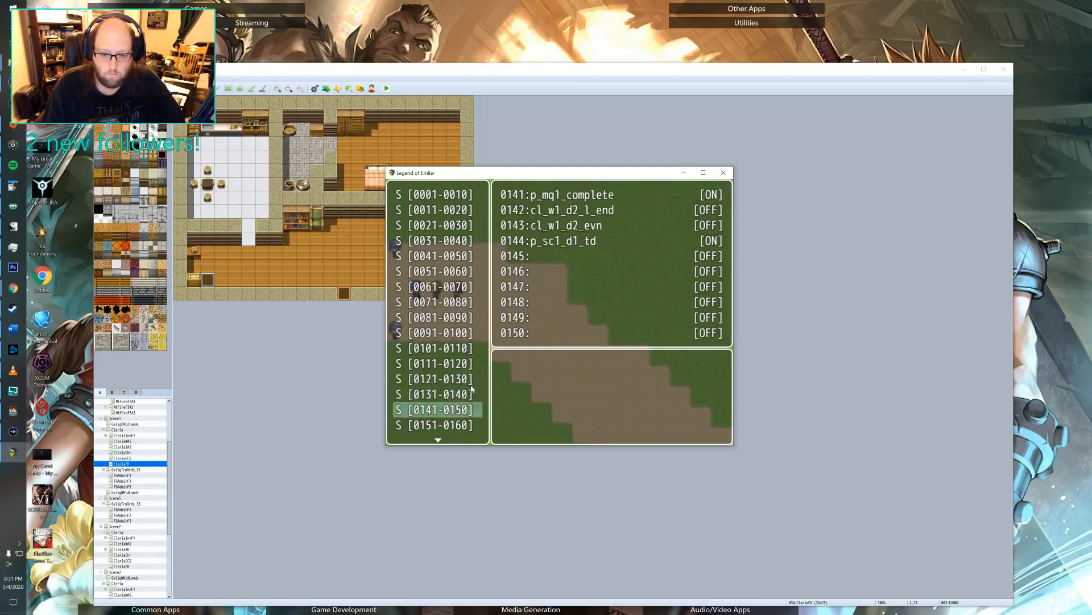
key(Up)
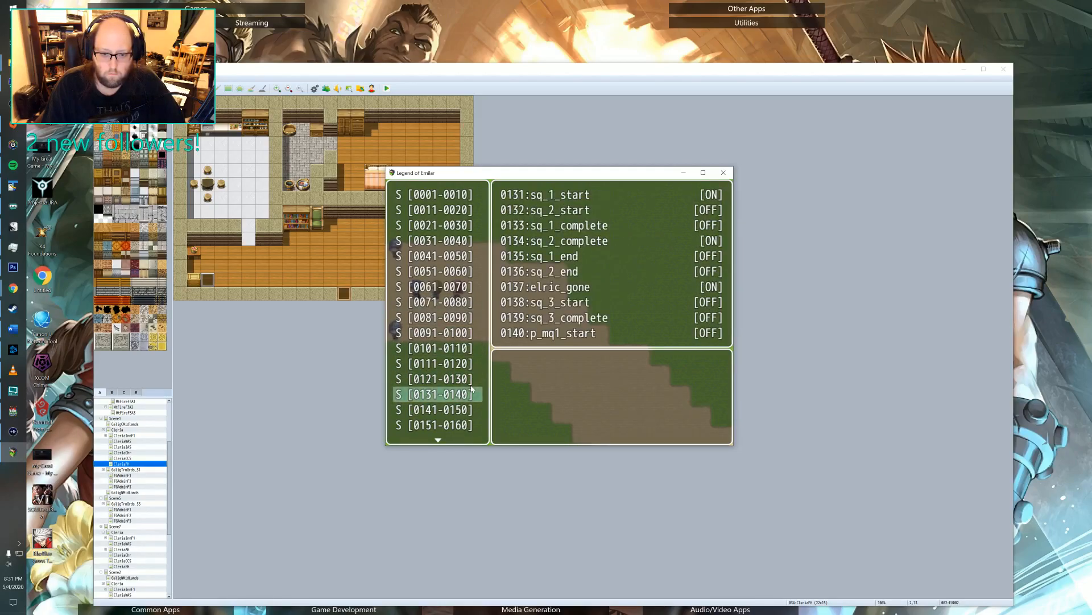
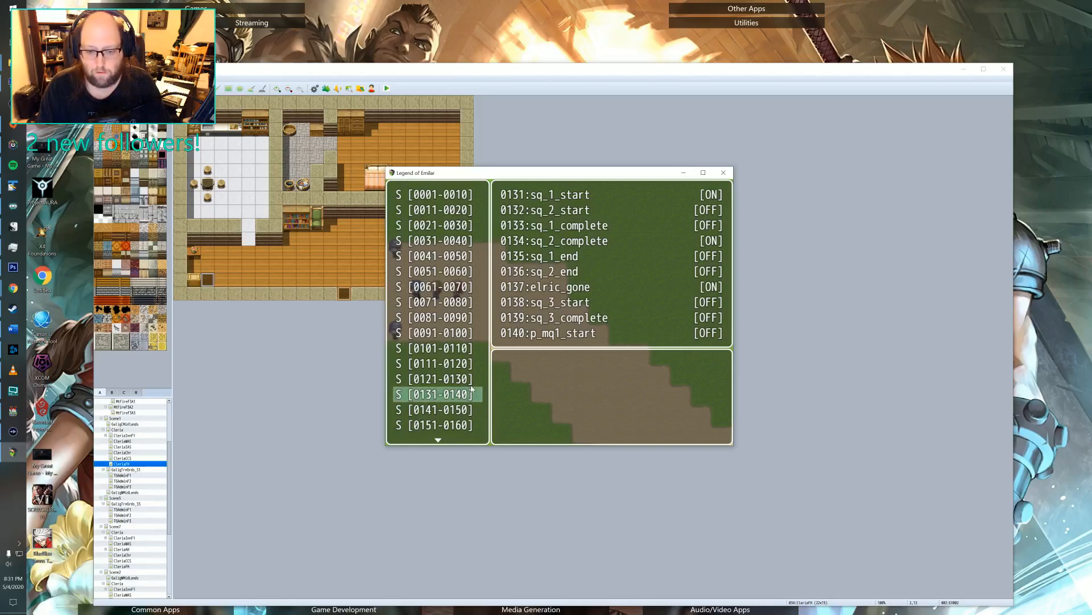
Close the debug switch list, talk to Warrior Elric about the killed bats, and advance through his reward dialogue.
key(Escape)
key(Left)
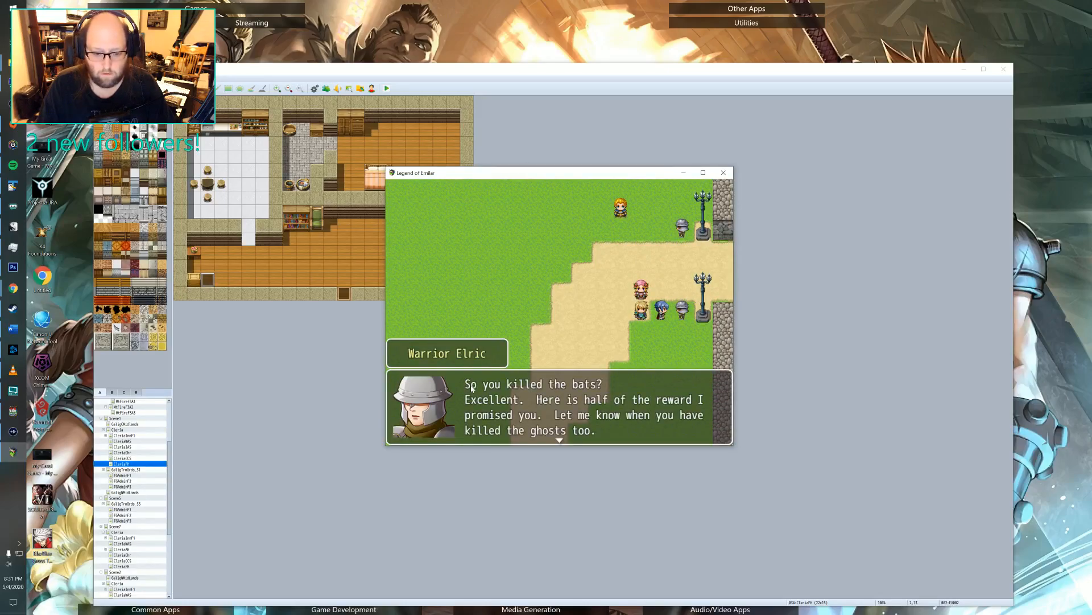
key(Return)
Lead the party out of Cleria and east across the Galig Central Midlands to the open grass.
key(Right)
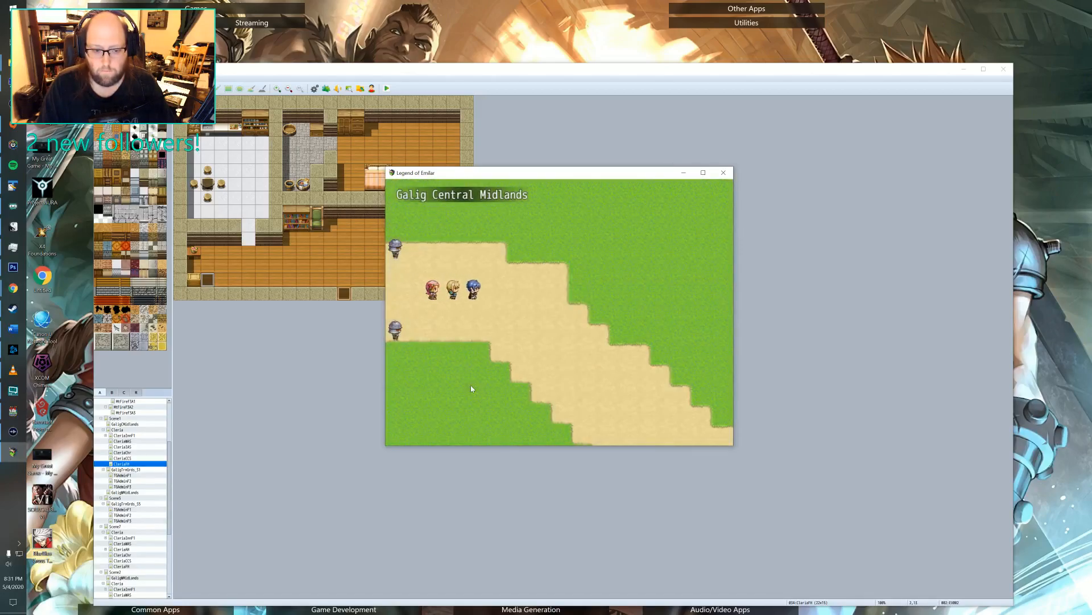
key(Right)
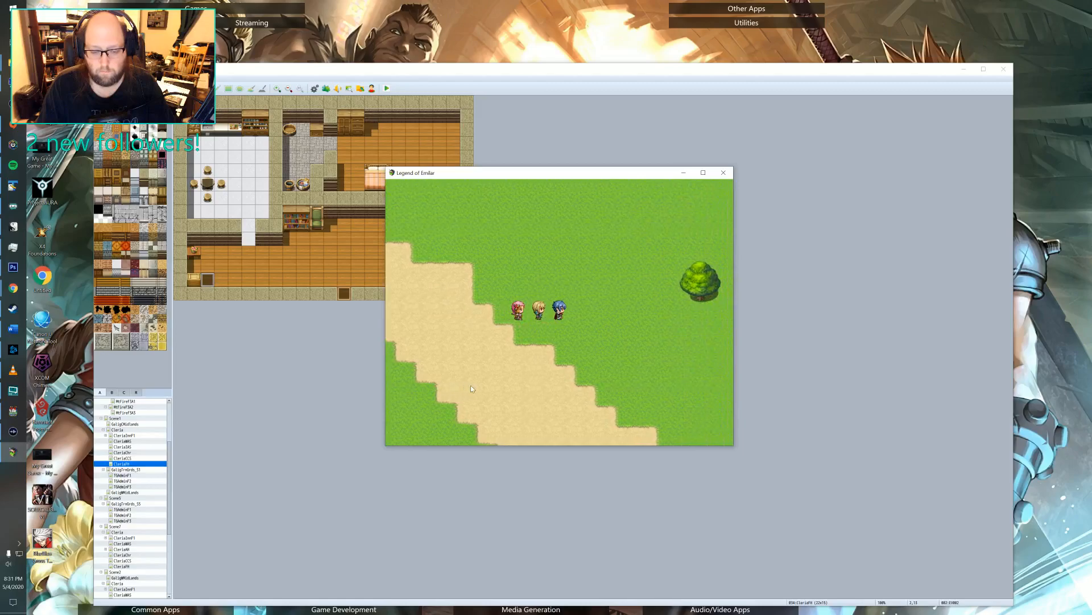
key(Right)
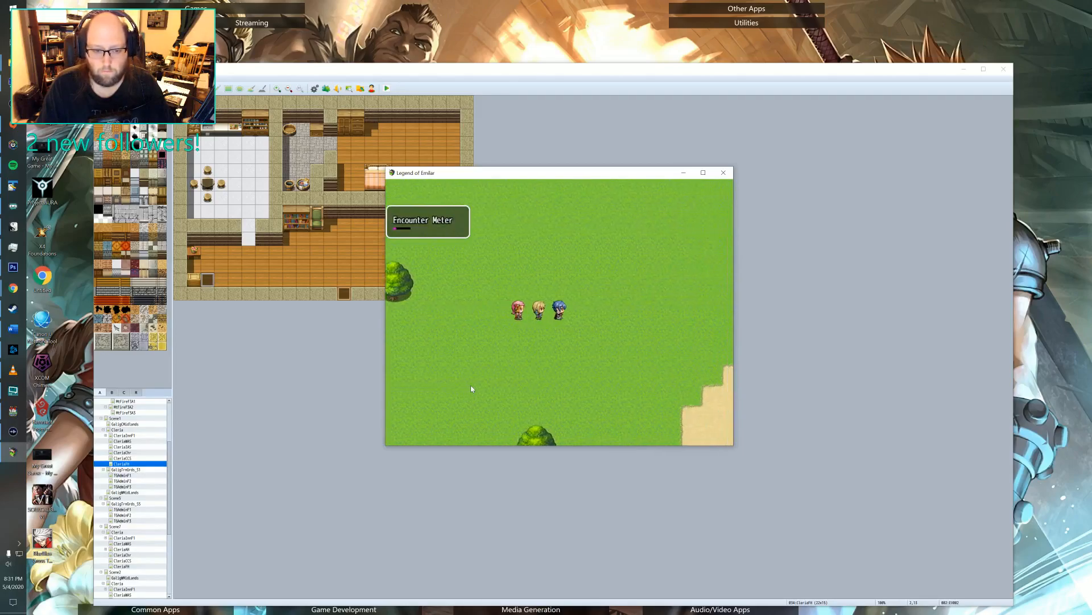
Pace the party back and forth over the grass around the tree until a random battle starts.
key(Left)
key(Up)
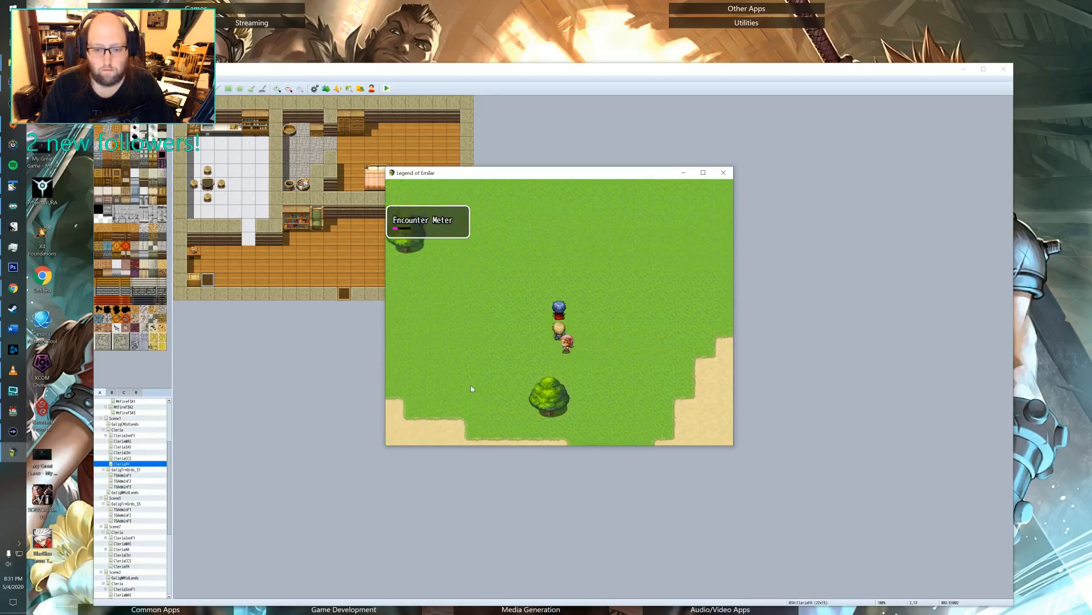
key(Right)
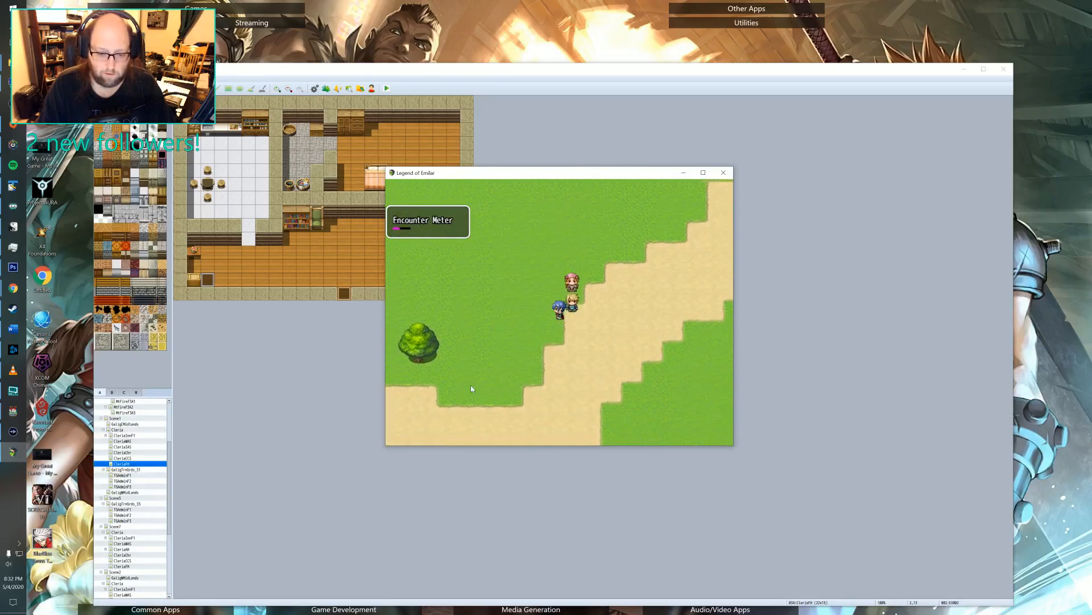
key(Left)
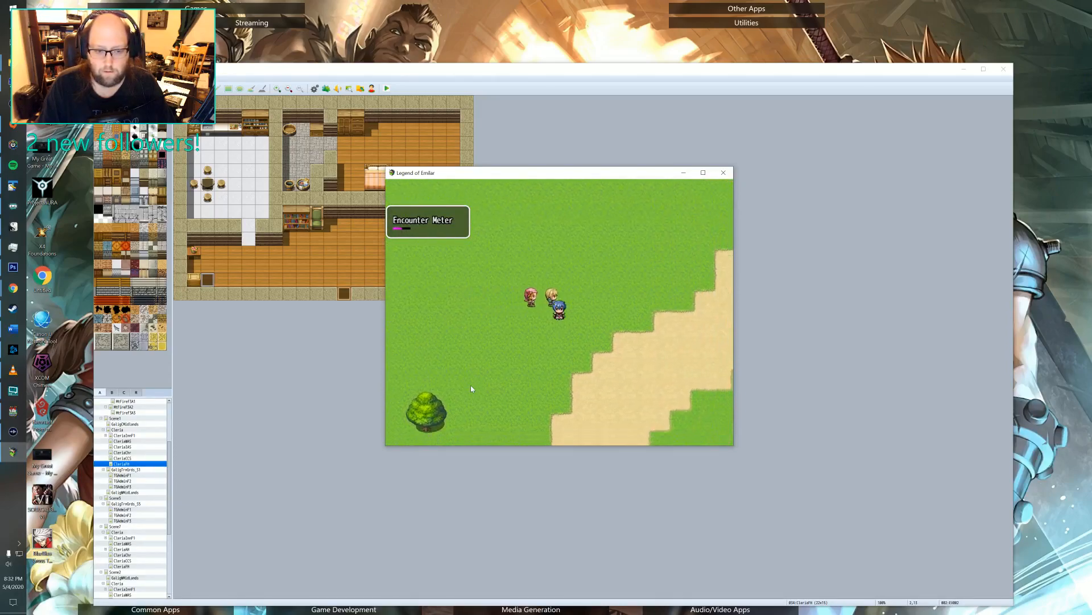
key(Down)
key(Left)
key(Up)
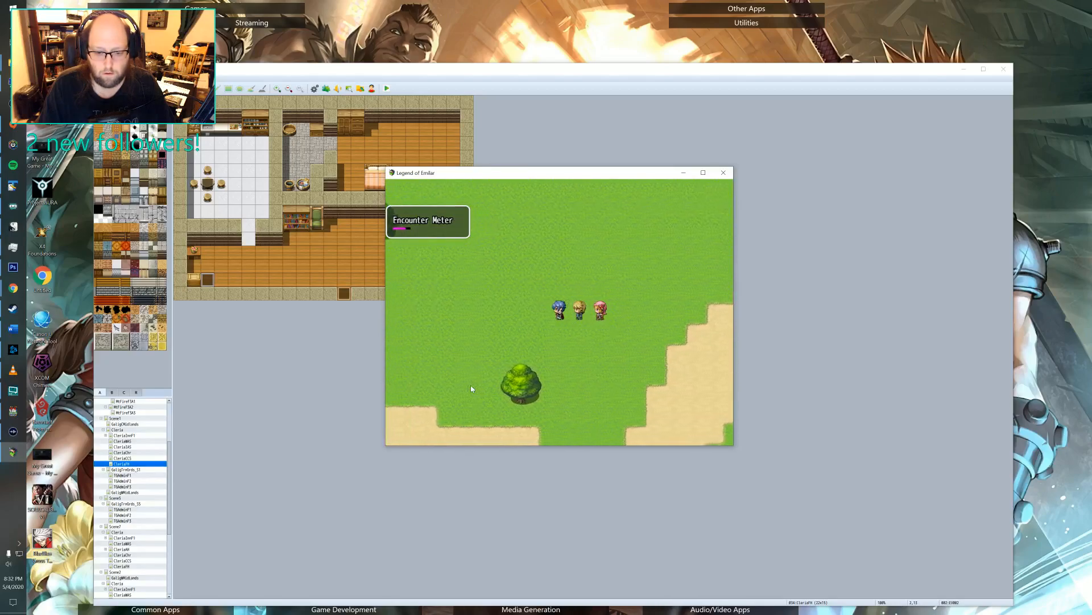
key(Left)
key(Down)
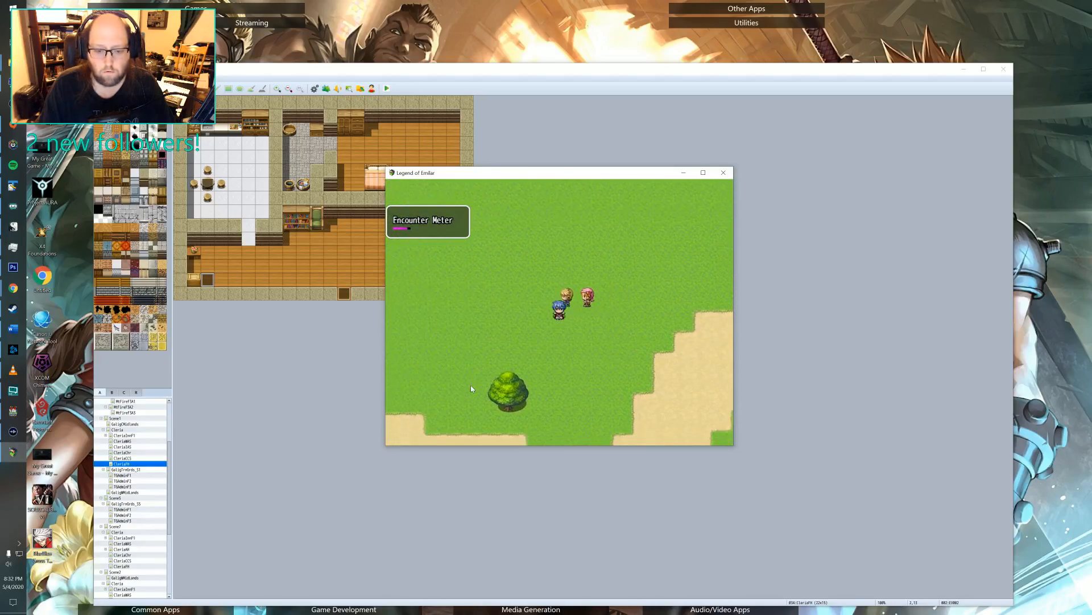
key(Right)
key(Up)
key(Right)
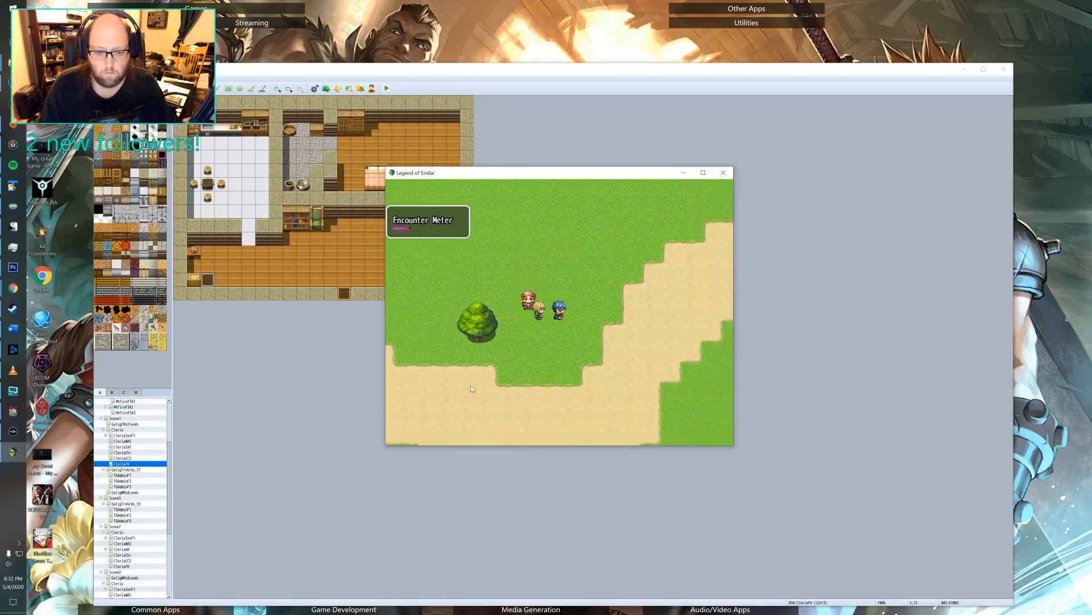
key(Up)
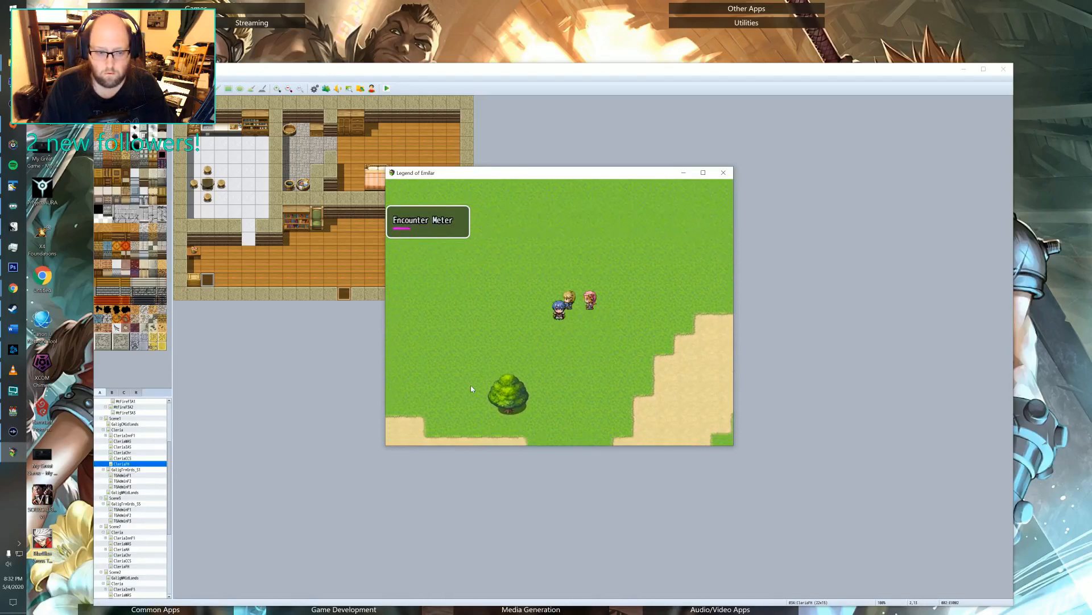
key(Right)
key(Up)
key(Left)
key(Down)
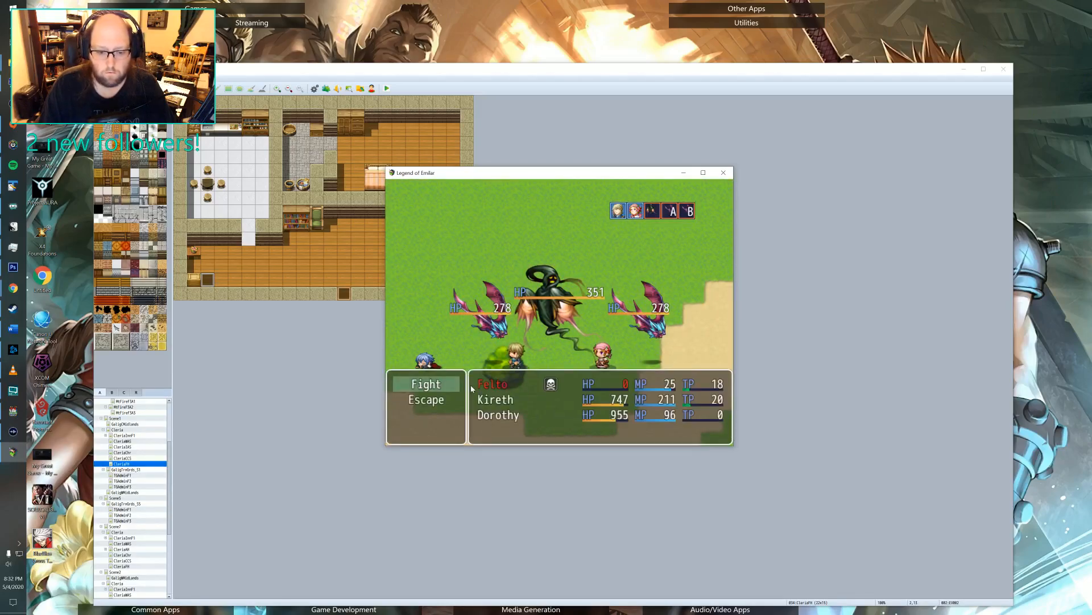
Fight the first round against the Ghost and two Bats with Kireth's Triple Attack and an attack by Dorothy.
key(Return)
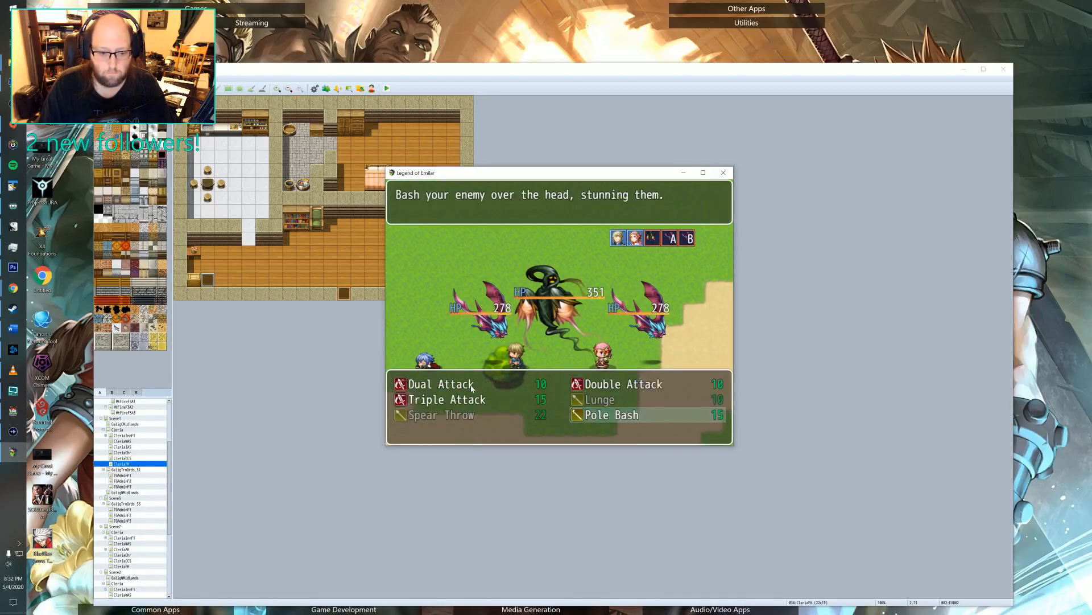
key(Left)
key(Left)
key(Up)
key(Return)
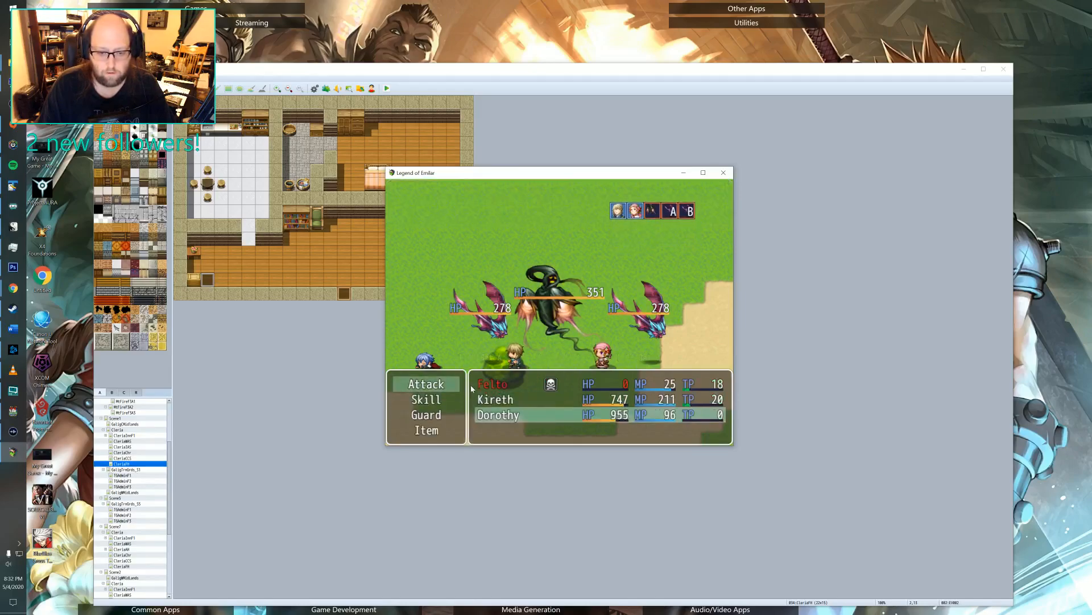
key(Down)
key(Return)
key(Return)
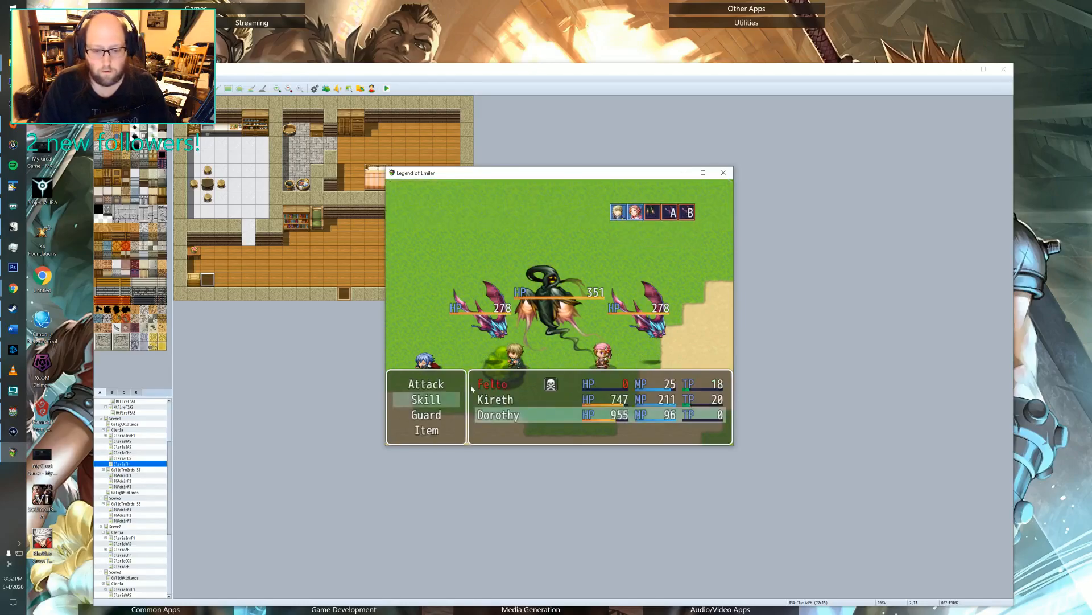
key(Return)
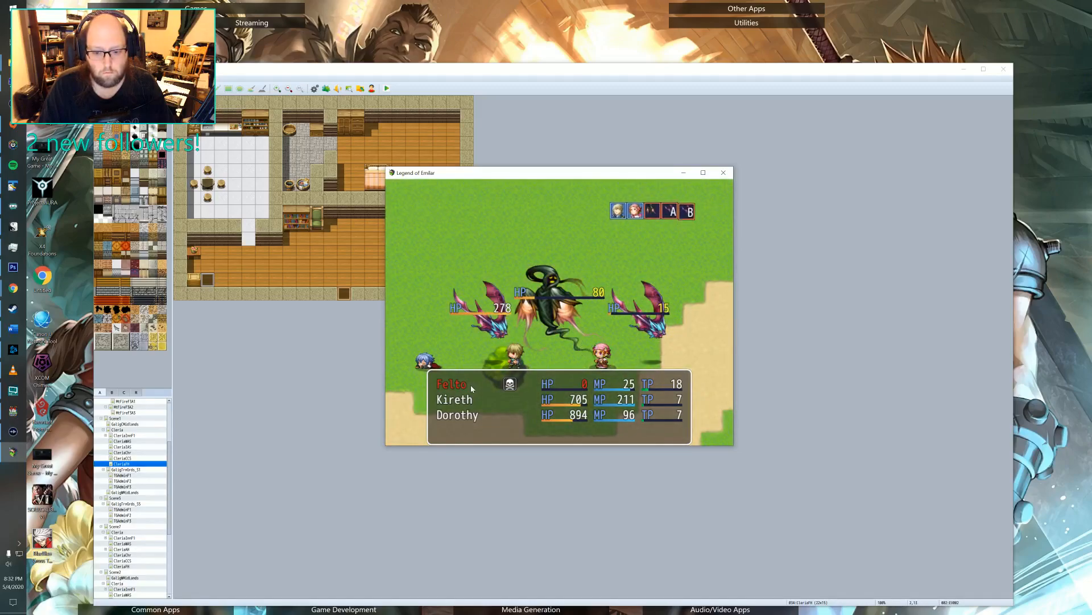
Keep attacking with Kireth and Dorothy to defeat the weakened Bat and the Ghost.
key(Return)
key(Return)
key(Return)
key(Return)
key(Return)
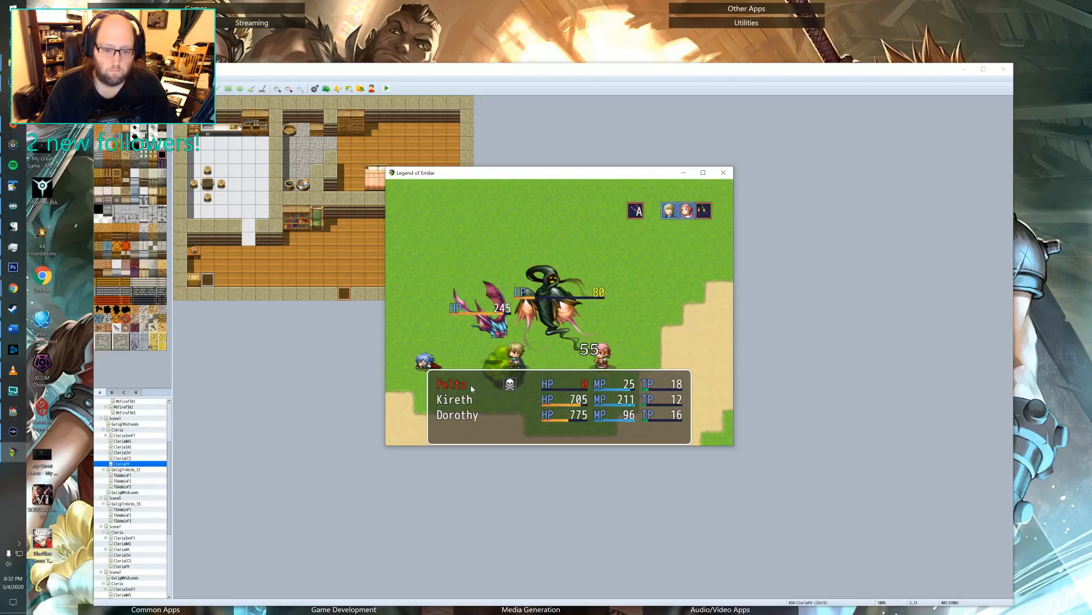
key(Return)
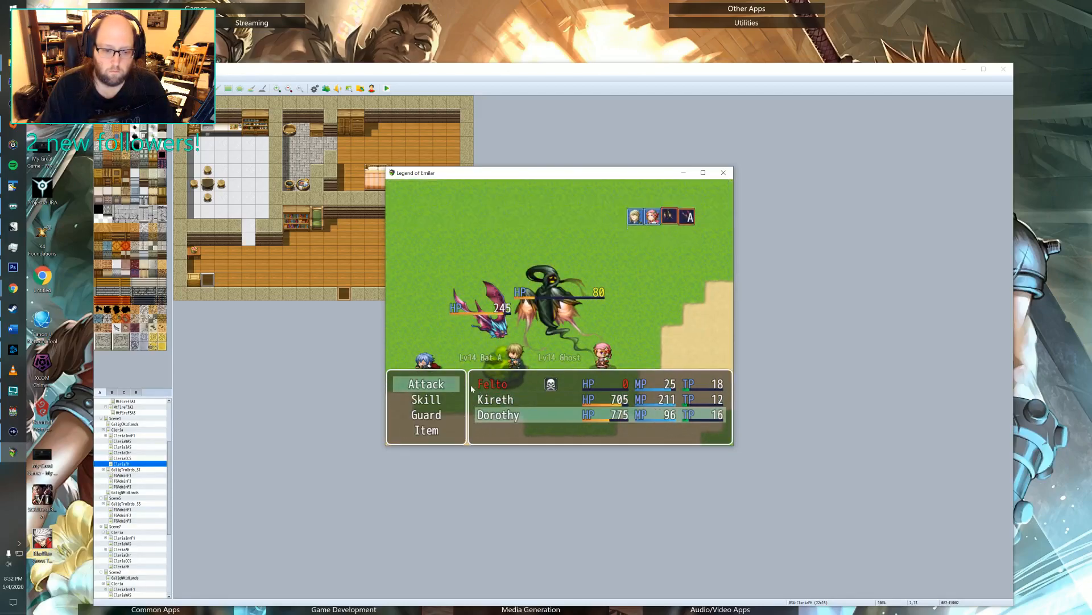
key(Return)
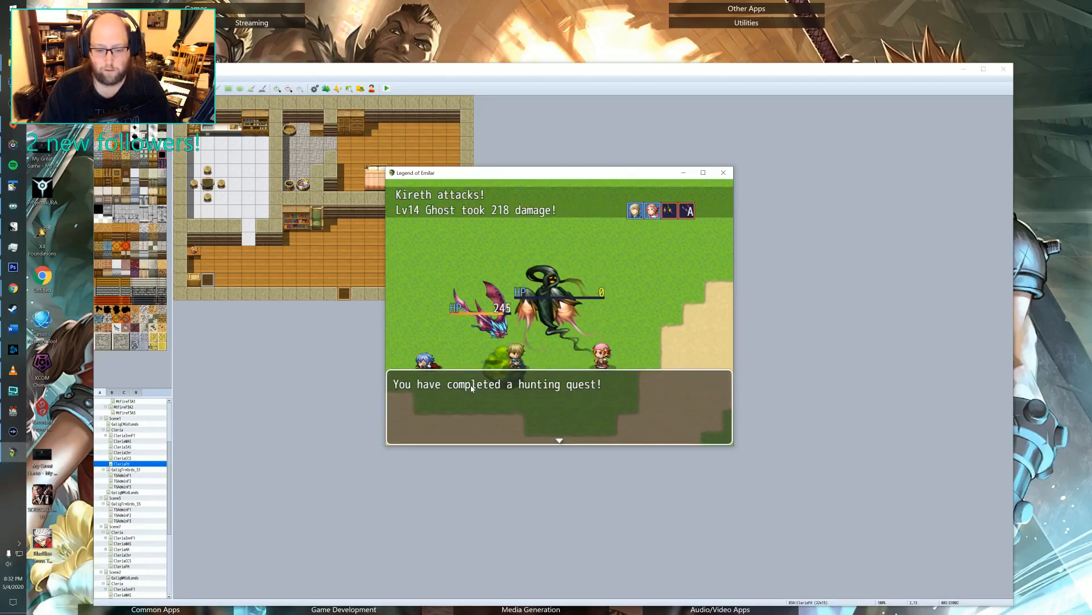
Dismiss the hunting quest message, defeat the remaining Bat with plain attacks, and close the battle results.
key(Return)
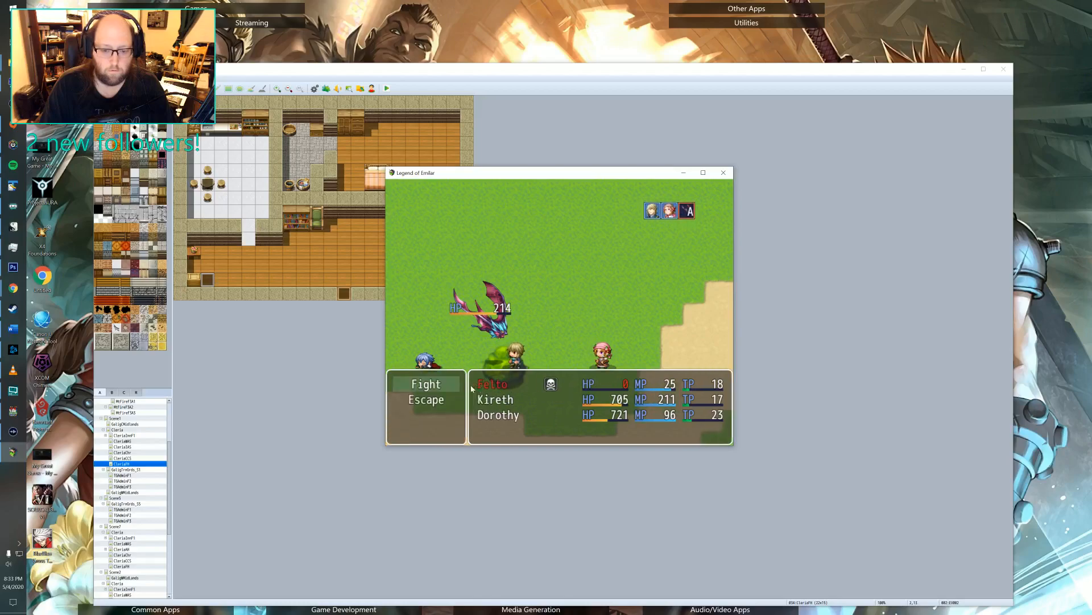
key(Return)
key(Return)
key(Return)
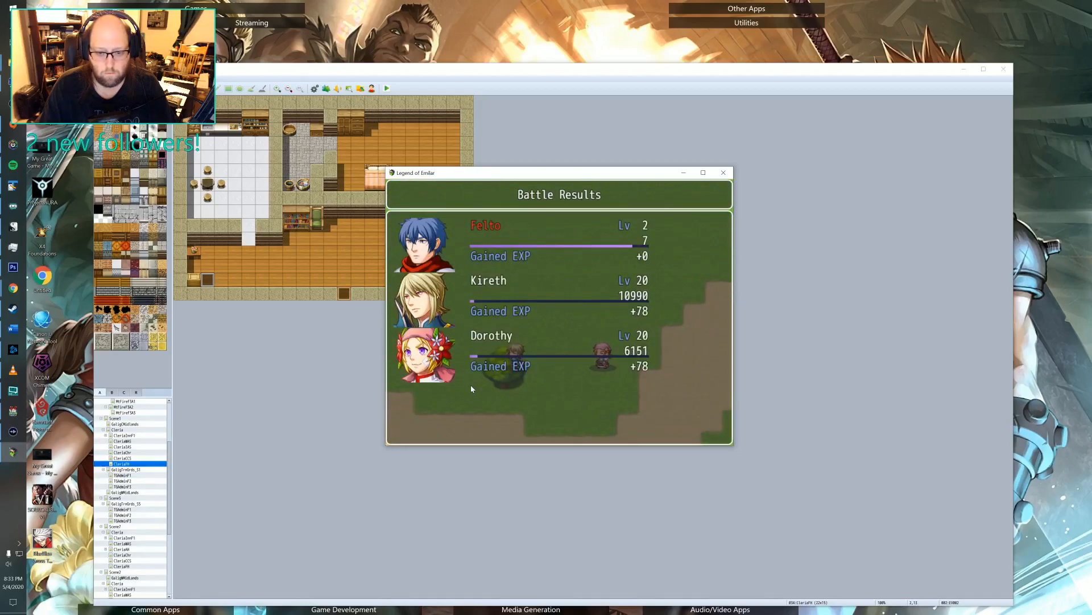
key(Return)
key(Return)
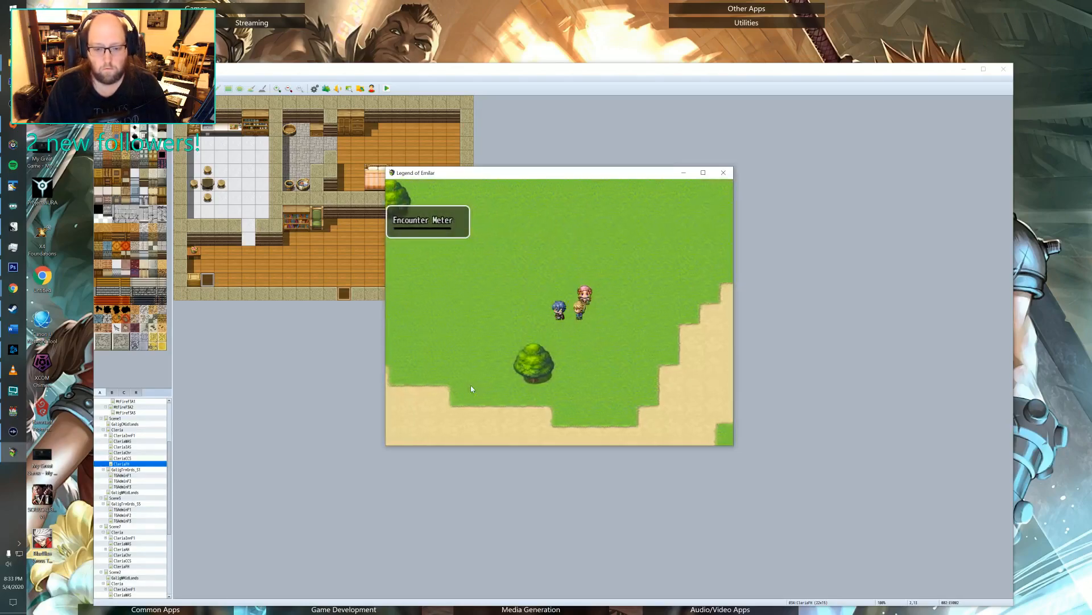
Walk the party back along the dirt road into Cleria and up to Warrior Elric beside the gate.
key(Down)
key(Left)
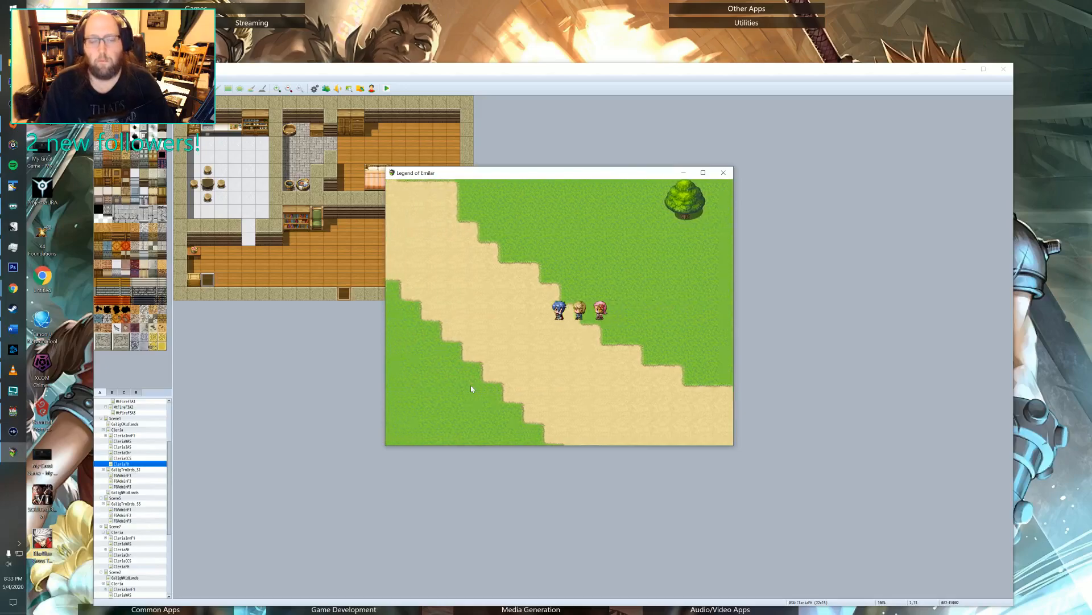
key(Up)
key(Left)
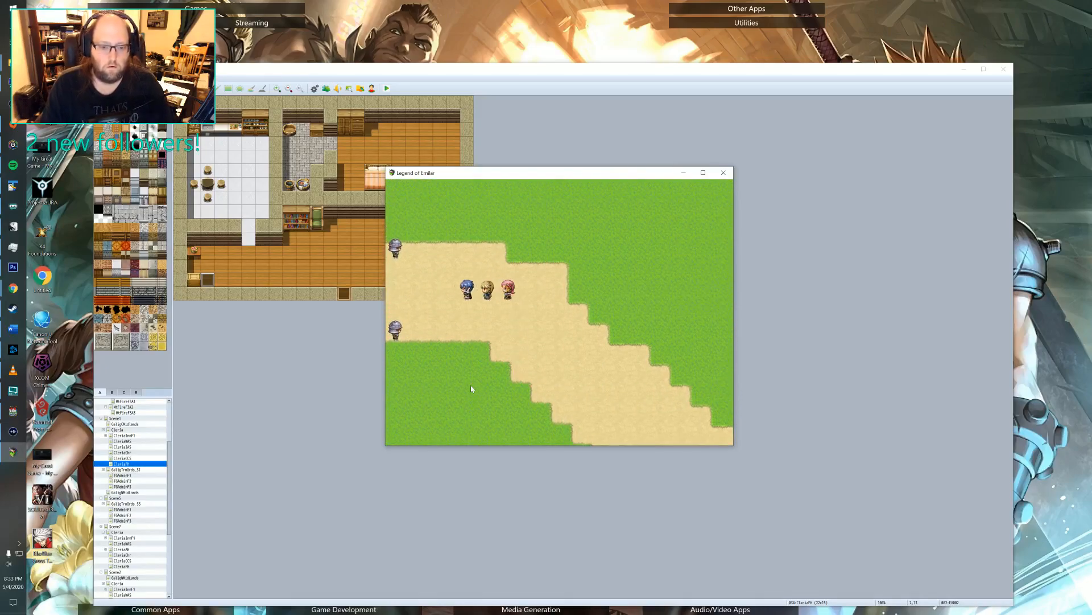
key(Down)
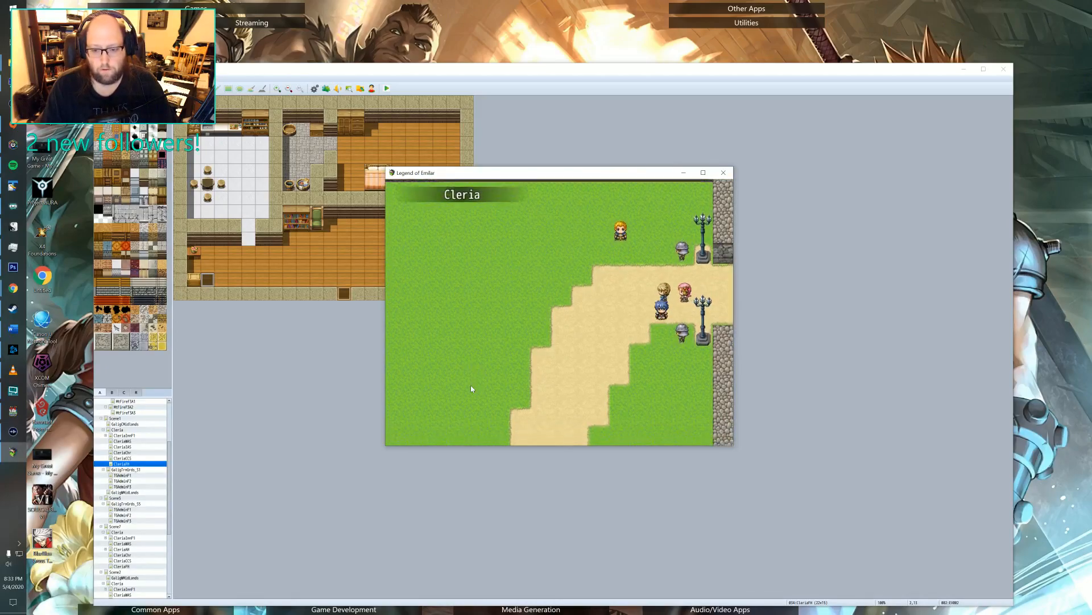
Talk to Warrior Elric about the killed ghosts and advance through his reward dialogue to the end.
key(Return)
key(Return)
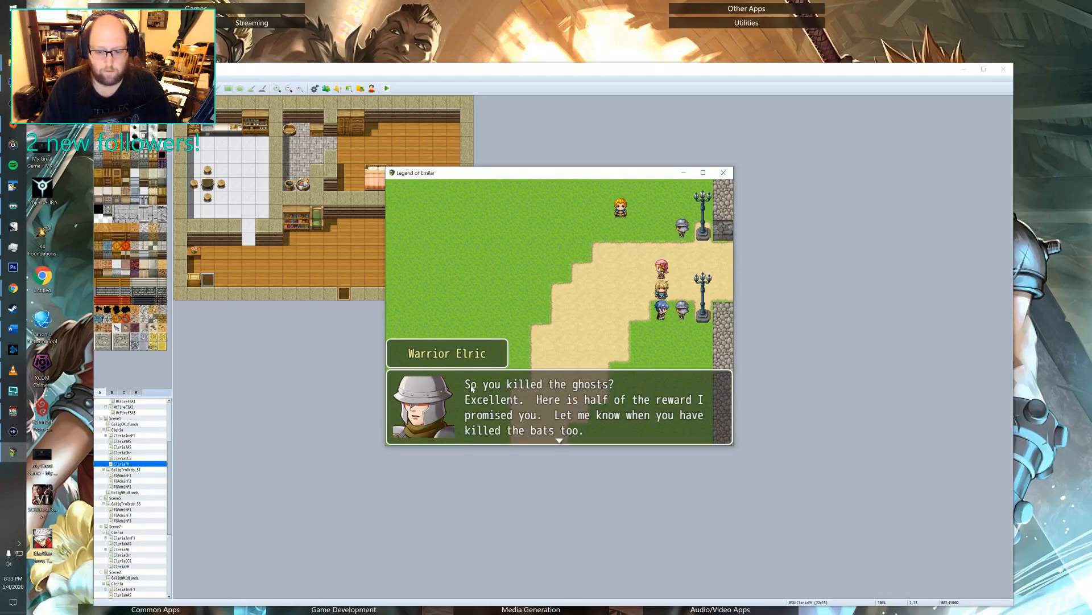
key(Return)
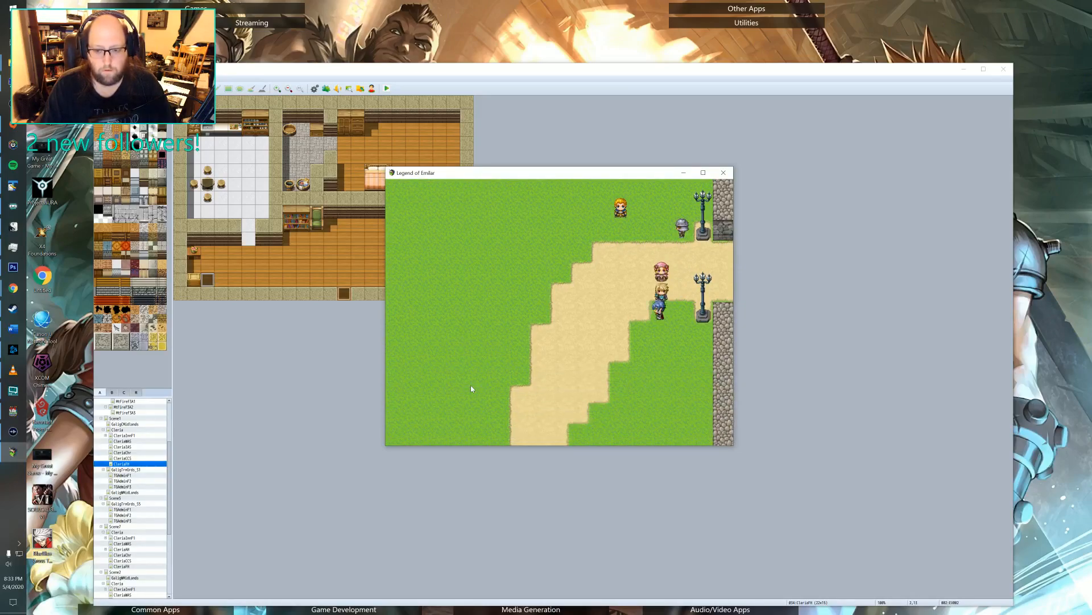
Walk the party southwest through Cleria, behind the buildings, and into the fenced horse paddock by the town wall.
key(Down)
key(Left)
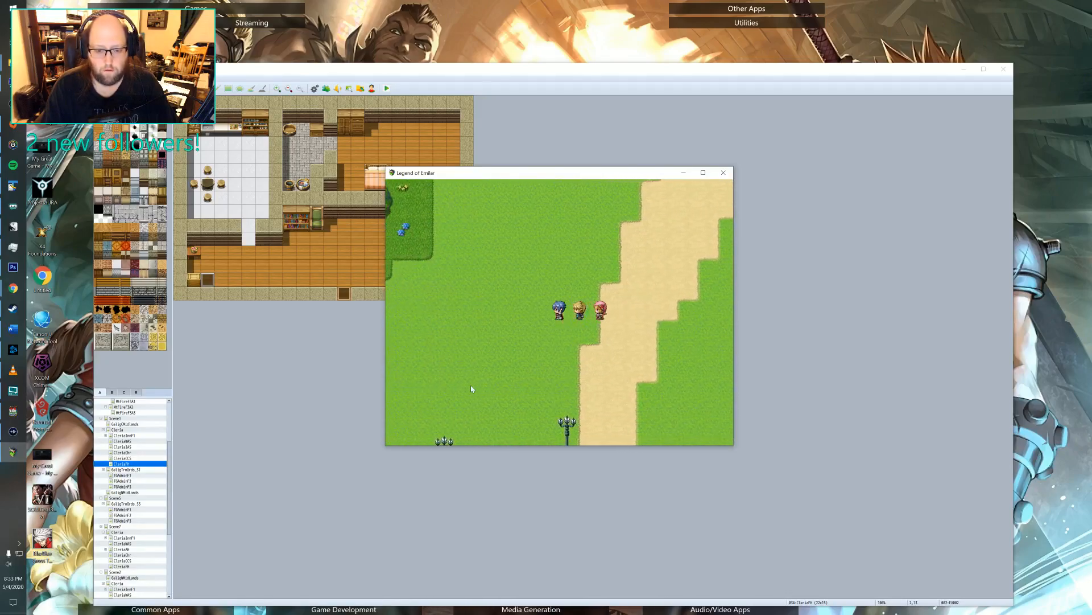
key(Down)
key(Left)
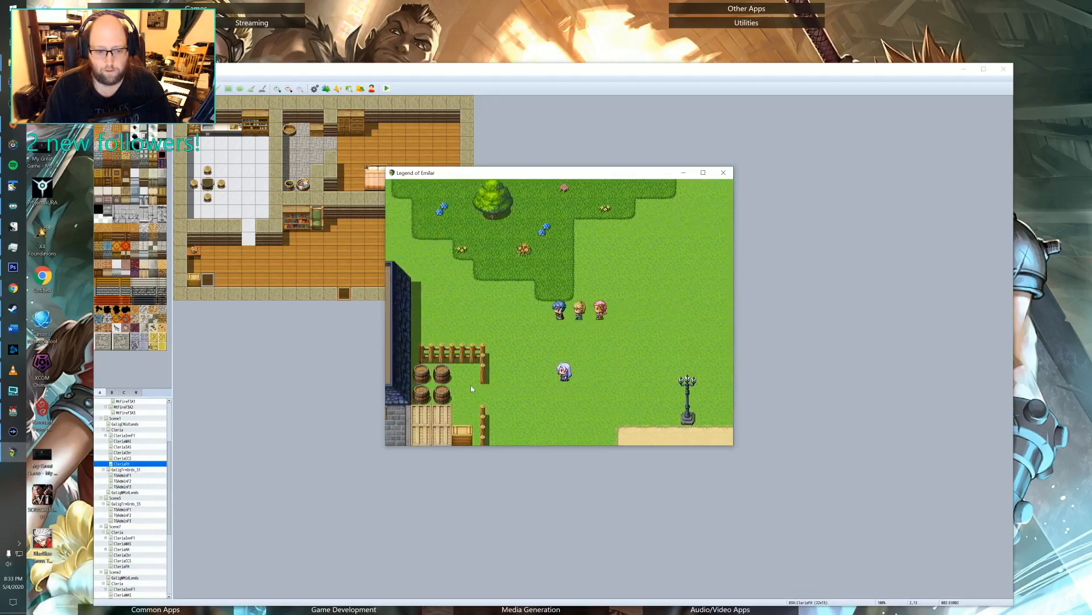
key(Up)
key(Left)
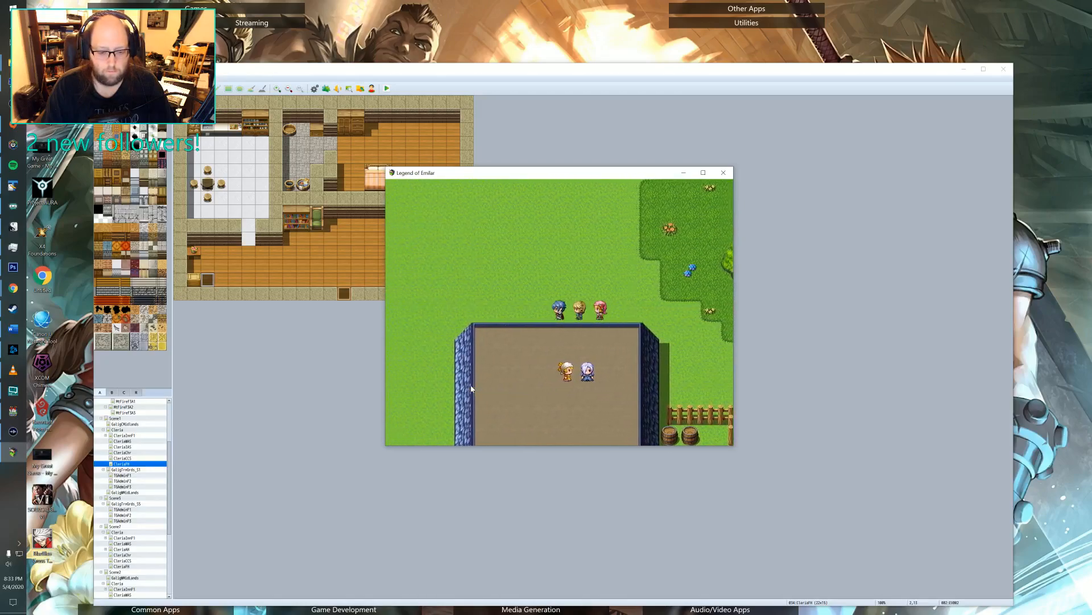
key(Left)
key(Up)
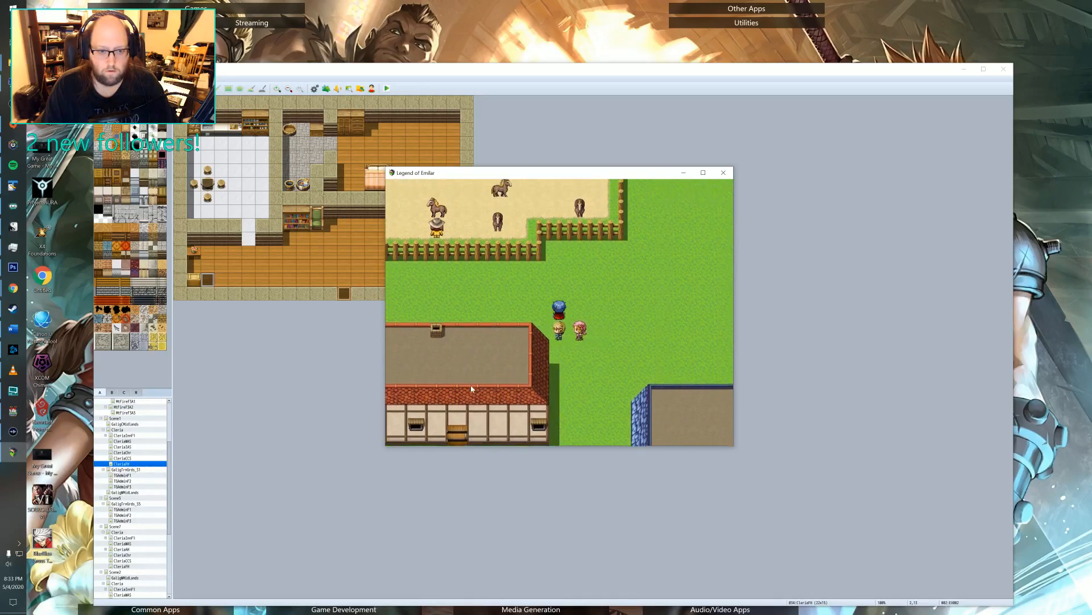
key(Left)
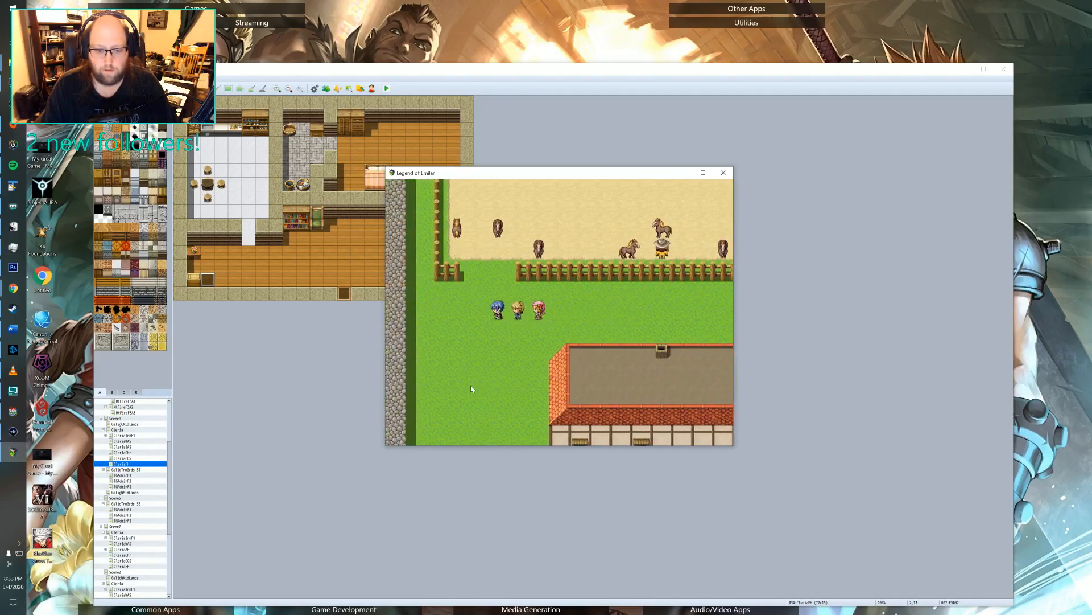
key(Up)
key(Right)
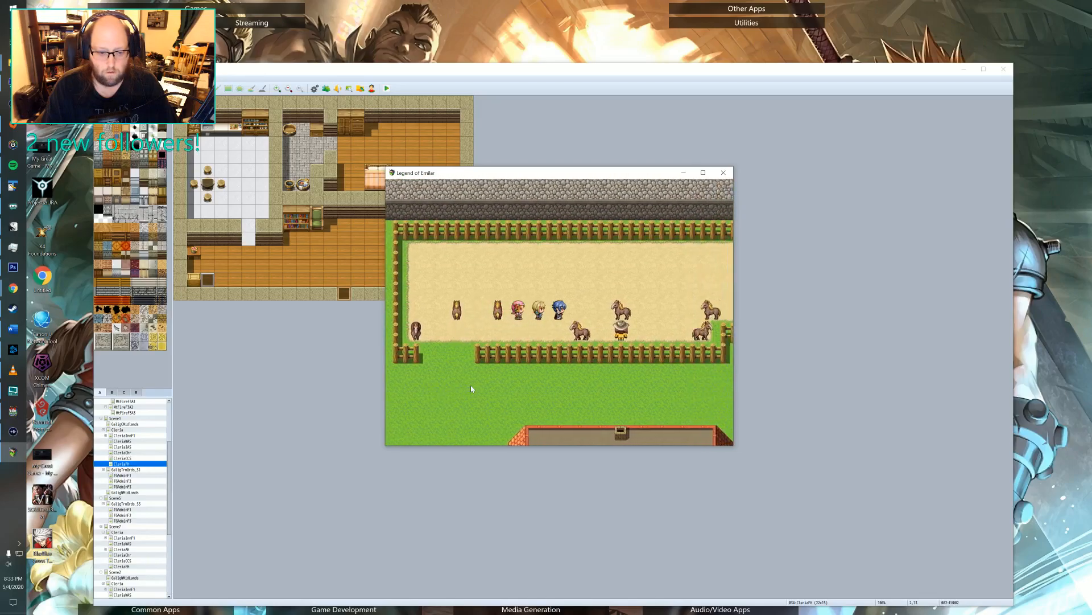
Talk to Polenish in the horse paddock, agree to fetch the splint, and advance through his dialogue and the quest message.
key(Right)
key(Return)
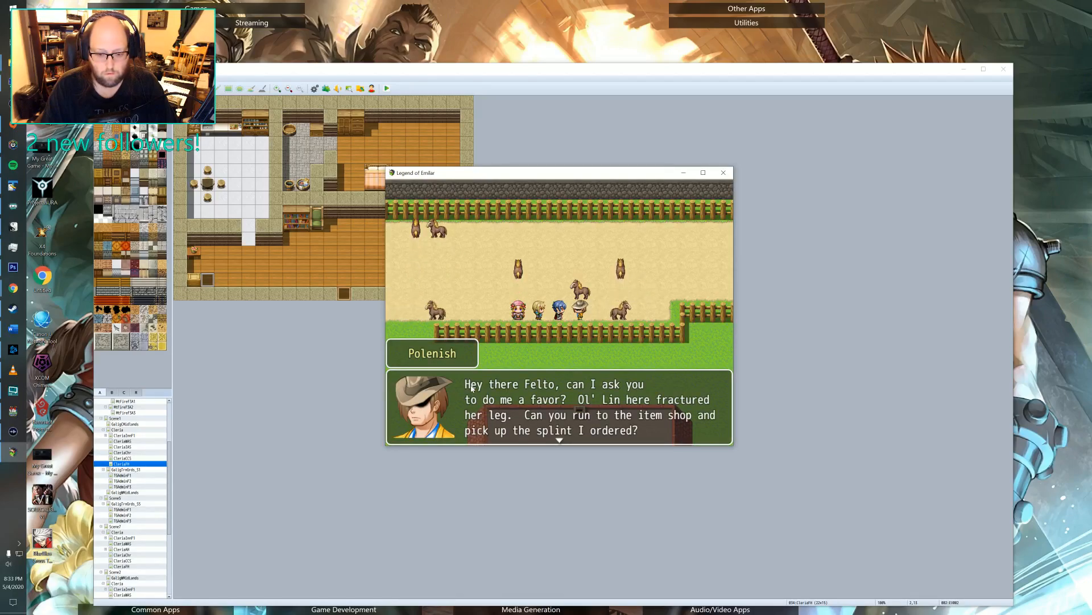
key(Return)
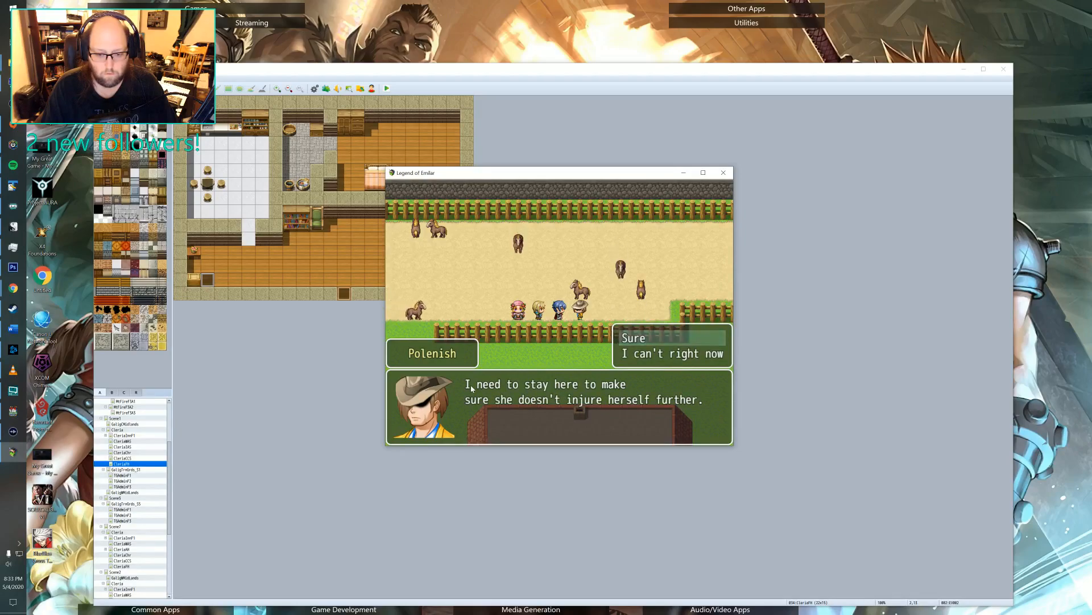
key(Return)
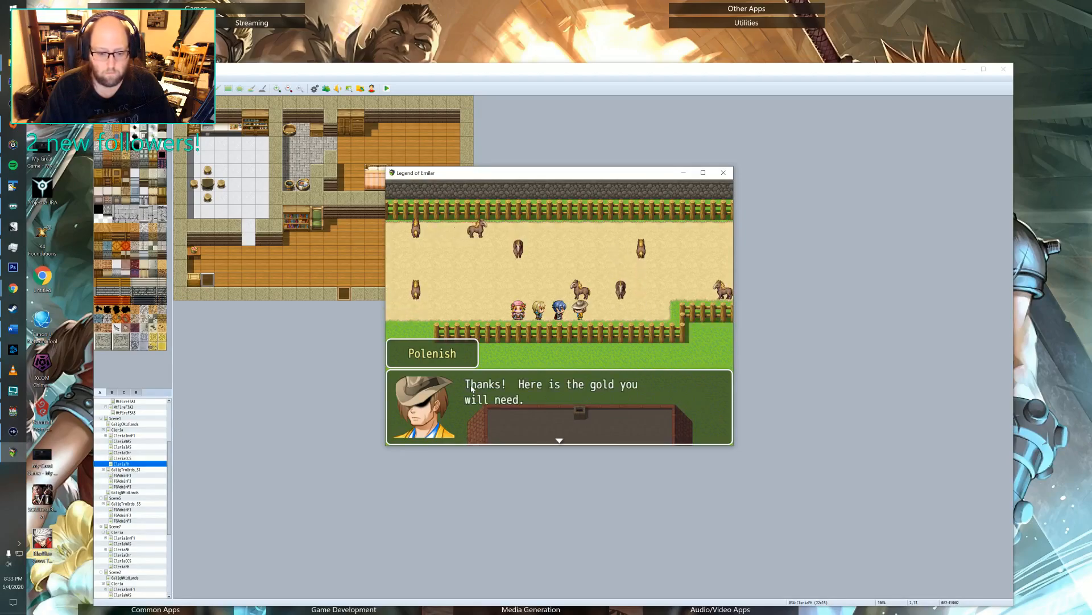
key(Return)
key(Return)
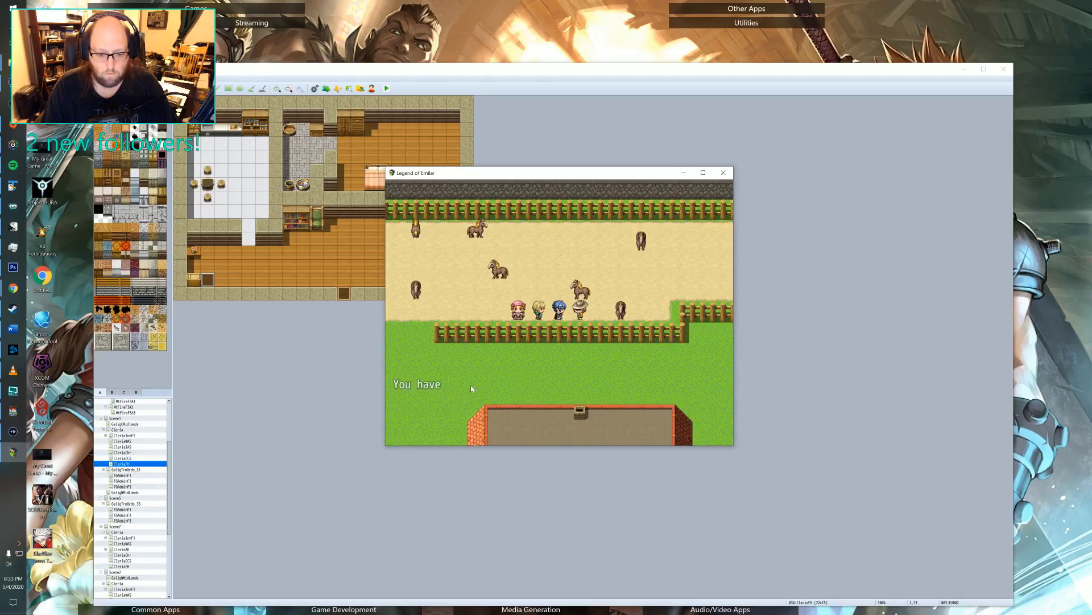
key(Return)
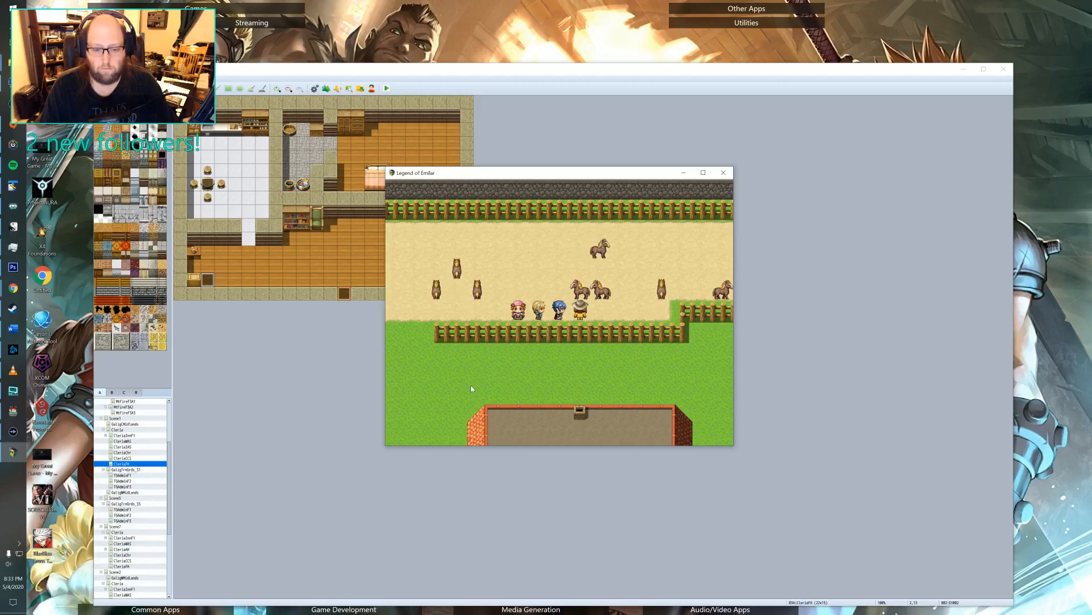
Walk the party out of the paddock, south through Cleria, into the item and accessories shop, and along its counter.
key(Left)
key(Down)
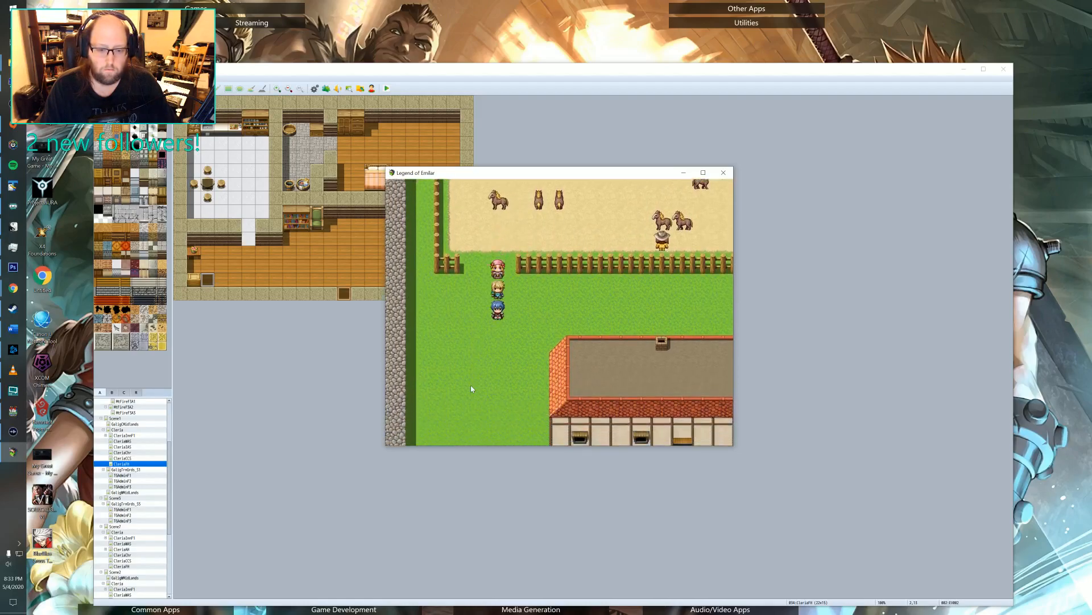
key(Left)
key(Right)
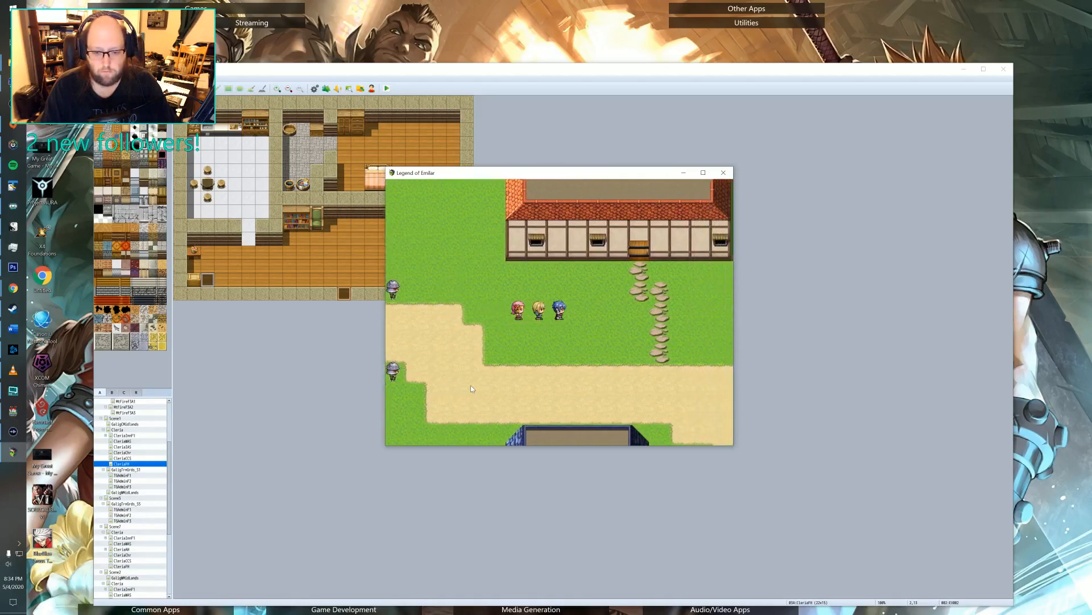
key(Down)
key(Down)
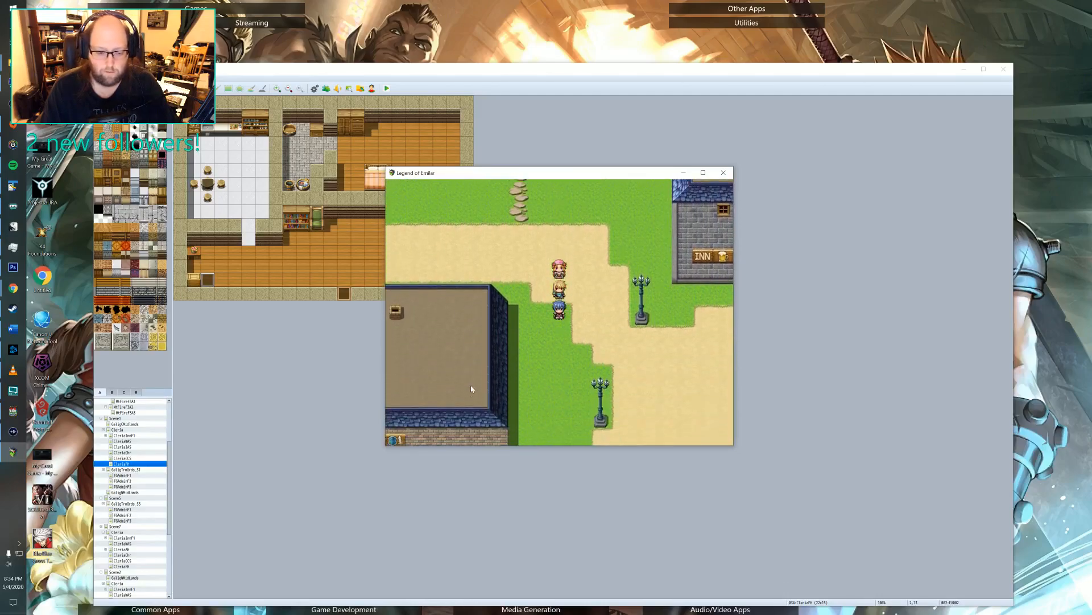
key(Left)
key(Down)
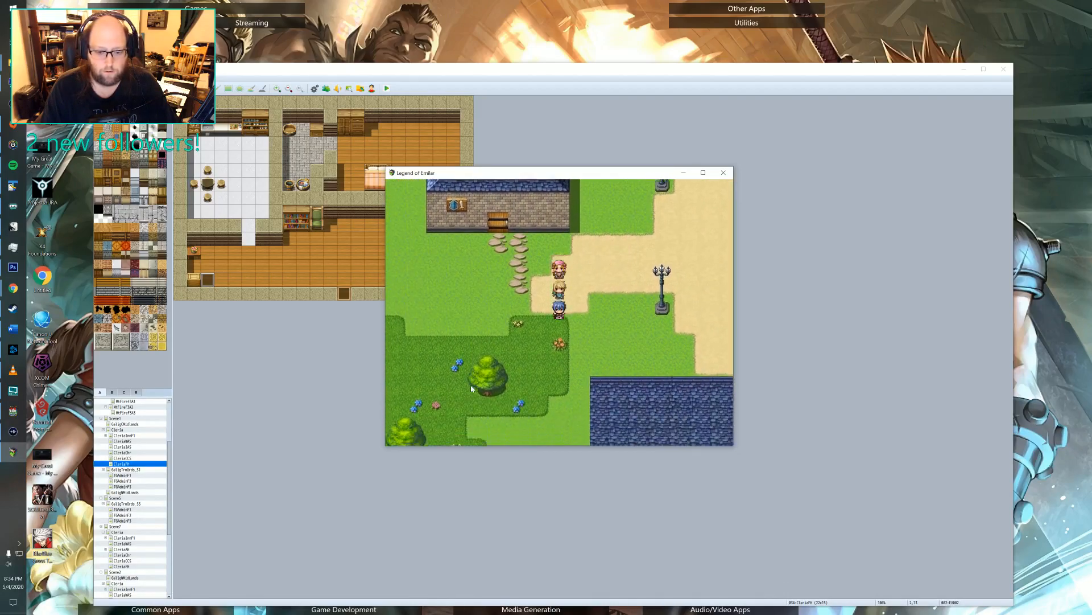
key(Down)
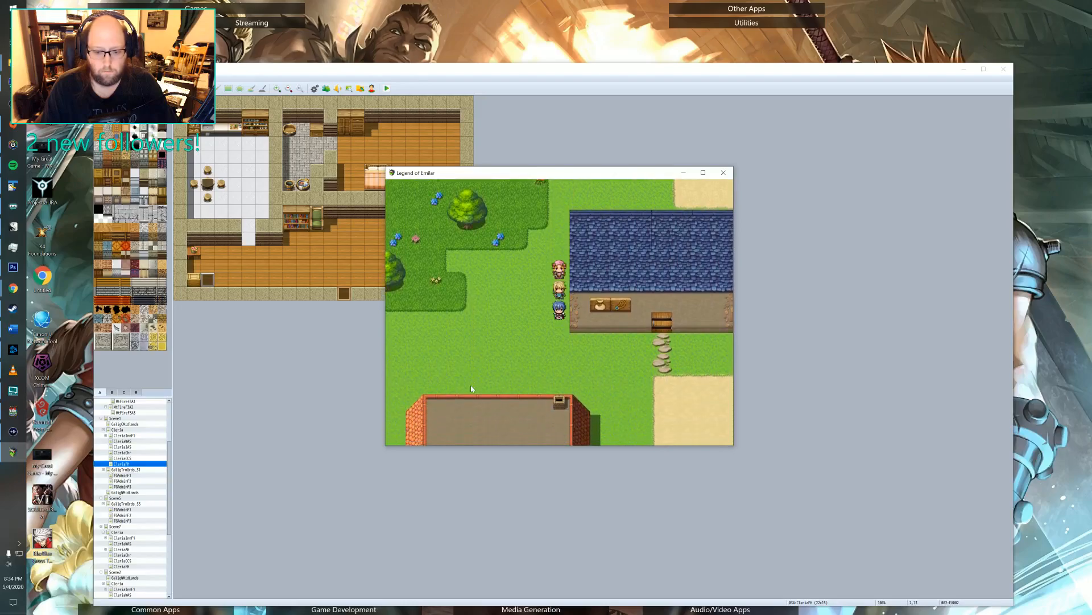
key(Up)
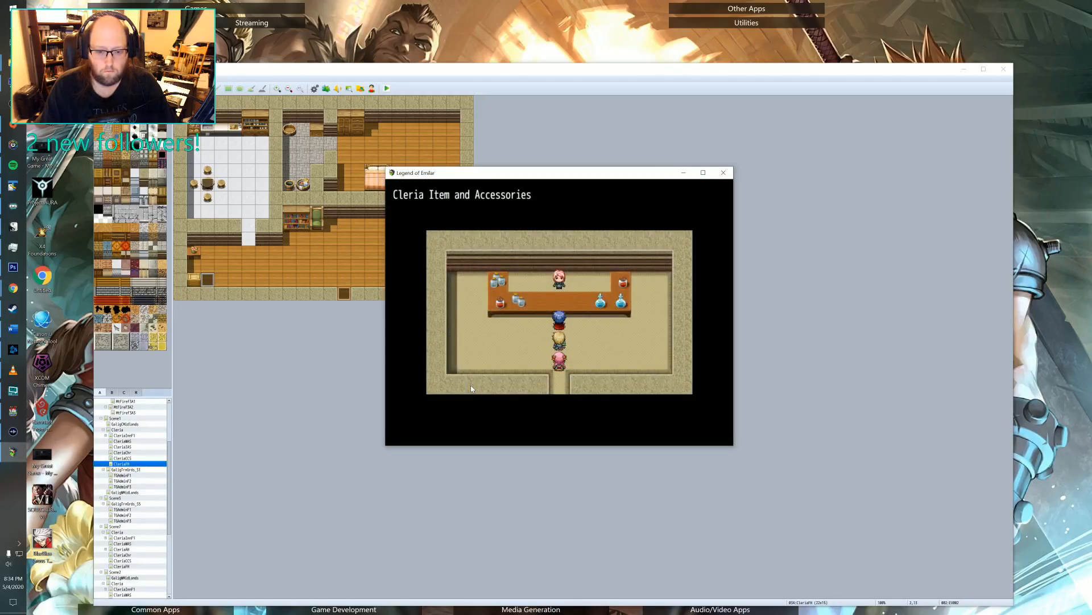
key(Down)
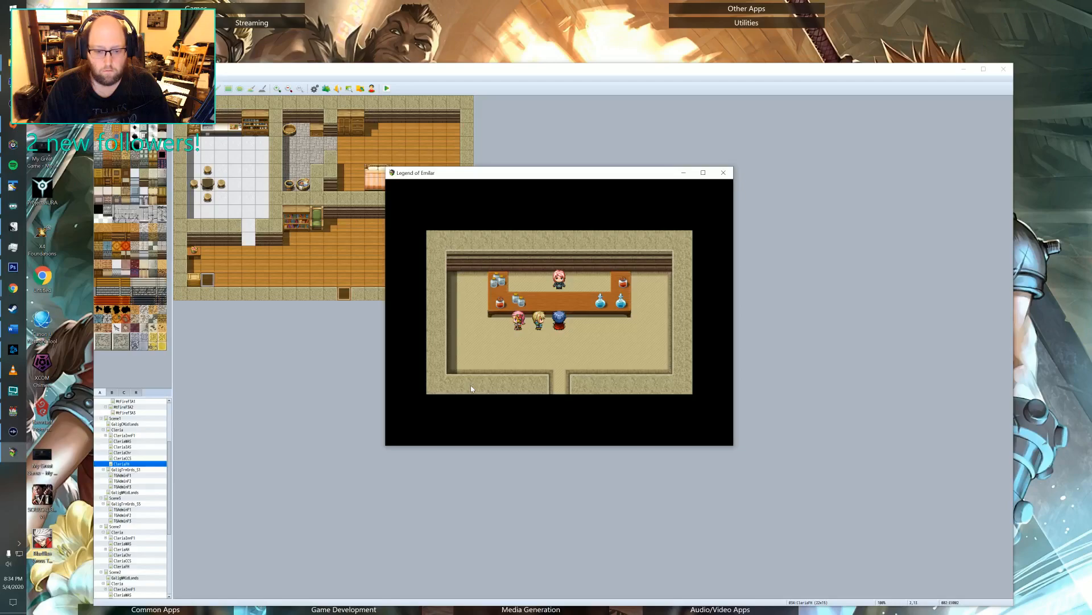
key(Left)
Open the save file list from the party menu, back out of it, and close the playtest.
key(Escape)
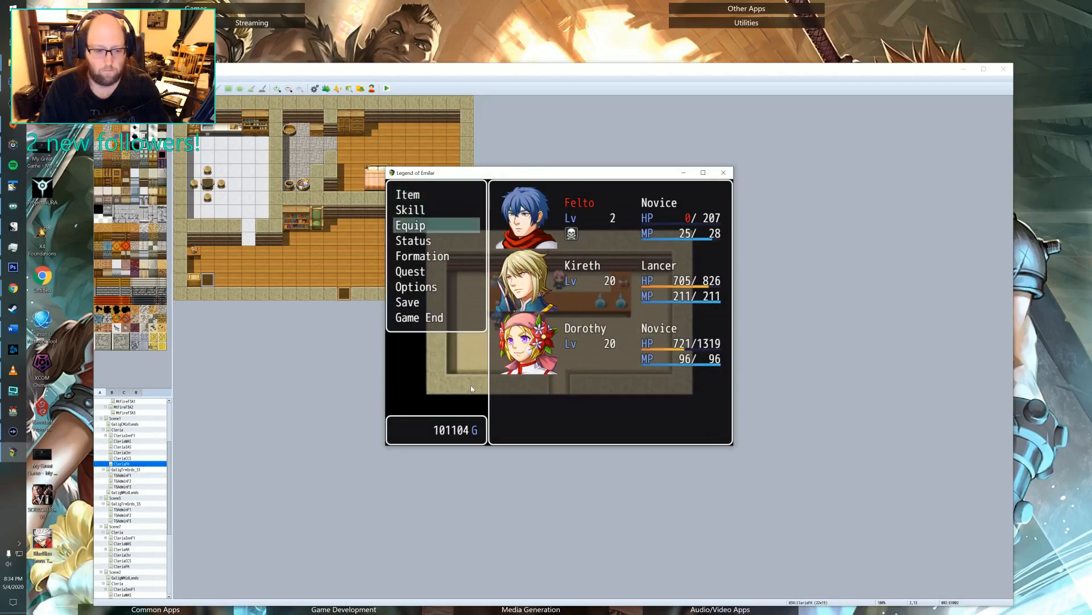
key(Down)
key(Down)
key(Down)
key(Down)
key(Down)
key(Down)
key(Down)
key(Return)
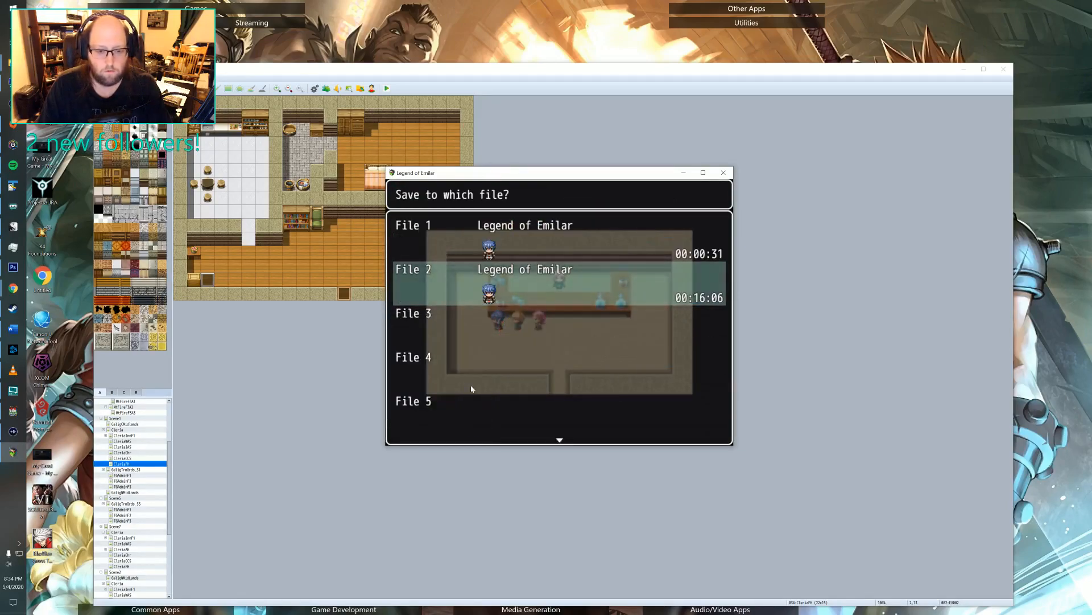
key(Down)
key(Escape)
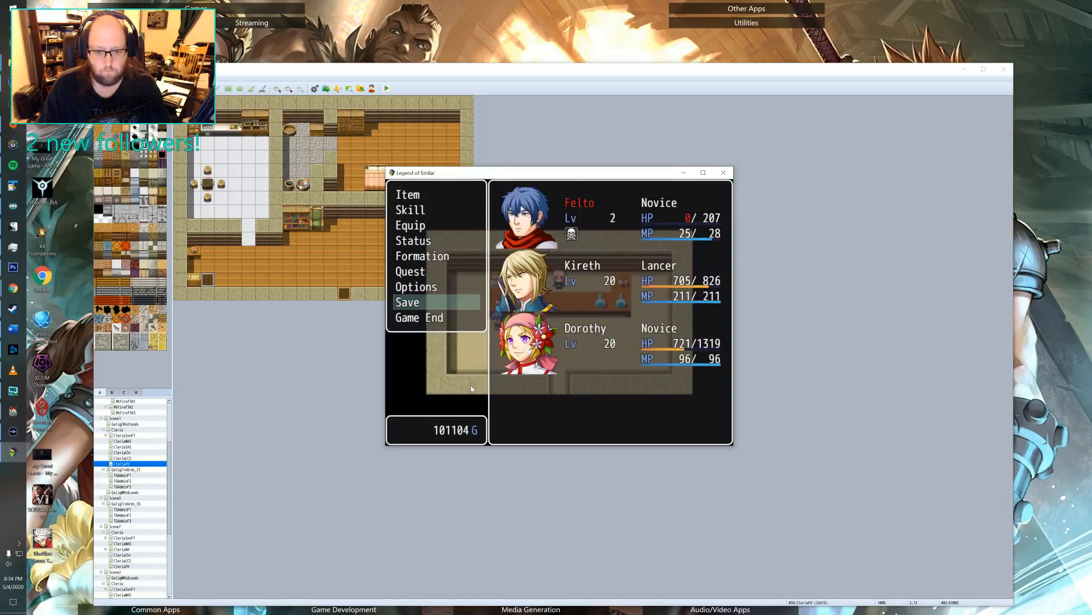
key(Escape)
key(Escape)
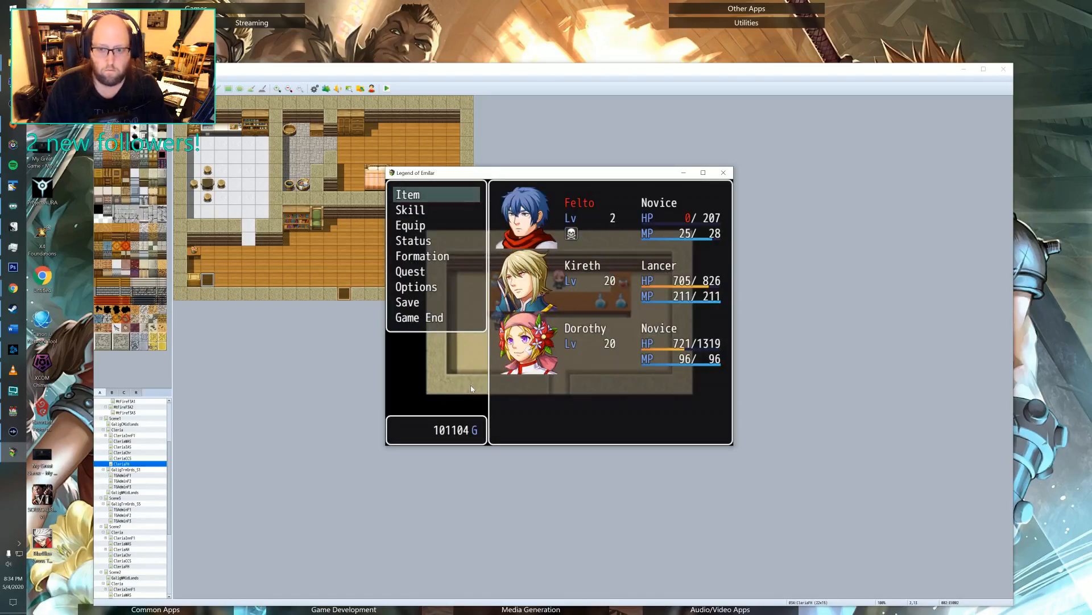
click(723, 173)
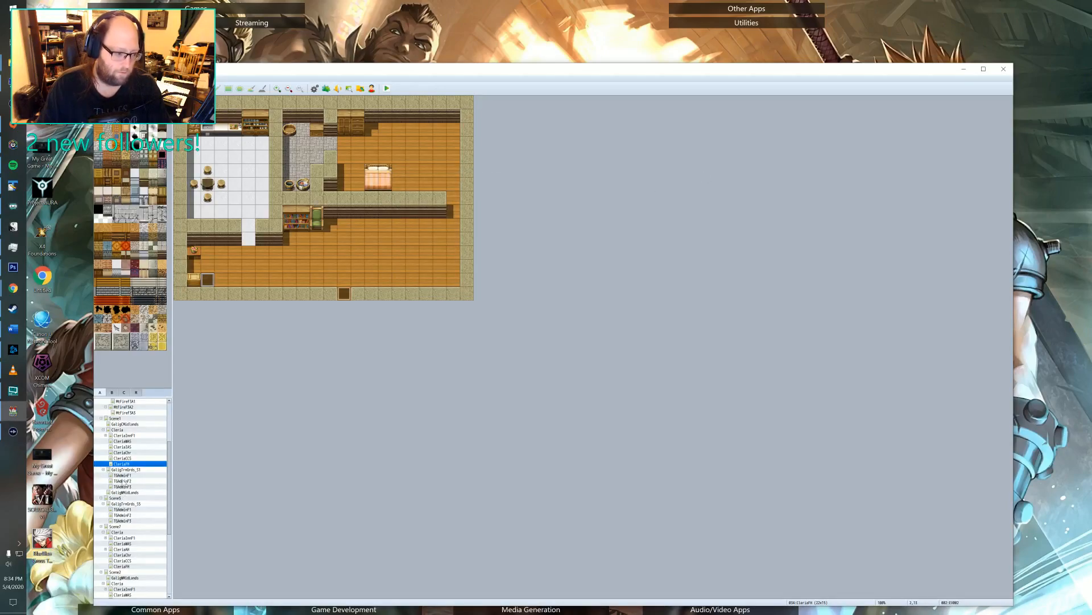
Inspect the second page of the counter event on Cleria's item shop map, including its switch condition, and close the event.
click(126, 447)
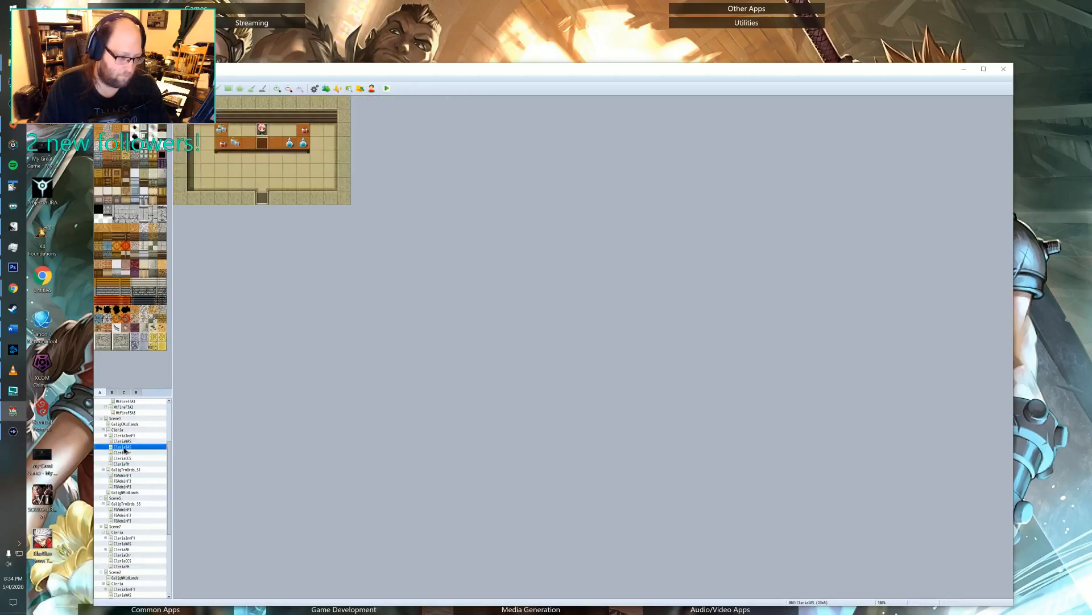
double_click(265, 146)
click(424, 262)
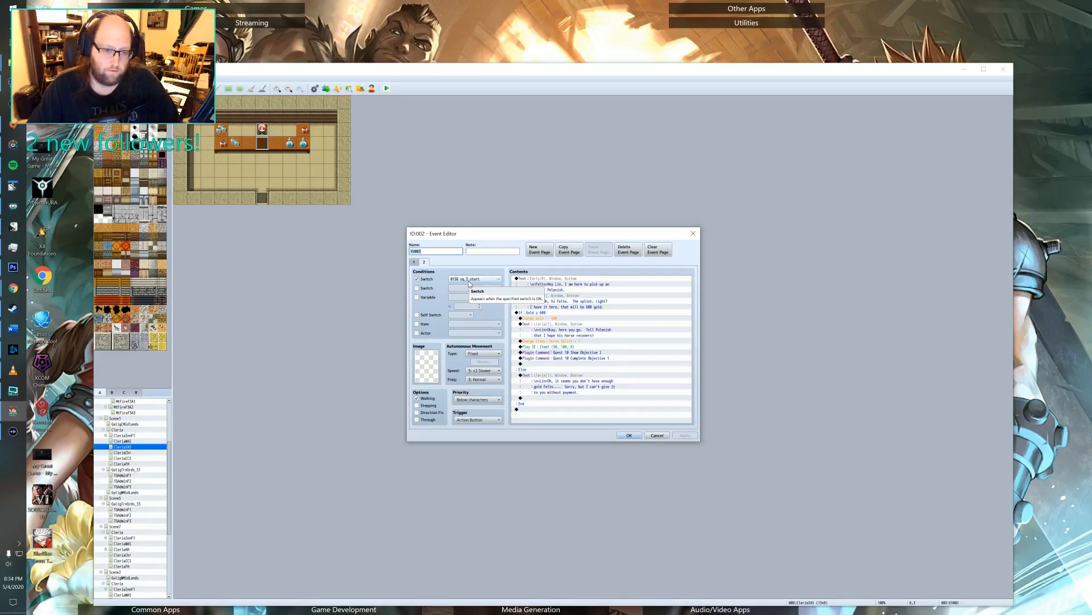
click(692, 234)
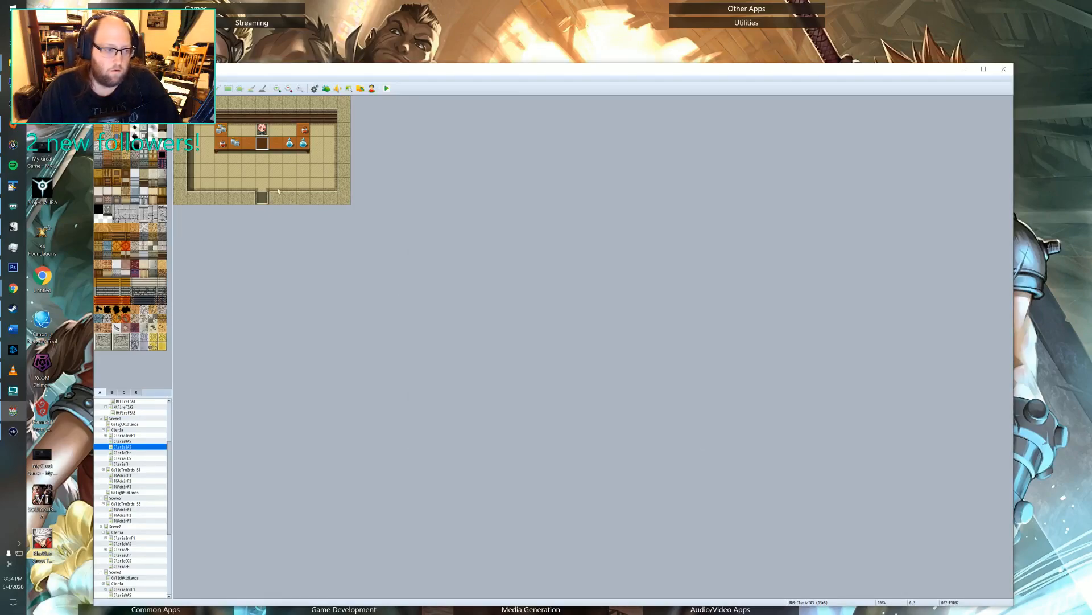
Inspect the Polenish event on the Cleria map, check its quest start switch command, and close the event.
click(122, 435)
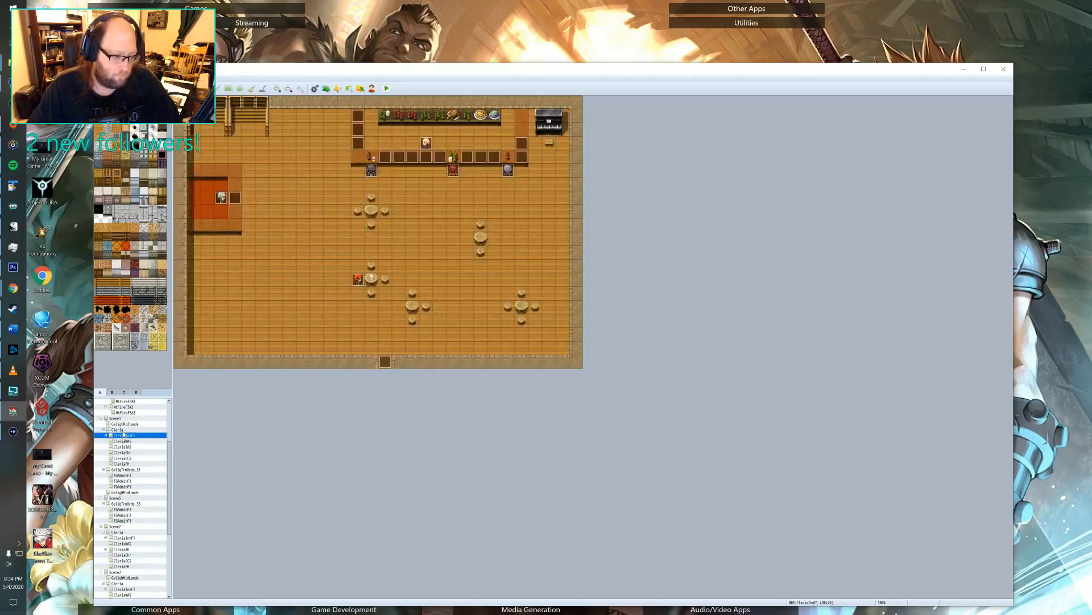
click(117, 429)
scroll(443, 130, up, 5)
scroll(442, 132, up, 5)
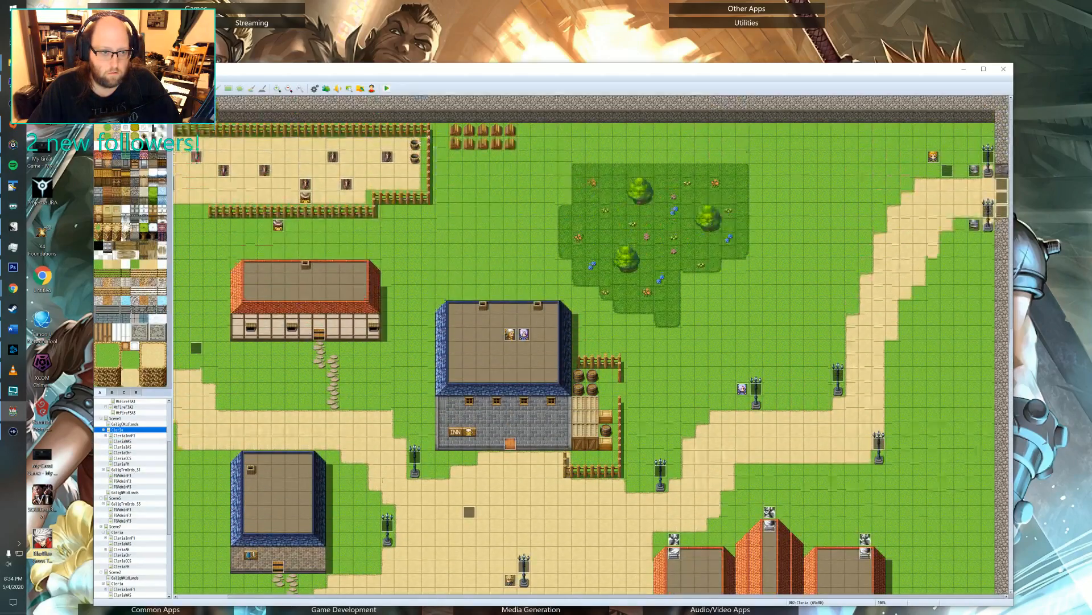
double_click(307, 198)
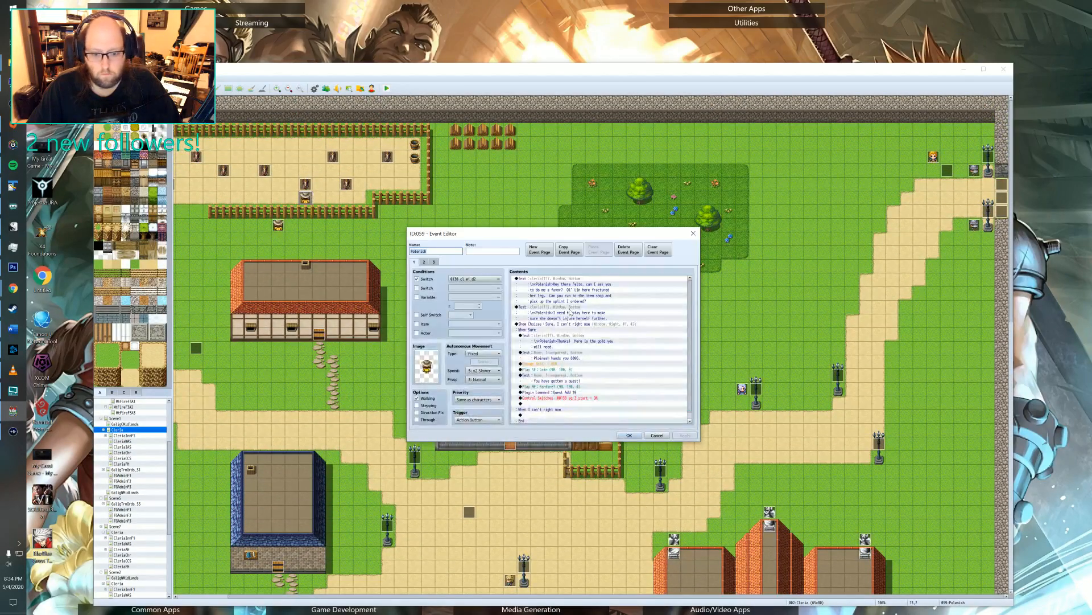
scroll(570, 312, down, 1)
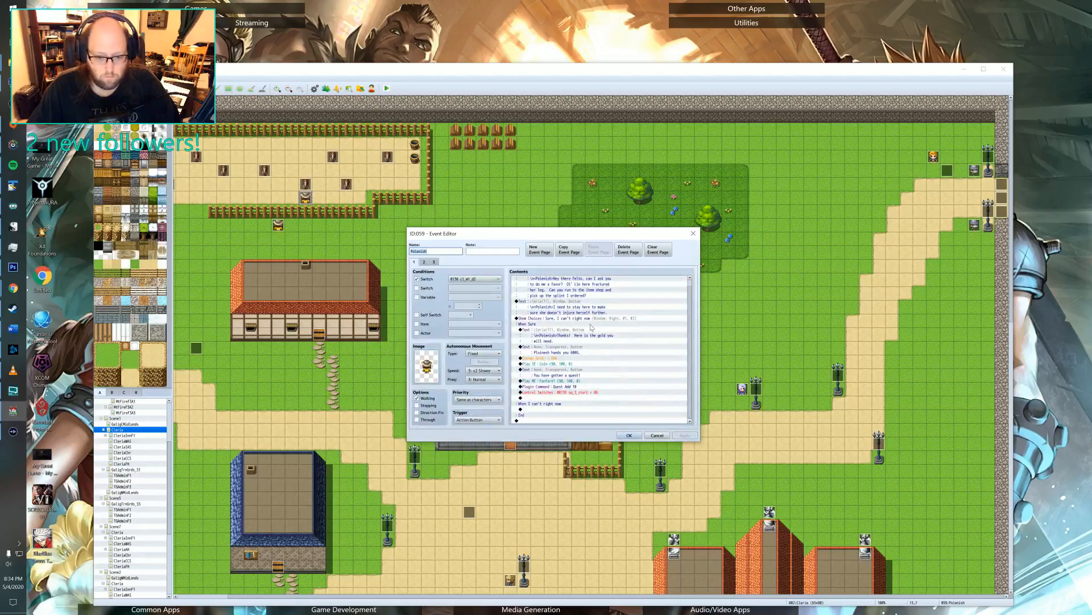
click(572, 393)
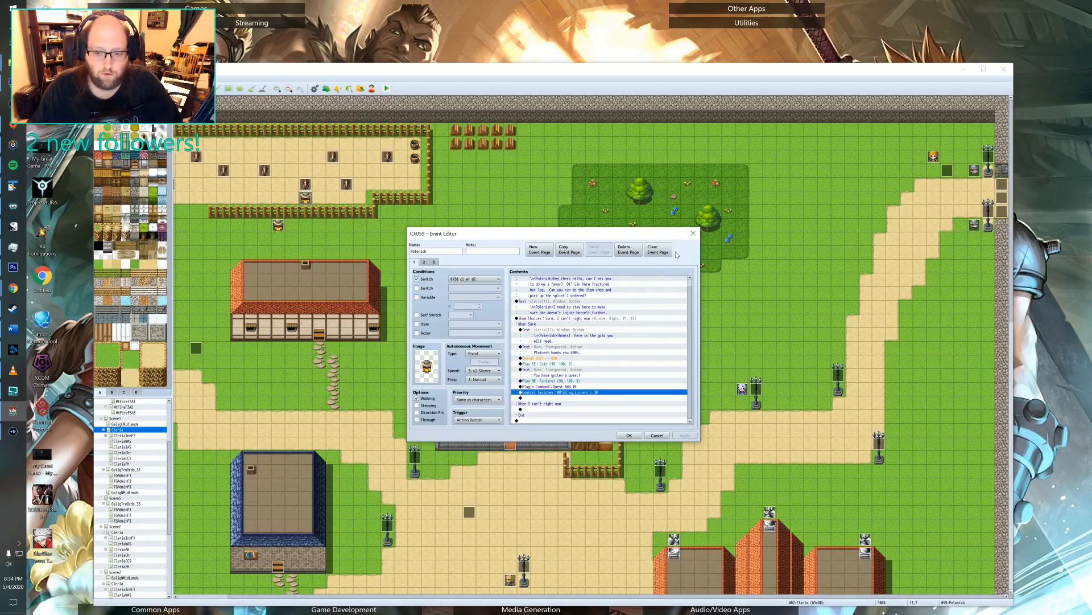
click(693, 233)
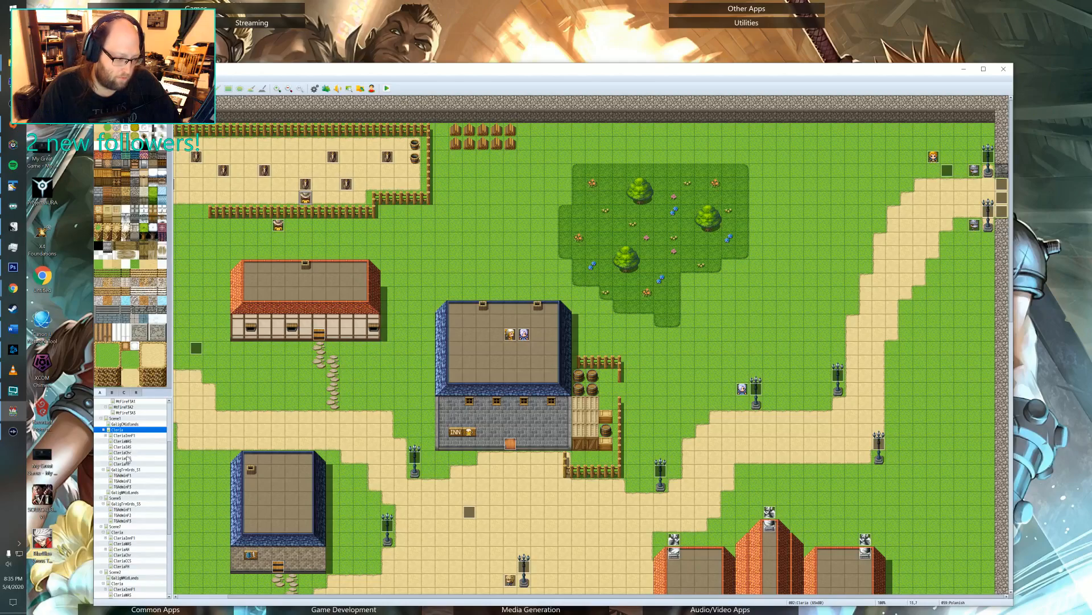
Reopen page 2 of the item shop's counter event, view its priority options, and cancel without changing anything.
click(145, 446)
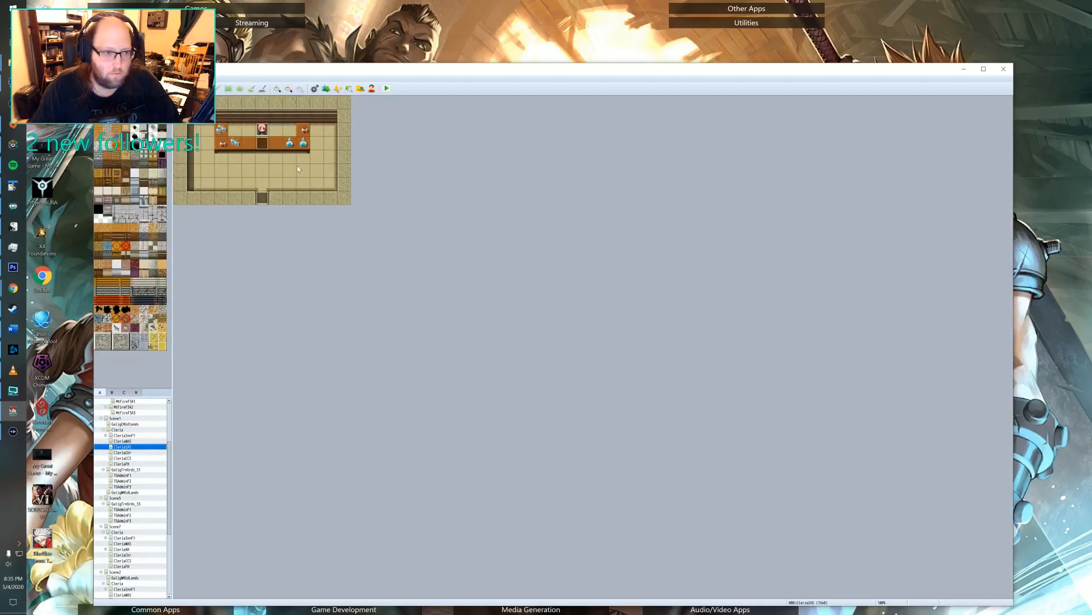
double_click(262, 143)
click(425, 262)
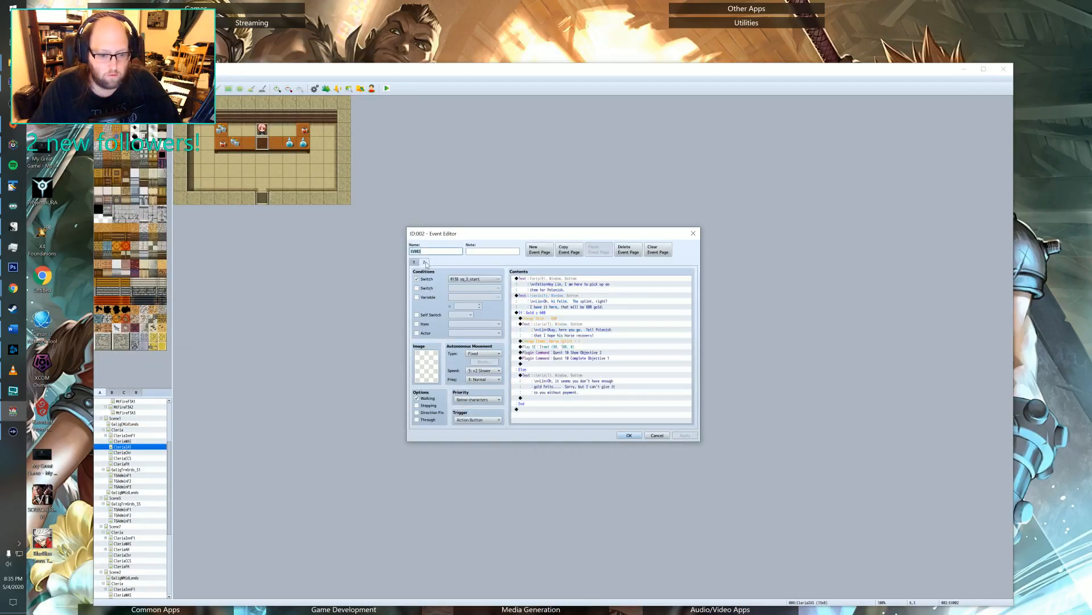
click(477, 400)
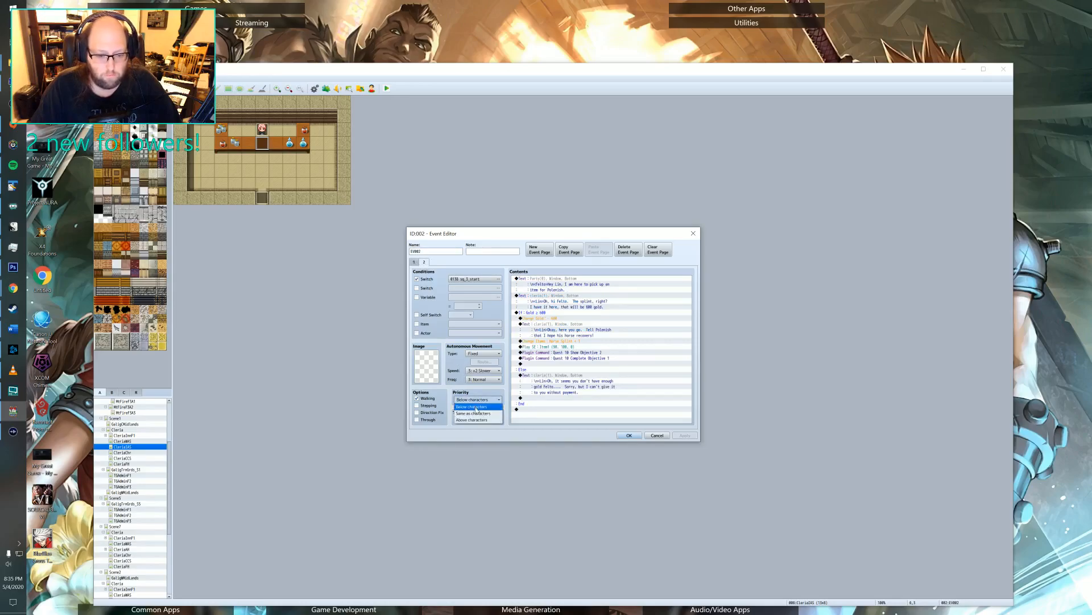
click(657, 435)
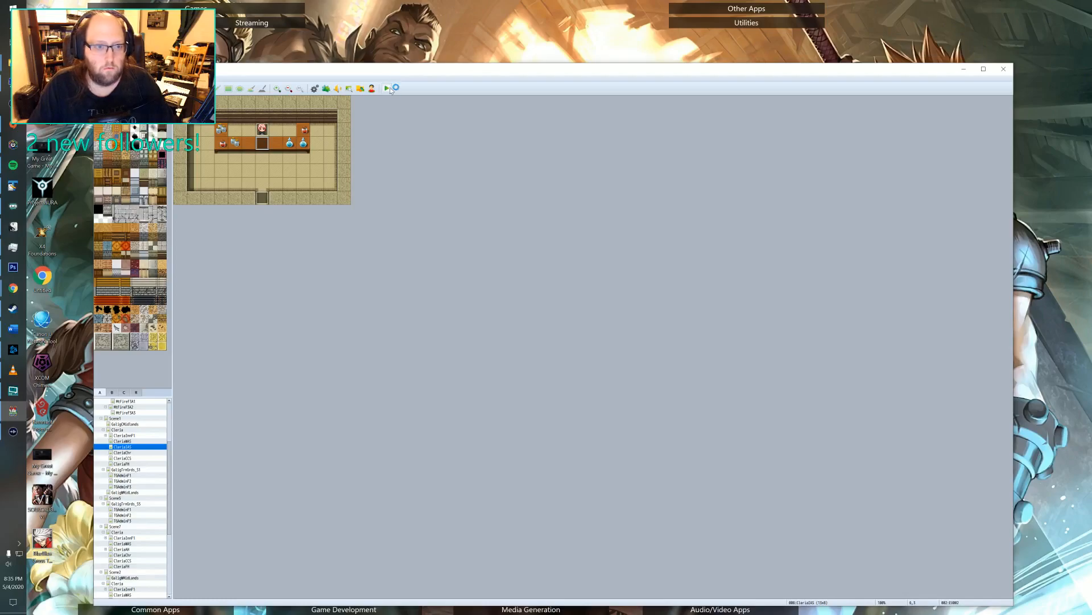
Start a fresh playtest with a new game and advance through Felto's opening dialogue.
key(ctrl+r)
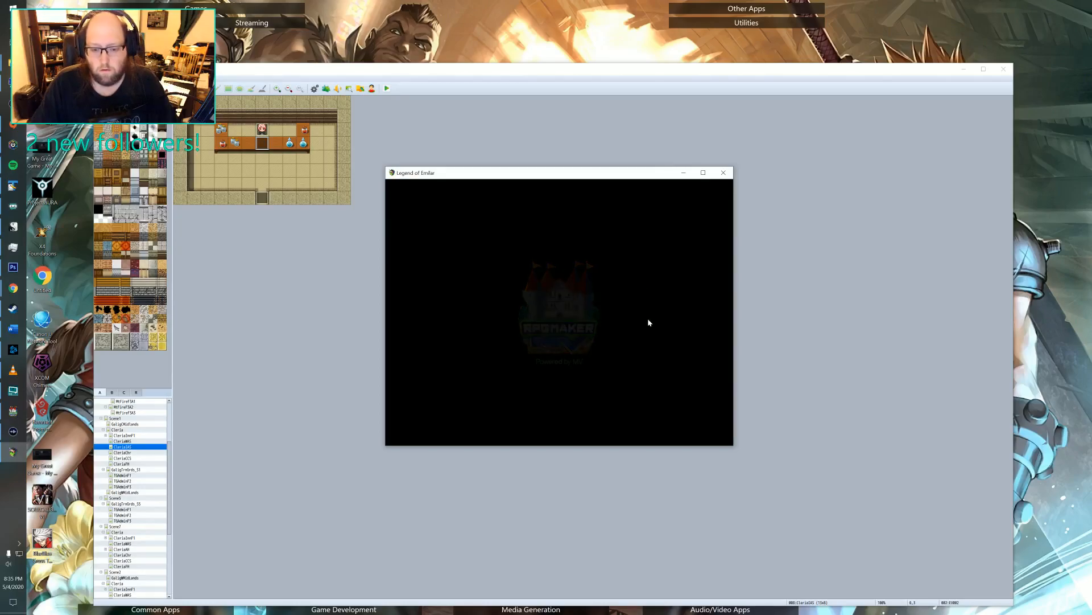
key(Up)
key(Return)
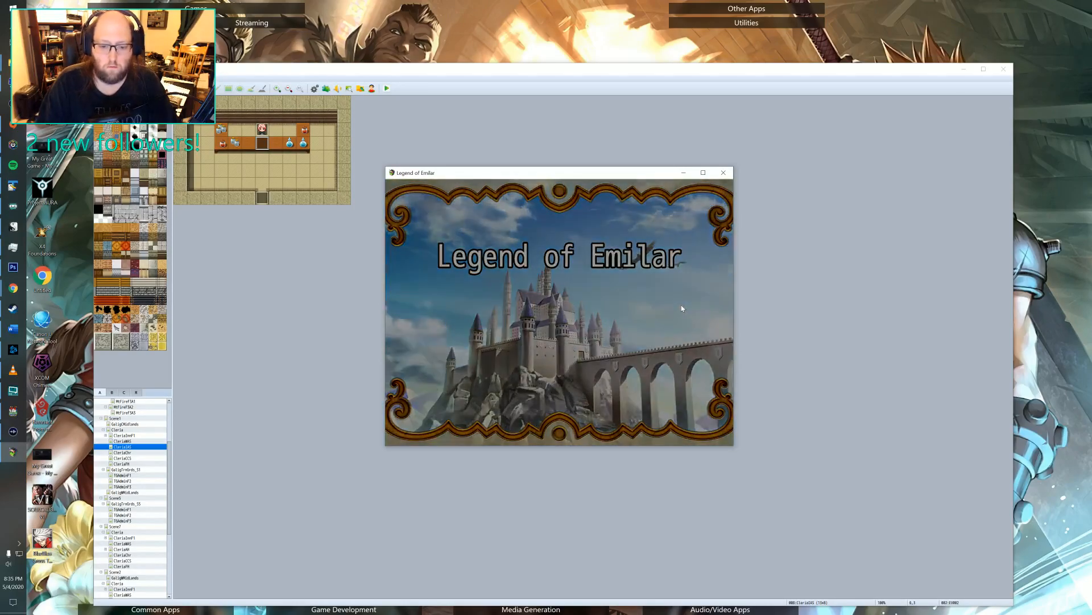
key(Return)
key(Return)
key(Return)
key(Return)
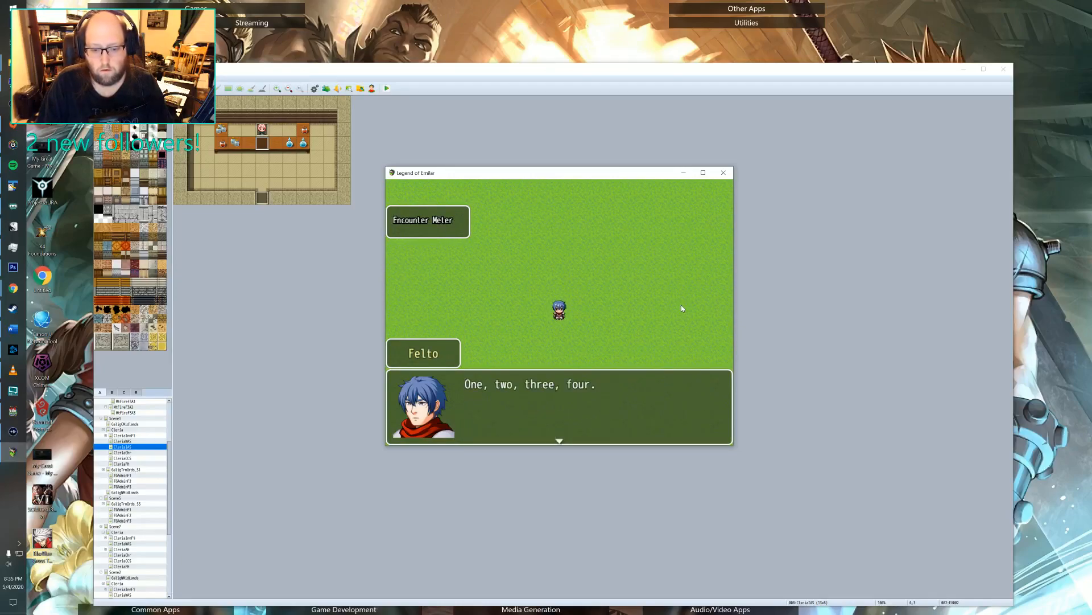
key(Return)
key(Return)
key(Return)
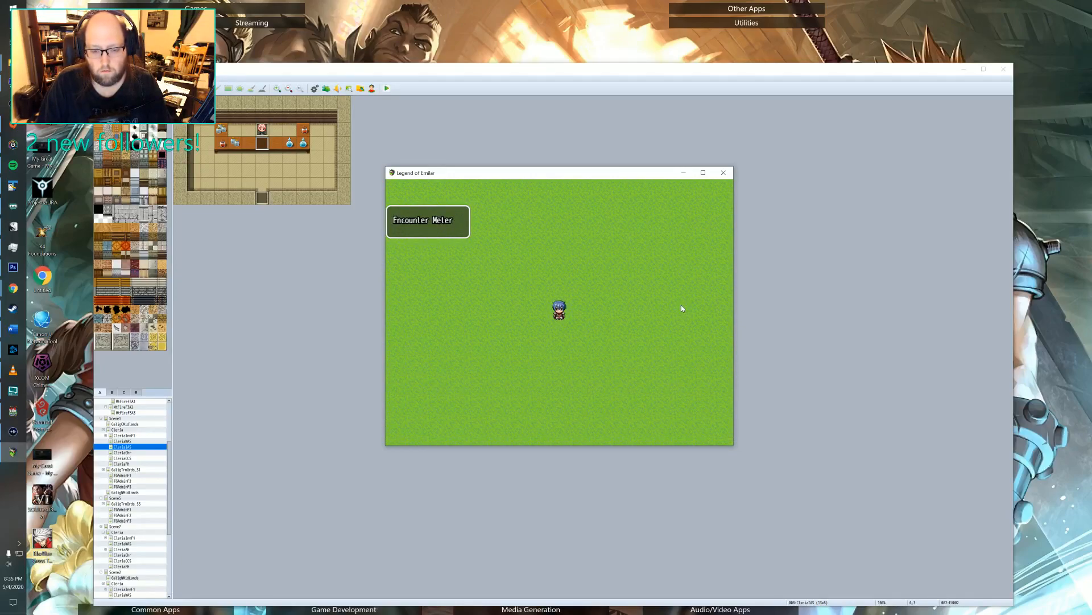
End the current game, return to the title screen, and load the File 3 save.
key(Escape)
key(Down)
key(Down)
key(Down)
key(Down)
key(Down)
key(Down)
key(Down)
key(Down)
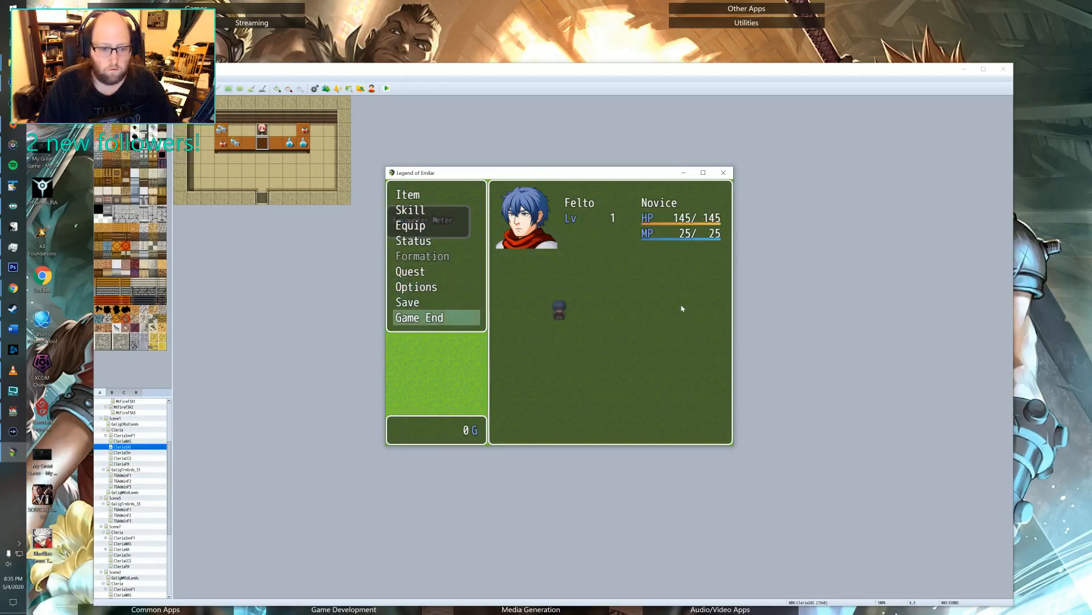
key(Return)
key(Return)
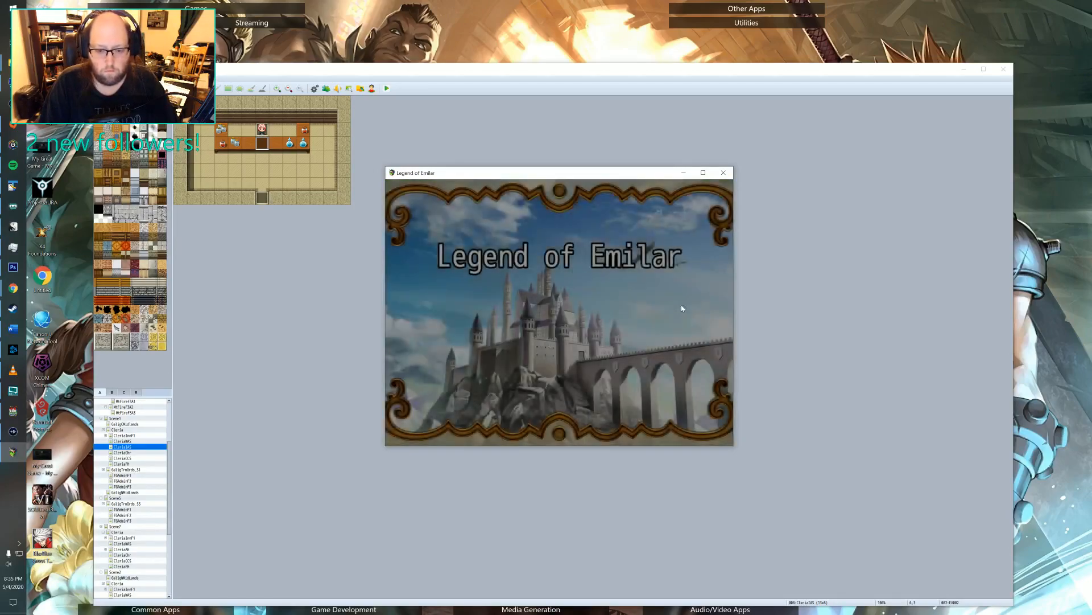
key(Down)
key(Return)
key(Return)
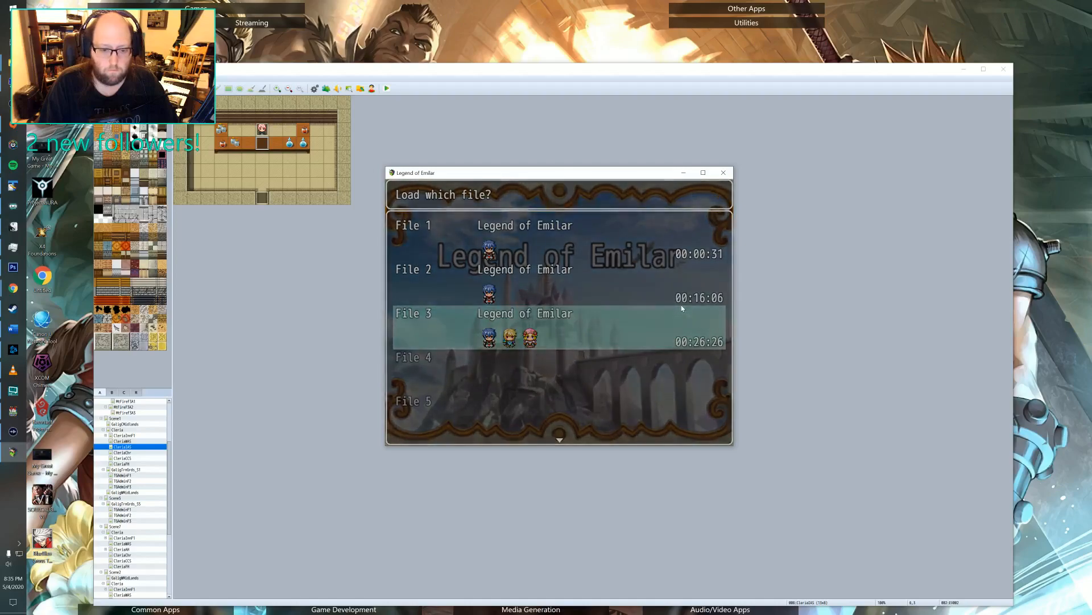
Walk up to the item shop counter and play through the dialogue with Lin about Polenish's splint.
key(Right)
key(Up)
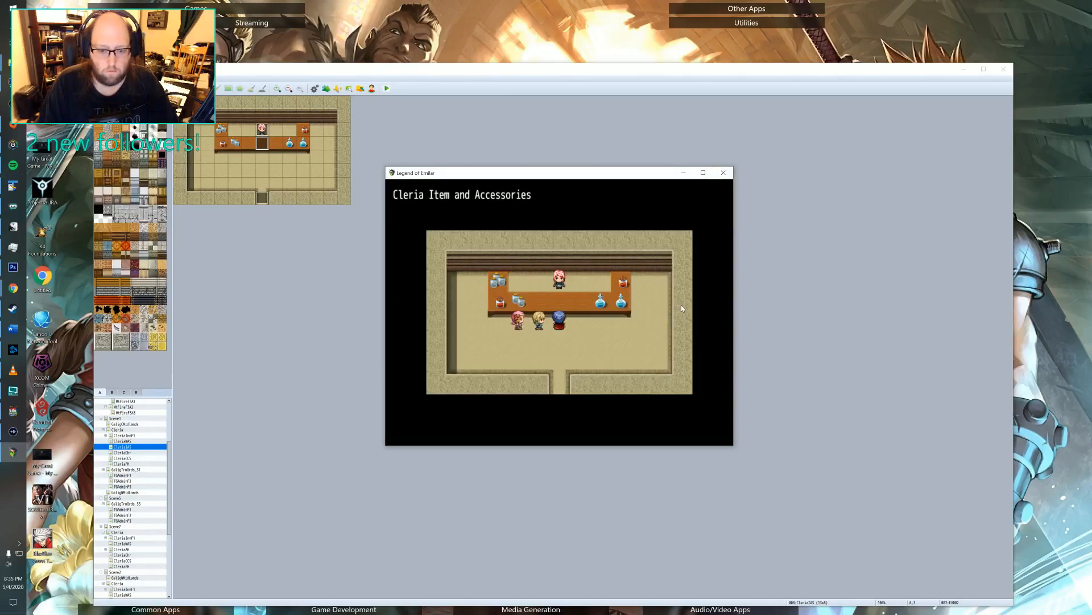
key(Return)
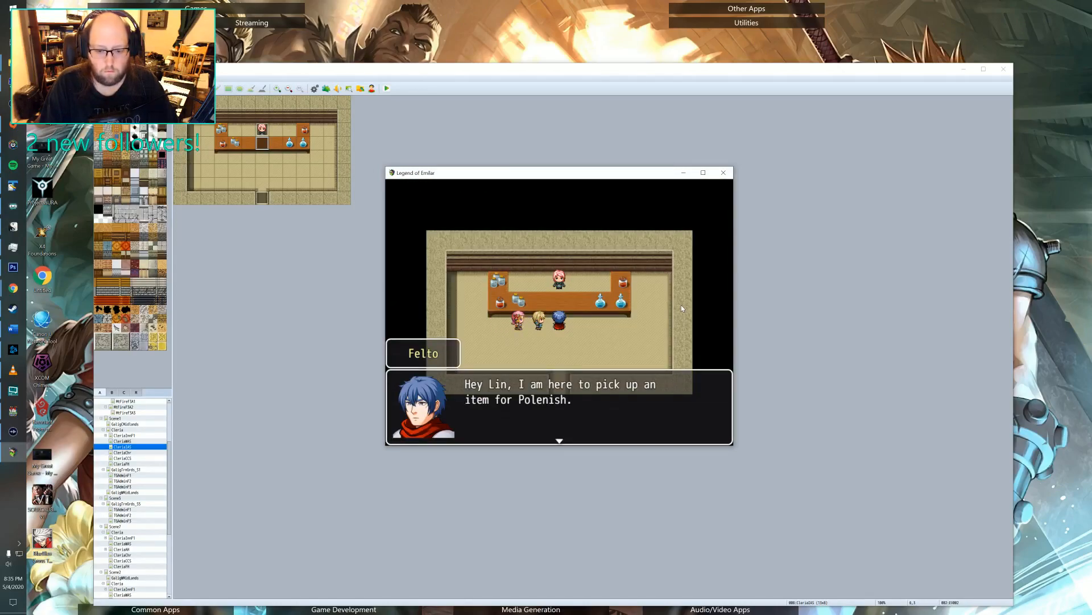
key(Return)
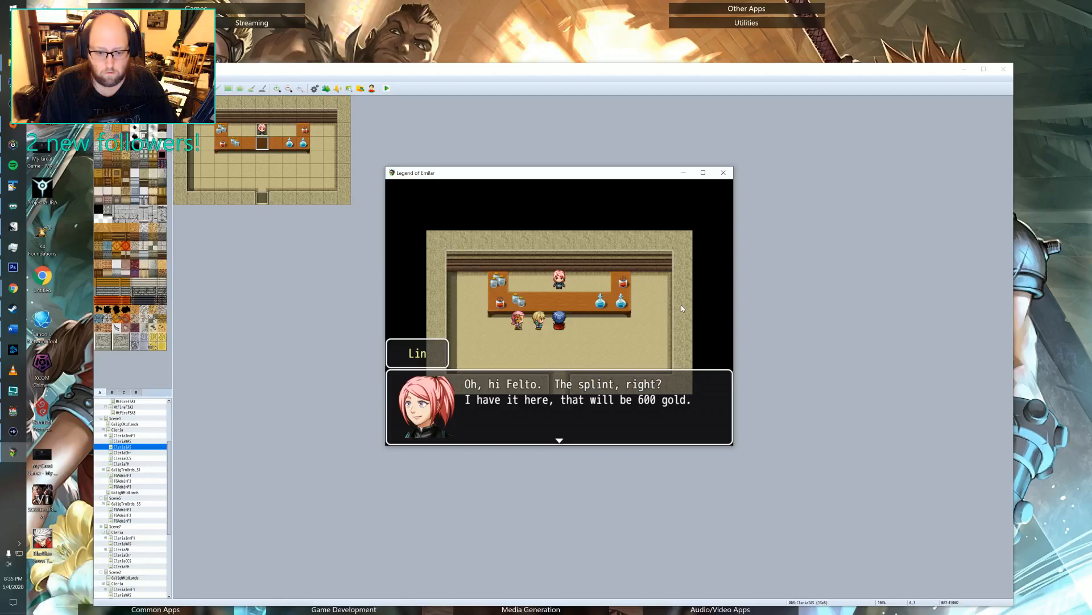
key(Return)
key(Return)
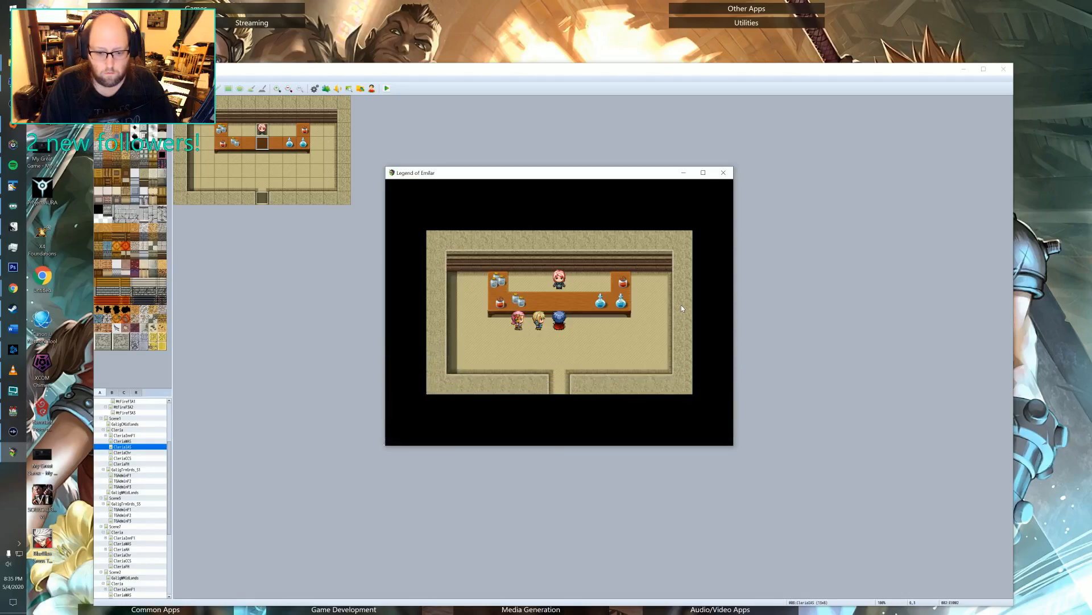
Leave the item shop and walk the party through Cleria, past the inn, to the horse pen's entrance.
key(Down)
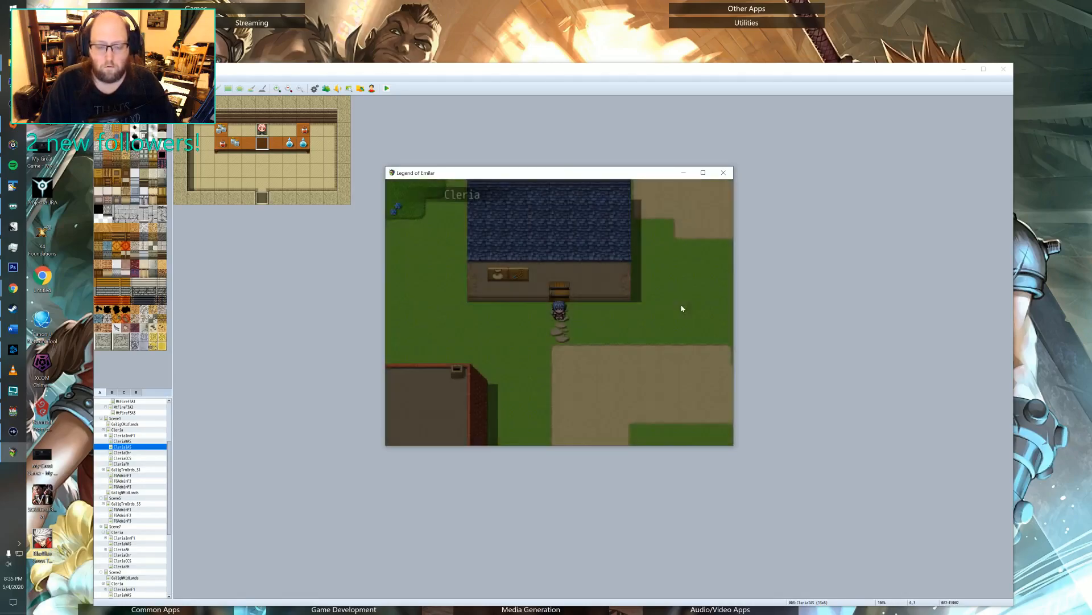
key(Right)
key(Up)
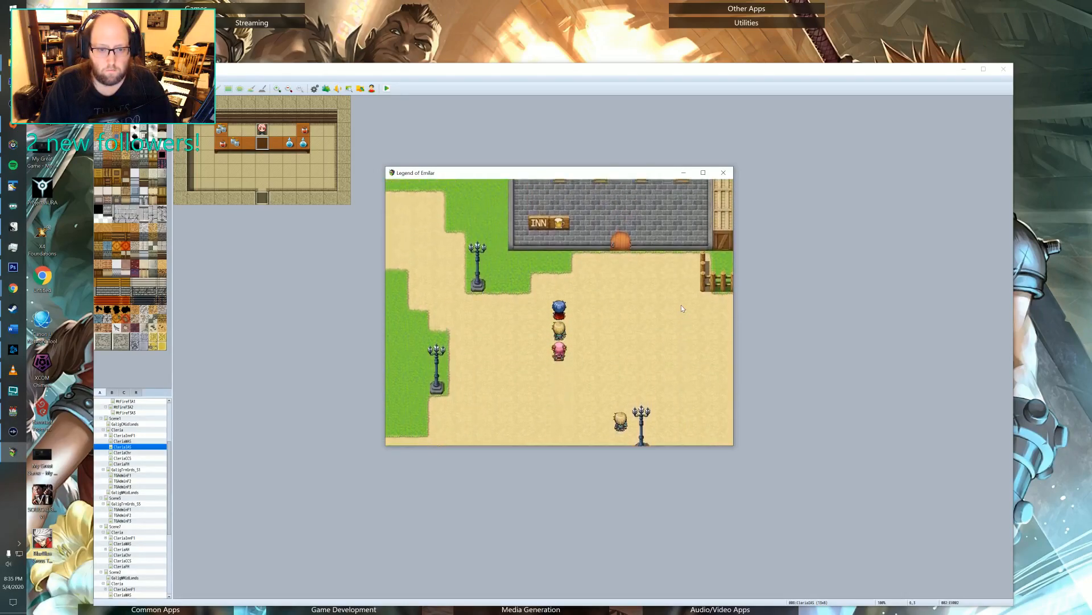
key(Left)
key(Up)
key(Left)
key(Up)
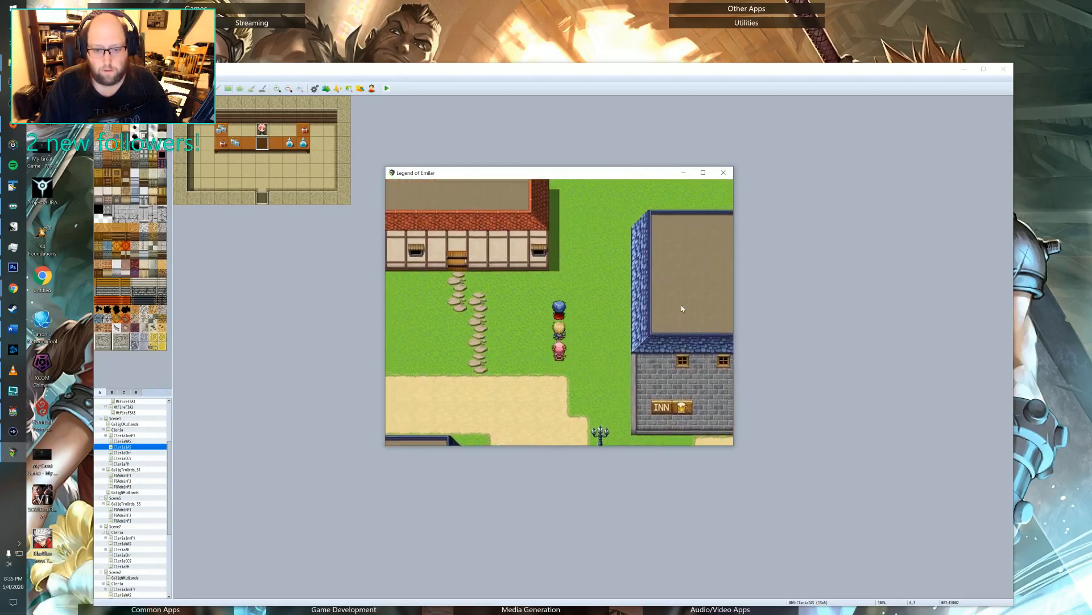
key(Left)
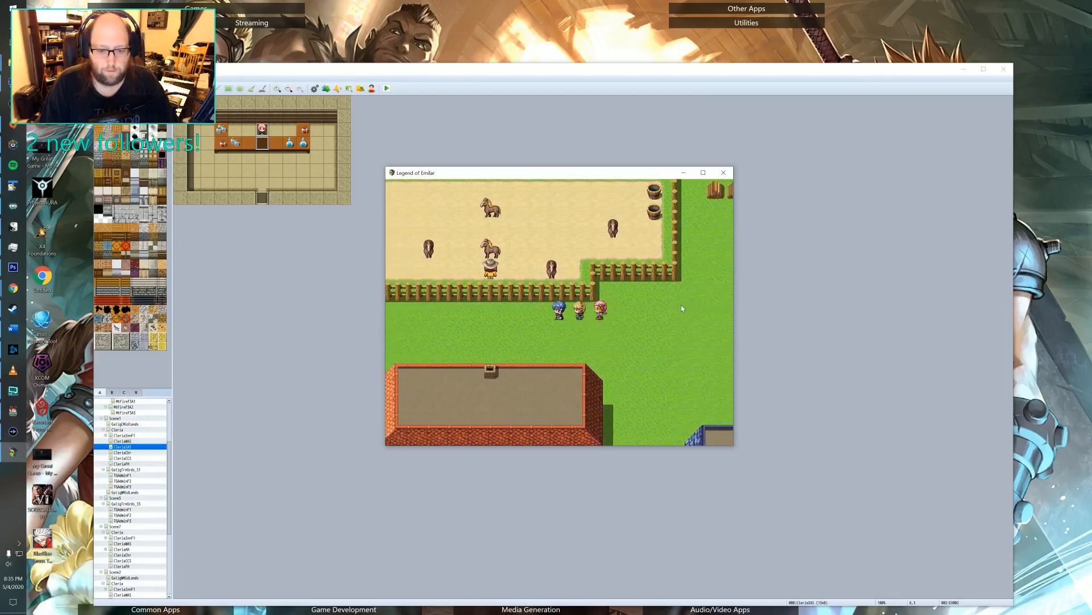
key(Left)
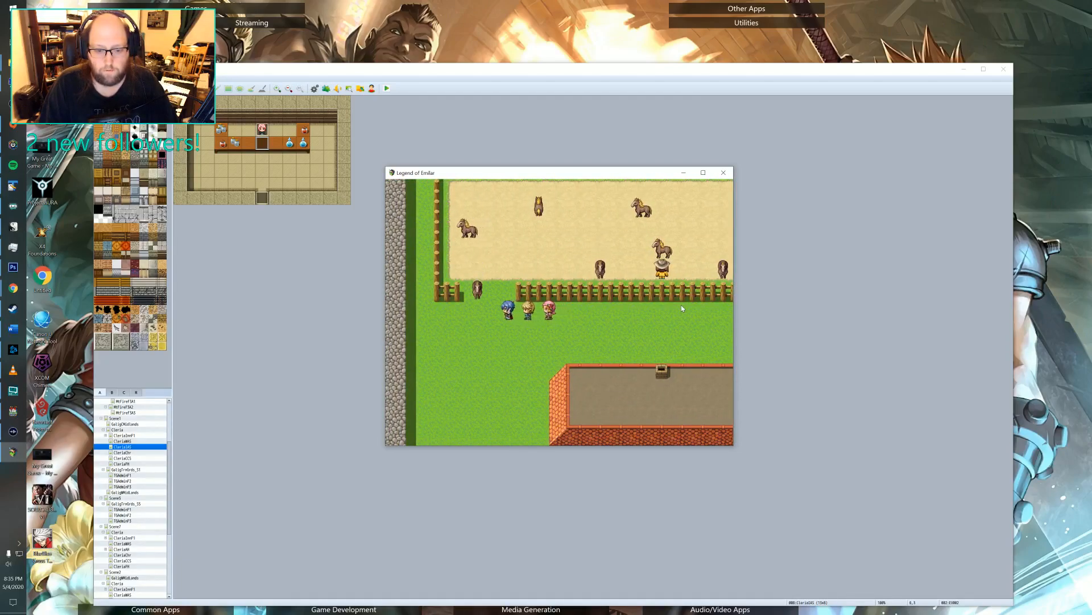
Enter the horse pen, walk to Polenish, and play through his dialogue on receiving the splint.
key(Up)
key(Down)
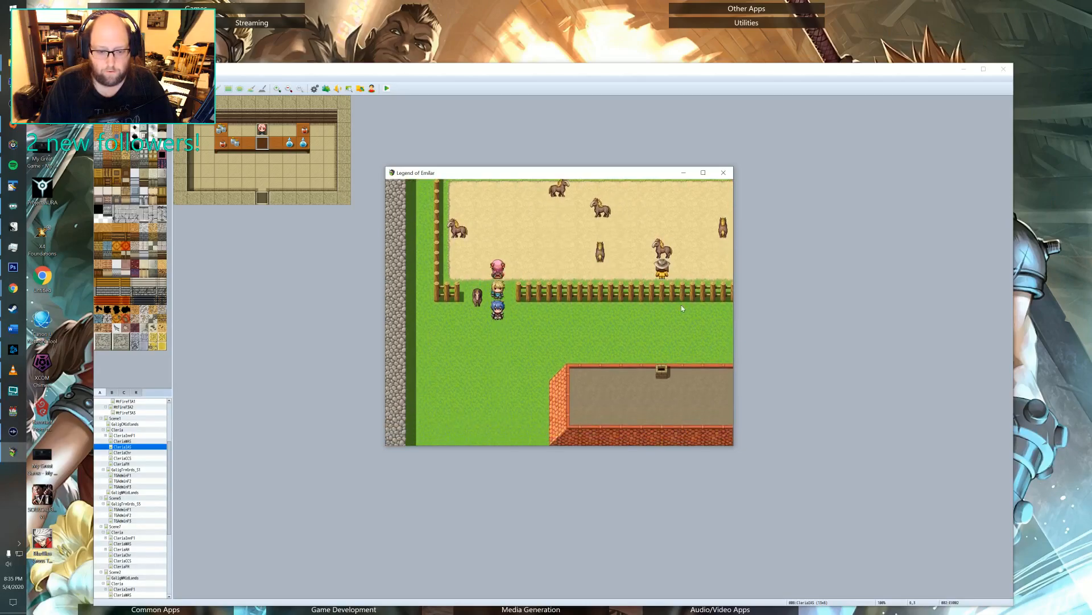
key(Up)
key(Up)
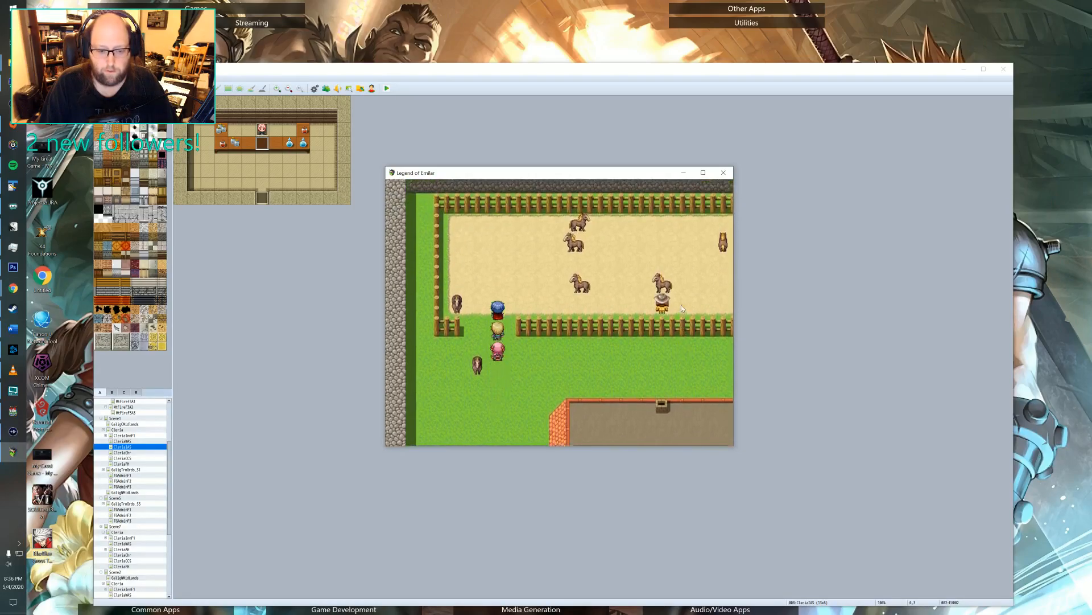
key(Right)
key(Right)
key(Right)
key(Right)
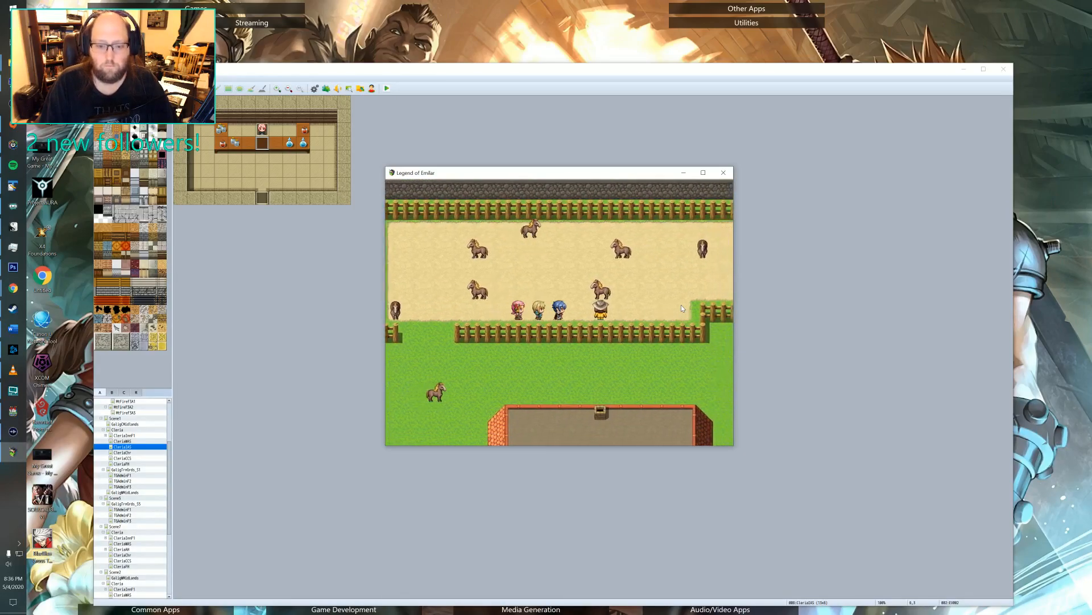
key(Return)
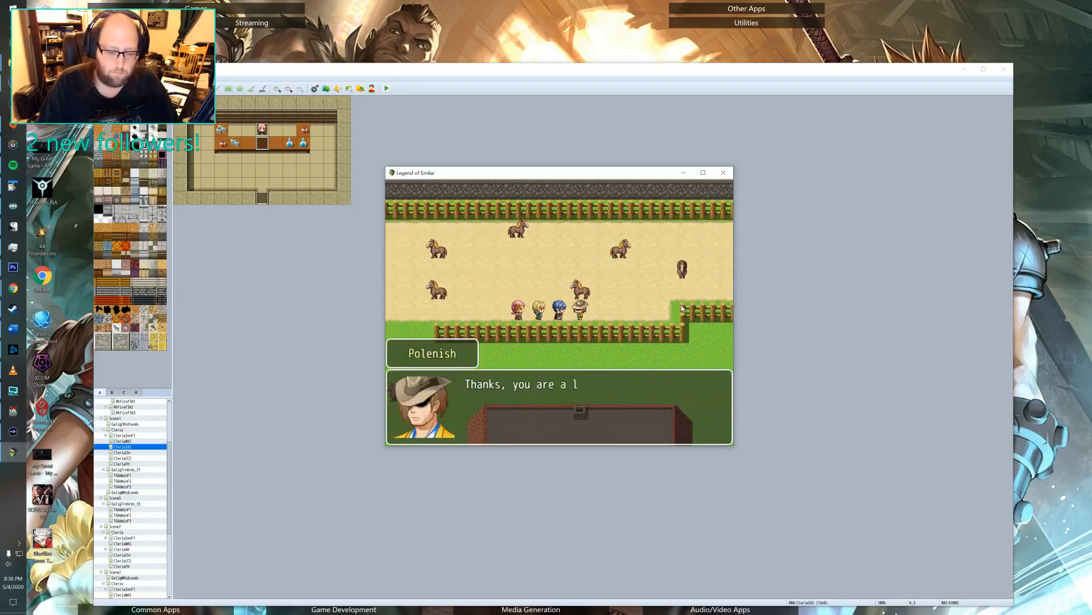
key(Return)
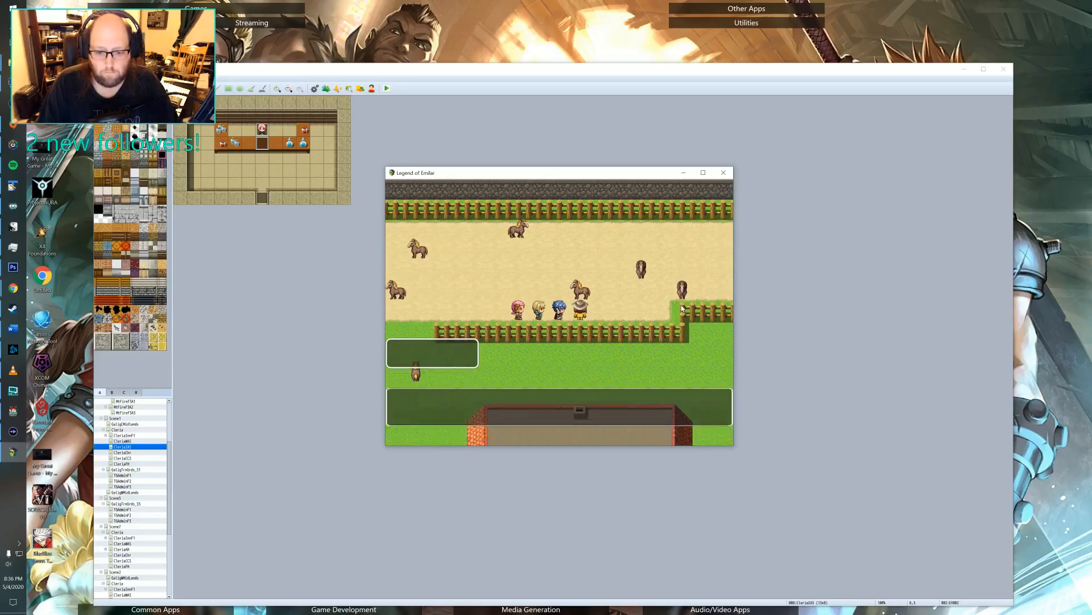
Lead the party away from Polenish and back out of the horse pen onto the grass.
key(Left)
key(Left)
key(Left)
key(Left)
key(Left)
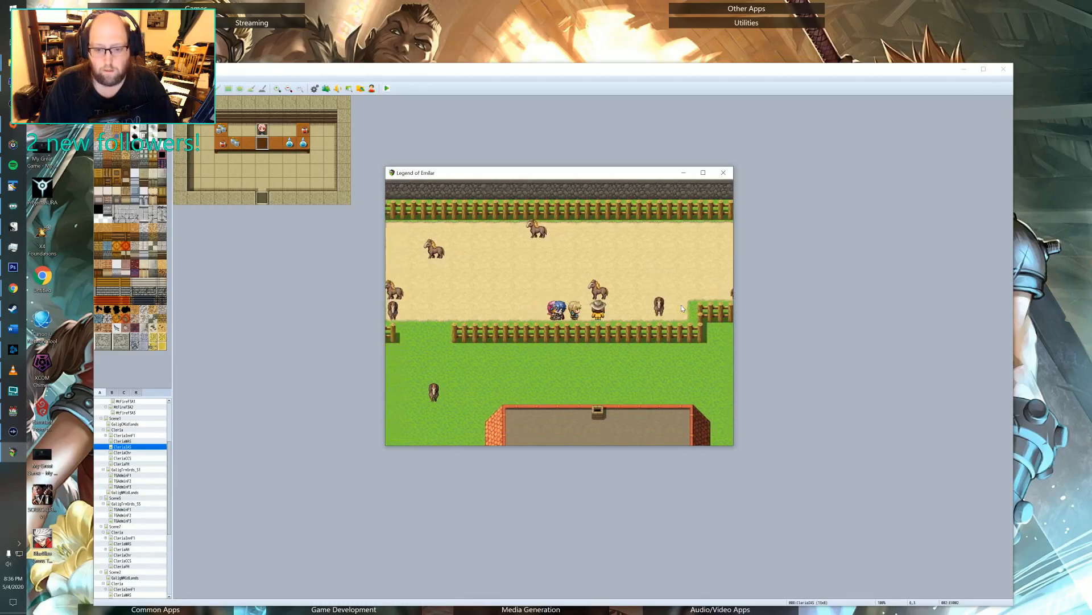
key(Down)
key(Right)
key(Right)
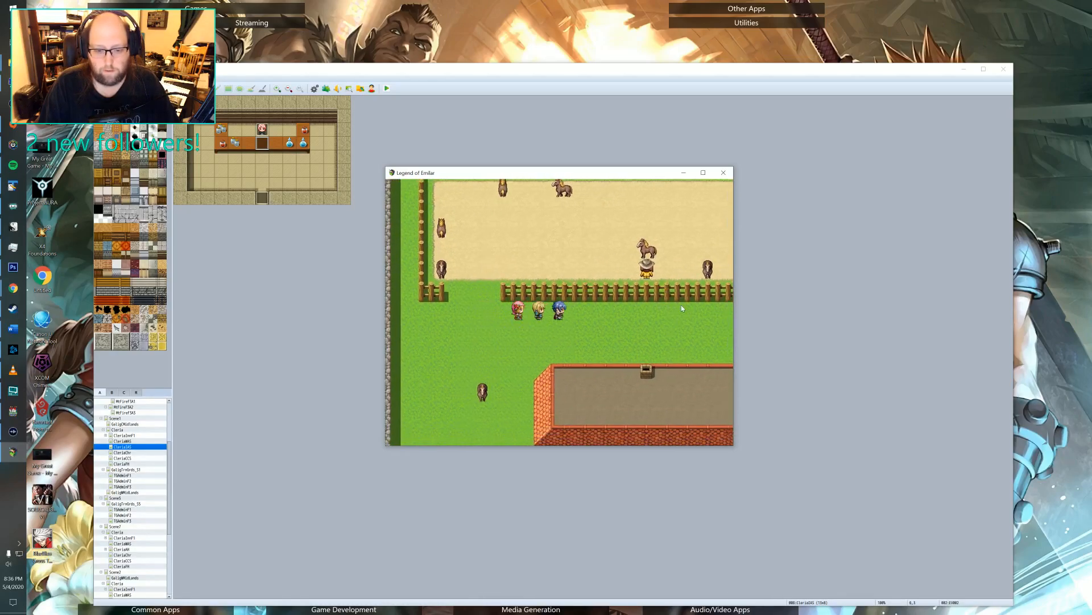
Check the completed Bat-Away side quest in the quest journal, and close the playtest.
key(Escape)
key(Down)
key(Down)
key(Down)
key(Down)
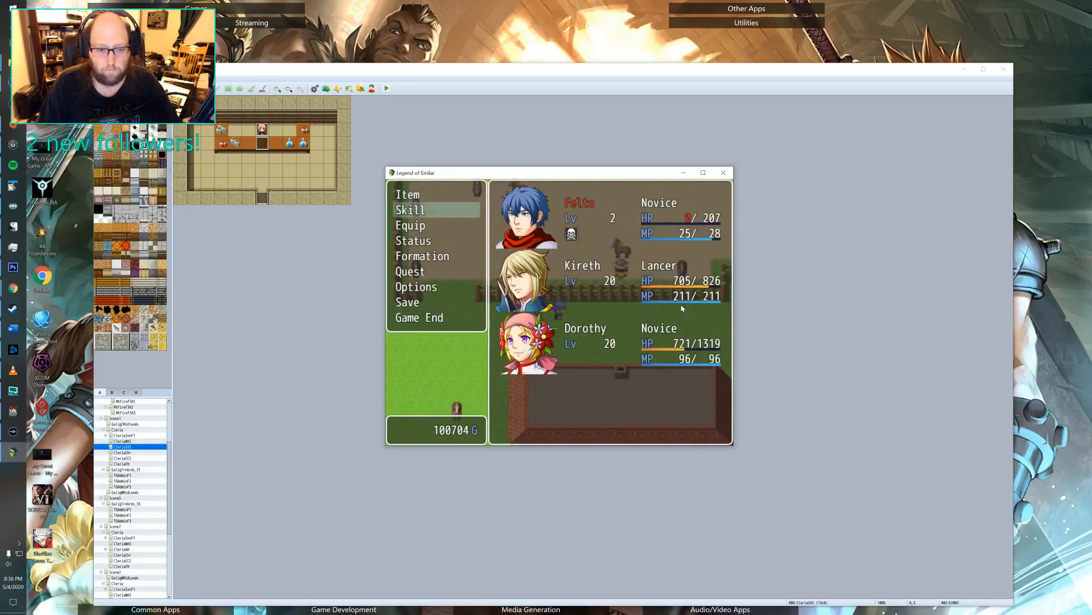
key(Down)
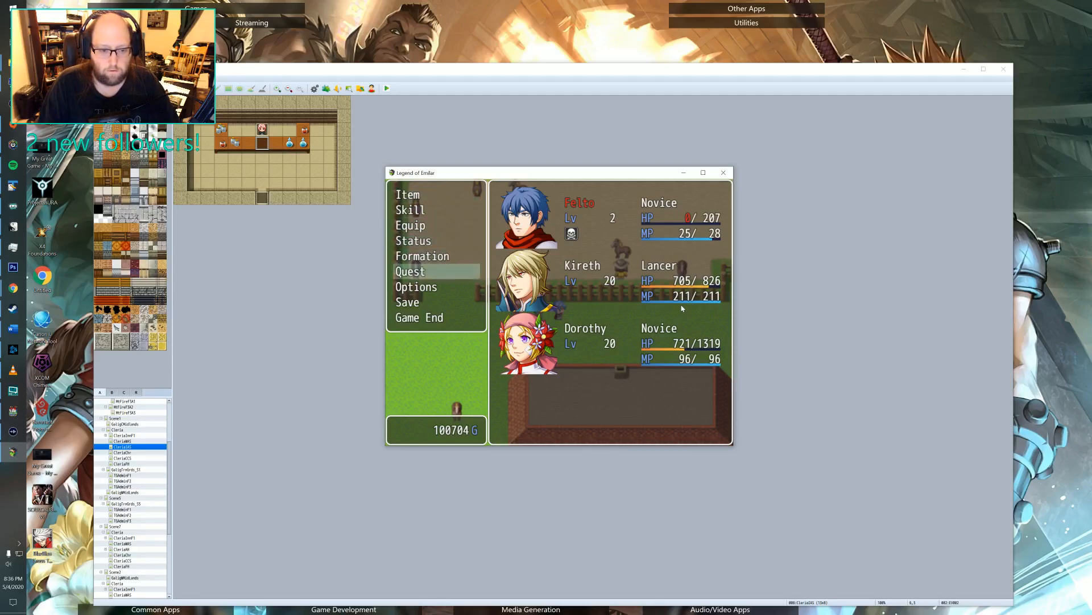
key(Return)
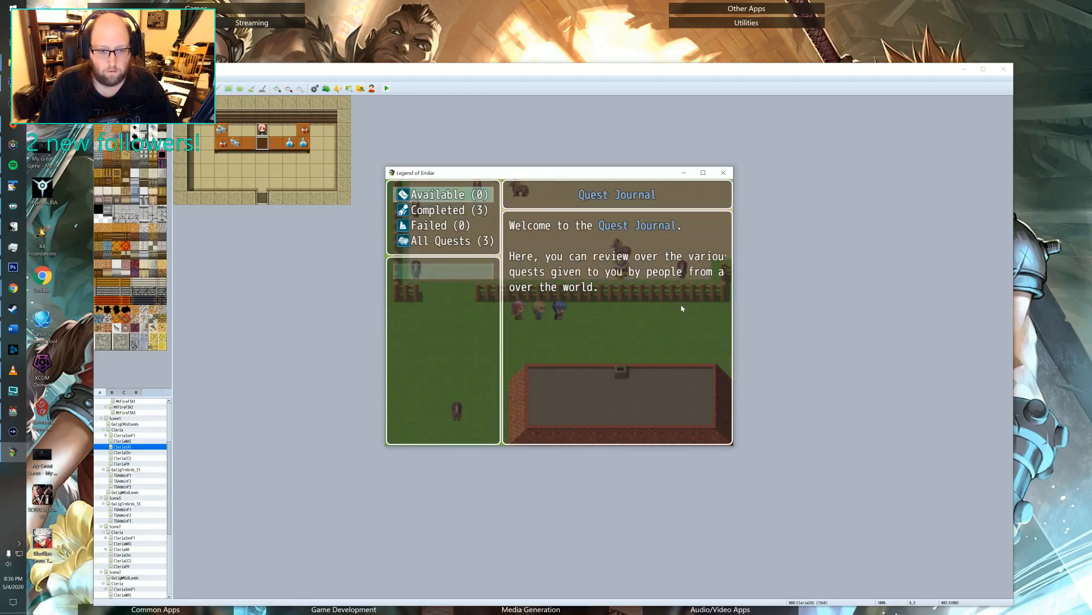
key(Down)
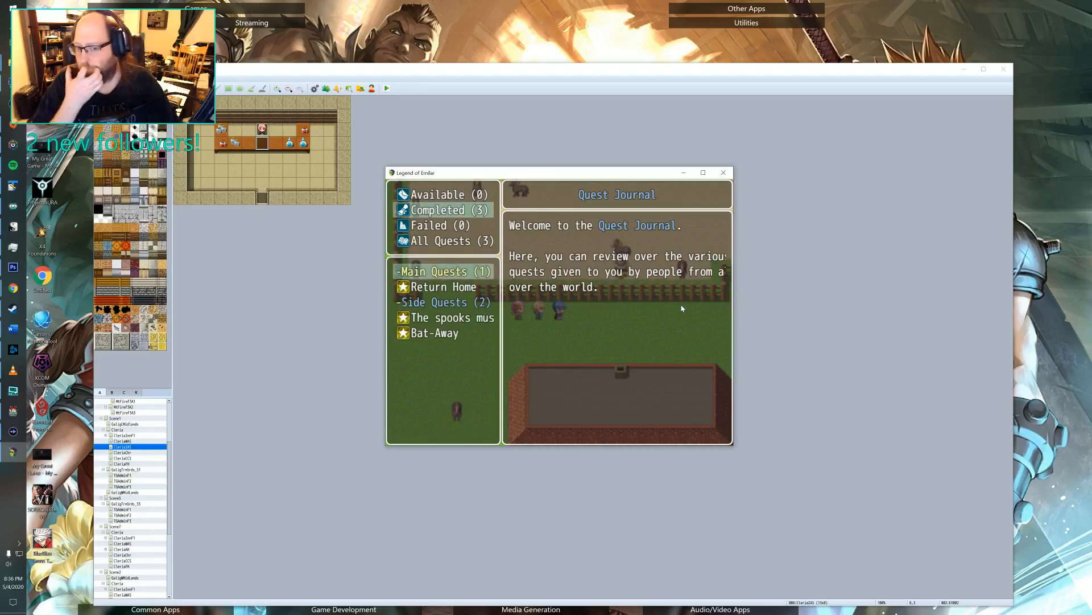
key(Down)
key(Down)
key(Down)
key(Down)
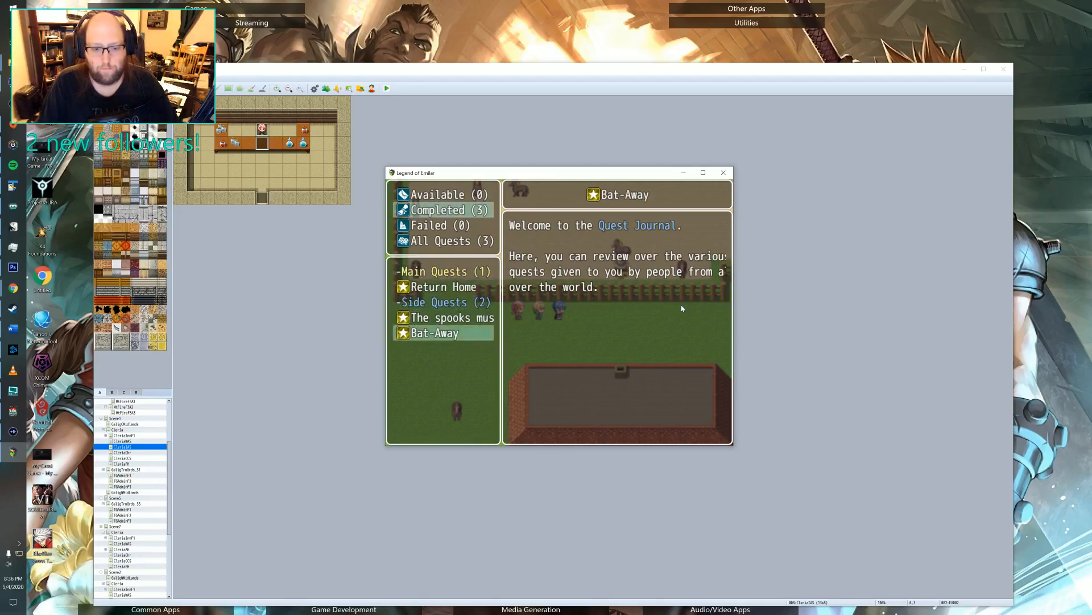
key(Return)
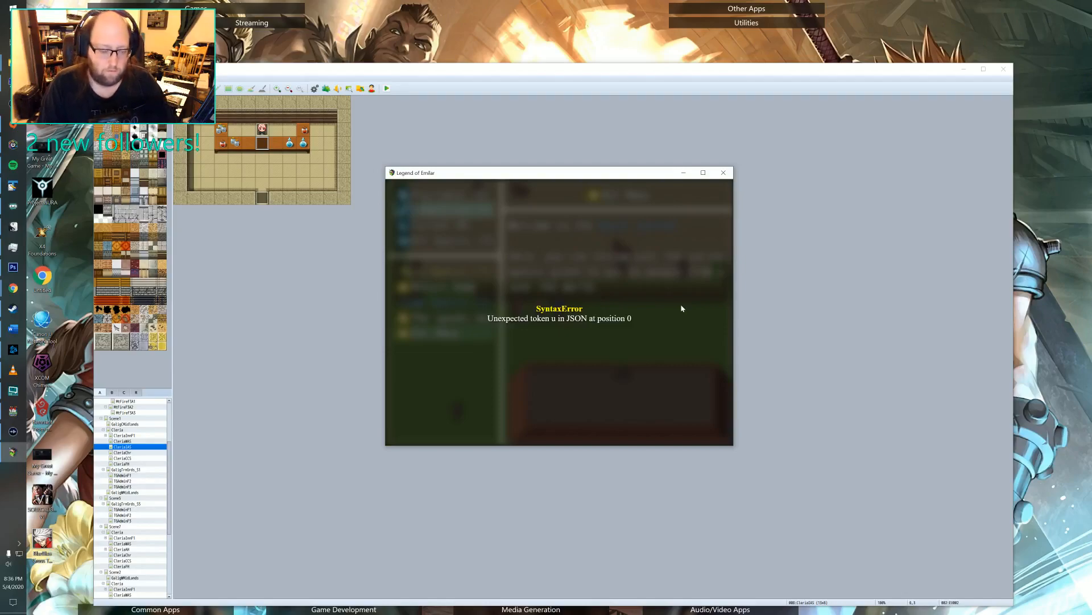
click(724, 172)
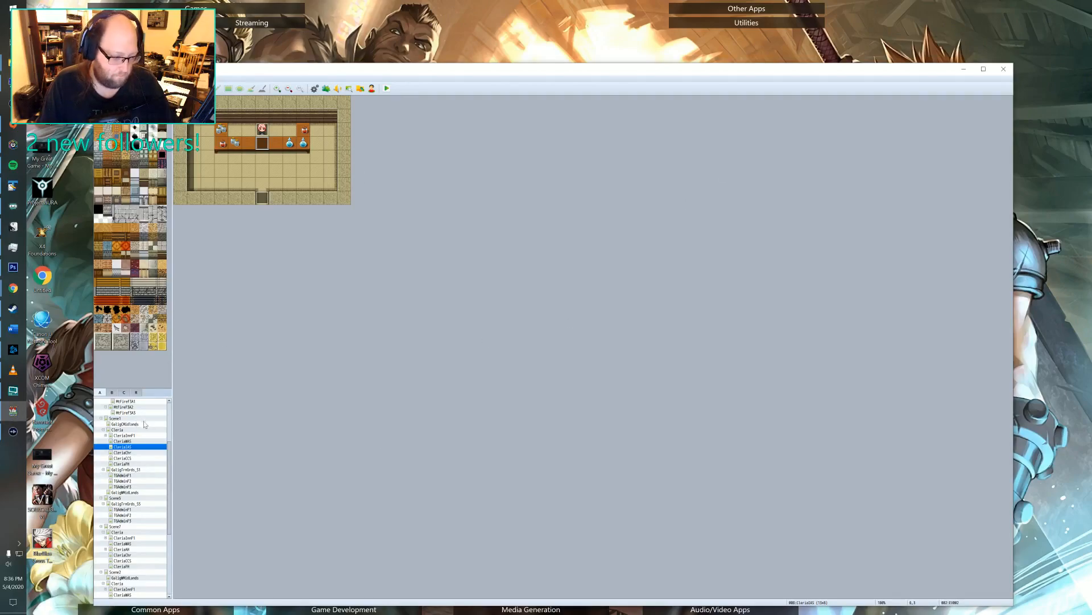
Look through Cleria's weapon shop map, the Prologue map, the second desert map and the MountainPath map.
click(136, 441)
scroll(135, 443, up, 5)
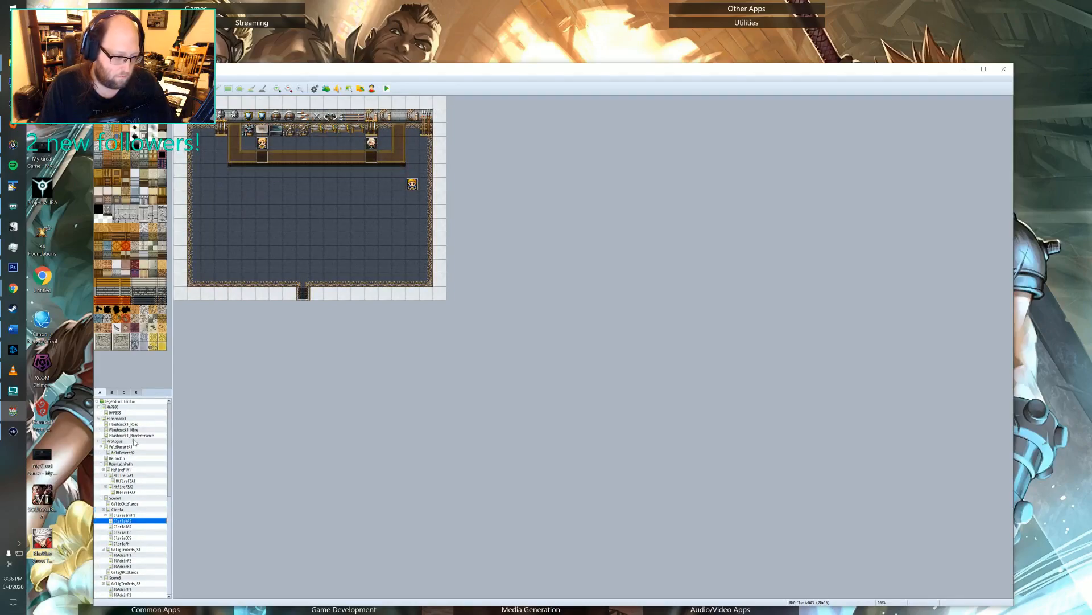
click(116, 441)
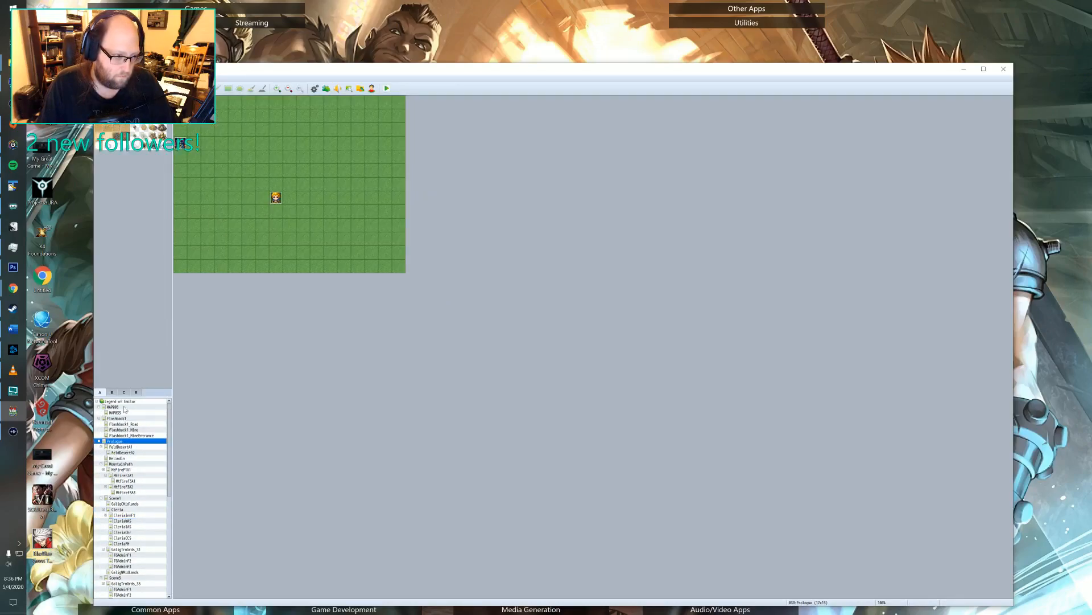
click(121, 453)
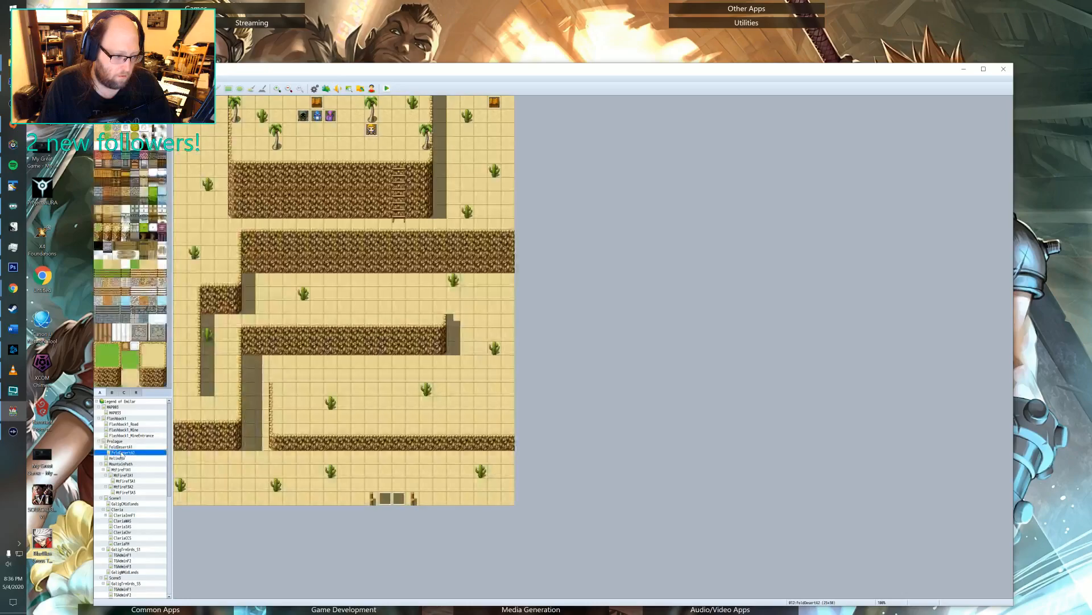
click(118, 464)
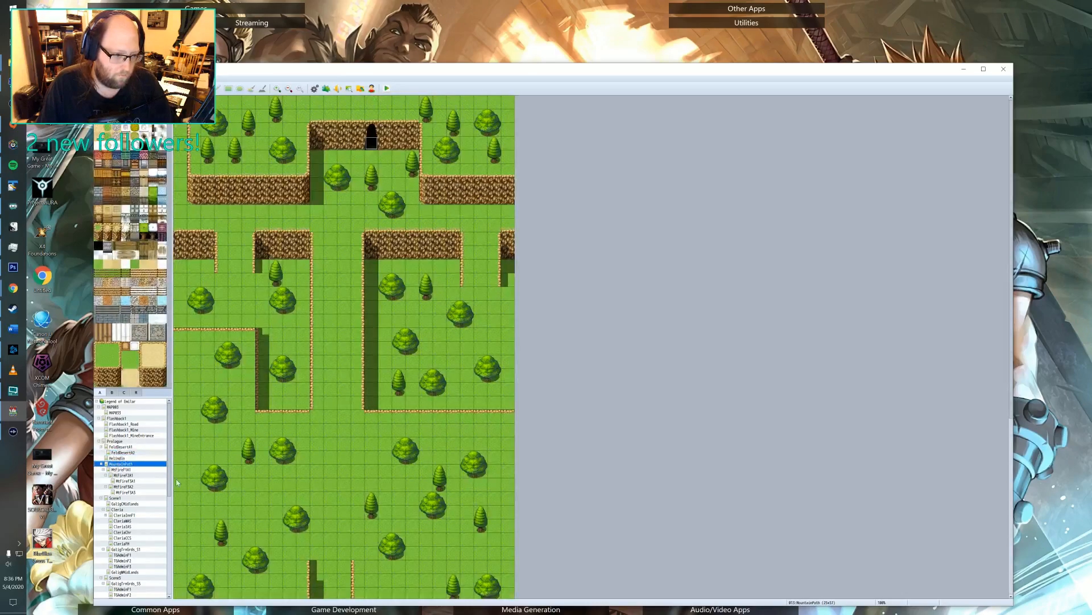
In TextPad, add "Quest 10 seems to be bugged somehow, check it out." to loe notes.txt, save it, and minimize the window.
click(13, 186)
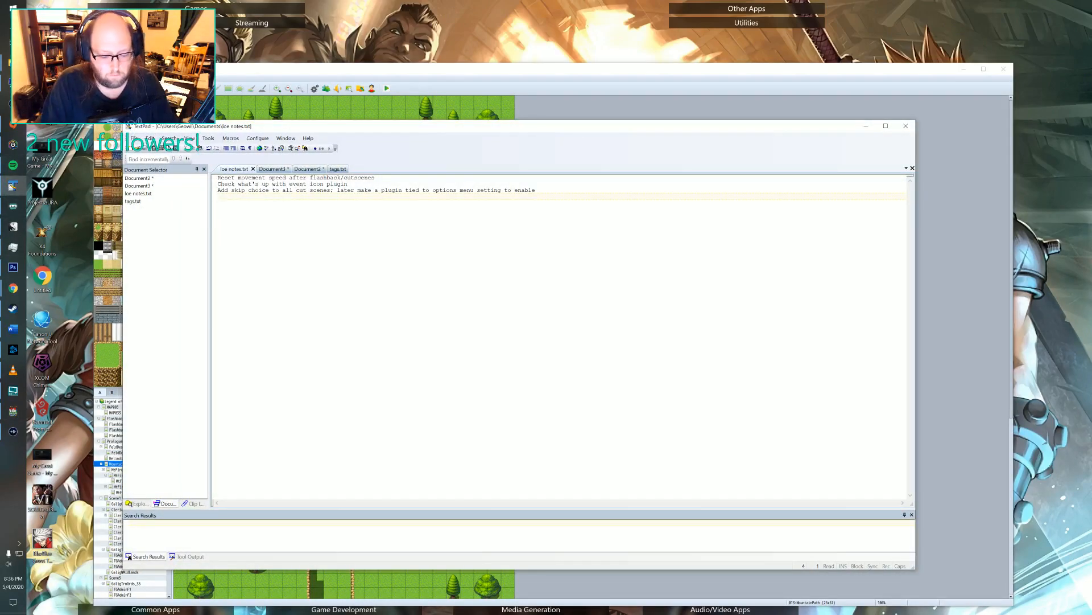
text(Quest 10 seems to be bugged somehow, check it out.)
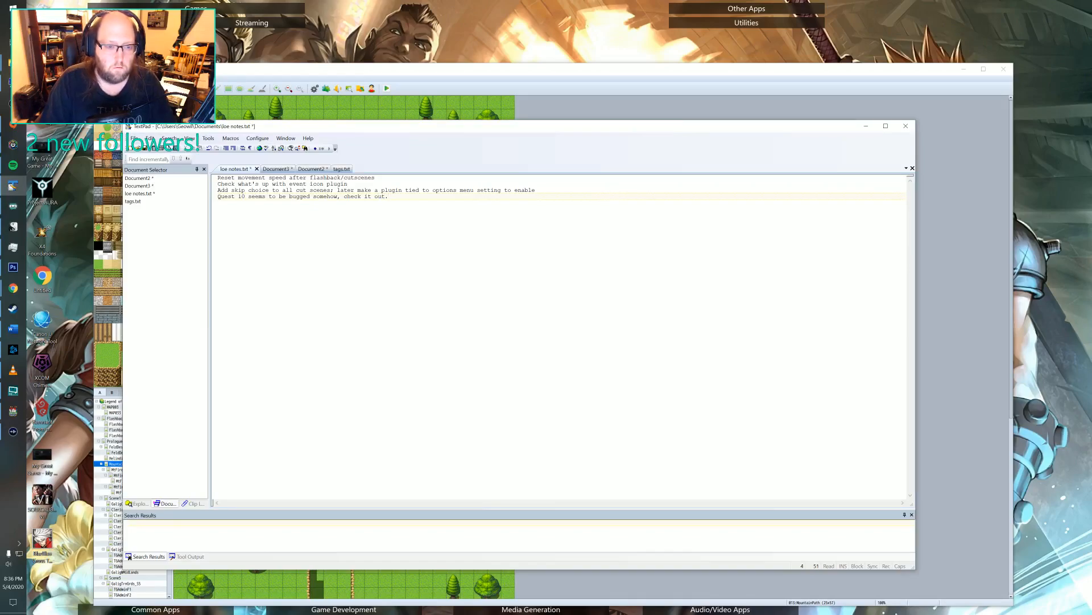
key(ctrl+s)
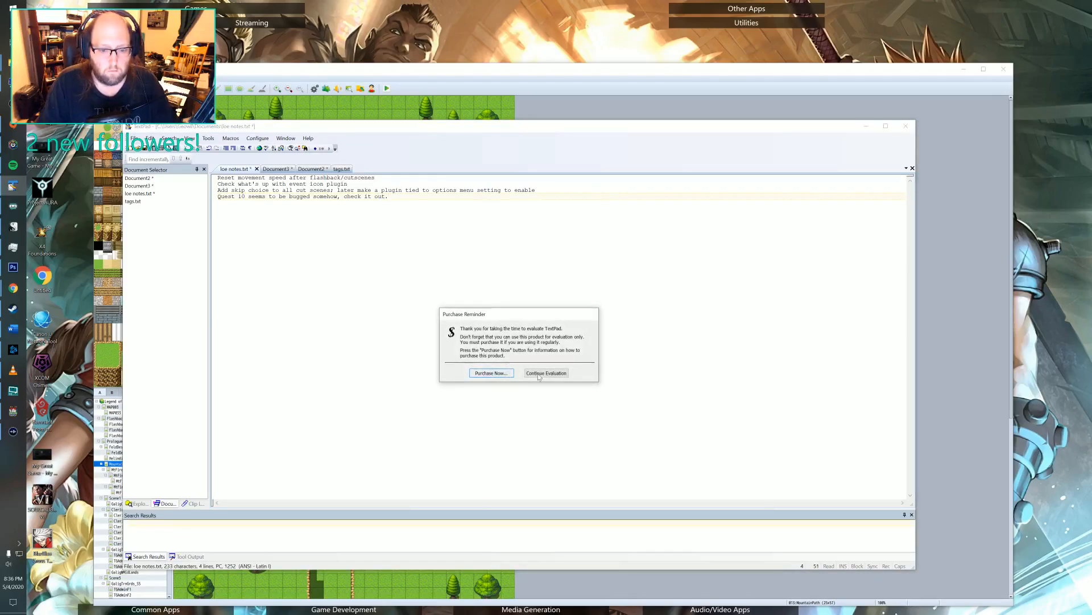
click(491, 373)
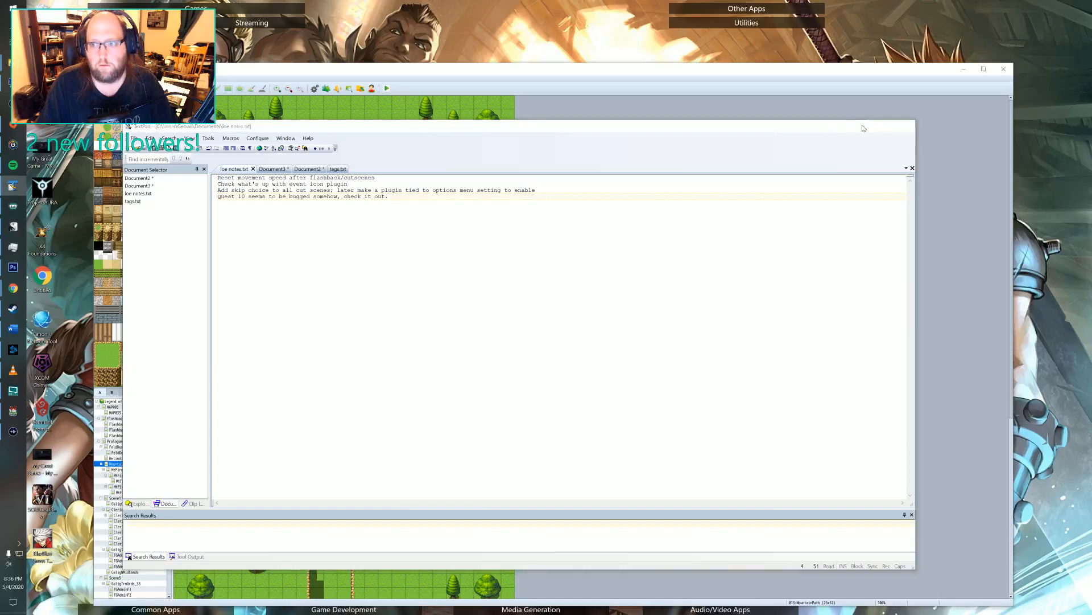
click(865, 126)
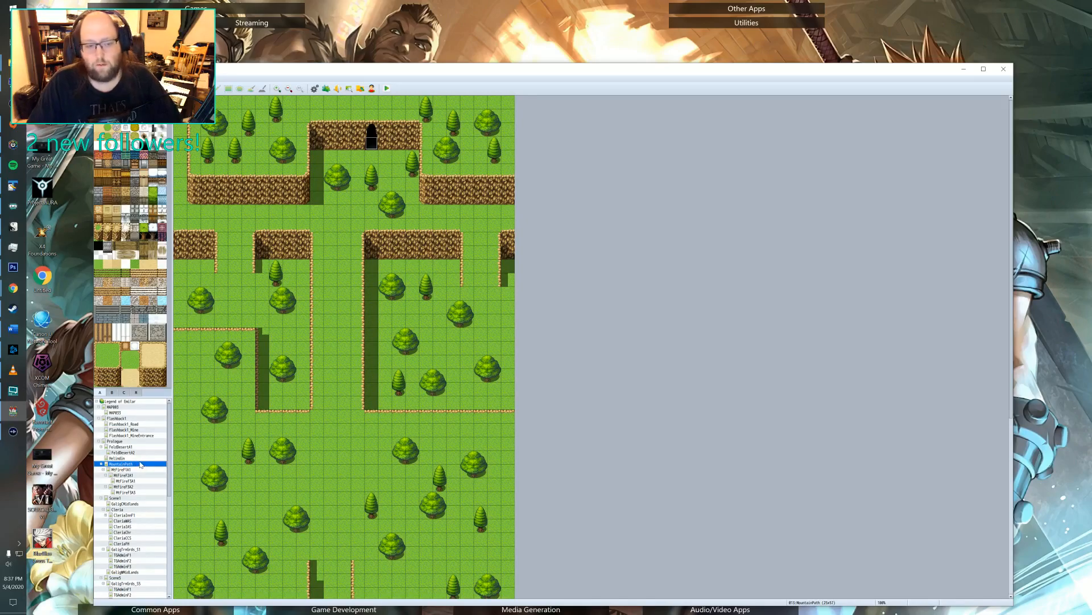
Start a playtest of the game and load save File 3.
click(387, 89)
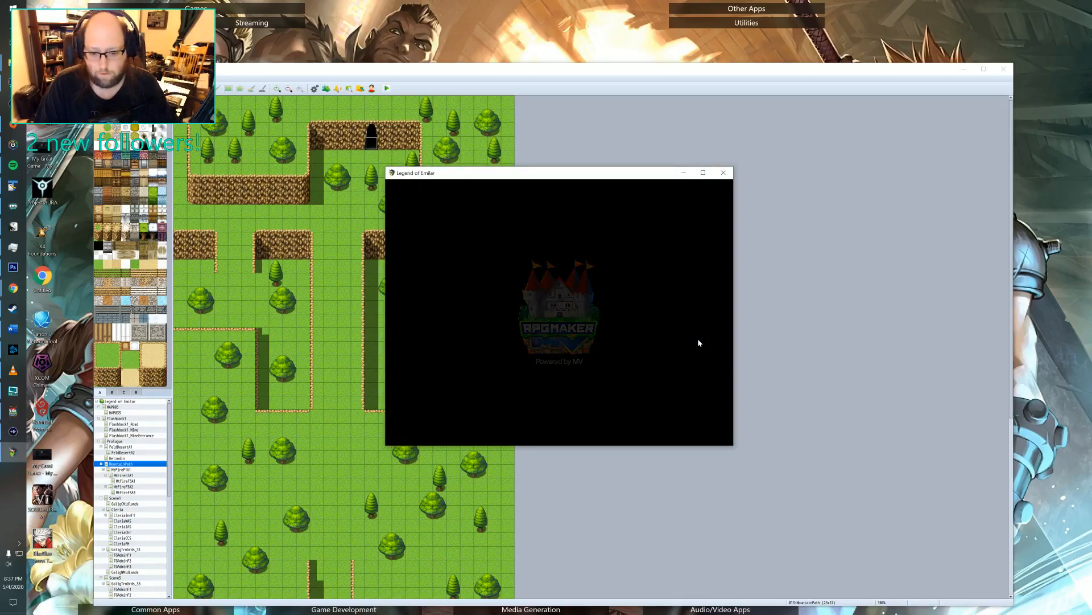
key(Return)
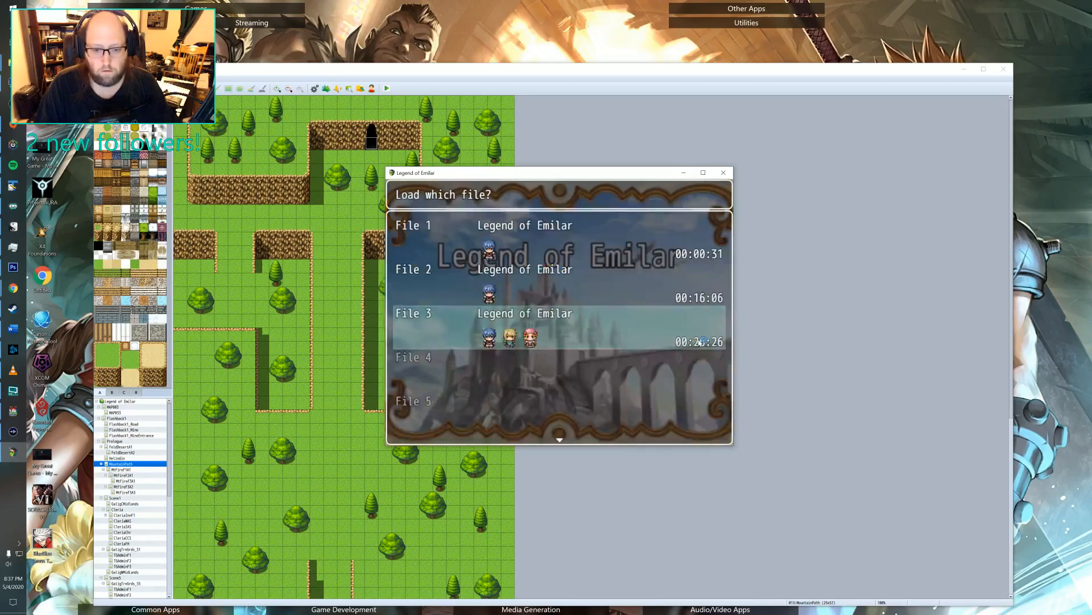
key(Return)
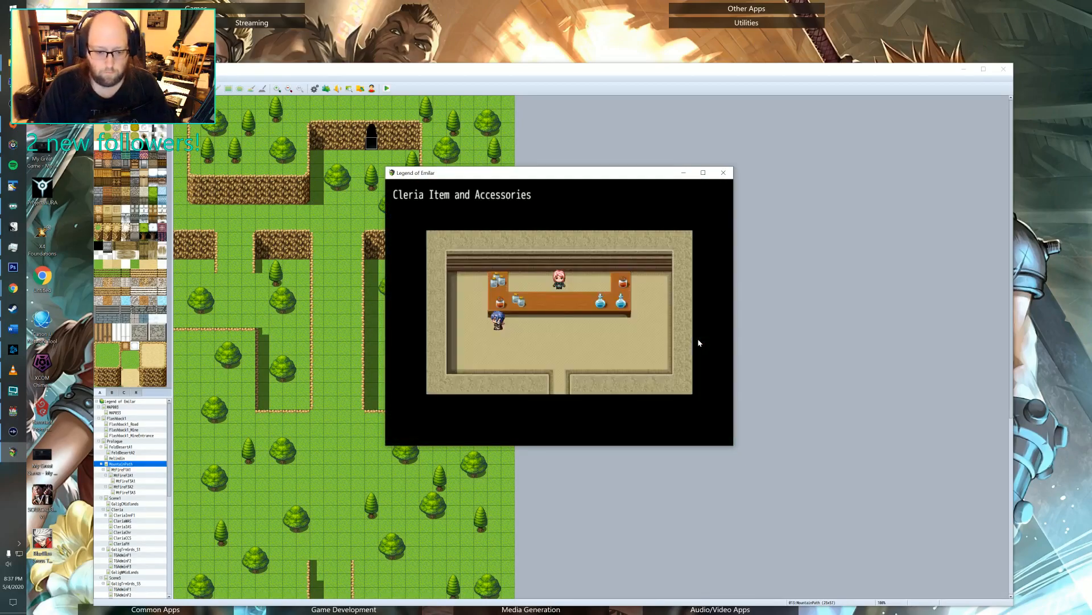
Check the completed main and side quests in the quest journal, and return to the game.
key(Escape)
key(Down)
key(Down)
key(Down)
key(Down)
key(Down)
key(Down)
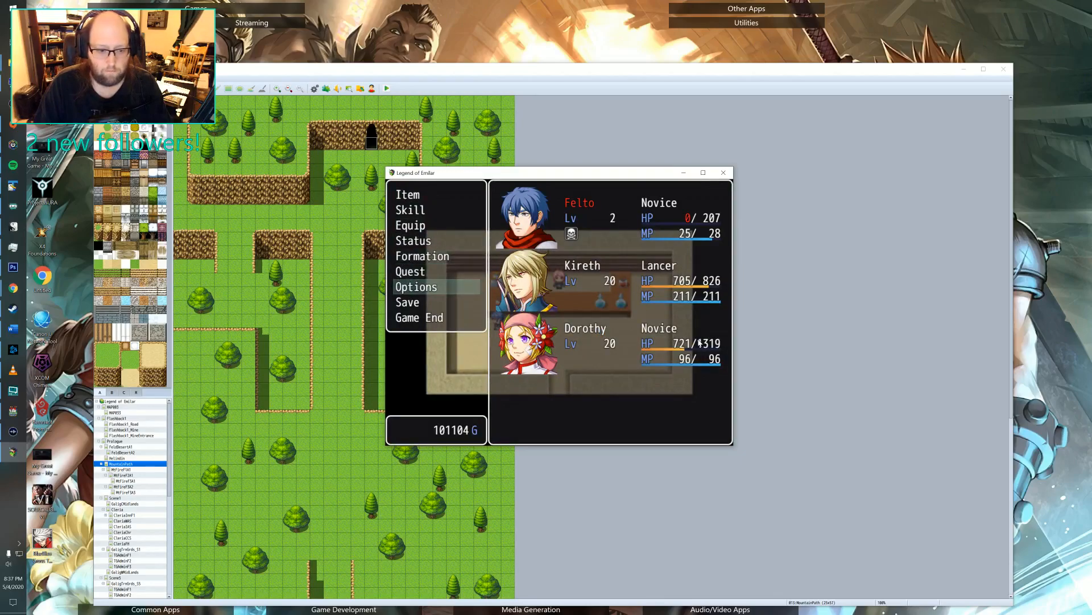
key(Up)
key(Return)
key(Down)
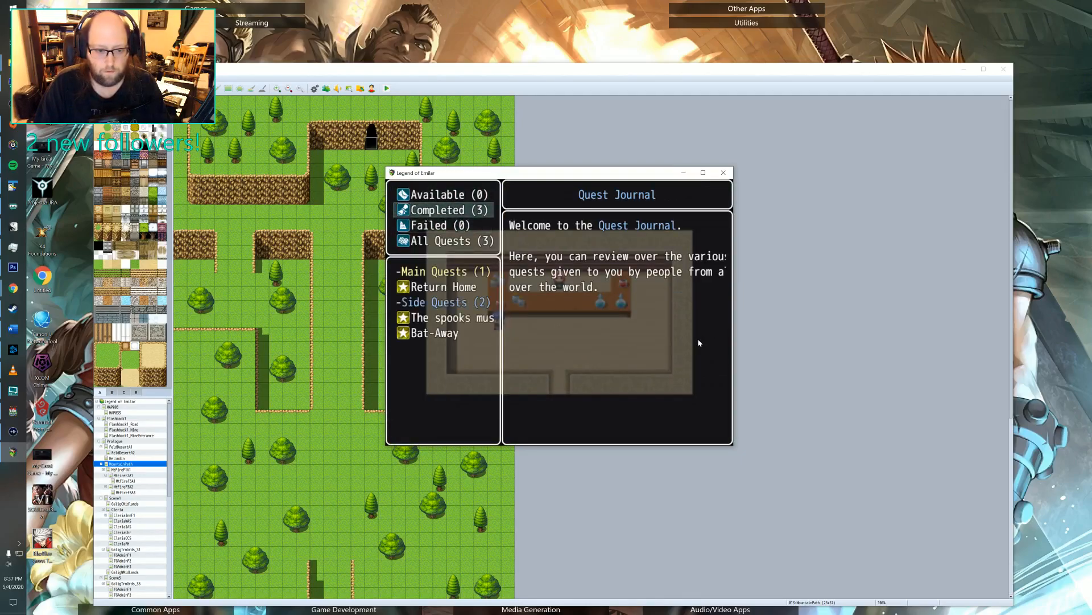
key(Escape)
key(Escape)
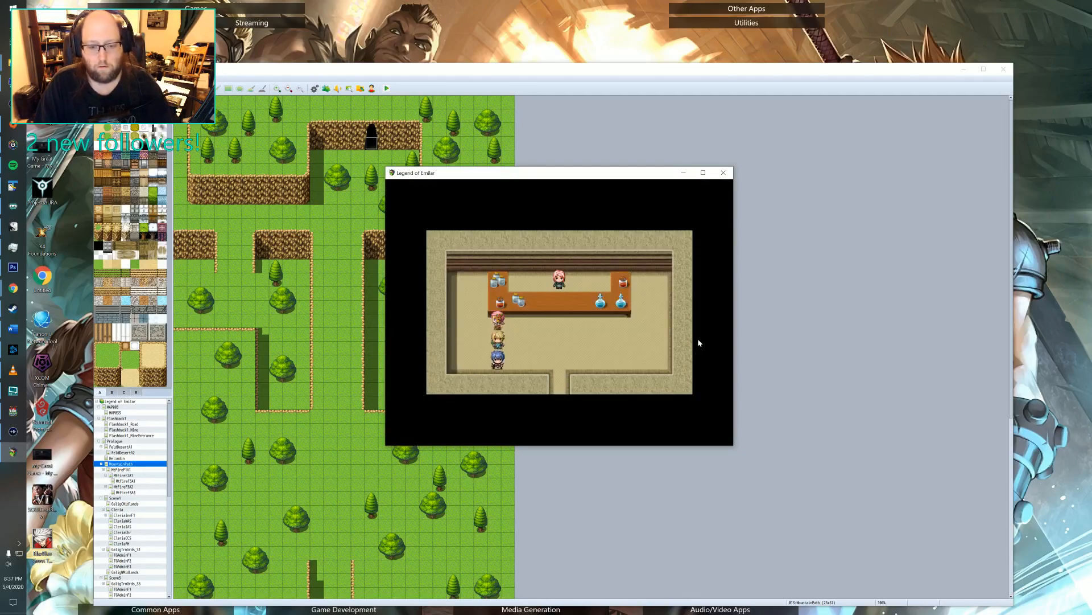
Lead the party out of the item and accessories shop and through Cleria to the west gate, leaving for Galig West Midlands.
key(Right)
key(Down)
key(Left)
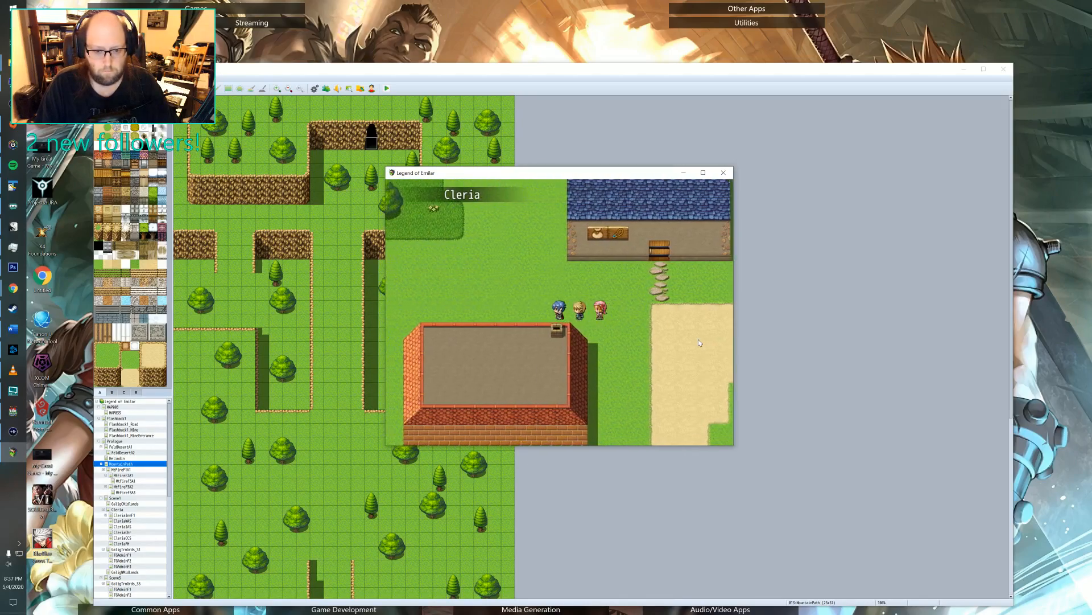
key(Up)
key(Left)
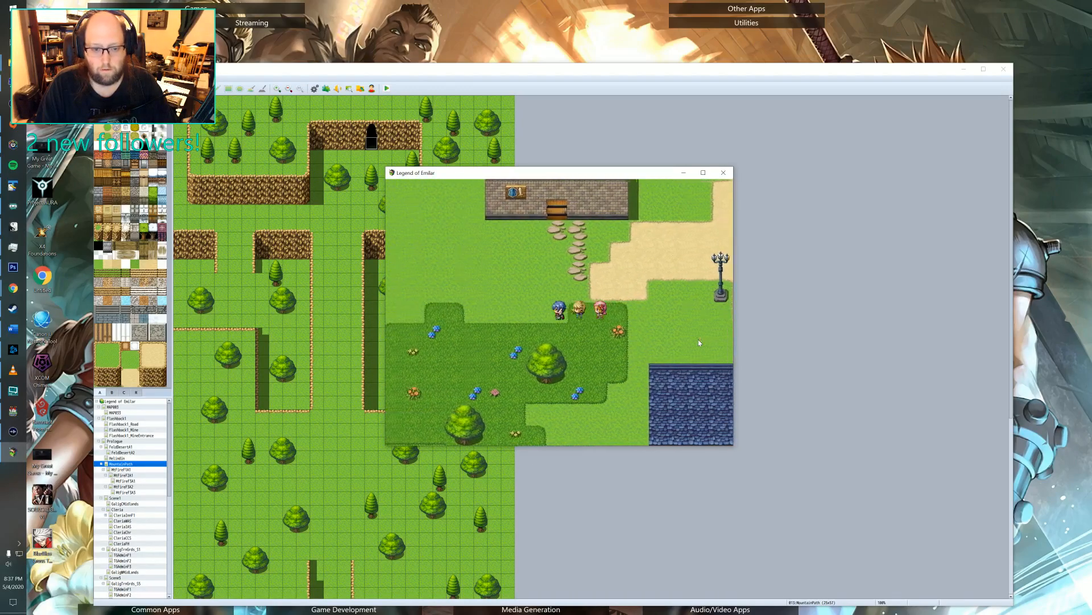
key(Up)
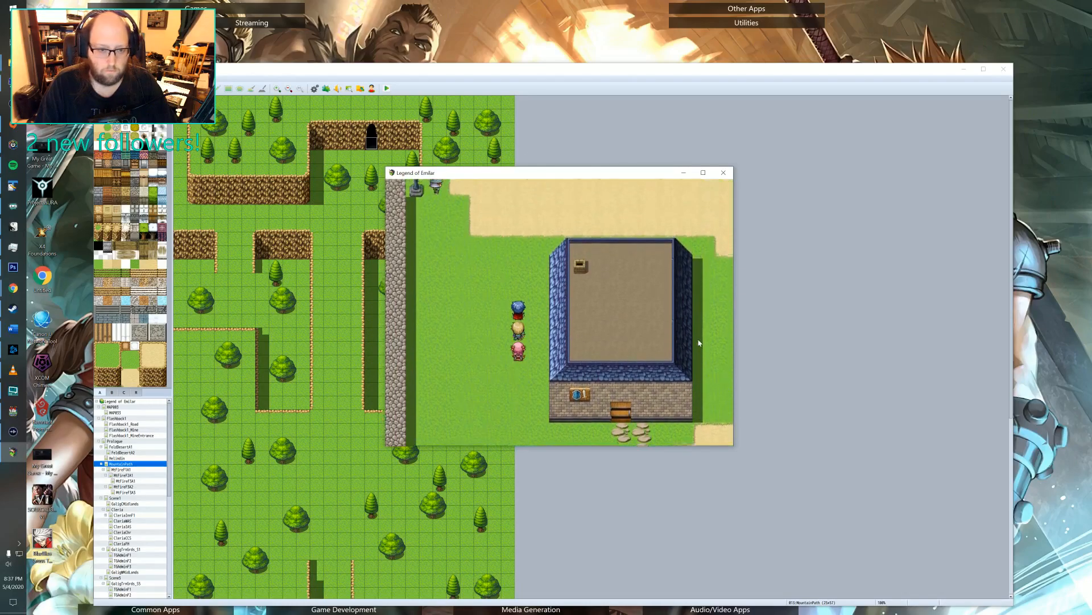
key(Up)
key(Left)
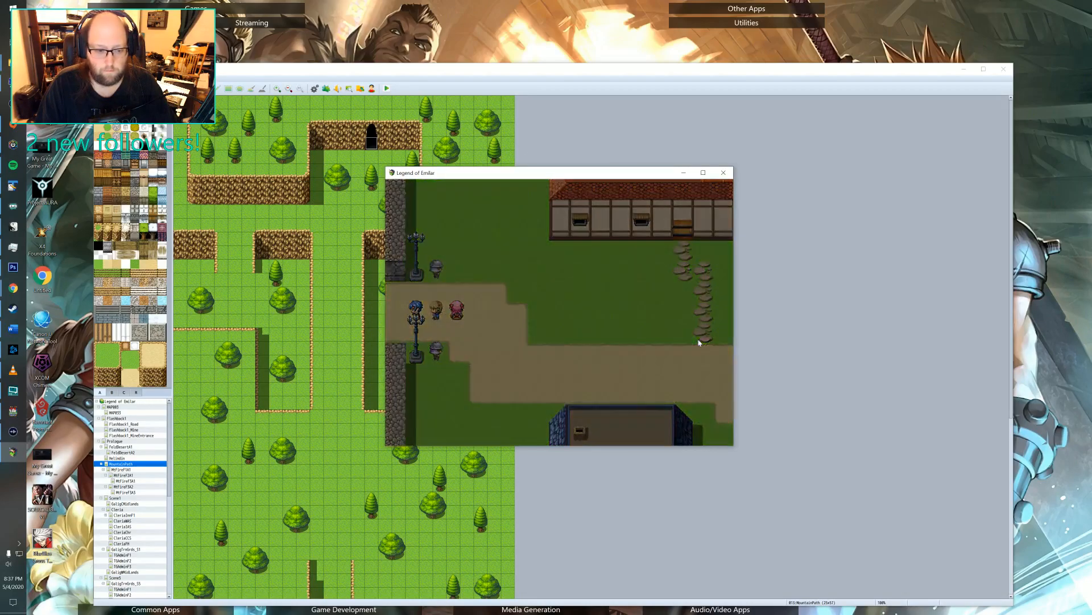
key(Left)
Lead the party southwest and up the northern dirt road in Galig West Midlands to the next area, and close the playtest.
key(Down)
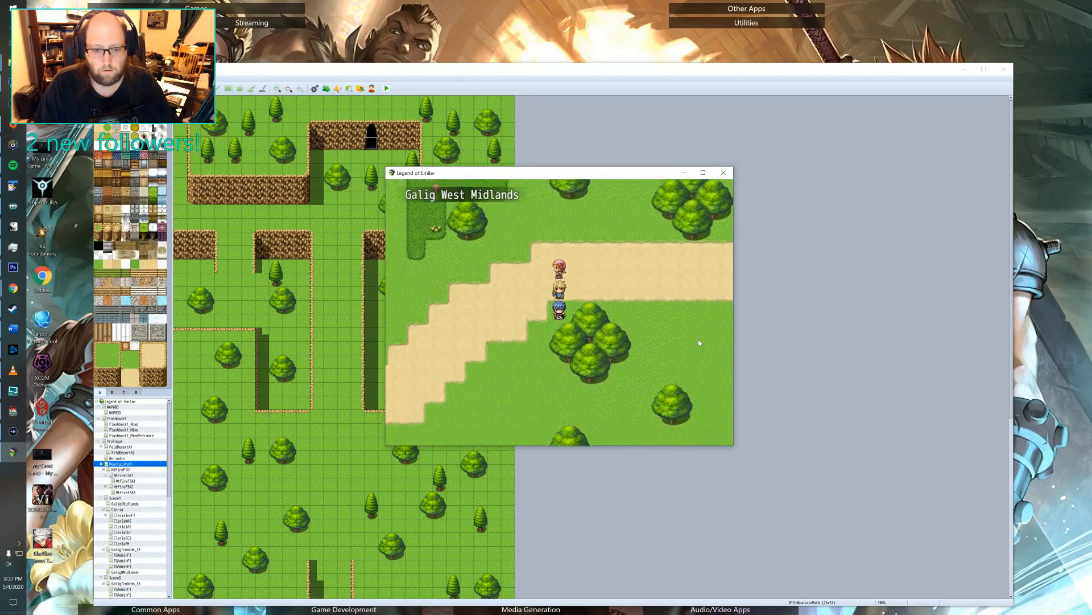
key(Down)
key(Left)
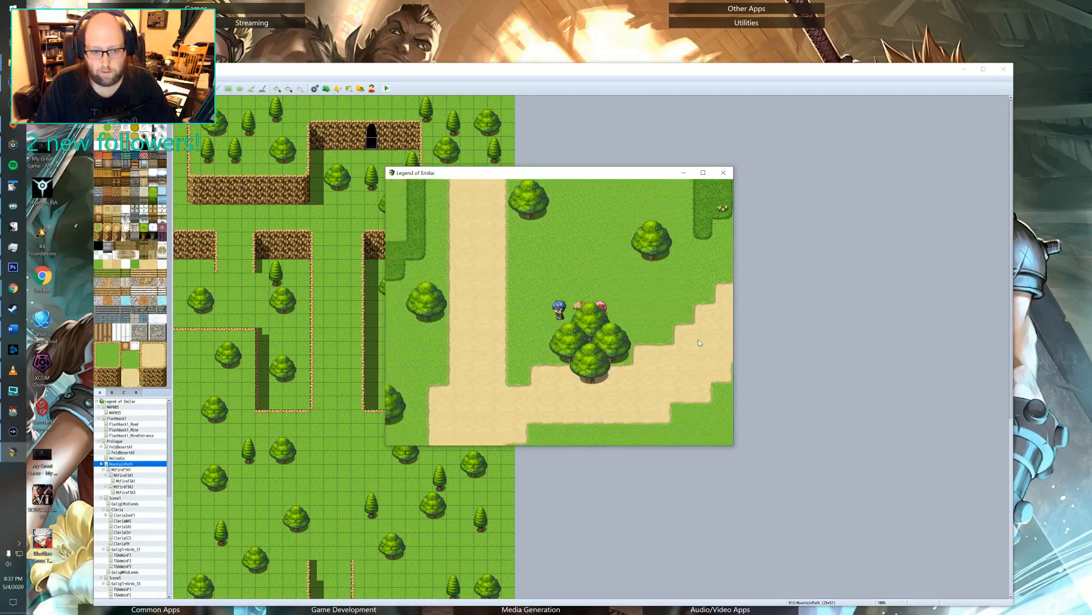
key(Up)
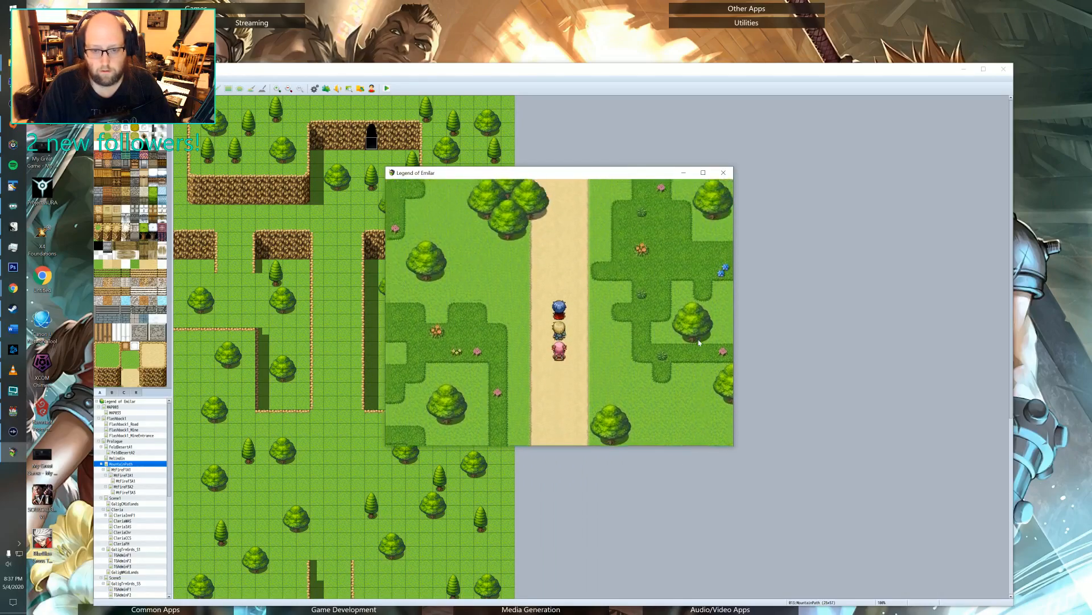
key(Up)
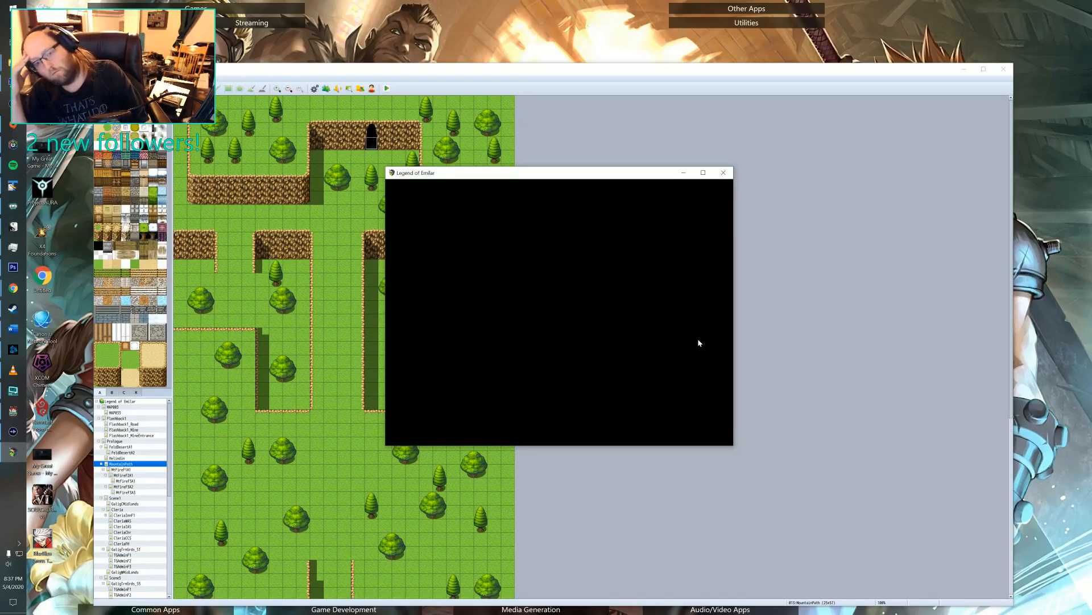
click(723, 173)
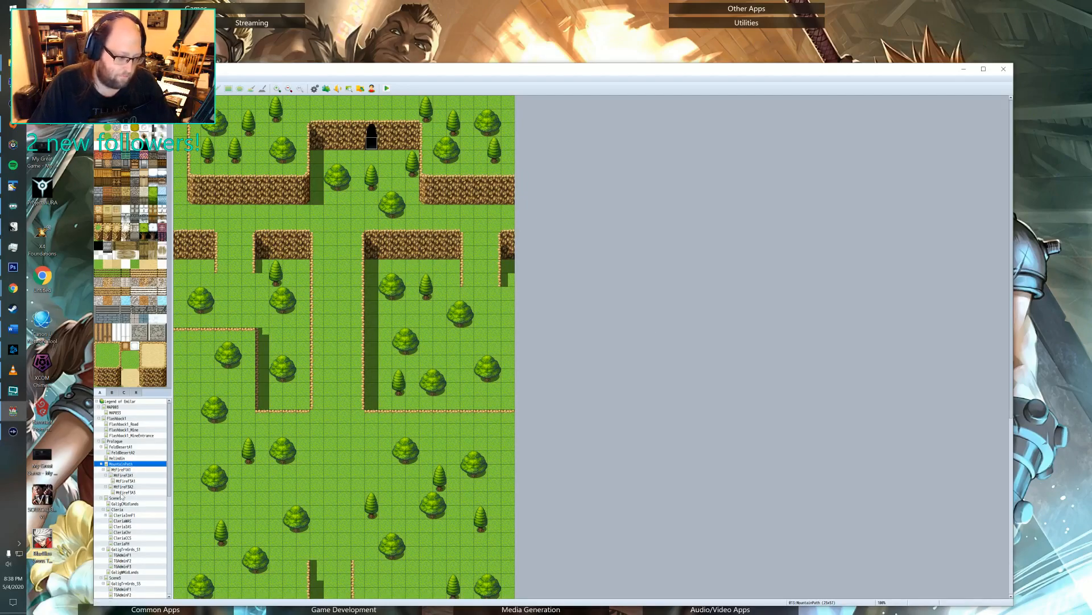
In event EV006 on the TGAdminF1 map, add a Fadein Screen command before the player's movement route.
click(125, 544)
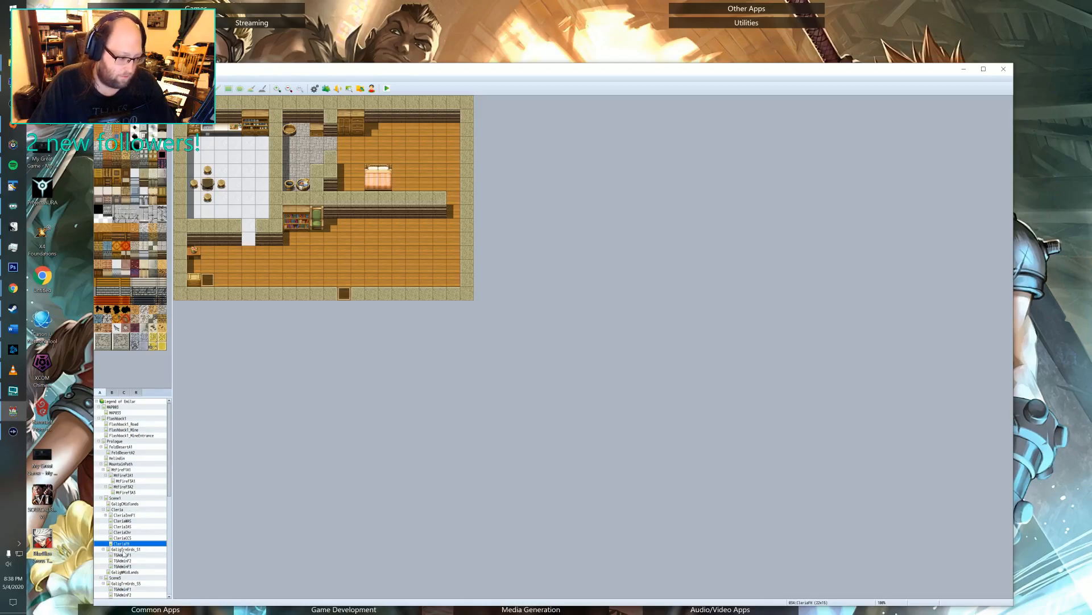
click(123, 555)
double_click(508, 129)
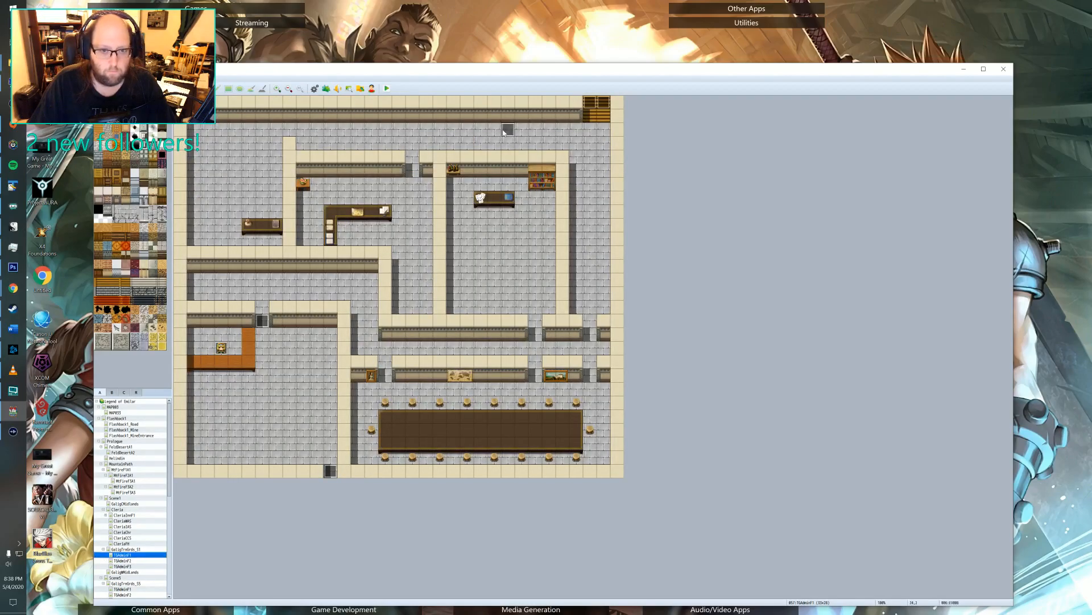
click(548, 282)
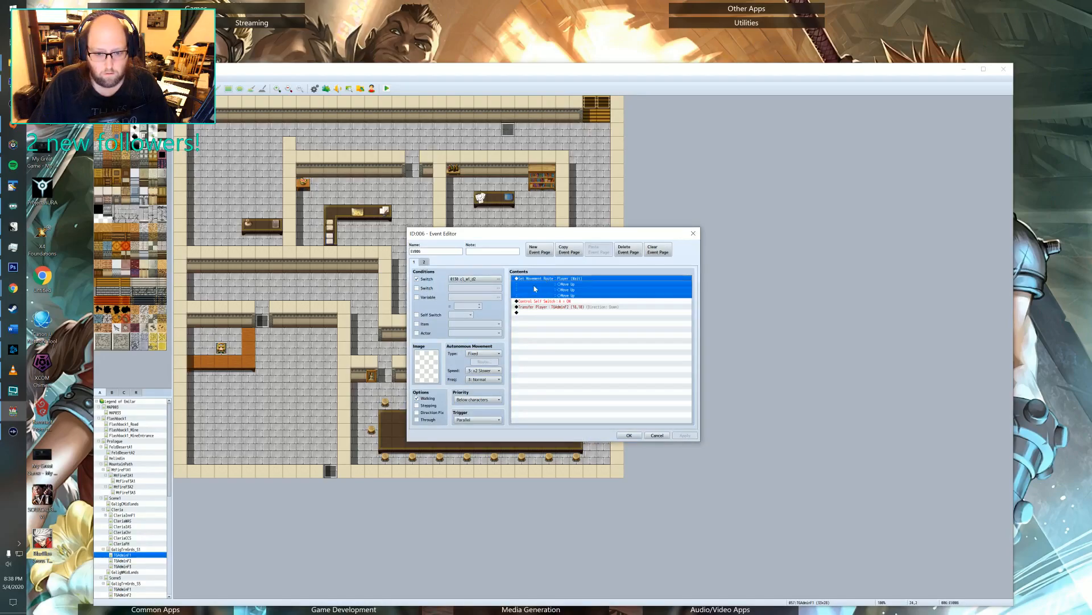
key(Insert)
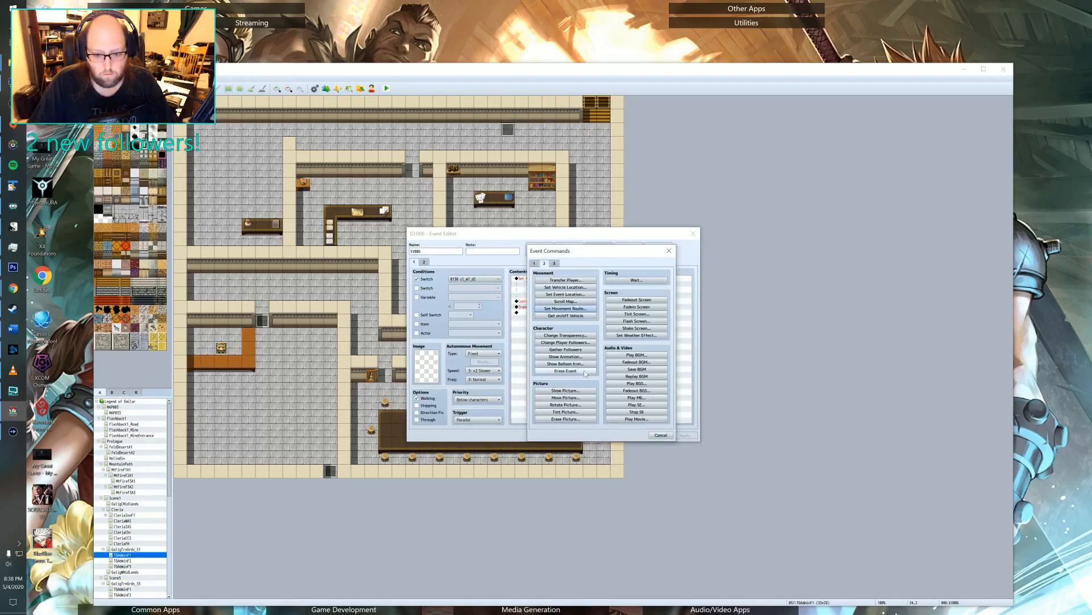
click(628, 306)
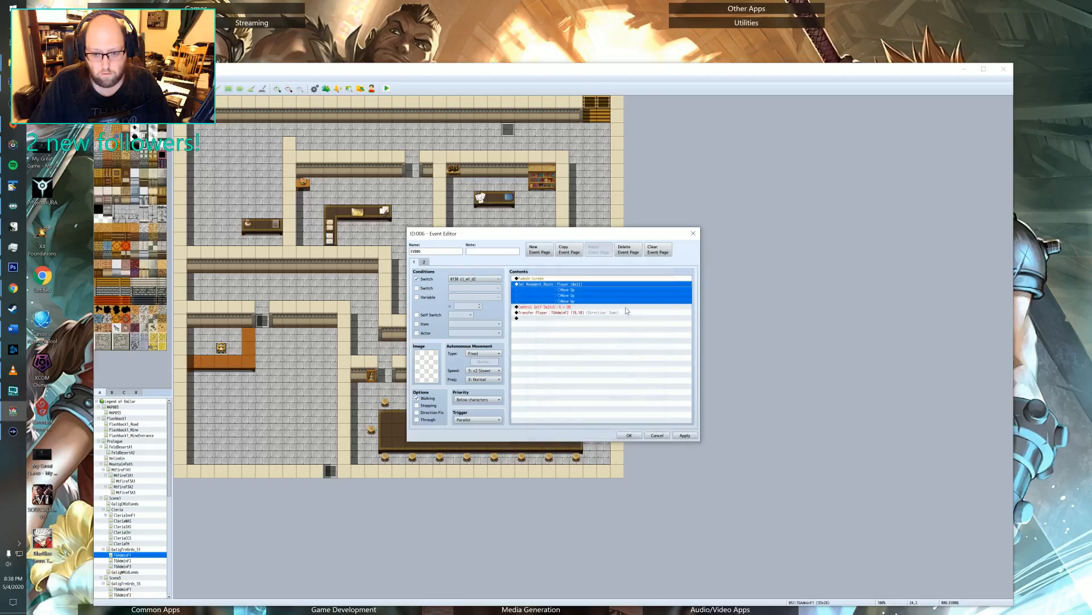
Add a 20-frame Wait between the Fadein Screen and the player's movement route, and apply the changes to event EV006.
double_click(546, 280)
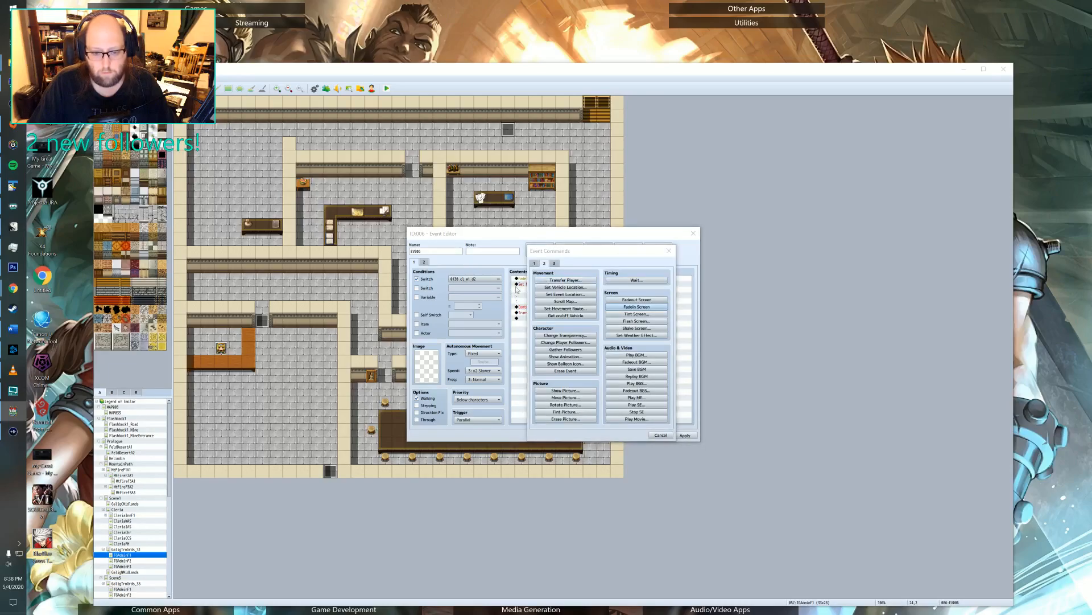
click(668, 251)
double_click(543, 284)
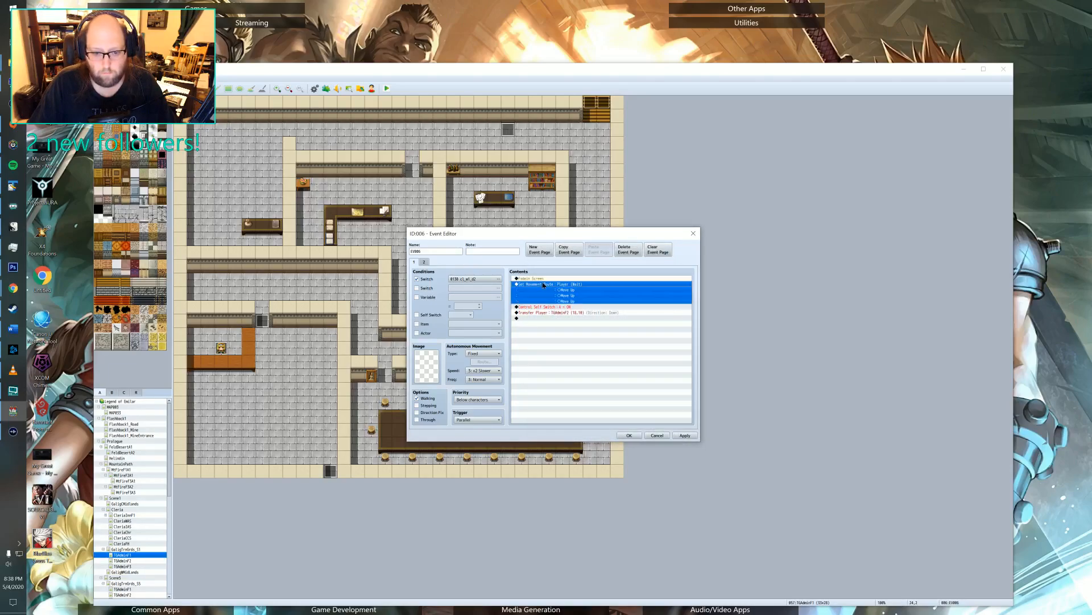
click(627, 279)
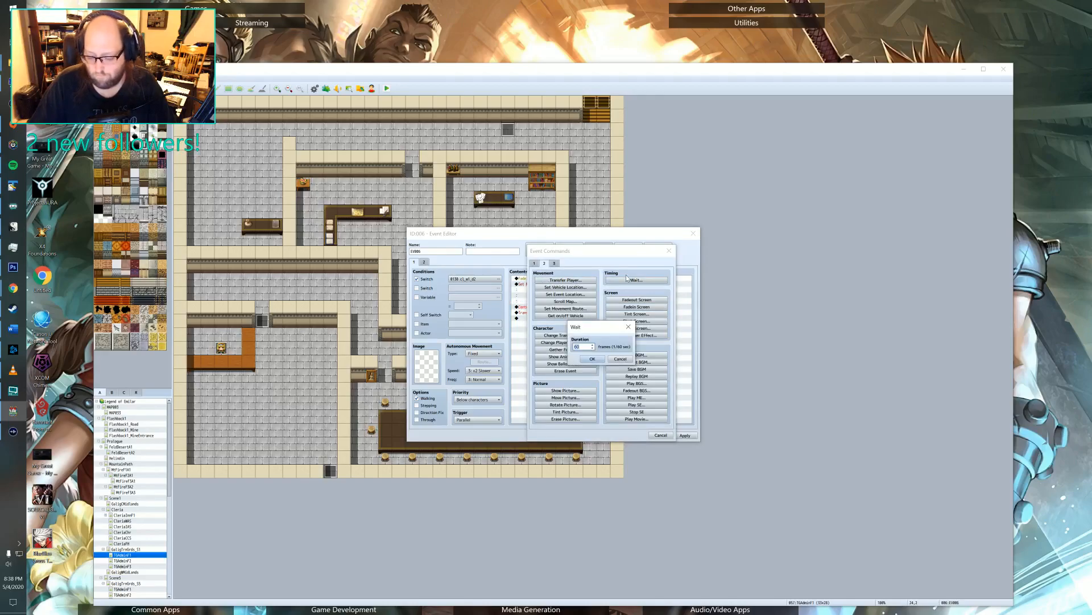
text(20)
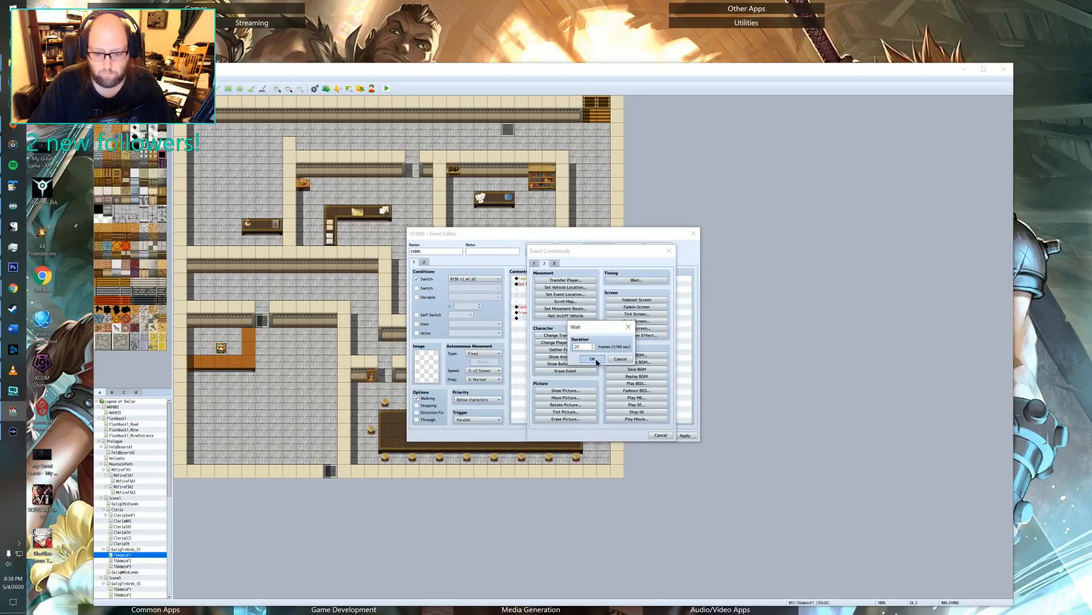
click(592, 358)
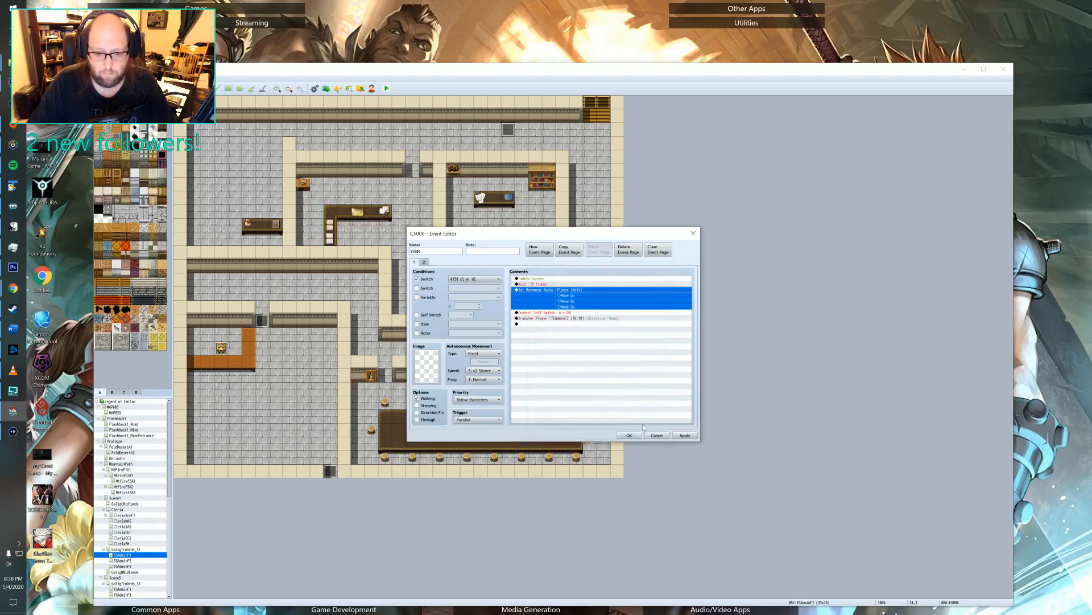
click(565, 324)
click(554, 318)
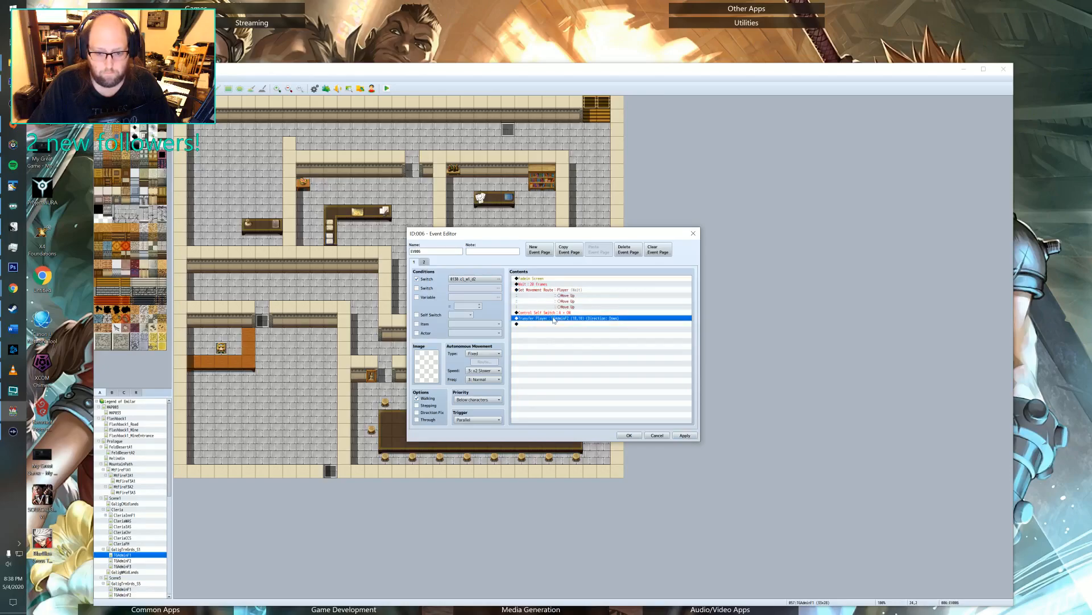
click(684, 435)
click(629, 435)
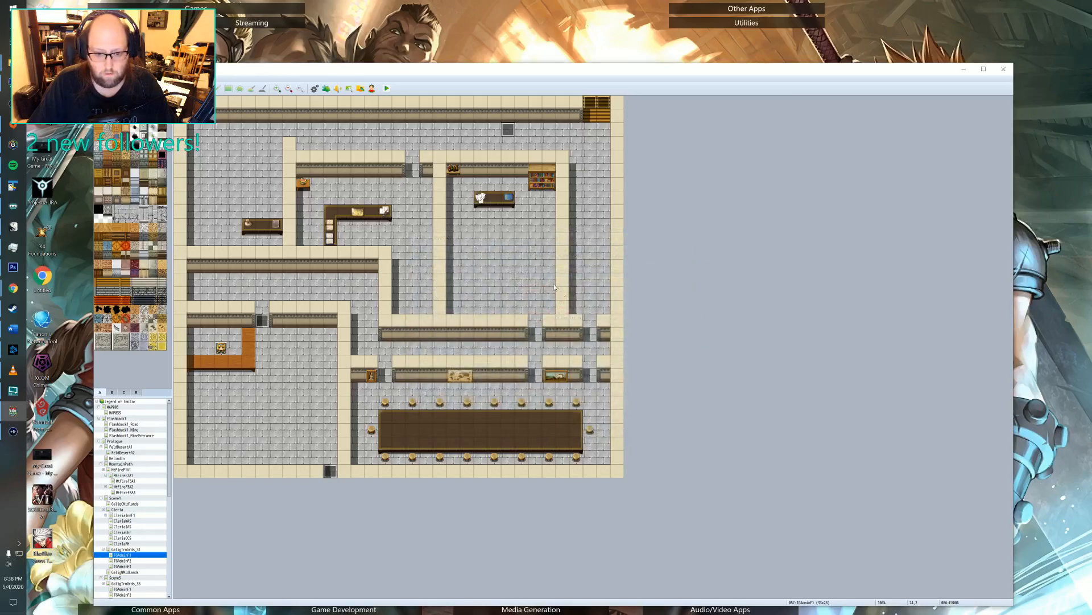
Look through the Galig training grounds map and its first- and second-floor admin building maps.
click(124, 548)
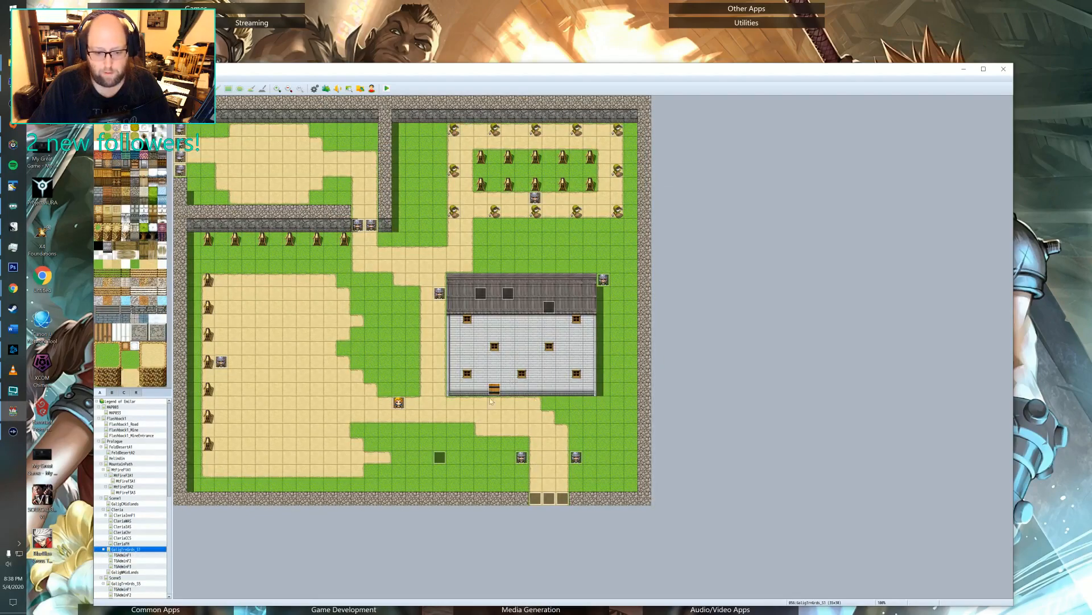
click(122, 555)
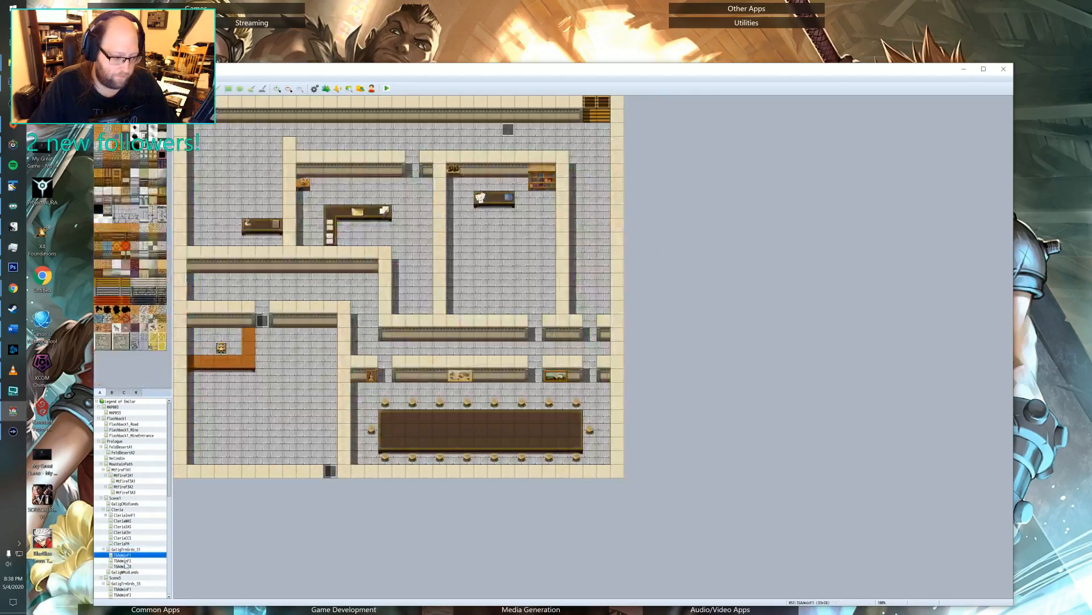
click(125, 561)
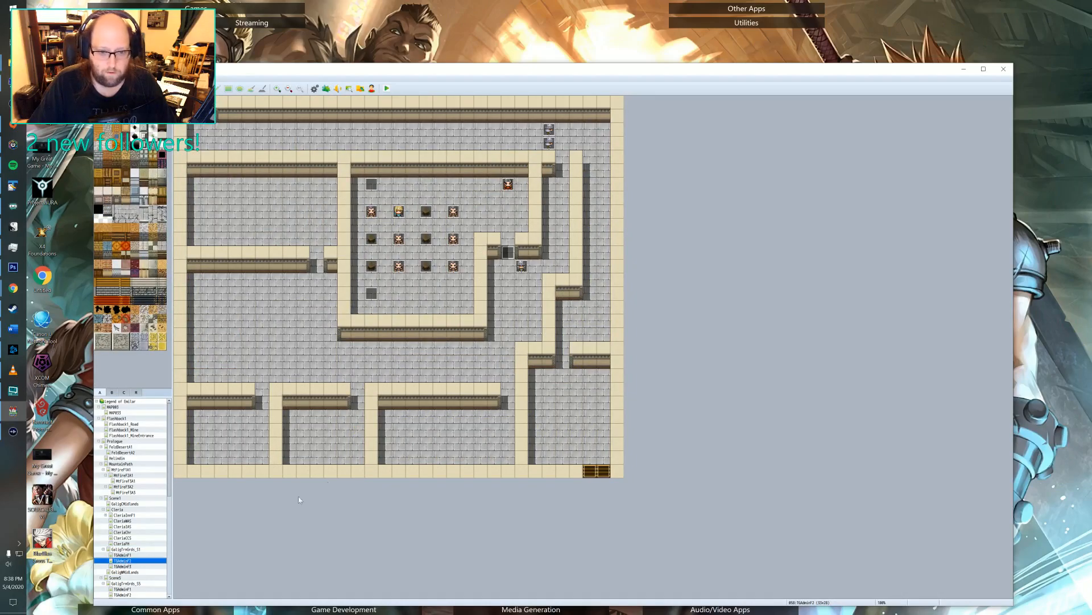
Save the changes to the game, start a new playtest and load save File 3.
click(387, 88)
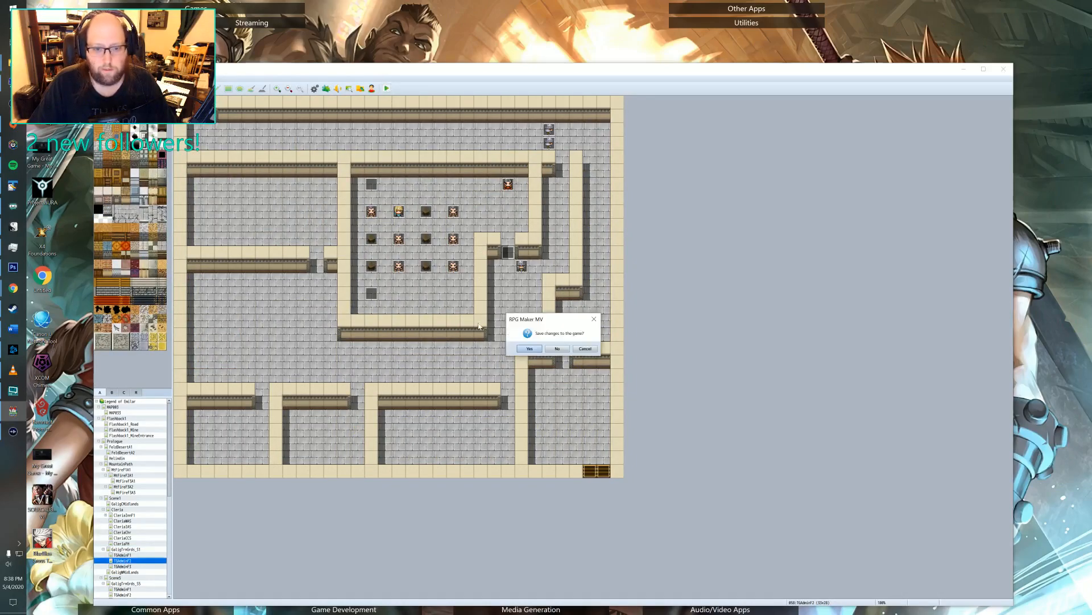
click(524, 350)
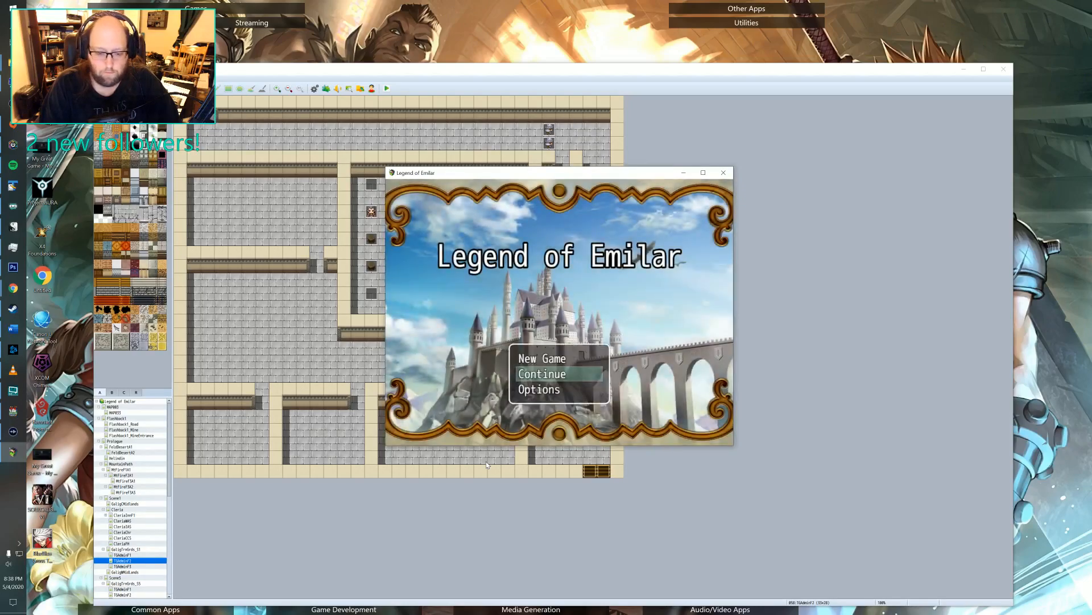
key(Return)
key(Return)
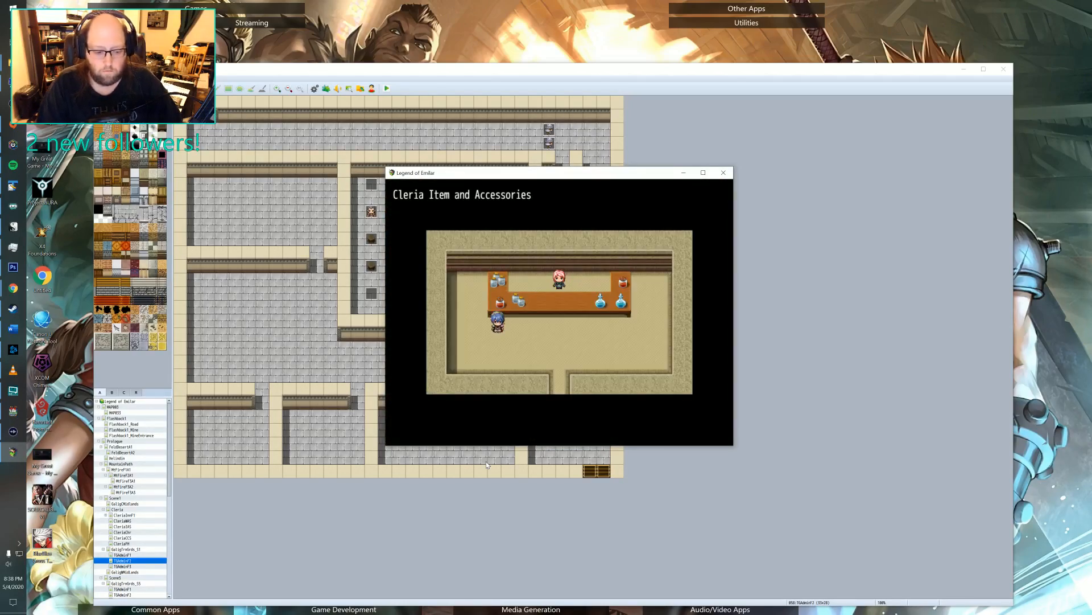
Leave the Cleria item and accessories shop and walk the party through Cleria towards the training grounds lecture room.
key(Down)
key(Right)
key(Down)
key(Down)
key(Left)
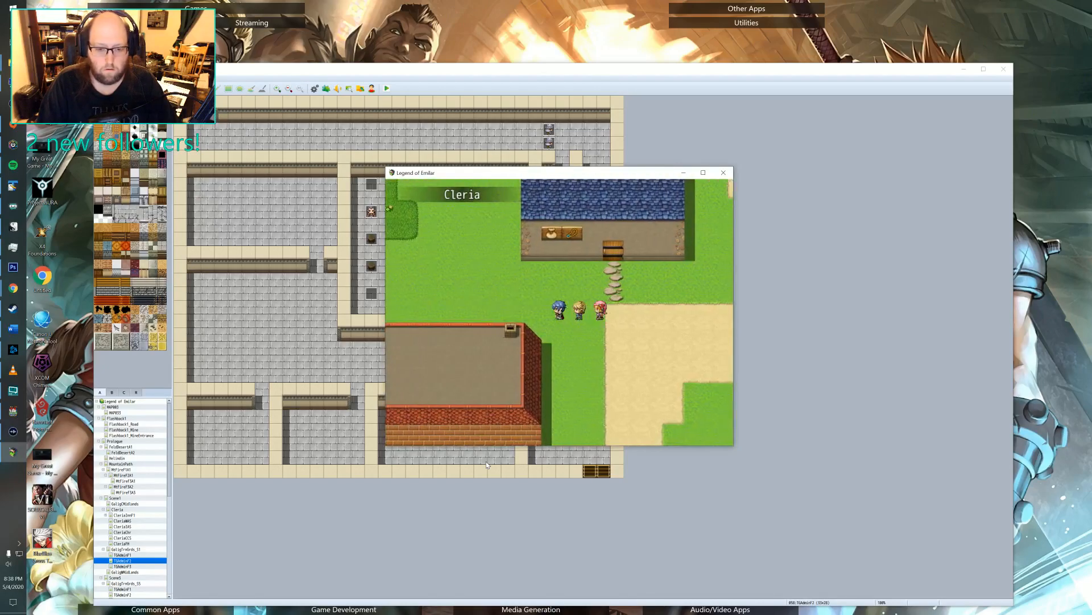
key(Up)
key(Left)
key(Up)
key(Up)
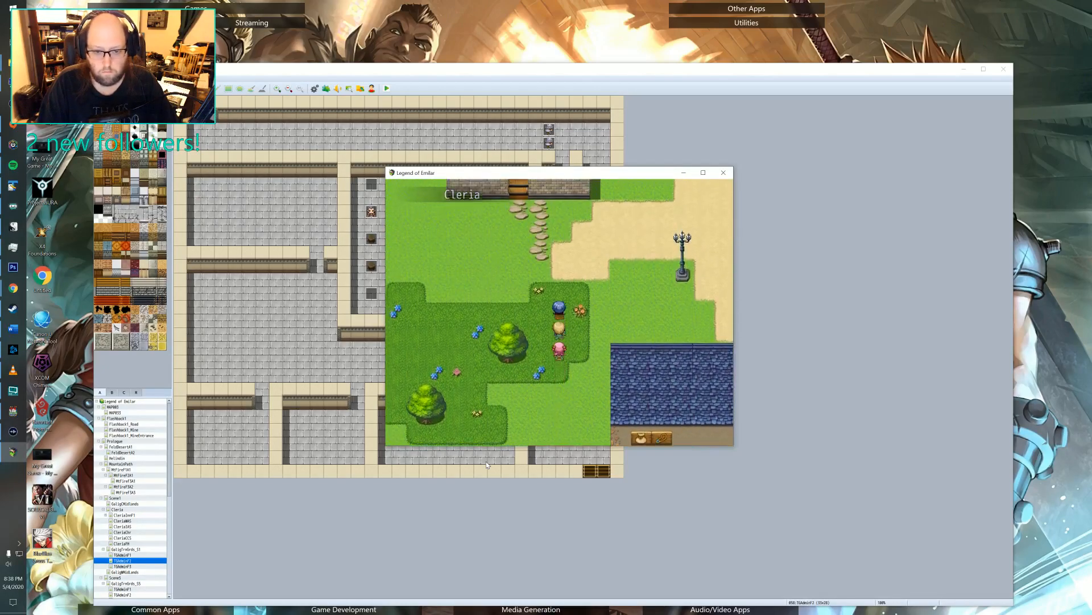
key(Left)
key(Left)
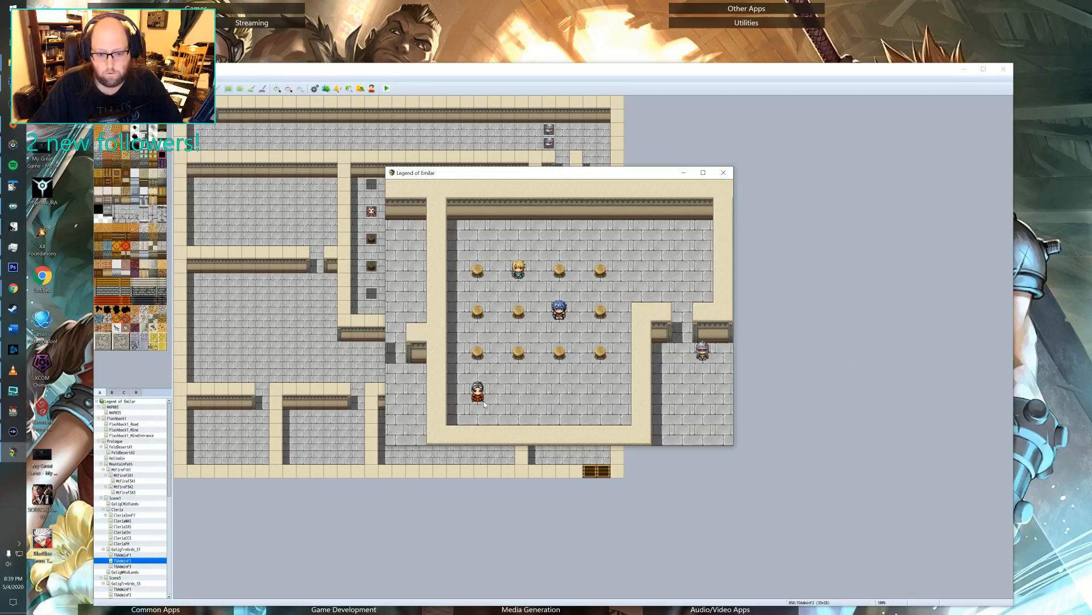
Examine the game's switch states in the playtest's debug list from 0001 through 0150, returning to group 0121-0130.
key(F9)
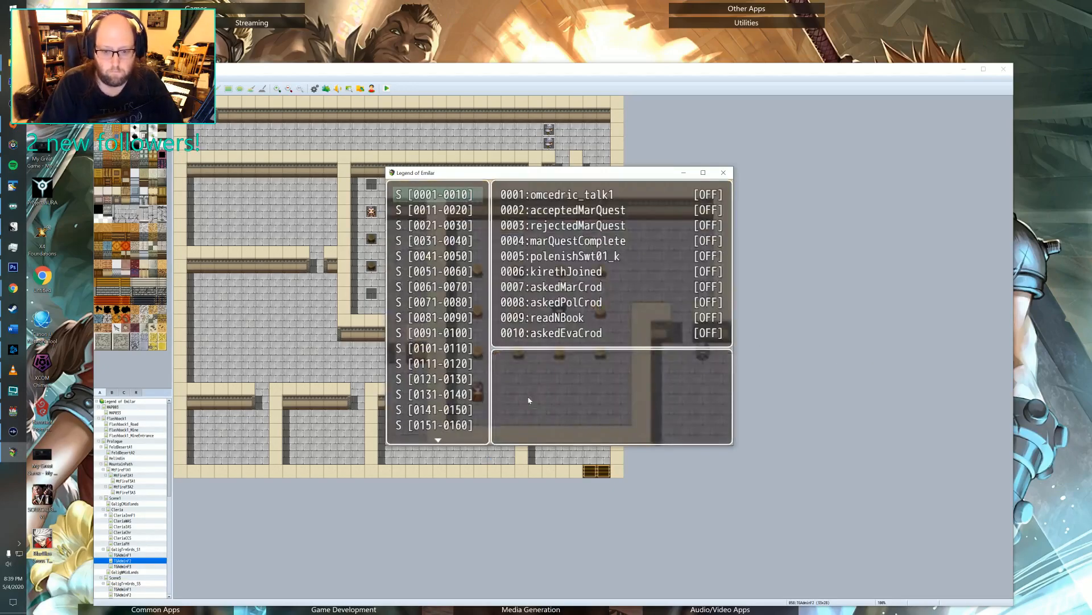
key(Return)
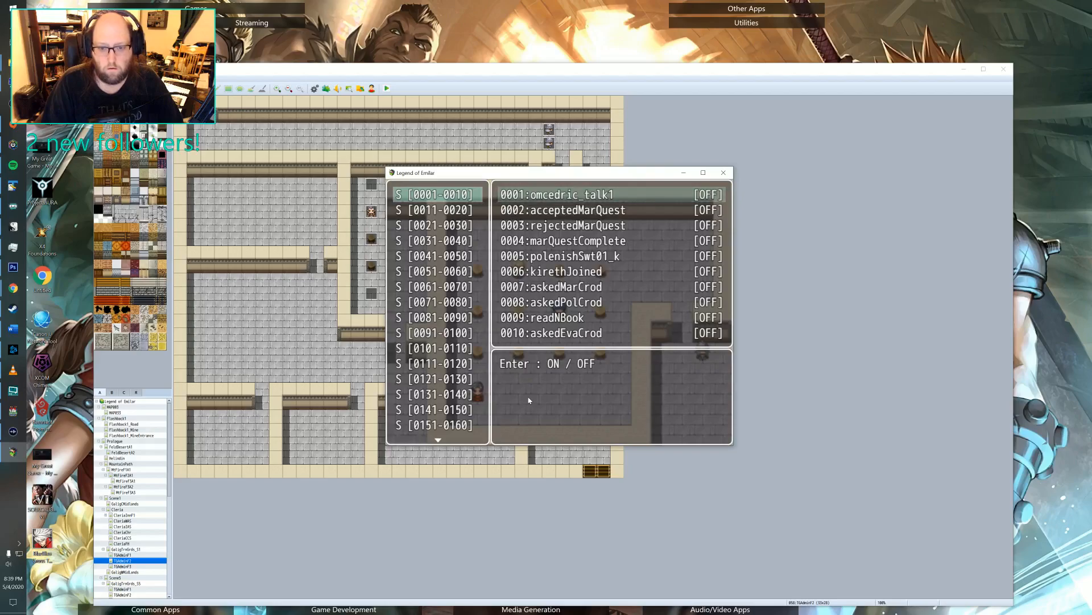
key(Down)
key(Down)
key(Down)
key(Down)
key(Down)
key(Down)
key(Down)
key(Down)
key(Down)
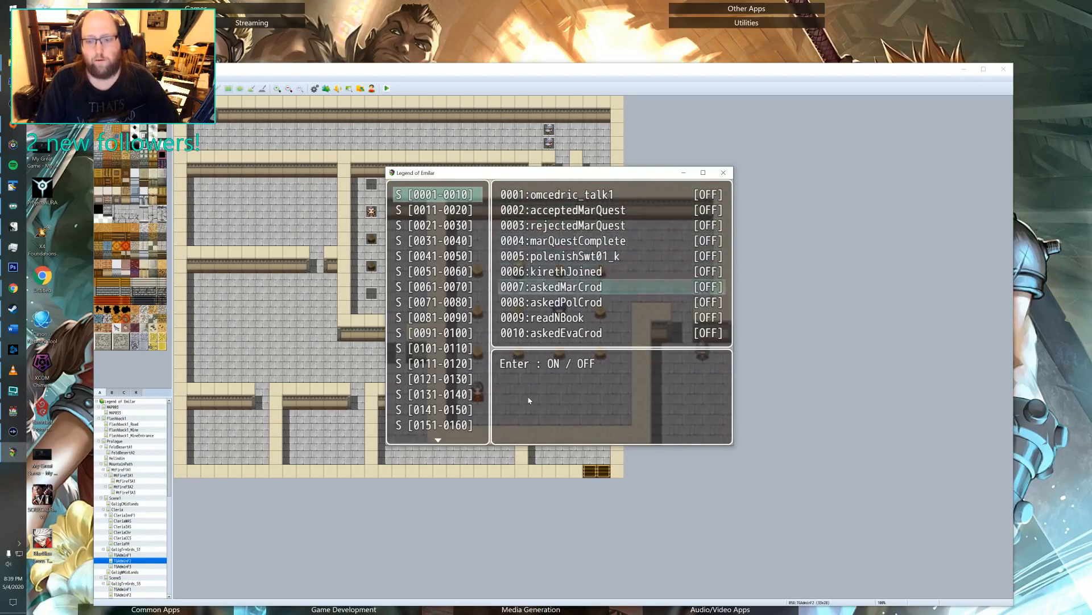
key(Escape)
key(Down)
key(Down)
key(Down)
key(Down)
key(Down)
key(Down)
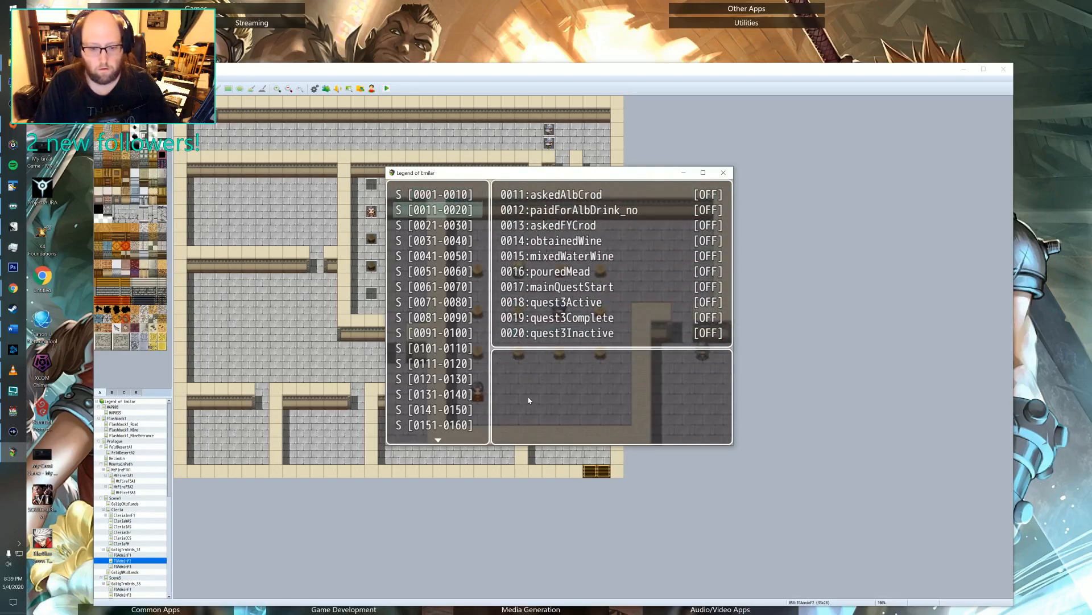
key(Down)
key(Down)
key(Down)
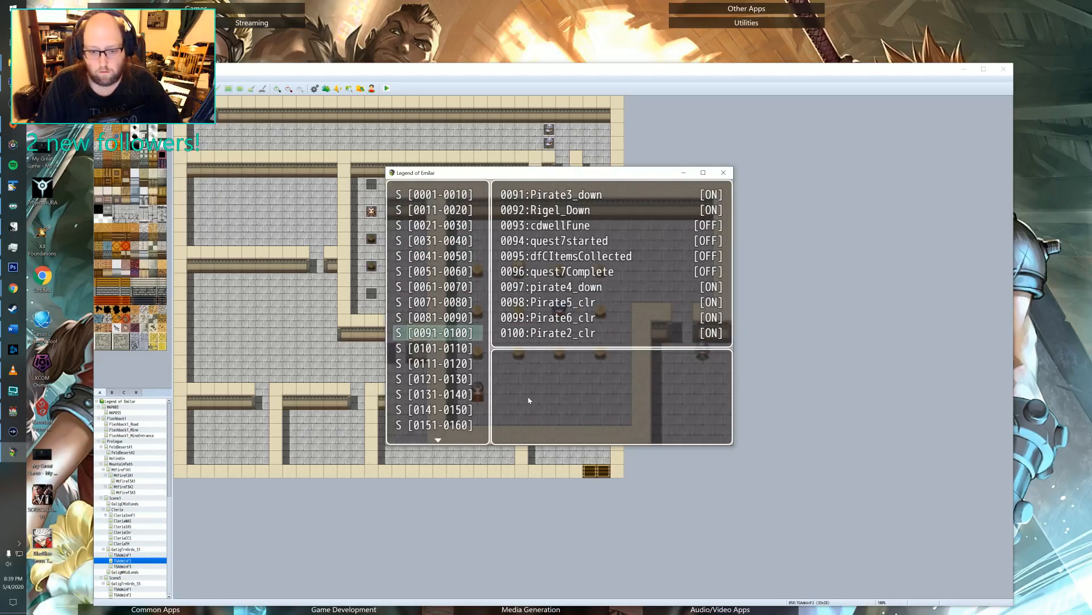
key(Down)
key(Down)
key(Down)
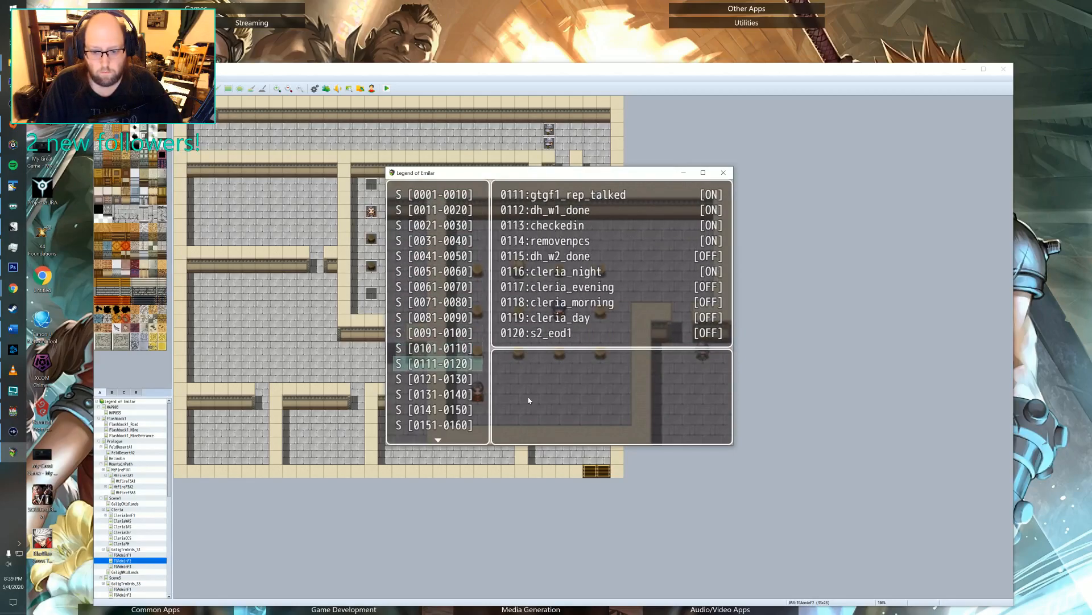
key(Down)
key(Down)
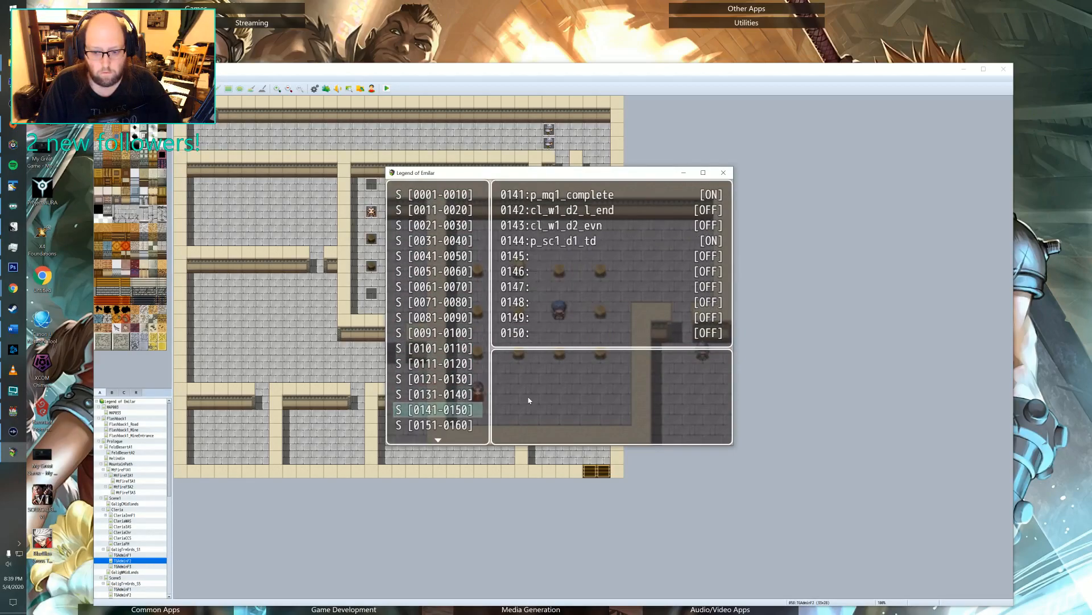
key(Up)
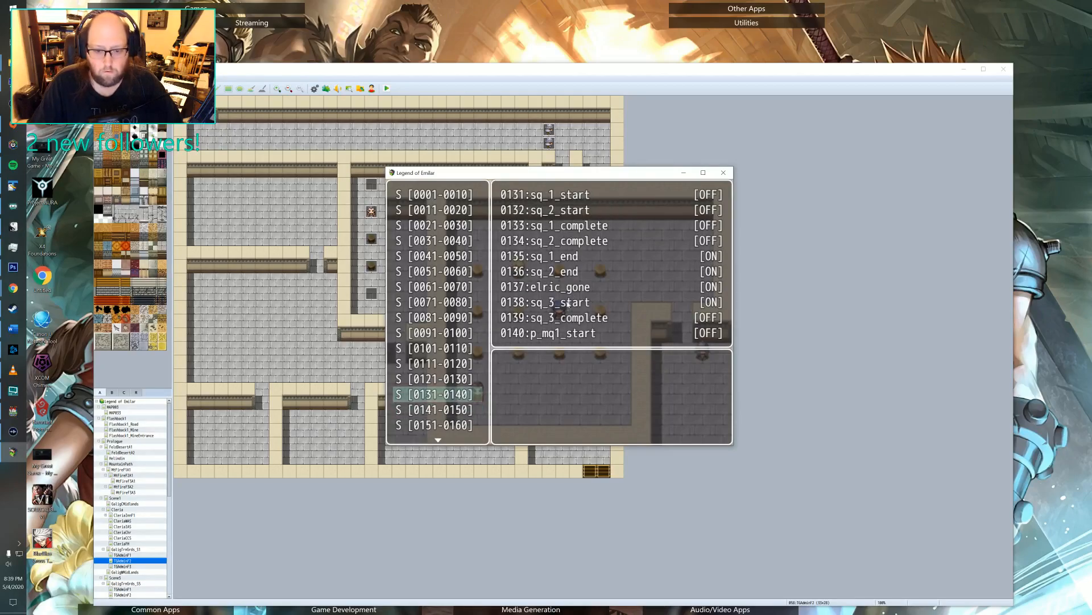
key(Up)
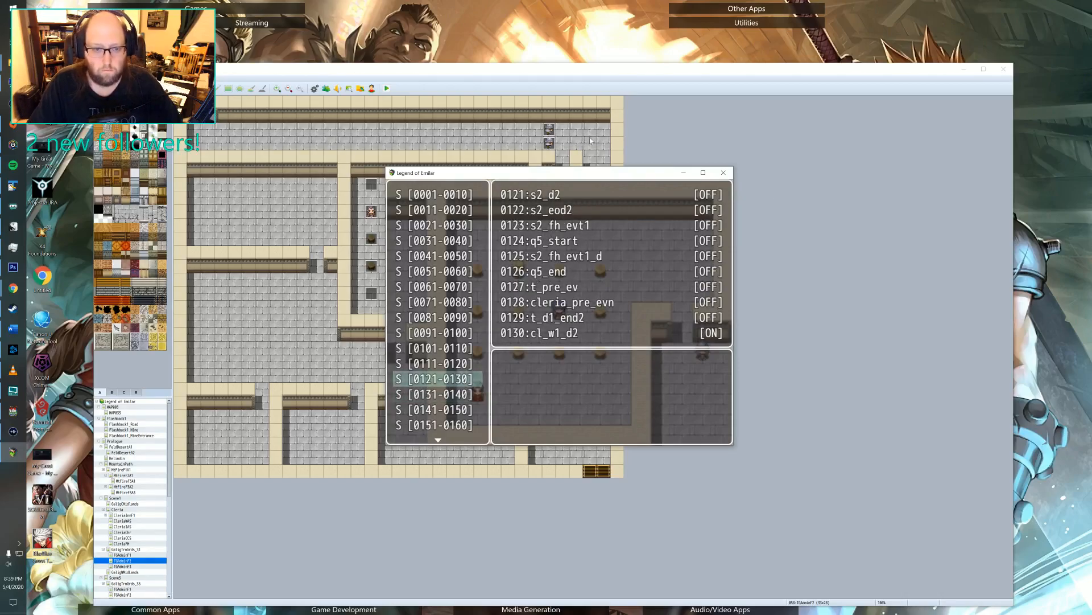
Switch to the RPG Maker editor and examine the conditions and commands on the pages of event EV015 on the TGAdminF2 map.
key(alt+Tab)
double_click(371, 184)
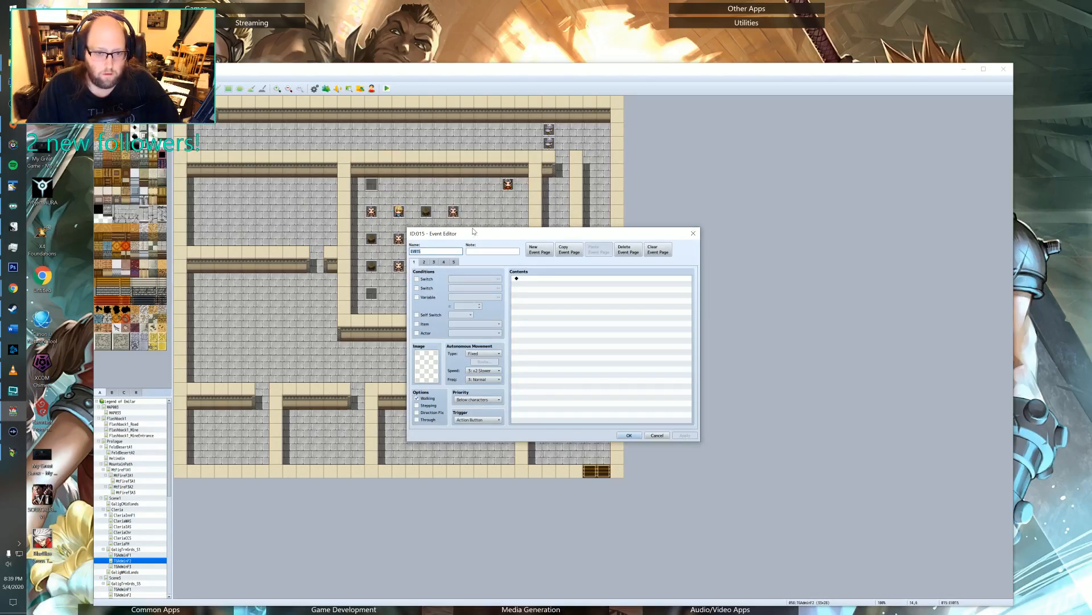
click(424, 263)
click(433, 262)
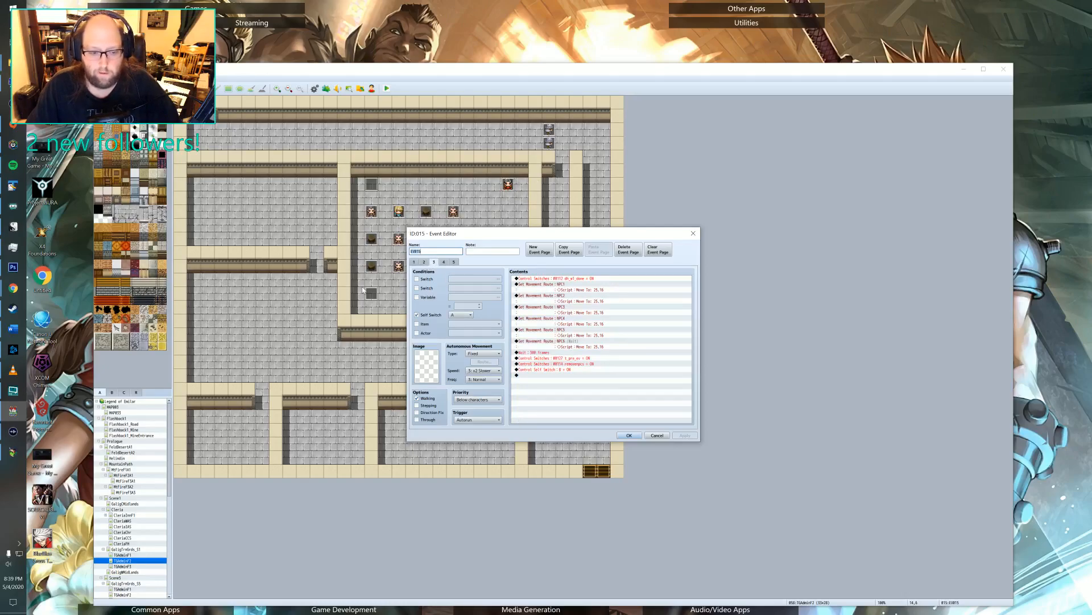
click(443, 263)
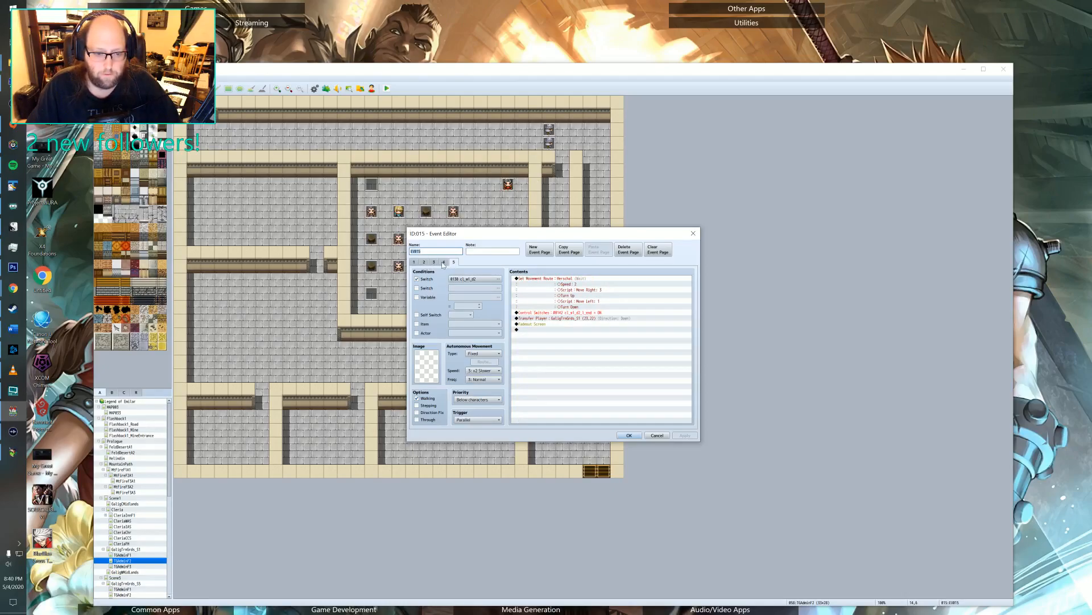
click(453, 263)
click(445, 262)
click(443, 262)
click(434, 262)
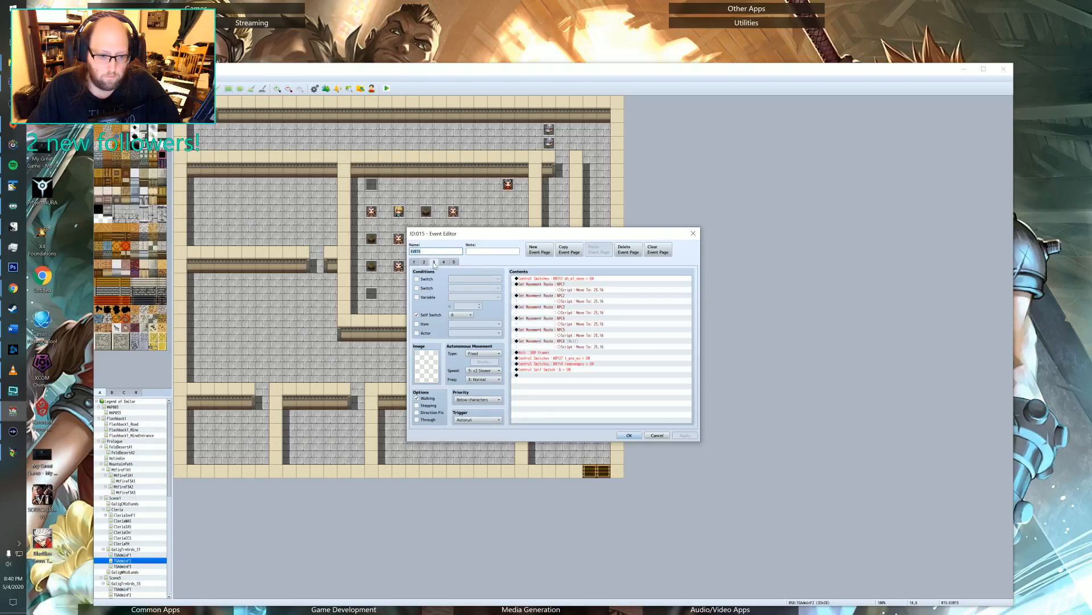
click(425, 262)
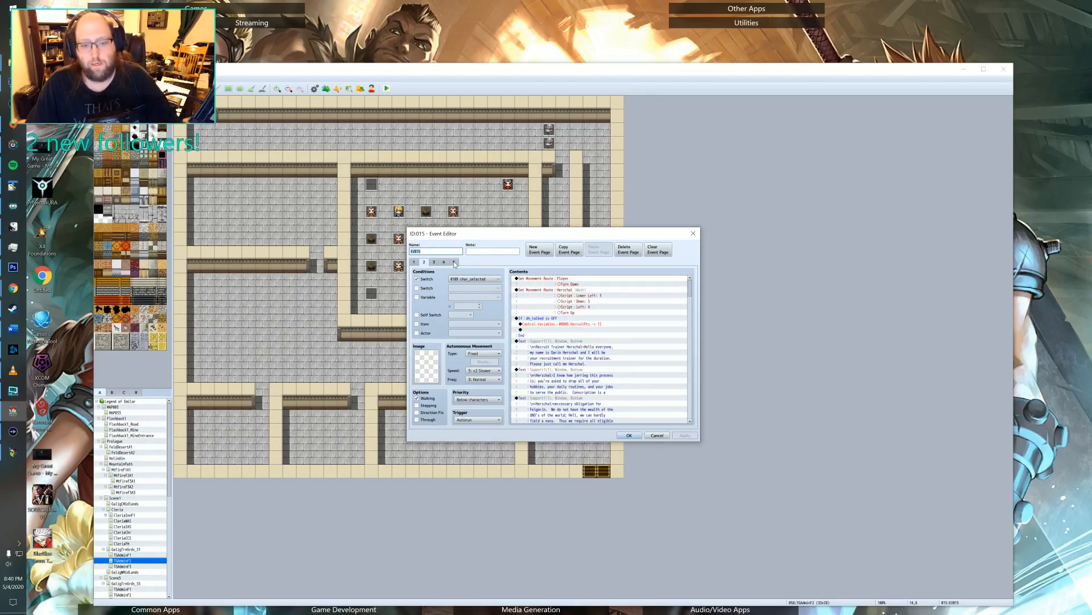
click(454, 262)
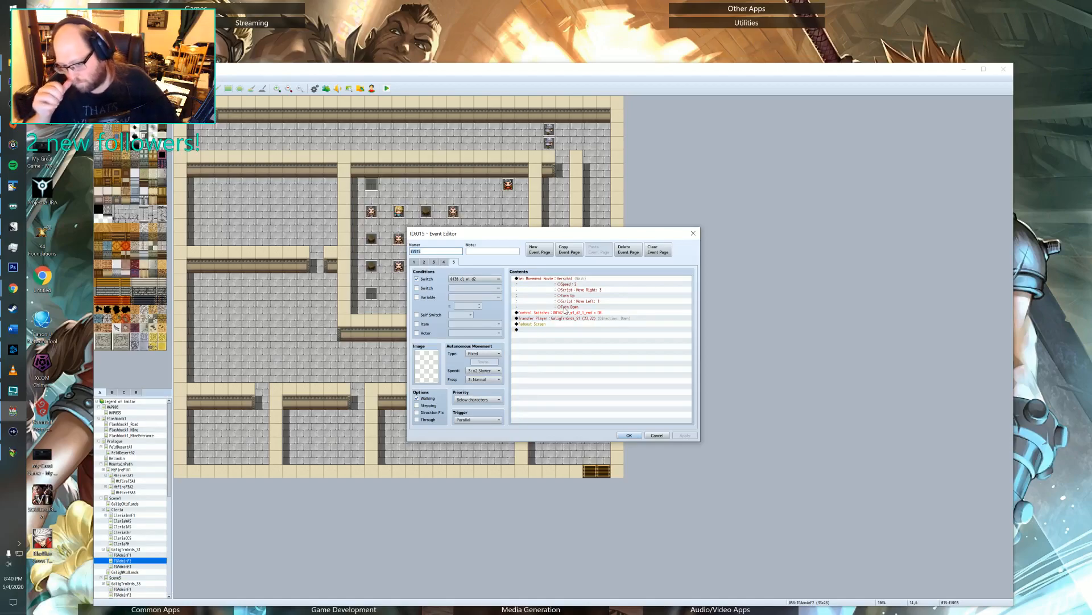
click(445, 262)
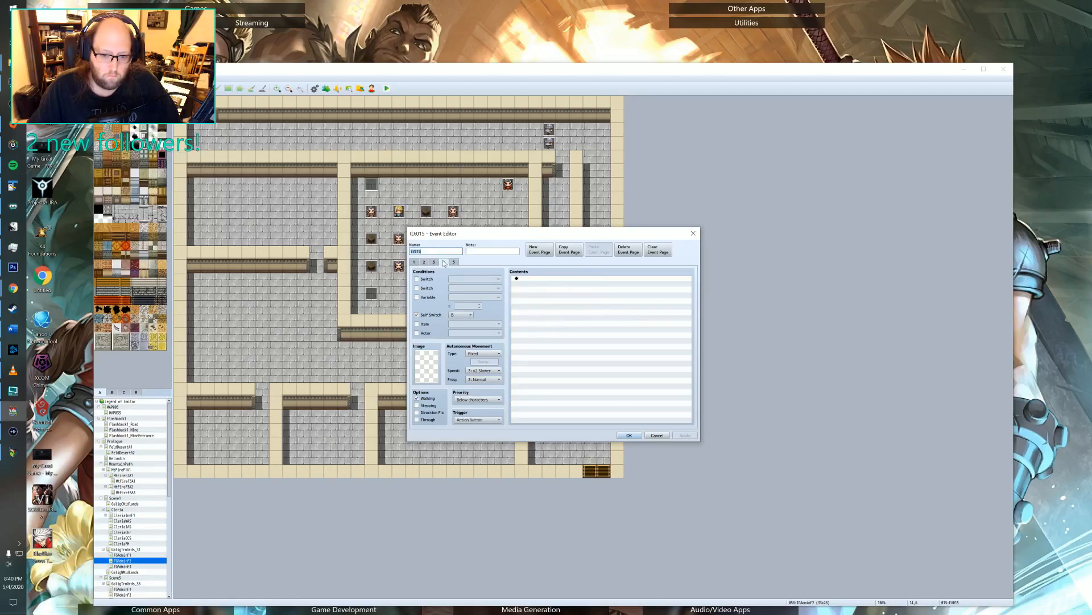
click(453, 262)
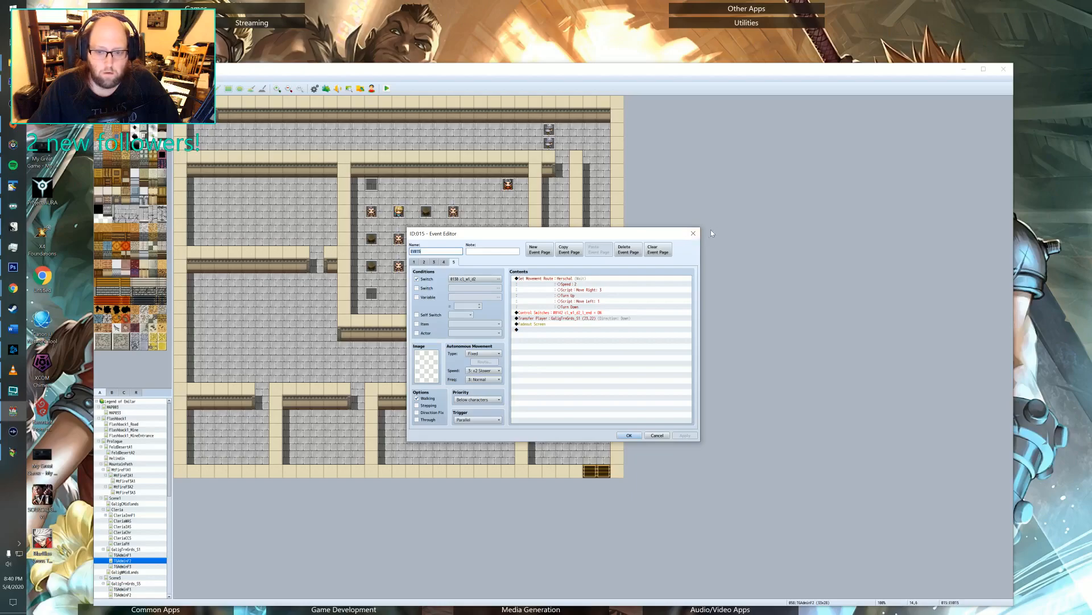
click(694, 233)
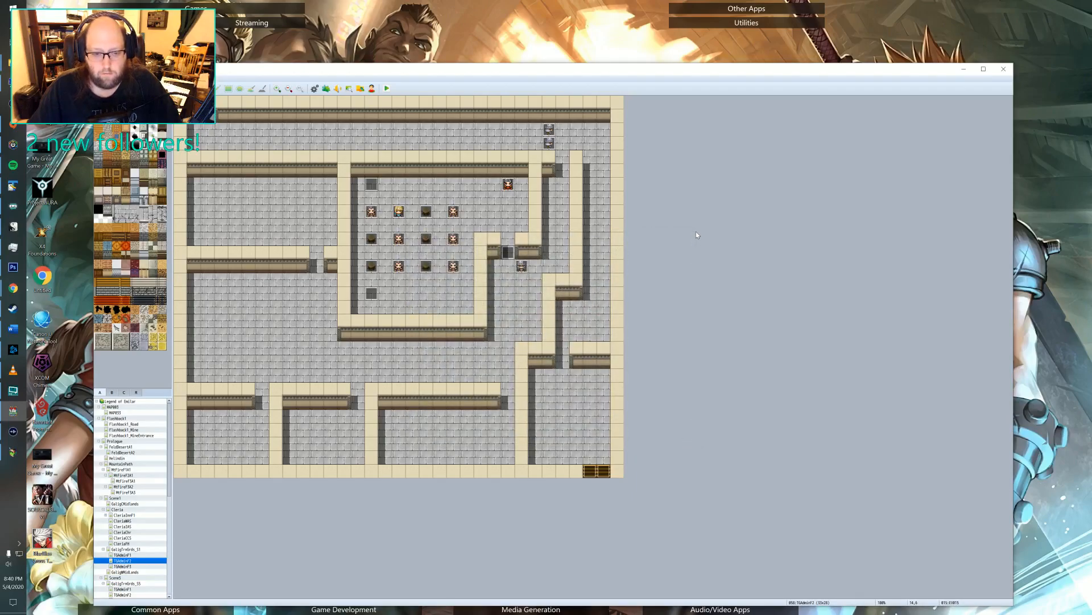
Check the switch condition on page 2 of event ID 021 against the debug switch list, and end the playtest.
double_click(372, 293)
click(423, 262)
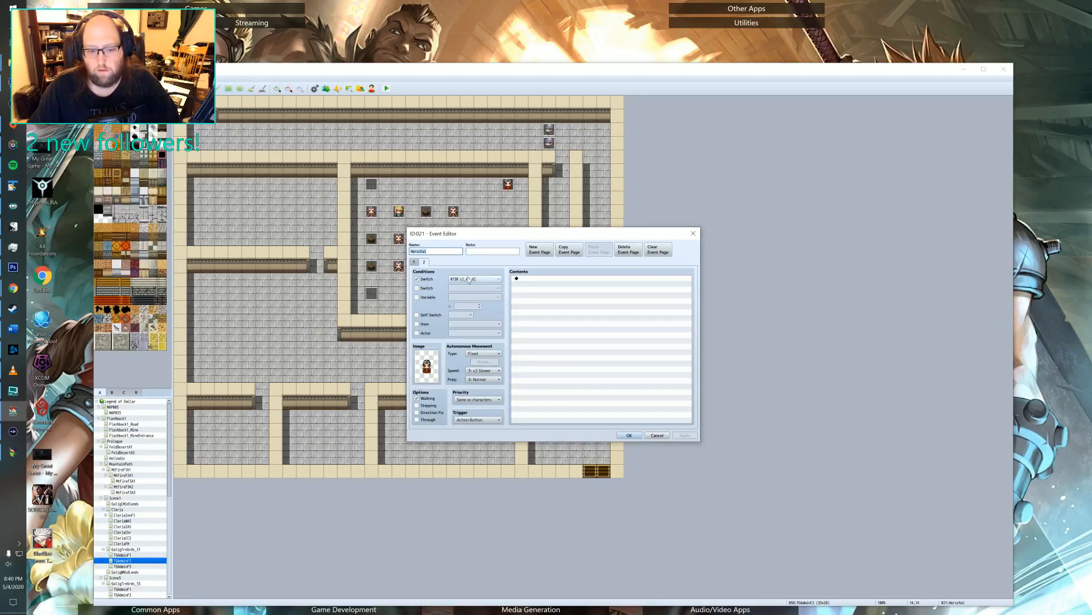
key(alt+Tab)
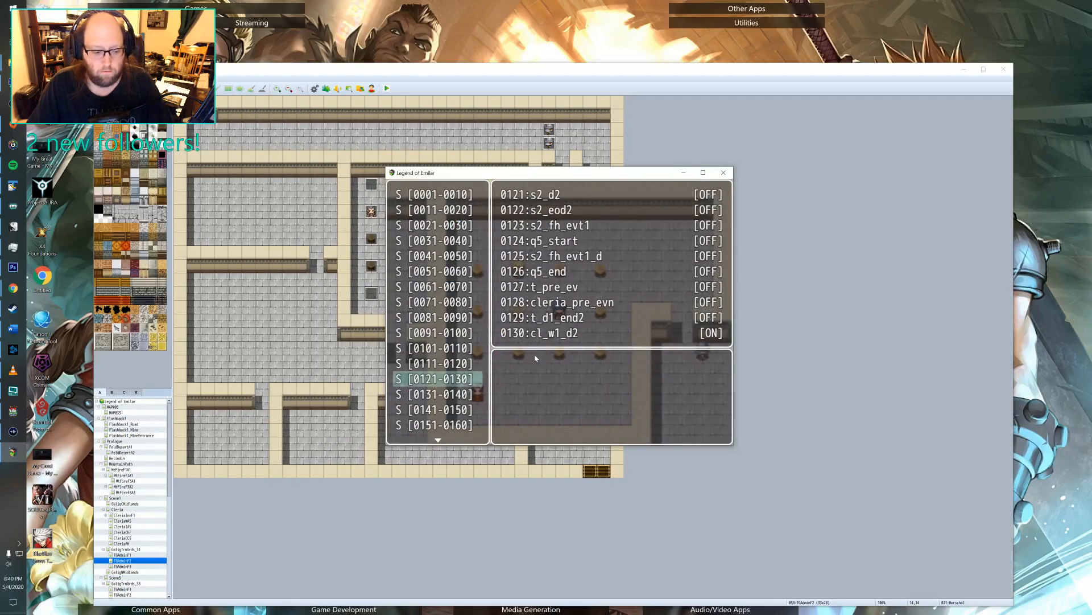
key(Escape)
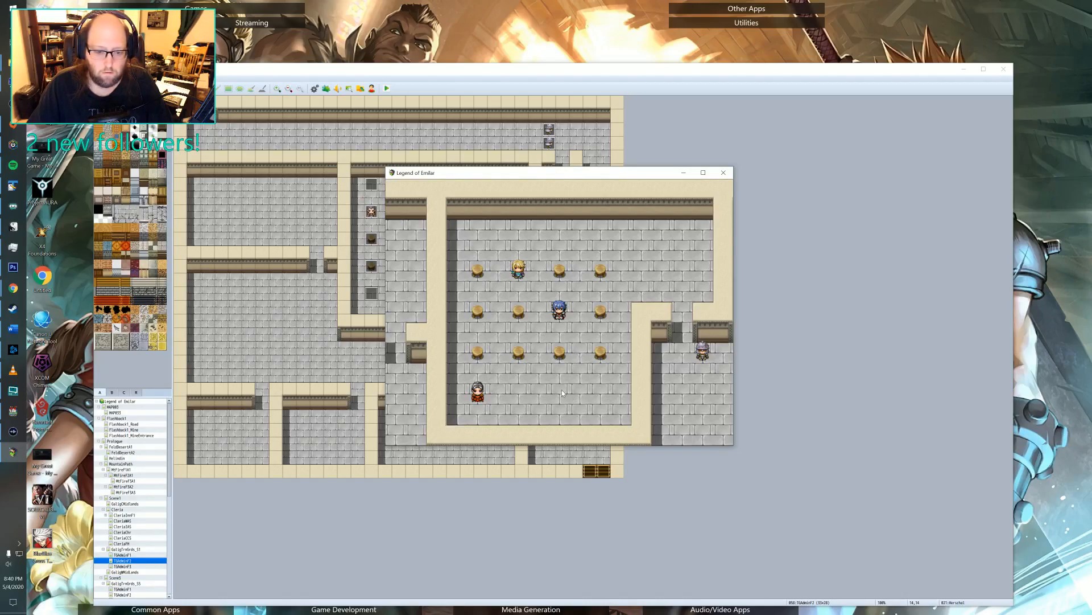
click(722, 173)
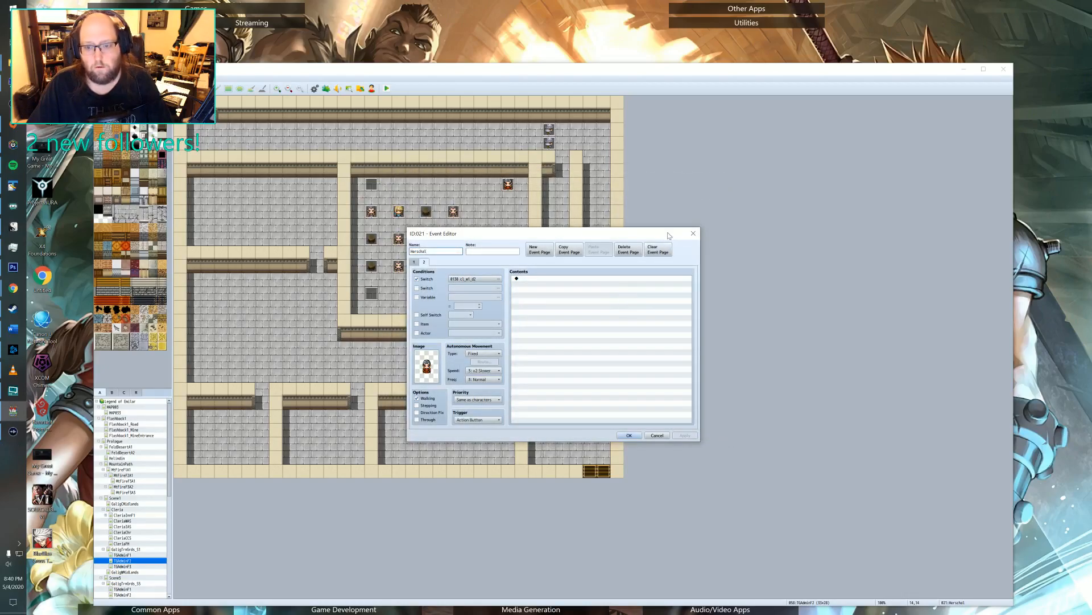